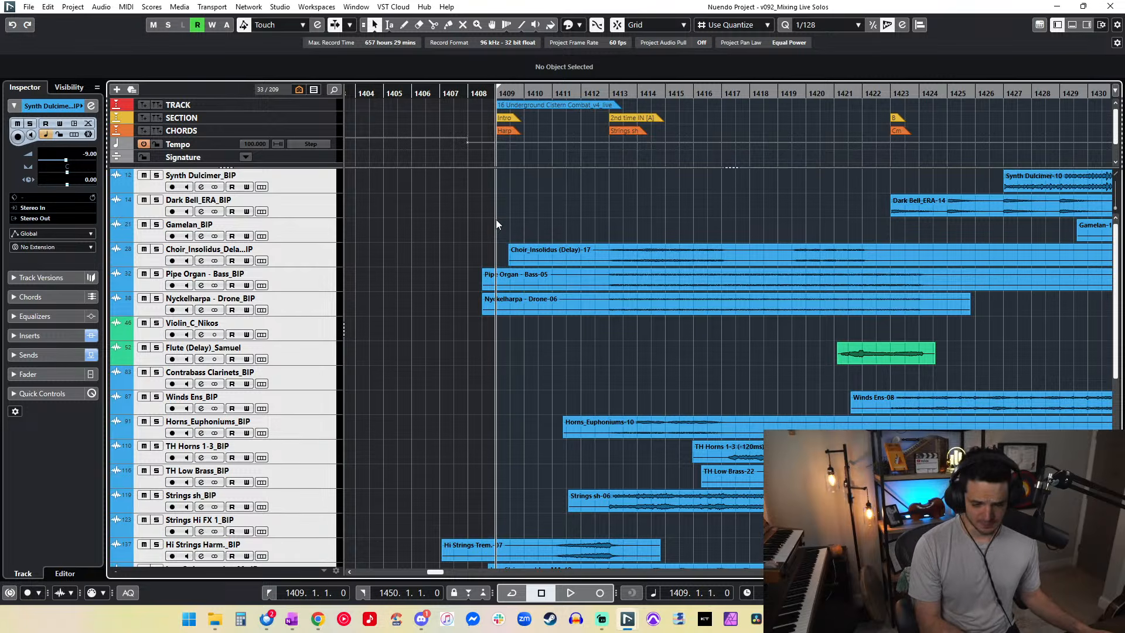
Step: Set the grid's quantize preset to 1/4
scroll(462, 242, down, 5)
scroll(462, 241, up, 5)
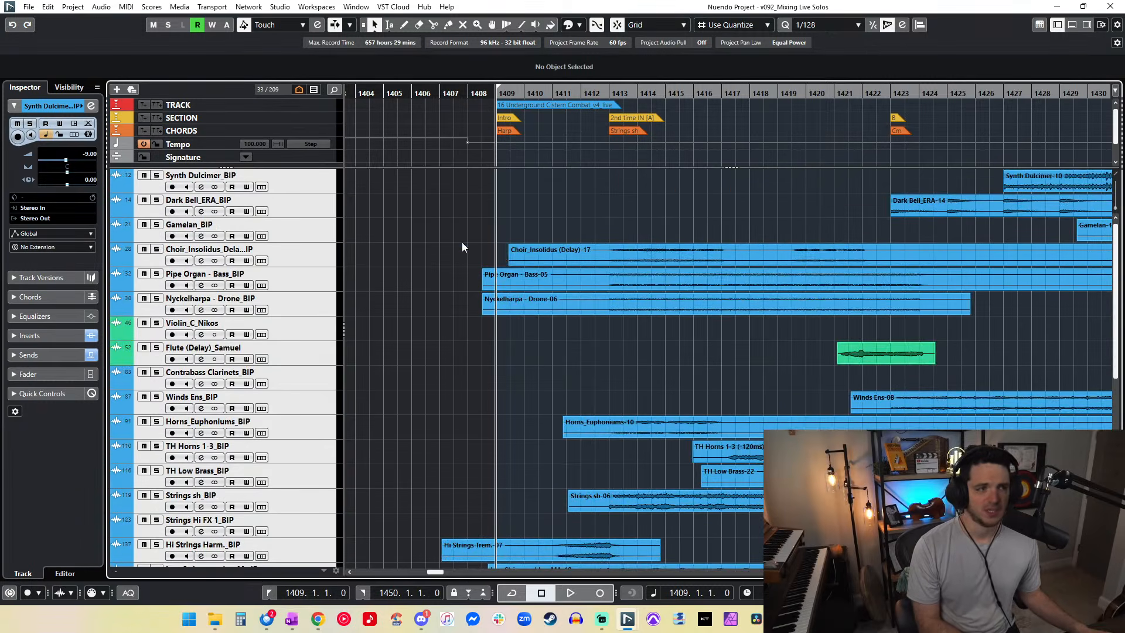
scroll(462, 246, right, 4)
scroll(462, 246, left, 2)
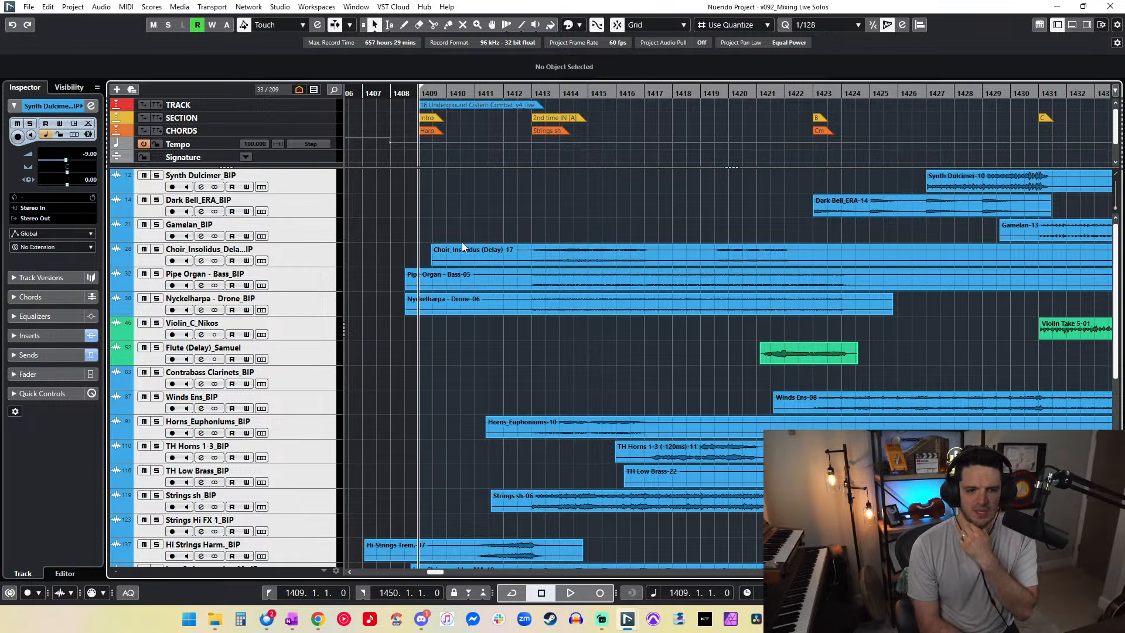
click(417, 310)
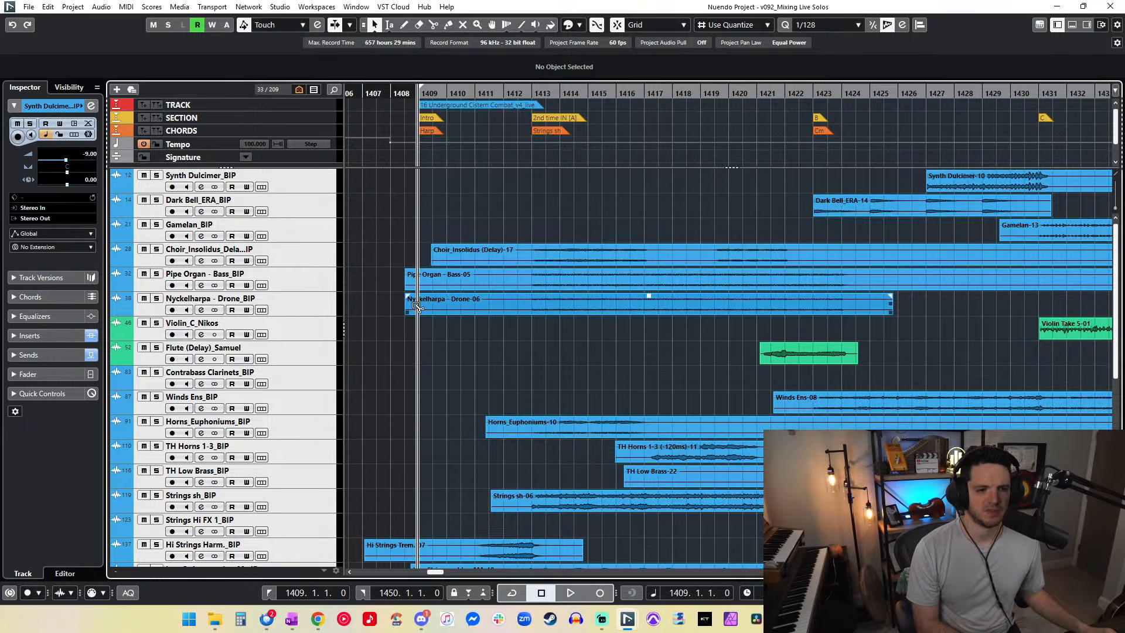
drag(424, 323, 602, 220)
click(824, 25)
click(847, 70)
click(449, 220)
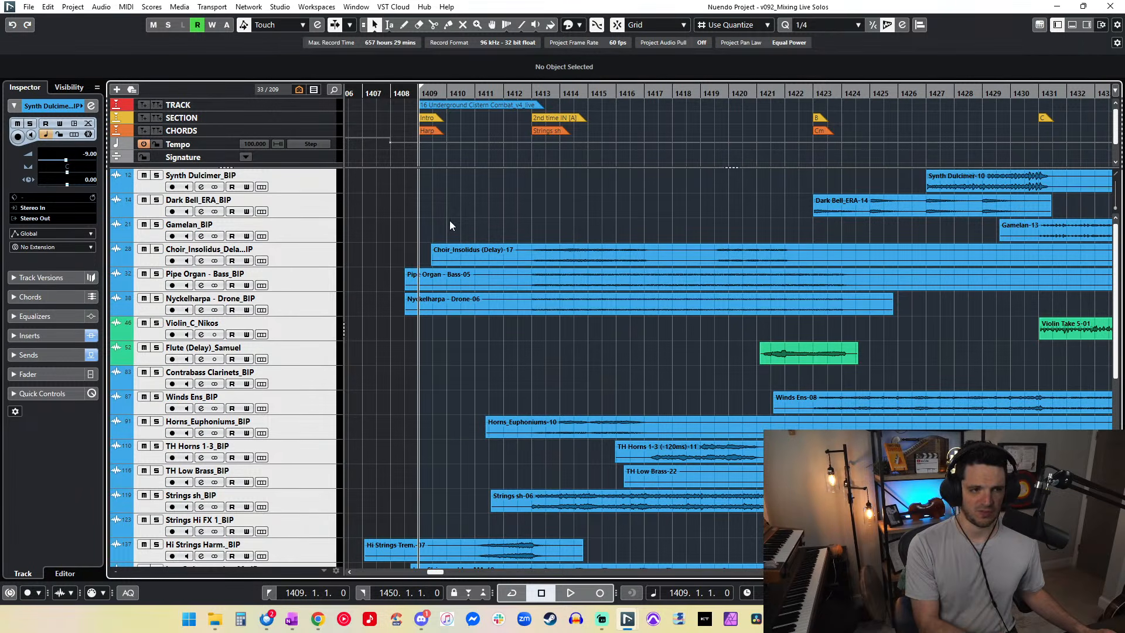
Step: Select the events across all tracks that begin before the cue's intro marker and split them at bar 1409
drag(402, 240, 415, 373)
click(385, 205)
drag(385, 206, 399, 529)
scroll(404, 314, down, 6)
scroll(427, 272, up, 3)
scroll(427, 272, up, 3)
drag(371, 184, 426, 569)
scroll(411, 252, down, 6)
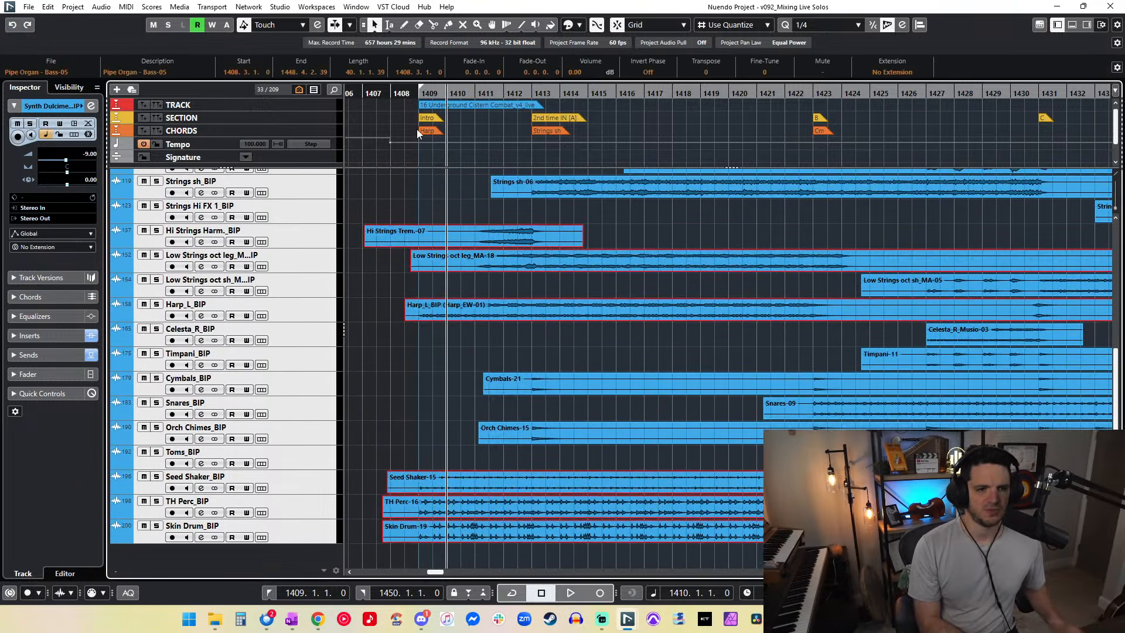
key(h)
key(h)
scroll(479, 136, right, 3)
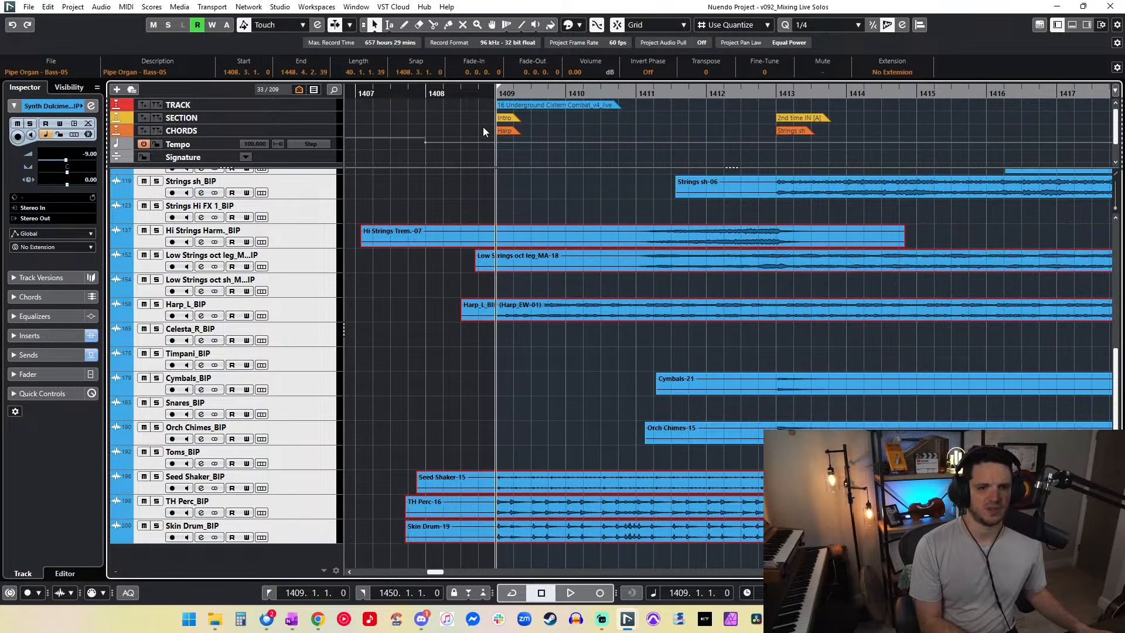
key(alt+x)
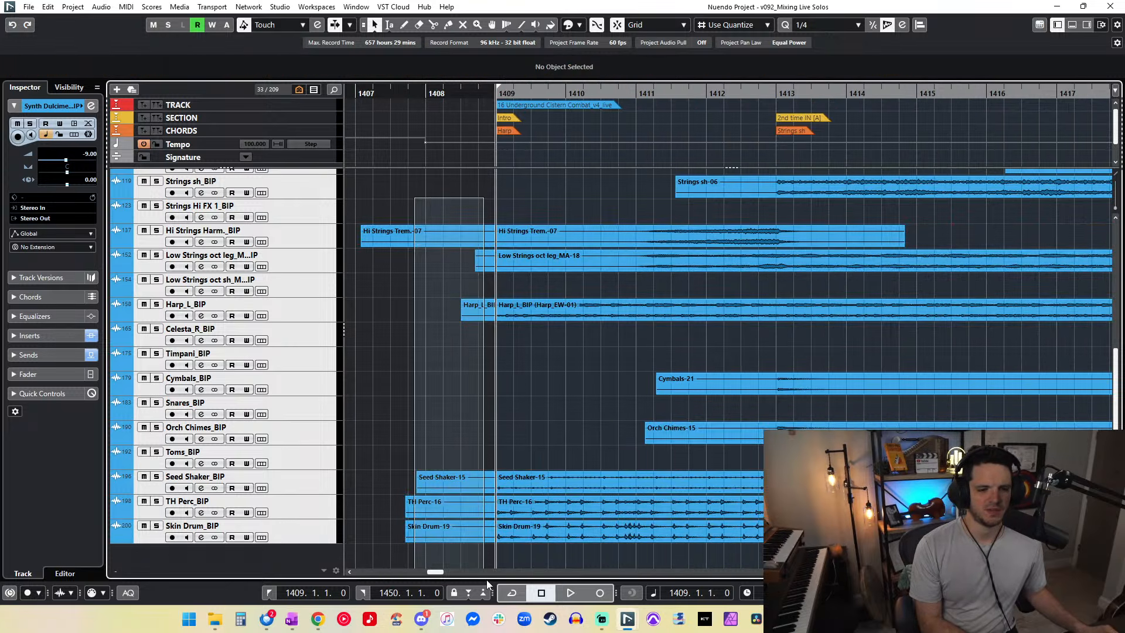
Step: Delete the pieces before bar 1409 on the string, harp, percussion, pipe organ and Nyckelharpa tracks
key(Delete)
scroll(467, 370, up, 6)
drag(453, 236, 476, 296)
key(alt+x)
key(Delete)
Step: Play the trimmed intro from bar 1409 to check its starts, and select the Harp_L_BIP track
key(h)
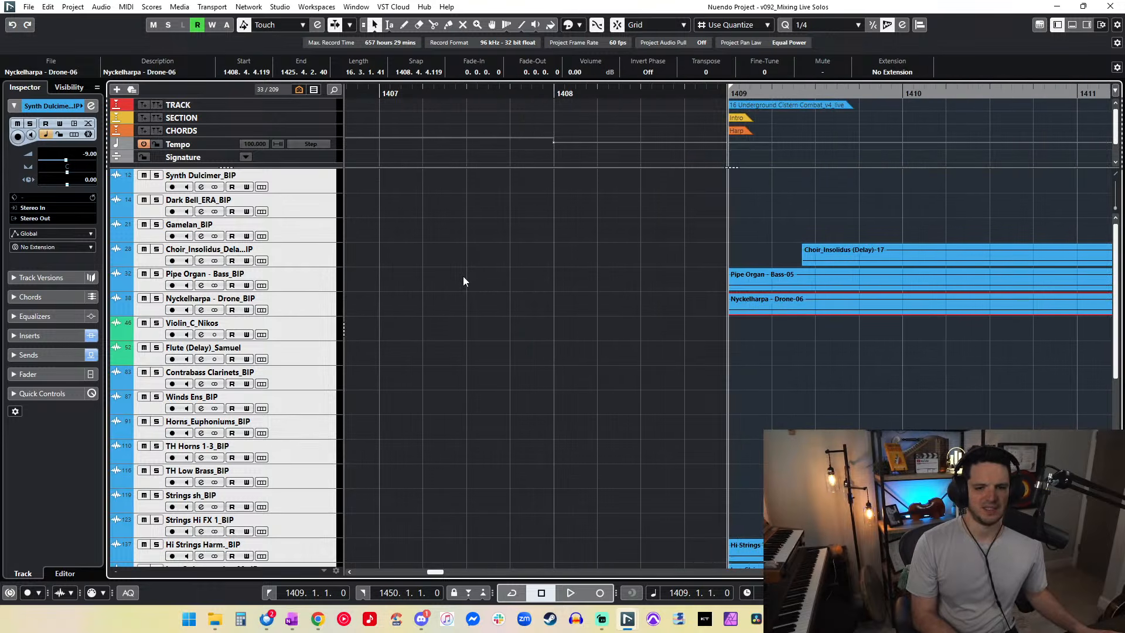
scroll(463, 277, right, 3)
scroll(463, 276, down, 5)
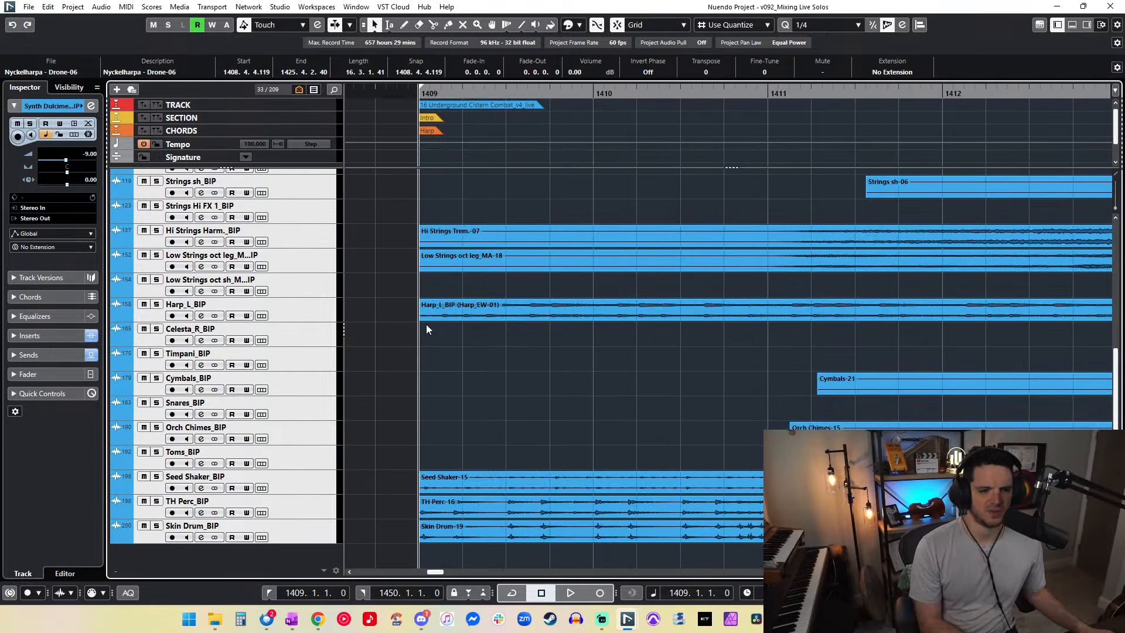
key(space)
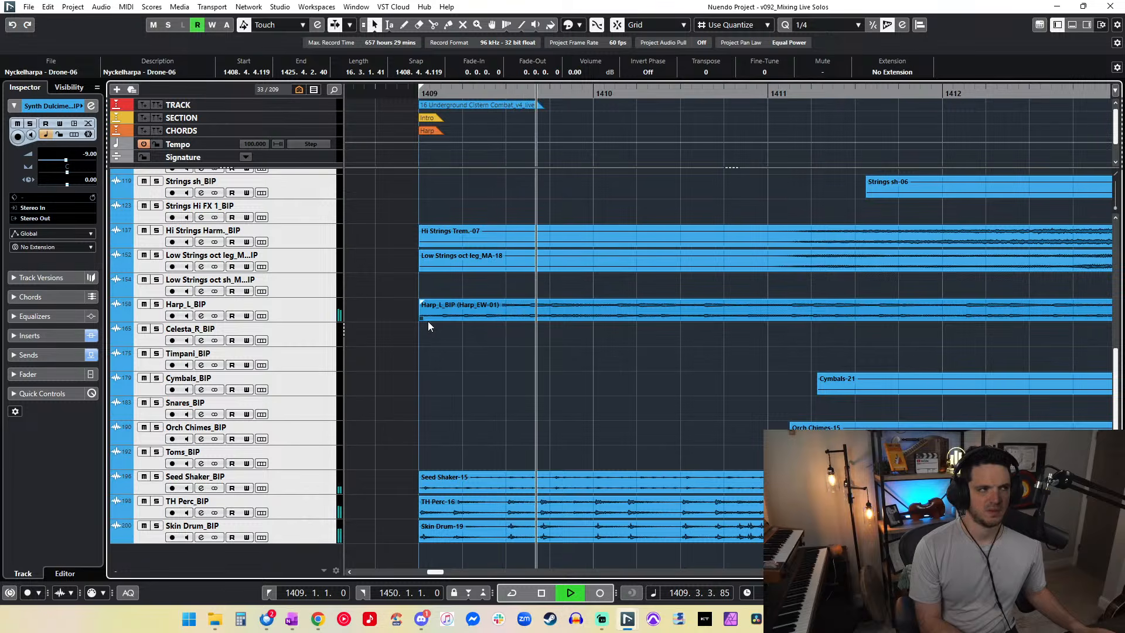
click(428, 321)
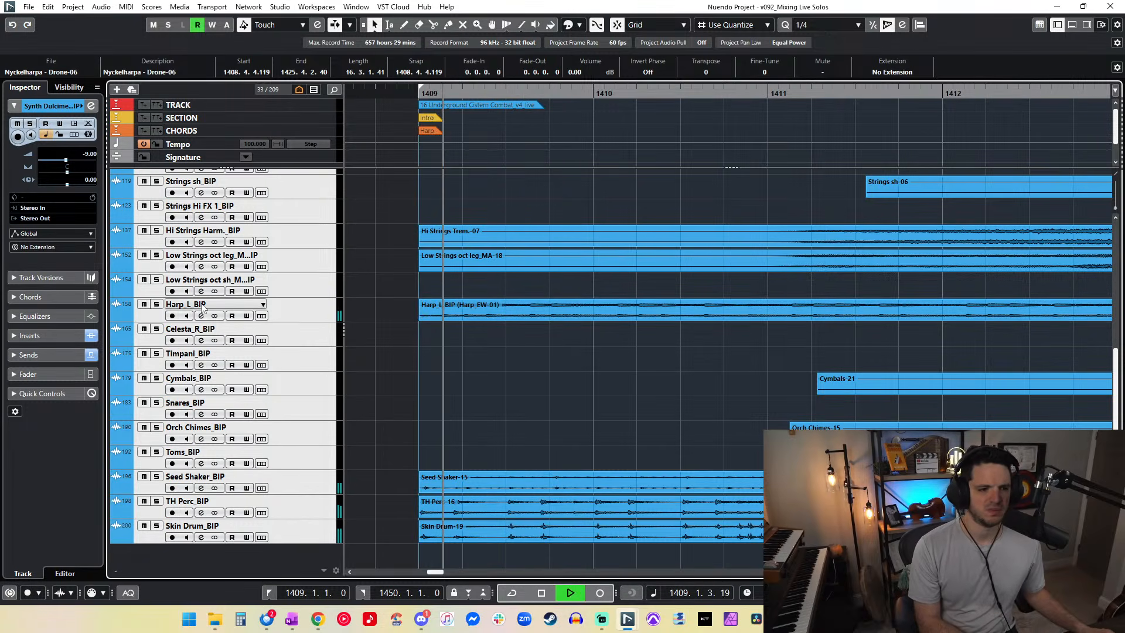
click(446, 322)
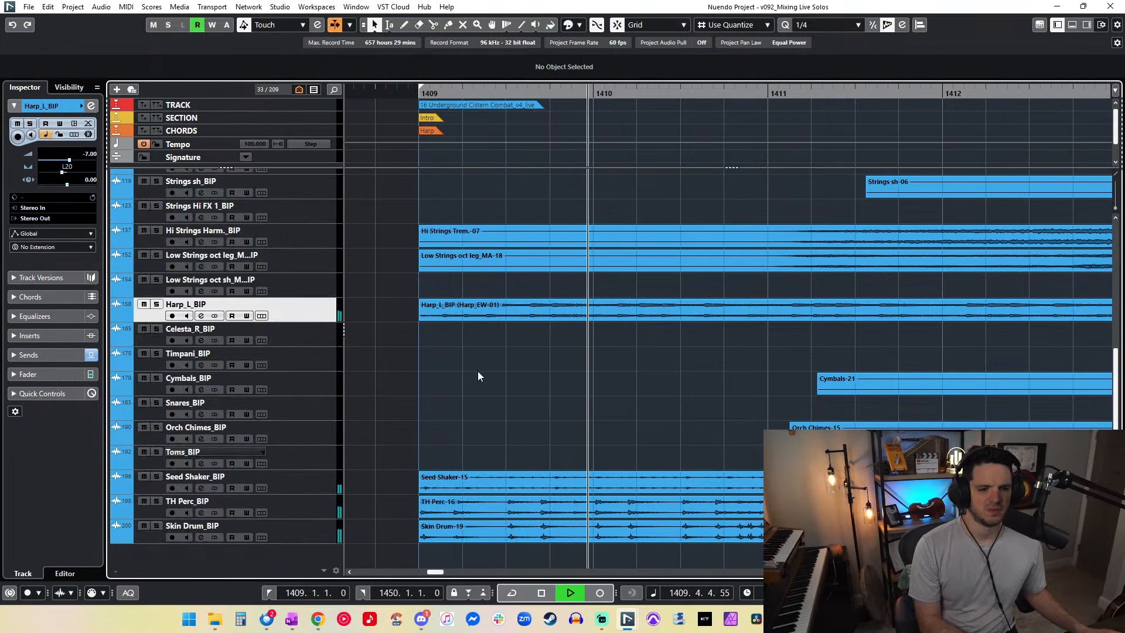
key(g)
key(g)
key(g)
key(g)
key(g)
key(g)
key(g)
key(space)
Step: Audition the cue's ending from bar 1448 with the Harp_L_BIP track muted, and unmute the track
scroll(477, 371, right, 15)
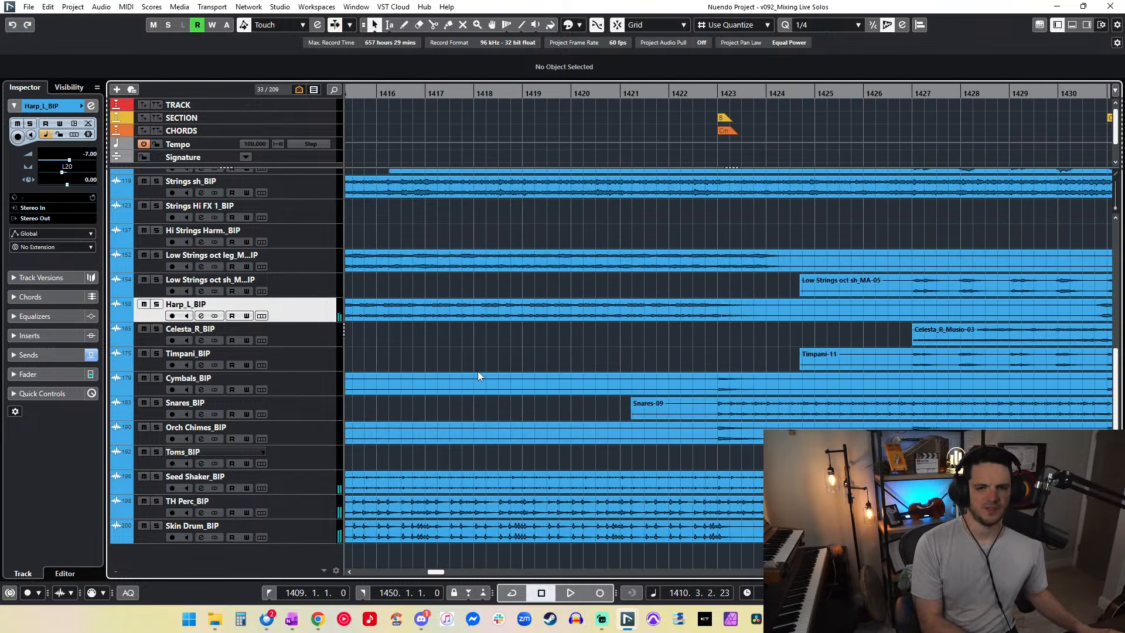
key(KP_2)
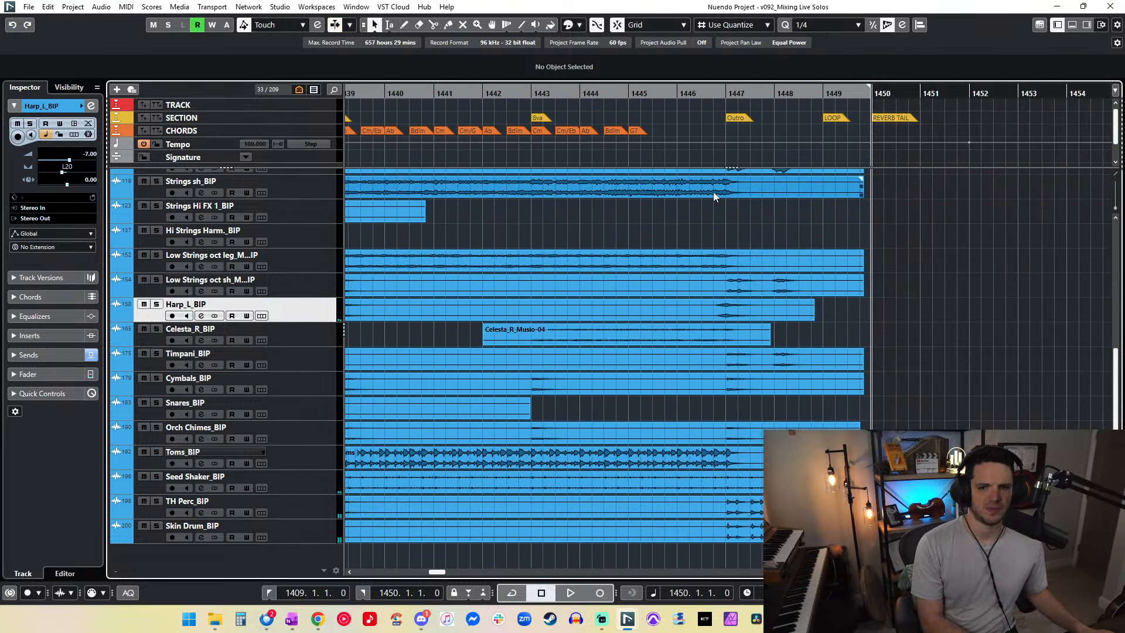
key(m)
key(h)
key(shift+b)
scroll(712, 191, right, 3)
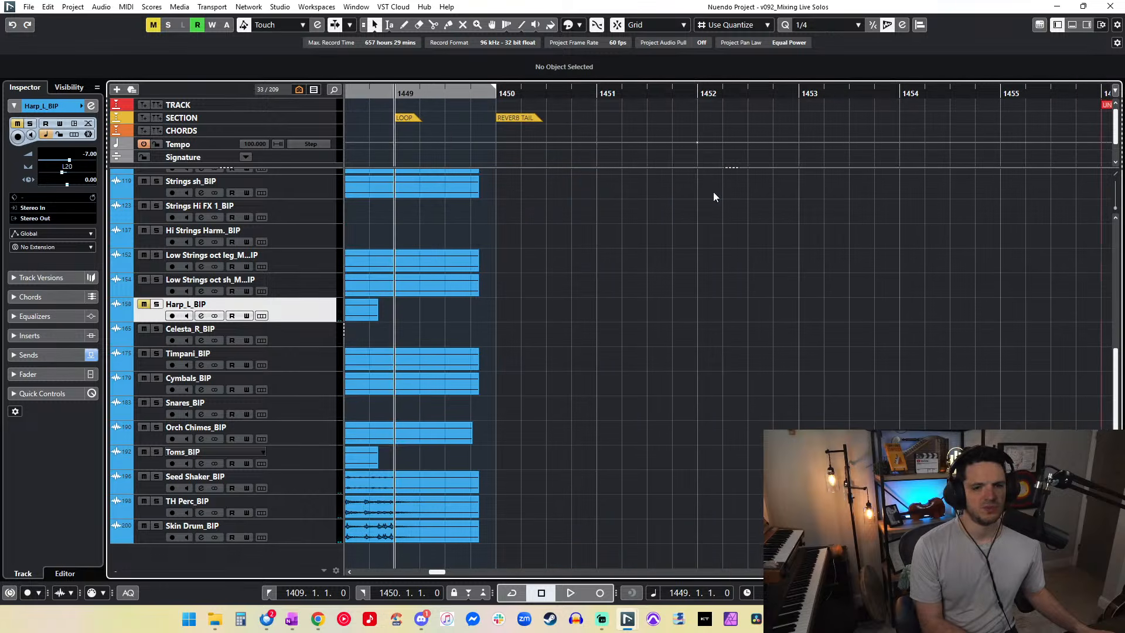
scroll(696, 196, left, 1)
key(KP_Subtract)
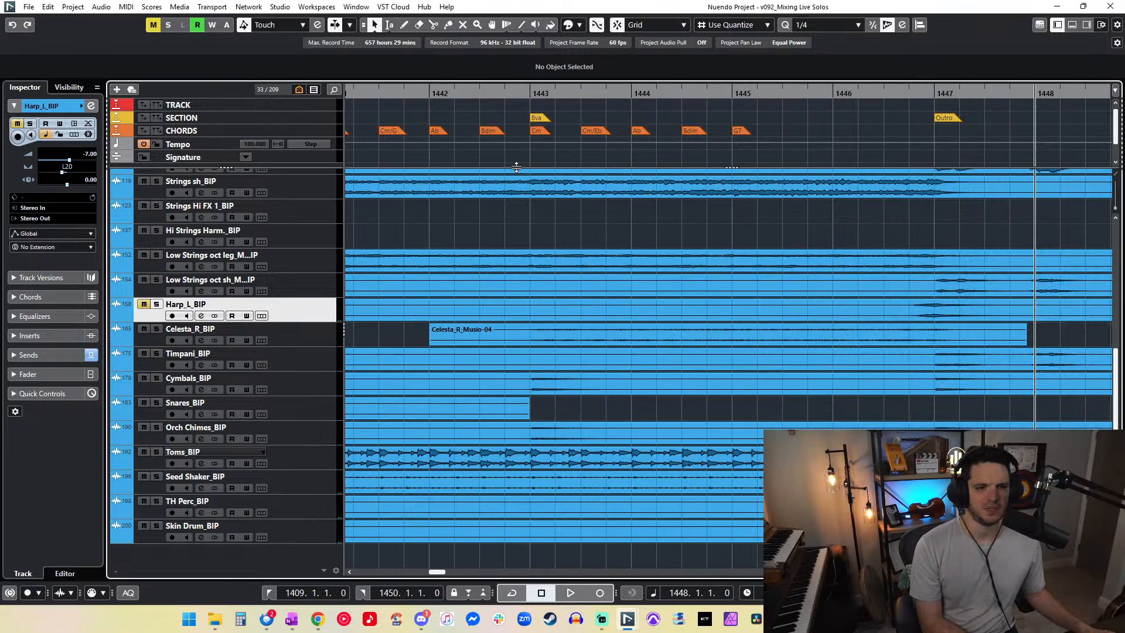
key(space)
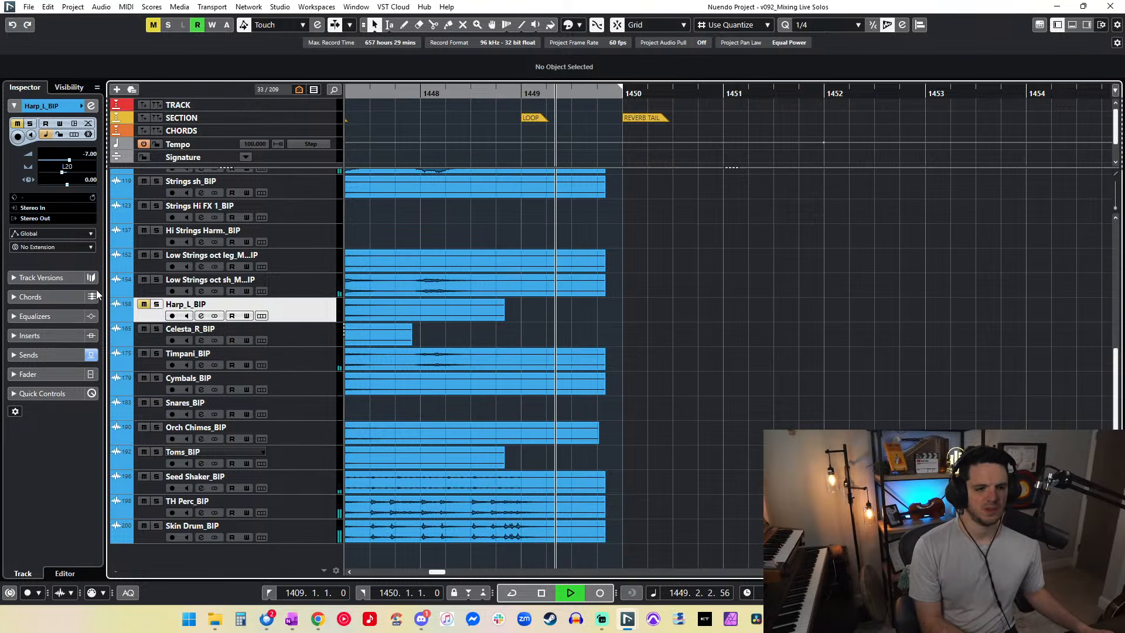
key(space)
click(144, 304)
Step: Select the events that end just before bar 1450 on all tracks and give them fade-outs of about 0.2.3.39, then play the ending
scroll(586, 268, up, 4)
drag(548, 234, 602, 614)
drag(603, 538, 624, 300)
scroll(624, 301, up, 5)
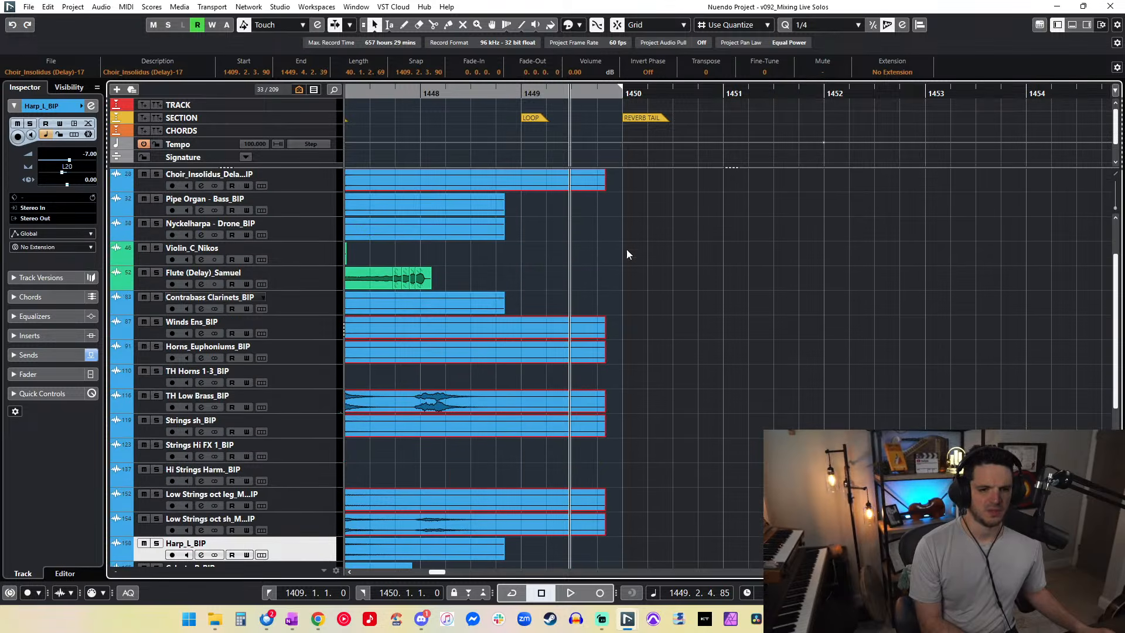
drag(601, 247, 531, 261)
key(ctrl+Left)
key(ctrl+Left)
key(space)
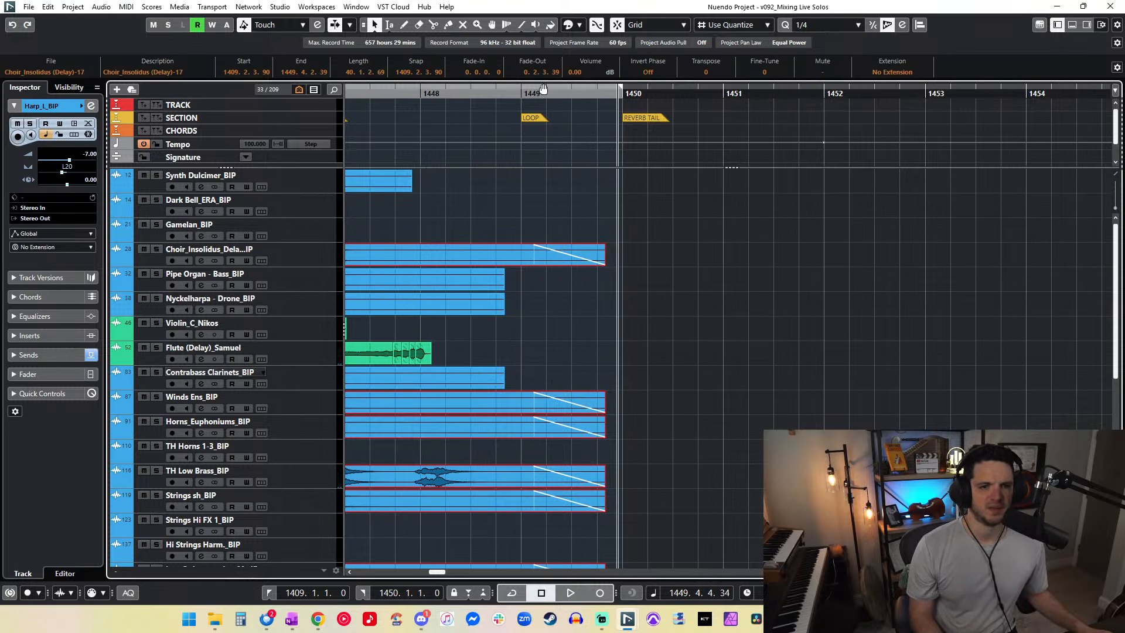
Step: Return to the cue's start at bar 1409 and play back the intro
drag(518, 90, 520, 94)
key(KP_1)
key(space)
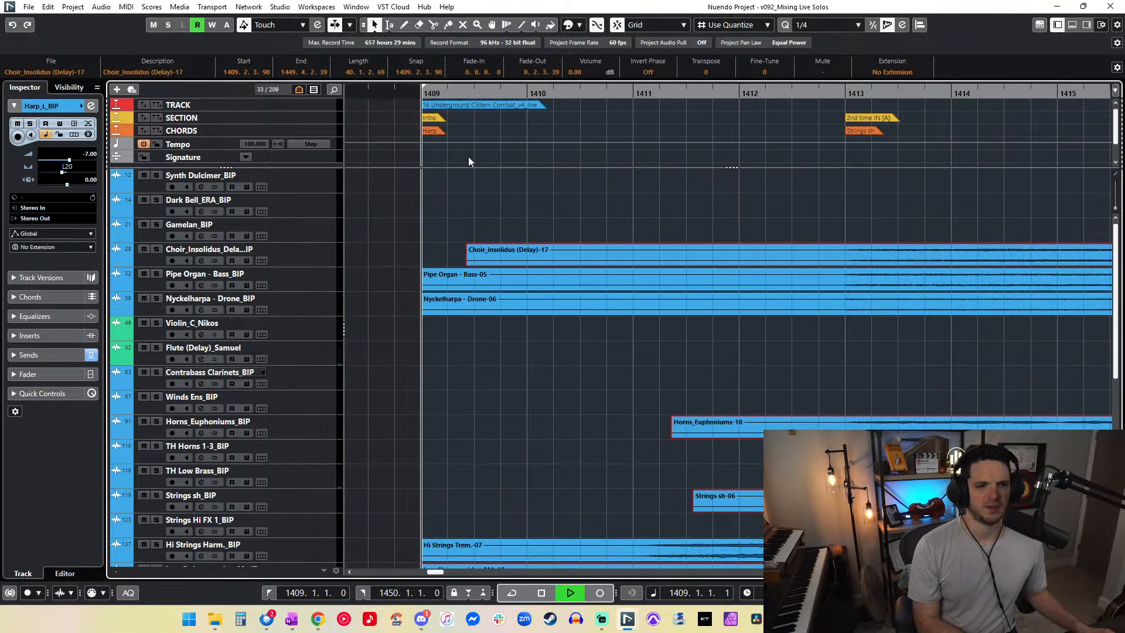
key(space)
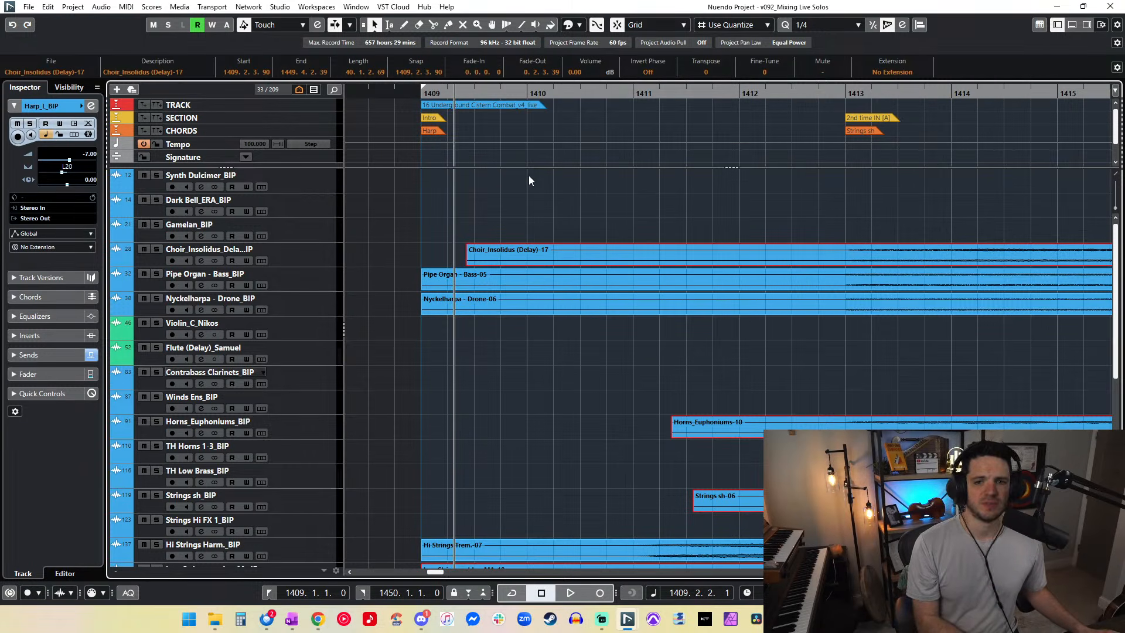
Step: Play the second-time section from bar 1413 to check the instrument entries, and clear the event selection
scroll(592, 170, right, 2)
click(677, 94)
key(KP_Subtract)
key(KP_Subtract)
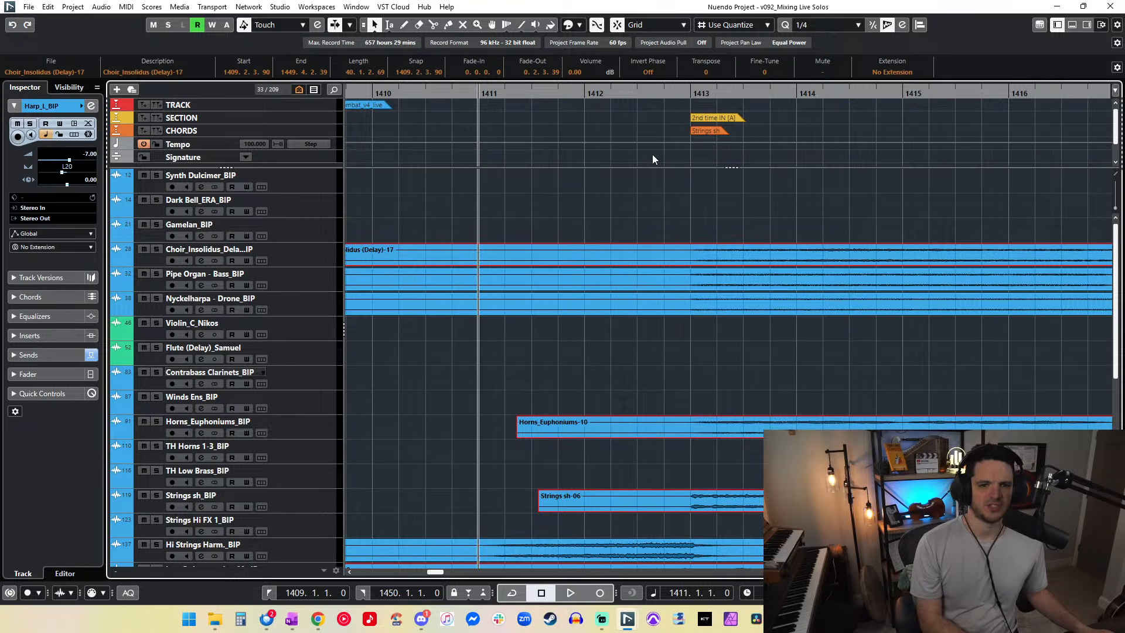
scroll(655, 159, left, 1)
key(KP_Add)
key(KP_Add)
scroll(652, 154, left, 1)
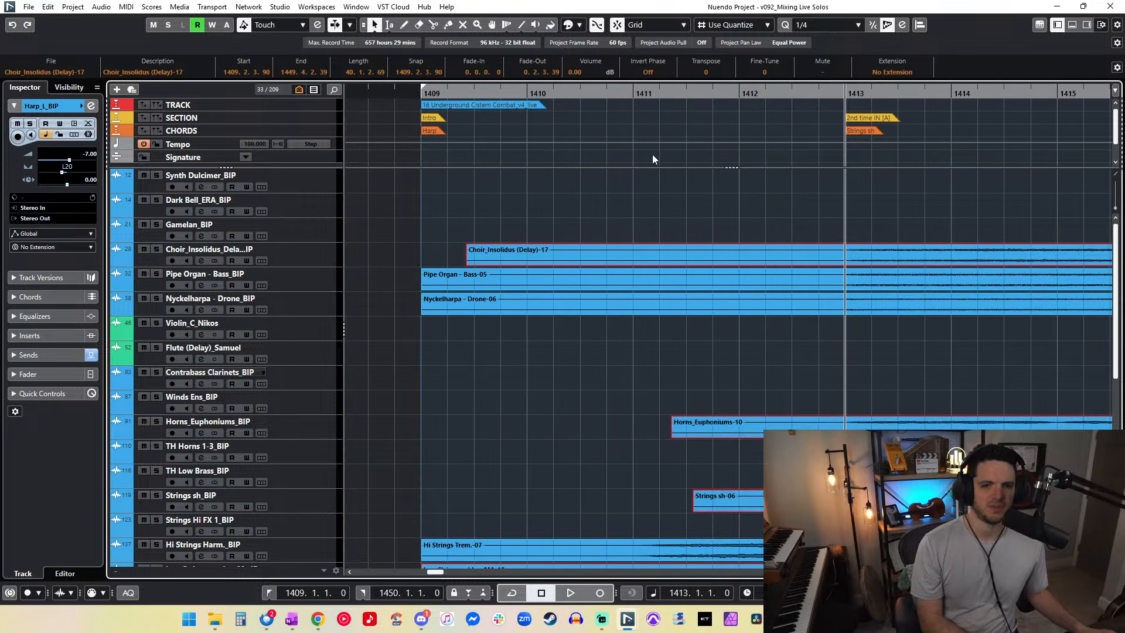
key(space)
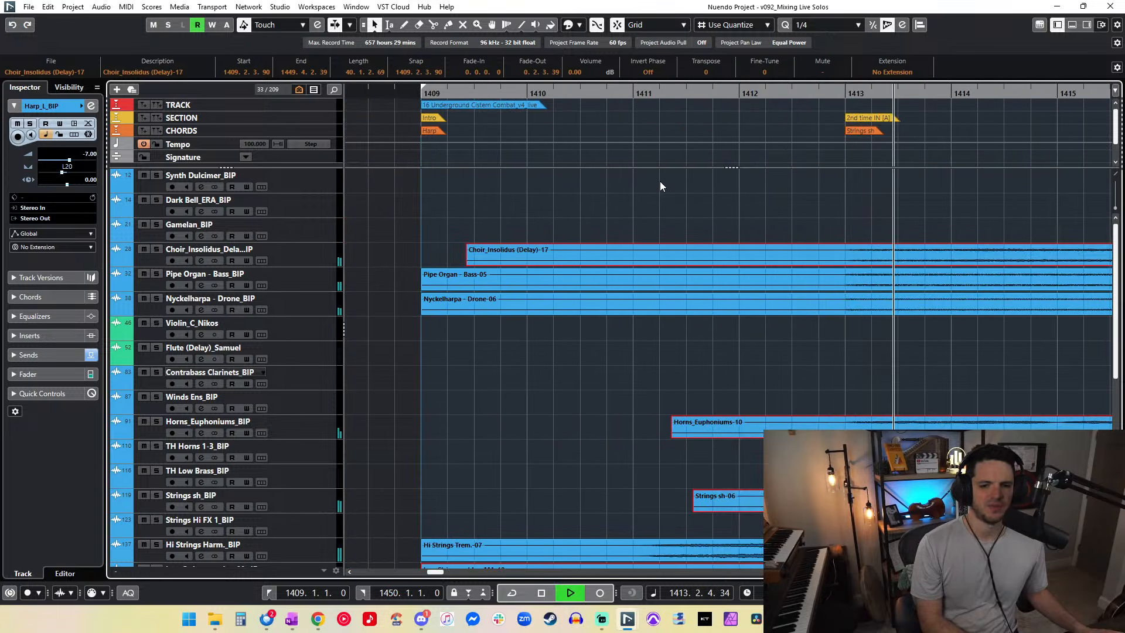
scroll(660, 181, right, 1)
scroll(660, 181, down, 1)
scroll(660, 181, up, 1)
scroll(660, 182, down, 2)
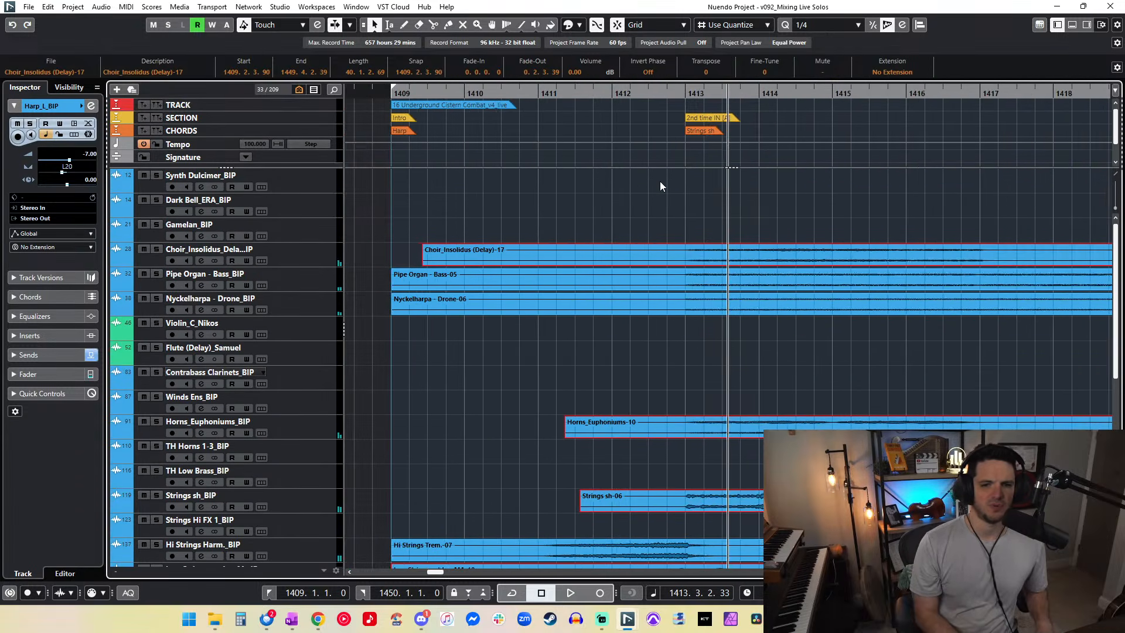
key(space)
scroll(660, 186, down, 2)
scroll(678, 234, up, 2)
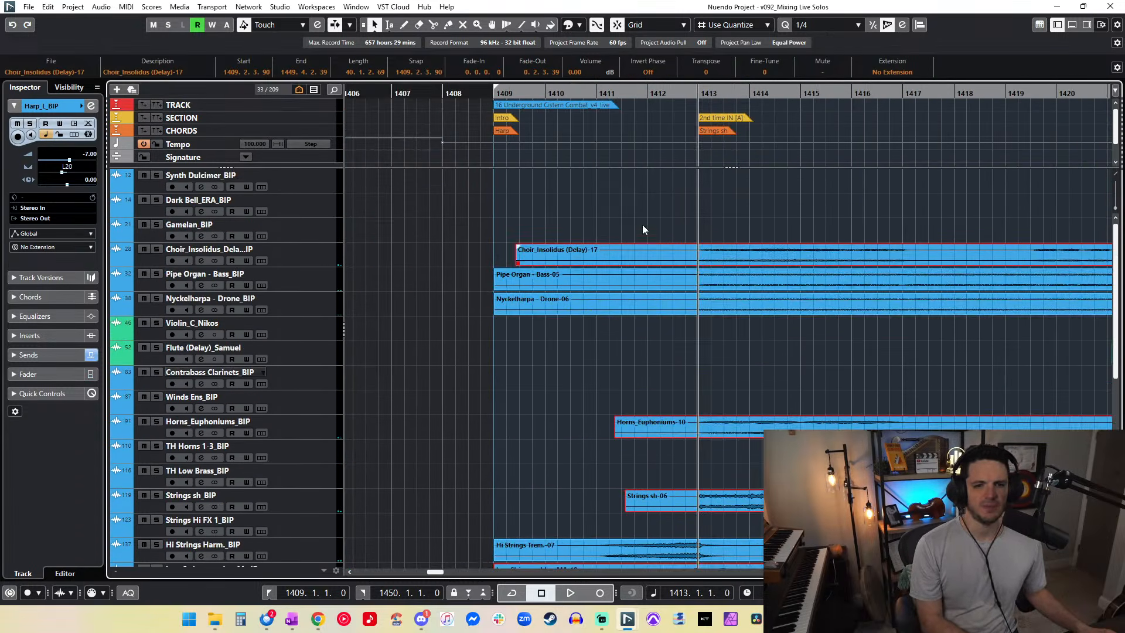
click(652, 238)
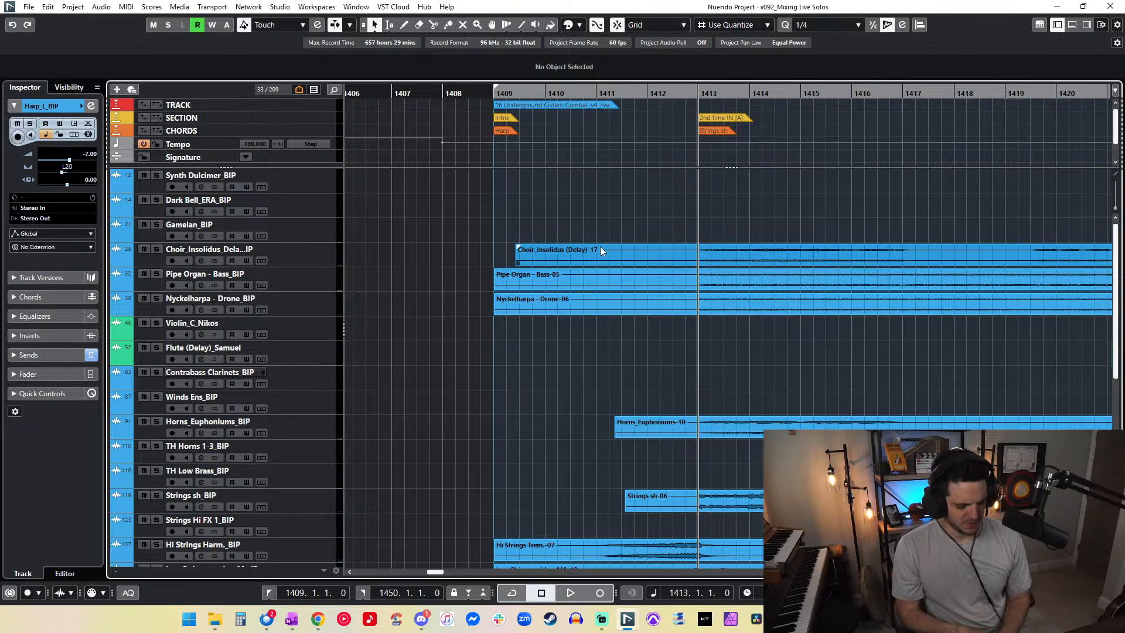
Step: Return the cursor to bar 1409 and enlarge the track heights to show the waveforms in more detail
key(KP_1)
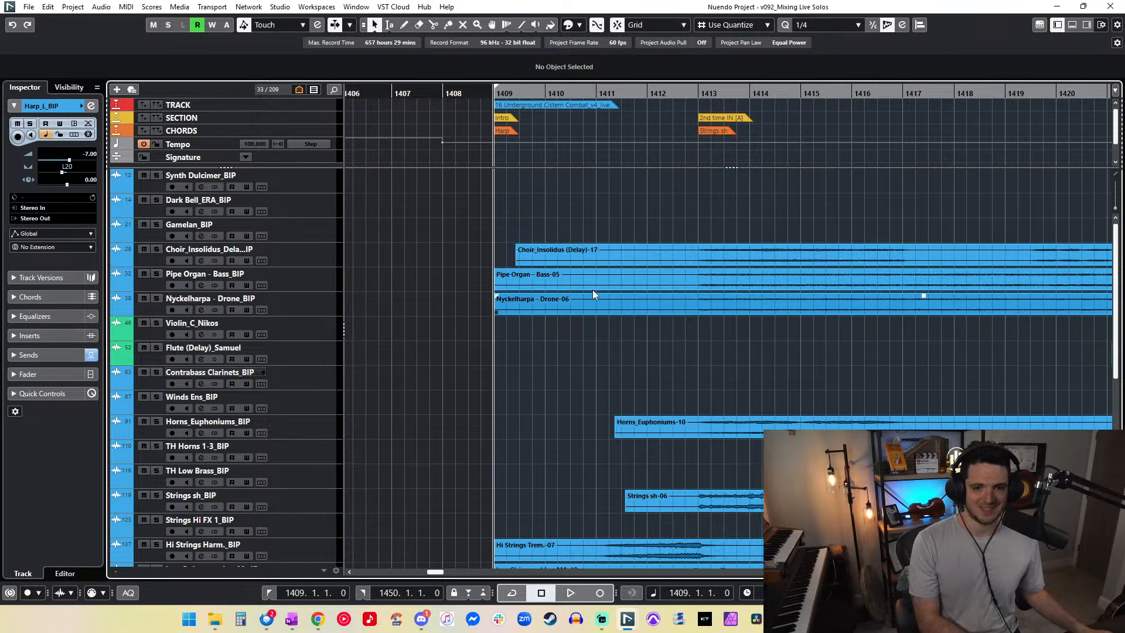
key(shift+h)
key(shift+h)
key(shift+h)
scroll(606, 254, down, 2)
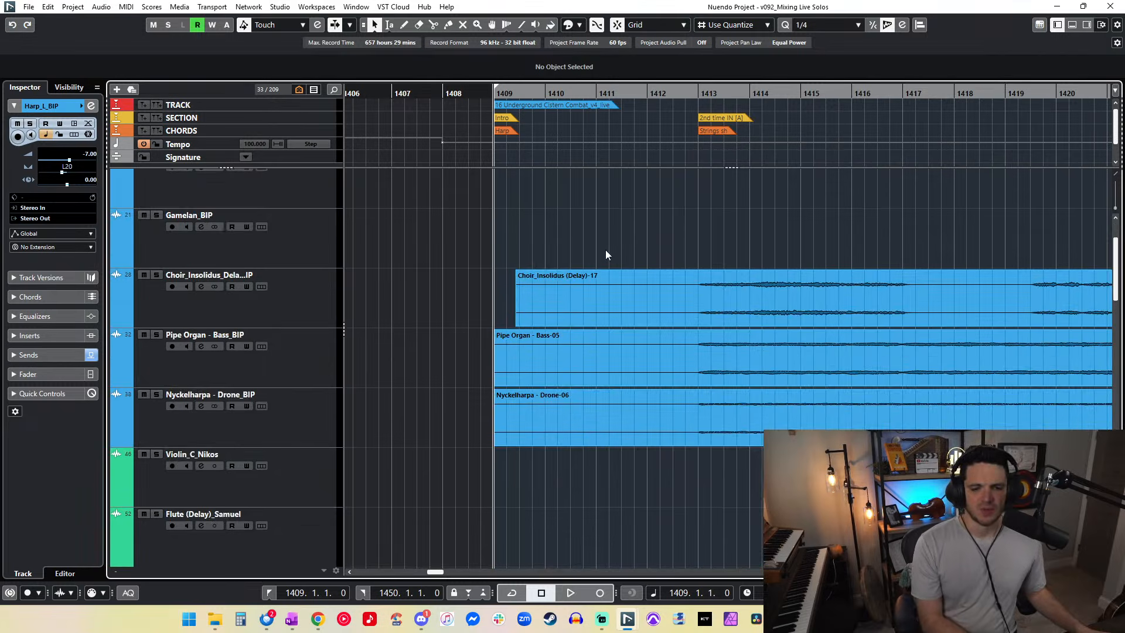
scroll(606, 254, down, 2)
scroll(606, 255, right, 2)
scroll(606, 254, left, 5)
scroll(606, 250, up, 3)
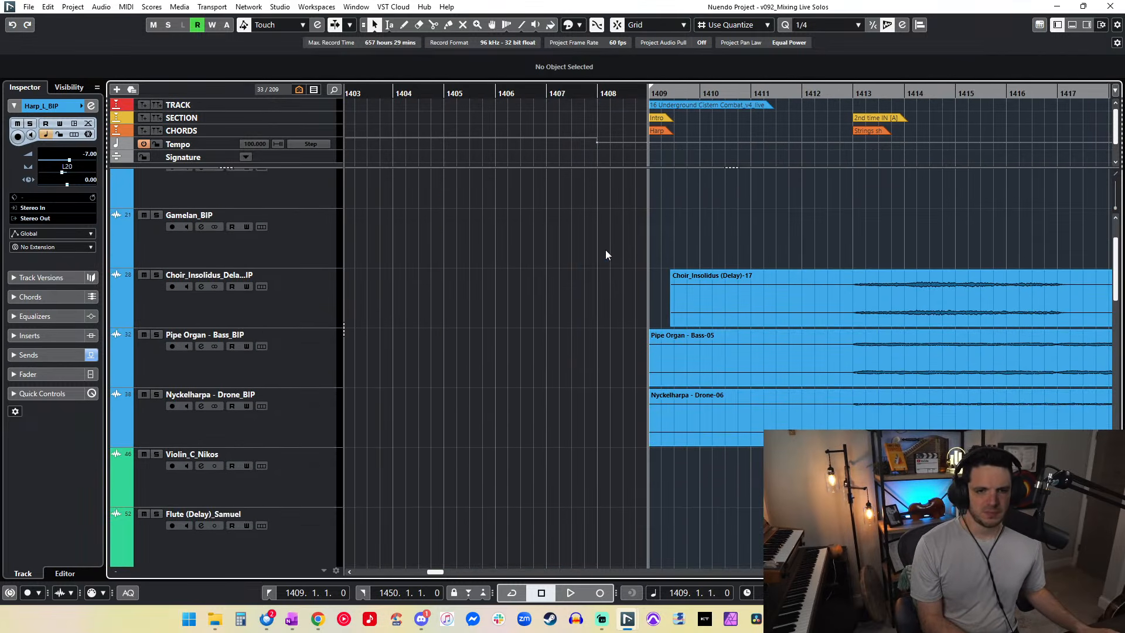
scroll(614, 232, right, 3)
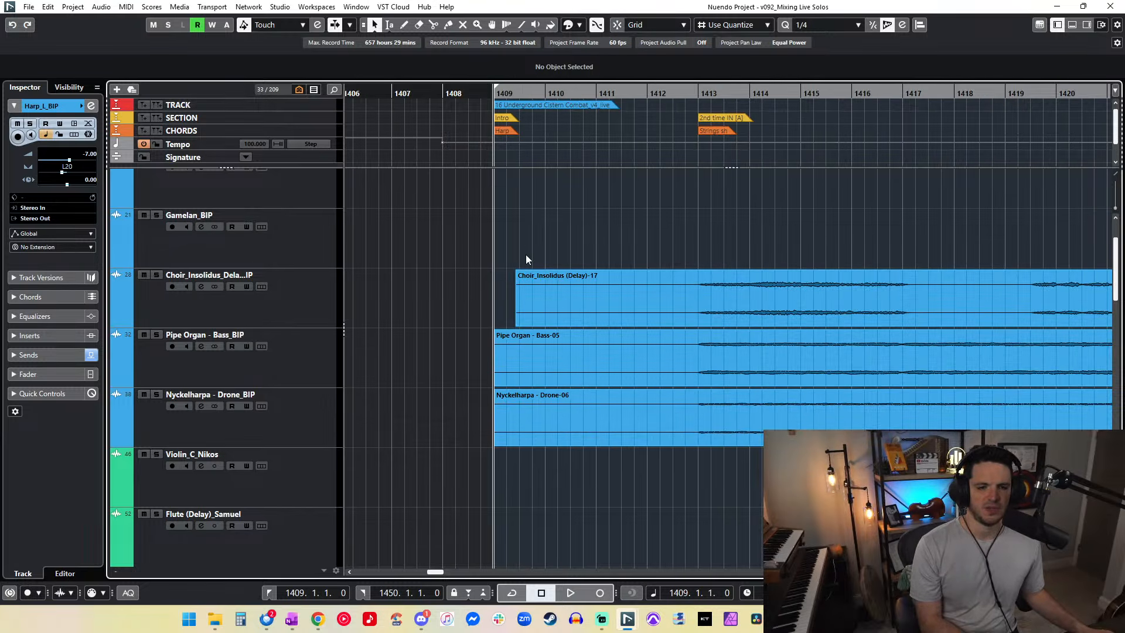
Step: Split the Choir_Insolidus, Pipe Organ and Nyckelharpa events just before bar 1413 and delete their silent lead-ins
scroll(653, 351, right, 2)
drag(580, 247, 741, 571)
scroll(639, 340, up, 3)
alt+click(611, 405)
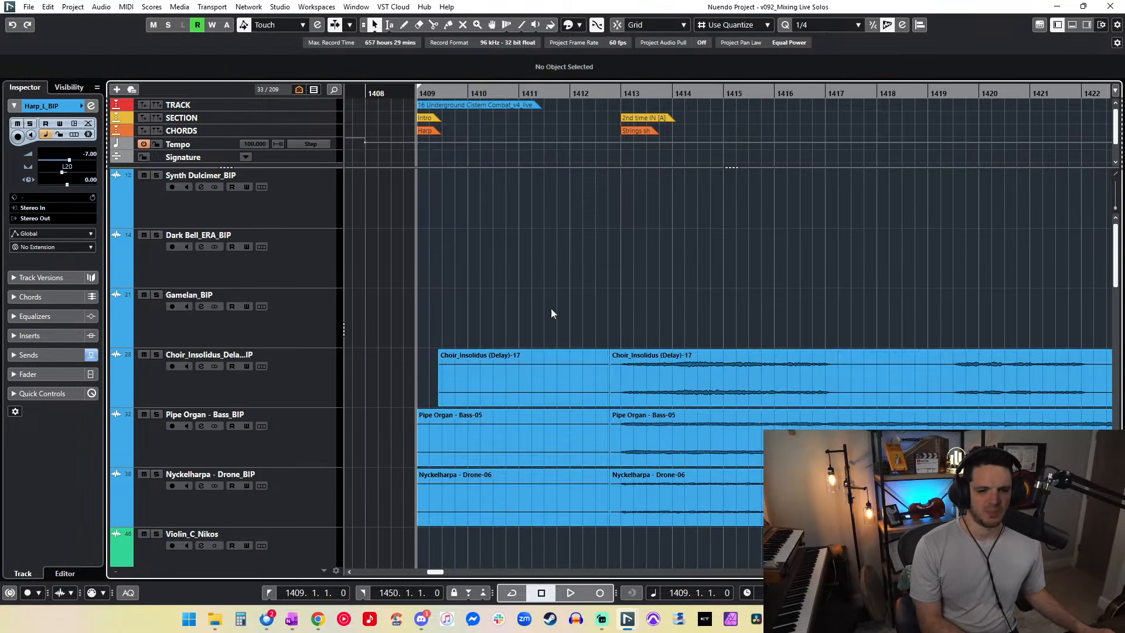
key(Delete)
Step: Trim the silent lead-ins from the Horns_Euphoniums and Strings sh events ahead of bar 1413
scroll(629, 347, down, 5)
click(614, 317)
click(560, 403)
key(Delete)
scroll(556, 400, down, 4)
click(589, 270)
key(Delete)
Step: Split the Hi Strings Trem. and Low Strings oct leg events at about bar 1410.4.3 and delete their silent lead-ins
drag(529, 319, 505, 437)
alt+click(513, 428)
drag(498, 328, 485, 449)
key(Delete)
click(518, 343)
scroll(518, 342, down, 7)
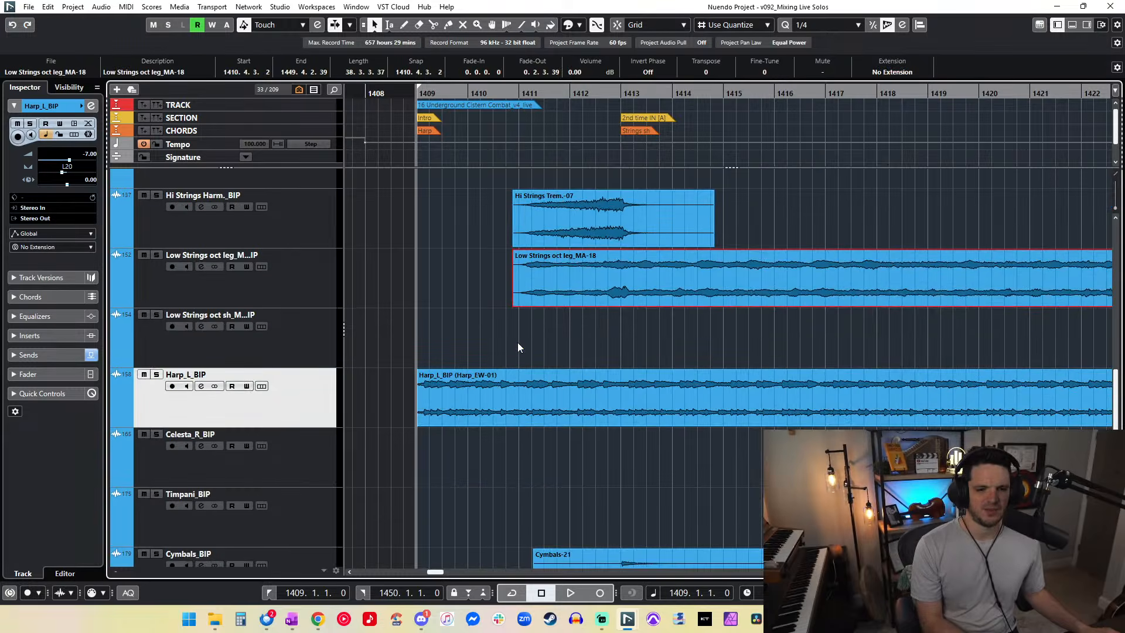
Step: Split the Cymbals and Orch Chimes events at about bar 1412.4.3 and delete their silent lead-ins
drag(596, 484, 614, 448)
alt+click(617, 353)
drag(570, 258, 569, 480)
key(Delete)
scroll(569, 479, down, 3)
scroll(570, 480, down, 1)
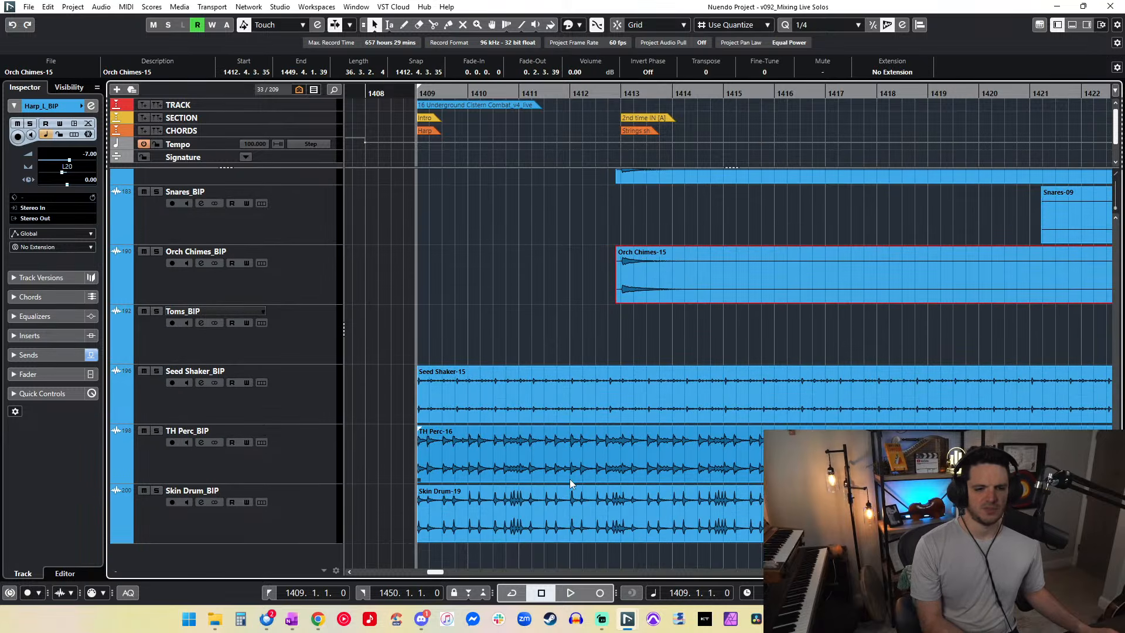
Step: Split the Skin Drum-19 event around its silent middle and delete the section between about bars 1424 and 1446
key(g)
key(g)
key(g)
key(g)
key(Left)
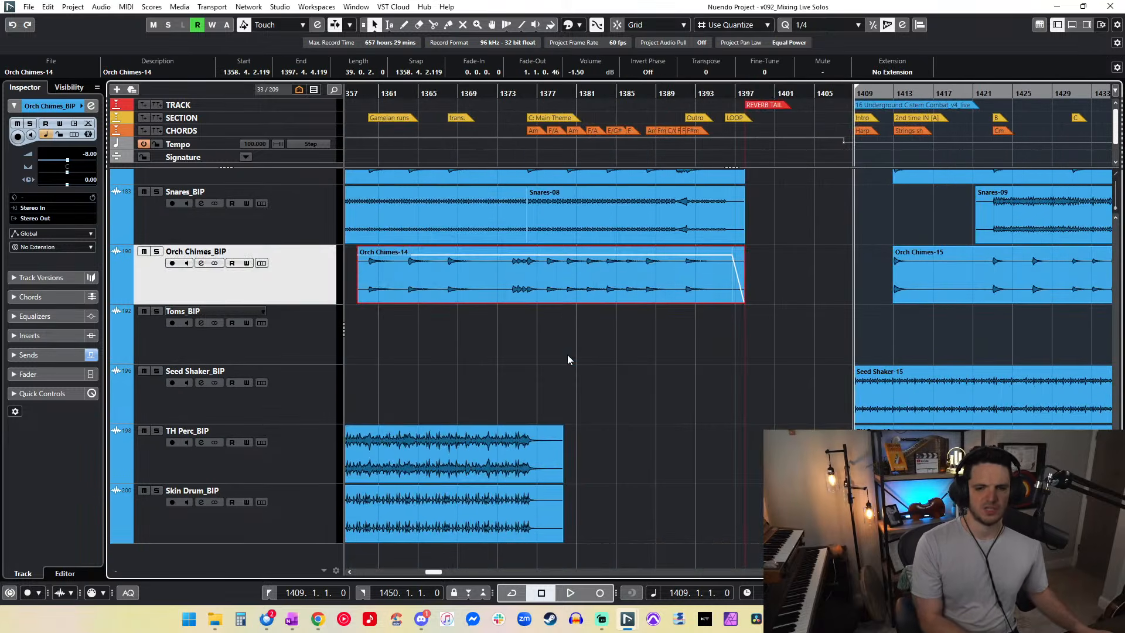
scroll(567, 354, right, 5)
scroll(567, 354, left, 2)
alt+click(543, 513)
alt+click(755, 513)
click(658, 513)
key(Delete)
Step: Cut the silent gap out of TH Perc-16 between about bars 1440 and 1446, and remove the silent tail of the Toms event
alt+click(704, 451)
click(761, 447)
scroll(768, 434, up, 2)
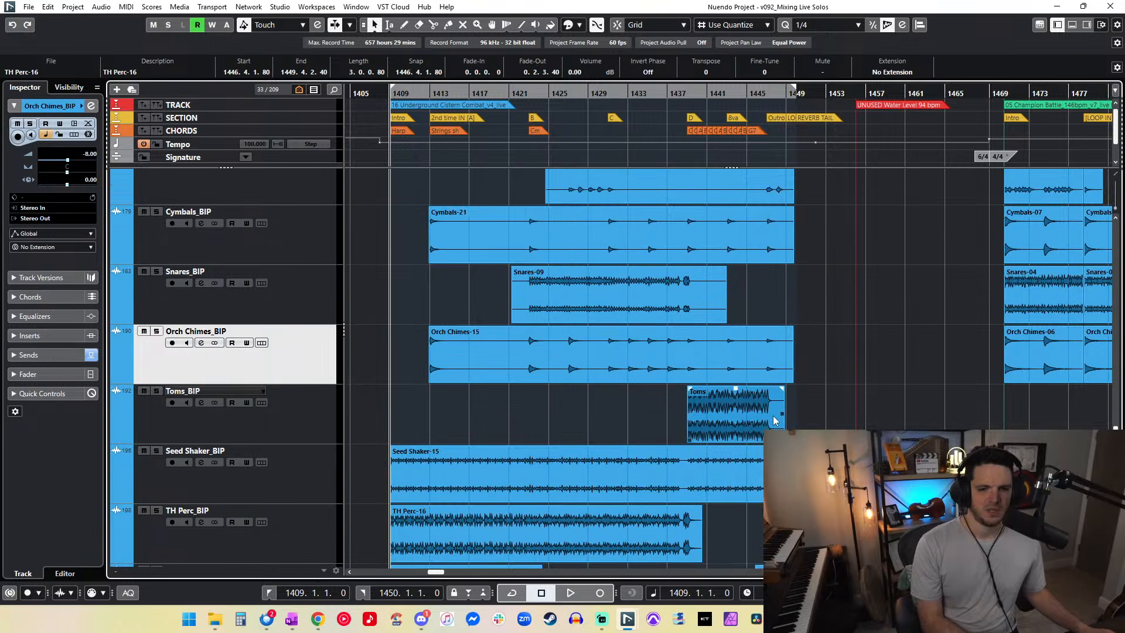
alt+click(776, 402)
click(780, 408)
key(Delete)
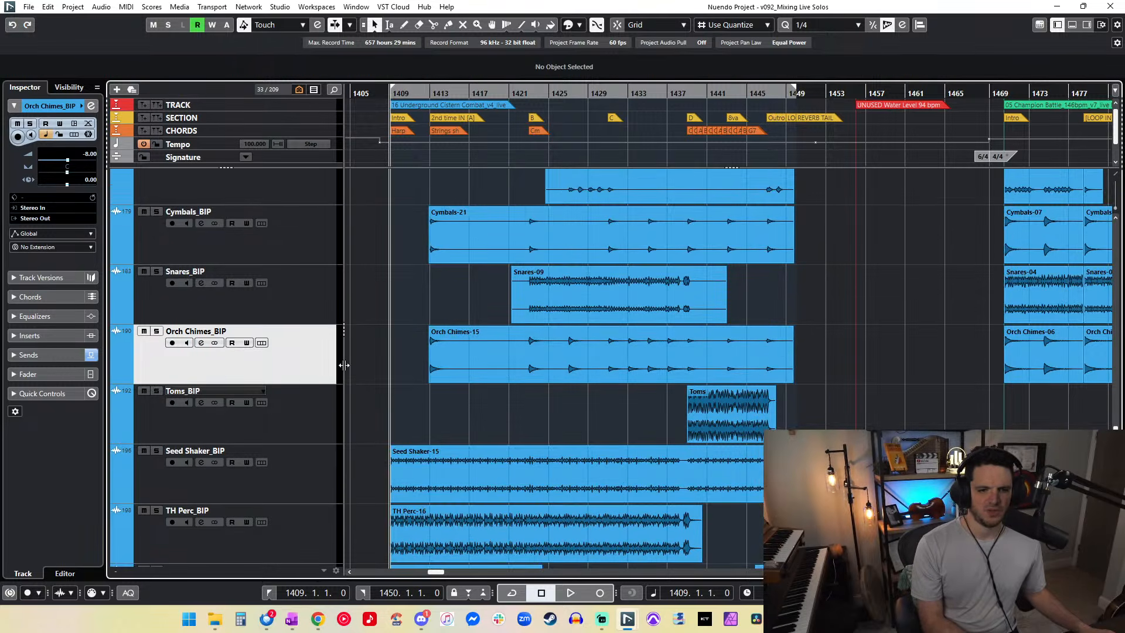
Step: Split Orch Chimes-15 at about bars 1415.3.4 and 1422.3.1 and delete the silent section between the cuts
alt+click(525, 354)
alt+click(457, 353)
click(492, 354)
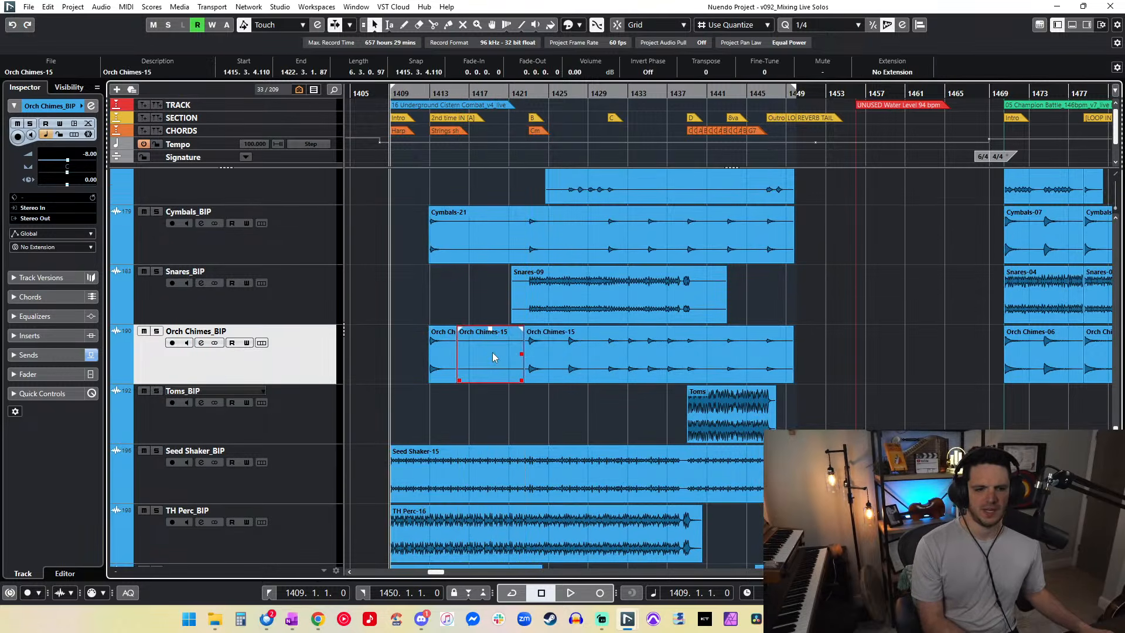
key(Delete)
Step: Trim the Snares-09 event so it starts at about bar 1422.3.1 and ends at about bar 1440.4.3
drag(515, 320, 526, 321)
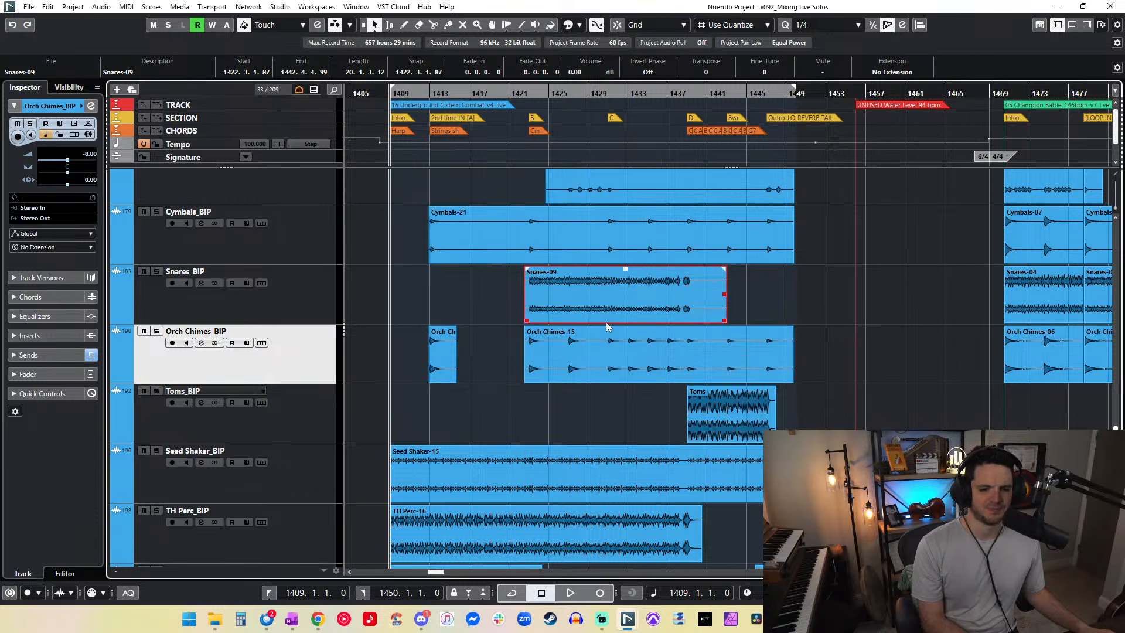
drag(726, 322, 706, 322)
scroll(550, 256, up, 2)
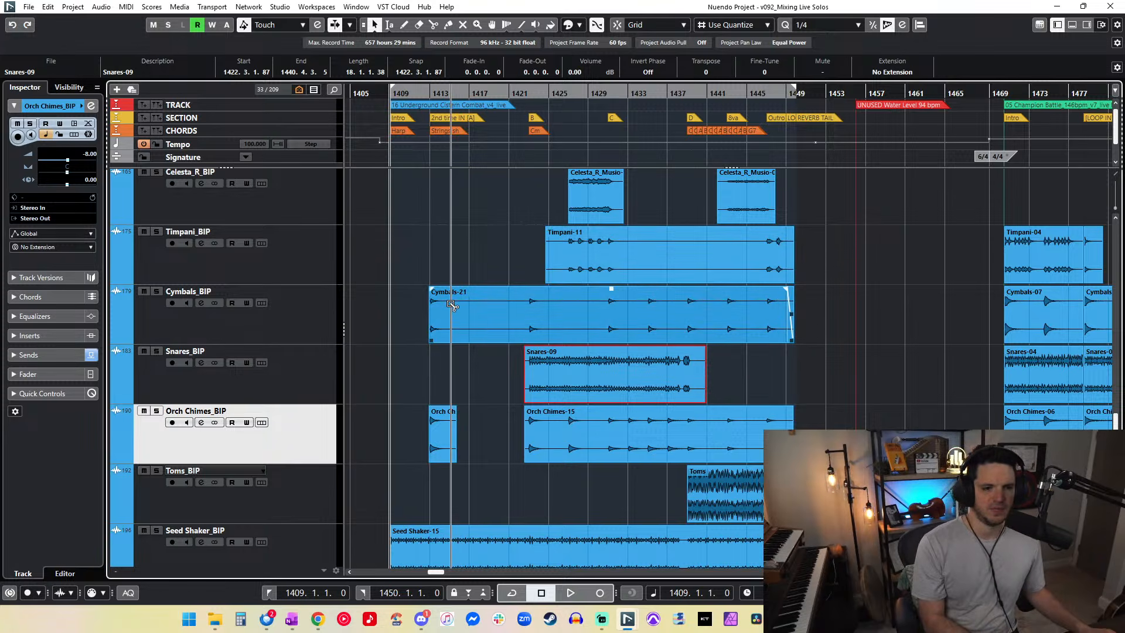
Step: Remove the silent sections of Cymbals-21 between about bars 1415.1.3 and 1422.1.1 and between about bars 1424.4.1 and 1430.4.2
alt+click(451, 311)
alt+click(520, 310)
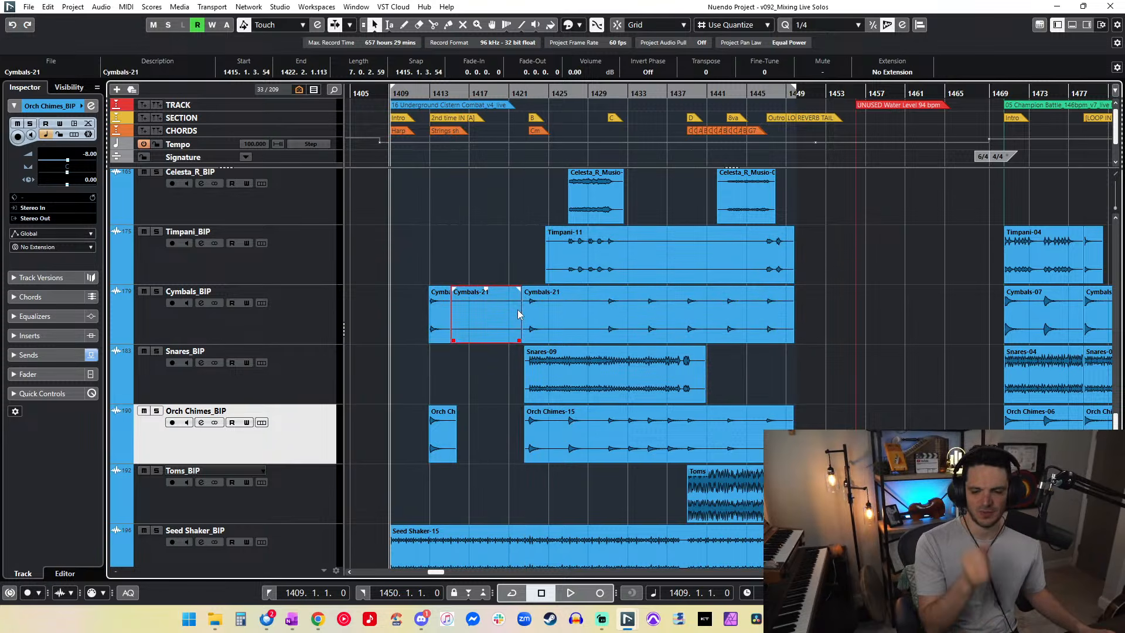
key(Delete)
alt+click(545, 306)
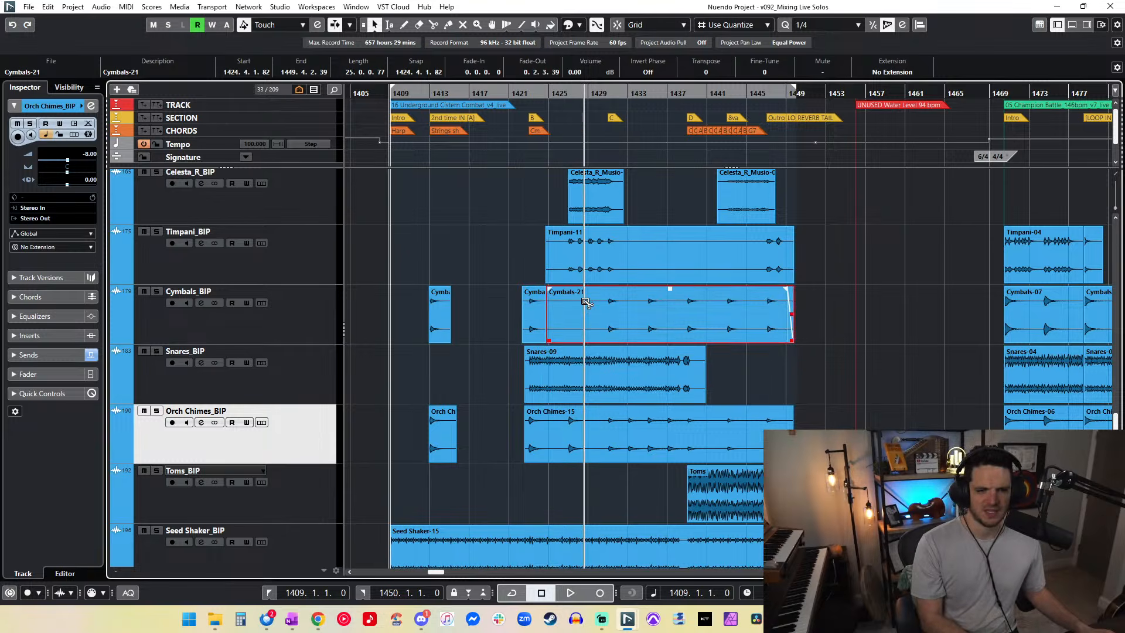
alt+click(606, 307)
key(Delete)
Step: Delete the silent lead-in of Timpani-11 and its silent middle up to about bar 1446.4.1
alt+click(565, 248)
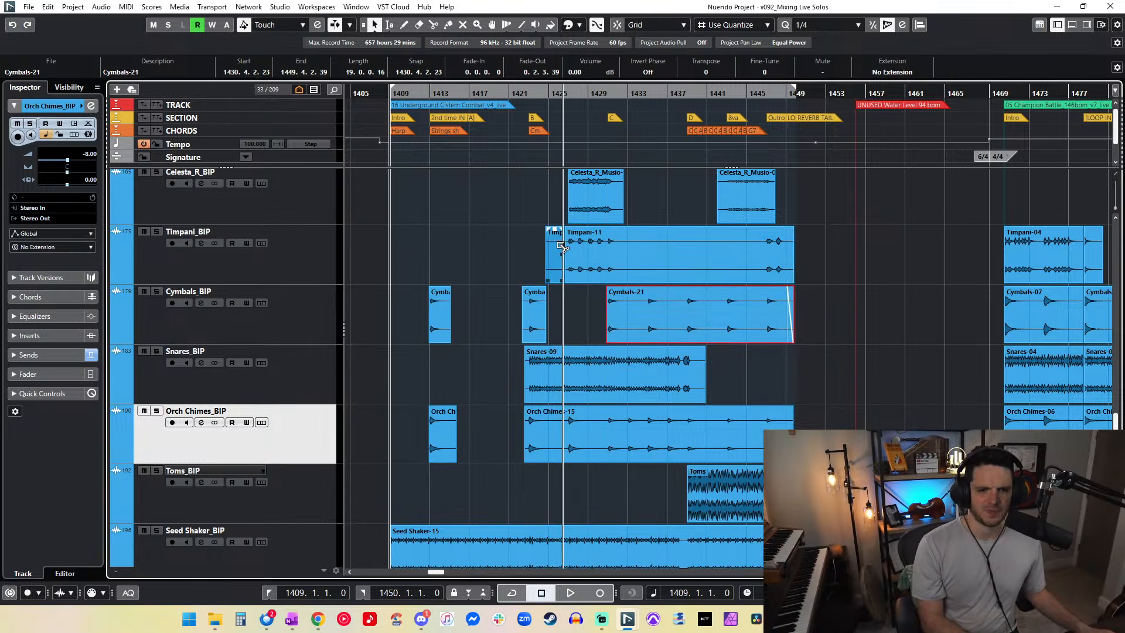
key(Delete)
alt+click(626, 246)
alt+click(765, 246)
key(Delete)
Step: Split the Harp_L event at about bars 1425 and 1430 and delete the silent section between the cuts
scroll(638, 290, up, 3)
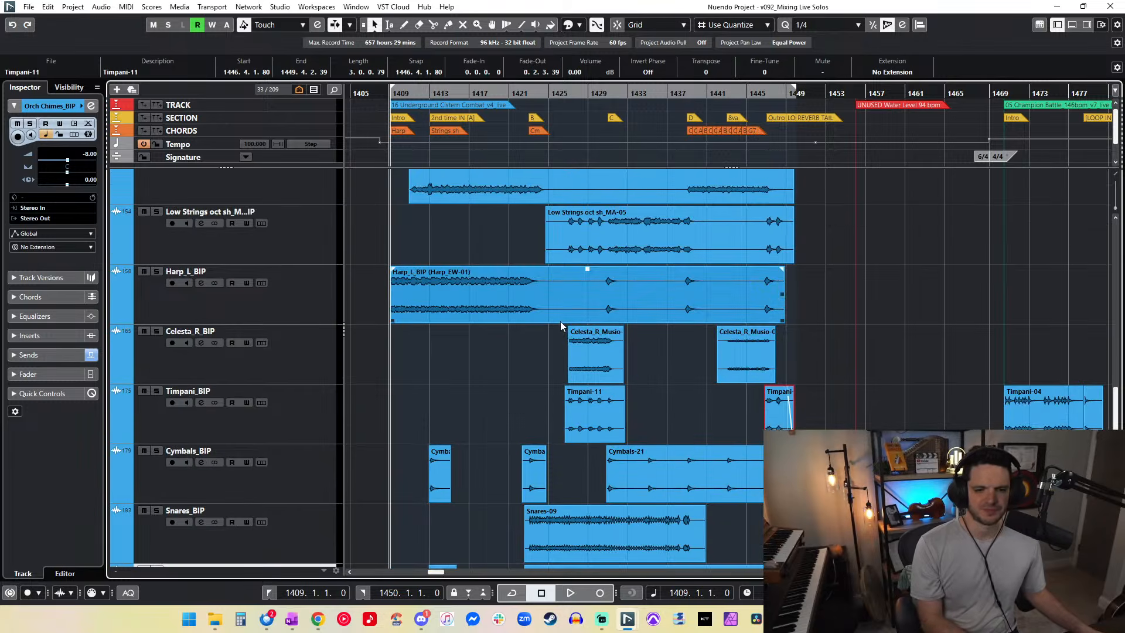
scroll(561, 321, up, 1)
alt+click(547, 367)
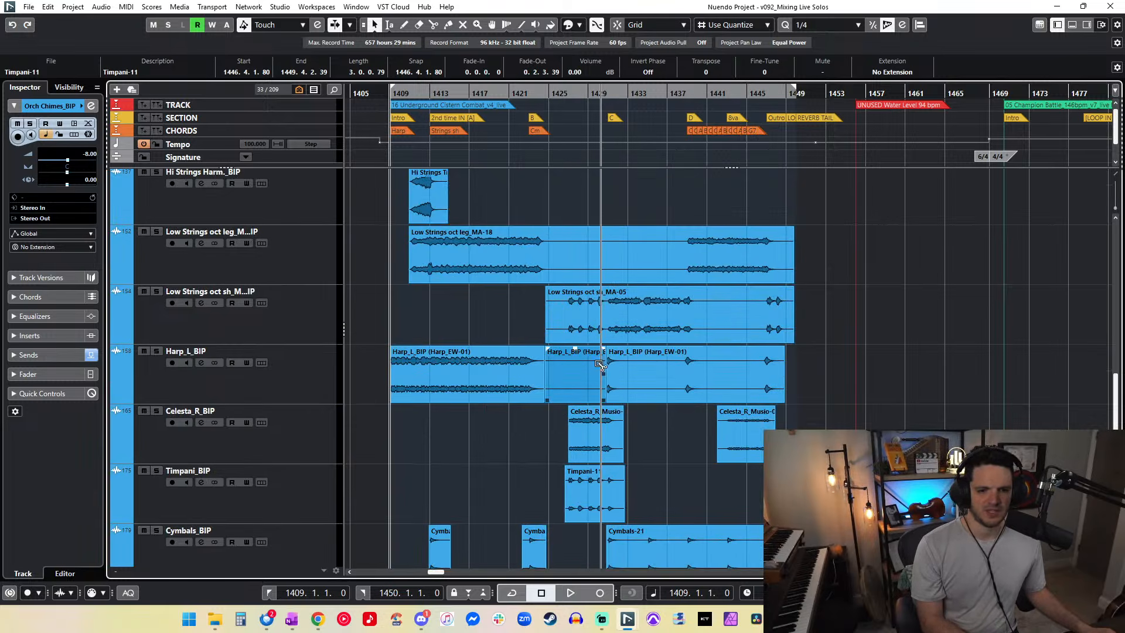
alt+click(604, 368)
click(594, 368)
key(Delete)
Step: Cut out the two remaining silent gaps between the Harp_L hits, at about bars 1433 to 1438 and 1441 to 1446
alt+click(630, 368)
alt+click(676, 368)
click(650, 367)
key(Delete)
alt+click(706, 367)
alt+click(756, 368)
click(730, 363)
key(Delete)
Step: Delete the silent gap in Low Strings oct sh between about bars 1442 and 1446 and trim its start to about bar 1427
alt+click(714, 307)
alt+click(756, 307)
click(734, 317)
key(Delete)
drag(547, 341, 567, 338)
Step: Split the Low Strings oct leg event at about bars 1425 and 1438.4.1 and delete the silent middle
scroll(557, 304, up, 3)
alt+click(554, 398)
alt+click(686, 401)
click(641, 403)
key(Delete)
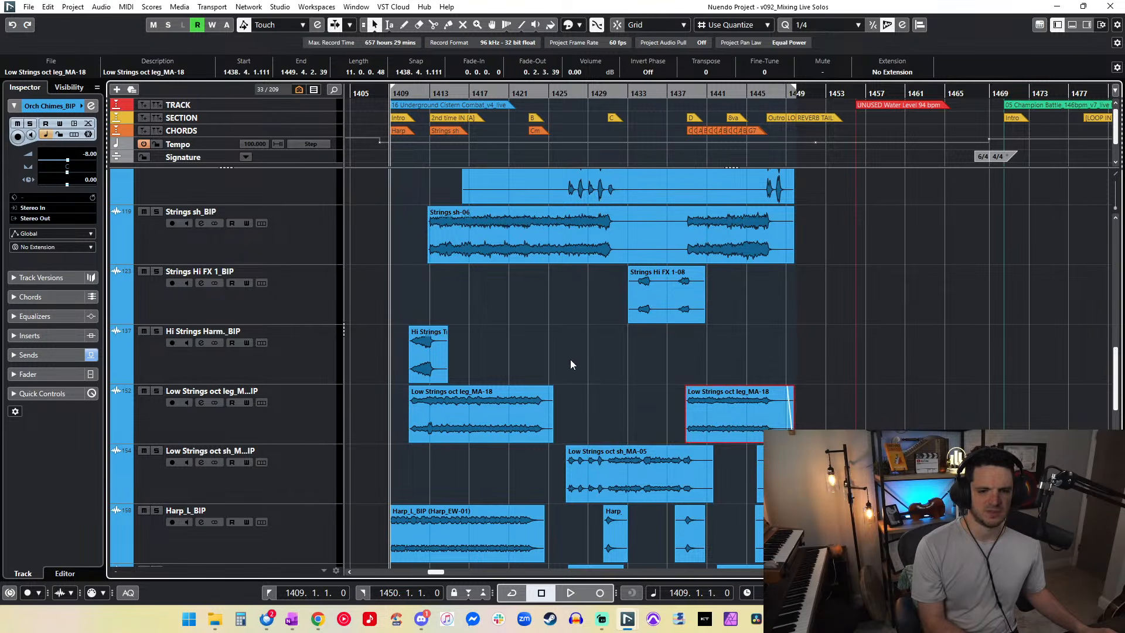
Step: Split Strings sh-06 at about bars 1433 and 1438.3.2 and delete the silent section between the cuts
scroll(709, 380, up, 3)
alt+click(626, 381)
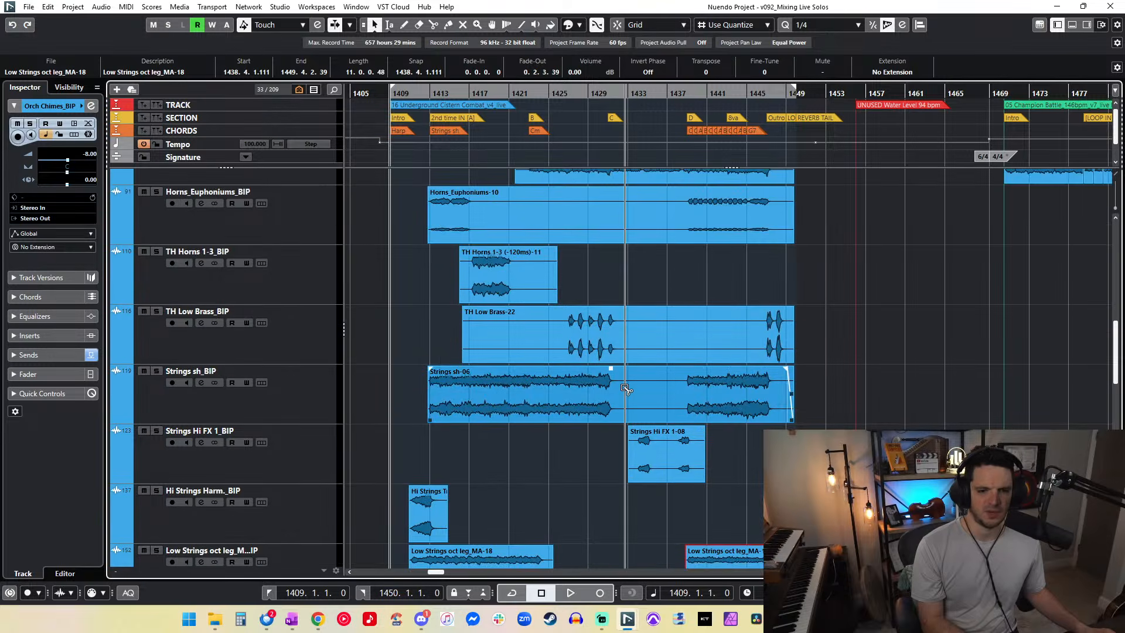
alt+click(687, 389)
click(655, 391)
key(Delete)
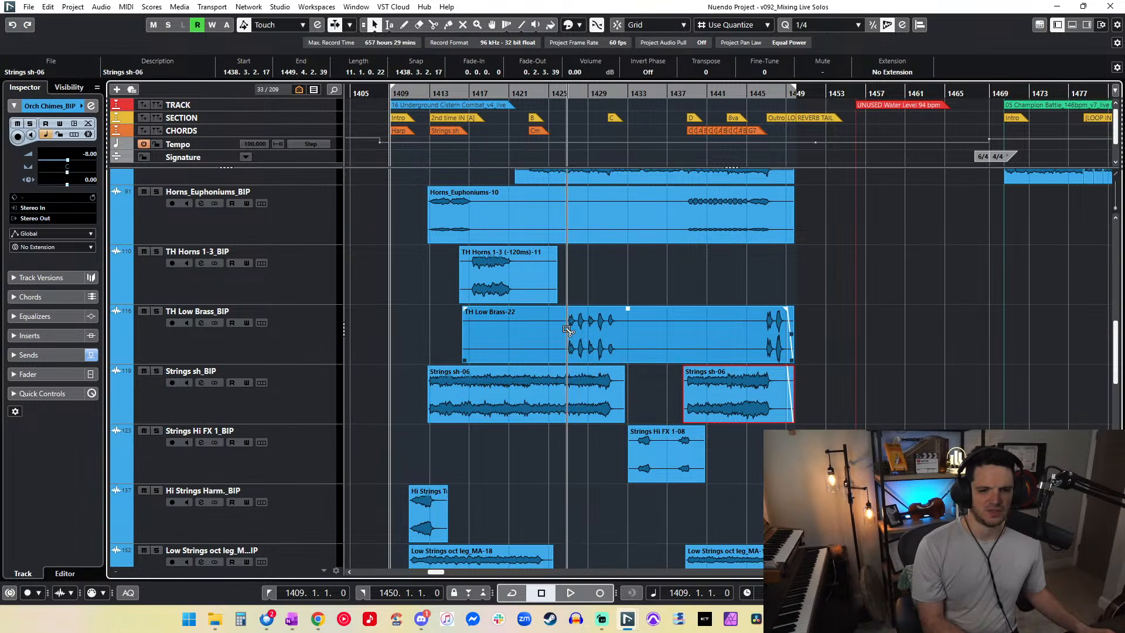
Step: Delete the silent lead-in of TH Low Brass-22 and its silent gap between about bars 1433 and 1446
alt+click(564, 334)
click(537, 333)
key(Delete)
alt+click(629, 325)
alt+click(763, 329)
click(636, 332)
key(Delete)
Step: Trim the silent start and tail of the TH Horns 1-3 event, and split Horns_Euphoniums on both sides of its silent middle
scroll(587, 343, up, 3)
alt+click(514, 420)
click(531, 433)
key(Delete)
click(463, 459)
drag(462, 459, 469, 459)
alt+click(486, 375)
alt+click(690, 355)
Step: Split the Choir_Insolidus and Pipe Organ events together at about bars 1425.2.3 and 1437.4.3 and delete the silent middle sections
scroll(561, 286, up, 4)
drag(588, 330, 582, 197)
alt+click(552, 216)
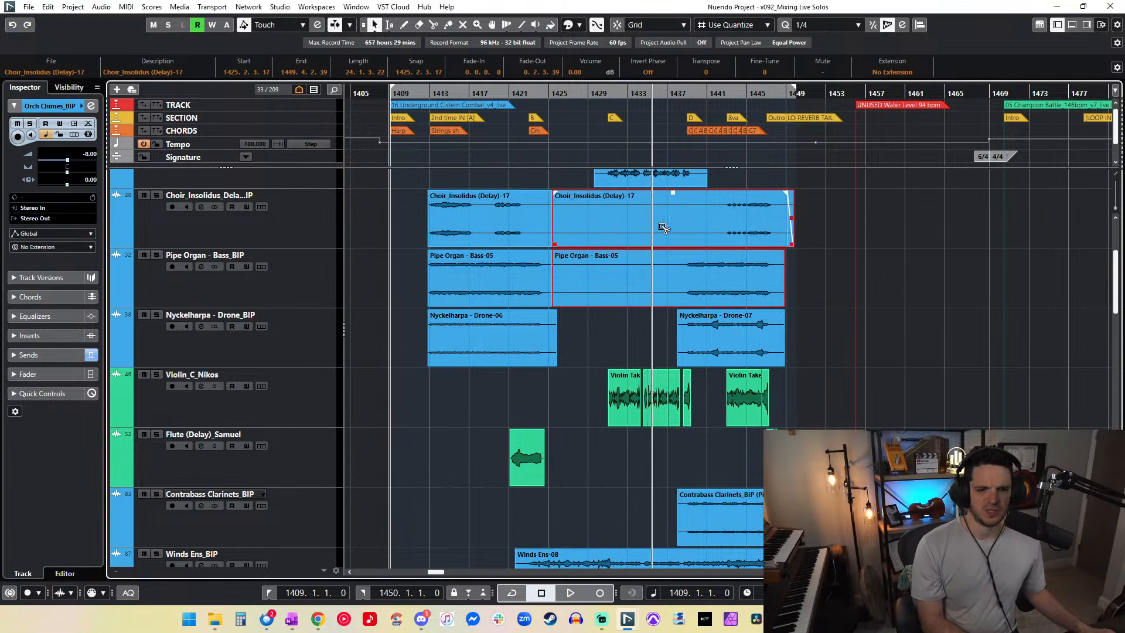
alt+click(677, 229)
drag(630, 334, 622, 232)
key(Delete)
Step: Remove the second Choir_Insolidus event's silent lead-in before about bar 1441.2.3 and shorten the first one to end near bar 1423
scroll(548, 237, up, 2)
scroll(547, 237, up, 3)
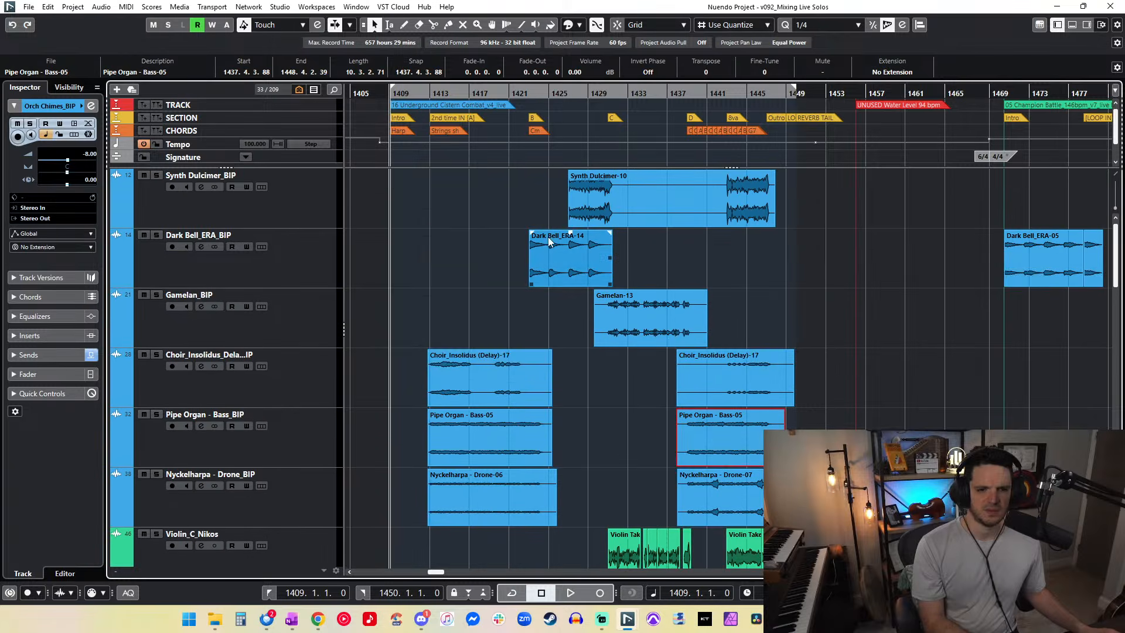
alt+click(711, 381)
click(693, 386)
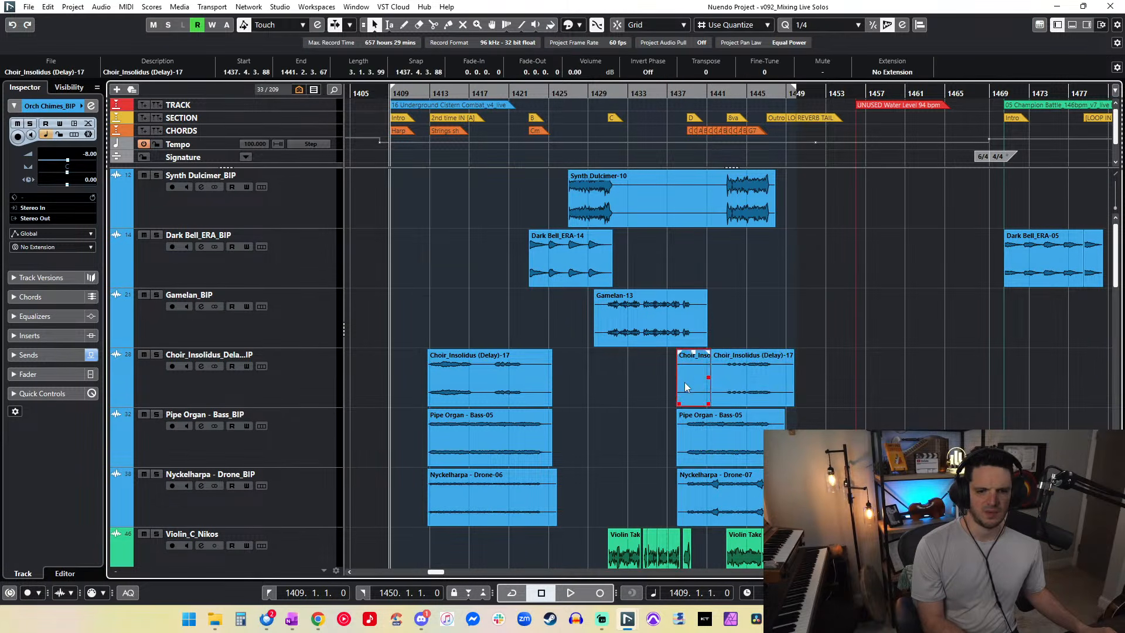
key(Delete)
drag(551, 378, 533, 378)
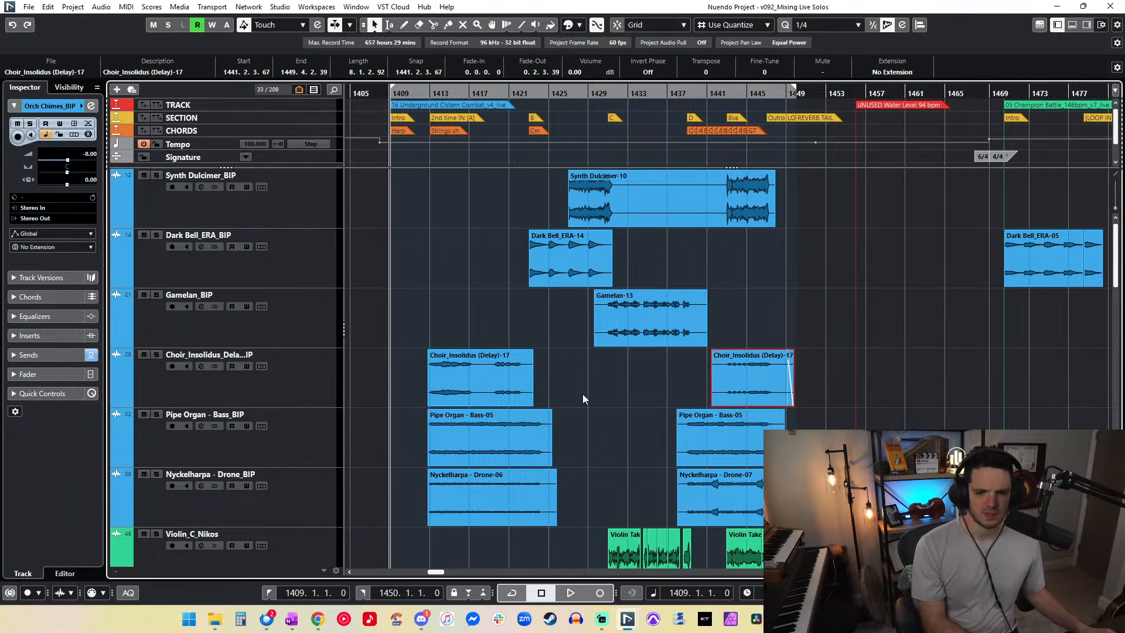
Step: Cut the silent lead-in and the silent tail off the Gamelan-13 event
alt+click(603, 323)
click(602, 322)
alt+click(695, 310)
click(702, 312)
Step: Split Synth Dulcimer-10 at about bars 1432 and 1442.2.3 and delete the silent section between the cuts
alt+click(623, 194)
click(628, 194)
alt+click(722, 198)
click(705, 198)
key(Delete)
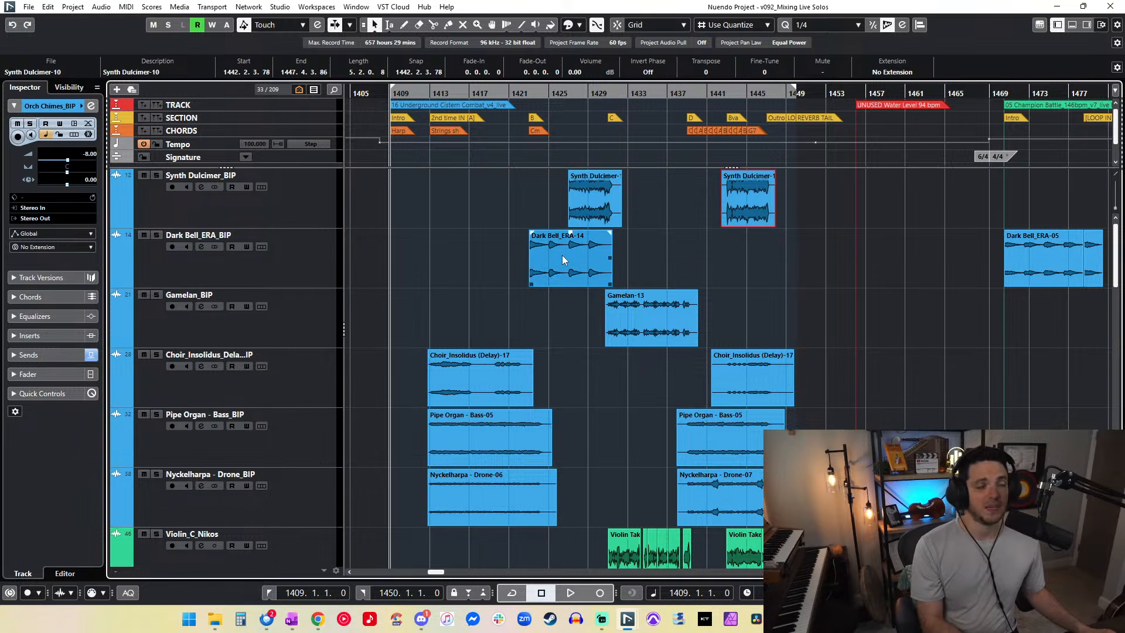
scroll(562, 255, down, 2)
scroll(561, 255, up, 2)
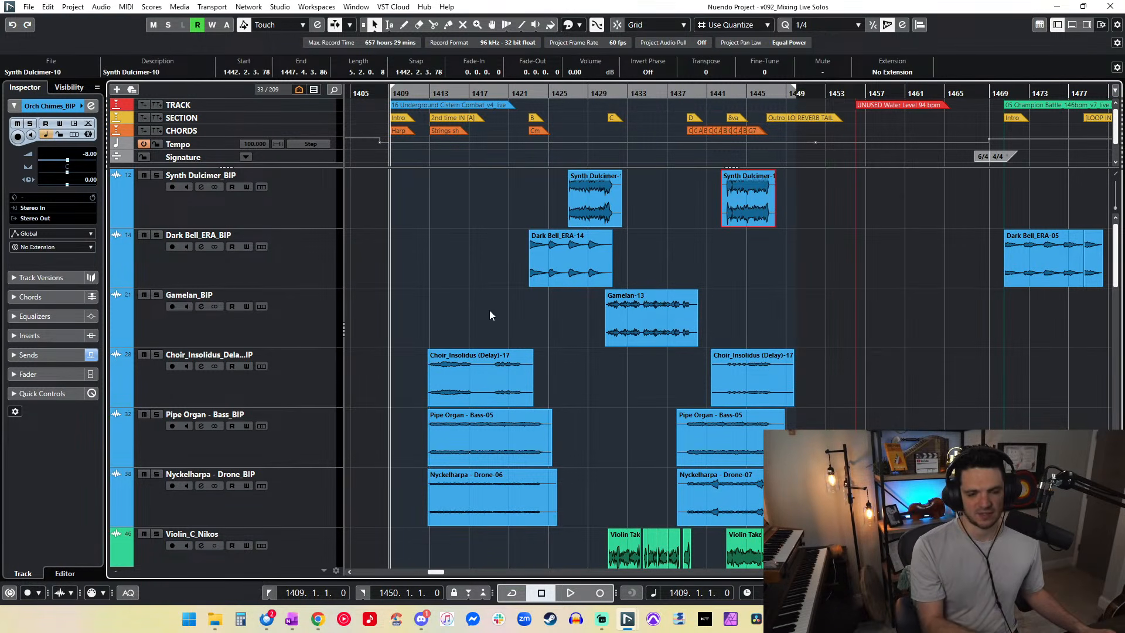
scroll(490, 315, down, 15)
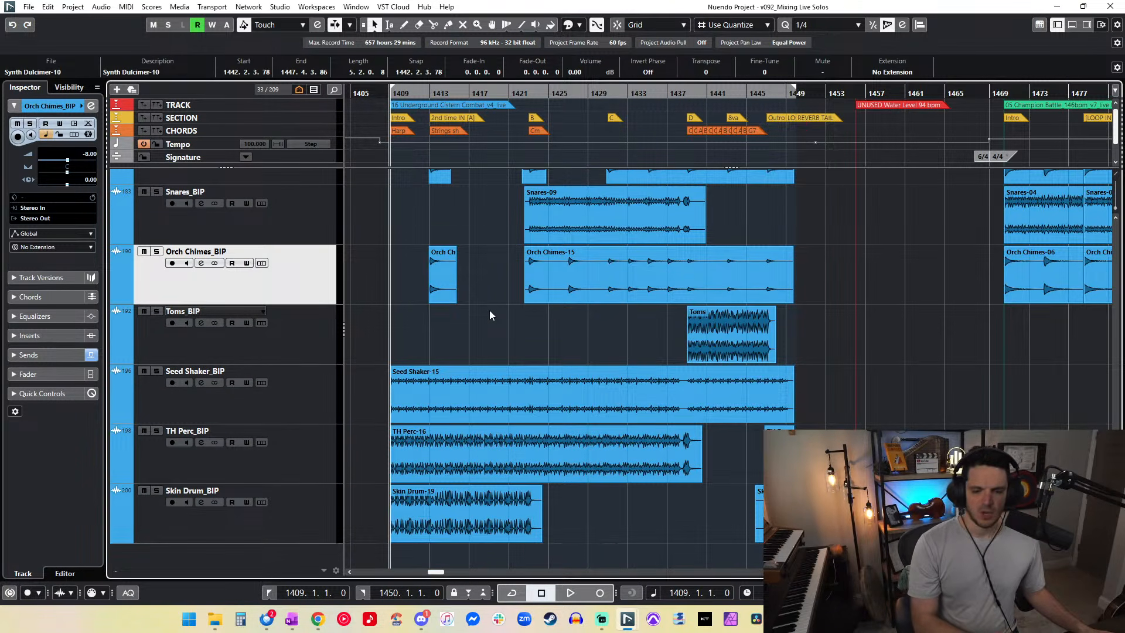
key(h)
key(h)
key(shift+g)
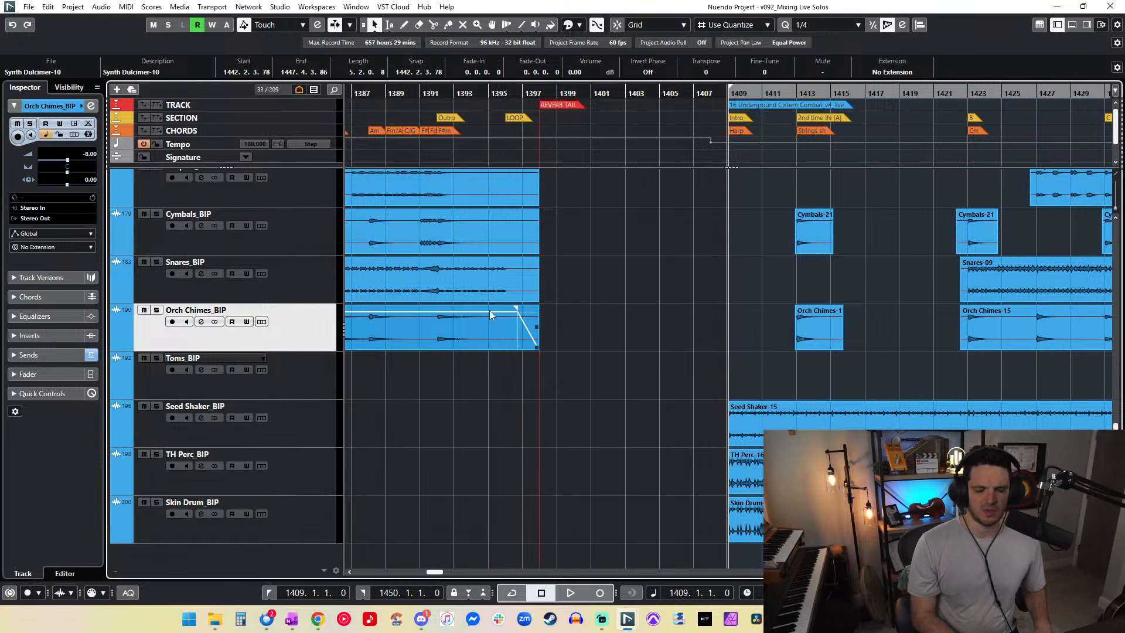
scroll(490, 315, right, 4)
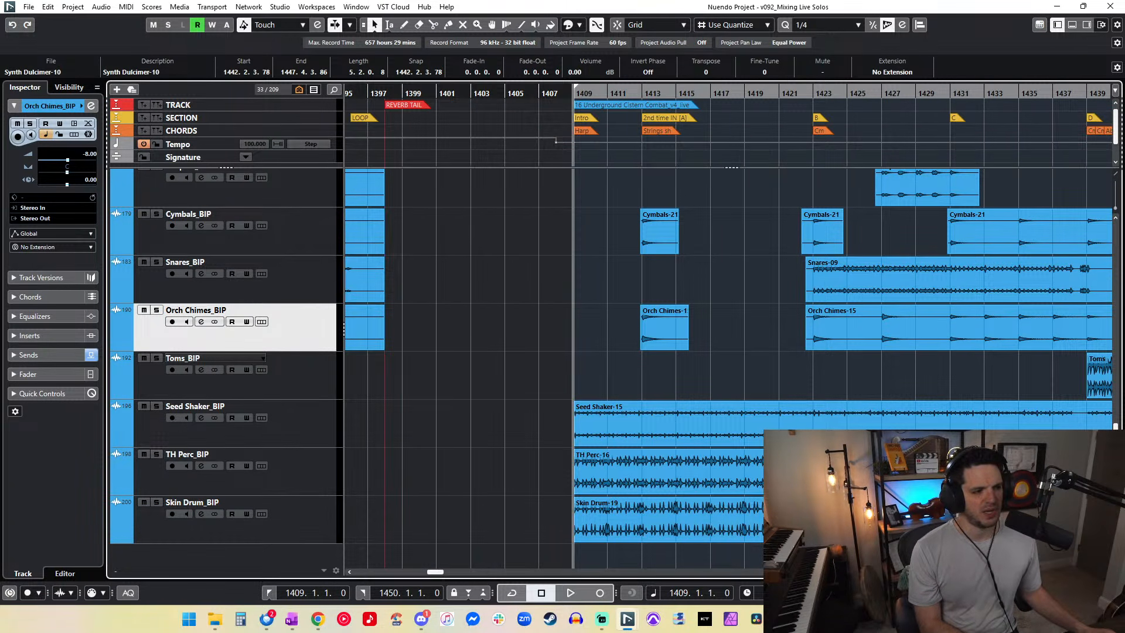
Step: Bring up the Stereo Out GEQ-30 window, reset its output peak reading and play the cue from bar 1409
drag(1, 104, 359, 84)
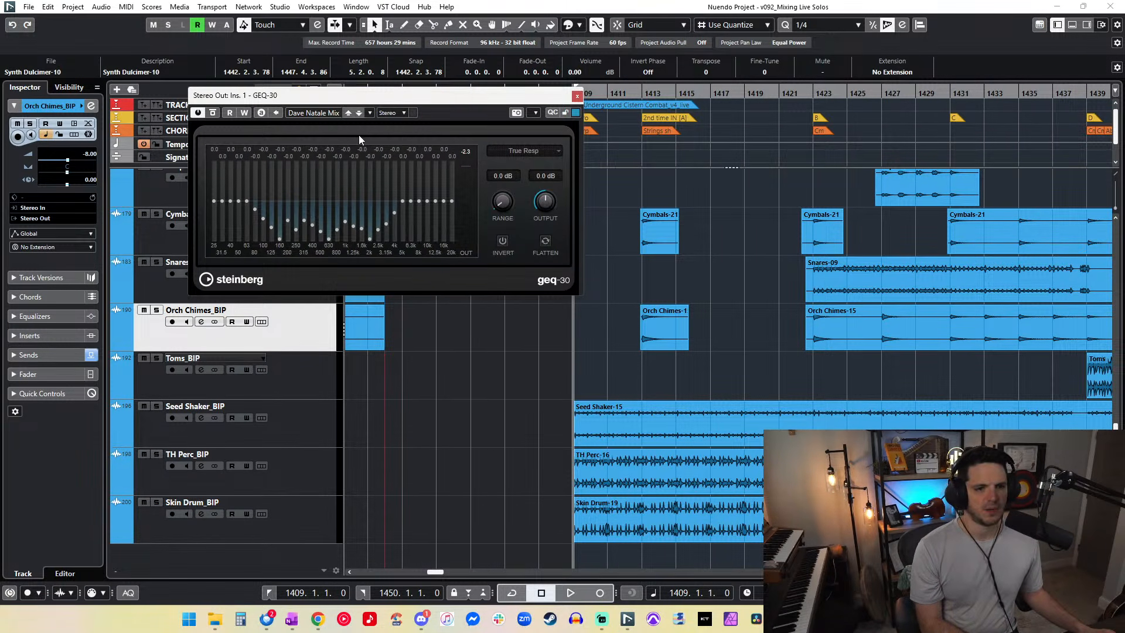
click(467, 153)
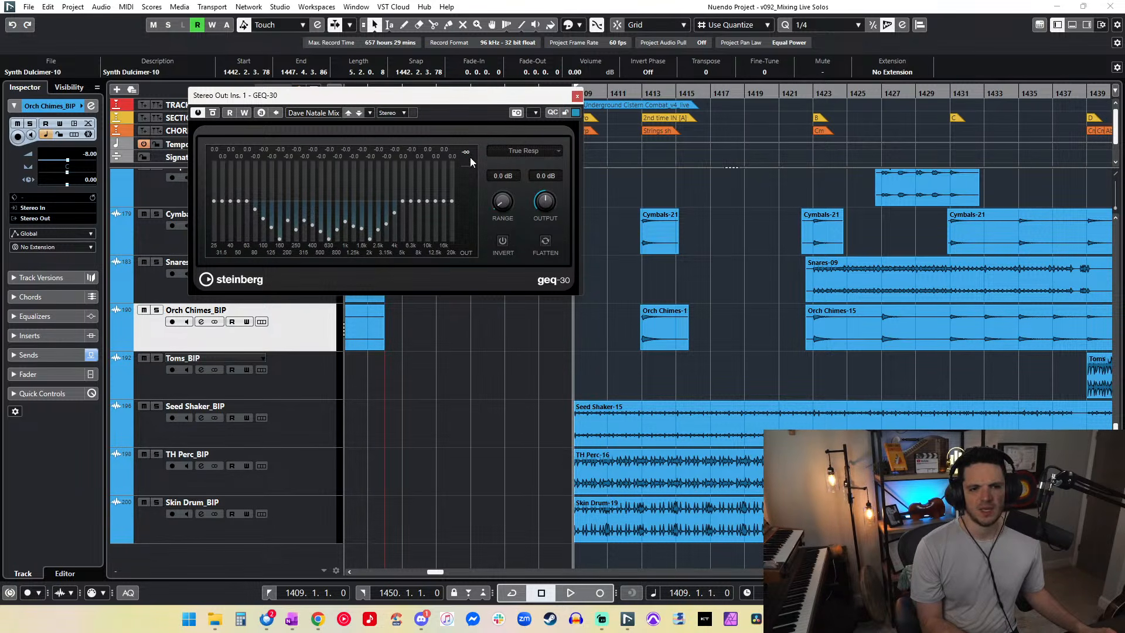
key(space)
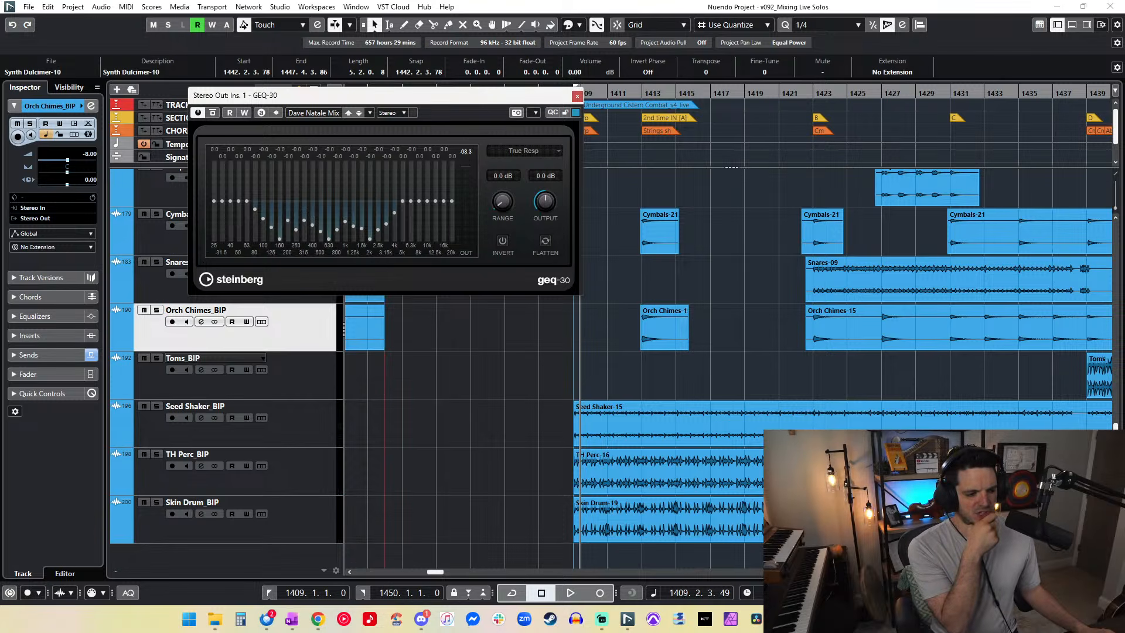
Step: Show the Stereo Out channel in the MixConsole and open its GEQ-30 insert beside the insert slots
key(ctrl+w)
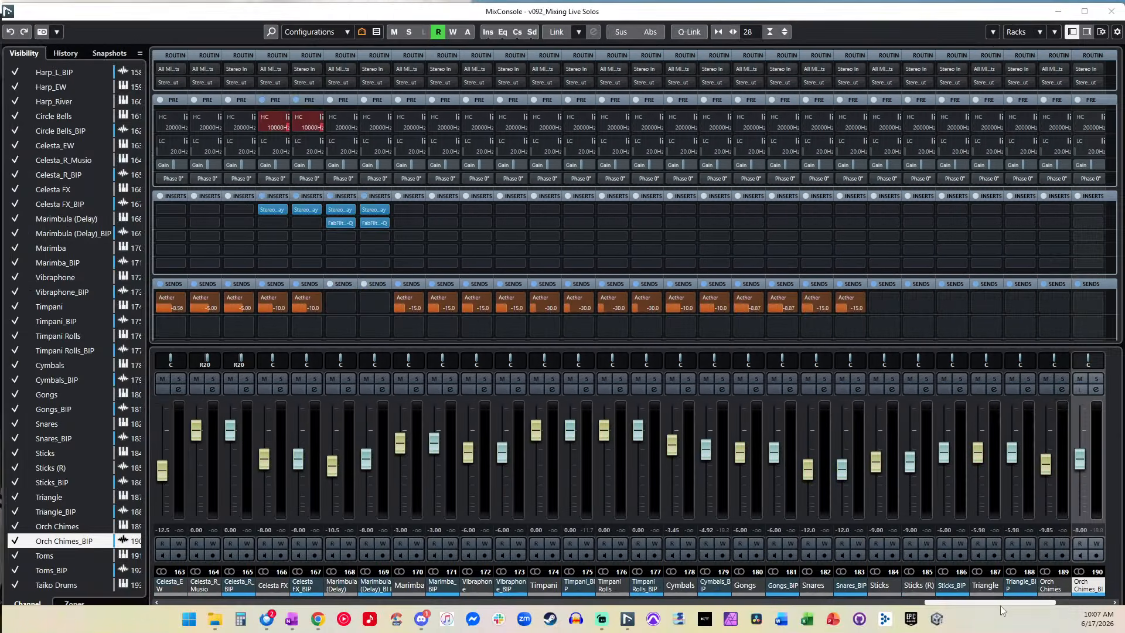
drag(1001, 603, 1110, 601)
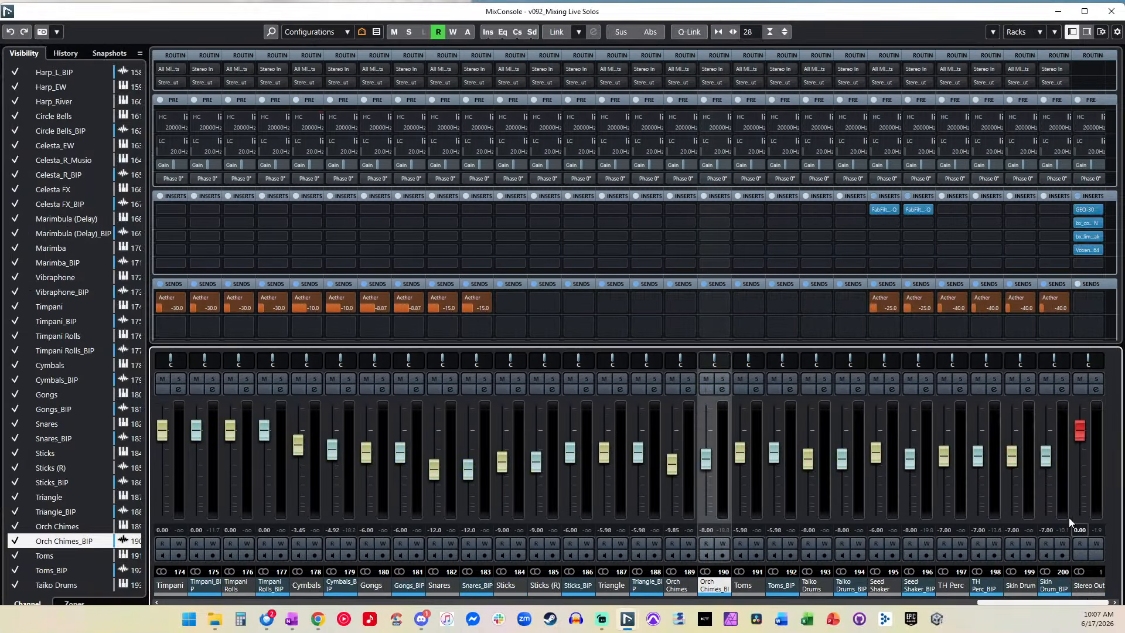
click(1088, 210)
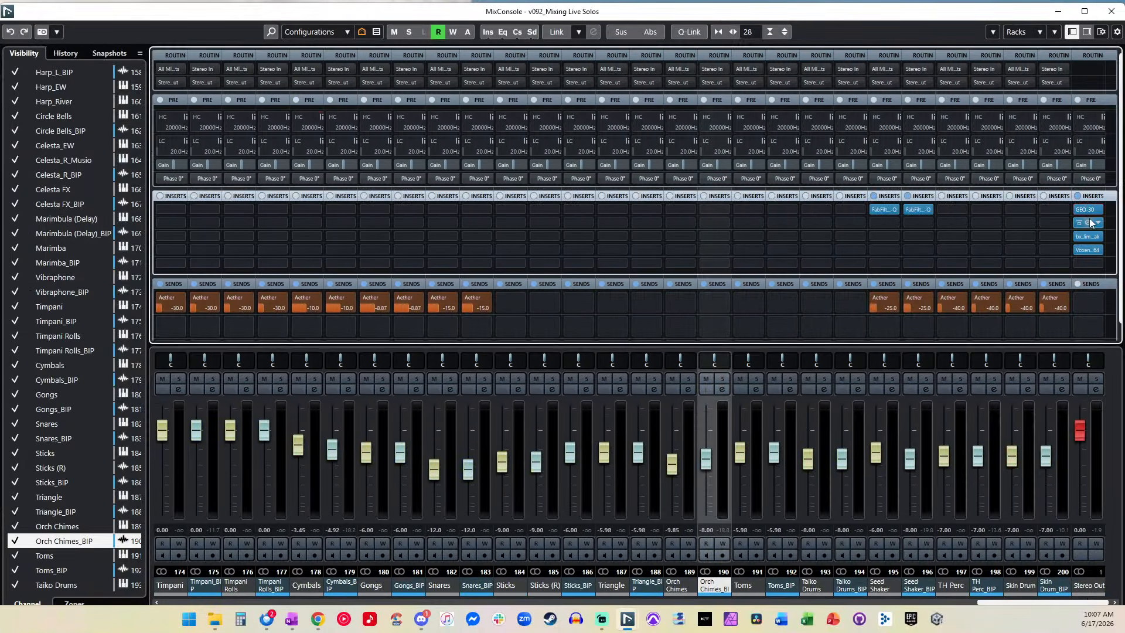
click(1098, 211)
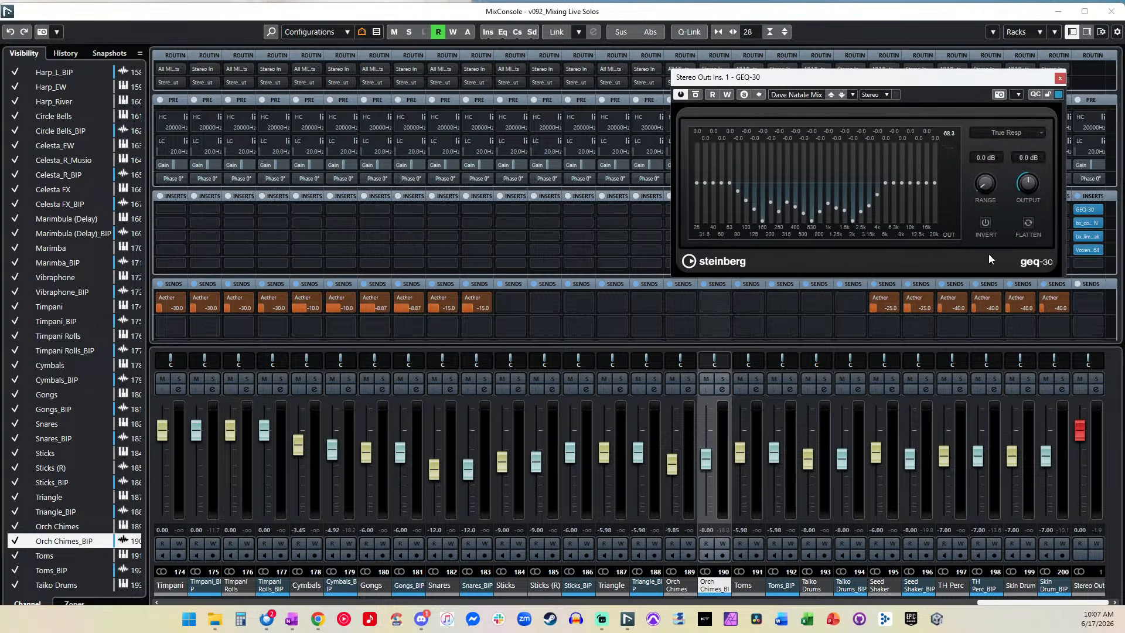
drag(996, 77, 881, 80)
Step: Review the settings of the bx_console N and bx_limiter True Peak inserts on Stereo Out, closing each one after viewing
click(1089, 224)
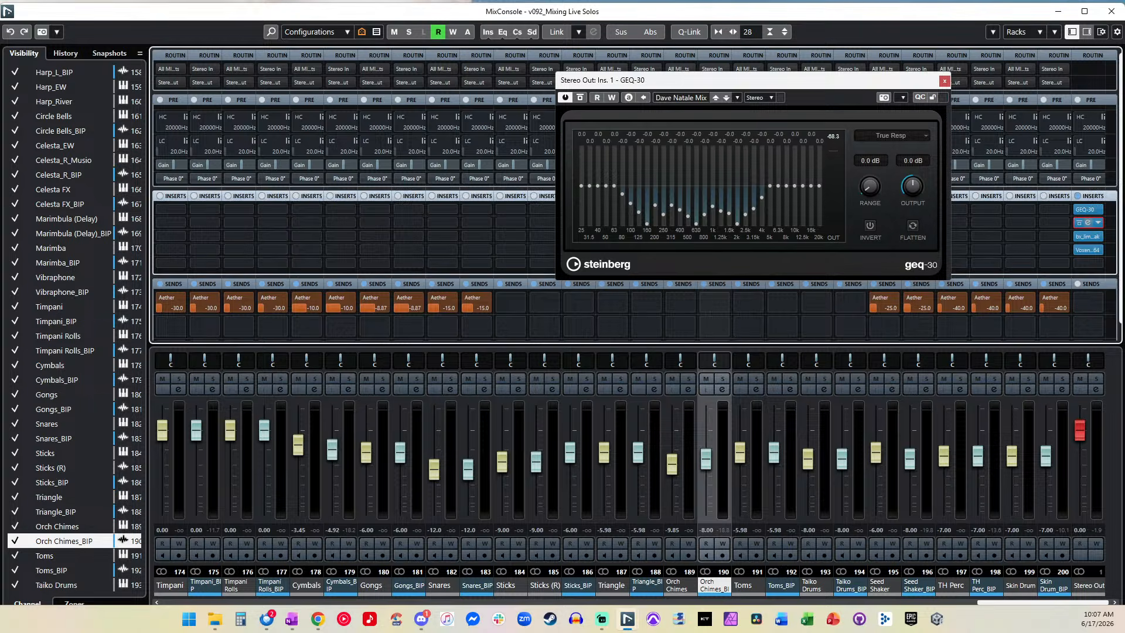
drag(715, 58, 782, 43)
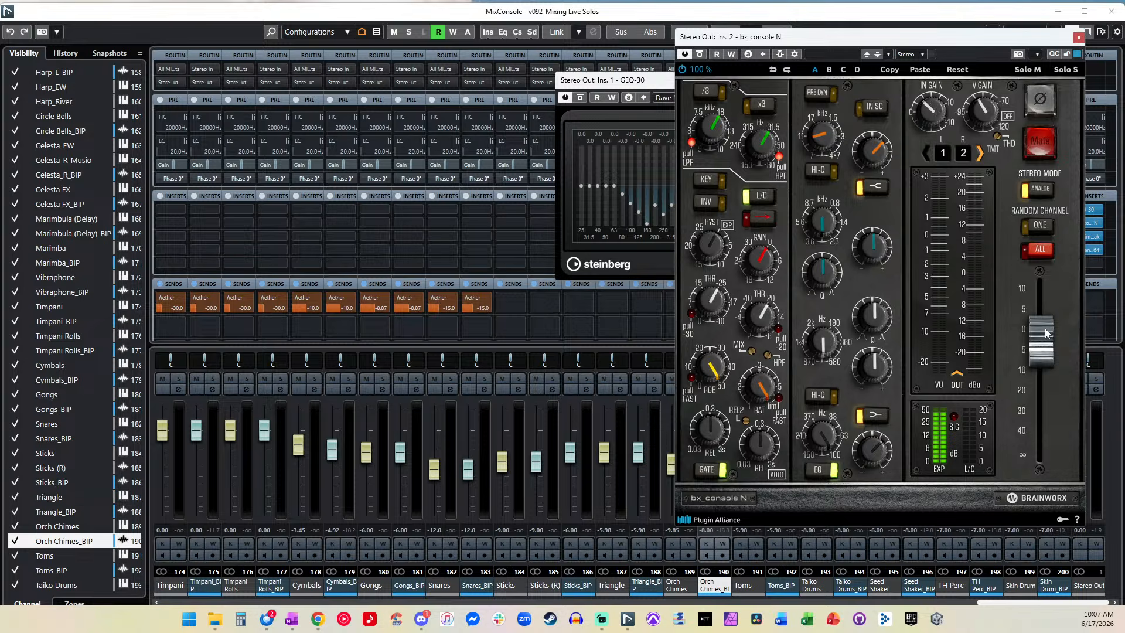
click(1078, 37)
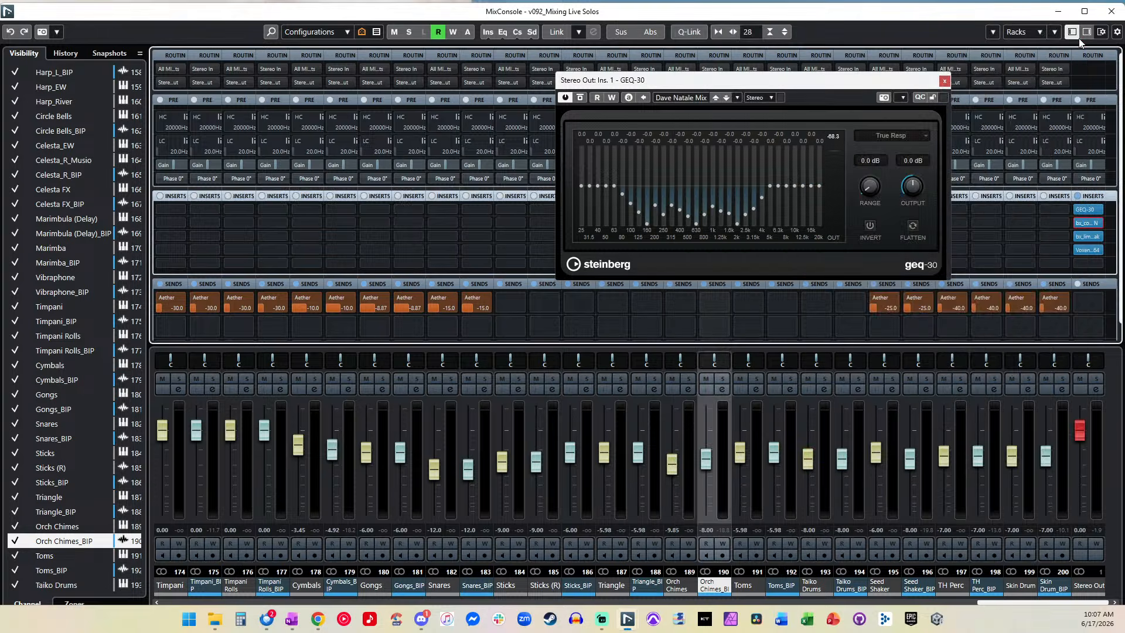
click(1090, 238)
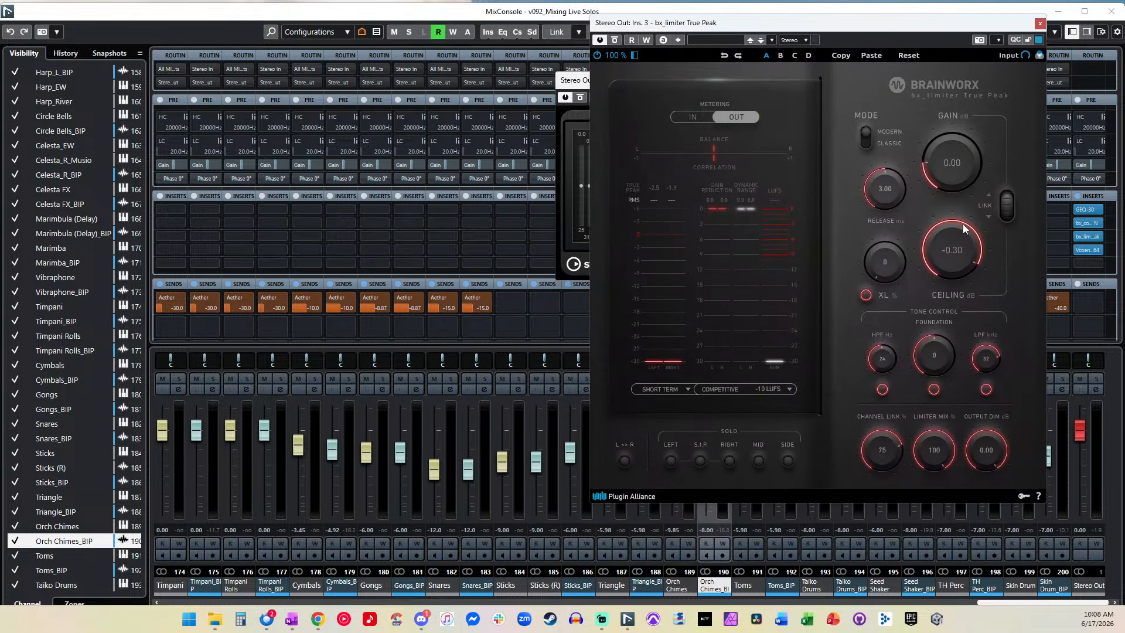
click(1040, 24)
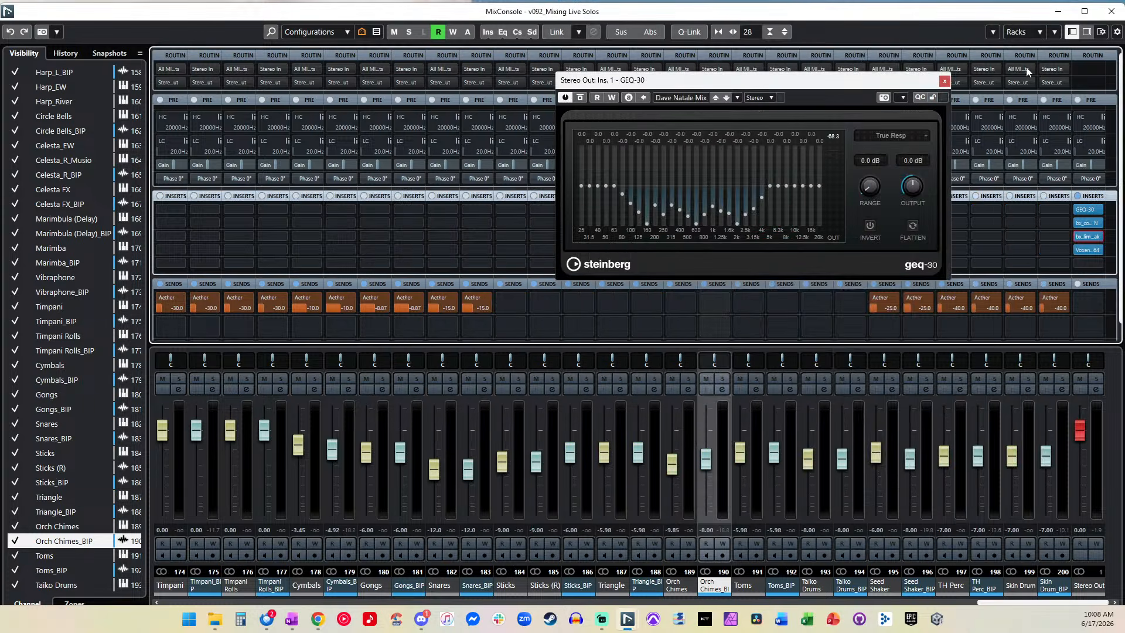
Step: Review the VoxengoRecorder insert on Stereo Out, close it and move the GEQ-30 window aside
click(1086, 250)
drag(1057, 247, 1030, 167)
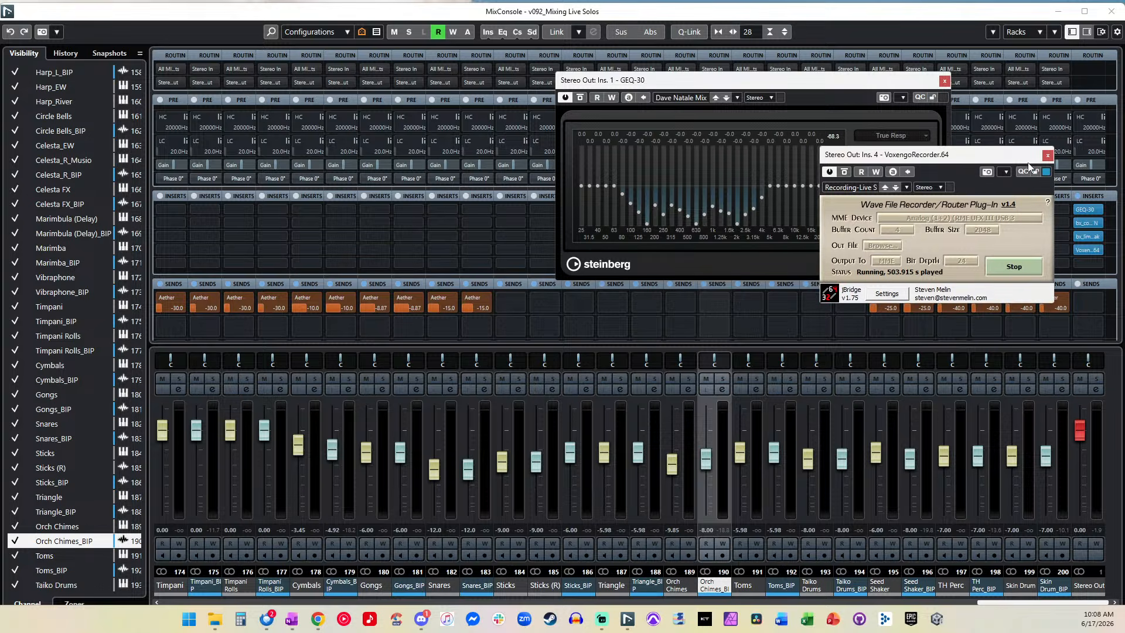
click(1048, 156)
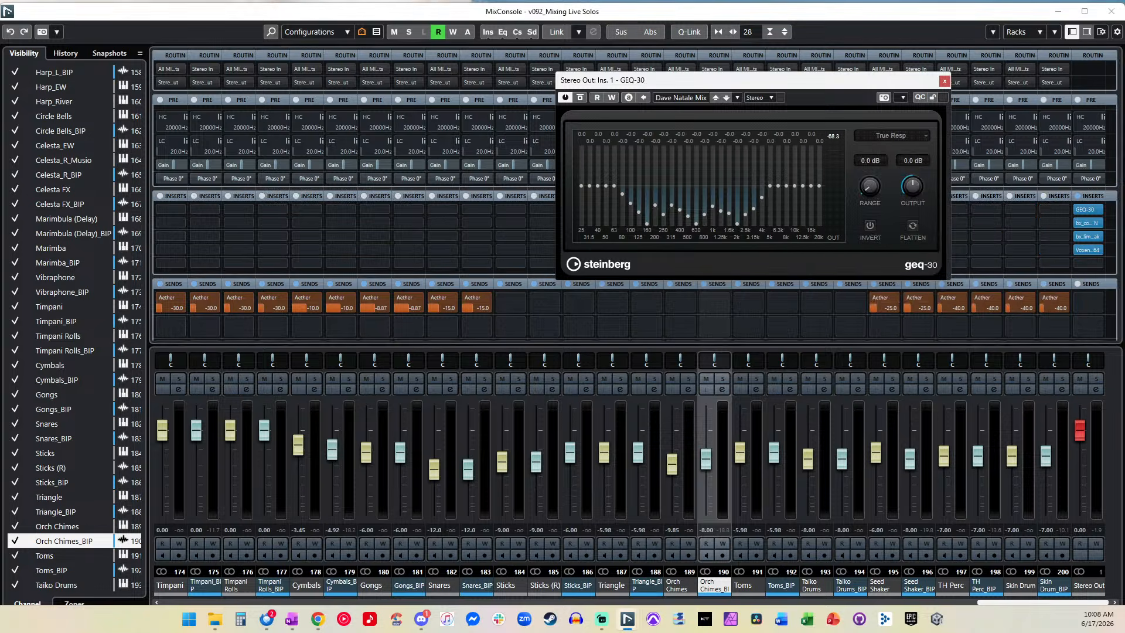
drag(851, 86, 982, 88)
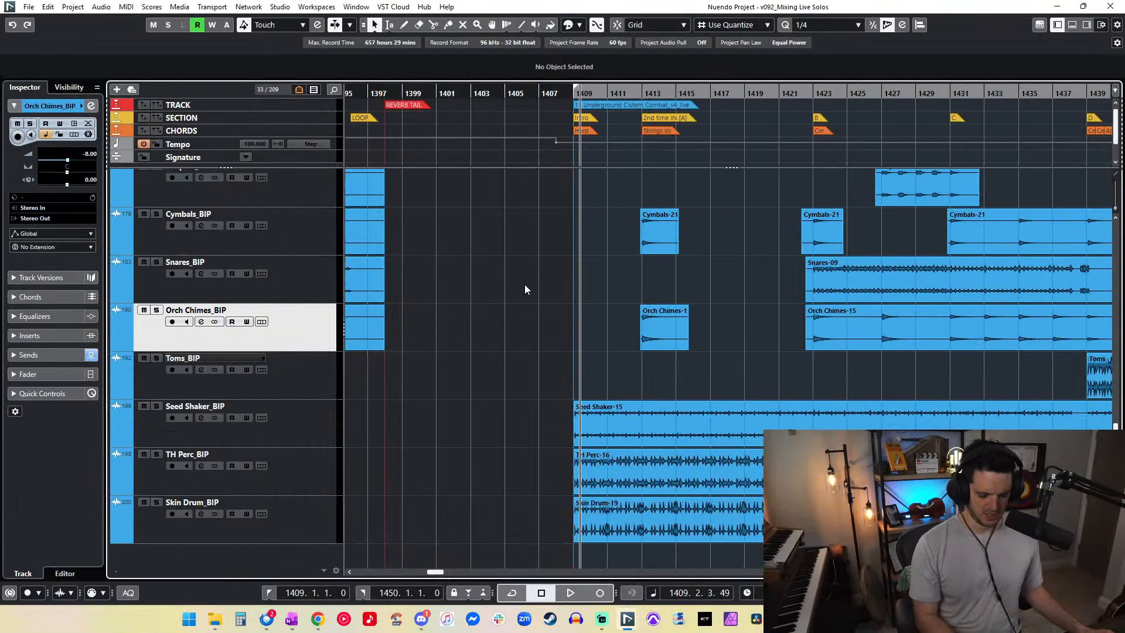
Step: Play the Underground Cistern Combat cue from bar 1409, pausing briefly and resuming to hear its opening bars
key(KP_1)
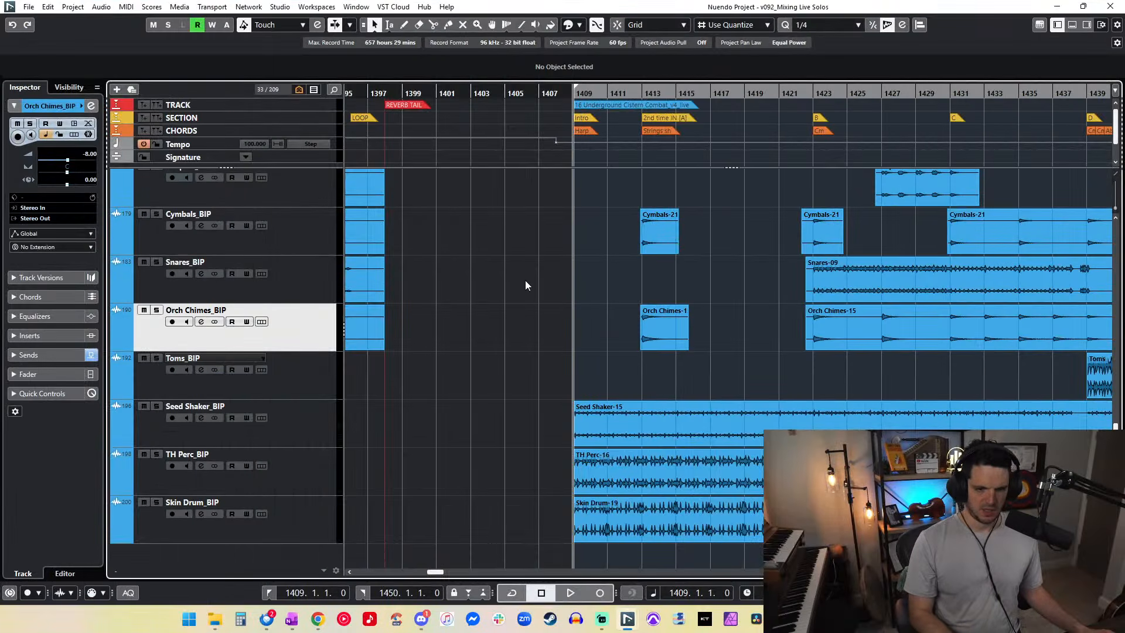
scroll(525, 280, right, 2)
scroll(525, 280, left, 1)
key(space)
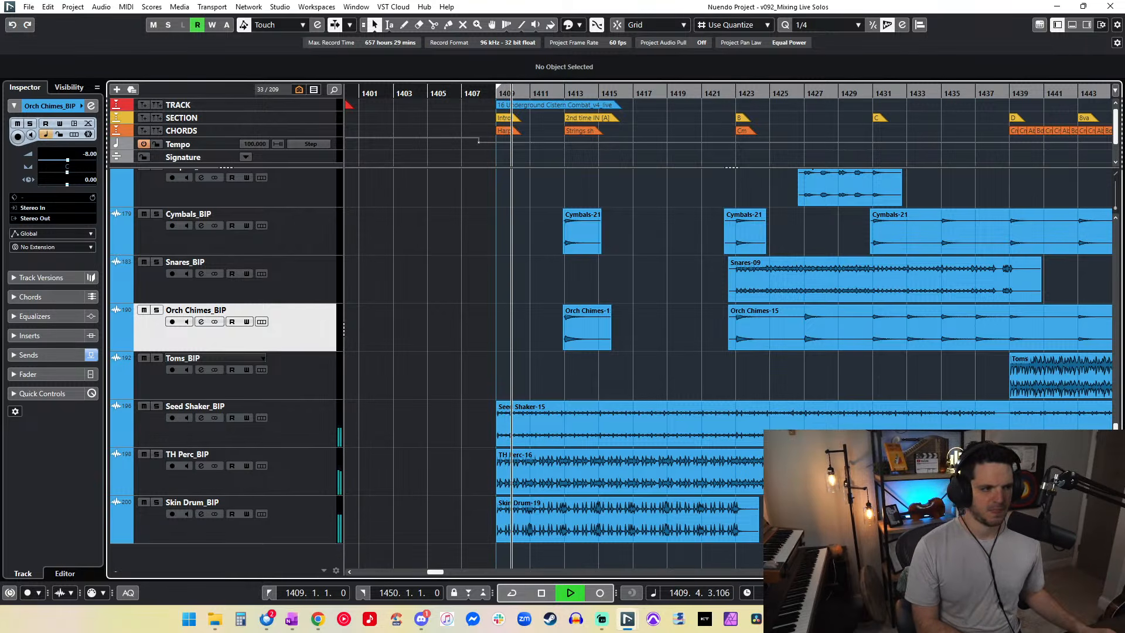
key(space)
drag(0, 86, 0, 84)
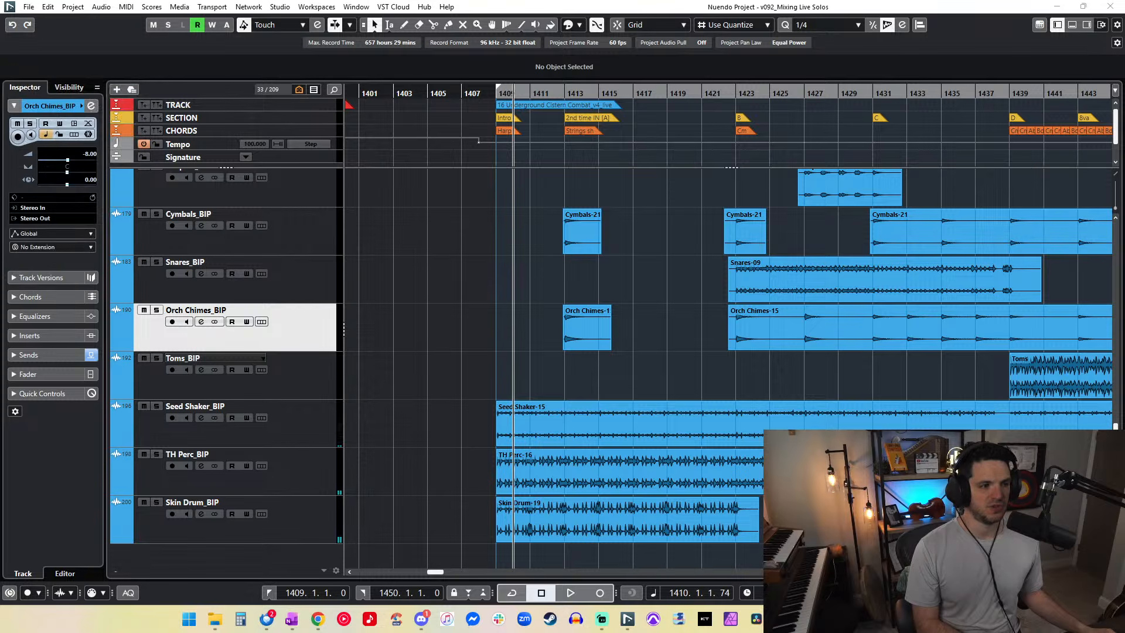
key(space)
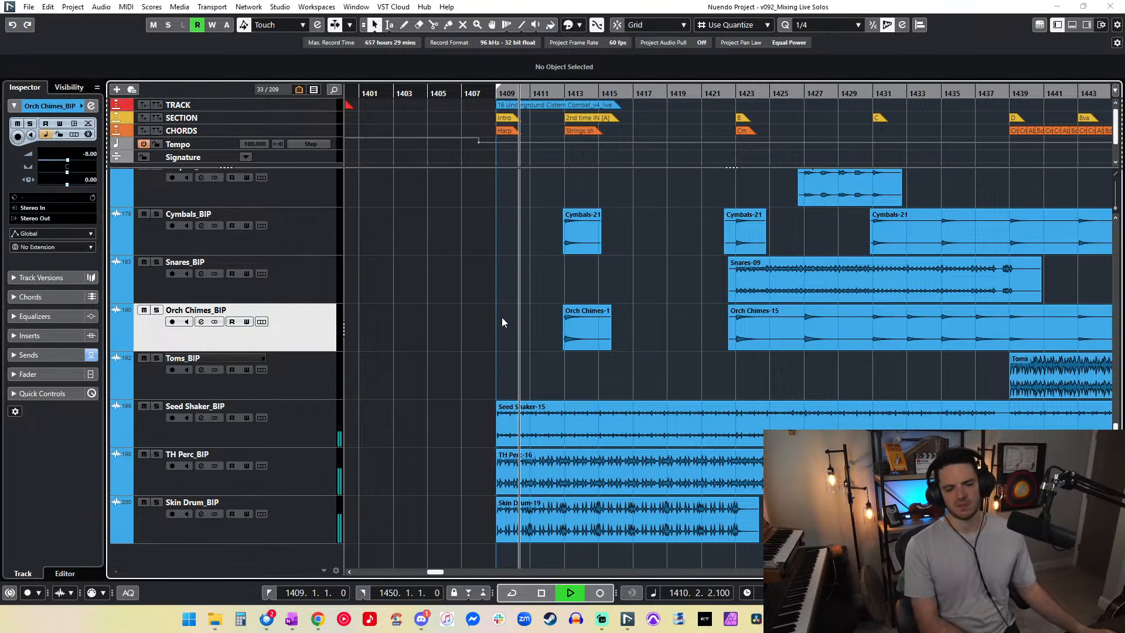
key(space)
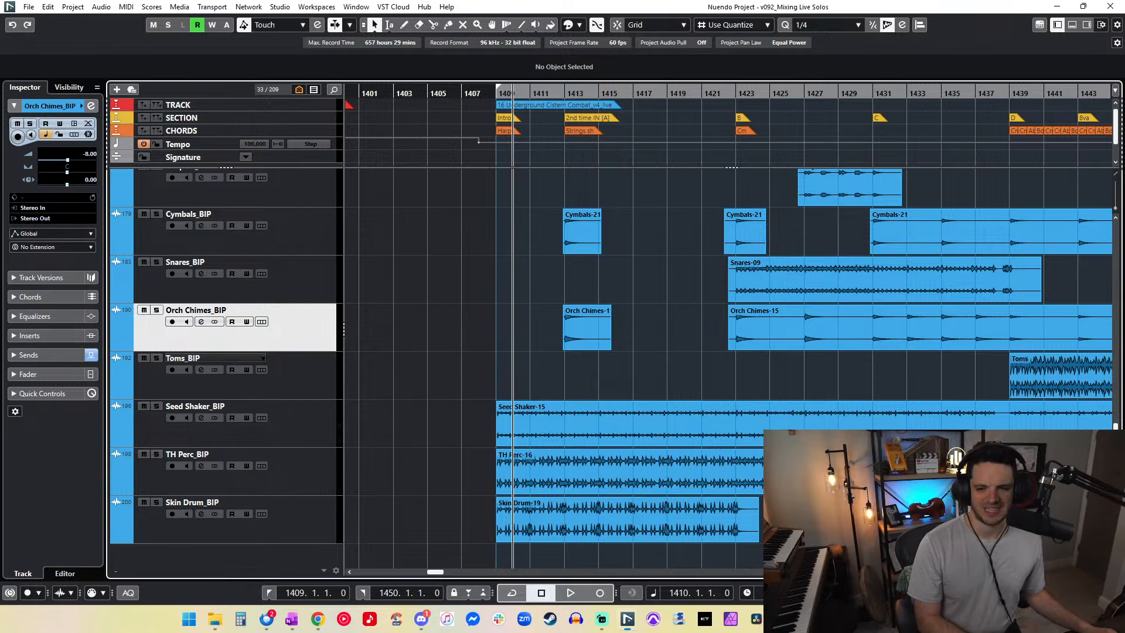
Step: Return the playhead to bar 1409 and play the intro into bar 1411, bringing the strings tracks into view
key(KP_Add)
key(KP_Subtract)
key(KP_Subtract)
key(KP_Subtract)
key(KP_Add)
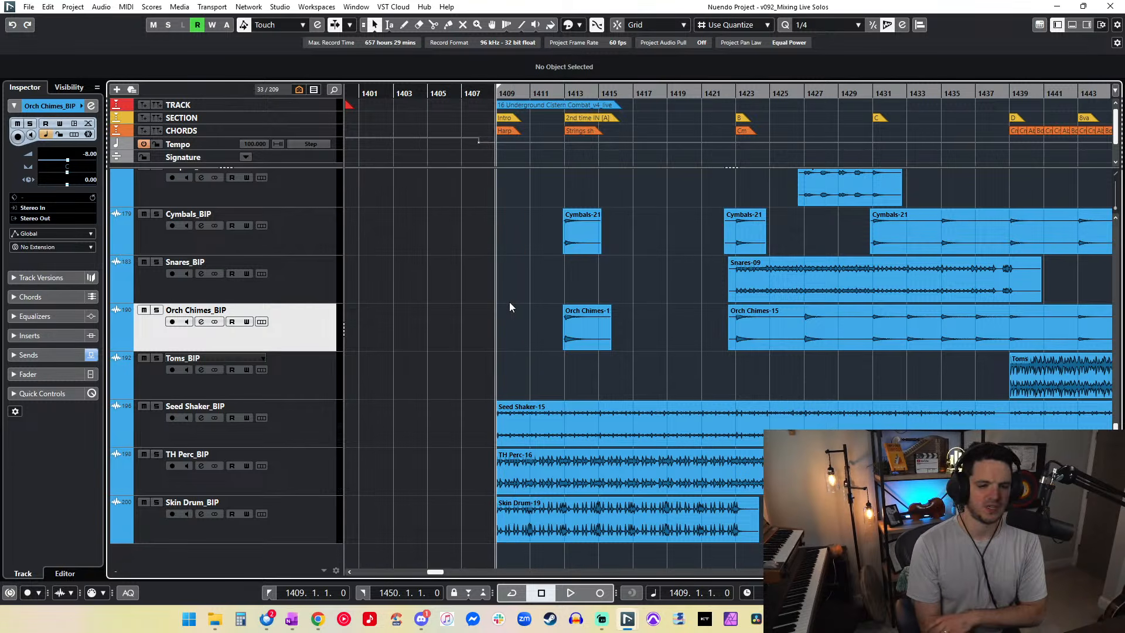
key(space)
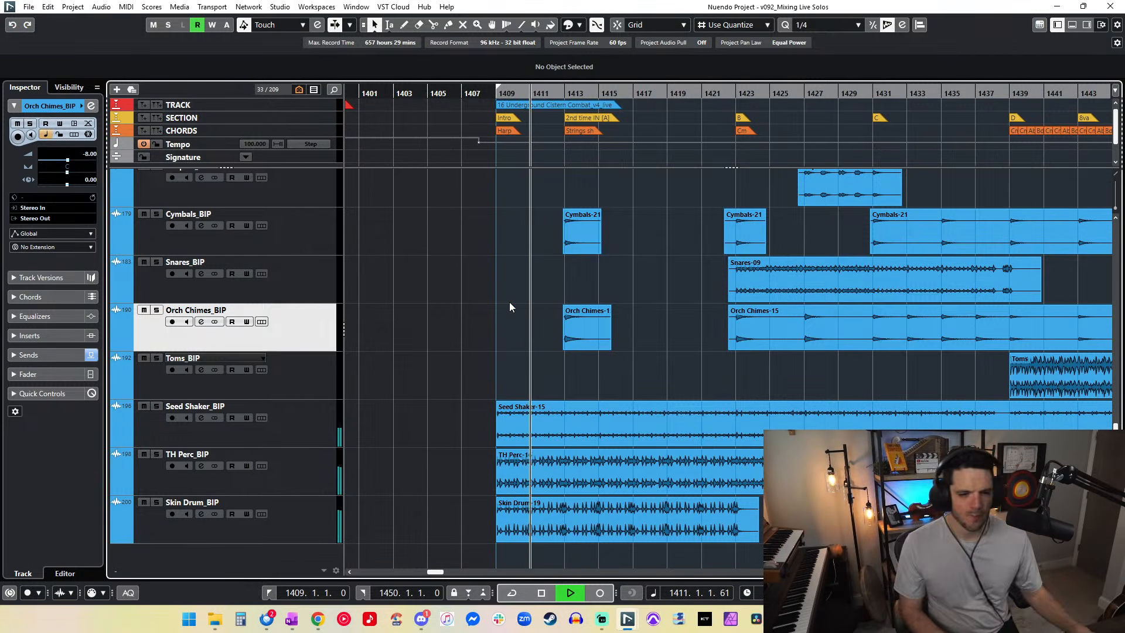
scroll(381, 398, up, 5)
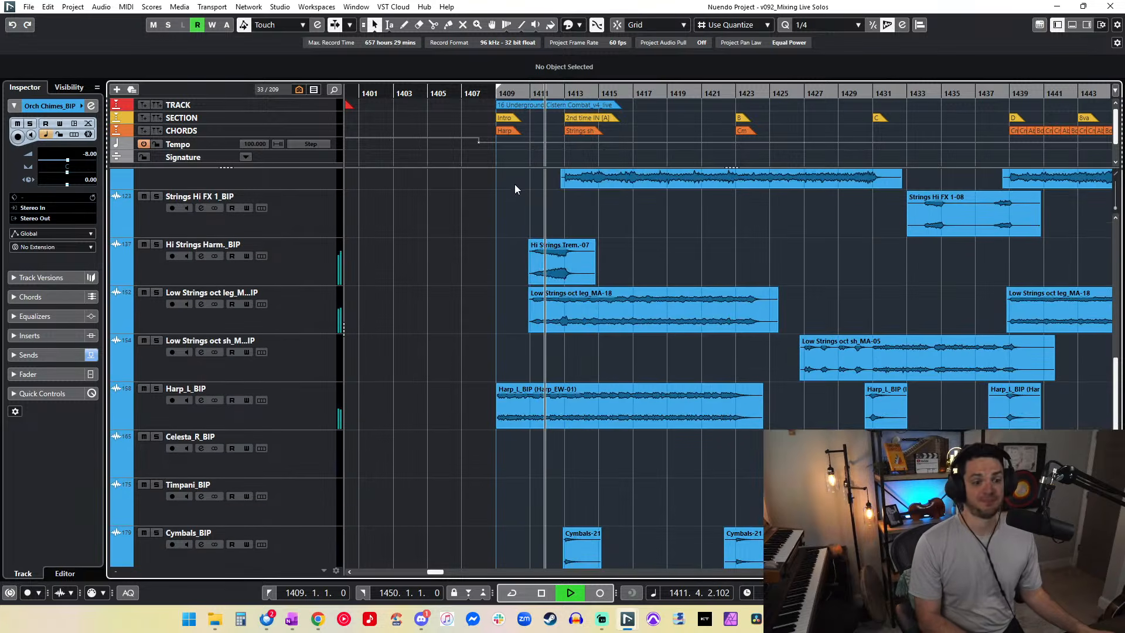
Step: Trim the start of the Hi Strings Trem.-07 event to about bar 1411 and listen to its swell
key(space)
click(549, 265)
key(h)
key(h)
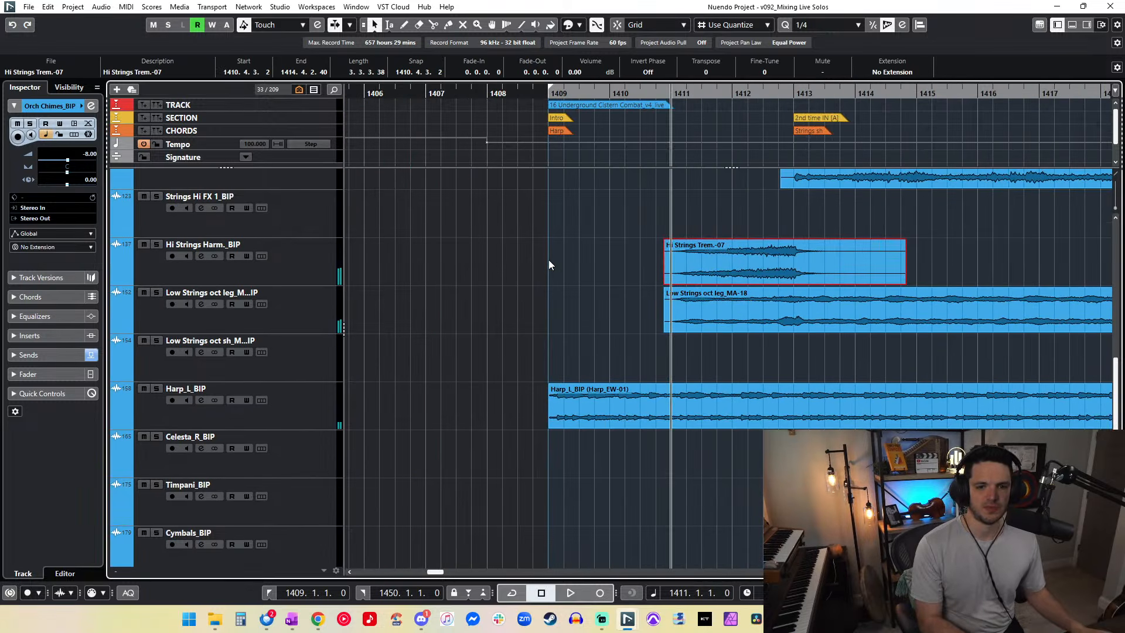
key(space)
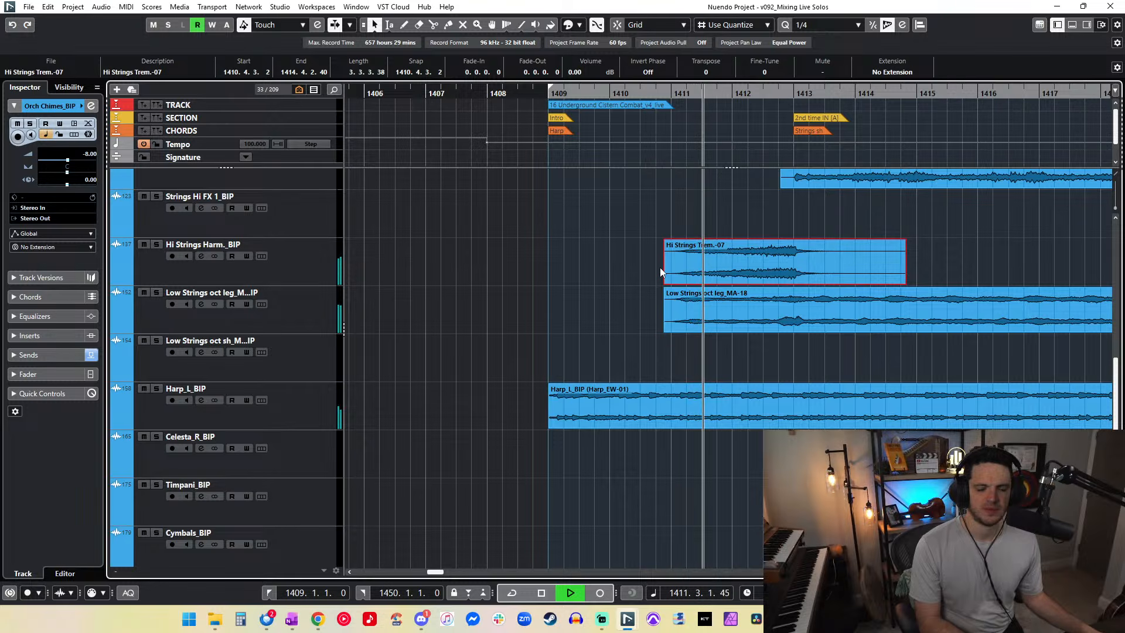
drag(664, 274, 676, 280)
key(space)
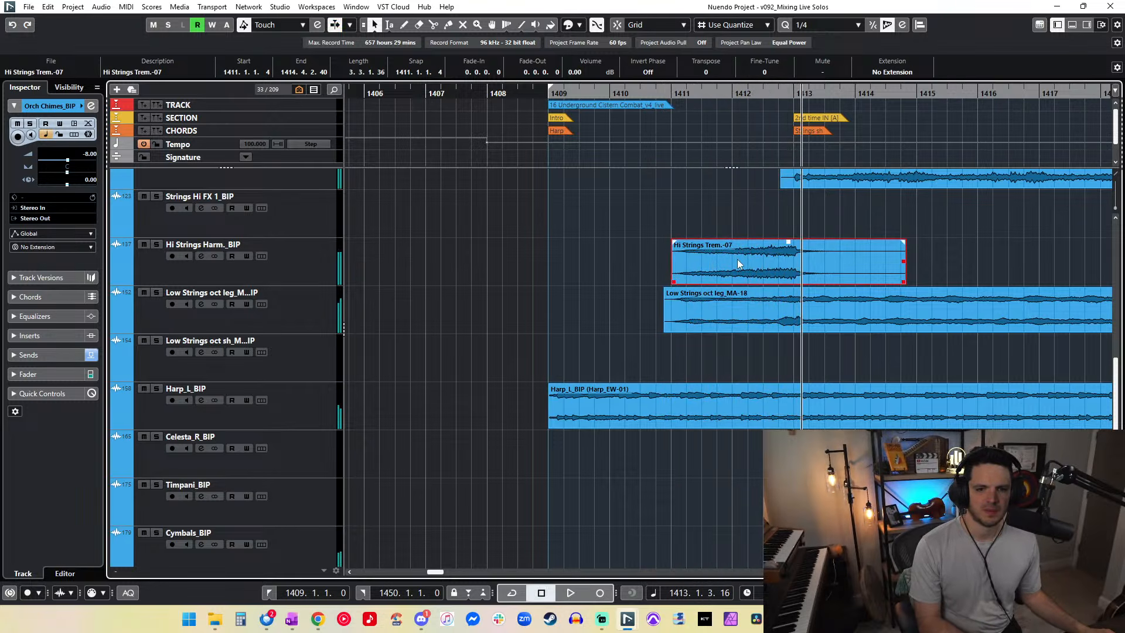
Step: Set the grid quantize value to 1/128 and locate the playhead to the start of Hi Strings Trem.-07
click(852, 24)
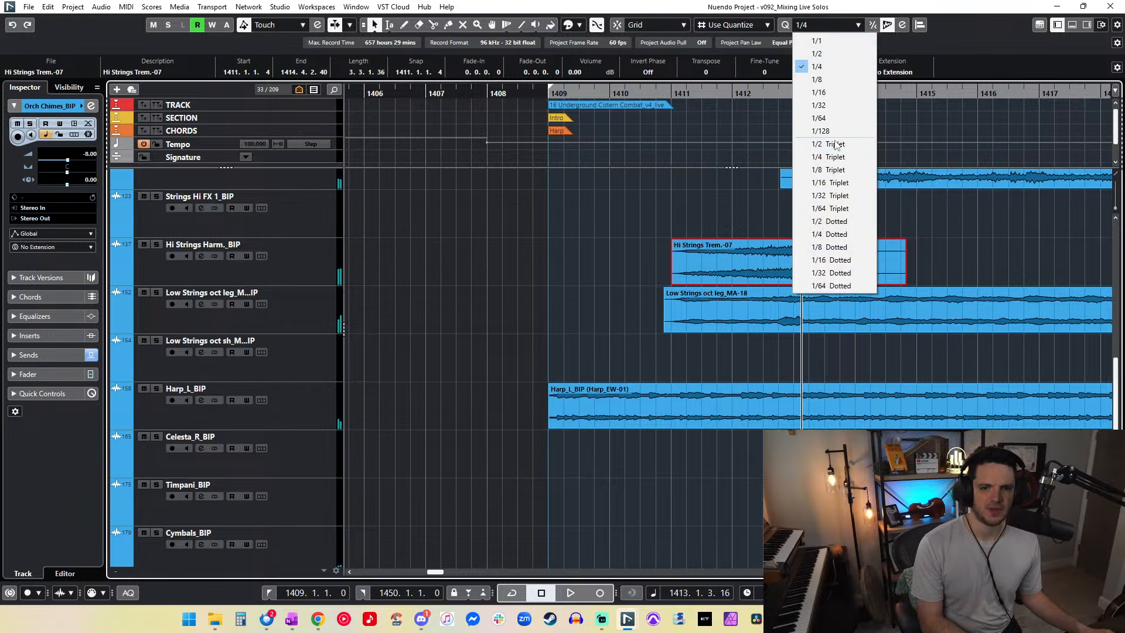
click(824, 131)
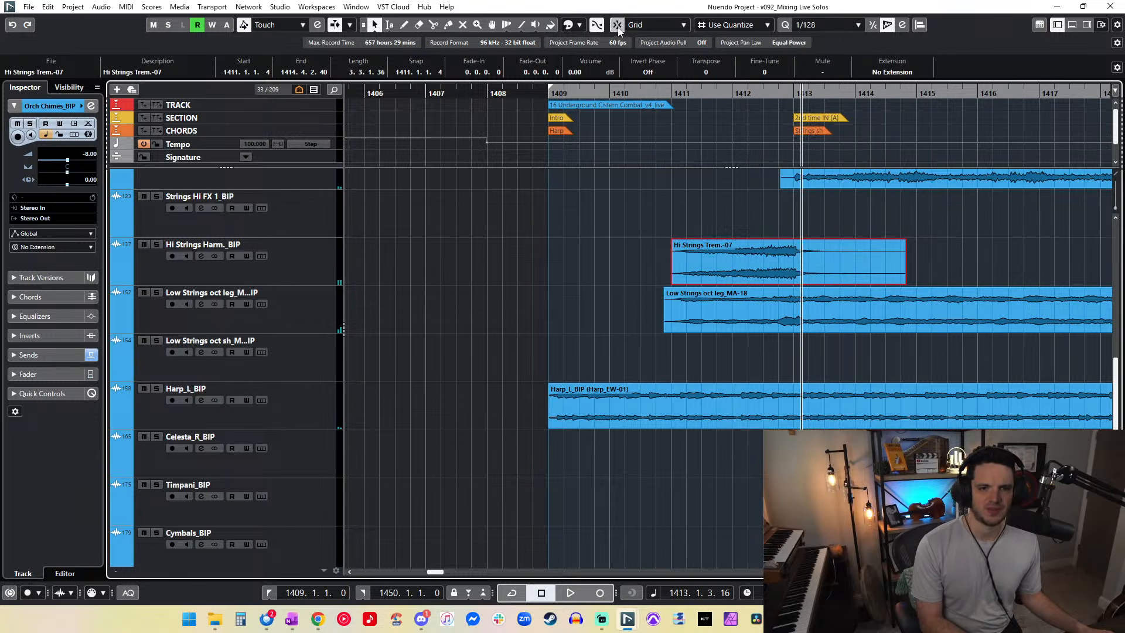
key(h)
key(h)
key(h)
key(h)
key(h)
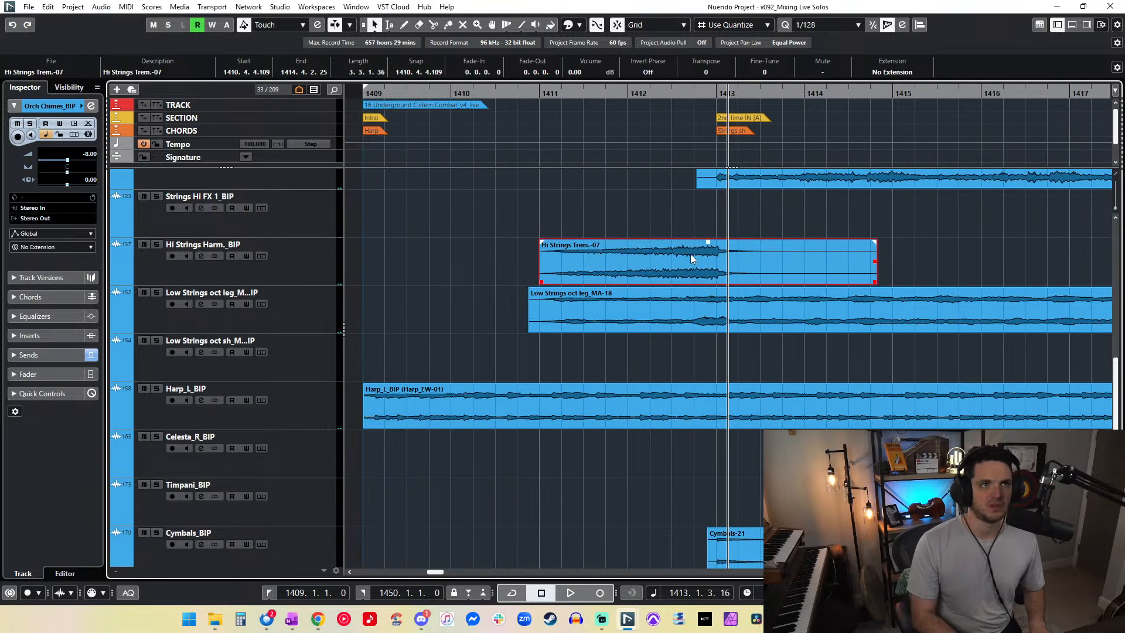
key(shift+h)
key(l)
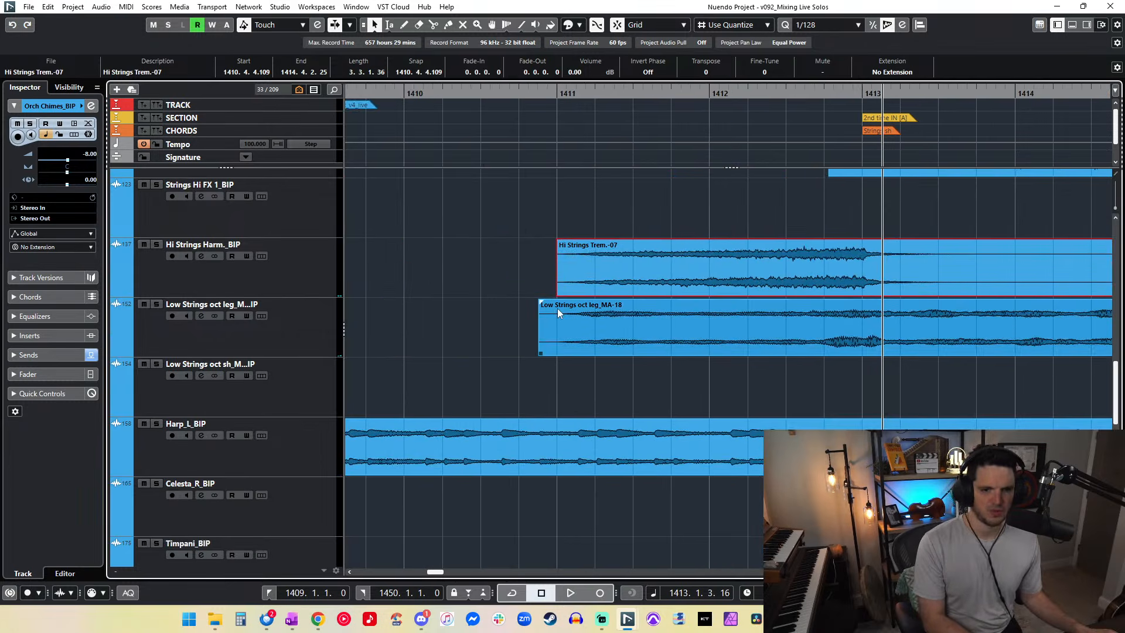
Step: Nudge the Hi Strings Trem.-07 event earlier and later in fine grid steps to adjust its start around bar 1411
scroll(557, 304, right, 1)
key(ctrl+Left)
key(ctrl+Left)
key(ctrl+Left)
key(ctrl+Left)
key(ctrl+Left)
key(ctrl+Left)
key(ctrl+Left)
key(ctrl+Left)
key(ctrl+Left)
key(ctrl+Left)
key(ctrl+Left)
key(ctrl+Left)
key(ctrl+Left)
key(ctrl+Left)
key(ctrl+Left)
key(ctrl+Left)
key(ctrl+Left)
key(ctrl+Left)
key(ctrl+Left)
key(ctrl+Left)
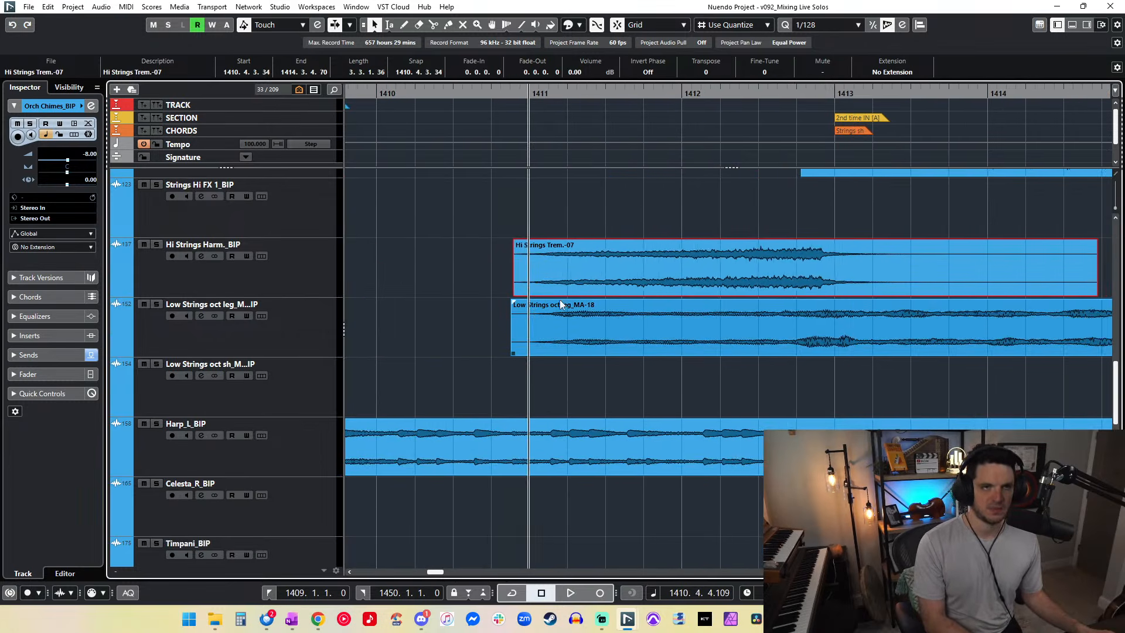
key(ctrl+Right)
key(ctrl+Right)
key(ctrl+Right)
key(ctrl+Right)
key(ctrl+Right)
key(ctrl+Right)
key(ctrl+Right)
key(ctrl+Right)
key(ctrl+Right)
key(ctrl+Right)
key(ctrl+Right)
key(ctrl+Right)
key(ctrl+Right)
key(ctrl+Right)
key(ctrl+Right)
key(ctrl+Right)
key(ctrl+Right)
key(ctrl+Right)
key(ctrl+Right)
key(ctrl+Right)
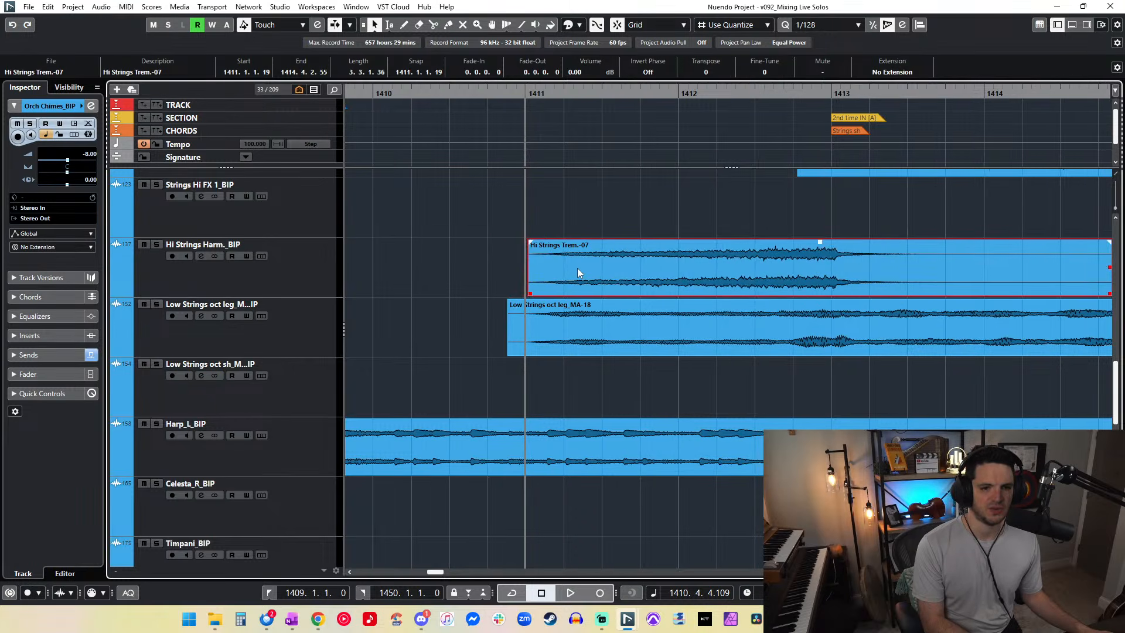
key(ctrl+Left)
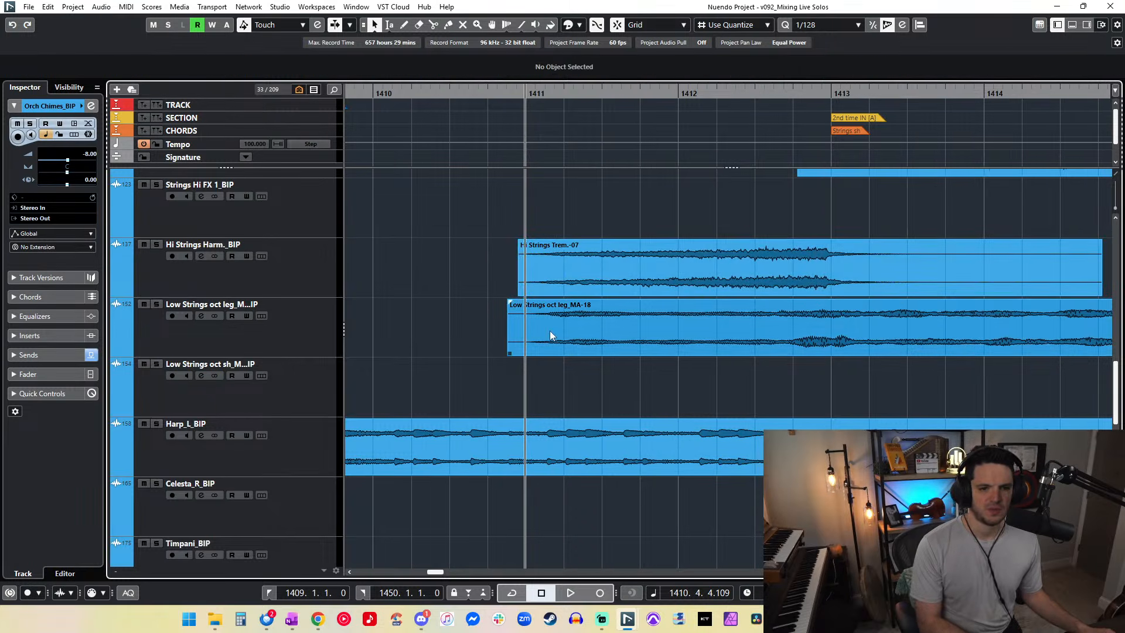
Step: Cut Hi Strings Trem.-07 to about bar 1411 through 1413.3, adding a fade-in of about one bar and a fade-out of about two beats
alt+click(523, 270)
key(Delete)
drag(528, 245, 691, 241)
alt+click(921, 256)
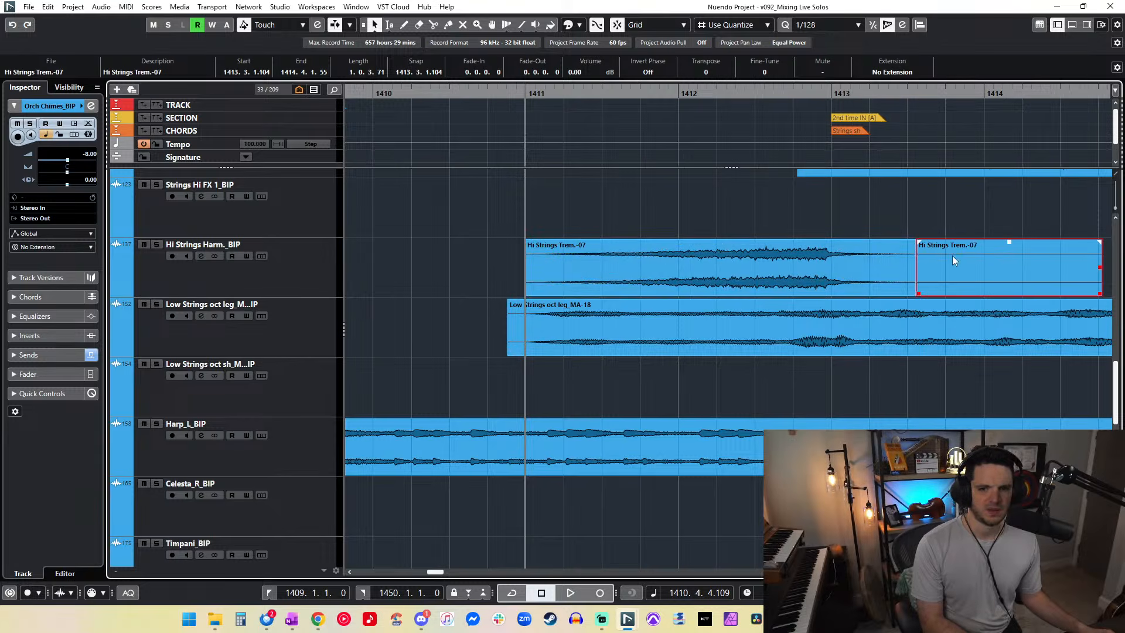
key(Delete)
drag(915, 242, 821, 249)
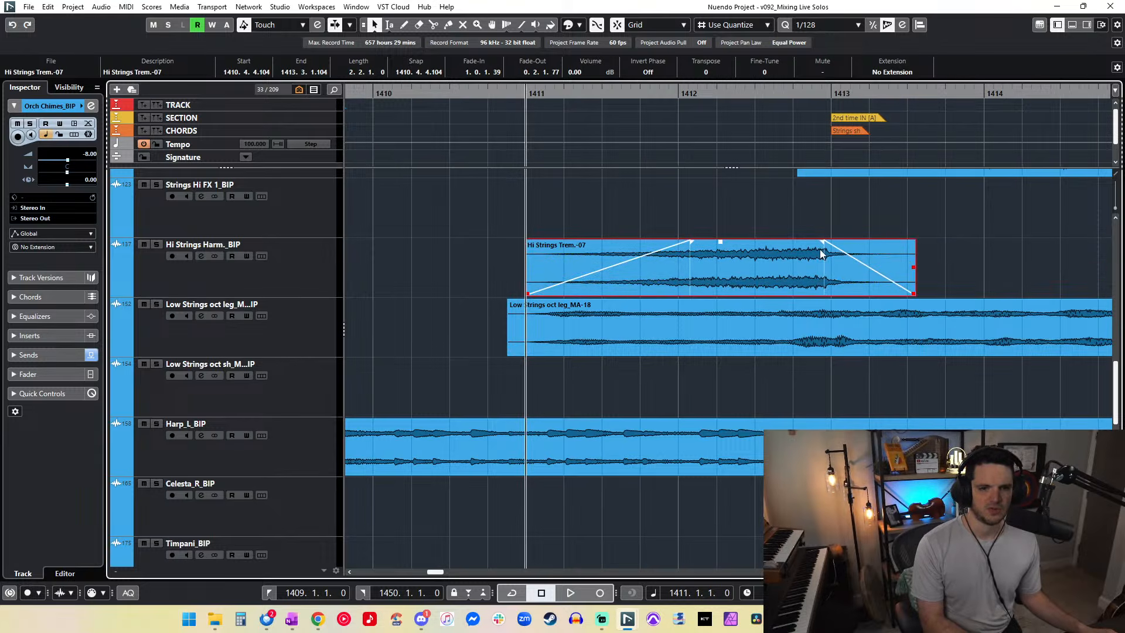
Step: Play the faded Hi Strings Trem.-07 event from bar 1411 and delete it from the Hi Strings Harm._BIP track
key(space)
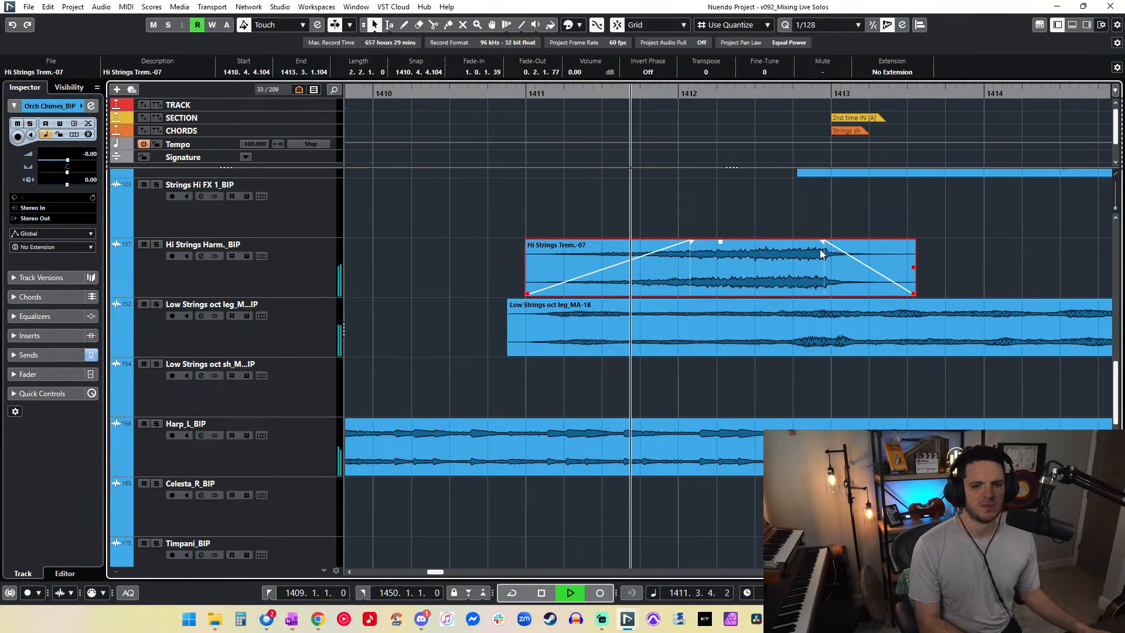
key(space)
click(347, 264)
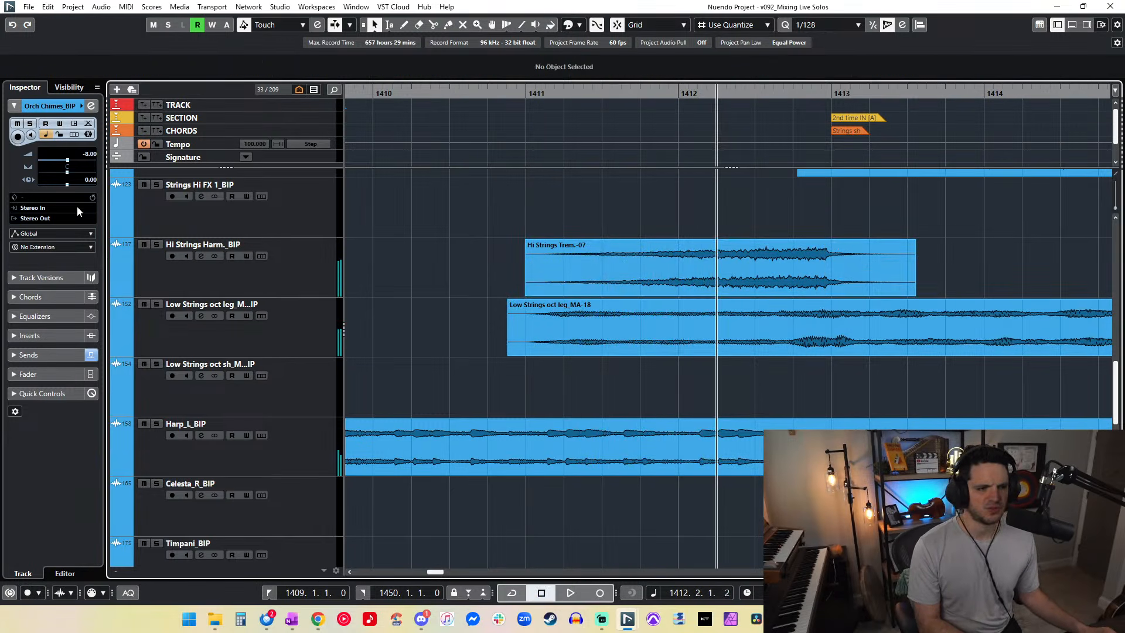
click(317, 259)
key(Delete)
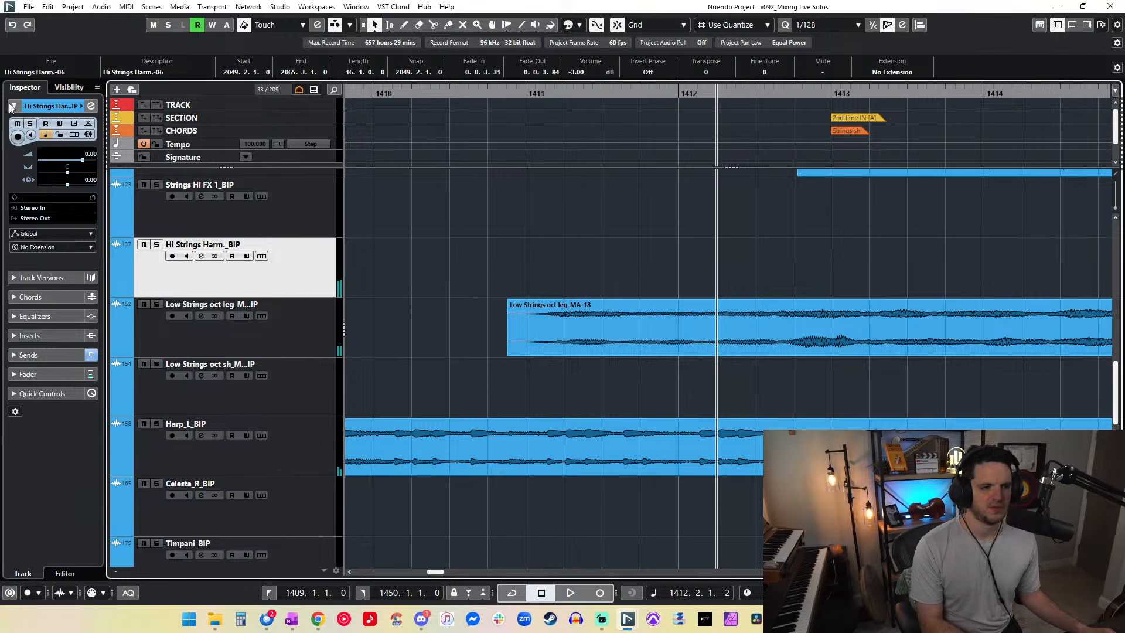
Step: Make the Hi Strings Trem. MIDI track visible above Hi Strings Harm._BIP in the project
click(59, 89)
click(188, 232)
click(205, 248)
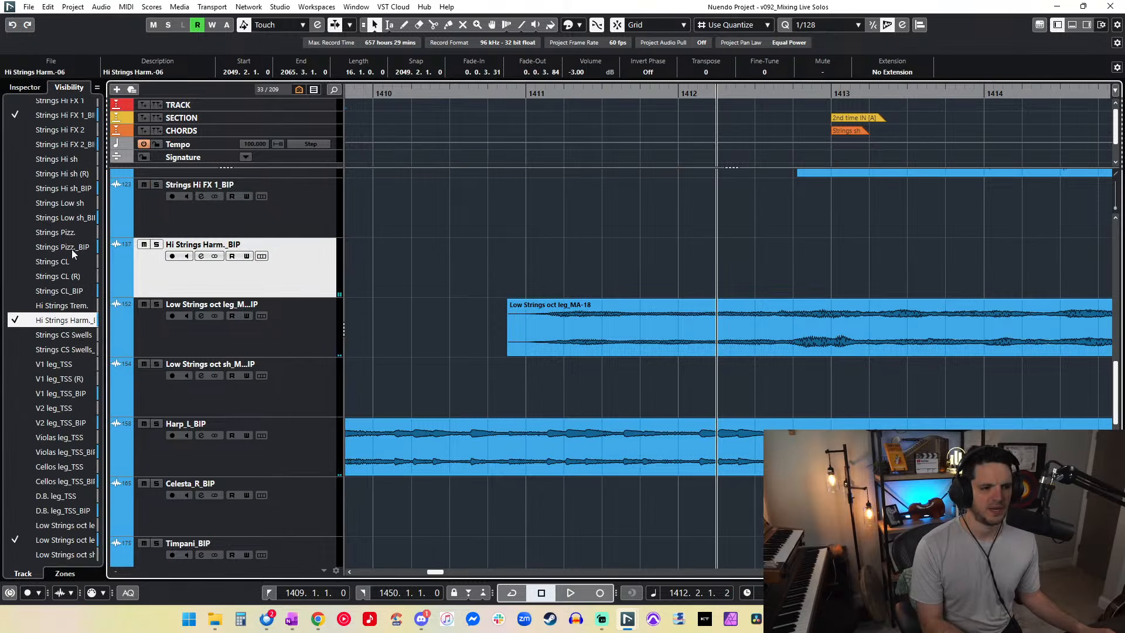
click(15, 305)
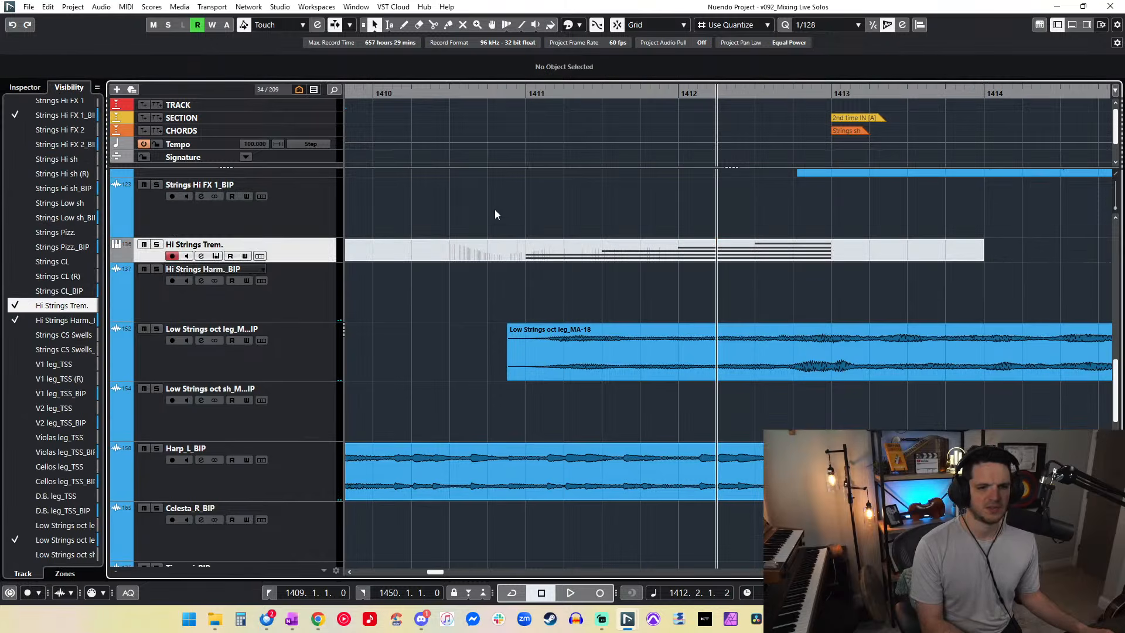
Step: Cut the Hi Strings Trem. MIDI part to start at 1410.3.3.15 and open it in the key editor
click(468, 245)
right_click(815, 250)
click(904, 251)
click(838, 248)
right_click(838, 248)
click(838, 248)
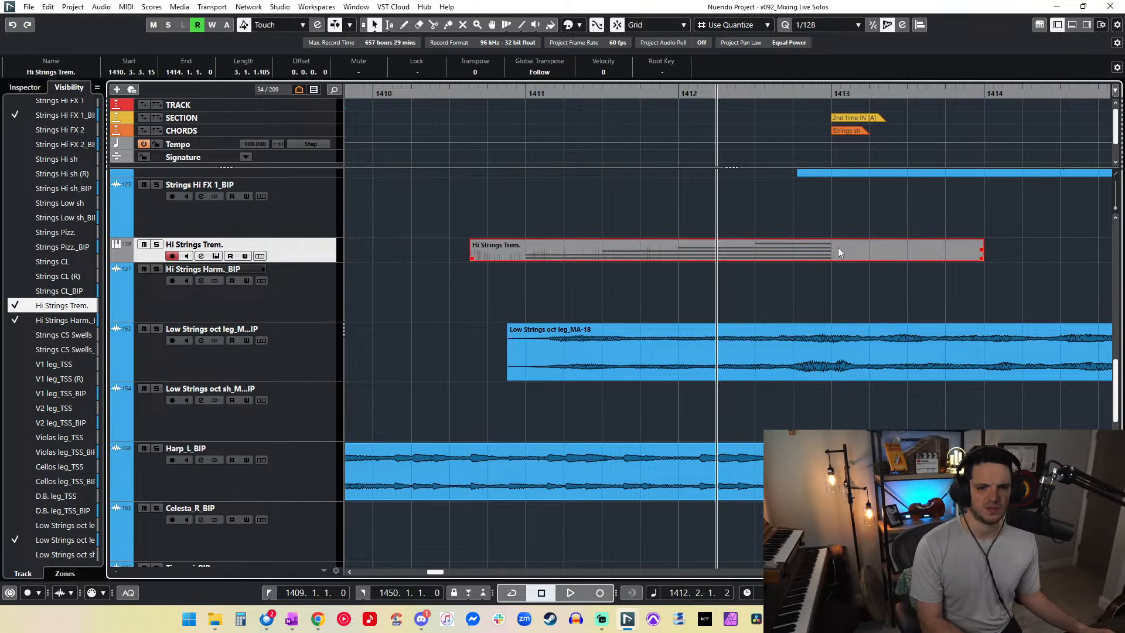
double_click(715, 254)
Step: Play the Hi Strings Trem. part and delete all of its Modulation CC 1 data
key(space)
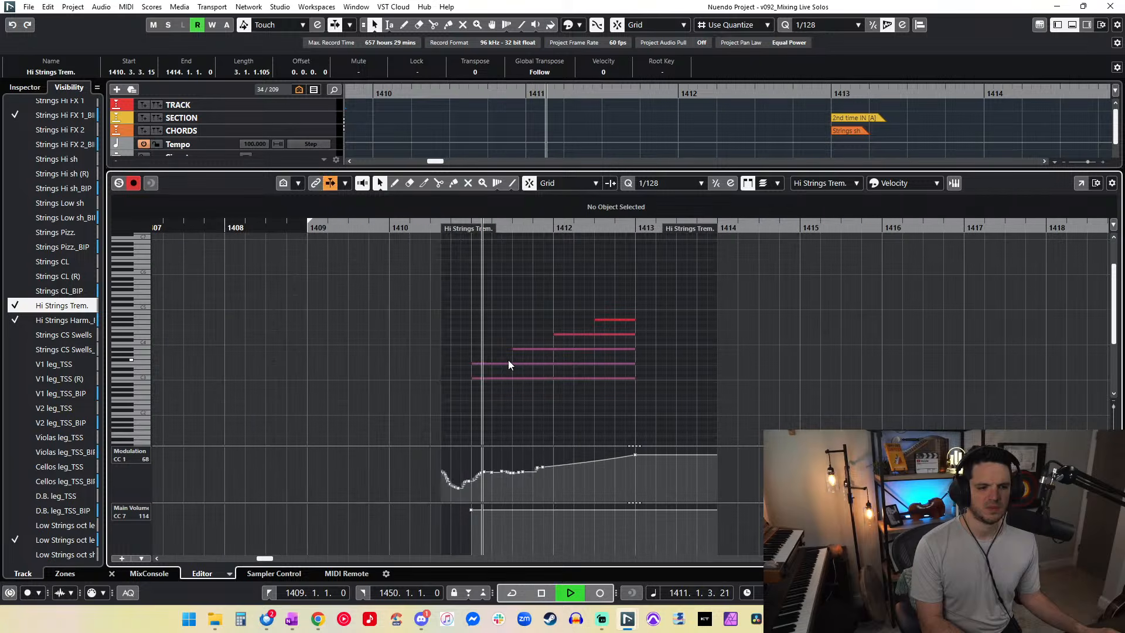
scroll(509, 362, up, 3)
key(space)
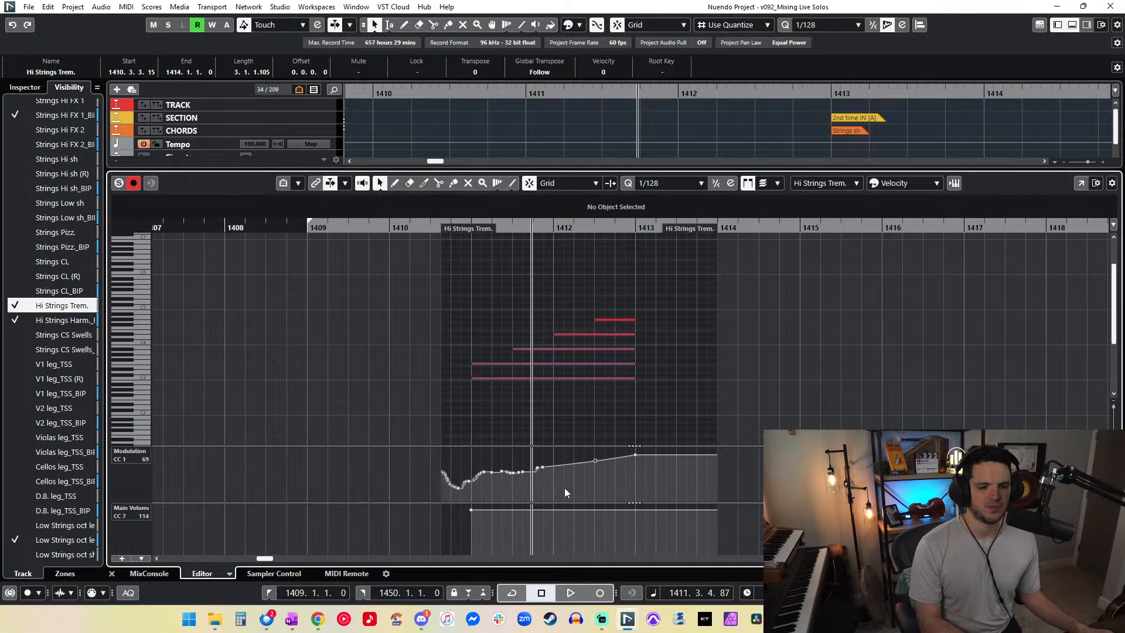
drag(434, 479, 420, 456)
key(Delete)
drag(677, 470, 513, 412)
key(Delete)
Step: Record two trial passes of Modulation CC 1 over the Hi Strings Trem. part from bar 1410 and undo both
key(KP_0)
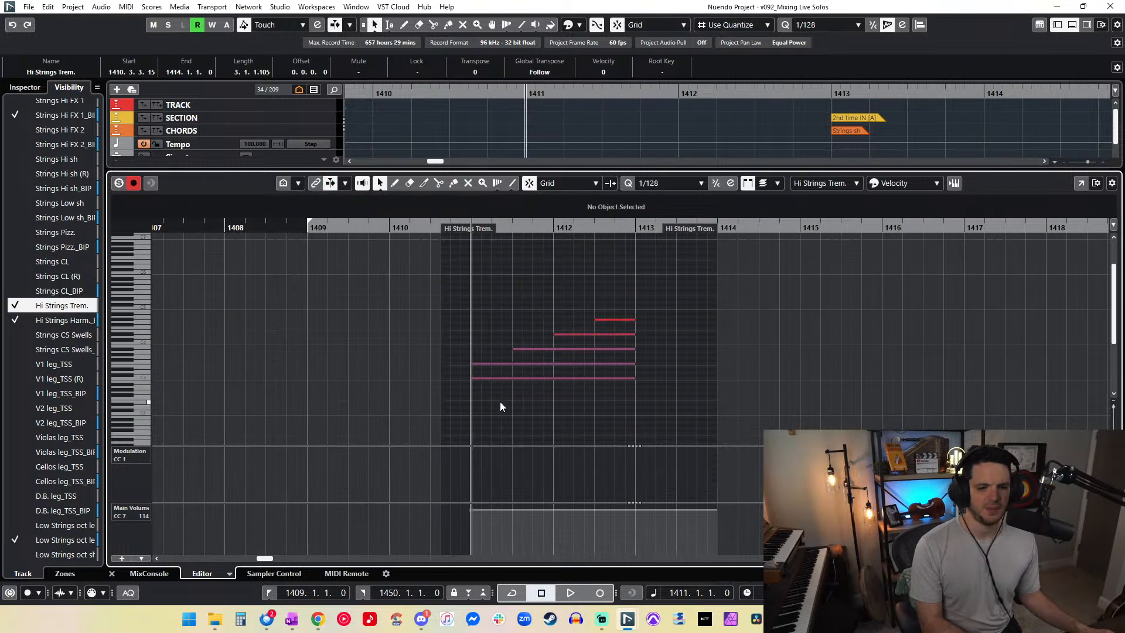
key(space)
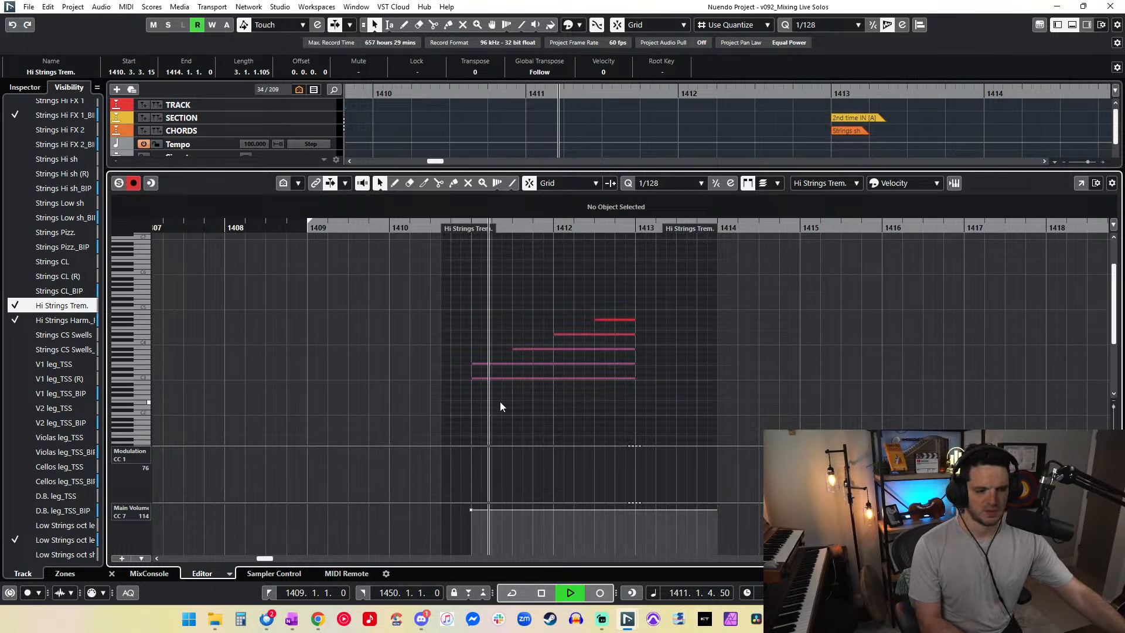
key(space)
key(KP_Subtract)
key(KP_Subtract)
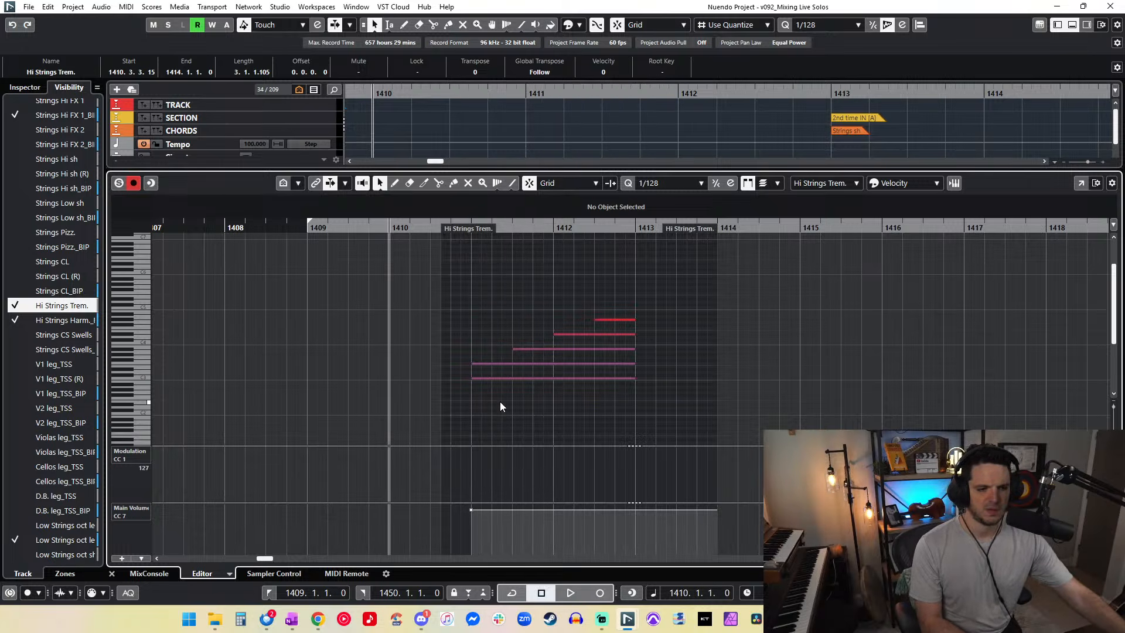
key(space)
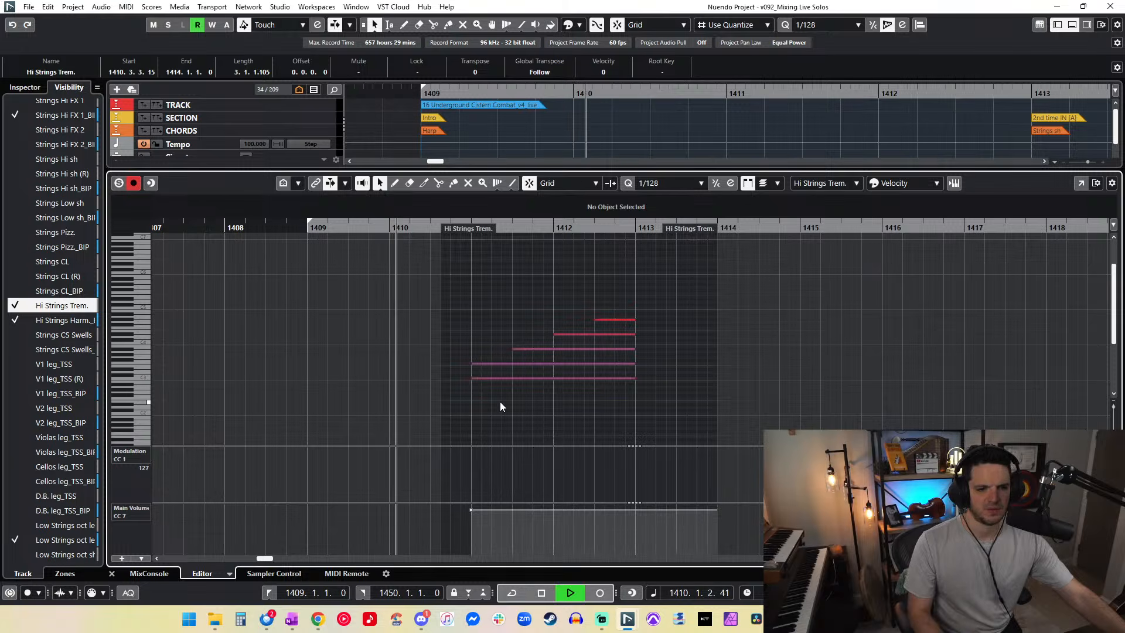
key(KP_Multiply)
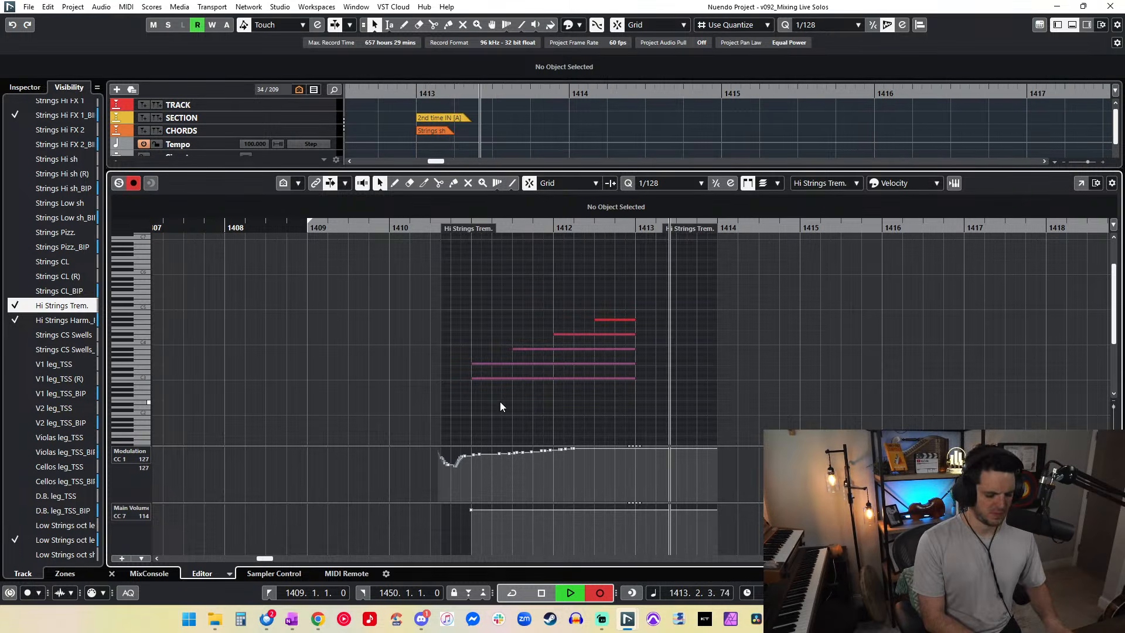
key(space)
key(ctrl+z)
key(KP_Multiply)
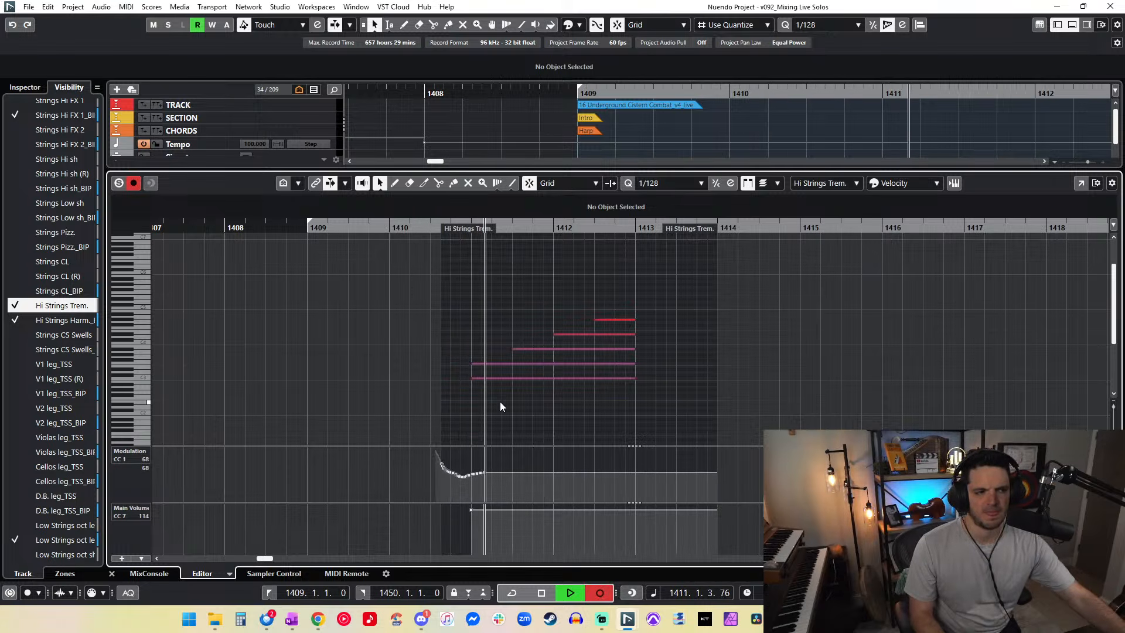
key(space)
key(ctrl+z)
Step: Record a rising Modulation CC 1 swell into the Hi Strings Trem. part from before bar 1411 up to bar 1413
key(space)
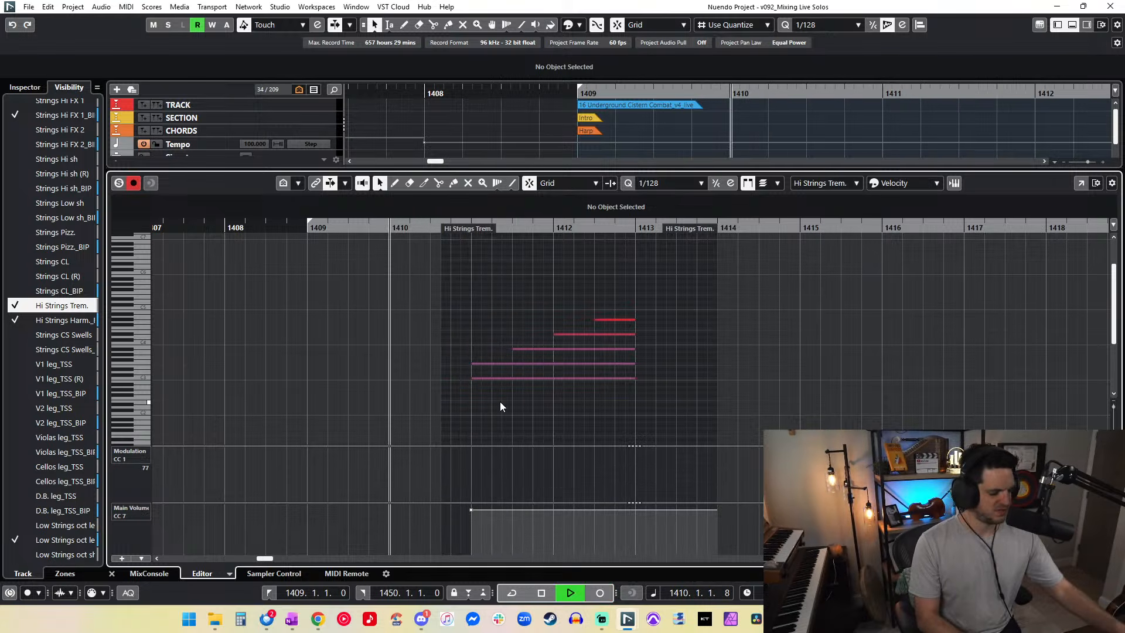
key(KP_Multiply)
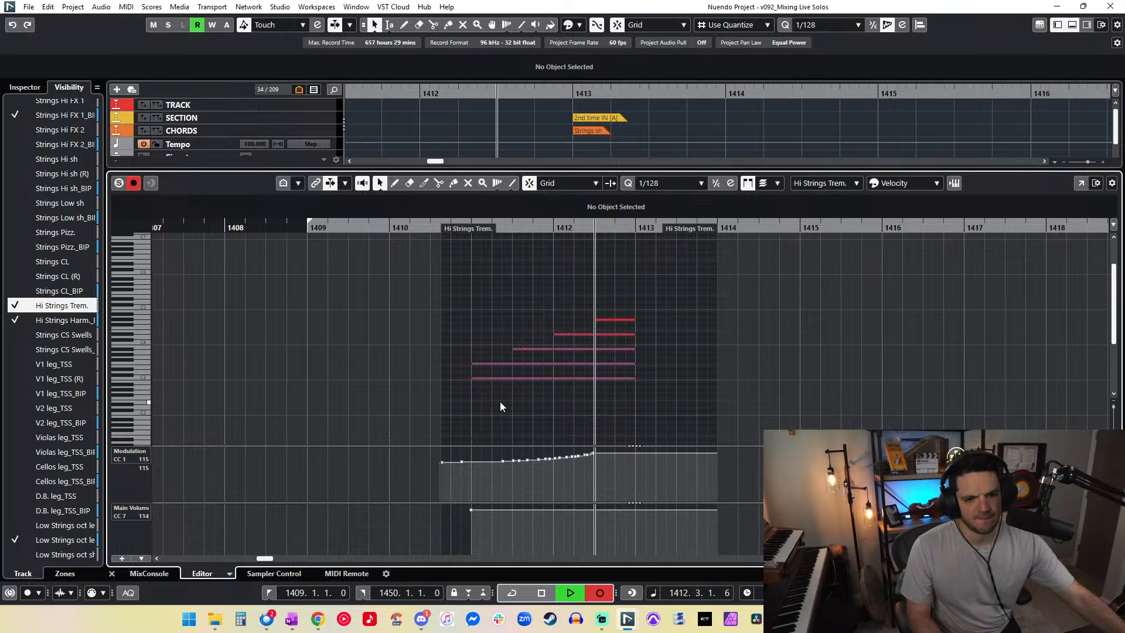
key(space)
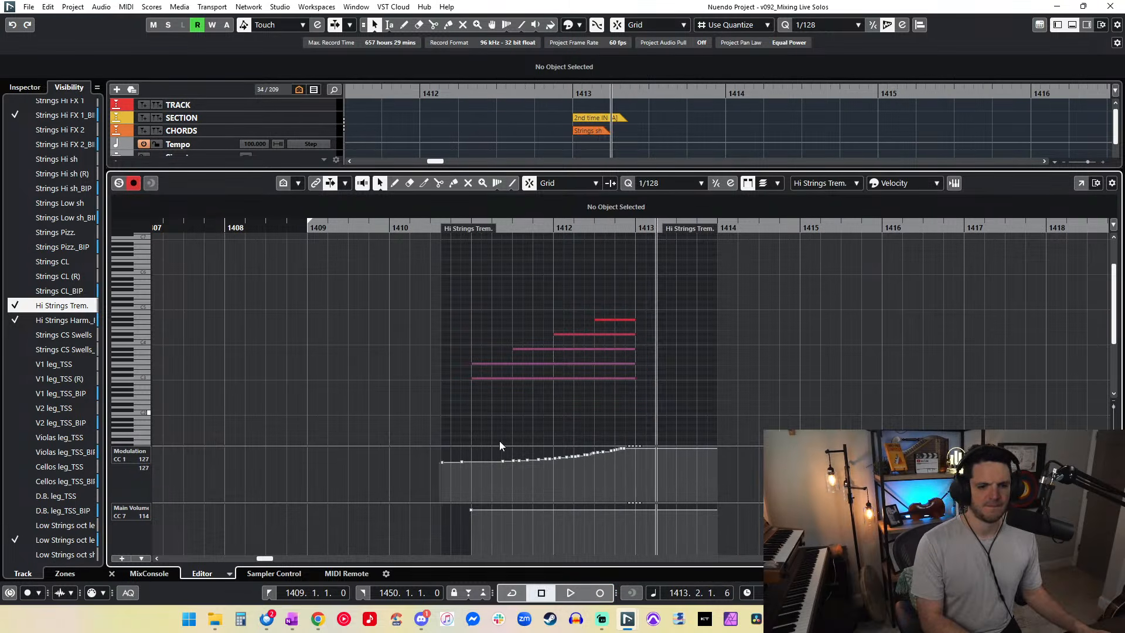
Step: Lower the Modulation CC 1 points between about bars 1411 and 1412, smooth the step before bar 1412, and play the part
drag(478, 461, 460, 460)
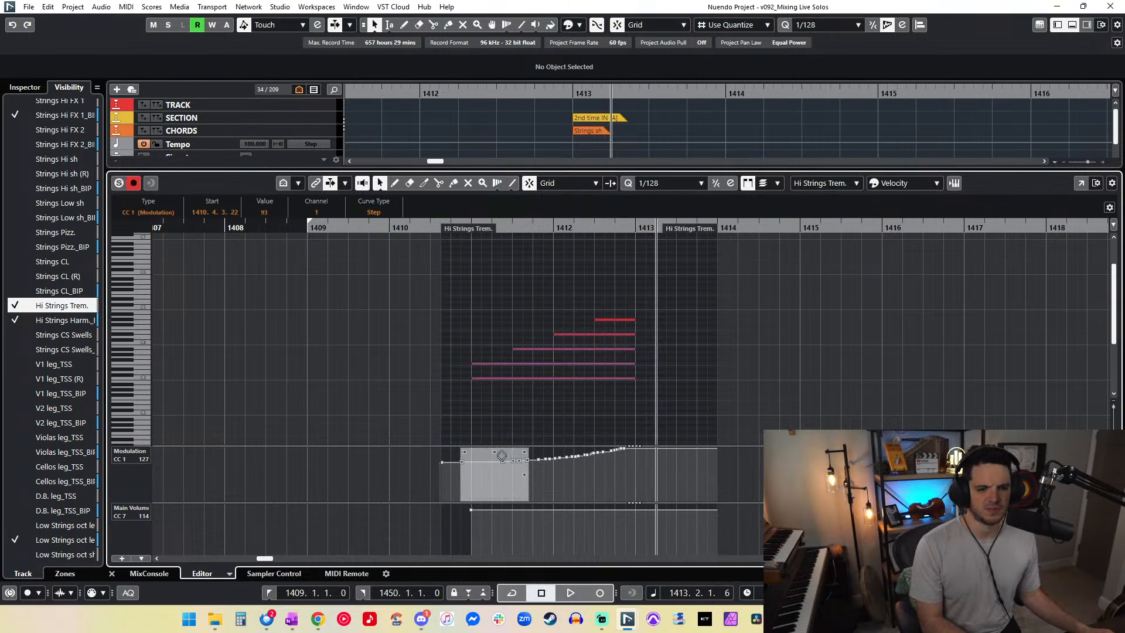
click(545, 459)
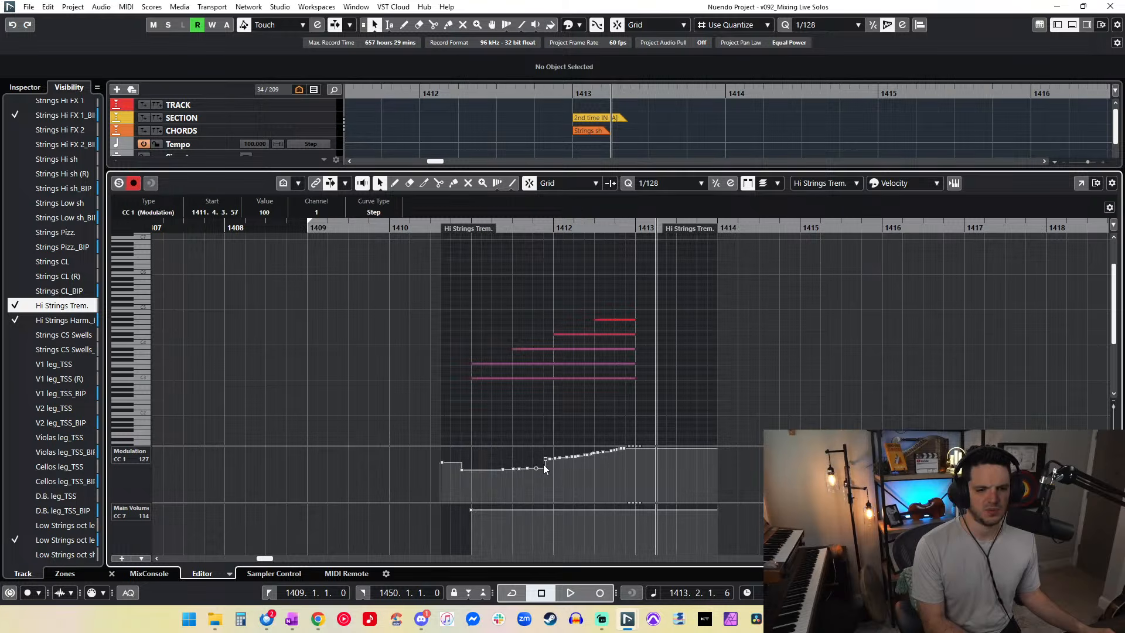
key(space)
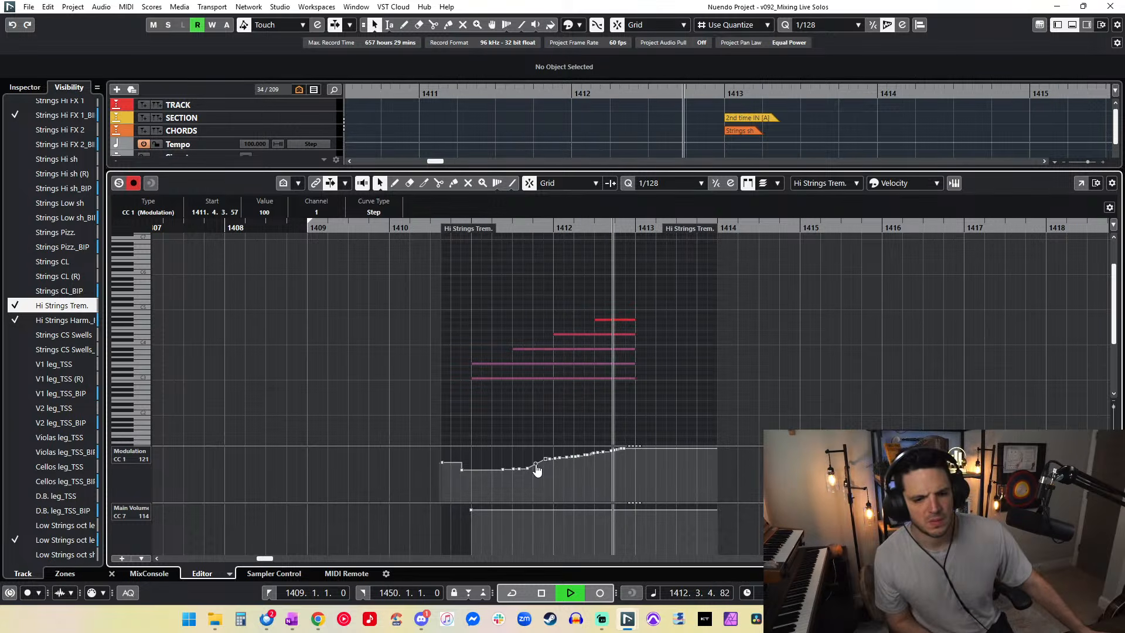
key(space)
Step: Return from the key editor to the project and render the Hi Strings Trem. part in place as audio
key(ctrl+alt+e)
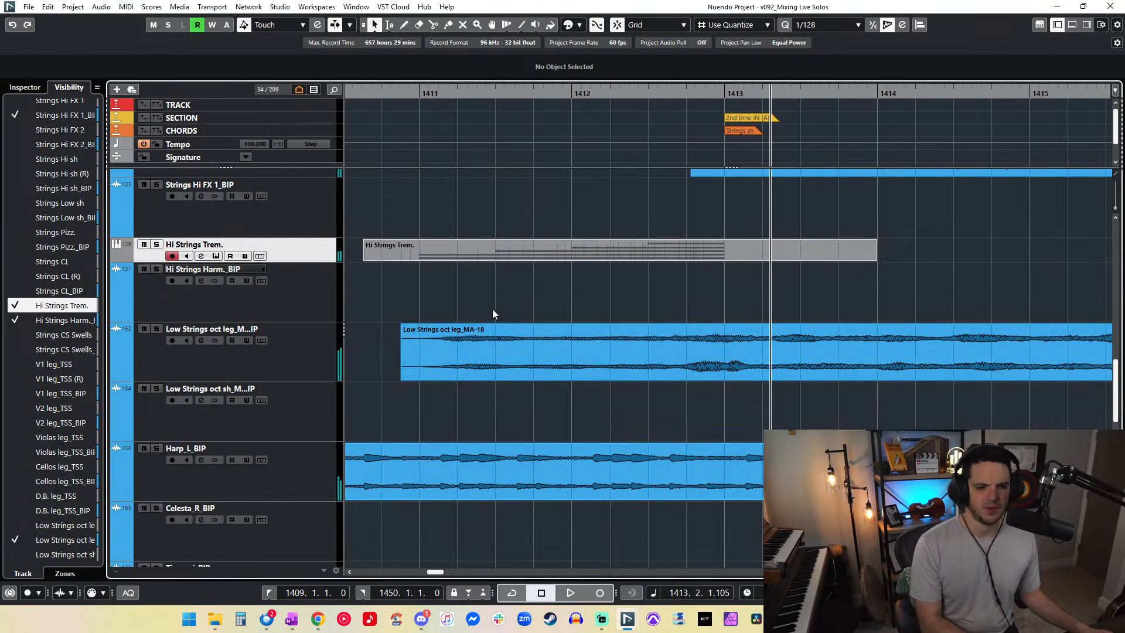
click(519, 253)
key(alt+r)
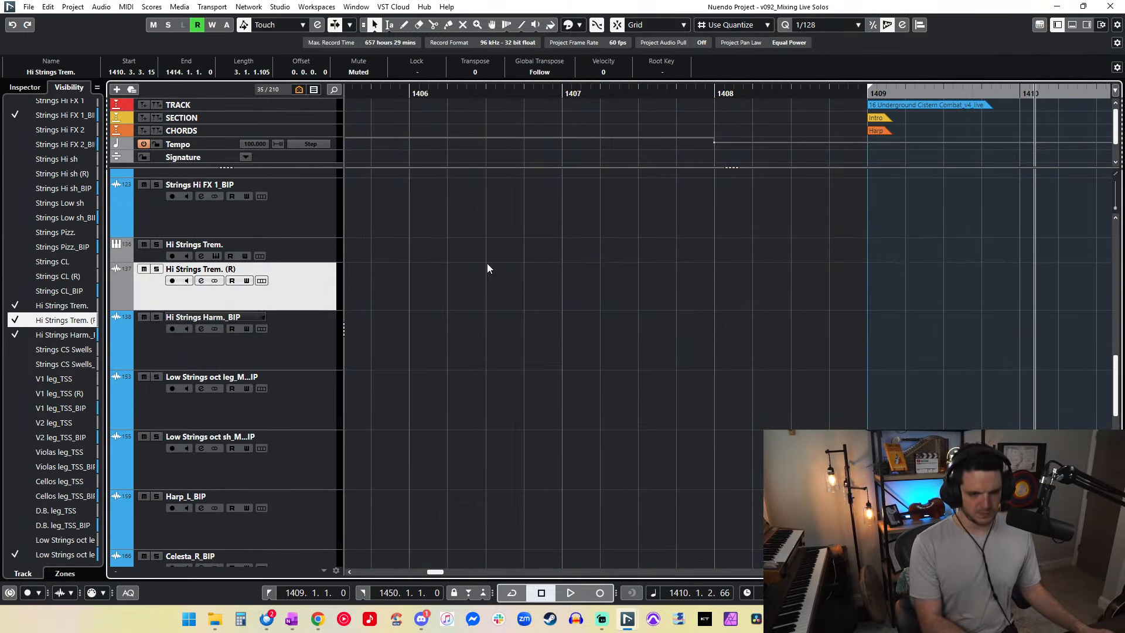
Step: Move the rendered Hi Strings Trem.-08 event onto Hi Strings Harm._BIP and delete the emptied Hi Strings Trem. (R) track
scroll(485, 272, right, 9)
drag(513, 285, 511, 339)
click(373, 291)
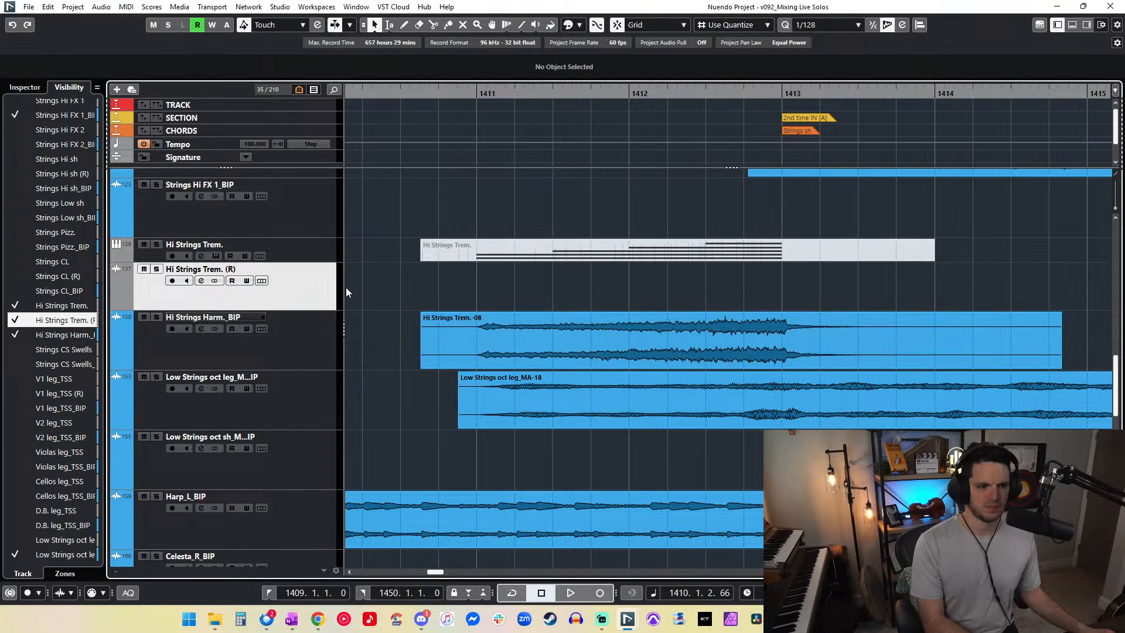
key(shift+Delete)
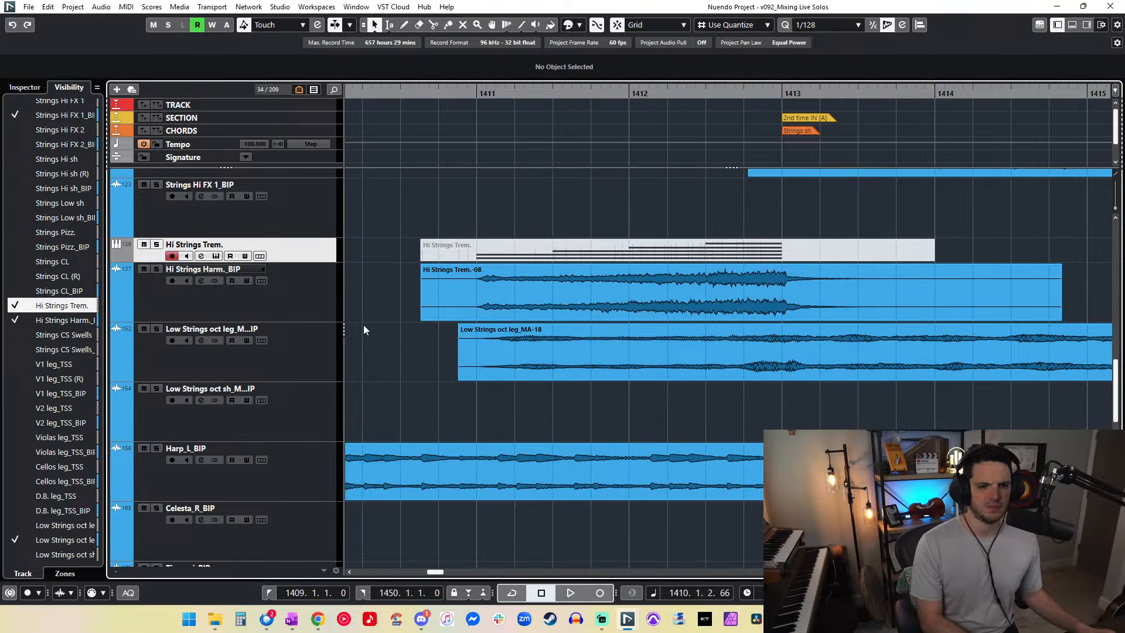
Step: Trim the Hi Strings Trem.-08 event to 1410.4.4.90 through 1413.3.2.30, with a 0.1.0.94 fade-in and a 0.1.1.101 fade-out
alt+click(475, 293)
key(Delete)
click(480, 273)
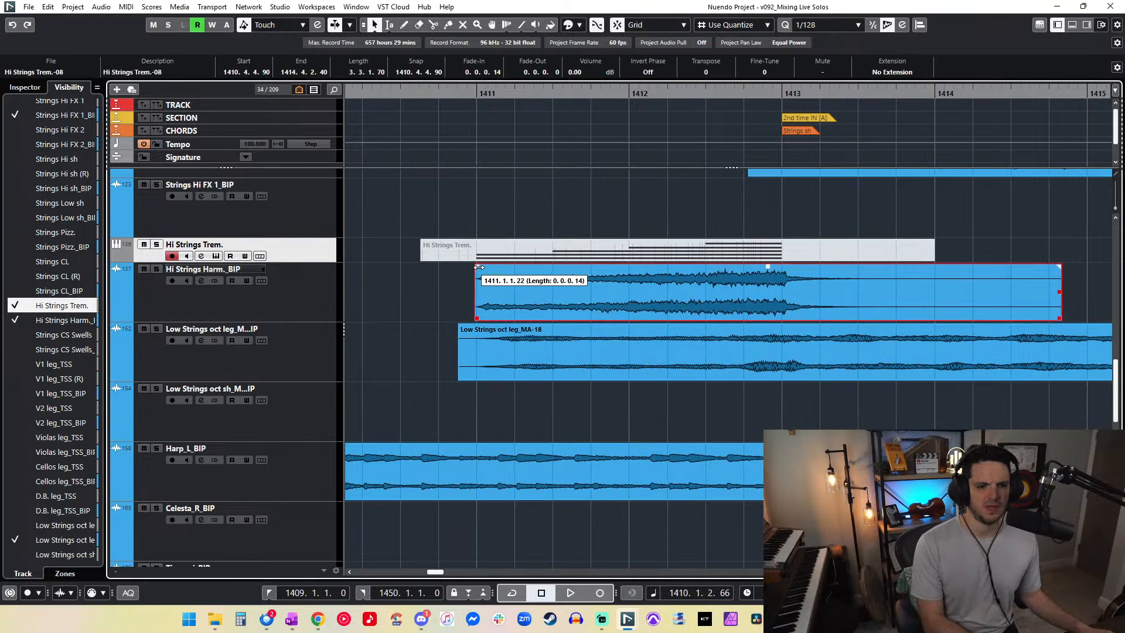
drag(510, 267, 511, 267)
alt+click(871, 284)
click(891, 284)
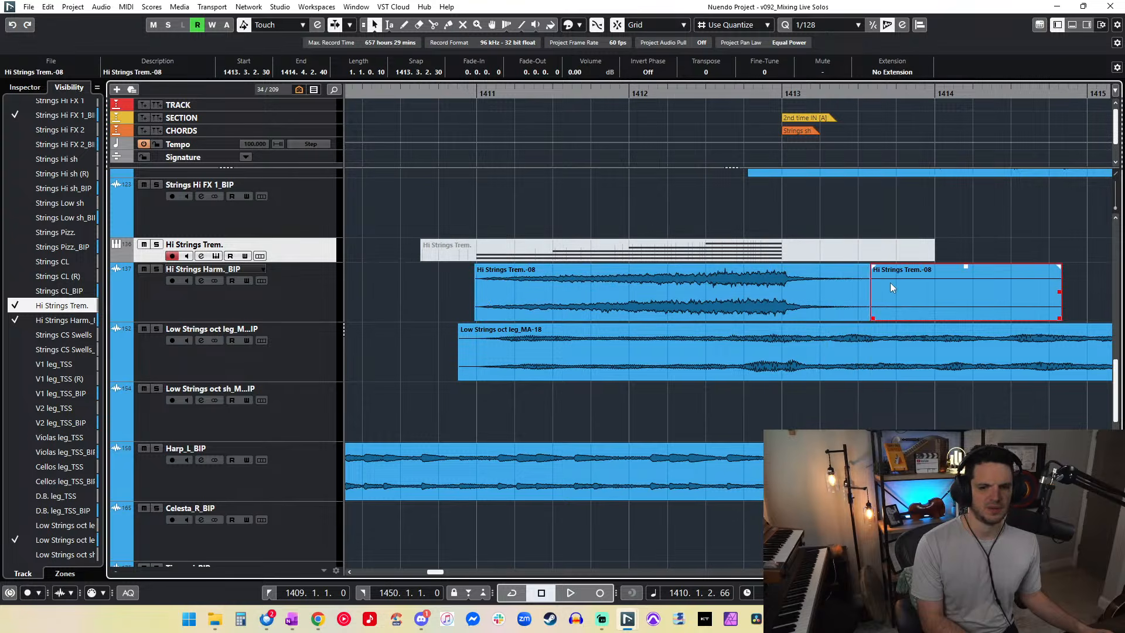
key(Delete)
drag(871, 268, 814, 269)
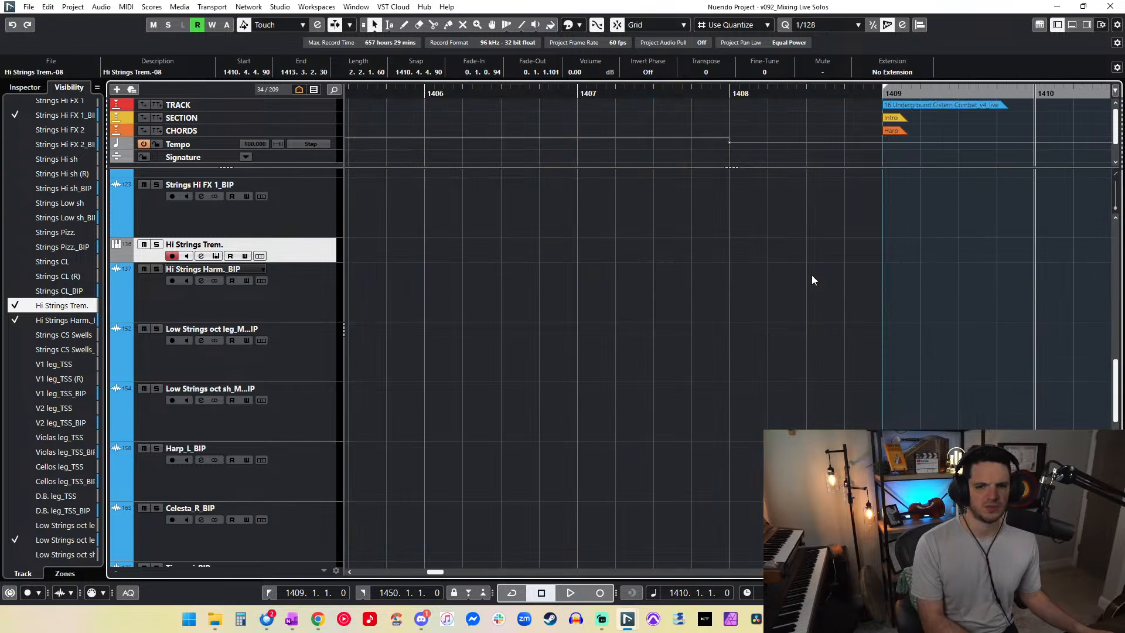
Step: Play the cue from bar 1410 and mute the Hi Strings Harm._BIP track to hear the low strings without it
key(space)
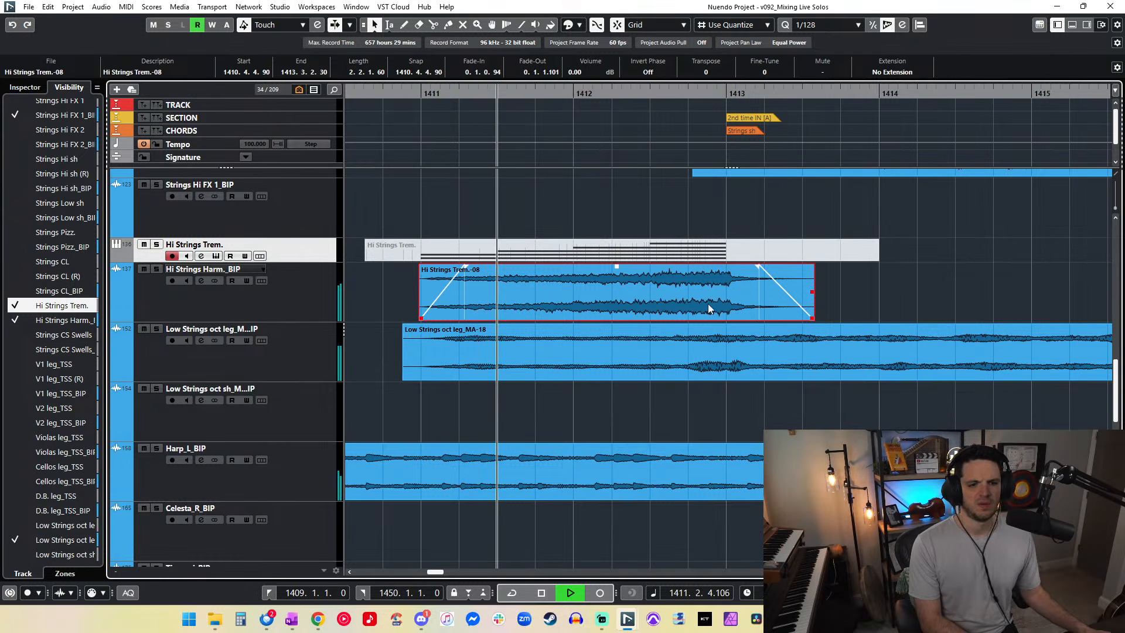
click(143, 269)
key(KP_Subtract)
key(KP_Subtract)
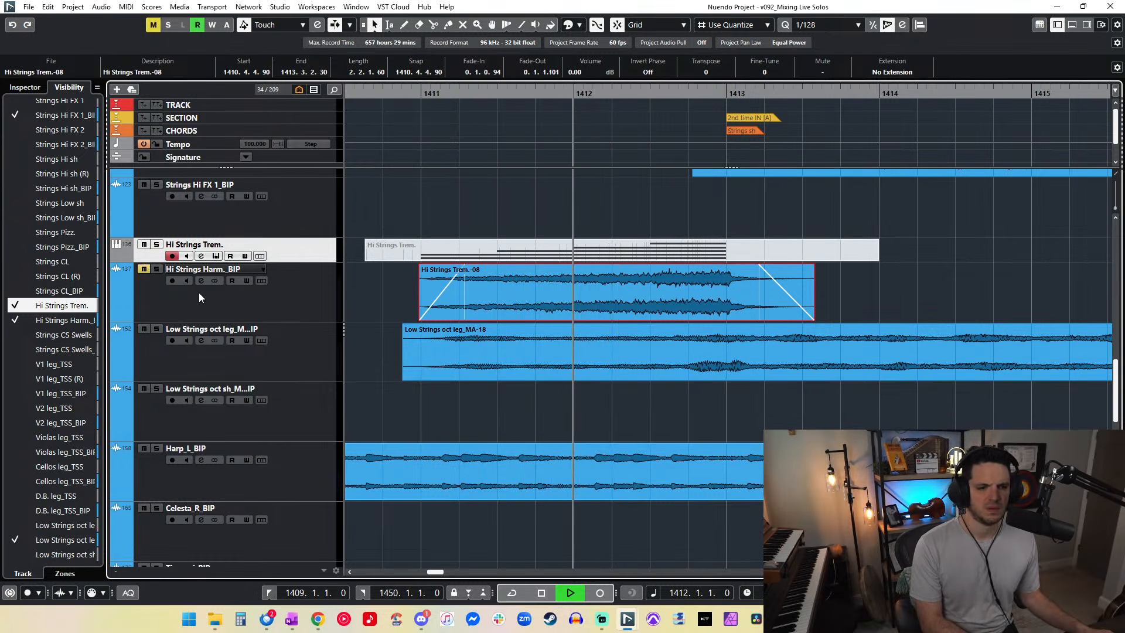
Step: Try splitting the Low Strings oct leg_MA-18 event just after bar 1413, and undo the split
click(523, 350)
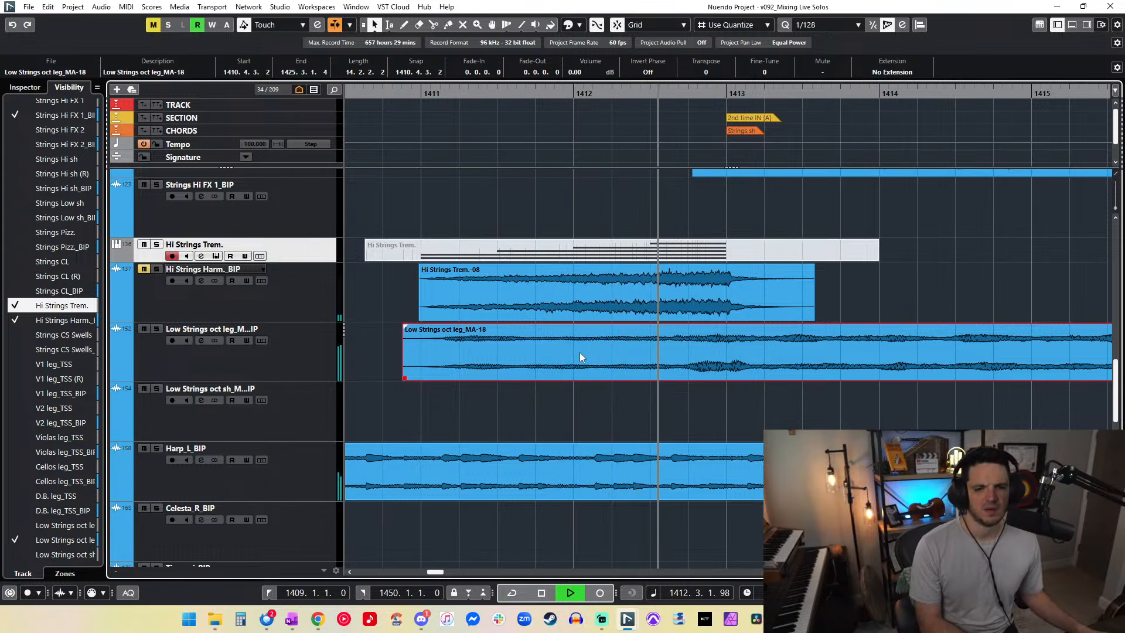
scroll(579, 353, right, 2)
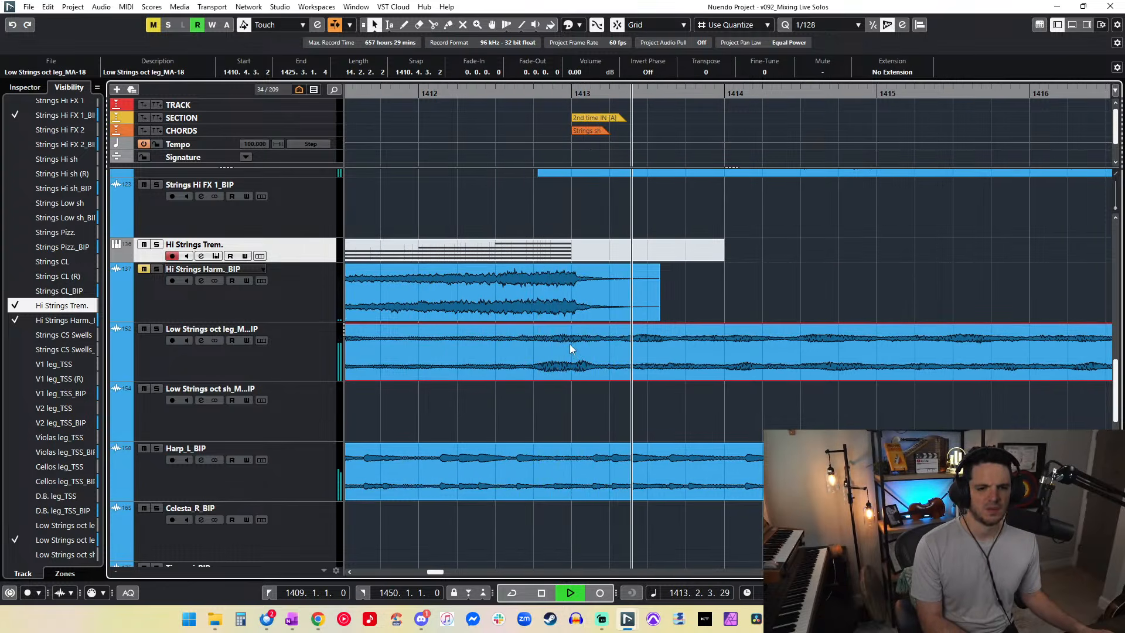
alt+click(572, 335)
scroll(572, 340, left, 3)
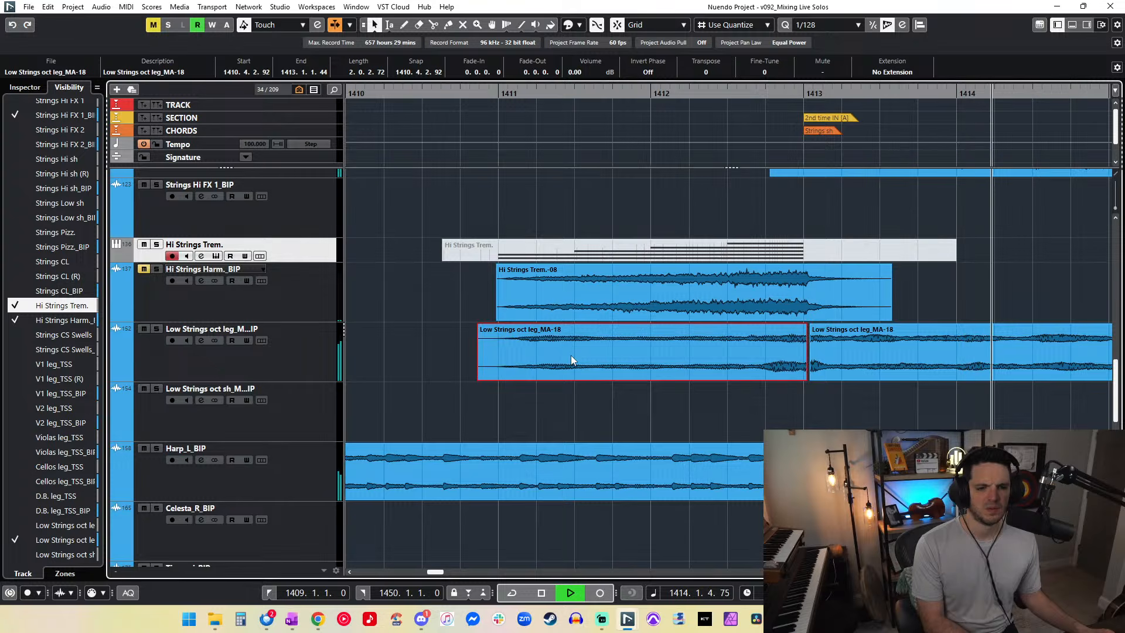
key(ctrl+z)
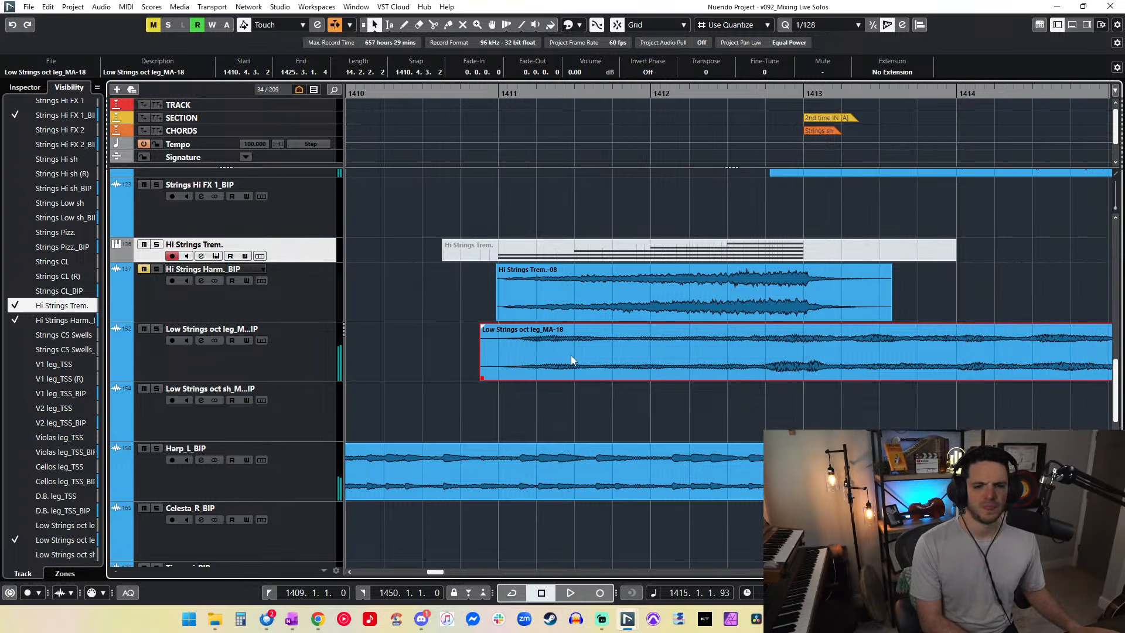
Step: Split the Low Strings oct leg_MA-18 event at 1413.1.2.16 and time-stretch its first section to start at 1410.3.2.105
alt+click(815, 346)
click(374, 25)
click(410, 69)
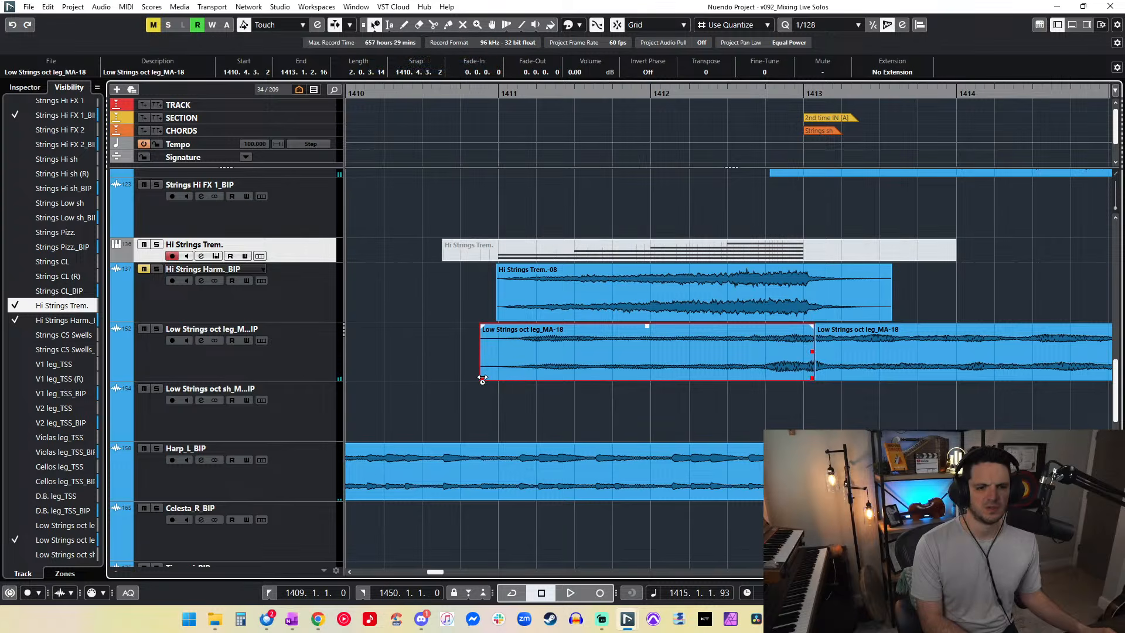
drag(483, 378, 426, 378)
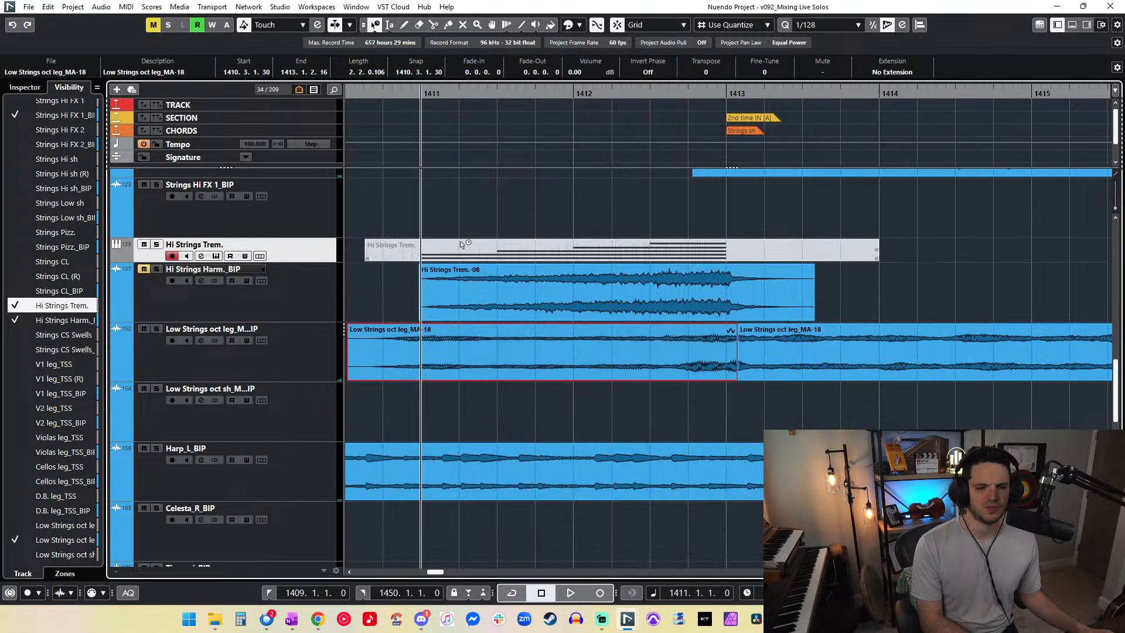
key(space)
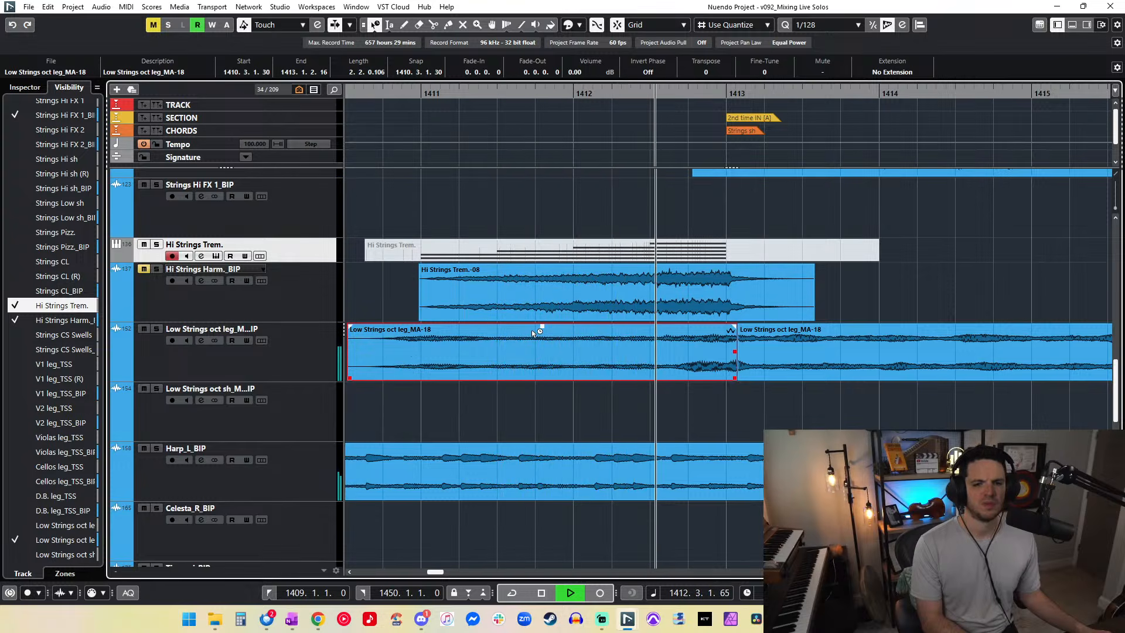
key(f)
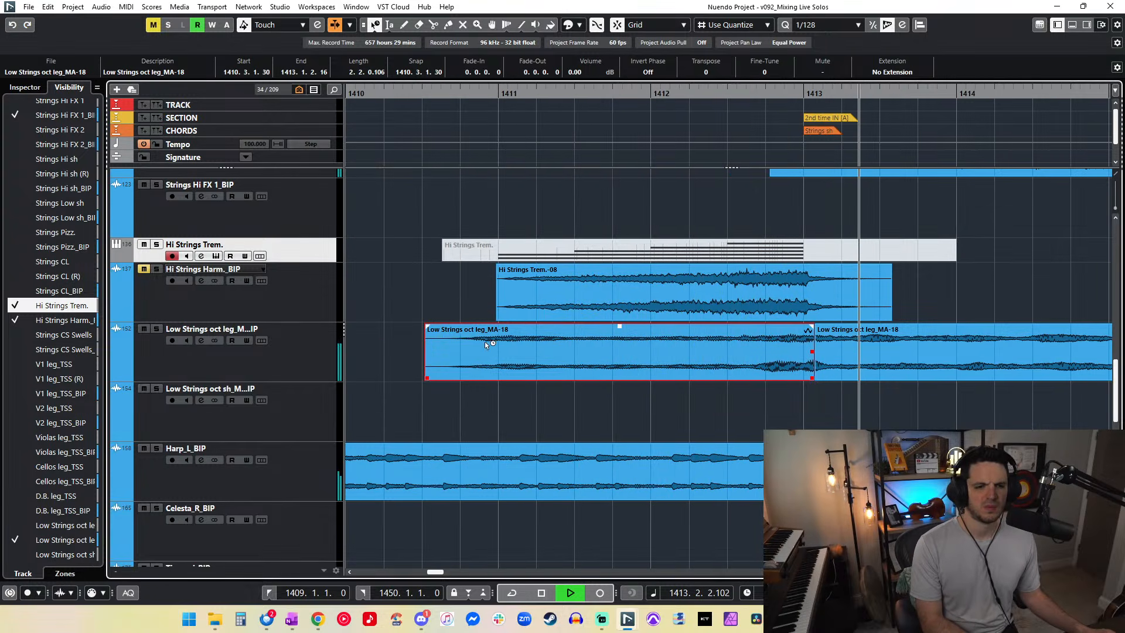
drag(427, 378, 441, 378)
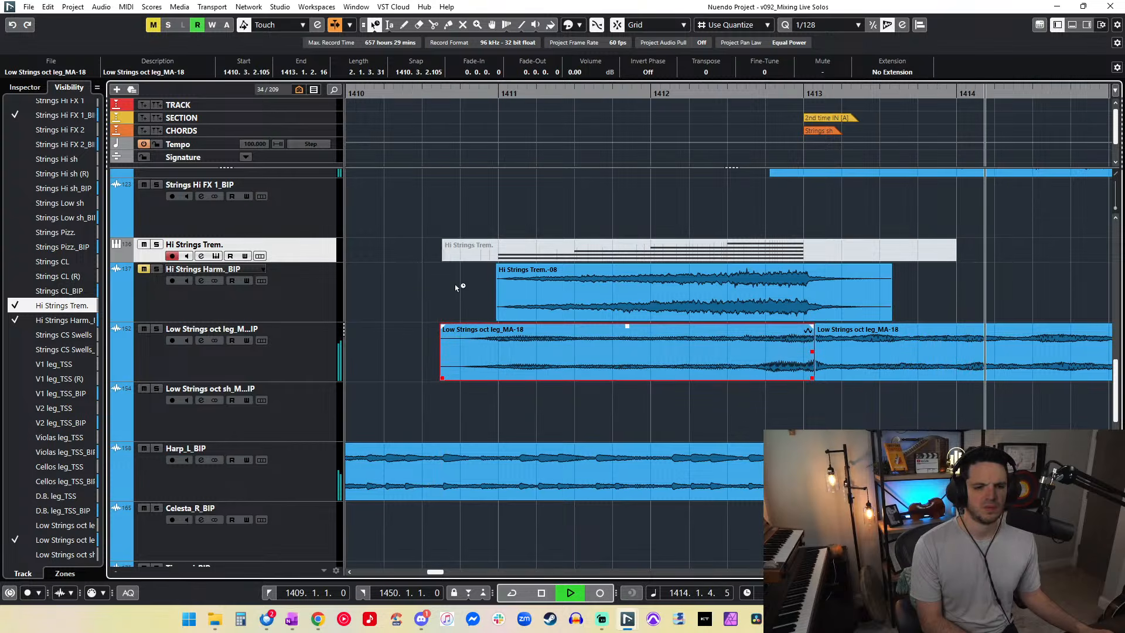
Step: Crossfade the two Low Strings oct leg_MA-18 sections over the range from 1413.1.1.0 to 1413.1.3.60
click(375, 25)
click(394, 40)
right_click(619, 171)
click(627, 183)
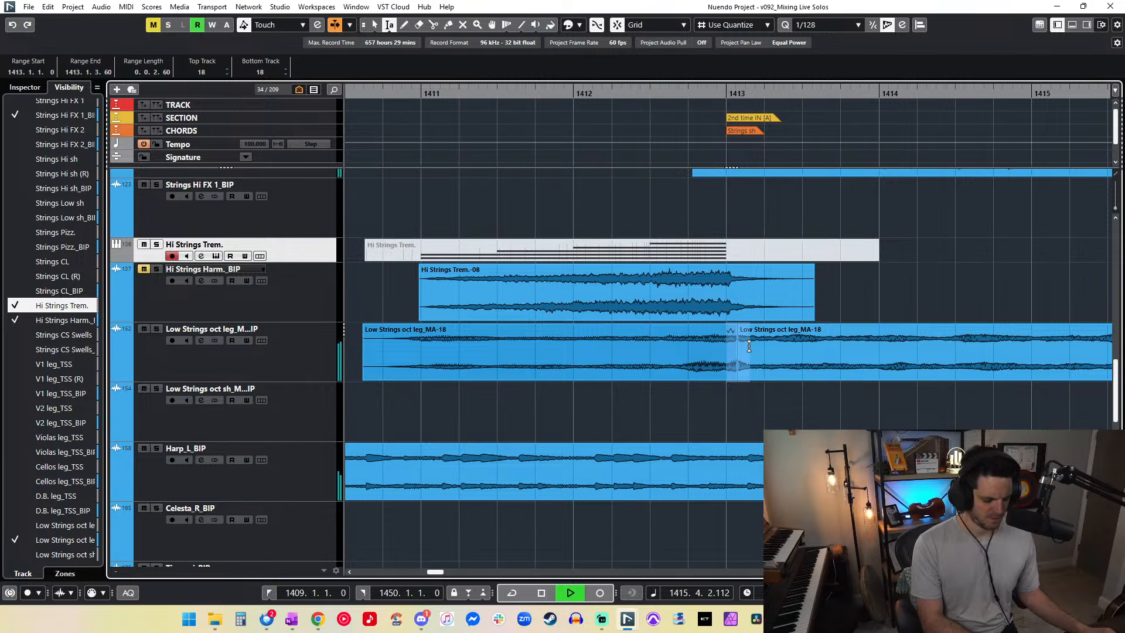
key(1)
Step: Trim the first Low Strings oct leg_MA-18 section to start at 1410.4.4.104 and give it a 0.0.3.83 fade-in
drag(364, 378, 422, 378)
drag(424, 325, 454, 324)
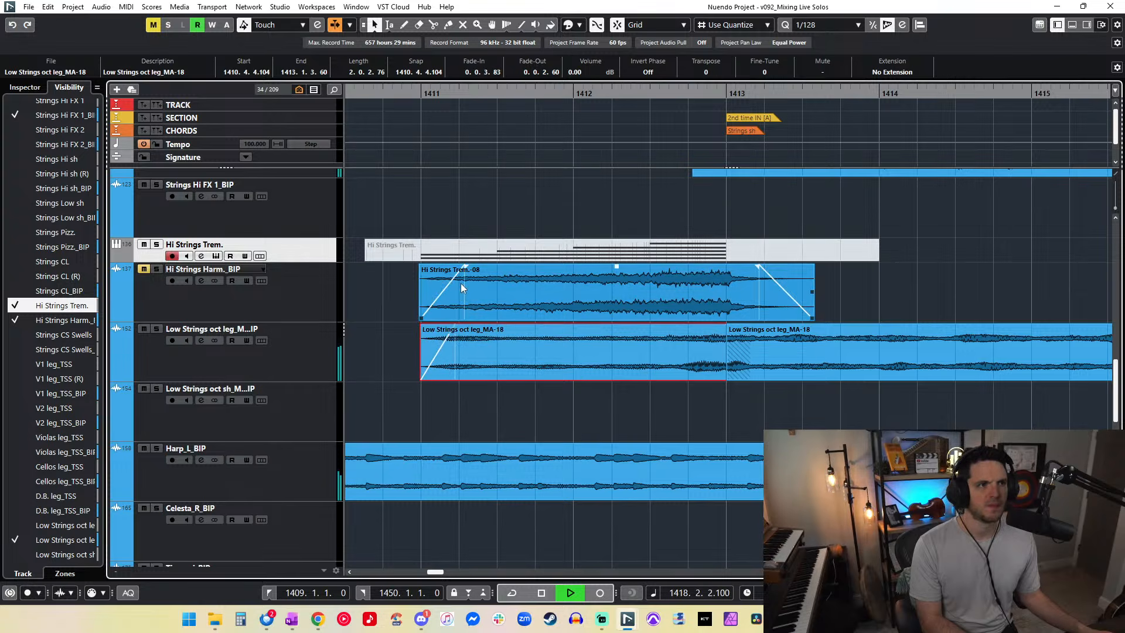
scroll(461, 284, left, 3)
key(space)
Step: Play the edited strings from bar 1410, unmute the Hi Strings Harm._BIP track and move the playhead to bar 1411
click(387, 88)
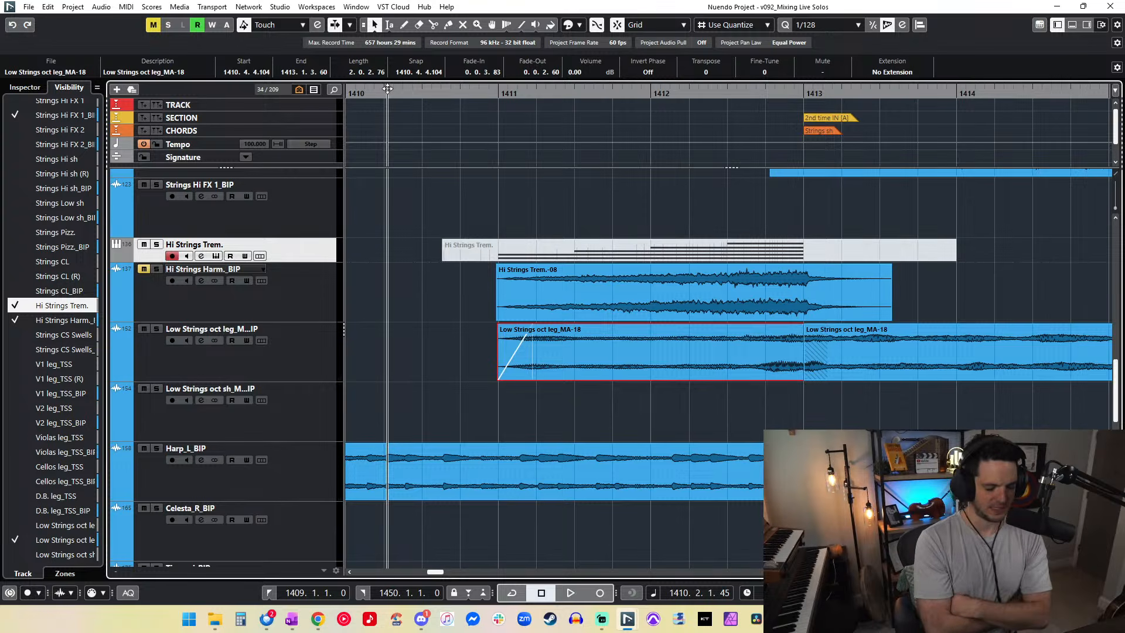
key(KP_Add)
key(KP_Subtract)
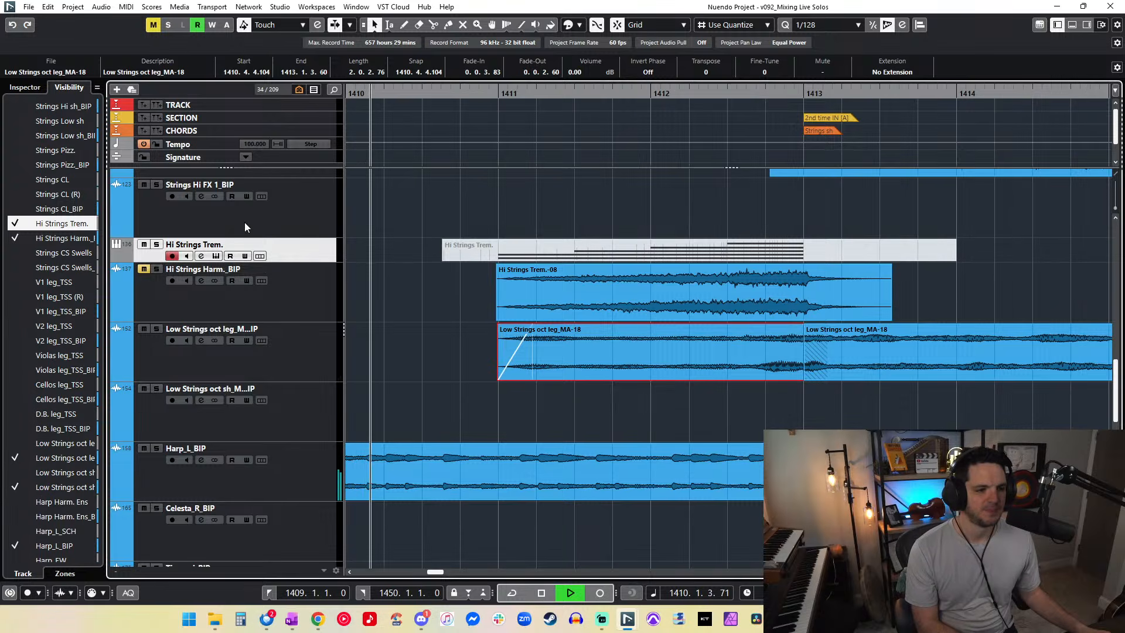
click(144, 269)
key(space)
key(KP_Add)
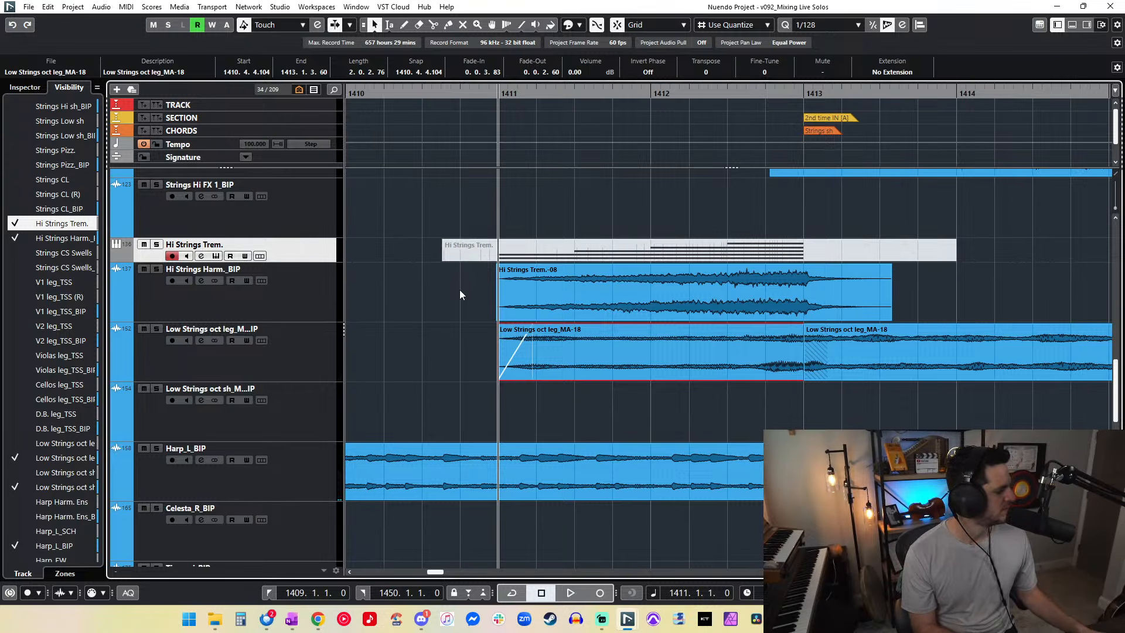
Step: Play the Hi Strings Trem. swell and the edited low strings from bar 1411 into bar 1413
key(space)
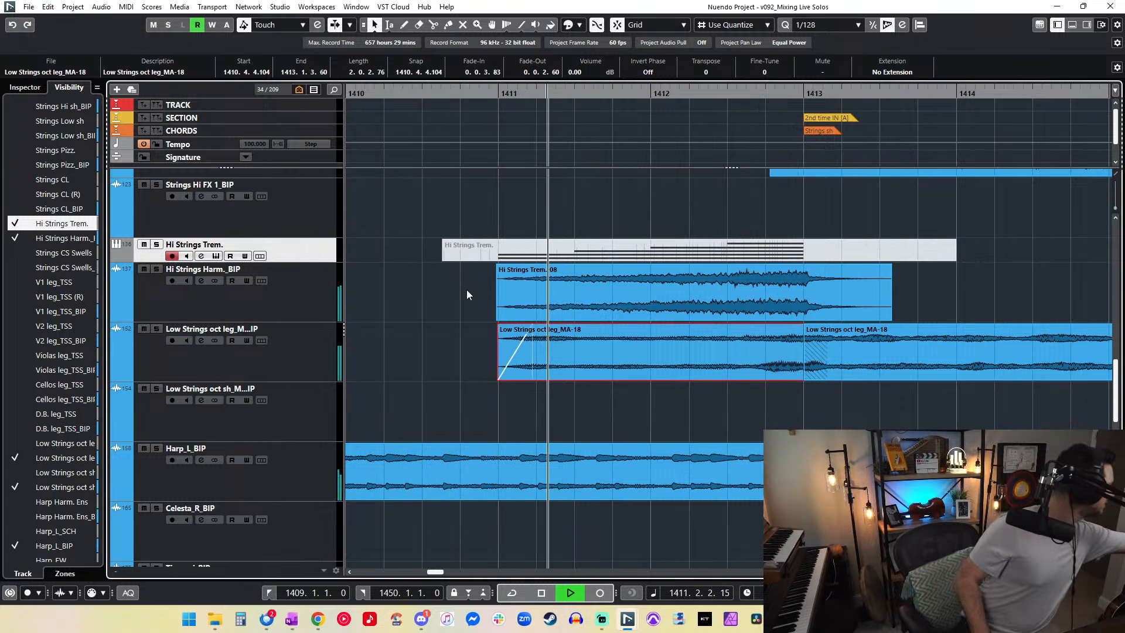
key(space)
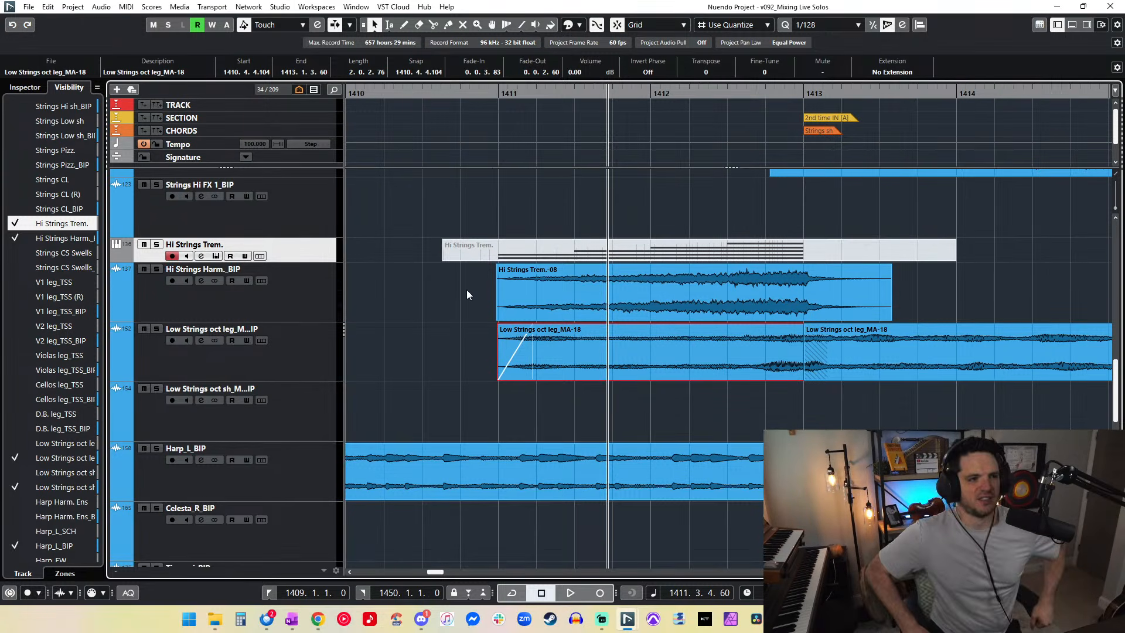
key(KP_0)
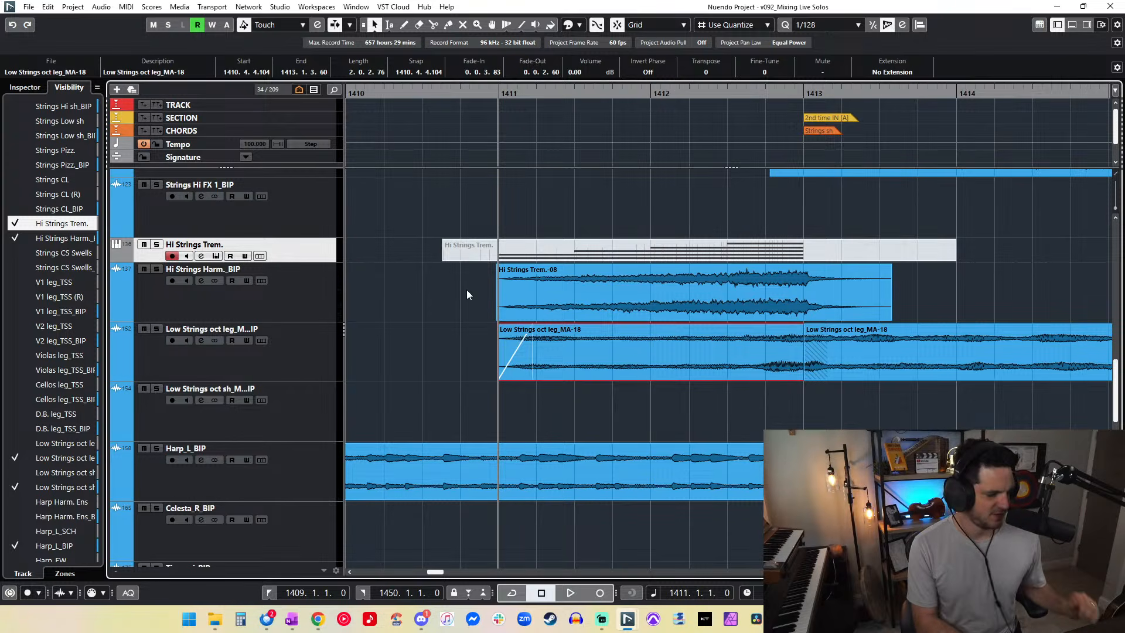
key(space)
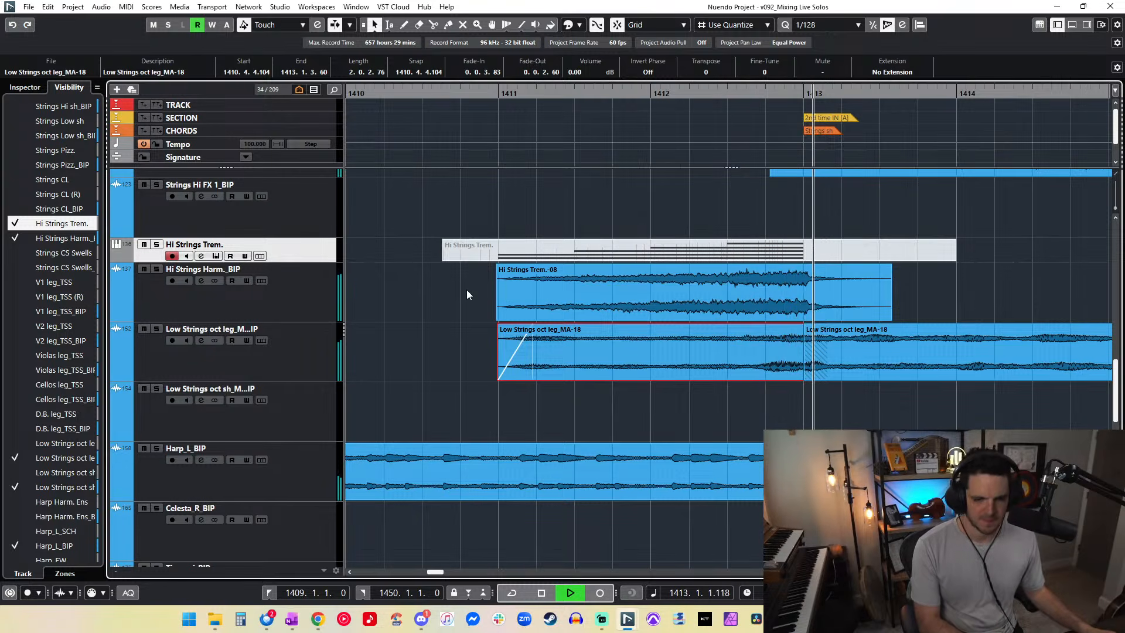
key(space)
Step: Set the Hi Strings Trem.-08 audio event's volume to -3 dB and hide the Hi Strings Trem. instrument track
click(650, 301)
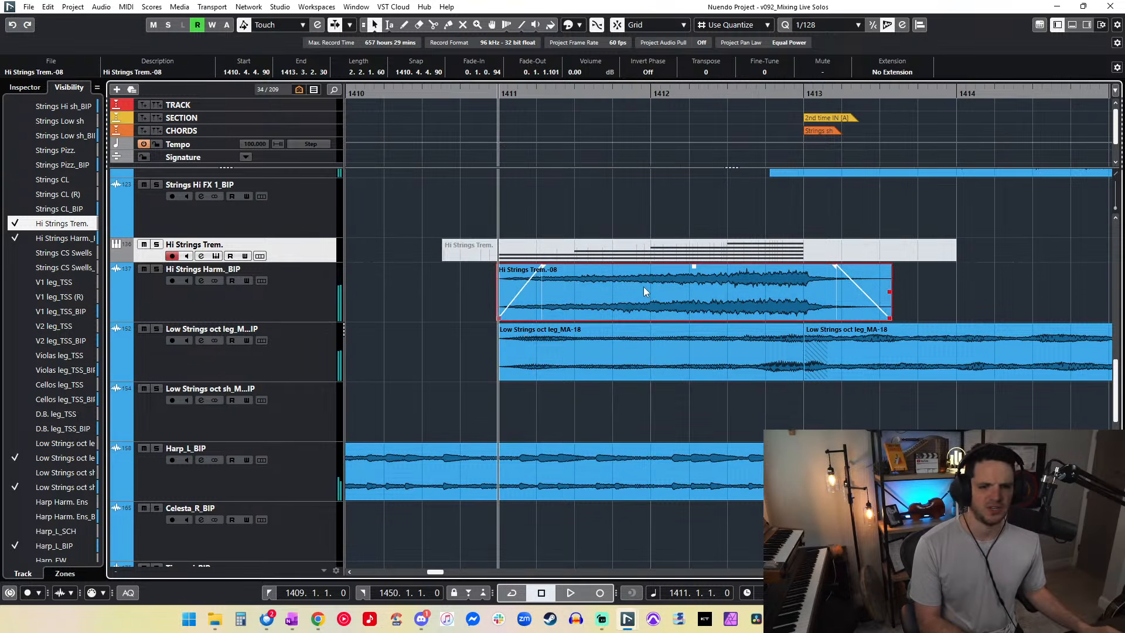
click(583, 69)
text(-3)
key(Return)
scroll(534, 206, up, 2)
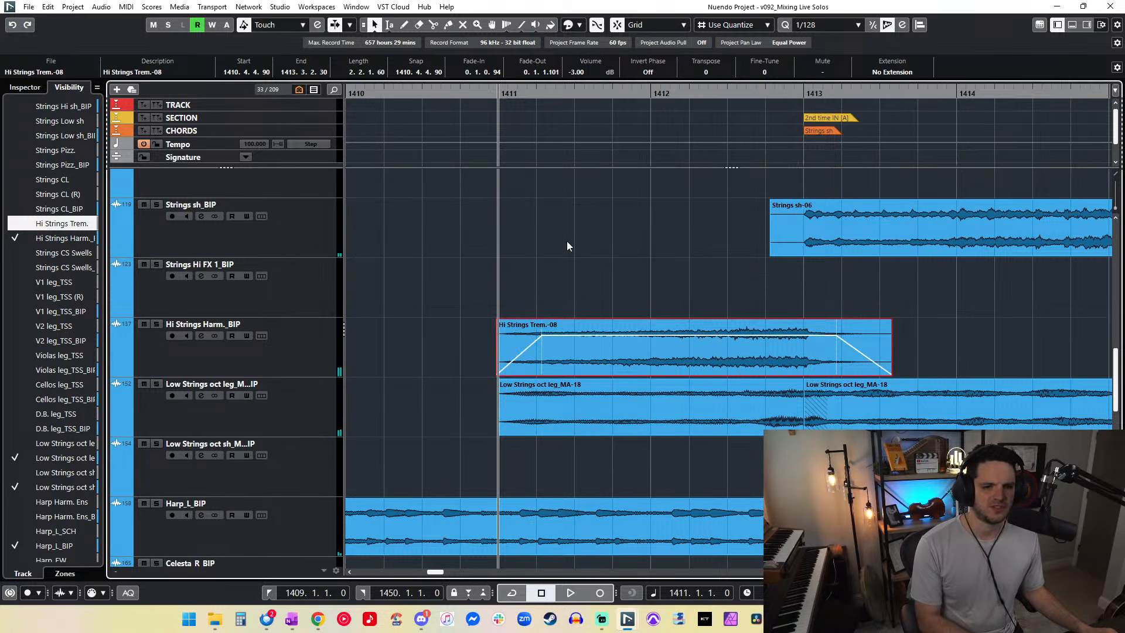
Step: Play the passage from just before bar 1411 and show the Hi Strings Harm._BIP track's settings
click(691, 232)
click(462, 95)
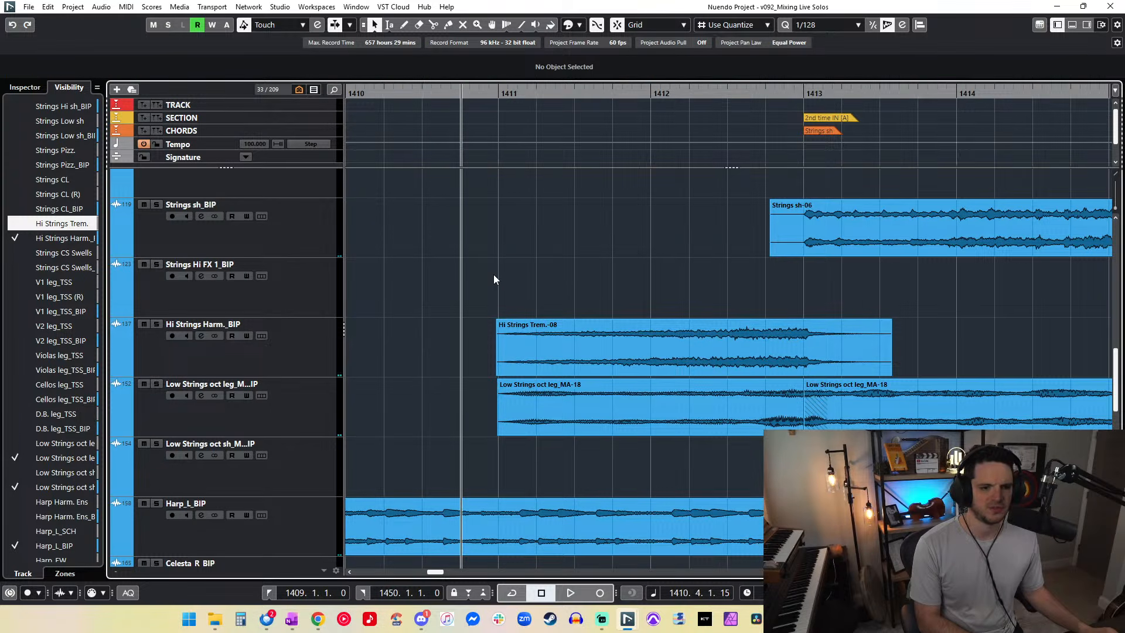
click(325, 355)
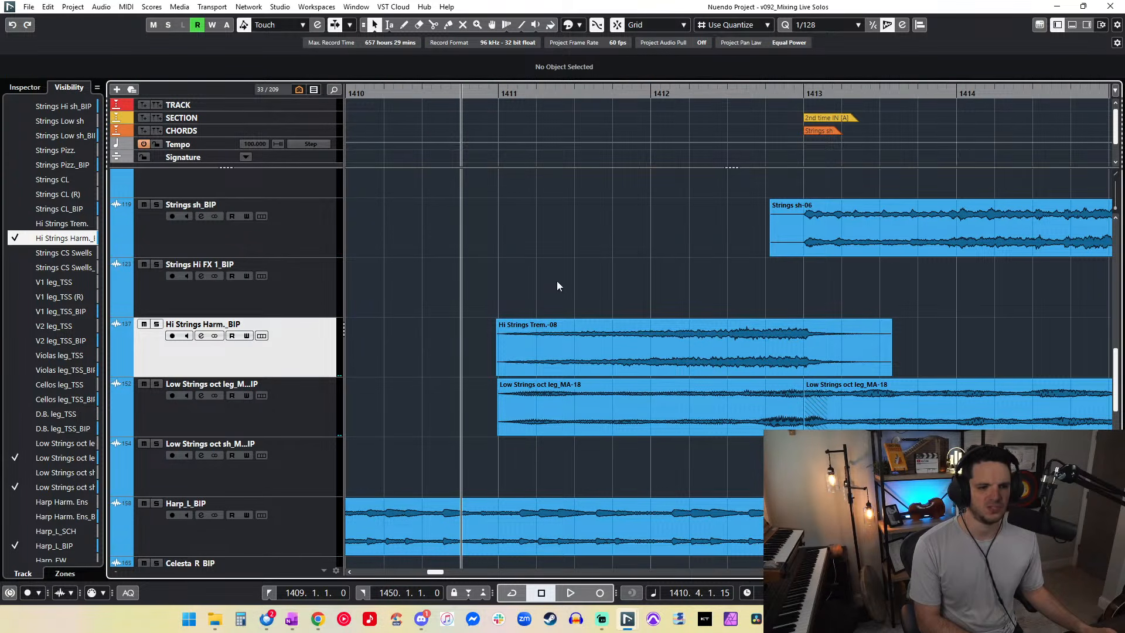
key(space)
click(25, 88)
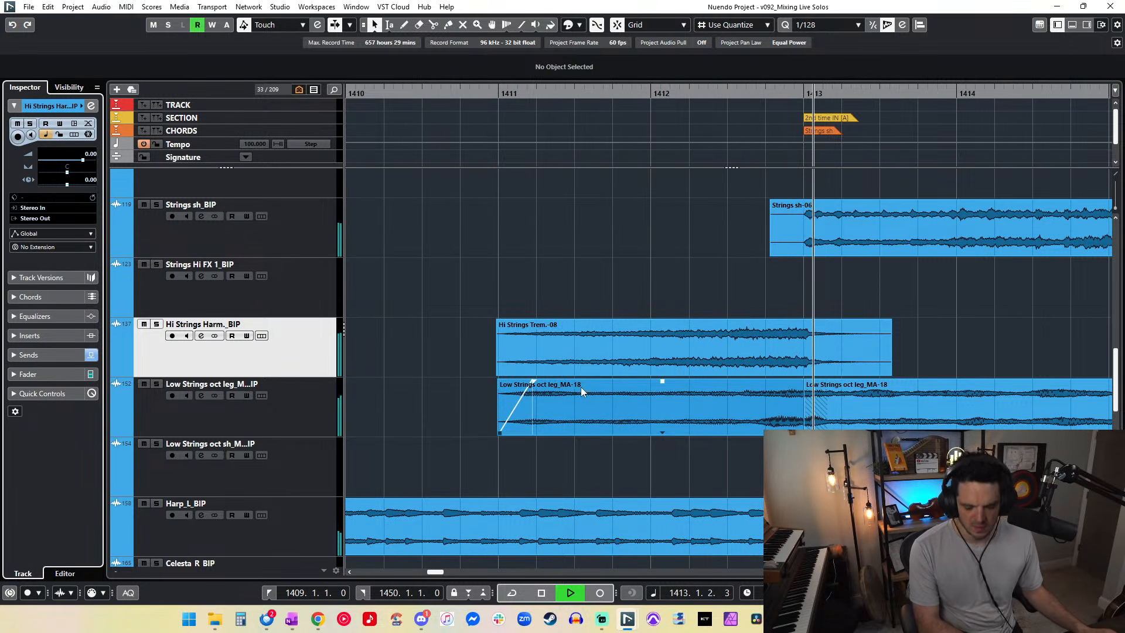
key(KP_Subtract)
key(KP_Subtract)
key(KP_Subtract)
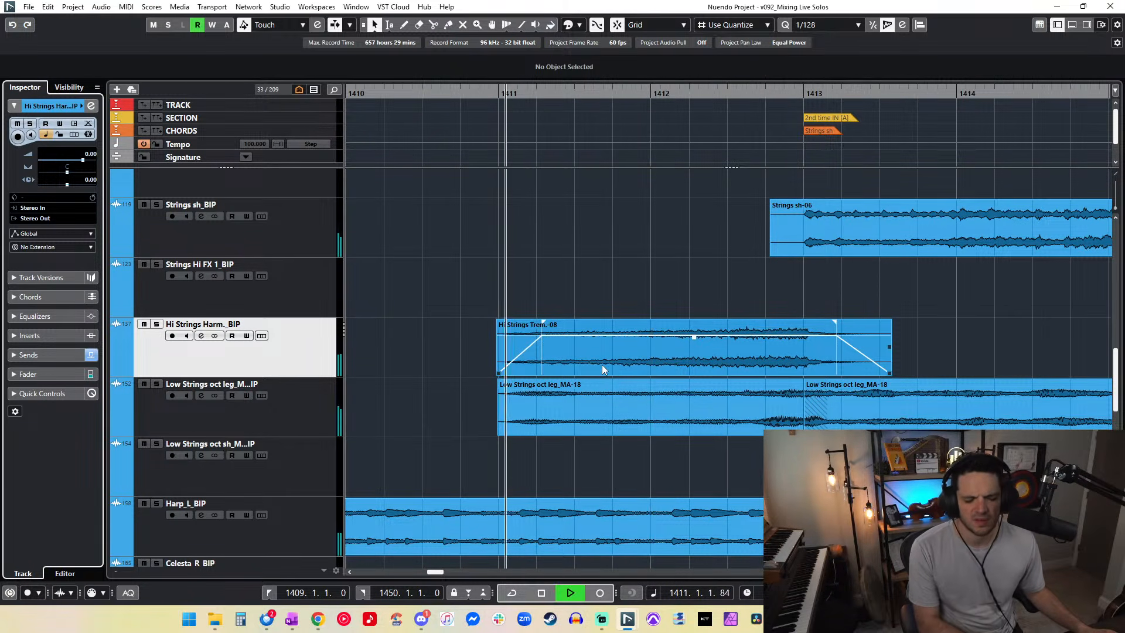
Step: Shorten the Hi Strings Trem.-08 event's fade-in to 0.0.1.115 and play it back from bar 1411
key(space)
click(543, 322)
drag(543, 322, 516, 322)
key(KP_Subtract)
key(space)
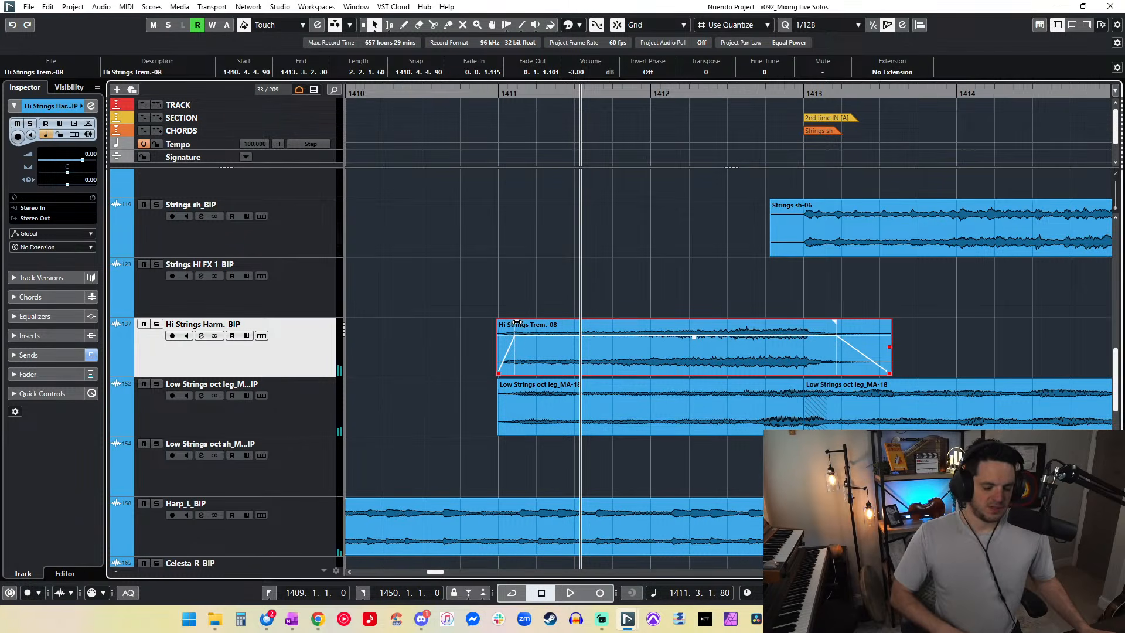
key(space)
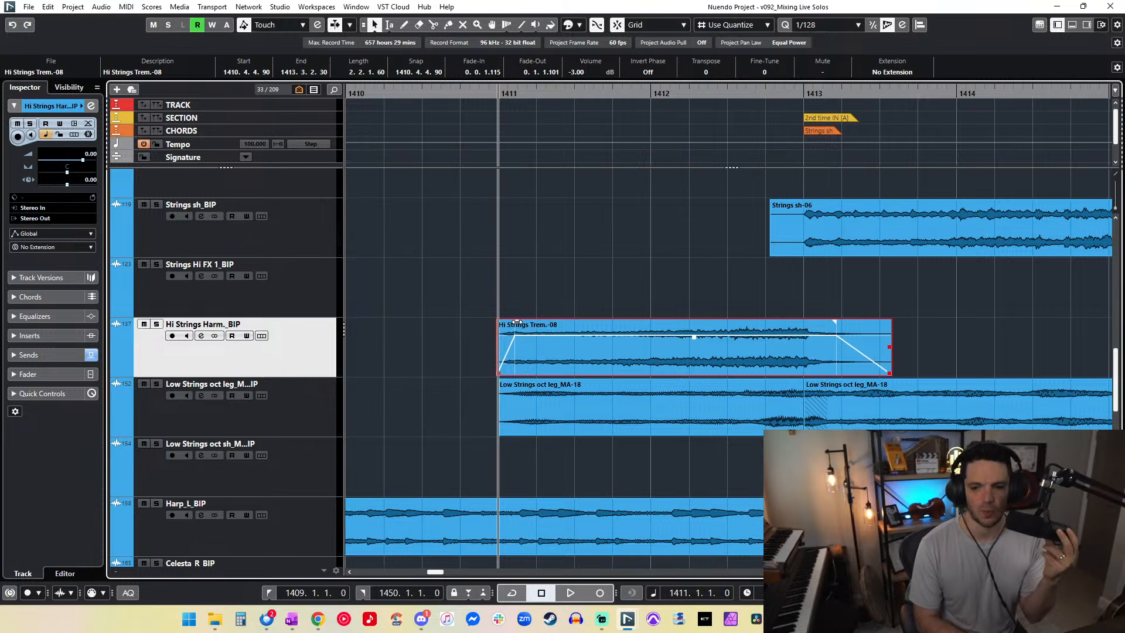
key(space)
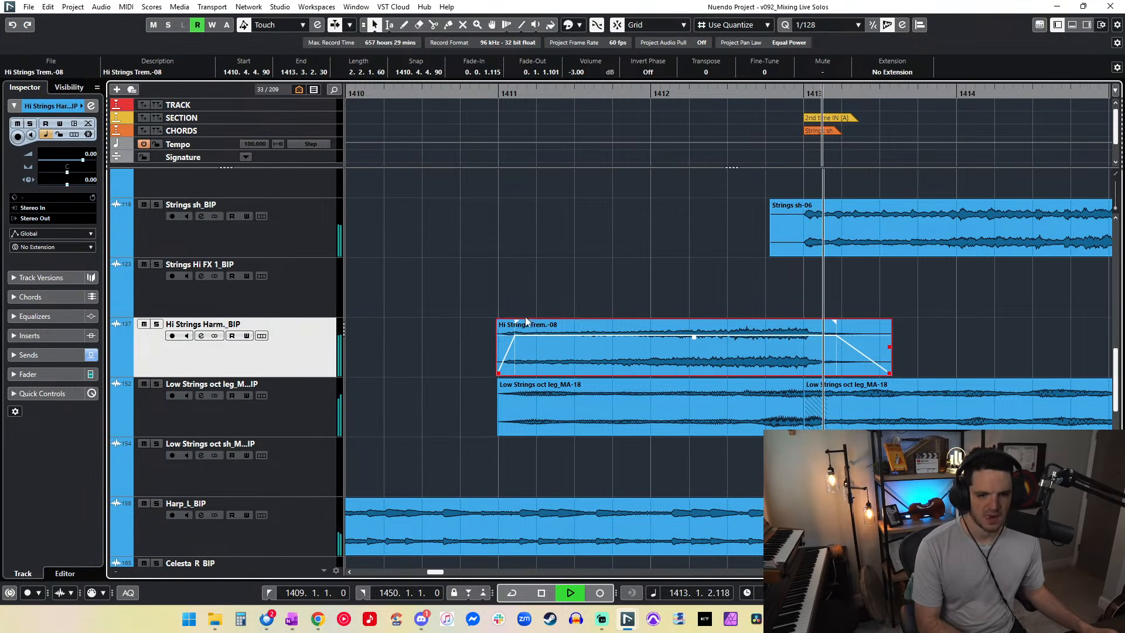
key(space)
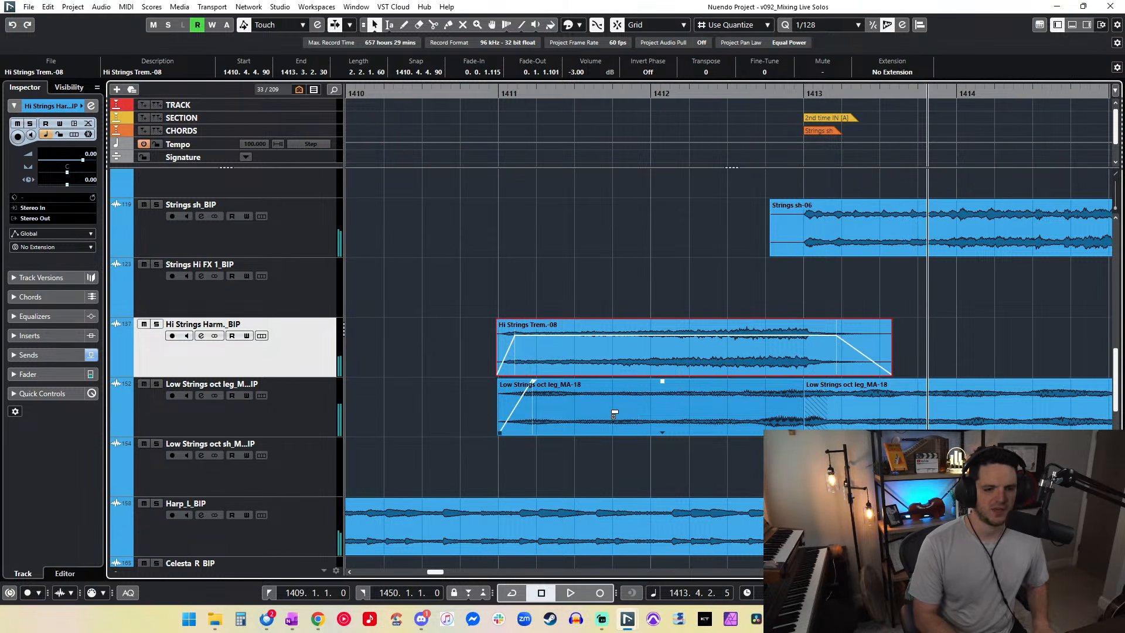
Step: Lower the volume of the two adjoining Low Strings oct leg_MA-18 sections that begin at bar 1411
key(g)
key(g)
key(g)
key(g)
key(g)
key(g)
key(g)
key(g)
key(g)
key(g)
key(g)
key(g)
key(g)
scroll(612, 412, right, 10)
scroll(723, 450, left, 4)
drag(900, 411, 745, 392)
scroll(815, 407, right, 4)
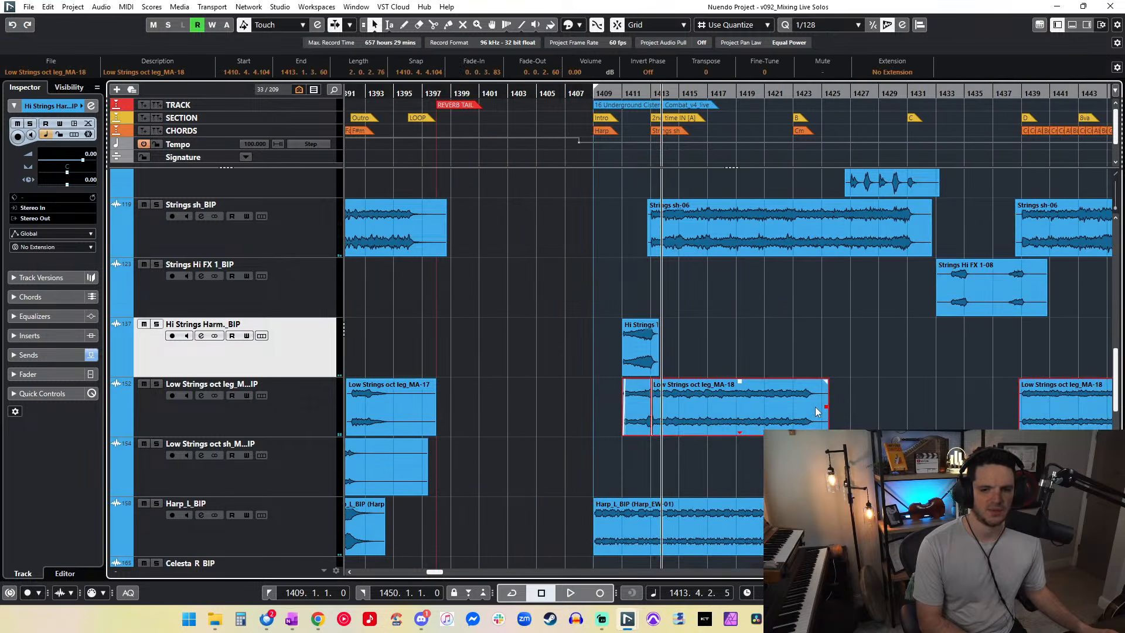
key(Return)
key(ctrl+KP_Subtract)
key(ctrl+KP_Subtract)
key(ctrl+KP_Subtract)
Step: Set the Hi Strings Trem.-08 event's volume to -4 dB and start playback from bar 1409
drag(670, 346, 642, 356)
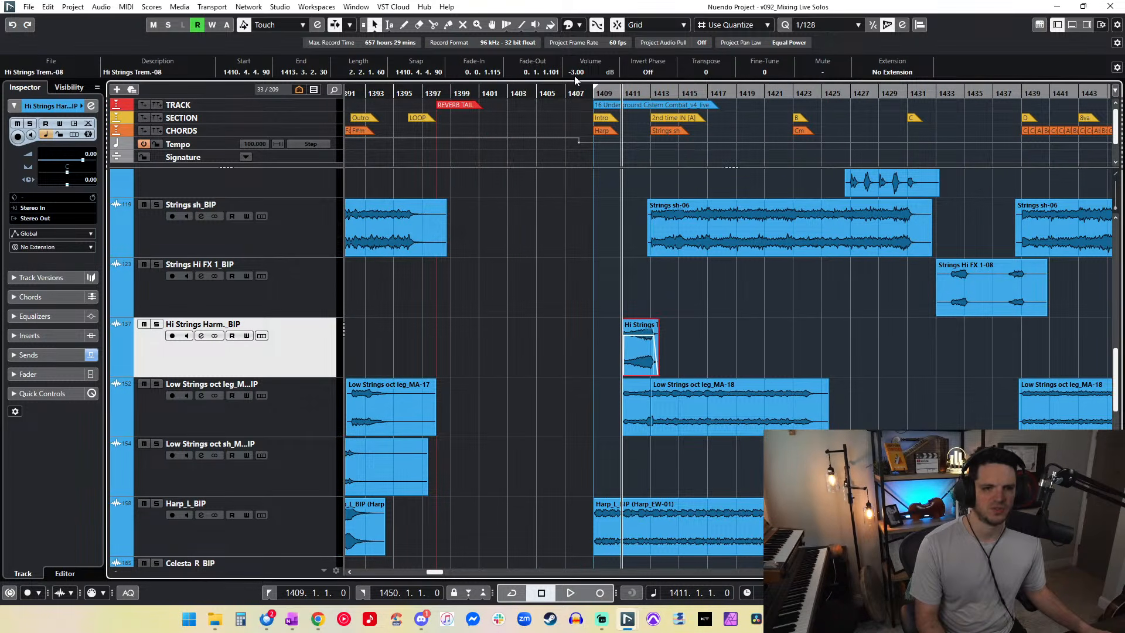
text(-4)
key(Return)
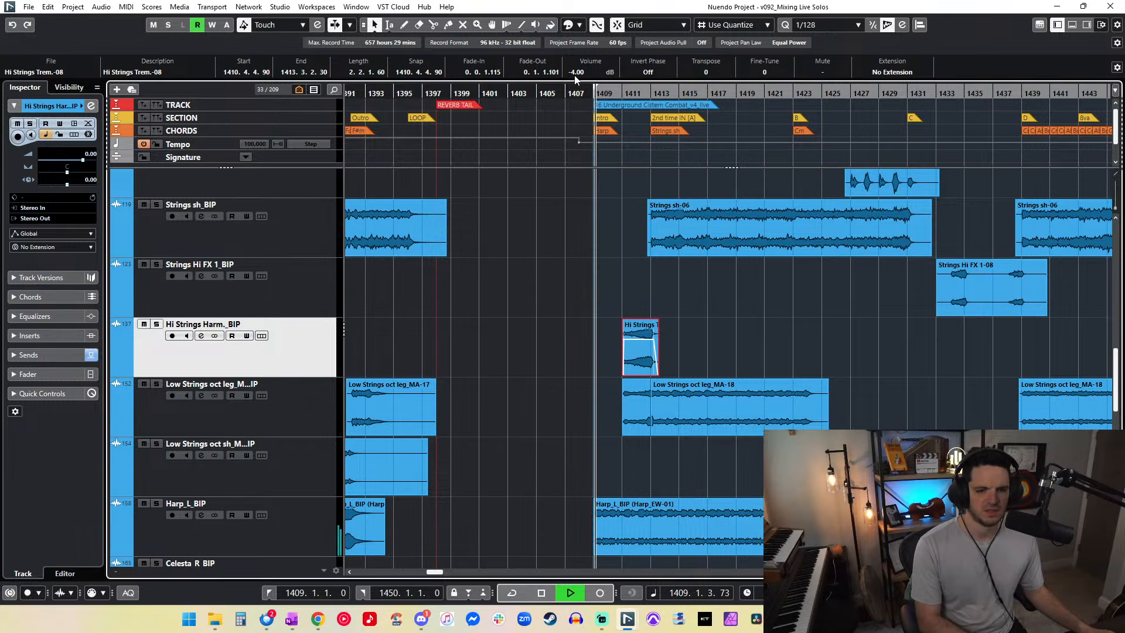
Step: Select all Harp_L_BIP events in the cue and raise their volume to 5 dB
scroll(621, 284, down, 5)
key(f)
drag(957, 382, 393, 368)
click(576, 74)
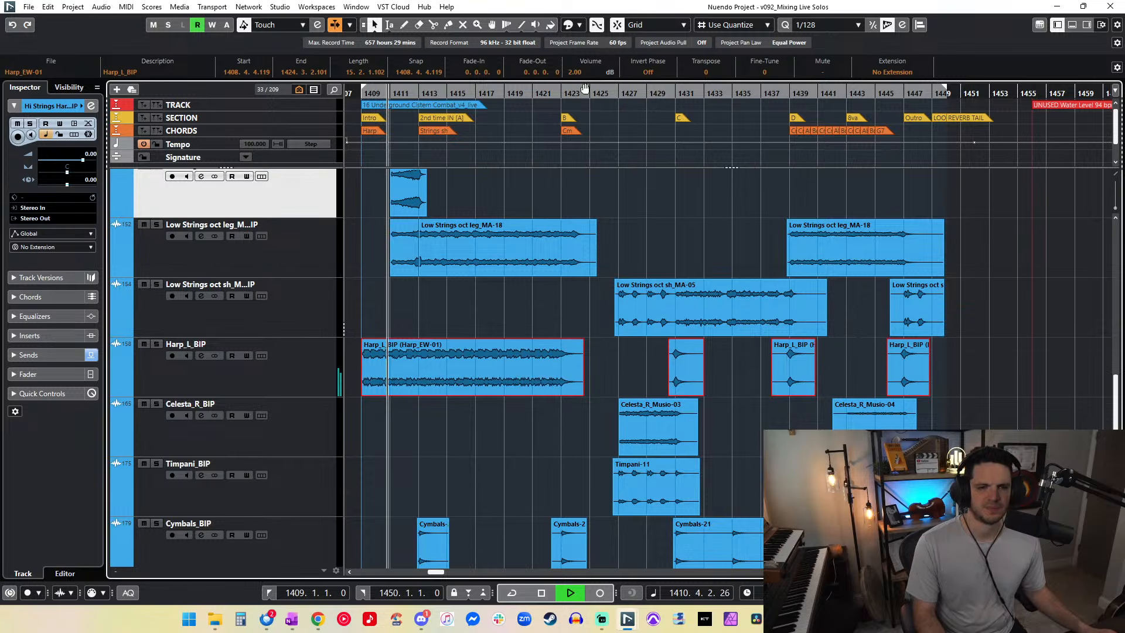
text(5)
key(Return)
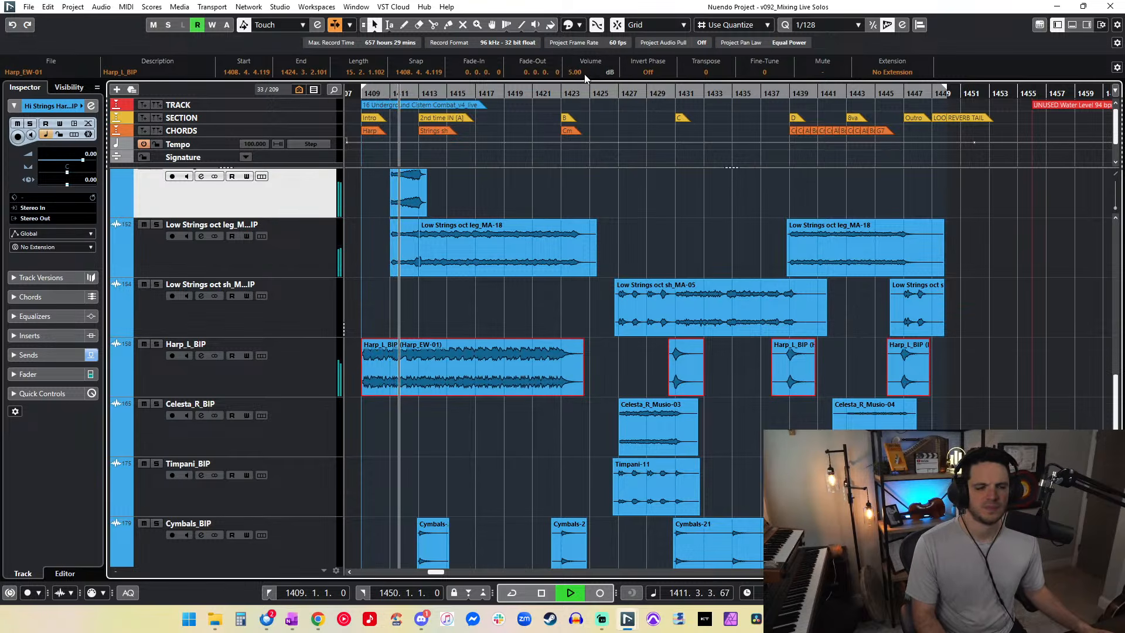
Step: Select the percussion tracks from Cymbals_BIP through Skin Drum_BIP and solo them together
mouse_move(502, 225)
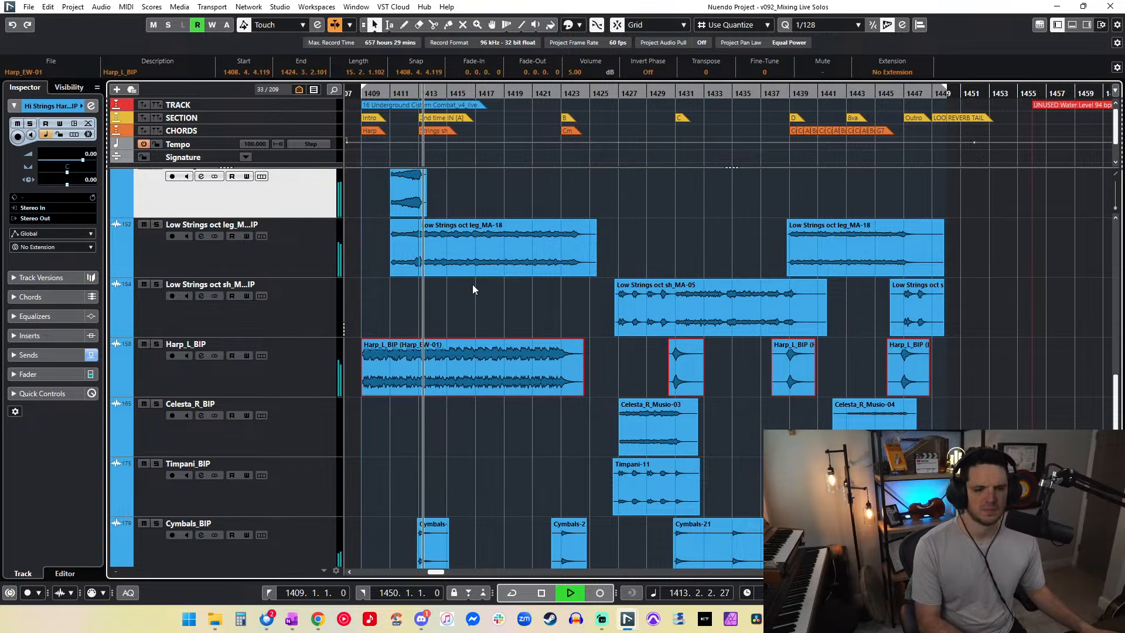
scroll(472, 283, down, 6)
scroll(874, 279, up, 1)
drag(995, 243, 364, 580)
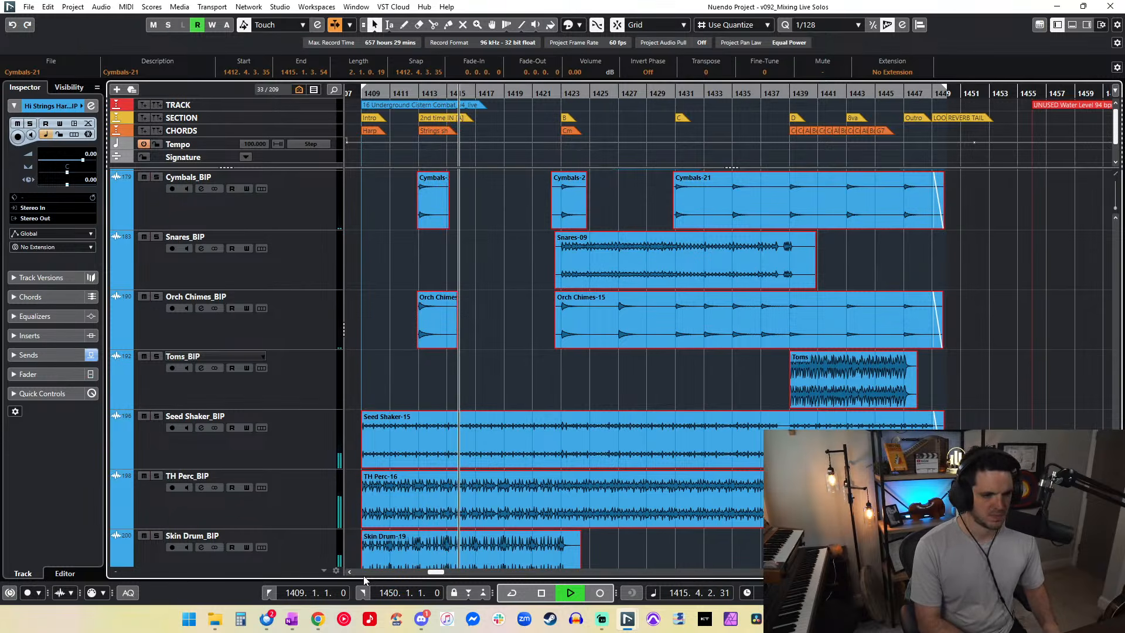
click(292, 195)
scroll(332, 262, down, 1)
shift+click(318, 501)
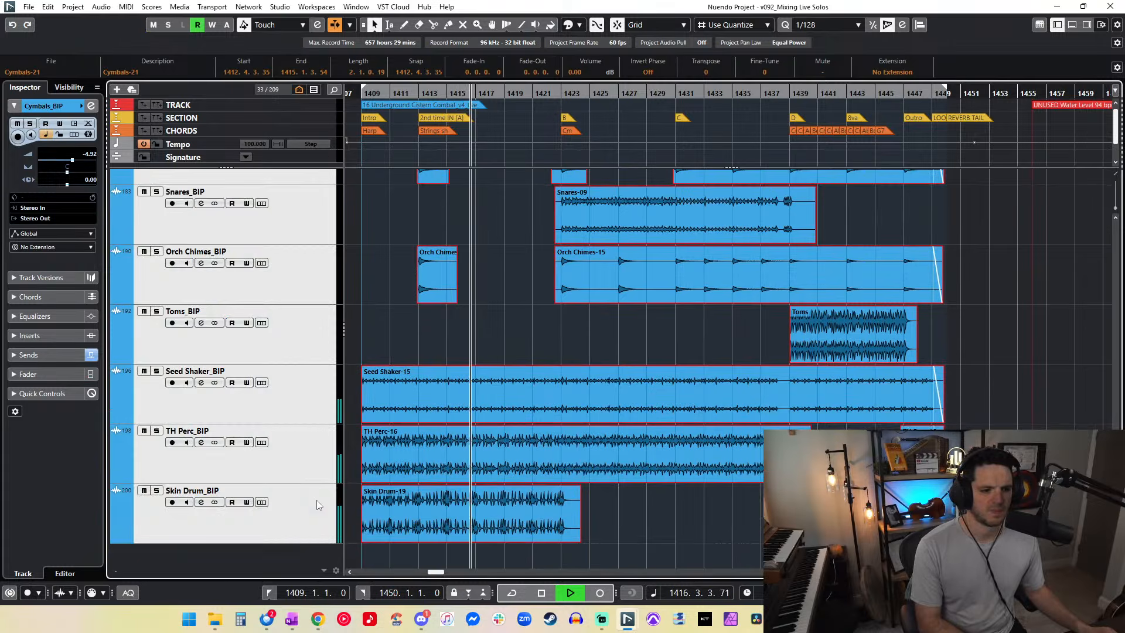
click(156, 371)
key(space)
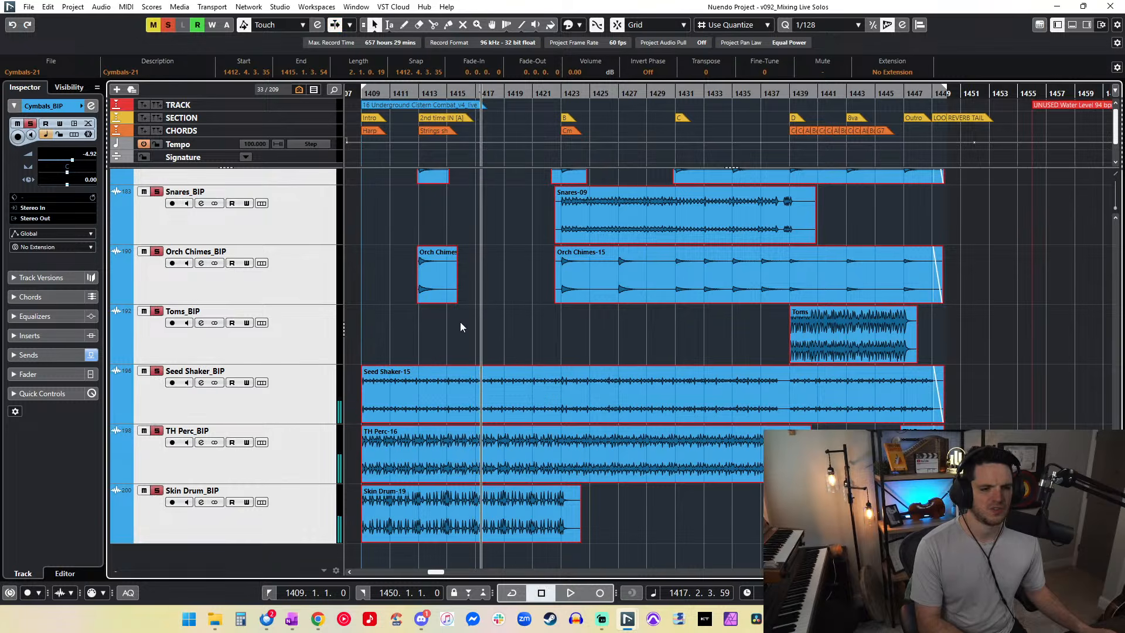
Step: Play the soloed percussion from bar 1409 and set the TH Perc-16 events' volume to 2 dB
key(space)
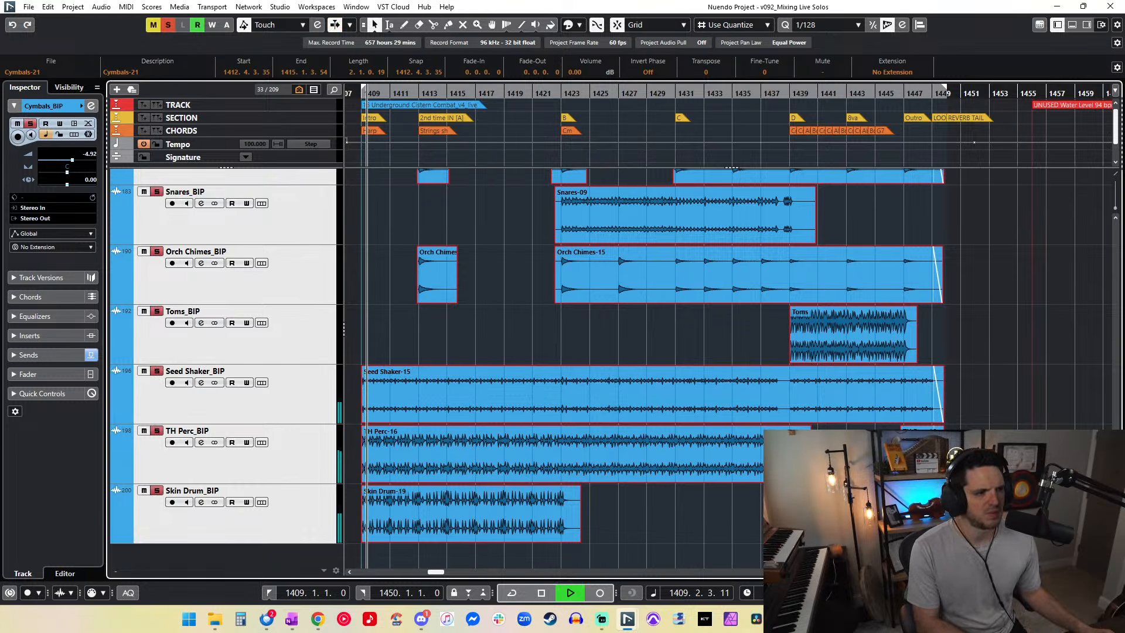
click(442, 228)
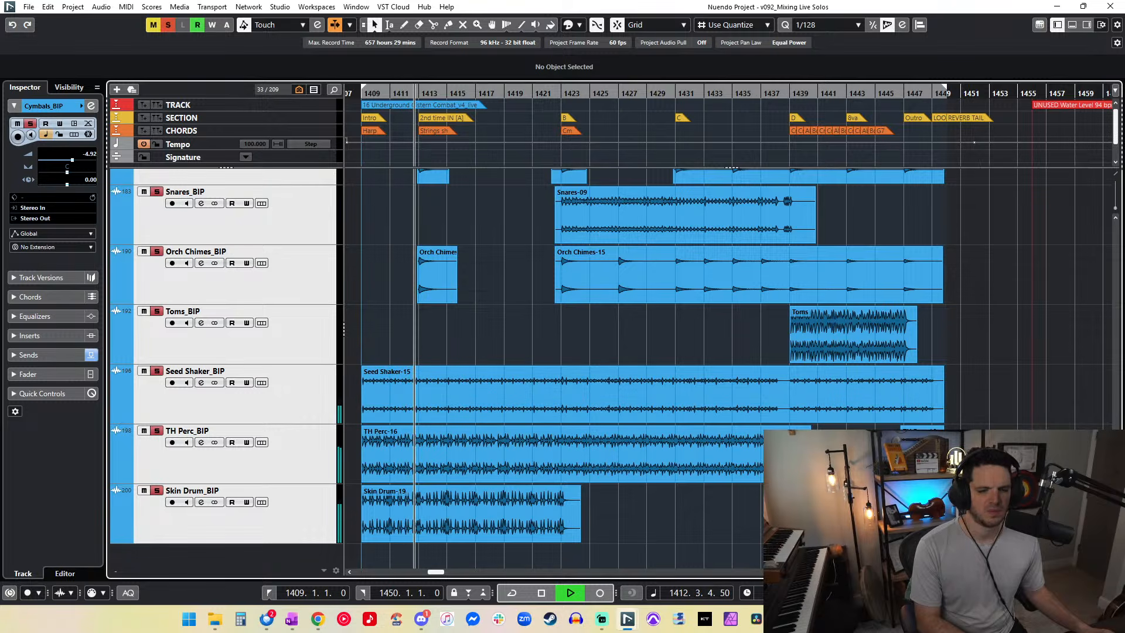
click(392, 467)
click(577, 72)
text(2)
key(Return)
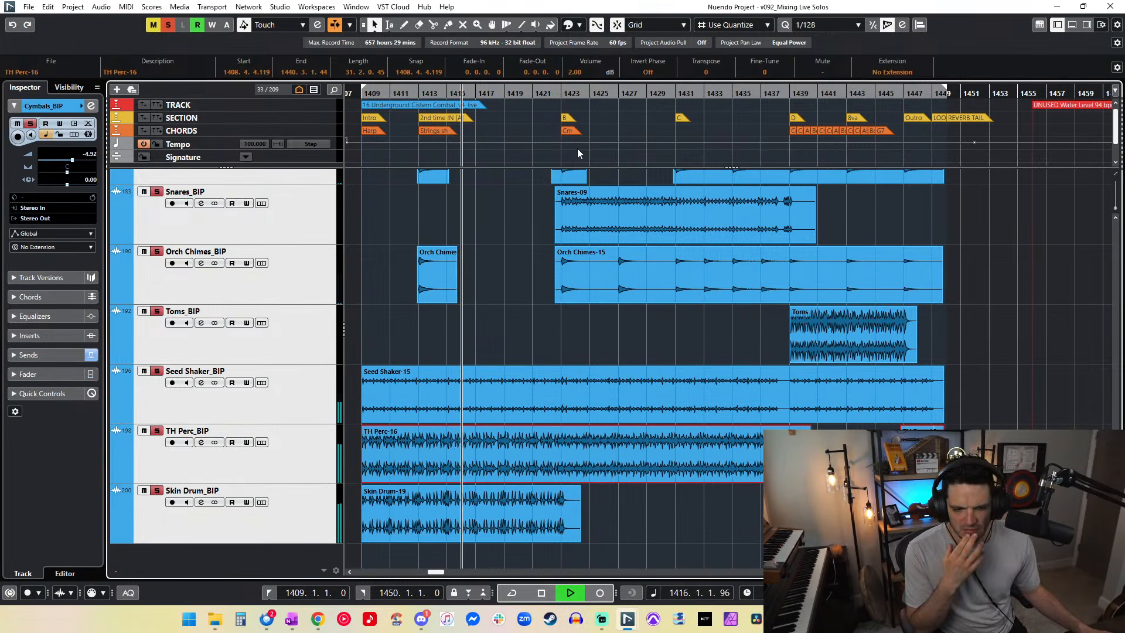
Step: Check the volumes of the Seed Shaker-15, Snares-09 and first Timpani-11 events while the soloed percussion plays
click(929, 385)
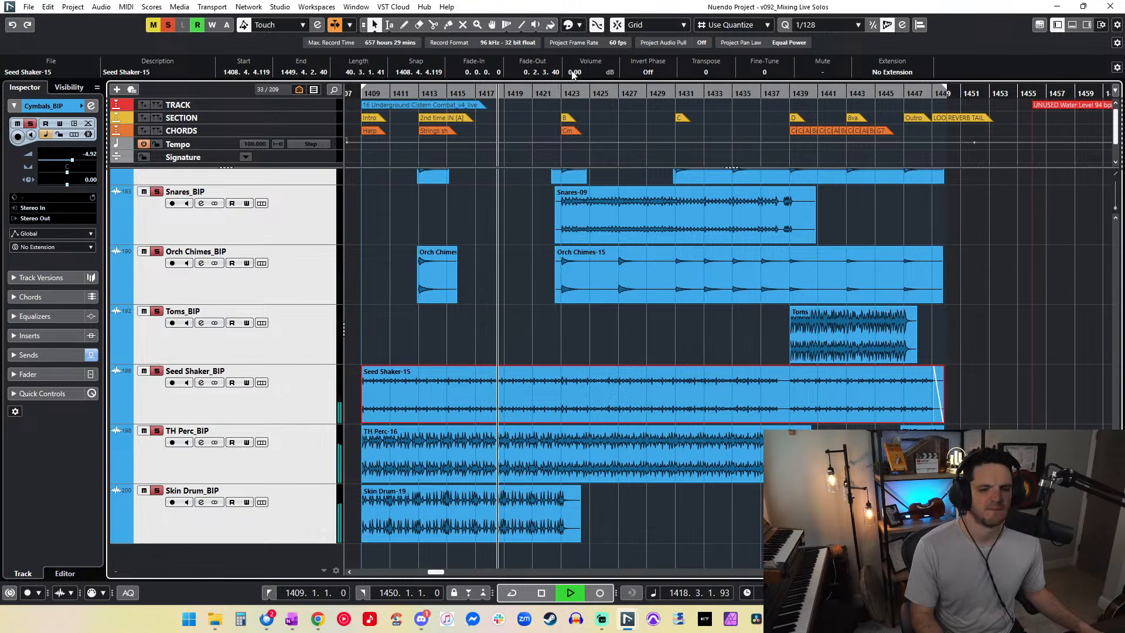
scroll(416, 241, up, 2)
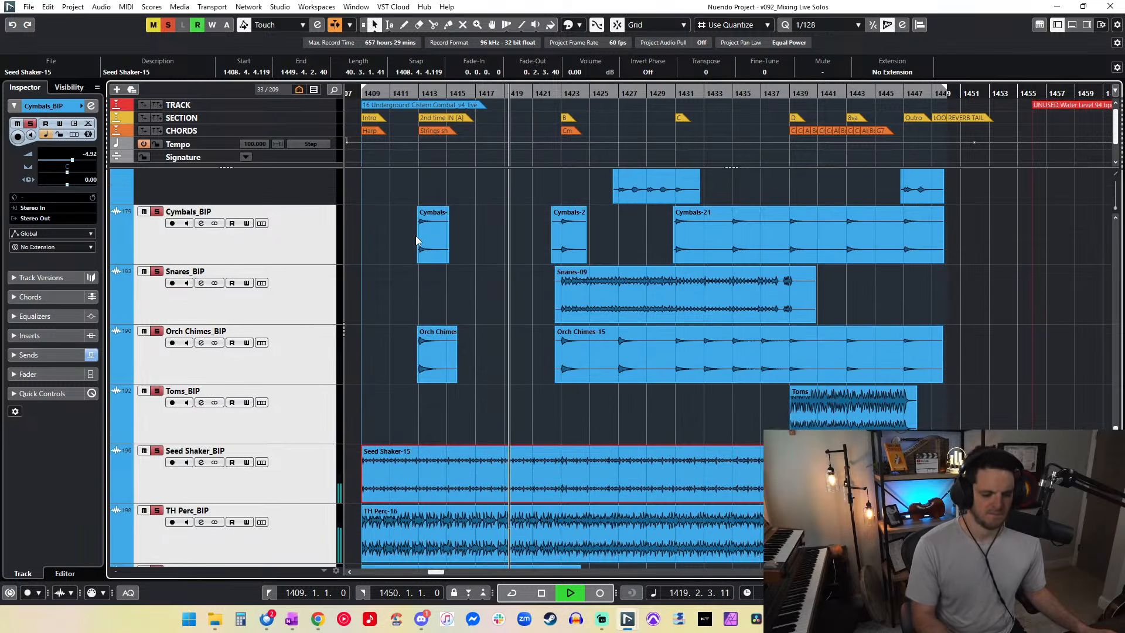
click(797, 296)
scroll(576, 75, up, 2)
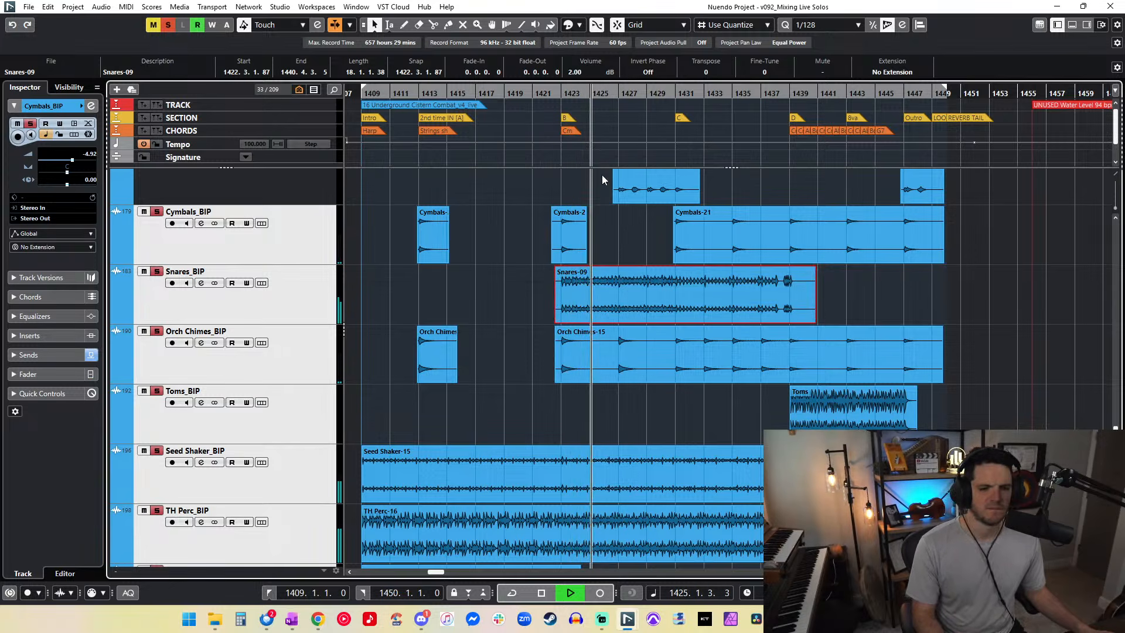
scroll(509, 237, up, 2)
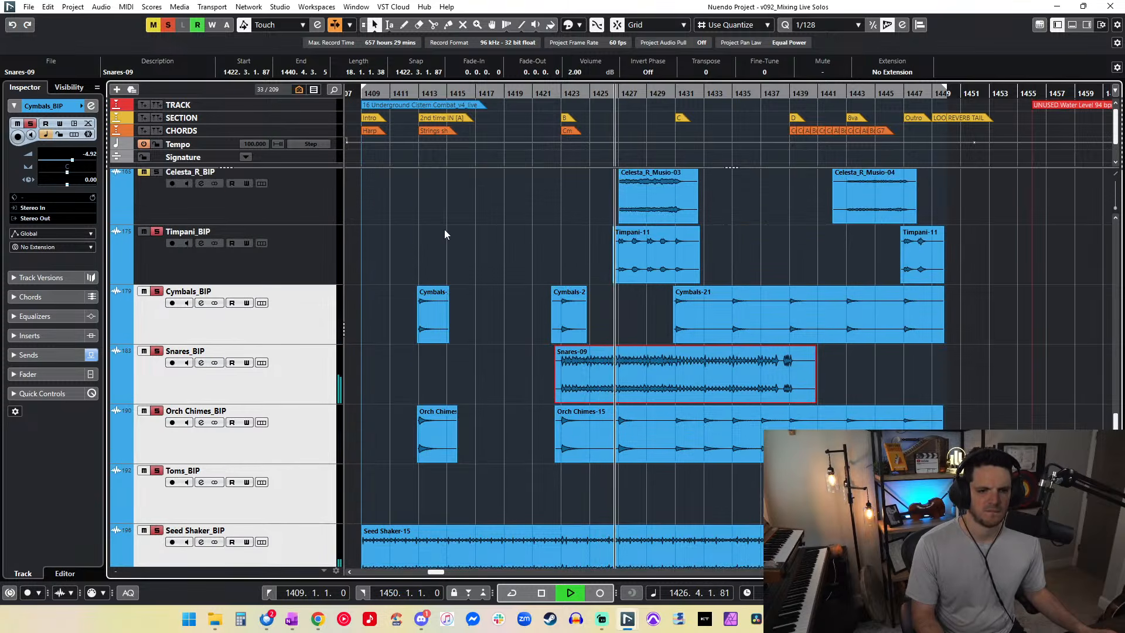
click(694, 246)
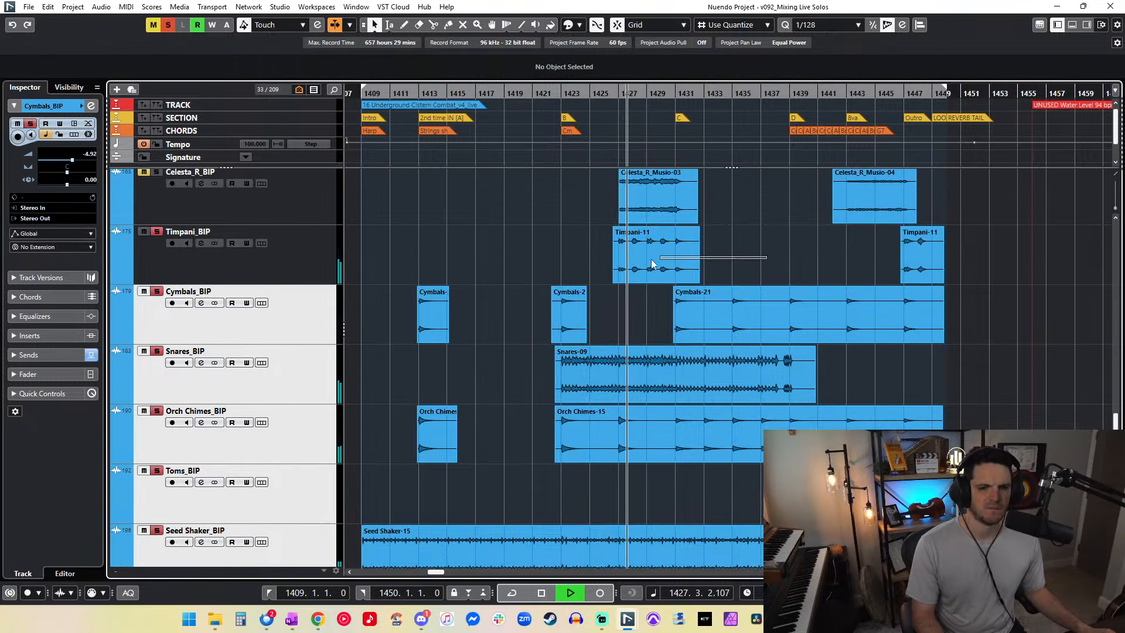
scroll(642, 259, up, 2)
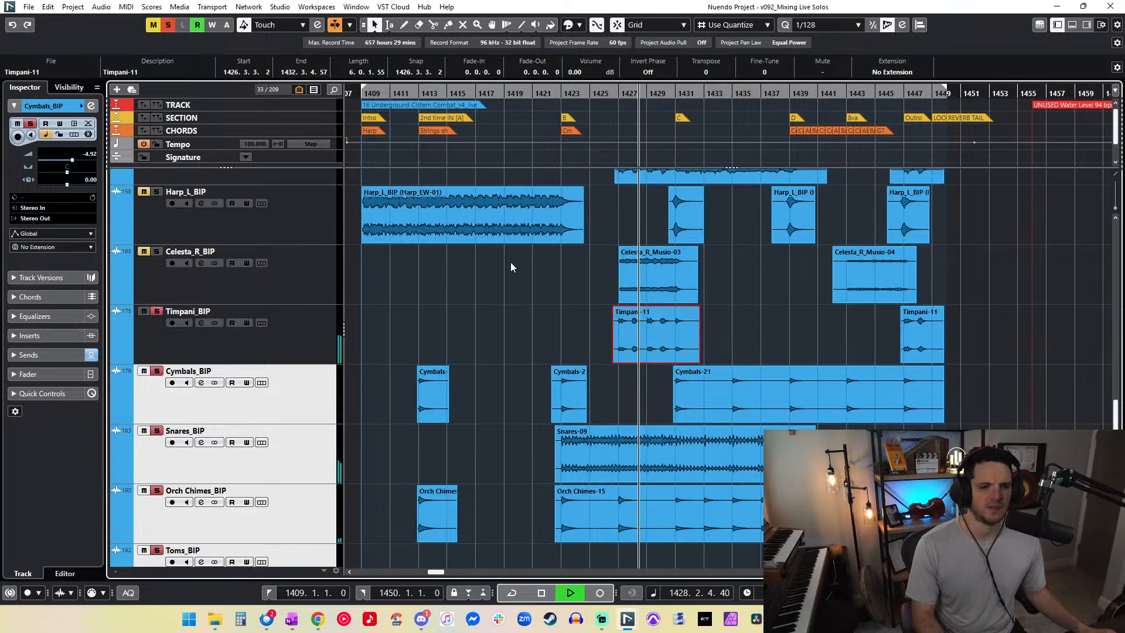
Step: Add the Low Strings oct sh track to the soloed percussion during playback
scroll(512, 262, up, 6)
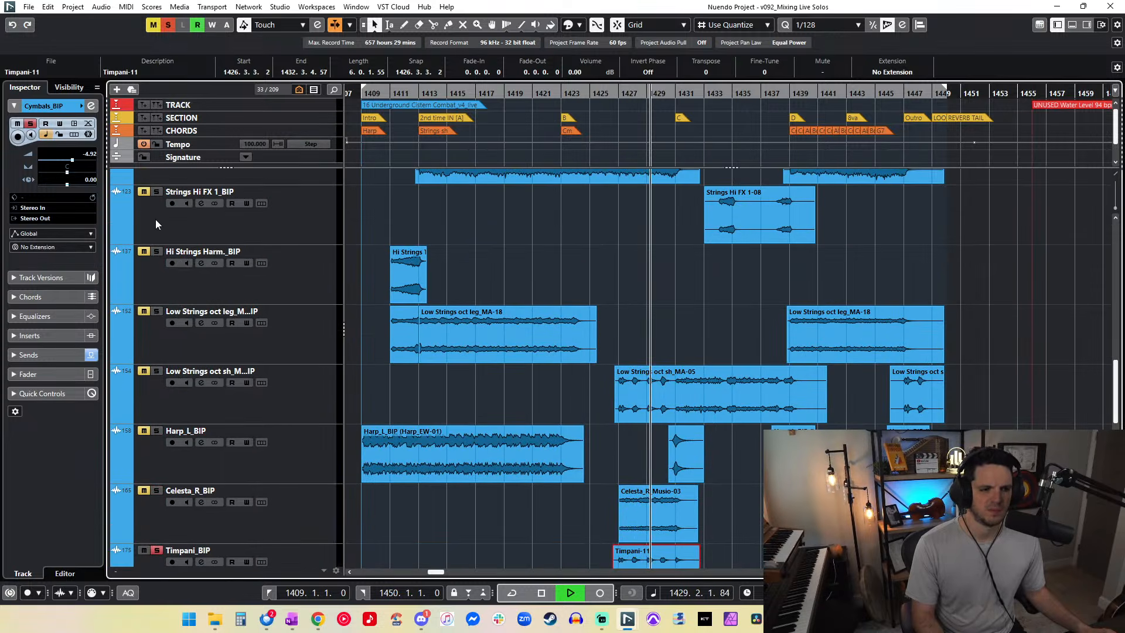
click(160, 361)
click(158, 370)
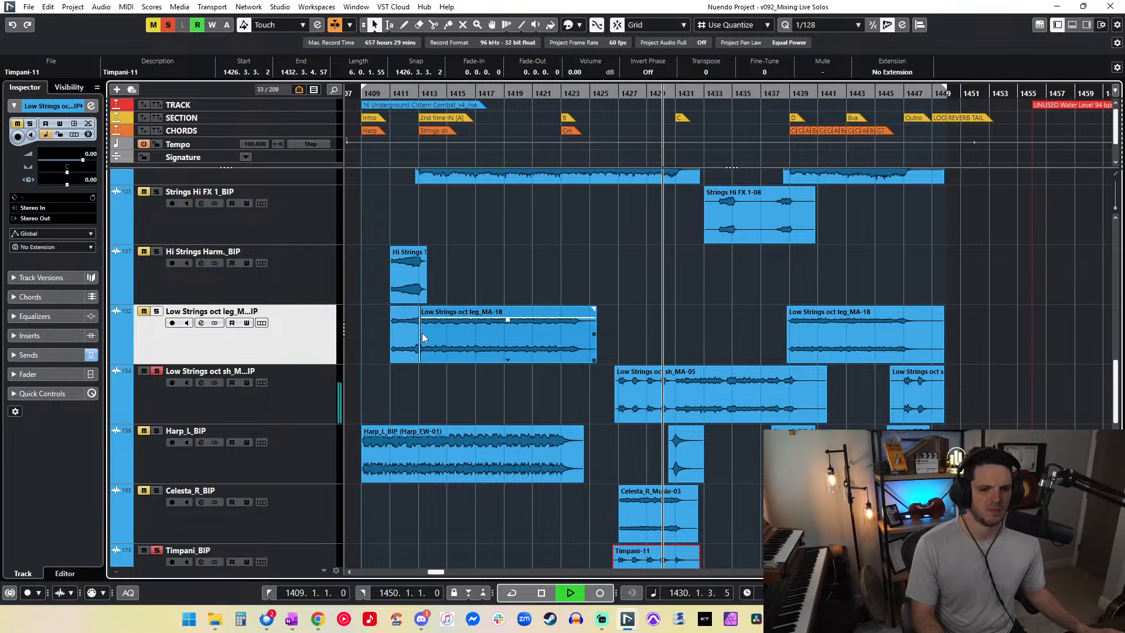
scroll(426, 333, down, 6)
scroll(427, 333, up, 2)
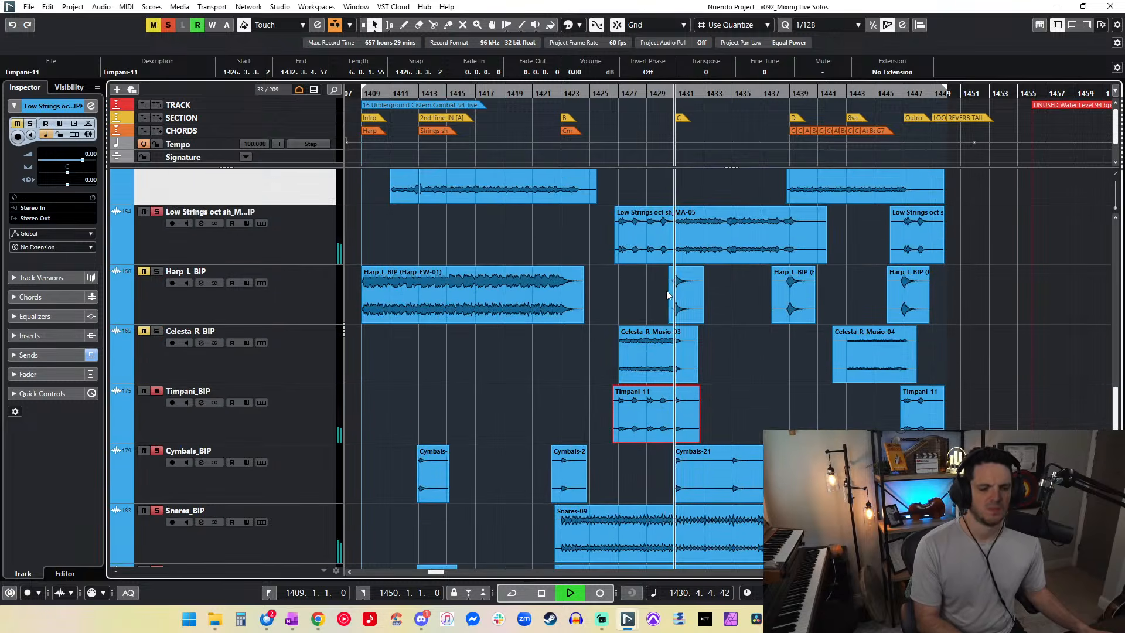
Step: Set the volume of both Low Strings oct sh_MA-05 events to 3 dB during playback
click(708, 248)
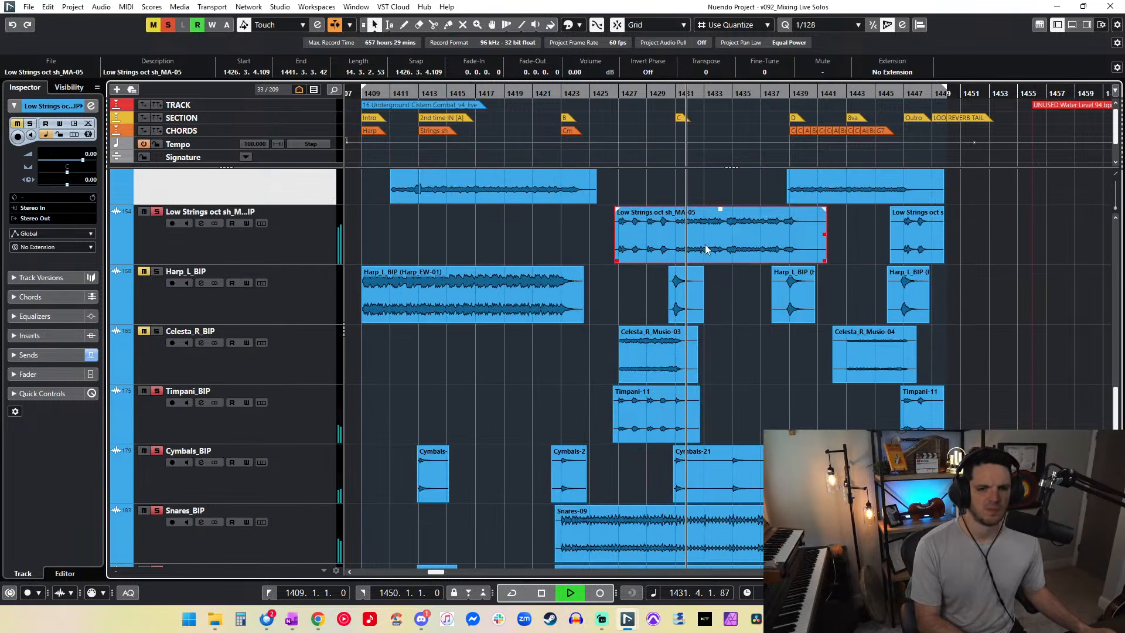
shift+click(938, 228)
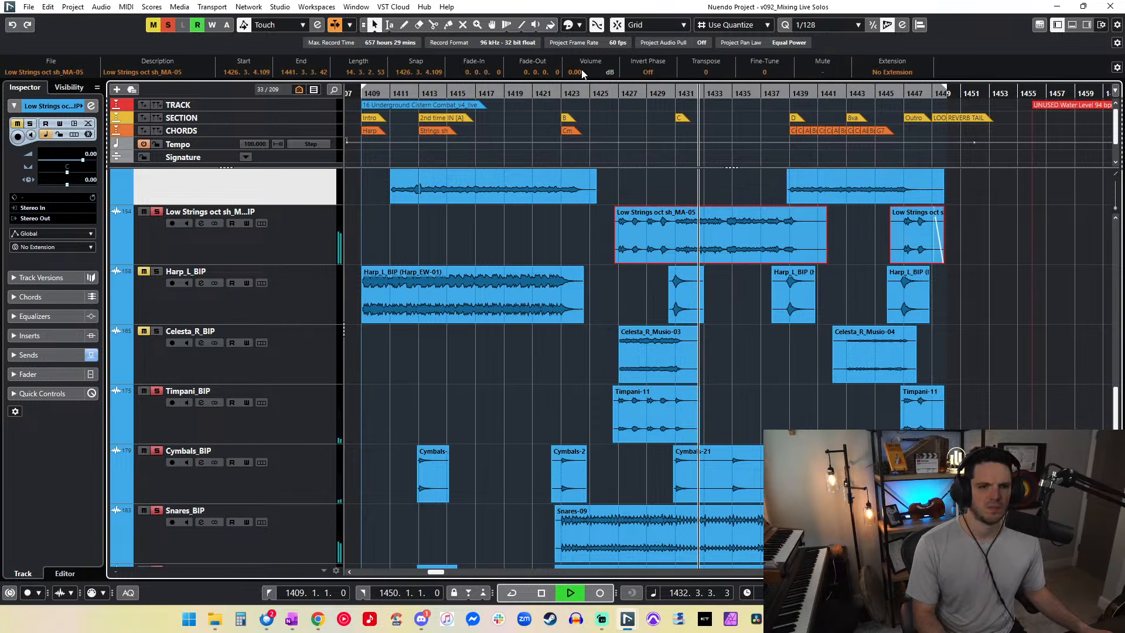
scroll(580, 73, up, 4)
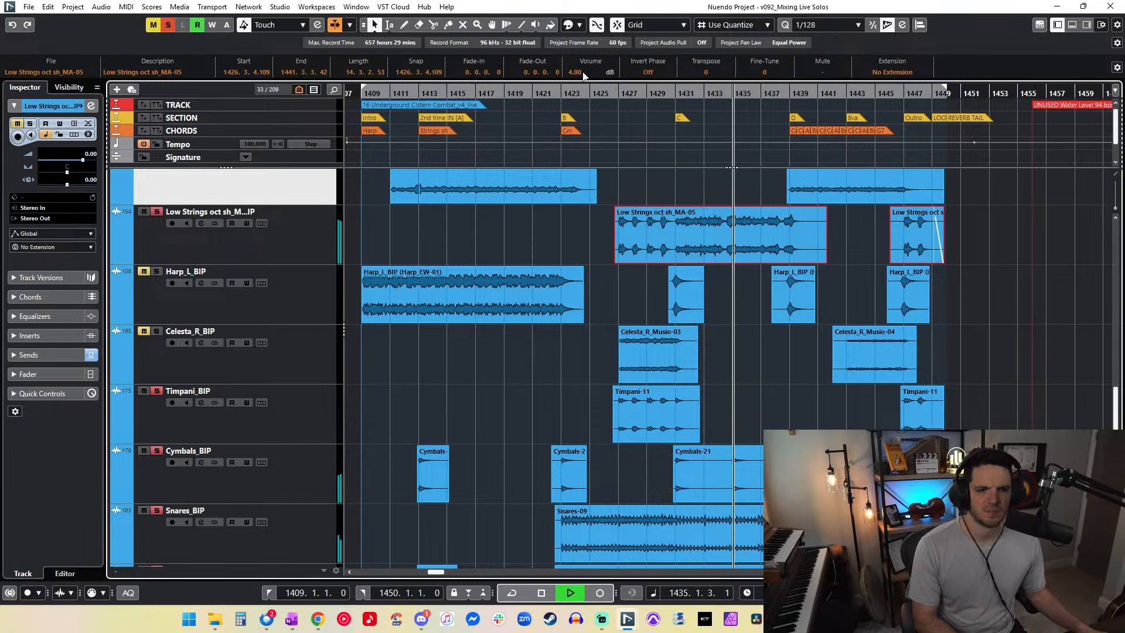
Step: Add Winds Ens_BIP to the soloed tracks and trim the start of the Winds Ens-08 event to 1422.3.4.36
scroll(651, 249, up, 15)
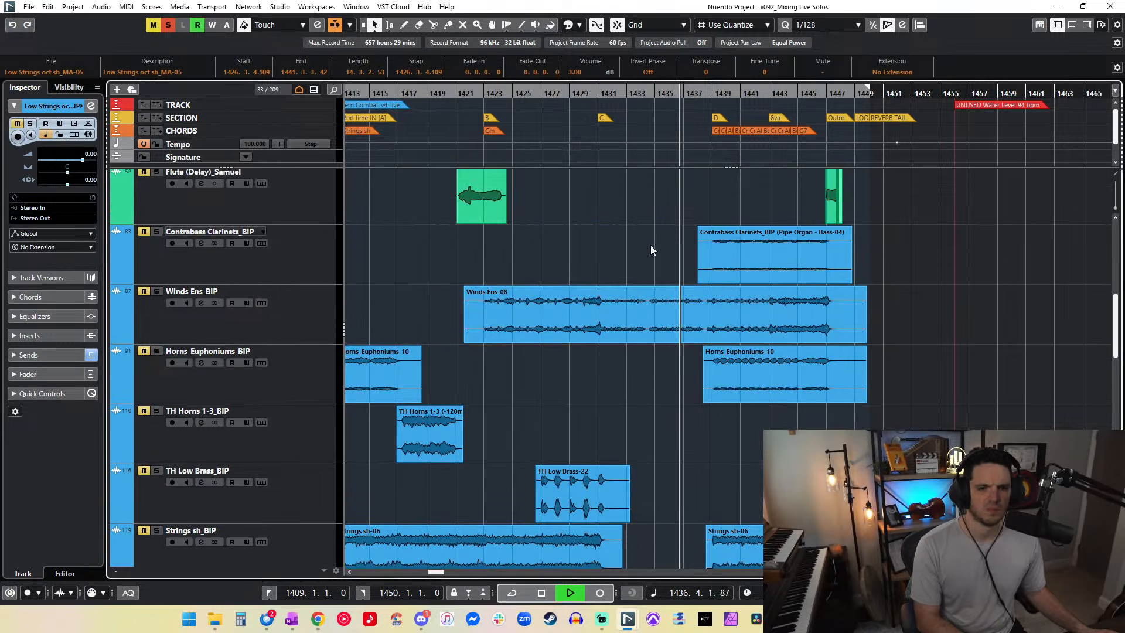
scroll(651, 245, down, 2)
scroll(140, 199, up, 1)
click(155, 211)
scroll(150, 207, up, 1)
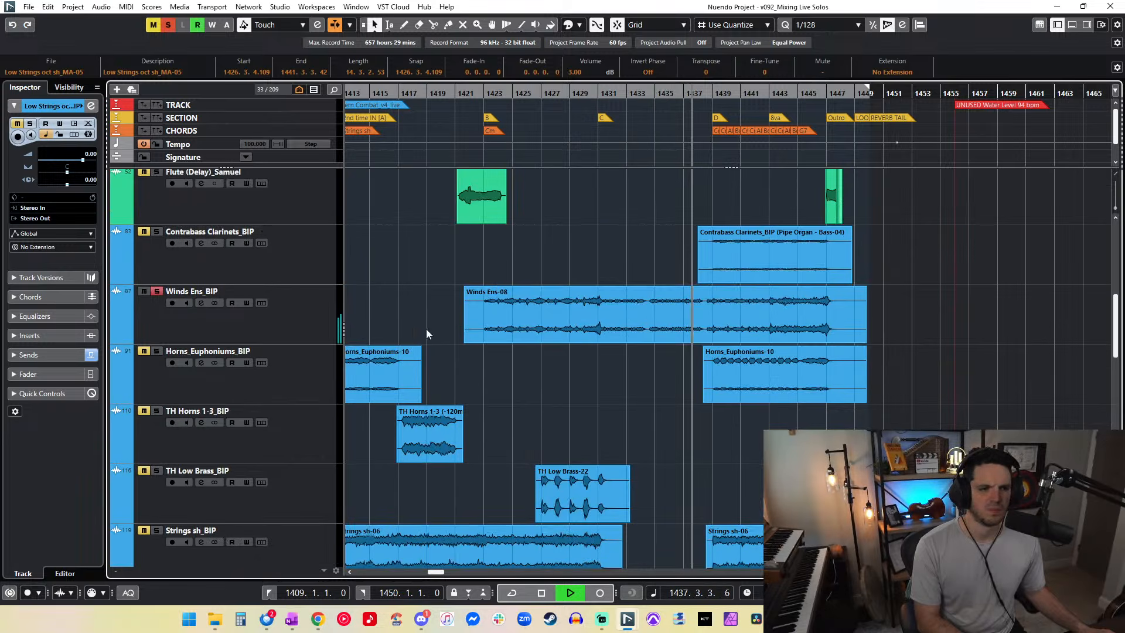
click(616, 322)
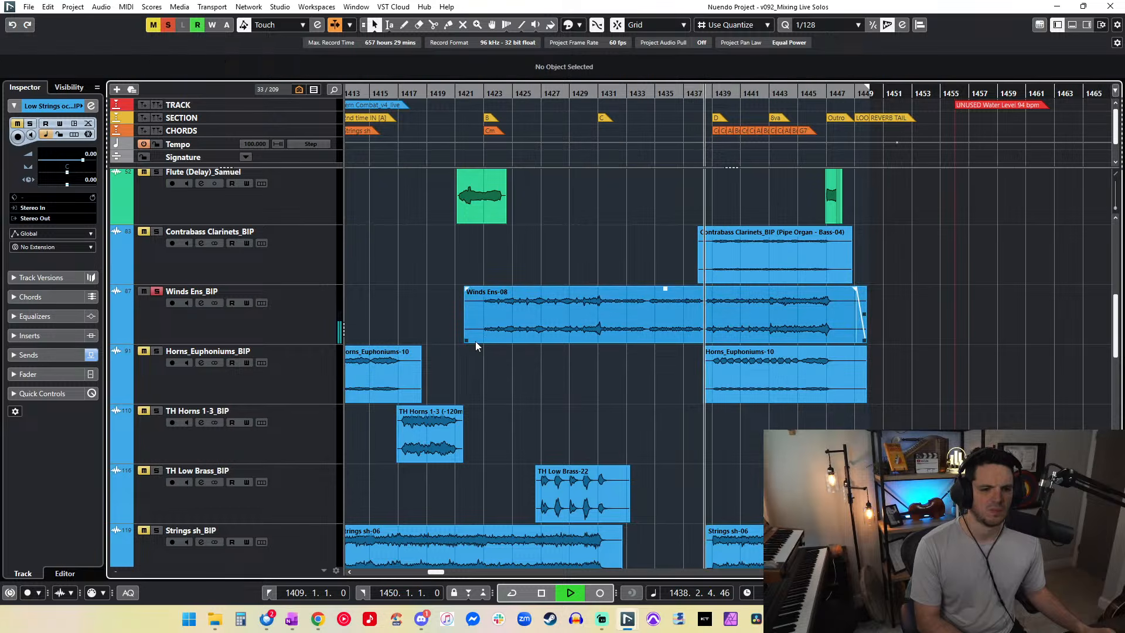
drag(467, 340, 482, 339)
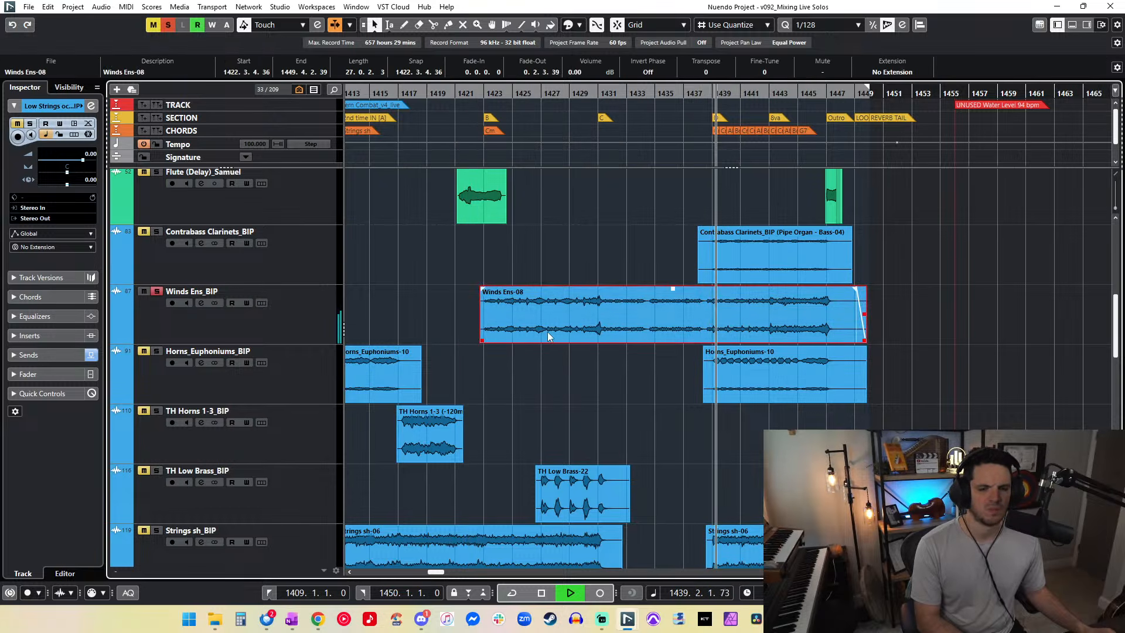
Step: Set the volume of the Toms event on Toms_BIP to -5 dB
scroll(597, 321, down, 1)
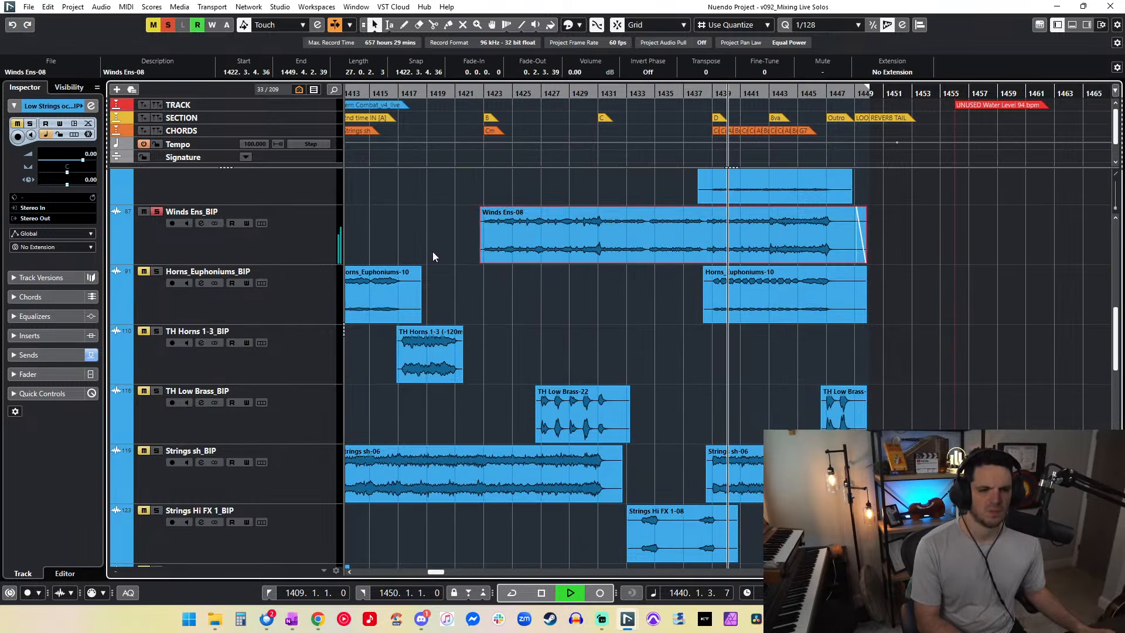
scroll(572, 243, down, 10)
scroll(573, 245, down, 5)
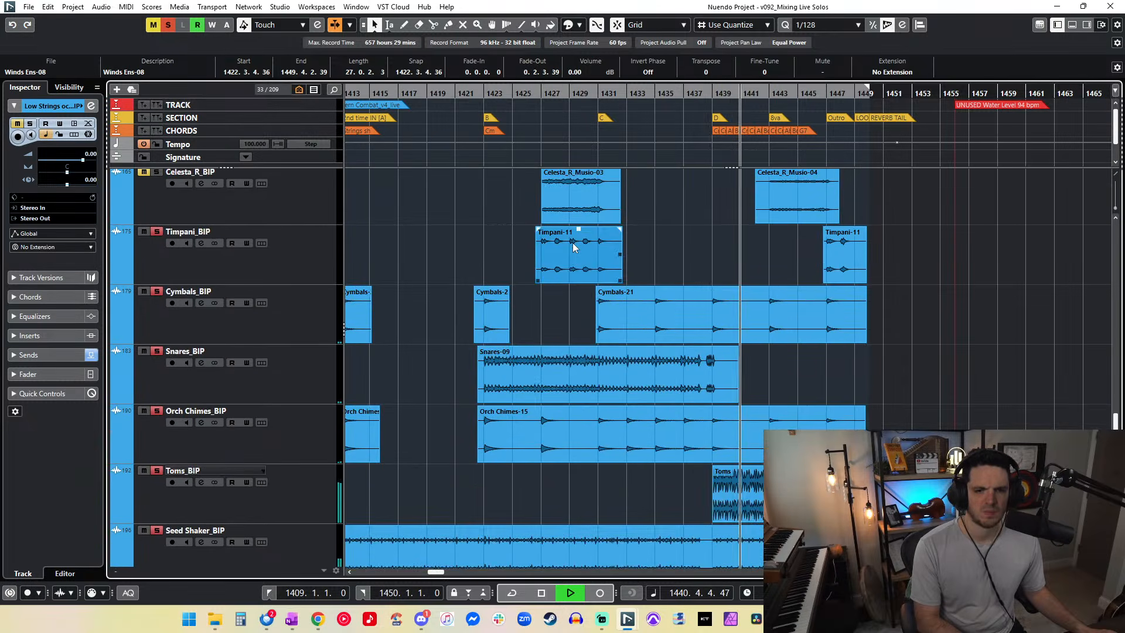
click(773, 337)
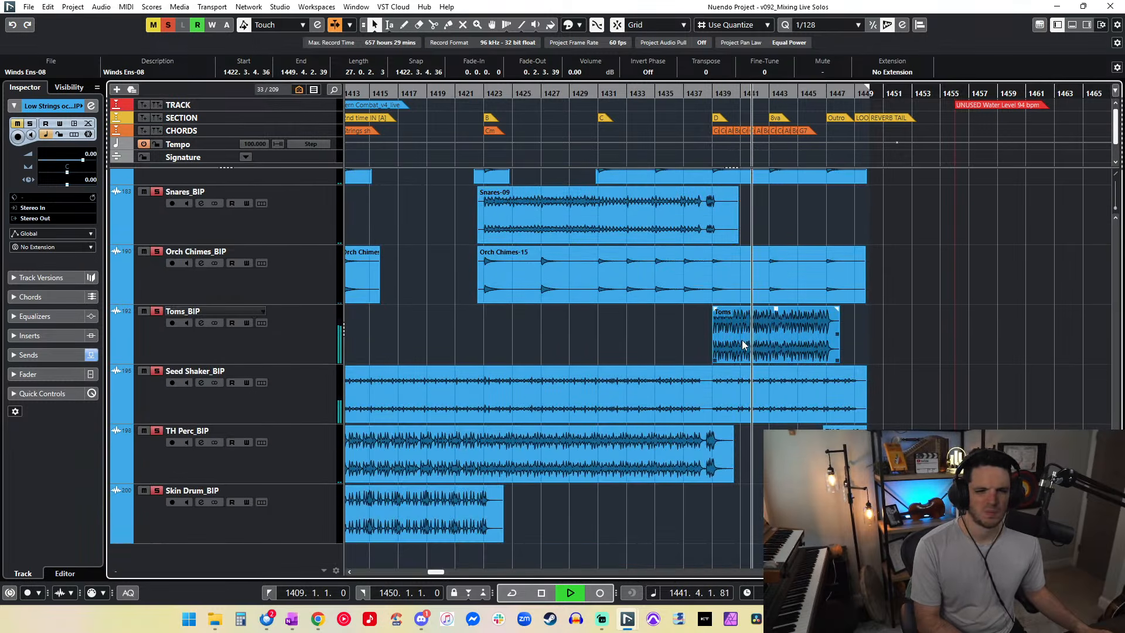
text(-5)
key(Return)
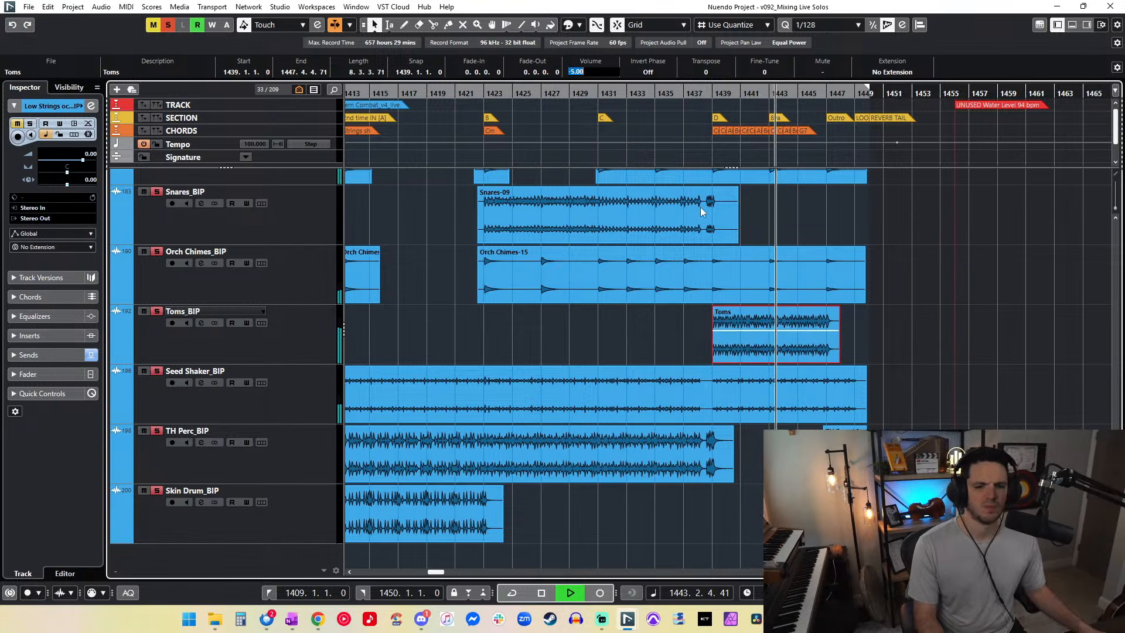
Step: Set the volume of the Toms event at bar 1439 to -4 dB
click(667, 329)
scroll(667, 329, left, 2)
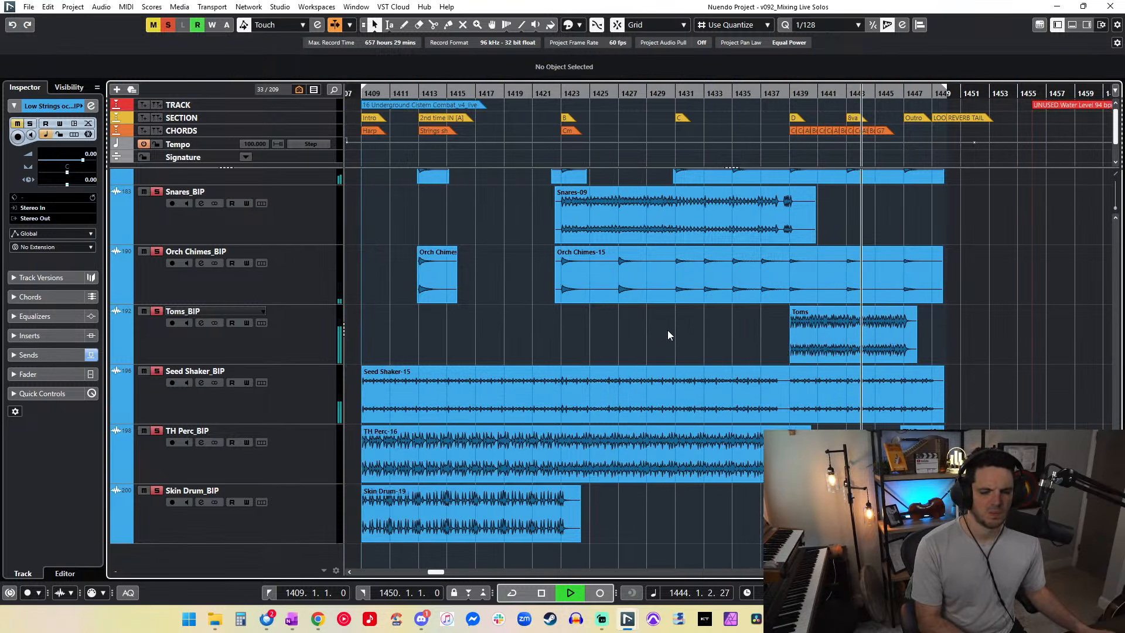
click(886, 351)
text(-4)
key(Return)
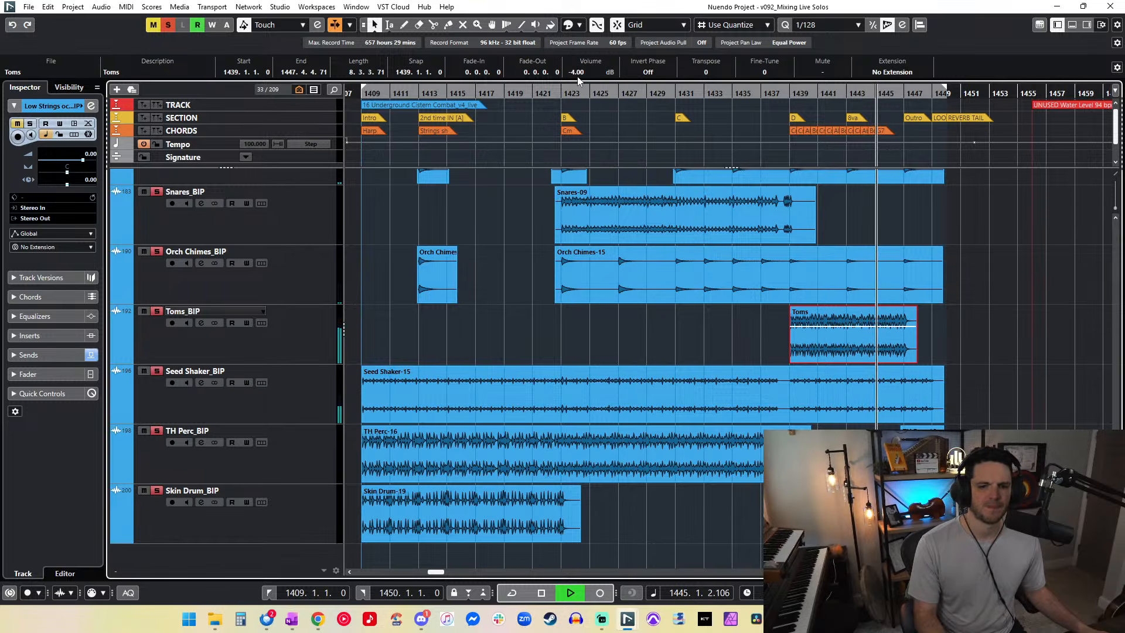
Step: Listen through the outro, clear all solos and play the full mix from bar 1409
scroll(631, 320, right, 4)
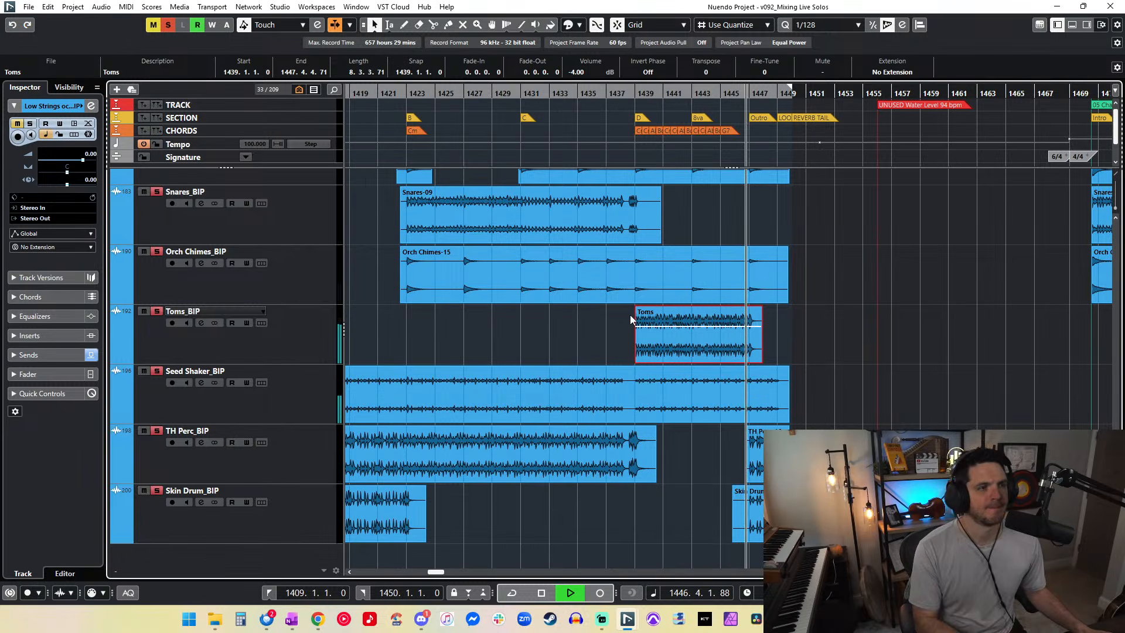
scroll(631, 320, right, 2)
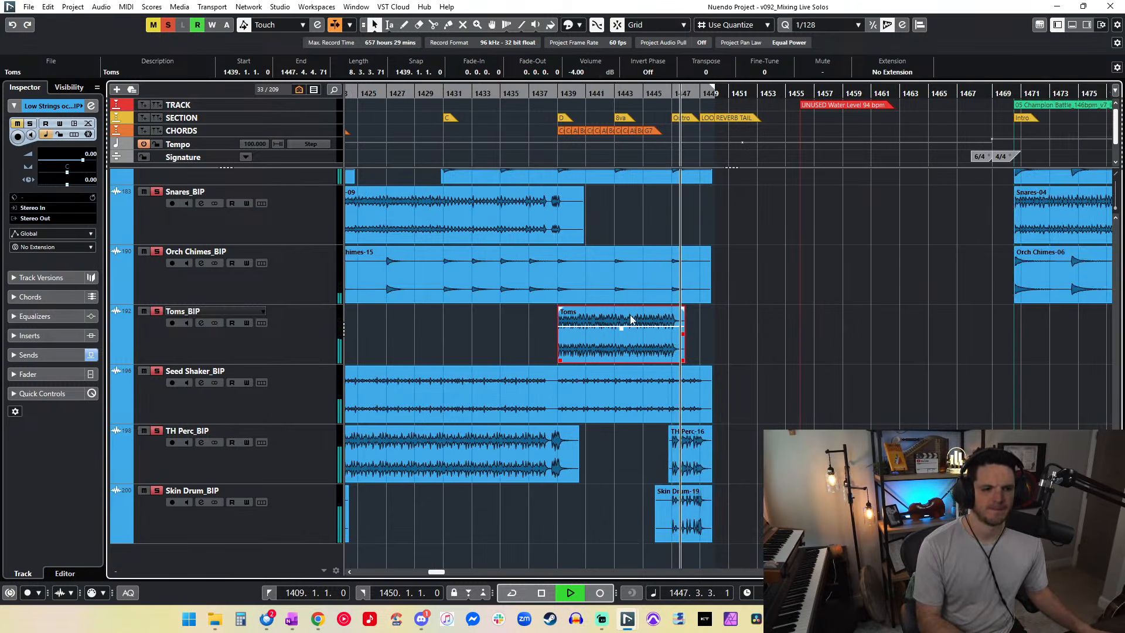
click(168, 25)
key(KP_1)
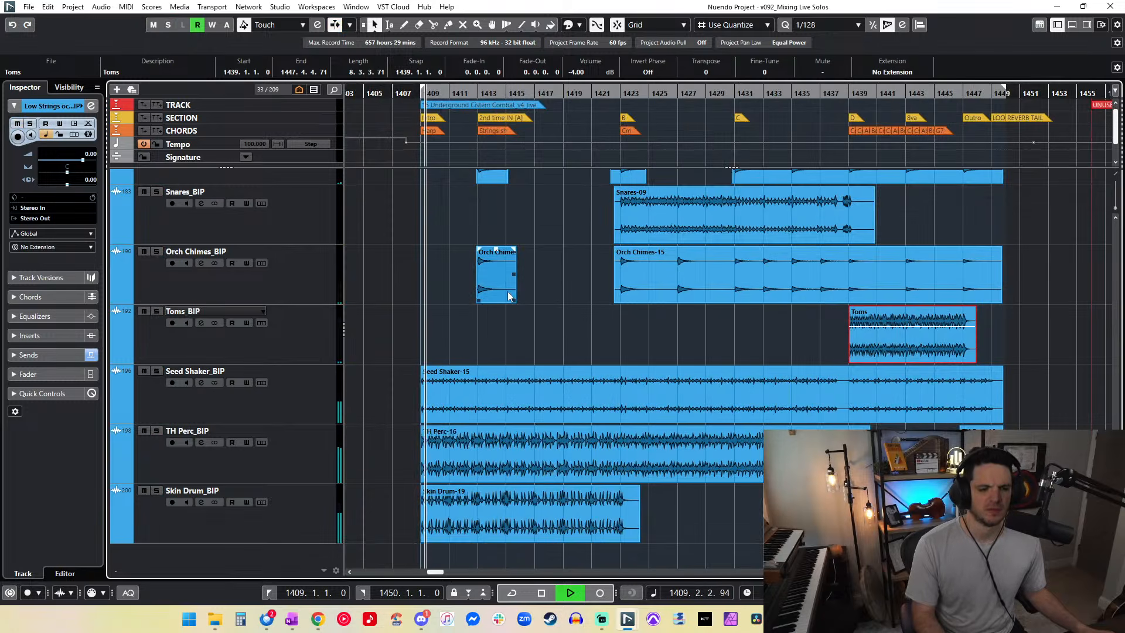
Step: Nudge all Harp_L_BIP events of the cue together so the first starts at 1409.1.1.14, replaying from bar 1409
scroll(507, 291, up, 3)
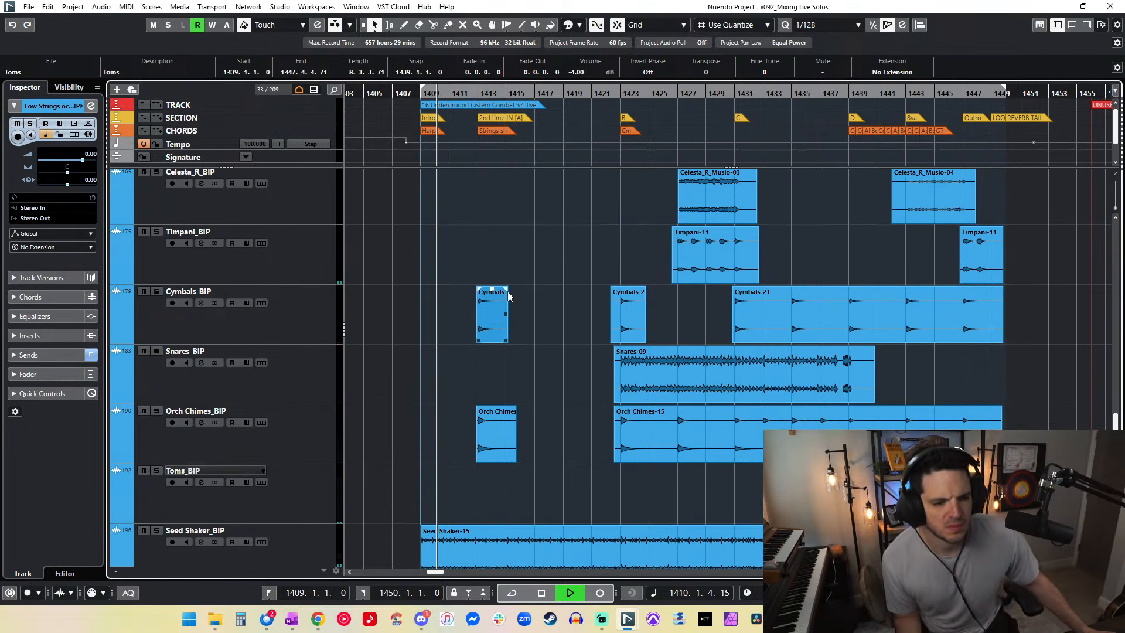
scroll(508, 290, up, 3)
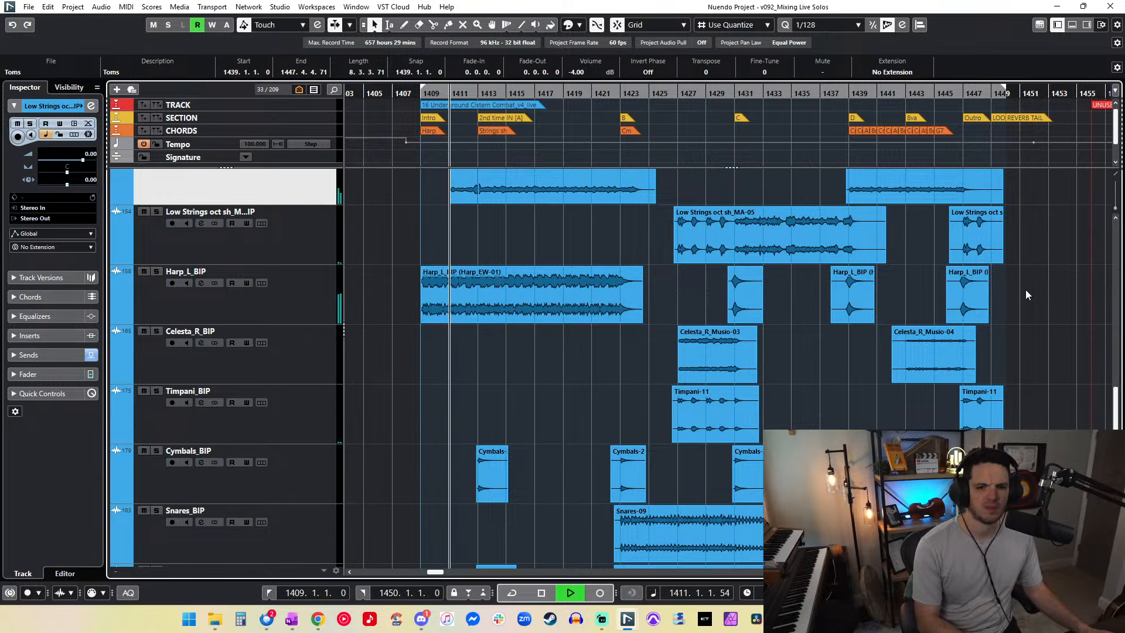
drag(1017, 294, 456, 299)
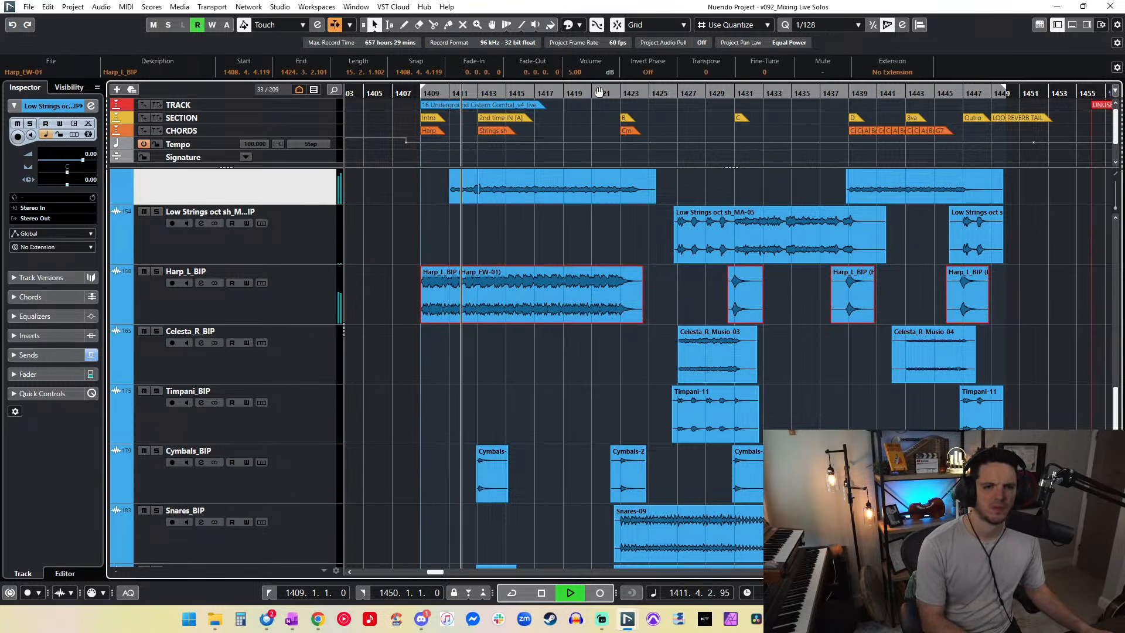
key(space)
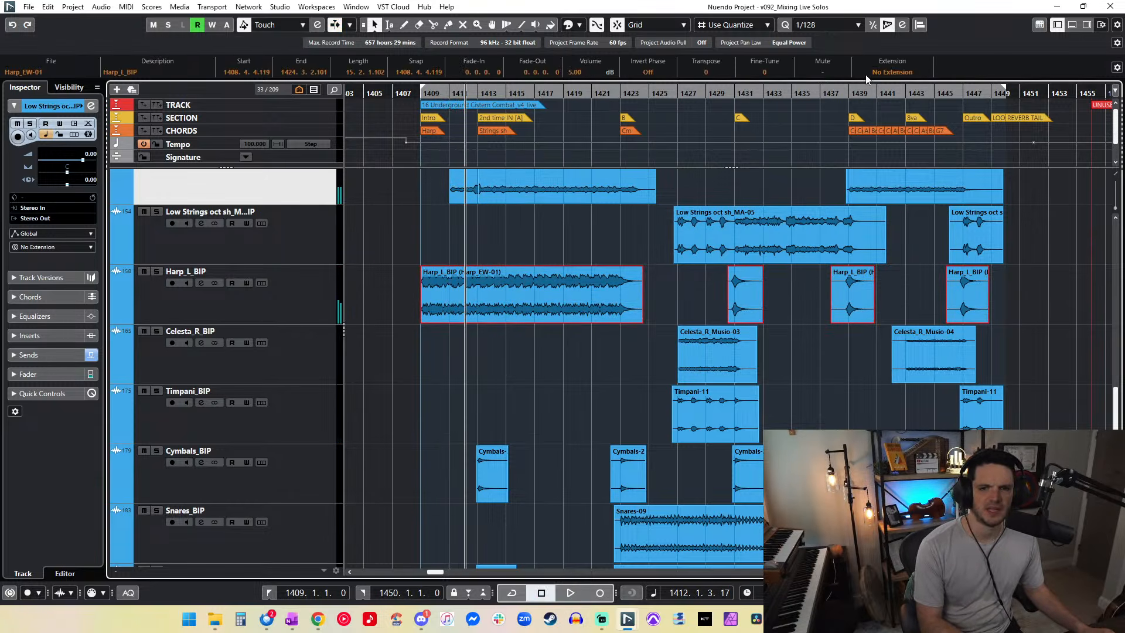
key(KP_1)
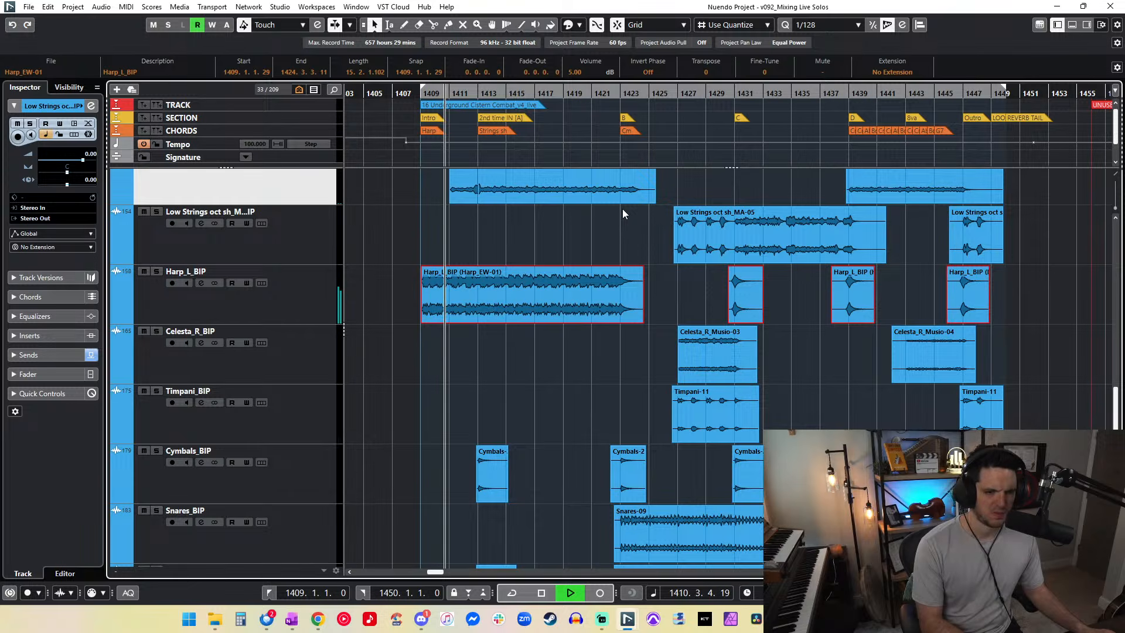
key(ctrl+Left)
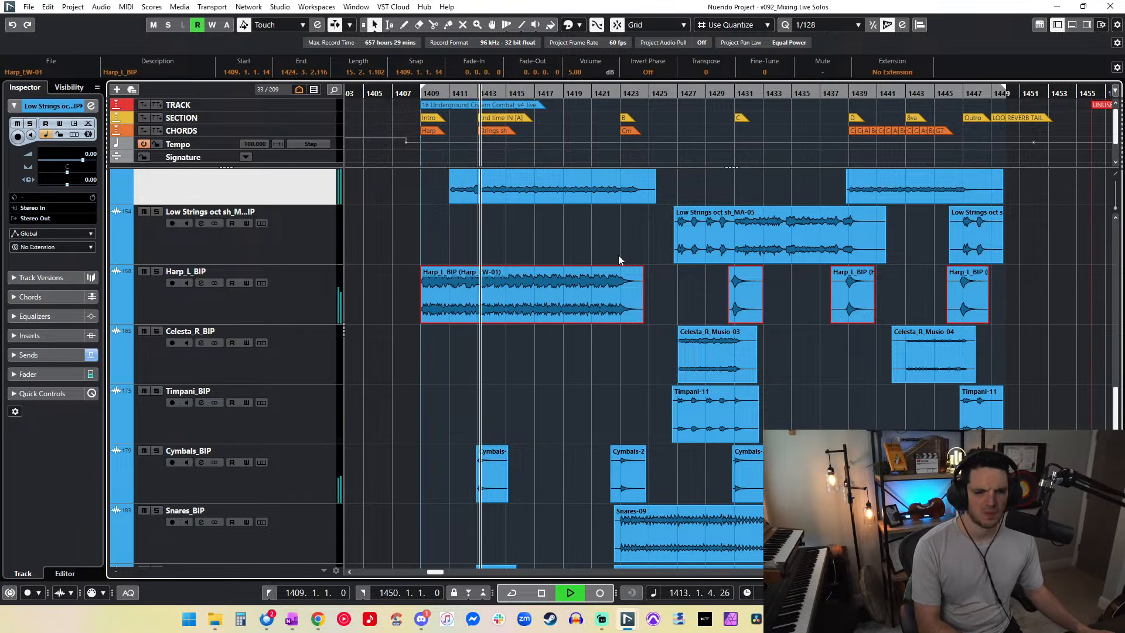
Step: Set the volume of the selected Harp_L_BIP events to 6 dB
click(574, 71)
text(6)
key(Return)
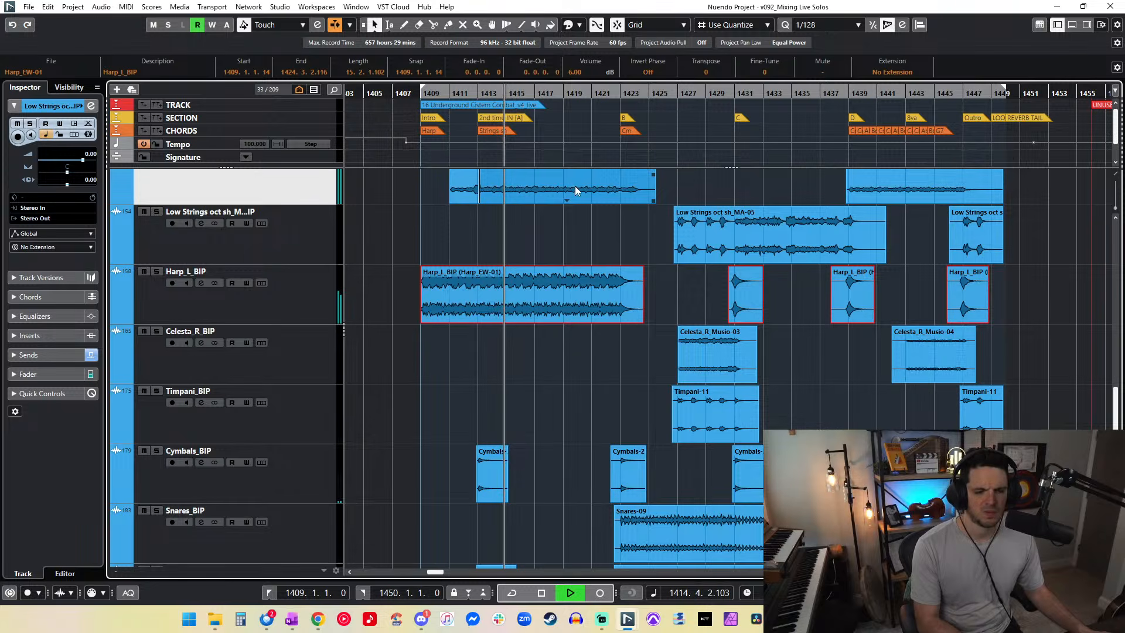
Step: Set the volume of both Choir_Insolidus (Delay)-17 events to 2 dB
scroll(580, 236, down, 3)
scroll(580, 235, down, 3)
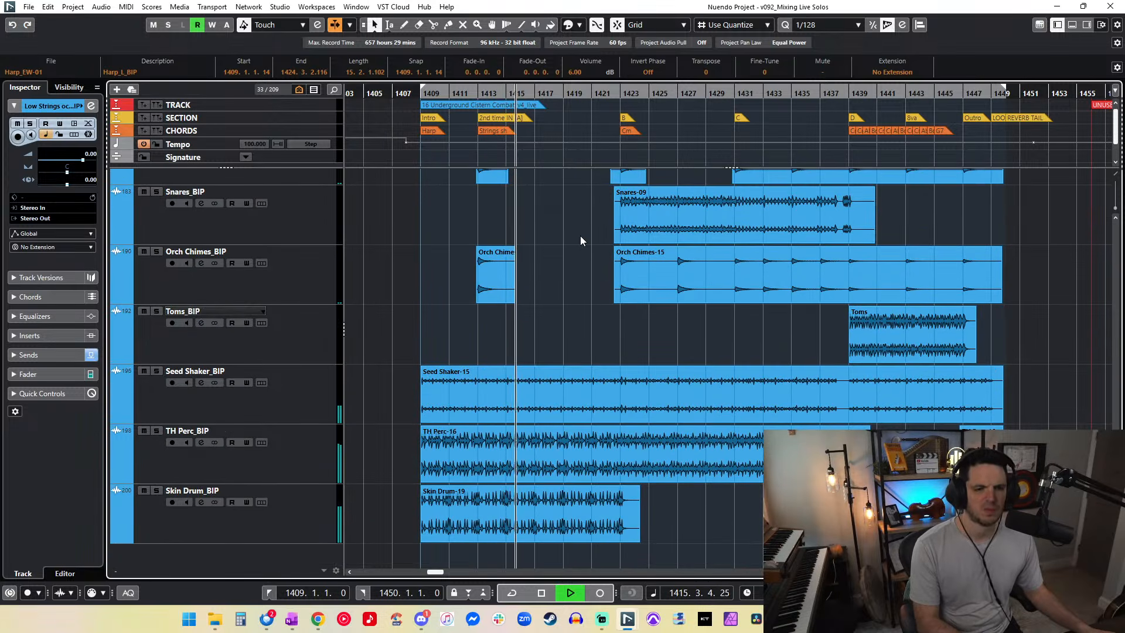
scroll(580, 236, up, 20)
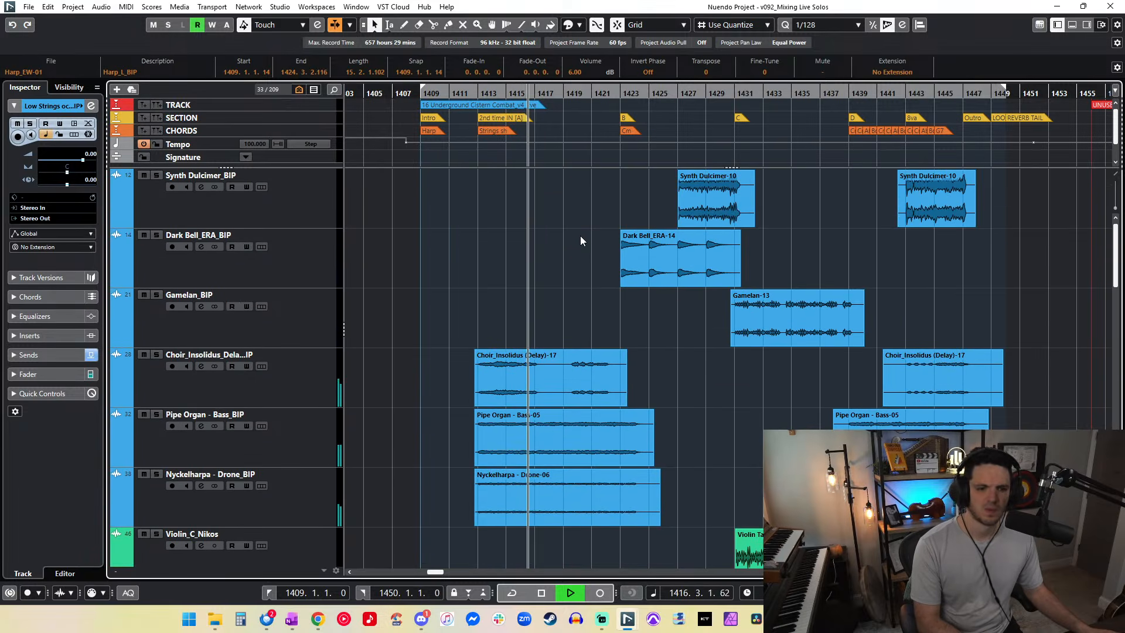
drag(1023, 379, 301, 366)
scroll(616, 327, right, 2)
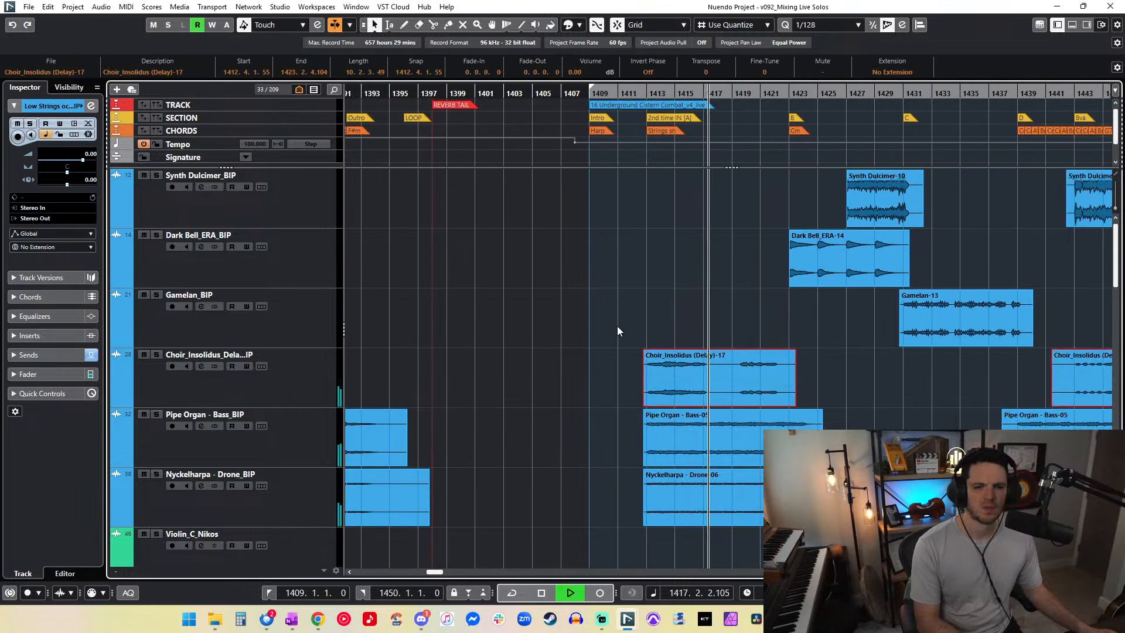
click(617, 326)
scroll(587, 331, right, 3)
drag(913, 378, 349, 378)
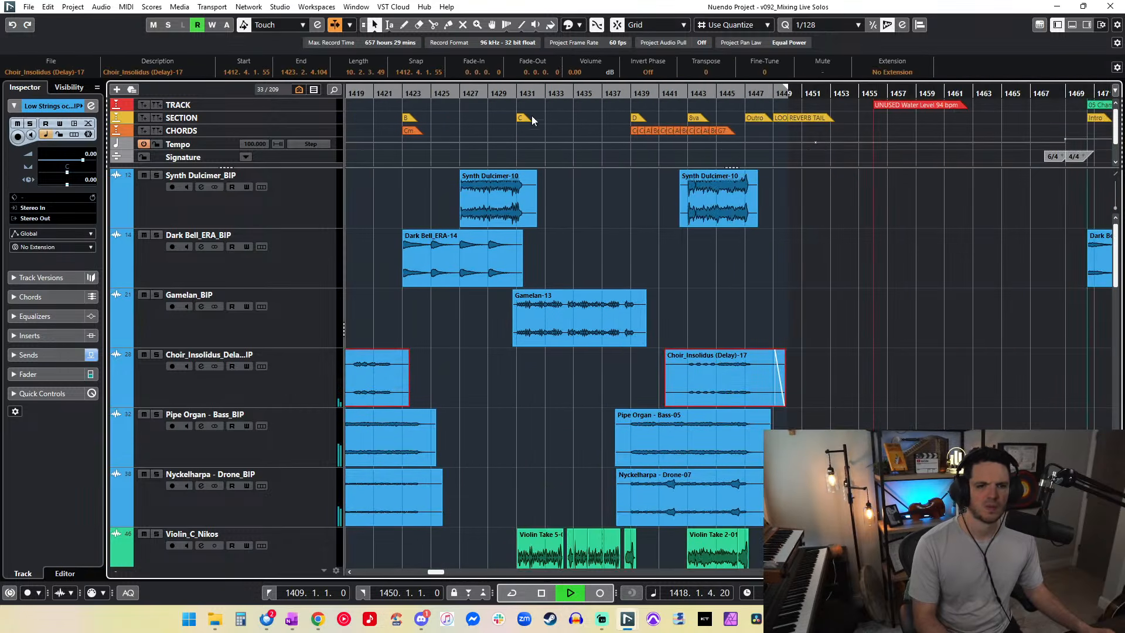
scroll(569, 275, left, 2)
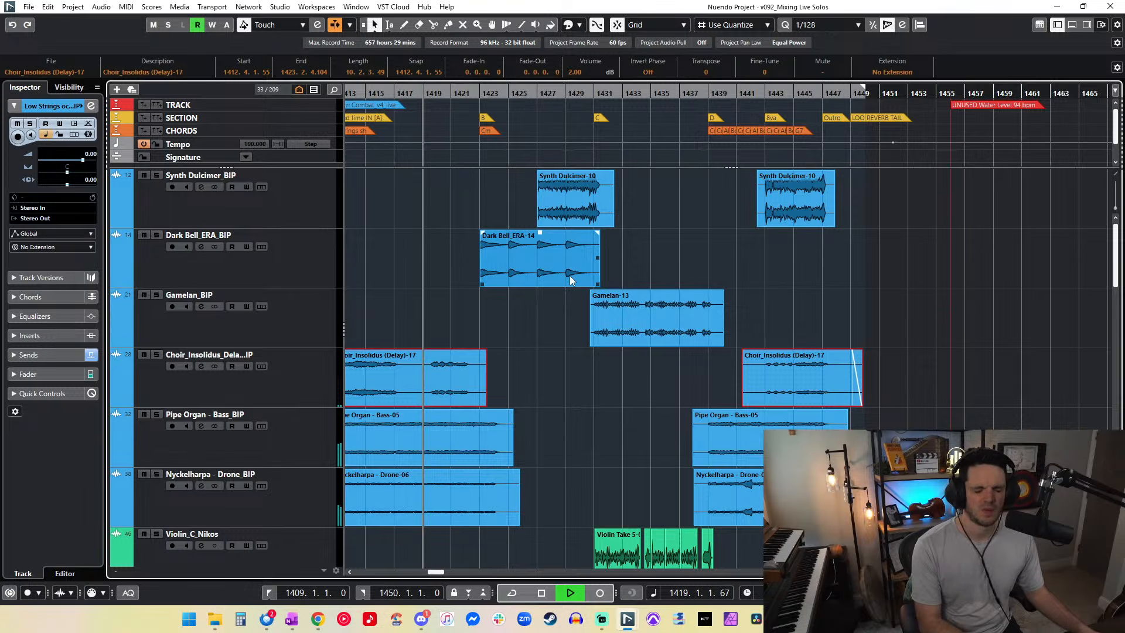
Step: Raise both Choir_Insolidus (Delay)-17 events to a volume of 5 dB
scroll(570, 275, left, 3)
scroll(570, 275, down, 3)
scroll(569, 275, down, 2)
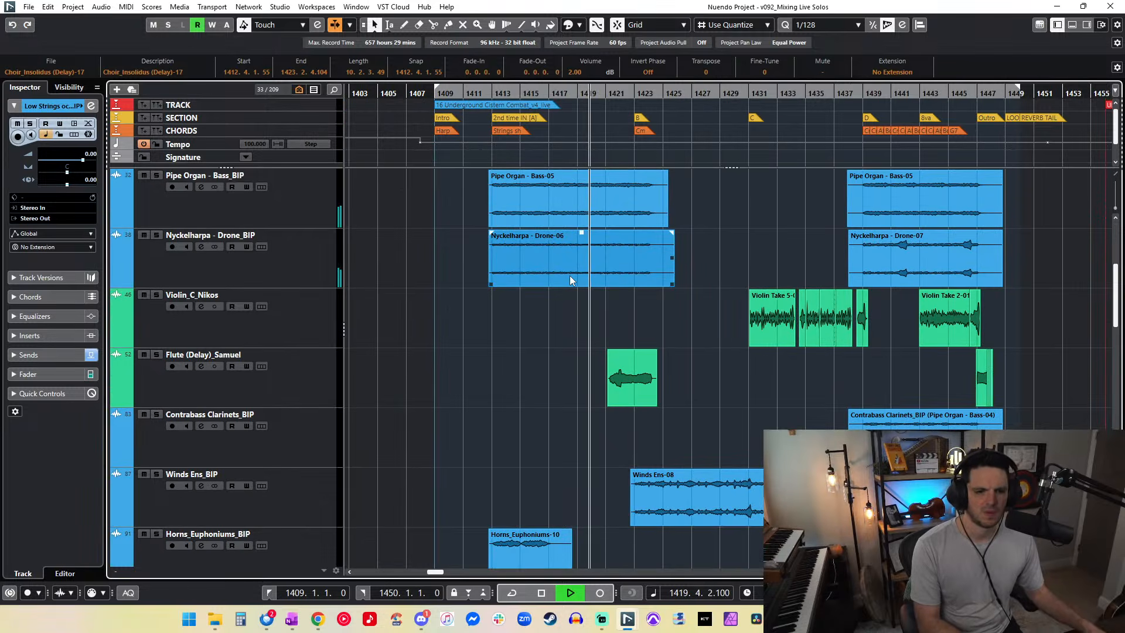
scroll(570, 275, up, 4)
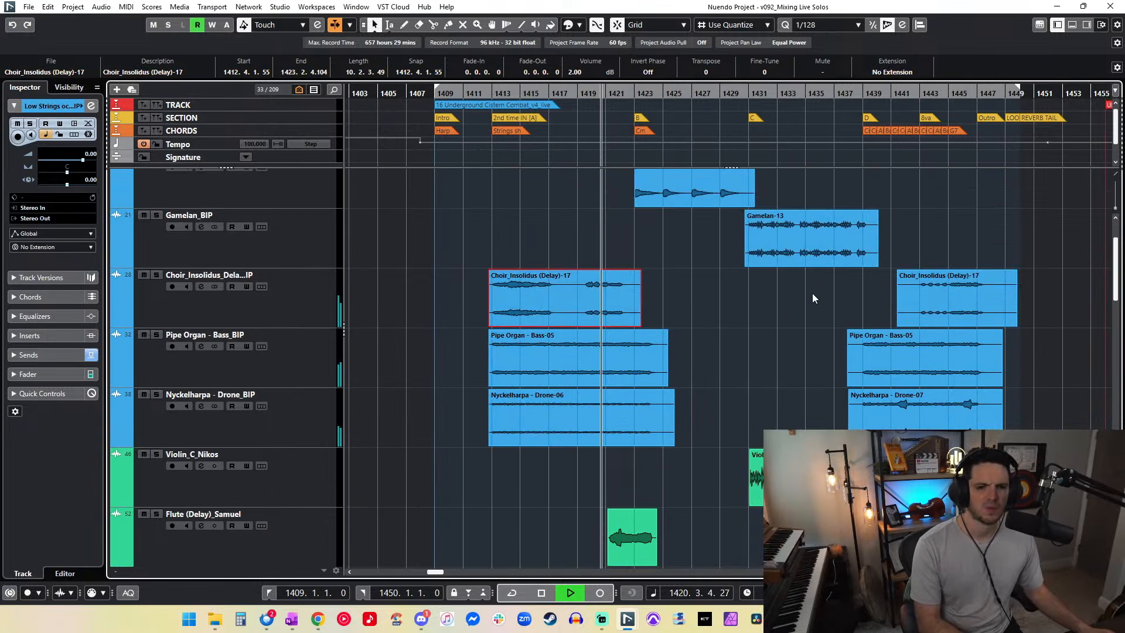
drag(1062, 290, 580, 293)
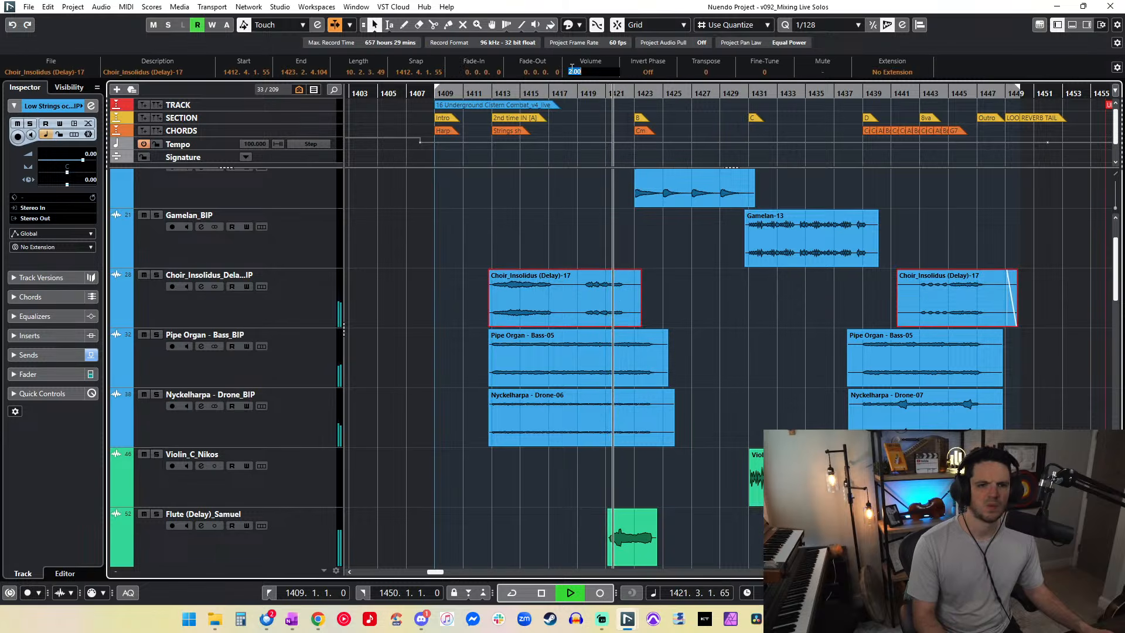
Step: Nudge the flute event near bar 1421 later to start at 1421.1.2.90 and play from it
scroll(564, 231, down, 3)
scroll(564, 230, down, 2)
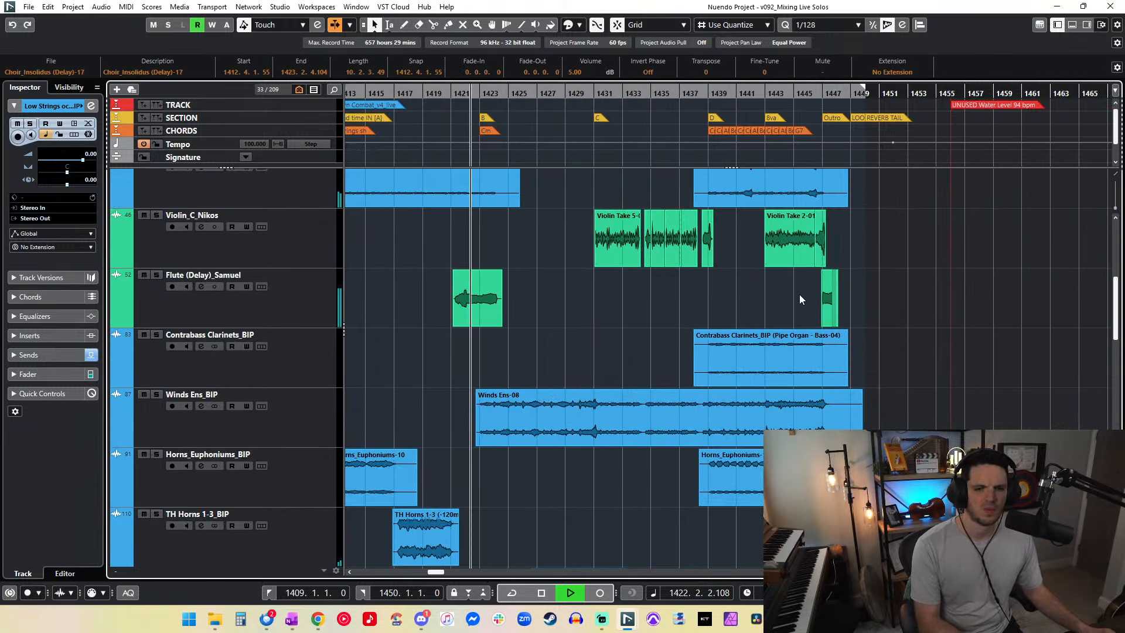
click(477, 296)
key(ctrl+Right)
key(ctrl+Right)
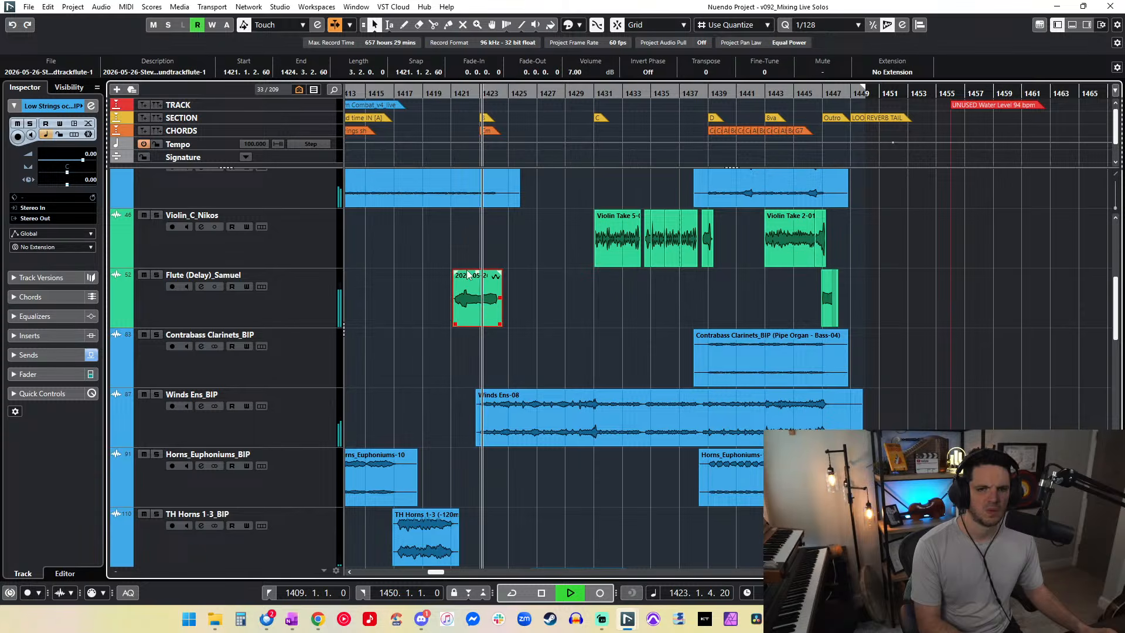
key(l)
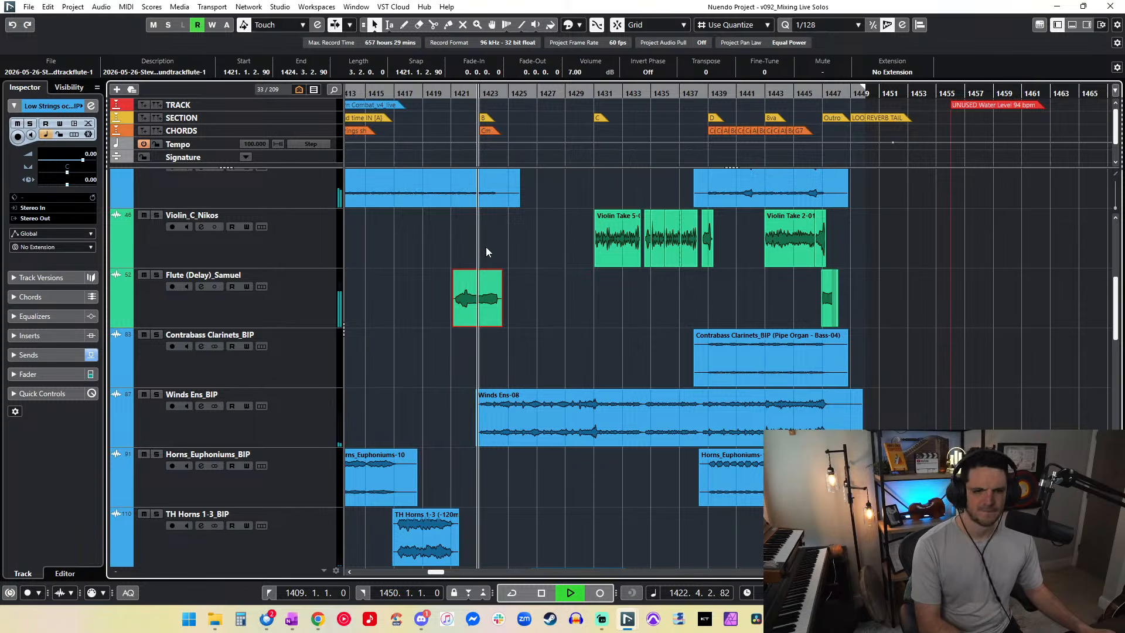
Step: Set the volume of the flute event starting at 1421.1.2.90 to 6 dB and return playback to the bar 1423 area
key(KP_5)
key(KP_6)
click(575, 72)
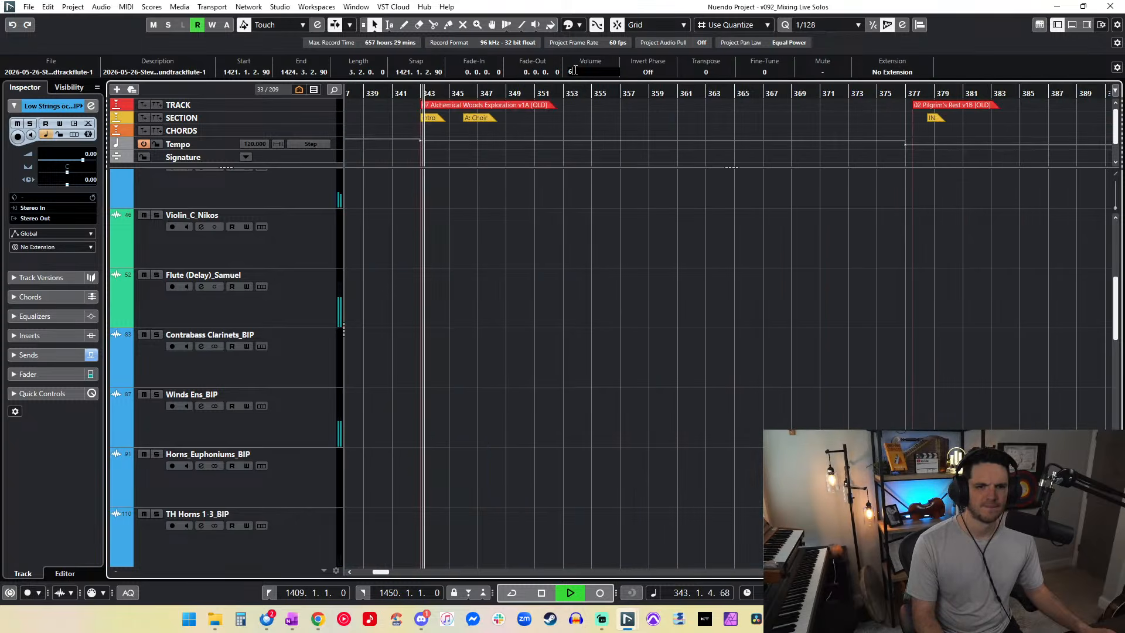
text(6)
key(Return)
key(KP_1)
click(579, 153)
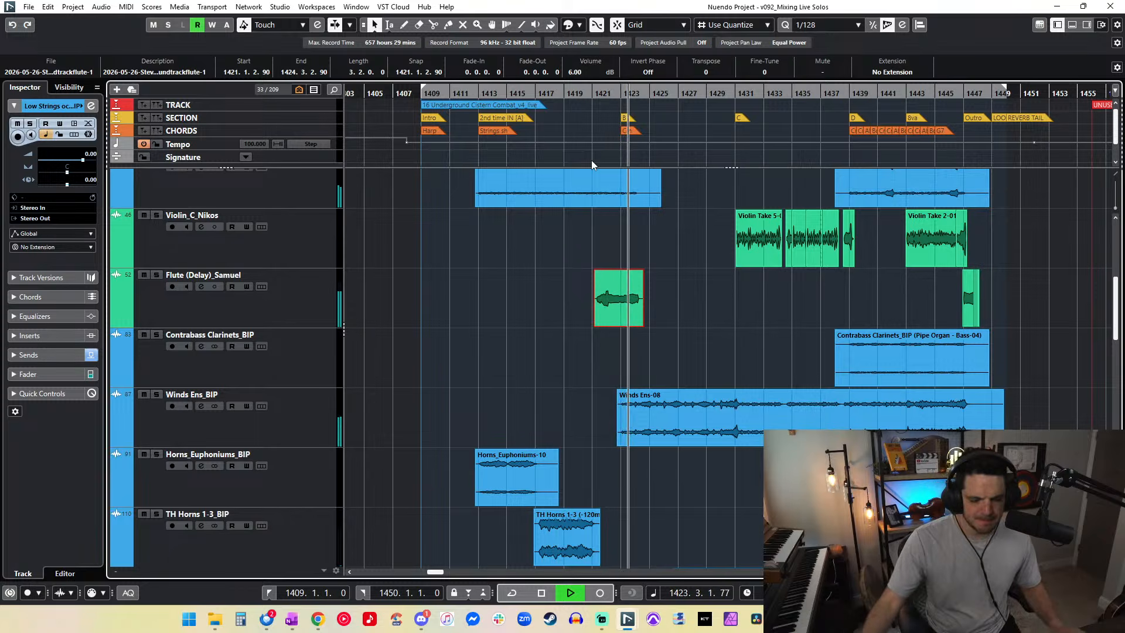
Step: Set the volume of the Snares-09 event to 1 dB
scroll(631, 287, right, 5)
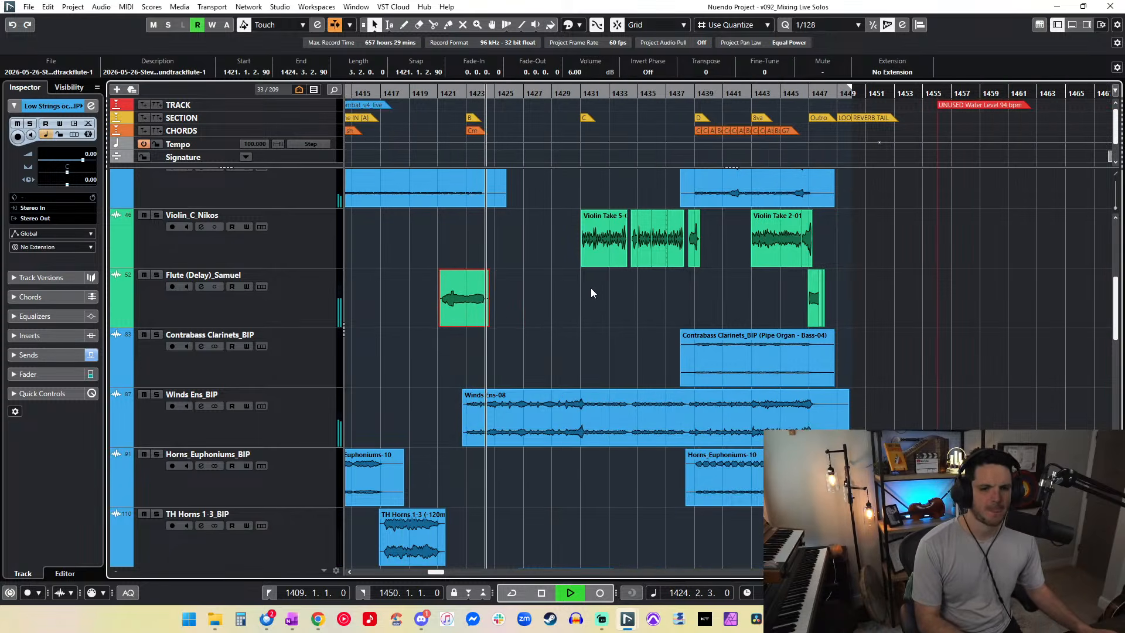
scroll(592, 290, down, 4)
scroll(590, 287, down, 15)
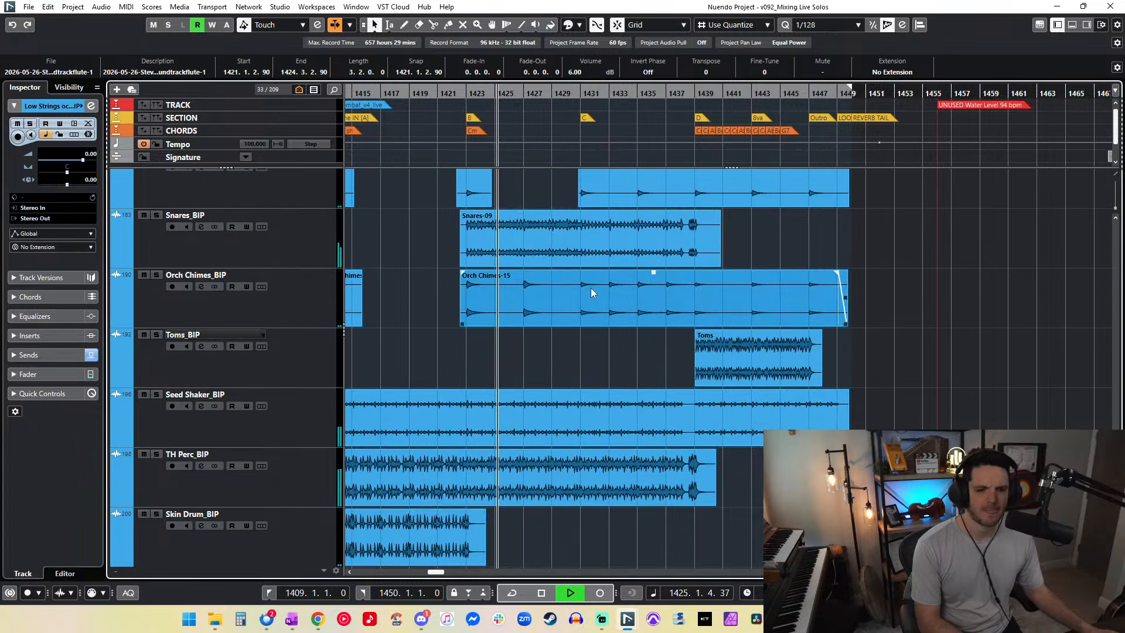
click(762, 245)
click(706, 220)
text(1)
key(Return)
Step: Set the volume of both Synth Dulcimer-10 events to -2 dB and clear the selection
scroll(530, 255, up, 3)
scroll(534, 269, up, 3)
scroll(534, 273, up, 10)
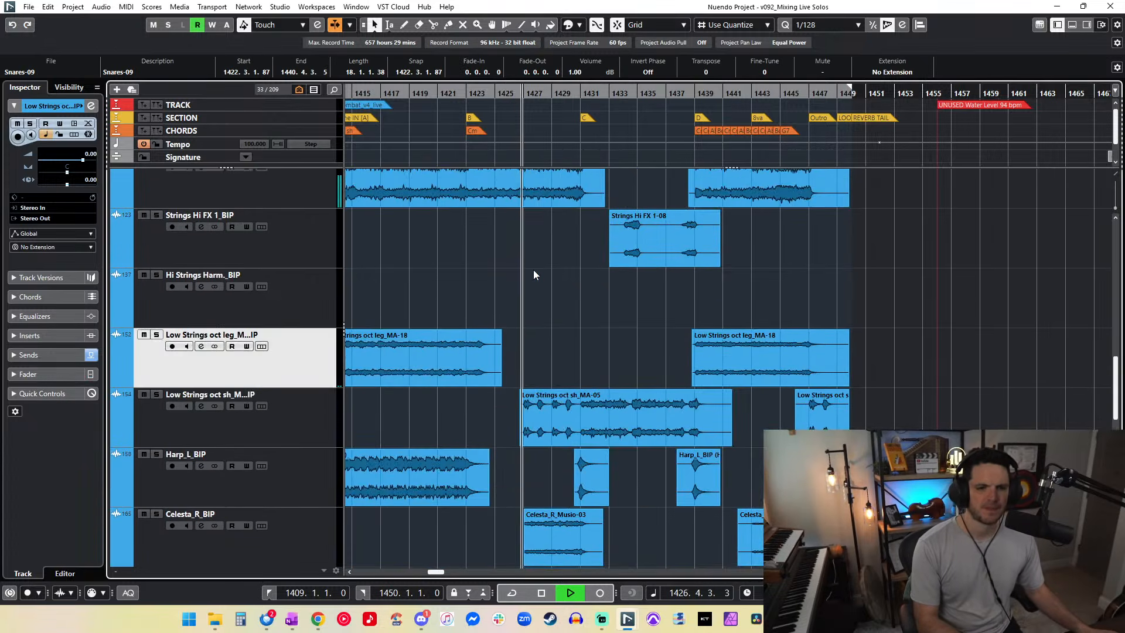
scroll(534, 274, up, 5)
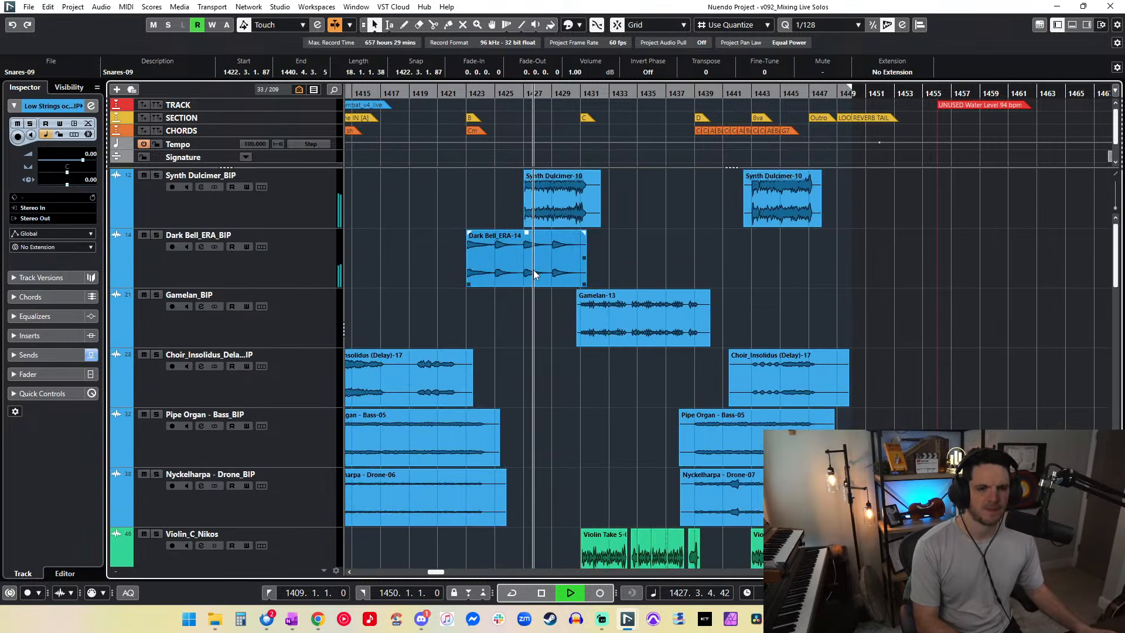
drag(850, 203, 536, 211)
click(580, 72)
text(-2)
key(Return)
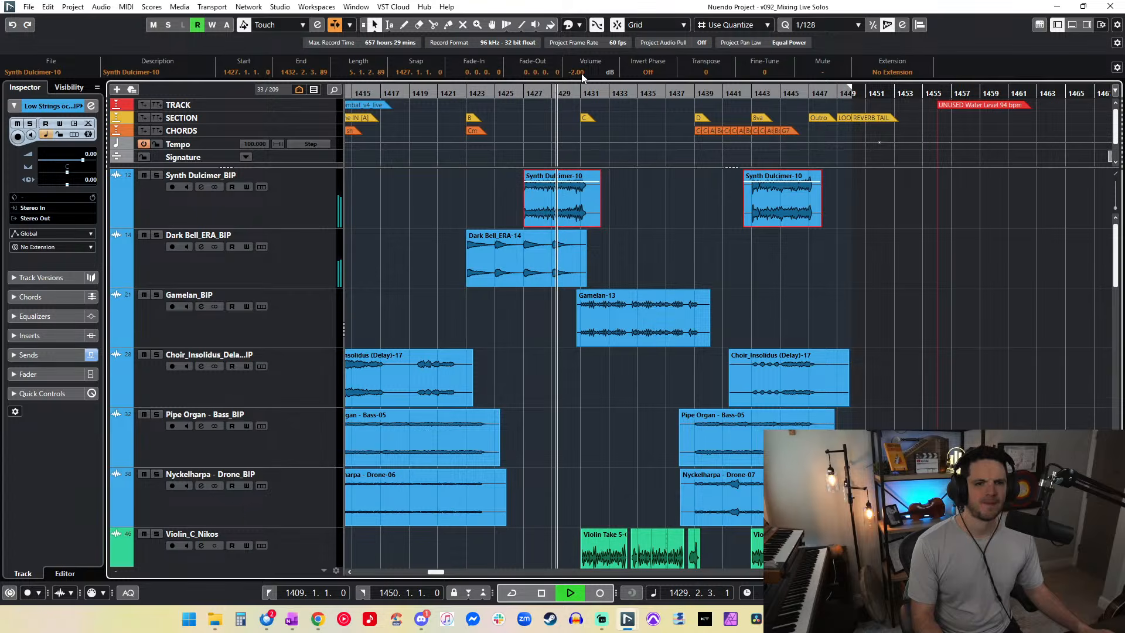
click(615, 193)
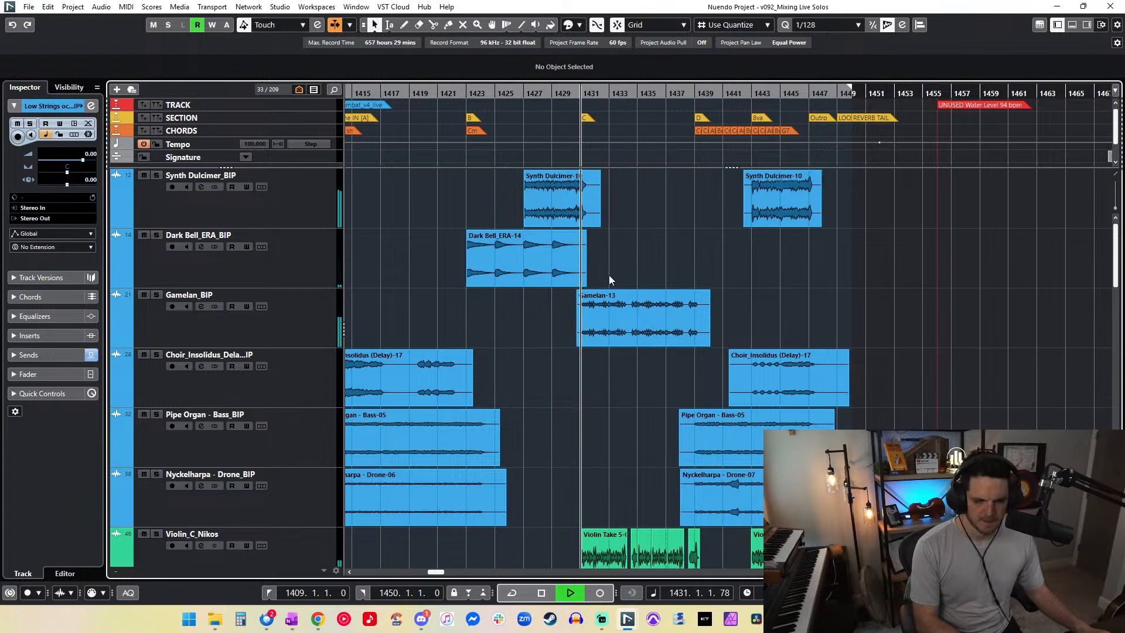
Step: Nudge all the violin events slightly later so the first starts at 1431.1.1.30, then select the Violin Take 5-01 pieces from bar 1435
scroll(609, 275, down, 6)
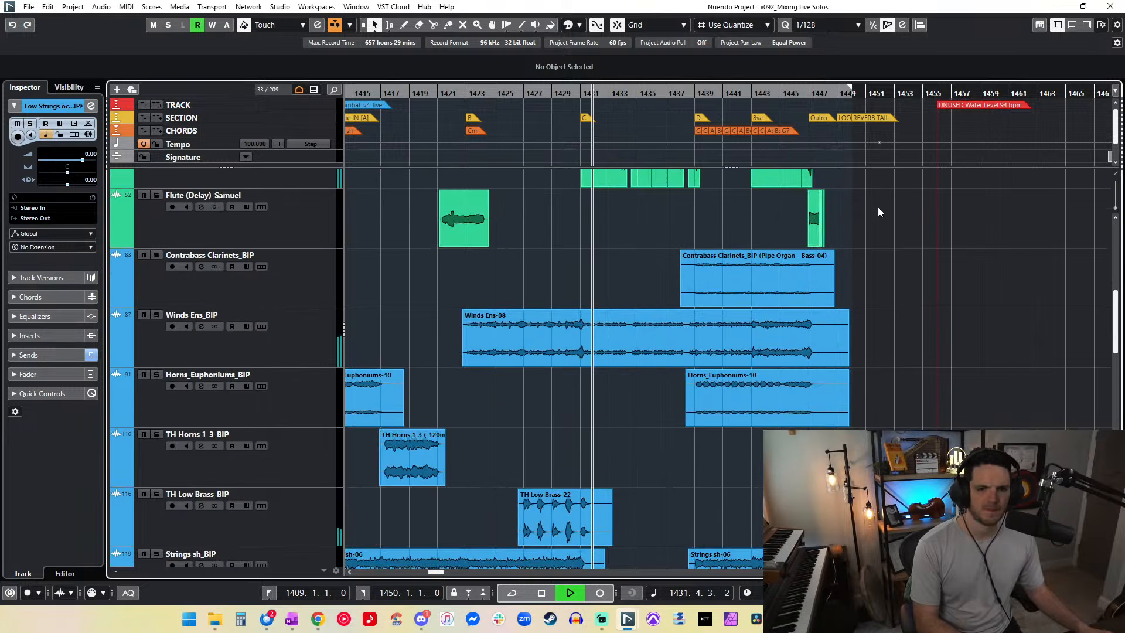
scroll(867, 235, up, 3)
drag(832, 310, 576, 321)
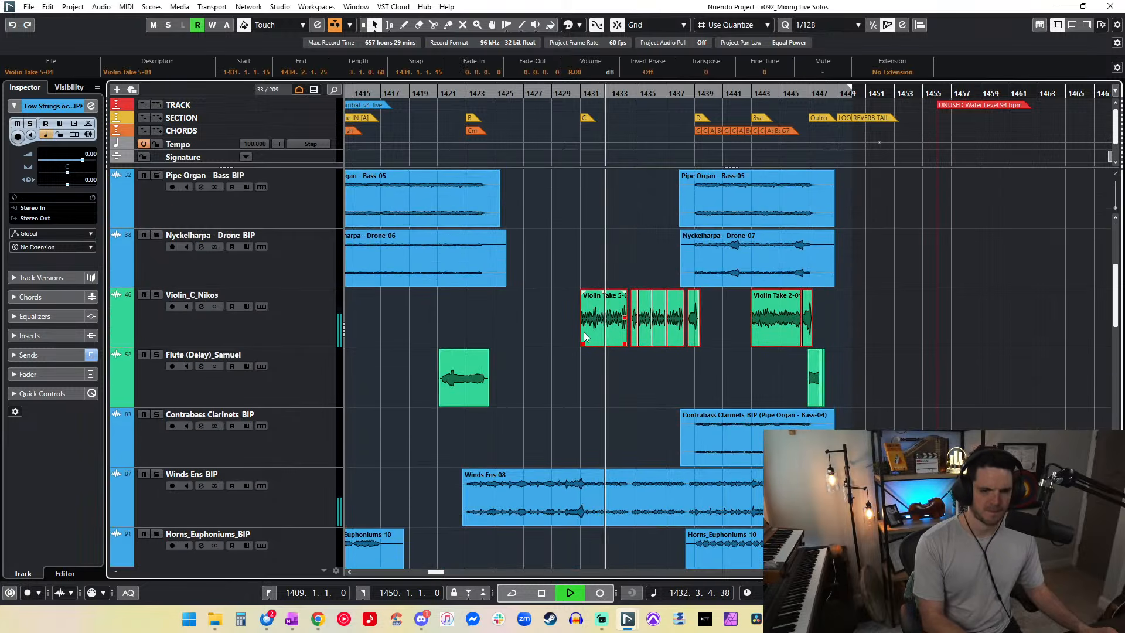
key(ctrl+Right)
key(ctrl+Right)
key(ctrl+Left)
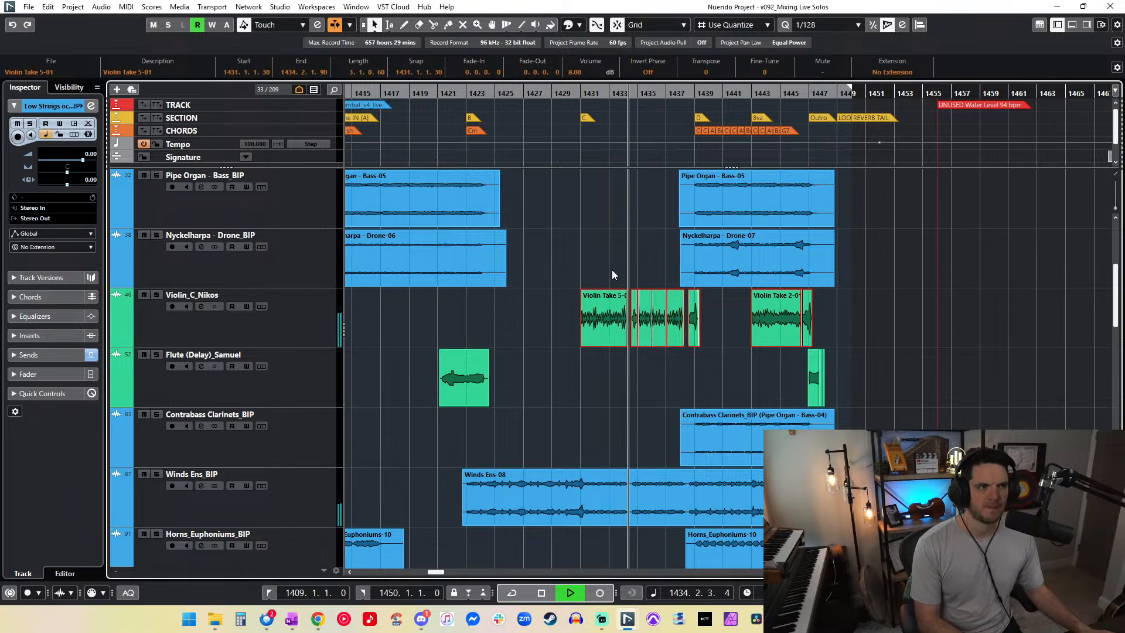
click(628, 265)
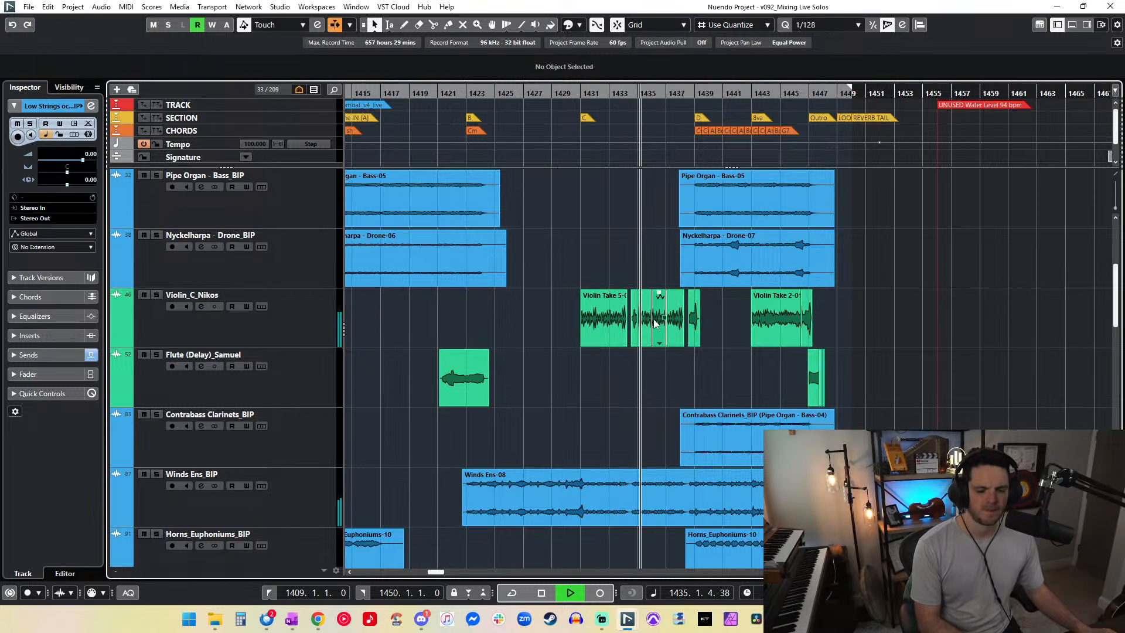
click(647, 333)
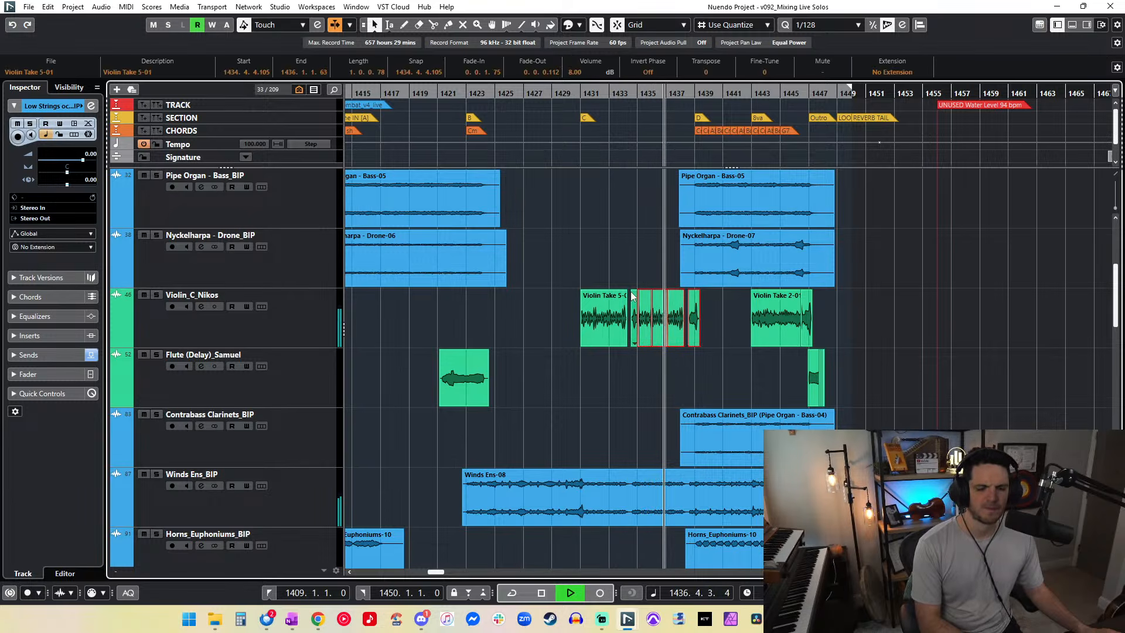
Step: Set the volume of the second Horns_Euphoniums-10 event, near bar 1439, to 7 dB
scroll(630, 293, down, 4)
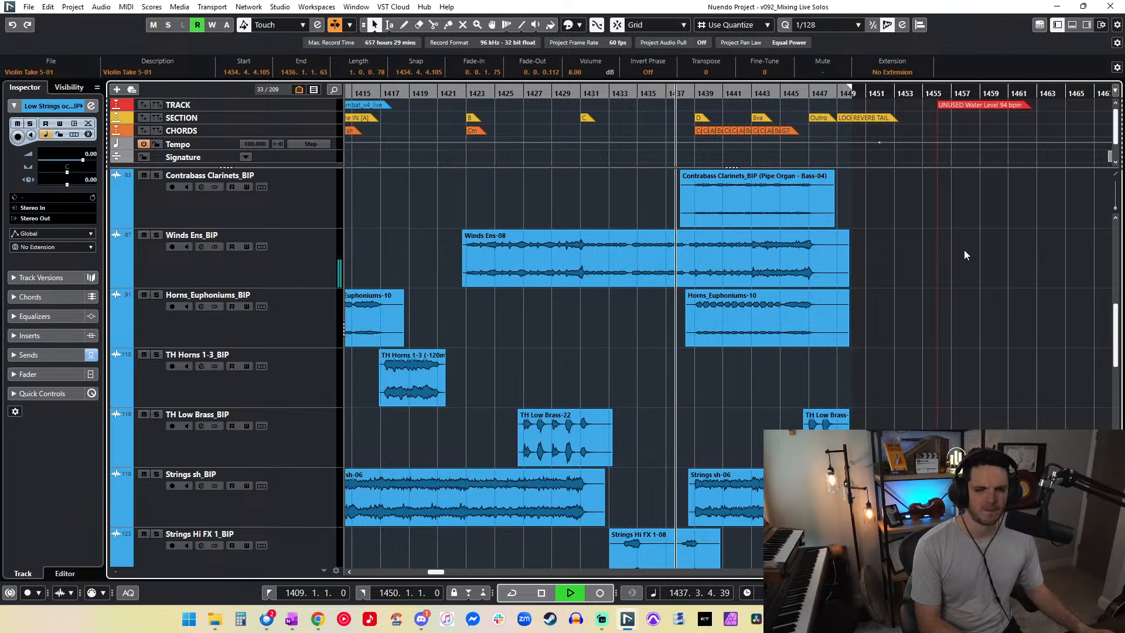
click(634, 258)
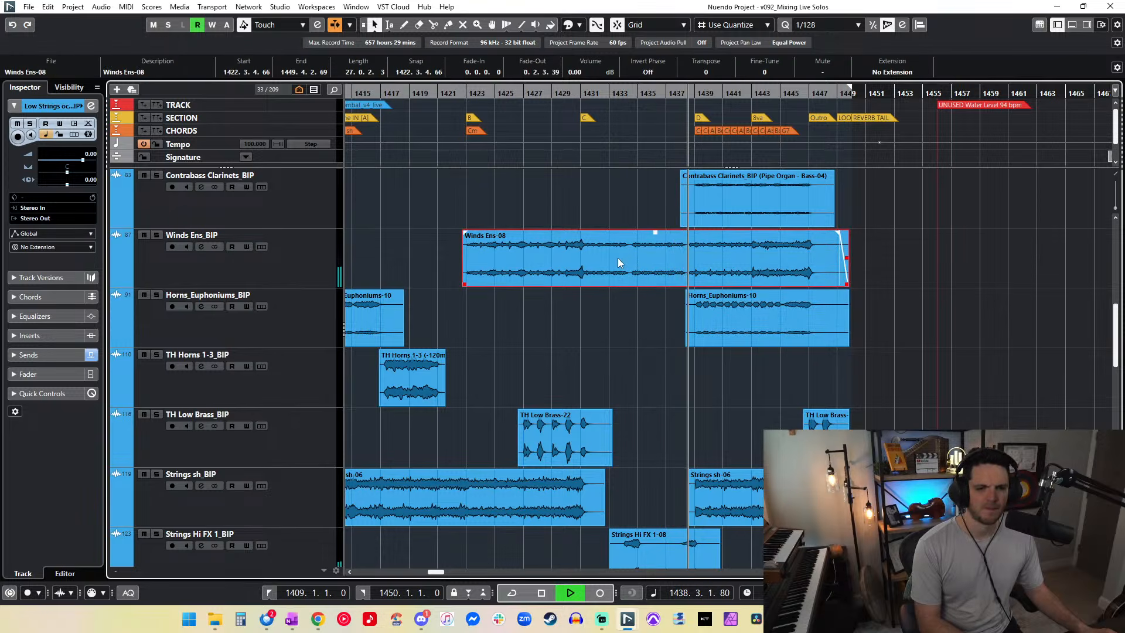
key(Down)
scroll(583, 72, up, 5)
scroll(584, 70, up, 2)
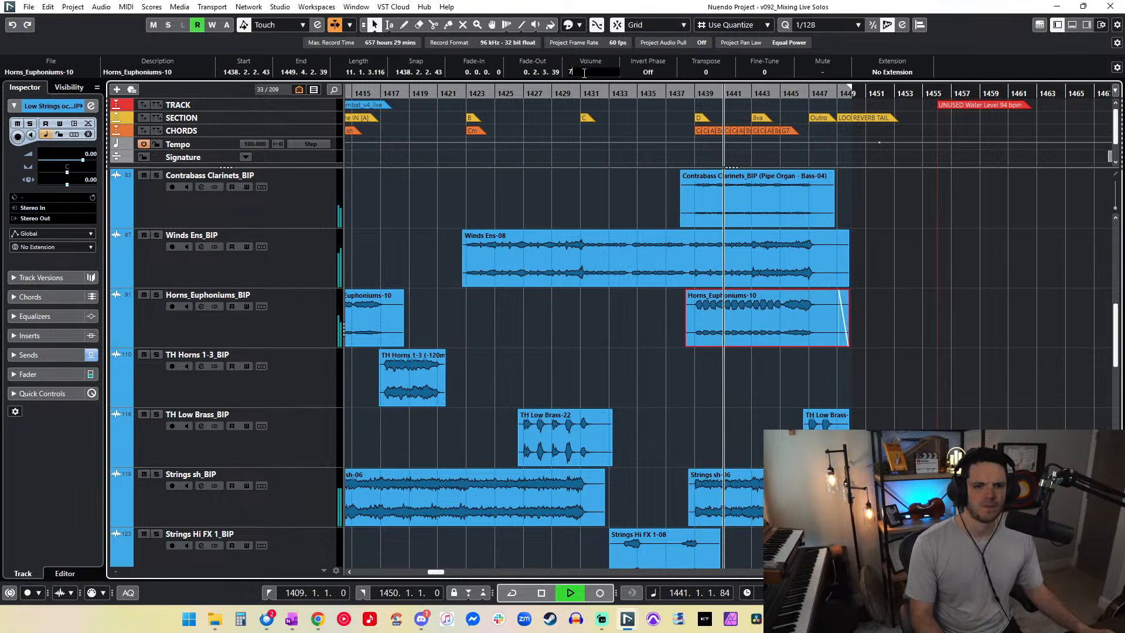
click(677, 319)
Step: Trim both ends of the second Horns_Euphoniums-10 event and nudge it earlier so it spans 1438.4.3.57 to 1447.4.3.74
drag(688, 344, 697, 345)
key(ctrl+Left)
key(ctrl+Left)
drag(847, 293, 819, 294)
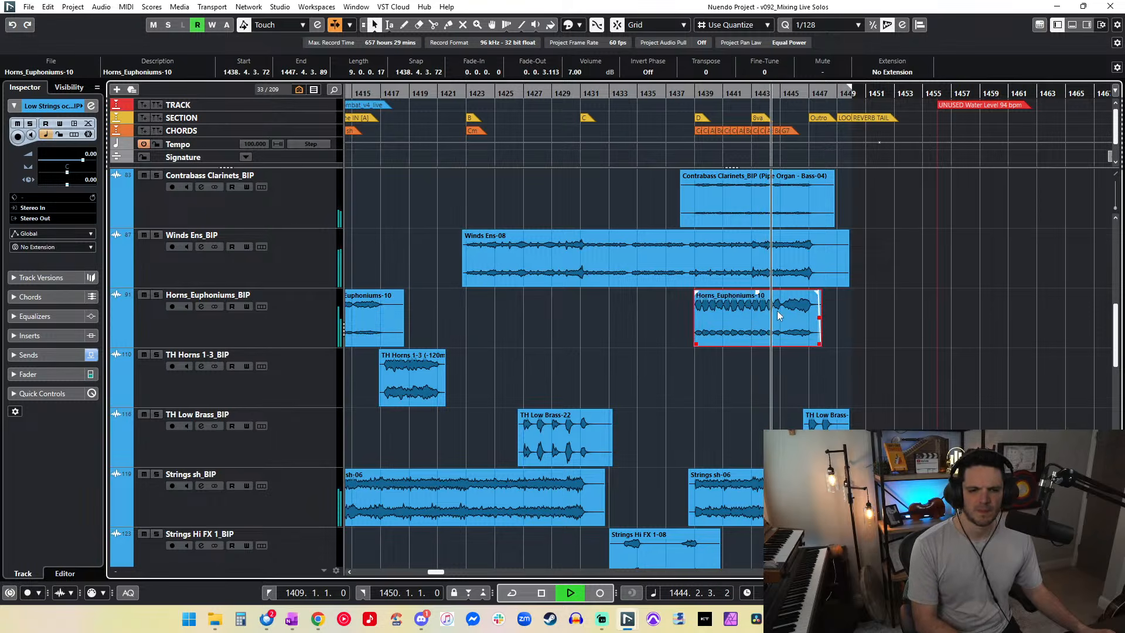
key(ctrl+Left)
Step: Shorten the end of the second Strings sh-06 event to about bar 1448
scroll(760, 357, down, 2)
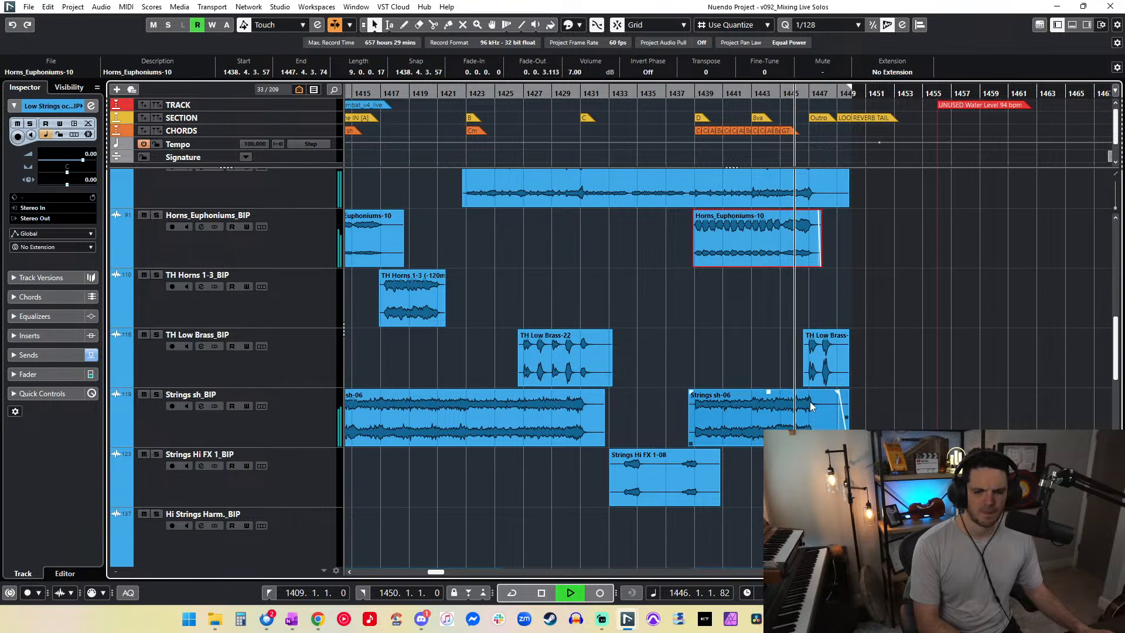
click(863, 423)
drag(846, 391, 818, 412)
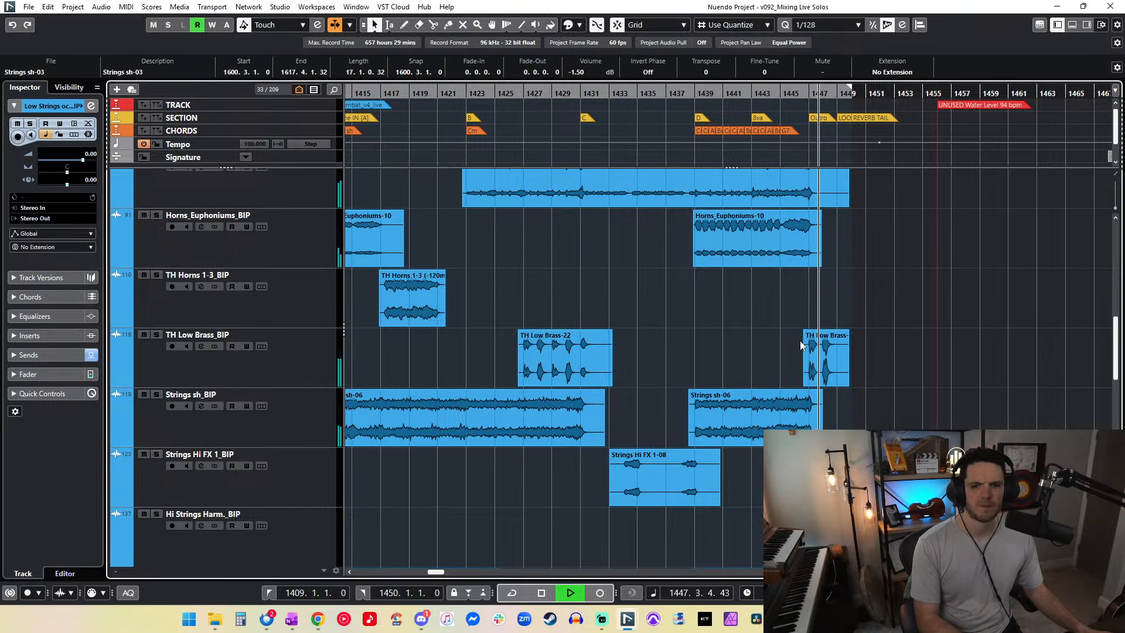
Step: Set the volume of the short flute event starting at 1446.4.4.31 to 4 dB and replay the ending
scroll(800, 343, up, 8)
scroll(800, 340, down, 3)
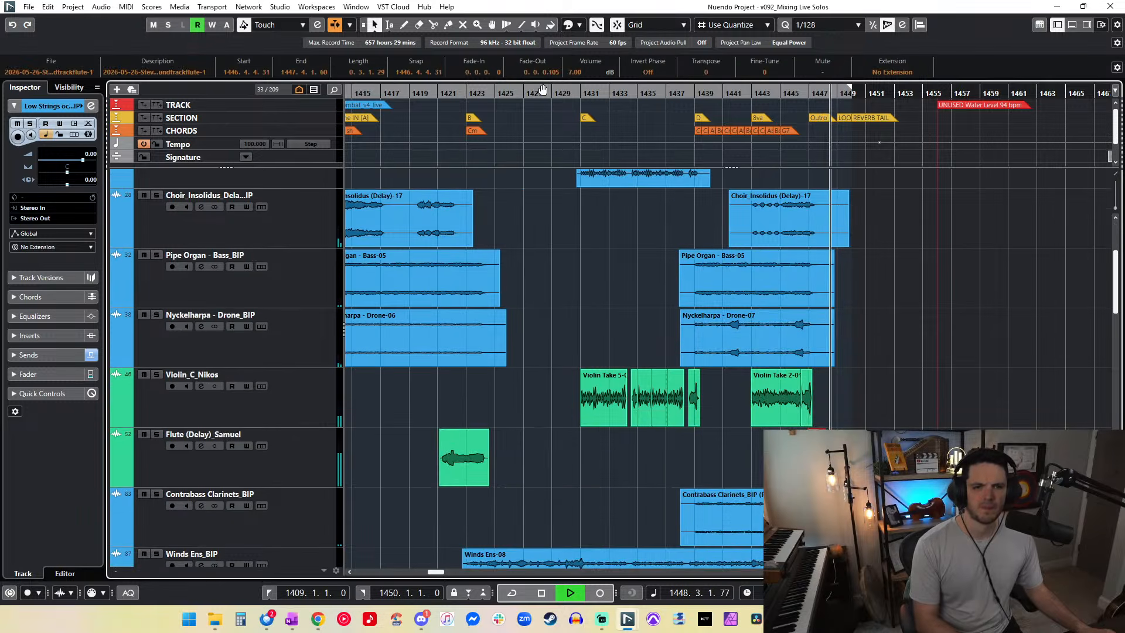
key(Return)
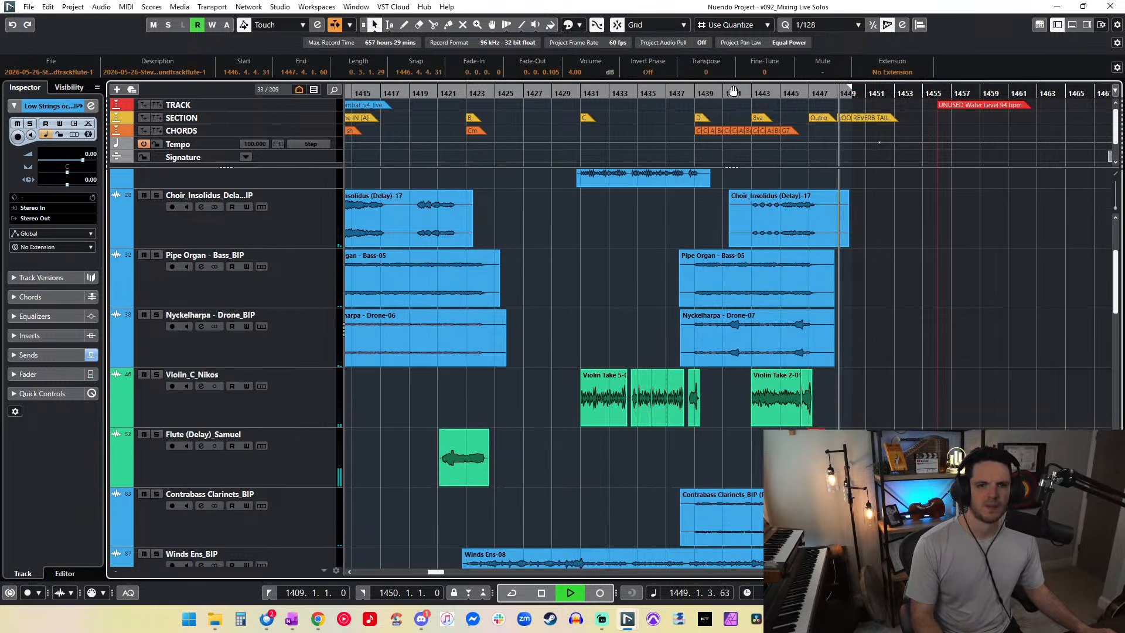
click(799, 106)
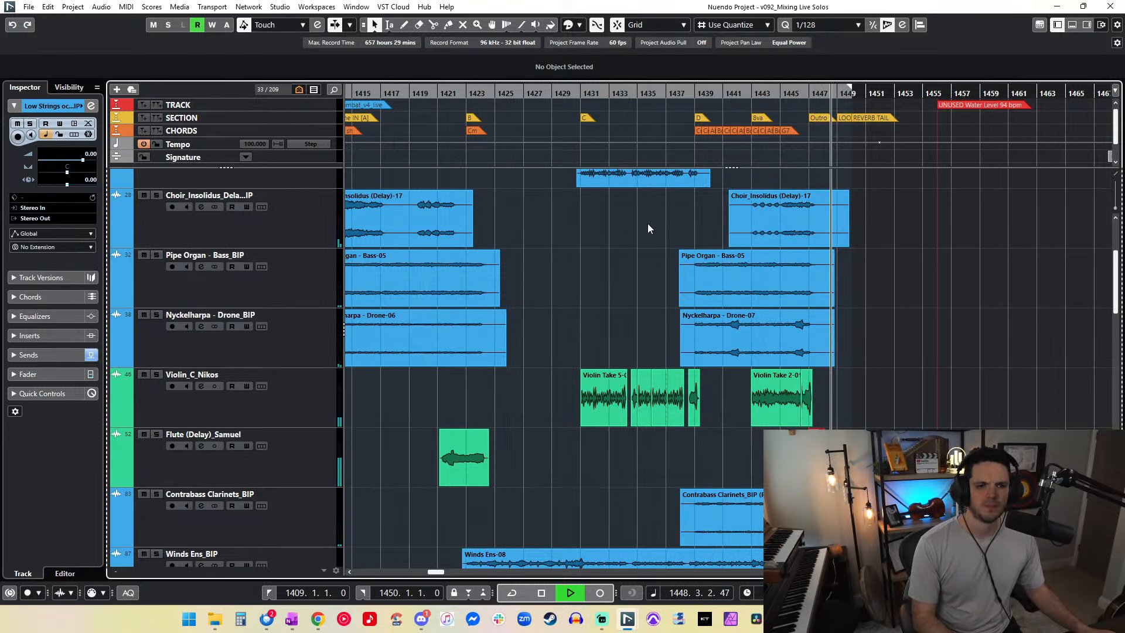
Step: Play the cue from bar 1413 and set the volume of the TH Horns 1-3 event to 1 dB
scroll(648, 224, left, 5)
key(space)
click(476, 95)
key(space)
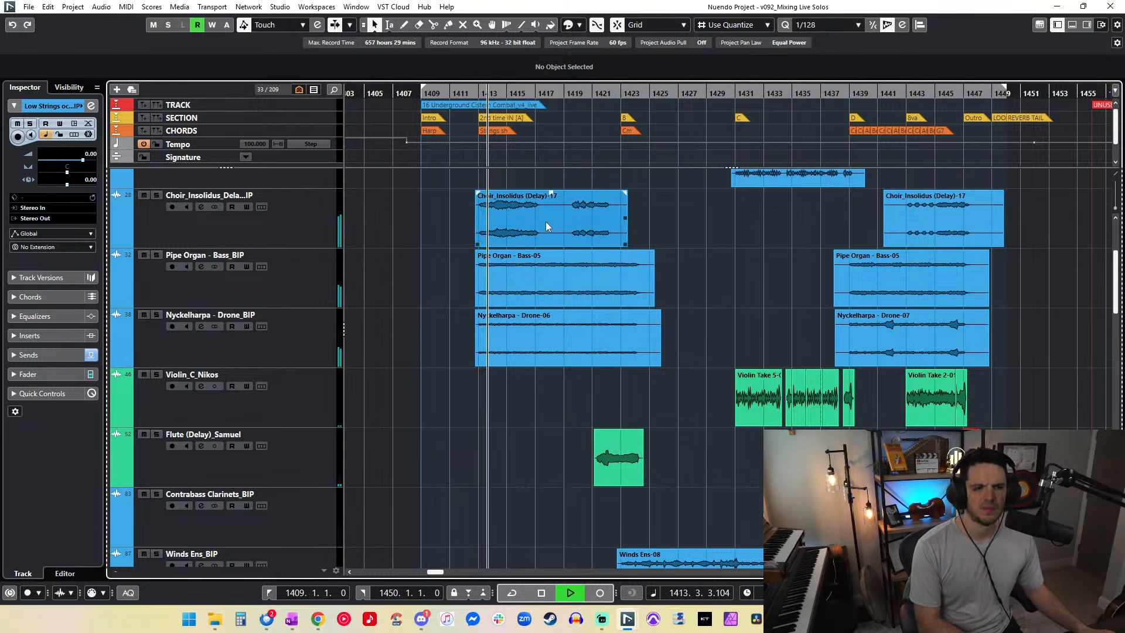
key(space)
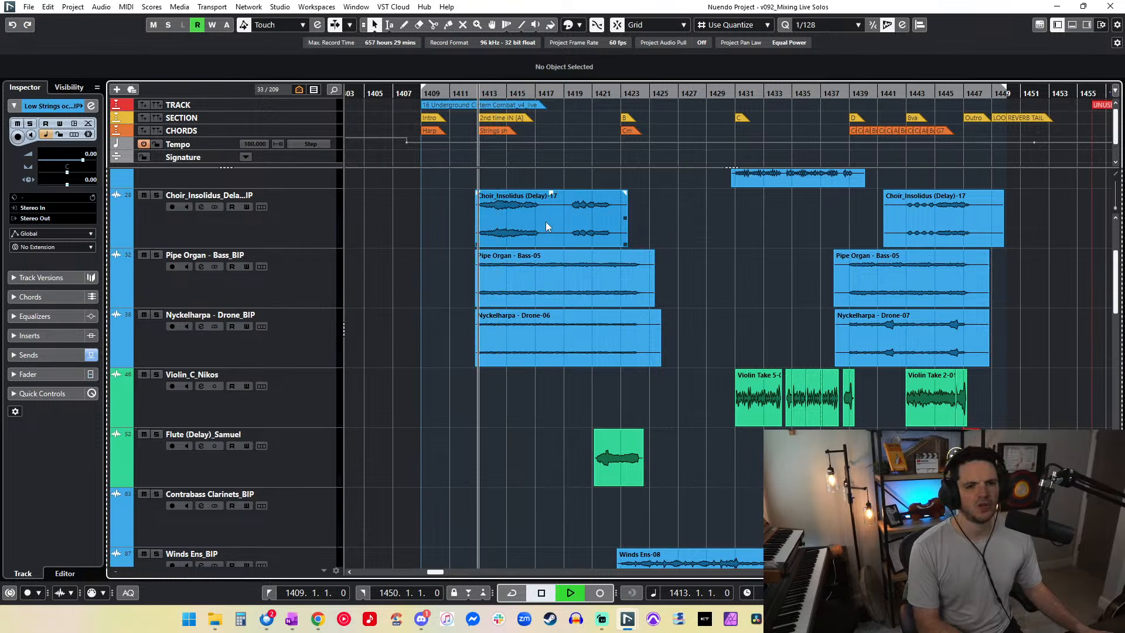
key(space)
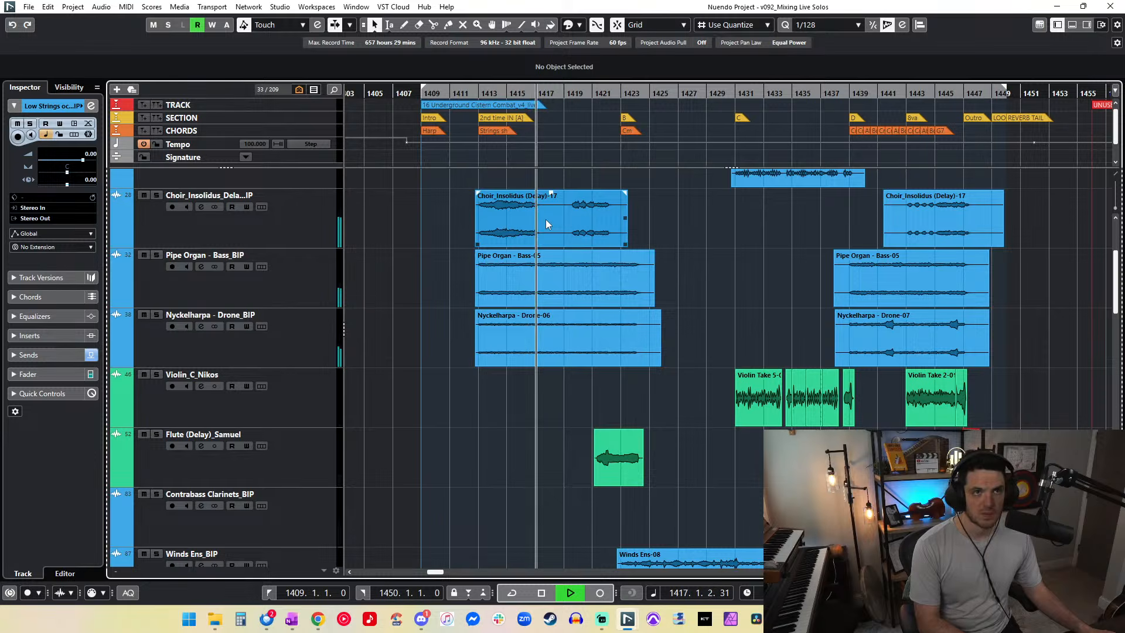
scroll(568, 245, down, 8)
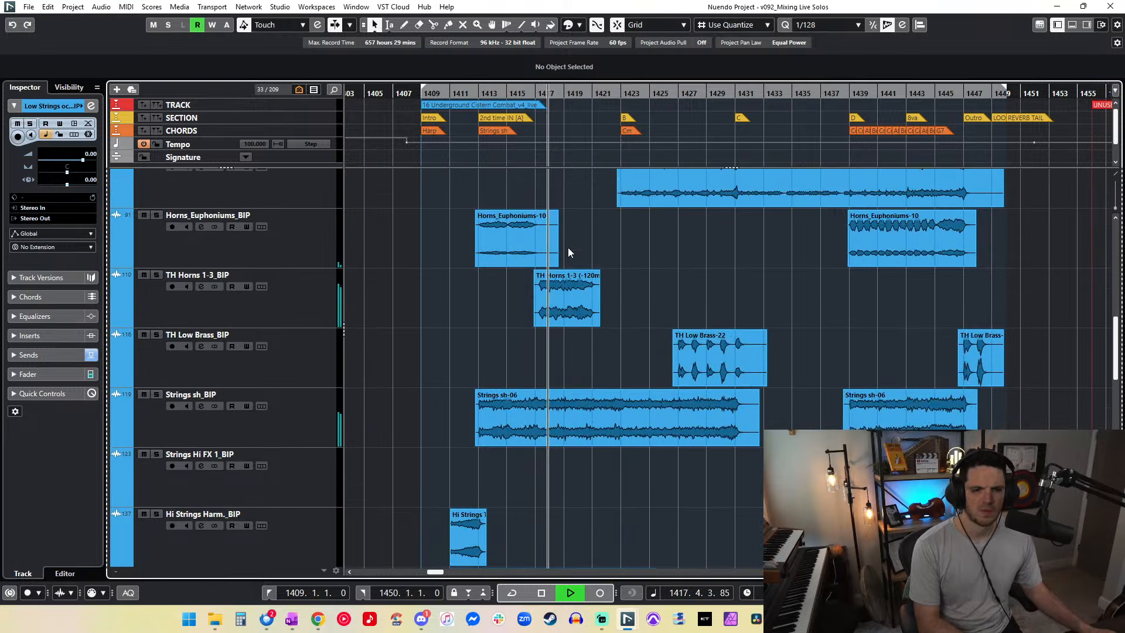
click(568, 296)
scroll(580, 73, up, 2)
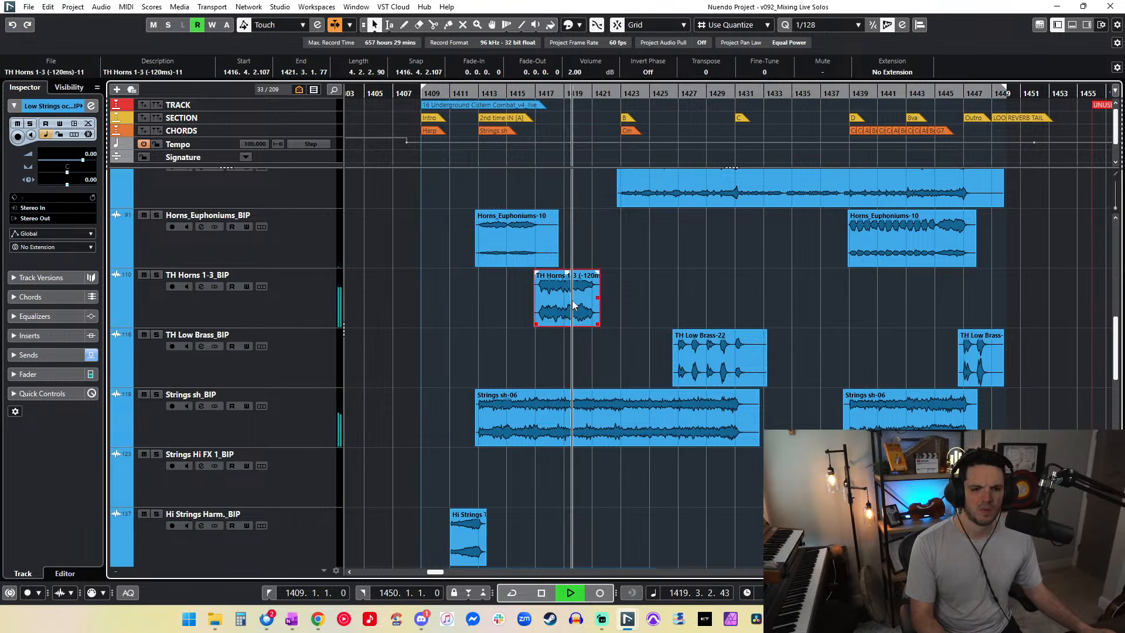
scroll(580, 72, down, 1)
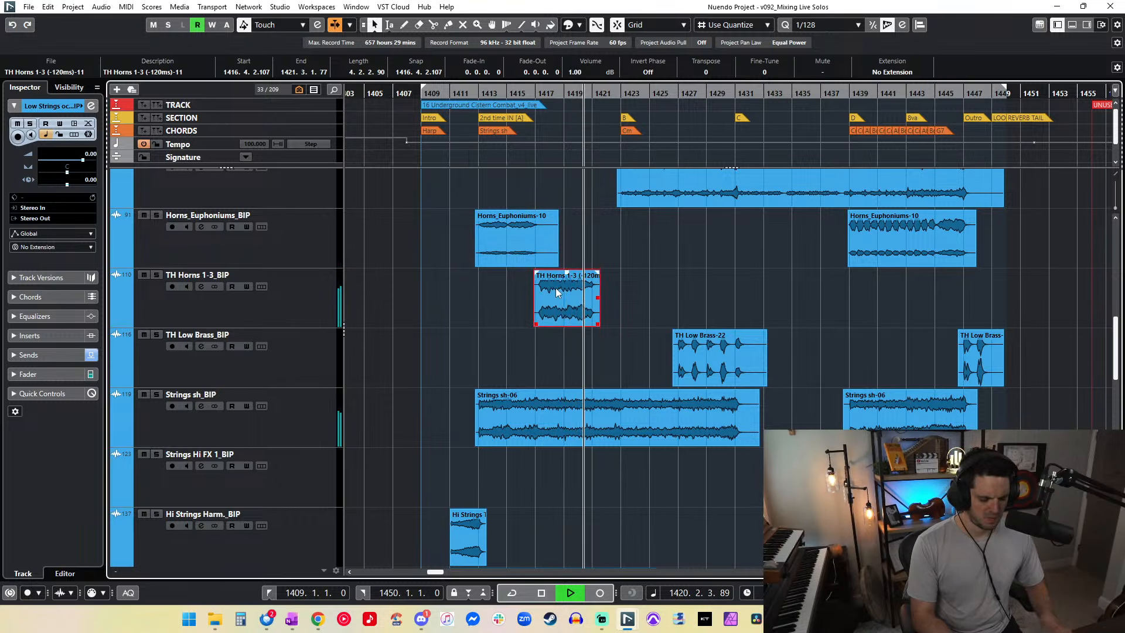
Step: Cut off the tail of the TH Horns 1-3 event near bar 1421 and give it a 0.2.2.17 fade-out
key(h)
key(h)
alt+click(744, 288)
key(Delete)
drag(741, 273, 725, 273)
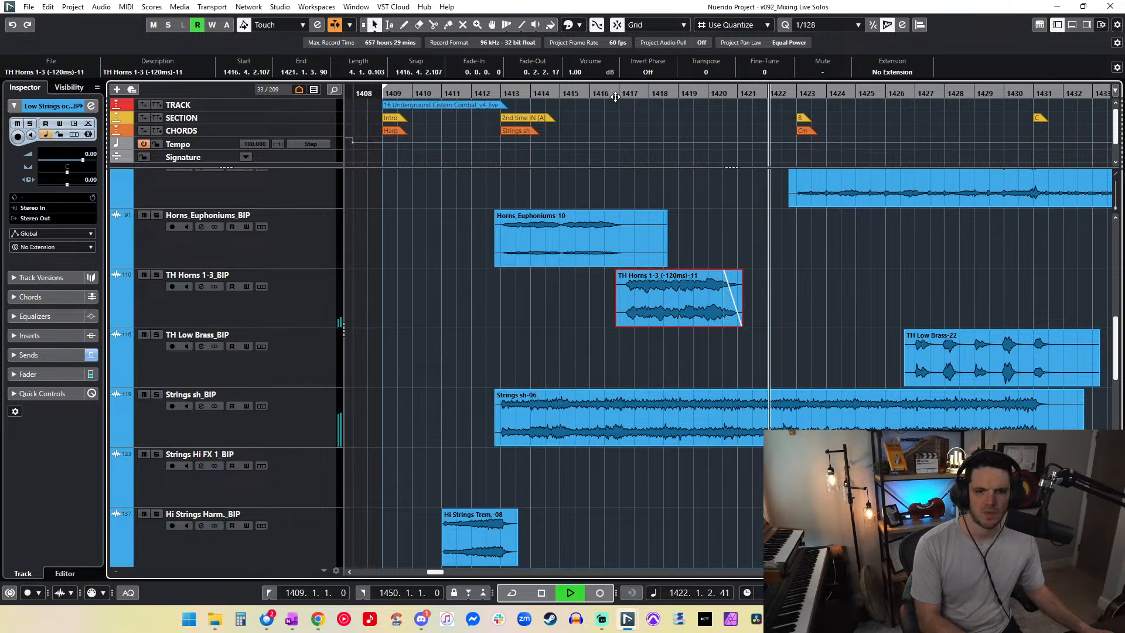
Step: Nudge the TH Horns 1-3 event later, trimming its start to 1417.1.4.64 with a 0.0.1.86 fade-in, and play it back
key(l)
key(h)
key(h)
key(h)
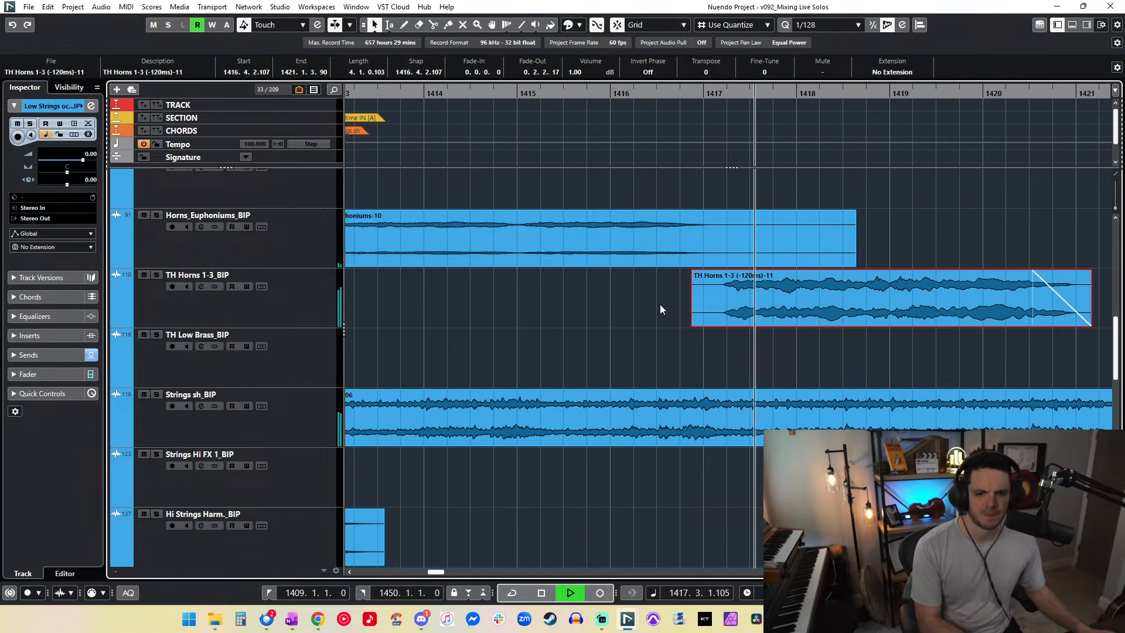
key(space)
key(ctrl+Right)
drag(618, 323, 652, 325)
drag(652, 326, 649, 325)
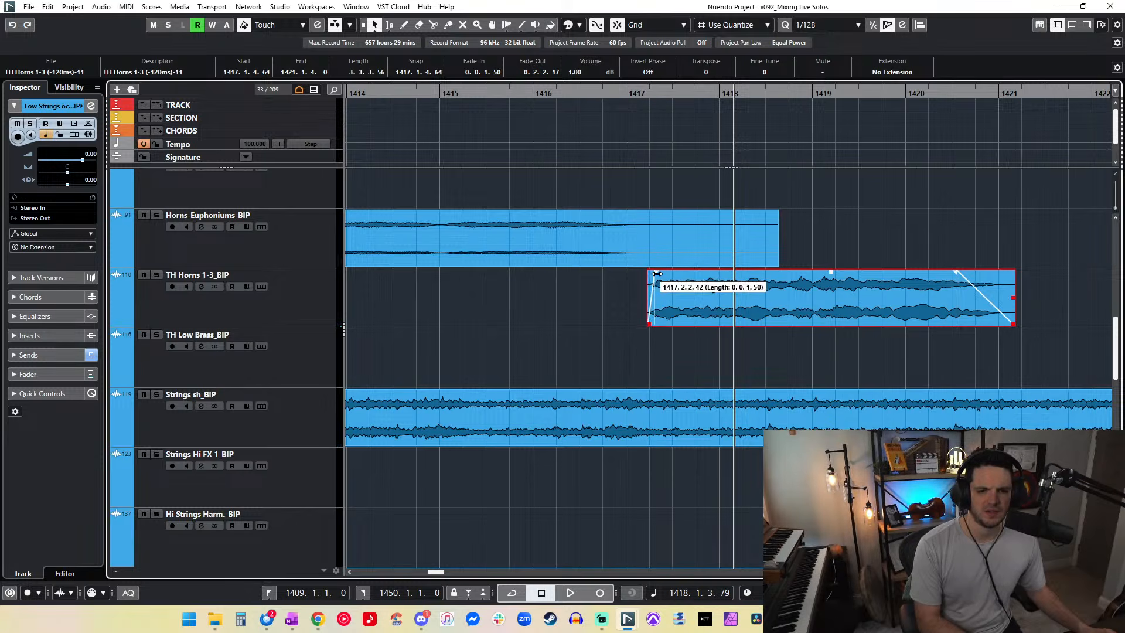
key(space)
click(623, 220)
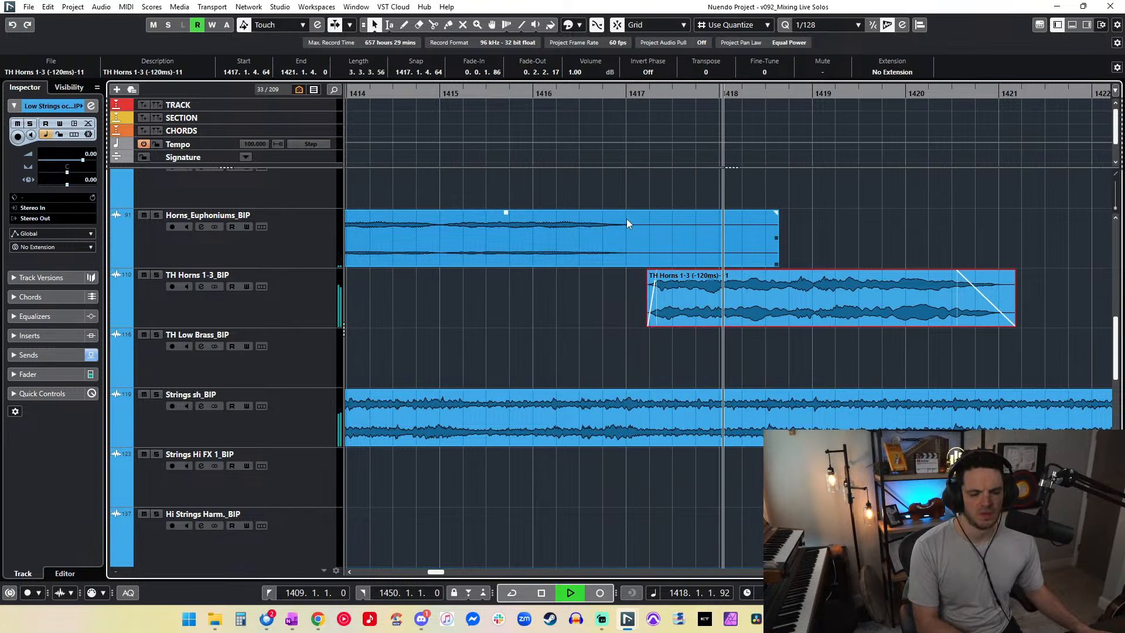
Step: Lengthen the fade-out of the TH Horns 1-3 event to 1.1.0.49 and move playback to about bar 1418
click(679, 273)
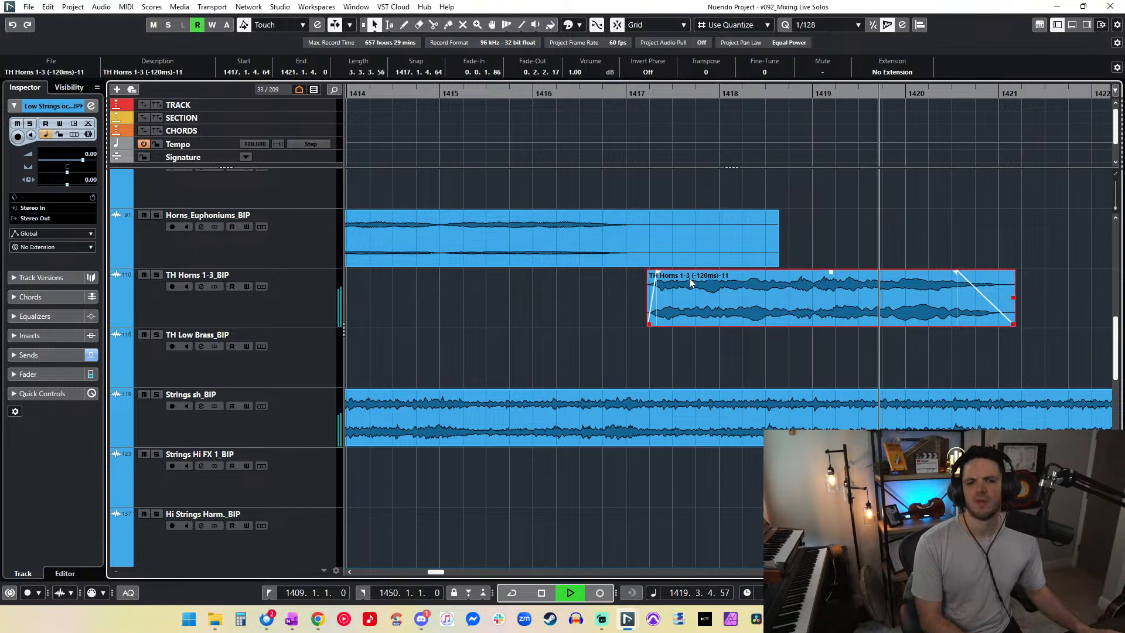
scroll(692, 283, right, 2)
key(space)
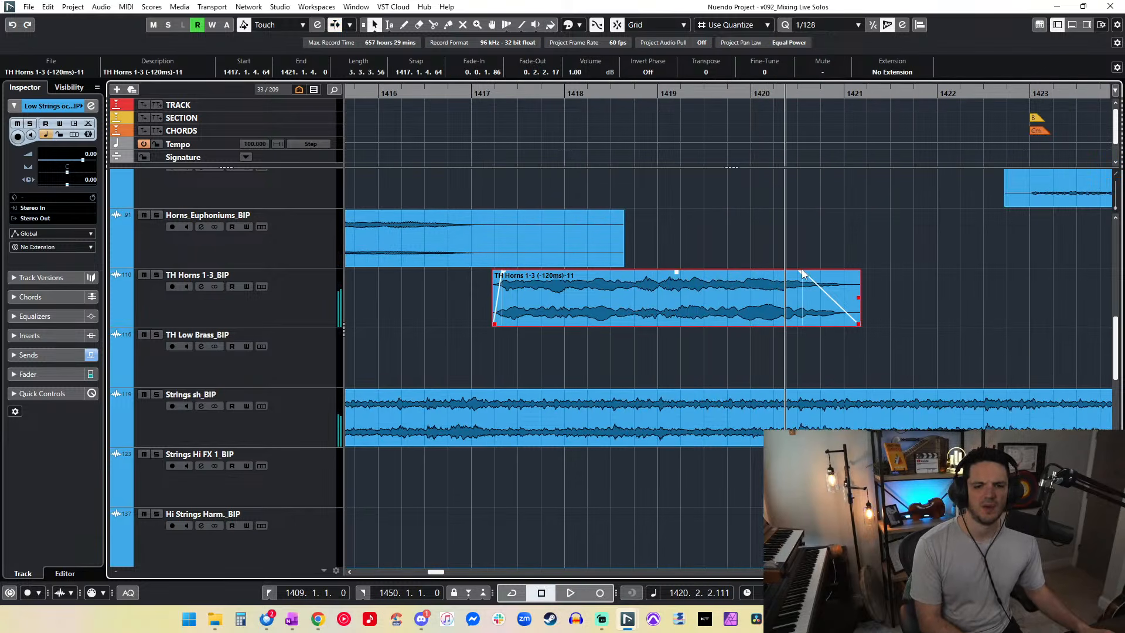
drag(800, 272, 742, 280)
click(627, 94)
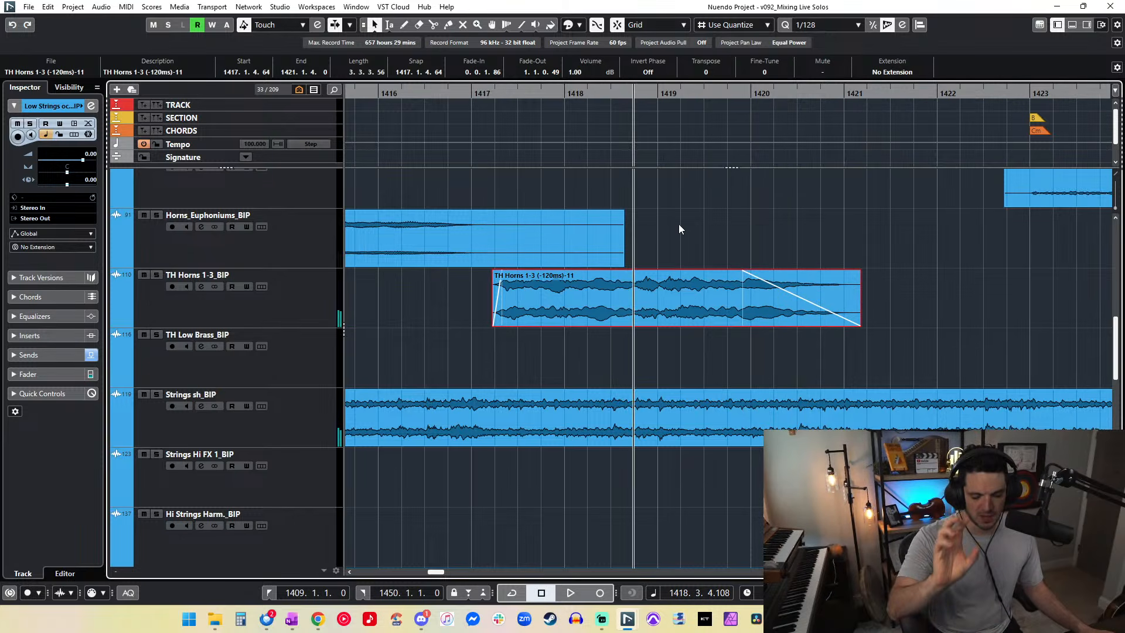
Step: Play the cue from bar 1418 and shorten the fade-out of the TH Horns 1-3 event to 0.3.3.69
key(ctrl+KP_Add)
key(ctrl+KP_Subtract)
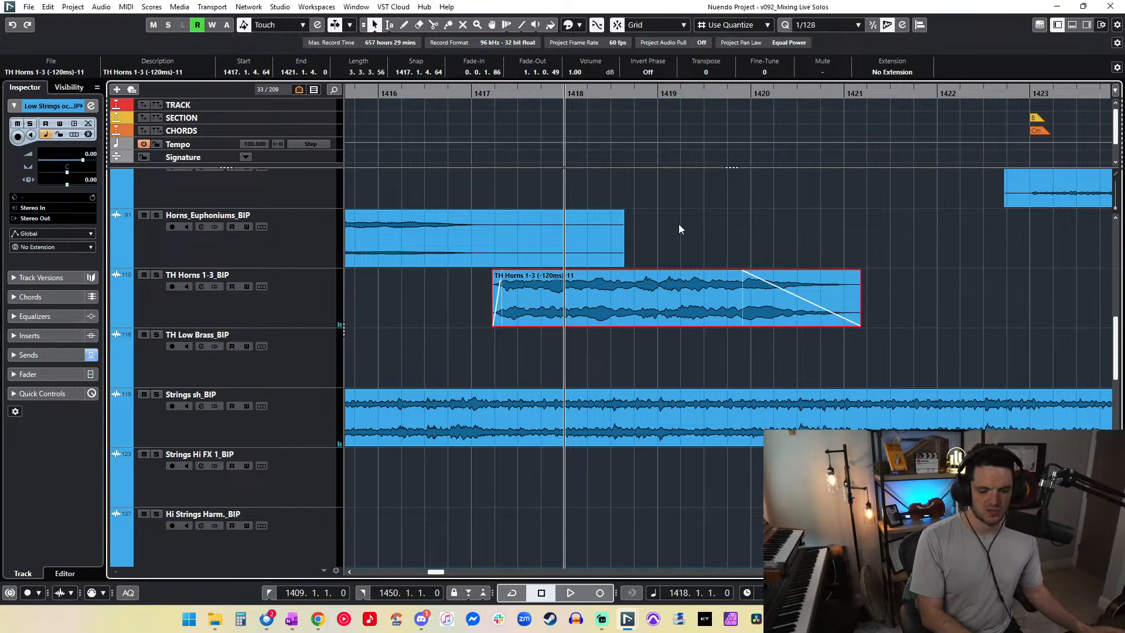
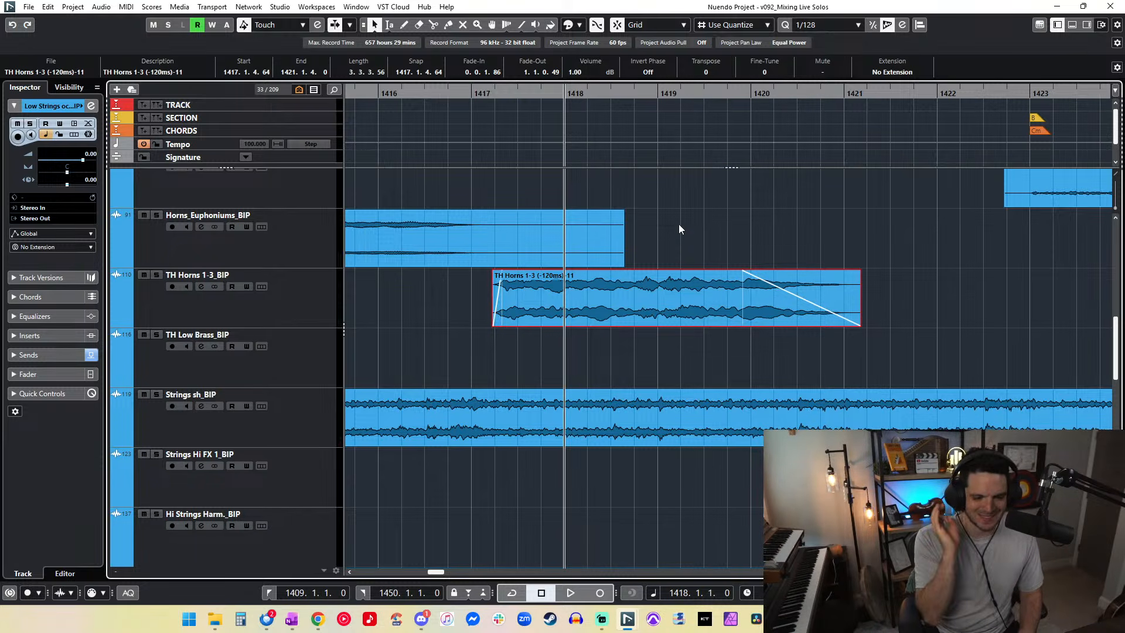
key(space)
click(679, 224)
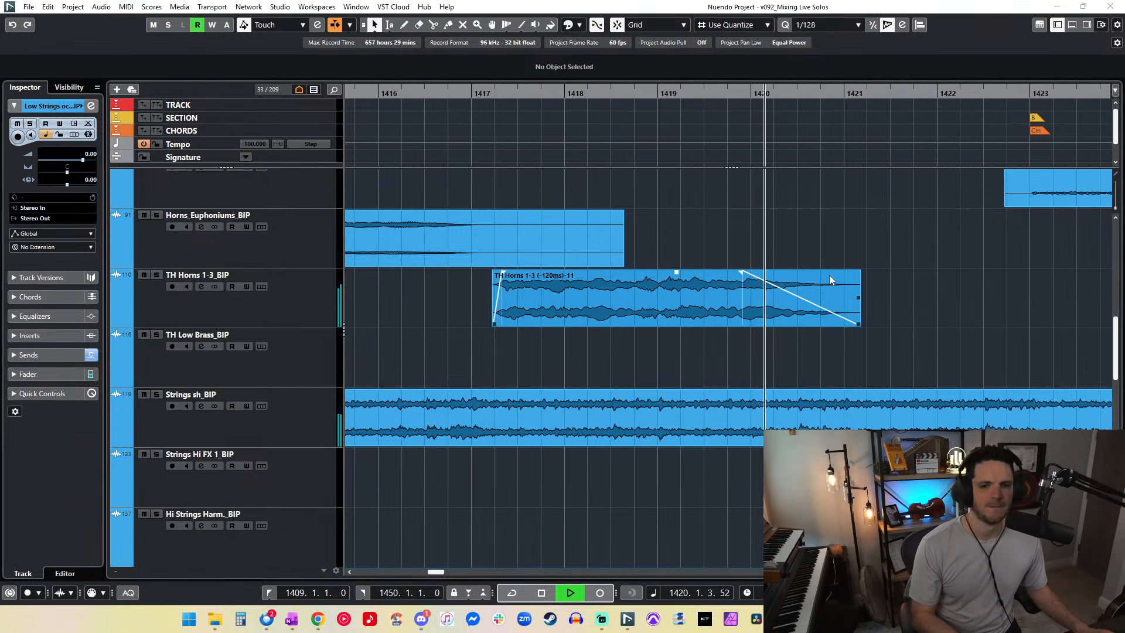
drag(747, 273, 769, 275)
key(space)
scroll(765, 273, up, 3)
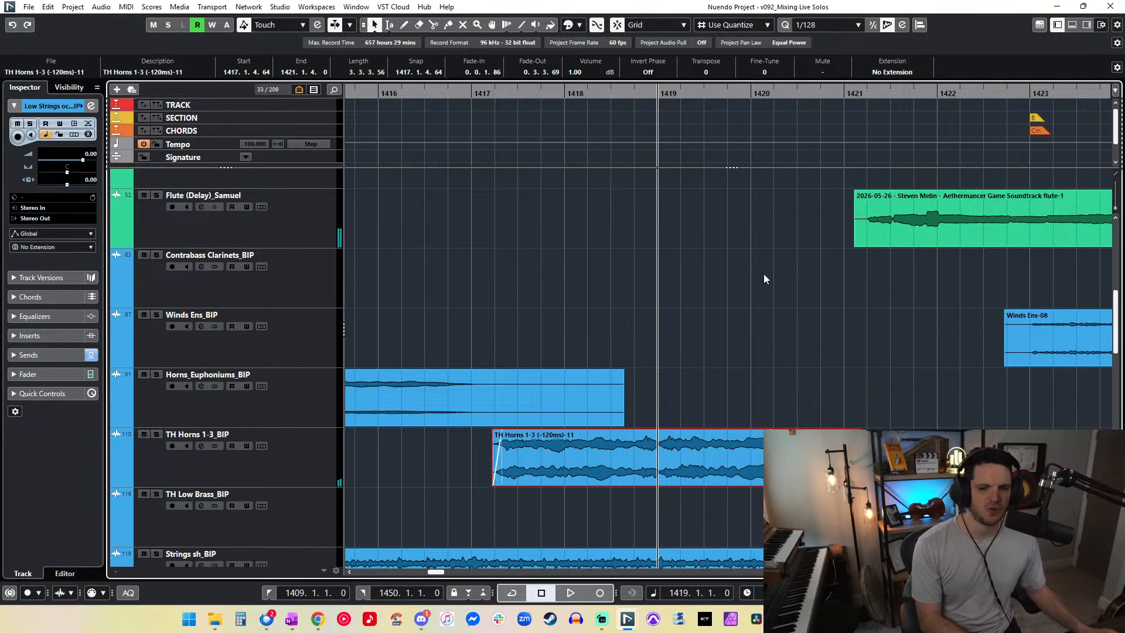
scroll(764, 274, down, 1)
key(space)
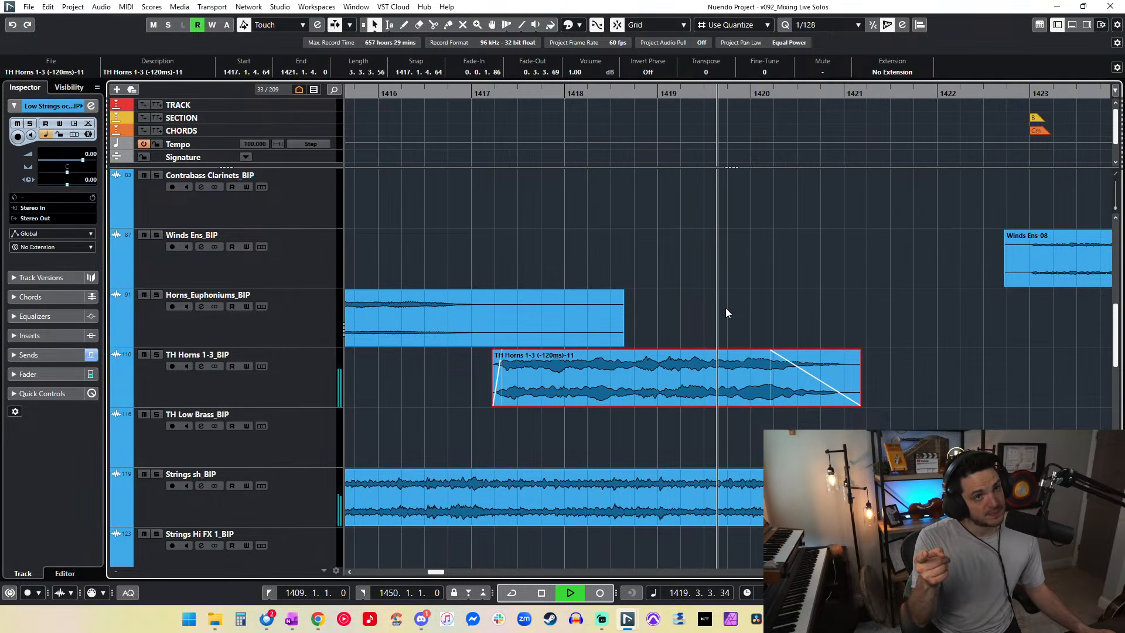
Step: Split the Choir_Insolidus event at about 1419.1.4.15, set the second part's volume to 7 dB, and replay it from bar 1419
scroll(725, 312, up, 10)
scroll(726, 308, down, 8)
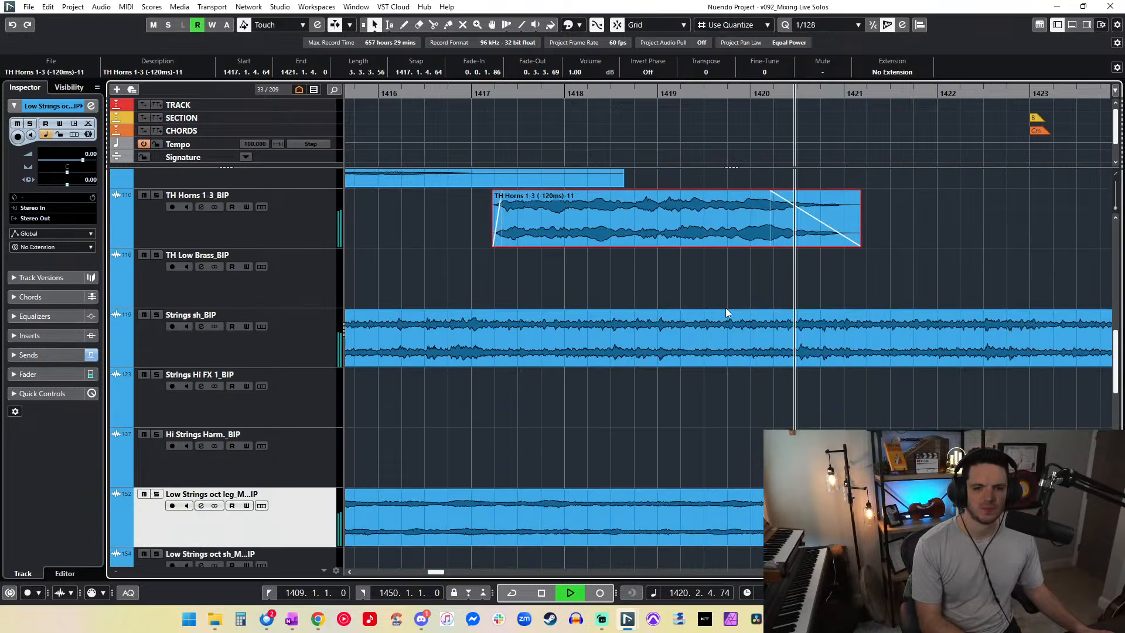
scroll(726, 308, up, 7)
alt+click(678, 298)
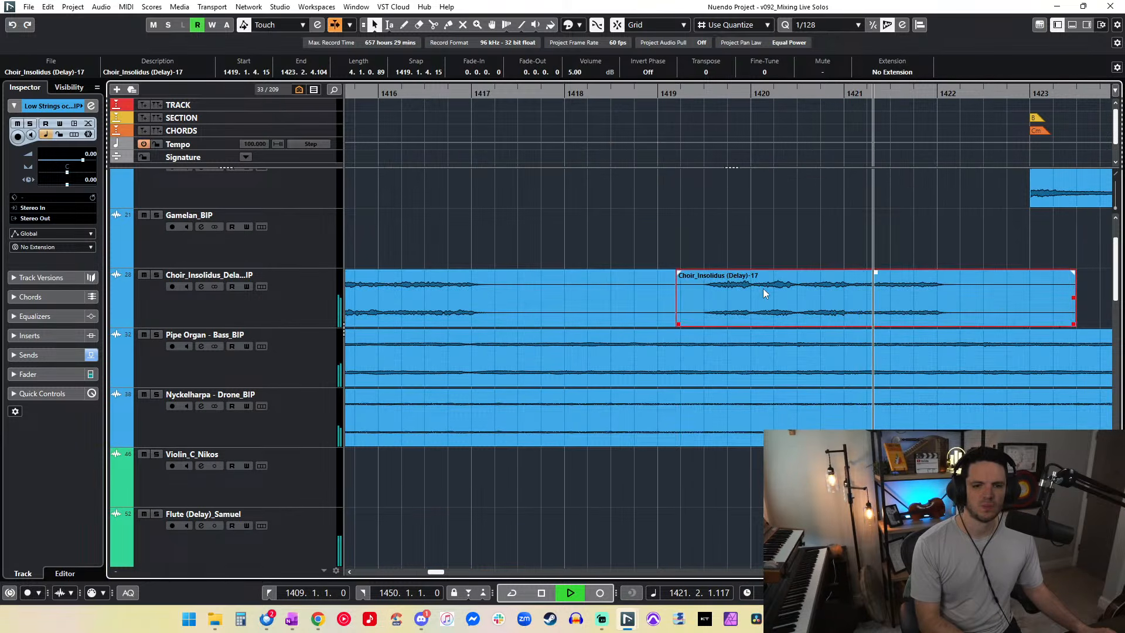
text(7)
key(Return)
click(671, 93)
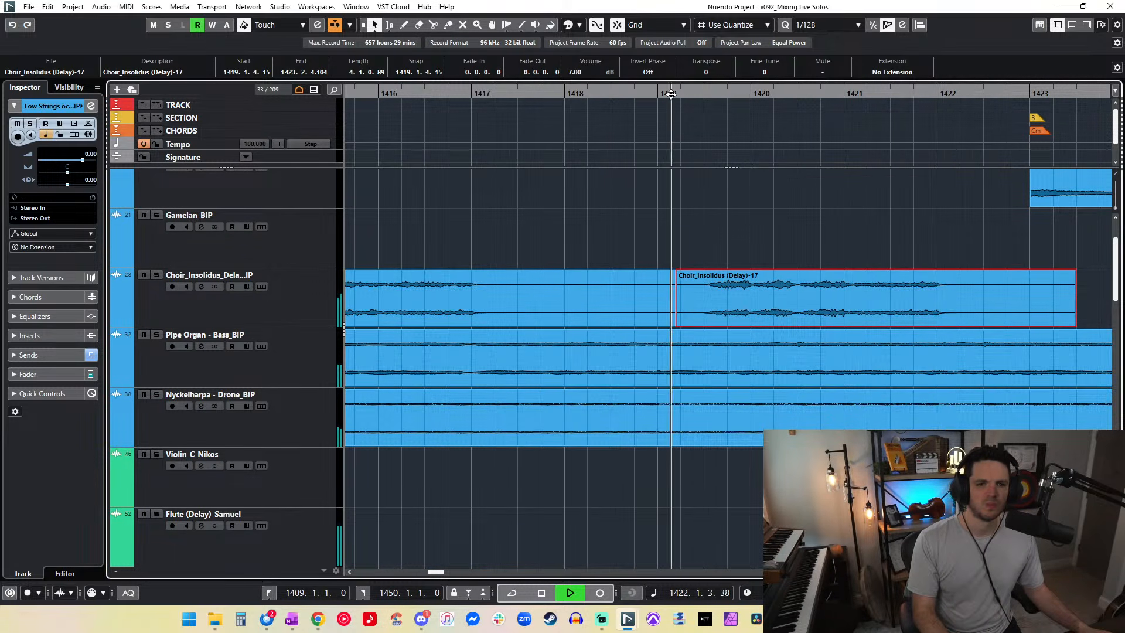
Step: Delete the silent choir stretch between bars 1417 and 1419, and trim the second choir event's start to 1419.2.4.9 with a 0.0.1.49 fade-in
alt+click(510, 294)
key(Delete)
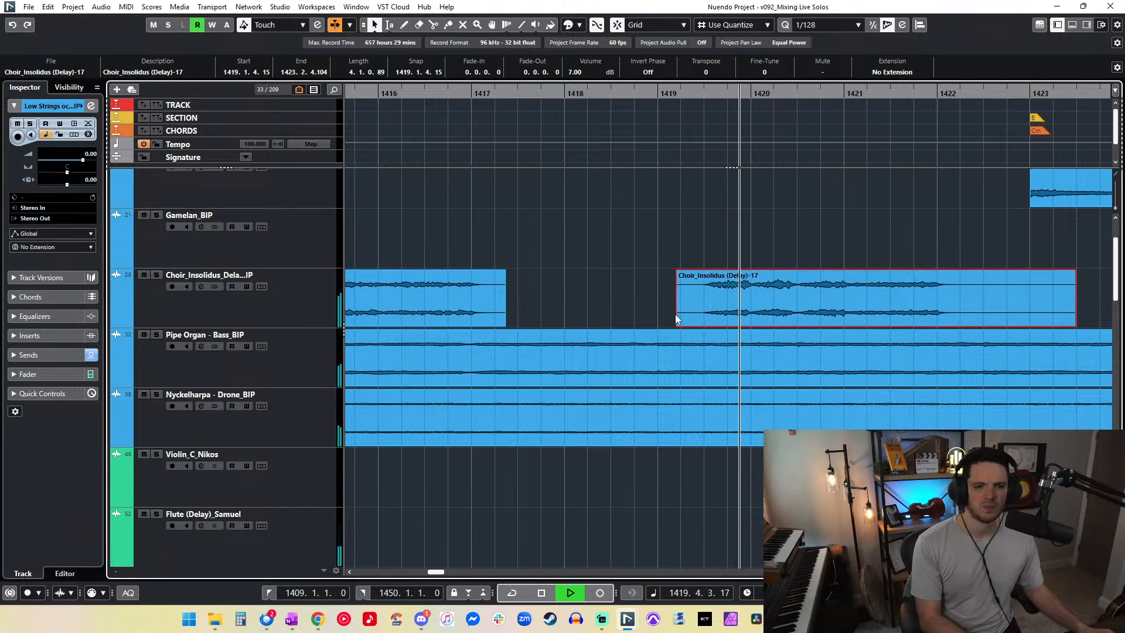
drag(675, 324, 703, 323)
drag(702, 273, 710, 273)
Step: Cut off the tail of the second choir event at 1422.2.1.89 and give it a 0.1.2.113 fade-out
scroll(799, 299, right, 3)
alt+click(811, 294)
click(832, 285)
key(Delete)
drag(809, 272, 769, 276)
Step: Play from bar 1413, trim the first choir event's start to 1412.4.3.70, and give it a 0.2.1.55 fade-out
scroll(768, 275, left, 3)
scroll(768, 275, left, 3)
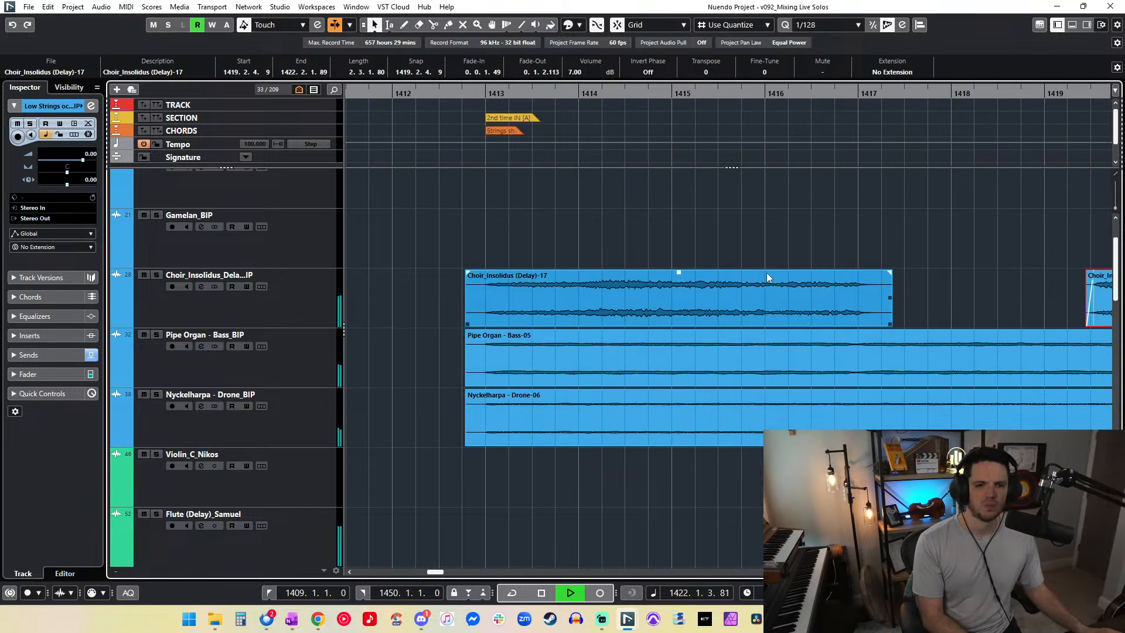
click(489, 93)
click(511, 275)
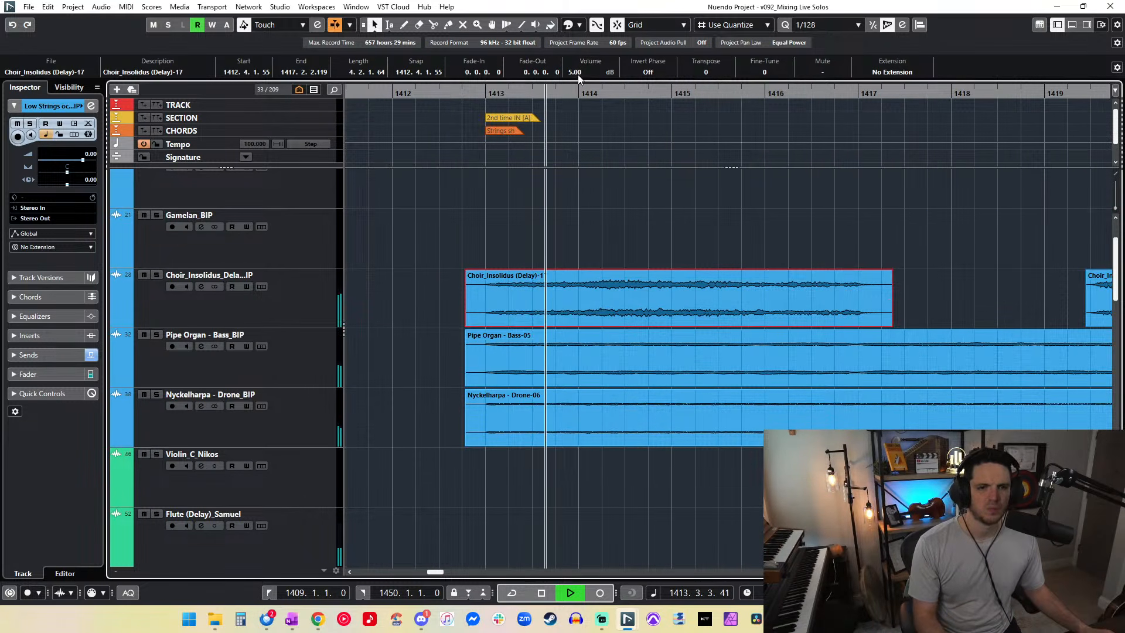
drag(475, 325, 487, 325)
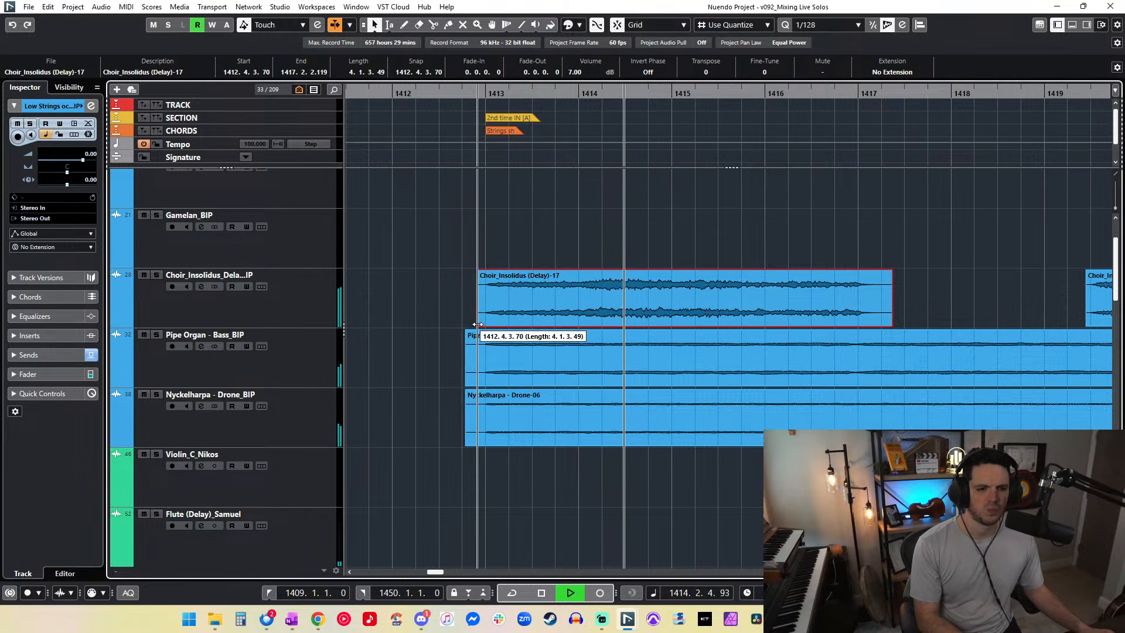
scroll(583, 77, down, 2)
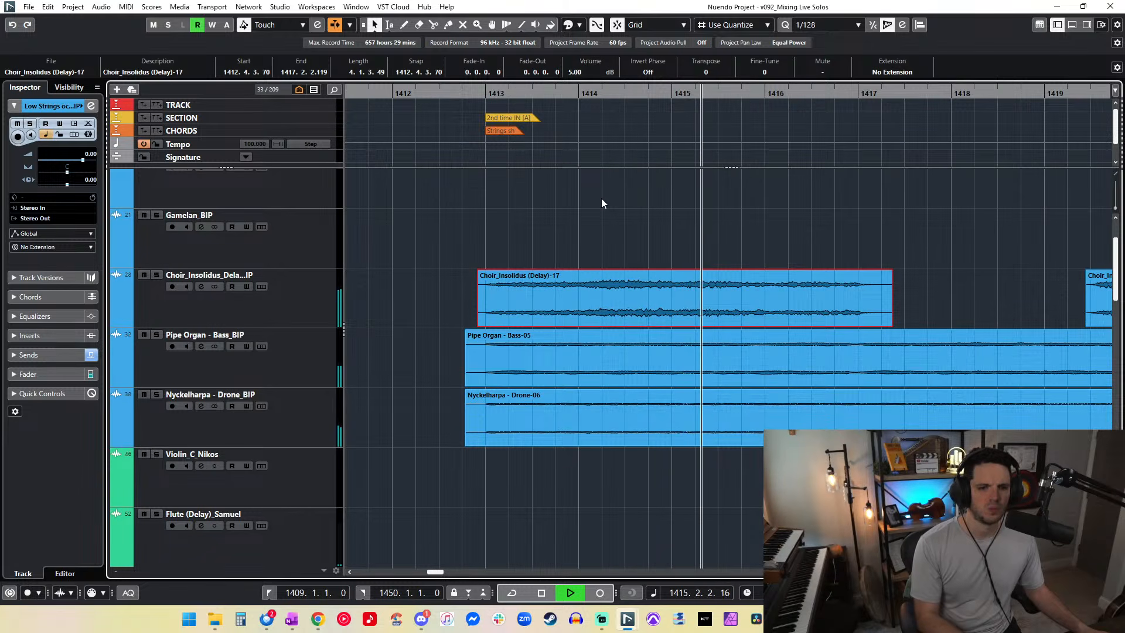
drag(735, 272, 682, 273)
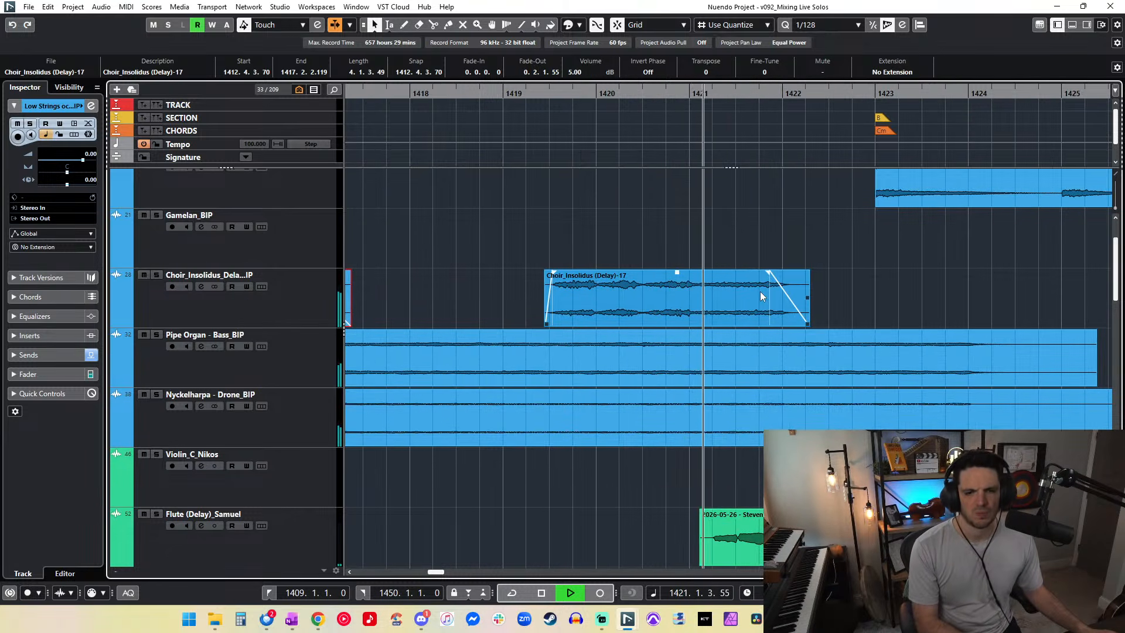
Step: Set the volume of the Dark Bell_ERA event at bar 1423 to 3 dB and nudge it later to 1423.1.1.15
scroll(735, 295, down, 4)
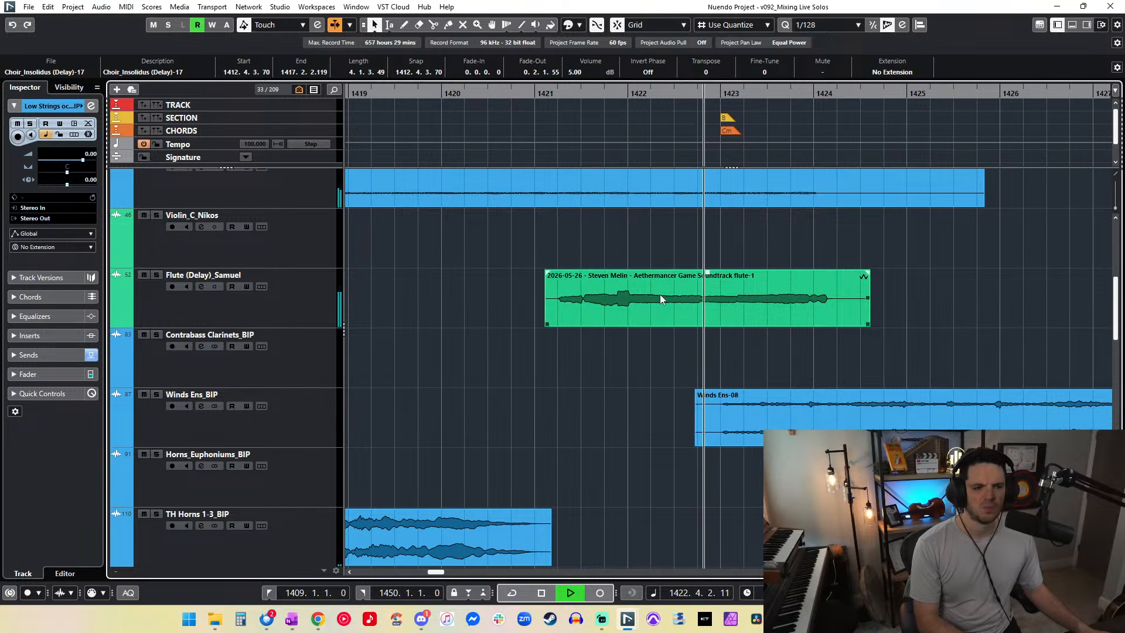
scroll(392, 236, up, 5)
click(527, 252)
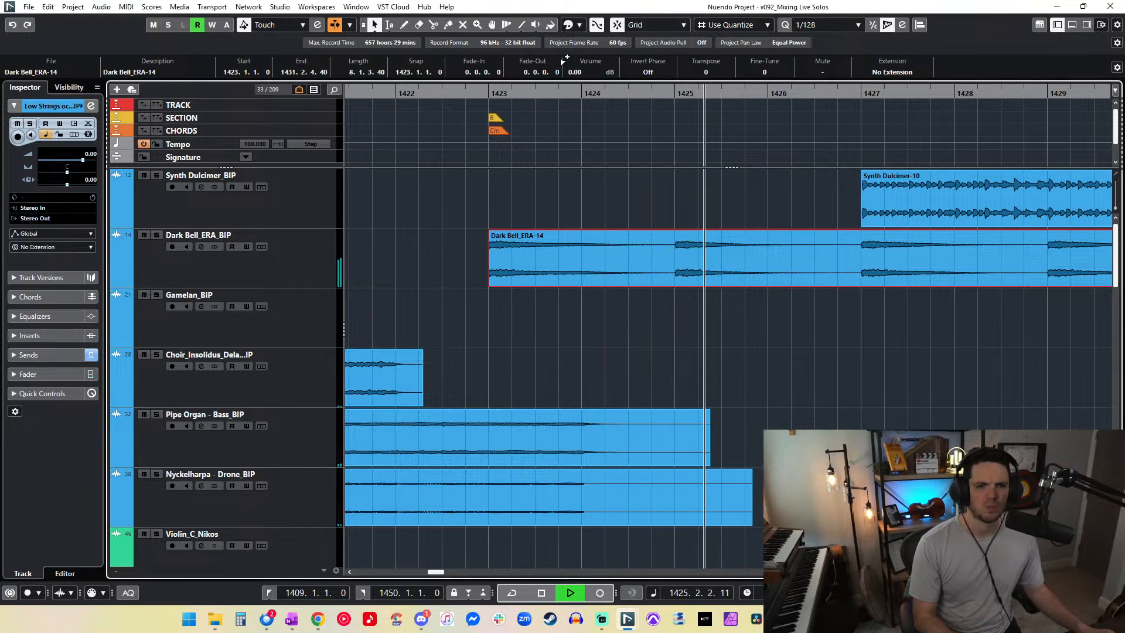
click(576, 72)
text(3)
key(Return)
key(ctrl+Right)
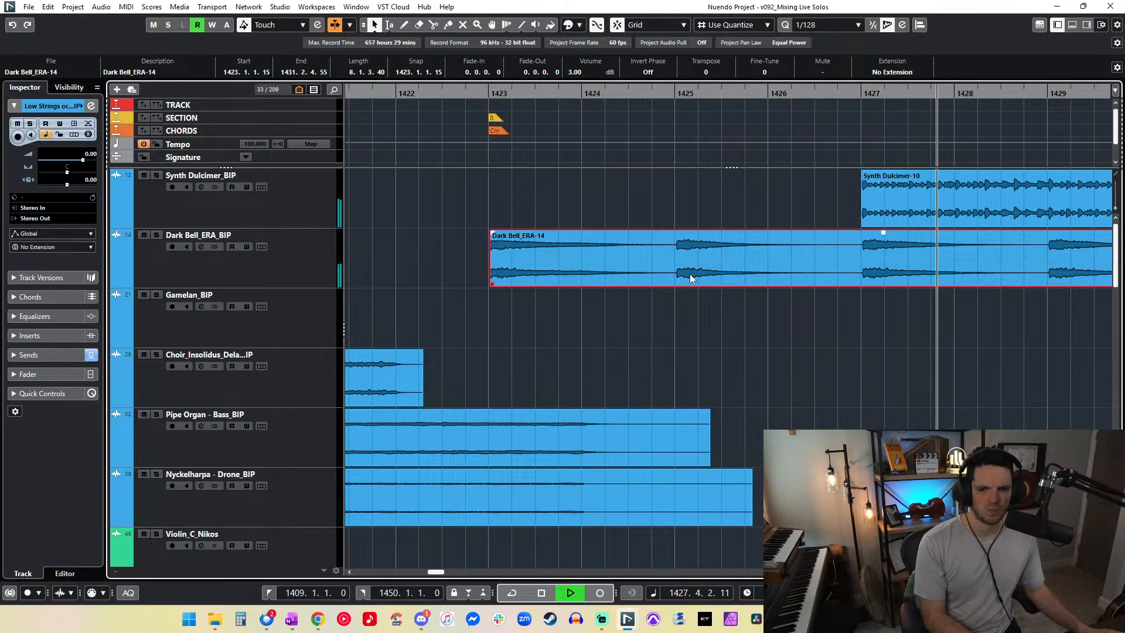
Step: Trim the start of the Gamelan event to 1430.4.4.11 and move playback back to before bar 1431
scroll(691, 274, right, 3)
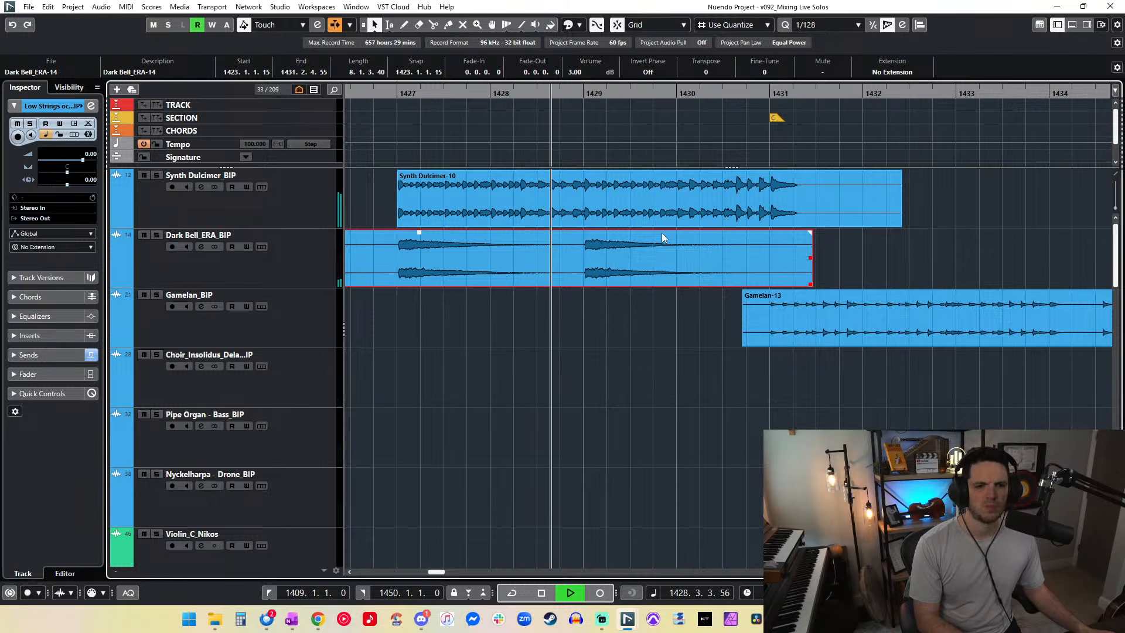
scroll(662, 238, right, 1)
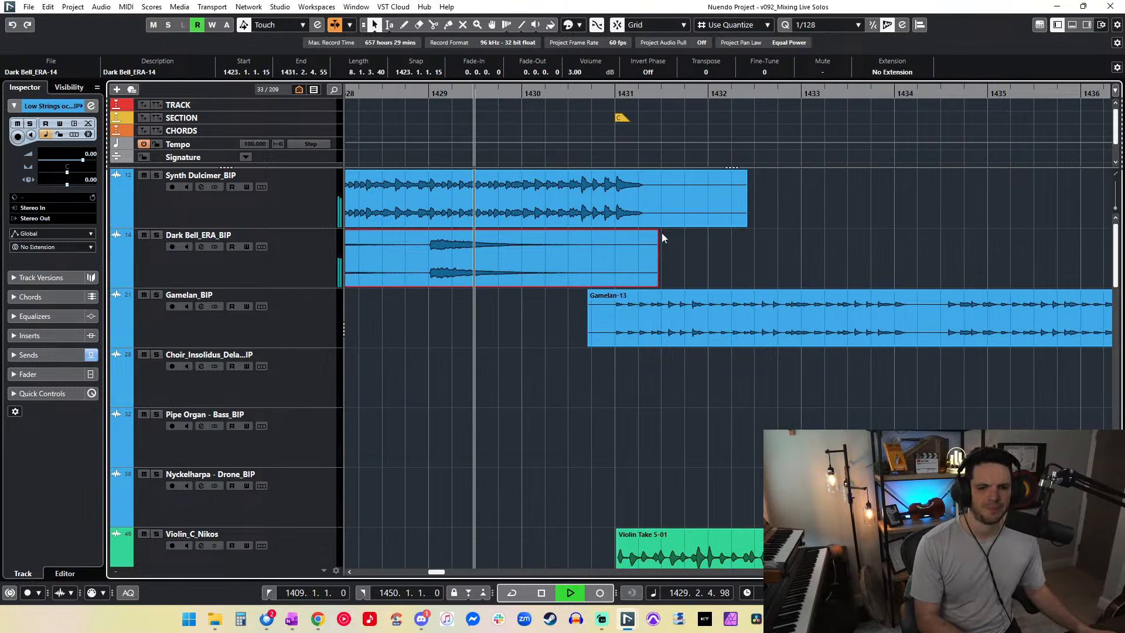
drag(589, 345, 610, 345)
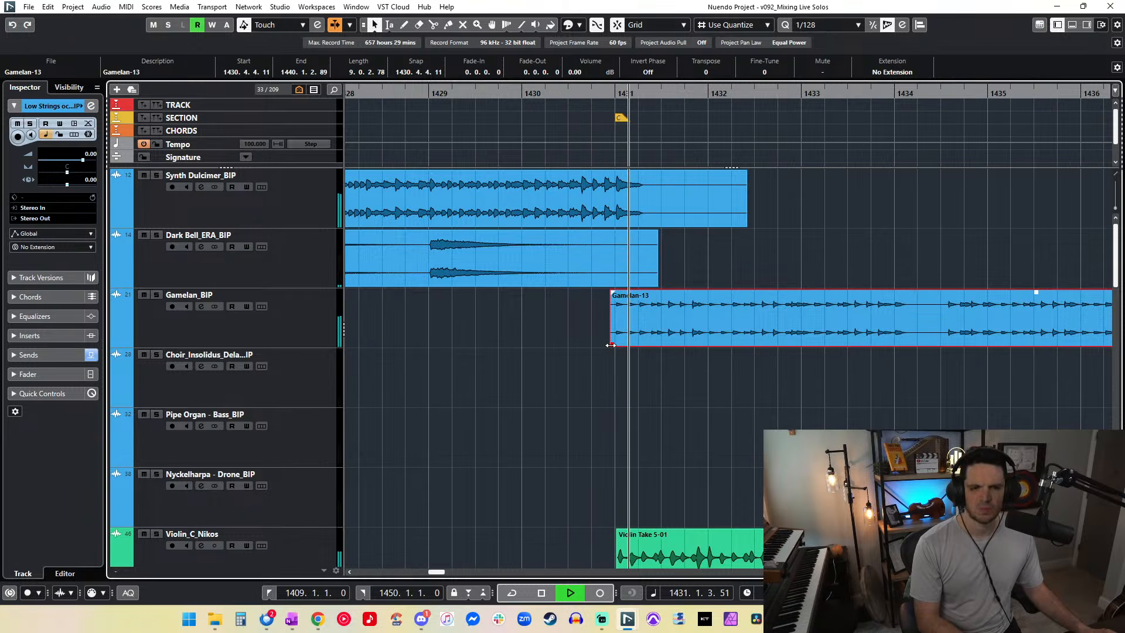
key(KP_Subtract)
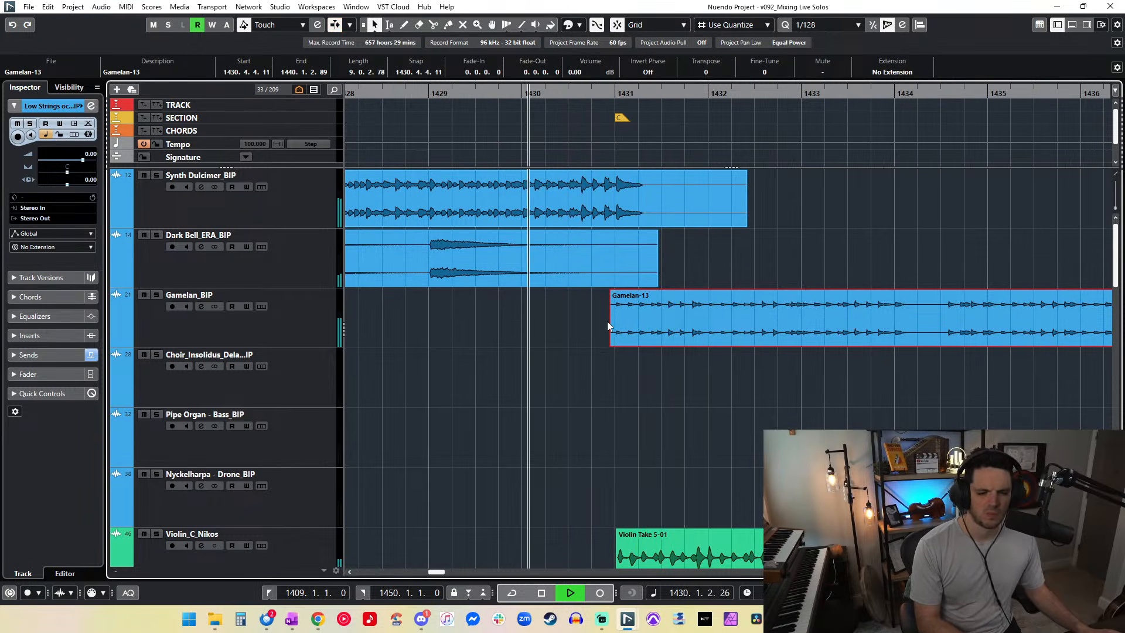
Step: Nudge the first Violin Take 5-01 event later to 1431.1.1.30 and play it from just before bar 1431
scroll(607, 321, down, 4)
key(h)
key(h)
key(h)
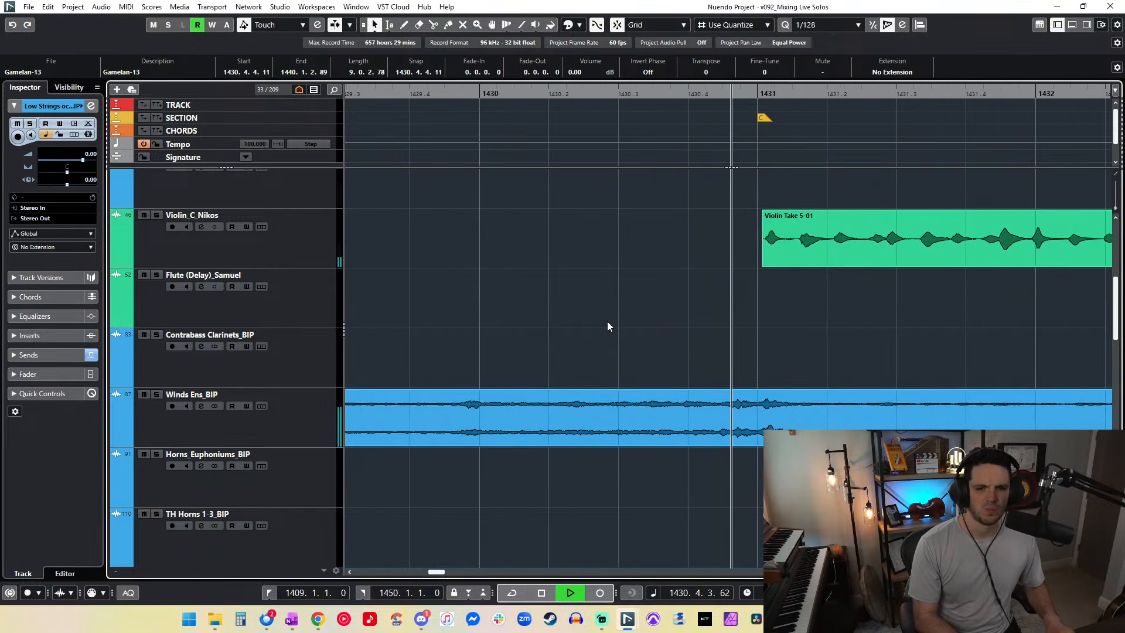
key(h)
click(655, 254)
key(ctrl+Right)
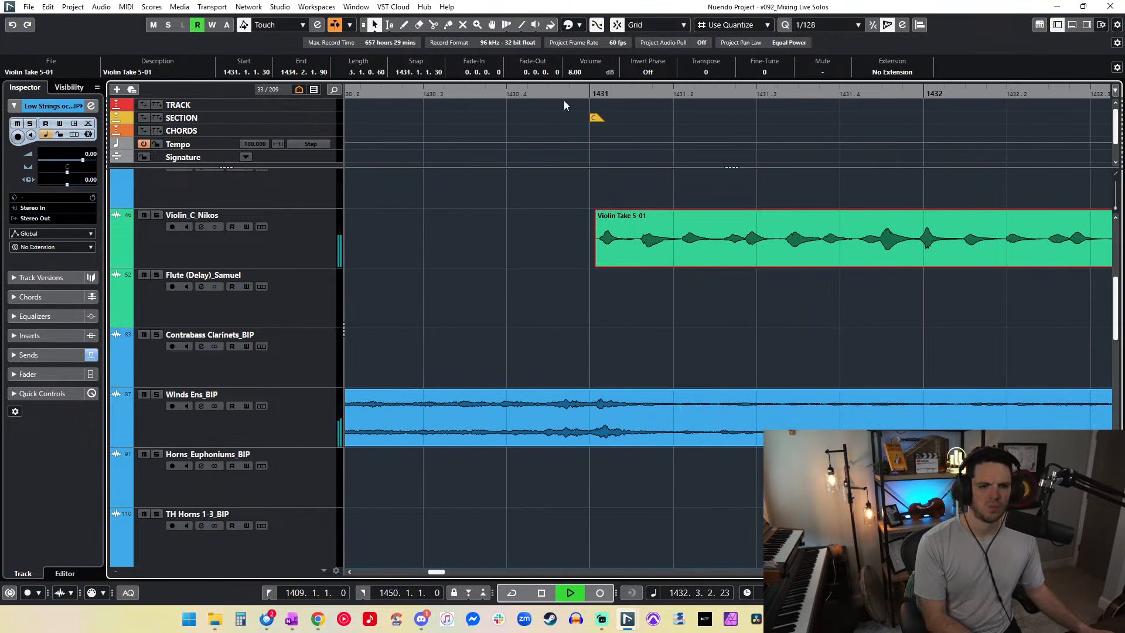
click(541, 95)
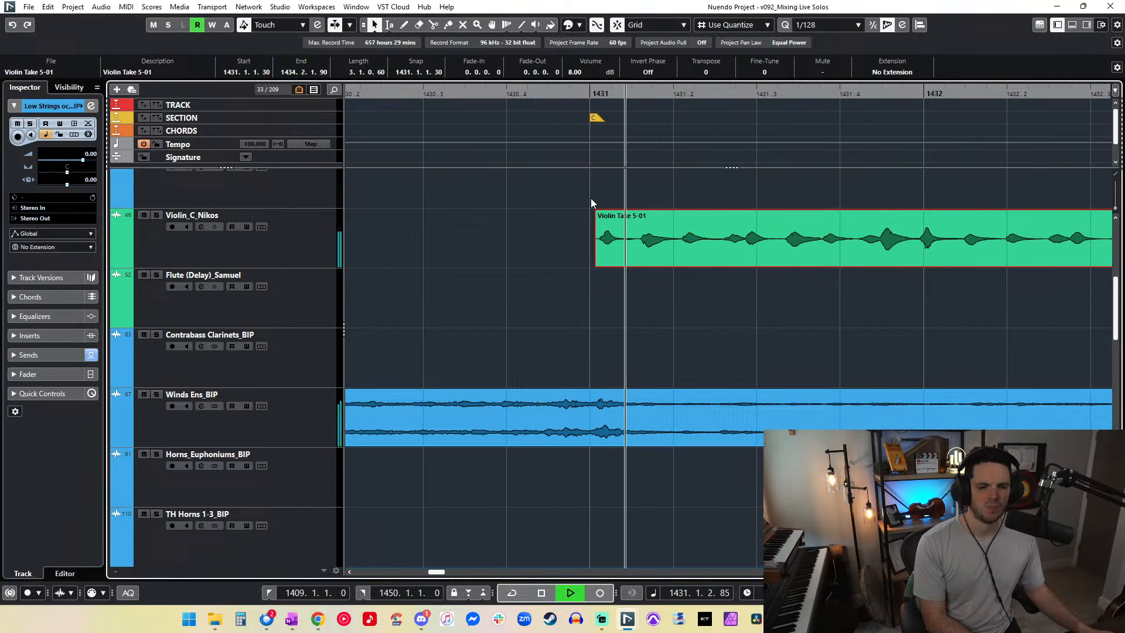
Step: Time-stretch the end of the first Violin Take 5-01 event to a length of 3.1.1.11 and nudge it earlier to 1430.4.4.60
scroll(611, 217, right, 6)
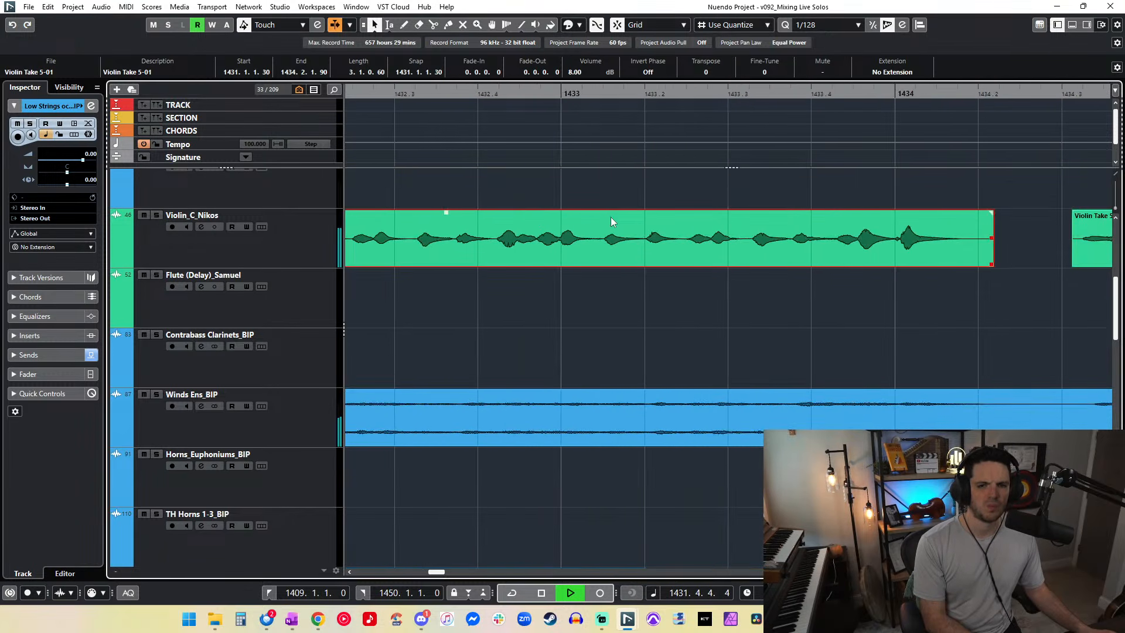
click(374, 25)
click(429, 66)
drag(683, 265, 694, 267)
key(ctrl+Left)
key(ctrl+Left)
key(ctrl+Left)
key(ctrl+Left)
key(ctrl+Left)
key(ctrl+Left)
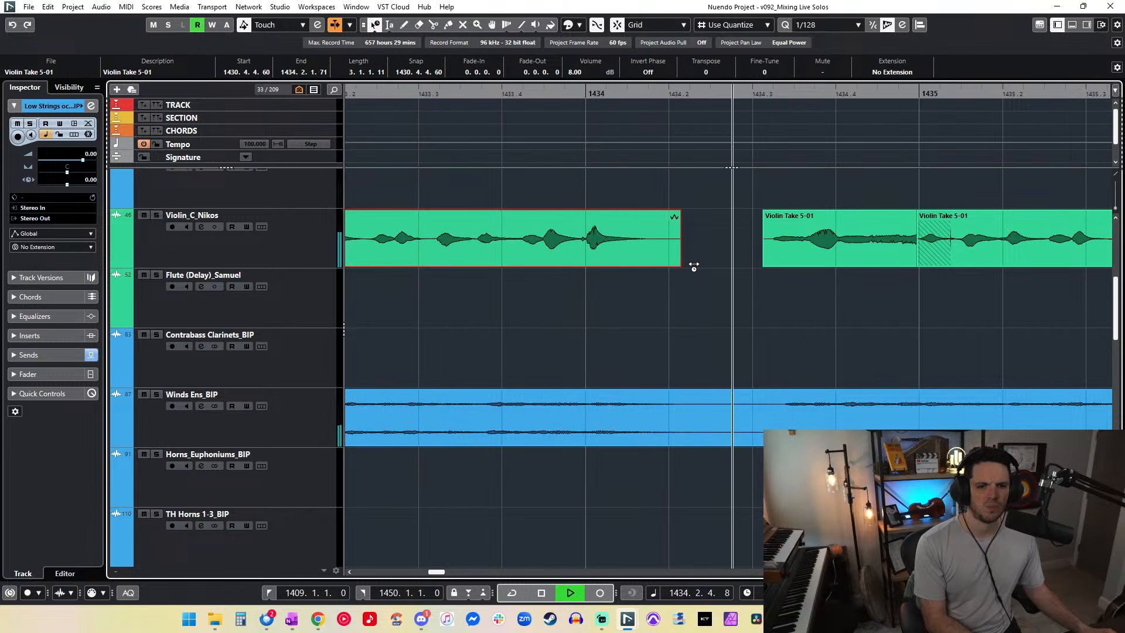
Step: Time-stretch the violin event from its start and nudge it later, giving a start of 1431.1.1.33 and a length of 3.1.0.66
scroll(694, 267, left, 8)
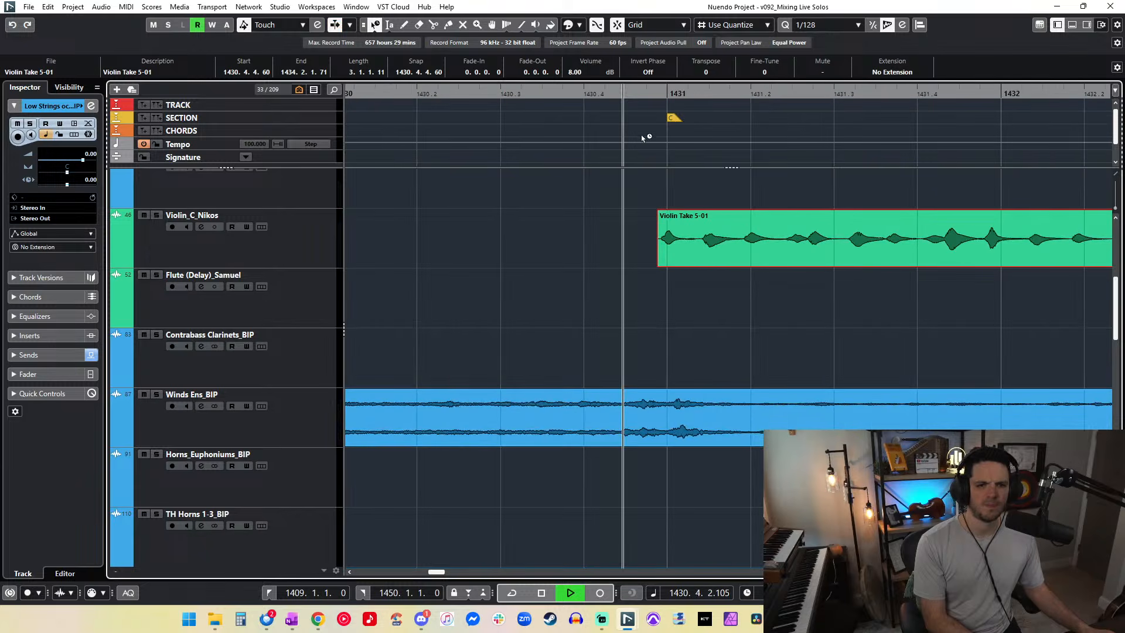
drag(660, 266, 675, 265)
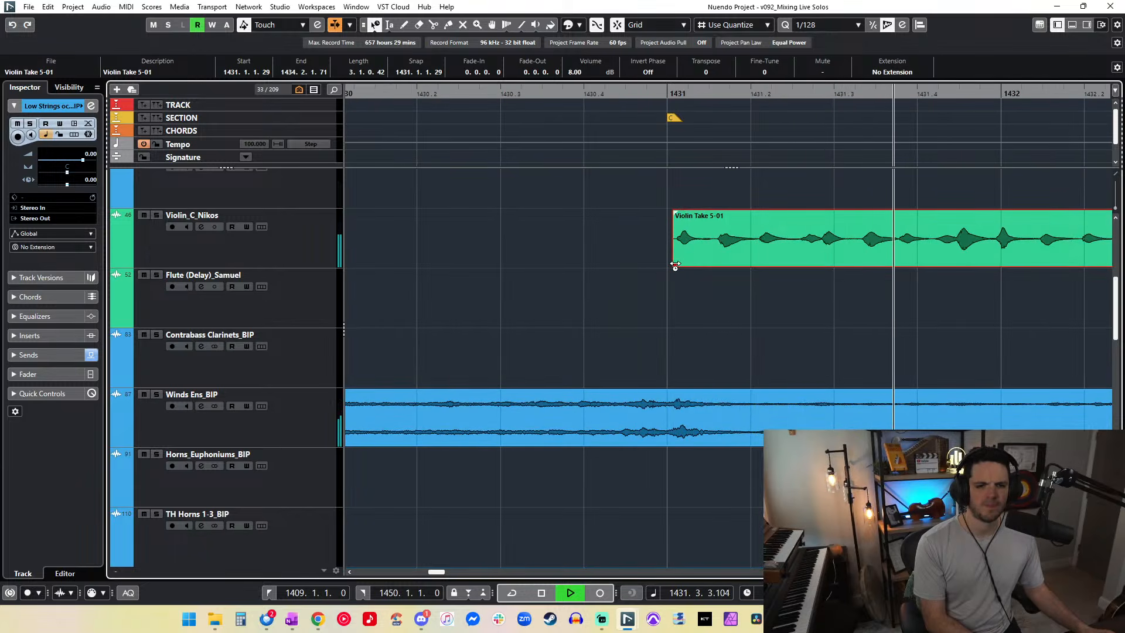
key(space)
key(space)
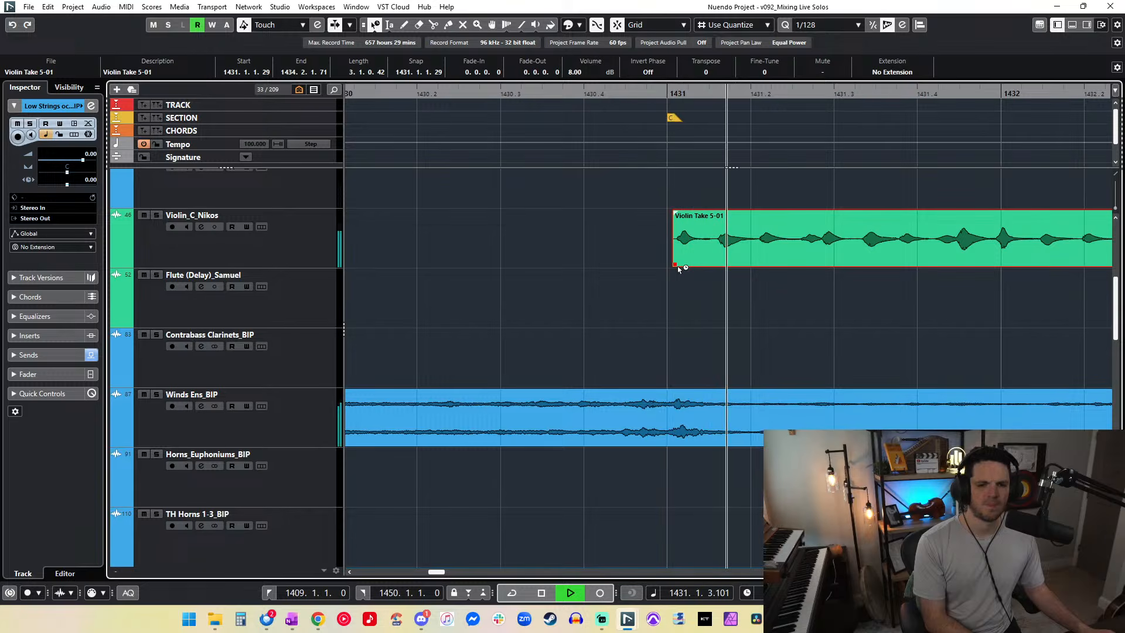
drag(674, 264, 673, 265)
key(ctrl+Right)
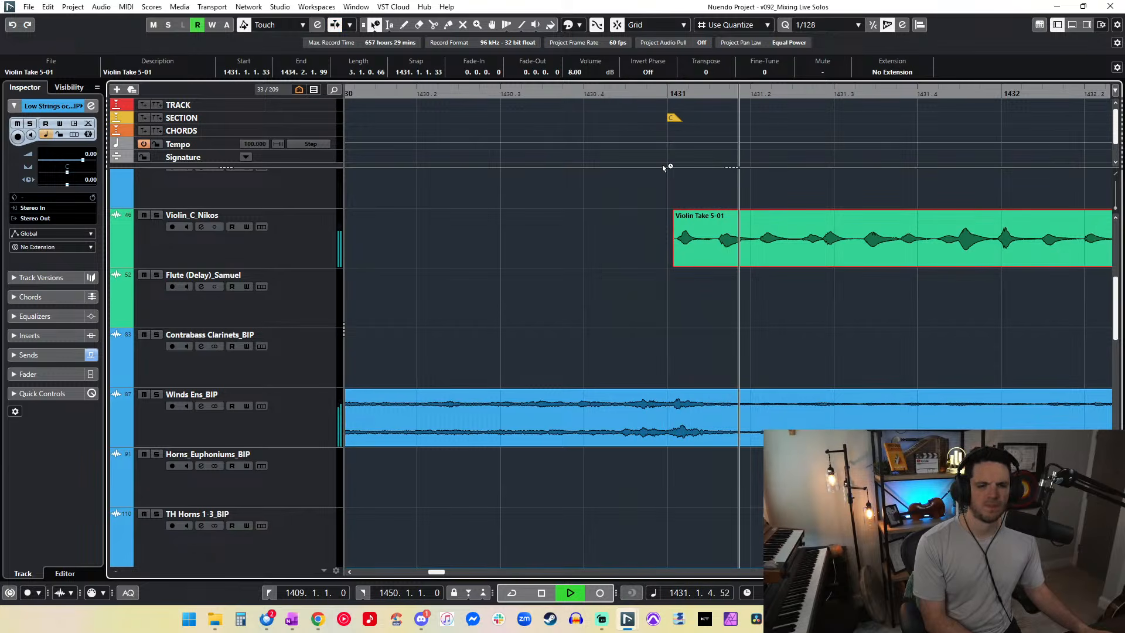
Step: Split off the first two notes of the violin event near 1431.2, nudge them to start at 1431.1.1.3, and replay them
alt+click(763, 235)
click(744, 244)
key(ctrl+Left)
key(ctrl+Left)
key(ctrl+Left)
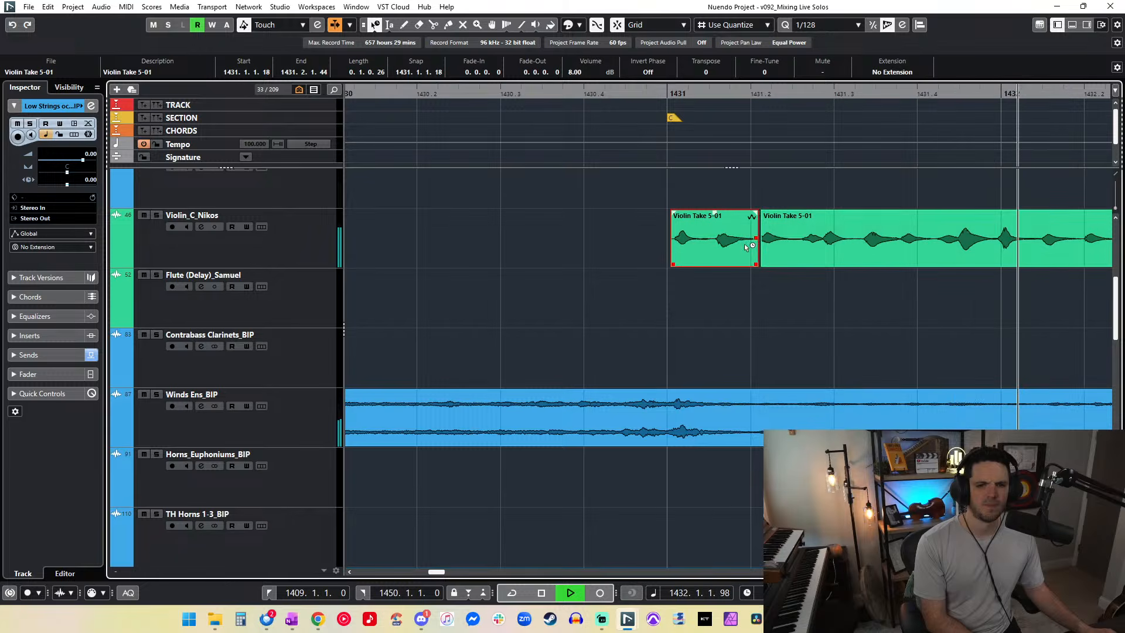
click(624, 93)
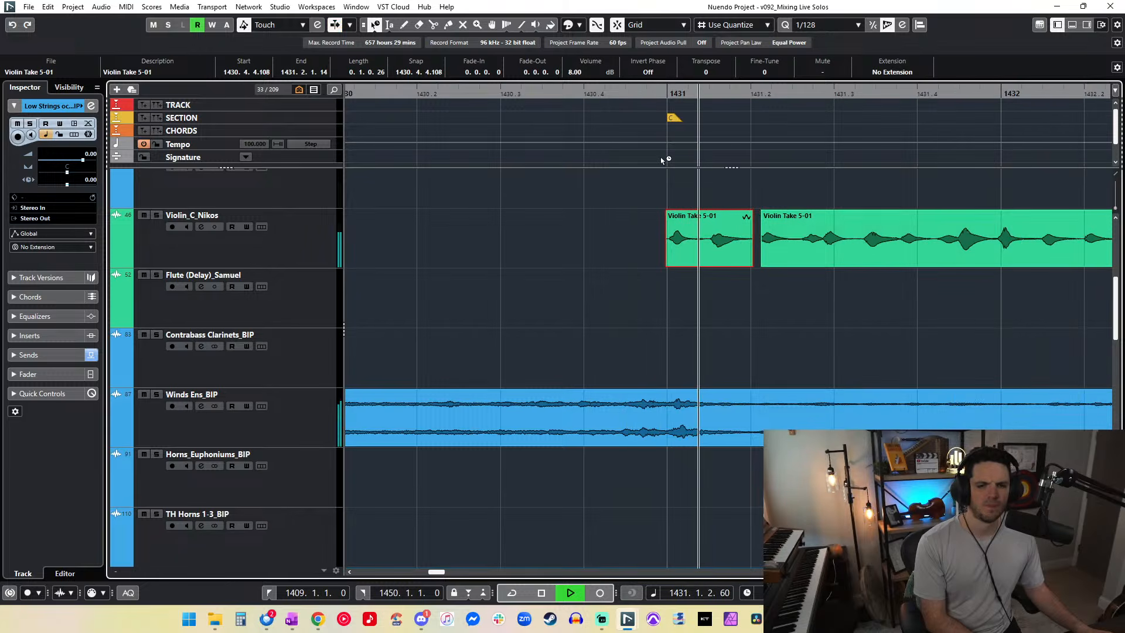
key(ctrl+Right)
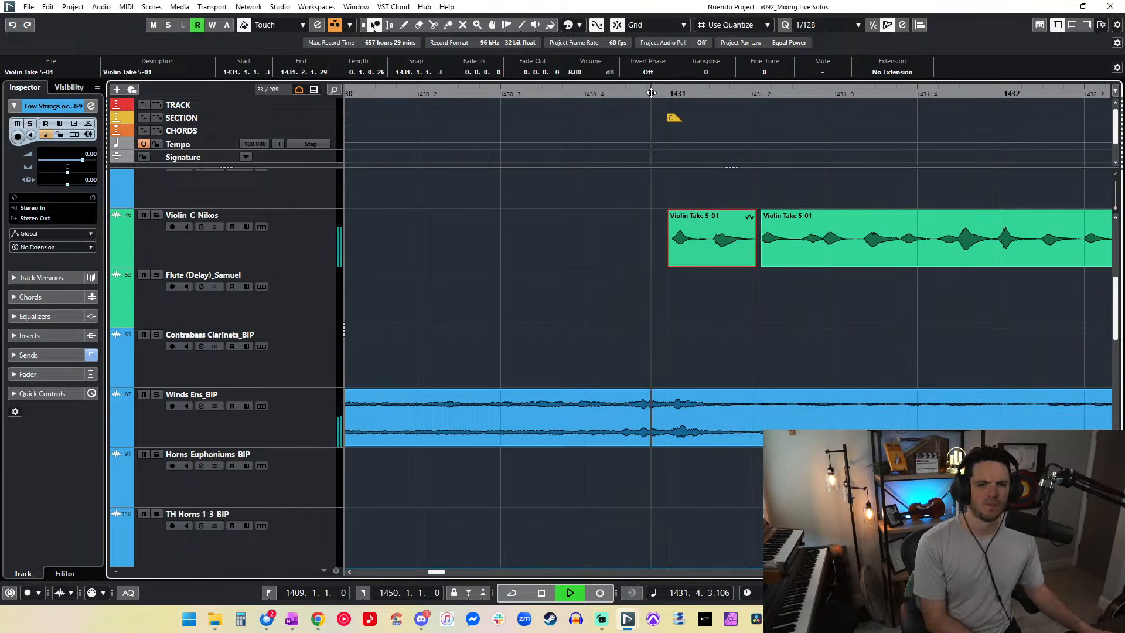
drag(650, 93, 652, 106)
Step: Split the remaining violin event just before bar 1432 and nudge its front part earlier to 1431.2.1.44
scroll(688, 194, right, 2)
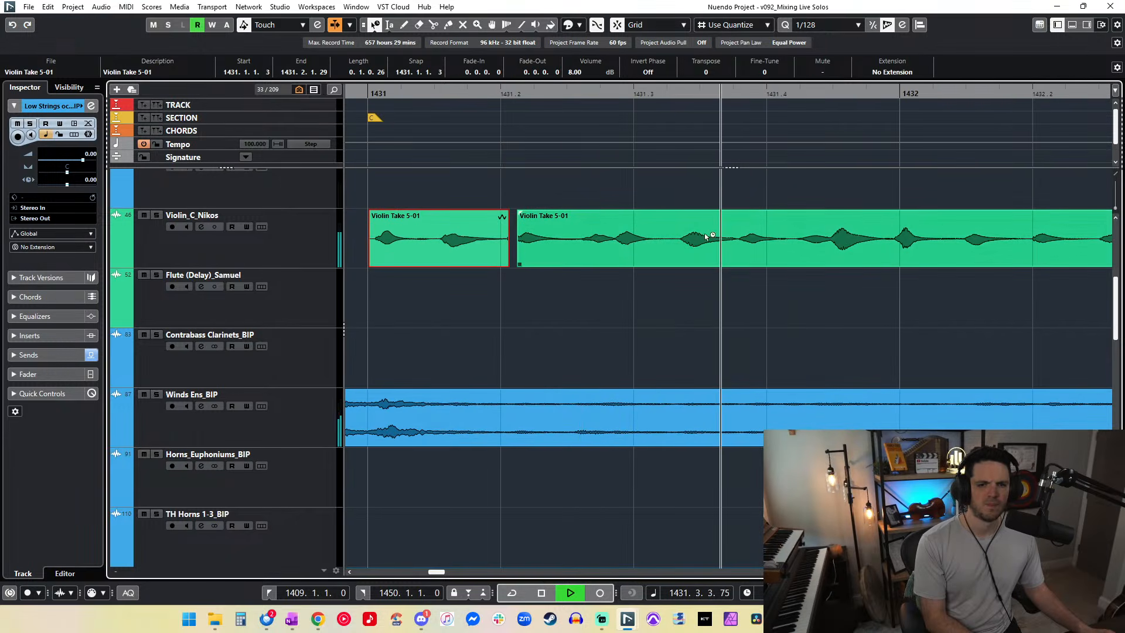
alt+click(883, 235)
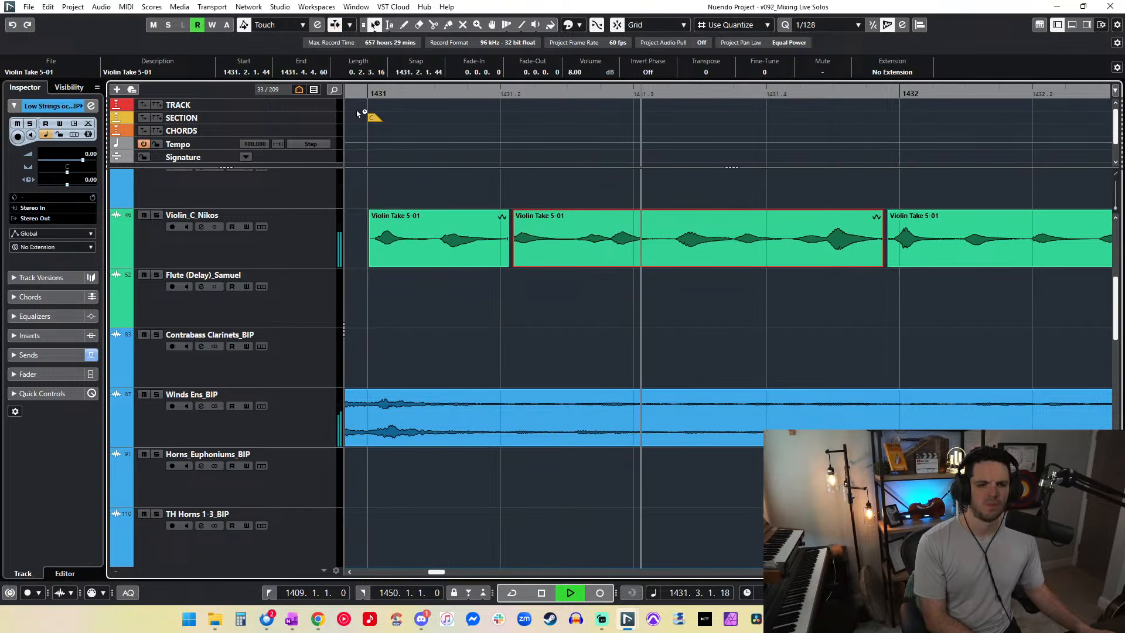
Step: Split the violin event at 1431.4.1.59, time-stretch the split-off part to a length of 0.0.3.33, and replay it
alt+click(786, 229)
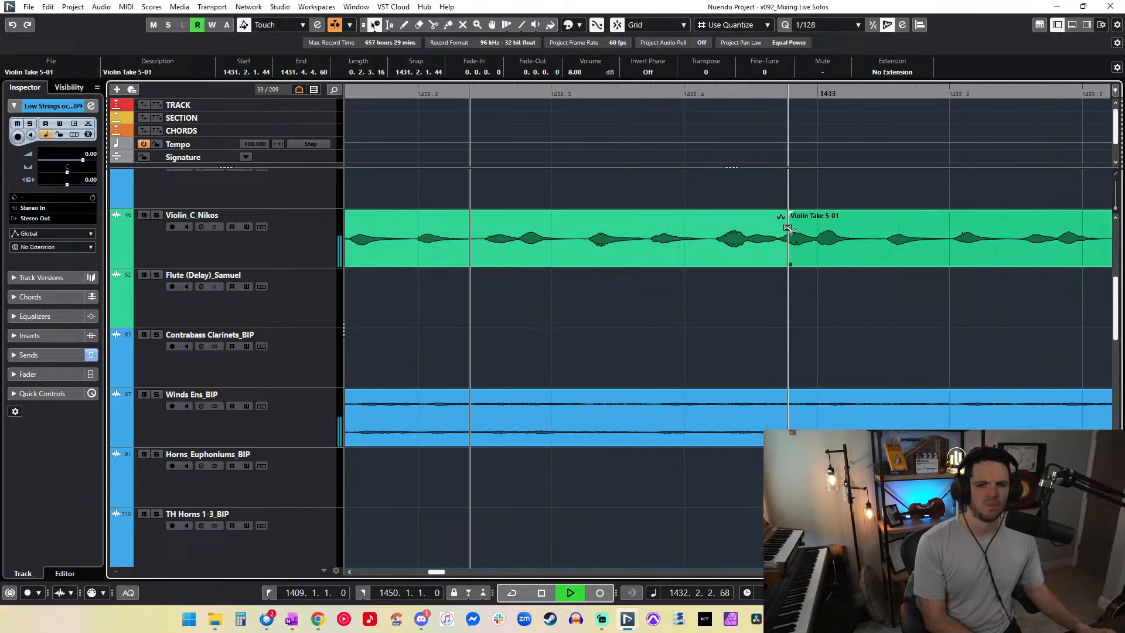
key(ctrl+z)
scroll(740, 236, left, 5)
alt+click(556, 235)
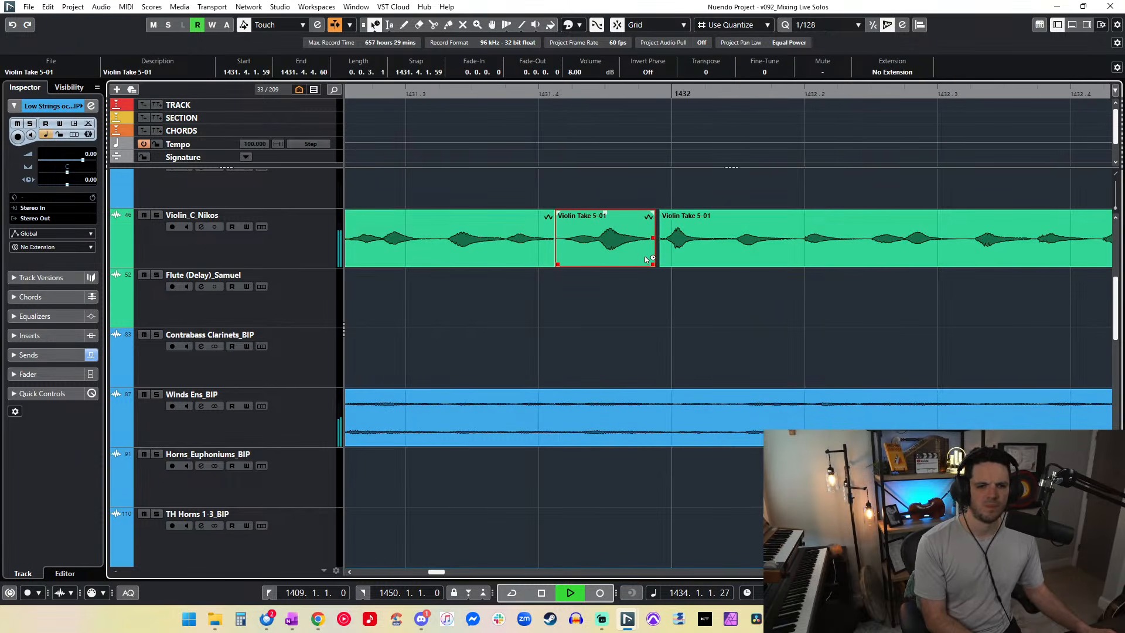
drag(652, 264, 660, 265)
click(434, 108)
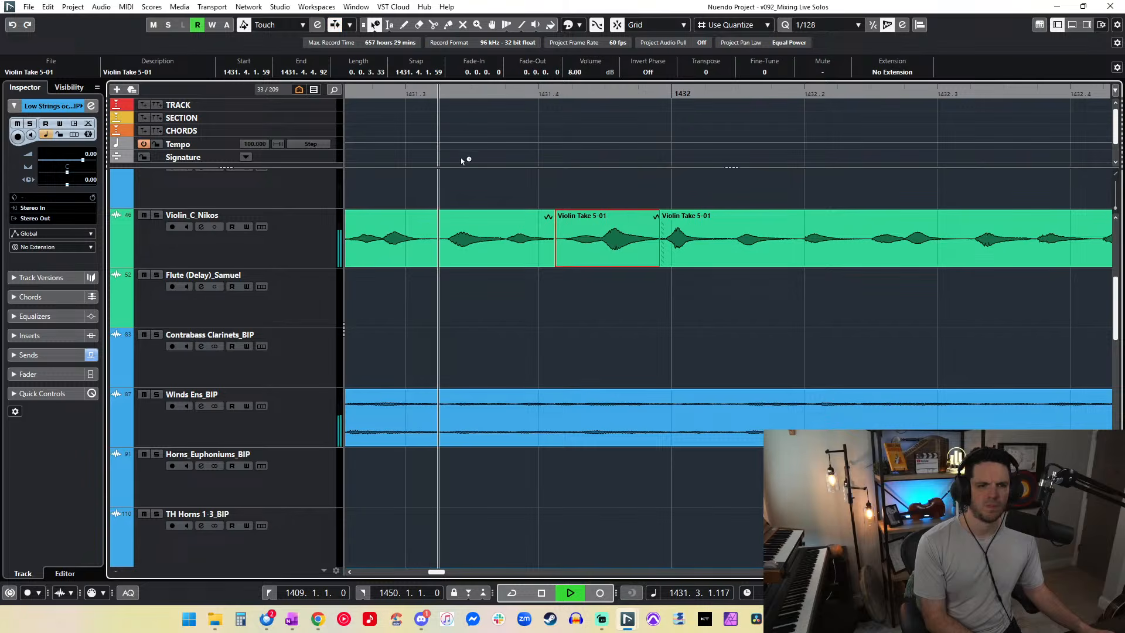
Step: Nudge the violin event before bar 1432 later to start at 1431.4.4.90 and replay the transition
click(688, 252)
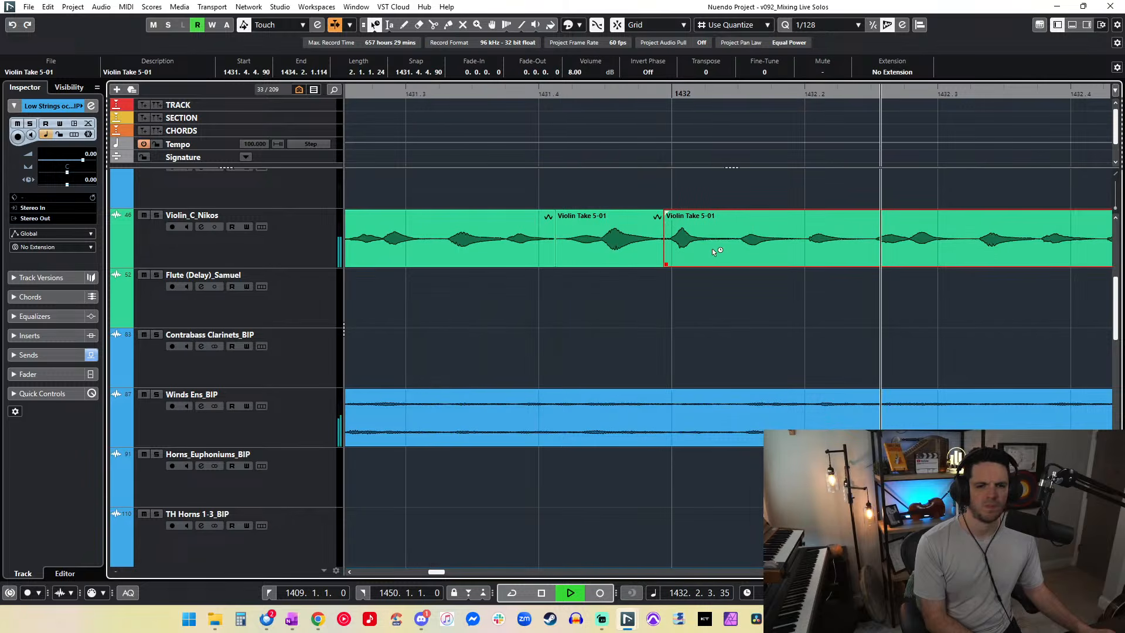
click(390, 130)
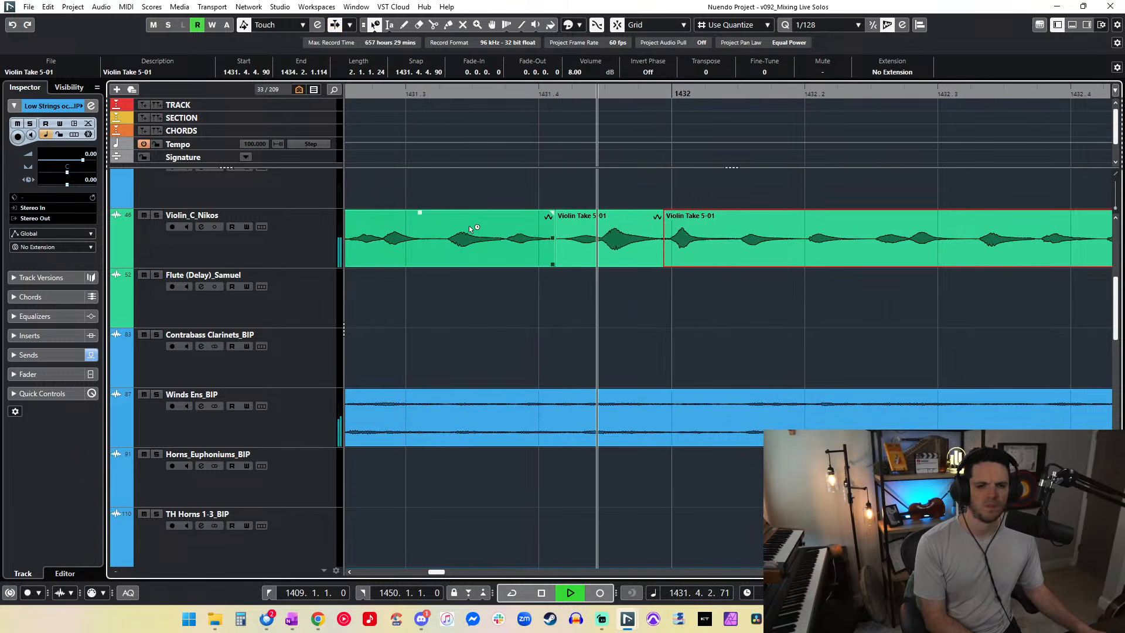
scroll(511, 227, right, 5)
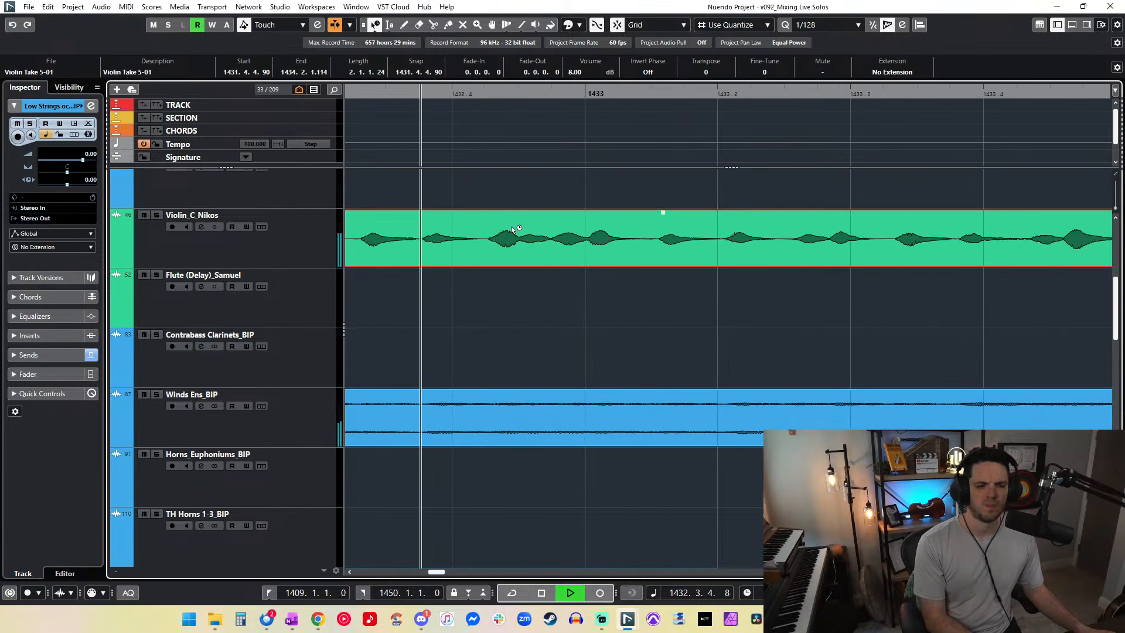
Step: Time-stretch the end of the last violin event near 1434.2 to a length of 2.1.0.104 and replay from bar 1431
scroll(511, 226, right, 2)
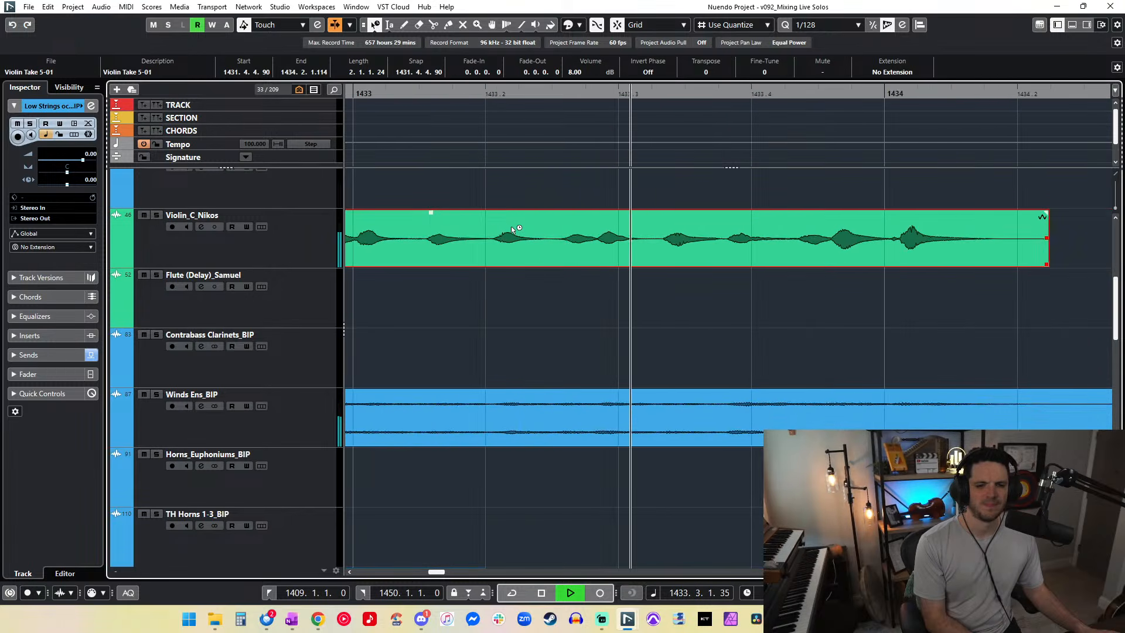
drag(970, 265, 960, 264)
scroll(647, 252, left, 4)
scroll(647, 253, left, 5)
click(842, 93)
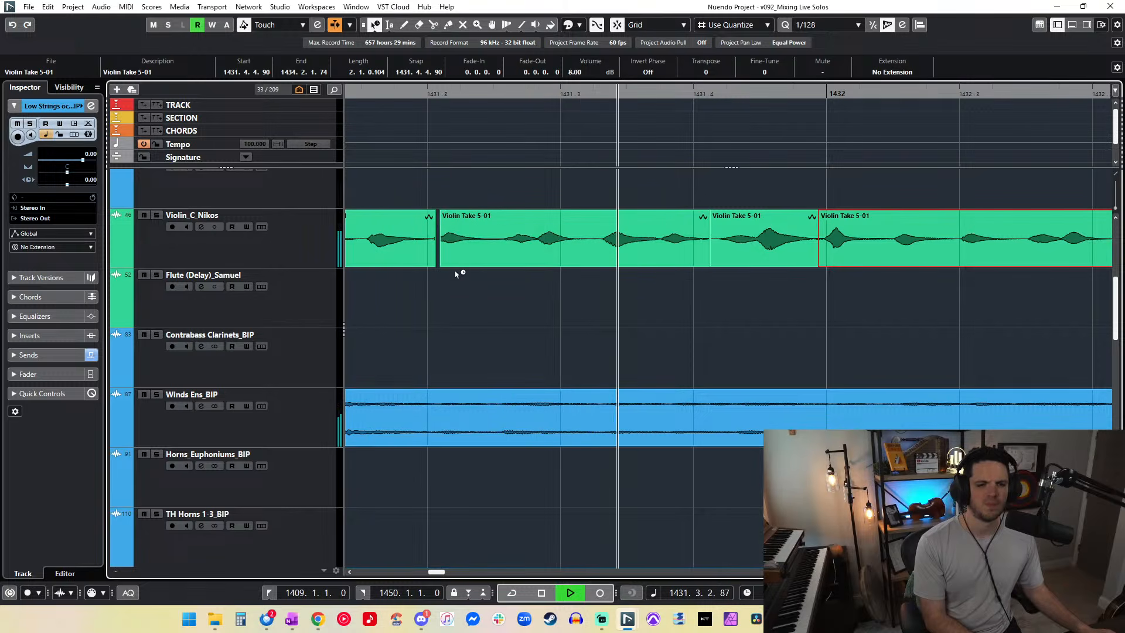
click(831, 297)
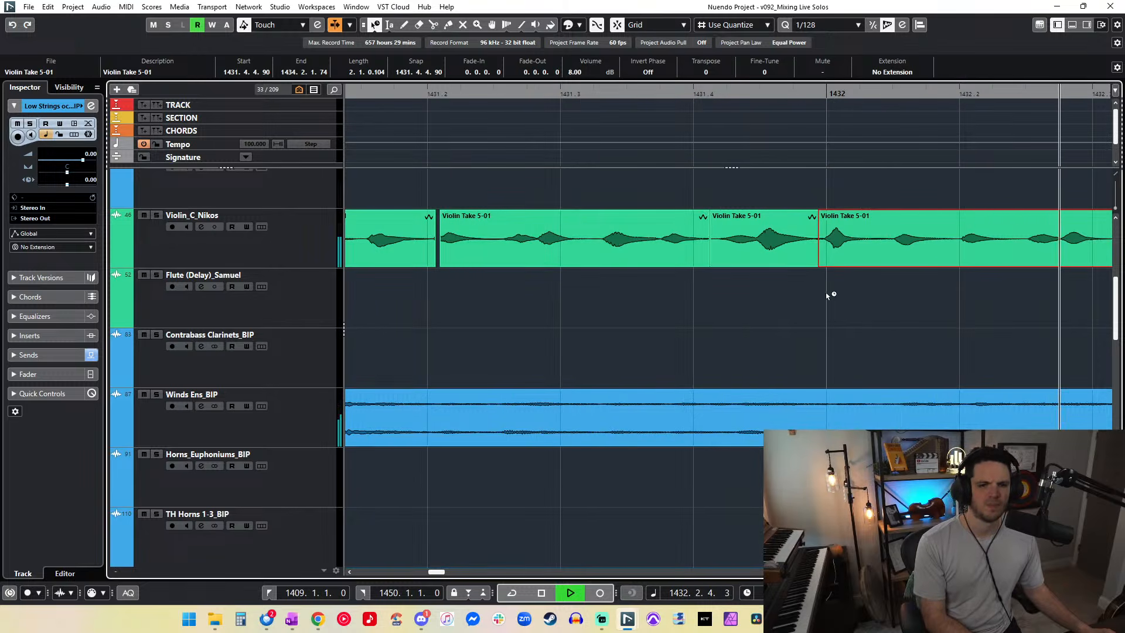
Step: Try nudging the violin events from bar 1431 onward later as a group, to a start of 1431.1.1.18
scroll(702, 276, right, 3)
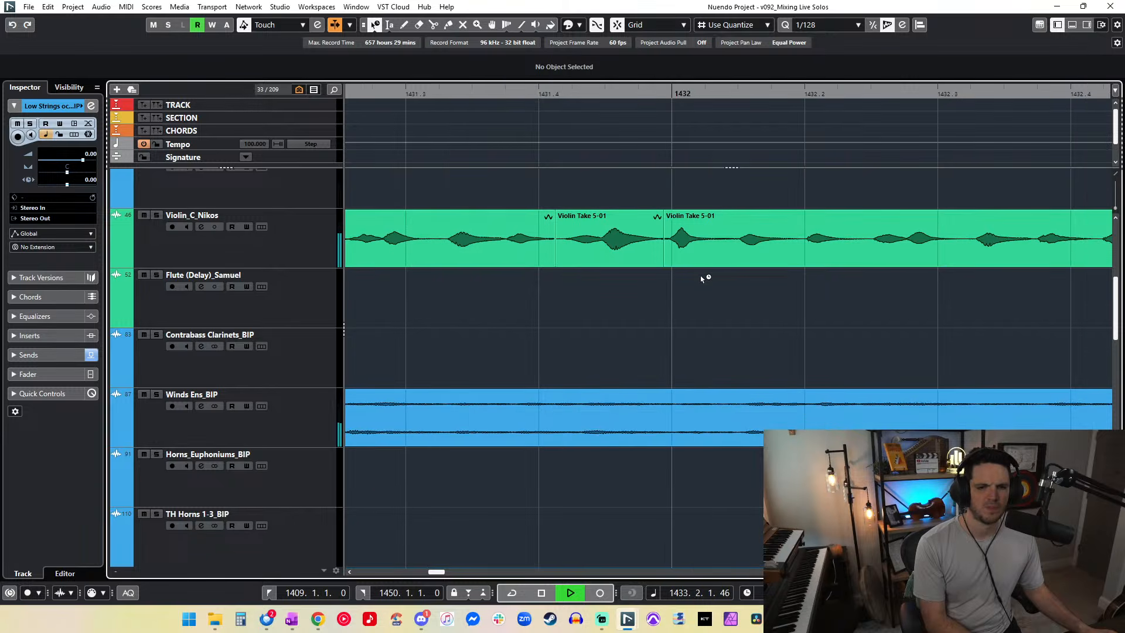
drag(731, 304, 381, 135)
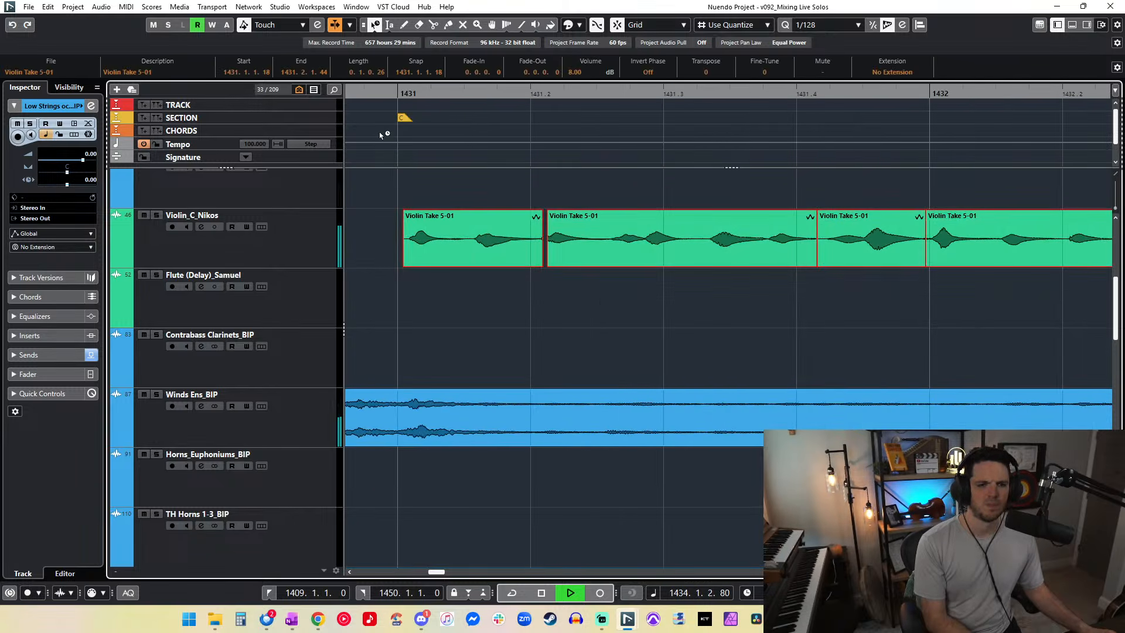
key(ctrl+Left)
click(738, 292)
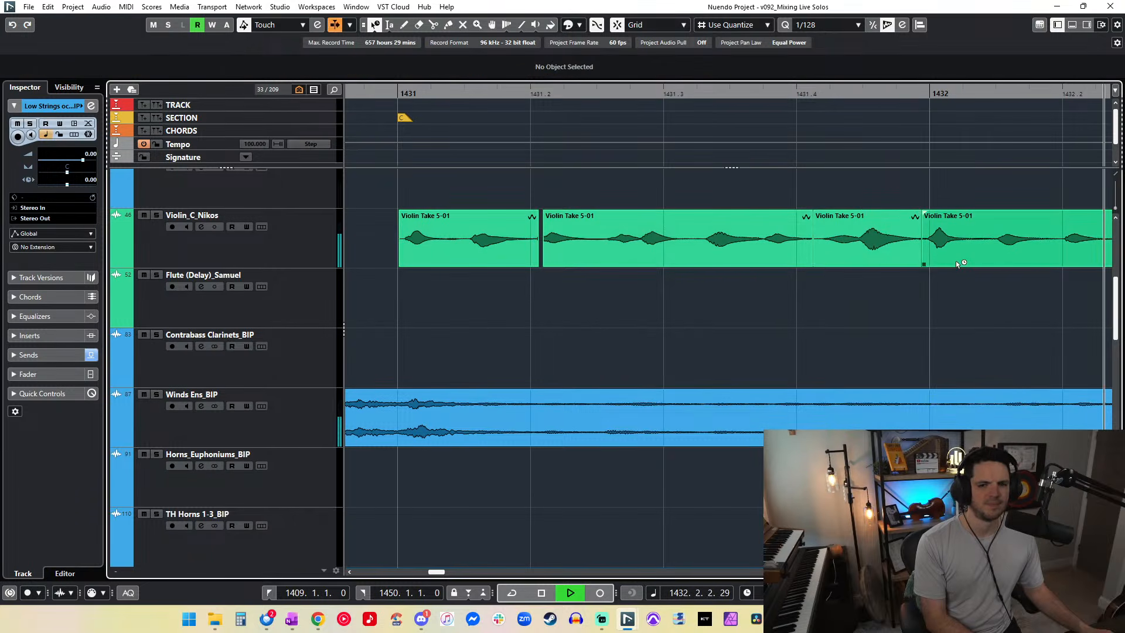
Step: Nudge the violin event at bar 1432 later to start at 1431.4.4.105 and replay from bar 1431
click(962, 231)
key(ctrl+Right)
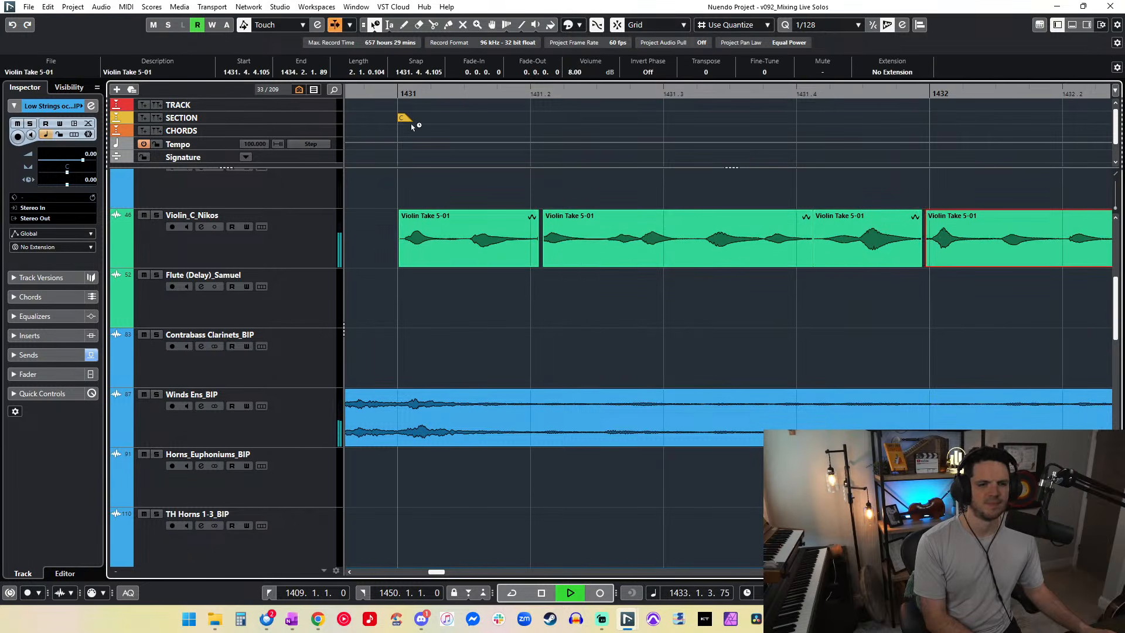
click(368, 99)
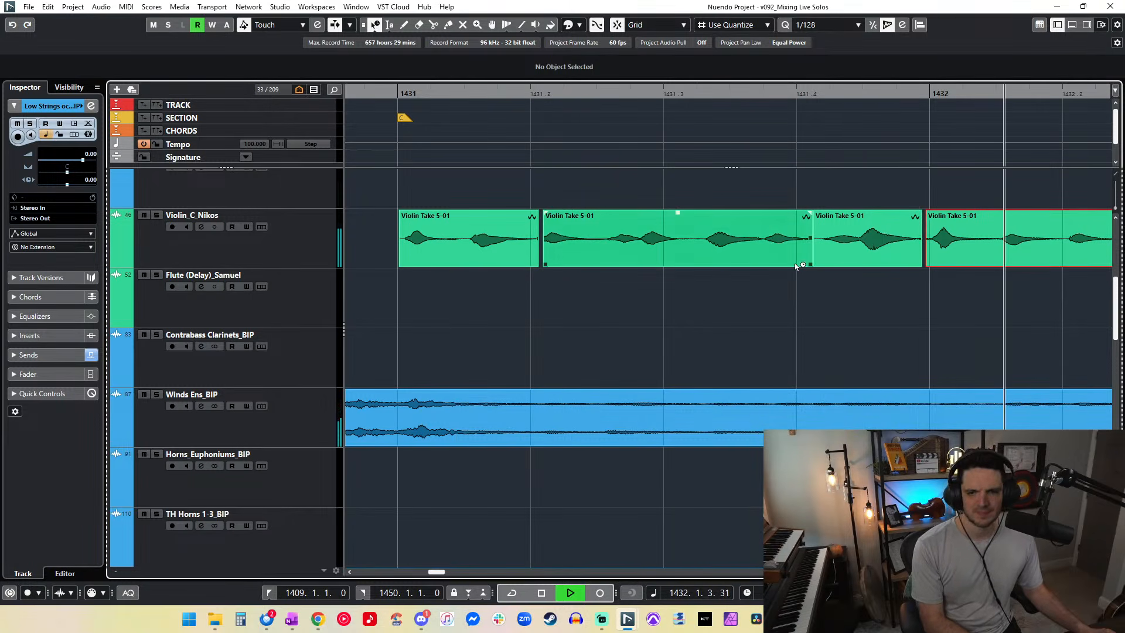
Step: Time-stretch the short violin event before bar 1432 to end at 1431.4.4.105, closing the gap with the next event
scroll(498, 257, left, 2)
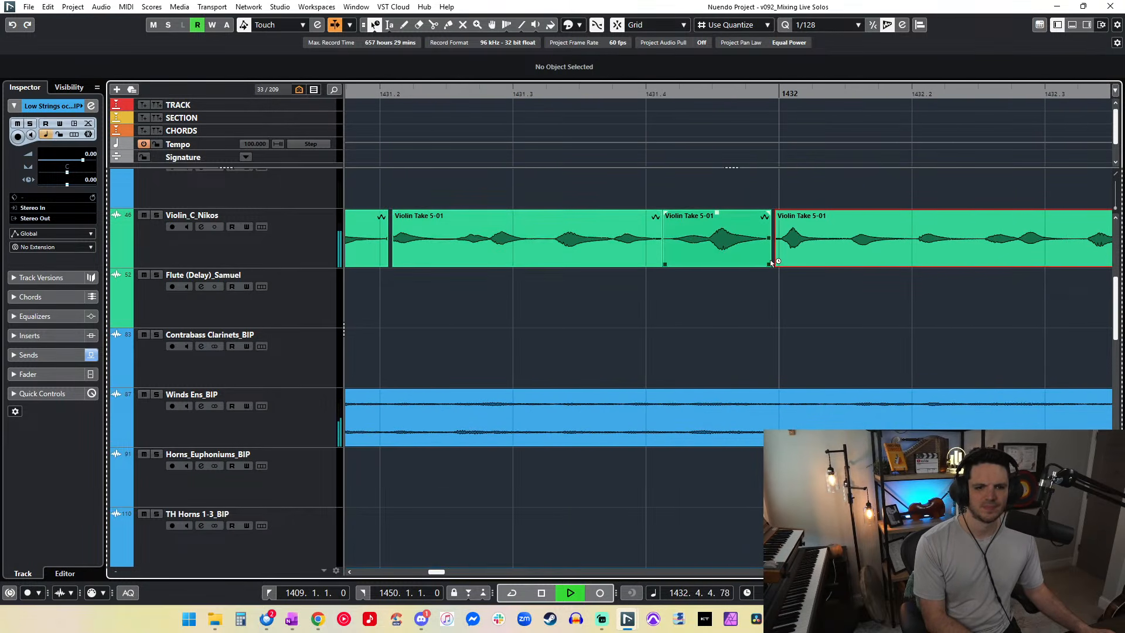
click(768, 263)
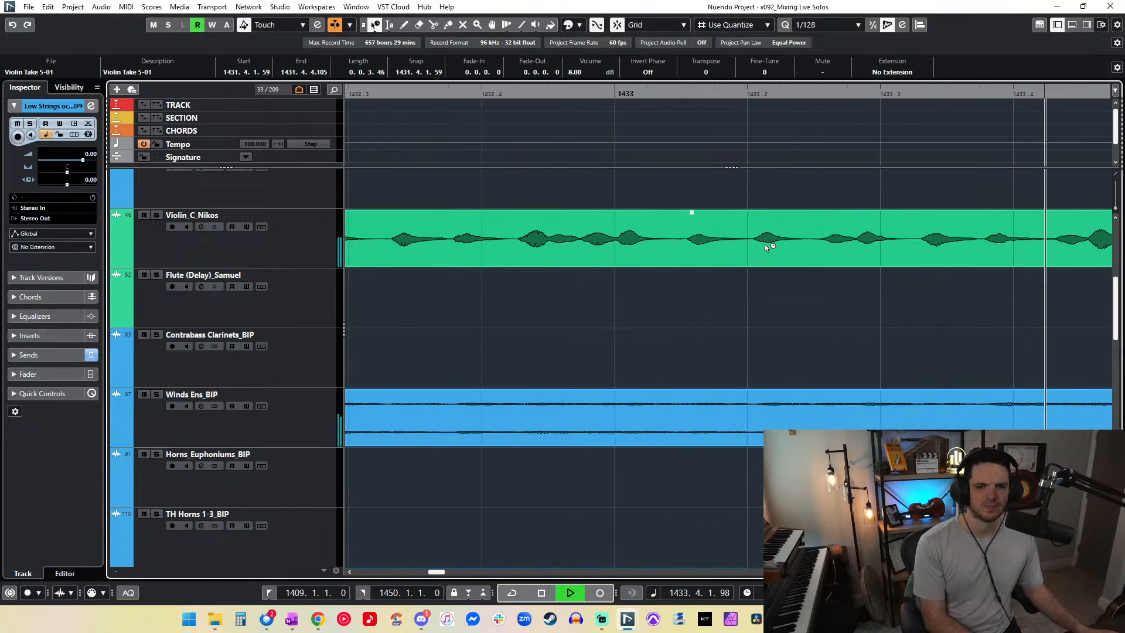
click(764, 244)
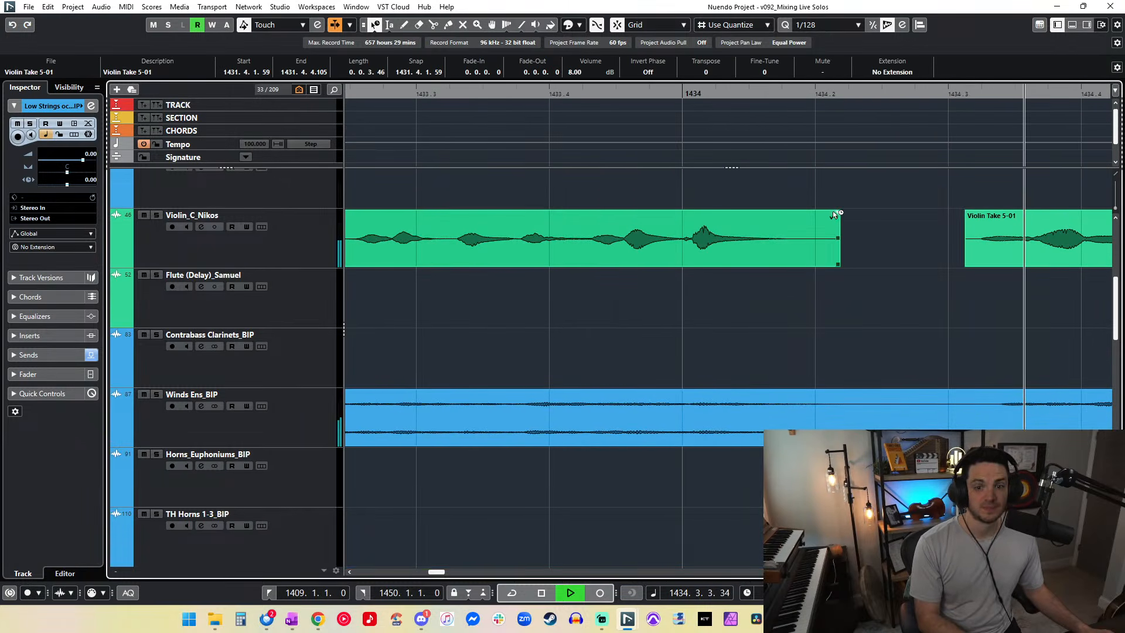
Step: Fade out the violin event ending near 1434.2, and trim the next event's start to 1434.3.1.104 with a 0.0.0.34 fade-in
drag(830, 212, 781, 217)
click(777, 215)
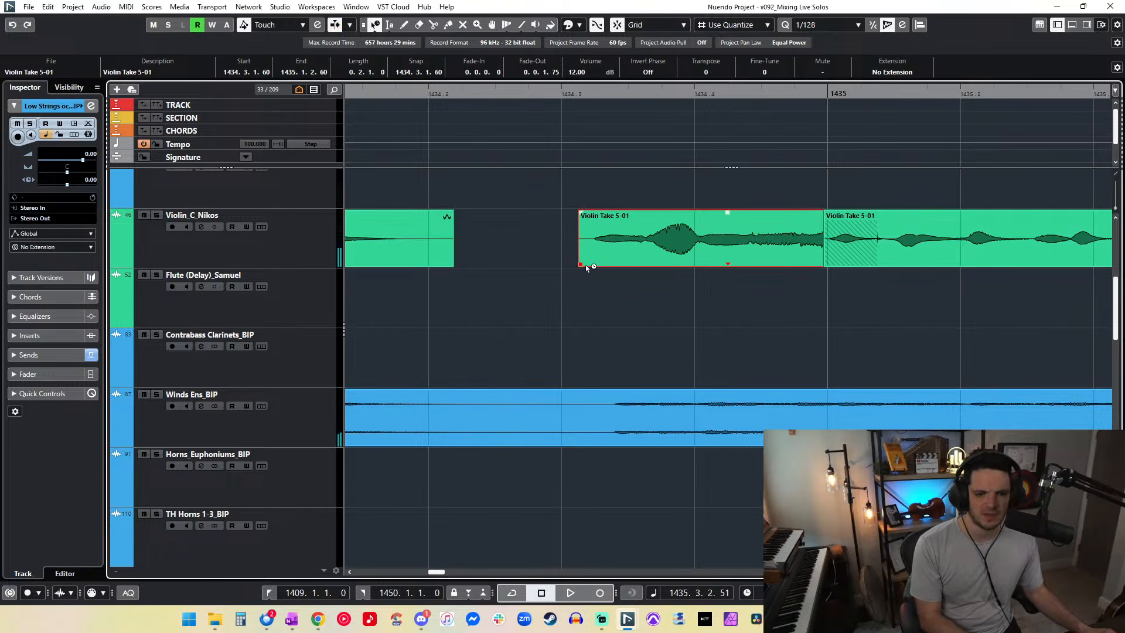
alt+click(590, 241)
drag(590, 215, 602, 215)
Step: Crossfade the two violin events around bar 1435 over the range 1434.4.4.74 to 1435.1.2.0, and resume playback
right_click(797, 231)
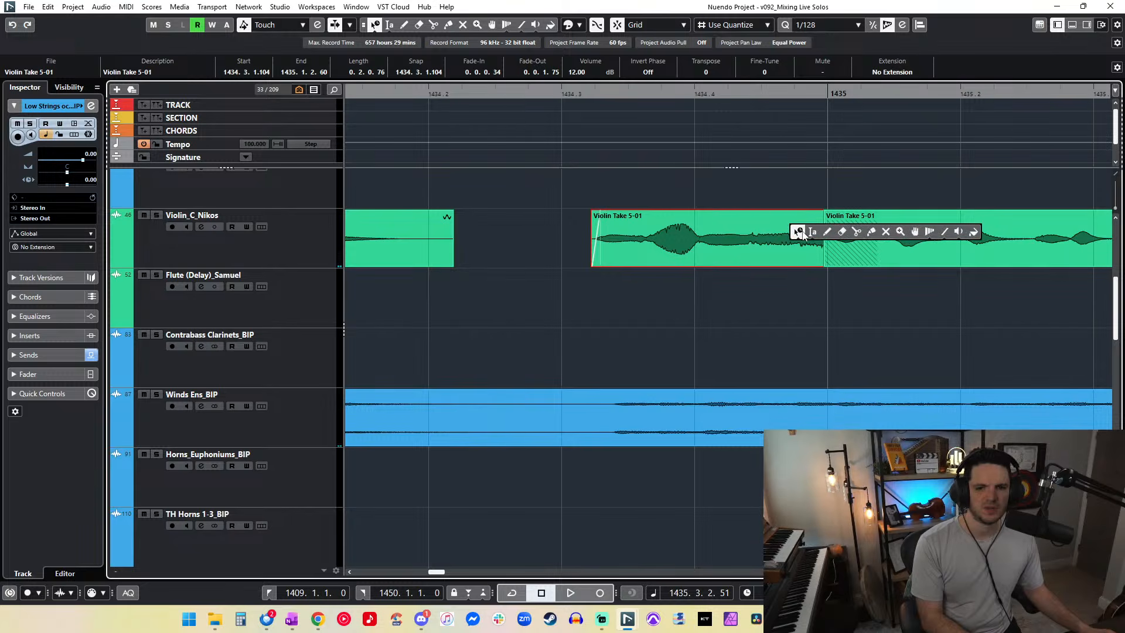
click(816, 233)
drag(844, 232, 862, 236)
key(x)
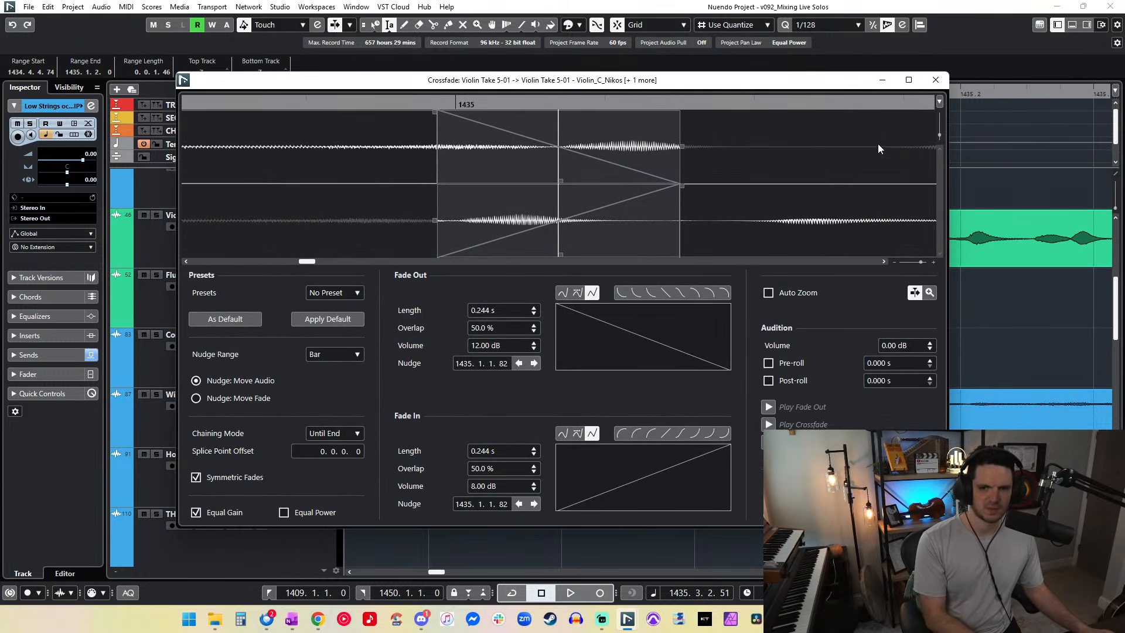
click(936, 80)
key(space)
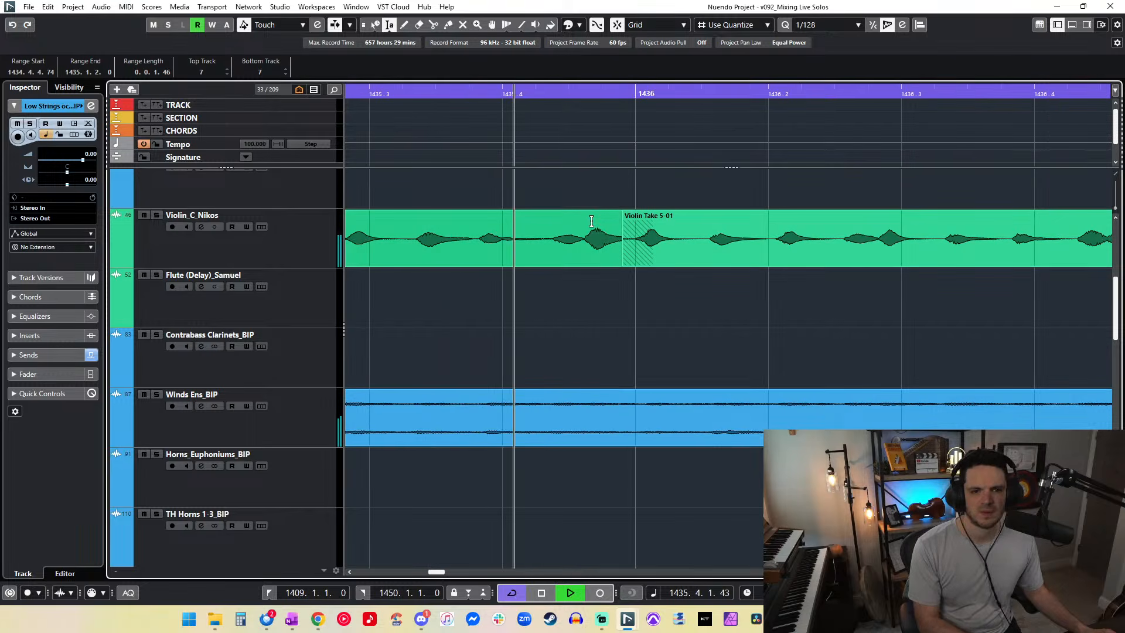
Step: Switch the object selection tool from time-stretch sizing to normal sizing and replay from about 1434.3
key(g)
key(g)
key(g)
key(g)
key(g)
key(g)
key(KP_Subtract)
key(KP_Subtract)
key(KP_Subtract)
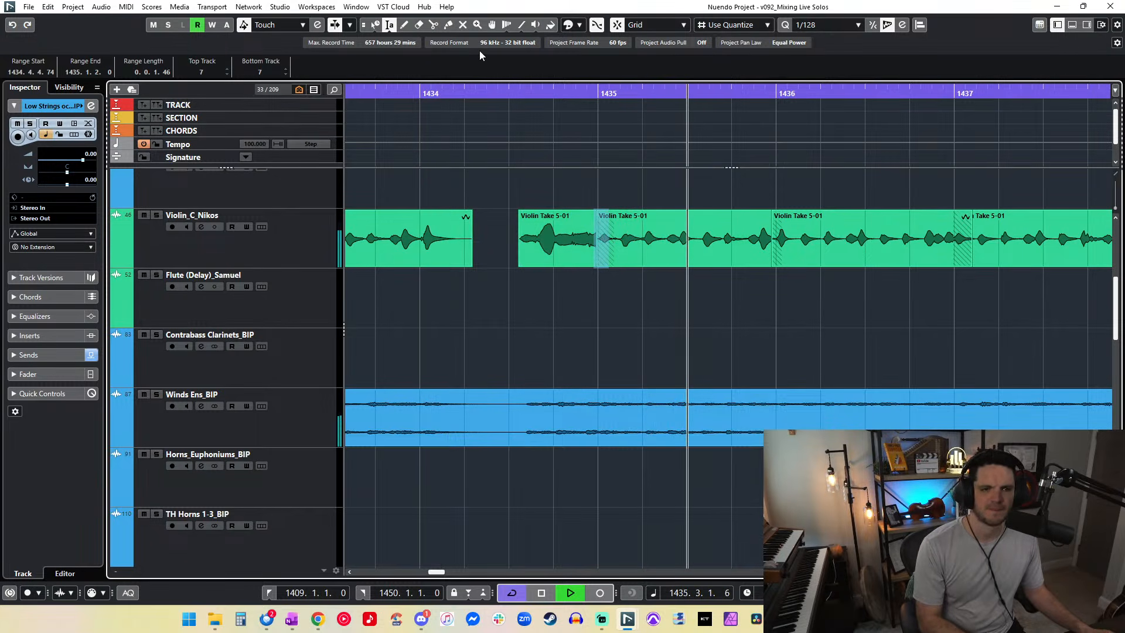
click(371, 28)
click(408, 41)
click(375, 29)
click(462, 183)
click(465, 184)
click(405, 27)
click(375, 28)
click(362, 27)
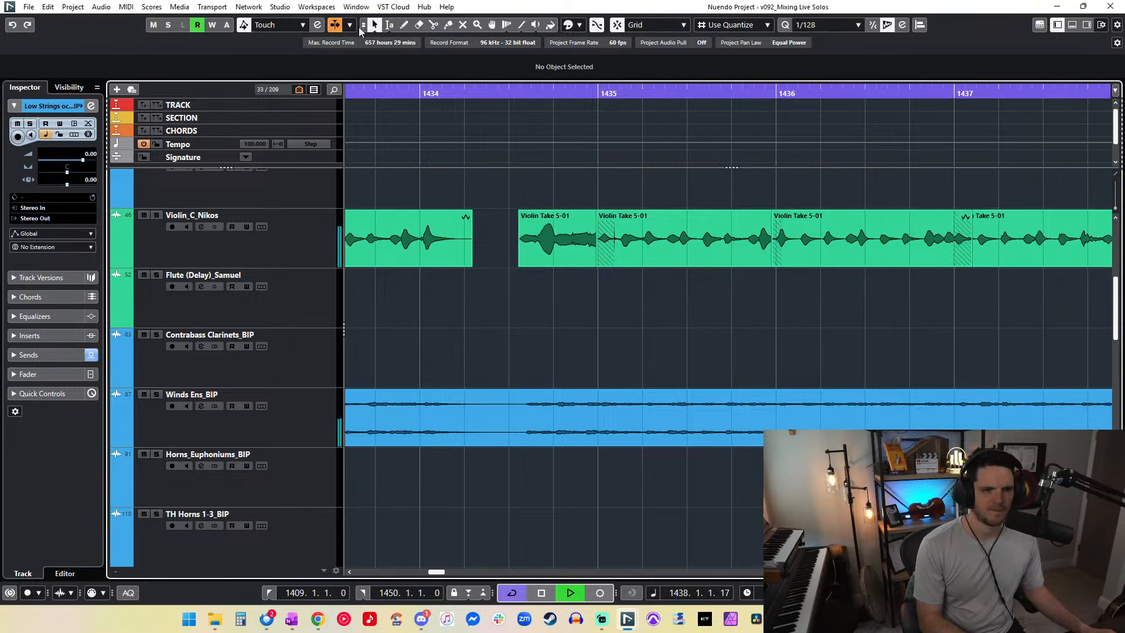
click(514, 96)
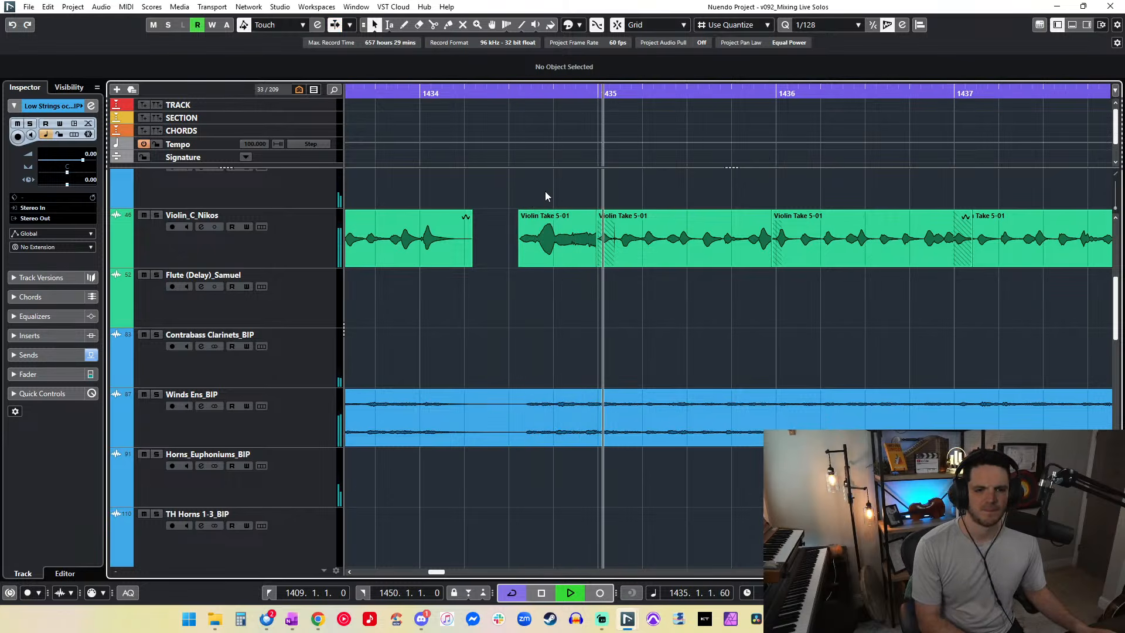
Step: Isolate the loud violin note from 1434.3.3.90 to 1434.4.1.0 with two splits and set its volume to 10 dB
alt+click(539, 237)
alt+click(554, 237)
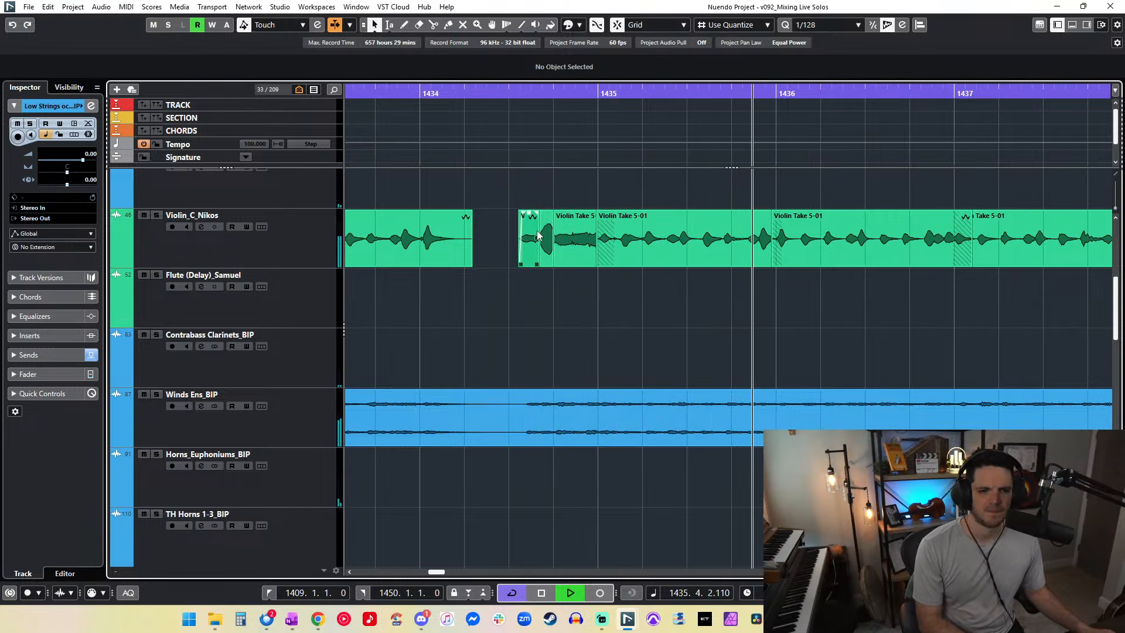
click(549, 239)
text(10)
key(Return)
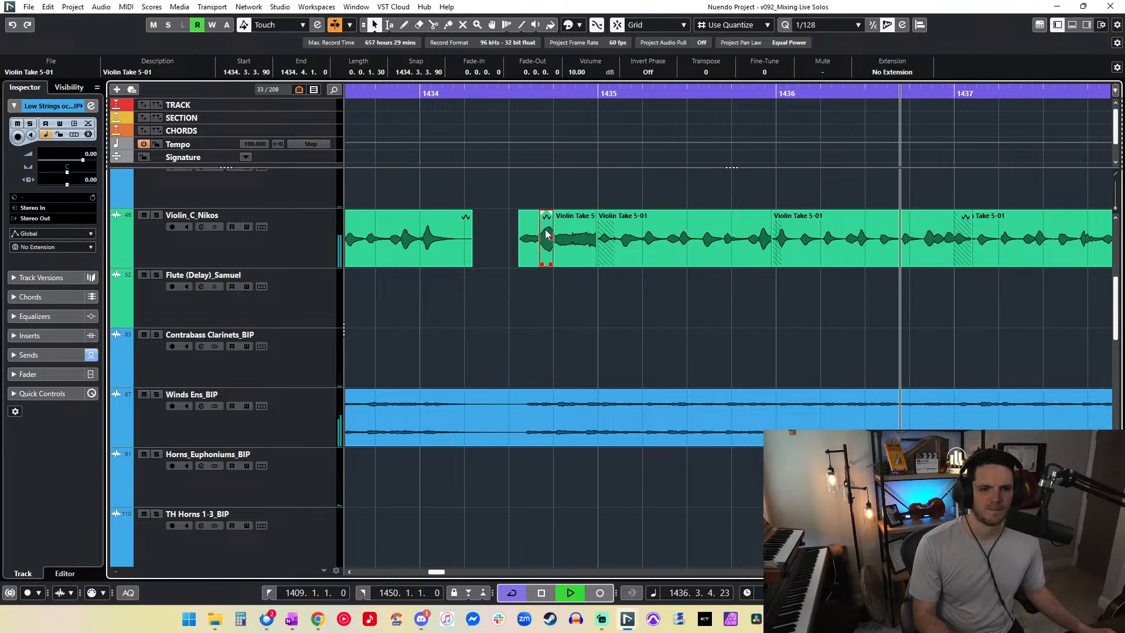
Step: Crossfade both edges of the 10 dB violin note with its neighbouring events and replay the passage
right_click(546, 233)
click(560, 232)
drag(535, 234, 545, 234)
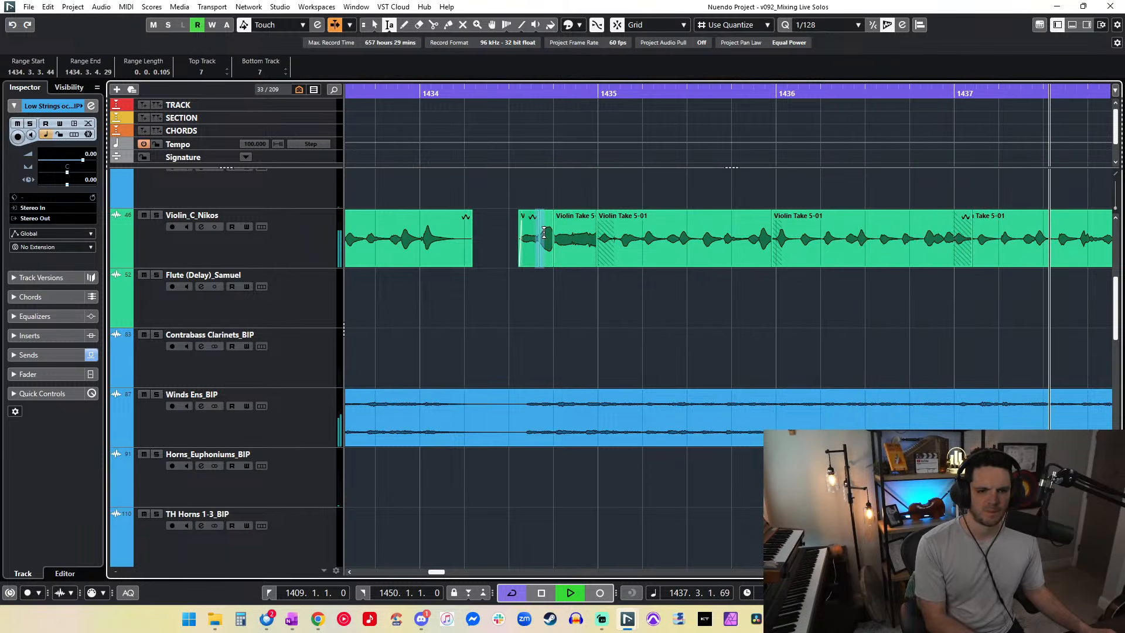
key(1)
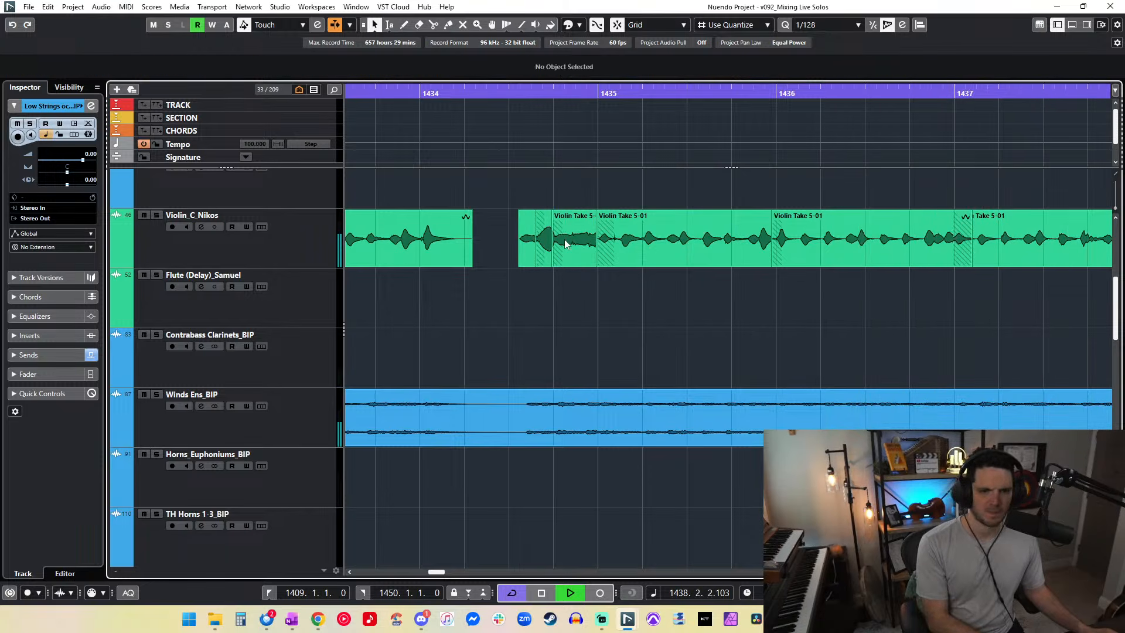
drag(479, 93, 480, 101)
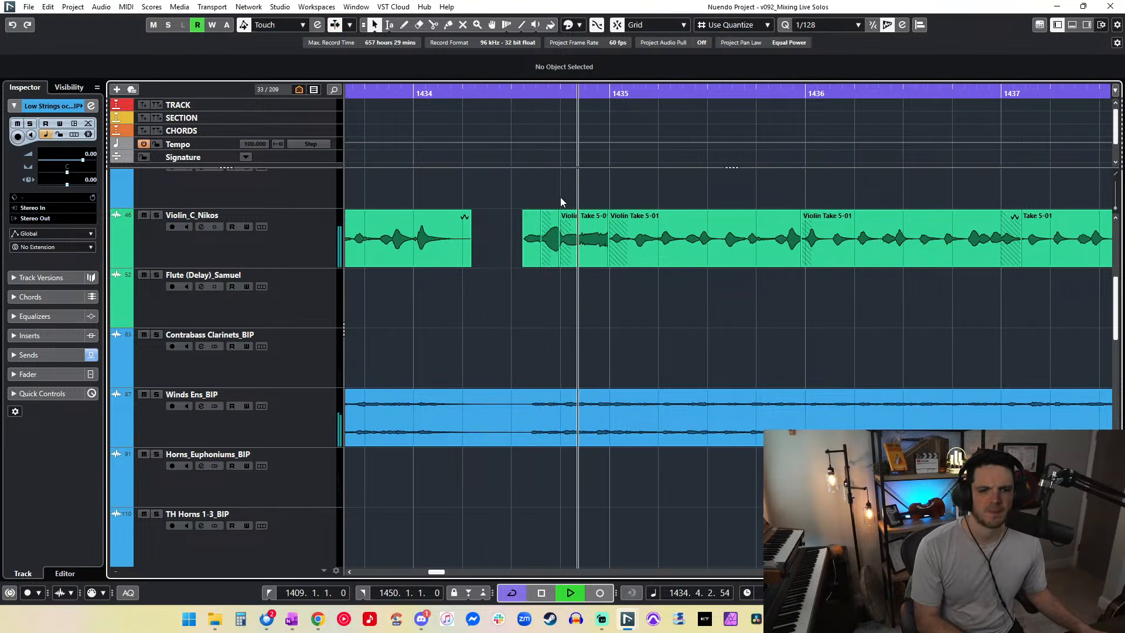
Step: Replay the violin passage from about 1434.3 to check the notes around bars 1435 and 1436
scroll(616, 236, right, 3)
click(552, 244)
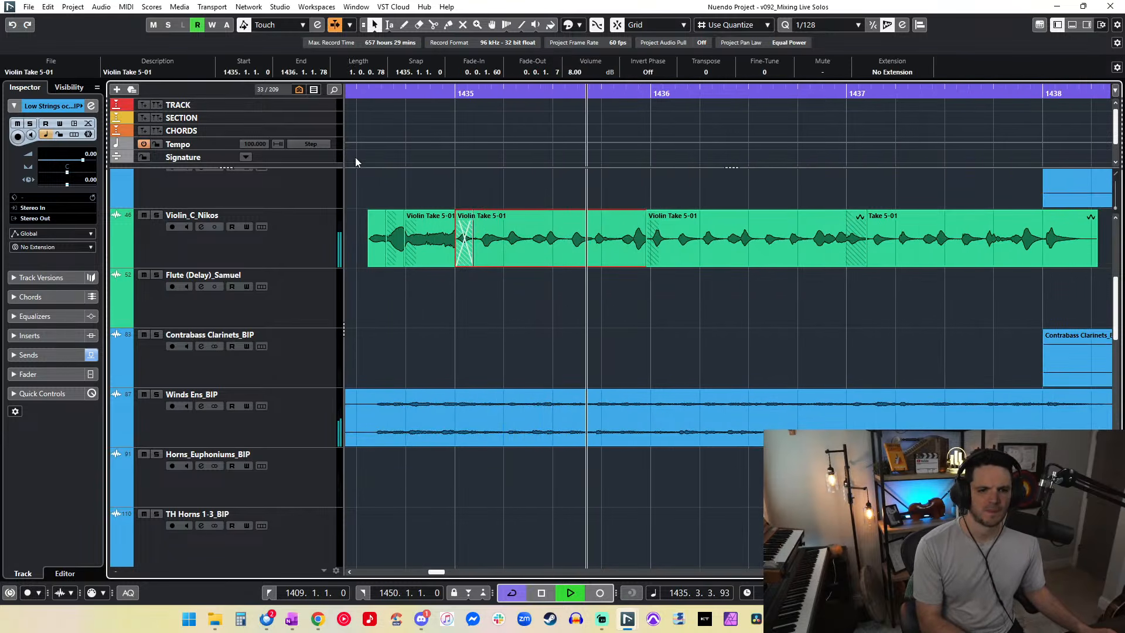
drag(357, 92, 358, 111)
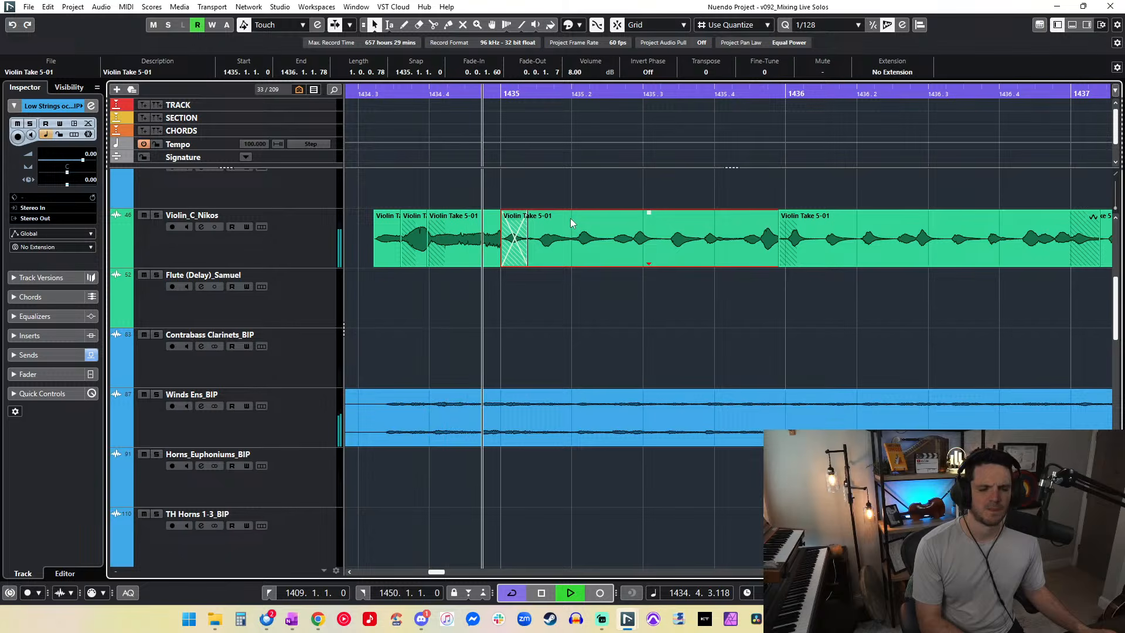
scroll(577, 237, right, 3)
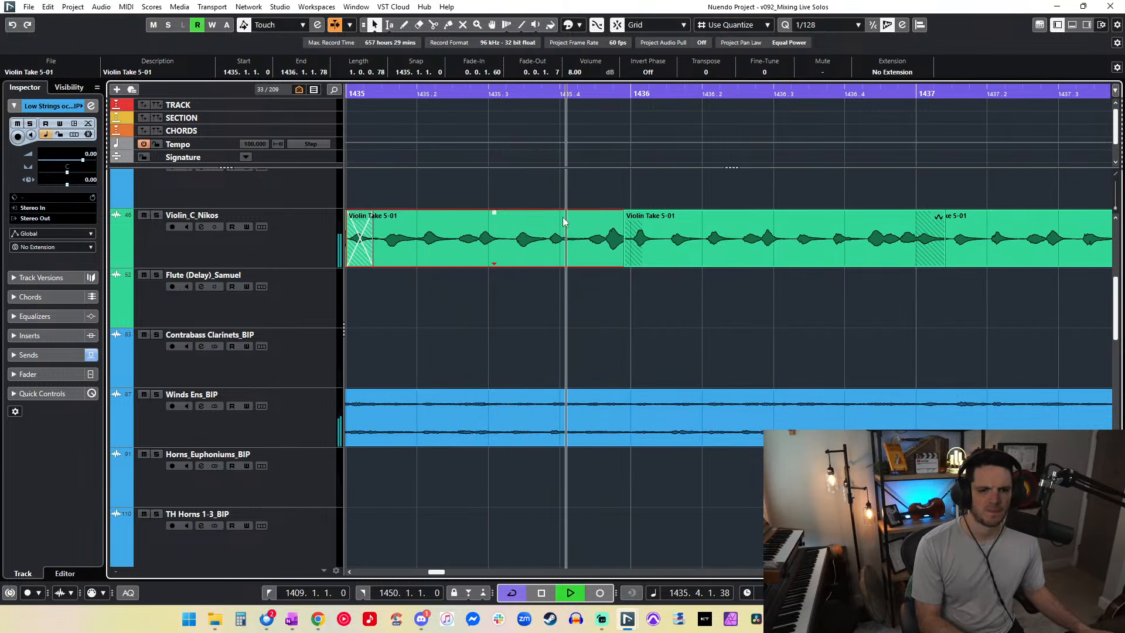
Step: Shorten the crossfade into the violin event at bar 1436 and nudge it with the following violin event to 1436.1.1.73
click(630, 259)
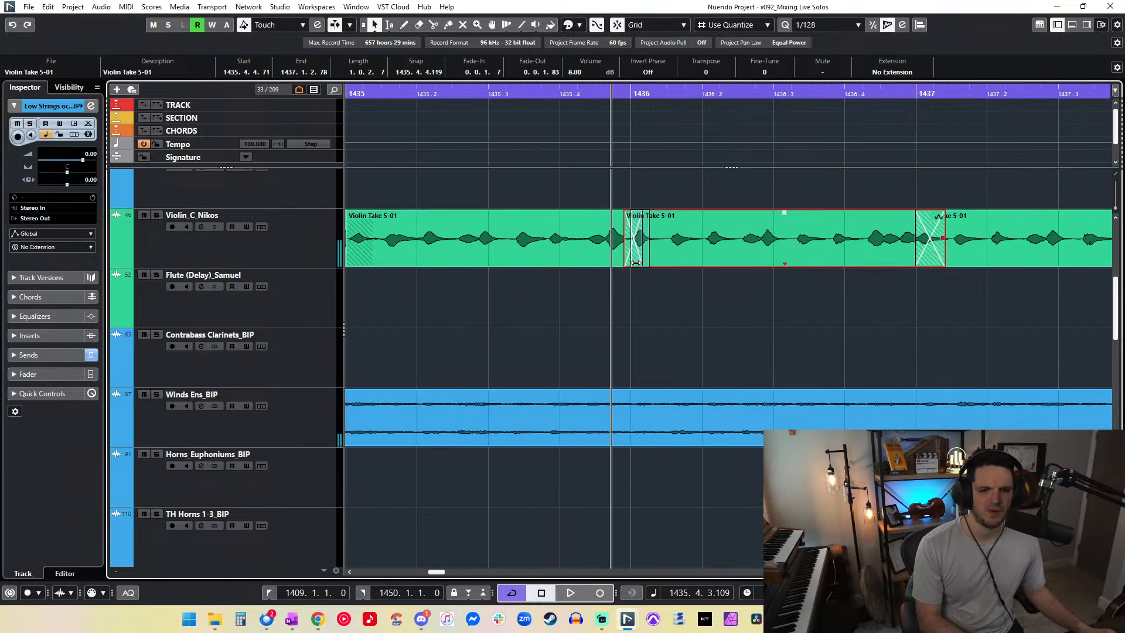
drag(1000, 282, 850, 236)
key(ctrl+Right)
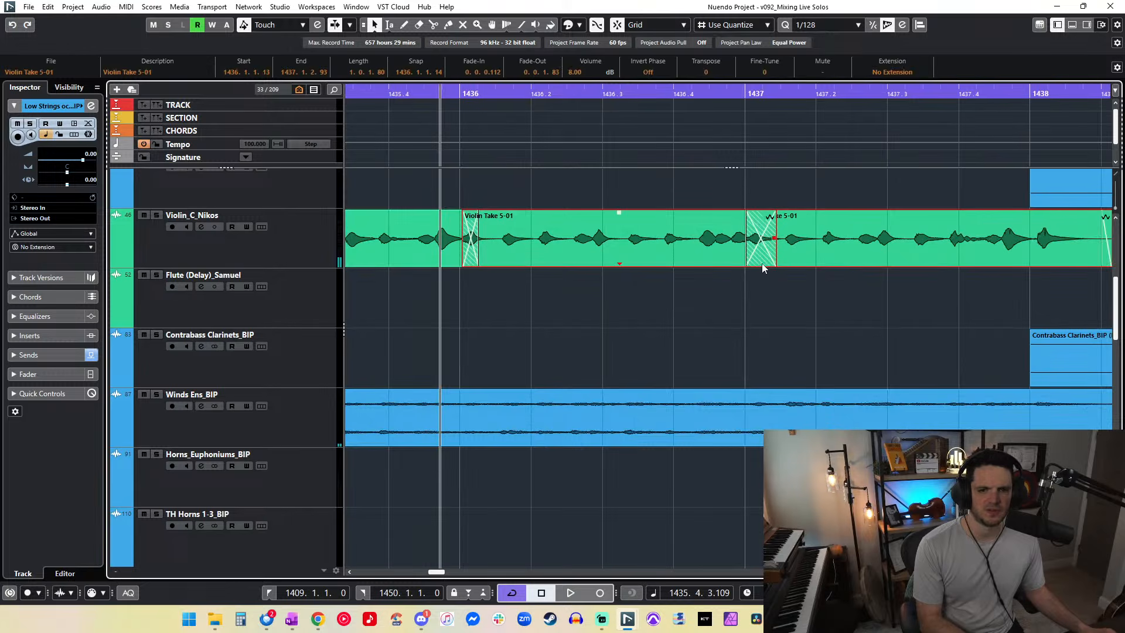
key(ctrl+Right)
key(ctrl+Right)
key(ctrl+Right)
key(ctrl+Right)
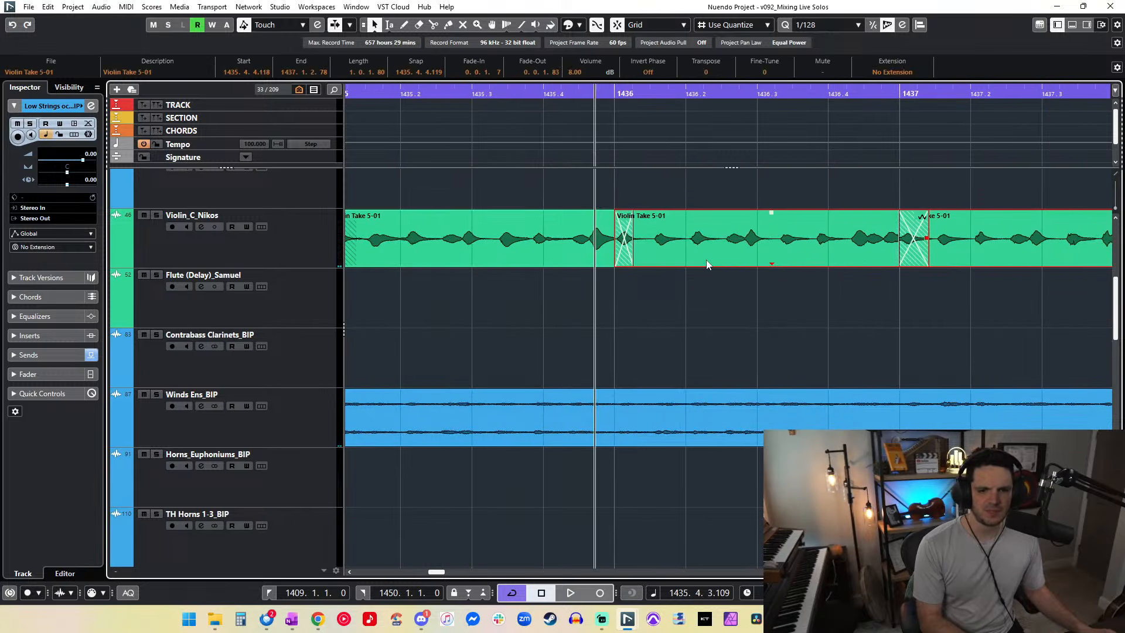
key(ctrl+Left)
key(ctrl+Left)
key(ctrl+Left)
key(ctrl+Left)
key(ctrl+Left)
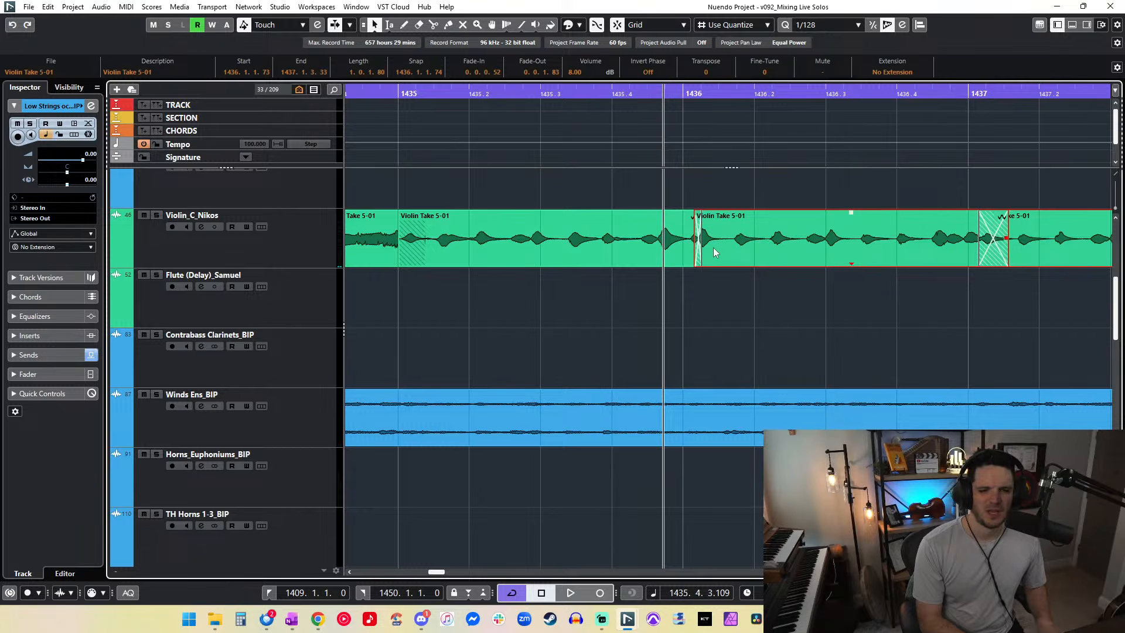
Step: Split the preceding violin event just before bar 1436 and nudge the following events until the first starts at 1436.1.2.73
alt+click(680, 219)
drag(821, 301, 761, 241)
key(ctrl+Right)
key(ctrl+Right)
key(ctrl+Left)
key(ctrl+Left)
drag(1061, 286, 897, 221)
key(ctrl+Right)
key(ctrl+Right)
key(ctrl+Right)
key(ctrl+Right)
key(ctrl+Right)
key(ctrl+Right)
key(ctrl+Right)
key(ctrl+Right)
key(ctrl+Right)
key(ctrl+Right)
key(ctrl+Right)
key(ctrl+Right)
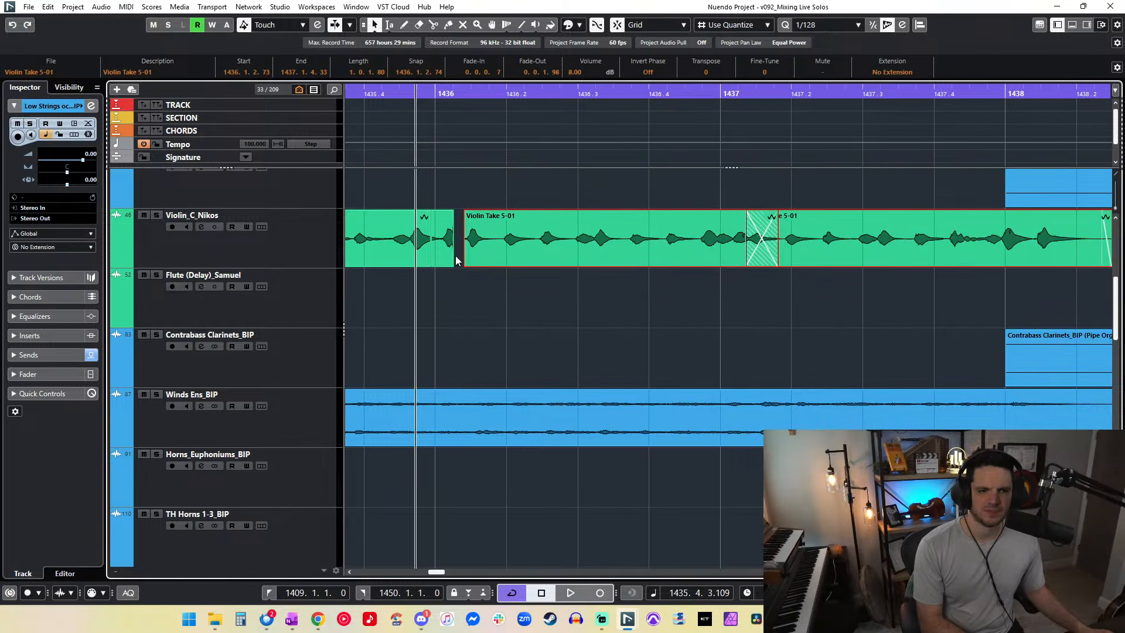
Step: Delete the leftover violin fragment at bar 1436, then extend the preceding event's end to 1436.1.1.30 with a 0.0.0.75 fade-out
scroll(456, 259, left, 2)
click(606, 248)
key(Delete)
mouse_move(585, 263)
mouse_down()
mouse_move(613, 264)
mouse_move(593, 263)
mouse_up()
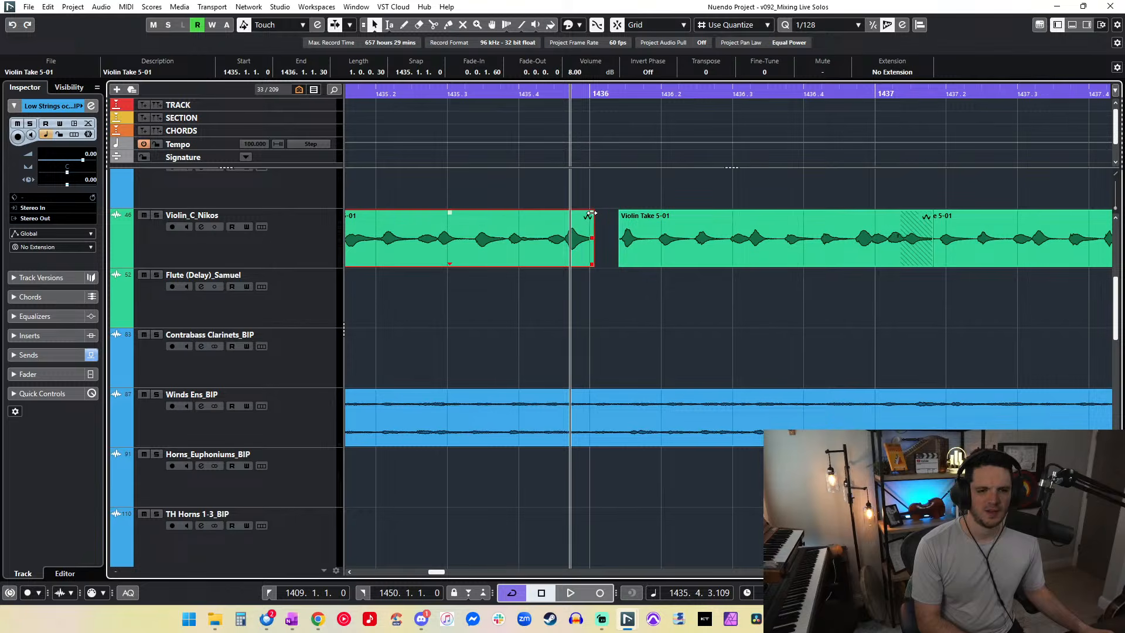
scroll(589, 223, left, 2)
Step: Replay the violin from 1435.1.1.0 through the gap after bar 1436
click(466, 92)
key(l)
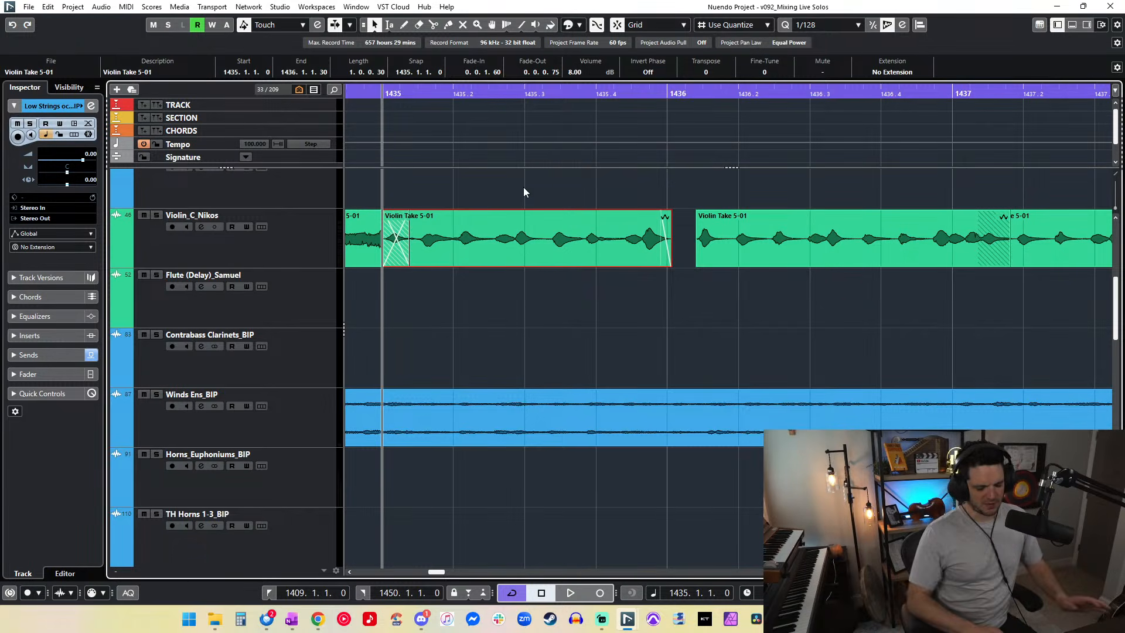
key(space)
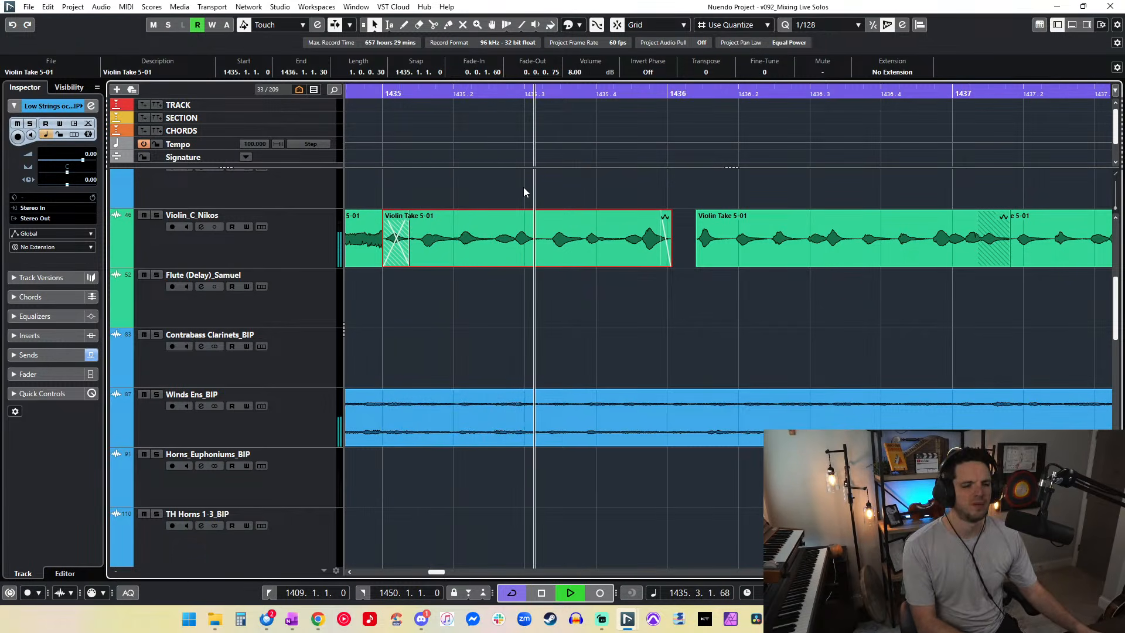
key(space)
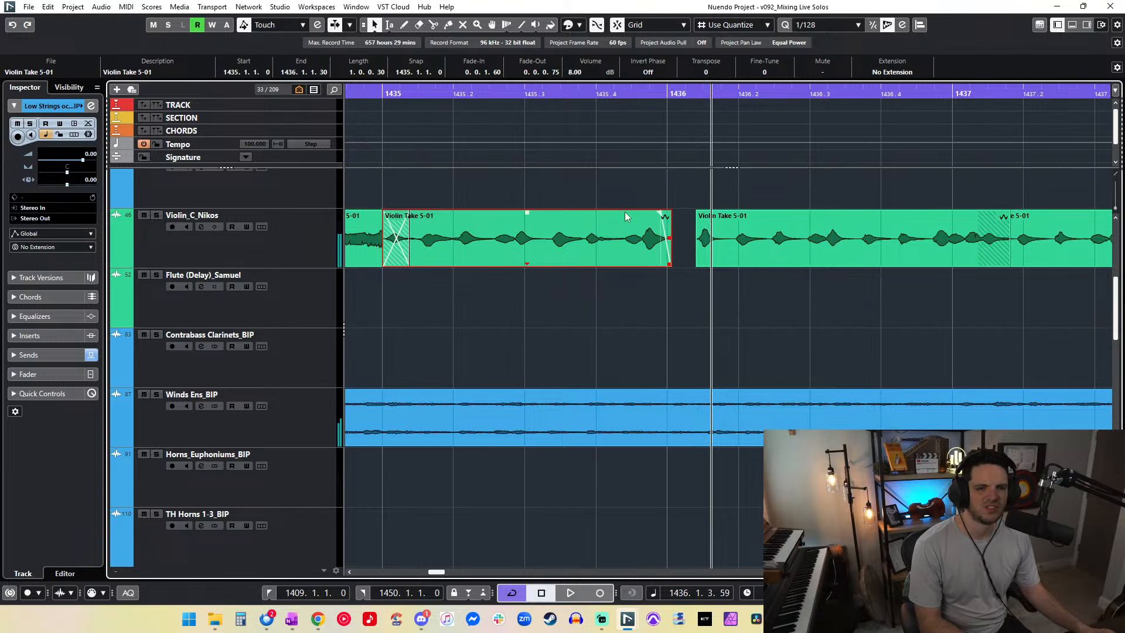
Step: Time-stretch the bar 1435 violin event with the stretch-sizing selection tool so it ends at 1435.4.4.95, and replay it
click(375, 28)
click(428, 66)
drag(669, 267, 664, 267)
click(368, 95)
key(space)
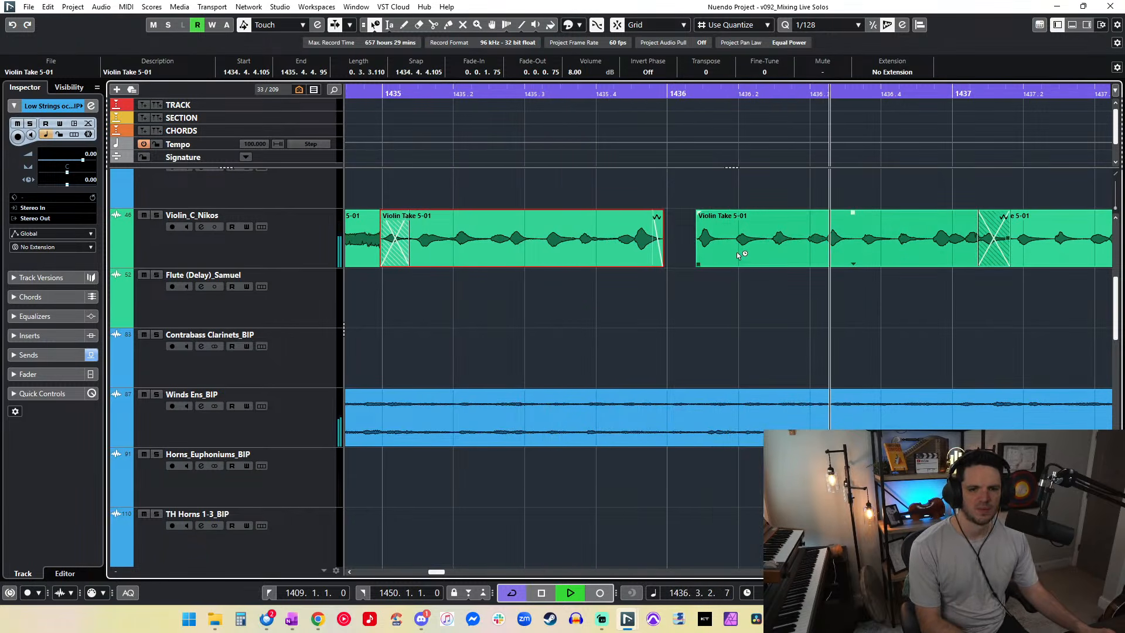
Step: Nudge the two violin events after the gap earlier until the first starts at 1435.4.4.88, and replay from about bar 1435
drag(832, 308, 777, 245)
scroll(727, 215, right, 6)
click(876, 293)
click(472, 221)
shift+click(567, 254)
key(ctrl+Left)
key(ctrl+Left)
key(ctrl+Left)
key(ctrl+Left)
key(ctrl+Left)
key(ctrl+Left)
key(ctrl+Left)
key(ctrl+Left)
key(ctrl+Left)
key(ctrl+Left)
key(ctrl+Left)
key(ctrl+Left)
key(ctrl+Left)
key(ctrl+Left)
key(ctrl+Left)
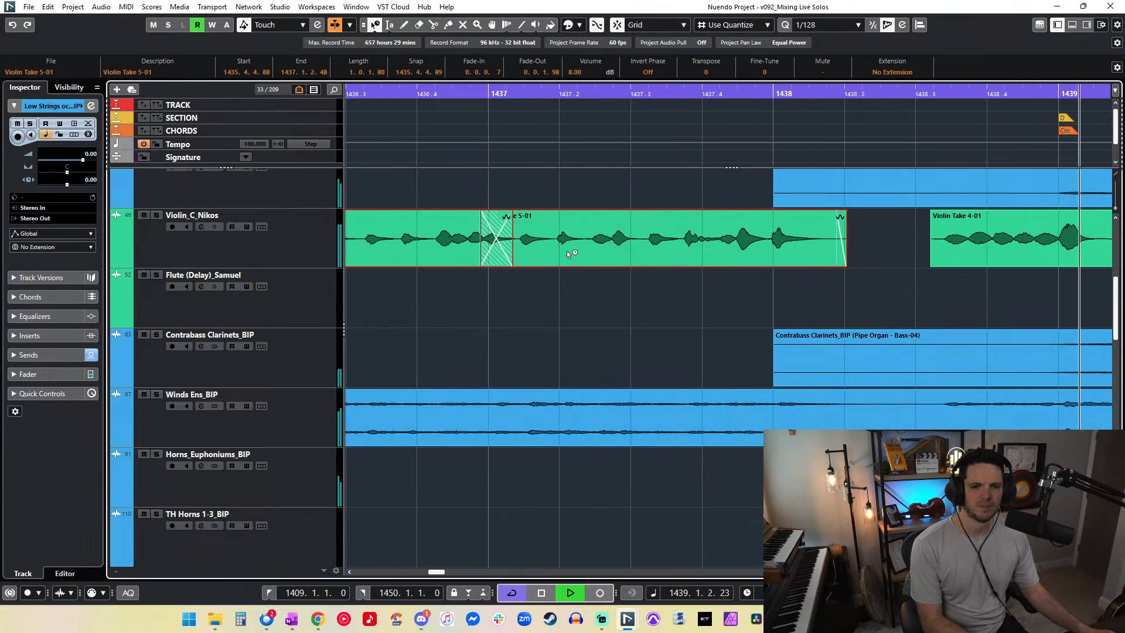
scroll(567, 254, left, 5)
key(space)
scroll(569, 252, up, 3)
key(space)
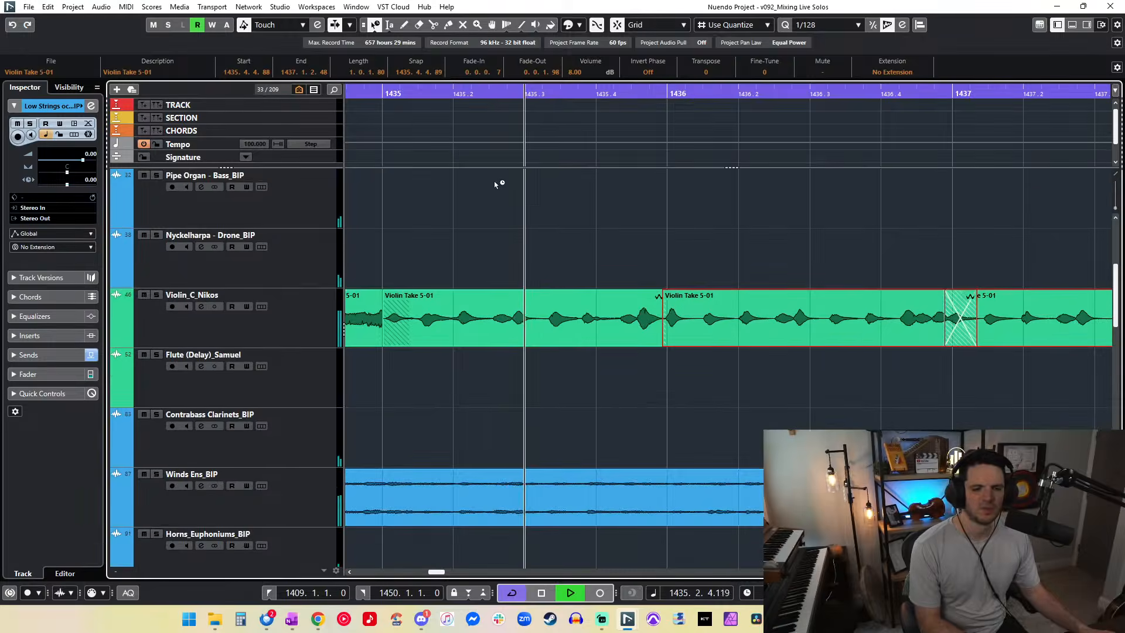
Step: Nudge the two selected violin events later to start at 1435.4.4.118, and play the passage through to bar 1438
scroll(497, 184, down, 4)
key(ctrl+Right)
key(ctrl+Right)
key(KP_Subtract)
key(KP_Subtract)
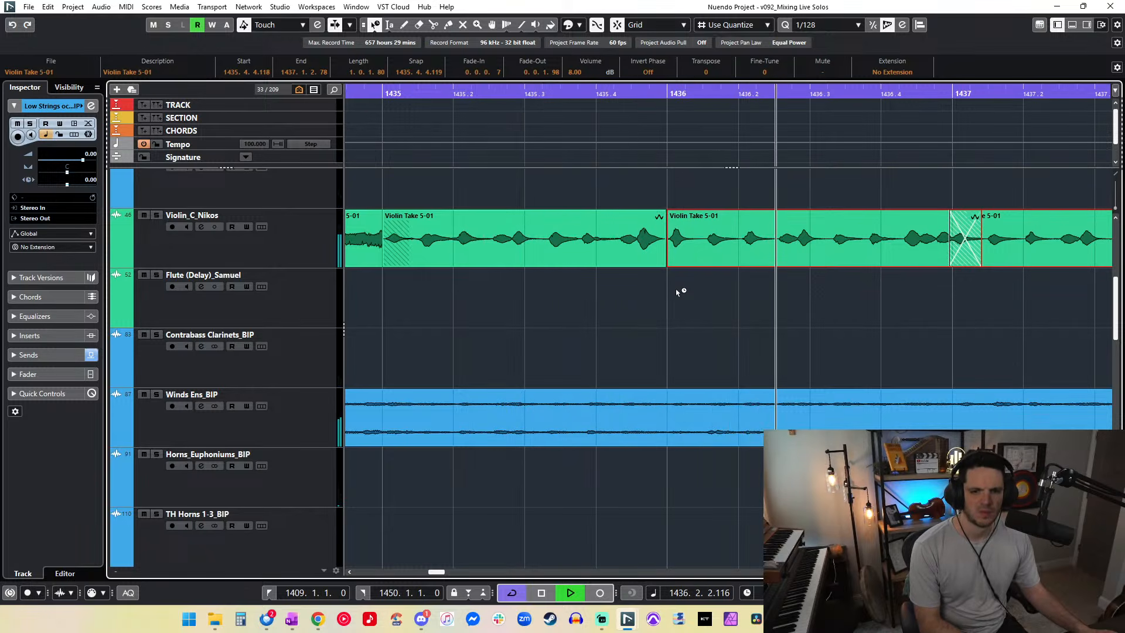
scroll(676, 292, right, 3)
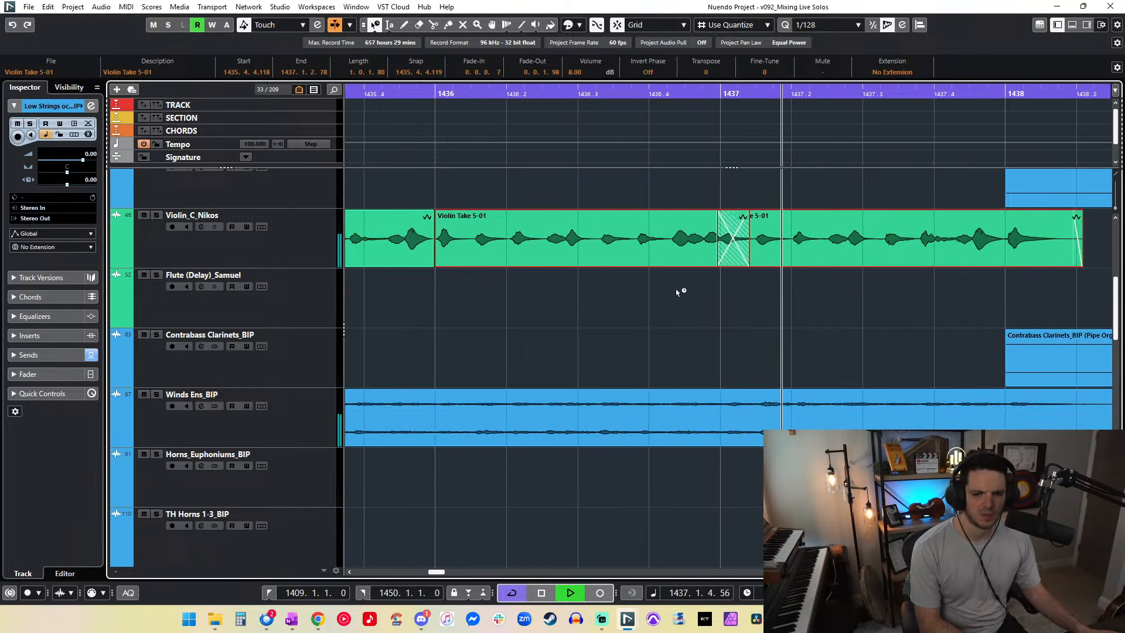
scroll(677, 292, right, 4)
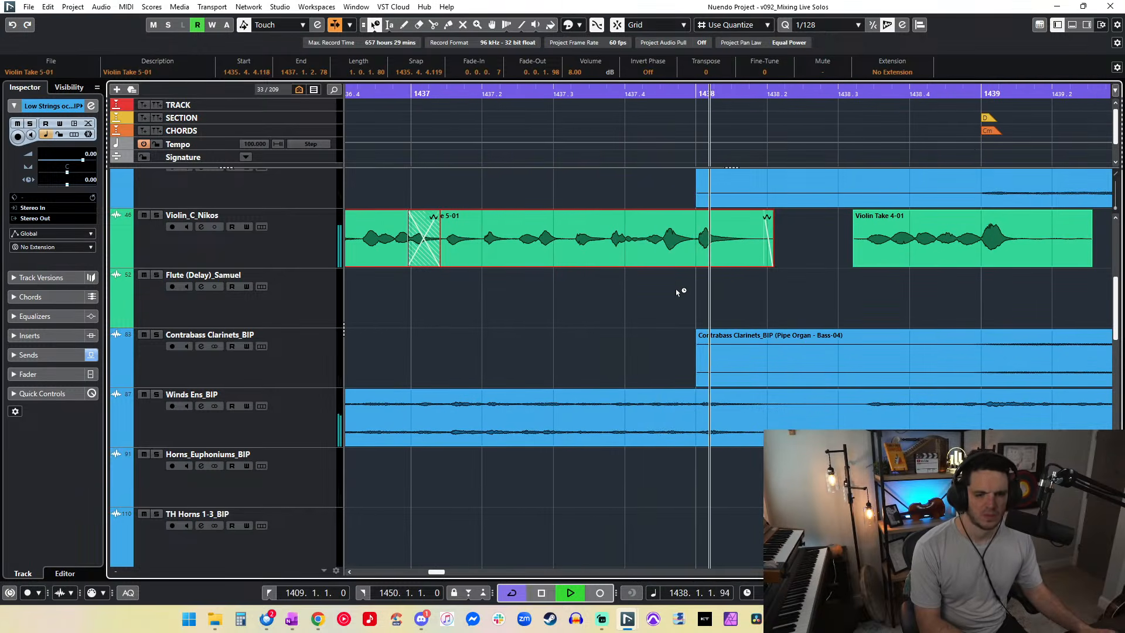
scroll(818, 244, right, 2)
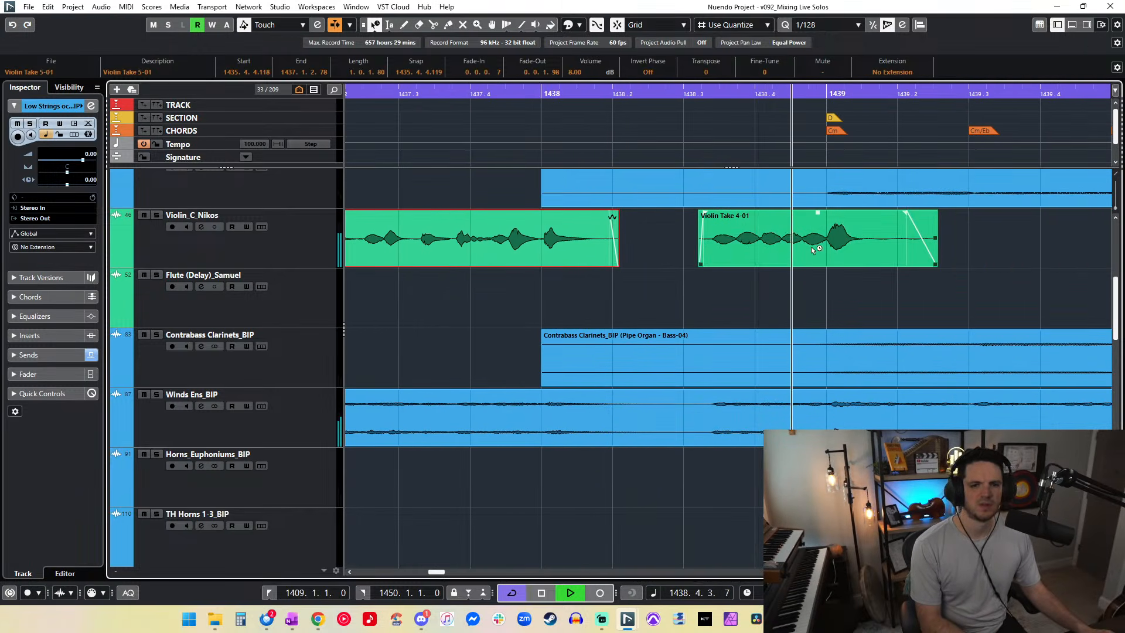
Step: Move the Violin Take 4-01 event slightly earlier to start at 1438.3.1.82 and set its volume to 10 dB
drag(855, 251, 853, 251)
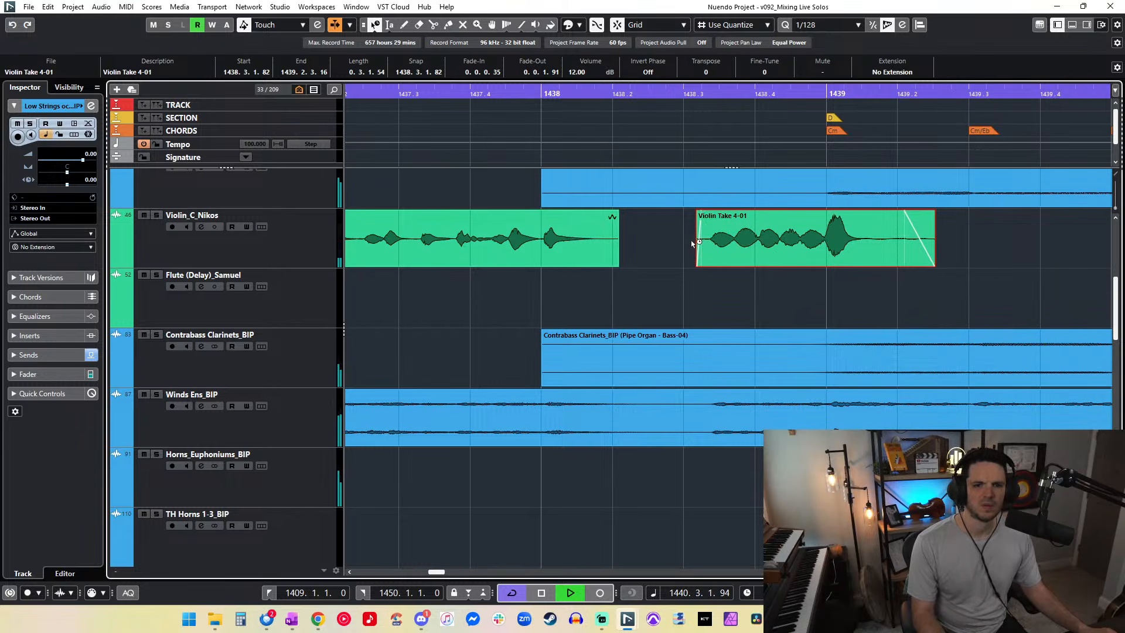
text(10)
key(Return)
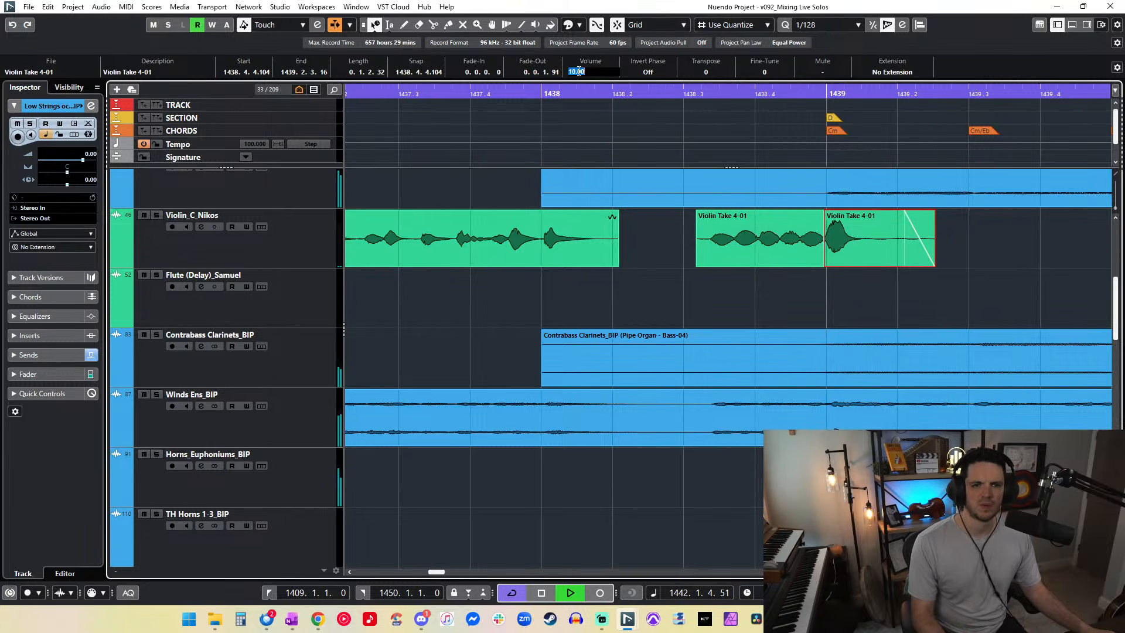
Step: Set the violin note split off at 1438.4.4.104 to 9 dB and crossfade it with the preceding event from 1438.4.4.45 to 1439.1.1.29
text(9)
key(Return)
scroll(578, 74, down, 1)
right_click(748, 161)
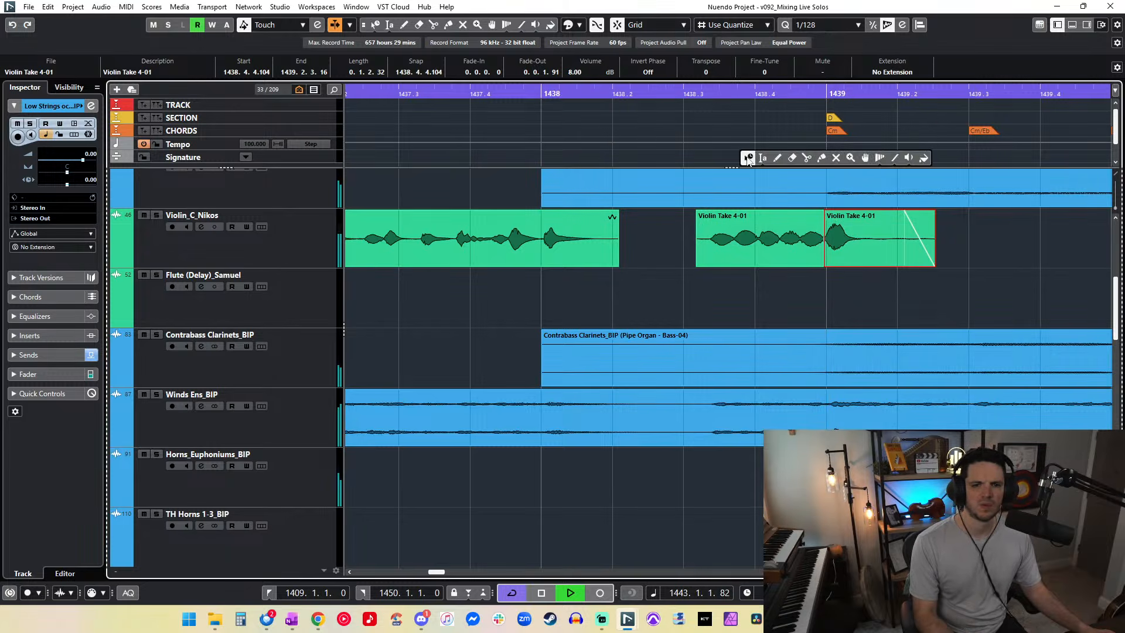
click(762, 159)
drag(817, 231, 825, 228)
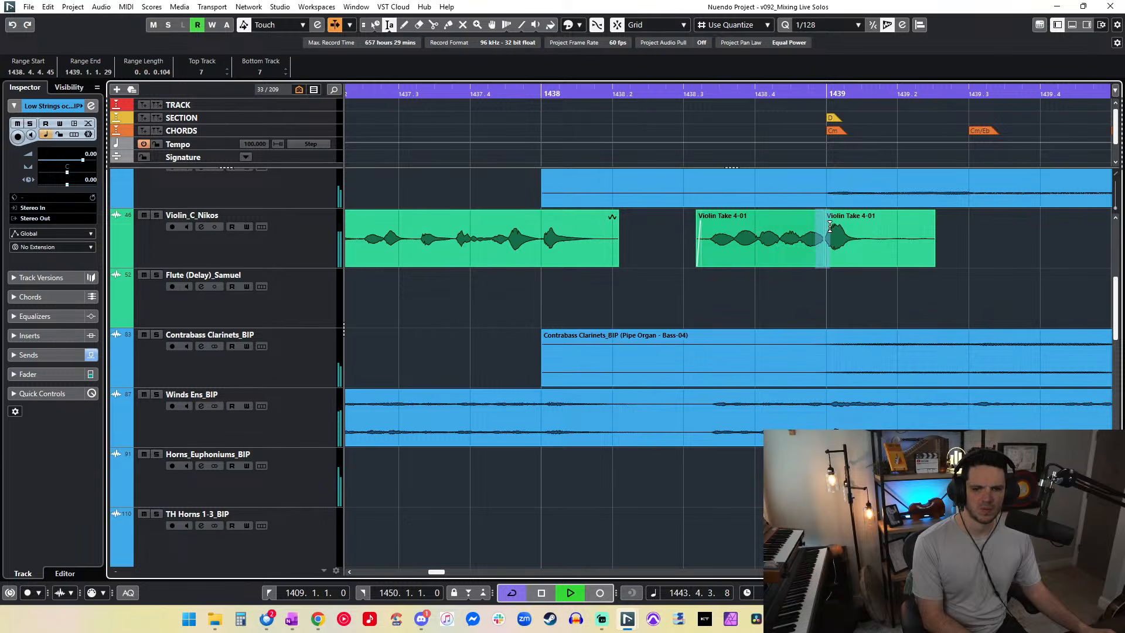
key(x)
right_click(827, 238)
click(827, 238)
Step: Trim the Violin Take 4-01 opening to 1438.3.2.29 by splitting and deleting the lead-in, add a 0.0.0.32 fade-in, and replay it
alt+click(705, 237)
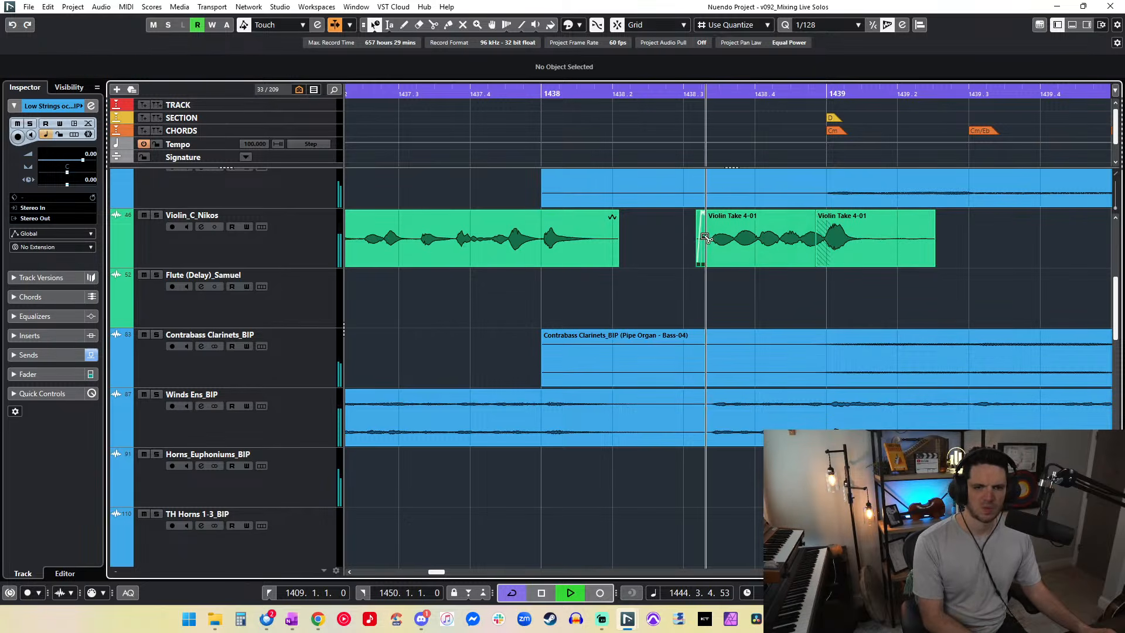
click(702, 233)
key(Delete)
click(451, 89)
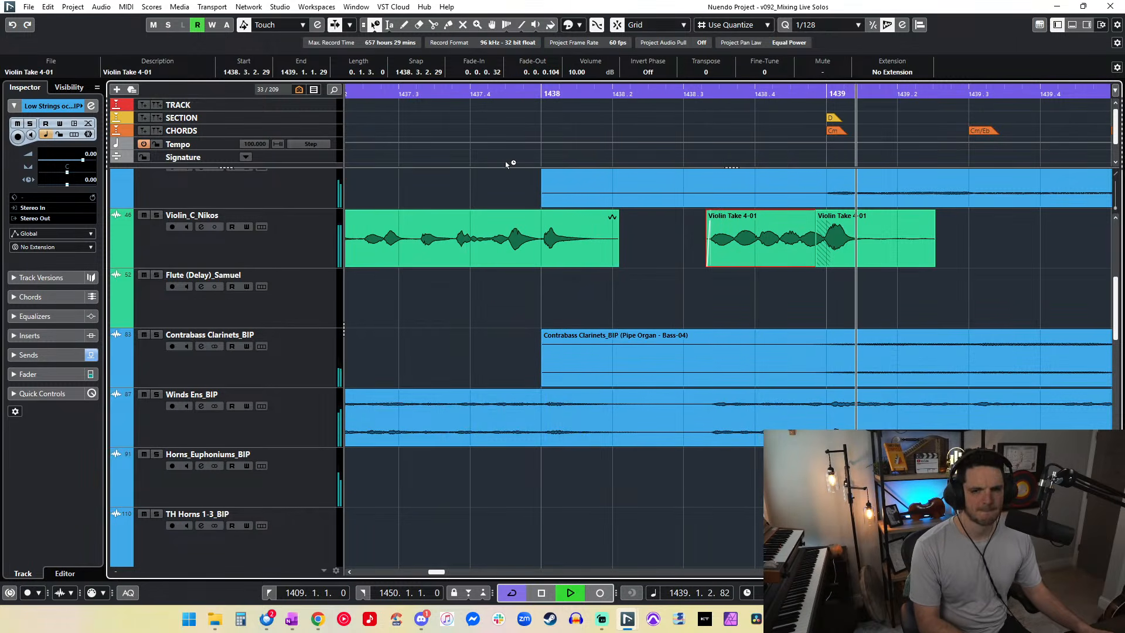
key(space)
Step: Try the two Violin Take 4-01 events later at 1438.3.2.44, replay them, and nudge them back to 1438.3.2.29
drag(871, 288, 739, 234)
key(ctrl+Right)
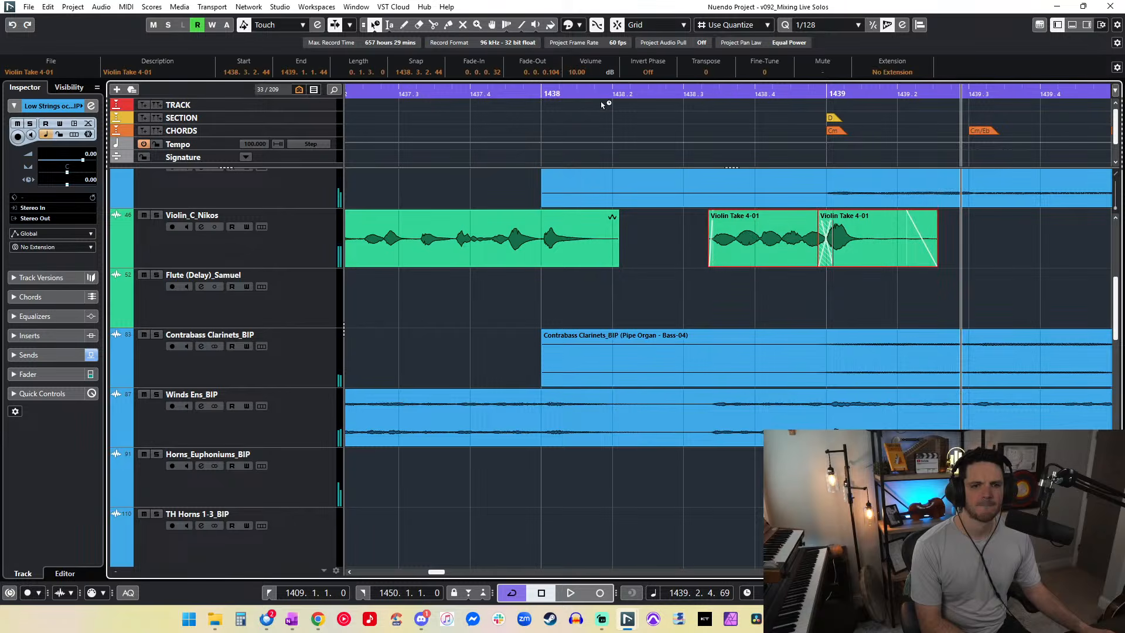
key(space)
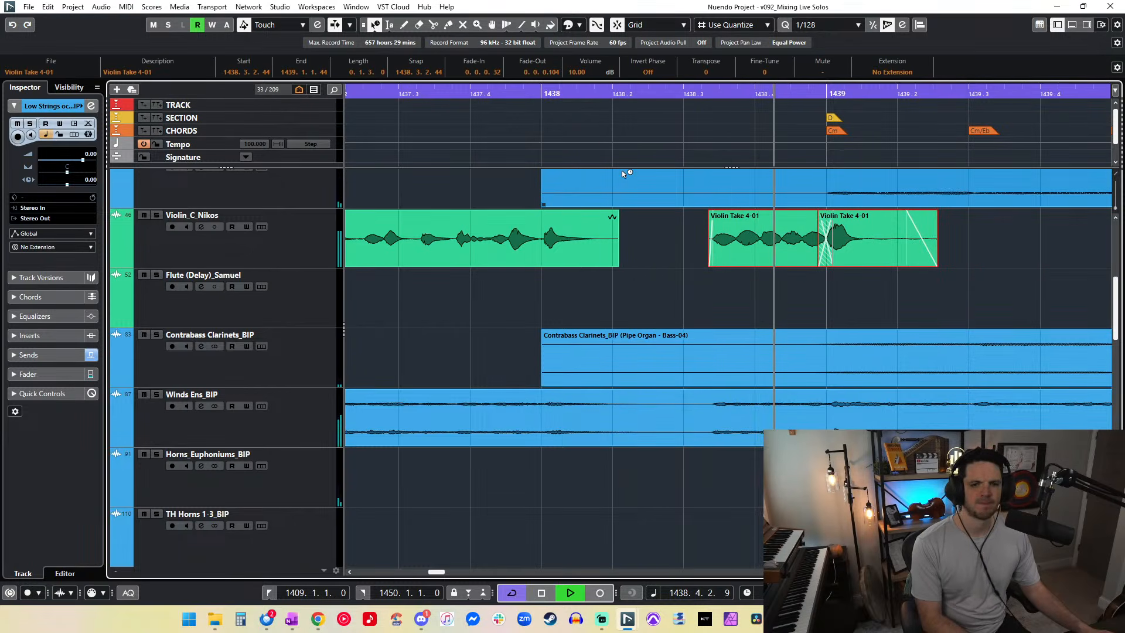
key(ctrl+Left)
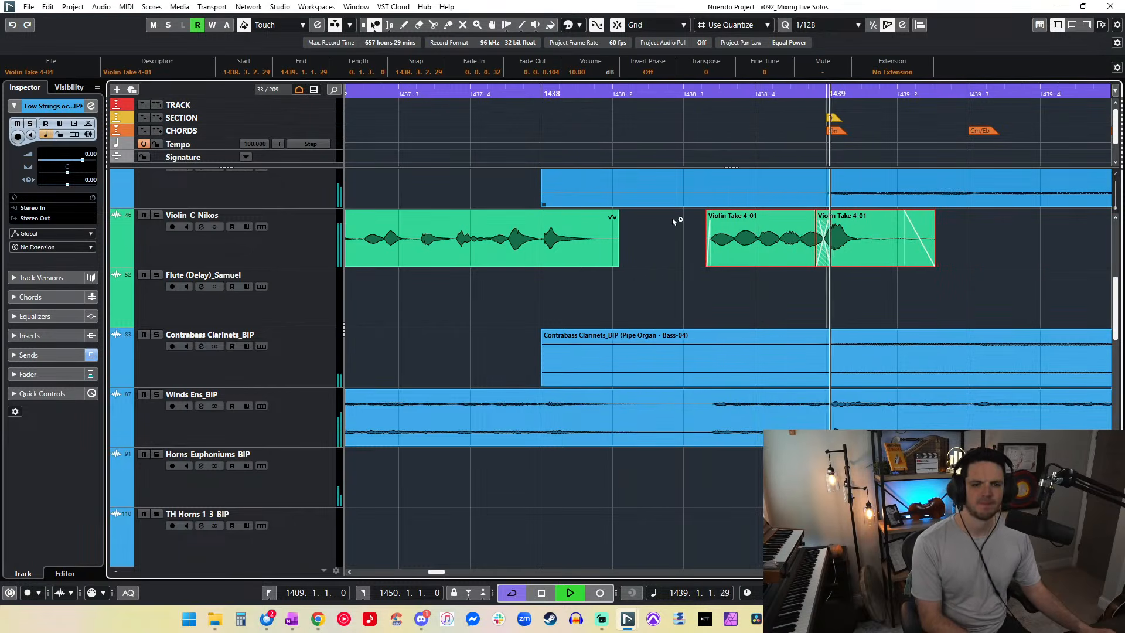
Step: Time-stretch the start of the two Violin Take 4-01 events to 1438.3.2.0, nudge them to 1438.3.2.15, and replay the phrase
click(377, 26)
click(412, 66)
scroll(472, 181, left, 3)
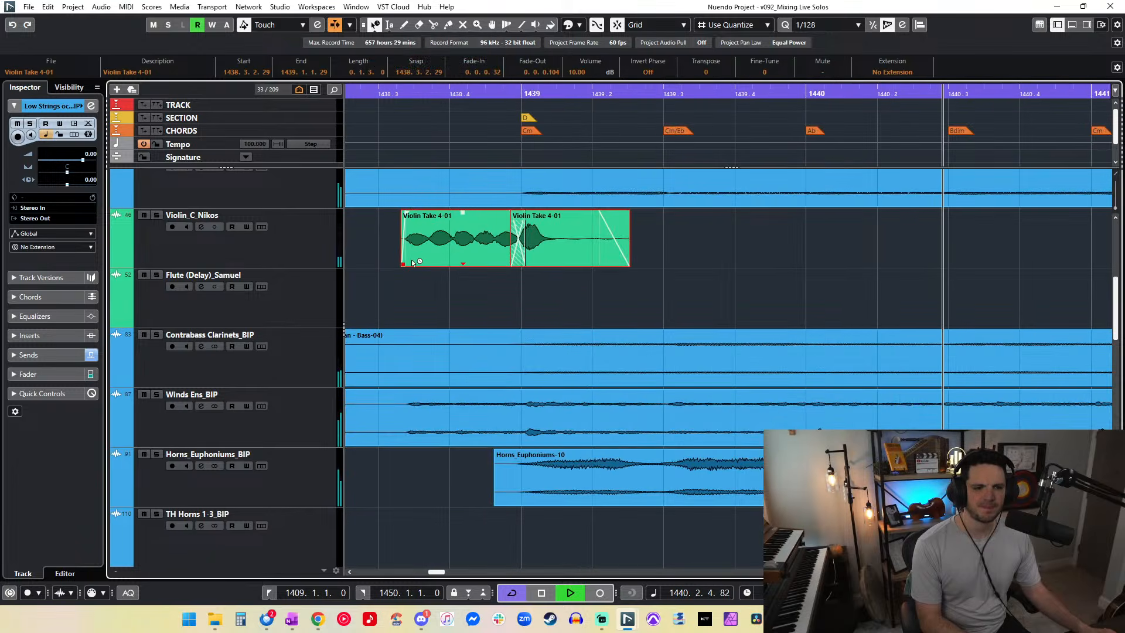
drag(401, 265, 397, 268)
scroll(418, 268, left, 1)
key(KP_Subtract)
key(KP_Subtract)
key(KP_Subtract)
key(KP_Subtract)
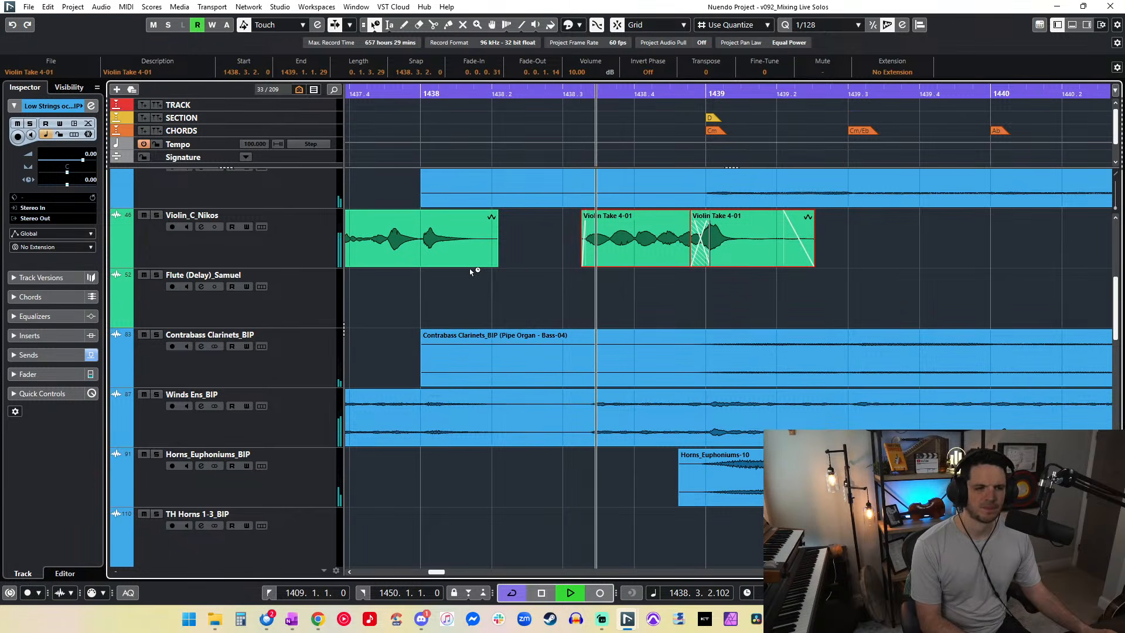
key(ctrl+Right)
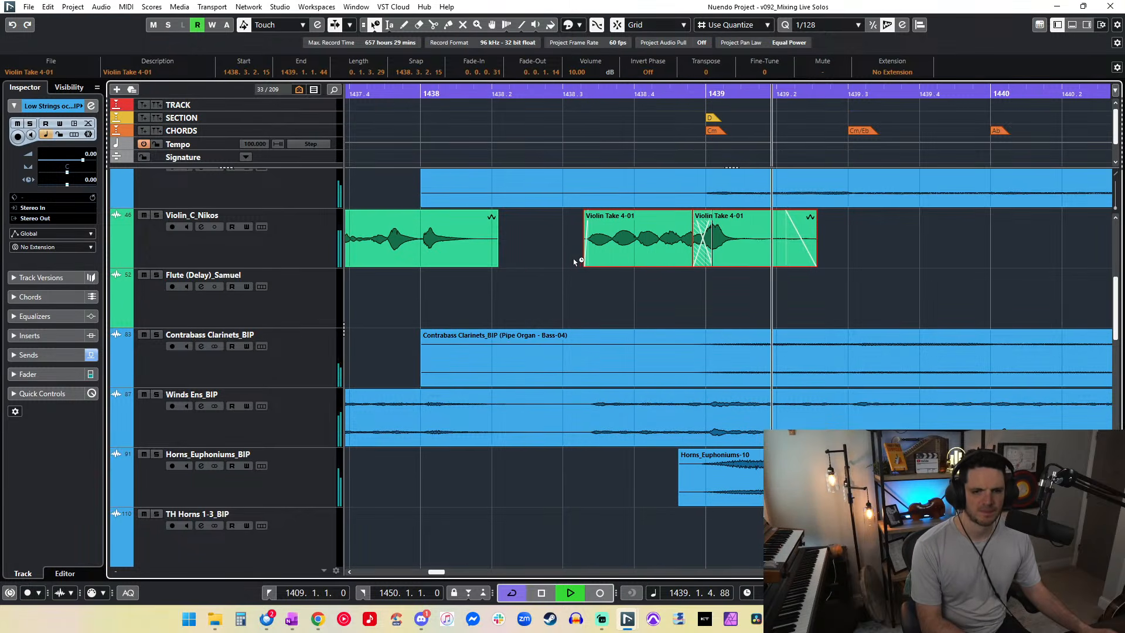
click(467, 99)
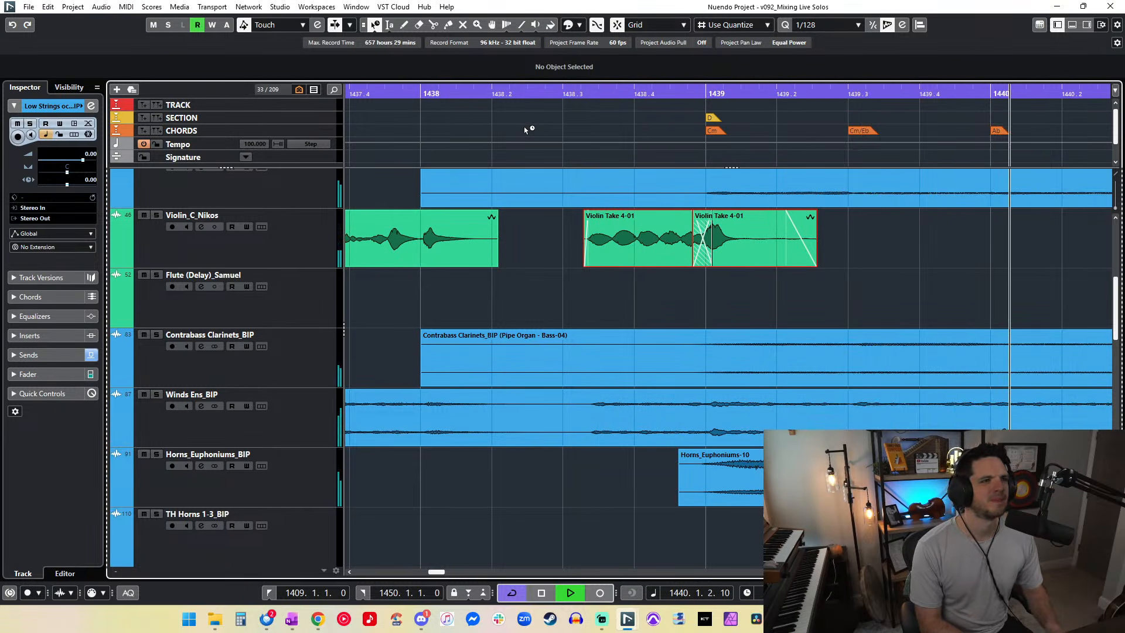
Step: Return to bar 1430, zoom the arrangement out, and play into the violin solo's entry at bar 1431
key(KP_Subtract)
key(KP_Subtract)
key(KP_Subtract)
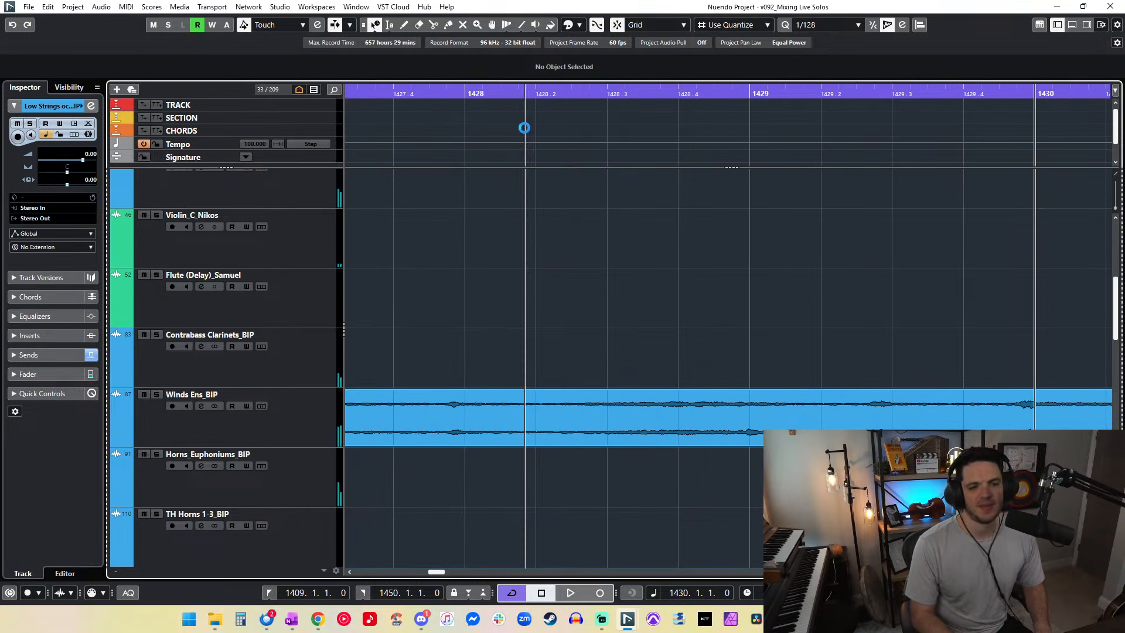
key(space)
key(space)
key(g)
key(g)
key(g)
key(g)
key(g)
key(g)
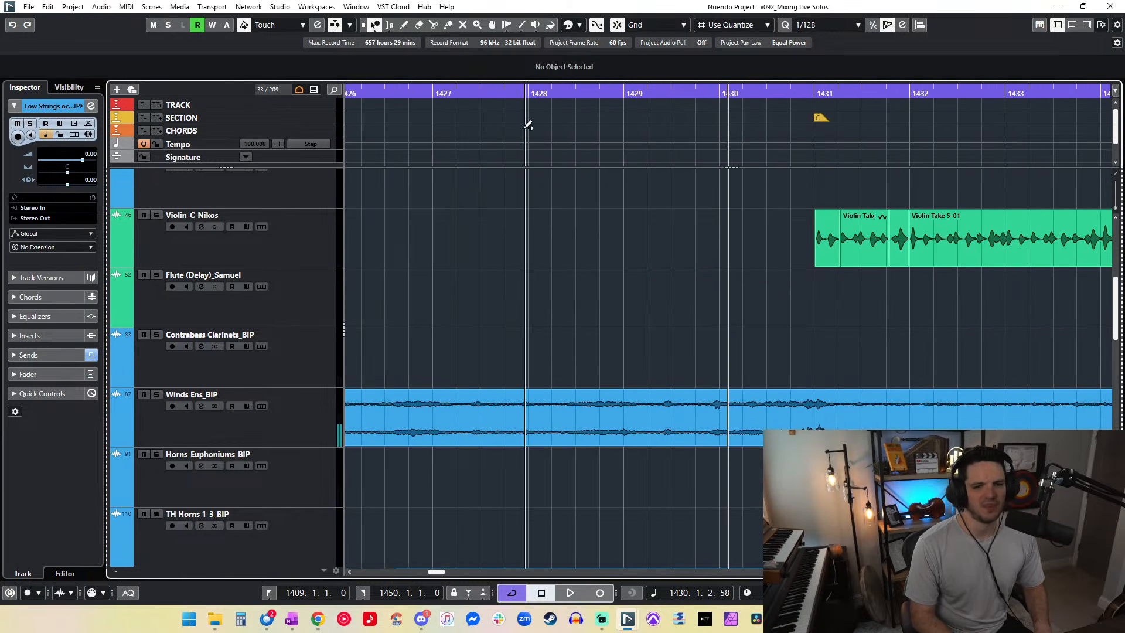
key(shift+g)
key(h)
key(space)
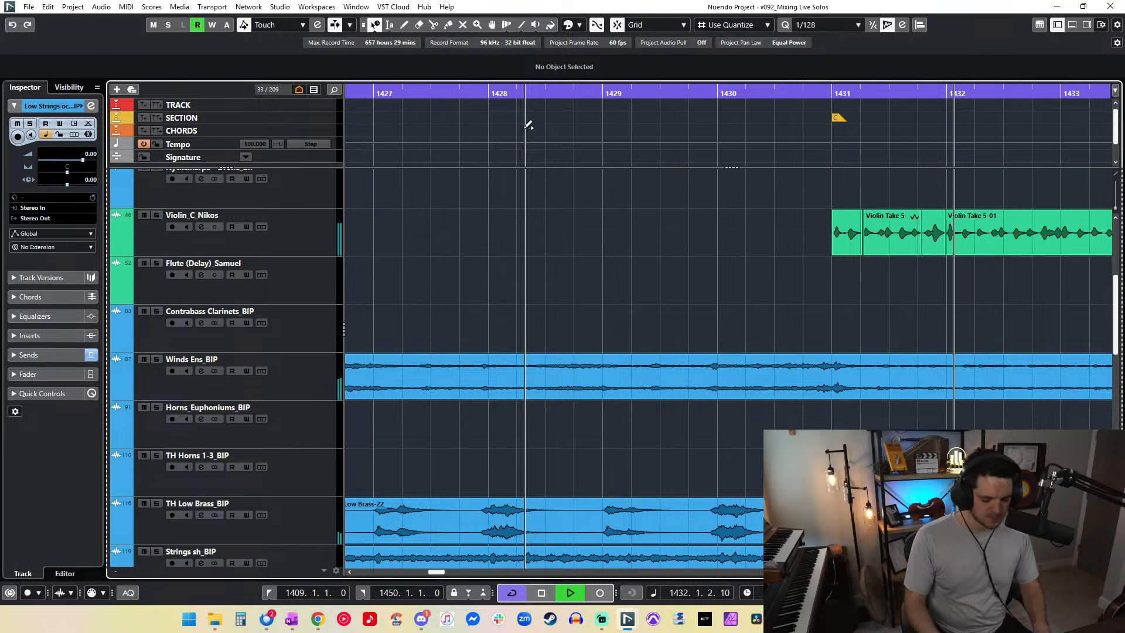
Step: Play the violin solo through to bar 1434, select the short Violin Take 5 event after bar 1431, and clear the selection
scroll(820, 221, right, 4)
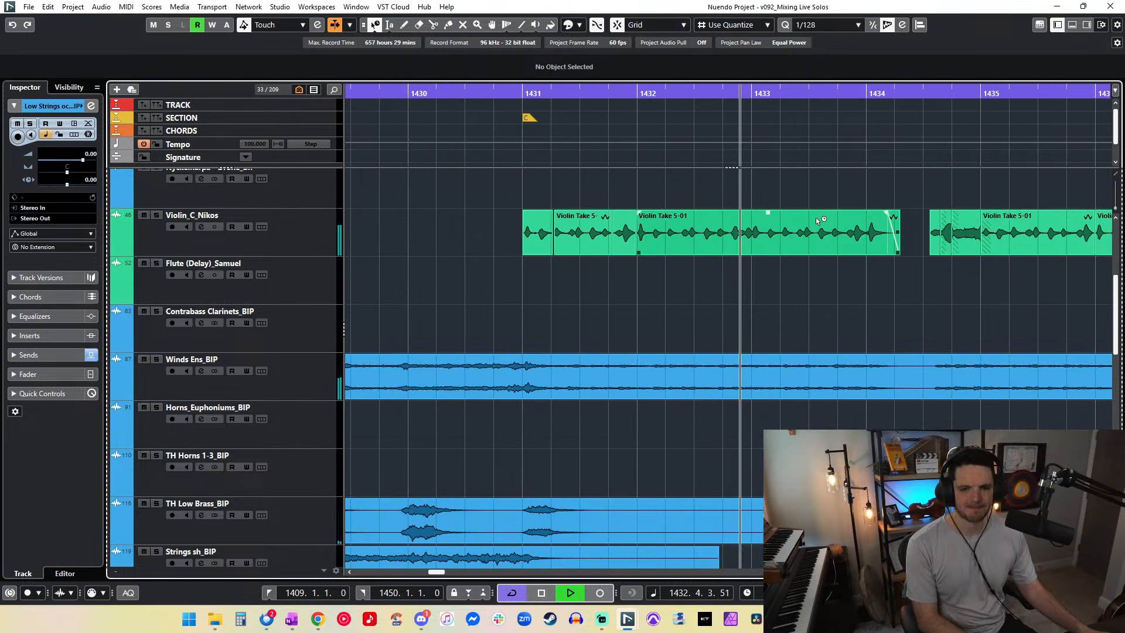
click(375, 24)
click(410, 39)
click(602, 218)
key(space)
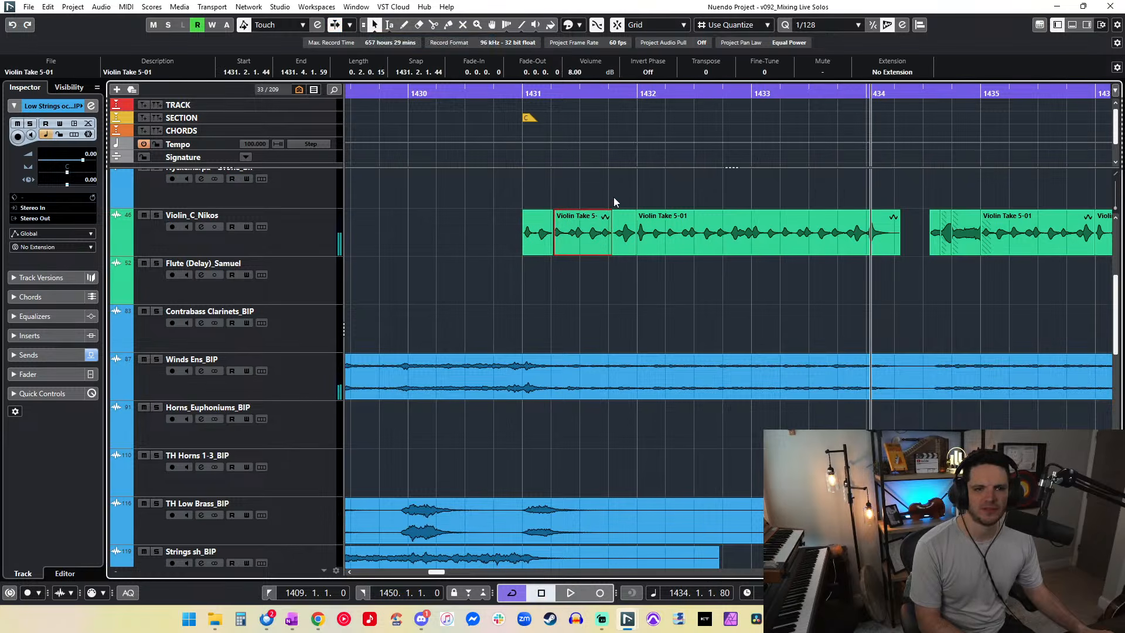
click(613, 201)
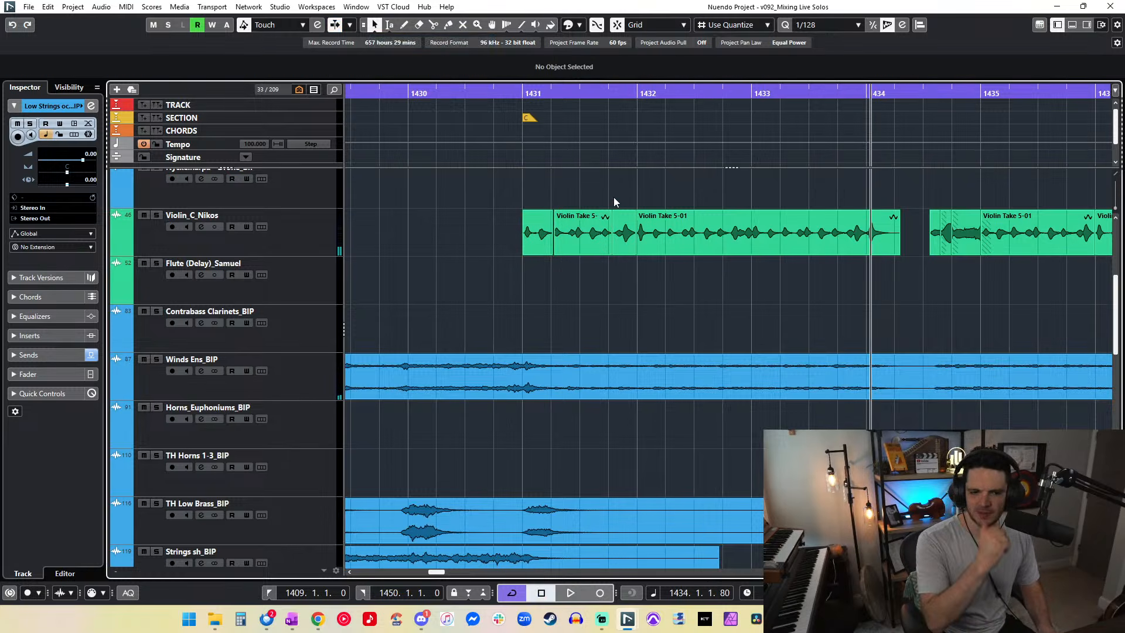
Step: Select every event in the project and zoom the arrangement out to survey the edits across the whole timeline
key(ctrl+a)
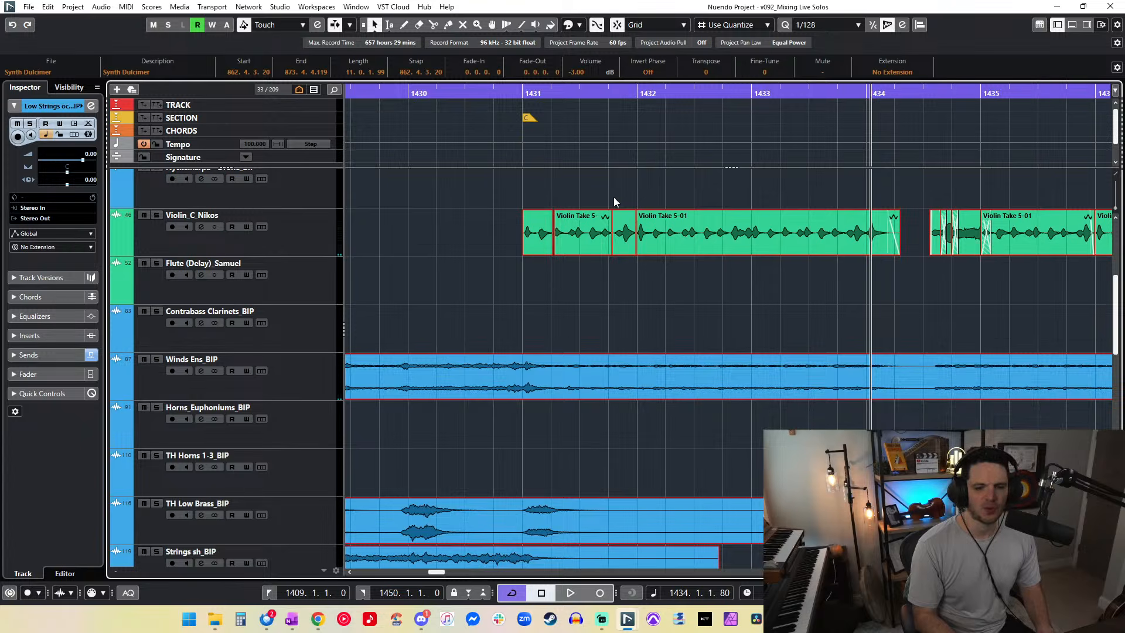
key(g)
key(g)
key(g)
key(g)
key(g)
key(g)
key(g)
key(g)
key(g)
key(g)
key(g)
key(g)
key(g)
key(g)
key(g)
key(g)
key(g)
key(g)
key(g)
key(g)
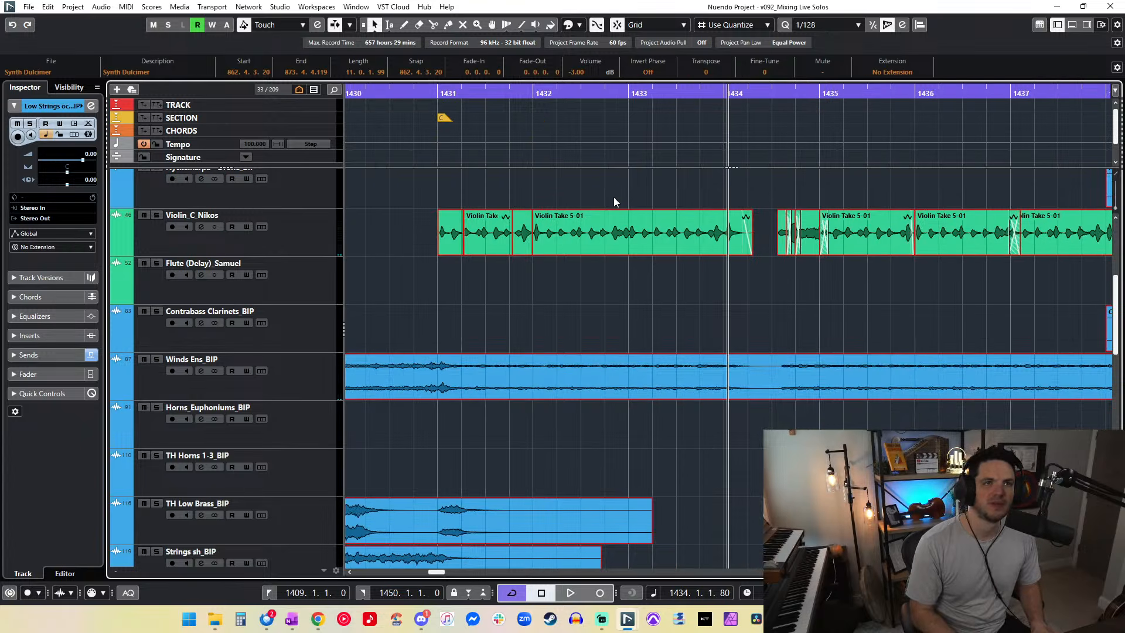
key(g)
key(g)
key(g)
key(g)
key(g)
key(g)
key(g)
key(g)
key(g)
key(g)
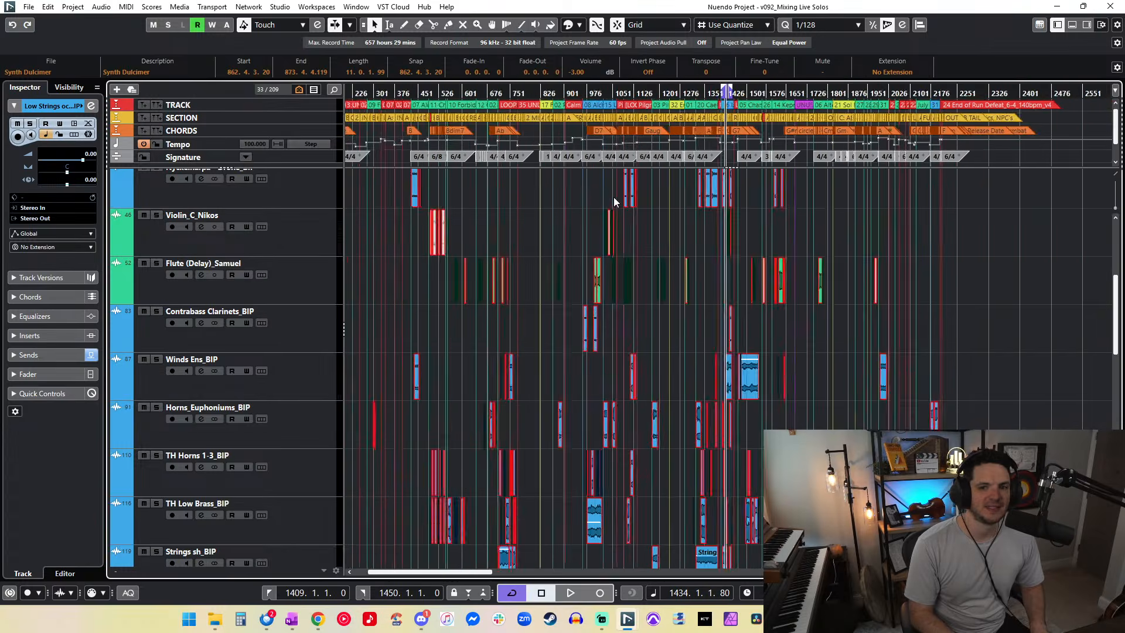
Step: Examine the spread of events across the full project and the list of shown and hidden tracks
key(h)
key(h)
key(h)
key(h)
key(h)
key(h)
key(h)
key(h)
key(h)
key(h)
key(h)
key(h)
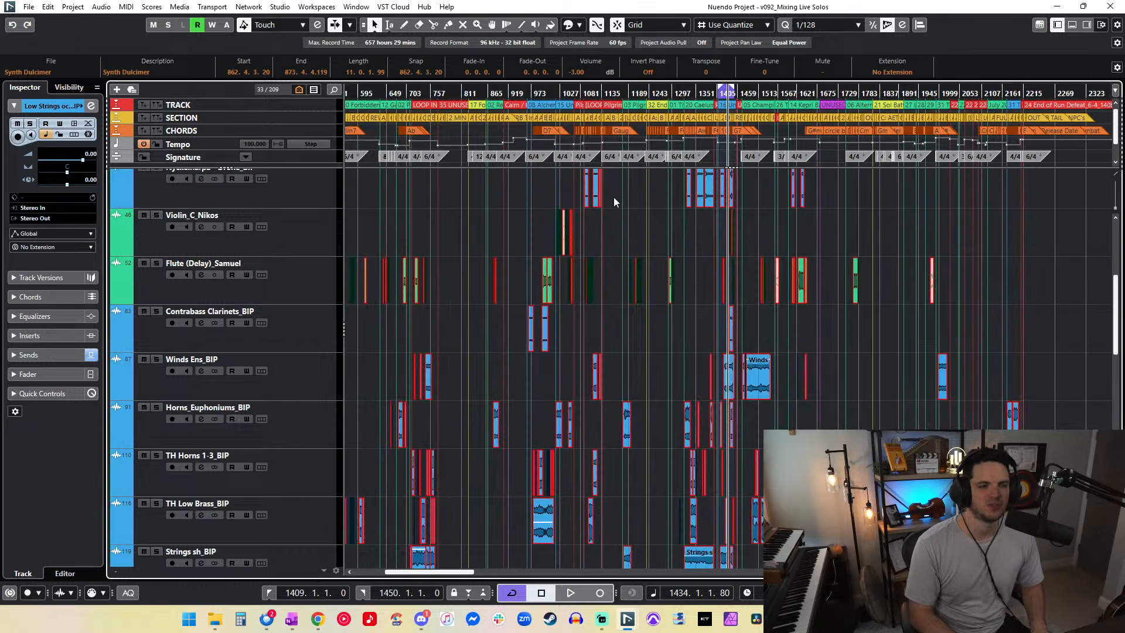
scroll(107, 115, down, 1)
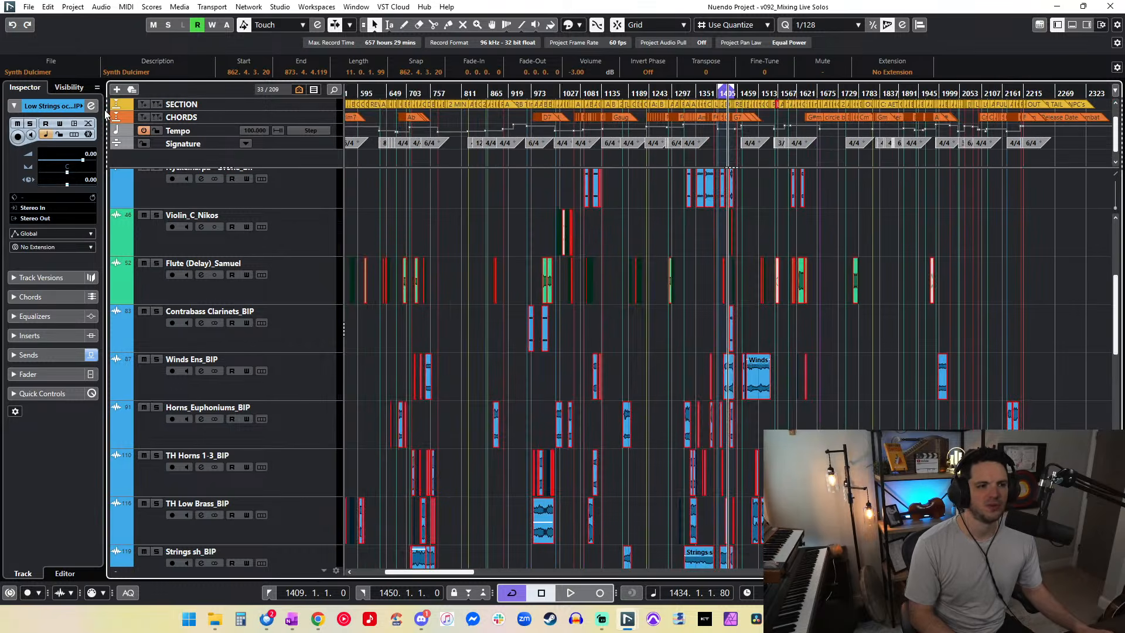
click(69, 88)
scroll(32, 212, up, 5)
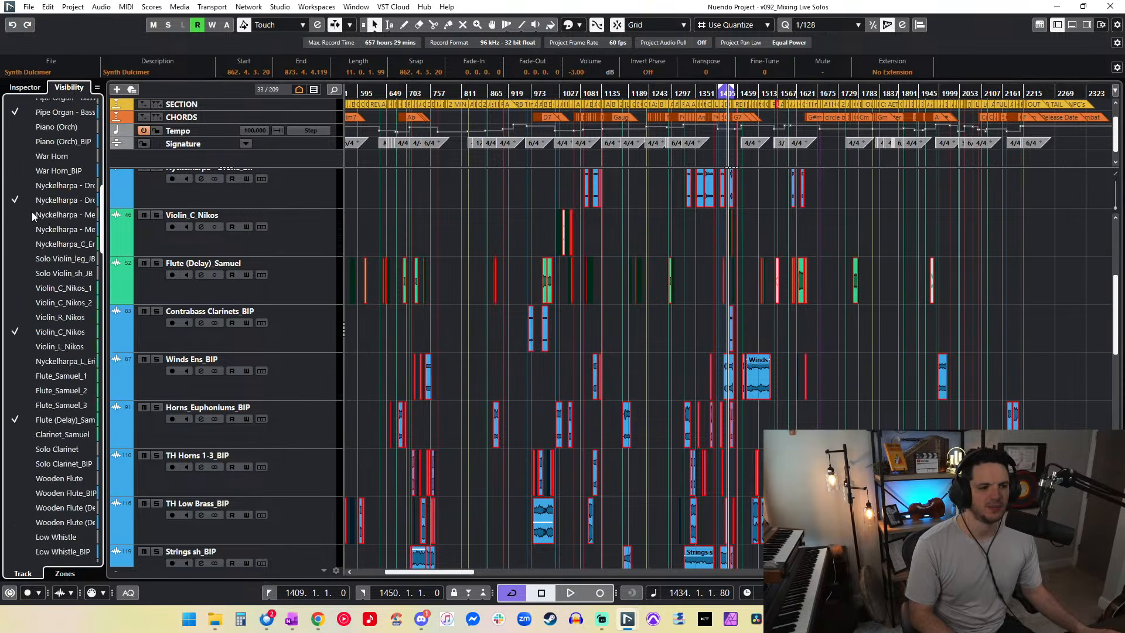
scroll(31, 212, up, 5)
click(24, 87)
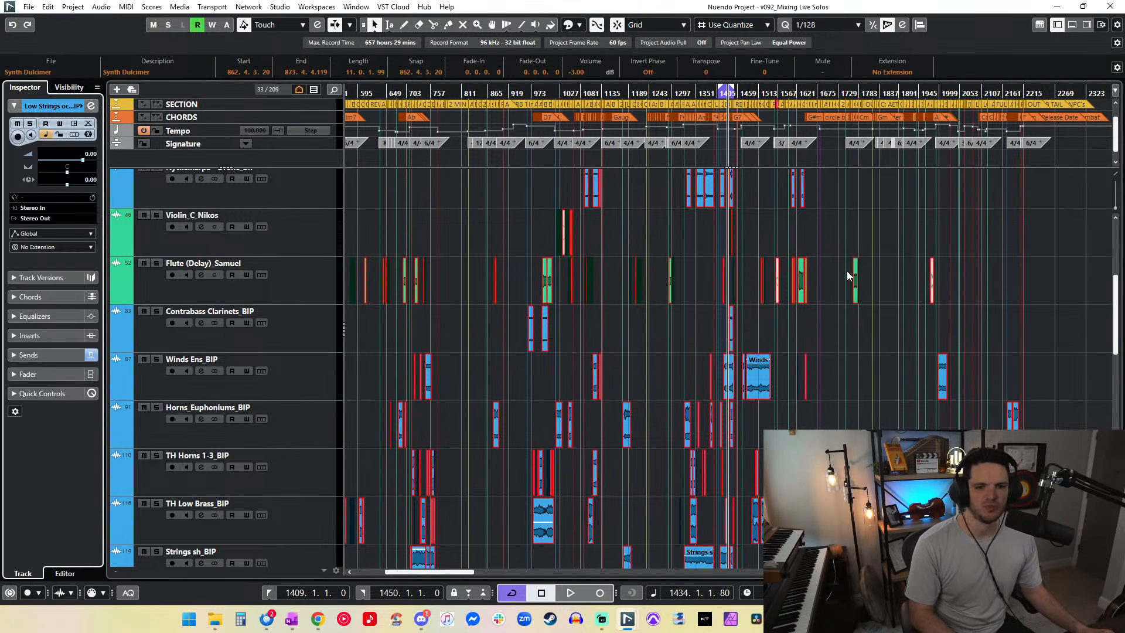
Step: Return to the violin solo, replay it from bar 1430, and clear the selection of all events
key(h)
key(h)
key(h)
key(h)
key(h)
key(h)
key(h)
key(h)
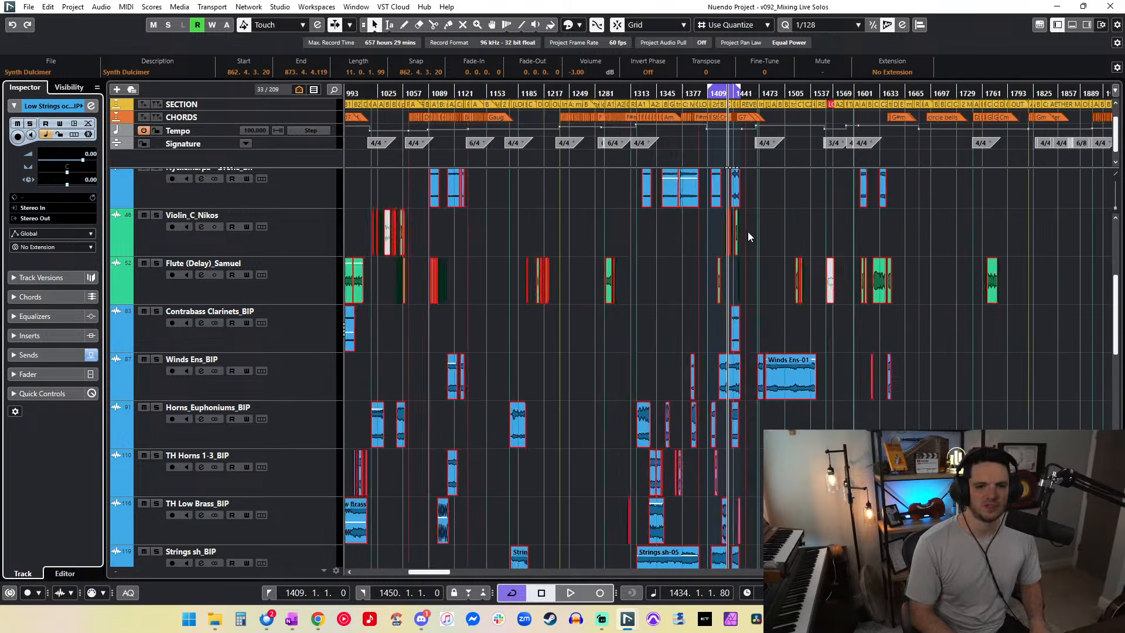
key(g)
key(g)
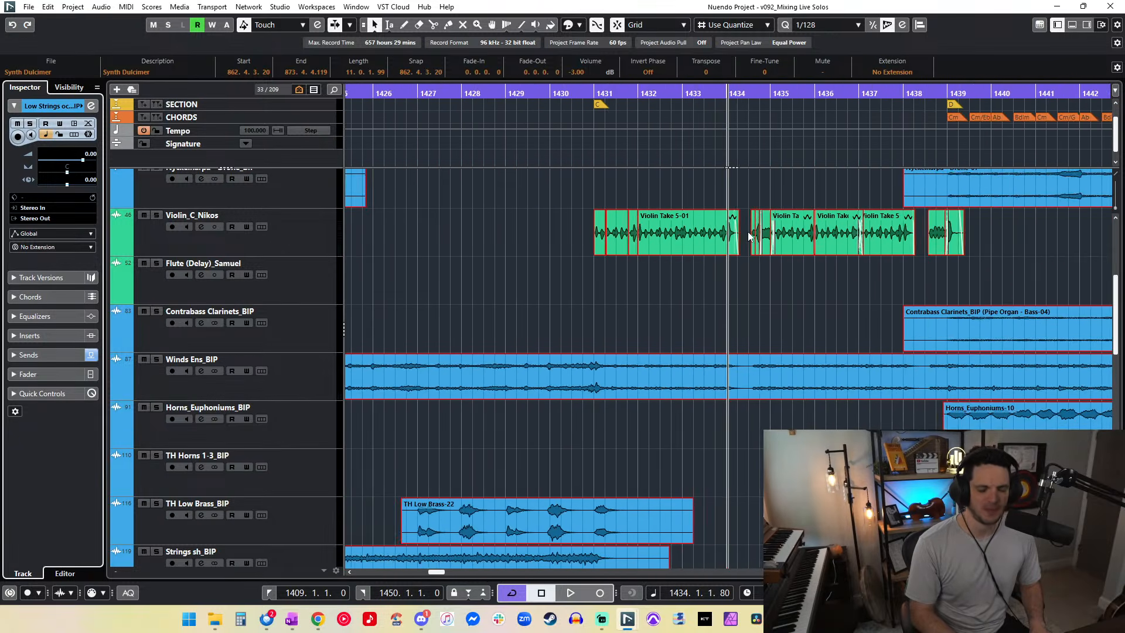
key(KP_Subtract)
key(KP_Subtract)
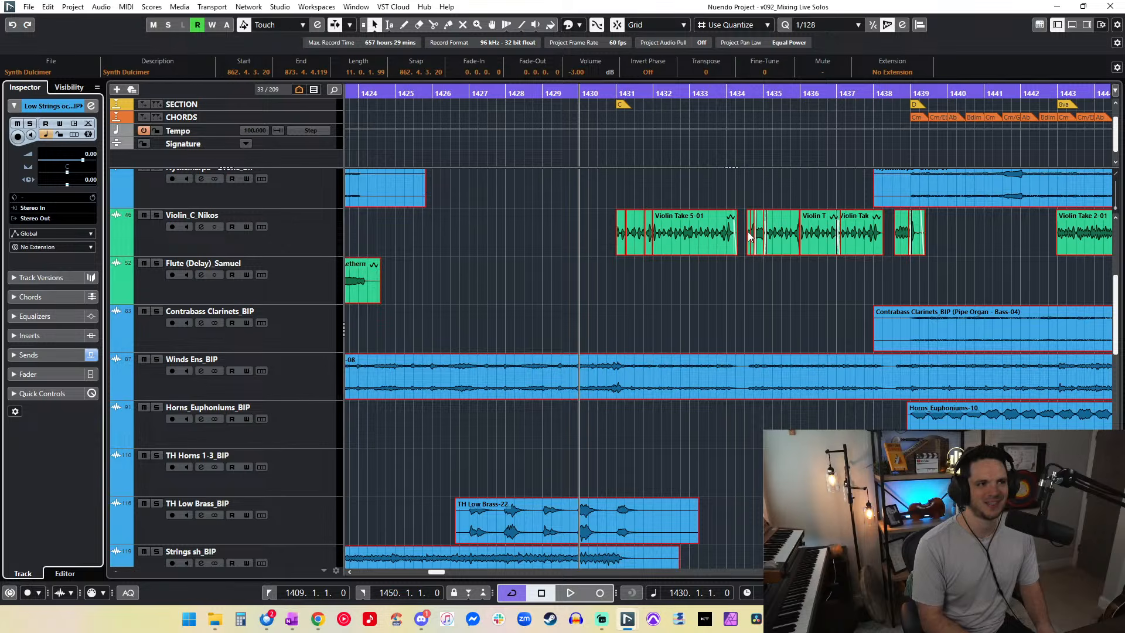
key(space)
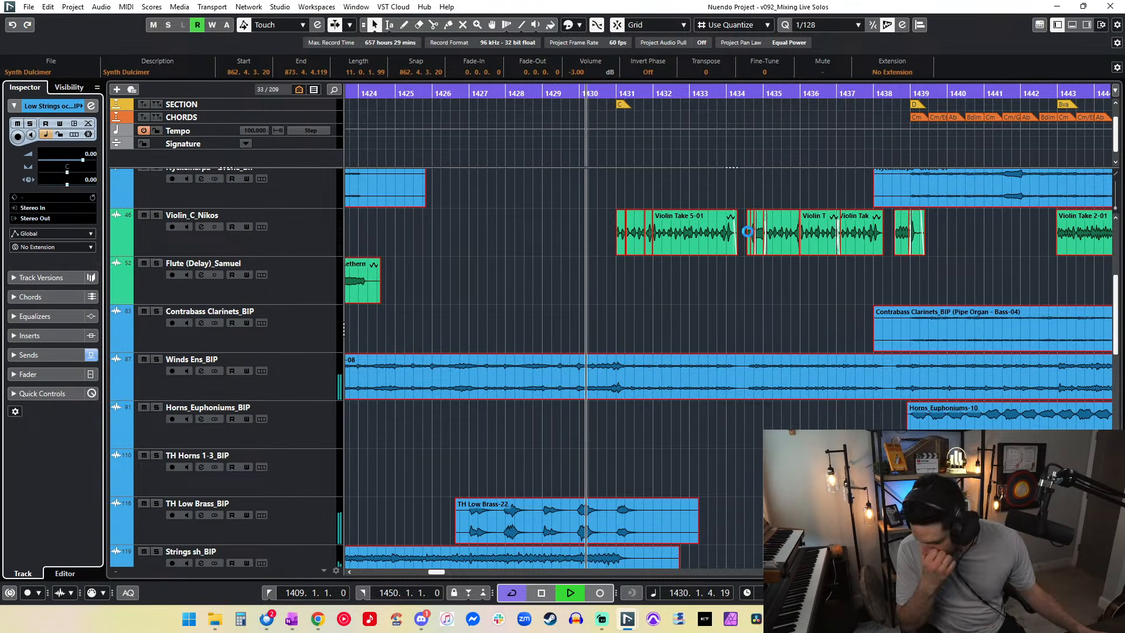
click(730, 270)
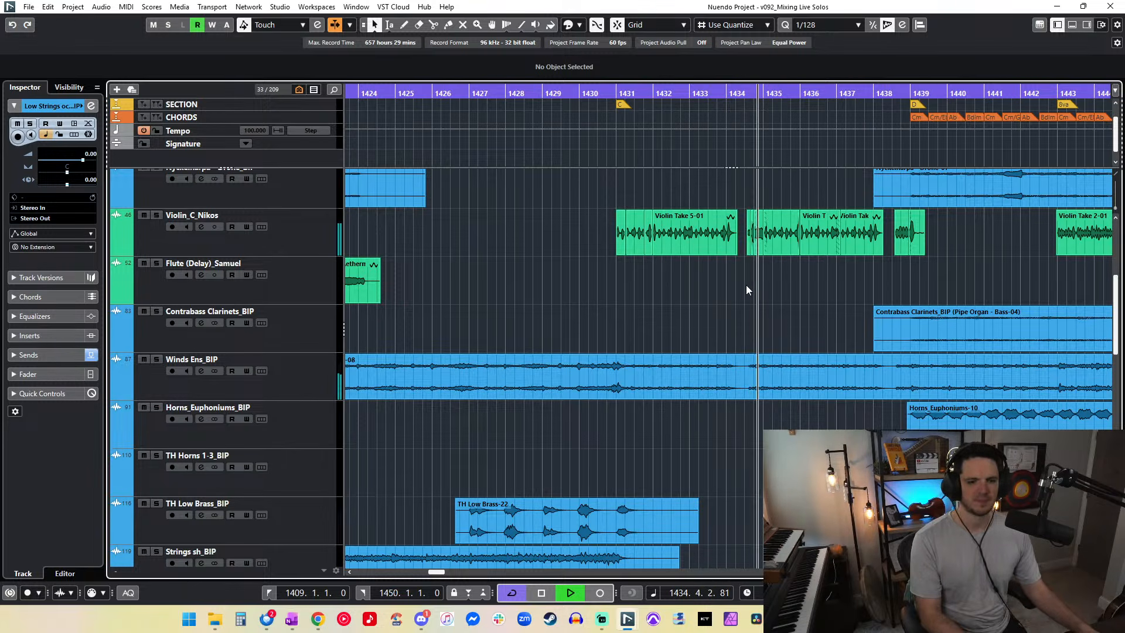
Step: Split Strings Hi FX 1-08 and delete its opening and middle, keeping only the swells around bars 1434 and 1438
scroll(746, 285, down, 5)
key(KP_Subtract)
key(KP_Subtract)
alt+click(721, 290)
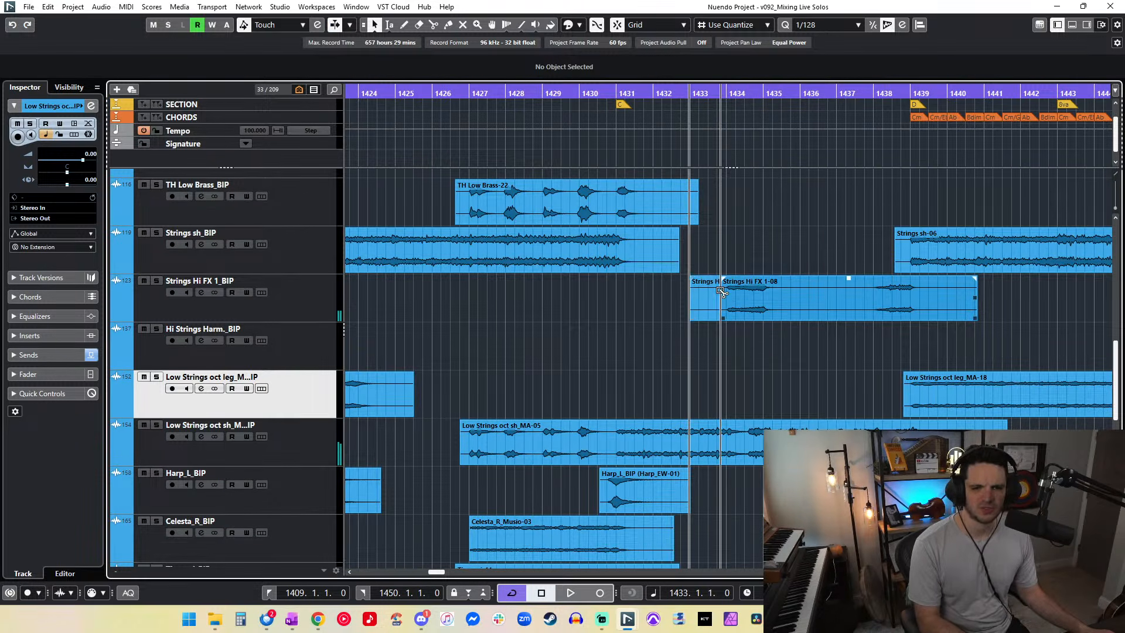
click(708, 291)
key(Delete)
alt+click(781, 289)
alt+click(872, 290)
key(Delete)
click(895, 301)
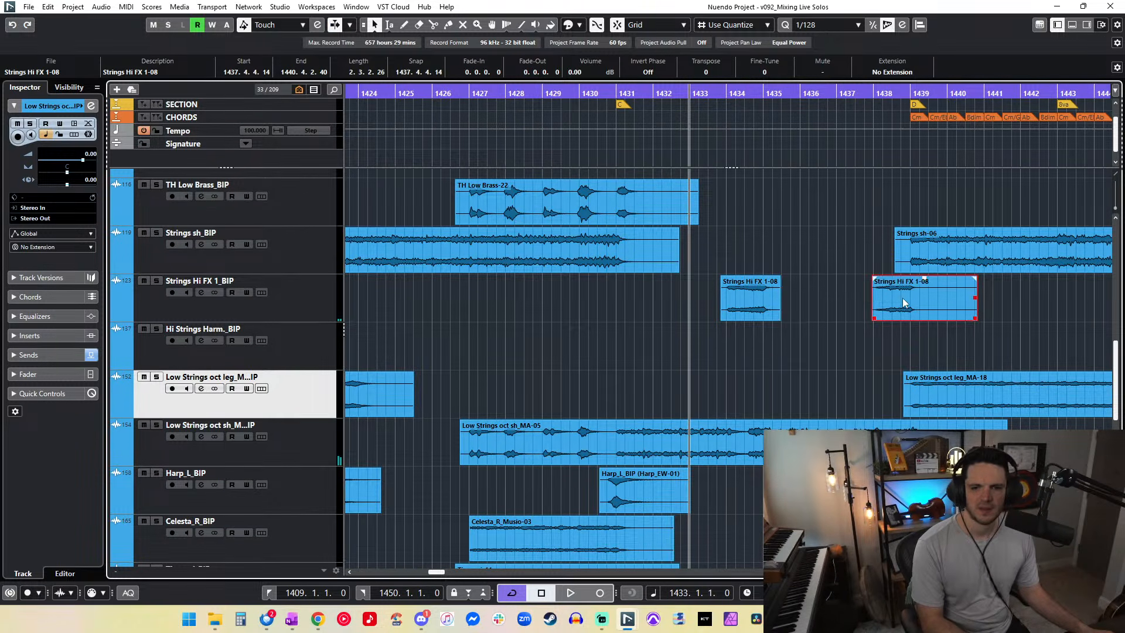
Step: Inspect the two remaining Strings Hi FX 1-08 events up close and play the first swell from bar 1433
key(h)
key(h)
key(h)
key(h)
key(h)
key(h)
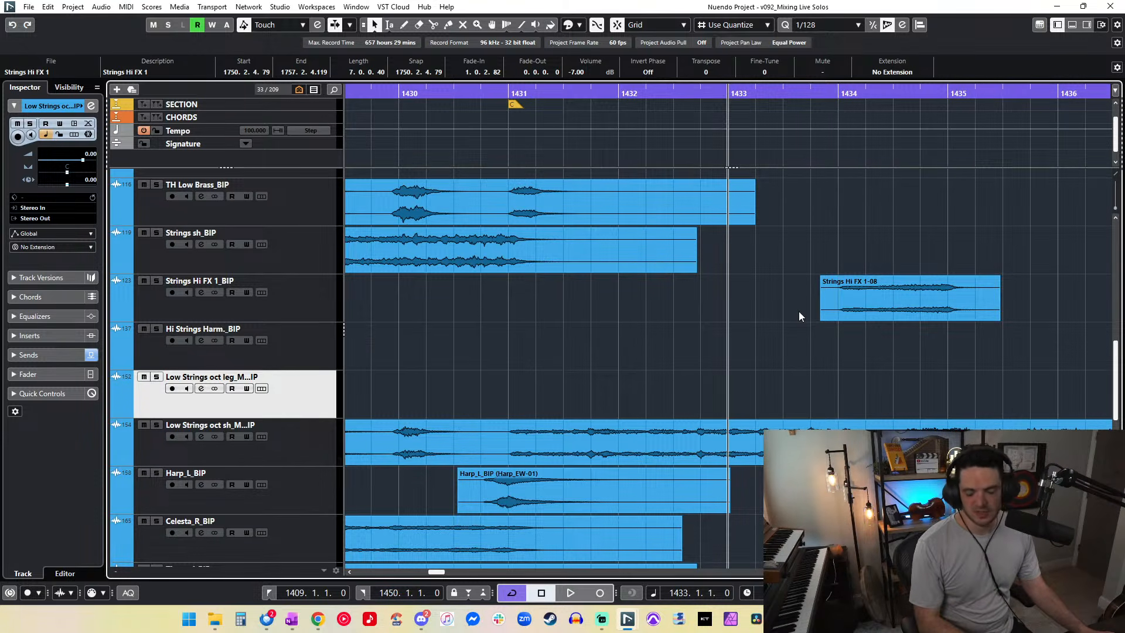
scroll(800, 311, right, 5)
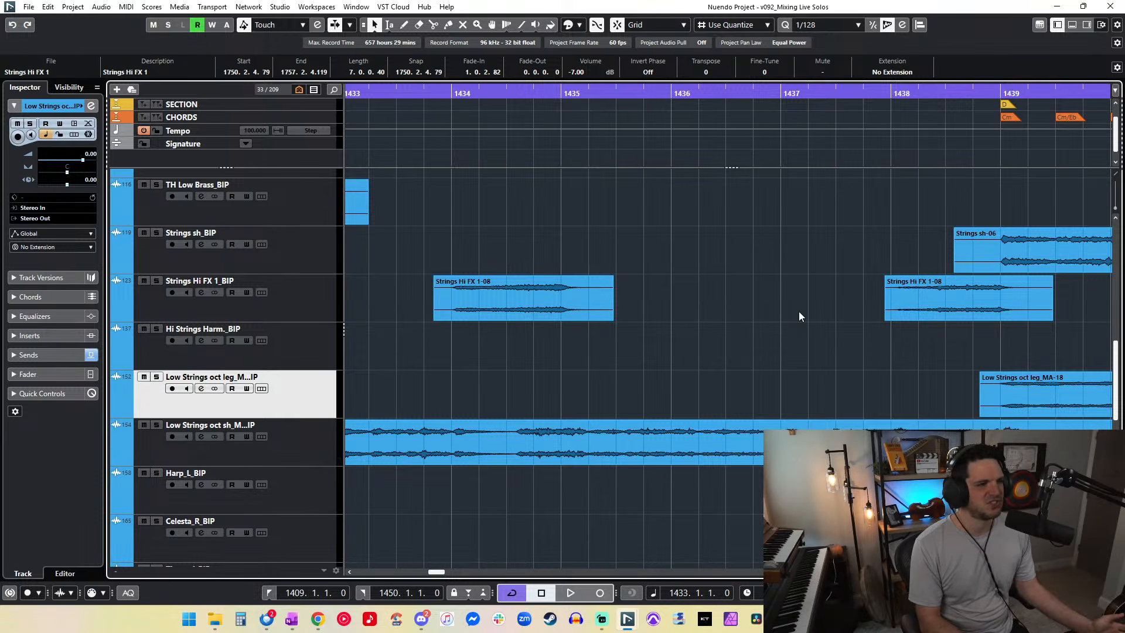
scroll(800, 311, left, 9)
scroll(799, 311, right, 9)
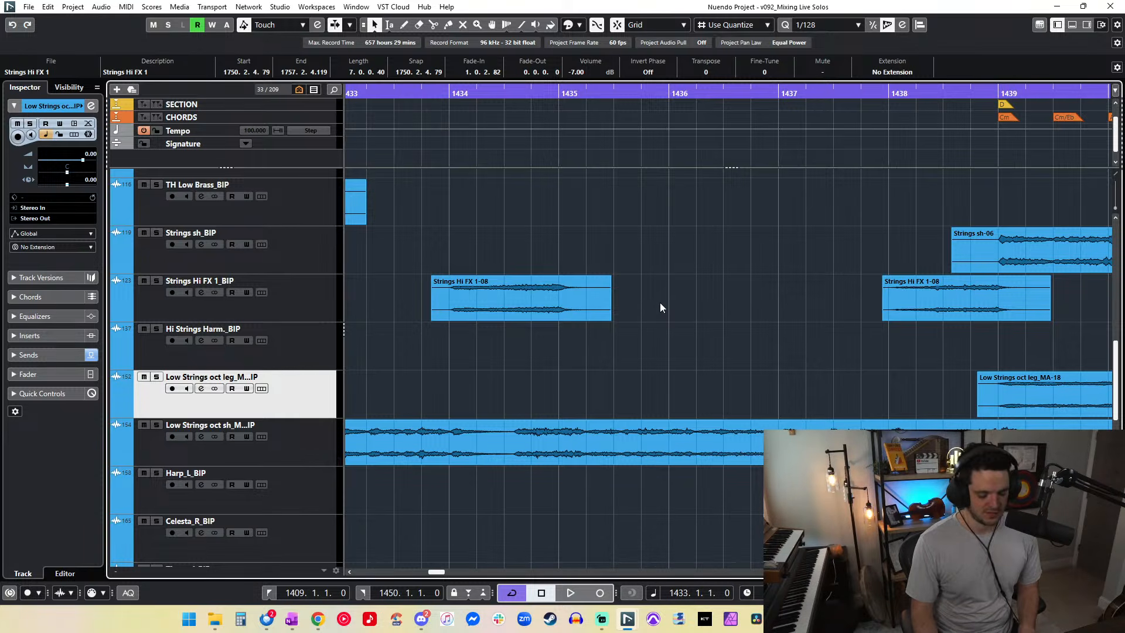
scroll(661, 307, left, 3)
key(KP_Add)
key(KP_Add)
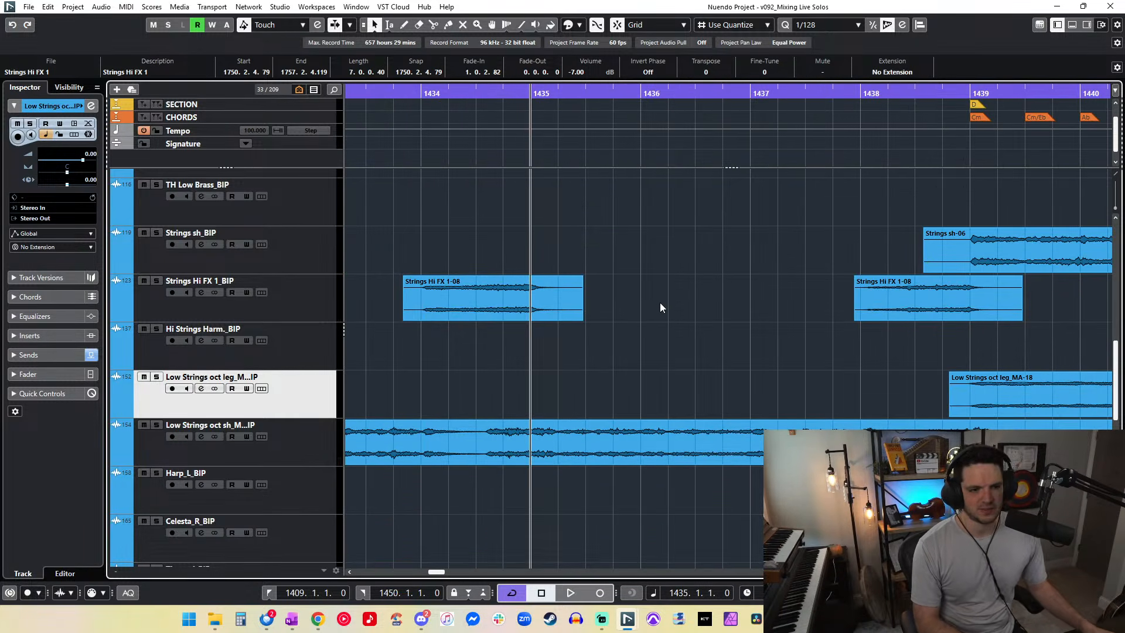
key(KP_Subtract)
key(KP_Subtract)
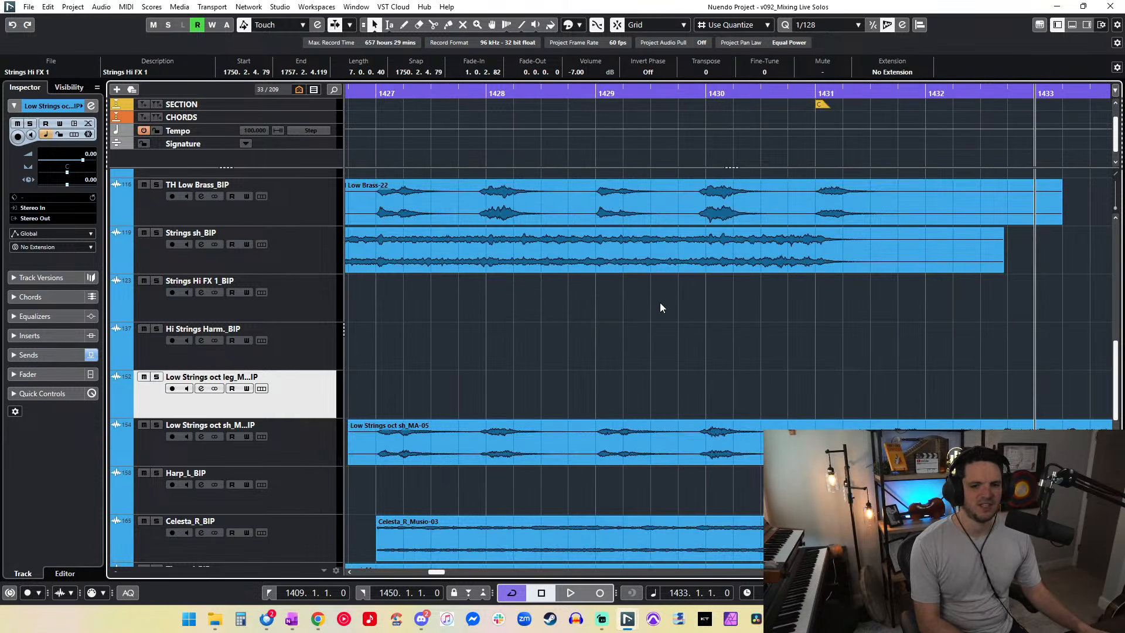
key(space)
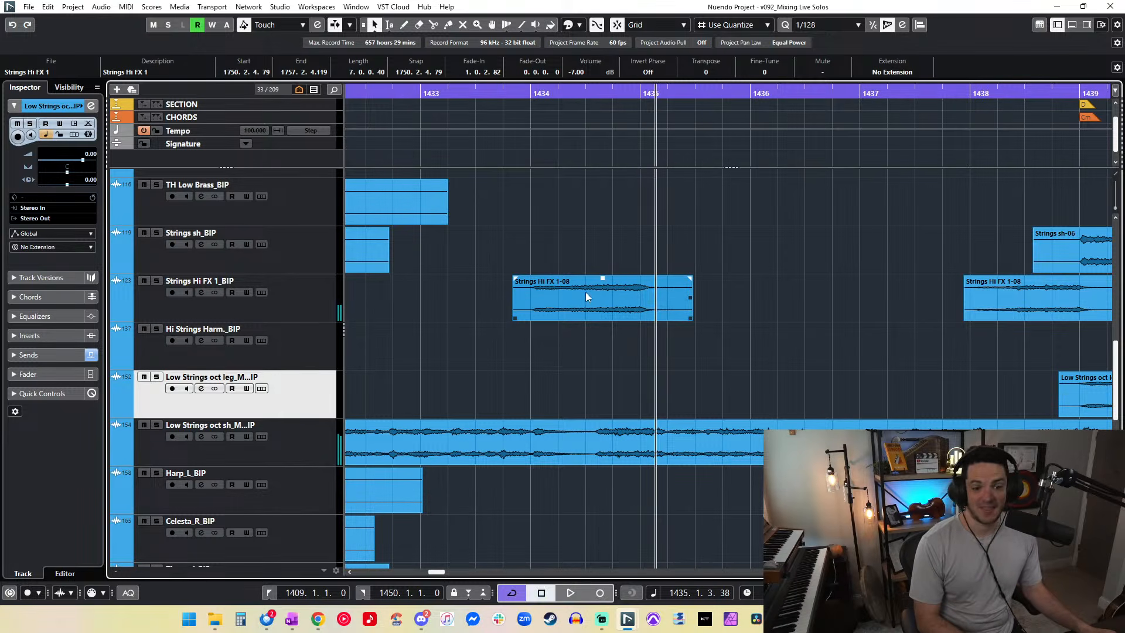
Step: Trim the first Strings Hi FX 1-08 swell to 1433.4.4.44–1435.1.4.0, add fades of 0.0.1.65 in and 0.0.1.106 out, and replay it
drag(515, 299, 540, 279)
alt+click(661, 284)
click(672, 287)
key(Delete)
drag(655, 278, 645, 277)
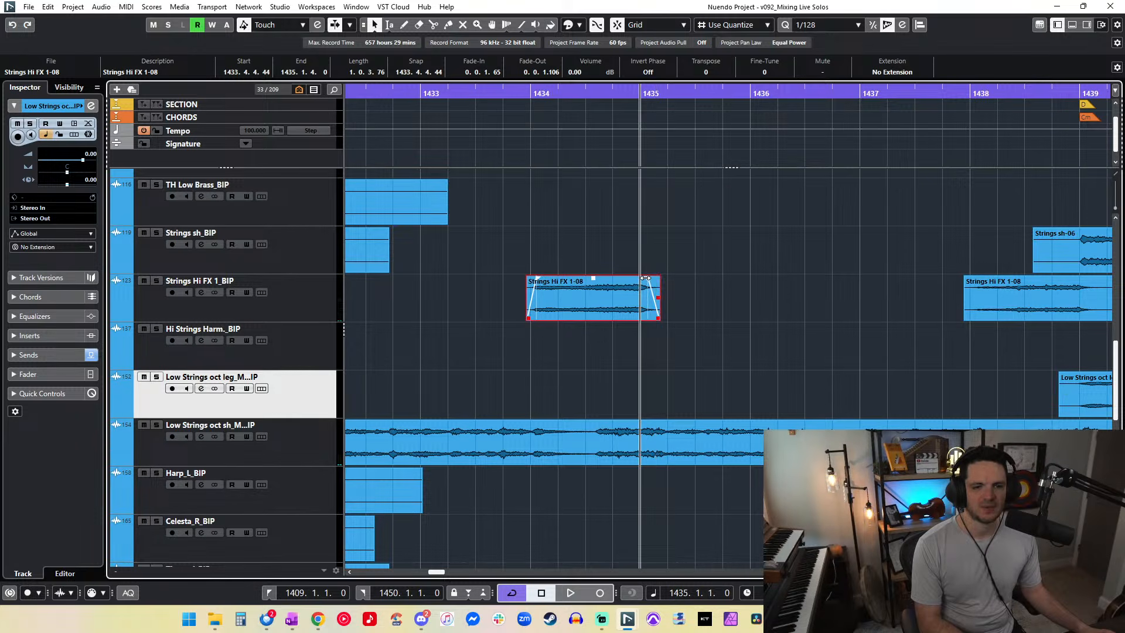
key(alt+space)
key(KP_Subtract)
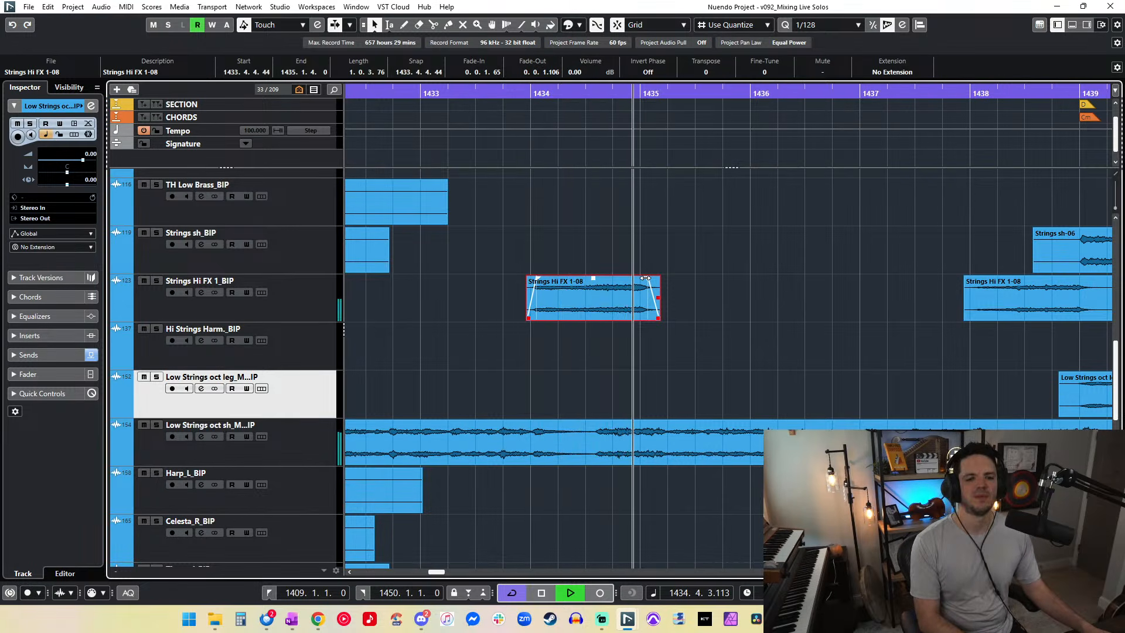
Step: Trim the second Strings Hi FX 1-08 swell to 1438.1.1.23–1439.1.4.15, fade it in 0.0.1.33 and out 0.0.1.3, and set its volume to 2 dB
scroll(645, 279, right, 5)
click(581, 317)
drag(580, 319, 586, 318)
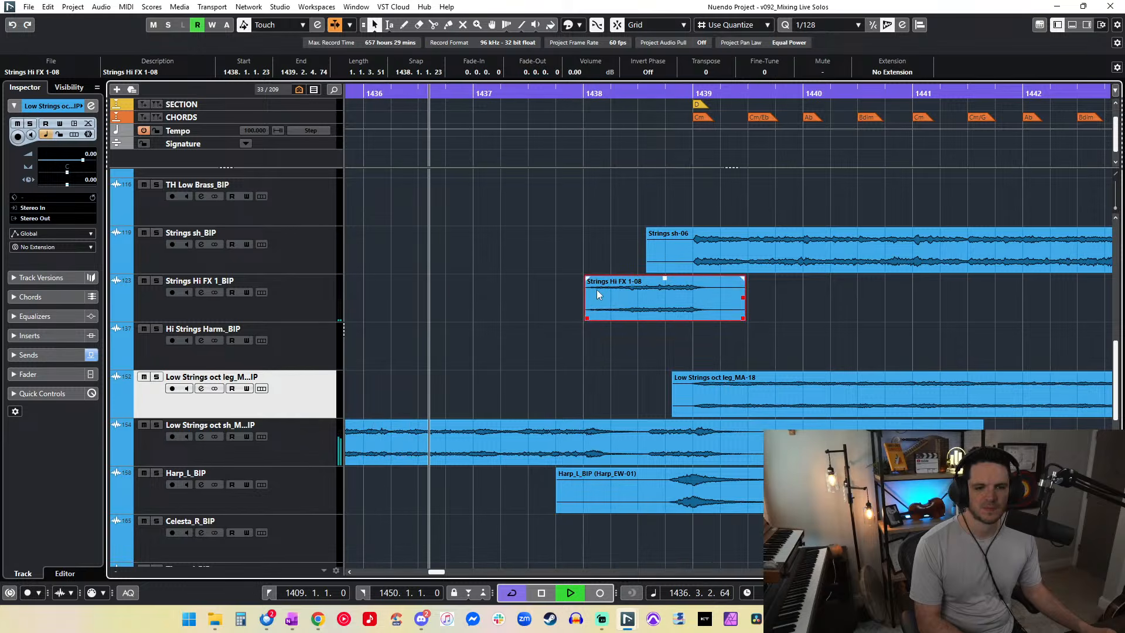
drag(588, 278, 600, 282)
drag(742, 277, 707, 278)
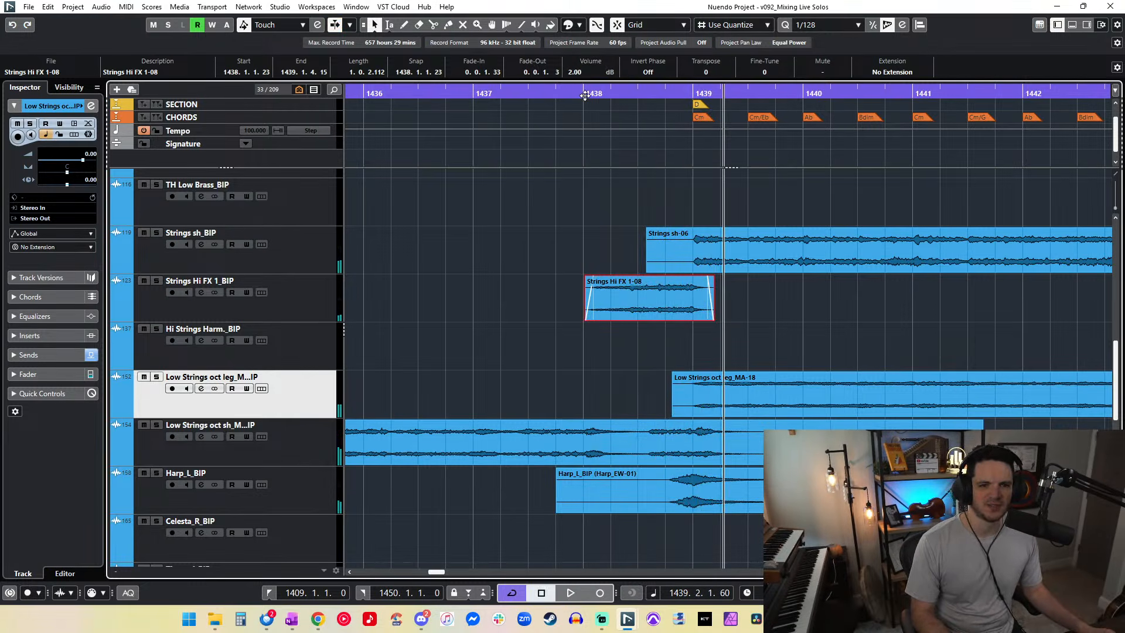
Step: Split the second Strings Hi FX 1-08 swell at 1438.3.1.45, set its opening part to 7 dB, and replay from bar 1438
drag(585, 96, 589, 161)
alt+click(642, 287)
scroll(586, 71, up, 3)
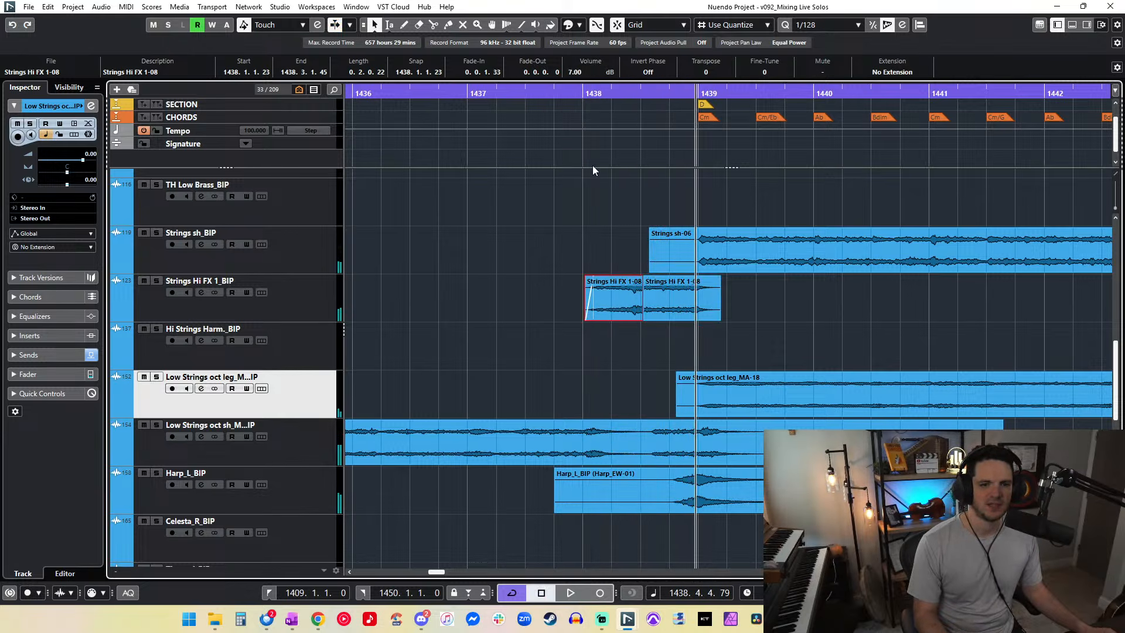
Step: Crossfade the two adjoining Strings Hi FX 1-08 clips over a range from about 1438.2.2 to 1438.3.3
right_click(607, 297)
click(621, 295)
drag(623, 295, 662, 292)
key(x)
right_click(661, 292)
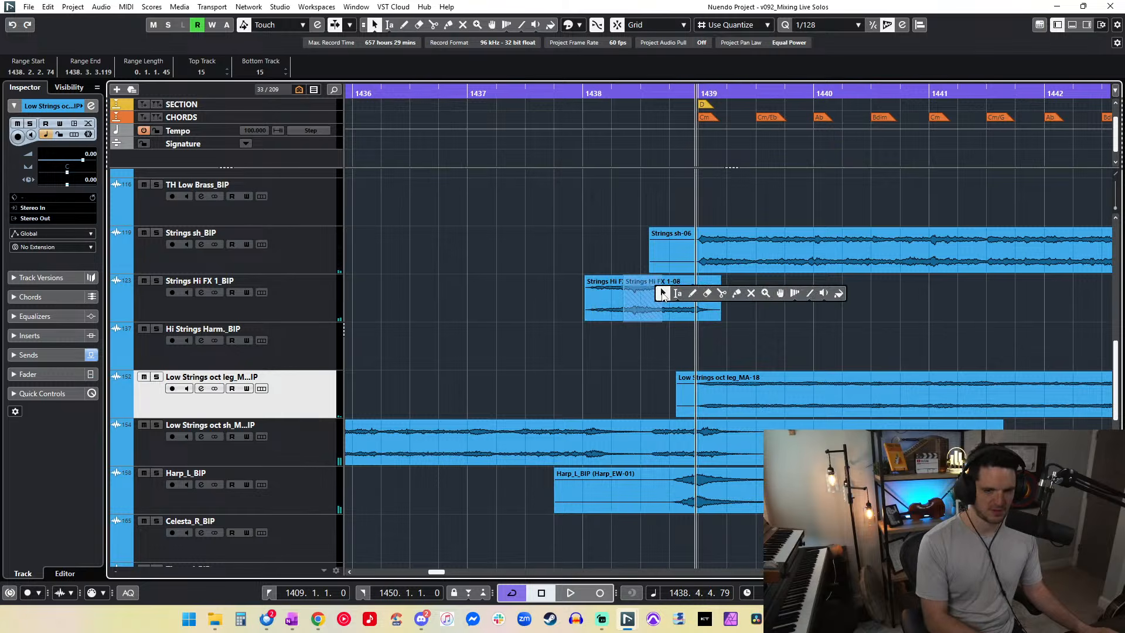
click(664, 293)
Step: Set the volume of the crossfaded Strings Hi FX 1-08 clips to 4 dB while playing the passage around bar 1438
click(566, 87)
drag(565, 94, 566, 89)
key(space)
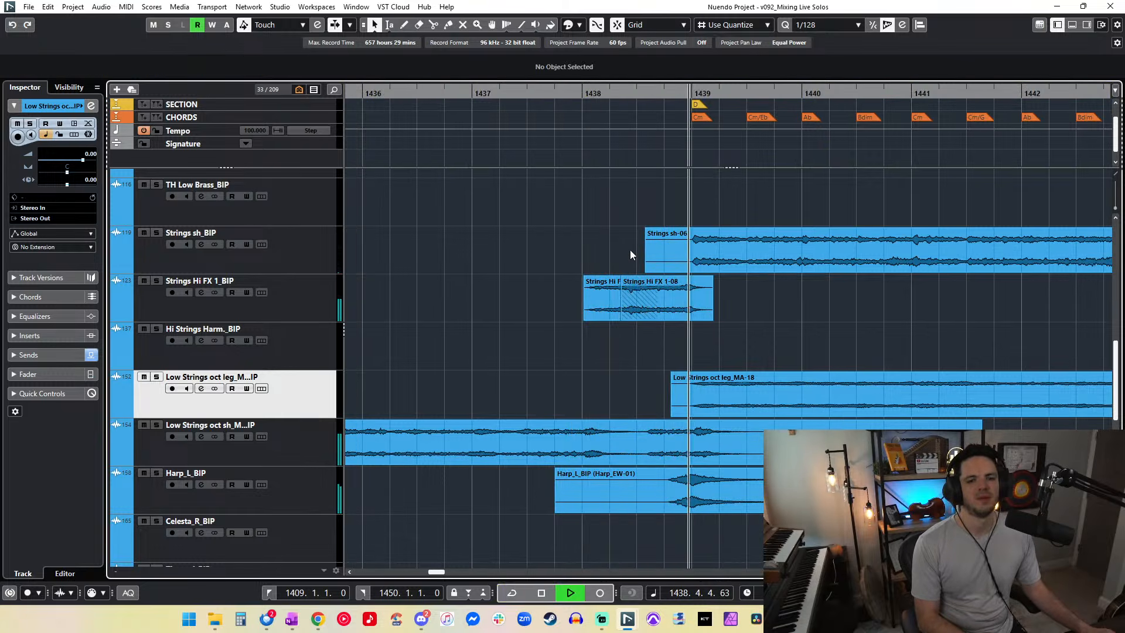
click(680, 305)
scroll(580, 73, down, 3)
click(573, 88)
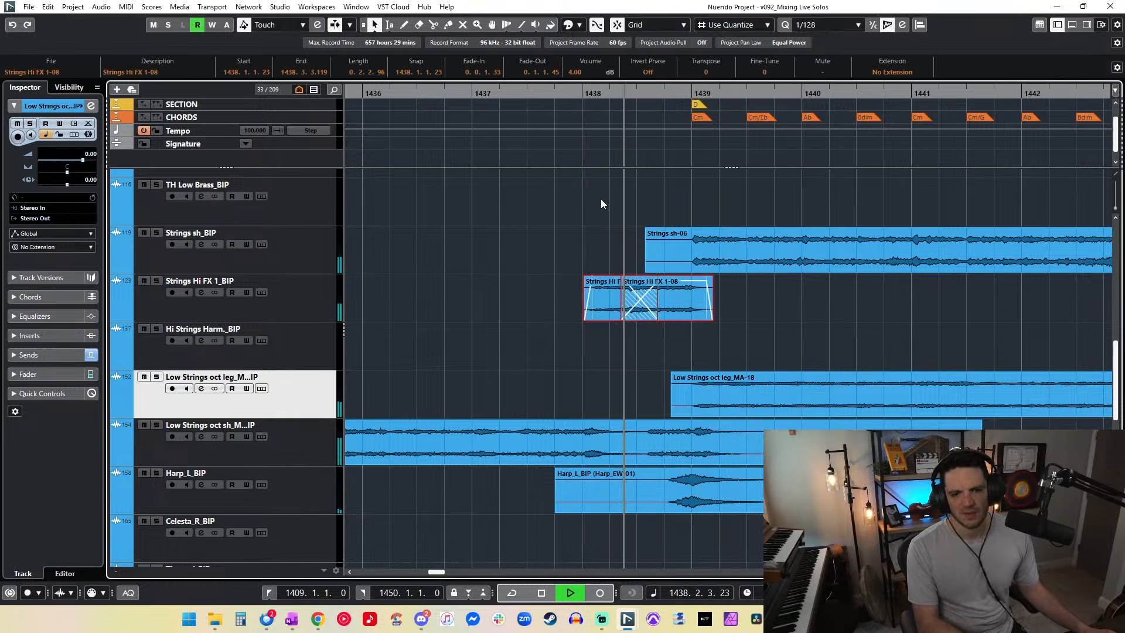
click(521, 93)
click(548, 230)
Step: Replay the transition, split the second Strings sh-06 clip just before bar 1439 and delete its leading piece
key(space)
key(KP_Subtract)
key(space)
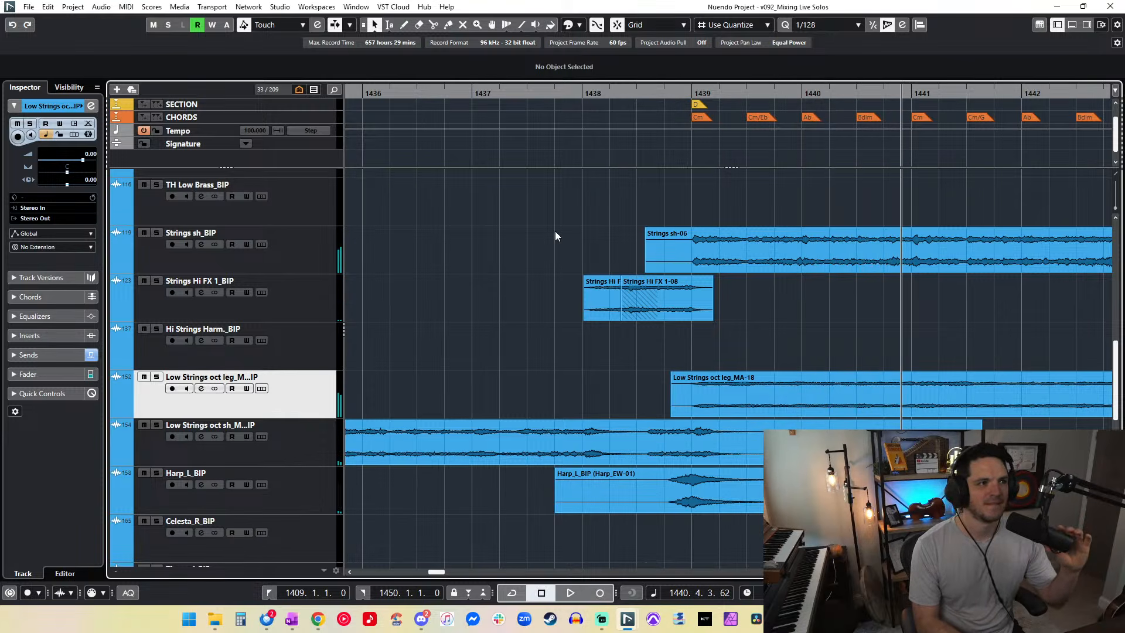
key(space)
key(space)
key(space)
key(KP_Subtract)
alt+click(687, 248)
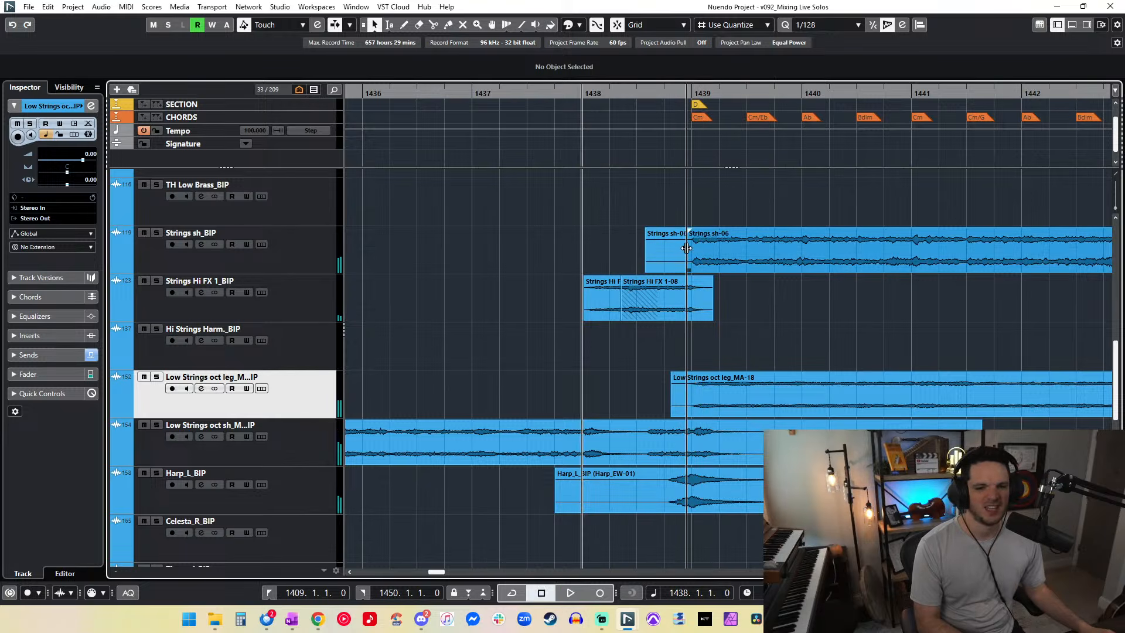
click(673, 251)
key(Delete)
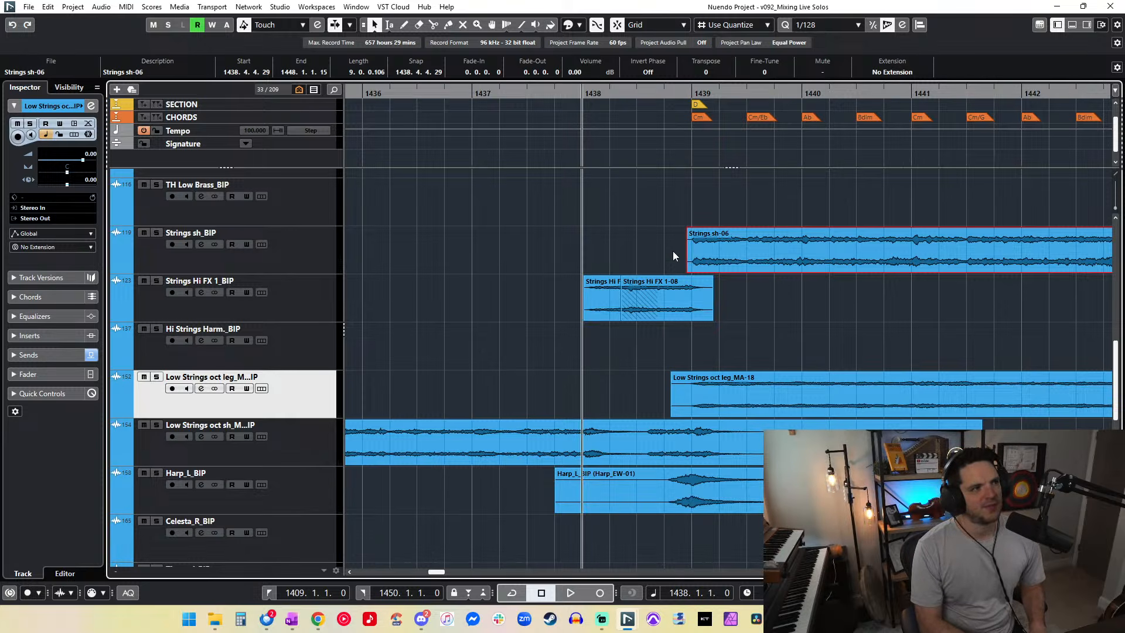
Step: Listen to the transition from bar 1437 into bar 1439, briefly soloing the Strings sh_BIP track
key(m)
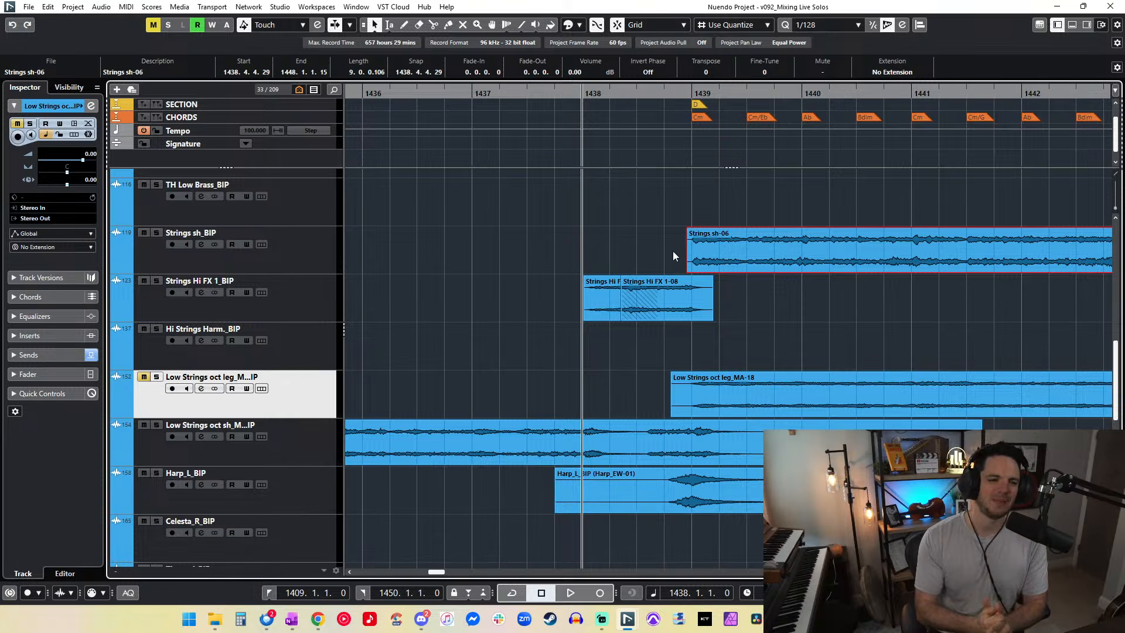
key(m)
key(KP_Subtract)
key(KP_Subtract)
key(KP_Add)
key(KP_Add)
key(KP_Subtract)
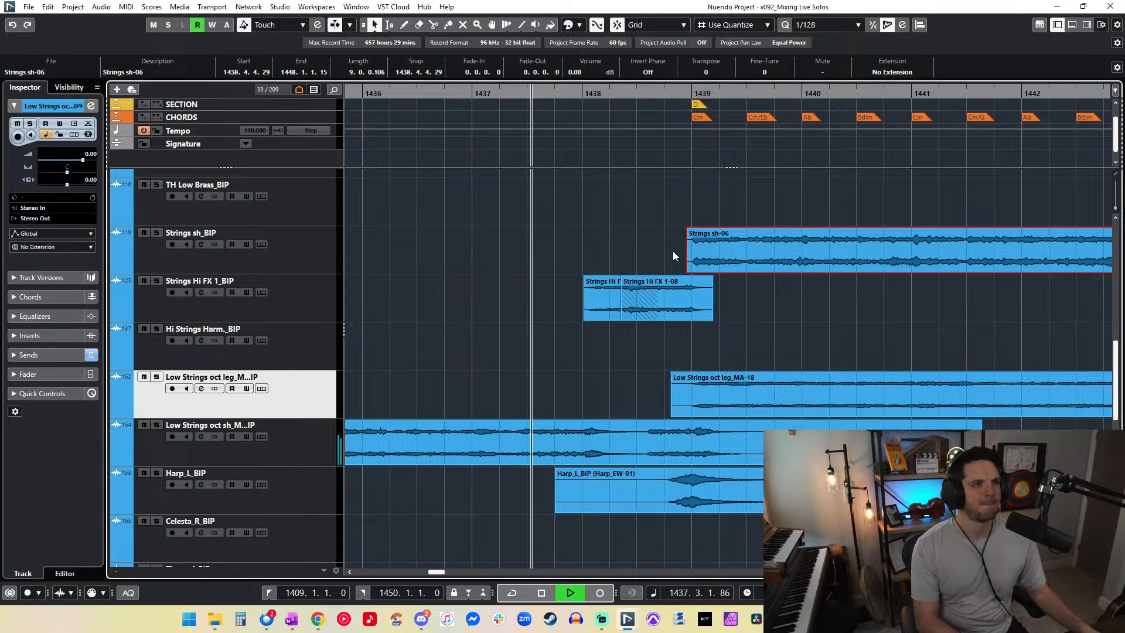
key(space)
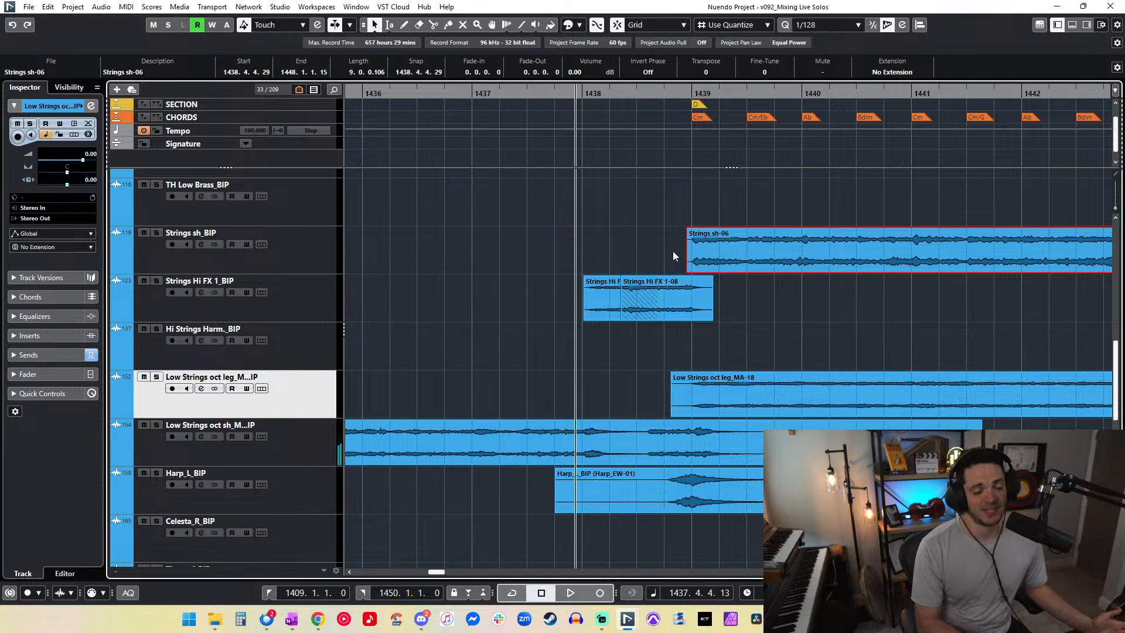
key(space)
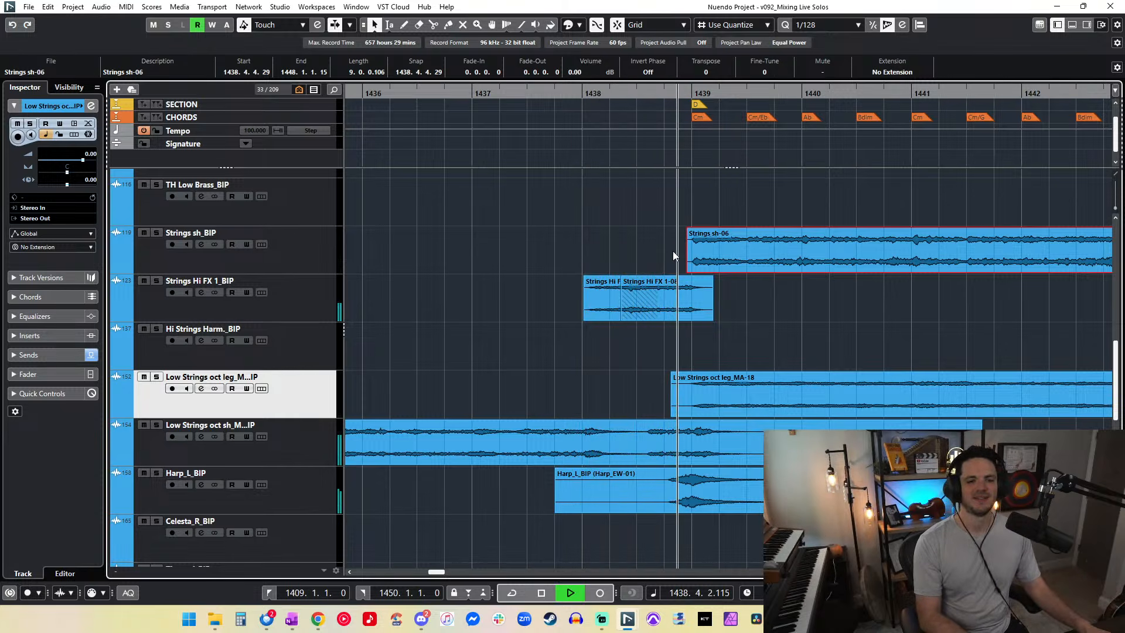
key(f)
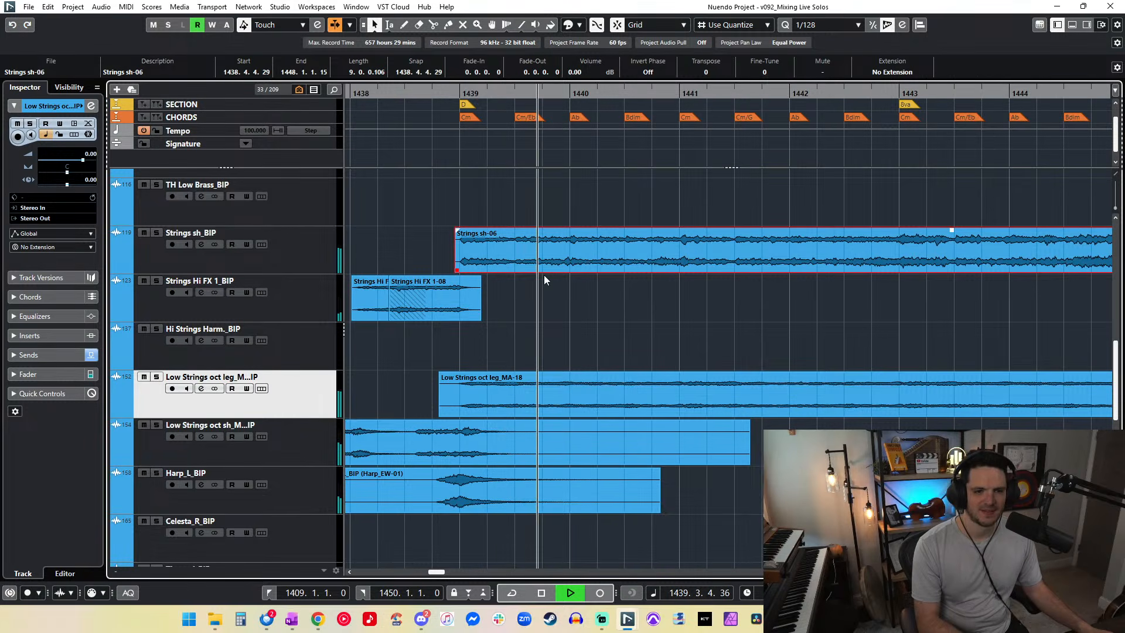
click(154, 233)
click(154, 233)
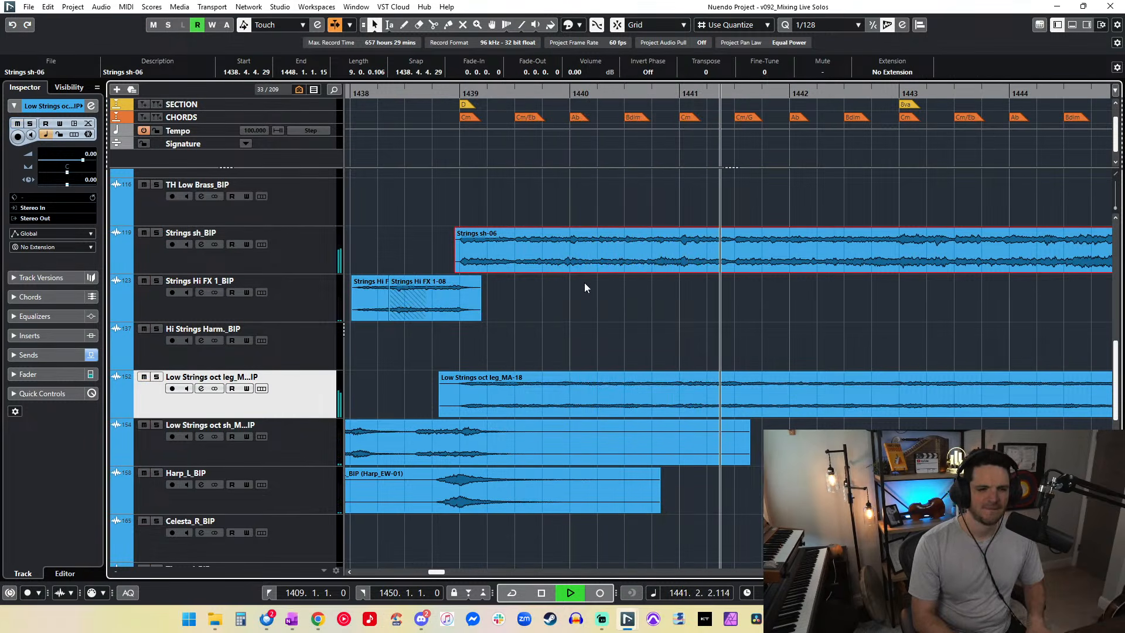
Step: Set the volume of both Strings sh-06 clips on the Strings sh_BIP track to 0.5 dB
key(g)
key(g)
key(g)
key(g)
key(g)
key(g)
key(g)
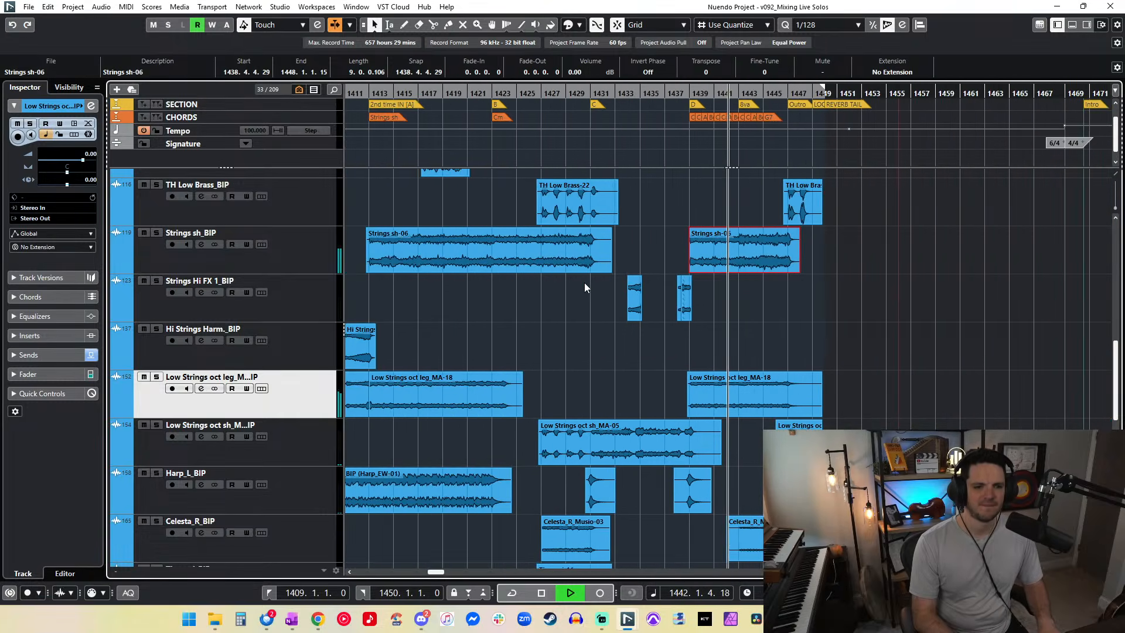
shift+click(529, 257)
scroll(581, 73, up, 1)
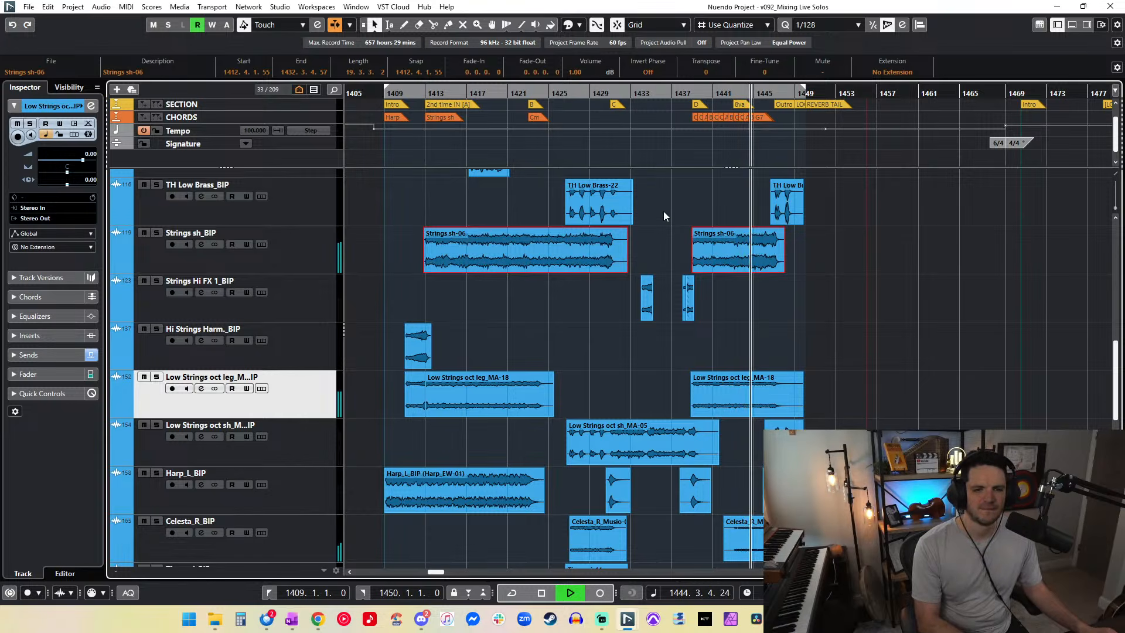
click(575, 72)
text(.5)
key(Return)
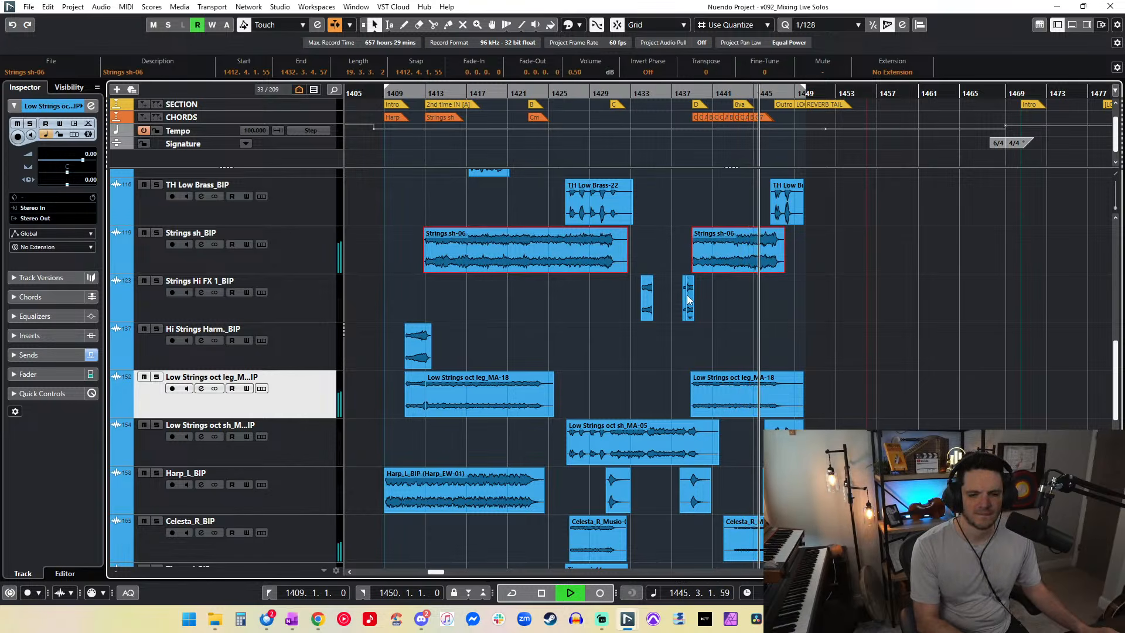
click(728, 314)
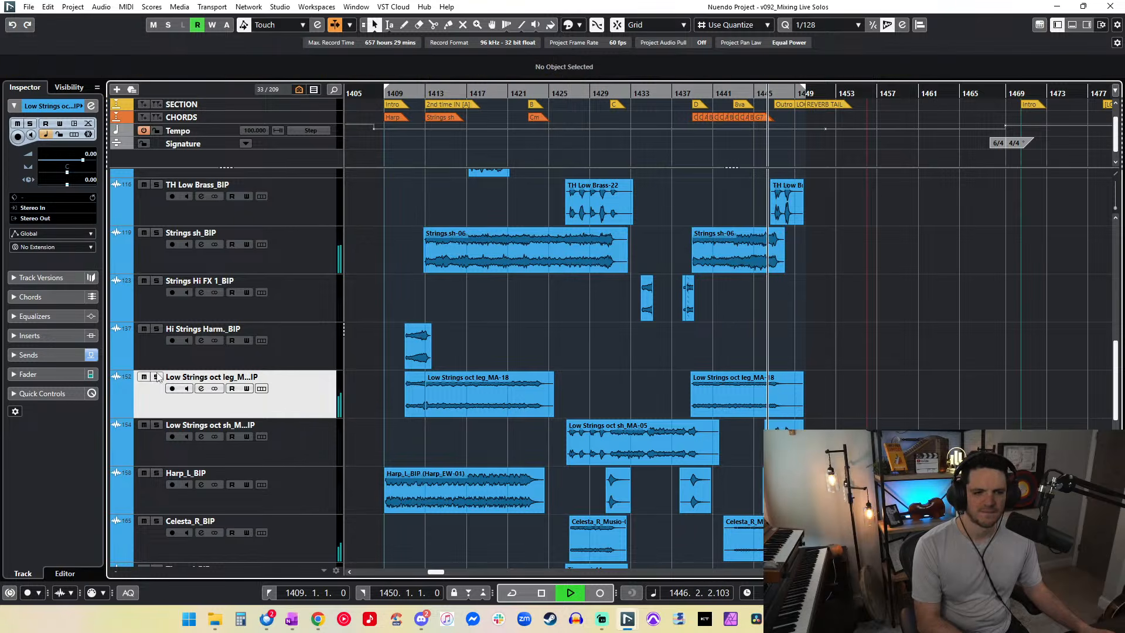
Step: Play the cue from bar 1409 and set the volume of the Hi Strings Harm._BIP clip to -6 dB
scroll(708, 339, down, 4)
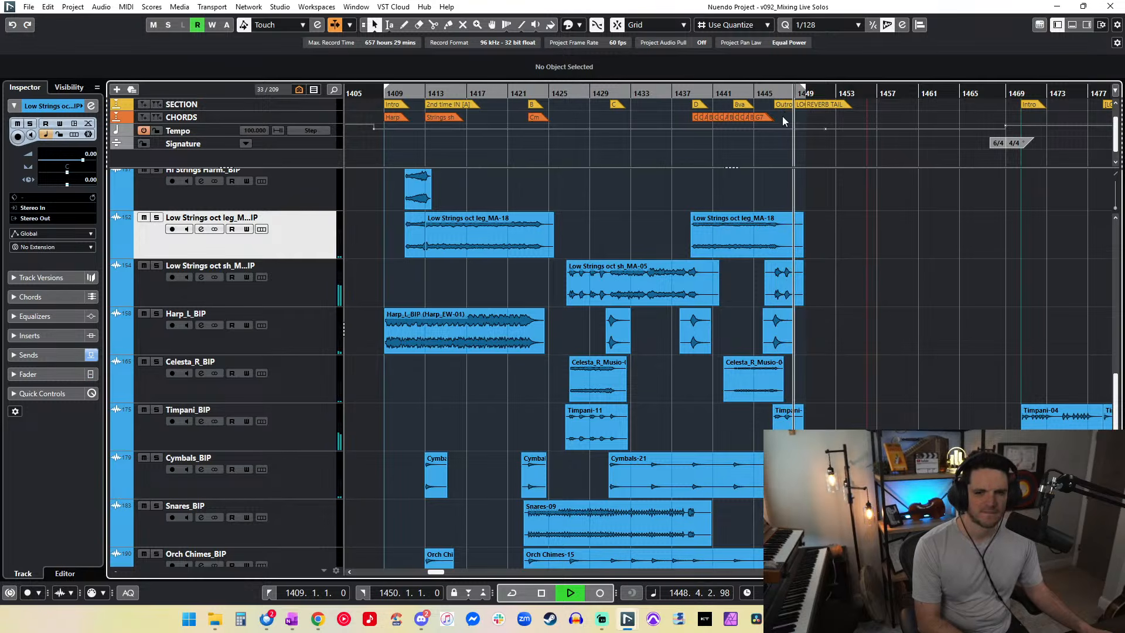
key(space)
key(KP_1)
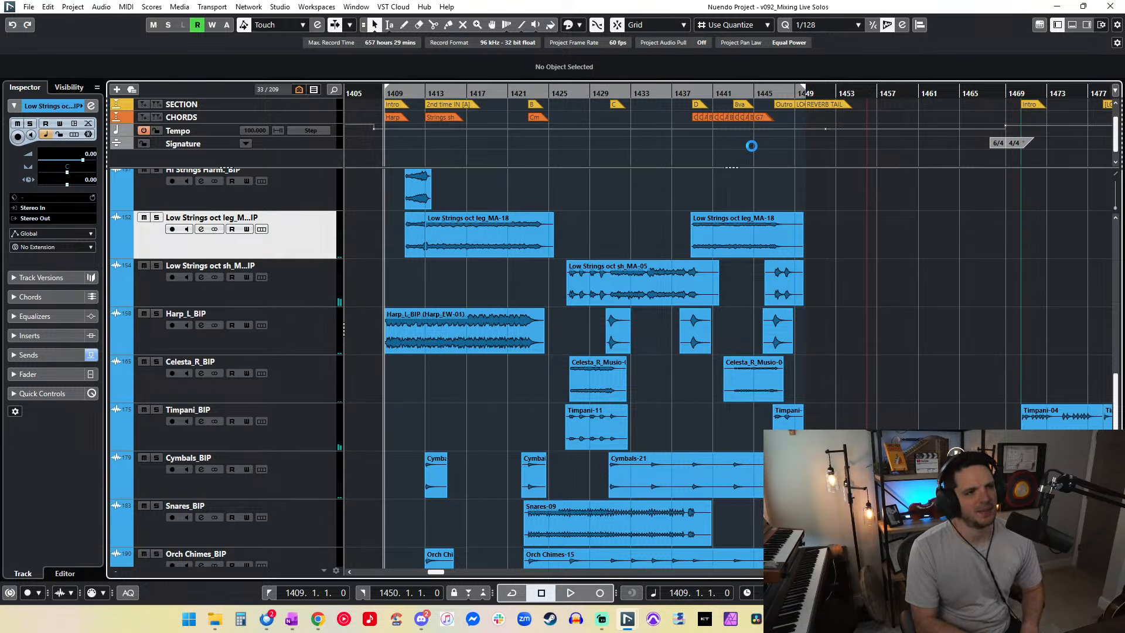
key(space)
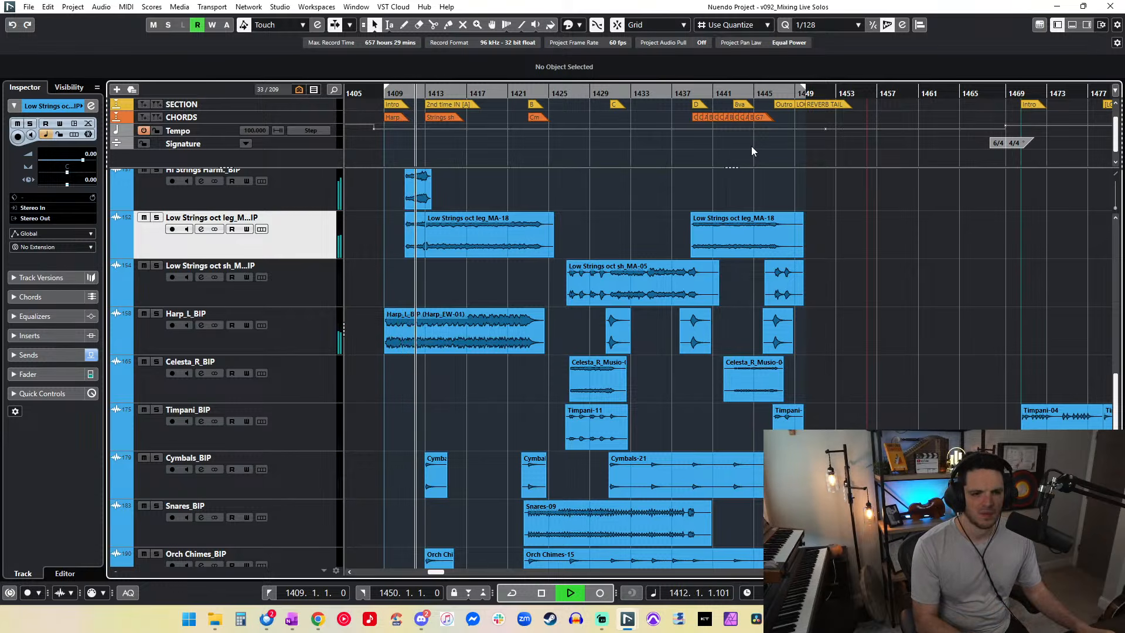
scroll(525, 249, up, 3)
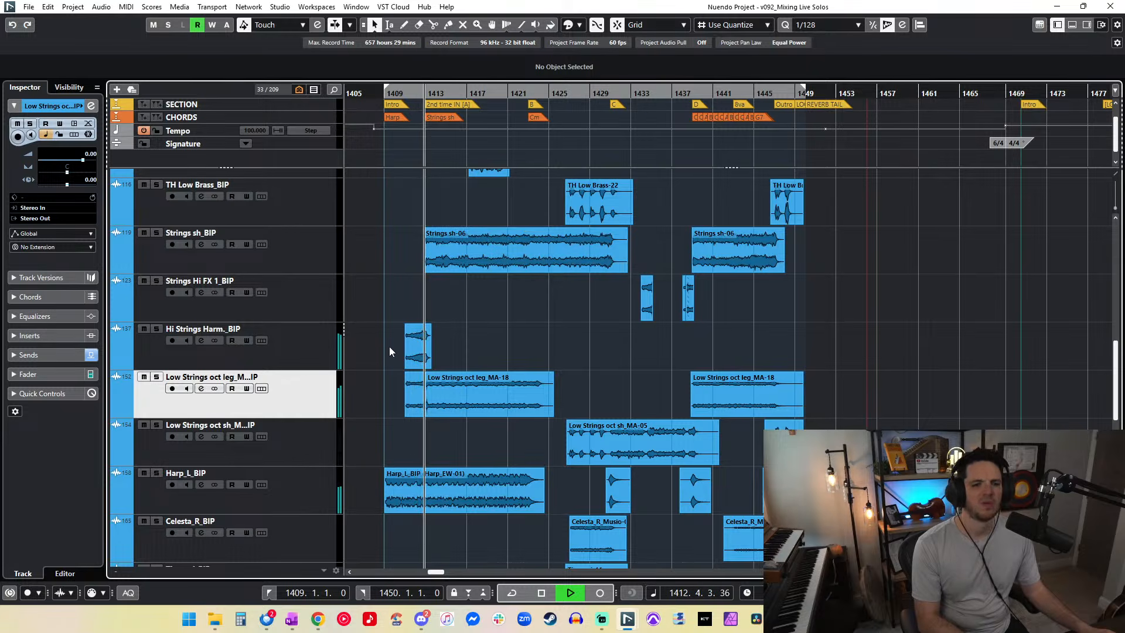
click(430, 351)
click(577, 73)
text(-6)
key(Return)
key(KP_1)
click(503, 350)
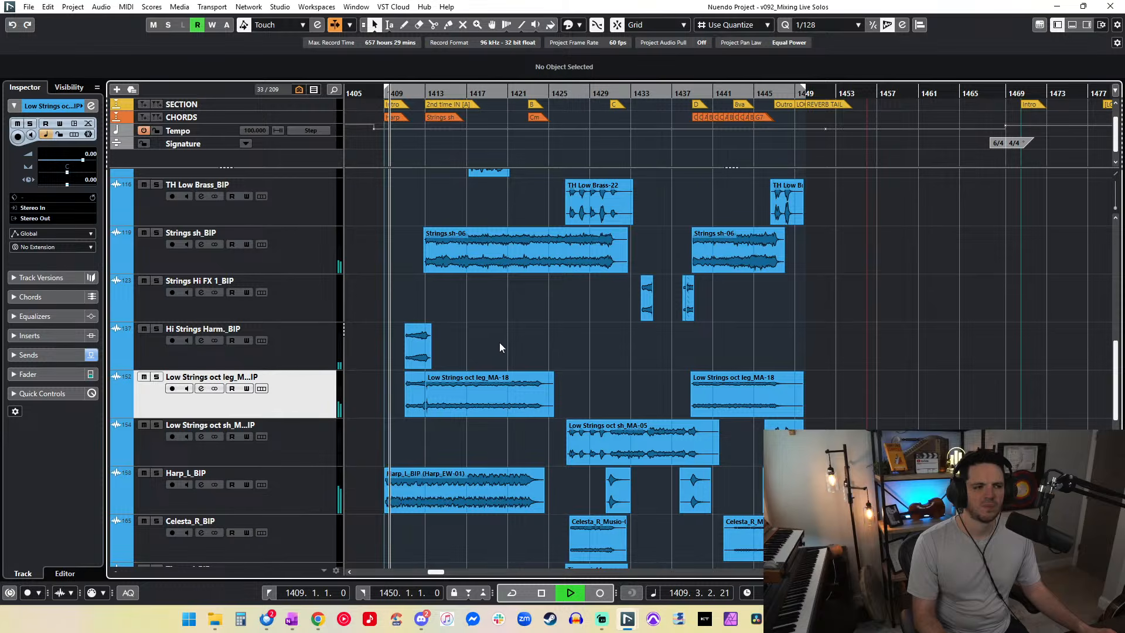
Step: Turn on cycle playback and bring the GEQ-30 window into view to check its output level in the section near bar 1443
key(space)
key(KP_1)
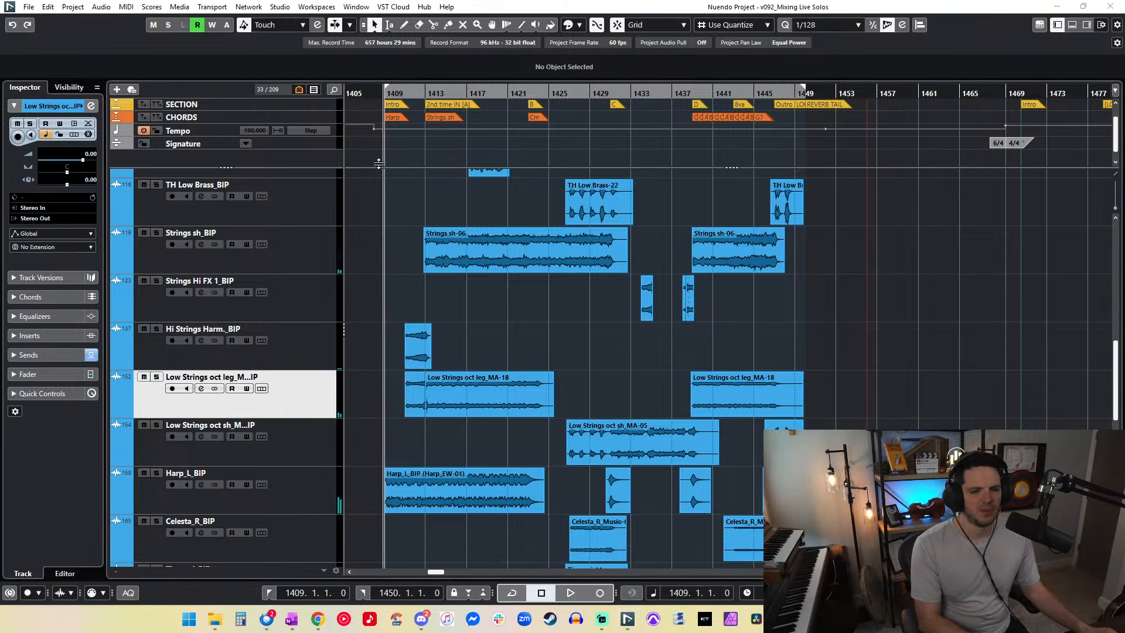
key(space)
click(590, 88)
drag(590, 95, 590, 92)
drag(0, 88, 216, 93)
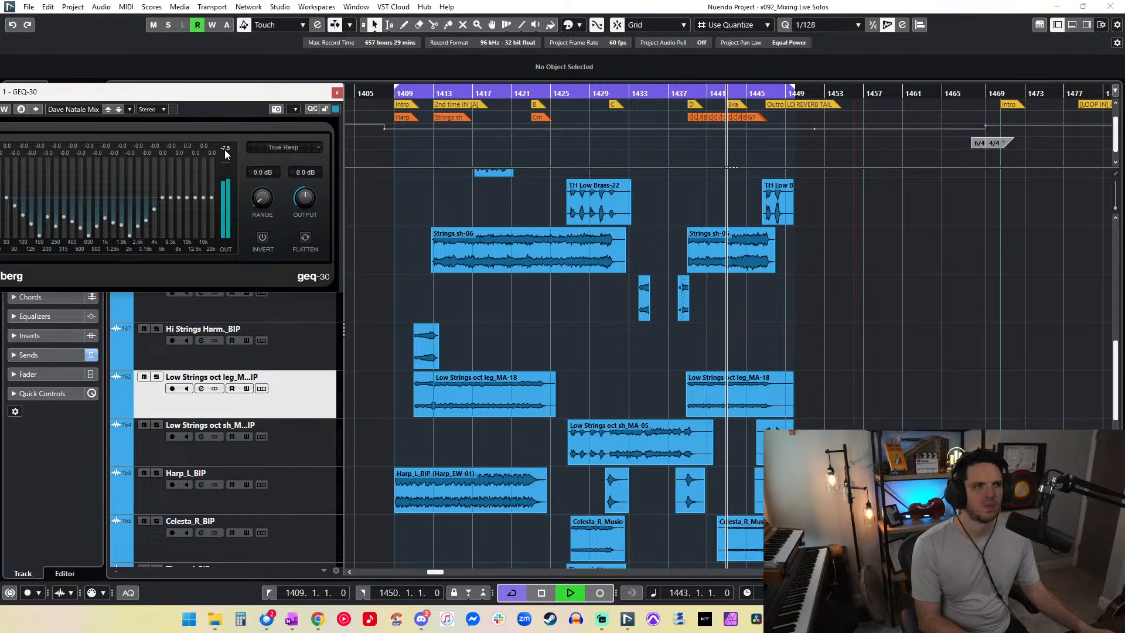
key(space)
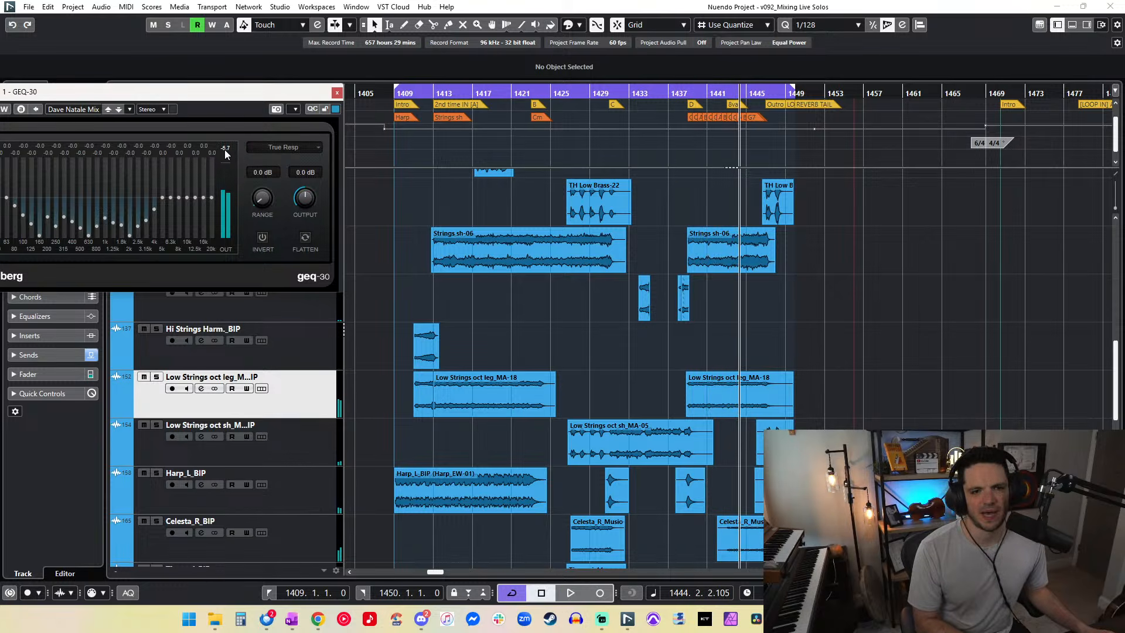
key(KP_Subtract)
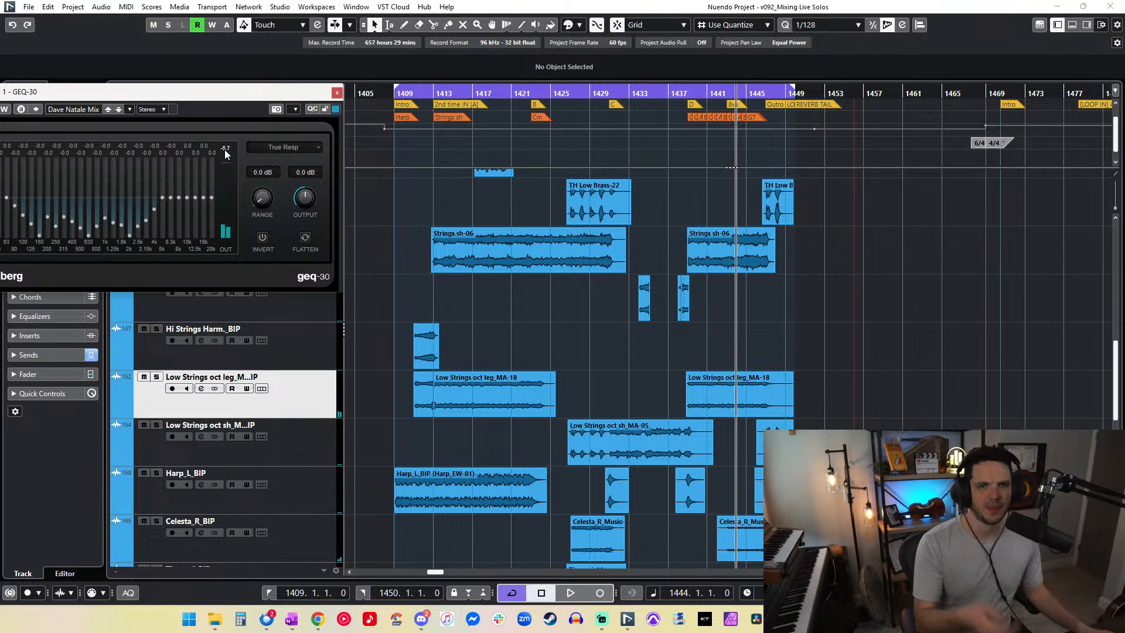
key(space)
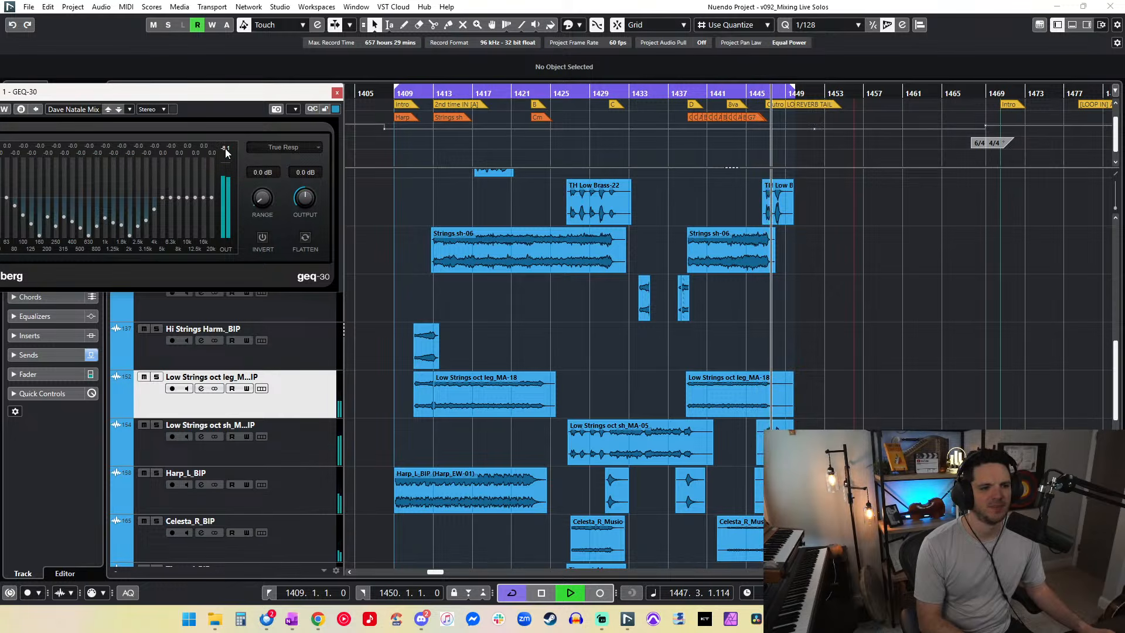
Step: Select all clips across the tracks between bars 1409 and 1449 and enter a volume of -3 dB
click(566, 261)
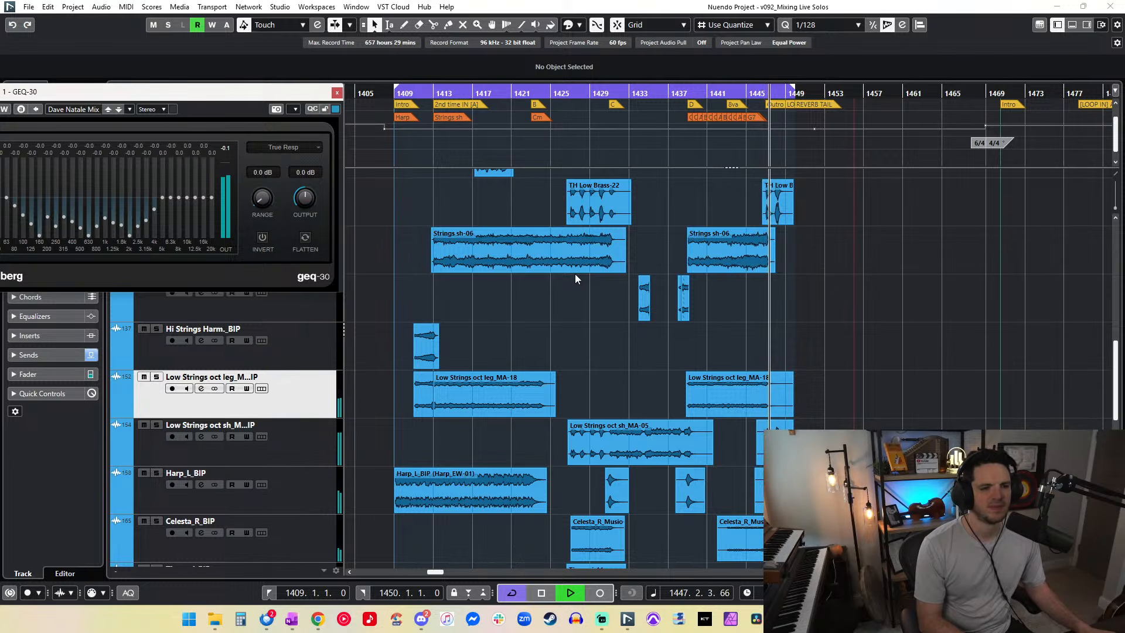
scroll(575, 273, up, 6)
click(506, 103)
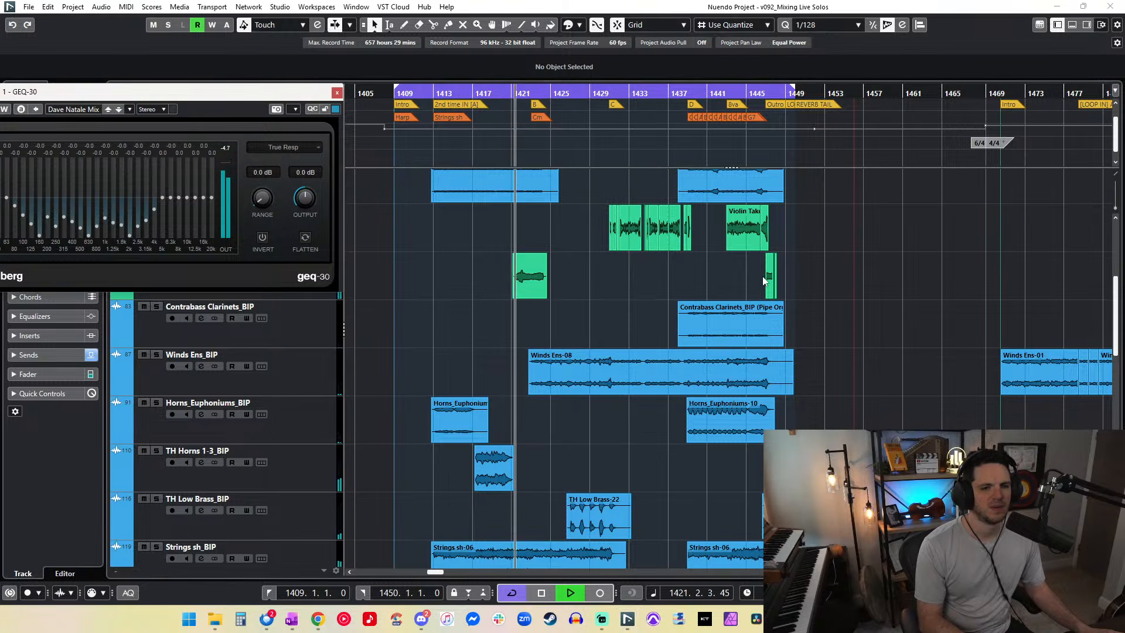
scroll(763, 280, down, 10)
drag(823, 542, 411, 167)
click(586, 72)
text(-3)
key(Return)
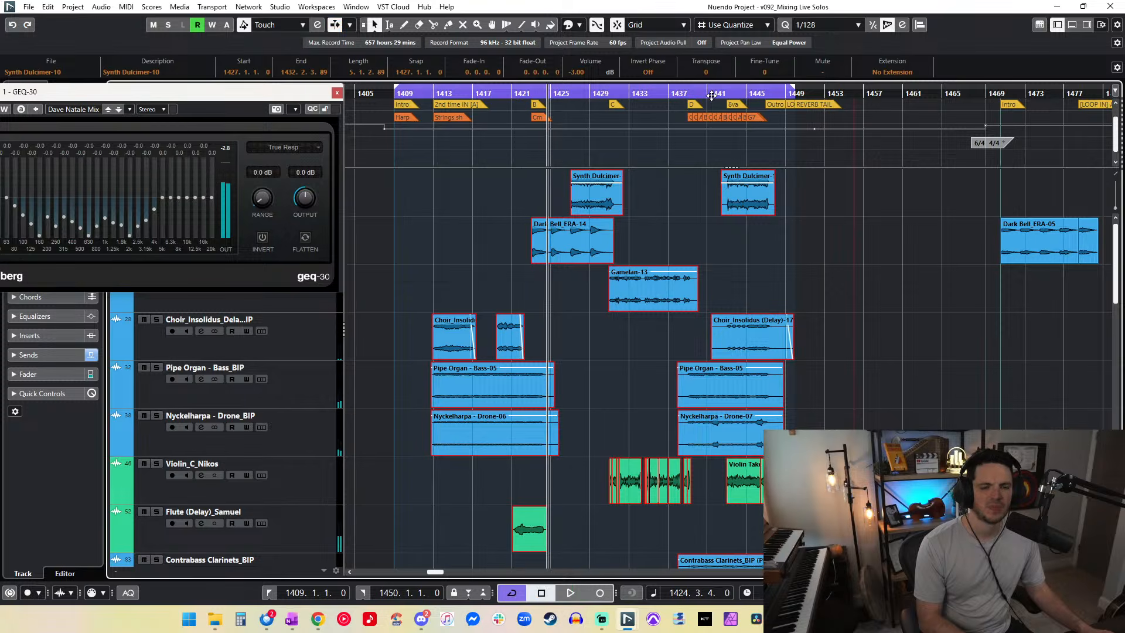
Step: Reset the GEQ-30 output peak readout and play from about bar 1442 into the outro to check the peak level
click(225, 148)
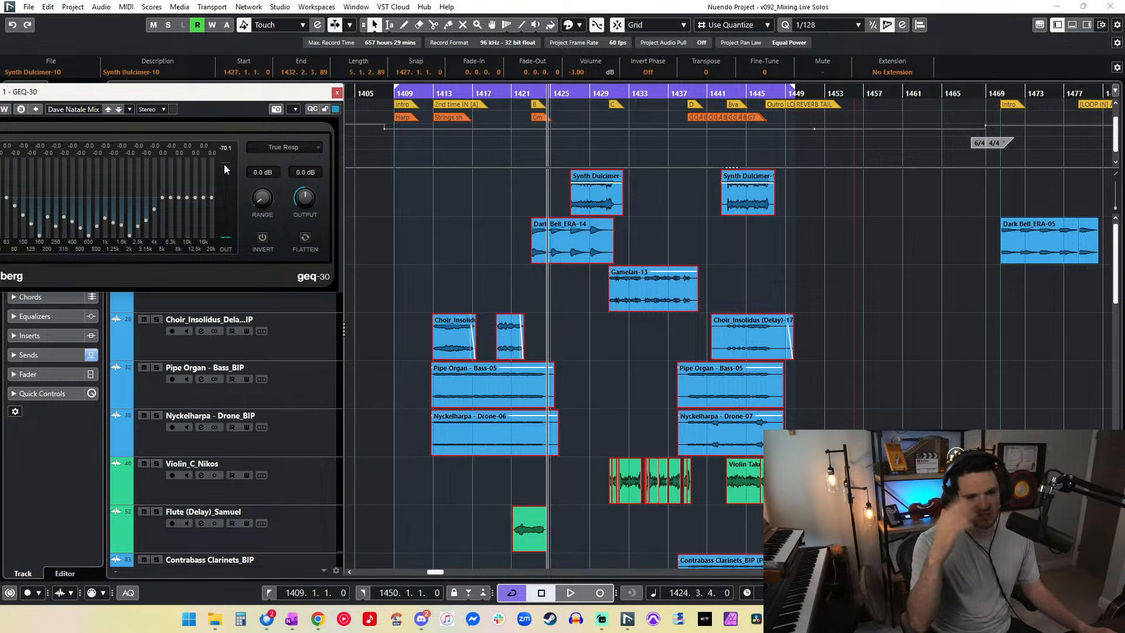
click(225, 150)
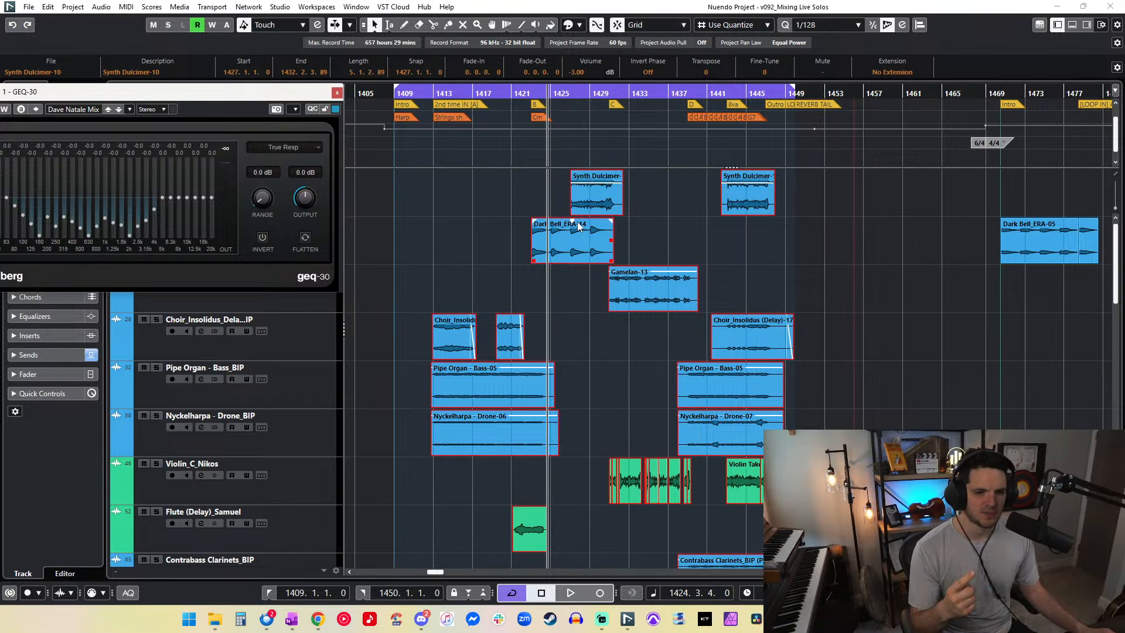
click(724, 95)
key(space)
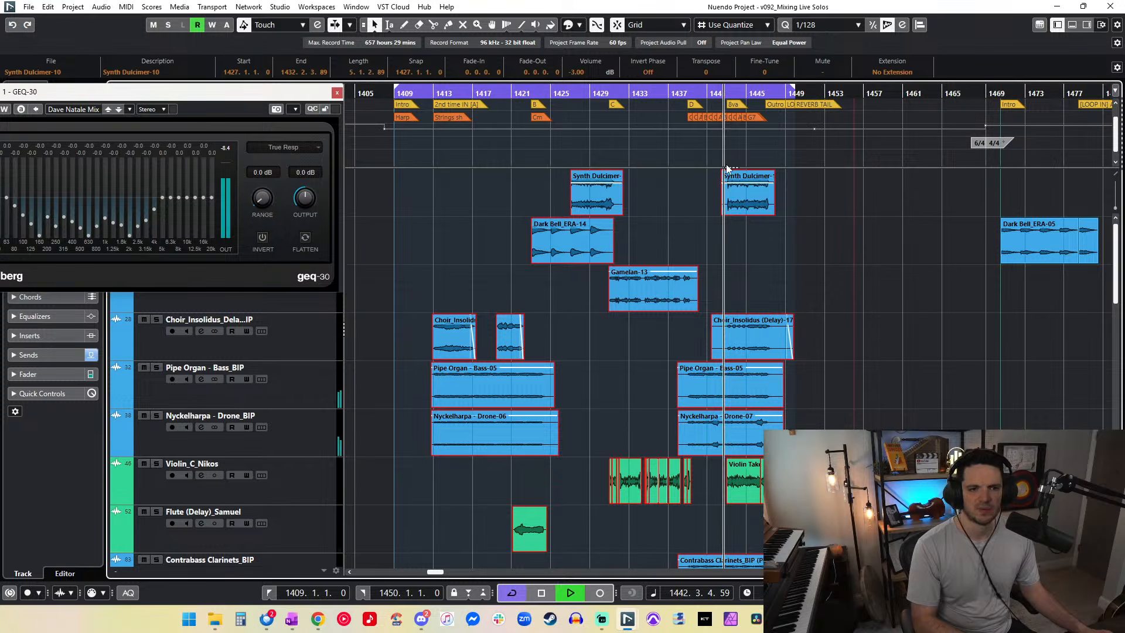
click(230, 144)
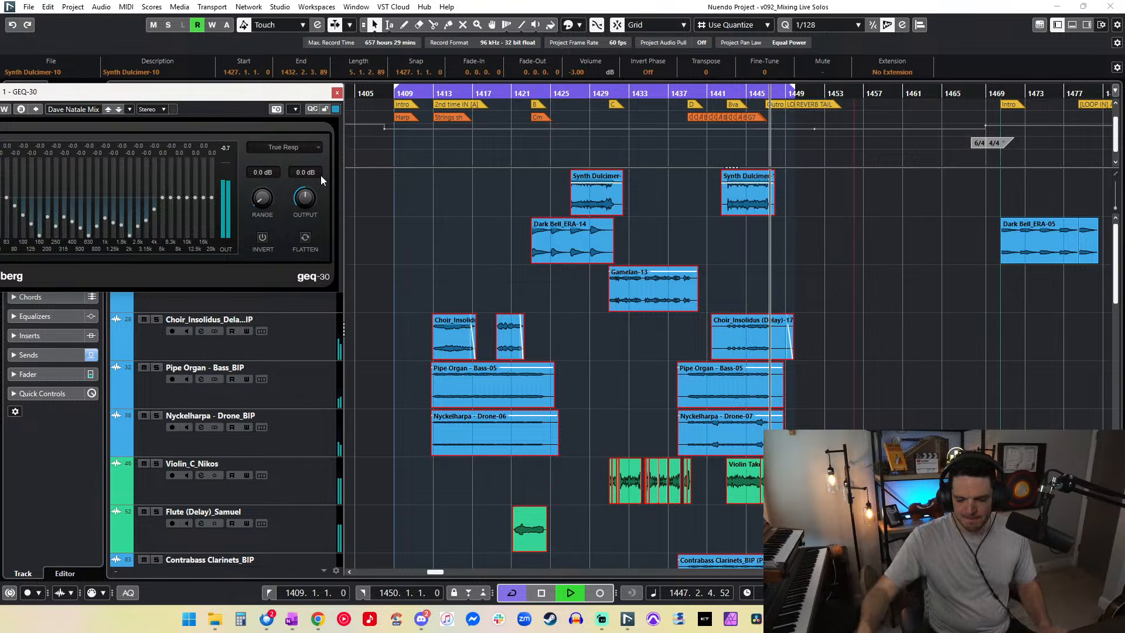
key(space)
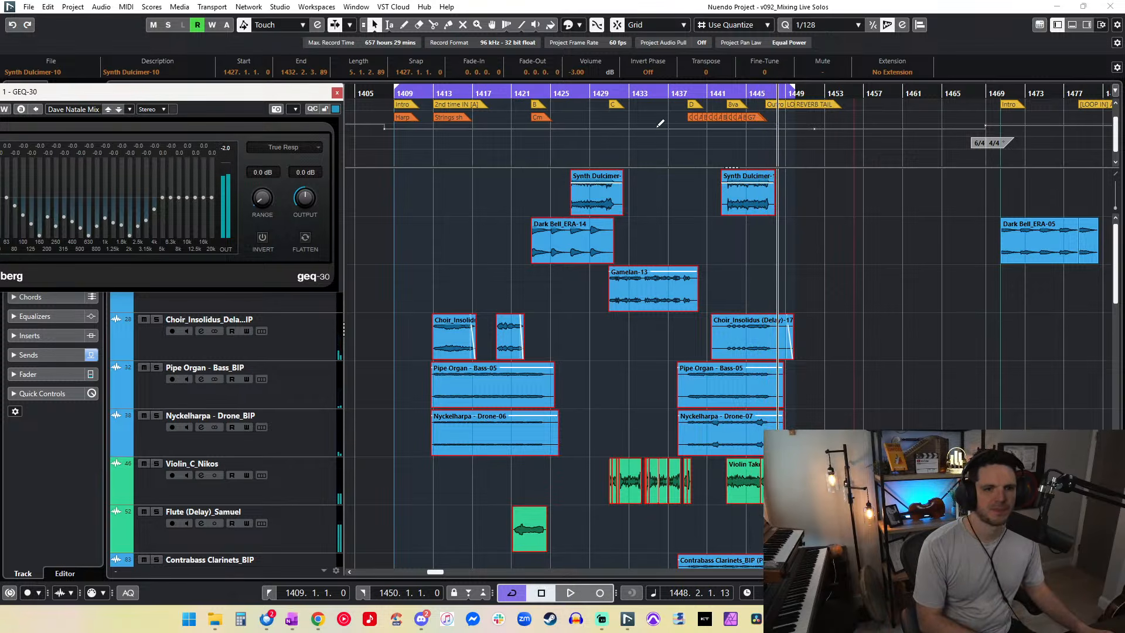
Step: Set the volume of all selected clips to -2.5 dB and play the outro to check the output level
click(586, 71)
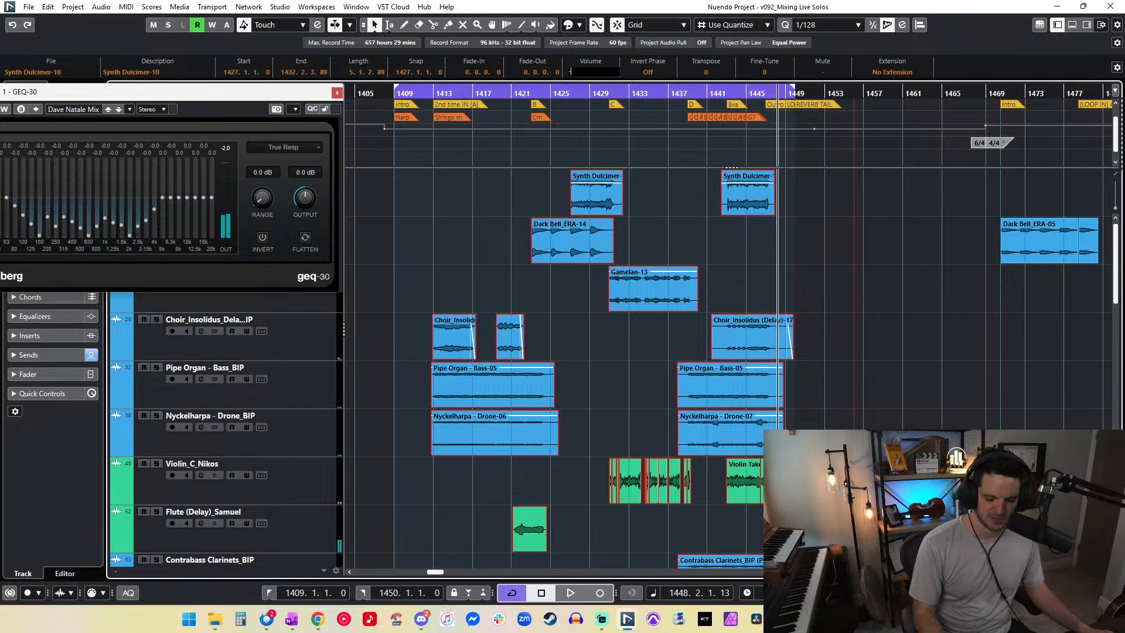
key(Return)
key(KP_Subtract)
key(KP_Subtract)
key(KP_Subtract)
key(space)
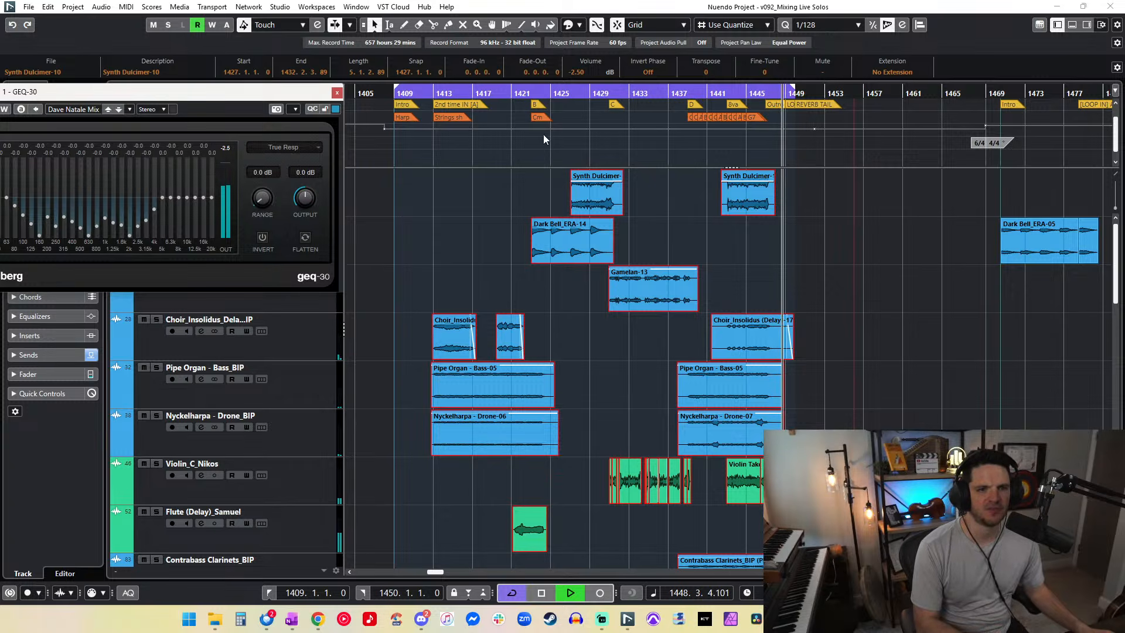
Step: Try a volume of -2 dB on all selected clips and play from about bar 1442 with the GEQ-30 peak readout reset
click(584, 71)
text(-2)
key(Return)
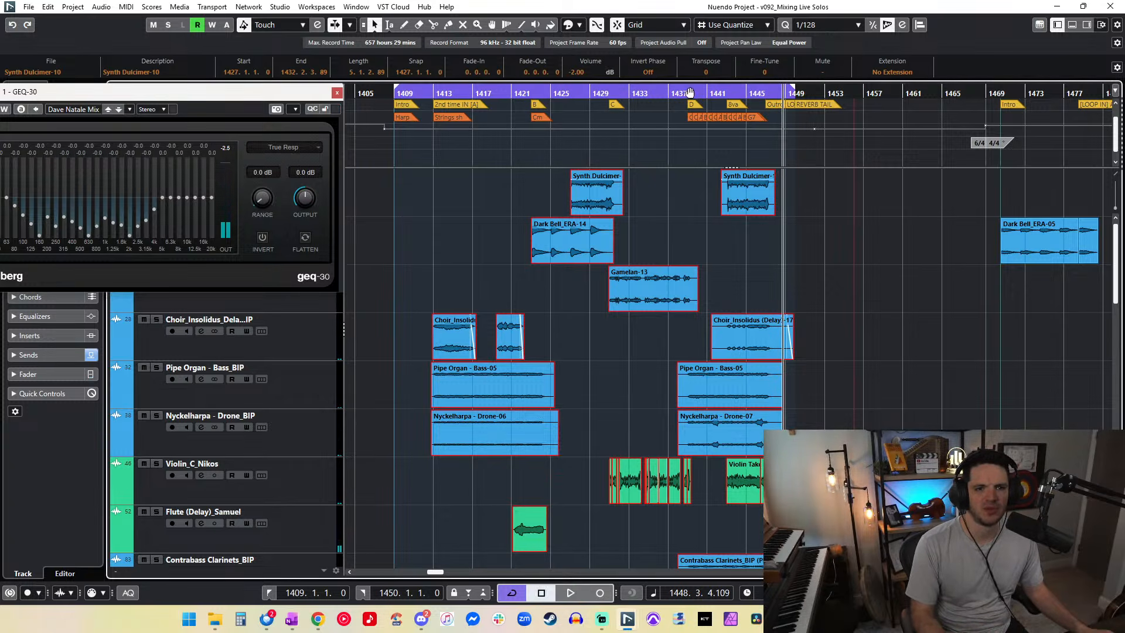
click(724, 92)
key(space)
click(227, 149)
key(KP_Add)
key(KP_Add)
key(KP_Add)
key(KP_Subtract)
key(KP_Subtract)
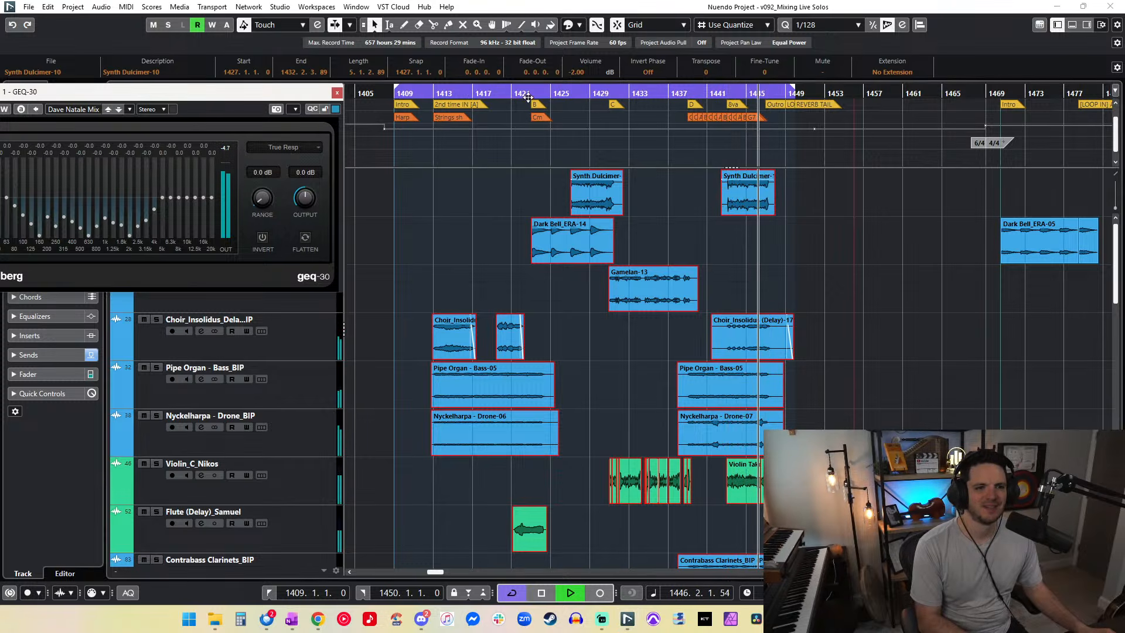
Step: Set the volume of all selected clips to -2.5 dB and recheck the GEQ-30 peak level around bar 1447
click(573, 72)
text(-2.5)
key(Return)
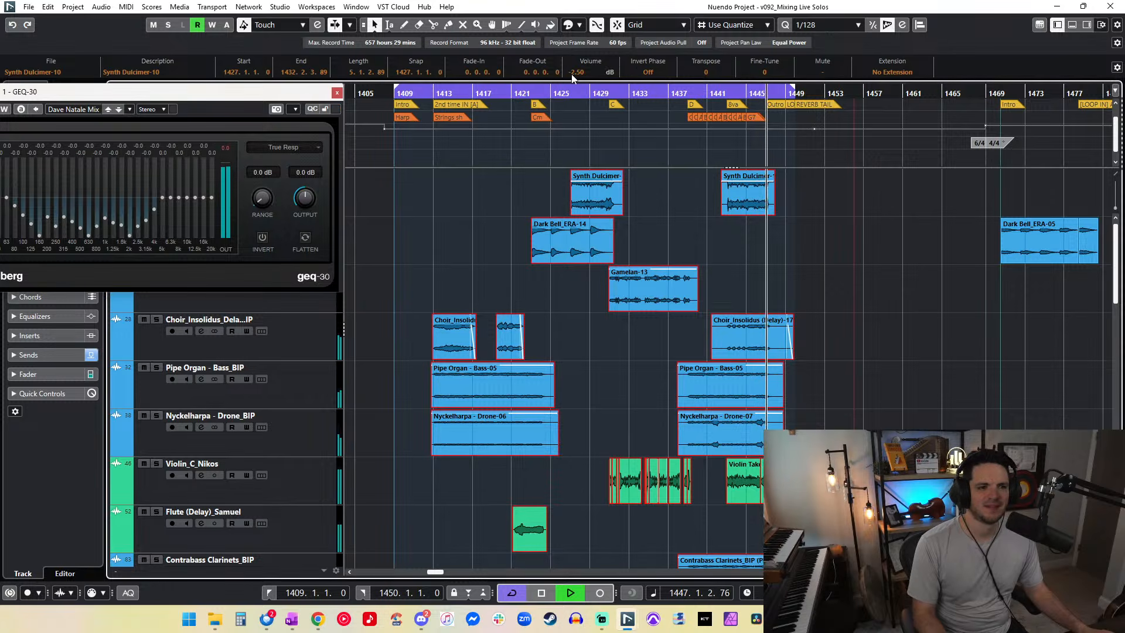
key(space)
click(226, 148)
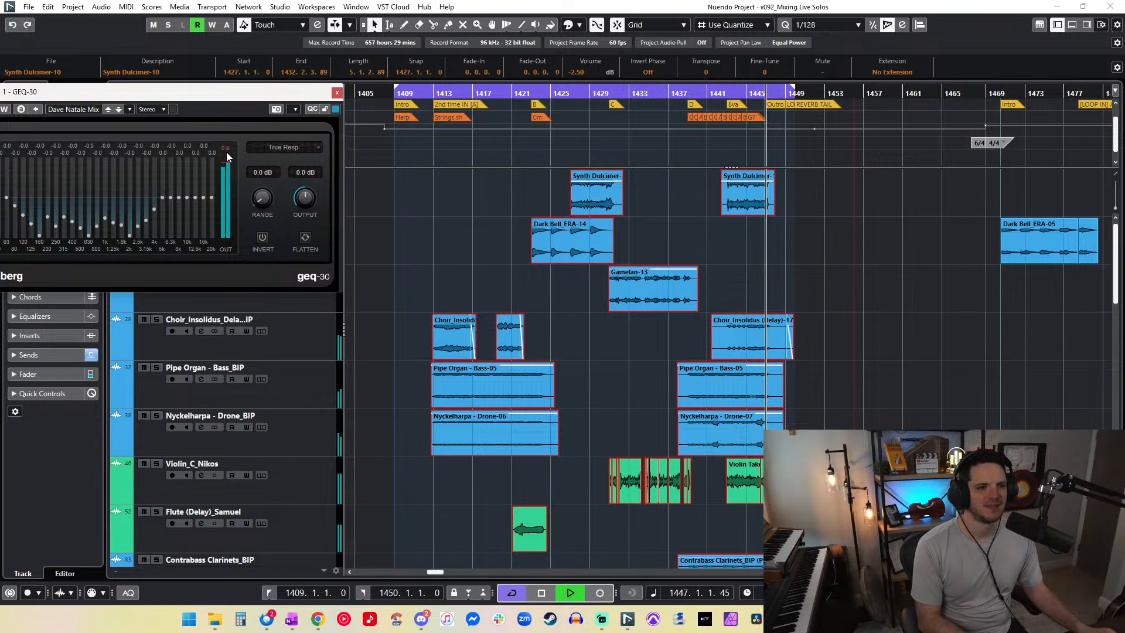
key(KP_Subtract)
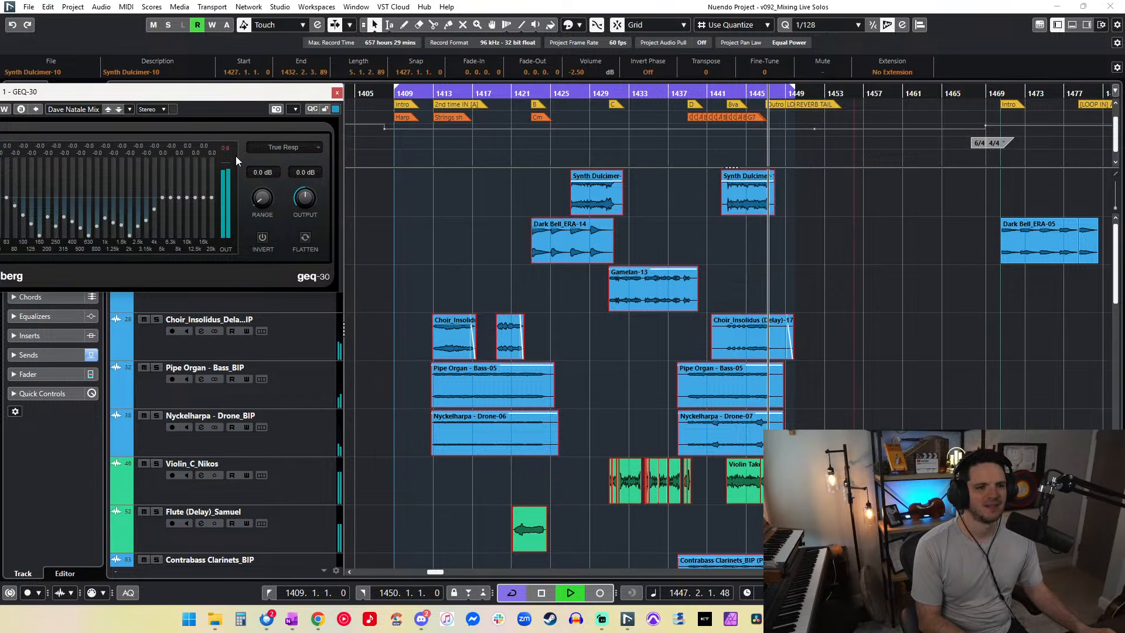
key(space)
Step: Play from about bar 1446 into the outro and examine the violin and flute clips around bar 1447
scroll(878, 244, down, 5)
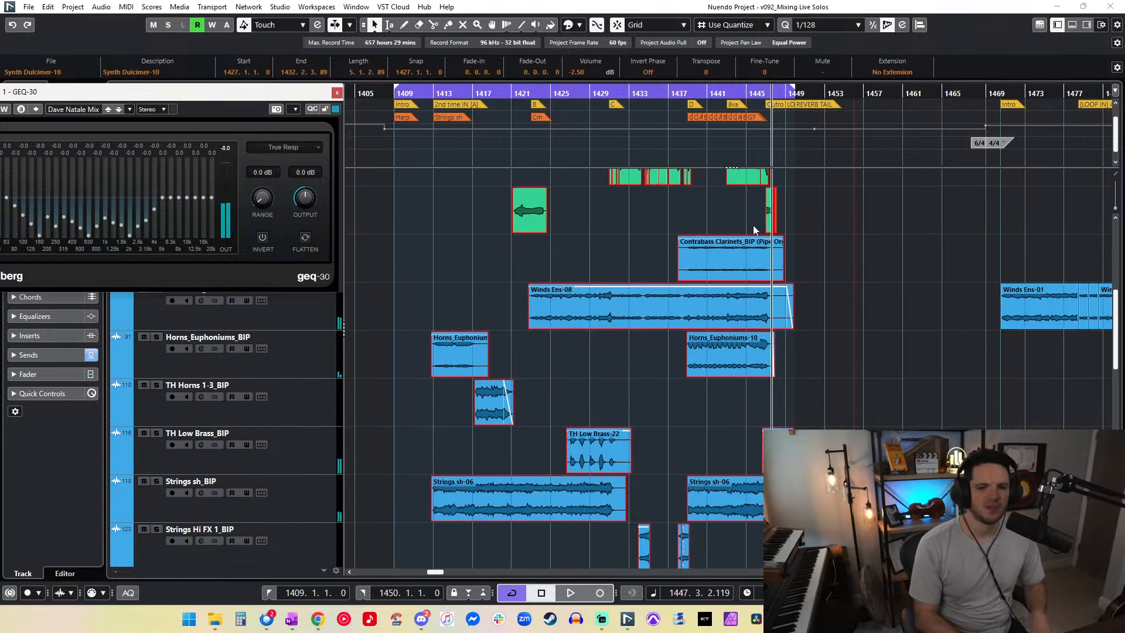
key(h)
key(h)
key(h)
key(h)
key(h)
key(h)
key(h)
key(h)
key(h)
key(h)
key(h)
key(h)
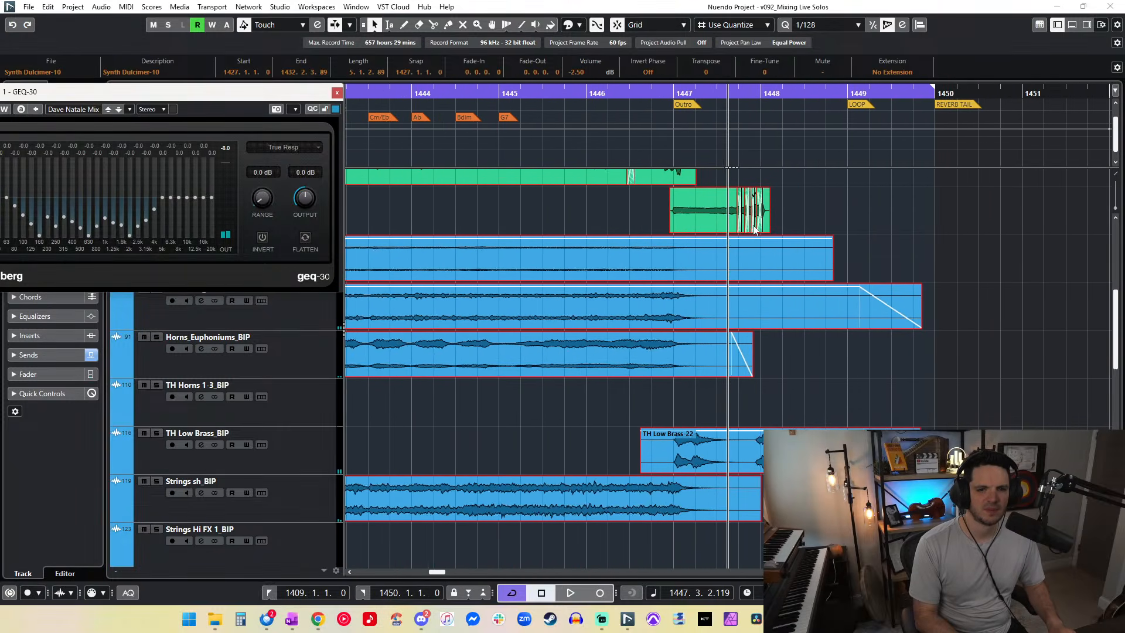
key(h)
key(h)
key(h)
key(h)
key(h)
key(space)
scroll(793, 211, up, 4)
key(KP_Subtract)
key(KP_Subtract)
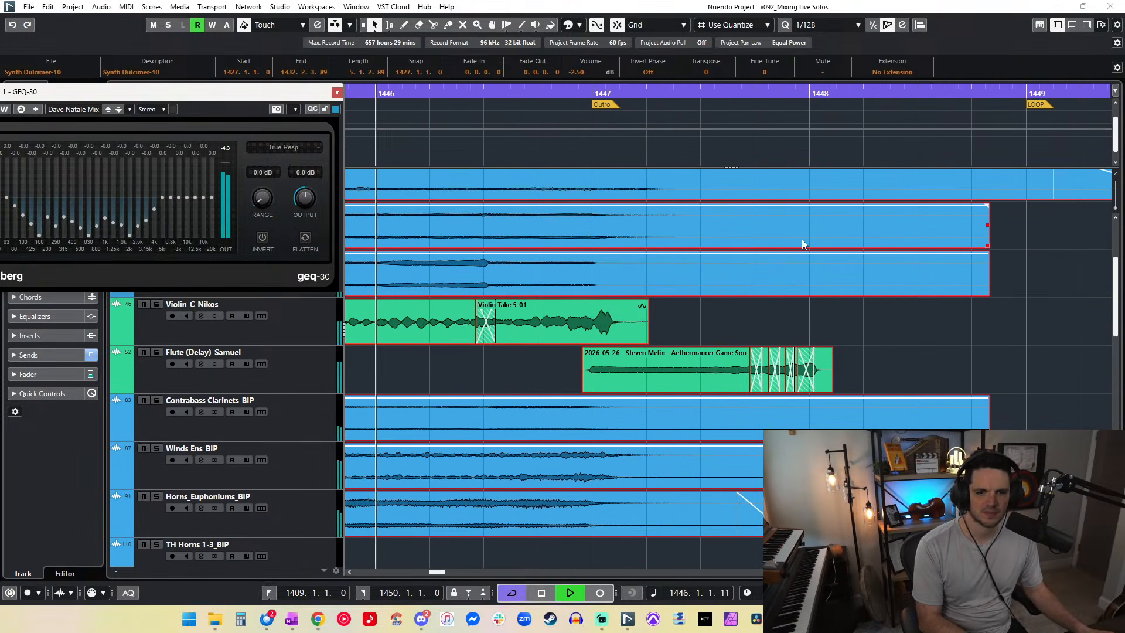
Step: Split the violin clip at bar 1447 and lower the volume of the short piece after the split
click(573, 348)
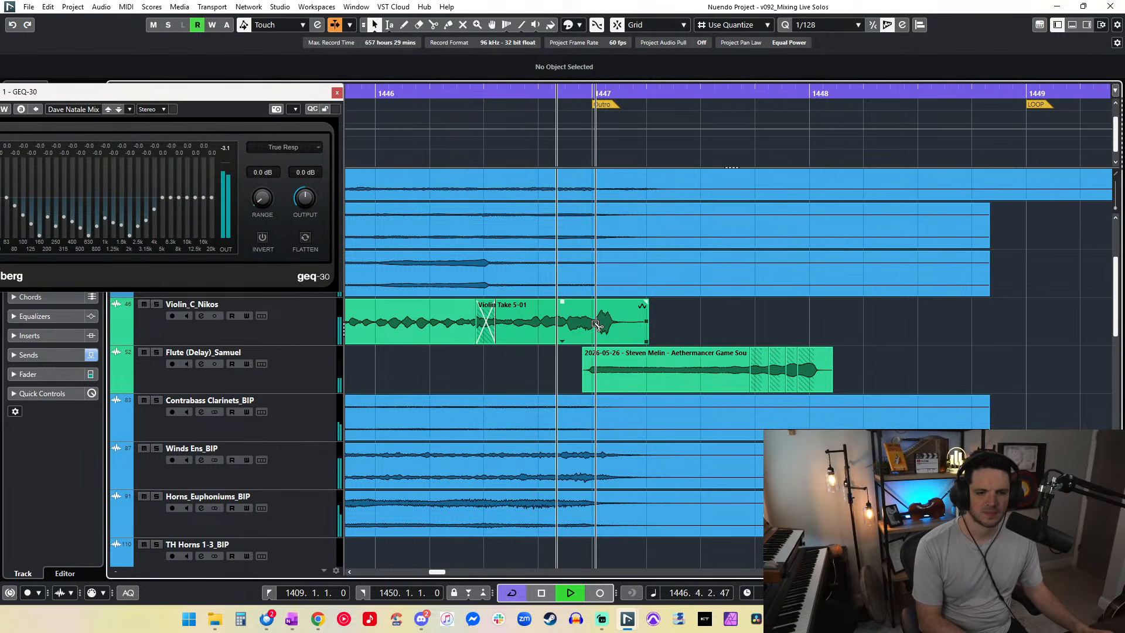
alt+click(596, 322)
click(604, 308)
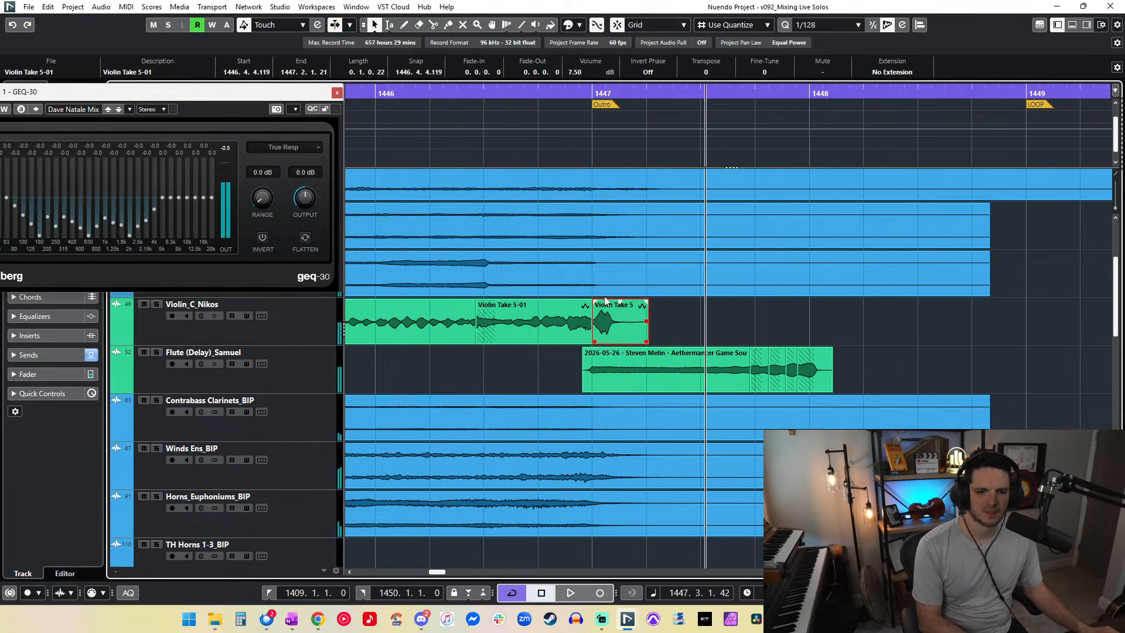
Step: Crossfade the two violin pieces across the split at bar 1447
right_click(552, 351)
click(569, 350)
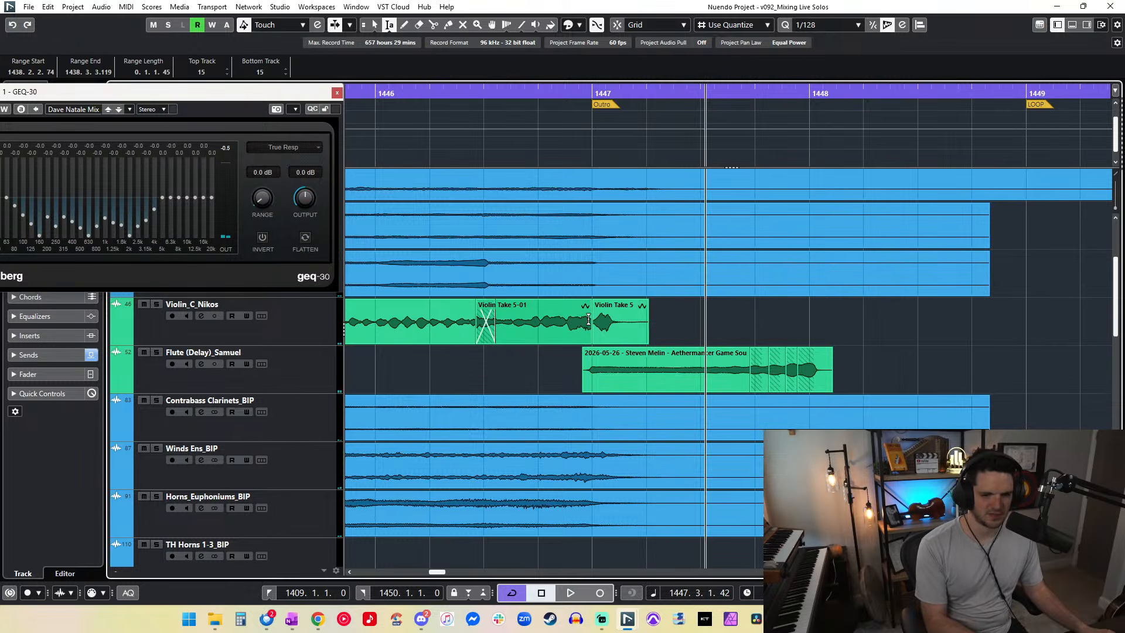
key(x)
key(1)
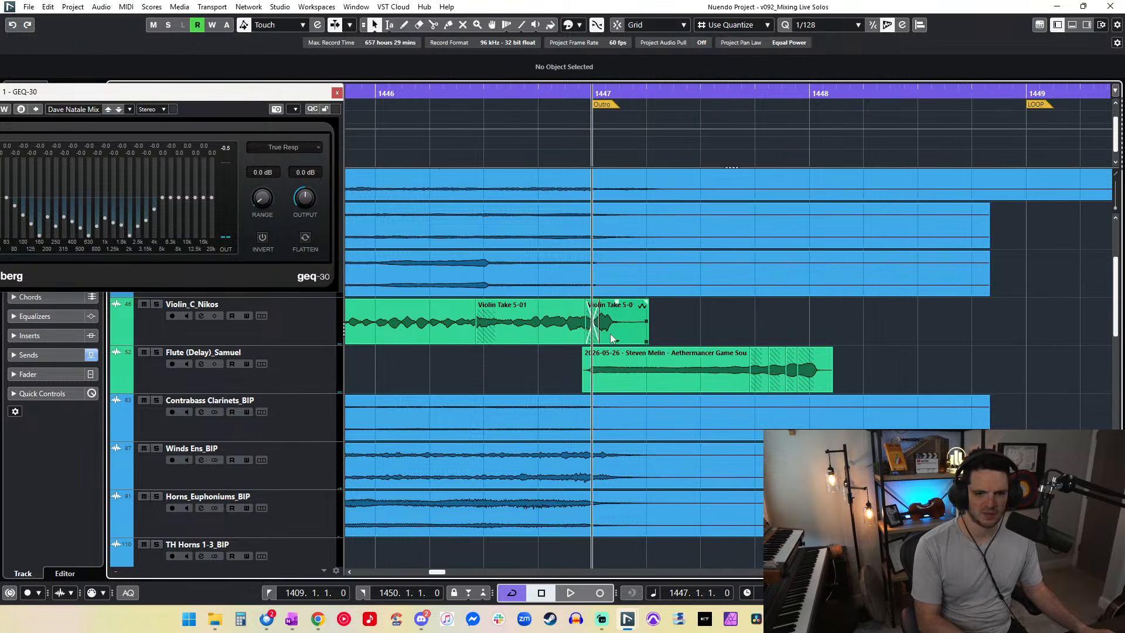
Step: Play from bar 1446 through the violin crossfade and check the output peak level
key(space)
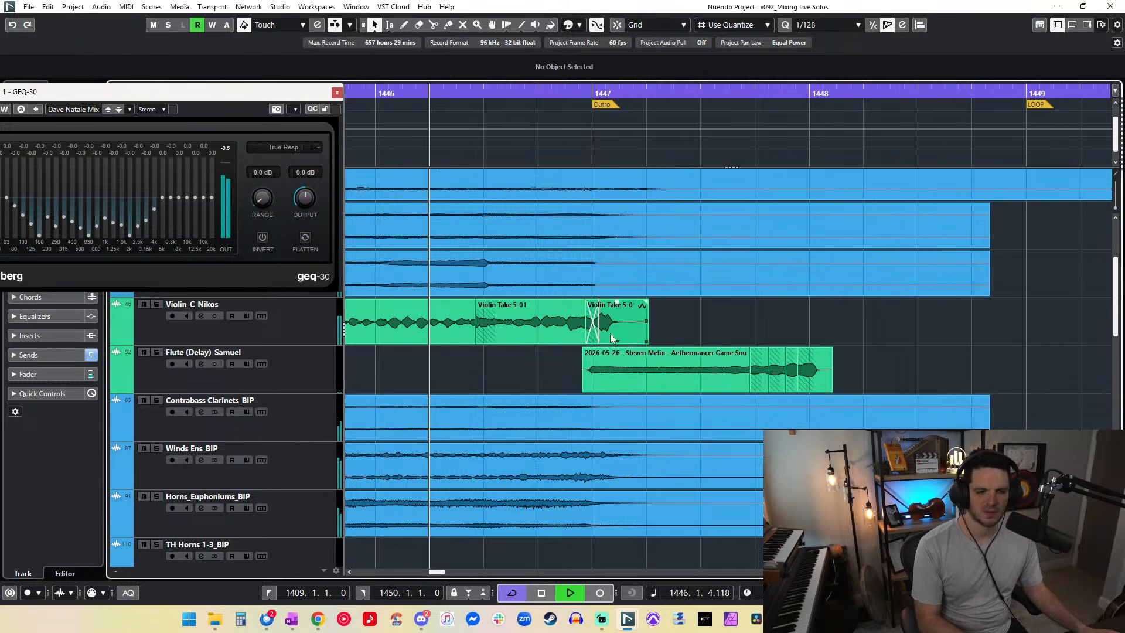
key(space)
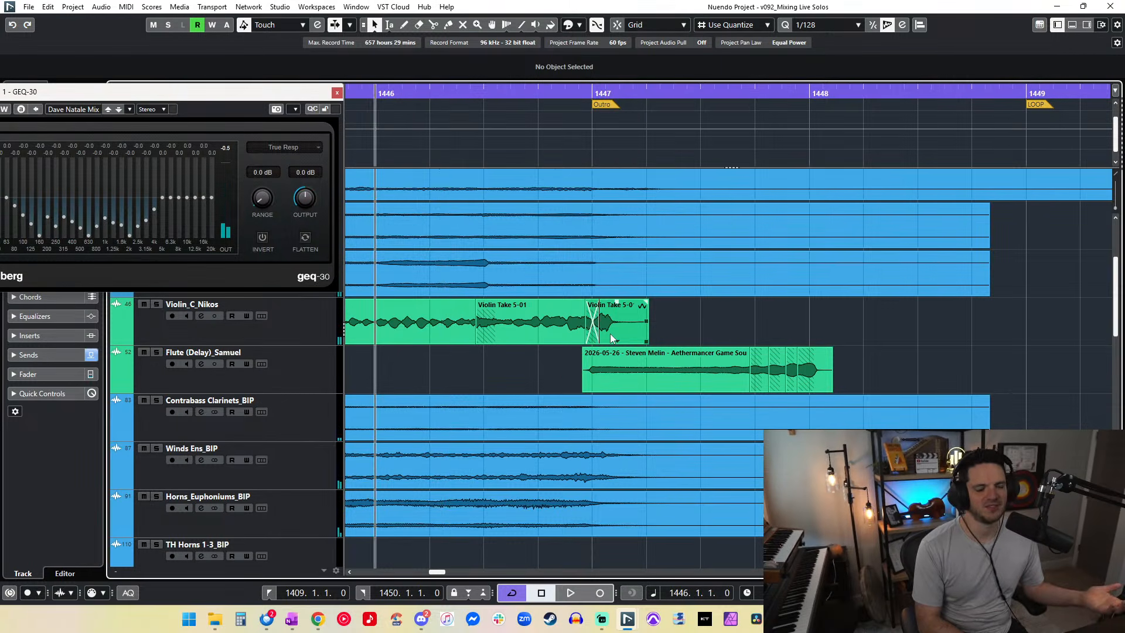
key(space)
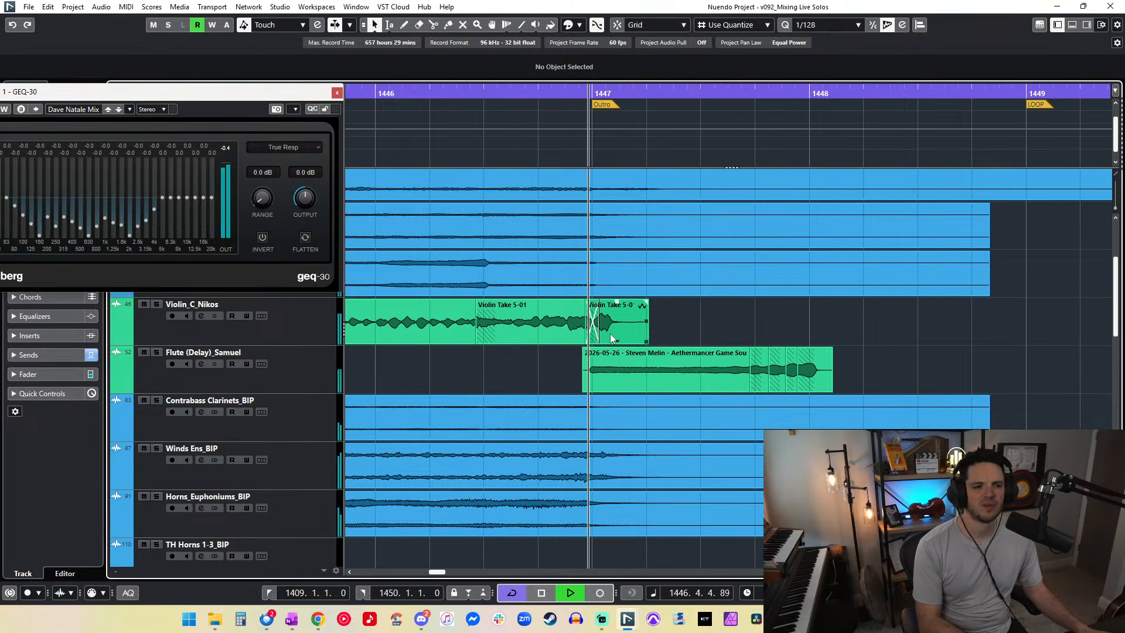
key(space)
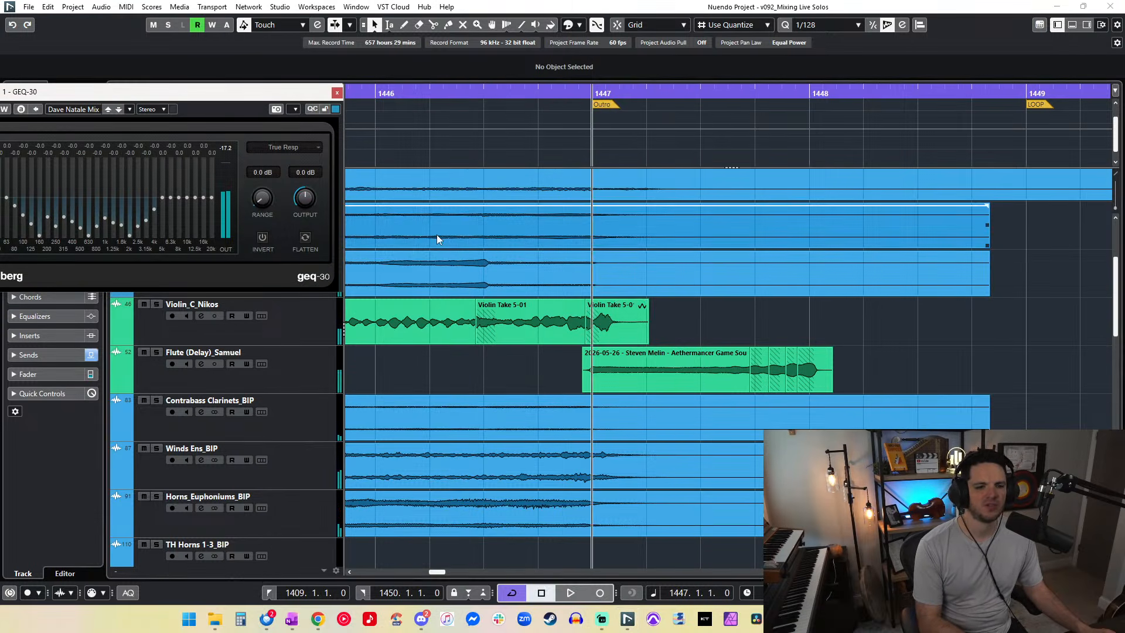
Step: Replay from bar 1446 into the outro and examine the clips on all tracks around bar 1447 against the peak readout
scroll(576, 302, down, 5)
scroll(576, 303, up, 4)
key(space)
scroll(577, 302, down, 4)
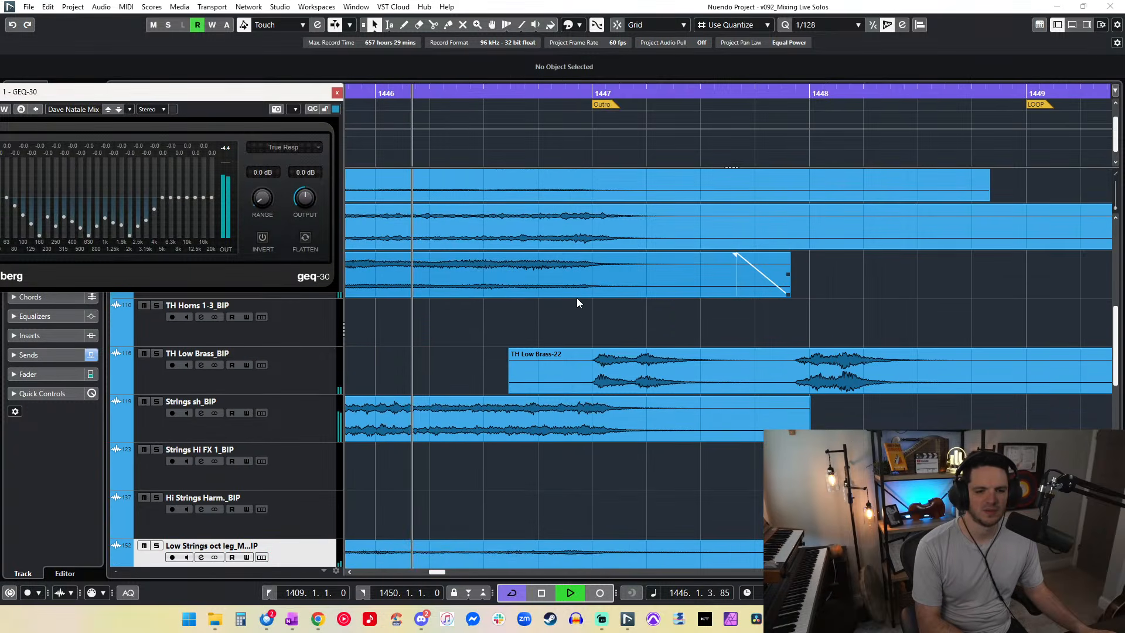
scroll(593, 375, down, 5)
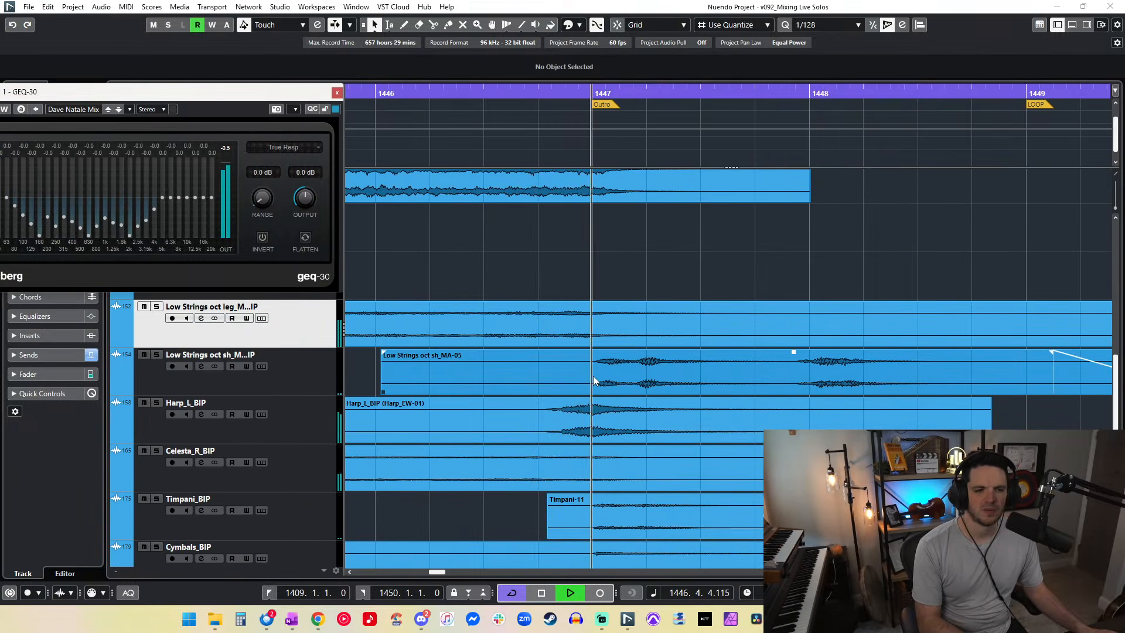
scroll(593, 375, up, 5)
scroll(593, 375, up, 5)
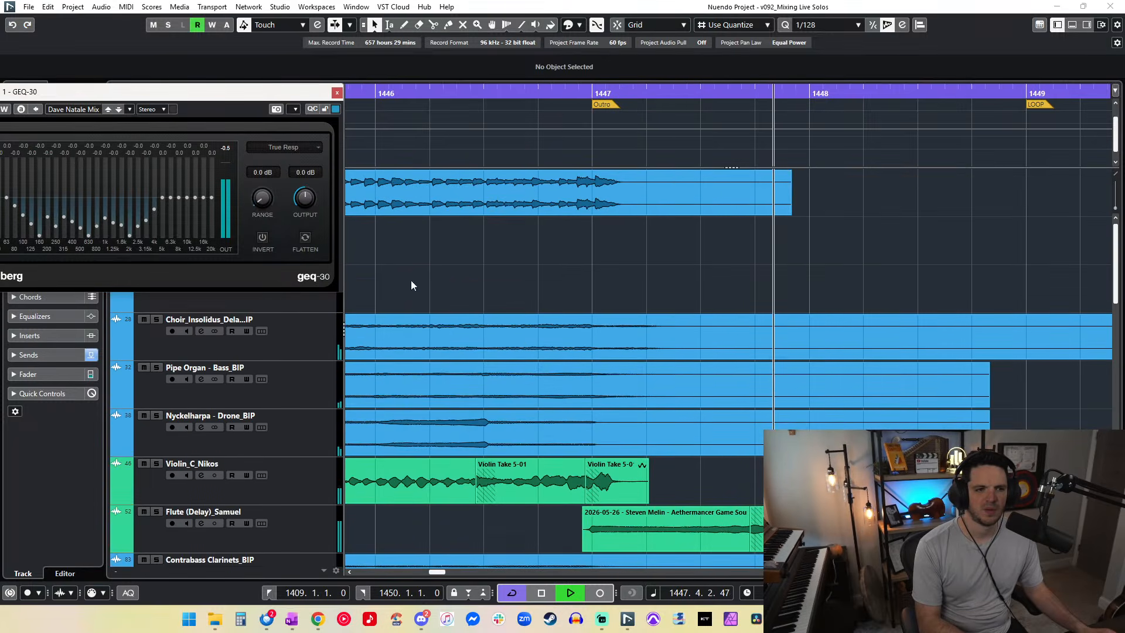
key(space)
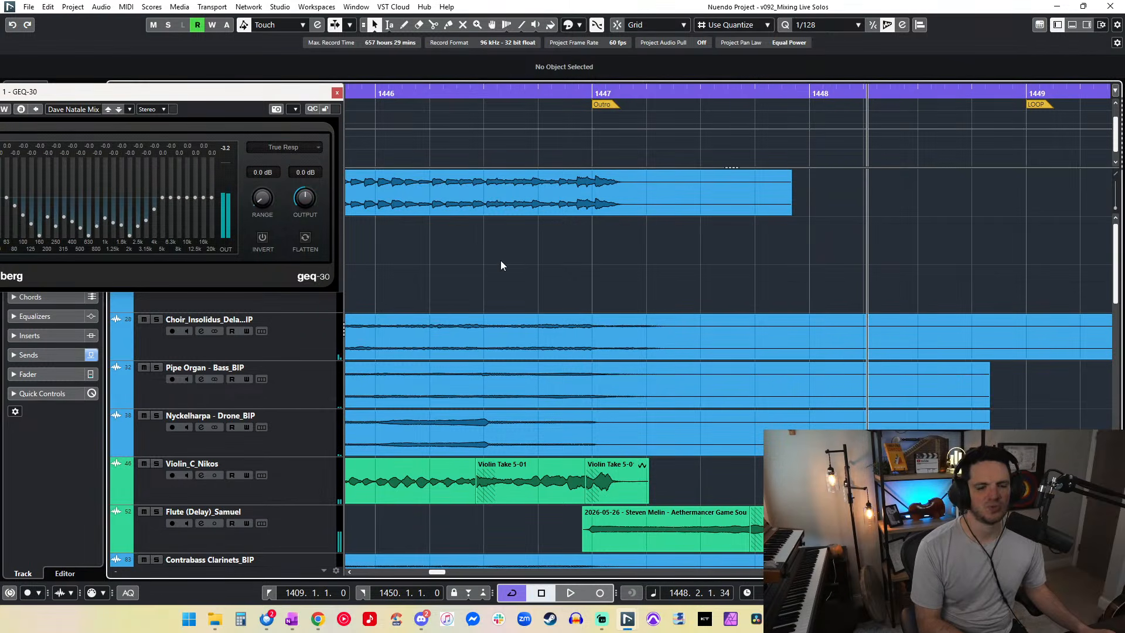
Step: Return to the start of the cue at bar 1409 and play the opening to check its output level
key(g)
key(g)
key(g)
key(g)
key(g)
key(g)
key(g)
key(g)
key(g)
key(g)
key(g)
key(g)
key(g)
key(g)
key(g)
key(g)
key(g)
key(g)
key(g)
key(g)
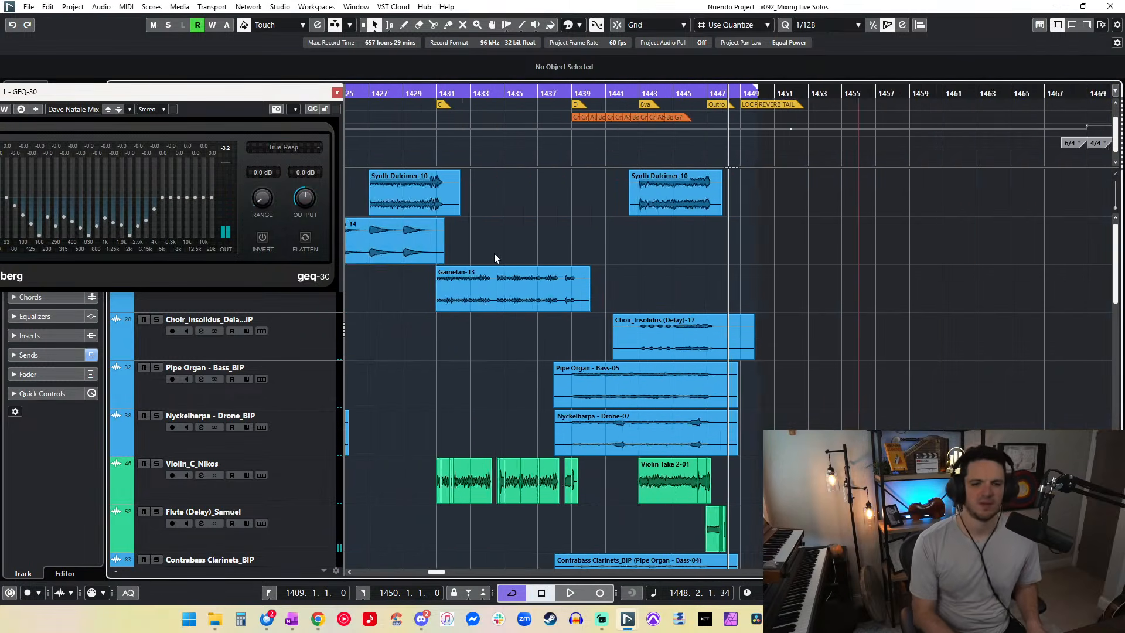
key(h)
key(h)
key(h)
key(h)
key(h)
key(h)
key(h)
key(h)
key(h)
key(h)
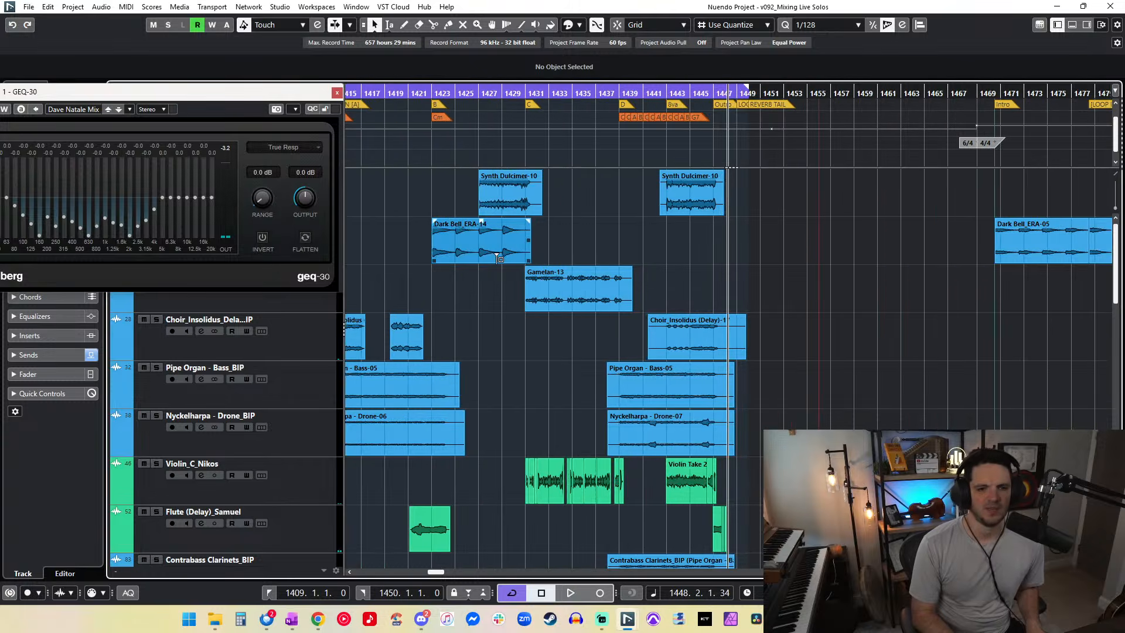
scroll(494, 253, left, 3)
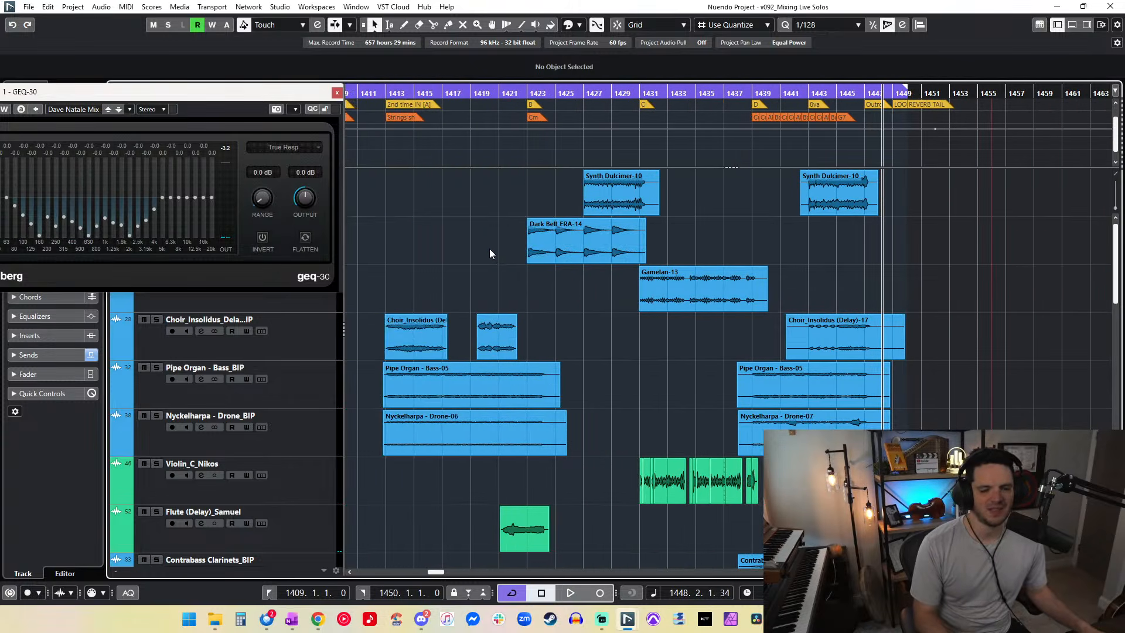
key(KP_1)
scroll(490, 253, down, 15)
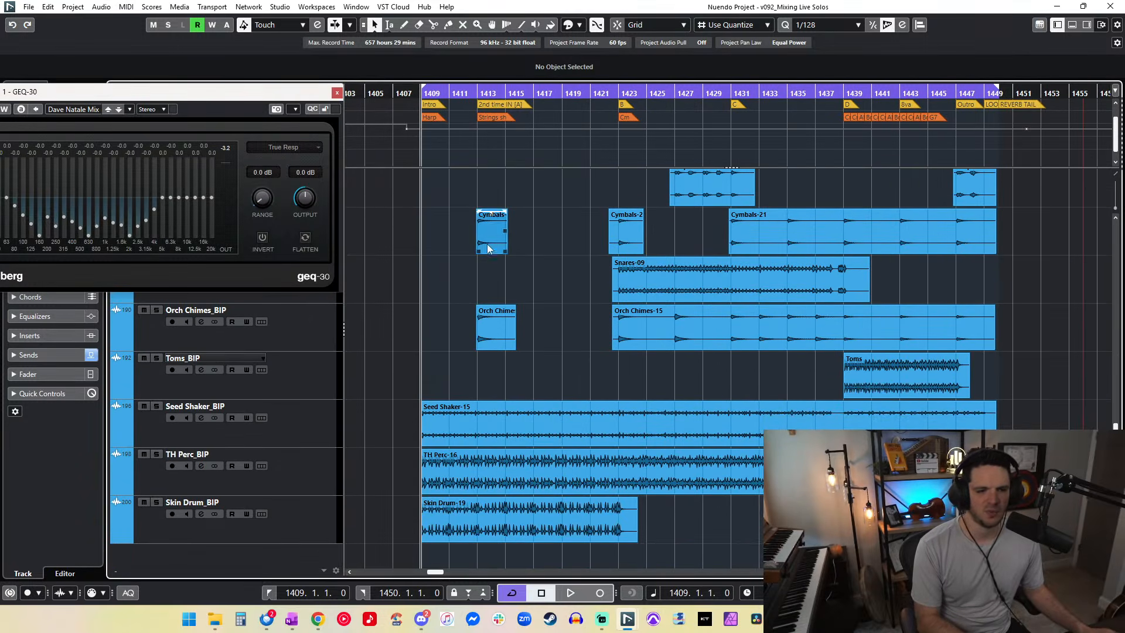
key(space)
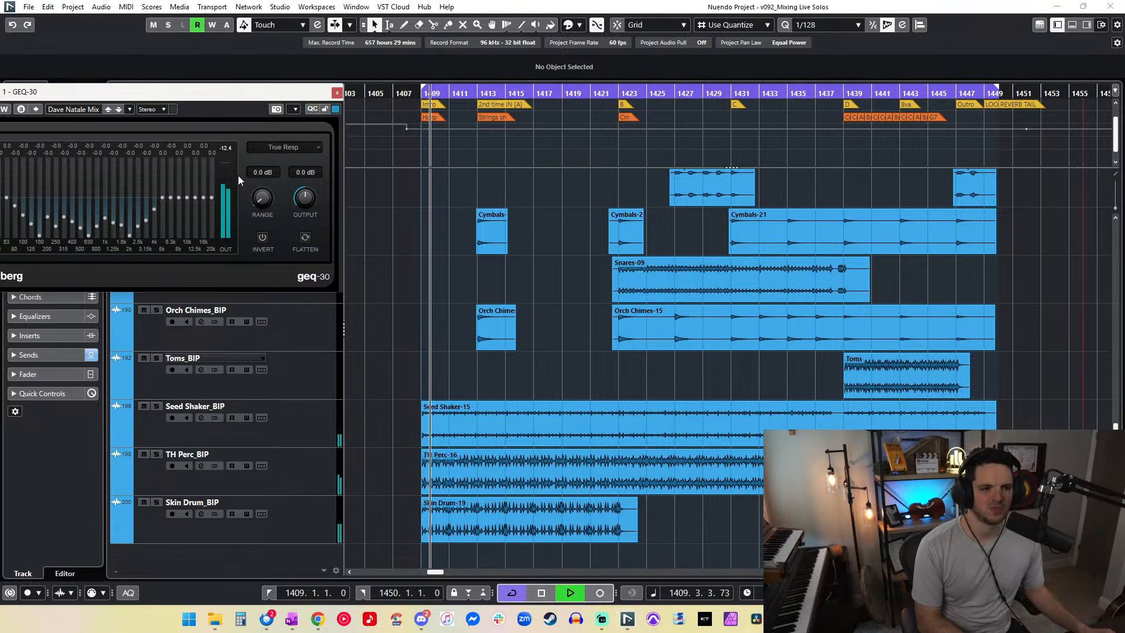
key(space)
Step: Play from about bar 1432 to section D and replay around bar 1439 to check the peak level
scroll(694, 212, up, 5)
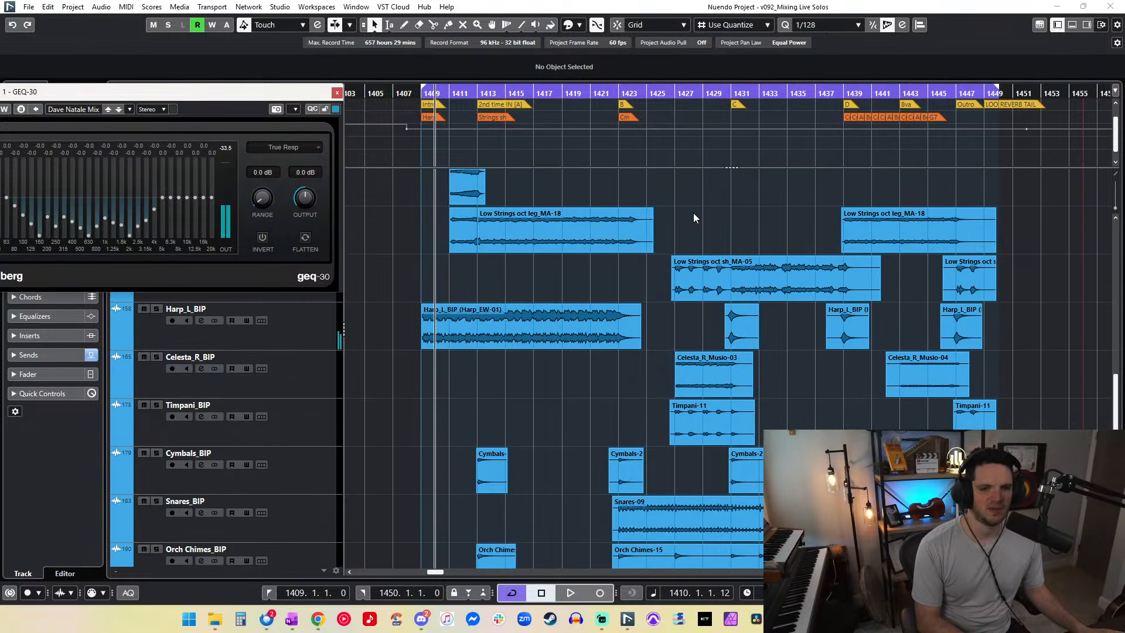
click(745, 92)
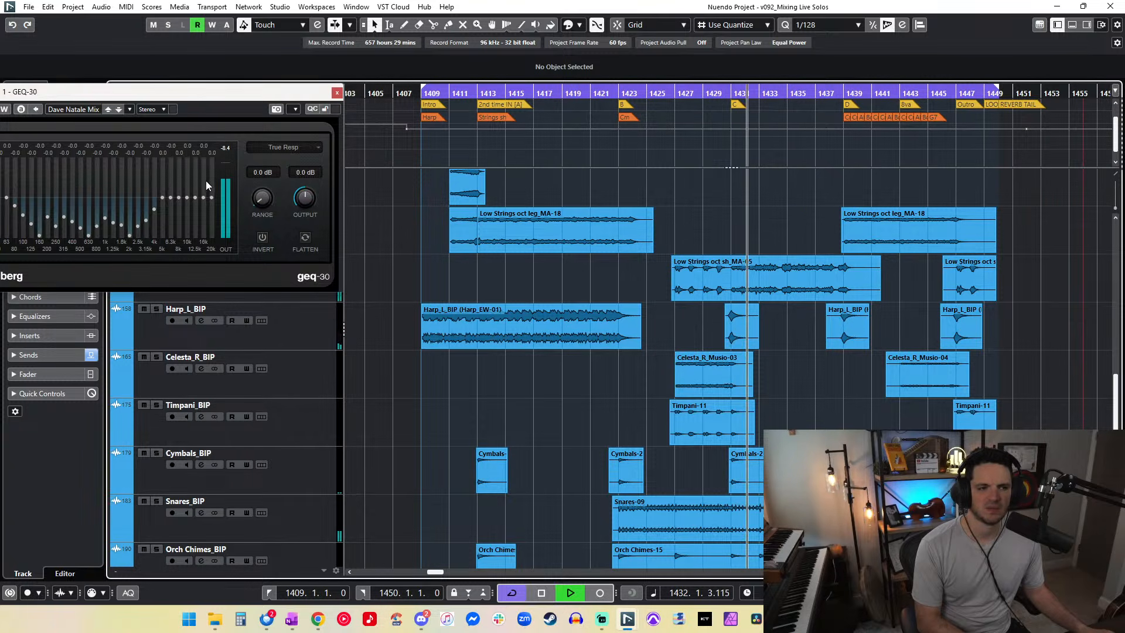
key(space)
key(space)
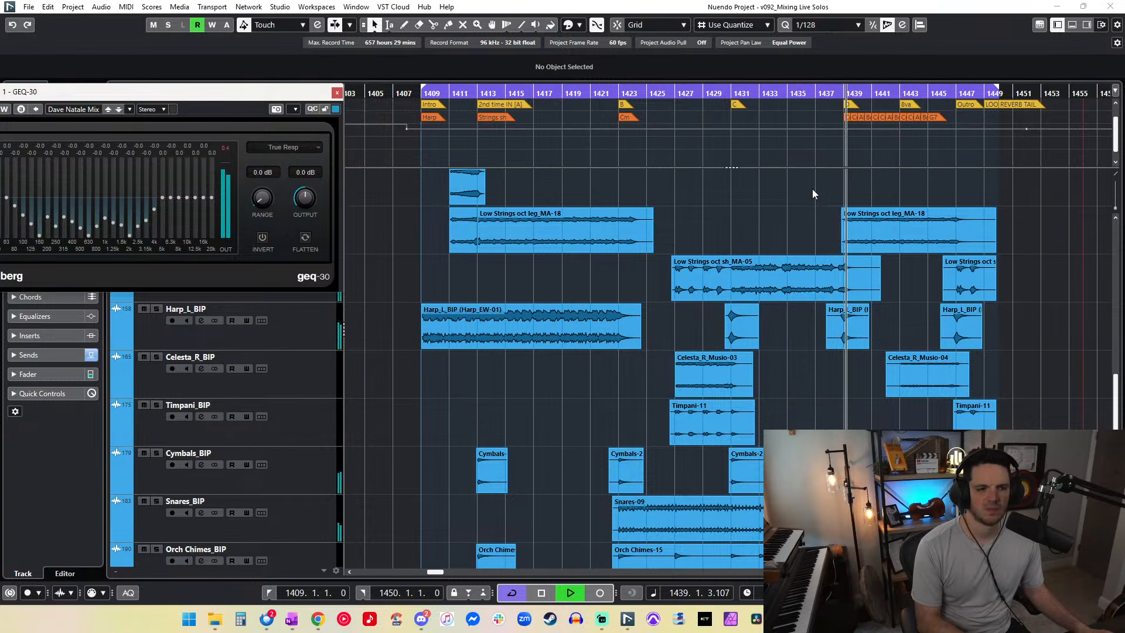
click(828, 202)
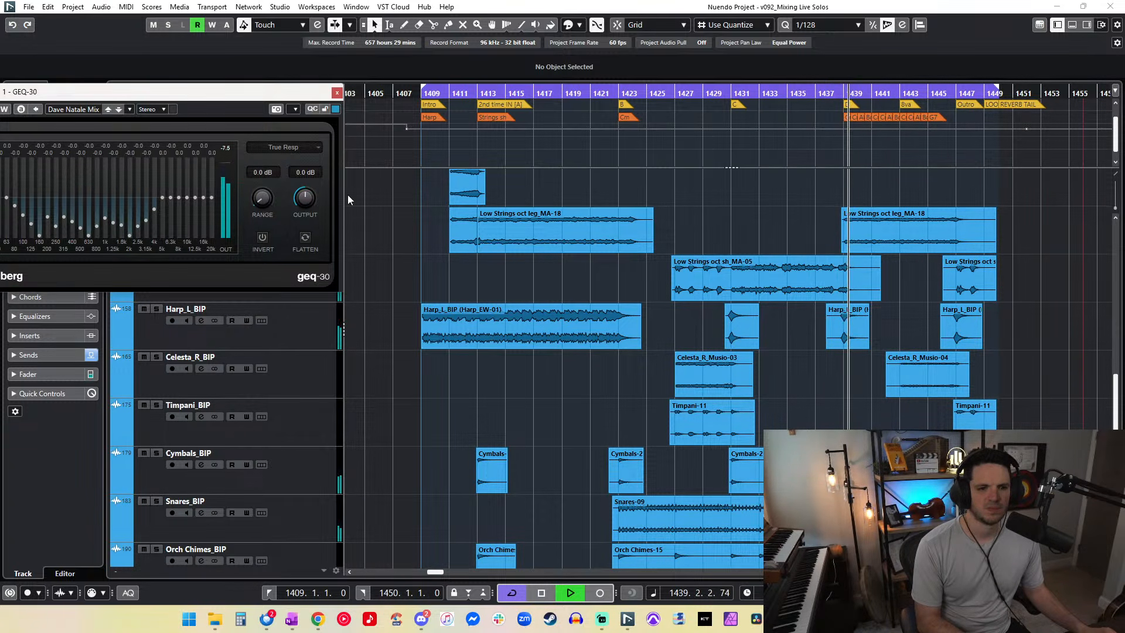
key(space)
key(space)
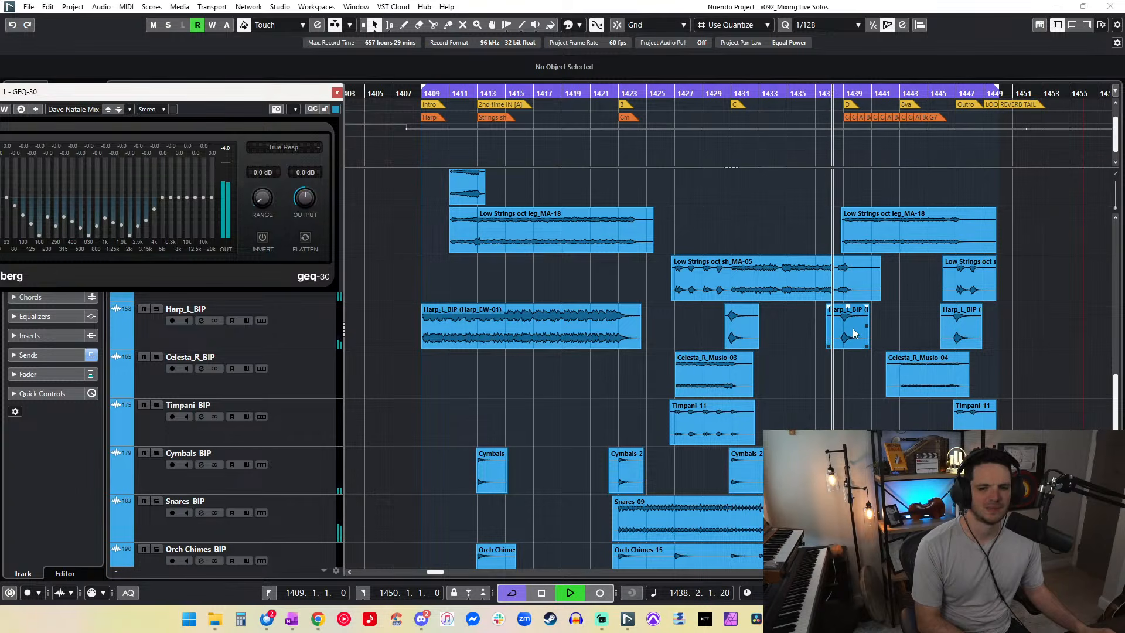
Step: Select all clips in the cue and set the selection's volume value to -3.00 dB
scroll(455, 187, up, 15)
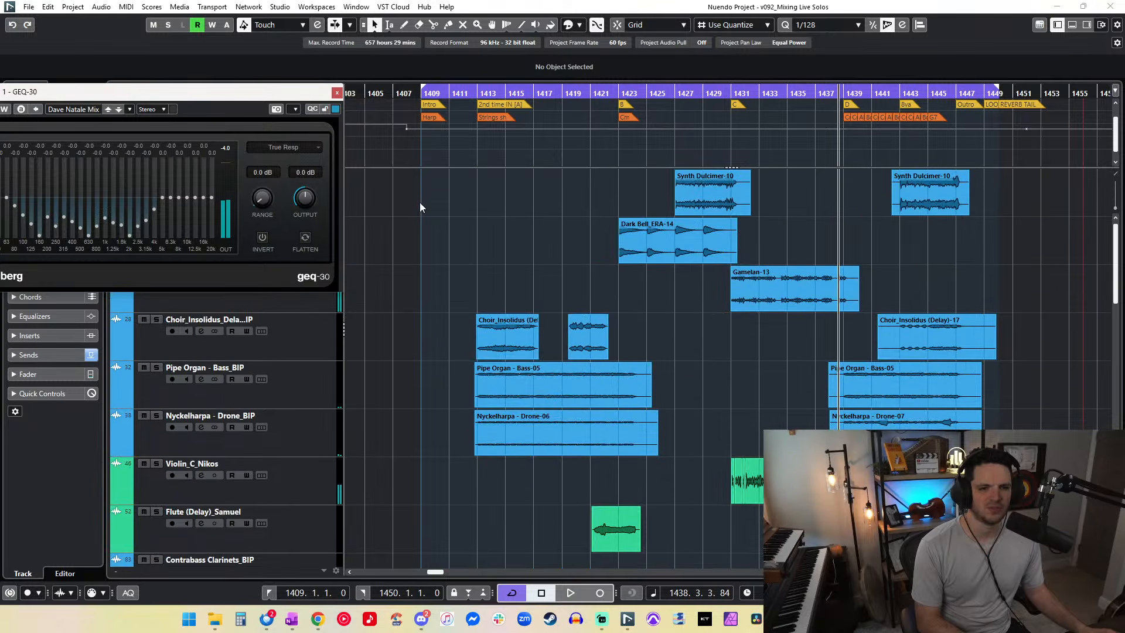
scroll(427, 195, down, 20)
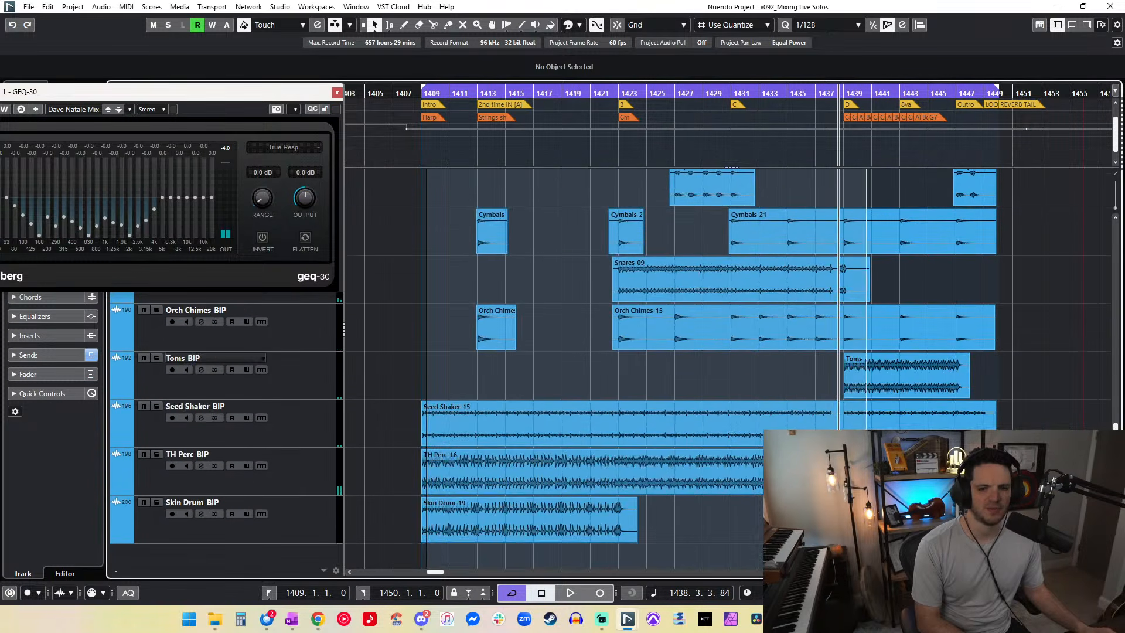
key(ctrl+a)
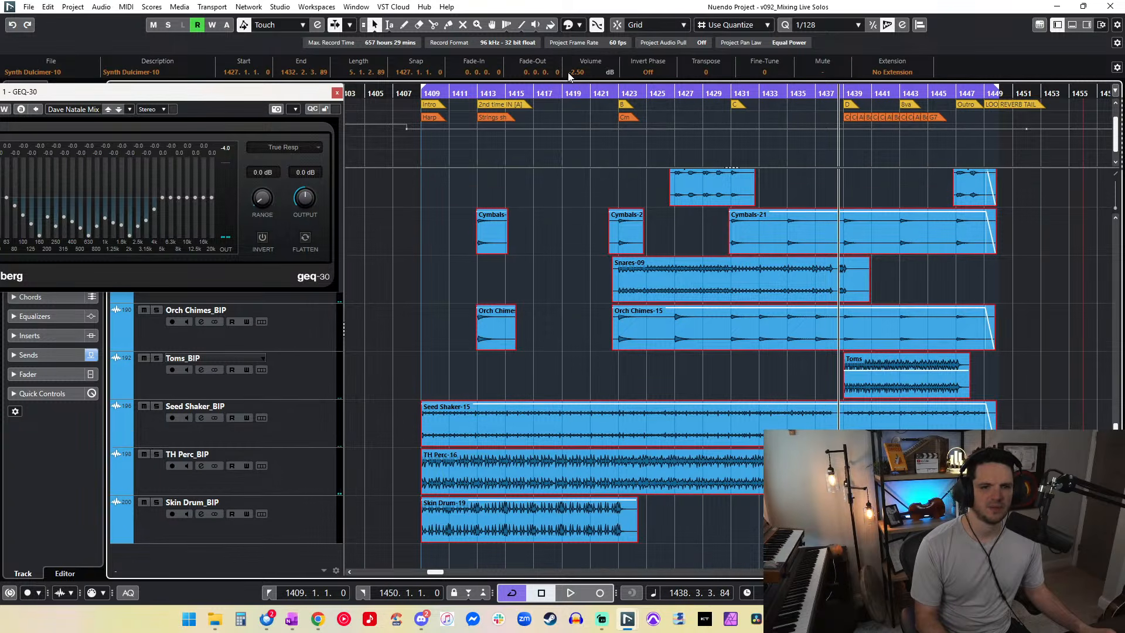
scroll(576, 78, up, 1)
click(575, 72)
text(-3)
key(Return)
Step: Play the cue through section D into the outro to check the output peak level, clearing the clip selection
key(space)
key(space)
key(space)
key(KP_Add)
key(KP_Add)
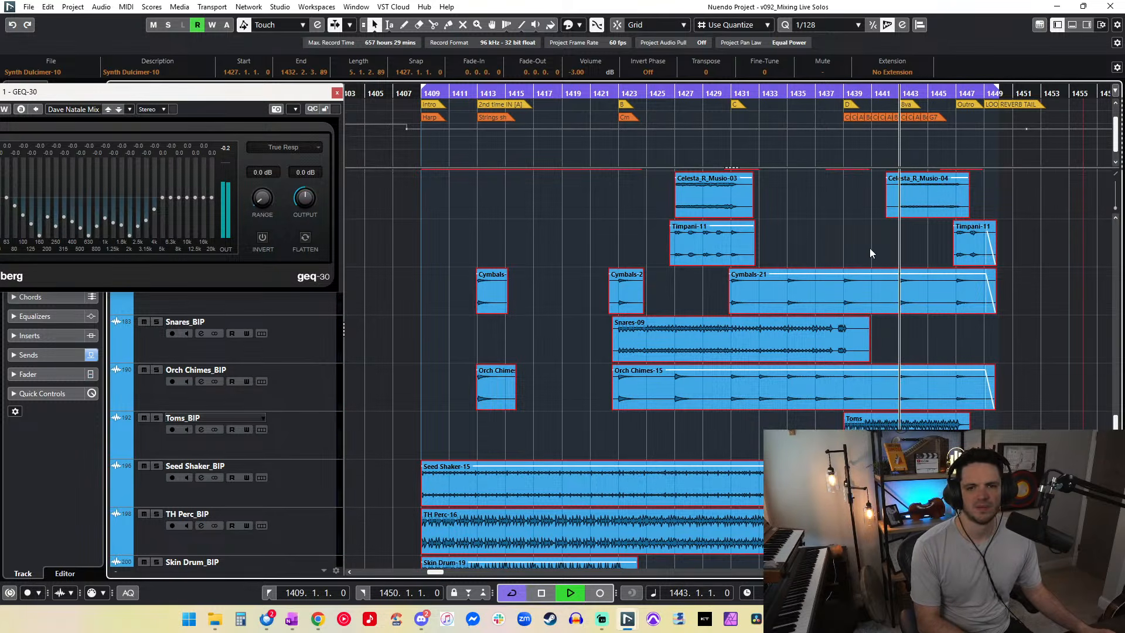
click(890, 235)
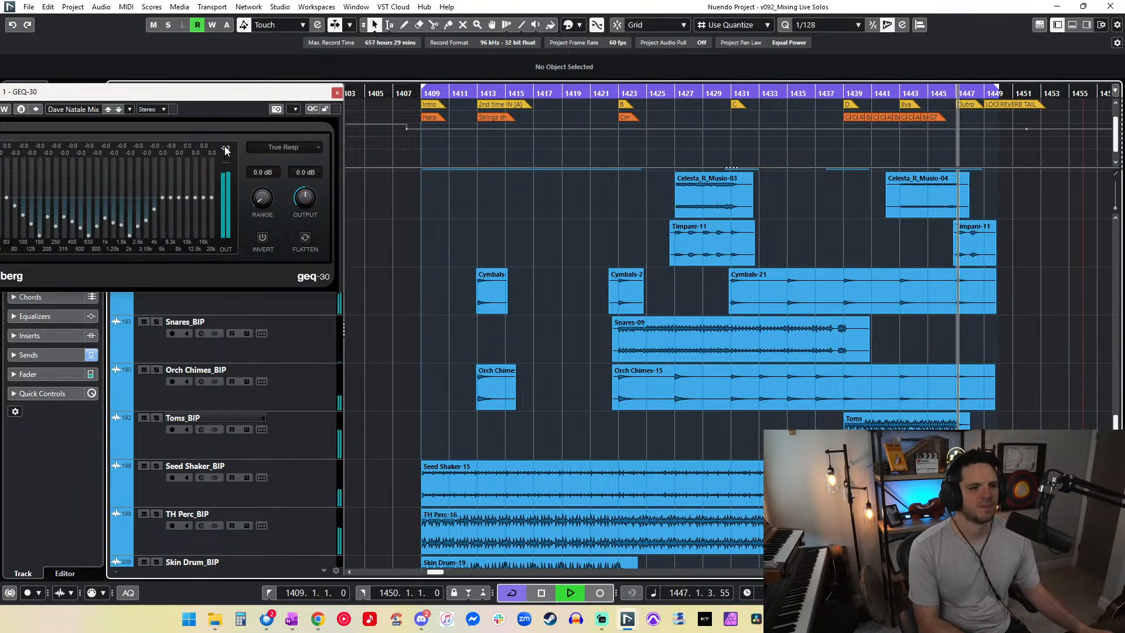
scroll(862, 296, up, 10)
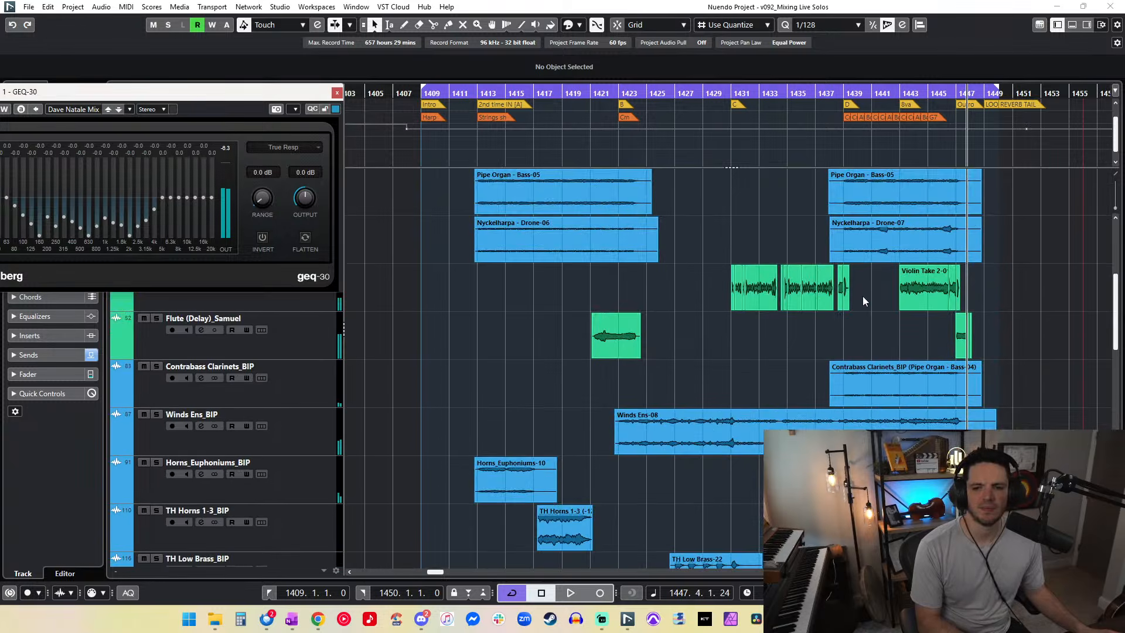
Step: Replay from about bar 1446 across the last violin clip and reset the GEQ-30 output peak readout
click(957, 367)
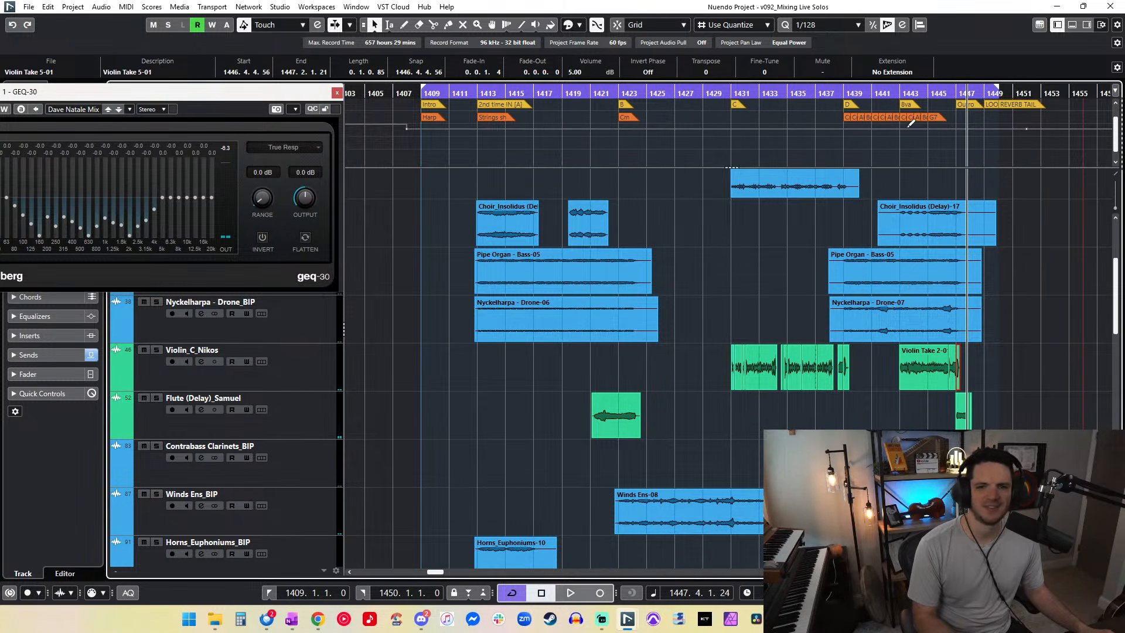
drag(943, 97, 943, 102)
key(space)
click(227, 149)
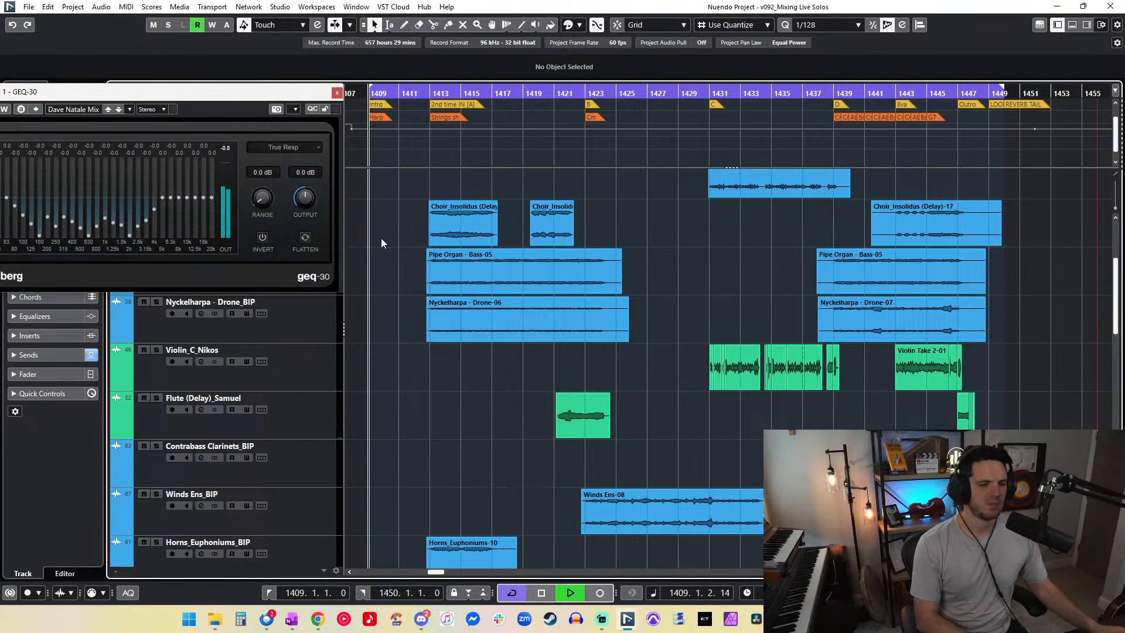
Step: Play the cue from bar 1409 while examining the track activity, and move the GEQ-30 window off the track list
key(space)
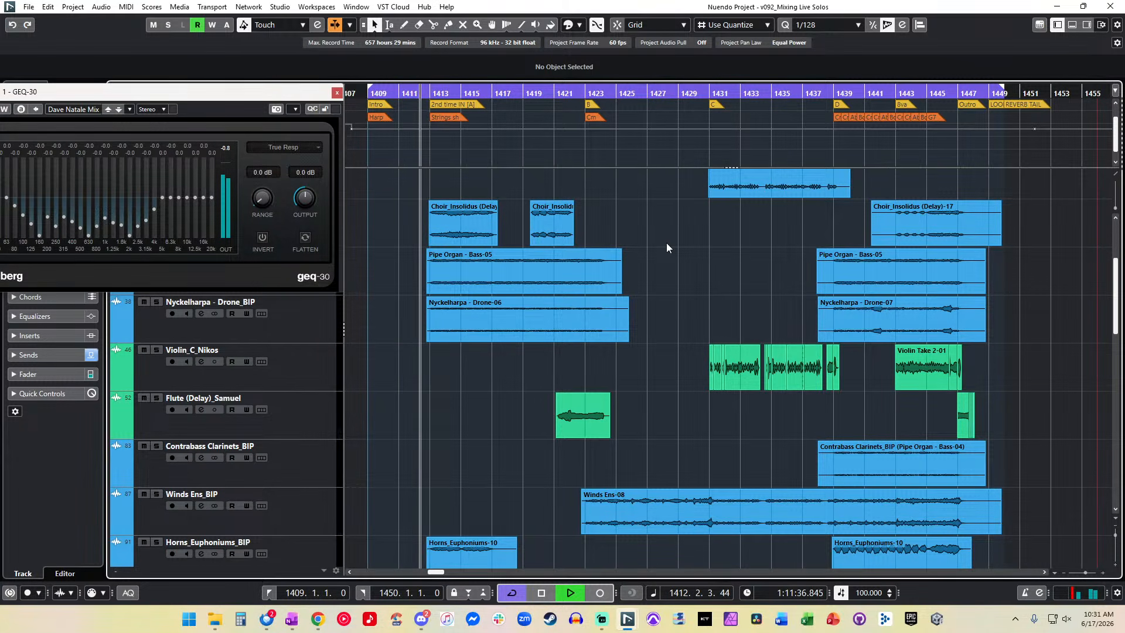
click(482, 262)
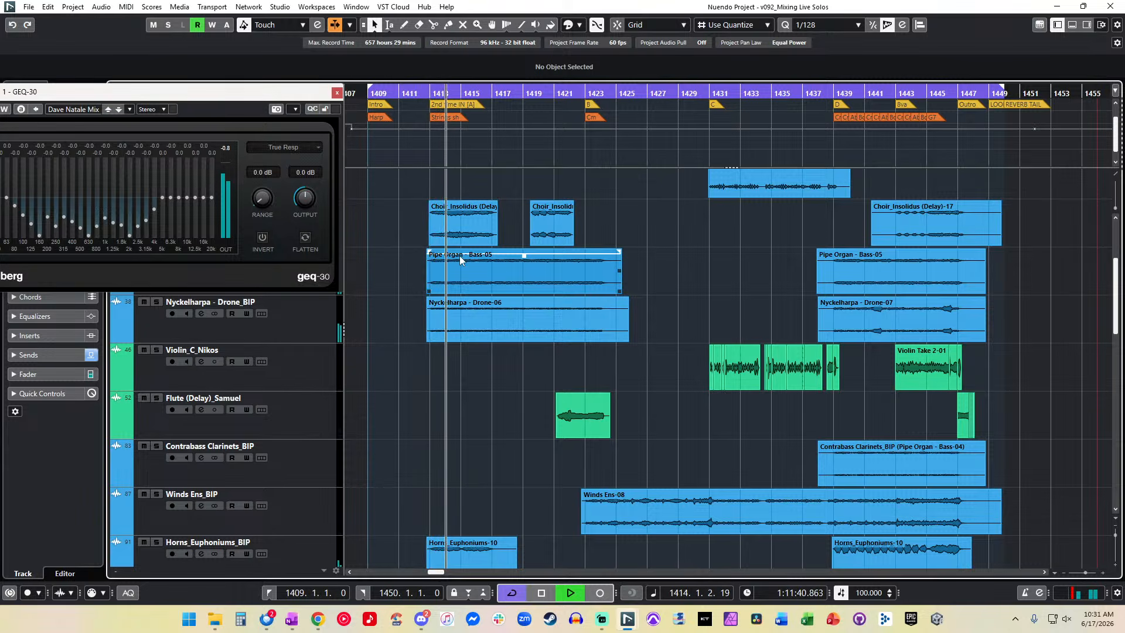
scroll(460, 281, up, 4)
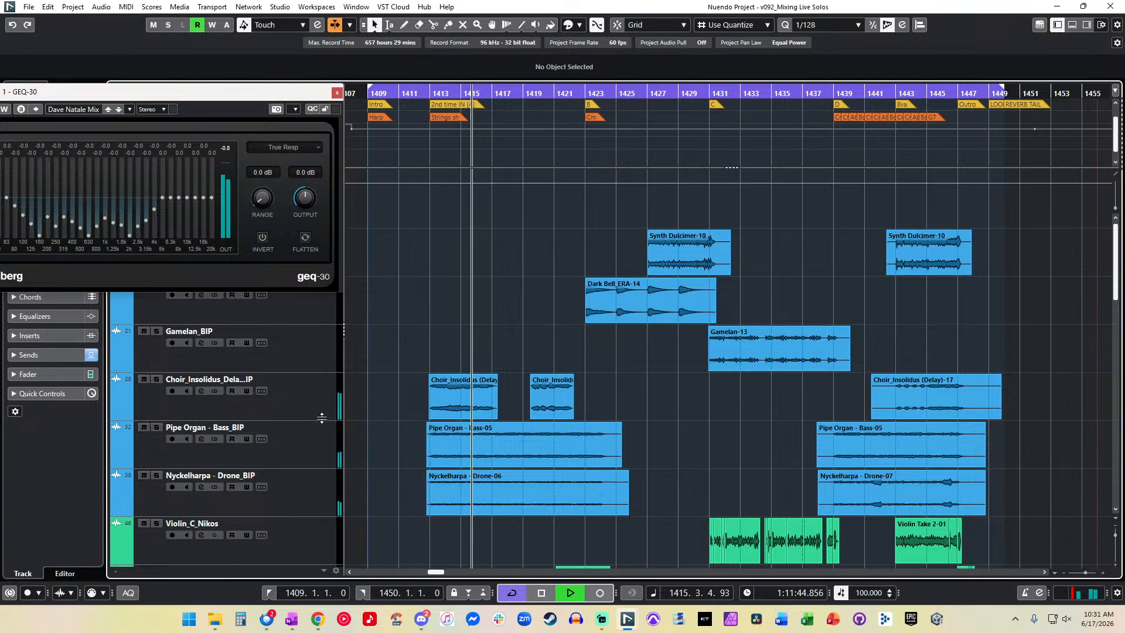
scroll(322, 423, down, 3)
scroll(322, 422, down, 10)
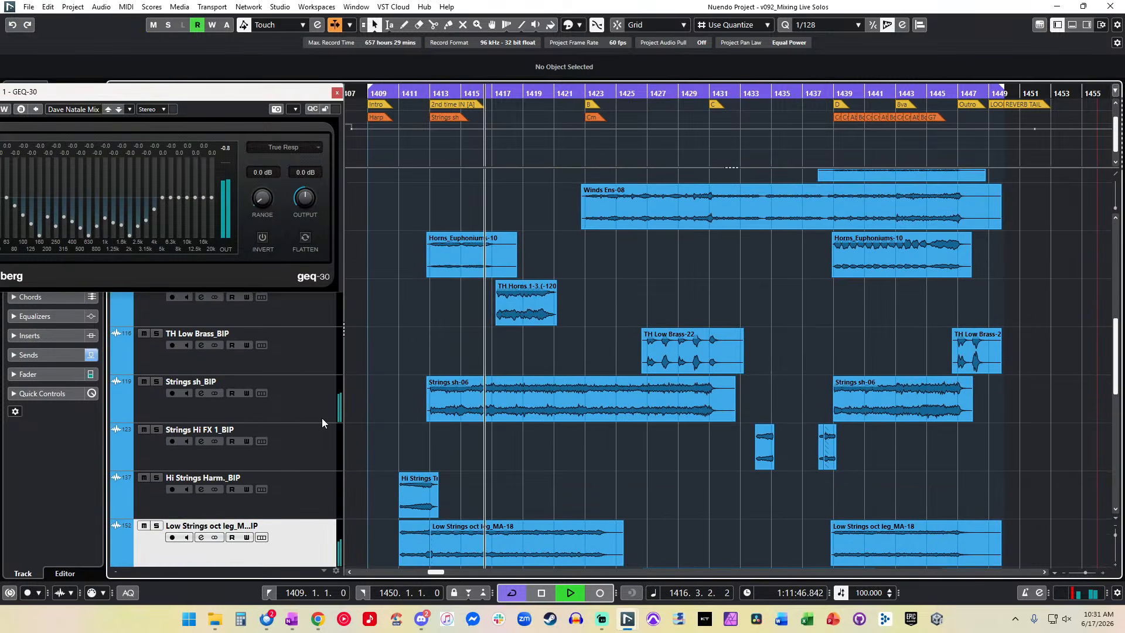
drag(283, 90, 0, 91)
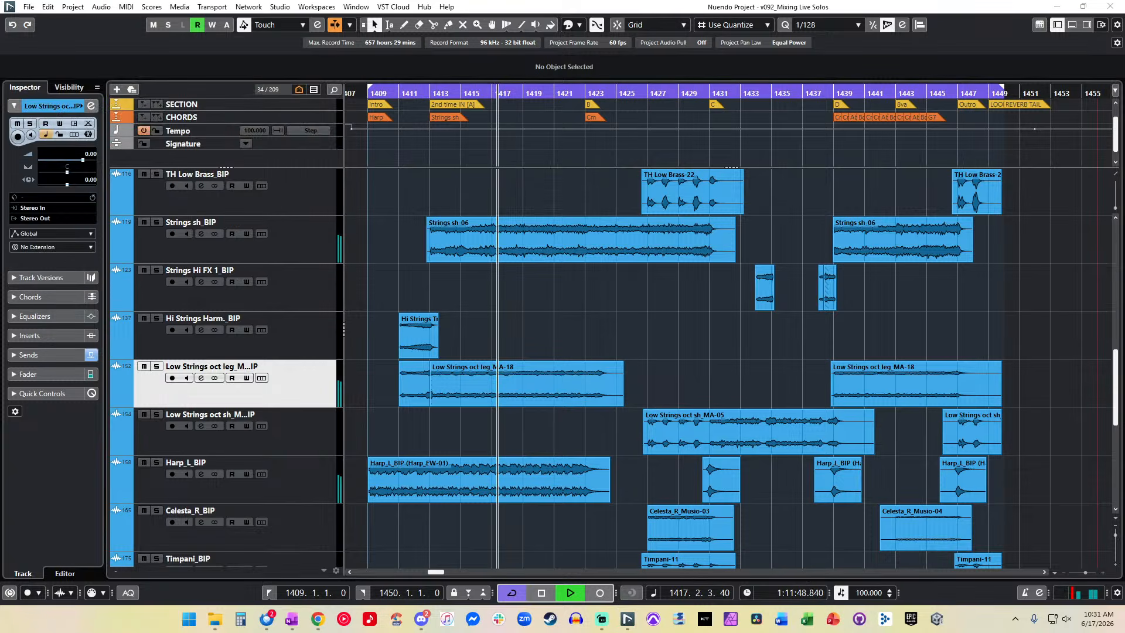
Step: Select both Nyckelharpa - Drone clips and set their volume value to -2.00 dB
scroll(510, 340, down, 5)
scroll(510, 340, up, 10)
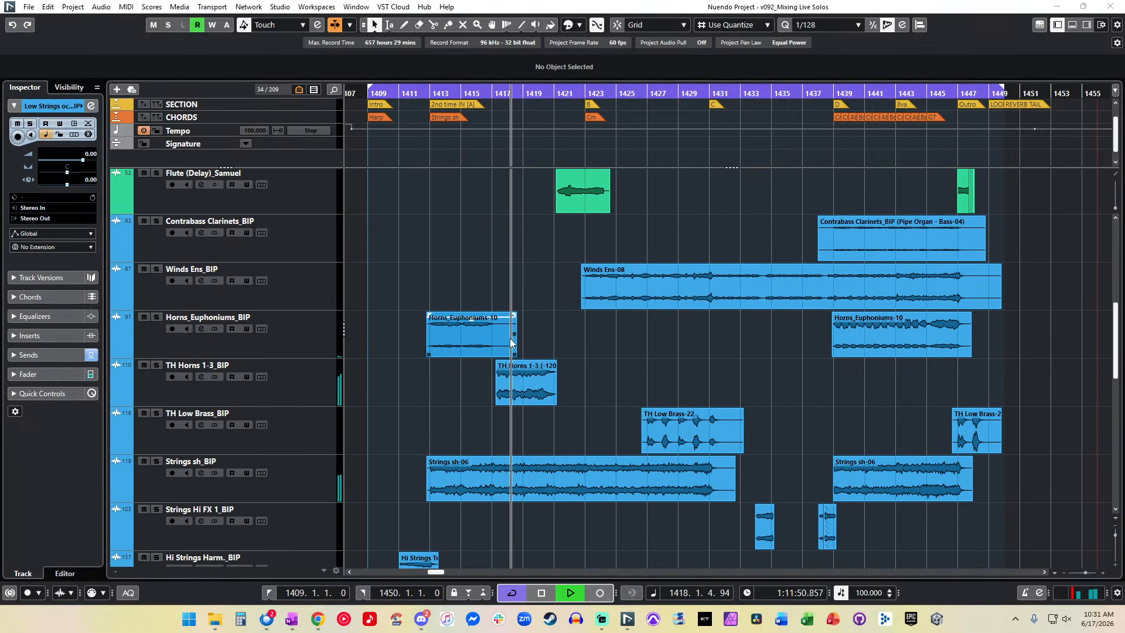
scroll(510, 339, up, 5)
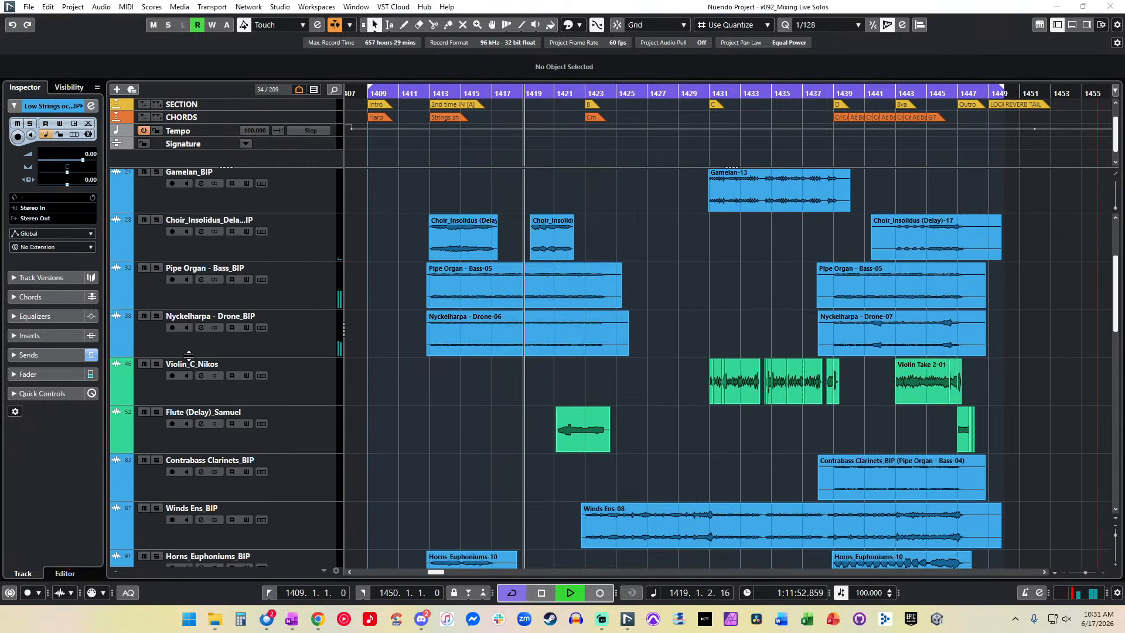
click(970, 335)
drag(1022, 331, 462, 343)
click(578, 73)
text(-2)
key(Return)
Step: Briefly solo the legato low strings track during playback around bar 1423, restore all tracks and clear the clip selection
scroll(564, 302, down, 5)
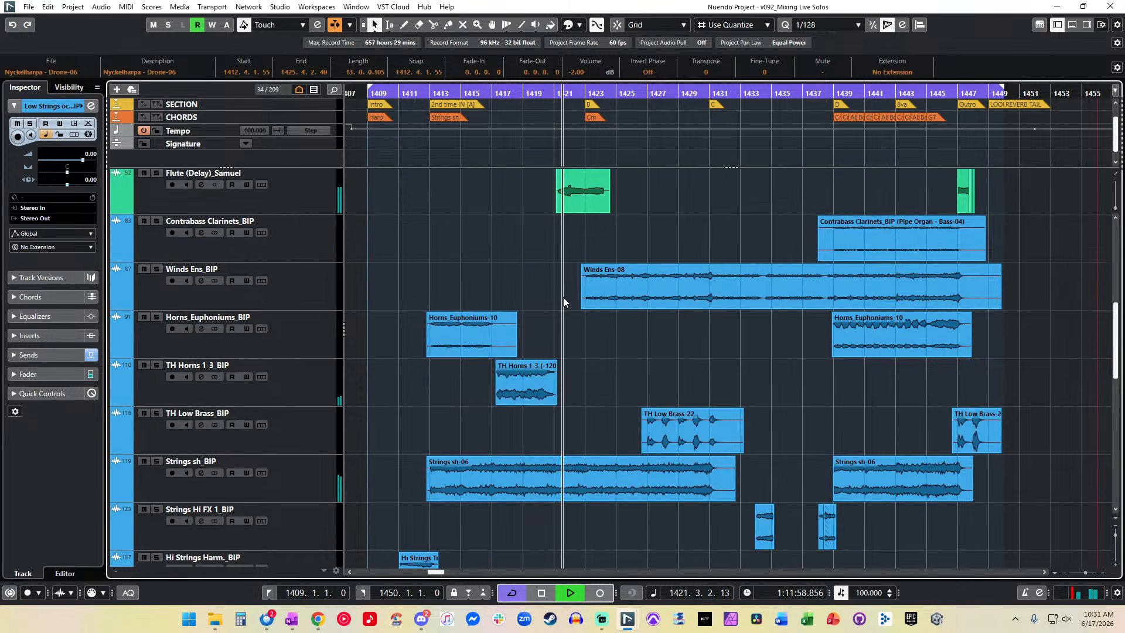
scroll(564, 297, down, 4)
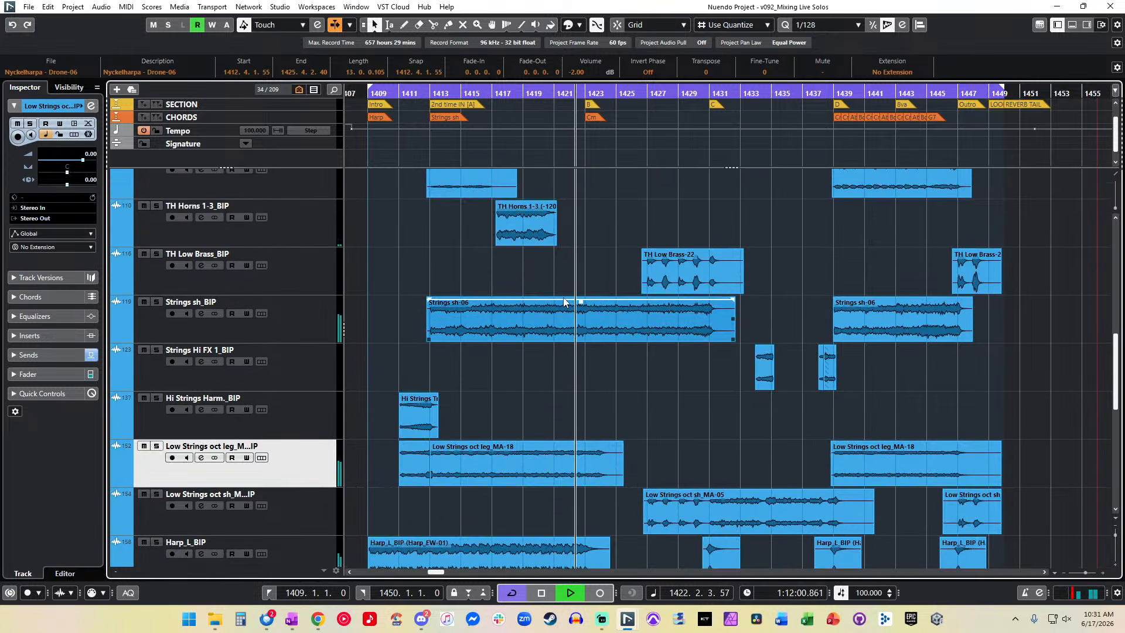
click(156, 446)
click(157, 446)
click(646, 402)
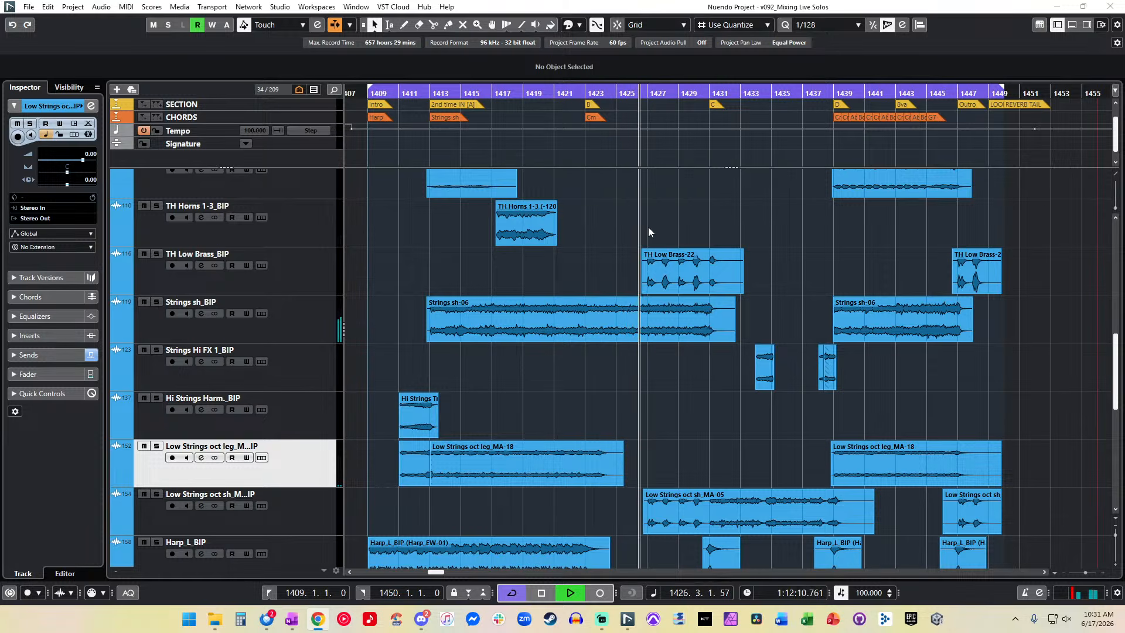
Step: Examine the lower tracks around bar 1428 and briefly solo the Synth Dulcimer track to hear it alone
scroll(534, 329, down, 3)
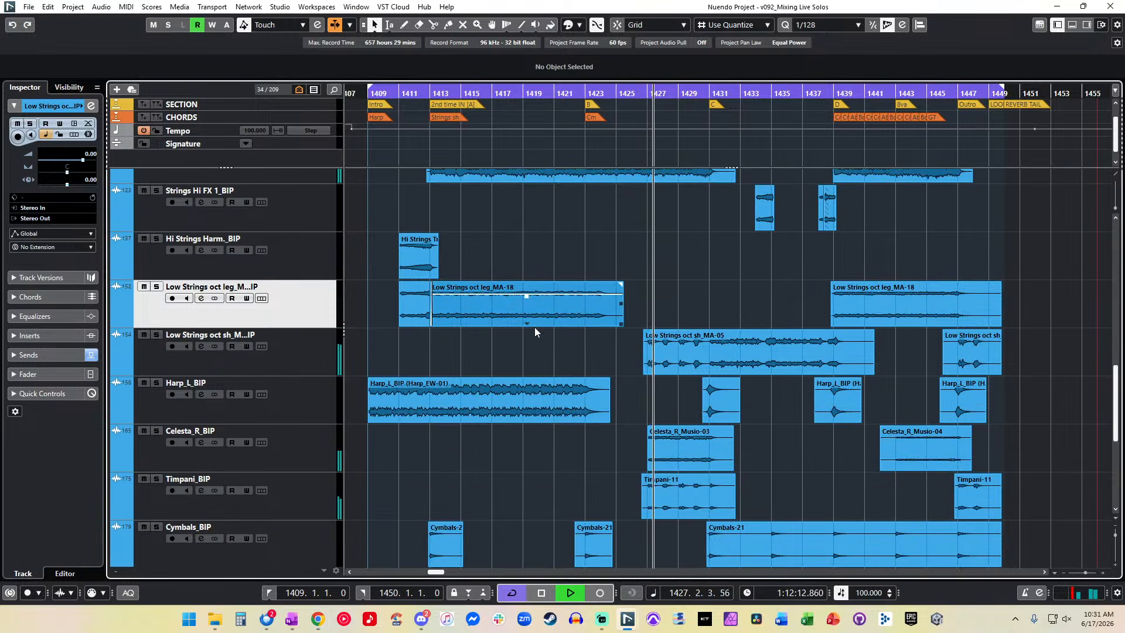
scroll(534, 331, down, 3)
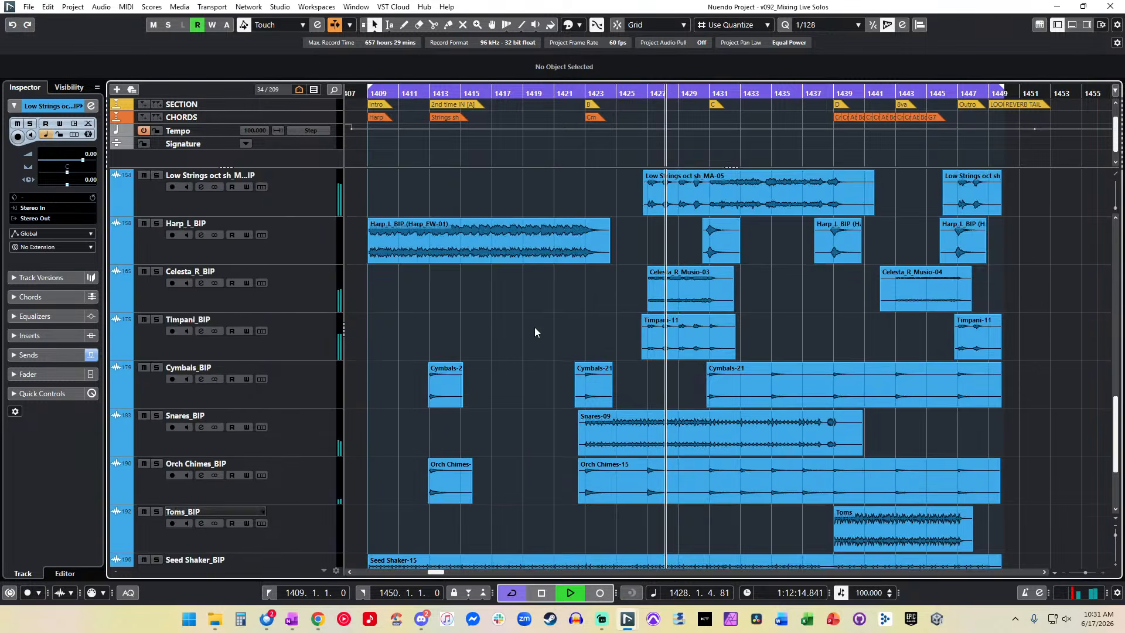
scroll(534, 332, up, 20)
click(157, 235)
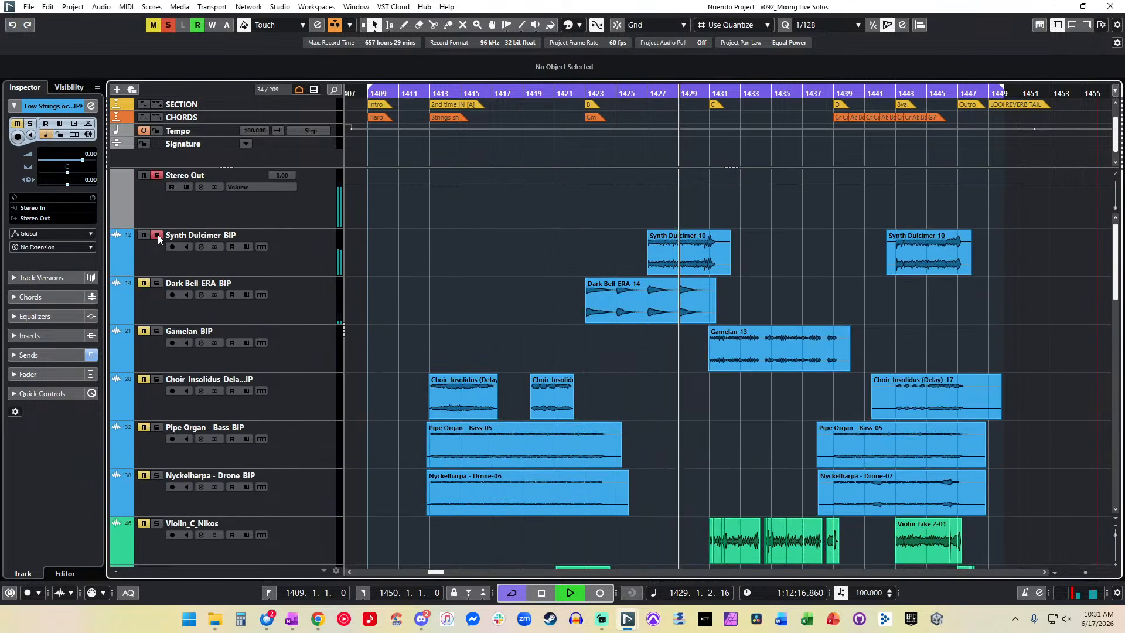
click(157, 235)
Step: Briefly solo the Gamelan track to hear it alone and set the Gamelan clip's volume to -1.50 dB
scroll(678, 271, down, 3)
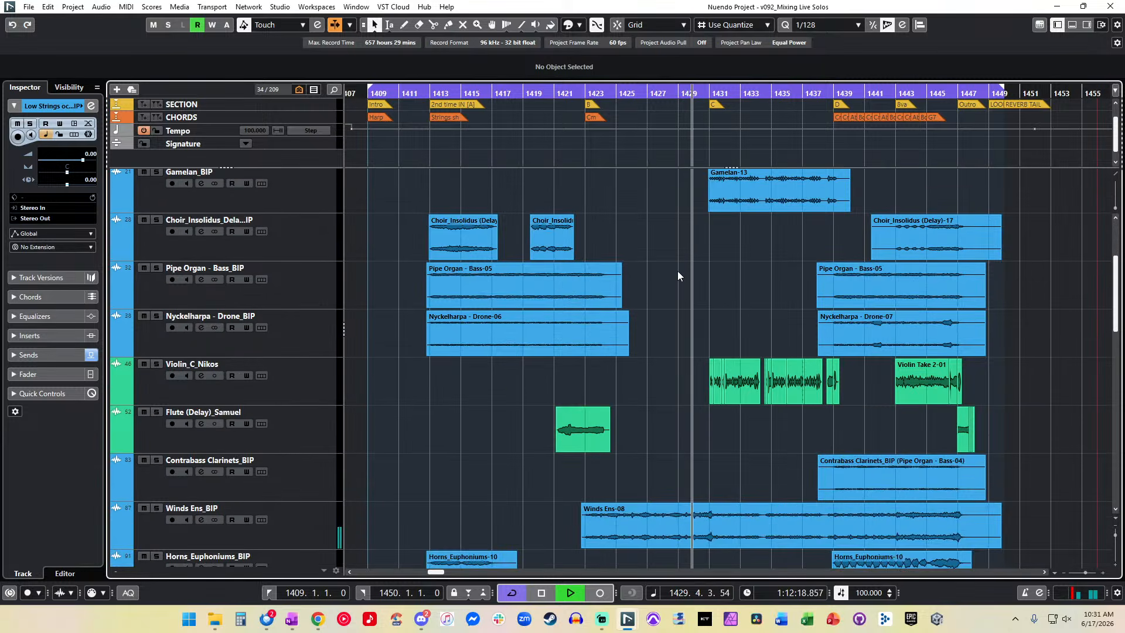
scroll(653, 322, down, 3)
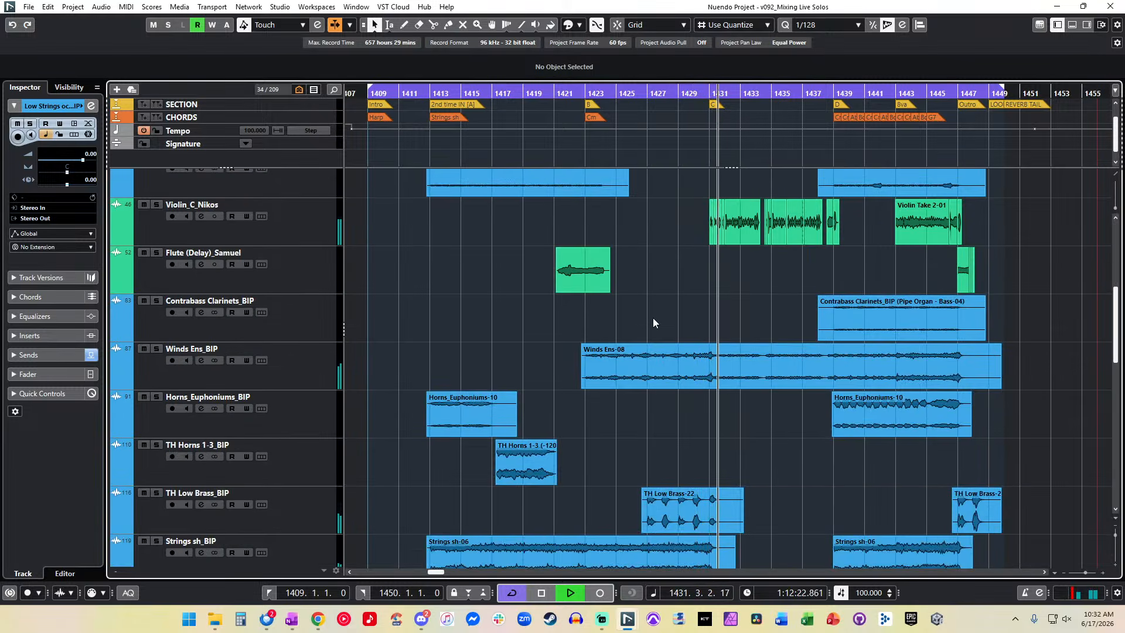
scroll(653, 318, up, 5)
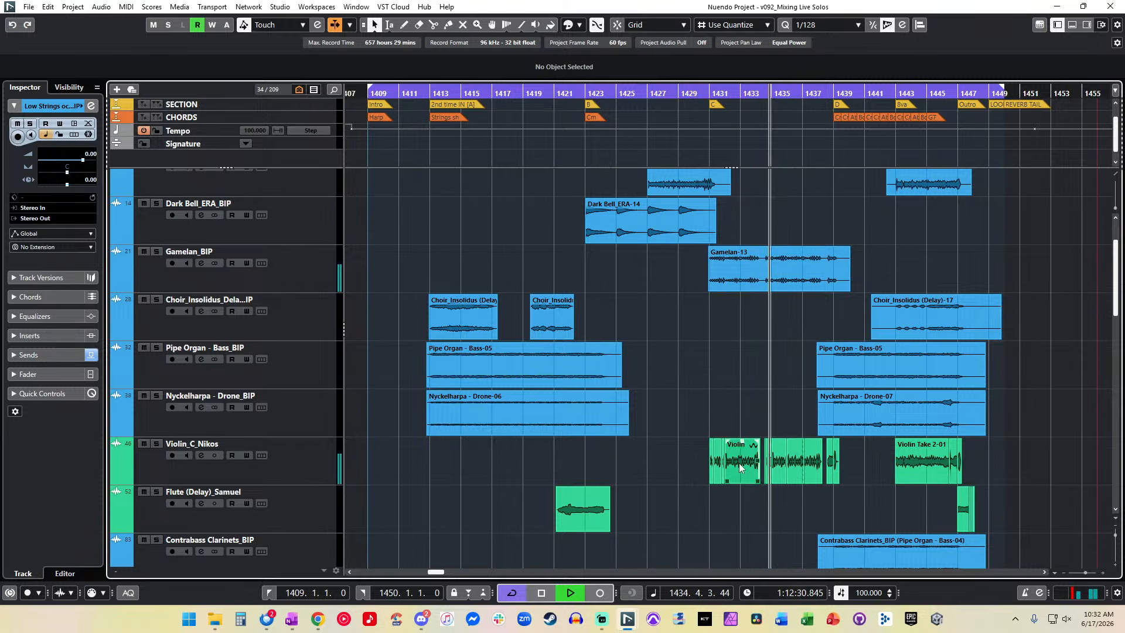
click(157, 252)
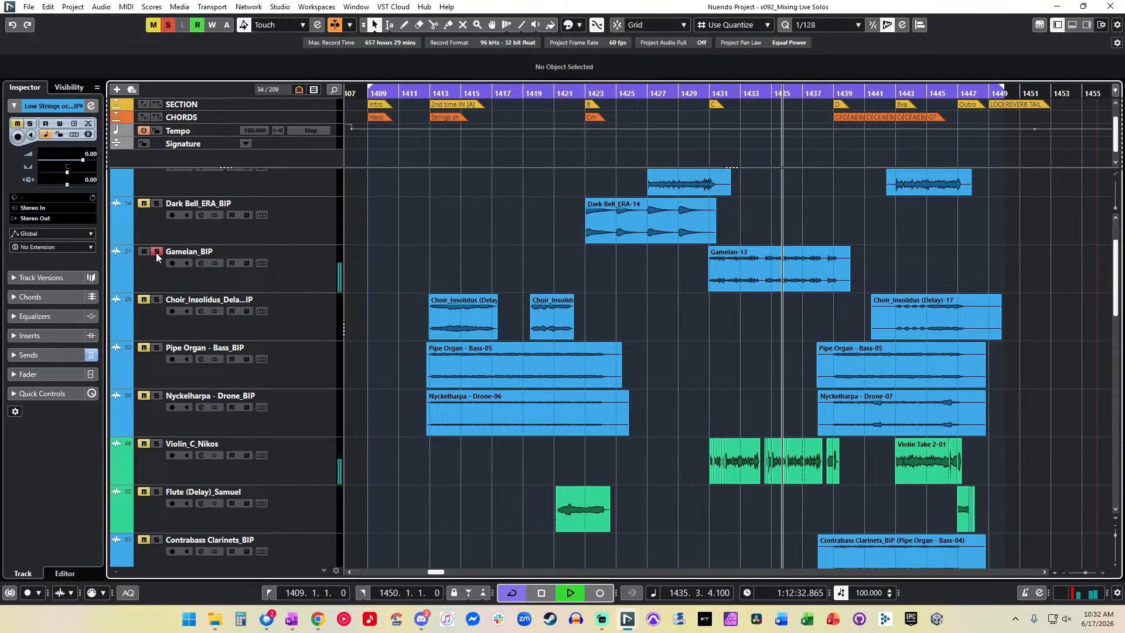
click(156, 252)
drag(896, 266, 674, 285)
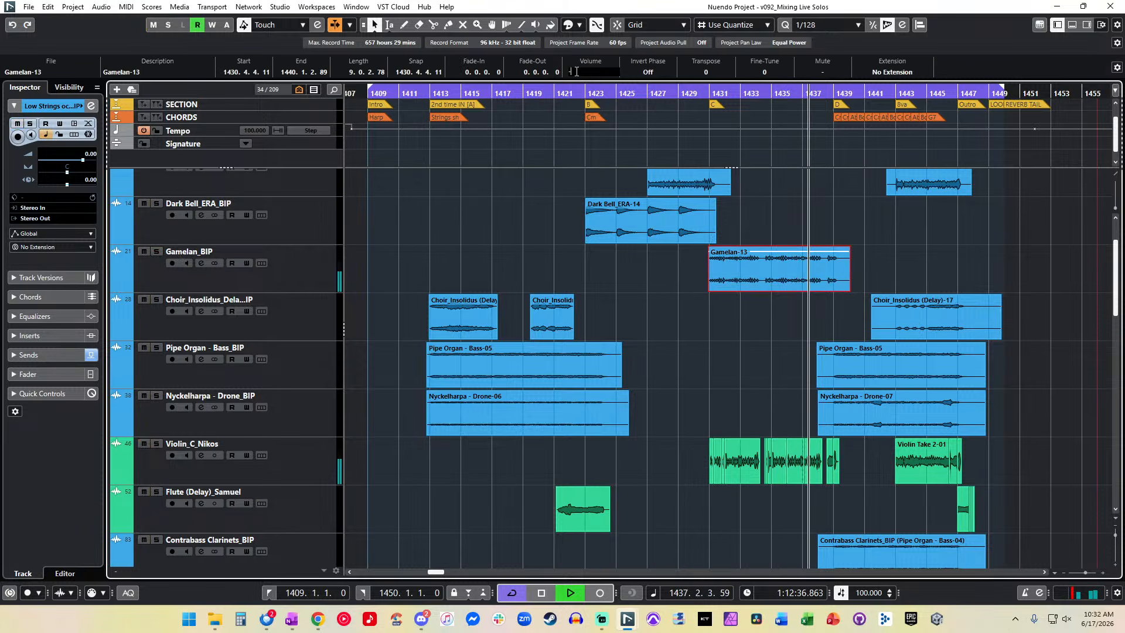
Step: Replay the lead-in to section D around bar 1438 and examine the violin clips up close
scroll(576, 72, down, 1)
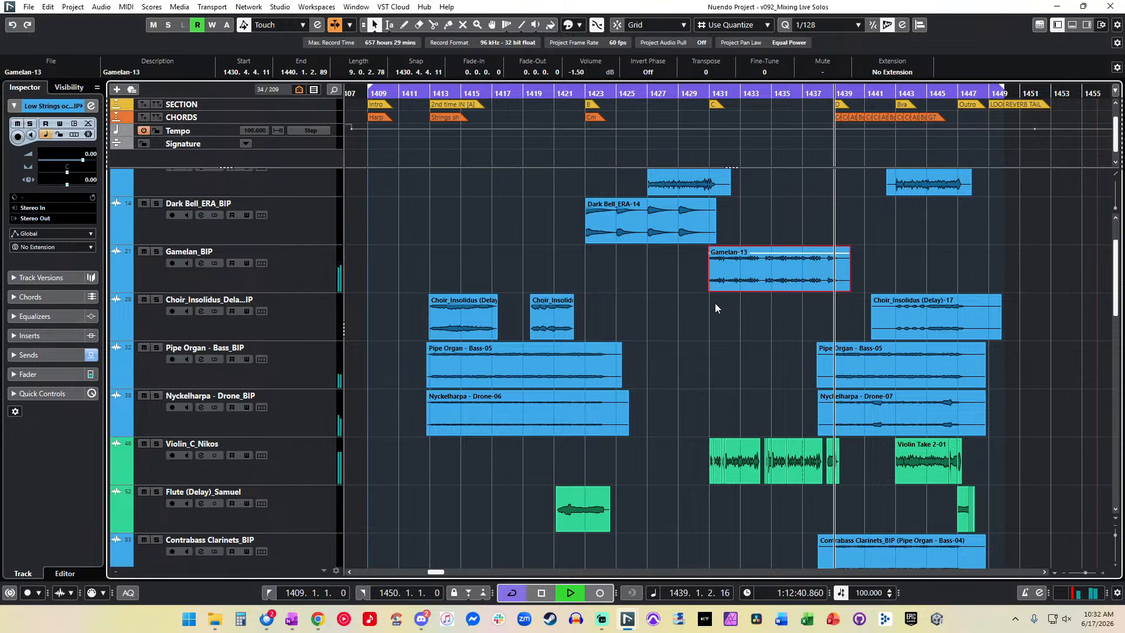
scroll(781, 318, down, 2)
key(KP_Subtract)
key(KP_Subtract)
key(h)
key(h)
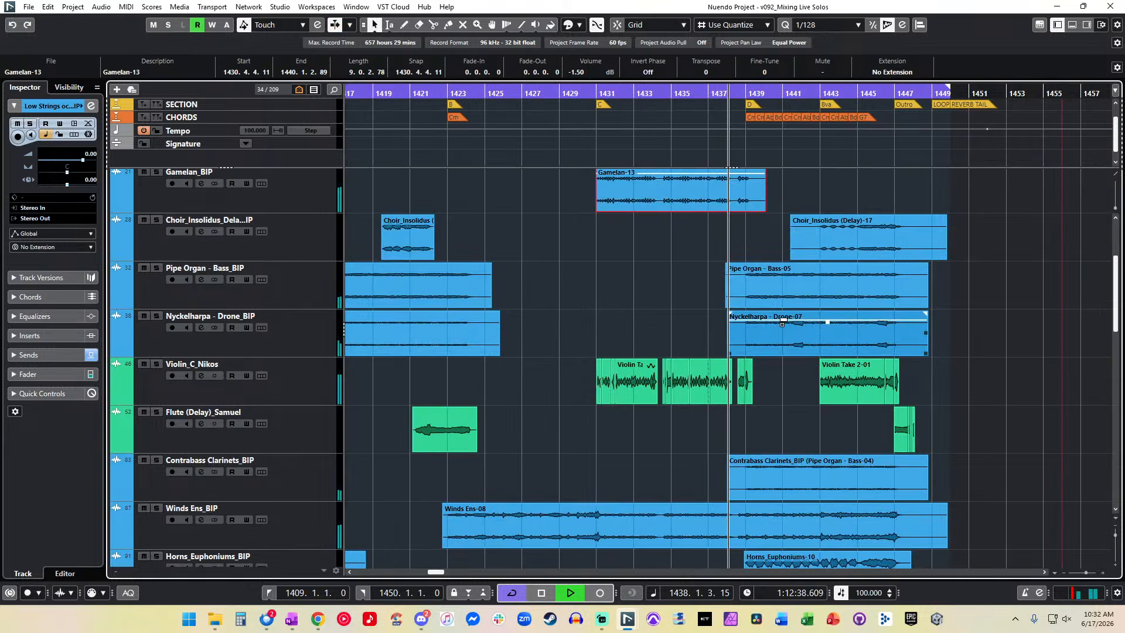
key(h)
key(h)
key(h)
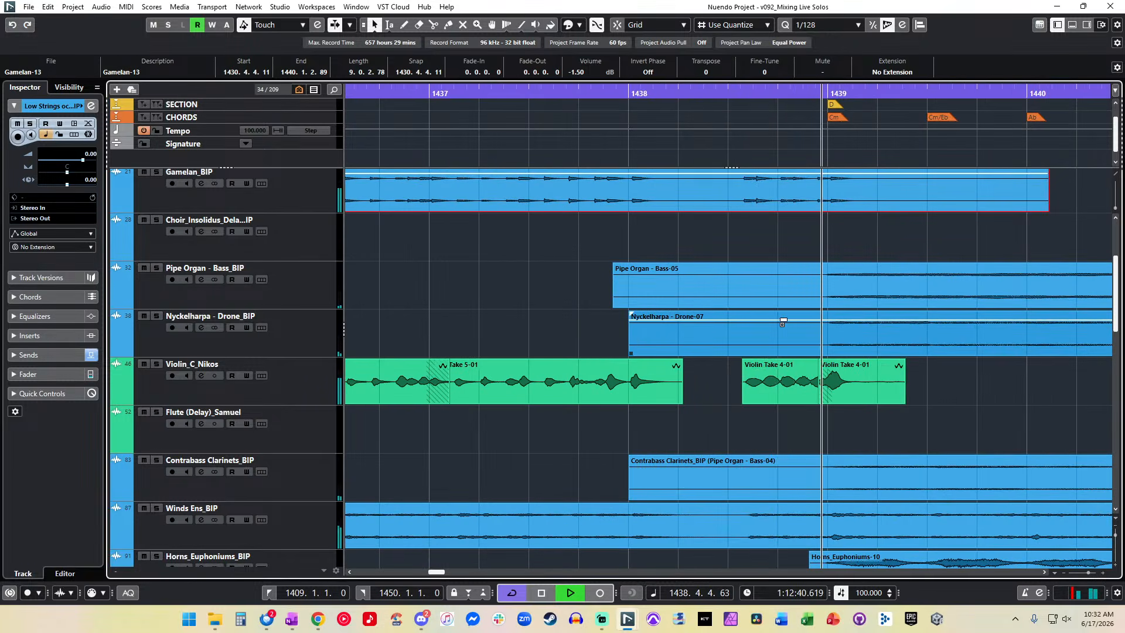
key(KP_Subtract)
Step: Nudge the violin clip before bar 1439 slightly earlier so it starts at 1438.3.2.0
click(690, 382)
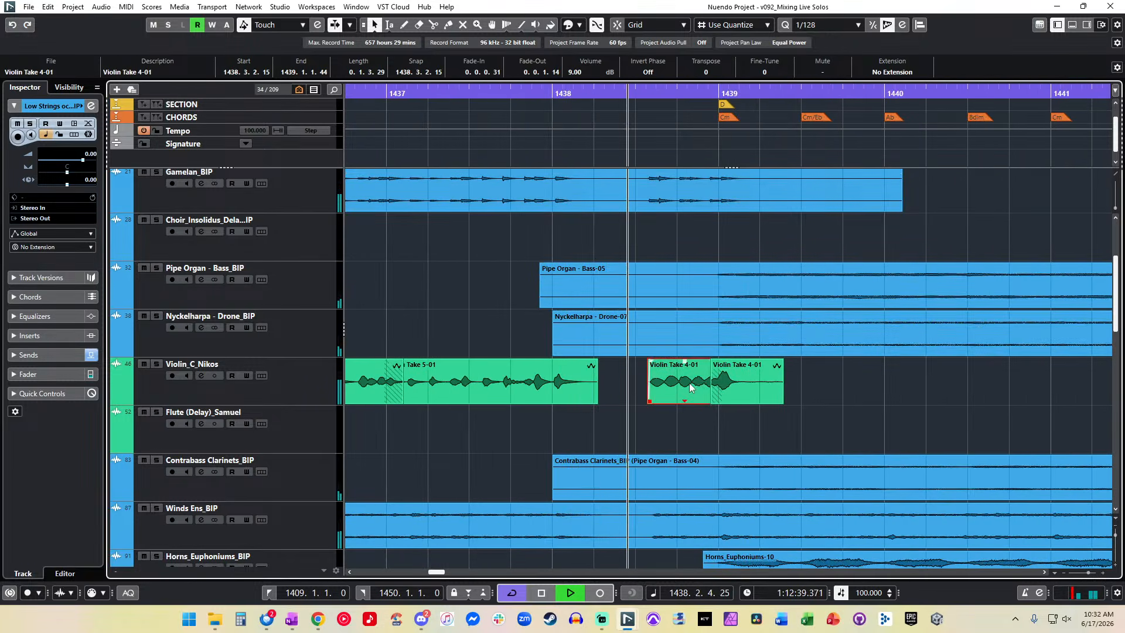
key(h)
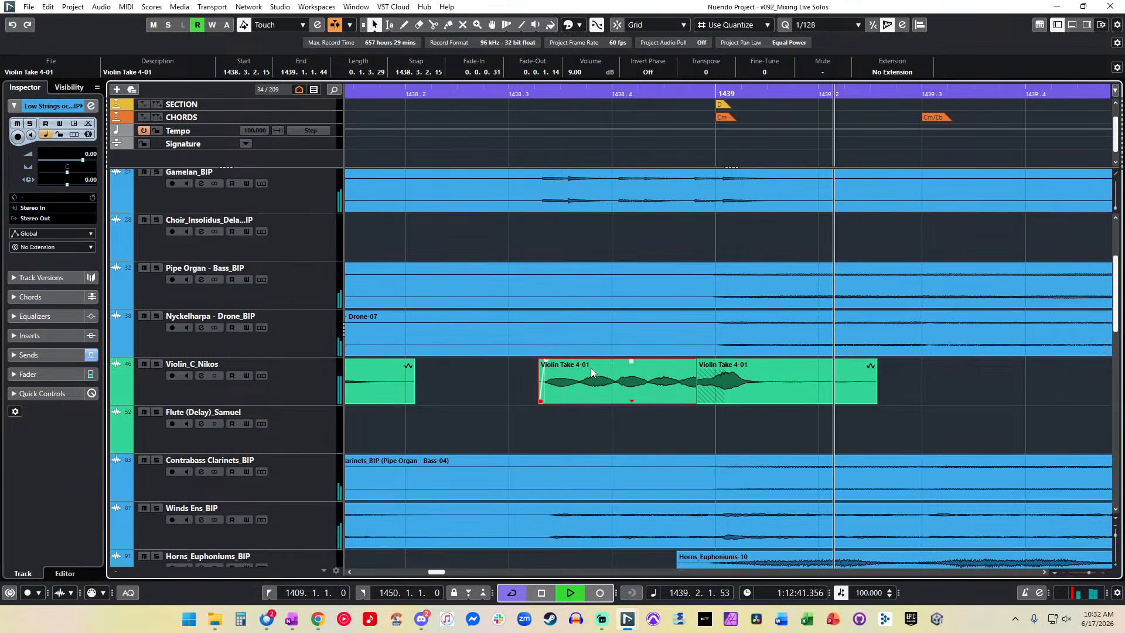
key(space)
key(ctrl+Left)
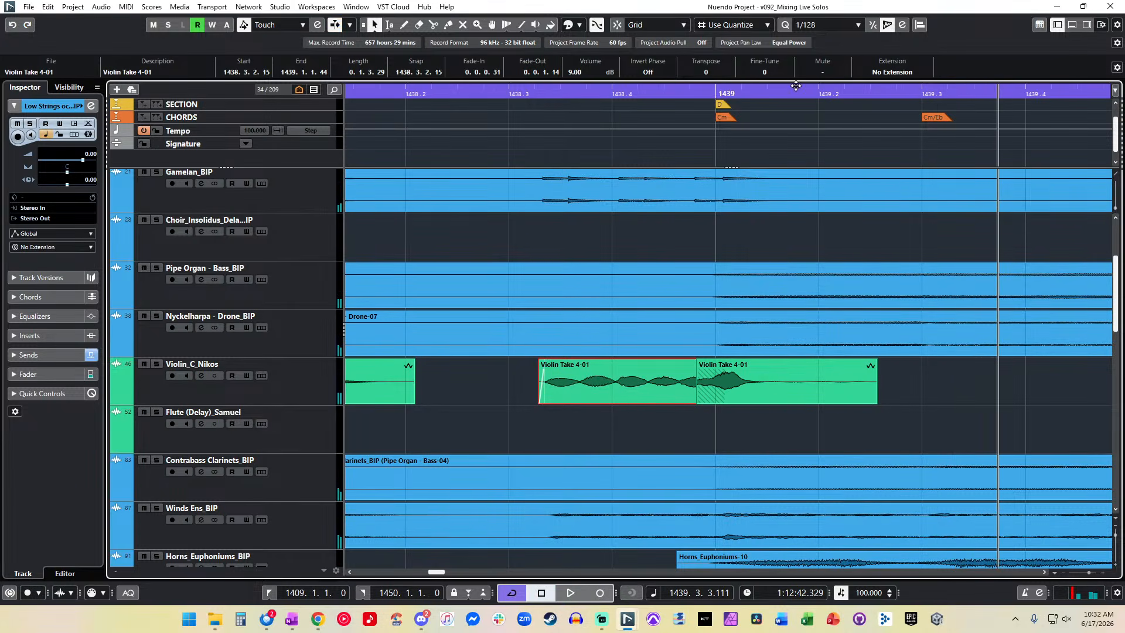
Step: Replay the lead-in to bar 1439 while briefly muting the Snares and TH Perc tracks in turn
click(518, 95)
key(space)
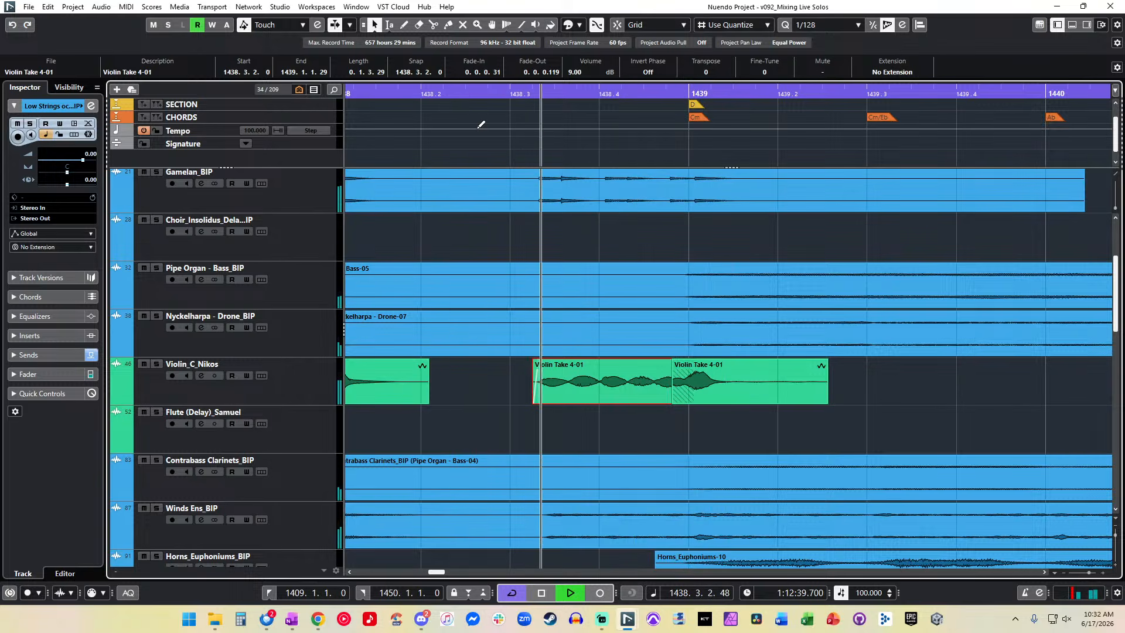
scroll(524, 267, down, 10)
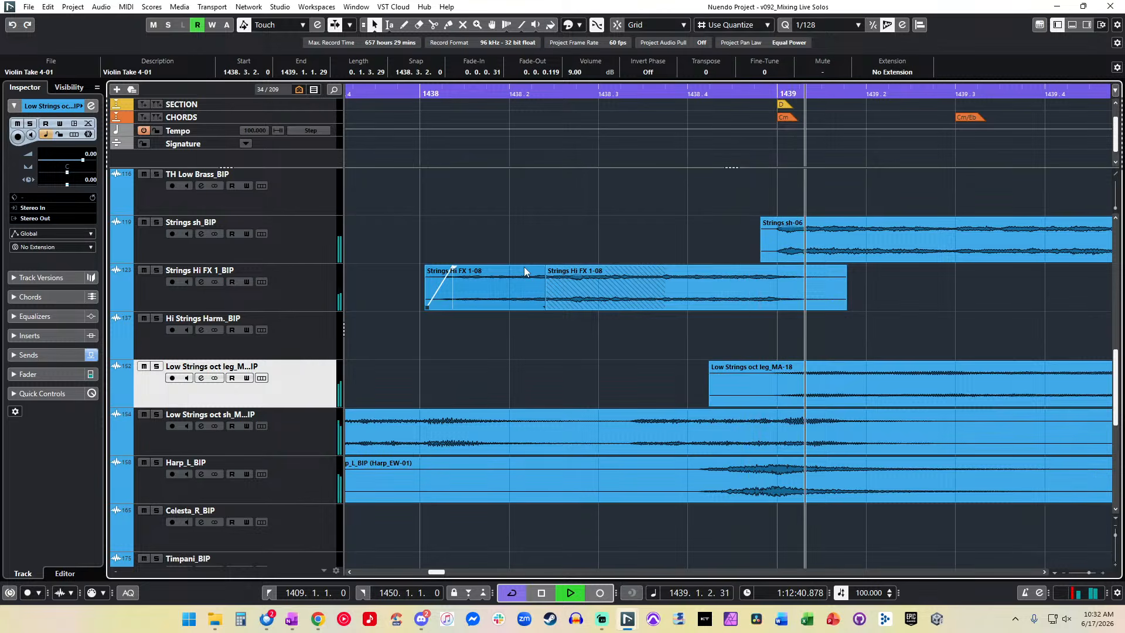
scroll(524, 266, down, 8)
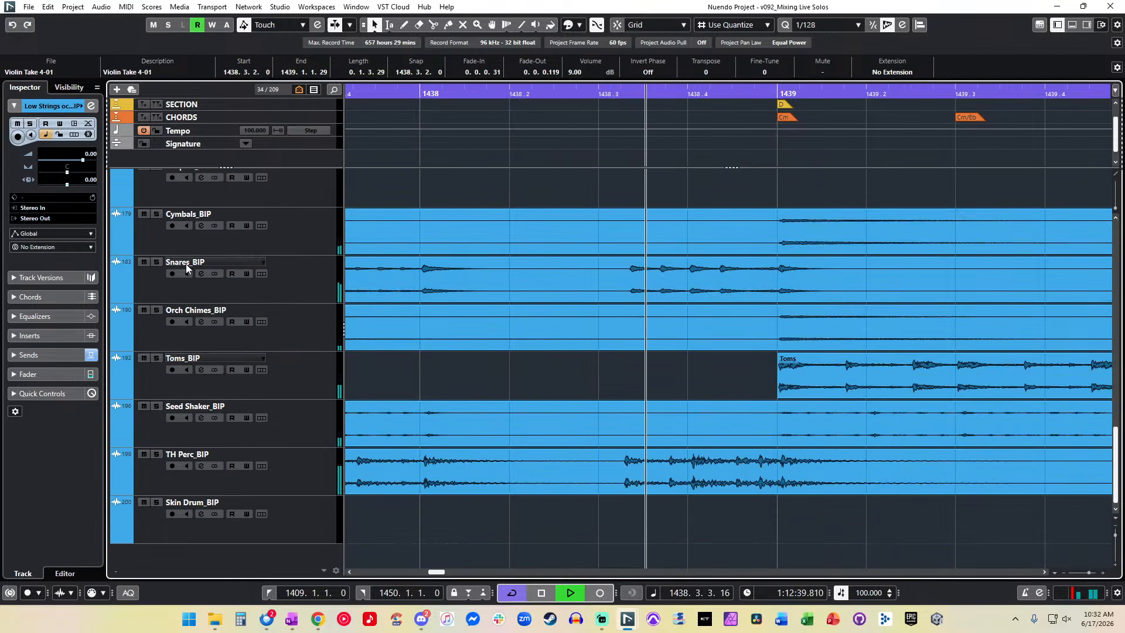
click(144, 263)
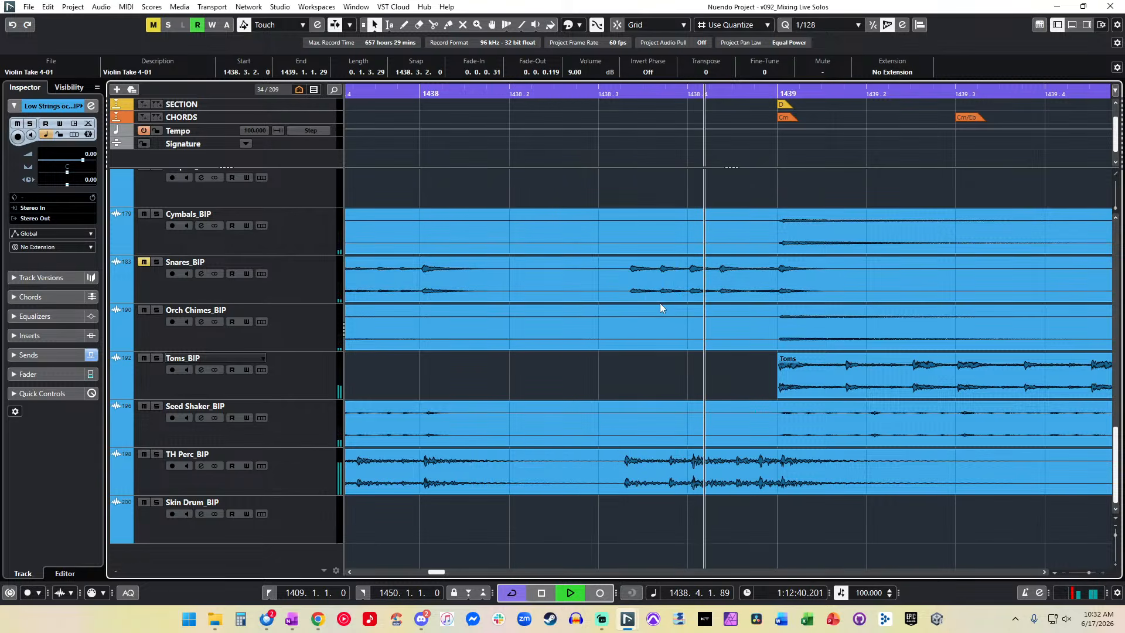
click(145, 263)
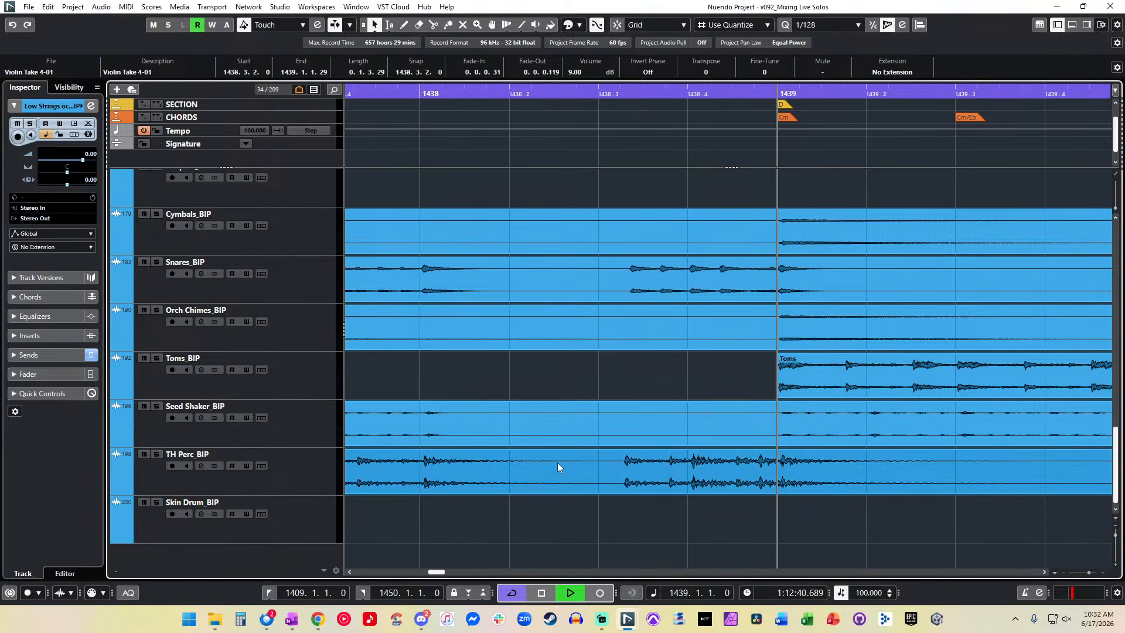
click(142, 456)
click(143, 456)
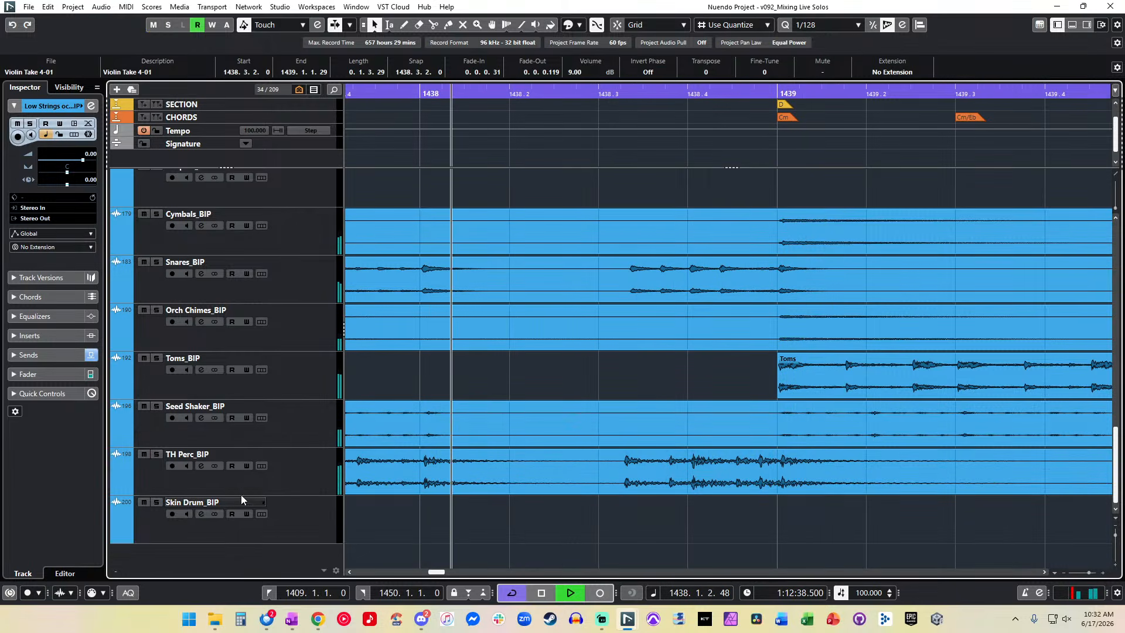
Step: Solo the TH Perc and Snares tracks and compare their hits in the fill before bar 1439
click(156, 455)
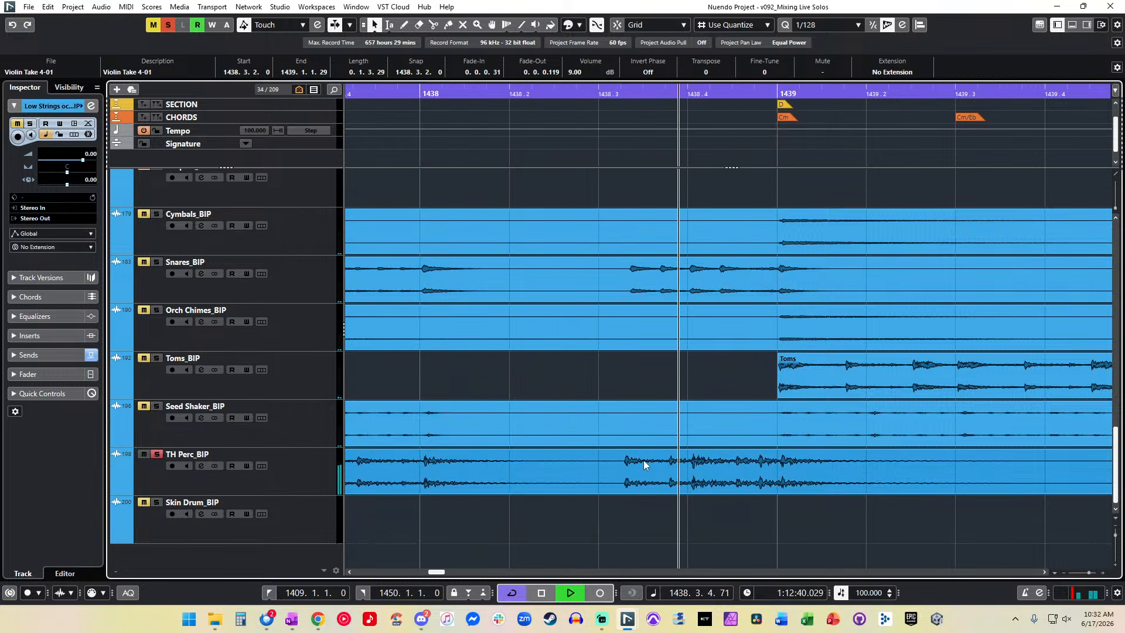
key(space)
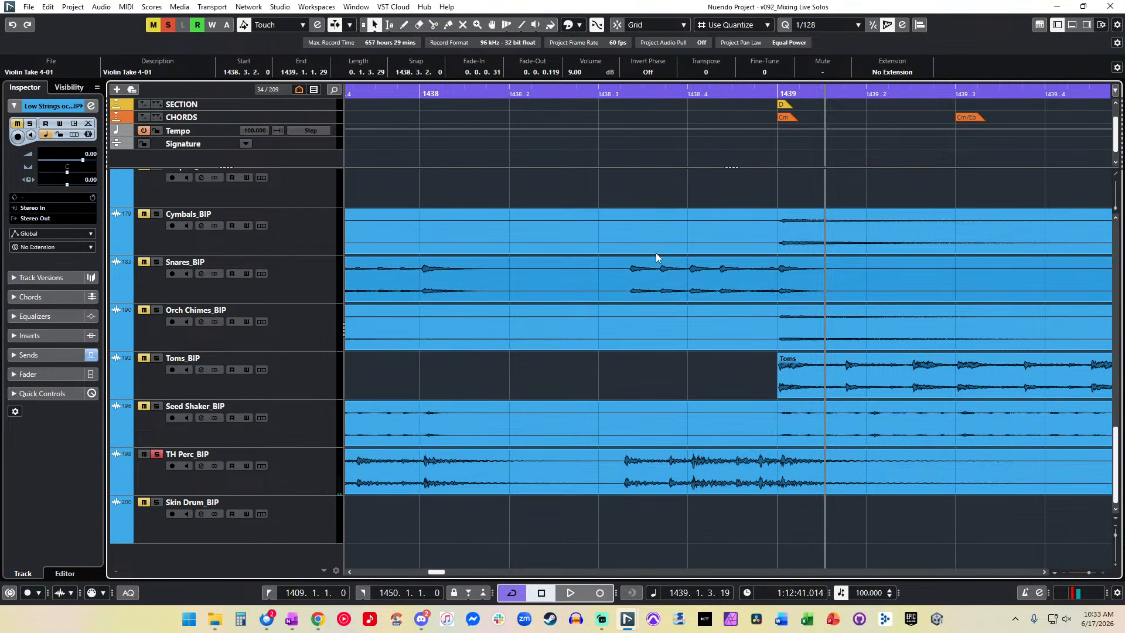
key(space)
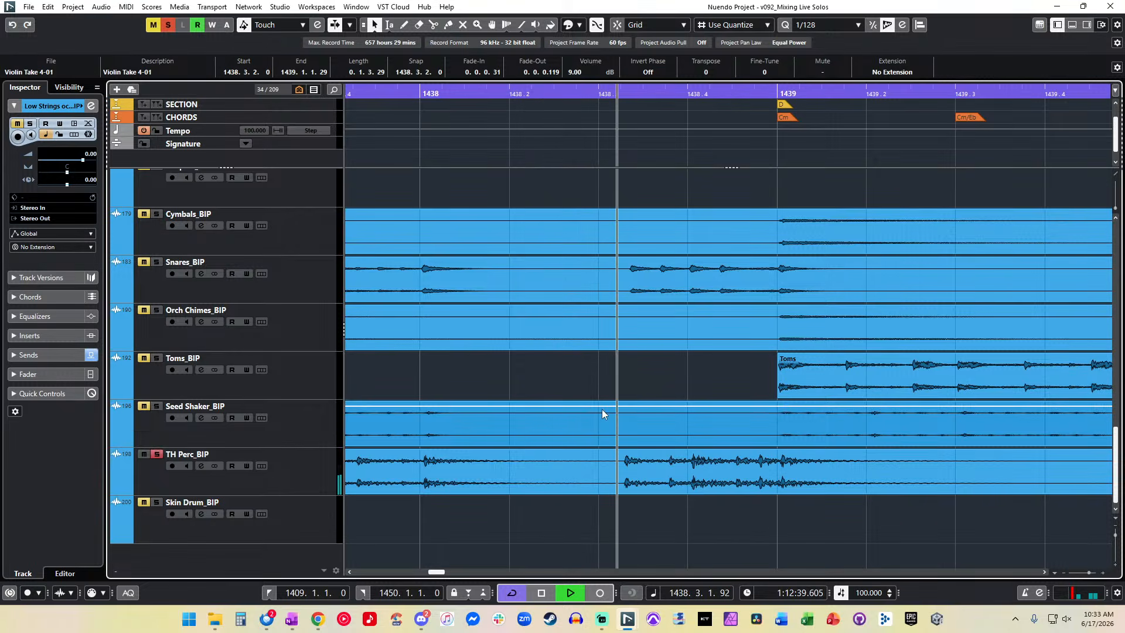
key(space)
key(space)
click(156, 262)
key(space)
key(space)
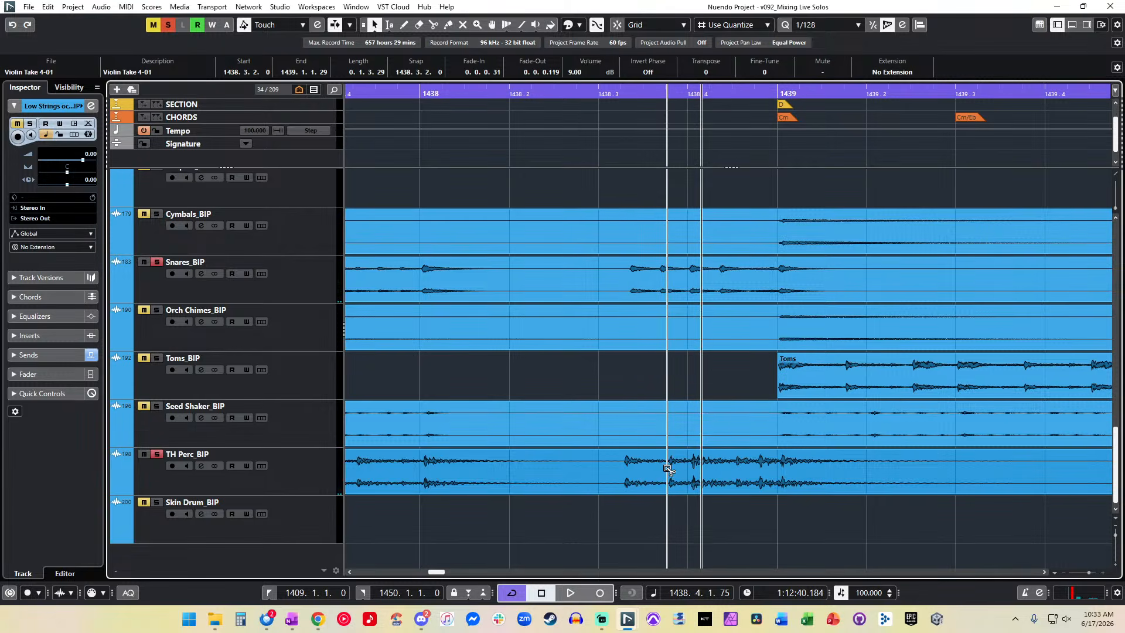
Step: Cut out the TH Perc hit just before 1438.4 and move the following pieces earlier to line up with the snare hits
alt+click(666, 469)
alt+click(689, 471)
click(686, 473)
key(Delete)
alt+click(898, 469)
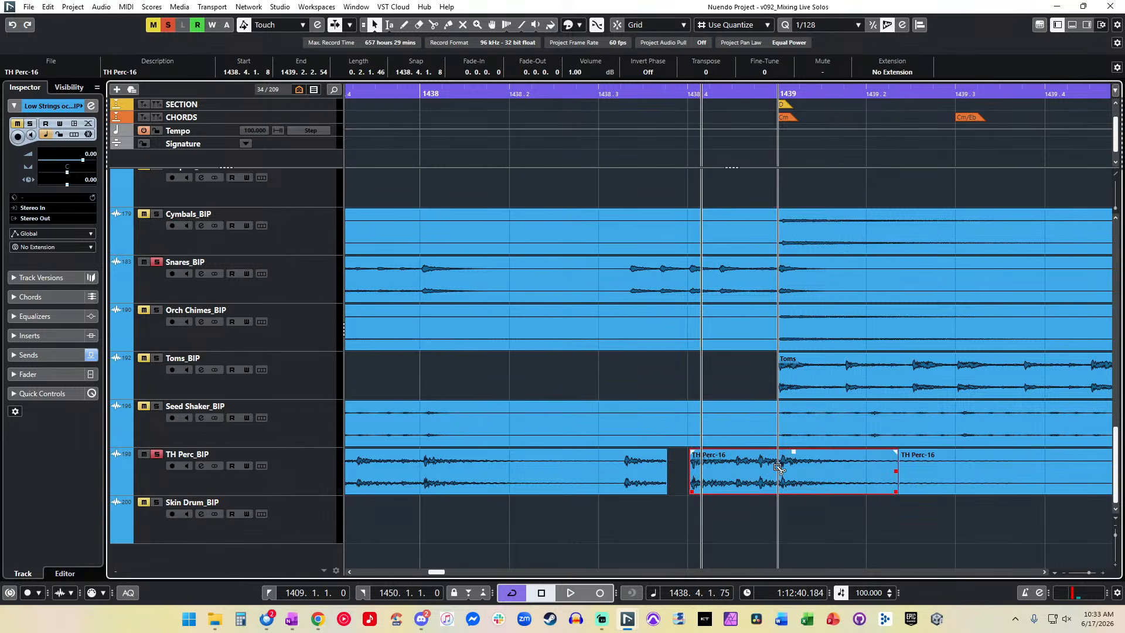
mouse_move(710, 484)
mouse_down()
mouse_move(699, 457)
mouse_move(733, 472)
mouse_move(720, 464)
mouse_up()
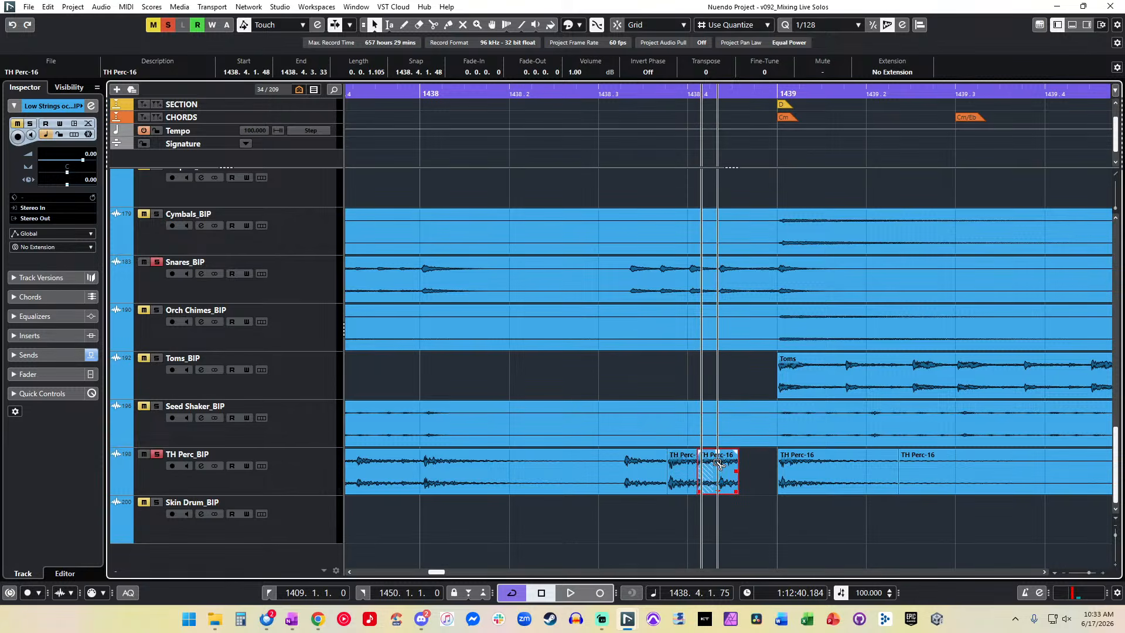
Step: Split the second moved TH Perc piece, place its cut-off hit at 1438.4.2.100 and replay the fill
alt+click(719, 464)
key(space)
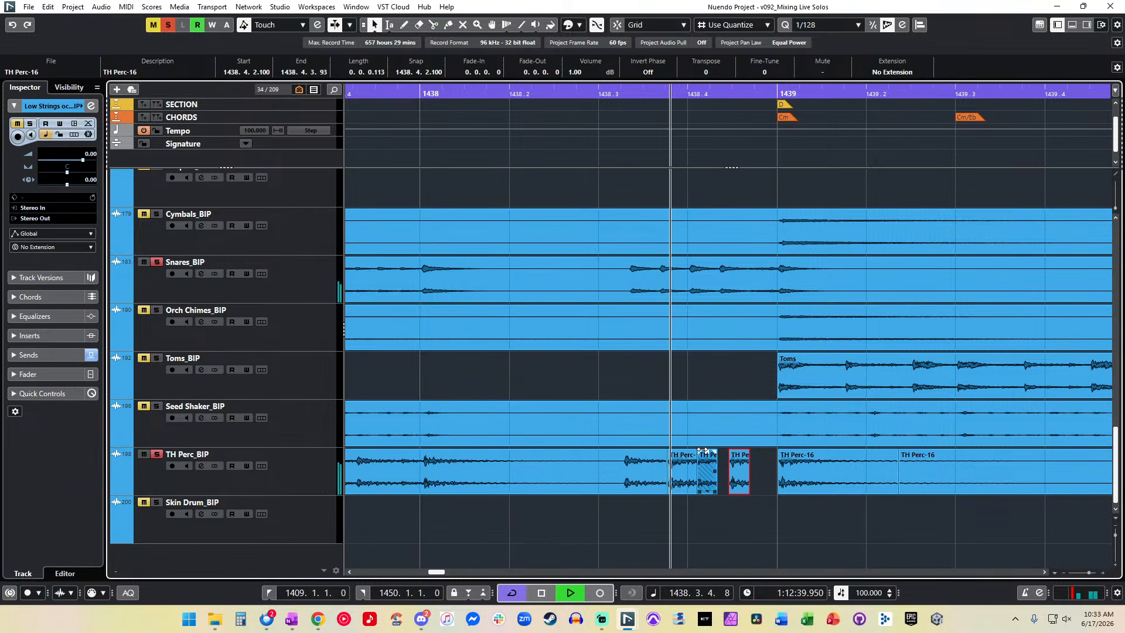
key(space)
key(space)
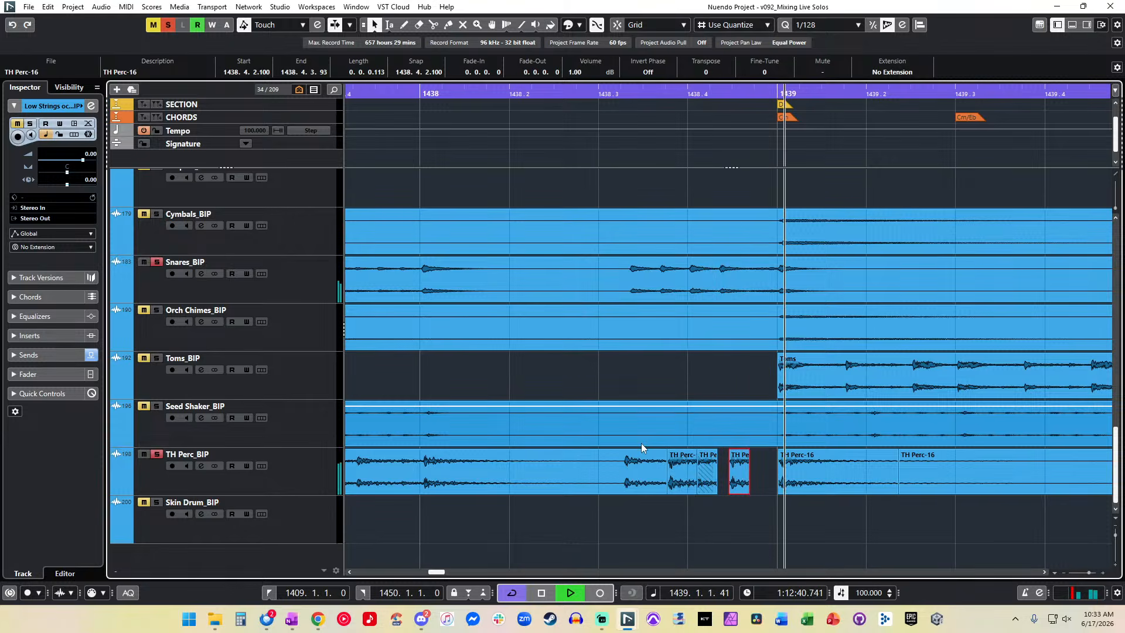
Step: Add short crossfades at the two TH Perc joins around 1438.4 and a 0.0.0.8 fade-out on the second moved piece
key(h)
key(h)
key(space)
scroll(641, 443, left, 1)
scroll(642, 443, left, 2)
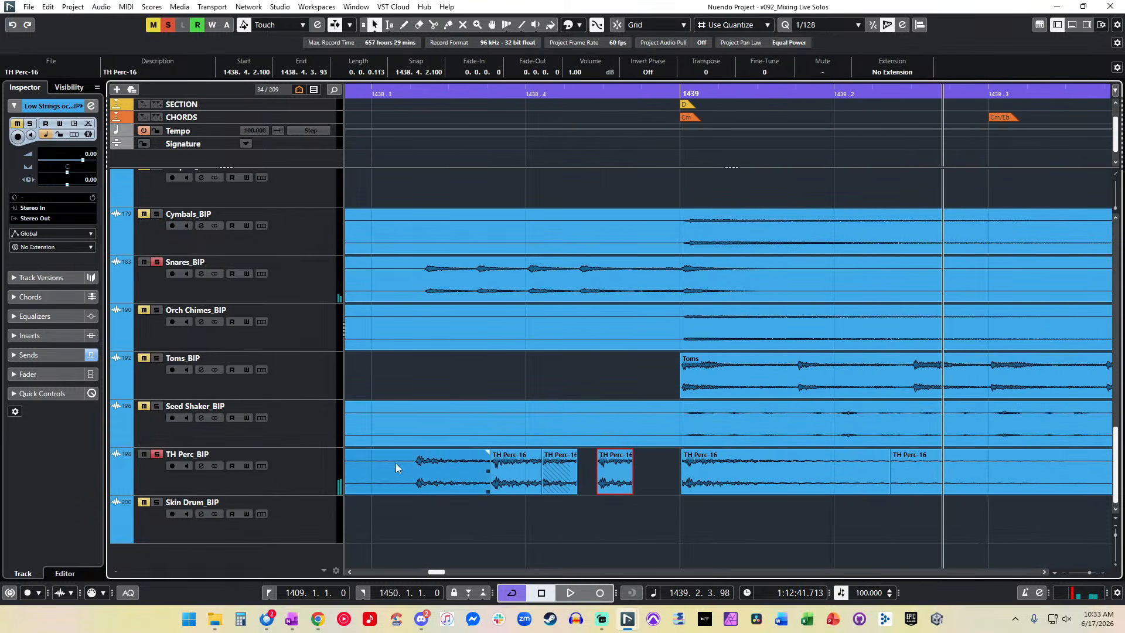
right_click(488, 453)
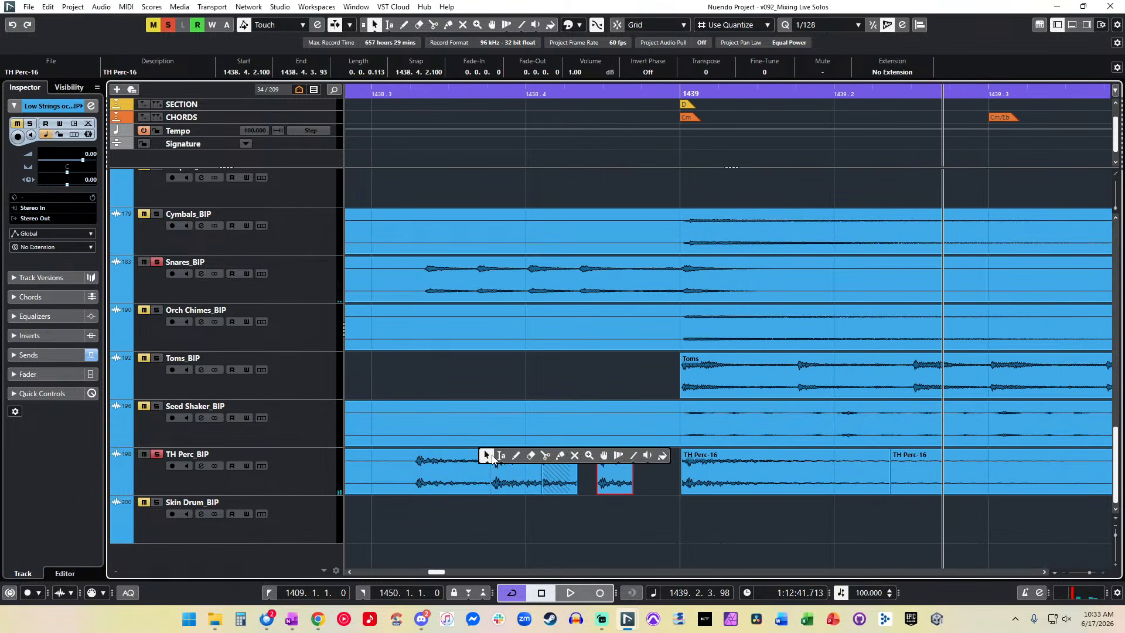
click(499, 457)
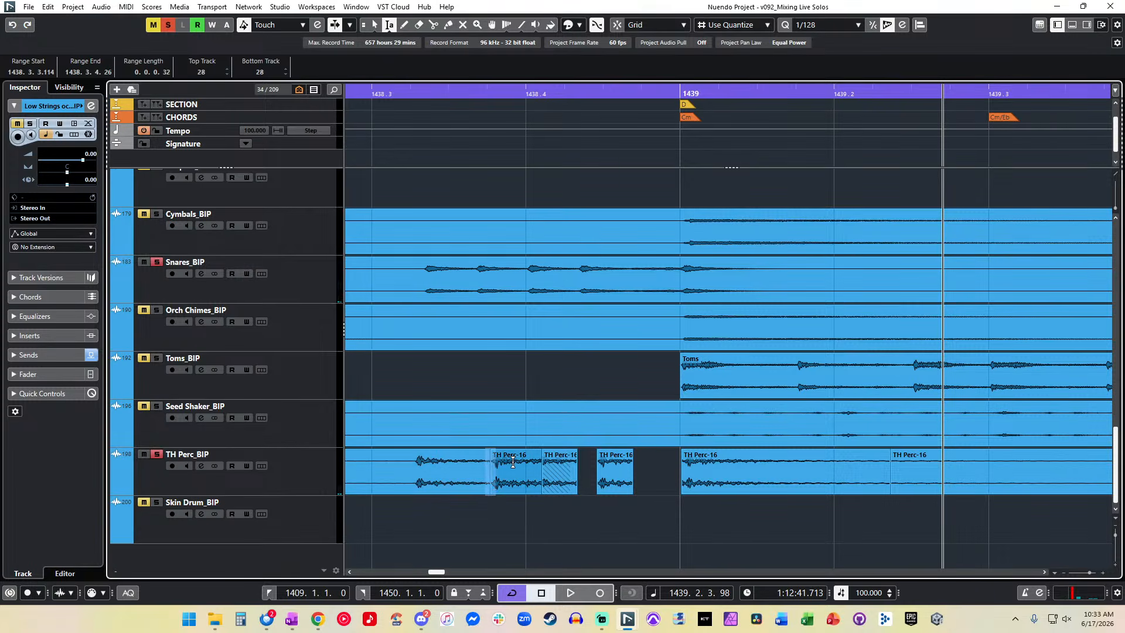
right_click(547, 464)
click(554, 465)
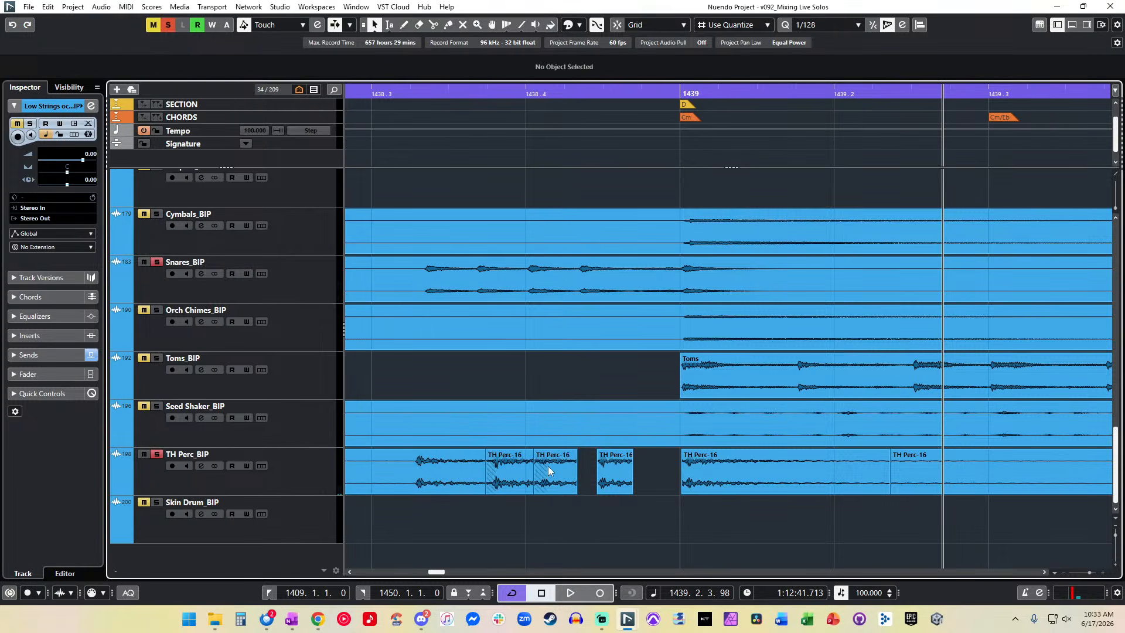
mouse_move(577, 460)
mouse_down()
mouse_move(601, 460)
mouse_move(575, 458)
mouse_up()
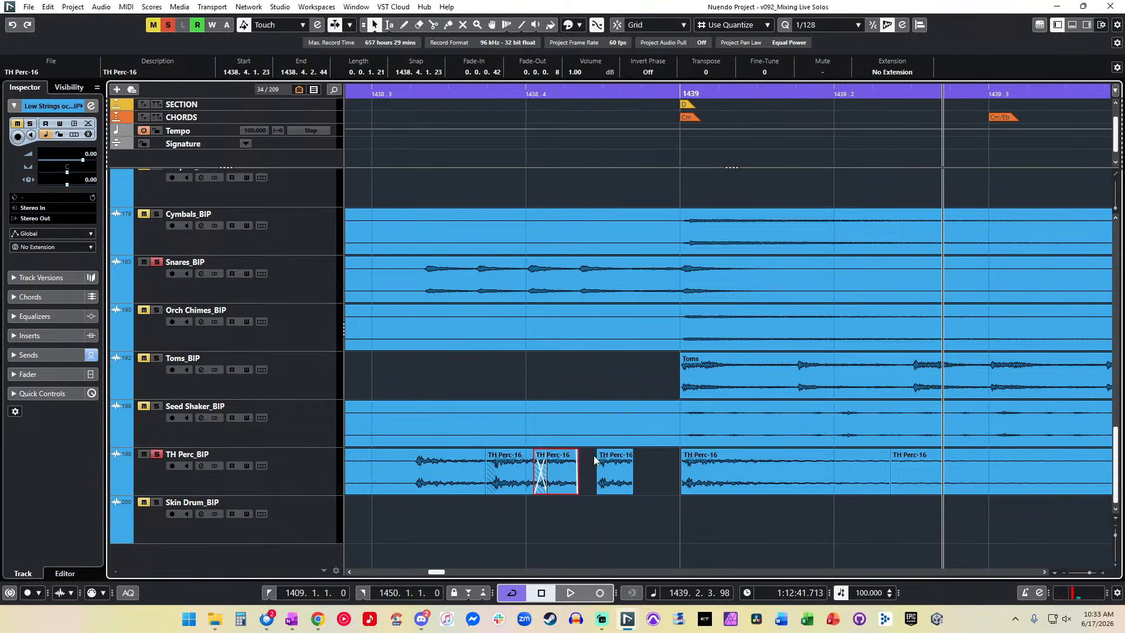
Step: Extend the isolated TH Perc hit at 1438.4.2.100 to end at 1438.4.3.111, fade its end by 0.0.0.19 and replay
click(602, 454)
mouse_move(628, 493)
mouse_down()
mouse_move(659, 494)
mouse_move(635, 494)
mouse_up()
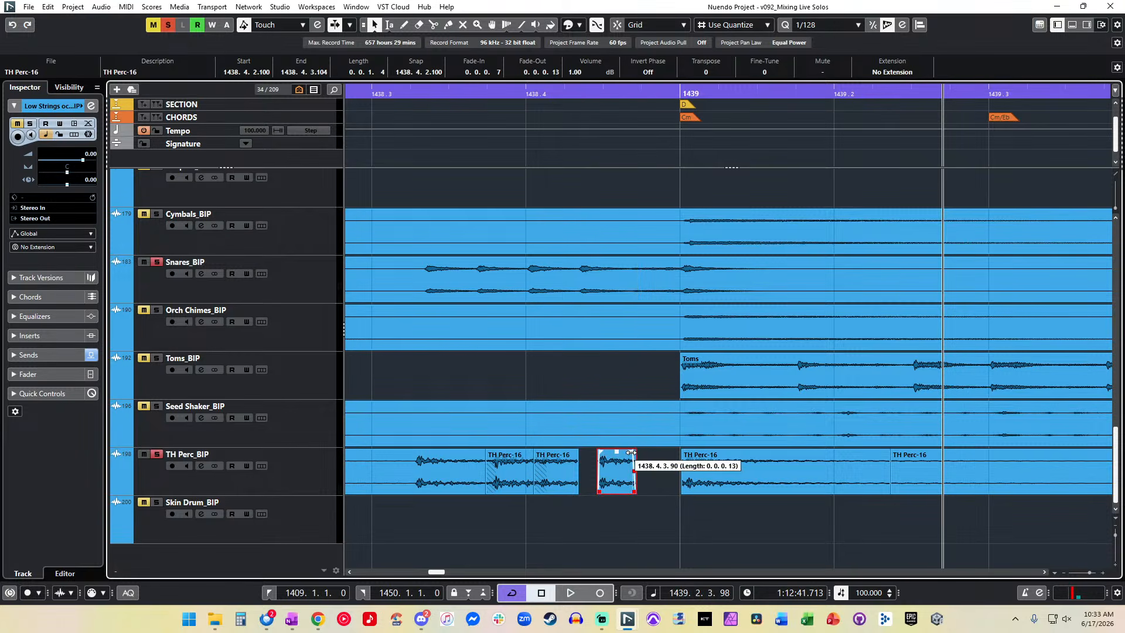
drag(633, 452, 632, 455)
key(space)
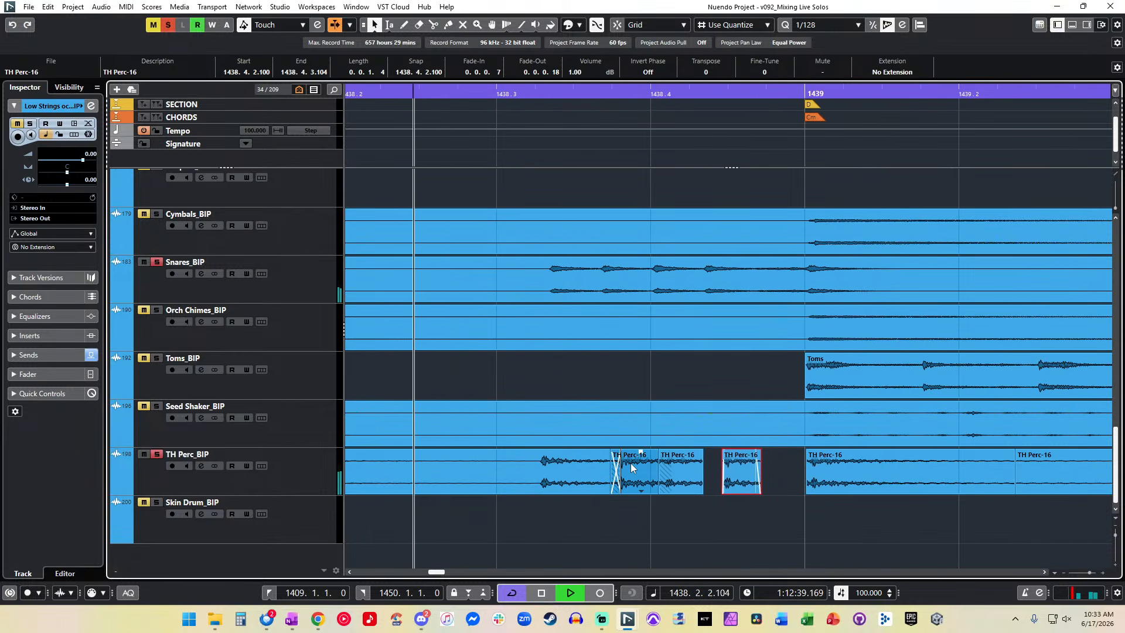
key(space)
key(space)
scroll(701, 476, right, 3)
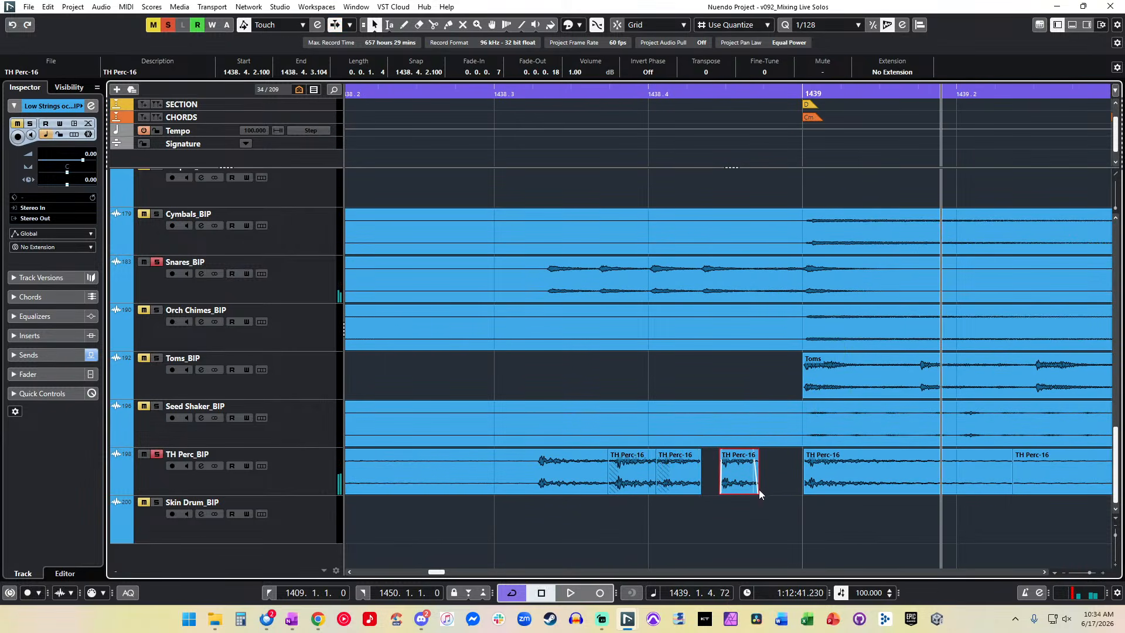
drag(759, 488, 759, 490)
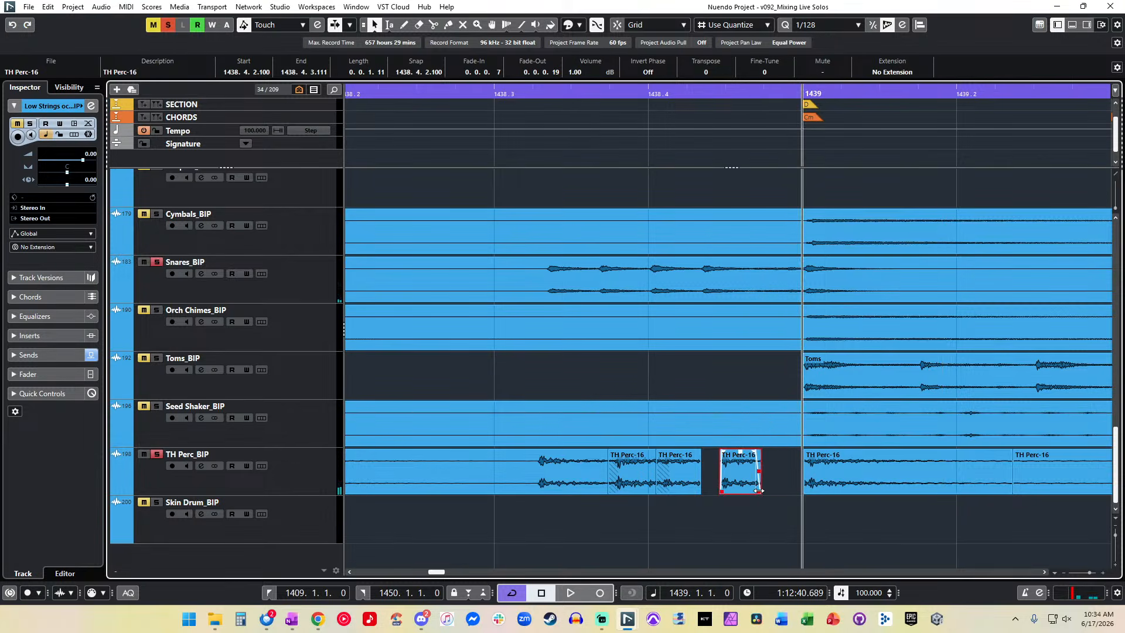
key(space)
key(space)
Step: Replace the isolated TH Perc hit with a copy of the bar 1438 hit at 1438.4.2.34, with a 0.0.0.67 fade-out
alt+click(420, 466)
alt+click(570, 464)
key(Delete)
drag(472, 477, 950, 493)
scroll(979, 477, right, 2)
drag(948, 451, 928, 455)
key(KP_Subtract)
Step: Nudge the last two TH Perc pieces before bar 1439 slightly later, with the first of them starting at 1438.4.1.38
key(space)
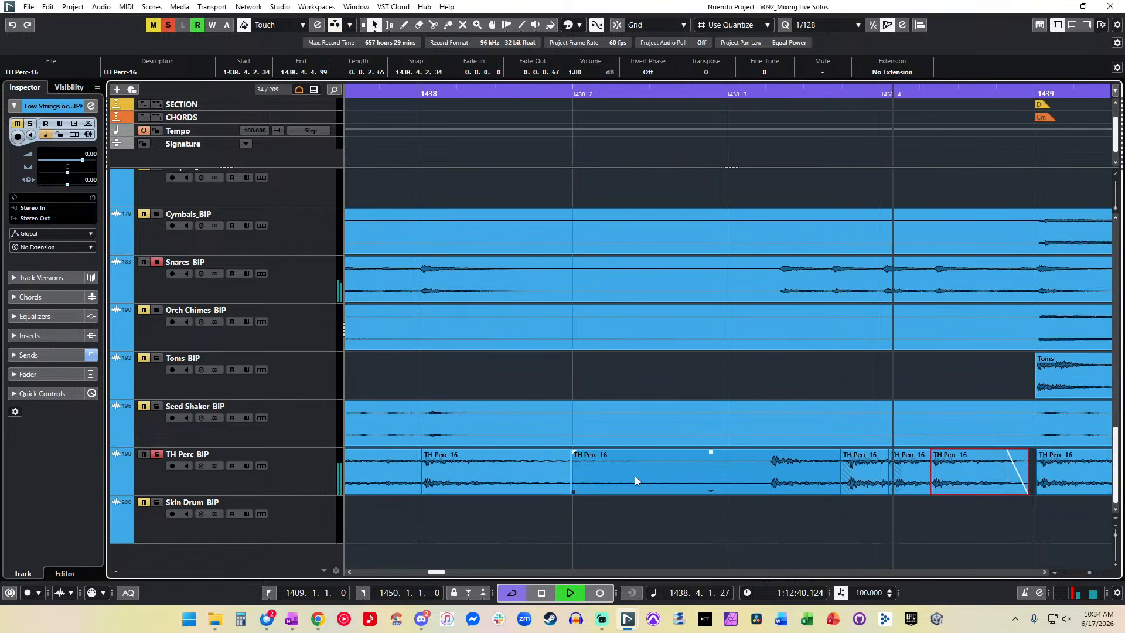
key(KP_Subtract)
key(KP_Subtract)
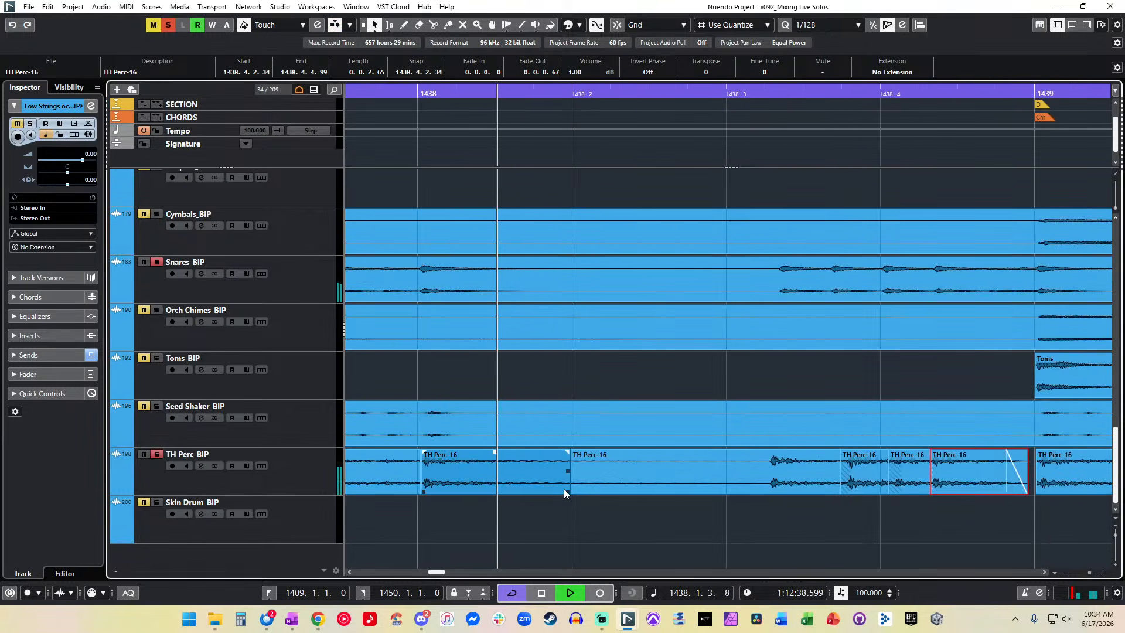
key(space)
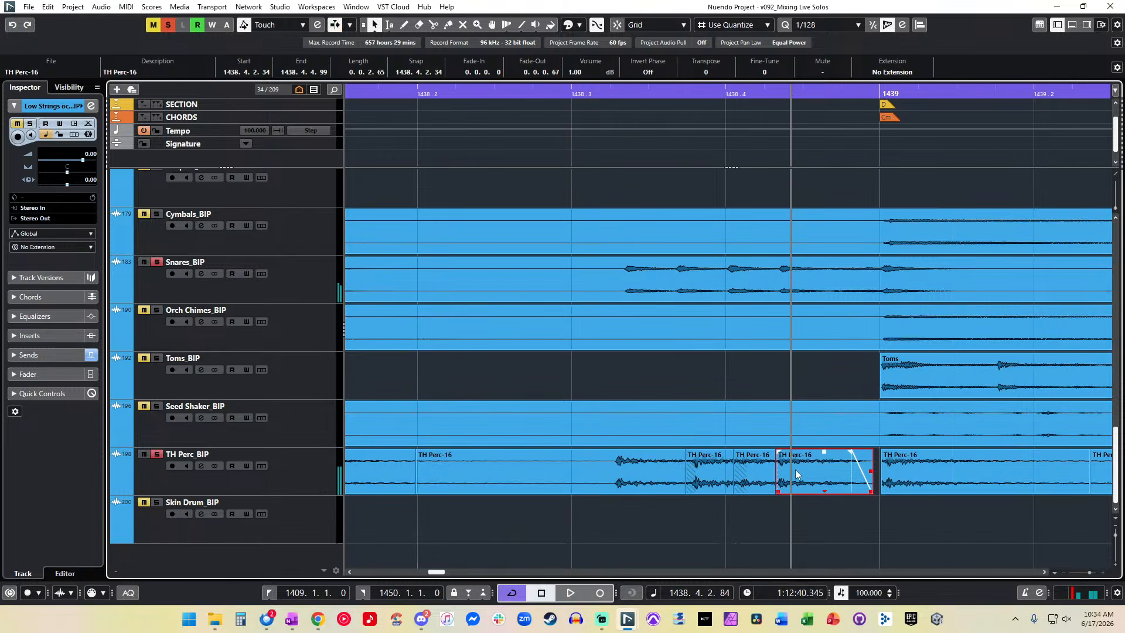
click(799, 470)
key(ctrl+Right)
key(ctrl+Right)
key(ctrl+Left)
key(space)
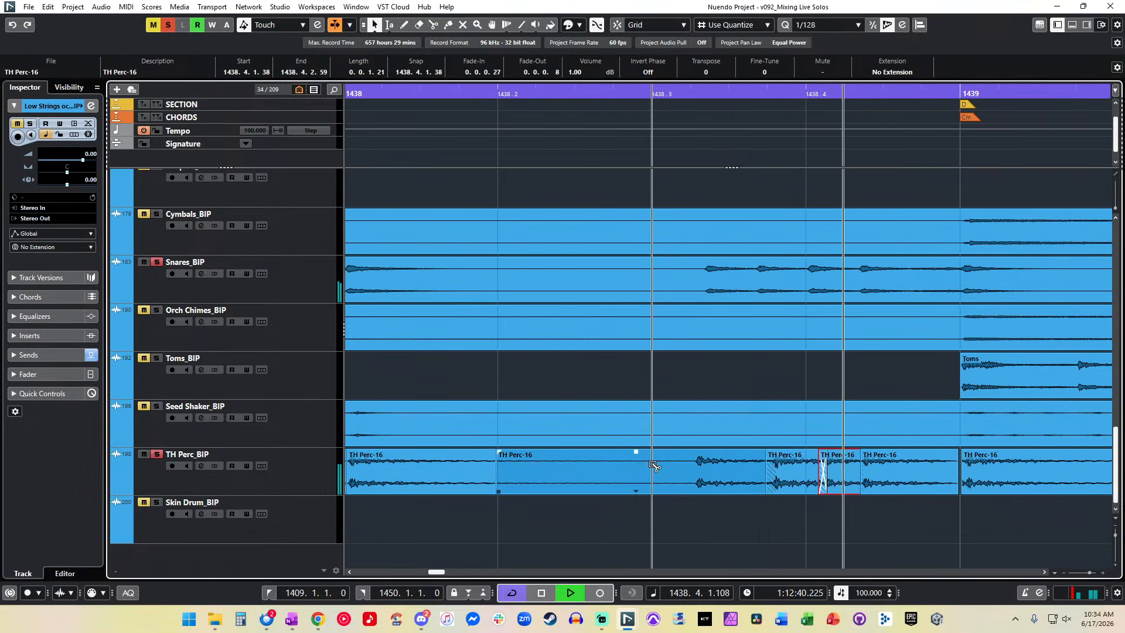
Step: Remove the TH Perc section between 1438.2 and 1438.3 and give the piece before it a 0.0.0.77 fade-out
alt+click(653, 467)
click(551, 474)
key(Delete)
drag(494, 452, 471, 455)
Step: Replay bar 1438 with TH Perc and Snares soloed to check the edited percussion fill
key(ctrl+KP_Subtract)
key(ctrl+KP_Subtract)
key(ctrl+KP_Subtract)
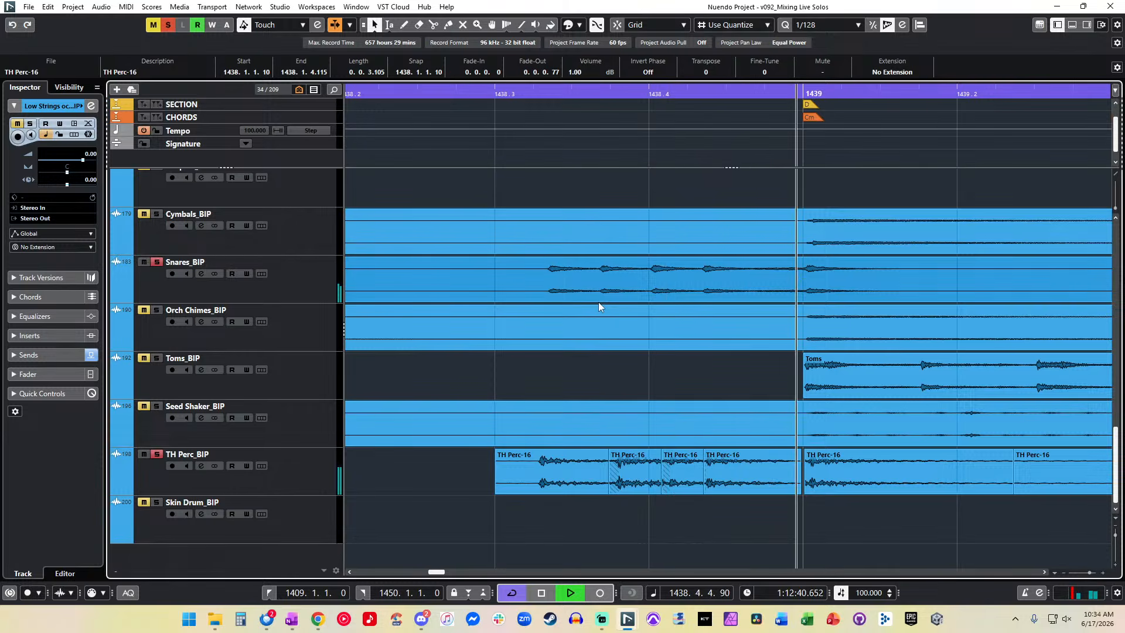
key(ctrl+KP_Subtract)
key(ctrl+KP_Subtract)
key(ctrl+KP_Subtract)
key(ctrl+KP_Subtract)
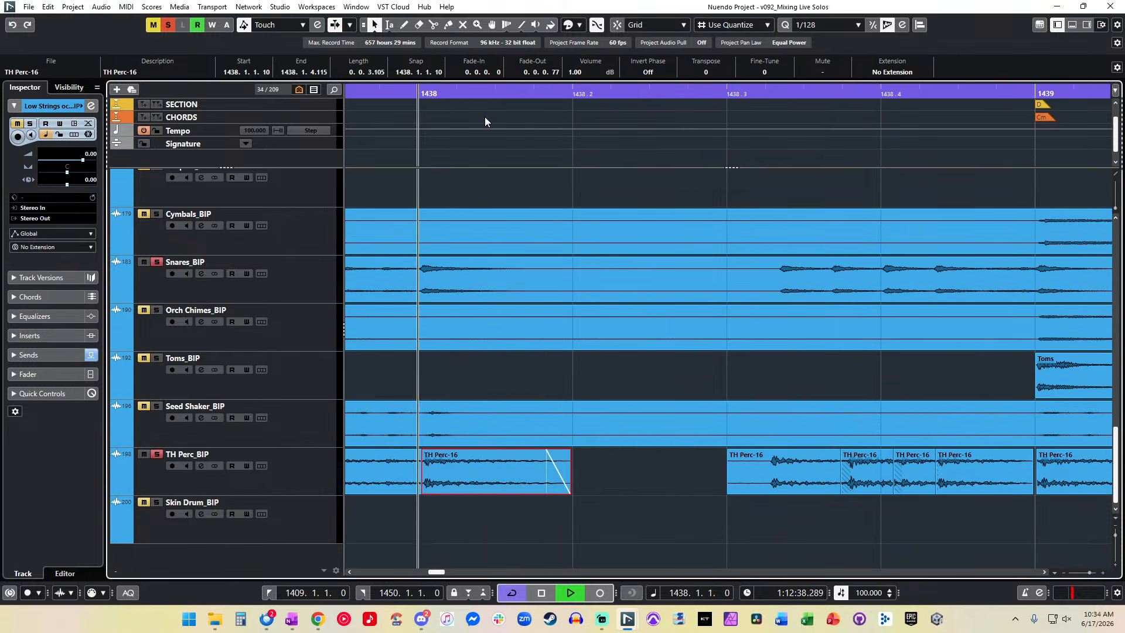
scroll(497, 270, right, 2)
scroll(497, 270, left, 1)
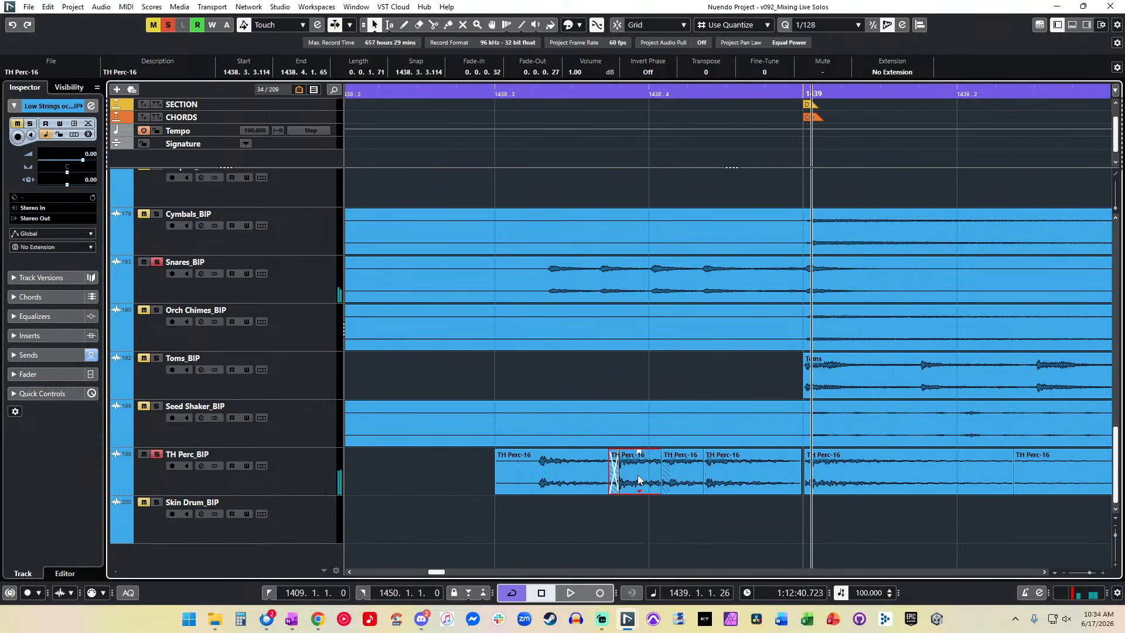
Step: Clear all solos and replay the lead-in to bar 1439 in the full mix
click(164, 27)
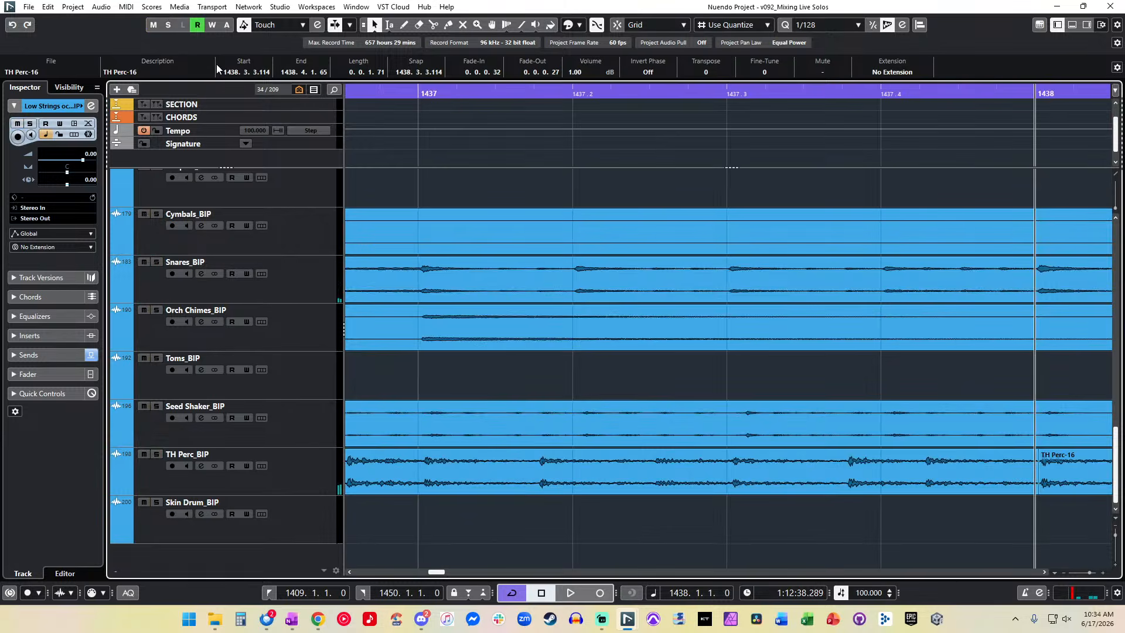
key(space)
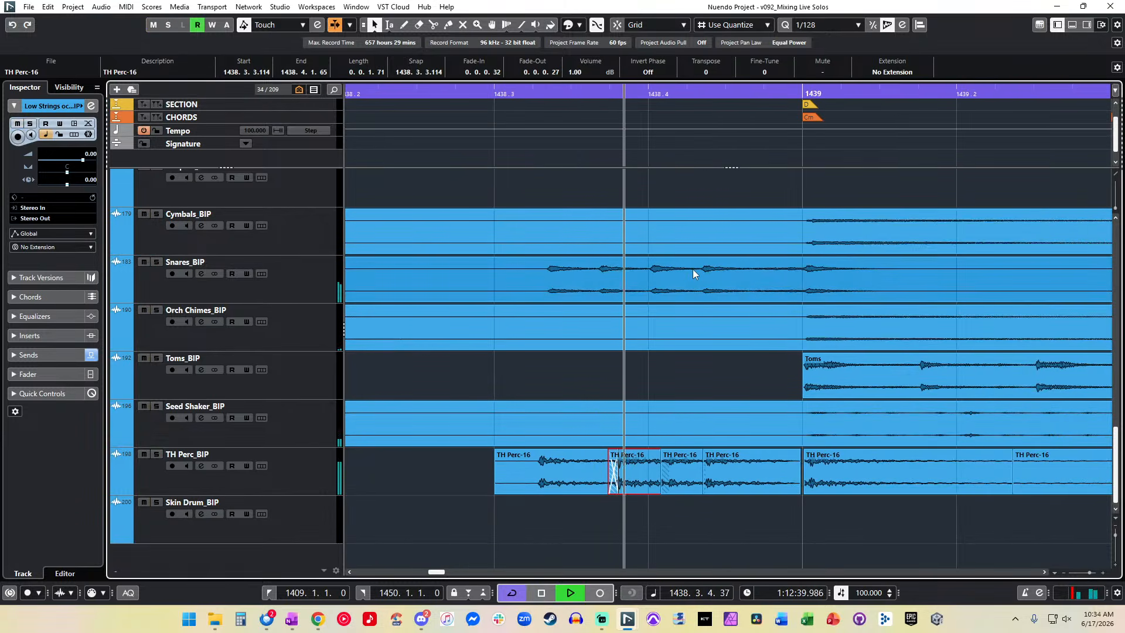
click(494, 94)
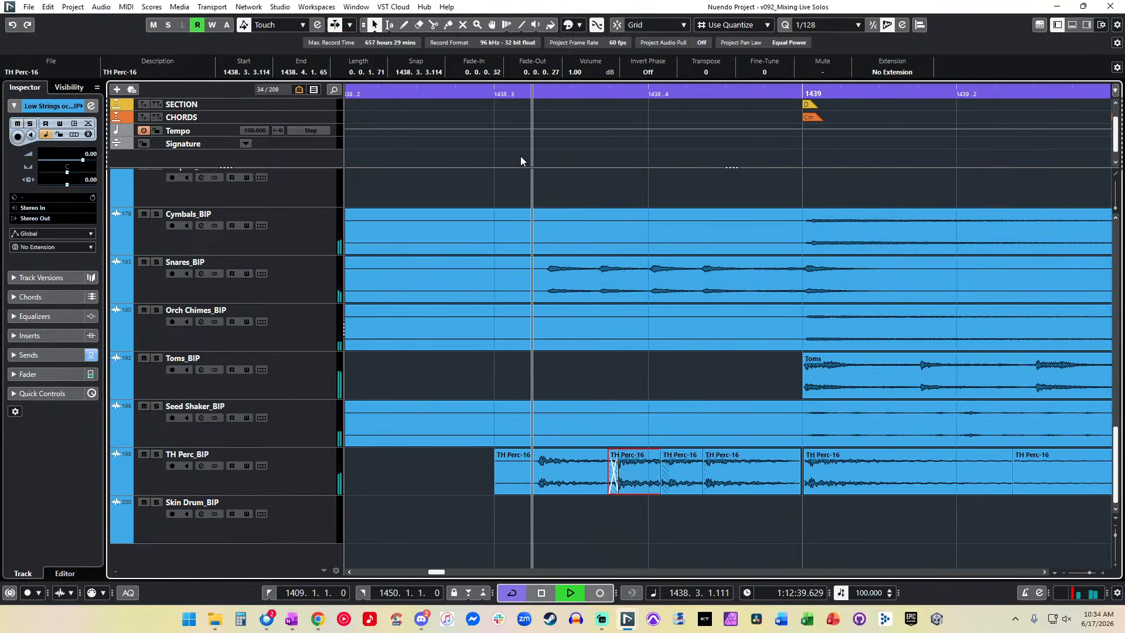
key(ctrl+KP_Subtract)
key(ctrl+KP_Subtract)
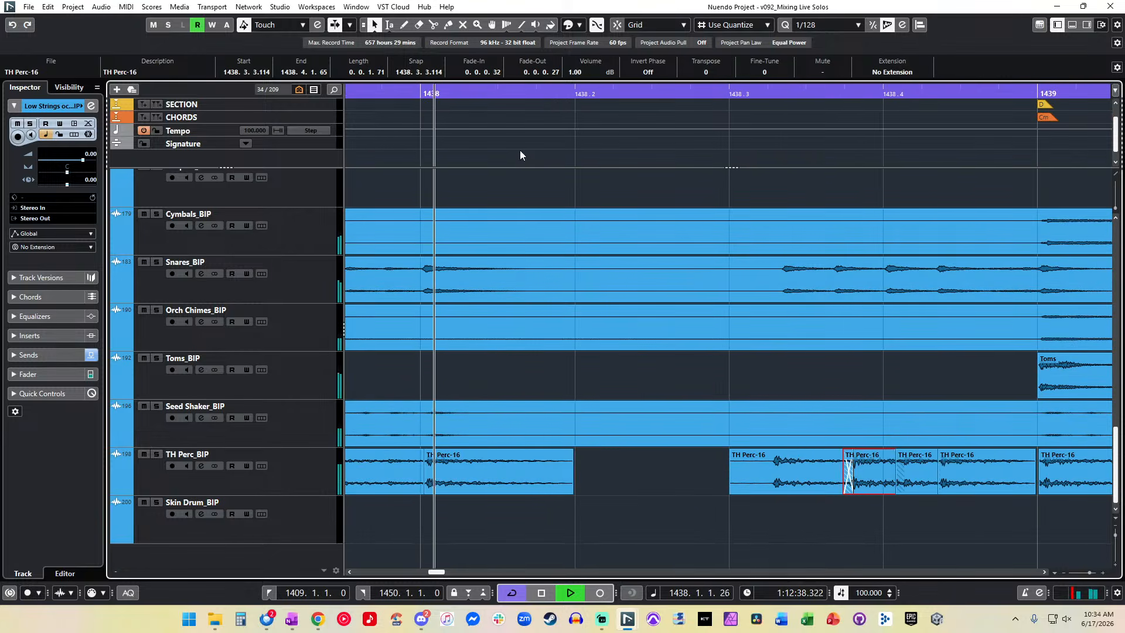
scroll(618, 190, right, 2)
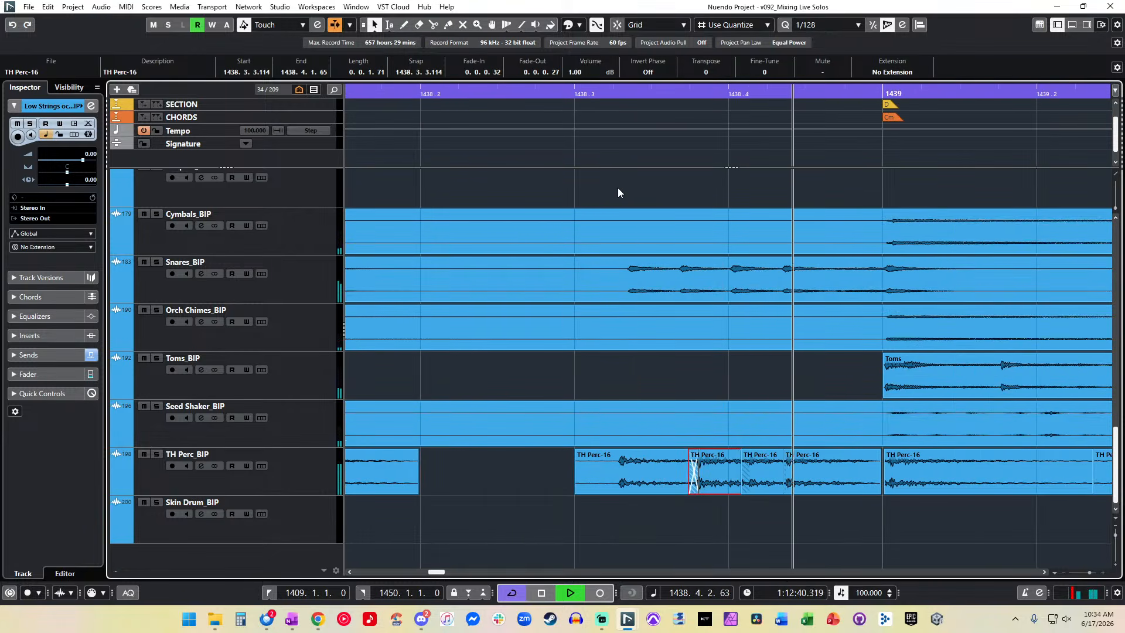
Step: Try moving the whole TH Perc fill before bar 1439 slightly later and shift only its first piece to start at 1438.3.1.14
key(space)
drag(837, 507, 586, 455)
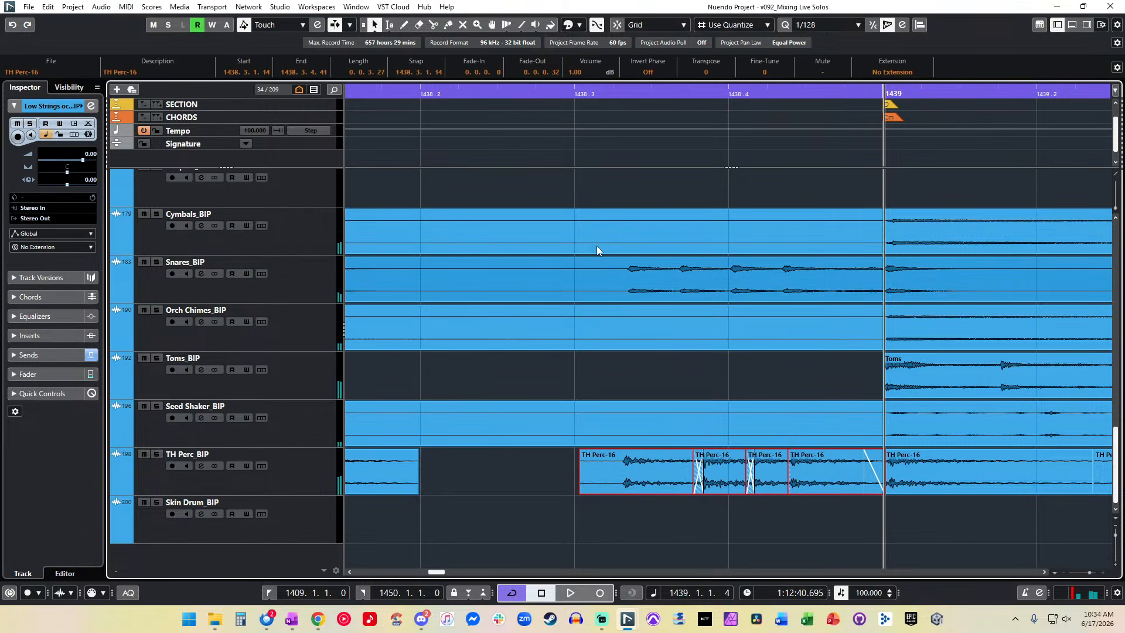
key(alt+space)
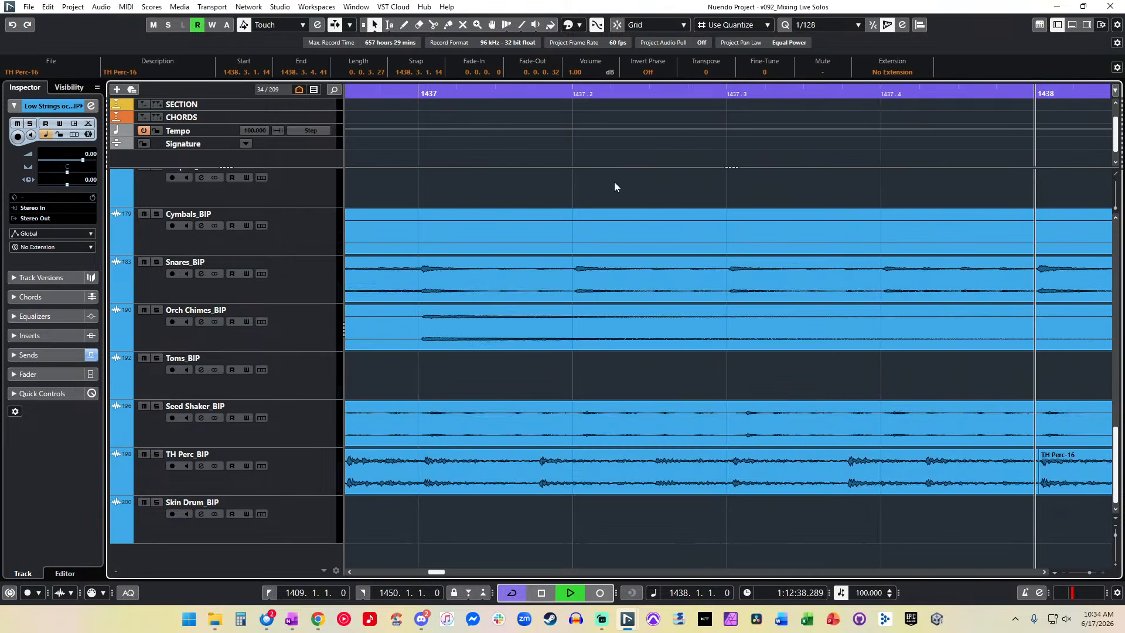
click(778, 513)
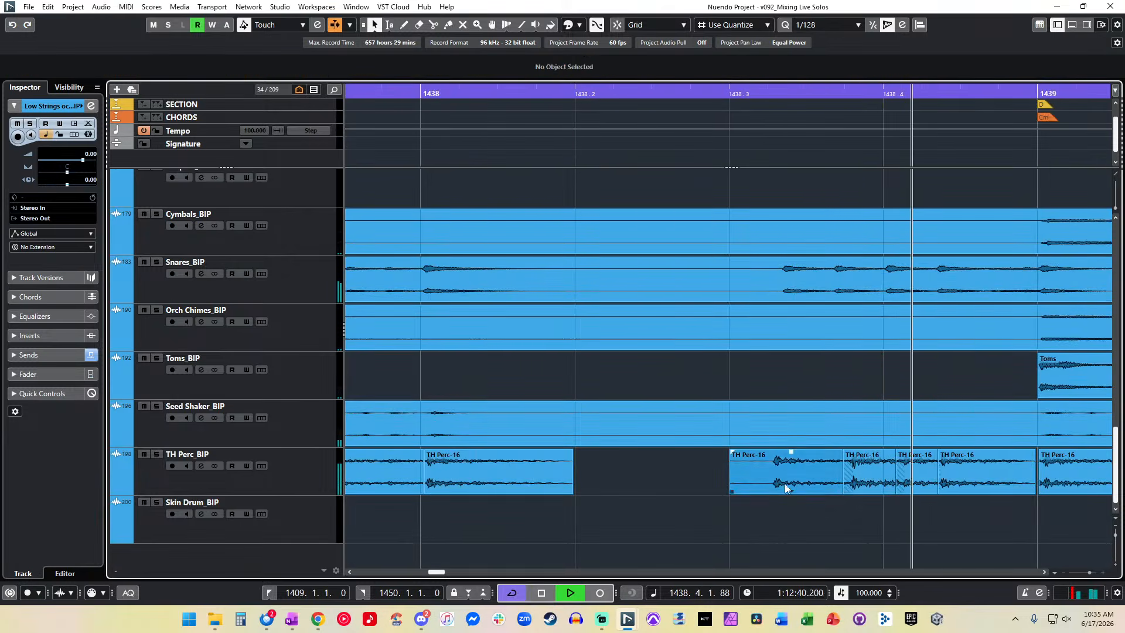
drag(787, 488, 792, 484)
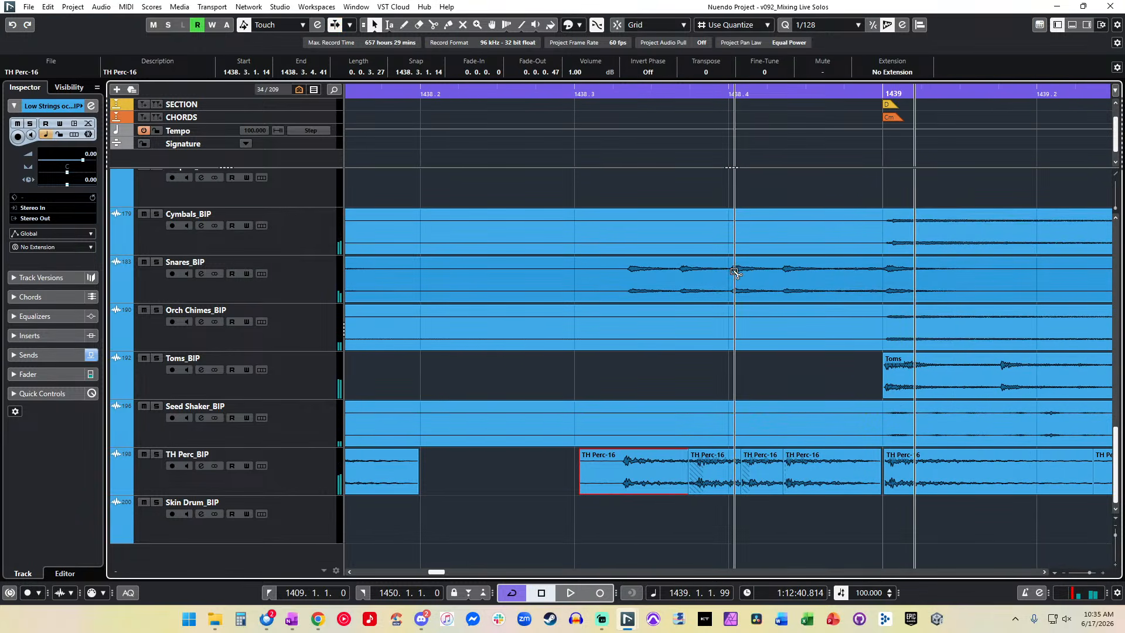
Step: Split the Snares clip into separate hits from 1438.4 to bar 1439 and remove the sliver just before bar 1439
alt+click(728, 270)
alt+click(783, 268)
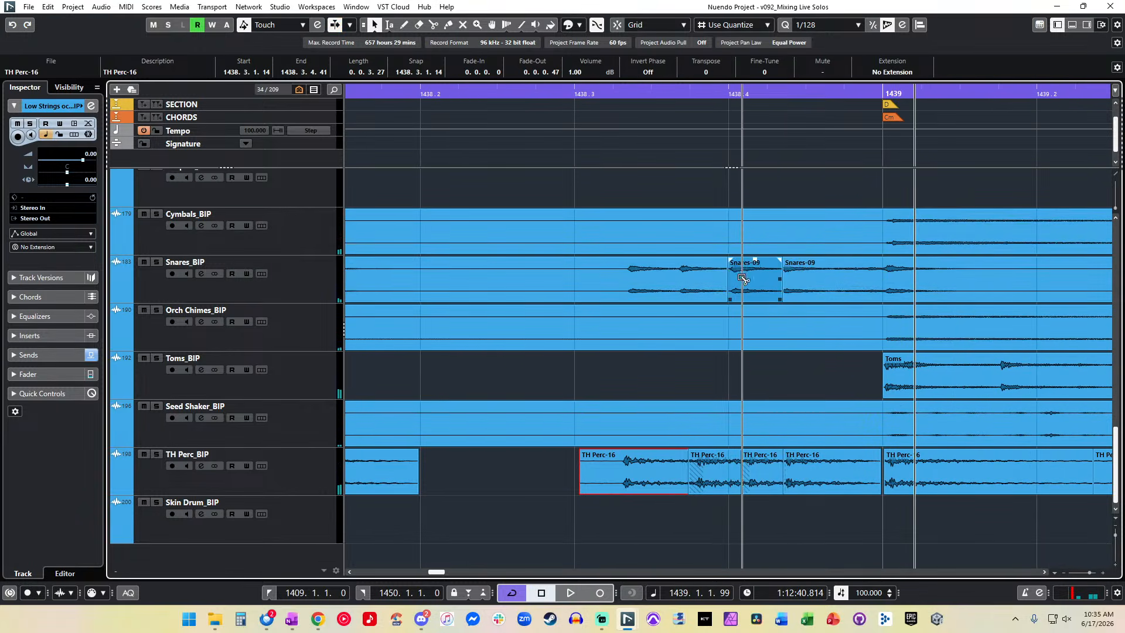
alt+click(820, 272)
alt+click(880, 277)
alt+click(884, 276)
click(880, 285)
key(Delete)
Step: Nudge the split snare hits before bar 1439, placing the middle one at 1438.4.2.47, and replay the fill
click(839, 287)
click(814, 292)
drag(817, 300, 827, 299)
key(KP_Subtract)
key(space)
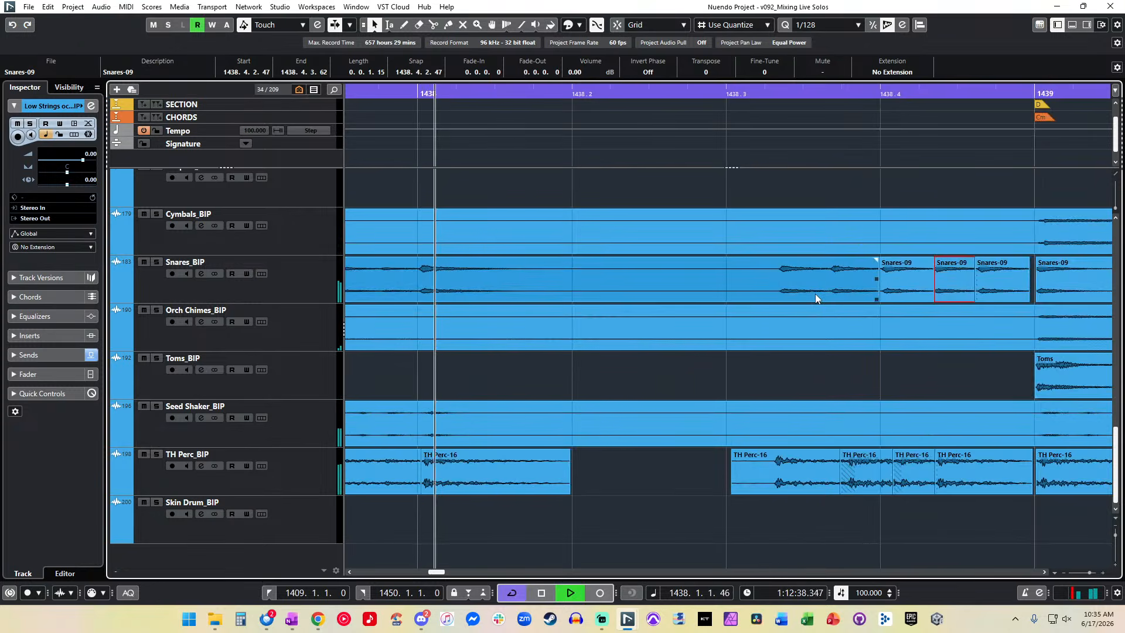
Step: Divide the last TH Perc piece before bar 1439 in two, shift the second part slightly and crossfade the join
drag(802, 490, 818, 456)
click(807, 452)
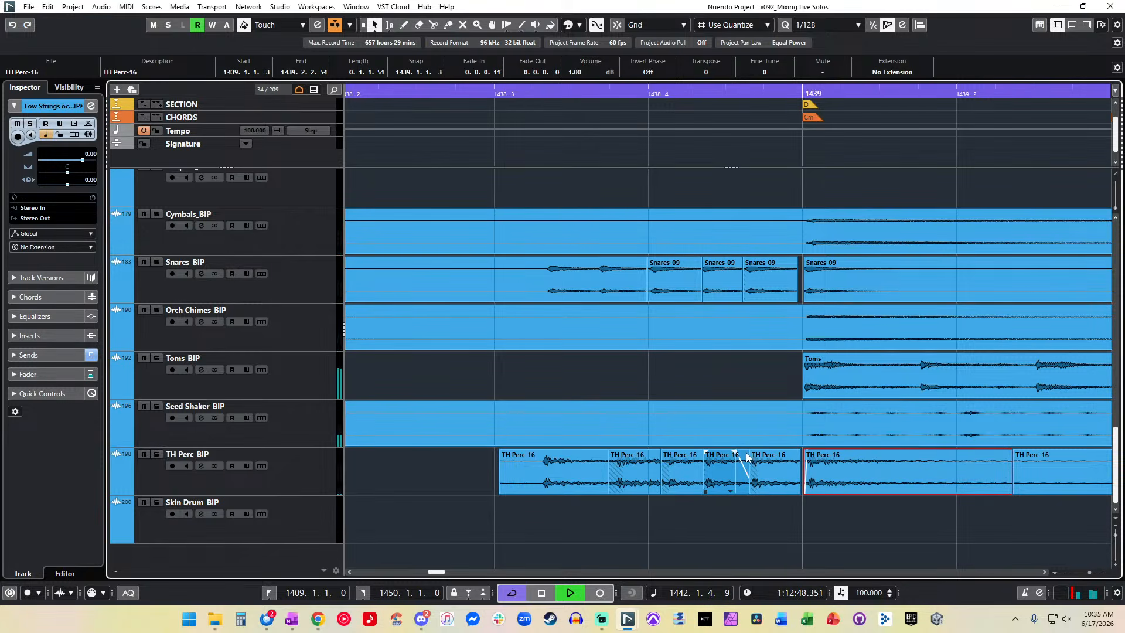
right_click(735, 451)
click(751, 453)
drag(745, 460, 751, 459)
key(x)
right_click(752, 459)
click(756, 463)
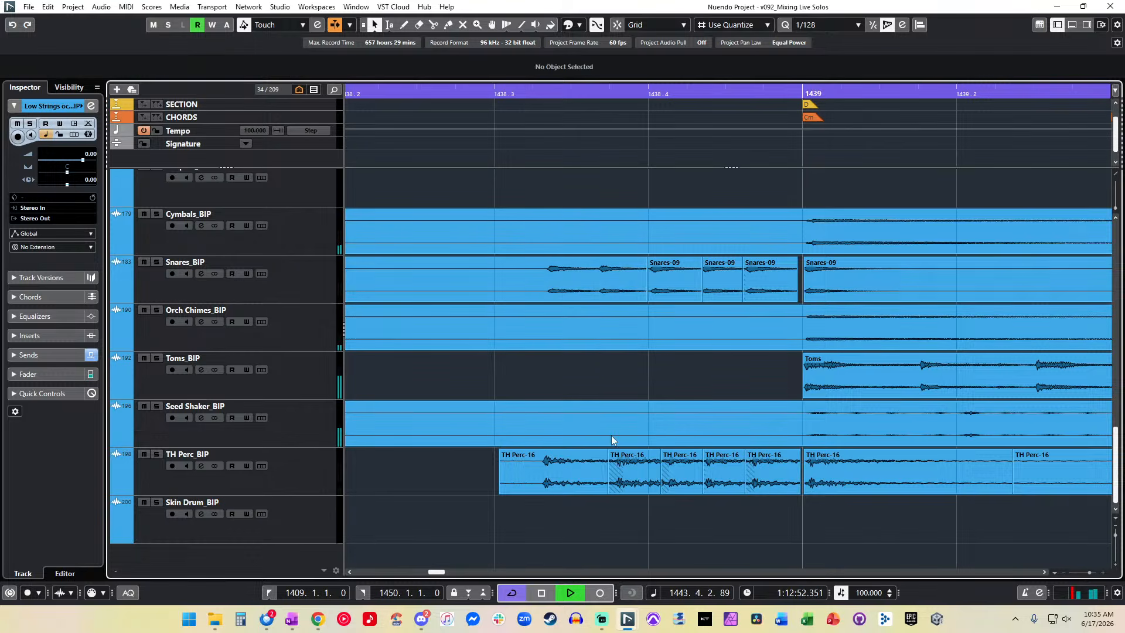
Step: Cut off the lead-in of the first TH Perc fill piece so it starts at 1438.3.2.4, and replay the fill
alt+click(535, 476)
click(508, 474)
key(Delete)
click(491, 93)
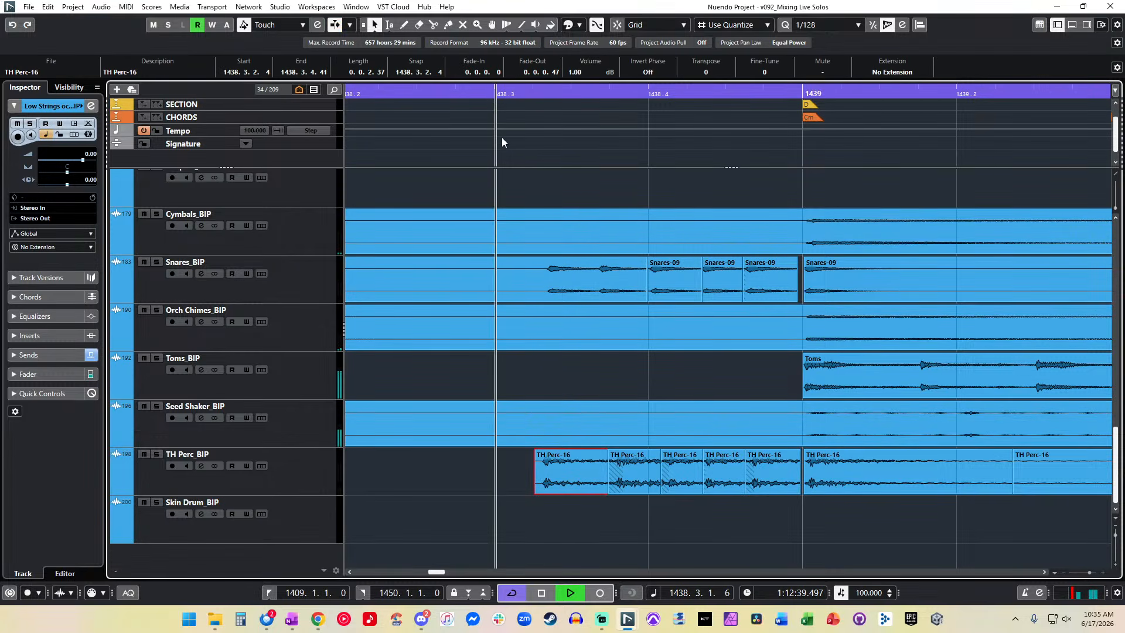
click(464, 92)
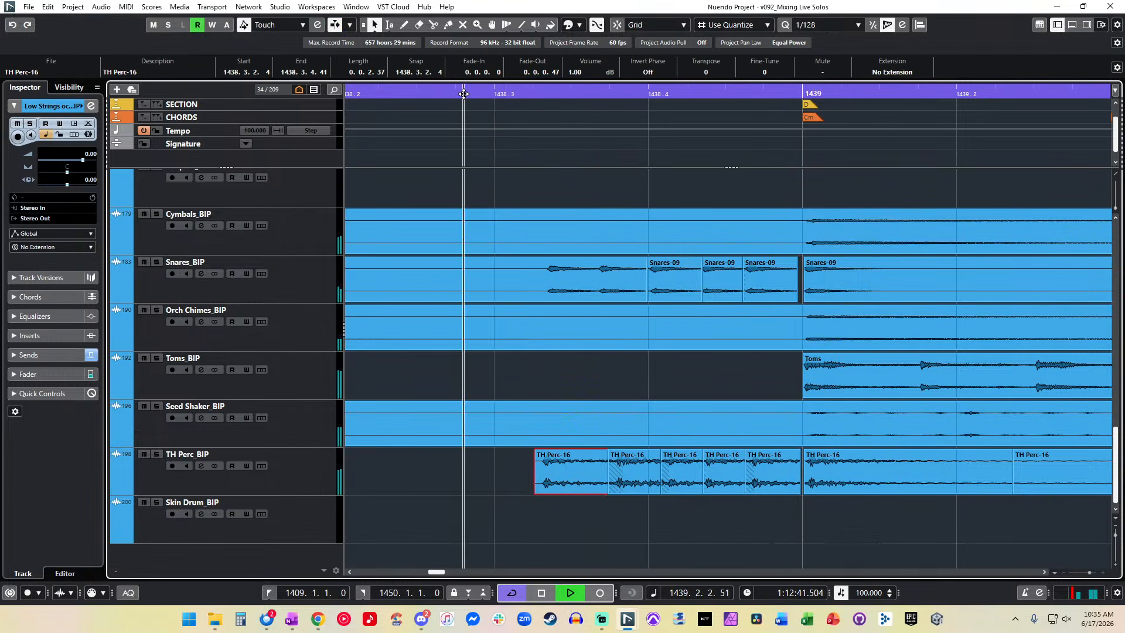
Step: Replay bar 1438 into bar 1439 and listen to how the tightened percussion fill leads into the next section
key(KP_Subtract)
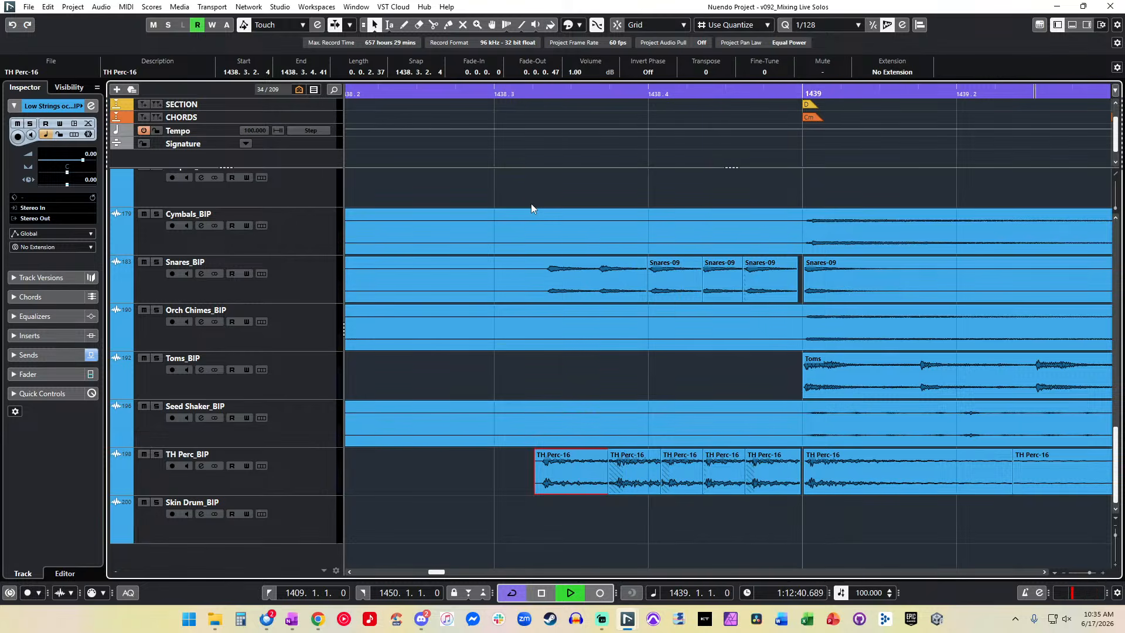
key(f)
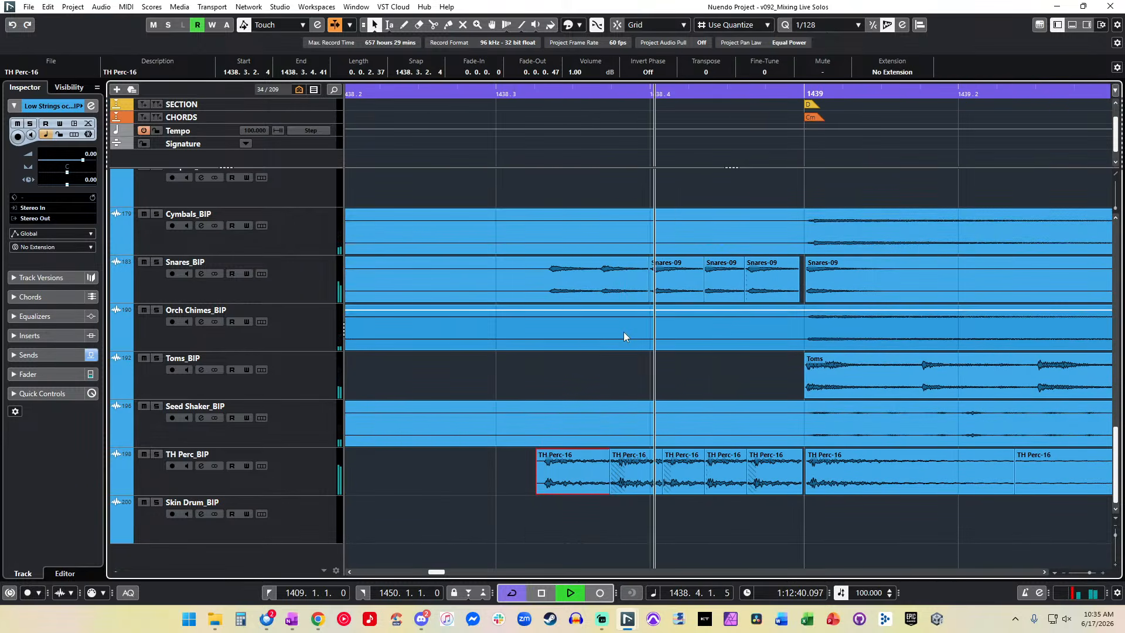
key(KP_Subtract)
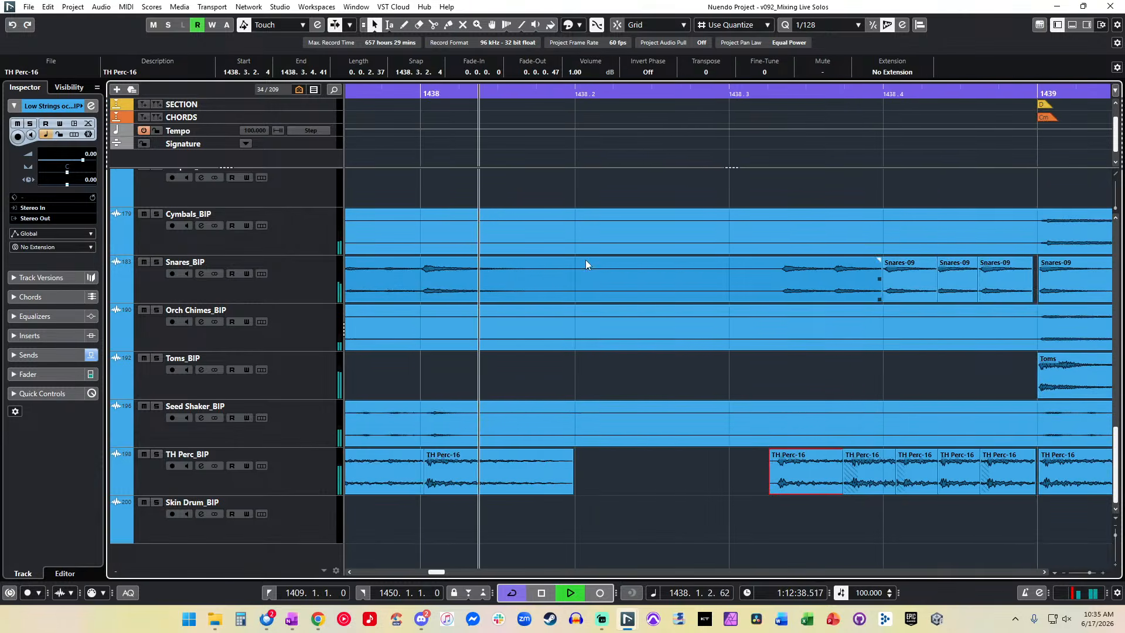
scroll(585, 259, right, 2)
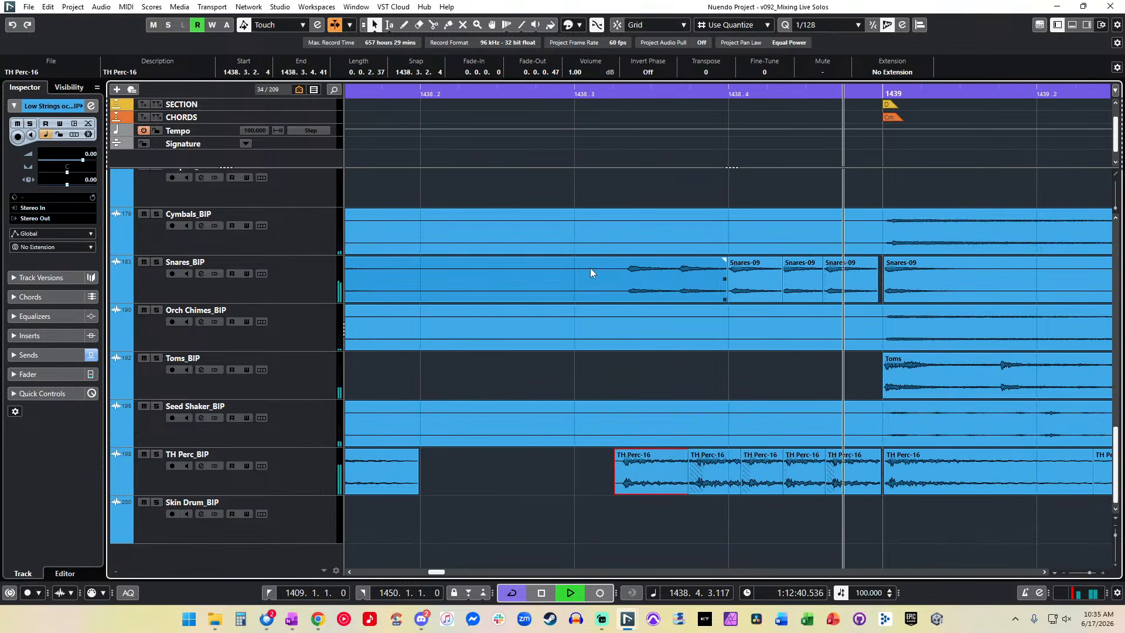
click(607, 94)
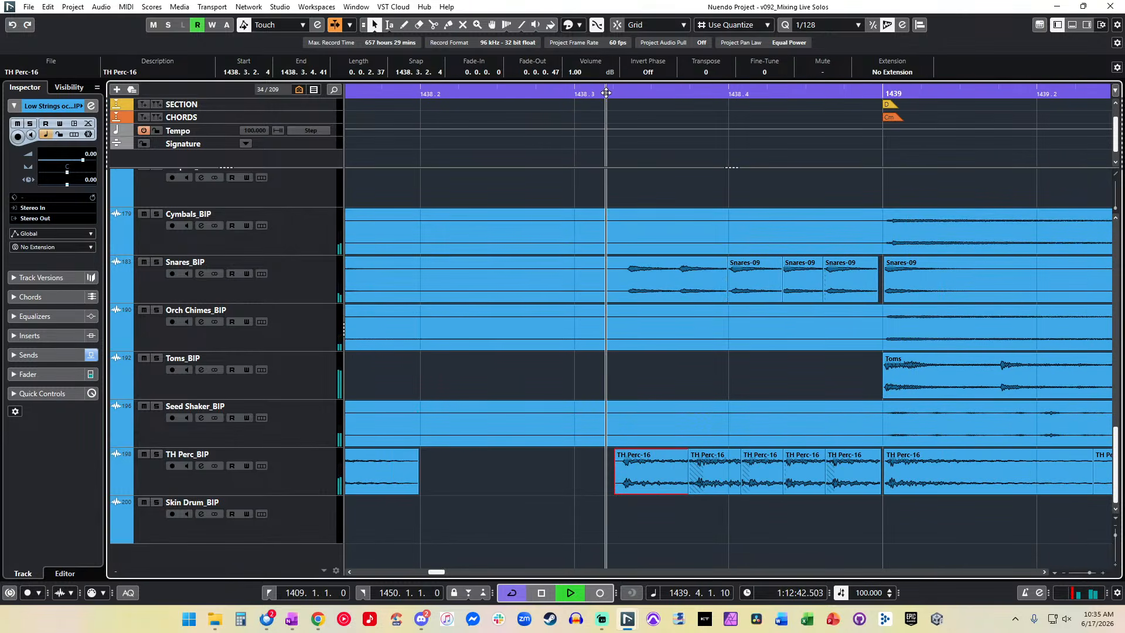
scroll(662, 364, right, 4)
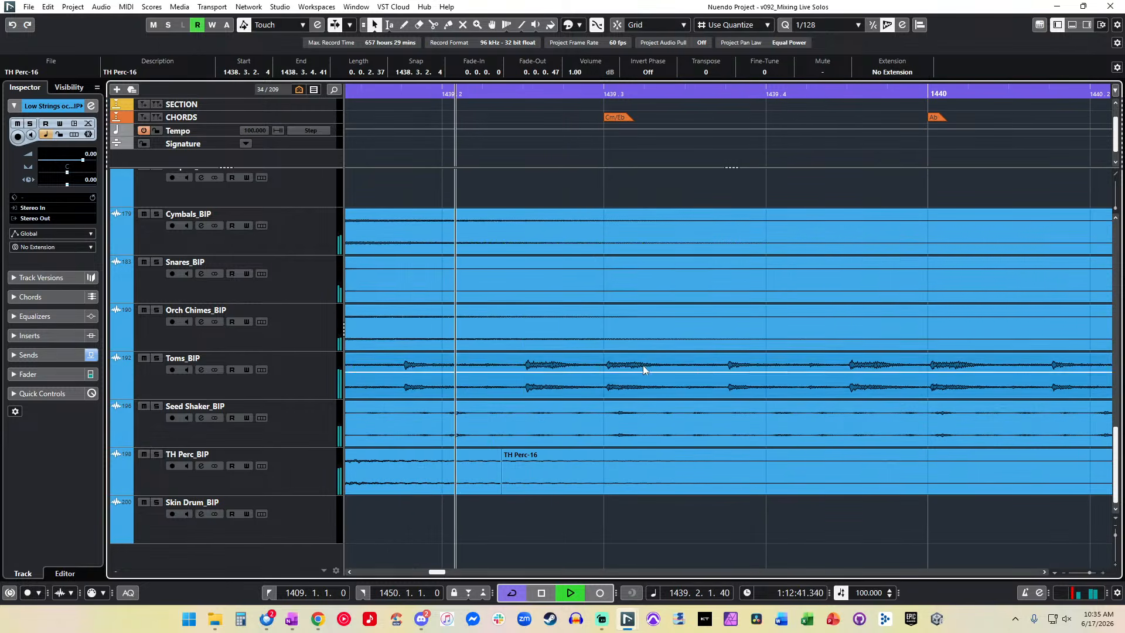
scroll(573, 282, down, 1)
scroll(572, 281, down, 3)
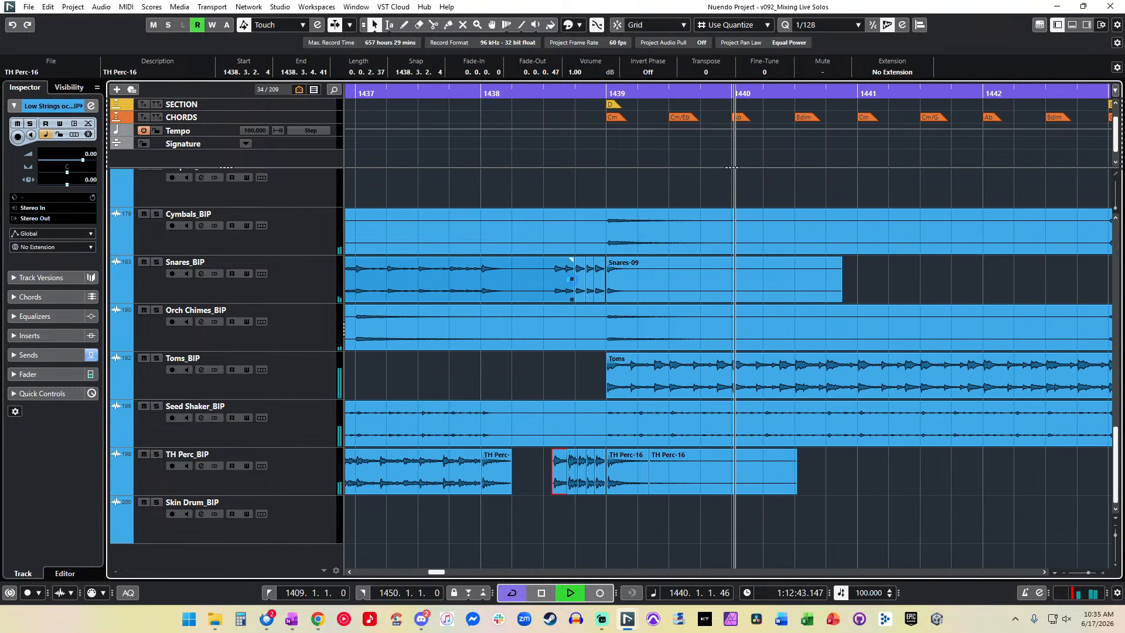
Step: Split the Snares clip around 1439.3 and delete its remaining tail
key(alt+Tab)
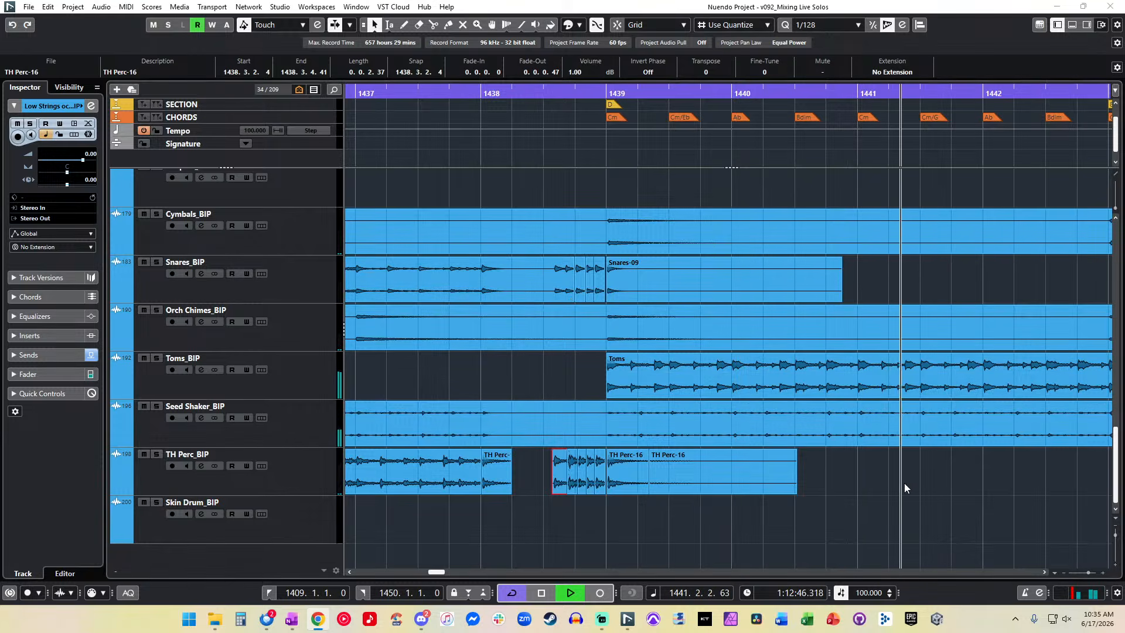
click(906, 485)
scroll(607, 341, right, 2)
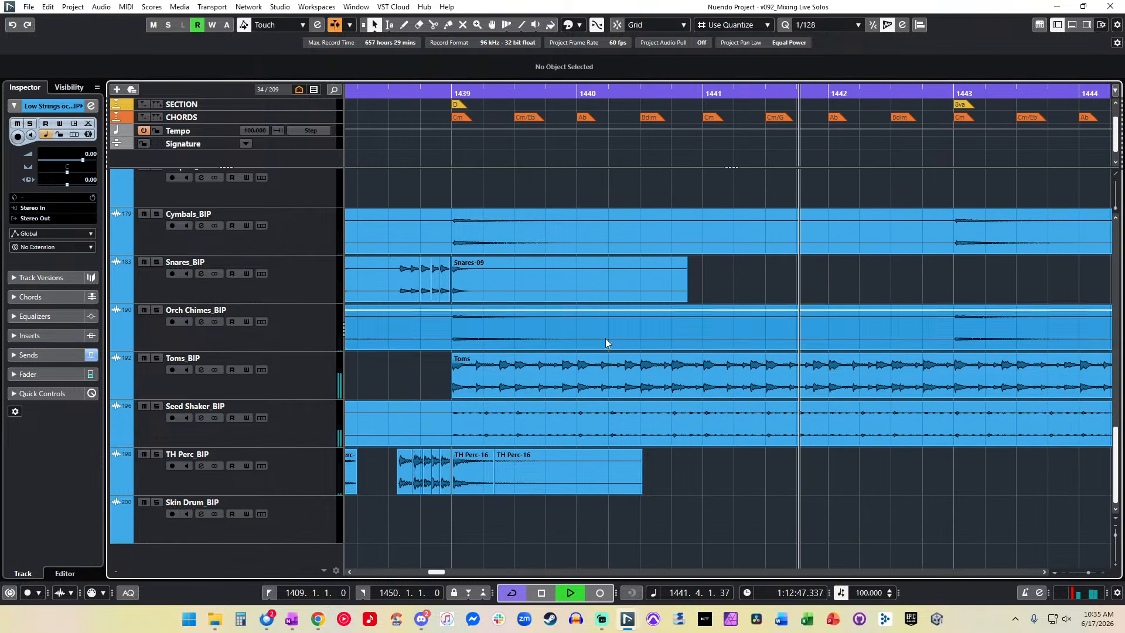
alt+click(514, 277)
click(567, 279)
key(Delete)
Step: Split the Skin Drum clip at 1446.4.4.18 and delete the empty part before the outro
scroll(546, 320, right, 1)
scroll(547, 320, right, 4)
scroll(554, 338, right, 1)
alt+click(986, 519)
click(961, 517)
key(Delete)
Step: Remove the empty middle of the Cymbals clip between bar 1444 and 1446.4.3.4
scroll(595, 345, right, 3)
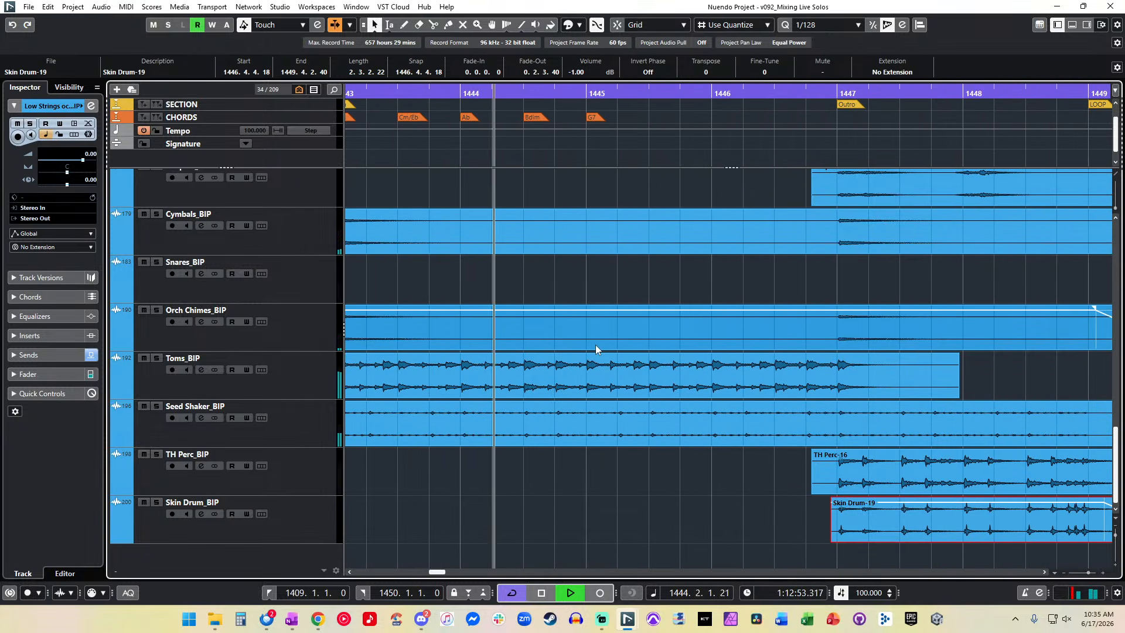
scroll(575, 308, right, 4)
scroll(520, 296, left, 5)
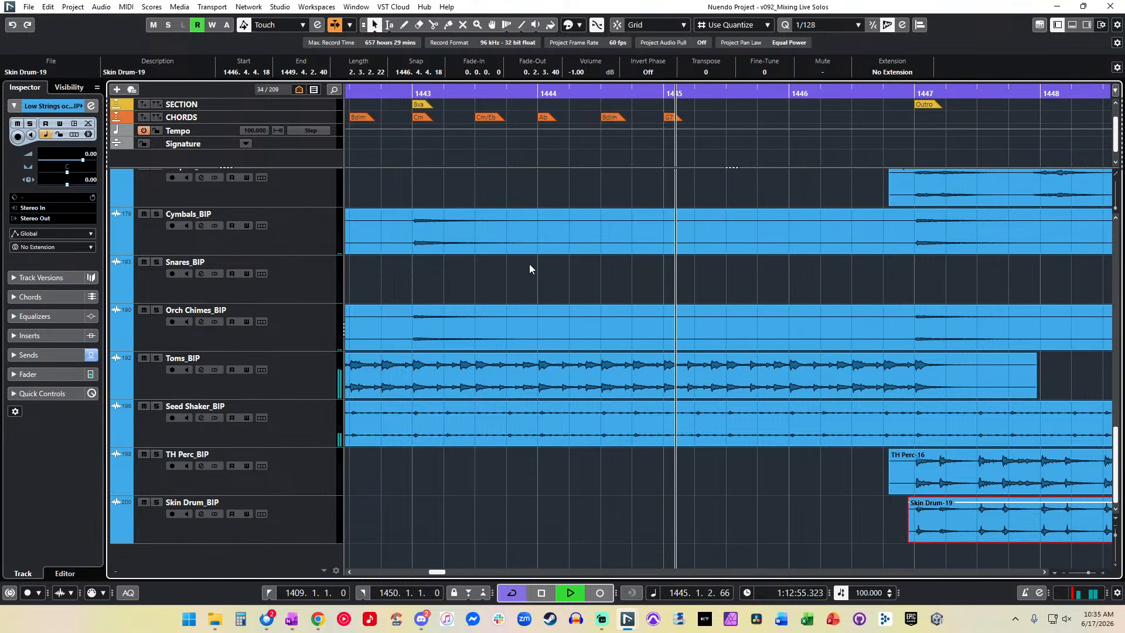
alt+click(629, 233)
alt+click(897, 223)
click(776, 249)
key(Delete)
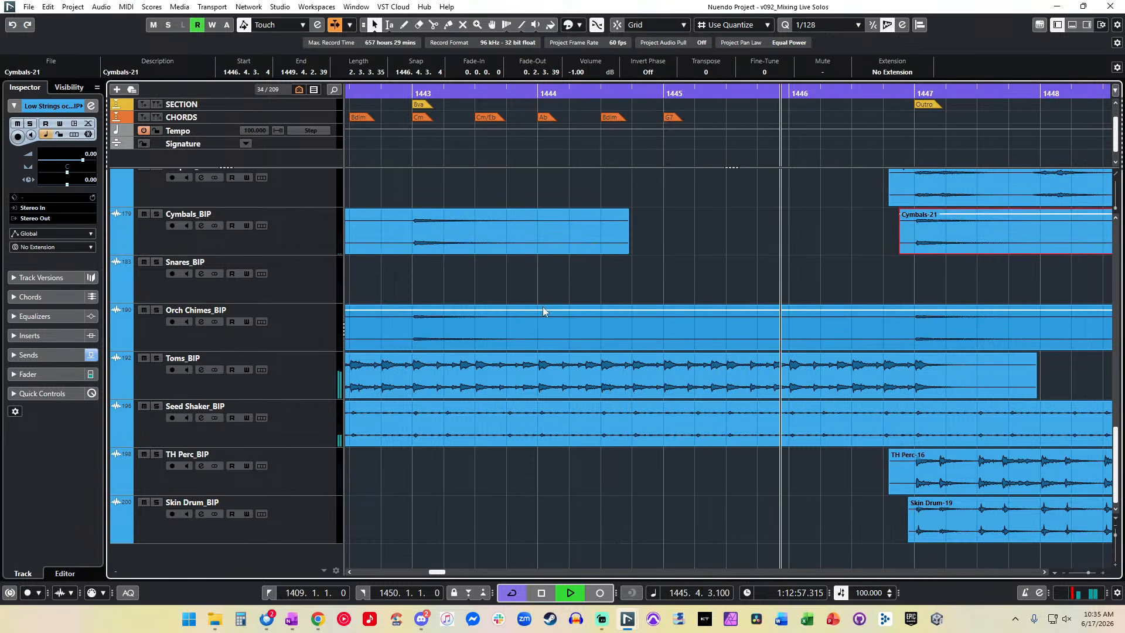
Step: Remove the empty middle of the Orch Chimes clip between bar 1444 and 1446.4.3.76
scroll(620, 269, right, 2)
alt+click(444, 319)
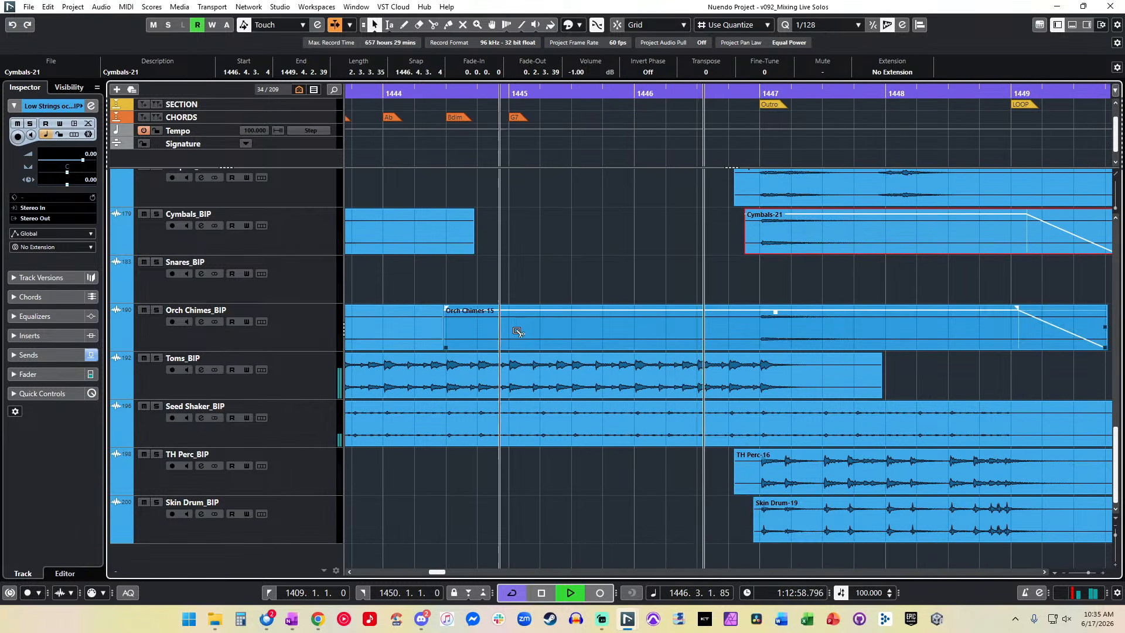
alt+click(750, 320)
click(694, 325)
key(Delete)
Step: Listen through the outro from bar 1447 to bar 1449 and stop playback
scroll(575, 255, right, 3)
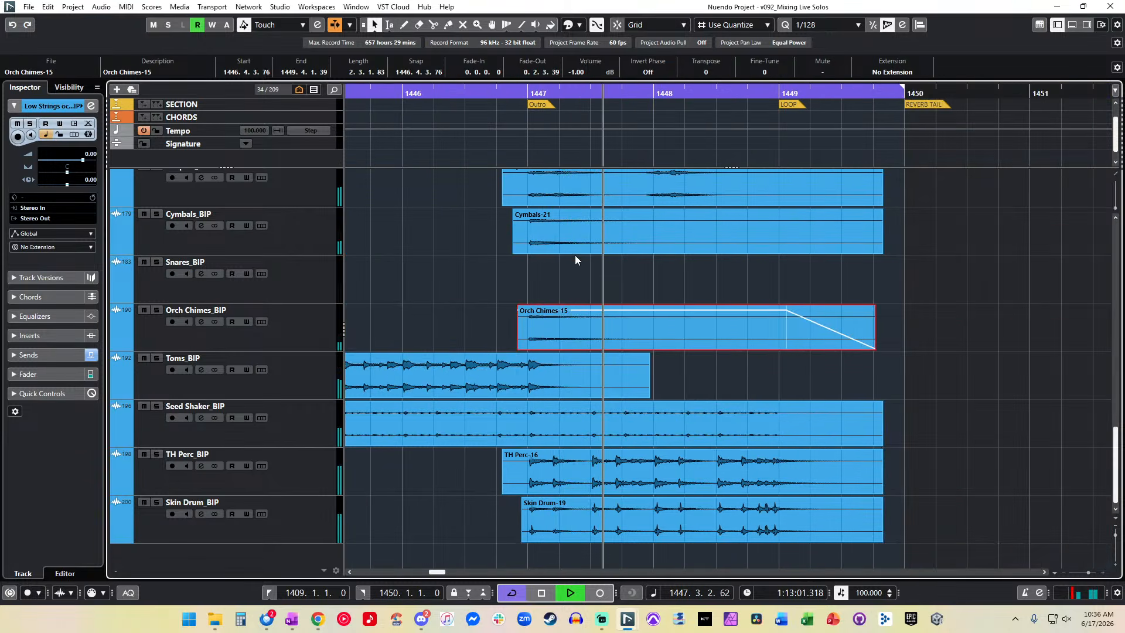
scroll(575, 255, right, 2)
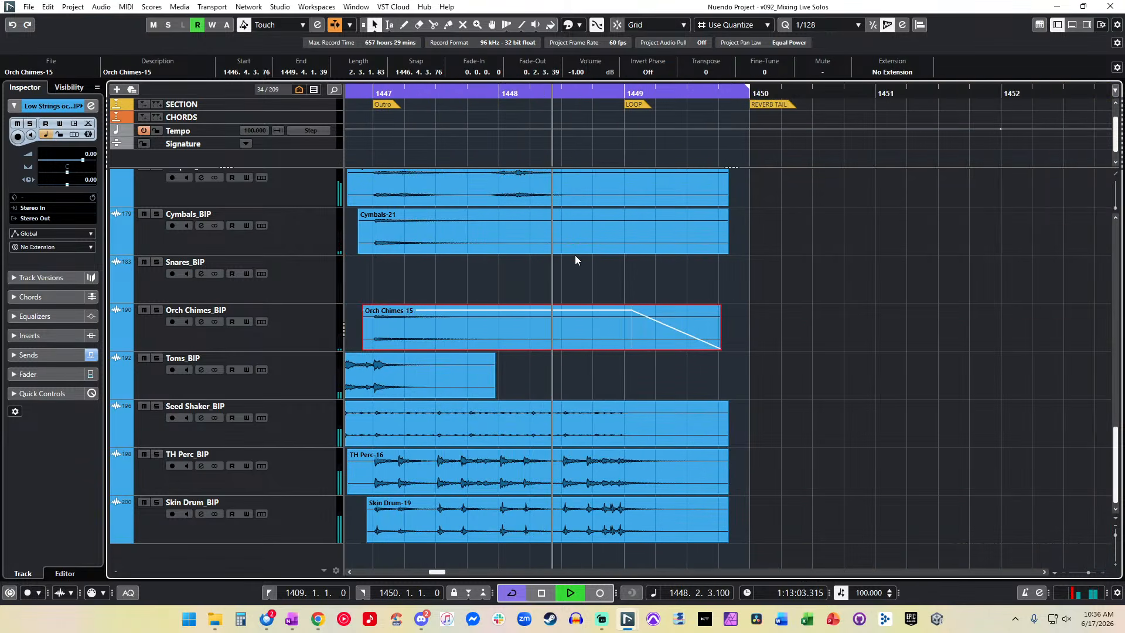
scroll(576, 256, left, 1)
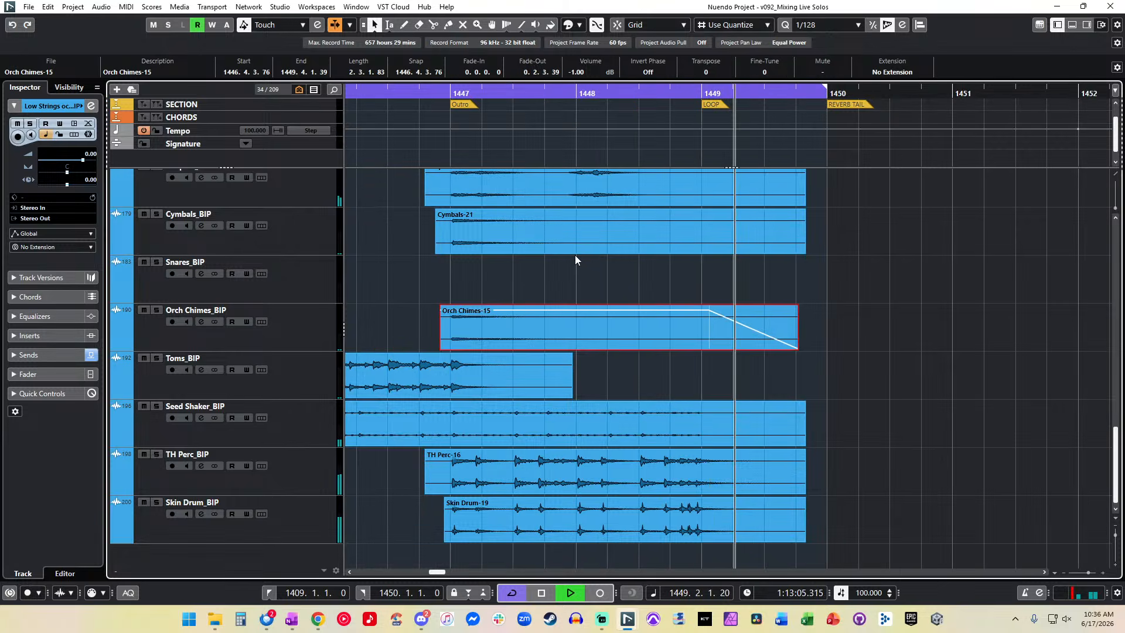
scroll(575, 255, up, 5)
key(space)
Step: Play the cue's opening from bar 1409 and examine the overall arrangement across the tracks
key(KP_1)
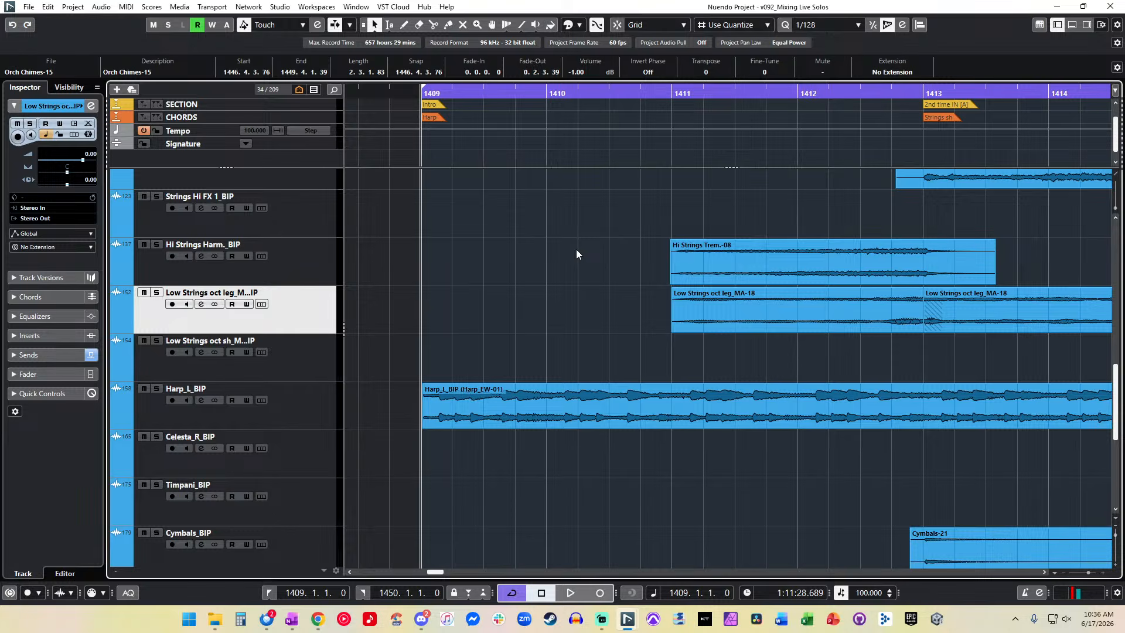
scroll(576, 254, up, 10)
key(space)
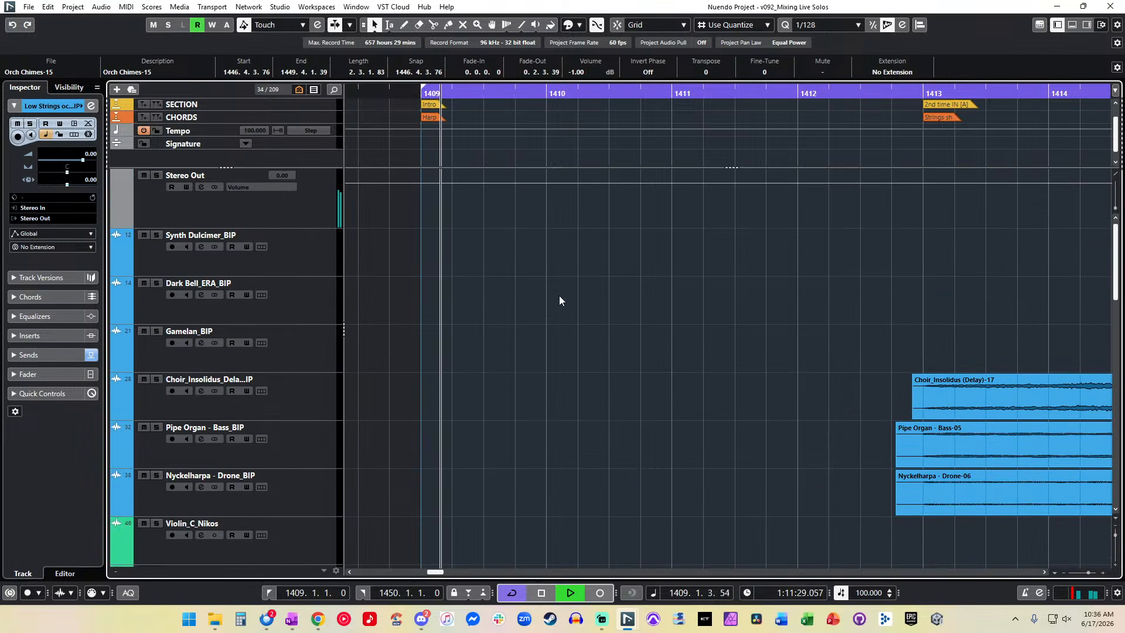
key(shift+g)
key(shift+g)
key(g)
key(g)
key(g)
key(g)
key(g)
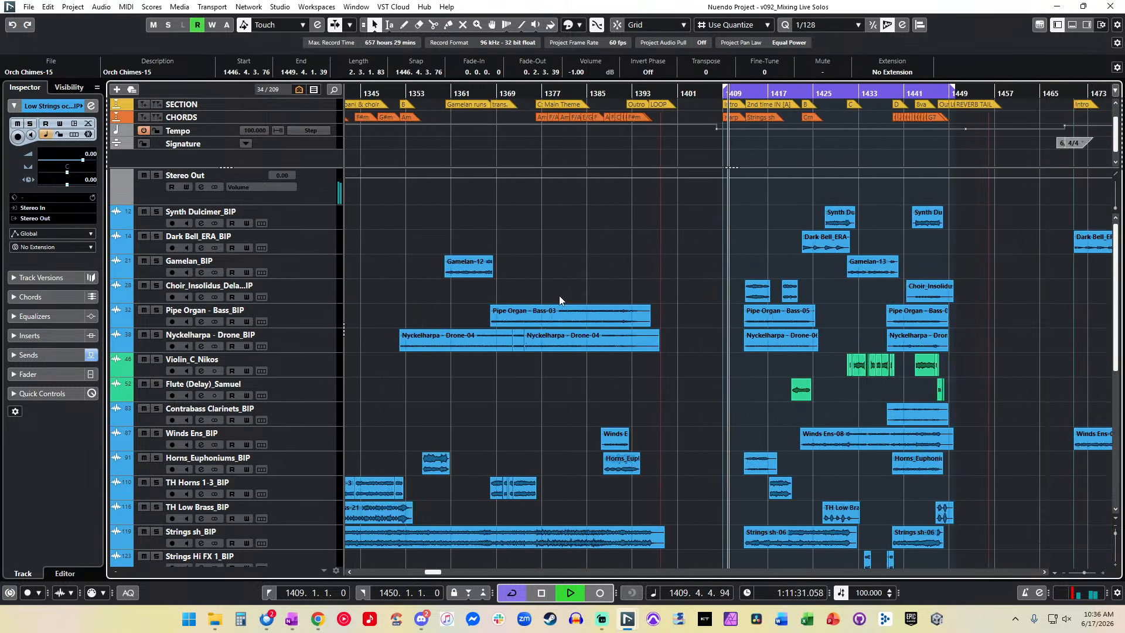
Step: Stop playback and copy the description of the cue's track marker at bar 1409
key(space)
scroll(598, 305, right, 3)
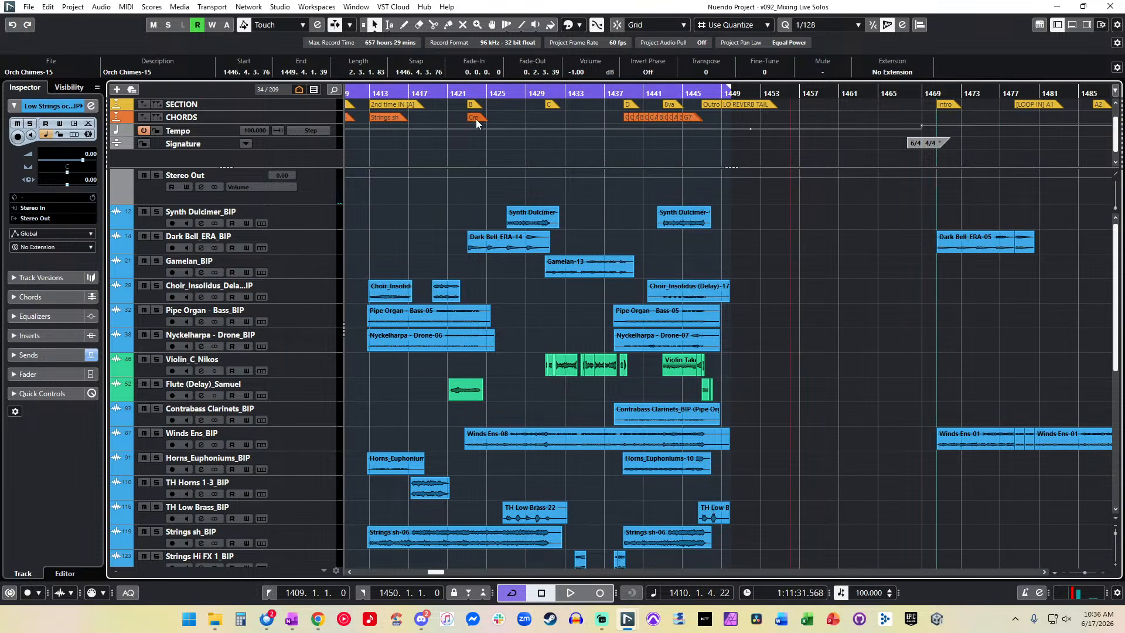
scroll(452, 161, left, 3)
scroll(593, 119, up, 1)
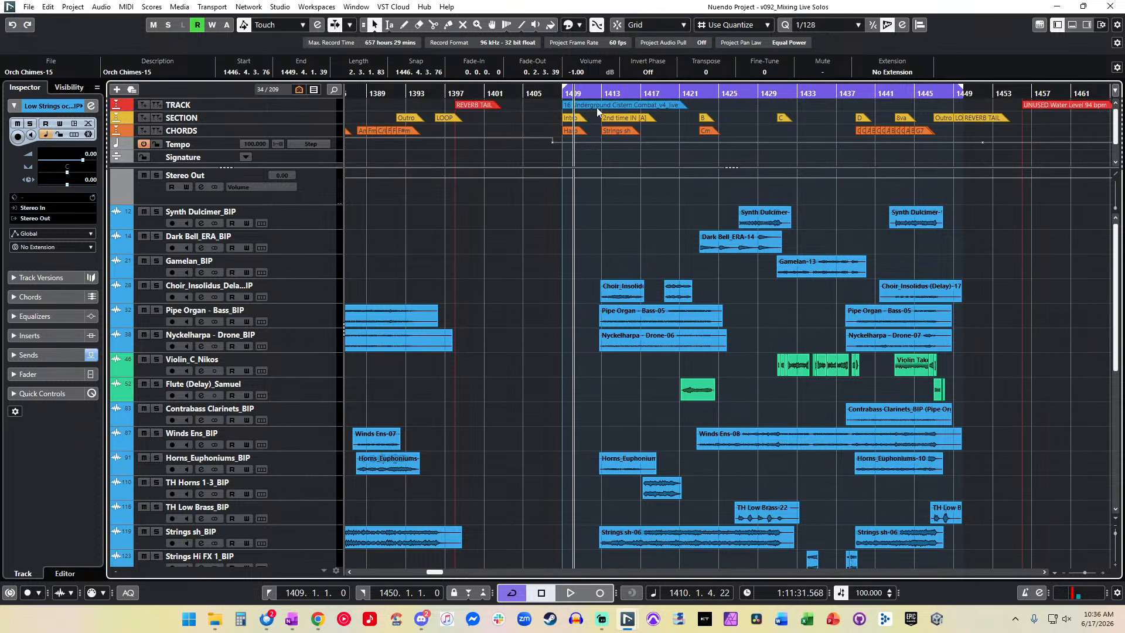
click(596, 108)
click(96, 74)
key(ctrl+c)
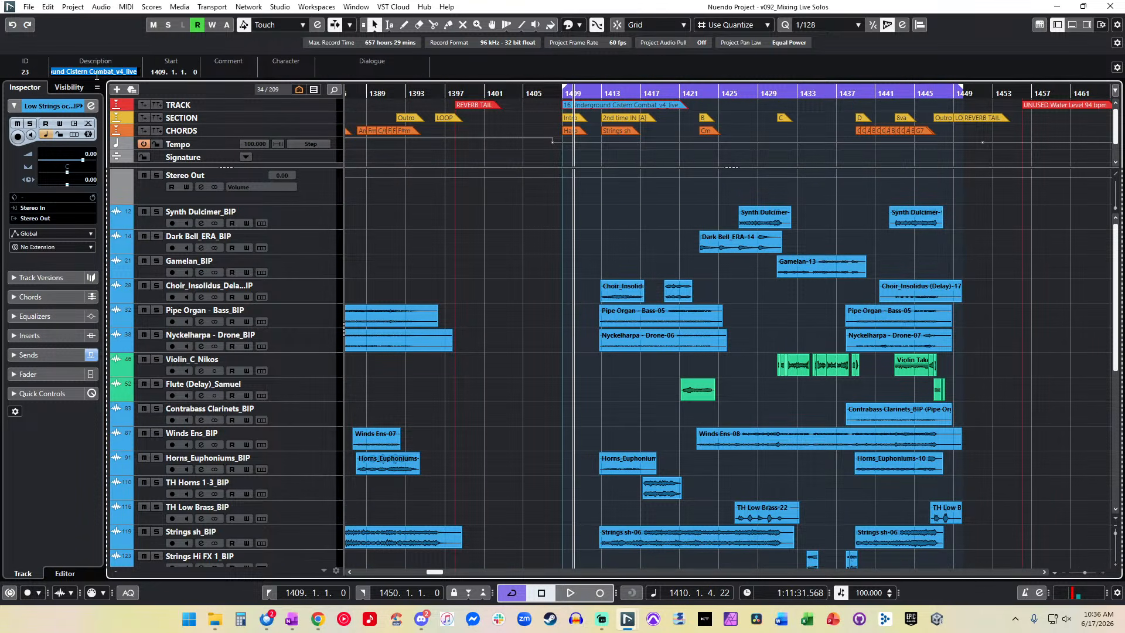
click(586, 193)
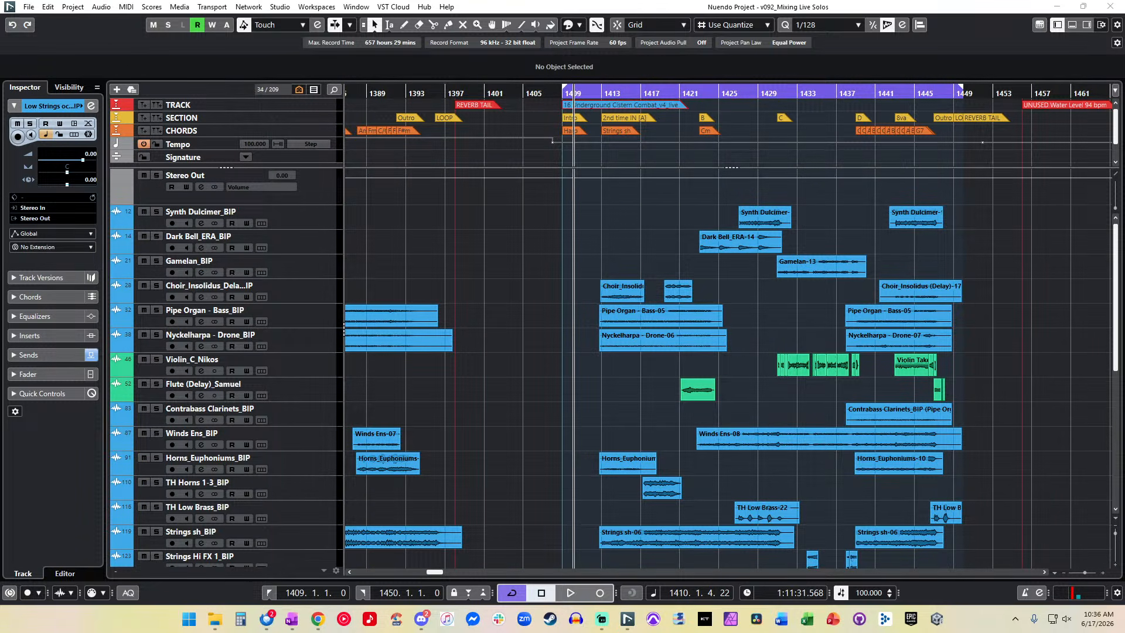
Step: Start an audio mixdown export and name the file 16 Underground Cistern Combat_v4_live
key(ctrl+shift+e)
drag(509, 76, 710, 74)
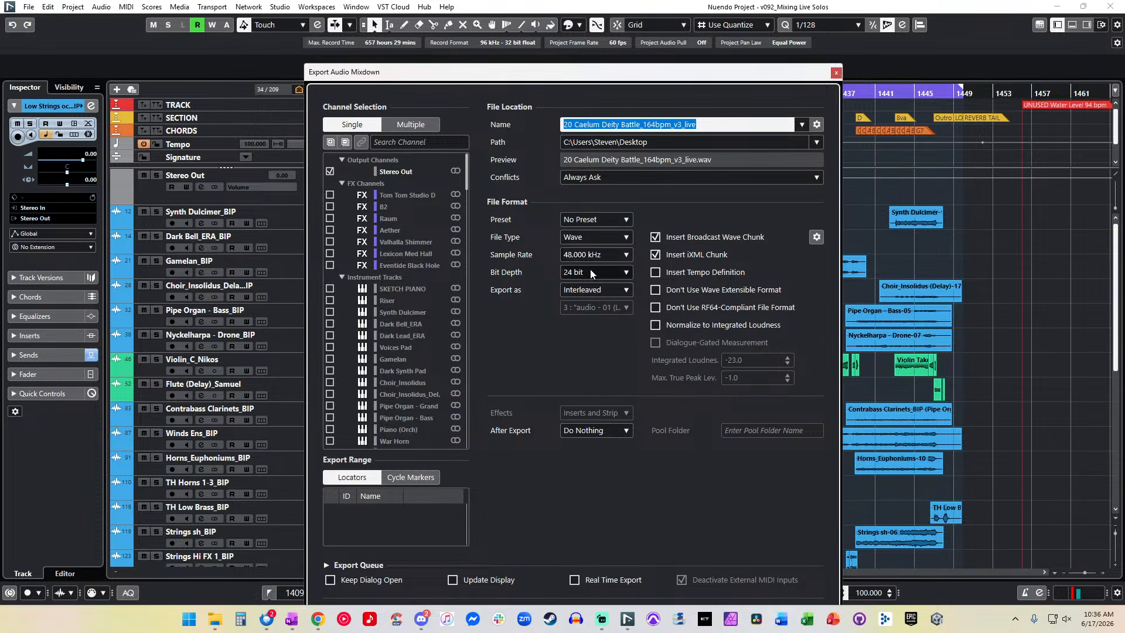
key(ctrl+v)
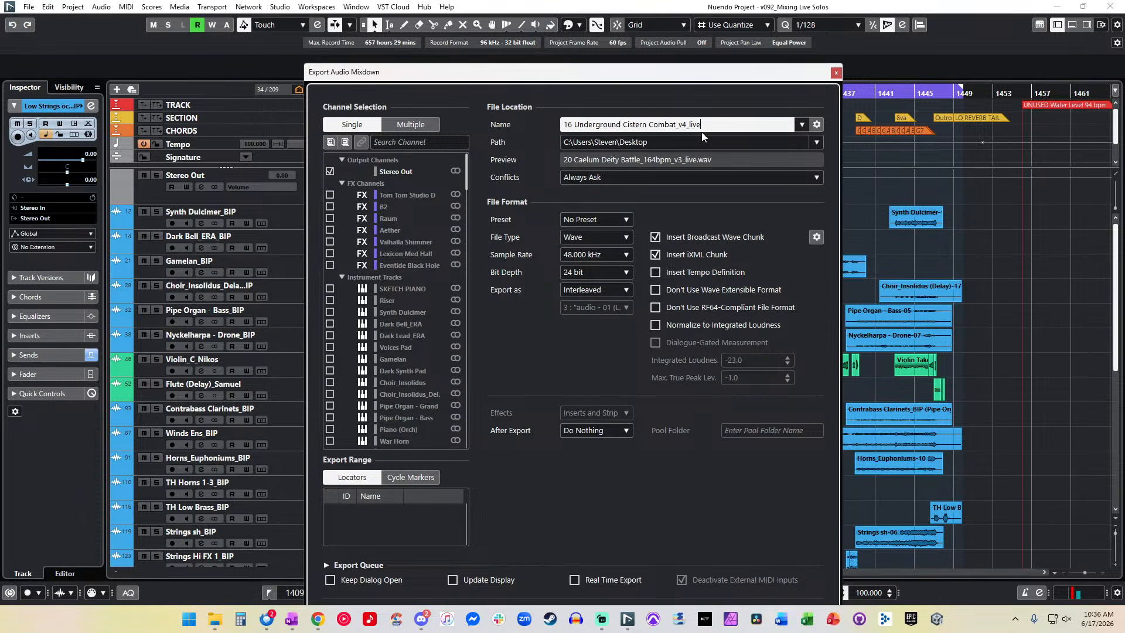
Step: Export the mixdown as 16 Underground Cistern Combat_v4_live_1st time and turn the system sound back on
text(_1st time)
key(Return)
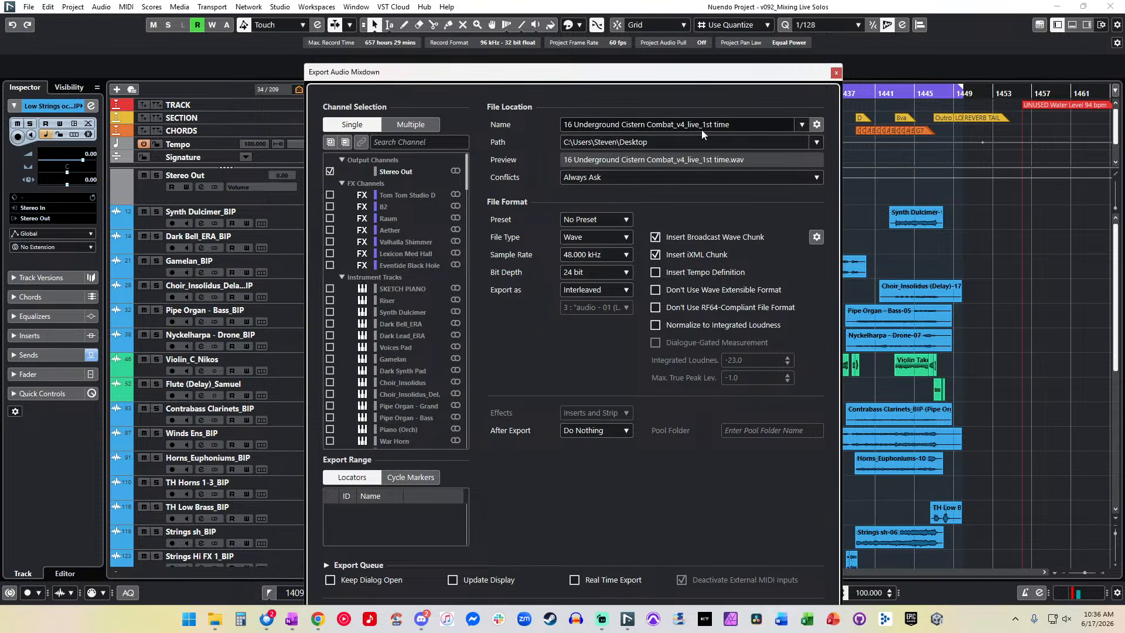
drag(592, 70, 403, 0)
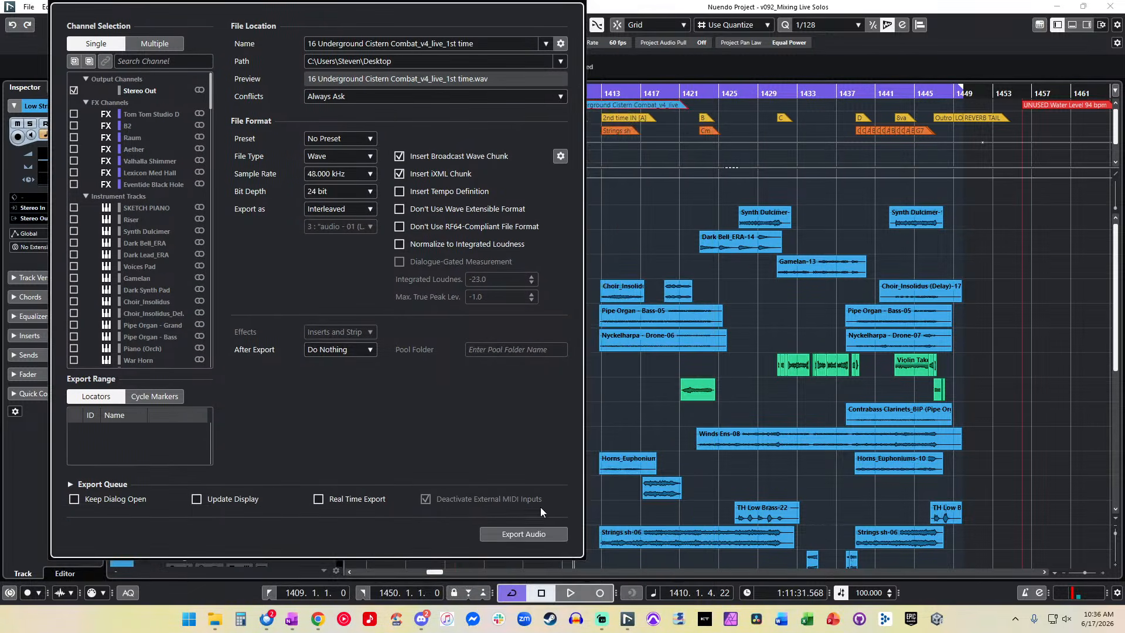
click(537, 536)
key(XF86AudioMute)
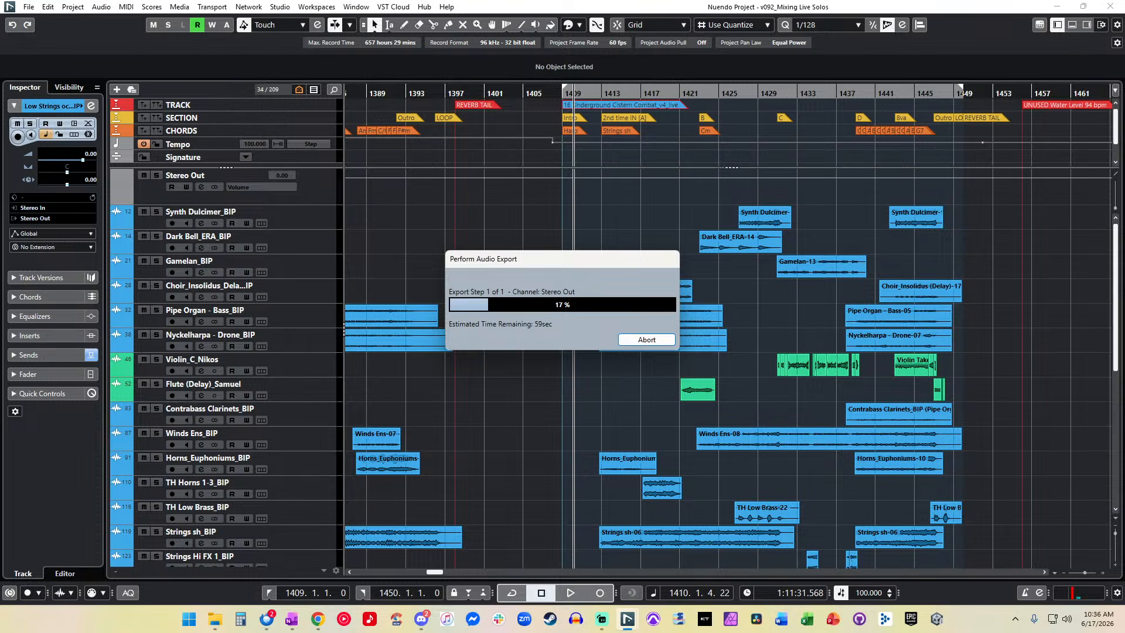
key(alt+Tab)
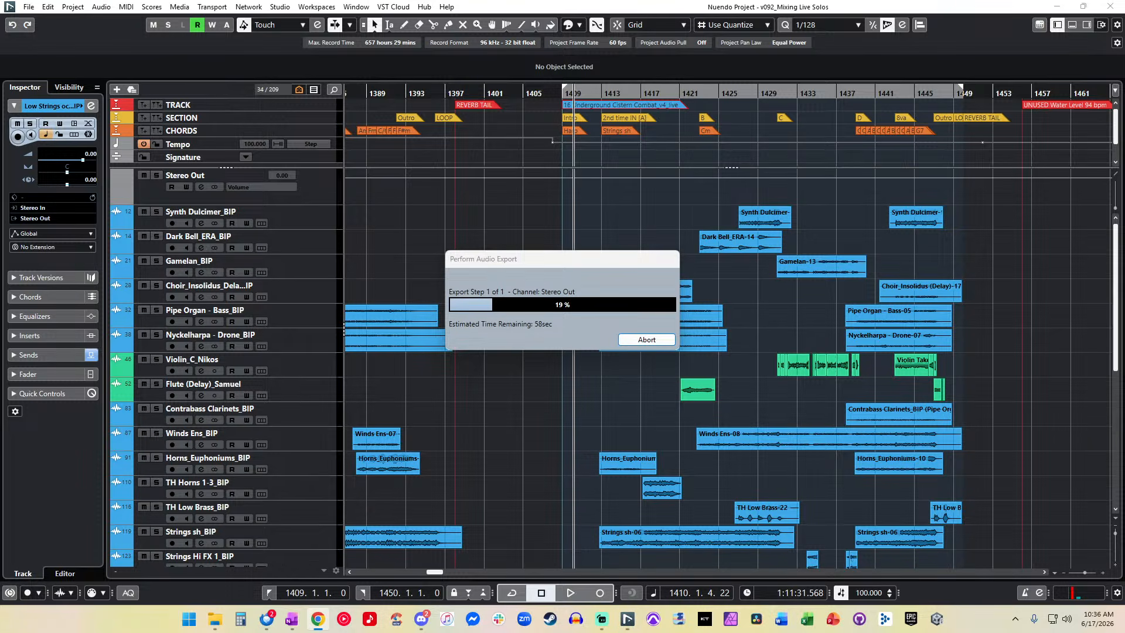
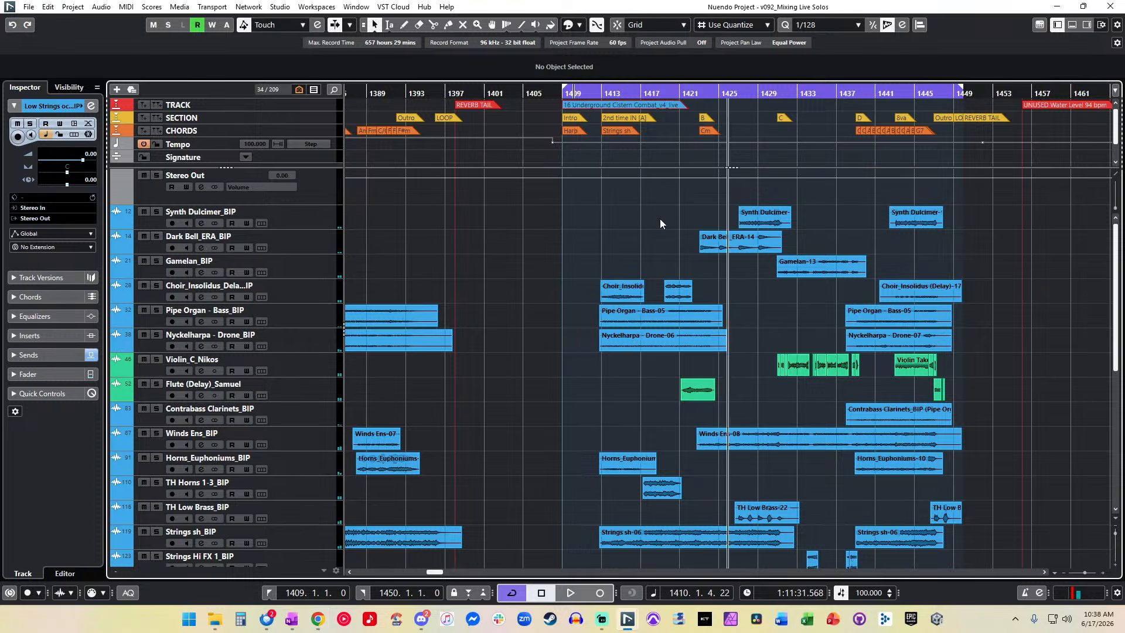
Step: Set the quantize value to 1/4 and start the cycle range at bar 1413
key(h)
key(h)
key(h)
key(h)
scroll(660, 219, right, 3)
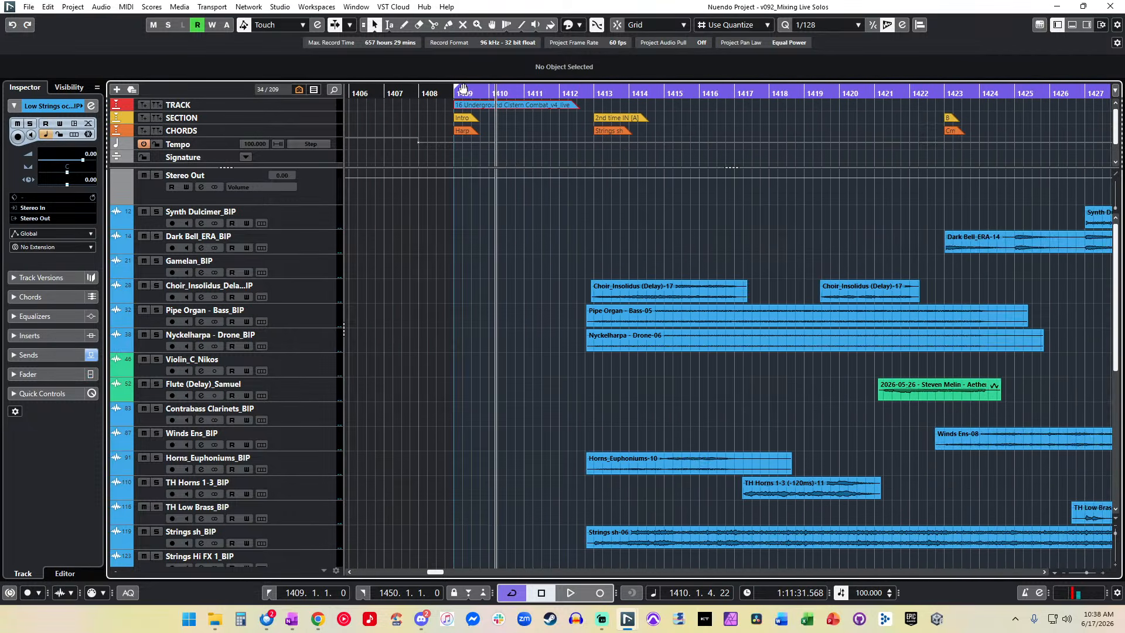
click(859, 25)
click(835, 56)
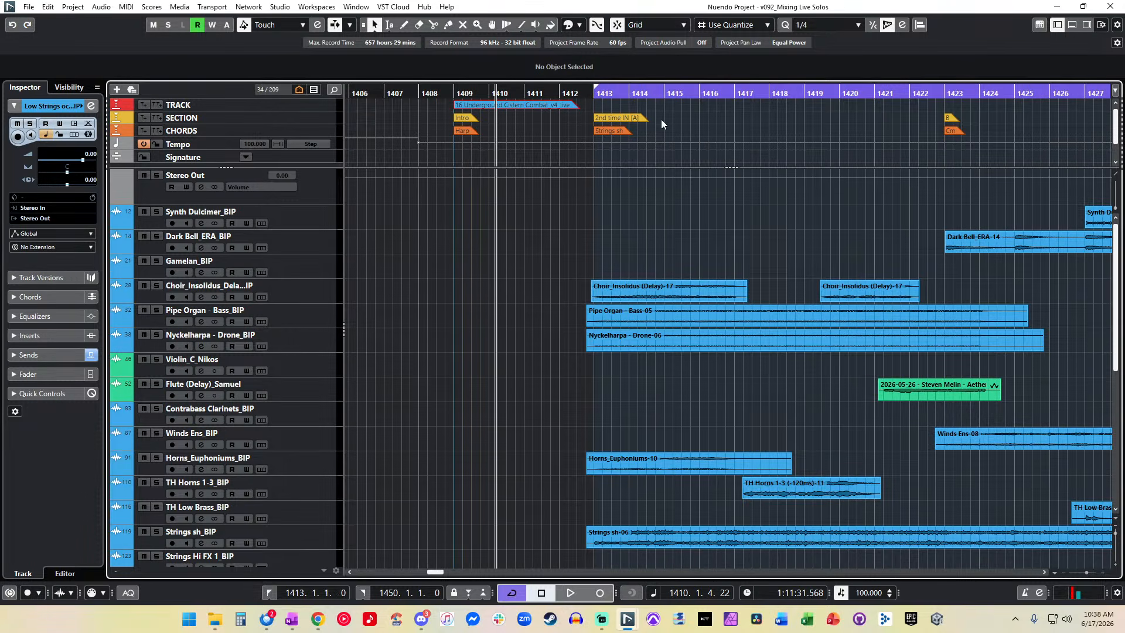
Step: Place the playhead at bar 1413 and hide the Stereo Out track from the track list
scroll(507, 230, right, 2)
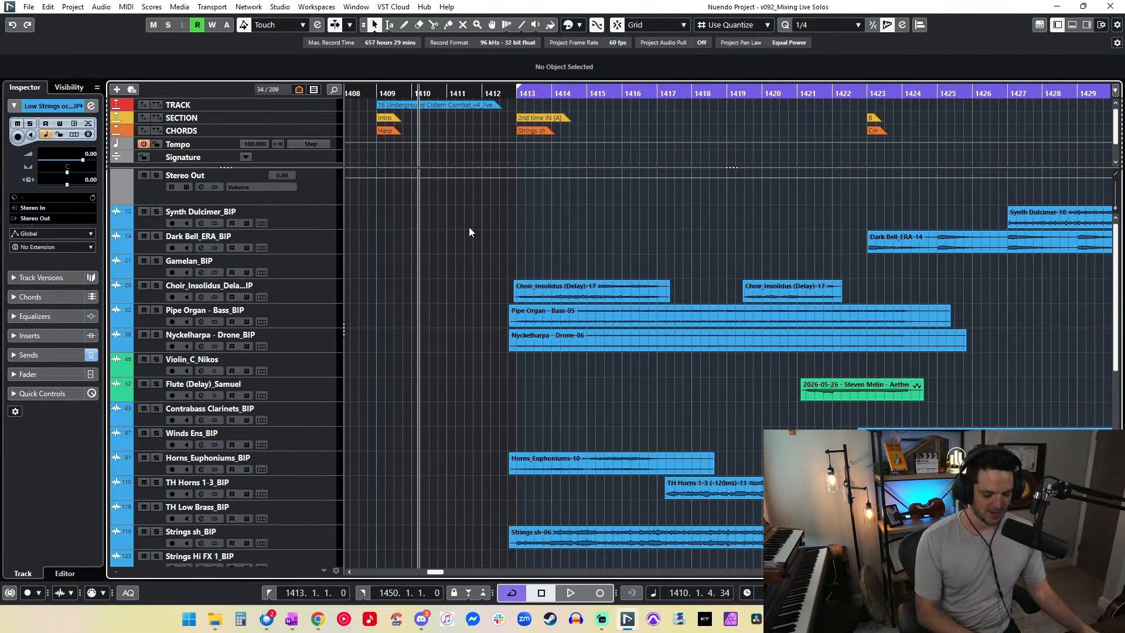
scroll(475, 230, right, 2)
key(KP_Add)
key(KP_Add)
key(KP_Add)
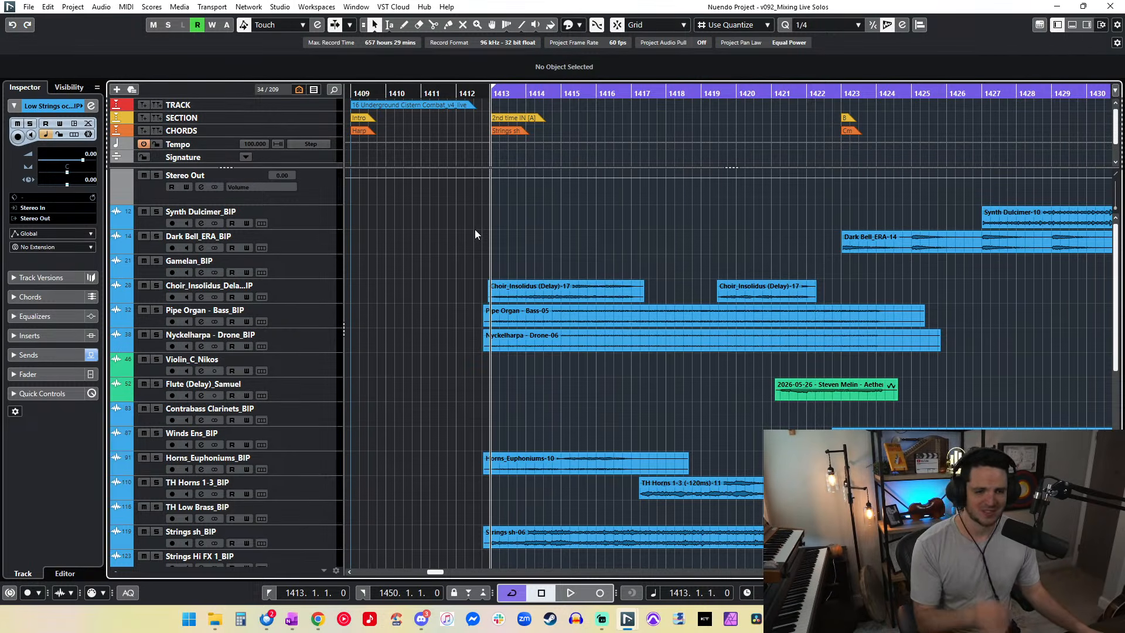
scroll(476, 234, down, 6)
scroll(475, 233, up, 6)
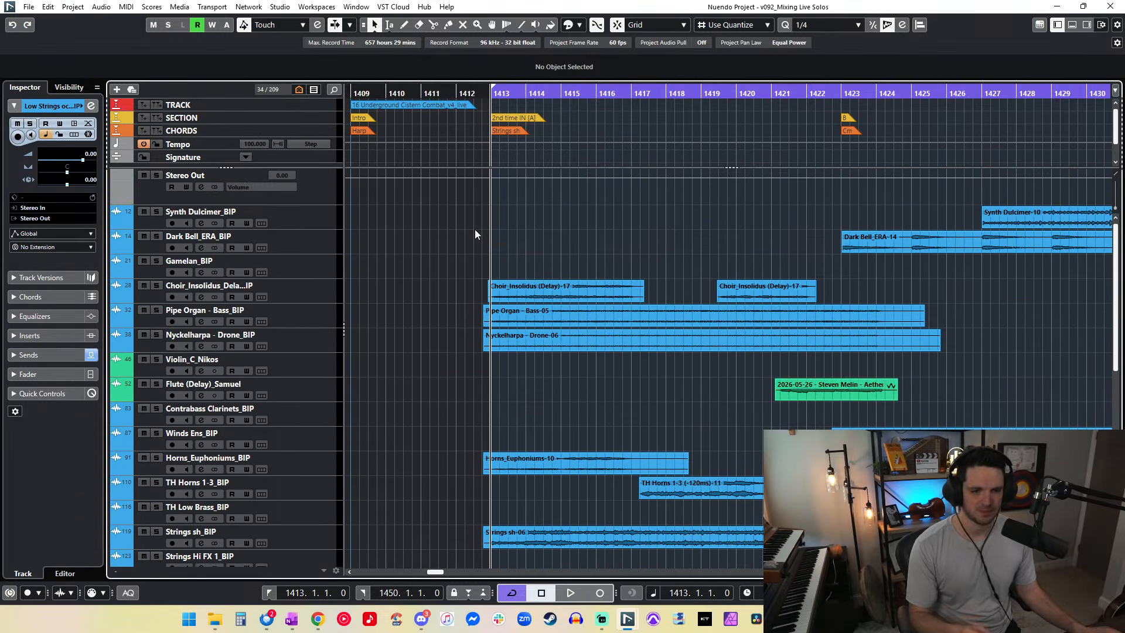
right_click(295, 189)
click(342, 239)
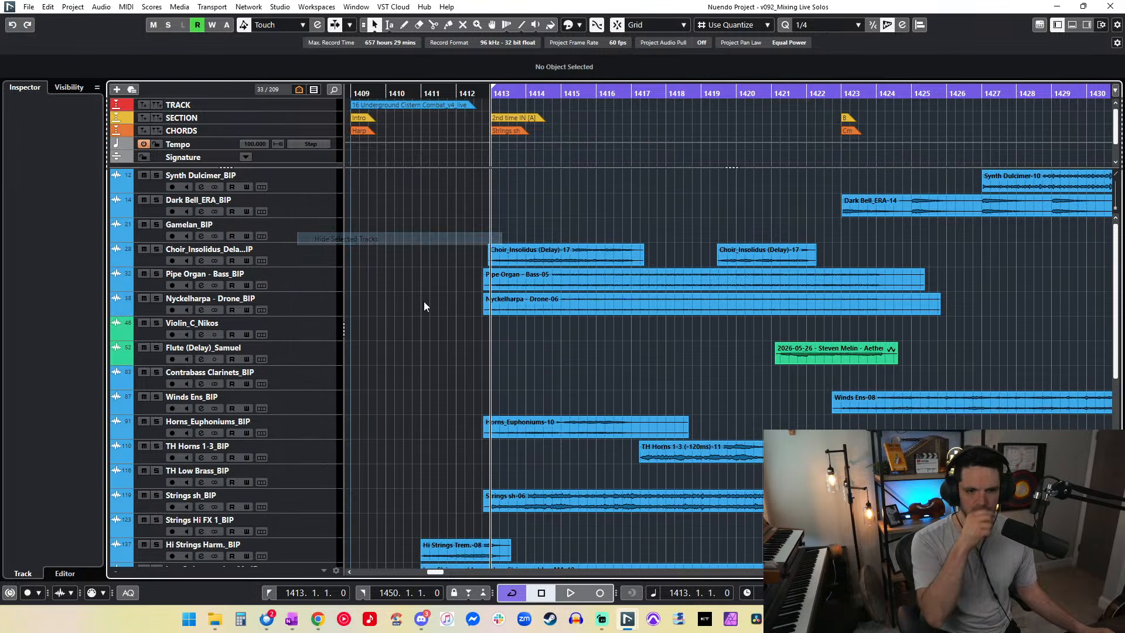
Step: Mute the Hi Strings Trem. clip and the Low Strings oct leg clip that lead into bar 1413
key(h)
key(h)
key(h)
key(h)
key(h)
key(h)
key(h)
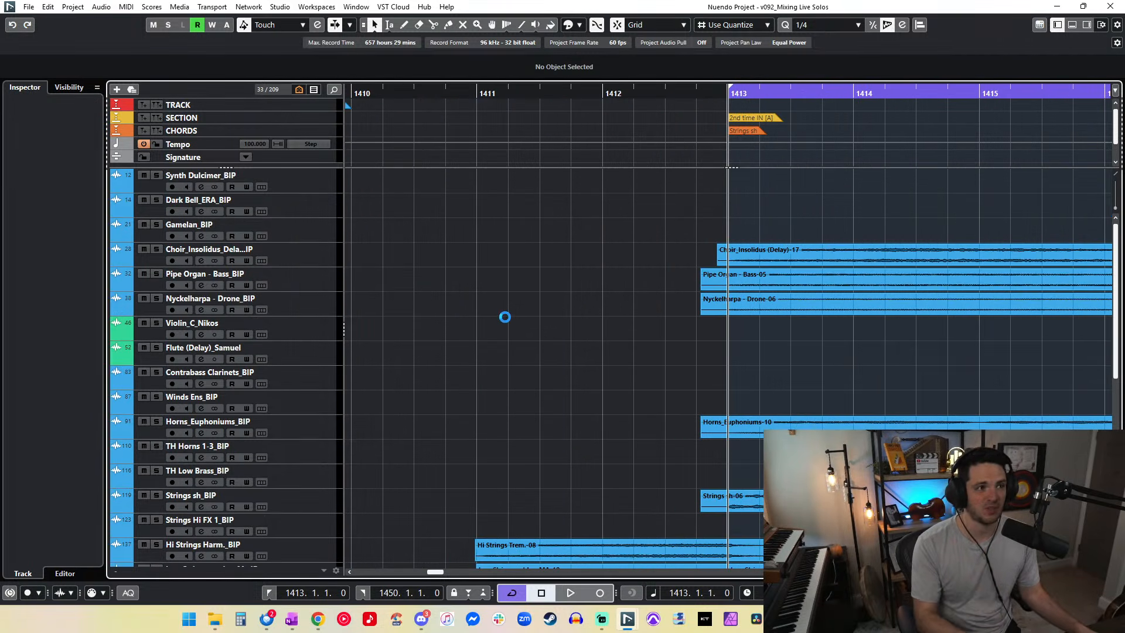
scroll(505, 318, right, 1)
scroll(505, 318, down, 3)
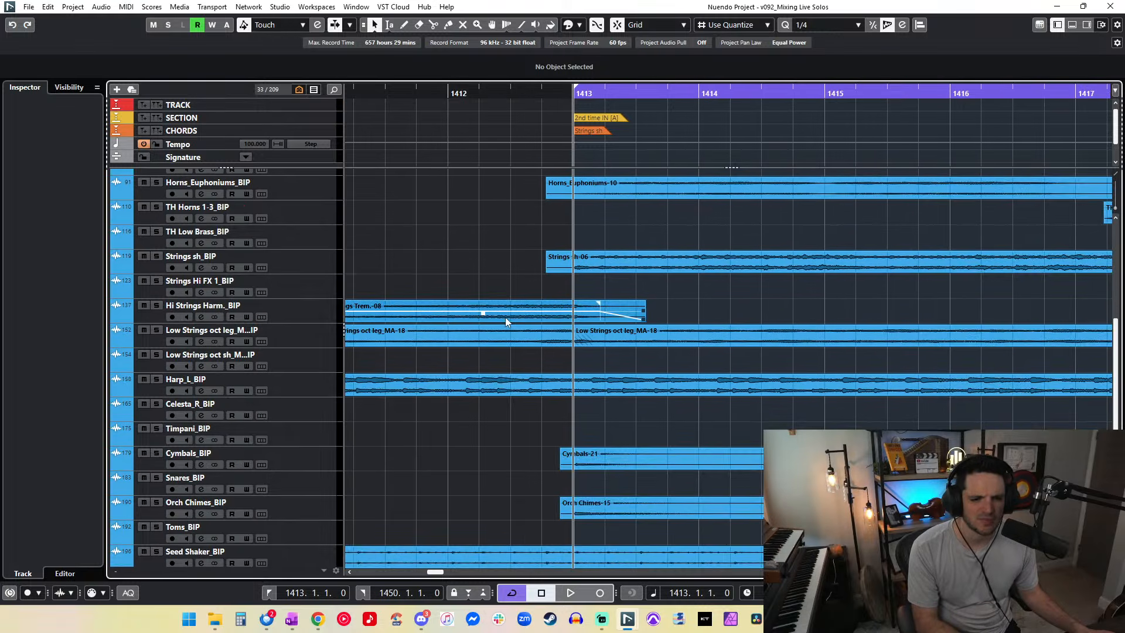
scroll(505, 318, left, 3)
right_click(534, 249)
click(633, 241)
scroll(635, 241, right, 2)
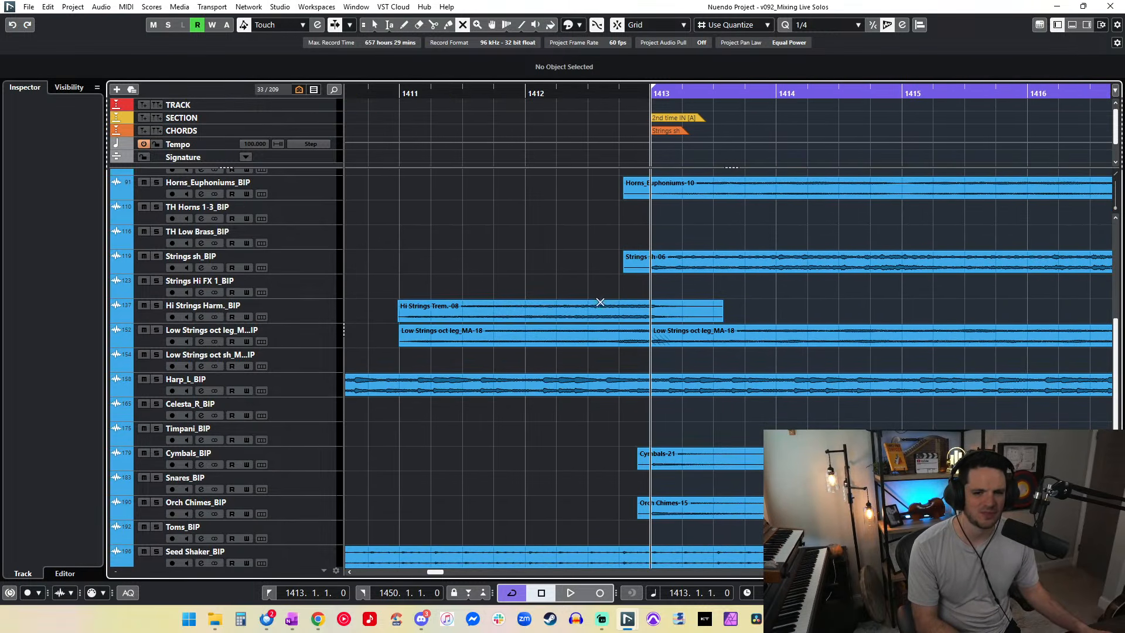
click(594, 311)
click(601, 339)
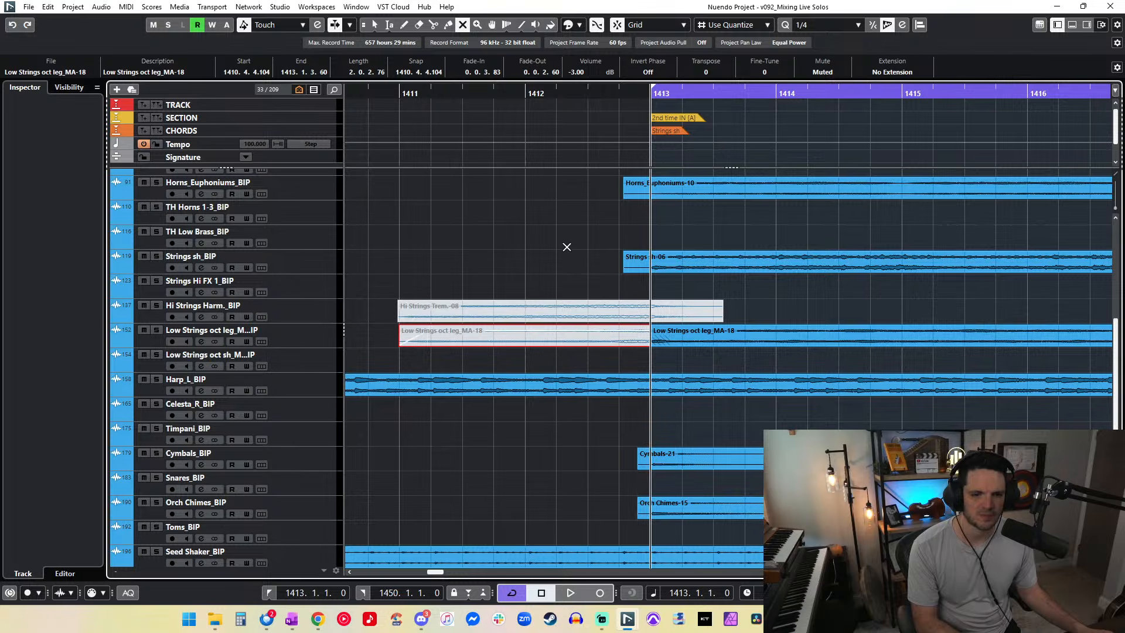
Step: Split the Harp_L clip at bar 1413 and mute the part before the split
scroll(567, 252, down, 3)
right_click(525, 274)
click(531, 275)
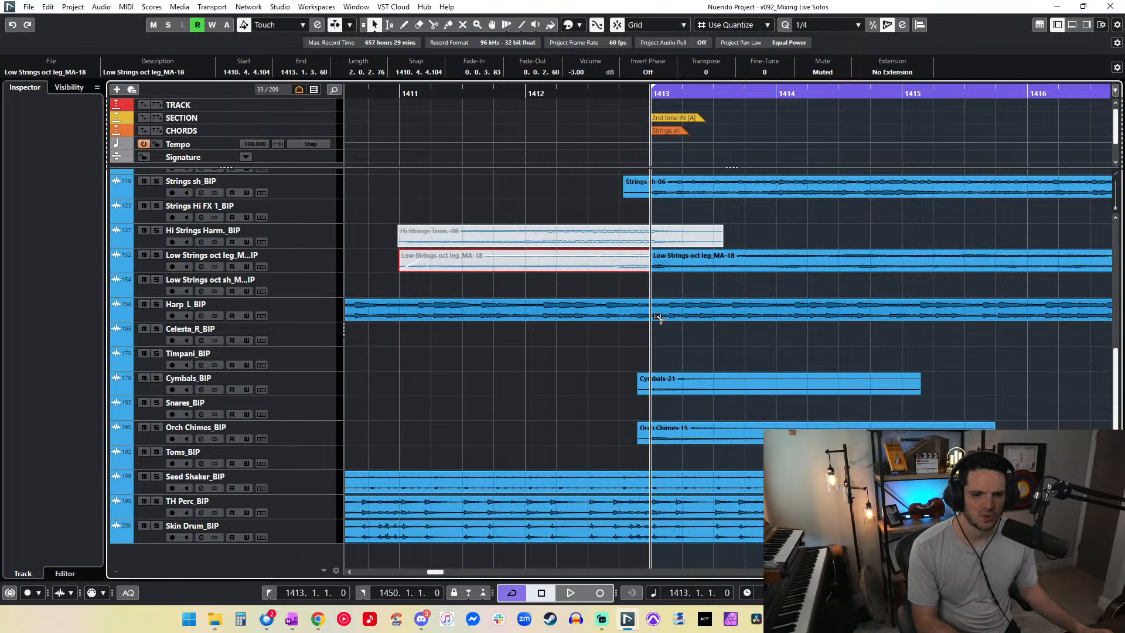
alt+click(657, 317)
right_click(561, 288)
click(651, 289)
click(632, 306)
right_click(593, 261)
click(592, 261)
Step: Split the Seed Shaker, TH Perc and Skin Drum clips at bar 1413 and mute their parts before it
right_click(571, 464)
click(615, 464)
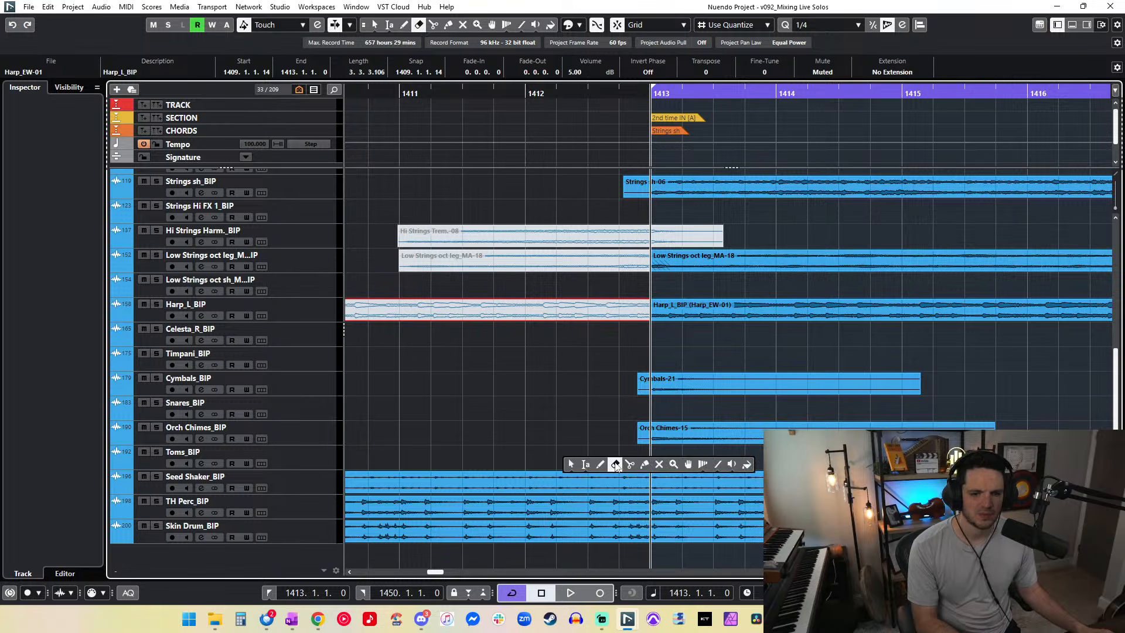
click(572, 468)
drag(590, 462, 615, 549)
alt+click(651, 488)
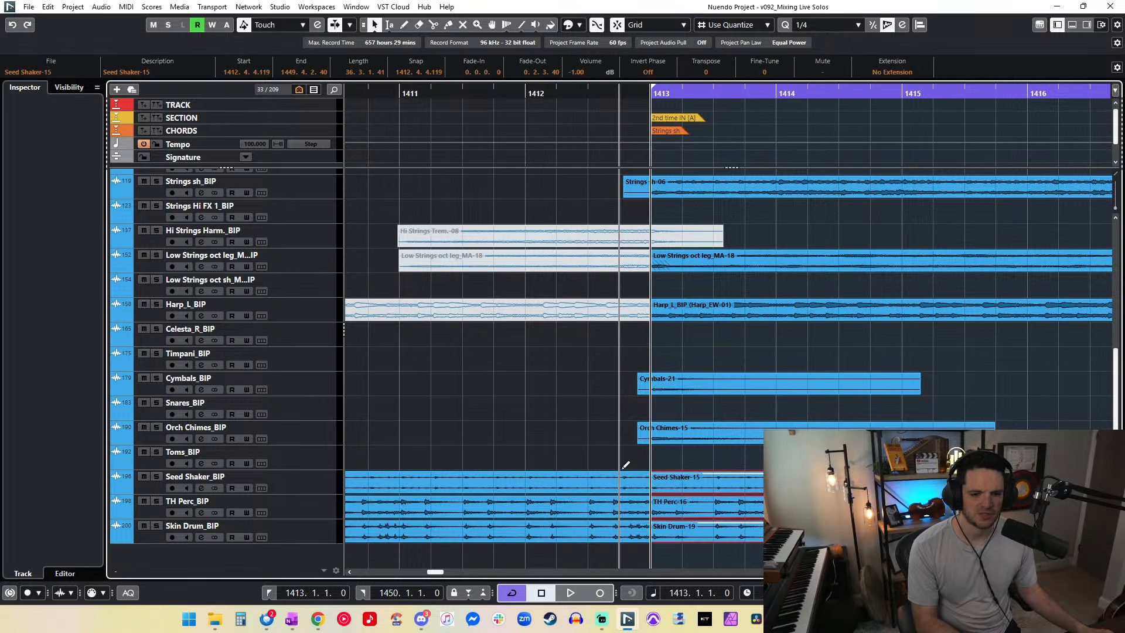
right_click(580, 454)
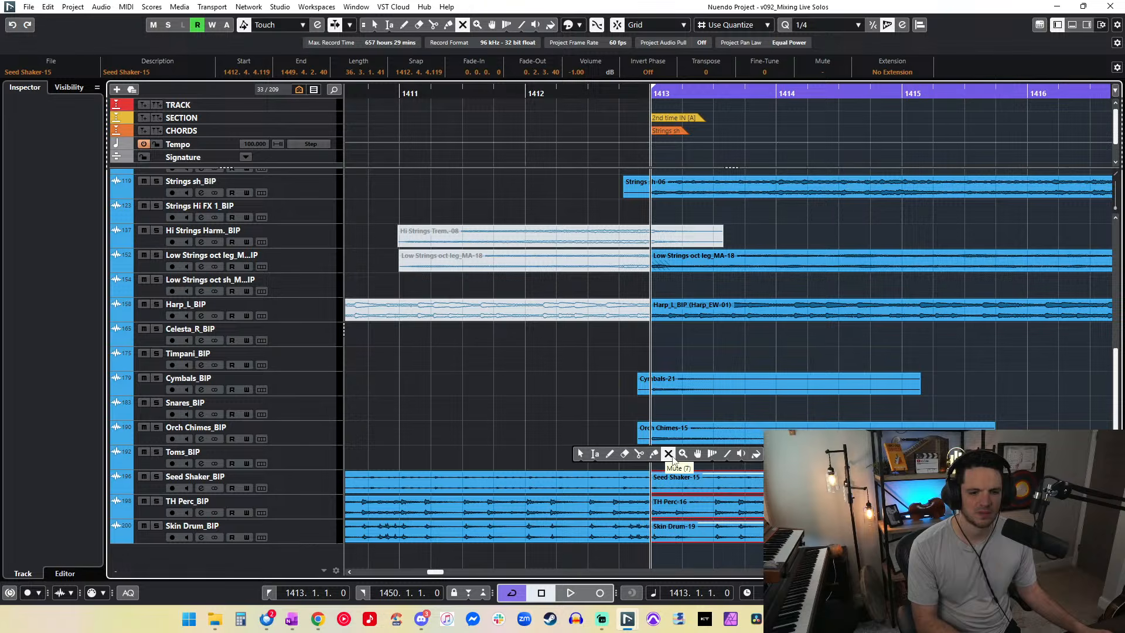
click(668, 454)
drag(594, 466, 596, 548)
key(1)
Step: Mute the system sound and listen repeatedly to the start of the section at bar 1413
key(space)
key(space)
key(XF86AudioMute)
key(KP_1)
key(space)
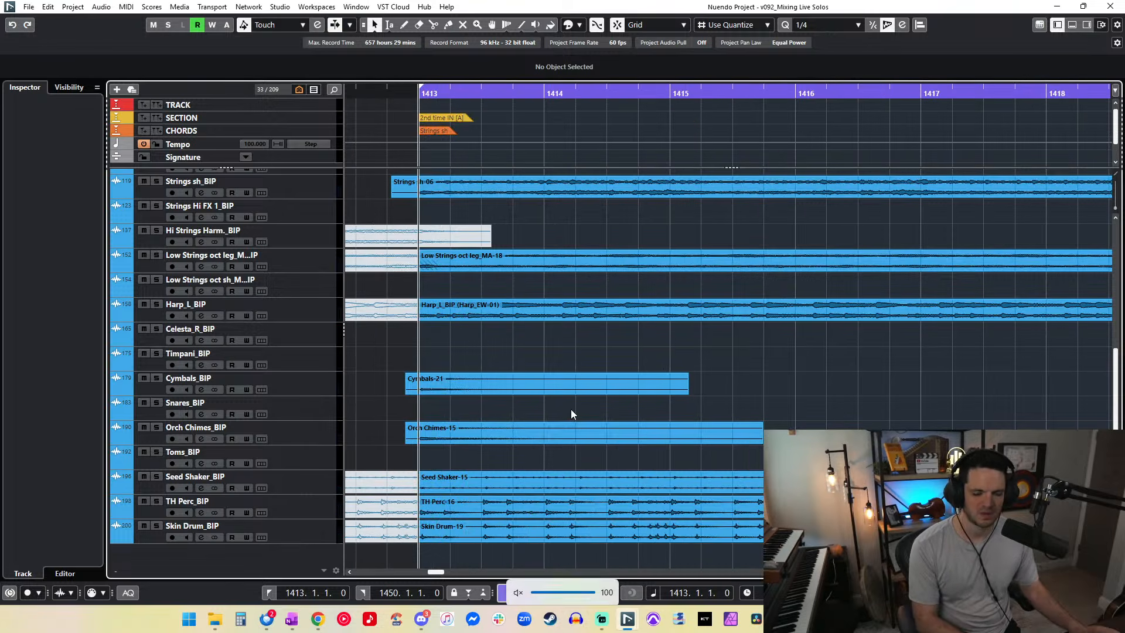
key(h)
key(h)
key(h)
key(space)
key(KP_1)
key(space)
key(space)
key(KP_1)
Step: Remove the crossfade and the fade-in at the start of the Low Strings oct leg clip at bar 1413
click(580, 262)
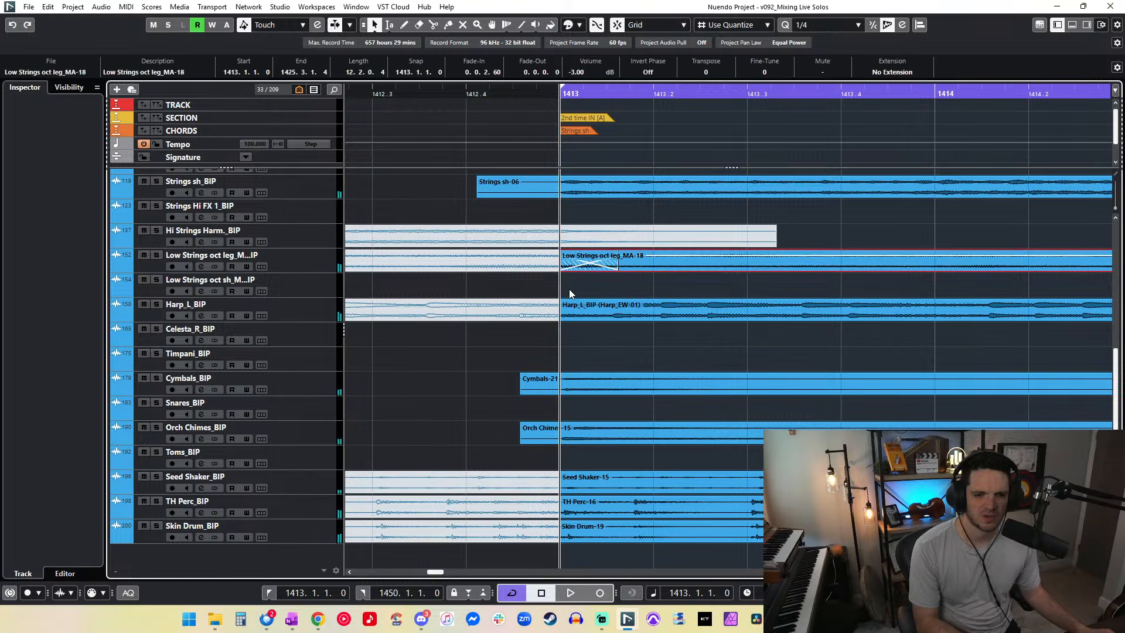
drag(555, 271, 614, 268)
click(511, 269)
drag(500, 254, 574, 254)
drag(637, 269, 558, 267)
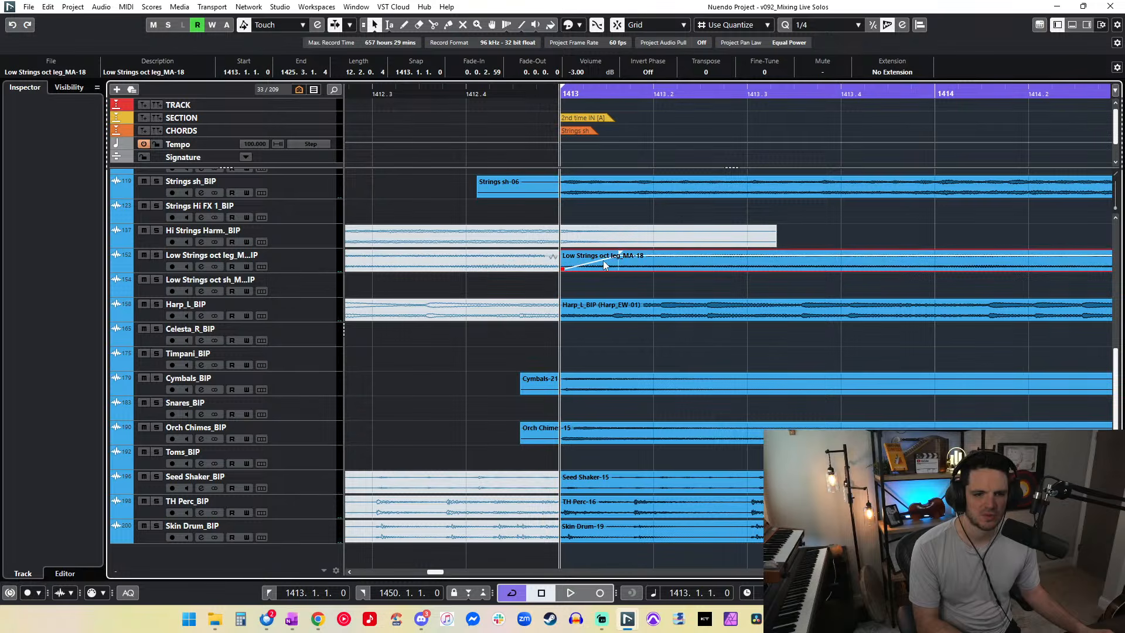
drag(622, 253, 537, 254)
Step: Play the music from bar 1413 again and check how each track's clip begins there
key(space)
key(space)
key(space)
scroll(565, 304, up, 6)
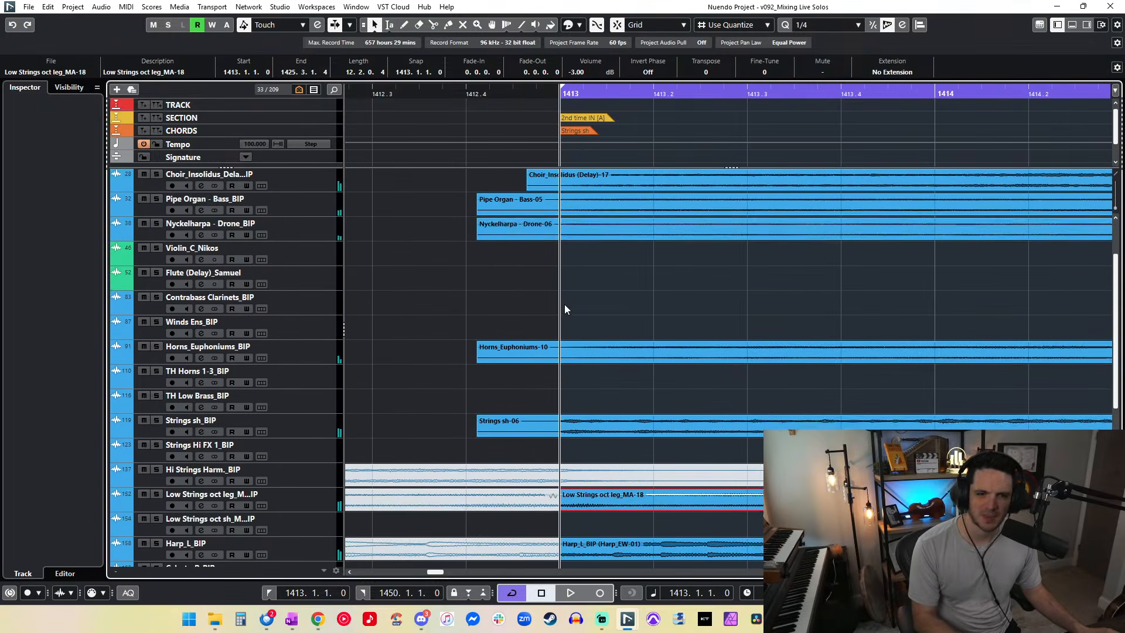
key(space)
scroll(564, 219, down, 6)
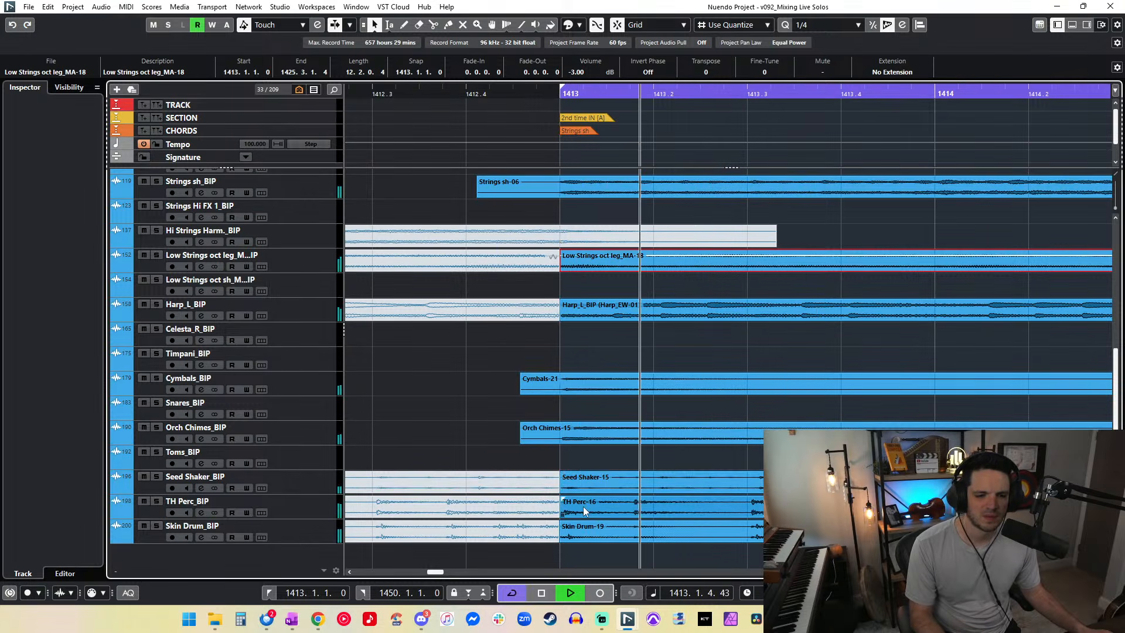
key(space)
Step: Add very short fade-ins to the Seed Shaker, TH Perc and Skin Drum clips at bar 1413 and audition the start
click(565, 475)
click(562, 499)
click(562, 525)
key(space)
key(space)
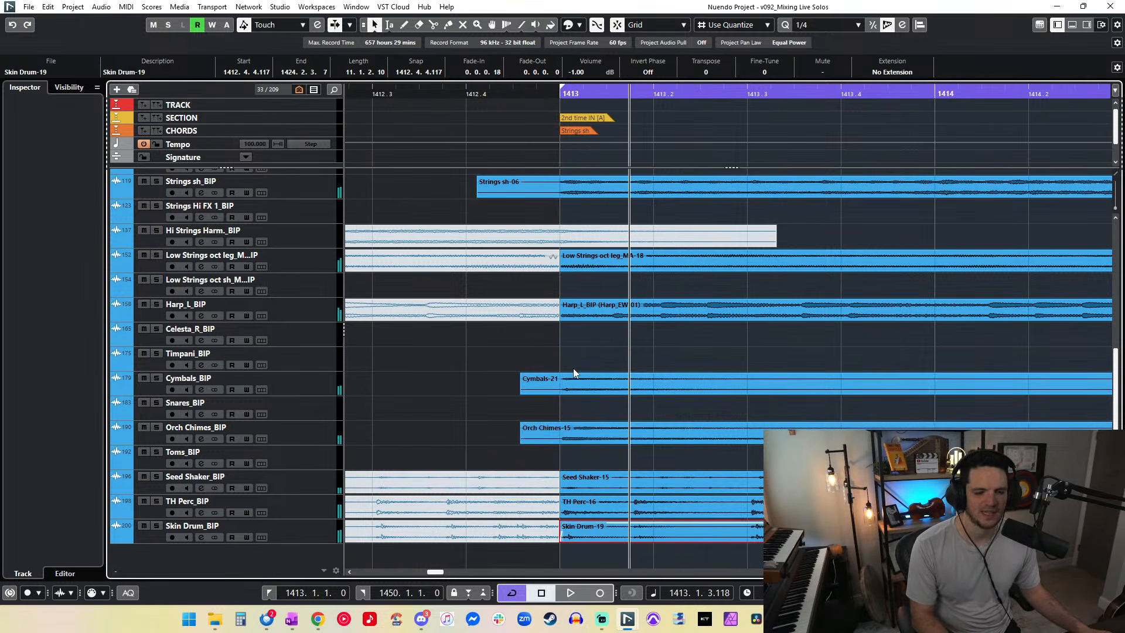
key(space)
Step: Adjust the fade-ins of the Harp_L and Low Strings oct leg clips at bar 1413, giving the low strings 0.0.0.9, and audition them
click(563, 303)
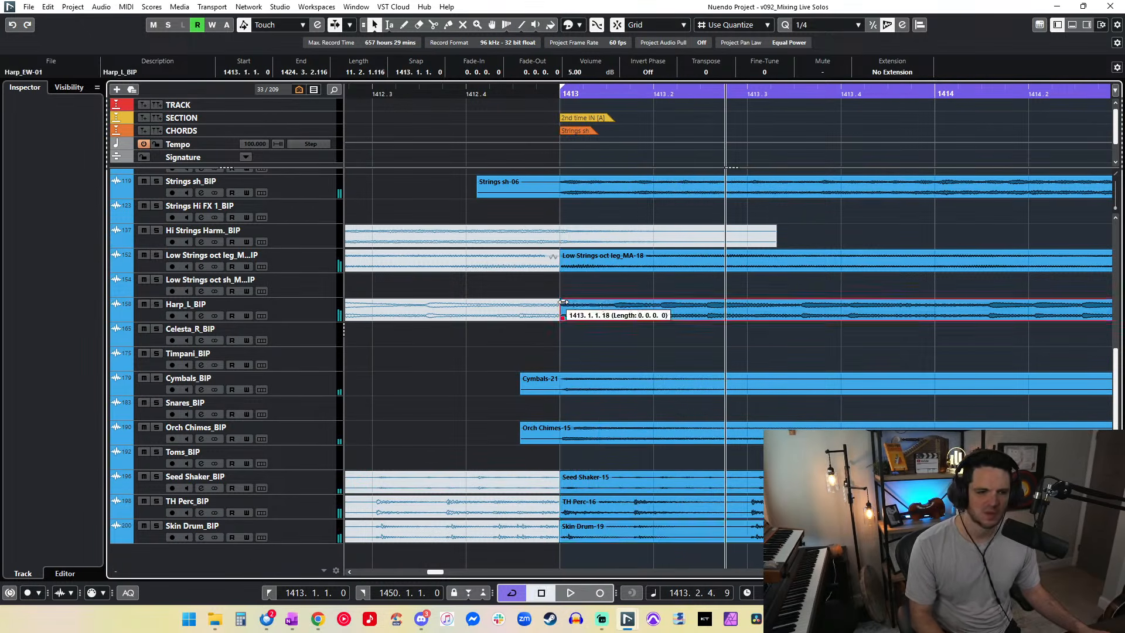
click(561, 253)
key(space)
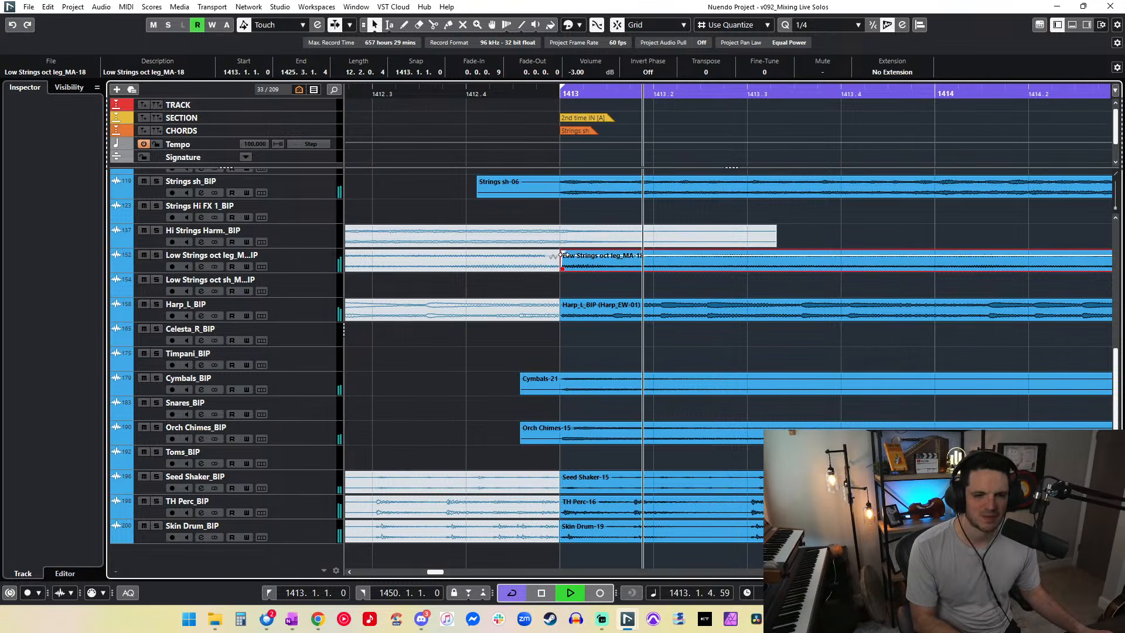
key(space)
key(space)
click(482, 92)
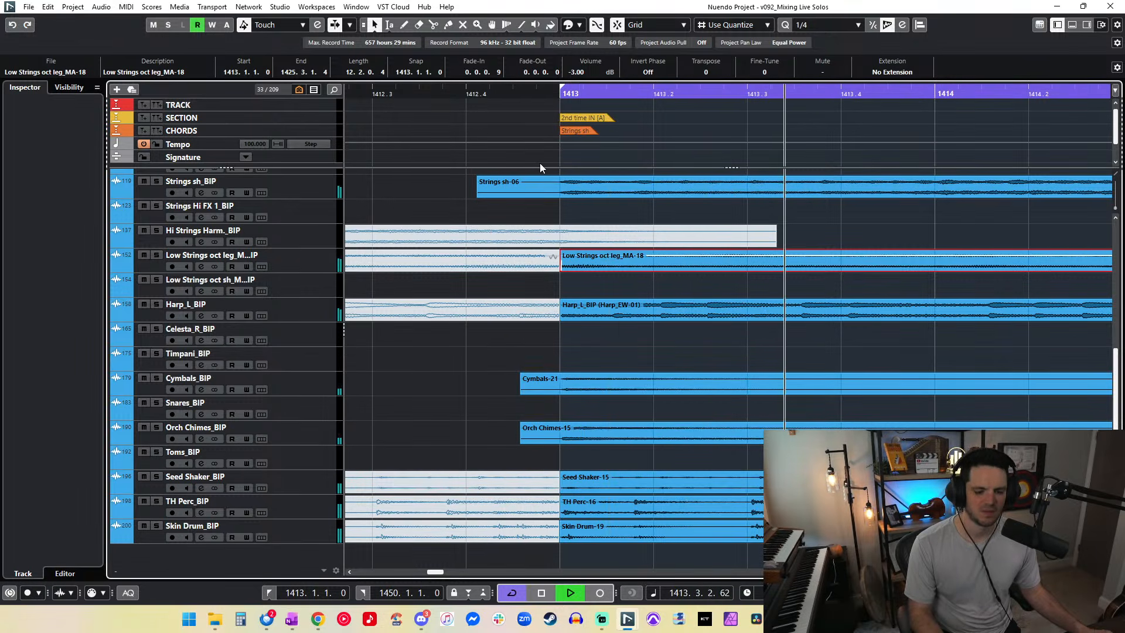
Step: Stop playback and end the cycle range at the LOOP marker, bar 1449
key(space)
key(KP_2)
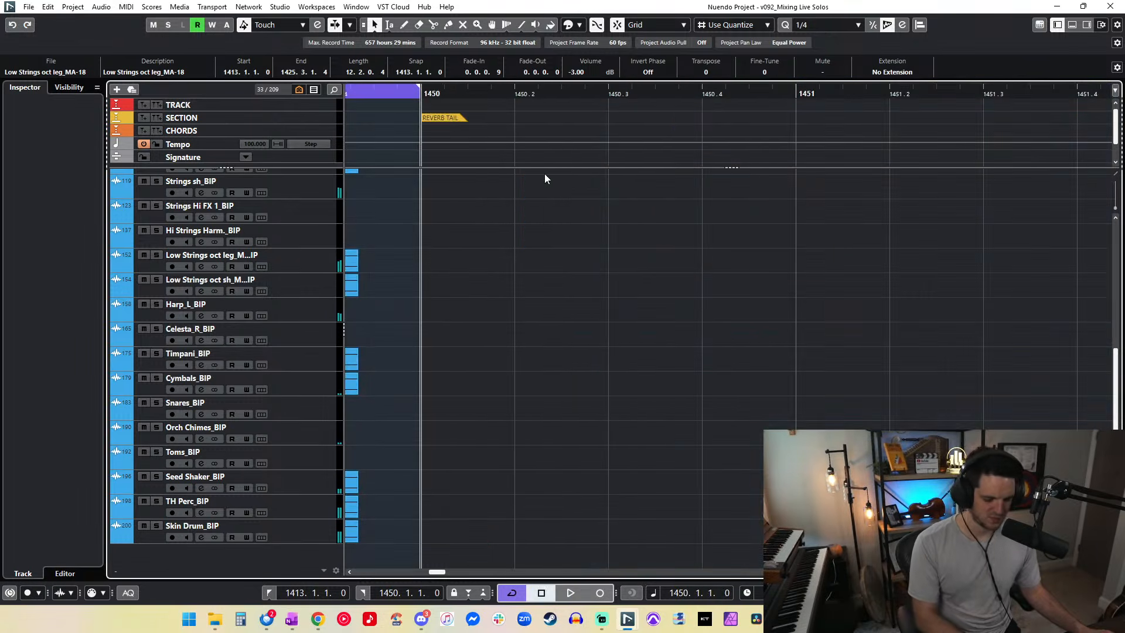
key(shift+b)
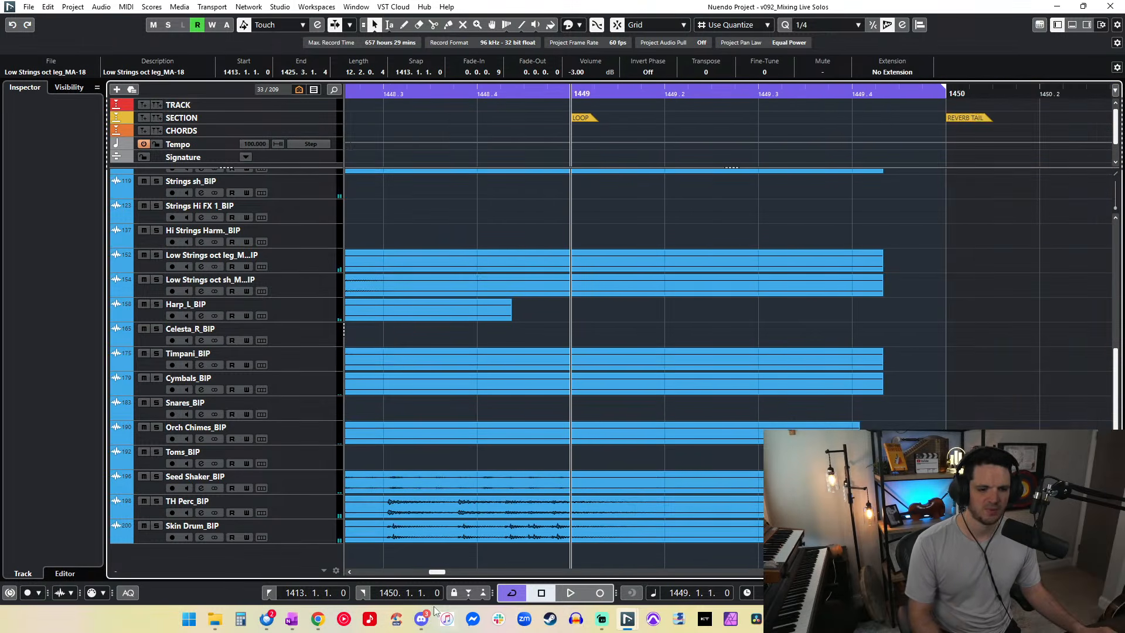
click(394, 593)
text(1449)
key(Return)
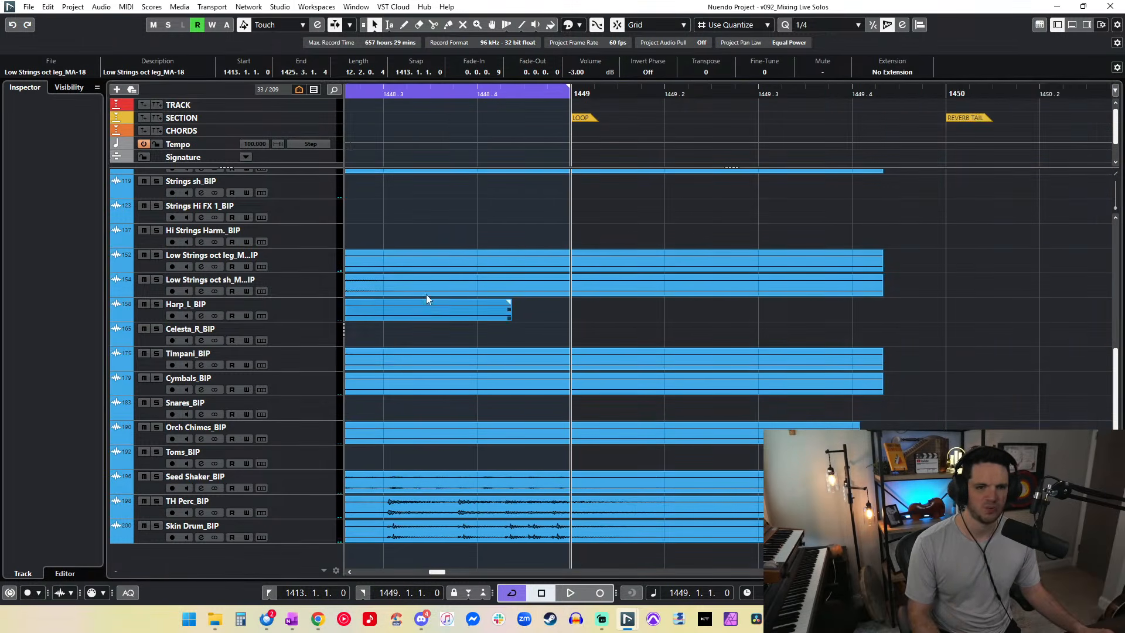
Step: Play across the loop point from just before bar 1449 and trim the Cymbals and Orch Chimes clips to start at bar 1413
click(383, 95)
key(space)
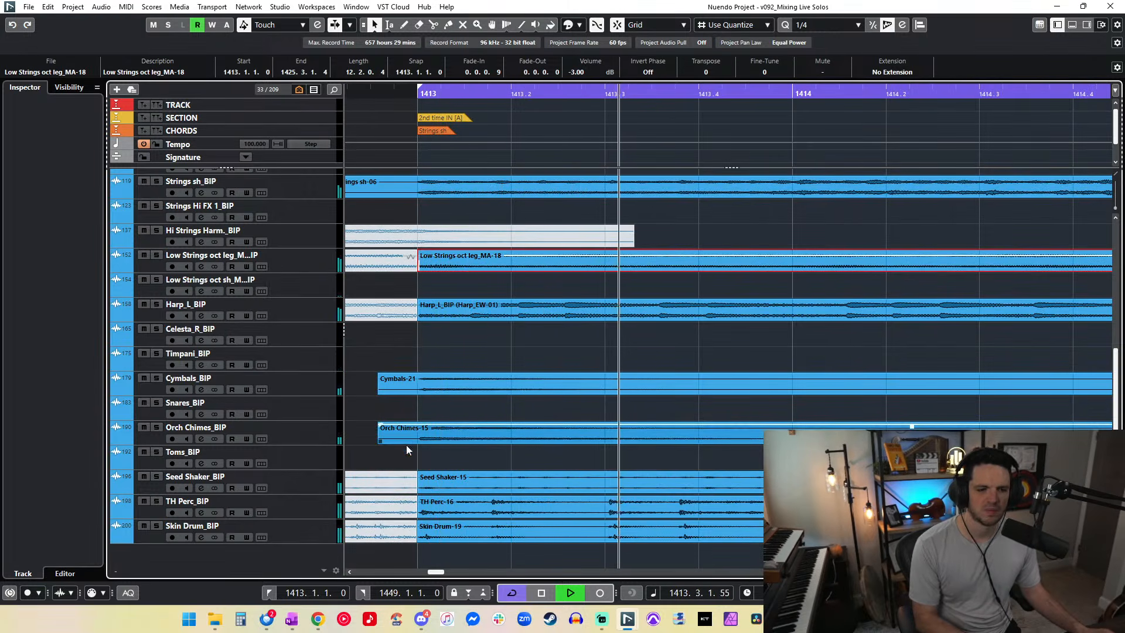
key(KP_1)
drag(379, 392, 417, 391)
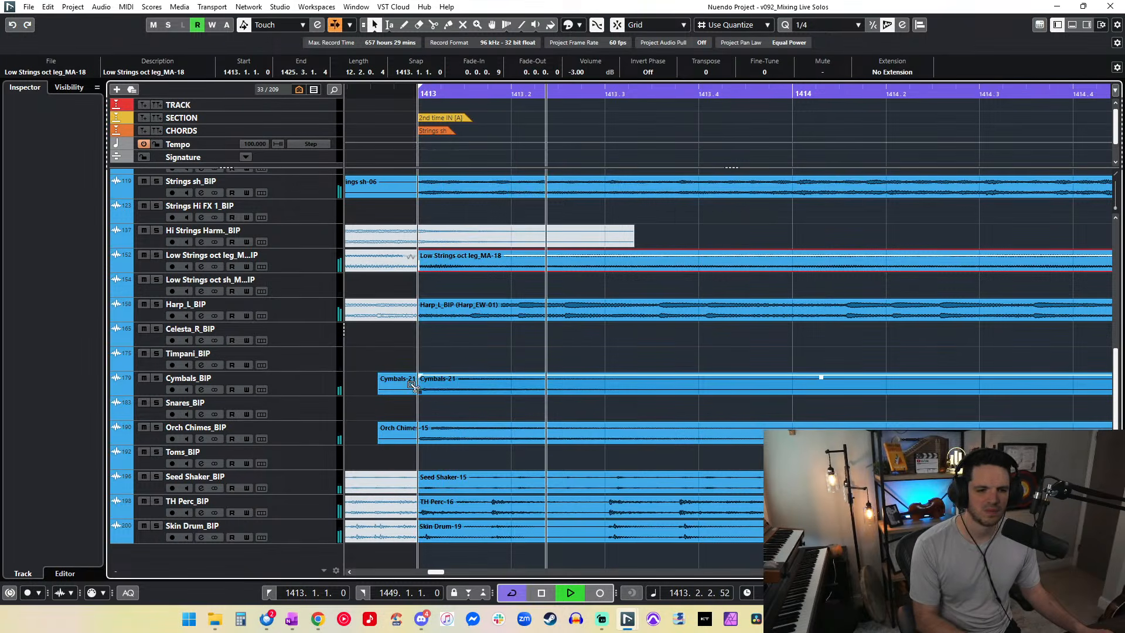
drag(380, 441, 418, 440)
Step: Split the Horns_Euphoniums and Strings sh clips at bar 1413 and delete their lead-in portions
scroll(458, 234, up, 3)
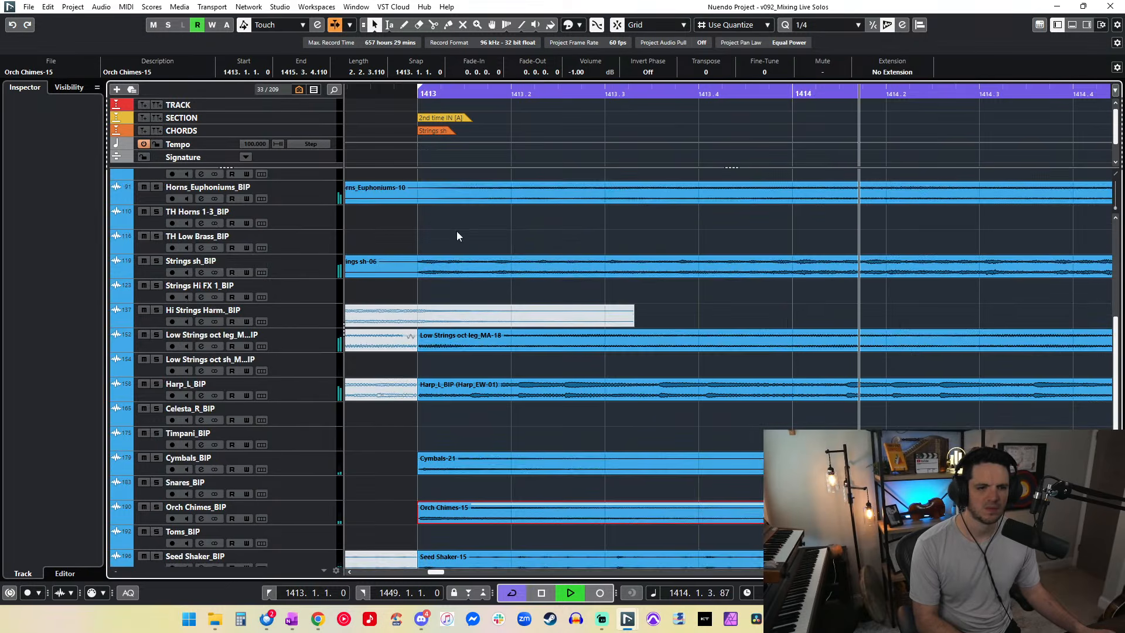
alt+click(424, 273)
alt+click(422, 196)
click(408, 200)
key(Delete)
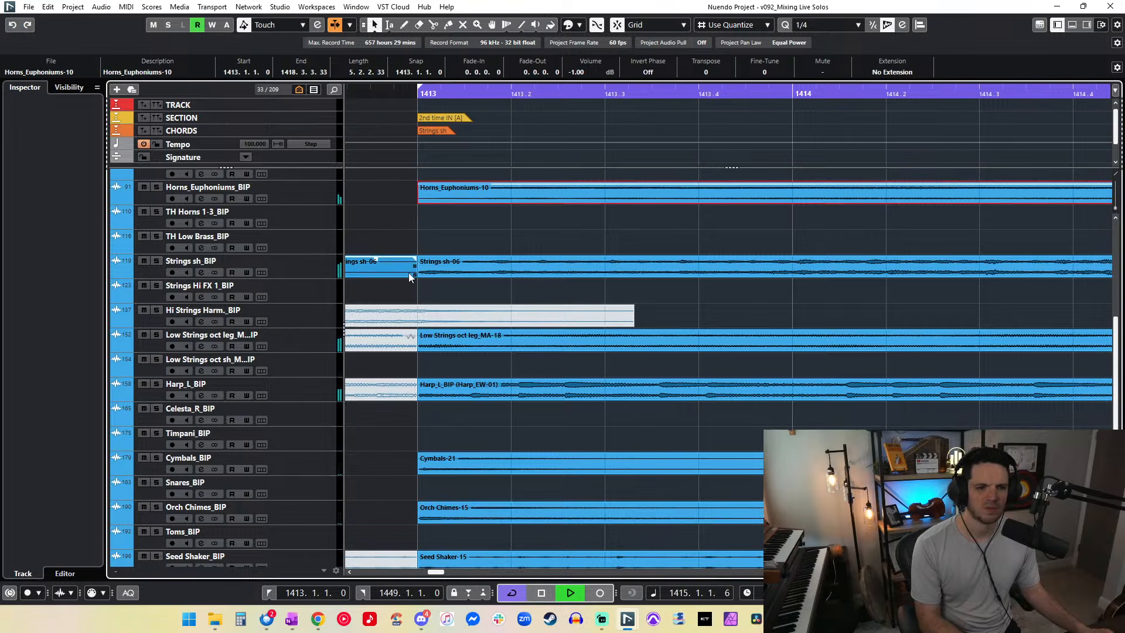
scroll(409, 275, left, 2)
click(502, 267)
key(Delete)
Step: Split the Choir_Insolidus, Pipe Organ - Bass and Nyckelharpa - Drone clips at bar 1413 and delete the parts before it
scroll(434, 287, up, 8)
alt+click(572, 309)
alt+click(572, 284)
alt+click(572, 260)
click(558, 259)
key(Delete)
click(561, 283)
key(Delete)
click(561, 308)
key(Delete)
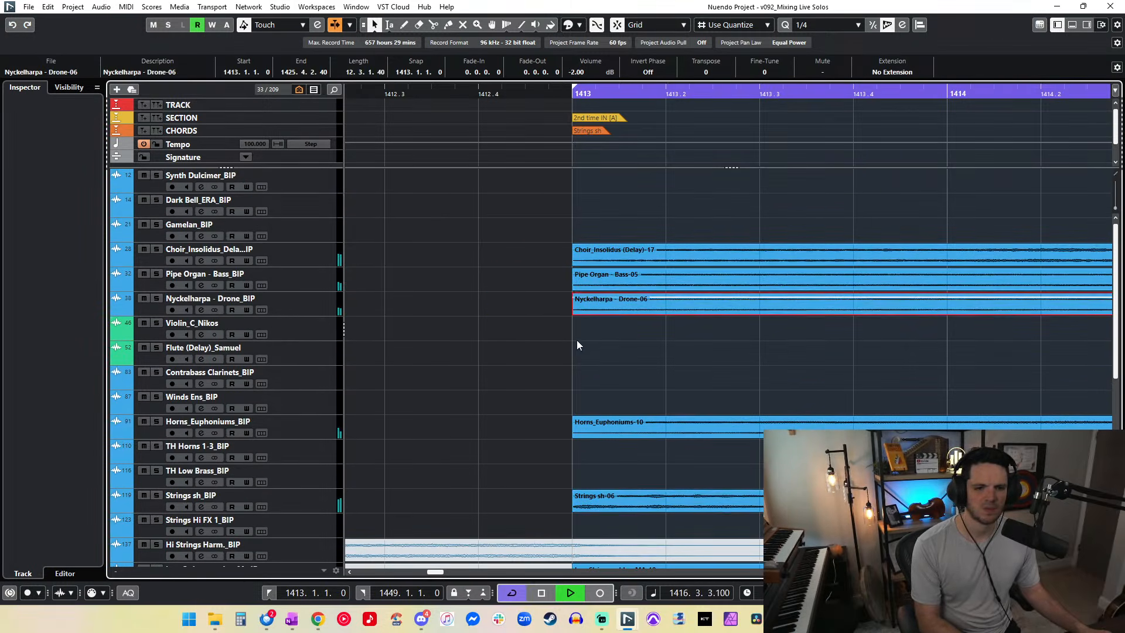
Step: Add a 0.0.0.9 fade-in at bar 1413 to the selected clips, including Choir_Insolidus, and play the start
drag(580, 249, 576, 251)
key(space)
scroll(574, 252, down, 10)
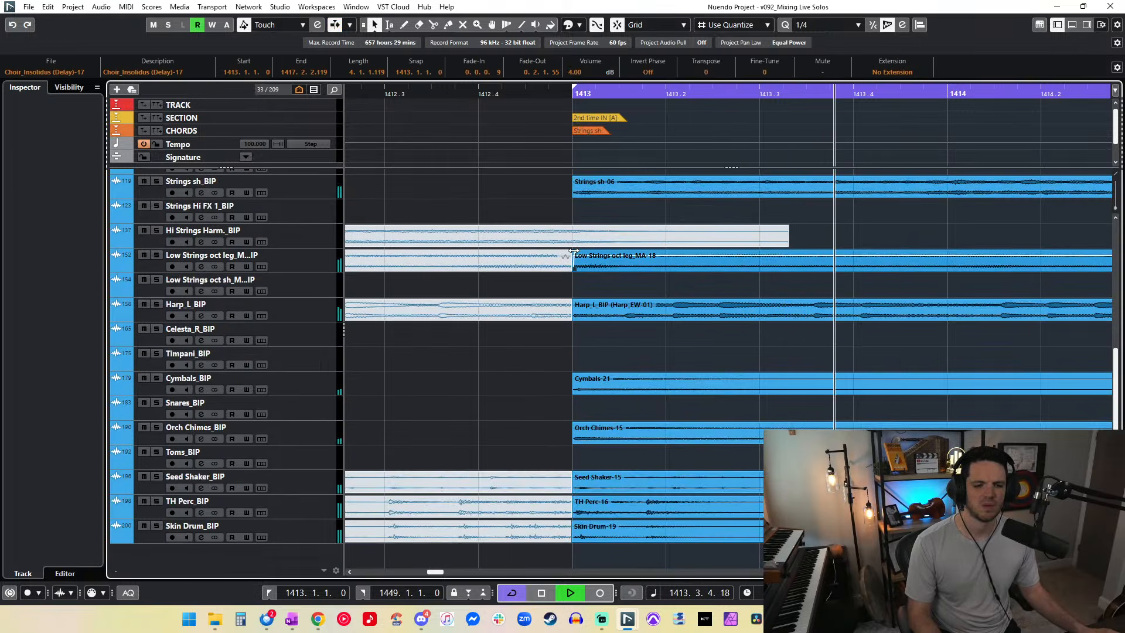
Step: Solo the Low Strings oct leg track and audition its start at bar 1413 several times
click(589, 310)
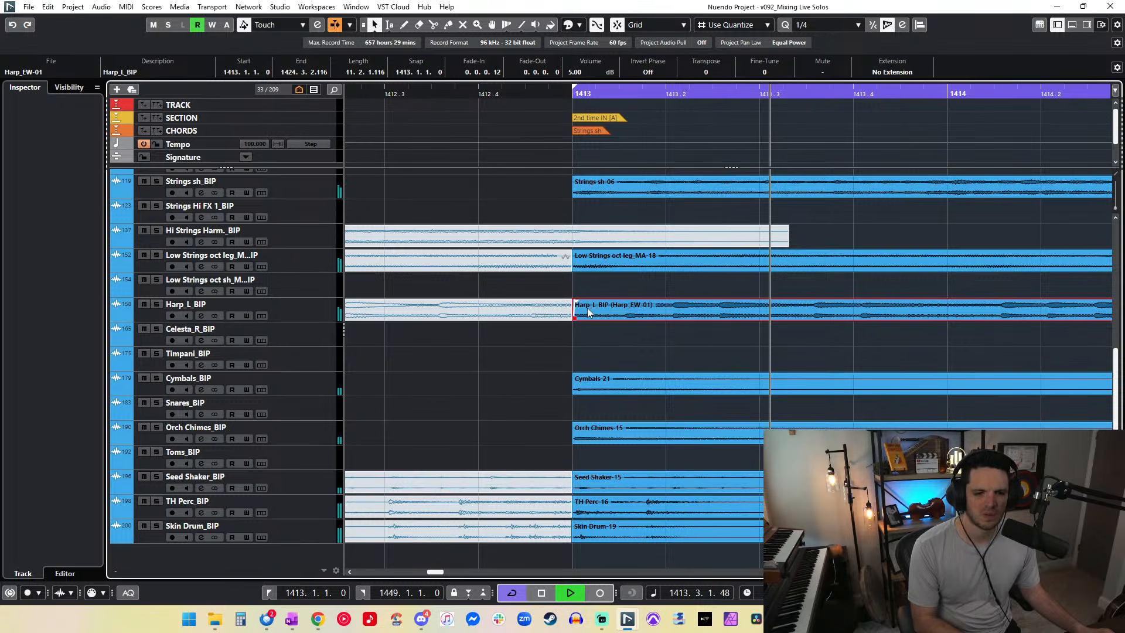
click(156, 256)
key(space)
key(space)
key(space)
key(space)
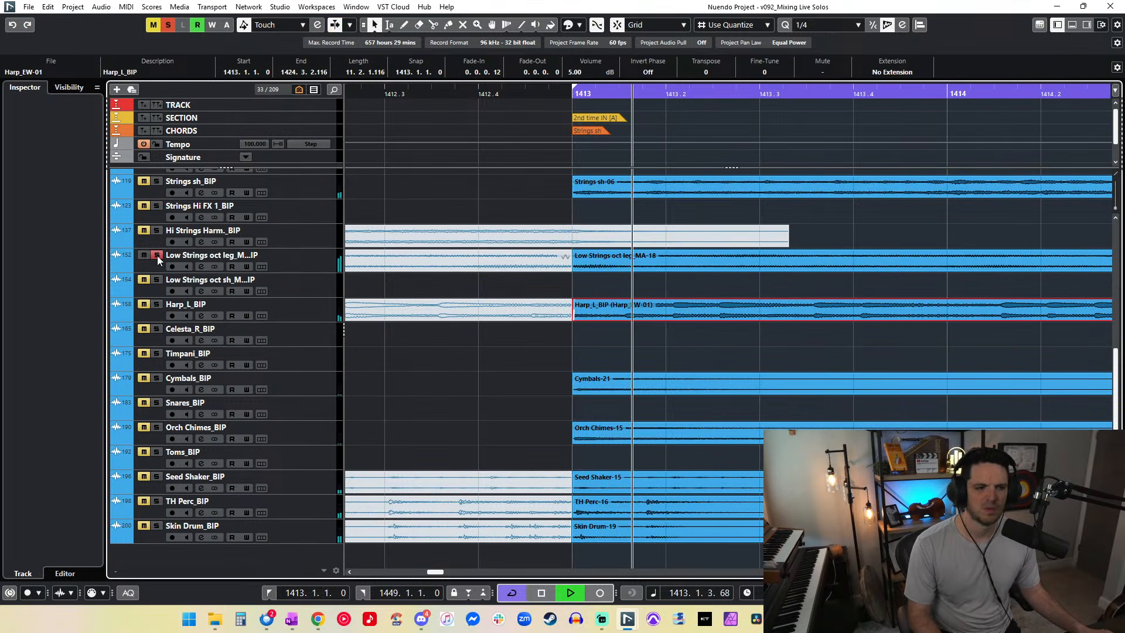
key(space)
key(space)
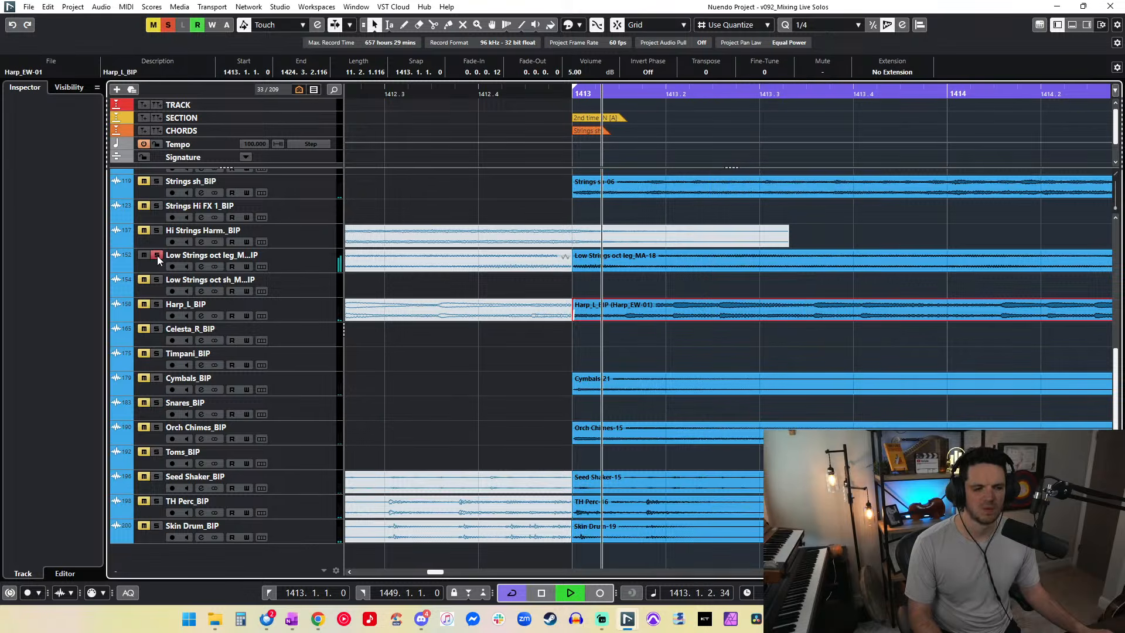
key(space)
key(space)
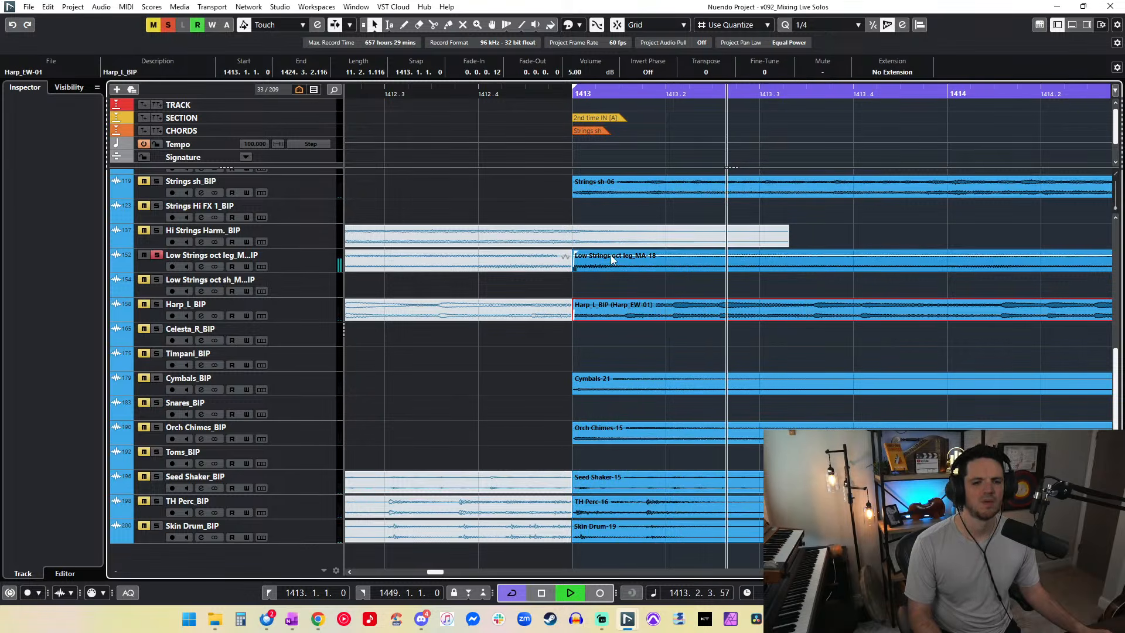
Step: Set the Low Strings oct leg clip's fade-in at bar 1413 to 0.0.0.15, audition it soloed, and unsolo the track to hear everything
click(612, 260)
key(space)
key(space)
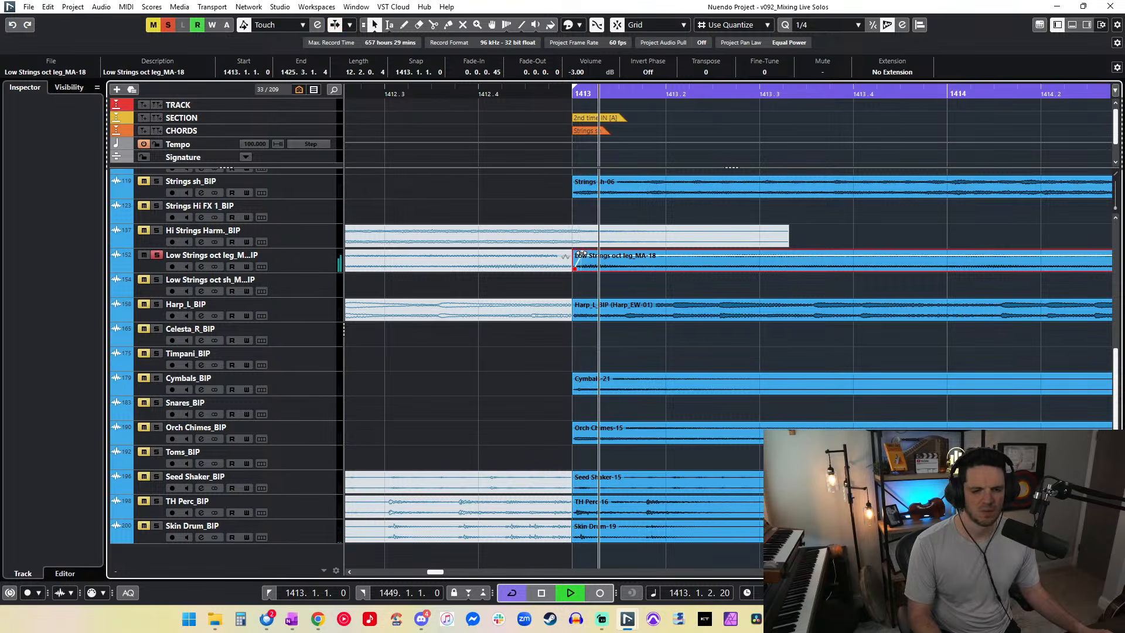
key(space)
key(space)
mouse_move(581, 255)
mouse_down()
mouse_move(619, 255)
mouse_move(575, 251)
mouse_up()
key(space)
key(space)
key(space)
key(space)
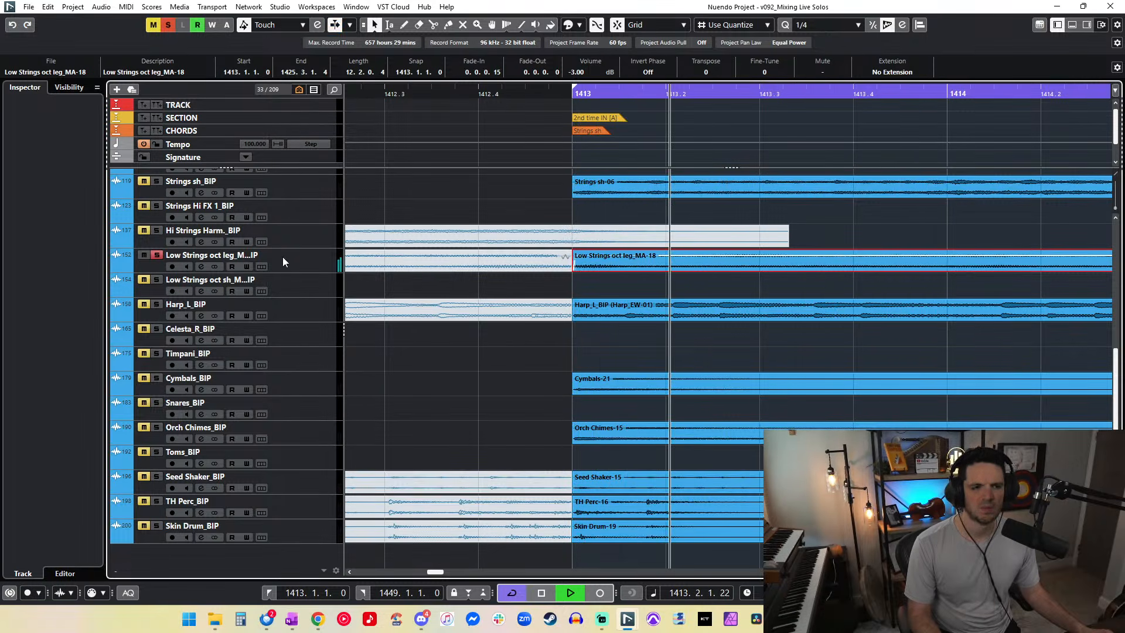
click(156, 255)
key(space)
key(space)
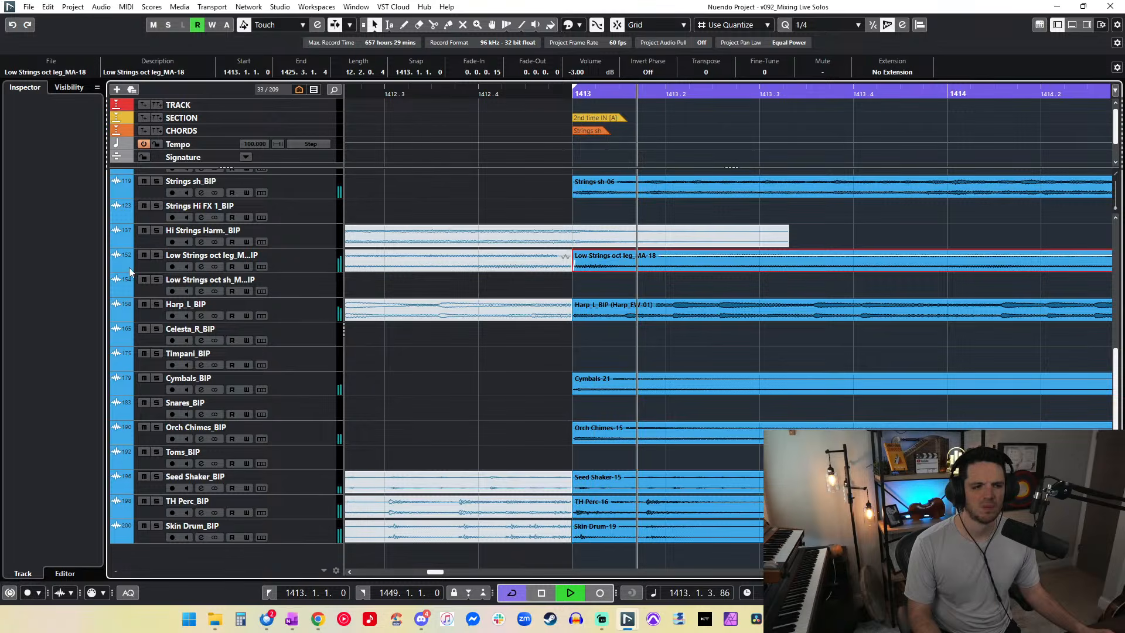
Step: Solo the Harp_L track, lengthen its clip's fade-in at bar 1413 to 0.0.0.33, and audition the start
click(157, 305)
key(space)
key(space)
key(space)
key(space)
click(577, 303)
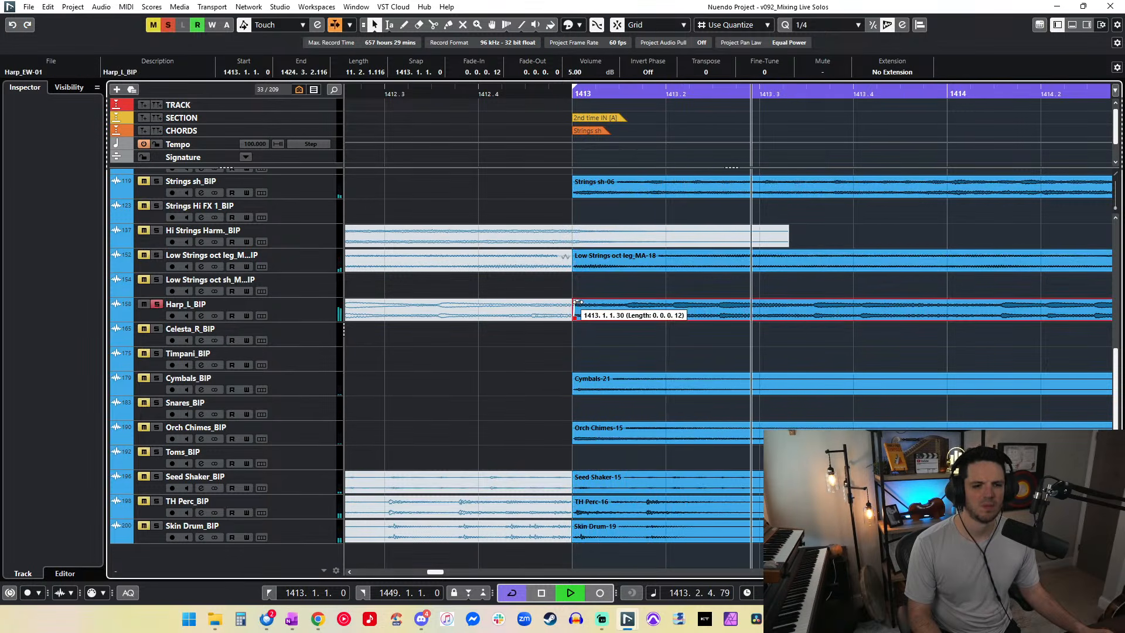
key(space)
key(space)
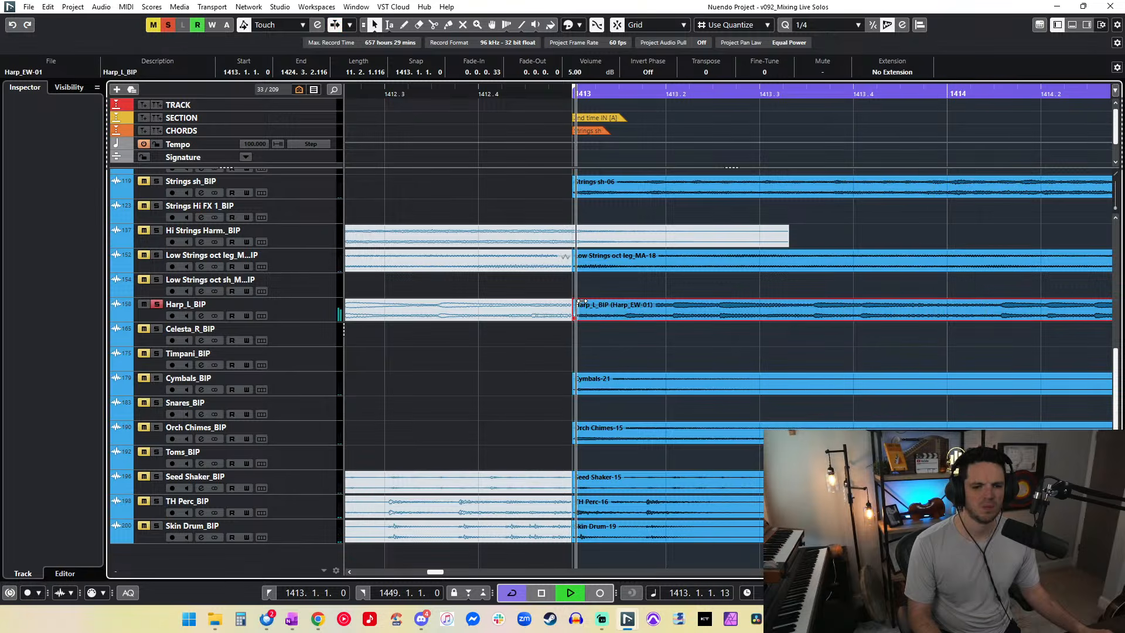
Step: Split the muted Harp_L lead-in at bar 1410 and the active Harp_L clip at bar 1414
key(g)
key(g)
key(g)
key(g)
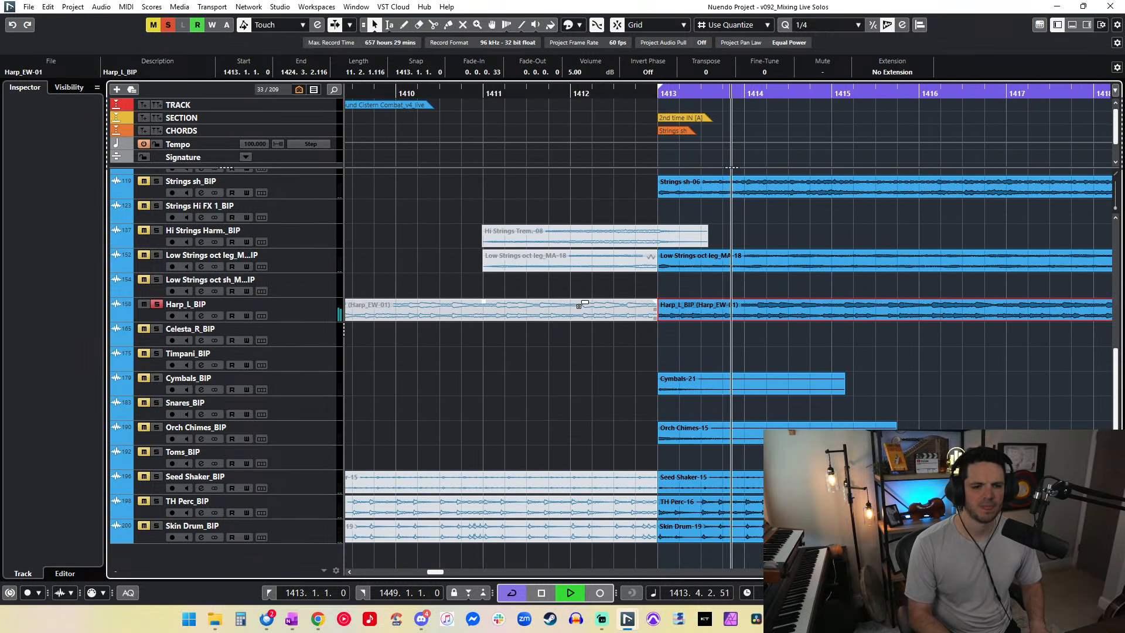
scroll(584, 304, left, 3)
alt+click(553, 312)
alt+click(906, 310)
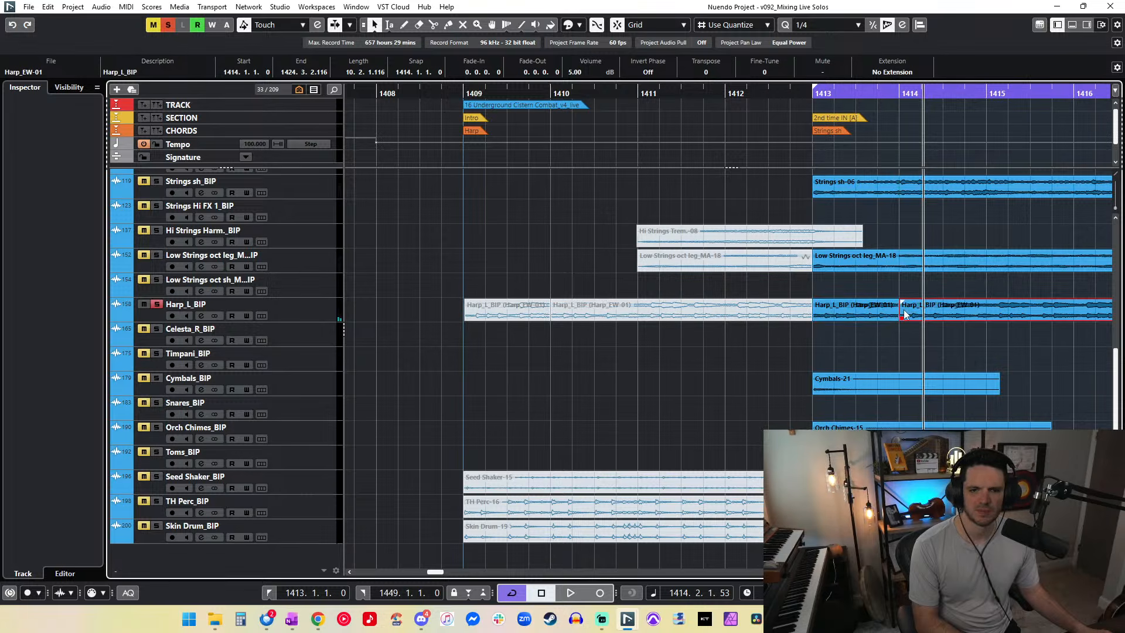
Step: Replace the Harp_L clip in bar 1413 with an unmuted copy of the bar 1409 harp clip and play it
click(868, 312)
key(Delete)
drag(516, 311, 870, 306)
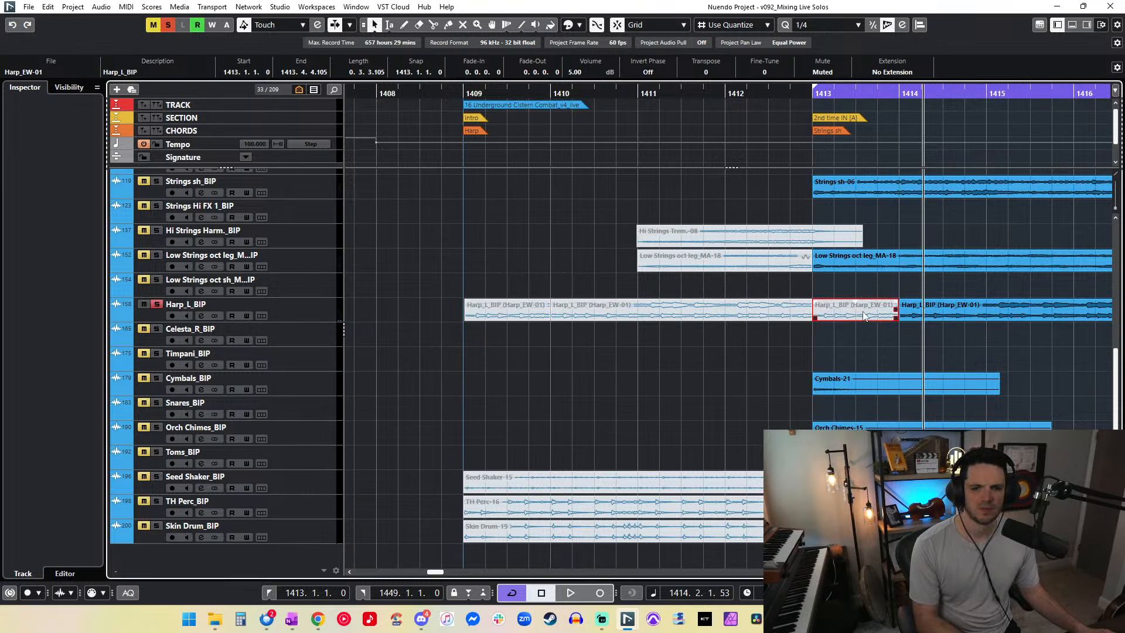
key(KP_1)
key(space)
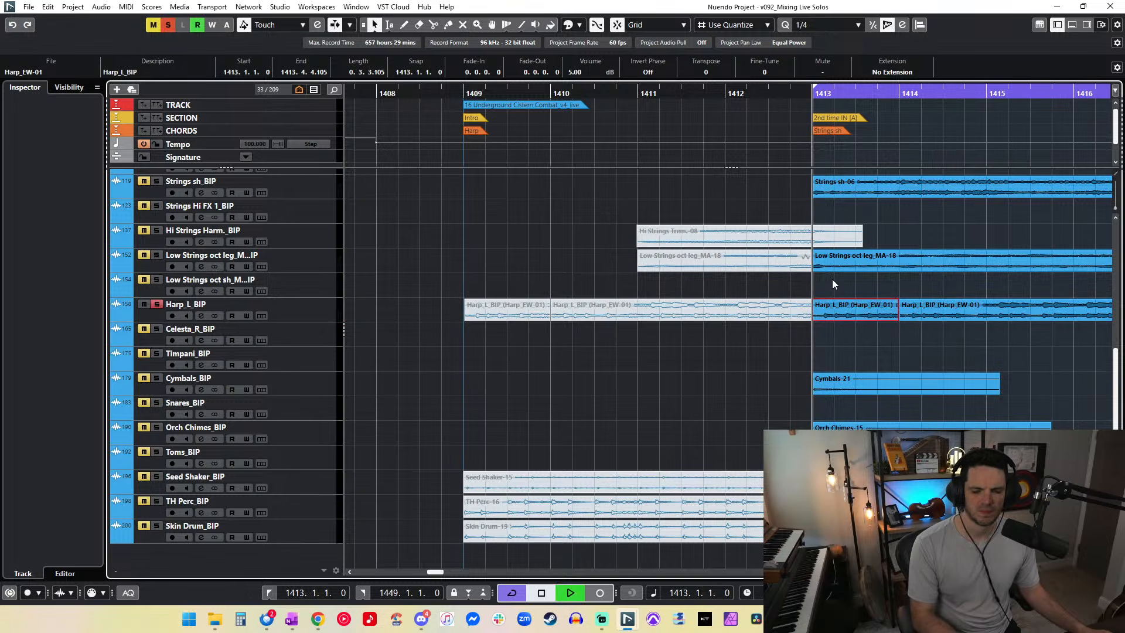
key(h)
key(h)
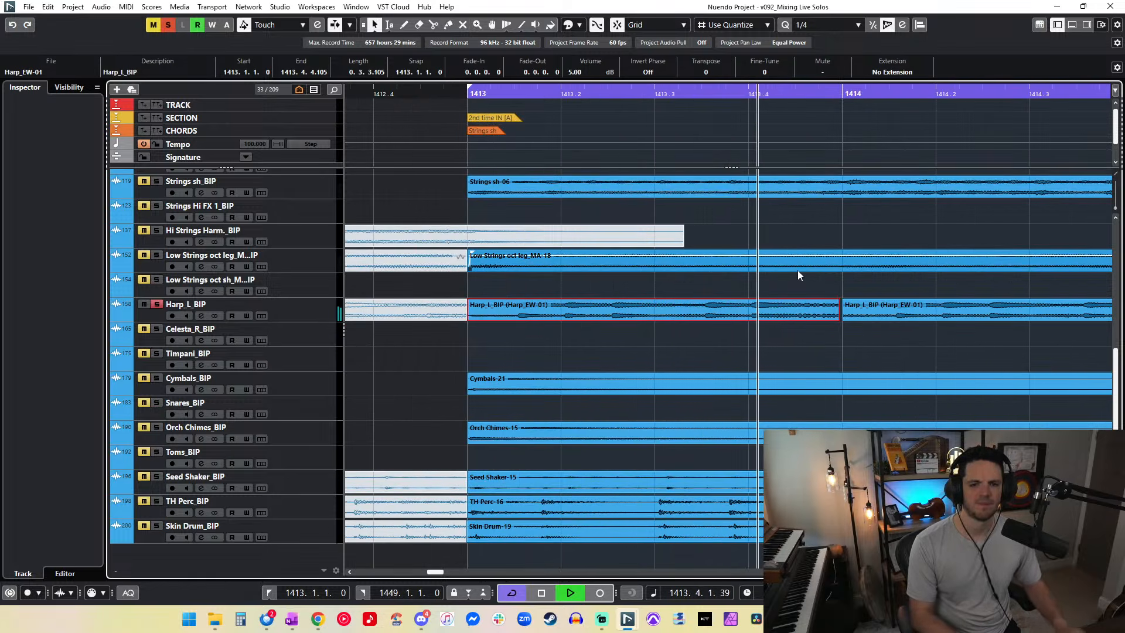
Step: Extend the copied Harp_L clip past bar 1414 to overlap the following clip and apply a 0.0.0.93 crossfade
right_click(796, 313)
click(796, 315)
click(805, 330)
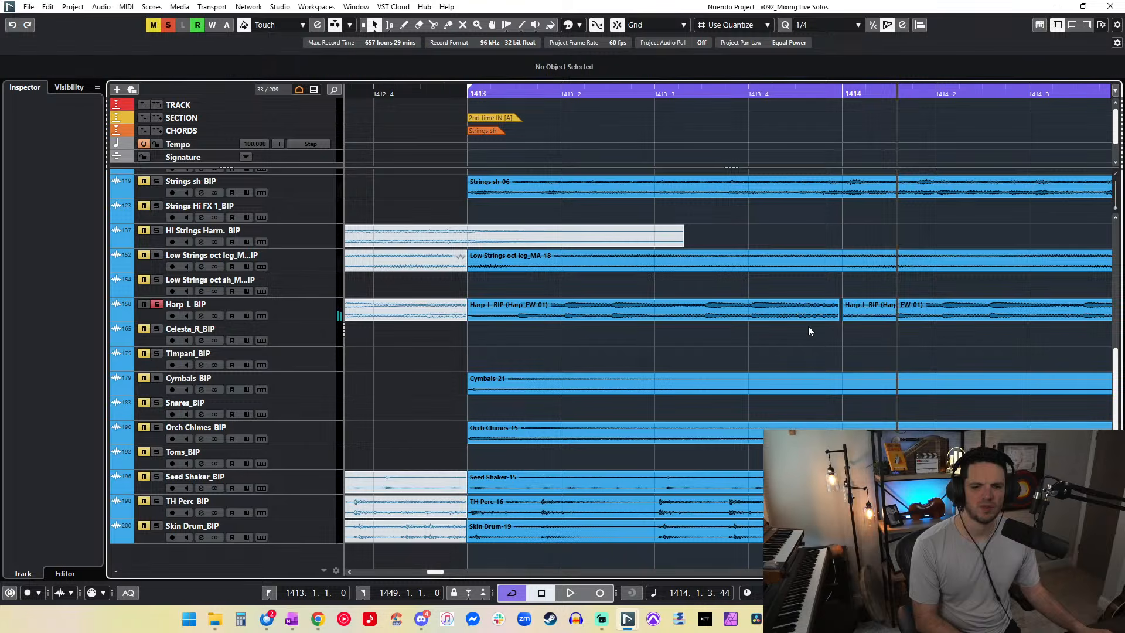
drag(839, 319, 853, 317)
right_click(841, 320)
click(855, 322)
key(x)
key(1)
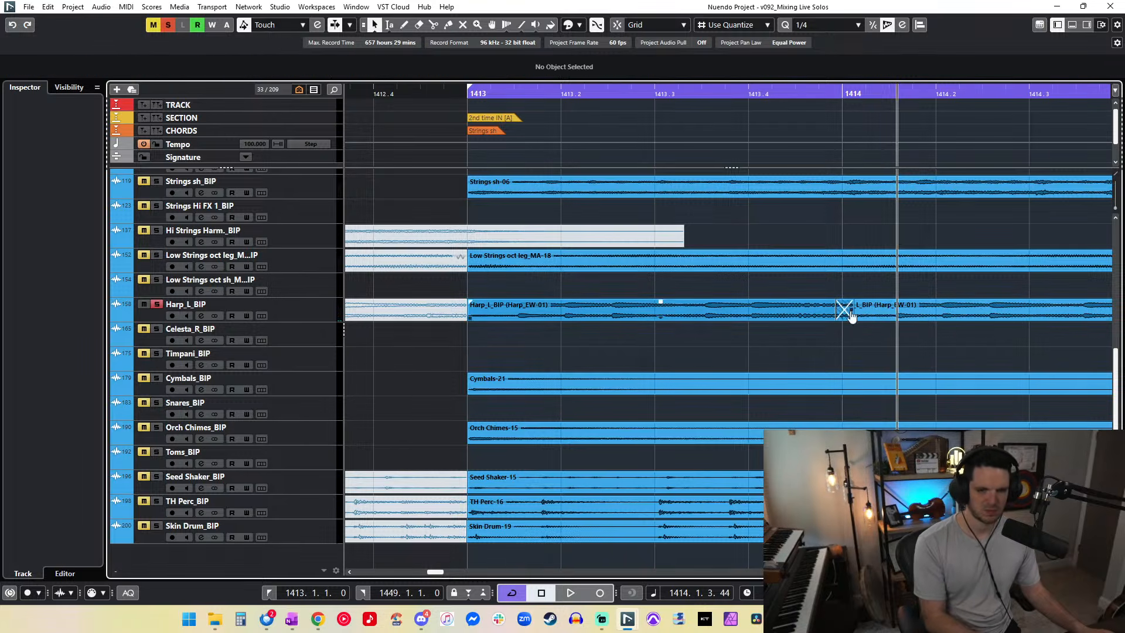
Step: Give the copied Harp_L clip a 0.0.0.21 fade-in at bar 1413 and play through the bar 1414 transition
drag(468, 303, 473, 302)
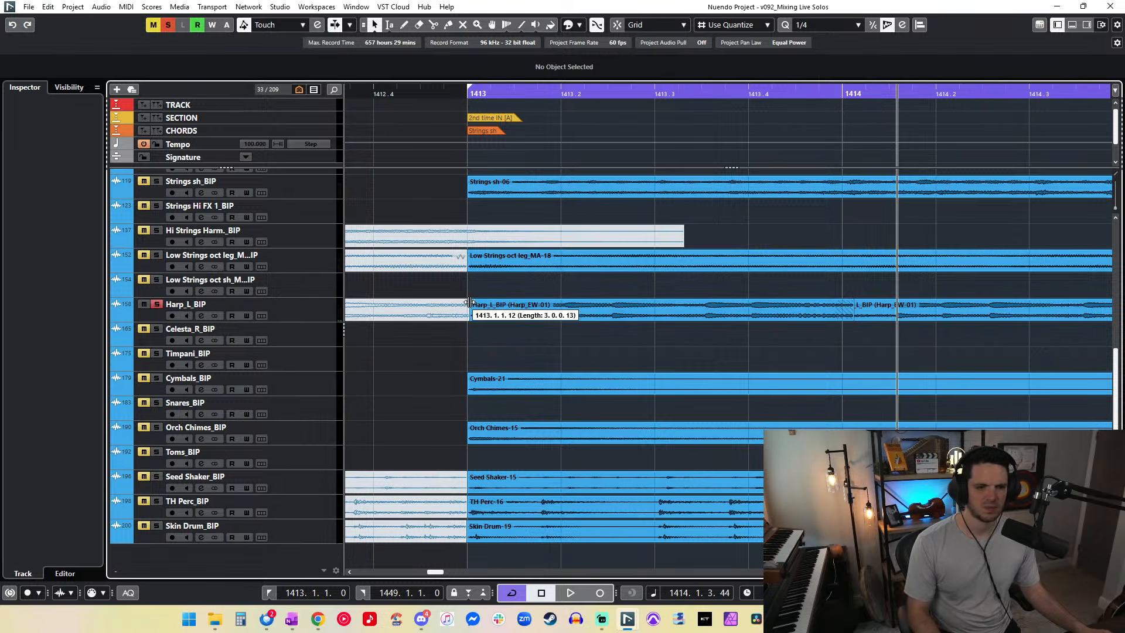
click(469, 301)
key(KP_1)
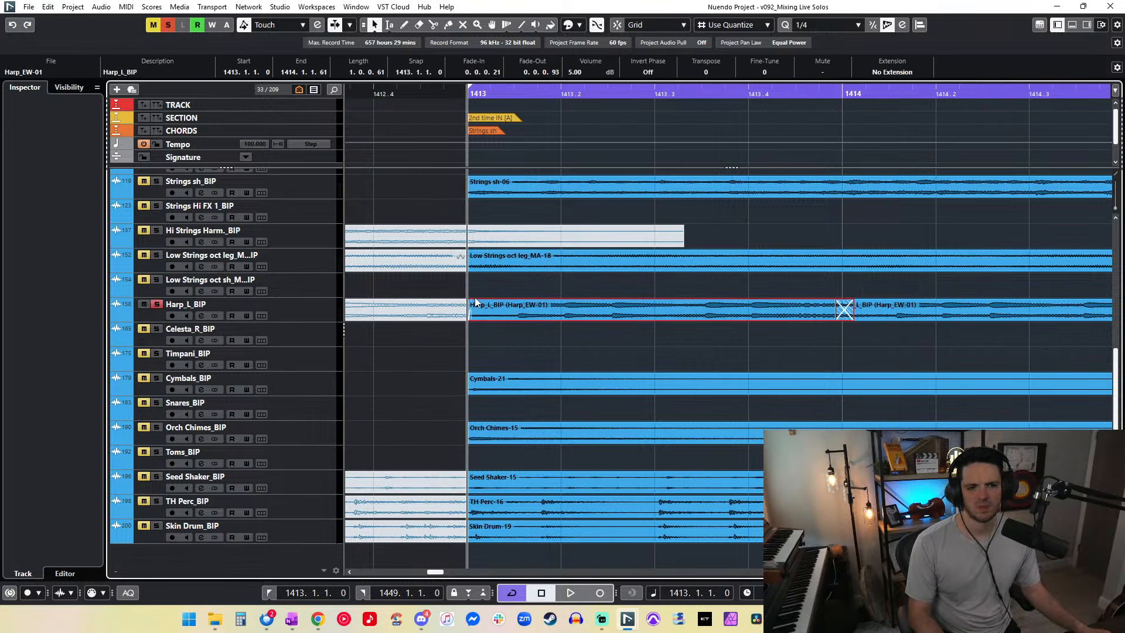
key(space)
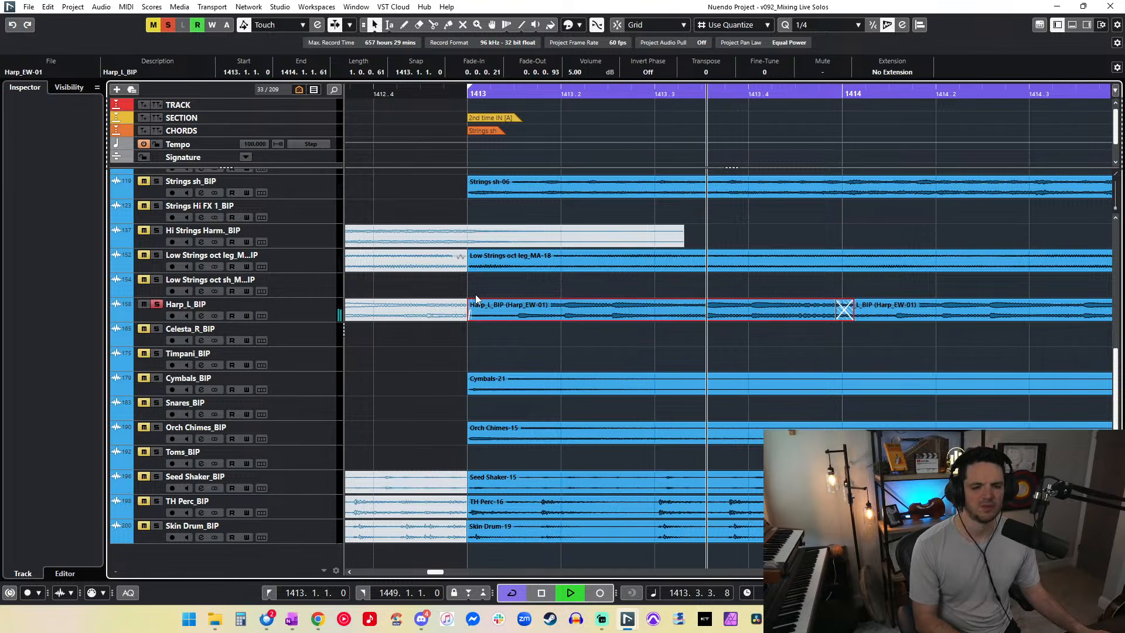
key(space)
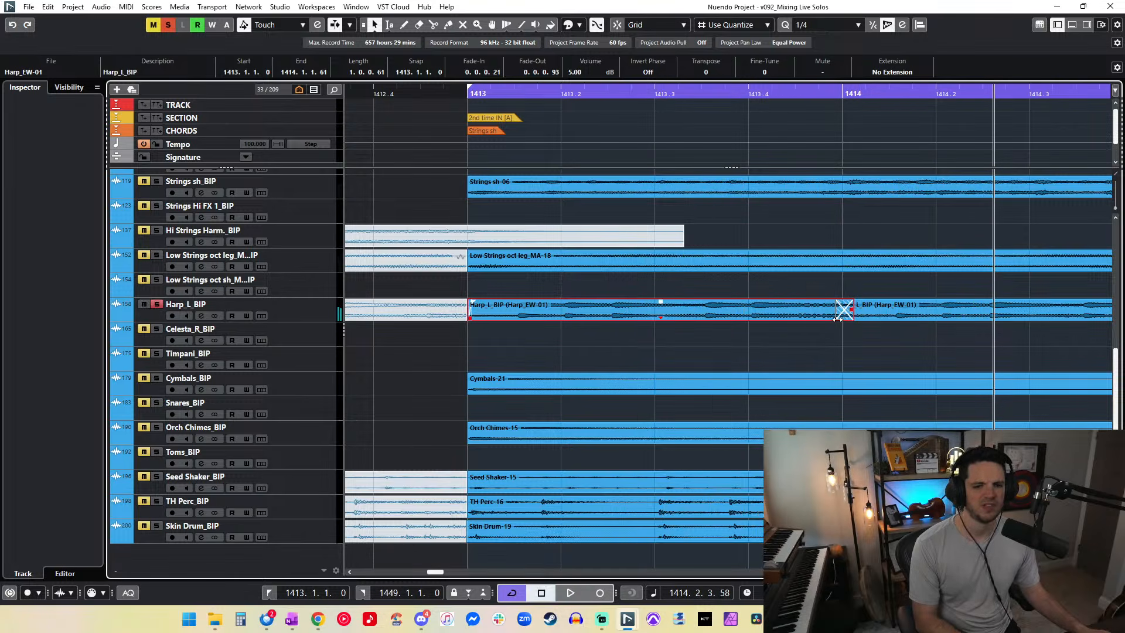
Step: Shorten the Harp_L crossfade to 0.0.0.45, start the following clip at 1413.4.4.103, and audition from just before bar 1414
click(850, 315)
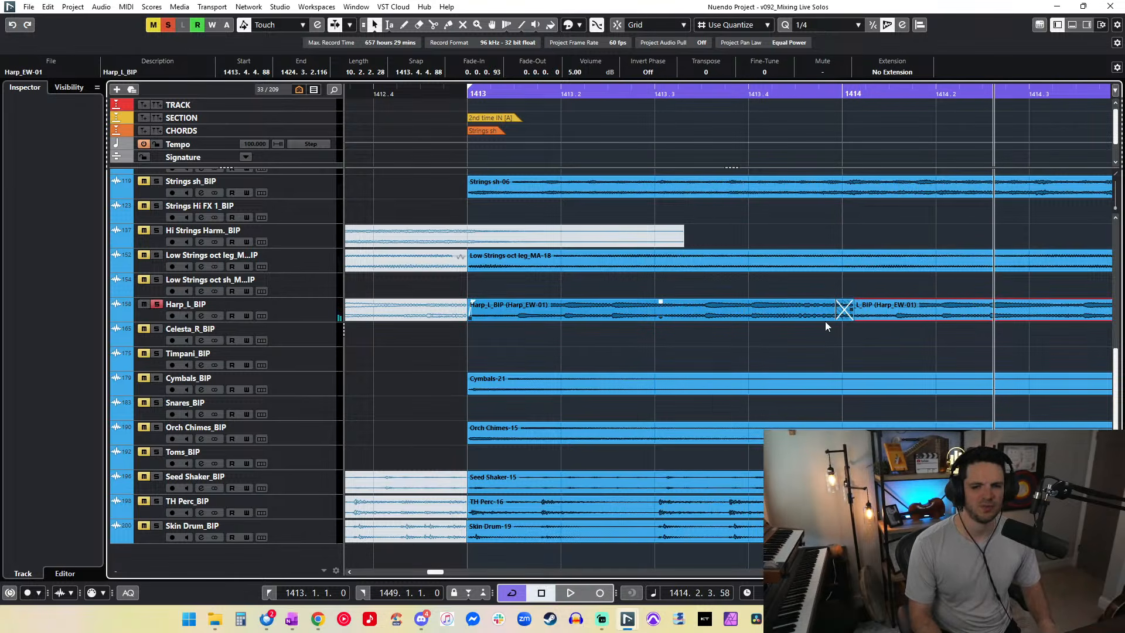
drag(840, 319, 847, 317)
key(space)
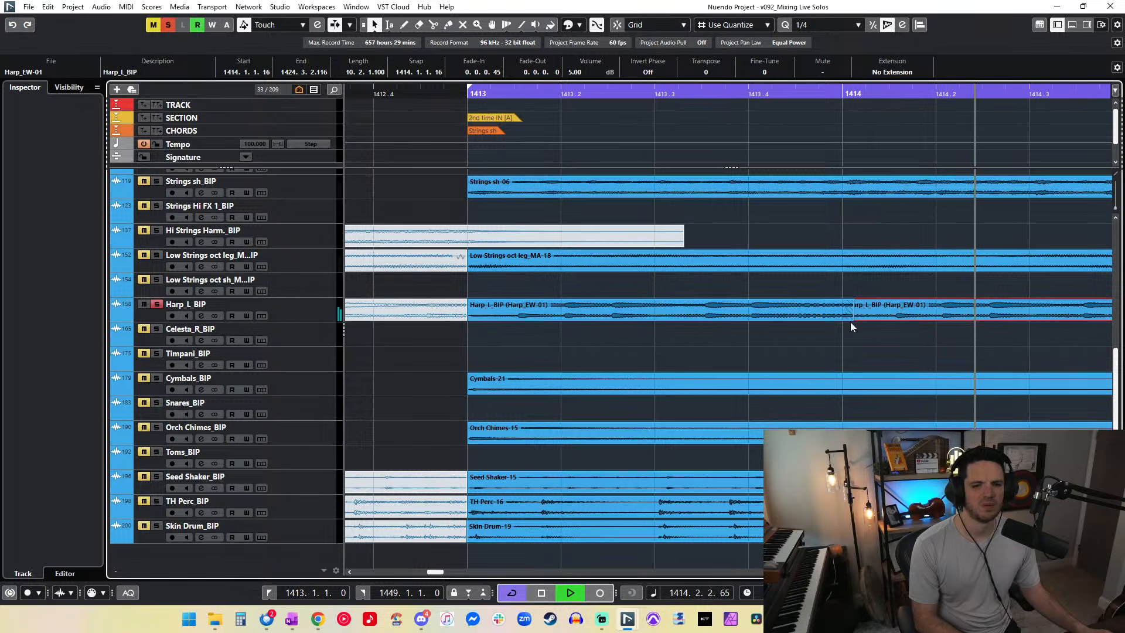
scroll(842, 319, left, 3)
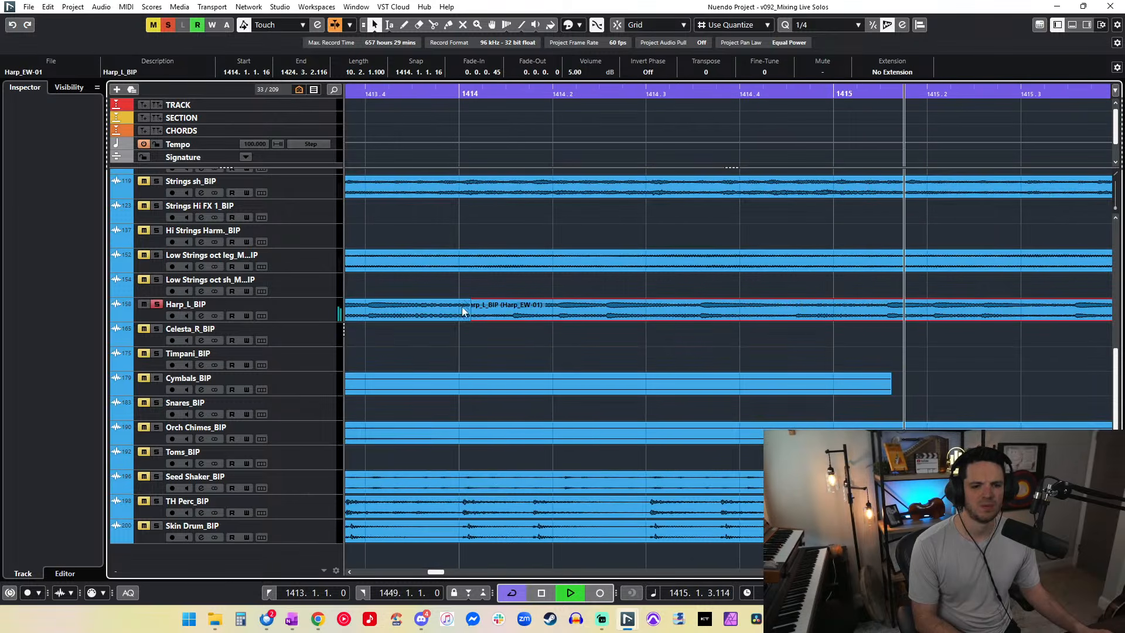
drag(466, 311, 459, 311)
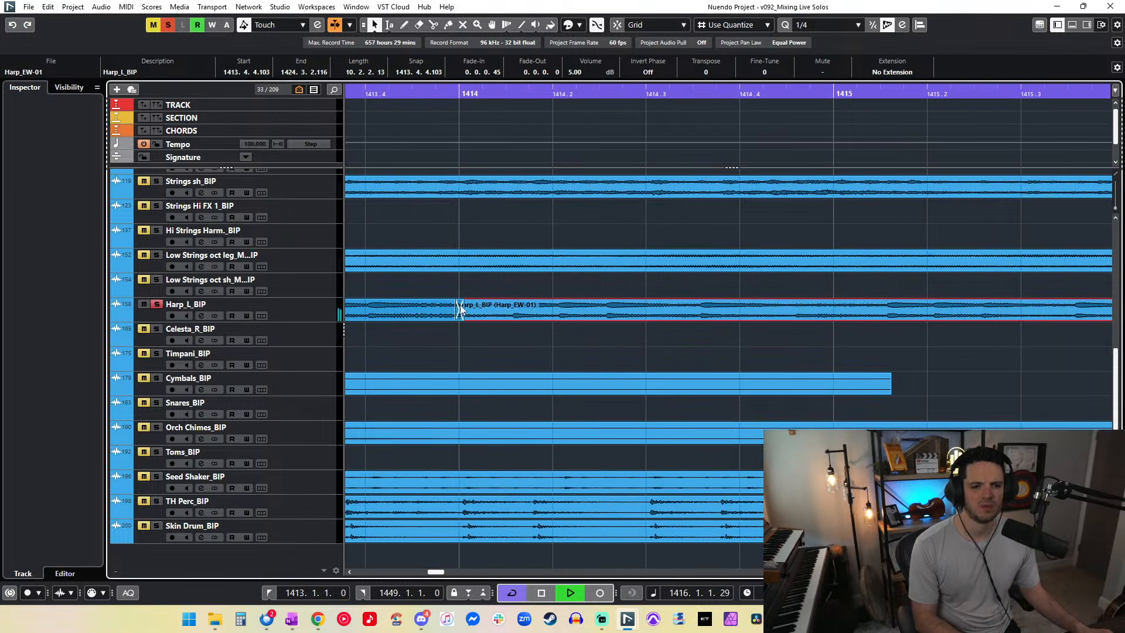
key(space)
click(364, 92)
key(space)
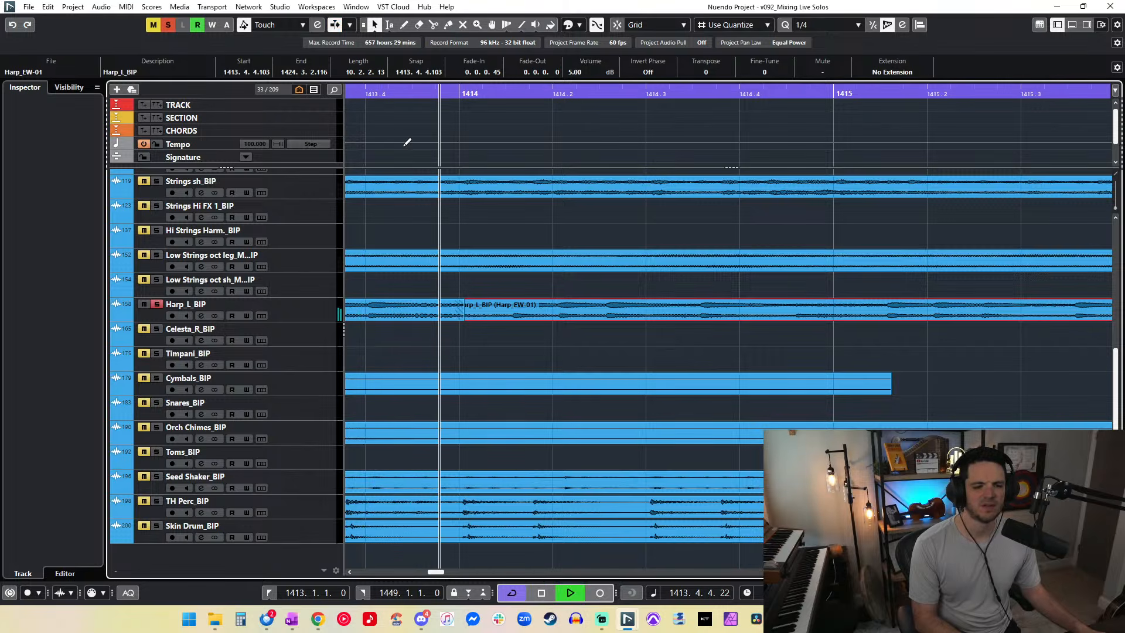
Step: Audition the soloed Harp_L, Cymbals and Orch Chimes tracks one at a time from bar 1413
scroll(451, 234, left, 3)
key(space)
key(KP_1)
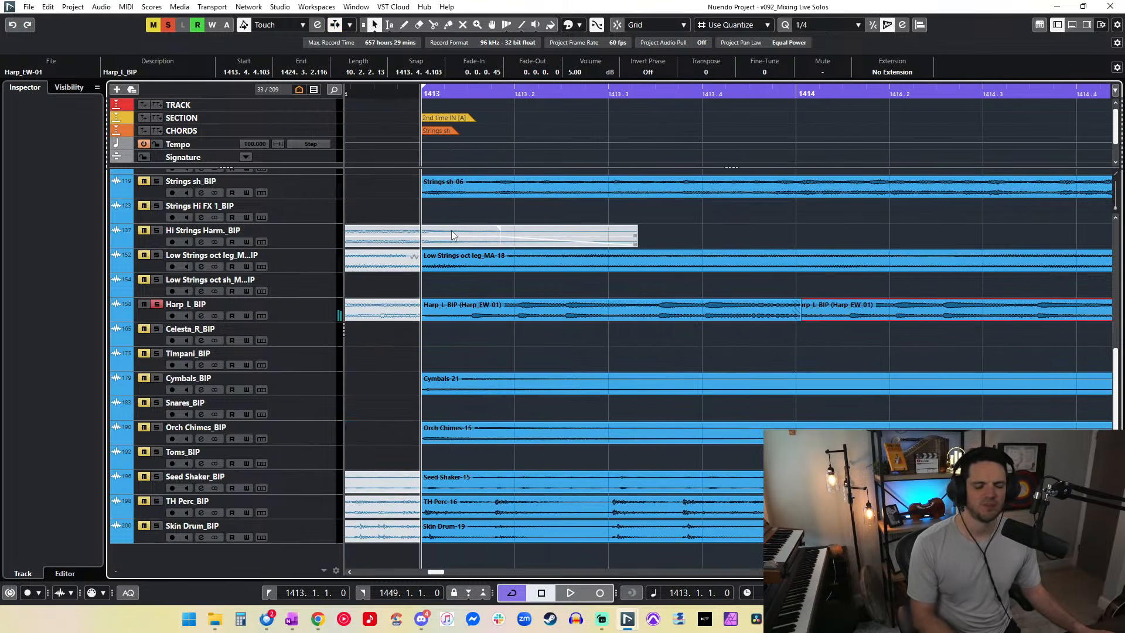
key(space)
ctrl+click(157, 378)
key(space)
key(space)
ctrl+click(156, 427)
key(space)
key(space)
Step: Solo and audition the Seed Shaker, TH Perc and Skin Drum tracks one at a time from bar 1413
ctrl+click(156, 477)
key(space)
key(space)
ctrl+click(156, 502)
key(space)
key(space)
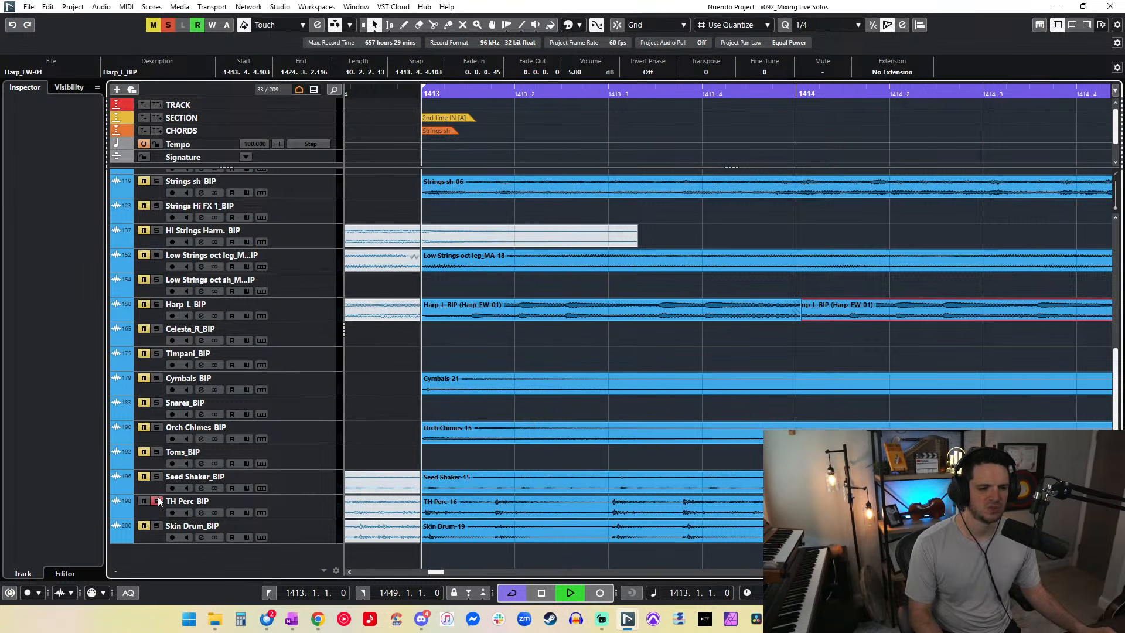
click(156, 526)
click(156, 501)
key(space)
key(space)
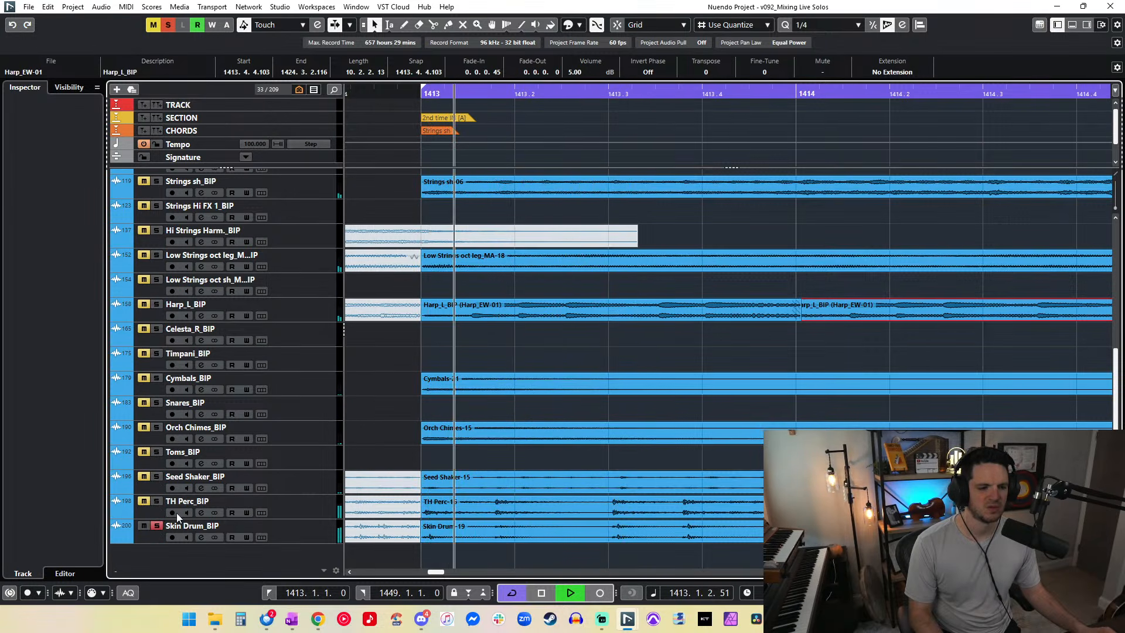
Step: Unsolo the Skin Drum track and audition all tracks together from bar 1413
click(156, 526)
key(space)
key(space)
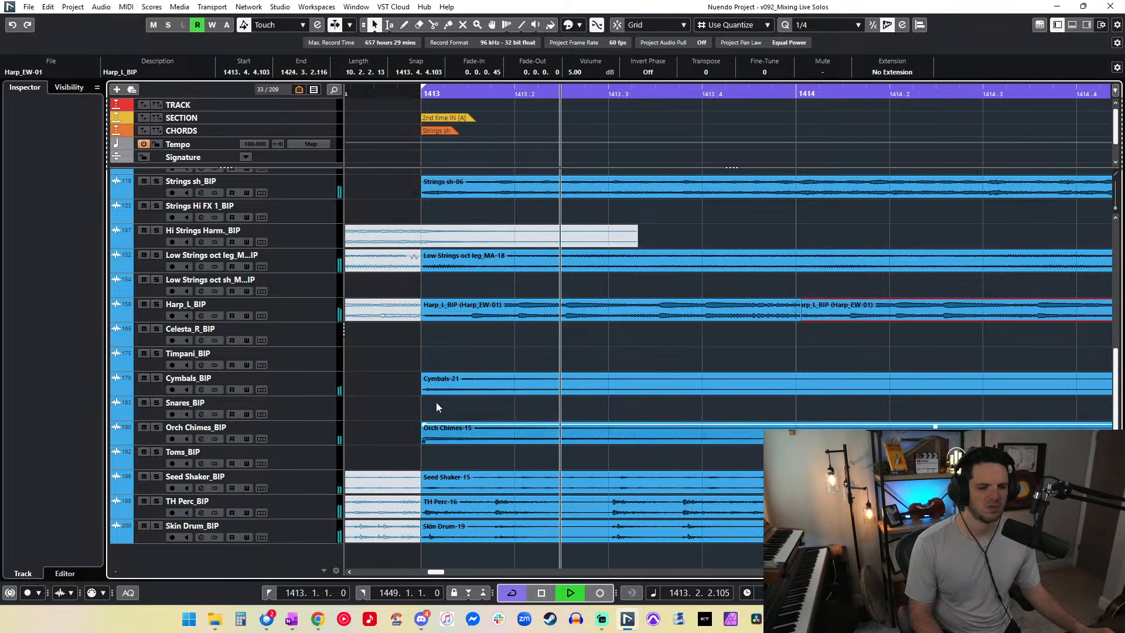
scroll(430, 358, up, 3)
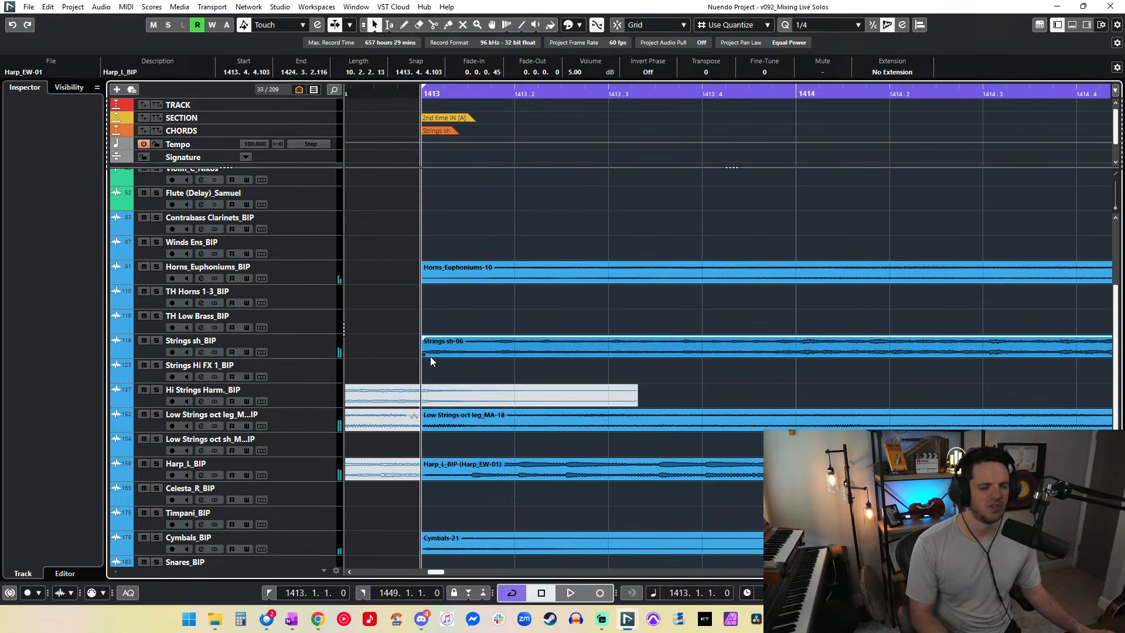
scroll(462, 230, up, 3)
key(space)
key(g)
key(g)
key(g)
key(g)
key(g)
key(g)
key(g)
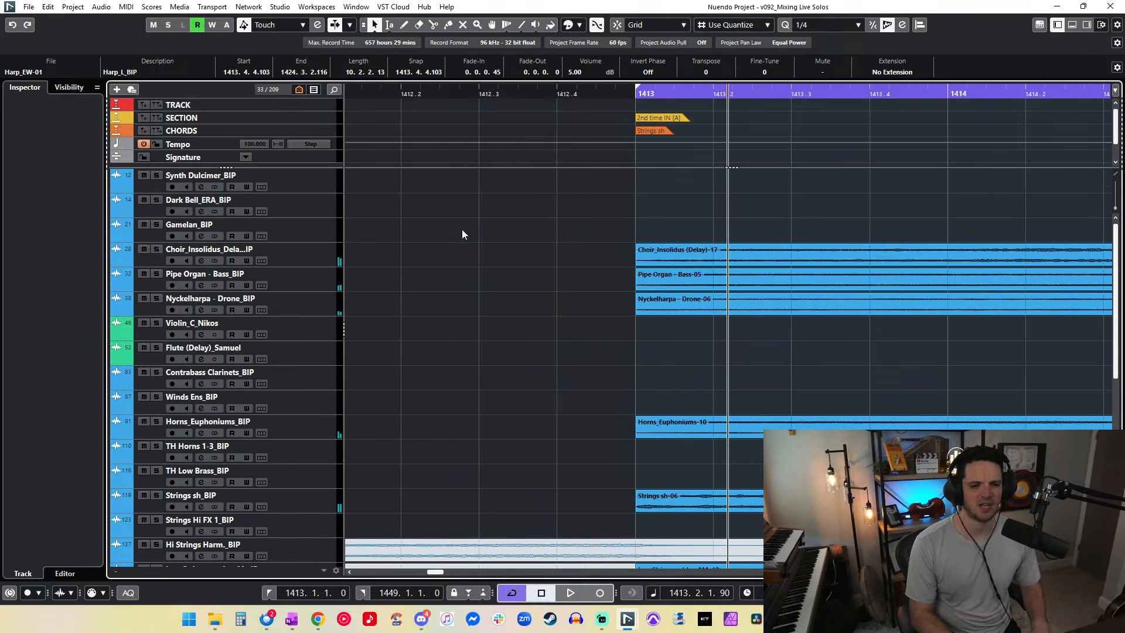
Step: Look over the tracks around bars 1409 to 1433 and check the clips starting at bar 1413
scroll(471, 223, down, 5)
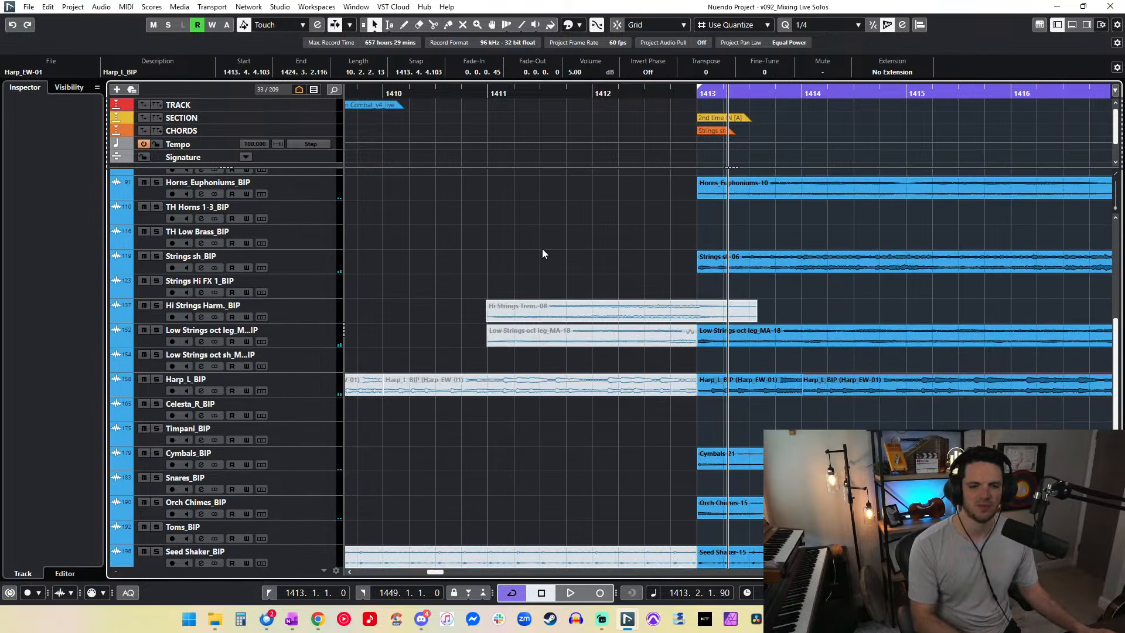
scroll(542, 254, right, 4)
scroll(543, 249, down, 2)
key(1)
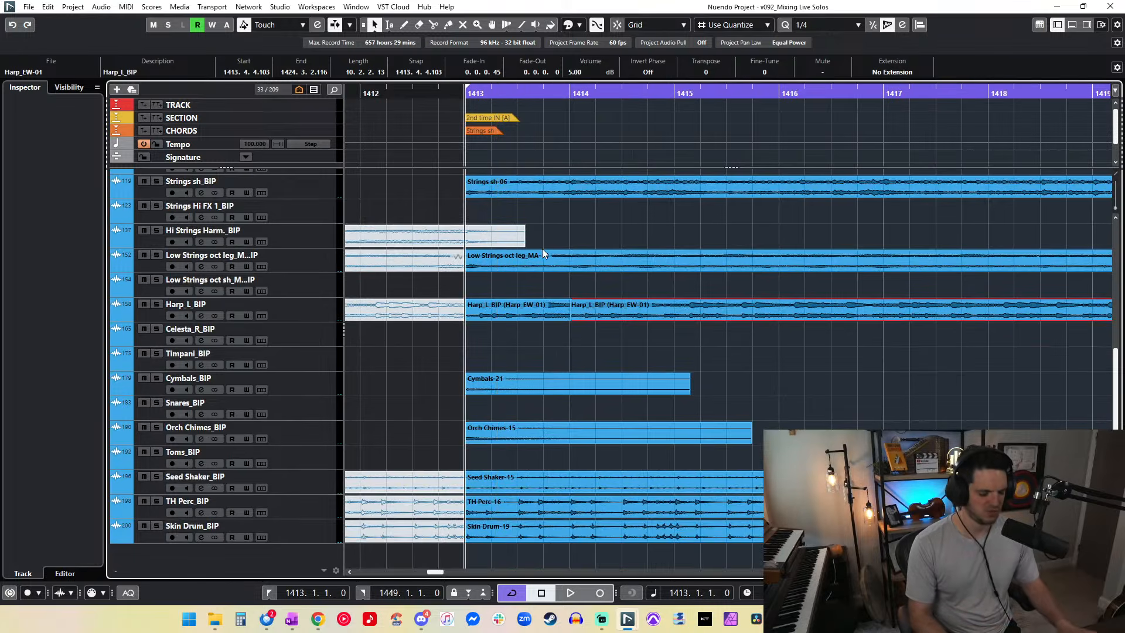
click(556, 280)
key(g)
key(g)
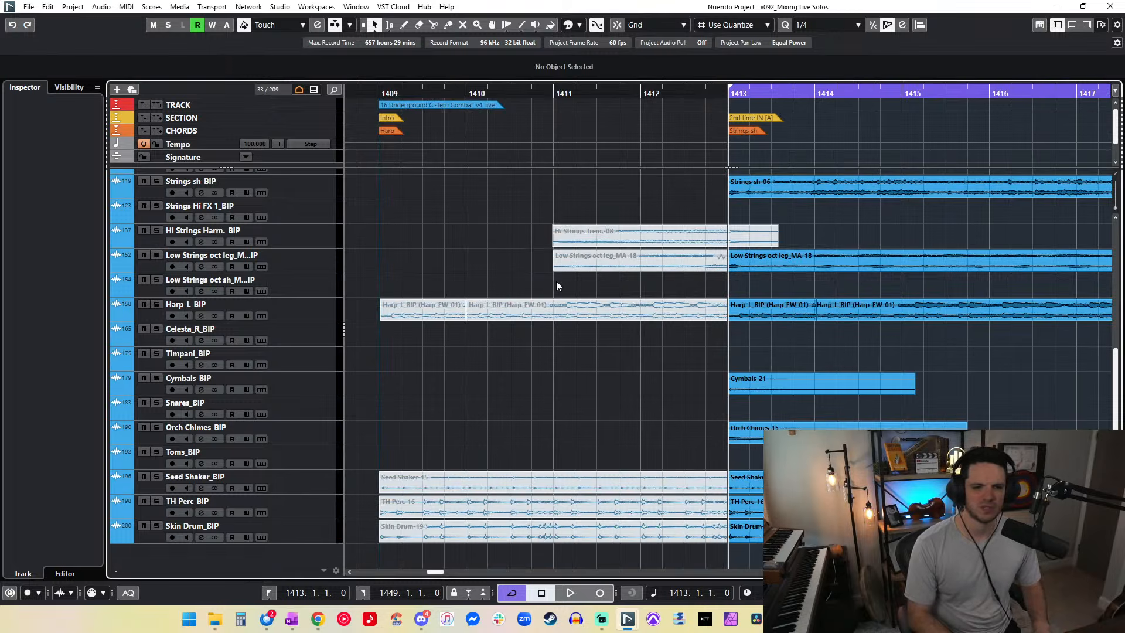
scroll(556, 286, right, 5)
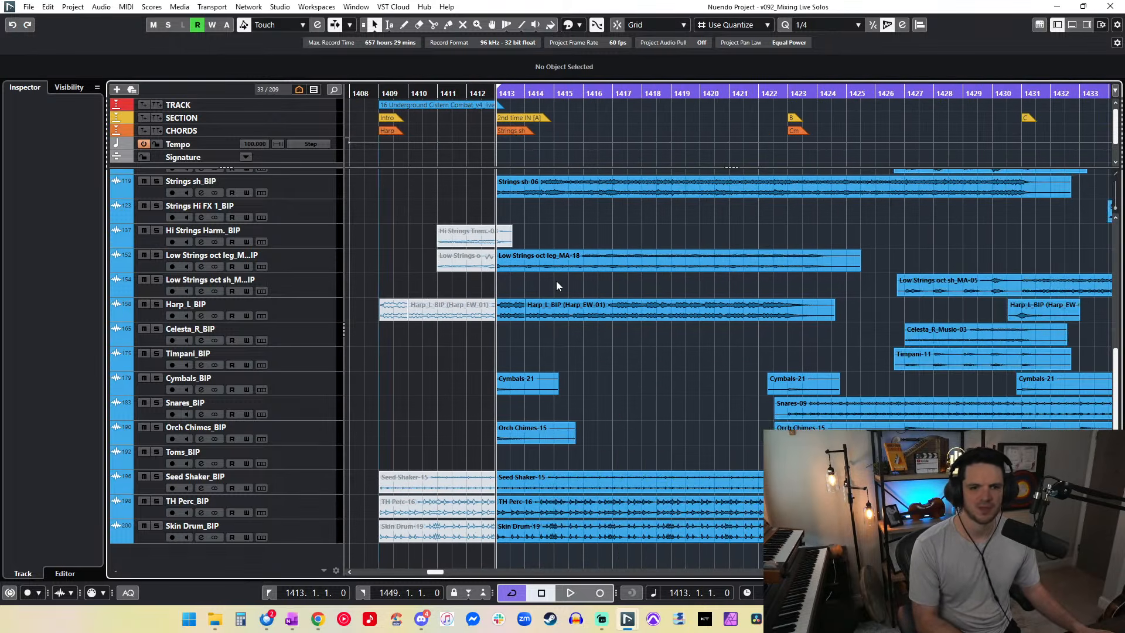
scroll(557, 282, up, 5)
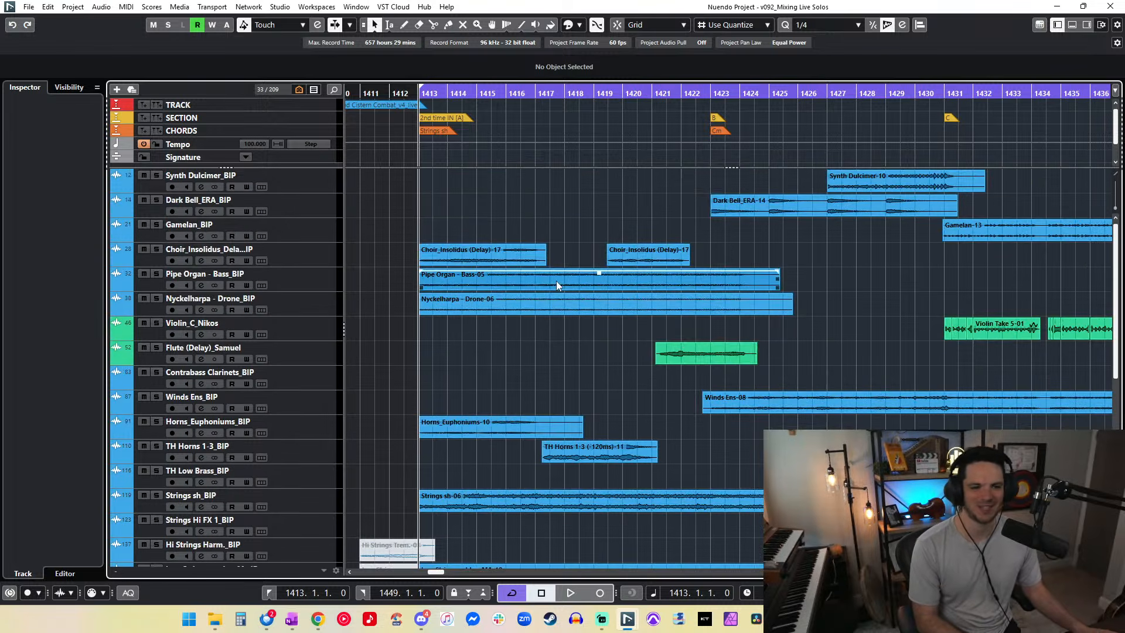
Step: Move the right locator past the loop section to bar 1450, keeping the left locator at bar 1413
scroll(477, 188, right, 15)
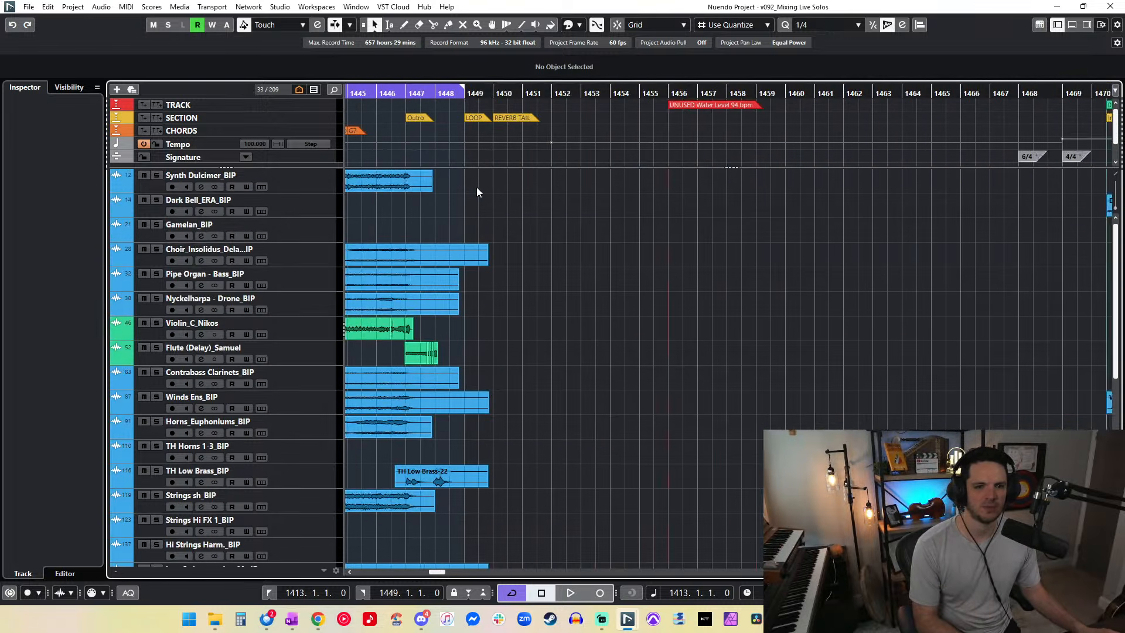
scroll(477, 187, left, 2)
drag(569, 95, 570, 92)
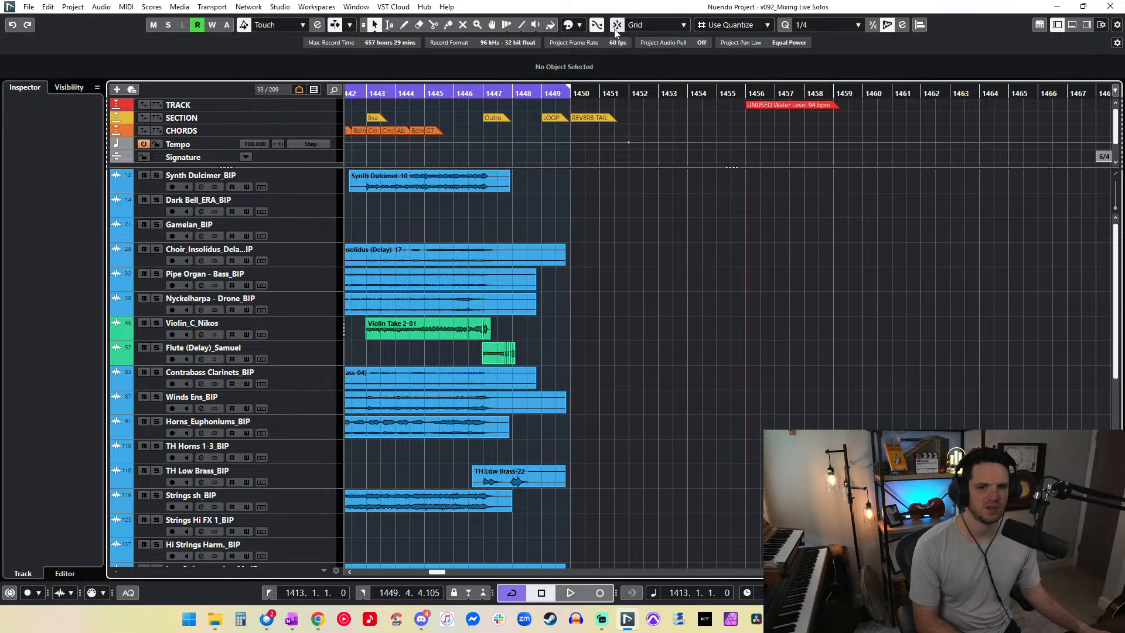
drag(565, 91, 572, 92)
scroll(537, 119, left, 10)
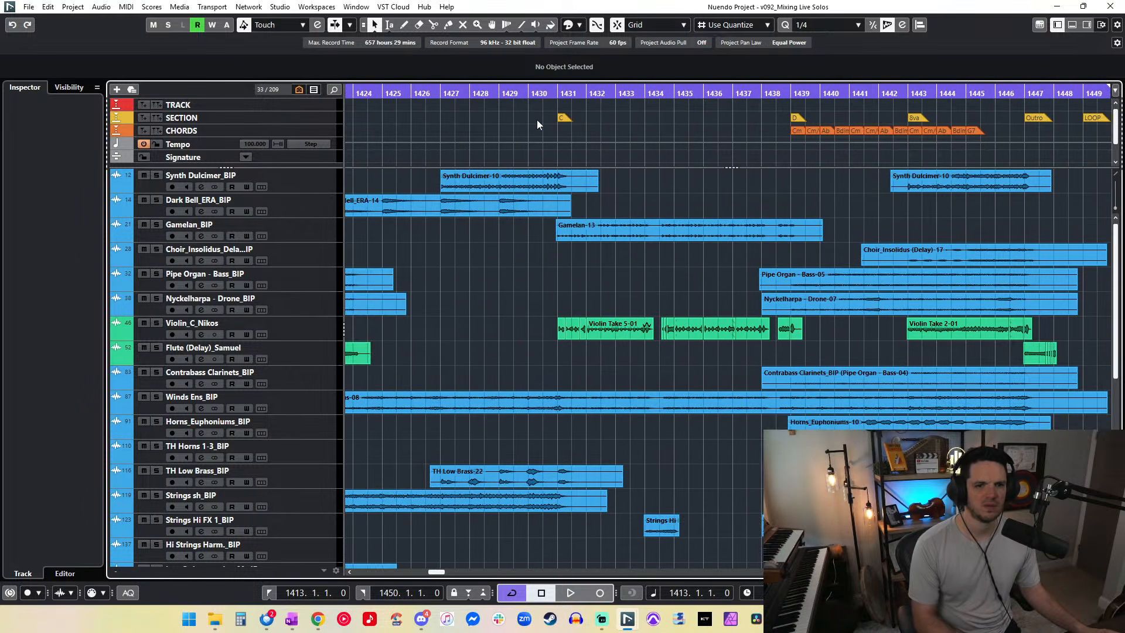
Step: Export the locator range as an audio mixdown named 16 Underground Cistern Combat_v4_live_2nd time
key(ctrl+shift+e)
key(Right)
key(BackSpace)
key(BackSpace)
key(BackSpace)
key(BackSpace)
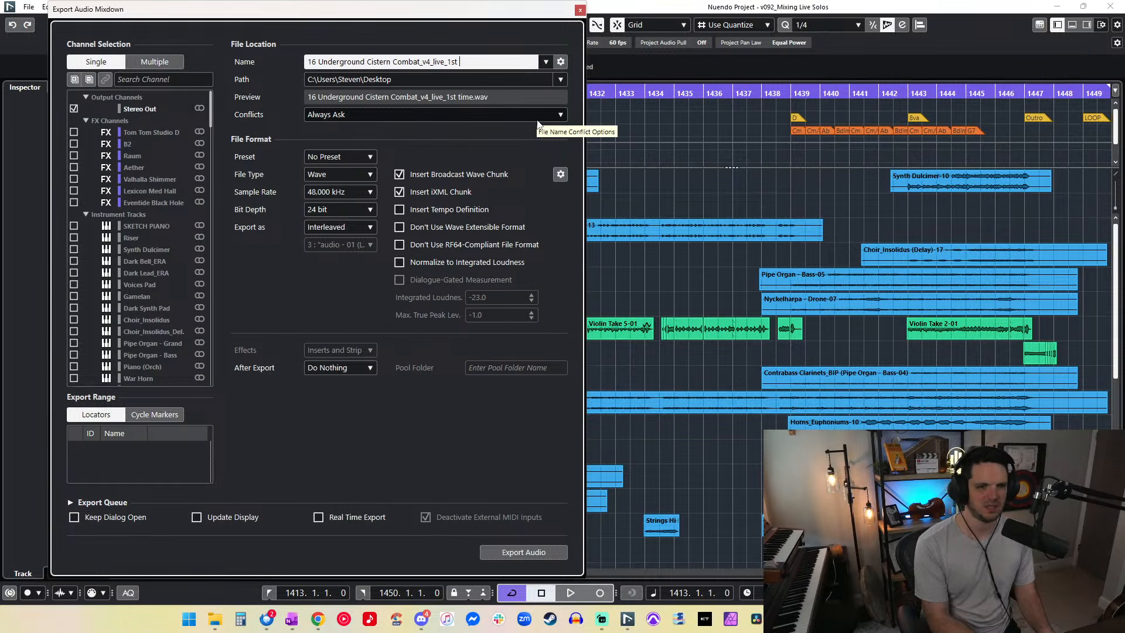
key(Return)
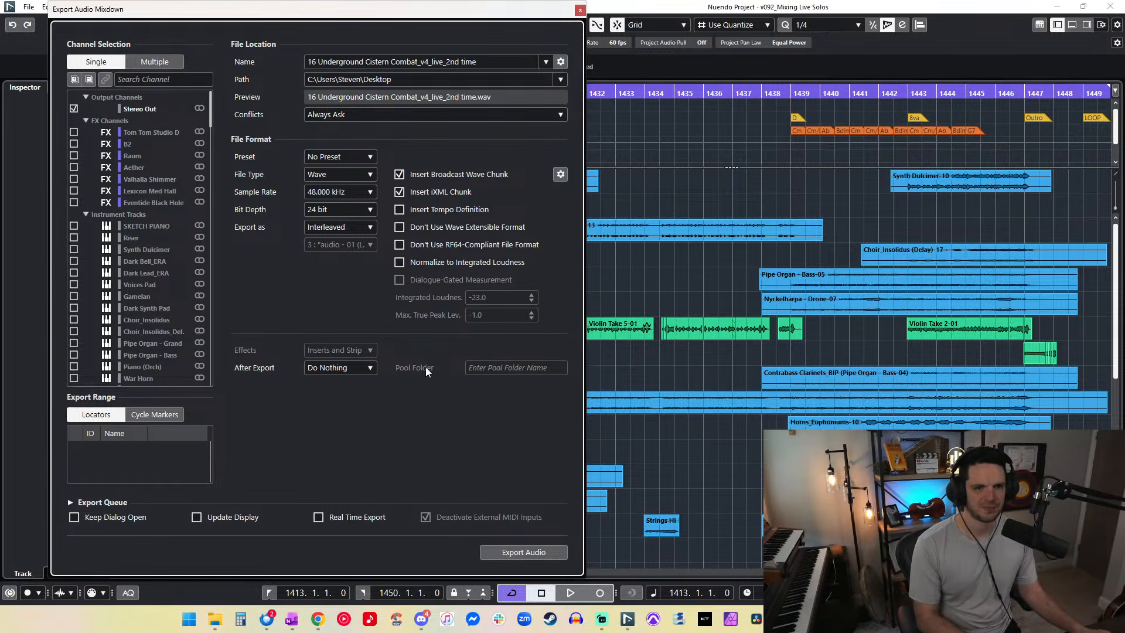
click(520, 552)
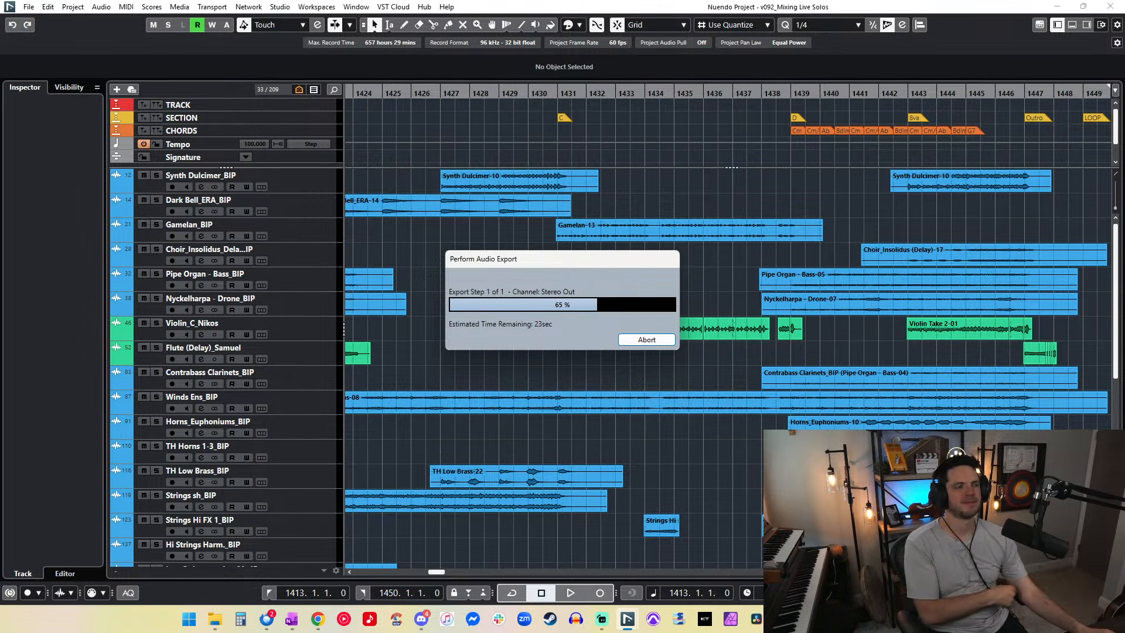
key(alt+Tab)
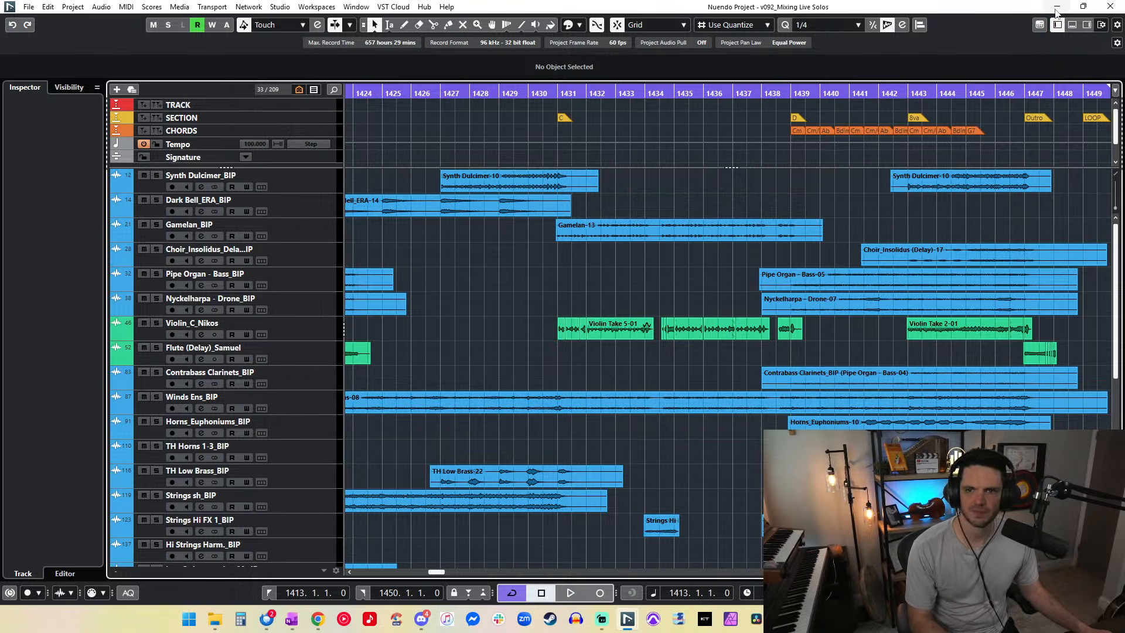
click(1057, 8)
click(577, 619)
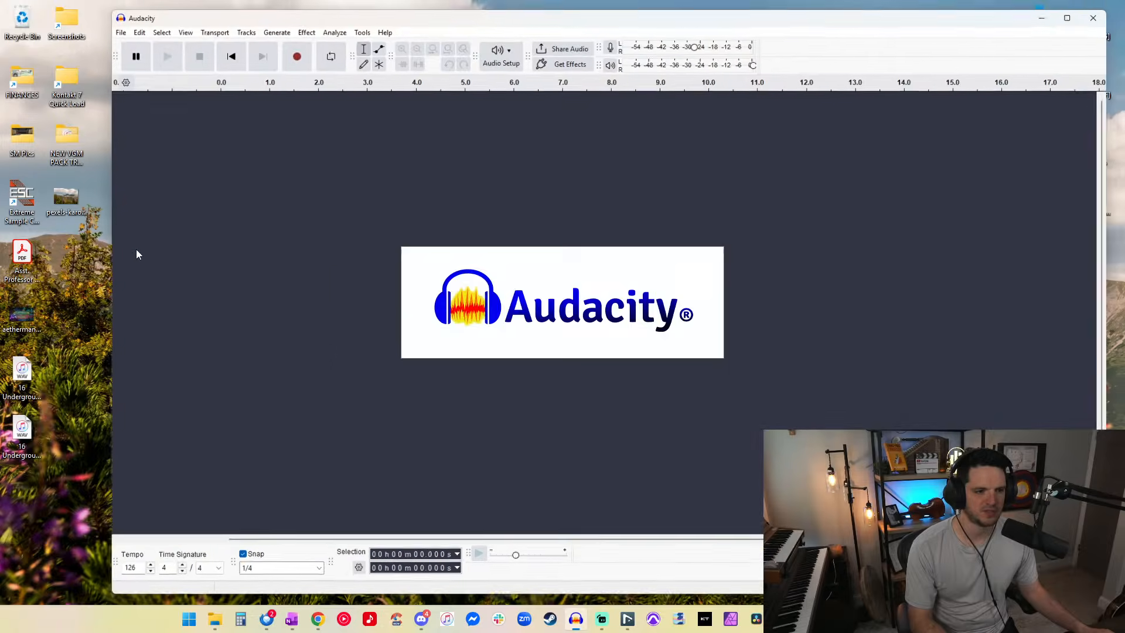
drag(23, 370, 252, 230)
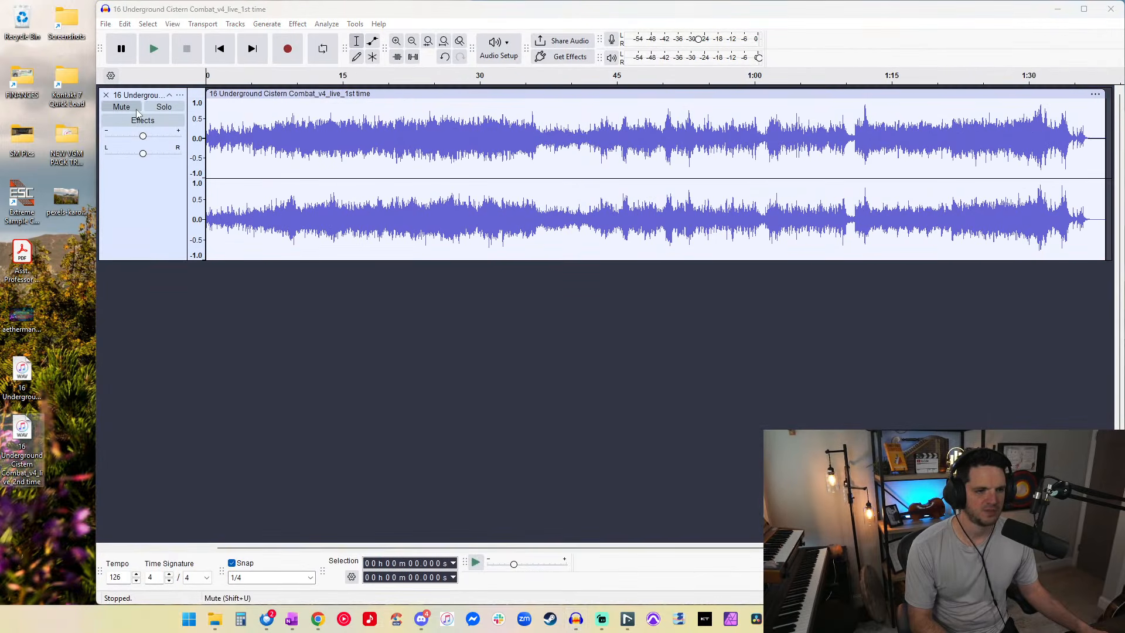
click(107, 95)
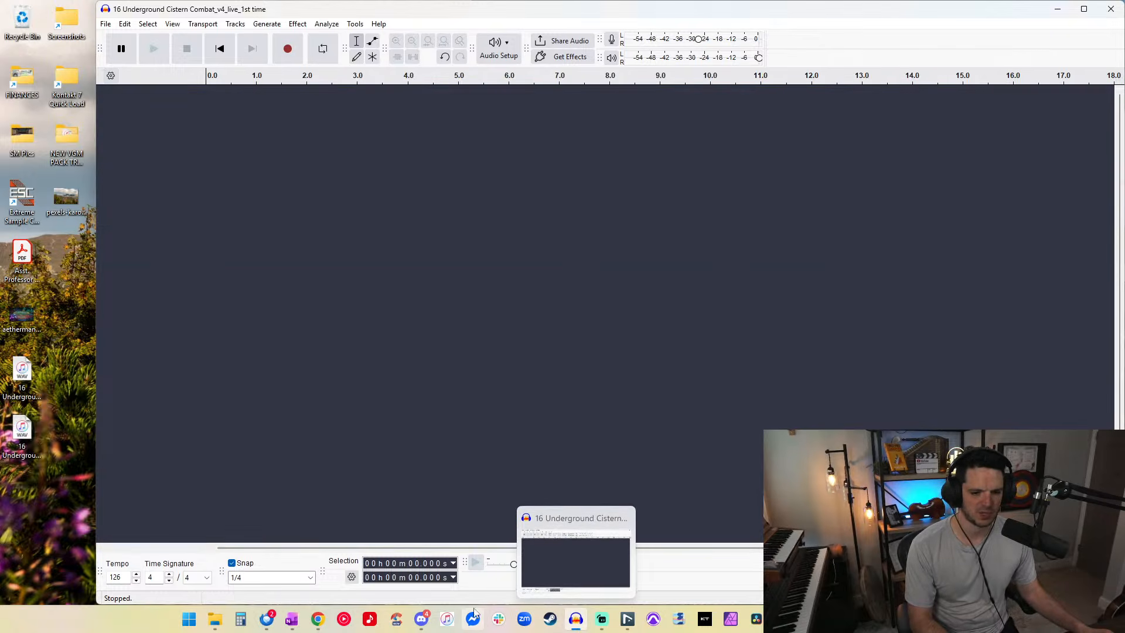
Step: Switch to Nuendo, rename the bar 1409 track marker 16 Underground Cistern Combat_100bpm_v4_live, and save the project
click(628, 620)
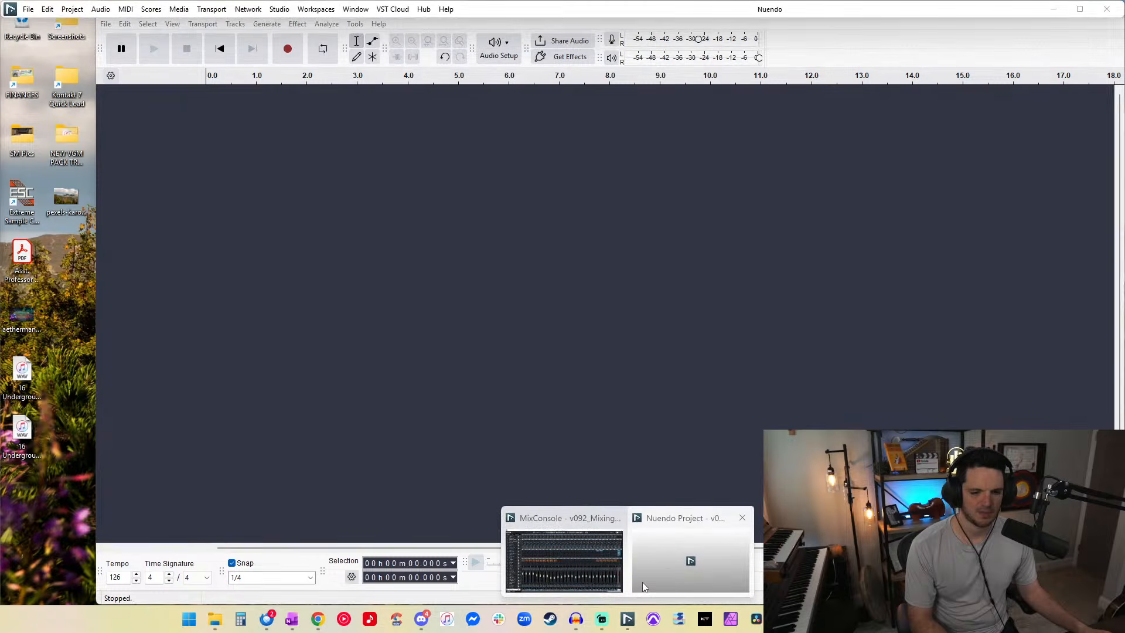
click(643, 582)
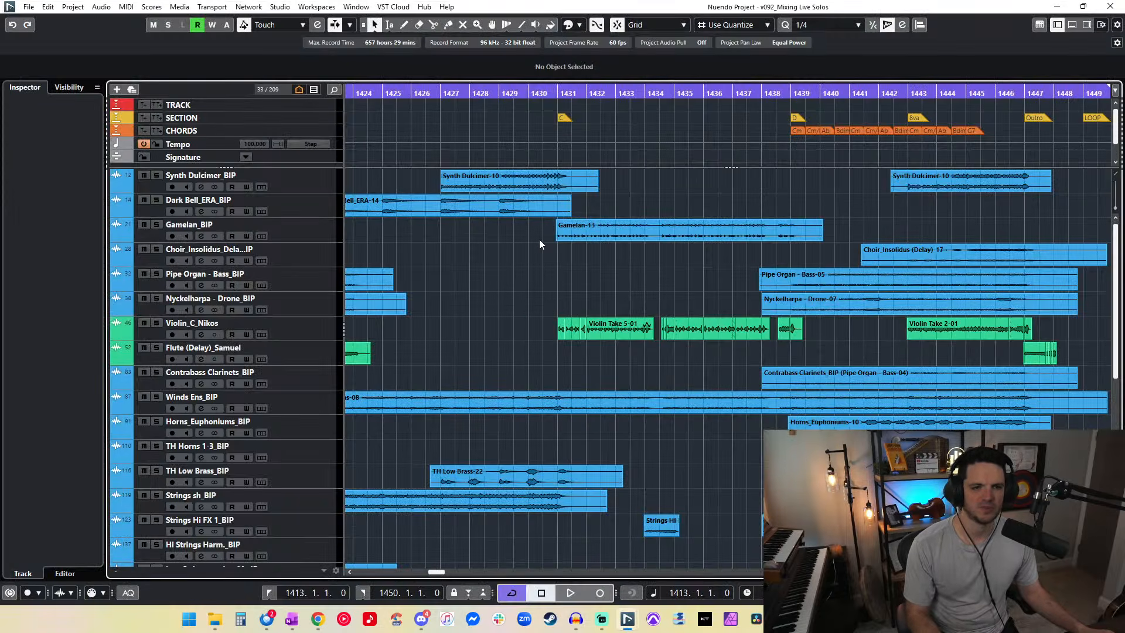
scroll(471, 323, left, 13)
scroll(617, 222, right, 6)
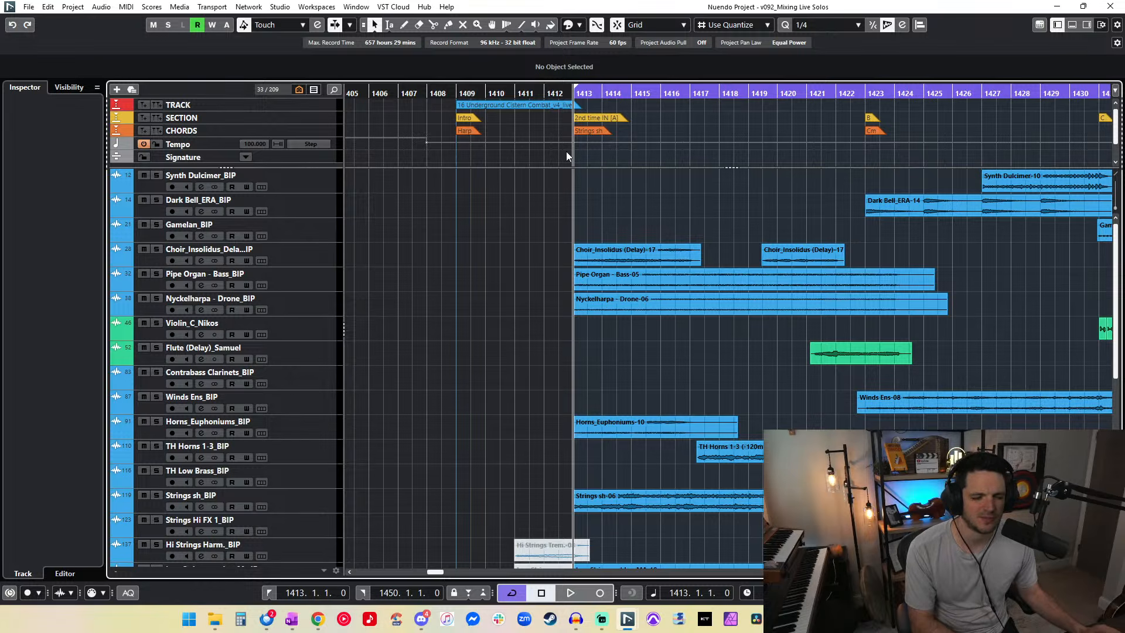
click(512, 108)
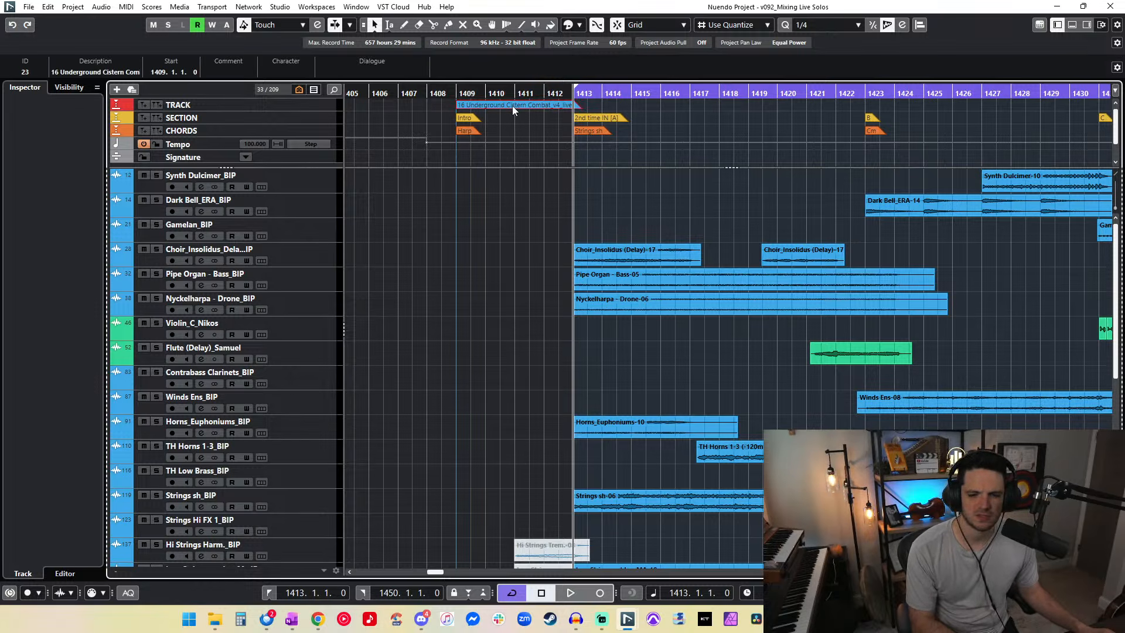
click(121, 71)
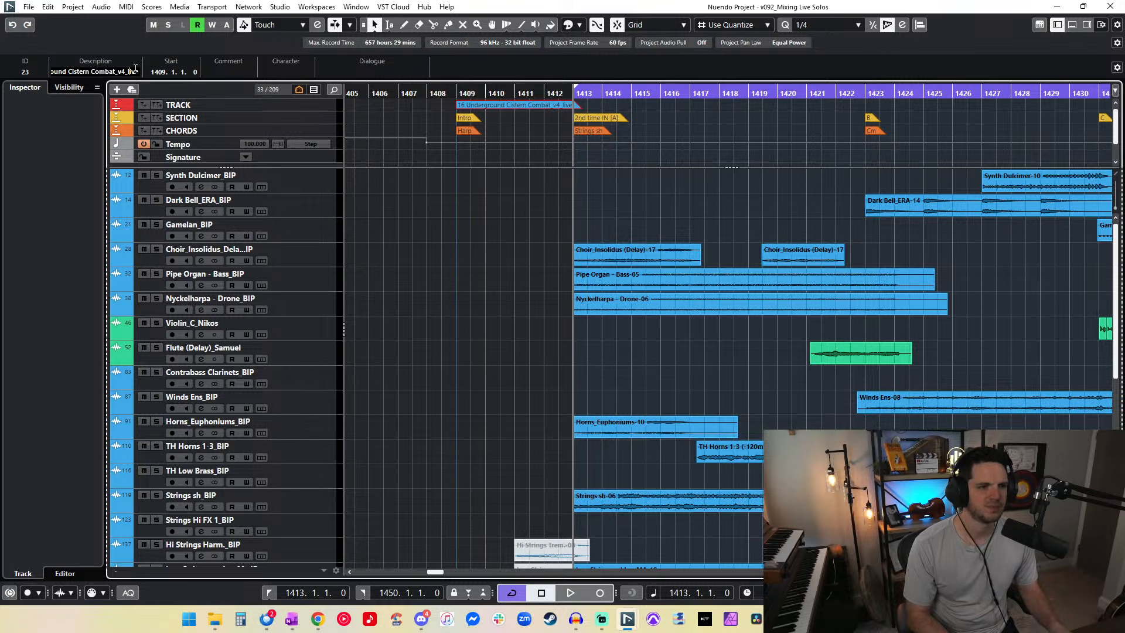
text(100bppm_)
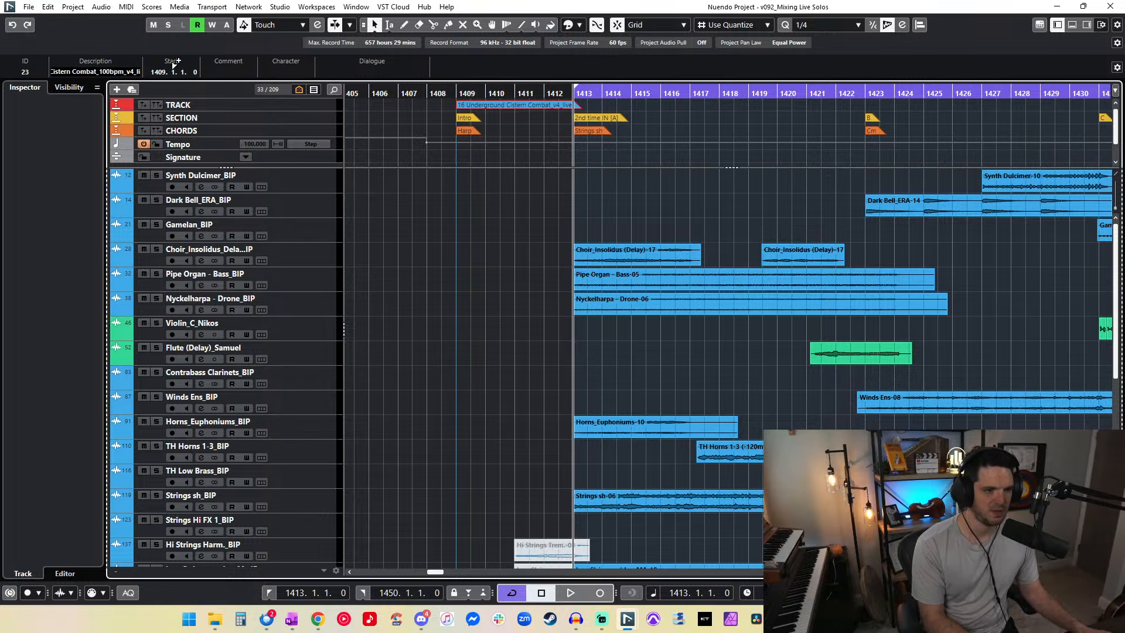
key(Return)
click(599, 205)
click(573, 128)
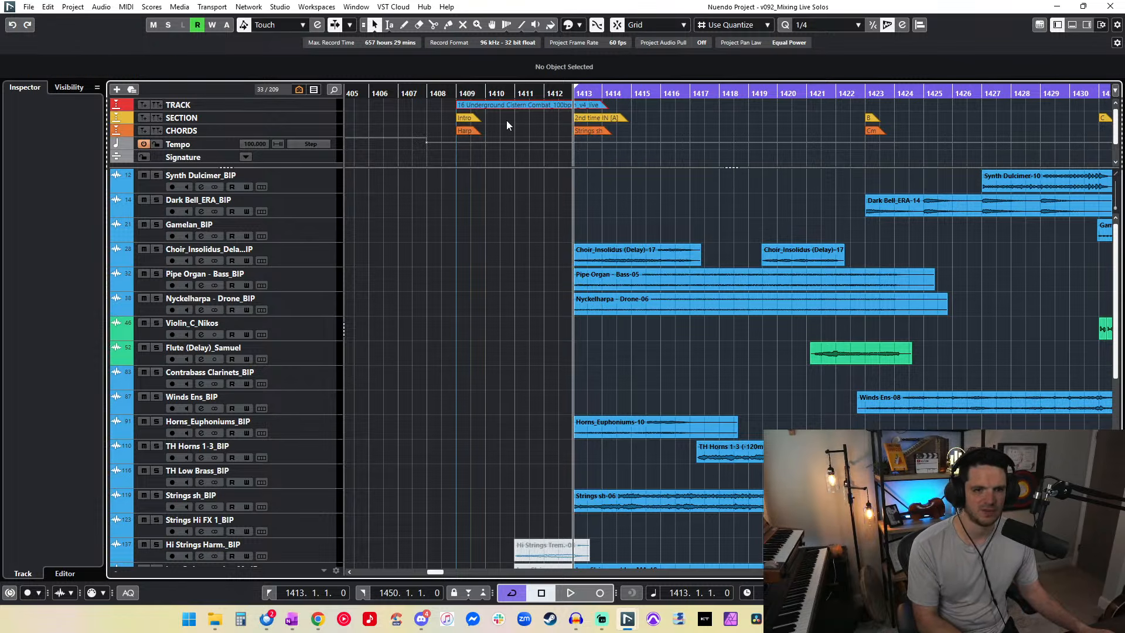
key(ctrl+s)
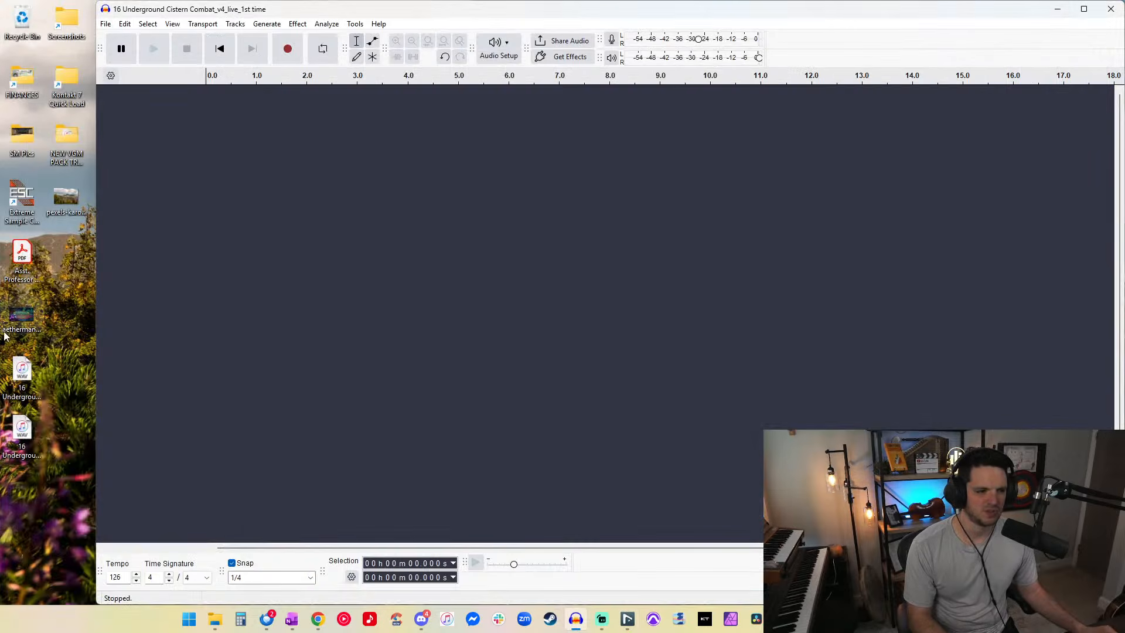
Step: Insert 100bpm_ before v4 in the names of both exported WAV files on the desktop
click(27, 388)
key(F2)
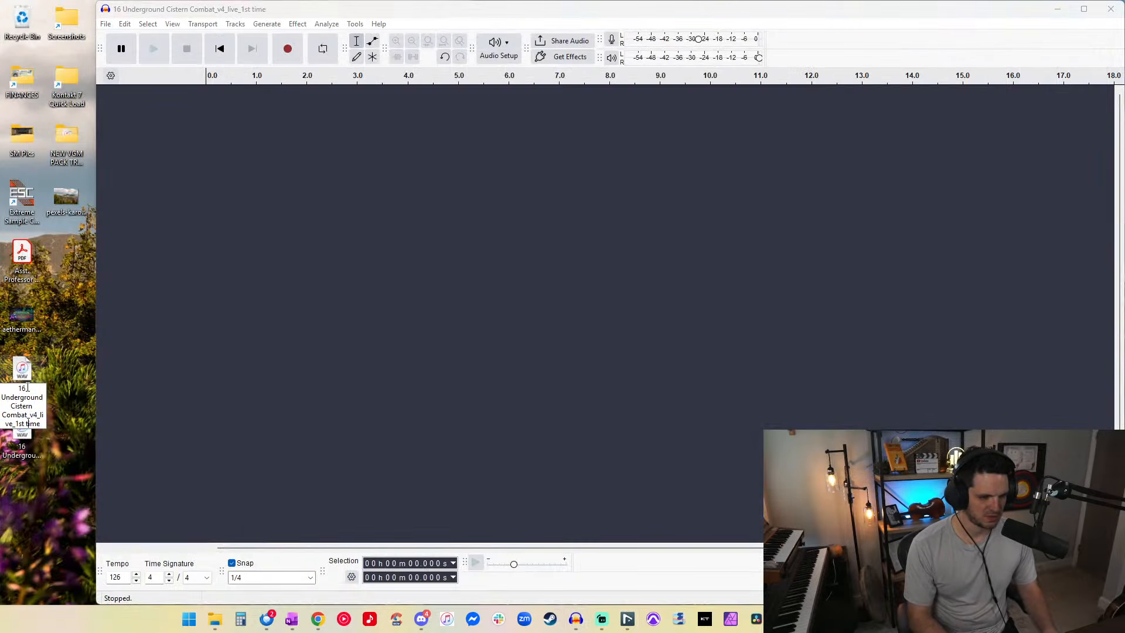
text(100bpm_)
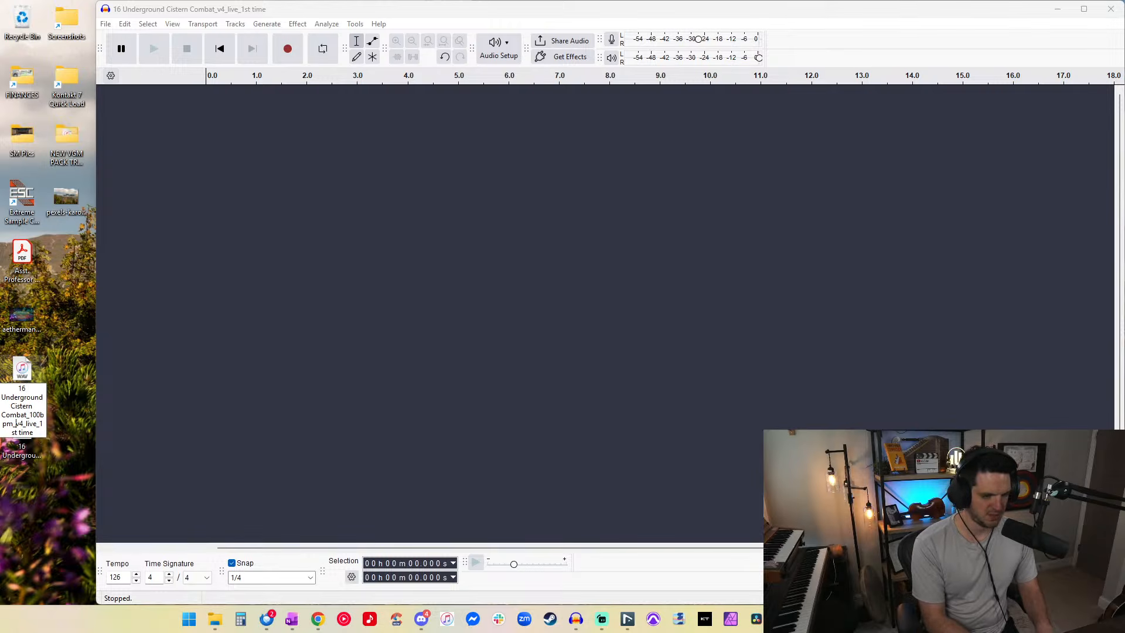
click(17, 456)
key(F2)
key(Right)
key(Left)
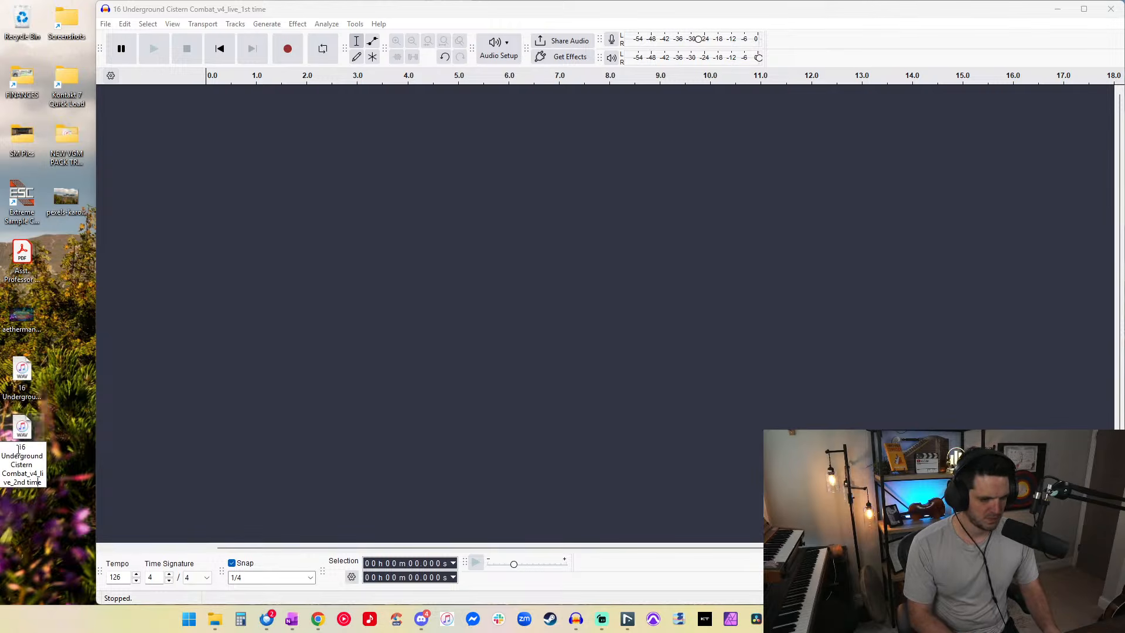
text(100bpm_)
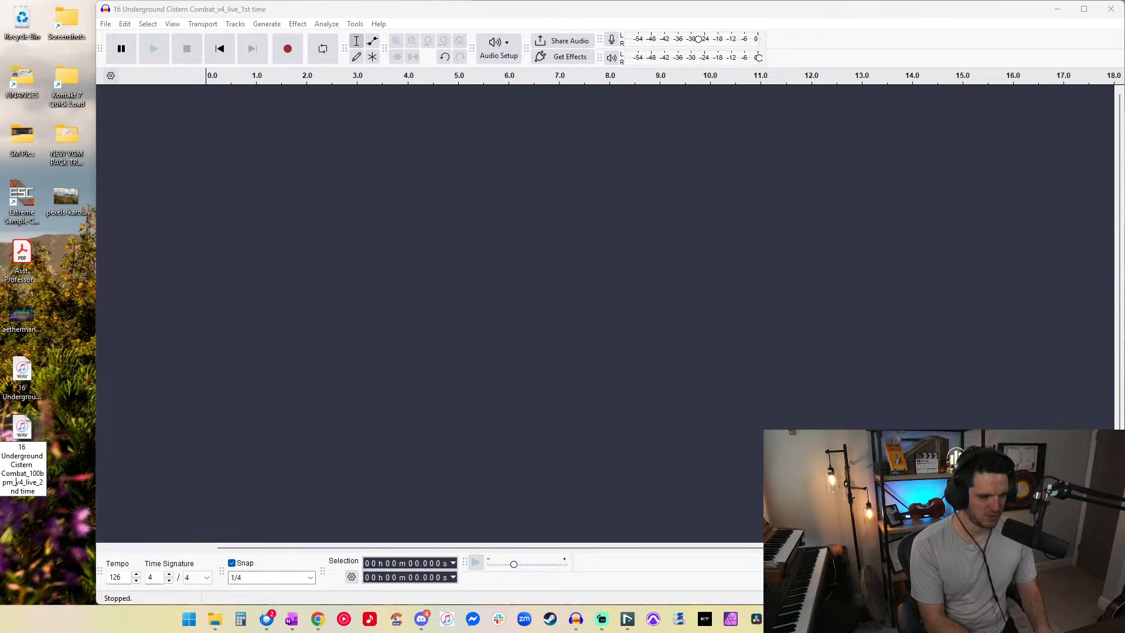
click(81, 351)
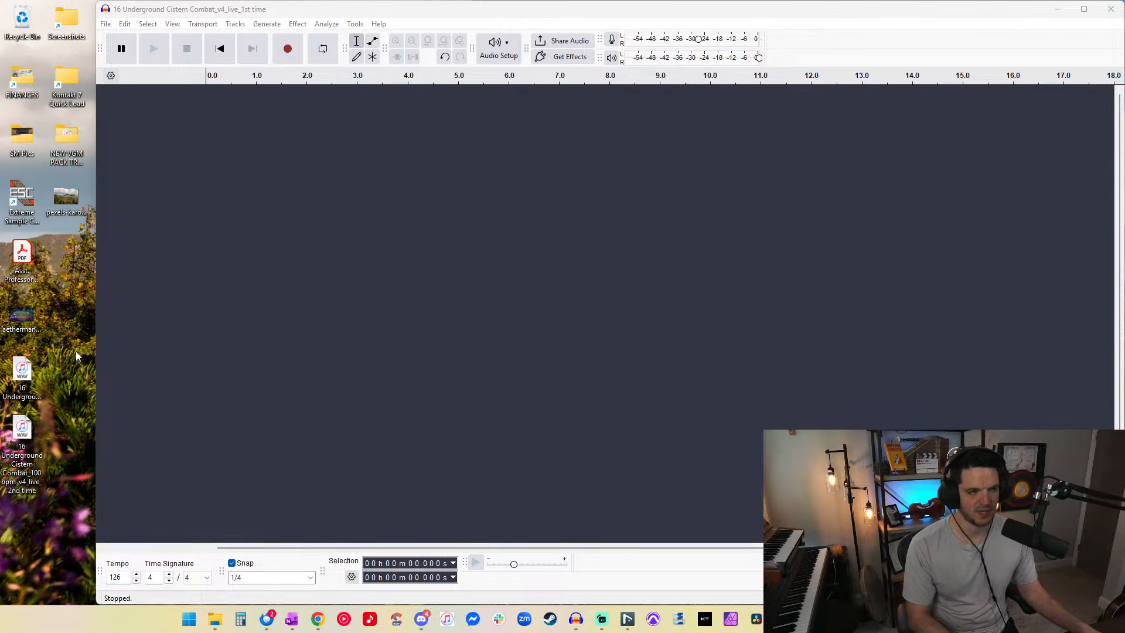
Step: Import the first-time and second-time WAV files into Audacity as separate tracks, with the project tempo set to 100
mouse_move(30, 369)
mouse_down()
mouse_move(81, 358)
mouse_move(25, 322)
mouse_move(22, 366)
mouse_up()
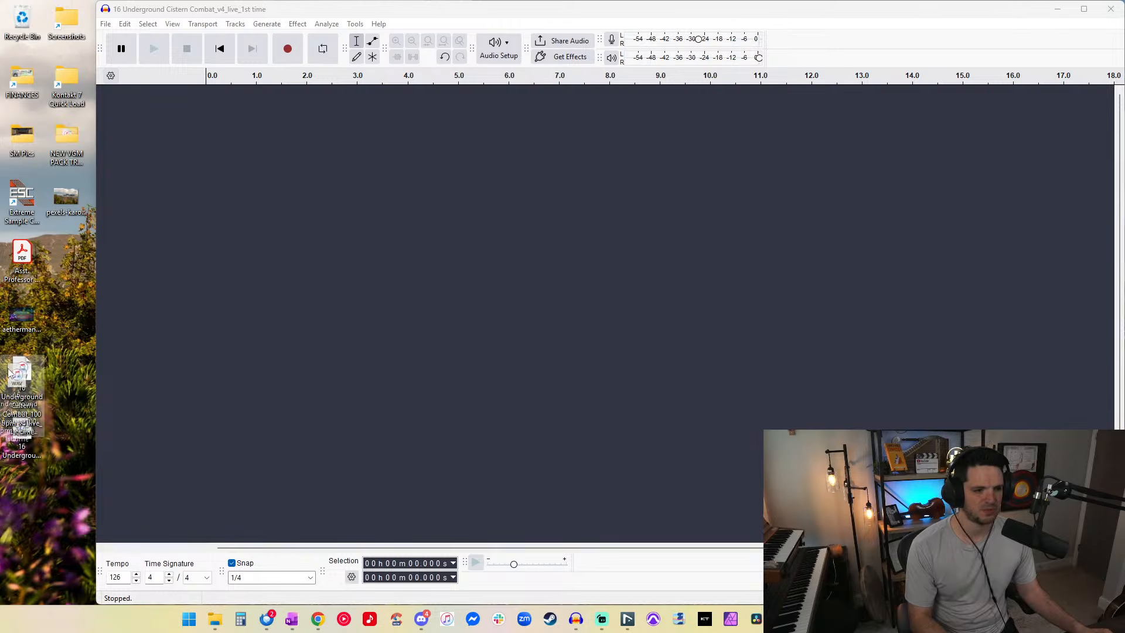
double_click(115, 578)
drag(23, 428, 213, 297)
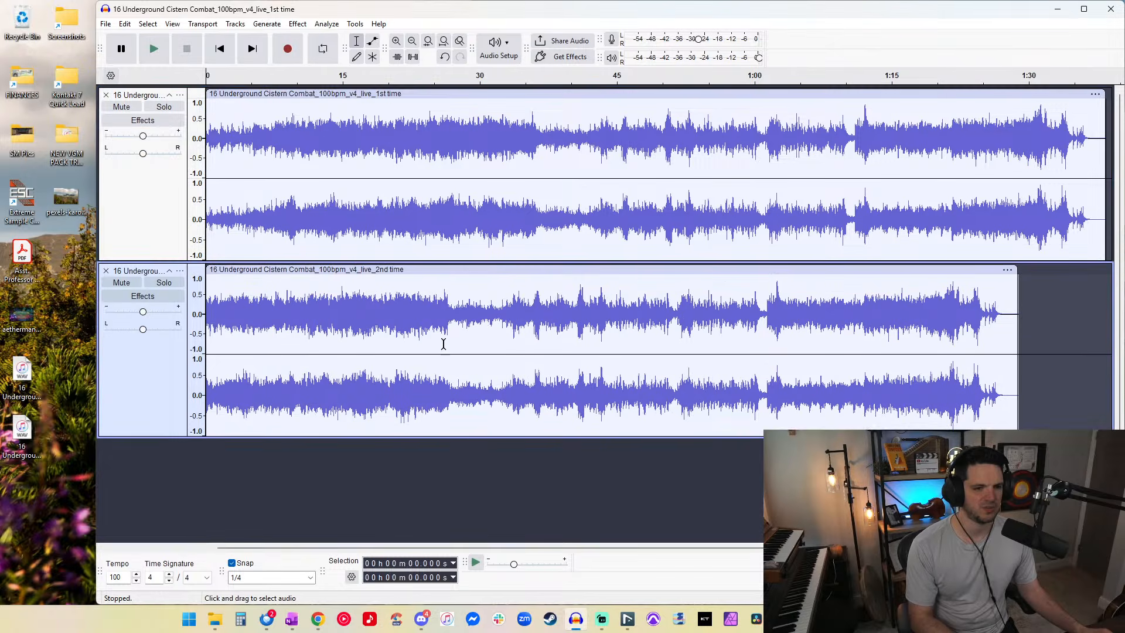
Step: Move the second-time clip along its track so that it starts at 1:36.0, overlapping the first-time clip's tail
drag(218, 271, 1054, 351)
scroll(1028, 327, right, 2)
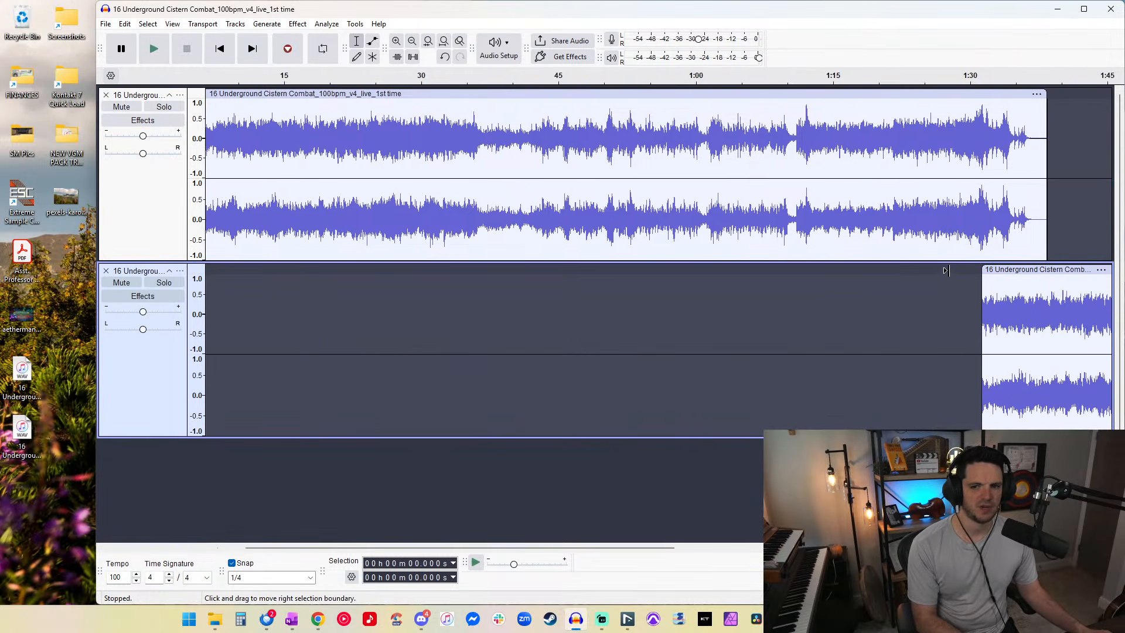
drag(988, 270, 1017, 265)
click(1011, 231)
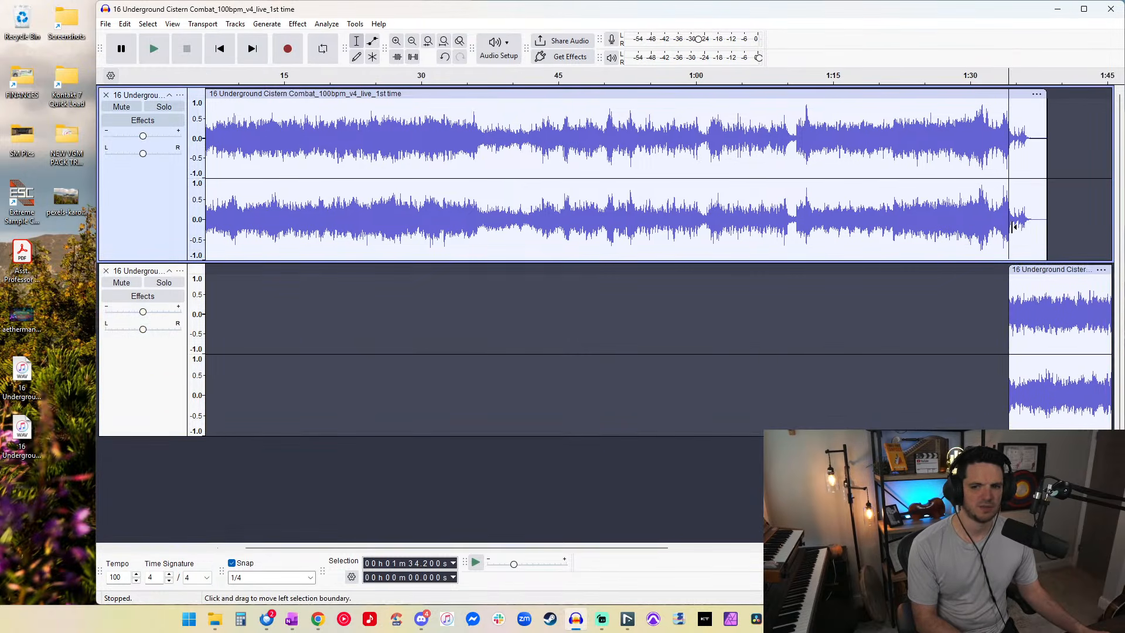
scroll(1008, 229, up, 3)
scroll(1005, 223, right, 4)
drag(756, 271, 912, 271)
Step: Audition the transition from the first-time clip into the second-time clip, starting from 1:33.6 and again from 1:34.8
click(640, 223)
key(space)
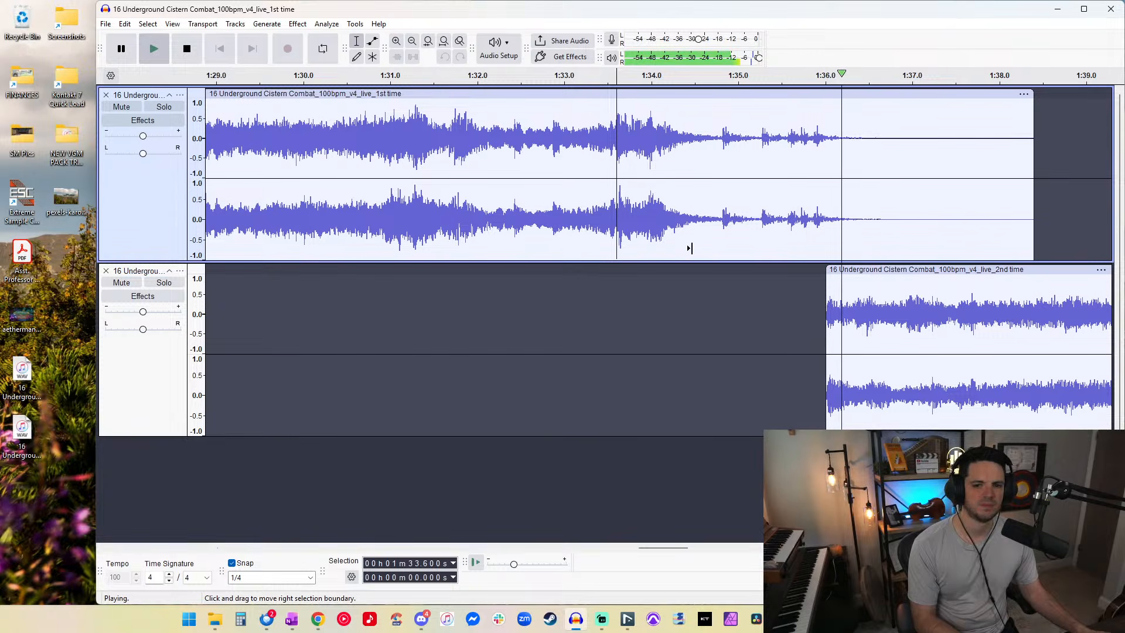
scroll(692, 247, down, 2)
scroll(693, 247, up, 1)
click(713, 202)
key(space)
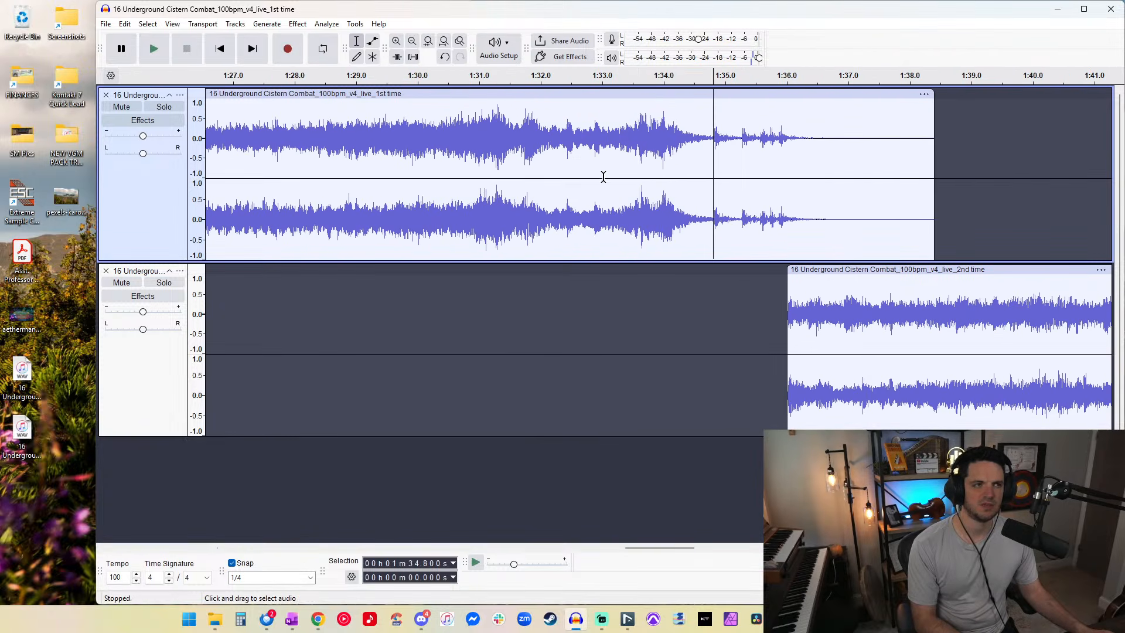
key(space)
scroll(667, 159, up, 3)
scroll(662, 161, down, 3)
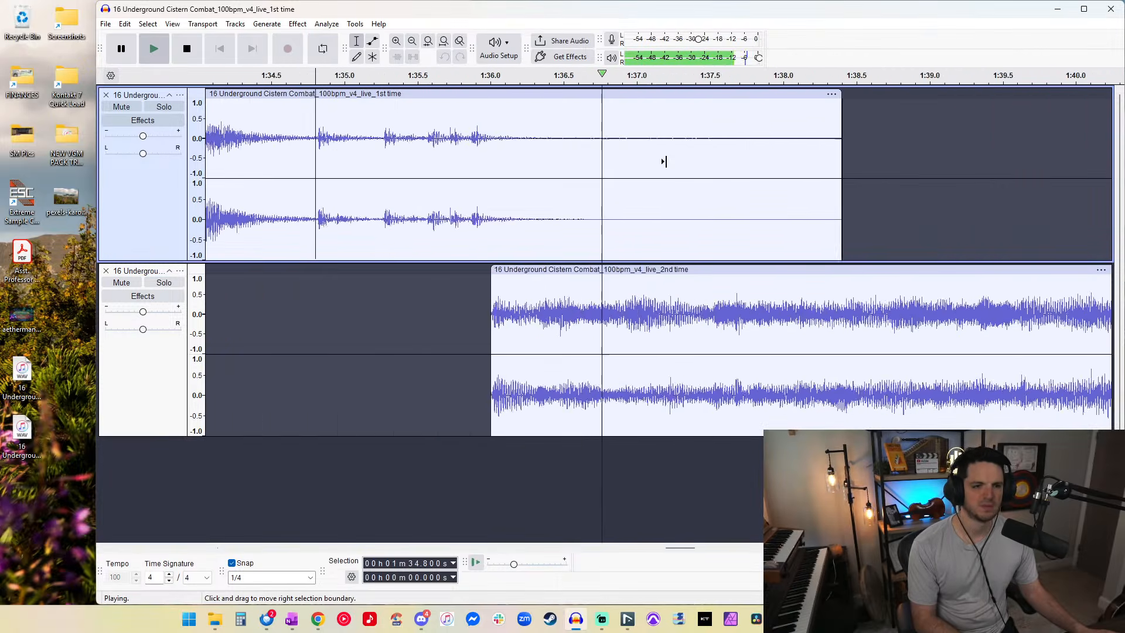
Step: Audition the transition from the first-time clip into the second-time clip again, starting from 1:35.4
key(space)
click(599, 154)
key(space)
scroll(566, 158, up, 3)
scroll(557, 158, down, 4)
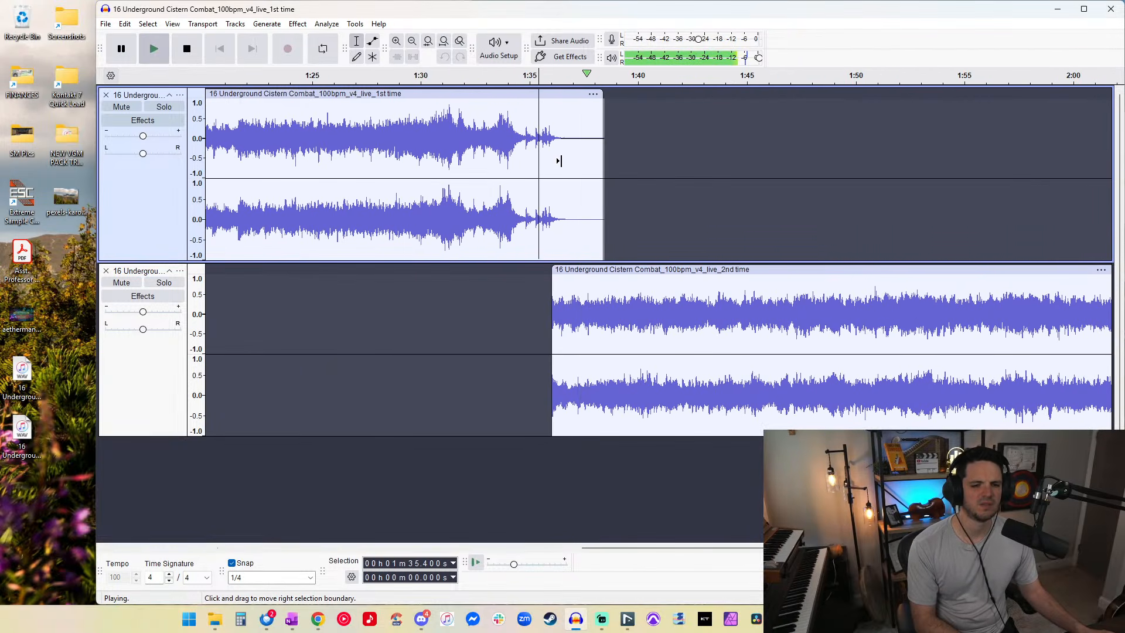
scroll(559, 161, down, 5)
key(space)
Step: Copy the second-time clip and paste the duplicate into the first-time track at 2:52.2
click(399, 270)
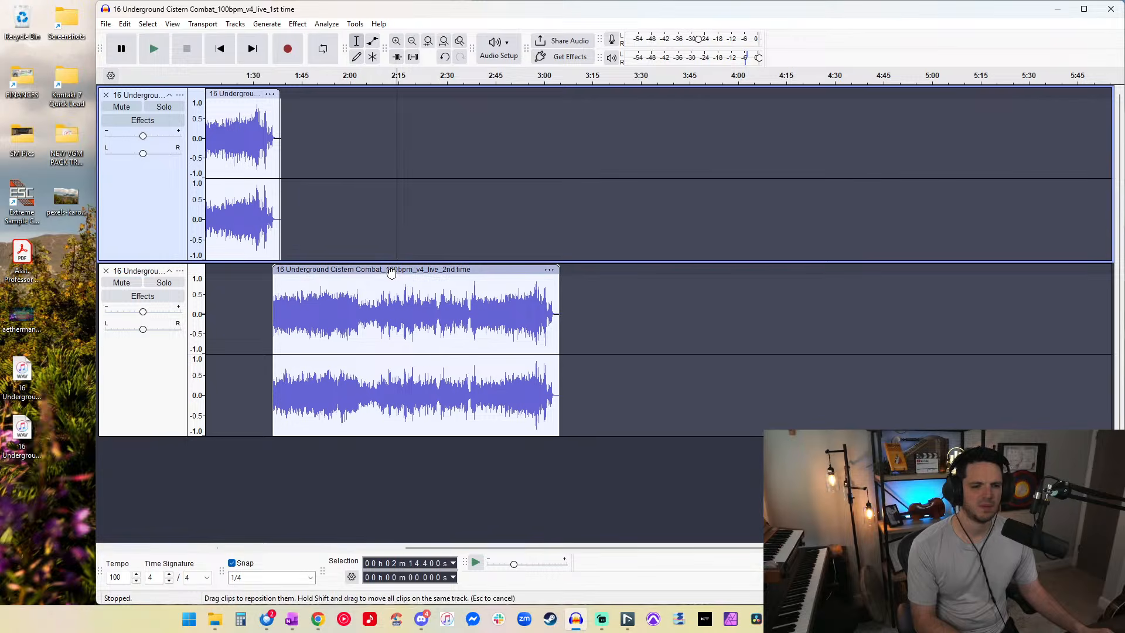
click(519, 206)
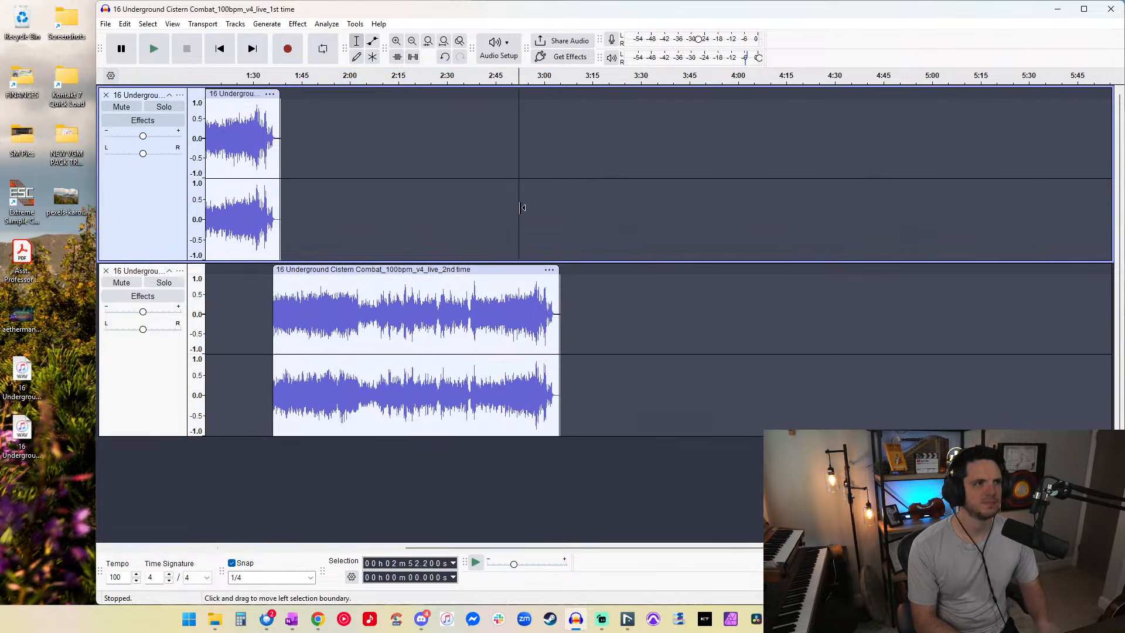
key(ctrl+v)
click(457, 160)
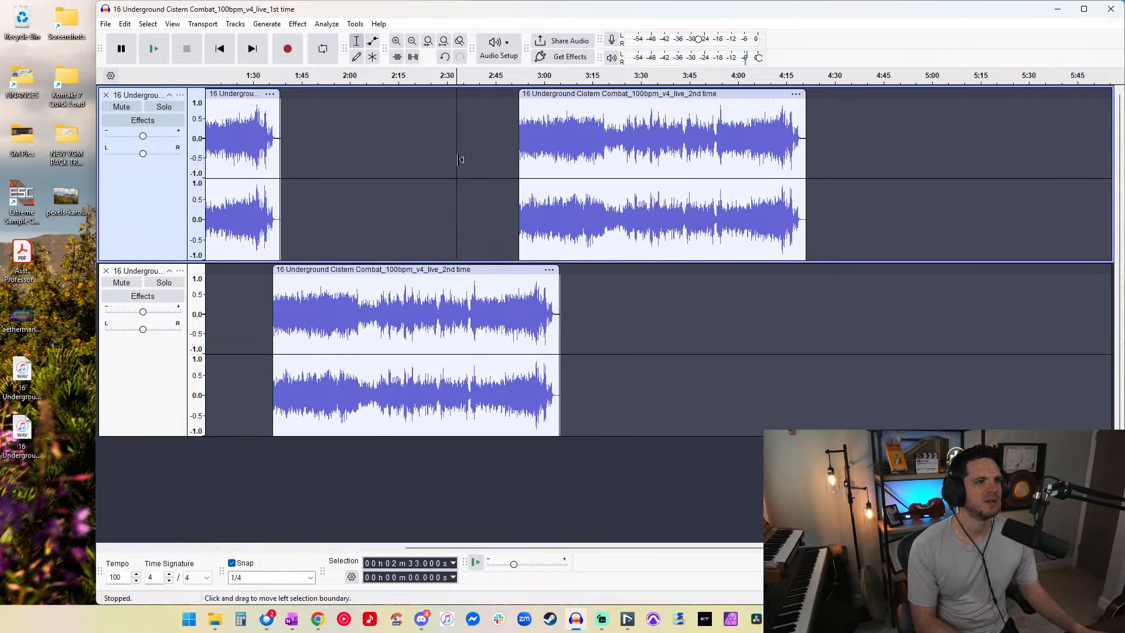
Step: Move the pasted second-time clip along the first-time track so that it starts at 3:02.4, overlapping the original's tail
scroll(460, 159, up, 6)
click(550, 165)
scroll(553, 162, right, 3)
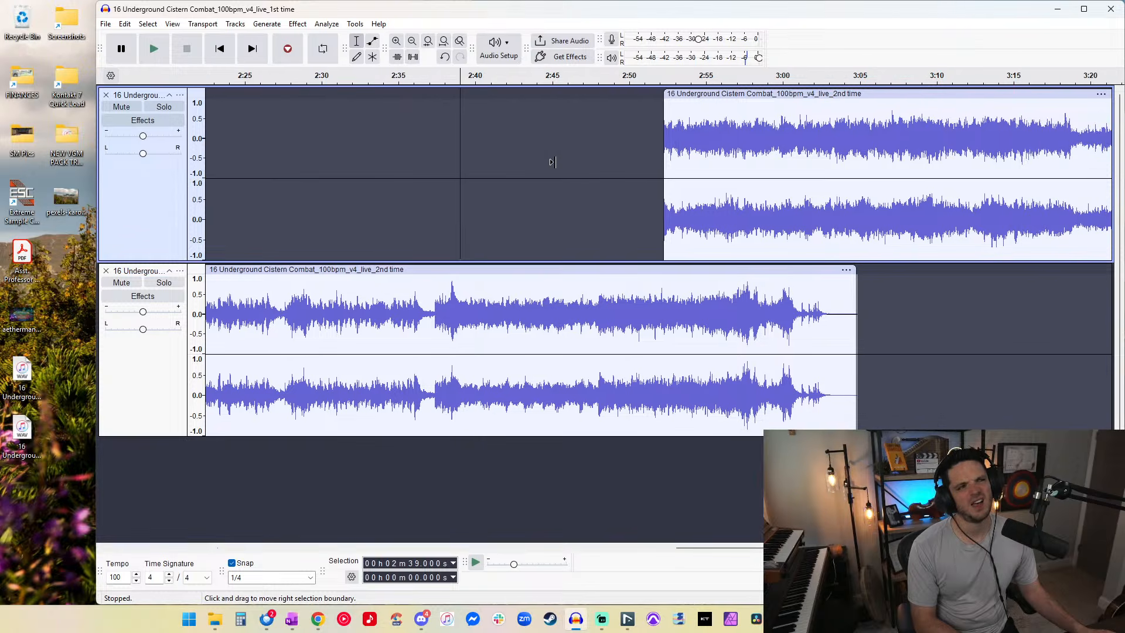
scroll(552, 162, right, 3)
click(511, 162)
drag(563, 102, 692, 106)
click(593, 117)
scroll(615, 132, up, 2)
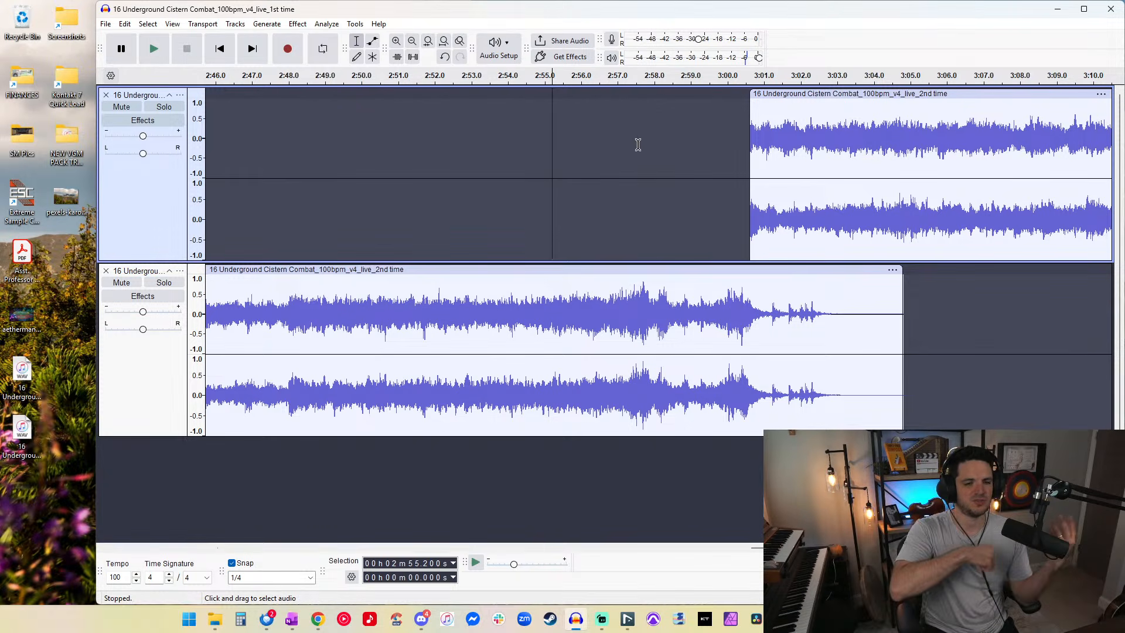
scroll(652, 123, up, 1)
key(space)
scroll(652, 205, right, 3)
key(space)
drag(713, 100, 788, 101)
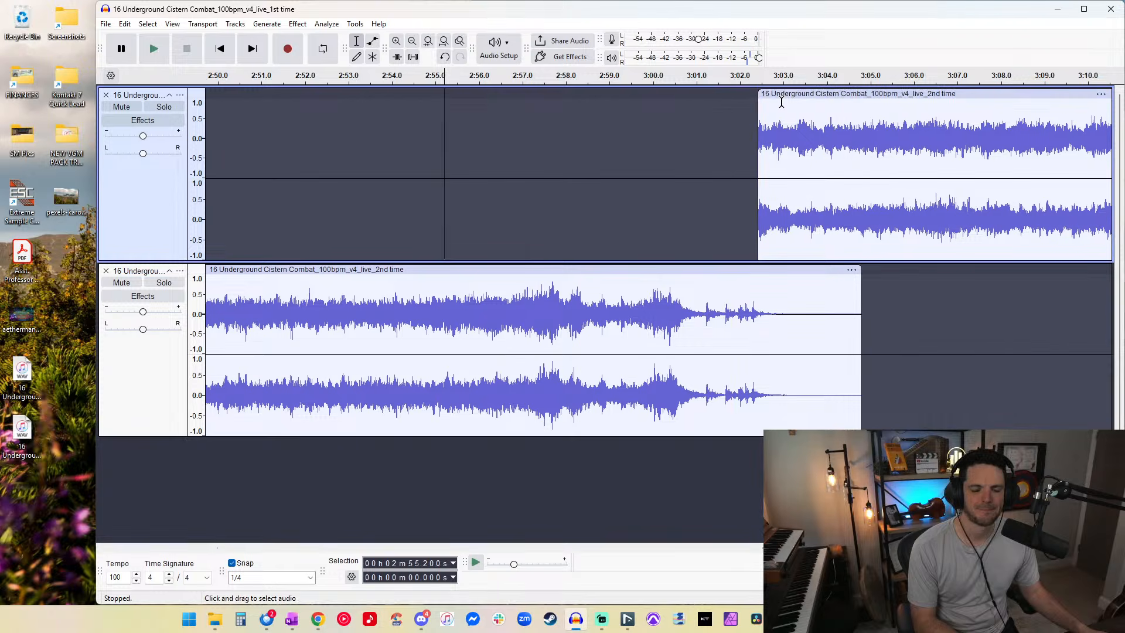
Step: Audition the loop point from the second-time clip's ending into its repeat, starting from 3:00.0
click(658, 162)
key(space)
scroll(696, 161, up, 3)
scroll(691, 163, right, 4)
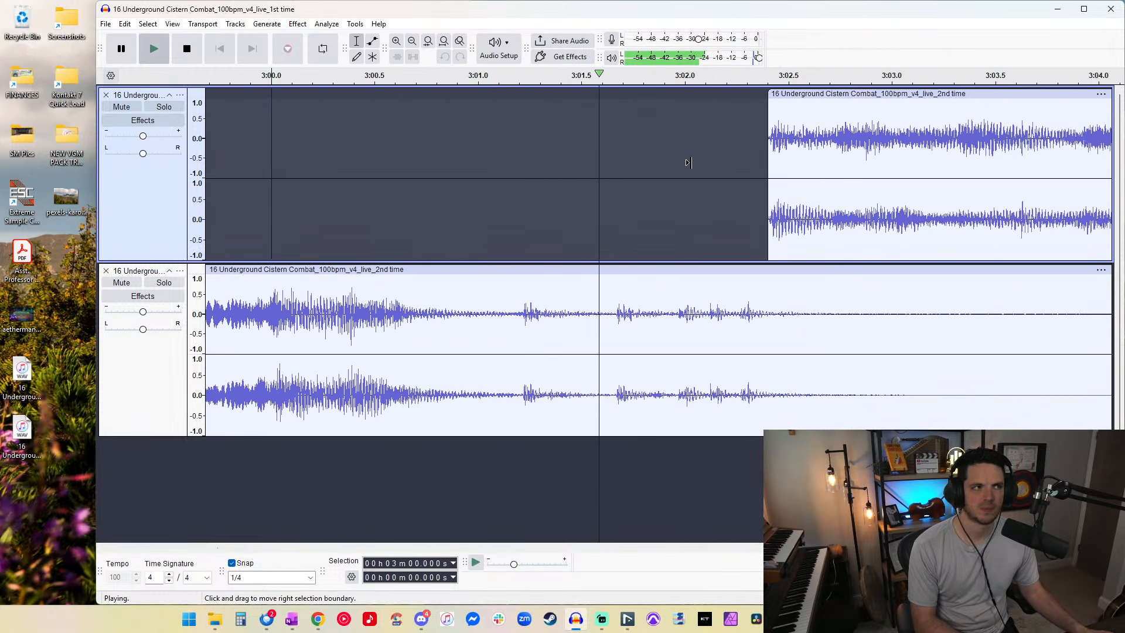
scroll(603, 222, down, 3)
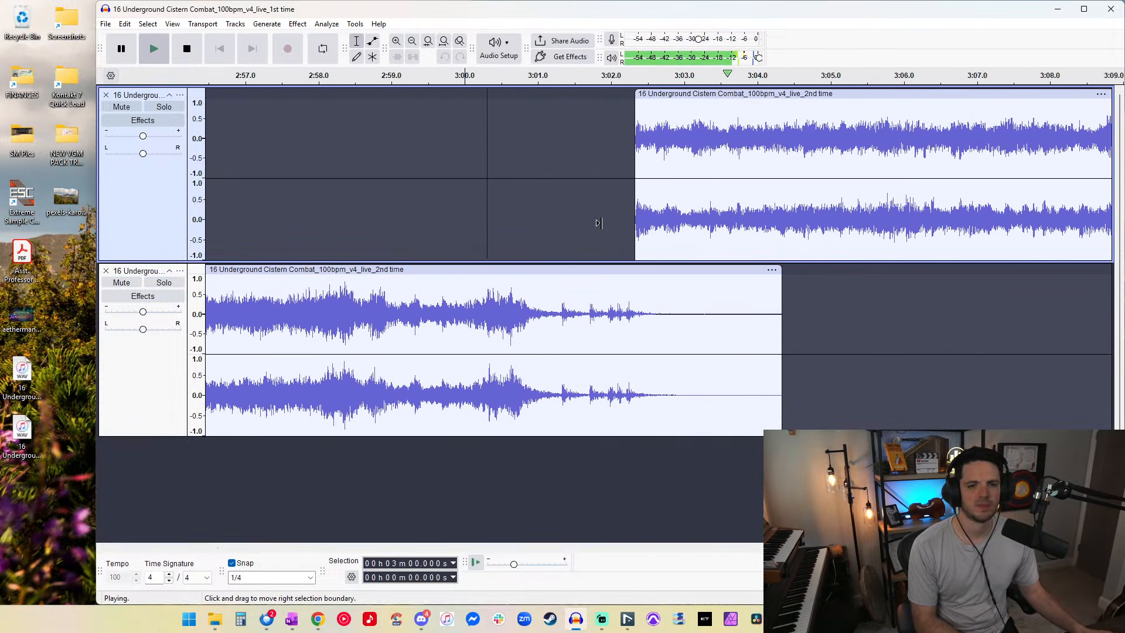
key(space)
Step: Audition the loop point into the repeated second-time clip again, starting from 3:01.8 and from 3:00.6
click(604, 222)
click(629, 213)
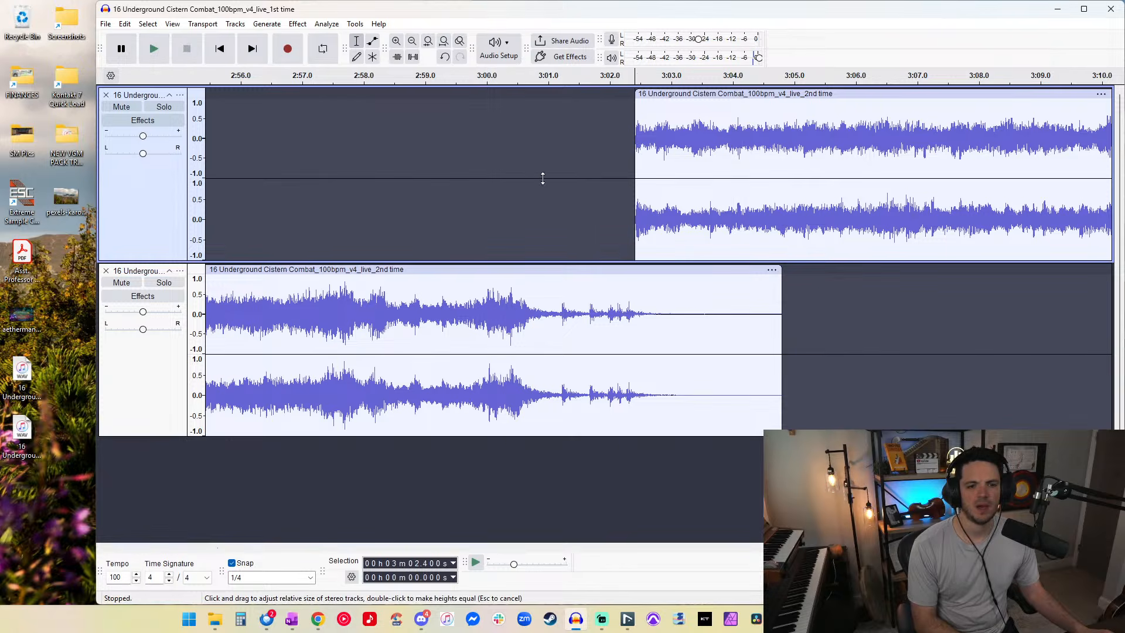
click(583, 187)
key(space)
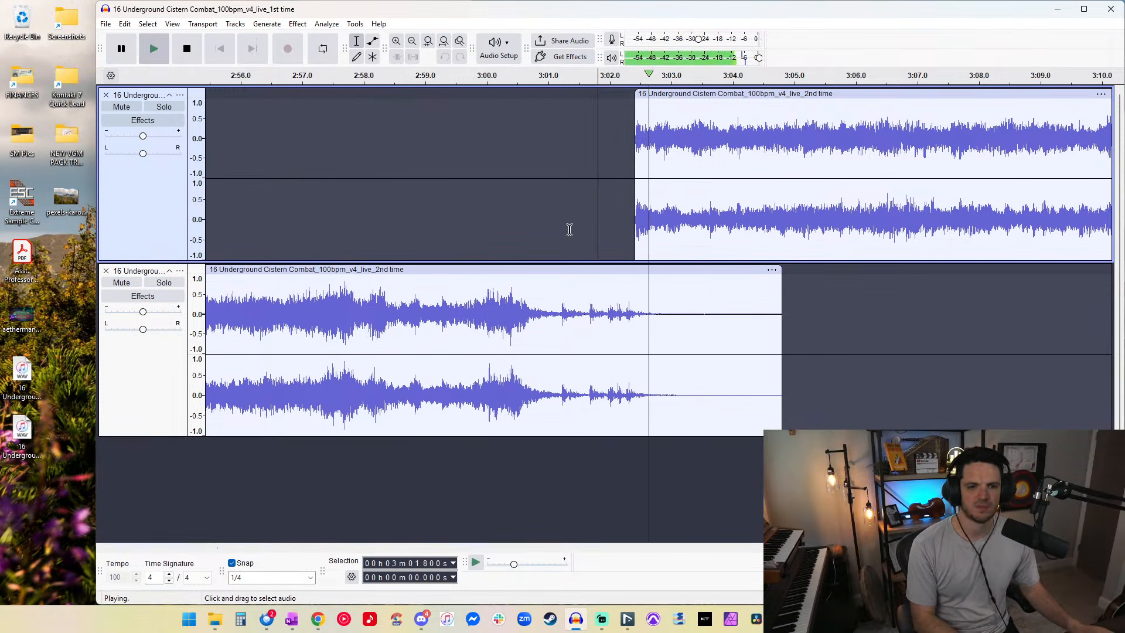
click(432, 168)
click(472, 193)
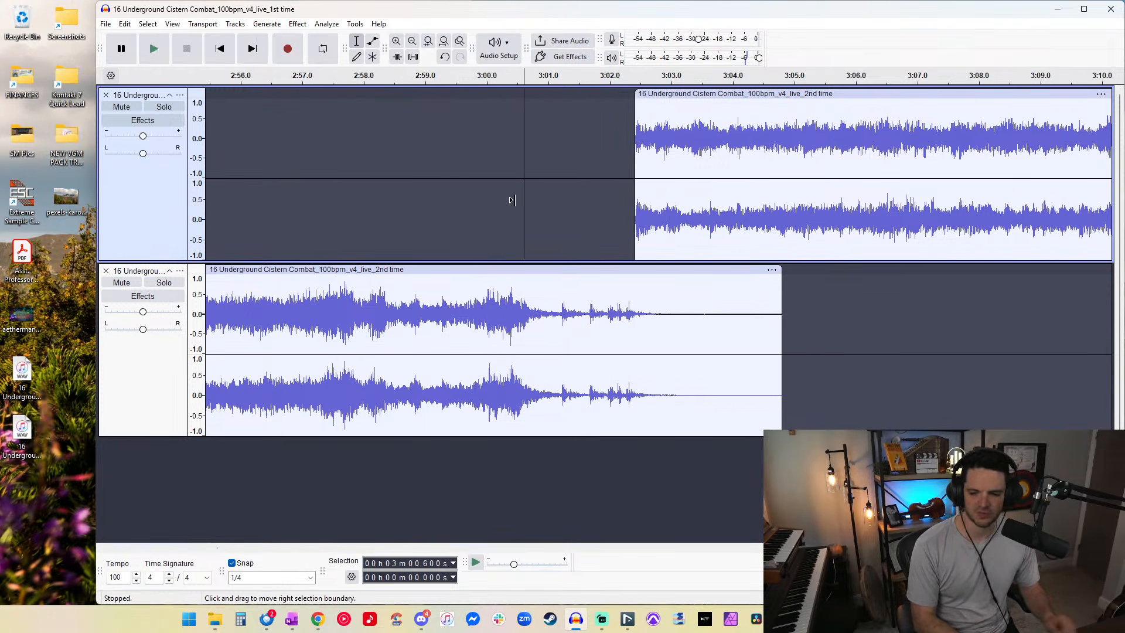
key(space)
key(space)
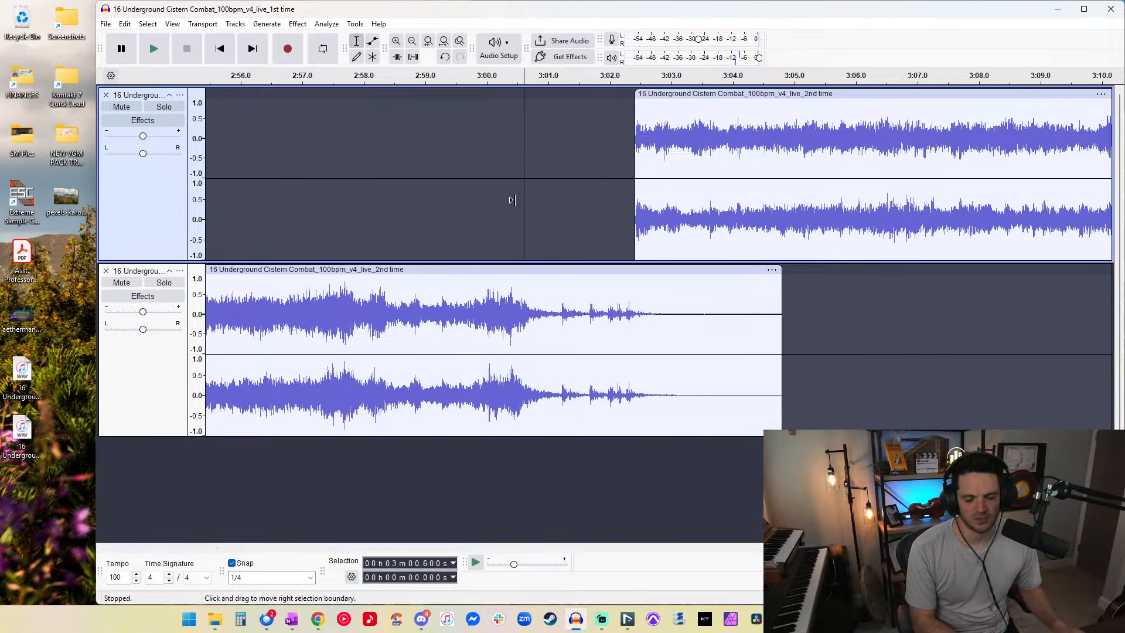
key(space)
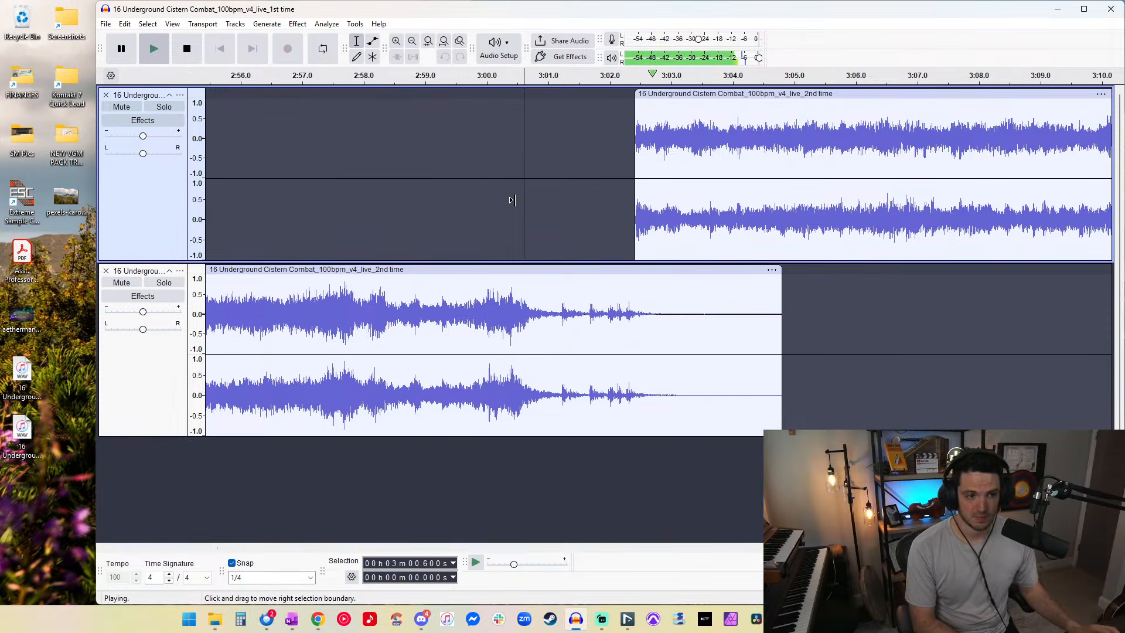
scroll(512, 201, down, 3)
scroll(518, 201, up, 1)
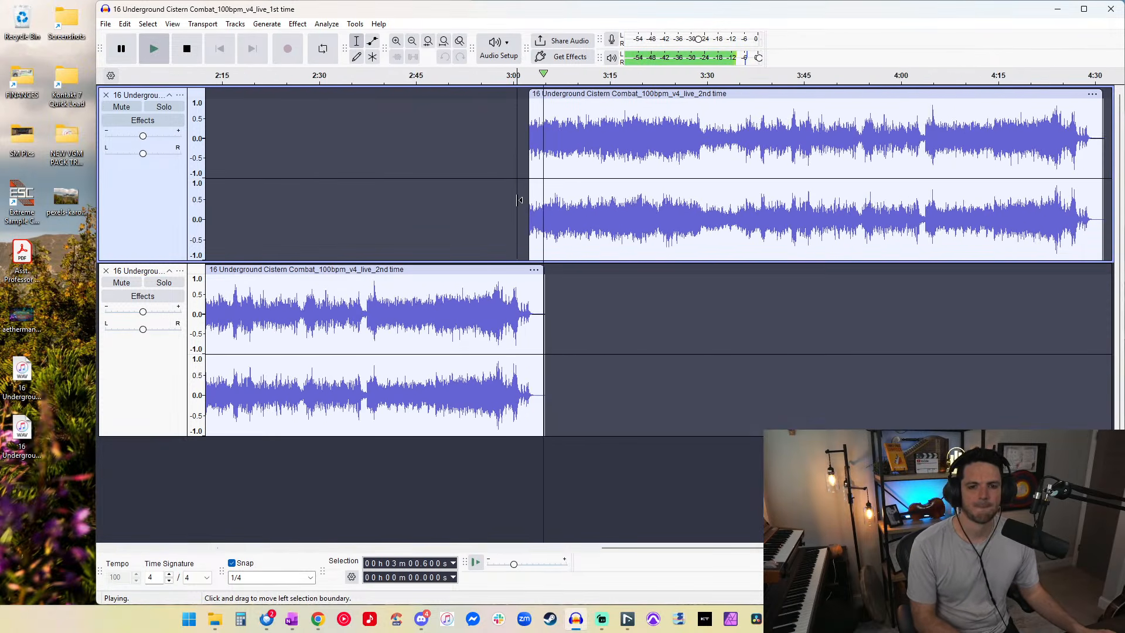
scroll(698, 191, right, 2)
key(space)
Step: Delete the repeated second-time clip's audio from 3:25.2 through to its end
drag(618, 144, 1076, 141)
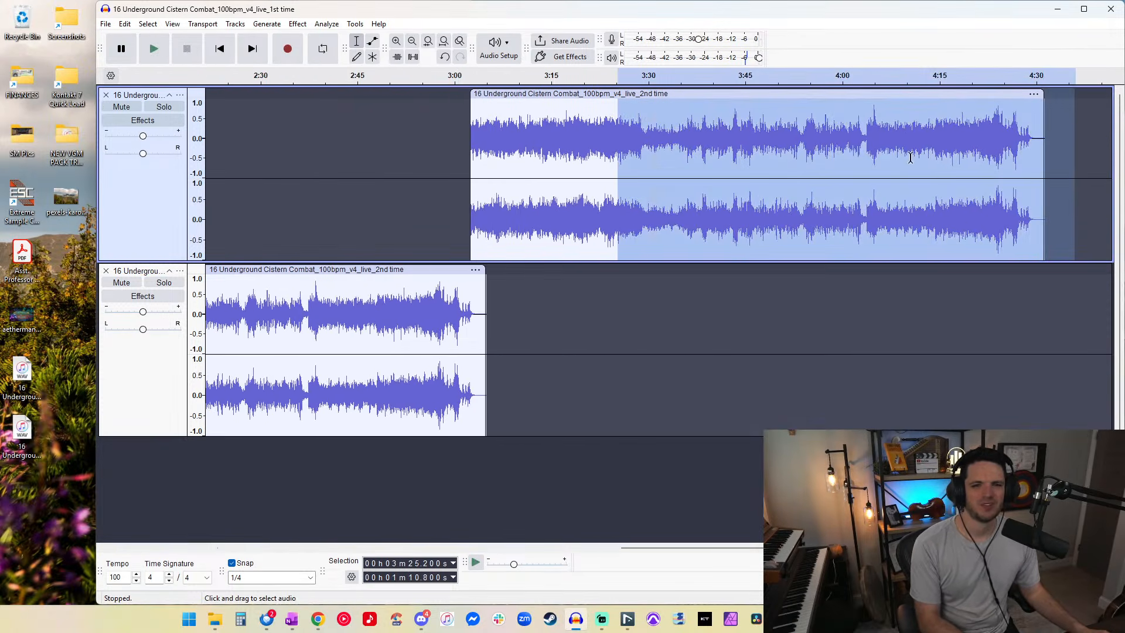
key(Delete)
click(560, 183)
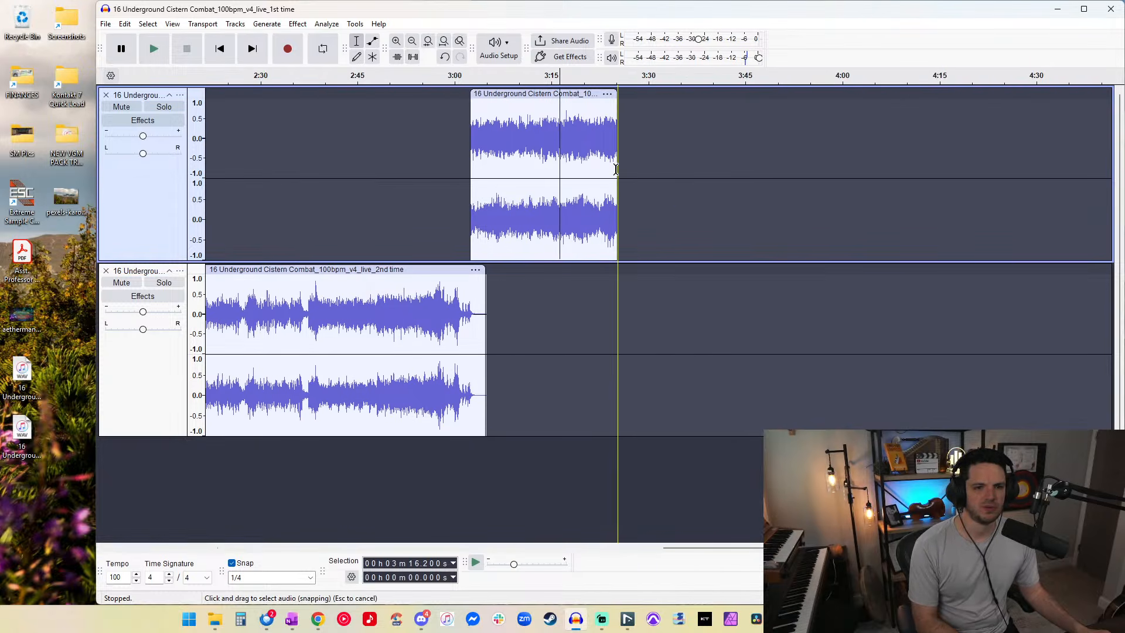
Step: Shorten the repeated second-time clip further by deleting everything after 3:12.6
scroll(616, 168, up, 3)
drag(666, 142, 414, 146)
scroll(494, 191, down, 3)
key(Delete)
double_click(409, 156)
click(427, 151)
key(Delete)
double_click(392, 148)
scroll(387, 148, up, 3)
drag(633, 135, 463, 150)
key(Delete)
double_click(424, 147)
click(483, 151)
click(417, 149)
drag(555, 160, 384, 152)
drag(522, 139, 451, 149)
key(Delete)
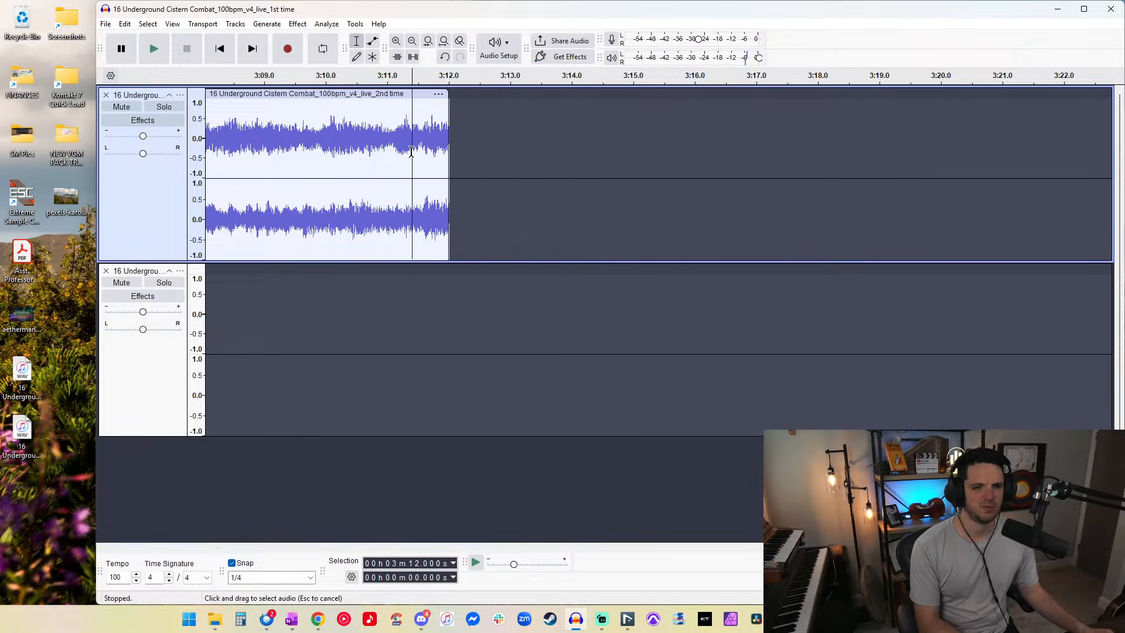
key(ctrl+z)
Step: Select the entire shortened repeat of the second-time clip and apply a fade-out to it
scroll(412, 152, left, 3)
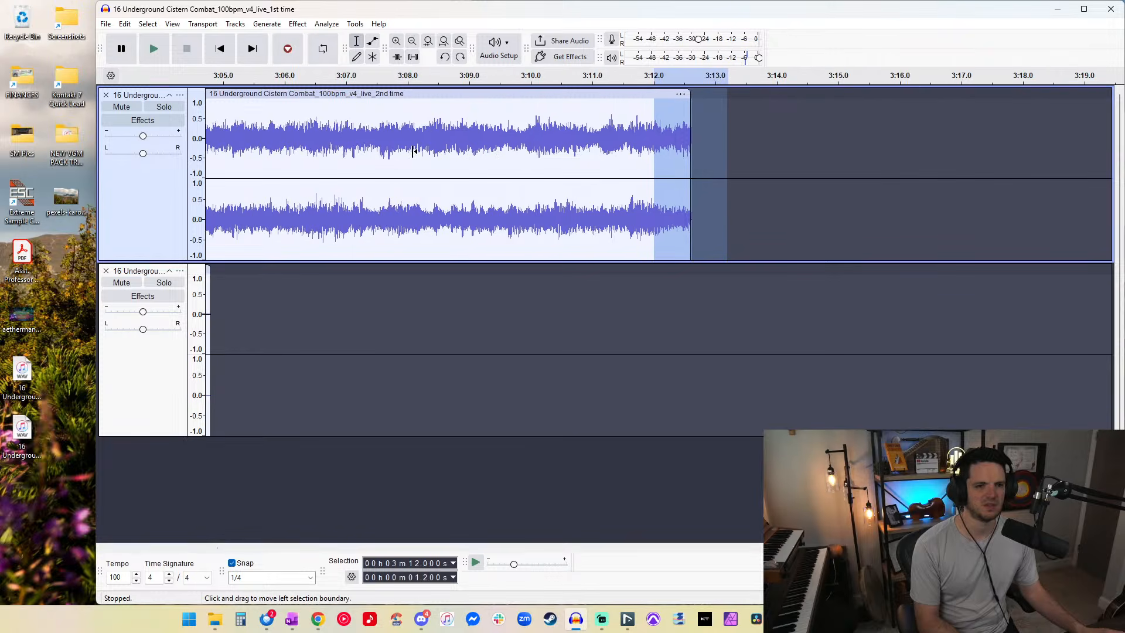
scroll(414, 151, left, 2)
double_click(414, 152)
scroll(413, 152, down, 1)
key(shift+f)
Step: Generate 2 seconds of silence directly after the faded clip, at 3:12.6
click(594, 153)
click(576, 153)
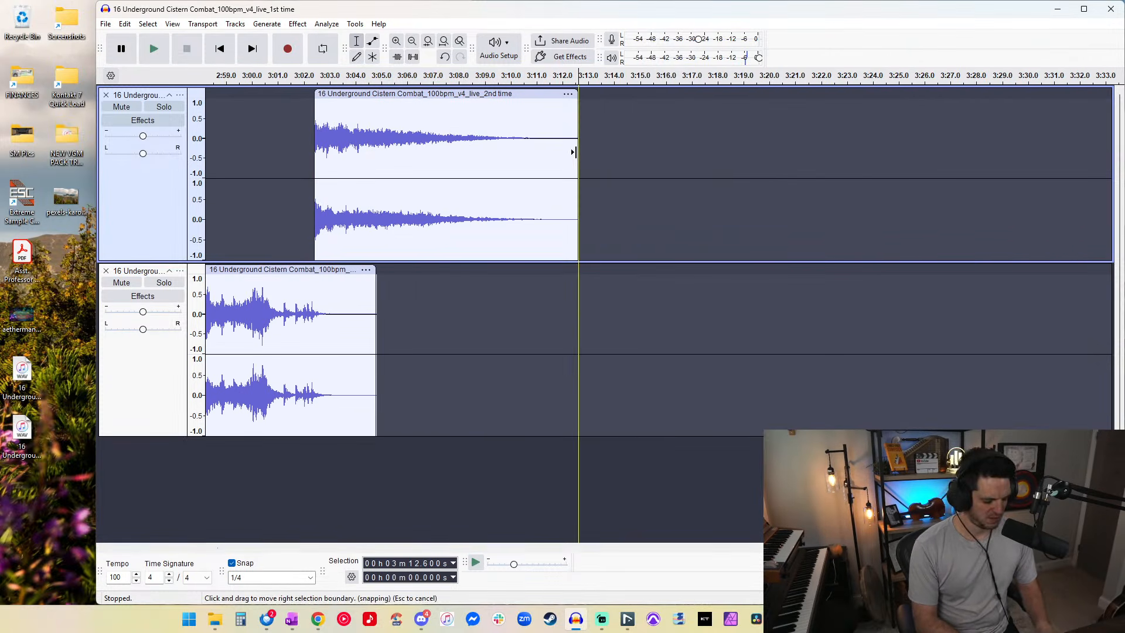
key(shift+s)
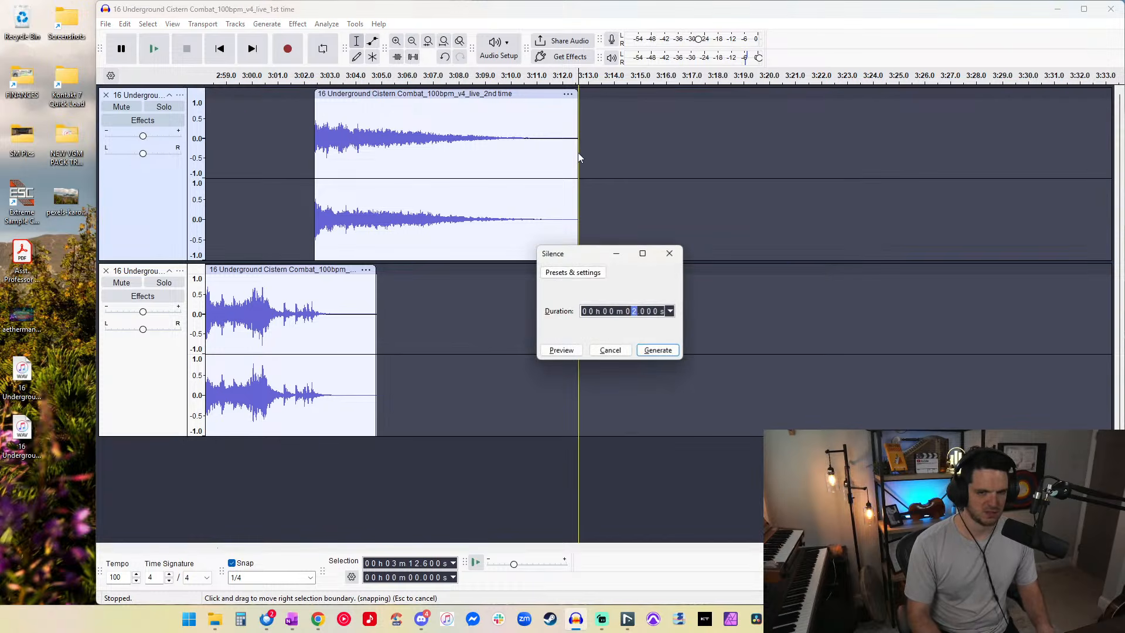
key(Return)
Step: Start an MP3 export of the entire project with the sample rate set to 44100 Hz
key(ctrl+a)
key(ctrl+shift+e)
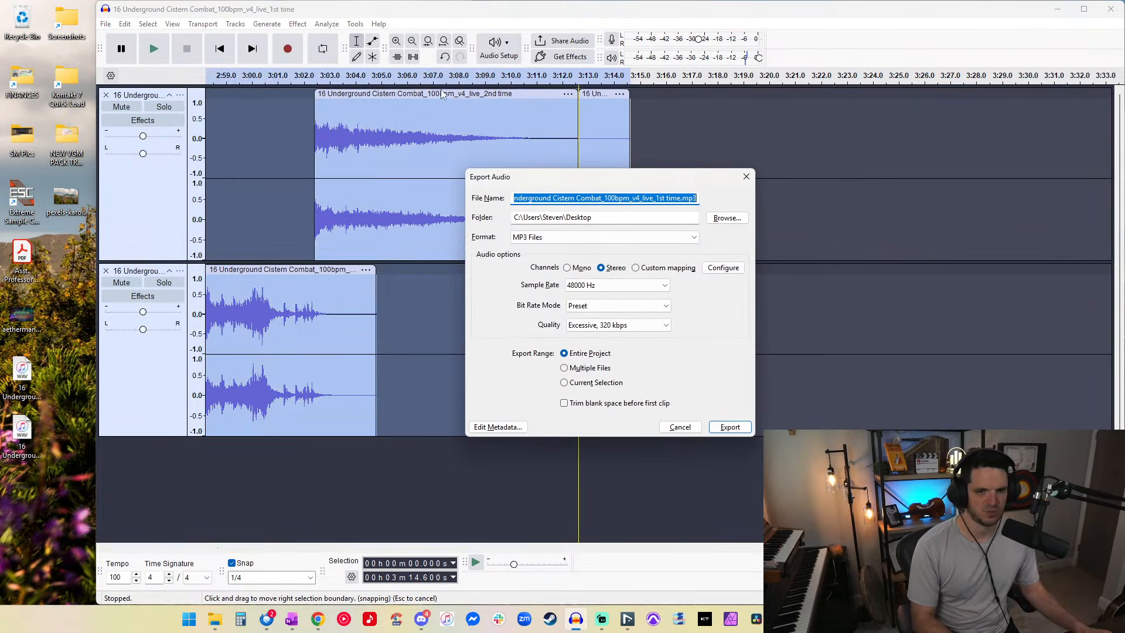
click(583, 286)
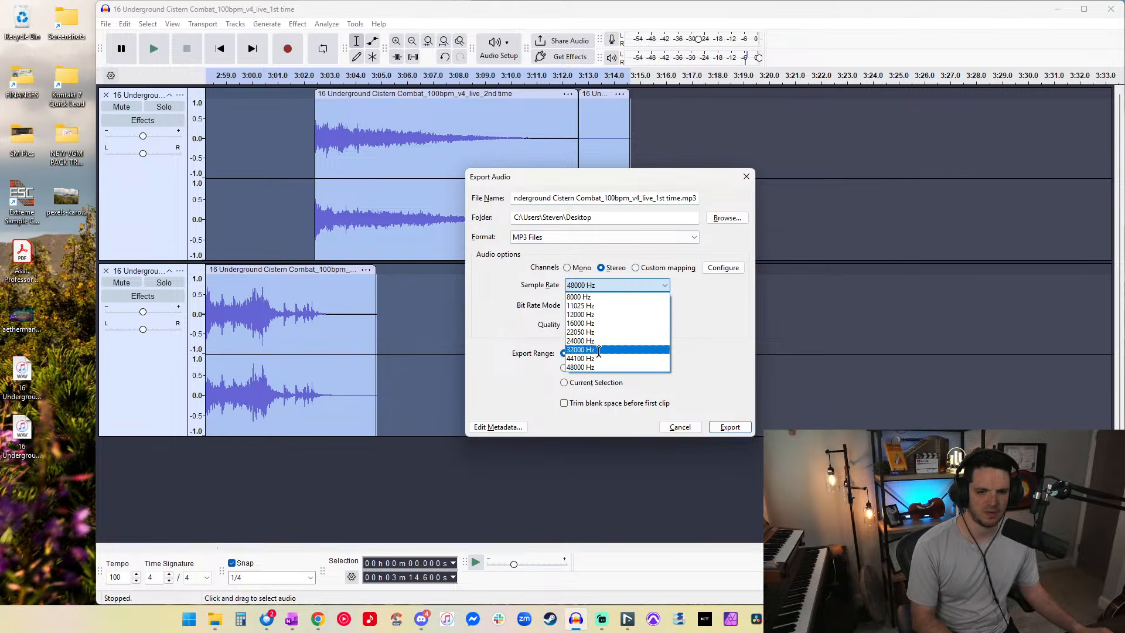
click(581, 358)
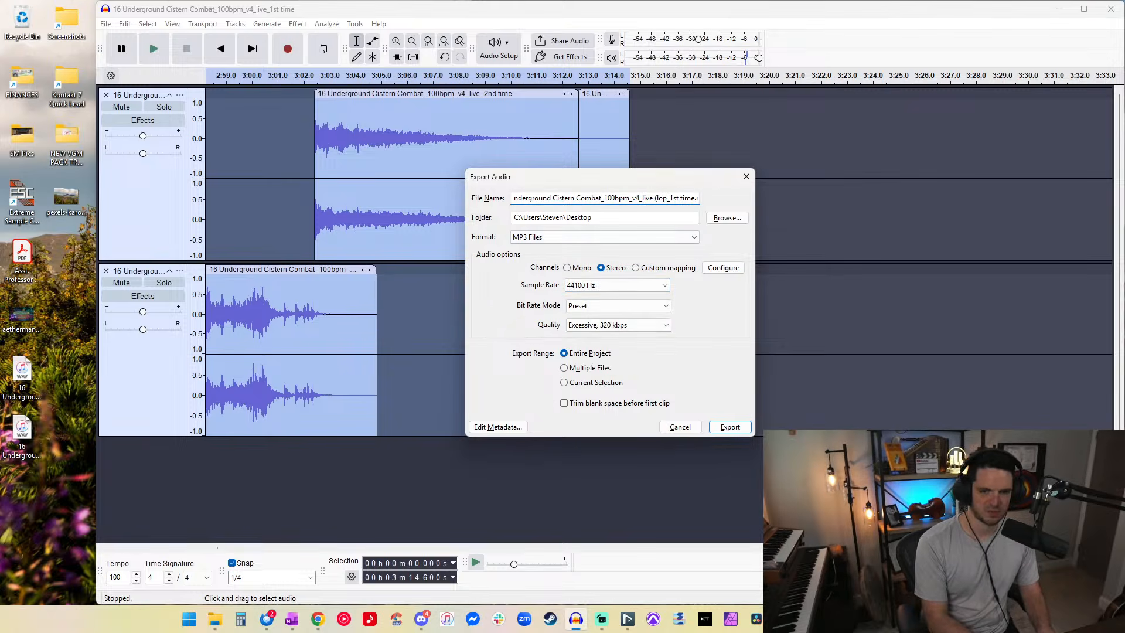
Step: Replace the 1st time ending of the export name with (loop) and export the MP3 to the desktop
key(Delete)
key(Delete)
key(Delete)
key(Delete)
text(.)
click(728, 355)
click(730, 428)
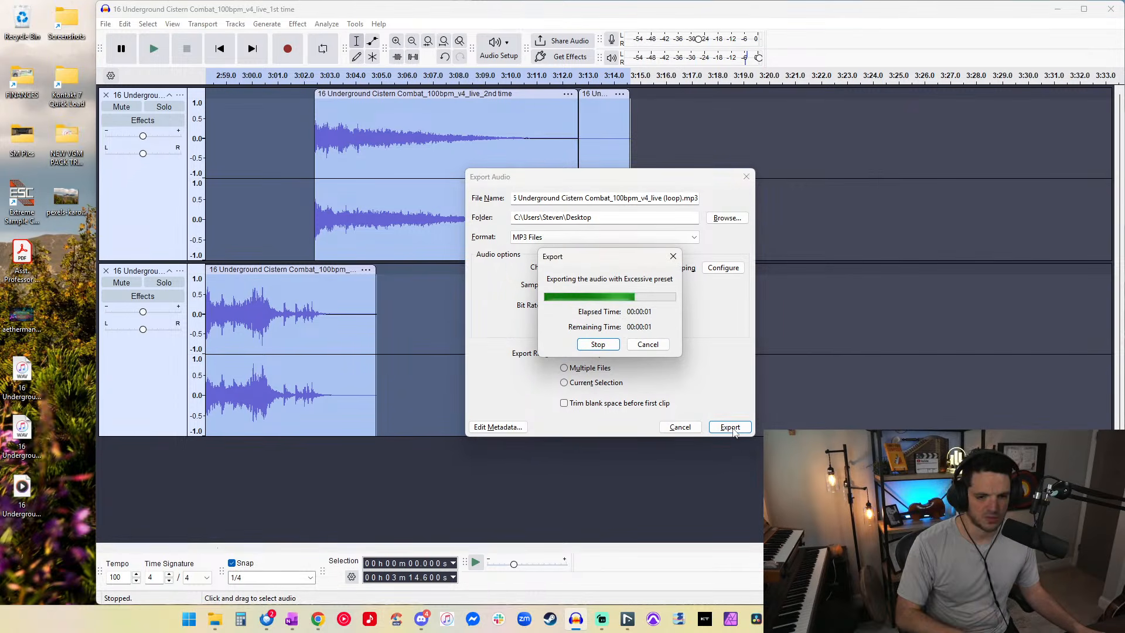
Step: Remove both tracks from the project and close Audacity
click(256, 161)
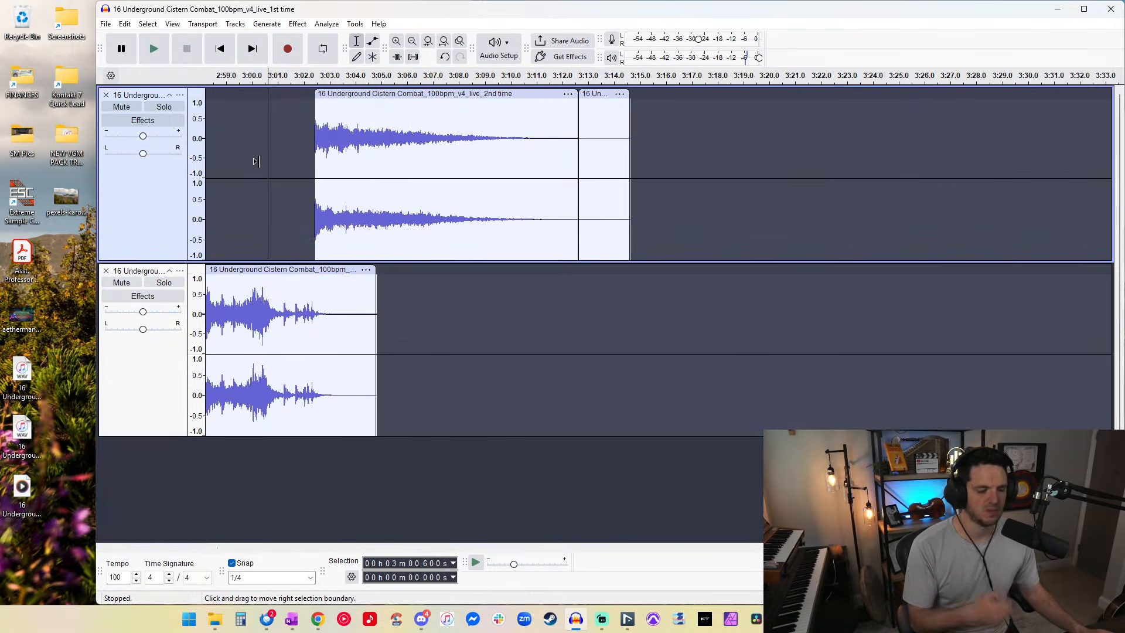
click(239, 148)
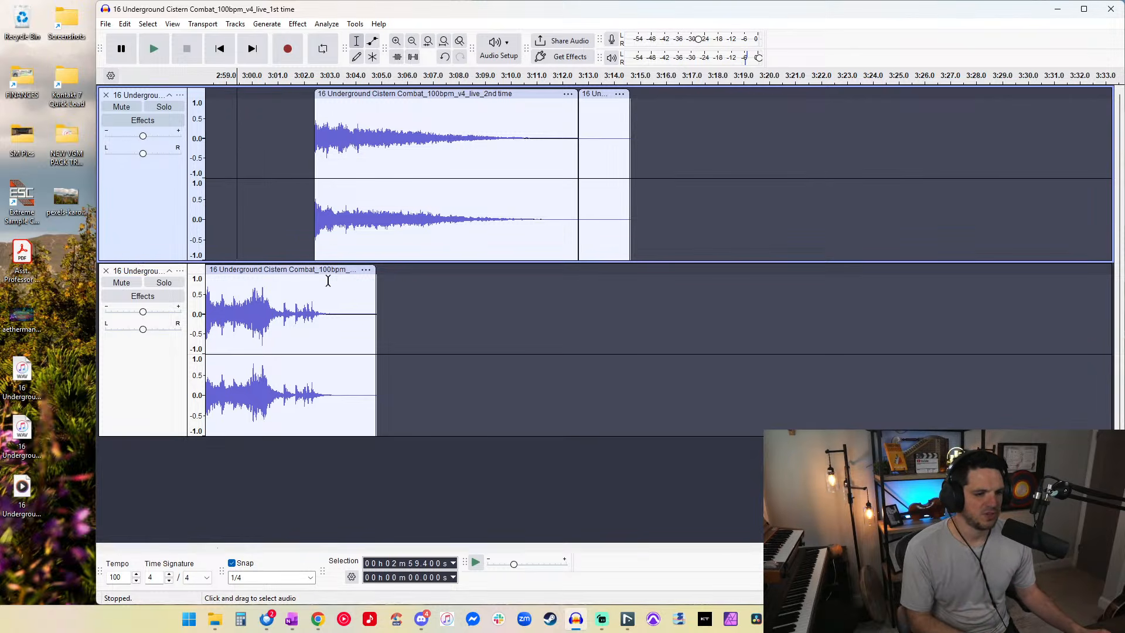
double_click(104, 97)
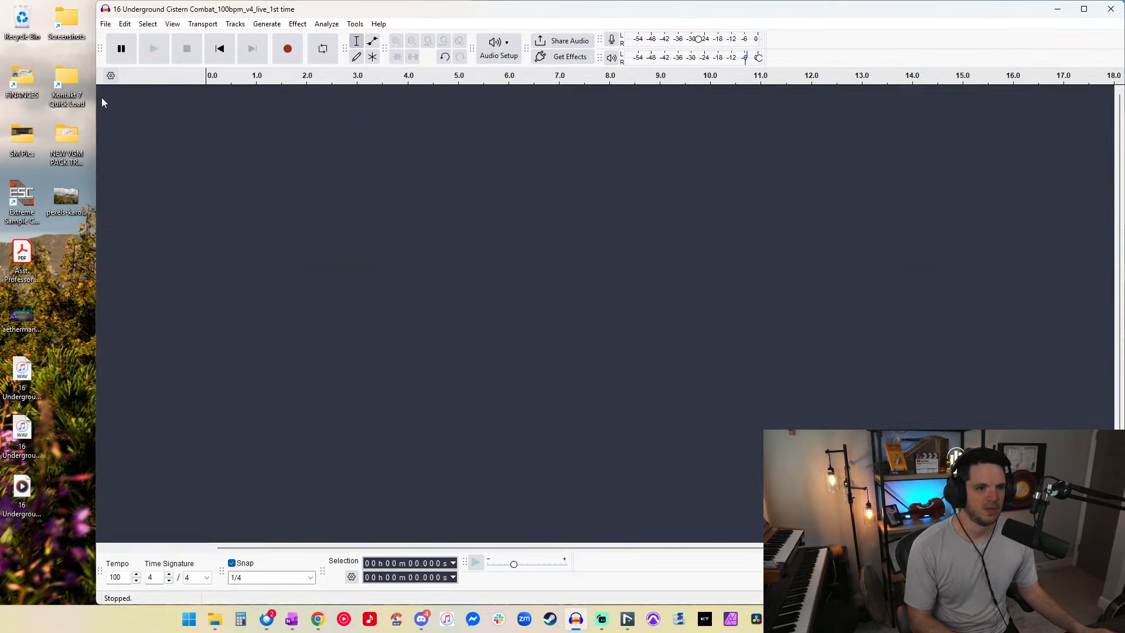
click(23, 495)
click(73, 461)
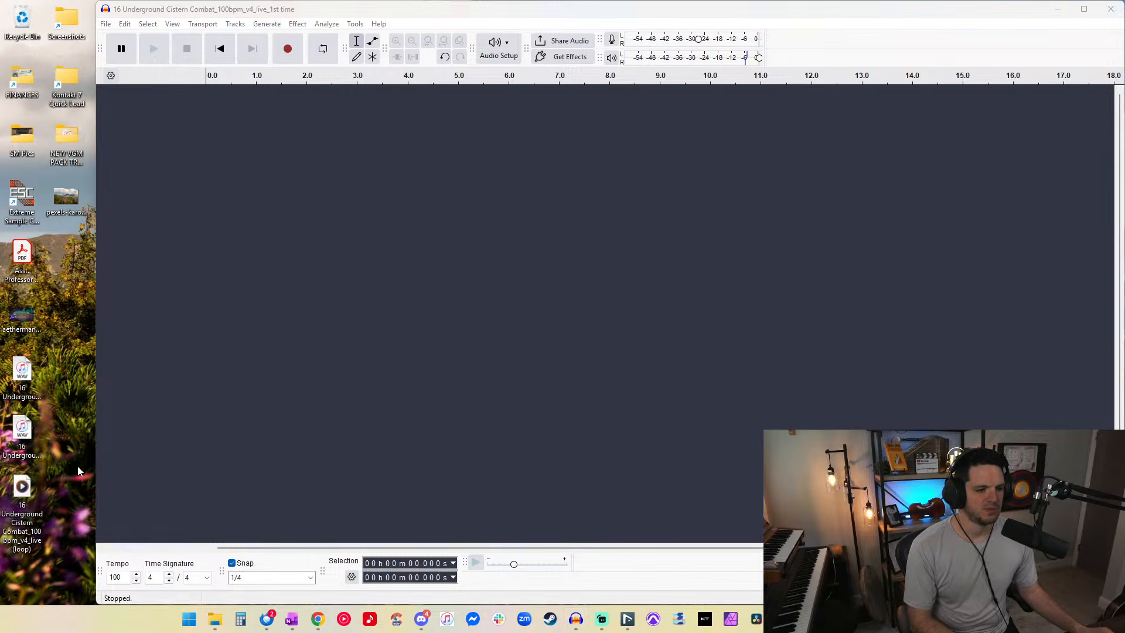
click(438, 294)
key(alt+F4)
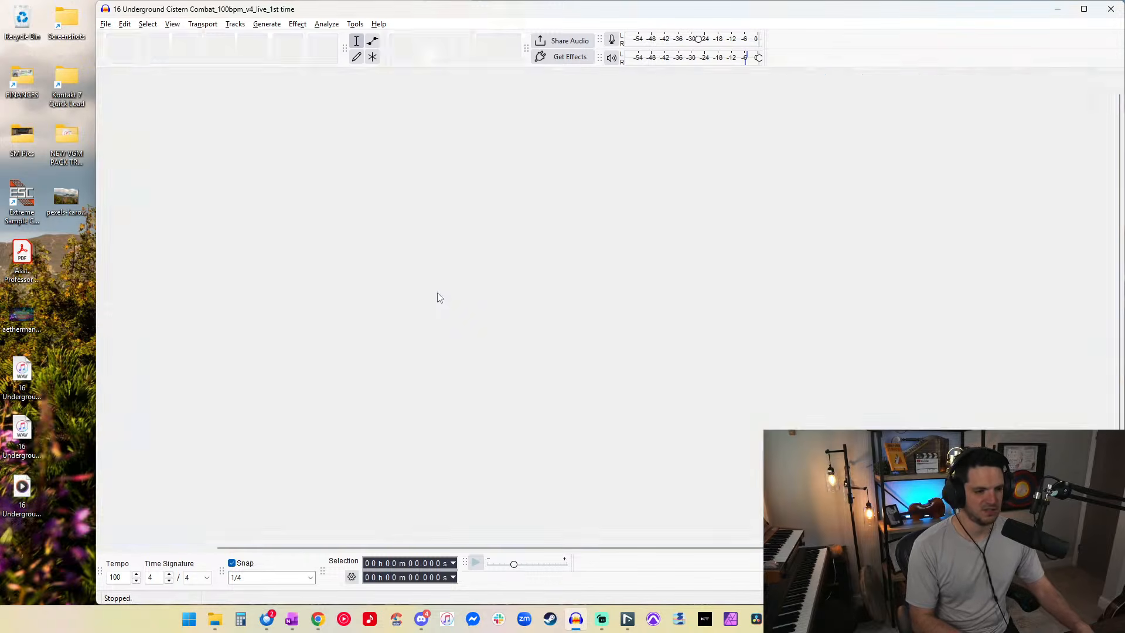
Step: Play the exported loop MP3 from the desktop in the media player and check the transition around 1:35
double_click(22, 489)
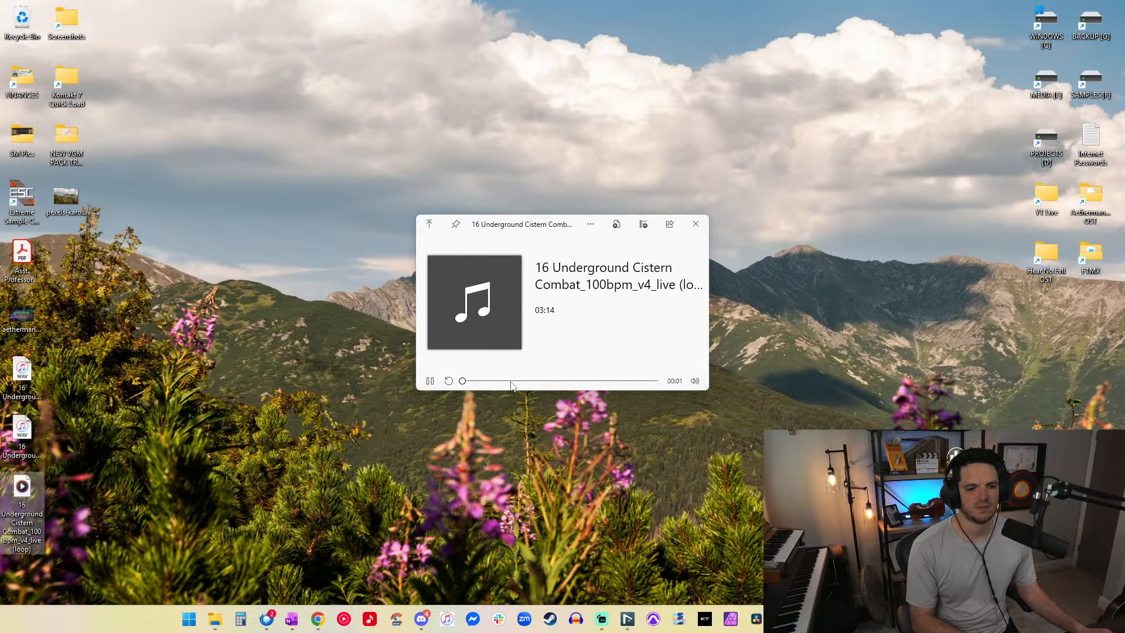
click(511, 382)
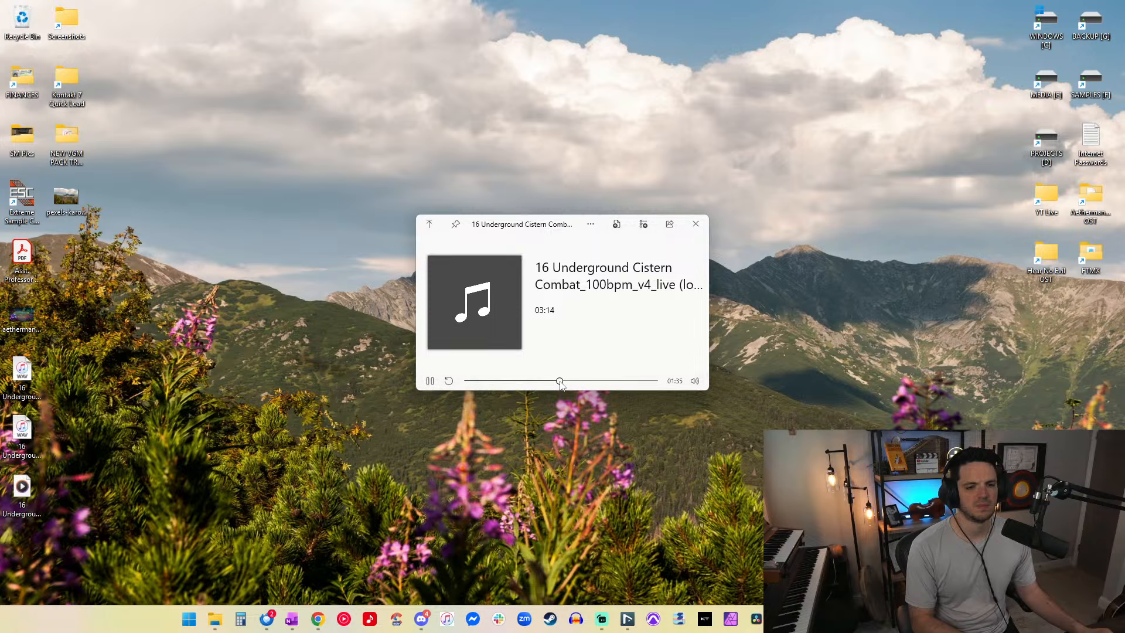
key(space)
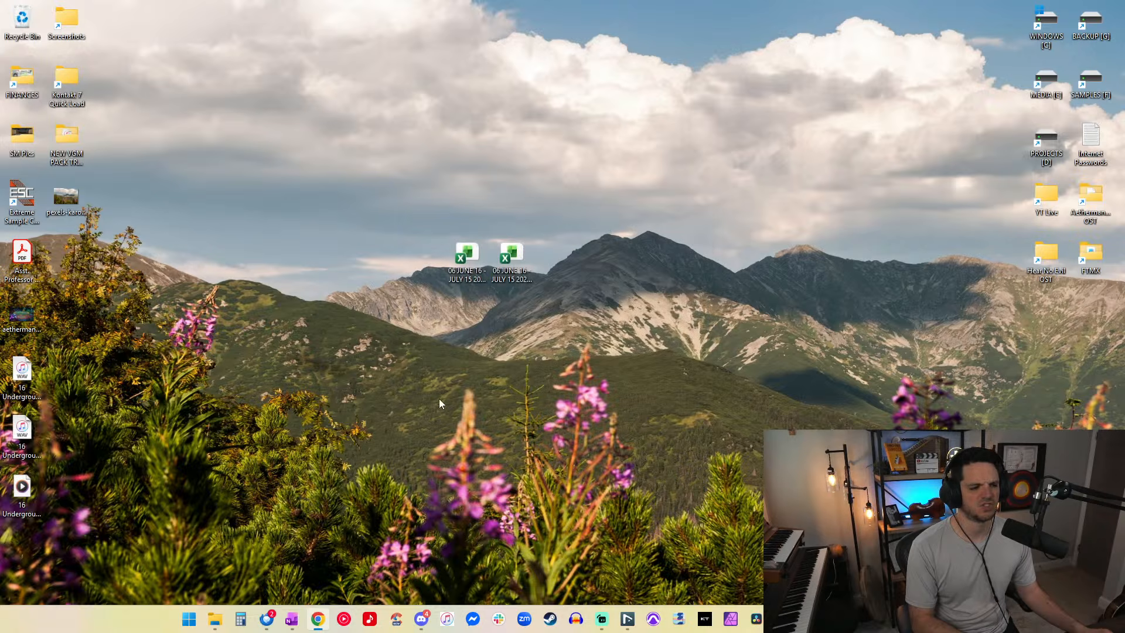
double_click(22, 487)
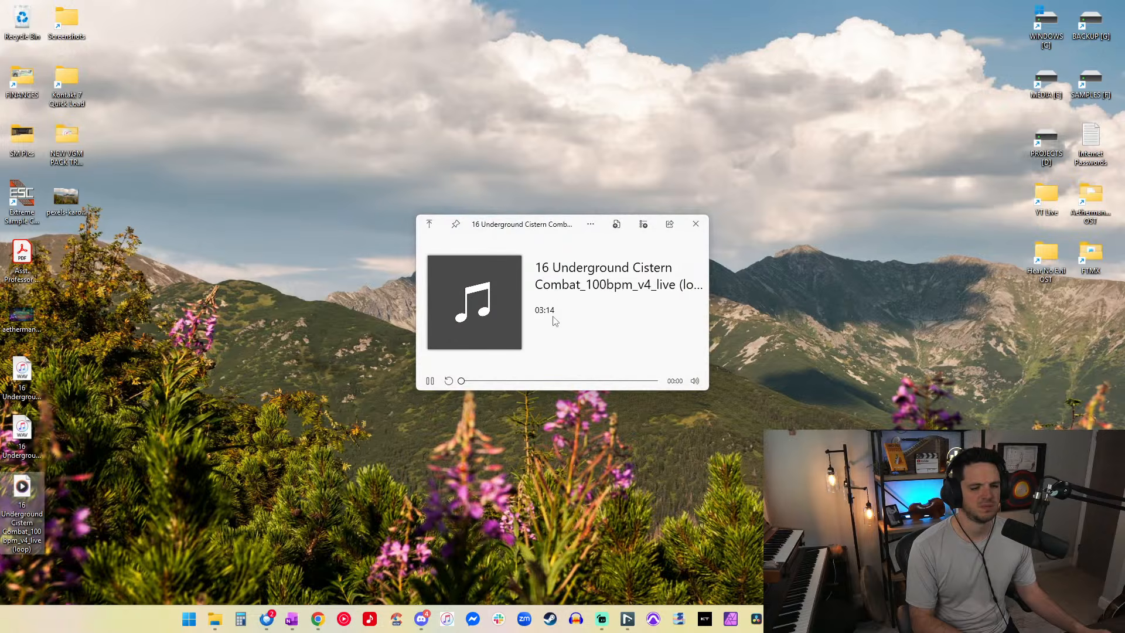
click(551, 381)
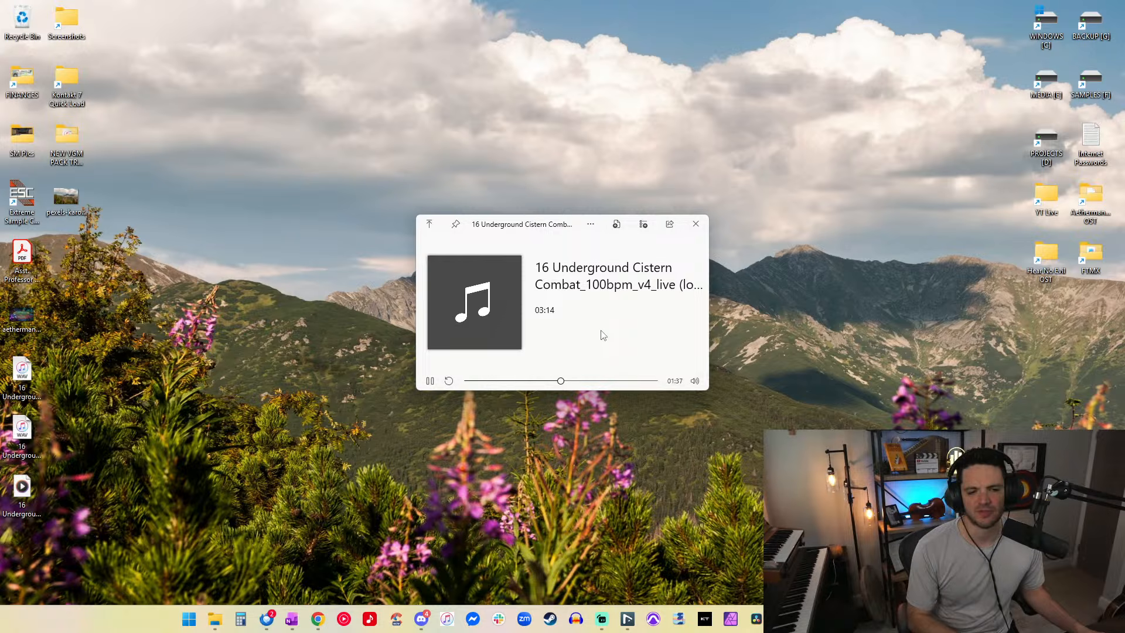
Step: Close the media player playing the loop MP3 and switch to the v092_Mixing Live Solos project in Nuendo
key(alt+F4)
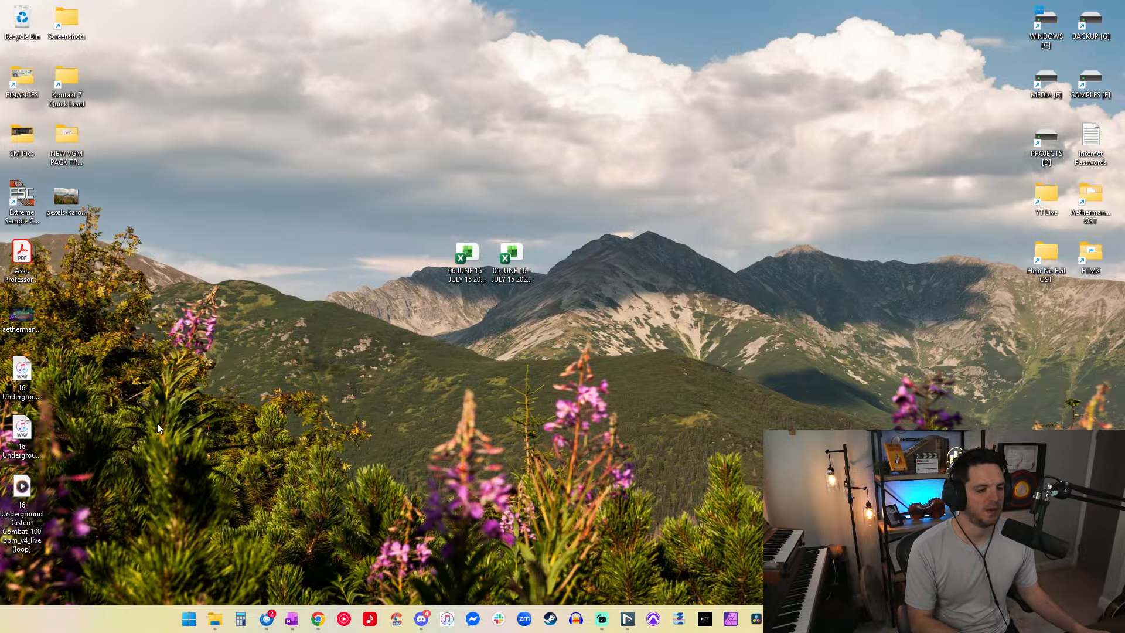
click(248, 353)
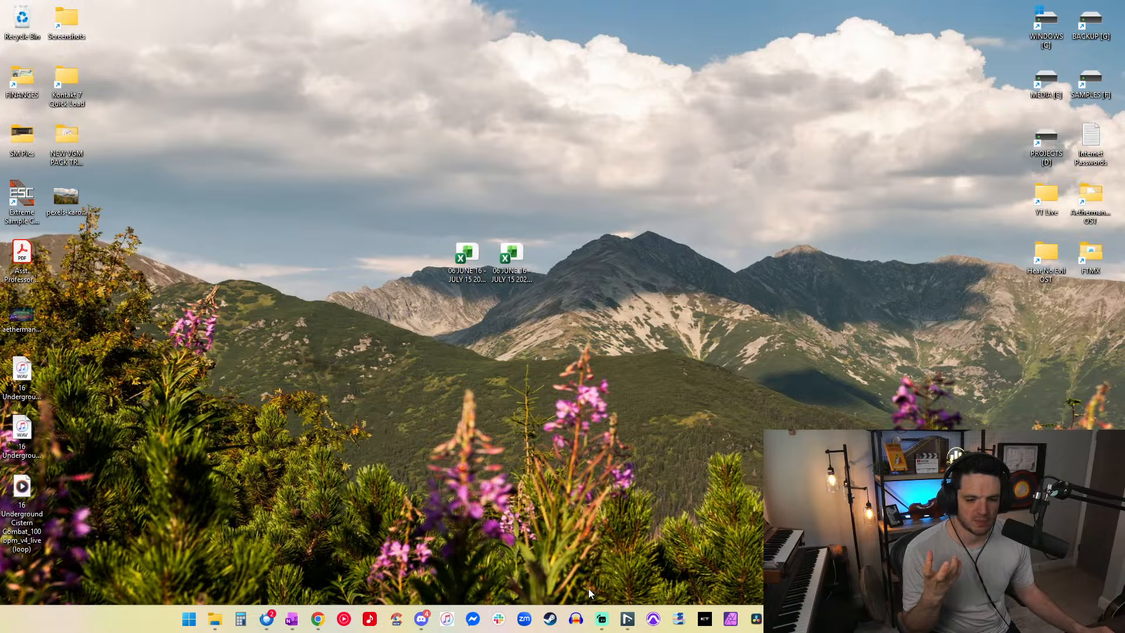
click(627, 619)
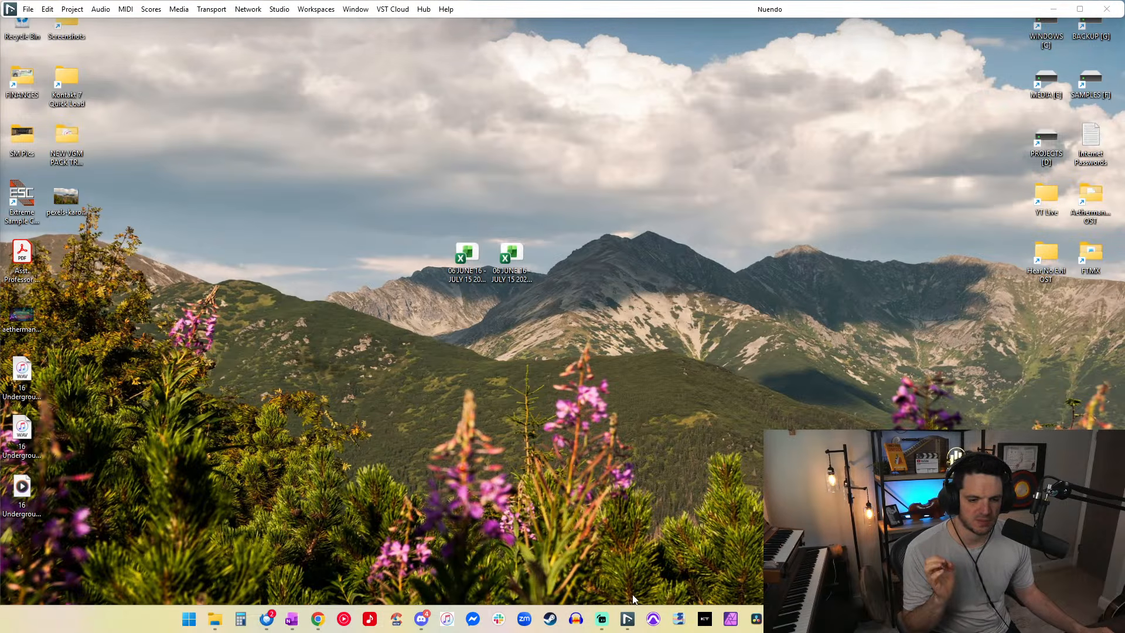
mouse_move(633, 601)
click(673, 574)
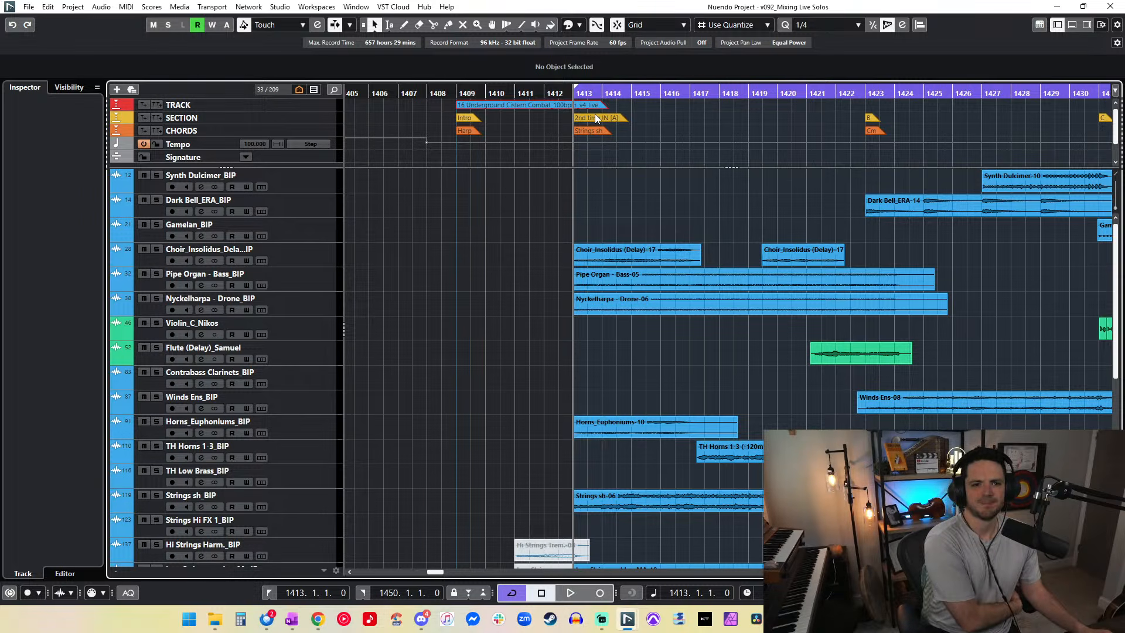
Step: Look over the Underground Cistern Combat arrangement from its 2nd time section at bar 1413 through the B and C sections
scroll(647, 180, right, 3)
scroll(647, 180, down, 5)
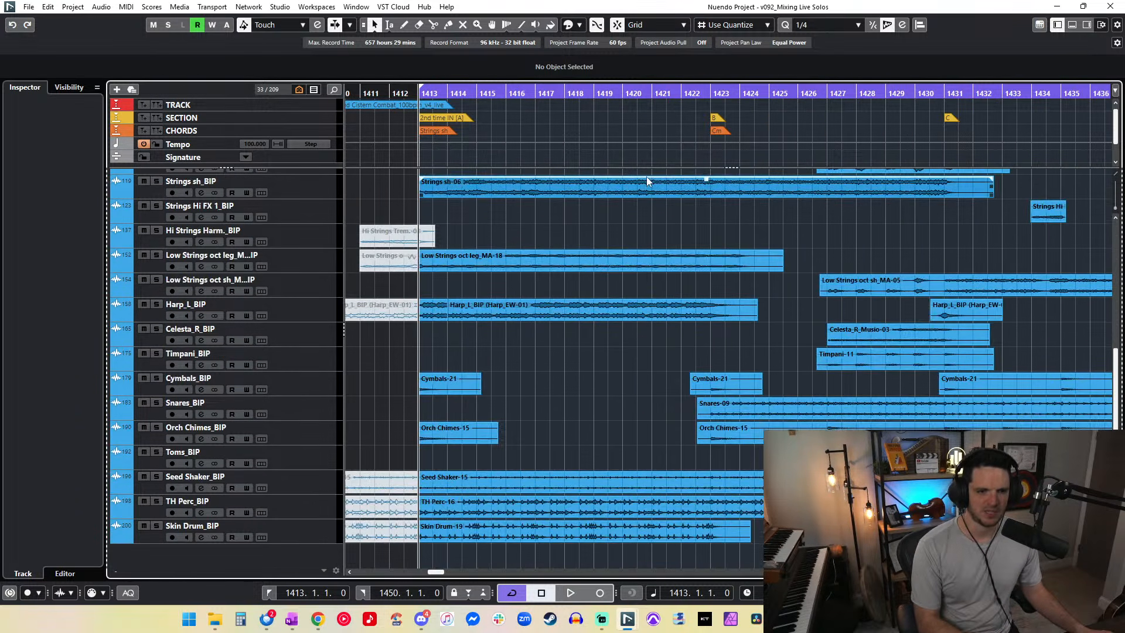
scroll(647, 180, left, 3)
scroll(583, 281, up, 5)
scroll(584, 284, down, 5)
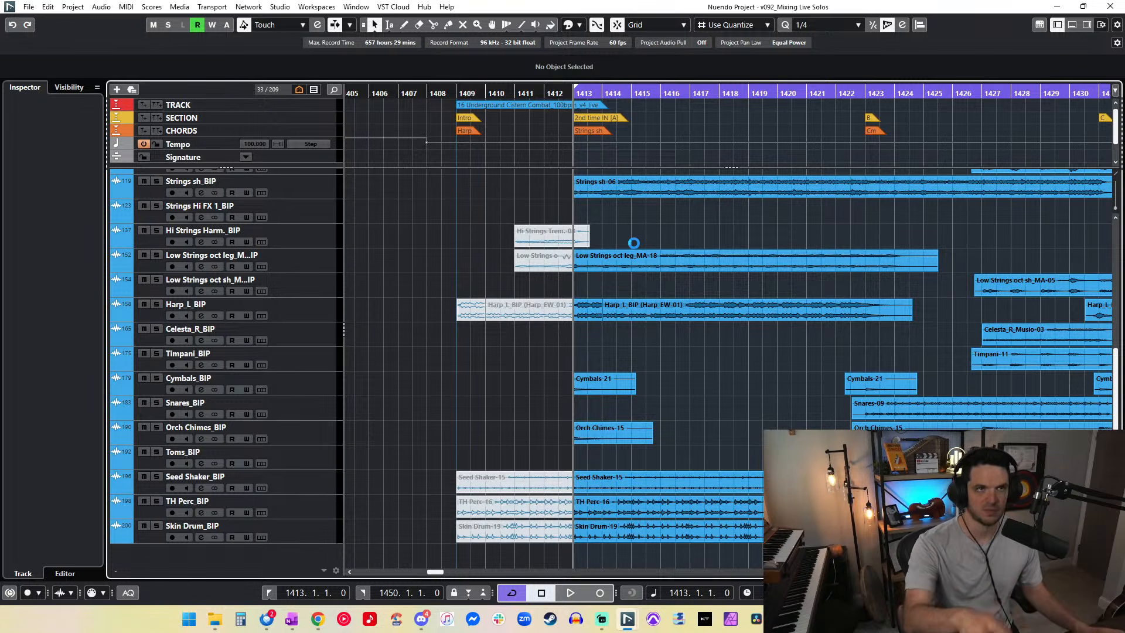
scroll(634, 243, up, 5)
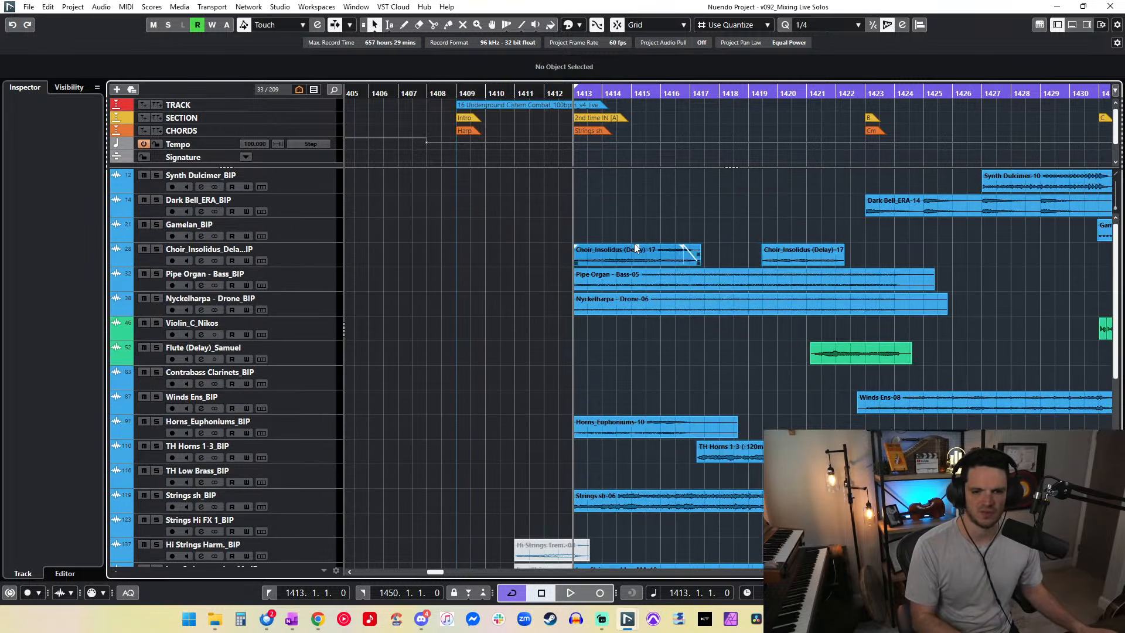
scroll(634, 244, left, 1)
scroll(634, 243, right, 3)
scroll(634, 251, left, 2)
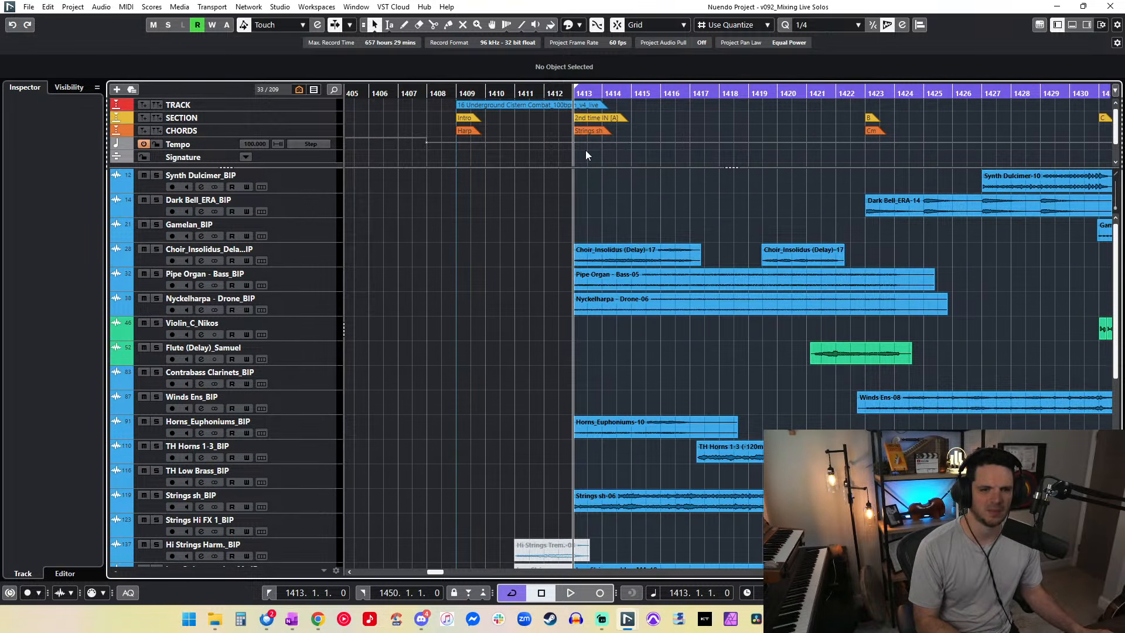
scroll(586, 150, right, 6)
click(214, 620)
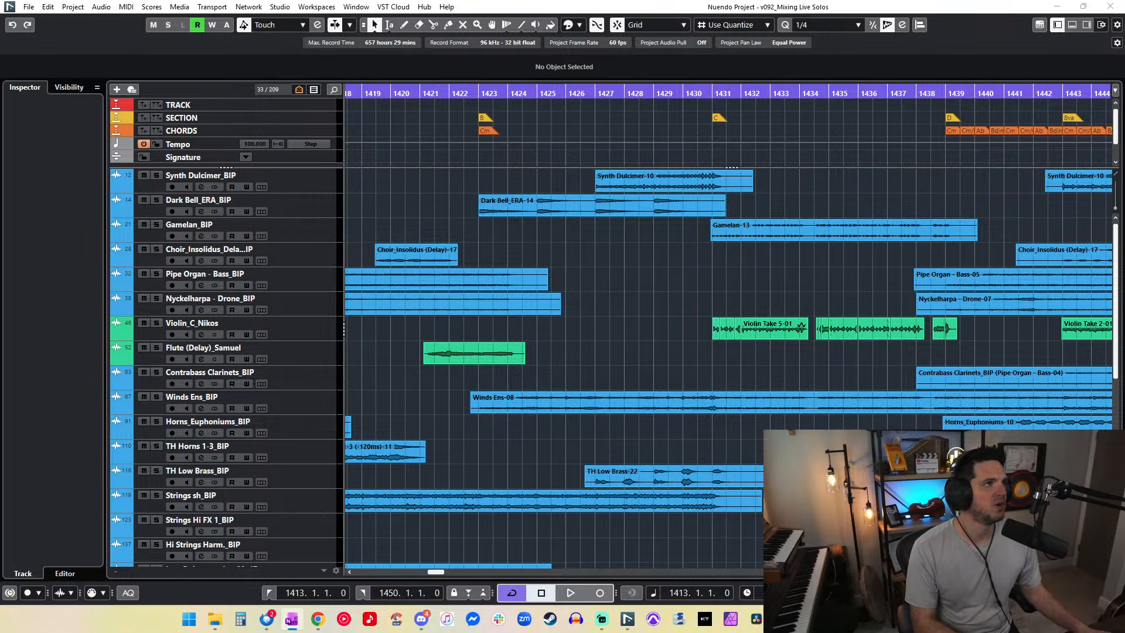
click(582, 280)
scroll(521, 208, left, 6)
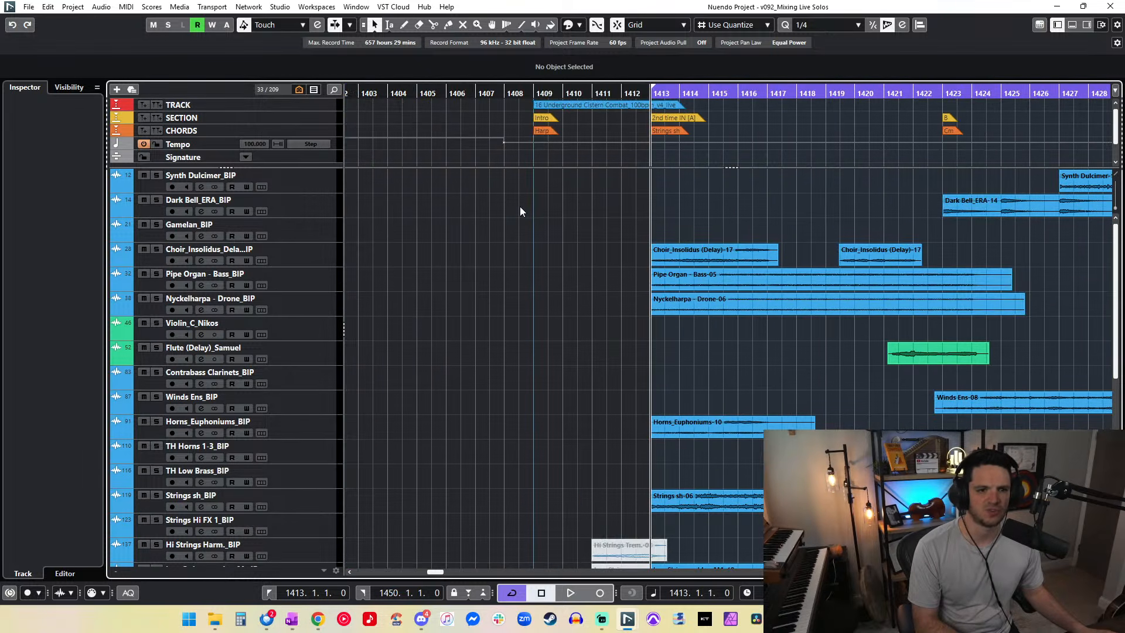
Step: Jump along the track markers to 05 Champion Battle and set the left locator to bar 1471
click(566, 108)
key(Right)
key(Right)
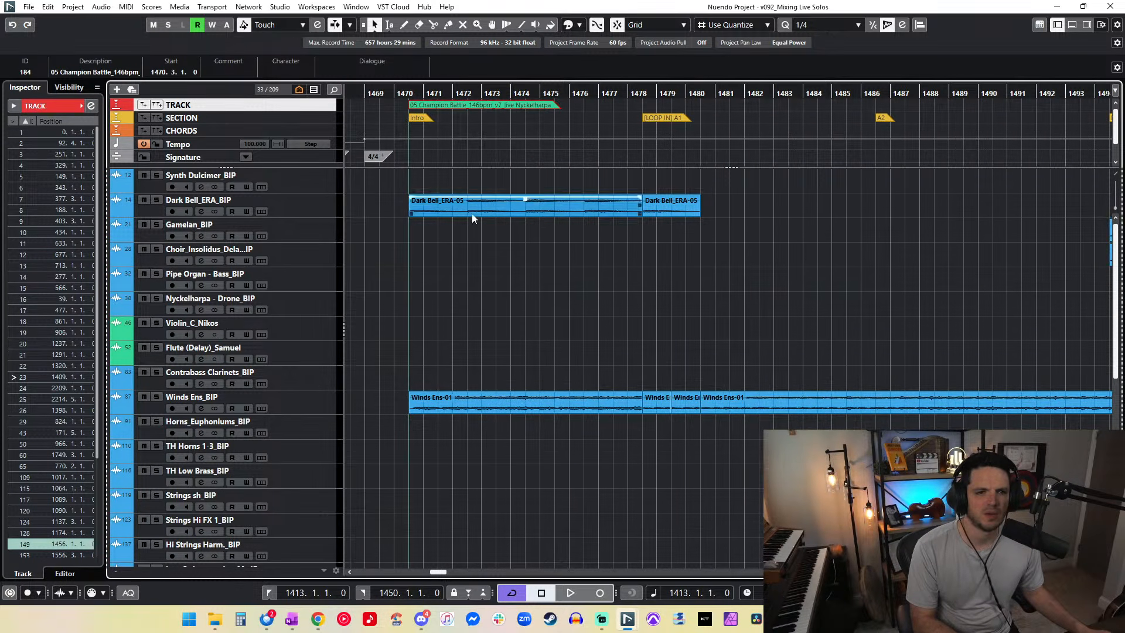
double_click(294, 593)
text(1471)
key(Return)
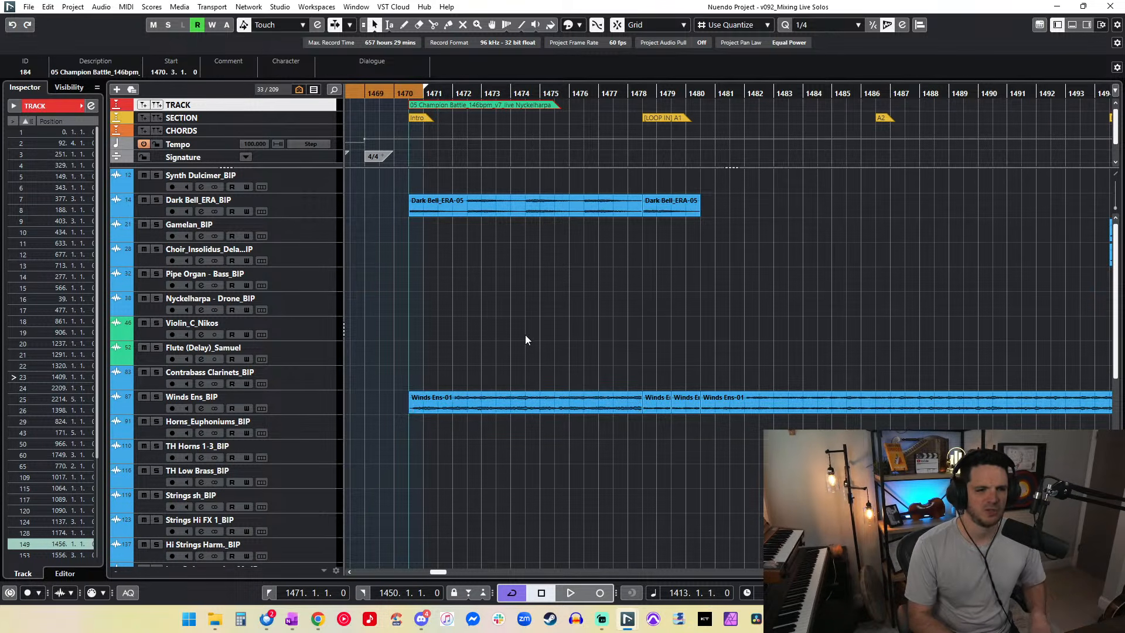
Step: Move the left locator to the Champion Battle intro marker at 1470.3 and place the cursor just before it at 1469.4
key(h)
key(h)
key(h)
key(h)
scroll(526, 336, left, 5)
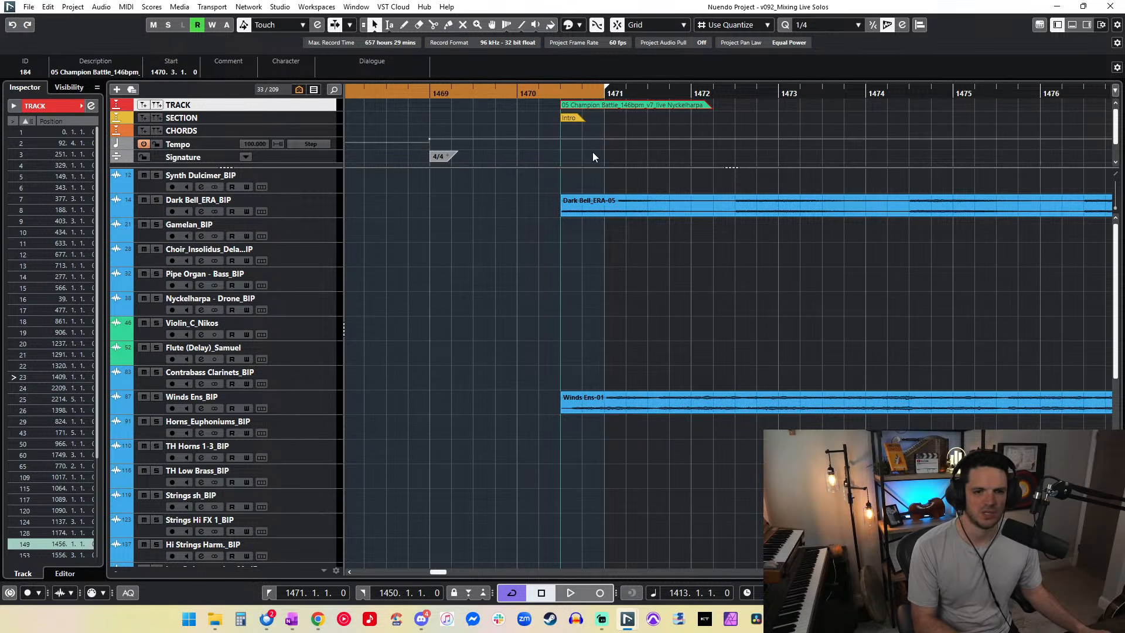
drag(608, 87, 563, 98)
click(495, 96)
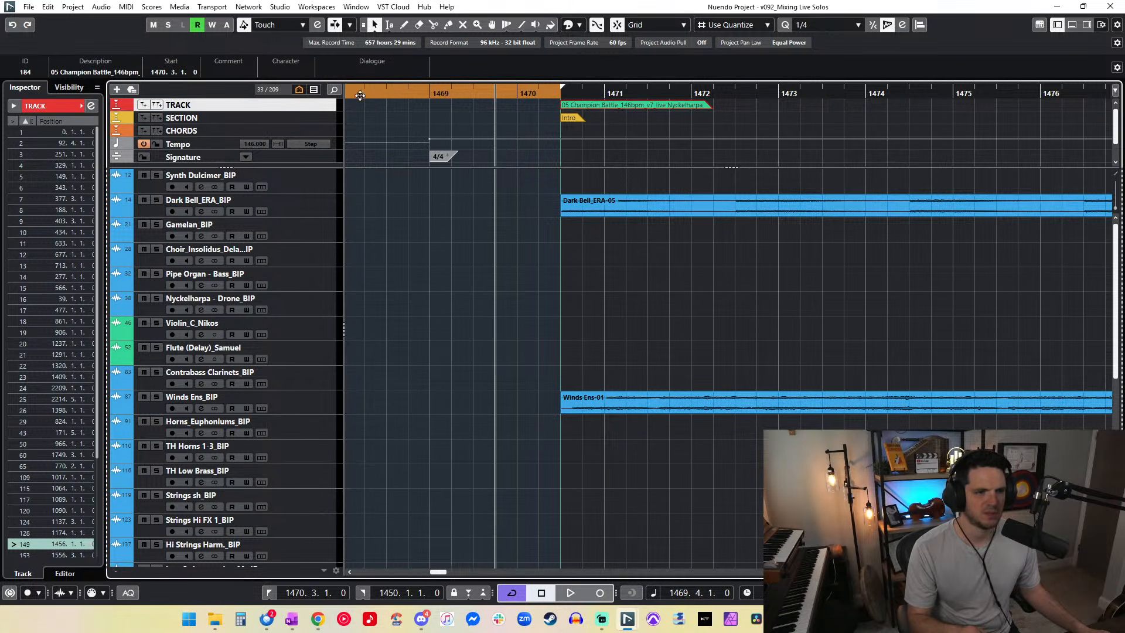
Step: Turn off the track filter so all tracks are listed, and move the cursor to 1470.2
click(299, 89)
click(335, 104)
click(537, 193)
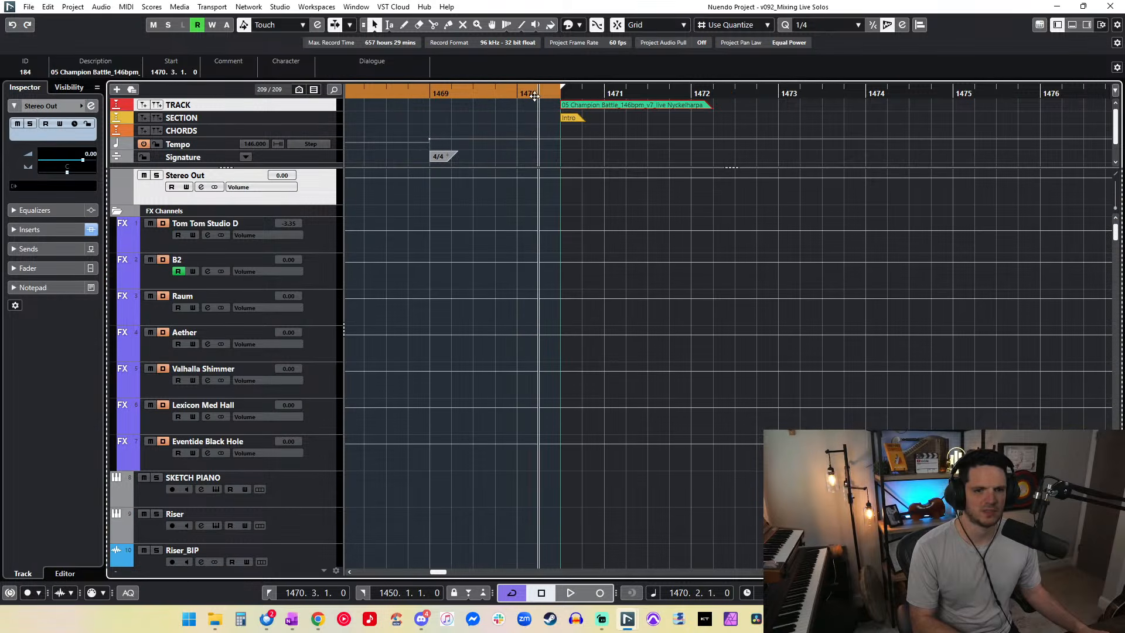
Step: Play the Champion Battle intro from just before its marker and check the events on the synth and pad tracks
key(space)
scroll(528, 209, right, 2)
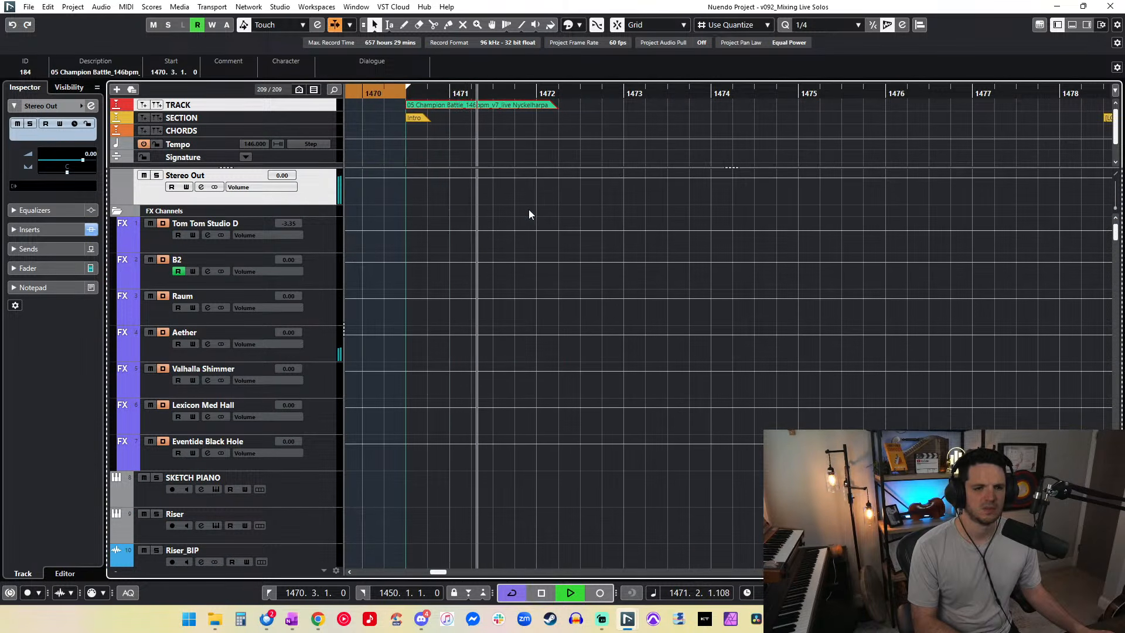
key(space)
key(KP_Subtract)
key(KP_Subtract)
key(space)
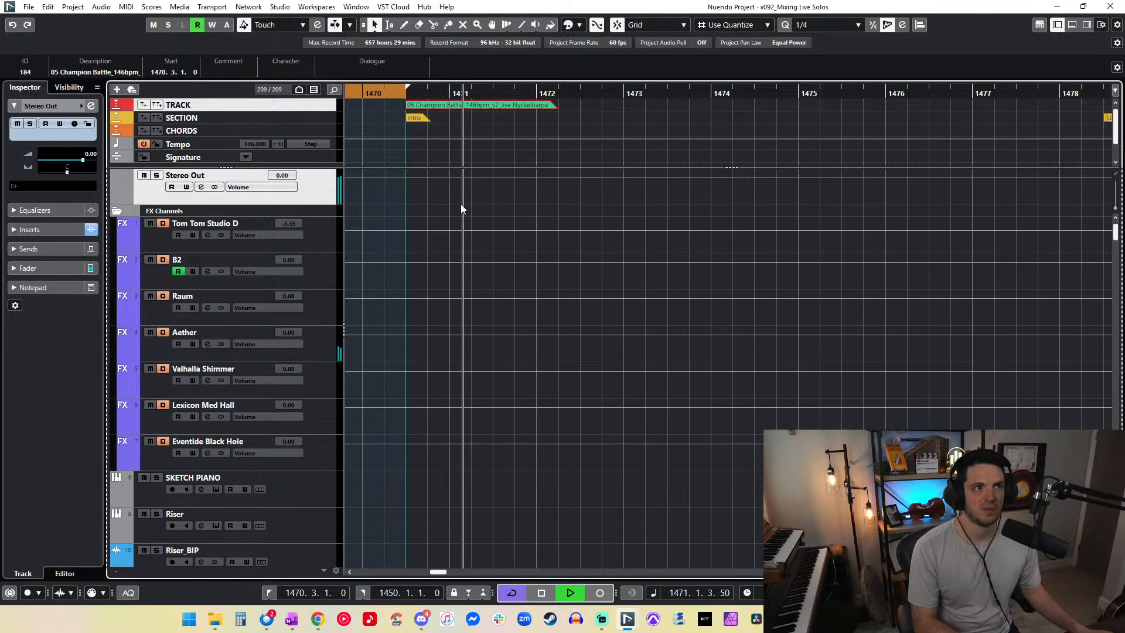
scroll(461, 209, down, 8)
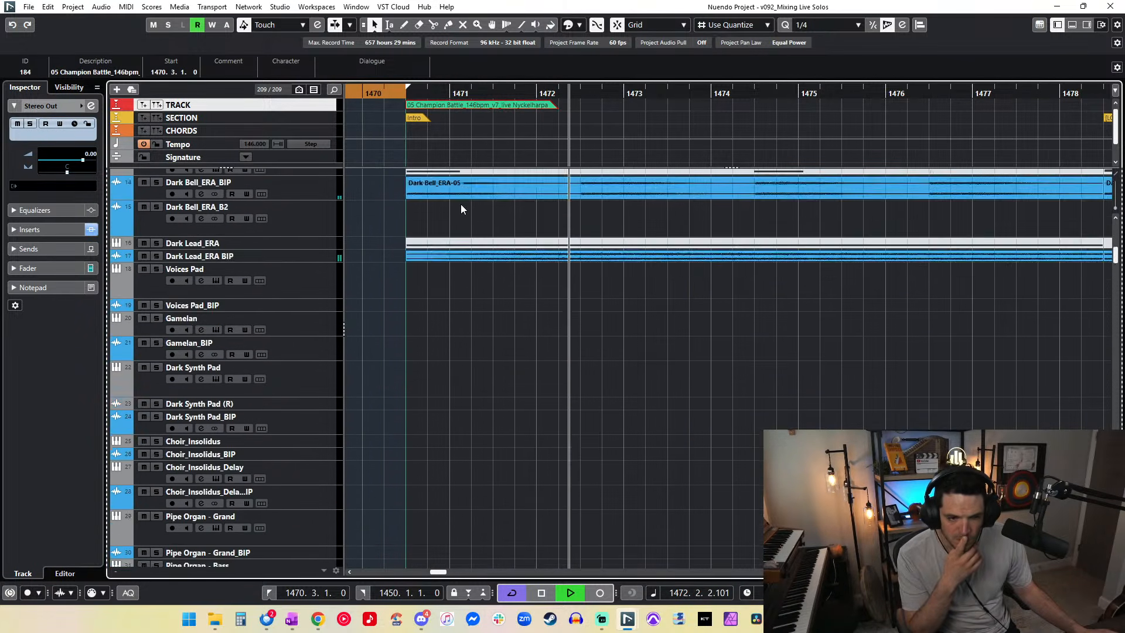
scroll(461, 209, up, 3)
scroll(461, 209, down, 3)
scroll(461, 209, up, 7)
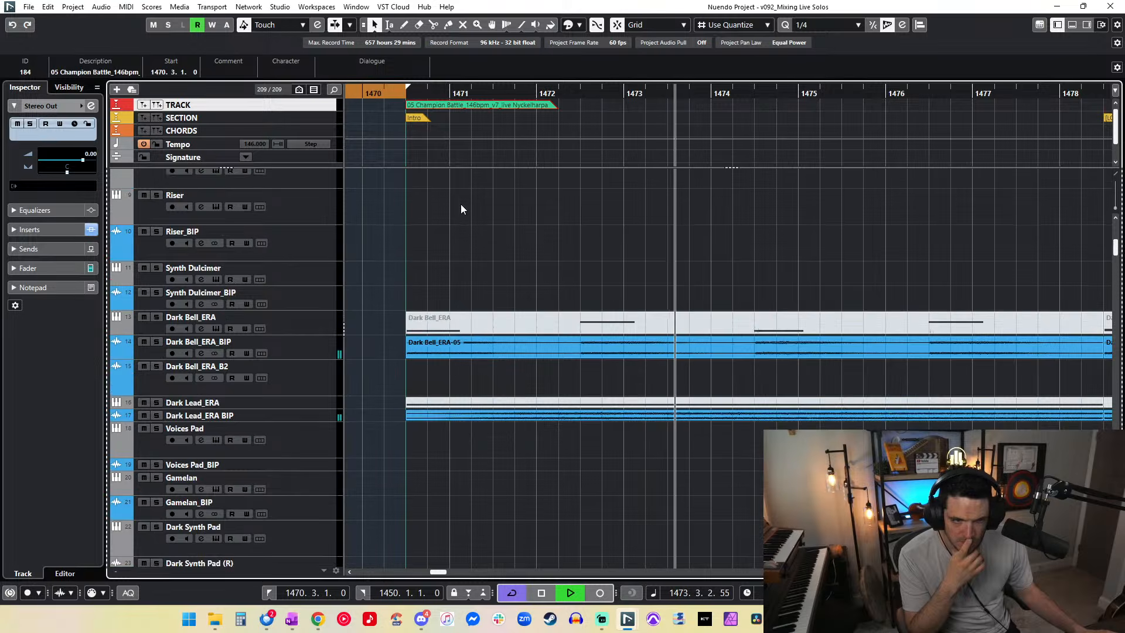
scroll(460, 210, up, 2)
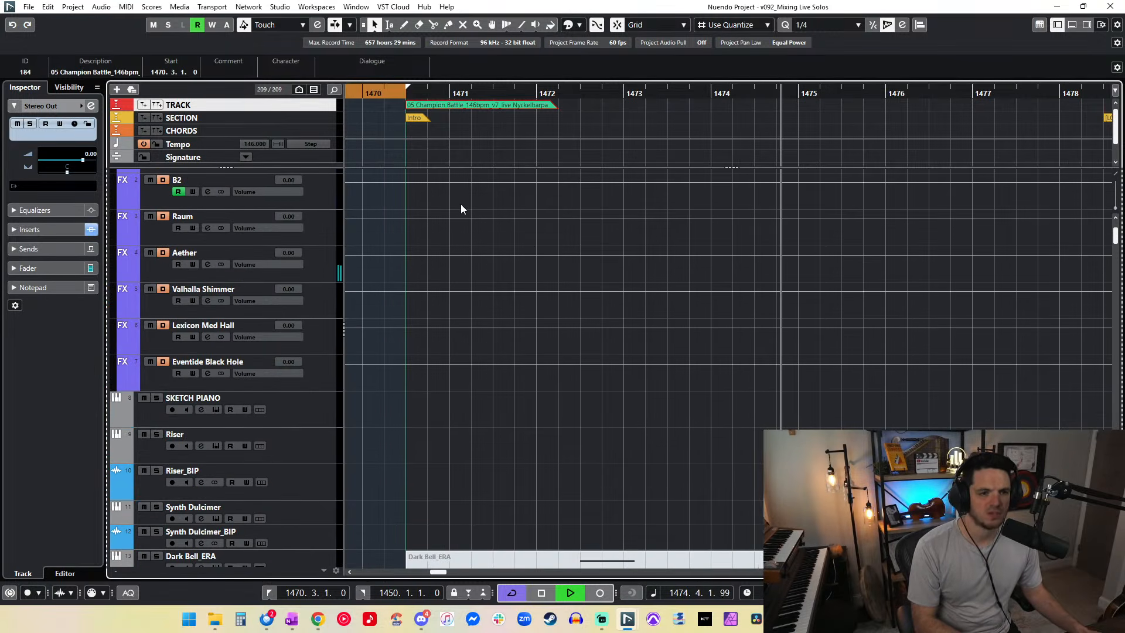
Step: Stop playback, place the cursor at bar 1470 and add a 2/4 time signature there
scroll(460, 209, left, 3)
key(KP_Subtract)
key(KP_Subtract)
key(KP_Subtract)
key(KP_Subtract)
key(KP_Subtract)
key(KP_Subtract)
key(KP_Subtract)
key(KP_Add)
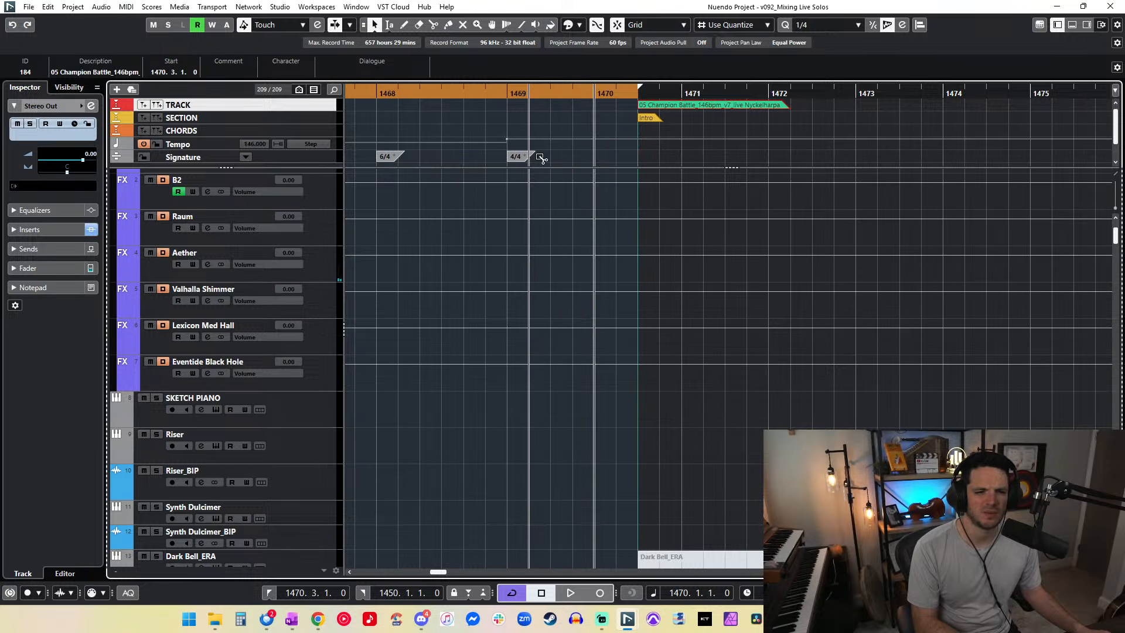
click(602, 153)
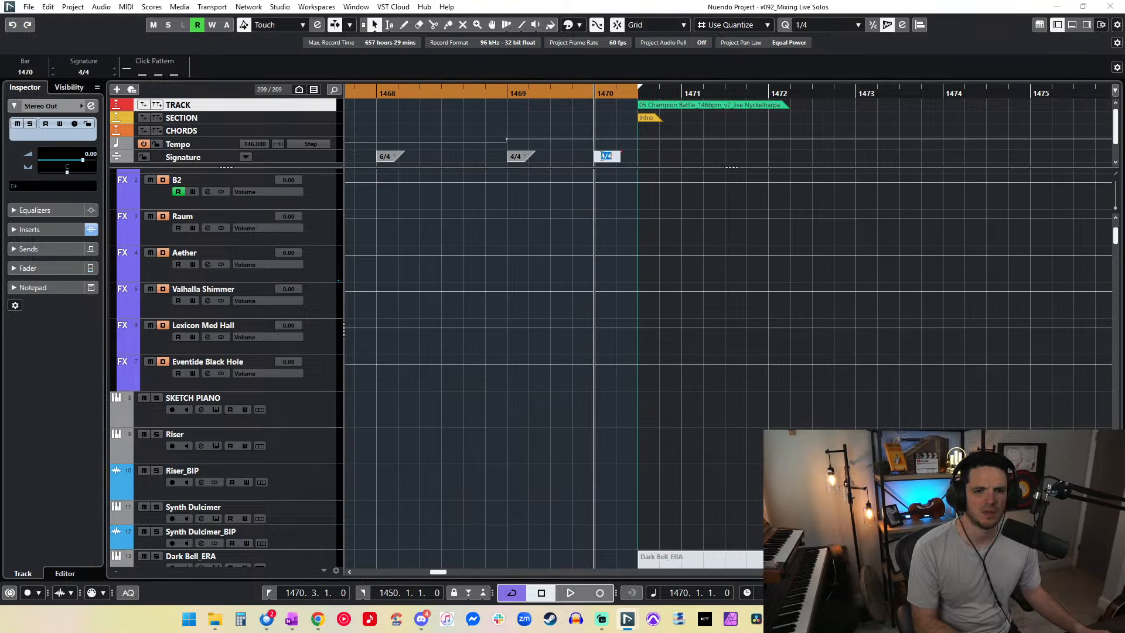
text(2/4)
key(Return)
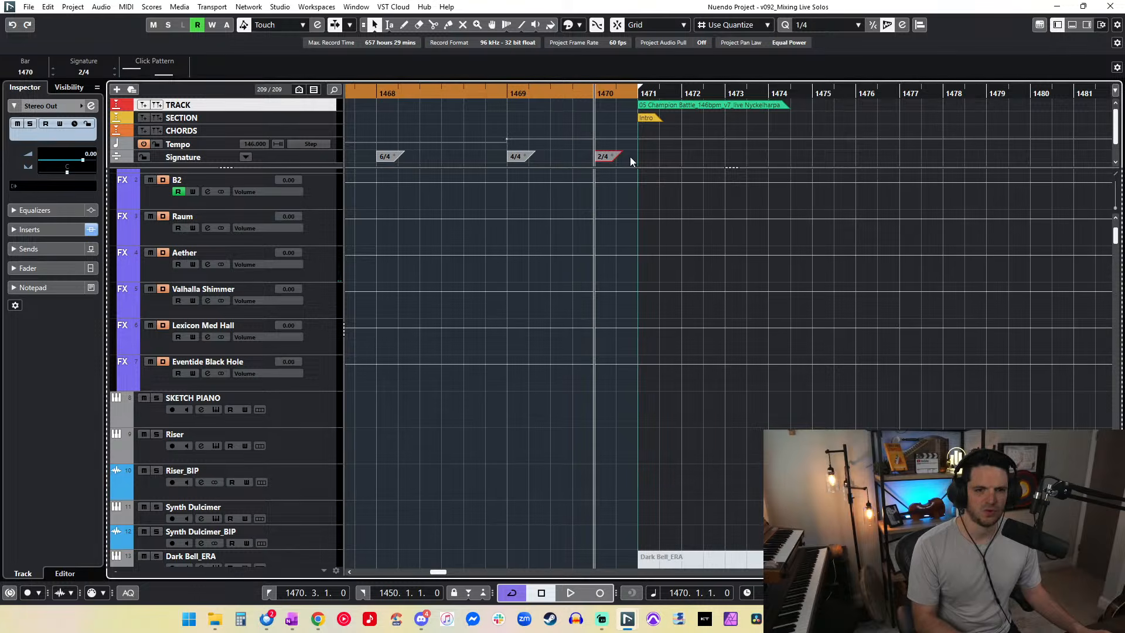
Step: Add a 4/4 time signature at bar 1471, where the Champion Battle intro begins
click(645, 155)
key(Return)
scroll(644, 160, right, 1)
click(644, 160)
key(KP_Subtract)
scroll(619, 284, down, 2)
scroll(619, 284, up, 2)
scroll(620, 284, up, 2)
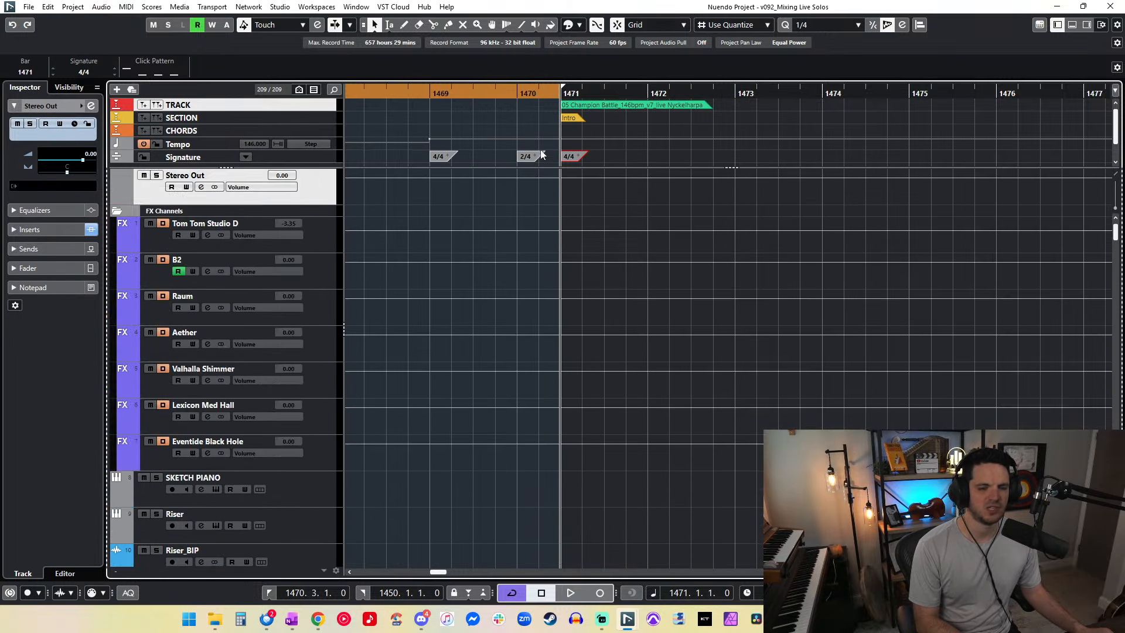
Step: Set the Champion Battle locator range from bar 1471 to bar 1545, where the REVERB TAIL marker sits
double_click(293, 593)
text(1471)
key(Return)
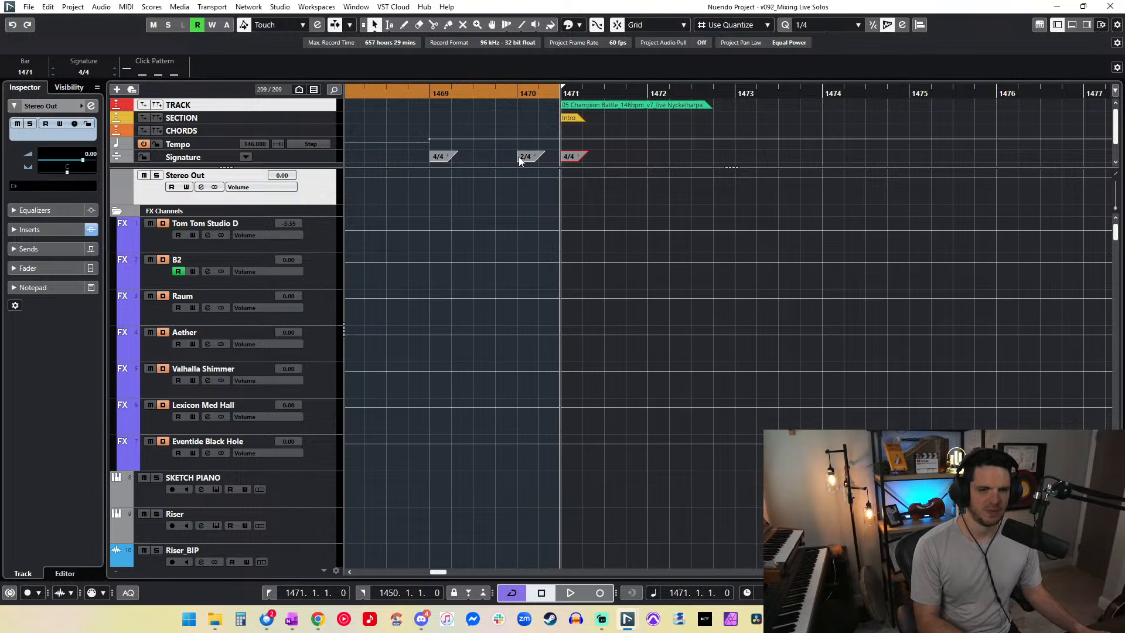
scroll(519, 156, right, 10)
scroll(515, 162, right, 20)
scroll(515, 166, right, 17)
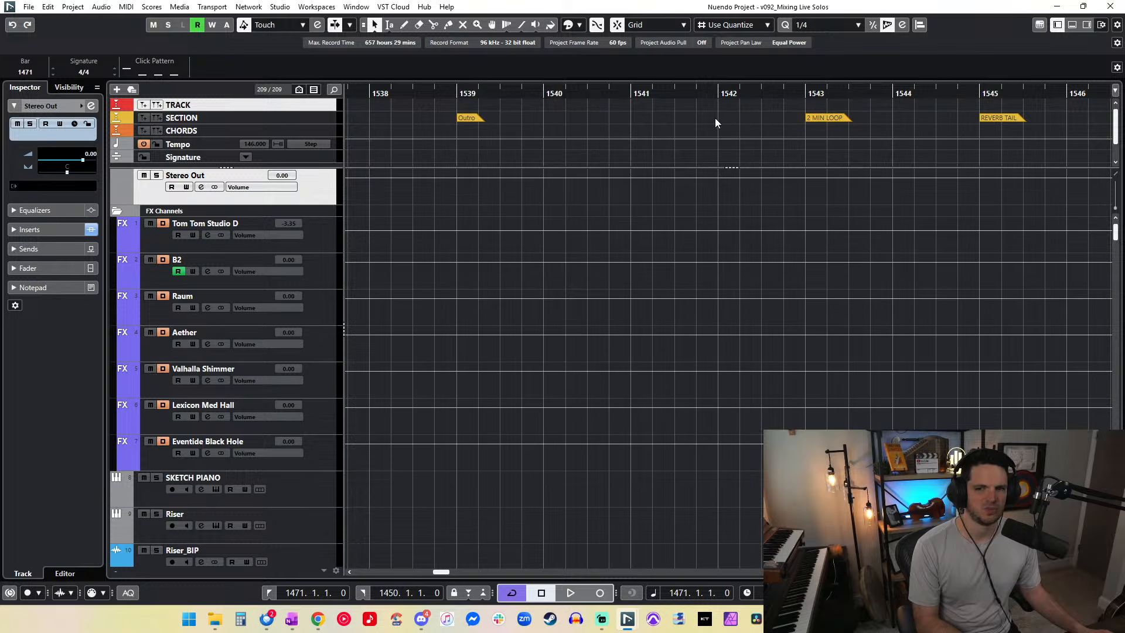
scroll(744, 114, right, 2)
drag(806, 90, 826, 93)
click(388, 592)
text(1545)
key(Return)
key(KP_1)
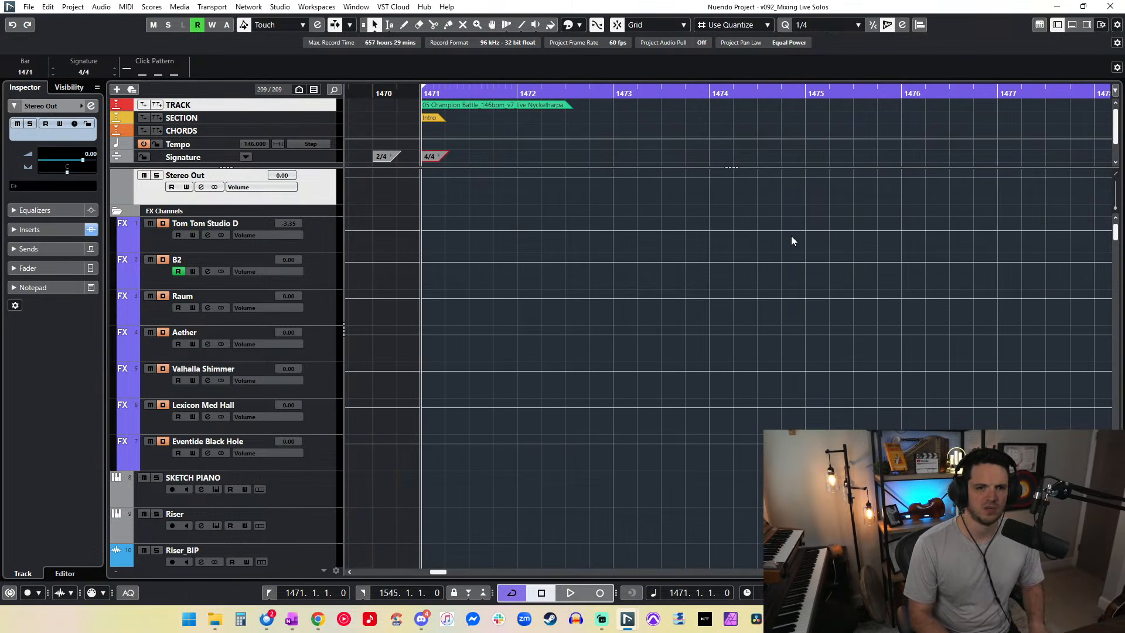
Step: Reduce the track heights and examine the Champion Battle events across all tracks down to the percussion
key(g)
key(shift+g)
key(shift+g)
key(shift+g)
key(shift+h)
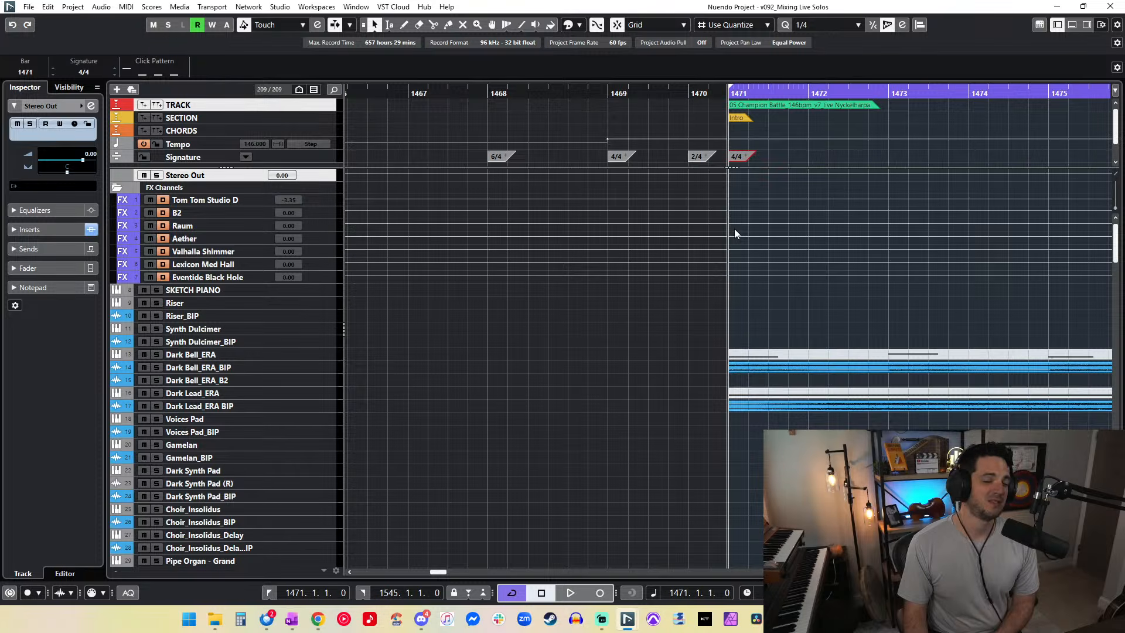
click(652, 297)
scroll(668, 329, right, 5)
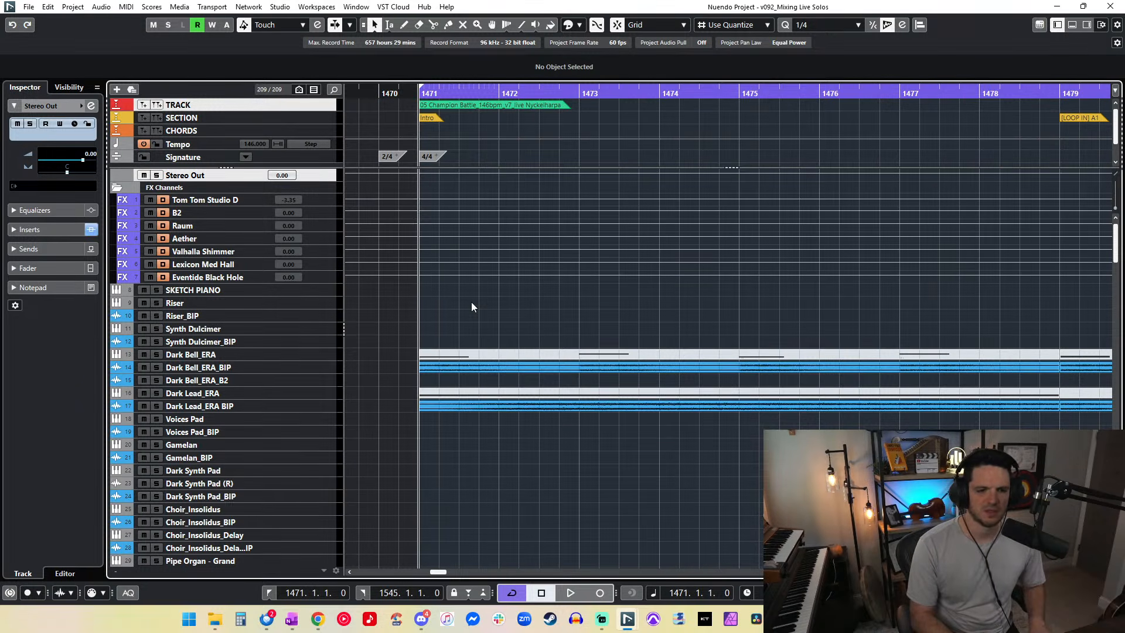
key(g)
key(g)
scroll(472, 303, right, 3)
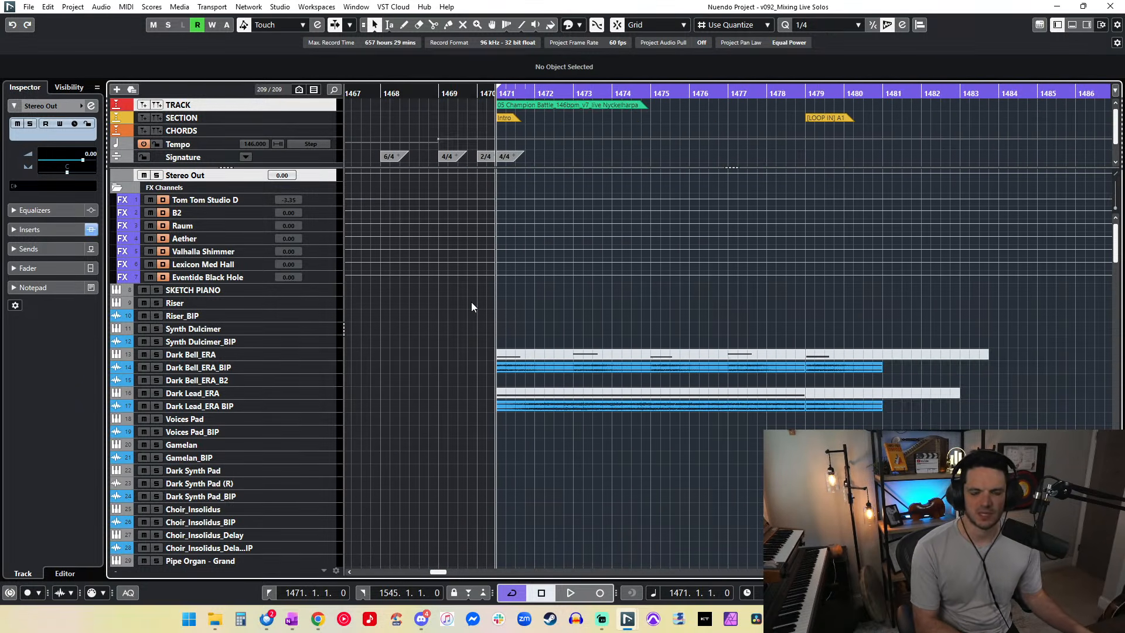
scroll(471, 302, down, 20)
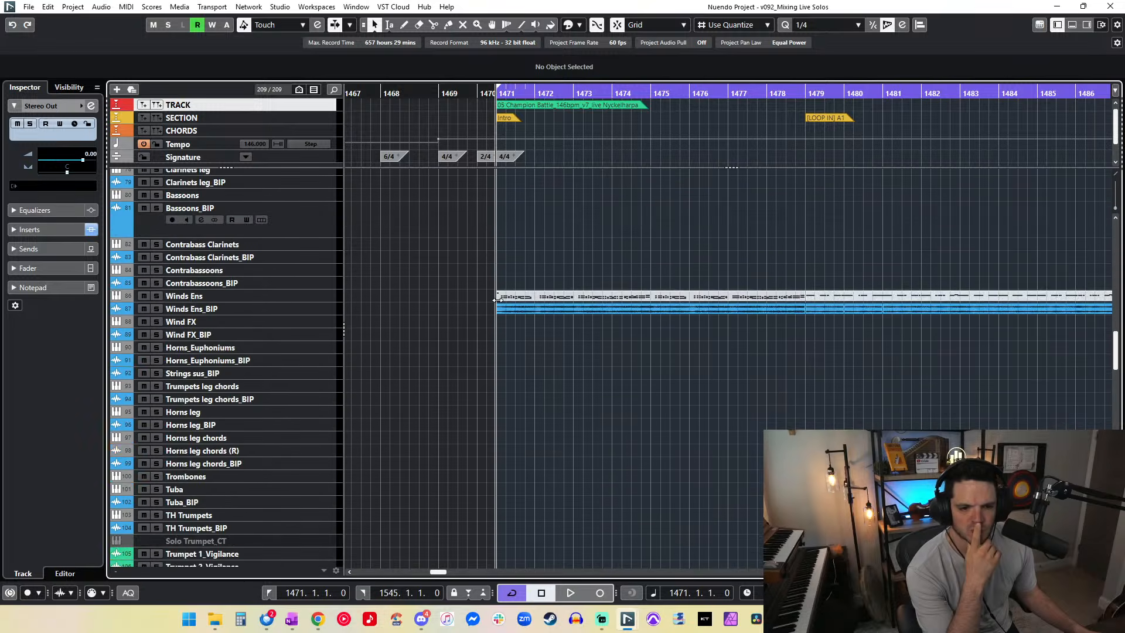
scroll(539, 305, up, 14)
scroll(540, 305, down, 14)
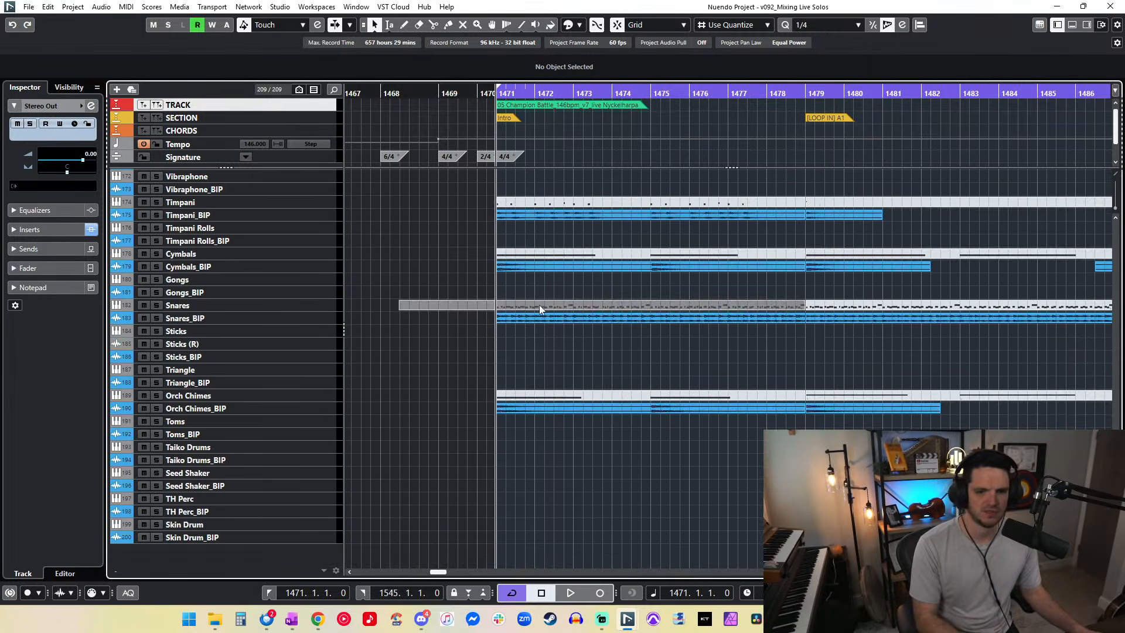
Step: Mute the Snares MIDI part that spans the Champion Battle intro and return to the selection tool
scroll(539, 305, right, 1)
click(539, 305)
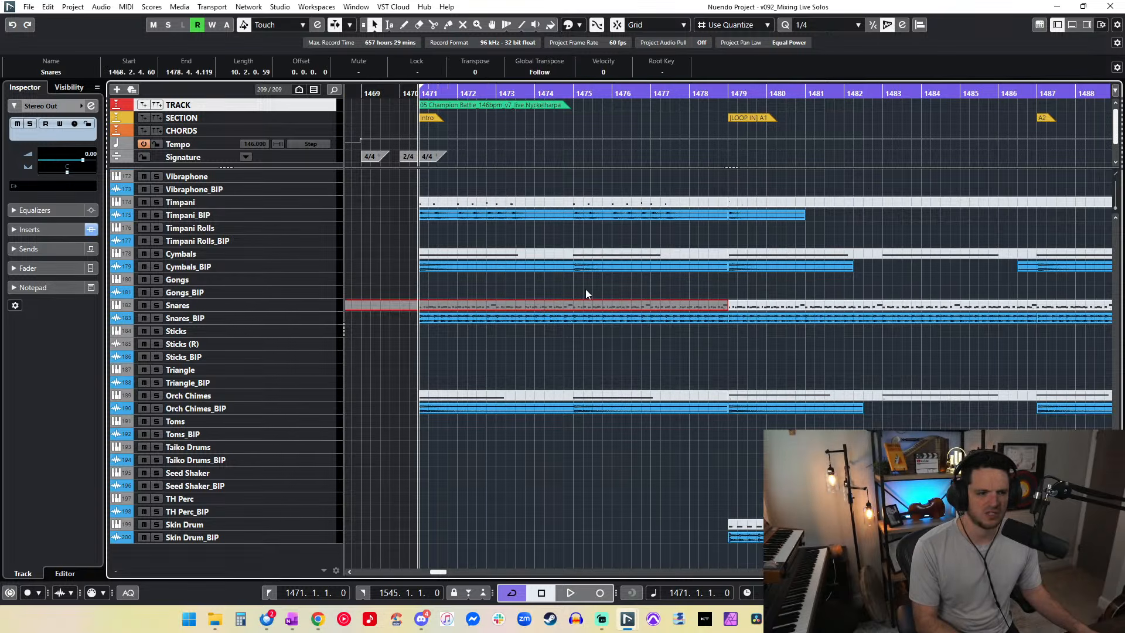
scroll(585, 290, right, 1)
right_click(585, 289)
click(675, 290)
click(624, 306)
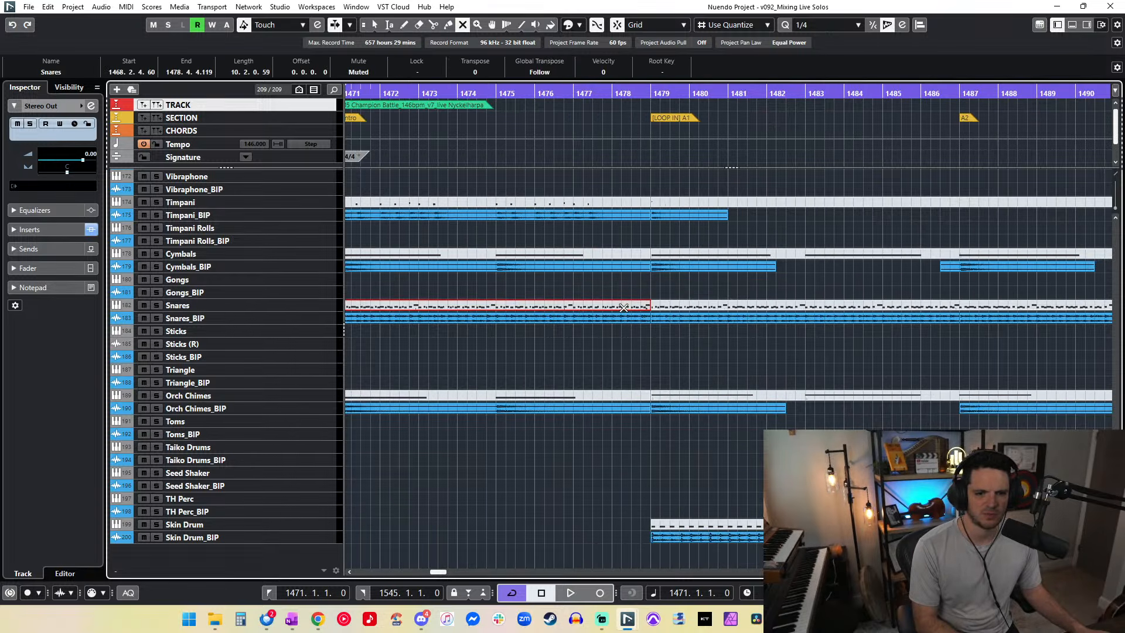
key(1)
Step: Examine the Champion Battle events across the tracks from the intro to the REVERB TAIL marker, ending at the trumpets and horns
scroll(534, 259, right, 2)
scroll(534, 260, right, 20)
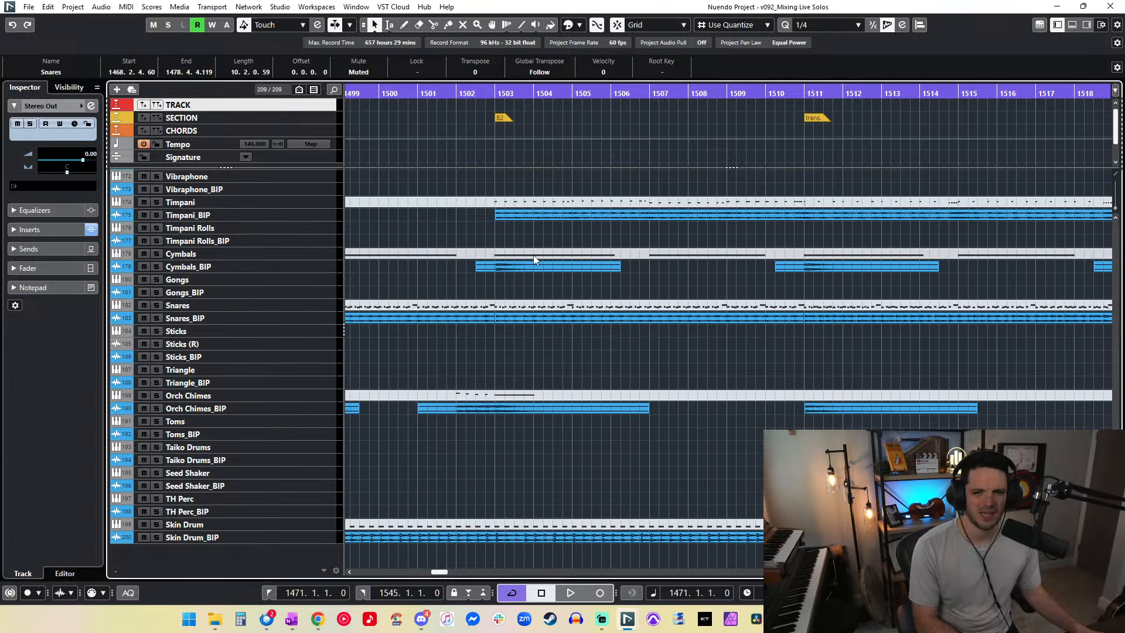
scroll(534, 259, right, 3)
scroll(534, 259, up, 15)
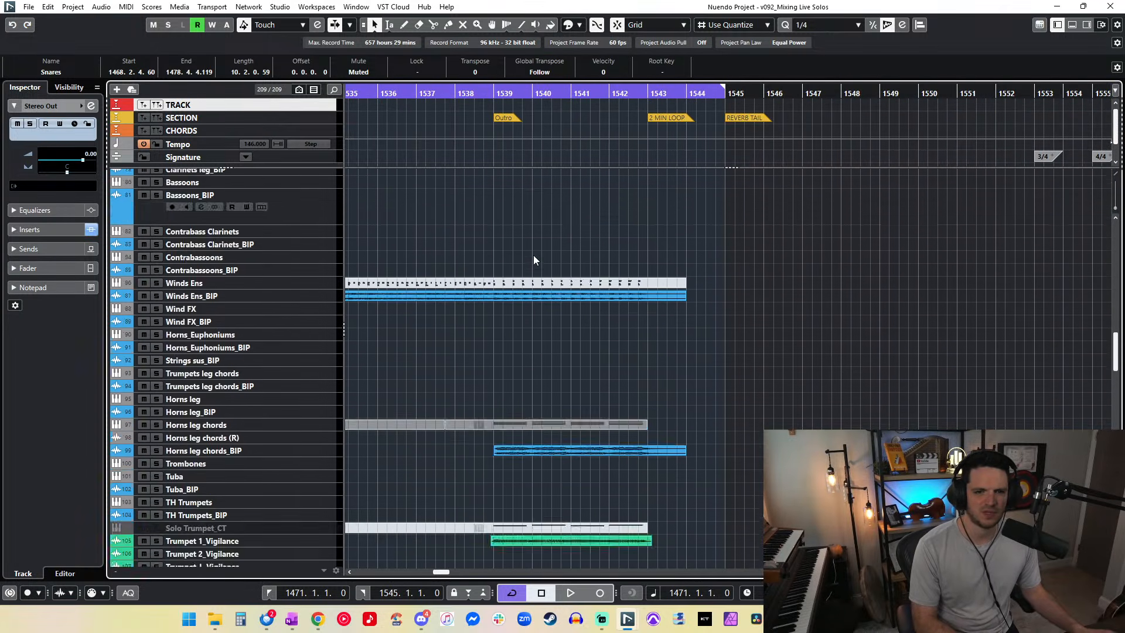
scroll(554, 263, up, 5)
scroll(553, 263, down, 6)
scroll(553, 263, up, 7)
scroll(553, 263, left, 12)
scroll(553, 262, down, 8)
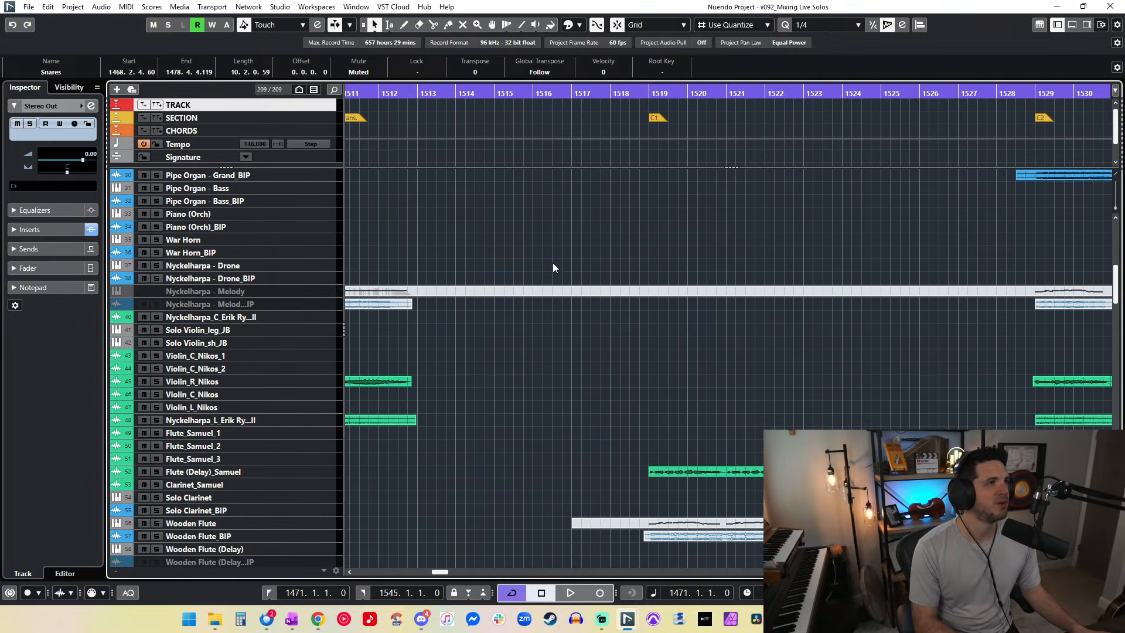
scroll(554, 263, left, 8)
scroll(554, 268, left, 5)
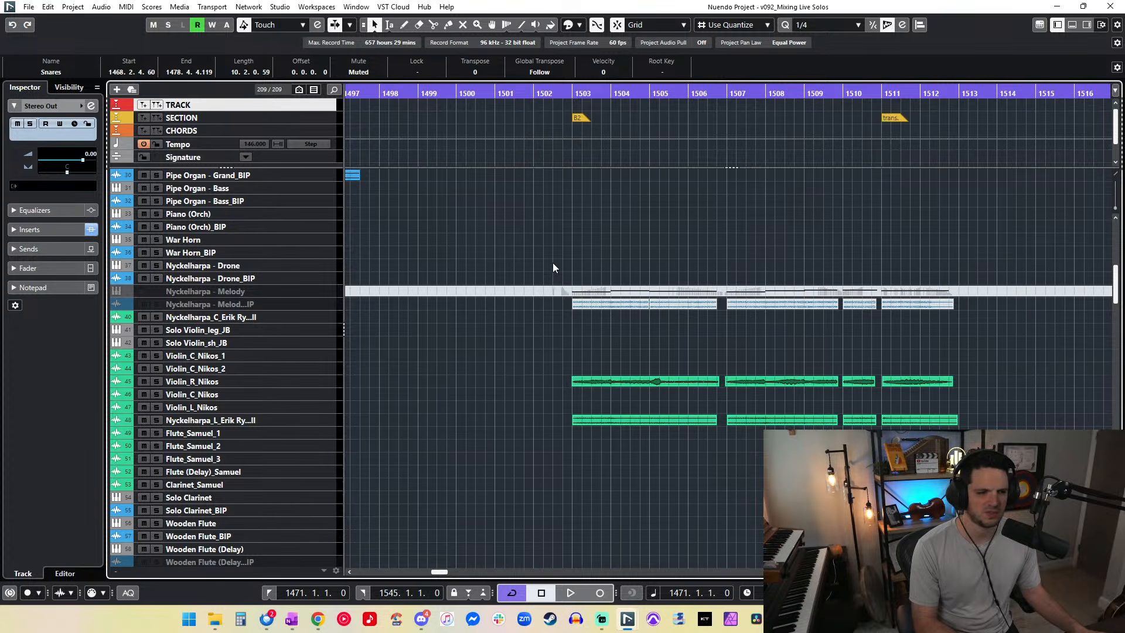
scroll(553, 268, down, 8)
scroll(553, 264, up, 12)
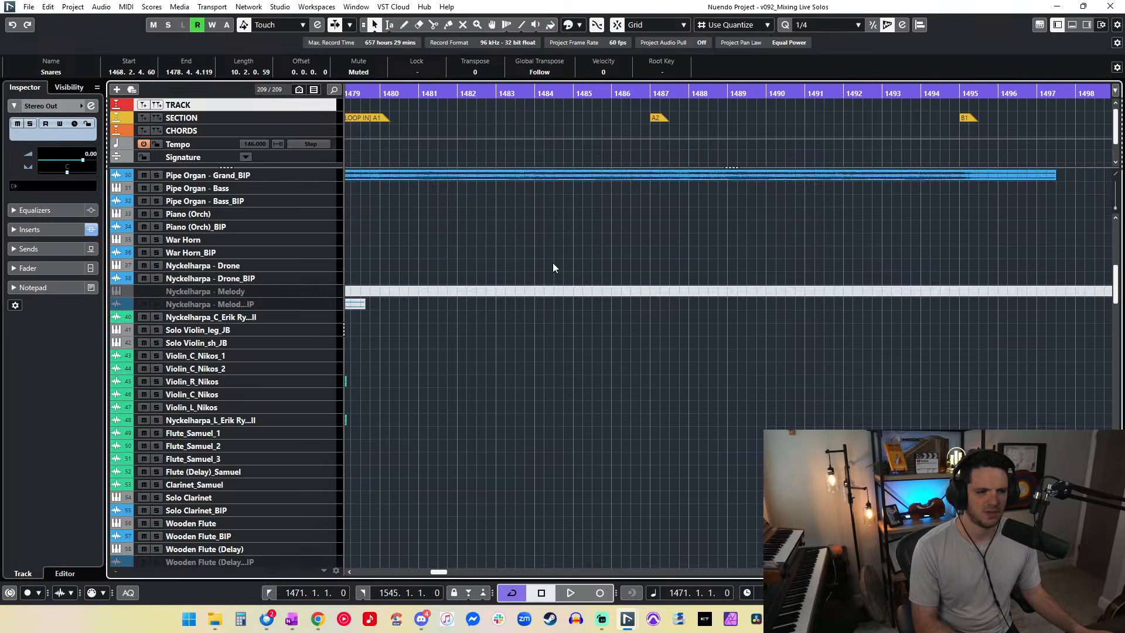
scroll(553, 264, down, 13)
scroll(554, 268, down, 8)
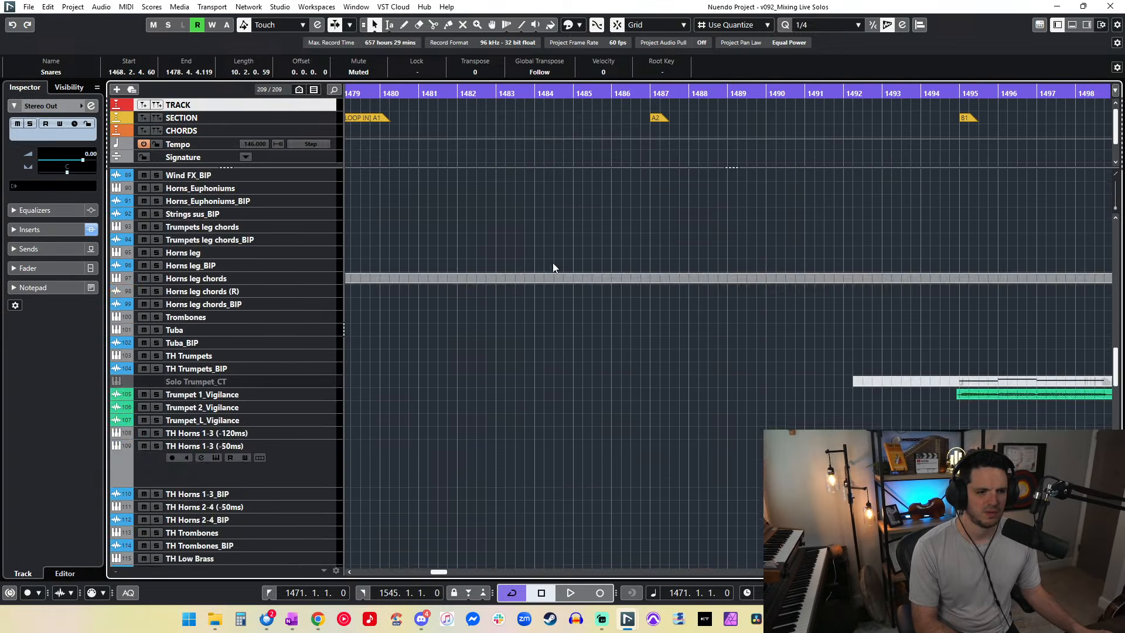
scroll(553, 268, right, 3)
scroll(553, 268, right, 1)
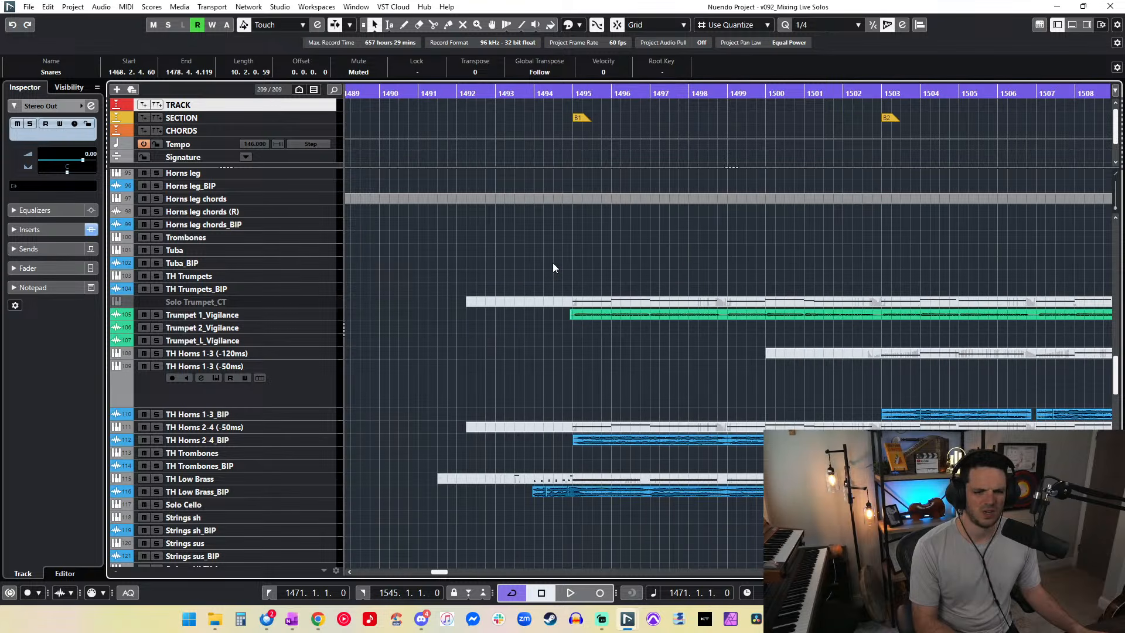
scroll(553, 268, right, 2)
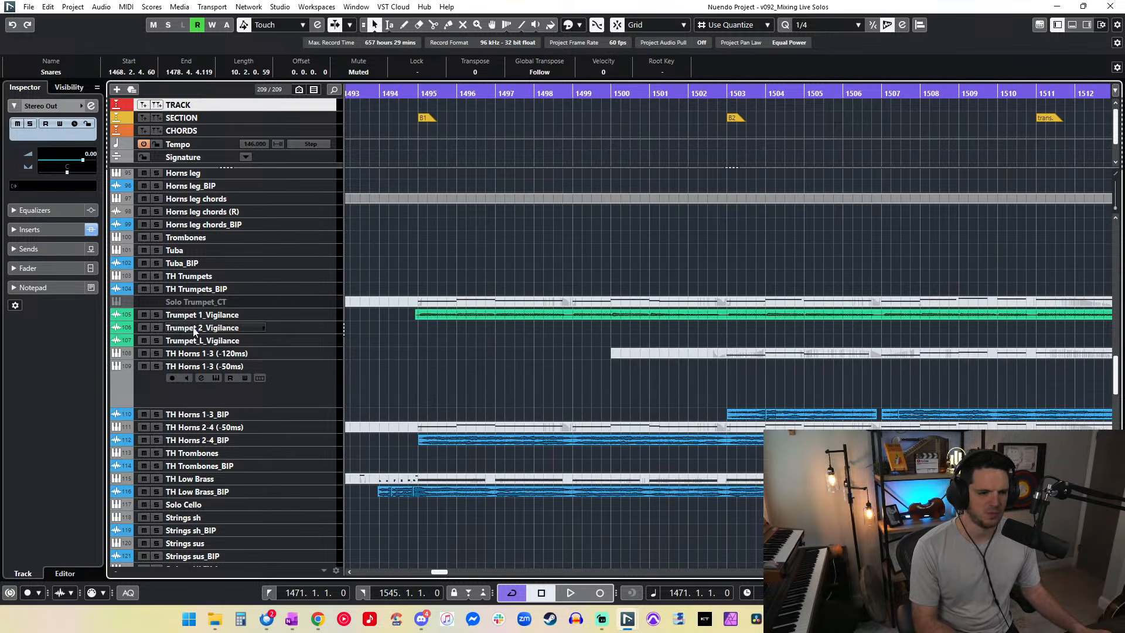
Step: Solo the Trumpet 1_Vigilance and TH Horns 2-4_BIP tracks and play the B1 section to compare their levels
click(158, 316)
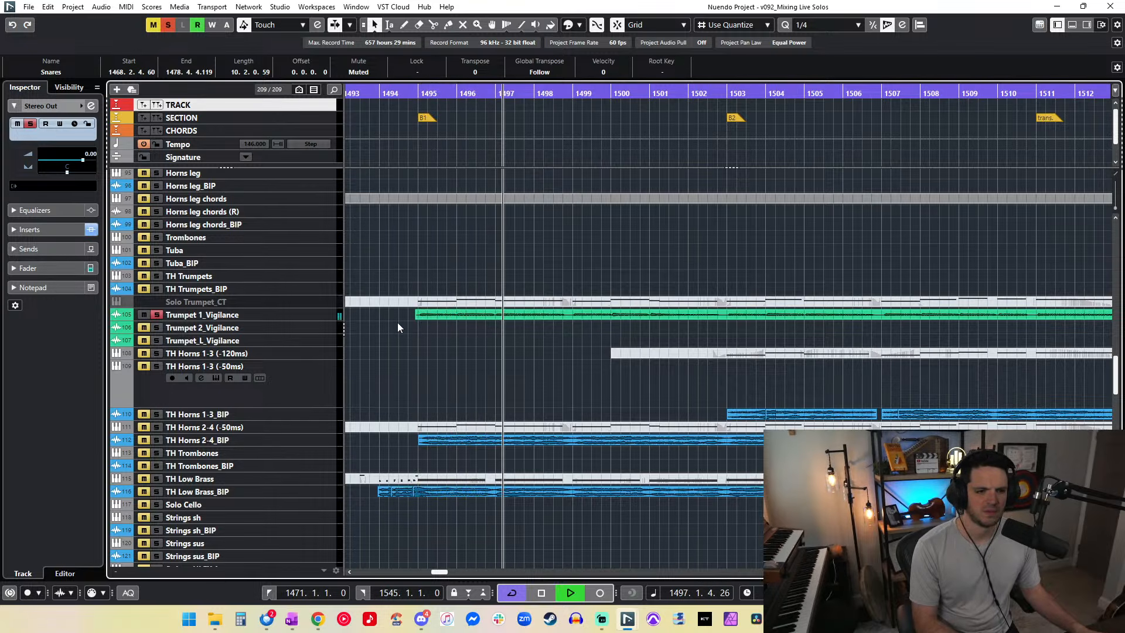
click(157, 441)
key(g)
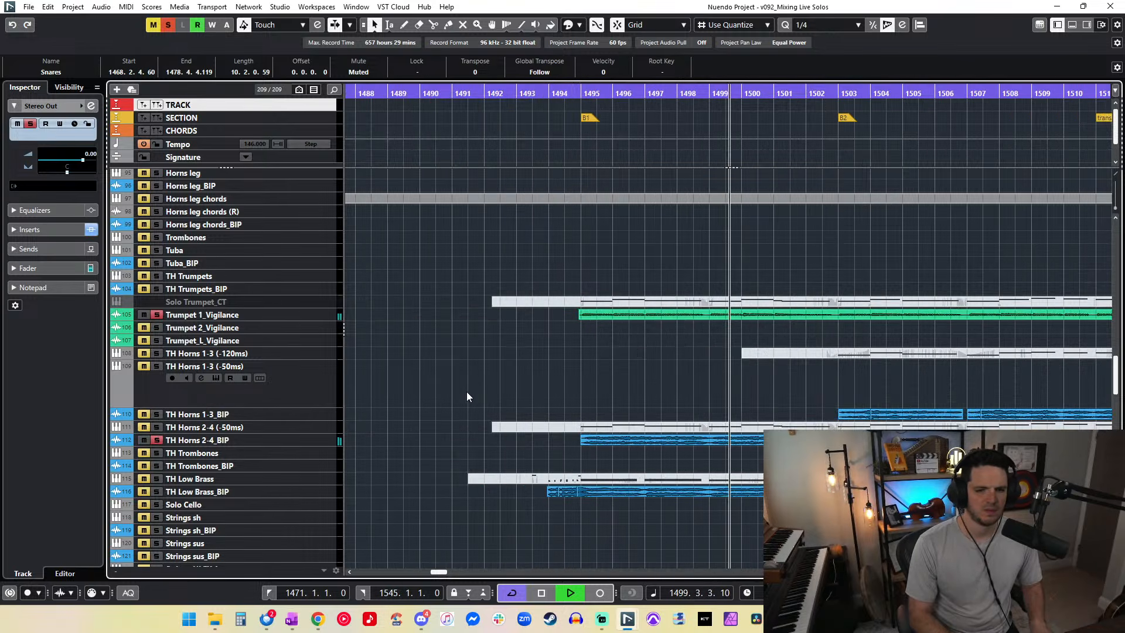
key(g)
key(g)
key(g)
key(g)
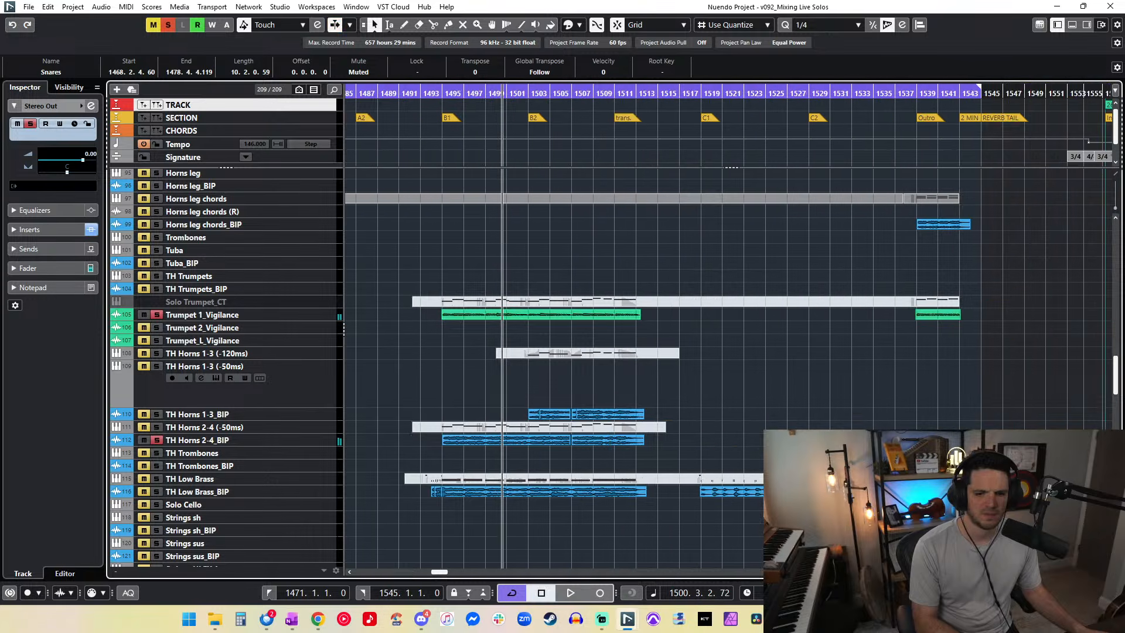
Step: Lower the volume of the TH Horns 1-3_BIP events to -3 dB and adjust the TH Horns 2-4_BIP events' volume
click(606, 442)
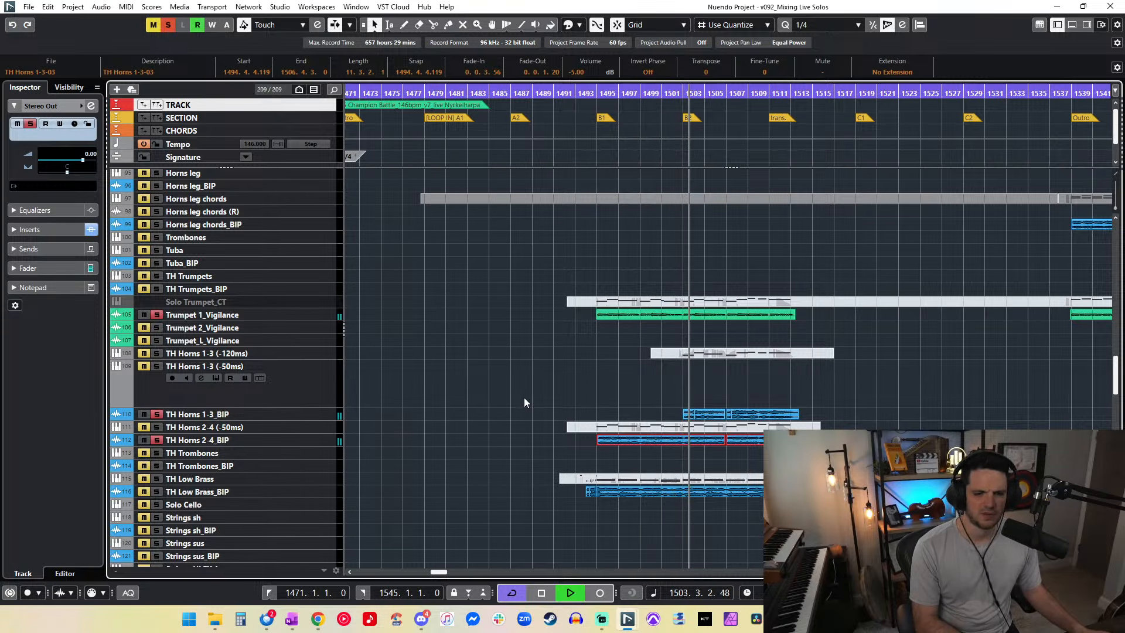
click(762, 414)
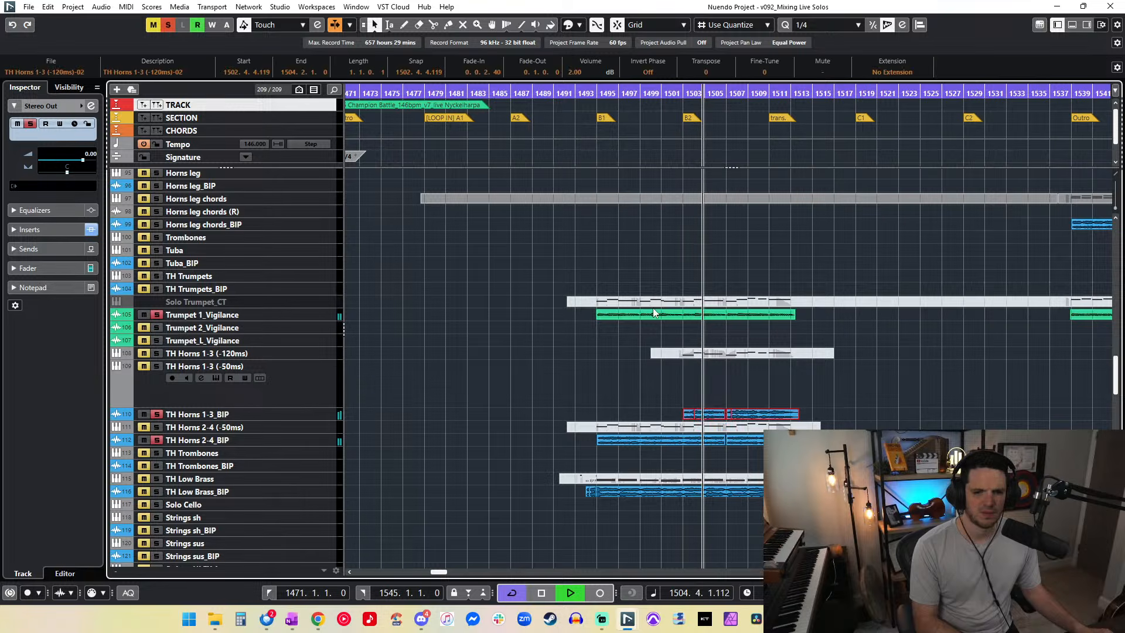
click(578, 71)
text(-2)
key(Return)
drag(756, 460, 605, 442)
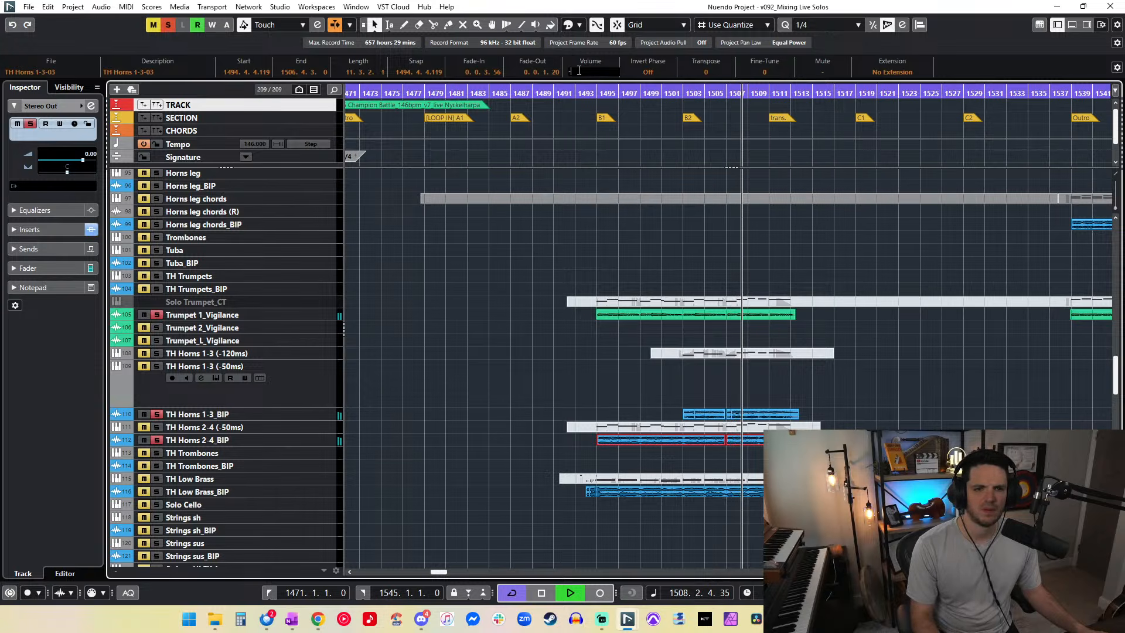
drag(808, 385, 687, 422)
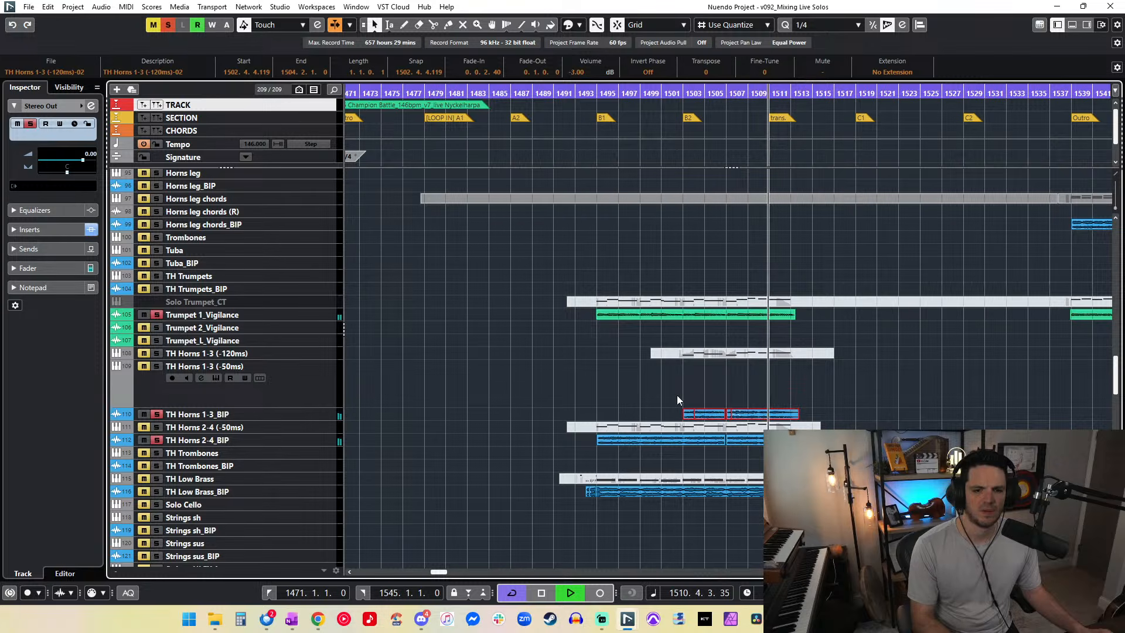
Step: Check the event volume of the Trumpet 1_Vigilance take spanning B1 to the transition, and stop playback
drag(816, 322, 579, 316)
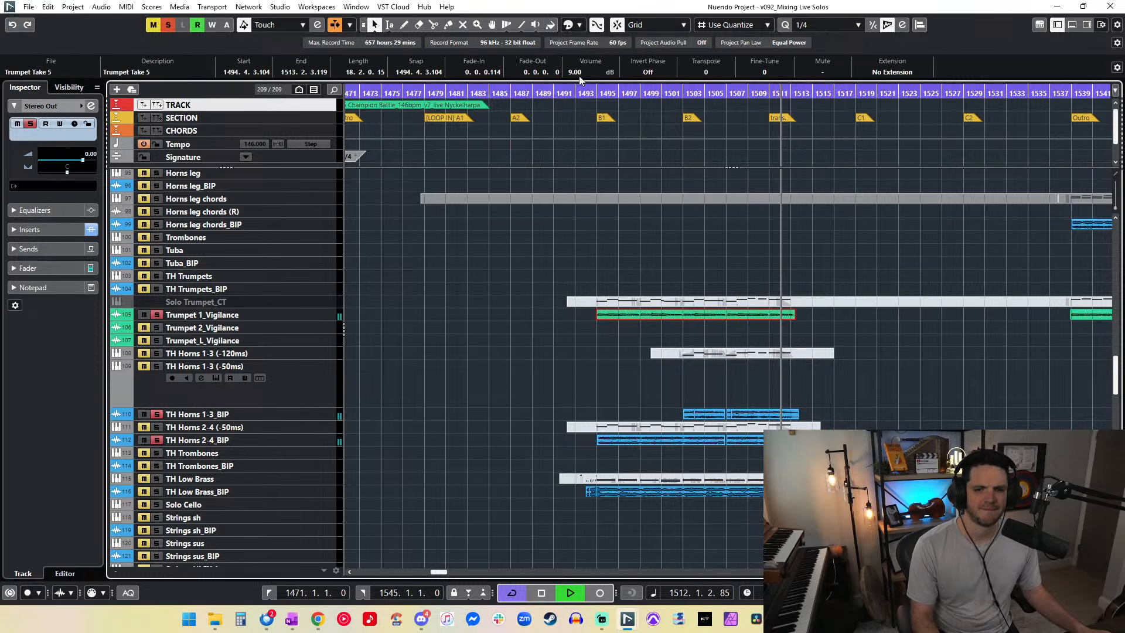
scroll(575, 121, right, 3)
key(space)
click(920, 338)
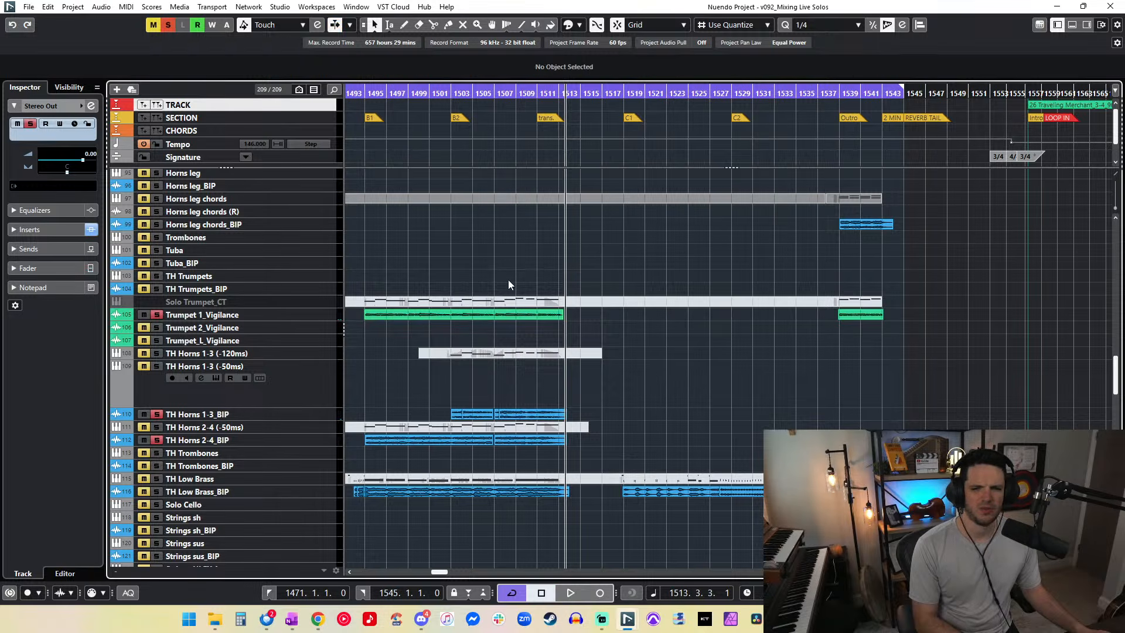
Step: Play from the Outro marker at bar 1539 and set the Horns leg chords_BIP event's volume to 4 dB
double_click(843, 97)
click(864, 224)
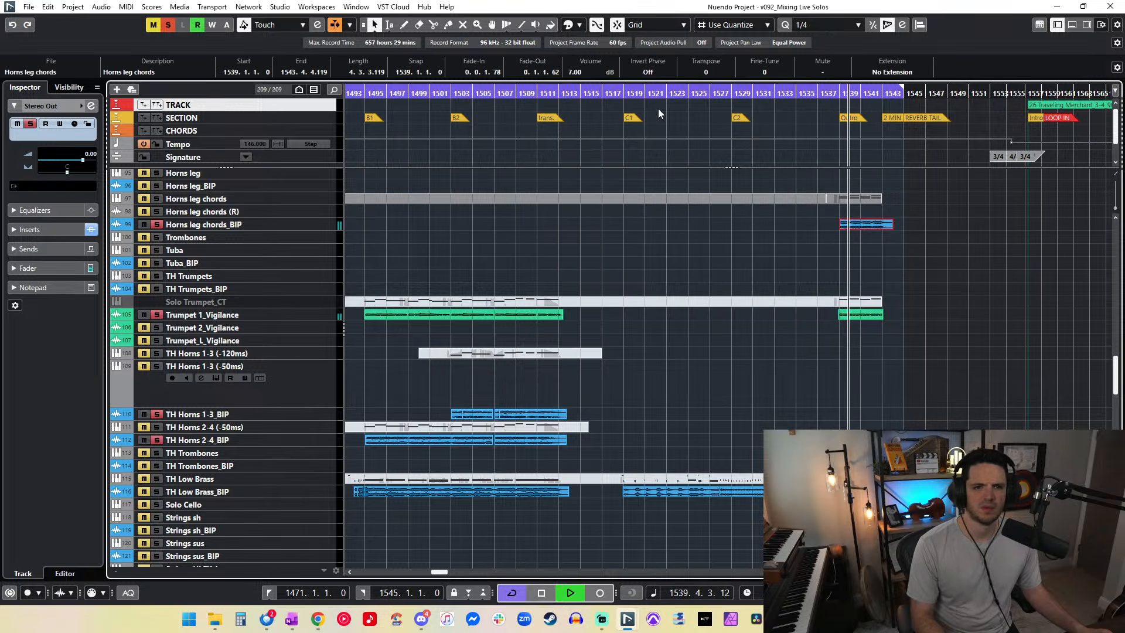
text(4)
key(Return)
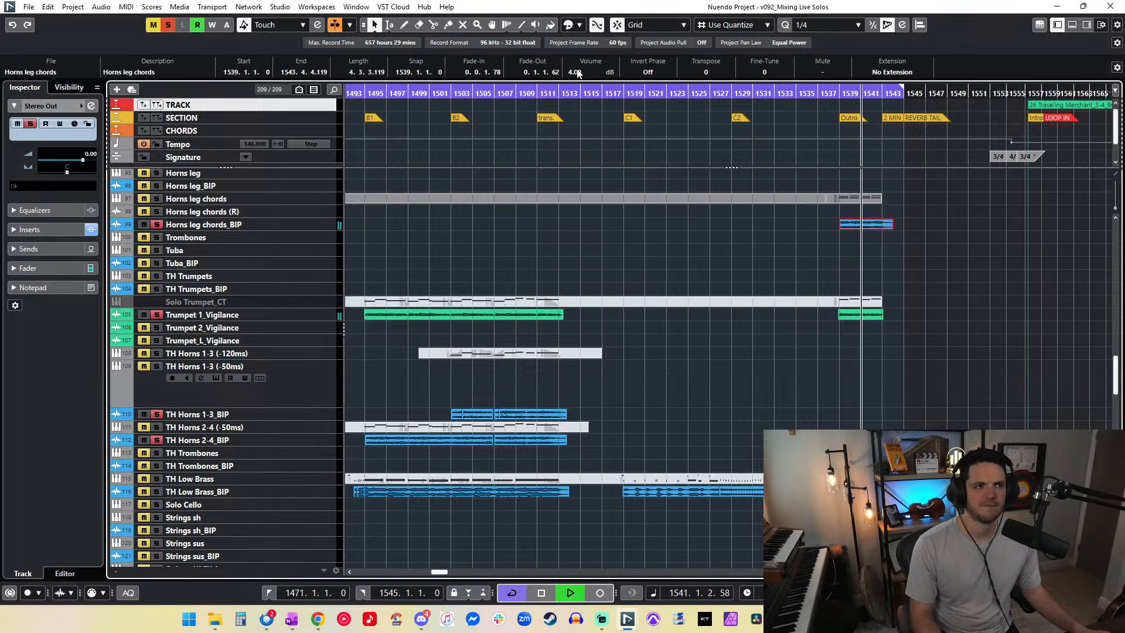
key(space)
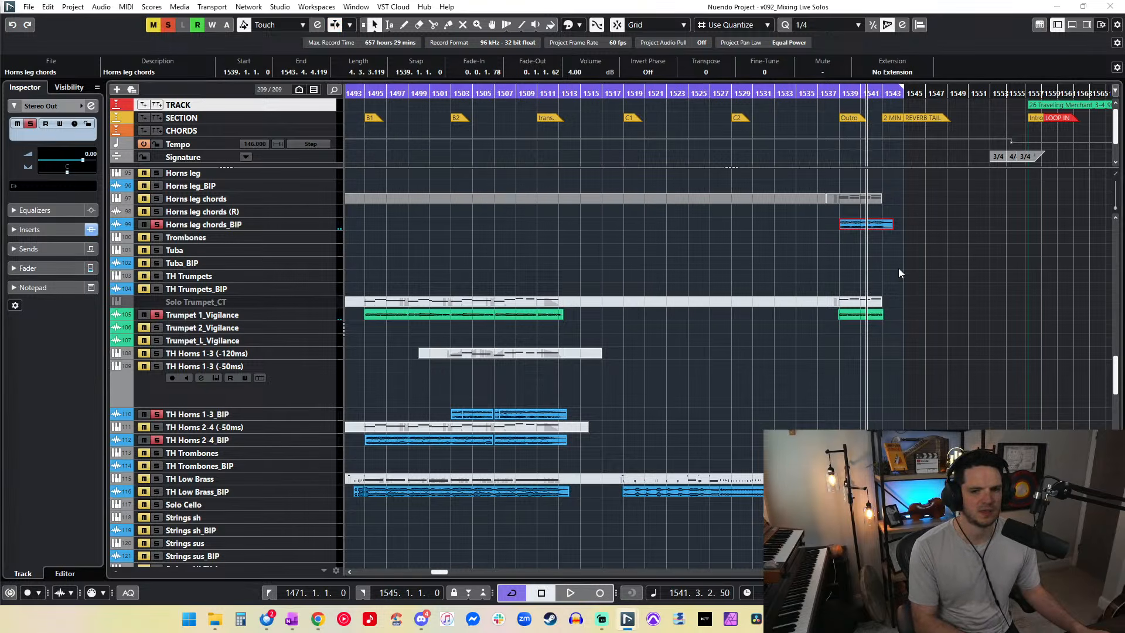
Step: Replay the Champion Battle outro to listen to the soloed trumpet and horn chords, and return the playhead to bar 1539
click(861, 262)
key(space)
key(XF86AudioRaiseVolume)
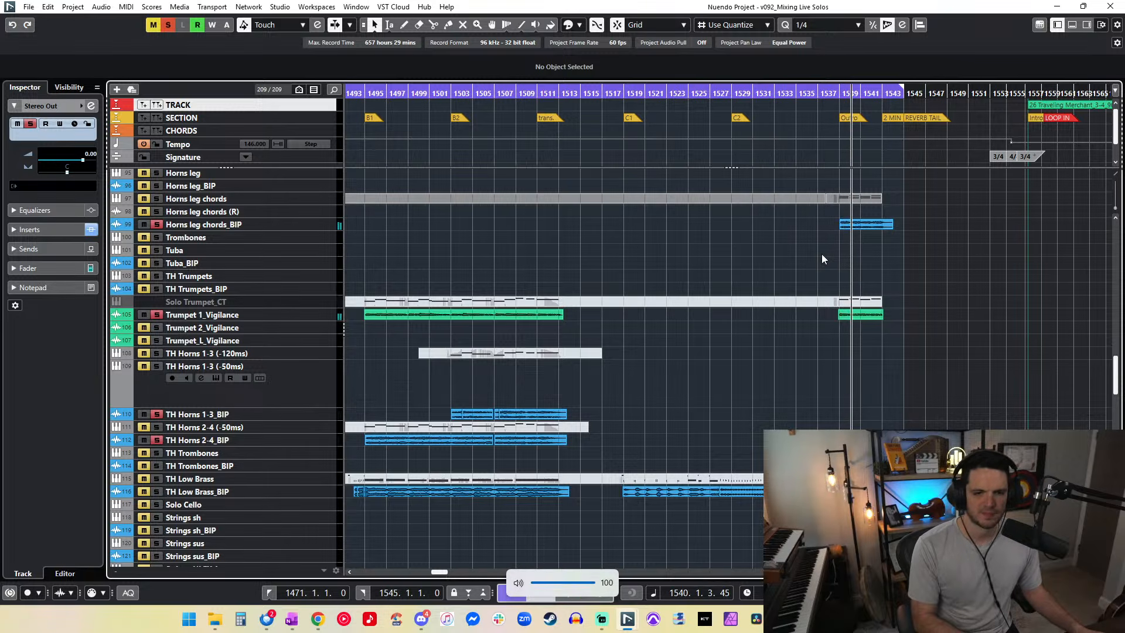
key(space)
key(XF86AudioMute)
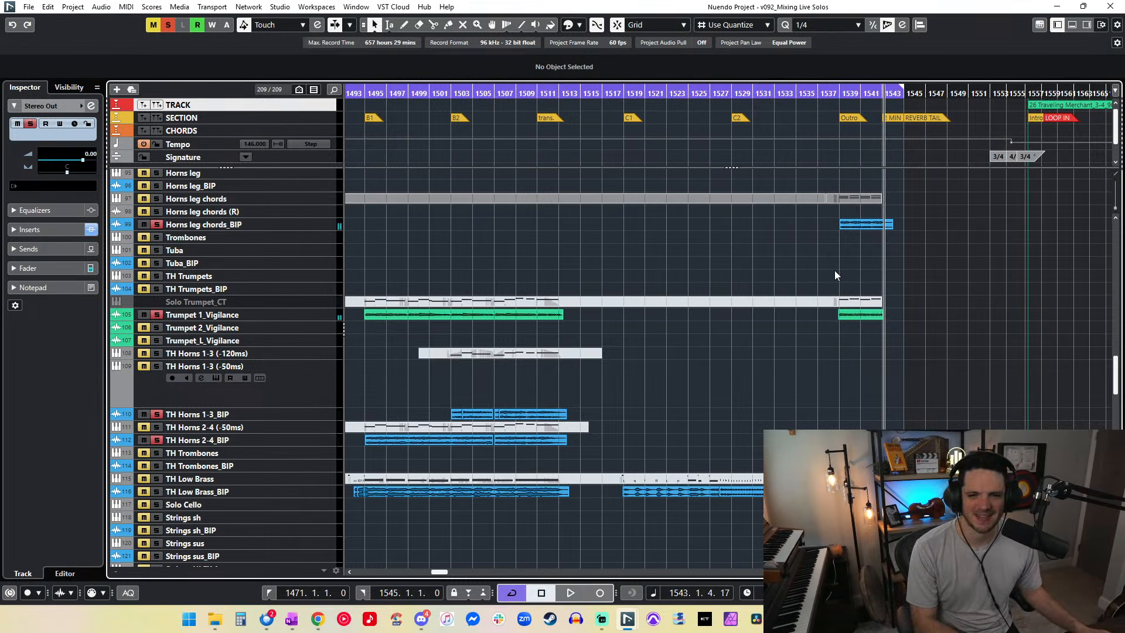
key(KP_Subtract)
key(KP_Subtract)
key(KP_Subtract)
scroll(828, 228, up, 2)
key(KP_Subtract)
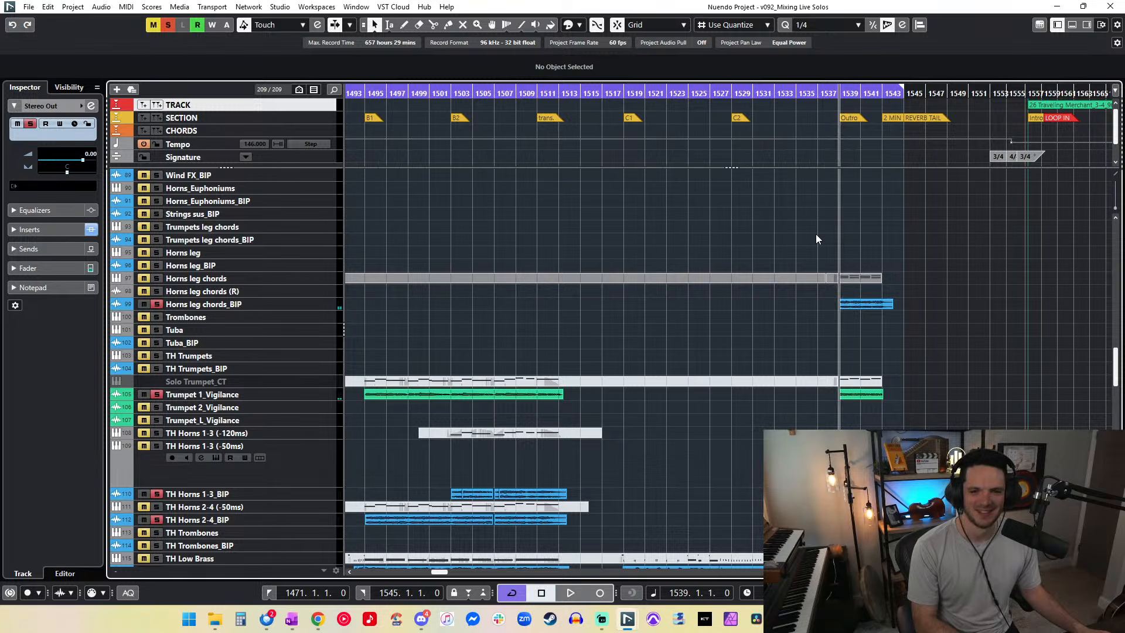
Step: Mute the Horns leg chords MIDI part over the Champion Battle outro during playback
key(space)
right_click(826, 253)
click(900, 253)
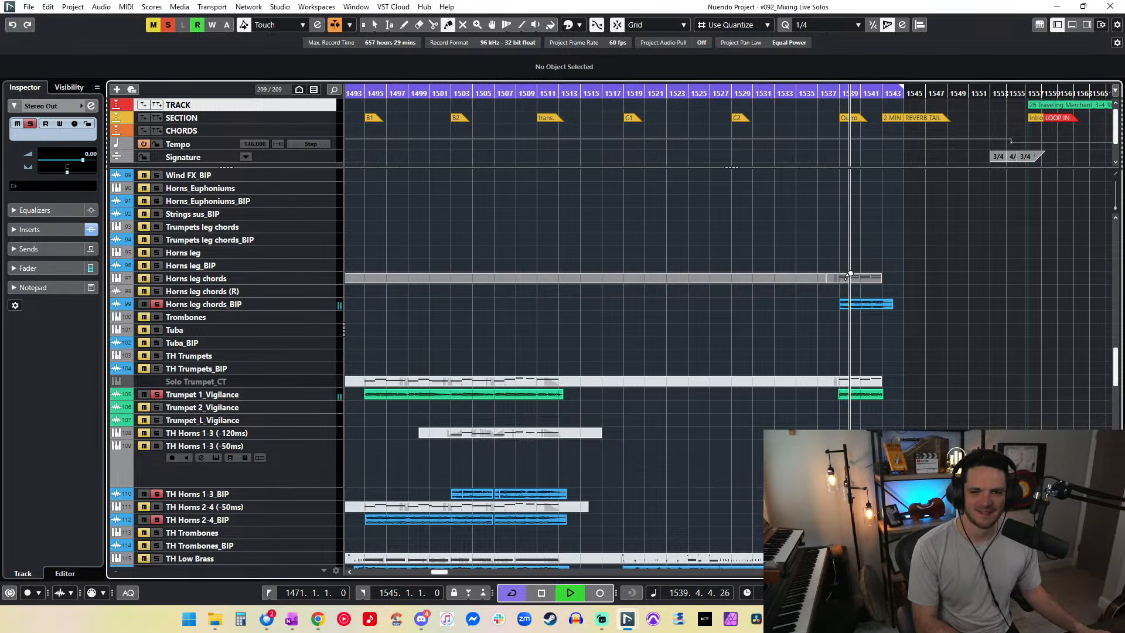
right_click(847, 279)
click(936, 282)
click(862, 279)
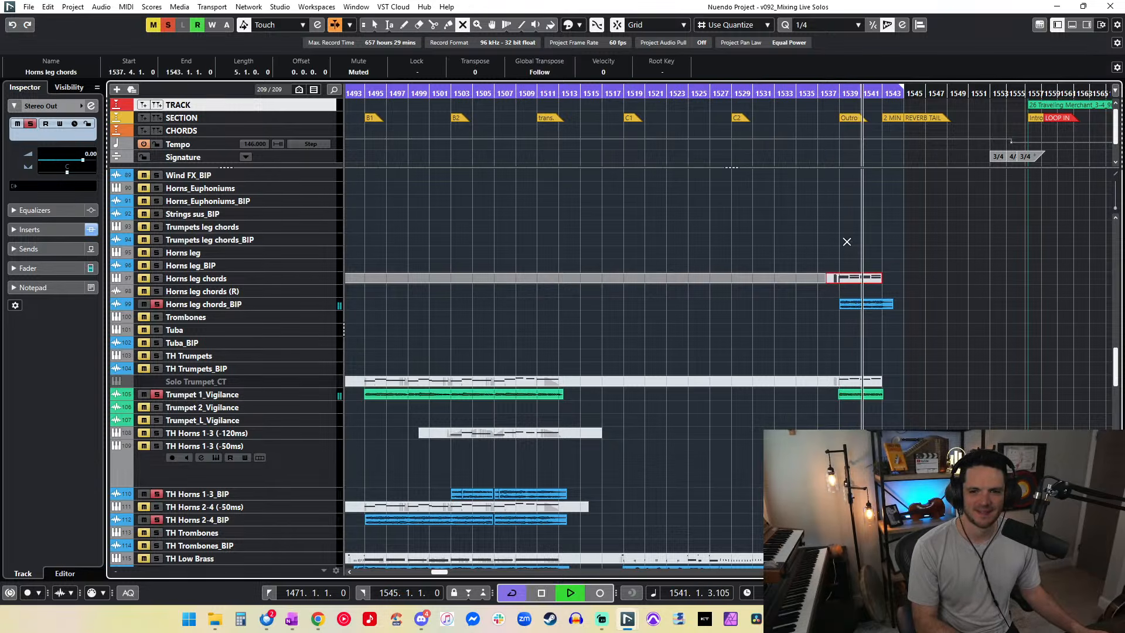
Step: Listen to the end of the outro while looking over the brass and string tracks, then stop playback
scroll(830, 245, up, 4)
key(1)
scroll(829, 244, up, 2)
scroll(830, 244, down, 10)
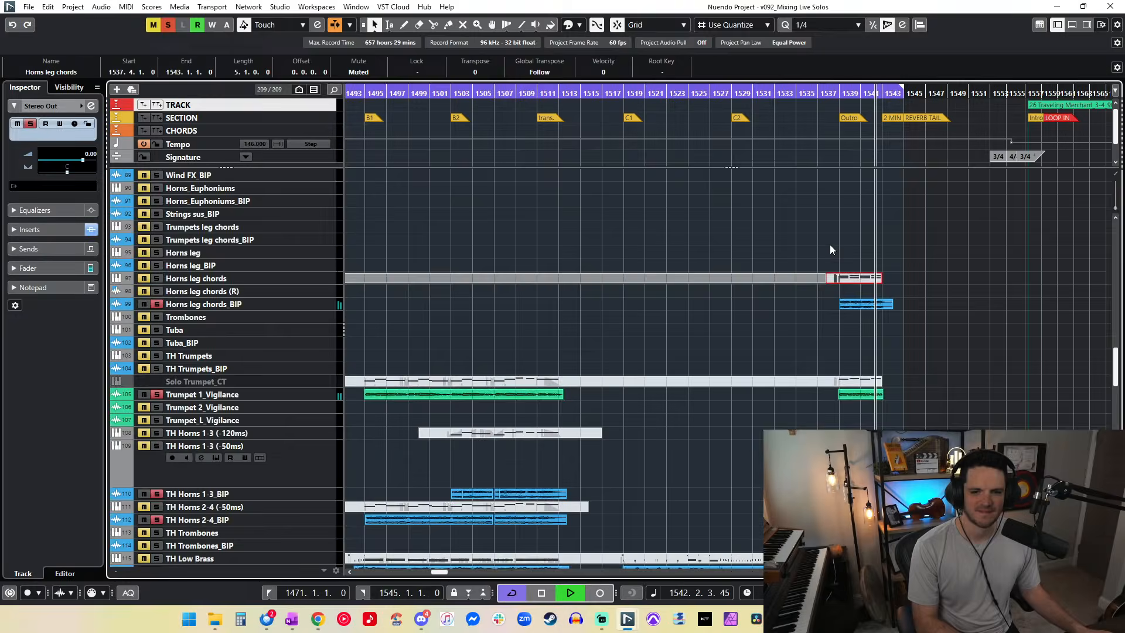
scroll(830, 250, down, 10)
scroll(829, 250, up, 12)
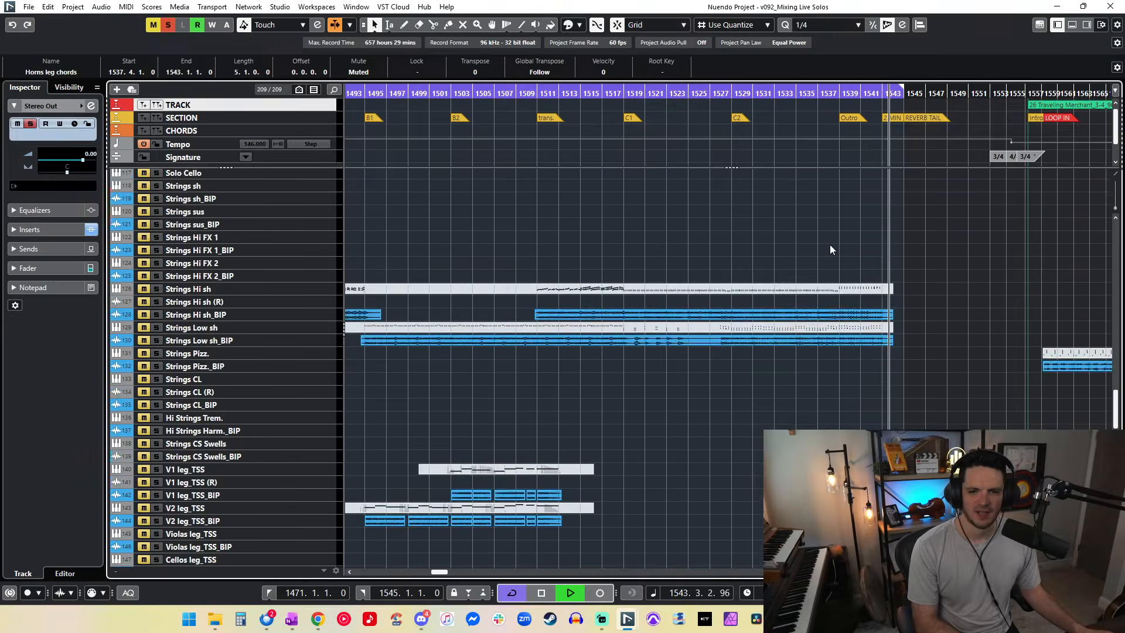
scroll(830, 244, up, 6)
key(space)
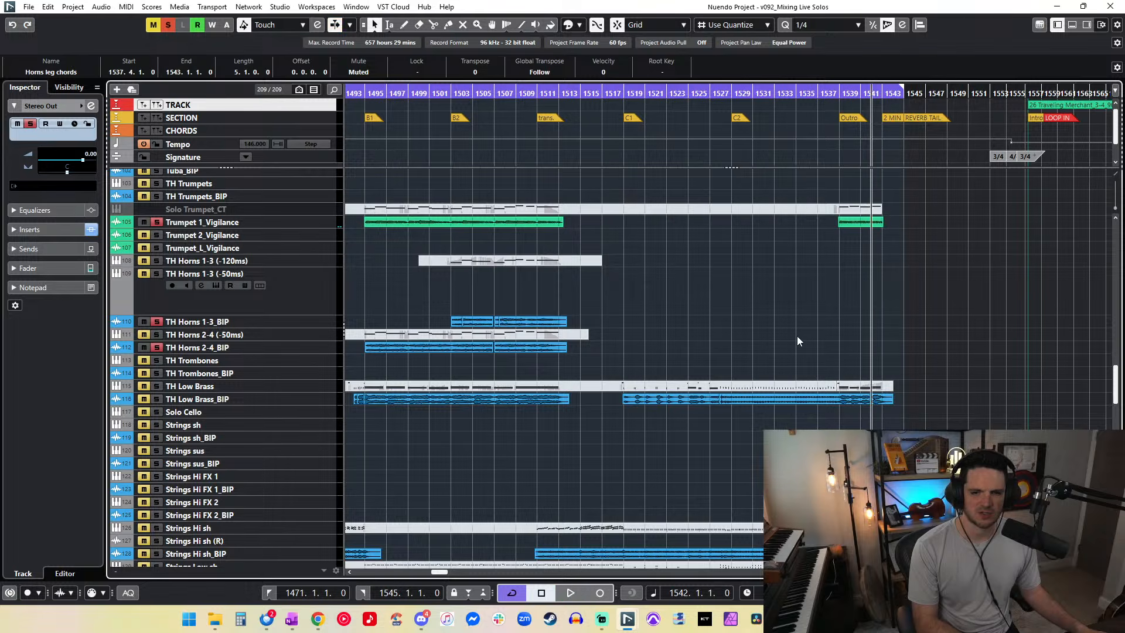
scroll(708, 251, left, 2)
scroll(708, 251, up, 8)
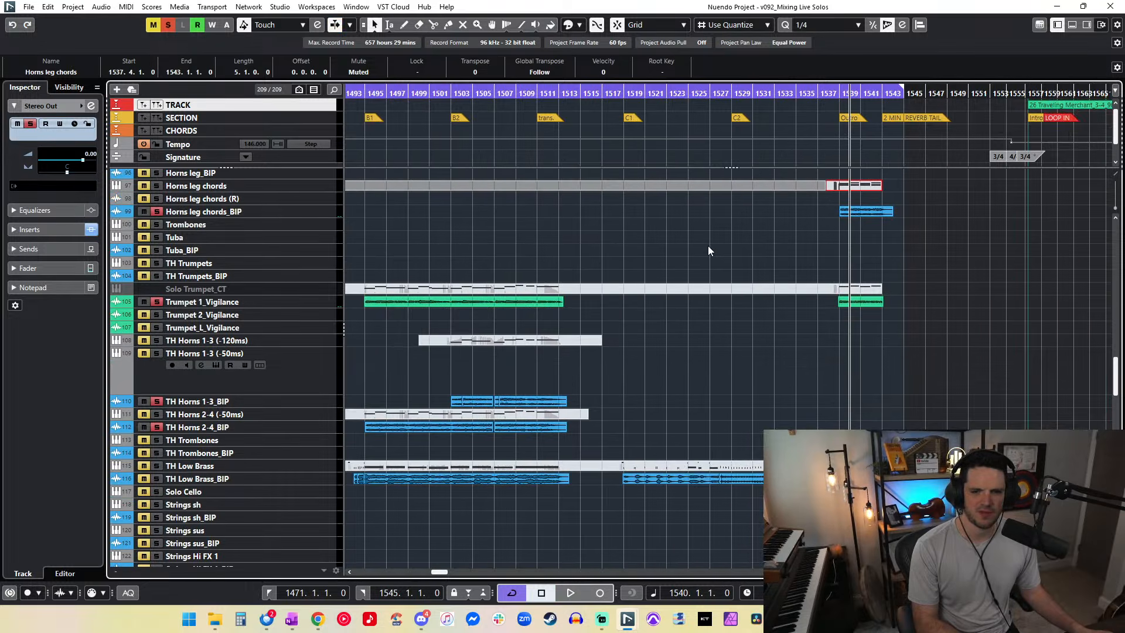
Step: Move both trumpet audio events, at B1 and the Outro, from Trumpet 1_Vigilance to the Trumpet_L_Vigilance track
click(709, 247)
scroll(844, 320, down, 4)
drag(983, 318, 426, 302)
scroll(537, 251, left, 2)
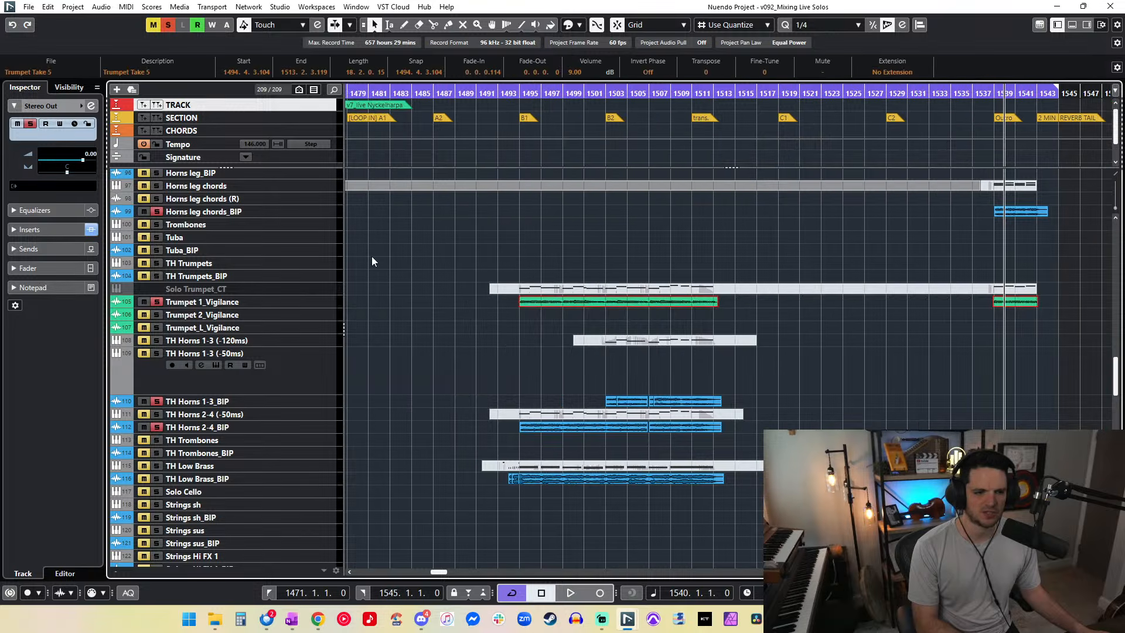
click(187, 302)
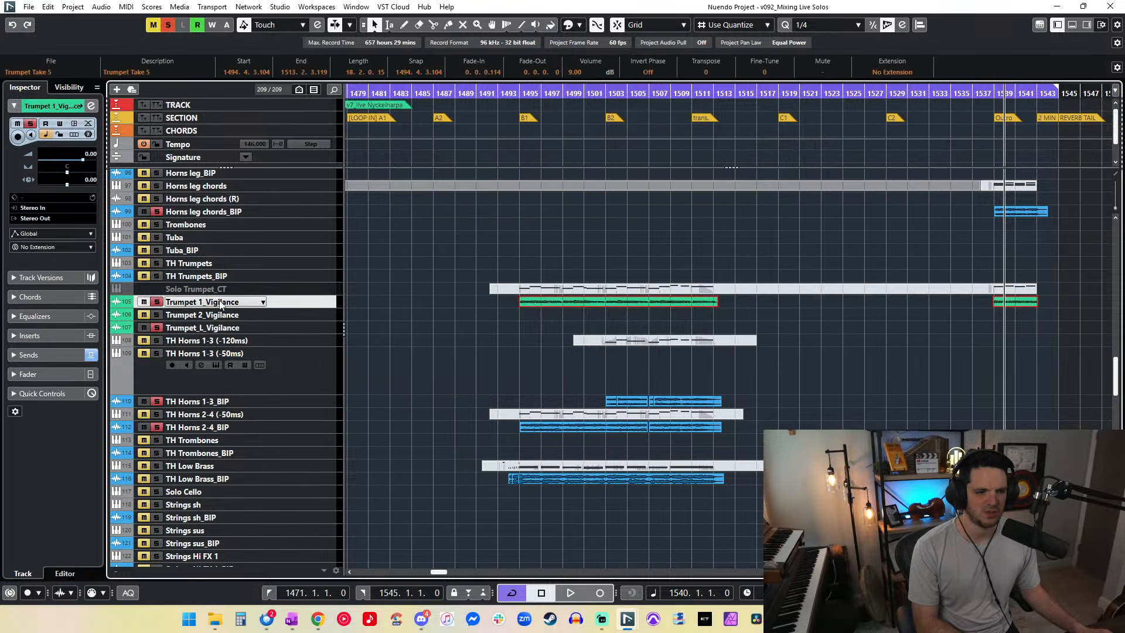
click(217, 329)
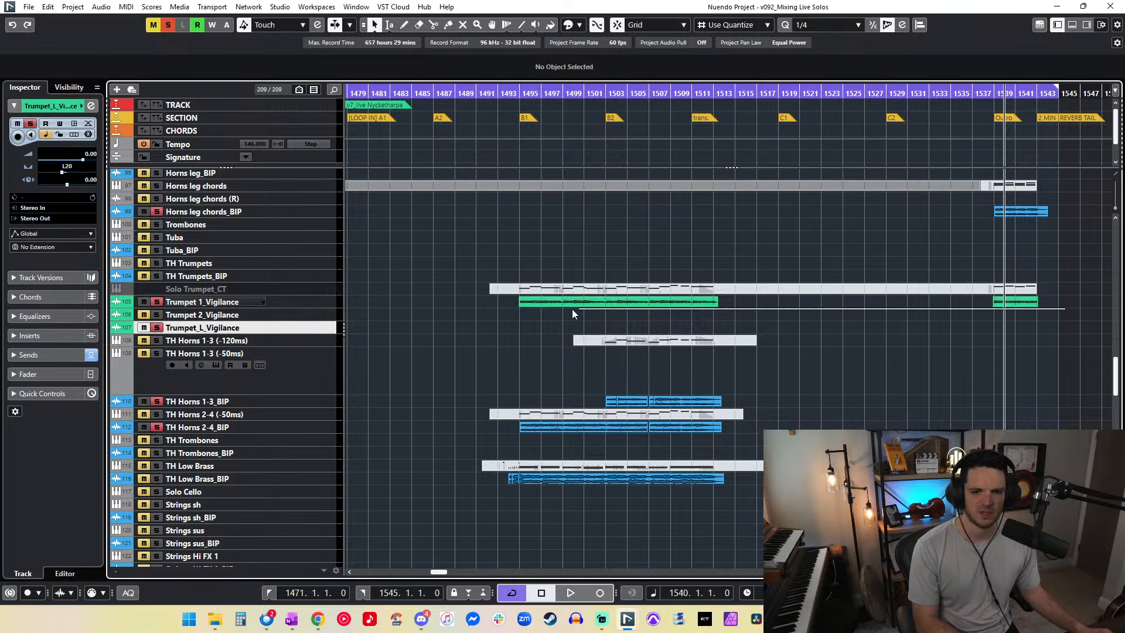
drag(521, 303, 521, 328)
click(519, 307)
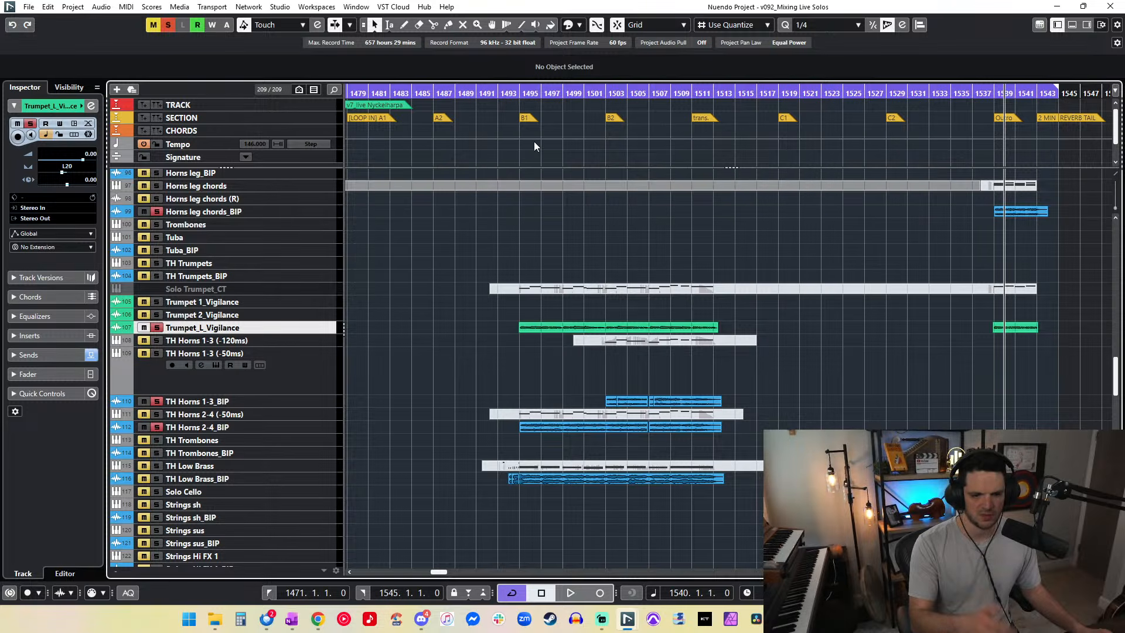
Step: Play the soloed trumpet and horns from bar 1495 and enlarge the tracks to check their timing
drag(530, 97, 529, 103)
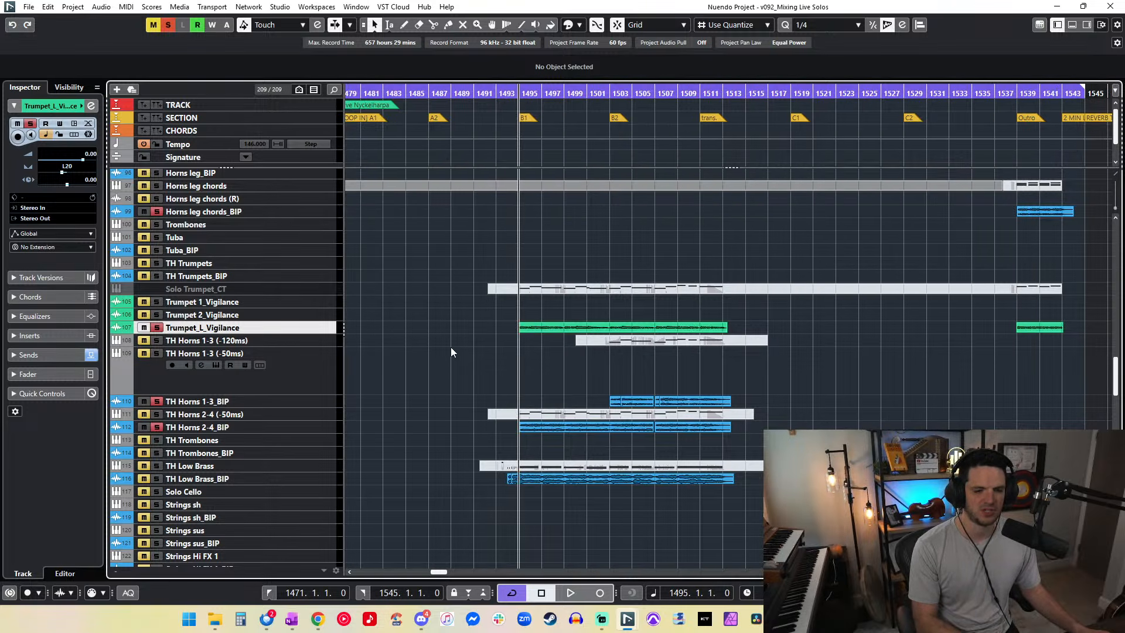
key(space)
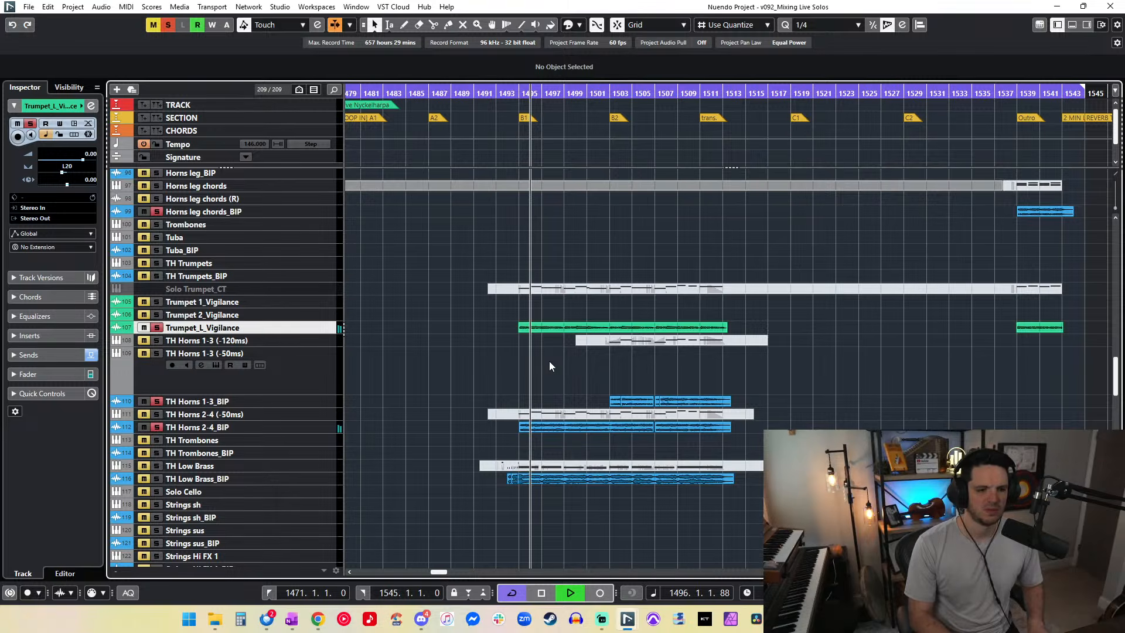
key(h)
key(h)
key(h)
key(h)
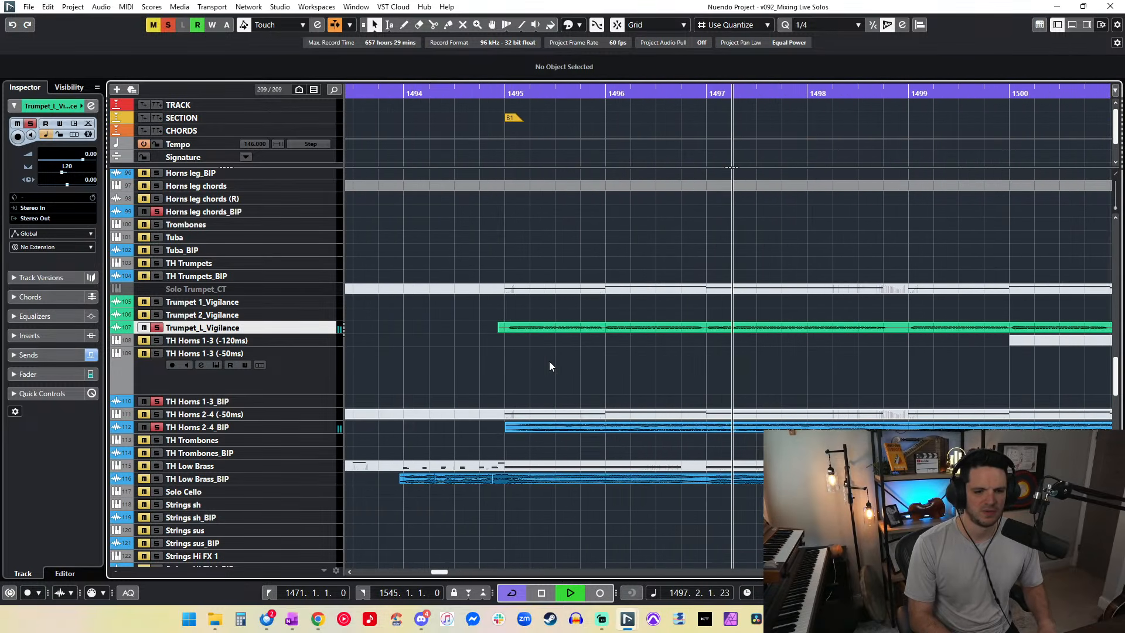
key(shift+h)
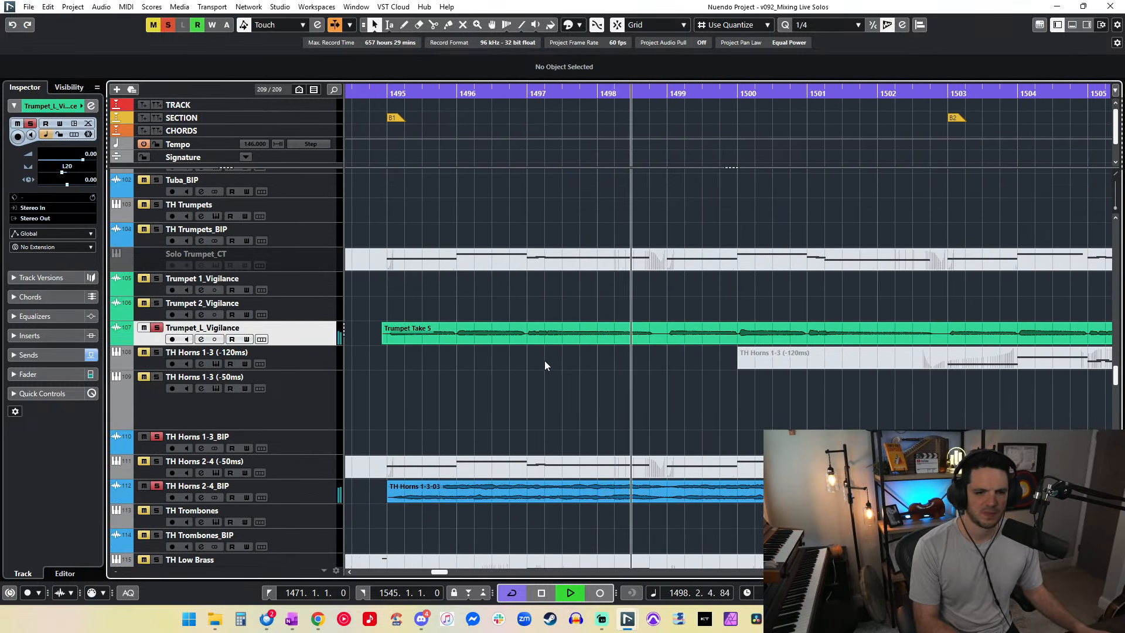
Step: Set the quantize value to 1/128 and nudge the Trumpet Take 5 event forward to start at 1494.4.4.29
drag(378, 297, 820, 329)
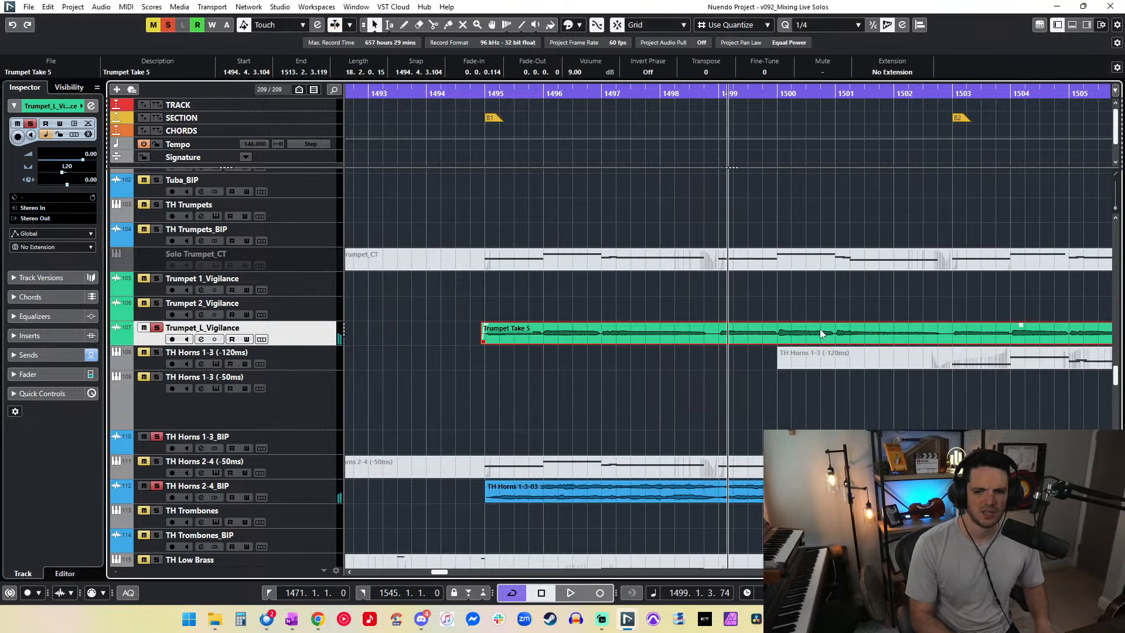
key(g)
key(g)
scroll(820, 329, right, 10)
drag(790, 360, 561, 285)
click(747, 285)
drag(765, 313, 570, 347)
scroll(570, 346, right, 10)
click(584, 330)
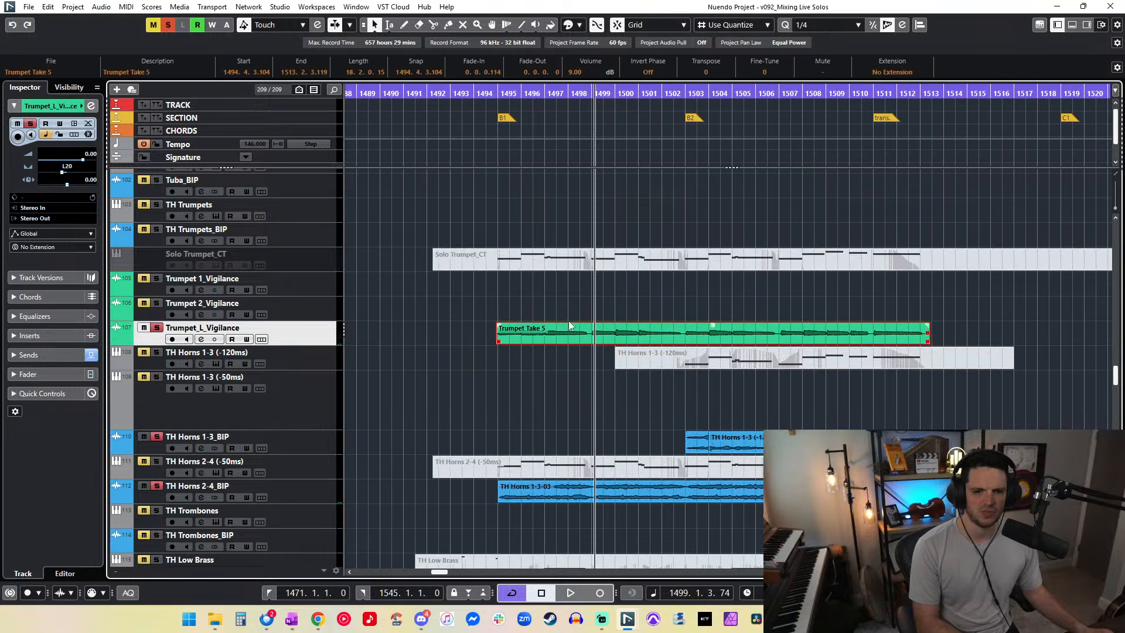
click(826, 25)
click(821, 132)
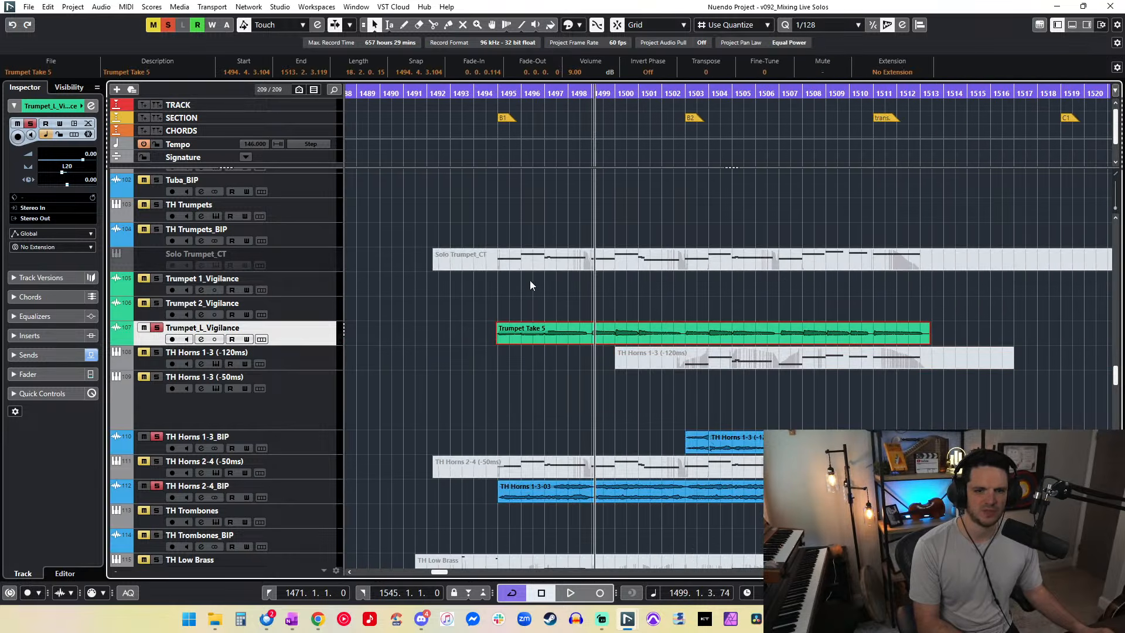
key(ctrl+Right)
key(ctrl+Right)
Step: Play from just before B1 and nudge the Trumpet Take 5 event forward to start at 1494.4.4.74
click(492, 94)
key(space)
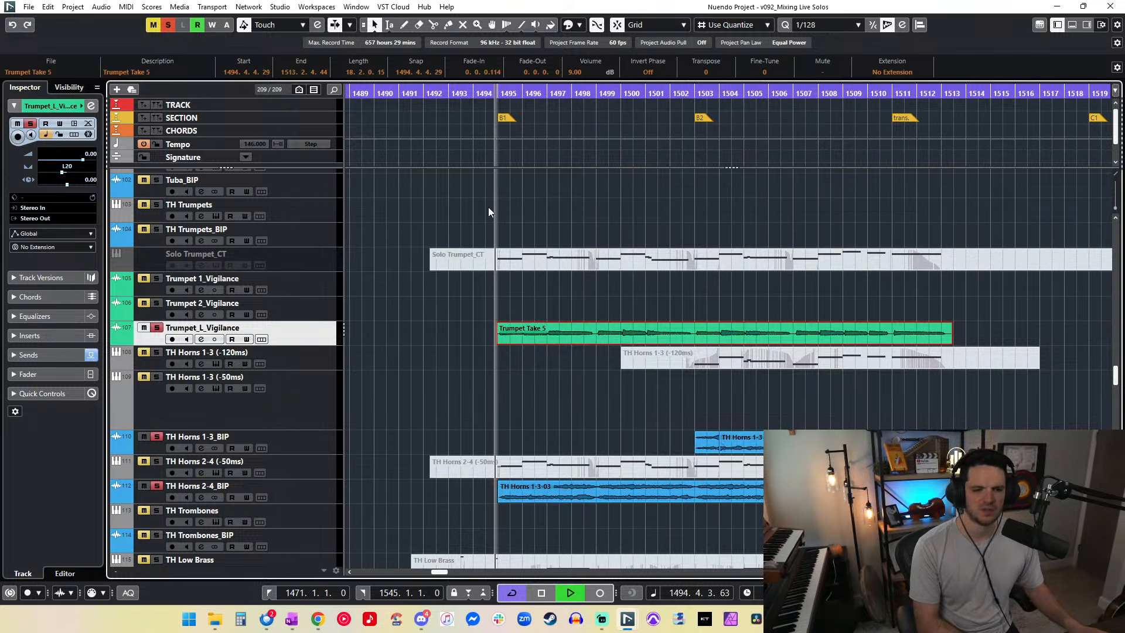
key(h)
key(h)
key(h)
key(h)
key(h)
key(h)
key(h)
key(h)
key(ctrl+Right)
key(ctrl+Right)
key(ctrl+Right)
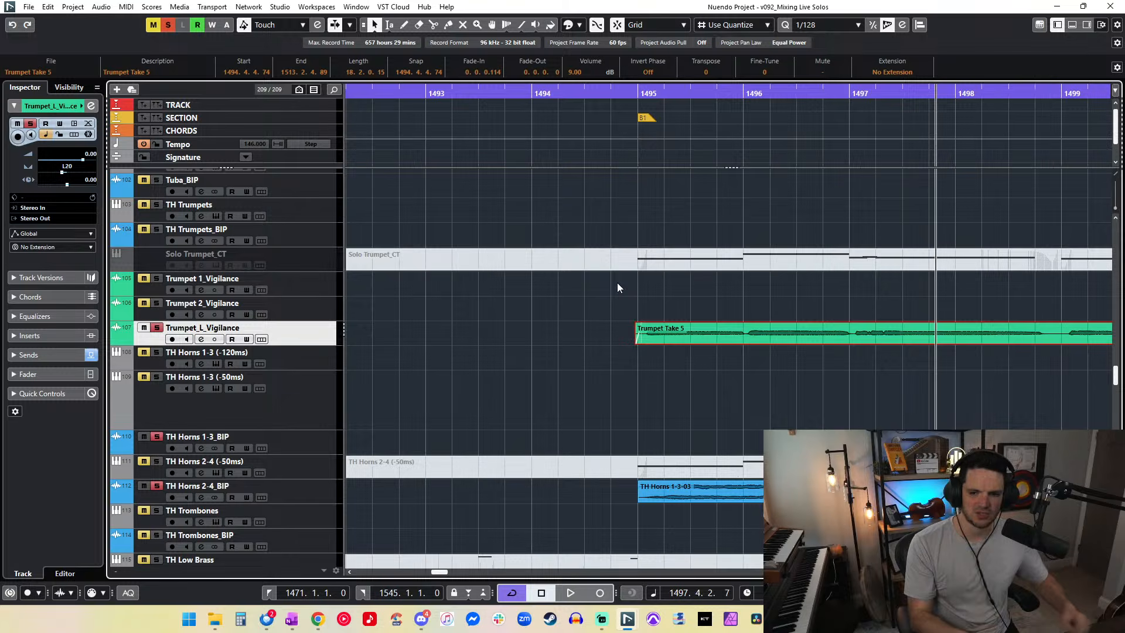
Step: Compare the breath gaps in the Trumpet_L_Vigilance audio with the TH Horns 2-4_BIP audio between bars 1495 and 1502
scroll(617, 283, right, 5)
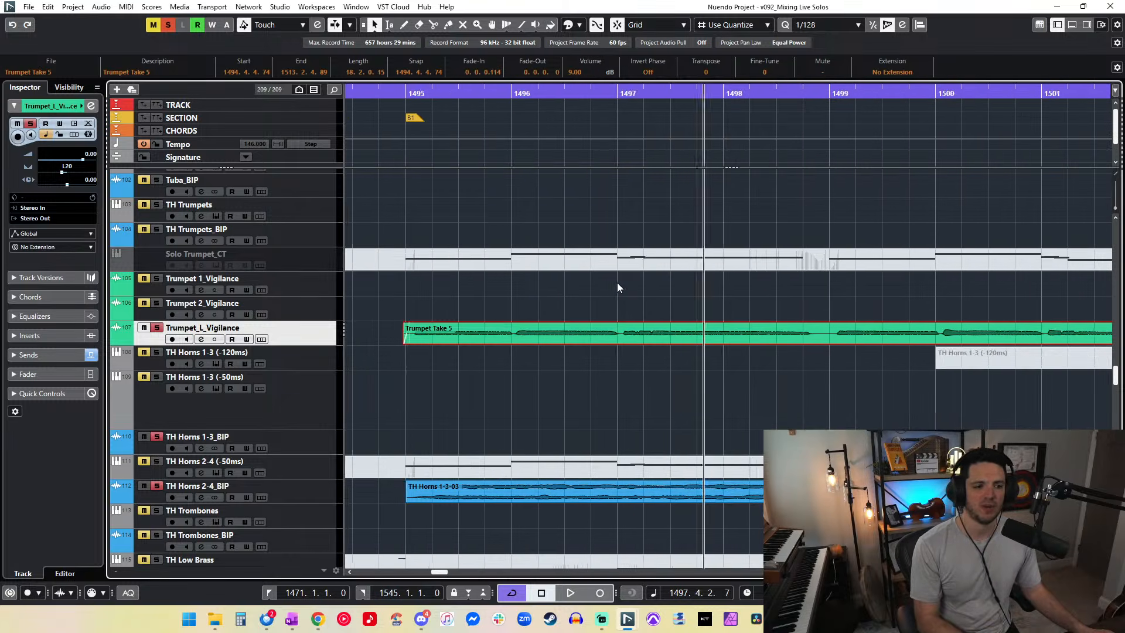
scroll(617, 282, down, 5)
scroll(617, 283, up, 3)
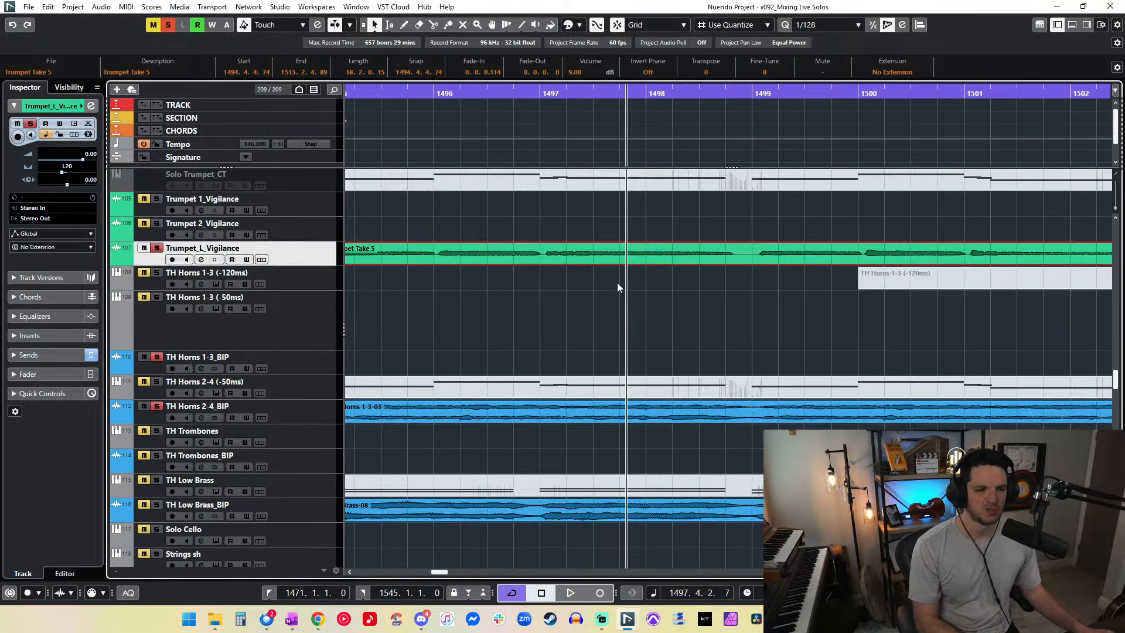
scroll(584, 357, left, 1)
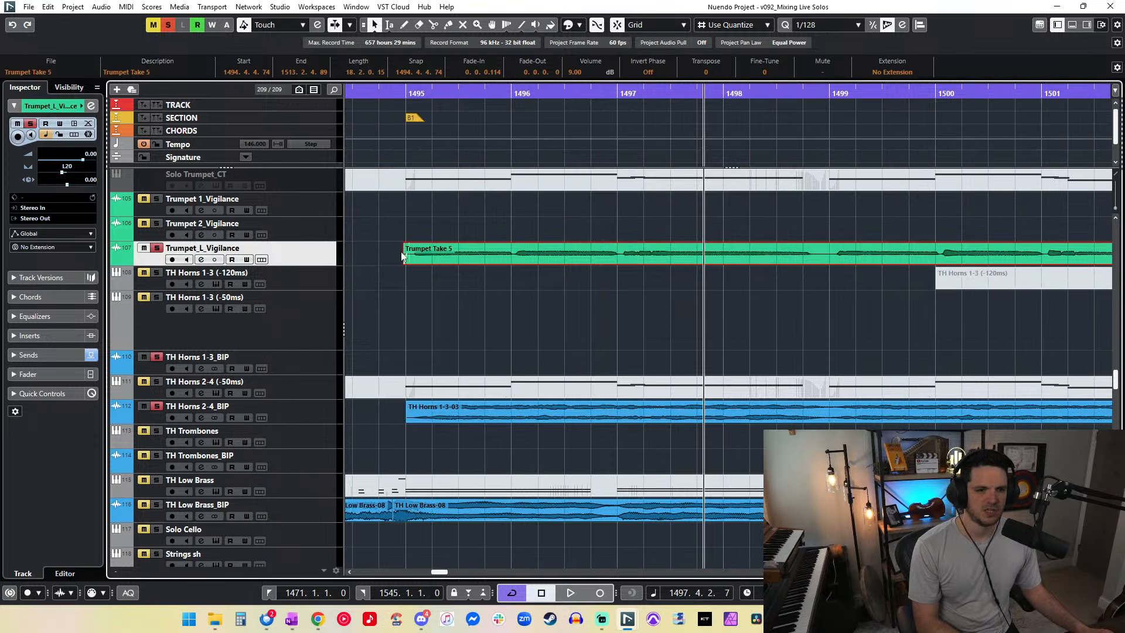
scroll(645, 275, right, 1)
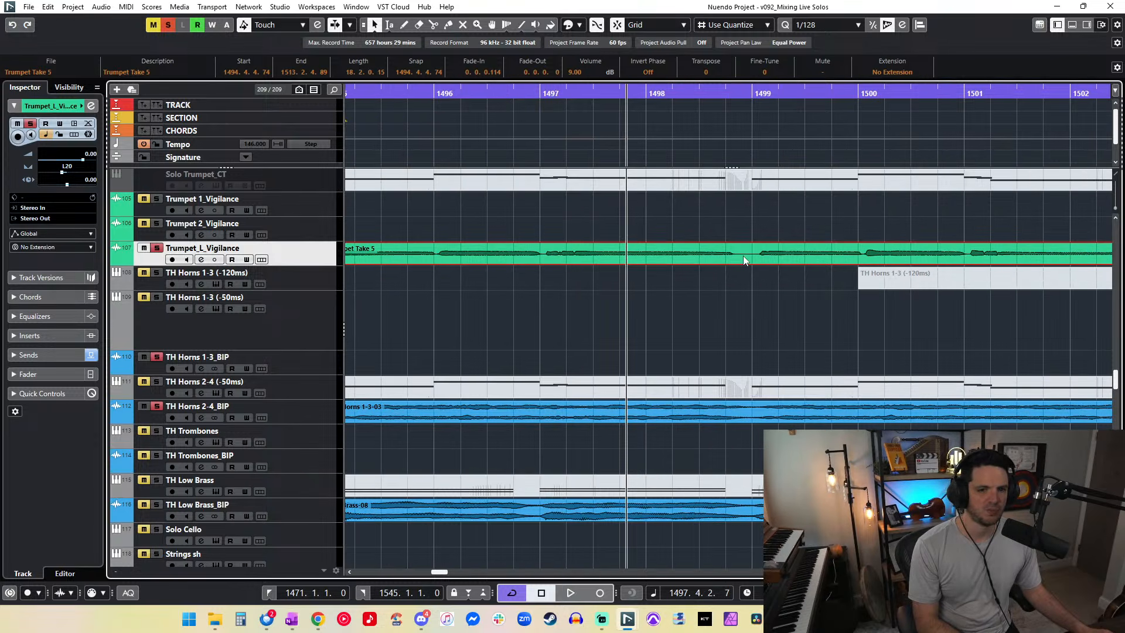
scroll(707, 273, right, 1)
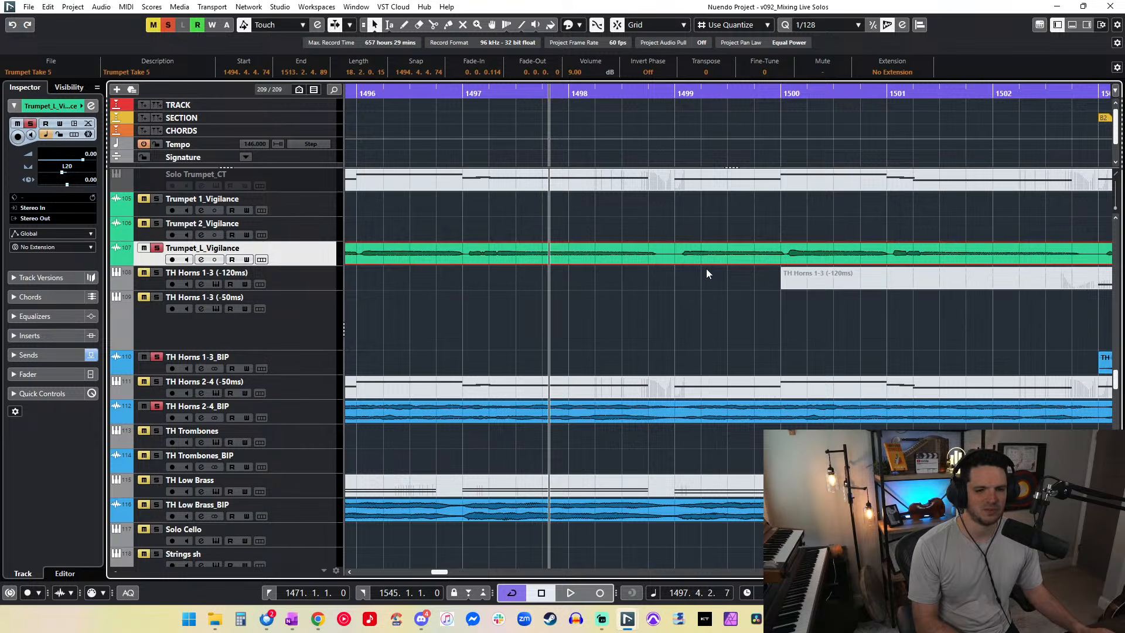
click(640, 228)
click(653, 407)
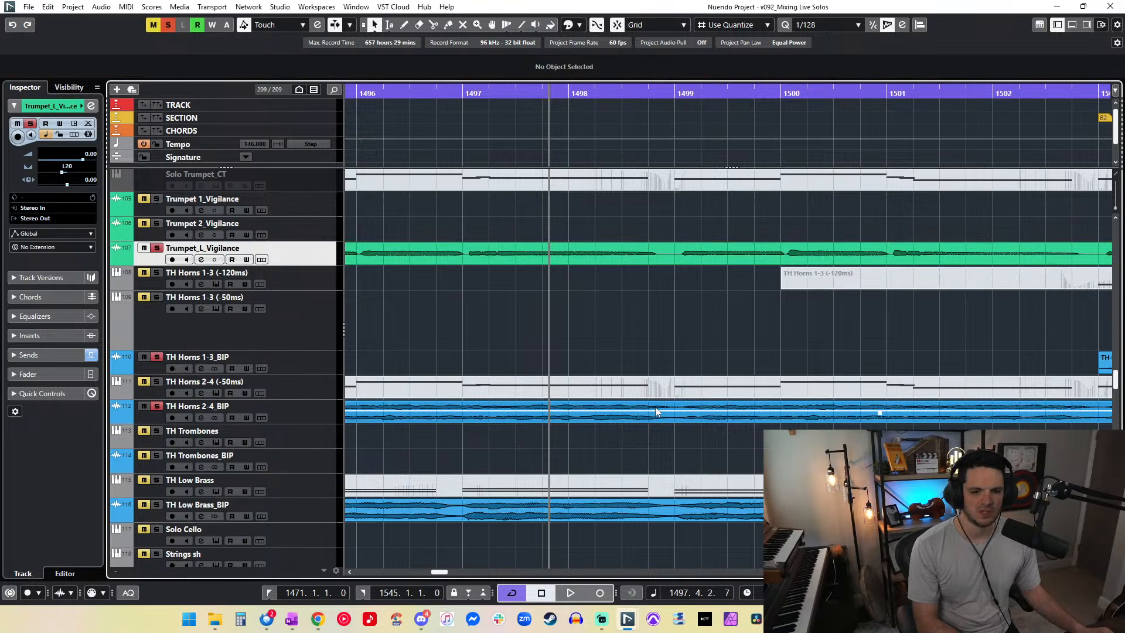
Step: Cut a breath gap in the TH Horns 2-4_BIP audio around bar 1499, with a 0.0.0.74 fade-in on the event starting at 1499.1.1.105
scroll(651, 406, right, 2)
alt+click(502, 414)
click(519, 417)
key(Delete)
drag(501, 402, 531, 403)
scroll(513, 302, right, 2)
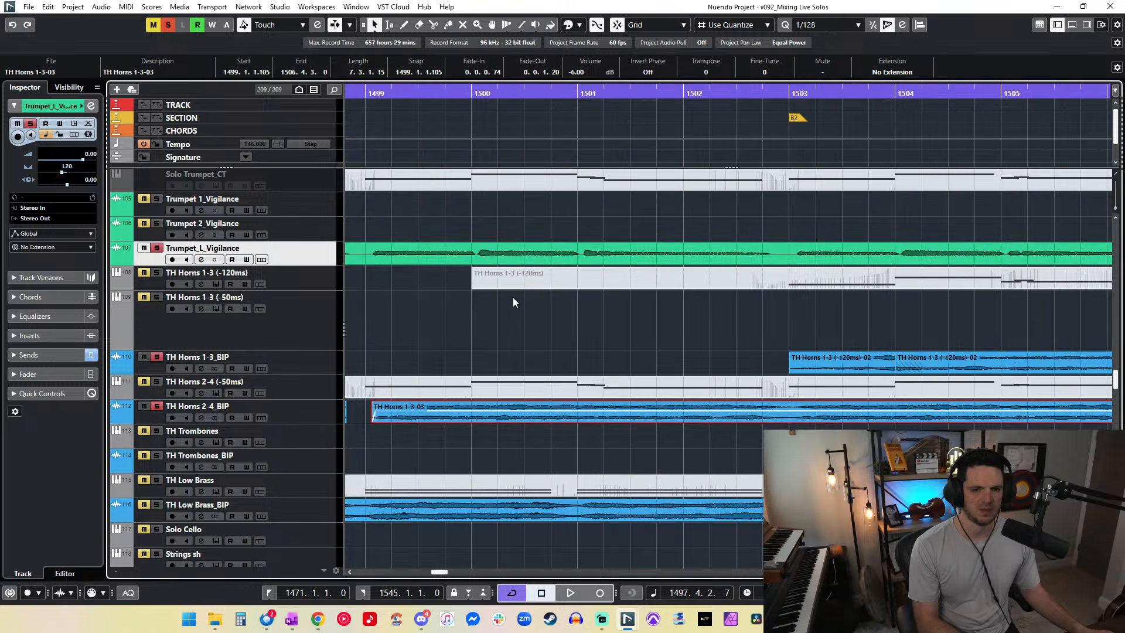
Step: Cut a breath gap in the TH Horns 2-4_BIP audio around bar 1503, with a 0.0.0.74 fade-in on the event starting at 1503.1.2.14
scroll(513, 302, right, 2)
alt+click(538, 403)
alt+click(564, 405)
key(Delete)
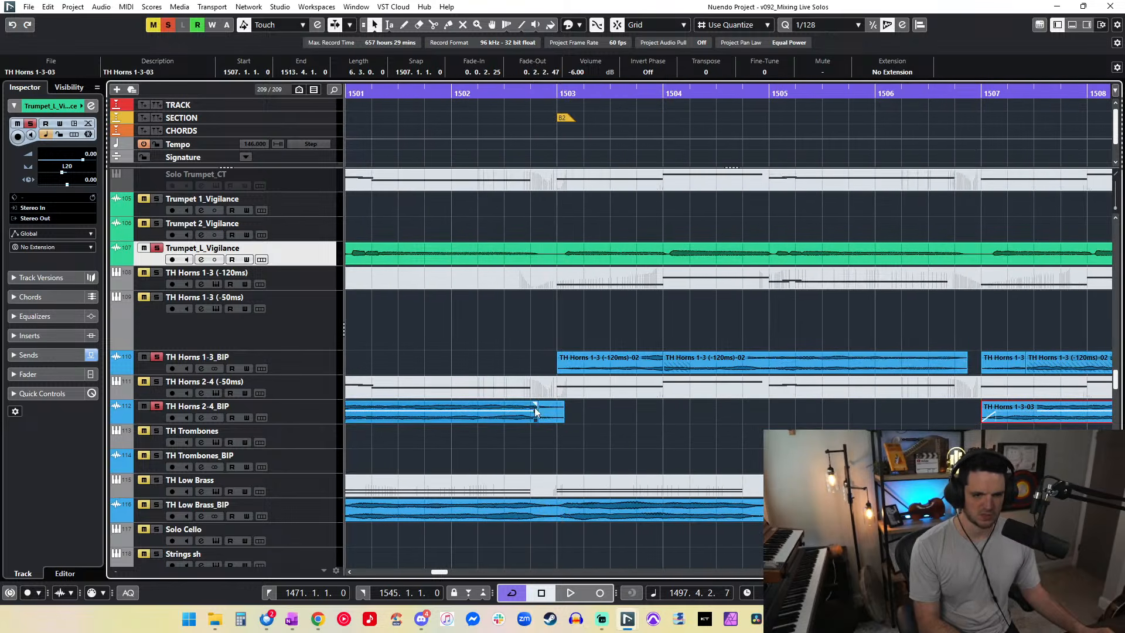
key(ctrl+z)
click(544, 417)
key(Delete)
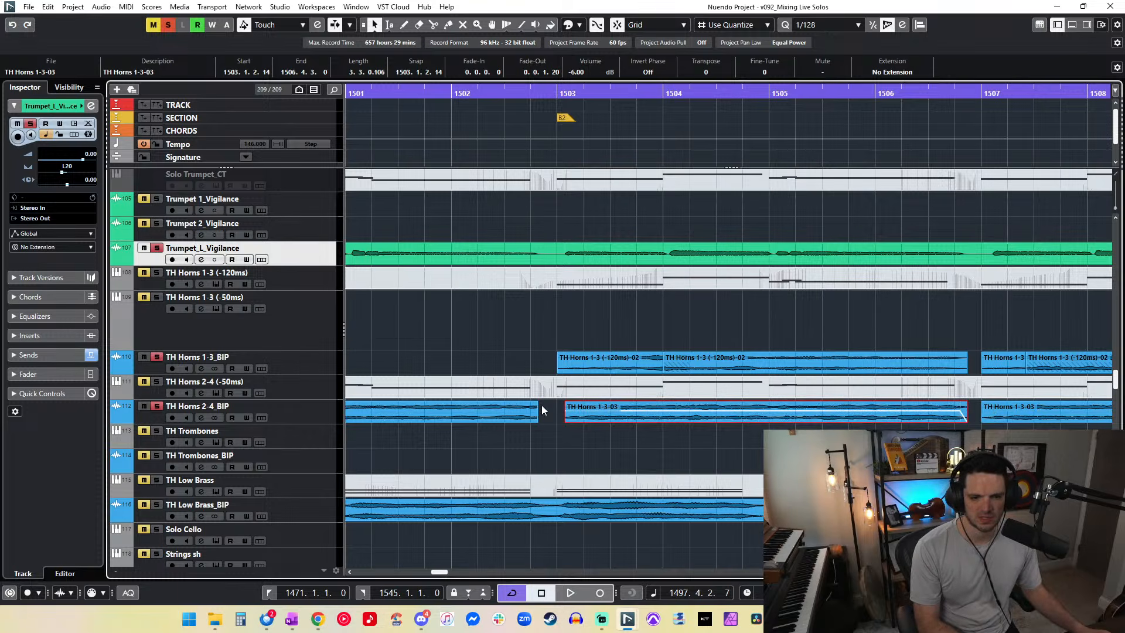
drag(537, 403, 531, 404)
click(569, 410)
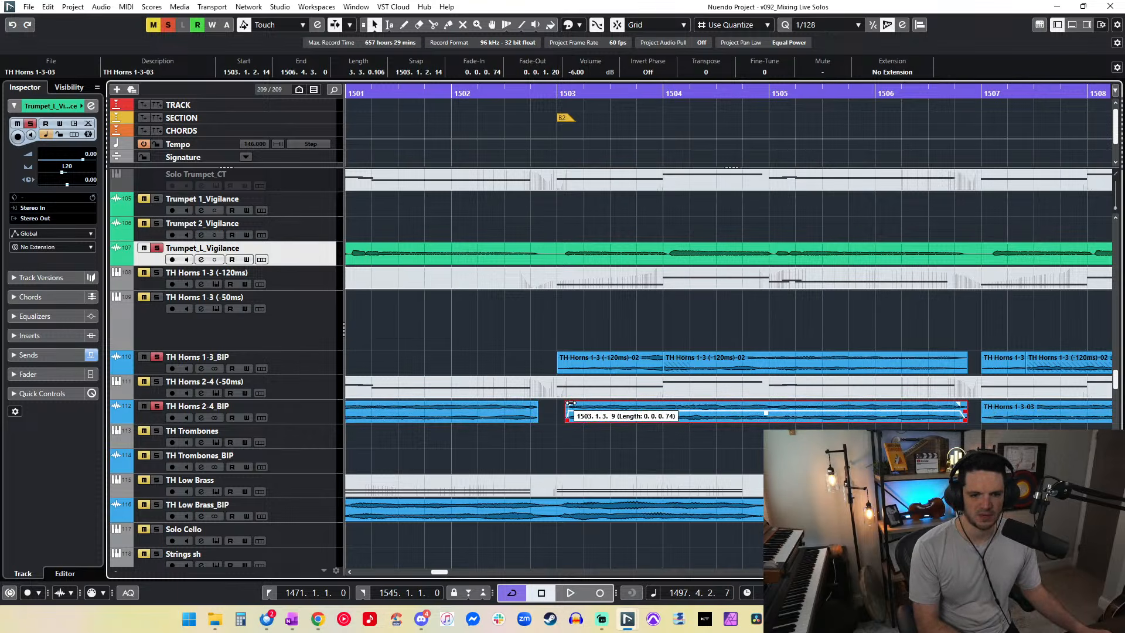
Step: Trim the TH Horns 1-3_BIP and TH Horns 2-4_BIP events to widen the breath gap around bar 1507
scroll(580, 408, right, 5)
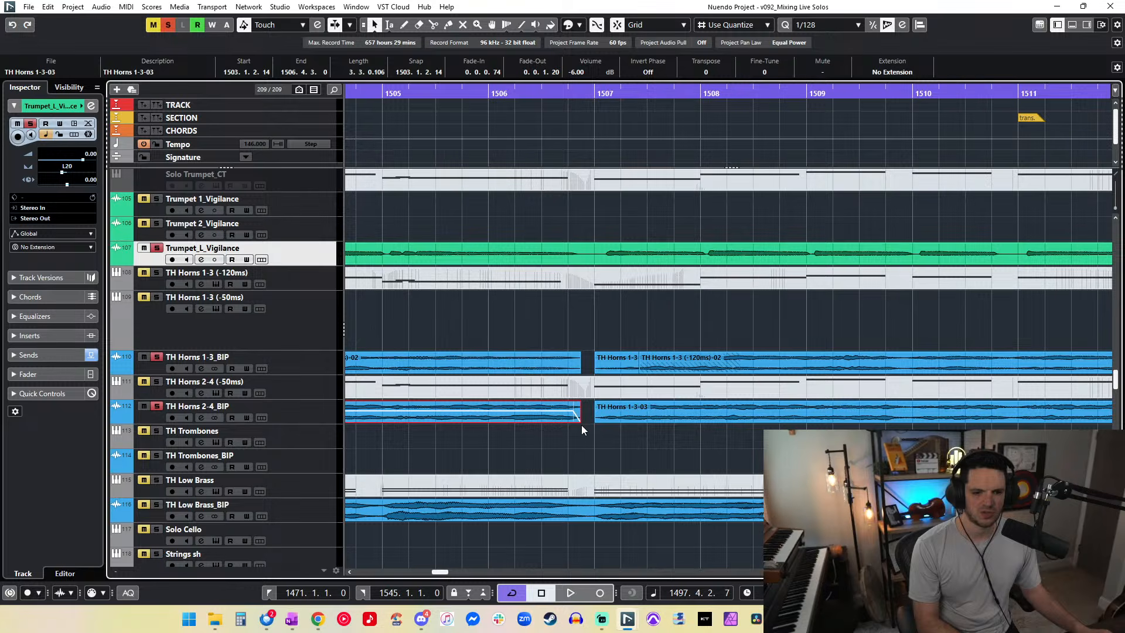
drag(579, 423, 613, 380)
Step: Add a 0.1.2.76 fade-out to the end of the Trumpet Take 5 event near bar 1513, alongside the horn endings
scroll(613, 380, right, 6)
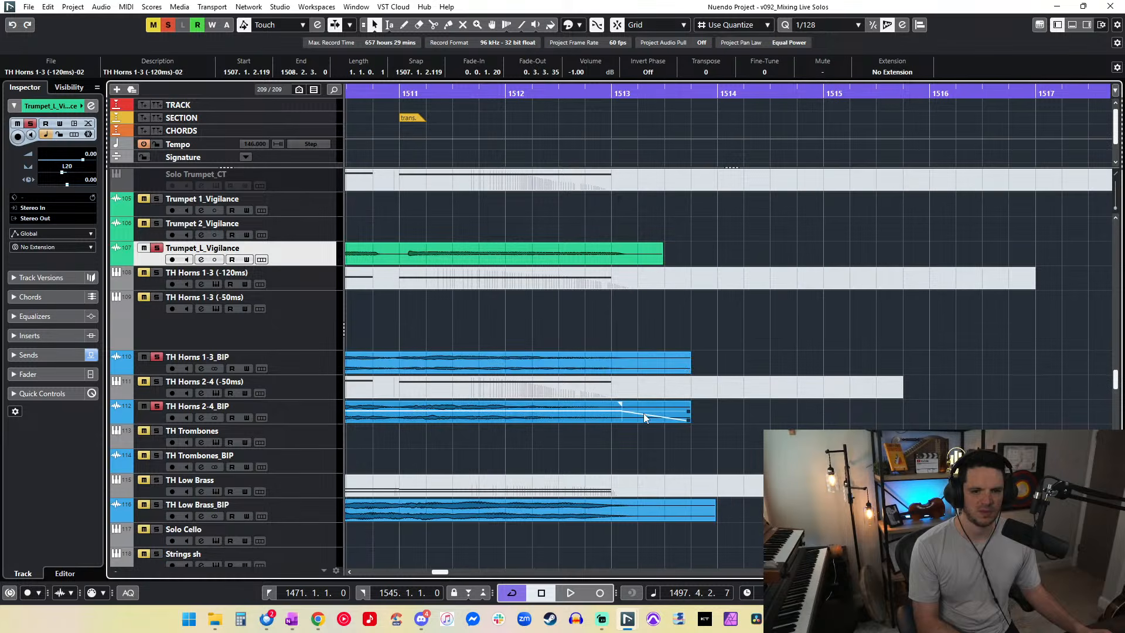
click(621, 367)
shift+click(617, 404)
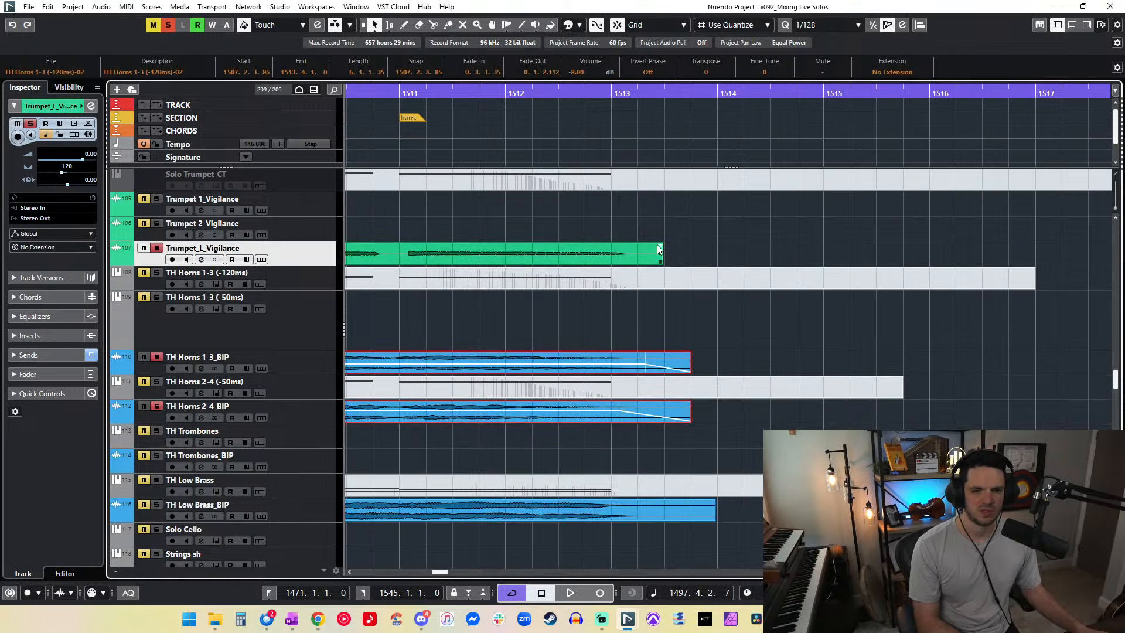
drag(658, 248, 629, 253)
Step: Play the edited trumpet and horns from just before B1 to check the new gaps
scroll(600, 260, left, 18)
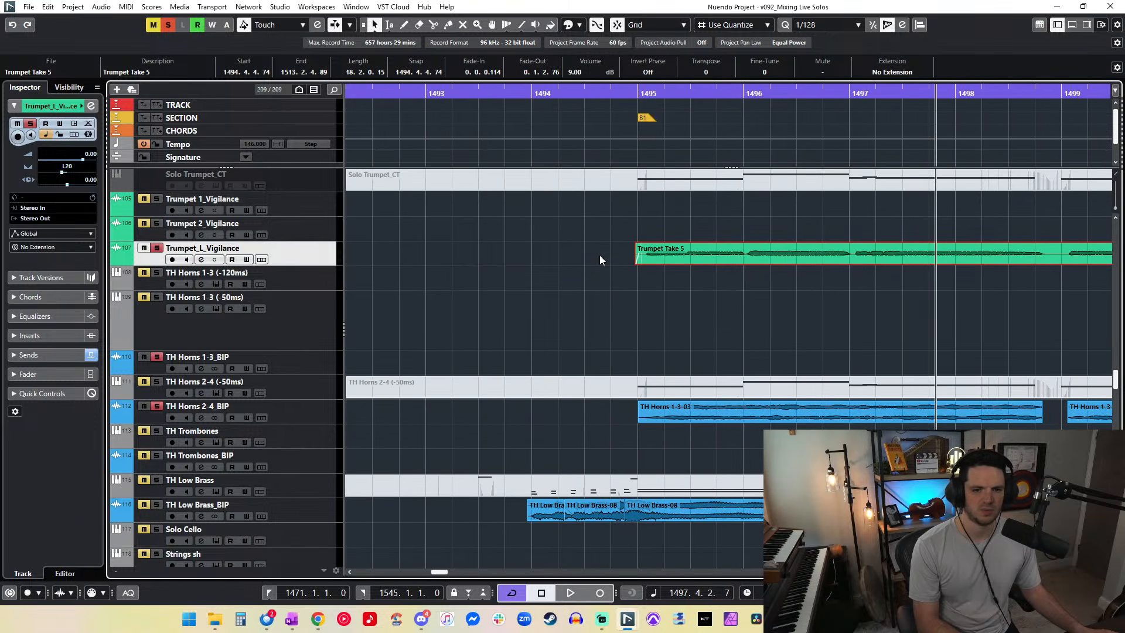
click(634, 92)
key(space)
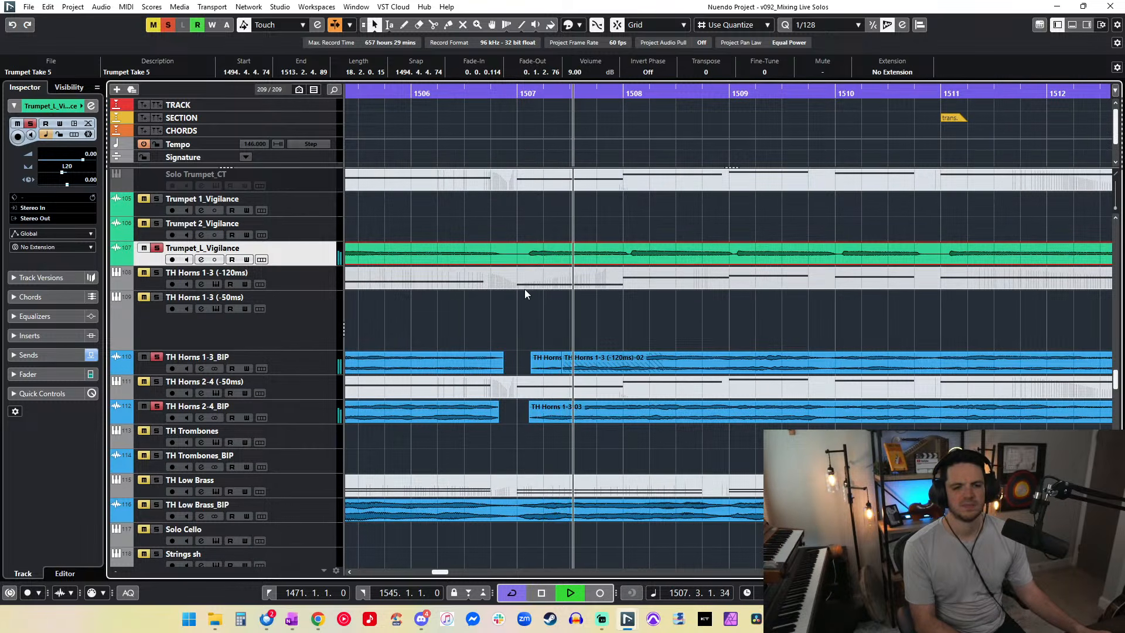
Step: Split the Trumpet Take 5 event just after bar 1507 and shift the second part slightly earlier, to 1507.1.1.74
scroll(618, 313, right, 2)
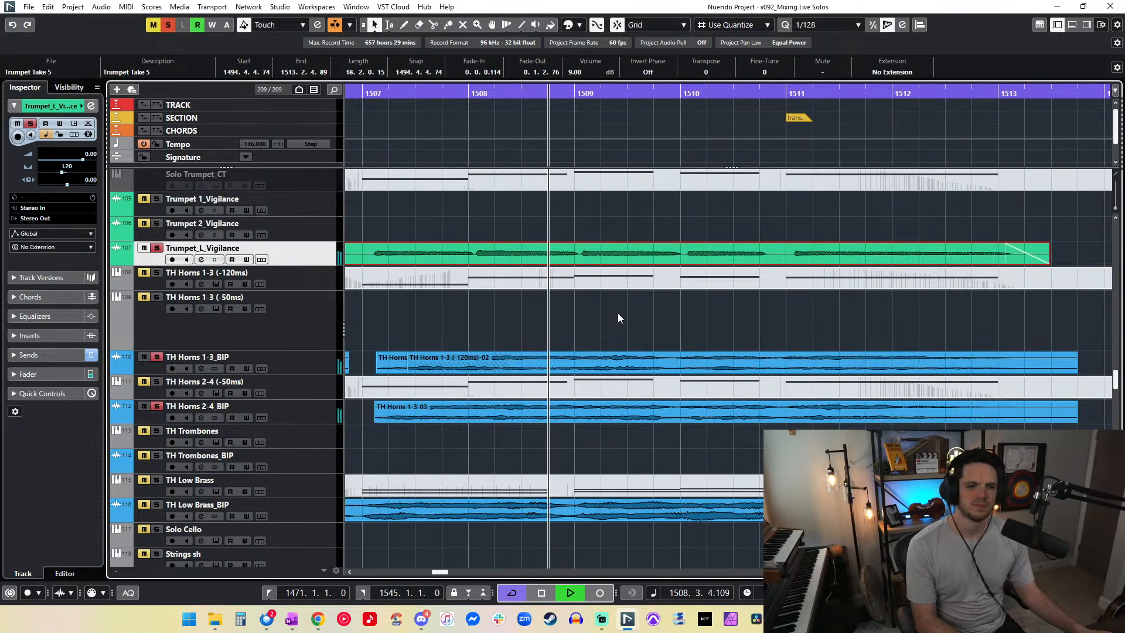
scroll(407, 234, left, 1)
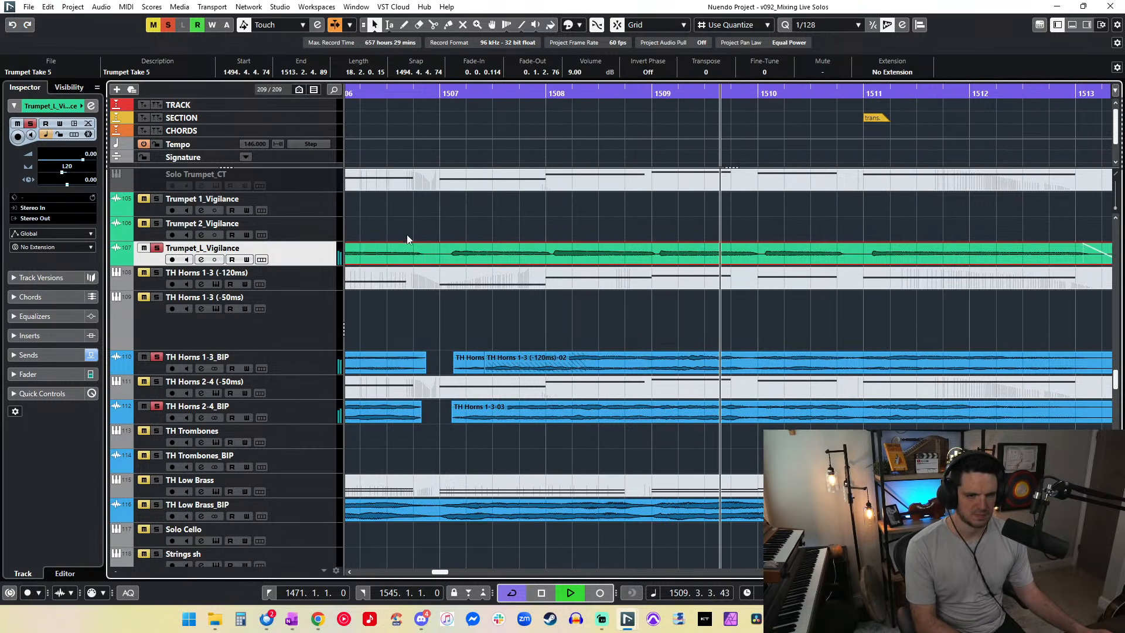
alt+click(451, 258)
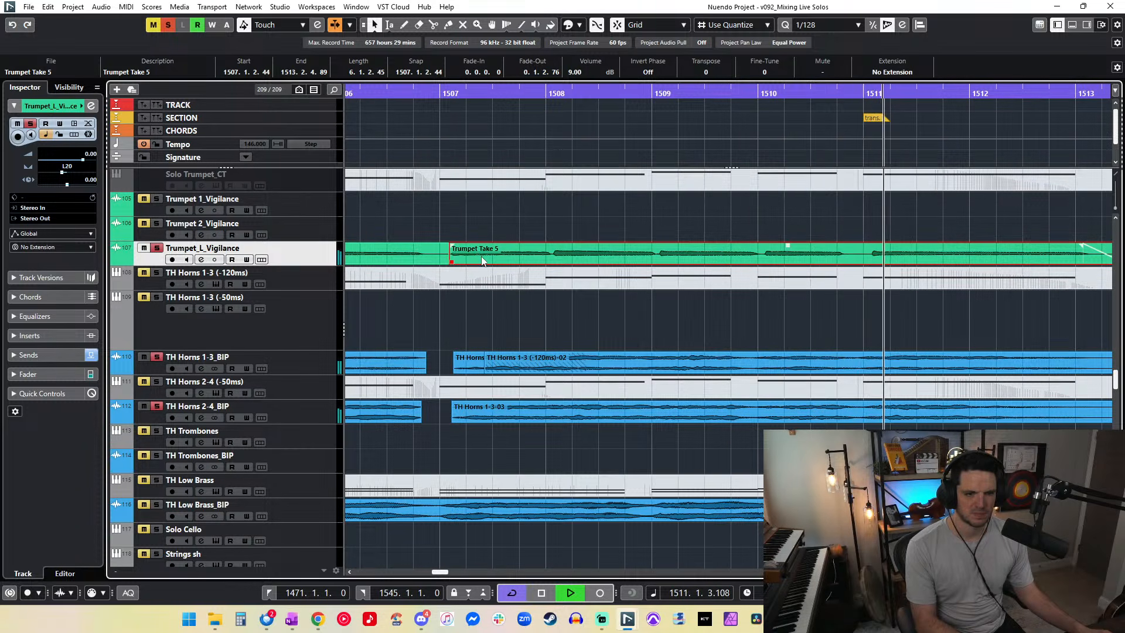
drag(483, 256, 480, 256)
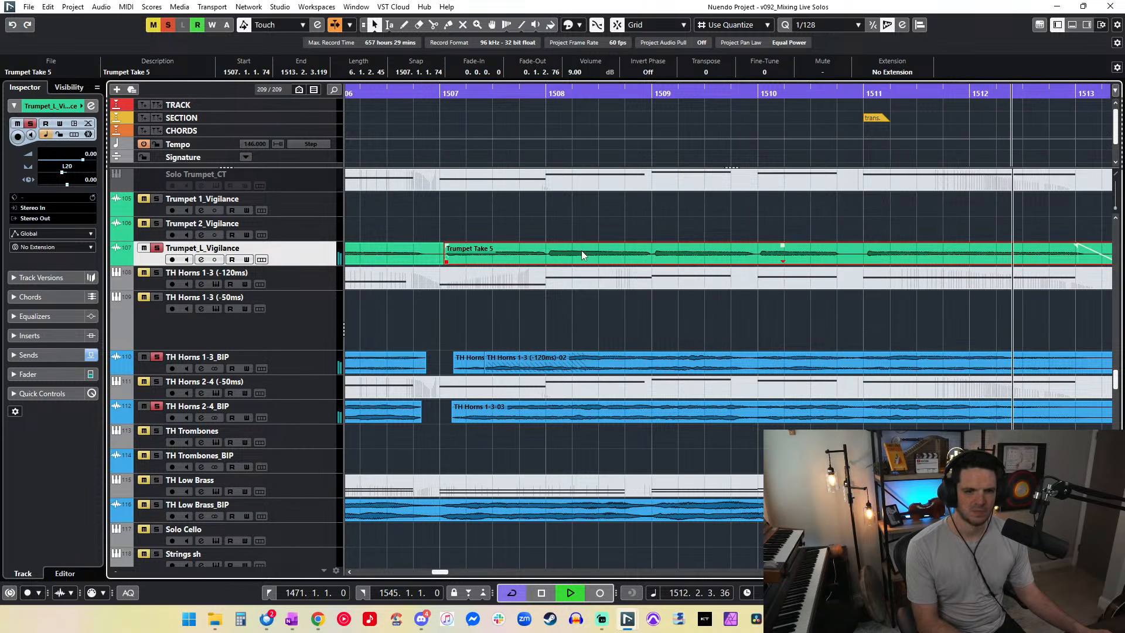
Step: Cut a breath gap in the trumpet at bar 1507, with the following event starting at 1507.1.3.30 and a 0.0.1.18 fade-in
scroll(582, 250, left, 3)
drag(664, 253, 693, 246)
click(666, 251)
key(Delete)
double_click(674, 94)
key(ctrl+Right)
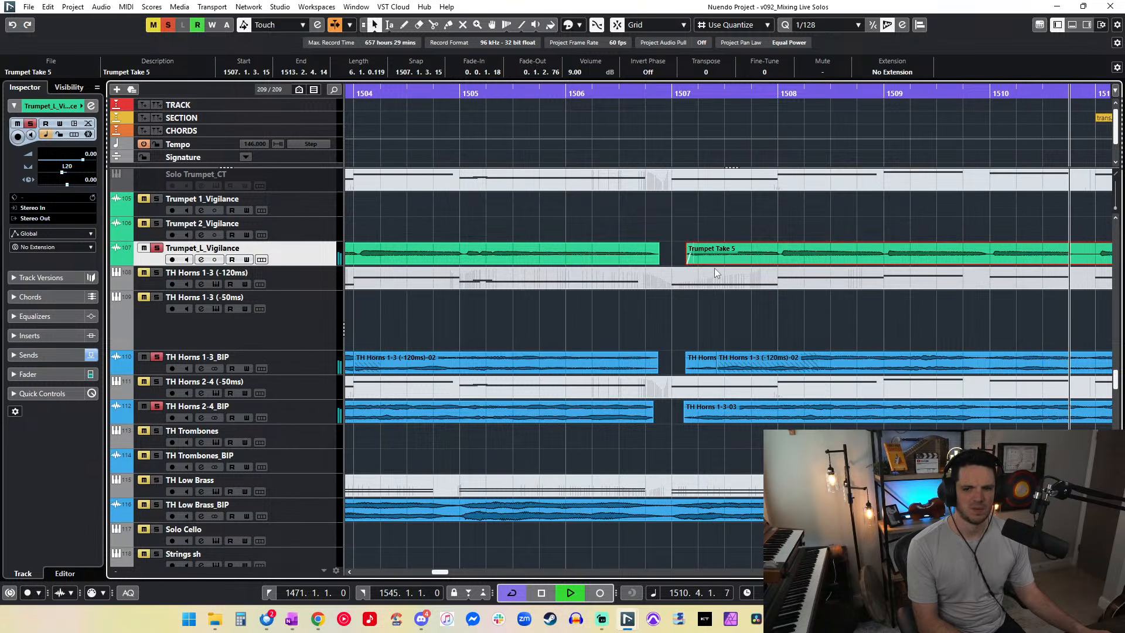
click(674, 94)
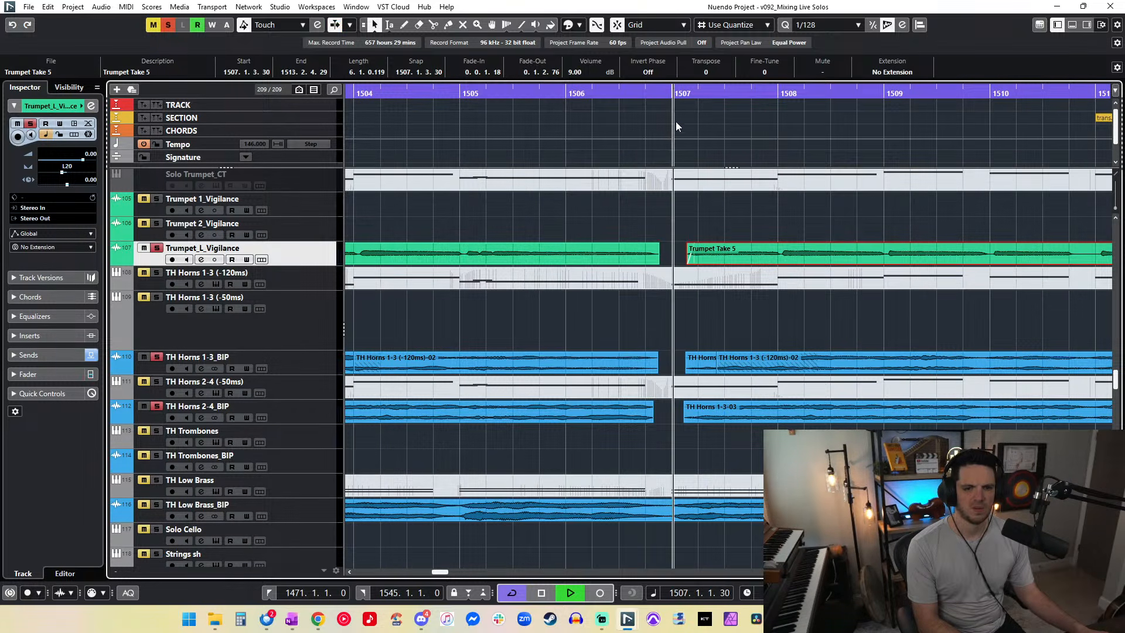
Step: Extend the starts of the trumpet, TH Horns 1-3_BIP and TH Horns 2-4_BIP events after the bar 1507 gap to about 1507.1.1.105
drag(687, 262, 680, 263)
drag(687, 369, 680, 370)
drag(685, 417, 680, 420)
key(space)
Step: Play the trumpet and horns from just before bar 1507 into bar 1512 to check the narrowed breath gap
click(666, 94)
key(KP_Subtract)
key(space)
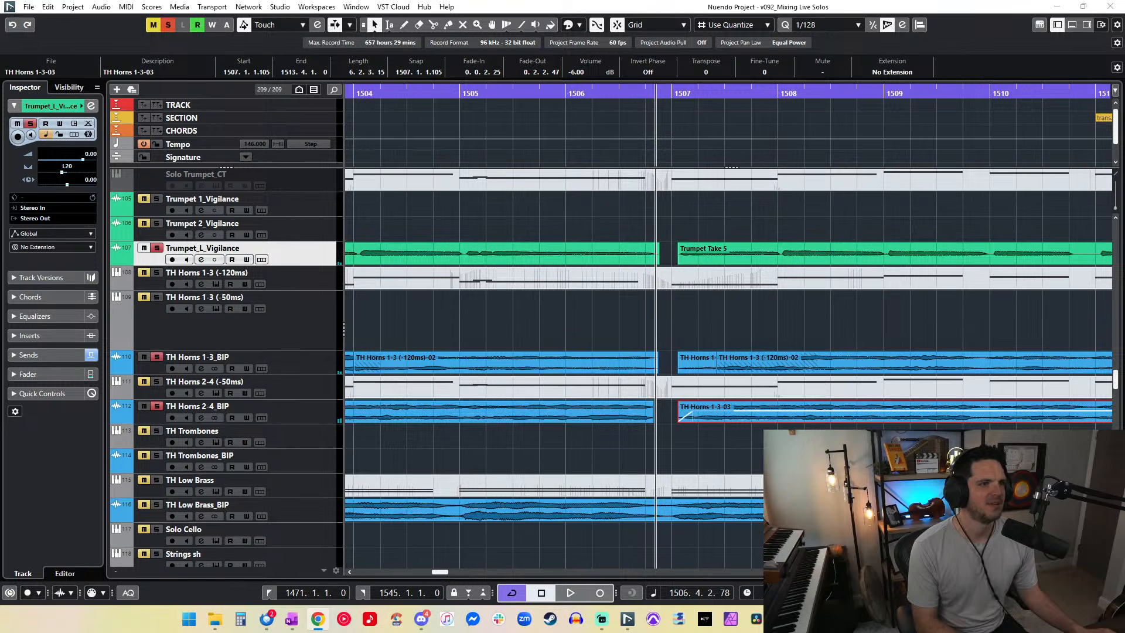
click(610, 213)
key(space)
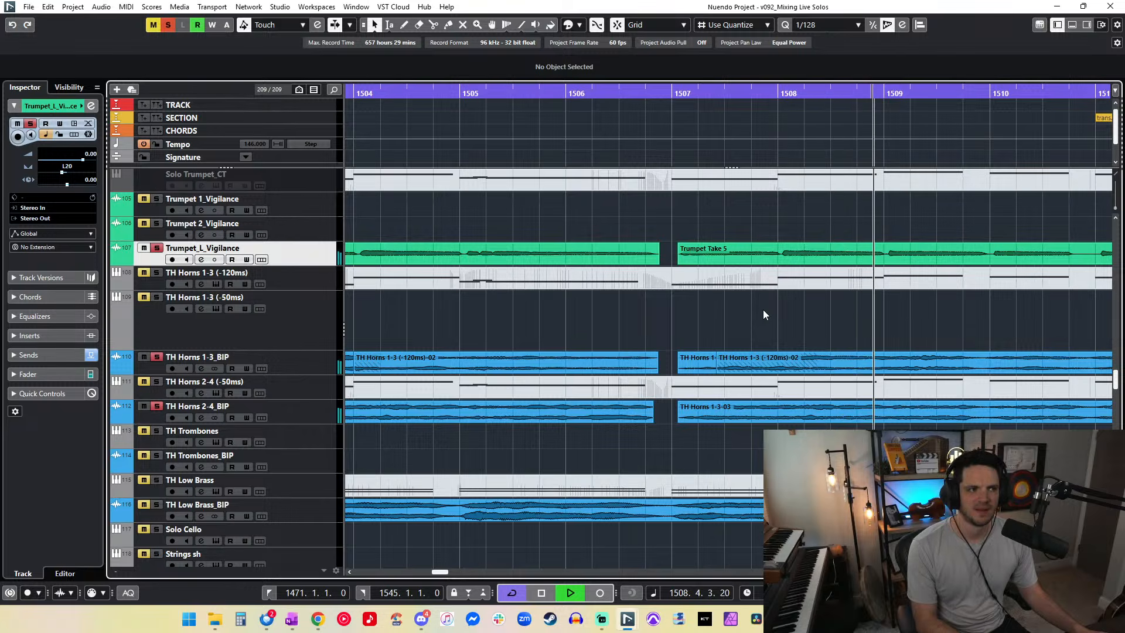
scroll(763, 310, right, 6)
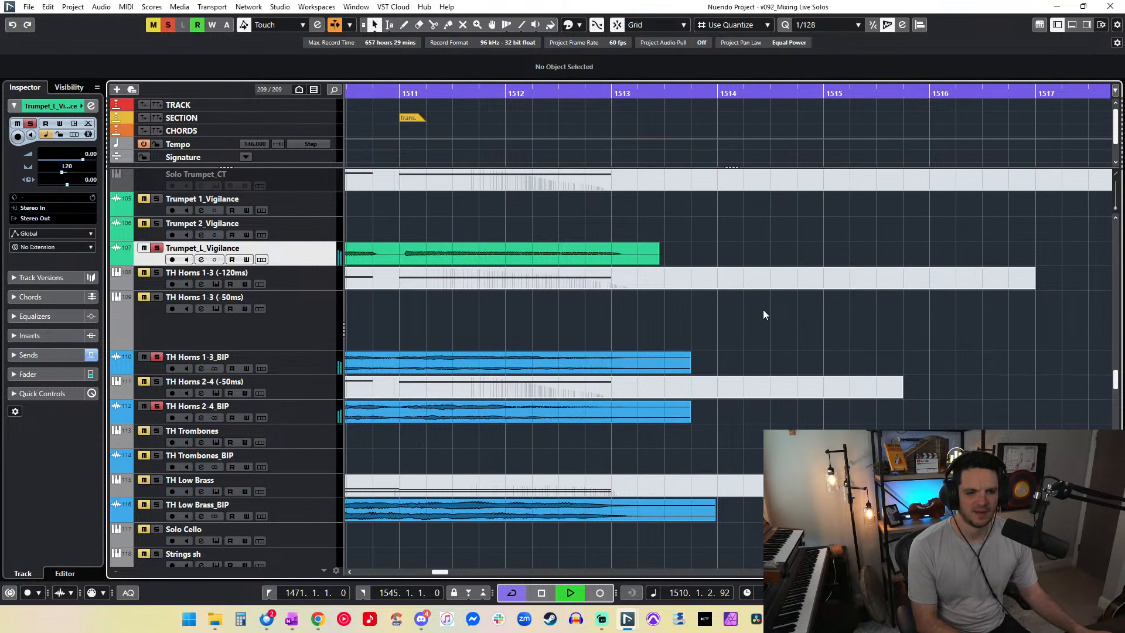
scroll(763, 310, left, 2)
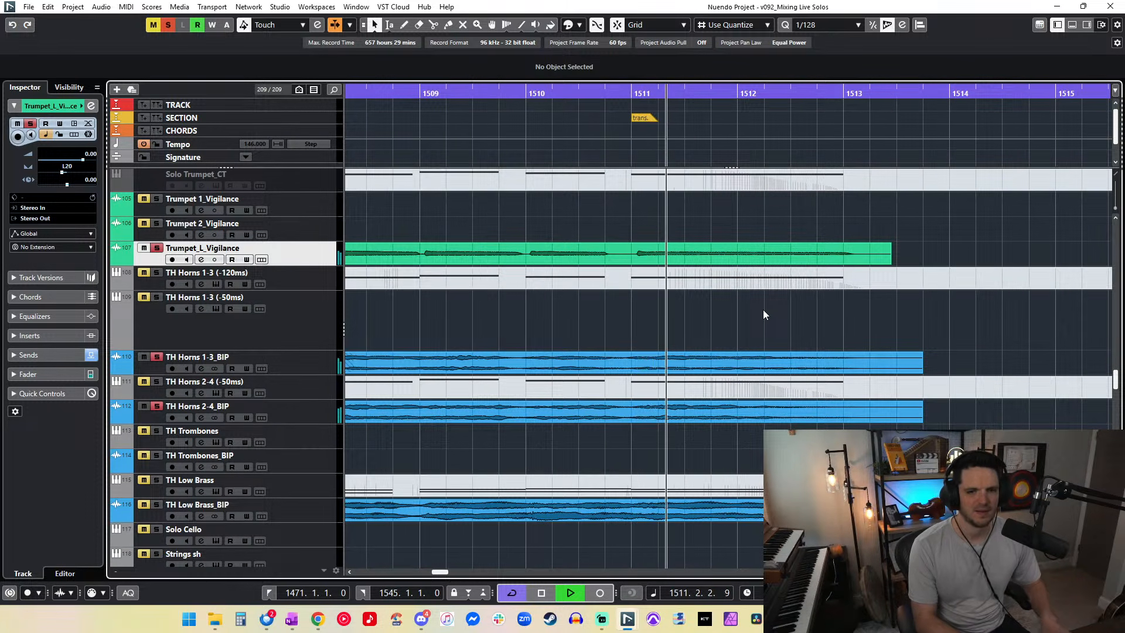
scroll(763, 309, down, 1)
scroll(763, 309, down, 10)
key(space)
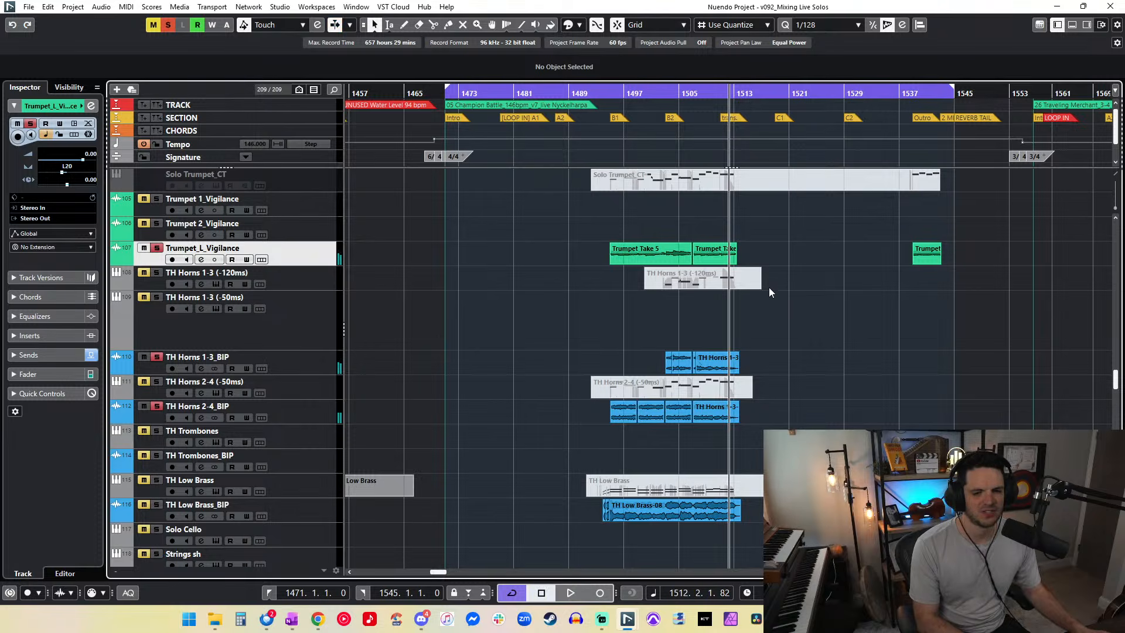
Step: Select all Trumpet Take 5 events and play the phrase ending from around bar 1510
drag(595, 255, 593, 255)
click(873, 247)
drag(982, 256, 459, 252)
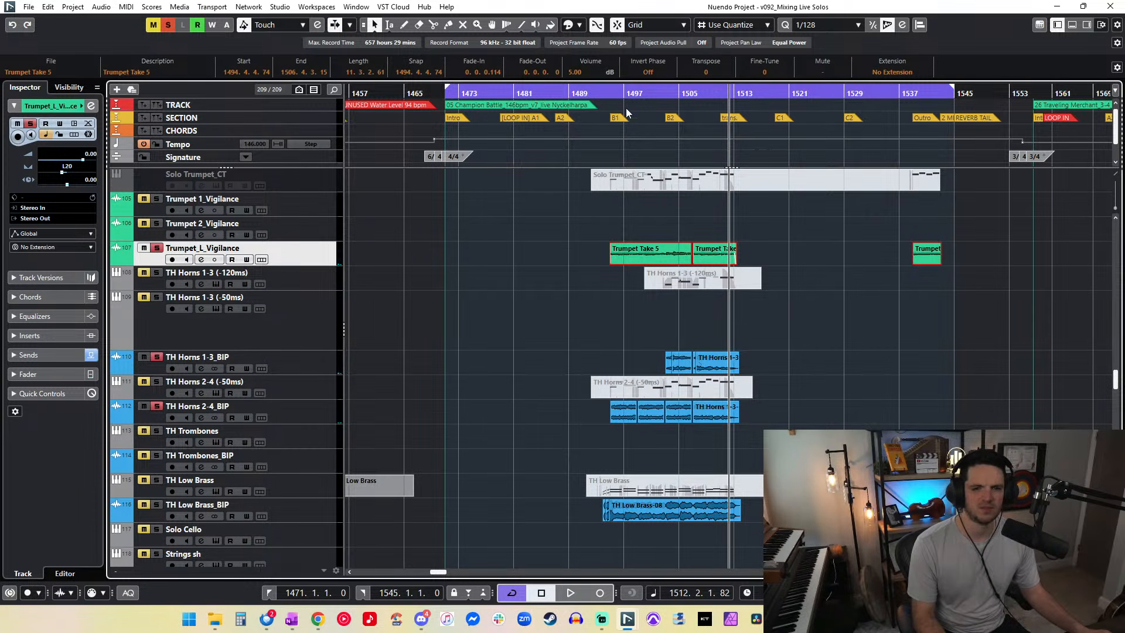
click(715, 91)
key(space)
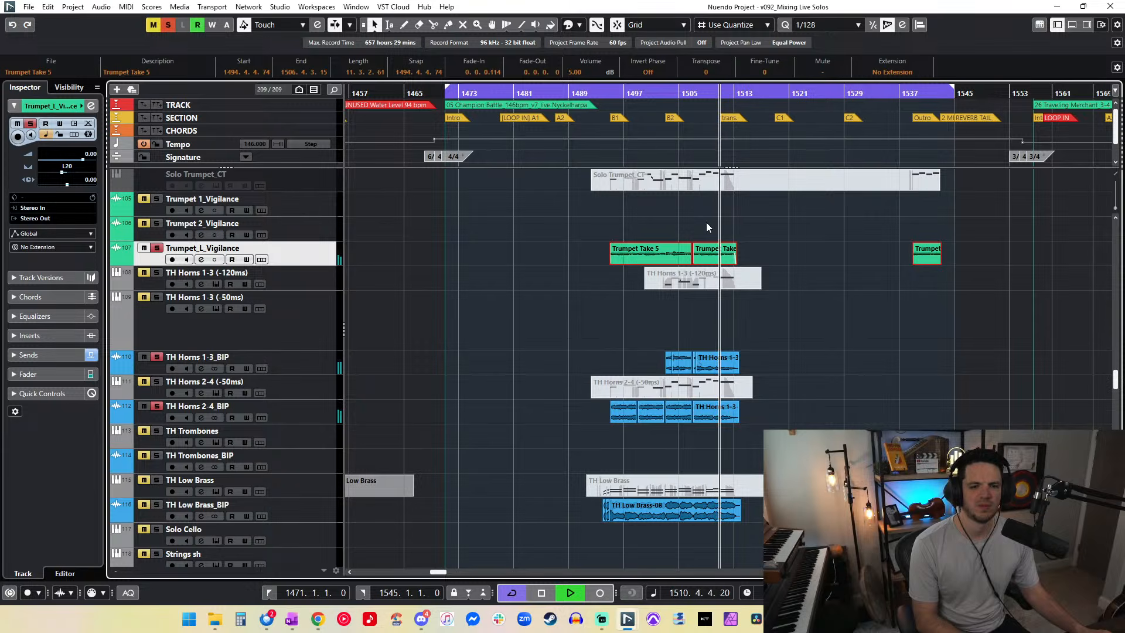
key(space)
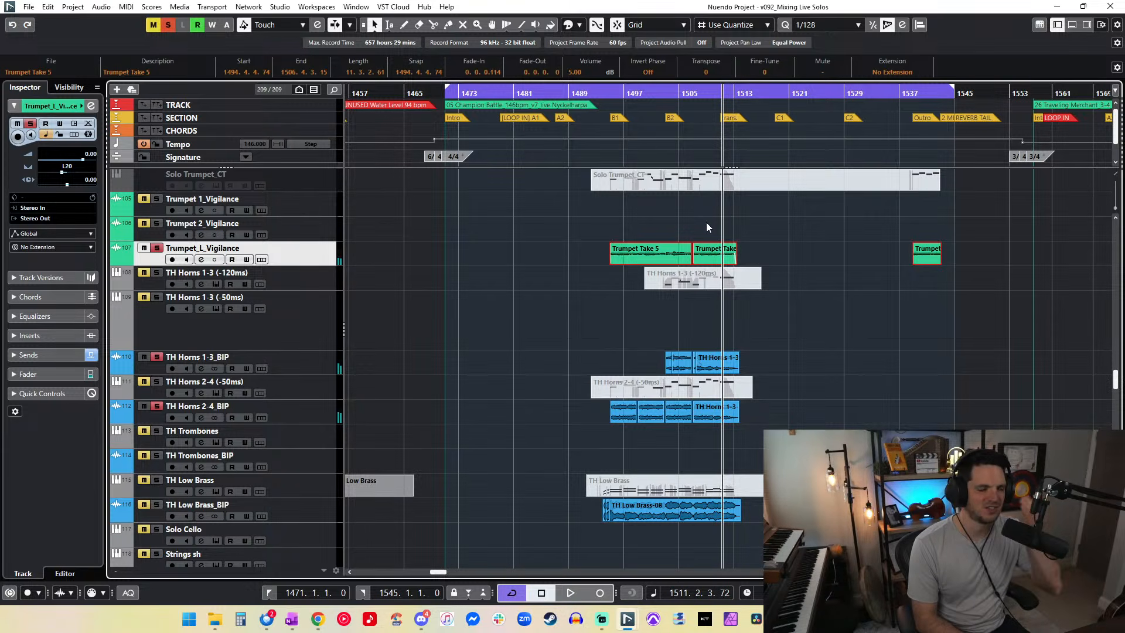
Step: Play the Outro from bar 1539 to compare the live trumpet with the Horns leg chords_BIP track
scroll(722, 252, right, 4)
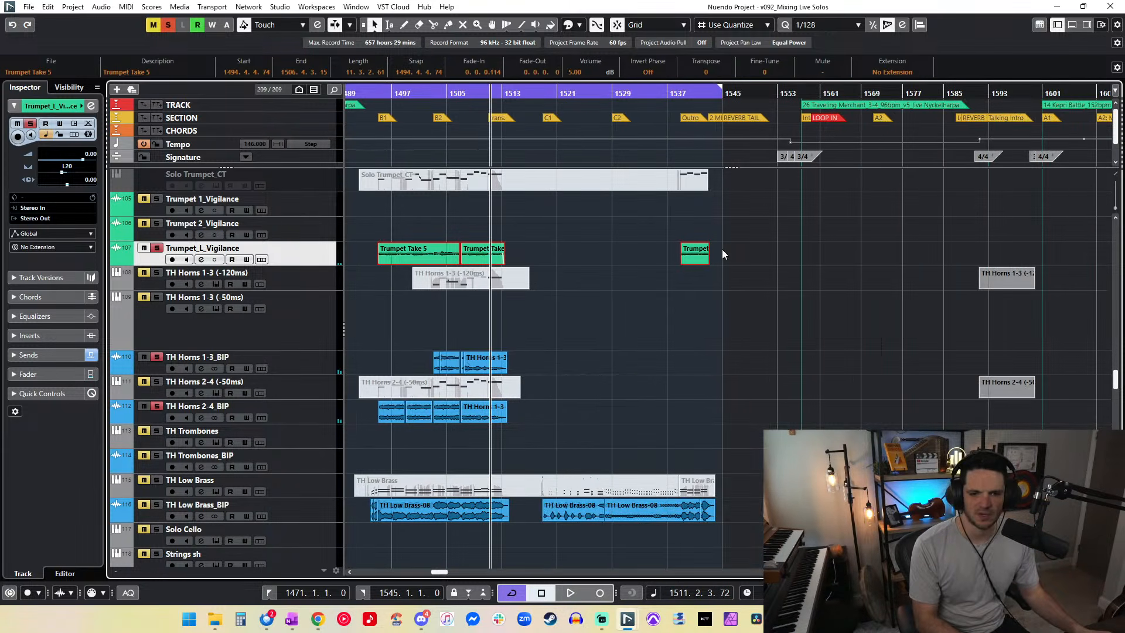
click(684, 94)
key(shift+b)
key(h)
key(h)
key(h)
key(h)
key(h)
key(h)
key(h)
key(h)
key(h)
key(h)
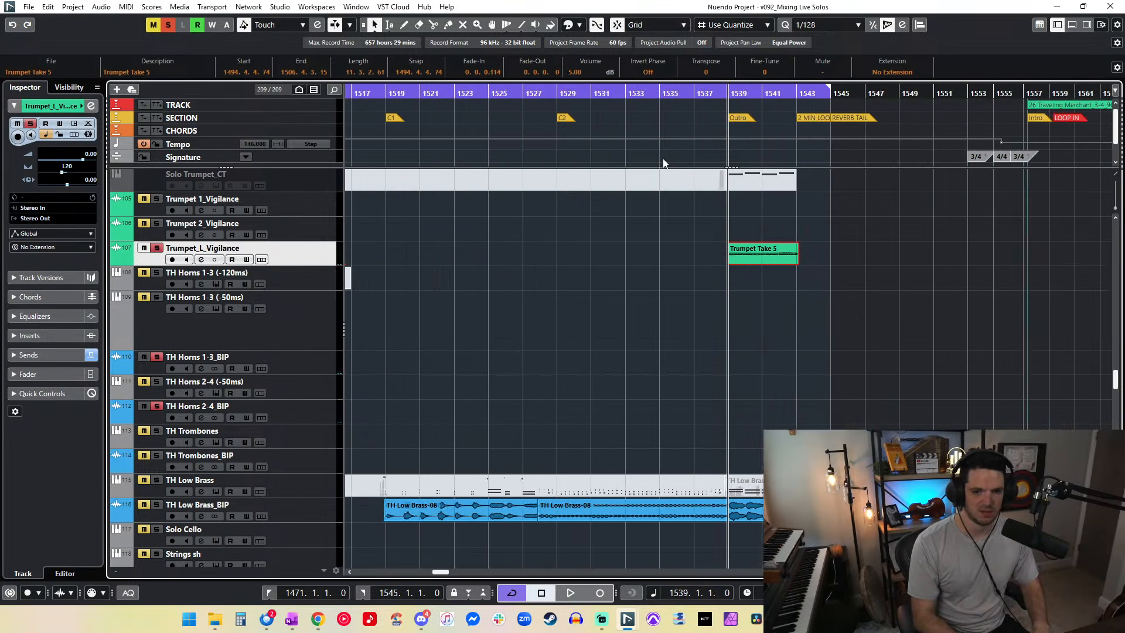
key(ctrl+KP_Subtract)
key(space)
scroll(631, 225, up, 5)
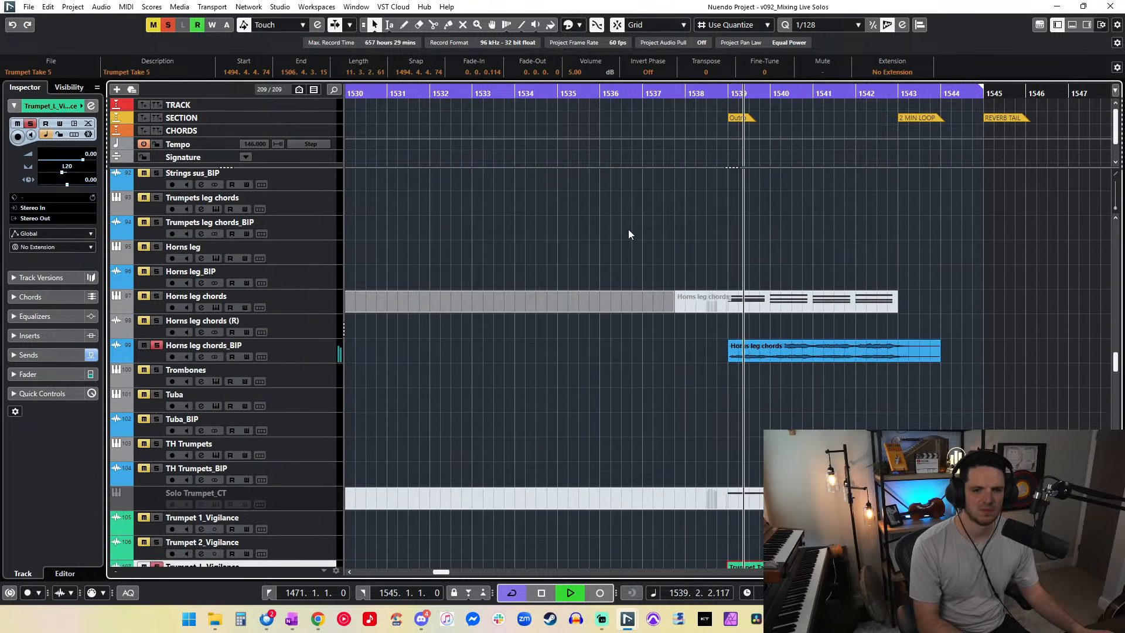
scroll(629, 230, down, 3)
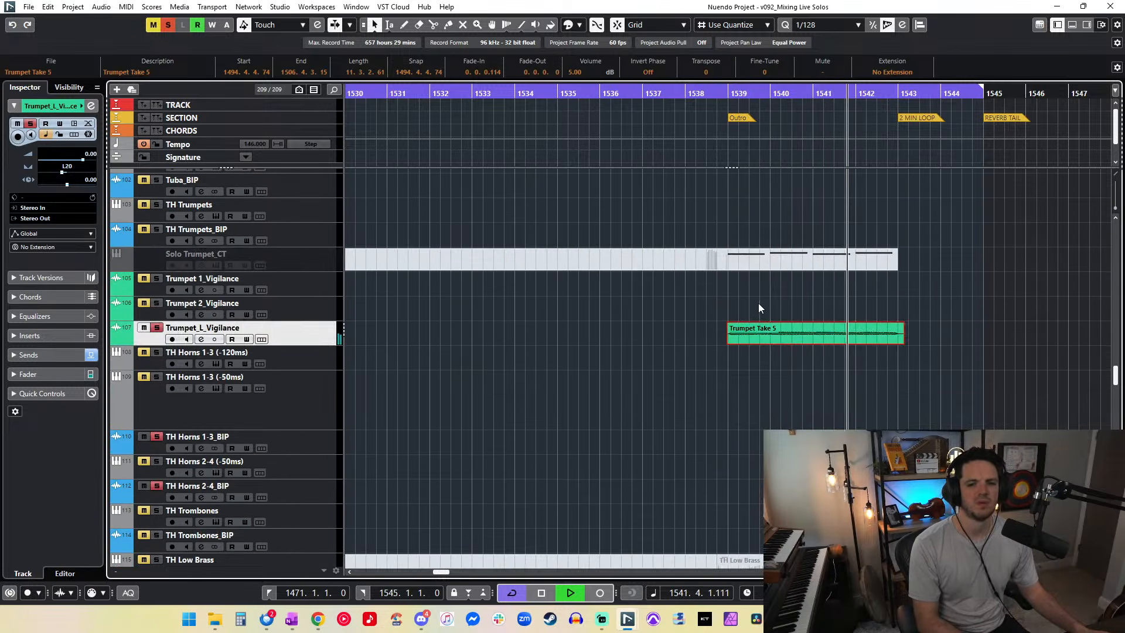
key(f)
scroll(758, 307, up, 3)
key(h)
key(h)
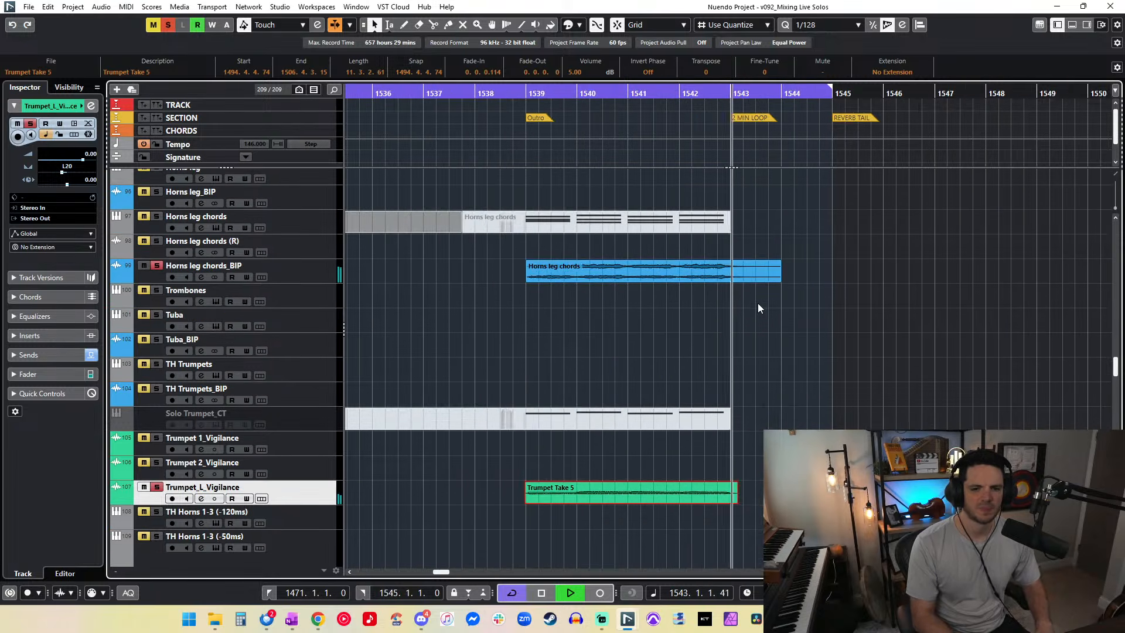
key(shift+h)
key(shift+h)
key(shift+h)
key(space)
Step: Cut a breath gap in the Outro trumpet before bar 1540, matching the note gap in the Solo Trumpet_CT part
key(KP_Subtract)
key(KP_Subtract)
key(KP_Subtract)
key(KP_Subtract)
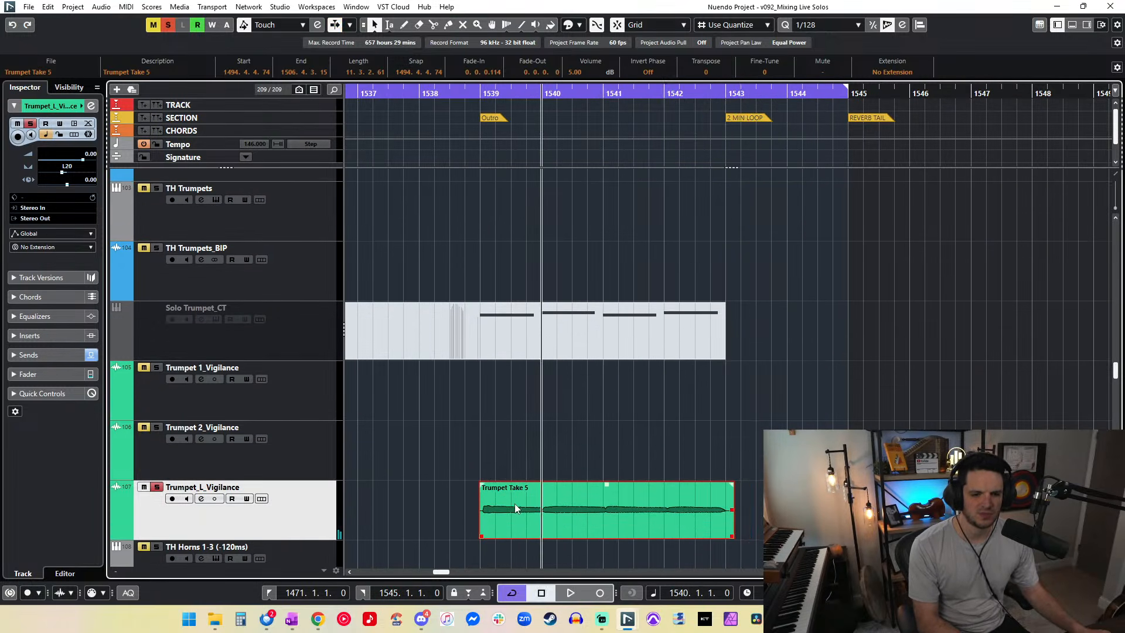
key(h)
key(h)
scroll(515, 505, down, 3)
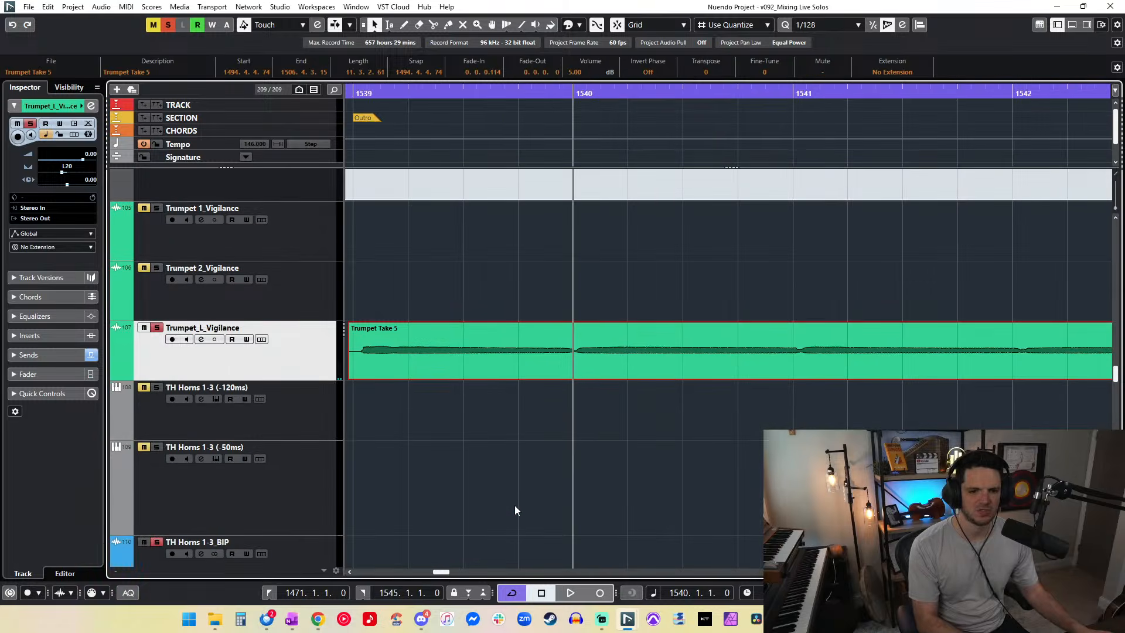
scroll(514, 506, right, 1)
scroll(515, 505, up, 1)
alt+click(545, 420)
alt+click(574, 422)
click(561, 427)
key(Delete)
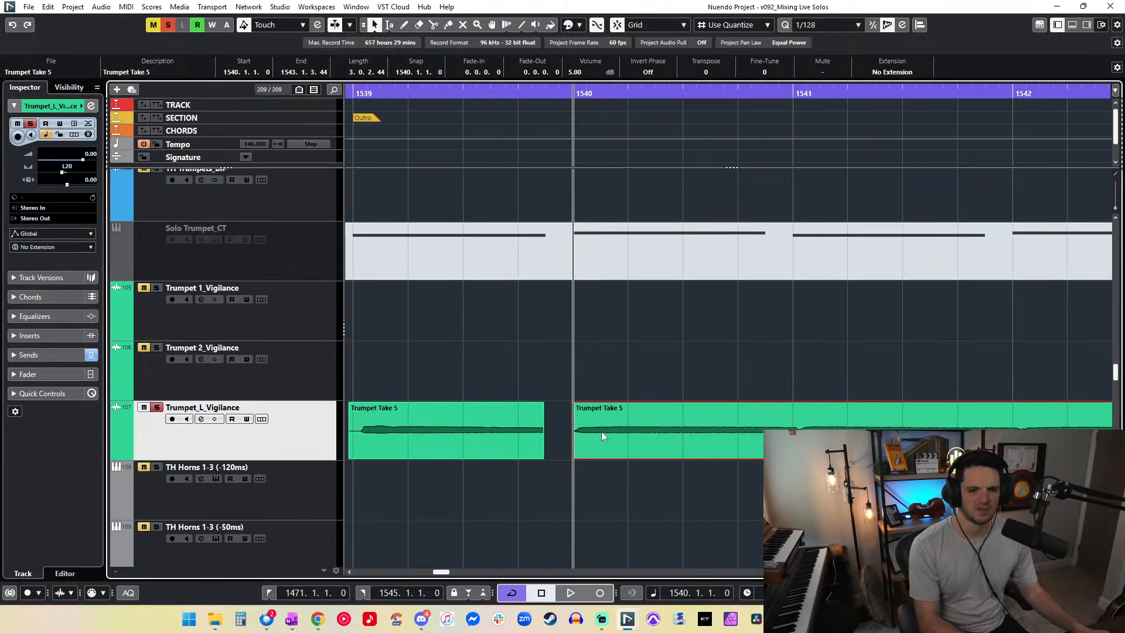
Step: Cut matching breath gaps in the Outro trumpet before bars 1541 and 1542
alt+click(765, 426)
alt+click(793, 426)
click(780, 427)
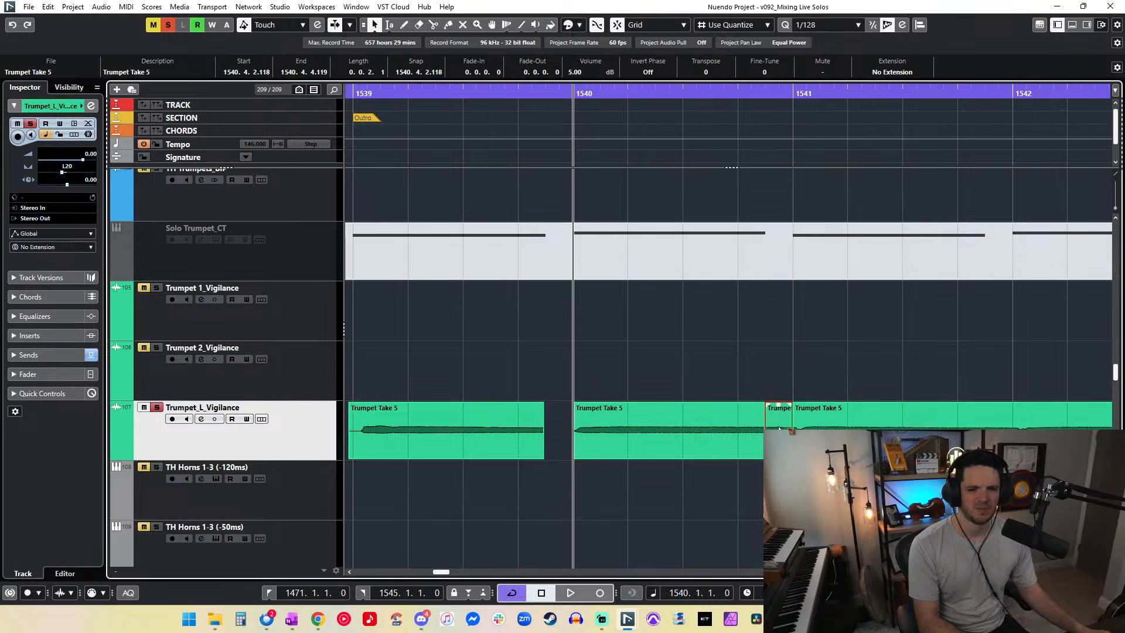
key(Delete)
scroll(779, 404, right, 2)
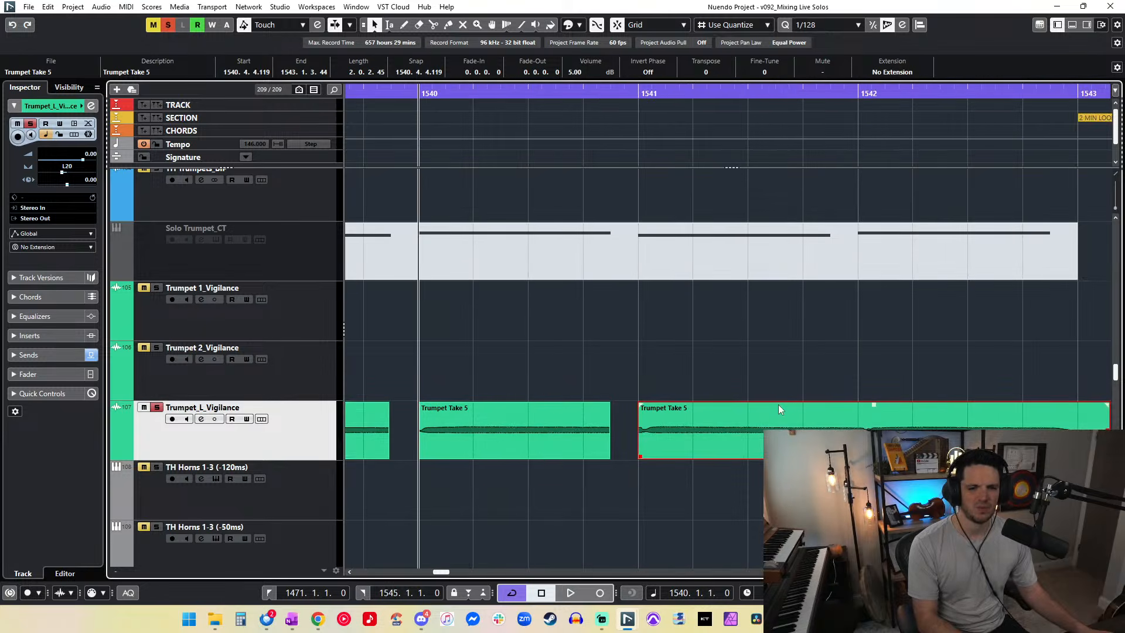
alt+click(831, 423)
alt+click(860, 423)
click(845, 424)
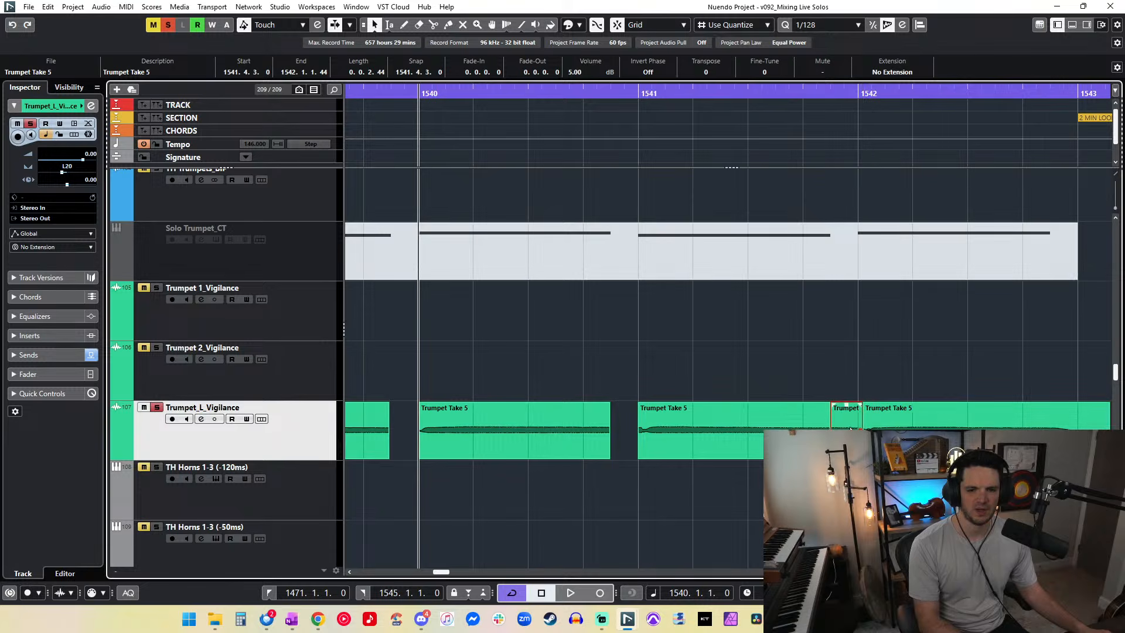
key(Delete)
Step: Shift the trumpet events at bars 1541 and 1542 slightly earlier and the first Outro event to 1538.4.4.15
drag(652, 438, 646, 439)
click(490, 439)
scroll(460, 440, left, 5)
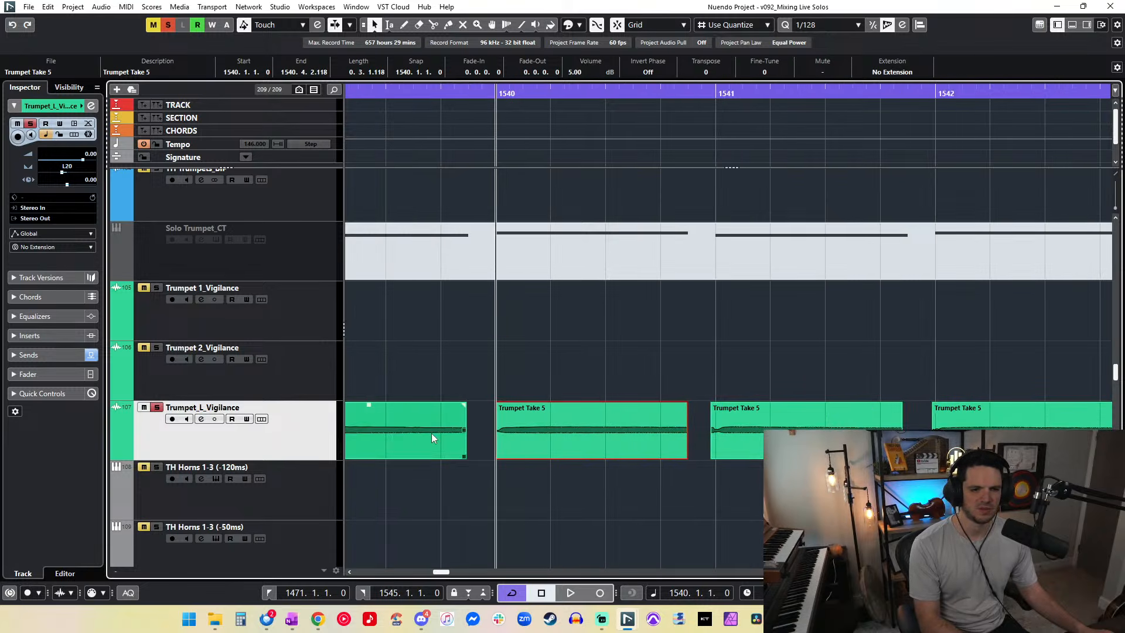
click(683, 446)
key(ctrl+Left)
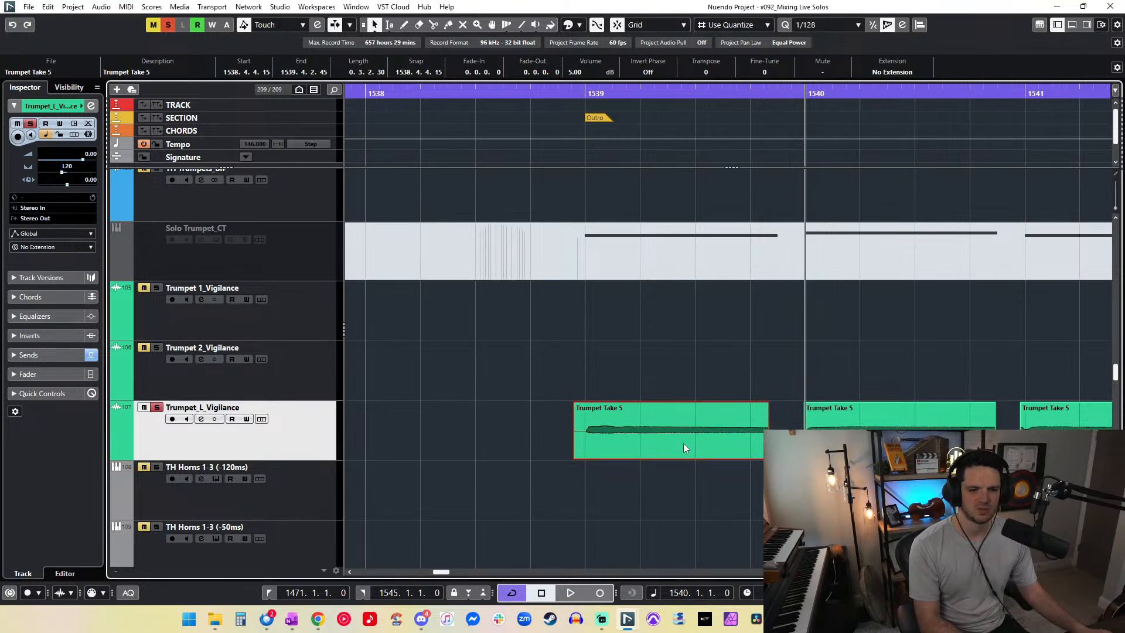
Step: Trim the starts of the Outro trumpet events to their bar lines, with the first one starting at 1538.4.4.117
drag(574, 454, 589, 457)
drag(698, 347, 887, 439)
drag(823, 456, 828, 456)
drag(1045, 456, 476, 427)
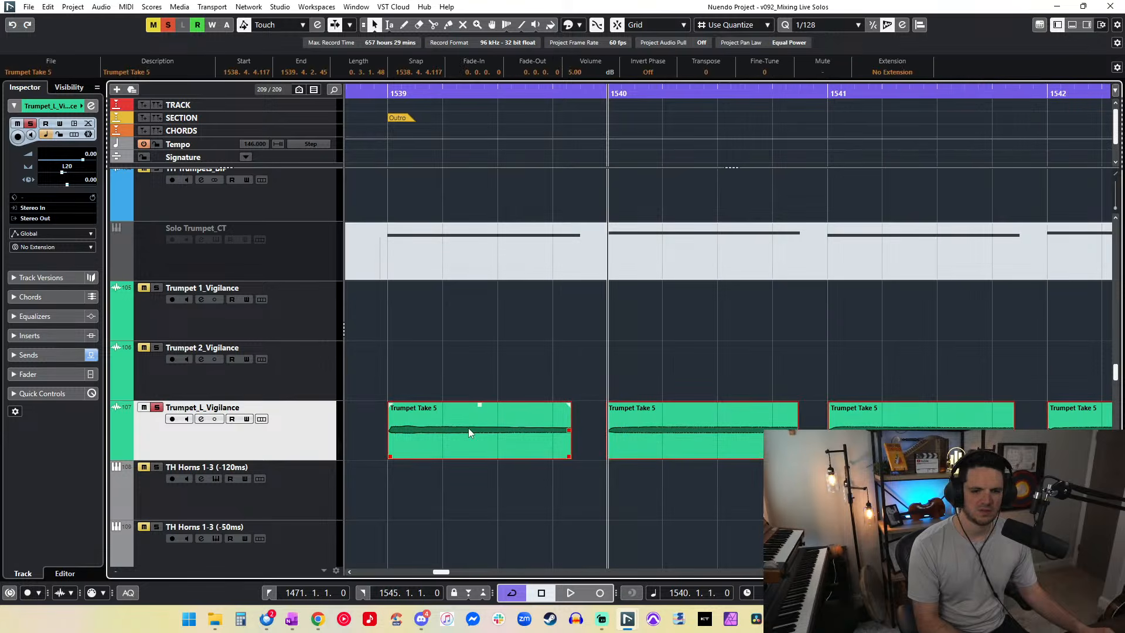
Step: Extend the ends of the four selected Outro trumpet events and give them 0.0.0.36 fade-ins and 0.0.2.6 fade-outs
drag(391, 404, 394, 405)
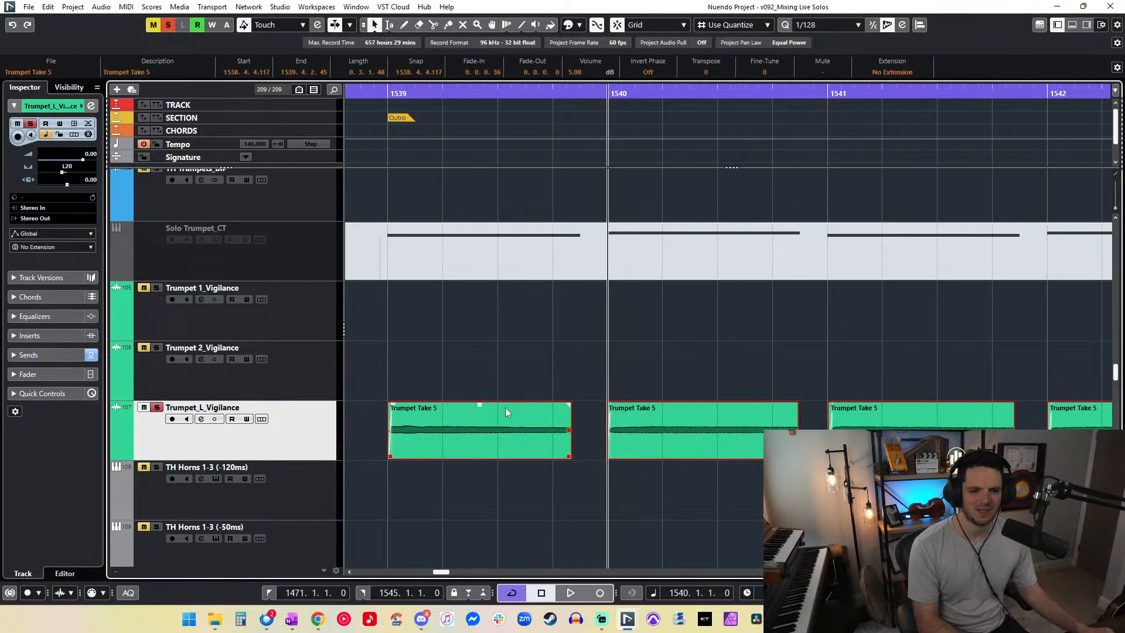
drag(568, 456, 586, 456)
drag(586, 404, 560, 404)
Step: Play the Outro from just before bar 1539 to check the trumpet gaps and fades
drag(375, 98, 407, 202)
key(space)
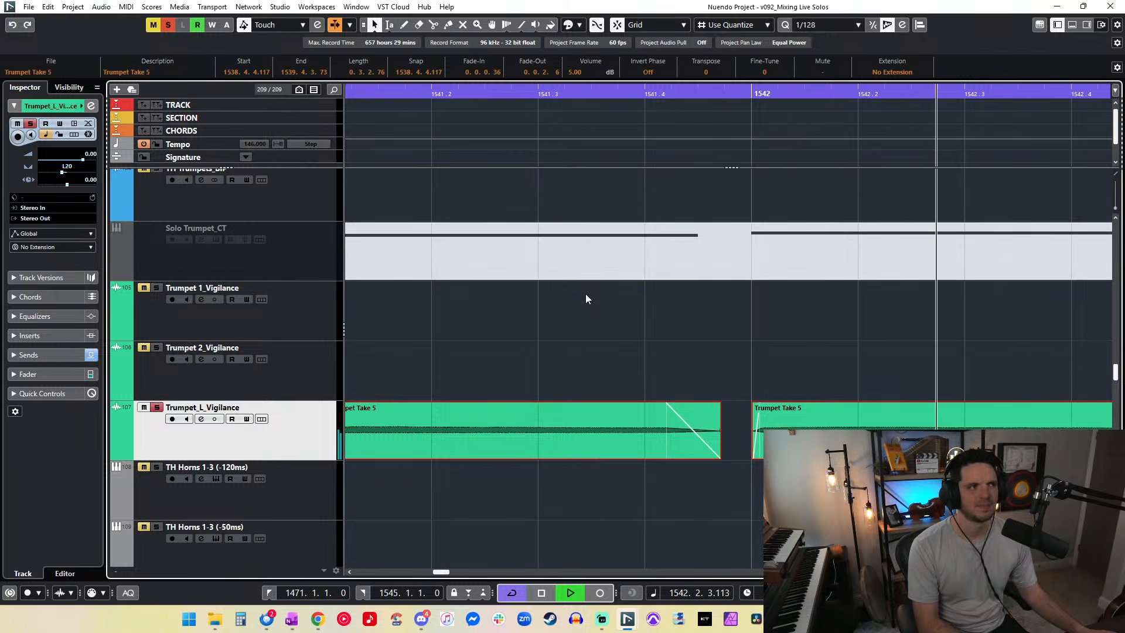
key(space)
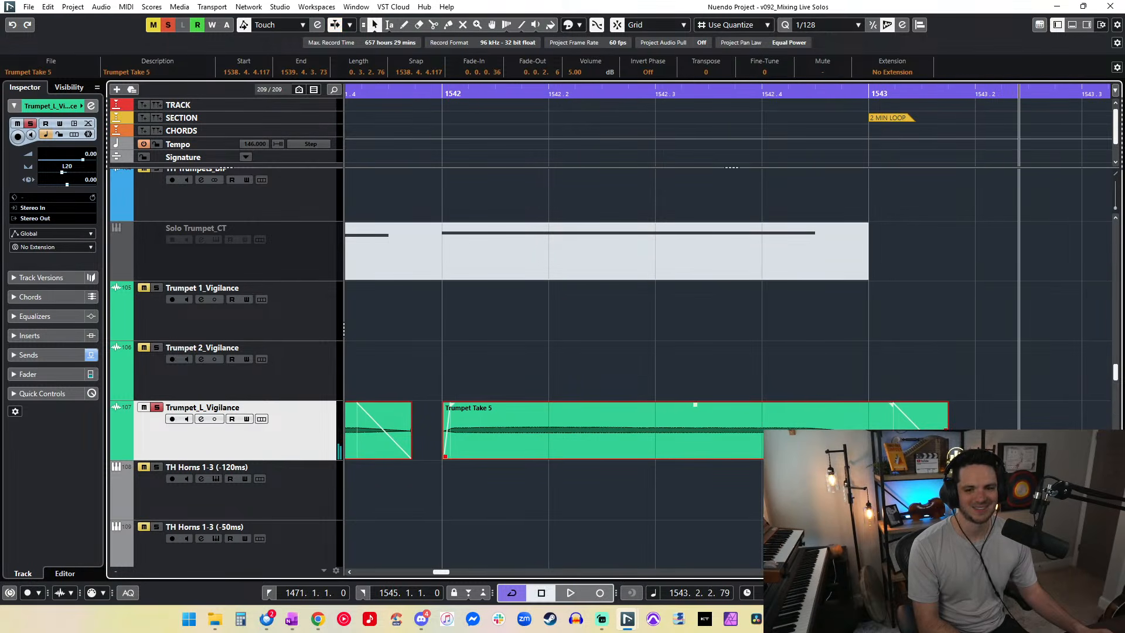
Step: Cut off the last Outro trumpet event's tail at 1543.1.1.90 and add a 0.0.1.12 fade-out
click(860, 367)
alt+click(889, 420)
key(Delete)
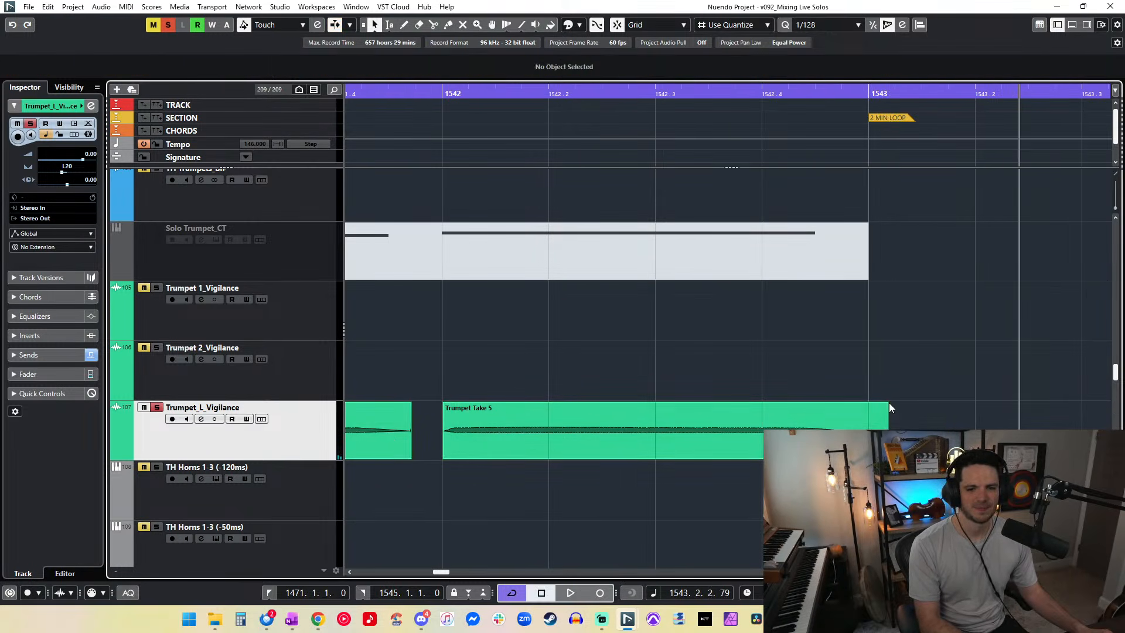
drag(885, 409, 855, 405)
Step: Clear all mute and solo states in the project
key(g)
key(g)
key(g)
key(g)
key(g)
key(g)
key(g)
key(g)
key(g)
key(g)
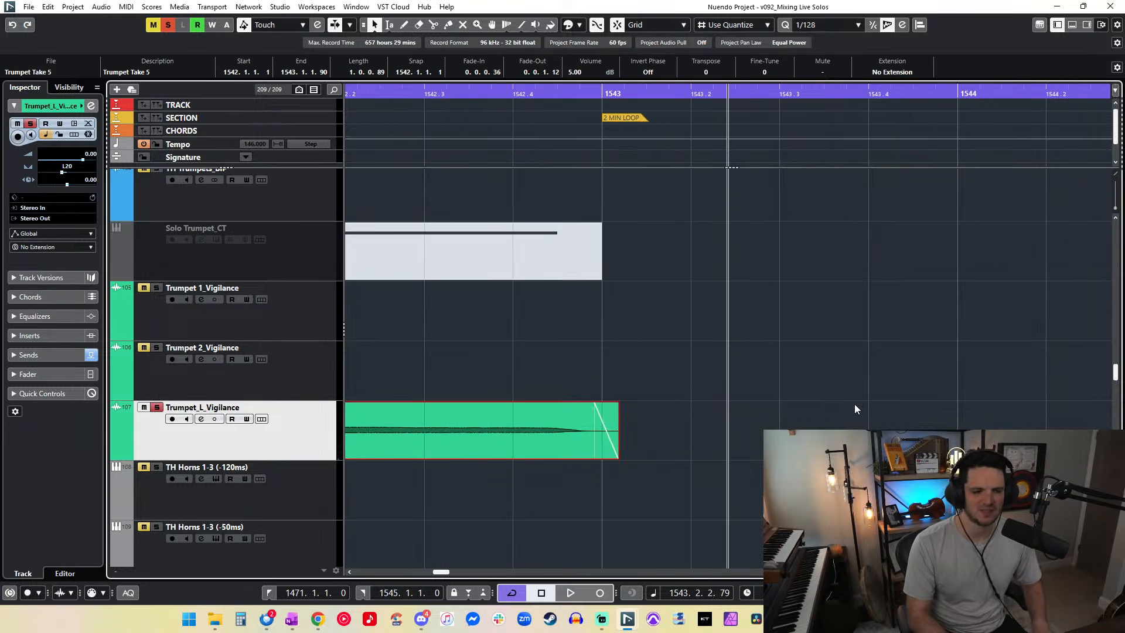
key(shift+g)
key(shift+g)
key(shift+g)
key(shift+g)
key(shift+h)
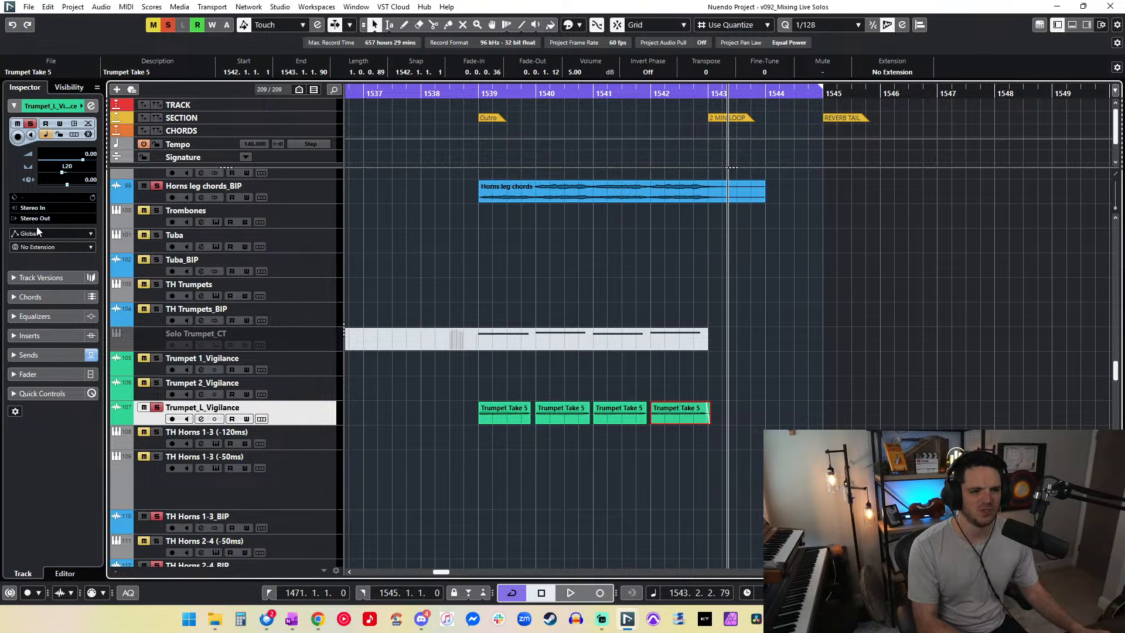
click(165, 28)
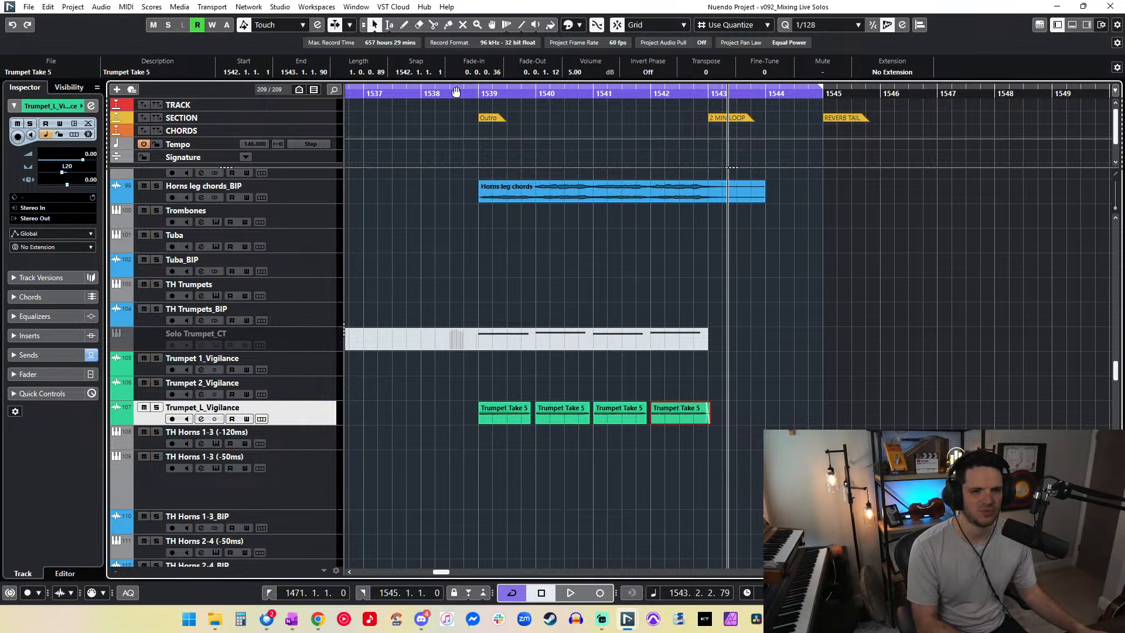
Step: Play the Outro from bar 1539 with its four trumpet events and the Horns leg chords_BIP event selected, replaying it once
drag(478, 89, 479, 92)
key(space)
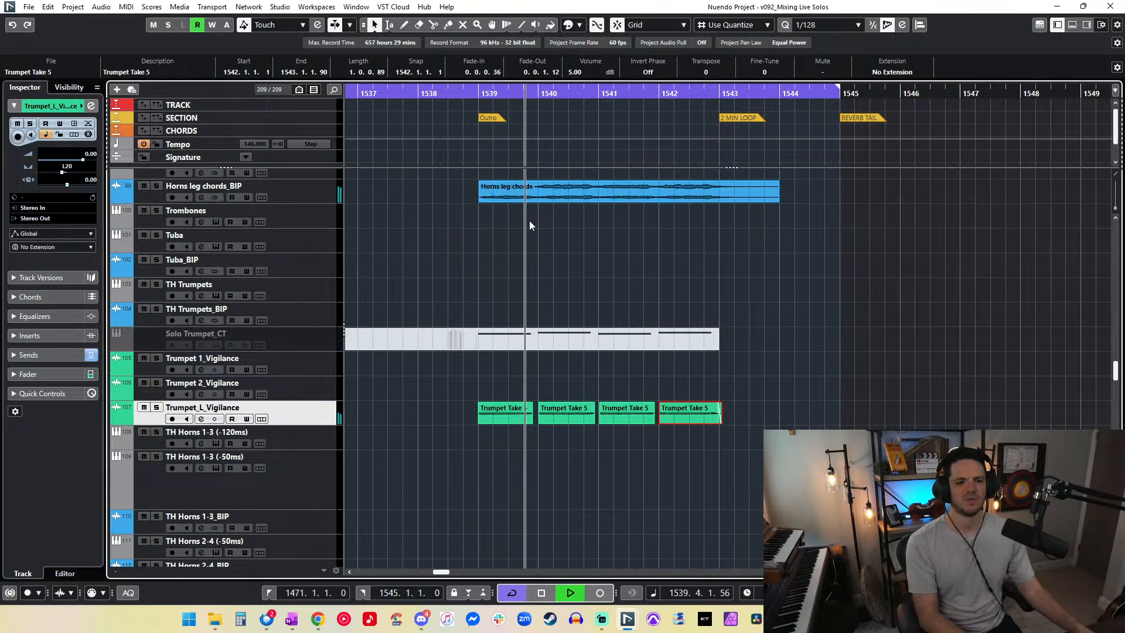
drag(823, 477, 426, 406)
scroll(545, 311, up, 2)
drag(689, 304, 558, 241)
scroll(592, 73, up, 3)
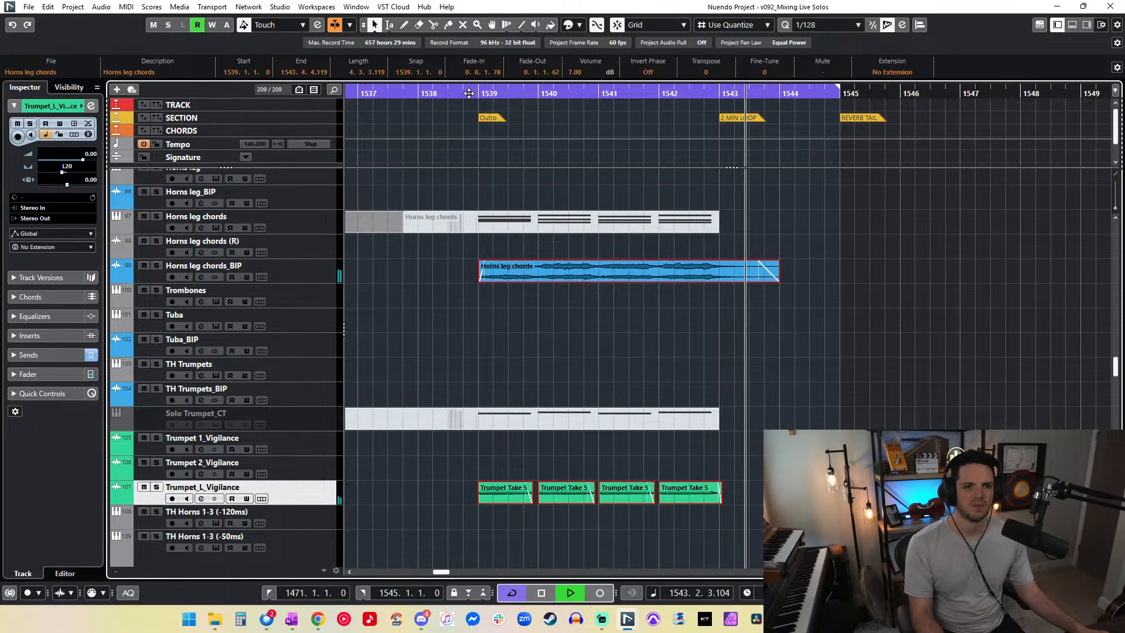
drag(476, 94, 477, 99)
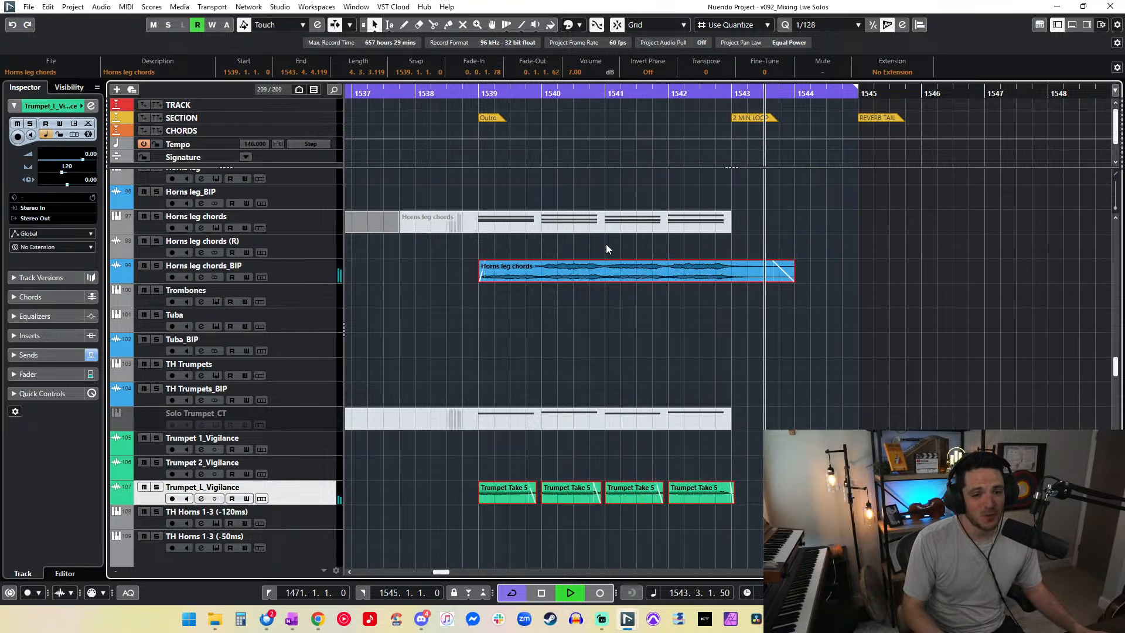
key(space)
Step: Clear the event selection and step the project cursor back bar by bar to bar 1534
click(755, 237)
key(KP_Subtract)
key(KP_Subtract)
key(KP_Subtract)
key(KP_Subtract)
key(KP_Subtract)
key(KP_Subtract)
key(KP_Subtract)
key(KP_Subtract)
key(KP_Subtract)
key(KP_Subtract)
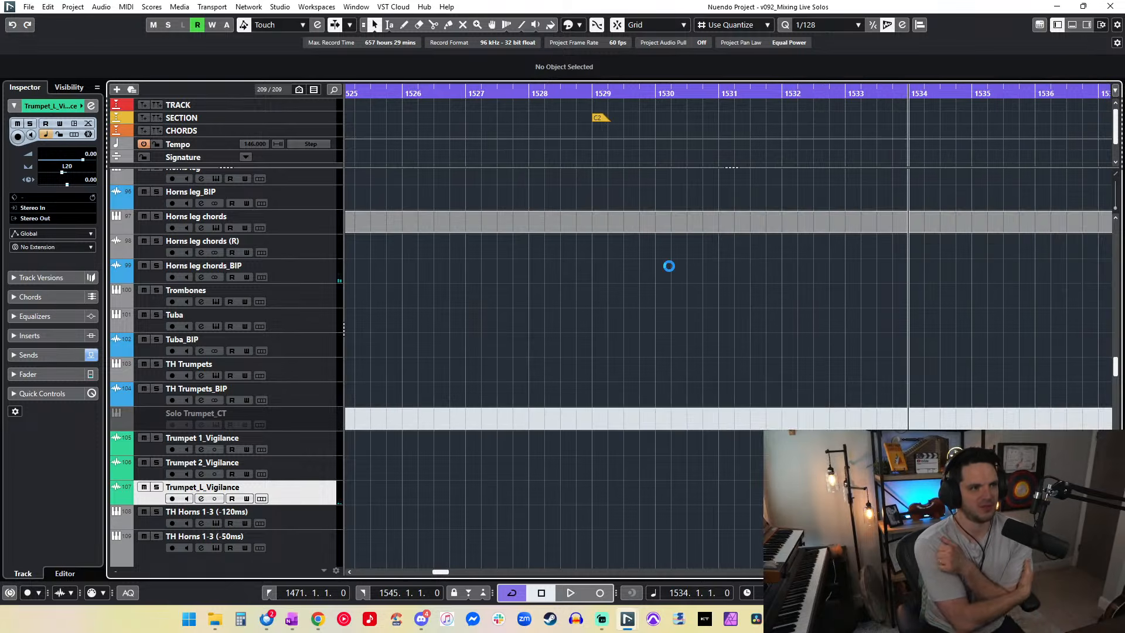
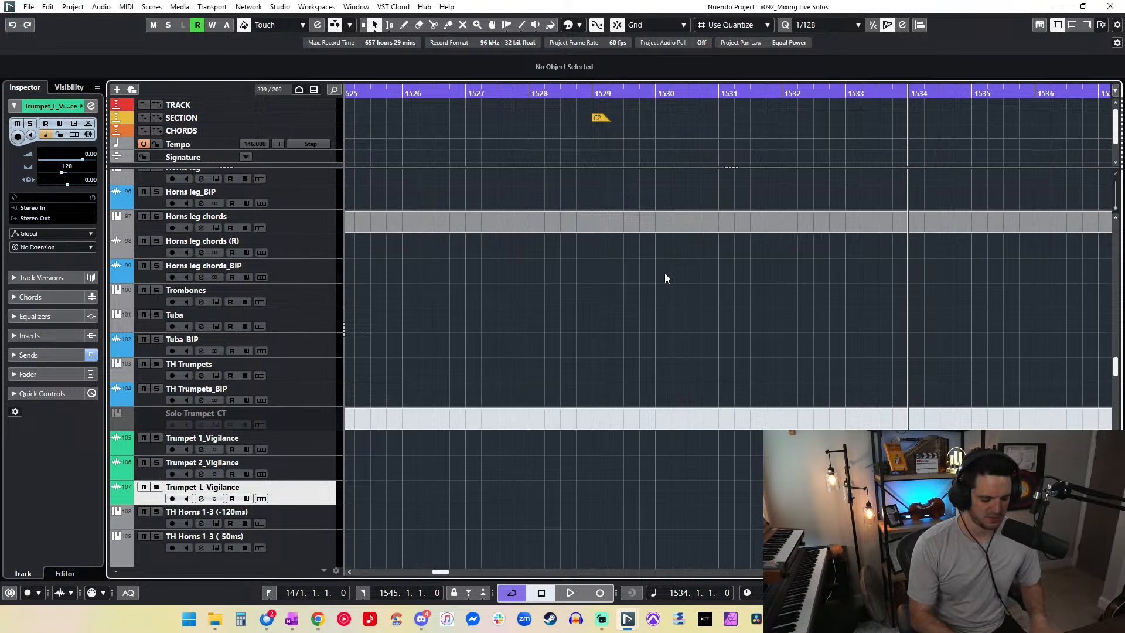
Step: Move the project cursor to the left locator at bar 1471 and step it one bar forward and back
scroll(664, 273, down, 5)
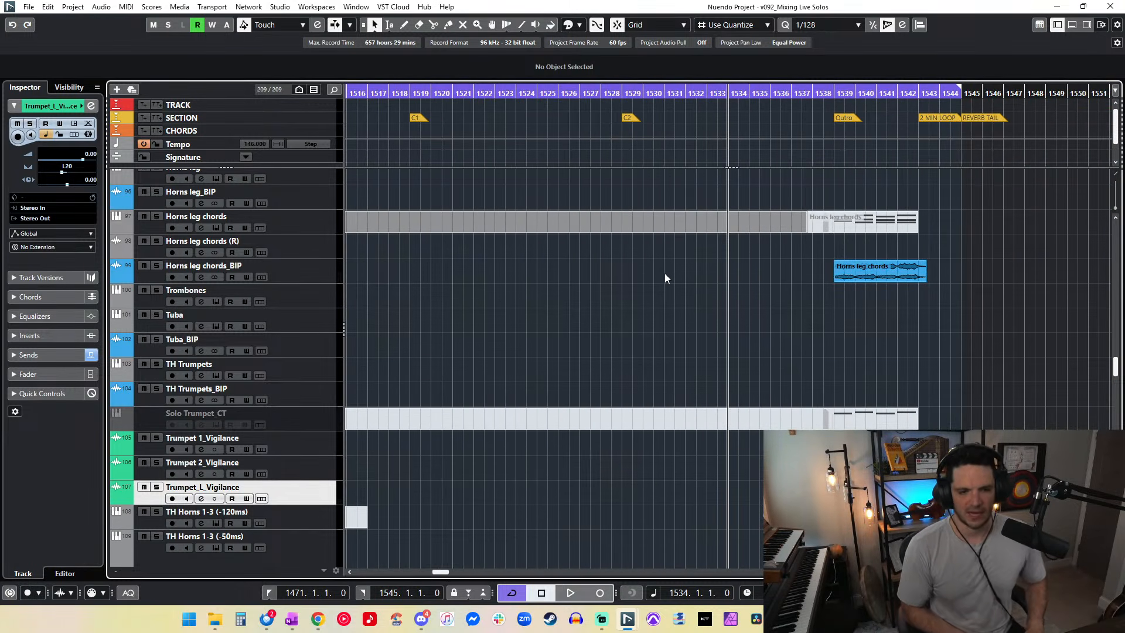
scroll(655, 280, left, 10)
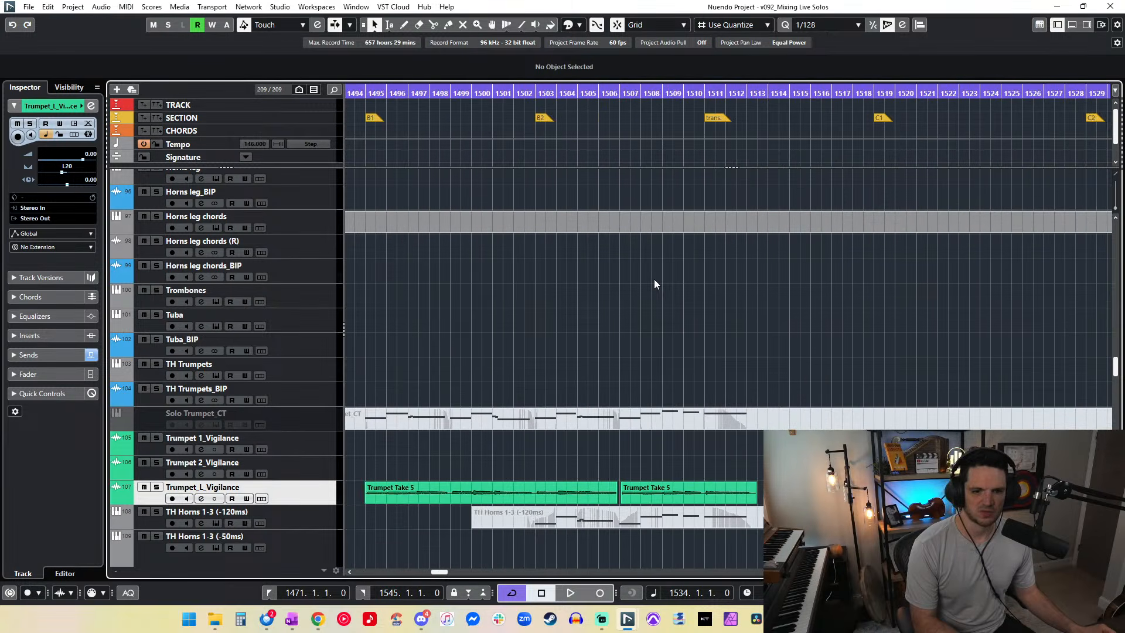
scroll(655, 284, left, 4)
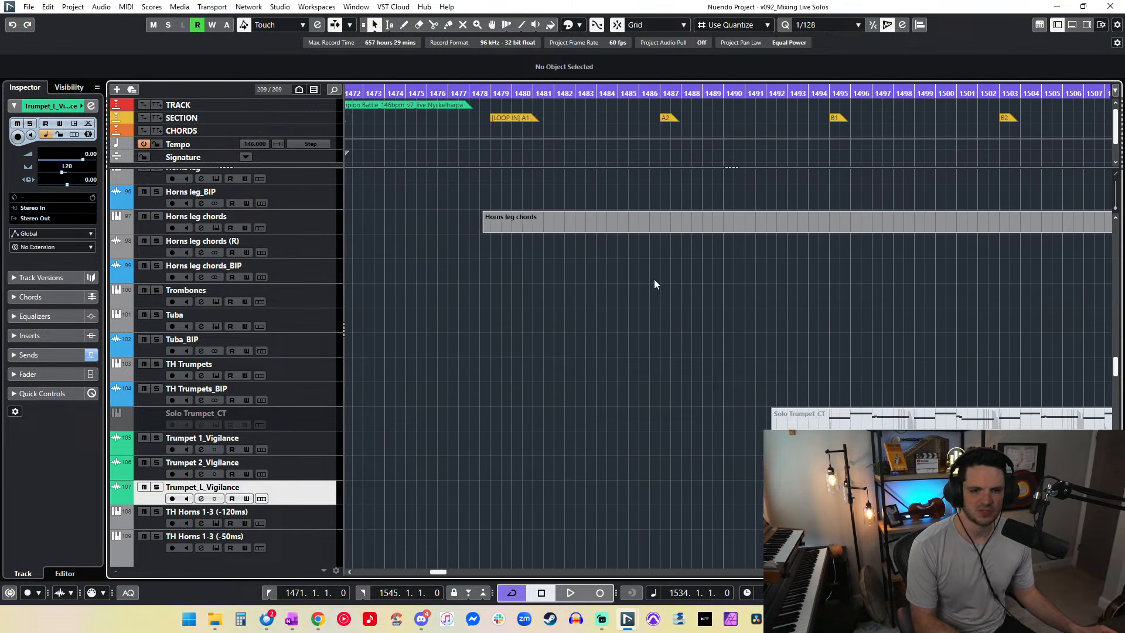
click(567, 95)
key(KP_1)
key(KP_Add)
key(KP_Subtract)
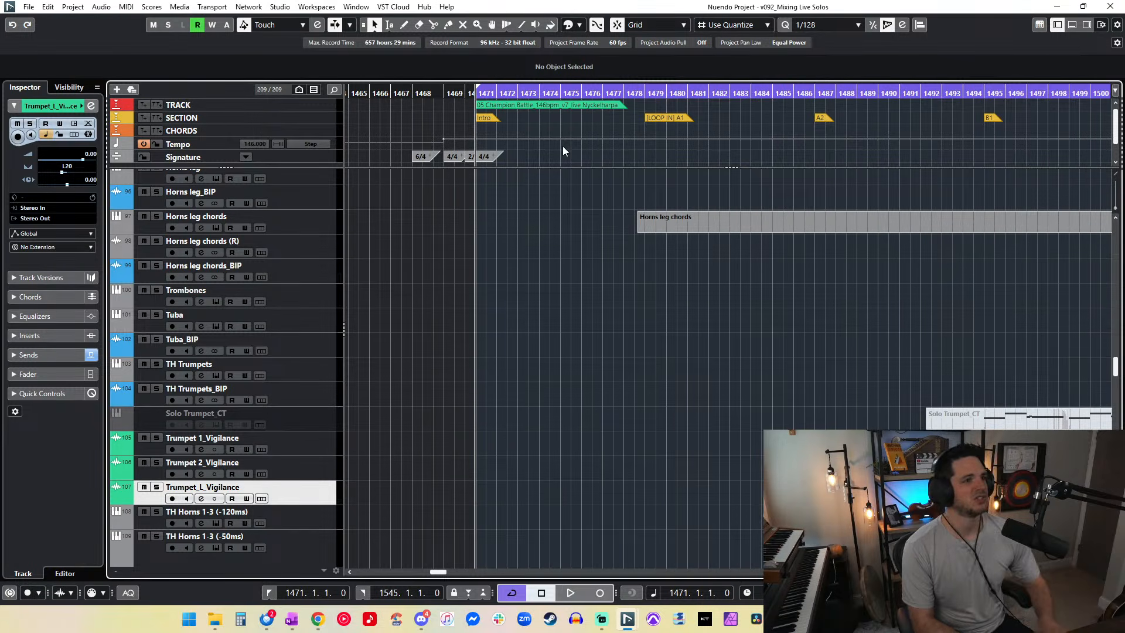
key(KP_Add)
key(KP_Subtract)
key(KP_Add)
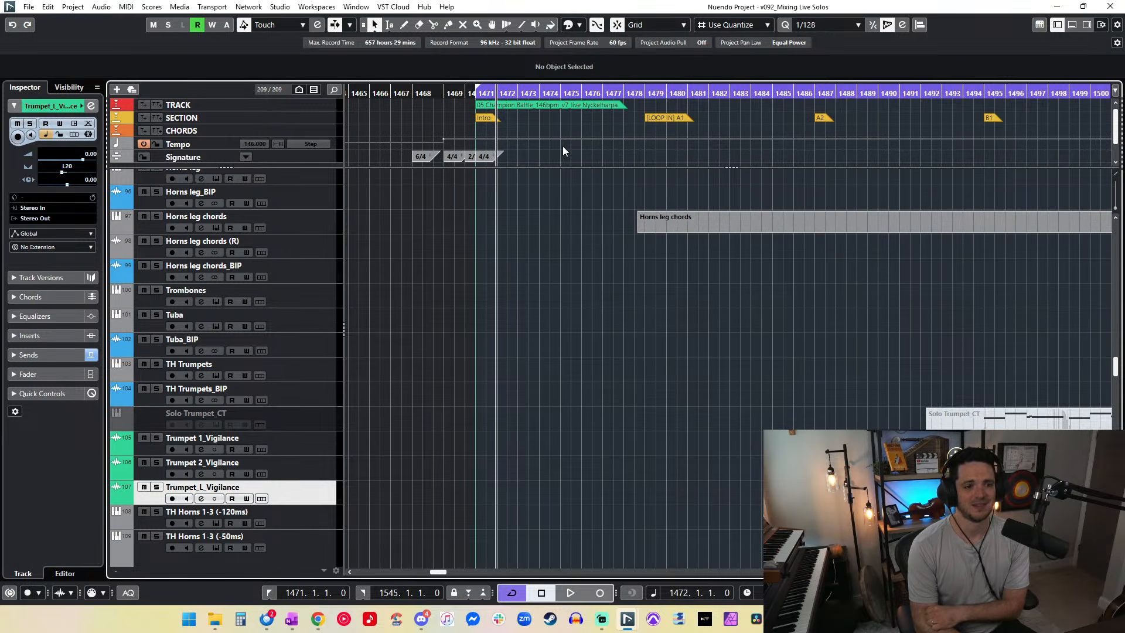
key(KP_Add)
key(KP_Subtract)
key(KP_Subtract)
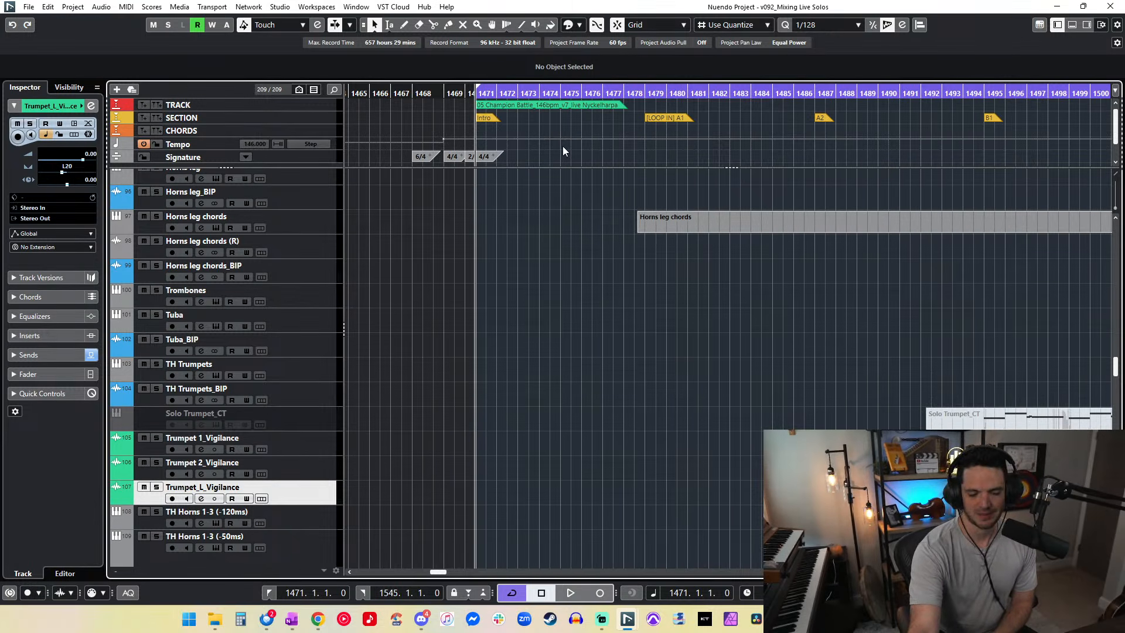
key(KP_Add)
key(KP_Subtract)
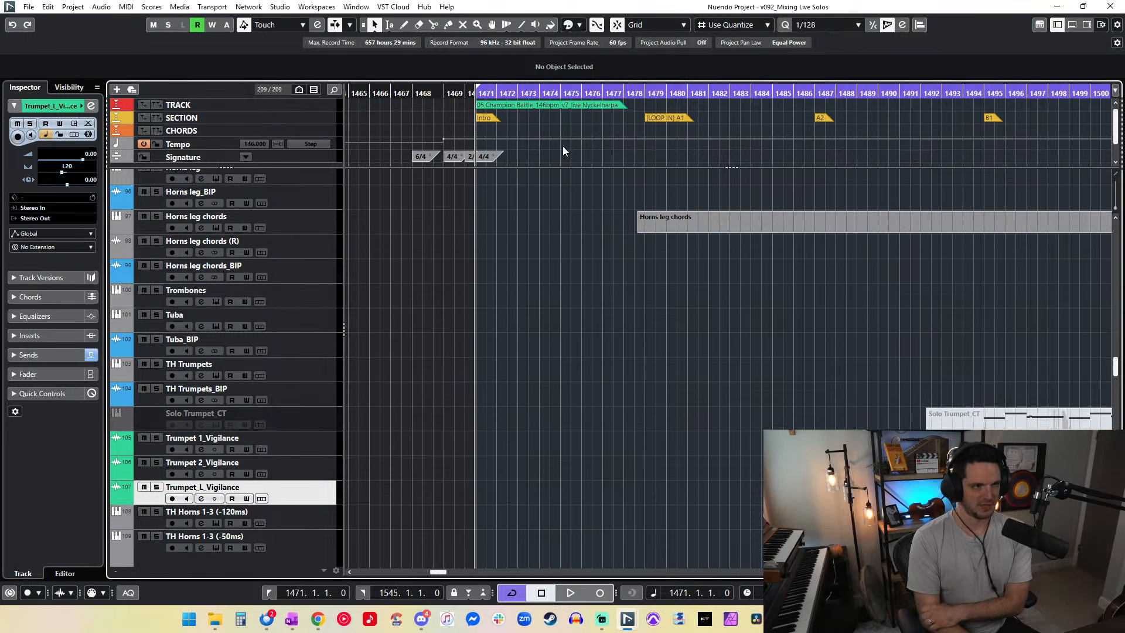
Step: Step the project cursor bar by bar through the cue and settle it at bar 1494, just before section B1
key(KP_Add)
key(KP_Add)
key(KP_Add)
key(KP_Add)
key(KP_Add)
key(KP_Add)
key(KP_Add)
key(KP_Add)
key(KP_Add)
key(KP_Add)
key(KP_Add)
key(KP_Add)
key(KP_Add)
key(KP_Add)
key(KP_Add)
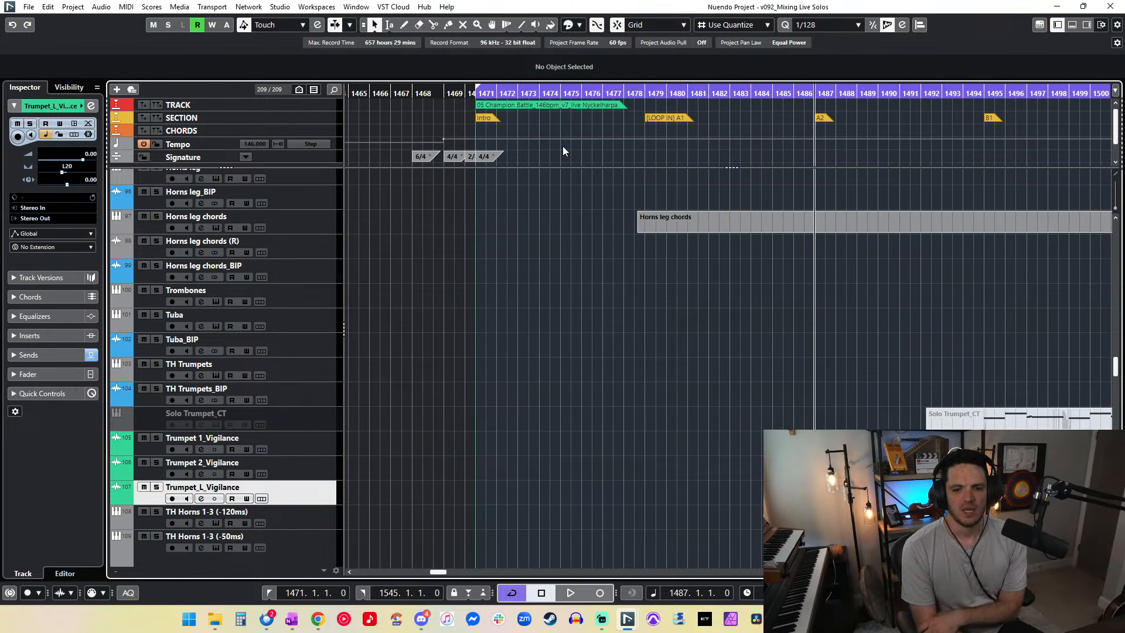
key(KP_Add)
key(KP_Add)
key(KP_Add)
key(KP_Add)
key(KP_Add)
key(KP_Add)
key(KP_Add)
key(KP_Add)
key(KP_Add)
key(KP_Add)
key(KP_Add)
key(KP_Add)
key(KP_Add)
key(KP_Add)
key(KP_Add)
key(KP_Add)
key(KP_Add)
key(KP_Add)
key(KP_Add)
key(KP_Add)
key(KP_Subtract)
key(KP_Subtract)
key(KP_Subtract)
key(KP_Subtract)
key(KP_Subtract)
key(KP_Subtract)
key(KP_Subtract)
key(KP_Subtract)
key(KP_Subtract)
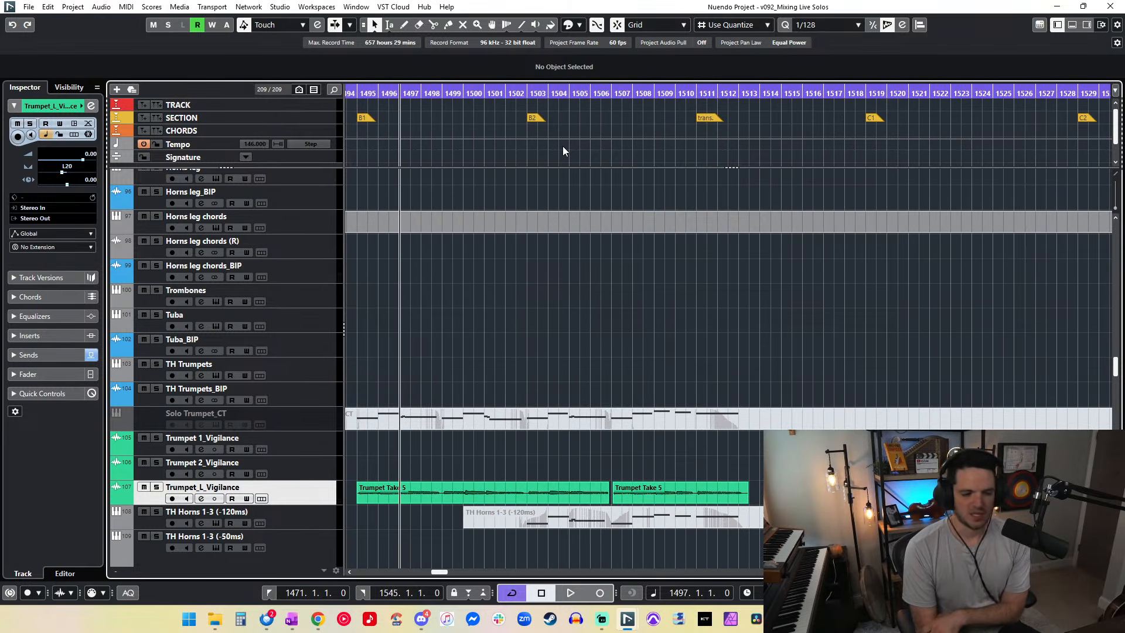
key(KP_Subtract)
key(KP_Subtract)
key(KP_Subtract)
key(KP_Subtract)
key(KP_Subtract)
key(KP_Add)
key(KP_Add)
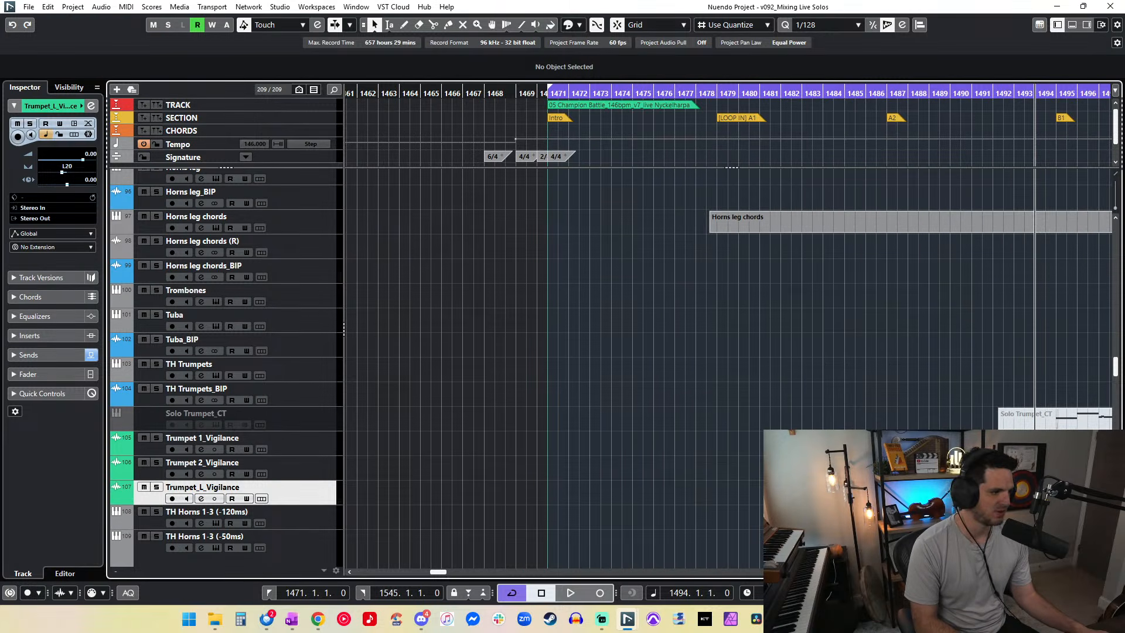
Step: Play the start of section B1 from bar 1494 and restart it to hear the live trumpet in the full mix
click(765, 317)
key(space)
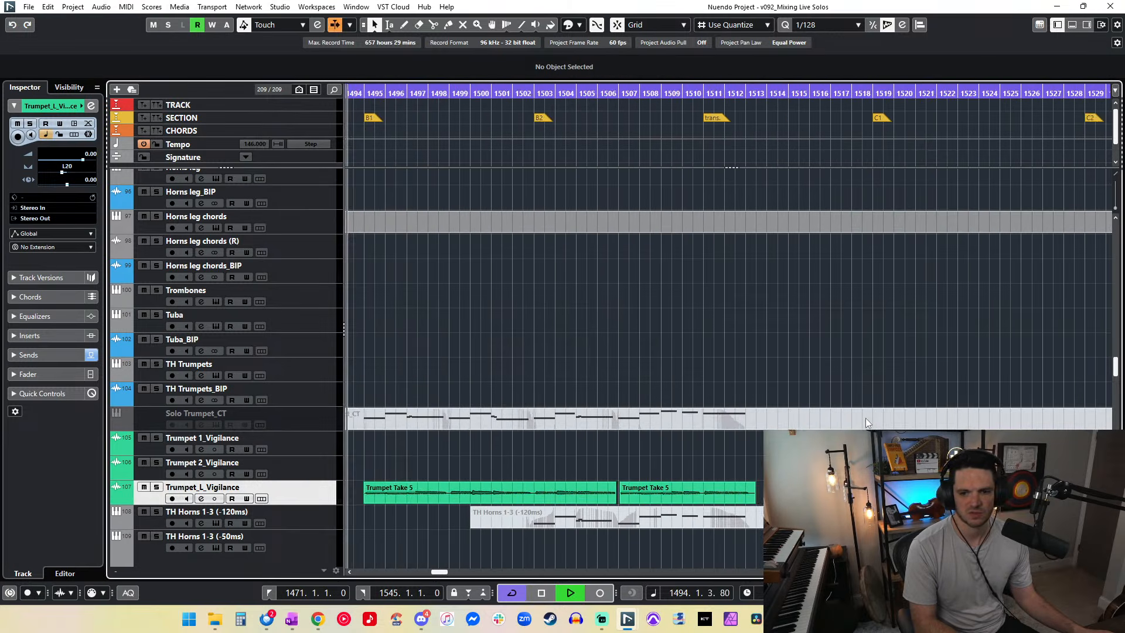
scroll(644, 369, up, 3)
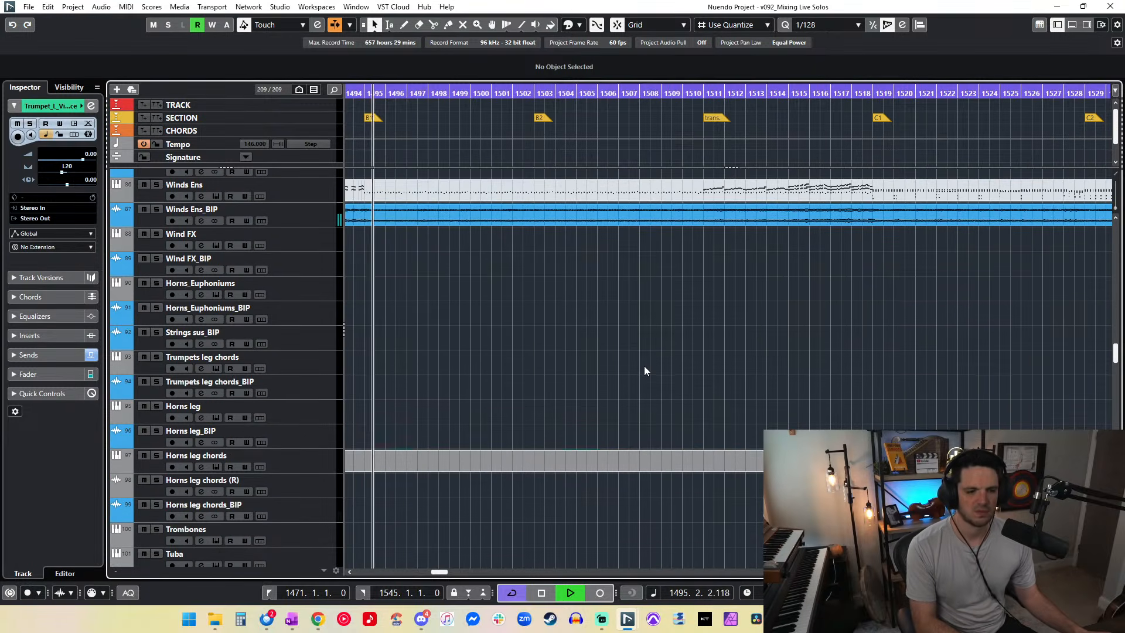
scroll(645, 369, down, 4)
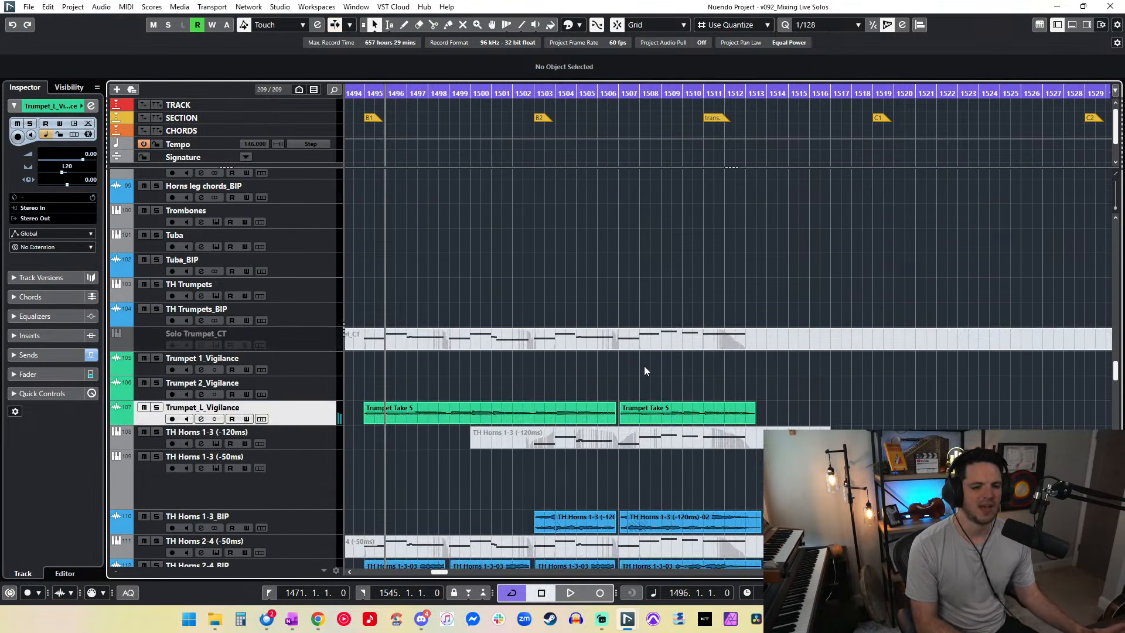
key(space)
key(space)
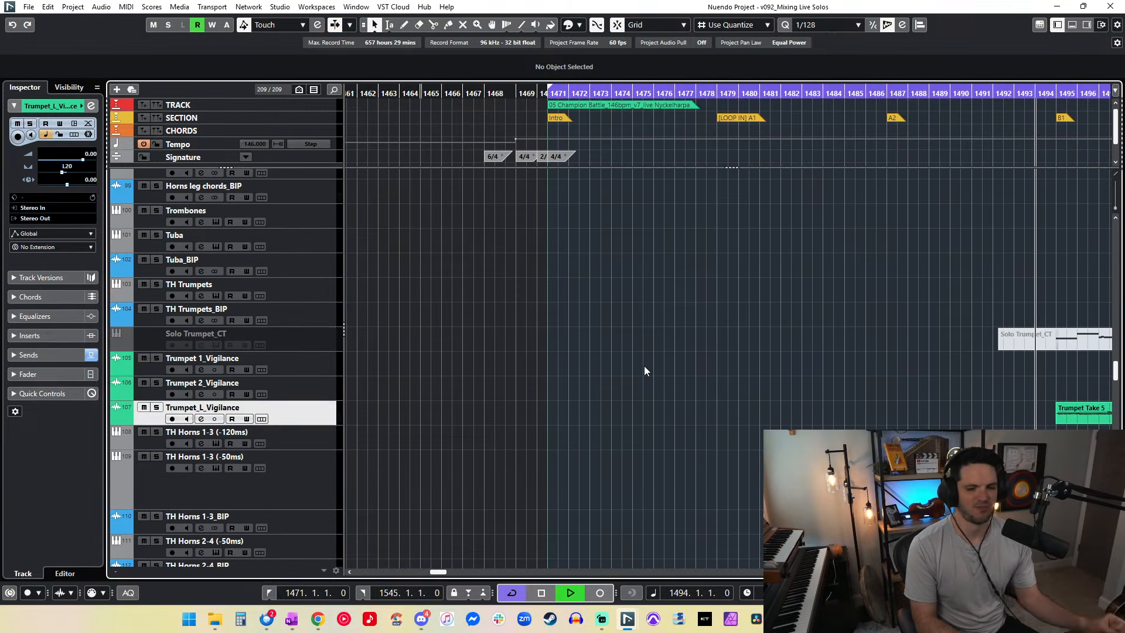
Step: Select the TH Horns 1-3_BIP and TH Horns 2-4_BIP events in the B sections and enter an event volume of -1
scroll(644, 369, down, 3)
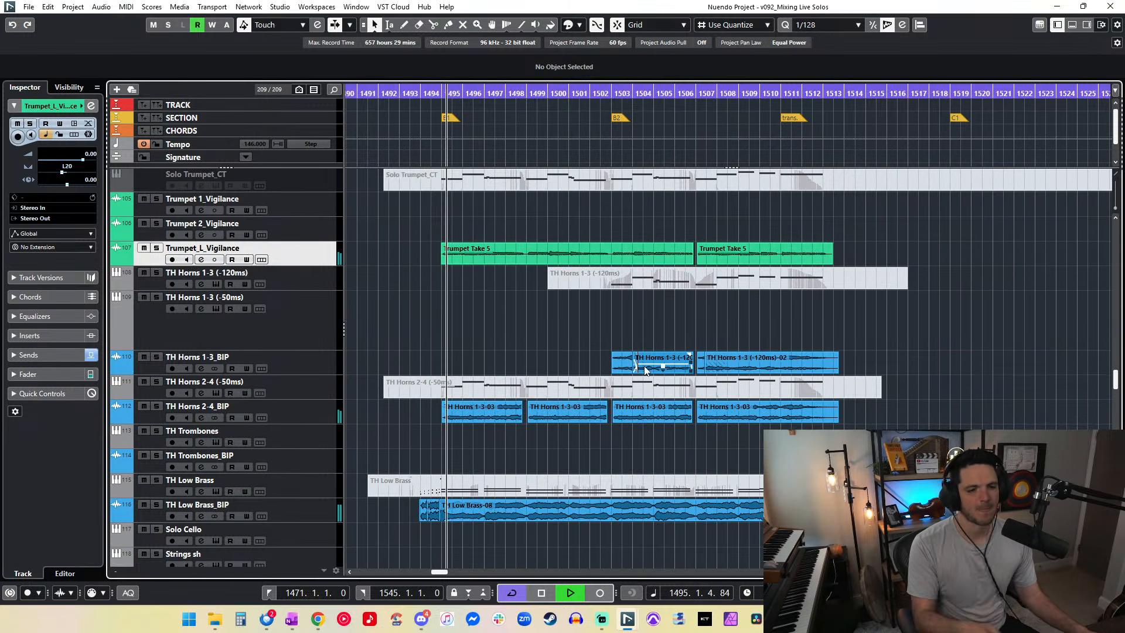
drag(923, 436, 484, 409)
drag(596, 329, 860, 362)
click(577, 72)
text(-1)
key(Return)
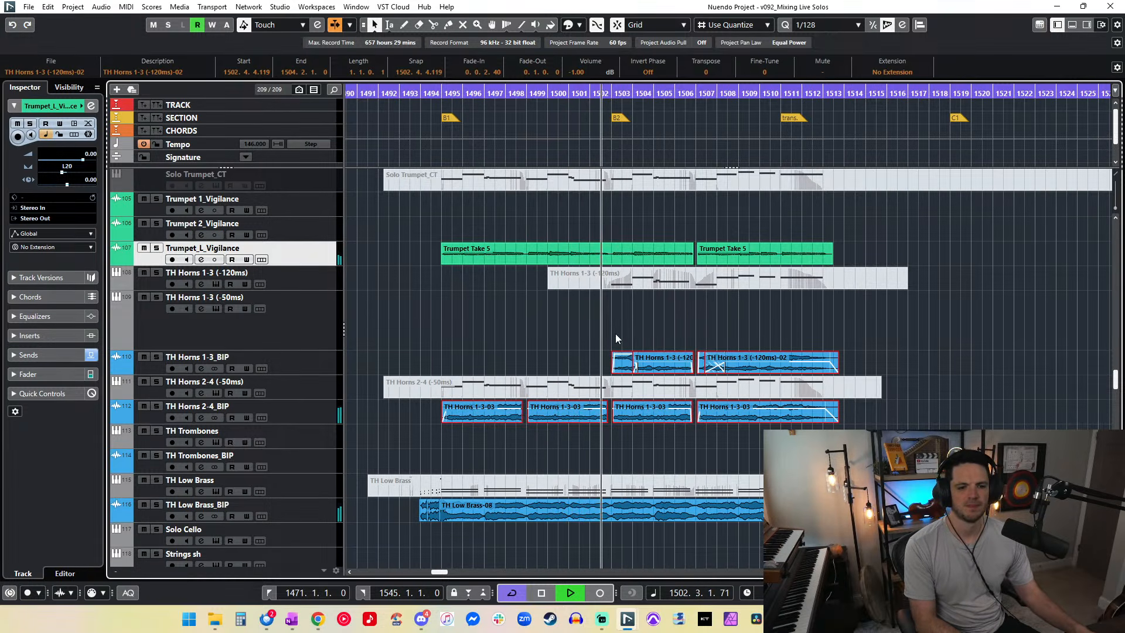
Step: Listen on through section B2 into the transition at bar 1511 to check the horn level, and stop playback
scroll(616, 333, down, 3)
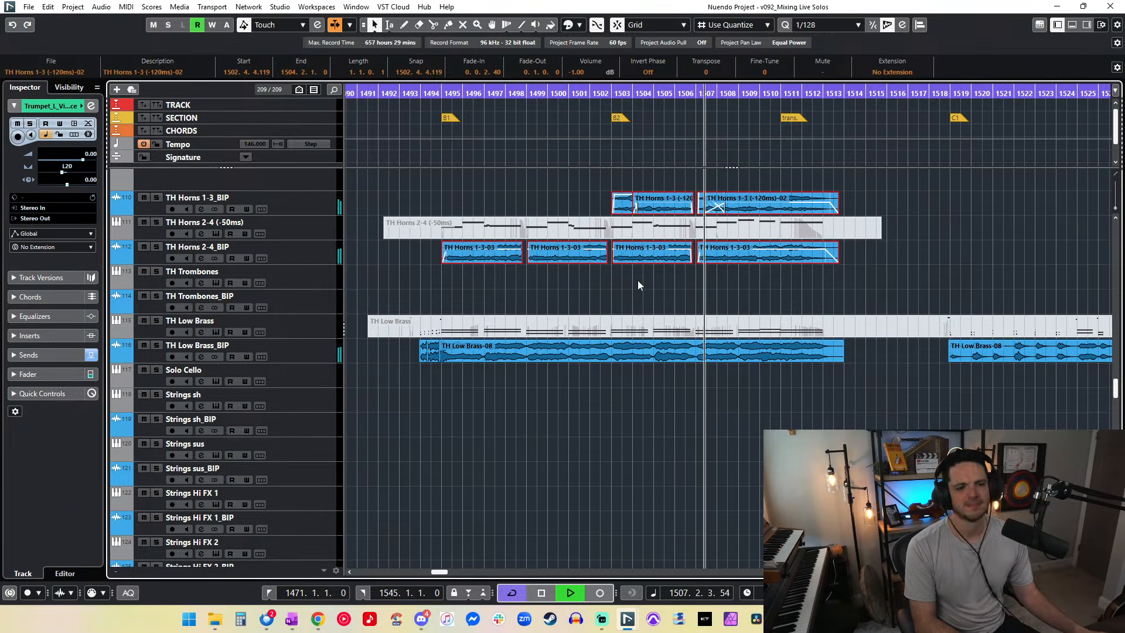
scroll(637, 280, right, 2)
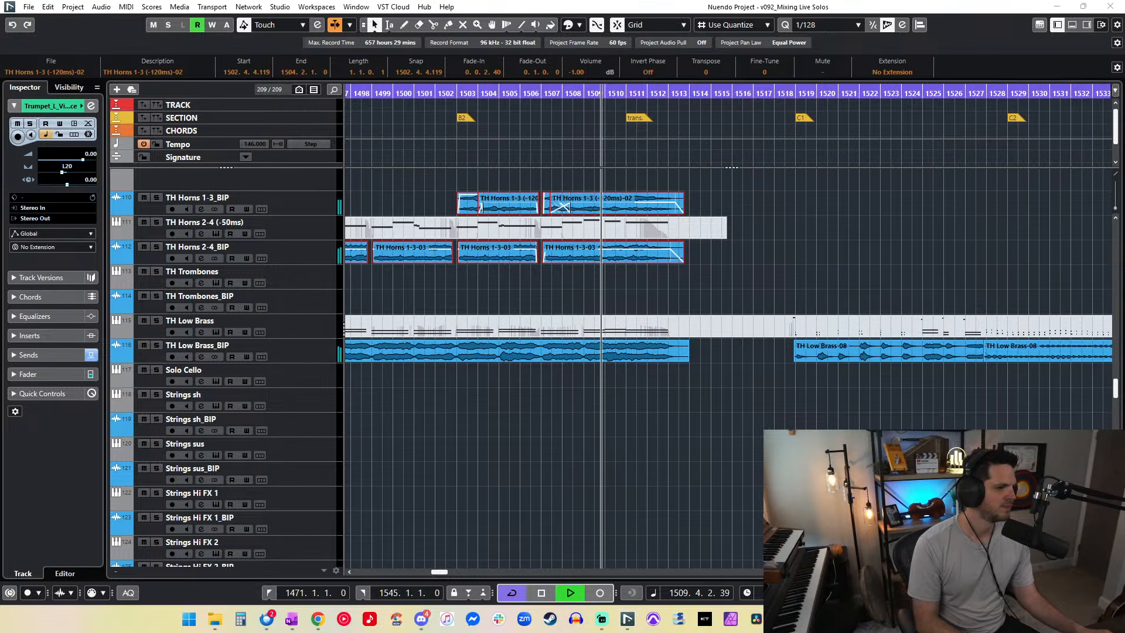
click(709, 281)
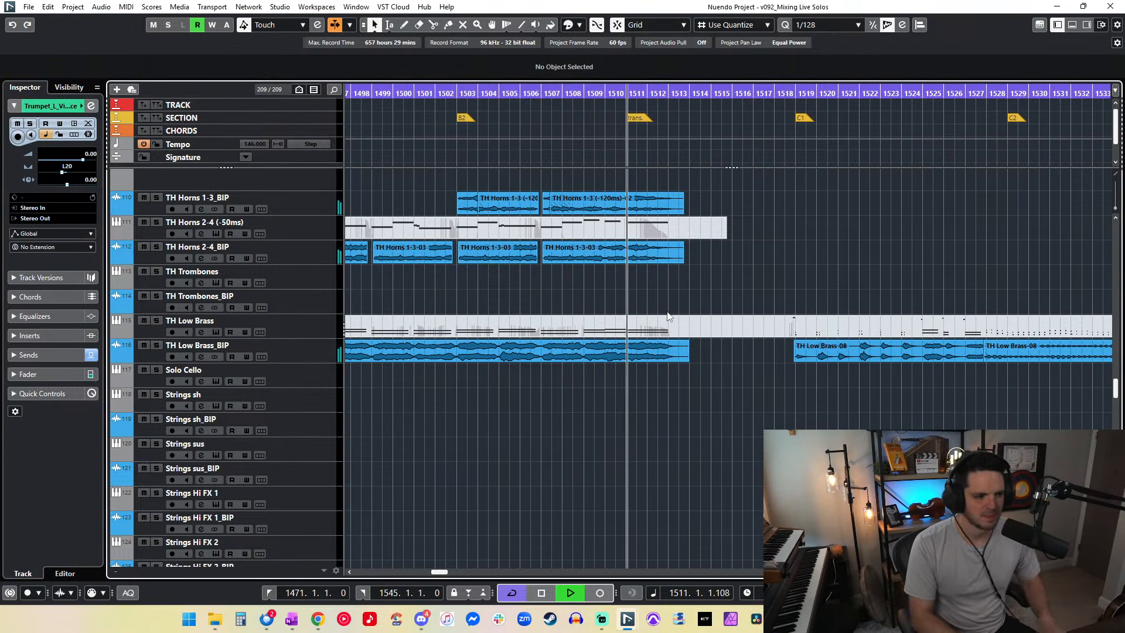
key(g)
key(g)
key(g)
key(g)
key(g)
key(g)
key(g)
key(g)
key(g)
key(space)
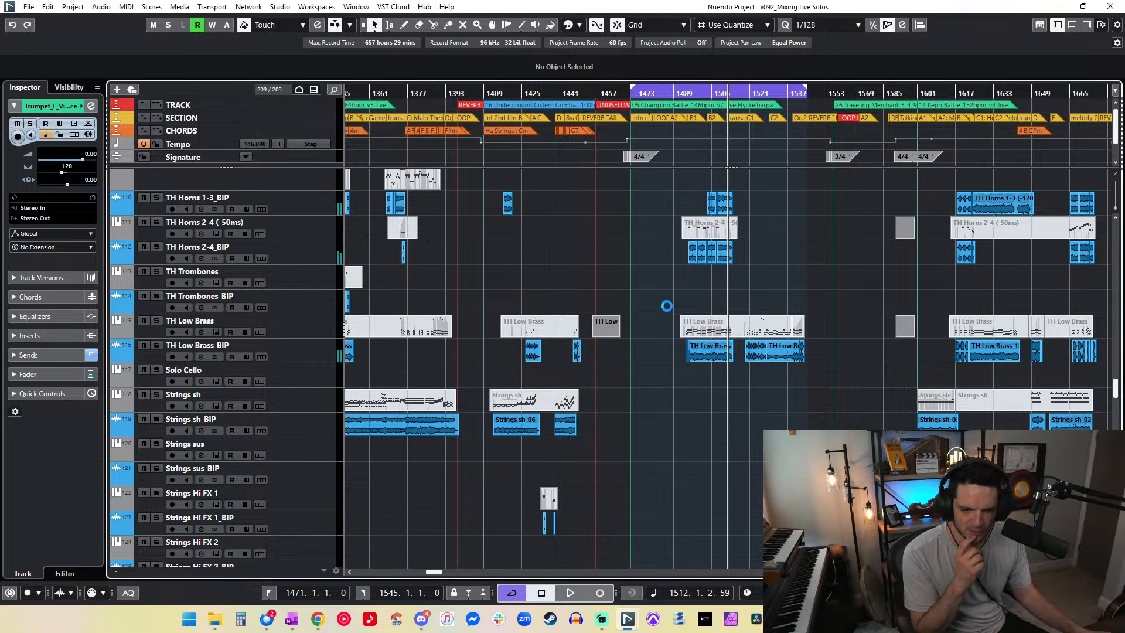
Step: Raise the version in the Champion Battle track marker's description to v8
scroll(667, 306, down, 20)
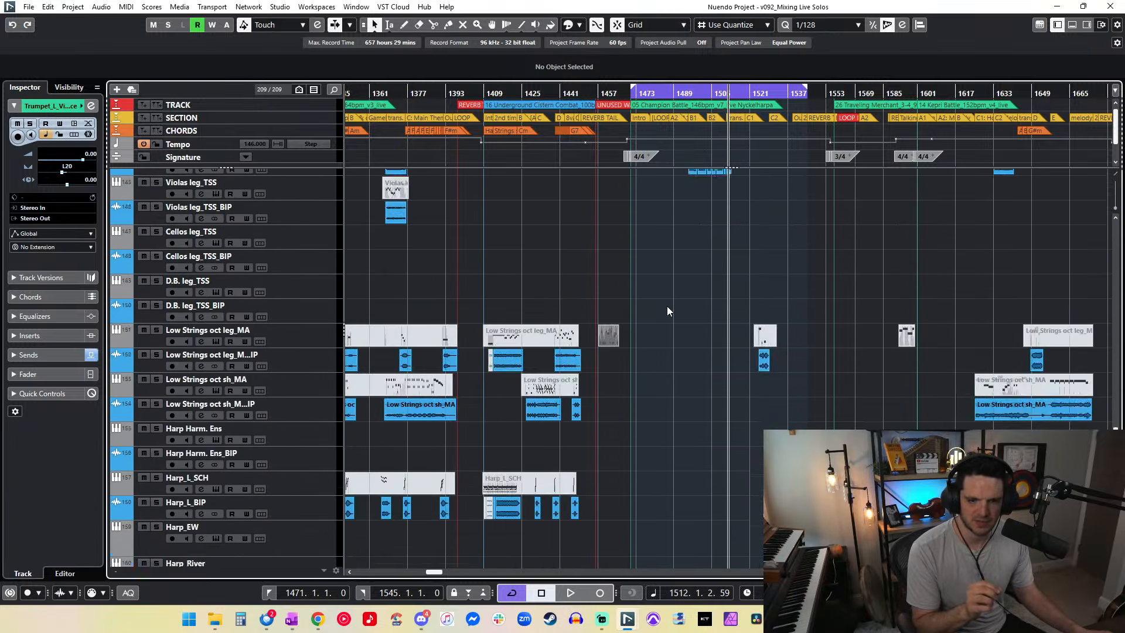
scroll(667, 306, up, 20)
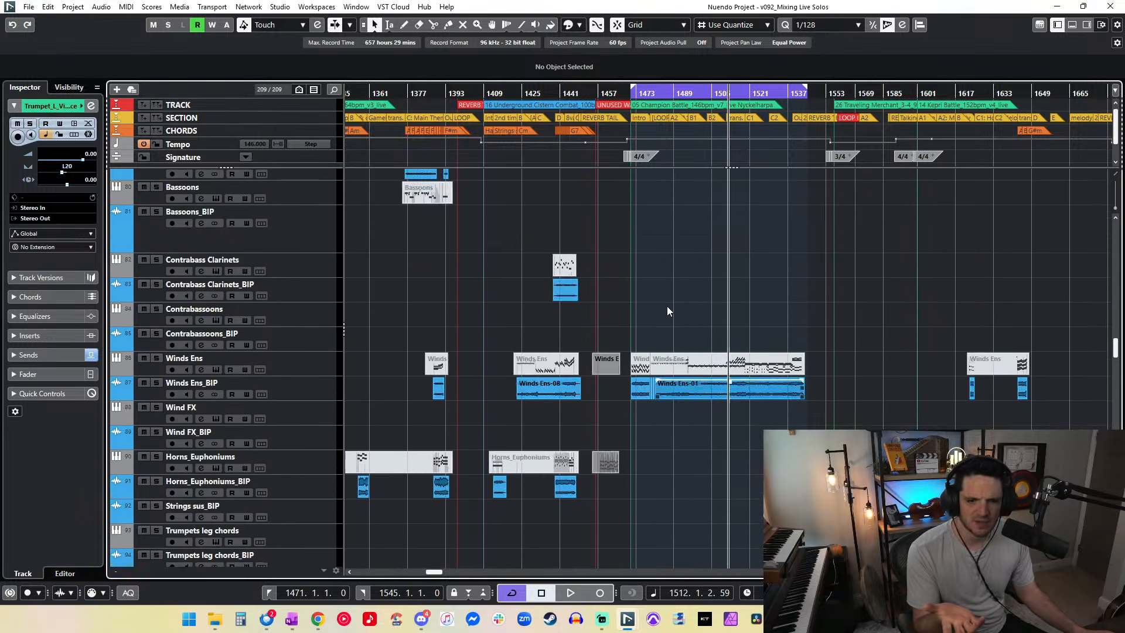
scroll(667, 306, up, 20)
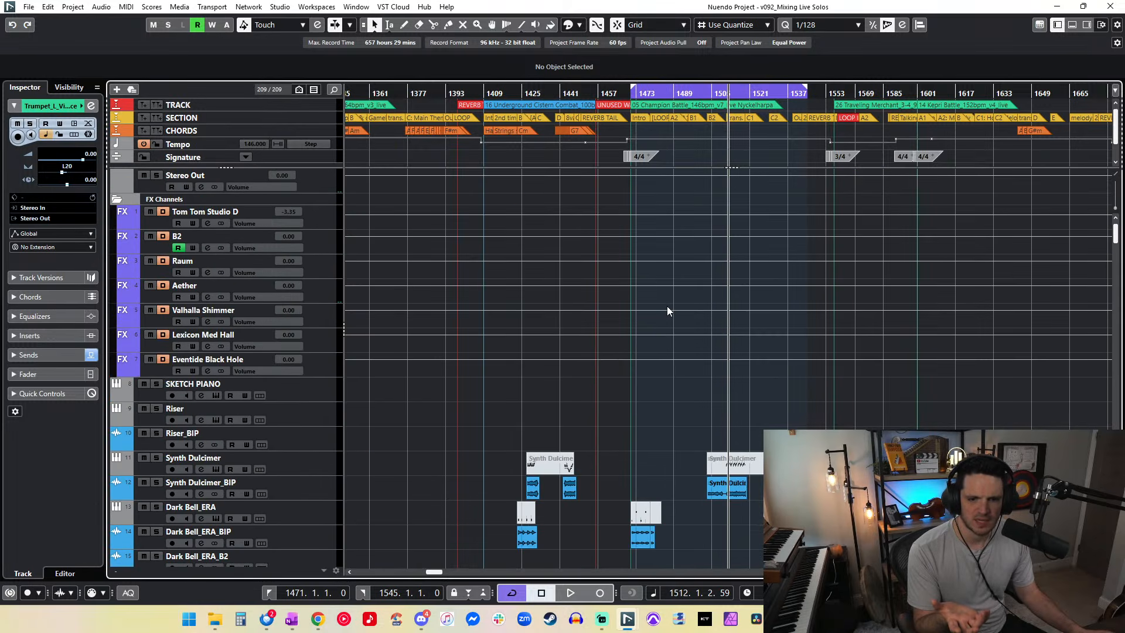
scroll(667, 306, down, 4)
key(h)
key(h)
key(h)
key(h)
key(h)
key(h)
key(h)
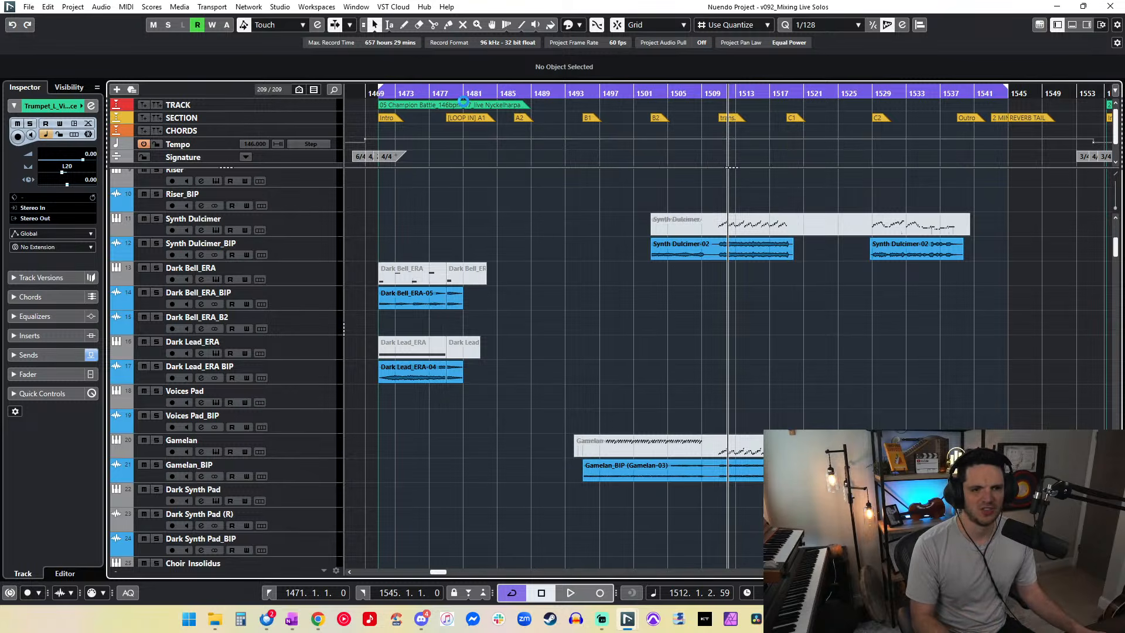
click(464, 105)
click(125, 69)
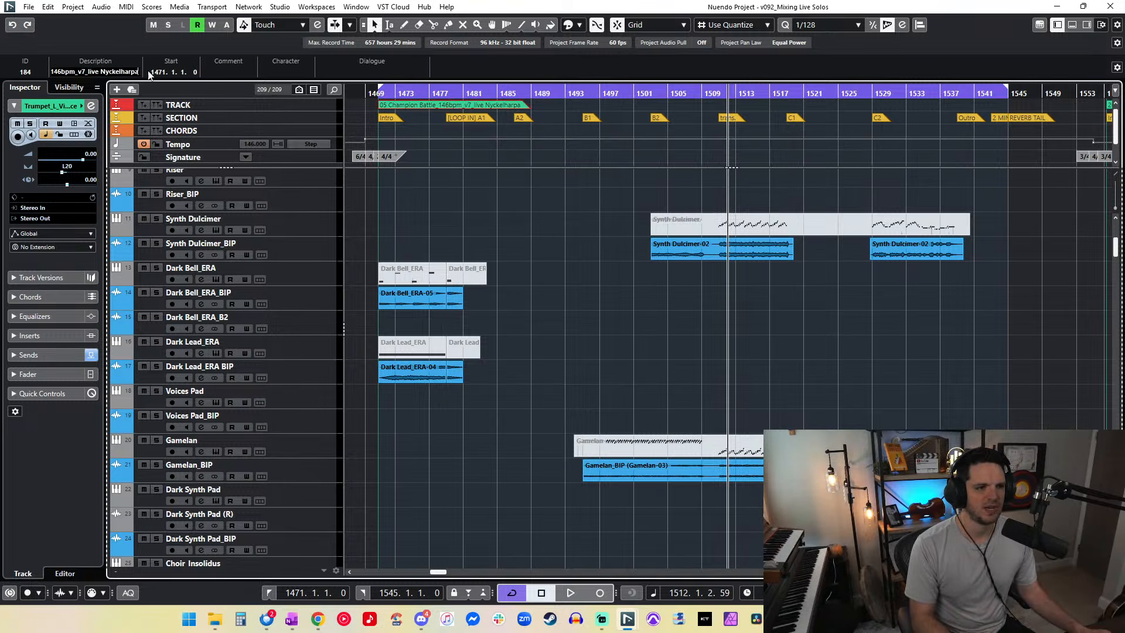
key(BackSpace)
text(8)
key(Return)
click(600, 240)
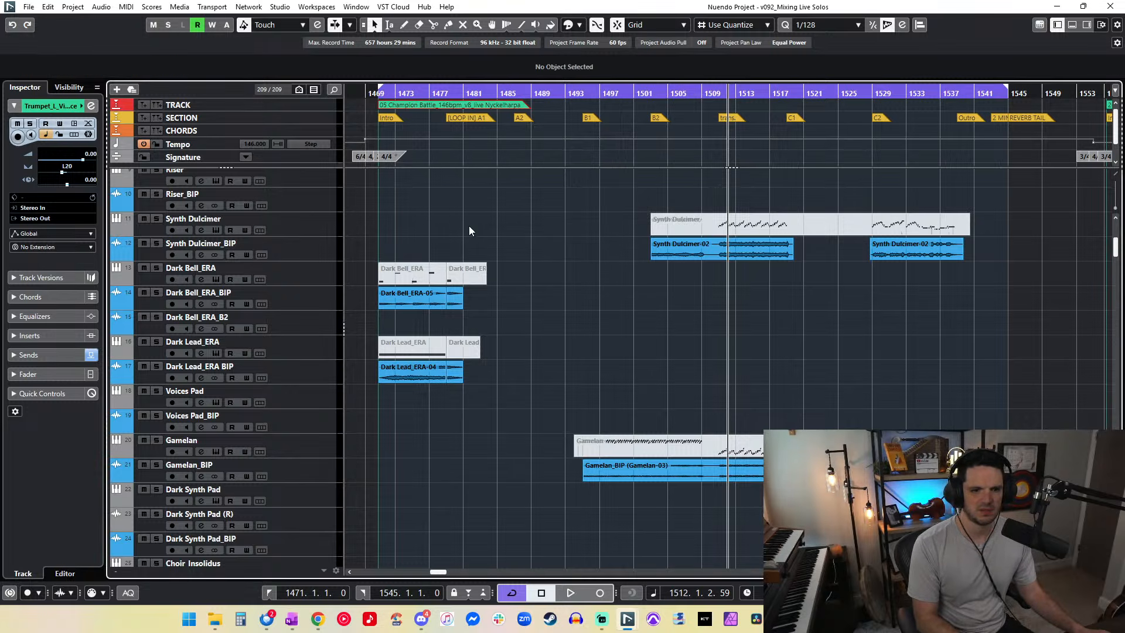
Step: Select the cue's rendered Synth Dulcimer_BIP, Dark Bell_ERA_BIP, Dark Lead_ERA BIP and Gamelan_BIP events
scroll(469, 231, up, 5)
scroll(469, 230, down, 5)
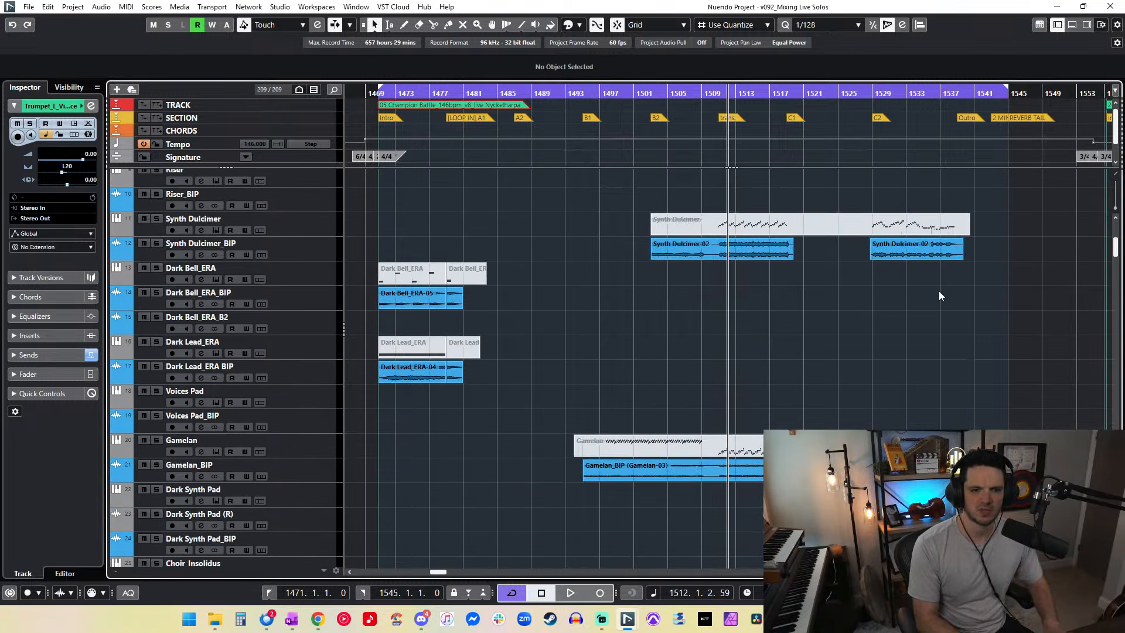
key(g)
drag(935, 251, 668, 267)
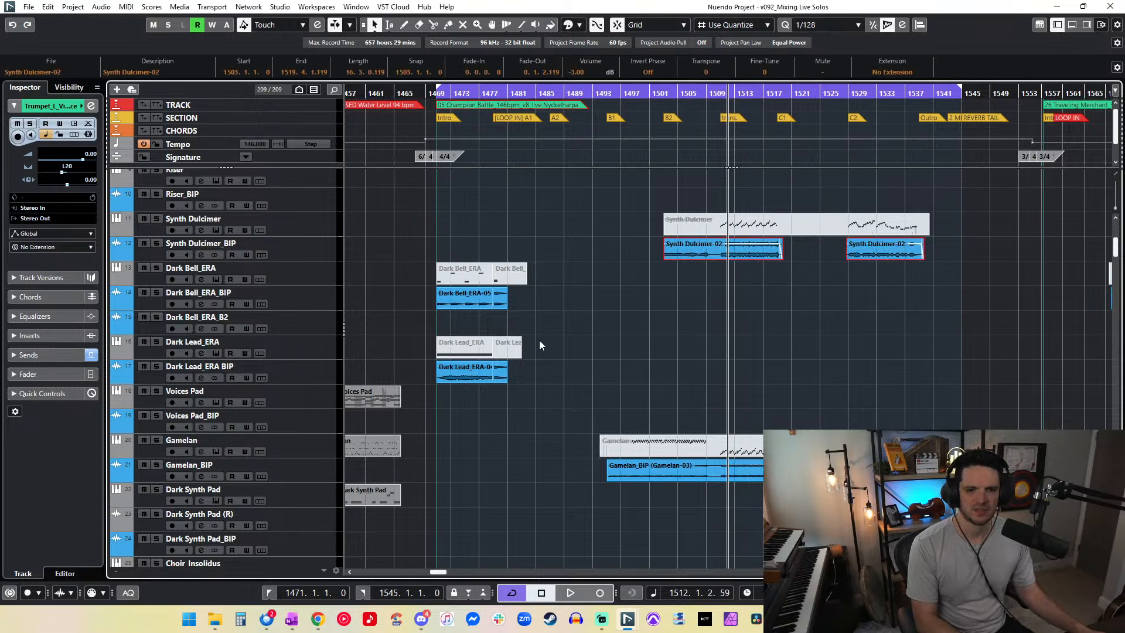
drag(547, 313, 478, 297)
drag(554, 392, 455, 369)
scroll(581, 353, down, 3)
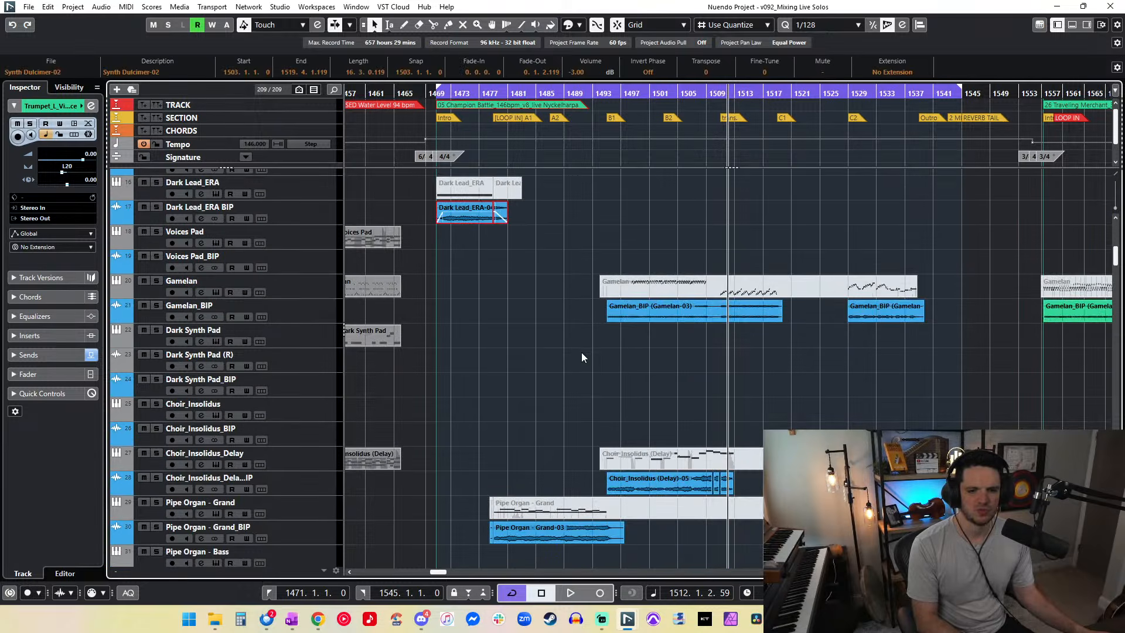
drag(980, 350, 599, 307)
Step: Add the choir delay and Pipe Organ - Grand renders plus the cue's live violin and nyckelharpa takes to the selection
scroll(599, 307, down, 3)
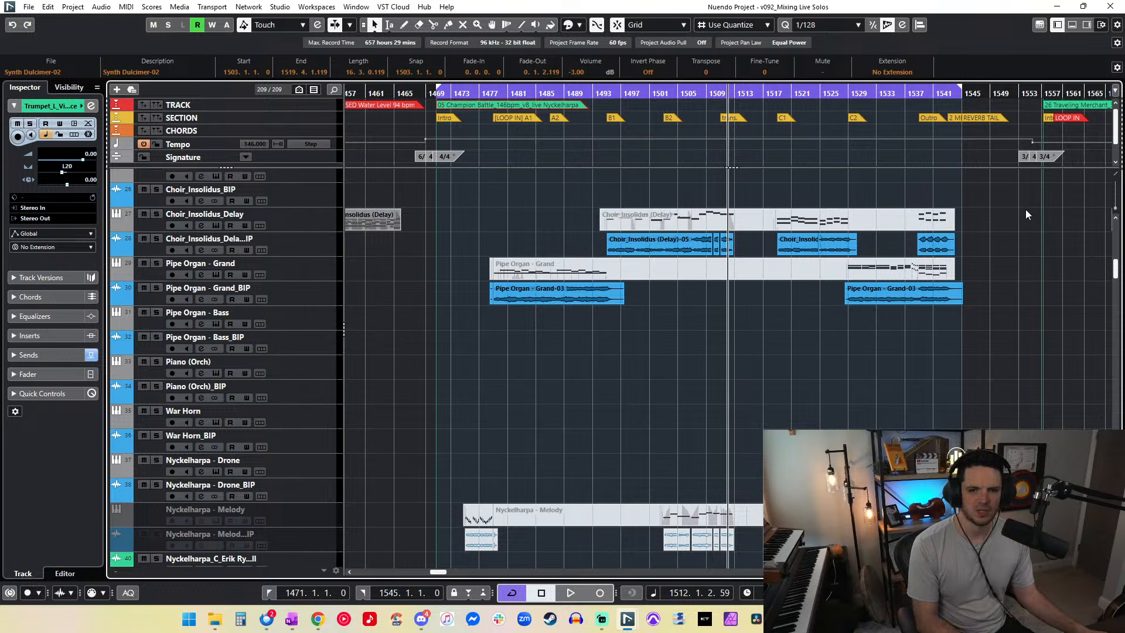
drag(951, 248, 623, 245)
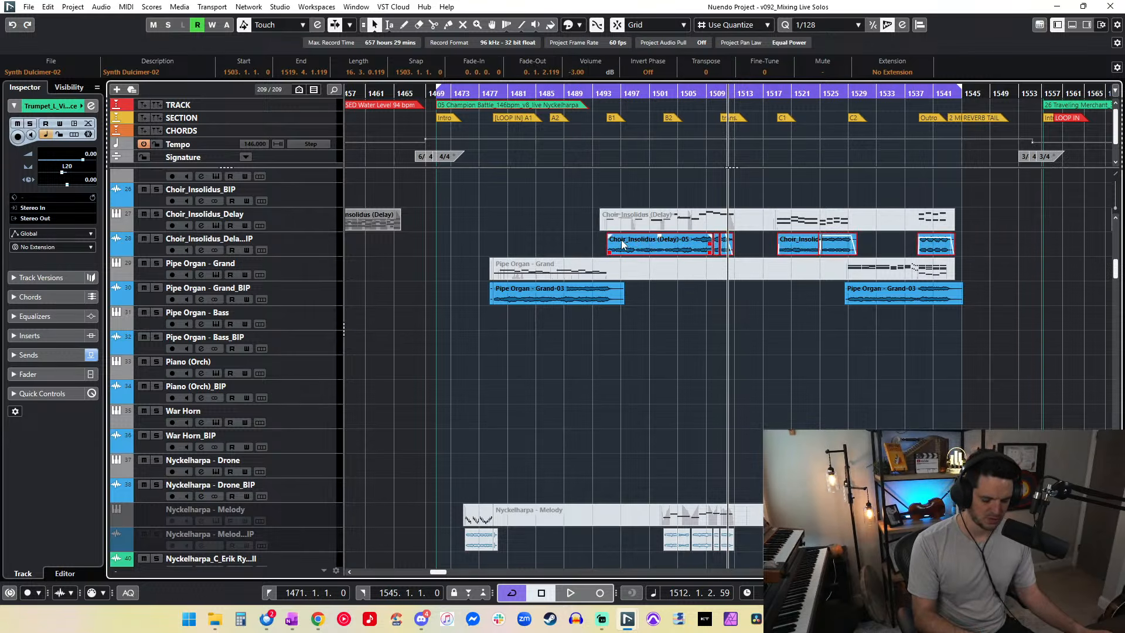
drag(1004, 305, 524, 284)
scroll(523, 272, down, 5)
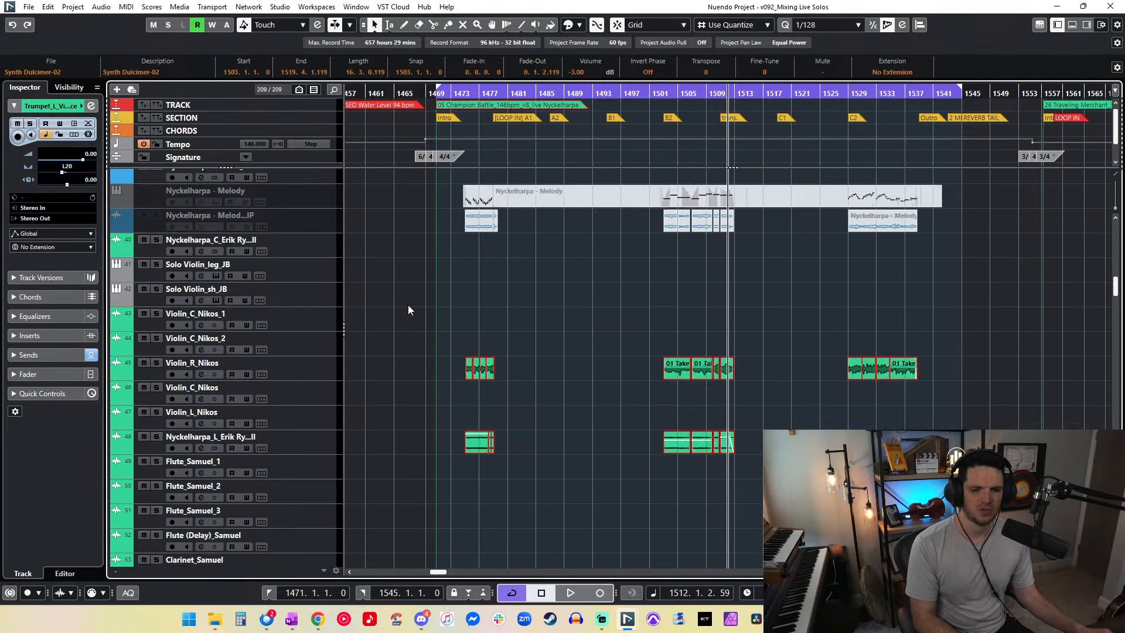
Step: Extend the selection with the cue's live delay flute, Solo Piccolo Flute sh_BIP, Winds Ens_BIP and Horns leg chords_BIP events
scroll(434, 305, down, 3)
scroll(705, 275, down, 4)
scroll(704, 270, up, 3)
scroll(704, 271, down, 3)
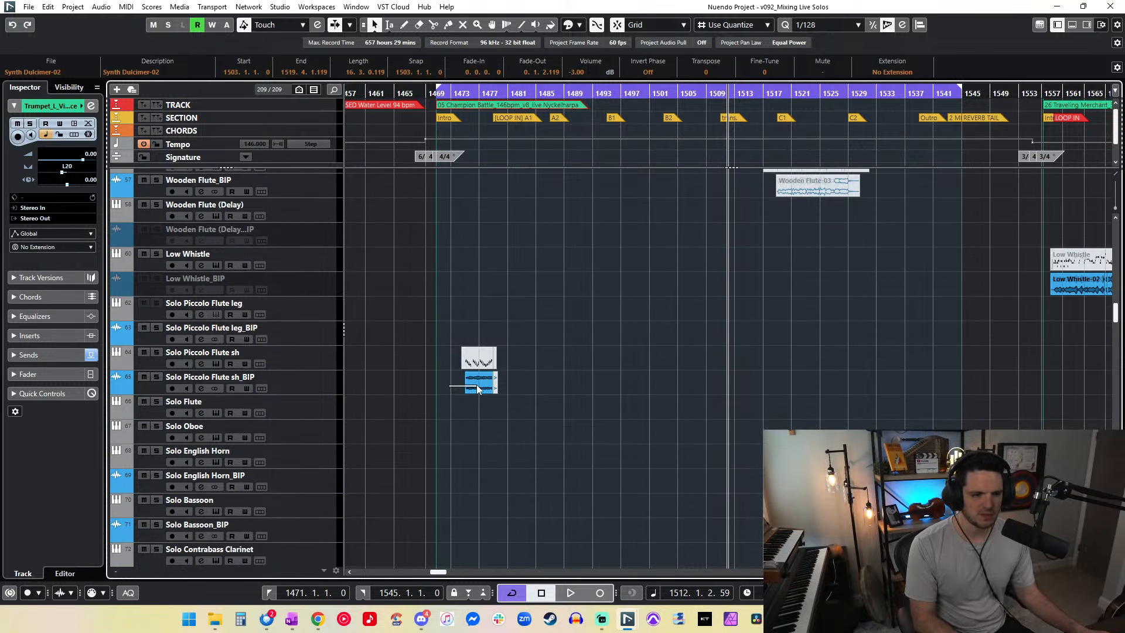
scroll(712, 298, down, 9)
scroll(712, 298, down, 10)
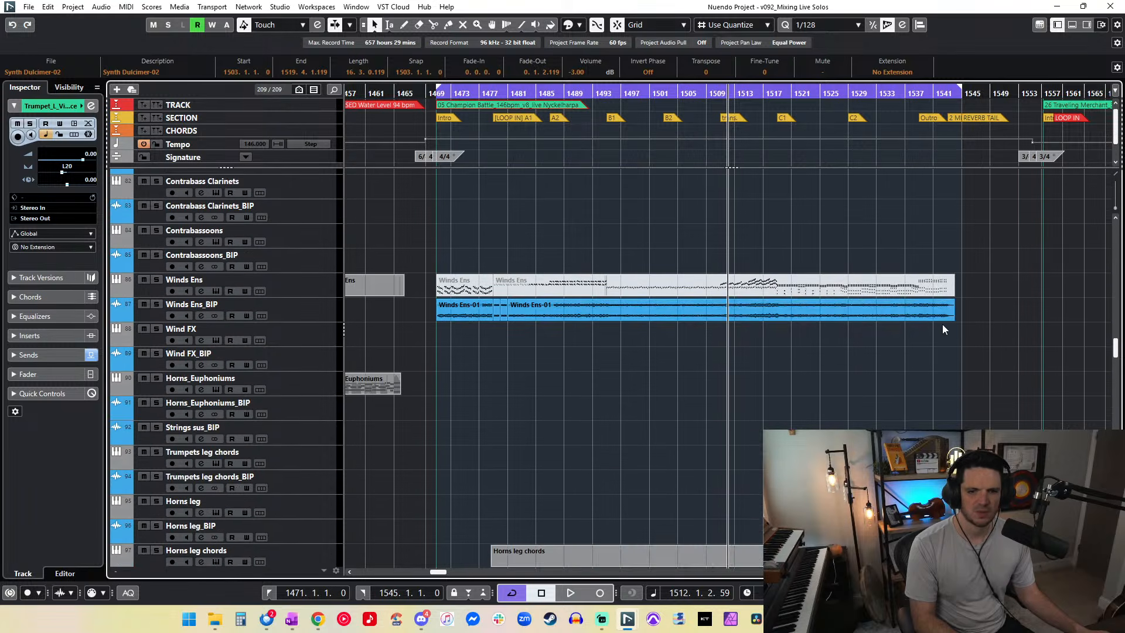
scroll(649, 243, down, 3)
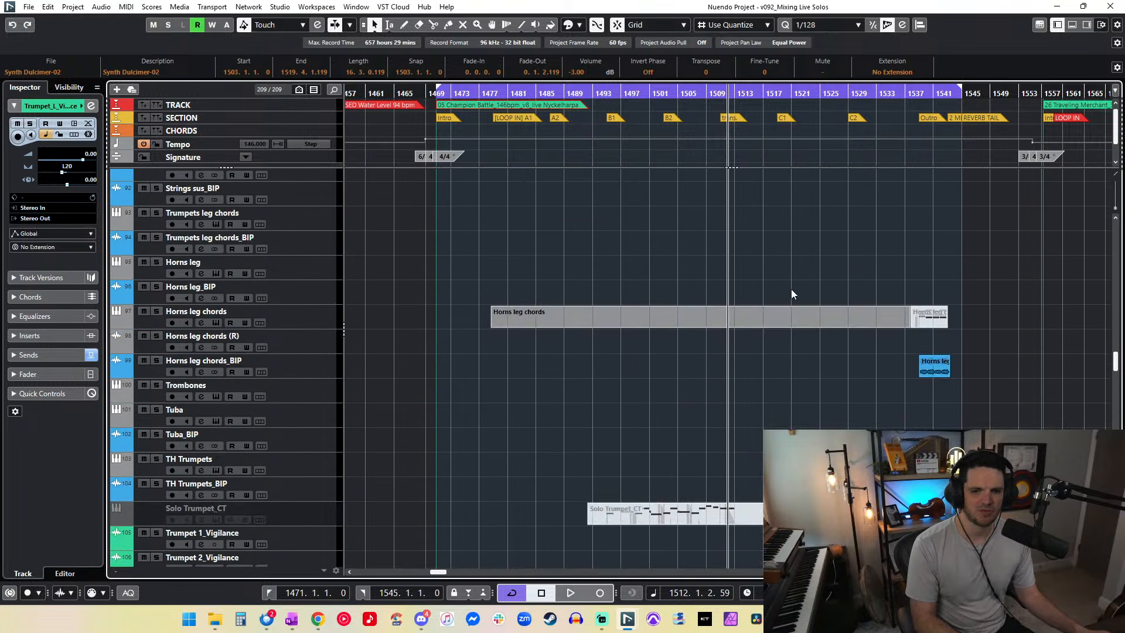
scroll(777, 283, down, 9)
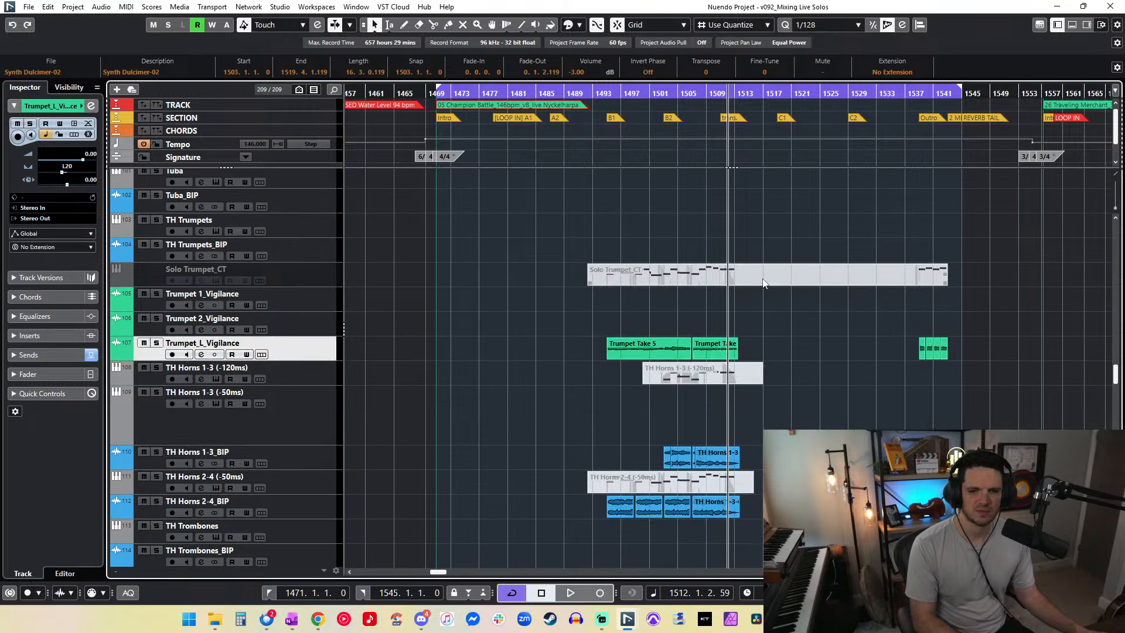
Step: Add the live Trumpet_L_Vigilance takes and the TH Horns 1-3_BIP and TH Horns 2-4_BIP events to the selection
drag(1005, 344, 562, 353)
scroll(562, 353, down, 3)
drag(753, 347, 621, 379)
drag(584, 438, 586, 436)
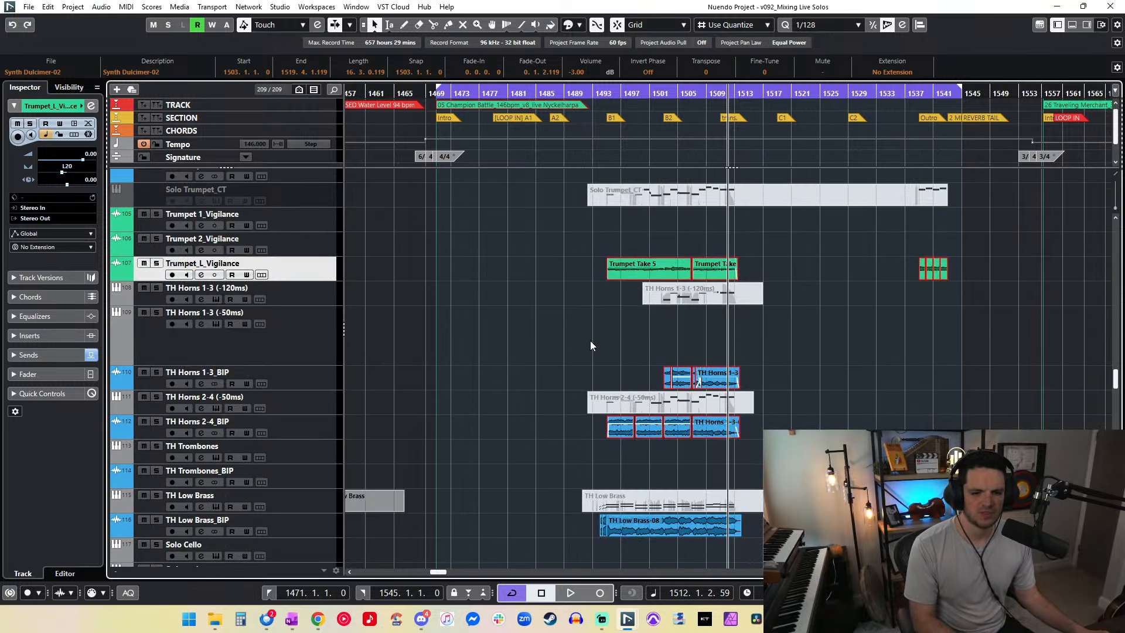
Step: Add the cue's TH Low Brass_BIP, Strings Hi sh_BIP and Strings Low sh_BIP events to the selection
scroll(610, 365, down, 10)
drag(984, 325, 536, 280)
scroll(536, 280, down, 10)
drag(967, 323, 375, 350)
drag(937, 426, 426, 383)
Step: Include the V1 leg_TSS_BIP, V2 leg_TSS_BIP and rendered Low Strings oct leg_MA events in the selection
scroll(455, 308, down, 15)
drag(780, 269, 638, 301)
drag(782, 346, 577, 340)
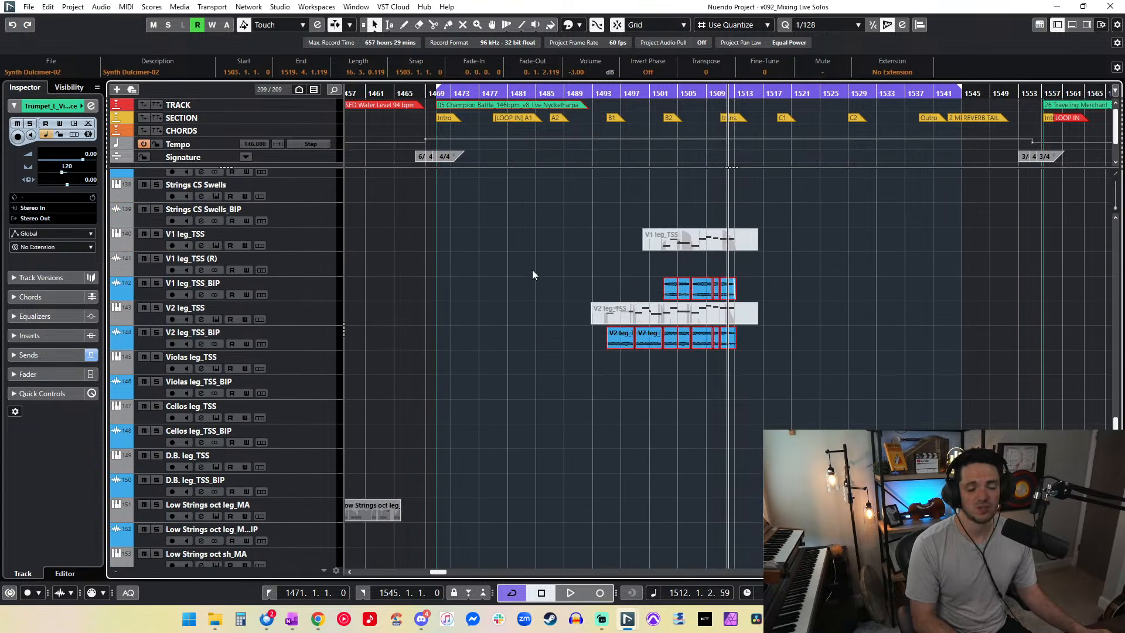
scroll(511, 238, down, 13)
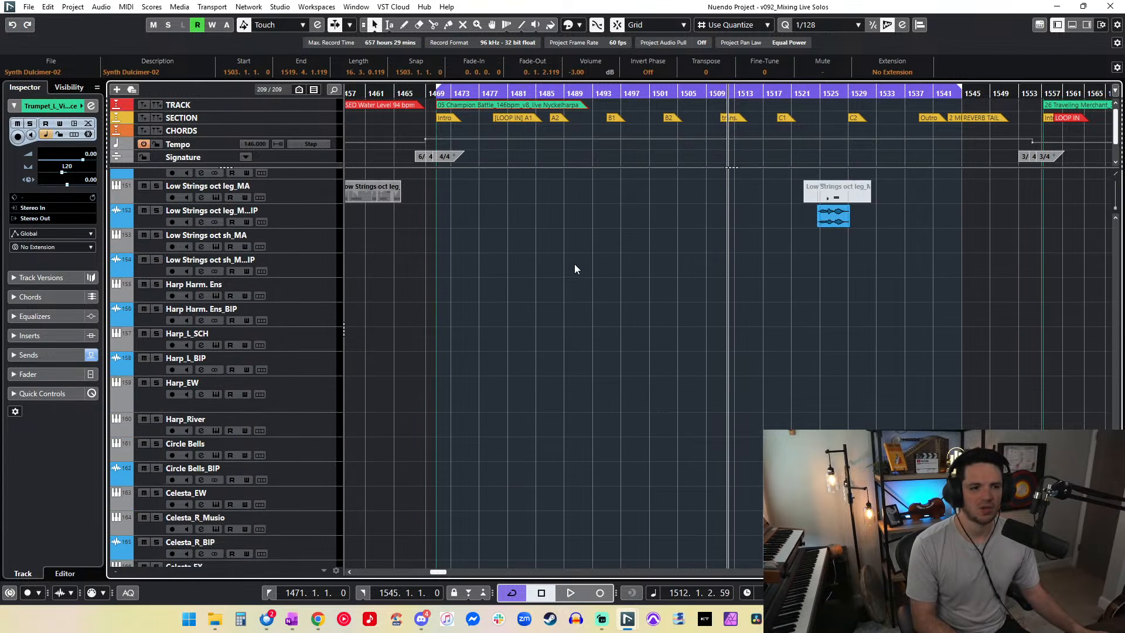
drag(911, 271, 772, 203)
Step: Add the cue's Marimba_BIP, Timpani_BIP, Timpani Rolls_BIP and Cymbals_BIP events to the selection
scroll(664, 245, down, 5)
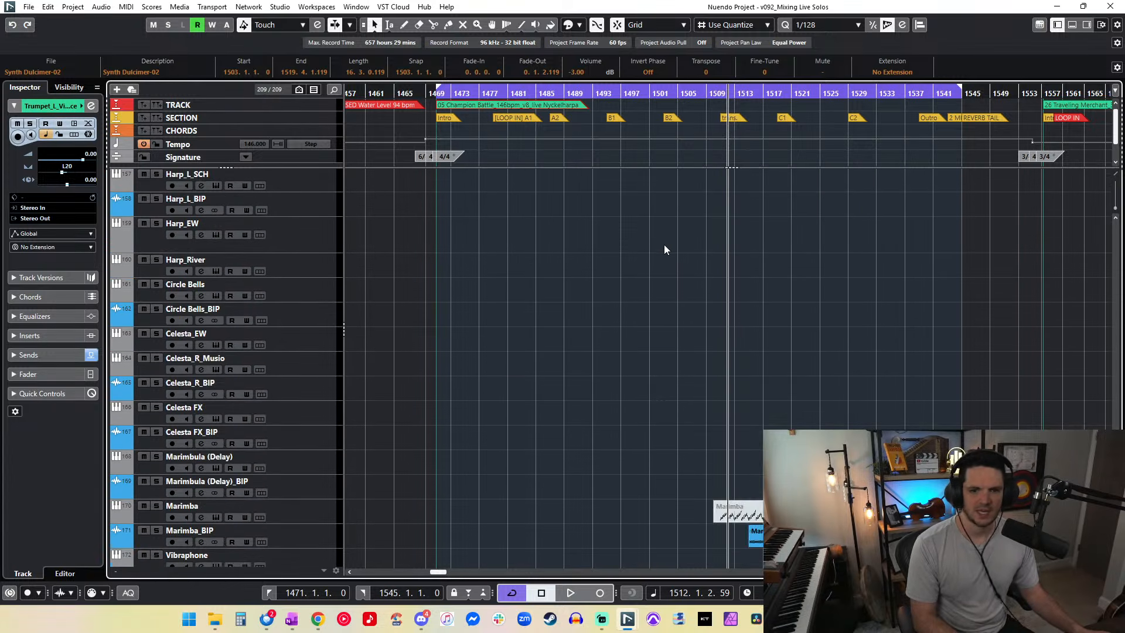
drag(811, 317, 747, 299)
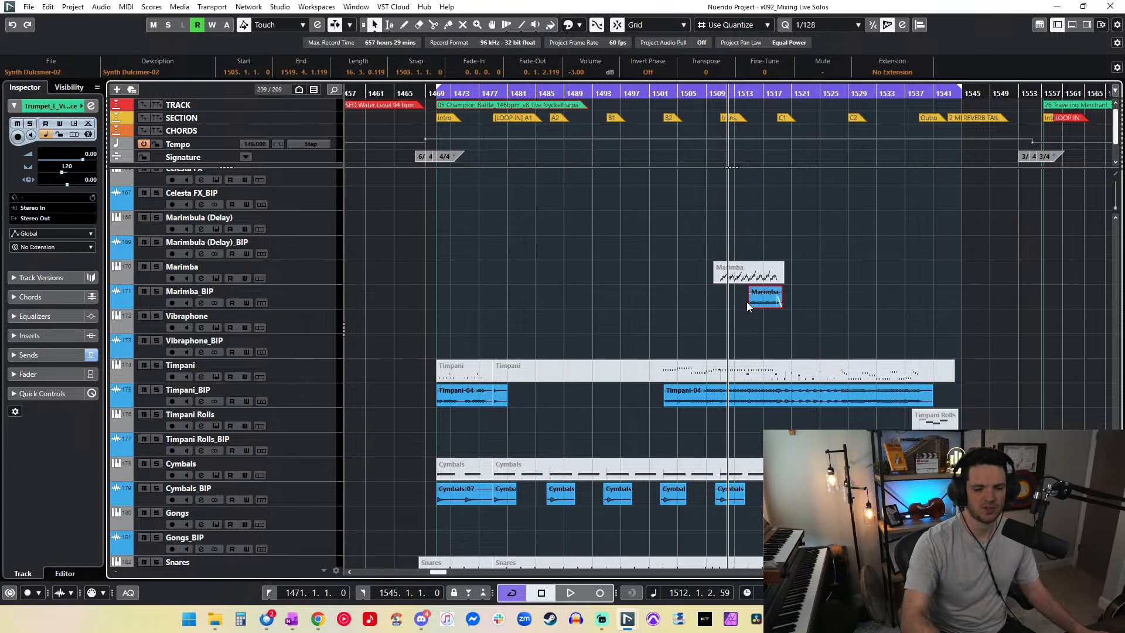
scroll(640, 322, down, 3)
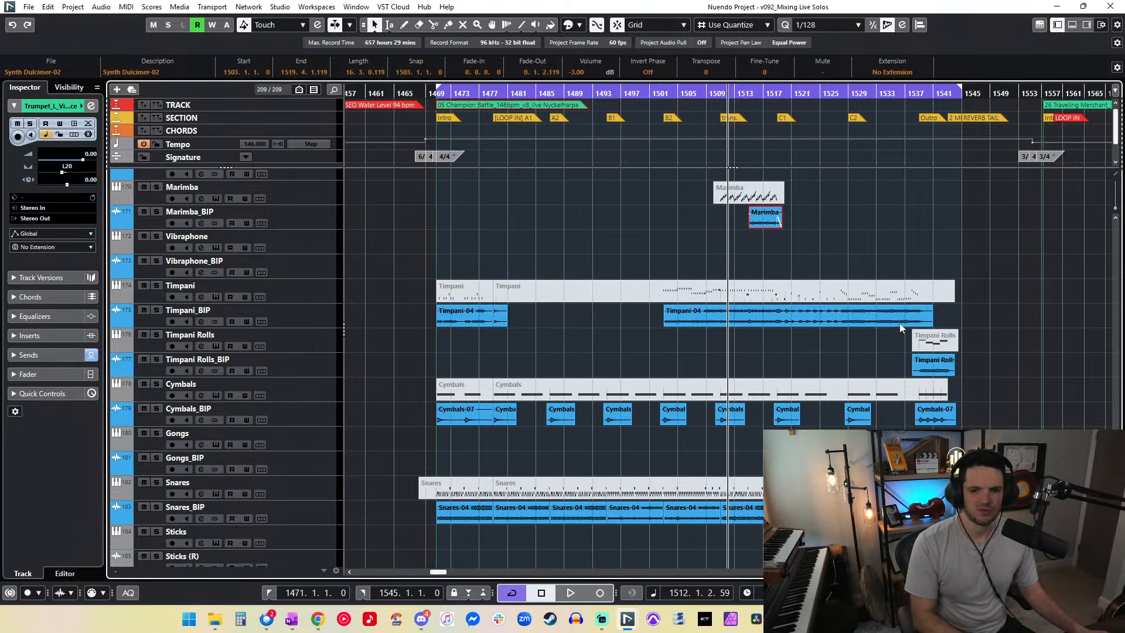
drag(873, 317, 496, 321)
drag(966, 362, 906, 367)
drag(1021, 429, 465, 417)
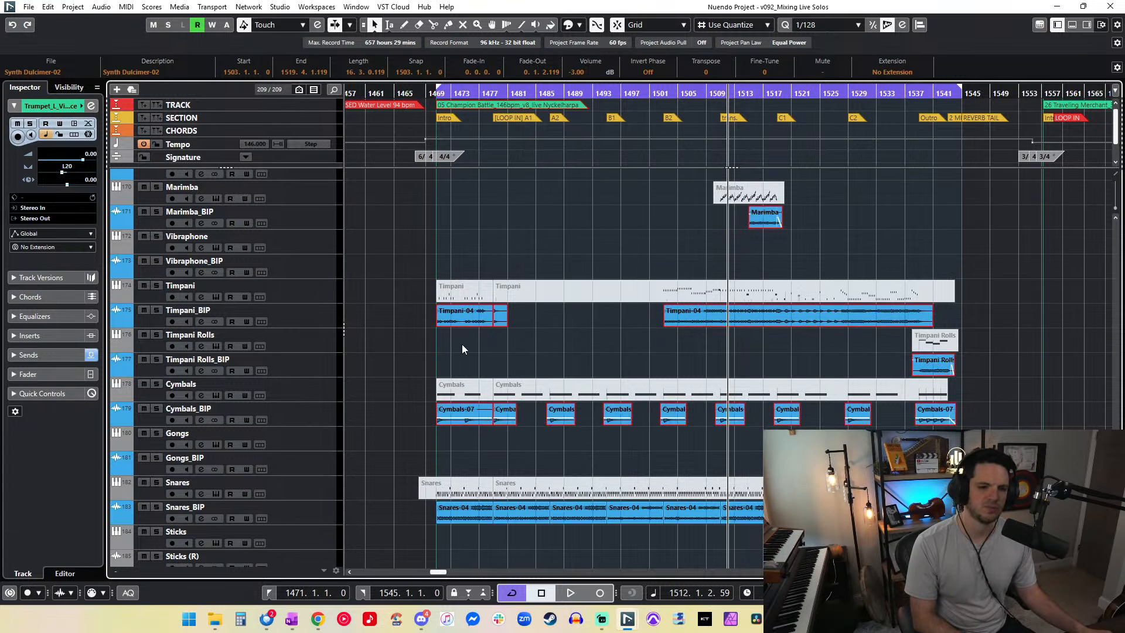
Step: Complete the selection with the cue's Snares_BIP, Orch Chimes_BIP and Skin Drum_BIP events
scroll(461, 350, down, 3)
drag(971, 392, 387, 357)
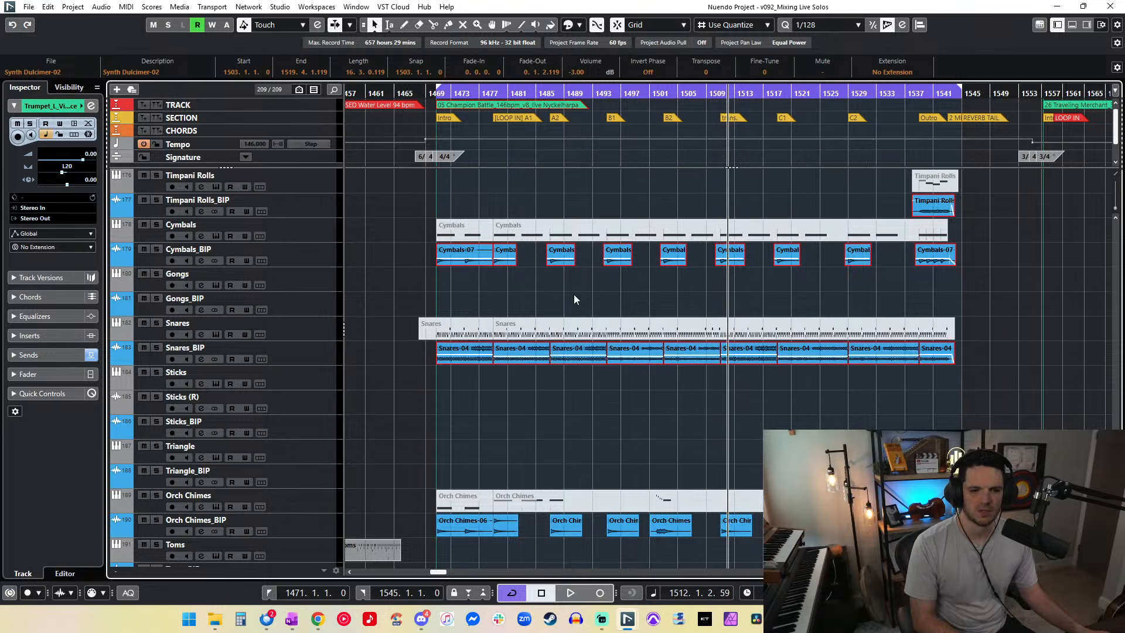
scroll(574, 299, down, 5)
drag(995, 332, 435, 279)
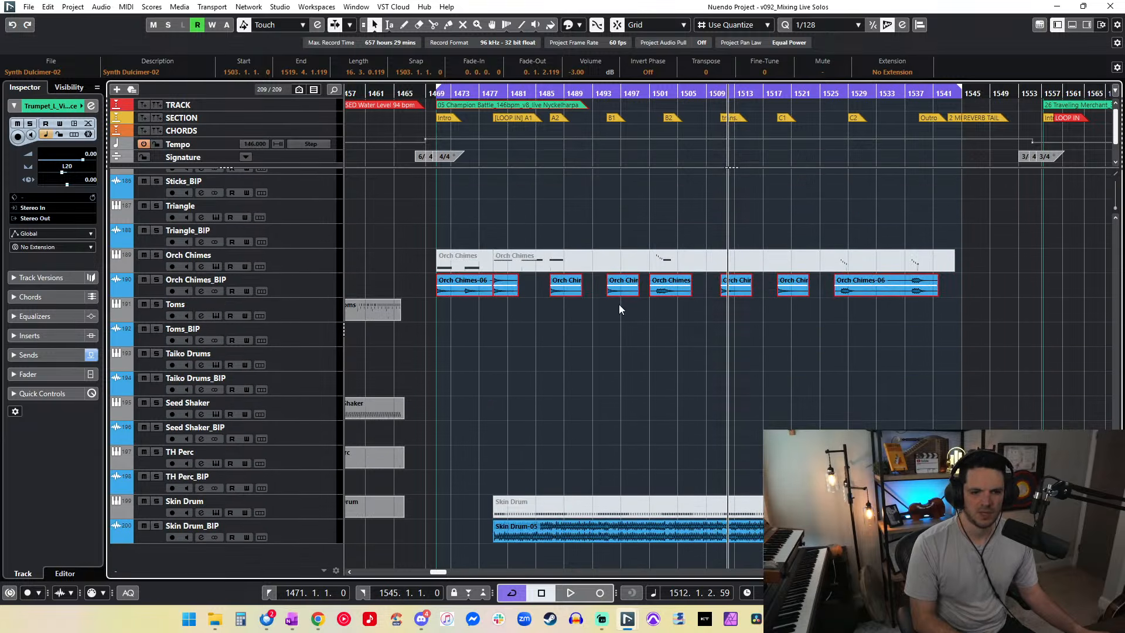
drag(967, 535, 469, 527)
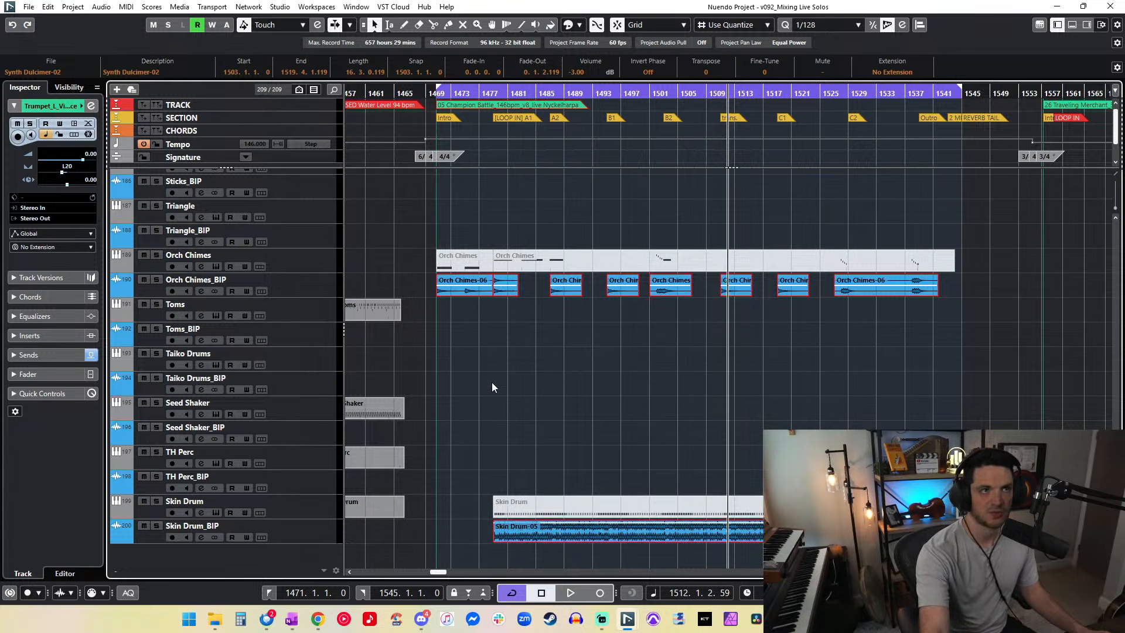
Step: Show only the tracks with selected events, and hide the Stereo Out track from the filtered list
key(shift+h)
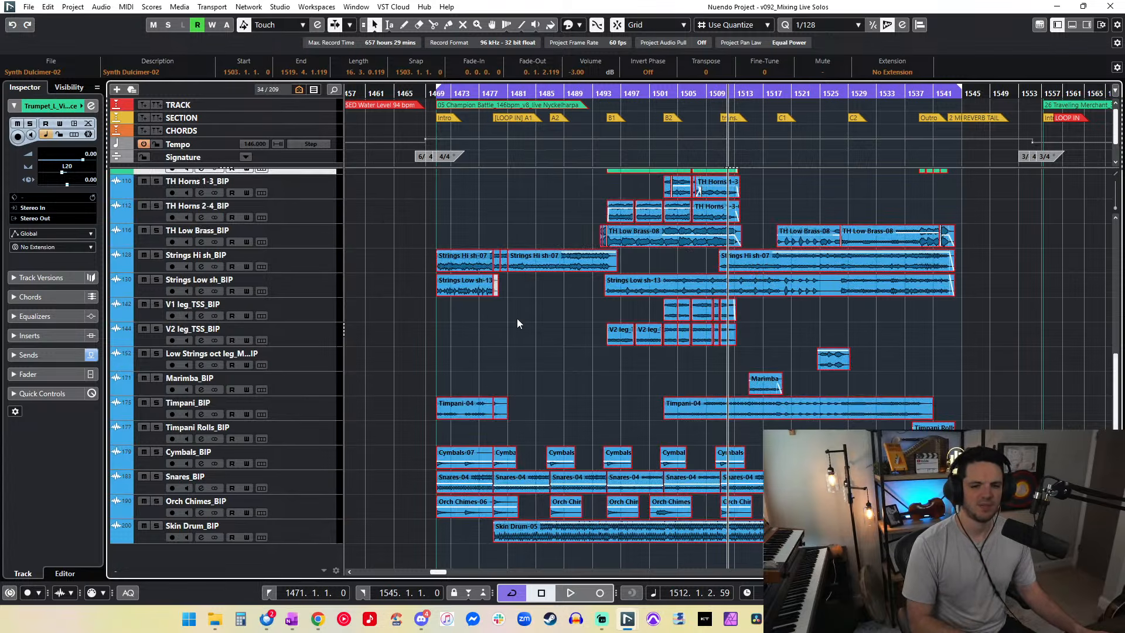
scroll(519, 323, up, 5)
scroll(518, 323, down, 5)
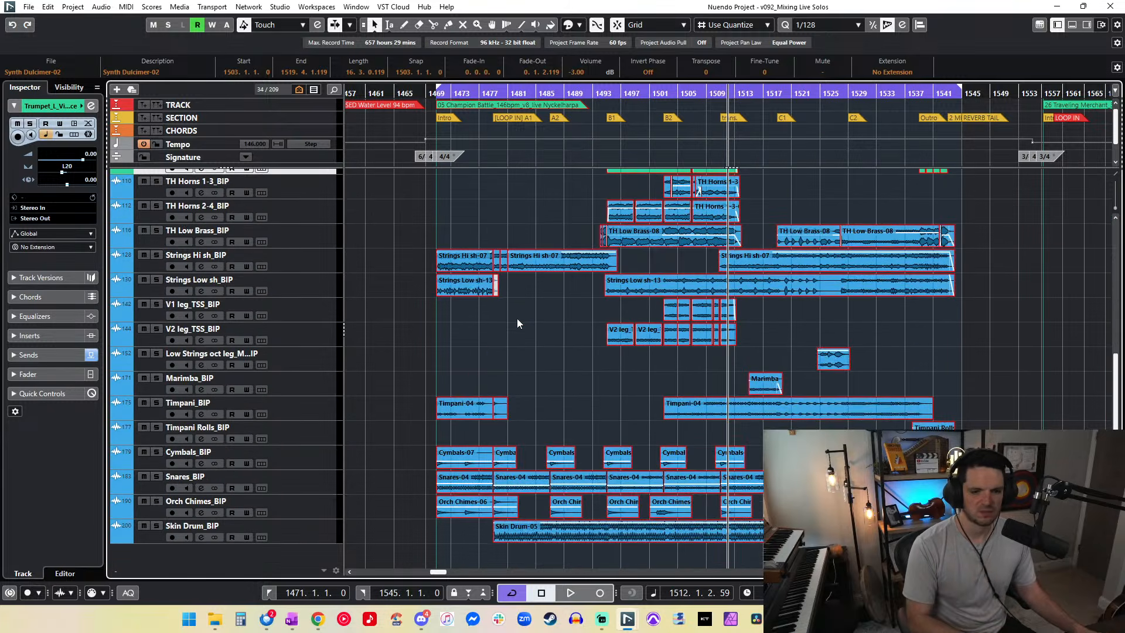
scroll(517, 318, up, 5)
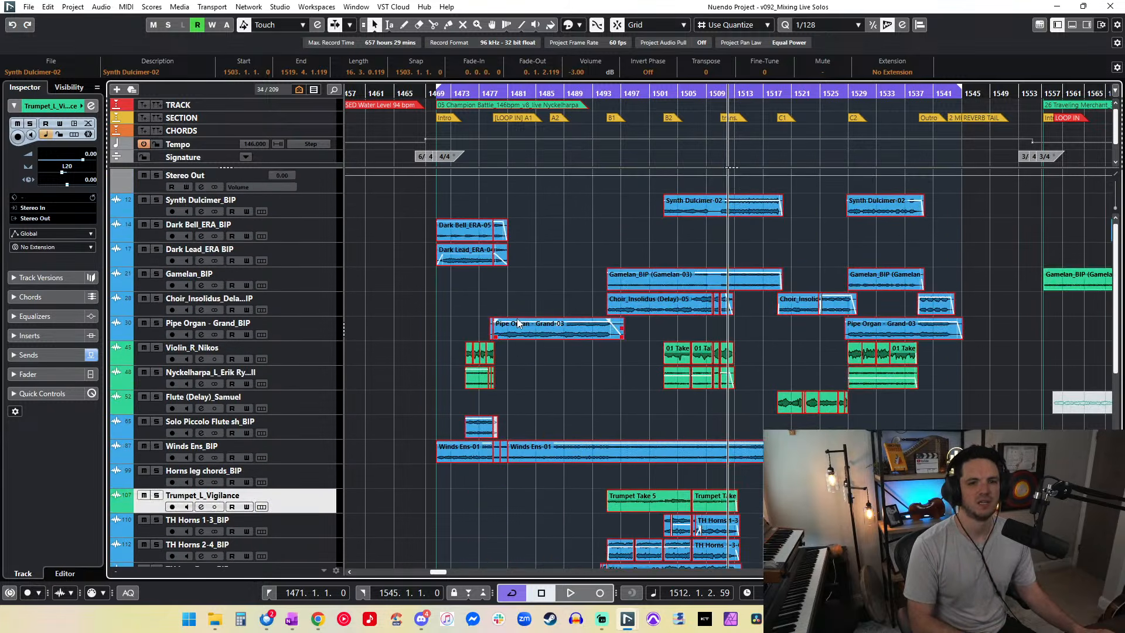
click(221, 173)
right_click(221, 172)
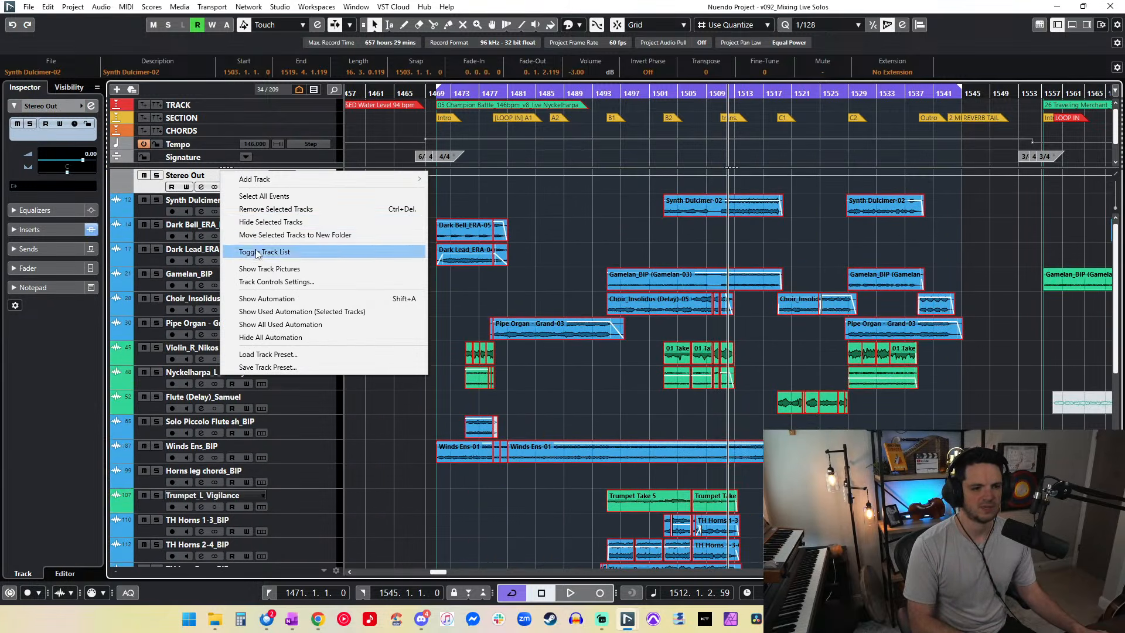
click(266, 221)
scroll(588, 225, down, 5)
scroll(588, 225, up, 5)
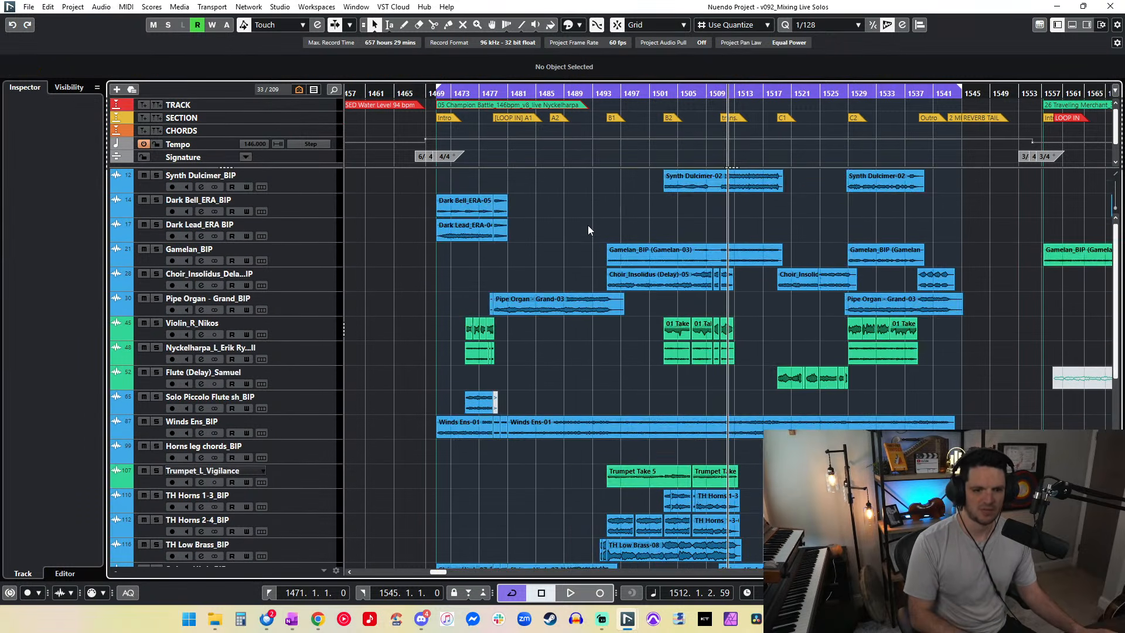
Step: Return to the cue's start at bar 1471, select all its events on the filtered tracks and enter an event volume of -5
key(KP_1)
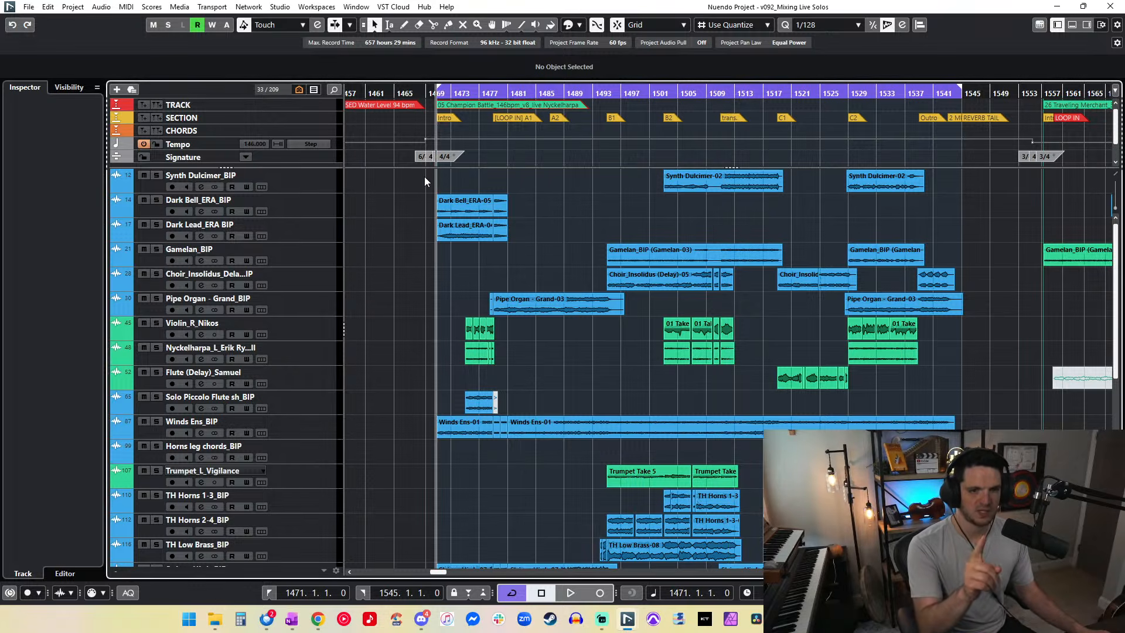
scroll(609, 304, down, 3)
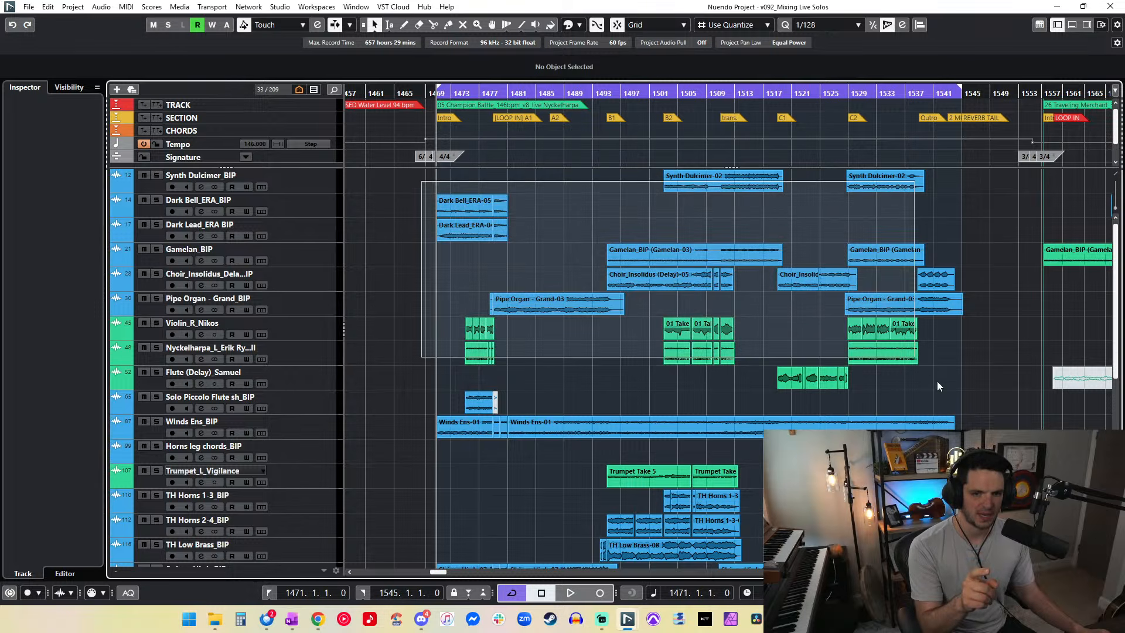
scroll(853, 325, down, 10)
key(ctrl+a)
scroll(788, 288, up, 13)
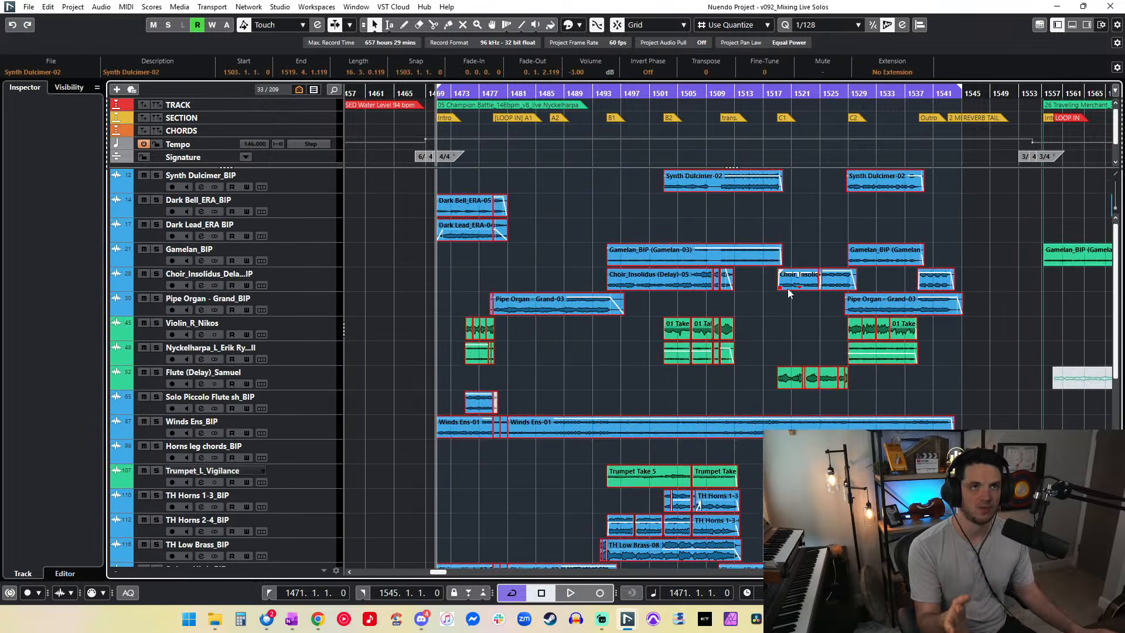
click(583, 72)
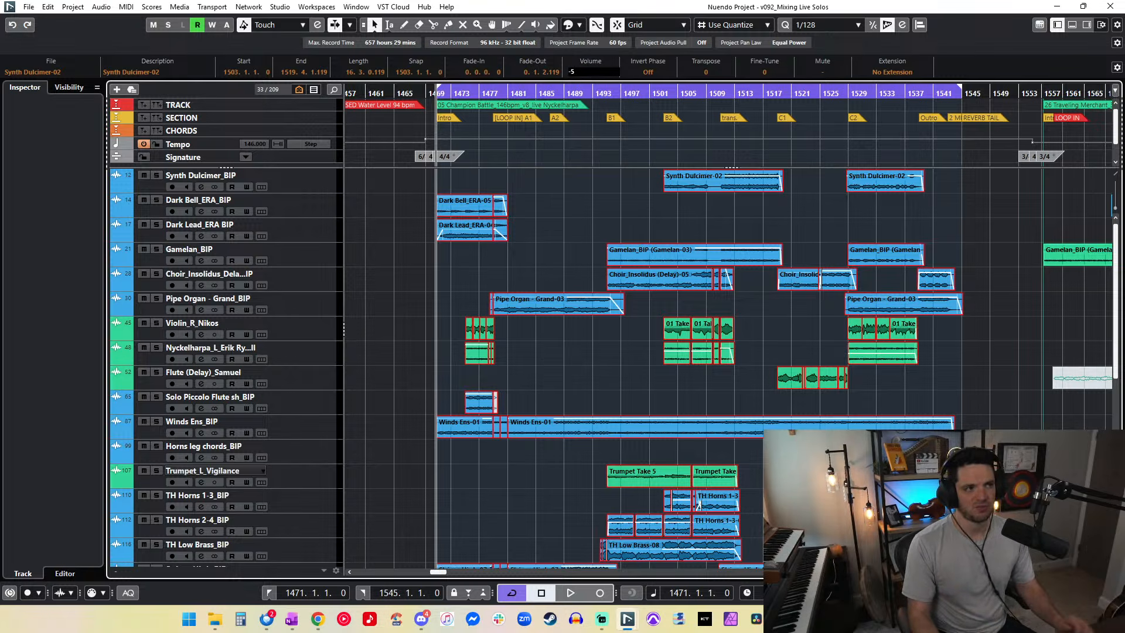
key(Return)
Step: Play from section B2 with the Stereo Out GEQ-30 open, resetting its peak read-out to check the output level
drag(323, 108, 366, 98)
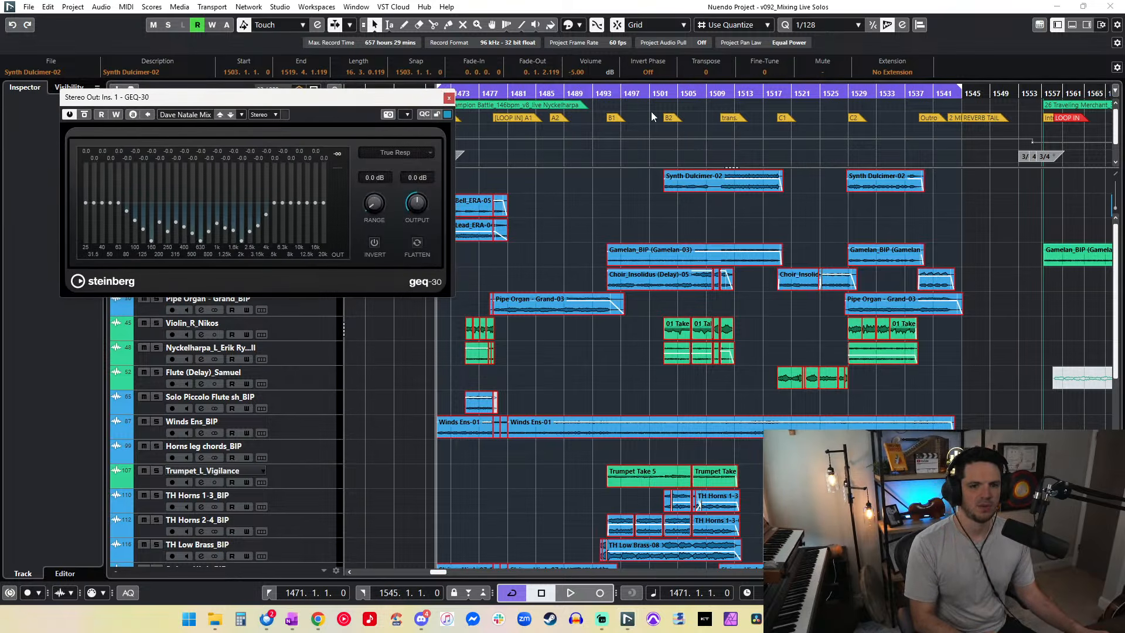
click(664, 94)
key(space)
click(339, 155)
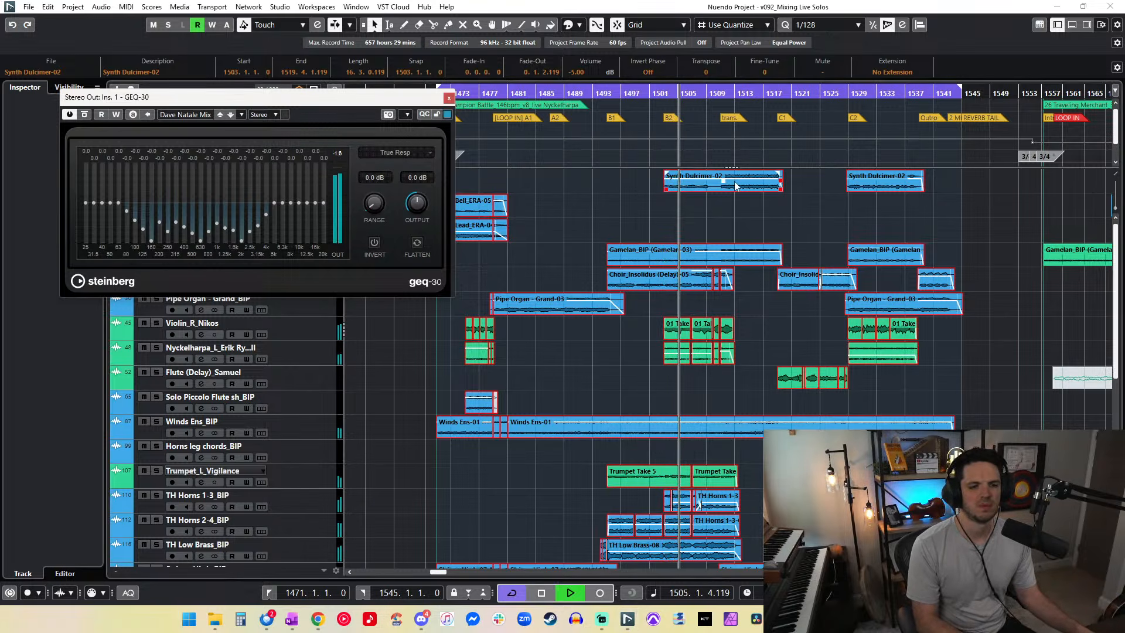
key(KP_Add)
key(KP_Add)
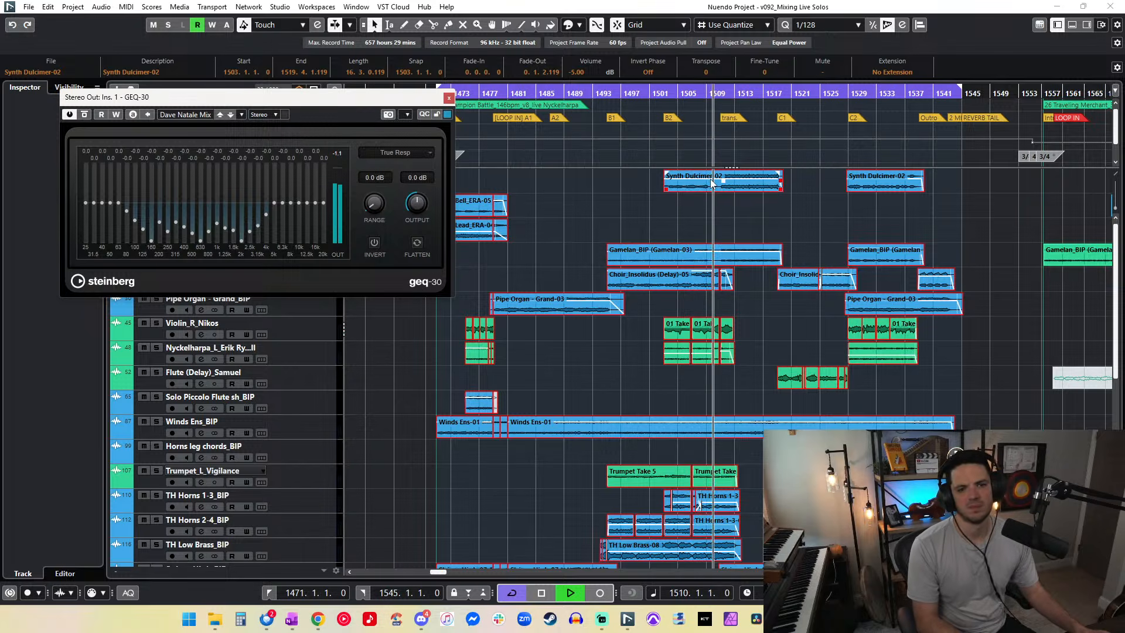
click(339, 154)
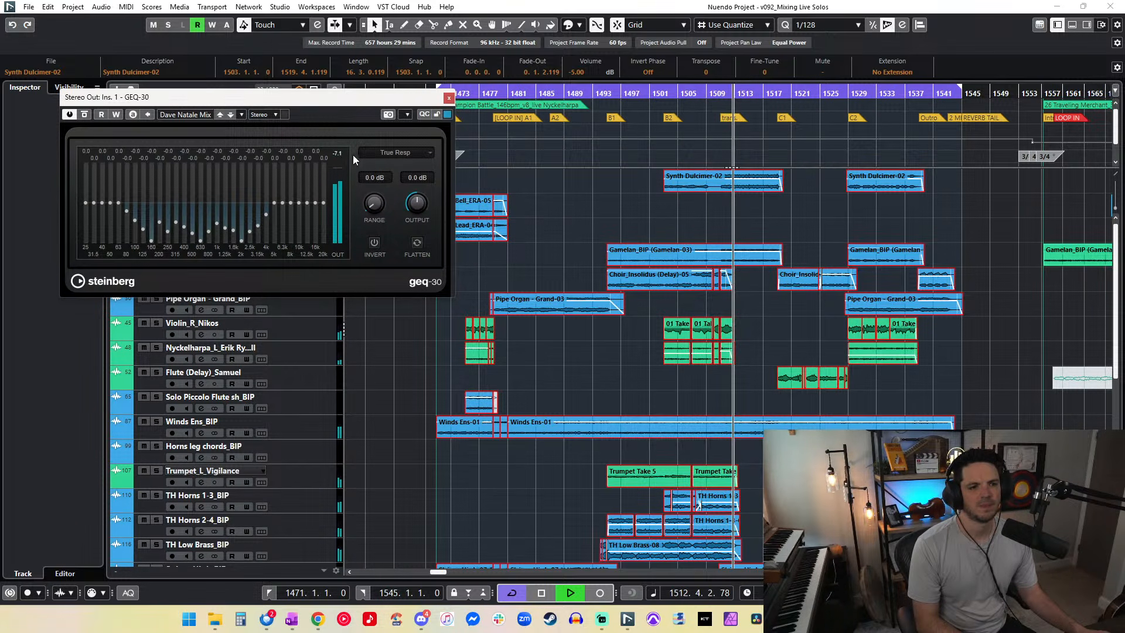
Step: Lower the selected events' volume to -5.5 dB and recheck the Stereo Out peak level after the transition
scroll(589, 73, down, 2)
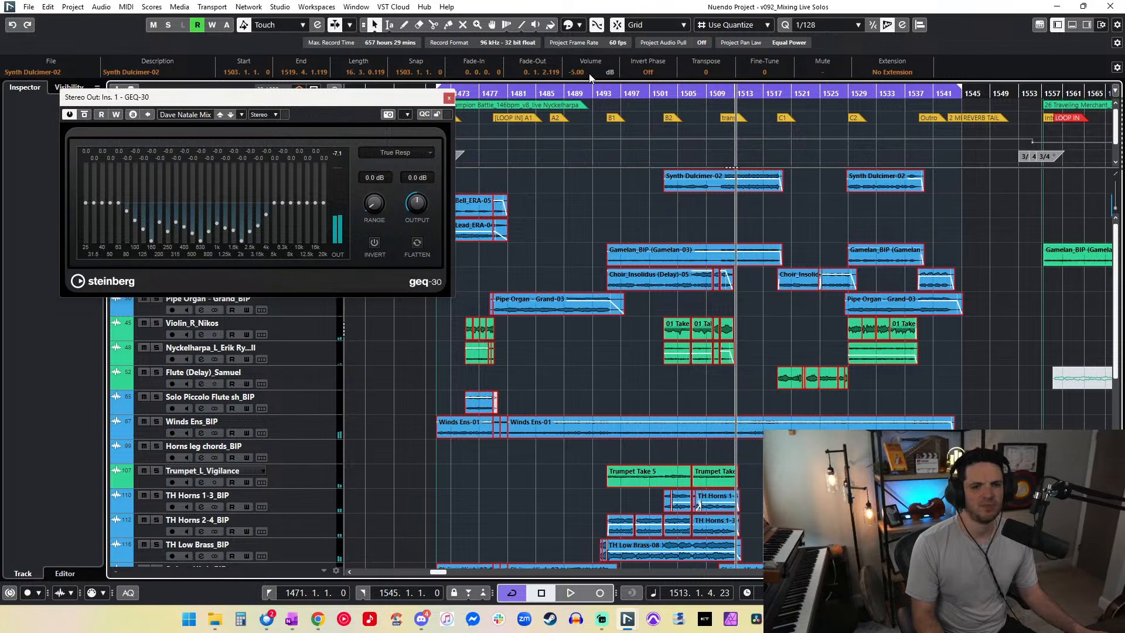
click(339, 154)
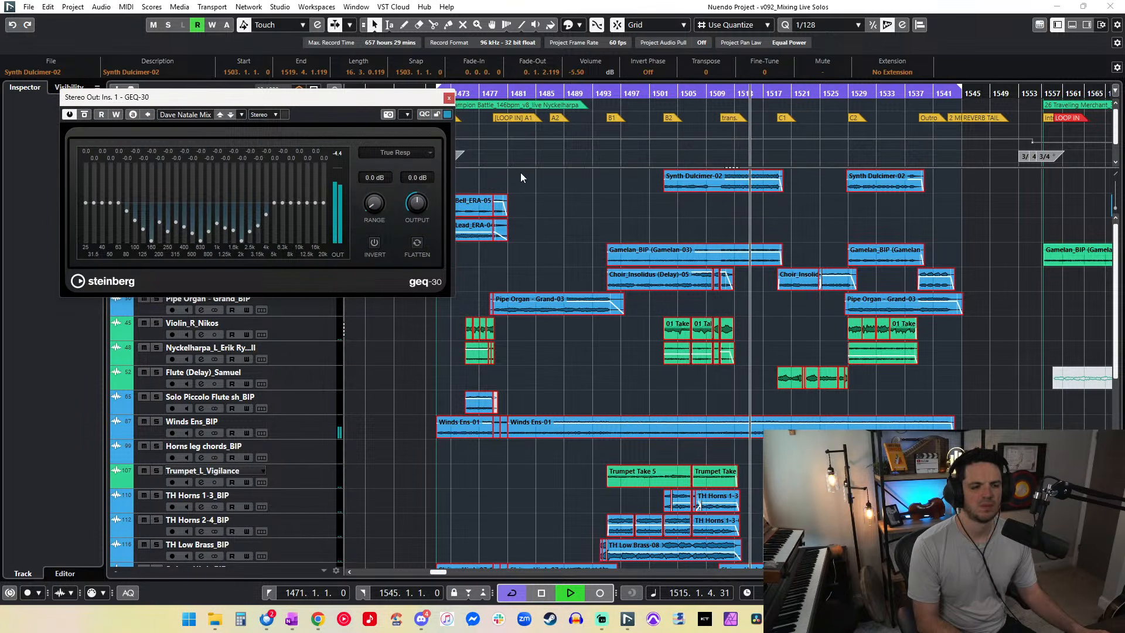
Step: Reset the GEQ-30 output peak read-out, check the level going into section C1, and move the plug-in window aside
click(335, 156)
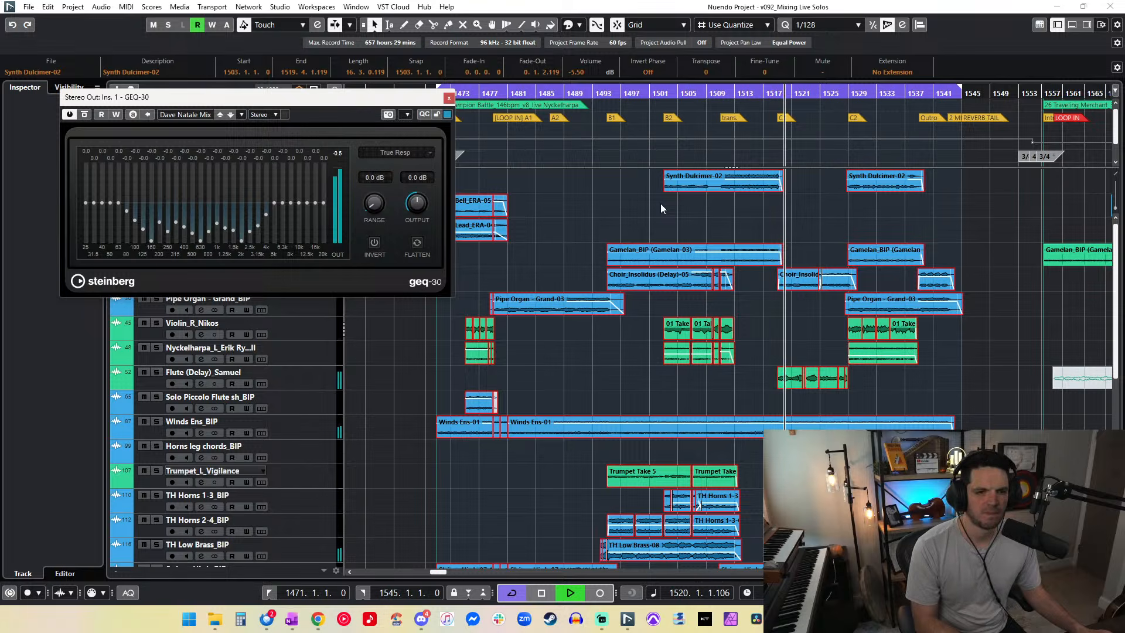
key(space)
drag(344, 98, 178, 106)
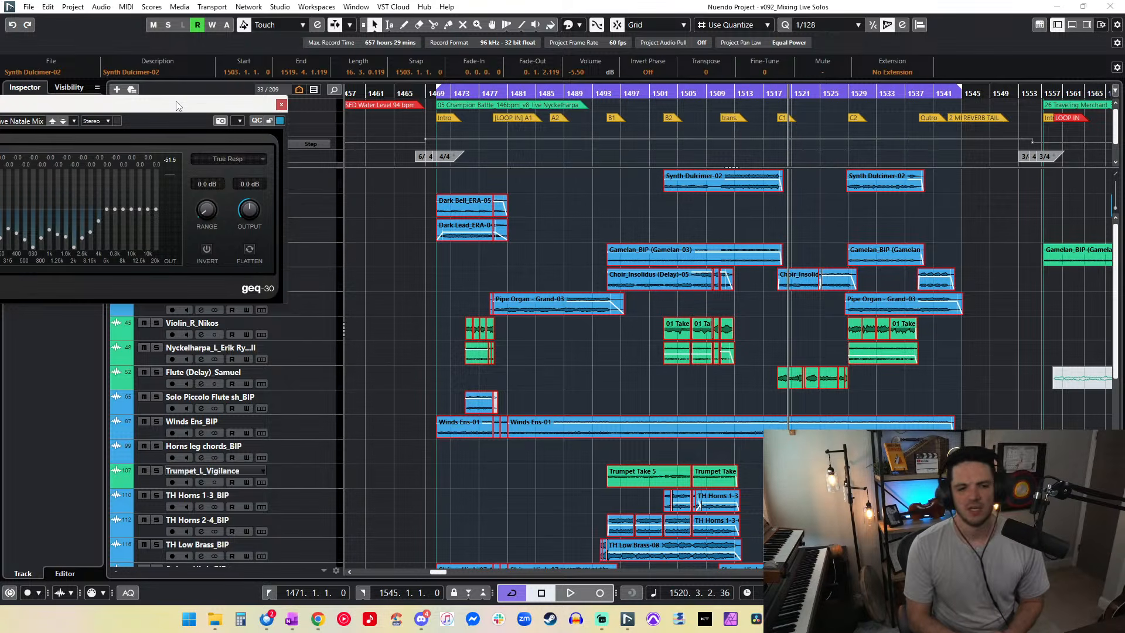
Step: Deselect all events, replay the cue's opening from bar 1471, and move the GEQ-30 window clear of the track list
click(610, 213)
key(KP_1)
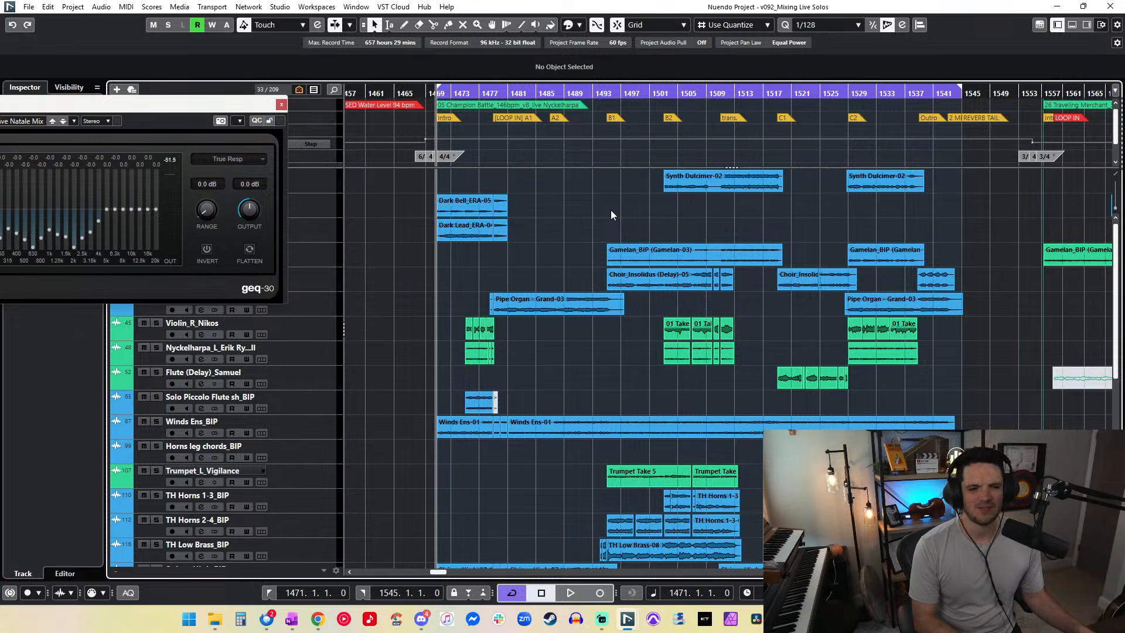
key(space)
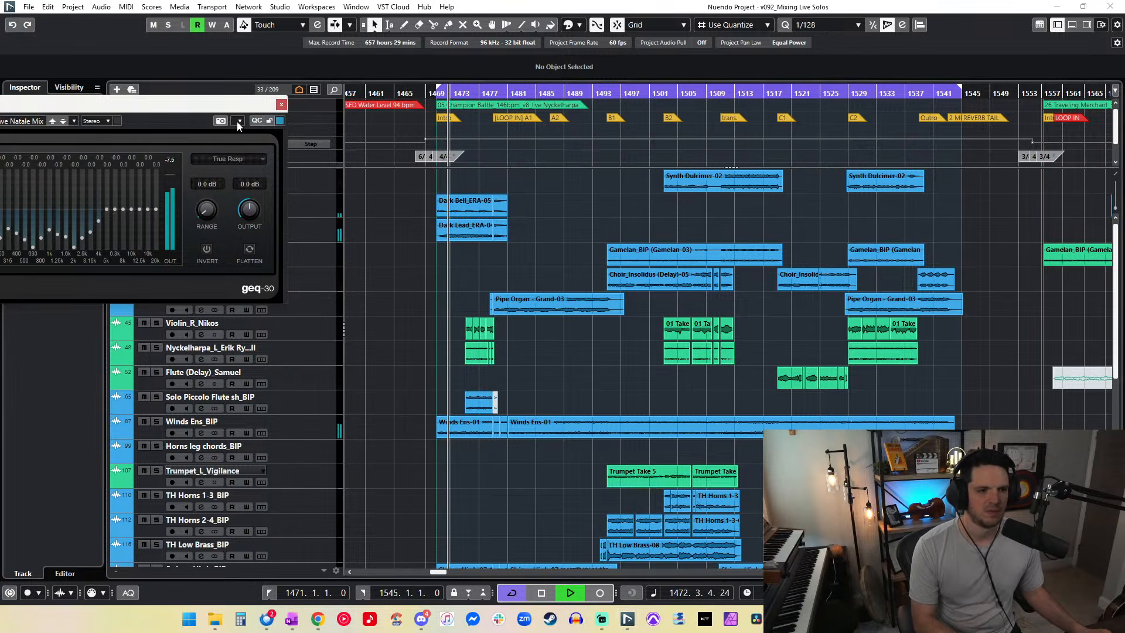
key(space)
key(space)
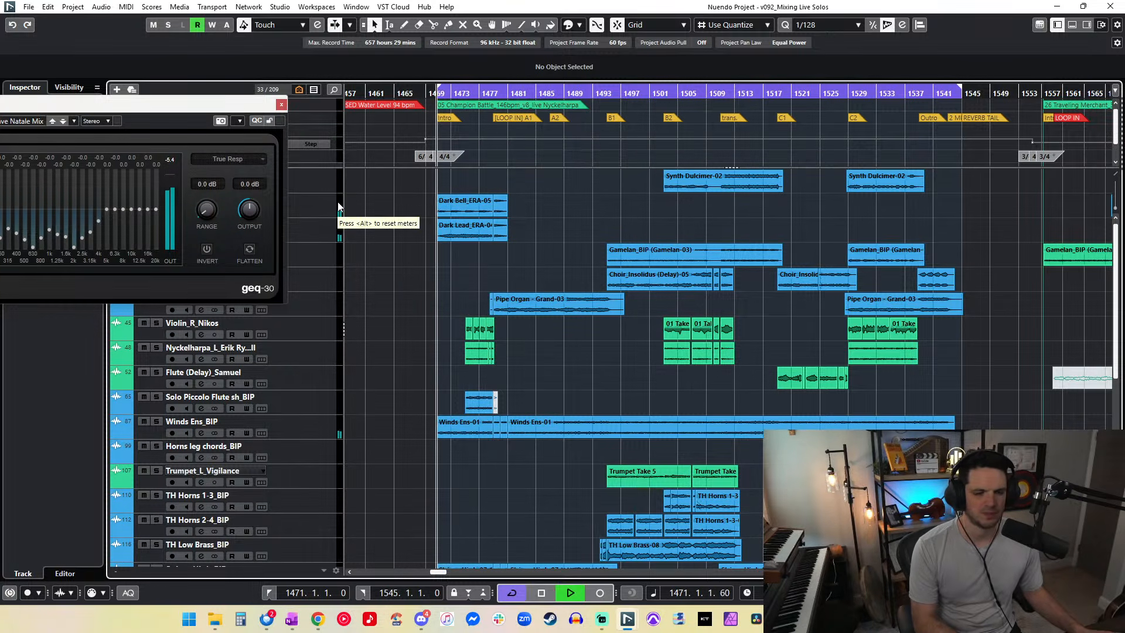
scroll(501, 237, down, 3)
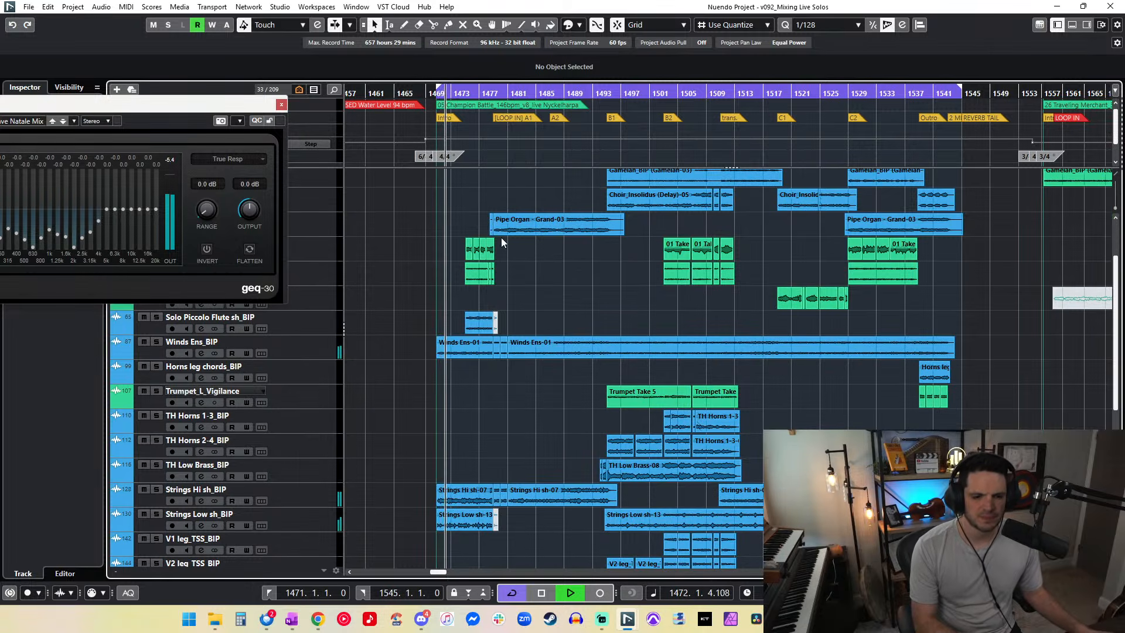
scroll(501, 237, up, 3)
drag(229, 108, 39, 103)
key(space)
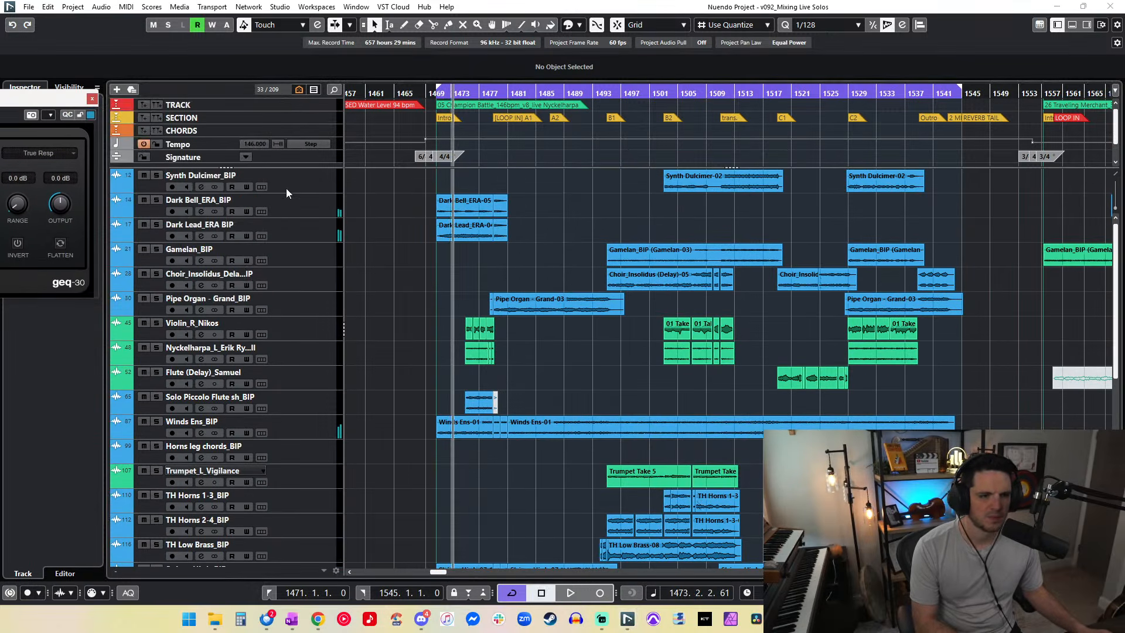
Step: Solo the Dark Bell_ERA_BIP and Dark Lead_ERA BIP tracks and replay the intro from bar 1471
click(156, 200)
key(space)
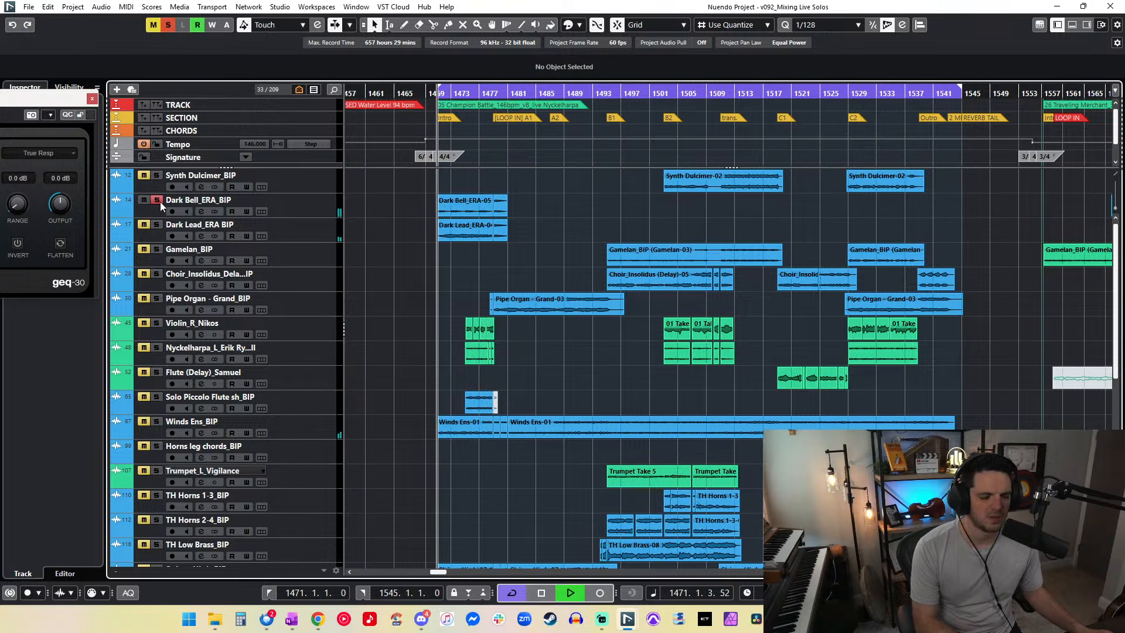
click(156, 224)
key(space)
key(space)
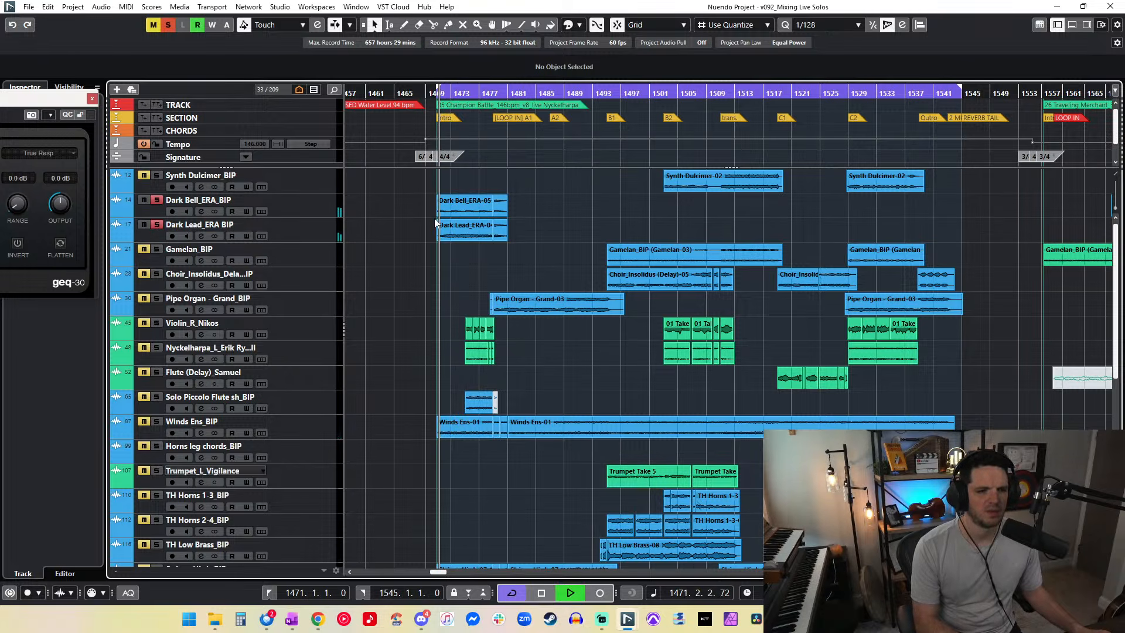
Step: Mute both Dark Lead_ERA-04 events in the intro with the Mute tool and replay from bar 1471
key(h)
key(h)
key(h)
key(h)
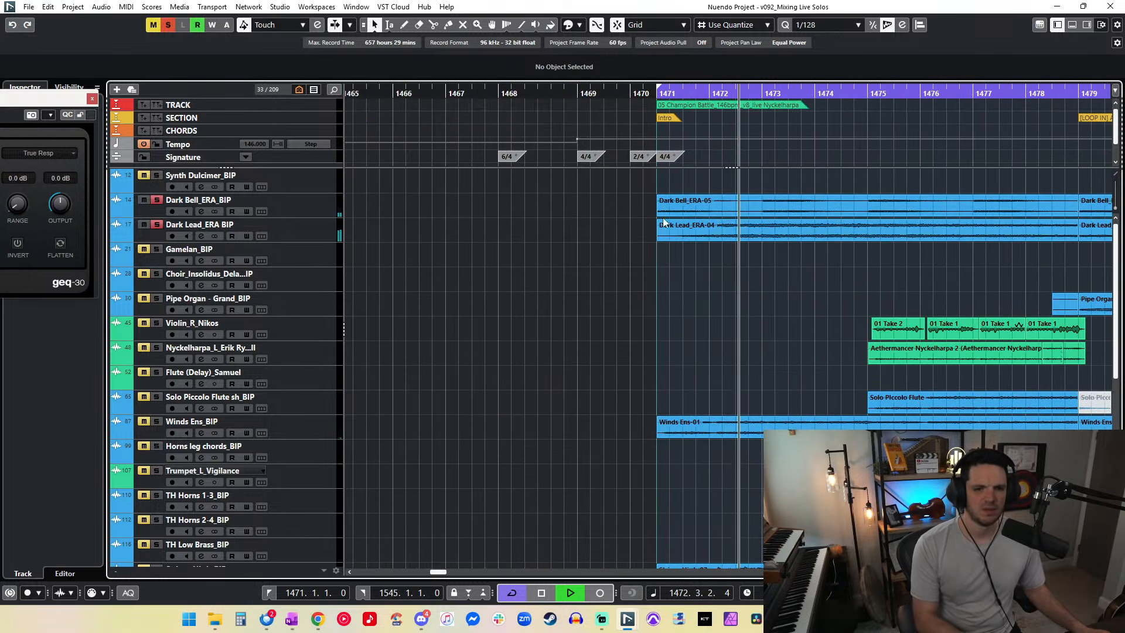
key(space)
drag(703, 223, 653, 222)
key(space)
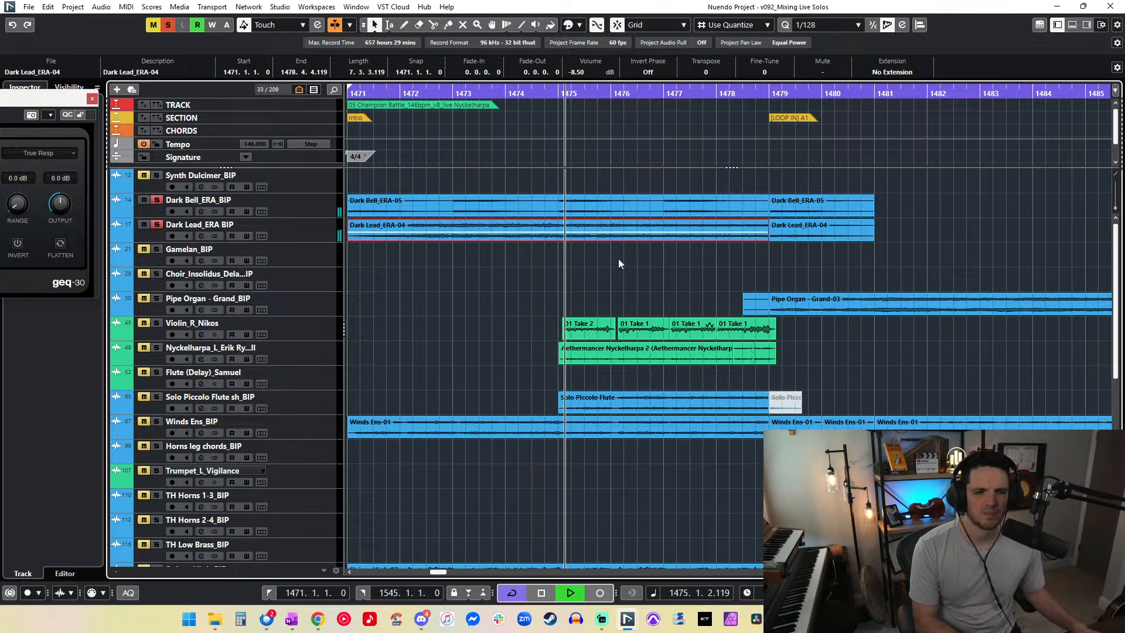
right_click(629, 258)
click(718, 258)
click(639, 230)
key(space)
key(space)
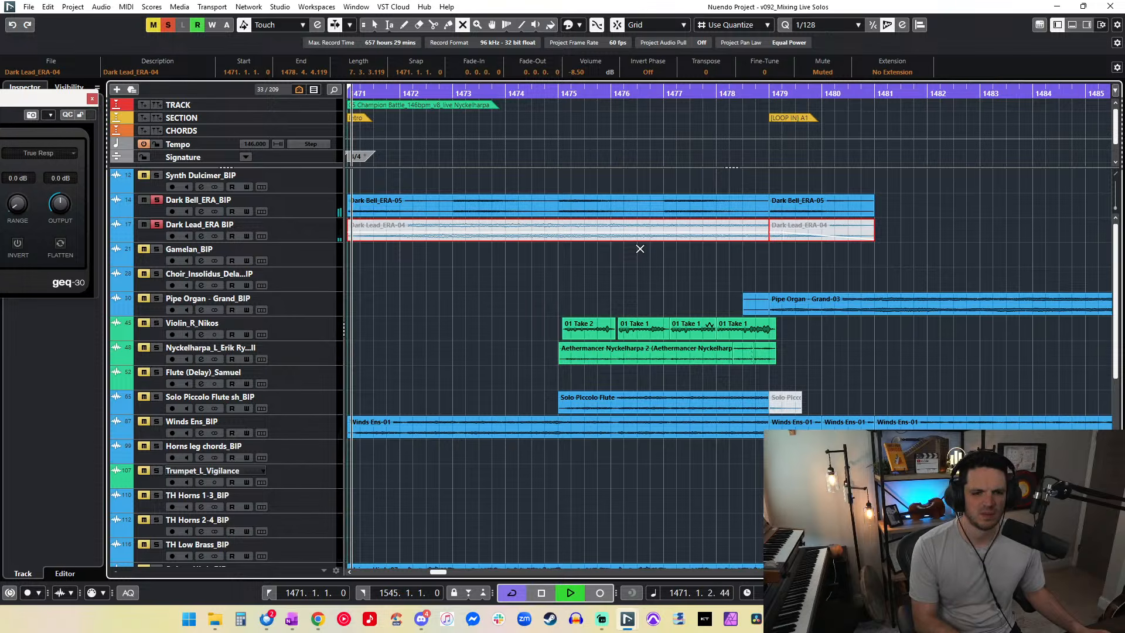
Step: Select both Dark Bell_ERA-05 events and set their volume to 0 dB
click(452, 259)
key(1)
drag(905, 203, 388, 204)
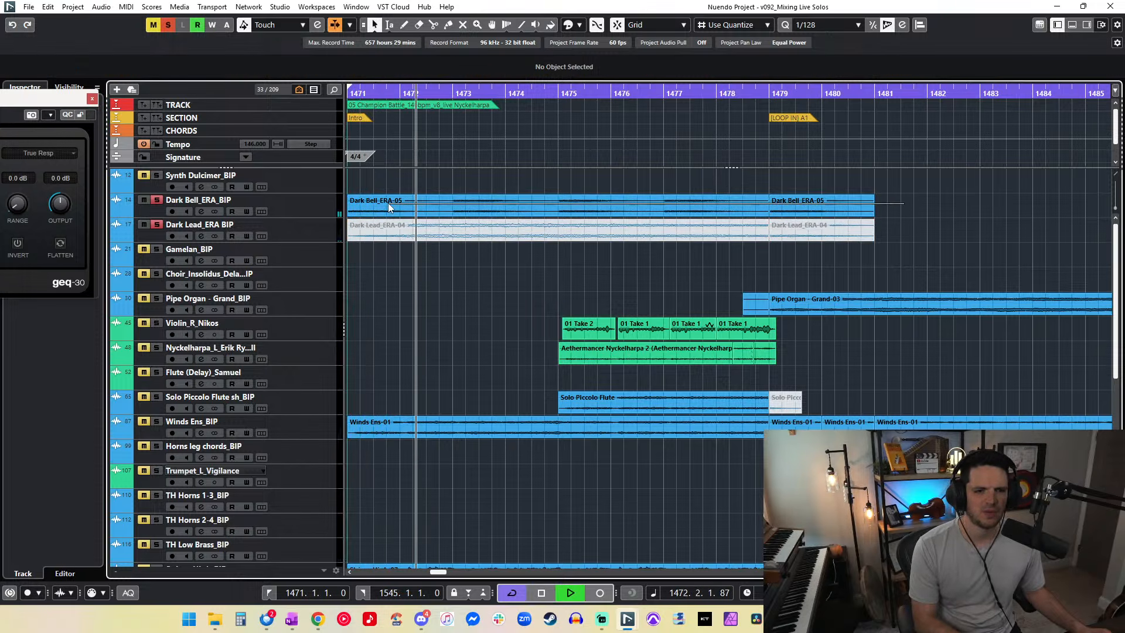
click(583, 72)
text(0)
key(Return)
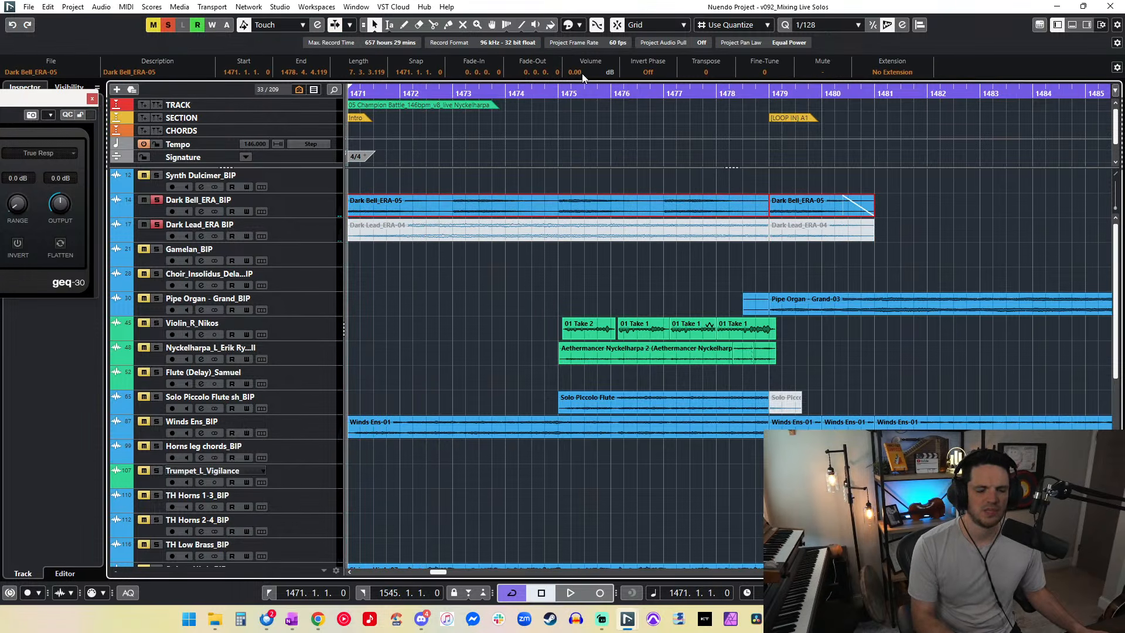
Step: Raise the two Dark Bell_ERA-05 events' volume to 2 dB and replay the intro
key(space)
click(581, 72)
text(2)
key(Return)
key(space)
key(space)
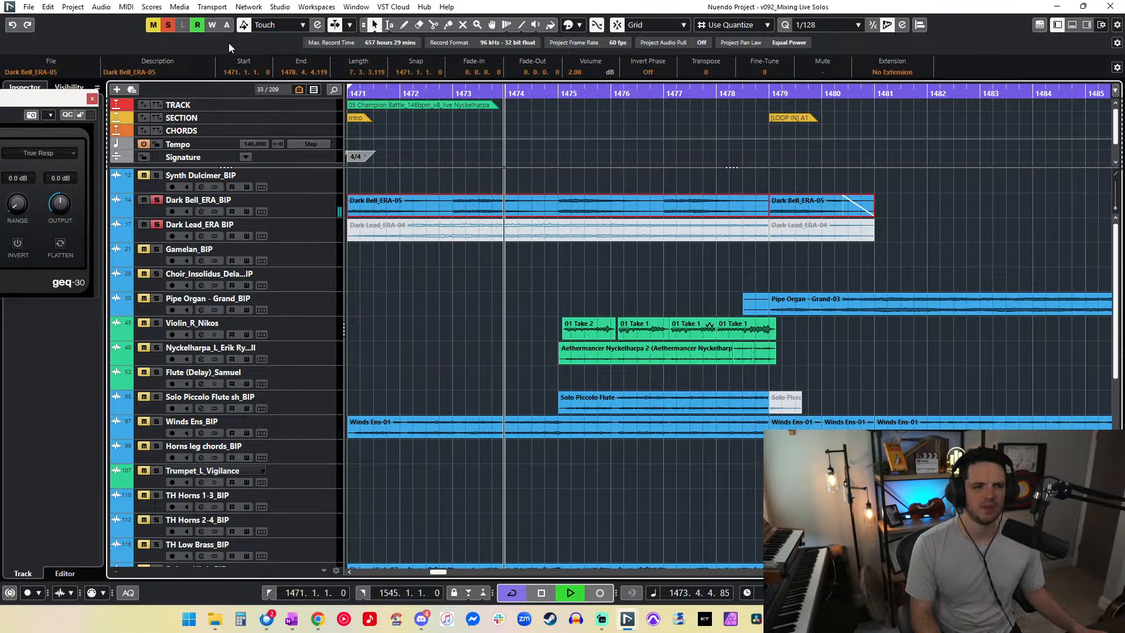
Step: Clear all track solos and check the Dark Bell level in the full mix
click(169, 24)
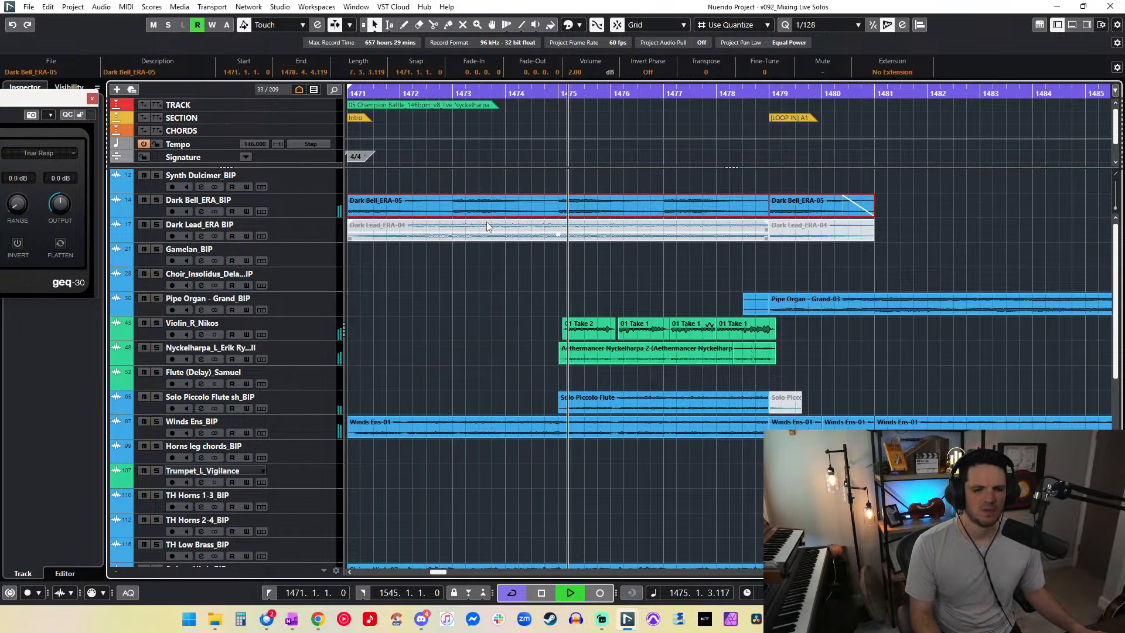
key(space)
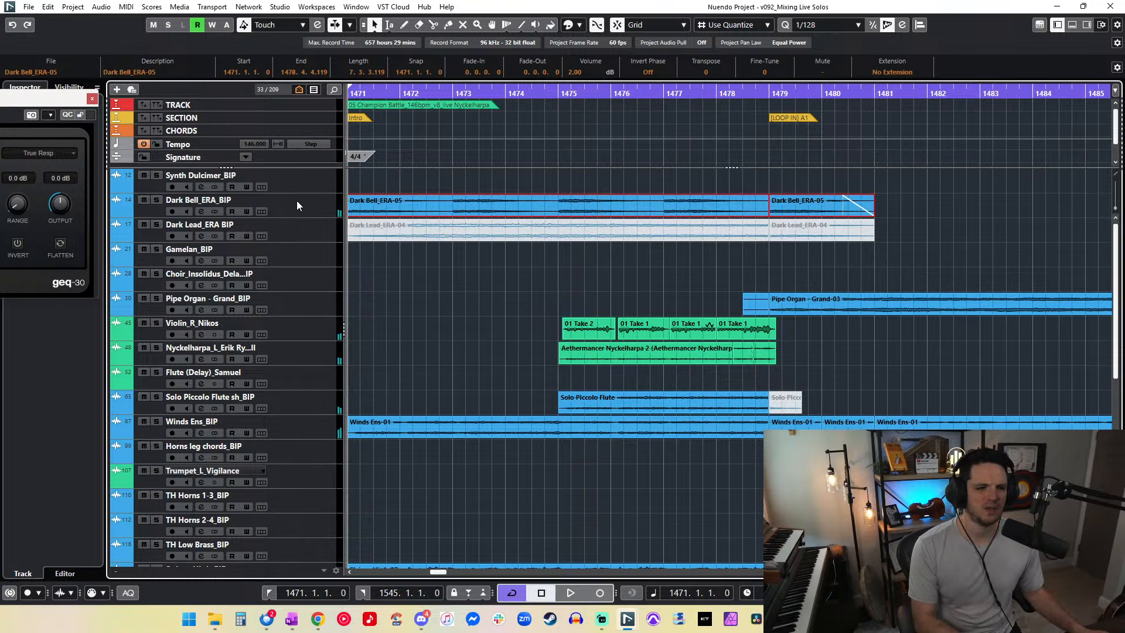
click(154, 226)
click(154, 226)
scroll(551, 256, down, 3)
scroll(551, 256, up, 3)
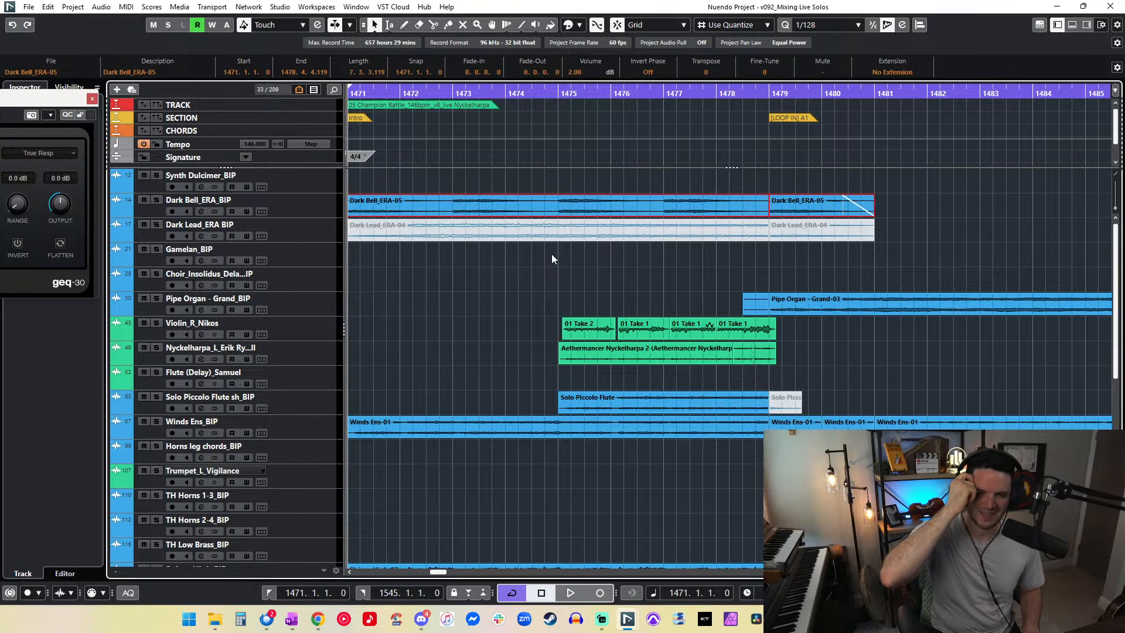
Step: Delete the muted Solo Piccolo Flute event at bar 1479 and extend the preceding one to 1479. 1. 4. 70 with a short fade-out
click(795, 409)
key(Delete)
mouse_move(766, 410)
mouse_down()
mouse_move(779, 410)
mouse_move(771, 394)
mouse_up()
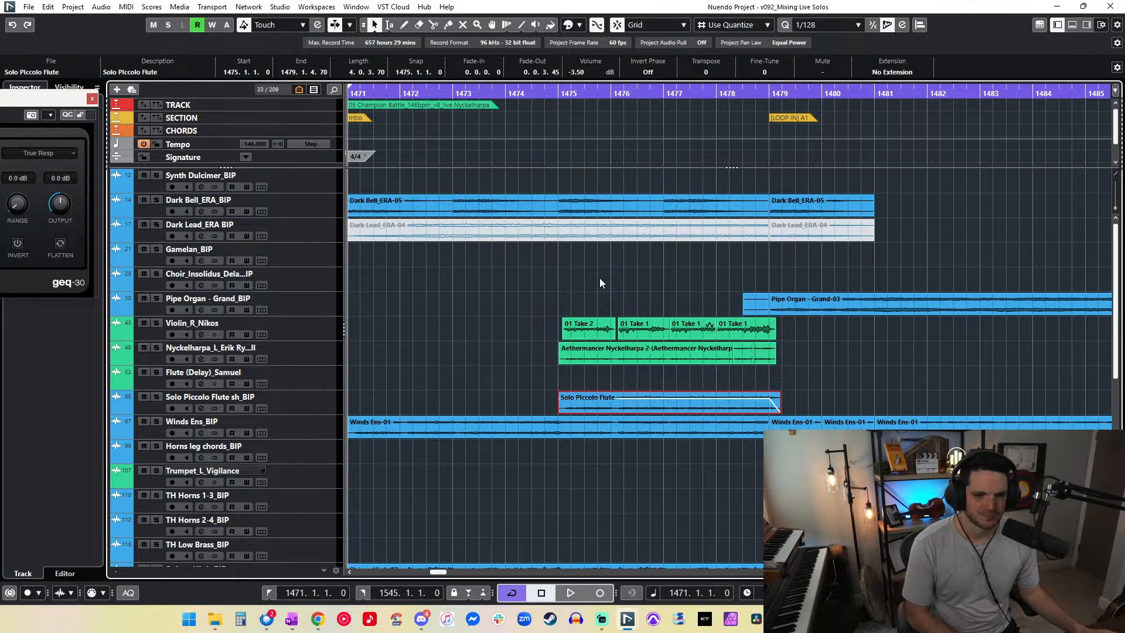
click(599, 279)
Step: Listen to the intro around bar 1475 and again from bar 1471, examining the lower strings and percussion tracks
drag(567, 91, 565, 101)
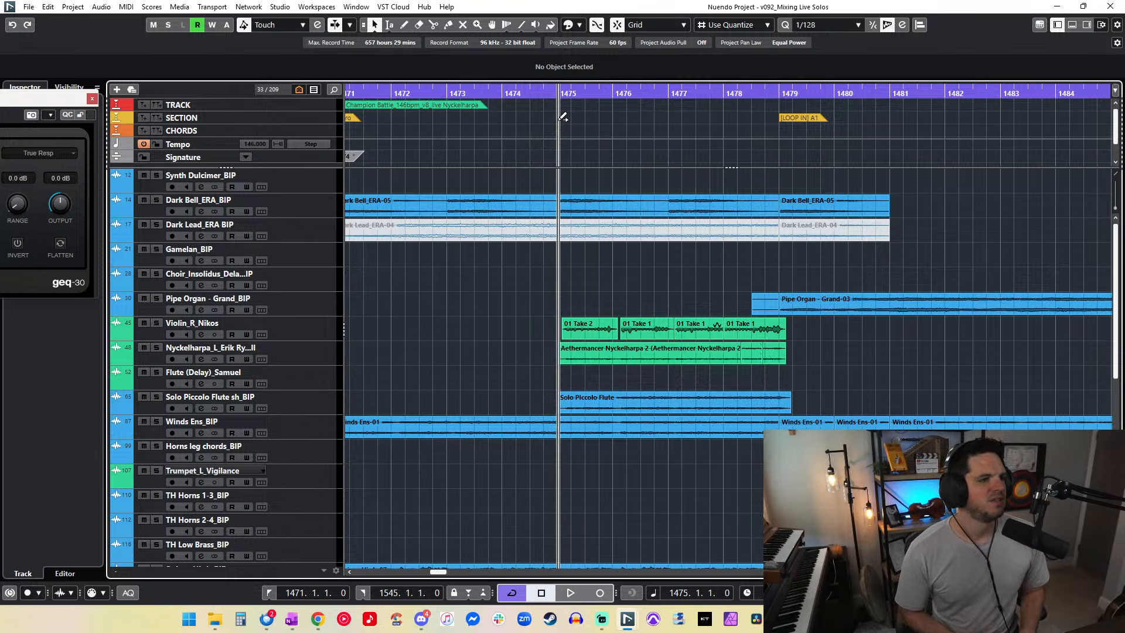
key(KP_Subtract)
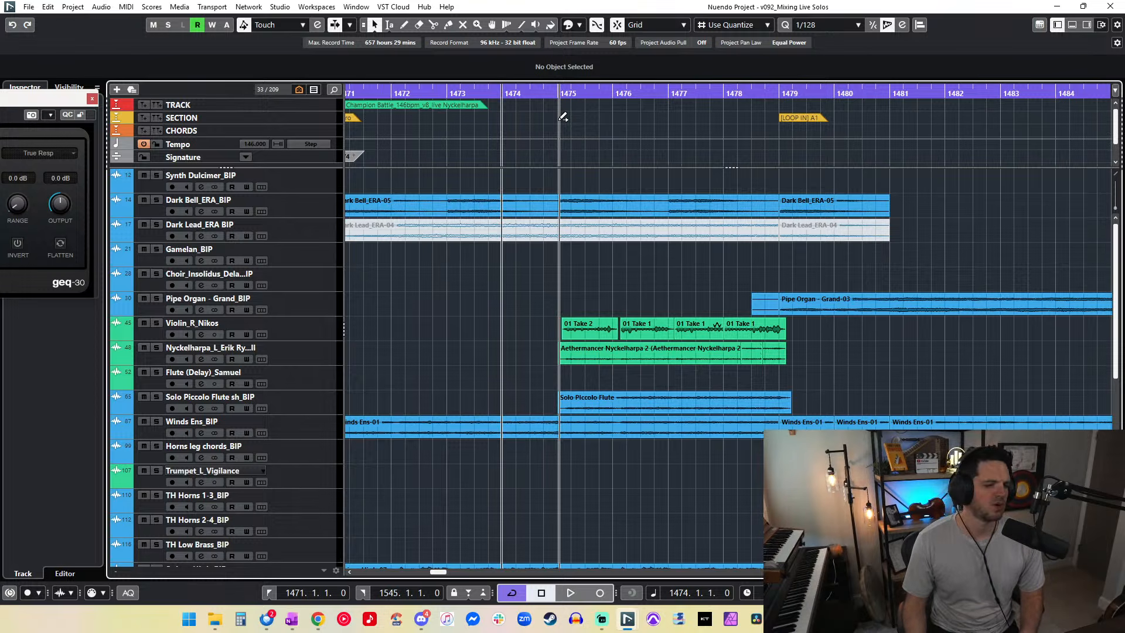
key(space)
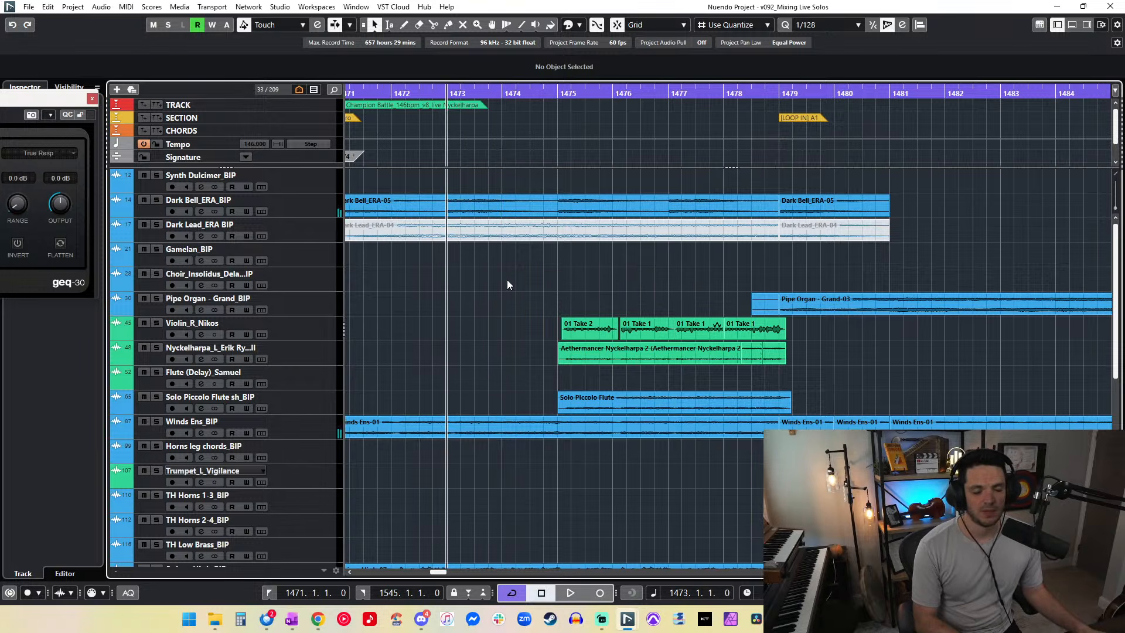
key(f)
key(space)
key(KP_1)
key(space)
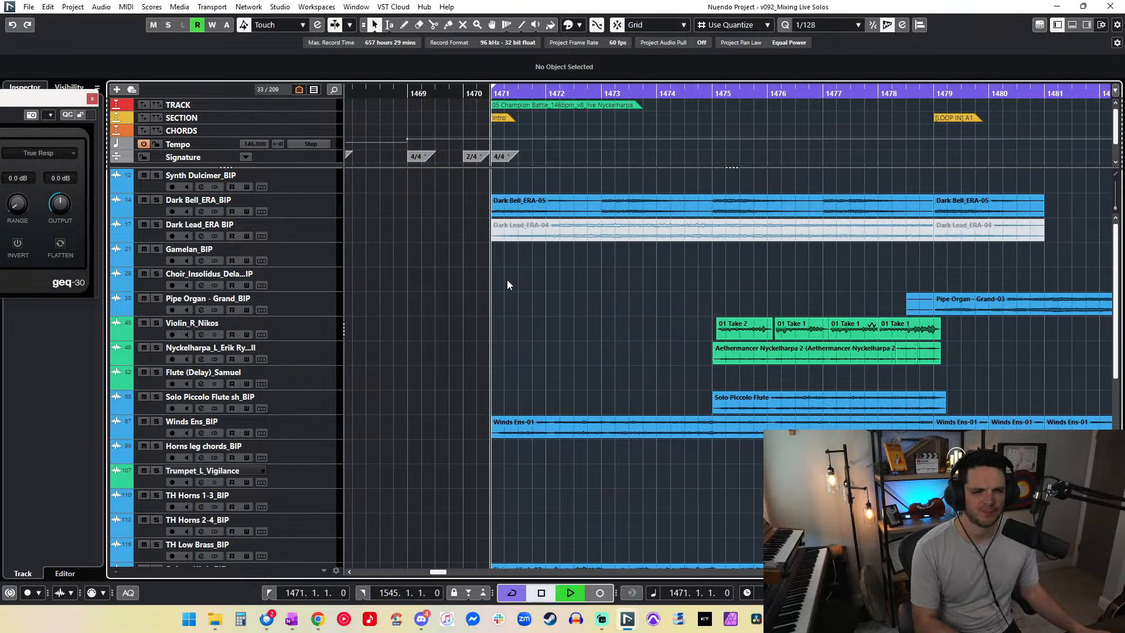
scroll(508, 279, right, 2)
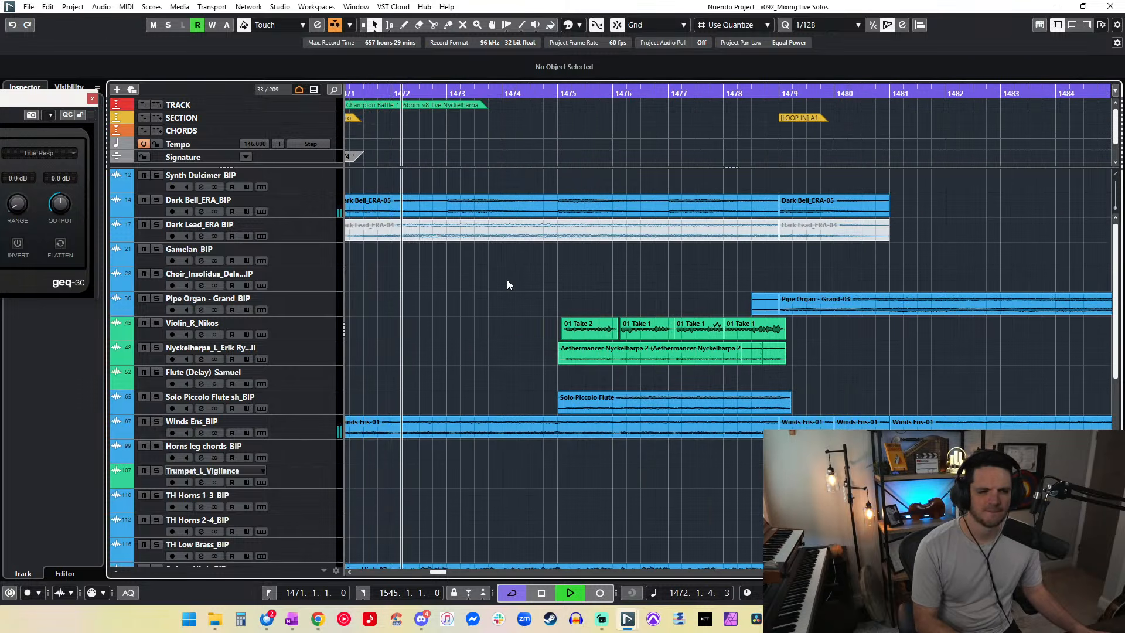
scroll(507, 281, down, 4)
scroll(507, 279, down, 1)
key(space)
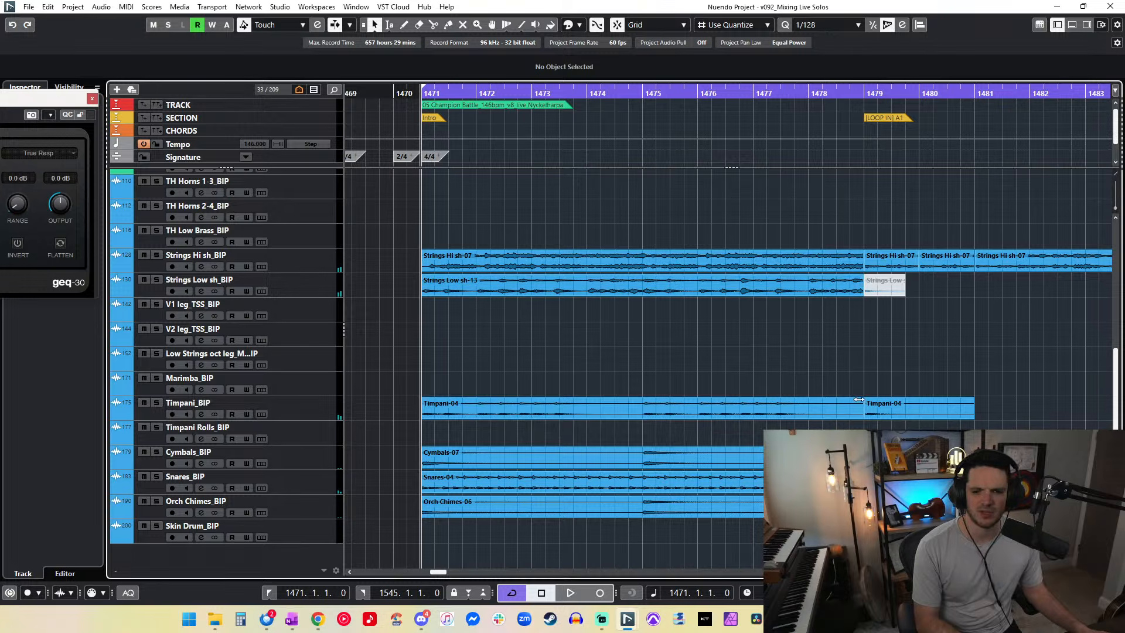
Step: Extend the first Timpani-04 event to end at 1480. 2. 3.104, set its volume to 2 dB and replay from bar 1471
drag(861, 413, 941, 415)
key(space)
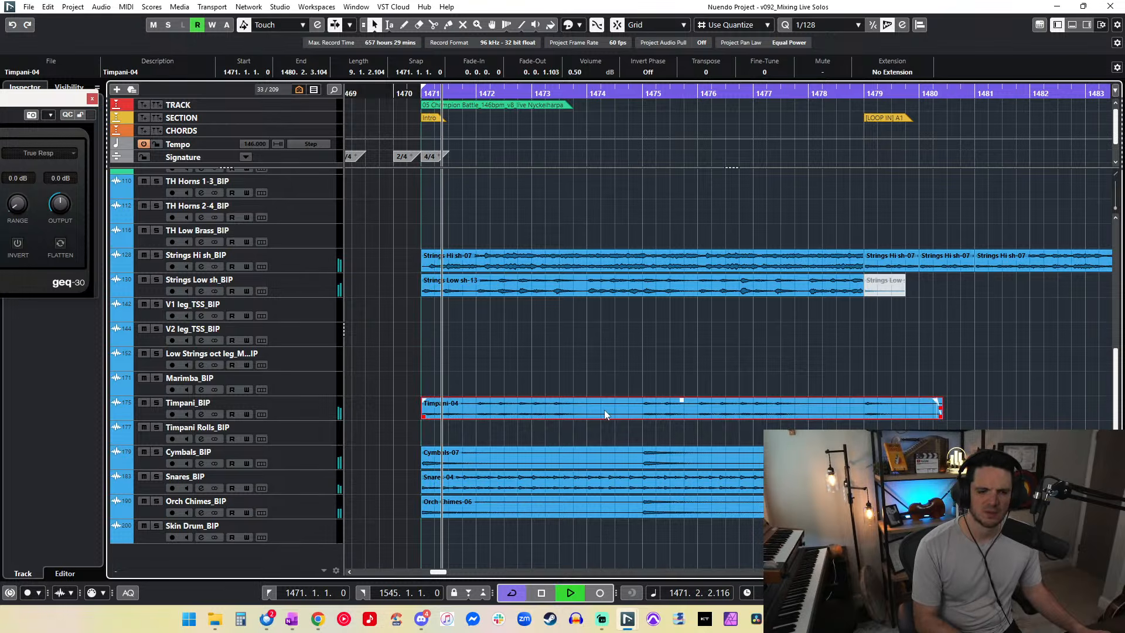
click(577, 72)
text(2)
key(Return)
key(KP_1)
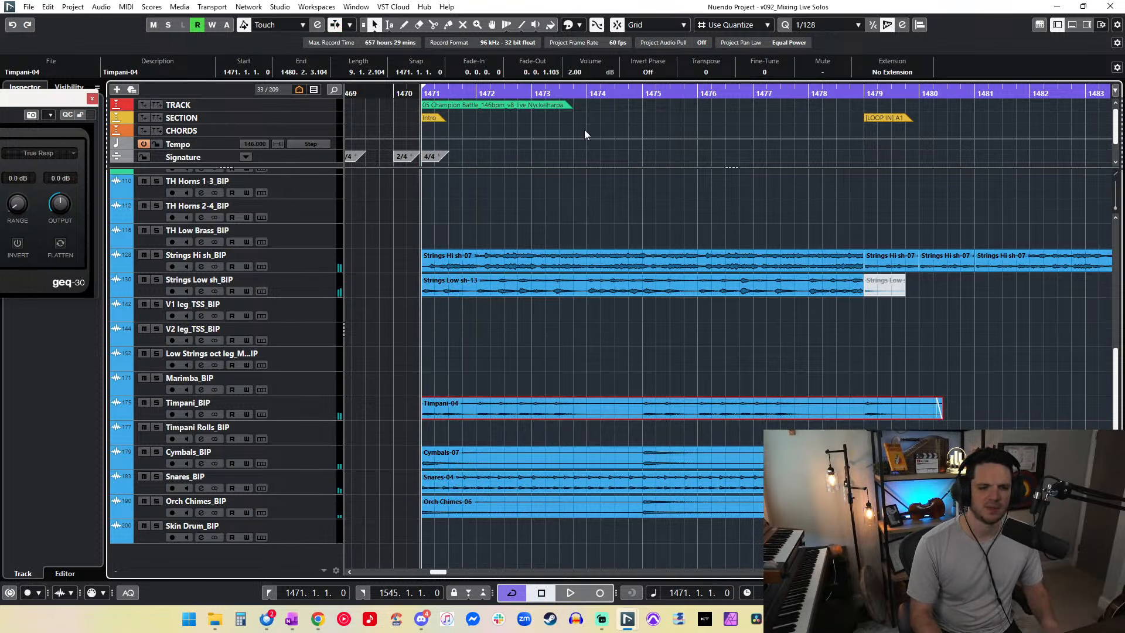
key(space)
Step: Solo the Strings Low sh_BIP and Timpani_BIP tracks and set the Timpani-04 event's volume to 1 dB
click(157, 291)
click(157, 403)
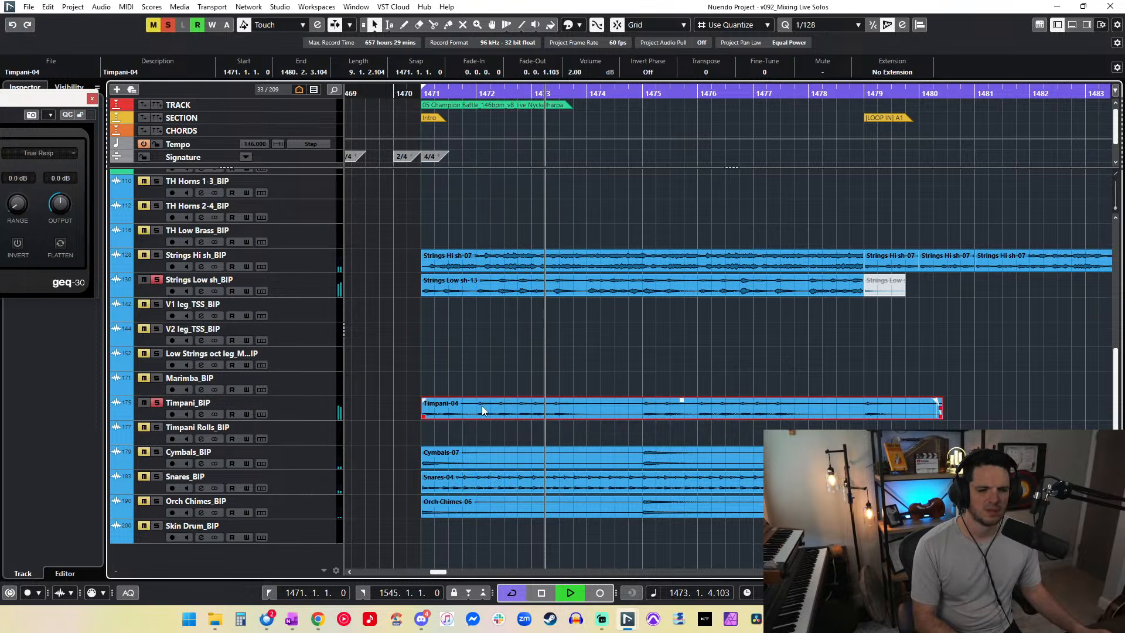
click(575, 72)
text(1)
key(Return)
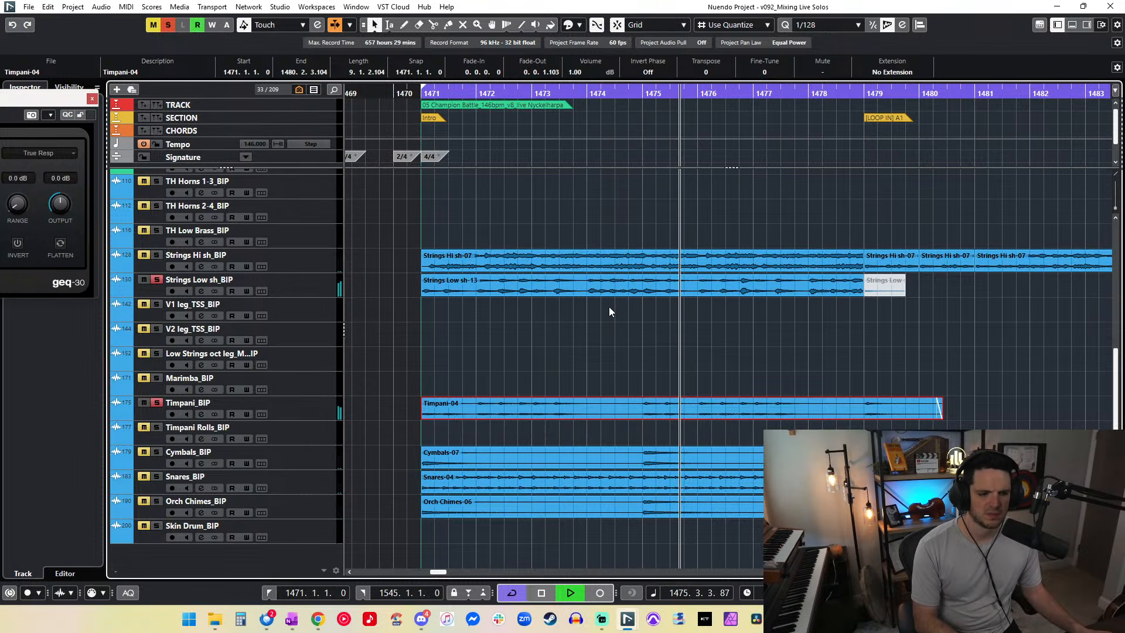
Step: Show the TH Perc, TH Perc_BIP and Skin Drum tracks, and hide the two TH Perc tracks again
click(72, 87)
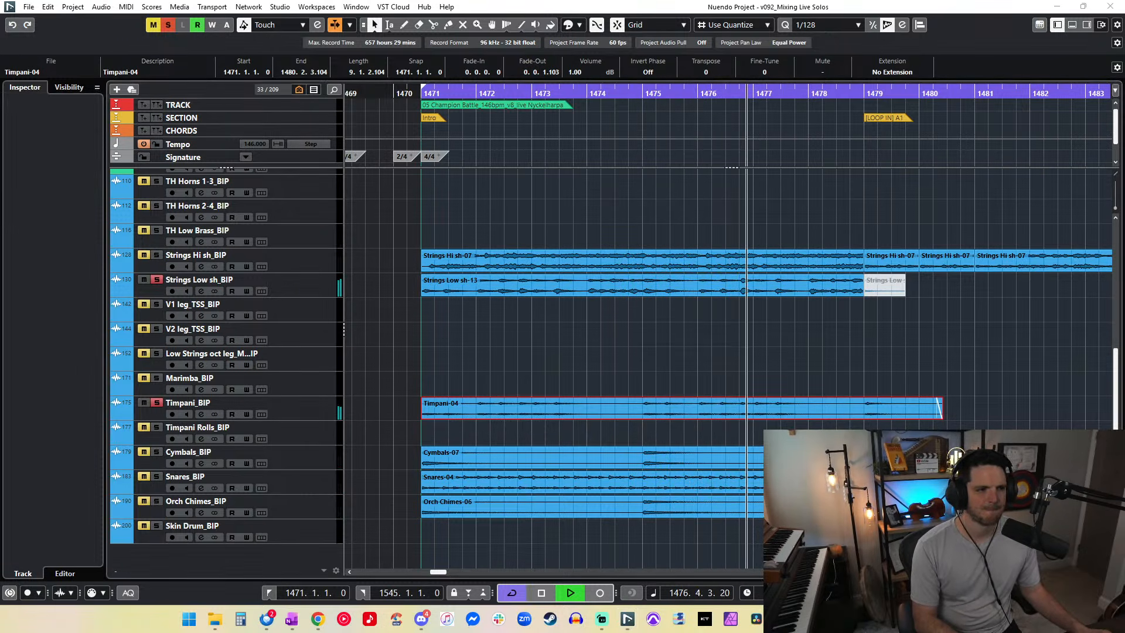
scroll(45, 237, down, 15)
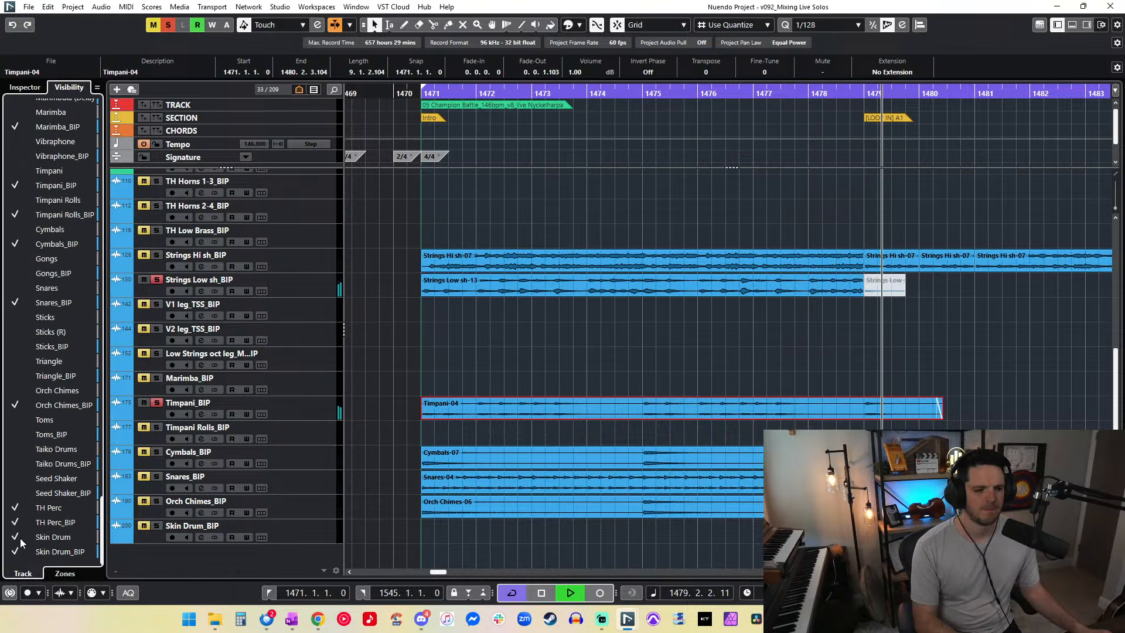
drag(20, 538, 23, 537)
scroll(417, 481, down, 3)
scroll(476, 443, right, 3)
scroll(476, 443, left, 4)
scroll(60, 473, down, 15)
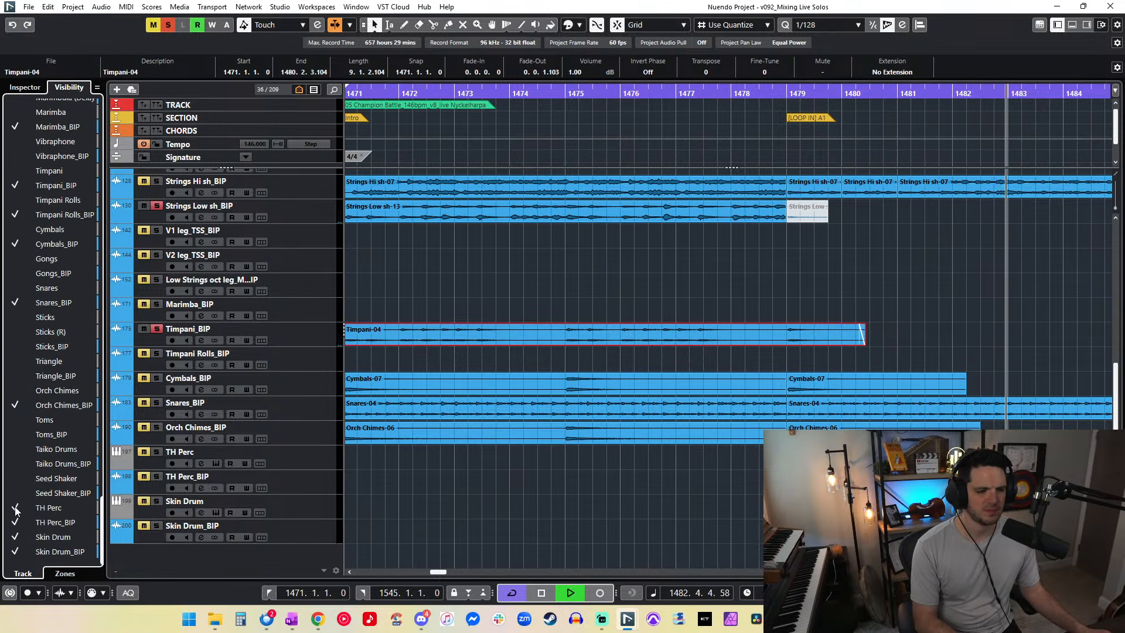
drag(17, 528, 18, 528)
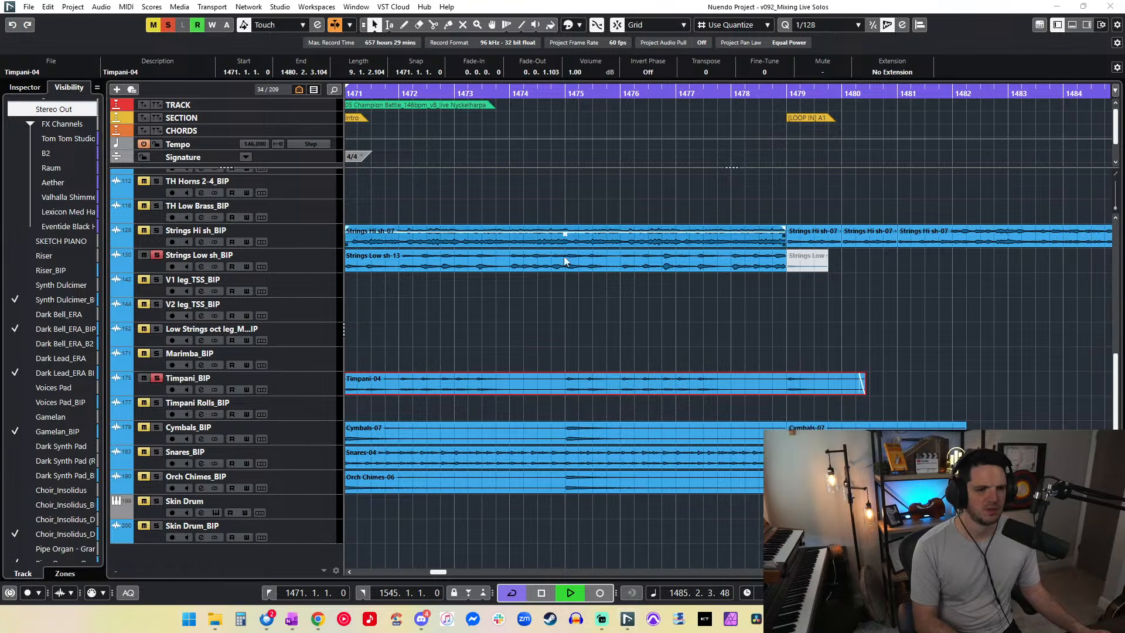
Step: Deselect the timpani event and rewind playback to rehear the soloed low strings and timpani leading into bar 1479
click(505, 277)
key(KP_Subtract)
key(KP_Subtract)
key(KP_Subtract)
key(KP_Subtract)
key(KP_Subtract)
key(KP_Subtract)
key(KP_Subtract)
key(KP_Subtract)
key(KP_Subtract)
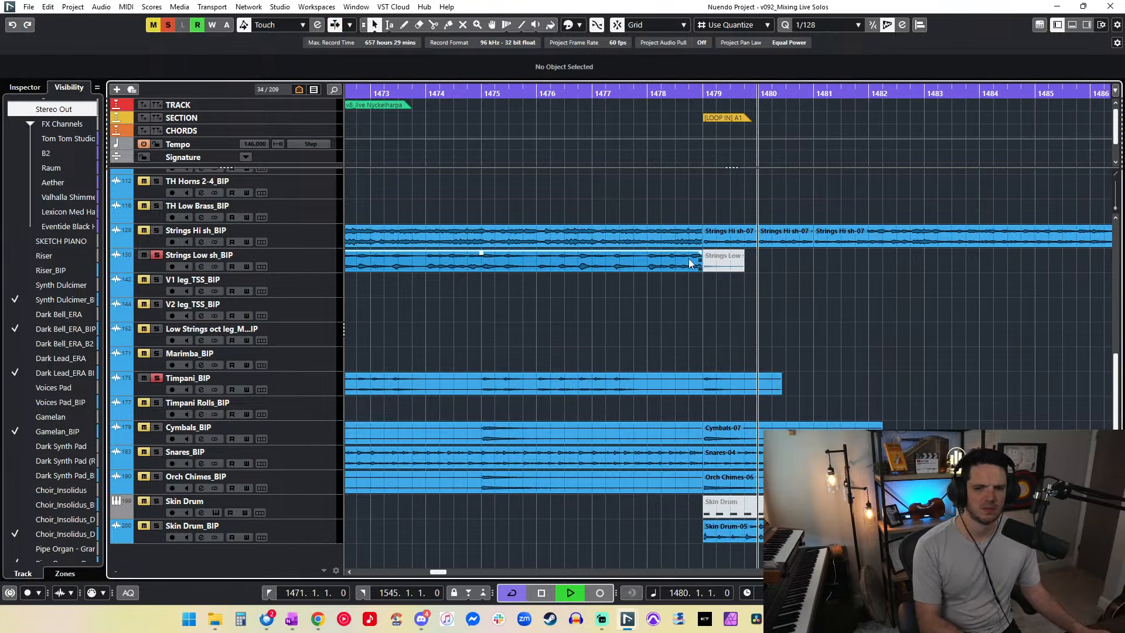
Step: Unmute the short Strings Low sh event at bar 1479 and play from its start
right_click(735, 264)
click(837, 271)
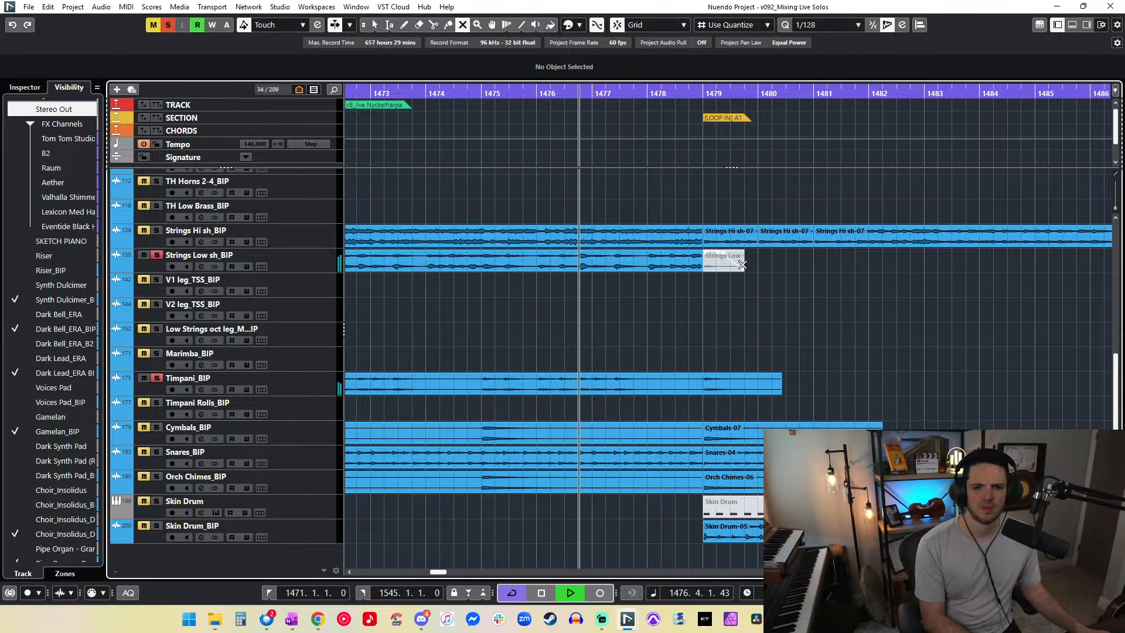
click(734, 260)
key(1)
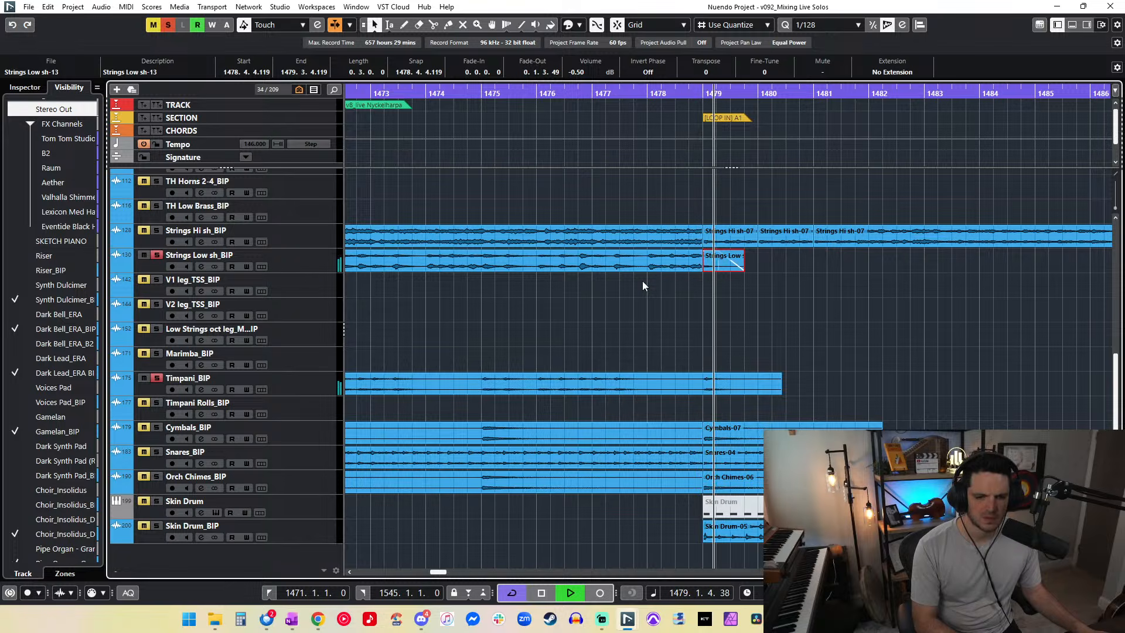
key(l)
Step: Delete the short Strings Low sh event at bar 1479 and extend the preceding Strings Low sh-13 event to end at 1480. 1. 1.59
drag(714, 268, 759, 271)
key(Delete)
key(KP_Subtract)
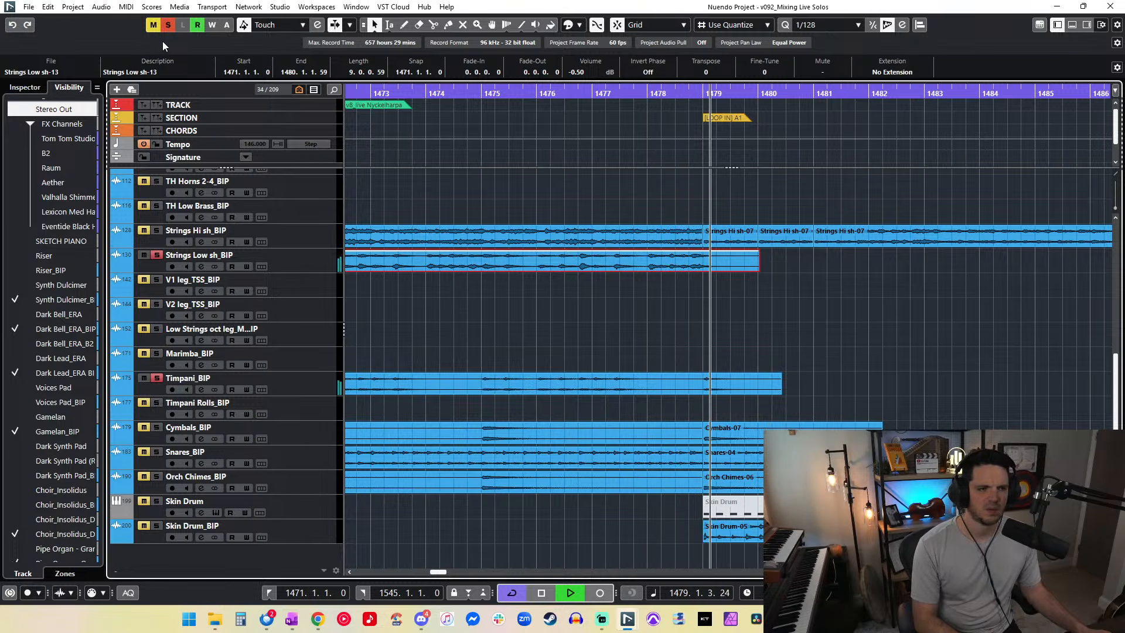
Step: Clear all track solos and play the full mix through the transition into bar 1479
click(169, 25)
key(space)
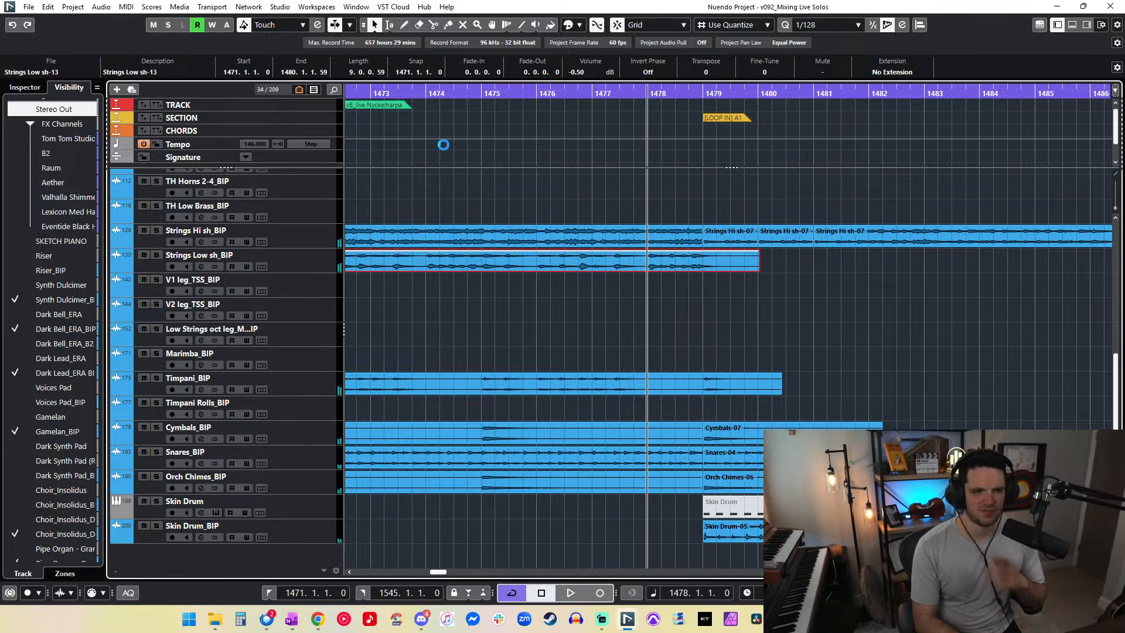
key(space)
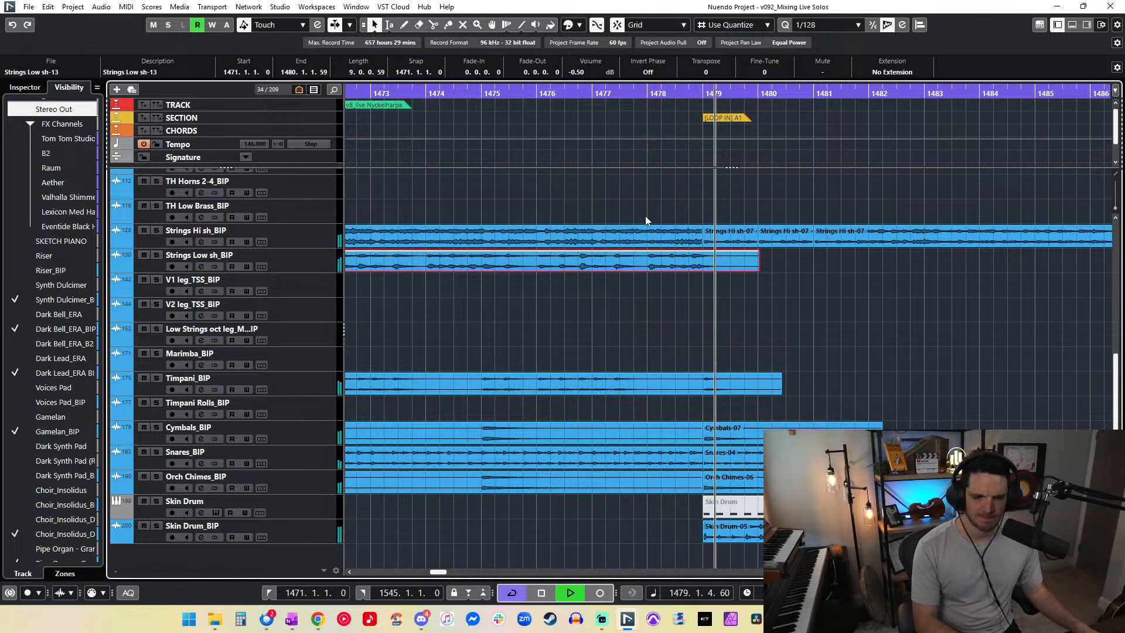
scroll(659, 262, up, 5)
key(space)
key(space)
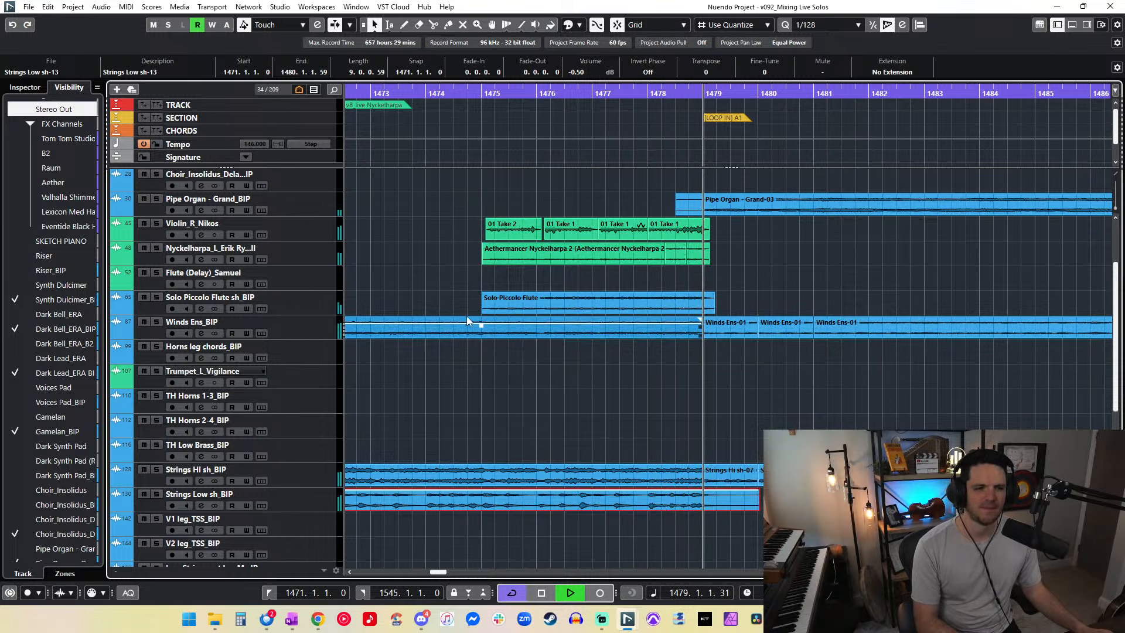
Step: Solo the Solo Piccolo Flute sh_BIP track and set its event's volume to -1 dB
click(505, 307)
key(space)
click(156, 298)
key(l)
key(space)
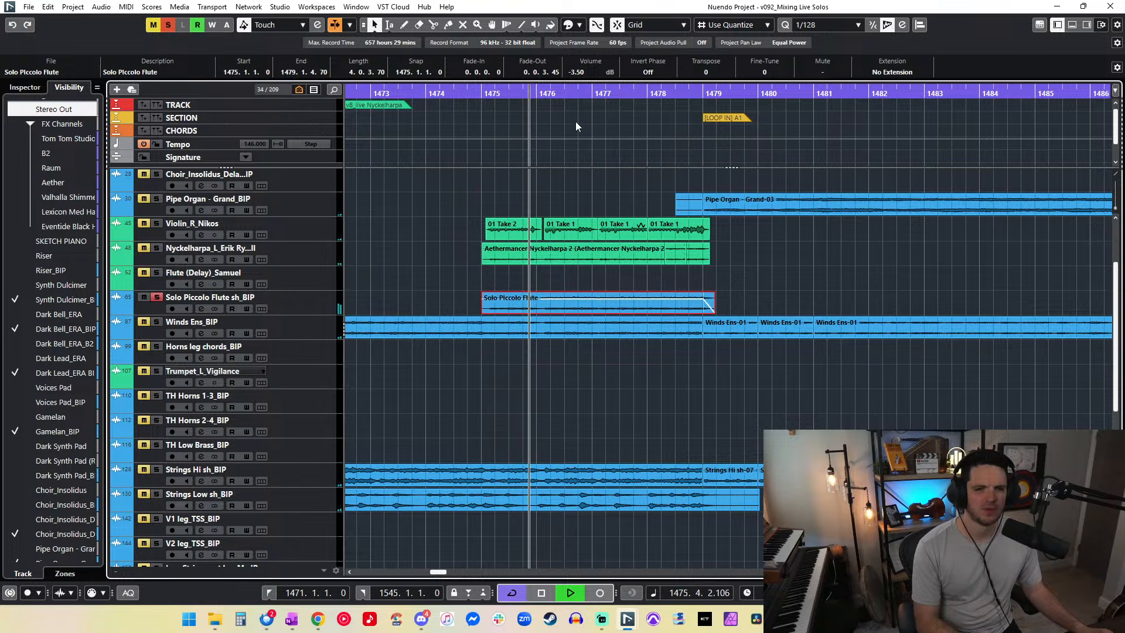
click(588, 72)
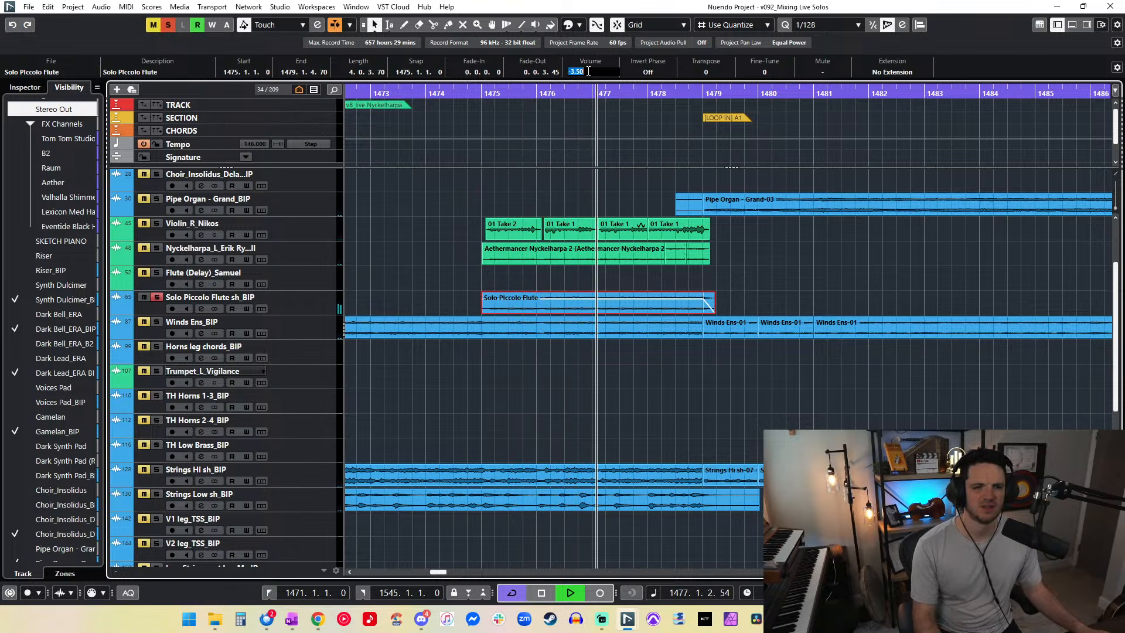
text(-1)
key(Return)
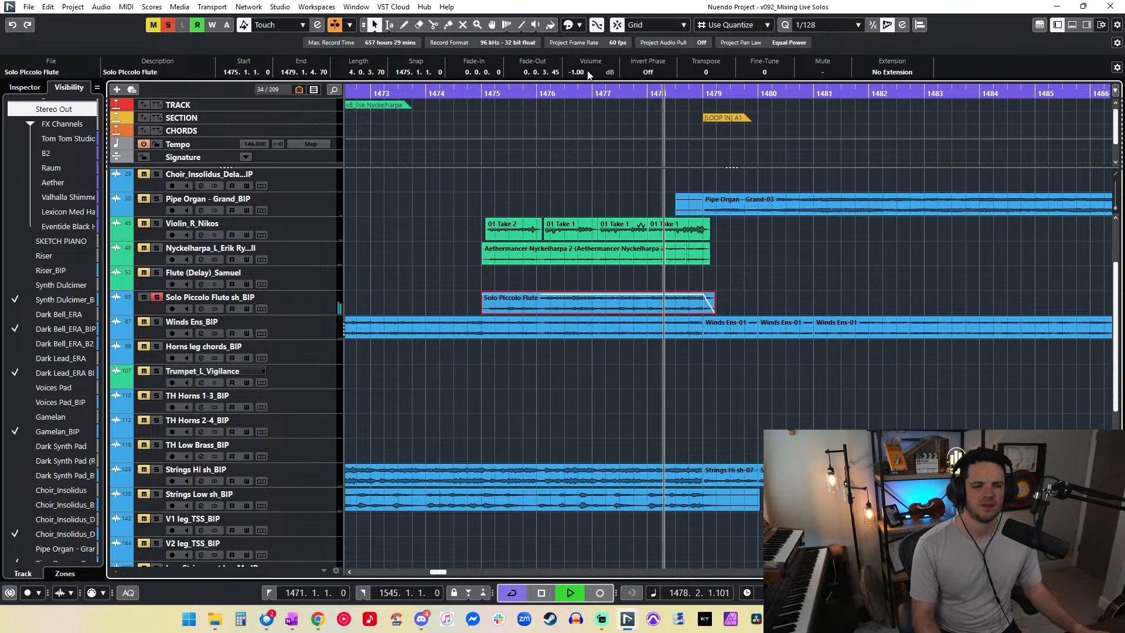
Step: Unsolo the Solo Piccolo Flute sh_BIP track and rewind playback to hear the piccolo in the full mix
click(157, 297)
key(KP_Subtract)
key(KP_Subtract)
key(KP_Subtract)
key(KP_Subtract)
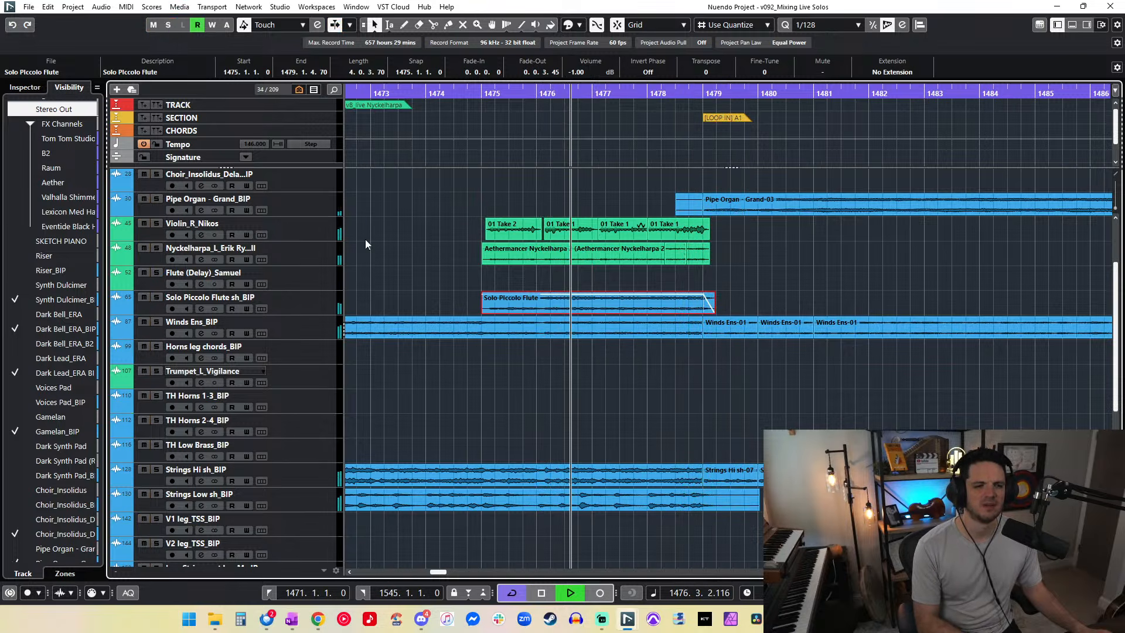
Step: Mute the Solo Piccolo Flute event and rewind to replay the intro without it
right_click(479, 258)
click(568, 258)
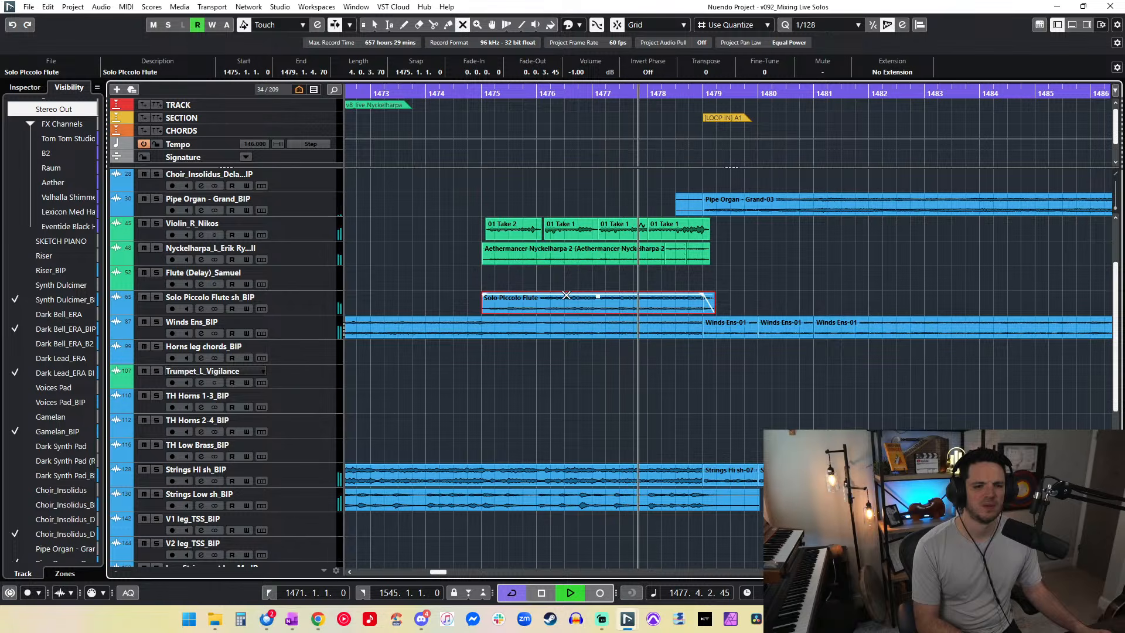
click(560, 299)
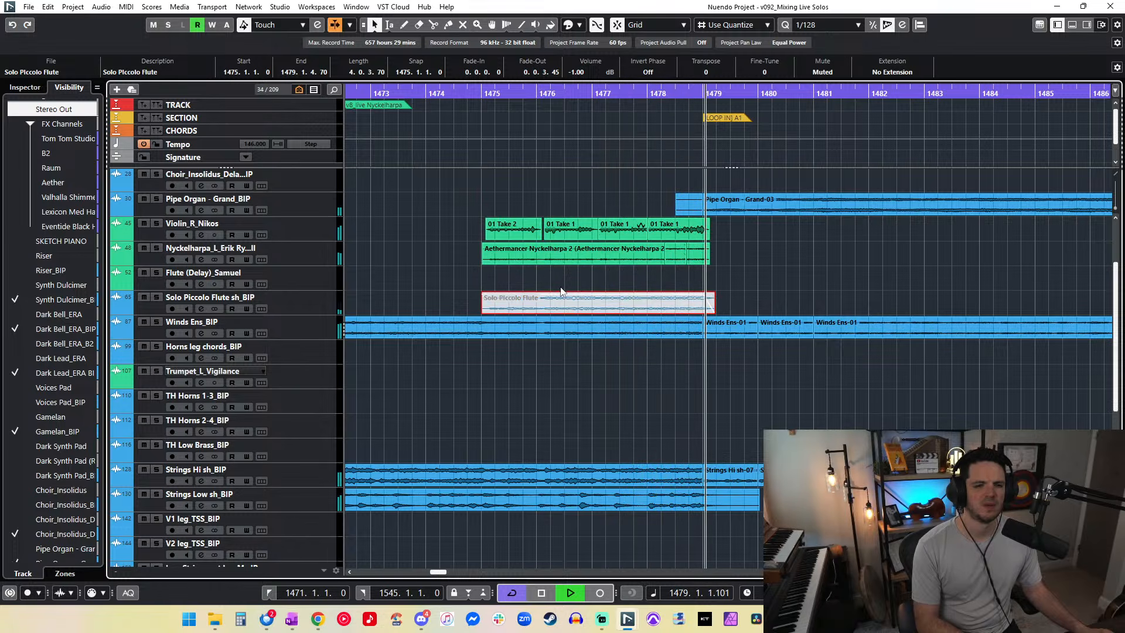
key(1)
key(KP_Subtract)
key(KP_Subtract)
key(KP_Subtract)
key(KP_Subtract)
key(KP_Subtract)
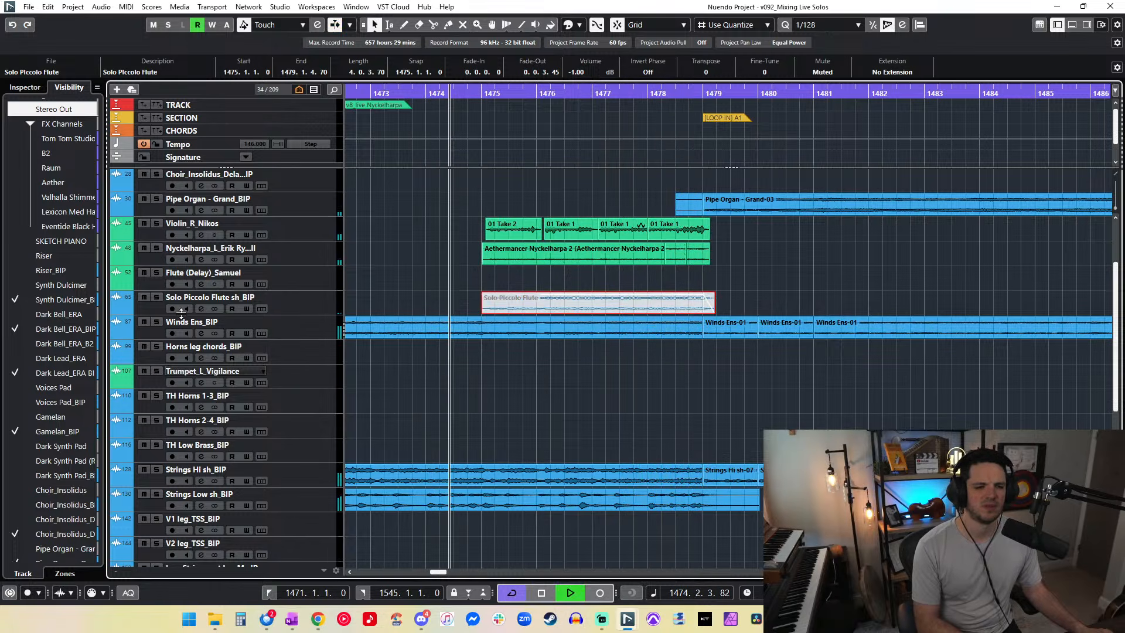
Step: Solo the Winds Ens_BIP track to audition it, and release the solo
click(156, 321)
scroll(497, 329, left, 3)
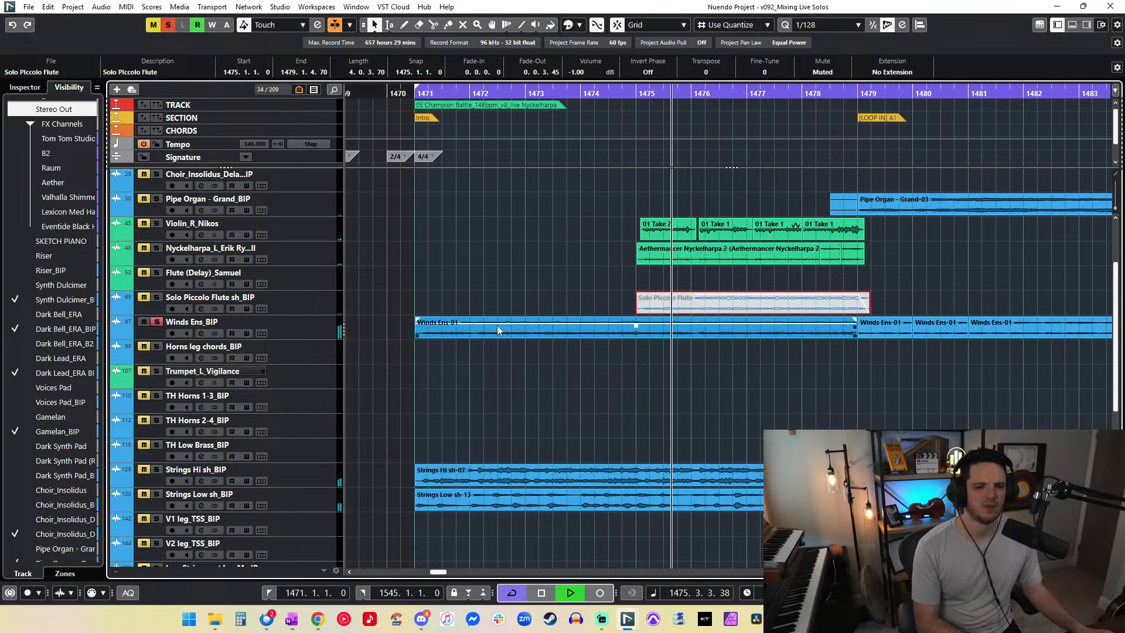
click(157, 322)
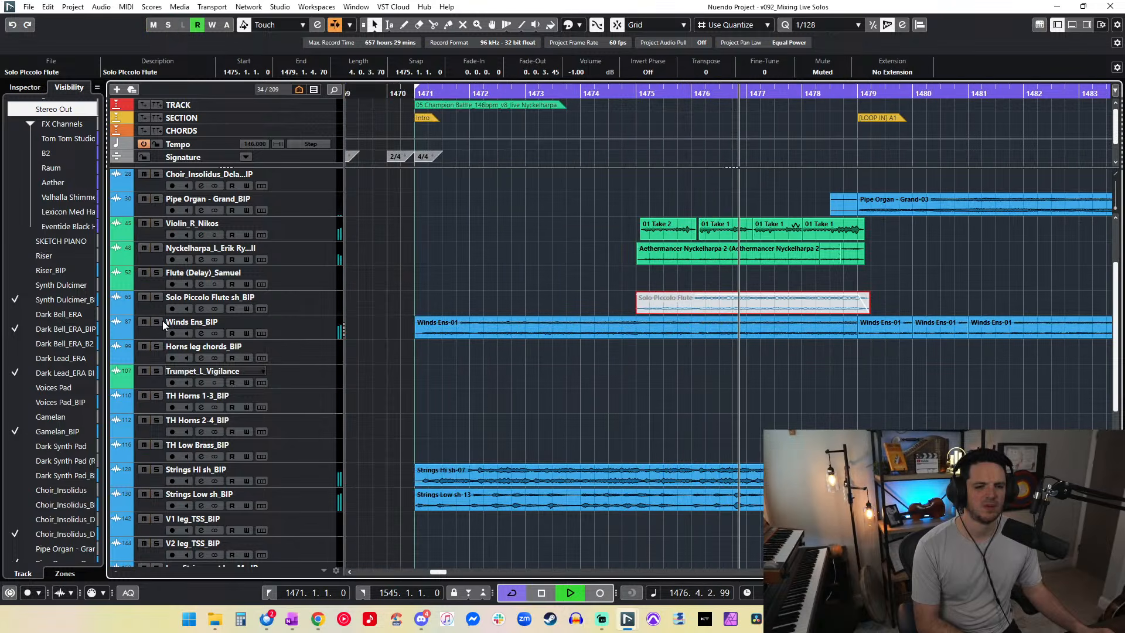
Step: Deselect the muted piccolo flute event and replay the intro's full mix leading into bar 1475
key(space)
key(KP_Subtract)
key(KP_Subtract)
scroll(624, 299, up, 3)
key(KP_Subtract)
key(space)
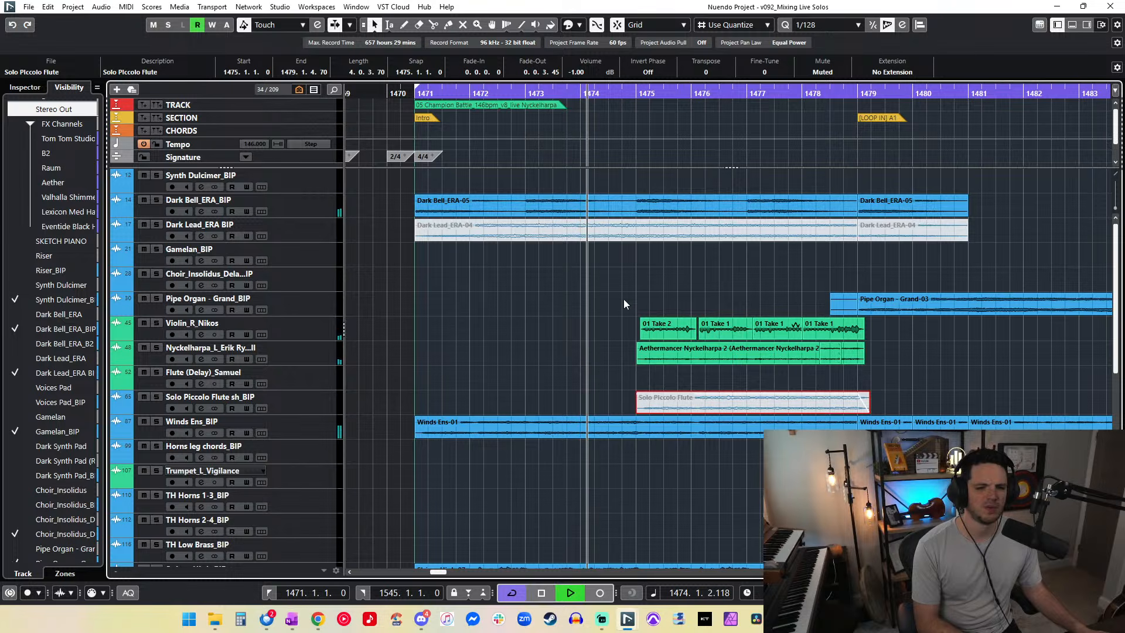
key(KP_Subtract)
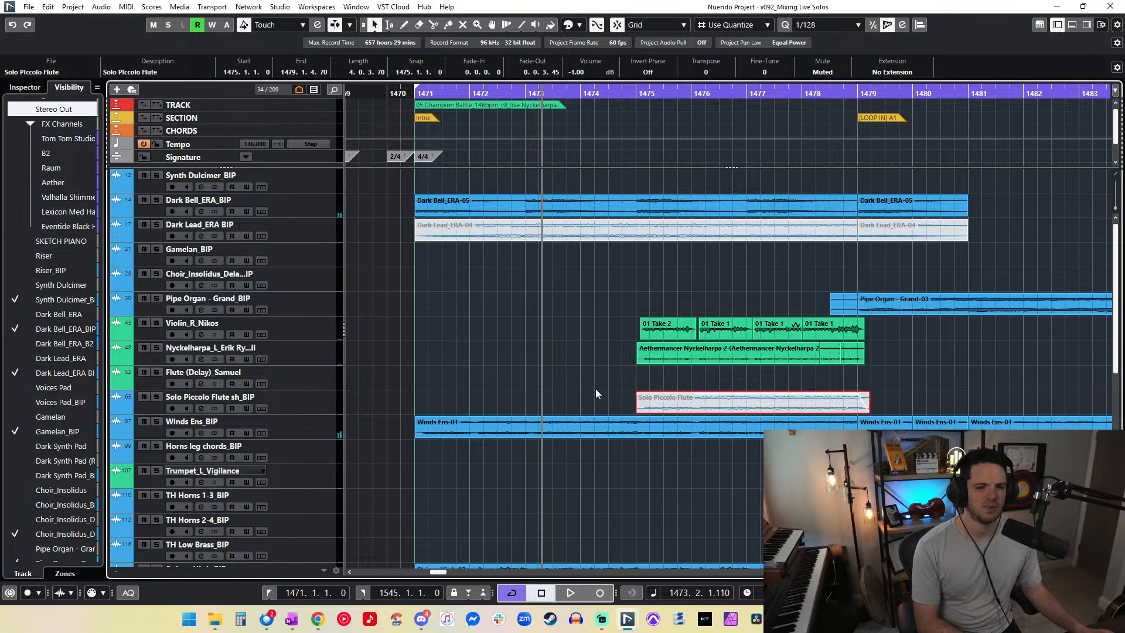
key(space)
click(592, 403)
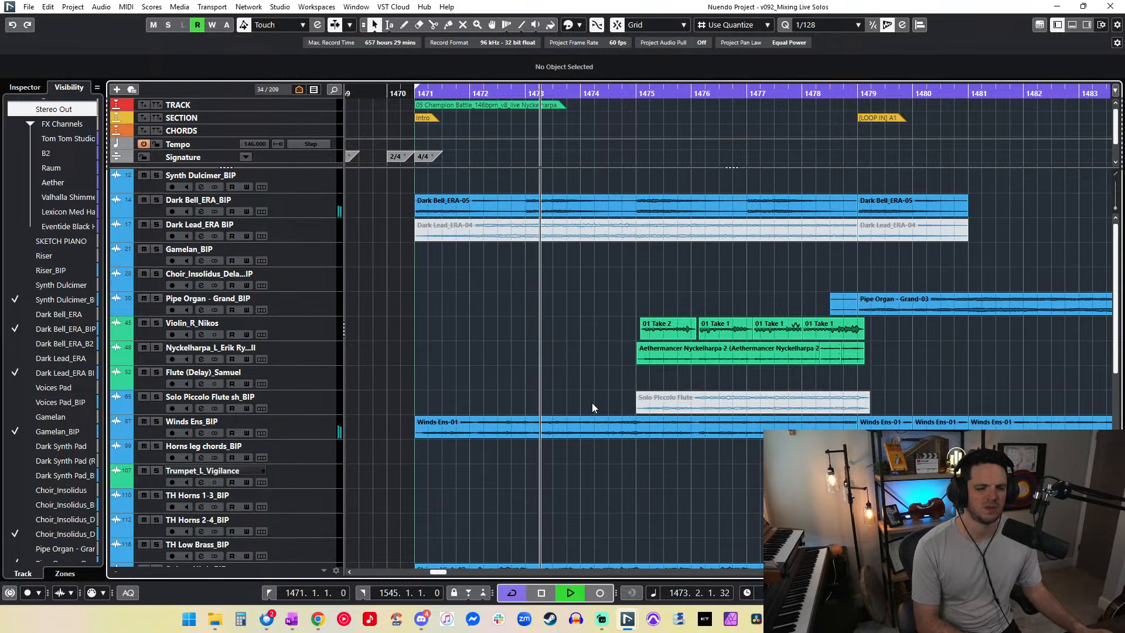
key(f)
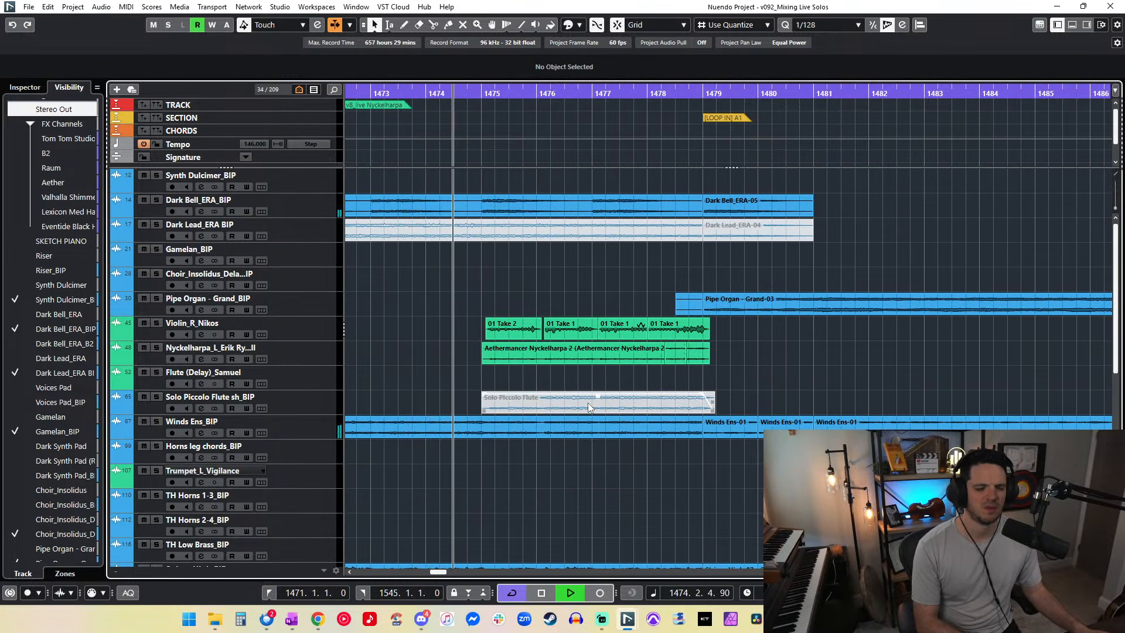
Step: Select all Winds Ens events from bar 1471 onward and set their volume to -1 dB
click(378, 434)
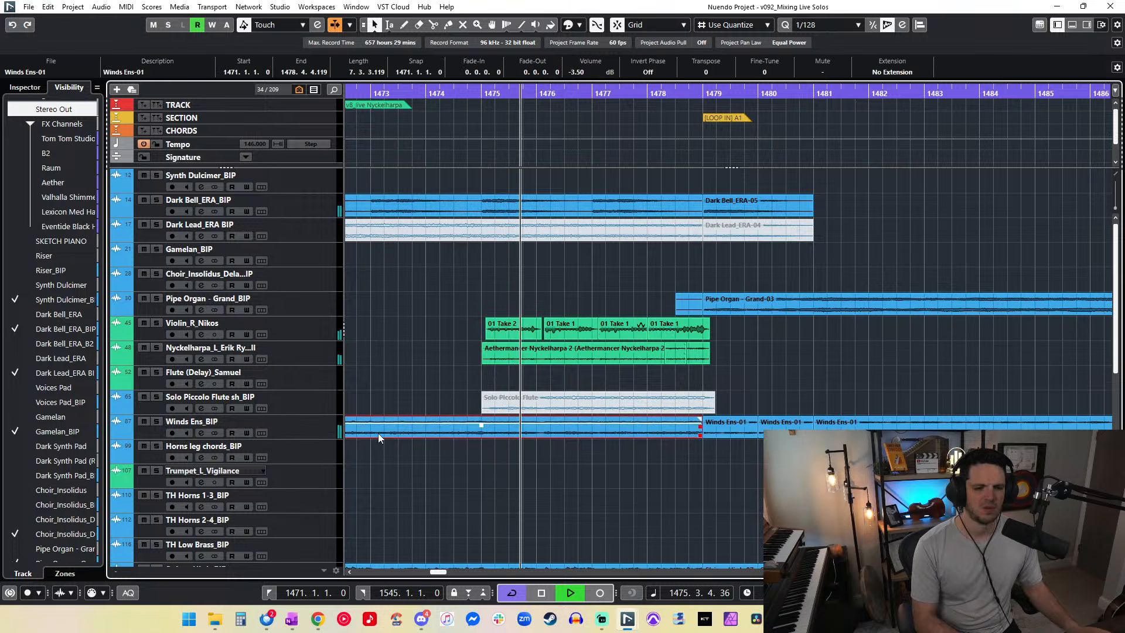
key(g)
key(g)
key(g)
key(g)
key(g)
key(g)
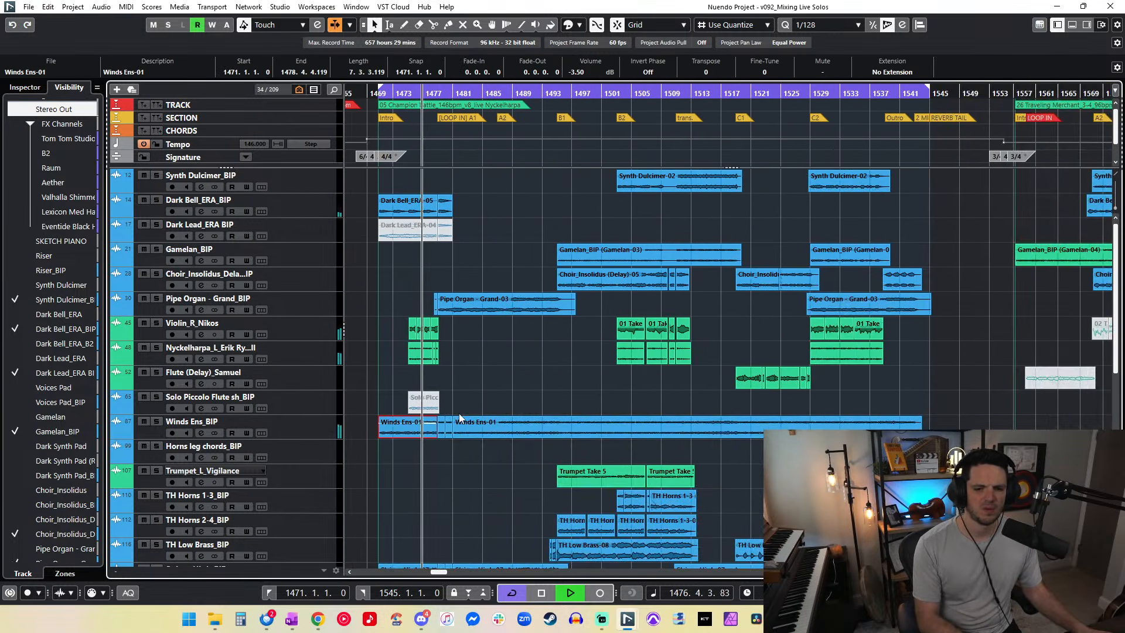
shift+double_click(380, 428)
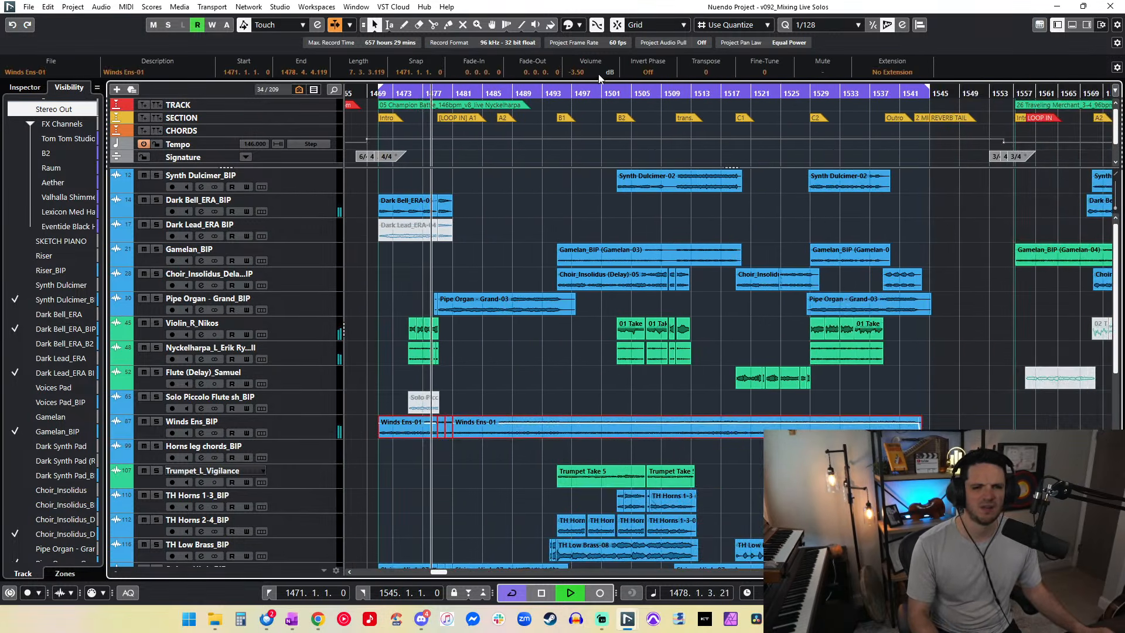
text(-1)
key(Return)
key(space)
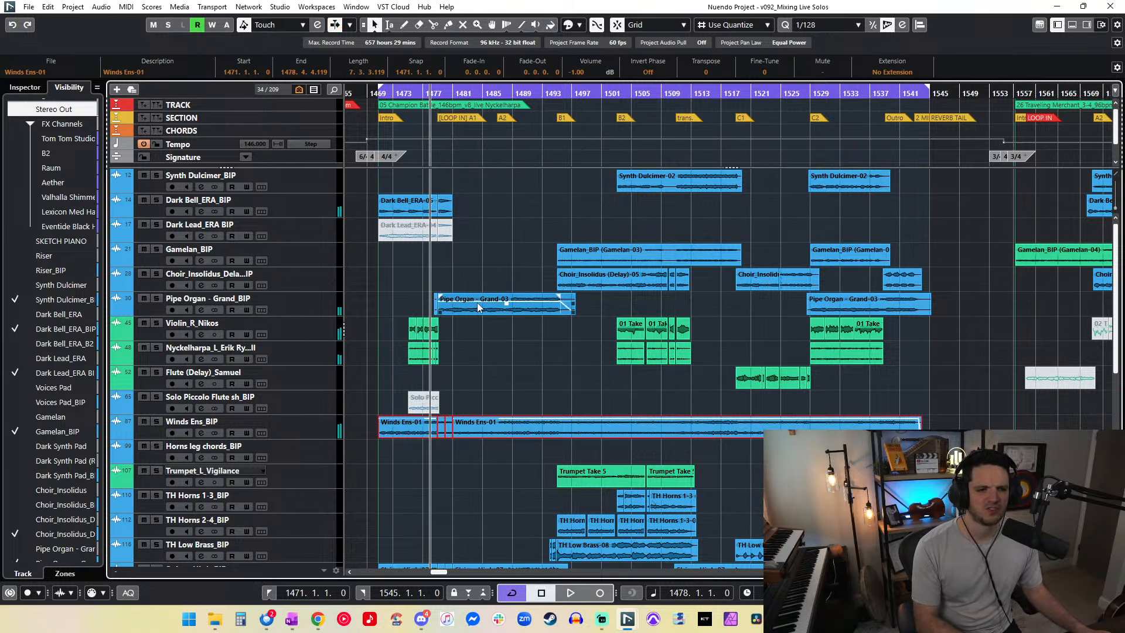
Step: Replay the full mix from bar 1471 to check the winds' new level, and clear the event selection
key(h)
key(h)
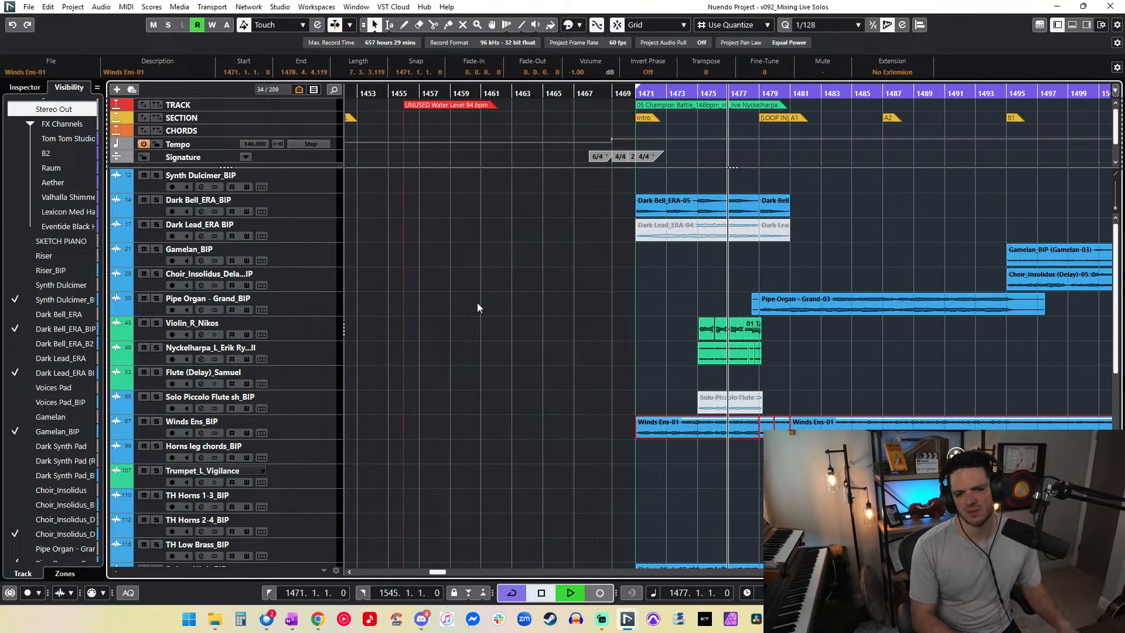
key(space)
scroll(501, 283, right, 1)
key(Right)
key(h)
key(h)
key(KP_1)
scroll(502, 283, left, 10)
key(h)
key(h)
key(h)
key(h)
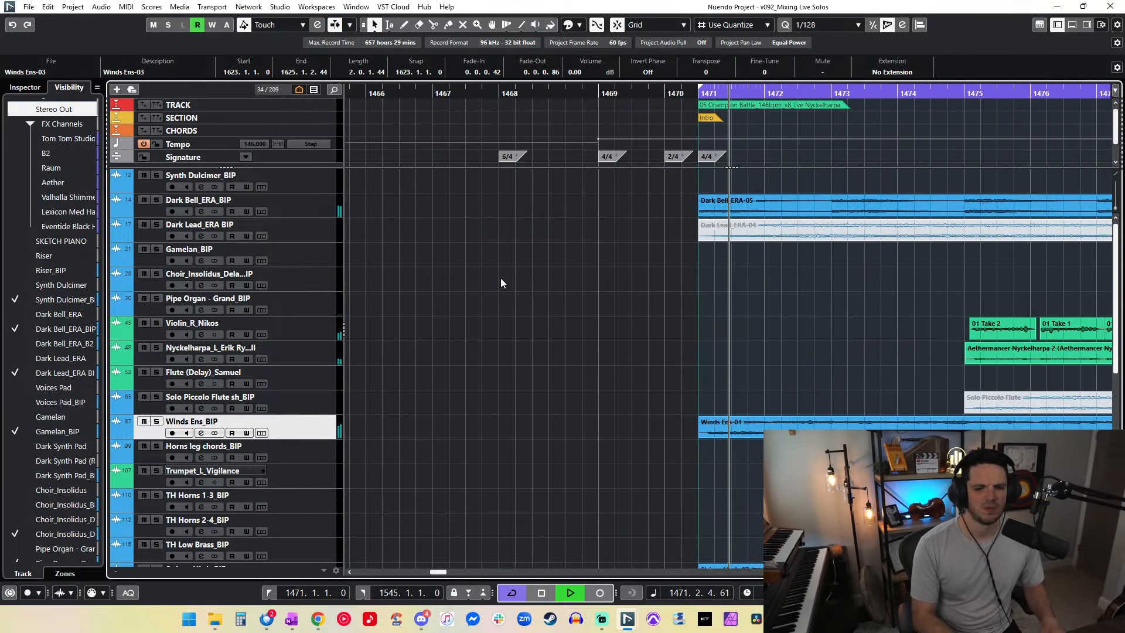
scroll(501, 278, right, 6)
click(570, 331)
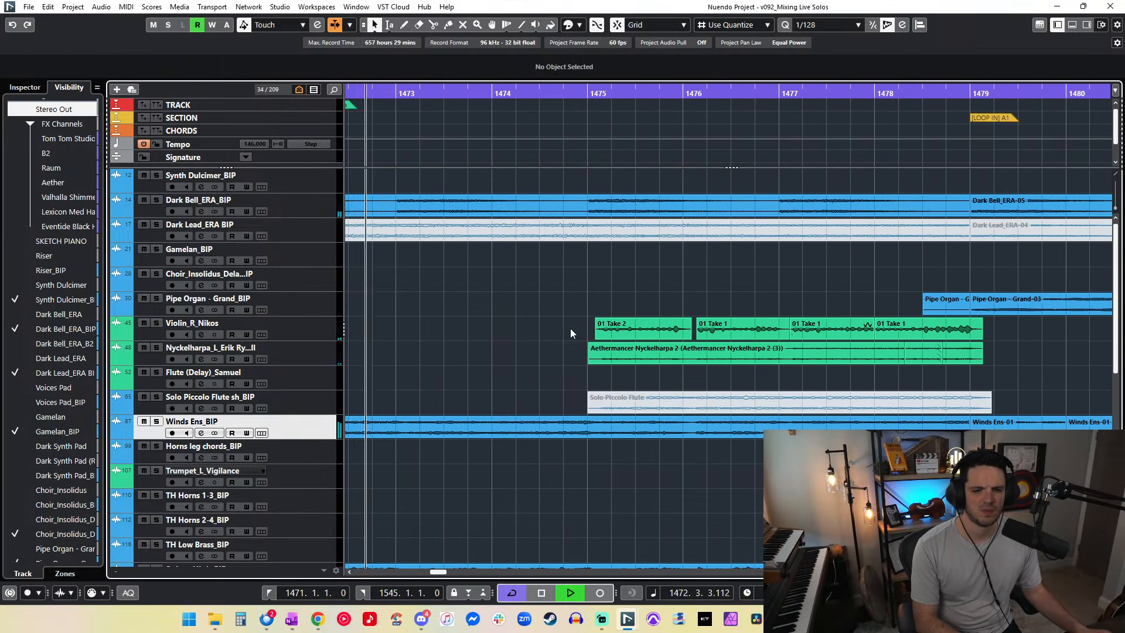
scroll(571, 320, right, 1)
Step: Solo the live violin and nyckelharpa tracks and play them from bar 1475
click(309, 327)
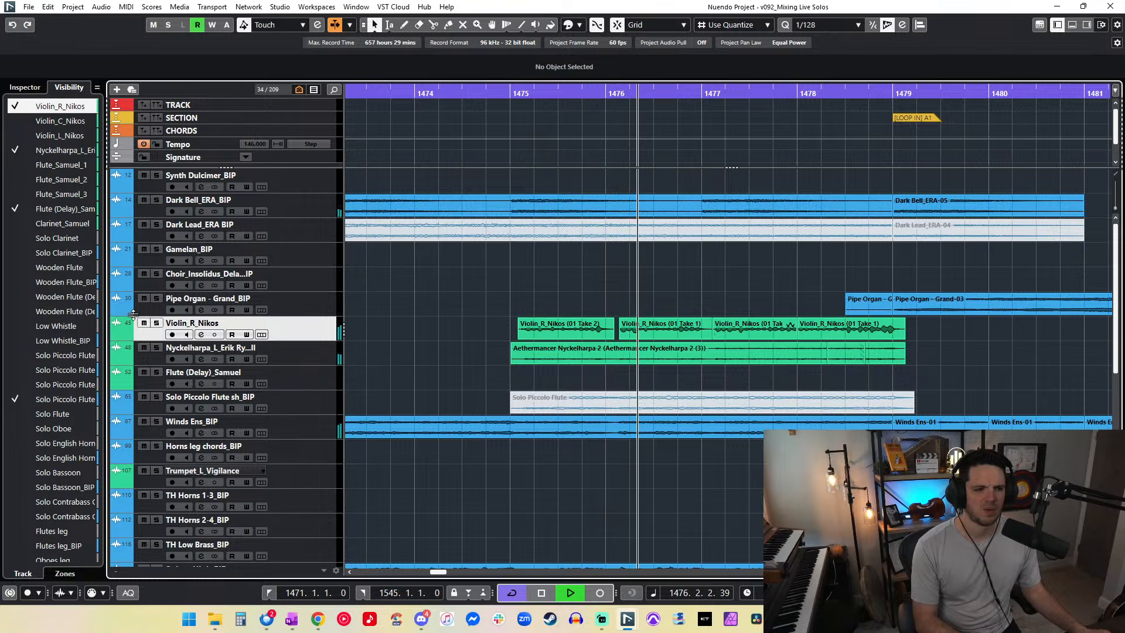
click(156, 324)
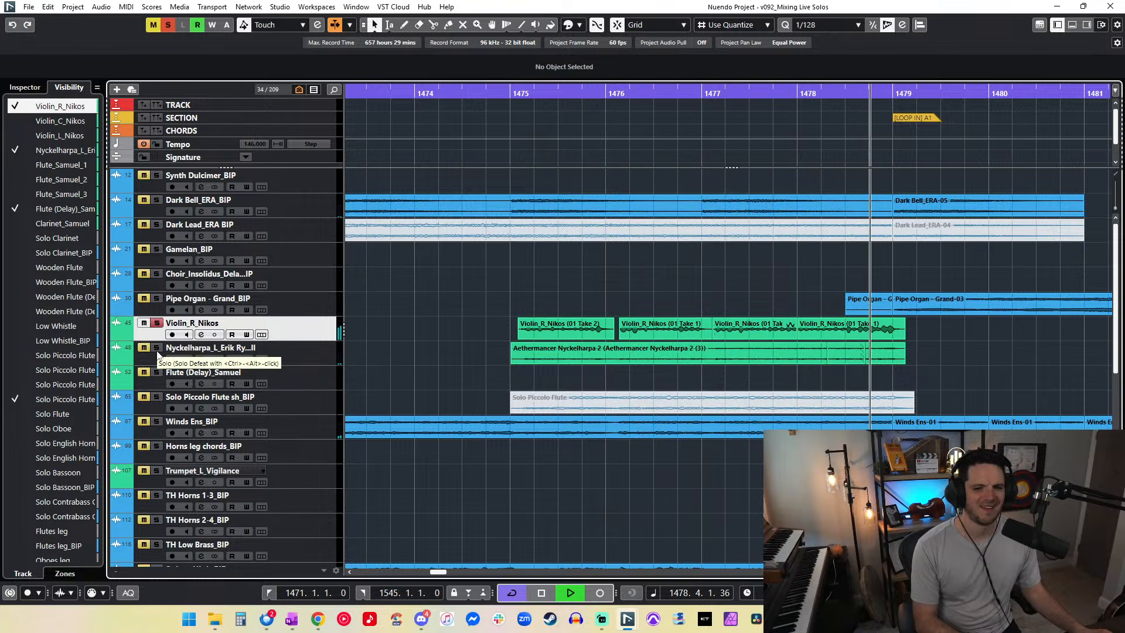
key(space)
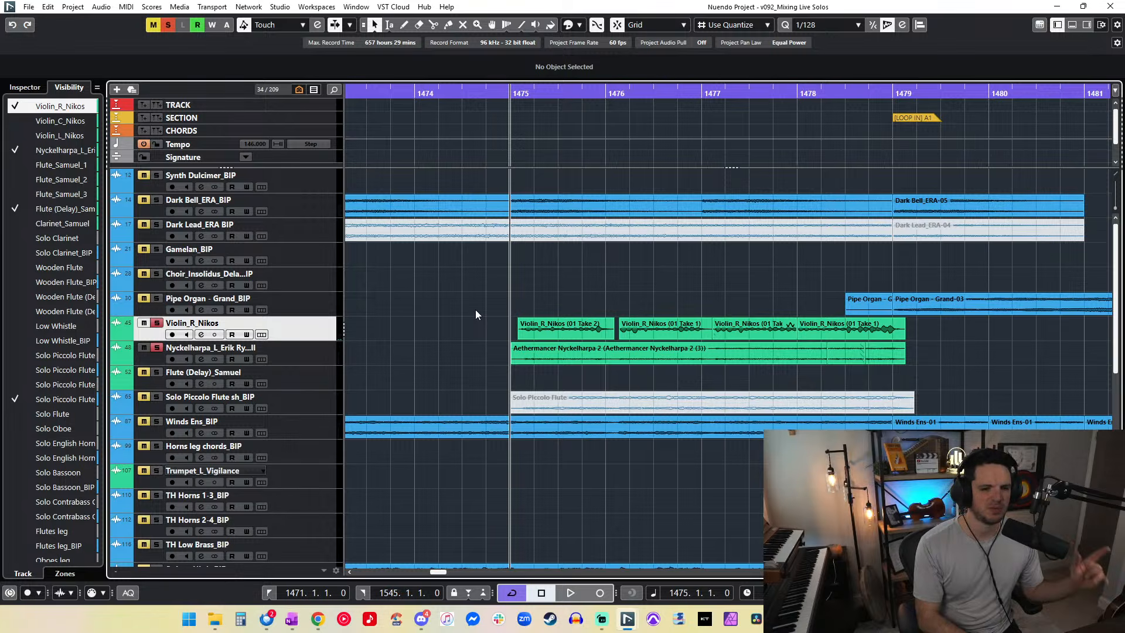
key(space)
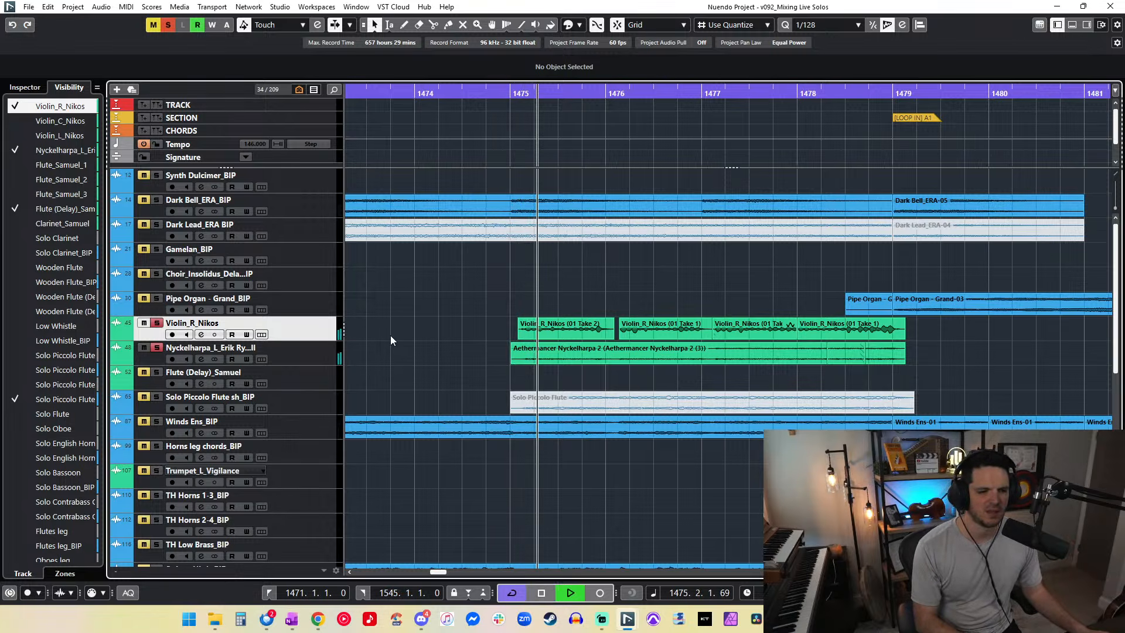
Step: Unsolo the live violin track and set the intro nyckelharpa events' volume to -2 dB
click(157, 324)
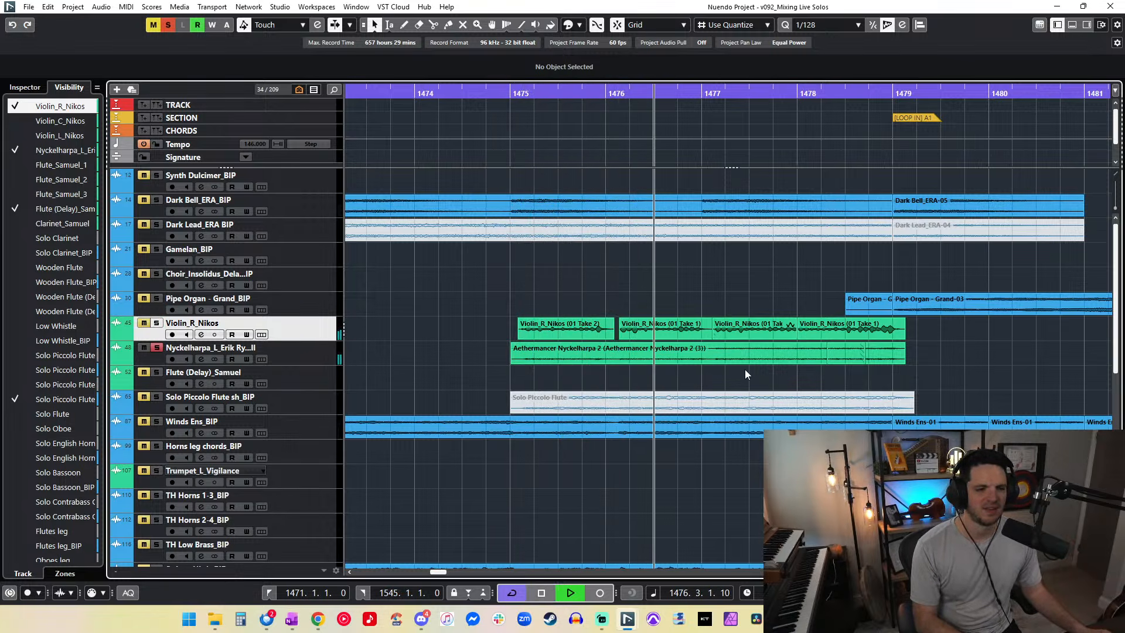
click(573, 356)
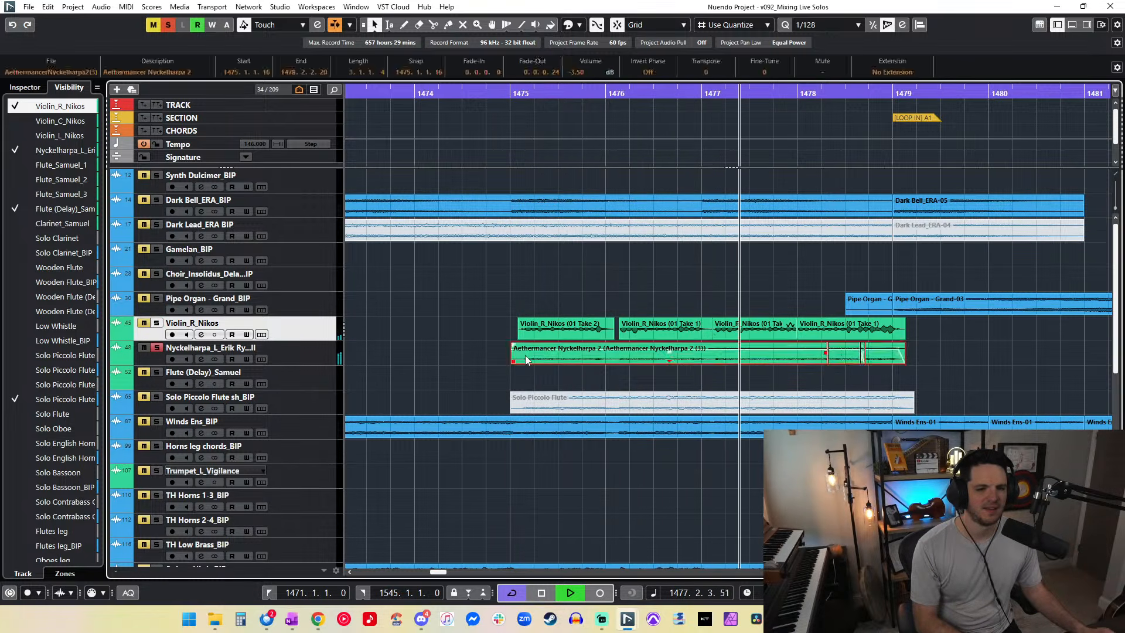
click(580, 72)
text(-2)
key(Return)
Step: Solo the live violin again and replay it with the nyckelharpa from bar 1474 to compare their balance
key(space)
key(KP_Subtract)
key(KP_Subtract)
key(KP_Subtract)
key(KP_Subtract)
key(KP_Subtract)
key(KP_Subtract)
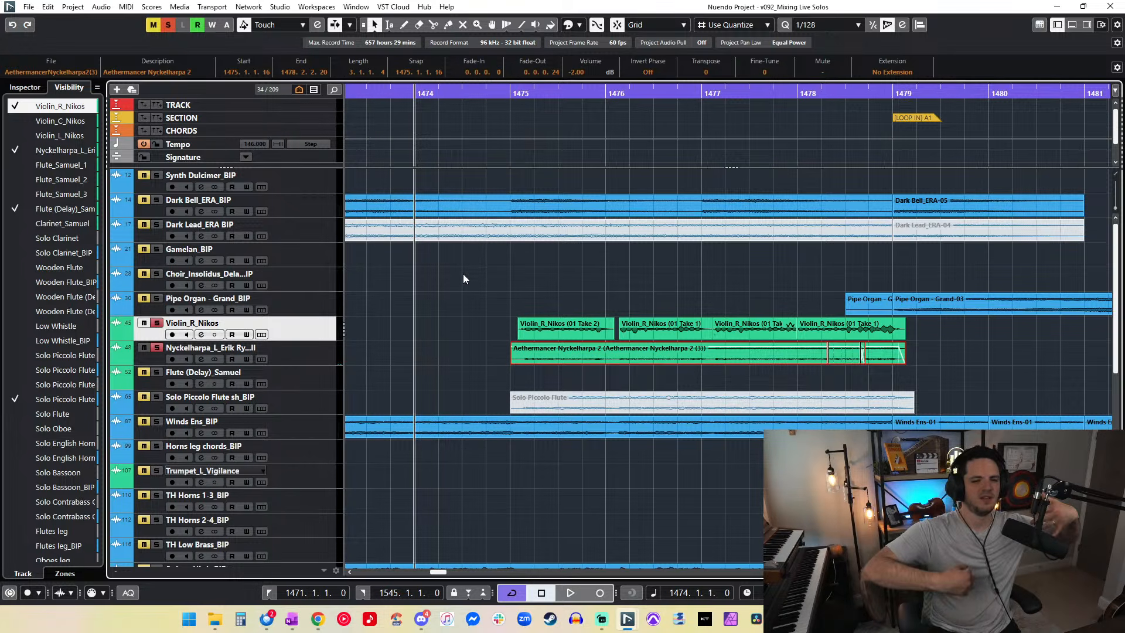
key(space)
key(space)
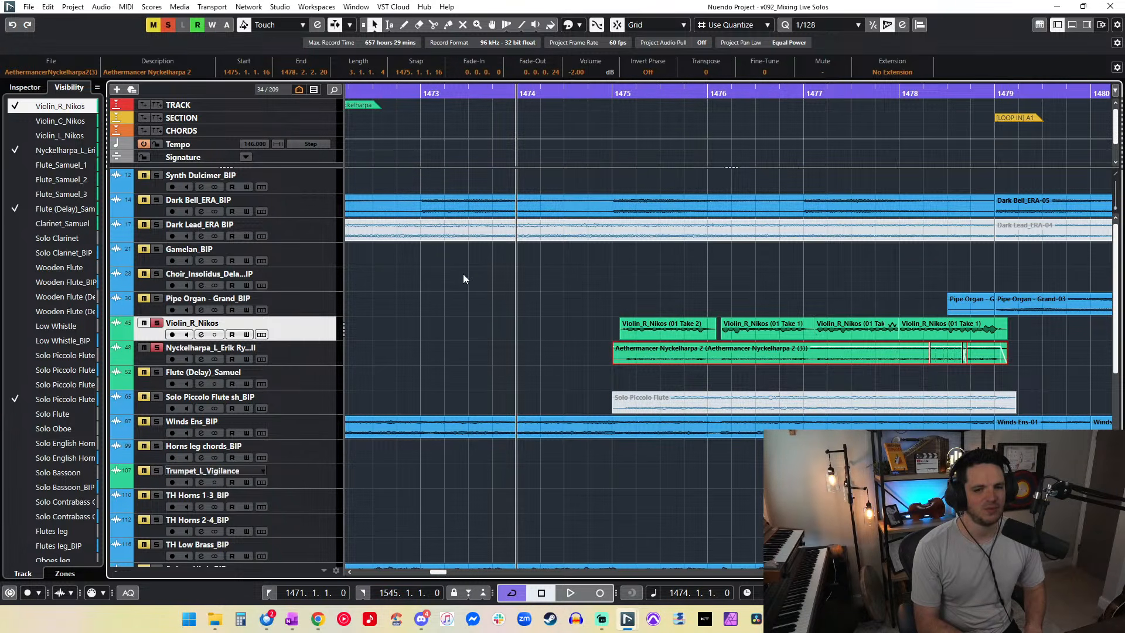
key(space)
key(space)
key(KP_Add)
key(space)
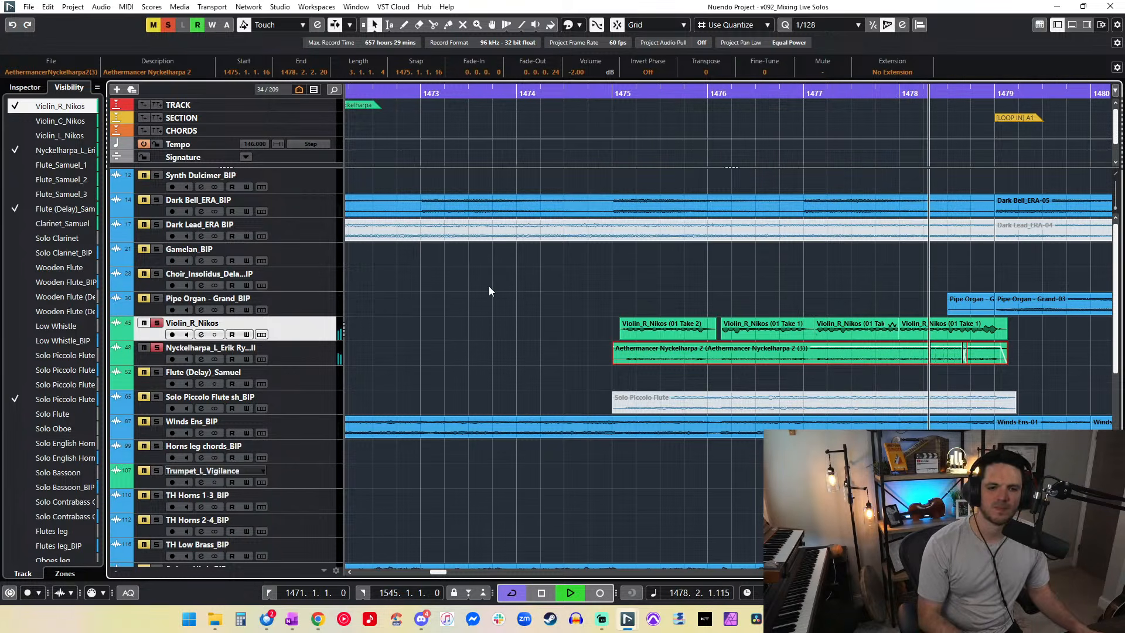
Step: Clear all solos and play the full mix from a few bars earlier to hear the intro solos in context
key(f)
key(ctrl+KP_Subtract)
key(ctrl+KP_Subtract)
key(ctrl+KP_Subtract)
key(ctrl+KP_Subtract)
key(ctrl+KP_Subtract)
key(ctrl+KP_Subtract)
click(165, 26)
key(space)
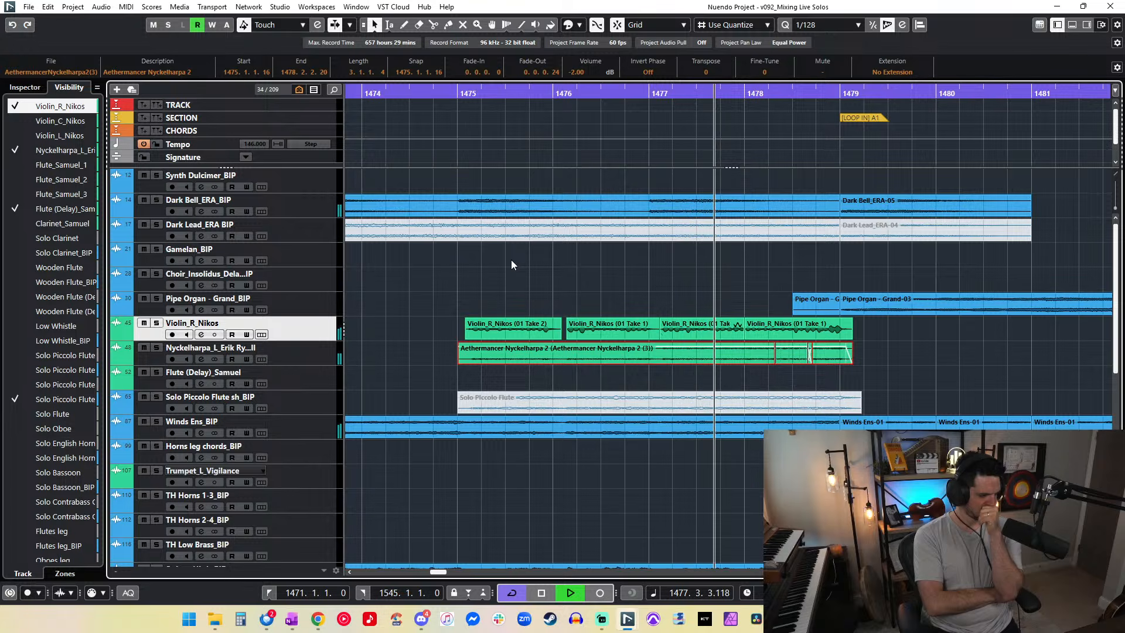
Step: Set the intro nyckelharpa events' volume to -3 dB and extend the ends of the final intro violin and nyckelharpa events past bar 1479
click(585, 71)
text(-3)
key(Return)
drag(850, 337, 843, 320)
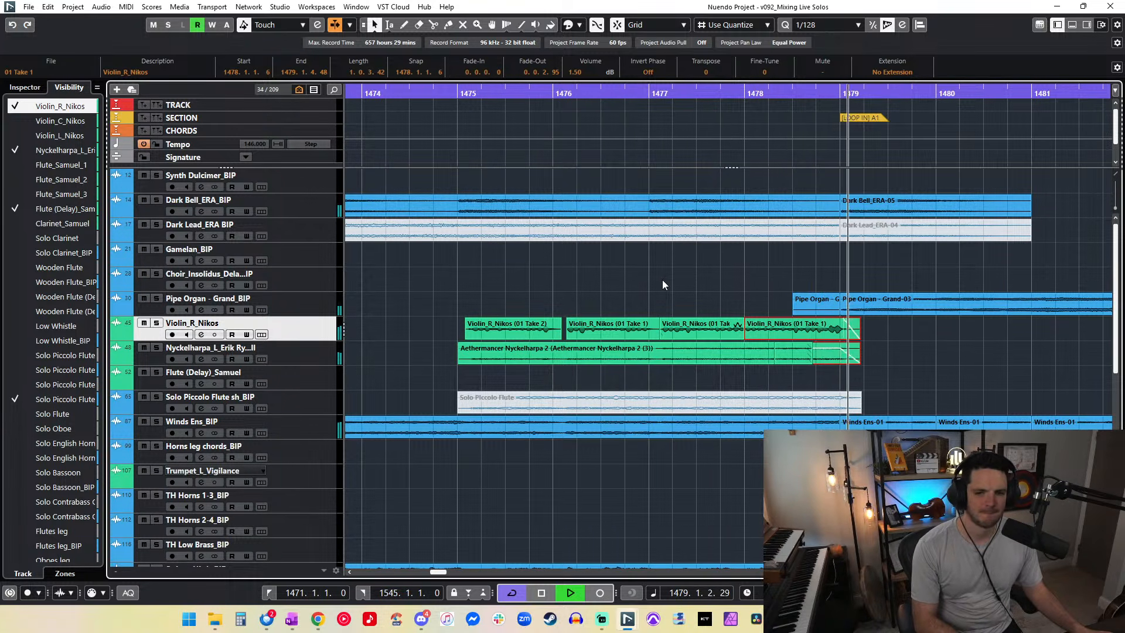
Step: Delete the short Pipe Organ segment before bar 1479 and extend the start of the following Pipe Organ - Grand-03 event back to 1478.4.1.112
scroll(663, 279, right, 5)
click(522, 308)
key(Delete)
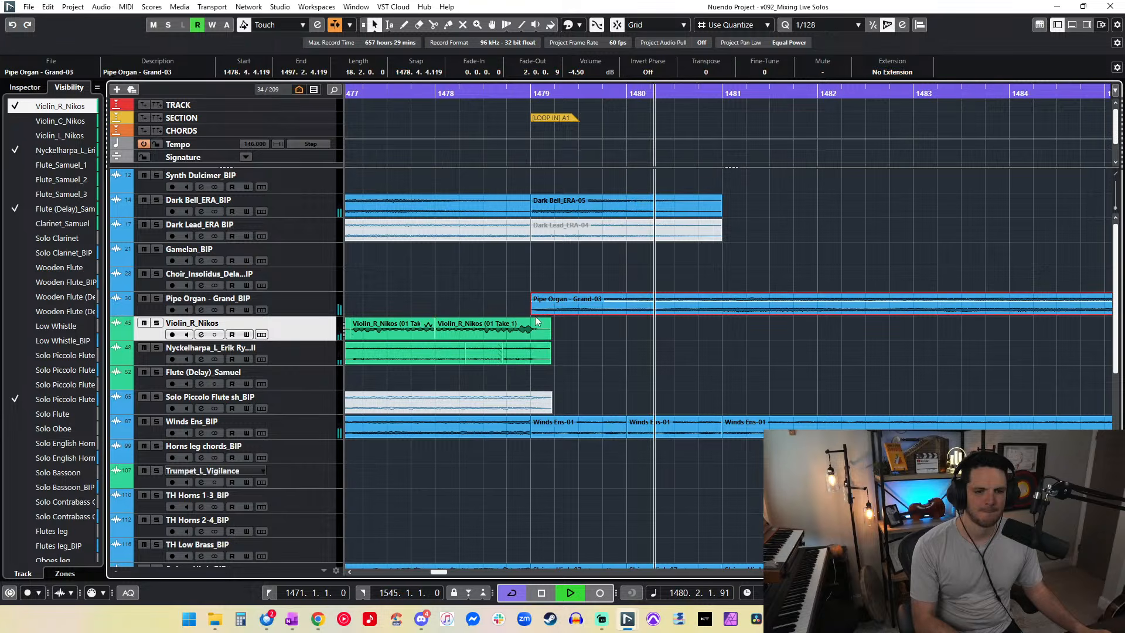
drag(534, 311, 517, 311)
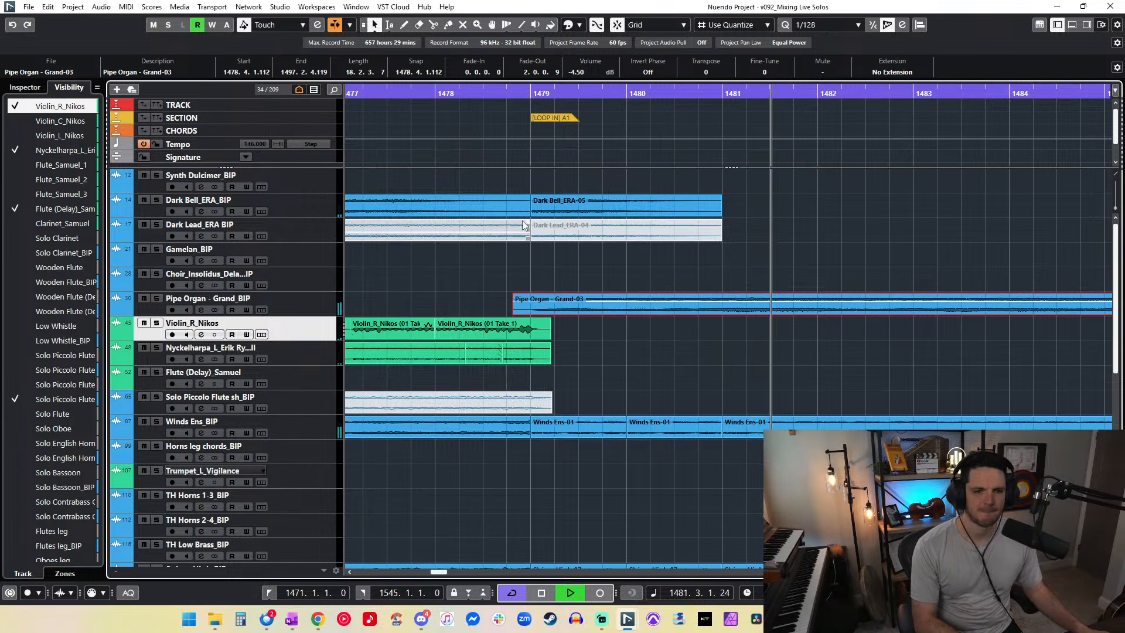
Step: Delete the Dark Bell segment after bar 1479 and extend the intro Dark Bell event over the gap to bar 1481
click(557, 215)
key(Delete)
drag(532, 217, 730, 223)
Step: Bring the whole cue into view and briefly solo the Winds Ens and Pipe Organ tracks in turn during section A2
key(g)
key(g)
key(g)
key(g)
key(g)
key(g)
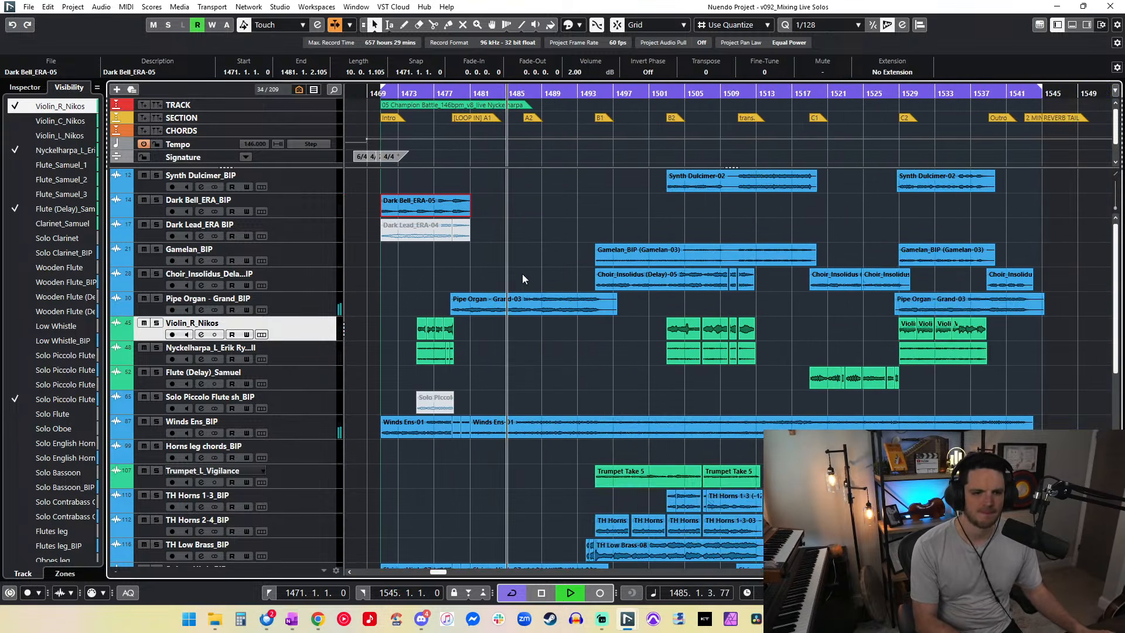
scroll(522, 273, down, 5)
scroll(522, 273, down, 1)
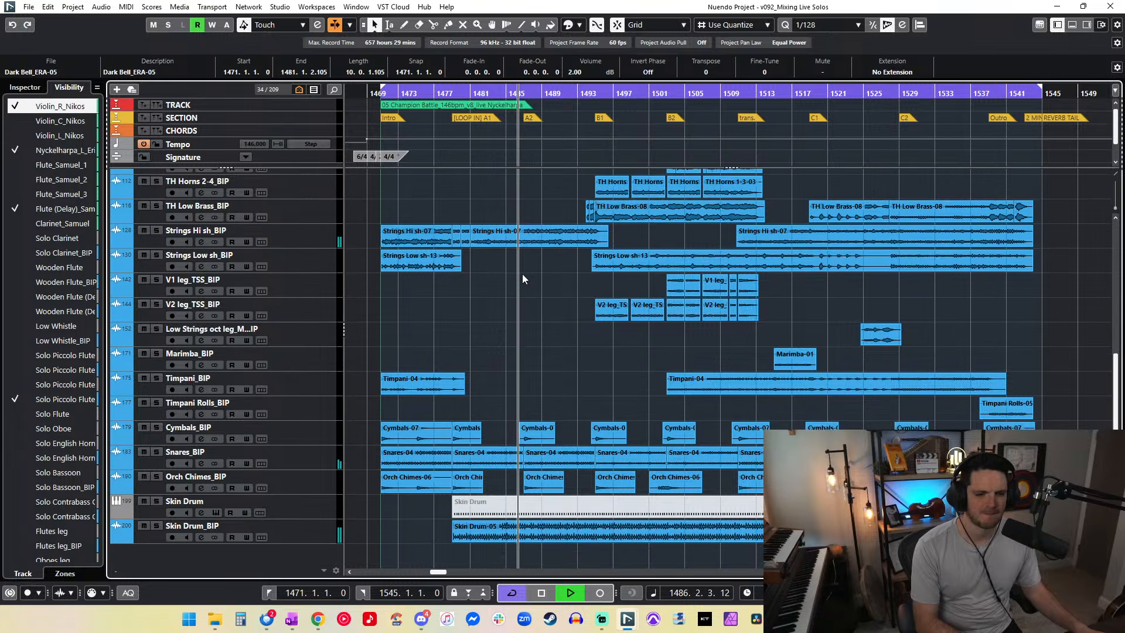
click(527, 439)
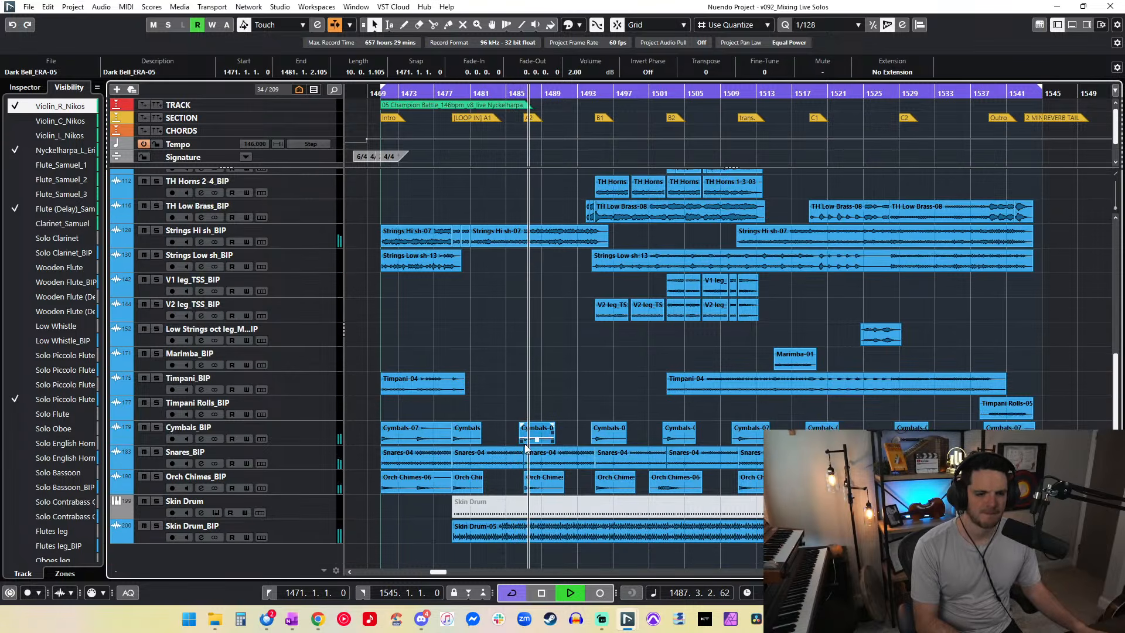
scroll(486, 314, up, 10)
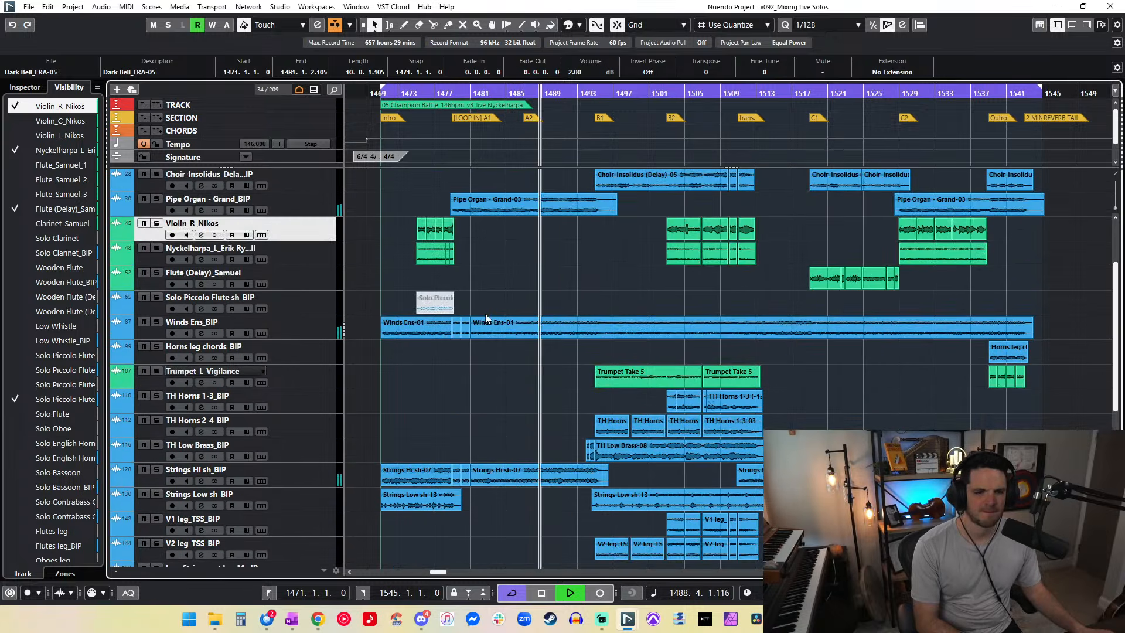
click(157, 322)
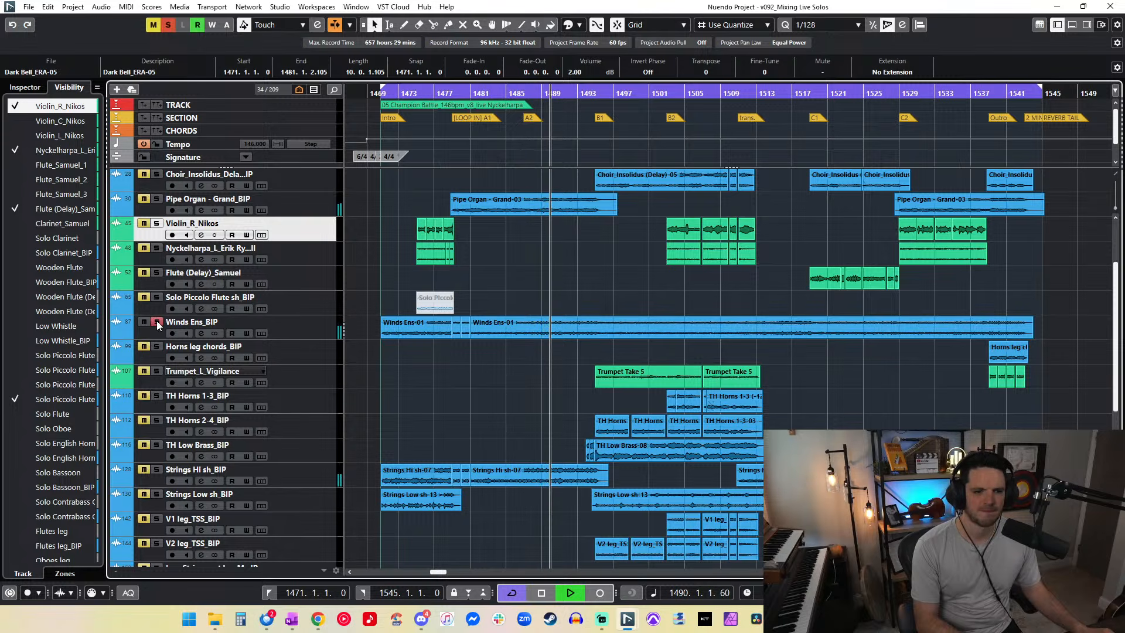
click(157, 323)
scroll(490, 328, up, 4)
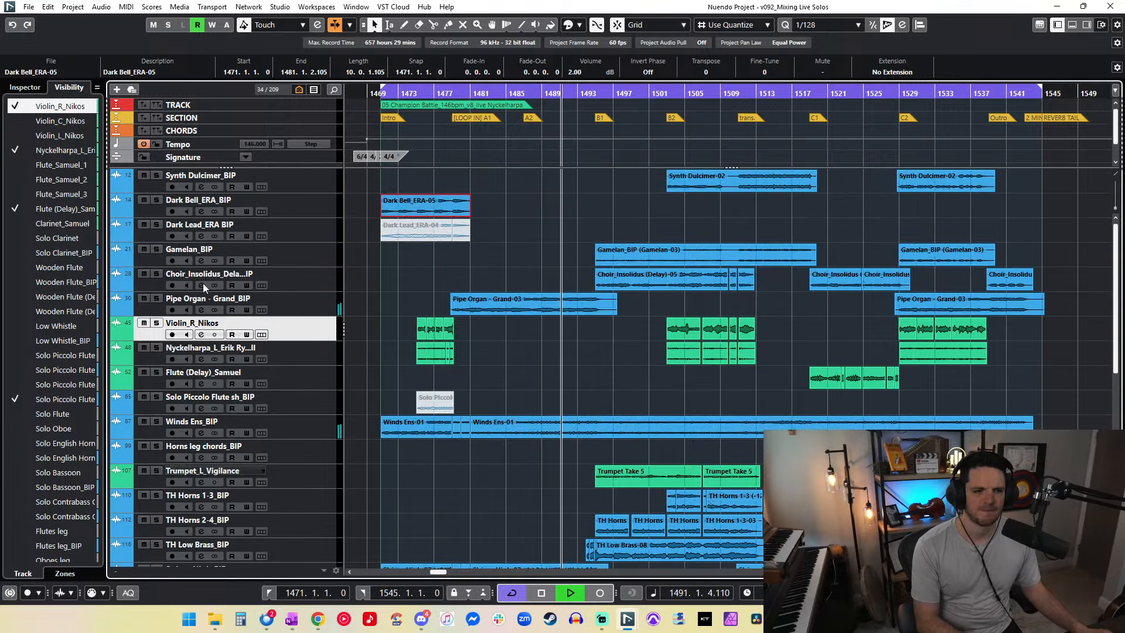
click(157, 299)
click(157, 299)
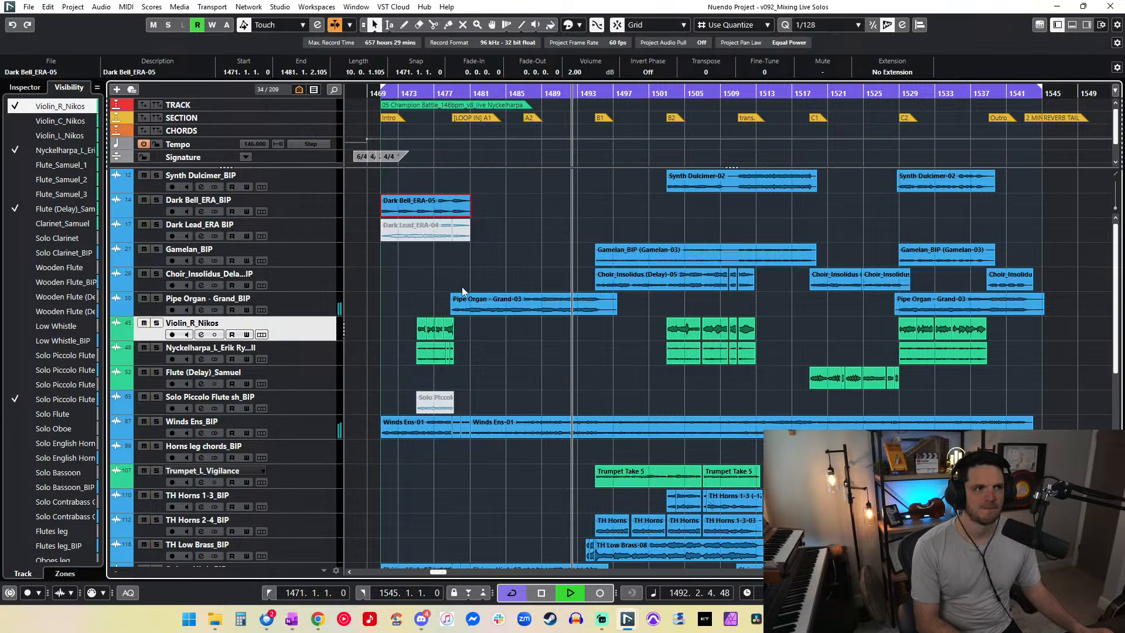
Step: Select all of the cue's TH Low Brass events and set their volume to -9 dB
scroll(557, 300, down, 3)
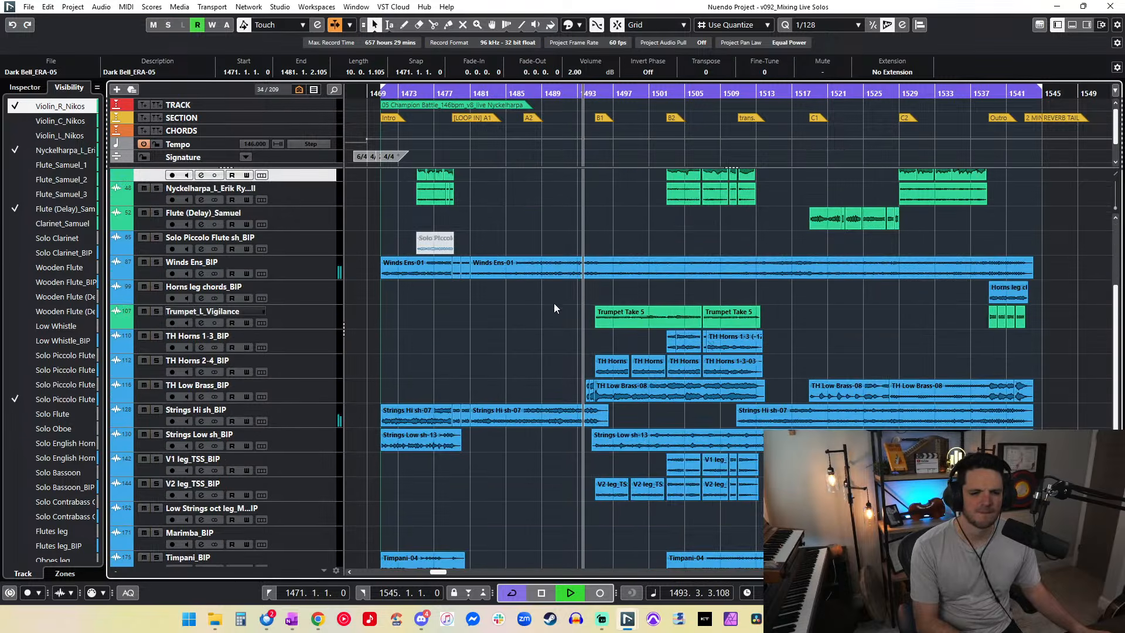
scroll(554, 305, down, 3)
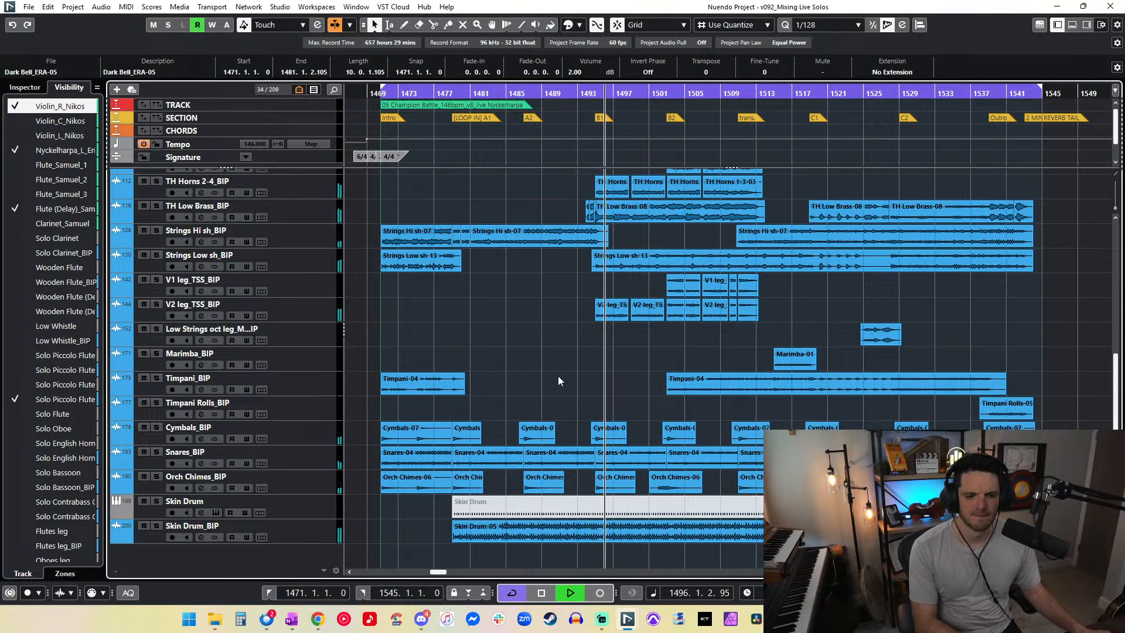
scroll(558, 375, right, 2)
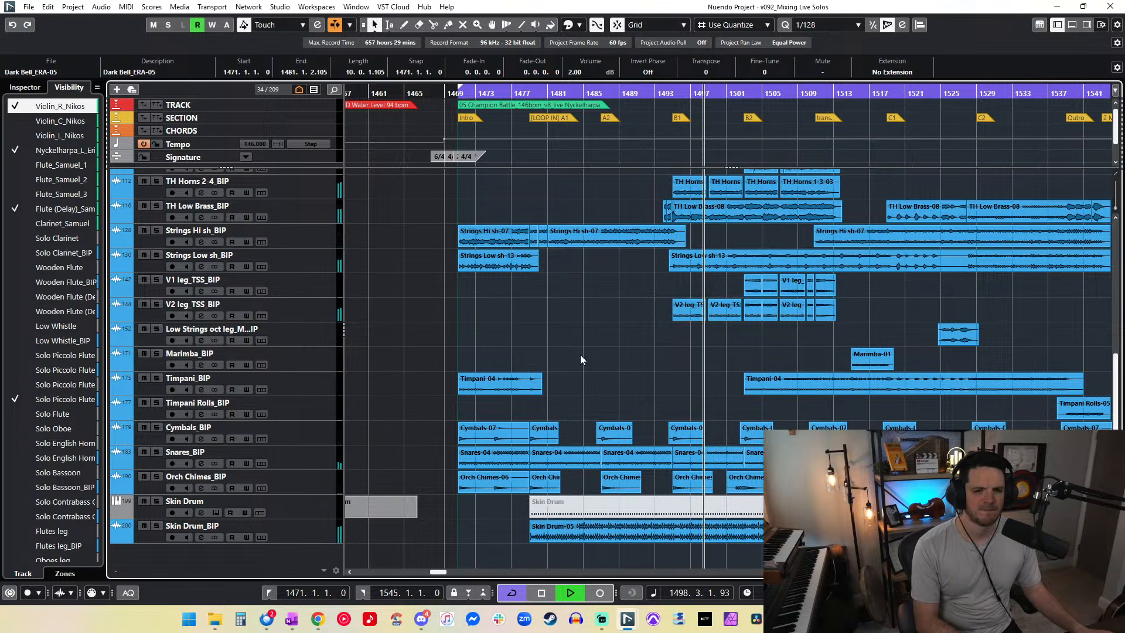
scroll(581, 354, right, 2)
scroll(581, 354, up, 3)
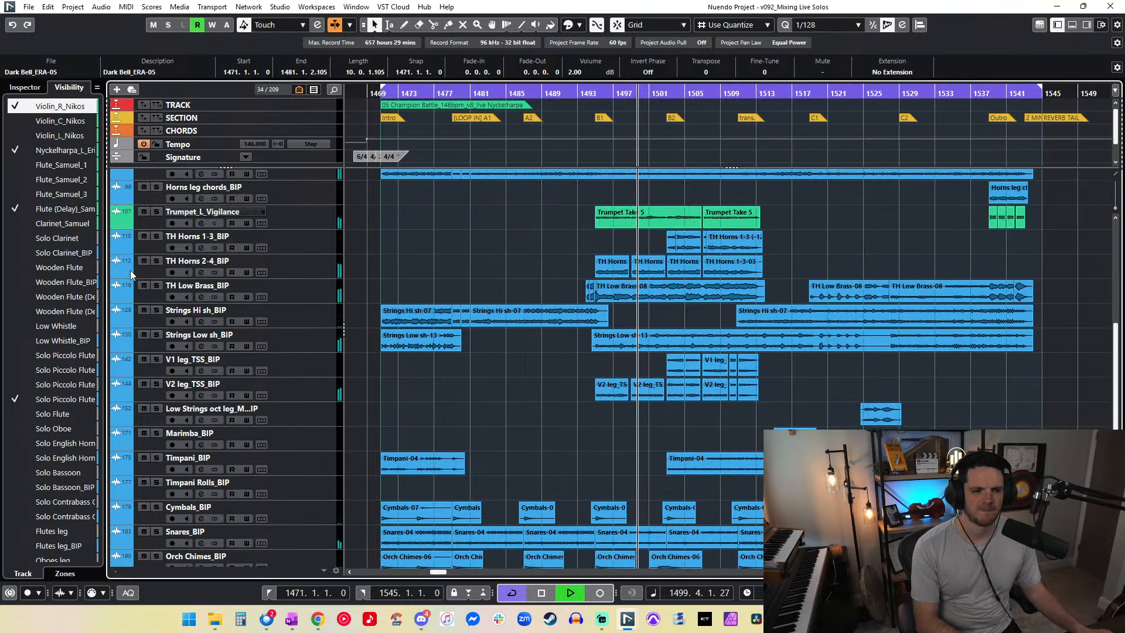
drag(1020, 298, 559, 286)
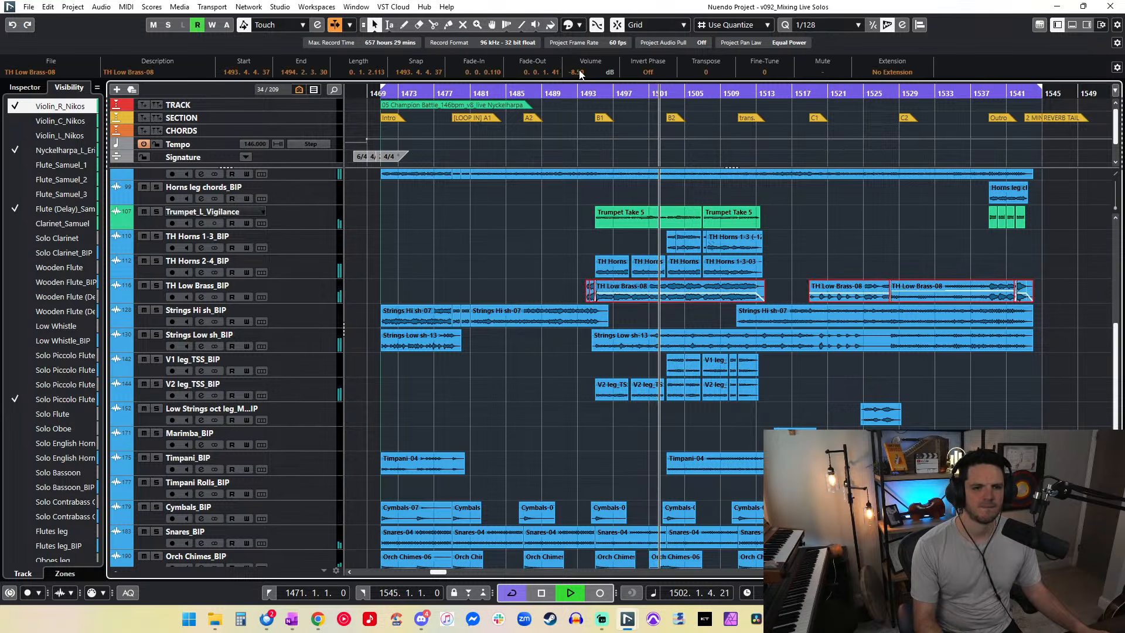
text(-9)
key(Return)
Step: Solo the live trumpet, and separately the live nyckelharpa and violin together, to check them in section B2, and clear the solos
scroll(611, 184, right, 4)
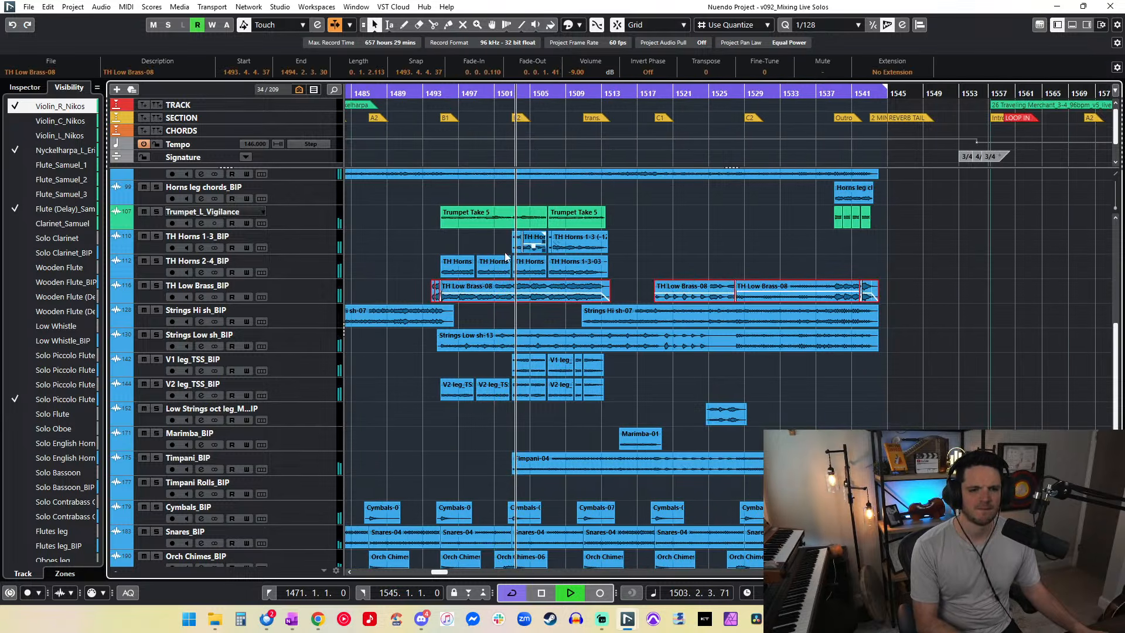
scroll(477, 240, up, 3)
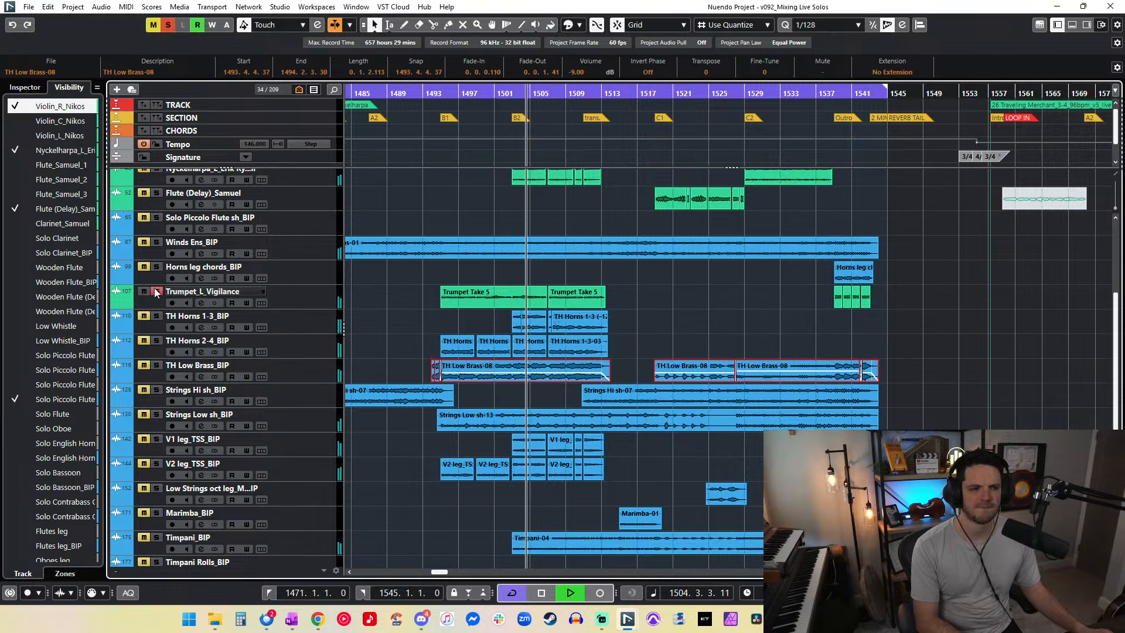
scroll(458, 301, up, 7)
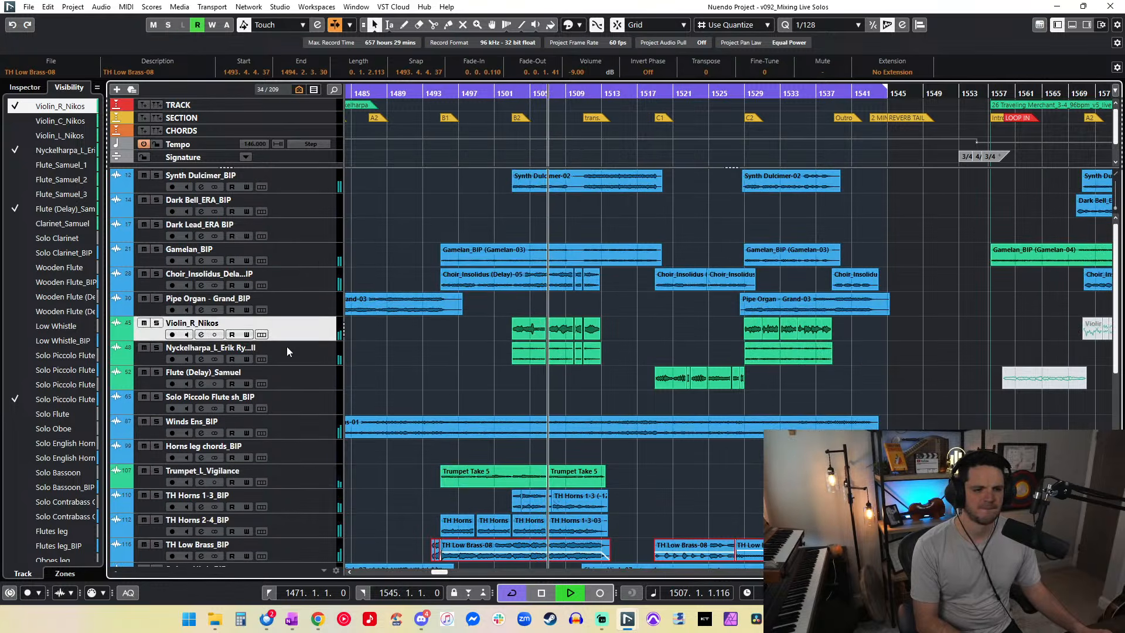
click(157, 347)
click(156, 323)
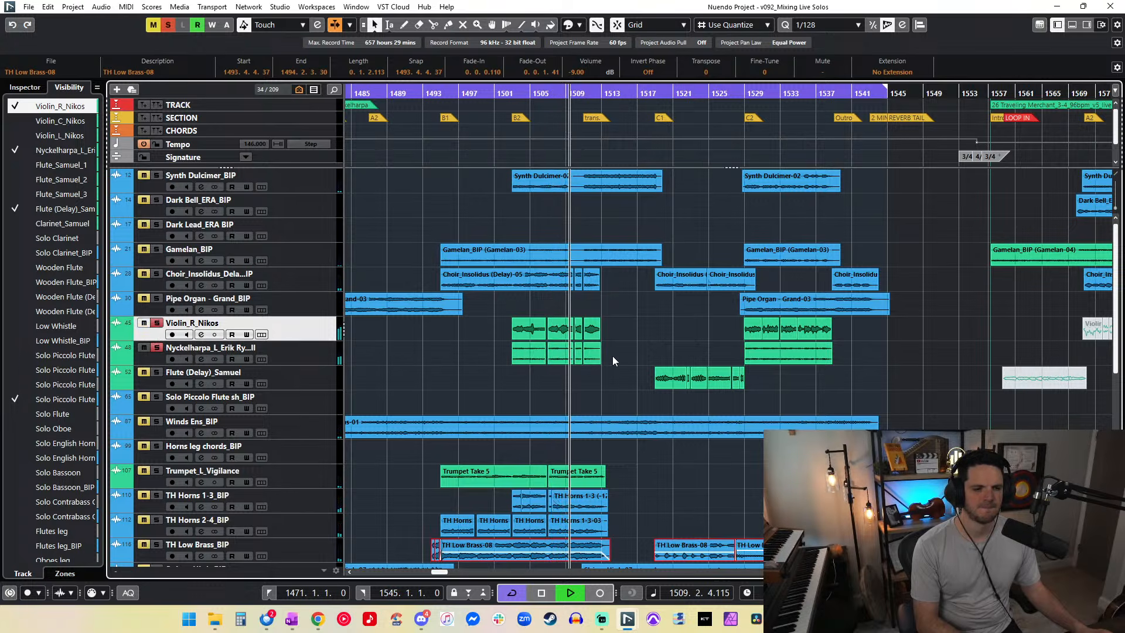
scroll(614, 356, left, 2)
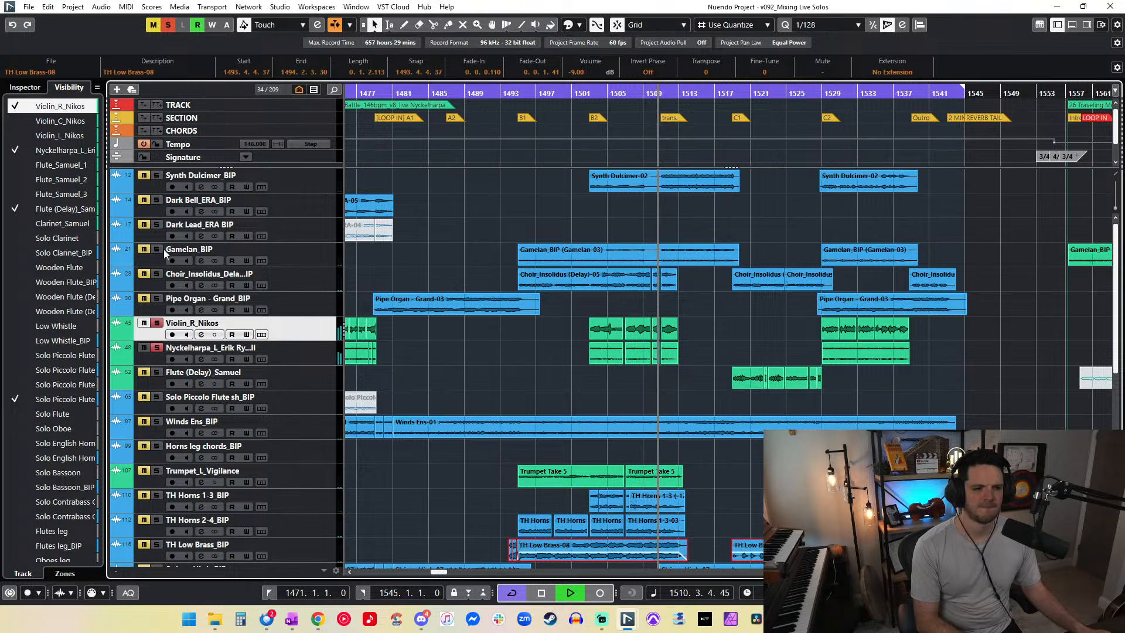
click(169, 28)
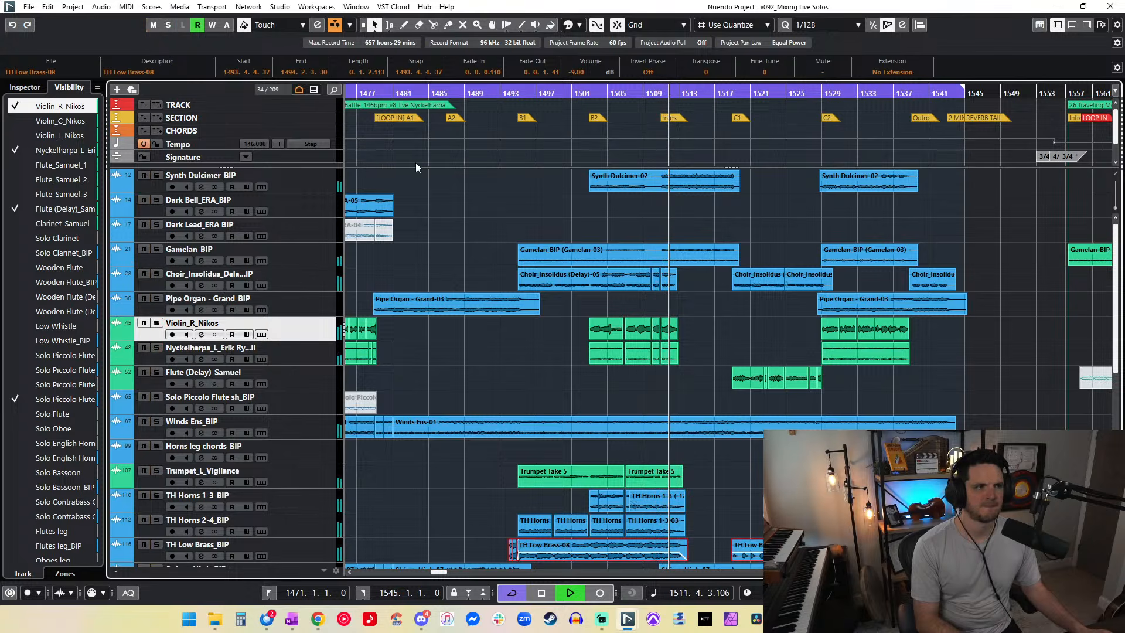
Step: Select both Gamelan-03 events in the cue and set their volume to -3.5 dB
scroll(612, 294, right, 4)
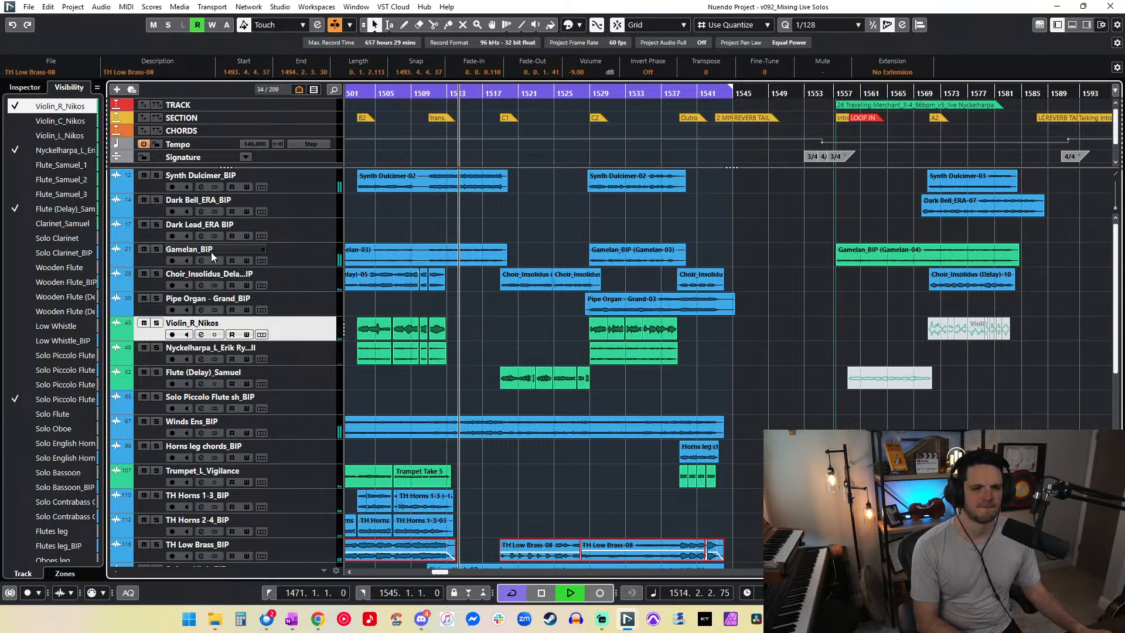
scroll(504, 276, left, 3)
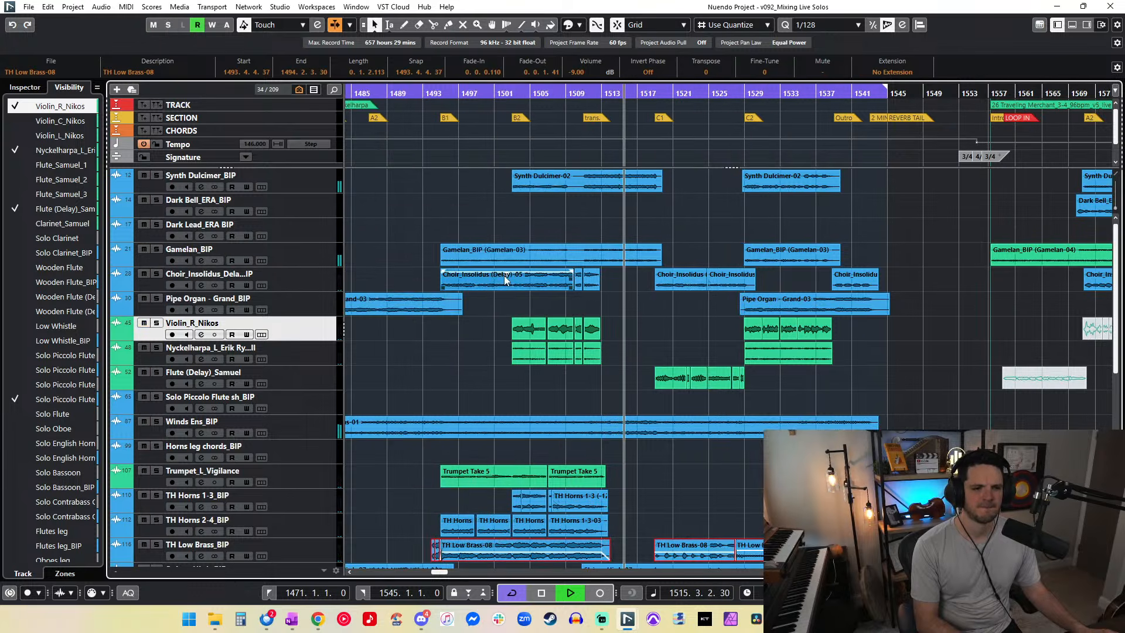
click(508, 246)
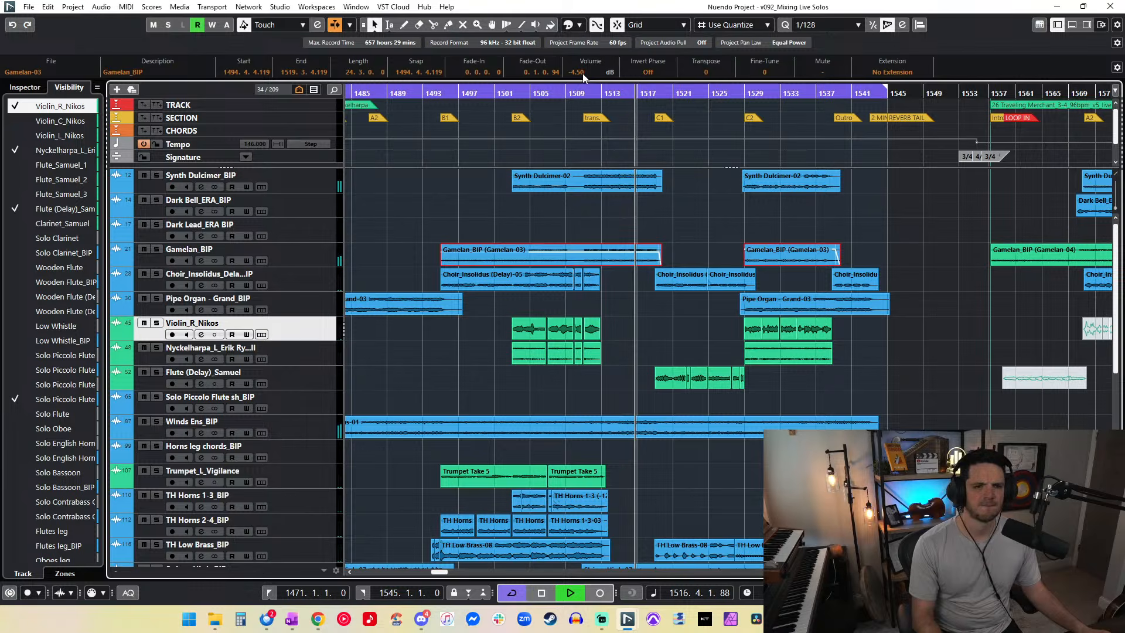
text(-3)
key(Return)
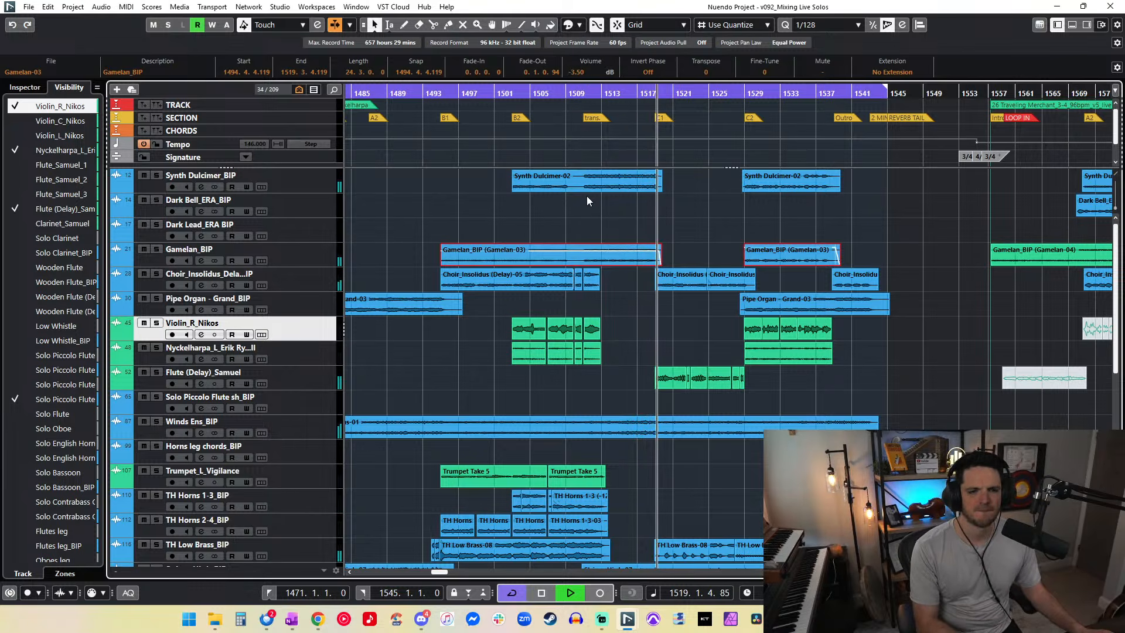
Step: Select the cue's Strings Hi events and set their volume to -2.5 dB
scroll(587, 195, right, 2)
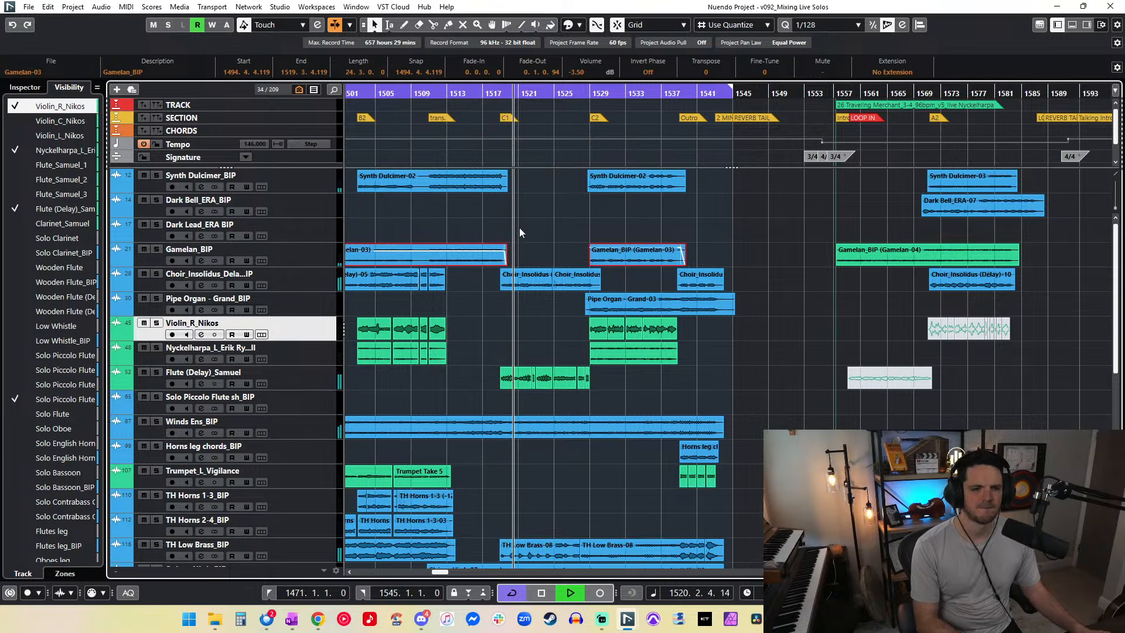
scroll(515, 247, left, 3)
scroll(515, 254, right, 3)
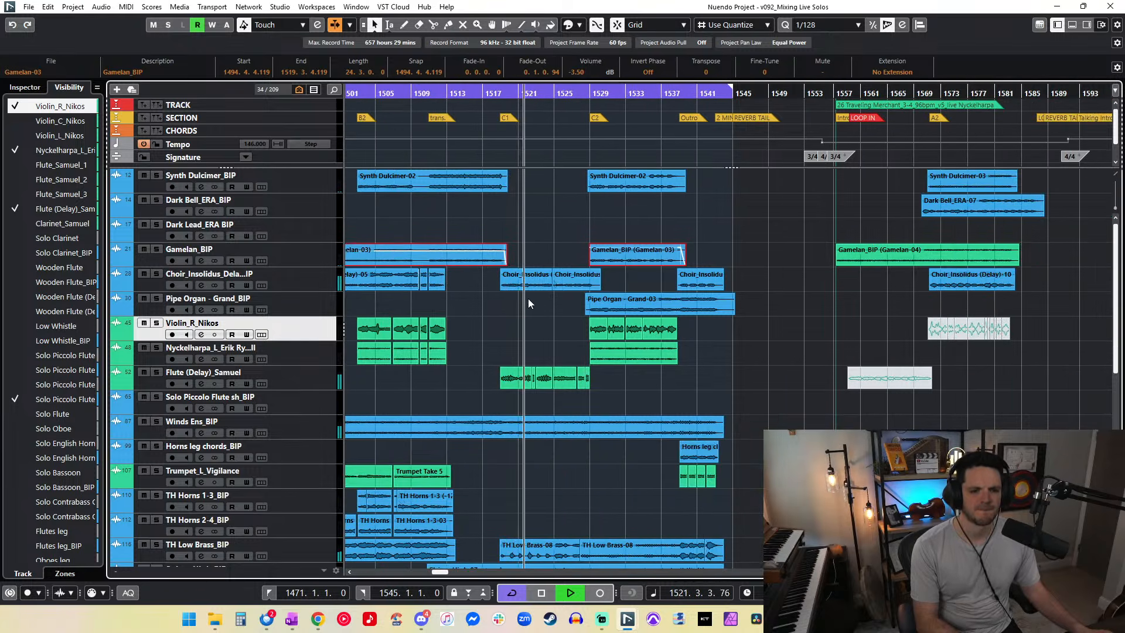
scroll(529, 300, down, 3)
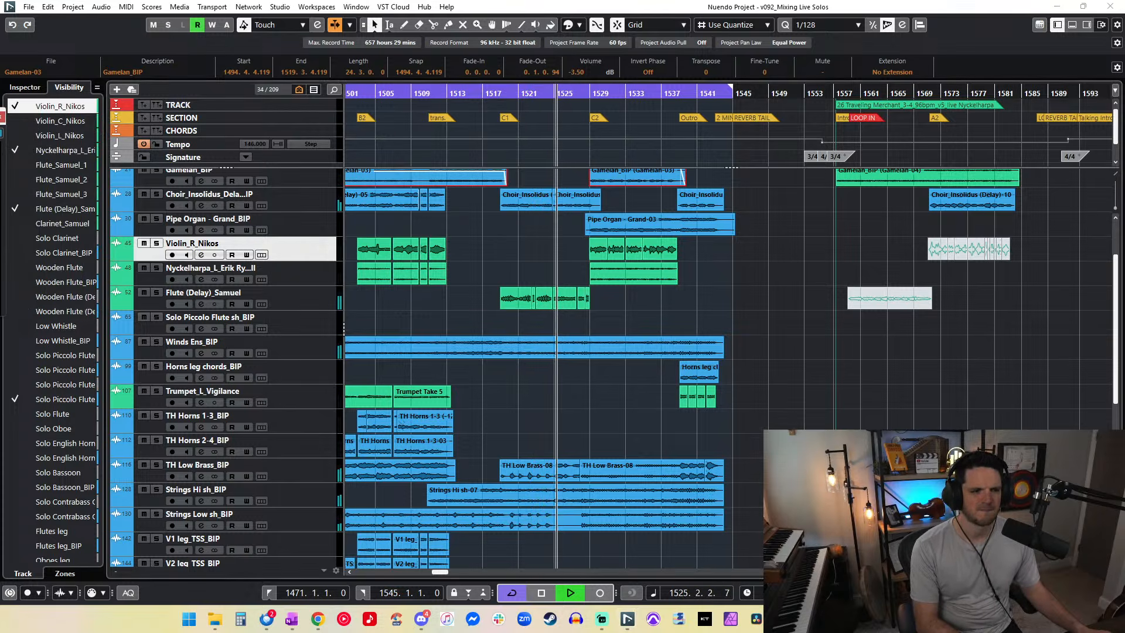
scroll(505, 349, down, 6)
drag(729, 334, 490, 334)
scroll(490, 334, right, 5)
click(581, 72)
key(Return)
scroll(568, 204, right, 1)
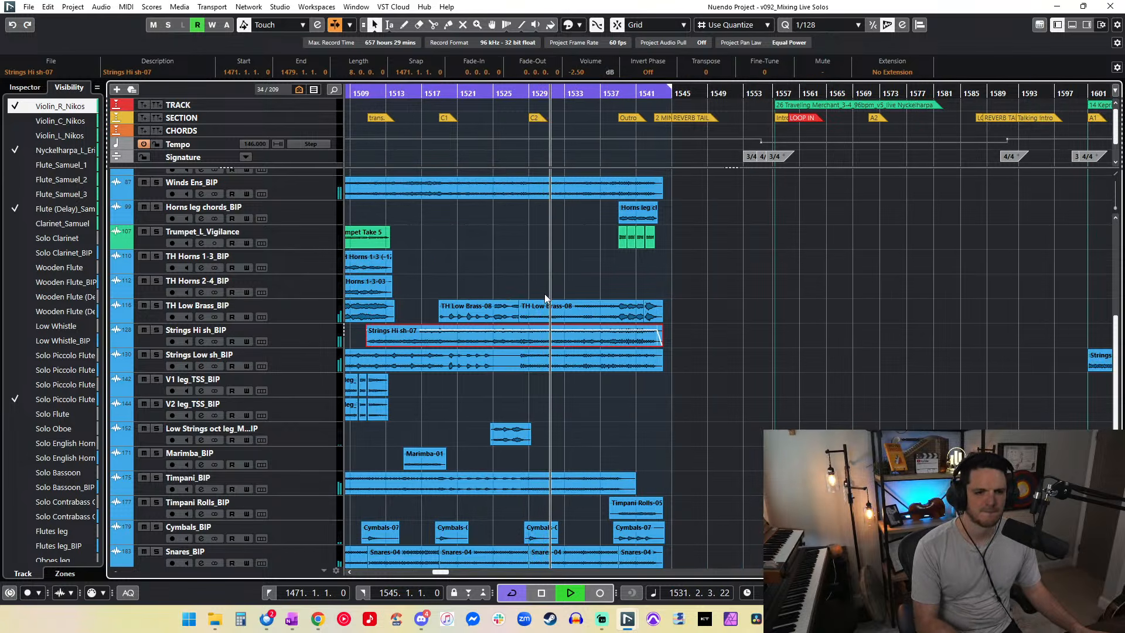
Step: Select all of the cue's Snares events, adjust their volume, and clear the selection
scroll(544, 294, down, 3)
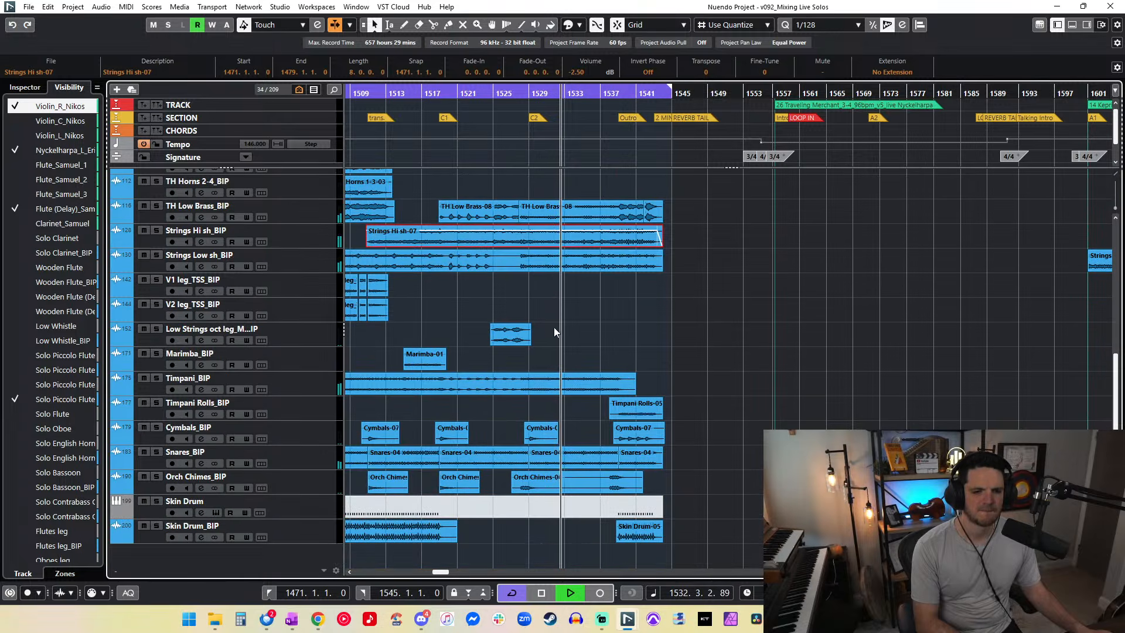
scroll(553, 333, left, 2)
click(838, 457)
click(795, 458)
drag(839, 467, 685, 453)
drag(833, 455, 844, 456)
scroll(844, 457, right, 4)
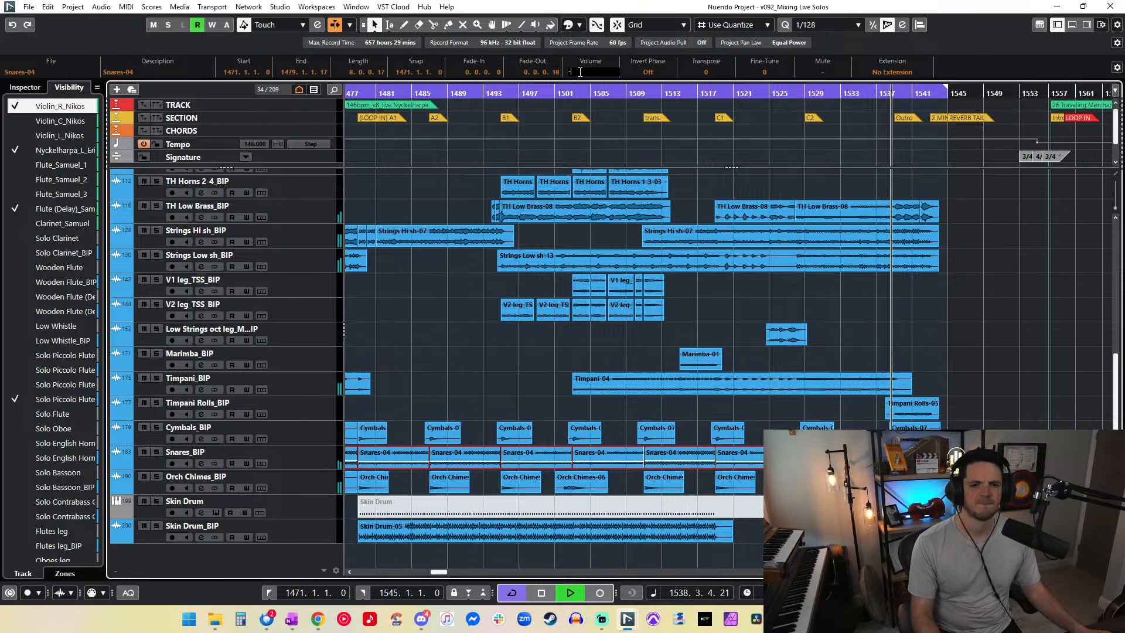
scroll(656, 303, right, 5)
click(652, 301)
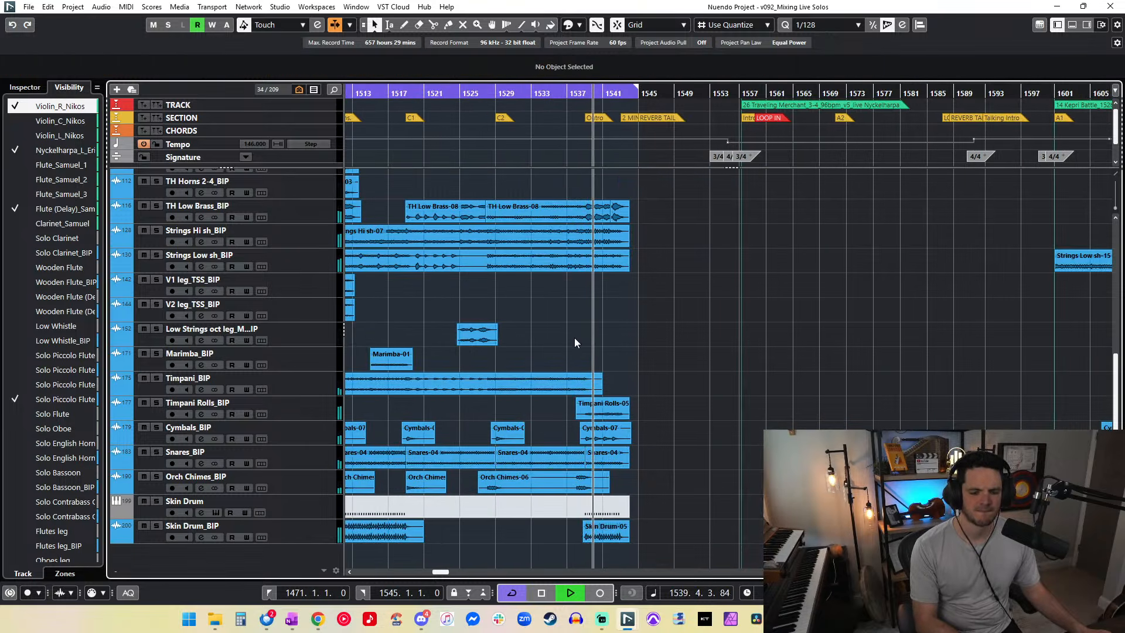
Step: Briefly solo the Timpani Rolls track in the outro to check it, and return to the full mix
click(157, 404)
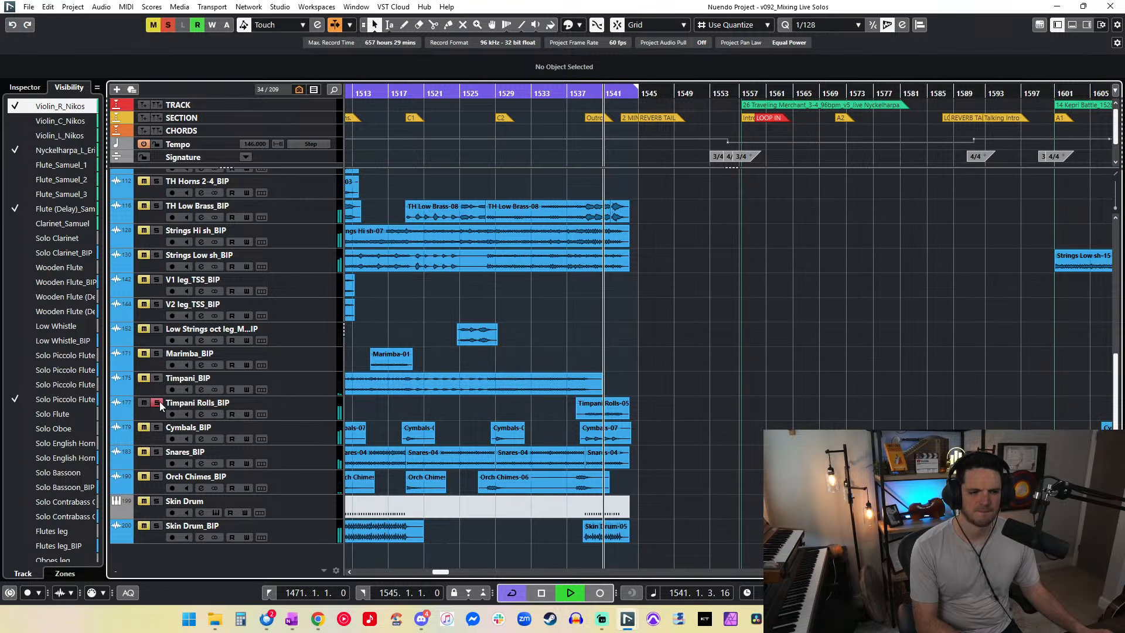
click(157, 403)
scroll(560, 349, up, 6)
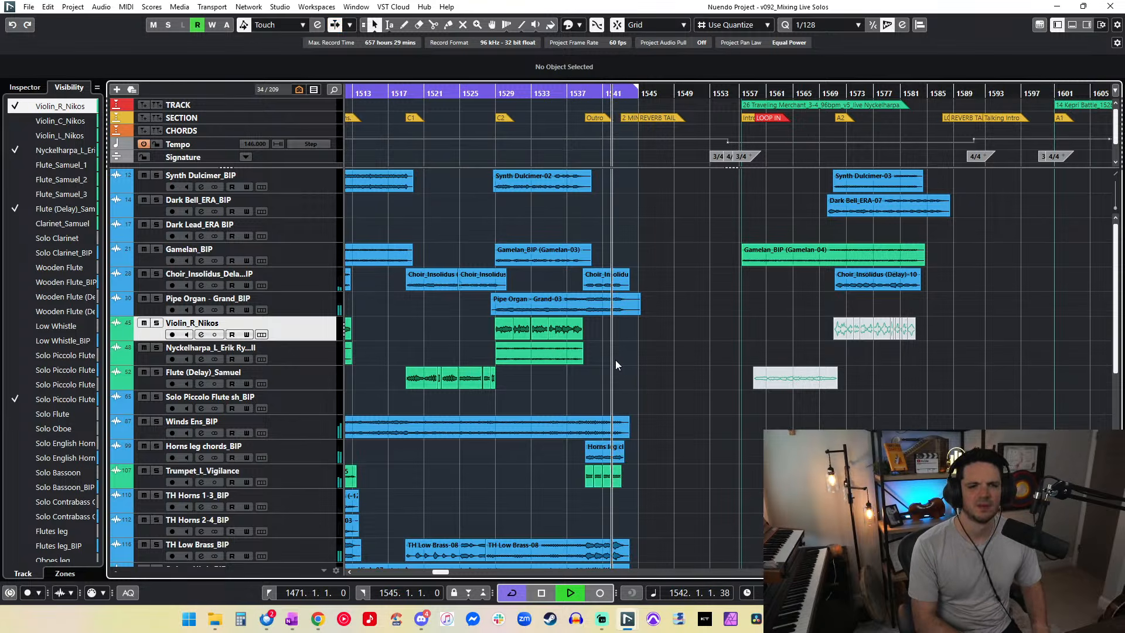
Step: Trim the end of the outro Snares event to just before bar 1543 and check the ending in playback
scroll(616, 365, up, 7)
scroll(615, 360, down, 5)
key(space)
key(space)
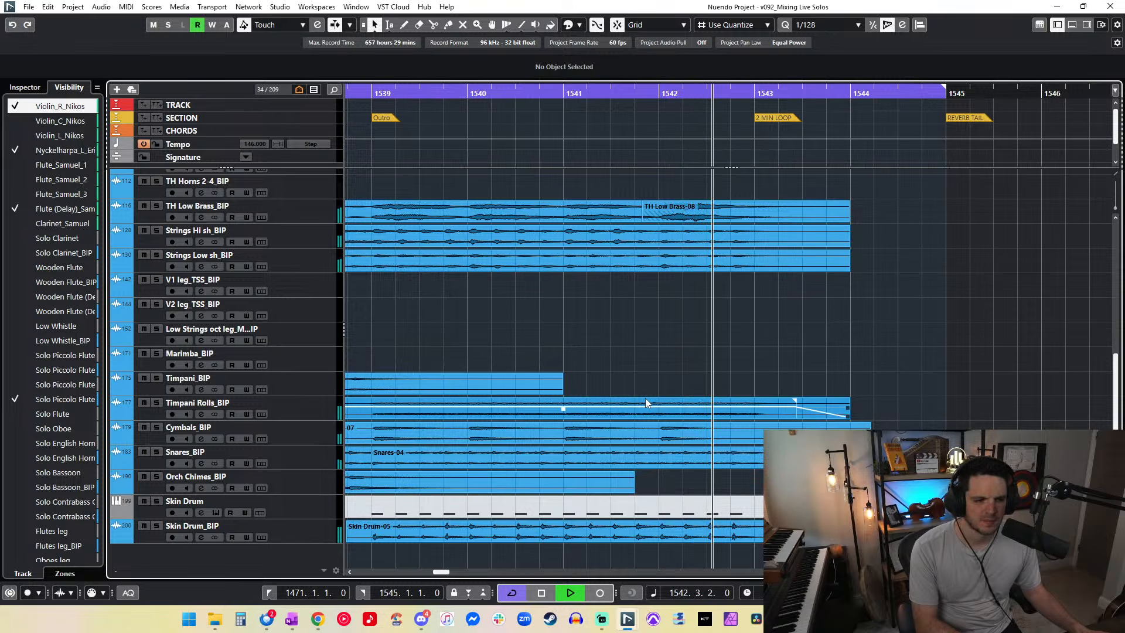
click(755, 456)
key(space)
key(space)
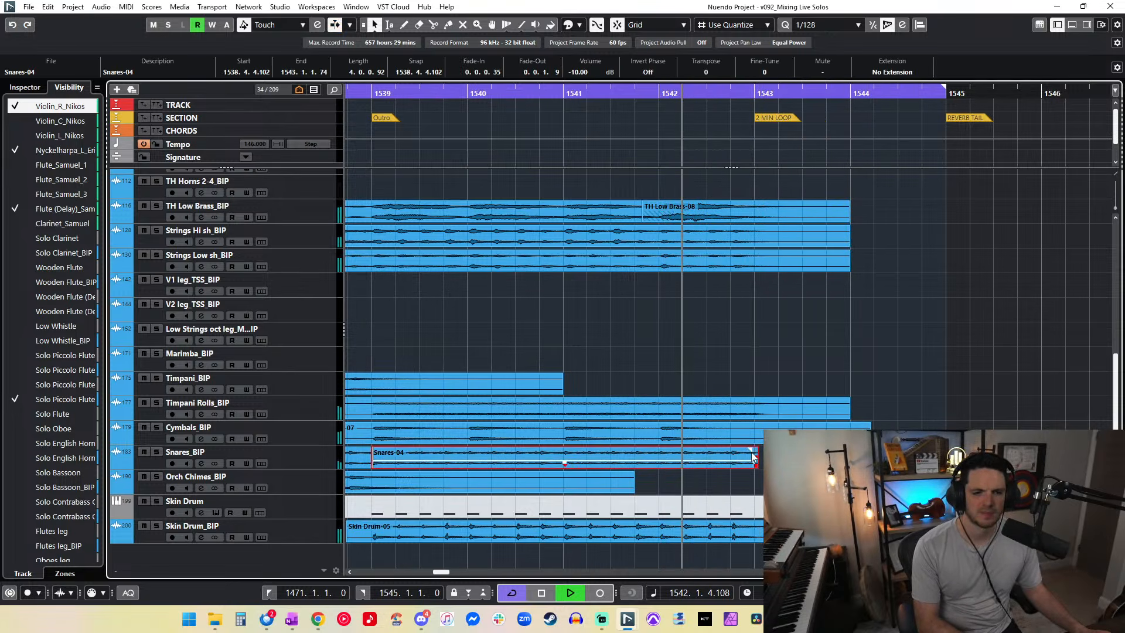
drag(758, 466, 754, 467)
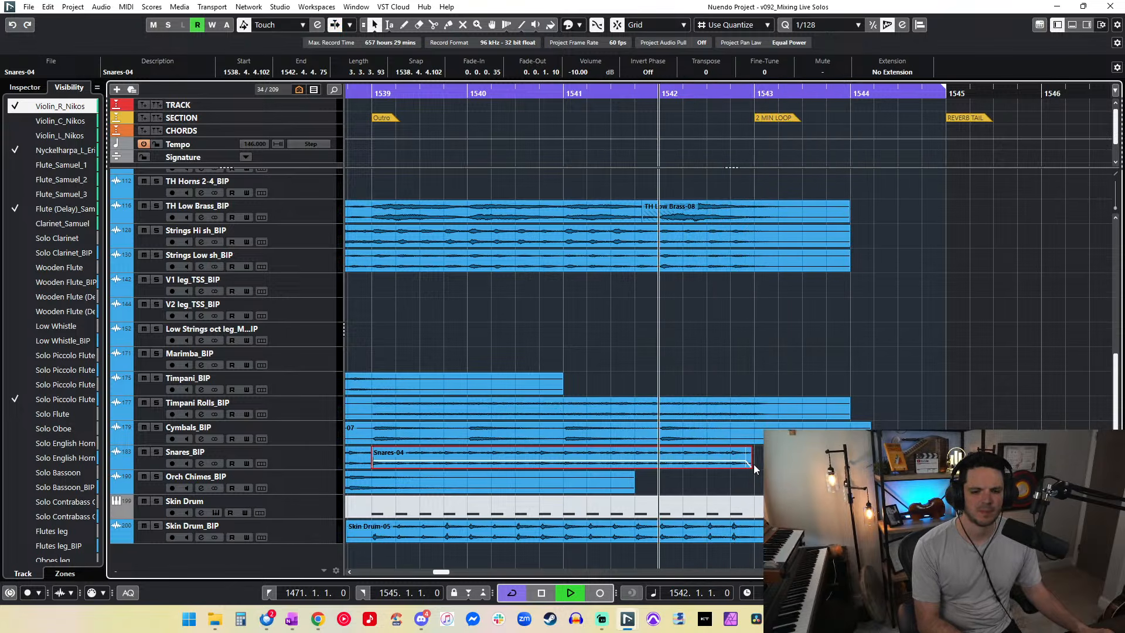
drag(754, 465, 752, 466)
key(space)
key(space)
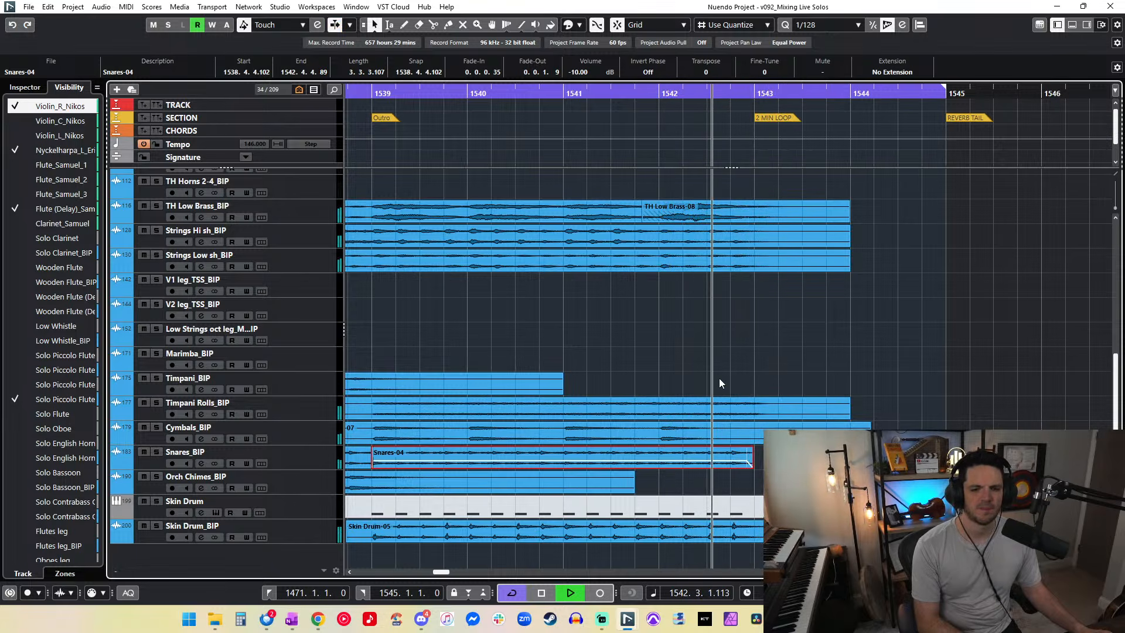
key(space)
key(space)
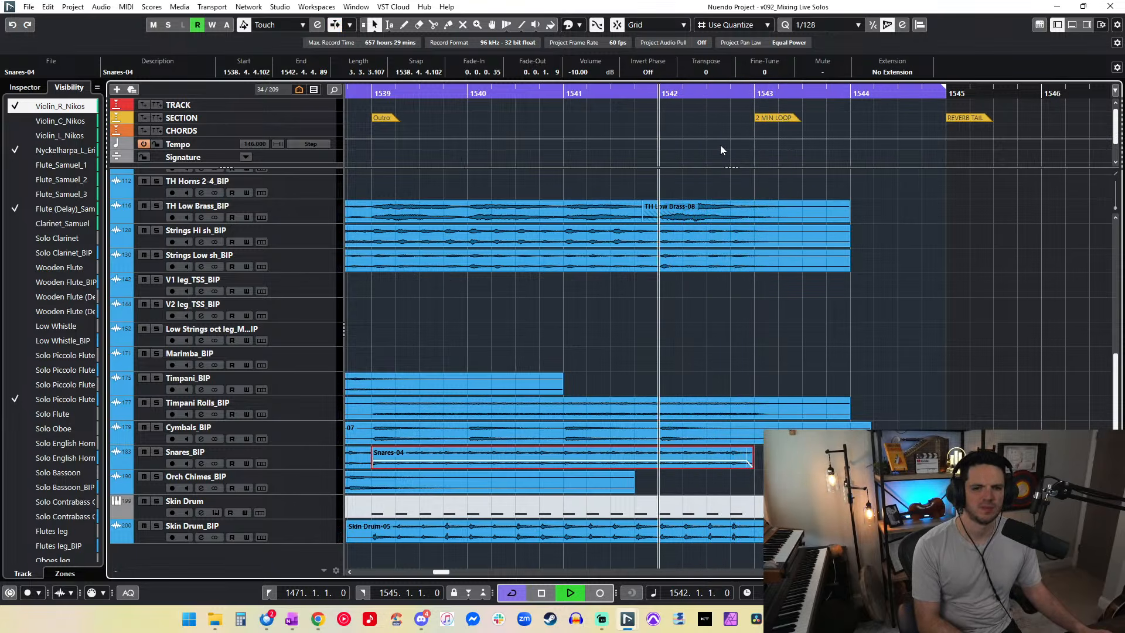
Step: Play the transition into loop A1, try extending the intro Strings Hi event over the start of A1, and undo it
key(KP_1)
scroll(610, 165, right, 3)
click(473, 97)
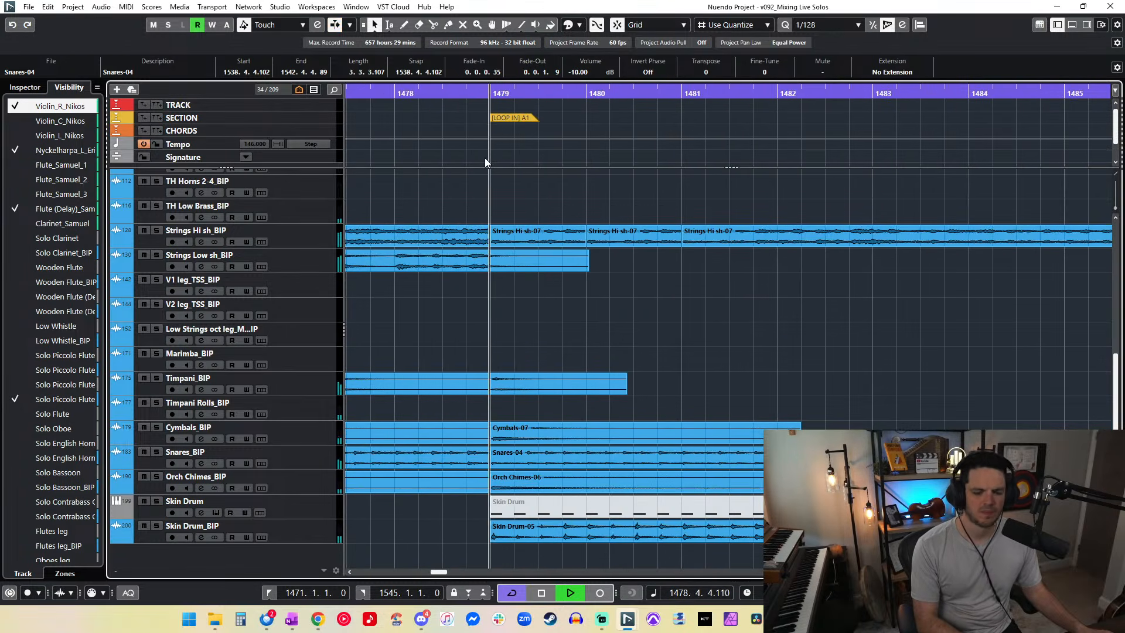
click(406, 96)
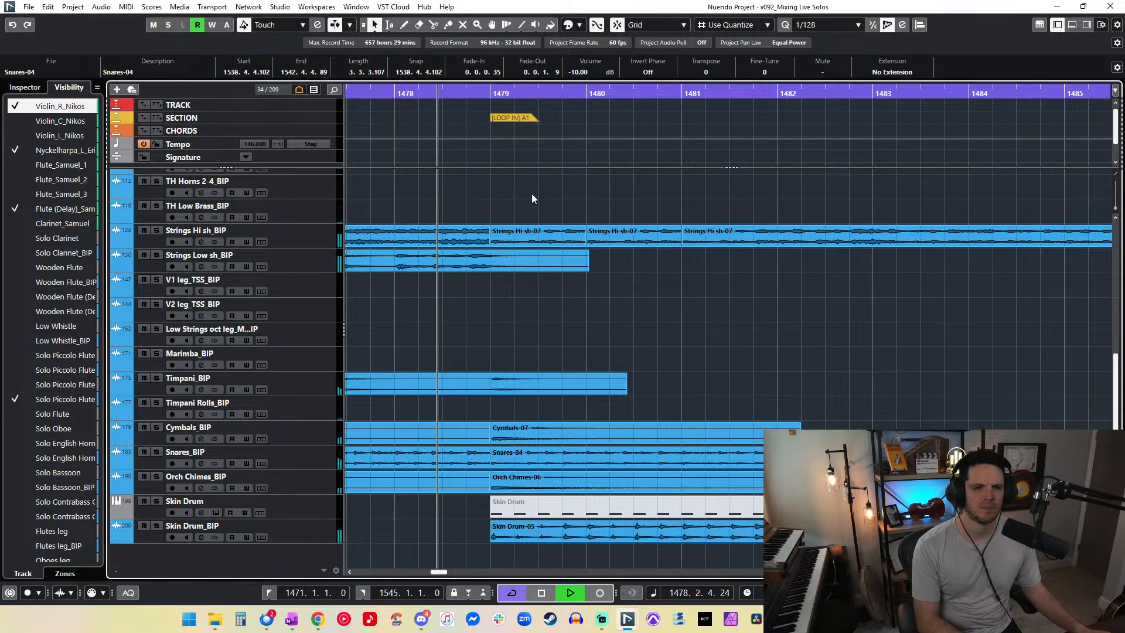
click(491, 240)
key(Delete)
drag(487, 243, 586, 248)
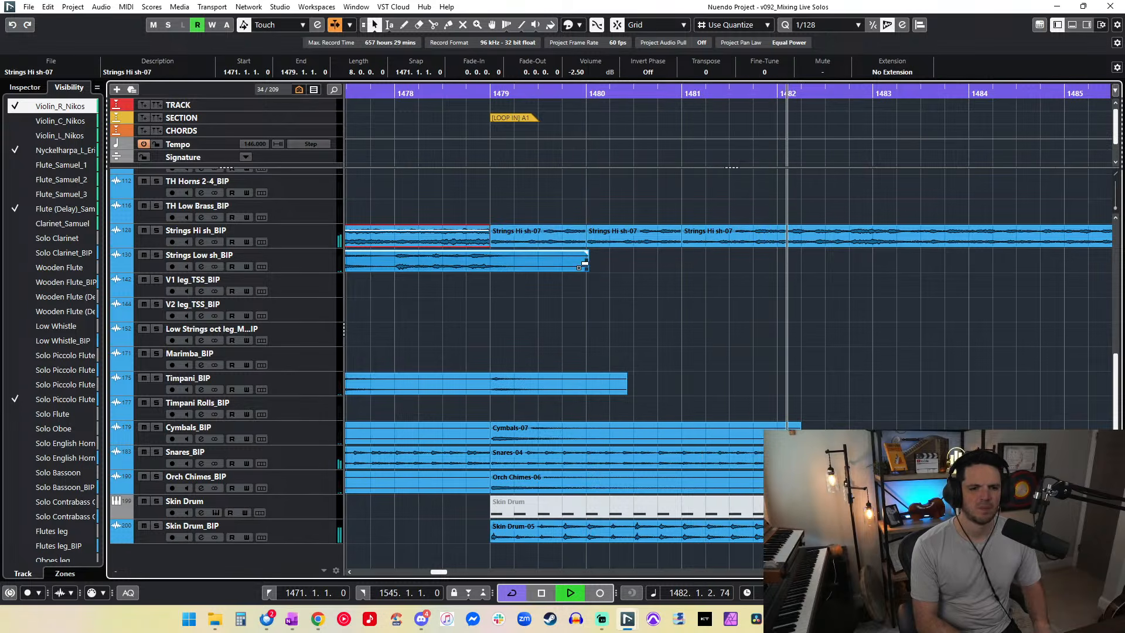
key(ctrl+z)
key(ctrl+z)
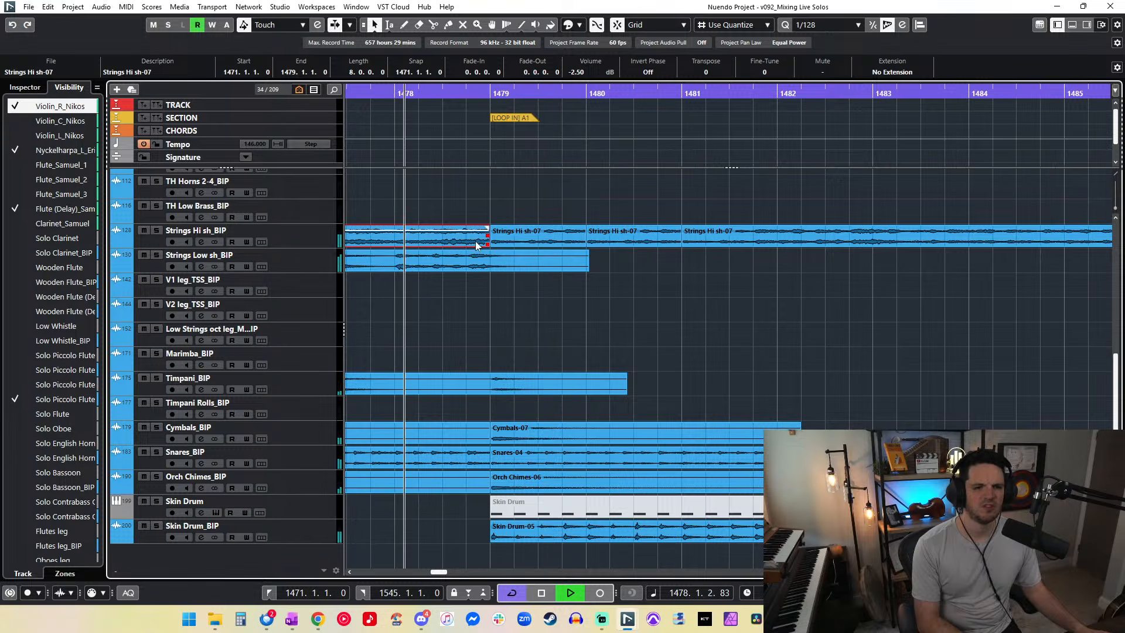
Step: Try crossfading the Strings Hi events where they meet at bar 1479 and replay the intro
key(2)
drag(487, 238, 497, 237)
key(x)
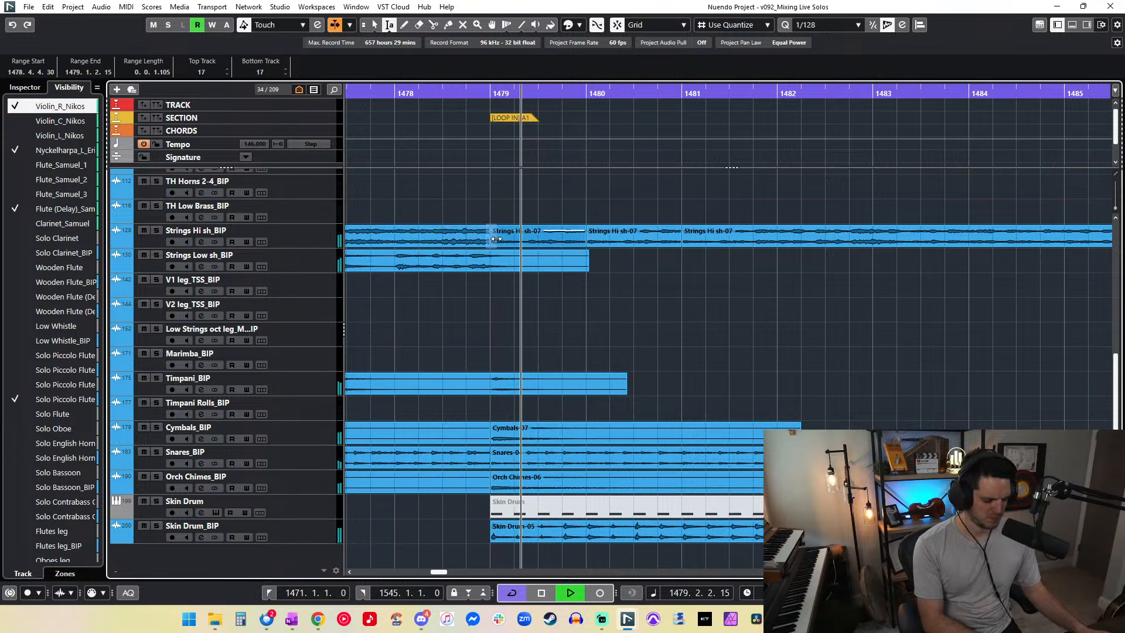
key(1)
click(412, 95)
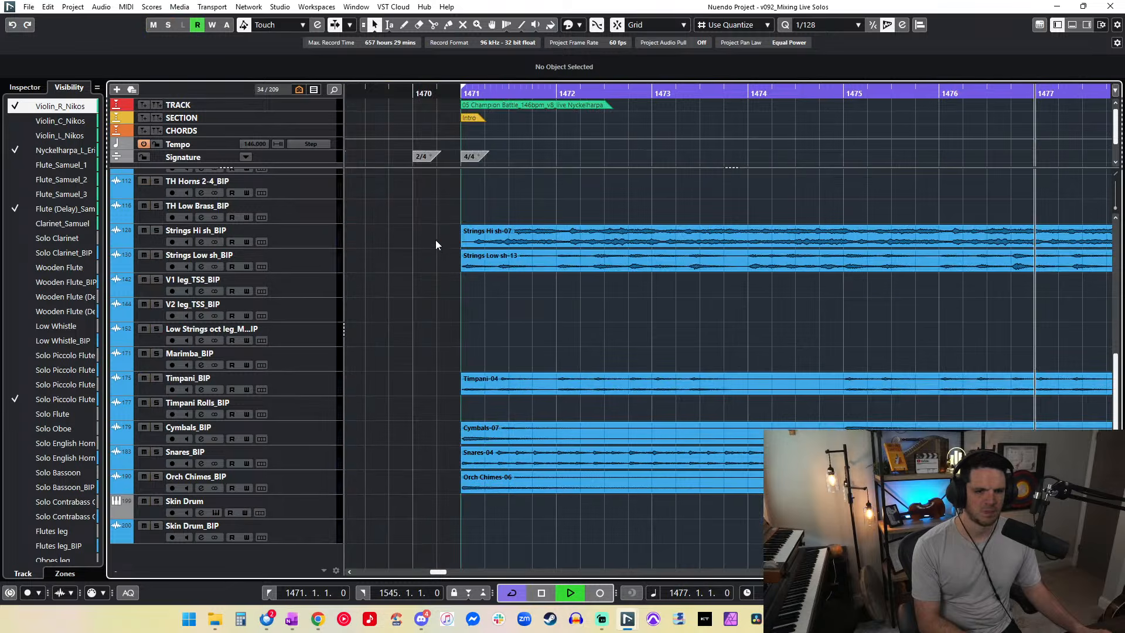
Step: Delete the short Strings Hi events at bars 1479 and 1480 and extend the intro event to about bar 1481
drag(609, 236, 713, 245)
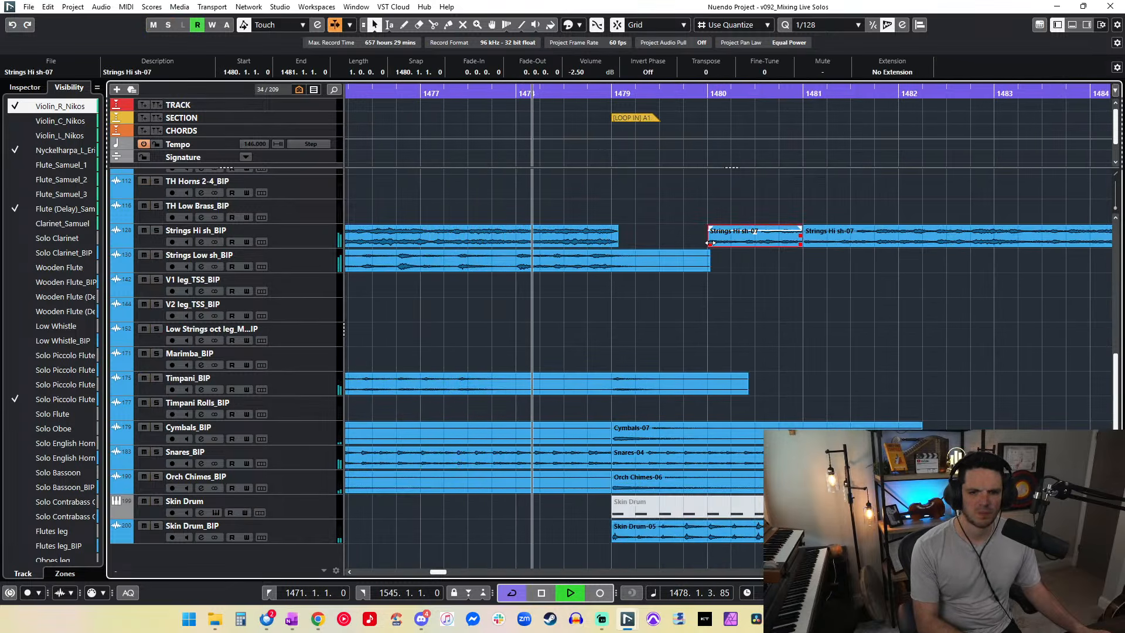
drag(615, 244, 694, 243)
scroll(674, 245, right, 2)
click(583, 245)
key(Delete)
drag(544, 243, 661, 232)
Step: Delete the Strings Hi event starting at bar 1481 and extend the intro event to just past the B1 start at bar 1495
key(g)
key(g)
key(g)
key(g)
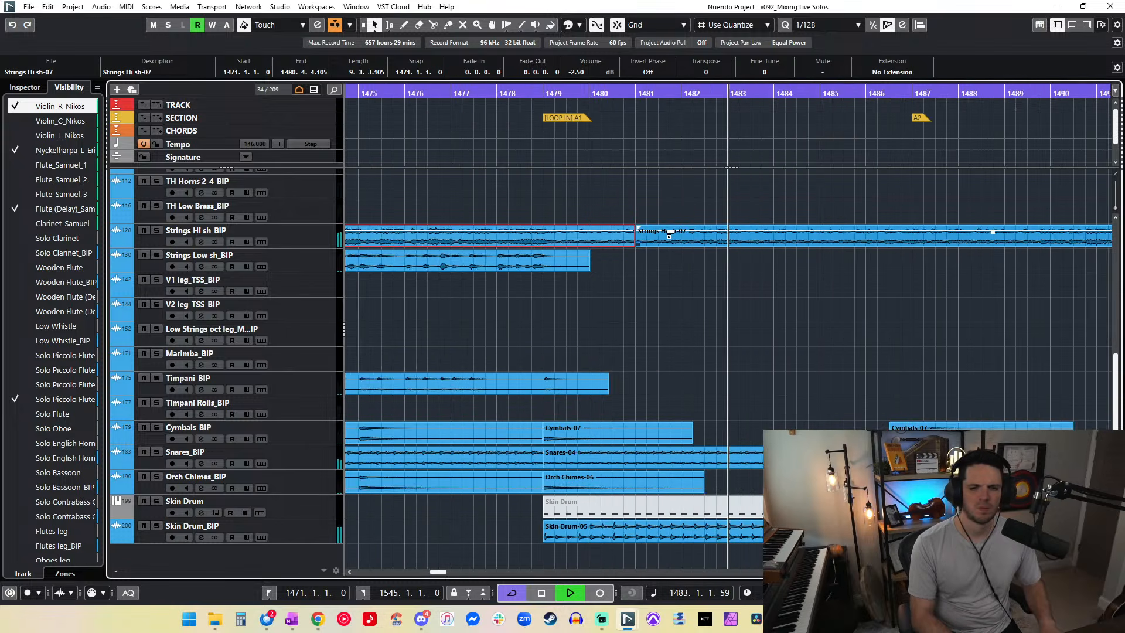
click(714, 244)
key(Delete)
drag(691, 244, 918, 245)
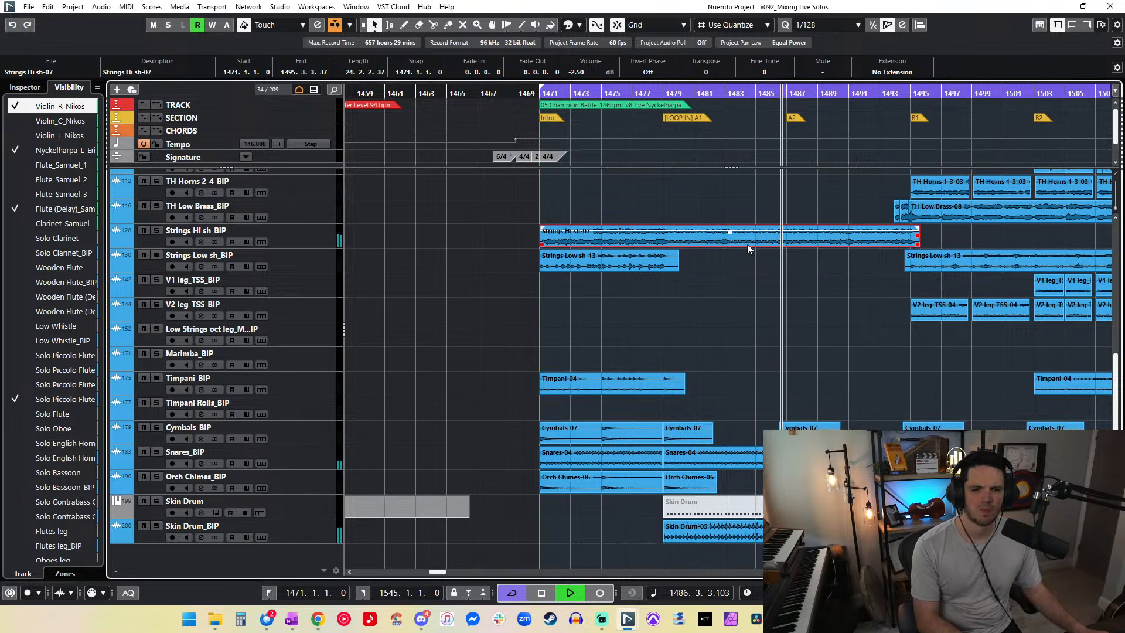
Step: Delete the Cymbals and Orch Chimes events at loop A1 and extend both intro events to about bar 1485
double_click(684, 481)
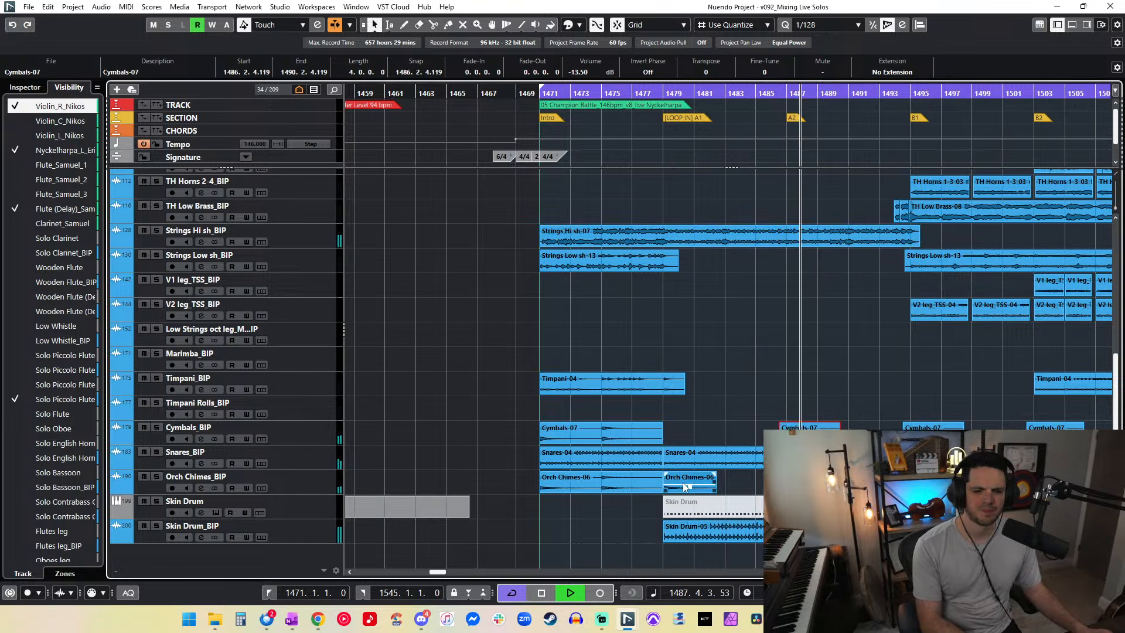
key(ctrl+e)
click(648, 488)
shift+click(655, 434)
drag(661, 441, 762, 430)
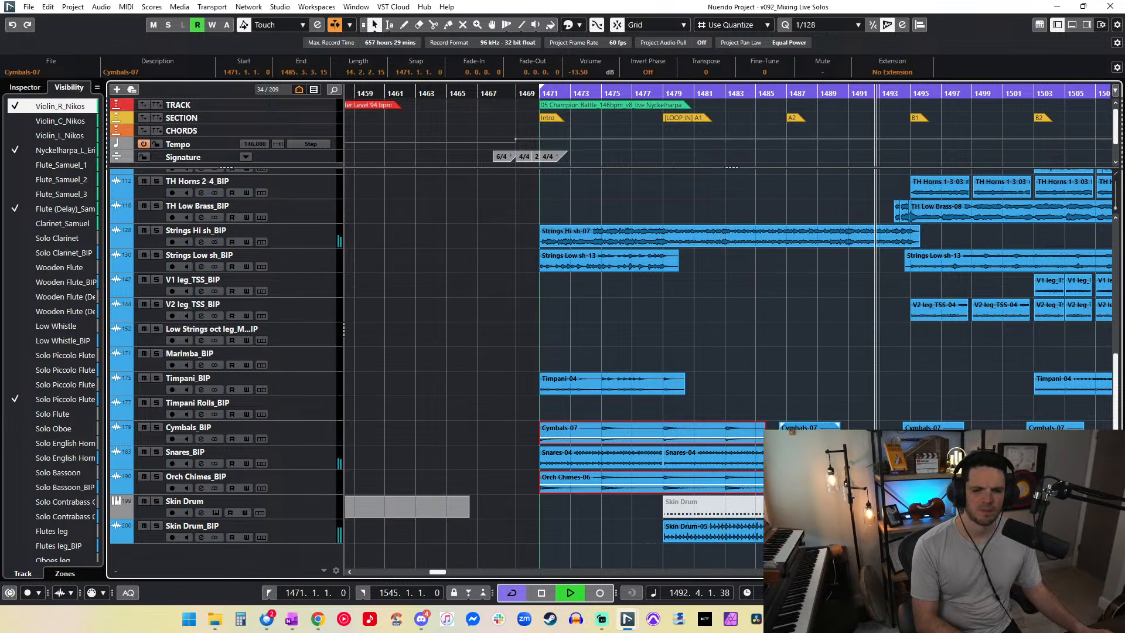
scroll(761, 436, right, 3)
Step: Try trimming the ends of the extended Cymbals and Orch Chimes events slightly, play the section, and undo the trim
mouse_move(611, 442)
mouse_down()
mouse_move(622, 451)
mouse_move(605, 451)
mouse_up()
click(503, 95)
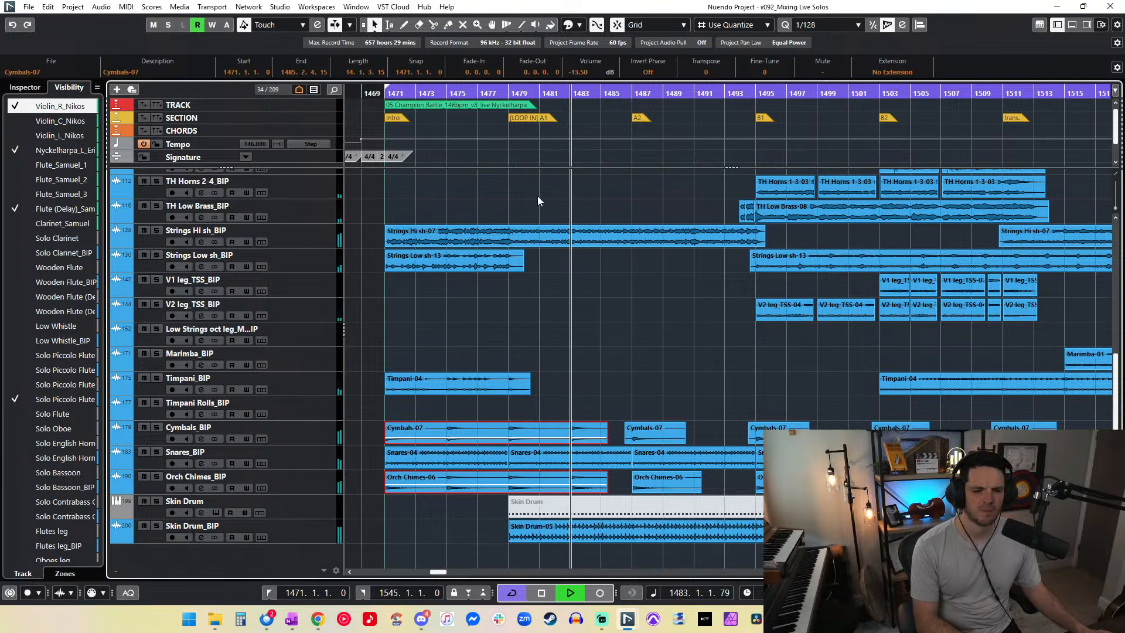
key(KP_Subtract)
key(KP_Subtract)
key(ctrl+z)
key(ctrl+z)
key(ctrl+shift+z)
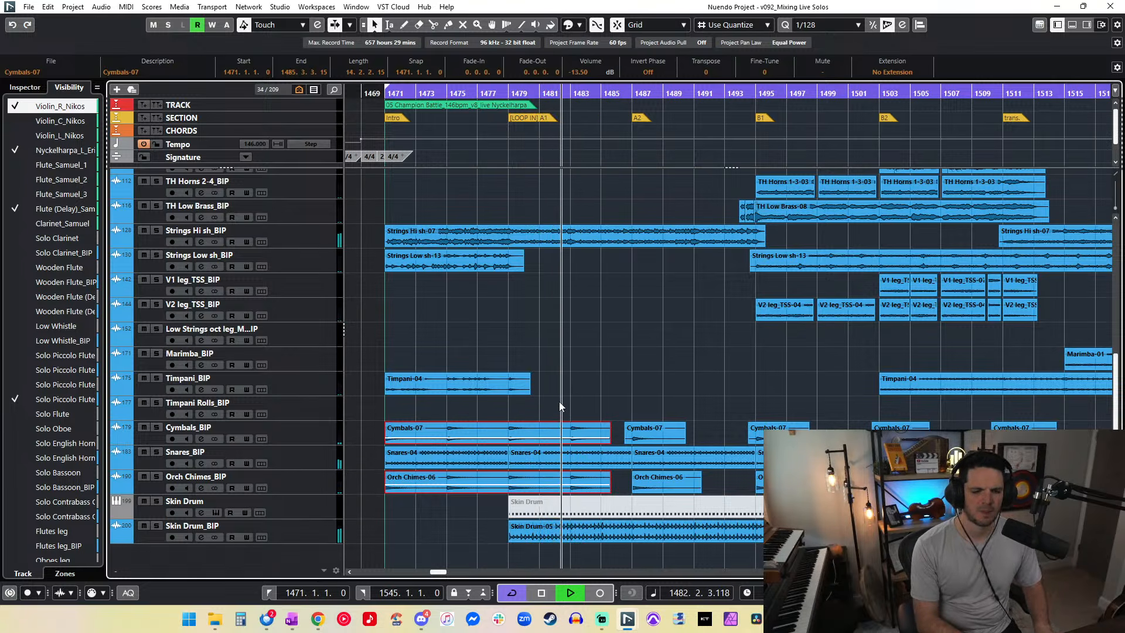
Step: Split the extended Cymbals and Orch Chimes events just past bar 1481, delete the later parts, and fade out the remaining ends
alt+click(541, 437)
click(571, 438)
key(Delete)
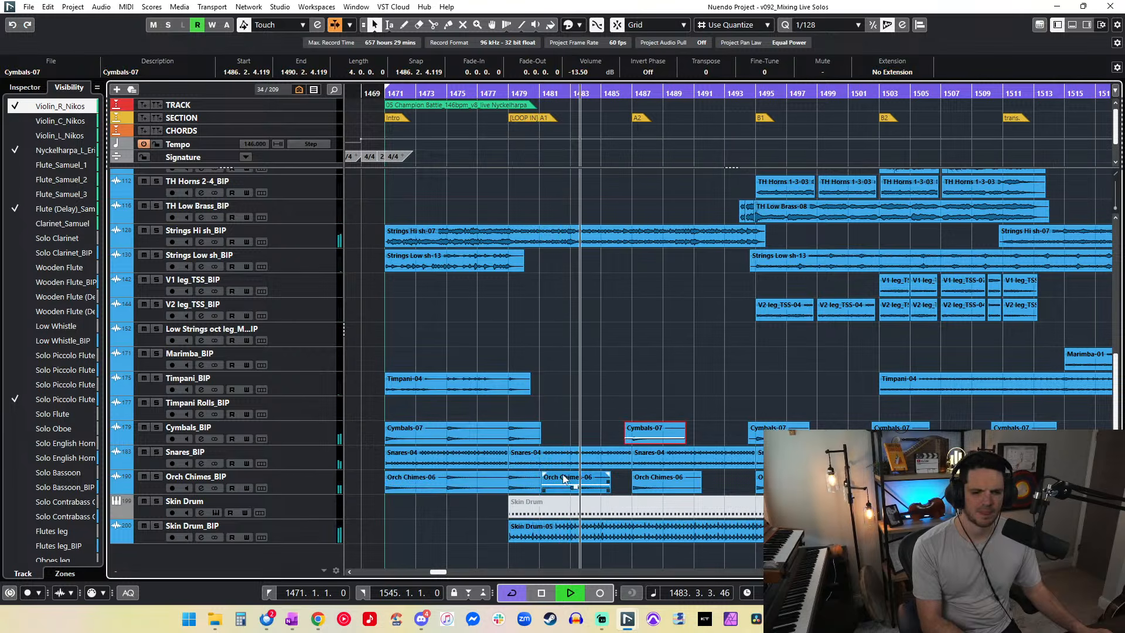
click(564, 479)
key(Delete)
drag(539, 425, 533, 476)
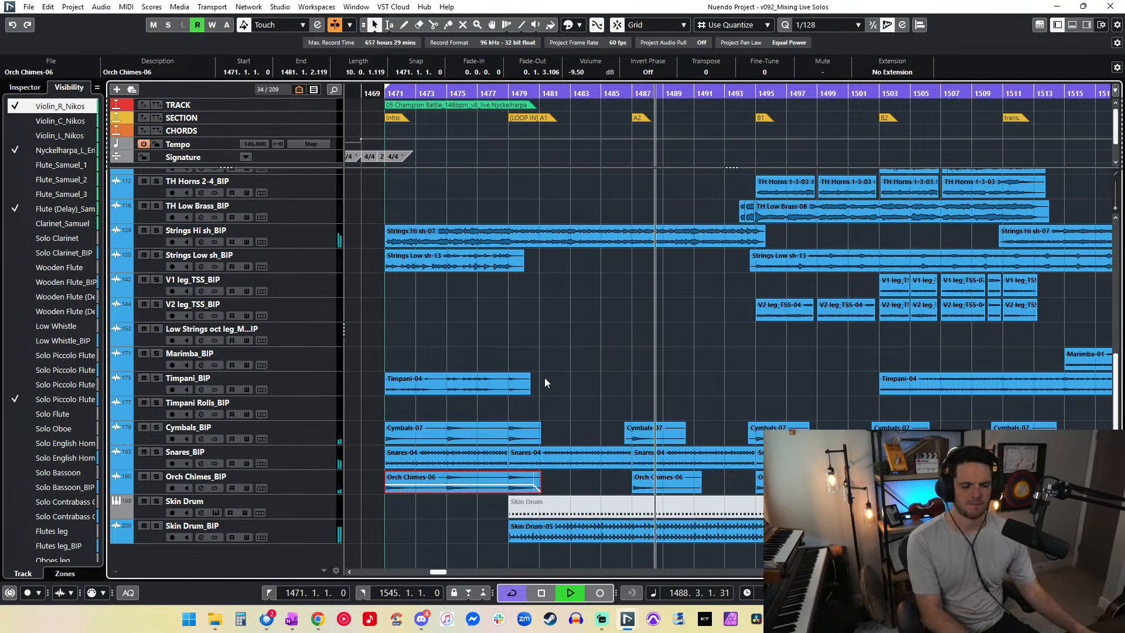
Step: Set the volume of the Strings Hi event from the intro and of the one from the transition section to -3.5 dB
scroll(544, 382, up, 5)
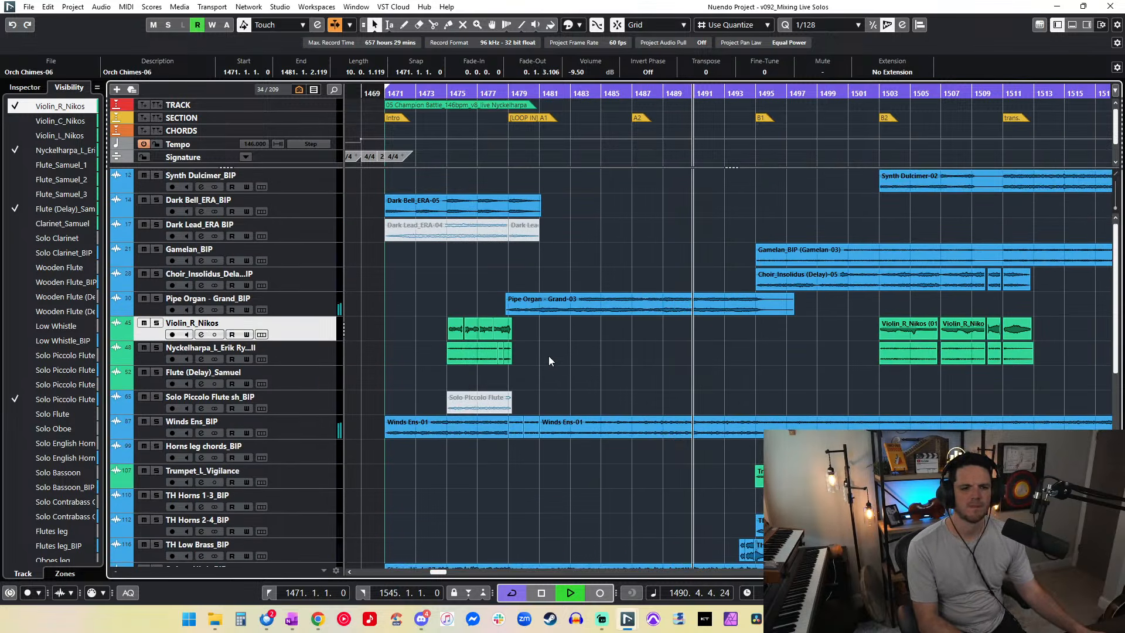
scroll(593, 352, down, 3)
click(615, 414)
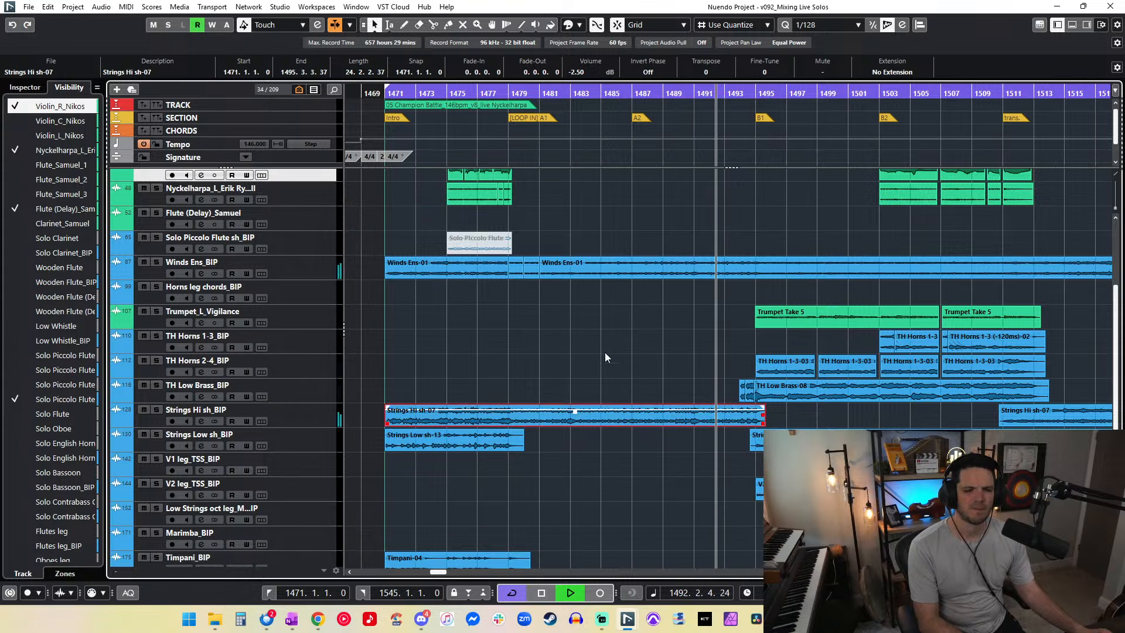
click(582, 73)
text(-3.5)
key(Return)
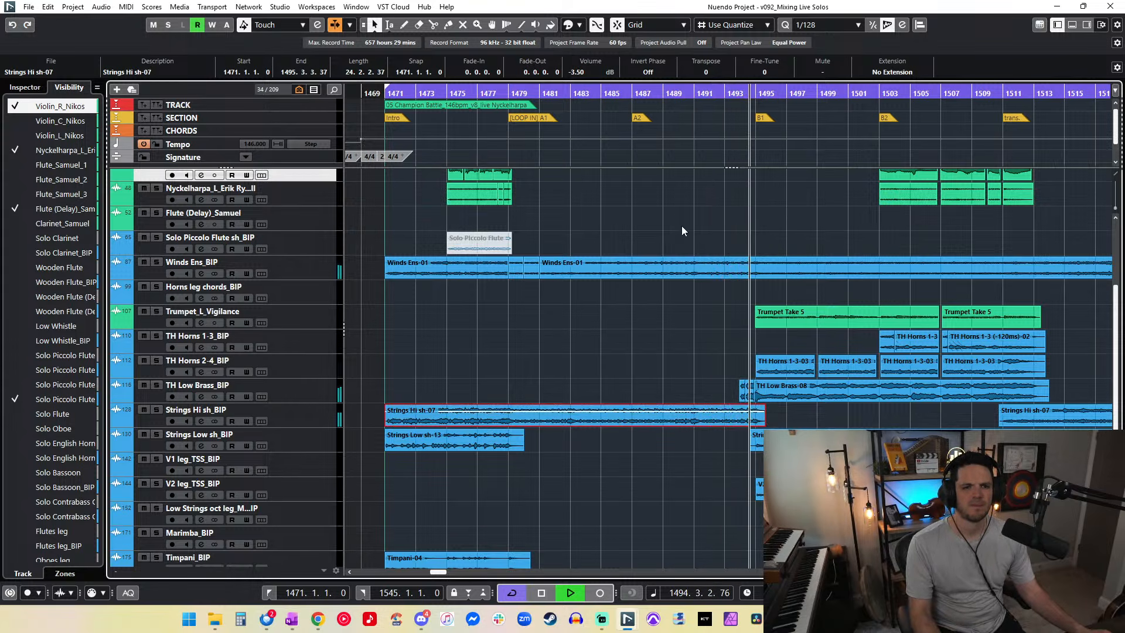
scroll(680, 262, right, 2)
click(764, 417)
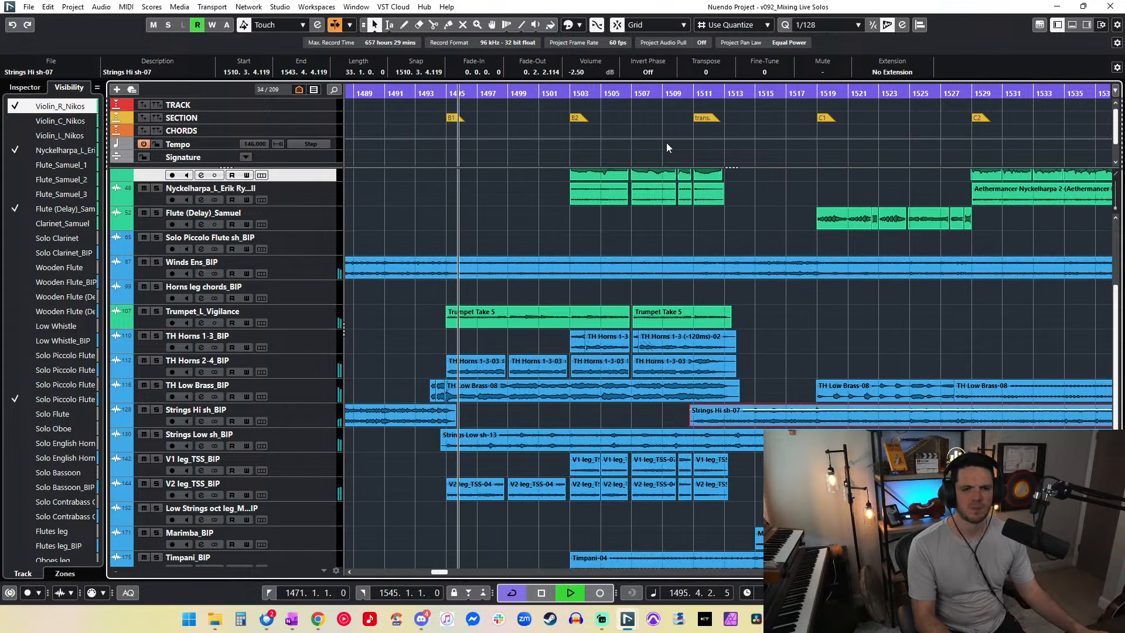
click(572, 72)
text(-3.5)
key(Return)
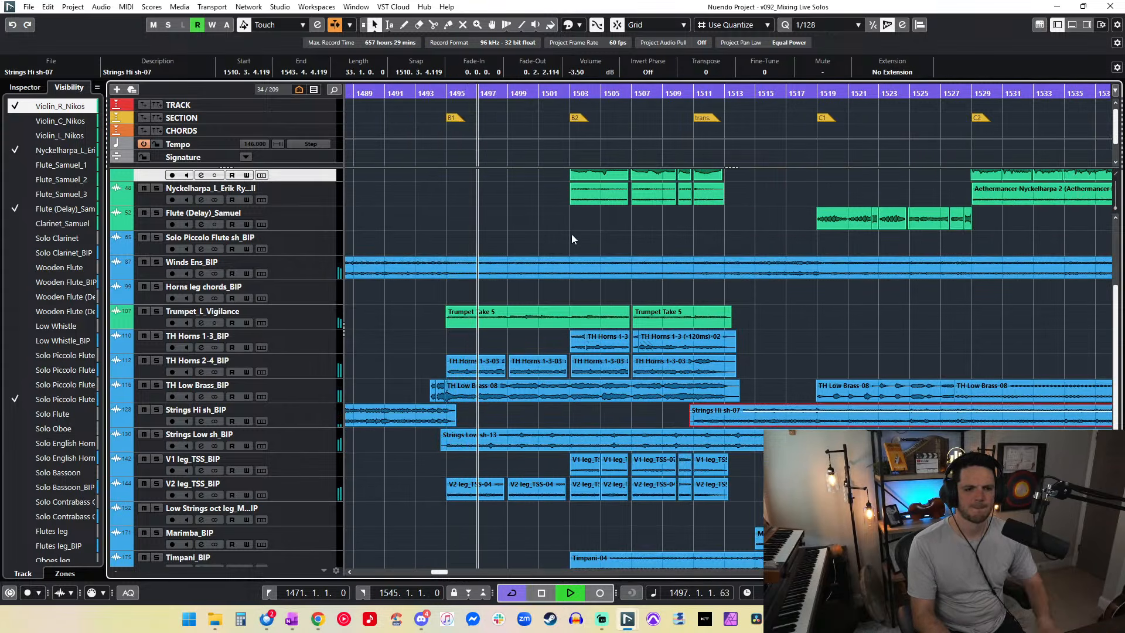
Step: Select all of the cue's Winds Ens events, set their volume to -2 dB, and clear the selection
key(g)
key(g)
key(g)
key(g)
drag(916, 279, 811, 279)
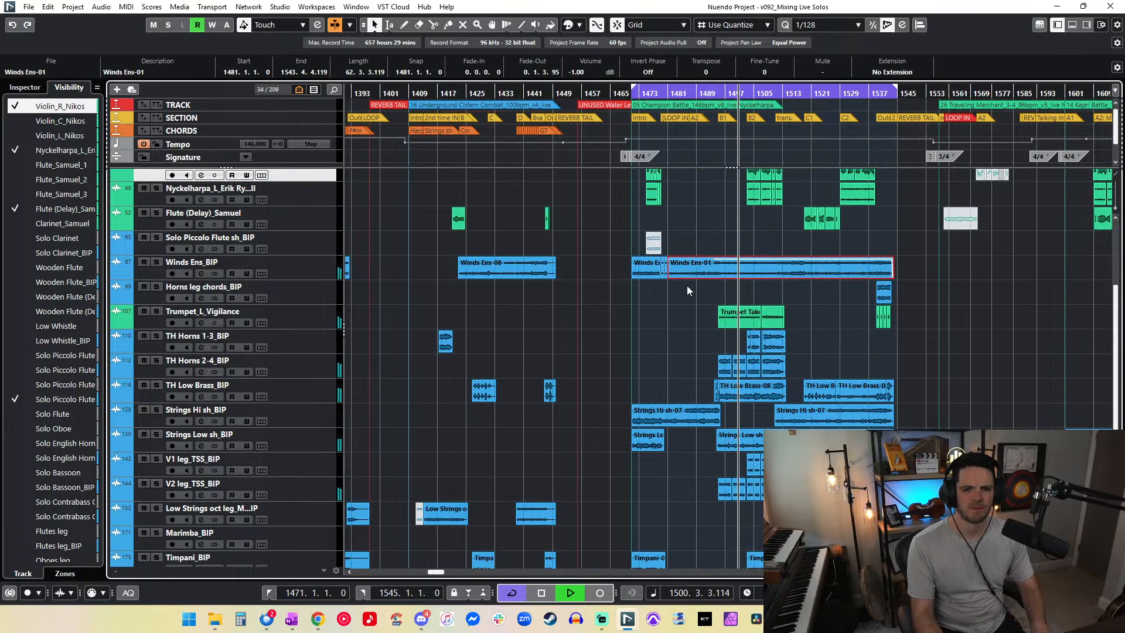
drag(623, 267, 704, 273)
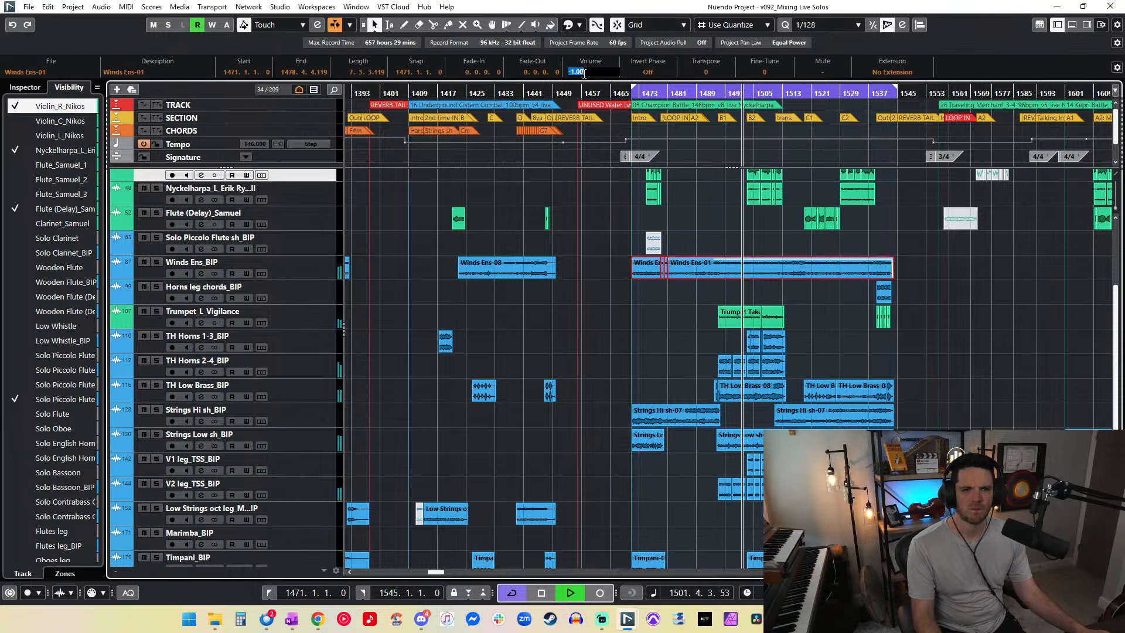
scroll(752, 438, down, 5)
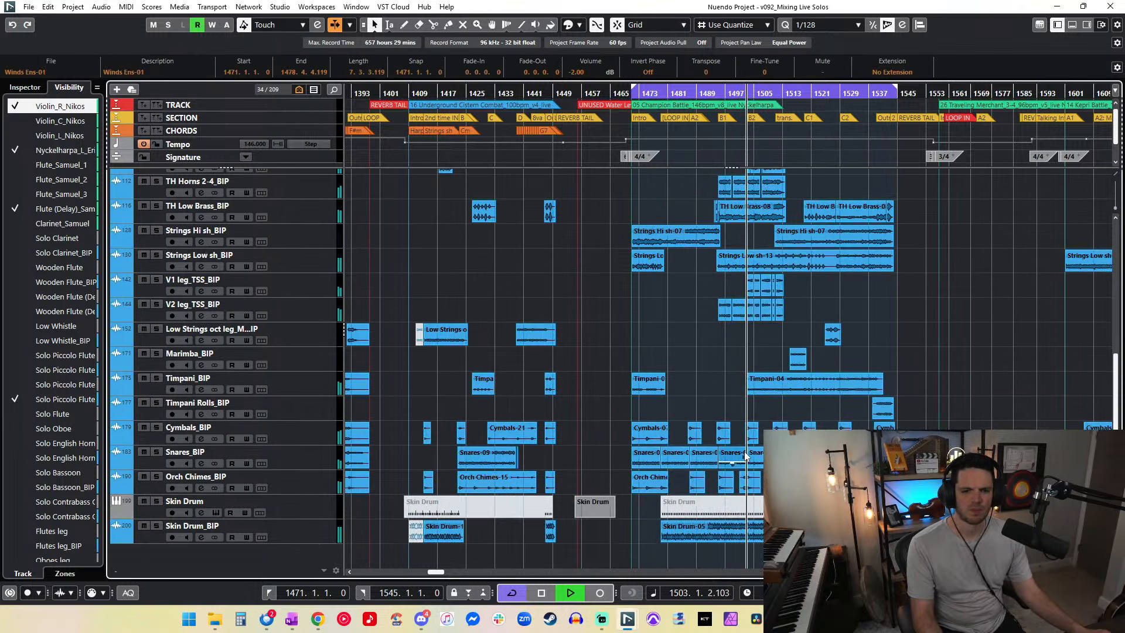
scroll(739, 343, up, 5)
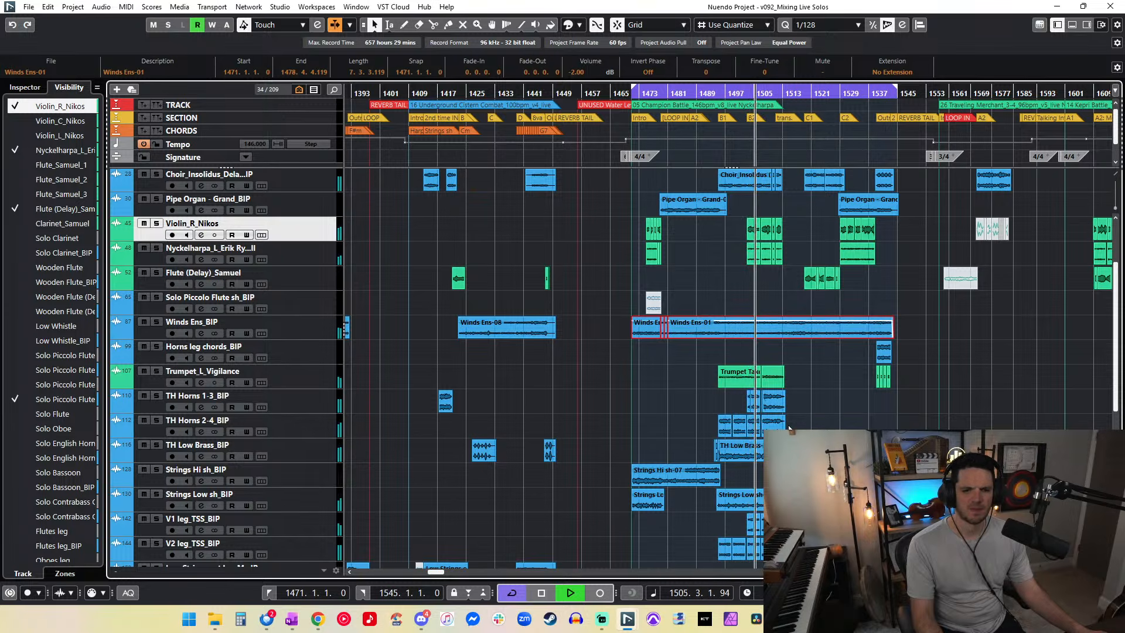
click(804, 355)
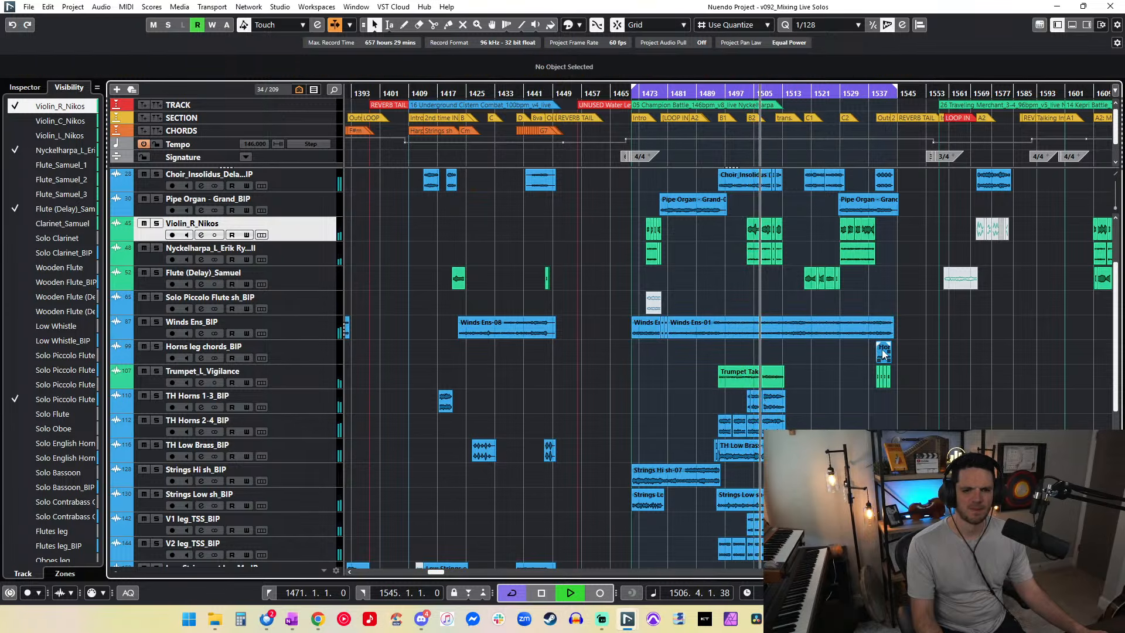
Step: Select the cue's two Synth Dulcimer events and check them closely while playing through the transition section
scroll(771, 279, up, 2)
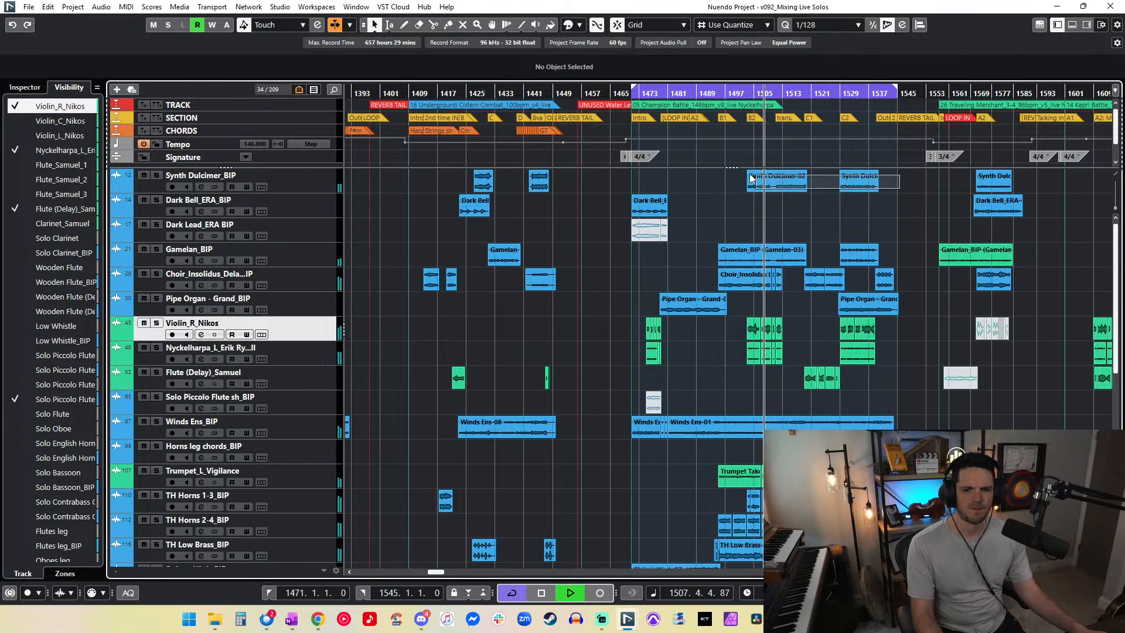
drag(754, 179, 753, 180)
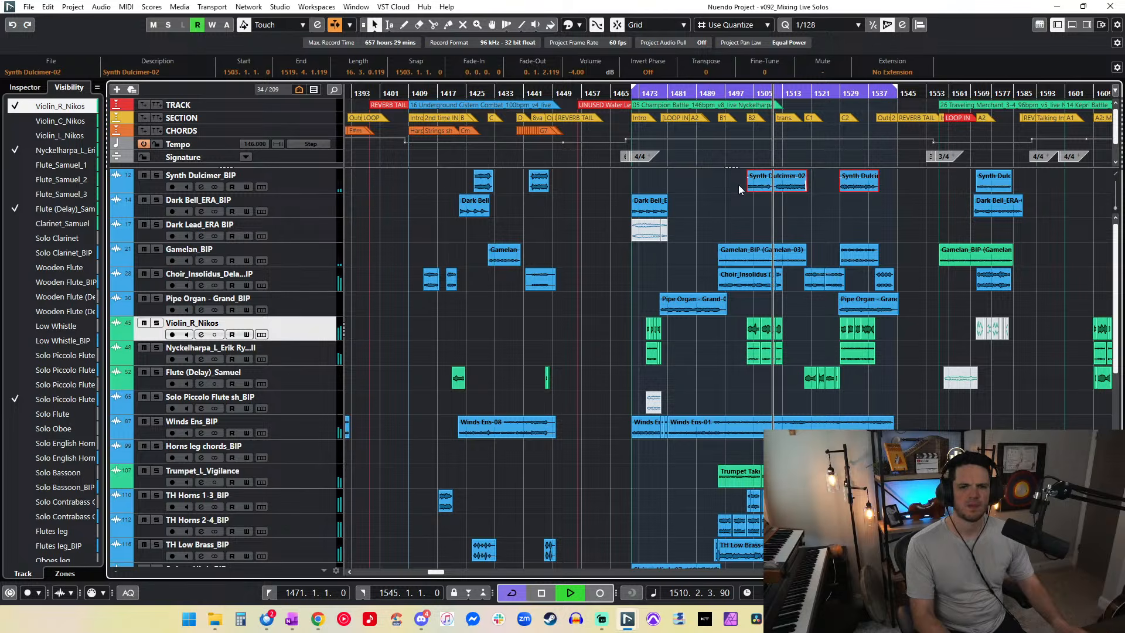
key(h)
key(h)
key(h)
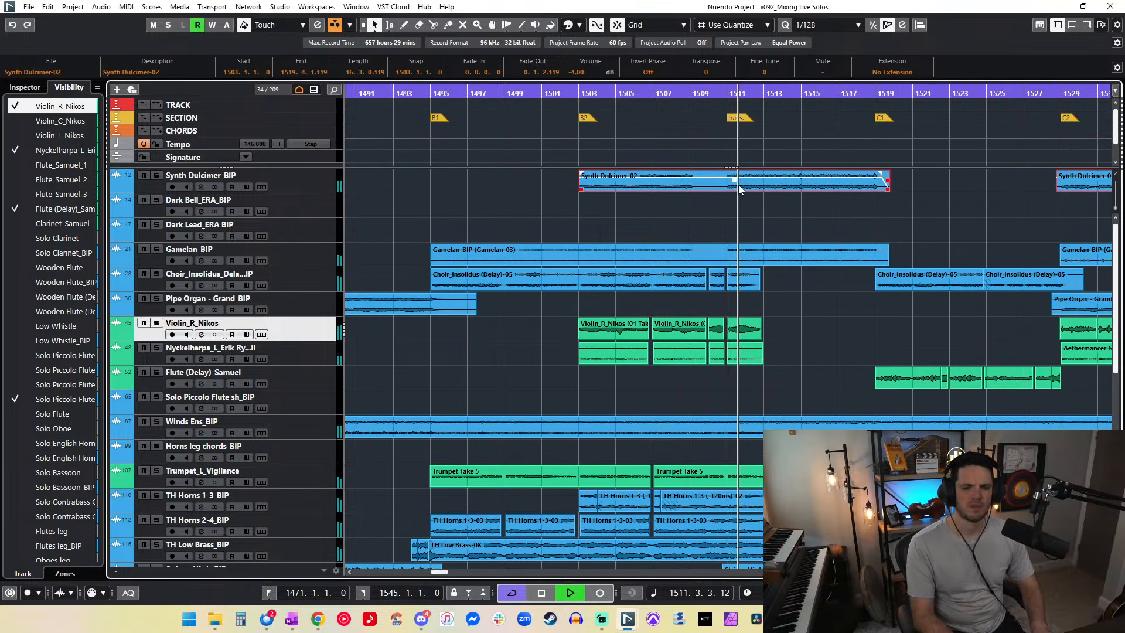
key(h)
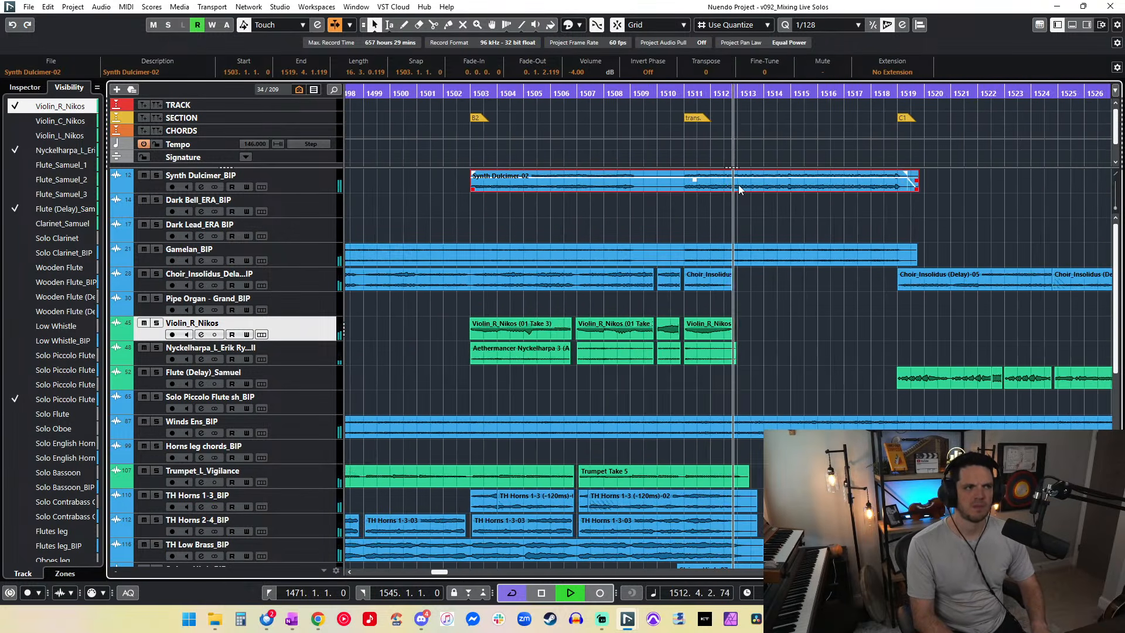
key(g)
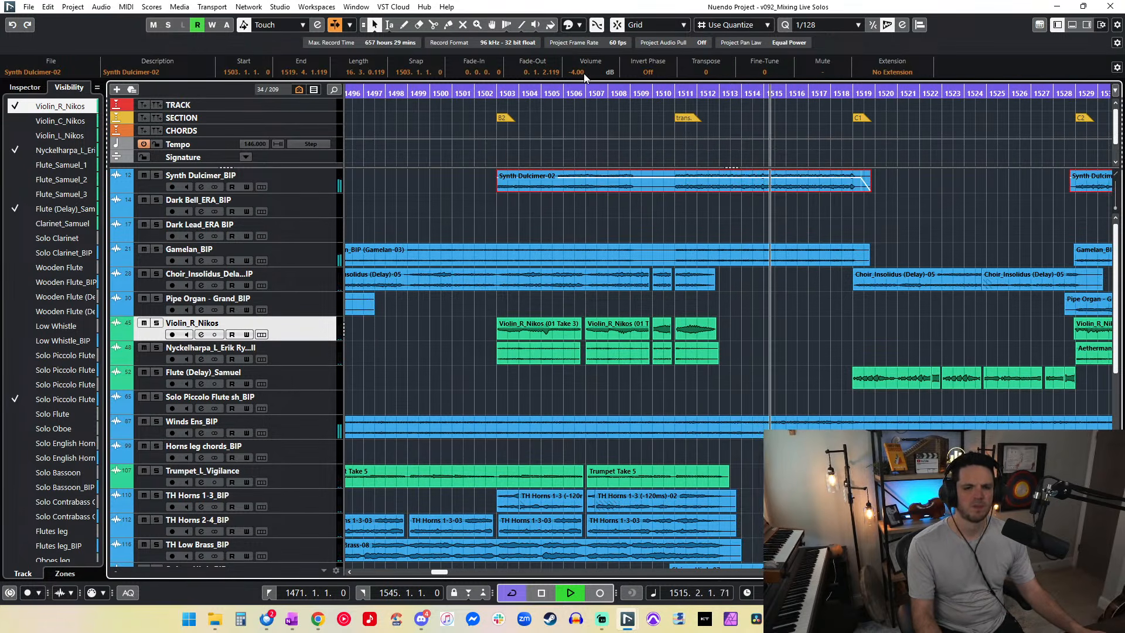
Step: Solo the Marimba, set the volume of its event before C1 to -2 dB, and replay it from about bar 1514
scroll(732, 226, down, 8)
click(804, 374)
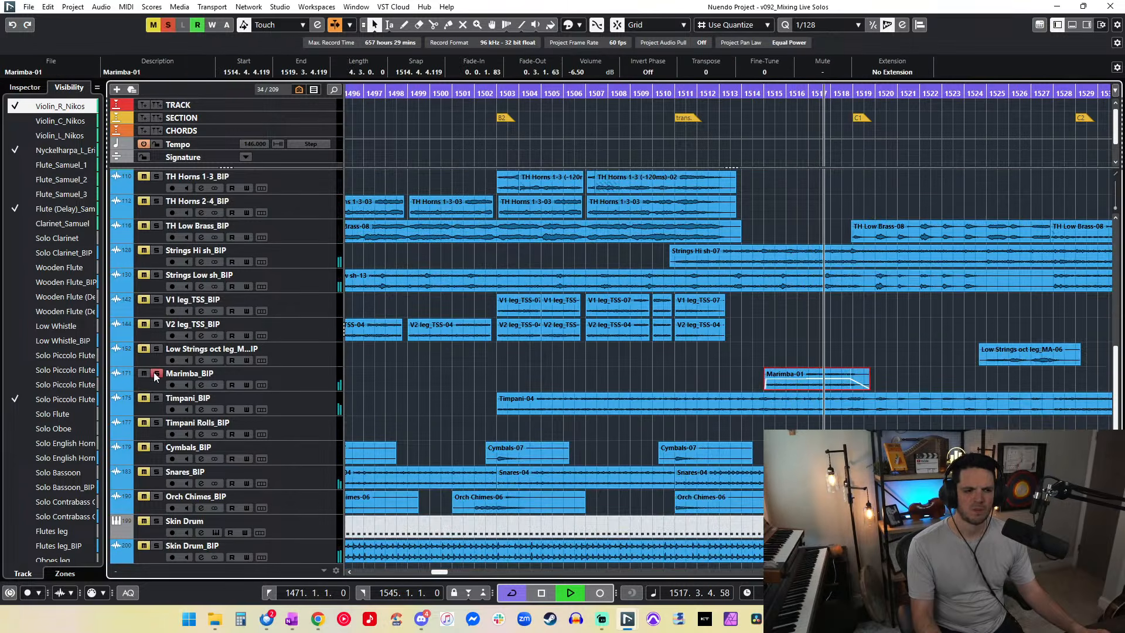
text(-2)
key(Return)
drag(757, 94, 754, 166)
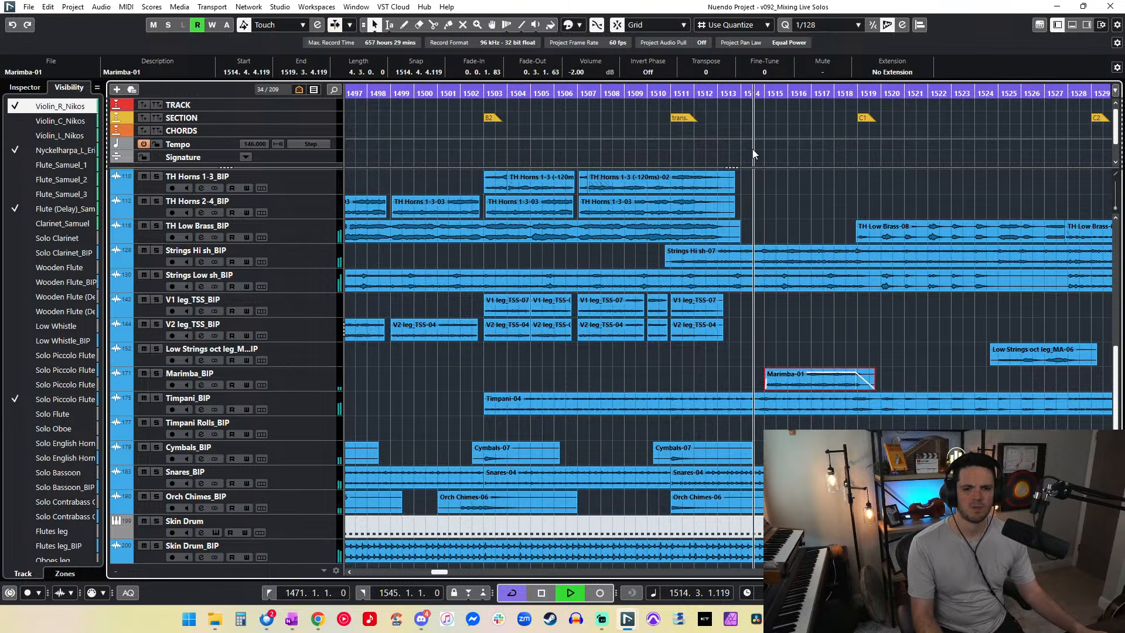
key(f)
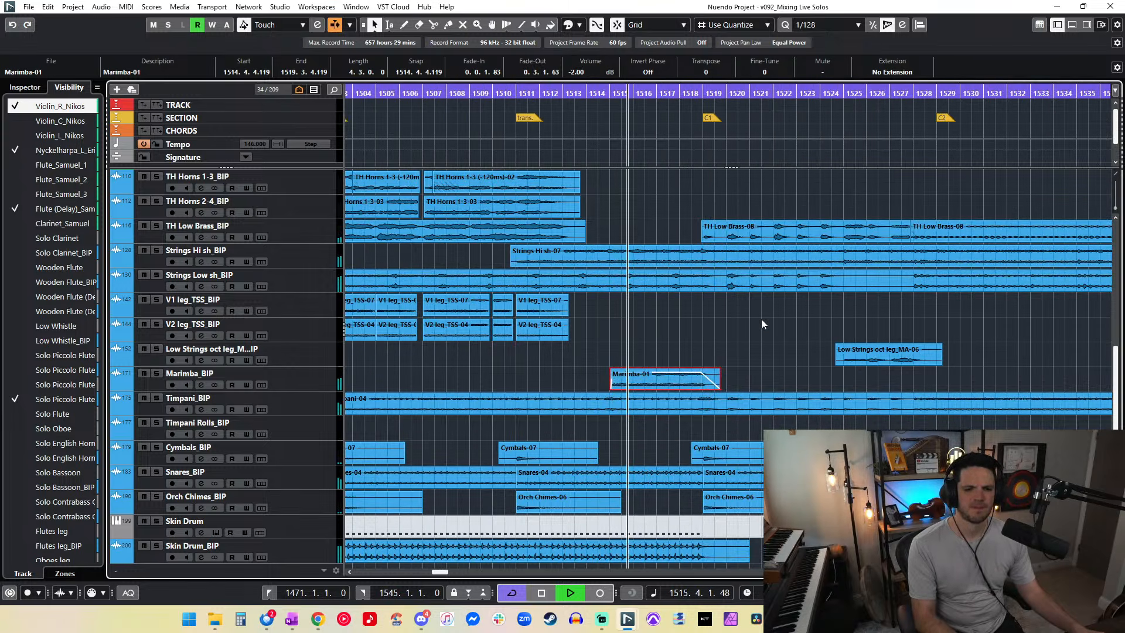
Step: Try the Marimba event's volume at -3 dB while playing, and settle on -4 dB
click(586, 72)
text(-3)
key(Return)
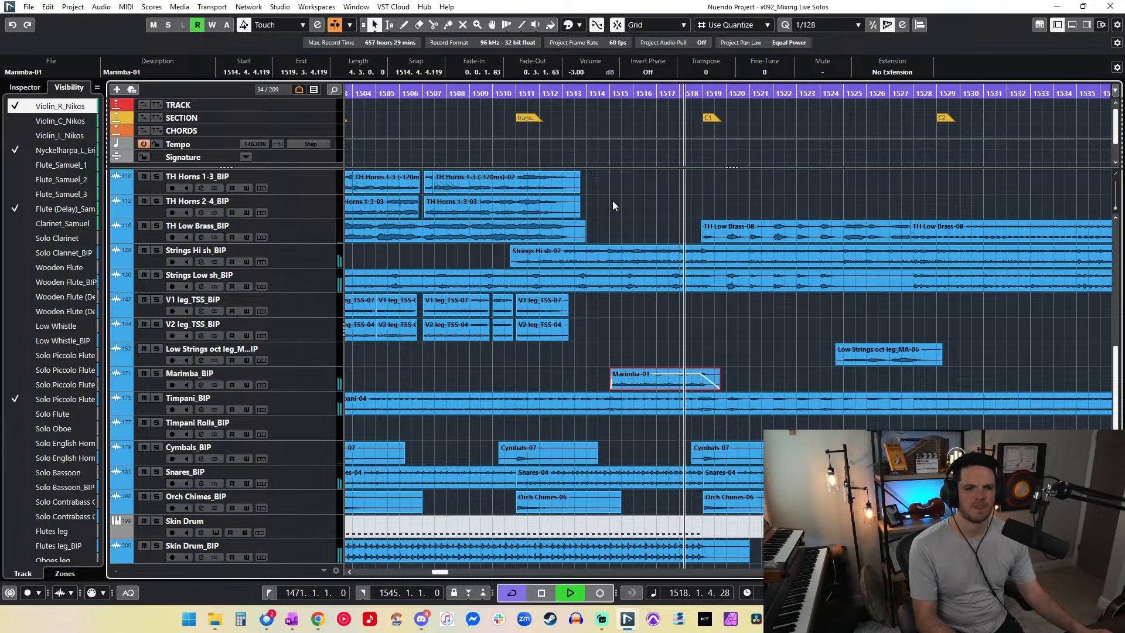
scroll(578, 76, down, 1)
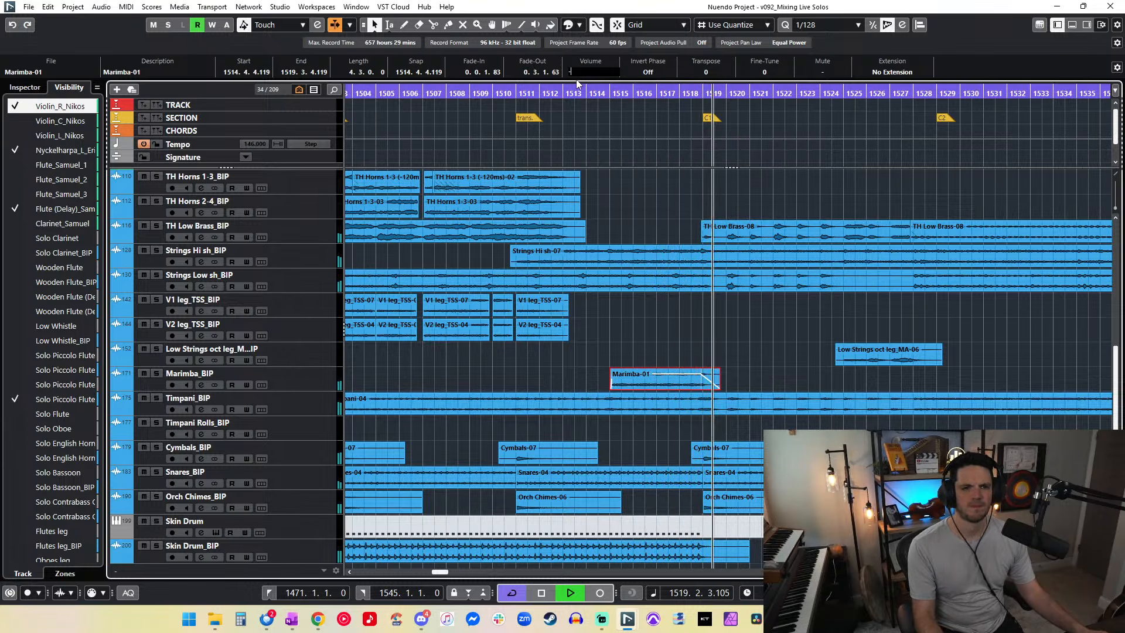
scroll(597, 283, right, 1)
scroll(597, 282, right, 2)
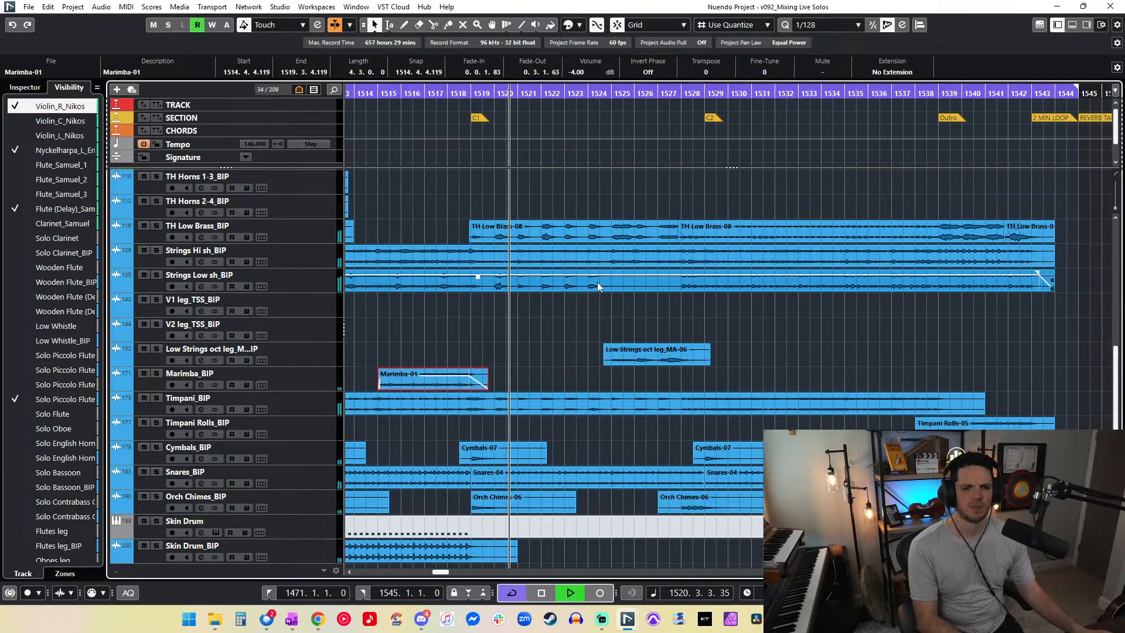
Step: Return to the cue's start and audition the end of the outro around bar 1542
scroll(501, 283, up, 5)
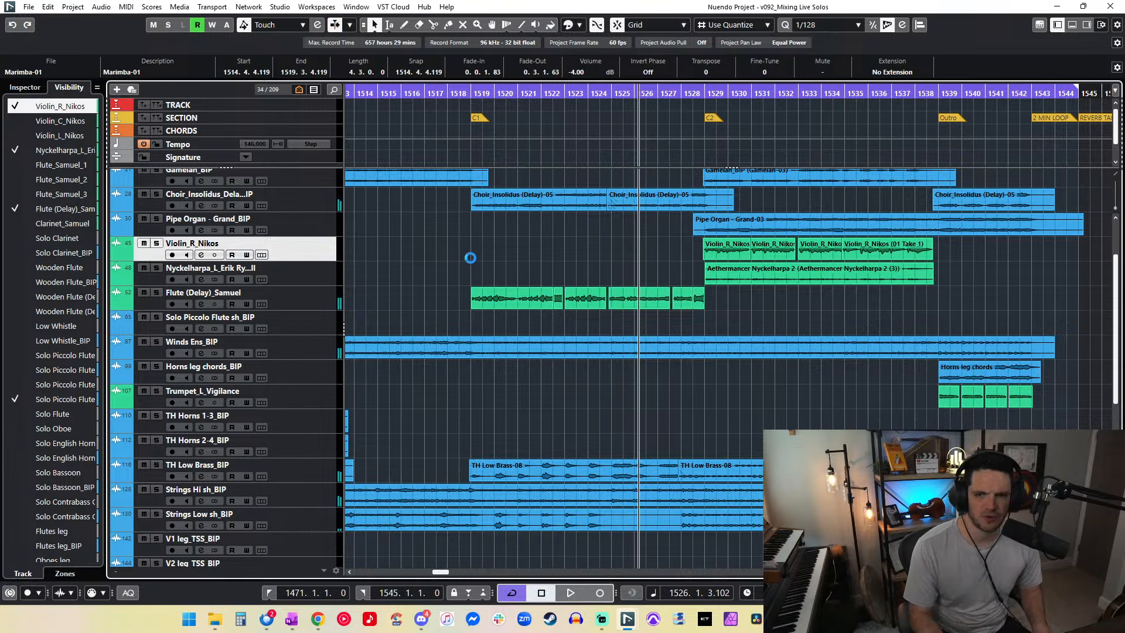
key(KP_1)
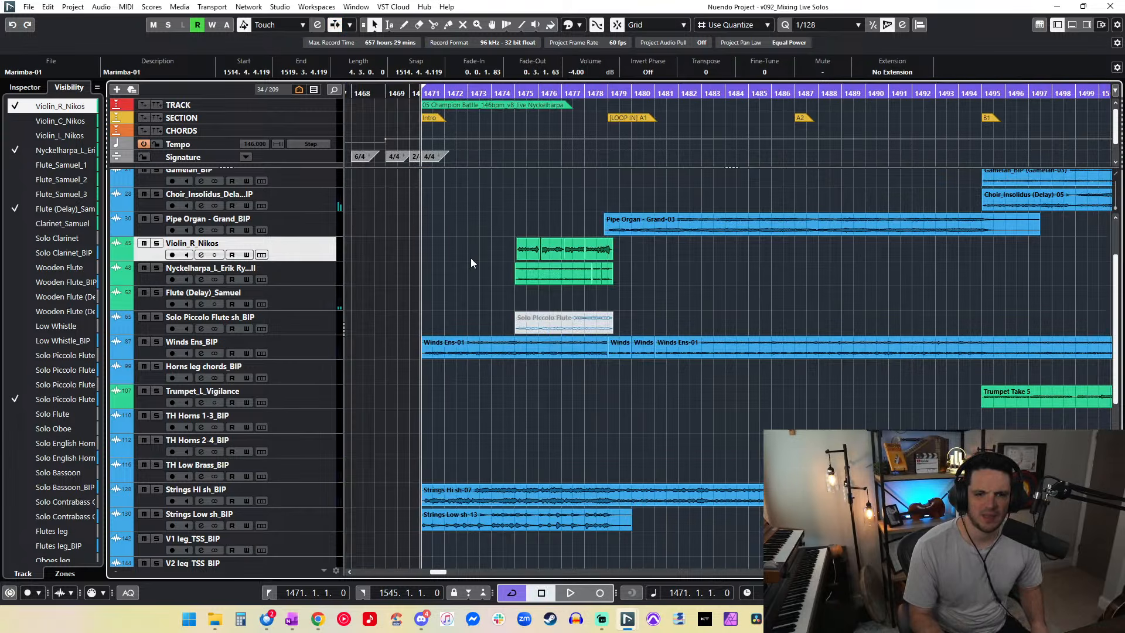
scroll(471, 262, right, 10)
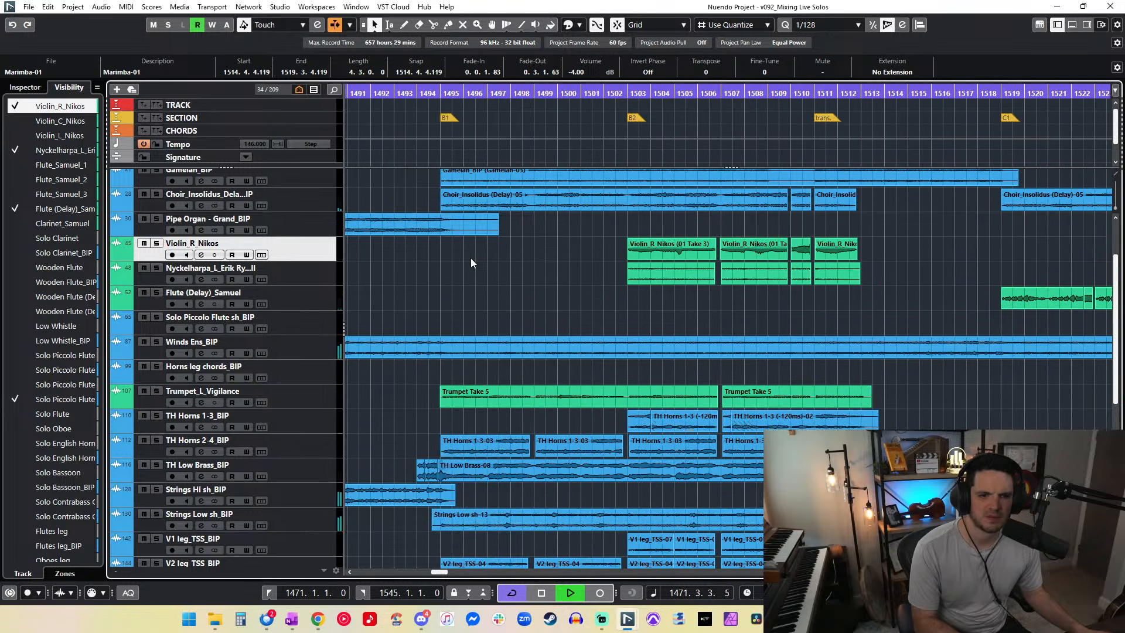
scroll(678, 247, right, 10)
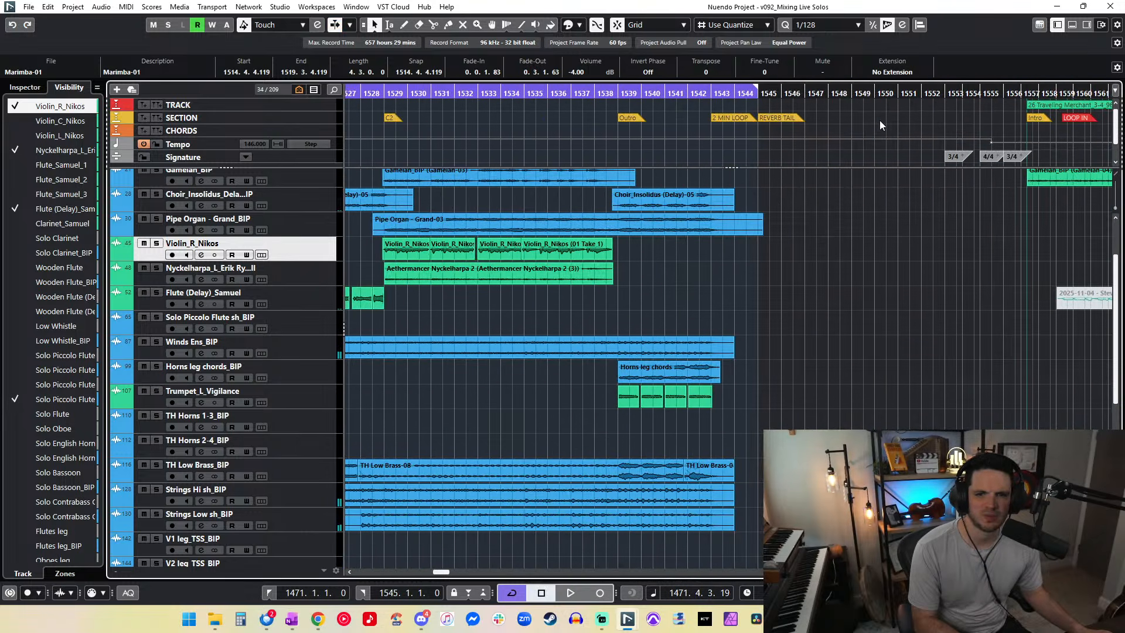
key(KP_1)
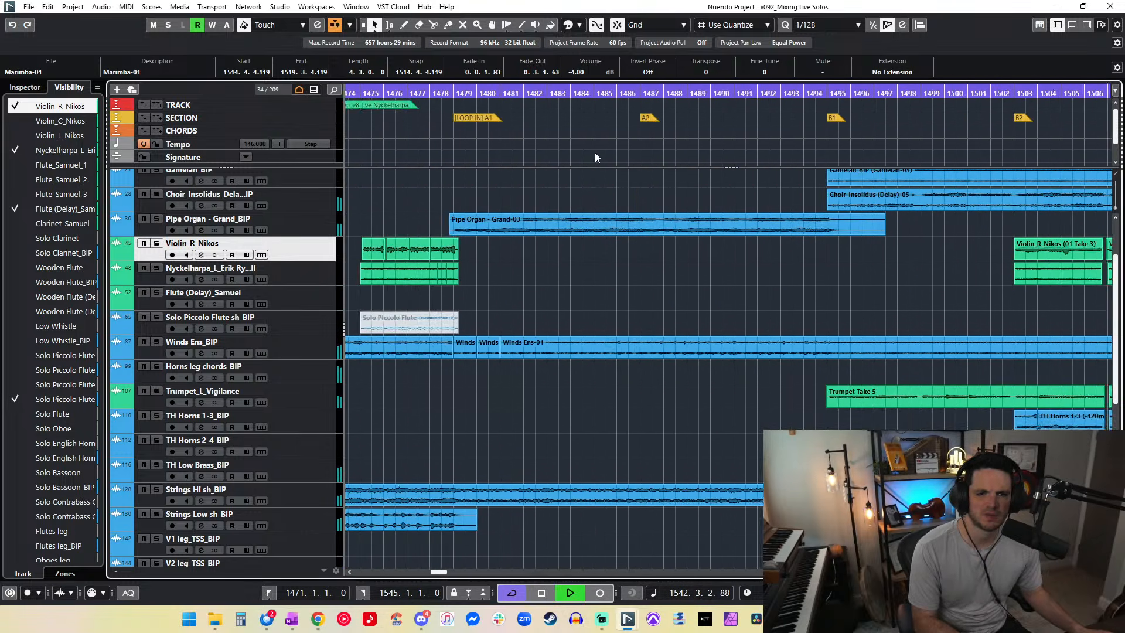
key(space)
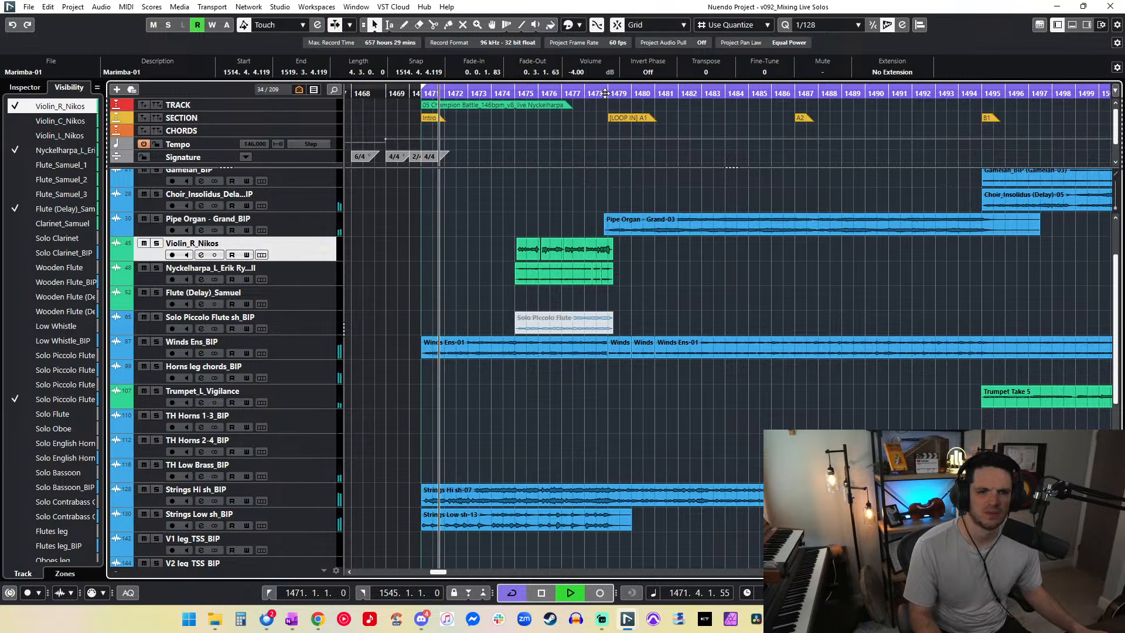
Step: Audition the loop transition by playing from around bar 1543 and jumping to the LOOP IN A1 at bar 1479
scroll(665, 157, right, 5)
scroll(664, 157, right, 12)
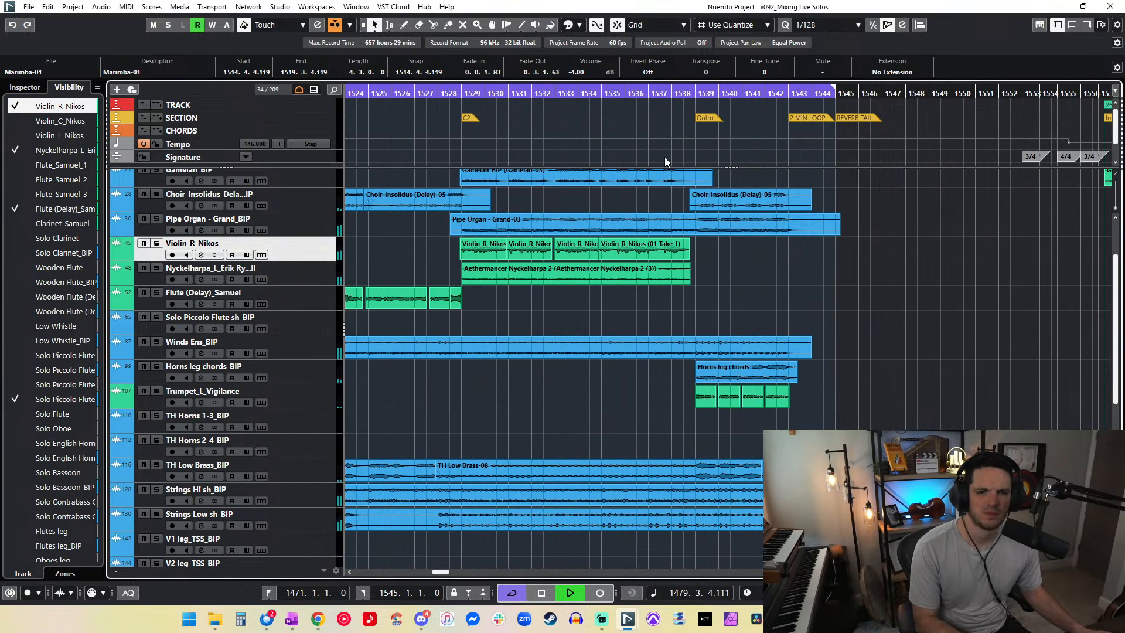
click(786, 100)
scroll(583, 154, left, 13)
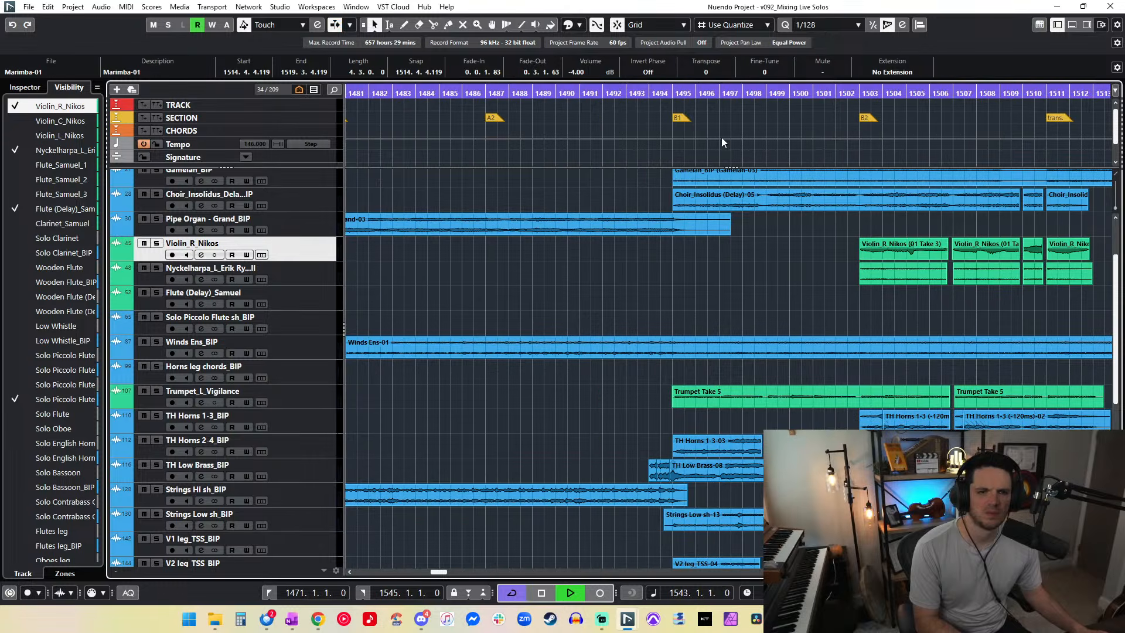
key(KP_Subtract)
key(KP_Subtract)
key(KP_Subtract)
scroll(503, 256, left, 13)
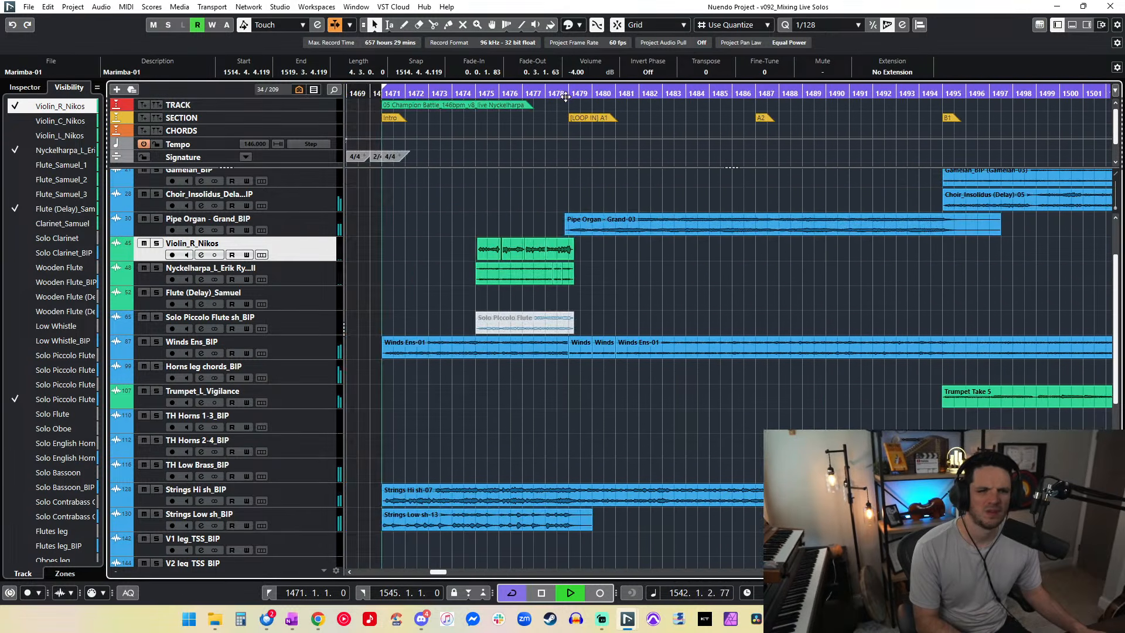
click(570, 92)
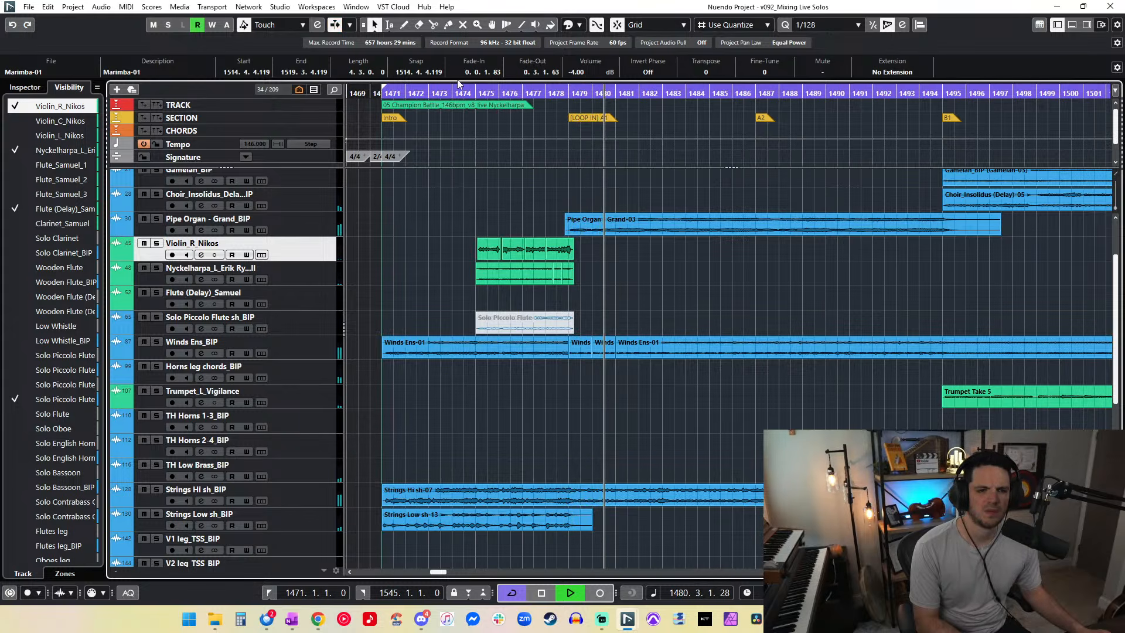
Step: Play the intro from about bar 1473 up to the LOOP IN A1 and look over the sections that follow
click(425, 89)
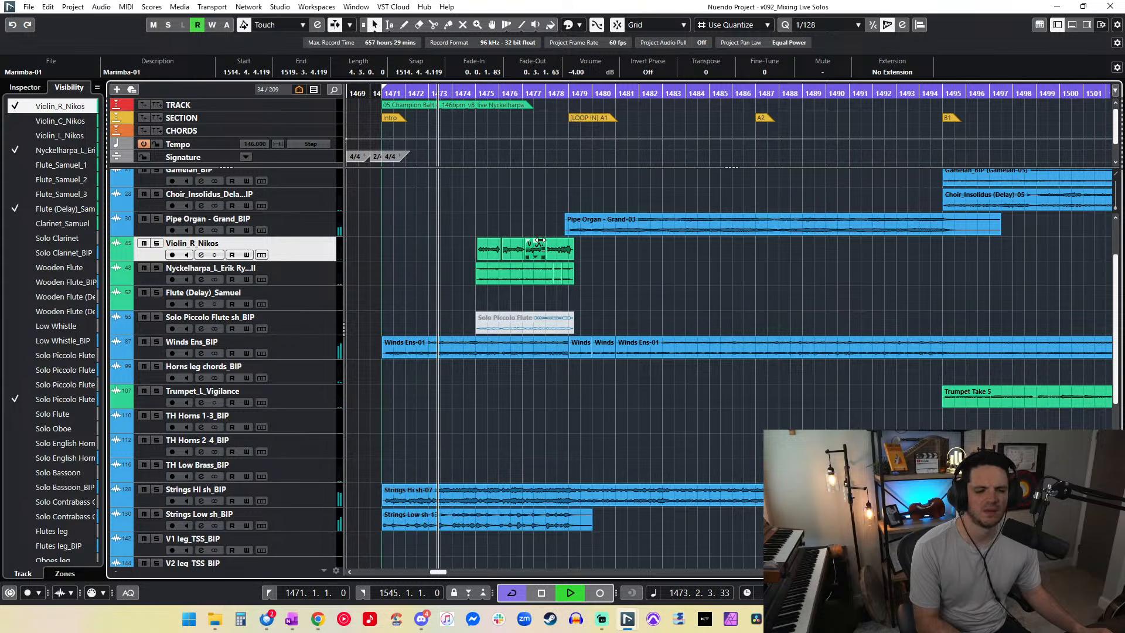
key(space)
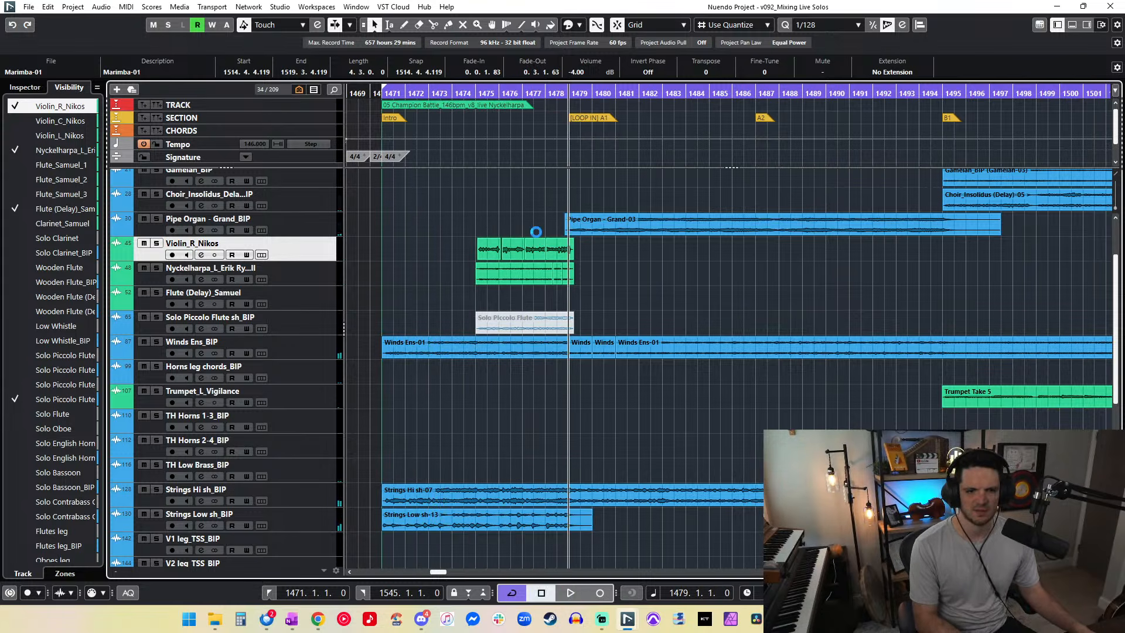
scroll(599, 293, right, 10)
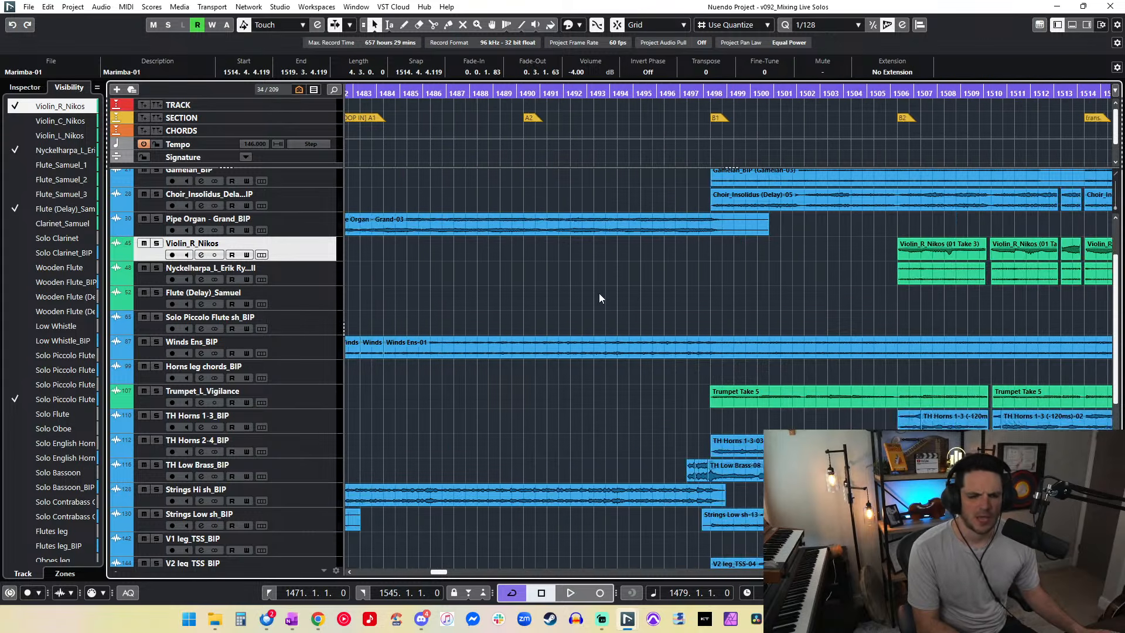
scroll(599, 294, left, 5)
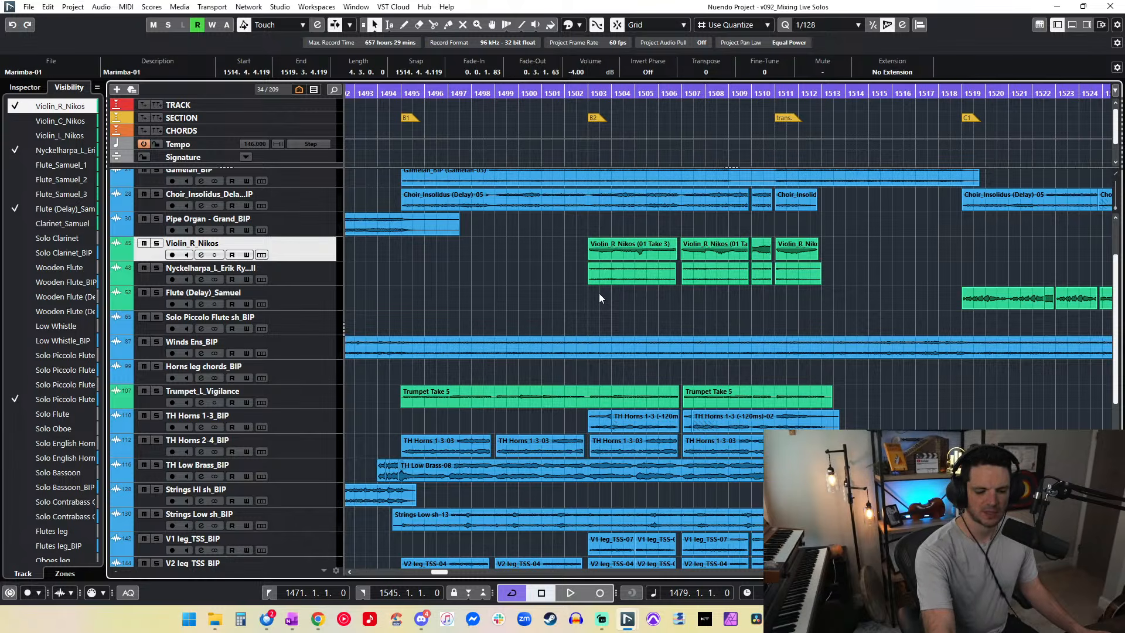
Step: Clear the event selection, play the cue from its start, and bring the GEQ-30 plug-in window into view
click(527, 278)
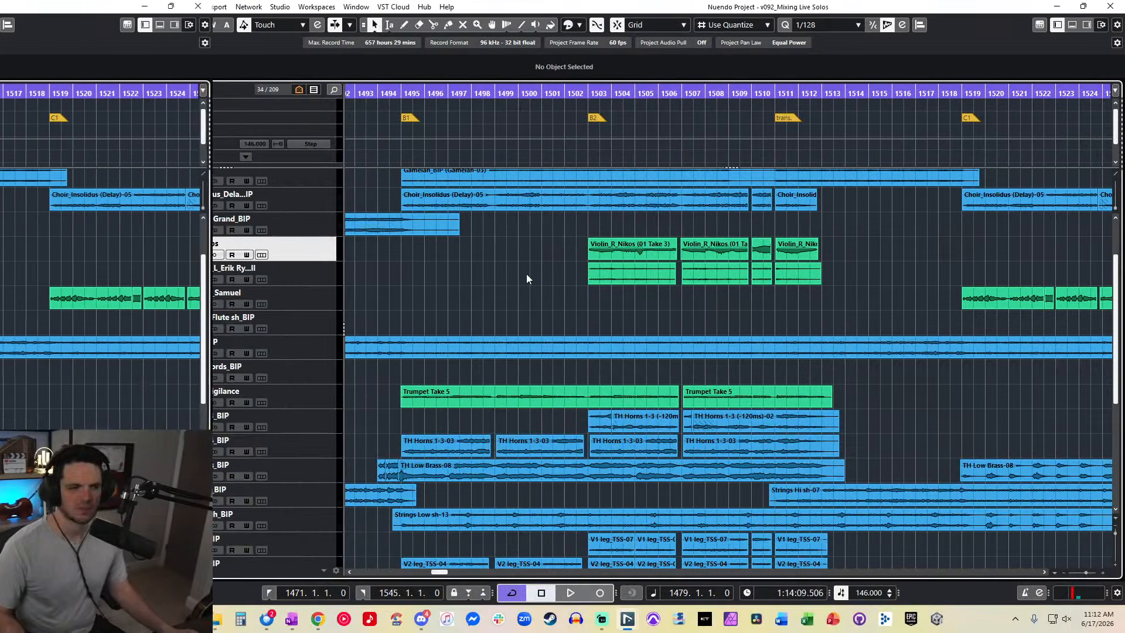
key(KP_1)
key(space)
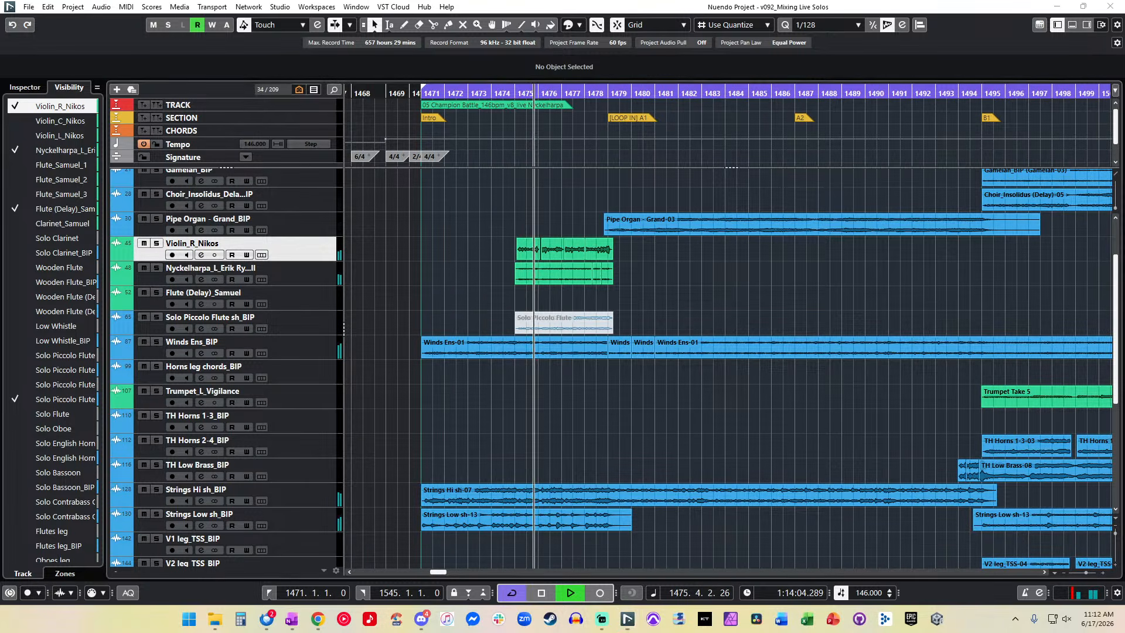
drag(0, 132, 65, 53)
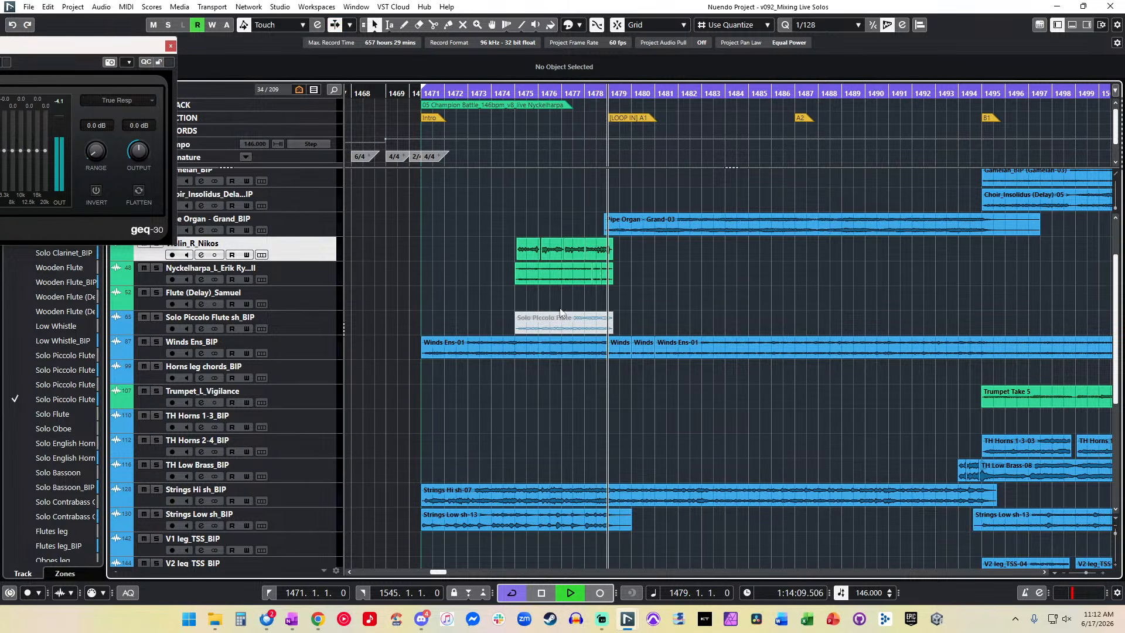
Step: Compare the event volumes of the Nyckelharpa in the intro with those in the B2 and transition sections
click(561, 276)
scroll(659, 272, right, 5)
click(776, 277)
click(807, 276)
scroll(542, 280, left, 6)
click(623, 273)
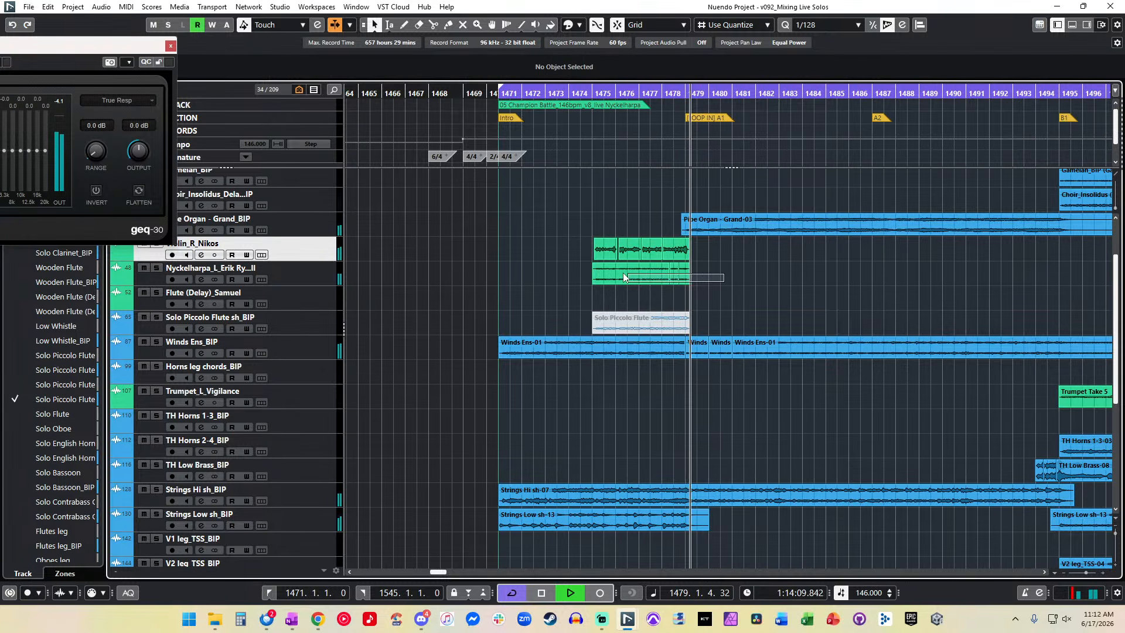
scroll(577, 74, down, 4)
click(586, 95)
scroll(597, 206, right, 8)
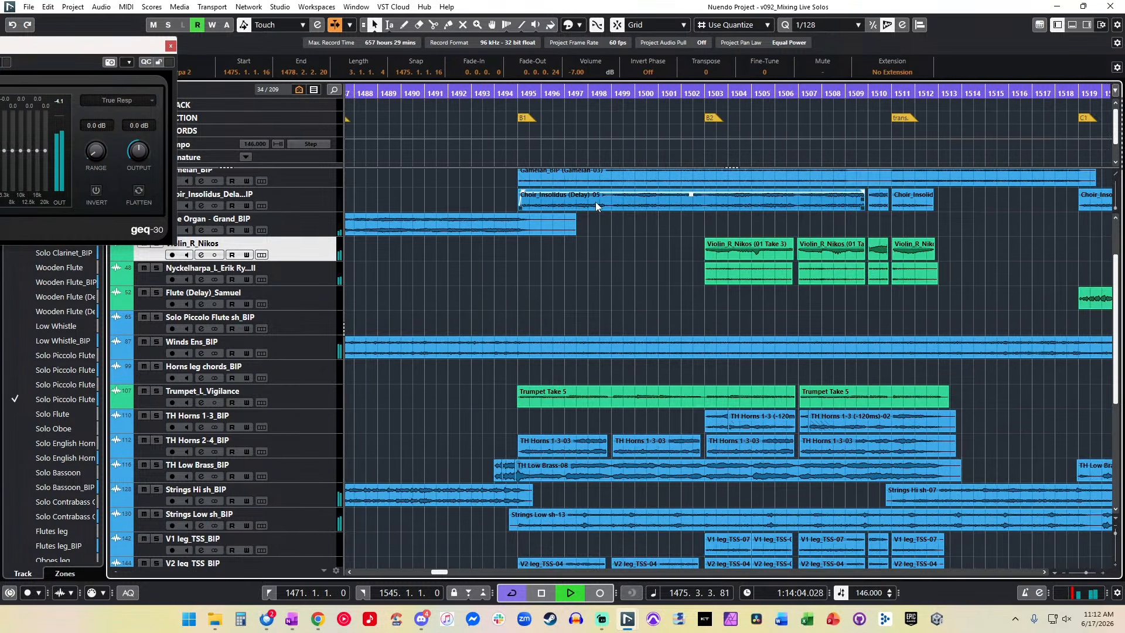
click(568, 272)
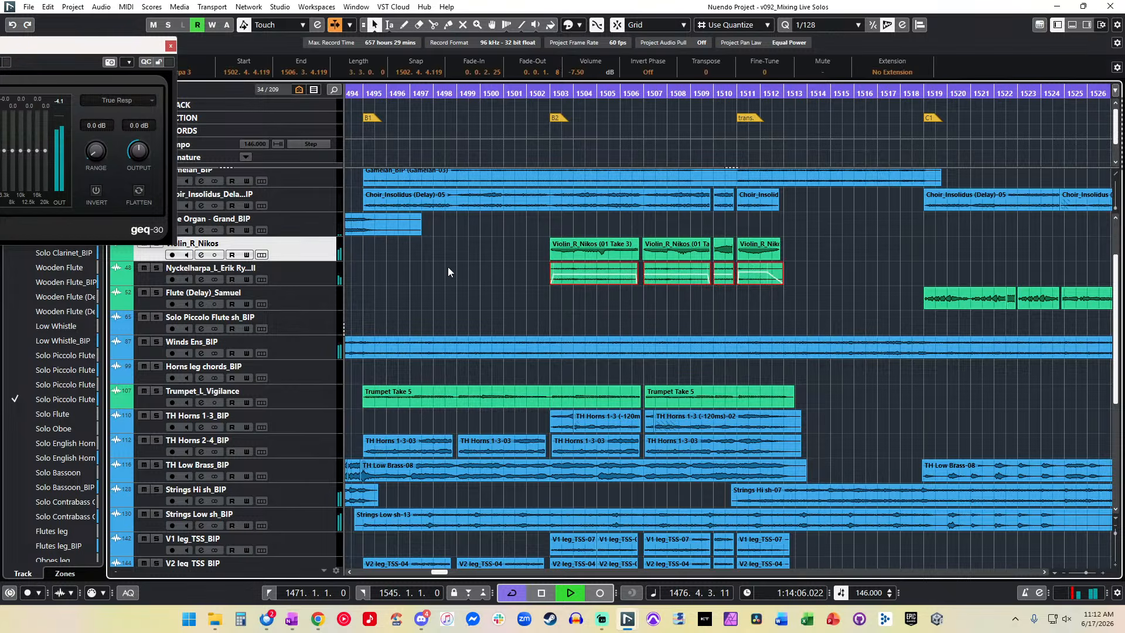
Step: Select the Nyckelharpa events in the intro and set their volume to -7.5 dB
scroll(448, 267, left, 9)
click(718, 273)
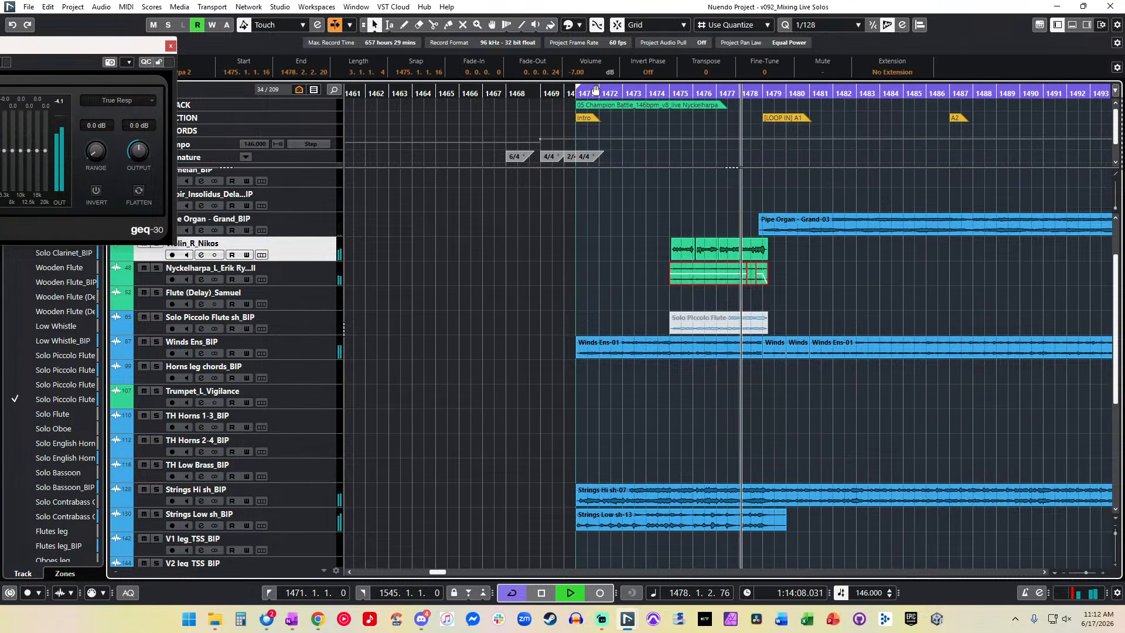
click(578, 71)
key(Return)
Step: Select all of the cue's Nyckelharpa events from the intro through C2 and raise their volume to -5 dB
key(g)
key(g)
key(g)
key(g)
key(g)
key(g)
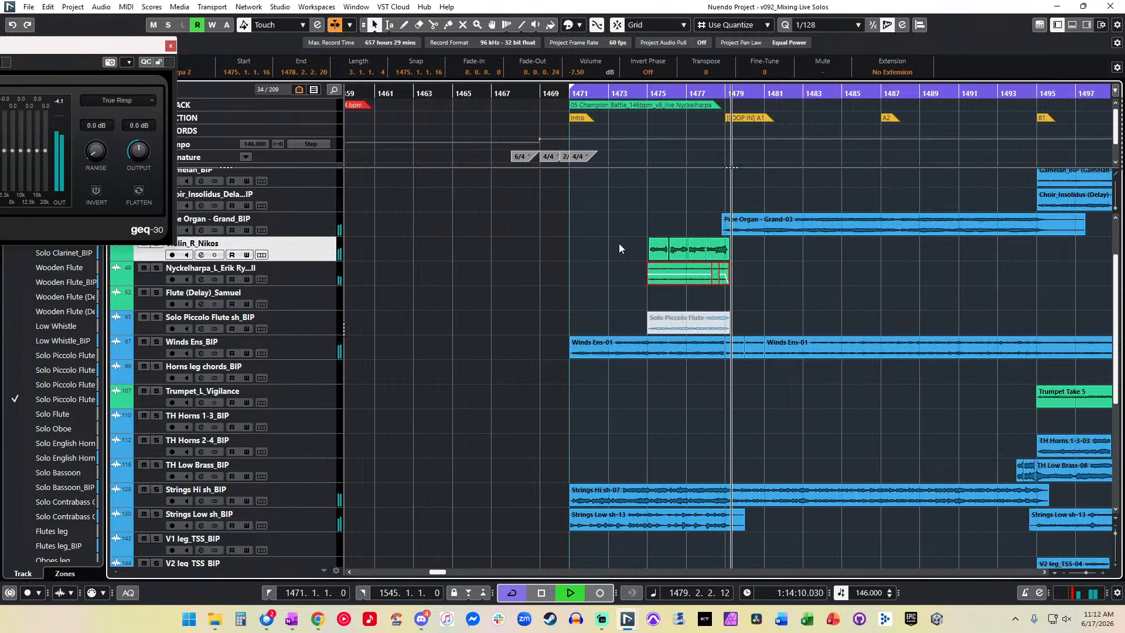
click(1017, 274)
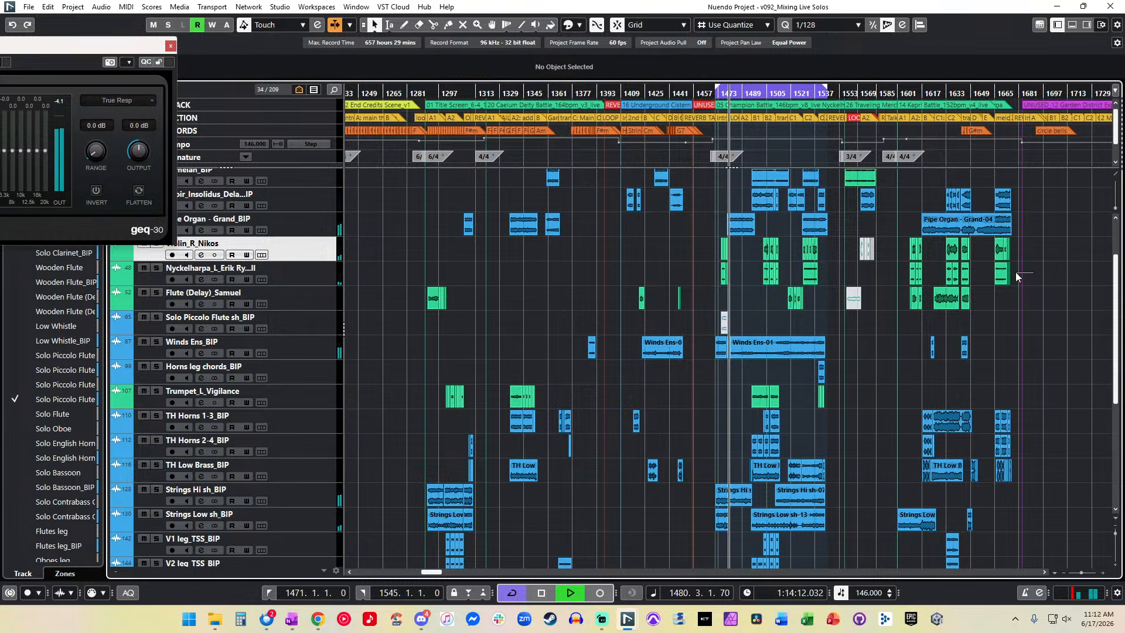
drag(682, 278, 681, 277)
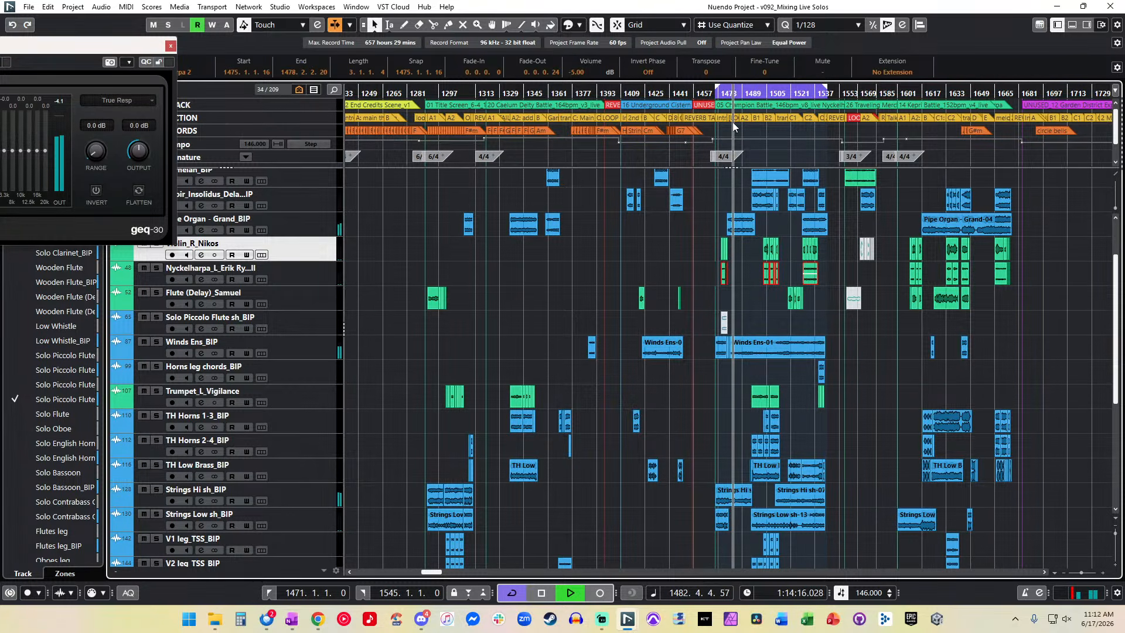
Step: Move the GEQ-30 window out of the way and audition the intro from bar 1475 with the violin and Nyckelharpa tracks soloed
key(h)
key(h)
key(h)
key(h)
key(h)
key(h)
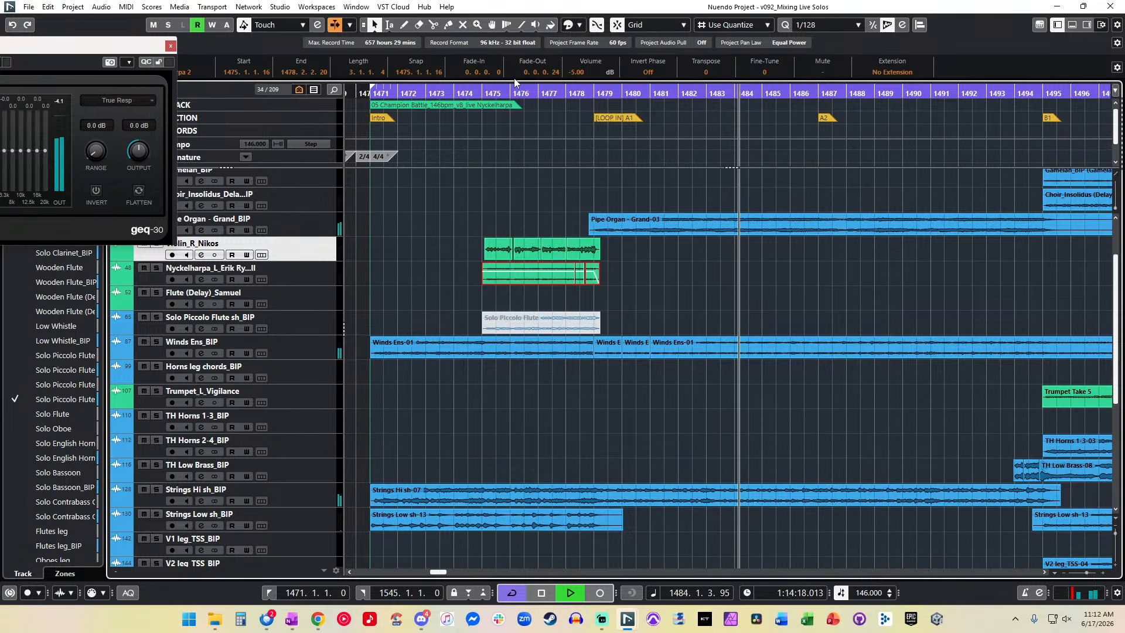
click(463, 94)
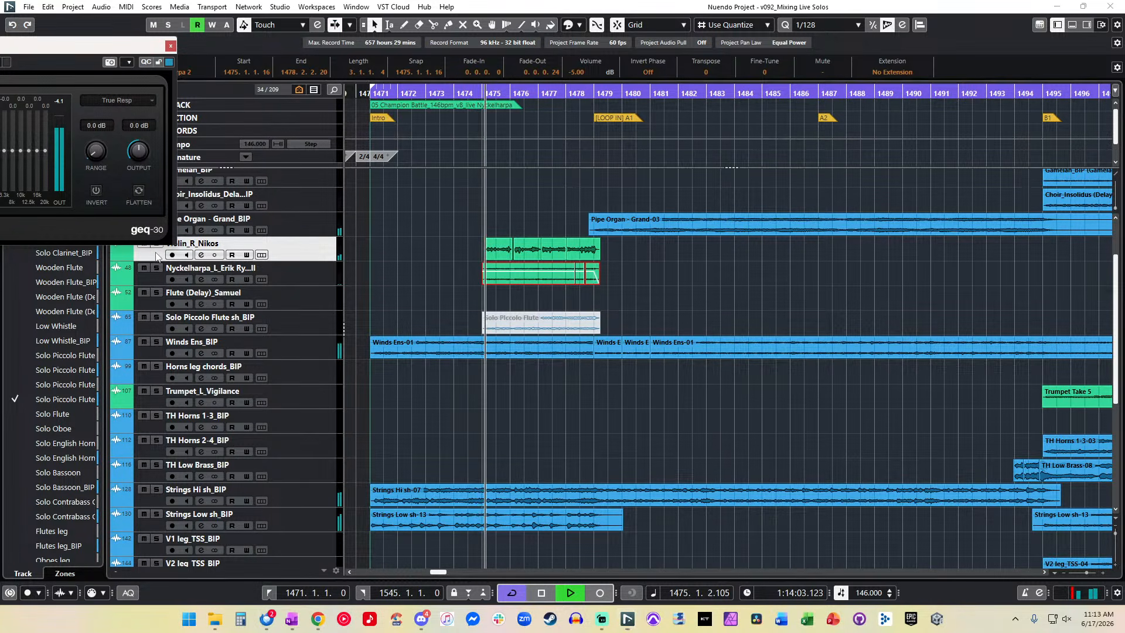
drag(70, 39, 20, 0)
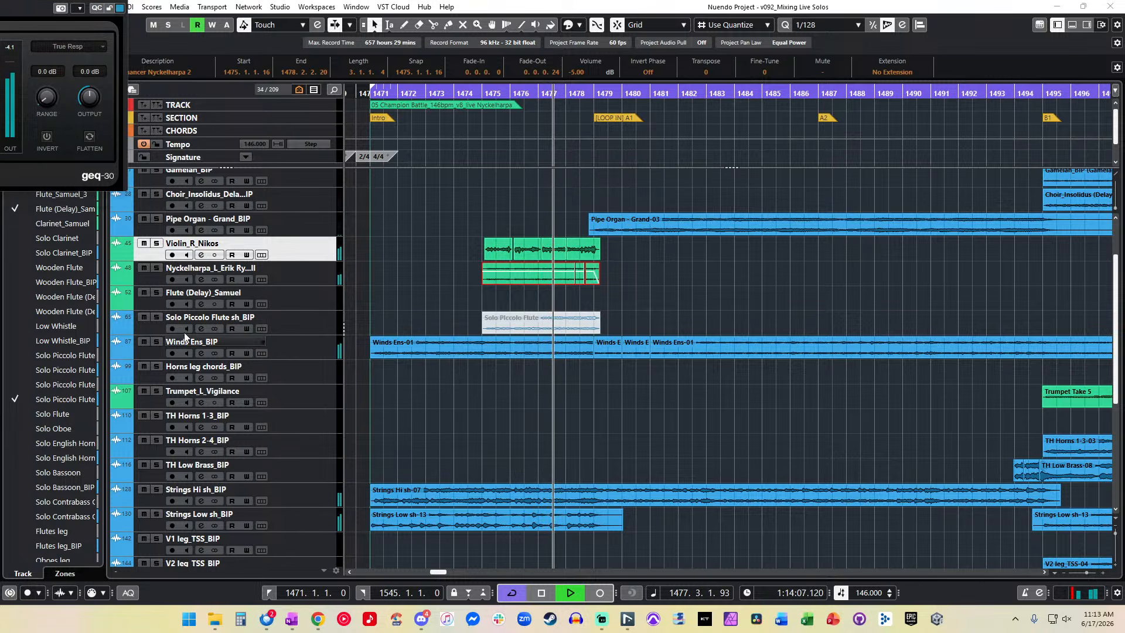
click(156, 268)
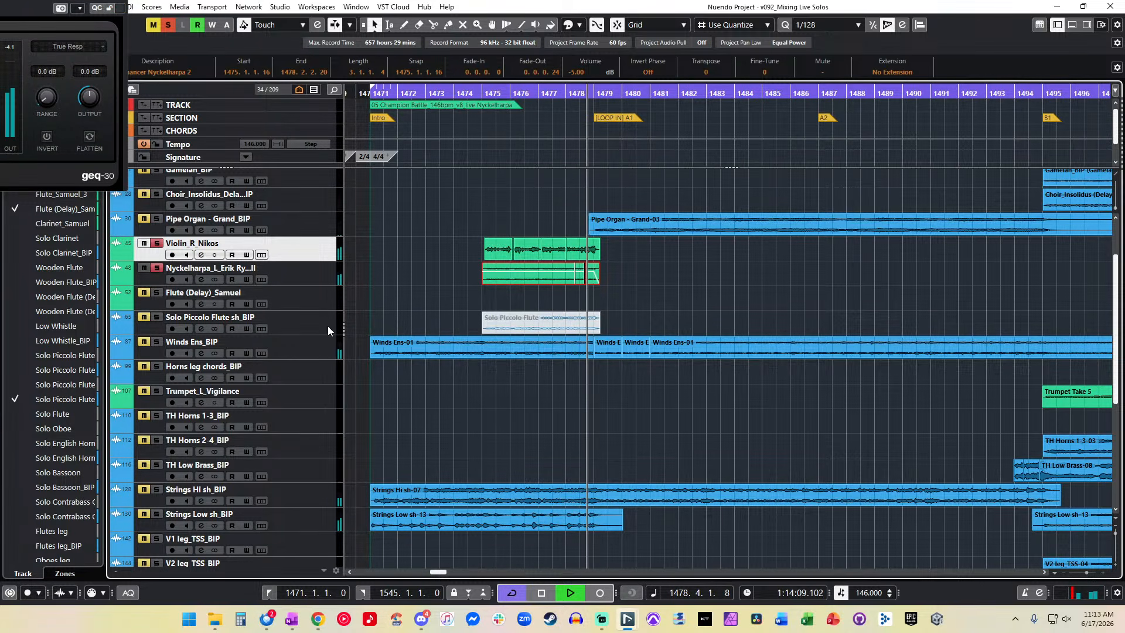
Step: Audition the soloed violin and Nyckelharpa from B2 and lower all of the cue's selected Nyckelharpa events to -6 dB
scroll(589, 287, right, 8)
click(795, 90)
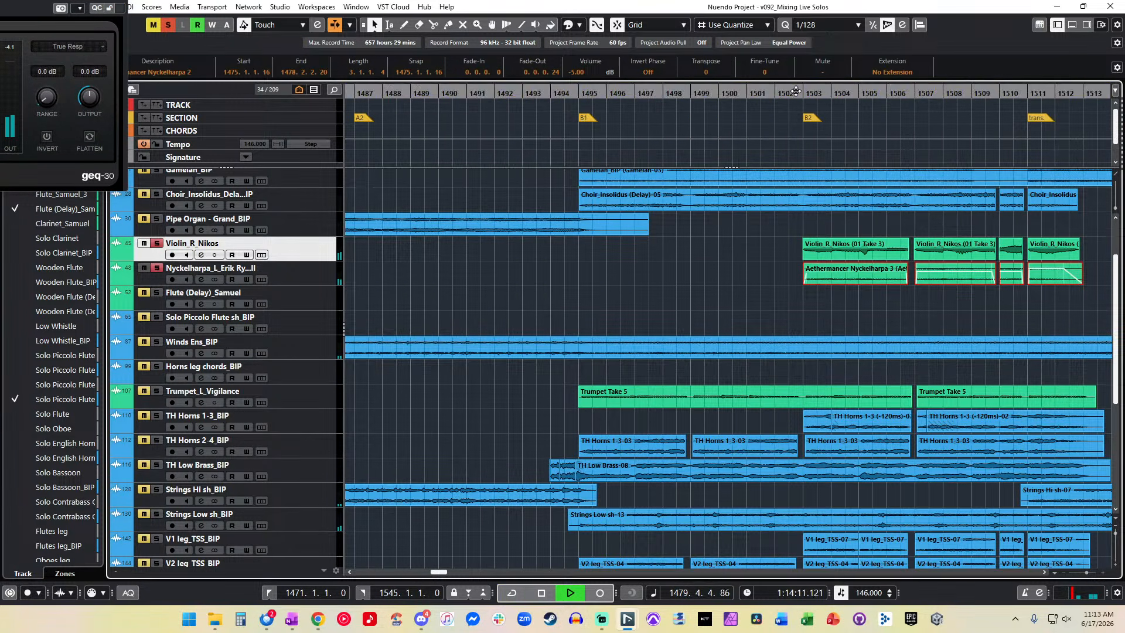
scroll(797, 234, right, 3)
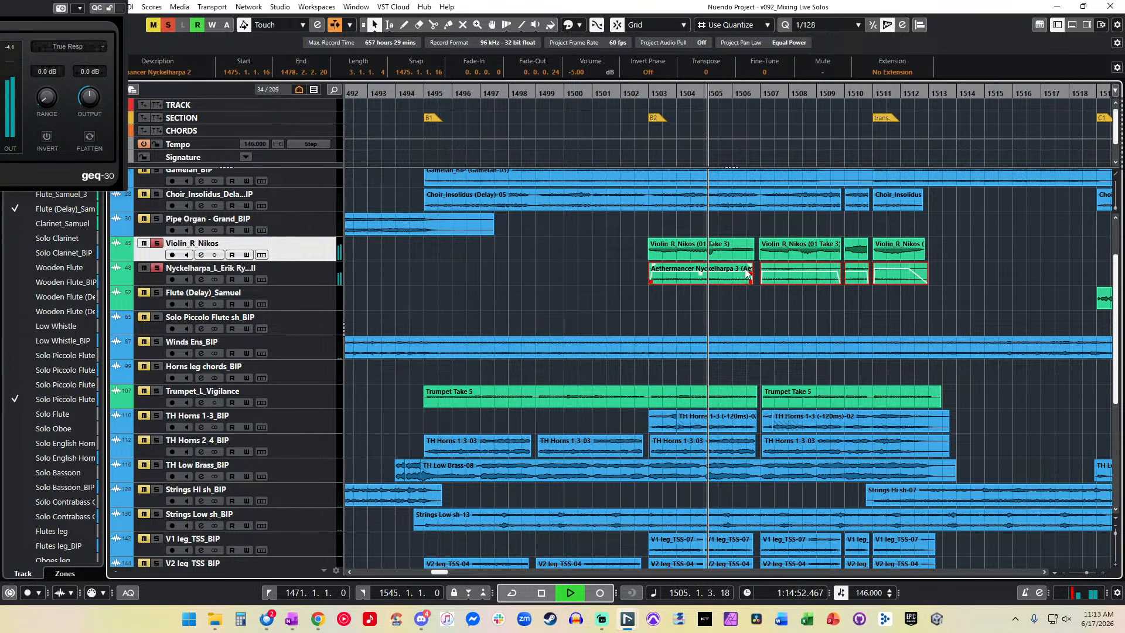
scroll(698, 273, right, 2)
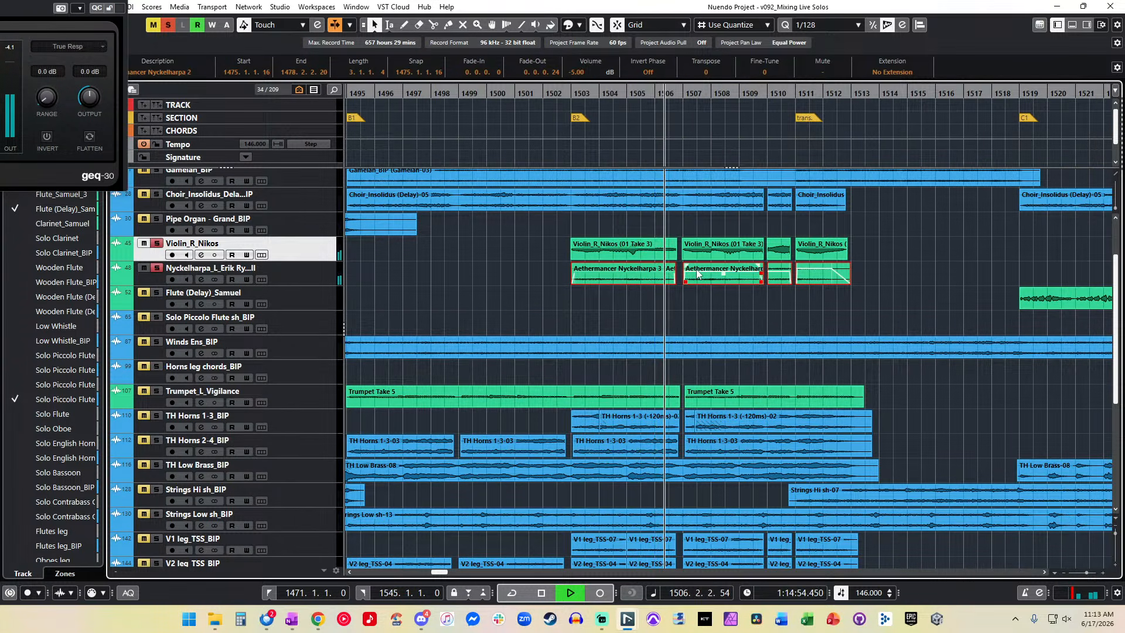
scroll(675, 260, right, 8)
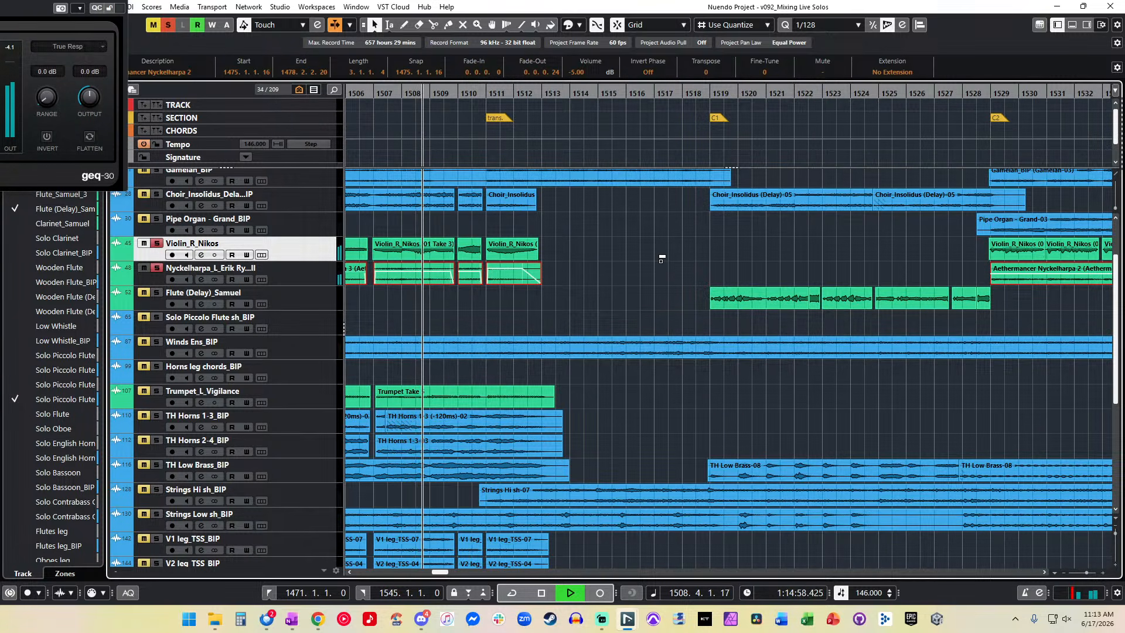
scroll(660, 255, down, 6)
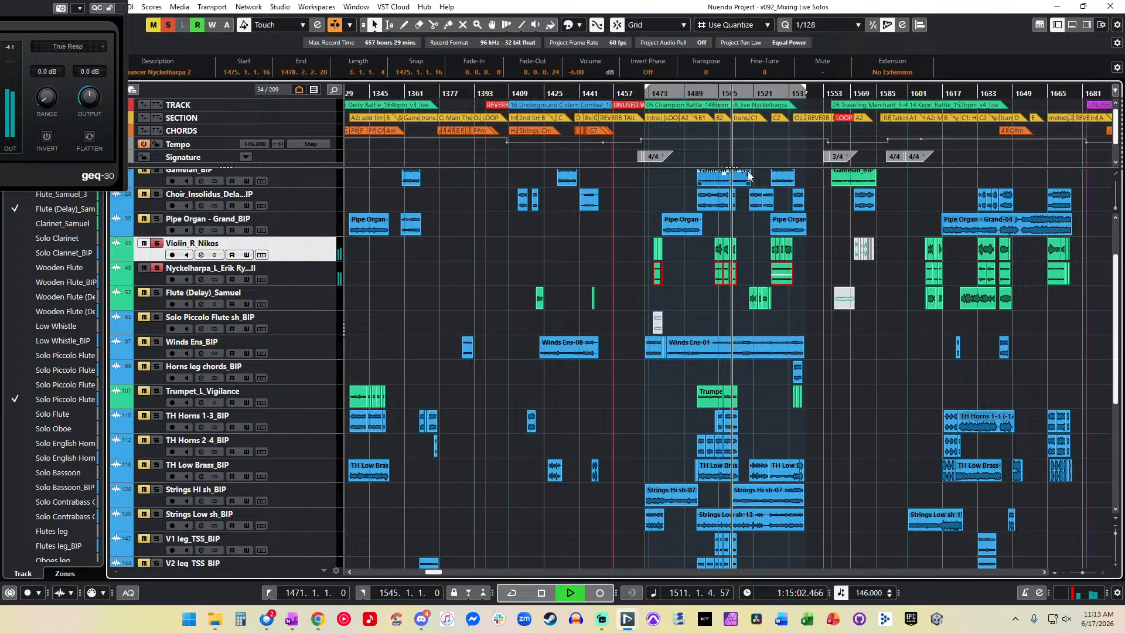
Step: Audition the C2 section, comparing the violin alone with the violin and Nyckelharpa together
scroll(748, 174, up, 6)
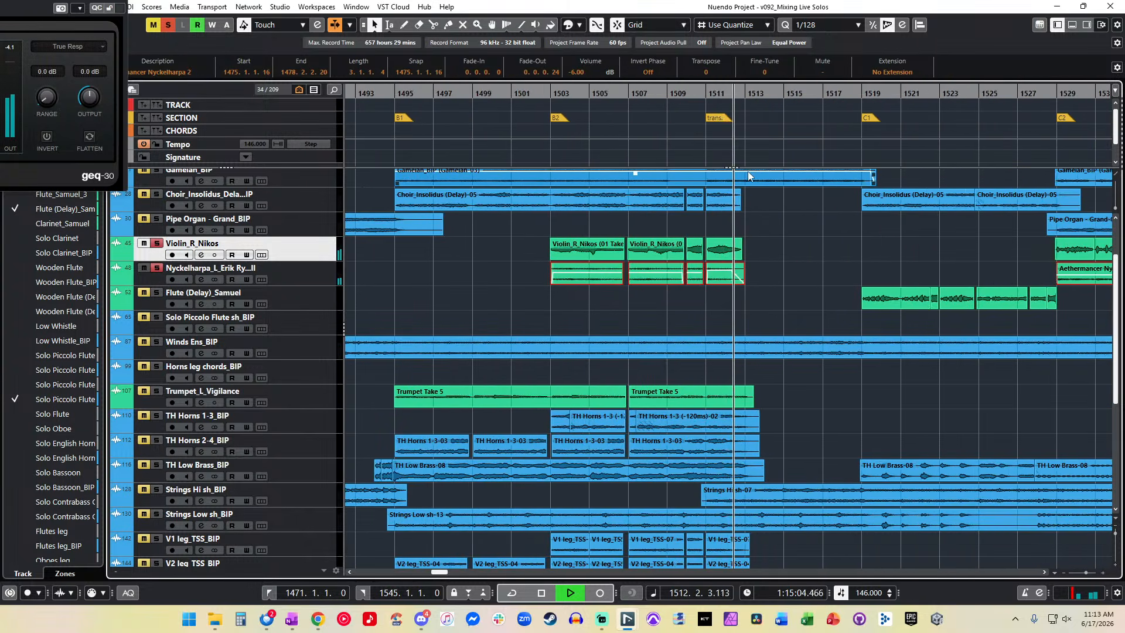
scroll(747, 171, right, 3)
click(816, 99)
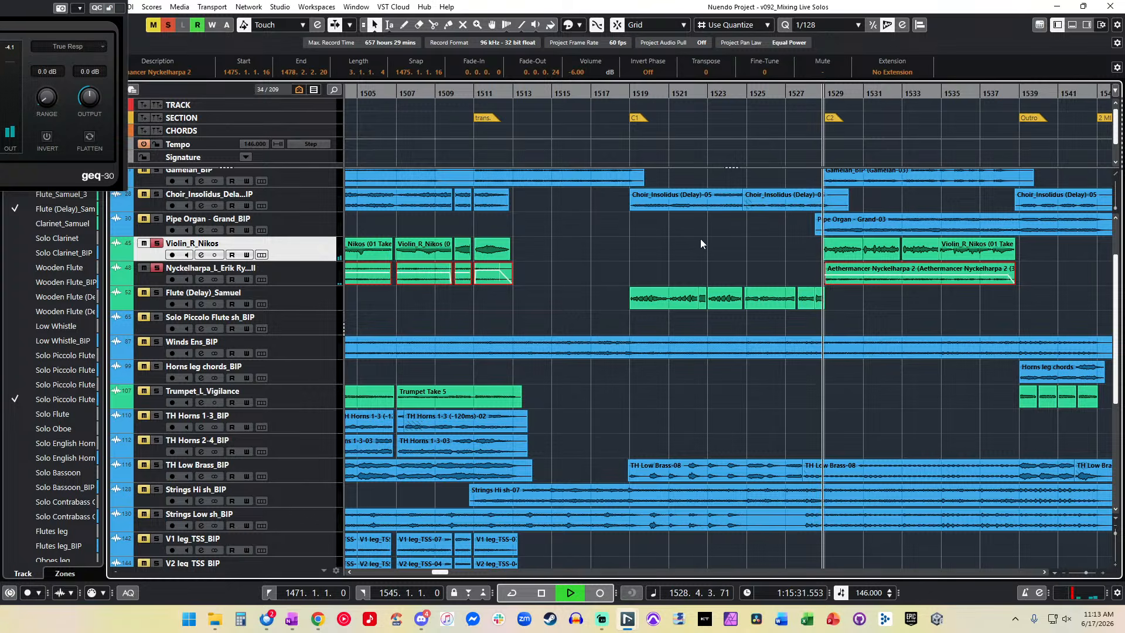
scroll(701, 238, right, 4)
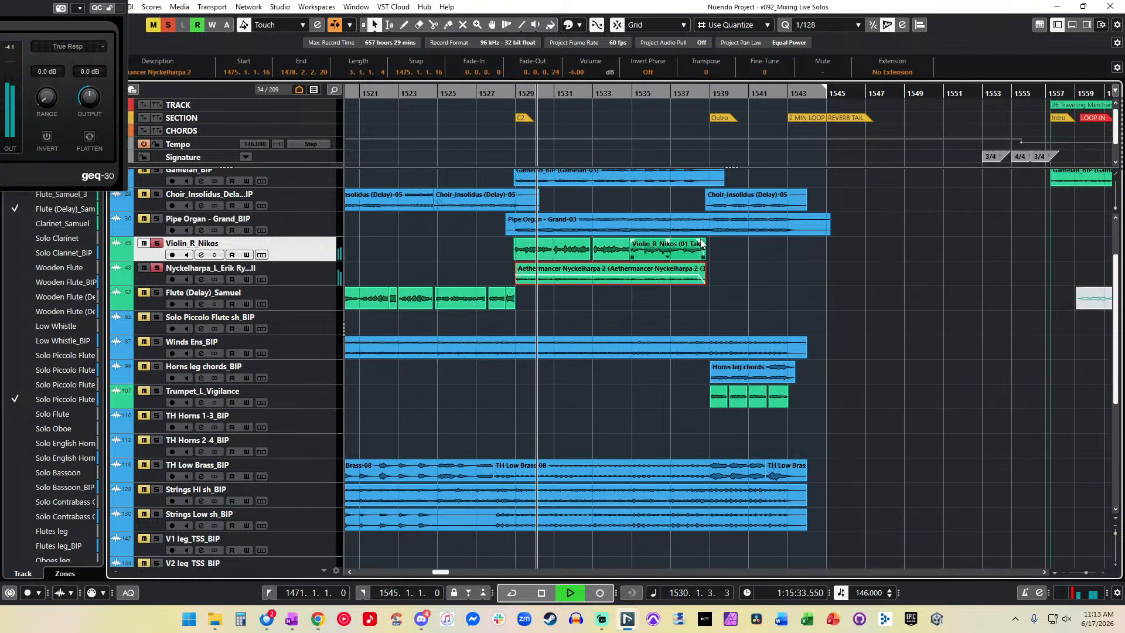
click(156, 244)
click(152, 269)
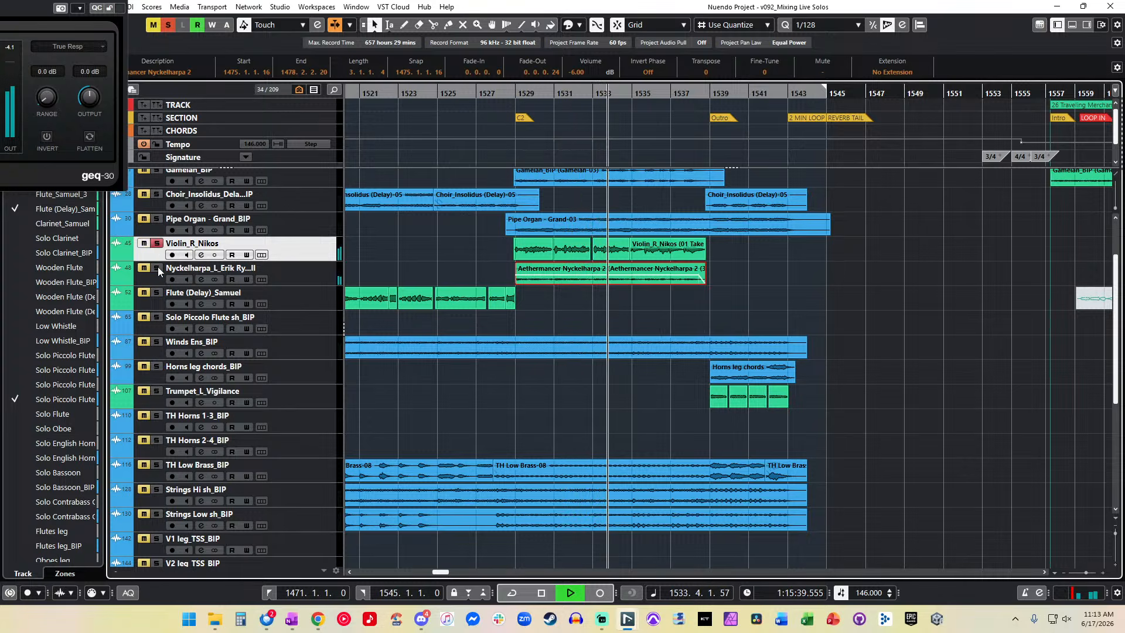
click(157, 267)
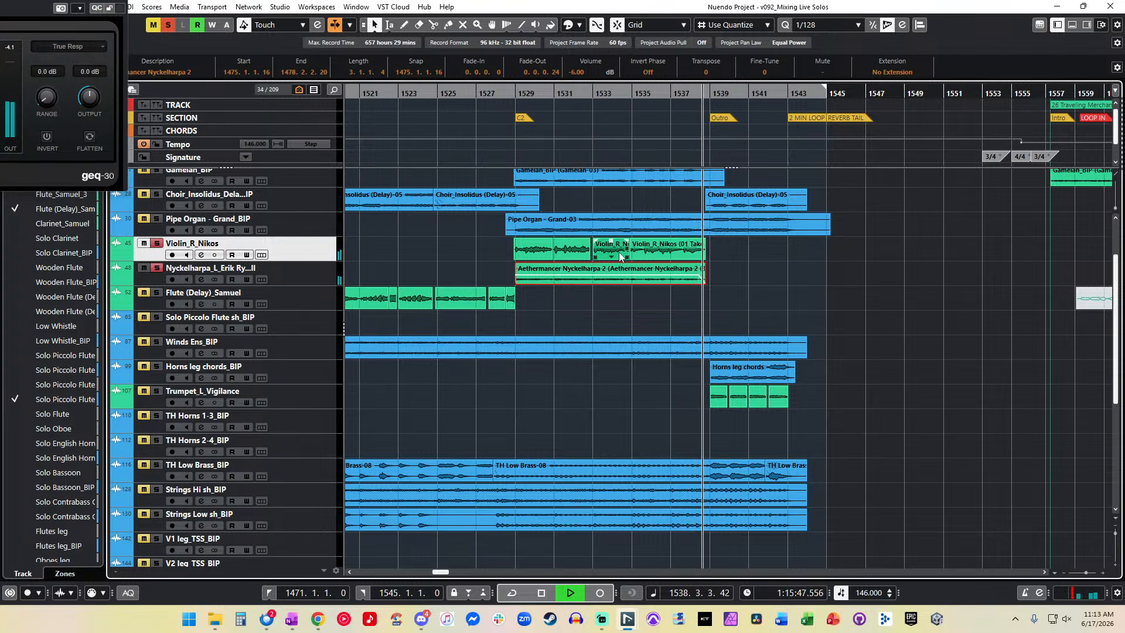
Step: Restart the cue from its beginning with all solos cleared, and deselect the Nyckelharpa events to hear the full mix
key(space)
key(KP_1)
key(space)
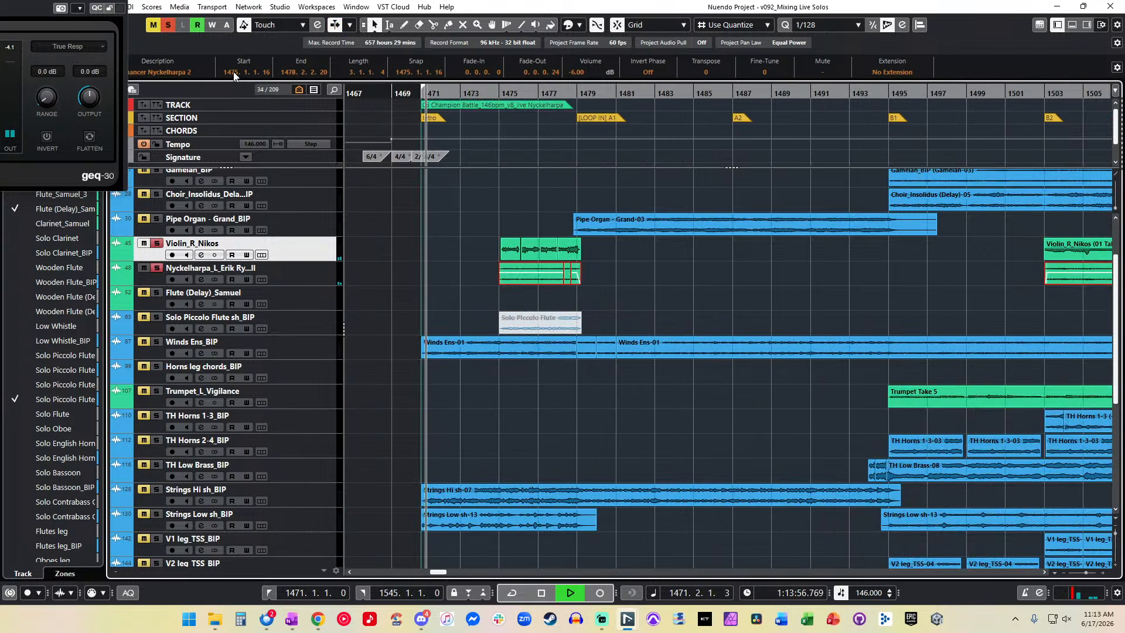
click(168, 26)
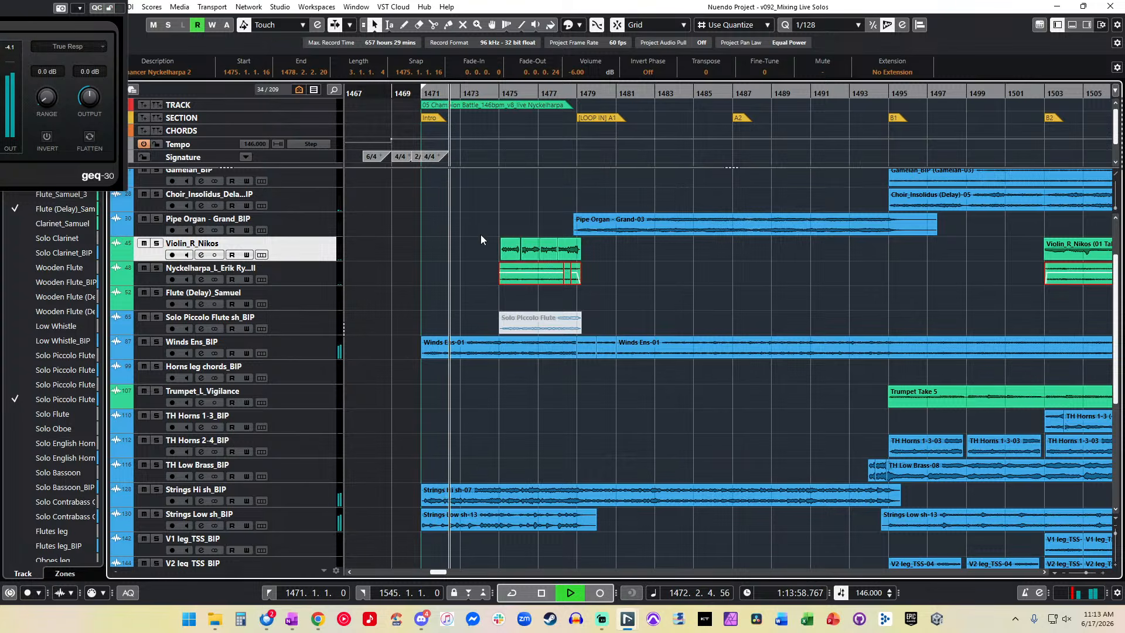
scroll(515, 244, up, 3)
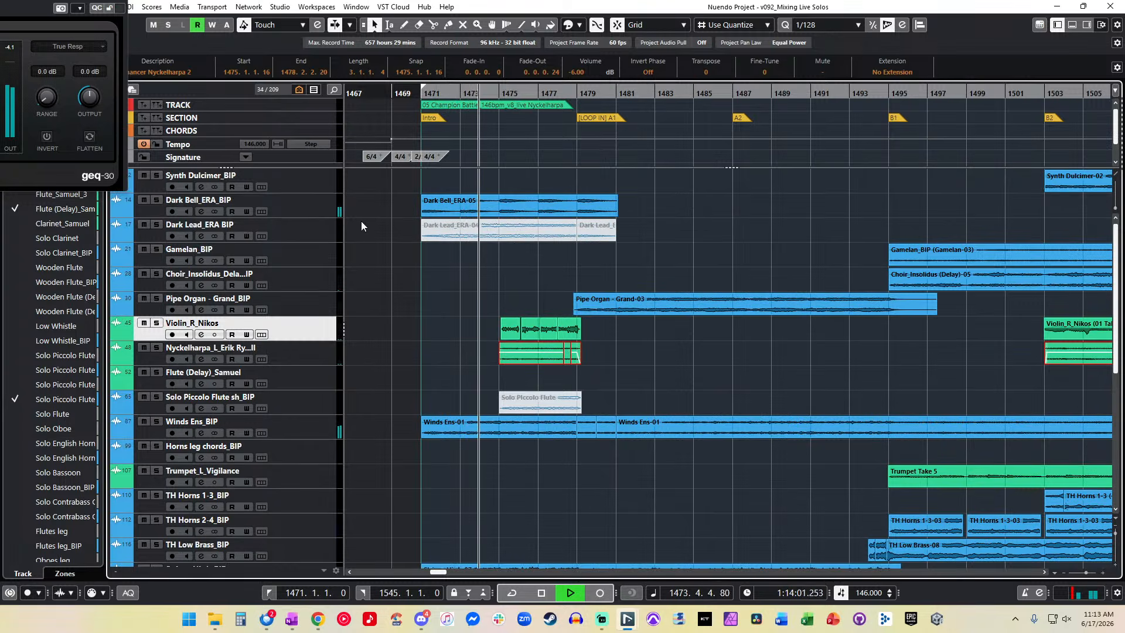
right_click(518, 237)
click(498, 266)
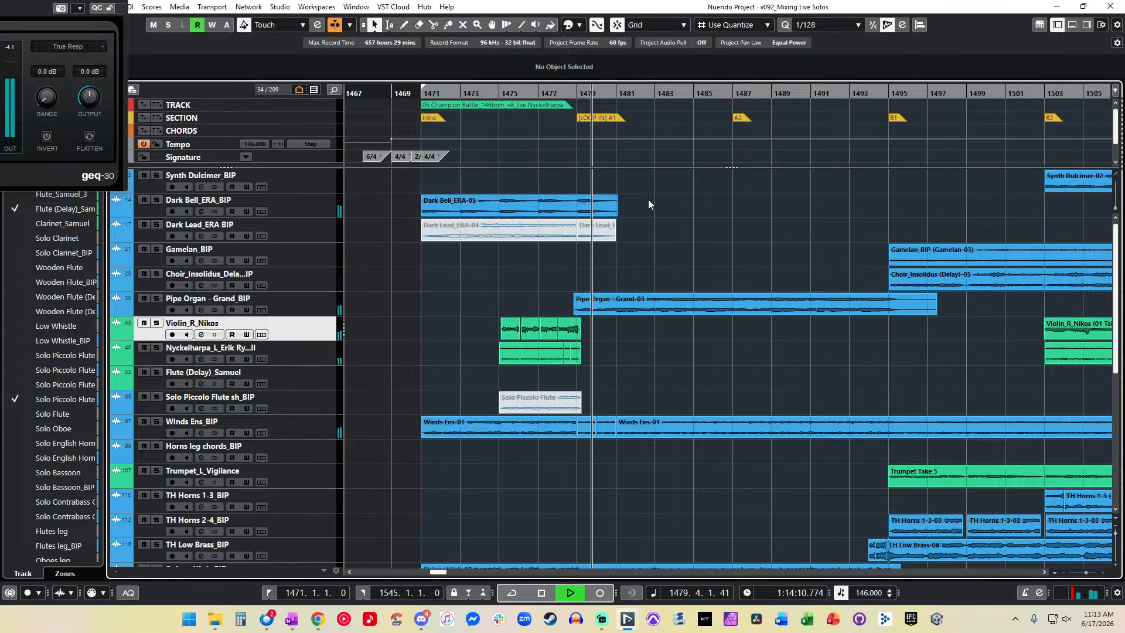
Step: Set the volume of the cue's two Strings Hi sh events to -3 dB
scroll(649, 200, down, 5)
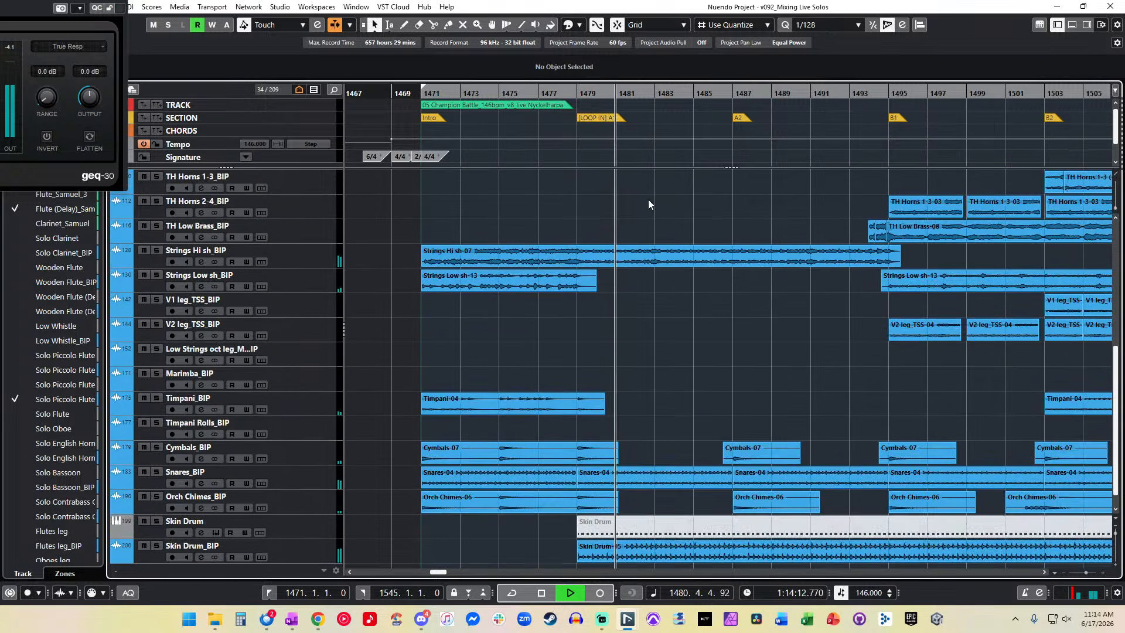
click(656, 253)
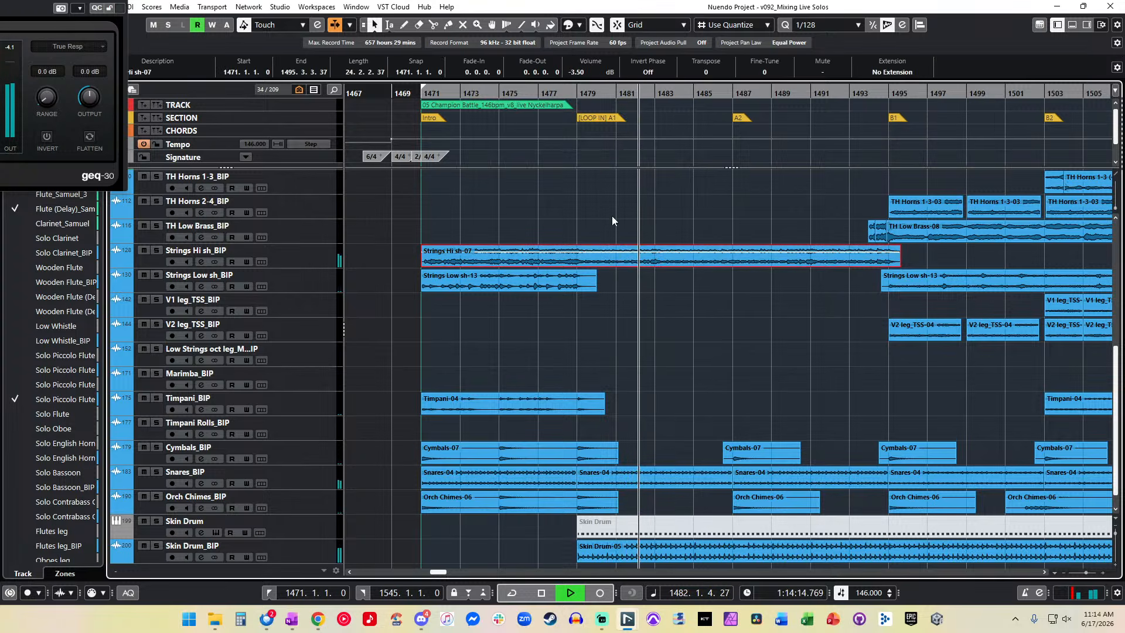
click(578, 75)
text(-3)
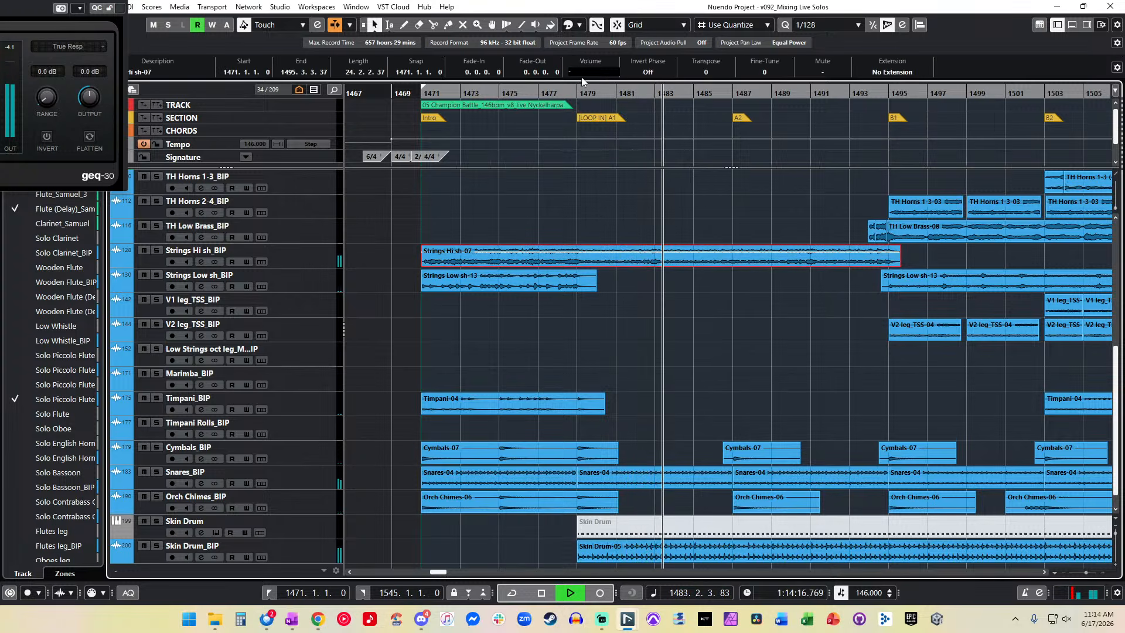
key(Return)
scroll(671, 187, right, 10)
click(560, 247)
text(-3)
key(Return)
scroll(527, 195, left, 10)
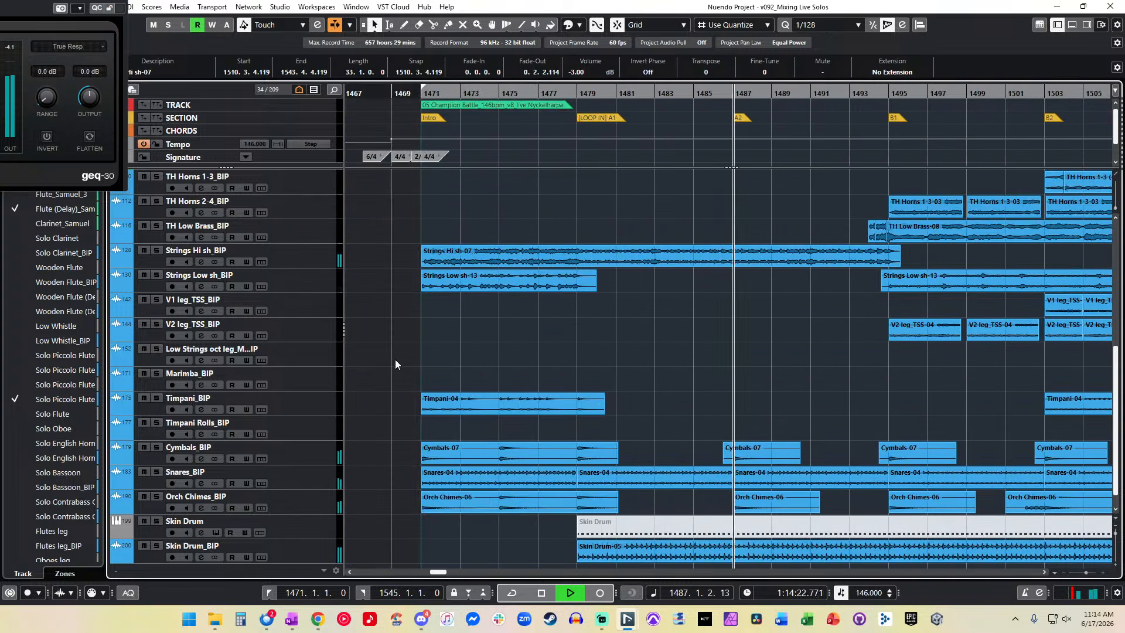
Step: Solo the Winds Ens and Strings Hi sh tracks together, then the Strings Hi sh alone, to compare their levels
scroll(395, 360, up, 3)
click(157, 262)
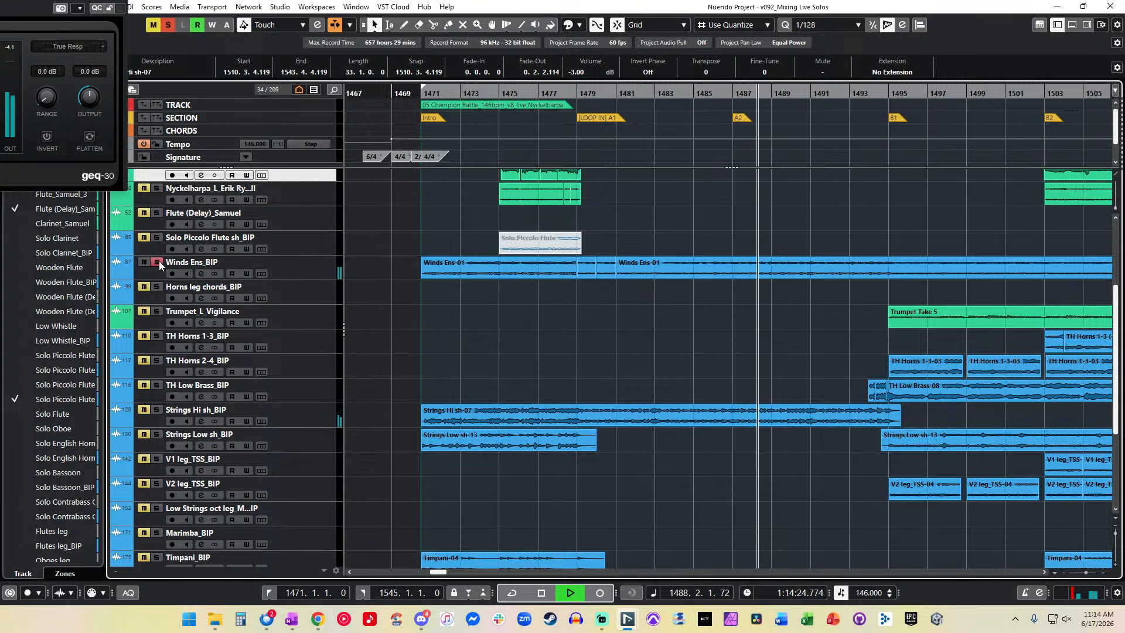
click(158, 262)
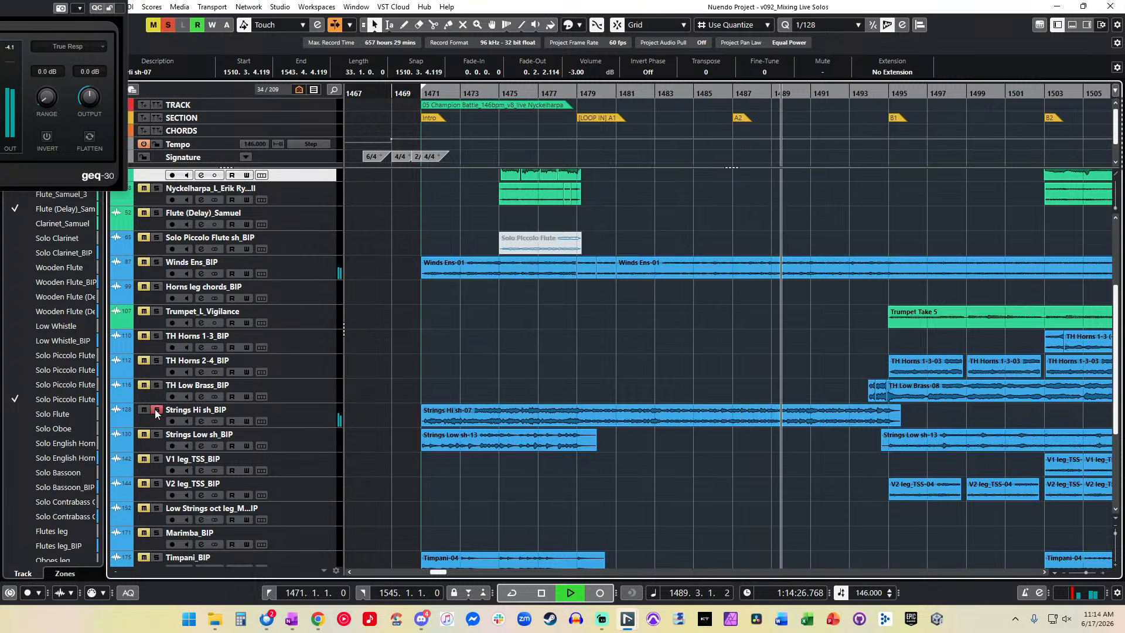
Step: Clear the solo and set the volume of both Strings Hi sh events to -3.5 dB
scroll(614, 396, right, 6)
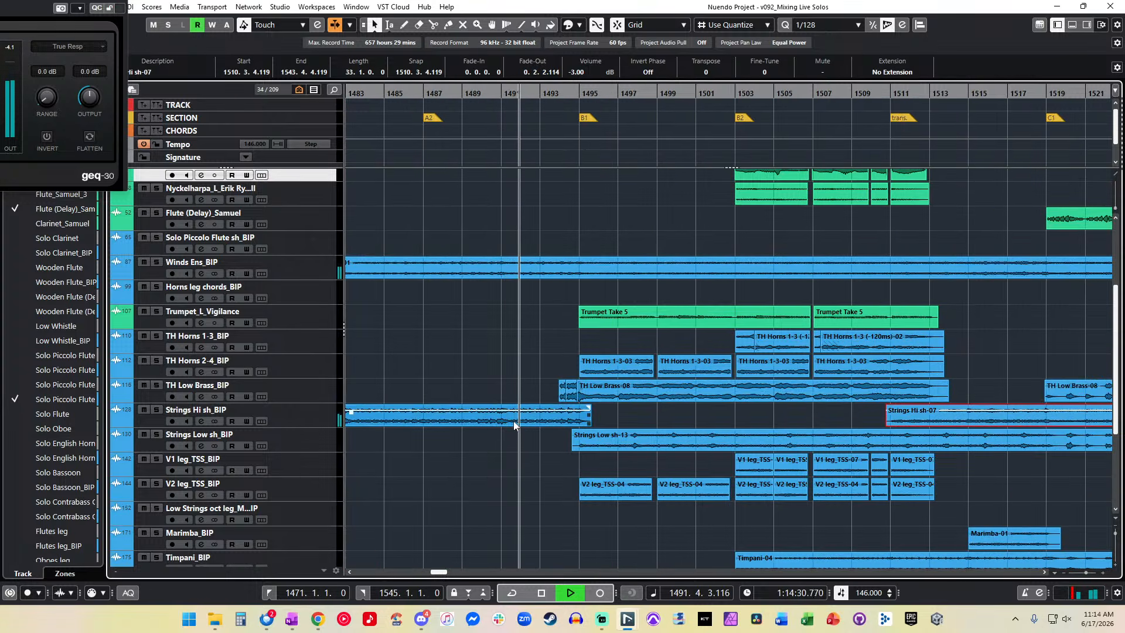
click(514, 421)
click(576, 73)
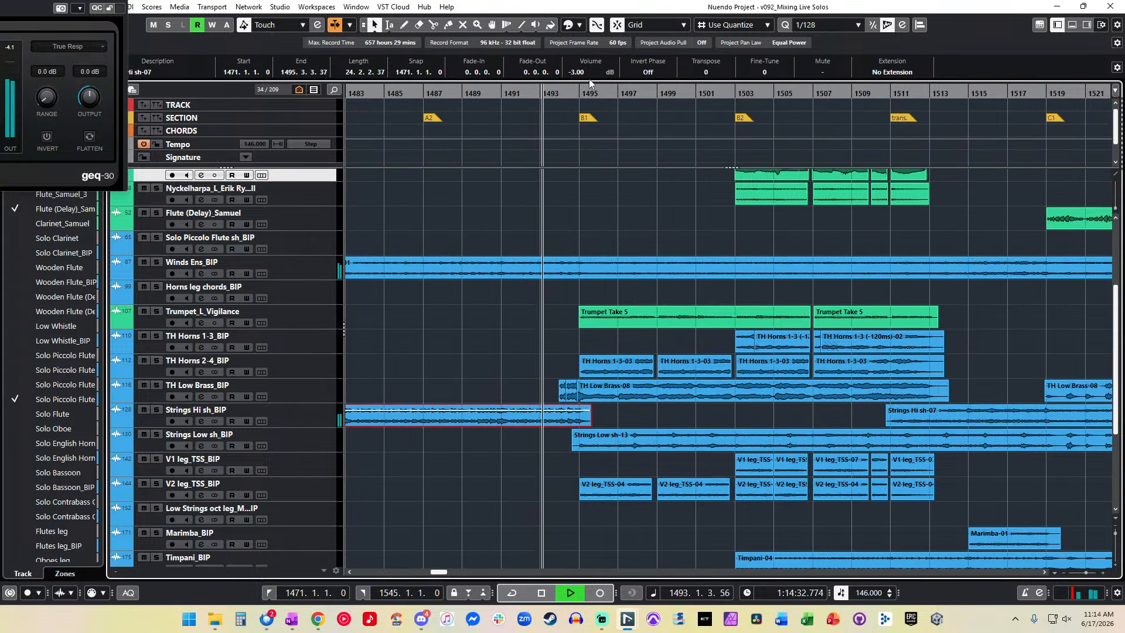
text(-3.5)
key(Return)
scroll(631, 385, right, 10)
click(635, 410)
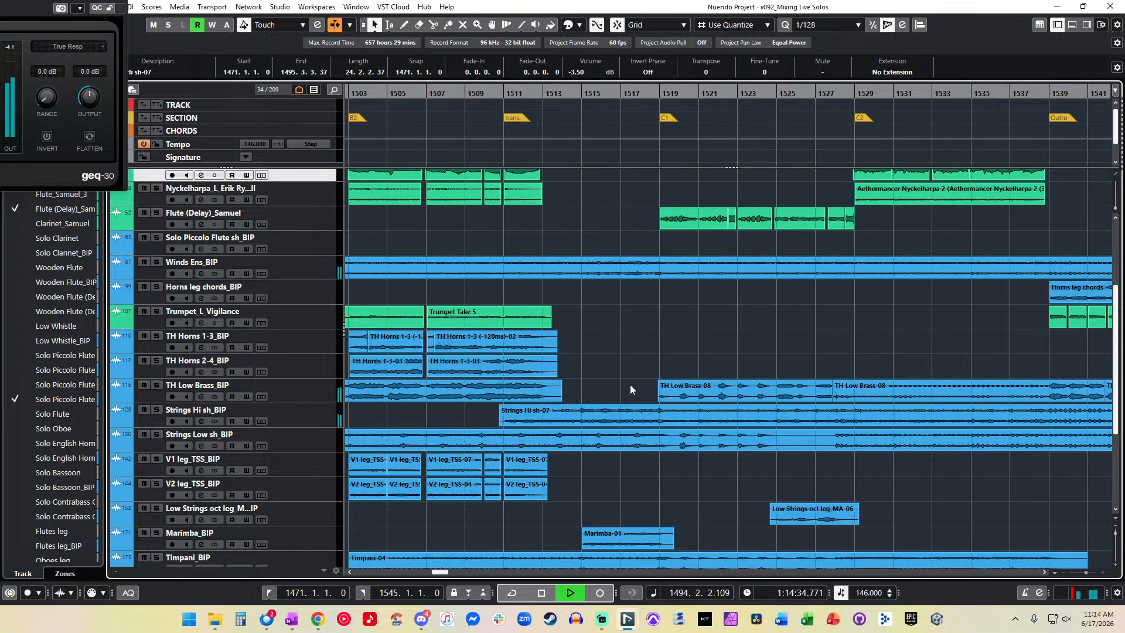
text(-3.5)
key(Return)
scroll(487, 293, left, 10)
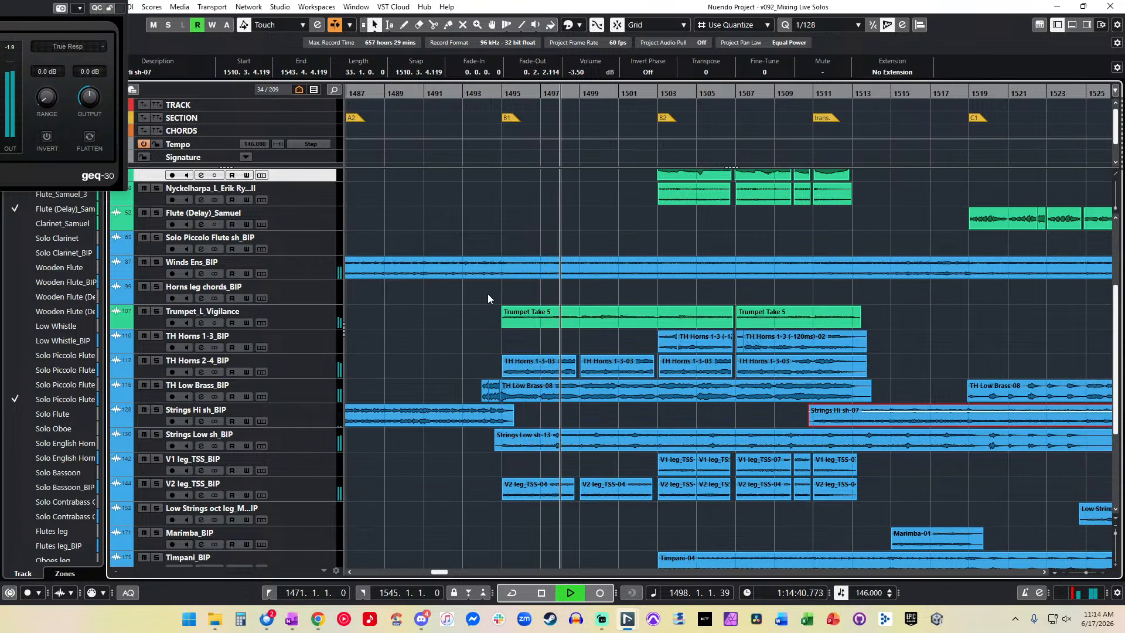
Step: Select the Choir_Insolidus events from B1 through the outro to examine their volume
scroll(487, 293, up, 3)
drag(479, 276, 895, 279)
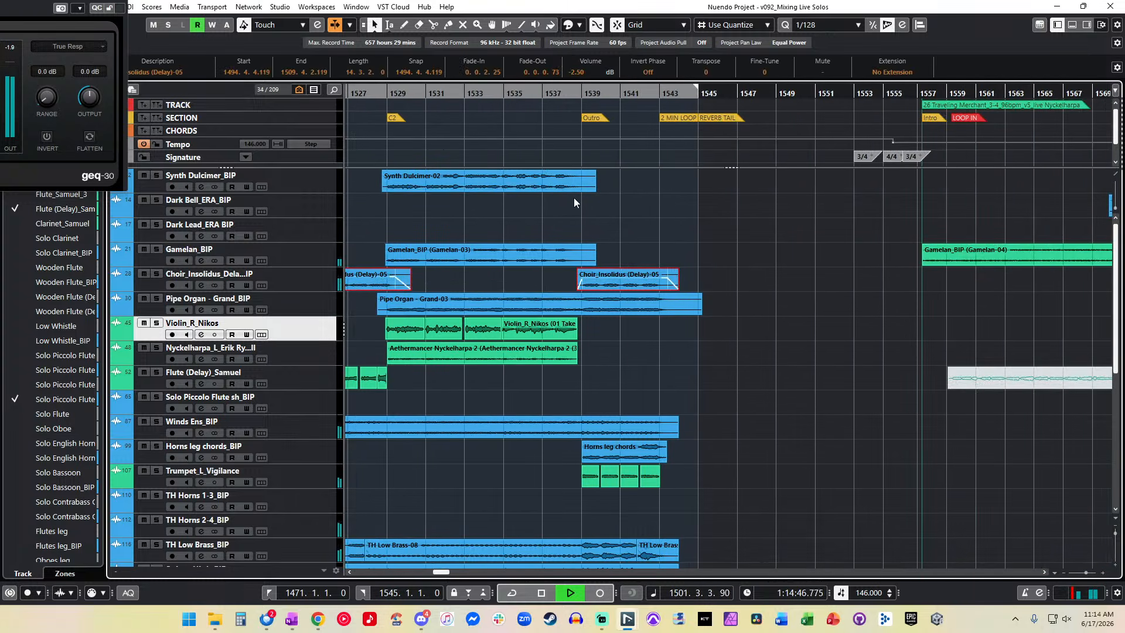
Step: Select all of the cue's Orch Chimes events and set their volume to -8 dB
scroll(565, 199, down, 8)
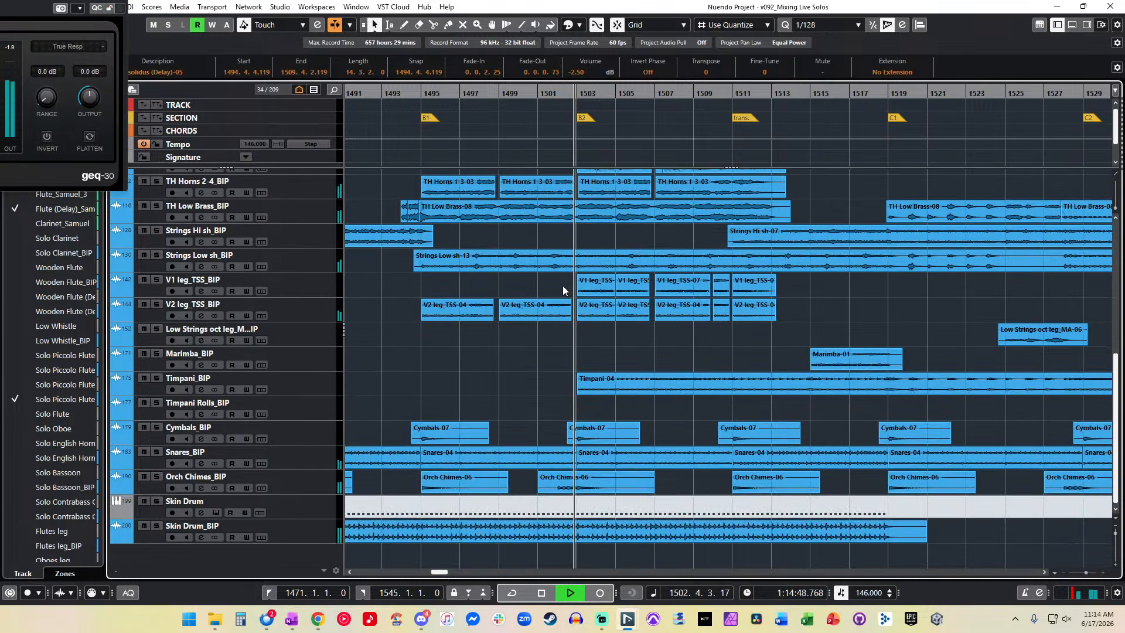
scroll(442, 463, left, 4)
drag(552, 480, 1020, 489)
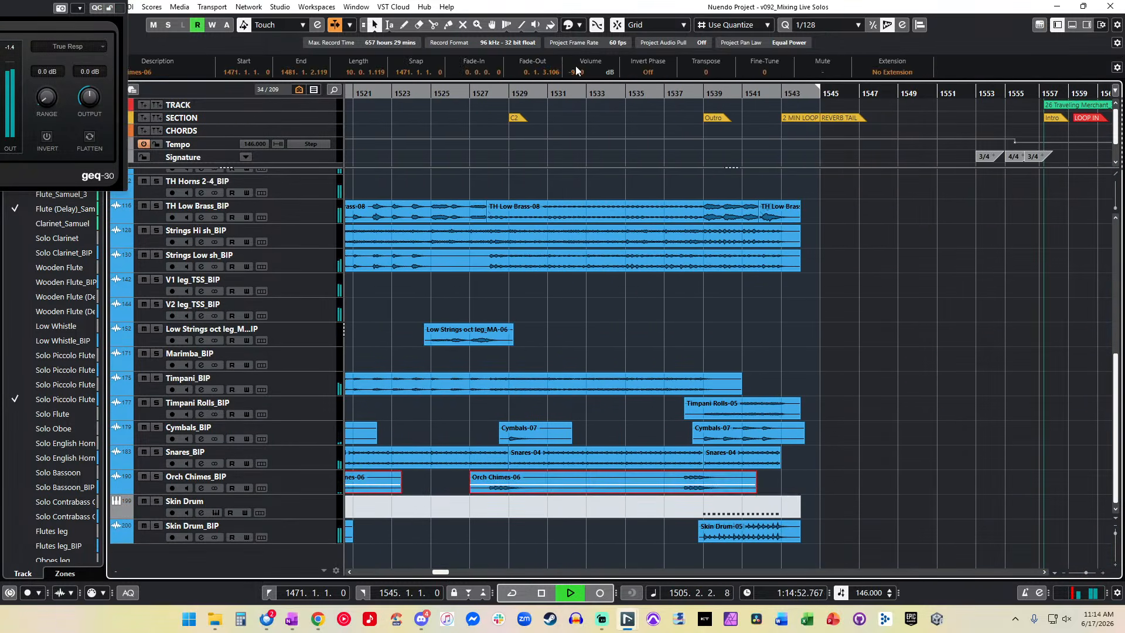
text(-8)
key(Return)
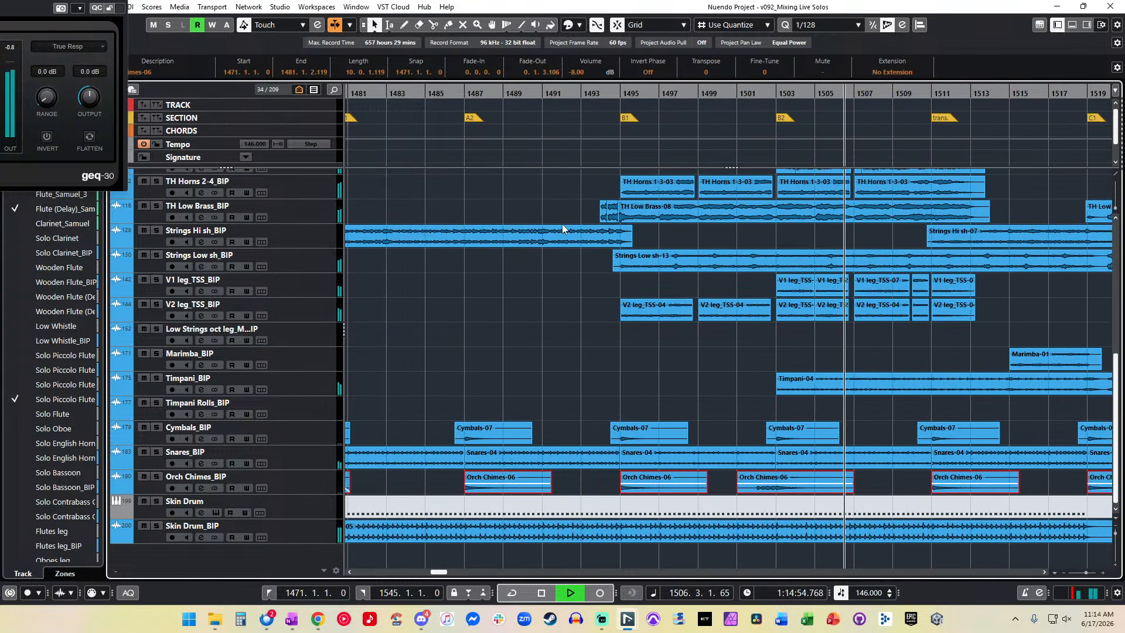
Step: Rewind a few bars, replay the passage into B2, and solo the Timpani track
key(KP_Subtract)
key(KP_Subtract)
key(KP_Subtract)
scroll(744, 414, right, 2)
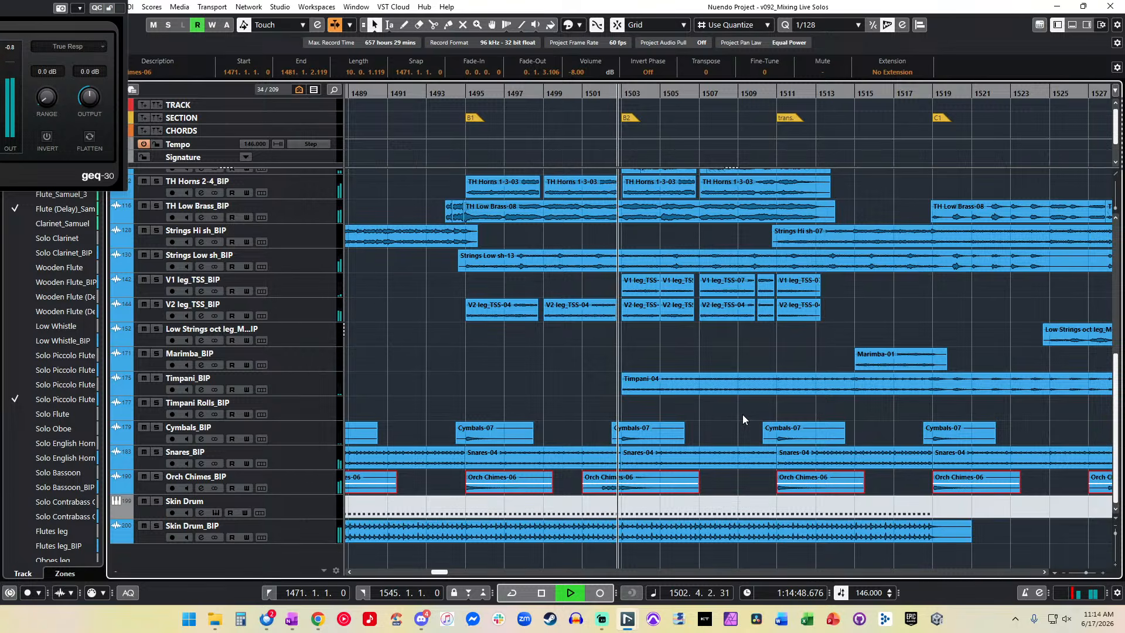
scroll(572, 393, right, 2)
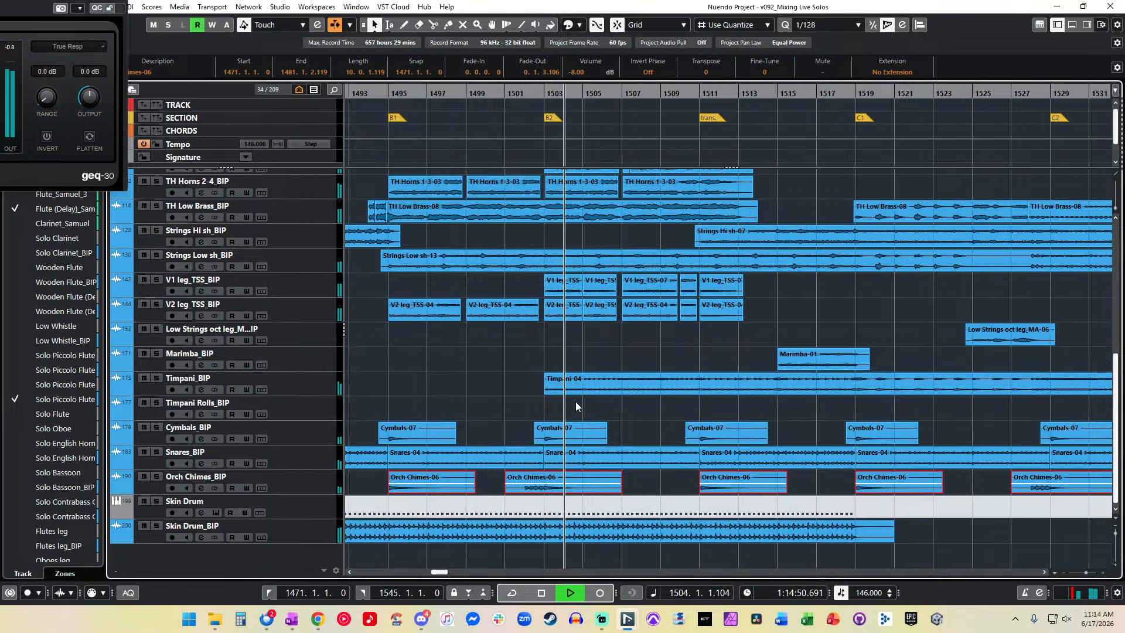
click(157, 378)
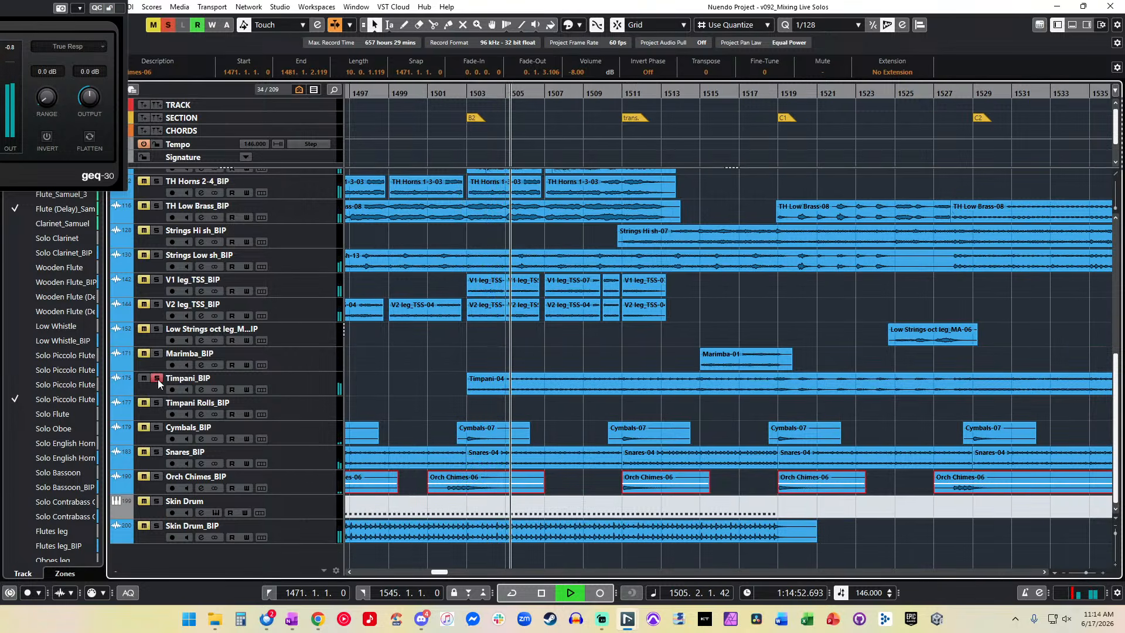
Step: Solo TH Low Brass alongside the Timpani to compare them, clear both solos and deselect the Orch Chimes events
scroll(157, 379, up, 3)
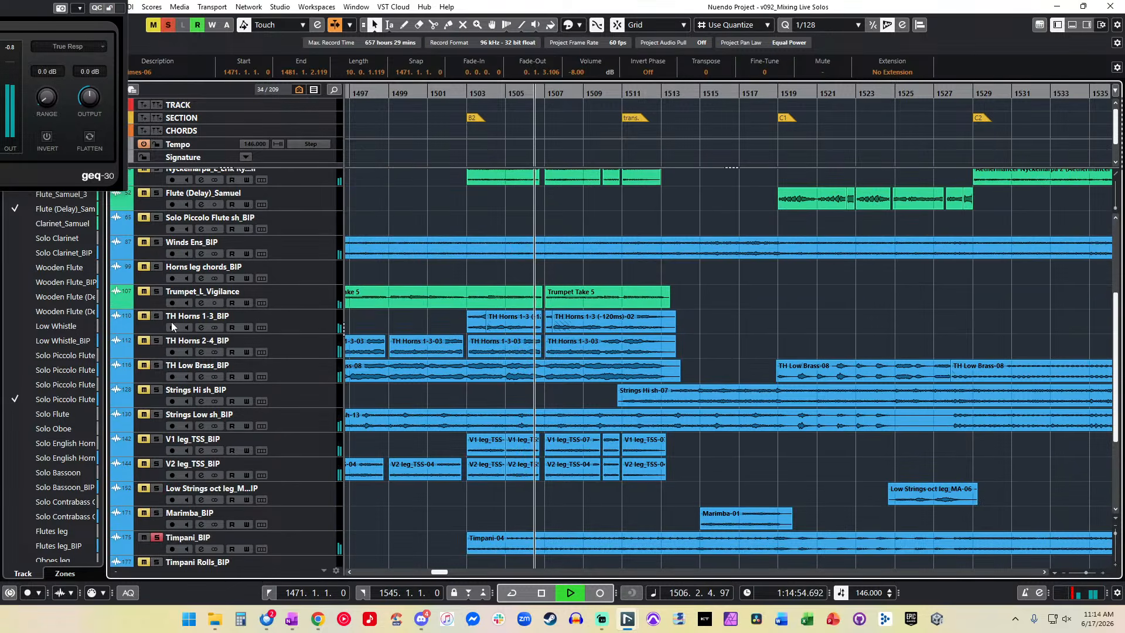
click(156, 365)
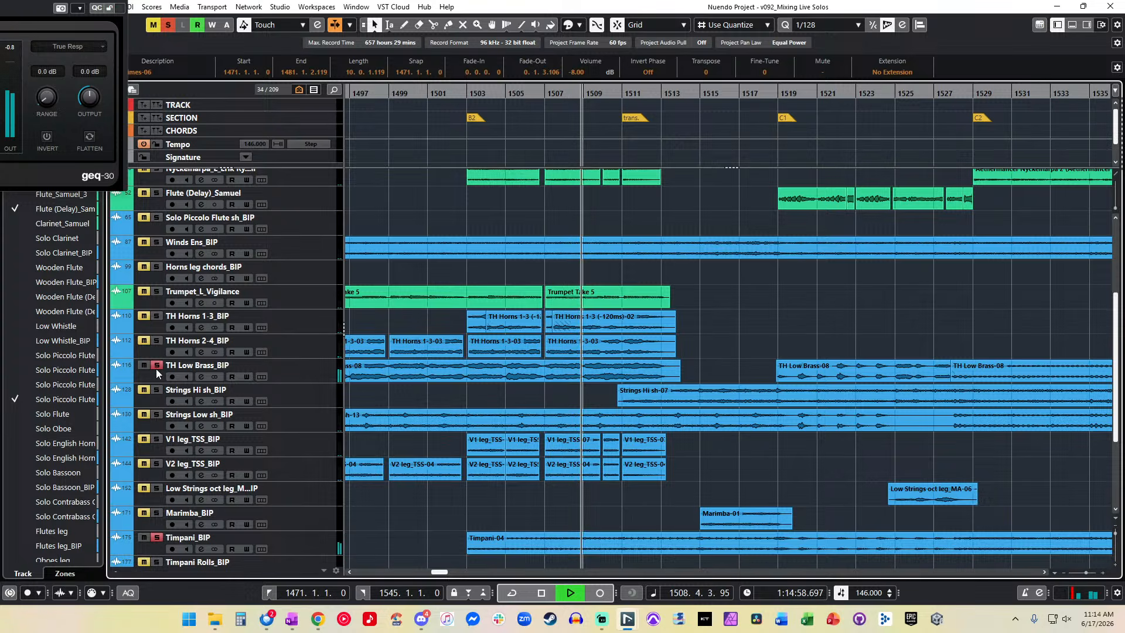
click(156, 366)
click(156, 537)
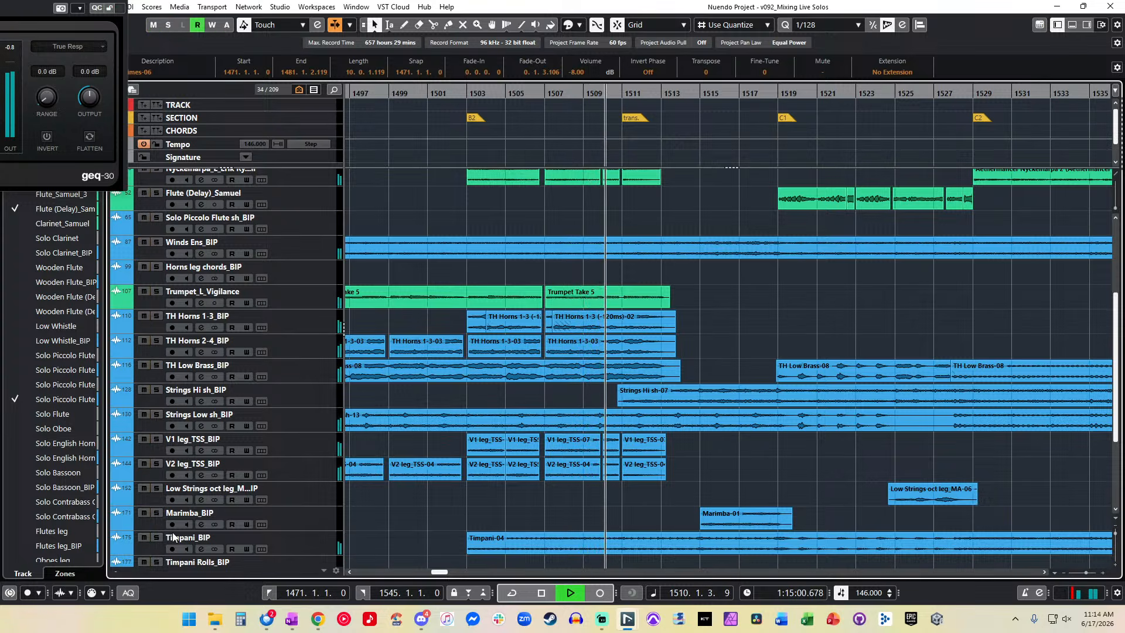
scroll(381, 452, down, 5)
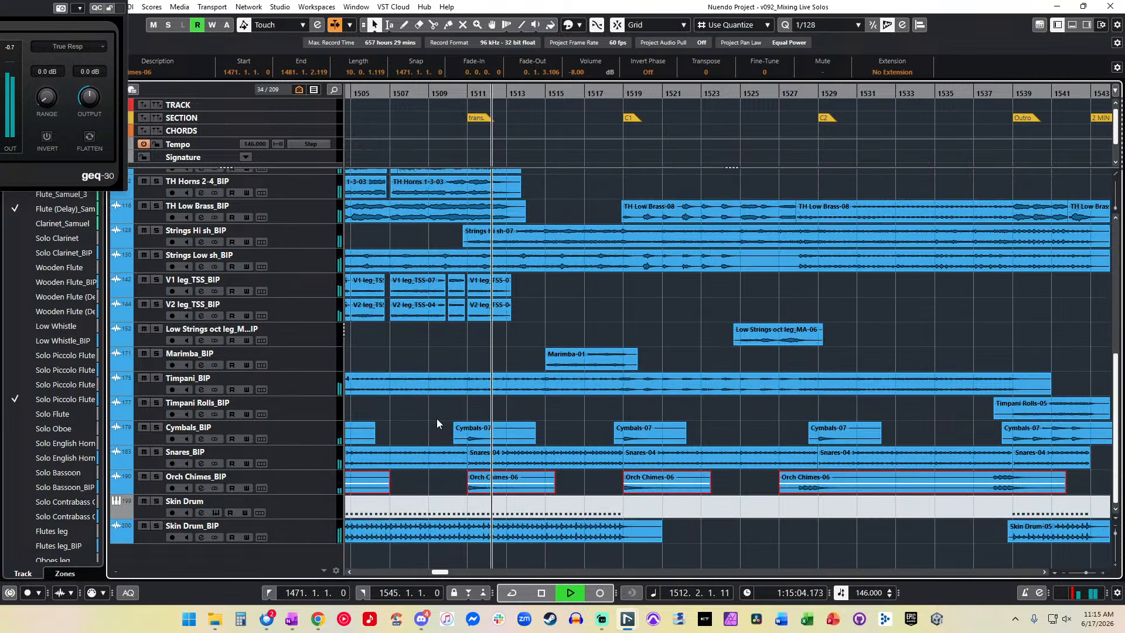
click(434, 407)
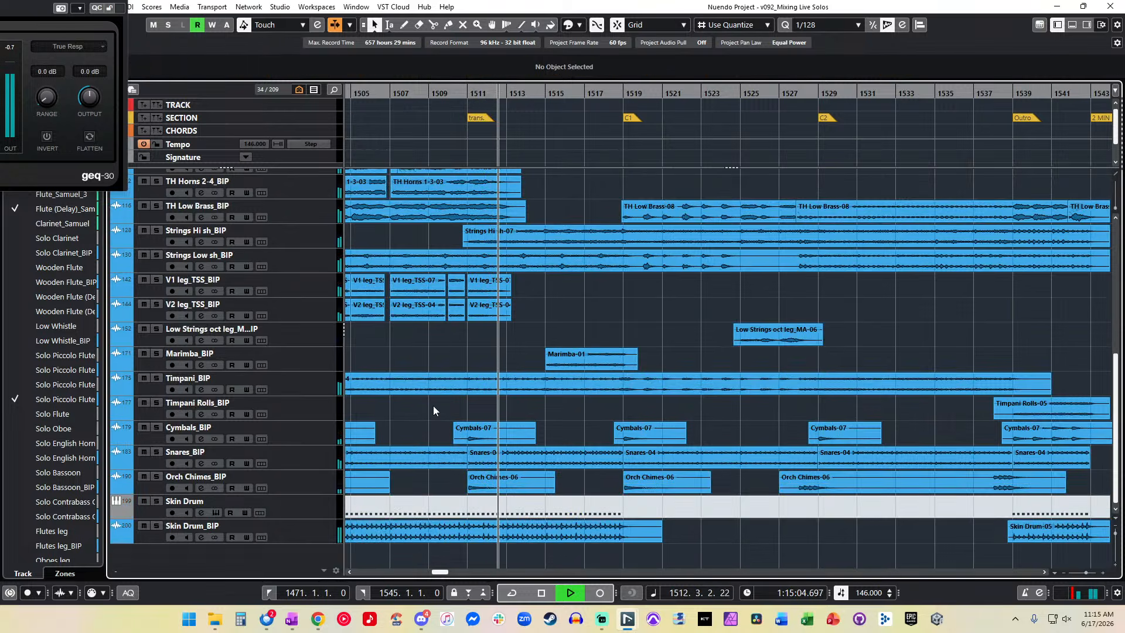
Step: Select the Choir_Insolidus events from B1 through the outro and set their volume to -3 dB
scroll(471, 409, left, 1)
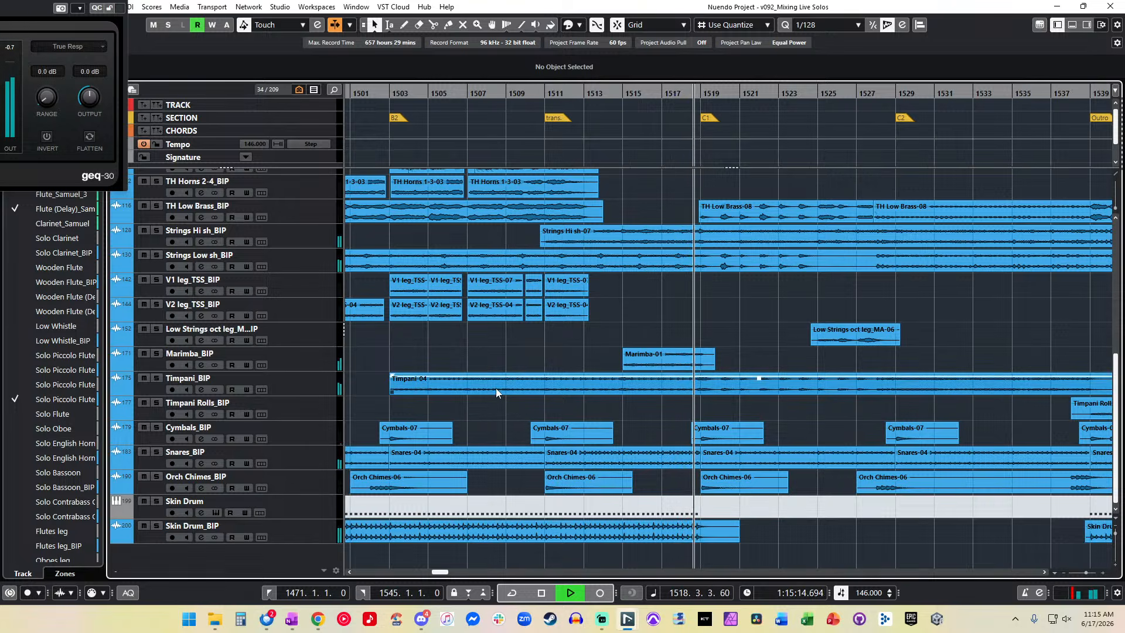
scroll(496, 388, right, 2)
scroll(496, 388, right, 3)
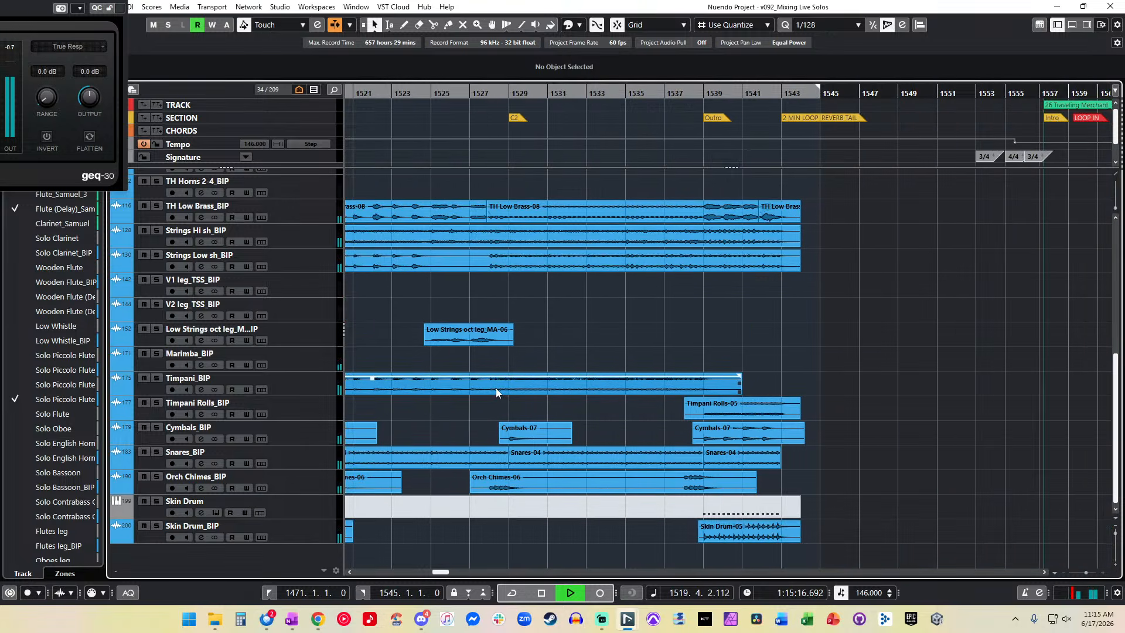
scroll(496, 388, left, 2)
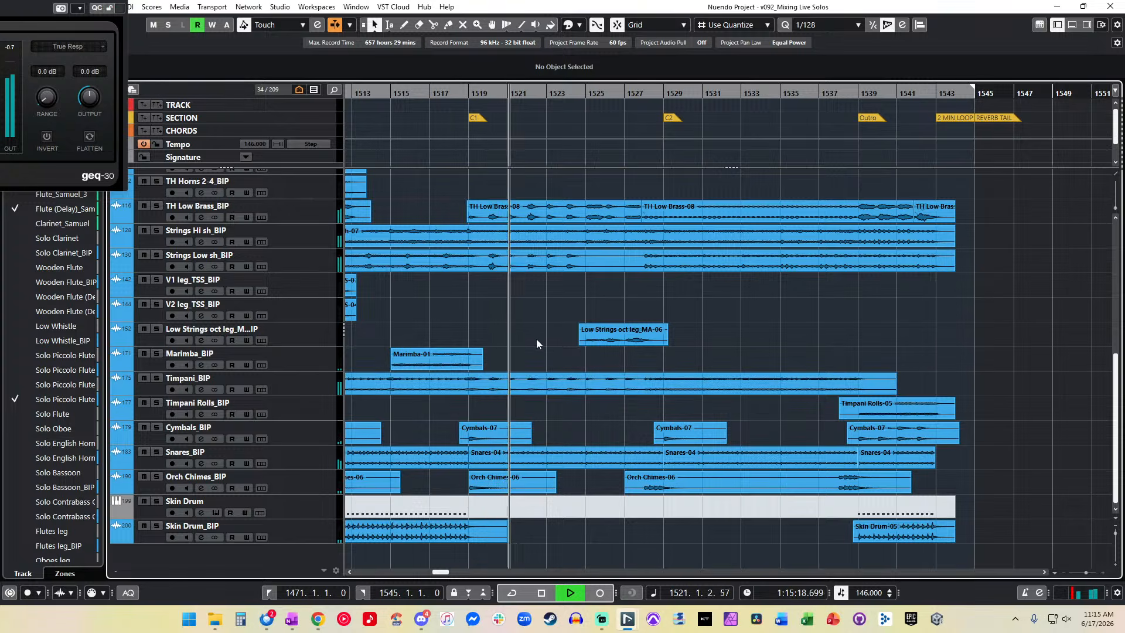
scroll(537, 340, up, 5)
drag(451, 281, 589, 278)
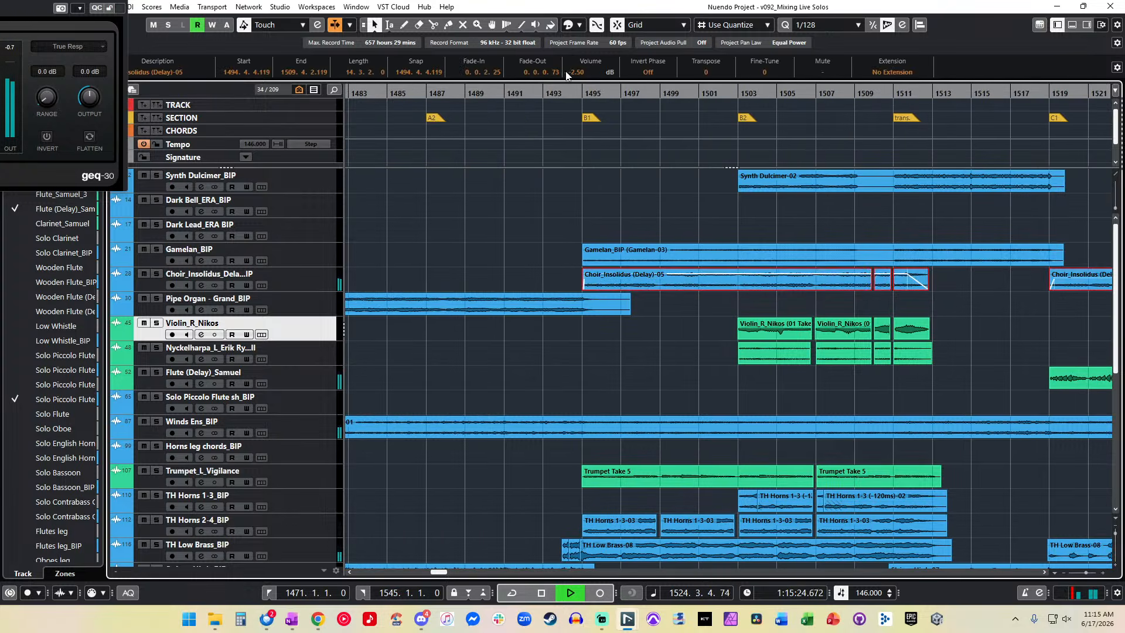
text(-3)
key(Return)
Step: Set the volume of the short last Flute (Delay) event at the end of C1 to 4.5 dB
scroll(602, 181, right, 4)
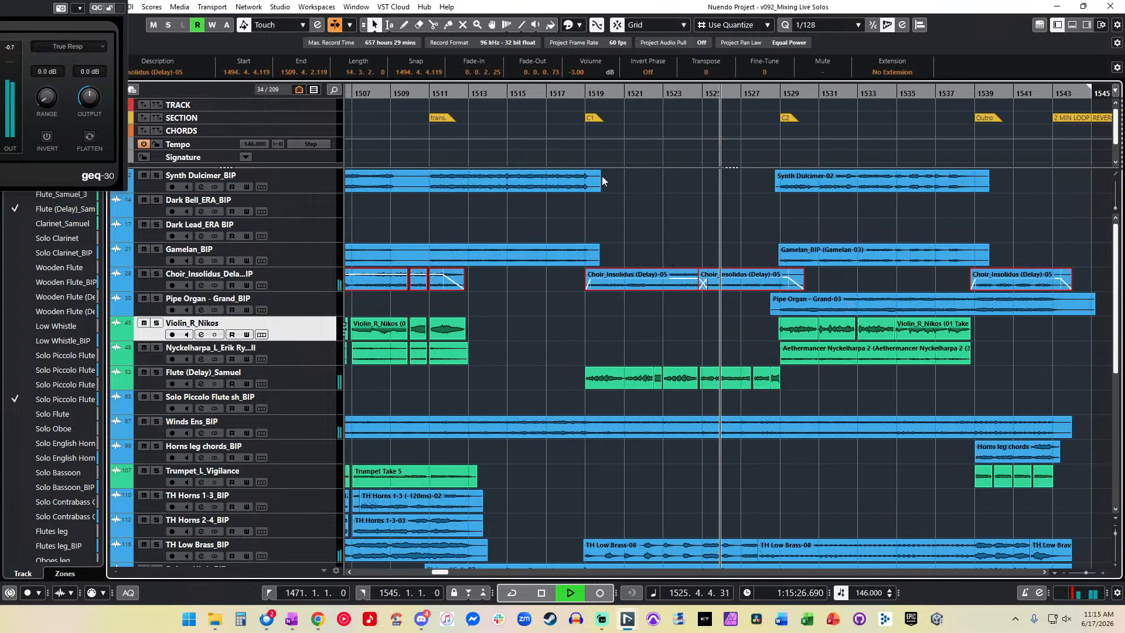
scroll(597, 282, down, 2)
click(820, 316)
drag(820, 318, 626, 293)
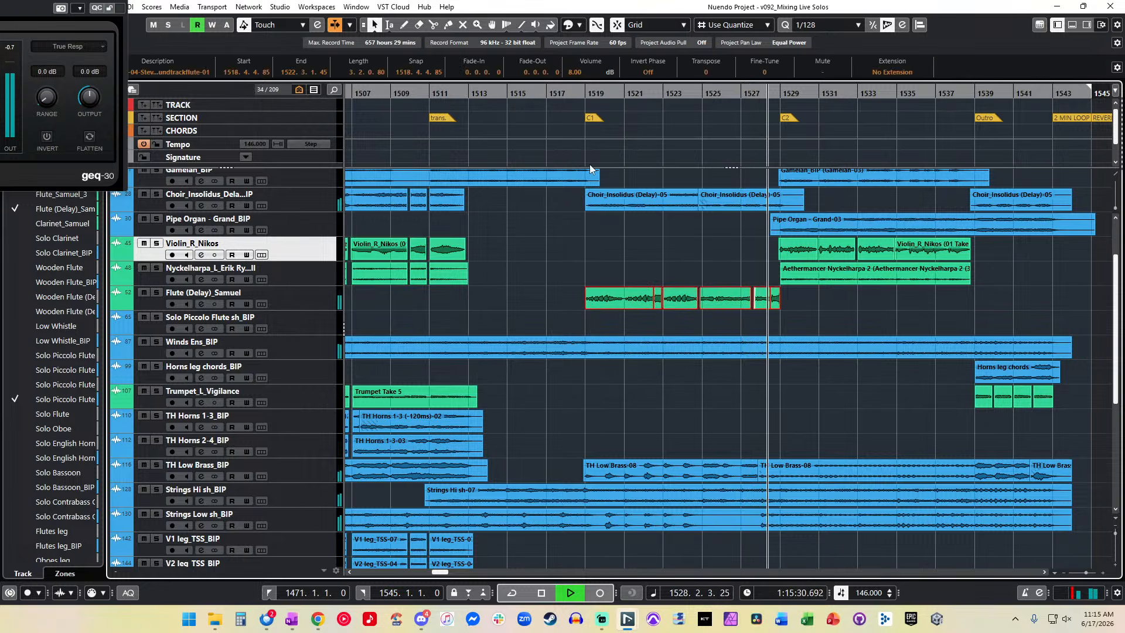
click(775, 298)
click(575, 74)
text(4.5)
key(Return)
Step: Replay from C1, select all Flute (Delay) events in that section, set their volume to 7.5 dB and deselect them
click(585, 93)
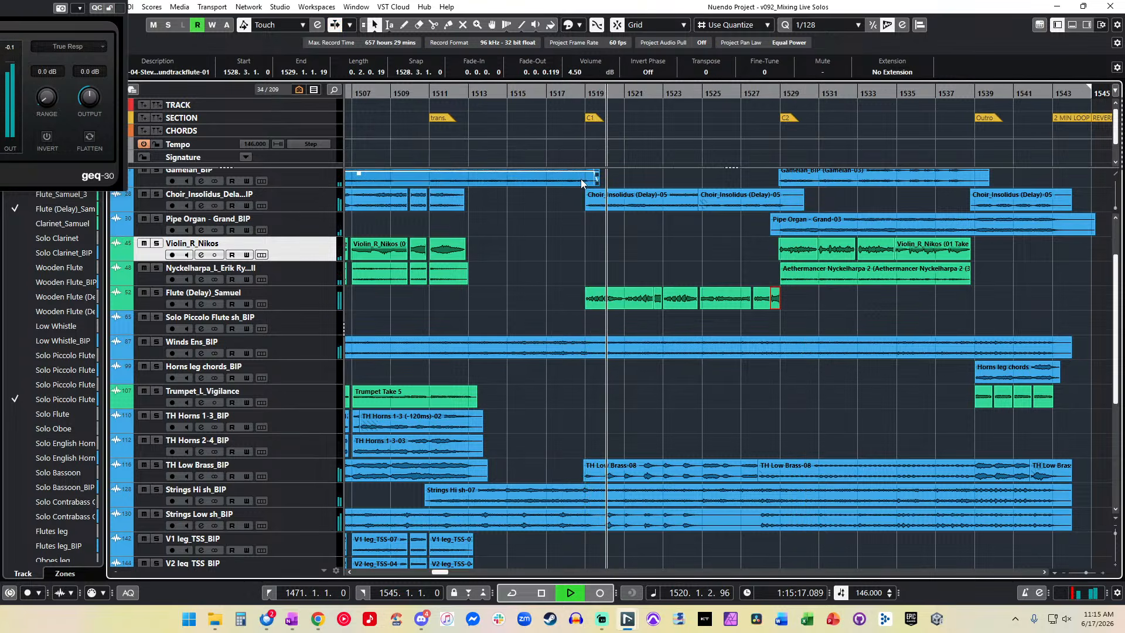
key(f)
drag(631, 316, 434, 276)
click(577, 72)
text(7.5)
key(Return)
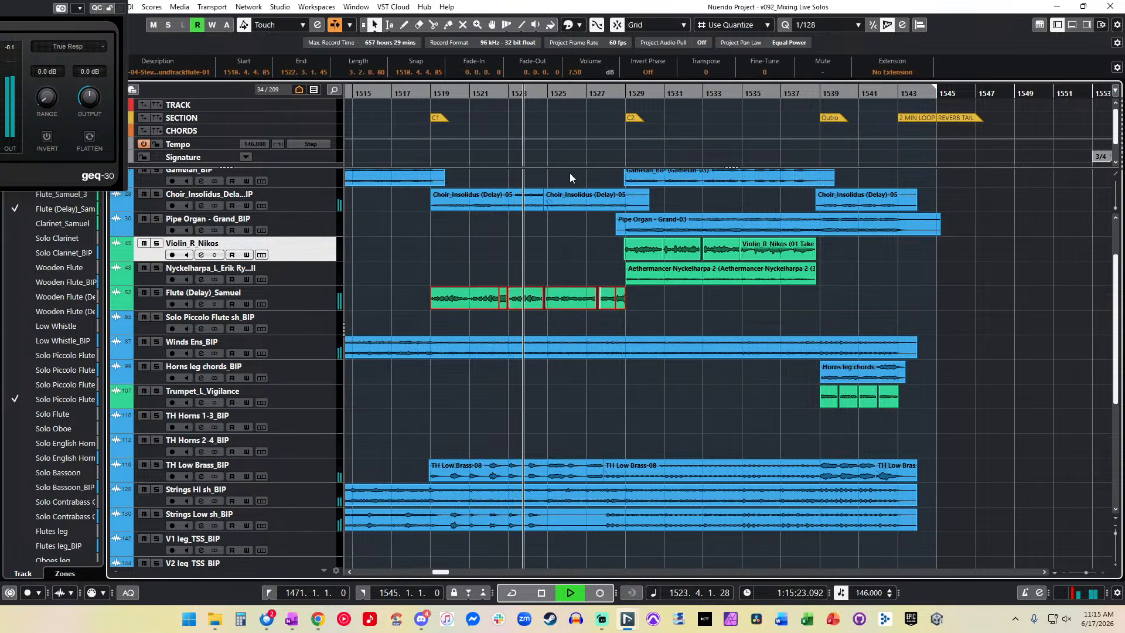
click(655, 299)
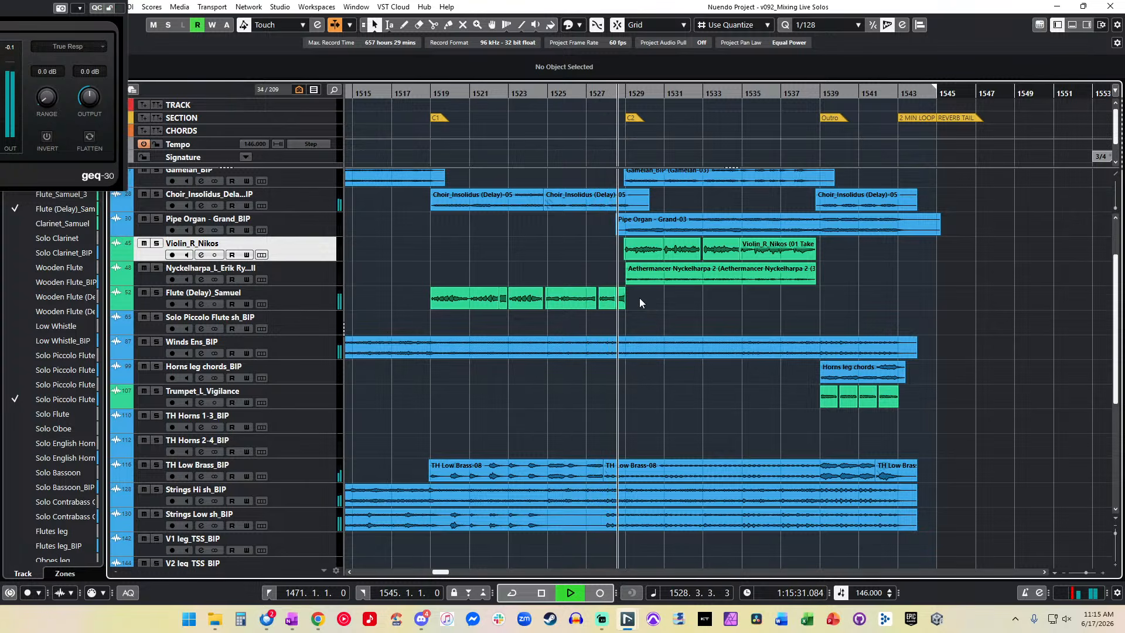
Step: Set the last short Flute (Delay) event before C2 to 3.5 dB and play through to the cue's end before stopping
click(619, 300)
click(576, 71)
text(3.5)
key(Return)
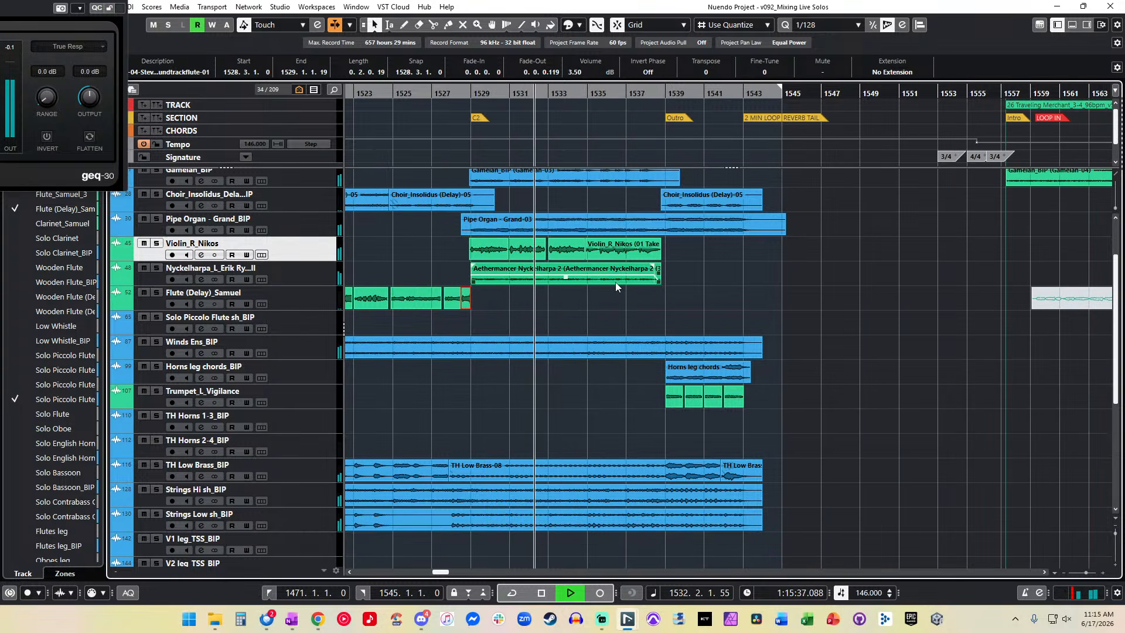
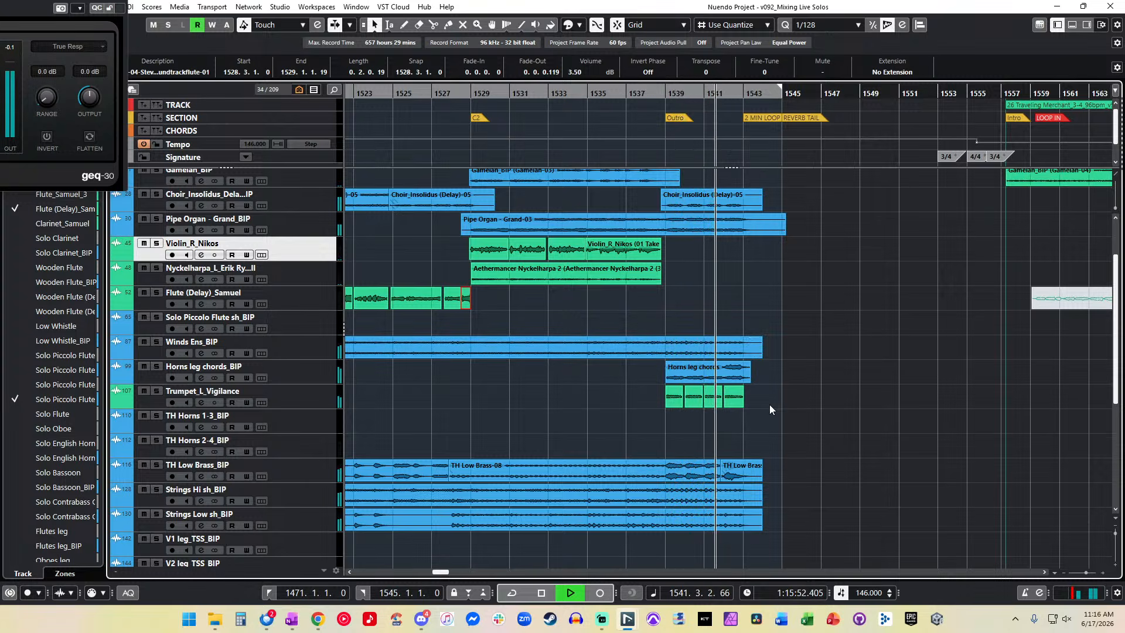
key(f)
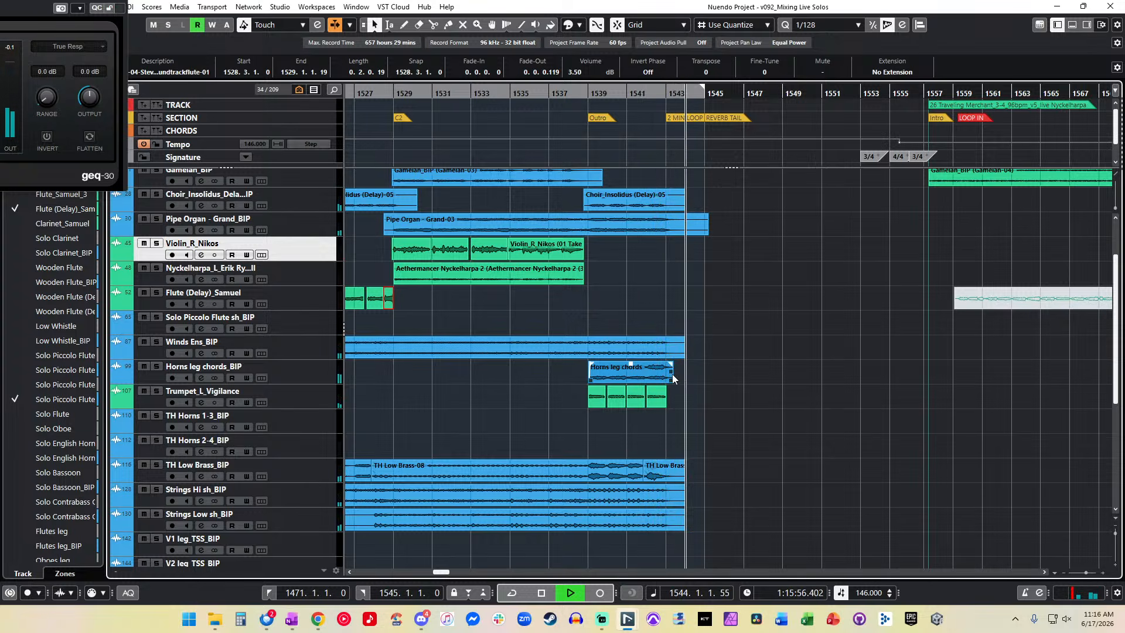
key(space)
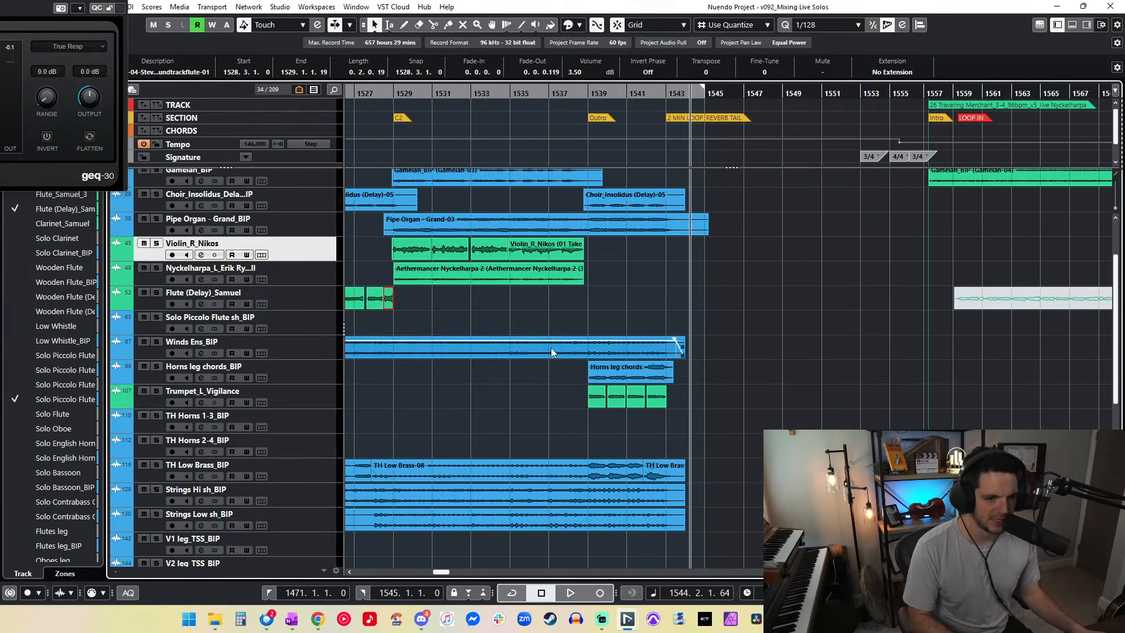
Step: Return to the start of the cue and hide the Solo Piccolo Flute sh_BIP track
click(560, 314)
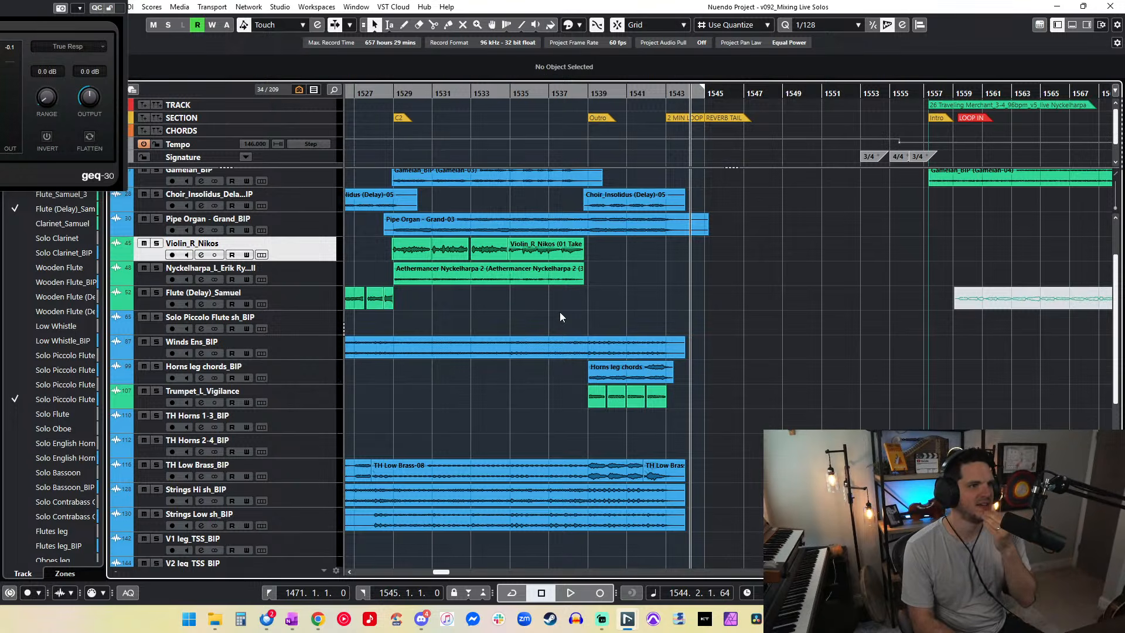
key(KP_1)
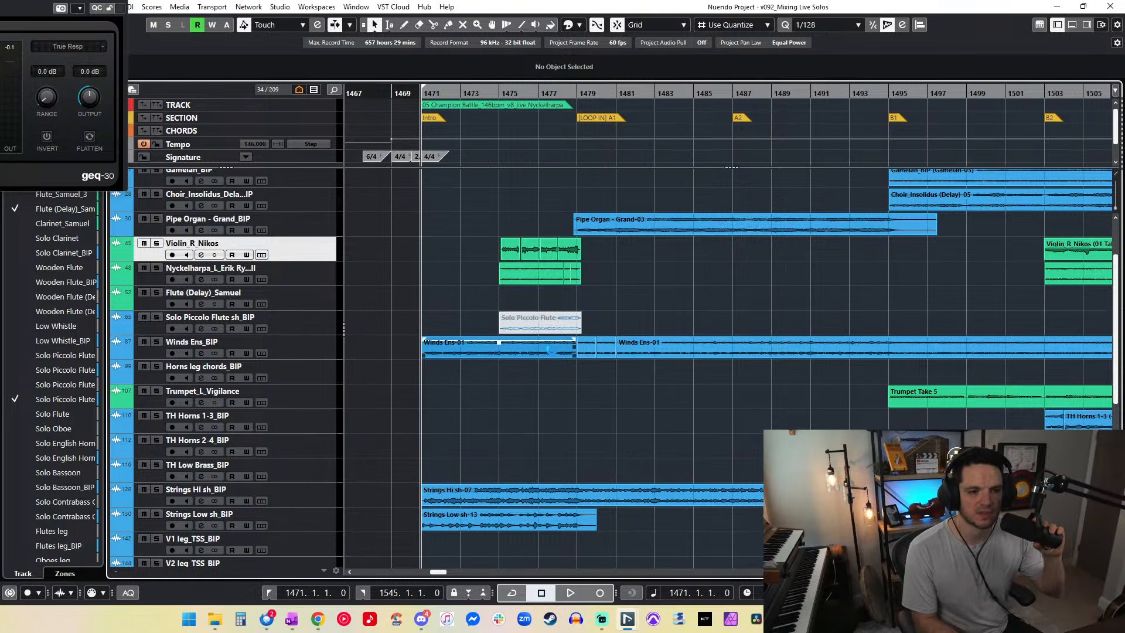
click(317, 319)
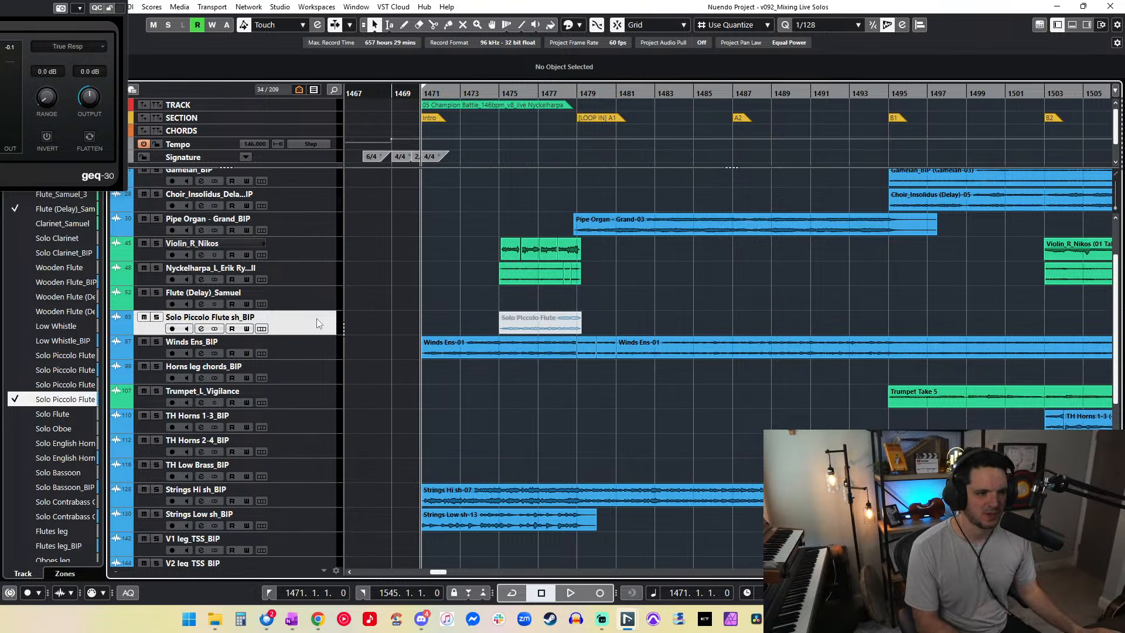
right_click(316, 318)
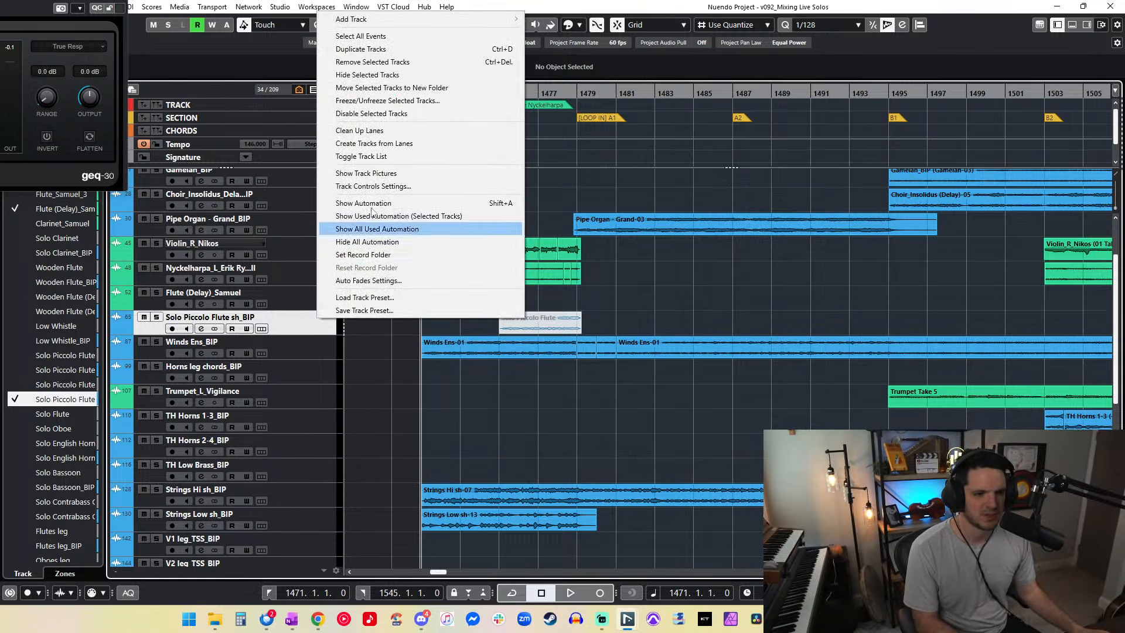
click(367, 75)
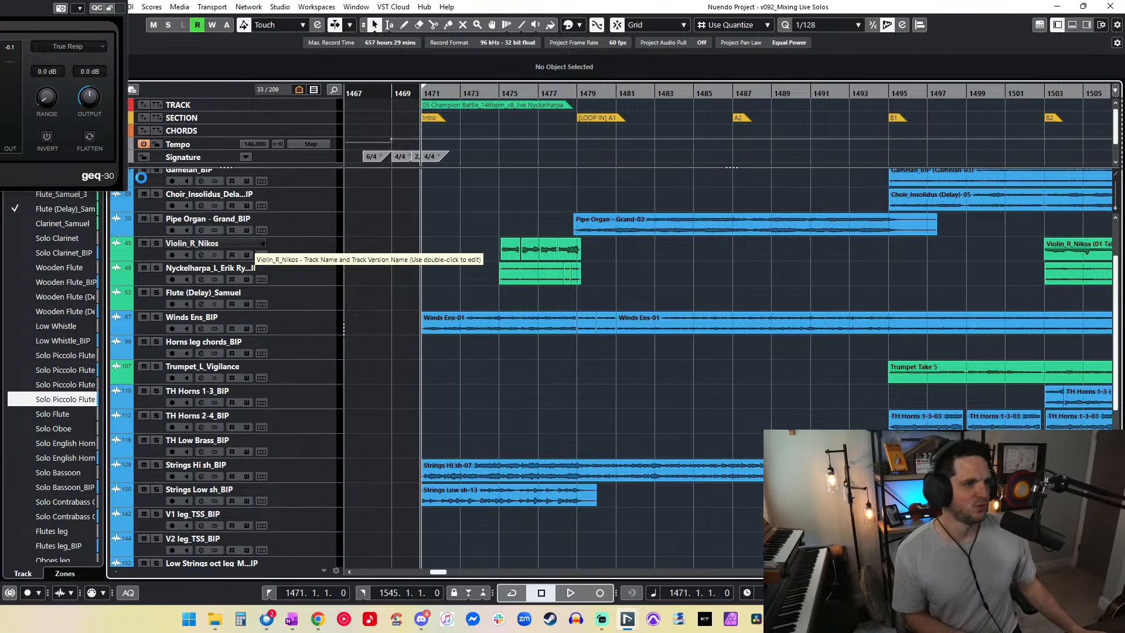
Step: Hide the Skin Drum instrument track above Skin Drum_BIP
scroll(536, 256, down, 5)
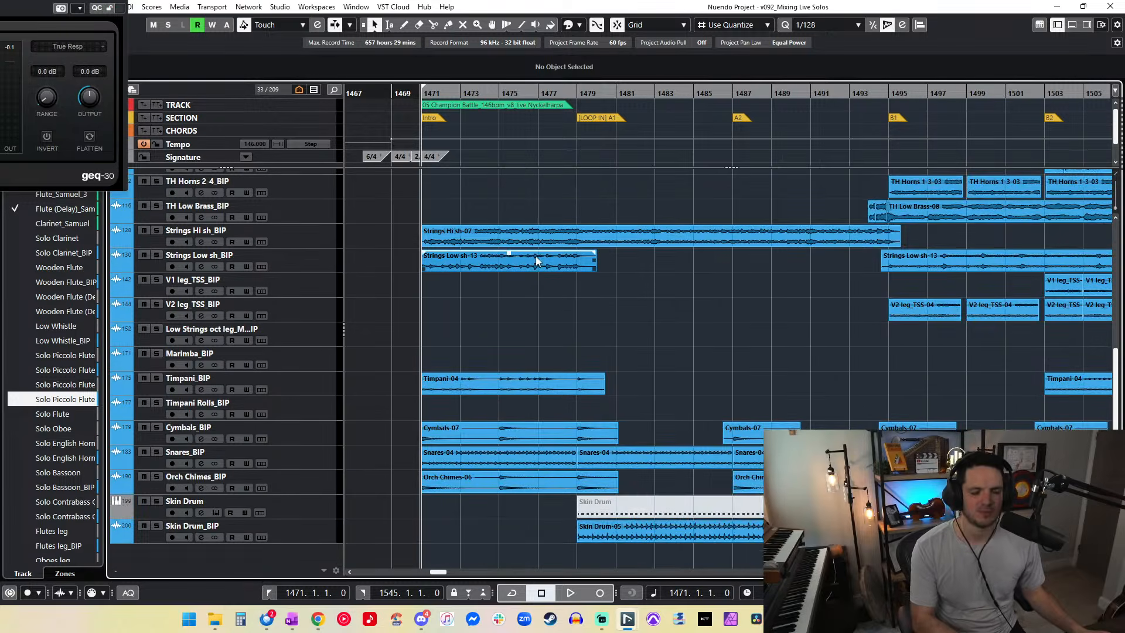
scroll(555, 309, left, 5)
scroll(556, 310, down, 4)
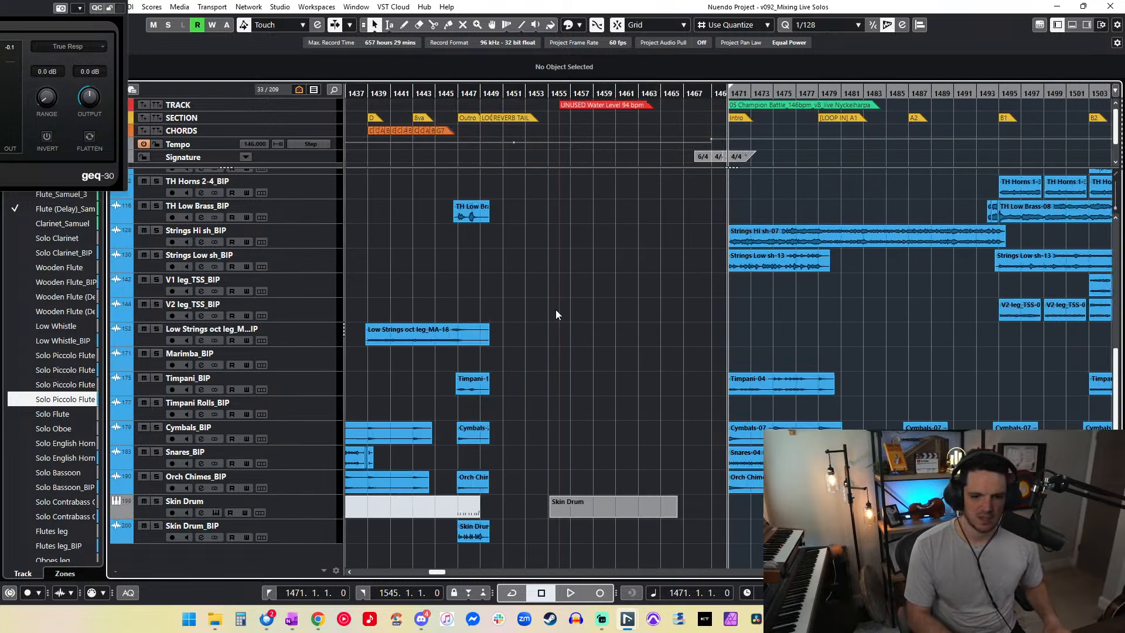
click(297, 511)
right_click(297, 511)
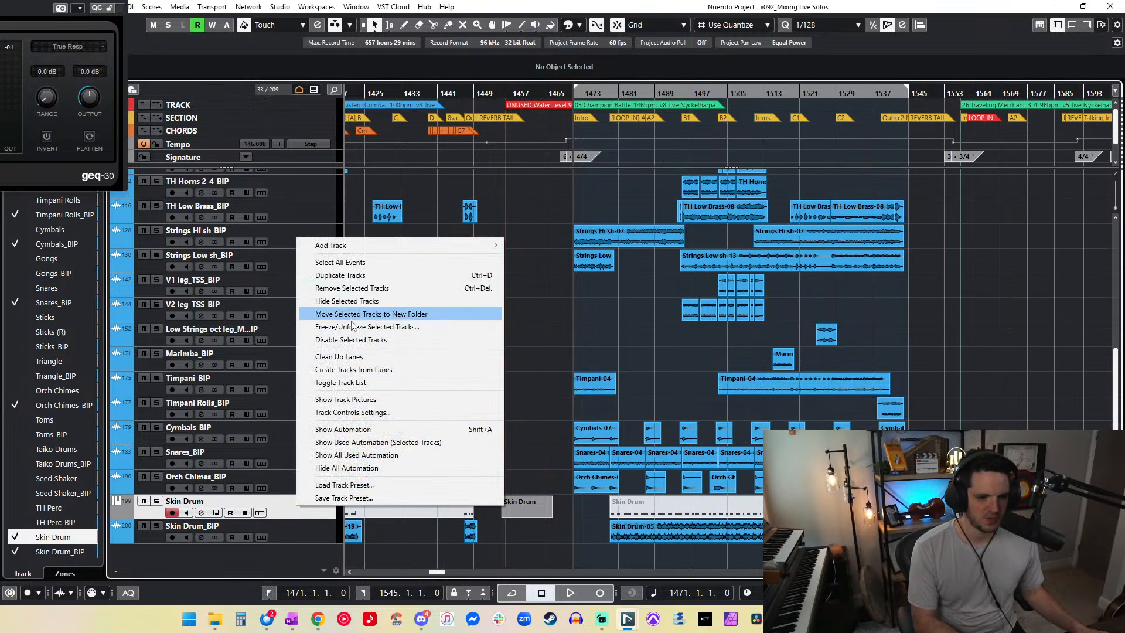
click(346, 300)
Step: Hide the Dark Lead_ERA BIP track
scroll(576, 337, right, 2)
scroll(577, 338, up, 5)
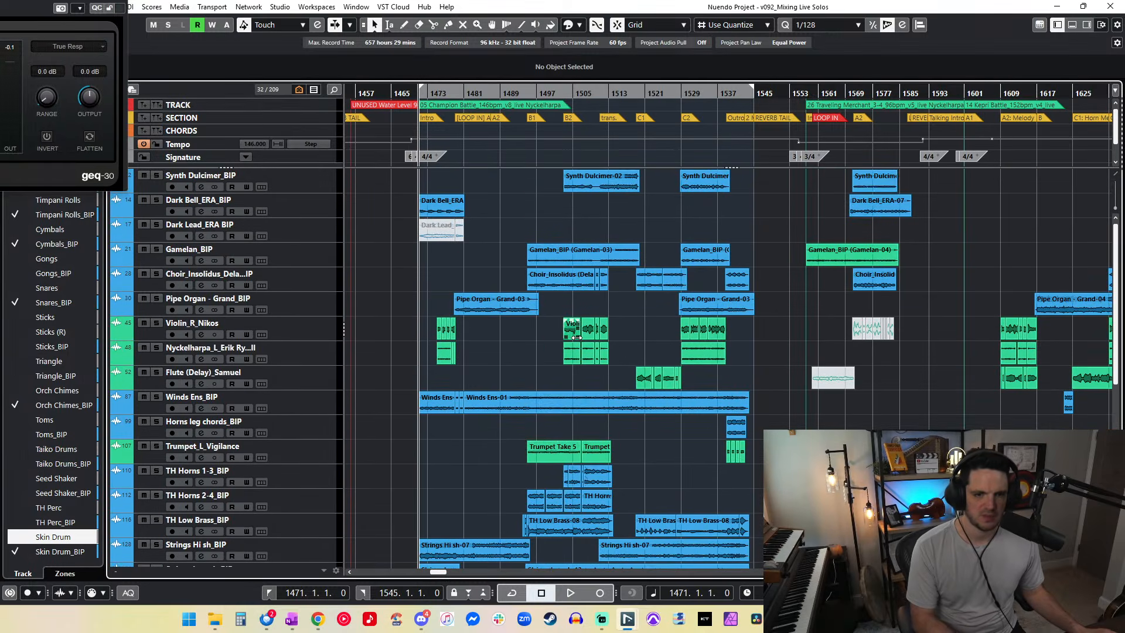
right_click(221, 226)
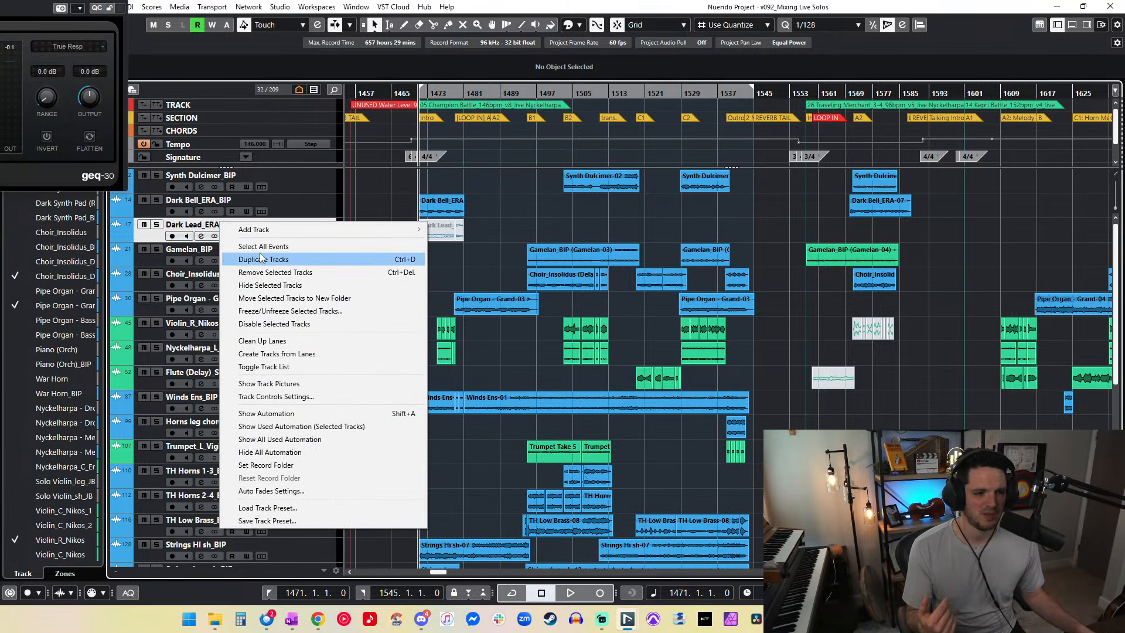
click(282, 272)
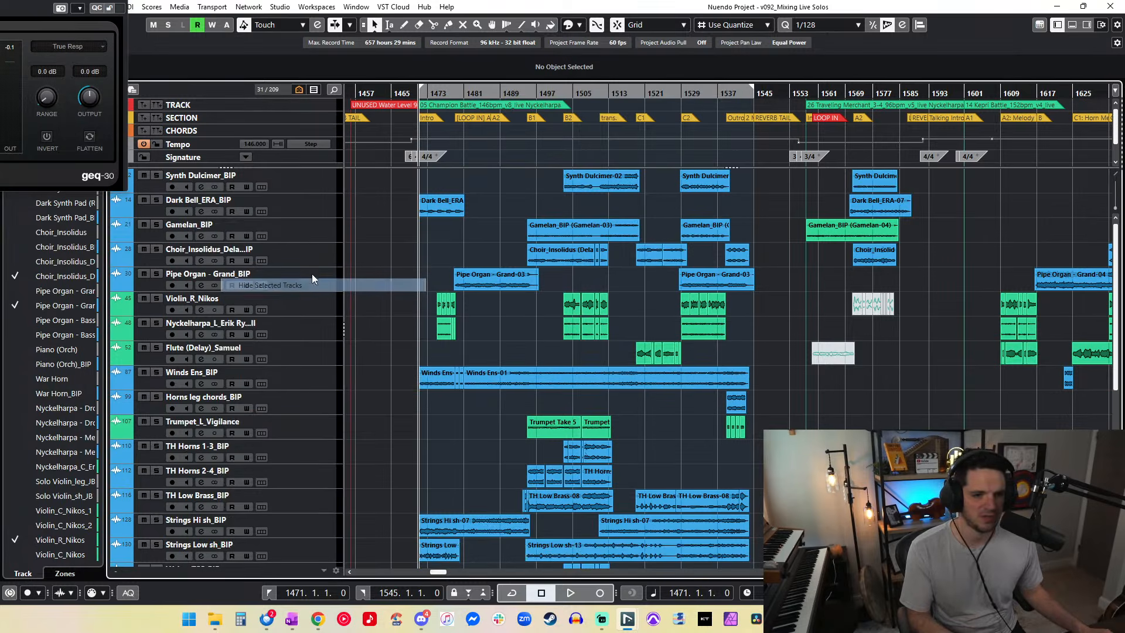
Step: Reset the output peak reading of the geq-30 equalizer plug-in
scroll(505, 234, down, 5)
scroll(504, 234, up, 5)
scroll(504, 234, down, 5)
scroll(504, 234, up, 5)
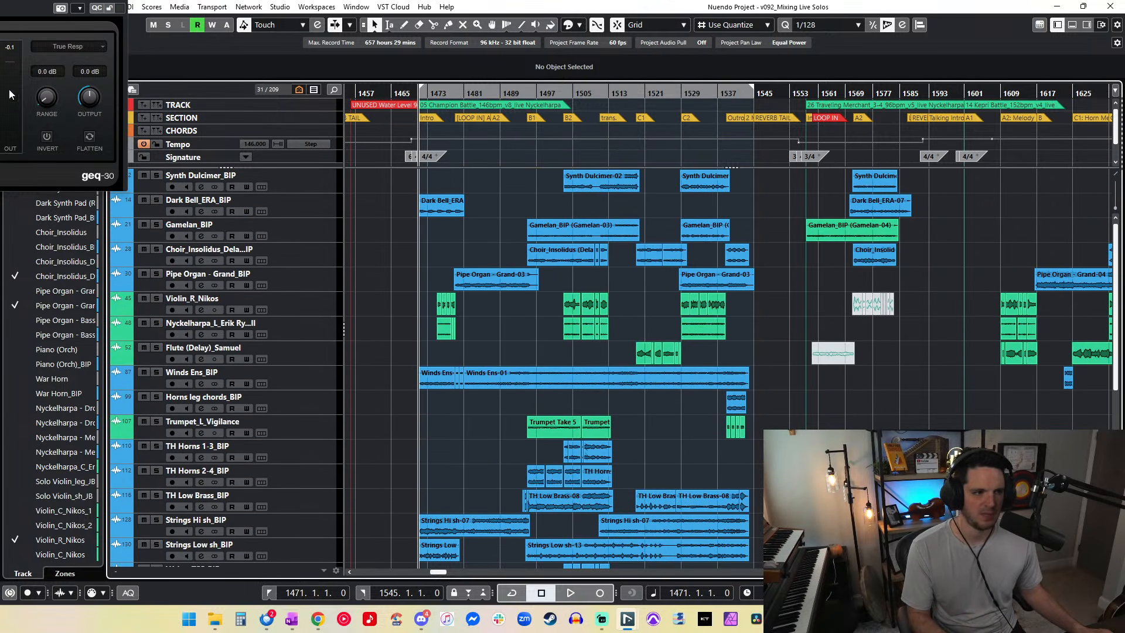
click(10, 53)
click(485, 210)
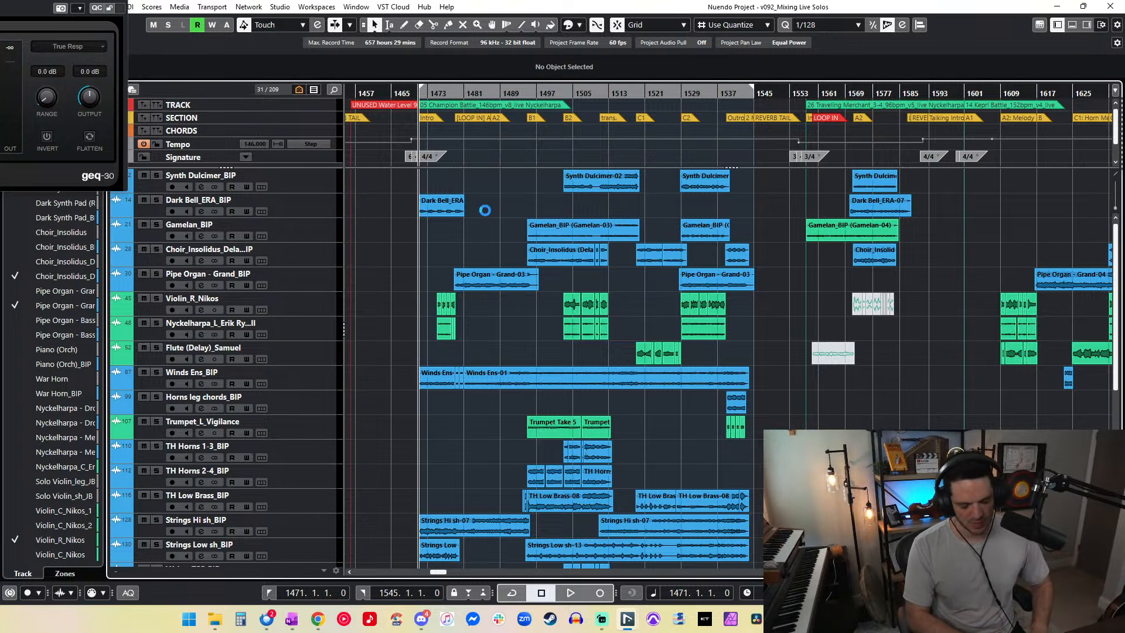
Step: Shorten the description of the Champion Battle marker at bar 1471 to 05 Champion Battle_146bpm_v8_live
click(472, 108)
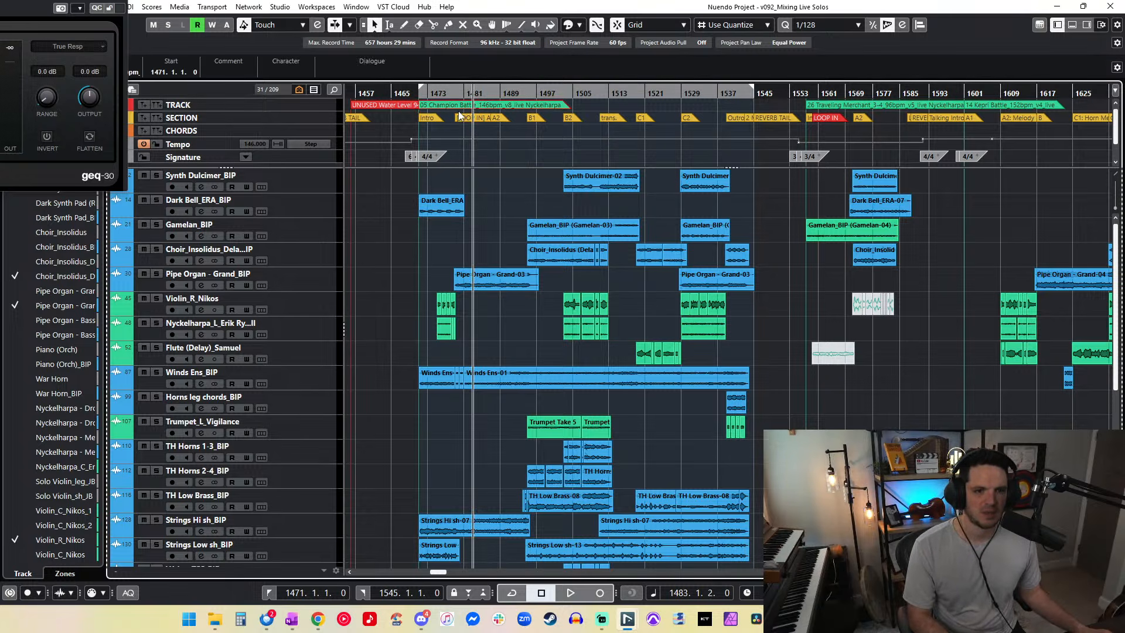
click(16, 13)
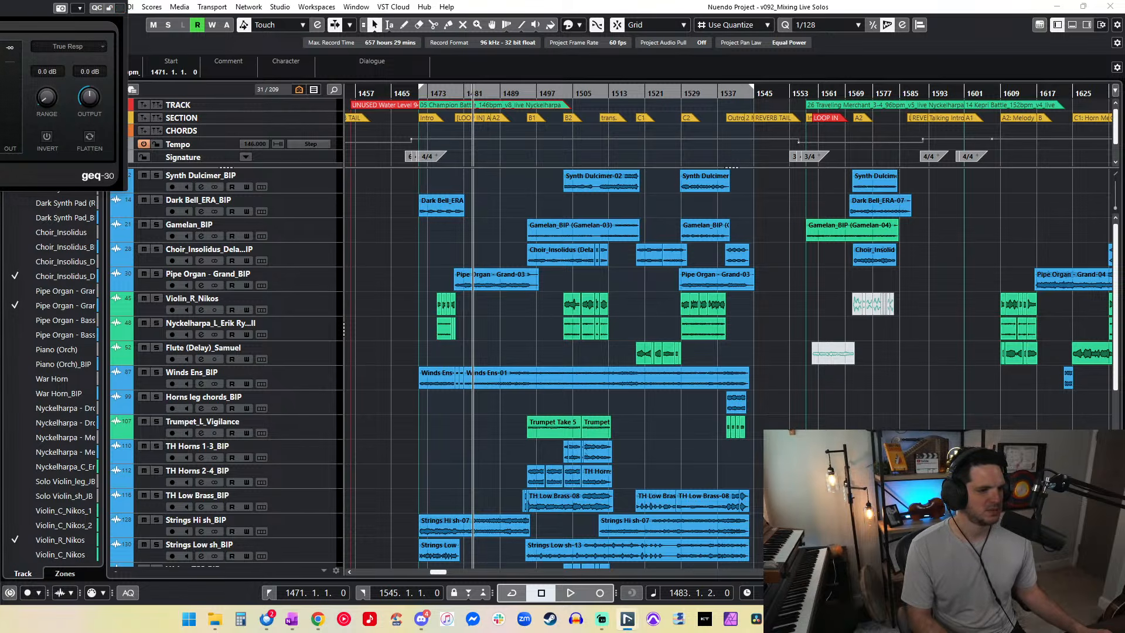
key(Escape)
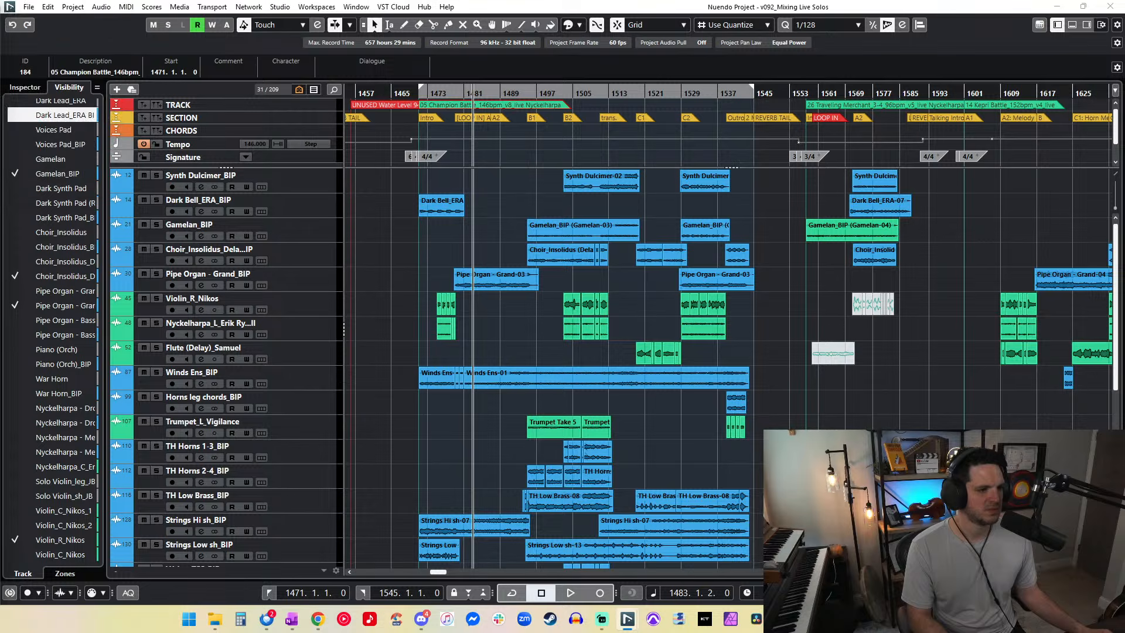
click(118, 71)
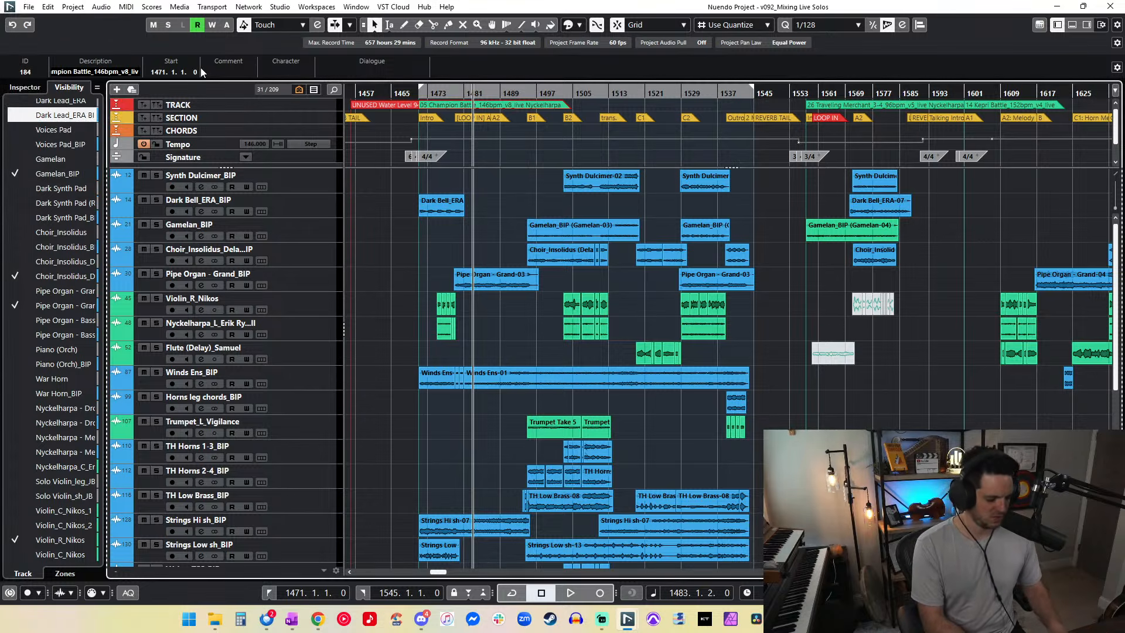
key(Return)
click(491, 191)
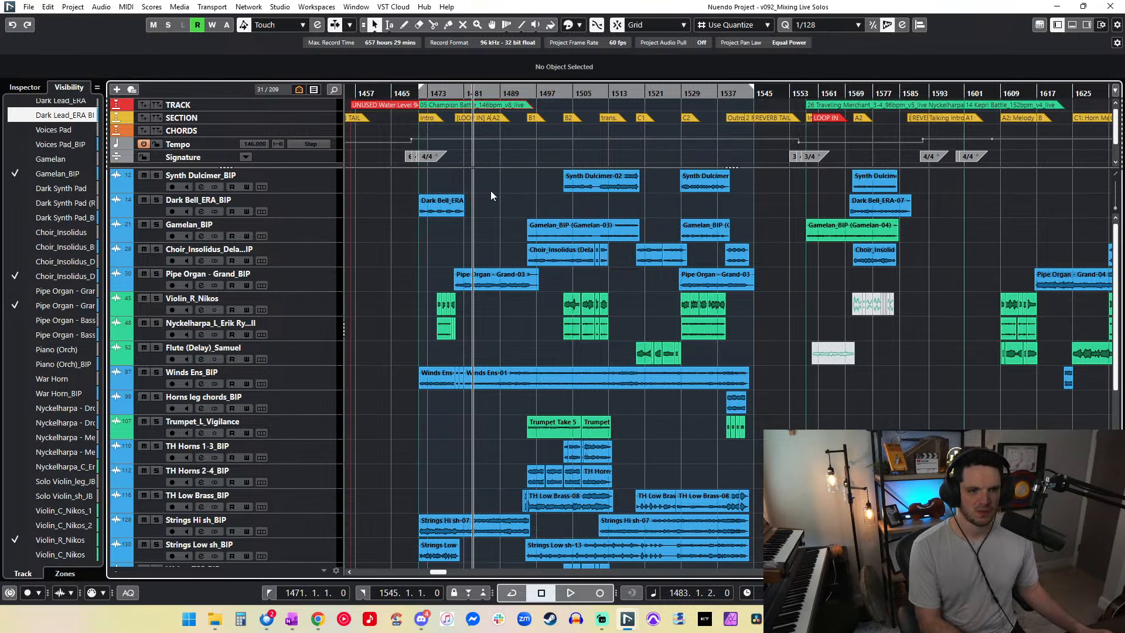
Step: Open the audio mixdown export and name the file 05 Champion Battle_146bpm_v8_live_1st time
key(ctrl+shift+e)
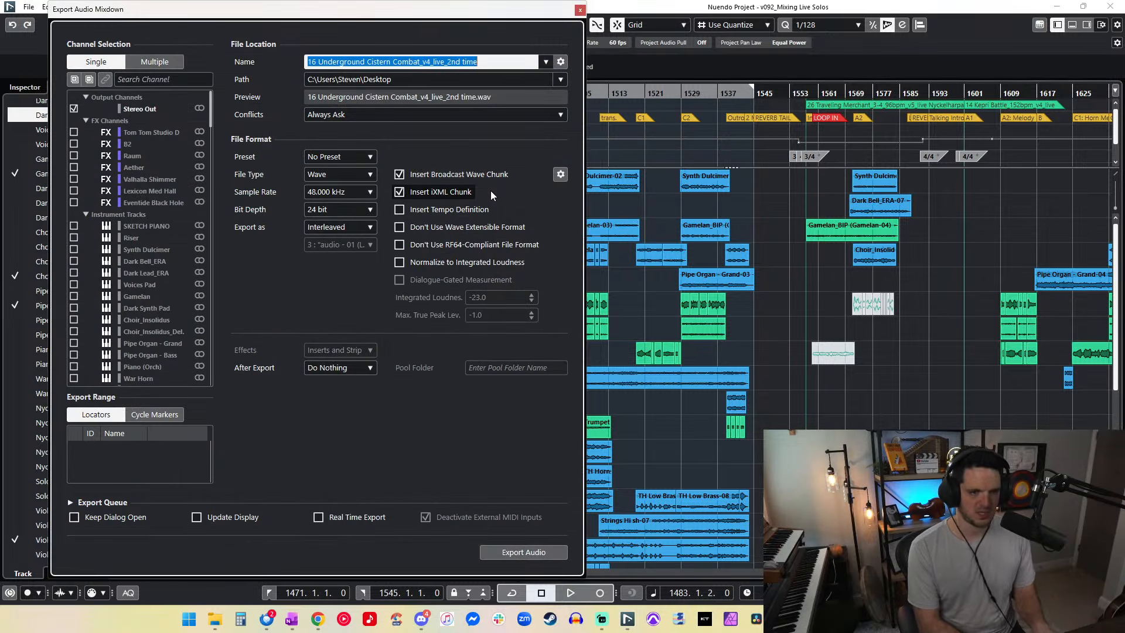
text(05 Champion Battle_146bpm_v8_live)
key(BackSpace)
key(BackSpace)
key(BackSpace)
key(BackSpace)
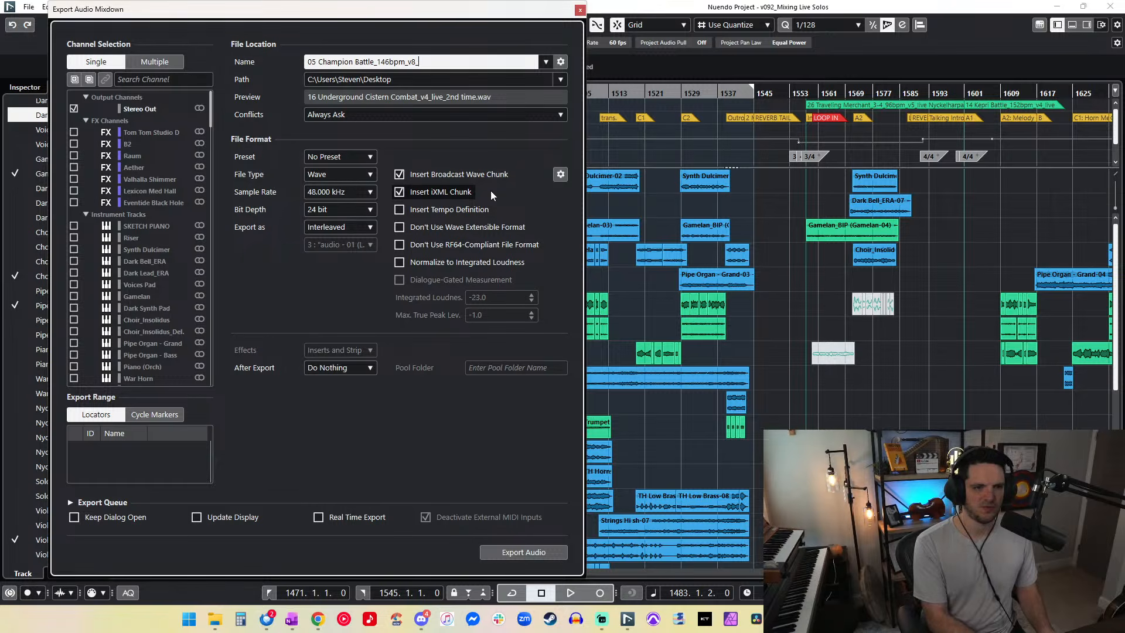
text(live_1st time)
key(Return)
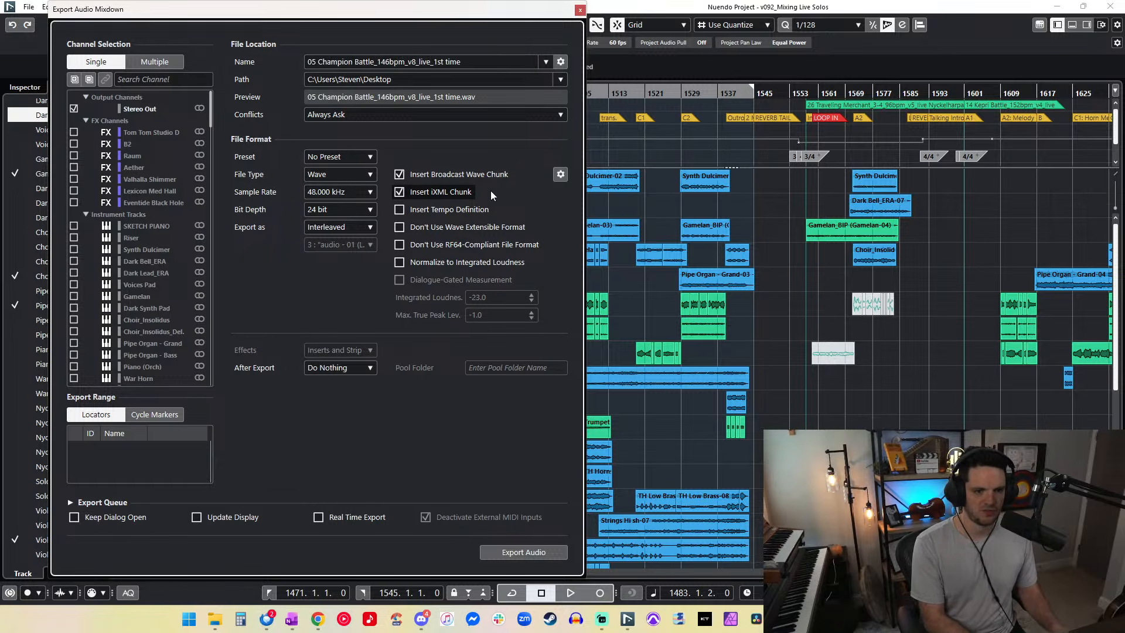
click(508, 552)
key(XF86AudioRaiseVolume)
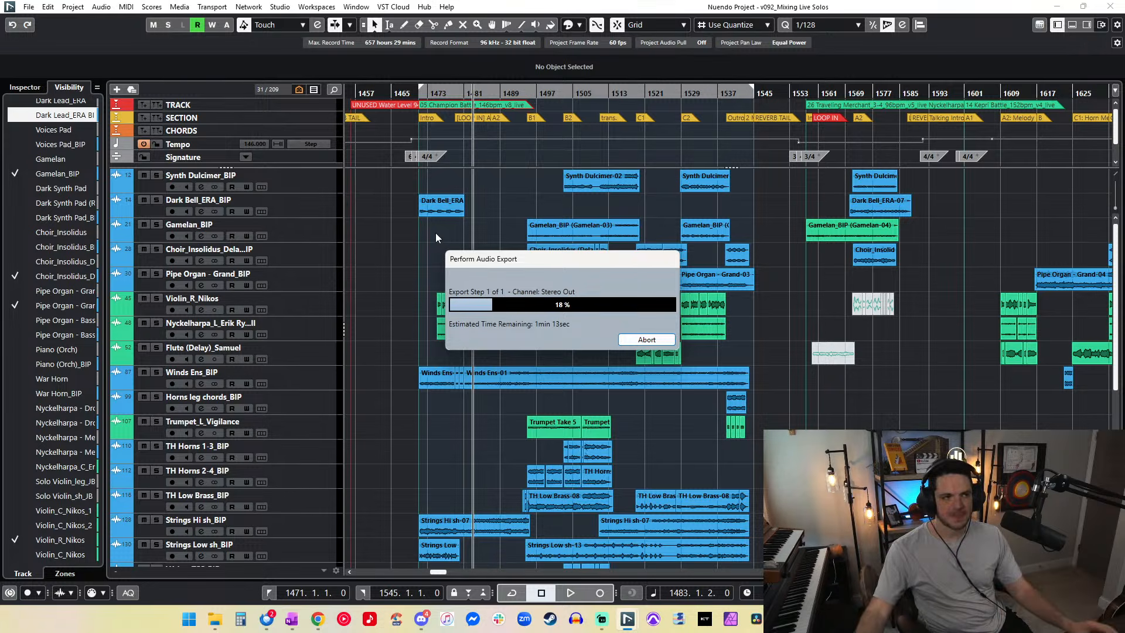
key(super)
key(super)
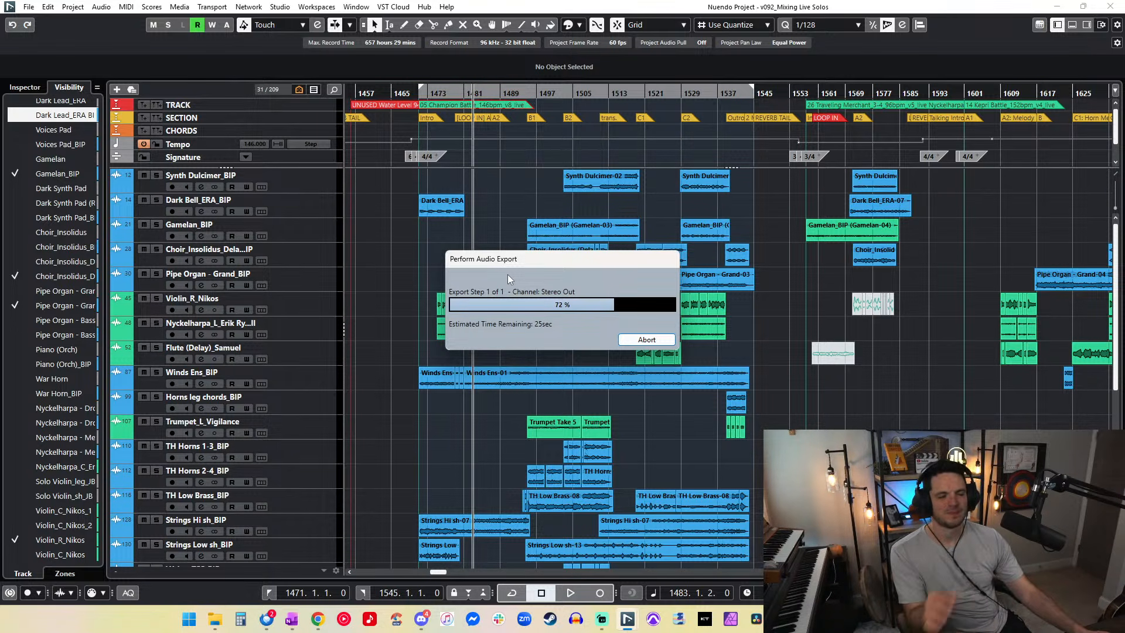
click(656, 342)
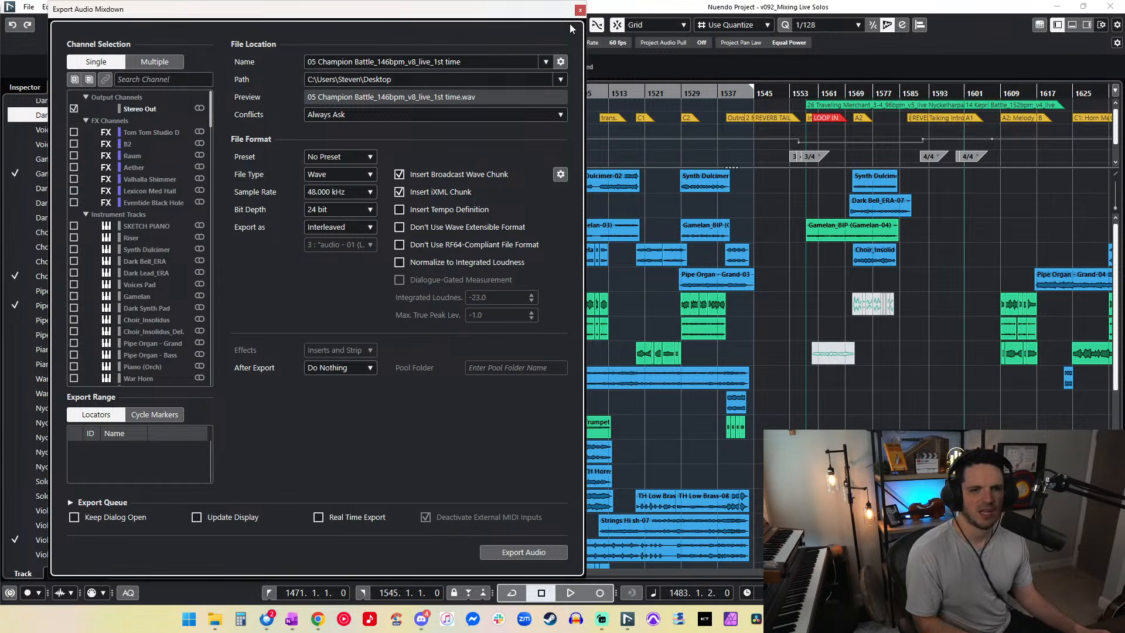
click(580, 10)
Step: Set the volume of the two Synth Dulcimer events in sections B2 and C2 to -3.00 dB and audition from section B2
drag(552, 170, 737, 183)
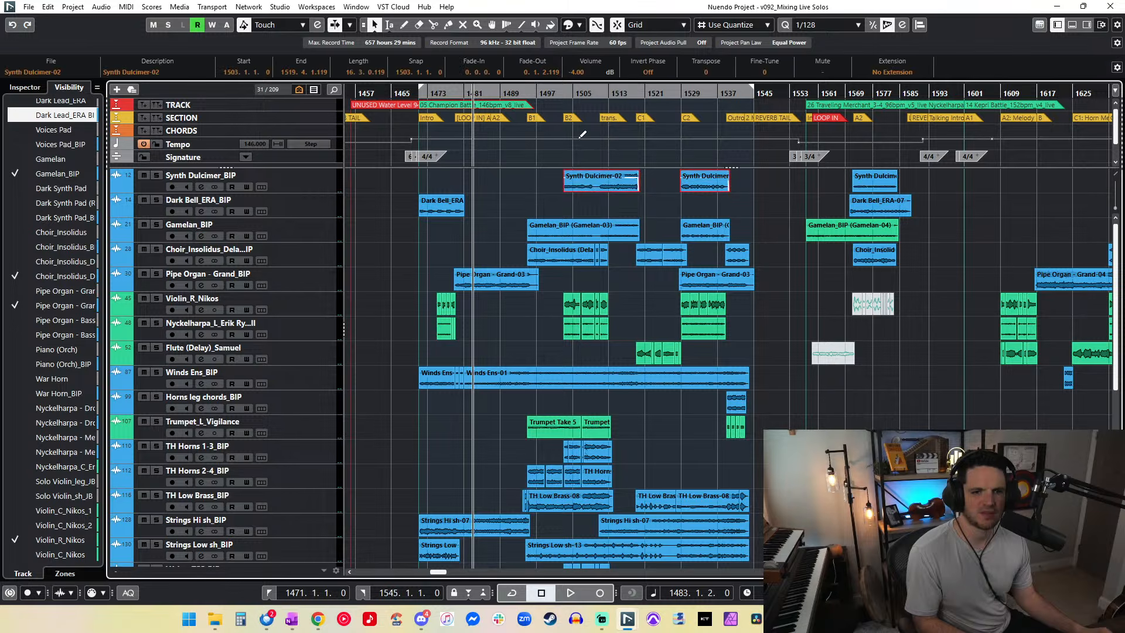
scroll(577, 72, up, 1)
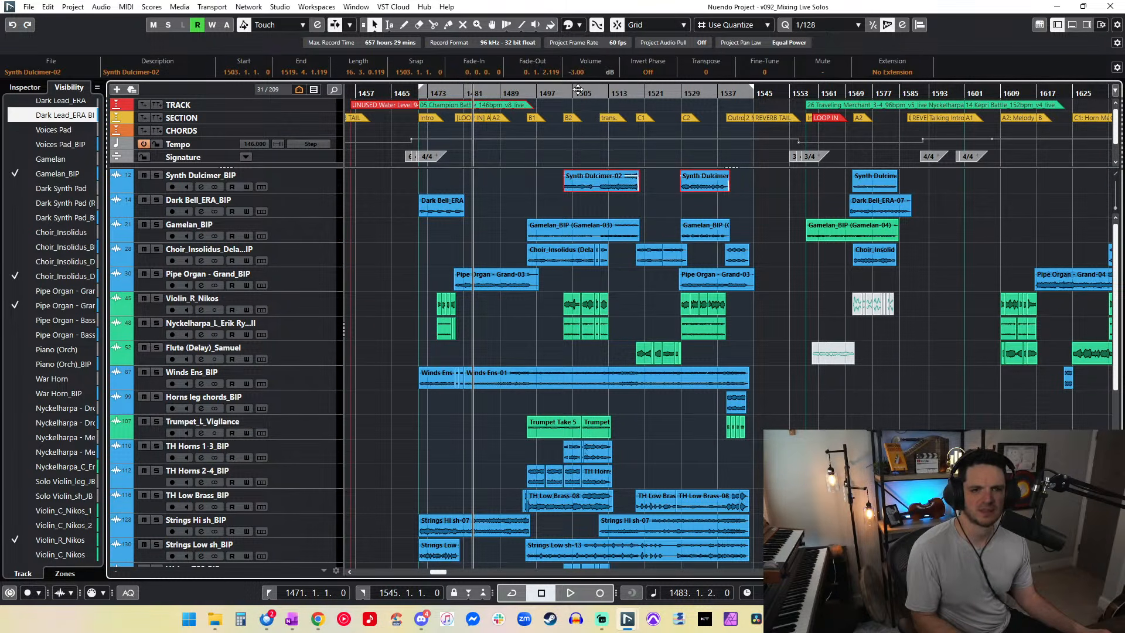
click(579, 94)
key(space)
key(h)
key(h)
key(h)
key(h)
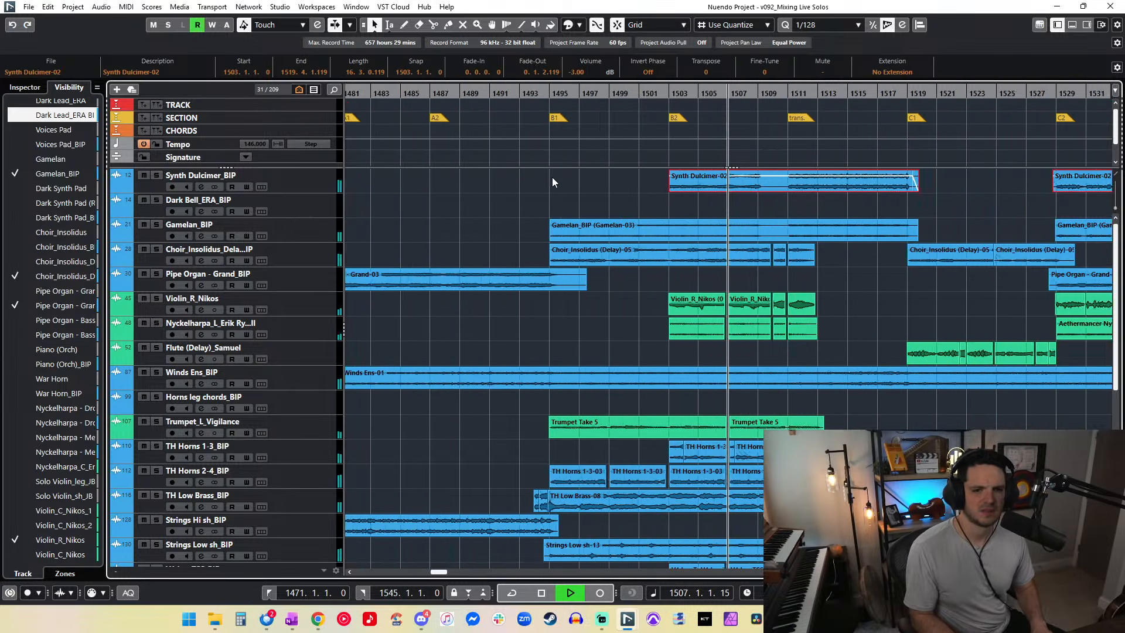
key(h)
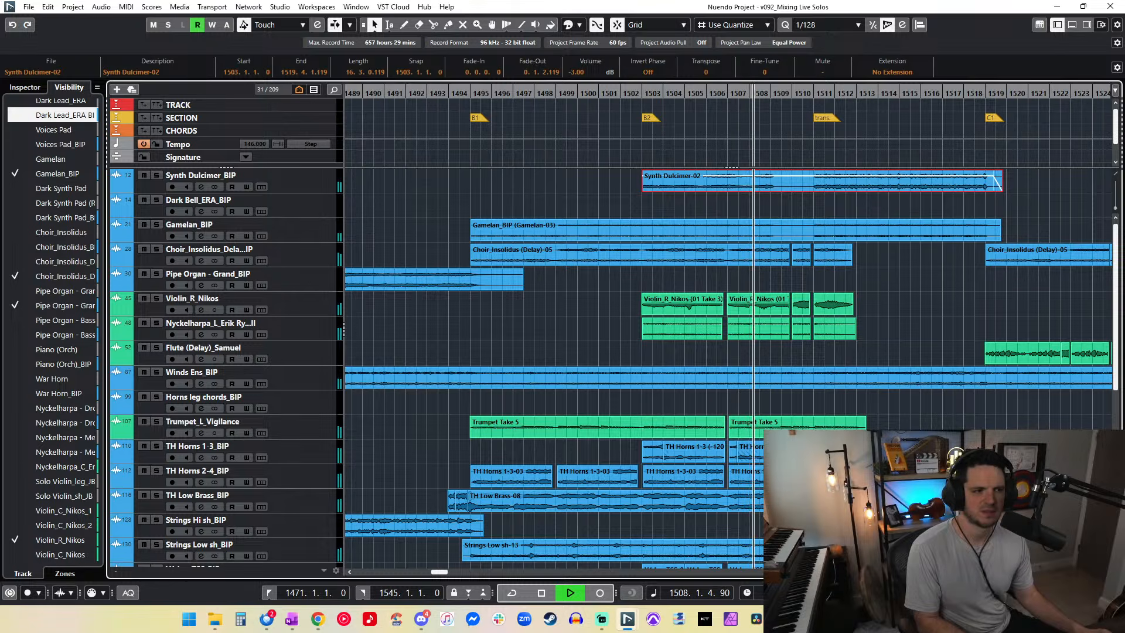
Step: Rewind the playback, reset the equalizer's output peak reading, and skip forward through the B2 and transition sections to check the level
key(KP_Subtract)
key(KP_Subtract)
key(KP_Subtract)
key(KP_Subtract)
key(KP_Subtract)
key(KP_Subtract)
key(KP_Subtract)
click(10, 66)
key(KP_Add)
key(KP_Add)
key(KP_Add)
key(KP_Add)
key(KP_Add)
key(KP_Add)
key(KP_Add)
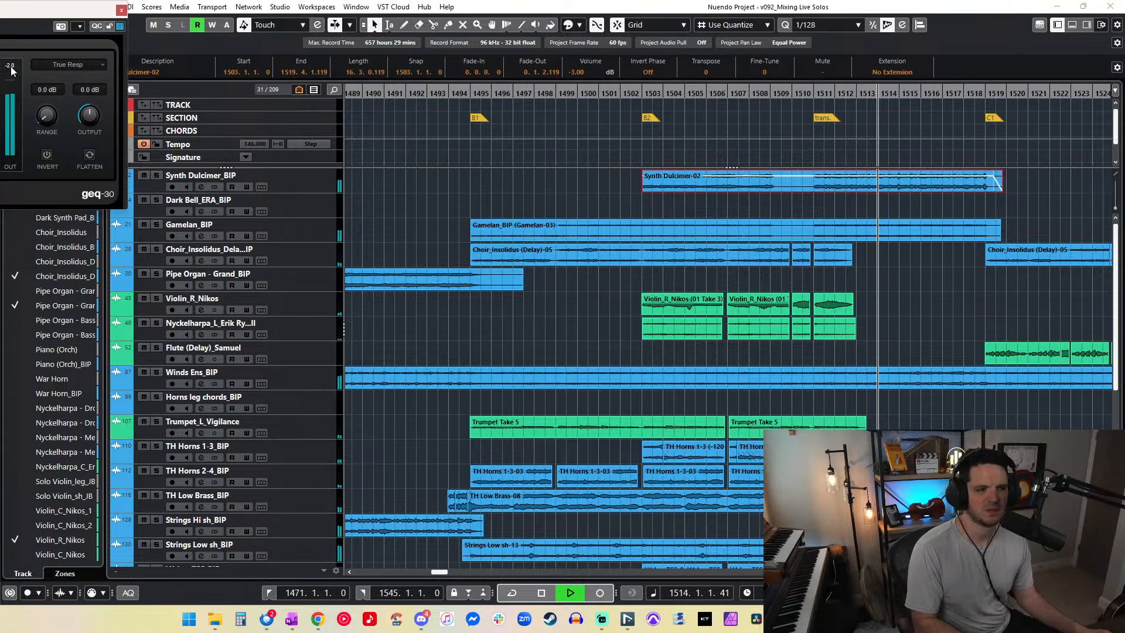
Step: Replay the start of the transition section to check its output level, and stop playback
key(KP_Subtract)
key(KP_Subtract)
key(XF86AudioMute)
key(KP_Subtract)
key(KP_Subtract)
key(KP_Subtract)
key(space)
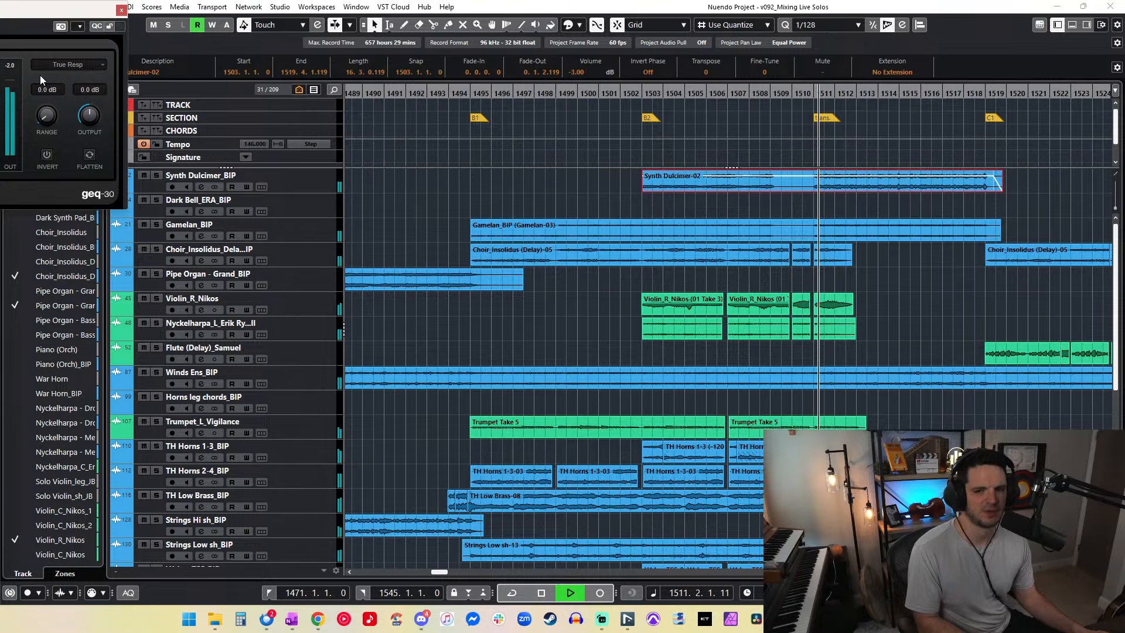
key(f)
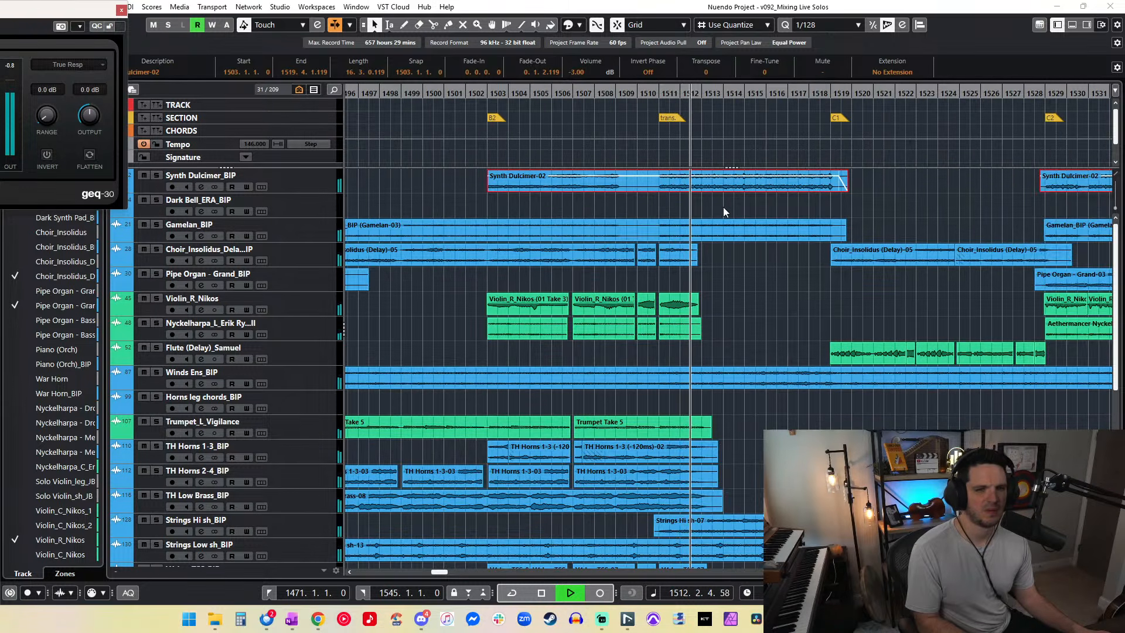
key(space)
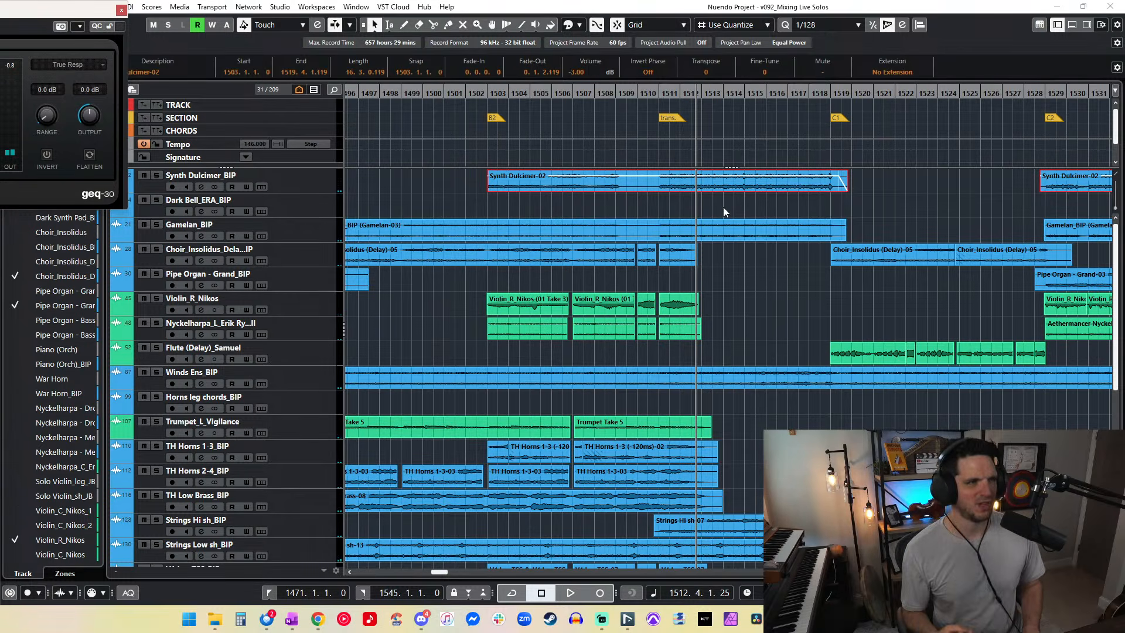
Step: Audition the mix from the transition section through C1, C2 and the Outro while watching the output peak level
key(space)
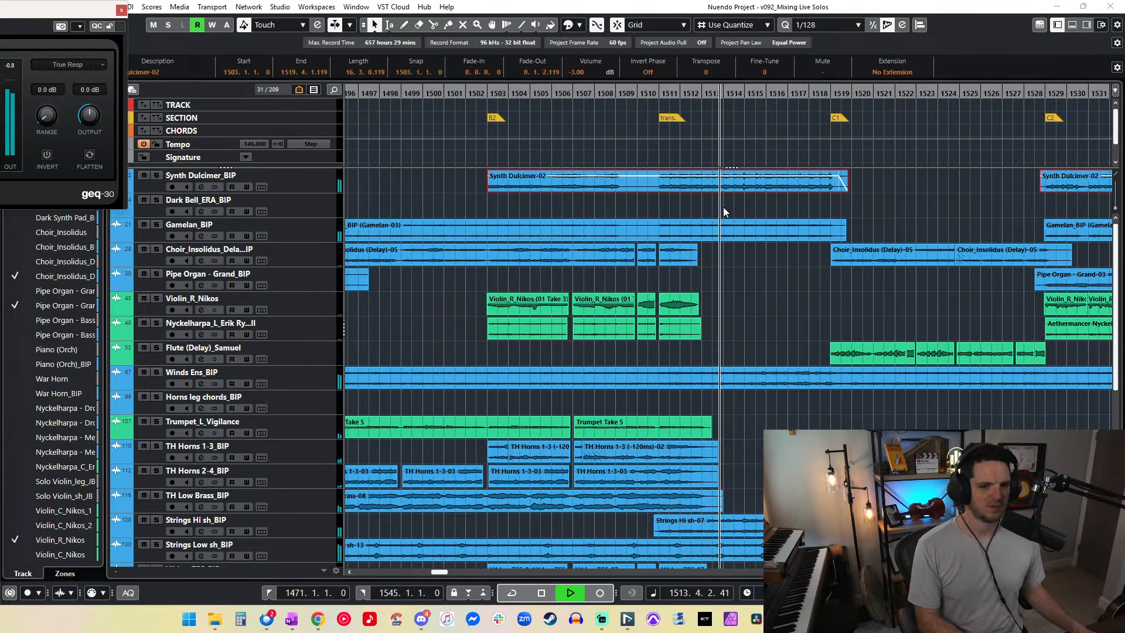
key(f)
click(664, 91)
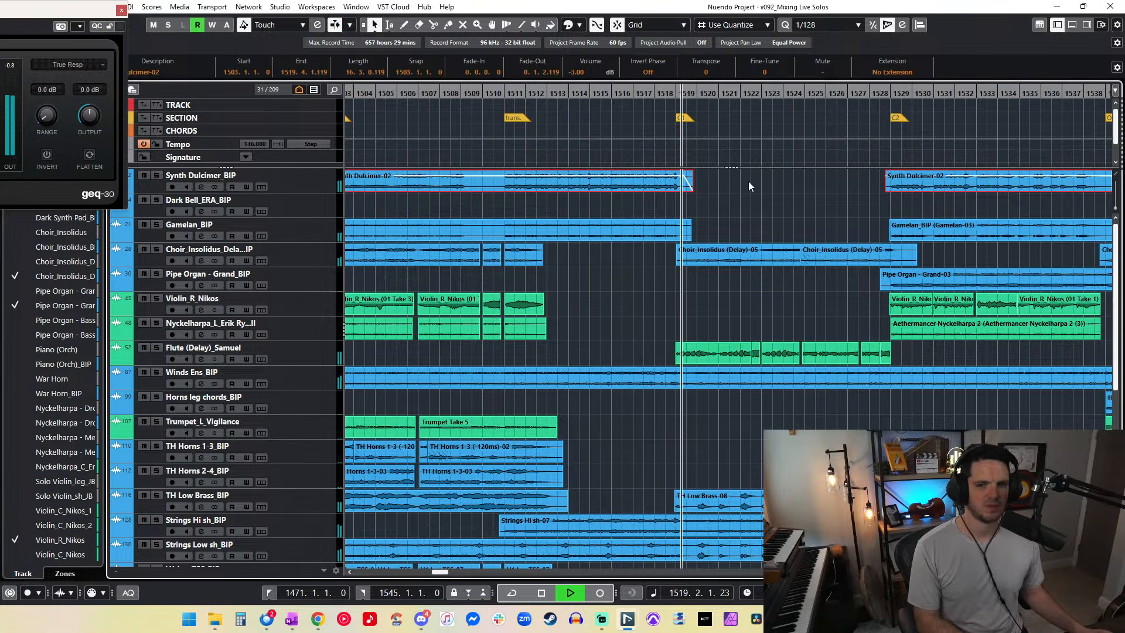
scroll(748, 182, right, 3)
click(739, 91)
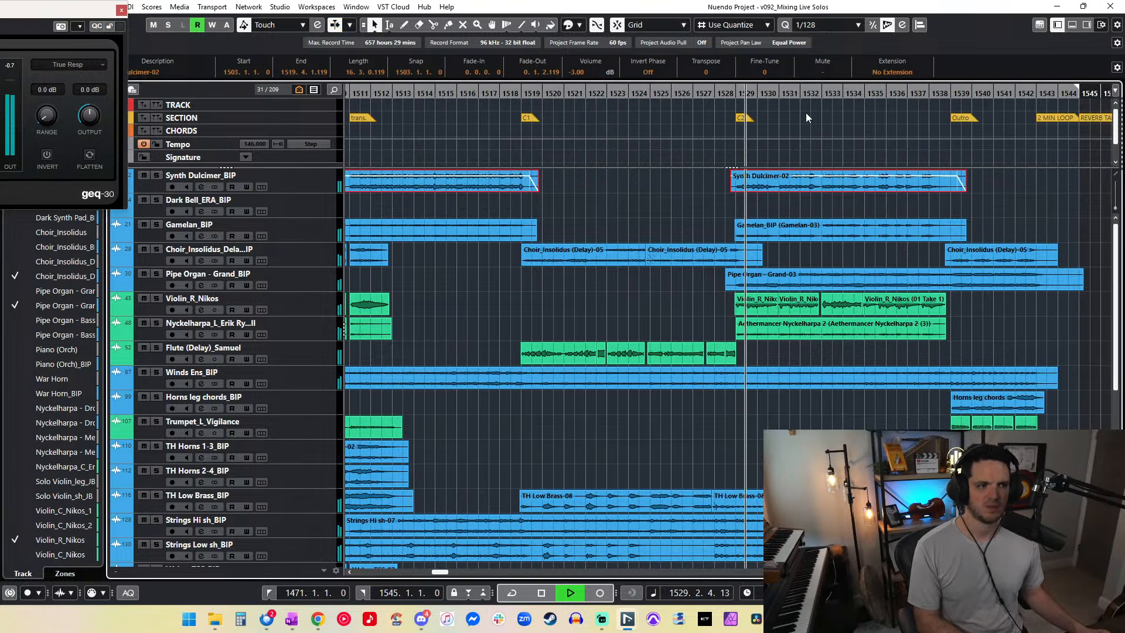
scroll(752, 121, right, 2)
click(857, 94)
click(831, 95)
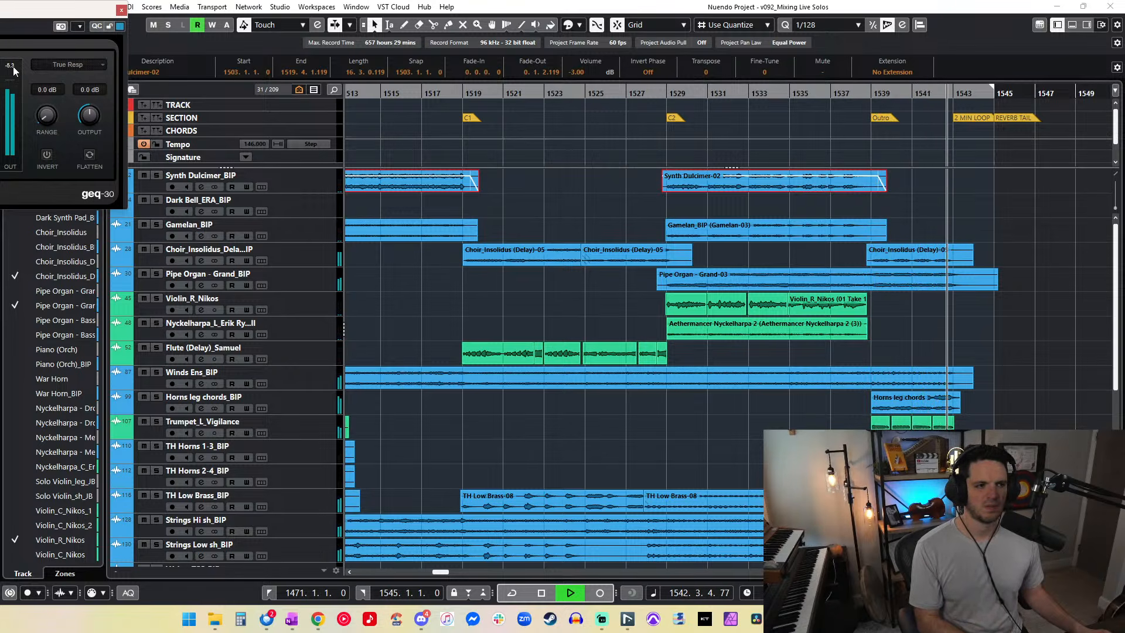
click(599, 196)
key(space)
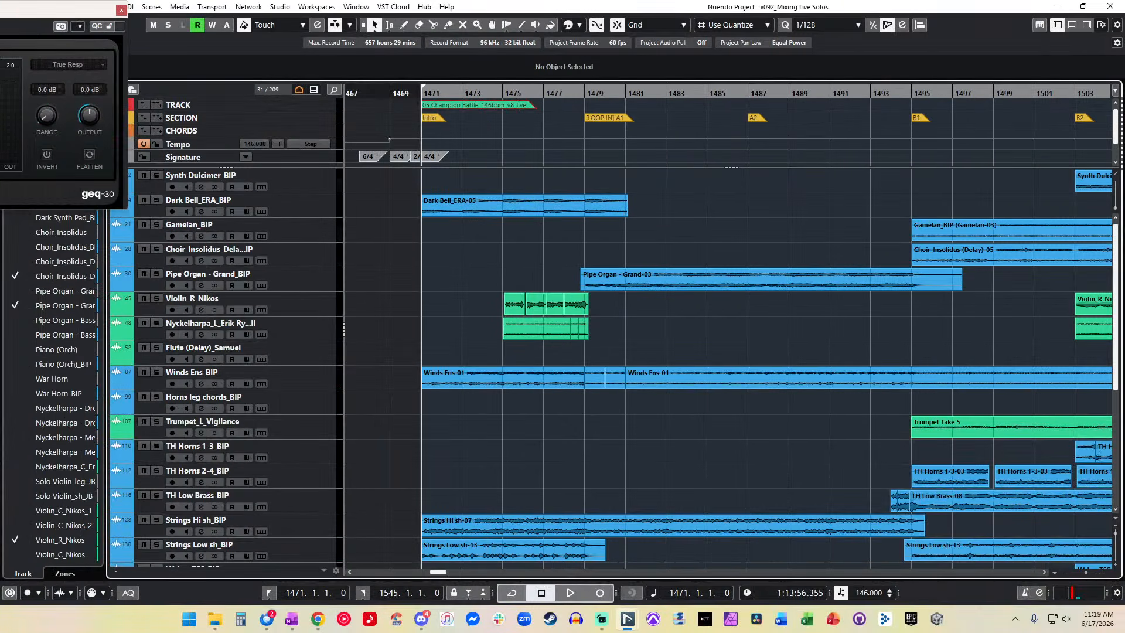
Step: Export the Stereo Out mixdown as 05 Champion Battle_146bpm_v8_live_1st time.wav
key(ctrl+shift+e)
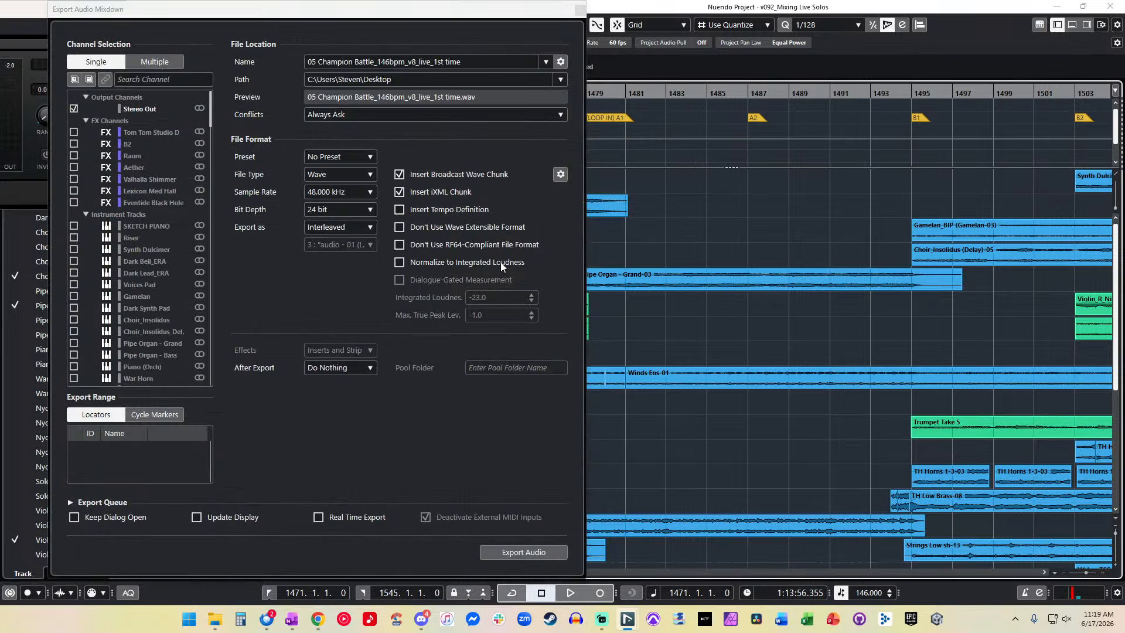
click(489, 552)
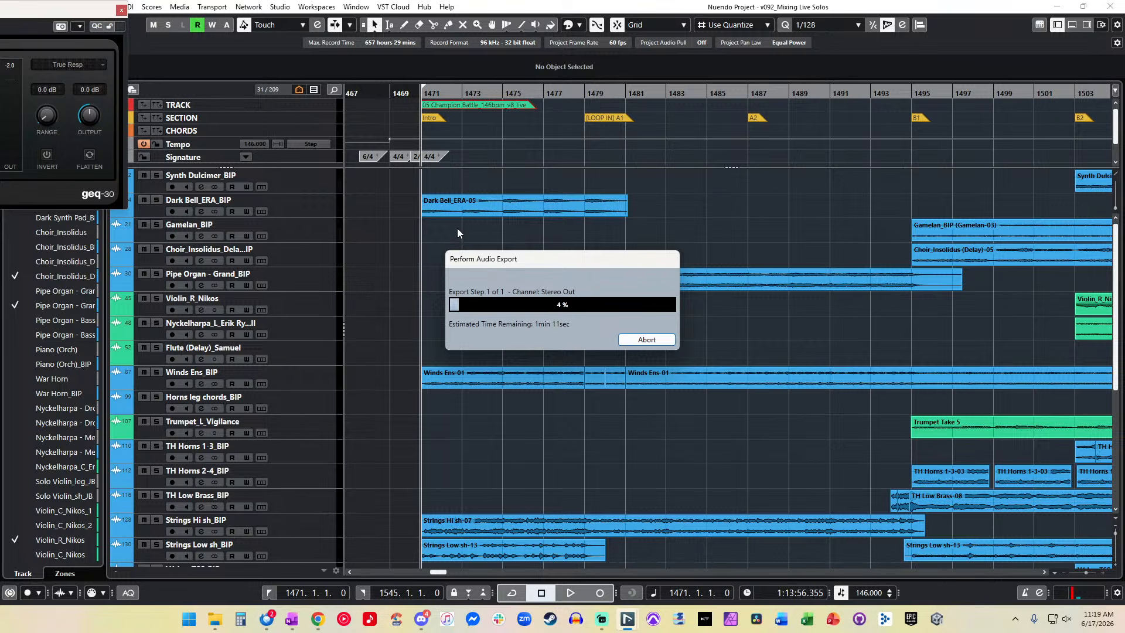
key(XF86AudioMute)
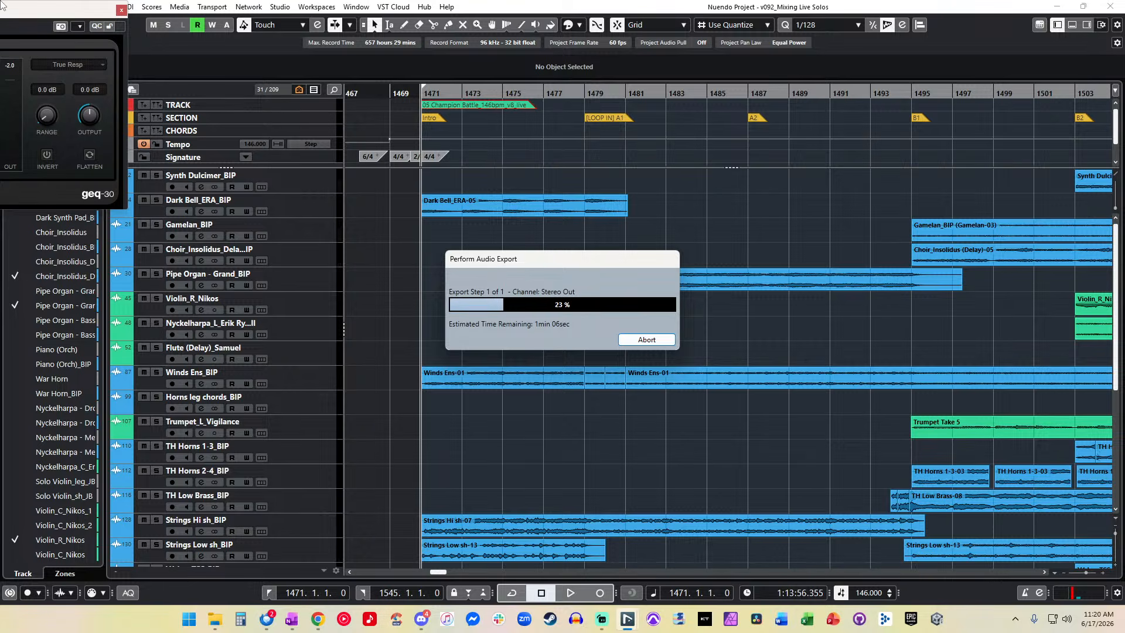
key(alt+Tab)
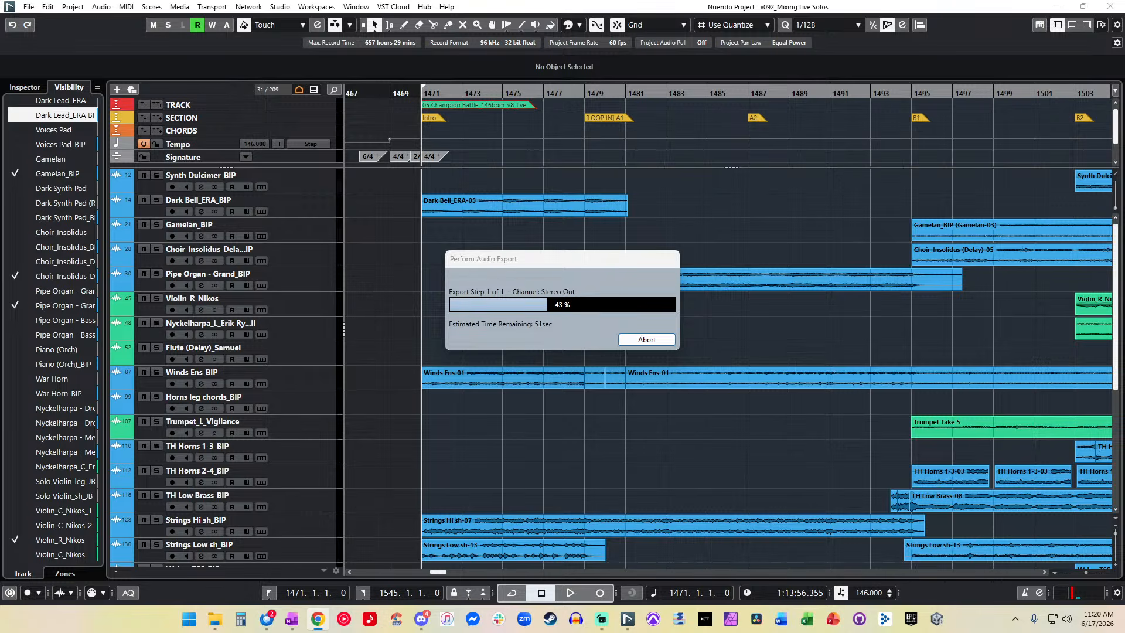
Step: Move the playhead to bar 1479 at the [LOOP IN] A1 marker
click(393, 232)
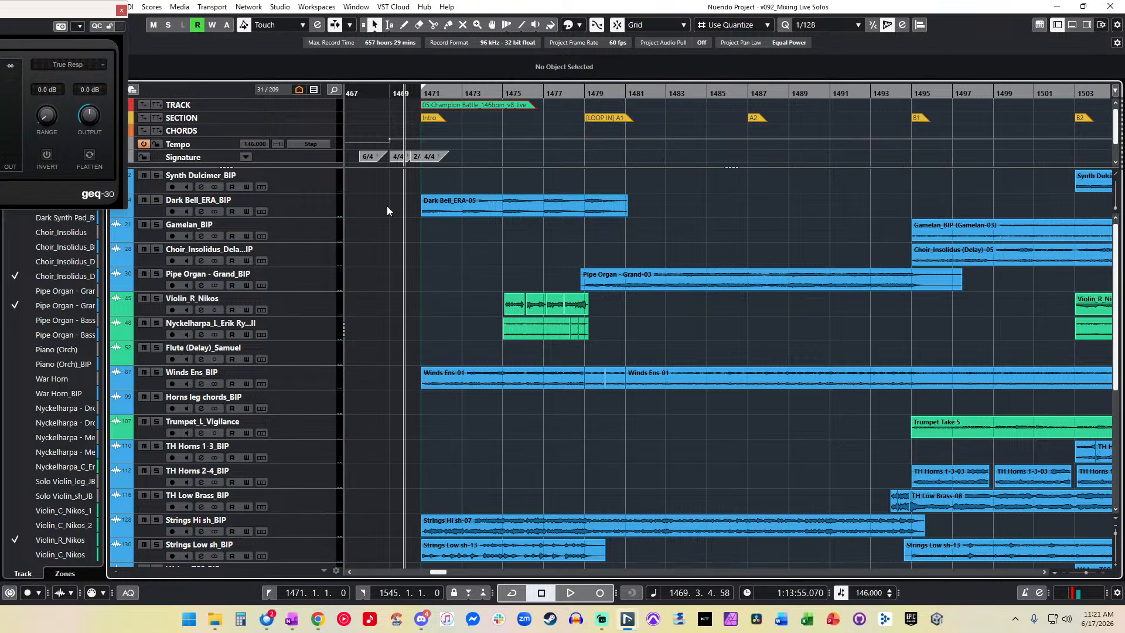
key(KP_Add)
key(KP_Add)
key(KP_Add)
key(KP_Add)
key(KP_Add)
key(KP_Add)
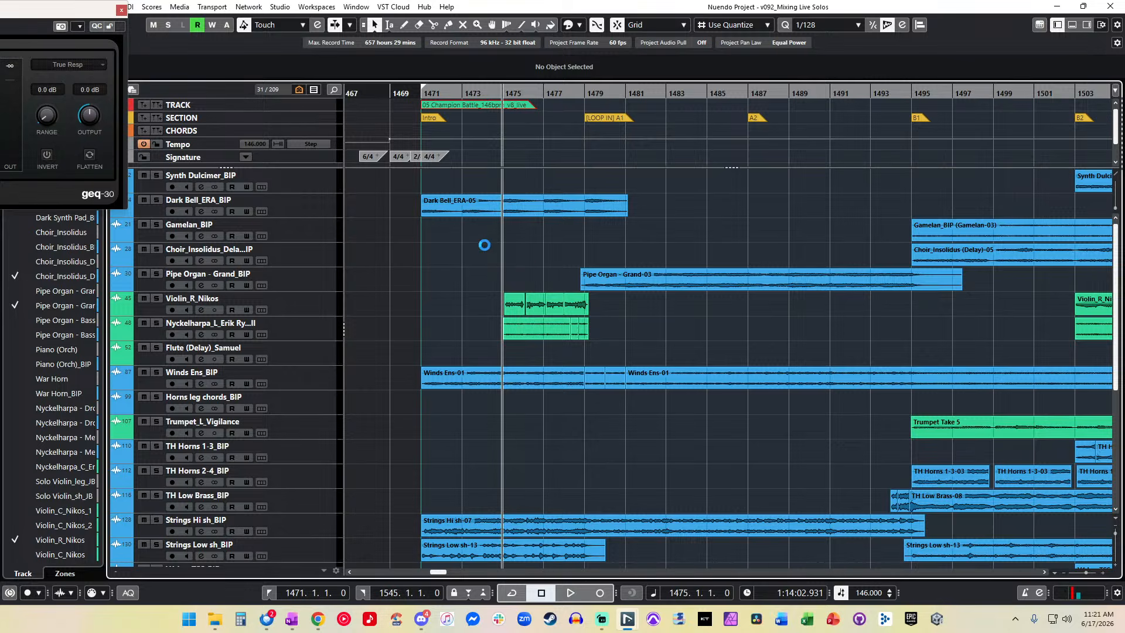
key(KP_Add)
key(KP_Add)
key(KP_Add)
key(KP_Add)
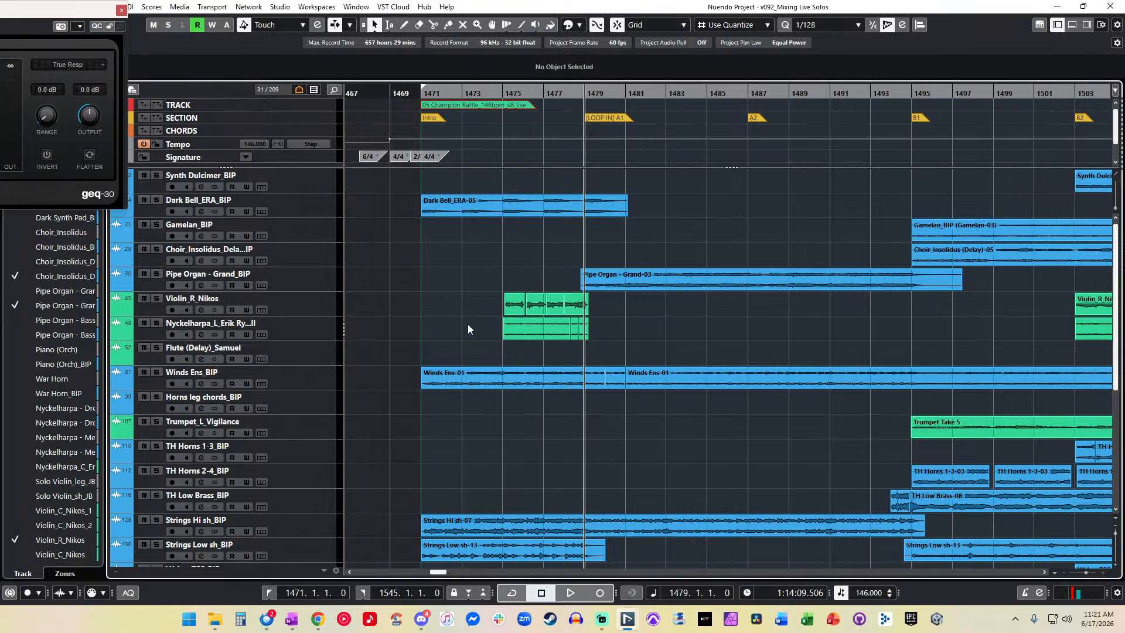
Step: Set the left locator to bar 1479
click(293, 593)
text(14769)
key(Return)
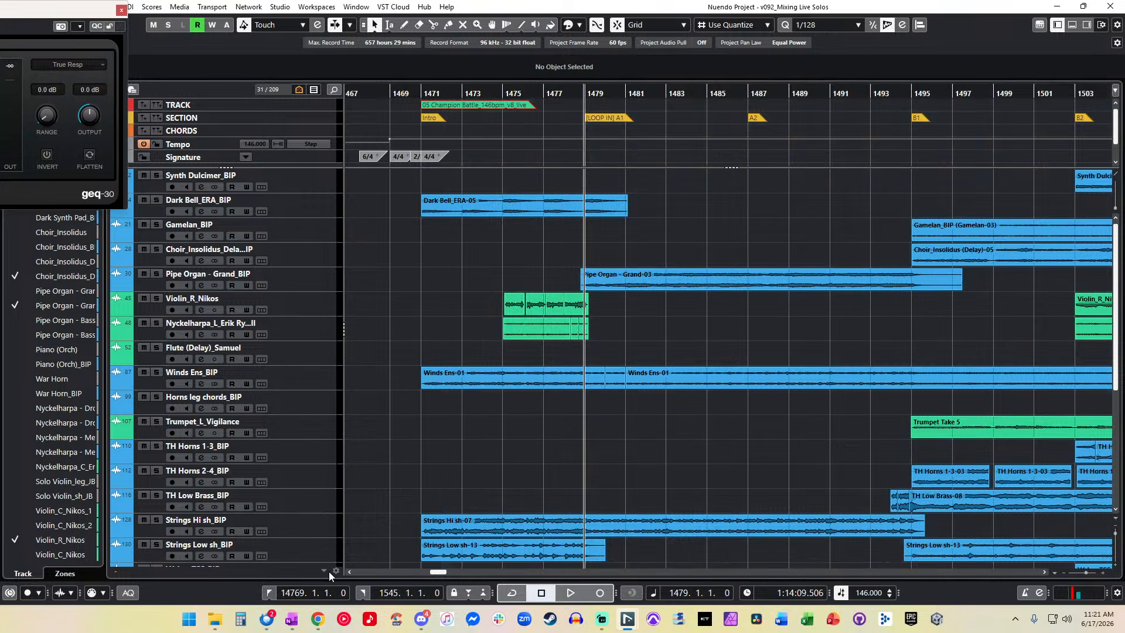
click(293, 594)
text(1479)
key(Return)
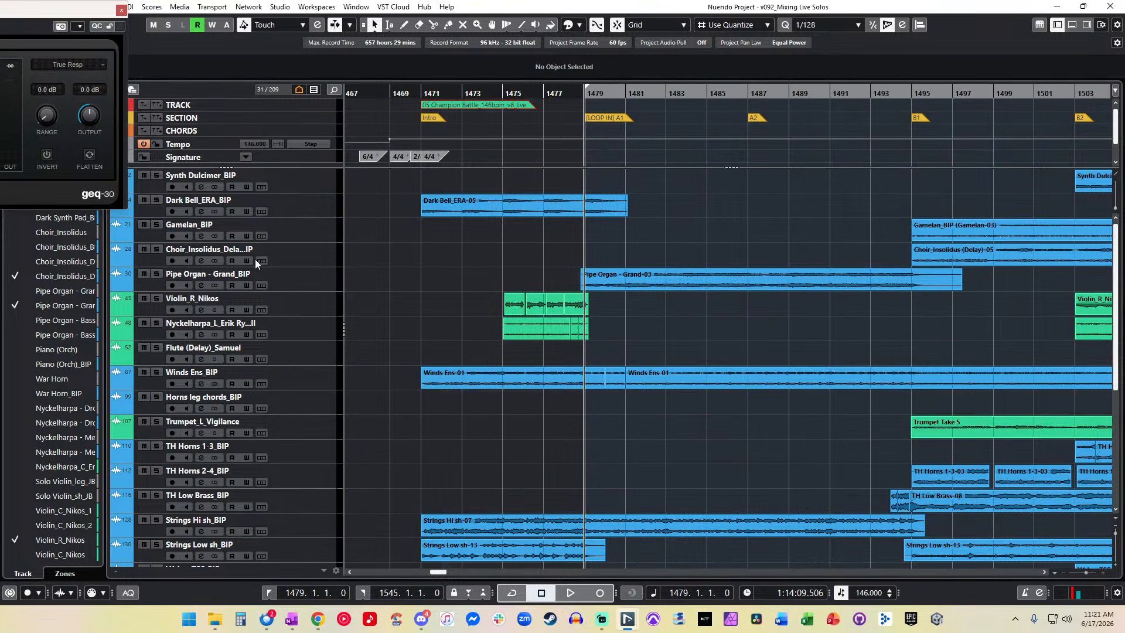
Step: Close the geq-30 equalizer window and audition the passage around the loop start at bar 1479
click(121, 10)
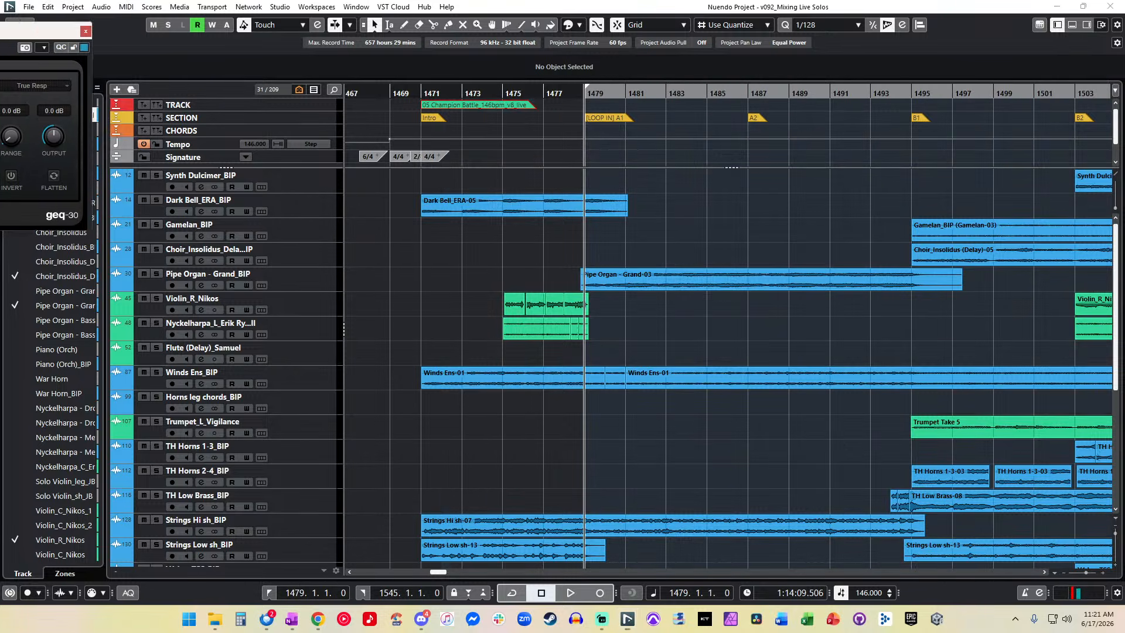
click(637, 256)
key(h)
key(h)
key(h)
key(h)
key(h)
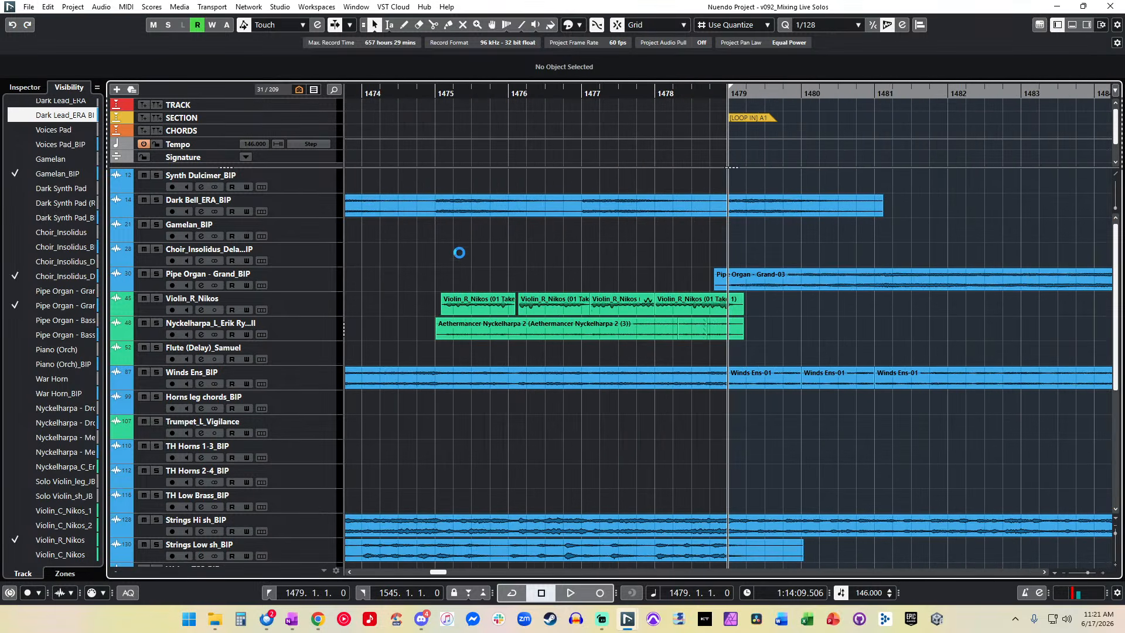
scroll(585, 250, left, 3)
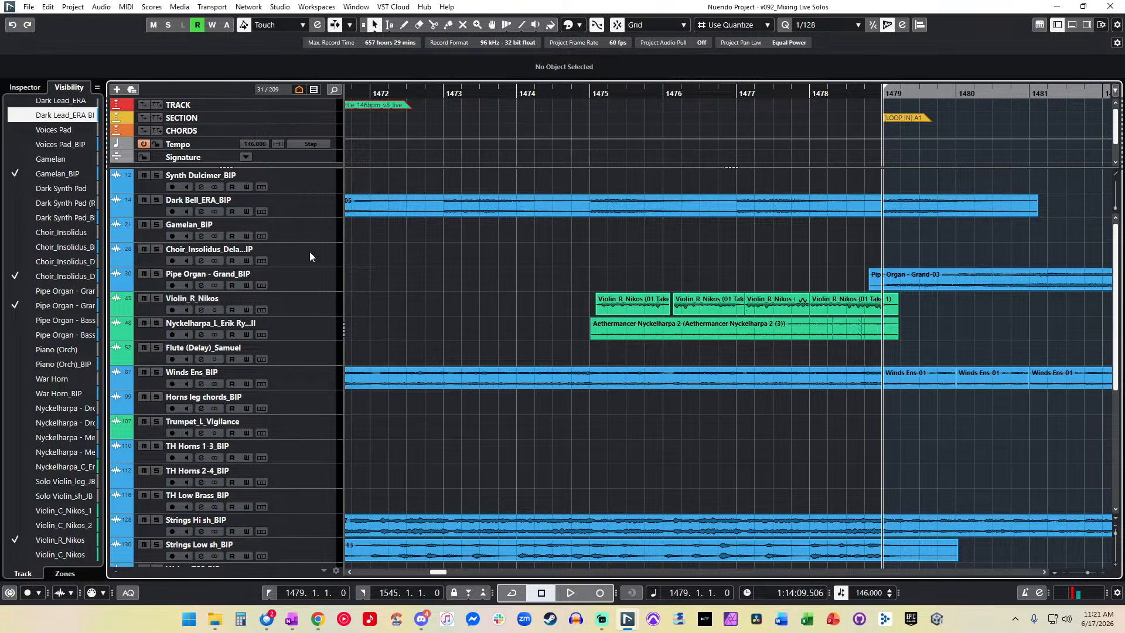
key(space)
key(space)
key(XF86AudioMute)
key(space)
scroll(628, 180, right, 6)
key(space)
Step: Set the grid quantize to 1/4 and split the Dark Bell and Pipe Organ events at bar 1479
click(838, 25)
click(821, 65)
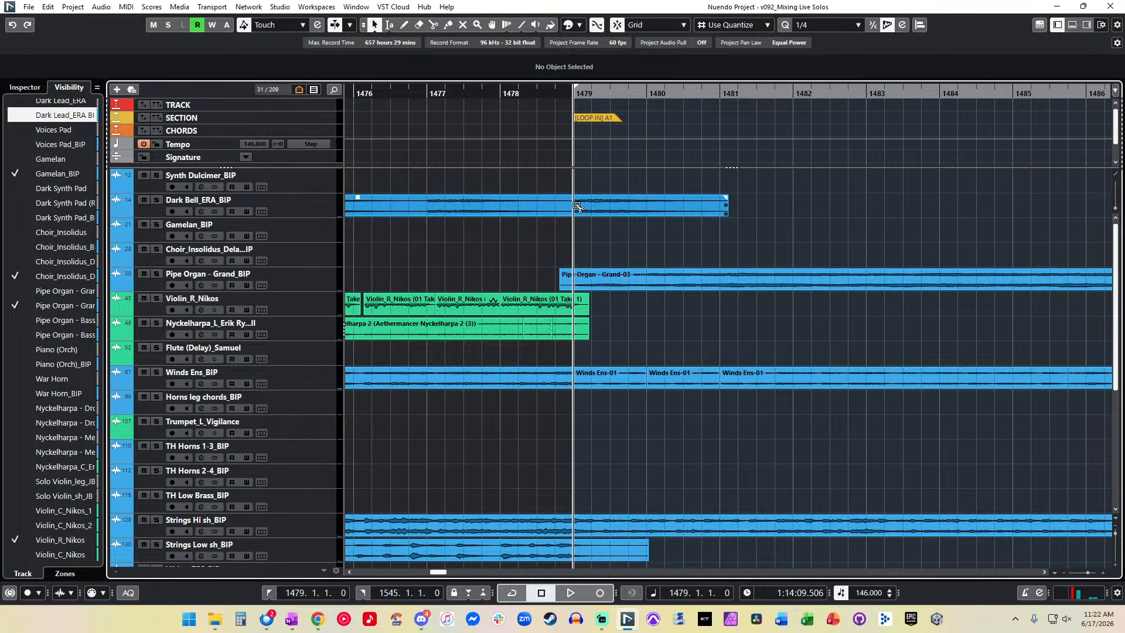
alt+click(574, 278)
Step: Mute the violin and nyckelharpa intro events and the Winds Ens event before bar 1479
right_click(592, 331)
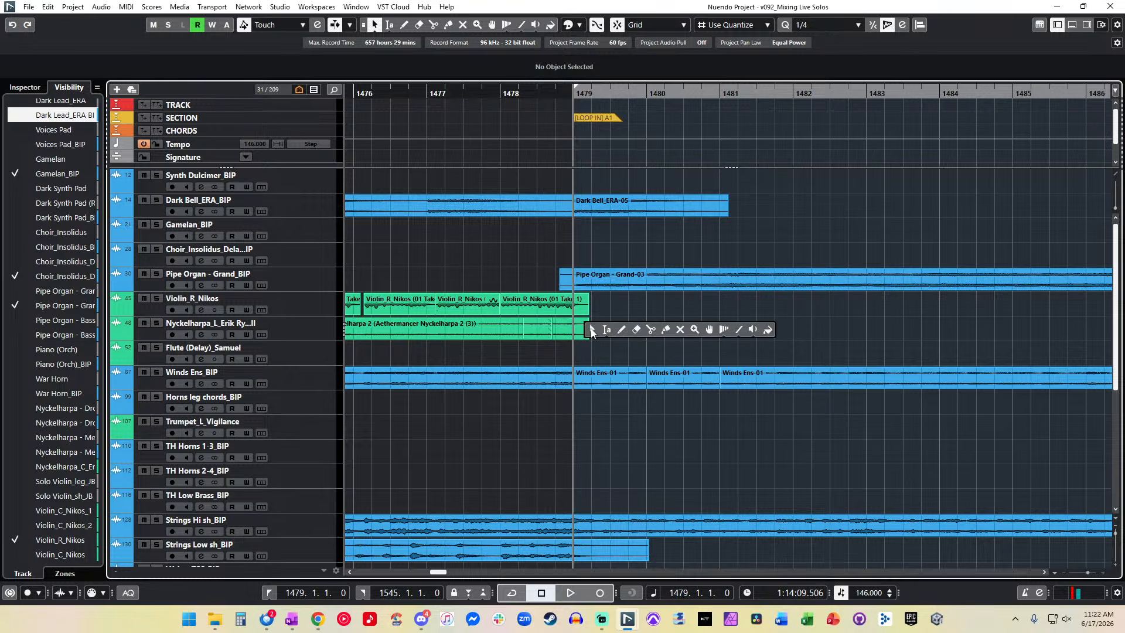
click(678, 330)
drag(648, 337, 508, 295)
scroll(578, 284, left, 2)
scroll(579, 284, right, 3)
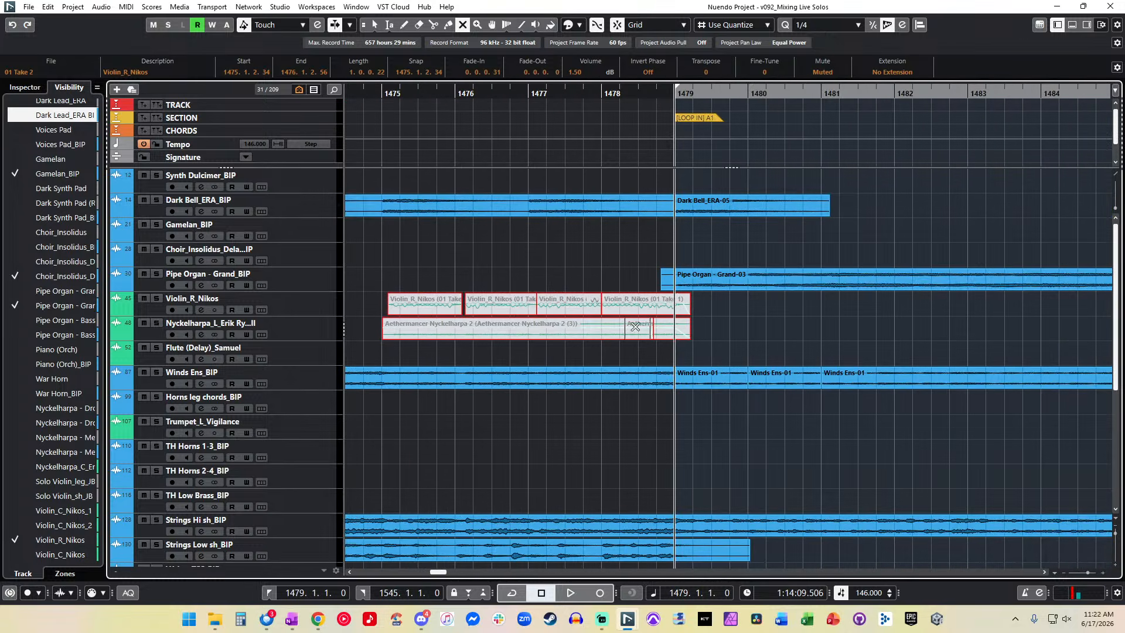
drag(665, 409, 653, 383)
Step: Split the Strings Hi event at bar 1479 and mute the intro's Strings Low event
scroll(651, 385, down, 3)
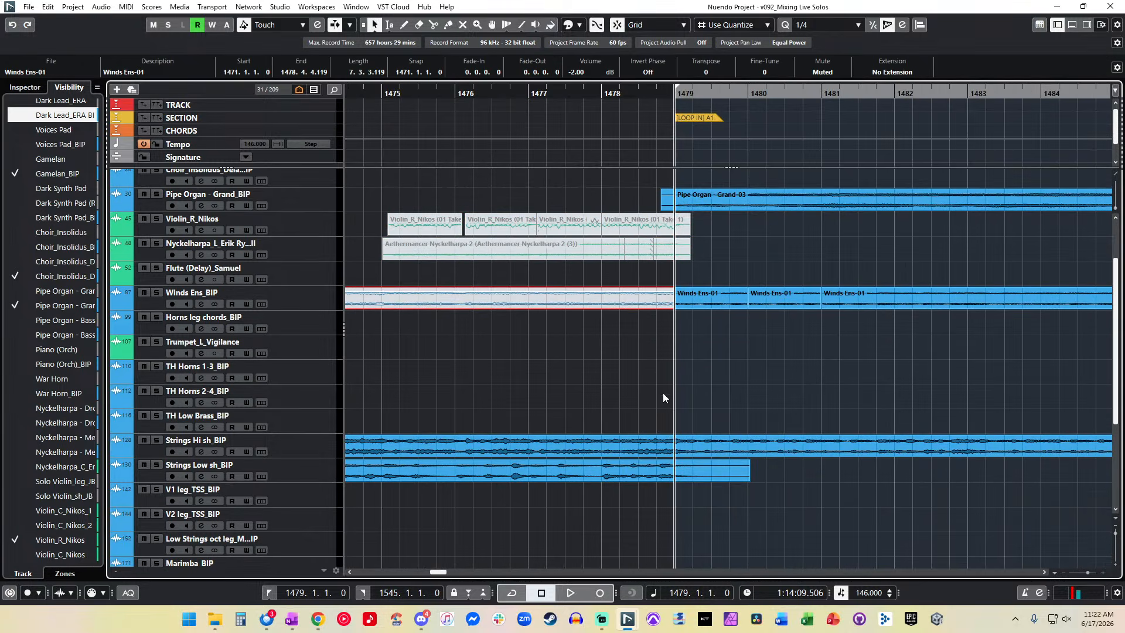
scroll(672, 449, down, 3)
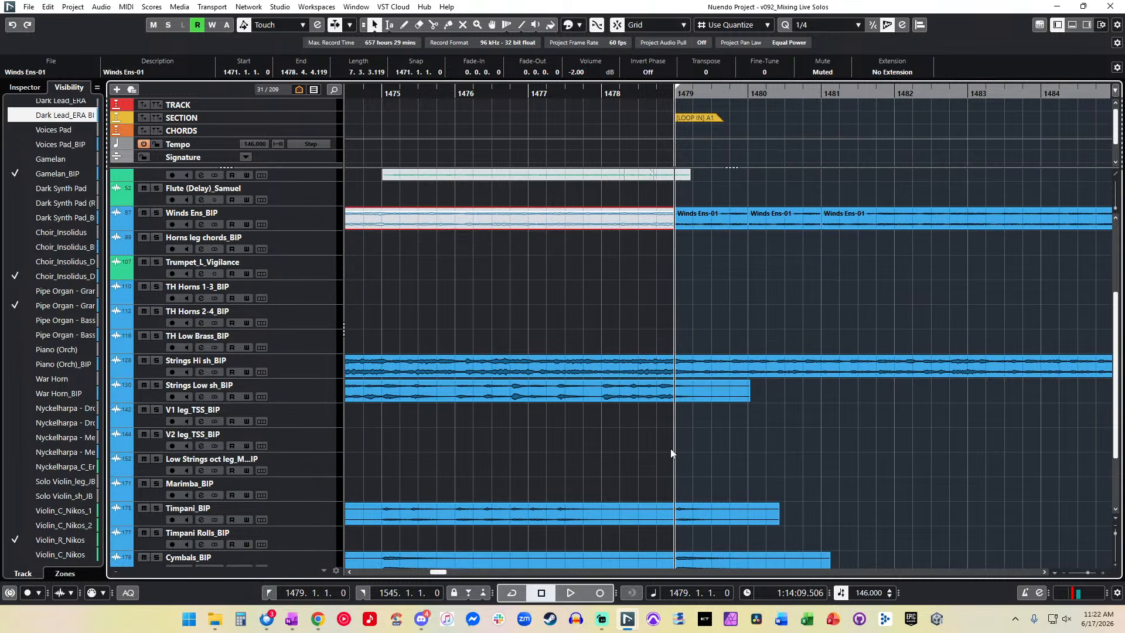
click(674, 365)
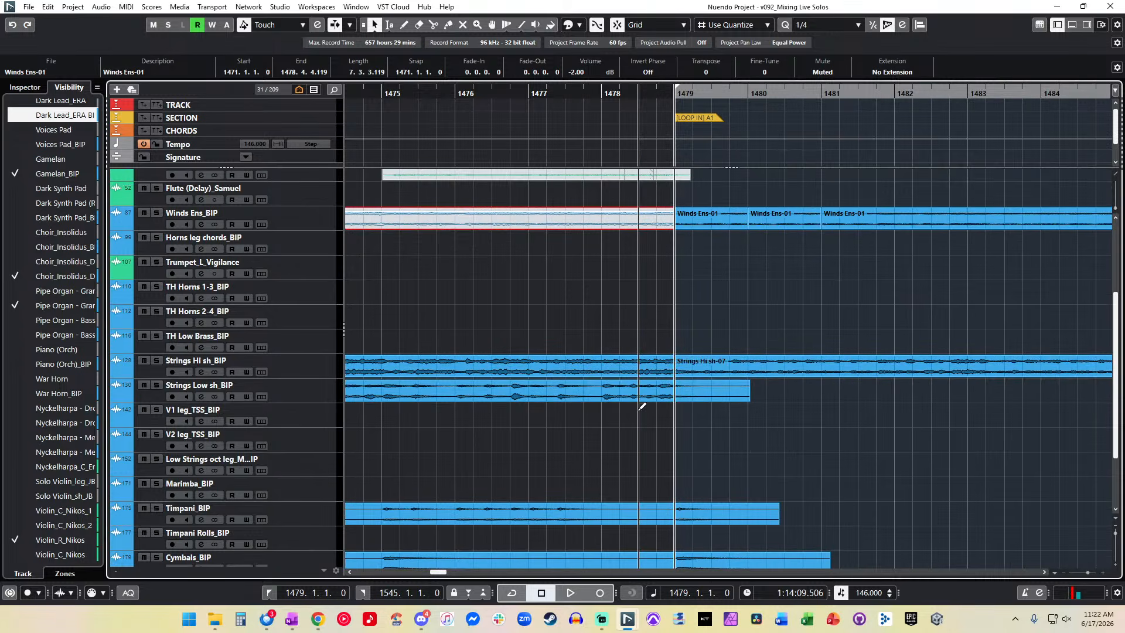
right_click(677, 400)
click(764, 399)
click(640, 392)
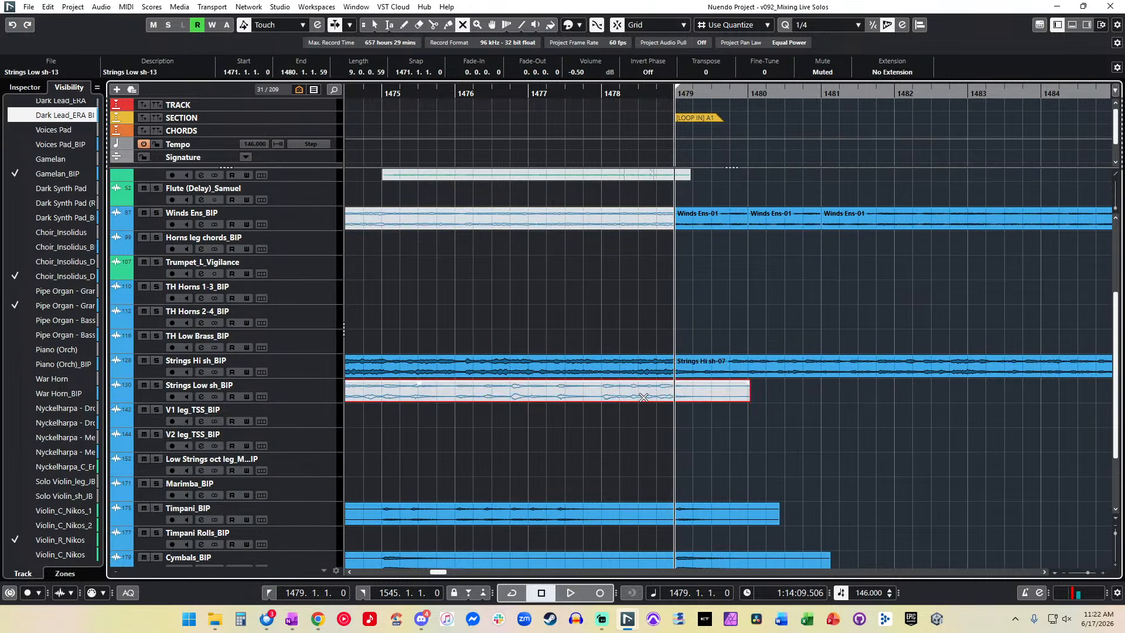
Step: Split the Timpani event at bar 1479 and mute the part before it
scroll(640, 391, down, 4)
key(1)
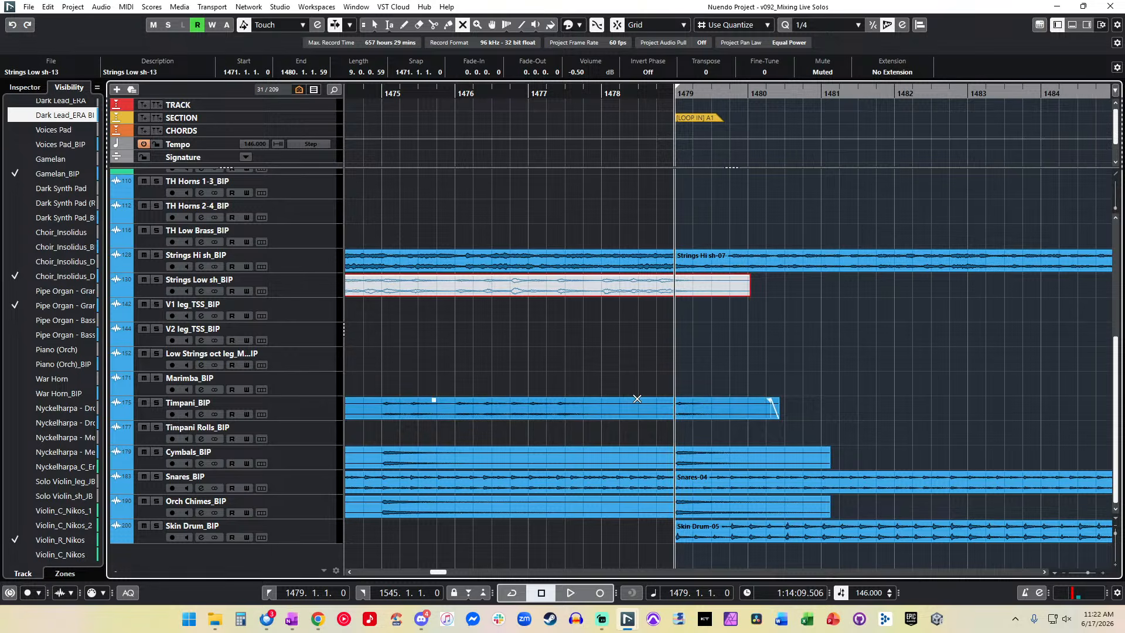
click(681, 413)
right_click(694, 389)
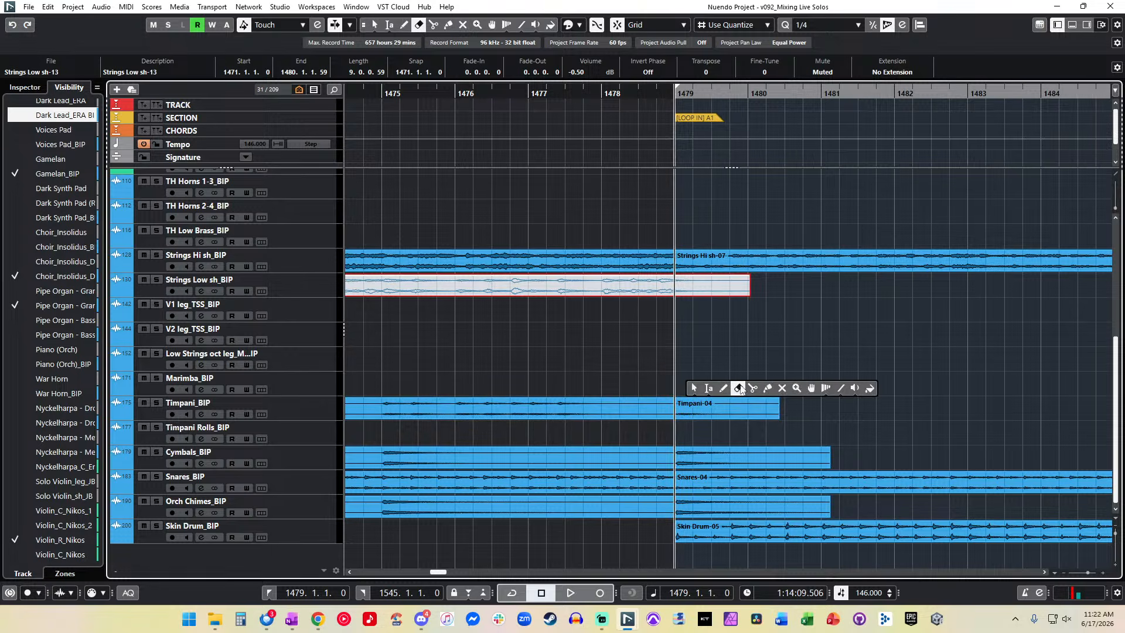
click(781, 388)
click(591, 410)
drag(610, 434, 624, 528)
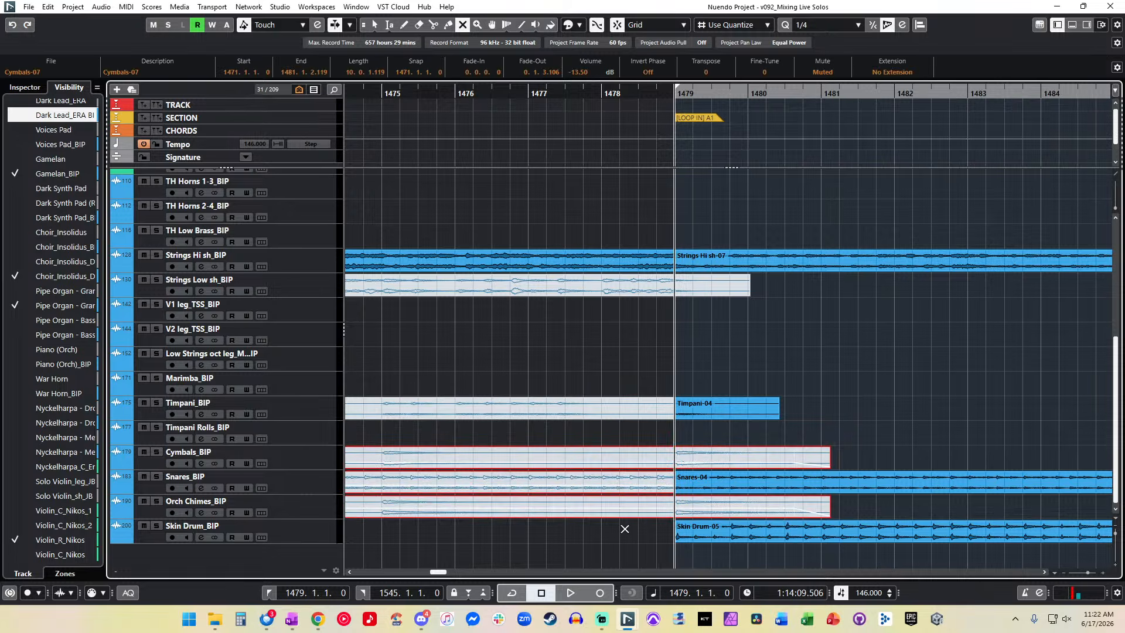
click(645, 450)
key(1)
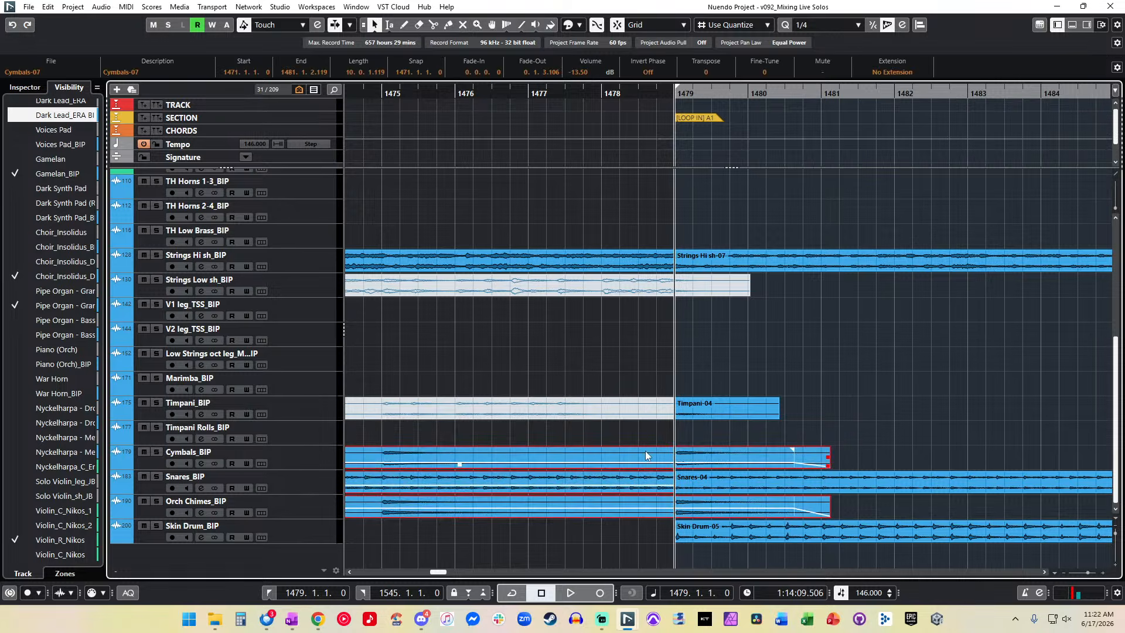
key(7)
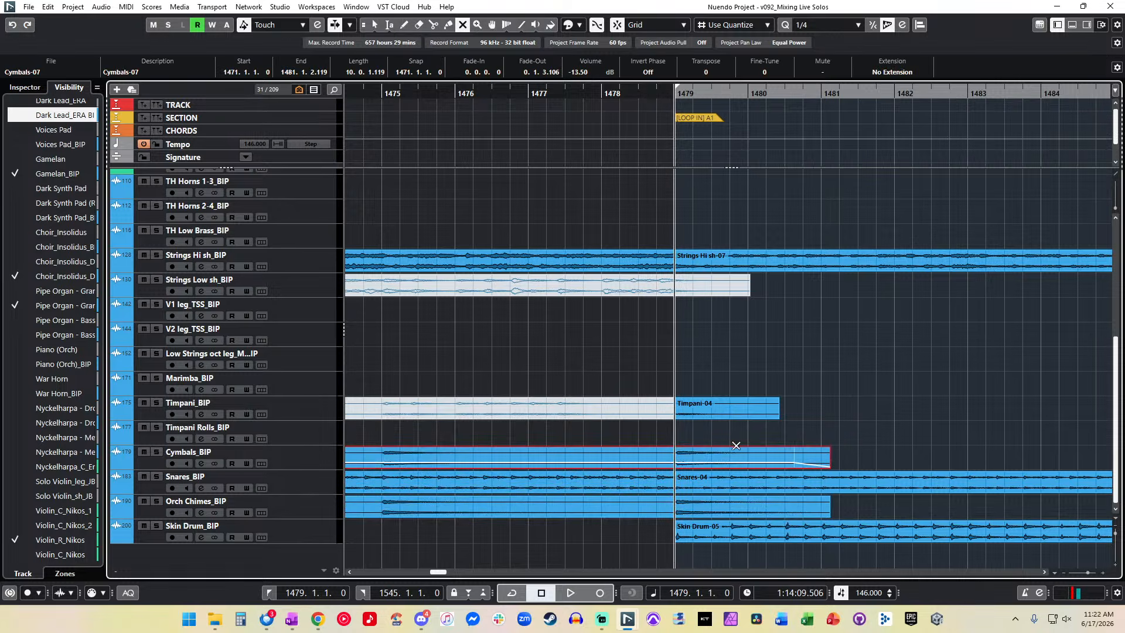
drag(628, 528, 583, 425)
click(627, 446)
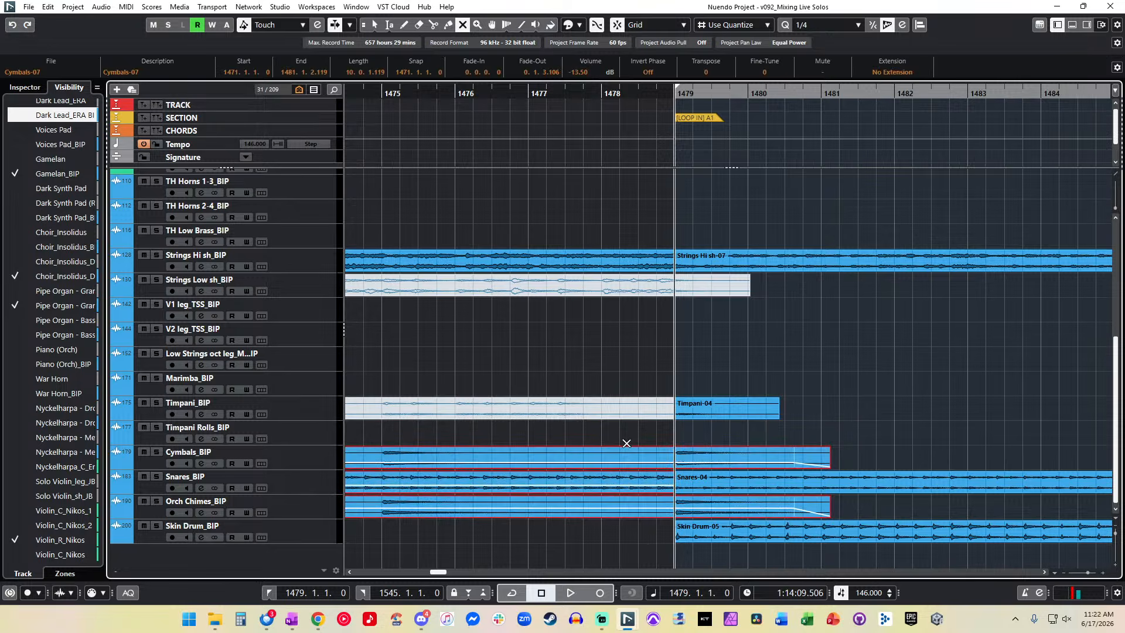
Step: Split the Orch Chimes event at bar 1479 and mute the Cymbals, Snares and Orch Chimes intro events
key(1)
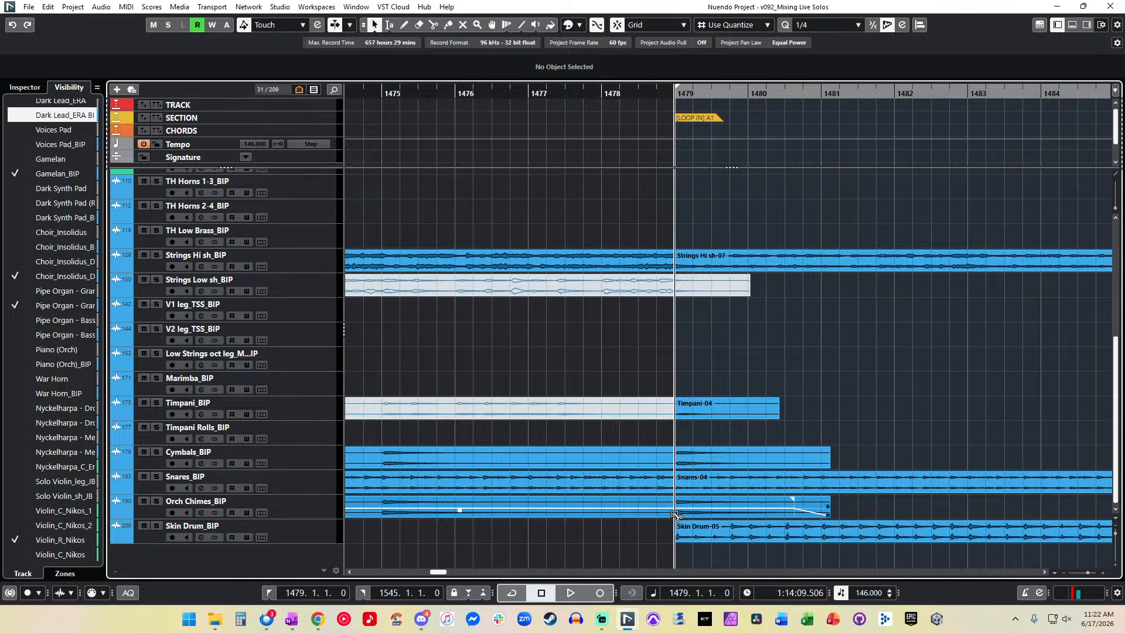
key(7)
drag(650, 448, 635, 535)
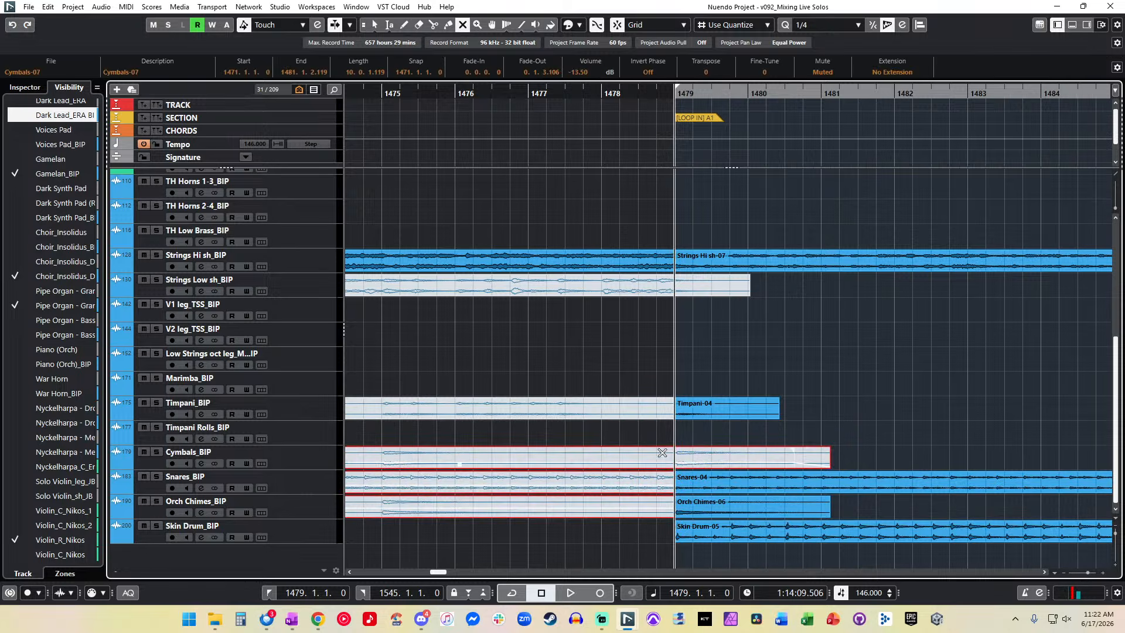
Step: Split the Cymbals event at bar 1479, unmute the part after the split and return to the selection tool
key(1)
alt+click(678, 463)
right_click(678, 462)
click(727, 453)
right_click(594, 345)
click(599, 353)
Step: Look over the arrangement from the intro through the sections to the reverb tail
scroll(572, 356, left, 3)
scroll(573, 356, right, 1)
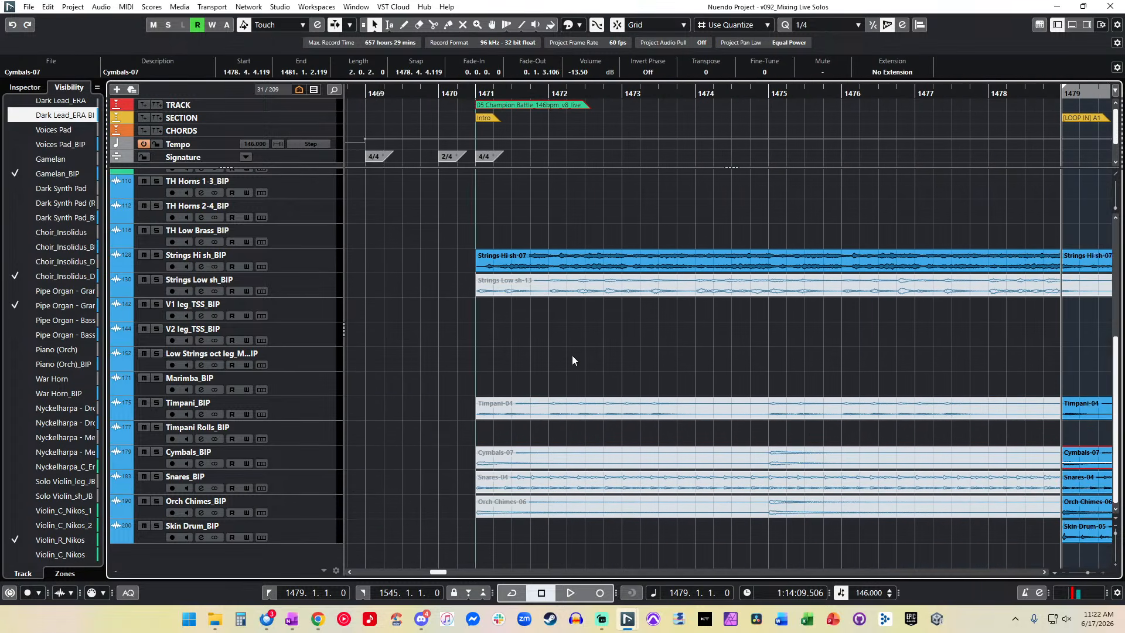
scroll(573, 360, right, 5)
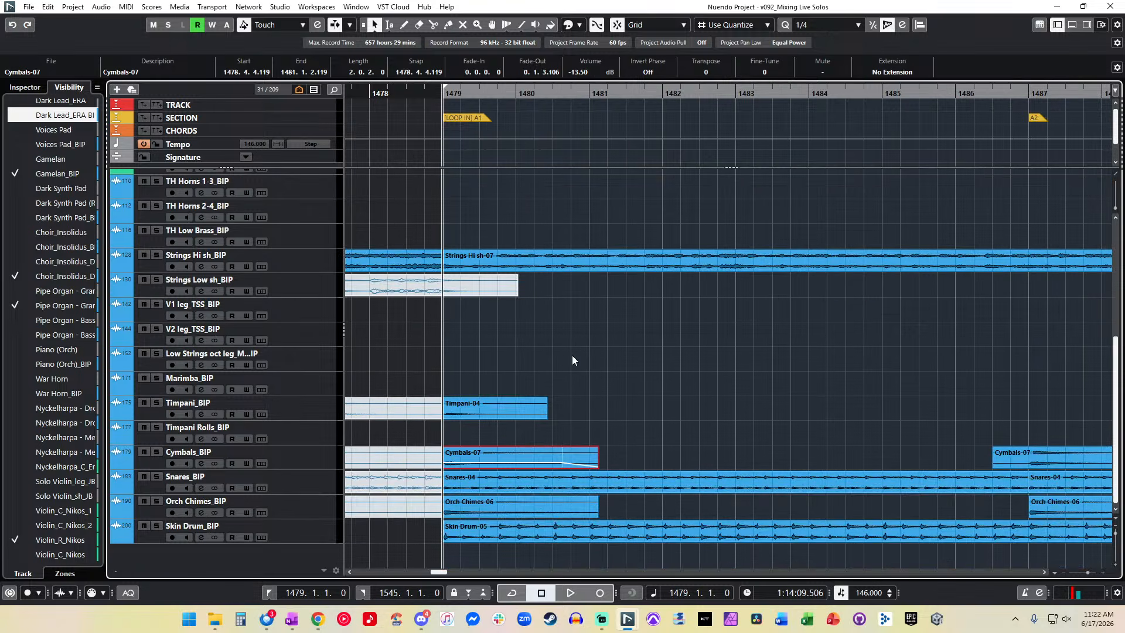
scroll(481, 368, up, 5)
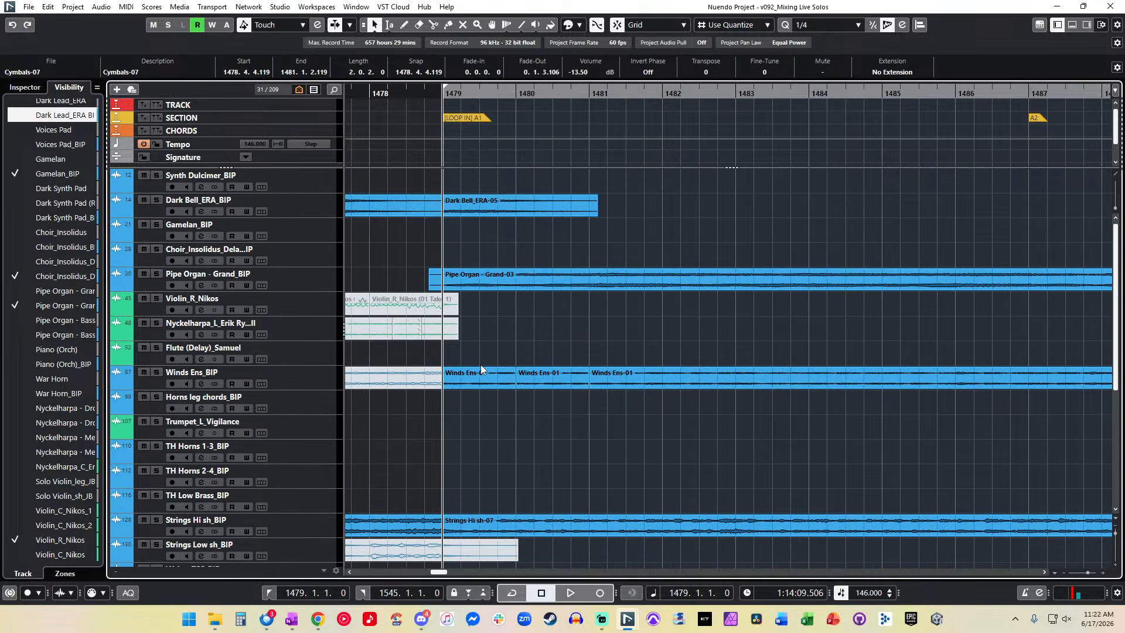
scroll(481, 368, right, 20)
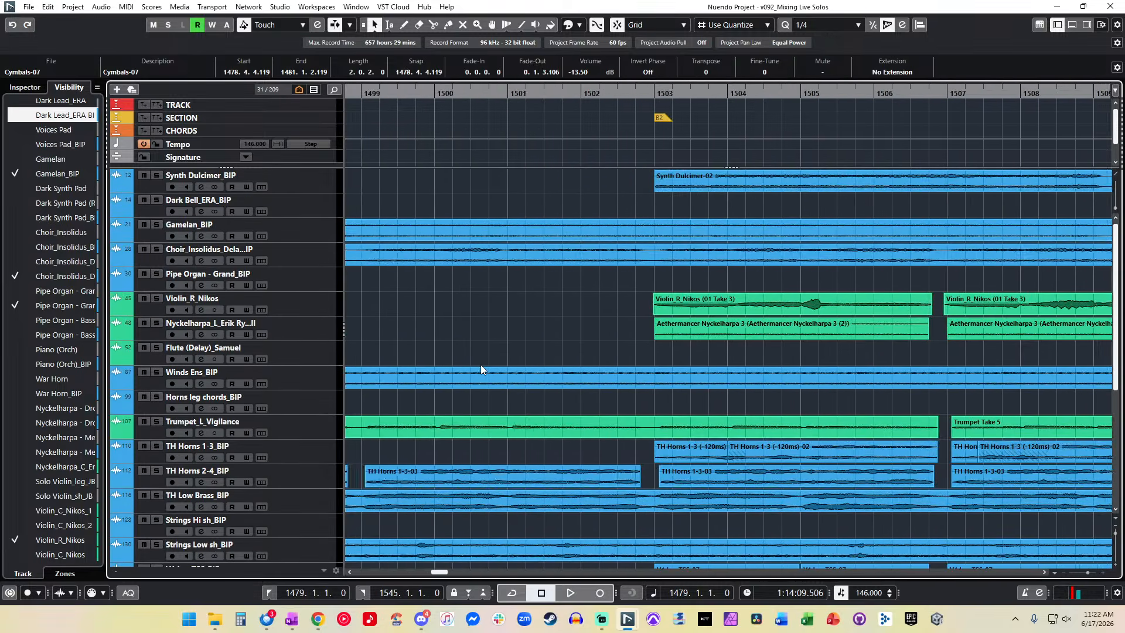
scroll(481, 368, left, 6)
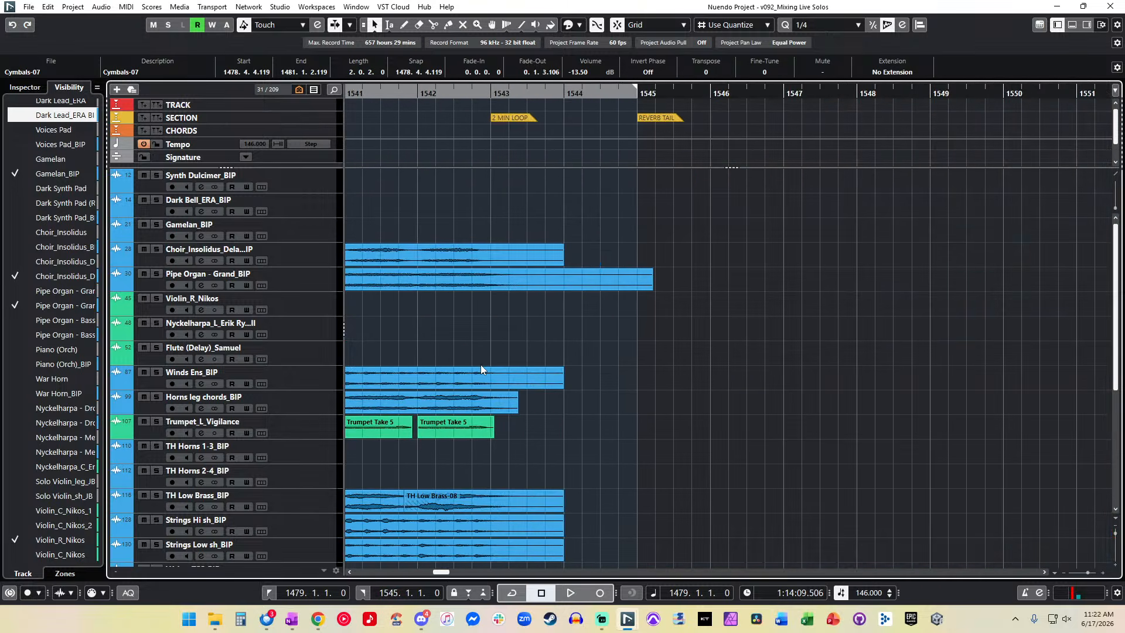
scroll(474, 286, left, 20)
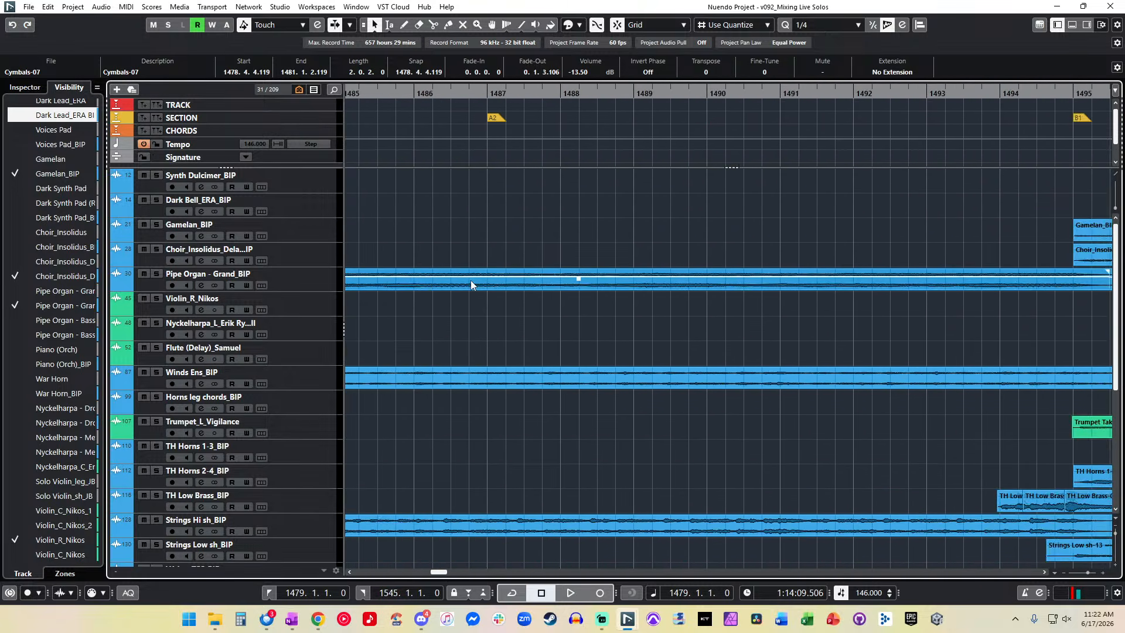
scroll(511, 280, right, 1)
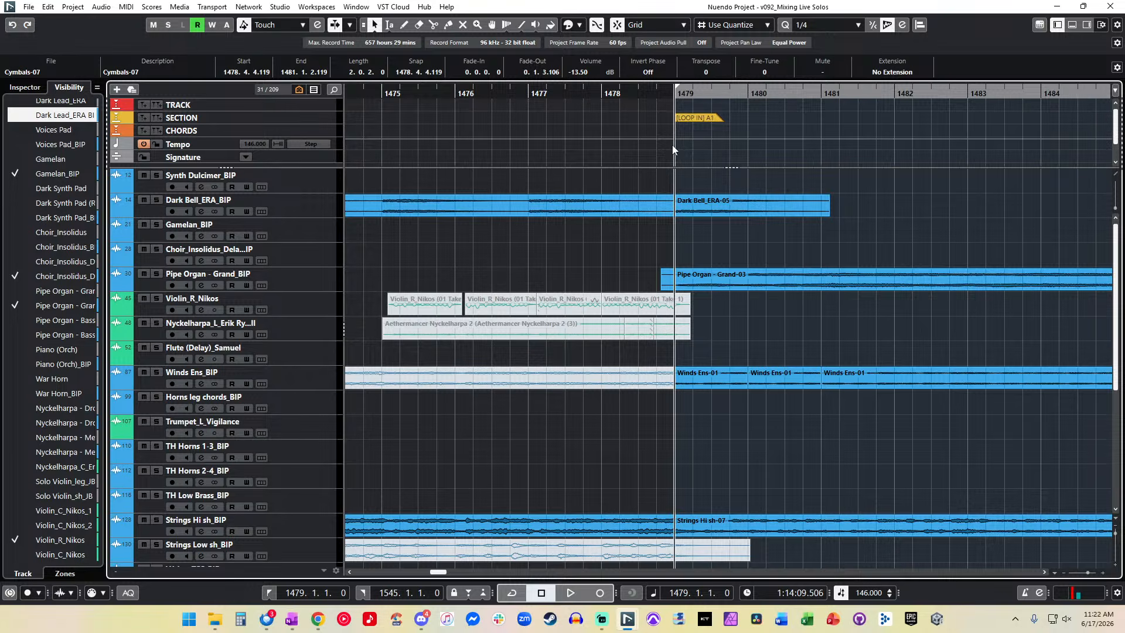
Step: Rename the [LOOP IN] A1 section marker at bar 1479 as 2nd time Loop [A1] and play briefly from there
click(704, 119)
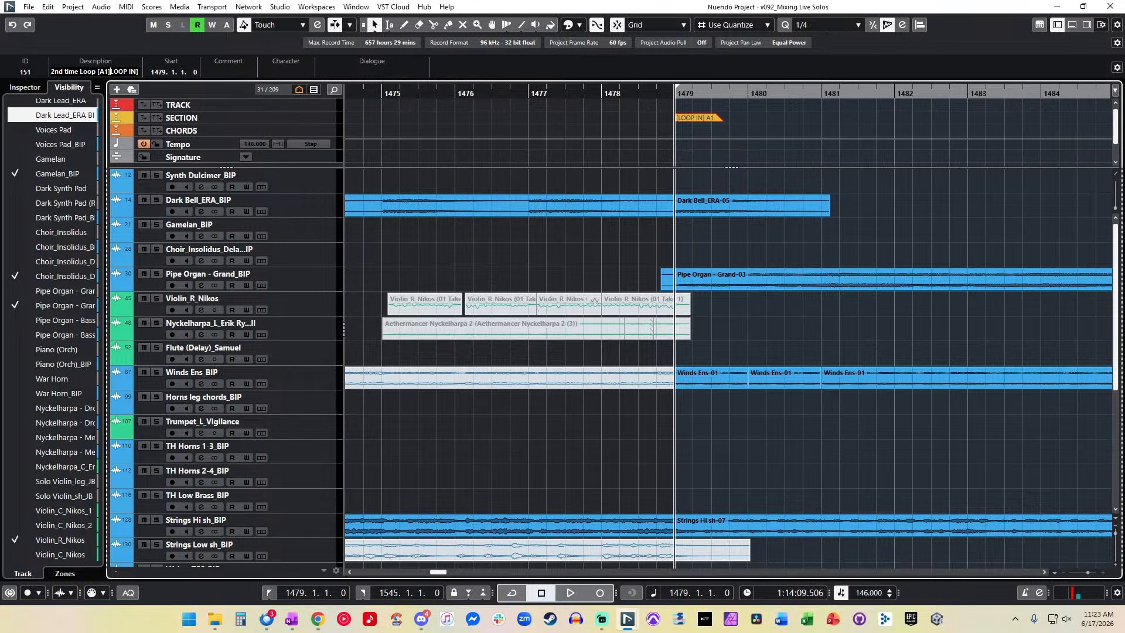
key(space)
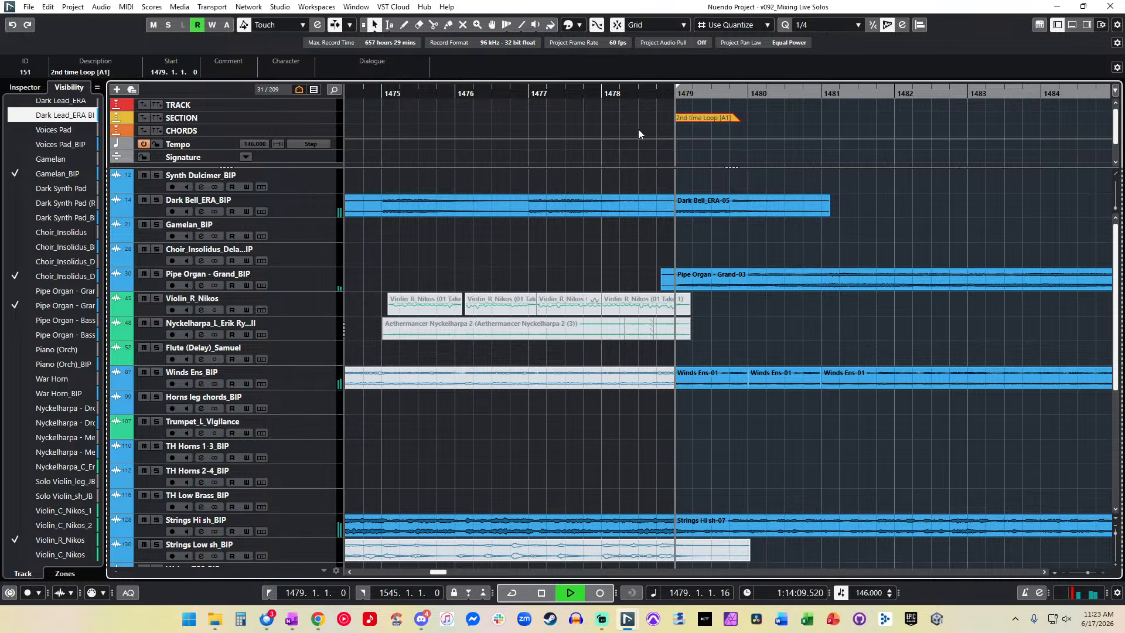
key(space)
Step: Trim the end of the Dark Bell intro event so that it stops shortly before bar 1479
key(h)
key(h)
key(h)
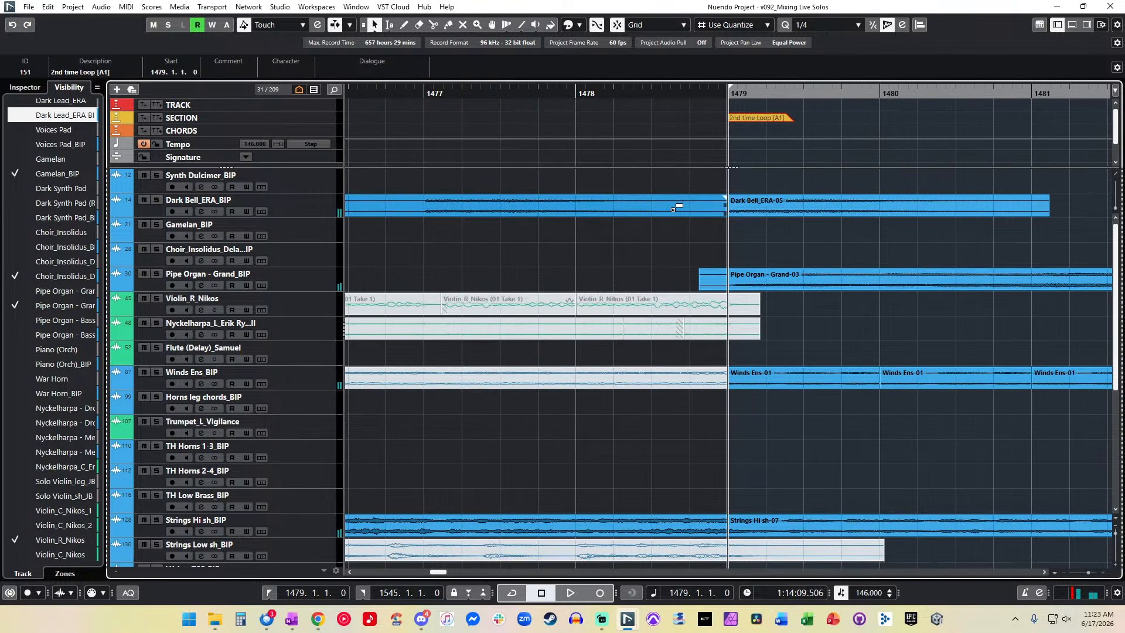
mouse_move(496, 215)
mouse_down()
mouse_move(450, 219)
mouse_move(453, 198)
mouse_move(497, 196)
mouse_up()
Step: Delete the Pipe Organ piece before bar 1479 and add fade-ins of 0.0.0.18 to Pipe Organ and 0.0.0.21 to Winds Ens
click(485, 280)
key(Delete)
click(497, 272)
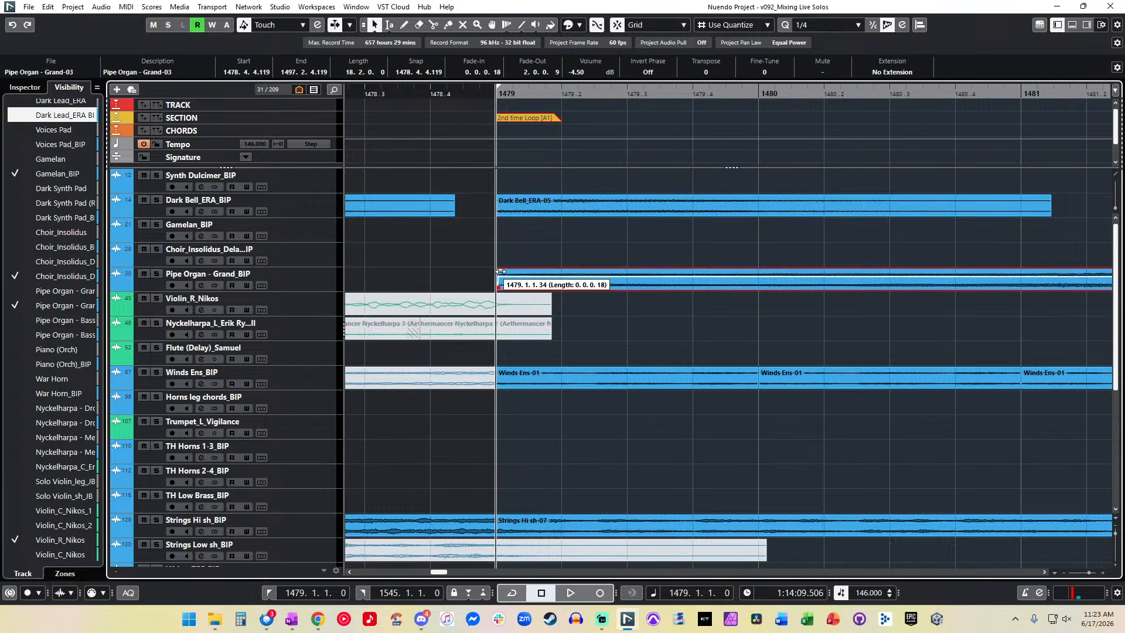
scroll(498, 272, down, 3)
click(497, 289)
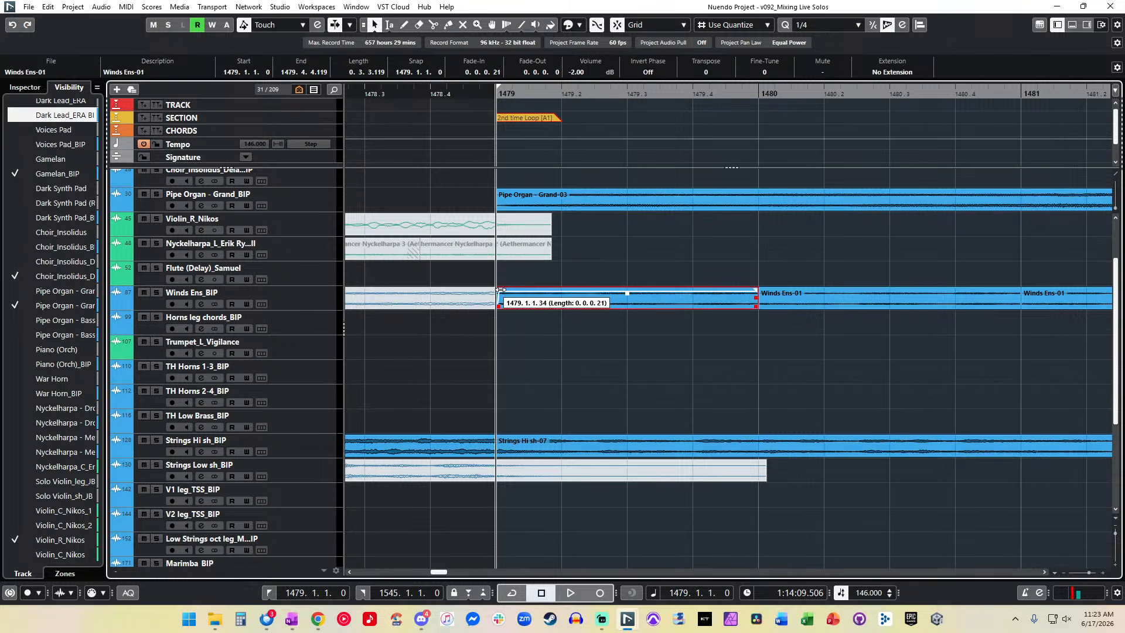
Step: Solo the Strings Hi track and audition it from bar 1479
scroll(497, 293, down, 6)
click(157, 281)
key(space)
key(space)
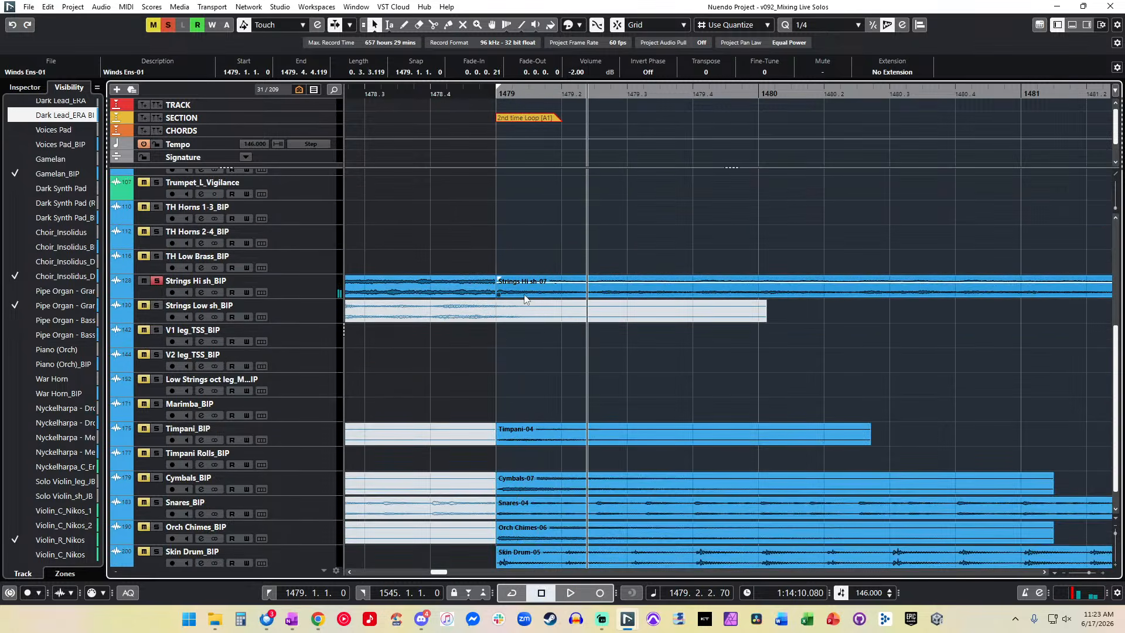
Step: Split the Strings Hi event at bar 1481 and delete the section from bar 1479 to 1481
key(g)
key(g)
key(g)
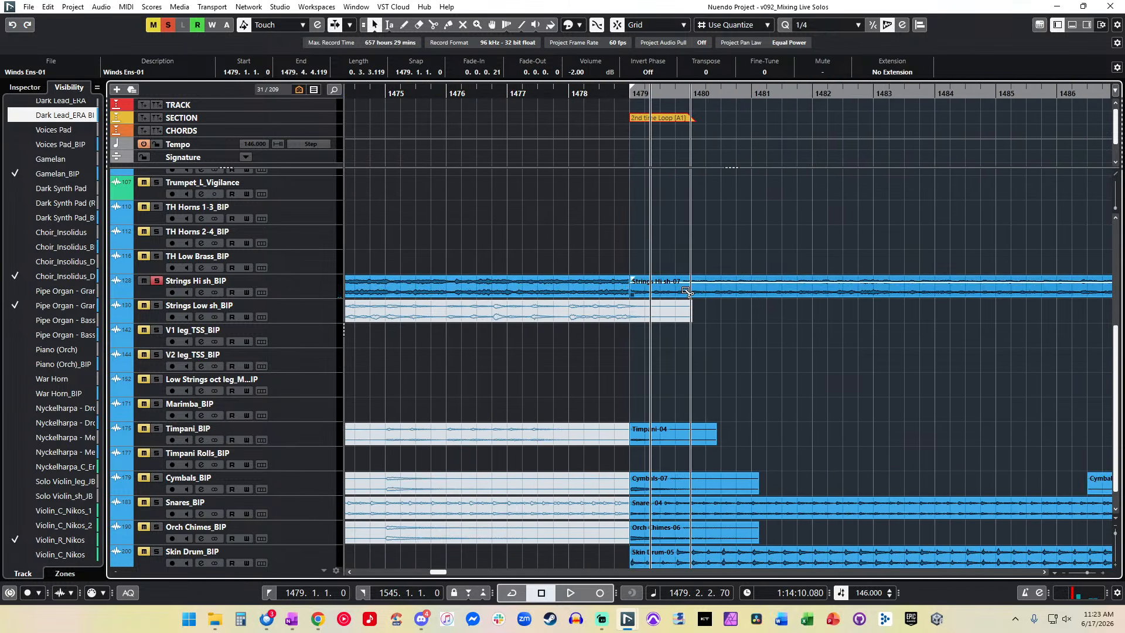
alt+click(751, 290)
click(730, 287)
key(Delete)
Step: Audition the soloed Strings Hi part just before the loop start
scroll(460, 228, left, 6)
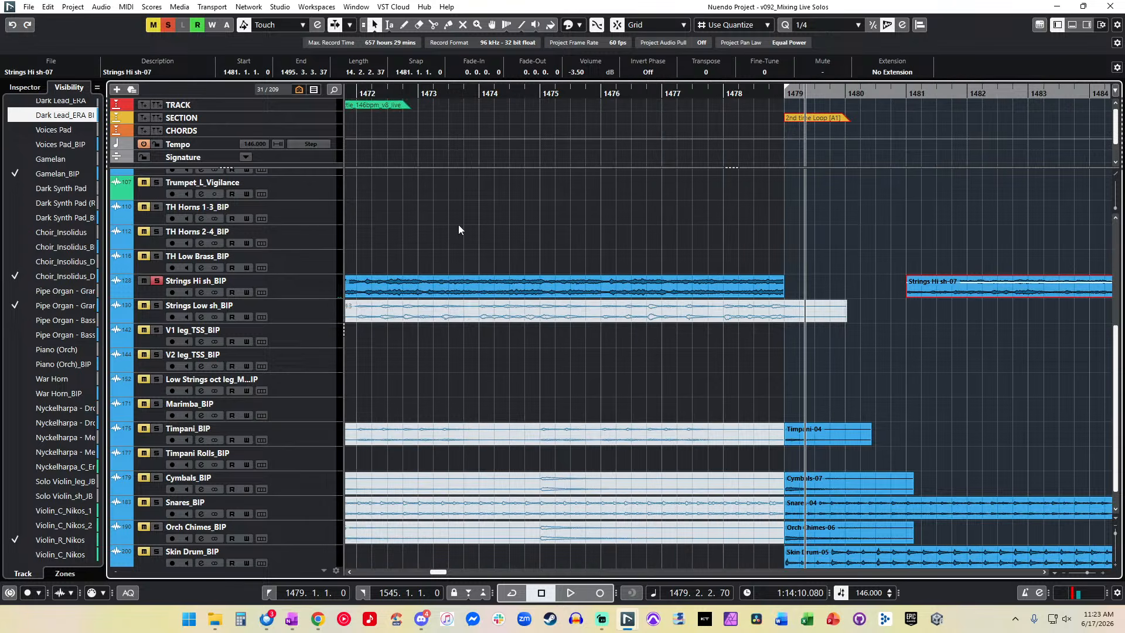
key(KP_1)
key(KP_Subtract)
key(KP_Subtract)
key(space)
key(space)
Step: Audition the soloed Strings Hi part over the bars leading up to the A2 marker at bar 1487
scroll(595, 263, right, 6)
key(KP_1)
key(KP_Add)
key(KP_Add)
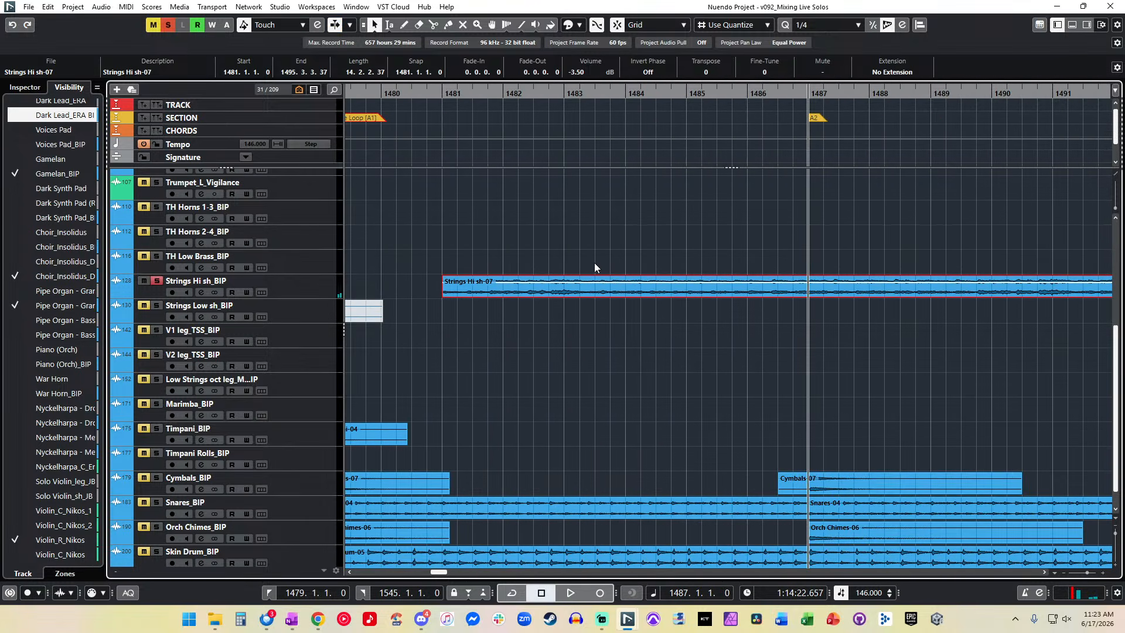
key(space)
key(KP_Subtract)
key(KP_Subtract)
key(KP_Subtract)
key(KP_Subtract)
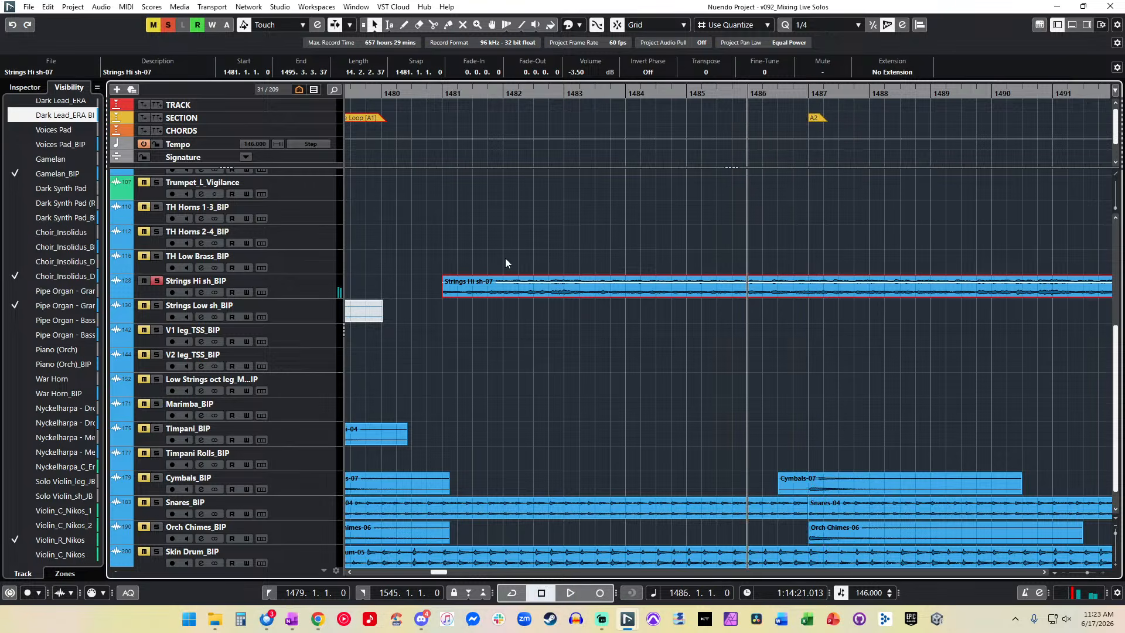
key(KP_Subtract)
key(KP_Subtract)
key(space)
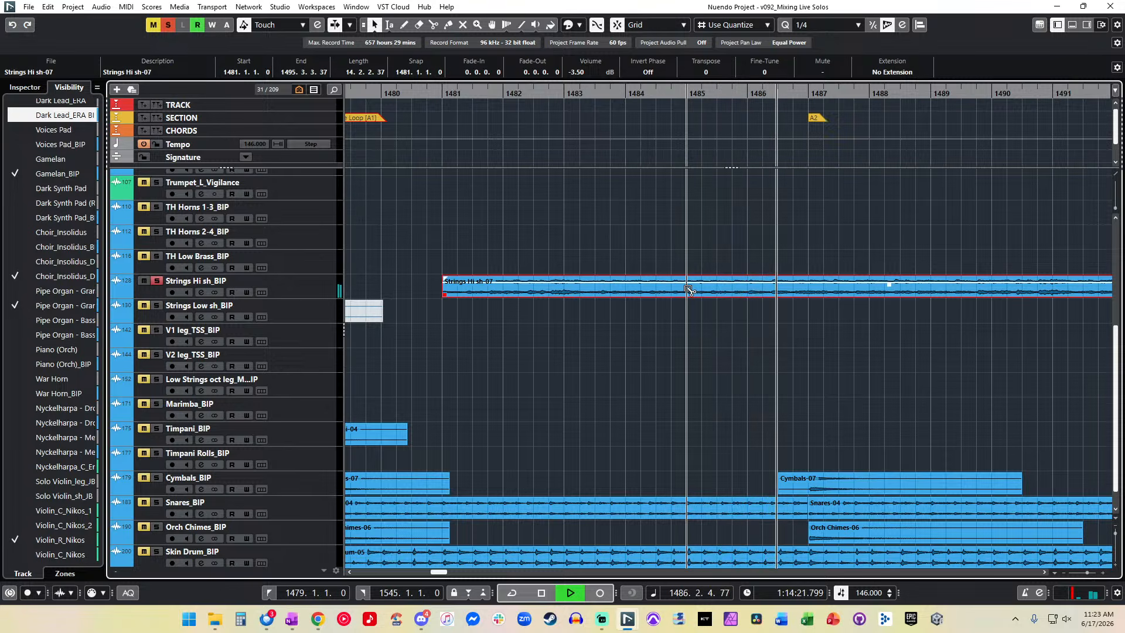
key(space)
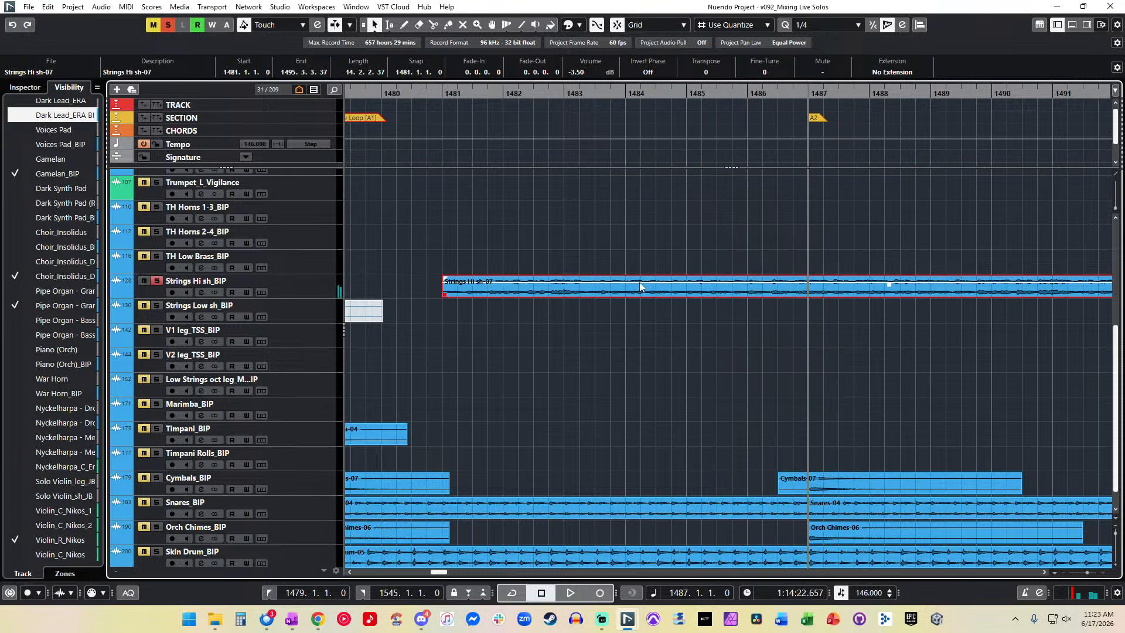
Step: Extend the start of the Strings Hi event back to bar 1479 and audition it from the loop start
key(KP_1)
key(space)
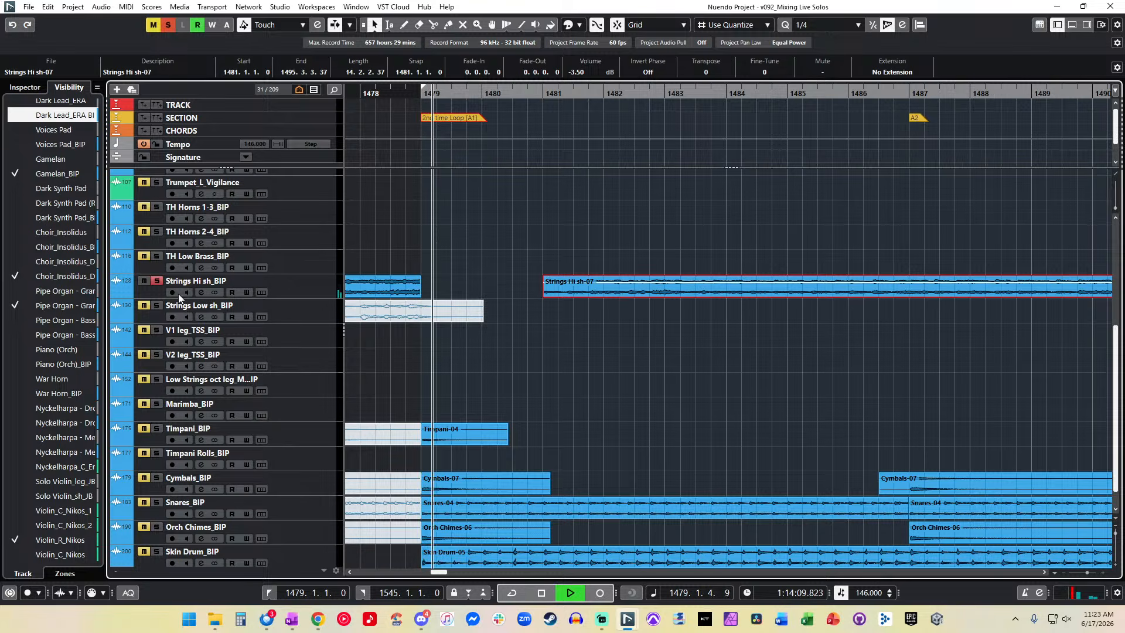
click(158, 281)
key(space)
drag(536, 296, 422, 299)
key(space)
click(157, 281)
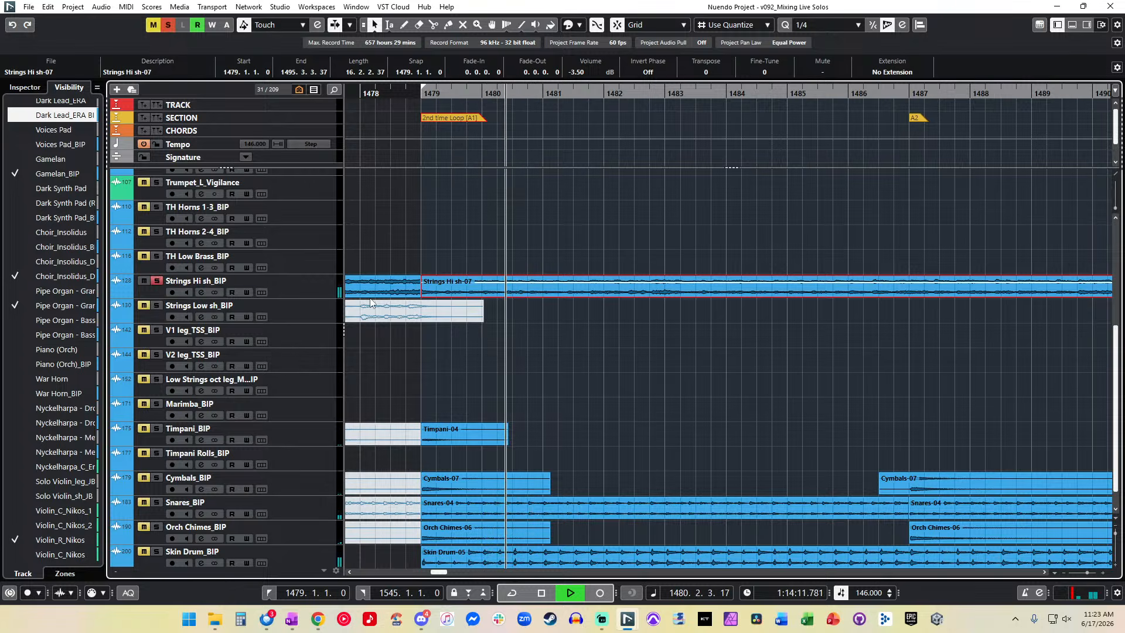
Step: Split the Strings Hi event at bars 1480, 1481 and 1482
click(545, 285)
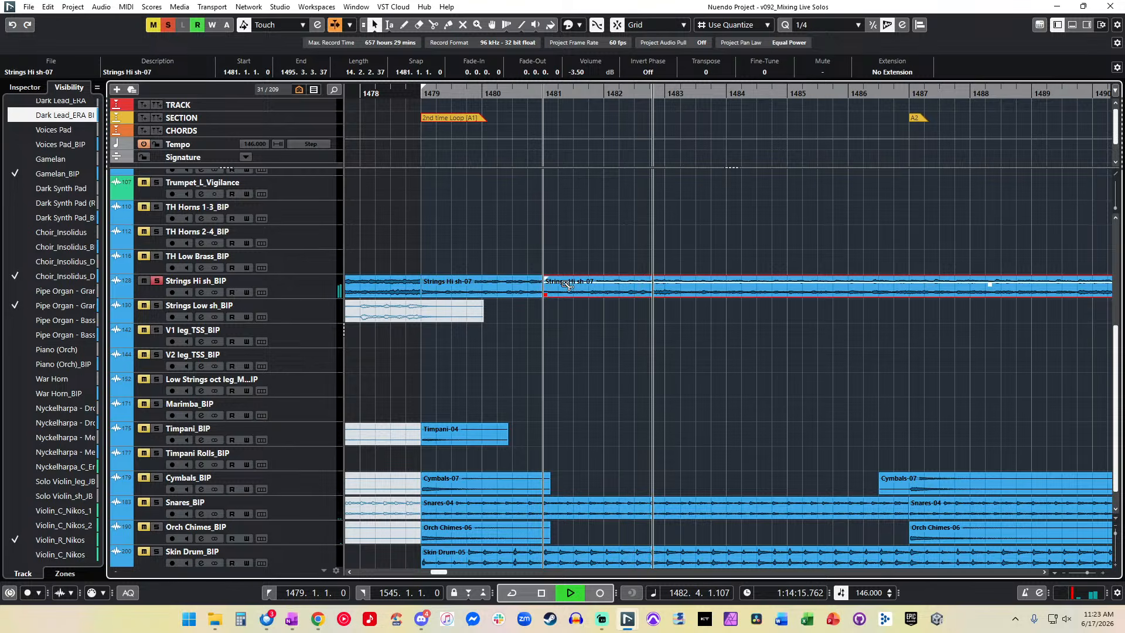
alt+click(599, 295)
key(space)
click(510, 293)
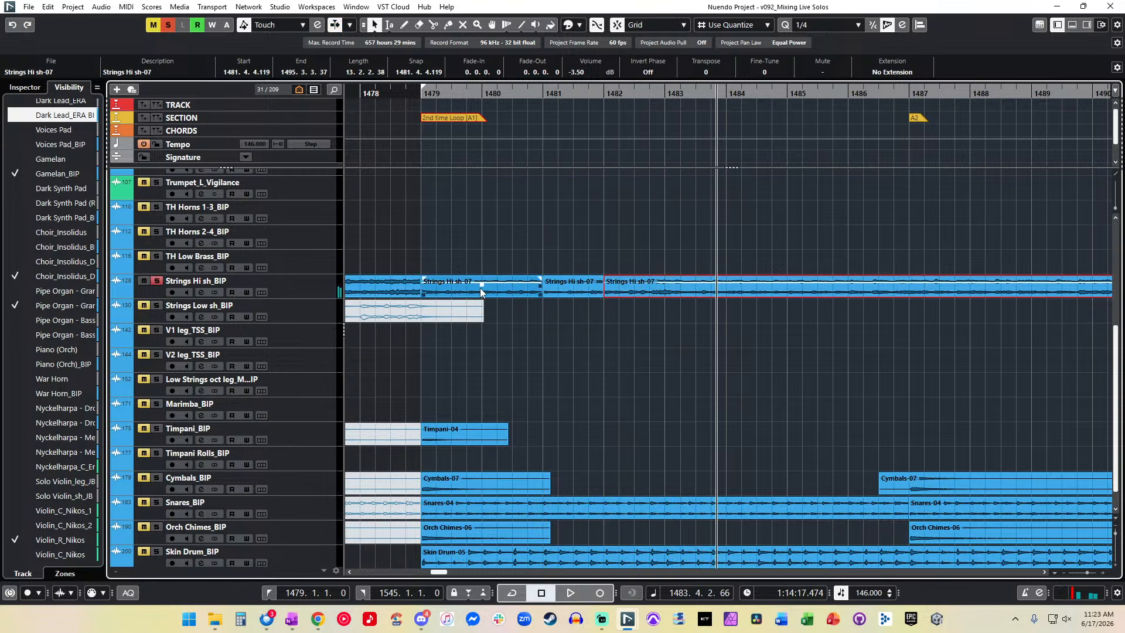
alt+click(481, 290)
mouse_move(476, 288)
mouse_down()
mouse_move(538, 288)
mouse_move(452, 297)
mouse_move(466, 284)
mouse_up()
Step: Crossfade the Strings Hi pieces at bars 1481 and 1480 and adjust the fade-in of the piece at bar 1479
key(2)
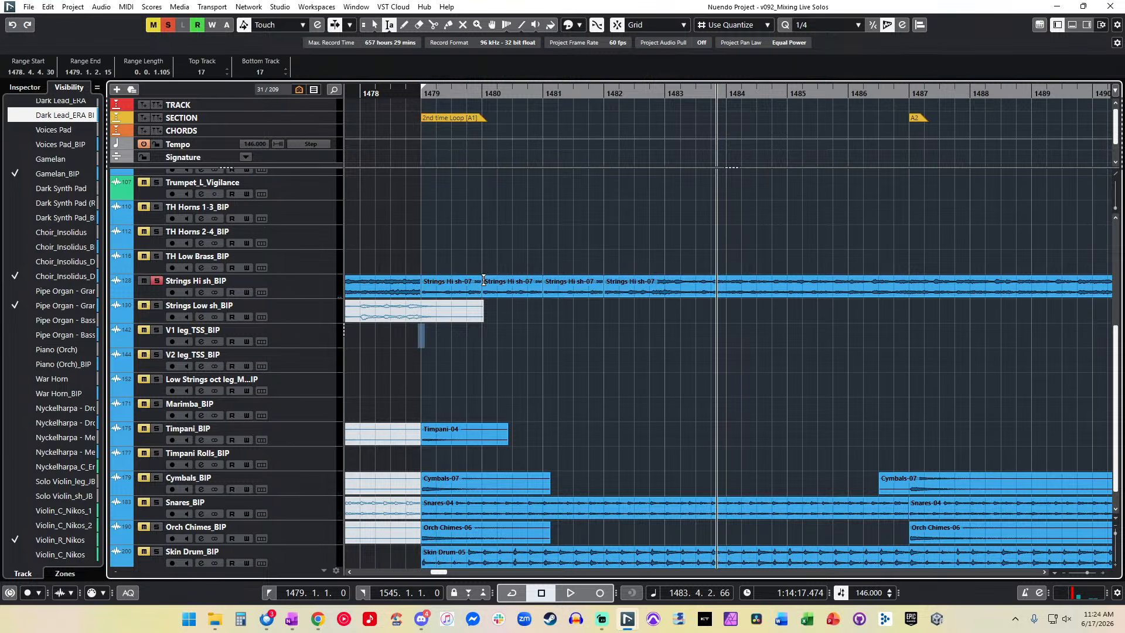
scroll(483, 283, up, 4)
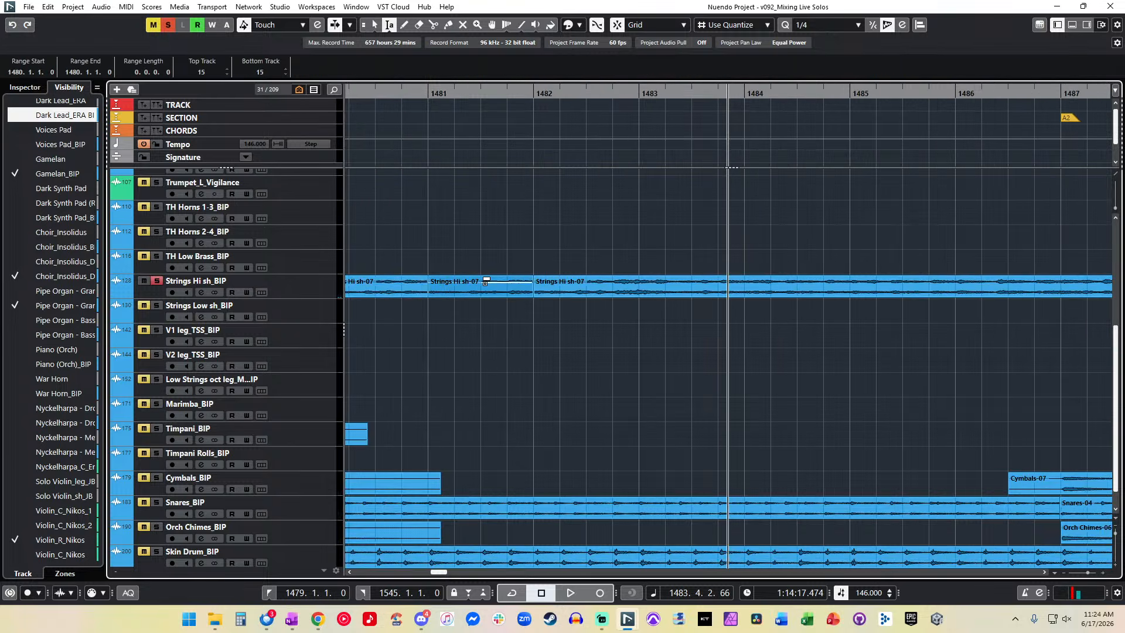
right_click(483, 278)
click(484, 277)
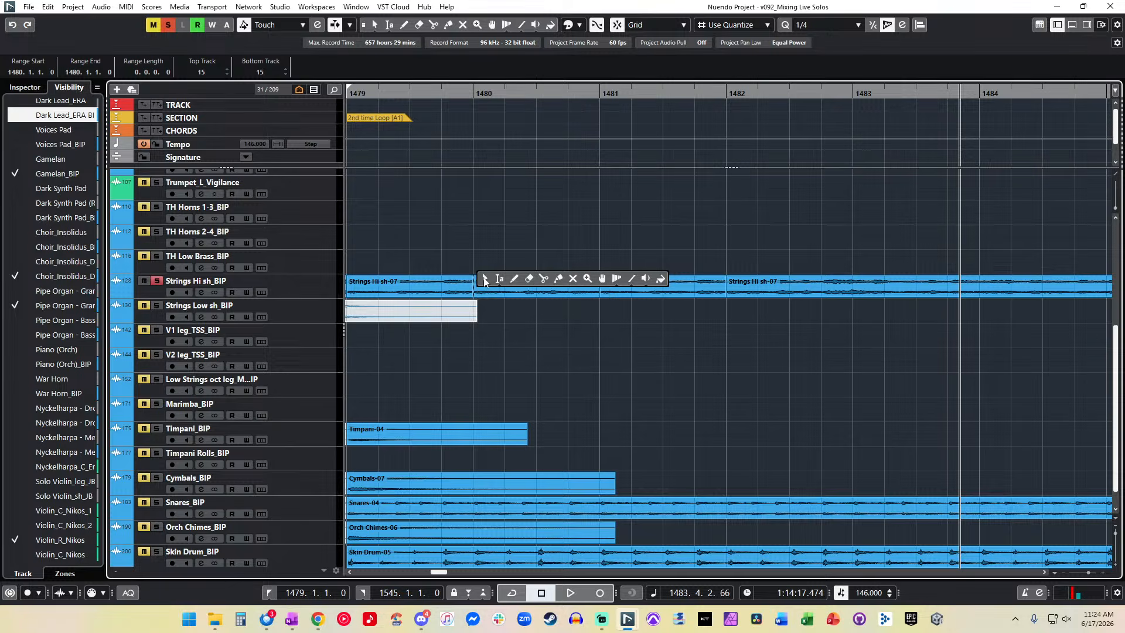
click(479, 252)
scroll(541, 268, left, 2)
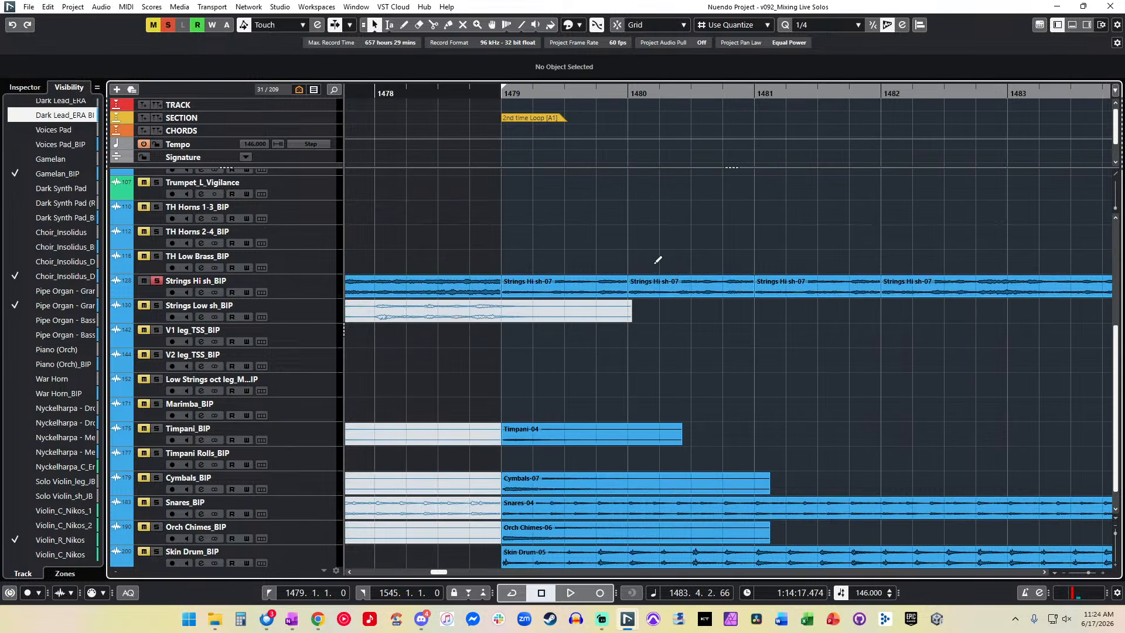
right_click(656, 270)
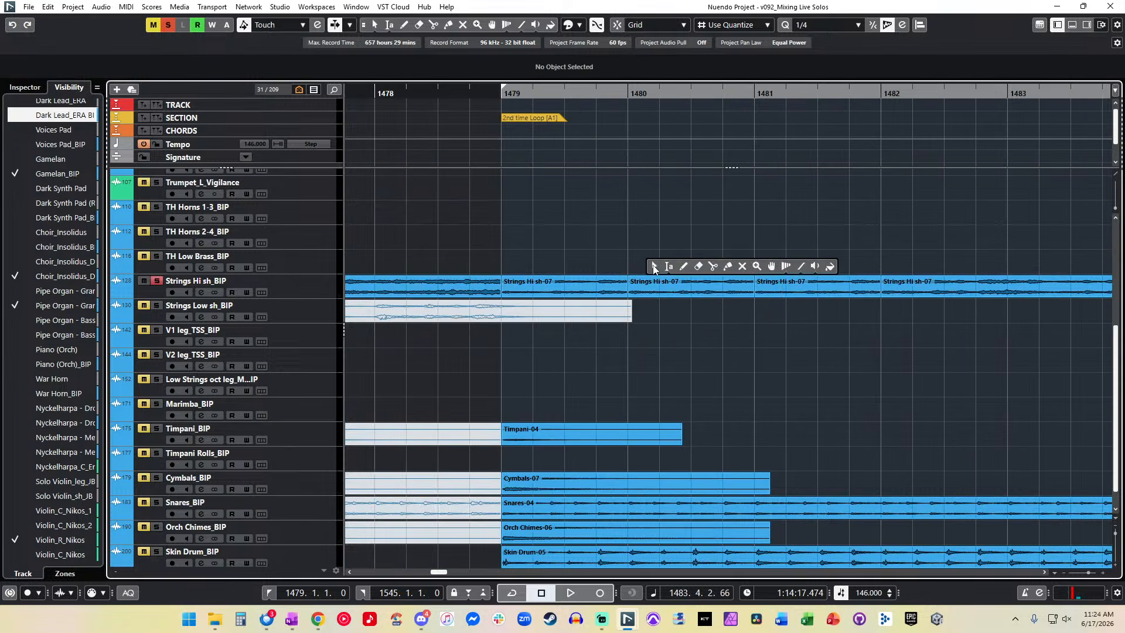
click(672, 271)
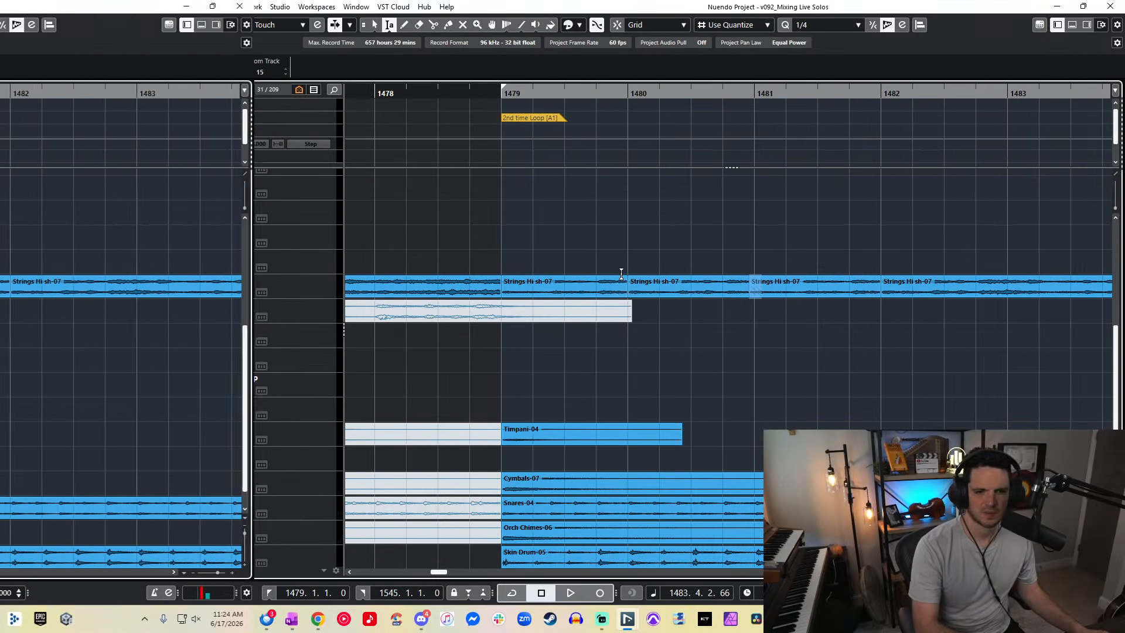
drag(623, 283, 633, 283)
key(x)
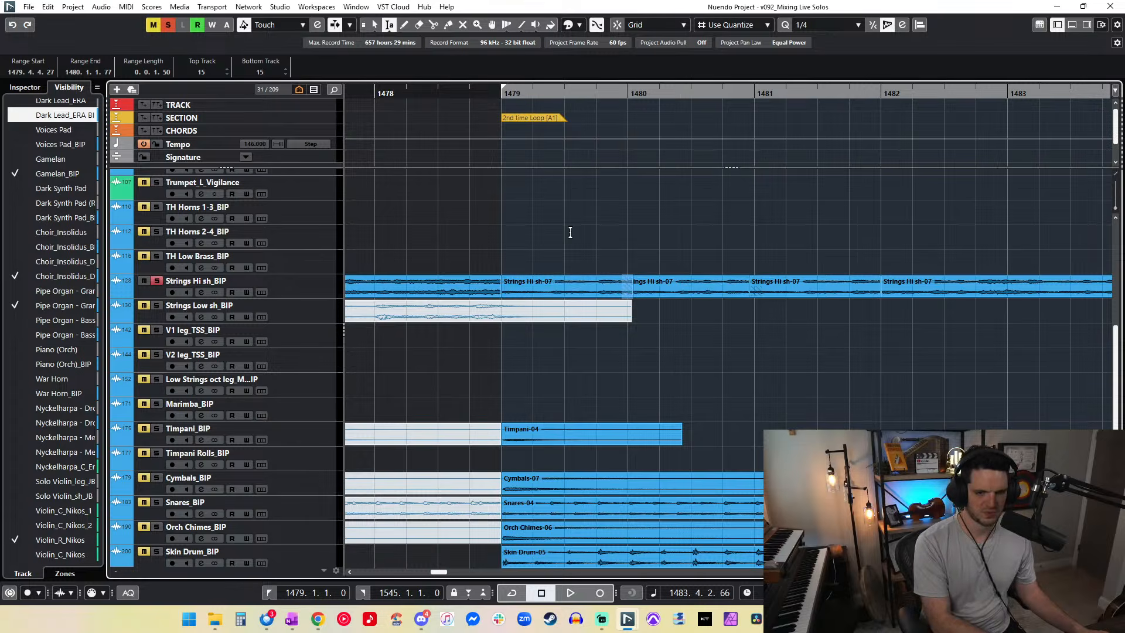
key(1)
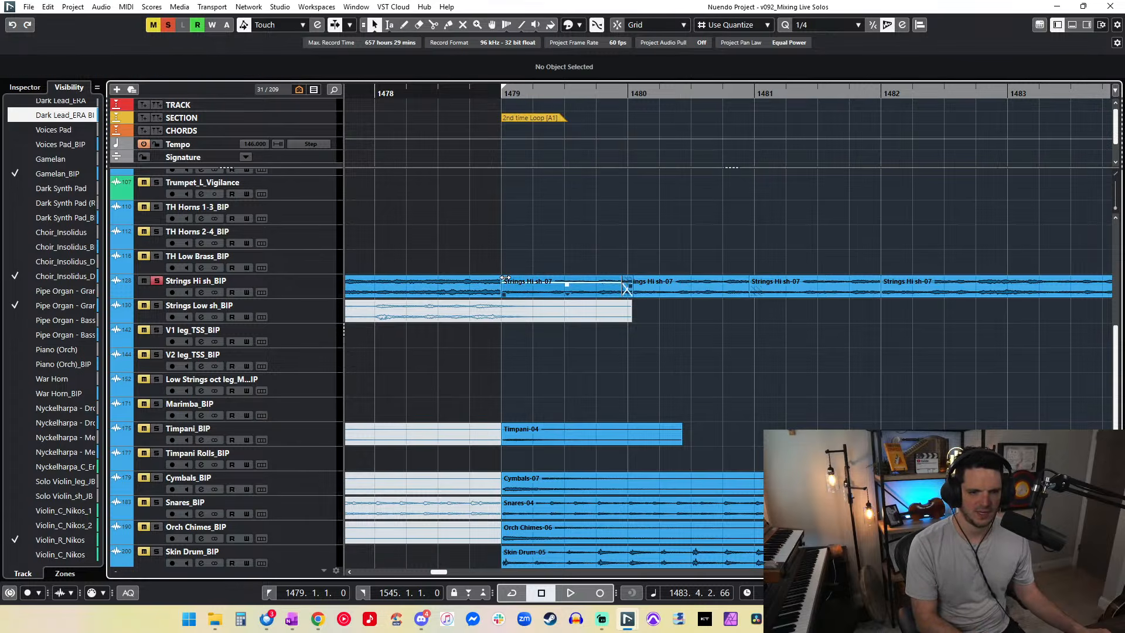
drag(505, 278, 507, 279)
Step: Mute the Strings Hi event from bar 1471 to 1479 and audition the track from the loop start
right_click(509, 279)
click(601, 283)
click(481, 287)
key(1)
key(KP_1)
key(space)
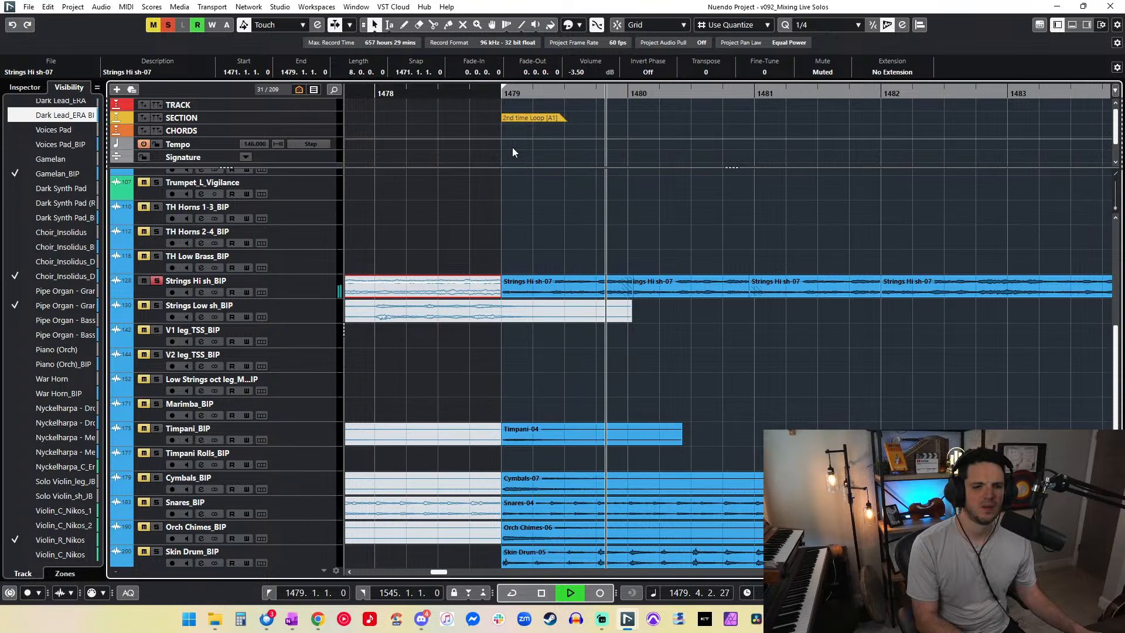
right_click(573, 218)
click(573, 220)
Step: Adjust the Strings Hi crossfade at bar 1480 to 0.0.0.54 and set a 0.0.0.26 fade-in on the piece at bar 1479
key(space)
drag(622, 295, 630, 296)
key(space)
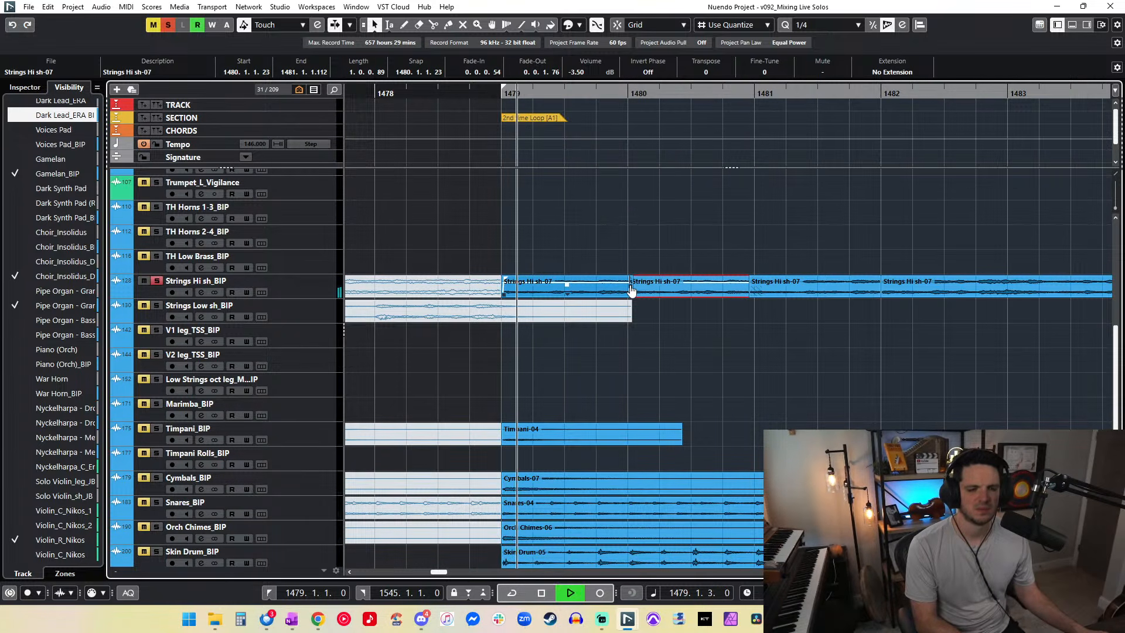
drag(503, 277, 507, 279)
key(space)
key(space)
Step: Audition the edited Strings Hi opening and delete the piece between bars 1479 and 1480
click(542, 295)
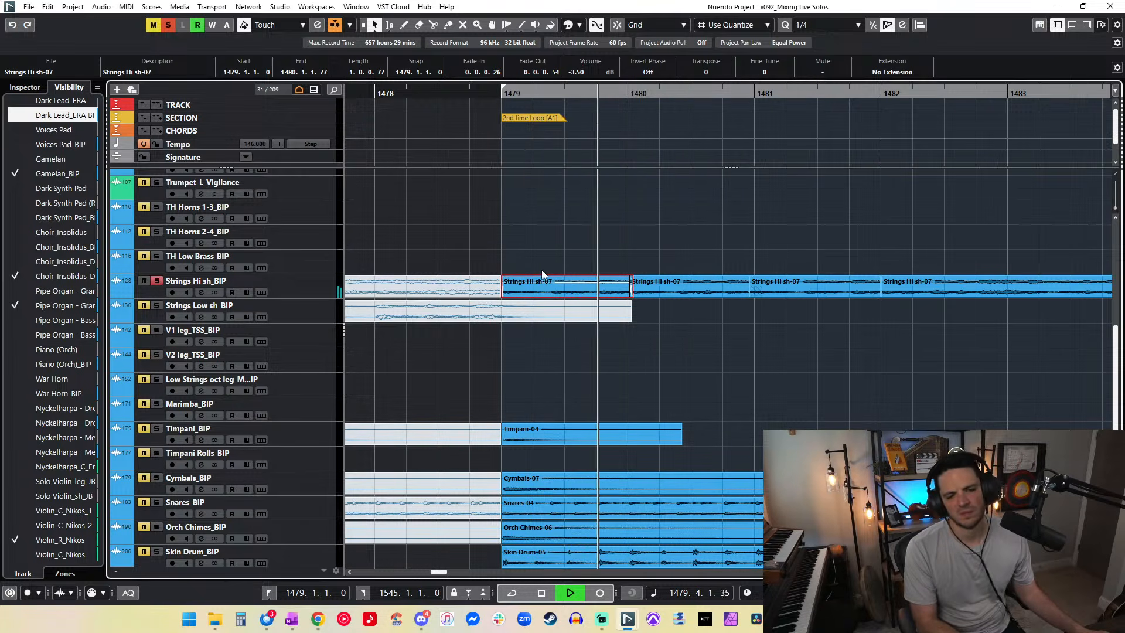
key(g)
key(g)
key(g)
key(g)
key(g)
key(g)
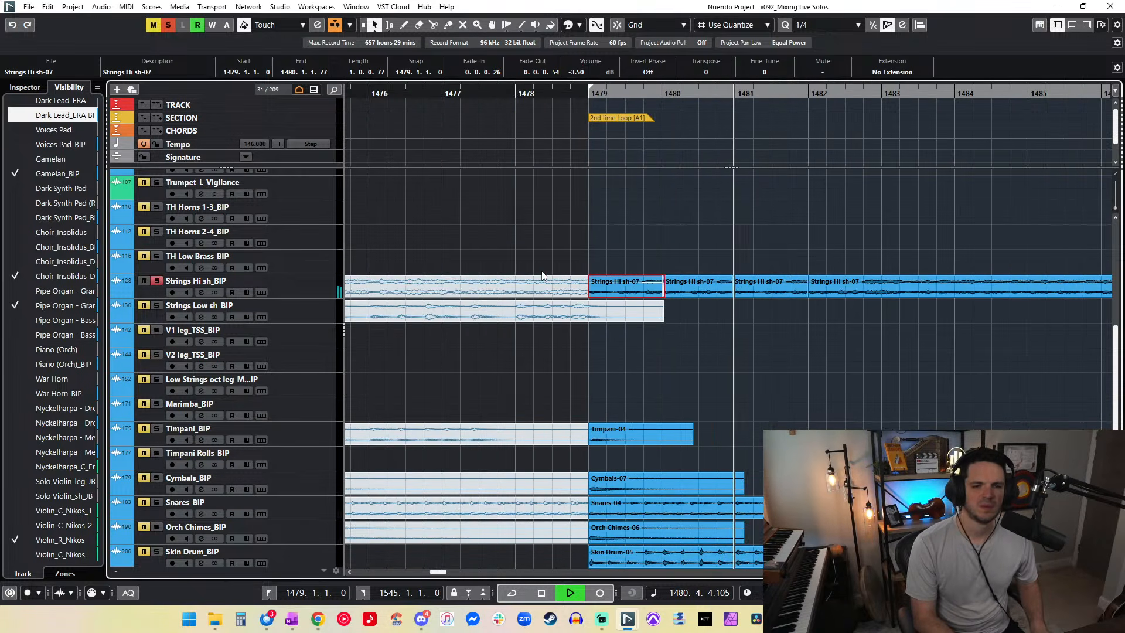
key(h)
key(h)
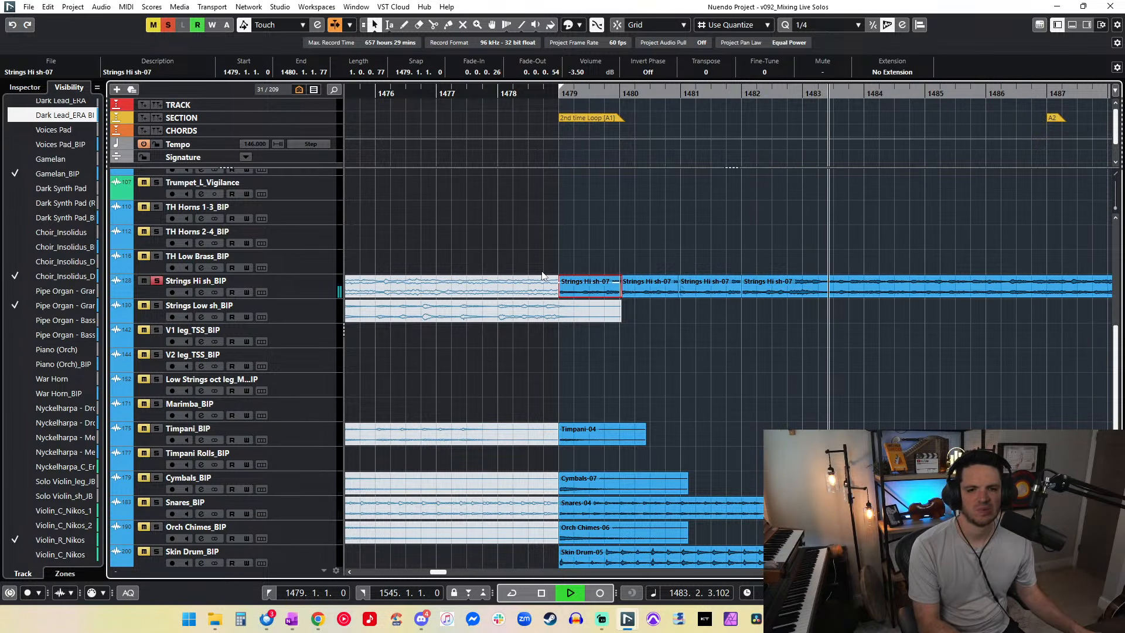
key(Delete)
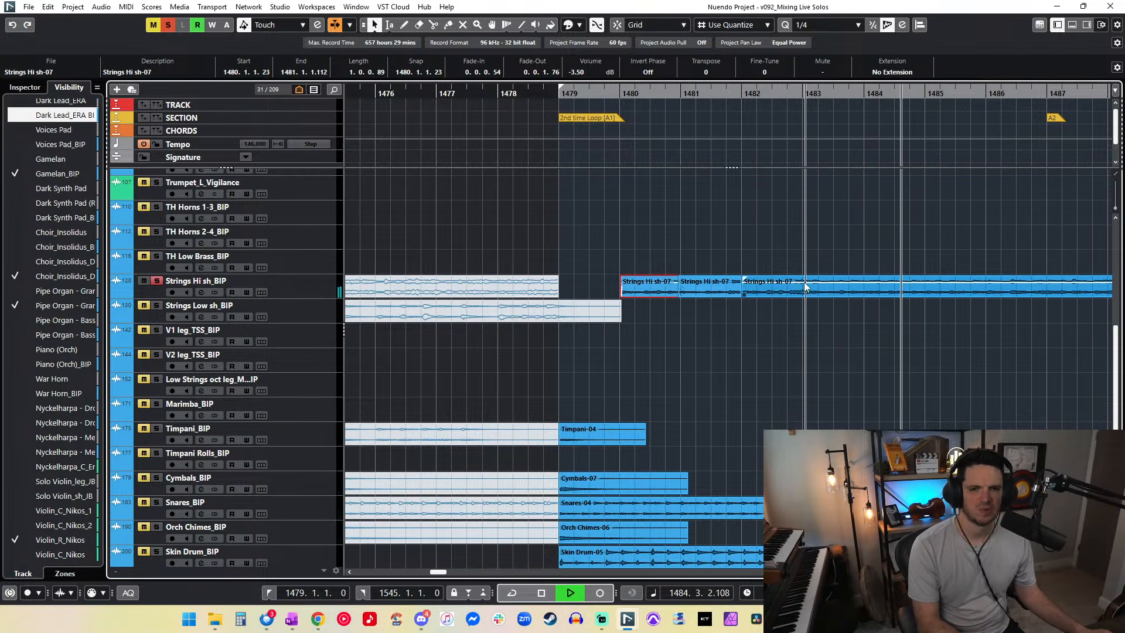
Step: Split Strings Hi at bars 1483 and 1484 and copy the one-bar piece at bar 1483 to bar 1479
alt+click(805, 292)
key(space)
alt+click(864, 293)
drag(828, 293, 589, 297)
Step: Delete the Strings Hi piece at bar 1480 and extend the piece at bar 1481 back to bar 1480
click(643, 294)
key(Delete)
drag(683, 294, 603, 278)
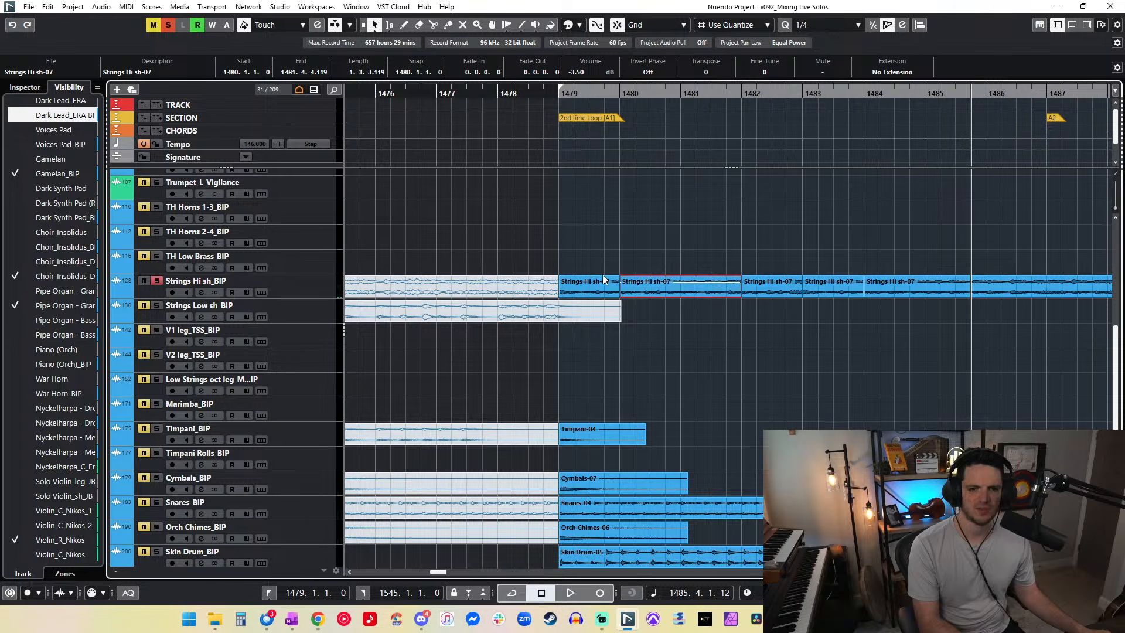
Step: Crossfade the Strings Hi pieces at bar 1480 and give the piece at bar 1479 a 0.0.0.17 fade-in
key(h)
key(h)
key(h)
key(h)
scroll(578, 347, left, 3)
scroll(578, 347, left, 3)
right_click(708, 267)
click(737, 268)
drag(768, 288, 778, 291)
key(x)
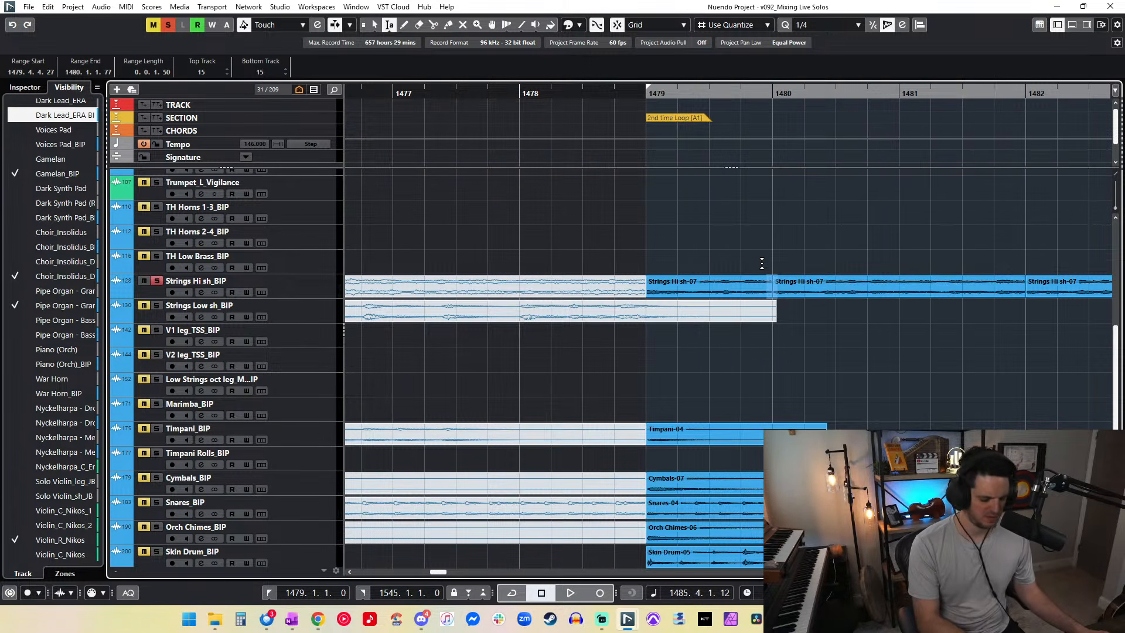
key(1)
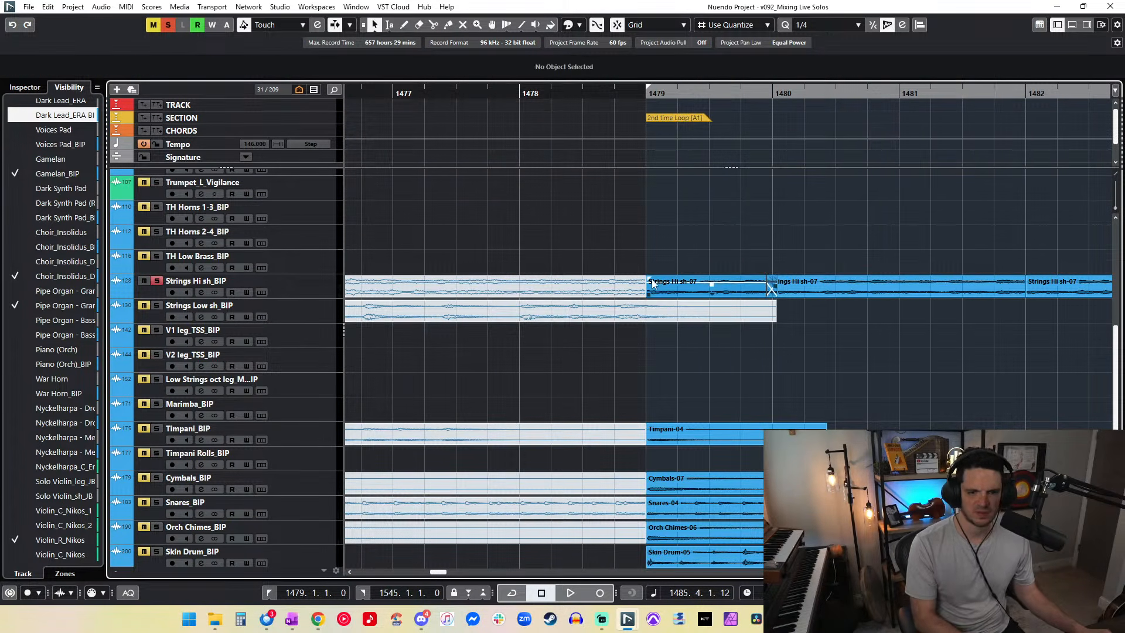
click(652, 283)
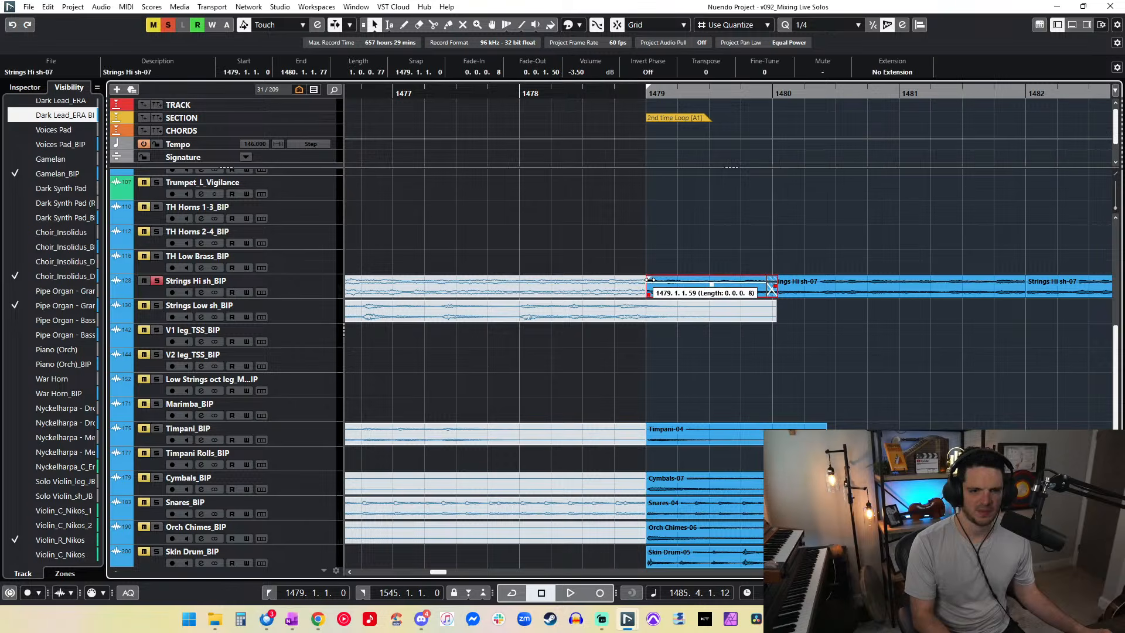
Step: Audition the Strings Hi join at bar 1480 and redo its crossfade across 1479.4.4.27 to 1480.1.1.77
key(space)
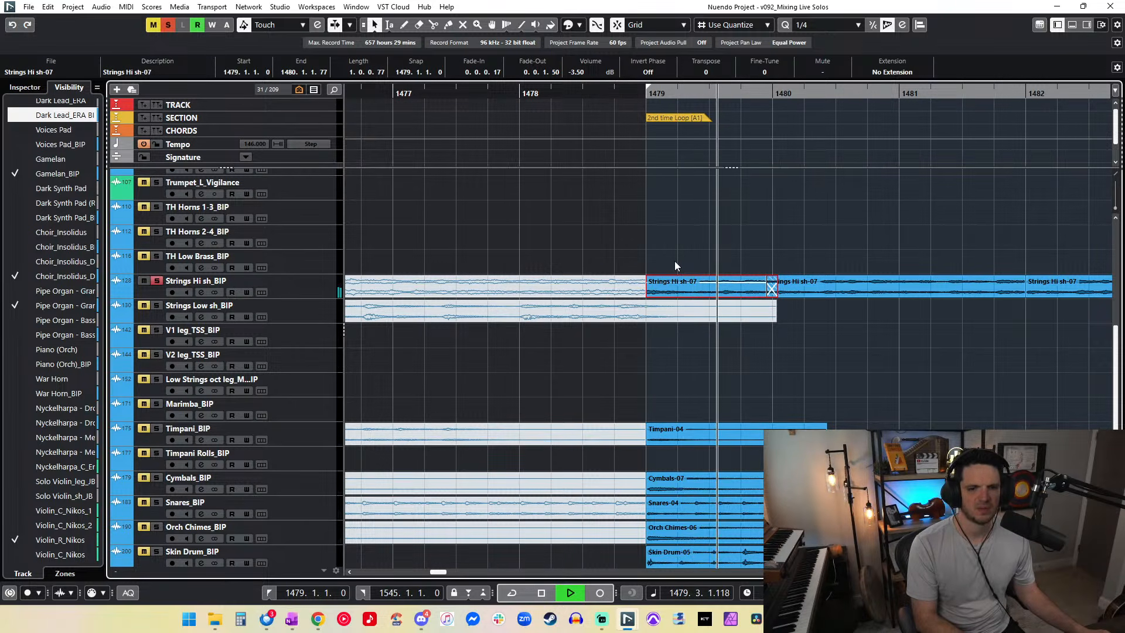
key(space)
click(780, 263)
click(773, 291)
mouse_move(776, 296)
mouse_down()
mouse_move(735, 293)
mouse_move(779, 289)
mouse_up()
click(762, 256)
click(769, 293)
right_click(738, 258)
click(754, 259)
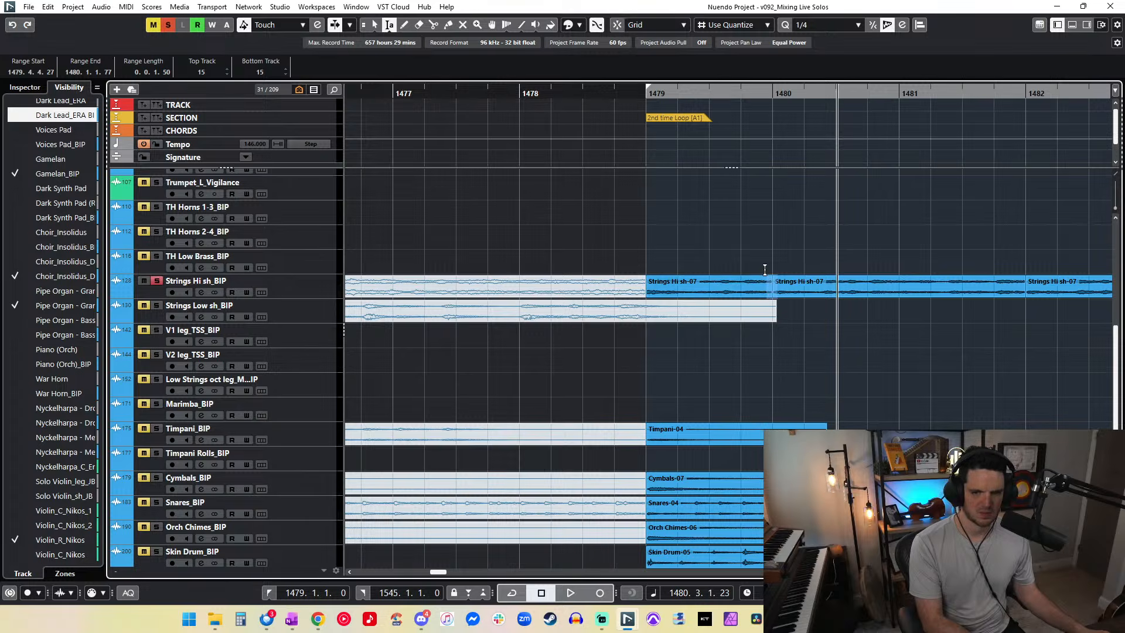
key(x)
key(1)
Step: Audition the soloed Strings Hi part from bar 1479 across the join at bar 1480
key(KP_1)
key(space)
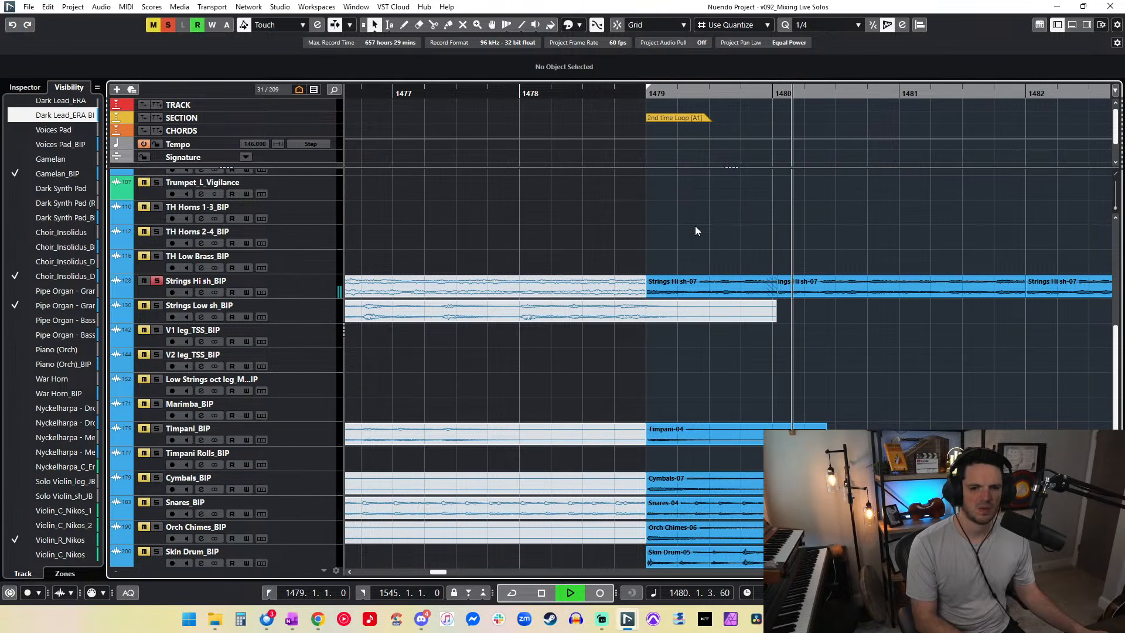
key(space)
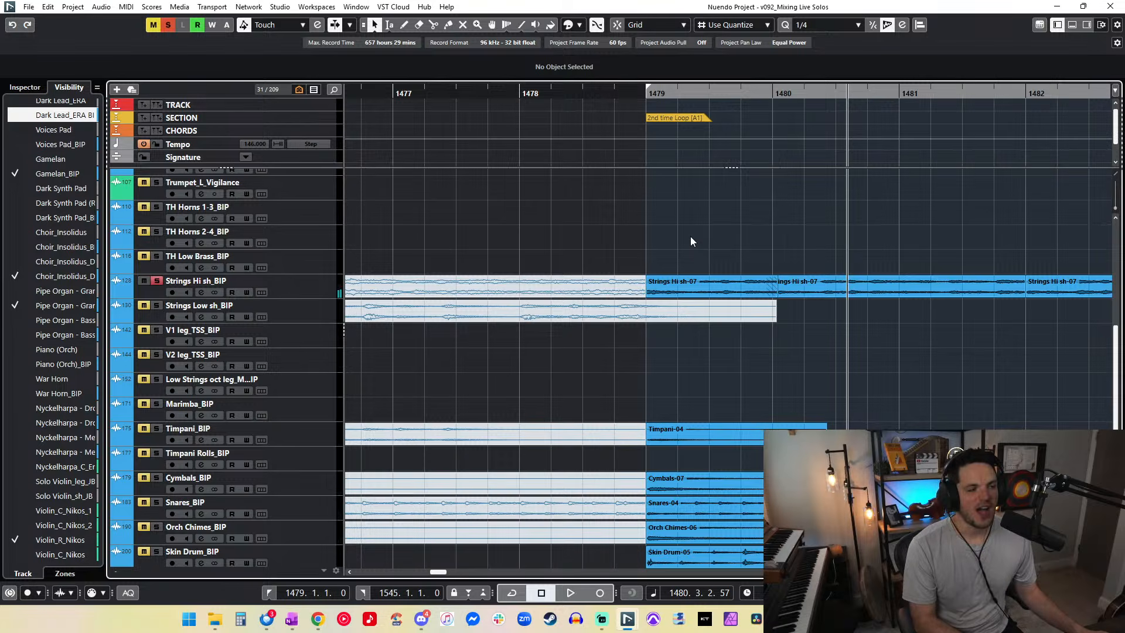
Step: Split Strings Hi at bar 1481 and delete the pieces between bars 1479 and 1481
scroll(690, 237, right, 2)
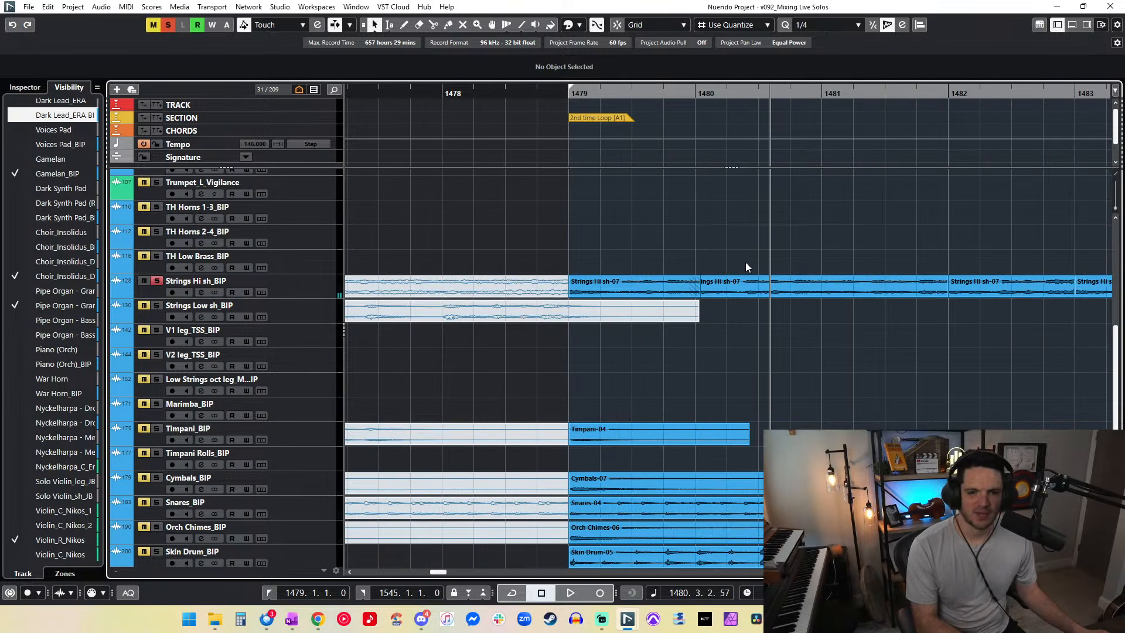
alt+click(820, 293)
drag(665, 256, 750, 288)
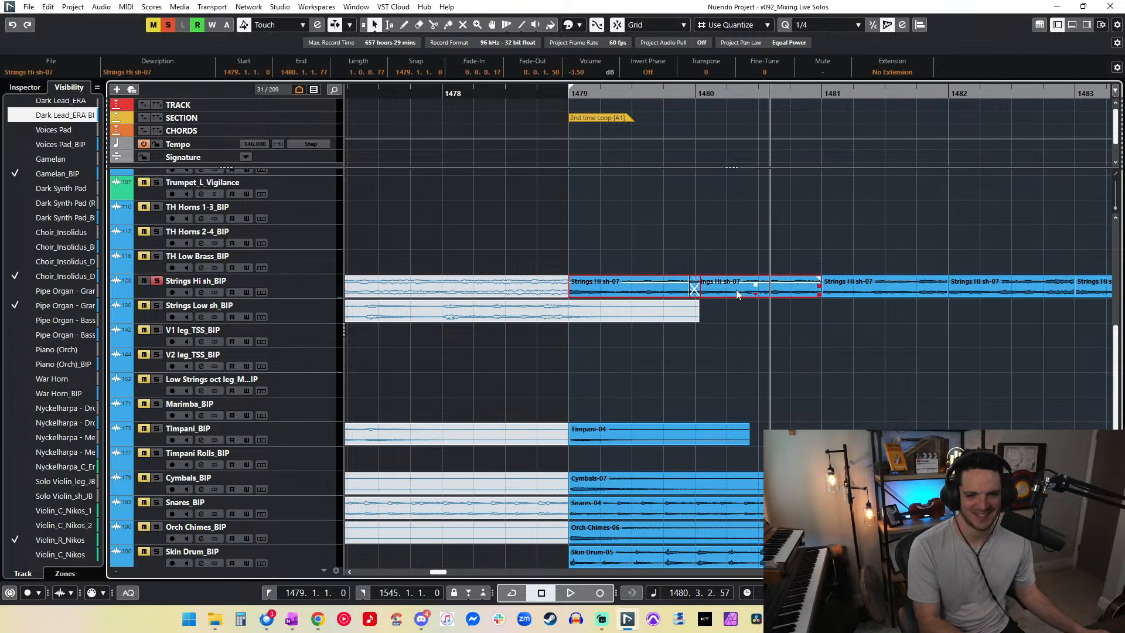
key(Delete)
Step: Show the hidden Strings Hi sh MIDI track and split its muted part at bar 1481
click(171, 281)
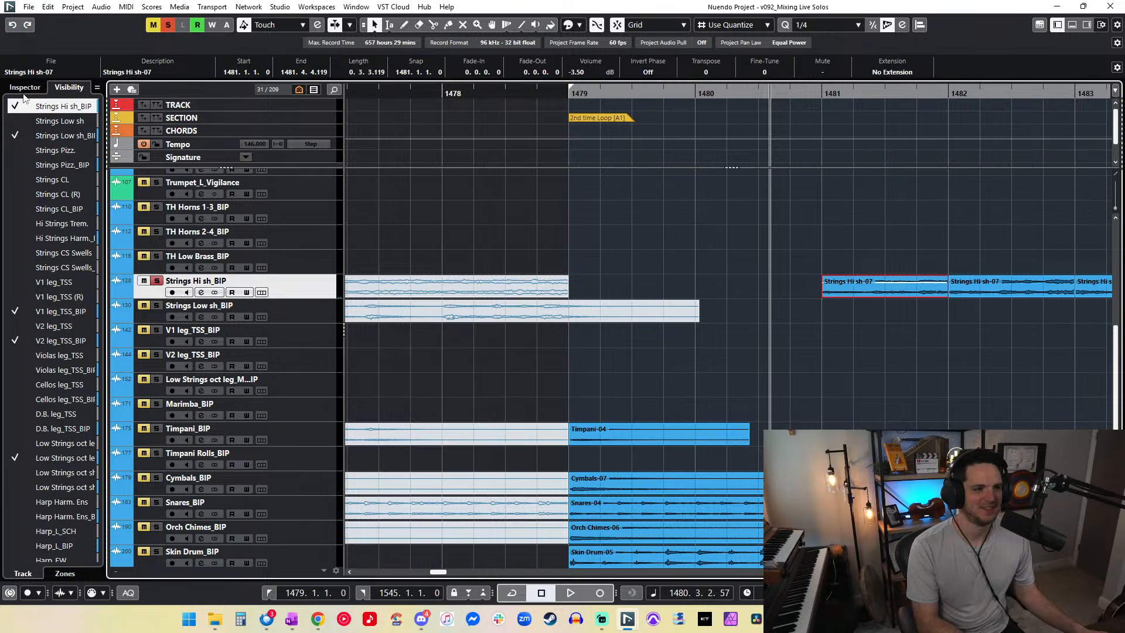
scroll(42, 168, up, 3)
click(21, 161)
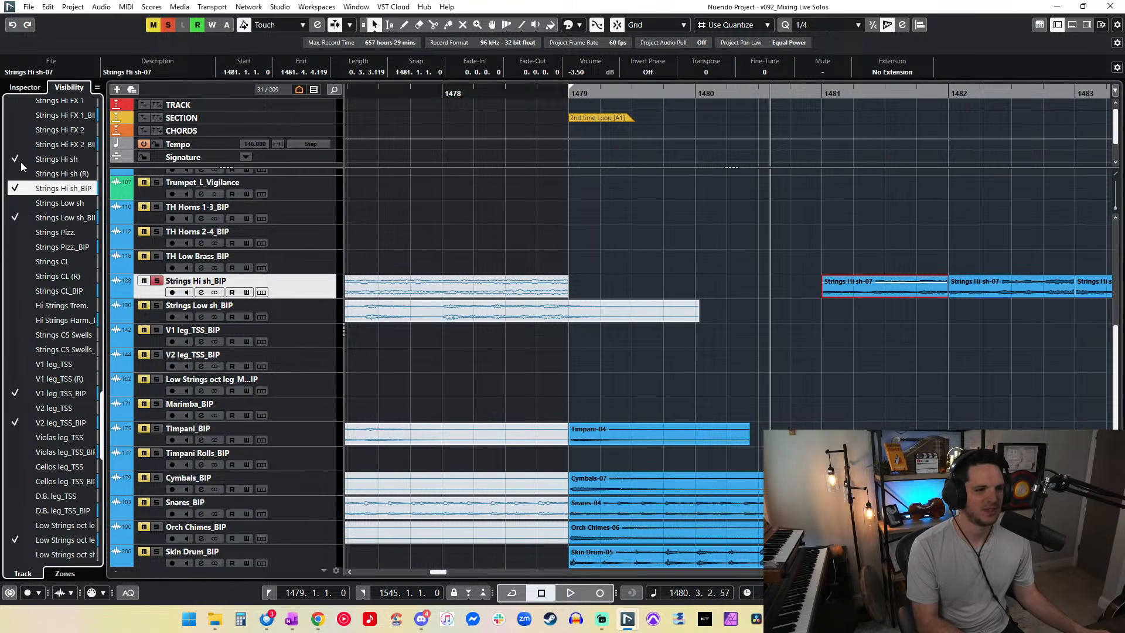
click(588, 289)
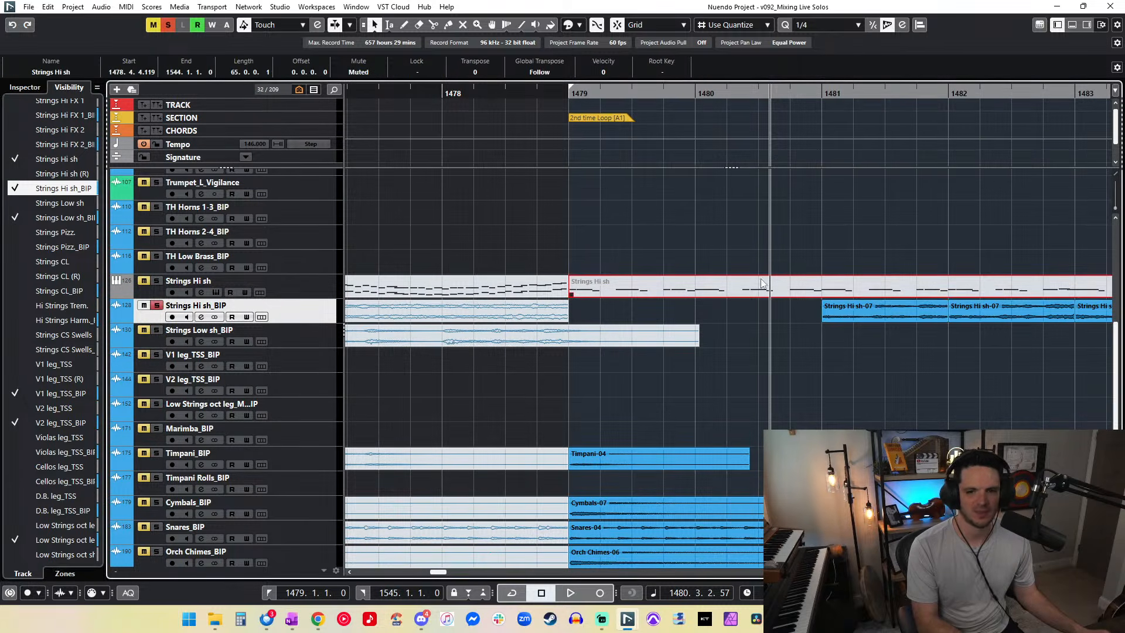
alt+click(821, 285)
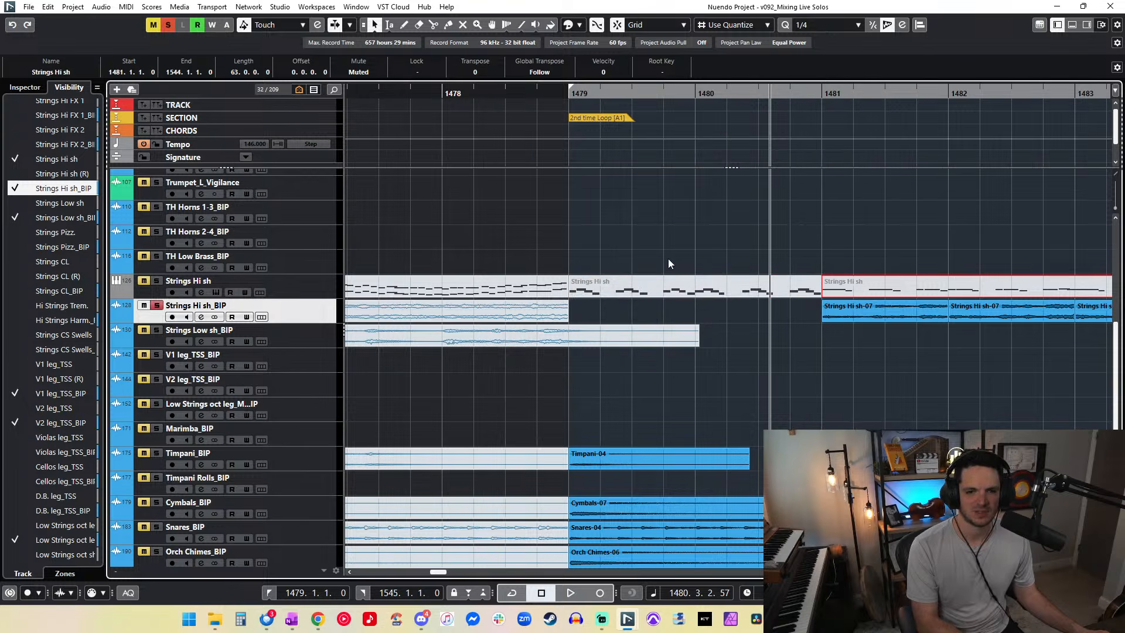
Step: Unmute the Strings Hi sh MIDI piece between bars 1479 and 1481
click(669, 258)
right_click(635, 284)
click(724, 286)
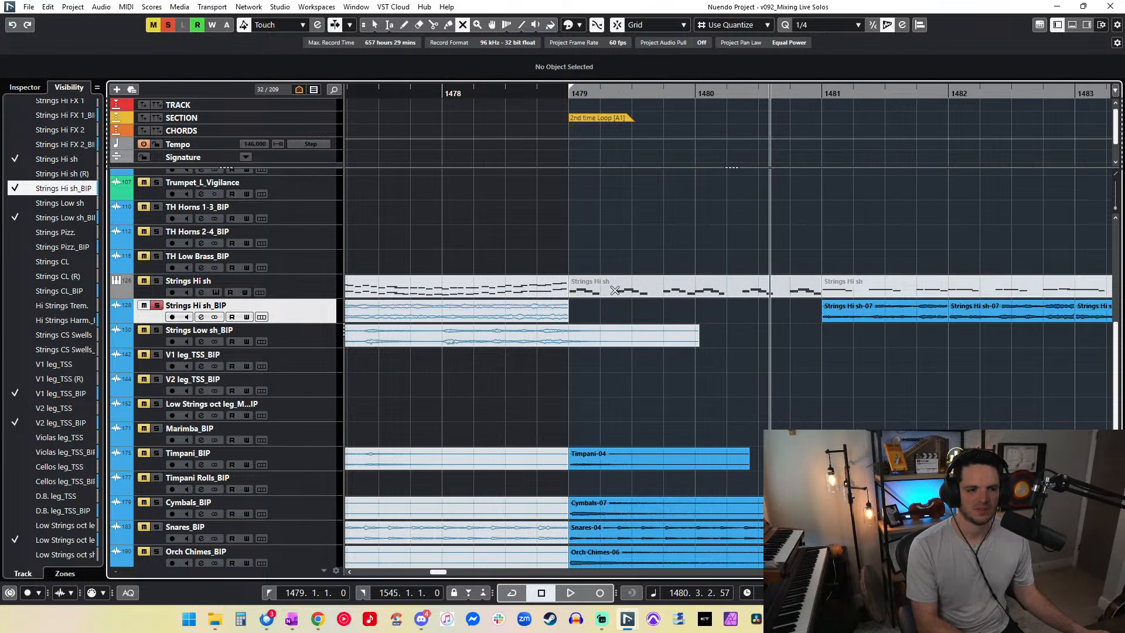
click(615, 290)
right_click(616, 289)
click(615, 291)
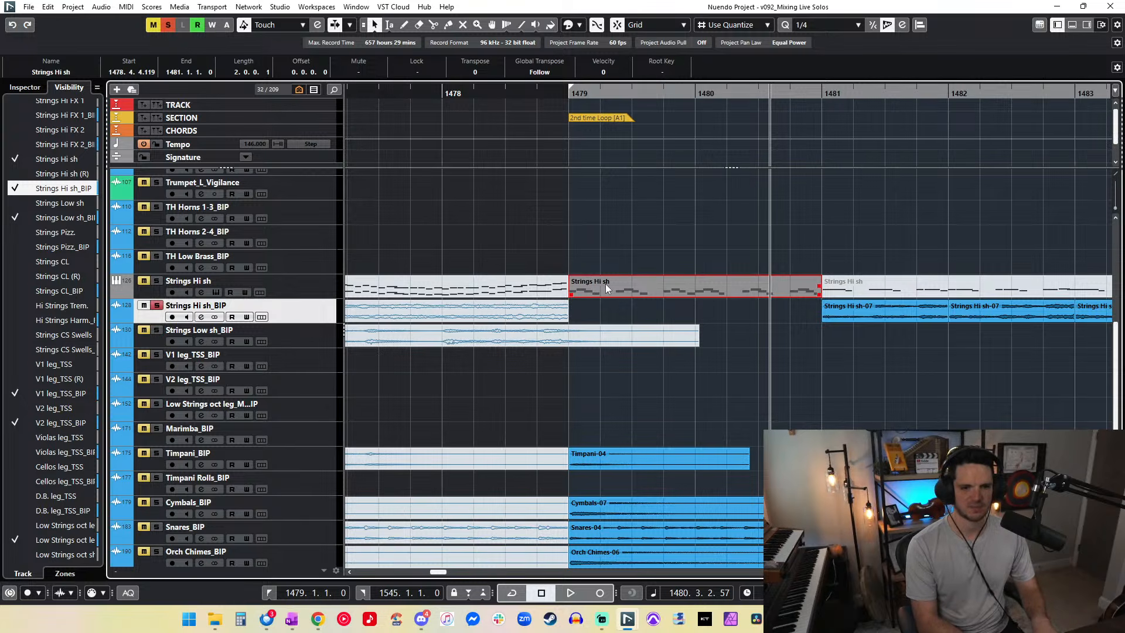
Step: Render the Strings Hi sh MIDI piece at bar 1479 in place to a new audio track
click(156, 282)
click(607, 264)
click(607, 281)
key(alt+r)
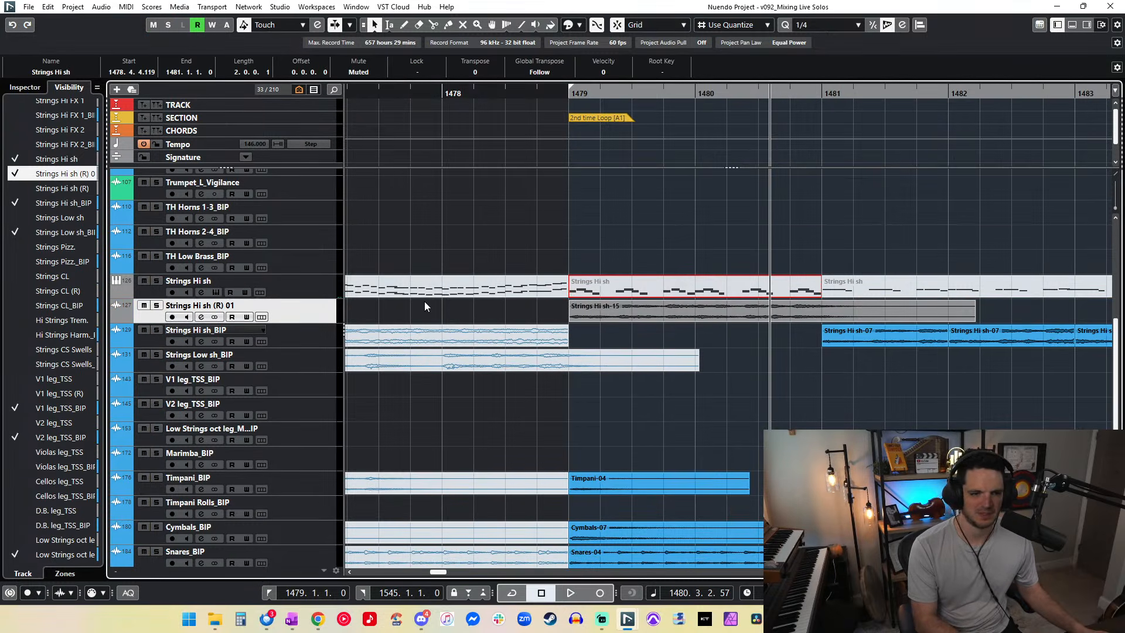
Step: Move the rendered Strings Hi audio onto the Strings Hi sh_BIP track at bar 1479 and delete the emptied render track
click(610, 318)
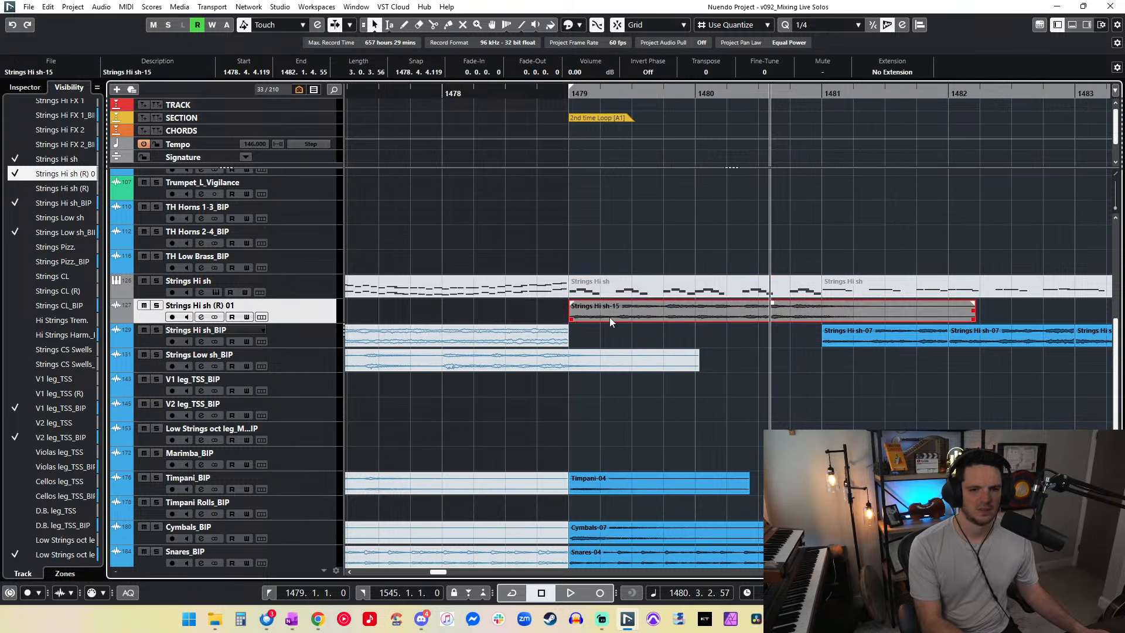
drag(610, 318, 609, 343)
key(shift+Delete)
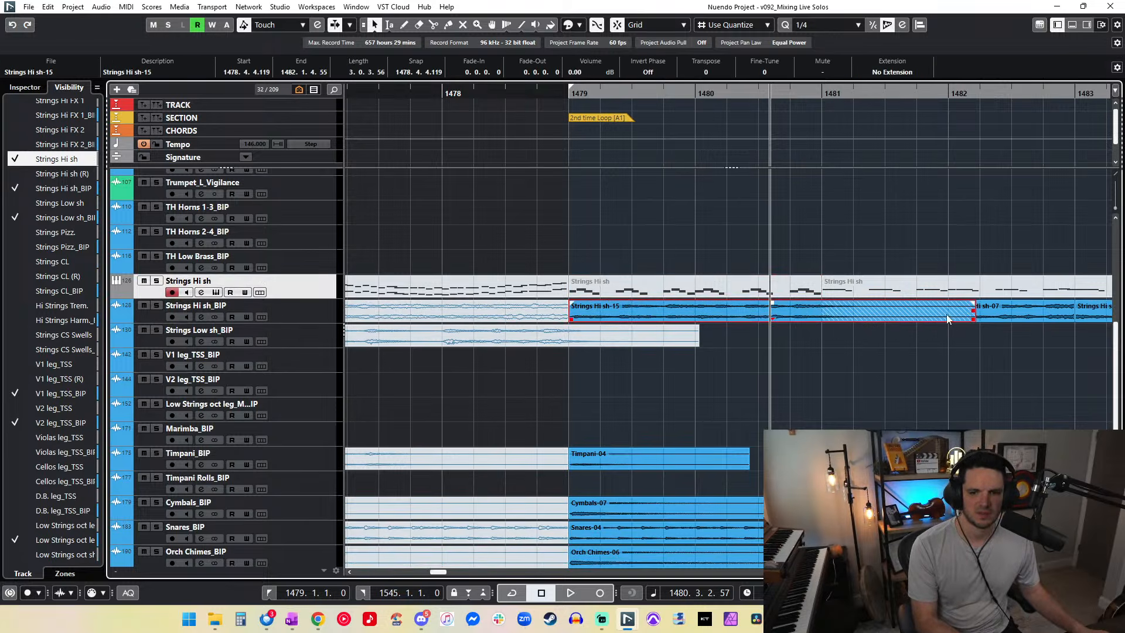
Step: Trim the rendered Strings Hi event back to bar 1481, crossfade it into the following piece and give it a 0.0.0.18 fade-in
drag(972, 320, 827, 311)
right_click(815, 313)
click(831, 312)
key(x)
key(1)
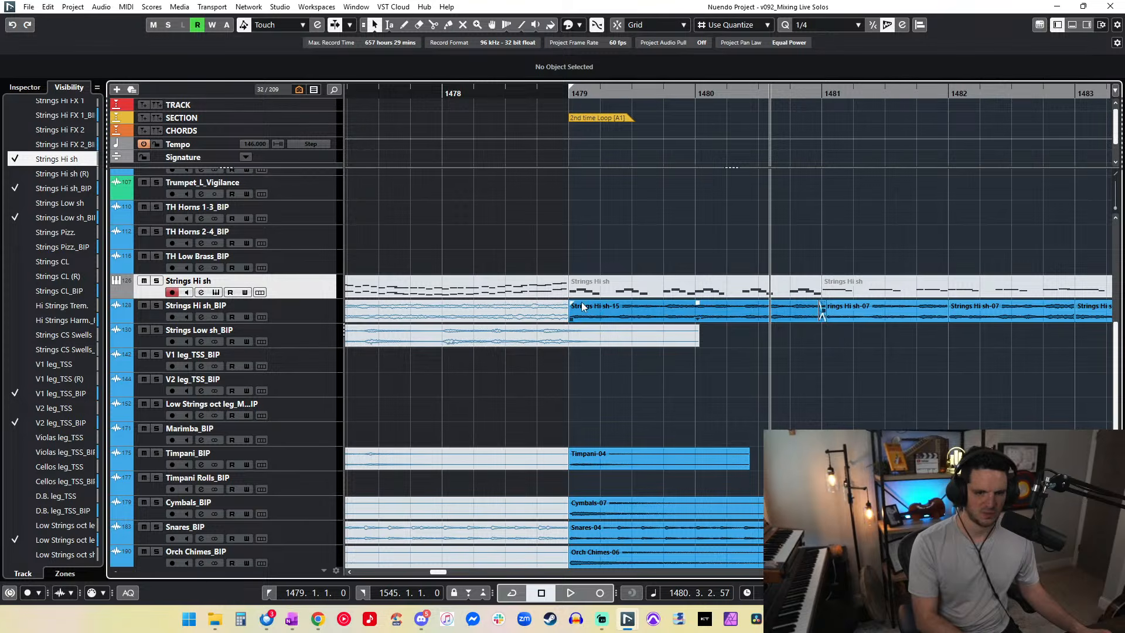
drag(573, 302, 575, 304)
Step: Solo Strings Hi sh_BIP and audition the new start from bar 1479 across the join at bar 1481
key(KP_1)
key(space)
key(space)
click(157, 306)
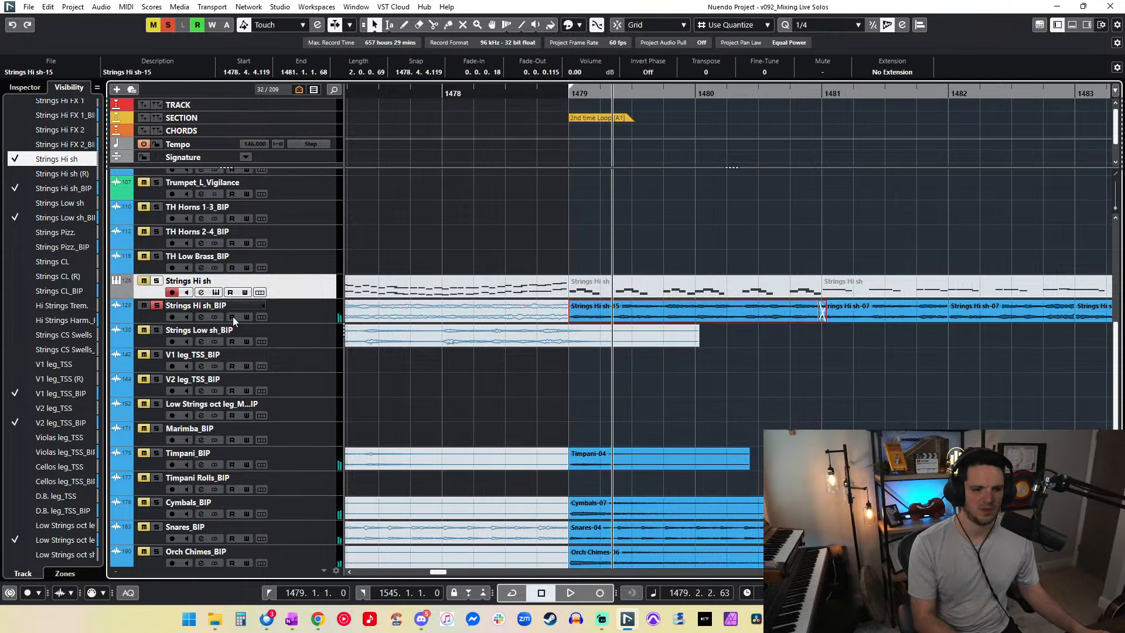
key(KP_1)
key(space)
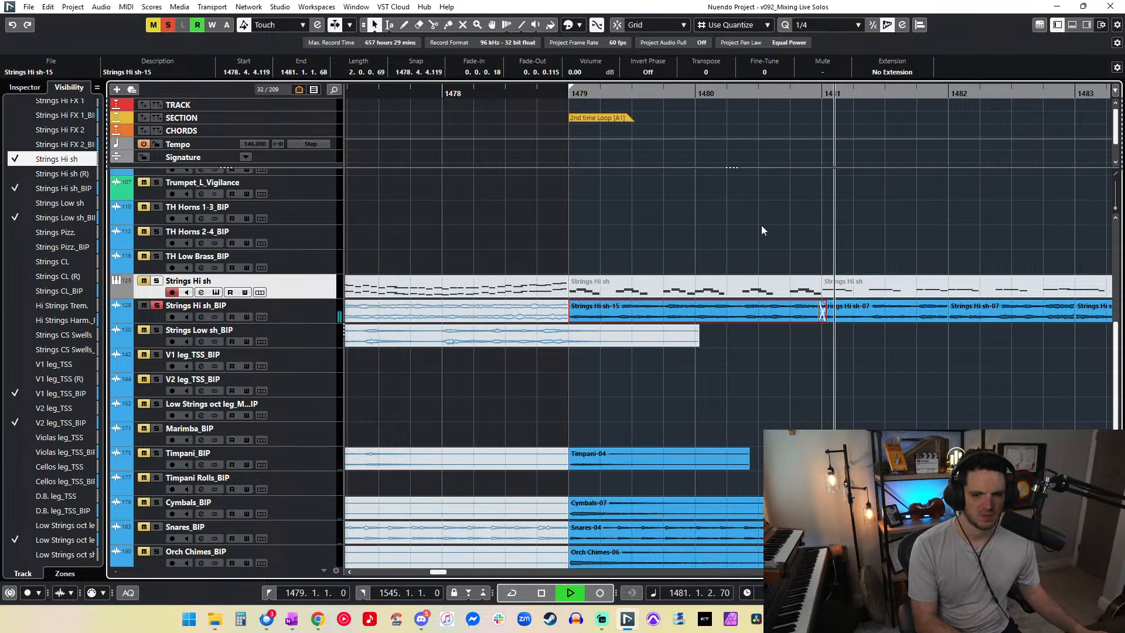
key(space)
key(KP_1)
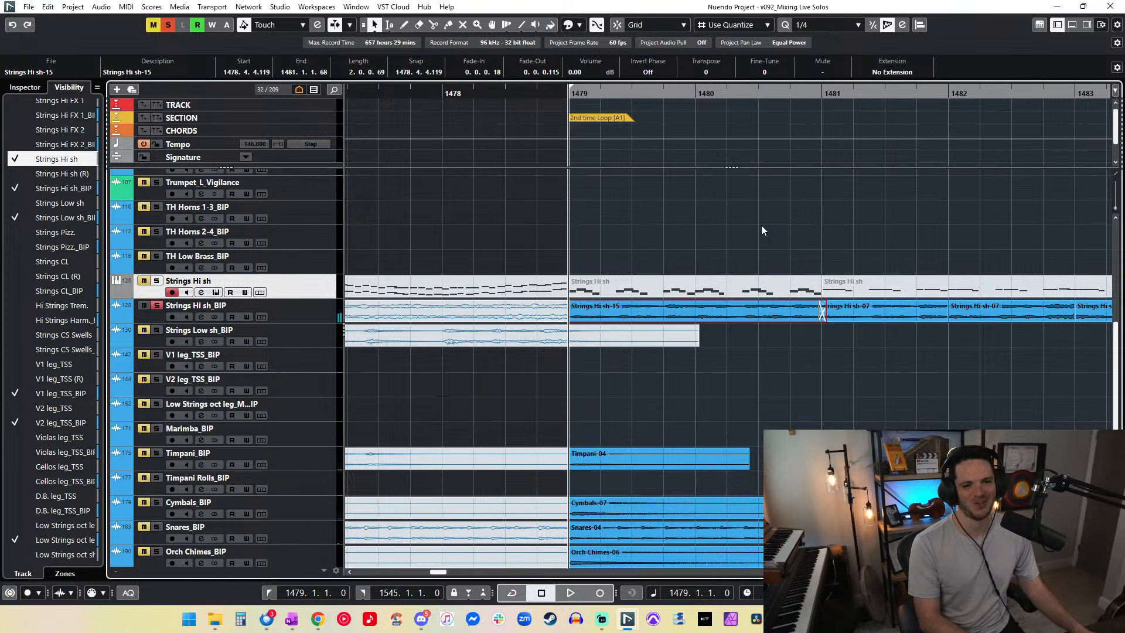
key(space)
key(space)
Step: Clear the solo and audition the new Strings Hi start in the full mix from bar 1479 past bar 1481
click(170, 25)
key(KP_1)
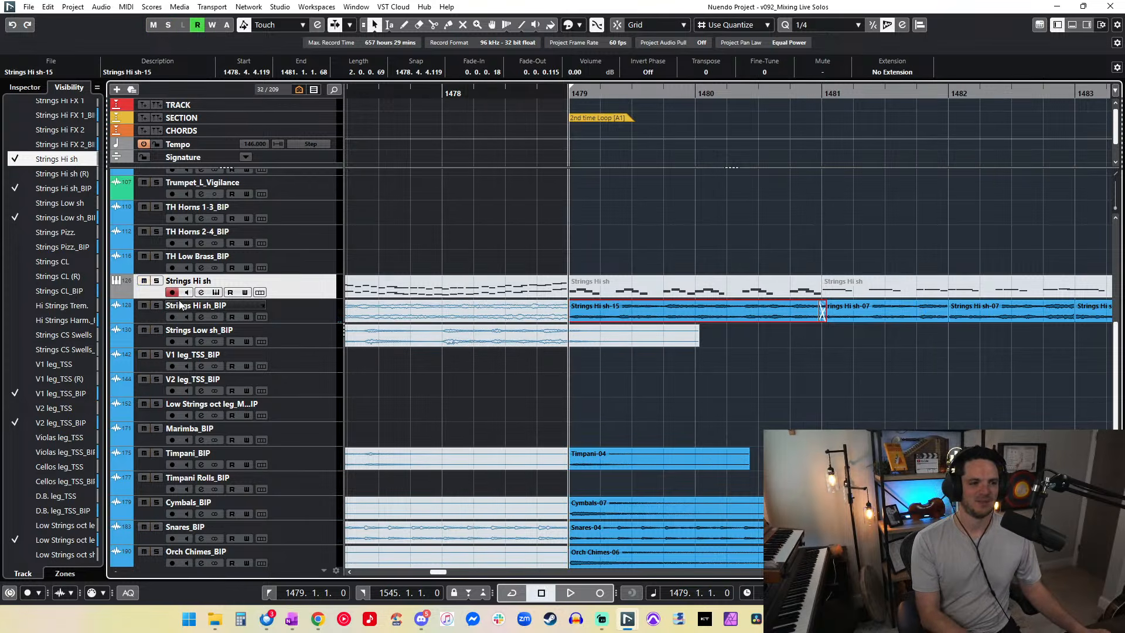
key(space)
key(space)
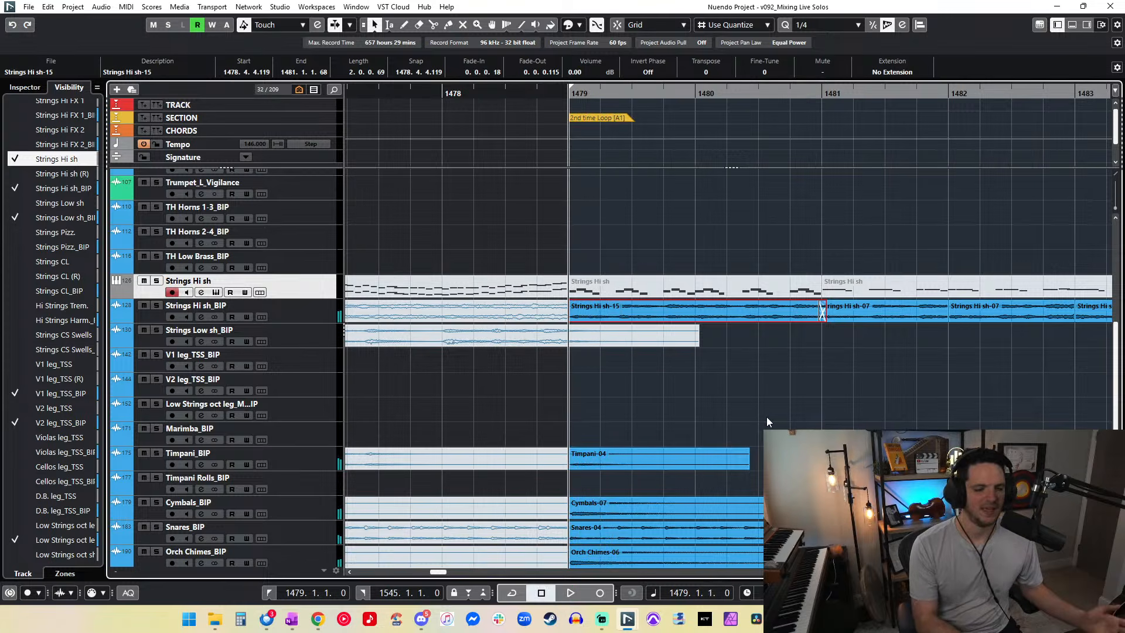
key(space)
scroll(666, 323, down, 2)
scroll(666, 322, up, 5)
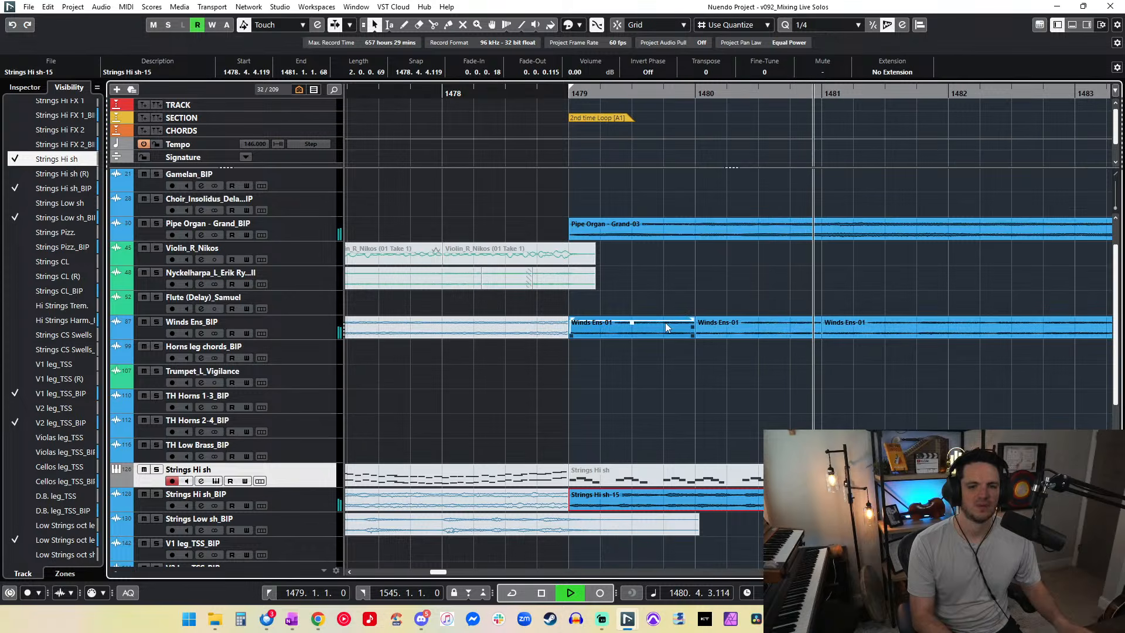
key(g)
key(g)
key(g)
key(g)
key(g)
key(g)
key(g)
key(g)
key(g)
key(g)
key(g)
key(g)
key(g)
key(h)
key(space)
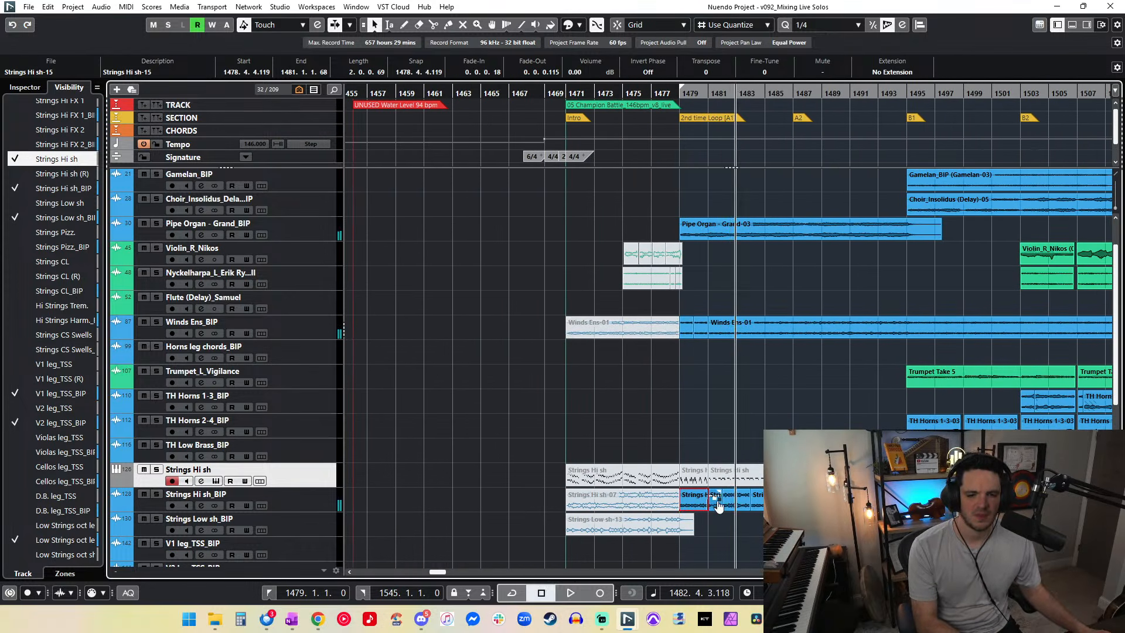
Step: Check the volume of the following Strings Hi sh-07 piece and set the new Strings Hi sh-15 event's volume to -3.5 dB
click(717, 503)
key(h)
key(h)
key(h)
key(h)
key(h)
key(h)
key(h)
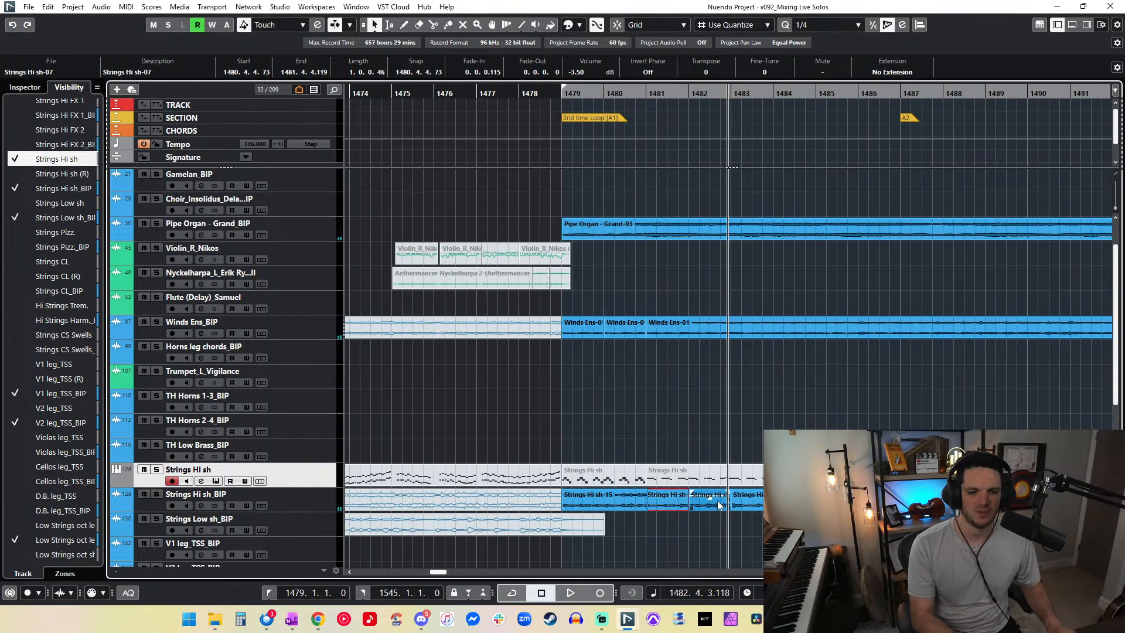
click(577, 499)
click(578, 72)
text(-3.5)
key(Return)
Step: Audition the second-time loop in the full mix from bar 1479 and again from about bar 1485
key(KP_1)
key(space)
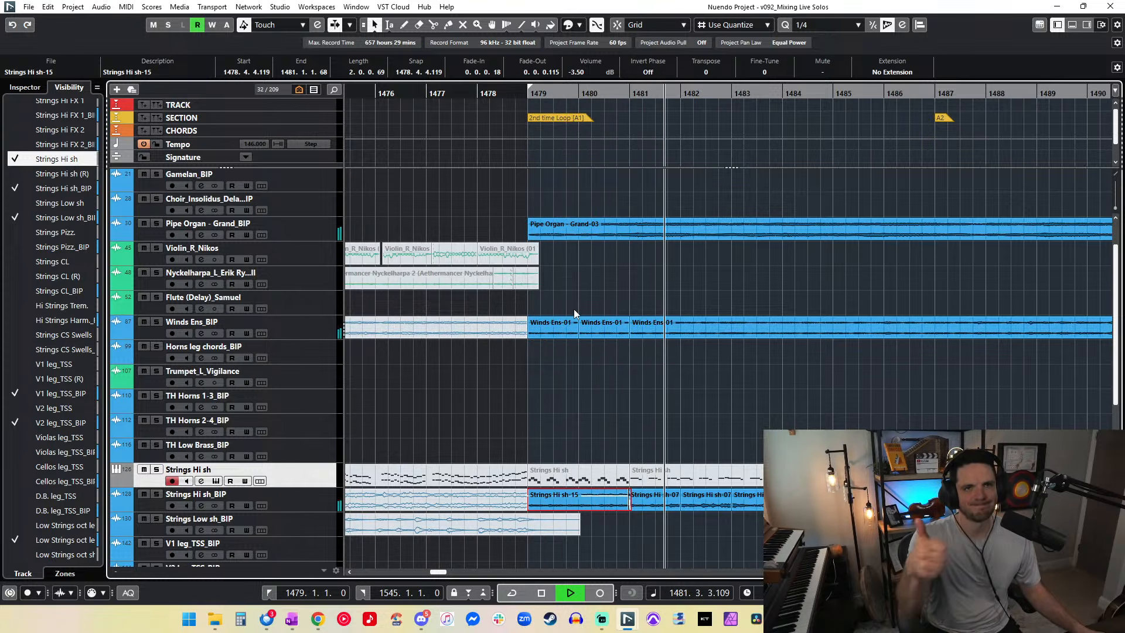
key(KP_1)
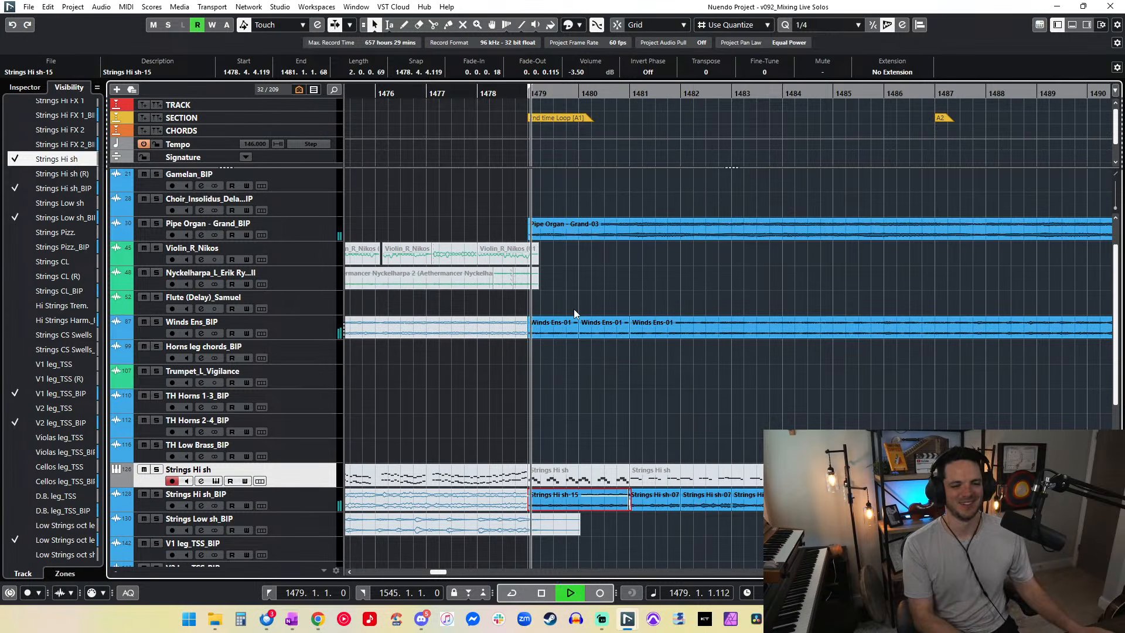
key(space)
click(859, 94)
key(space)
key(g)
key(g)
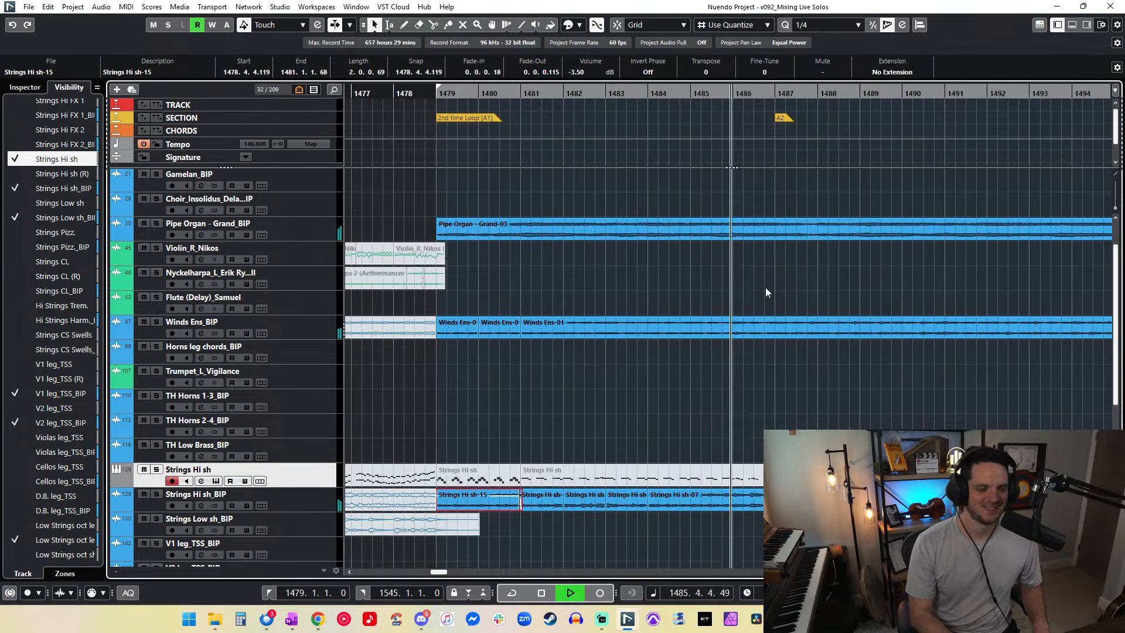
key(g)
key(g)
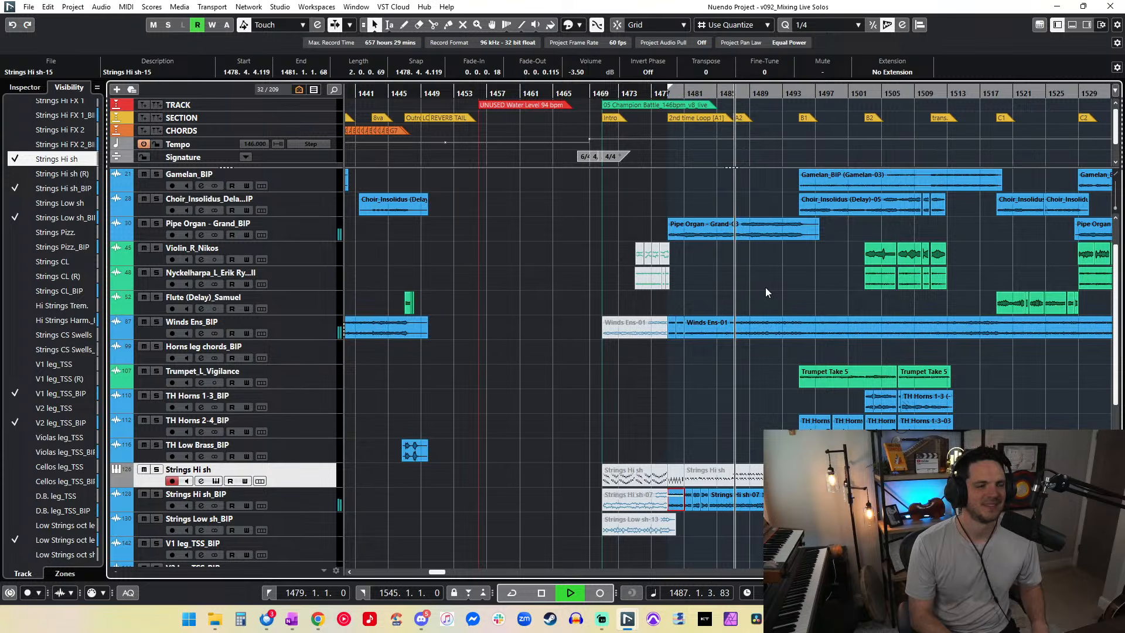
key(g)
key(g)
key(g)
key(g)
key(g)
key(h)
key(h)
key(h)
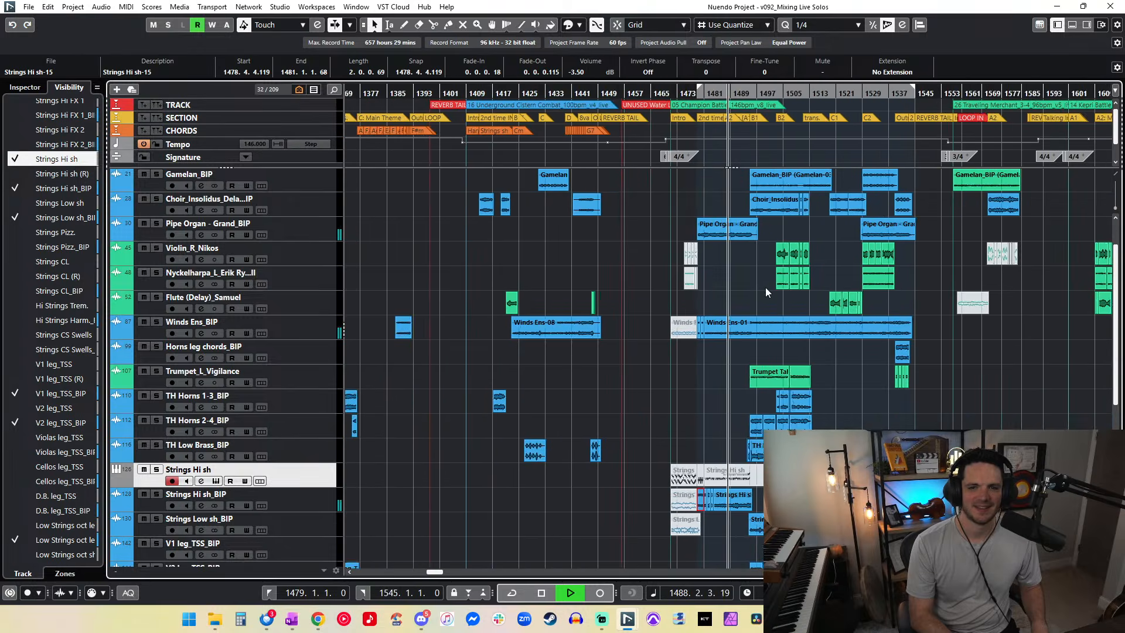
key(h)
key(space)
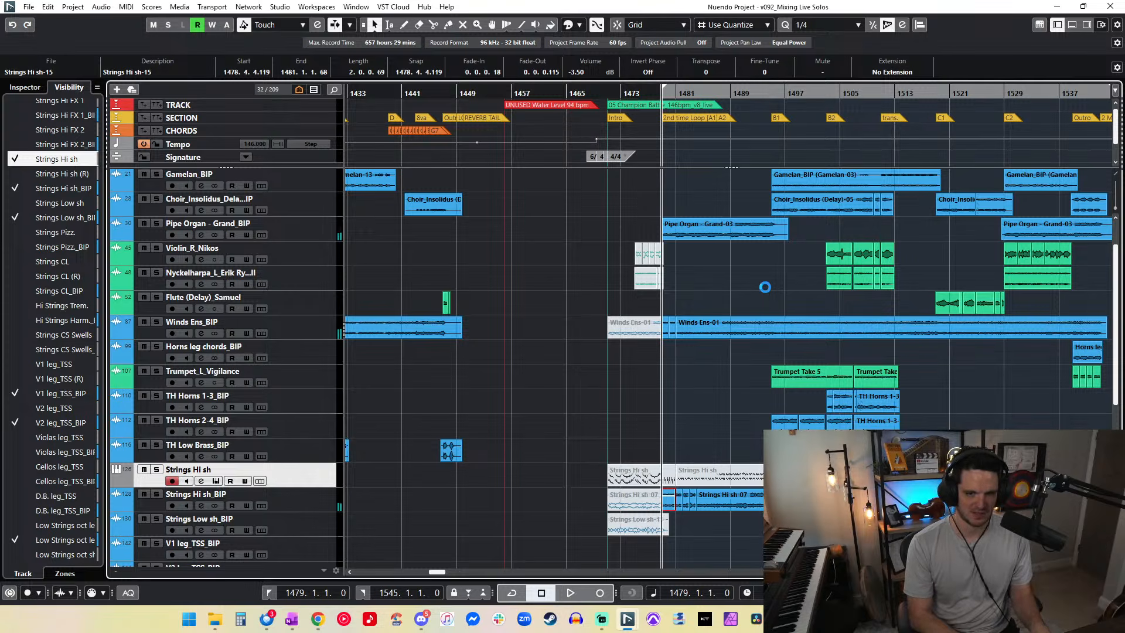
Step: Export the range between the locators as a 48 kHz, 24-bit WAV named 05 Champion Battle_146bpm_v8_live_2nd time
key(ctrl+shift+e)
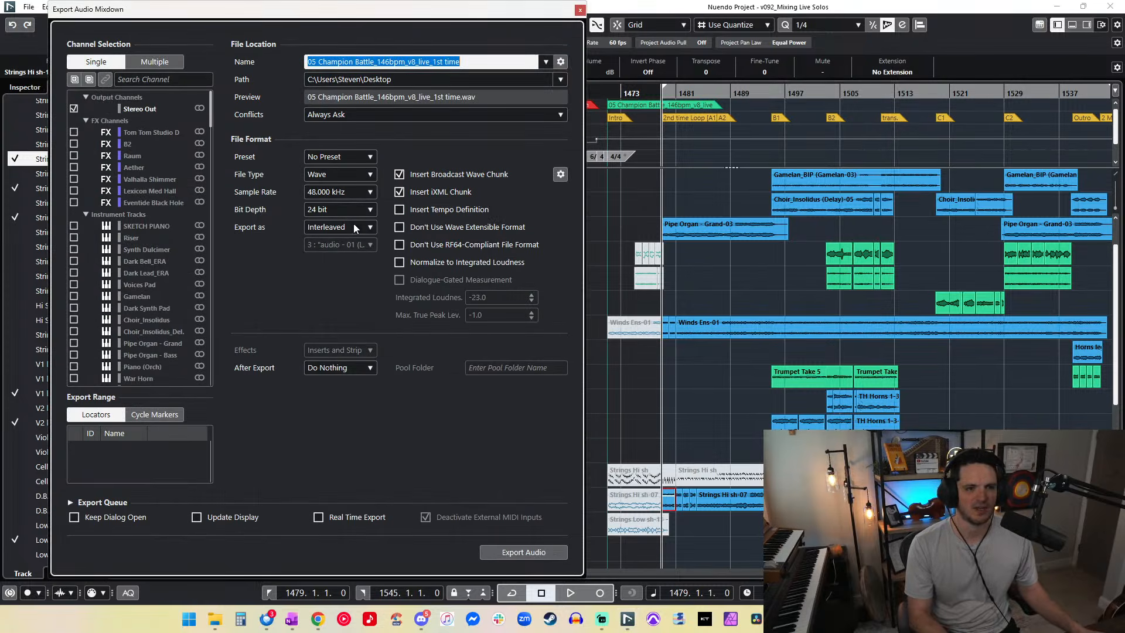
key(End)
key(BackSpace)
key(BackSpace)
key(BackSpace)
key(BackSpace)
key(BackSpace)
key(BackSpace)
key(BackSpace)
key(BackSpace)
text(2)
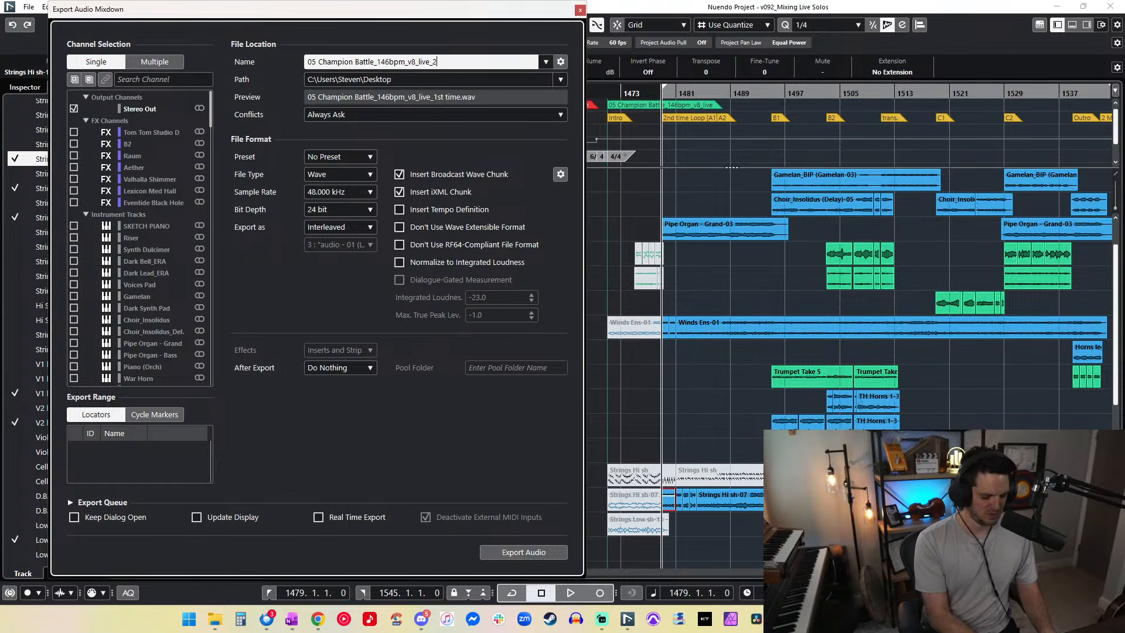
text(nd time)
key(Return)
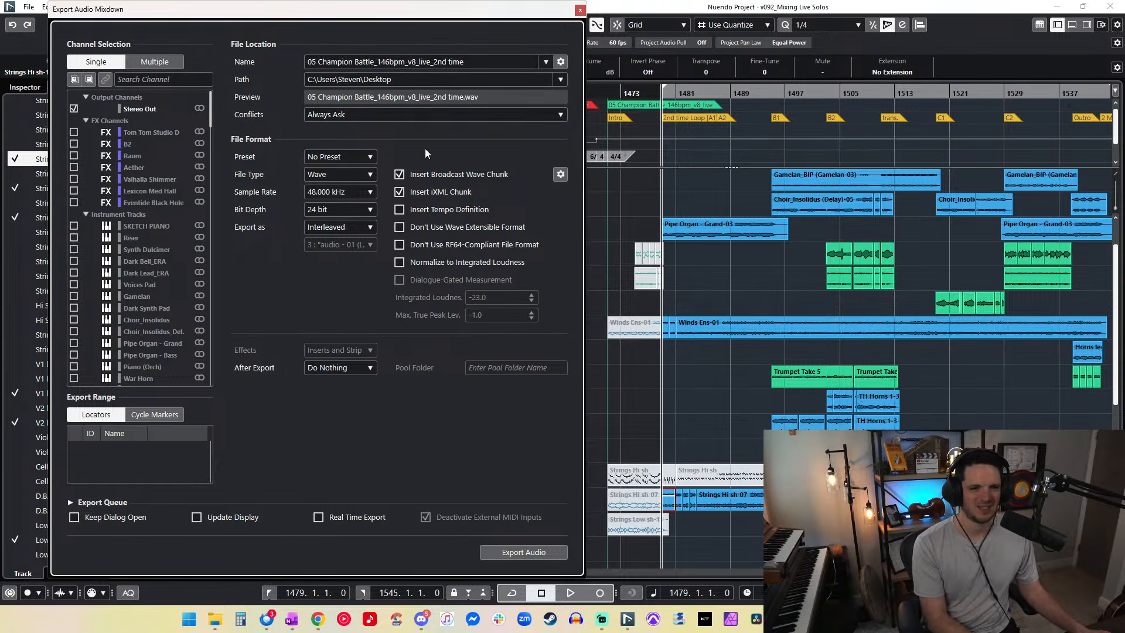
click(501, 554)
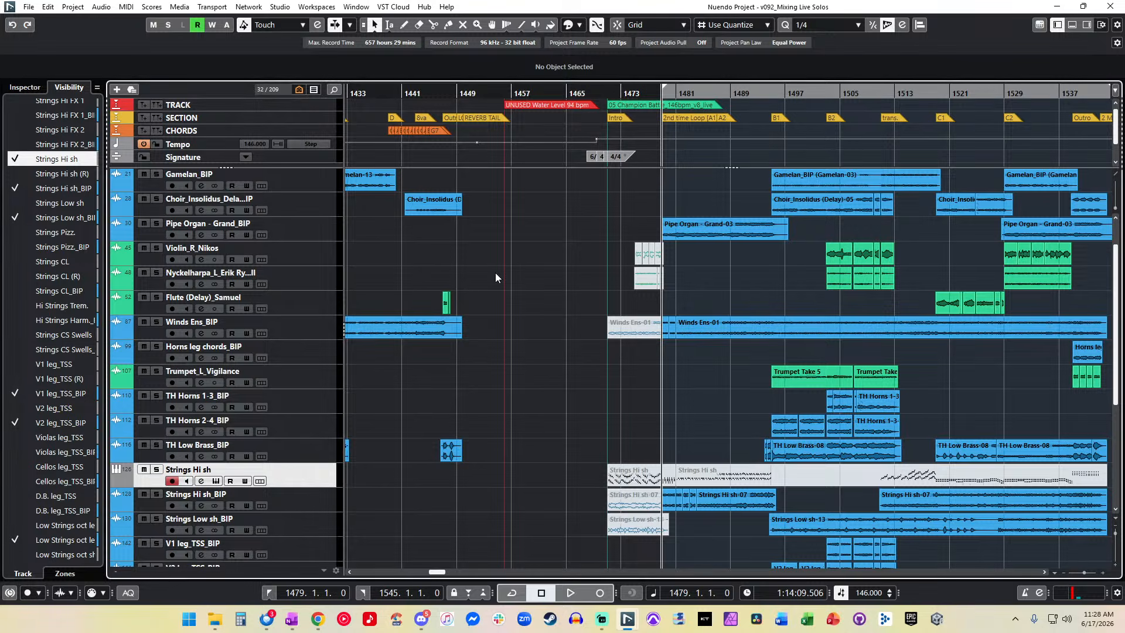
key(XF86AudioRaiseVolume)
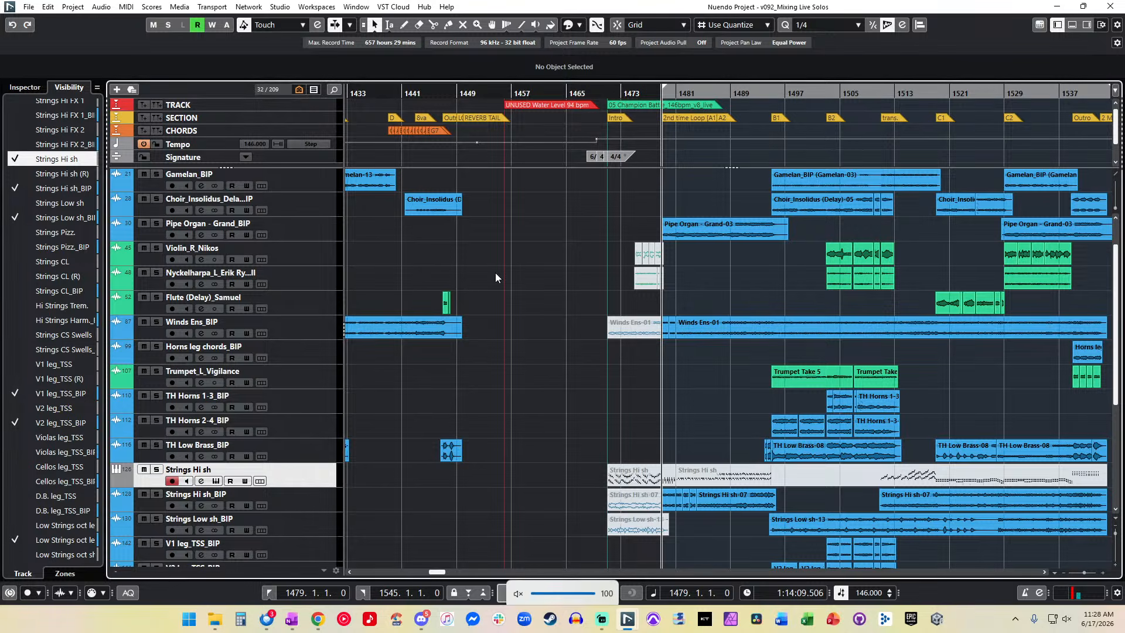
key(XF86AudioMute)
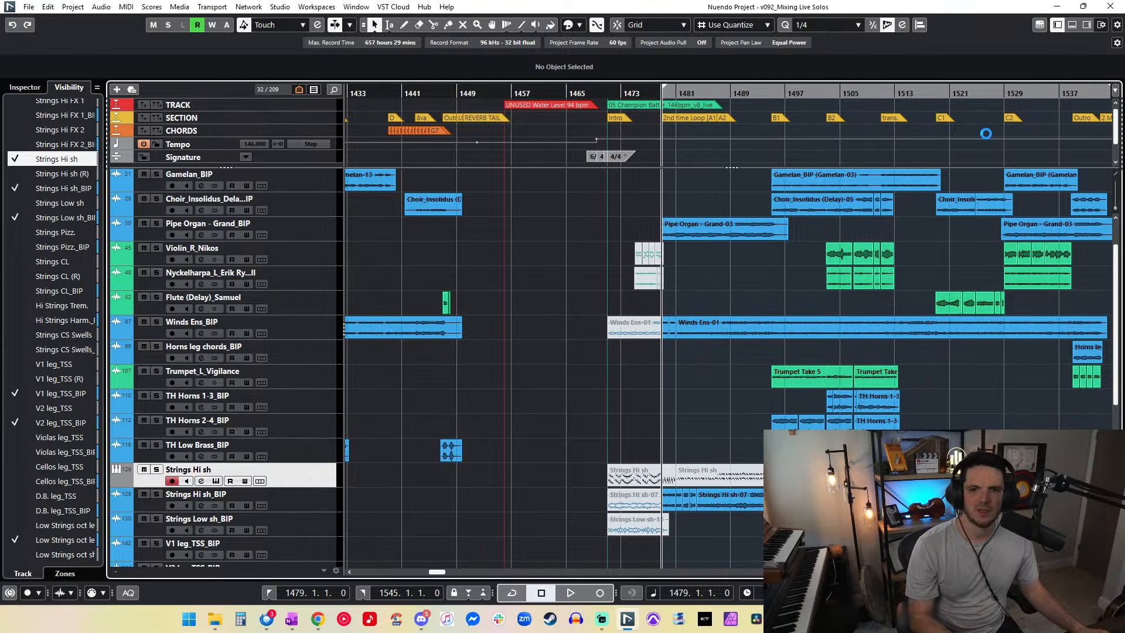
Step: Switch to Audacity beside the exported files on the desktop and set the project tempo to 146
click(1058, 6)
click(576, 619)
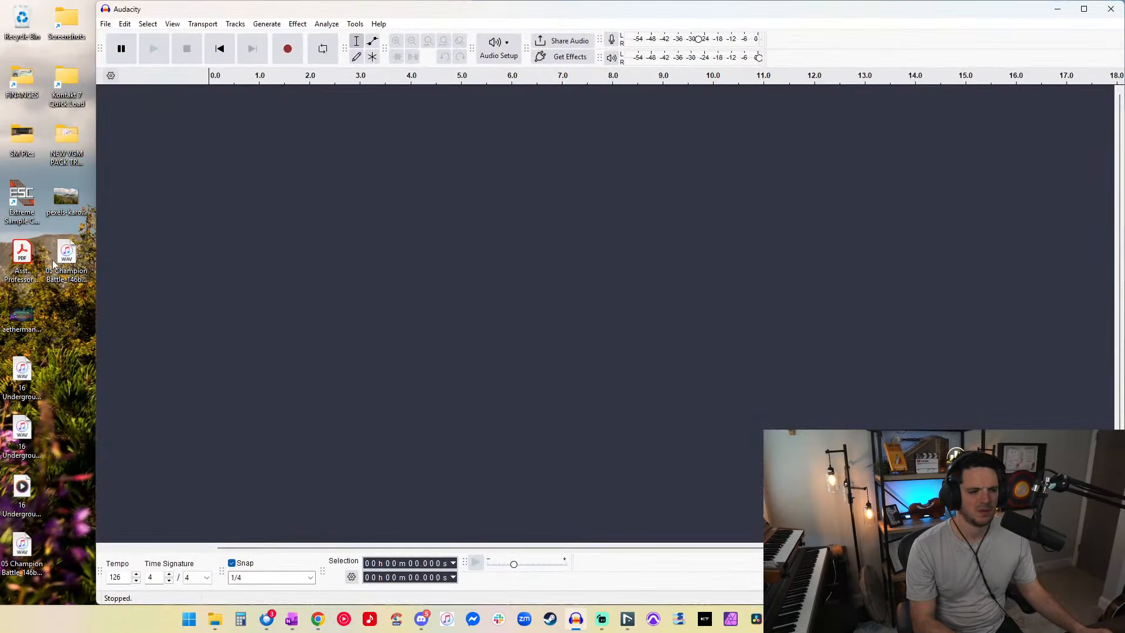
drag(52, 264, 66, 325)
double_click(119, 577)
text(146)
Step: Import the 1st time and 2nd time Champion Battle WAV files from the desktop as two separate tracks
click(76, 408)
click(82, 270)
click(69, 254)
click(82, 320)
mouse_move(63, 312)
mouse_down()
mouse_move(75, 336)
mouse_move(72, 323)
mouse_up()
drag(70, 254, 280, 276)
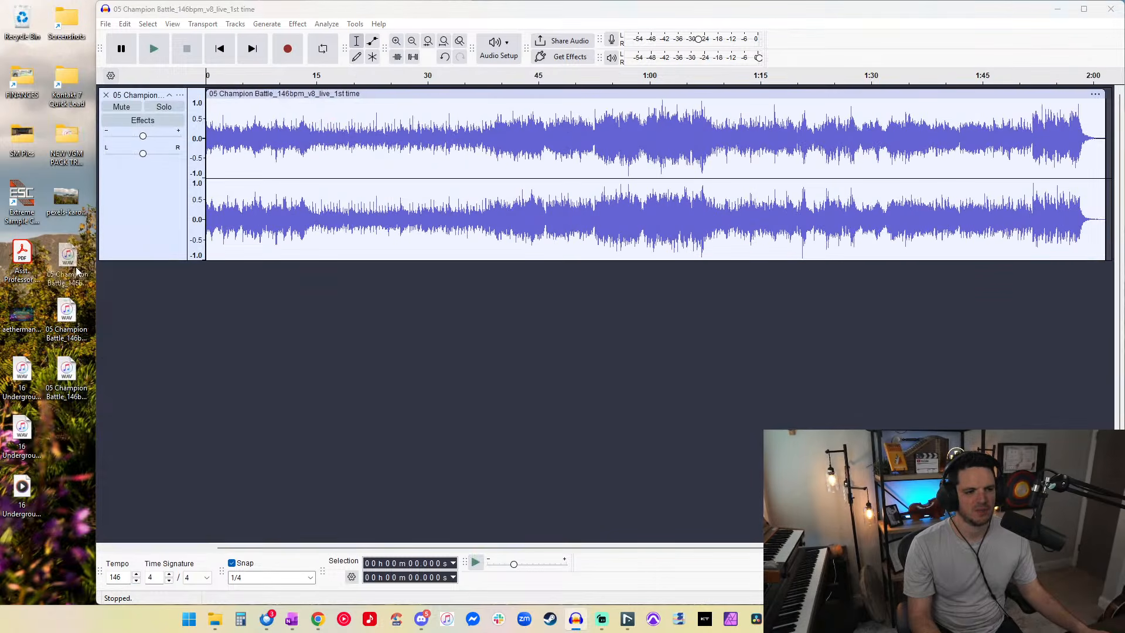
drag(66, 317, 458, 334)
Step: Move the 2nd time clip along the timeline so it starts at about 1:58, overlapping the 1st time clip's tail
drag(228, 270, 954, 244)
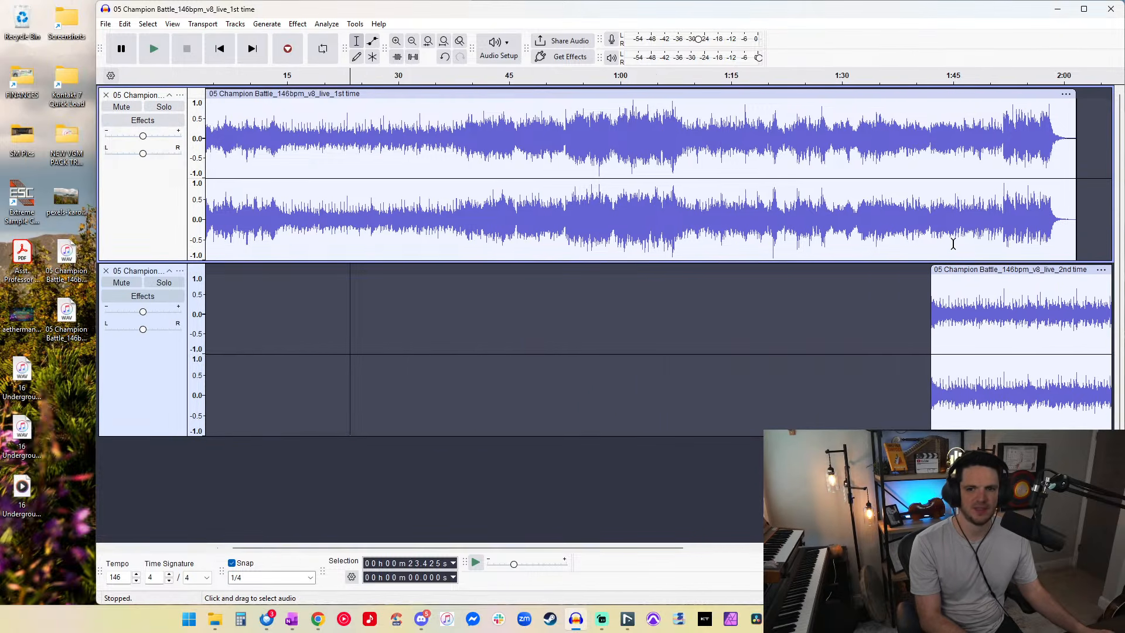
scroll(954, 244, right, 5)
click(630, 338)
drag(769, 269, 881, 259)
scroll(703, 234, left, 8)
scroll(448, 215, right, 7)
scroll(449, 215, left, 4)
scroll(510, 171, right, 9)
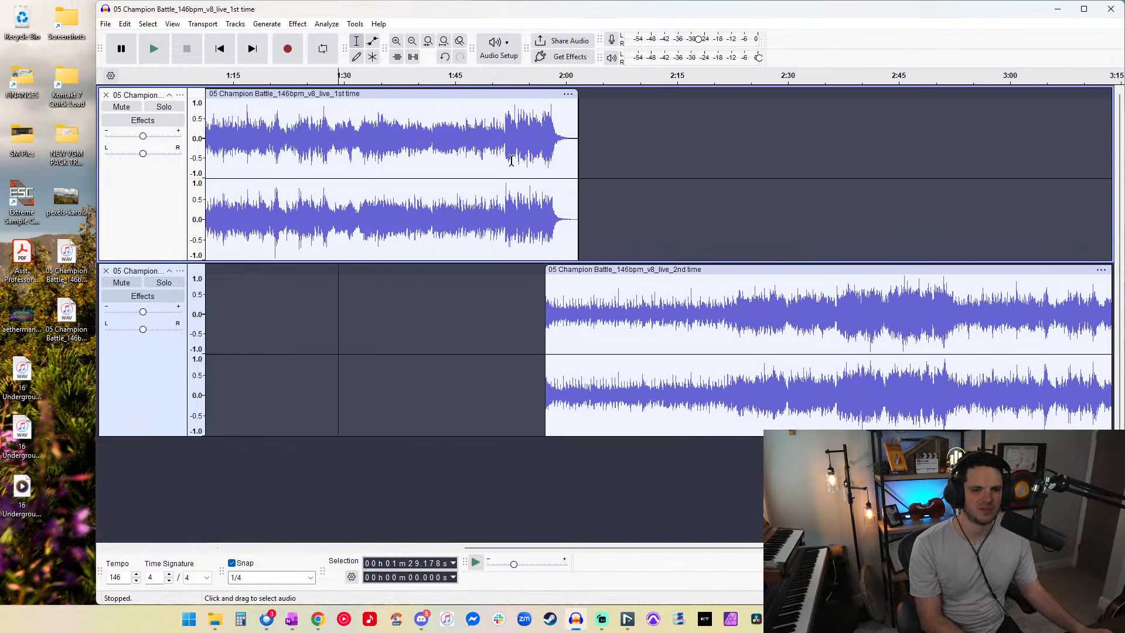
Step: Play the transition from the 1st time clip's ending into the start of the 2nd time clip to check the loop
click(530, 141)
ctrl+scroll(533, 141, up, 3)
click(596, 197)
key(space)
key(space)
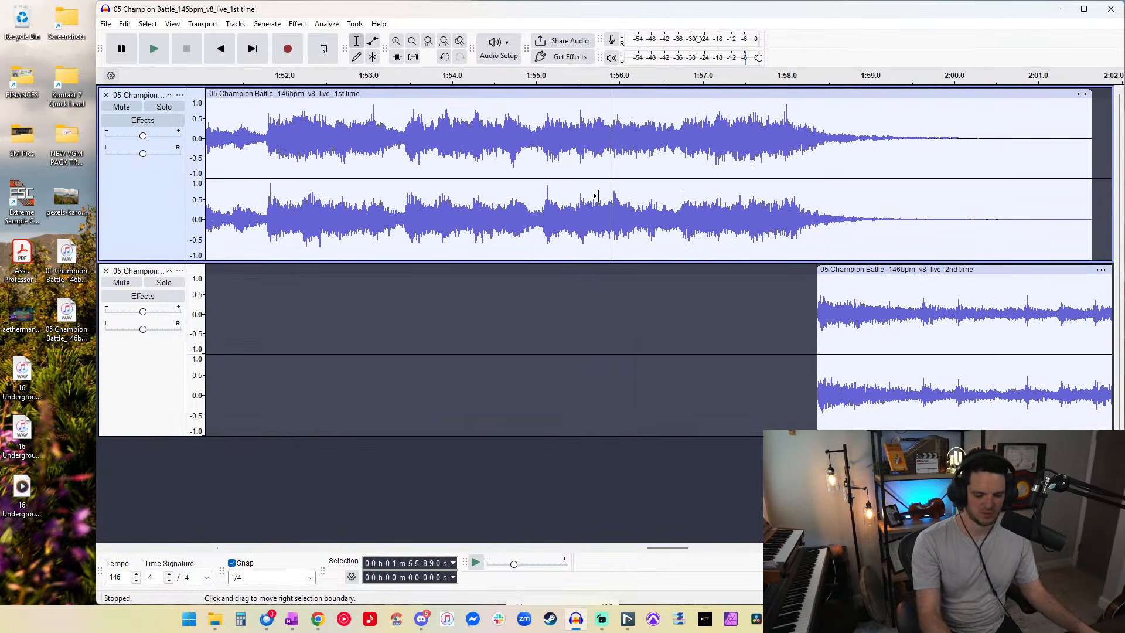
click(560, 170)
key(space)
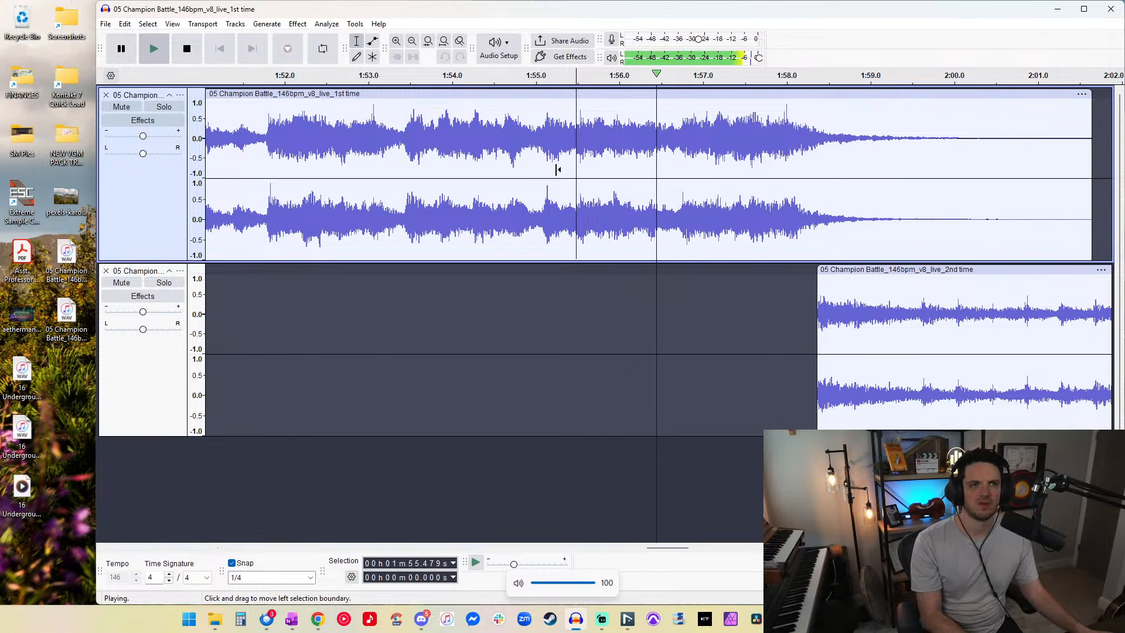
scroll(555, 170, right, 6)
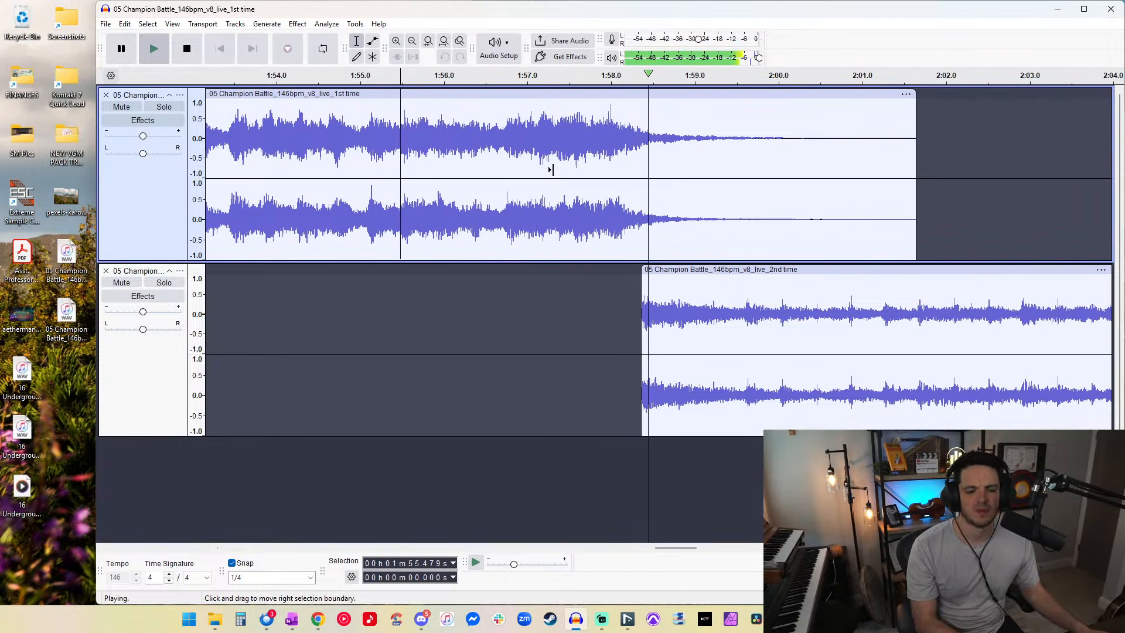
key(space)
Step: Copy the 2nd time clip to the 1st time track and move the copy to start at about 3:43, over the original's tail
scroll(664, 226, down, 2)
scroll(664, 226, left, 2)
click(669, 225)
scroll(667, 225, down, 5)
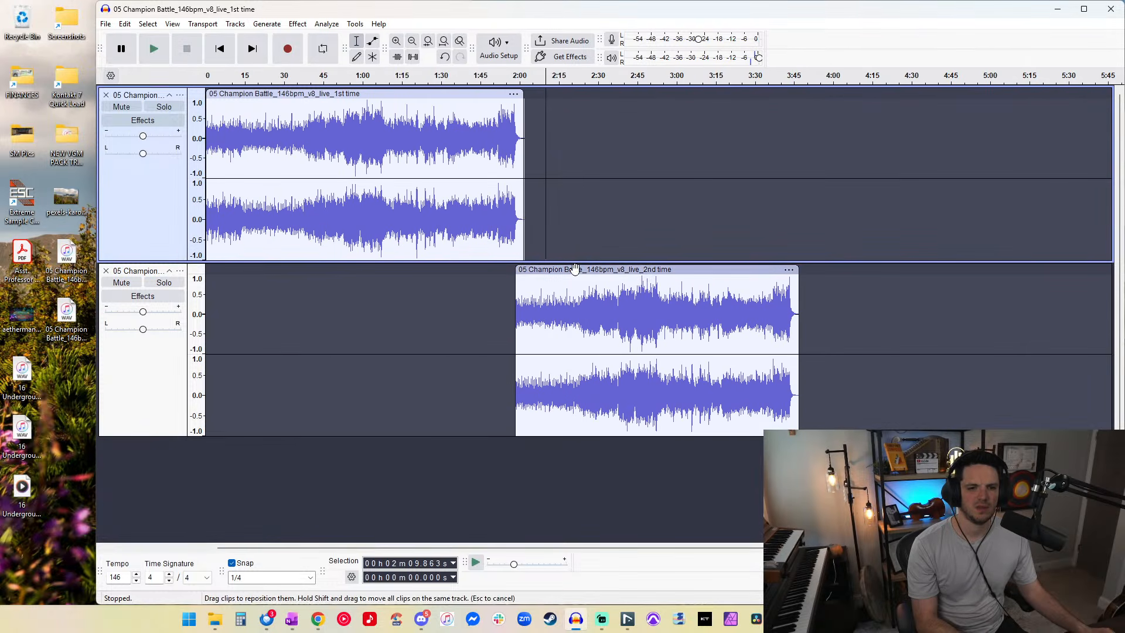
click(575, 268)
click(774, 206)
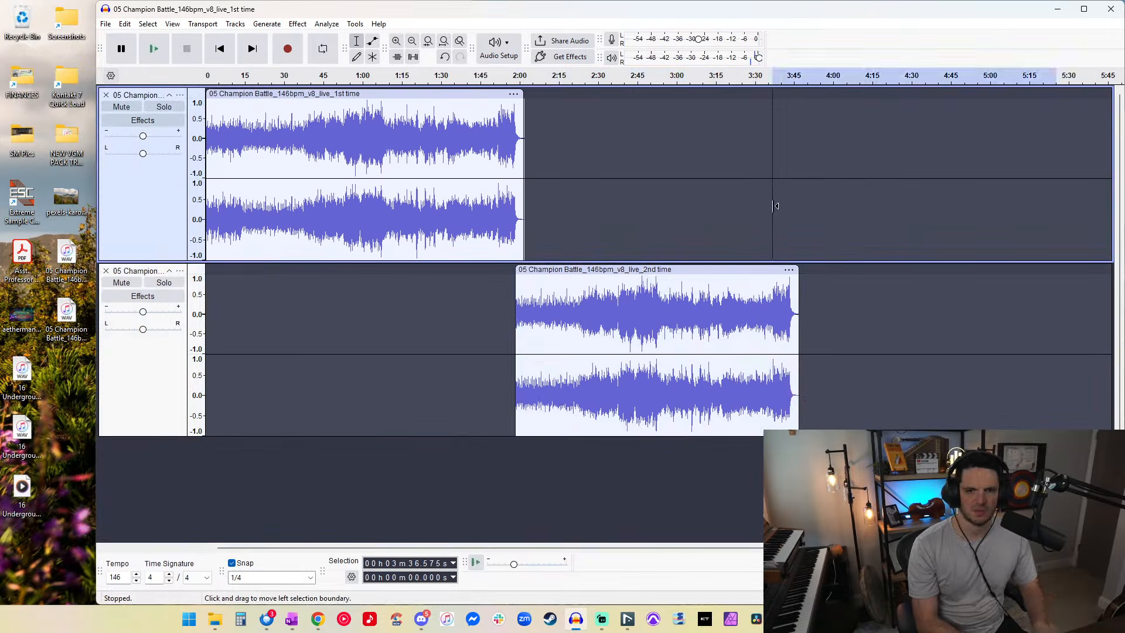
key(ctrl+v)
scroll(780, 217, up, 5)
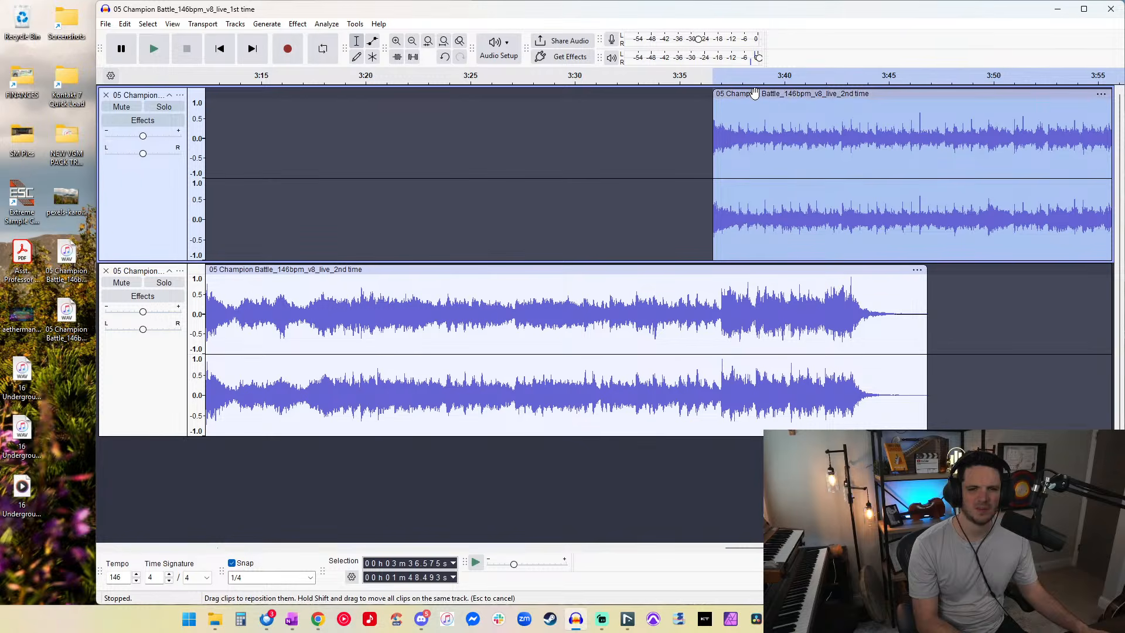
drag(755, 93, 893, 97)
Step: Play the 2nd time clip's ending into the start of its copy to check the timing
click(789, 276)
scroll(786, 284, up, 1)
key(space)
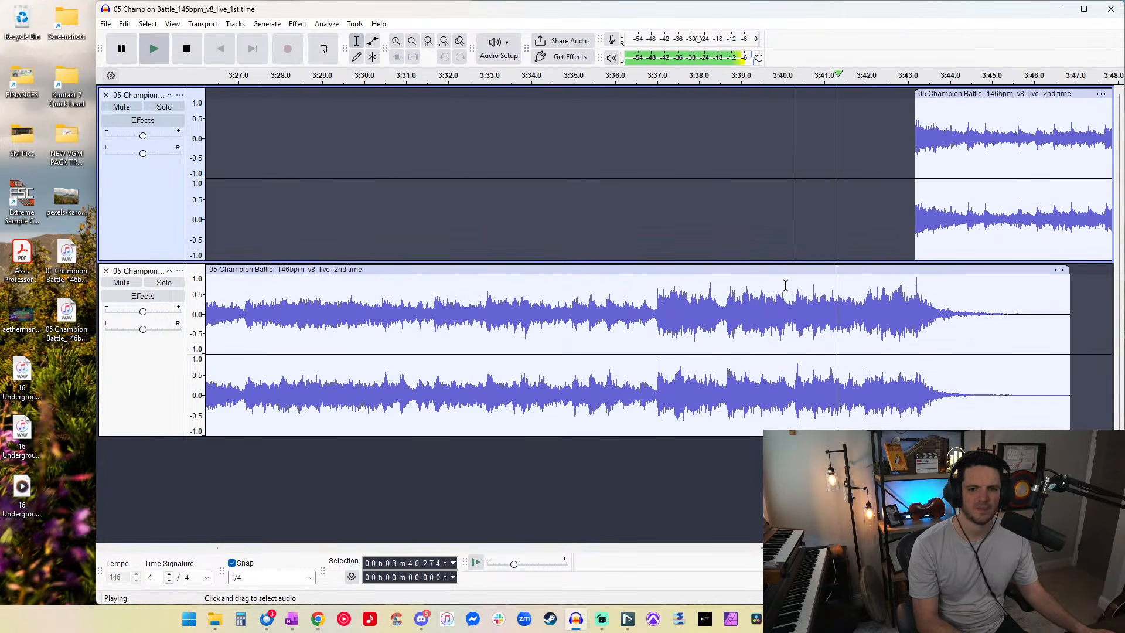
scroll(786, 227, right, 3)
key(space)
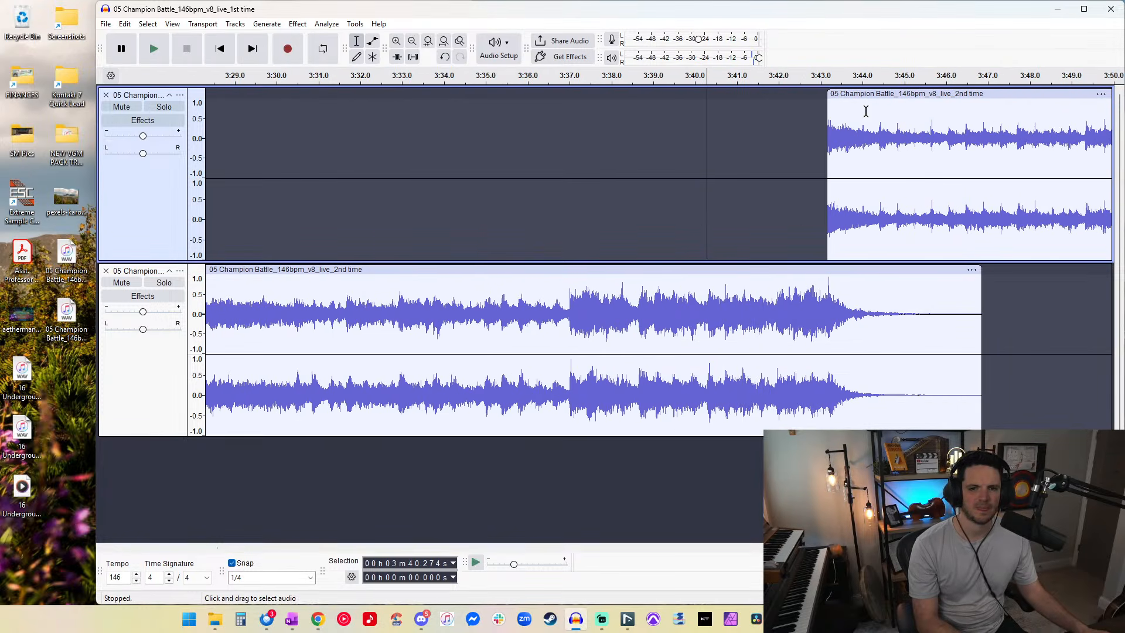
Step: Shift the copied 2nd time clip to start at about 3:43.6 and play the transition
drag(857, 95, 875, 95)
click(759, 108)
key(space)
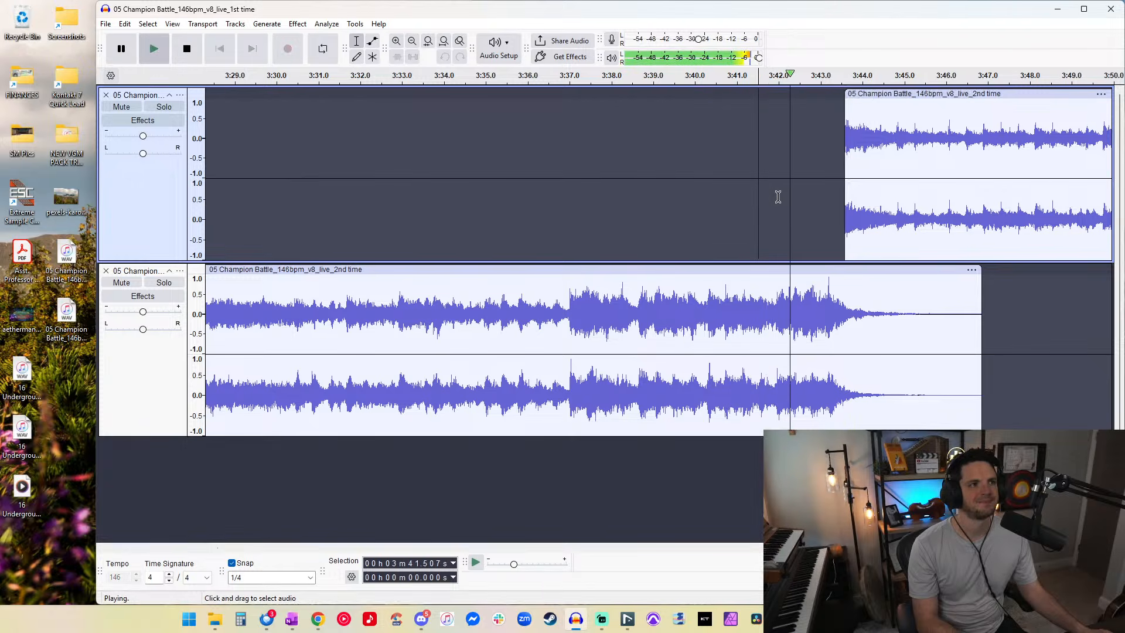
scroll(747, 201, down, 2)
scroll(749, 201, down, 1)
scroll(749, 201, up, 2)
key(space)
Step: Shorten the copied 2nd time clip by deleting its audio beyond about 3:57
scroll(750, 201, down, 5)
scroll(753, 202, up, 2)
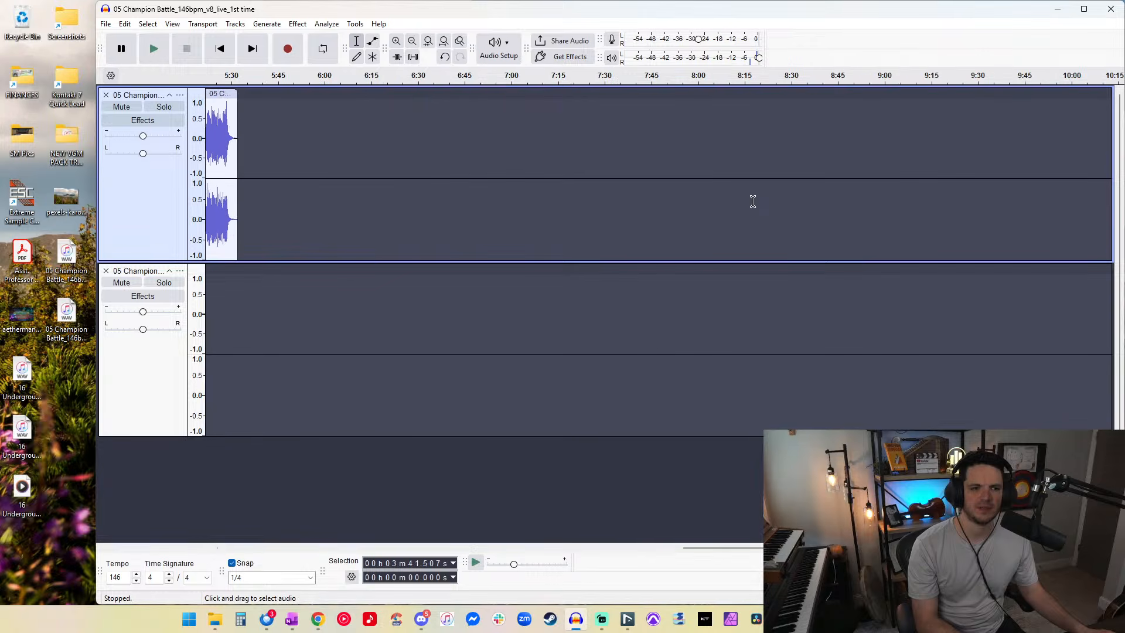
scroll(754, 202, left, 20)
drag(910, 194, 643, 183)
key(Delete)
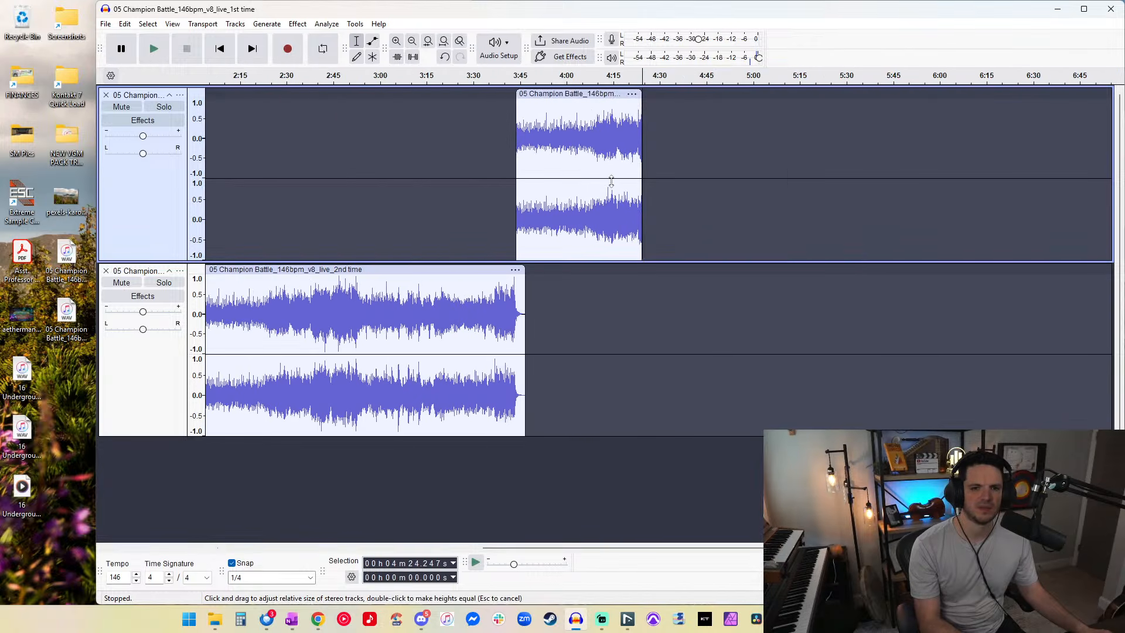
double_click(590, 193)
scroll(589, 192, up, 2)
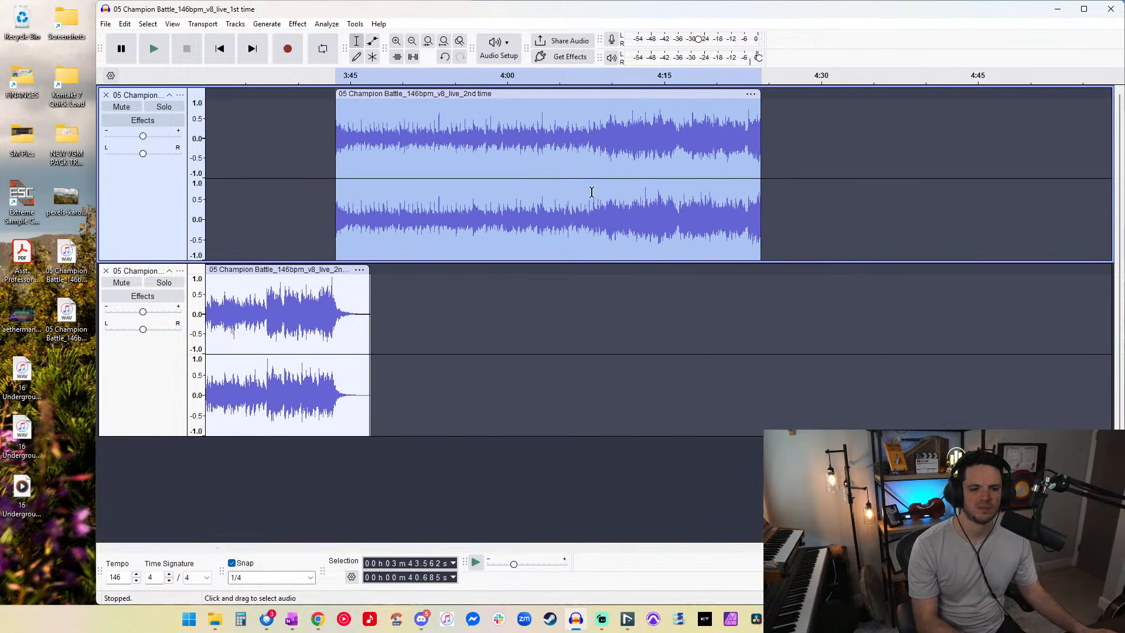
click(593, 193)
drag(877, 198, 491, 174)
key(Delete)
double_click(448, 206)
scroll(446, 205, up, 2)
scroll(450, 206, left, 9)
key(Delete)
Step: Try trimming the copied clip's end at about 3:52.6, 3:53.0 and 3:53.4
drag(929, 228, 648, 199)
double_click(696, 212)
key(Delete)
double_click(572, 206)
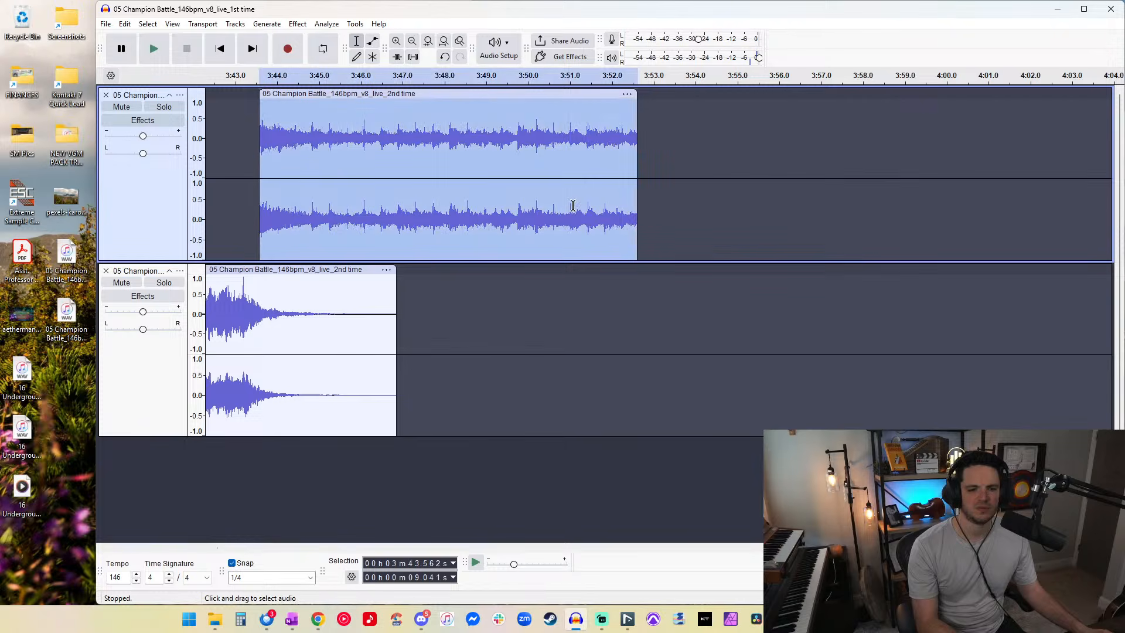
key(ctrl+z)
drag(929, 193, 649, 199)
key(Delete)
double_click(636, 208)
key(ctrl+z)
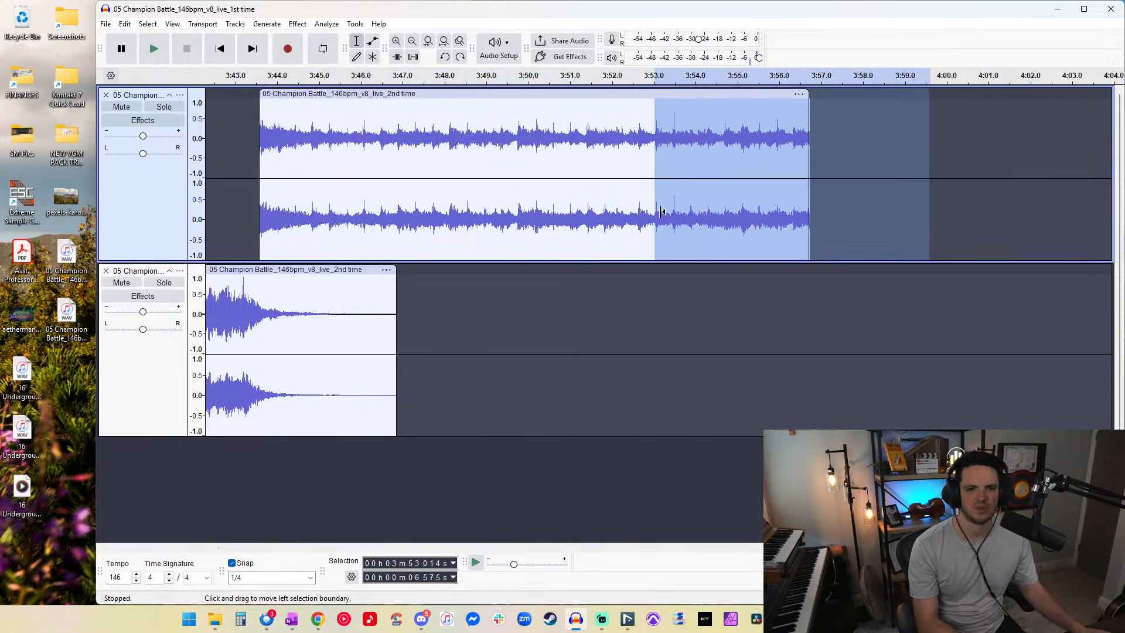
drag(863, 189, 672, 184)
key(Delete)
double_click(655, 186)
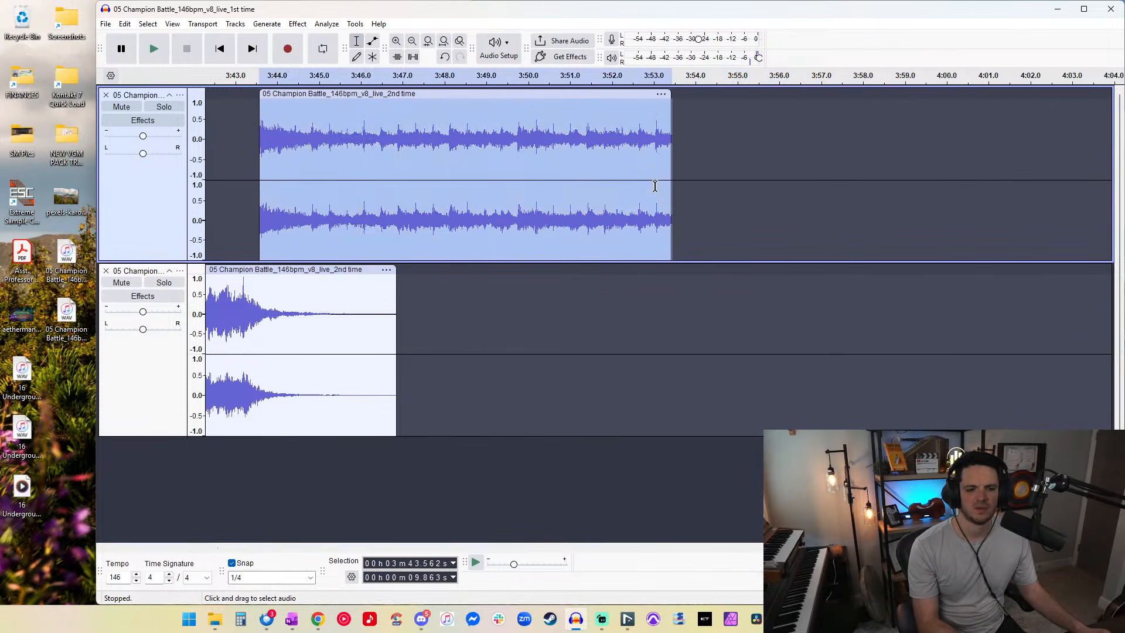
key(ctrl+z)
Step: Trim the copied clip to end at about 3:53.8 and fade it out by applying the last-used effect twice
drag(895, 199, 678, 186)
drag(942, 188, 698, 192)
key(Delete)
double_click(669, 197)
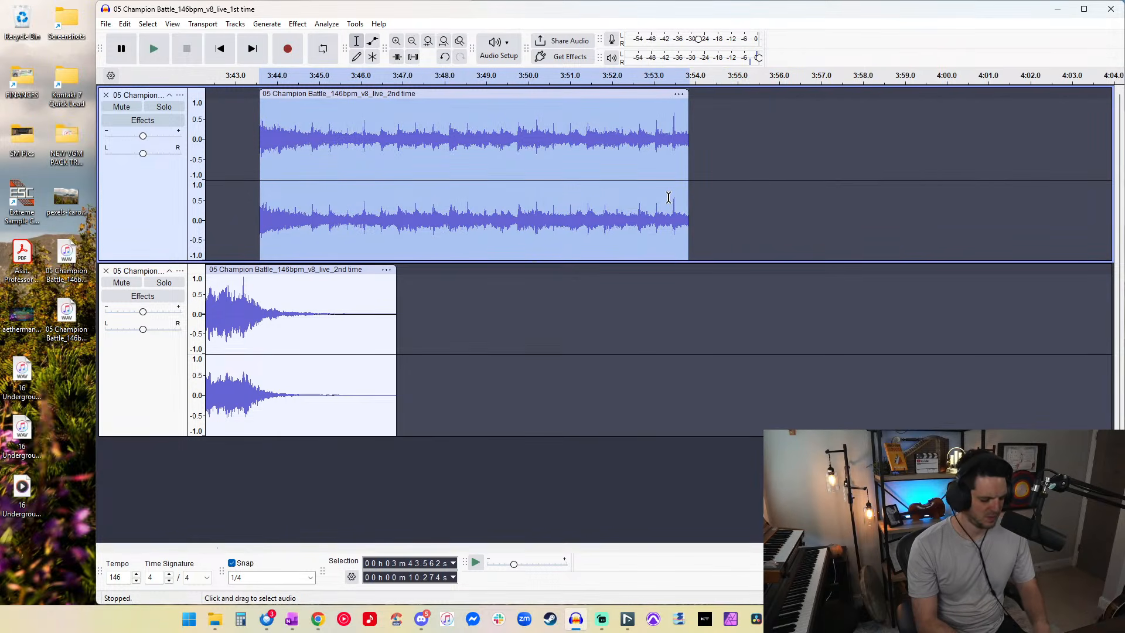
key(ctrl+r)
key(ctrl+r)
Step: Generate 2 seconds of silence directly after the faded clip's end
click(843, 171)
click(690, 164)
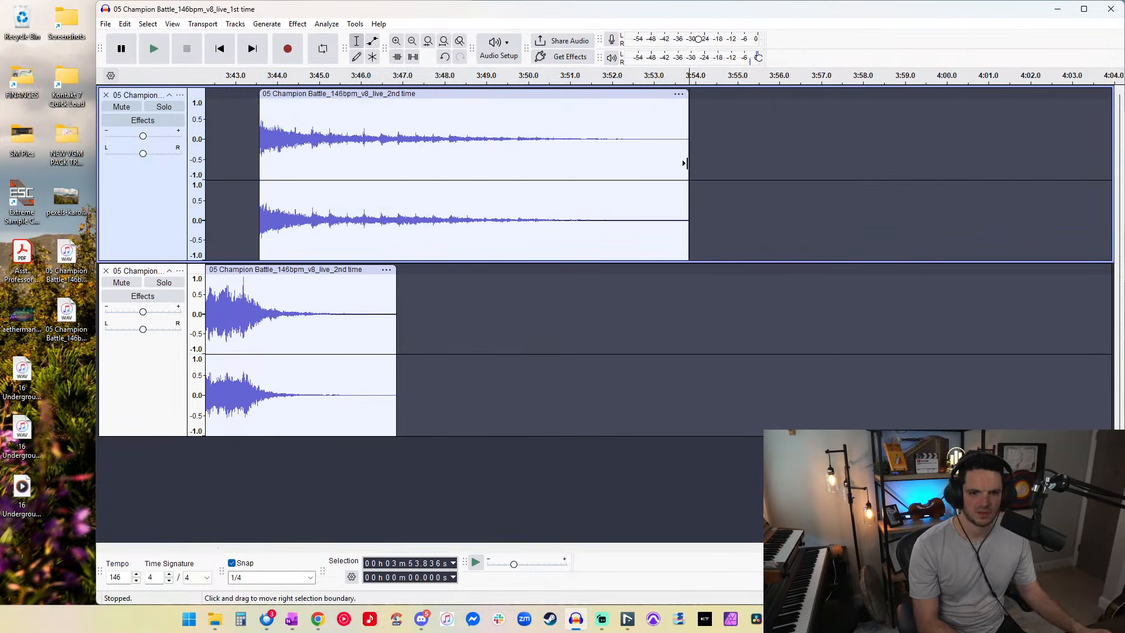
key(alt+g)
key(s)
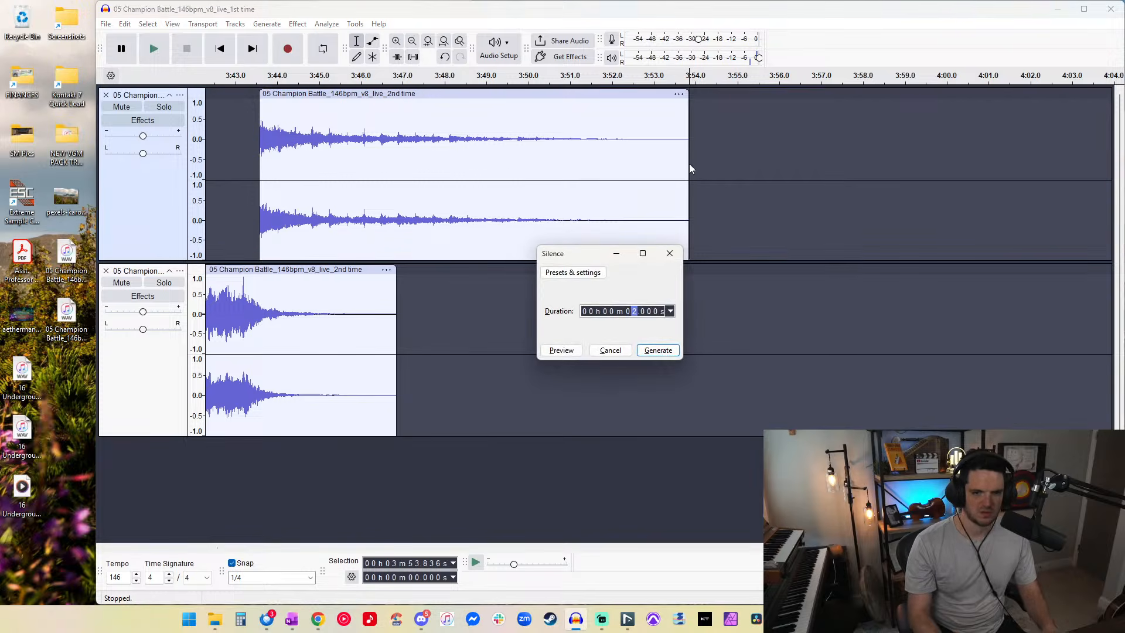
key(Return)
Step: Export the entire project to the desktop as a 44100 Hz, 320 kbps MP3 named 05 Champion Battle_146bpm_v8_live (loop).mp3
key(ctrl+a)
key(ctrl+shift+e)
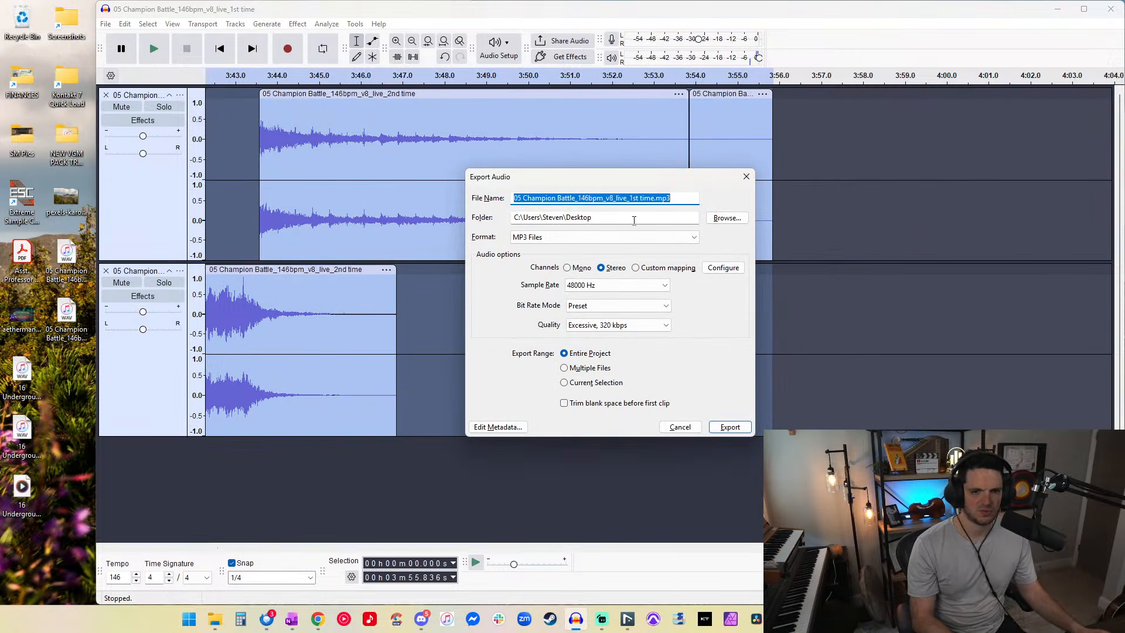
key(Right)
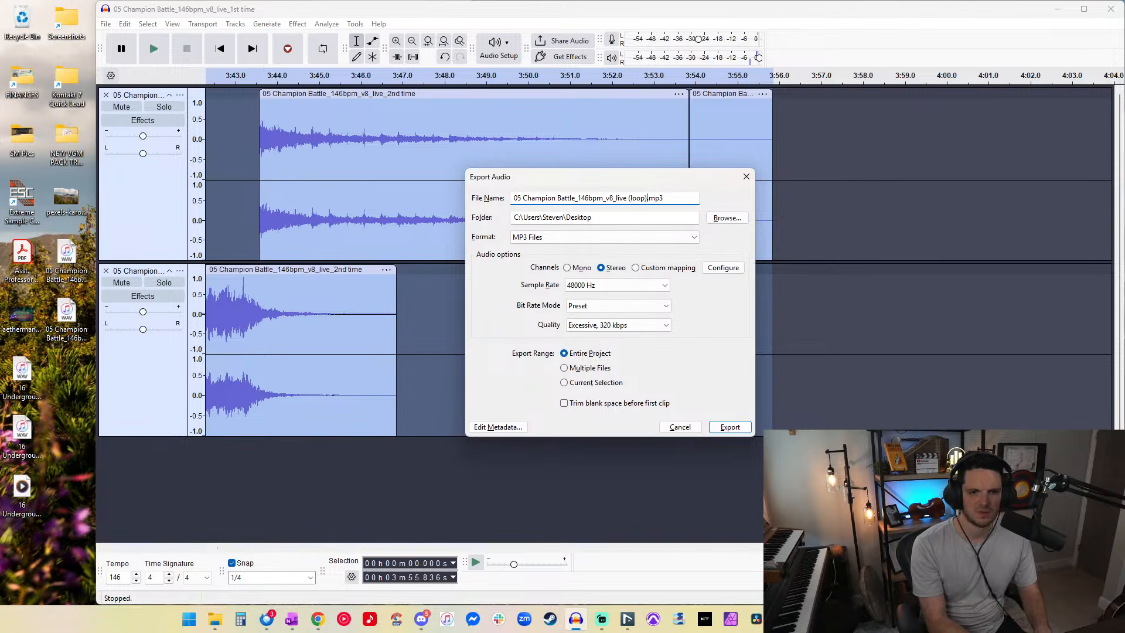
click(598, 286)
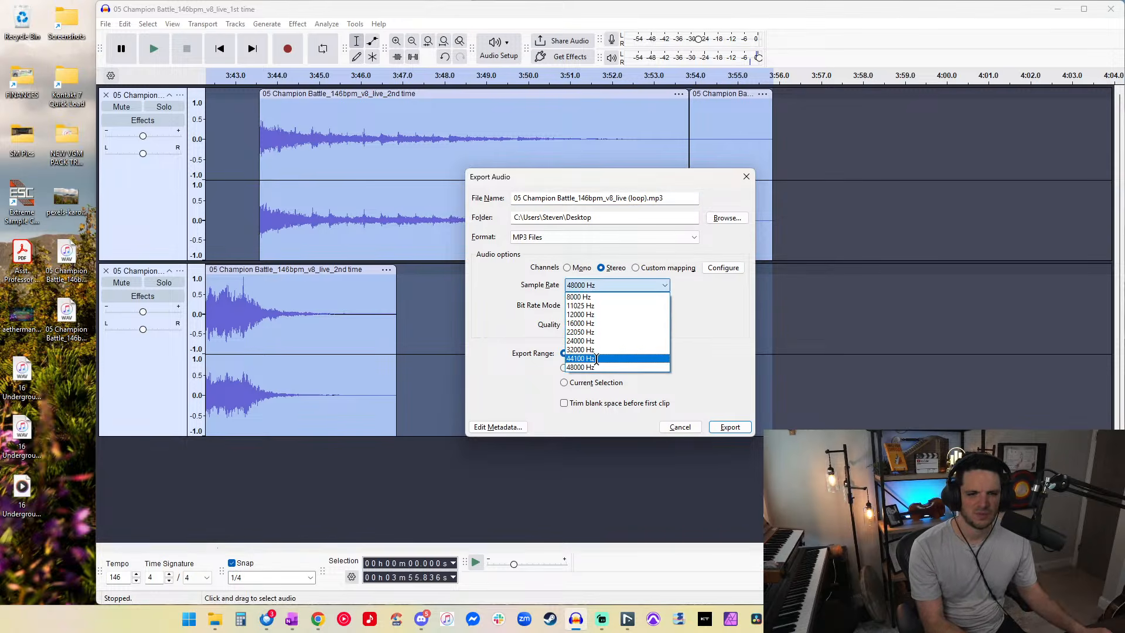
click(597, 359)
click(730, 427)
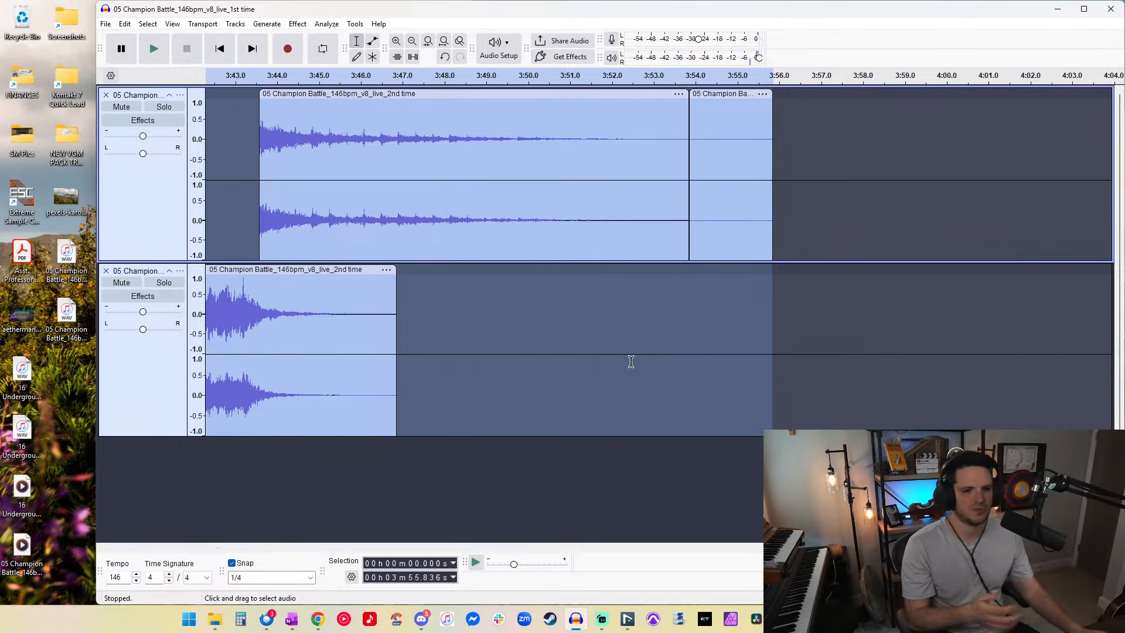
Step: Close the Audacity project without saving and place the loop MP3 below the two Champion Battle WAVs on the desktop
click(397, 352)
key(ctrl+w)
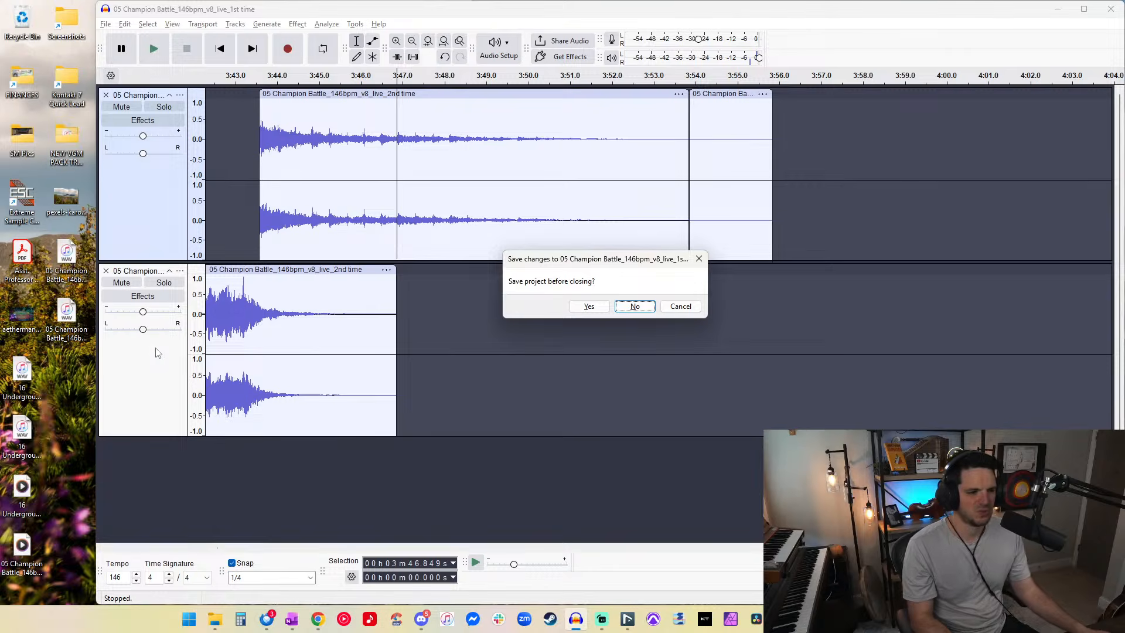
key(Return)
drag(22, 548, 67, 392)
Step: Preview the exported loop MP3 from the desktop and skip to about 1:57 to hear the first loop transition
double_click(66, 392)
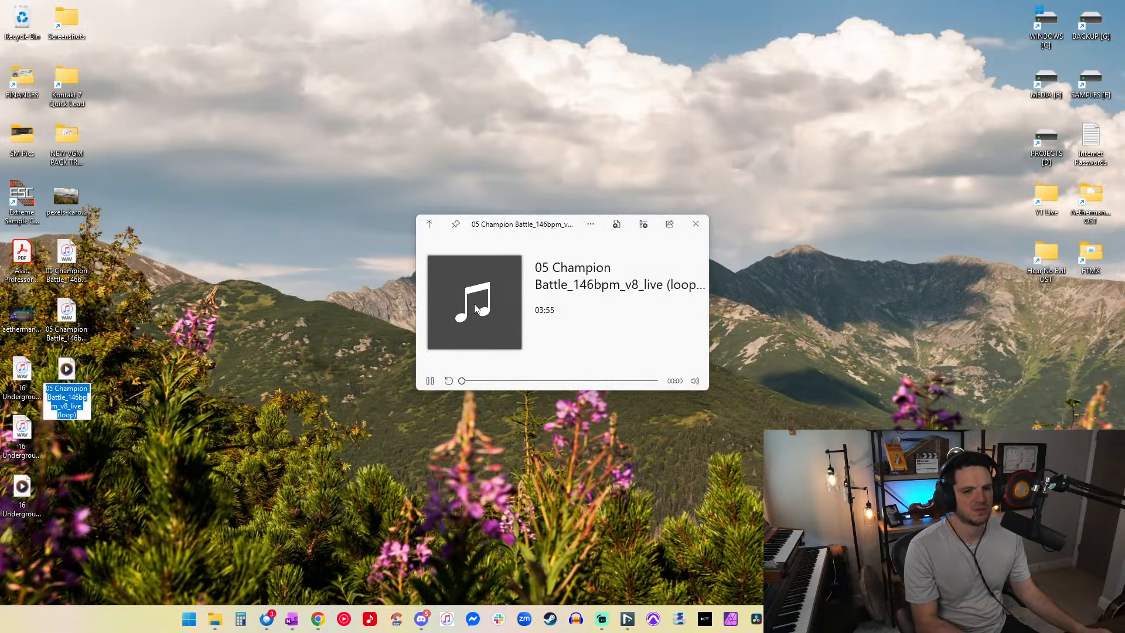
key(F2)
key(BackSpace)
key(Escape)
click(492, 340)
key(space)
double_click(80, 377)
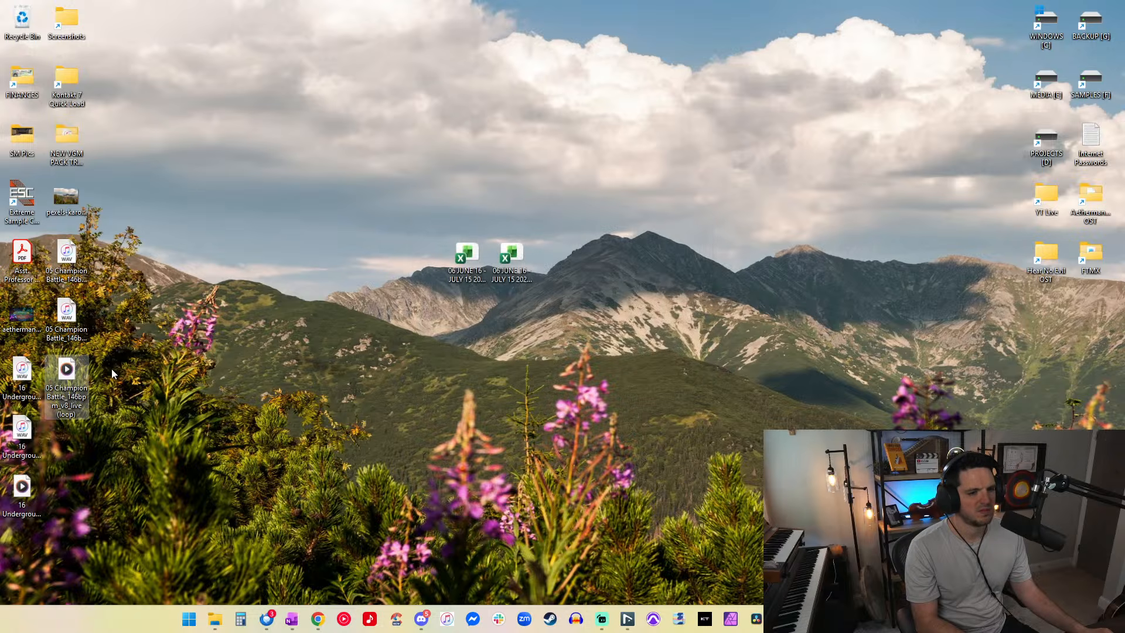
double_click(82, 282)
double_click(70, 378)
key(space)
key(space)
drag(515, 380, 562, 384)
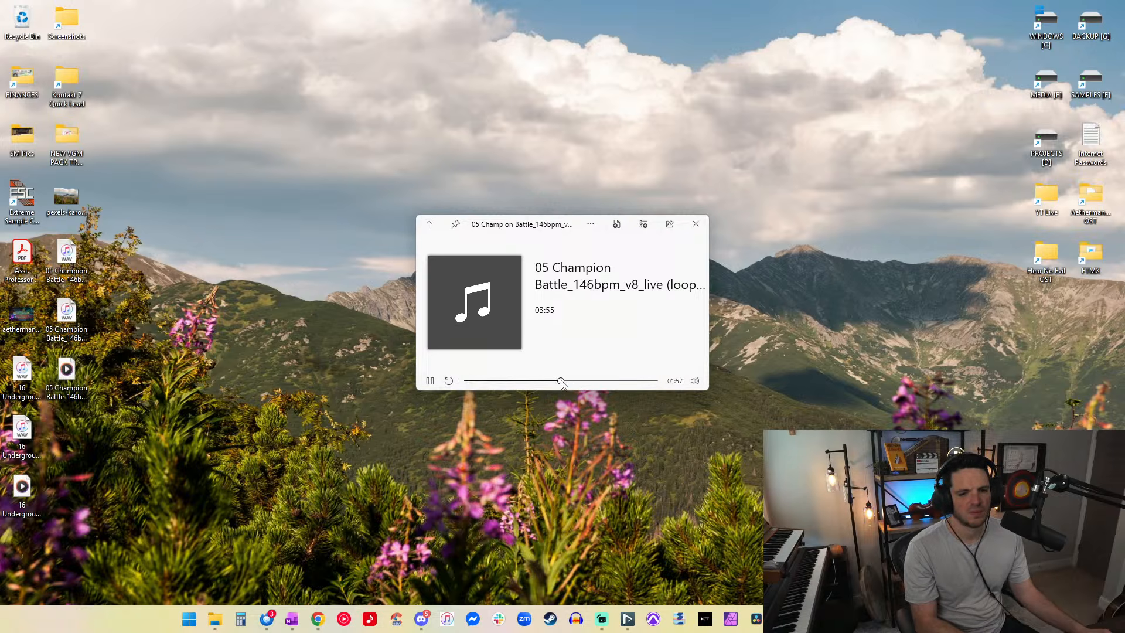
key(space)
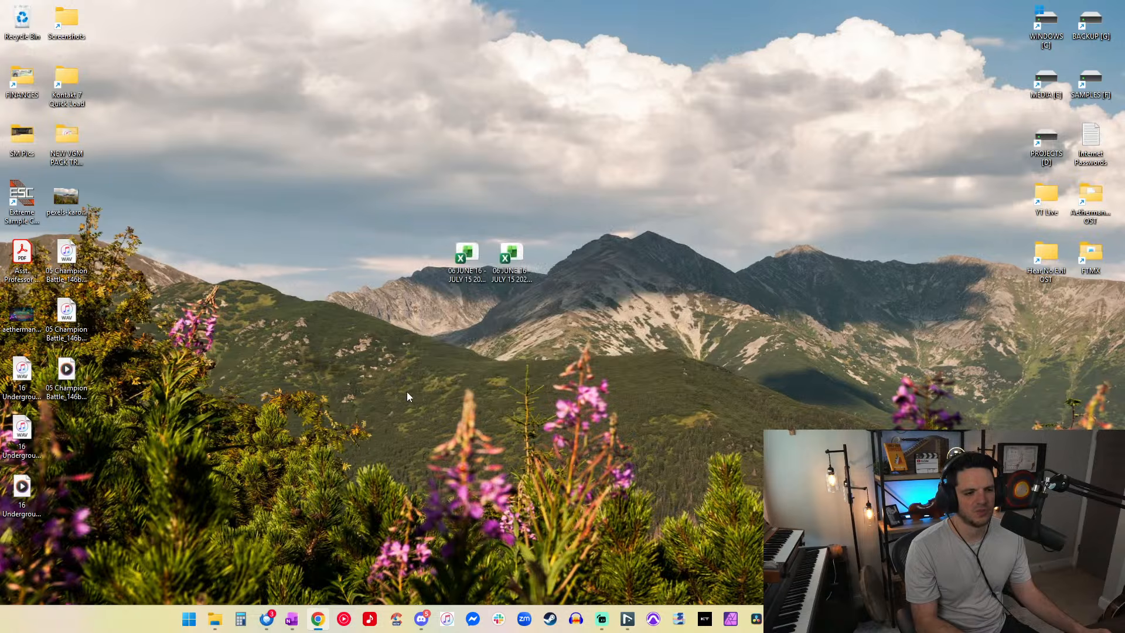
Step: Preview the loop MP3 again, listening from shortly before the first loop point and then near the end
click(79, 393)
key(space)
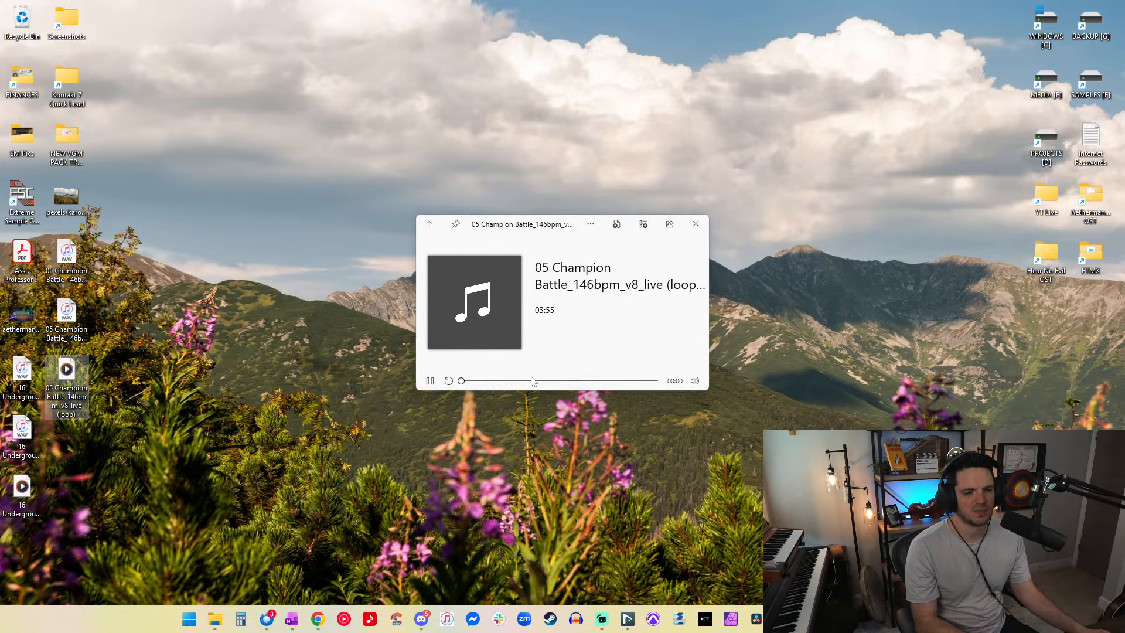
click(535, 382)
click(551, 382)
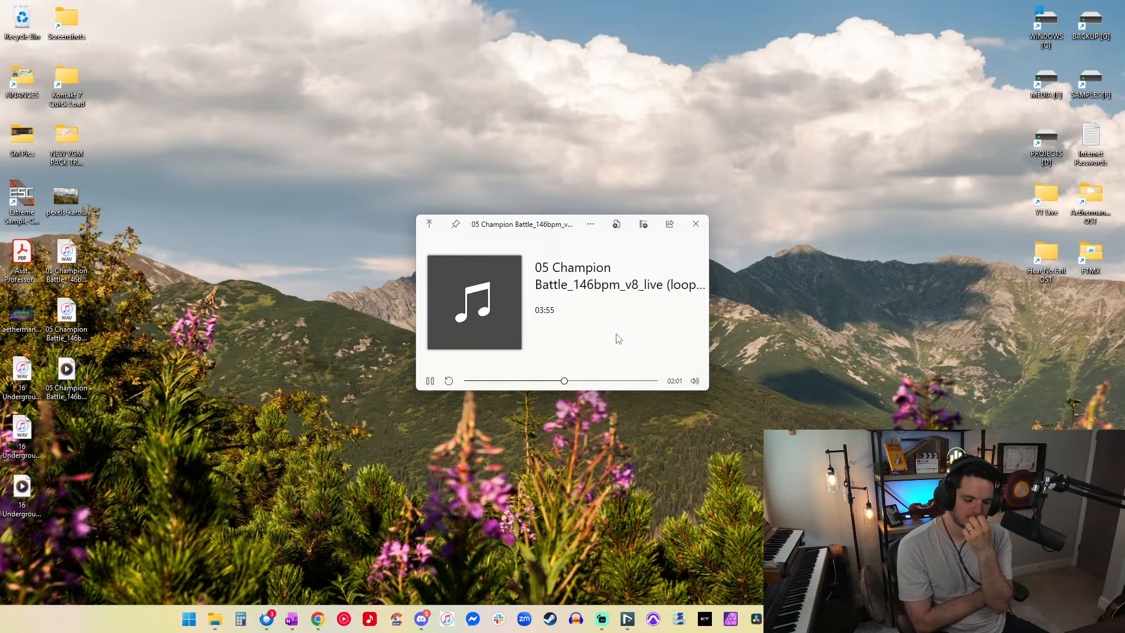
click(645, 380)
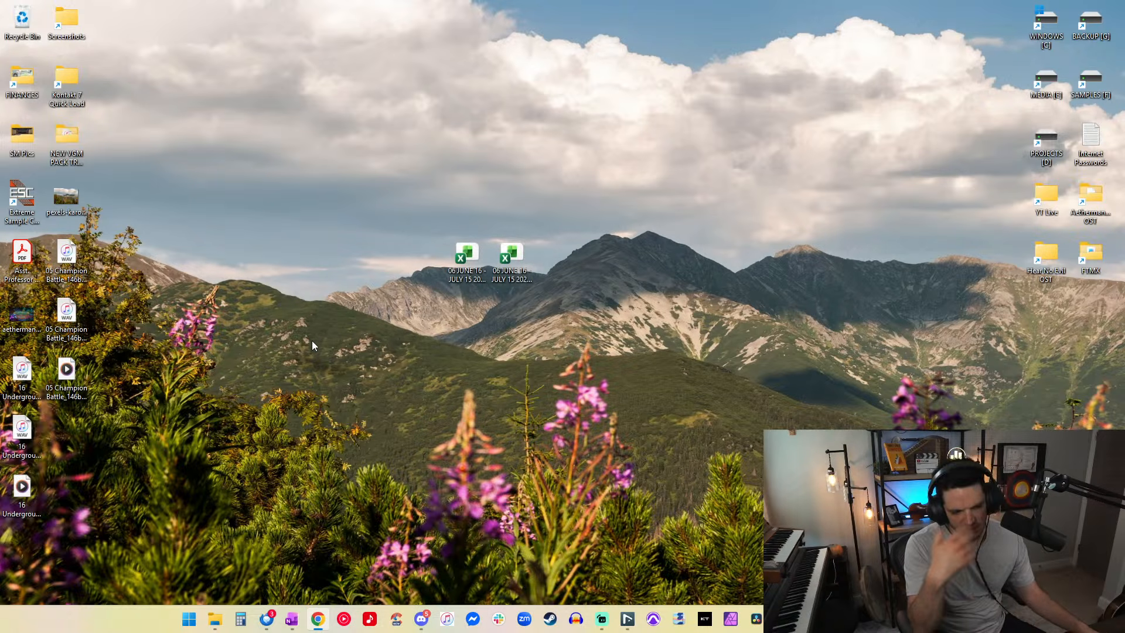
click(311, 341)
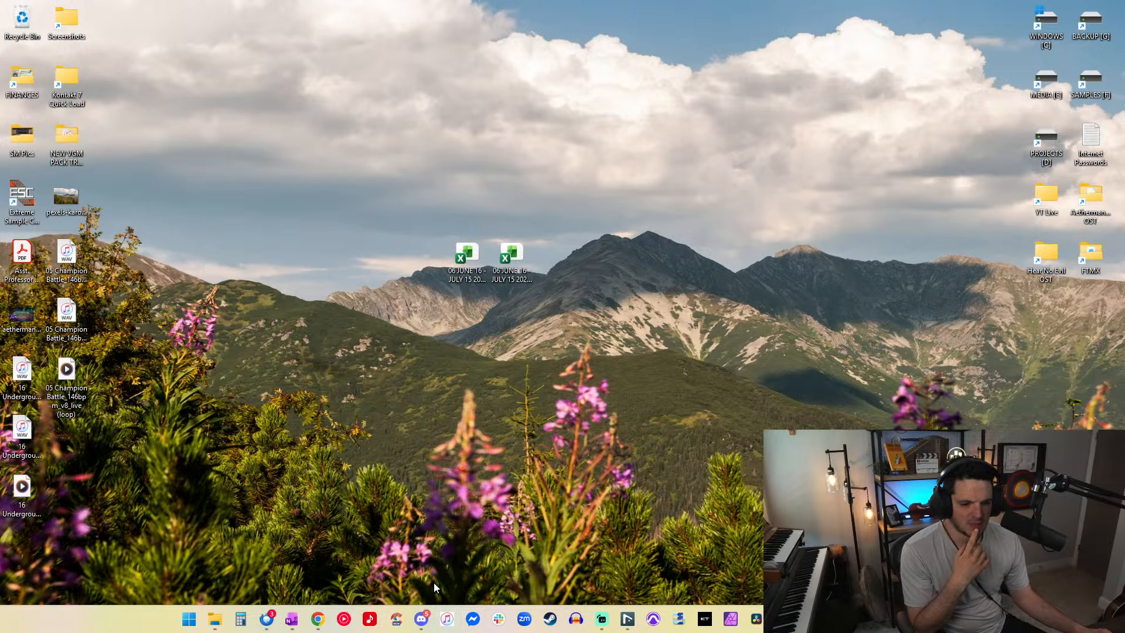
Step: Switch back to the Nuendo project at the 05 Champion Battle section
click(623, 624)
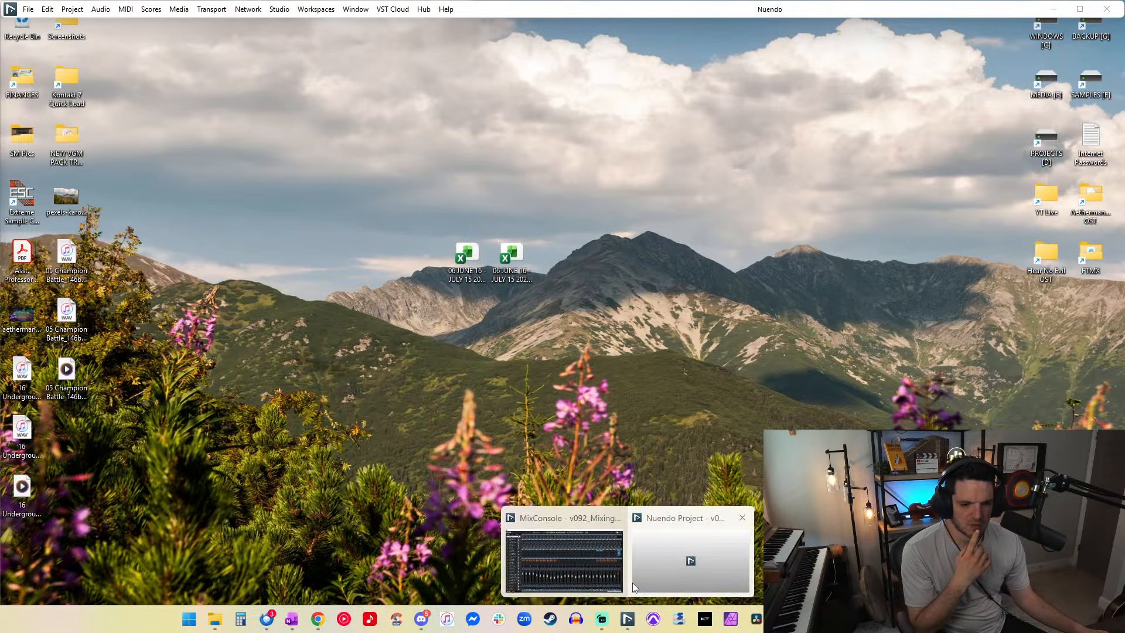
click(633, 580)
click(299, 621)
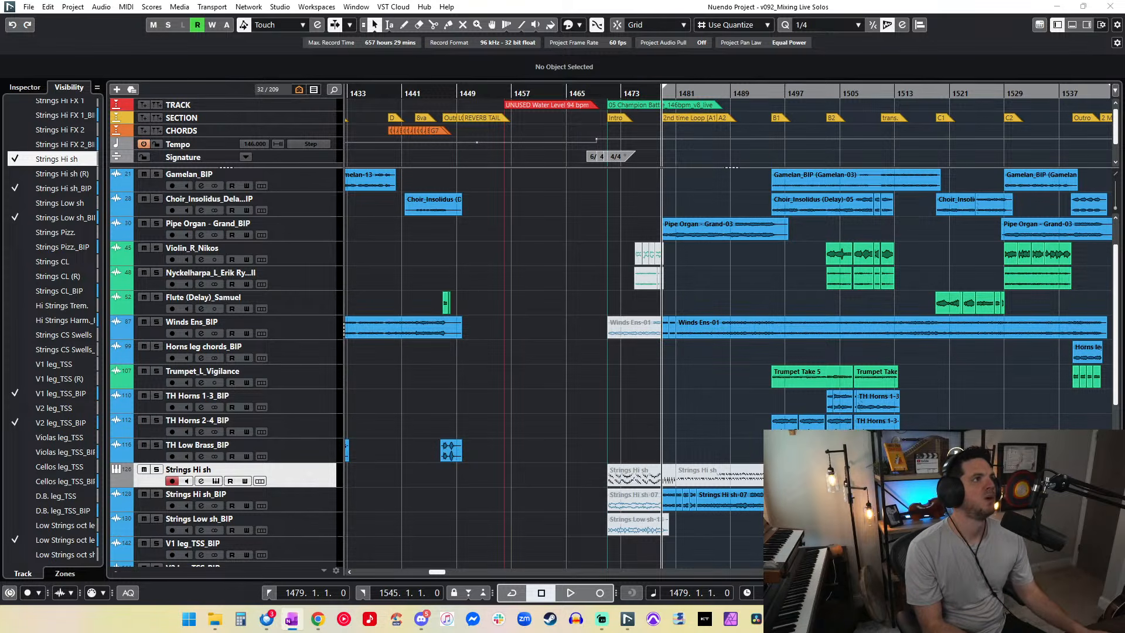
click(551, 228)
scroll(575, 237, right, 3)
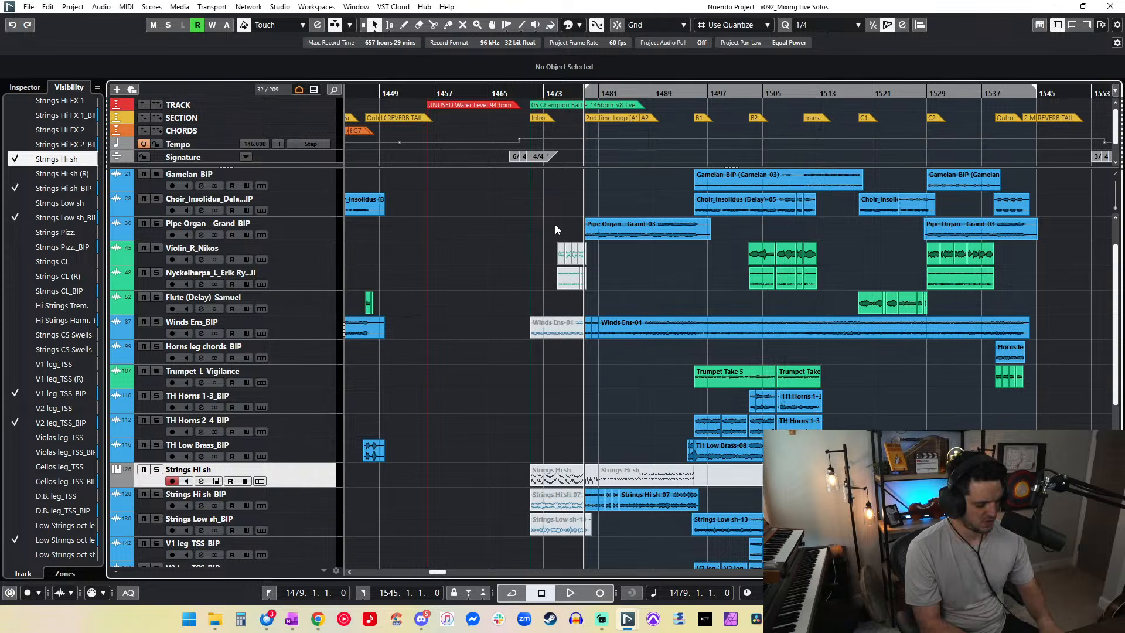
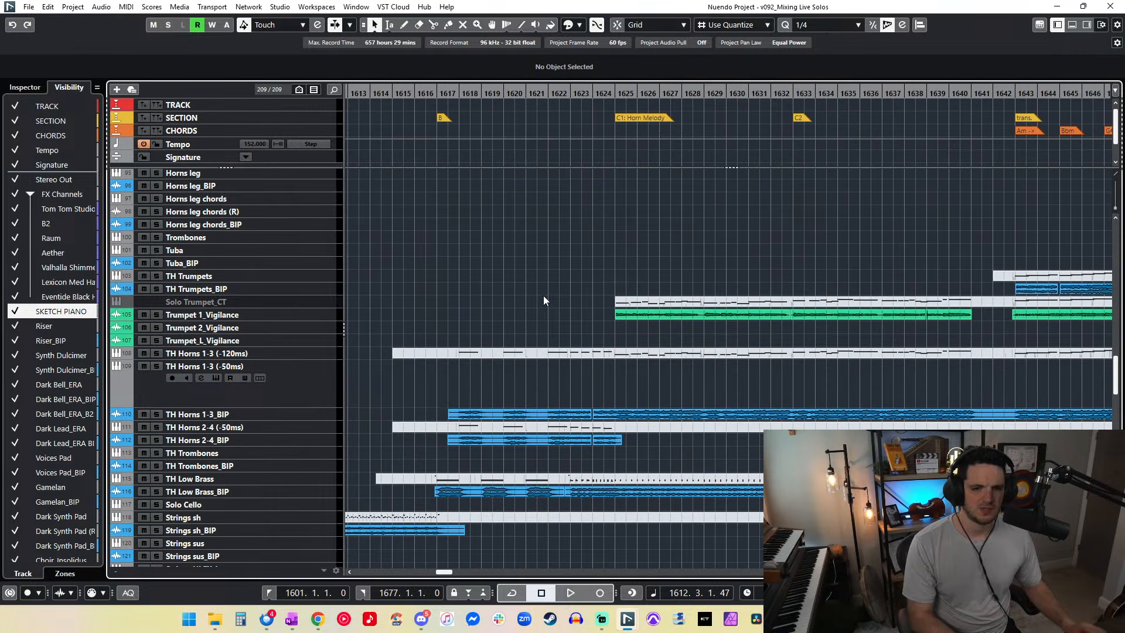
Step: Move the three C1 and C2 melody clips from Trumpet 1_Vigilance down to the Trumpet_L_Vigilance track
drag(374, 311, 373, 310)
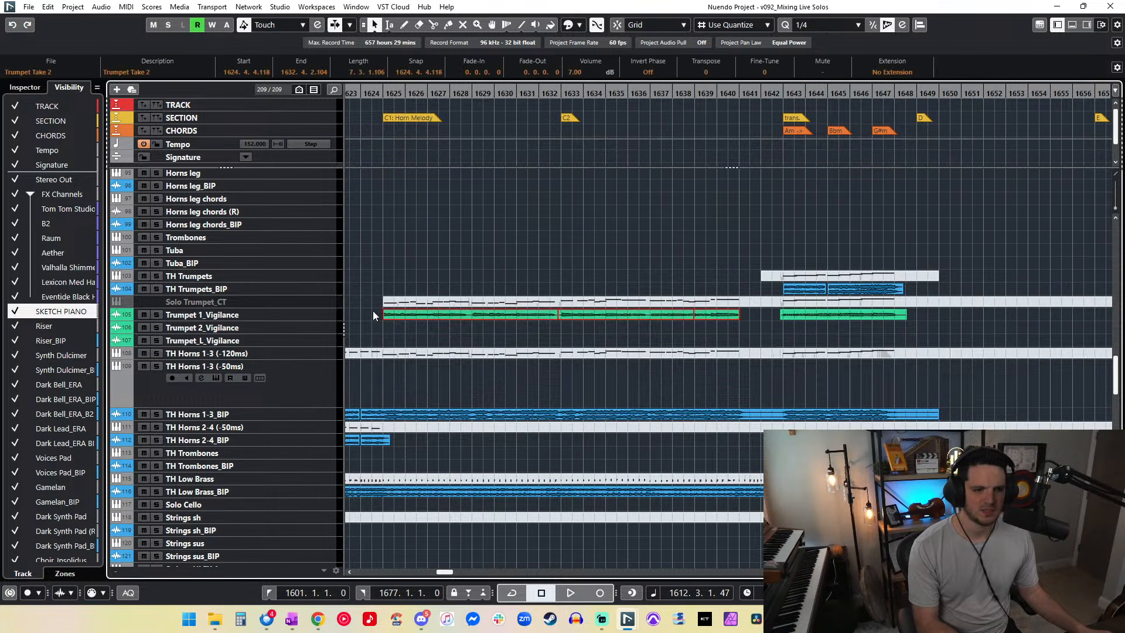
key(ctrl+Down)
key(ctrl+Down)
Step: Solo Trumpet_L_Vigilance together with TH Horns 1-3_BIP and play from just before the C1: Horn Melody marker
click(252, 342)
click(157, 341)
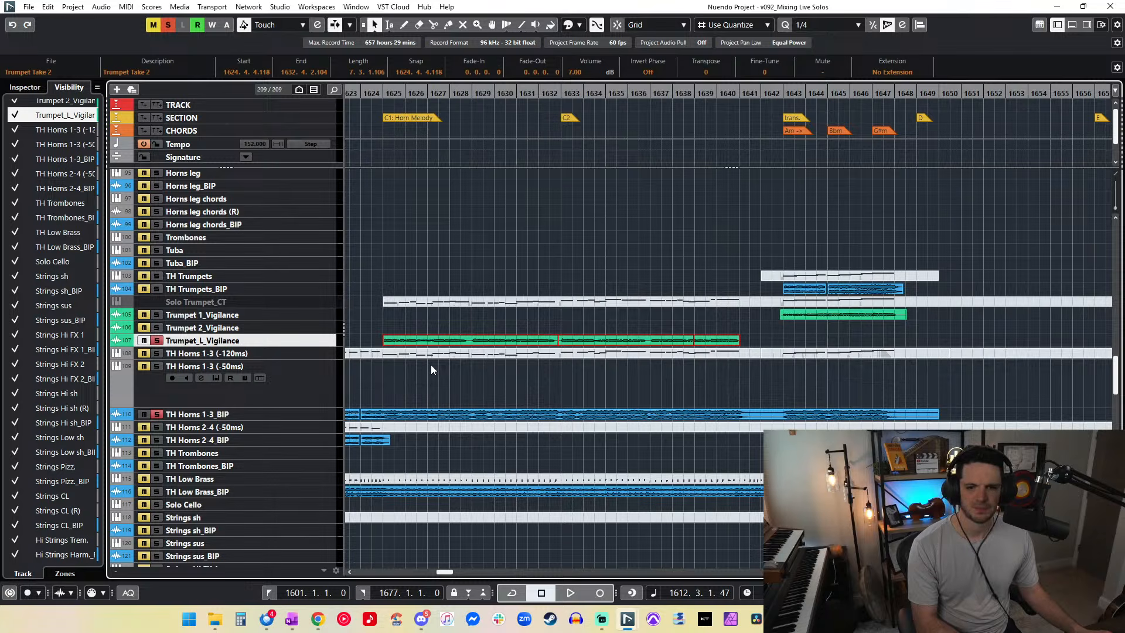
scroll(430, 352, down, 5)
scroll(426, 303, left, 2)
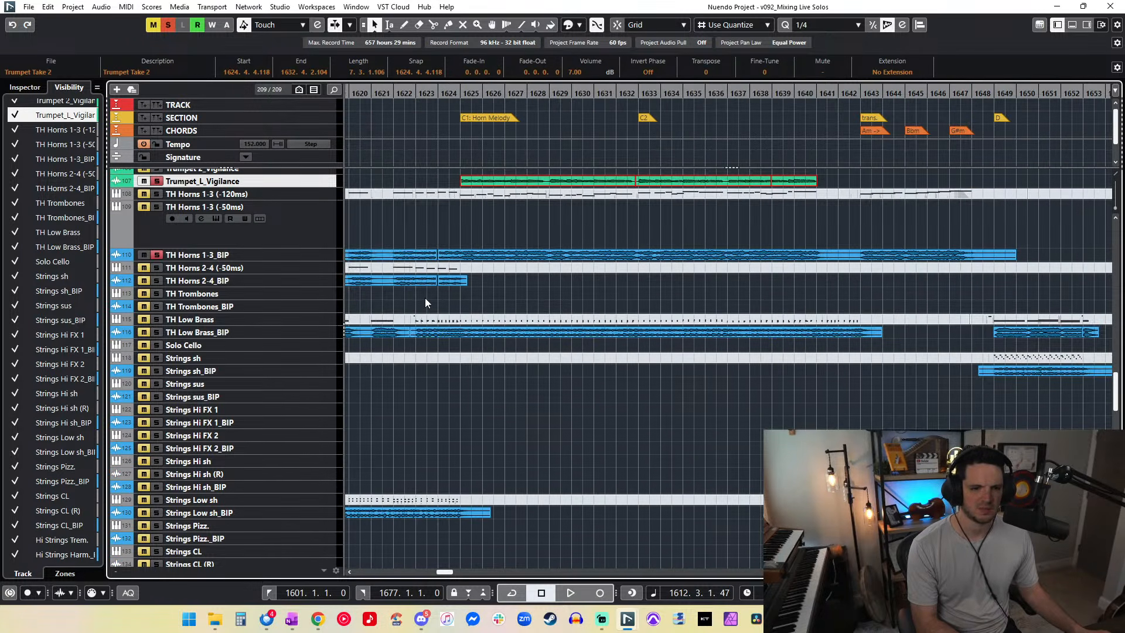
scroll(427, 303, up, 3)
click(454, 93)
key(space)
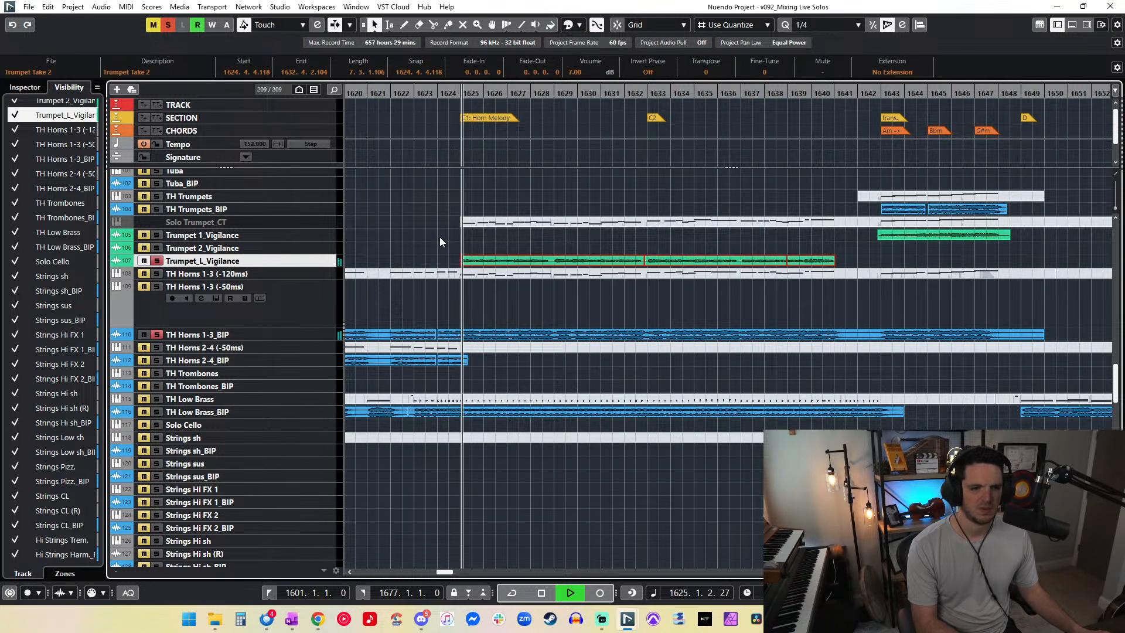
click(418, 321)
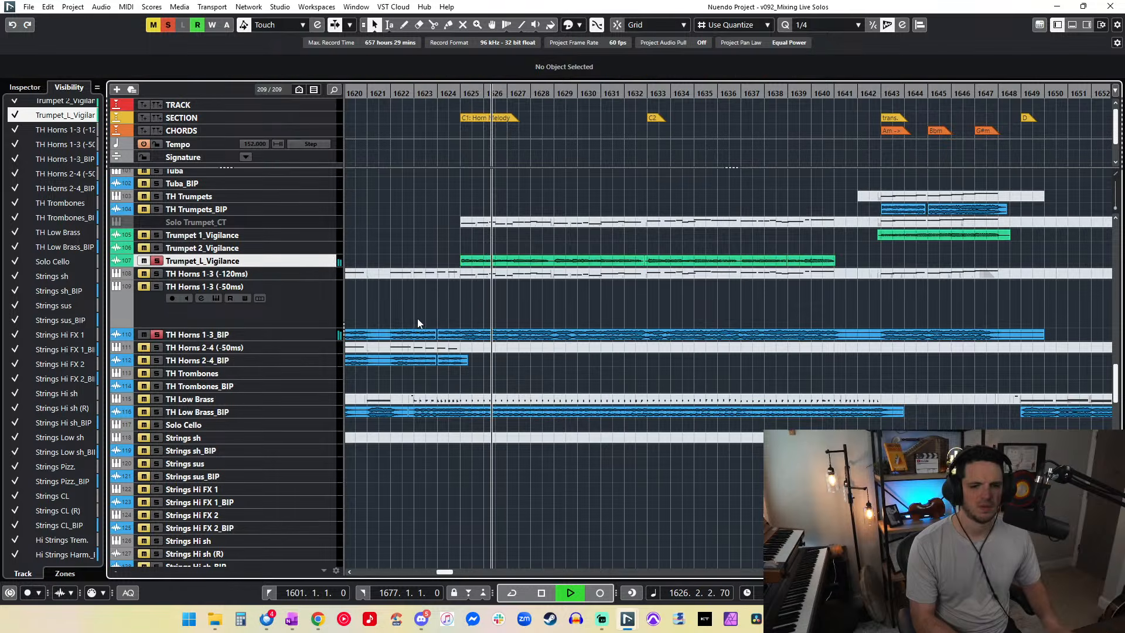
Step: Set the clip volume of all TH Horns 1-3_BIP clips in this cue to -9 dB
key(g)
key(g)
scroll(417, 323, right, 3)
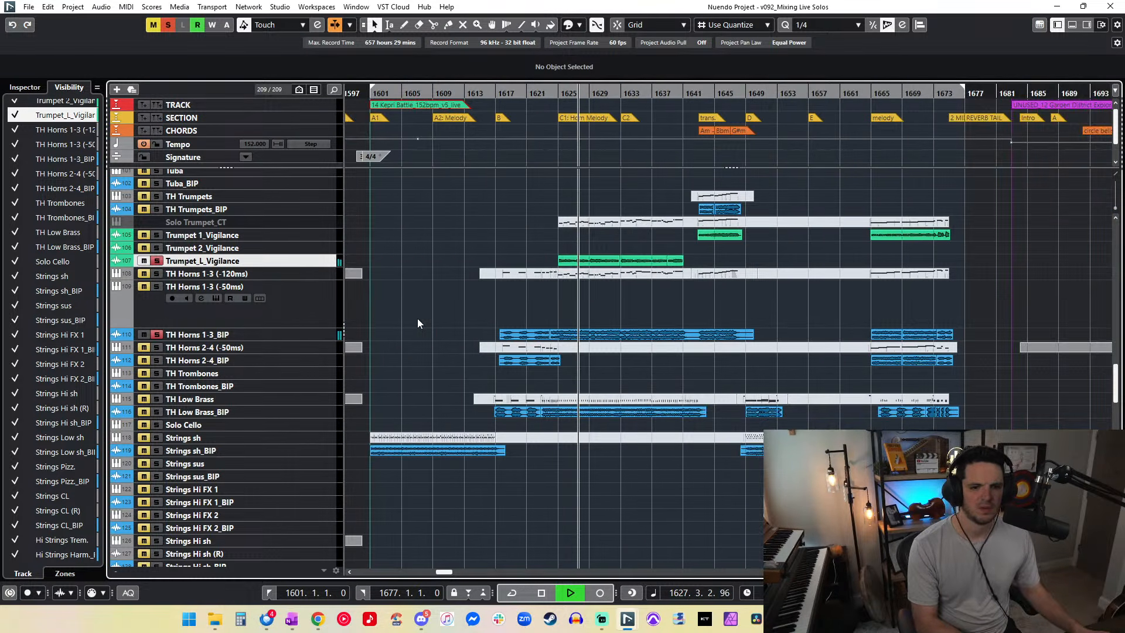
drag(483, 319, 953, 340)
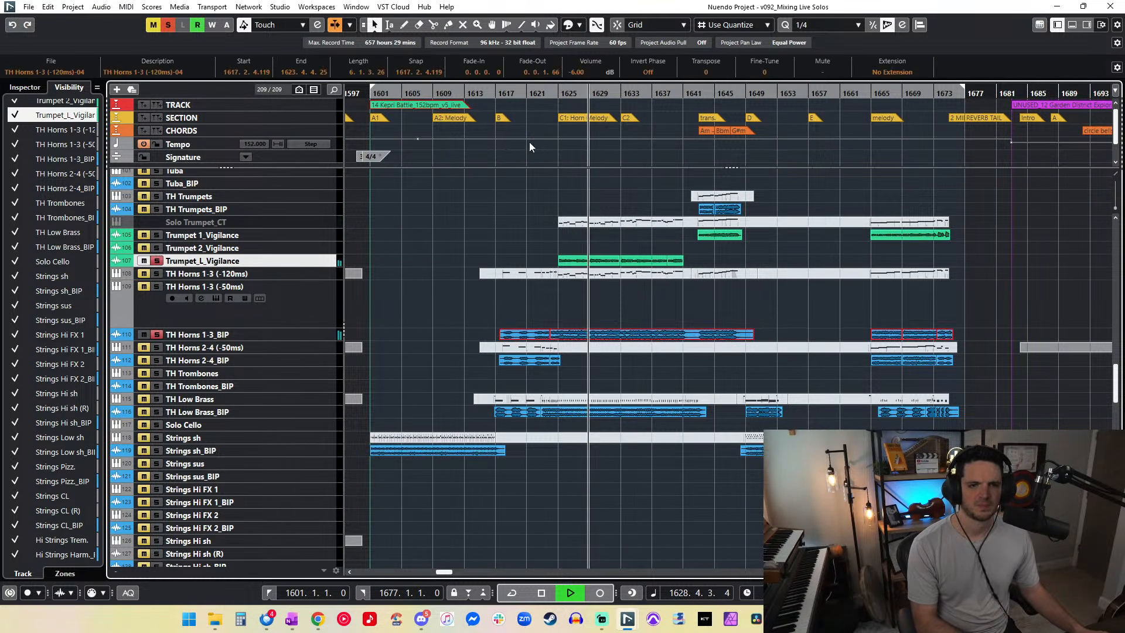
key(Return)
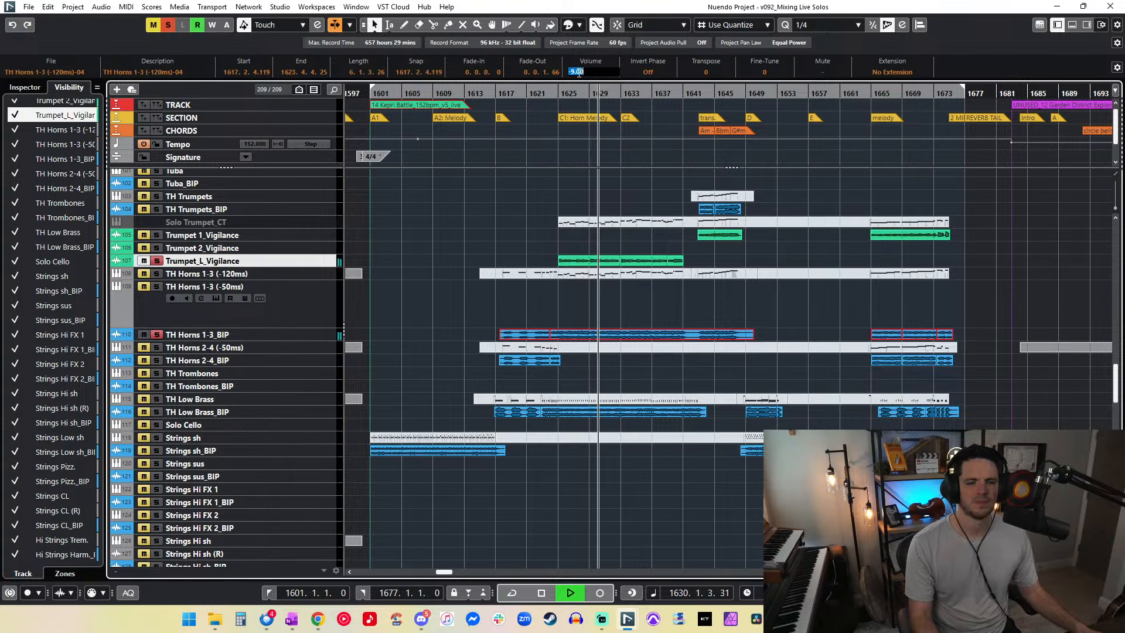
Step: Set the clip volume of the three Trumpet_L_Vigilance melody clips to 5 dB
click(566, 200)
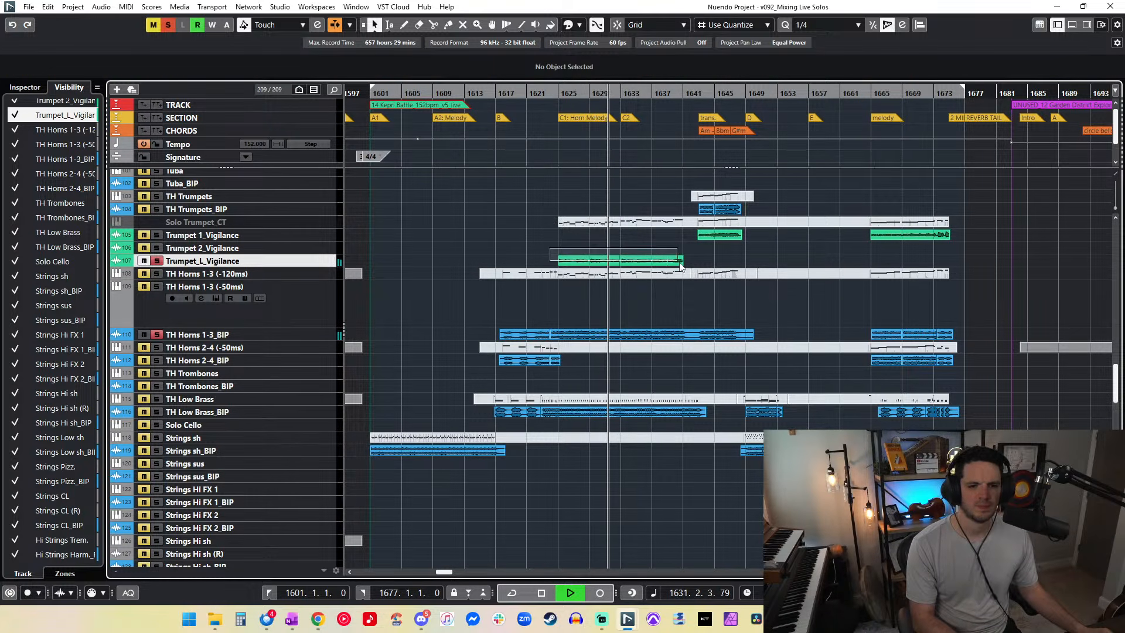
drag(678, 264, 678, 266)
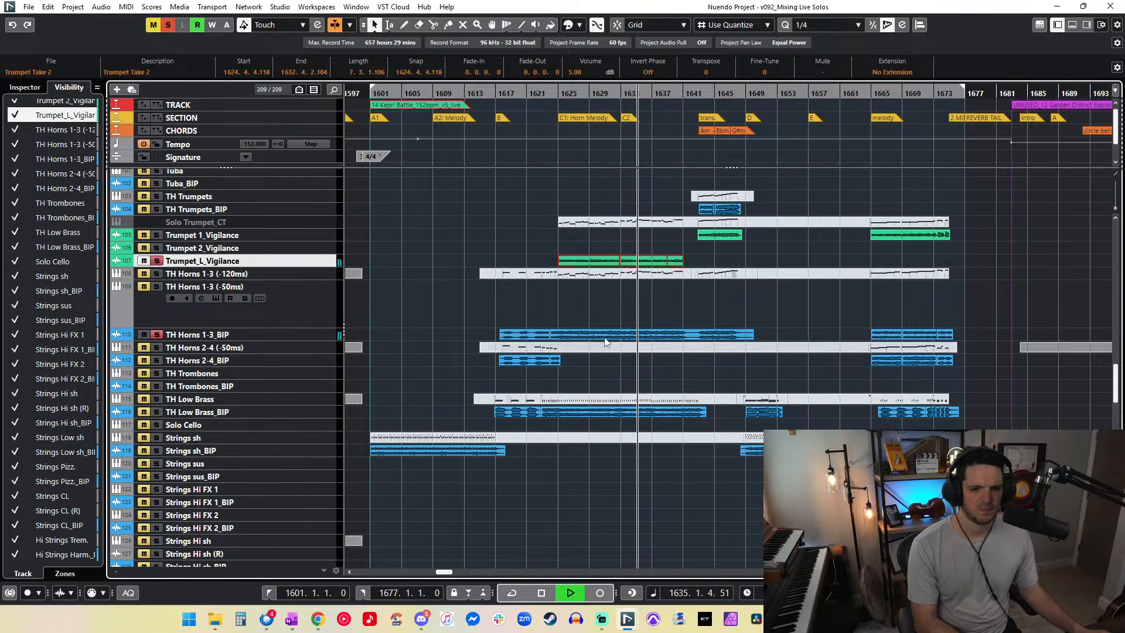
click(617, 248)
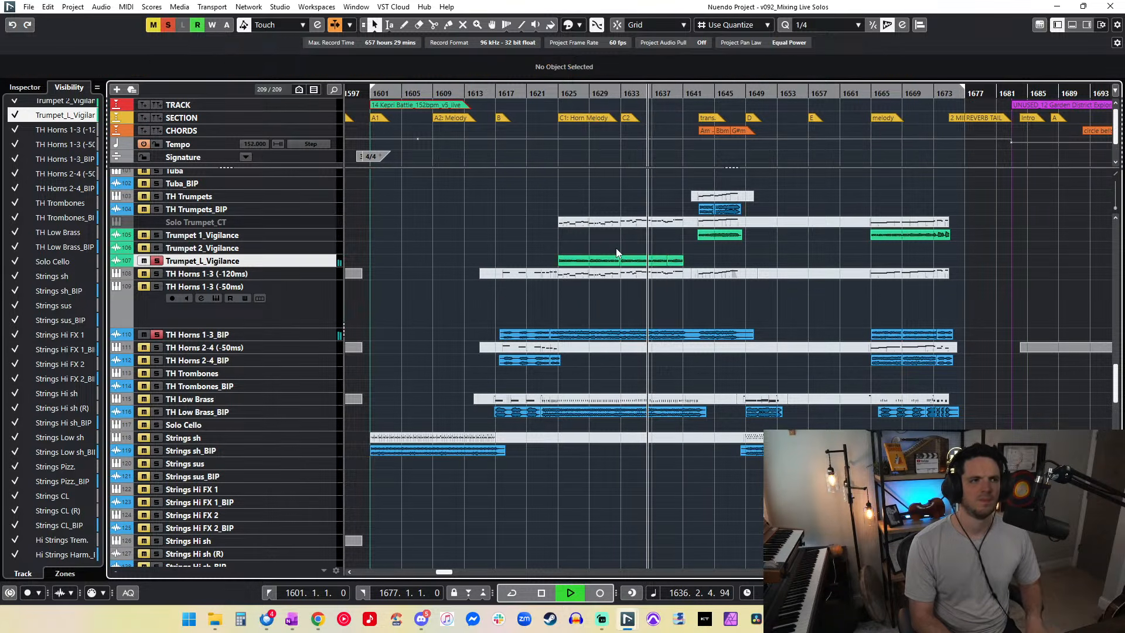
Step: Examine the Trumpet_L_Vigilance melody closely and replay it from before C1 to check its timing against the horns
key(h)
key(h)
key(h)
key(h)
key(shift+h)
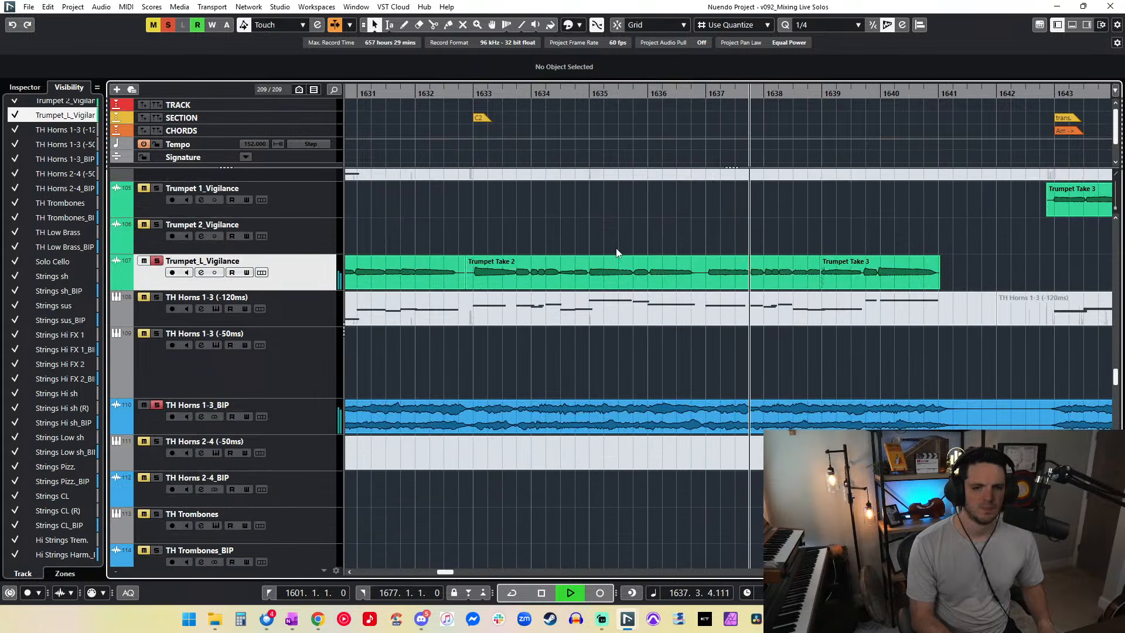
key(g)
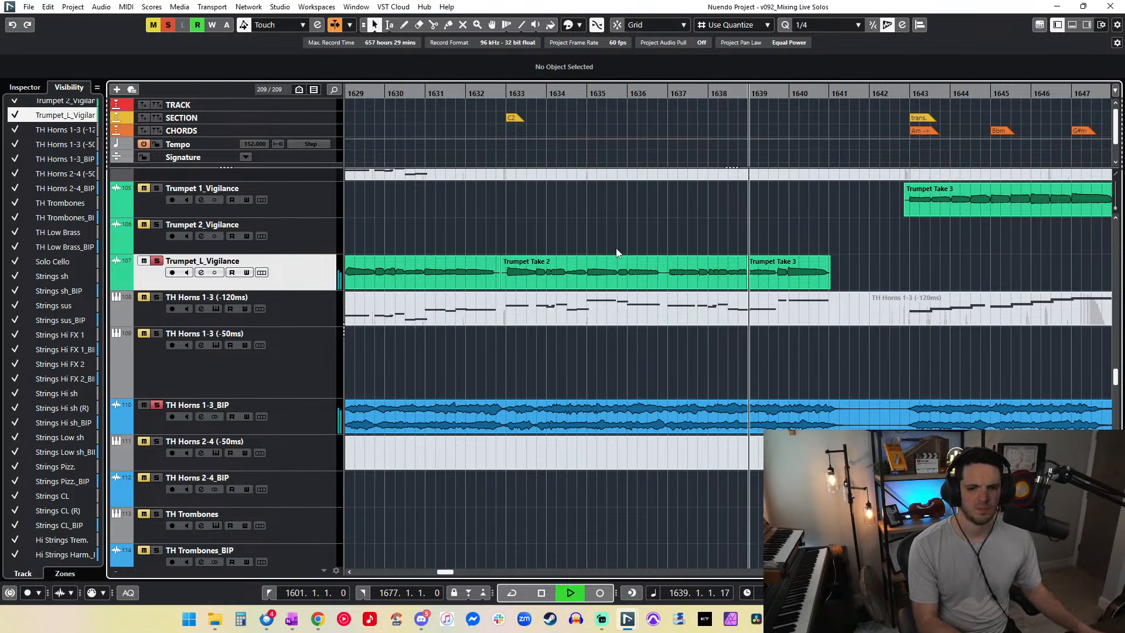
scroll(616, 248, left, 5)
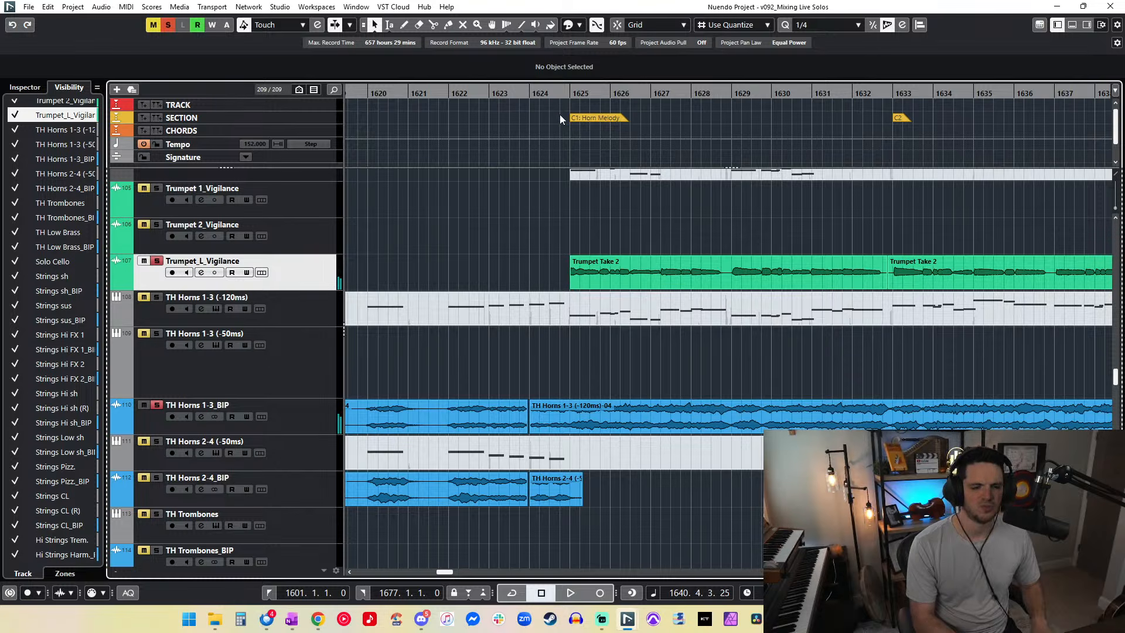
click(538, 92)
key(h)
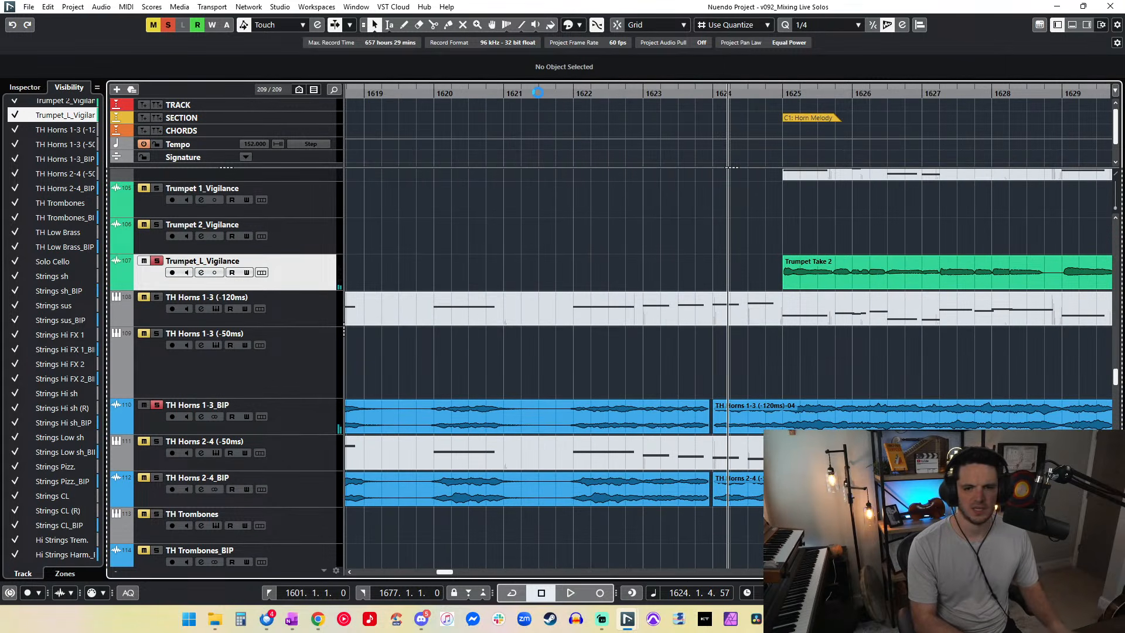
scroll(610, 262, right, 6)
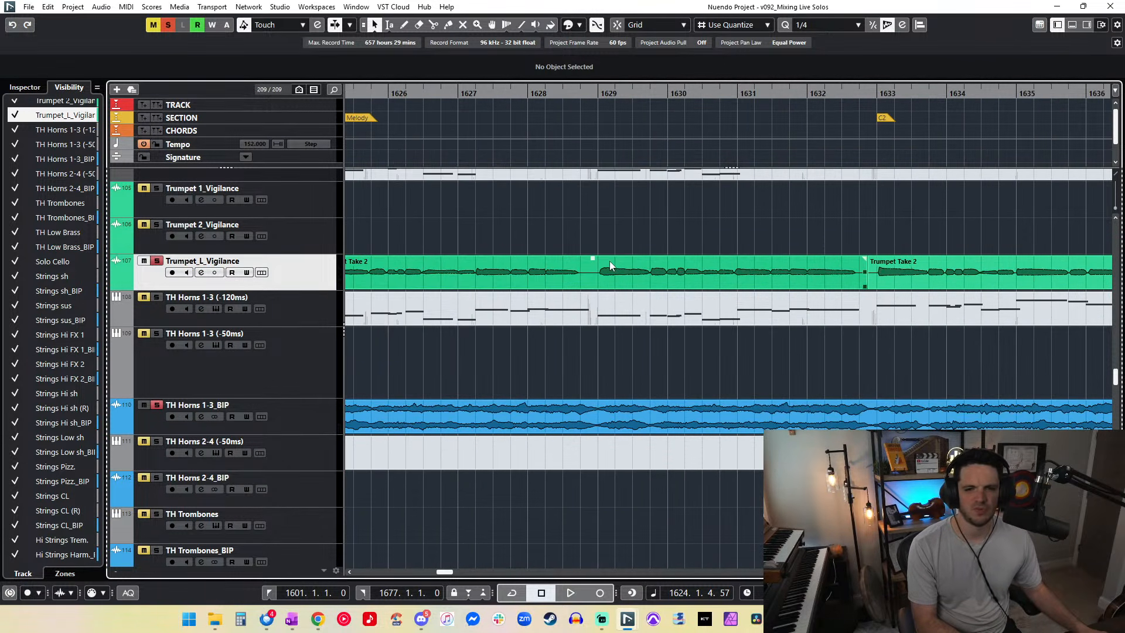
scroll(610, 262, left, 1)
key(n)
key(space)
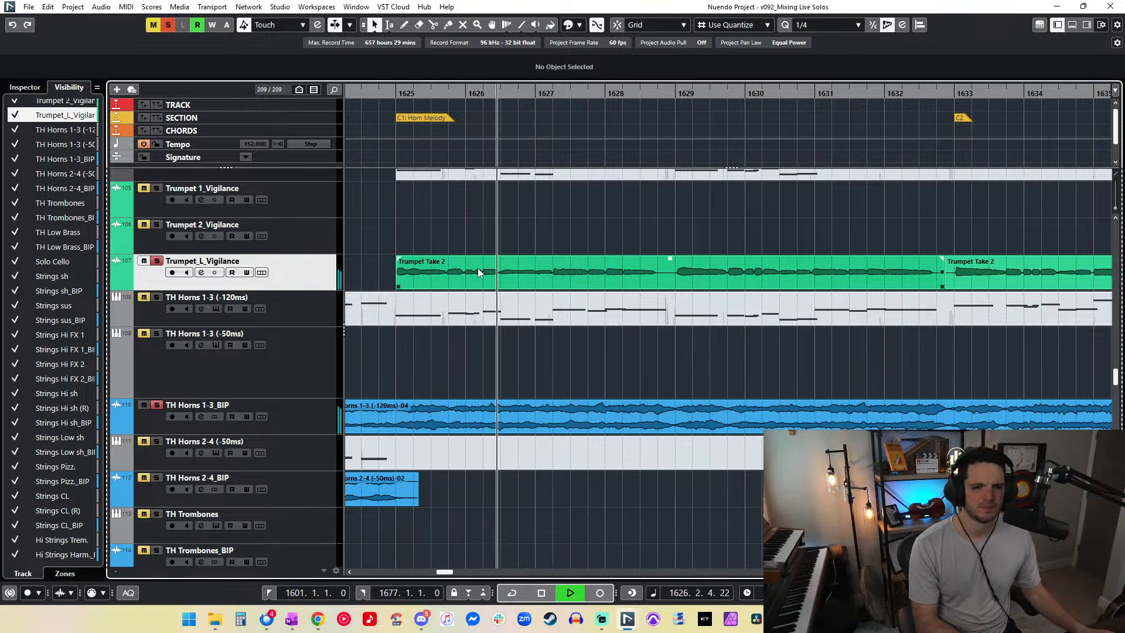
key(space)
Step: Select the three Trumpet_L_Vigilance melody clips and set the quantize preset to 1/128
scroll(727, 369, right, 5)
drag(1112, 274, 885, 269)
scroll(879, 267, left, 11)
scroll(818, 24, up, 2)
click(818, 23)
click(831, 131)
scroll(610, 249, right, 3)
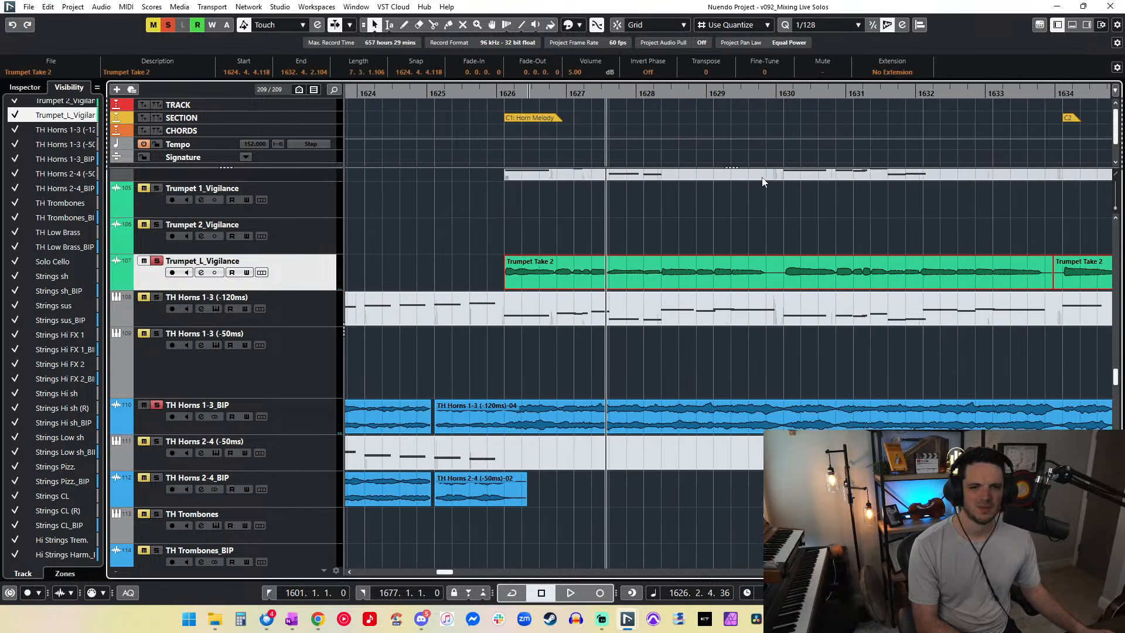
Step: Nudge the selected trumpet clips in 1/128 steps against the playing horns until the first clip starts at 1625.1.1.88
key(q)
key(KP_Subtract)
key(KP_Subtract)
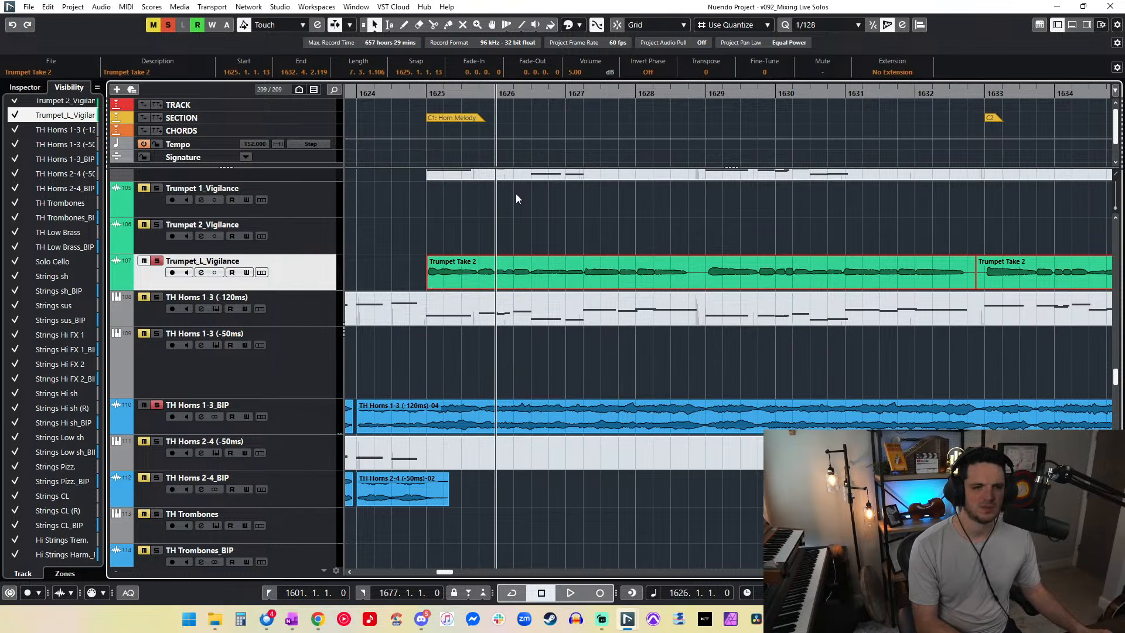
key(space)
key(ctrl+Right)
key(ctrl+Right)
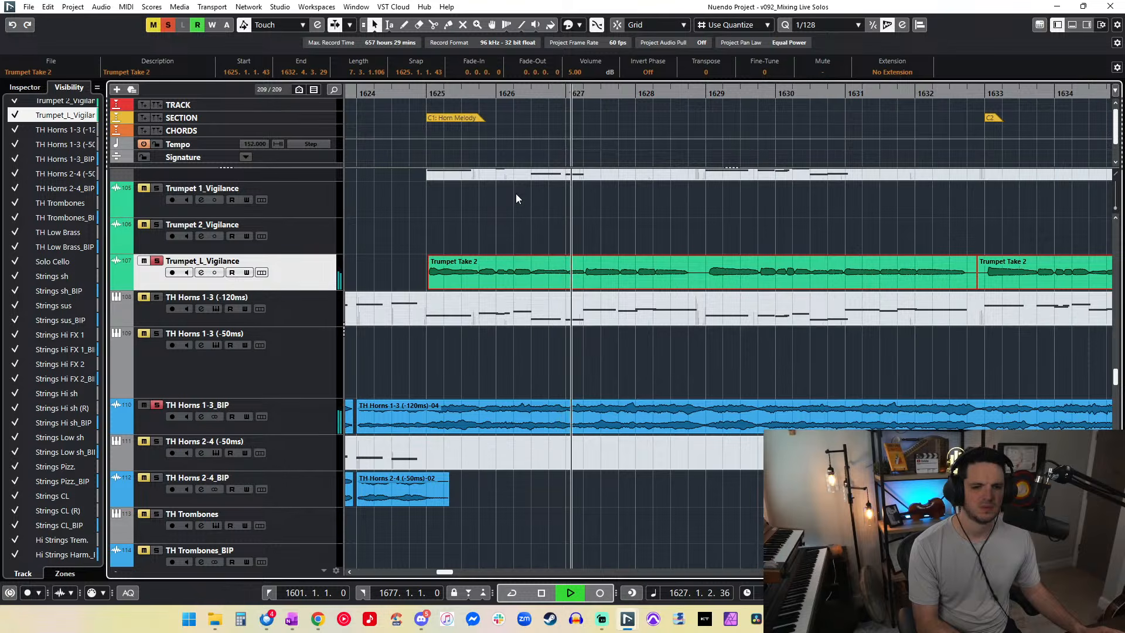
key(ctrl+Right)
key(ctrl+Right)
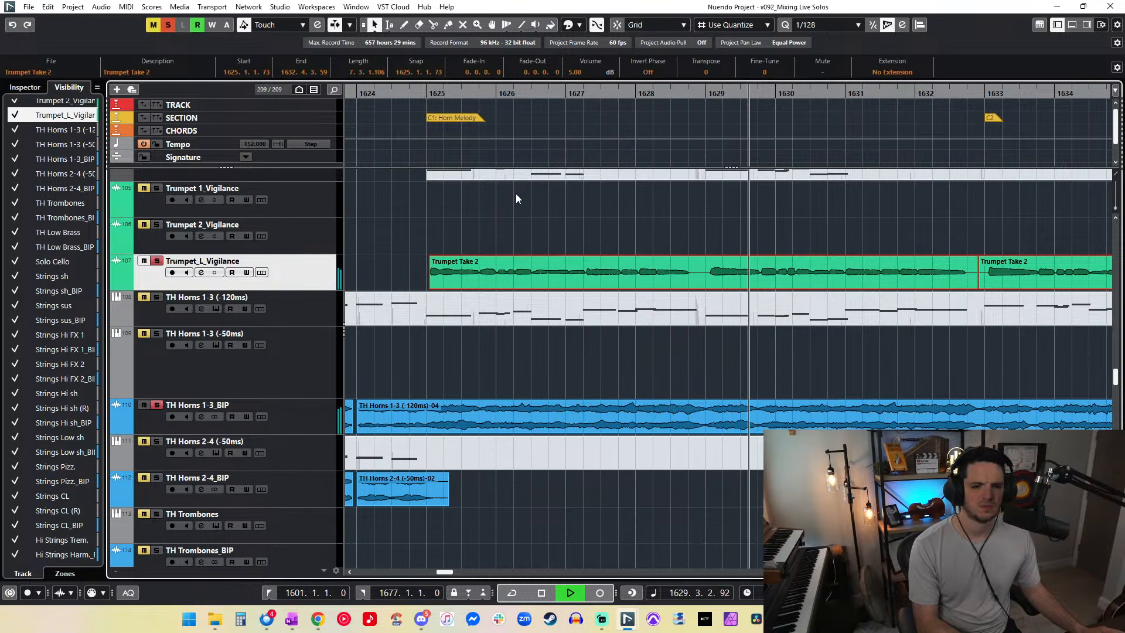
key(ctrl+Left)
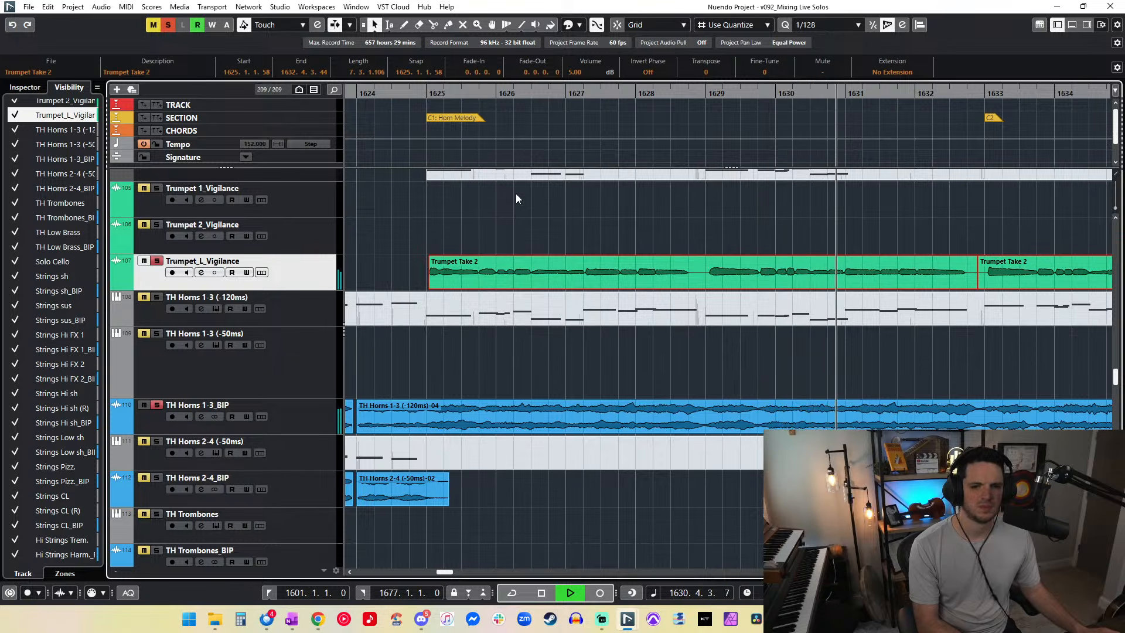
key(ctrl+Right)
key(ctrl+Right)
key(ctrl+Right)
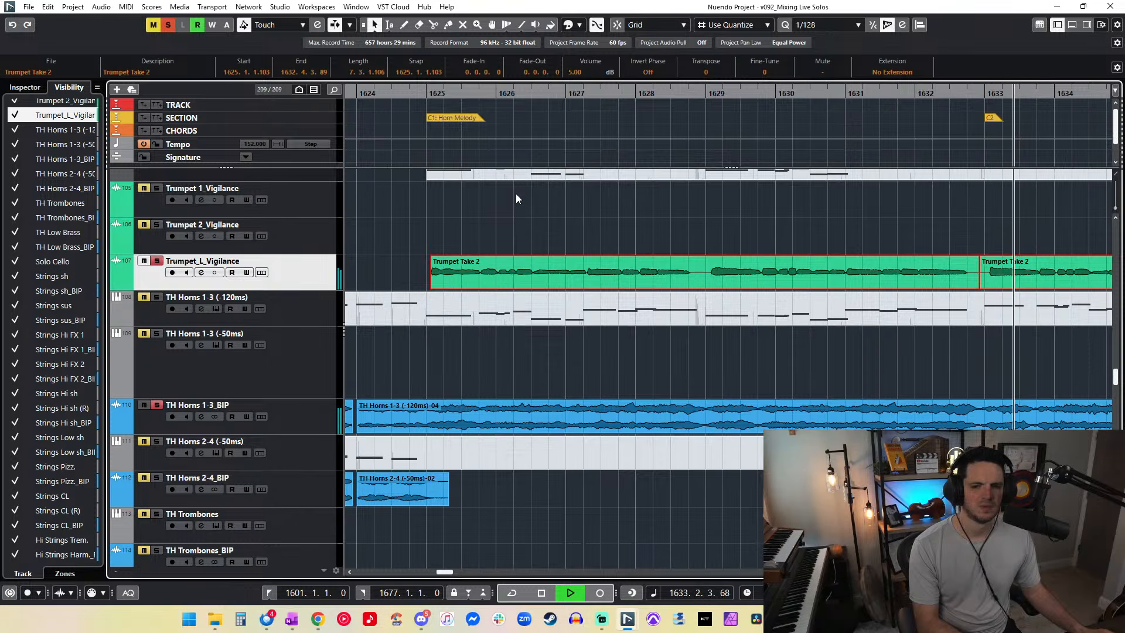
key(ctrl+Left)
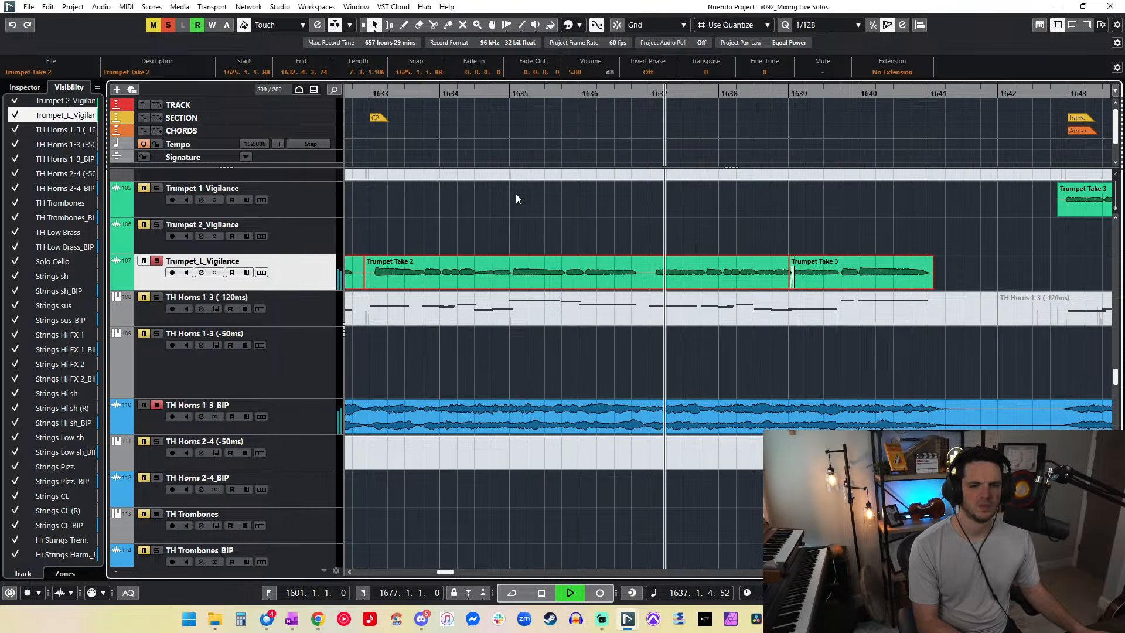
Step: Replay the C1 entrance and split the first Trumpet Take 2 clip after its opening note, near beat 4 of bar 1625
scroll(517, 195, left, 7)
key(space)
scroll(517, 195, left, 2)
click(516, 196)
click(496, 93)
key(space)
key(space)
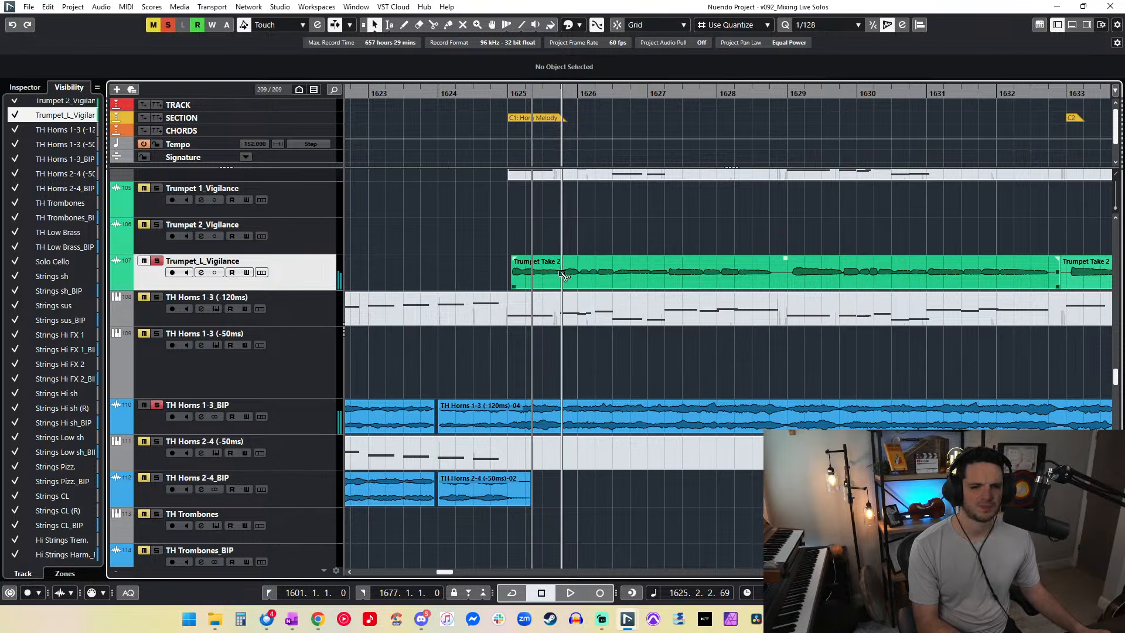
alt+click(561, 275)
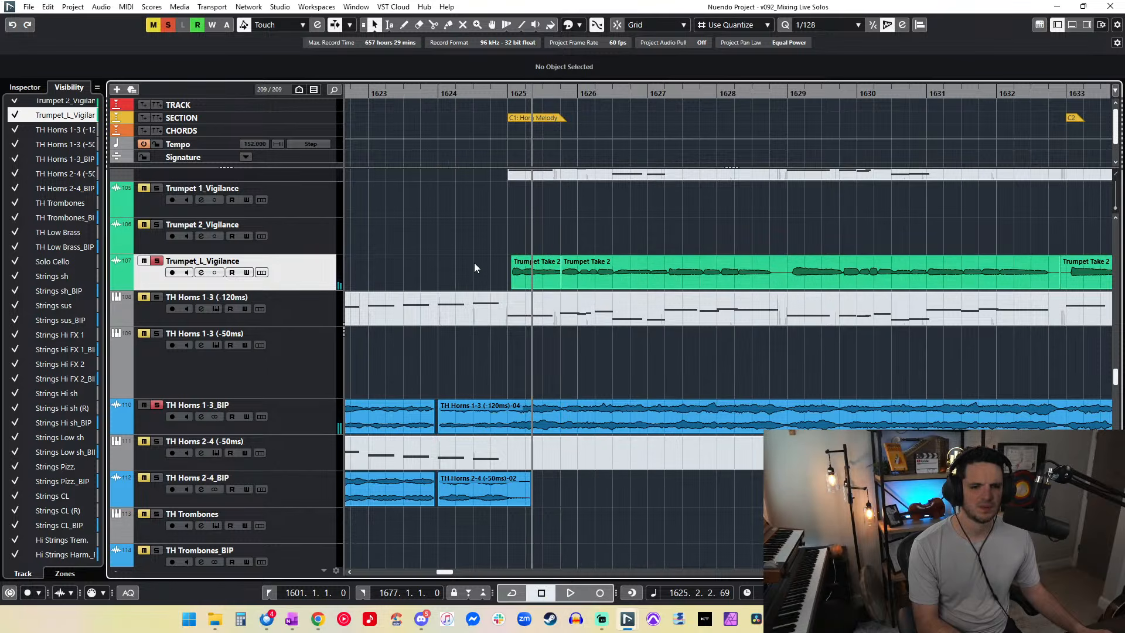
Step: Nudge the opening note's clip earlier to start at 1625.1.1.13 and play the C1 entrance
click(522, 276)
key(ctrl+Left)
key(ctrl+Left)
key(ctrl+Left)
key(ctrl+Left)
key(ctrl+Left)
key(l)
key(space)
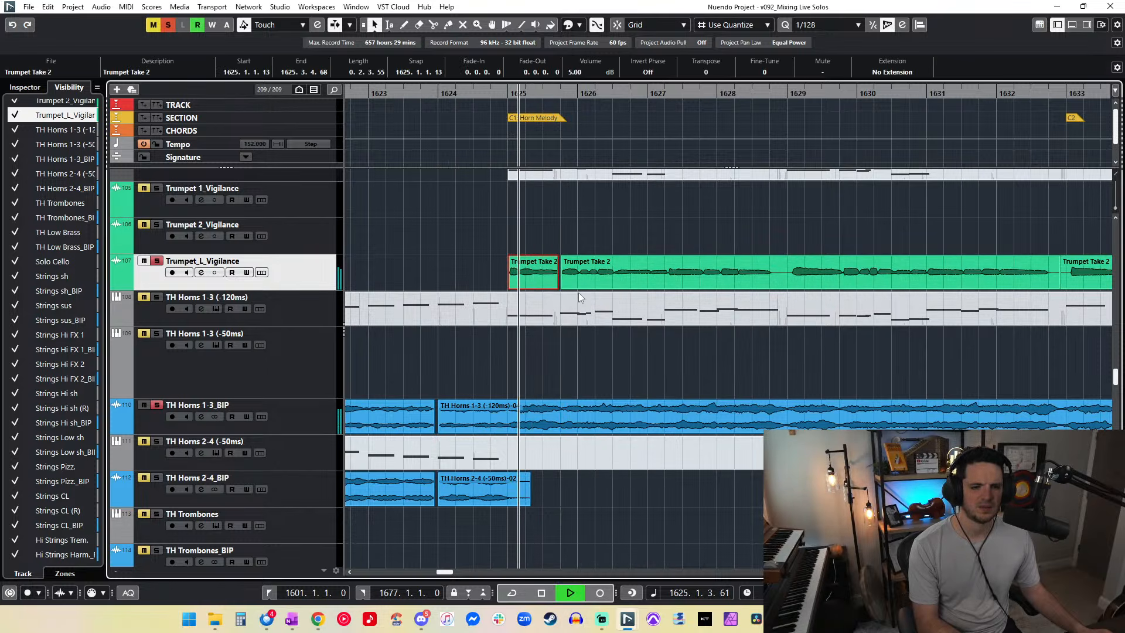
Step: Give the trumpet clip following the opening note a fade-in of 0.0.0.113 and listen on toward bar 1629
drag(556, 257, 568, 258)
scroll(640, 268, right, 2)
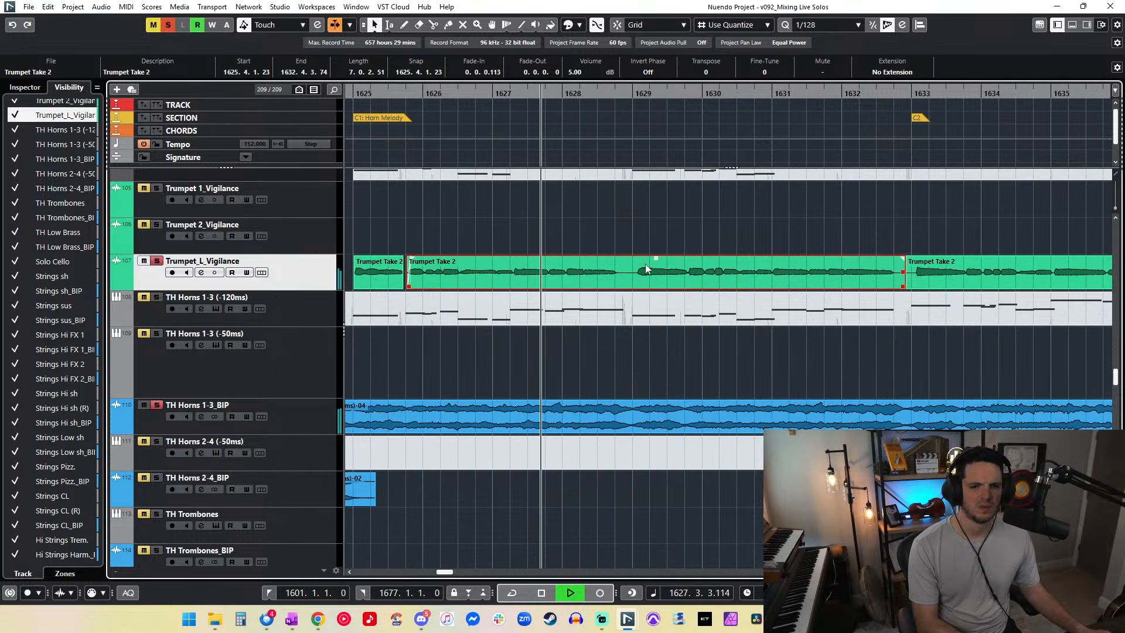
scroll(635, 264, down, 1)
key(space)
Step: Isolate the trumpet note at bar 1629, starting it at 1629.1.1.30, and give the following piece a 0.0.0.64 fade-in
scroll(636, 263, up, 1)
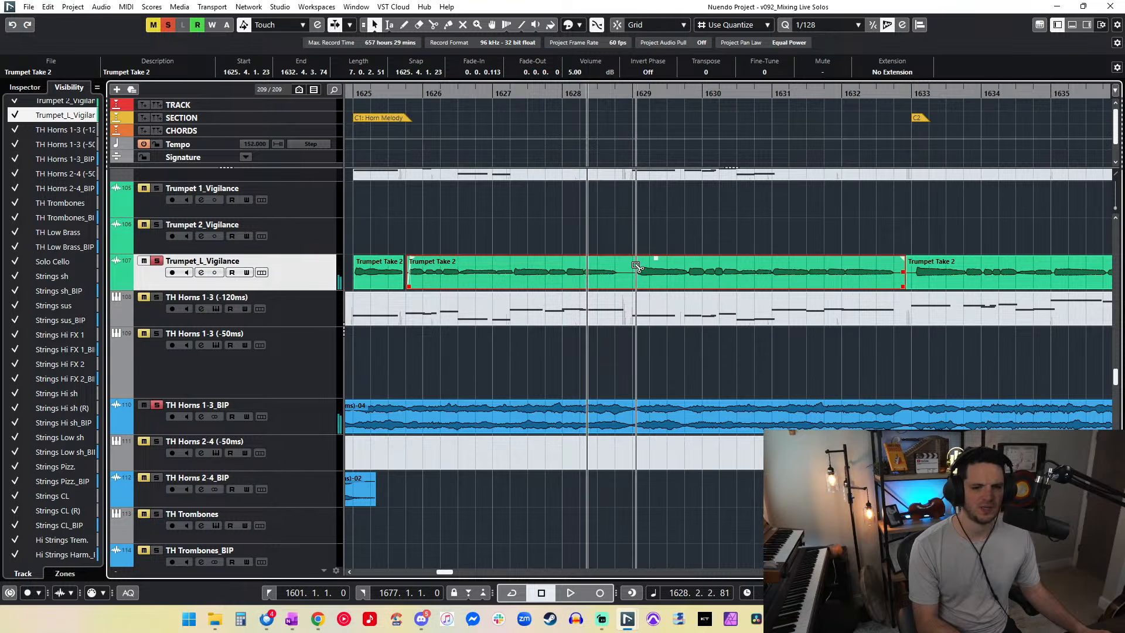
click(638, 258)
alt+click(690, 262)
alt+click(623, 269)
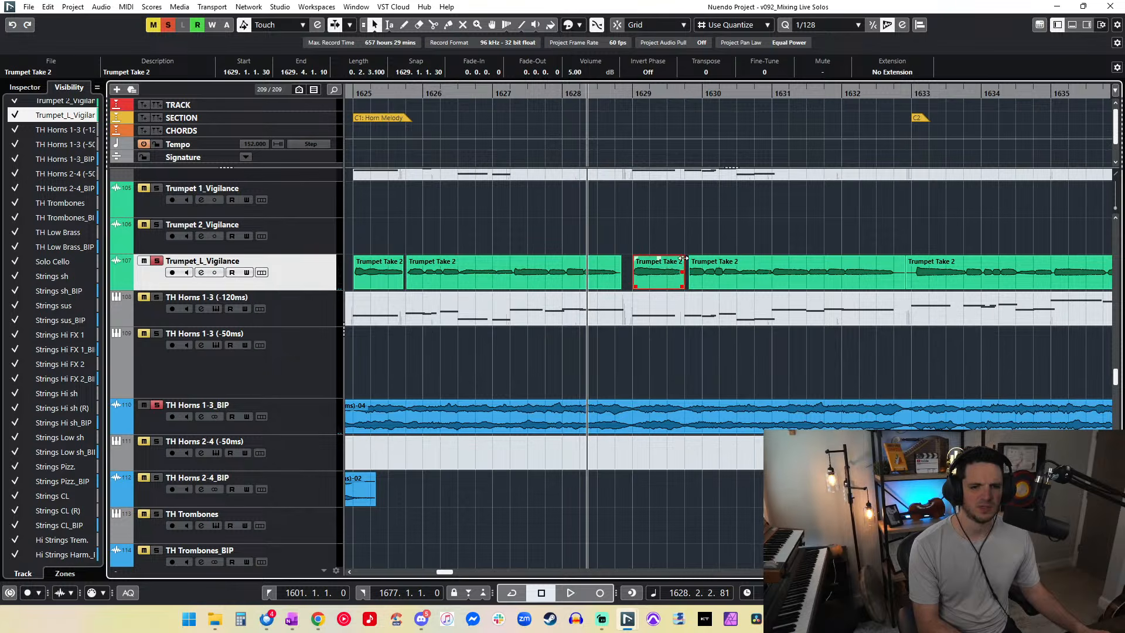
click(693, 258)
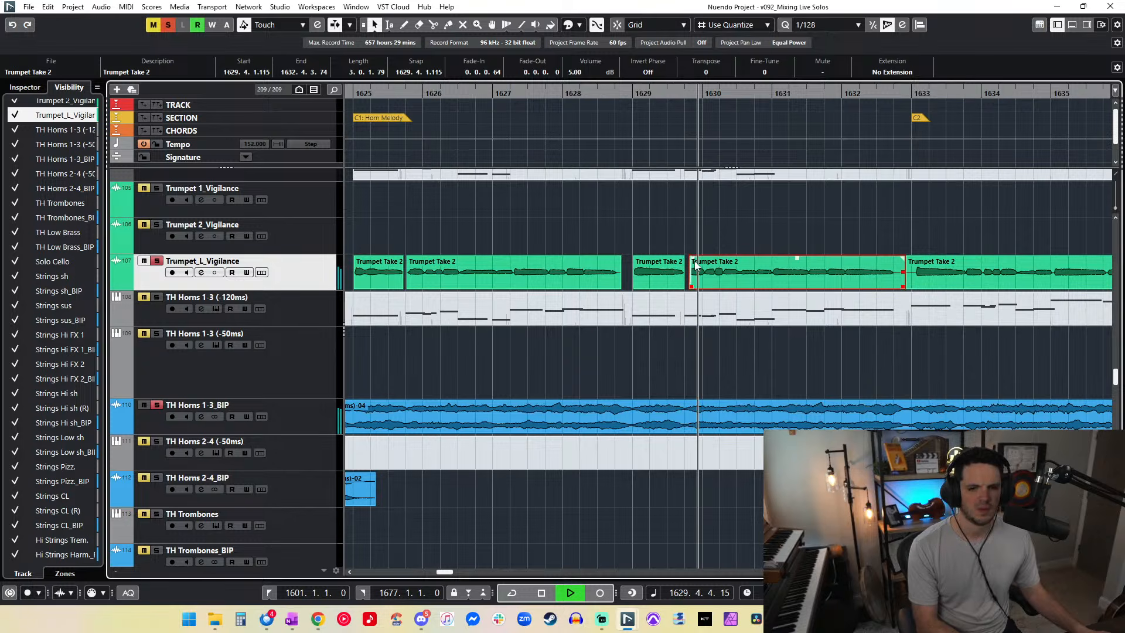
key(f)
Step: Try nudging the trumpet clip after the bar 1629 note to start at 1629.4.2.55, then return it to 1629.4.1.115
click(557, 244)
click(560, 270)
key(ctrl+Right)
key(ctrl+Right)
key(ctrl+Right)
key(ctrl+Right)
key(ctrl+KP_Subtract)
key(ctrl+KP_Subtract)
key(ctrl+KP_Subtract)
key(ctrl+KP_Subtract)
key(ctrl+Left)
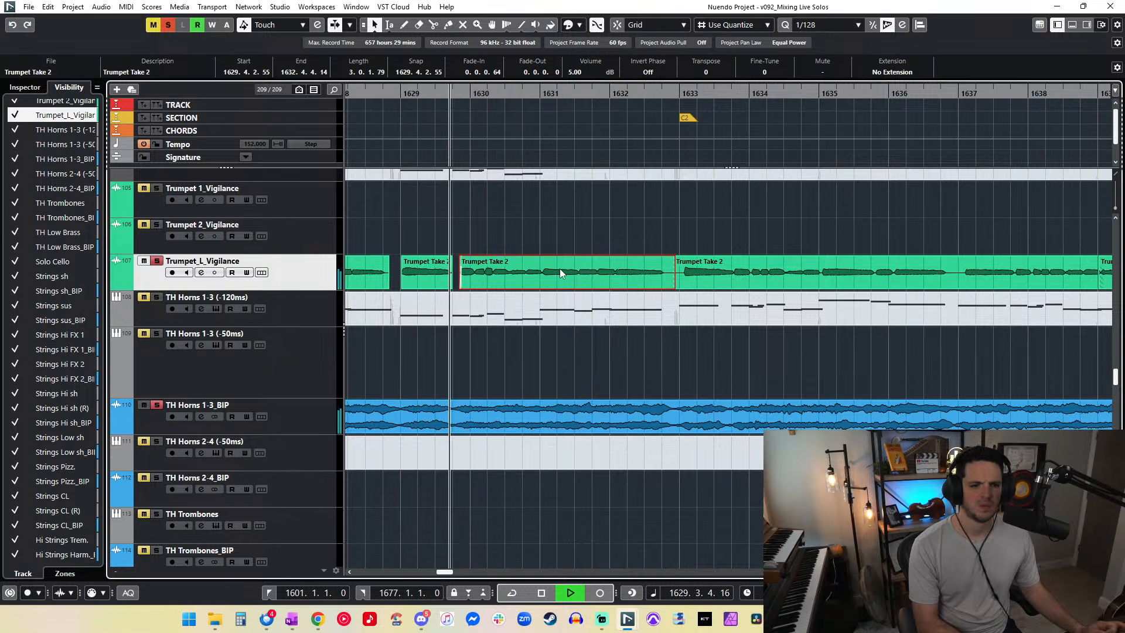
key(ctrl+Left)
key(ctrl+Left)
key(ctrl+Left)
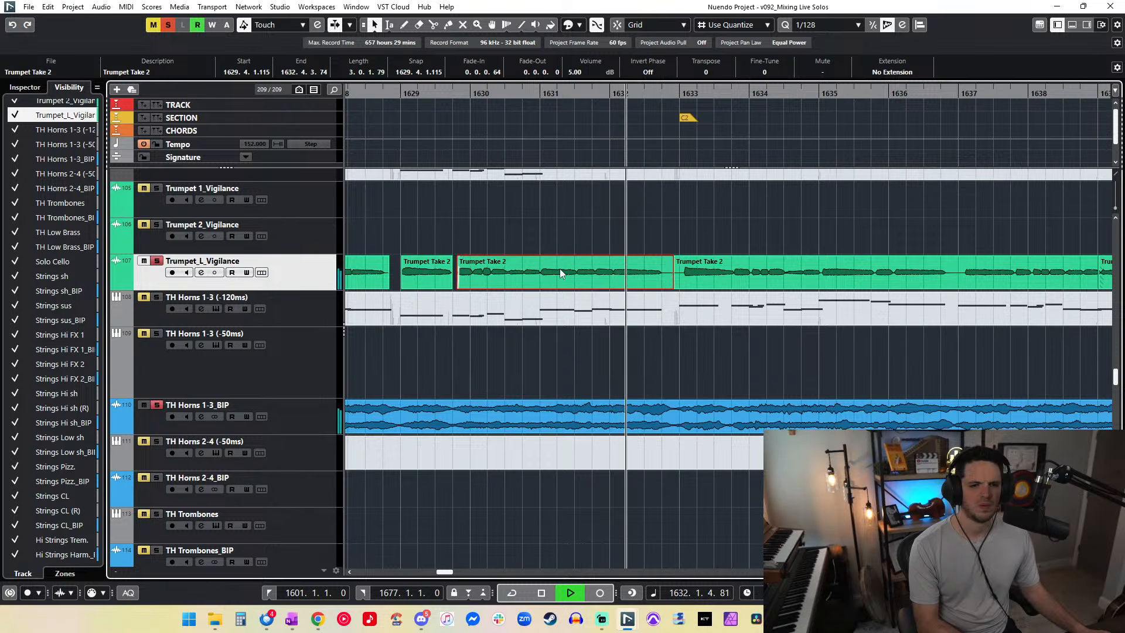
Step: Cut out the silence between the two trumpet phrases before C2 so the C2 clip starts at 1633.1.2.11
click(687, 272)
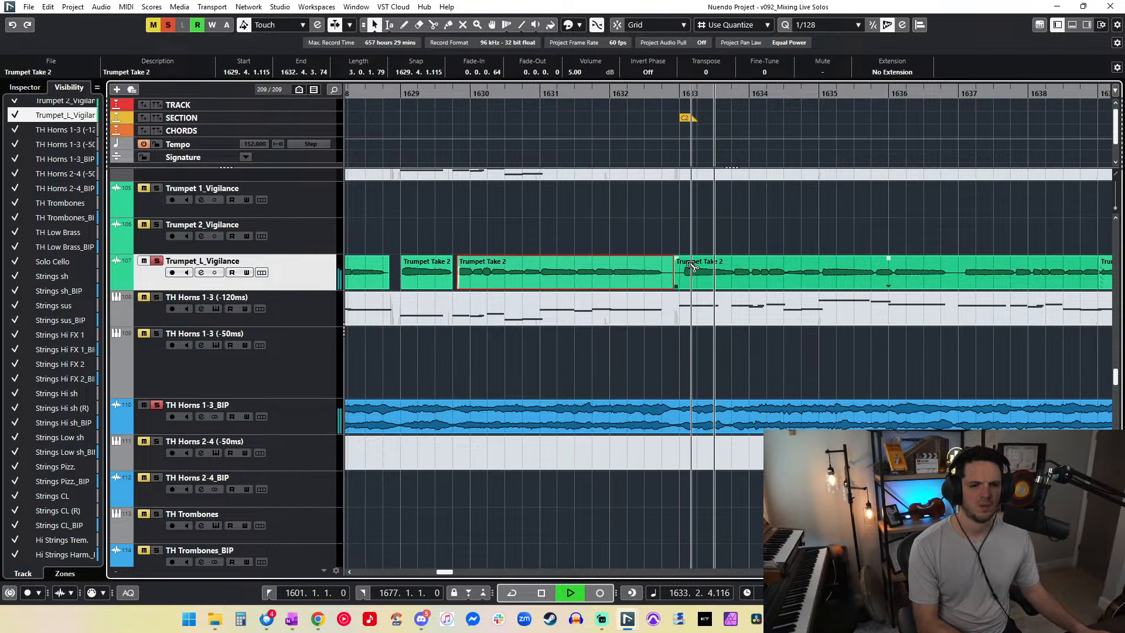
alt+click(684, 272)
key(Delete)
click(661, 274)
alt+click(666, 274)
click(673, 274)
key(Delete)
click(707, 278)
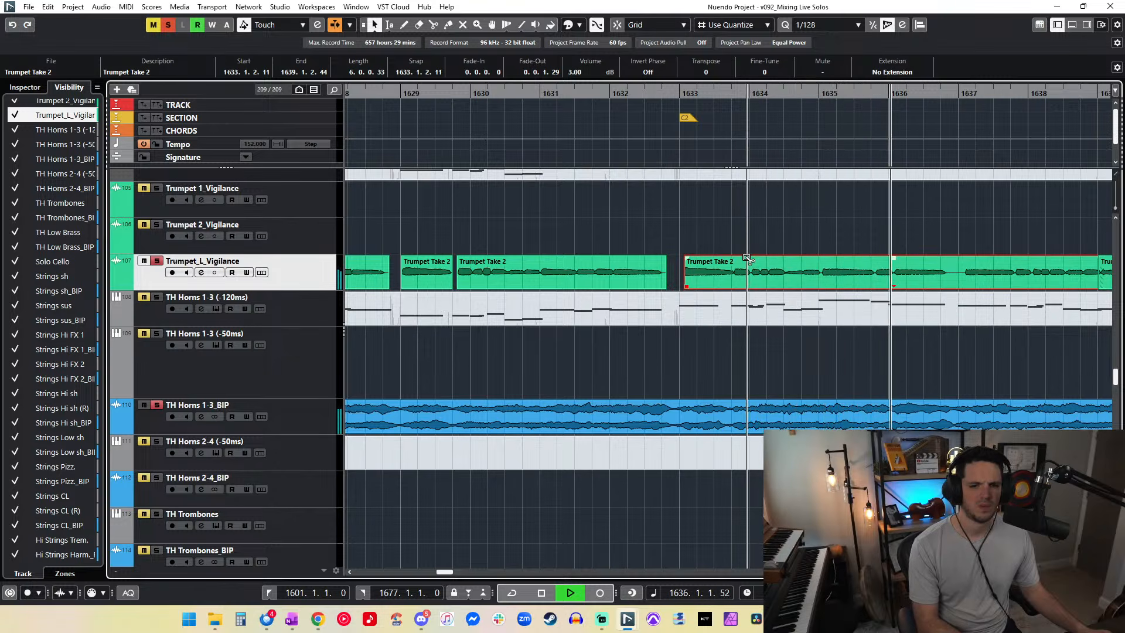
Step: Isolate the first trumpet note at C2, starting it at 1633.1.1.71, and give the following piece a 0.0.0.55 fade-in
key(space)
alt+click(734, 274)
key(ctrl+Left)
key(ctrl+Left)
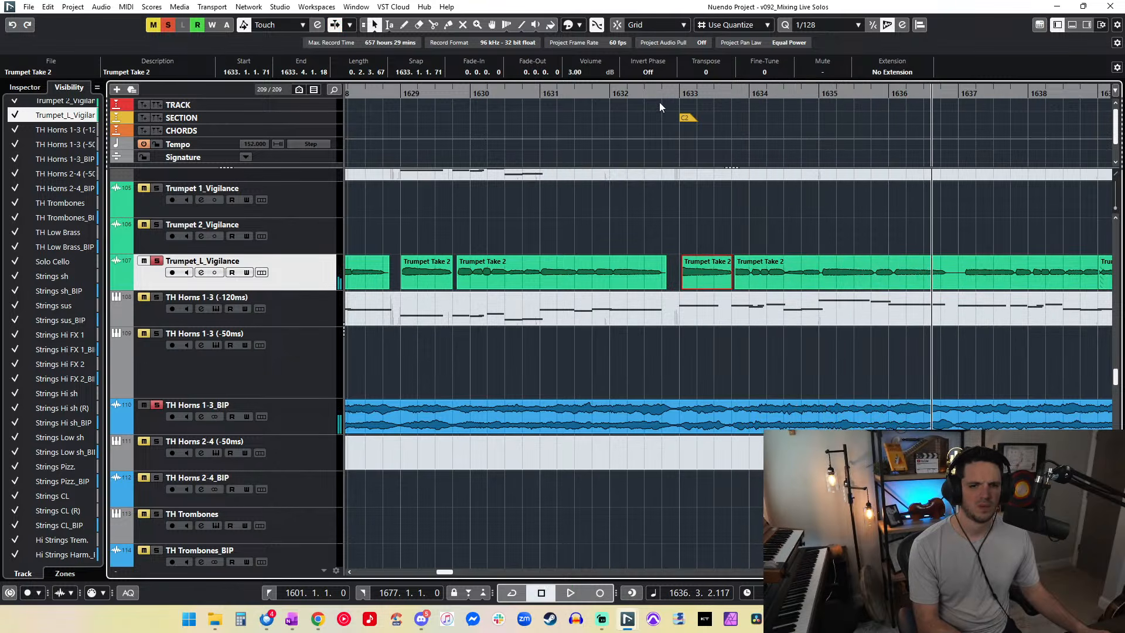
drag(677, 93, 677, 101)
key(space)
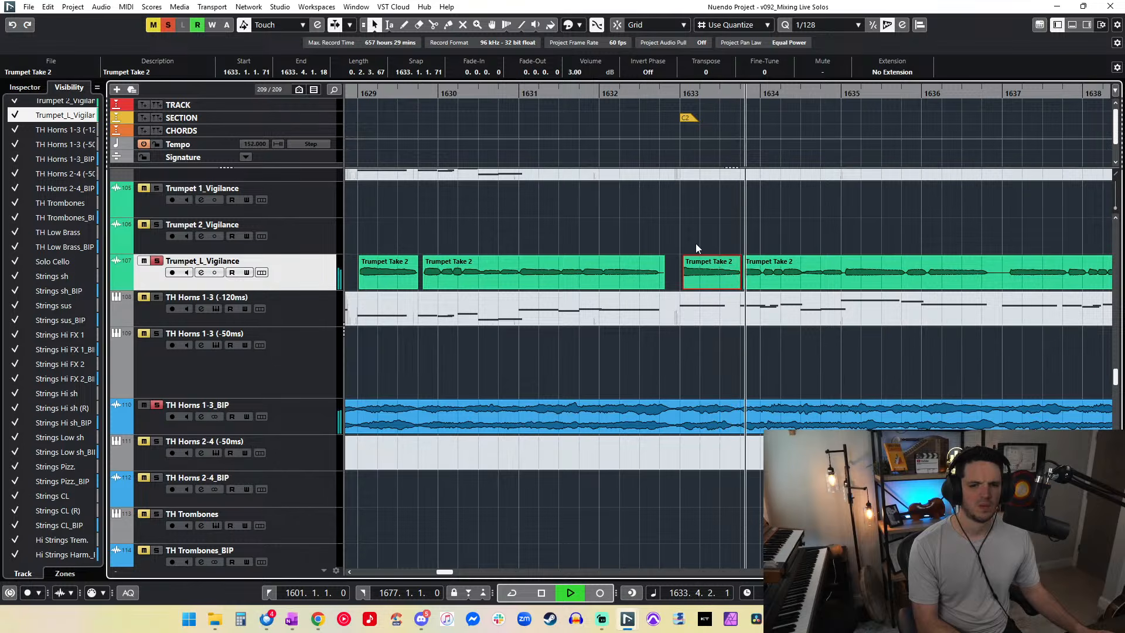
scroll(697, 243, right, 3)
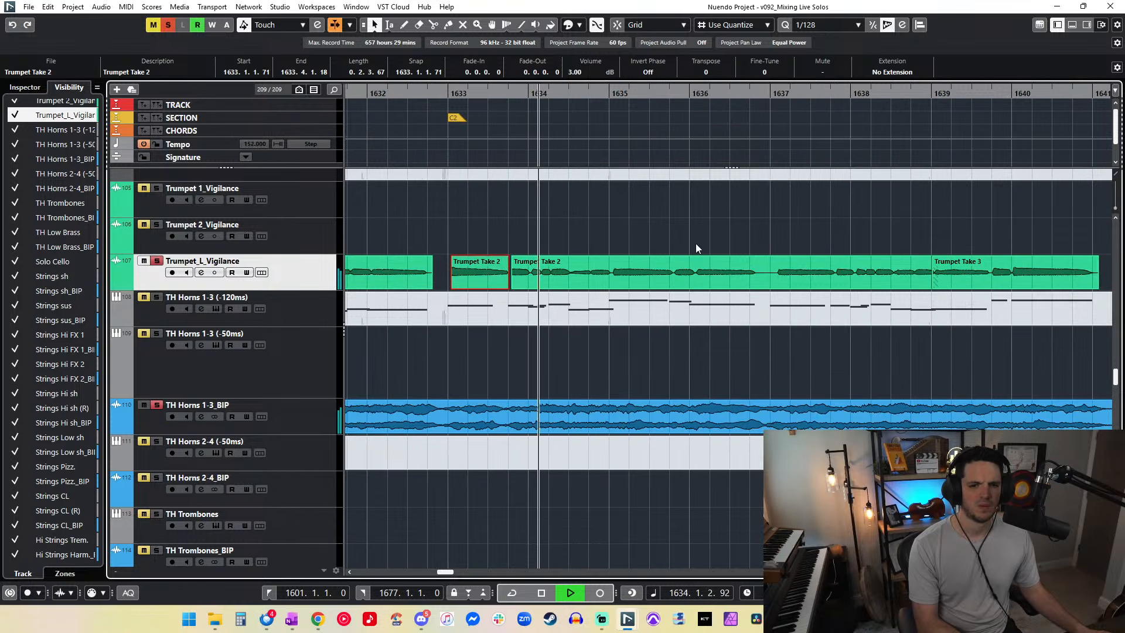
click(515, 261)
scroll(525, 260, right, 2)
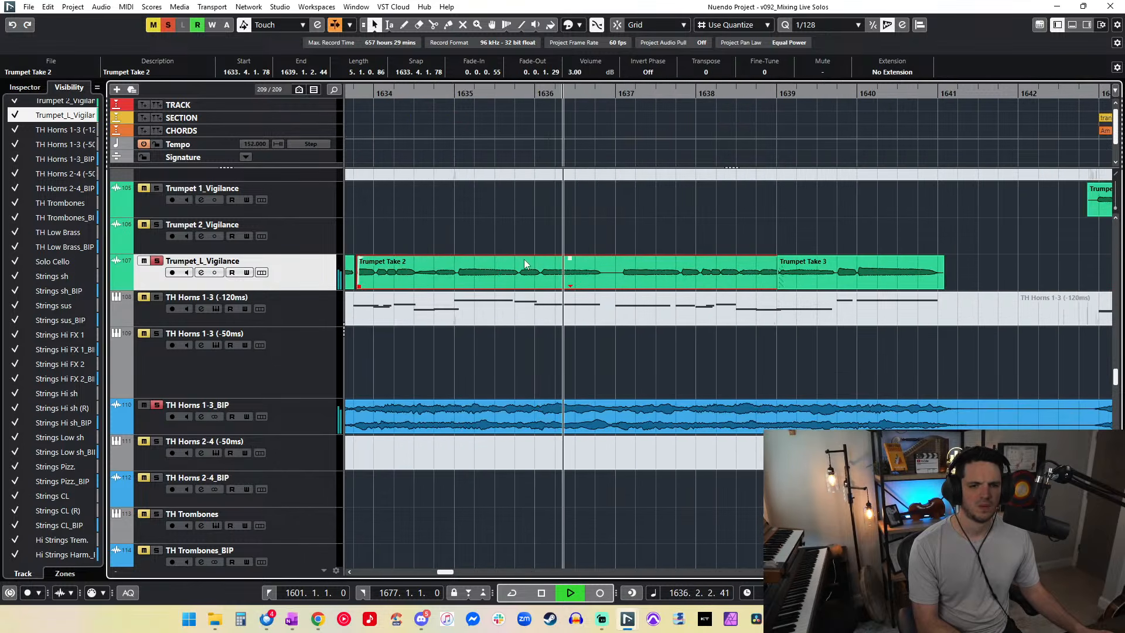
Step: Cut out the silence before bar 1637 on Trumpet_L_Vigilance and isolate the next note, starting it at 1637.1.1.67
scroll(525, 261, right, 1)
alt+click(544, 260)
alt+click(603, 259)
alt+click(526, 259)
key(Delete)
click(562, 273)
drag(565, 272, 562, 271)
drag(524, 93, 525, 138)
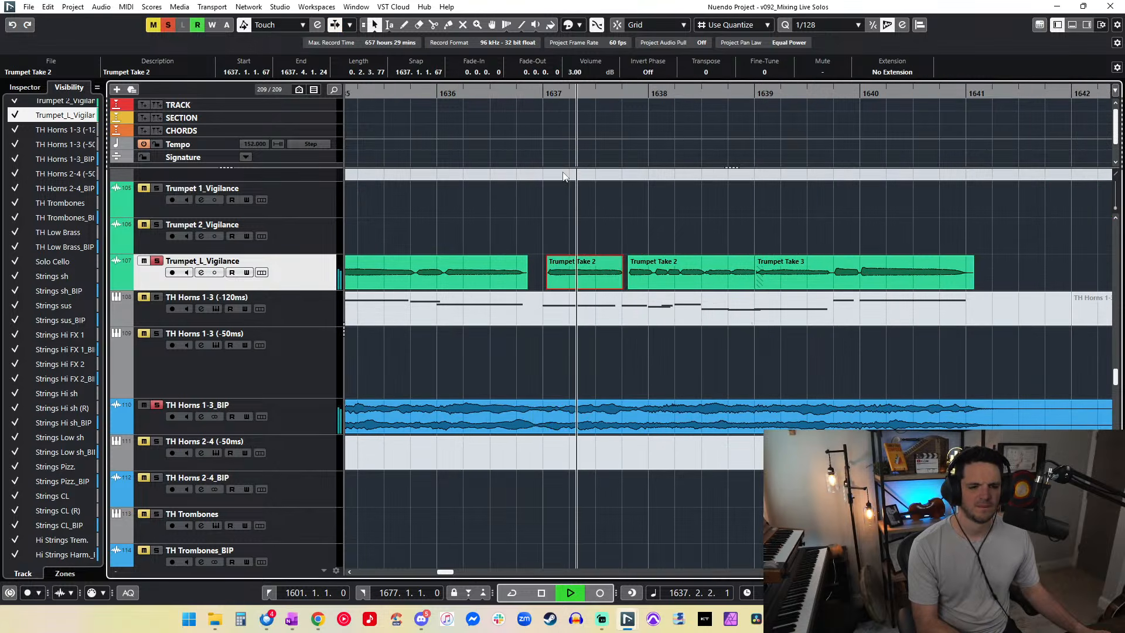
Step: Start the trumpet clip after the bar 1637 note at 1637.4.1.69 and crossfade it into Trumpet Take 3 at bar 1639
scroll(563, 176, right, 3)
click(533, 262)
click(509, 263)
drag(480, 230, 555, 272)
key(x)
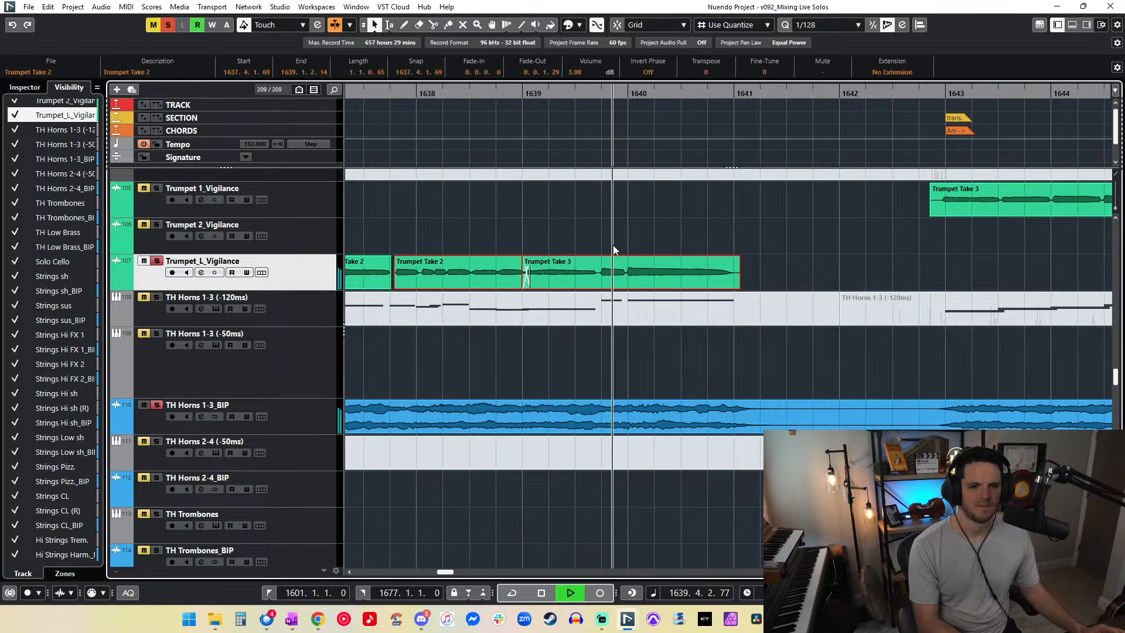
Step: Split off the closing notes of Trumpet Take 3 to start at 1639.3.4.77, with a 0.0.0.53 fade-in and 0.0.1.40 fade-out
alt+click(595, 268)
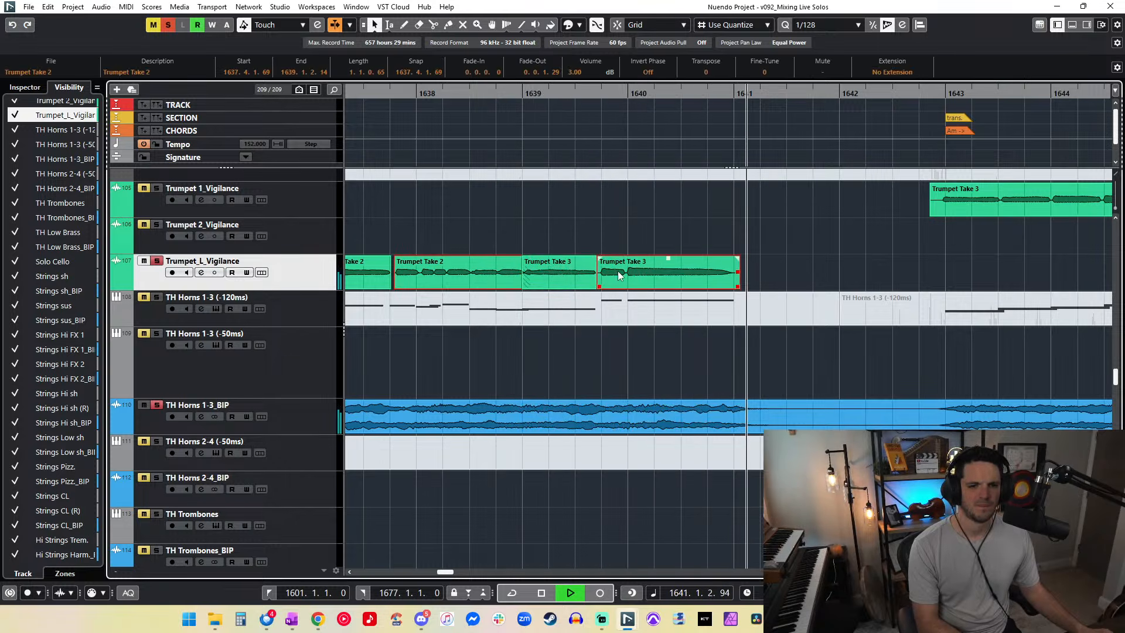
drag(601, 257, 605, 259)
key(space)
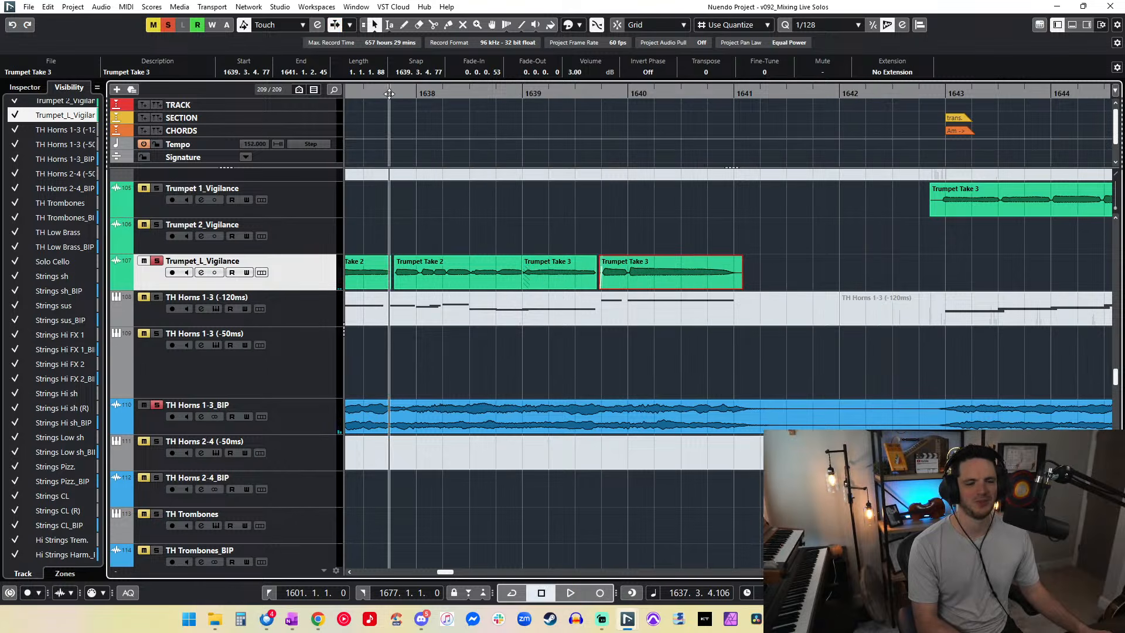
key(space)
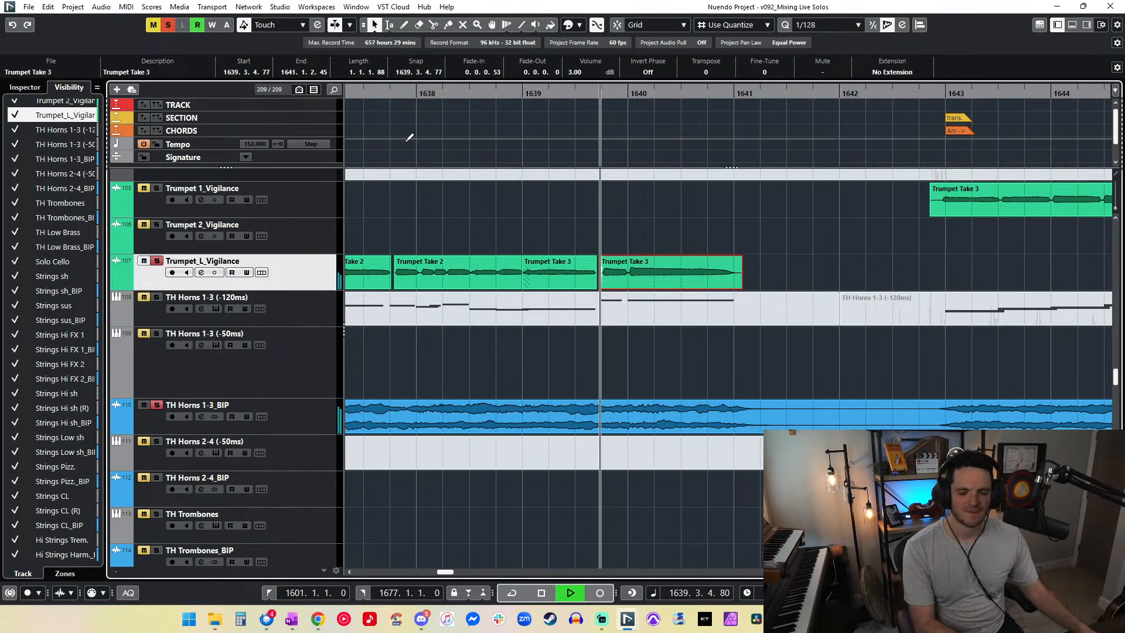
drag(739, 257, 730, 261)
key(space)
Step: Open a gap in TH Horns 1-3_BIP before bar 1629, ending the earlier clip at 1628.4.4.4 and resuming at 1629.1.1.44
scroll(699, 247, left, 10)
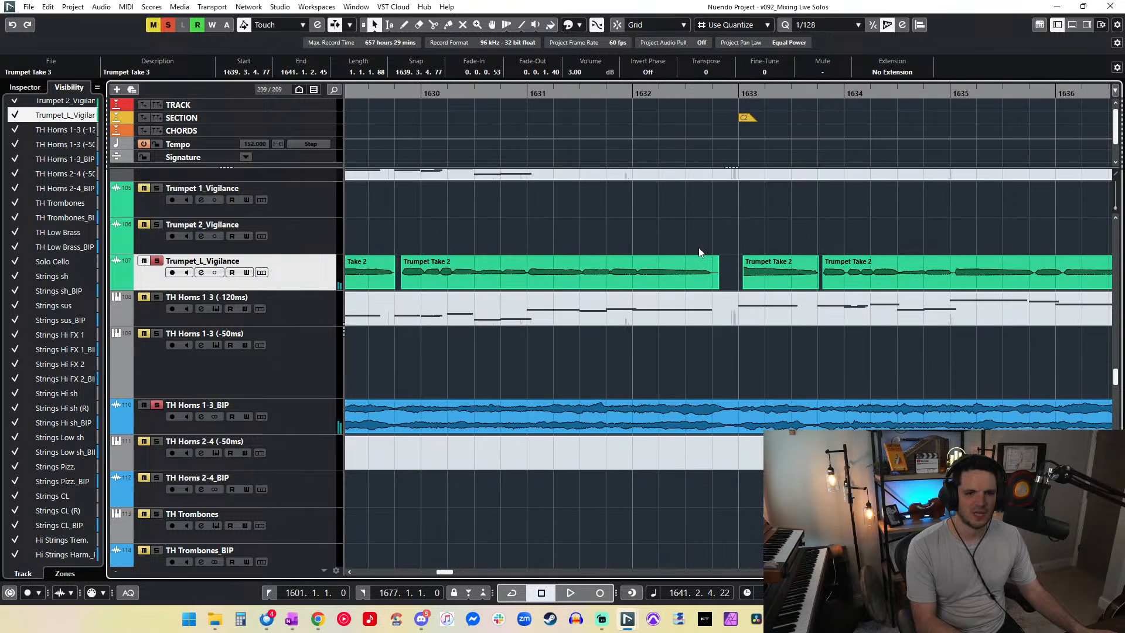
scroll(699, 252, left, 5)
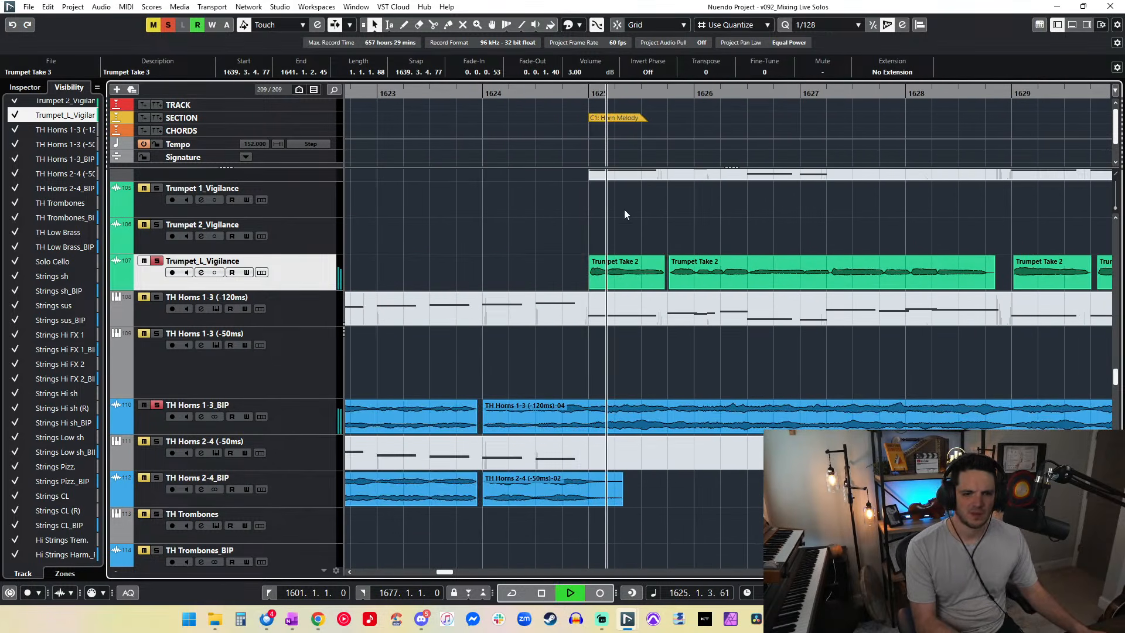
scroll(637, 250, right, 4)
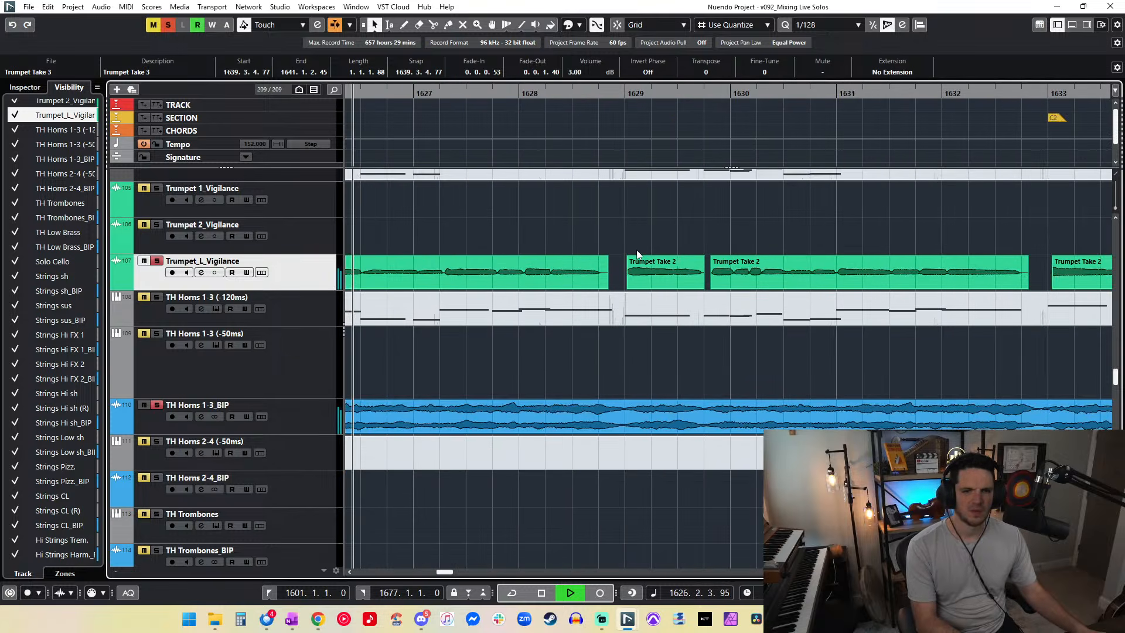
key(space)
drag(602, 415, 632, 404)
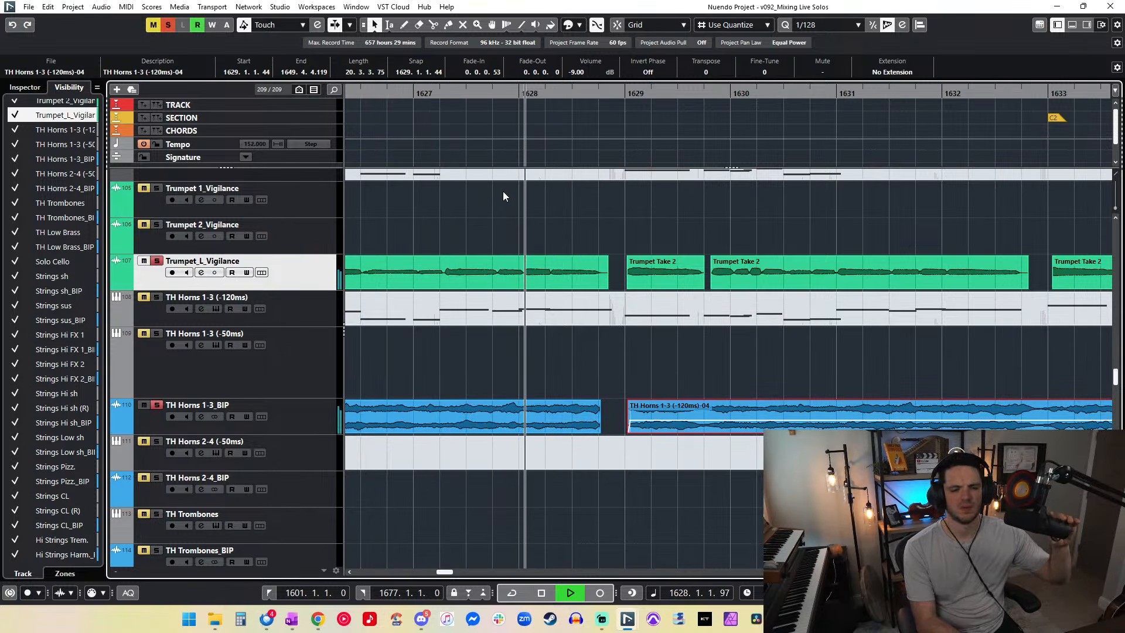
key(space)
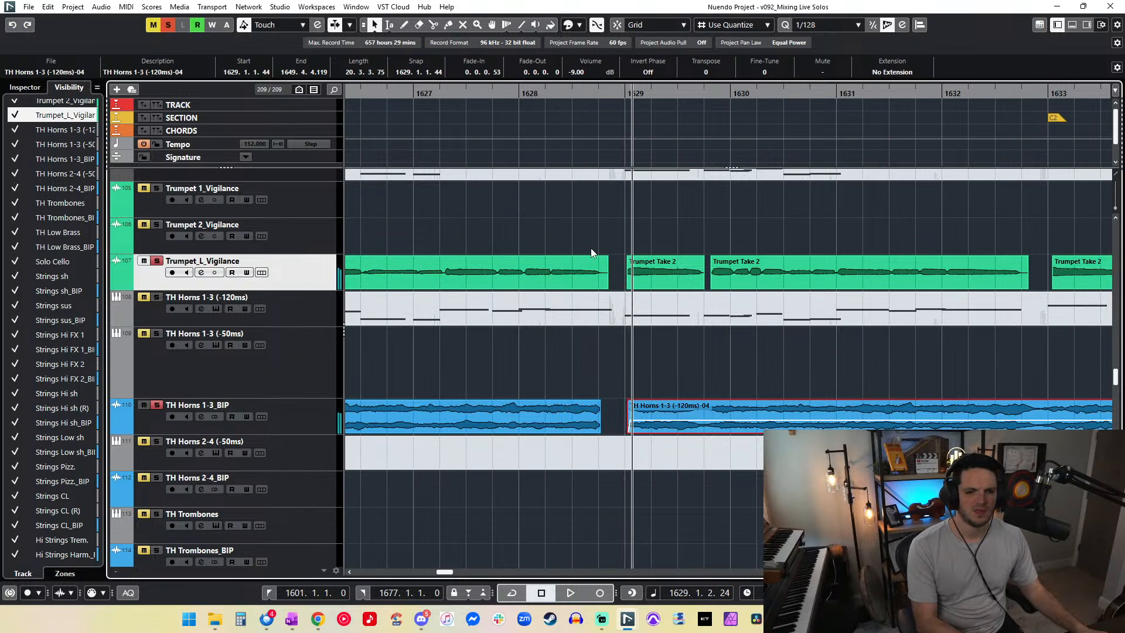
drag(601, 432, 614, 434)
Step: Split off the last trumpet note before bar 1629 at 1628.2.1.111 and time-stretch it to end at 1629.1.1.12
drag(609, 288, 613, 288)
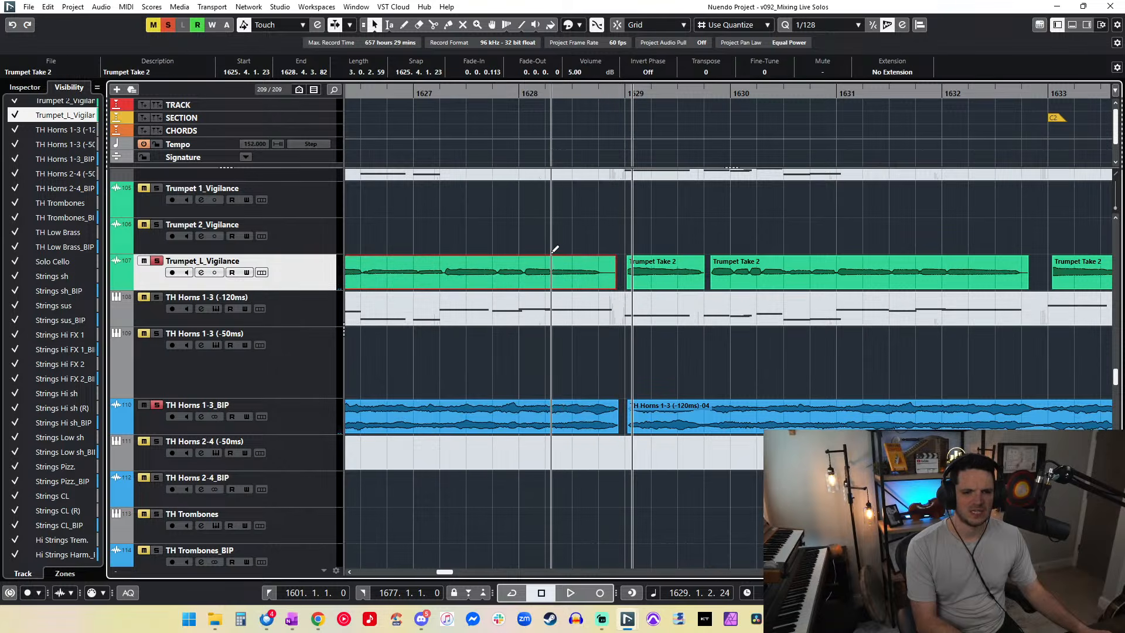
alt+click(553, 279)
click(374, 25)
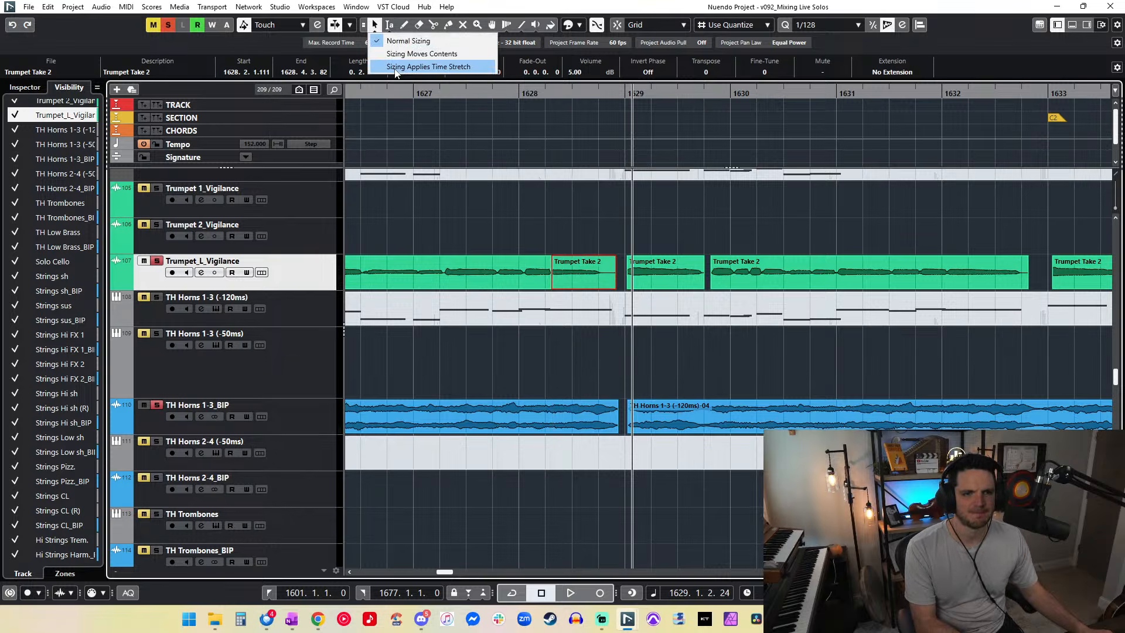
click(396, 67)
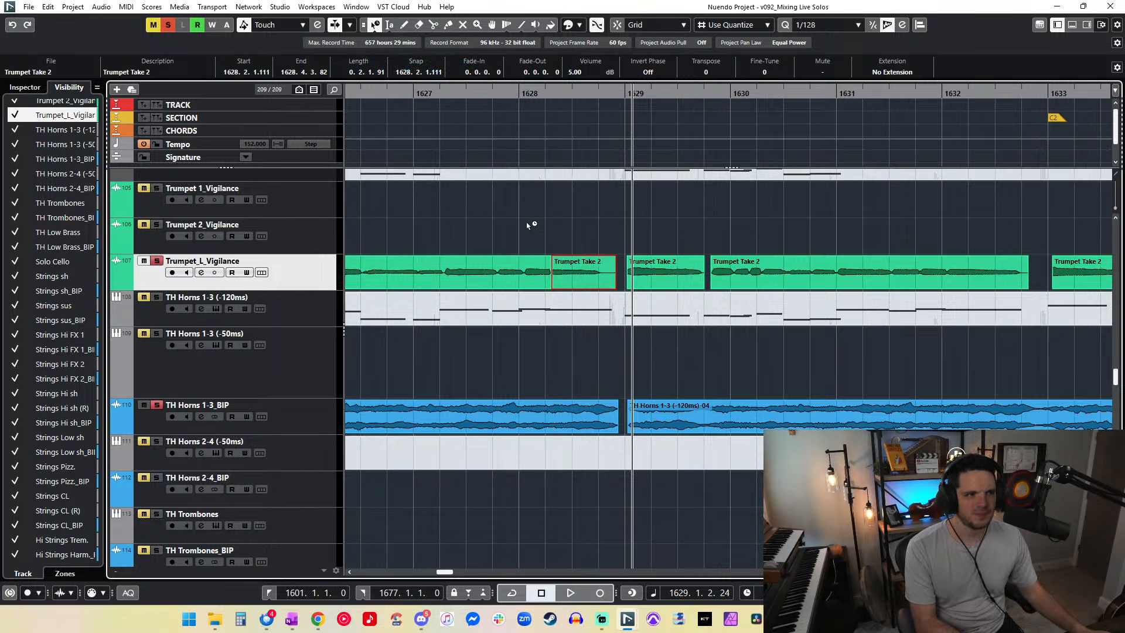
drag(615, 287, 623, 289)
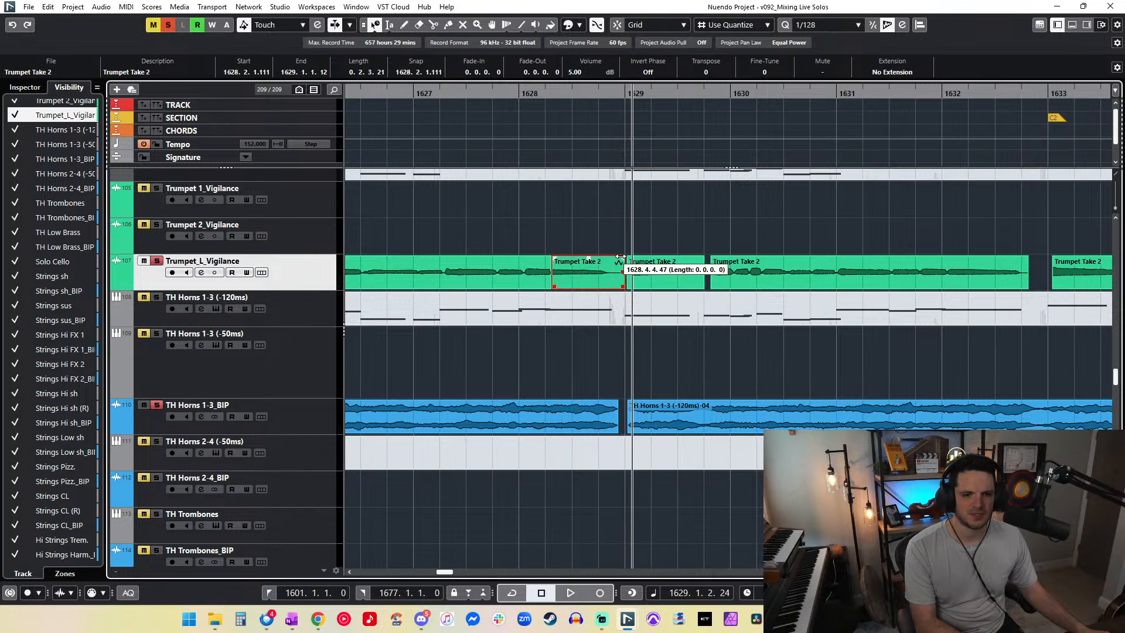
Step: Give the stretched trumpet note a 0.0.2.90 fade-out and play the passage back with all solos cleared
click(475, 97)
key(space)
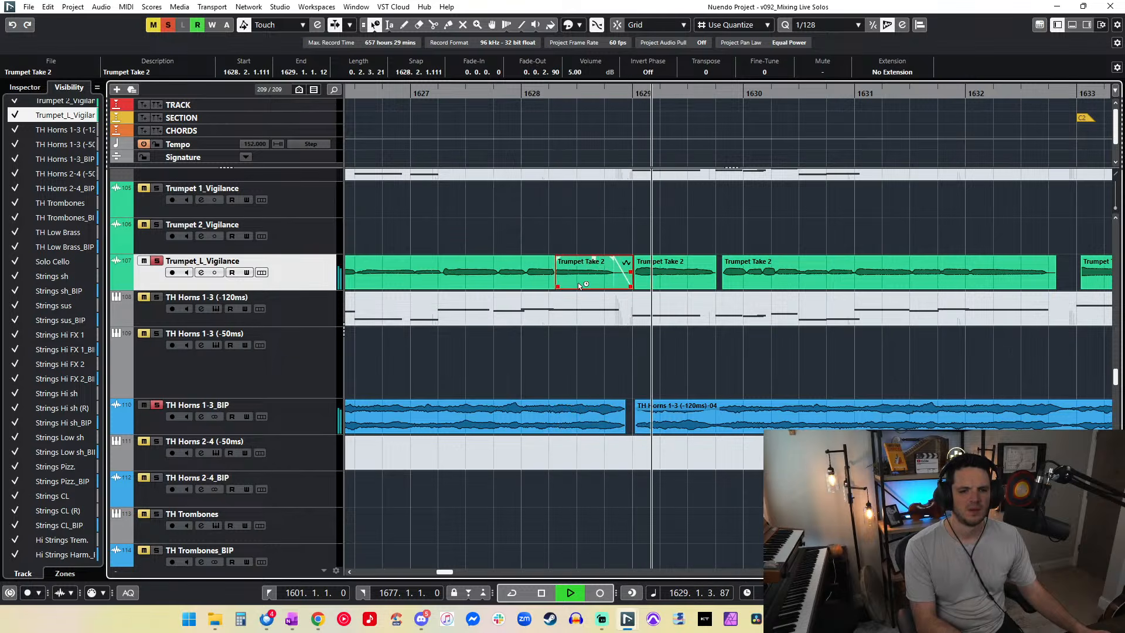
key(KP_Subtract)
key(KP_Subtract)
key(KP_Subtract)
key(KP_Subtract)
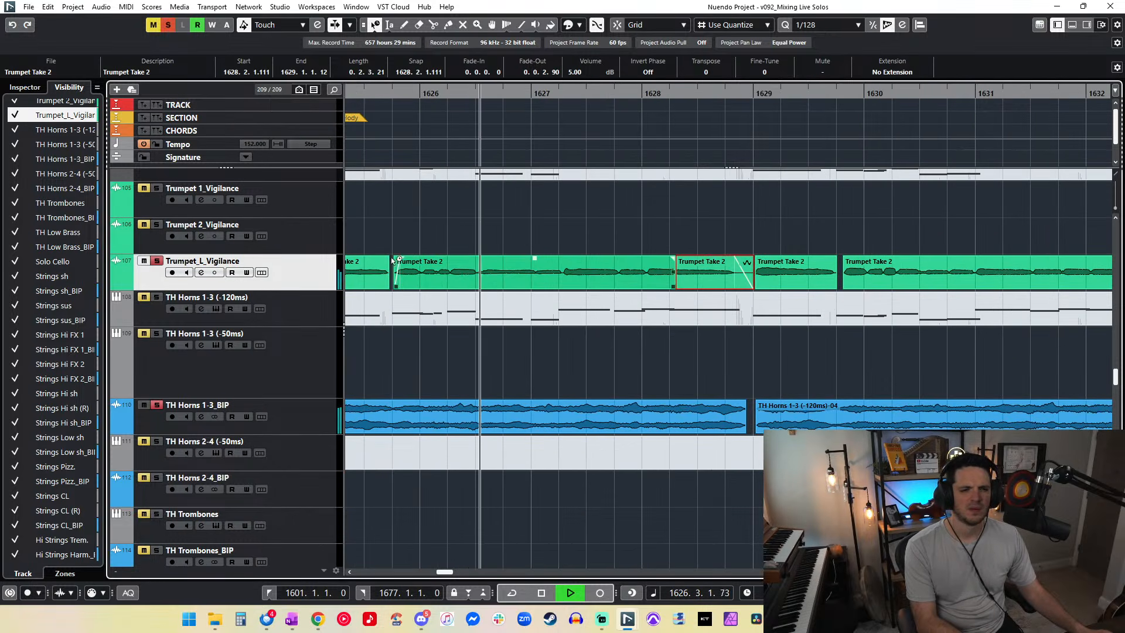
click(168, 25)
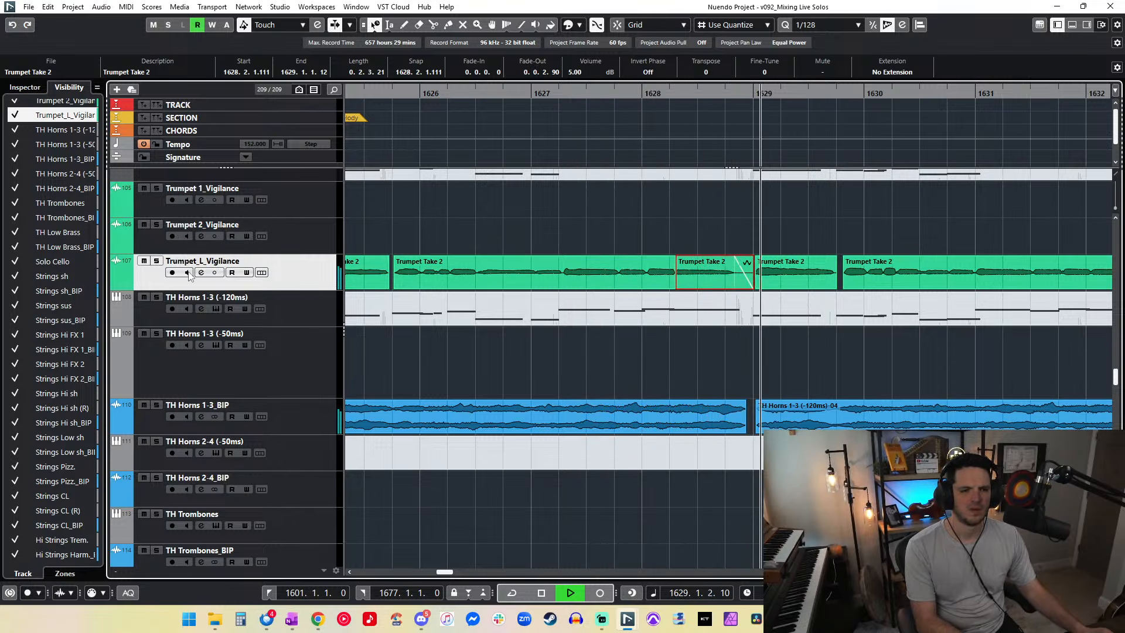
Step: Shorten the time-stretched trumpet note before bar 1629 to end at 1628.4.3.51 with a 0.0.1.2 fade-out
key(space)
click(644, 426)
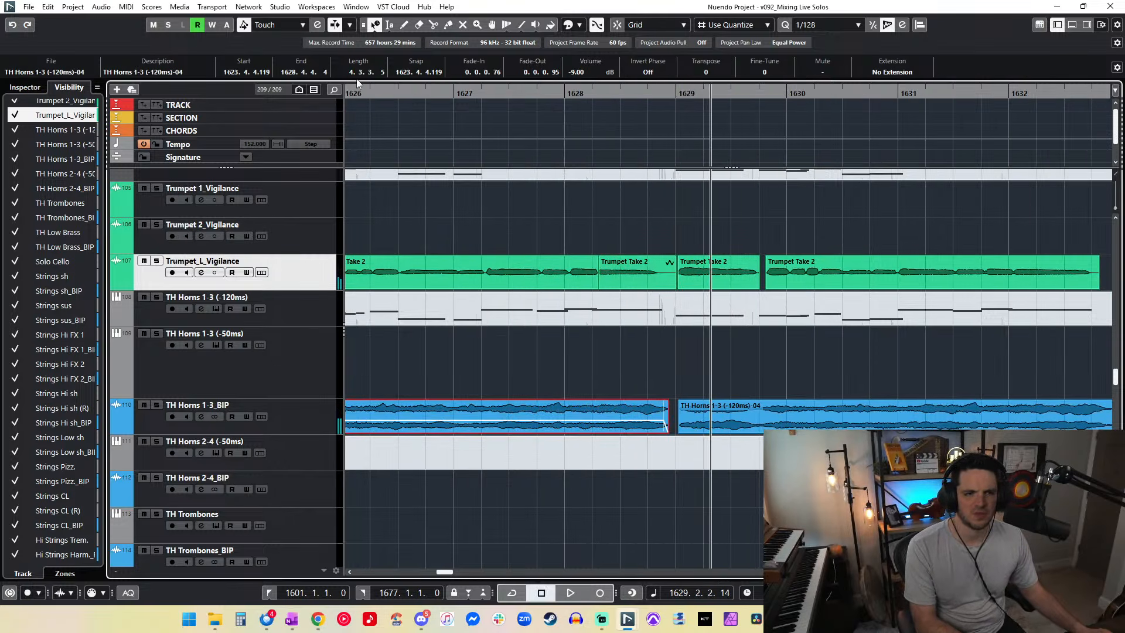
drag(673, 287, 657, 258)
key(Delete)
scroll(657, 259, down, 1)
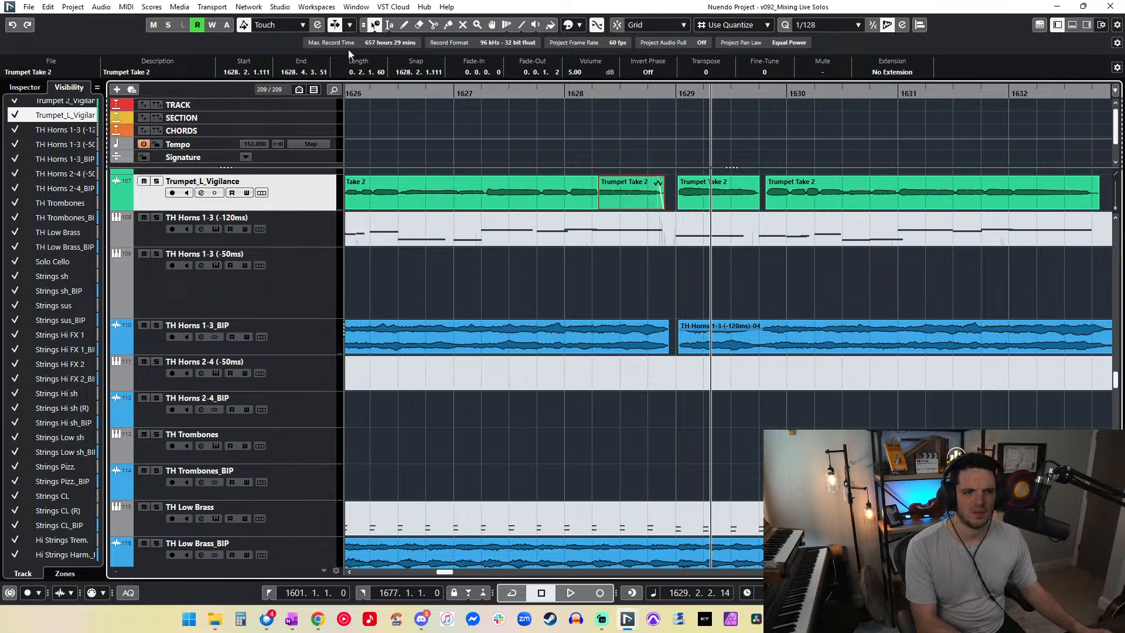
Step: Restore Normal Sizing, trim the horn clip before bar 1629 to end at 1628.4.3.41, and listen to the transition
click(373, 28)
click(393, 40)
drag(664, 350, 664, 350)
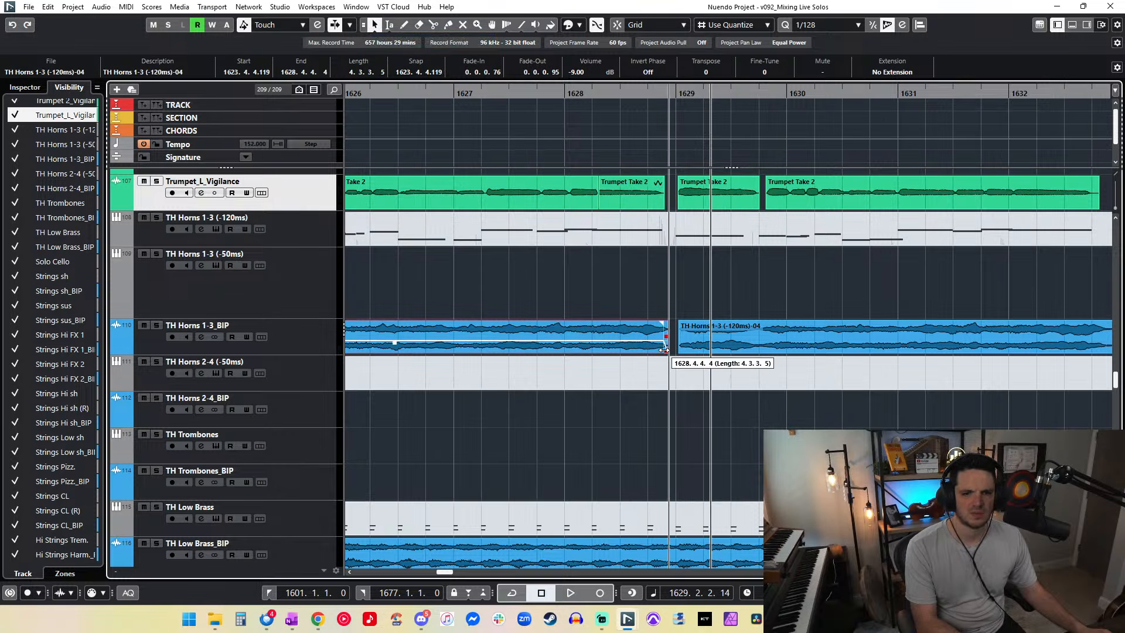
double_click(569, 94)
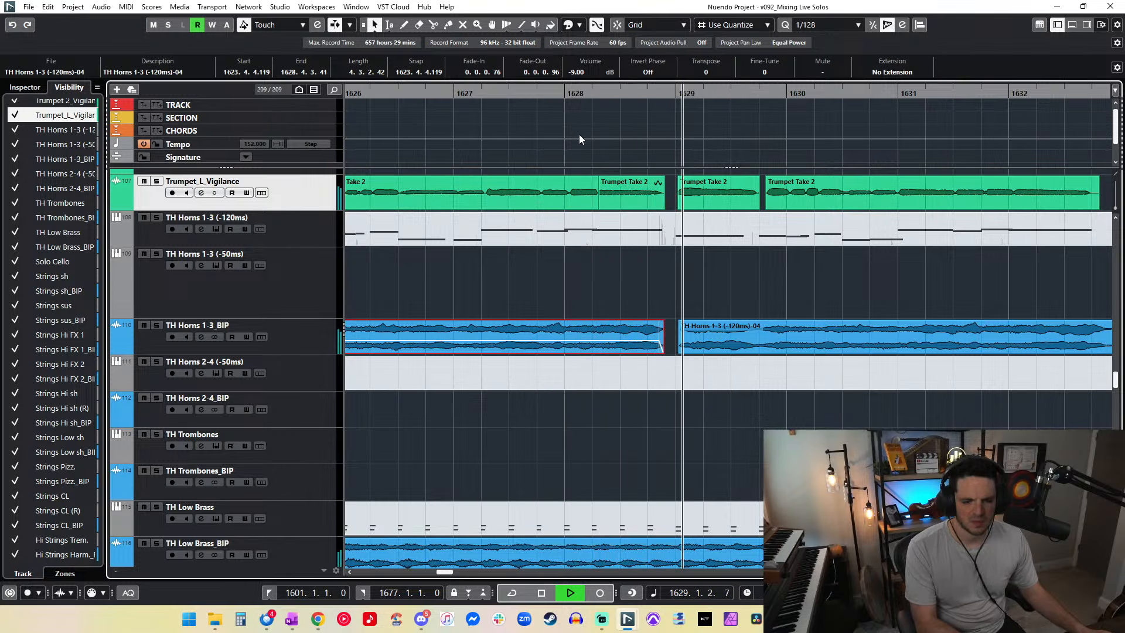
key(space)
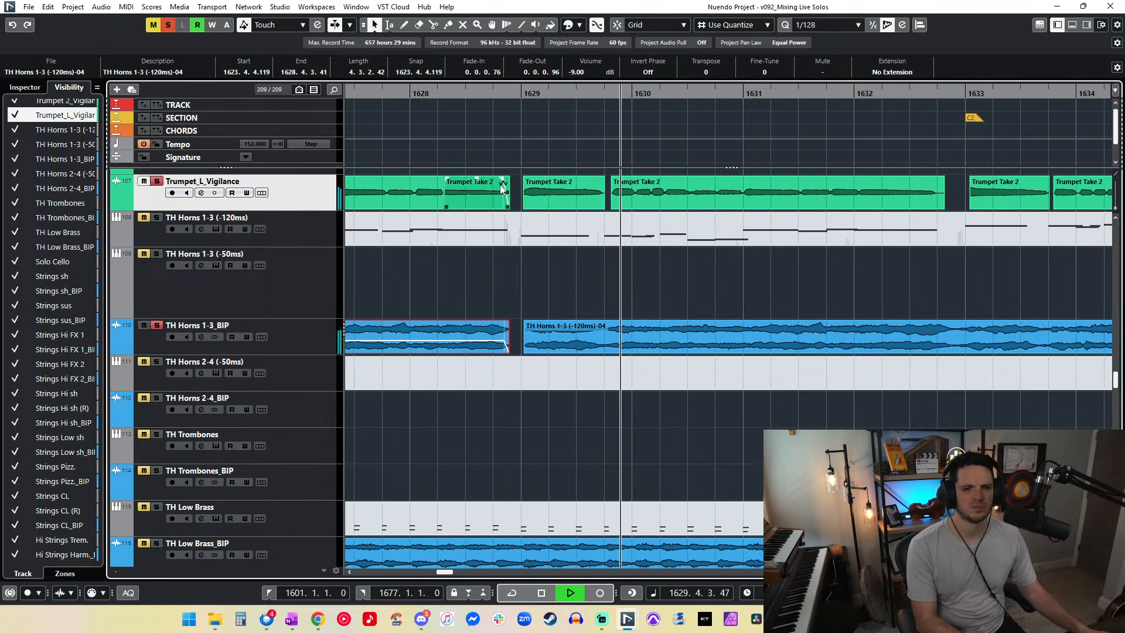
Step: Give the trumpet note at bar 1629 a 0.0.0.81 fade-in and nudge the following clip to start at 1629.4.1.100
click(527, 175)
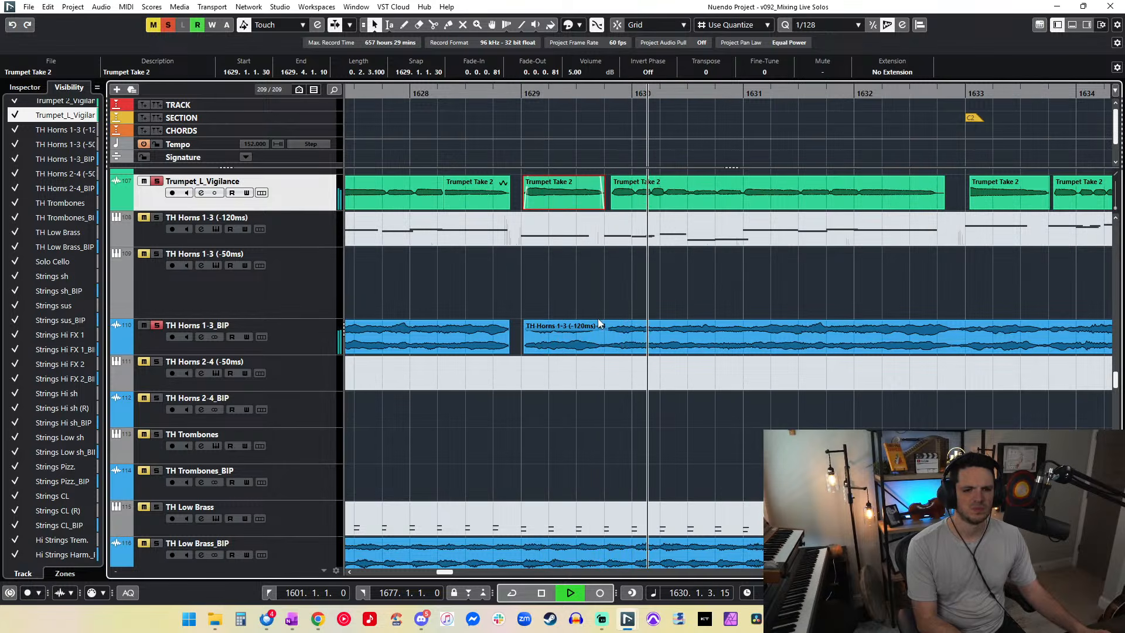
click(656, 188)
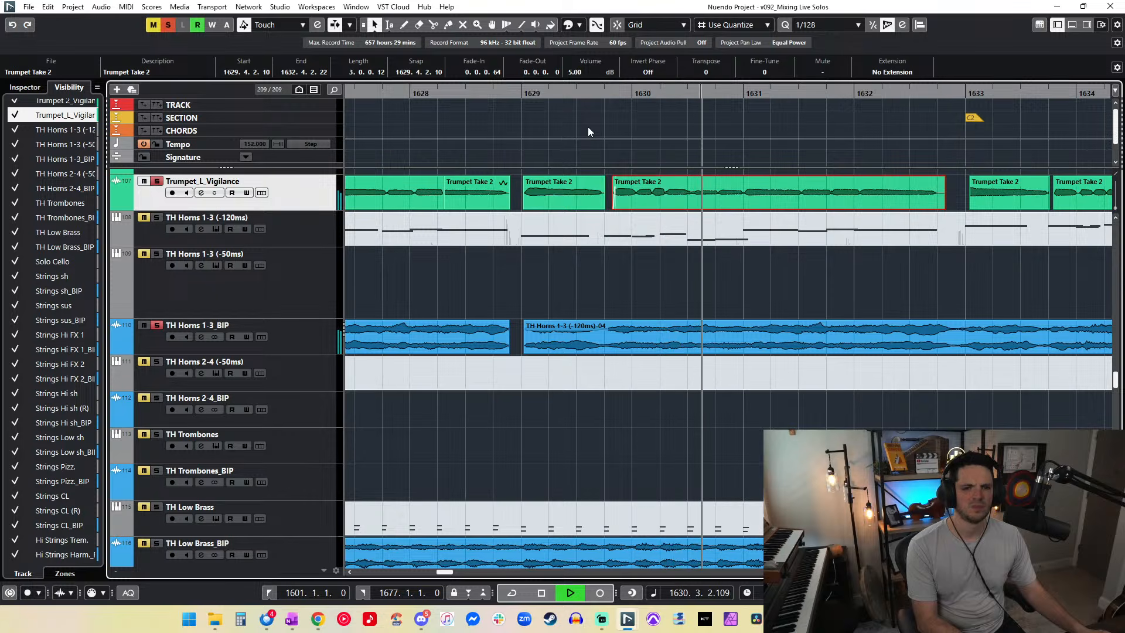
key(ctrl+Left)
key(ctrl+Left)
key(ctrl+Left)
key(ctrl+Left)
key(ctrl+Left)
click(553, 92)
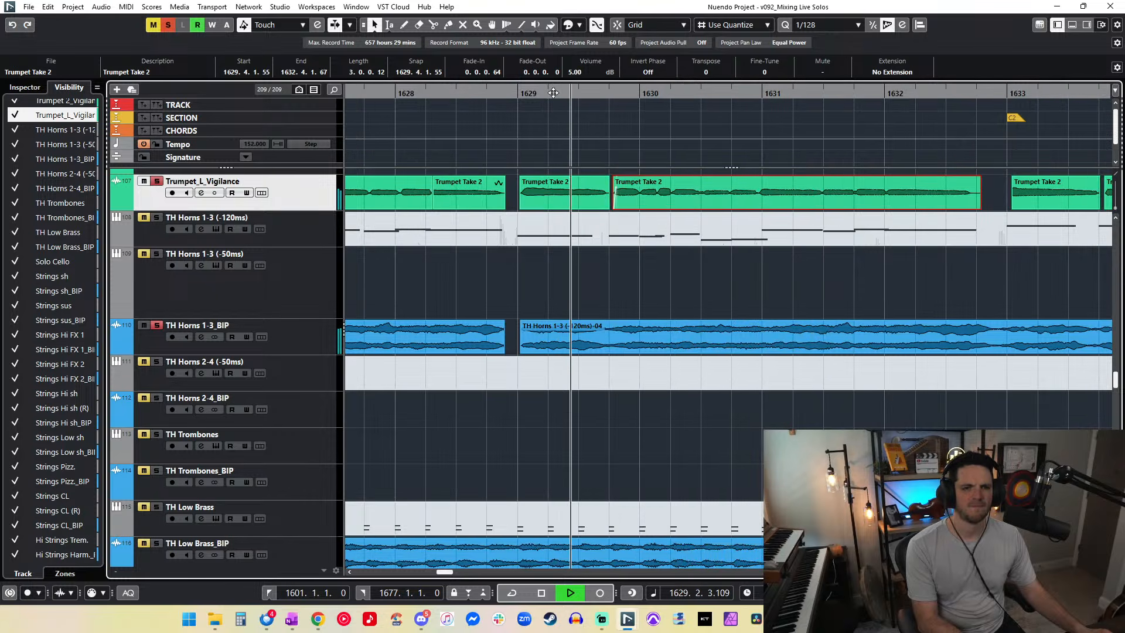
key(ctrl+Right)
key(ctrl+Right)
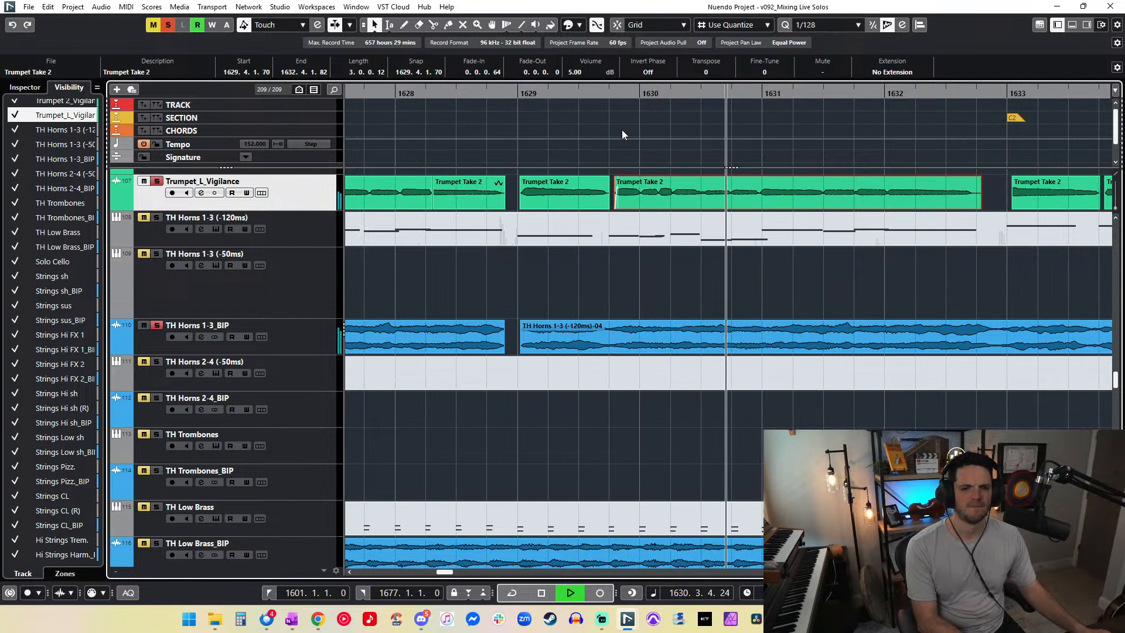
key(ctrl+Right)
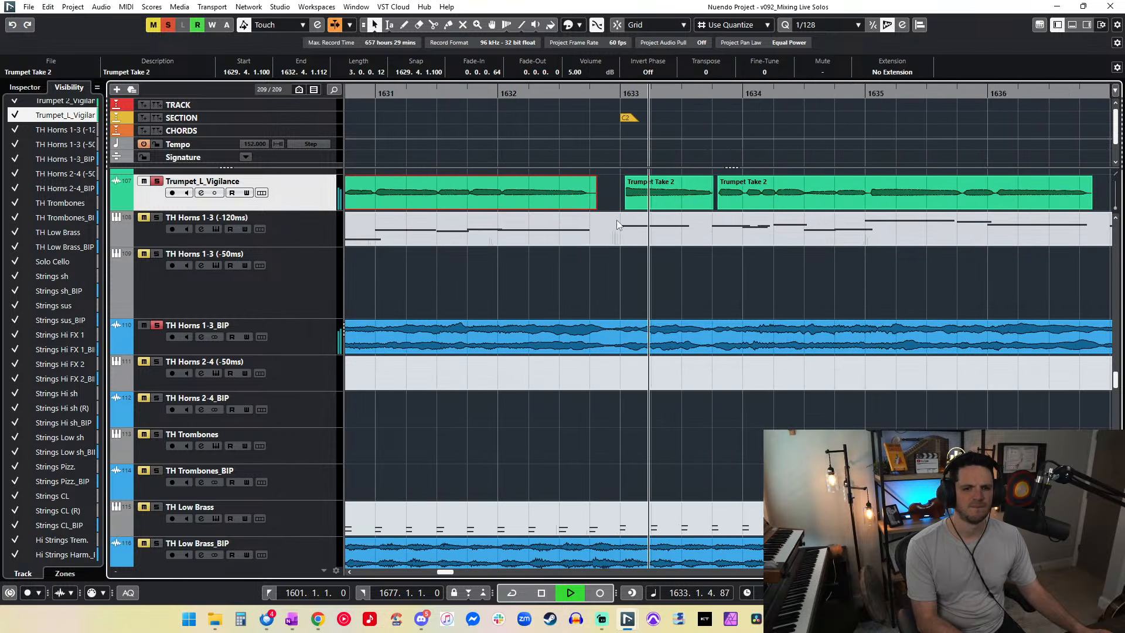
Step: Split off the trumpet note at 1632.1.1.78 and time-stretch it to end at 1632.4.4.15 with a 0.0.1.119 fade-out
key(space)
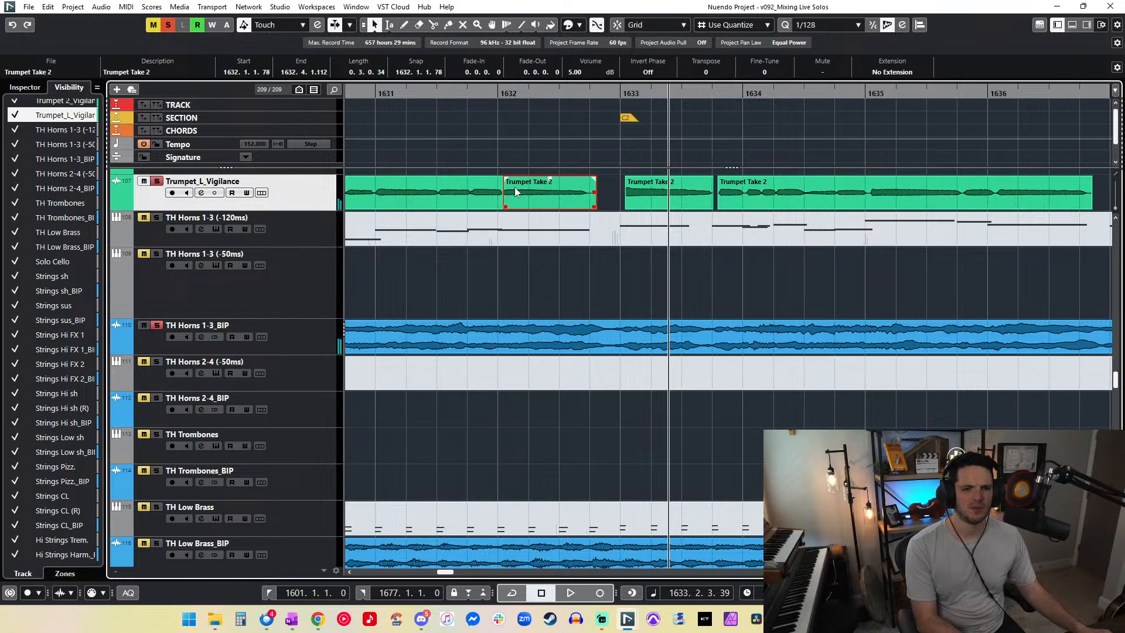
click(376, 25)
click(428, 66)
drag(595, 208, 631, 180)
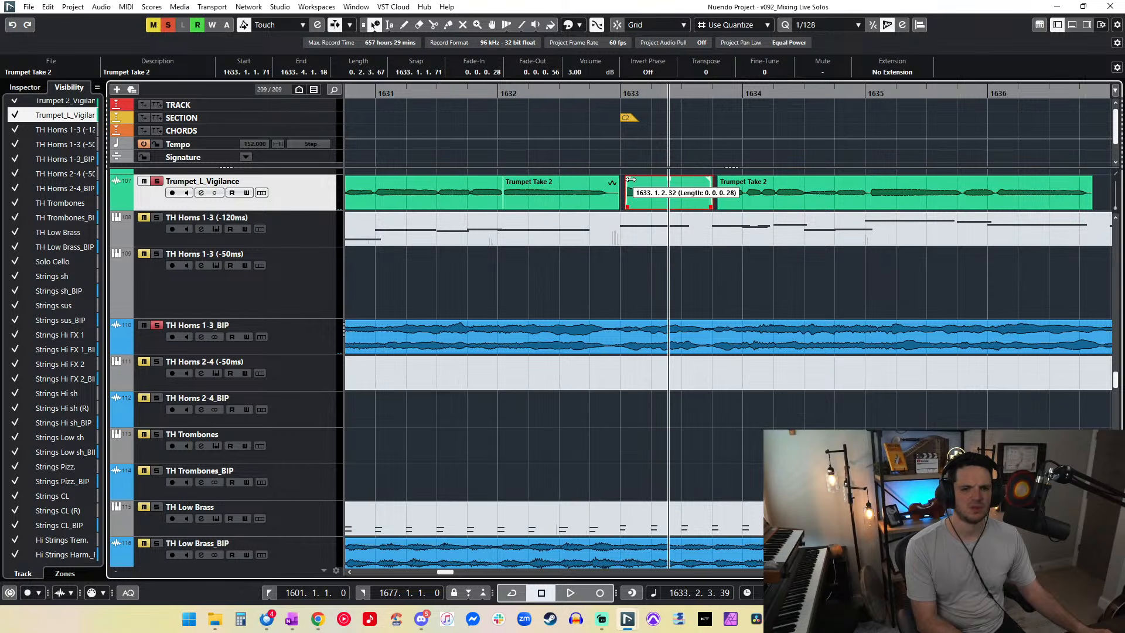
drag(430, 87, 436, 107)
key(space)
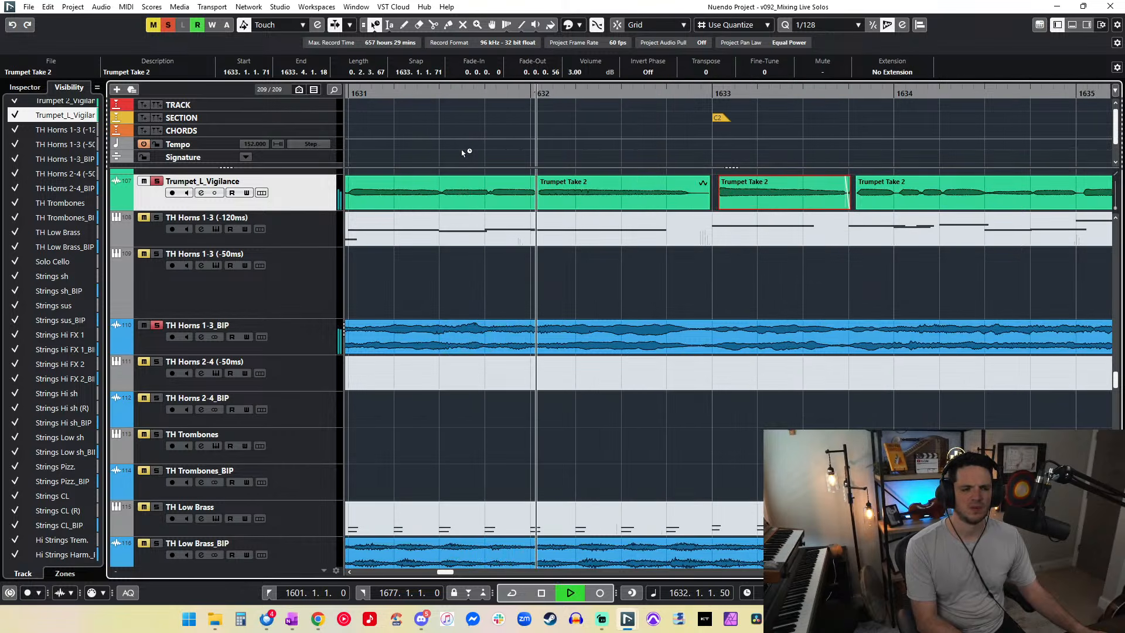
key(space)
drag(704, 209, 702, 210)
Step: Remove the horn audio just before bar 1633, start the following clip at 1633.1.1.68 with a short fade-in, and listen
alt+click(687, 326)
alt+click(718, 335)
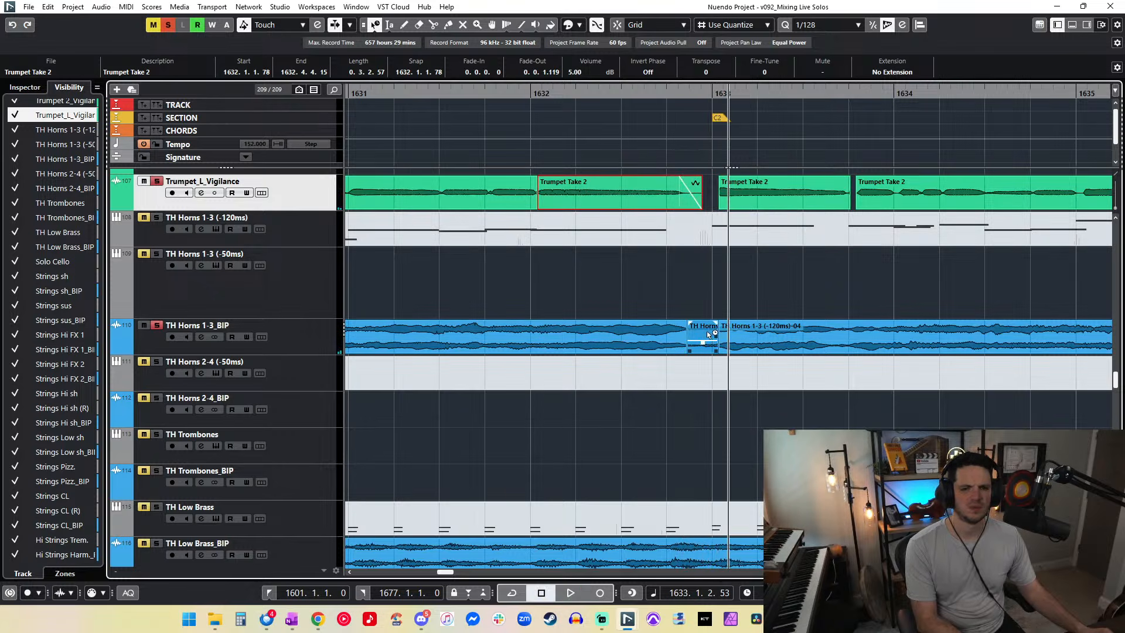
click(704, 335)
key(Delete)
drag(686, 321, 725, 323)
key(KP_Subtract)
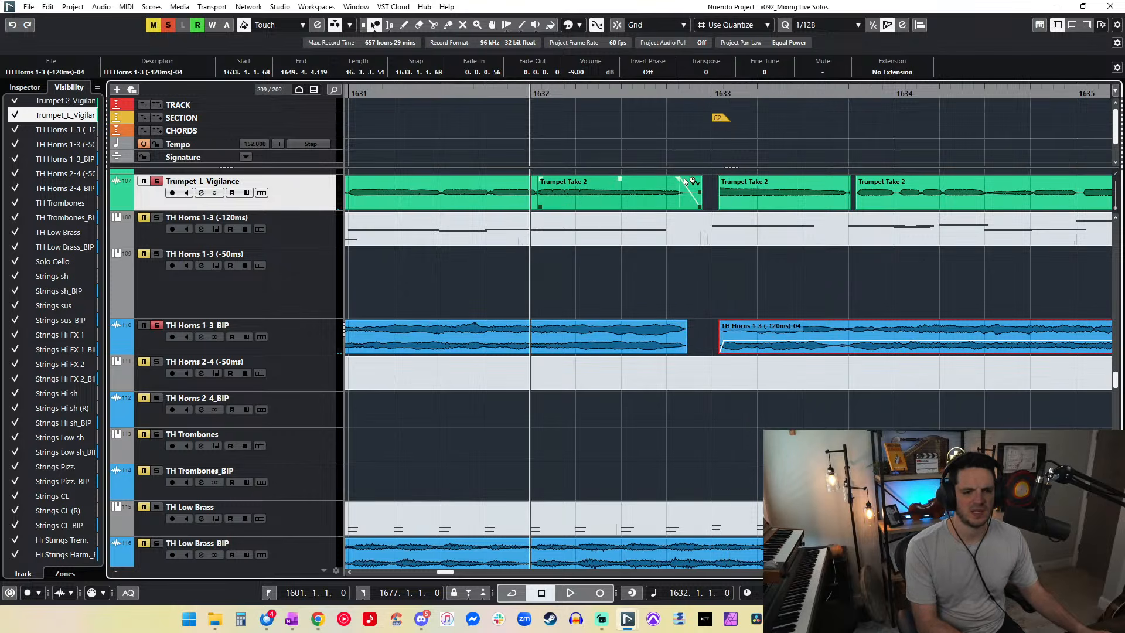
key(KP_Subtract)
key(space)
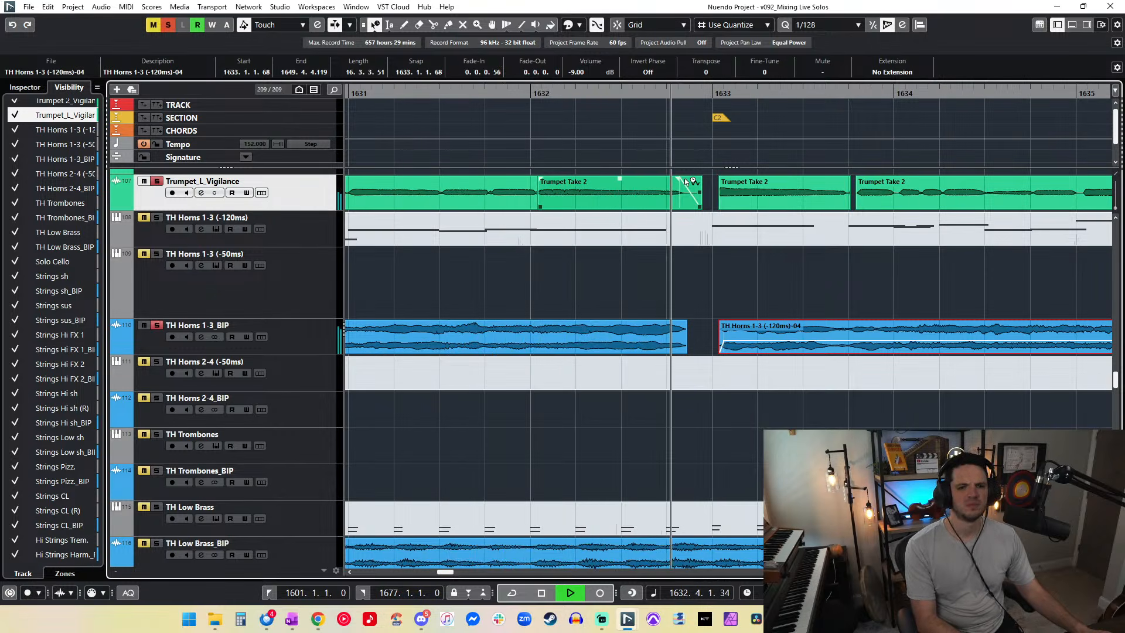
scroll(685, 181, right, 4)
key(space)
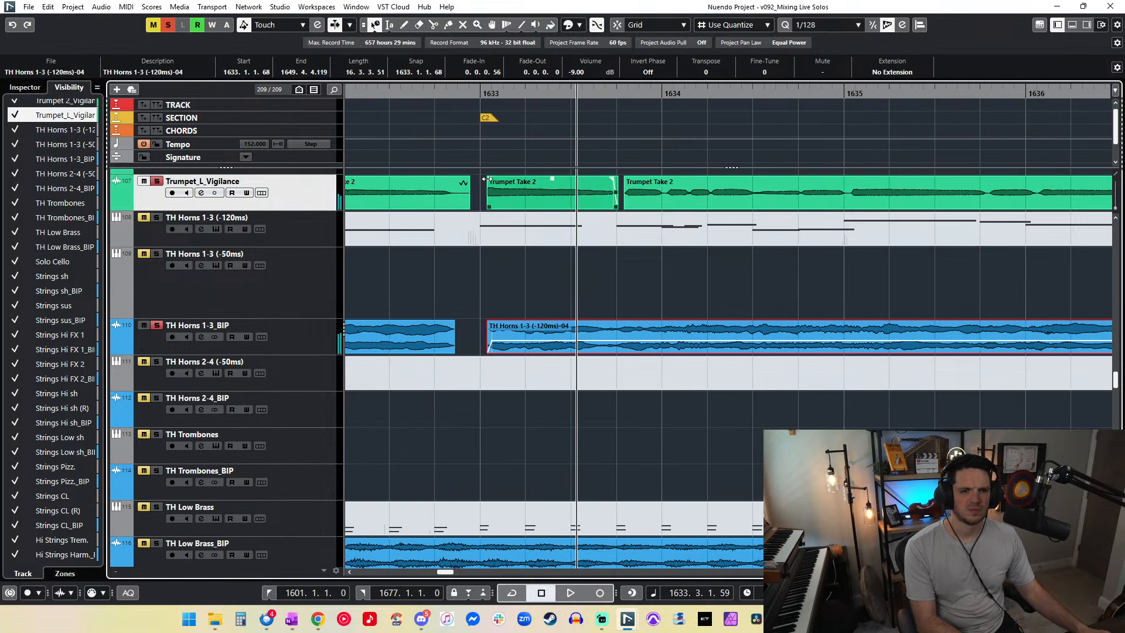
Step: Give the trumpet note at bar 1633 a 0.0.0.80 fade-in and listen to the entrance again
drag(488, 179, 494, 178)
key(KP_Subtract)
key(space)
key(KP_Subtract)
scroll(494, 178, left, 2)
key(KP_Subtract)
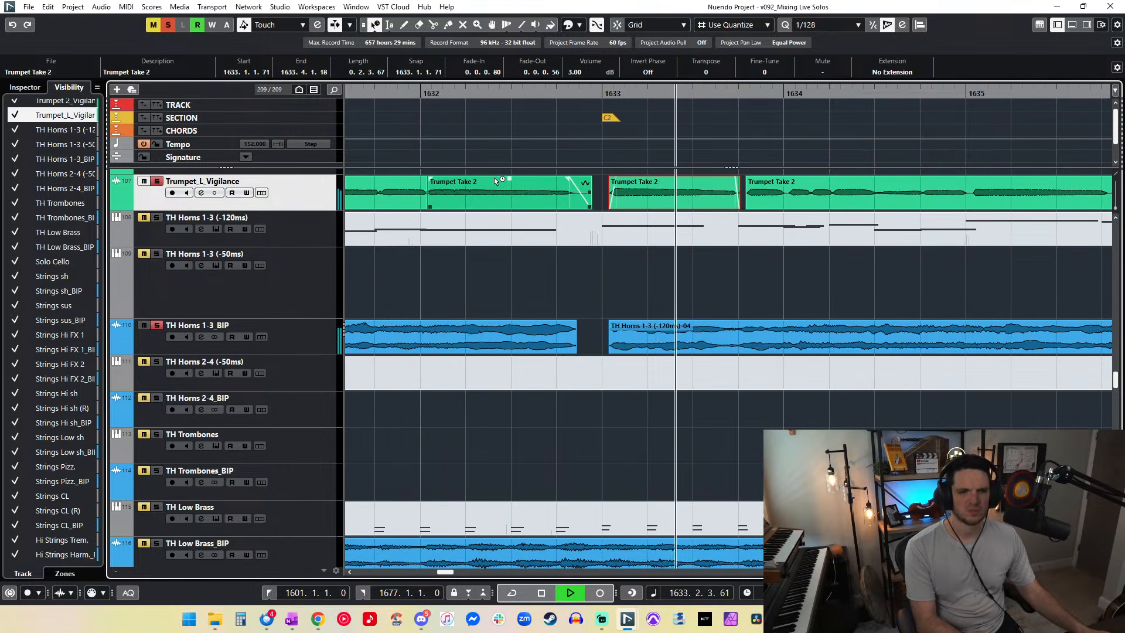
key(space)
Step: Restore Normal Sizing, extend the trumpet start to 1633.1.1.6 and the horn start to 1633.1.1.19, and listen onward
click(375, 25)
click(404, 40)
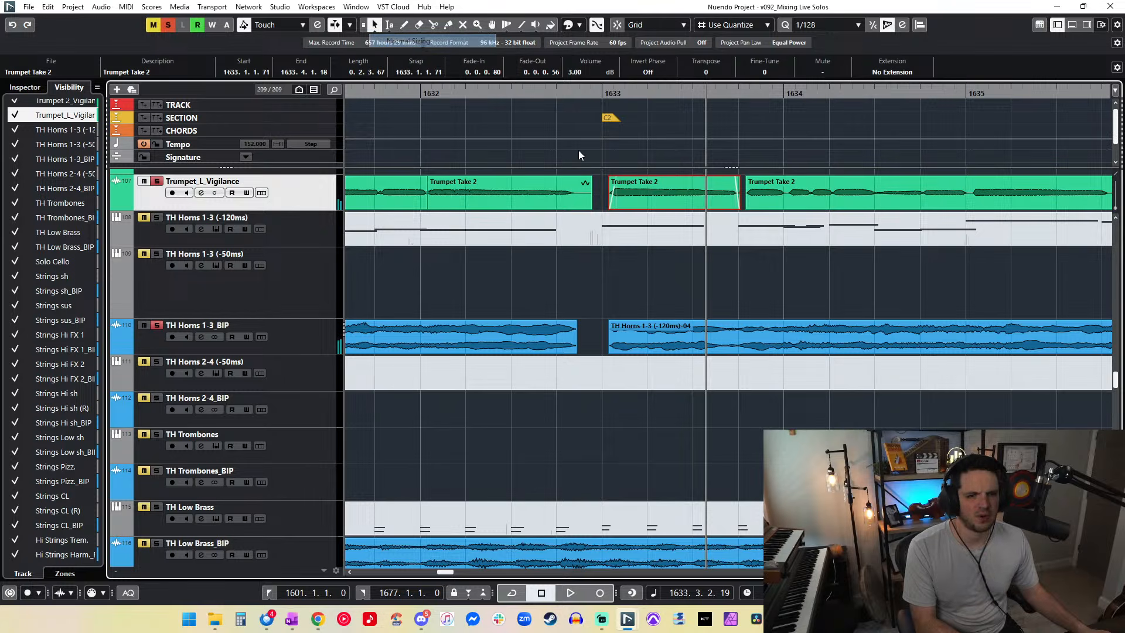
drag(610, 206, 599, 208)
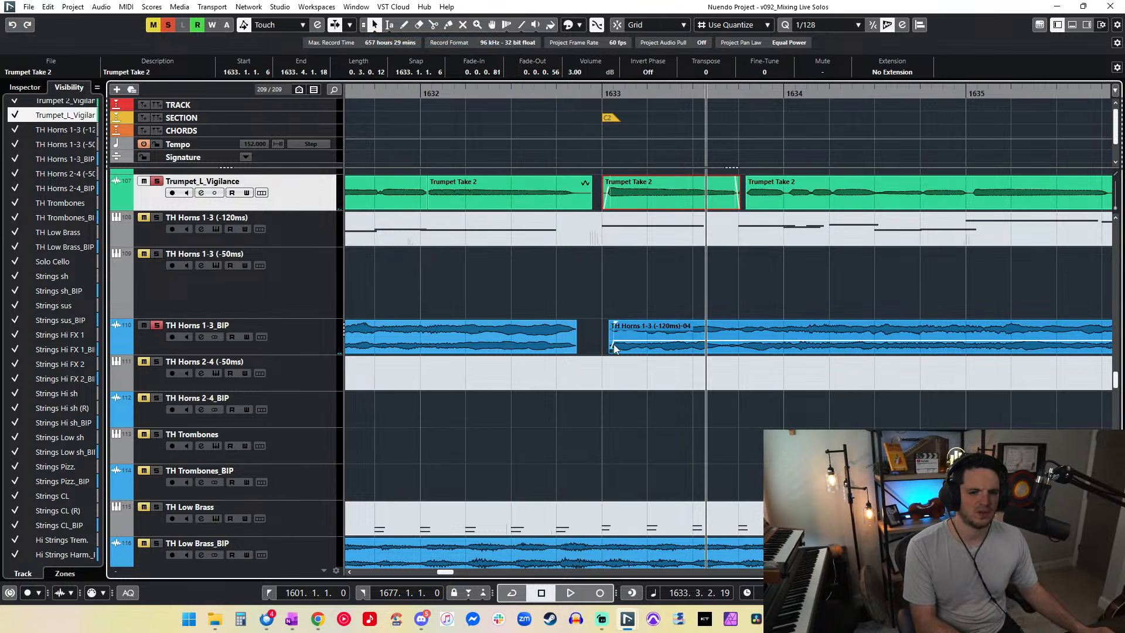
drag(611, 350, 605, 350)
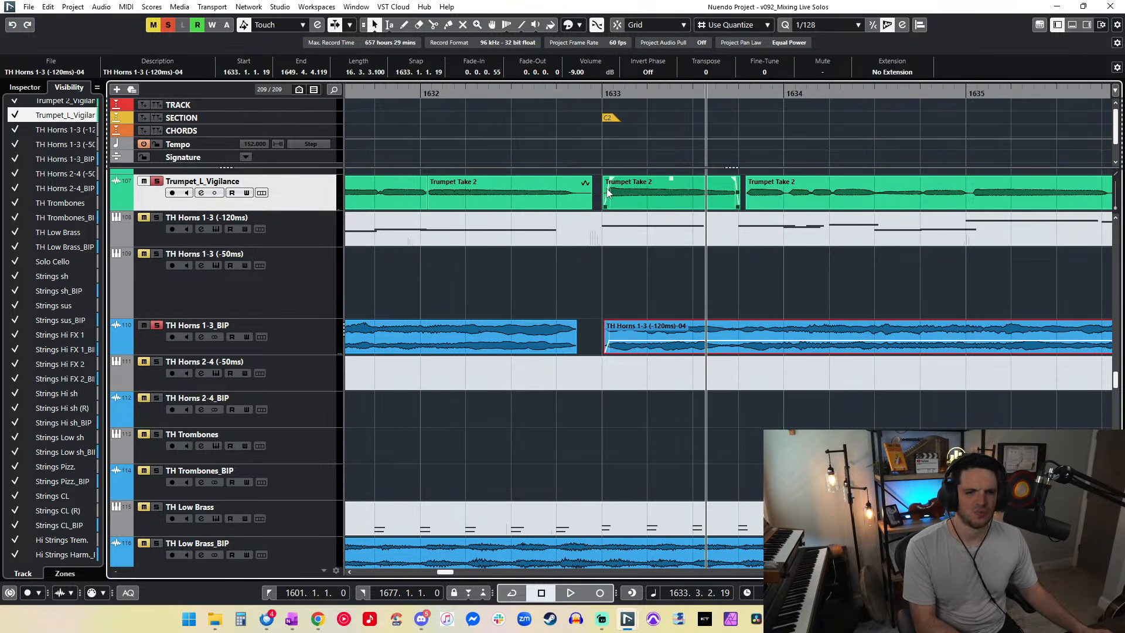
key(space)
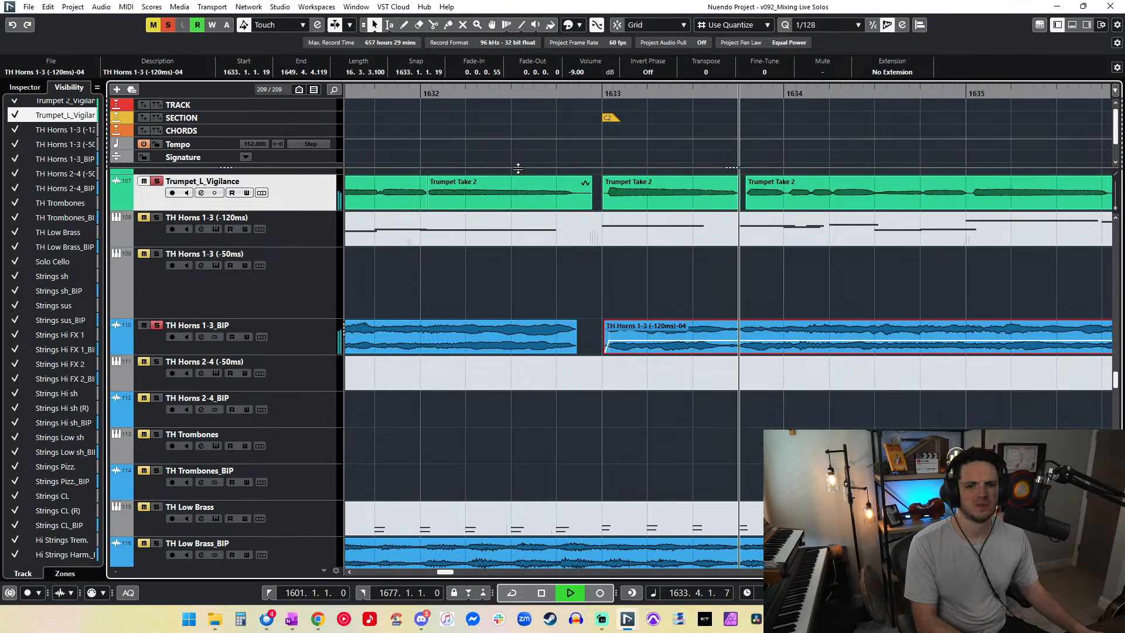
key(f)
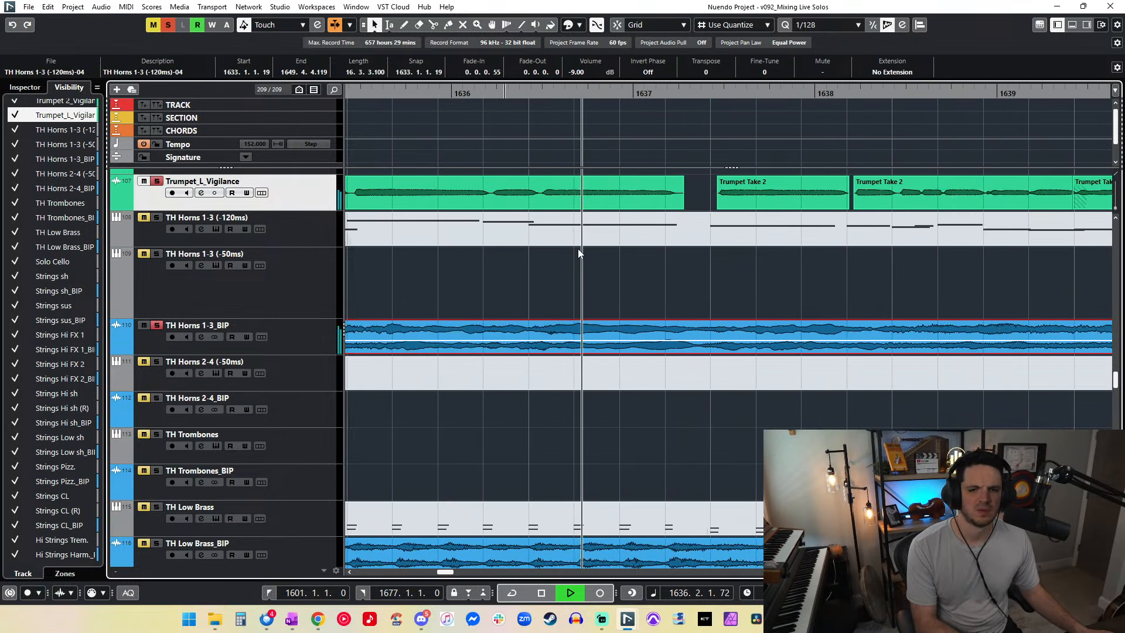
Step: Open a horn gap before bar 1637, resuming at 1637.1.1.92, and give the trumpet note at 1637.1.1.67 a 0.0.0.25 fade-in
alt+click(606, 330)
key(space)
drag(605, 322, 642, 322)
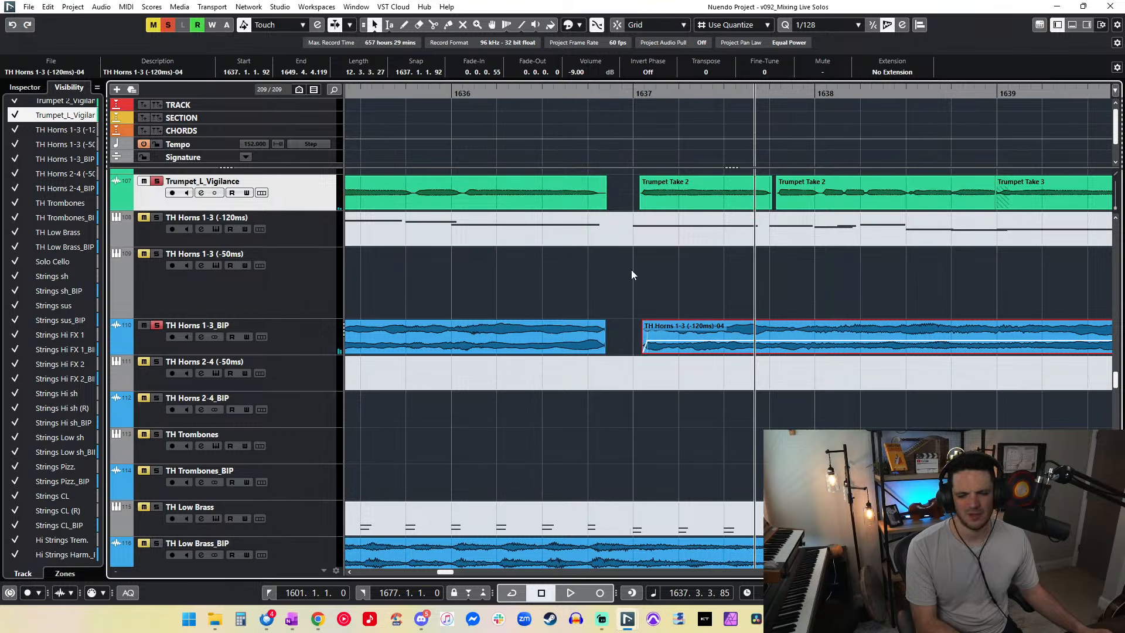
drag(603, 177, 643, 181)
click(419, 92)
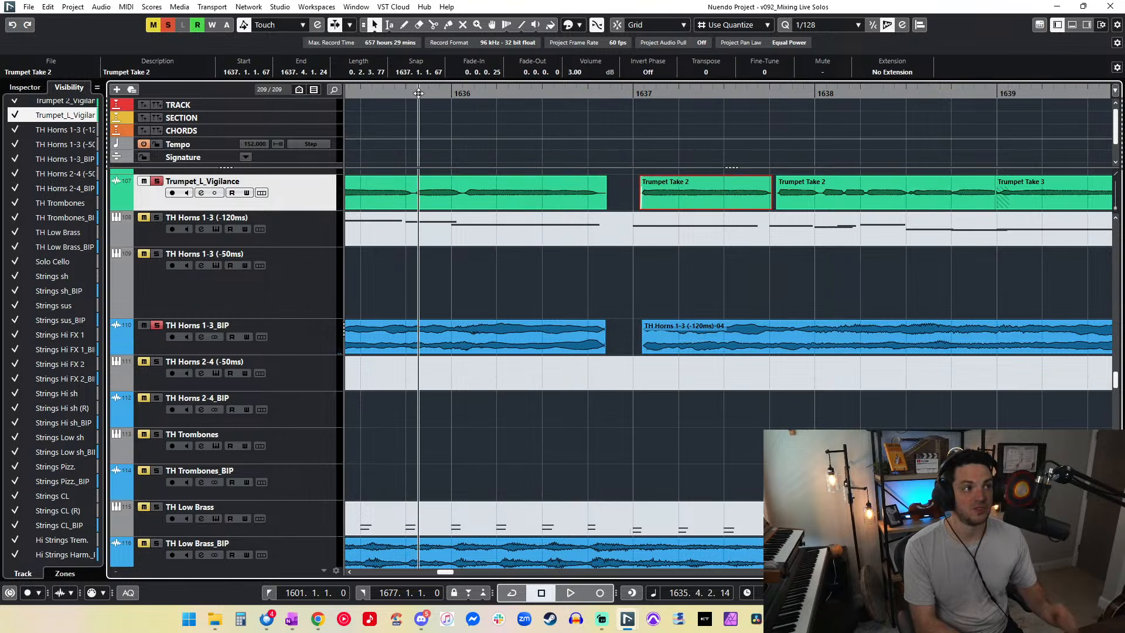
key(space)
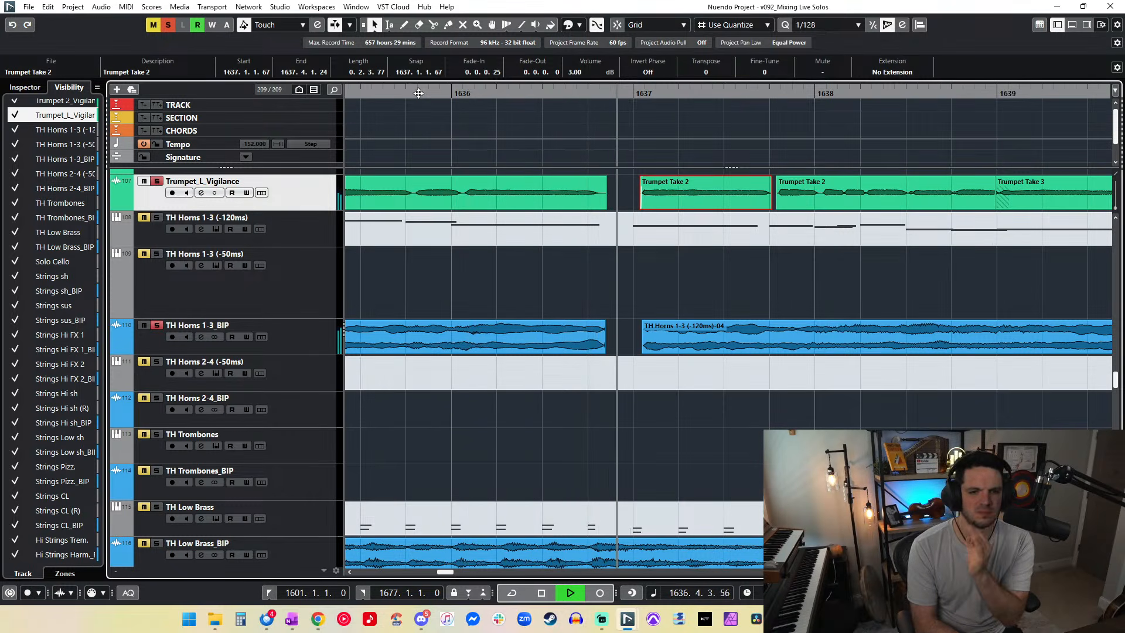
key(space)
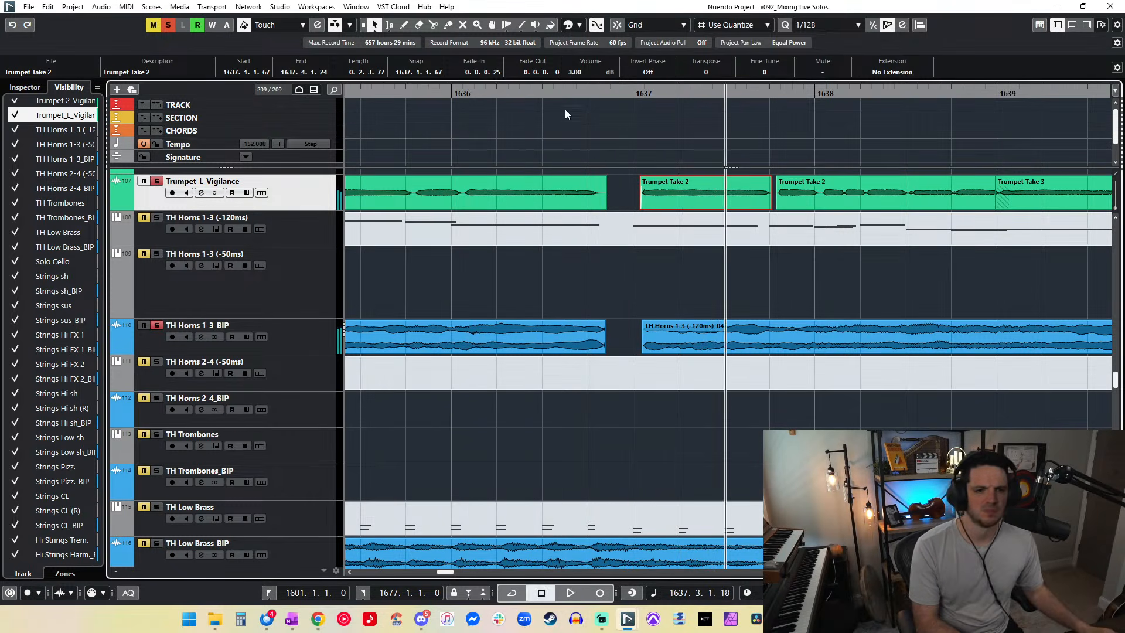
Step: Split off the last trumpet note in bar 1636 and time-stretch its end to just before bar 1637
alt+click(462, 193)
click(388, 25)
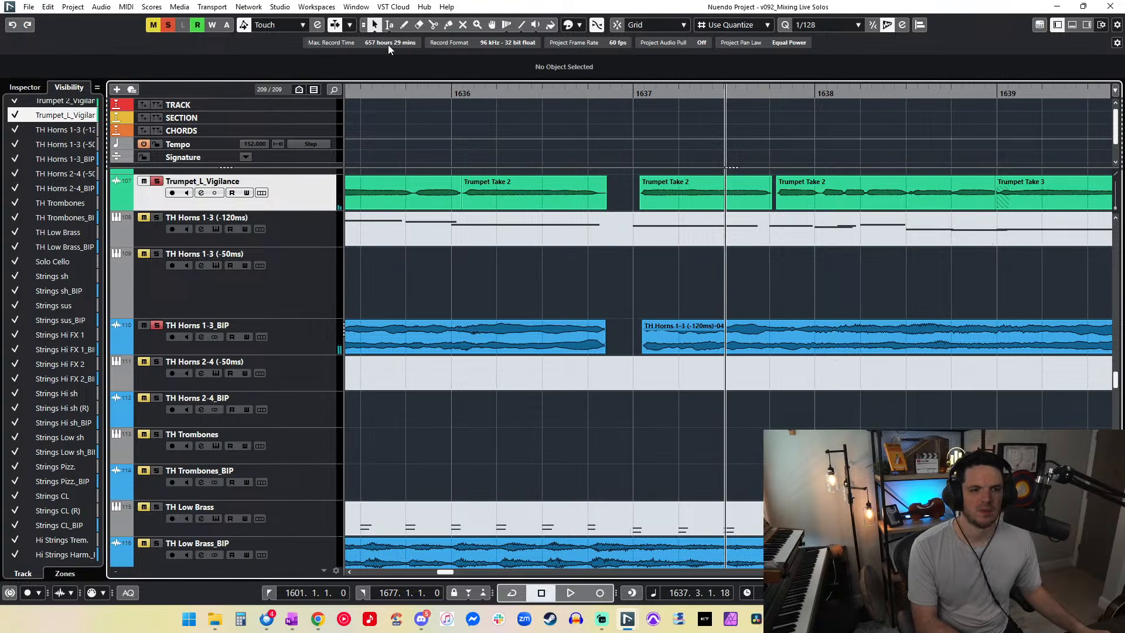
click(375, 24)
click(410, 67)
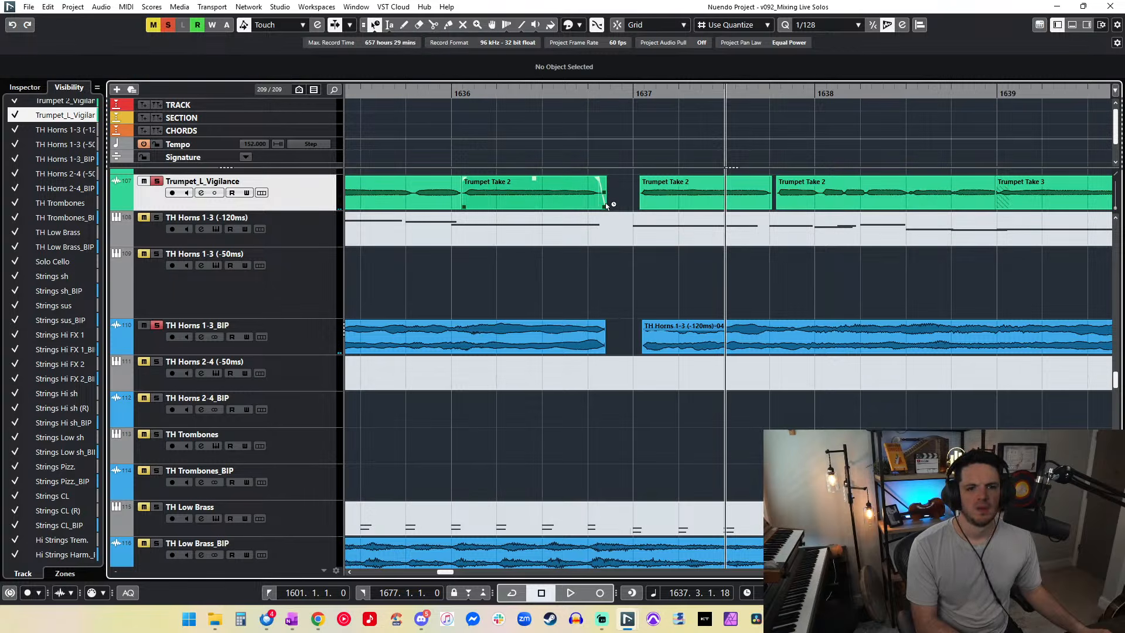
drag(605, 208, 625, 208)
Step: Restore Normal Sizing, extend the horn clip to end at 1636.4.4.7 with a 0.0.0.92 fade-out, and listen to the transition
click(375, 24)
click(405, 41)
drag(604, 351, 619, 351)
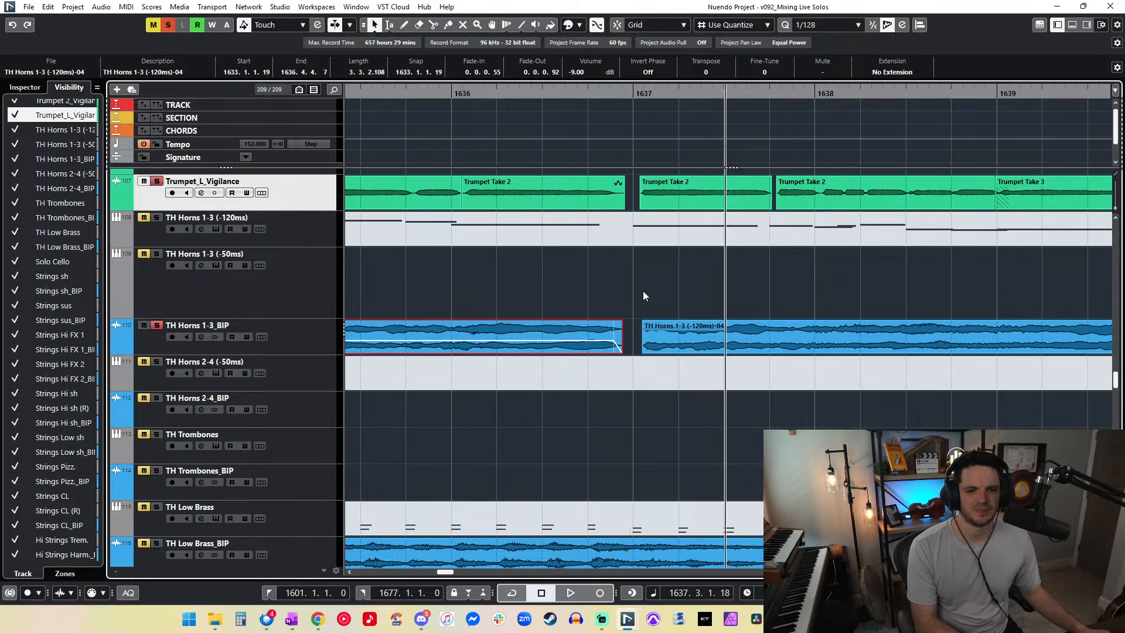
double_click(408, 88)
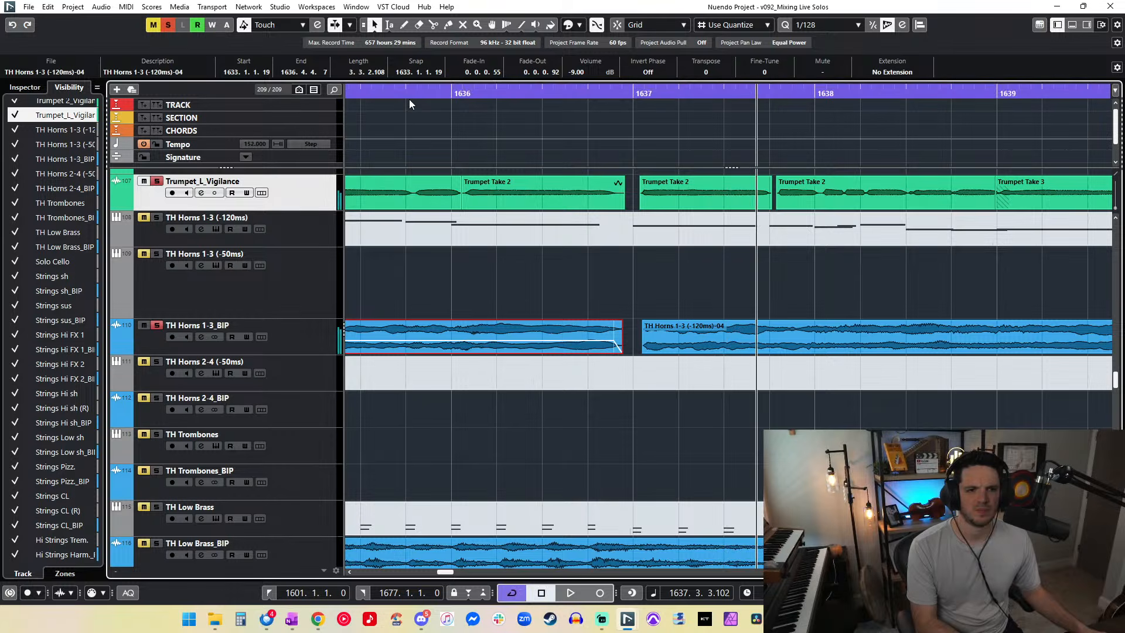
drag(409, 100, 420, 122)
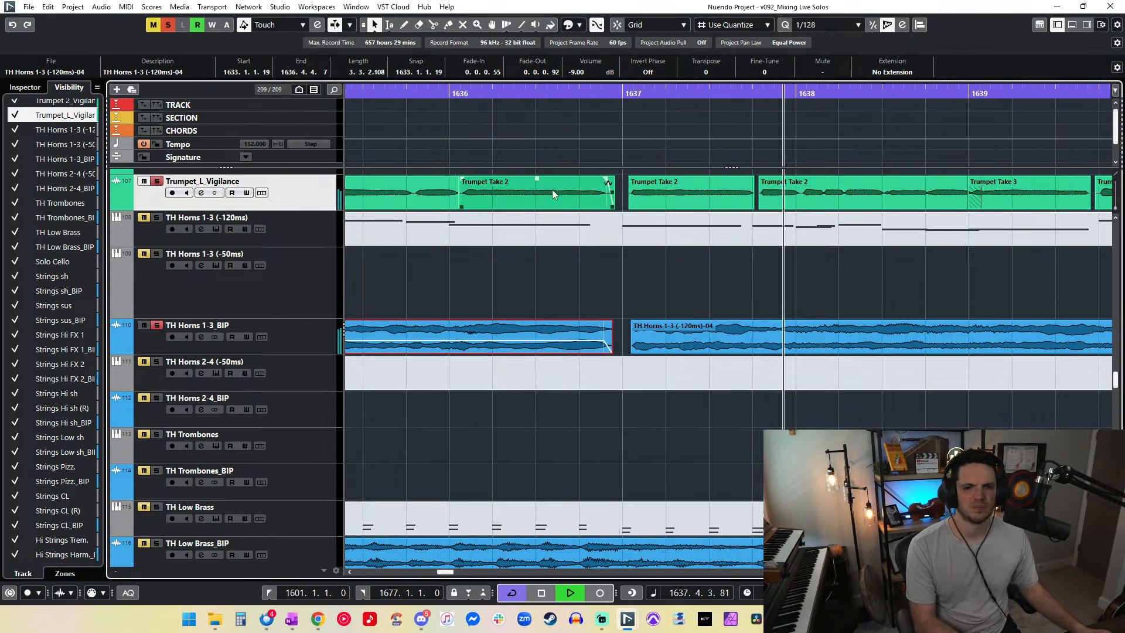
Step: Move the trumpet clip late in bar 1637 earlier to start at 1637.4.1.9, and listen through to bar 1641
scroll(589, 212, right, 3)
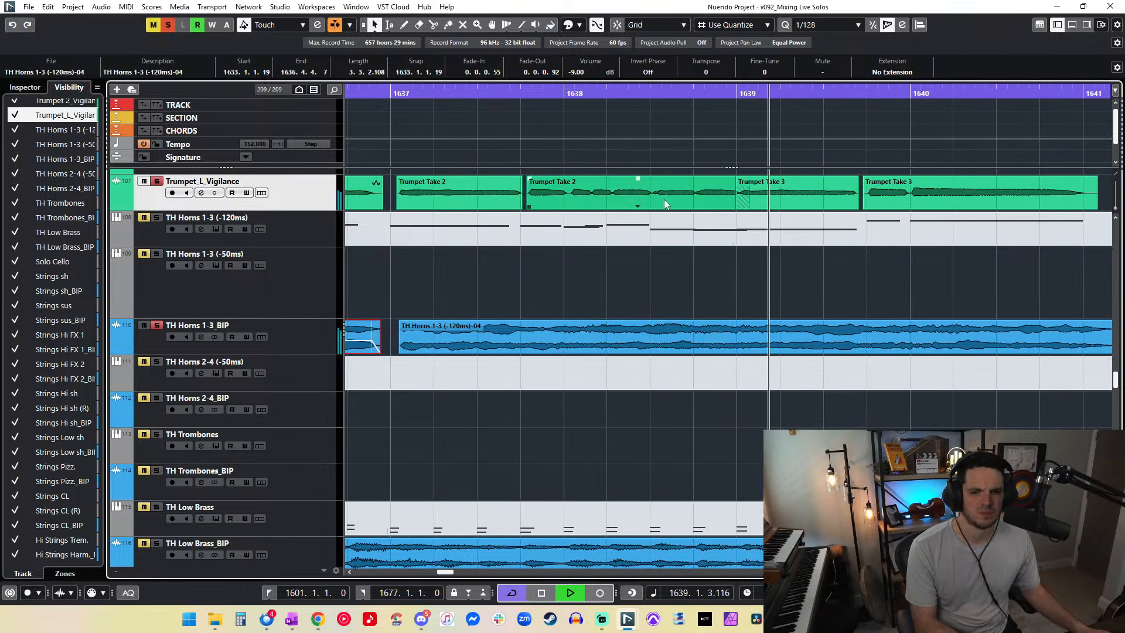
click(476, 96)
click(595, 202)
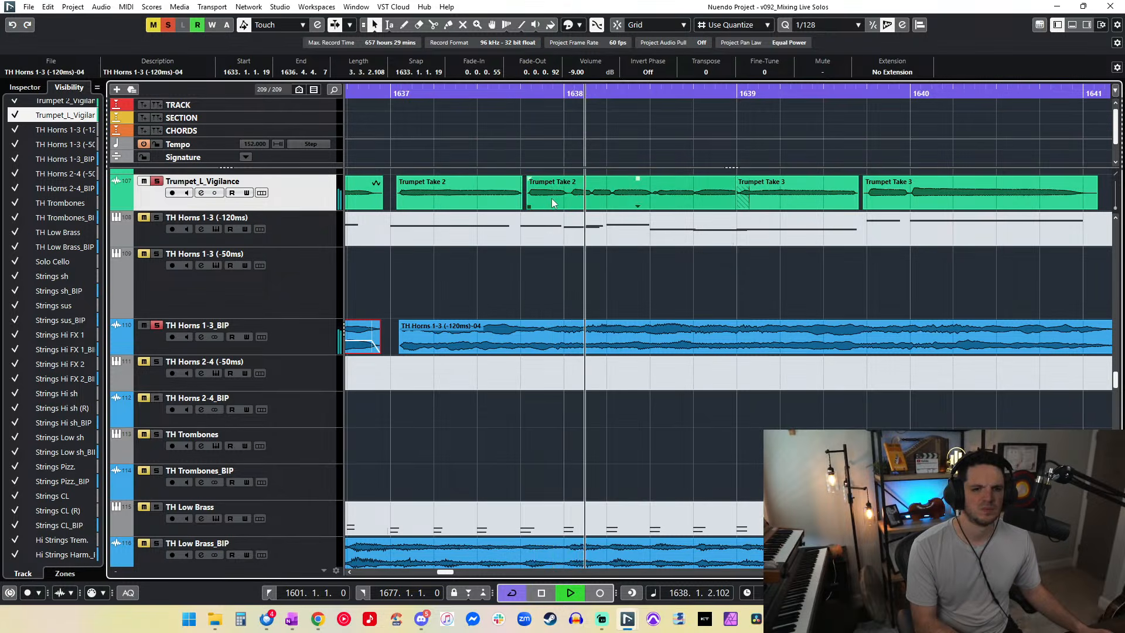
drag(595, 199, 591, 192)
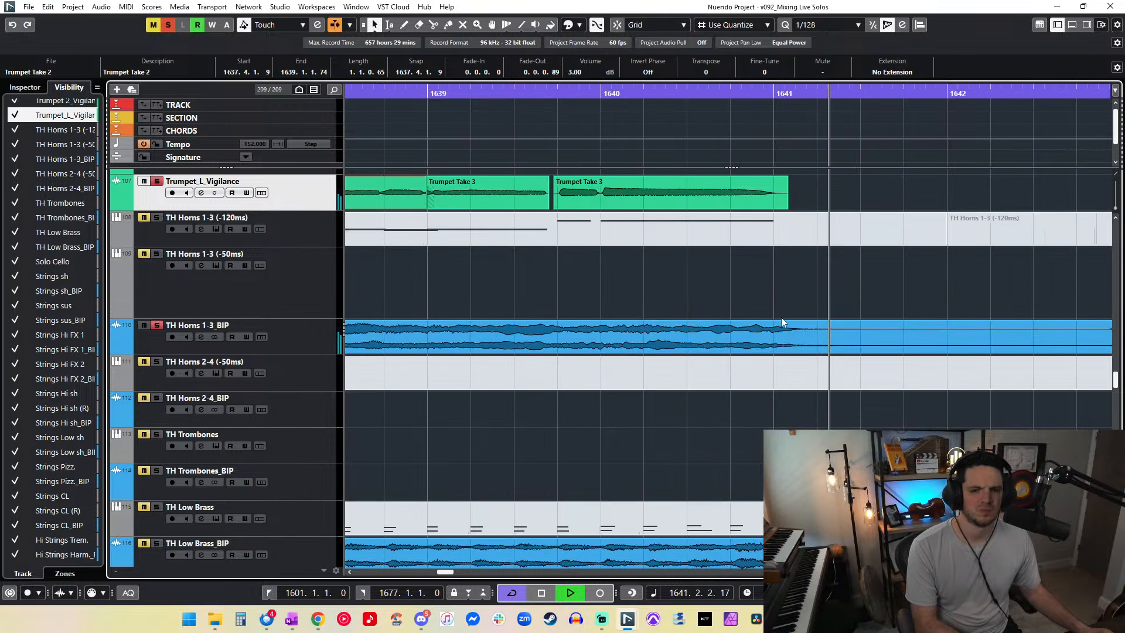
Step: End the horn clip at 1641.1.2.41 with a 0.0.1.3 fade-out, delete the silent horn audio before bar 1643, and listen
key(space)
alt+click(788, 338)
alt+click(955, 343)
alt+click(1034, 336)
click(999, 335)
key(Delete)
click(901, 333)
key(Delete)
drag(787, 322, 777, 324)
key(KP_Subtract)
key(space)
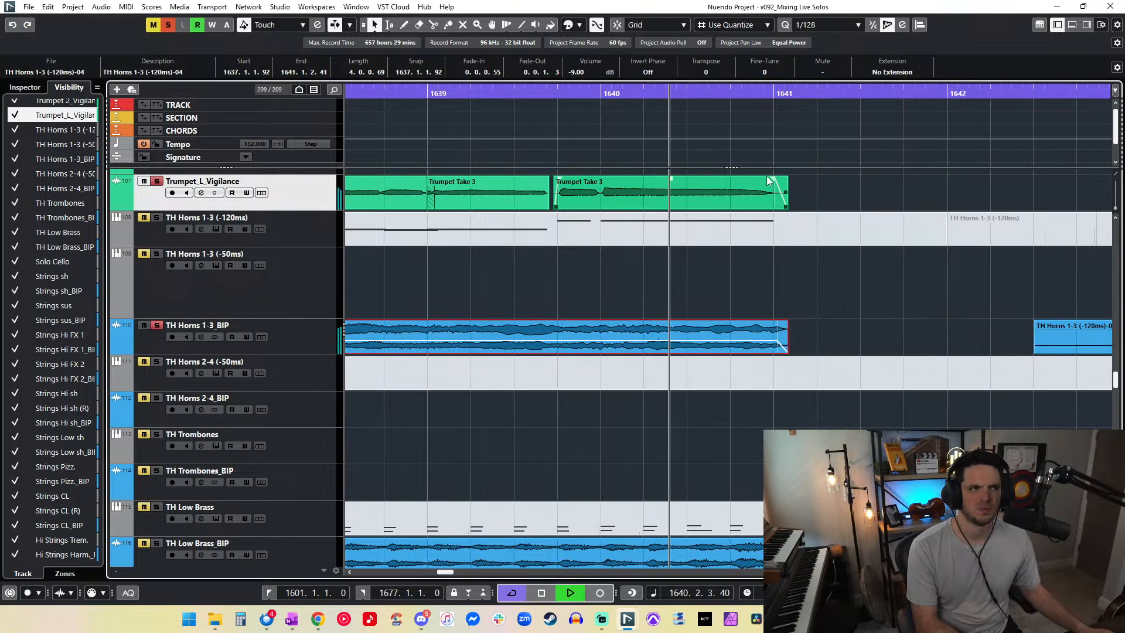
Step: Solo the Trumpet 1_Vigilance track together with the trumpet melody and horns for the passage from bar 1643
key(g)
key(g)
key(g)
key(g)
key(g)
key(g)
key(g)
key(g)
key(g)
key(g)
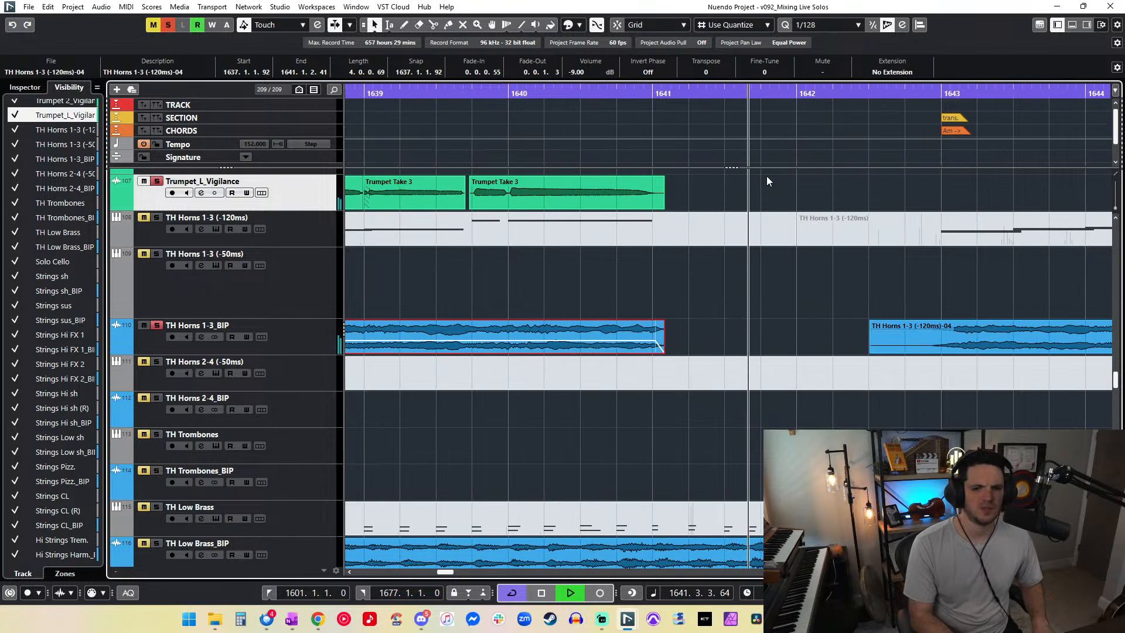
key(Left)
scroll(749, 258, up, 2)
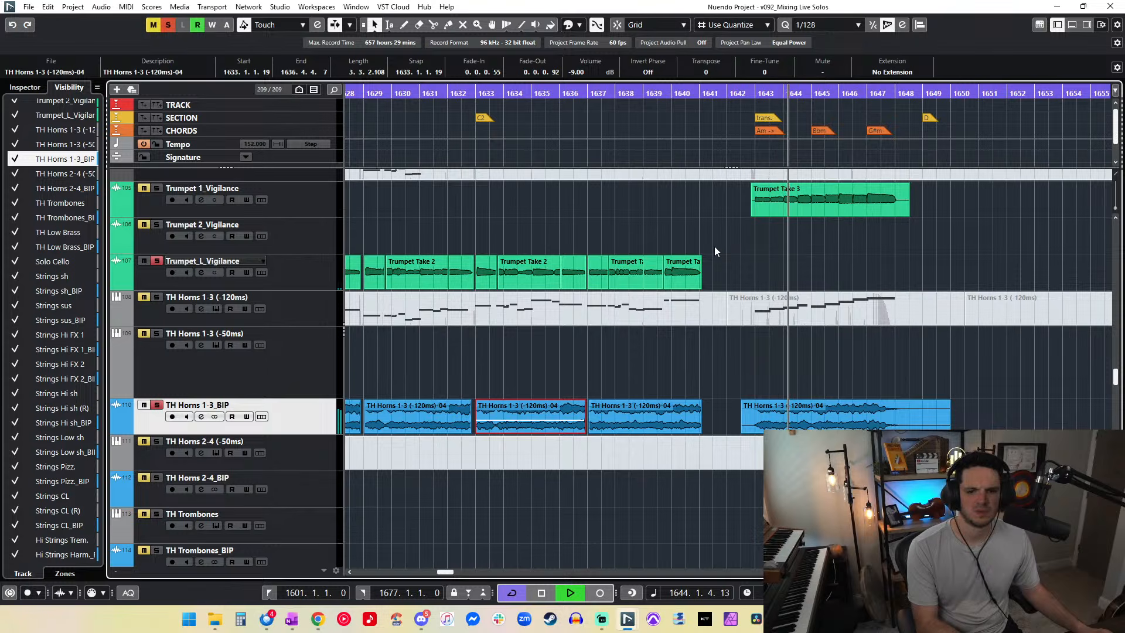
scroll(508, 227, up, 4)
click(153, 357)
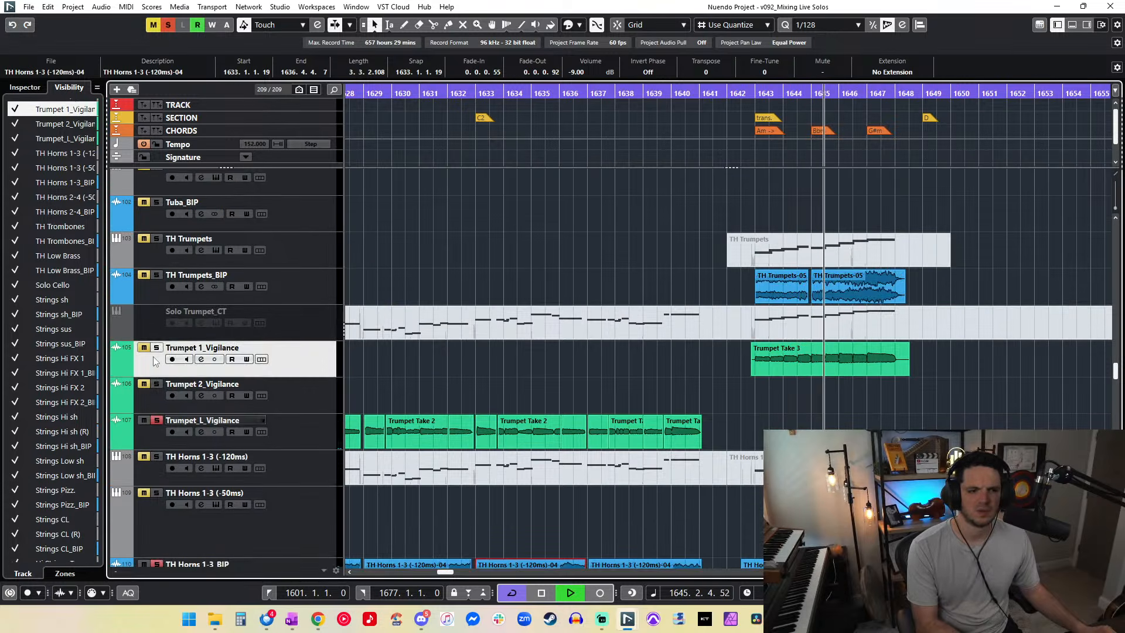
click(157, 347)
scroll(392, 358, down, 2)
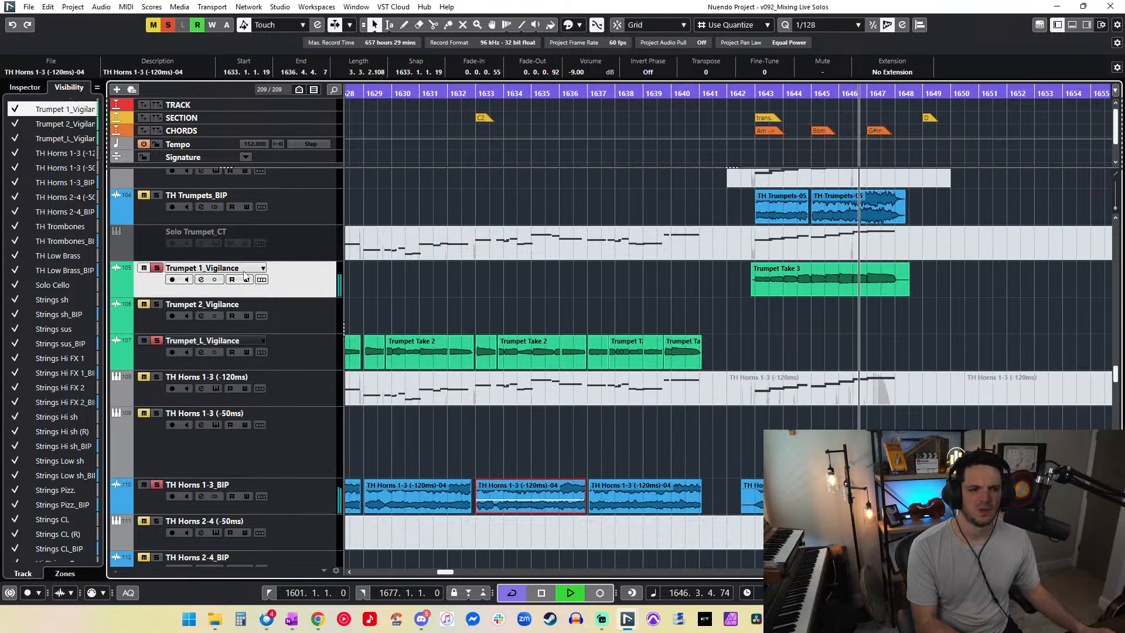
Step: Replay the passage at bar 1643 and nudge the Trumpet 1_Vigilance clip to start at 1642.4.2.105
scroll(790, 319, up, 2)
key(h)
key(h)
key(KP_Subtract)
key(KP_Subtract)
key(KP_Subtract)
key(KP_Subtract)
key(KP_Subtract)
key(KP_Subtract)
key(KP_Subtract)
key(KP_Add)
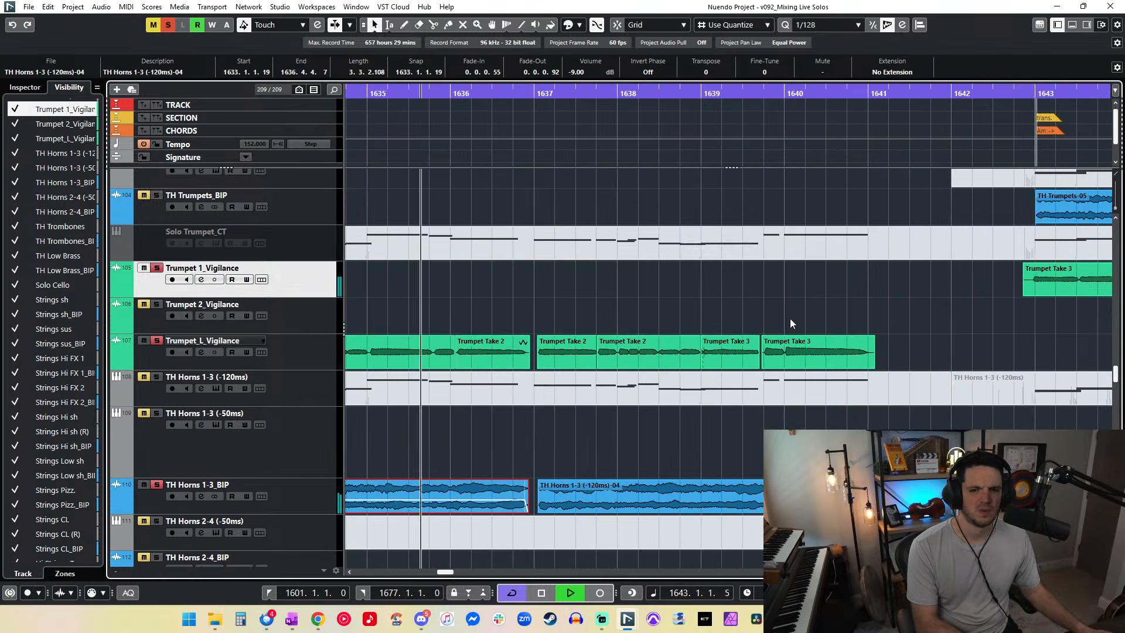
scroll(790, 318, right, 11)
scroll(701, 298, left, 2)
click(581, 283)
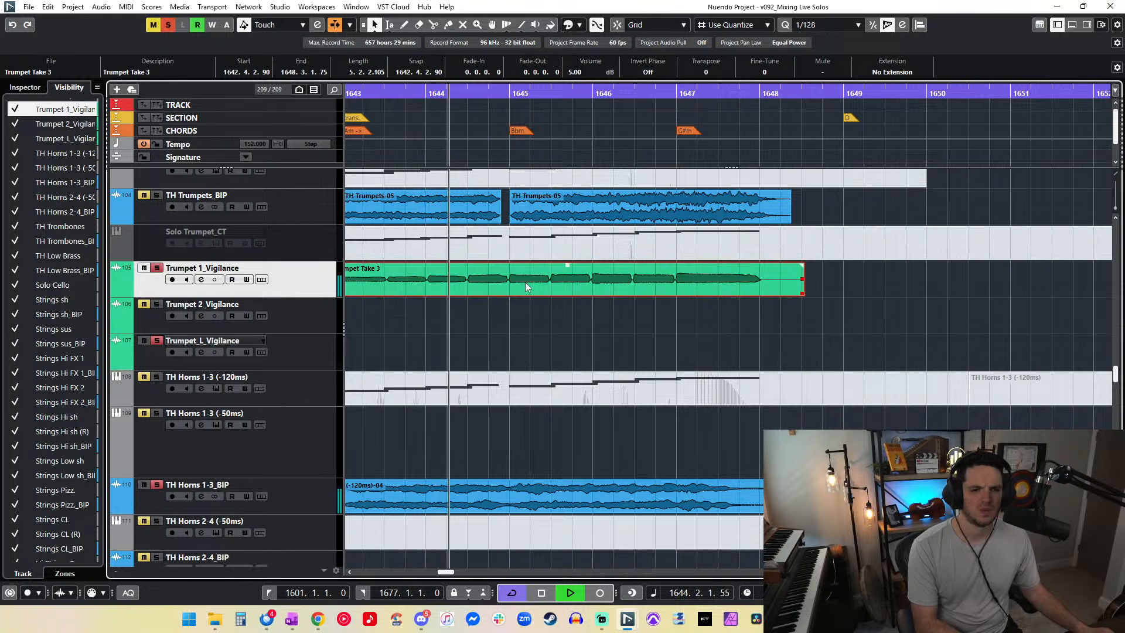
key(ctrl+Left)
key(ctrl+Left)
key(ctrl+Right)
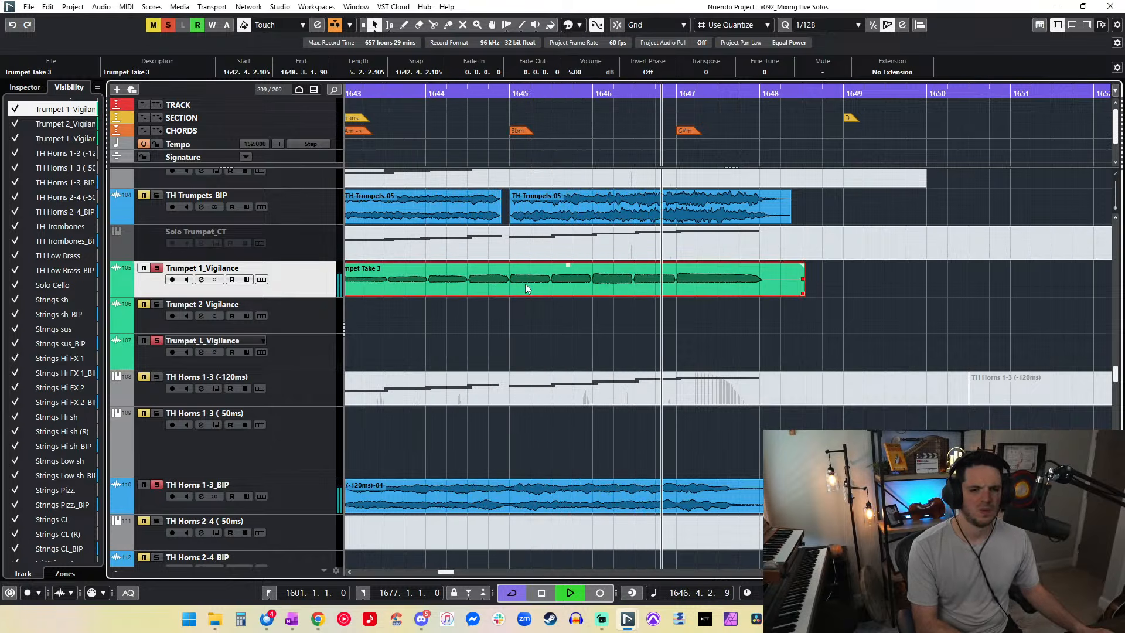
Step: Replay the Trumpet 1_Vigilance passage, nudge its clip later to start at 1642.4.3.15, and listen from before bar 1643
scroll(592, 283, left, 4)
scroll(732, 301, right, 2)
key(KP_Subtract)
key(KP_Subtract)
key(KP_Subtract)
key(KP_Subtract)
key(KP_Subtract)
key(KP_Subtract)
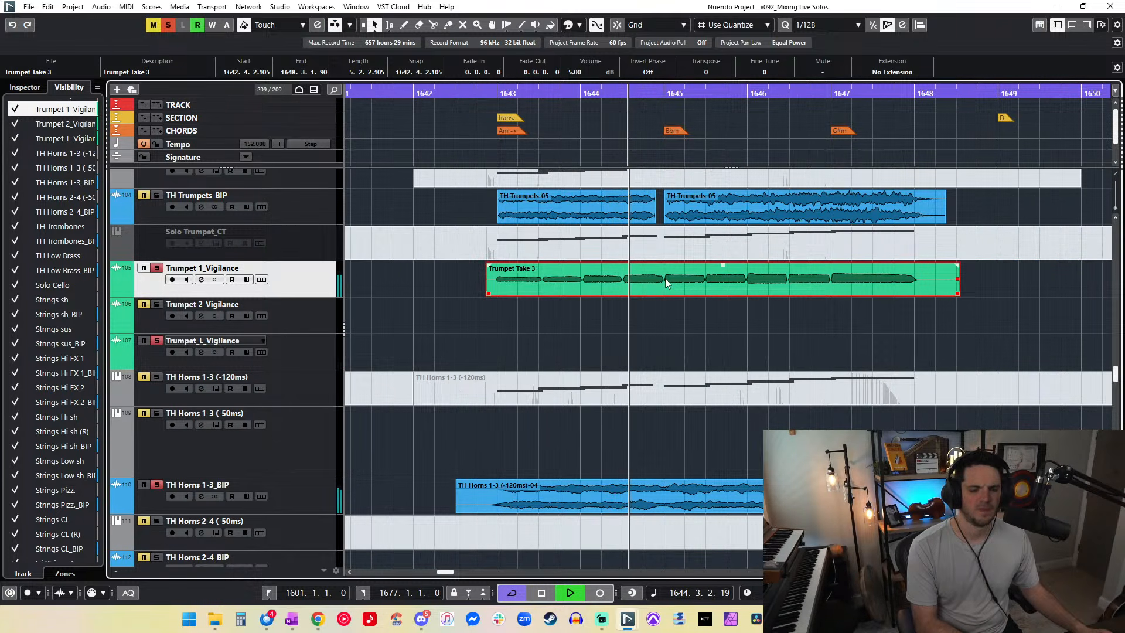
key(ctrl+Right)
key(ctrl+Right)
click(476, 93)
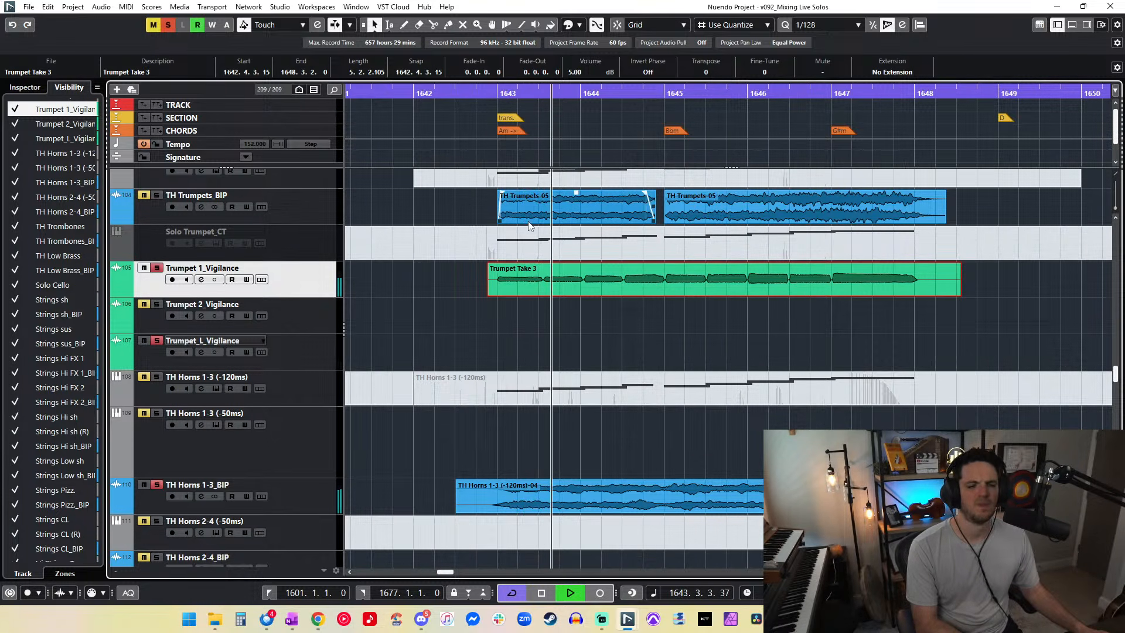
Step: Solo the TH Trumpets_BIP track as well and compare it with the live trumpet across bars 1643 to 1647
click(157, 196)
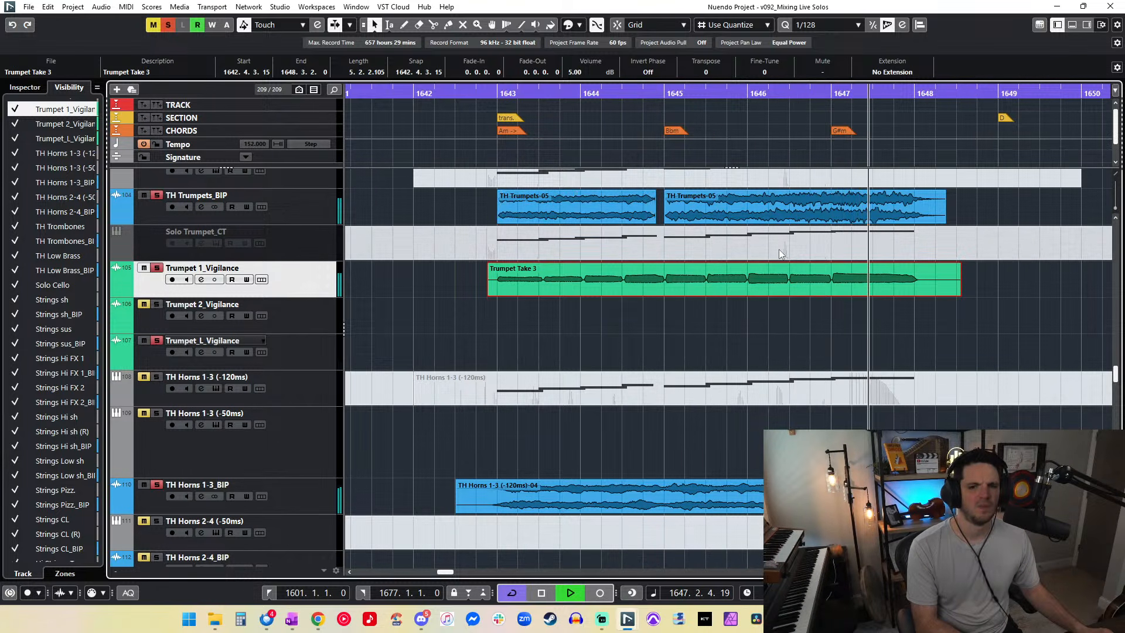
key(KP_Subtract)
key(KP_Subtract)
key(KP_Subtract)
key(KP_Add)
Step: Split the TH Horns 1-3_BIP clip at bar 1647 and just after bar 1648, and delete the tail
scroll(861, 381, down, 2)
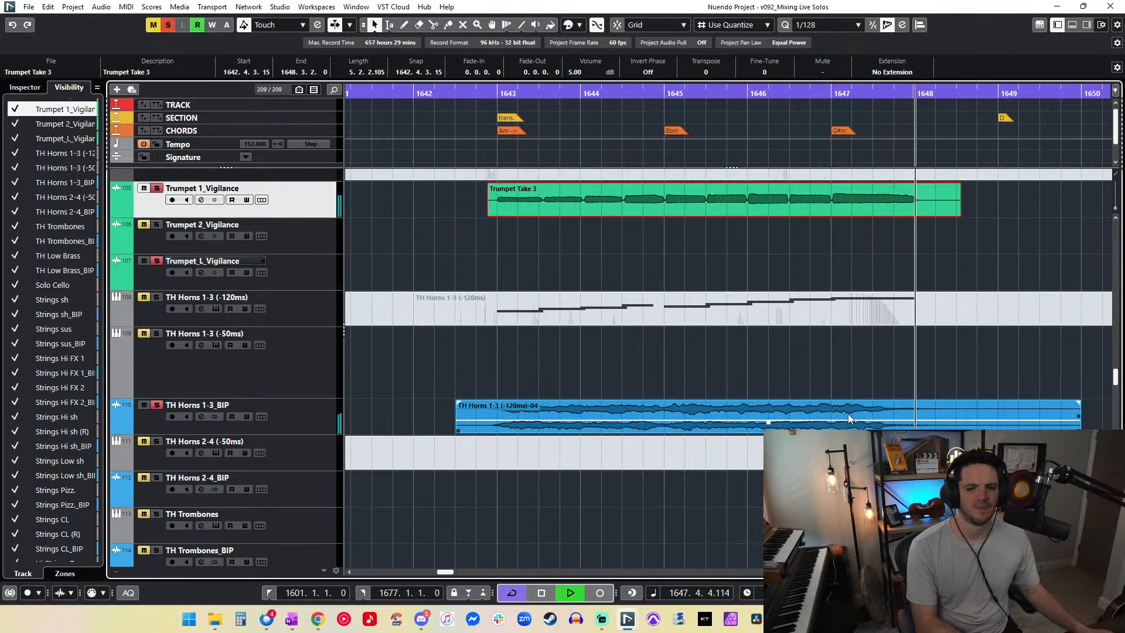
key(space)
alt+click(833, 414)
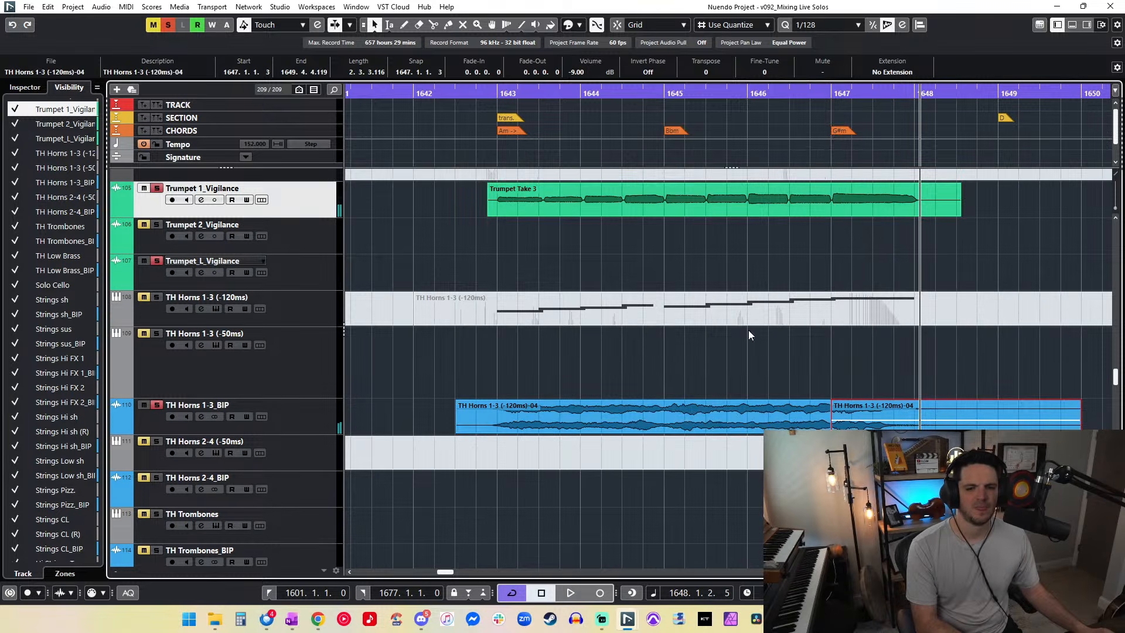
alt+click(924, 410)
key(Delete)
Step: Try to time-stretch the end of the last TH Horns 1-3_BIP segment, and undo the stretches
click(373, 26)
click(410, 68)
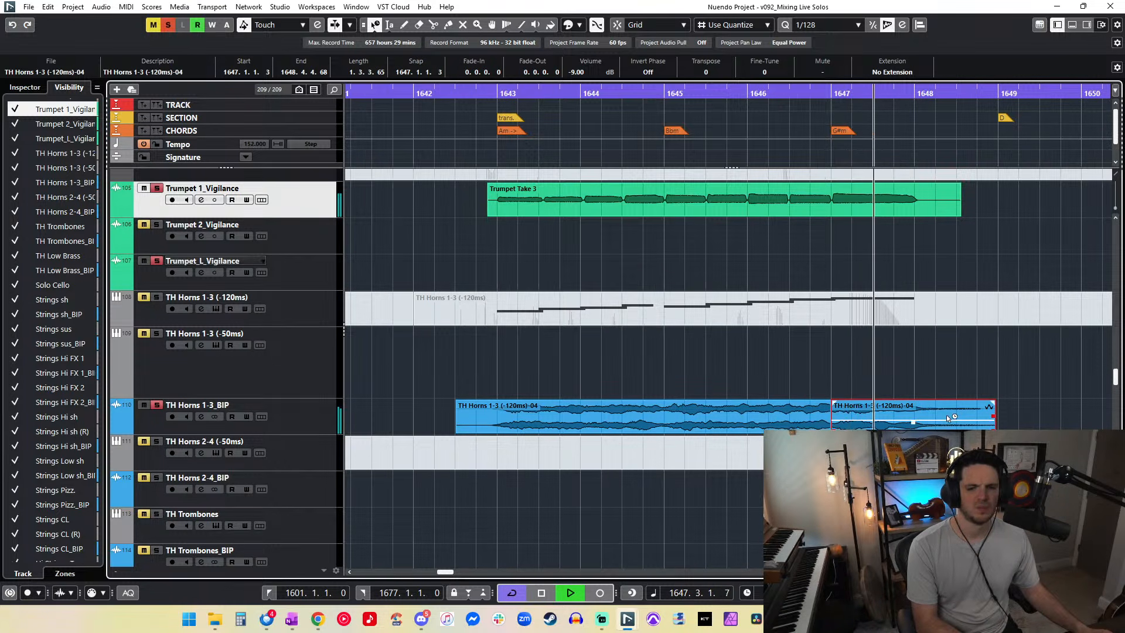
drag(994, 417, 973, 427)
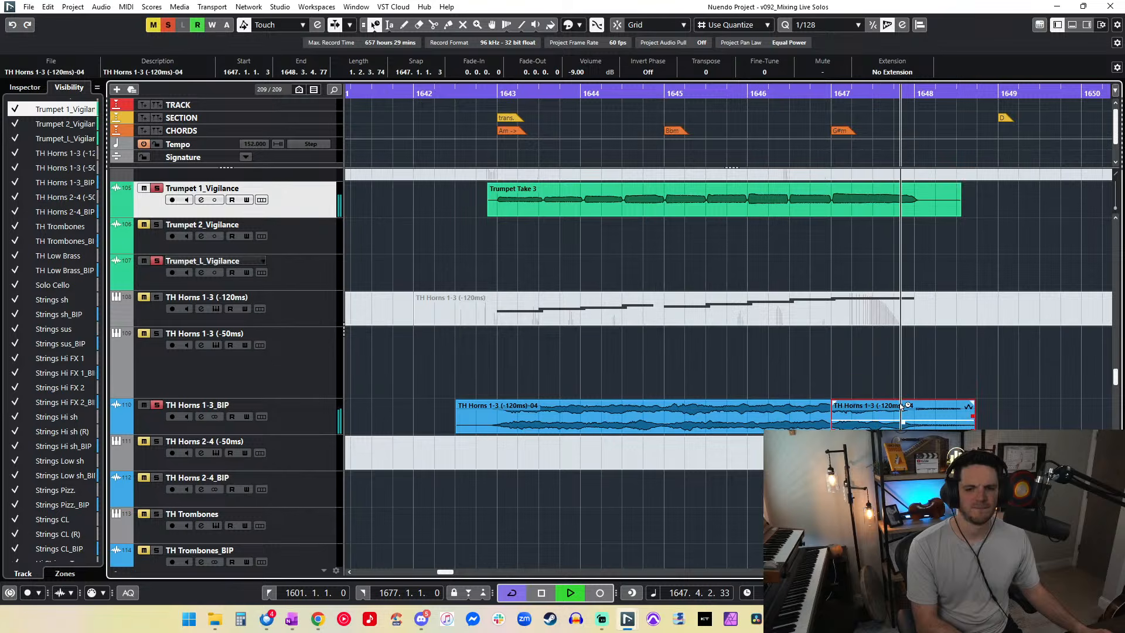
key(ctrl+z)
key(ctrl+z)
key(ctrl+z)
Step: Fade out the end of the last TH Horns 1-3_BIP segment and replay the phrase ending
drag(930, 403, 912, 406)
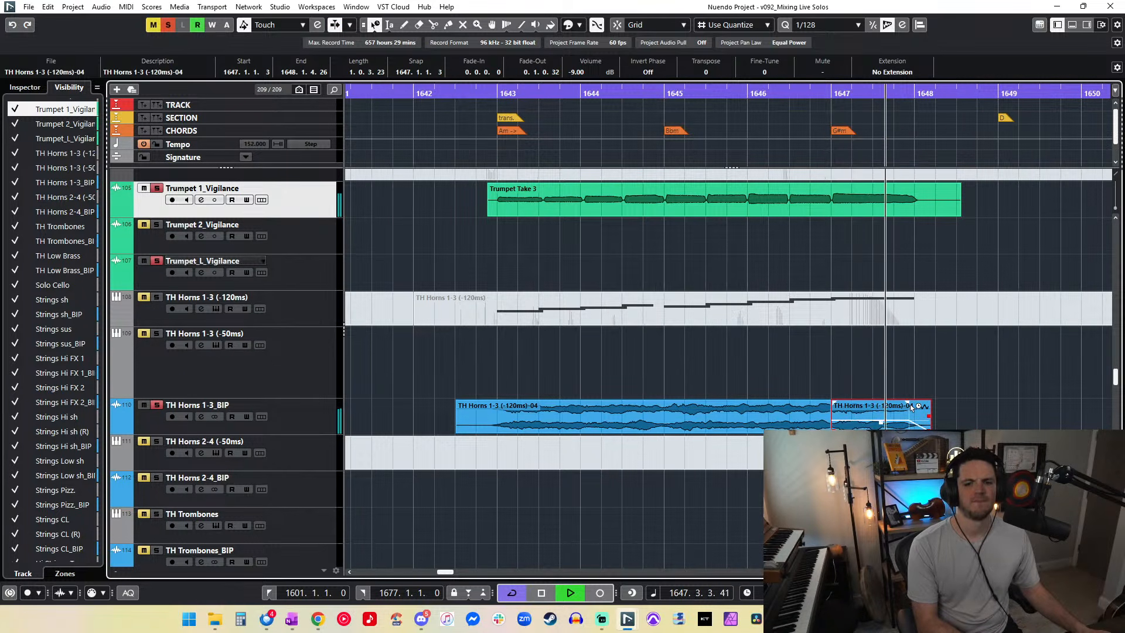
key(KP_Subtract)
key(KP_Subtract)
key(KP_Subtract)
key(KP_Subtract)
Step: Restore normal sizing and crossfade the TH Horns 1-3_BIP clips over a slight overlap at bar 1647
click(376, 25)
click(389, 40)
click(389, 25)
click(830, 418)
drag(826, 416, 839, 417)
key(x)
key(1)
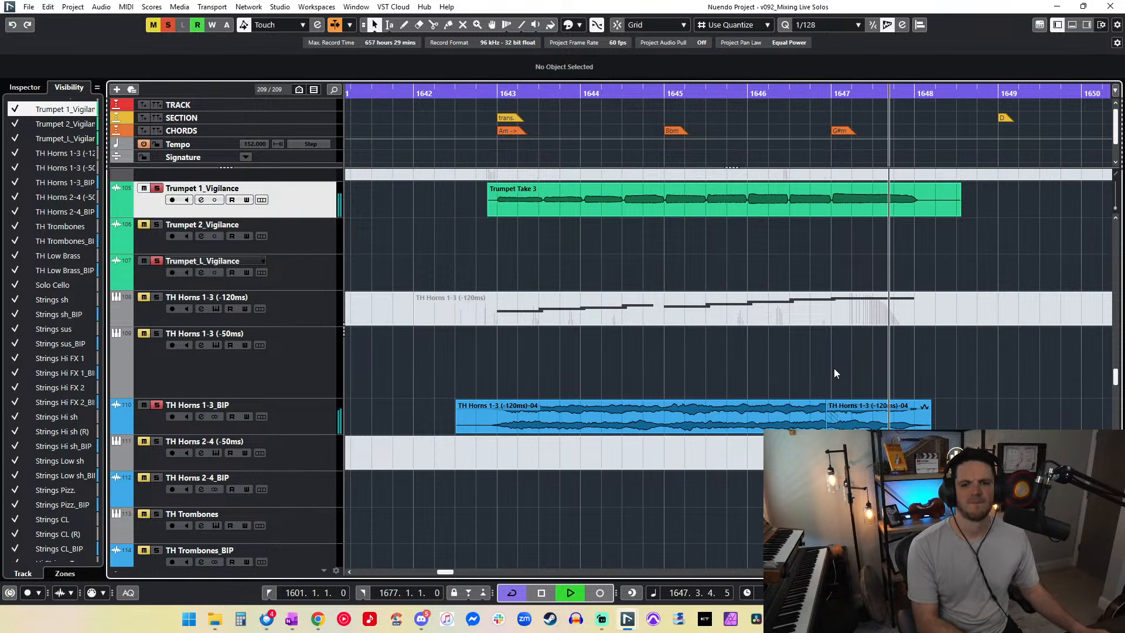
Step: Trim the Trumpet 1_Vigilance clip's end to just after bar 1648 and the TH Trumpets_BIP clip's end to 1648.1.3.65, and replay the ending
scroll(873, 325, up, 4)
key(KP_Subtract)
key(KP_Subtract)
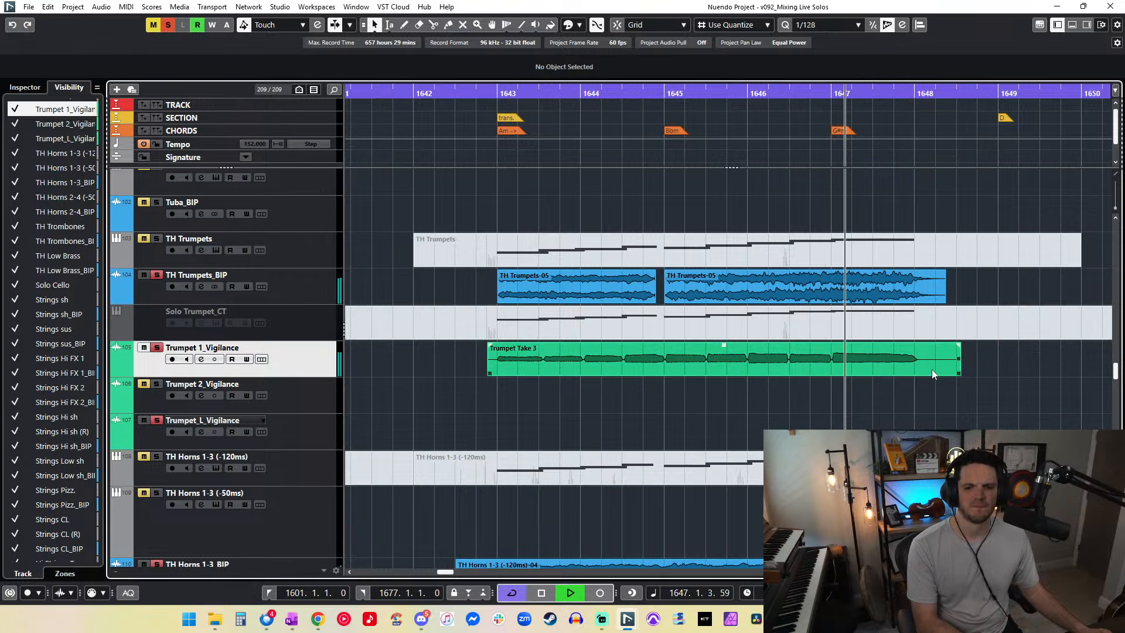
mouse_move(947, 347)
mouse_down()
mouse_move(913, 344)
mouse_move(925, 346)
mouse_up()
drag(945, 300, 924, 298)
key(KP_Subtract)
key(KP_Subtract)
key(KP_Subtract)
key(KP_Subtract)
key(KP_Subtract)
key(KP_Subtract)
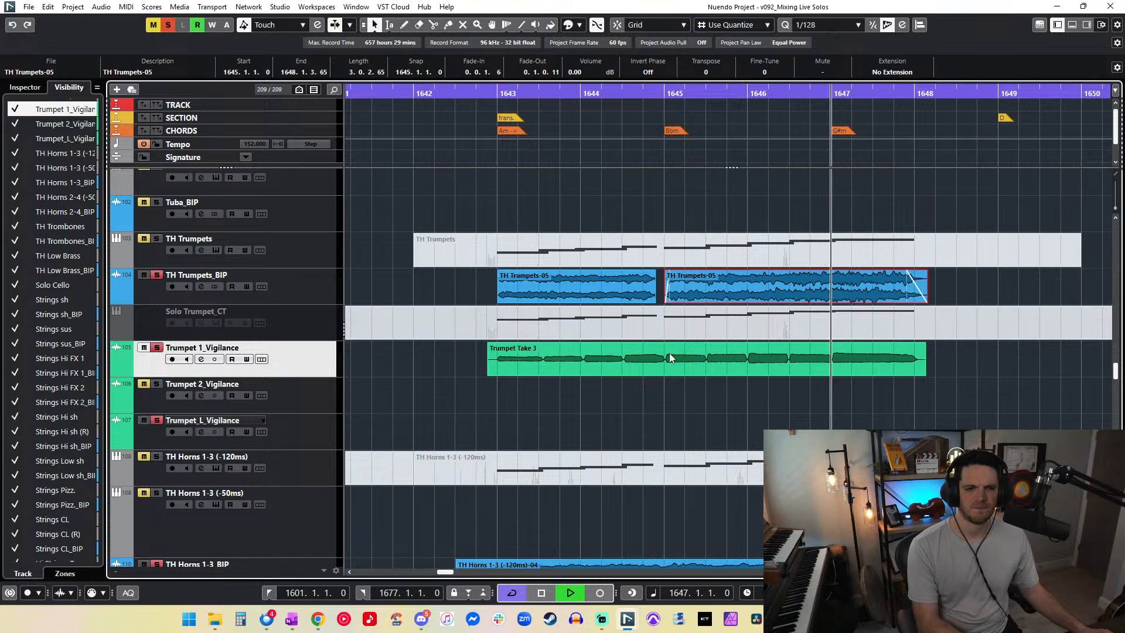
Step: Clear all solos and listen to the phrase ending around bar 1648 in the full mix
click(168, 25)
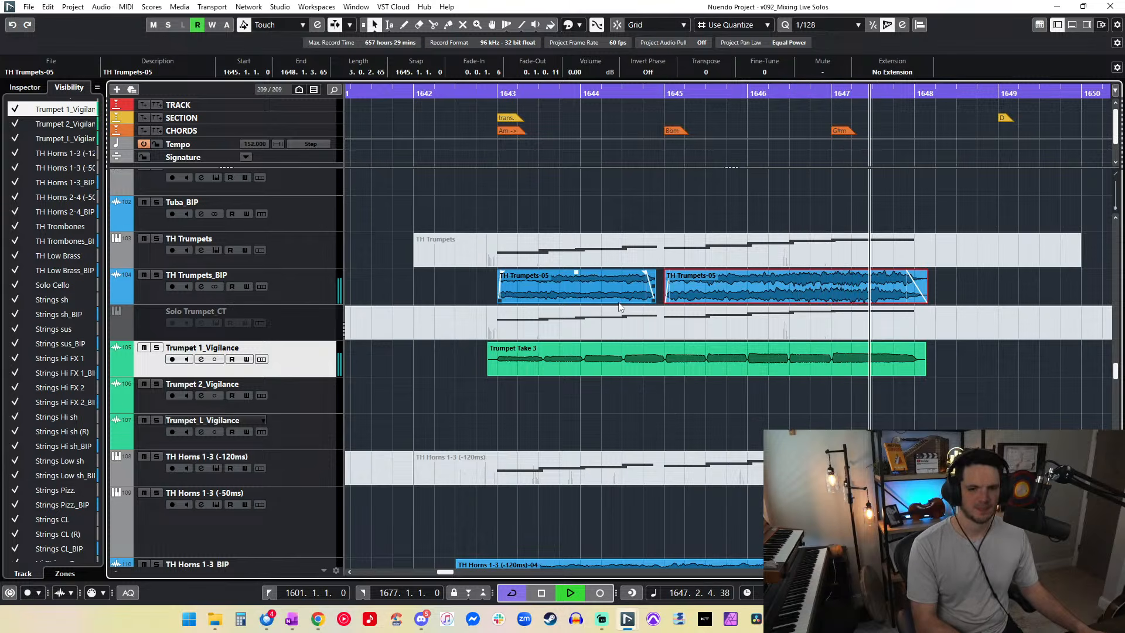
scroll(785, 228, up, 3)
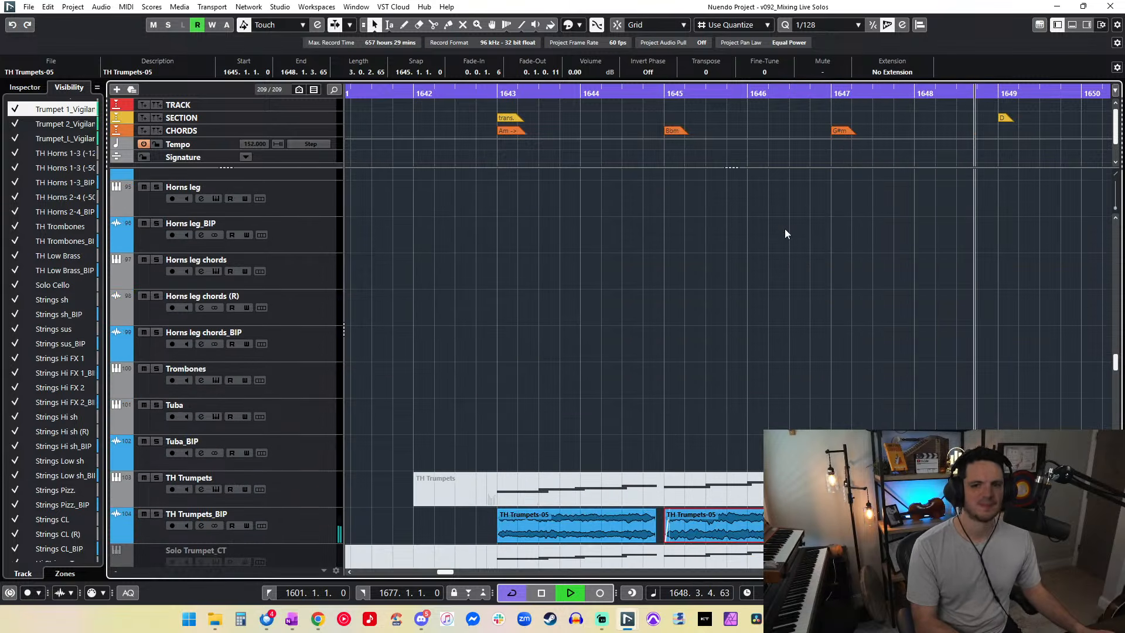
scroll(785, 228, up, 5)
scroll(786, 234, up, 15)
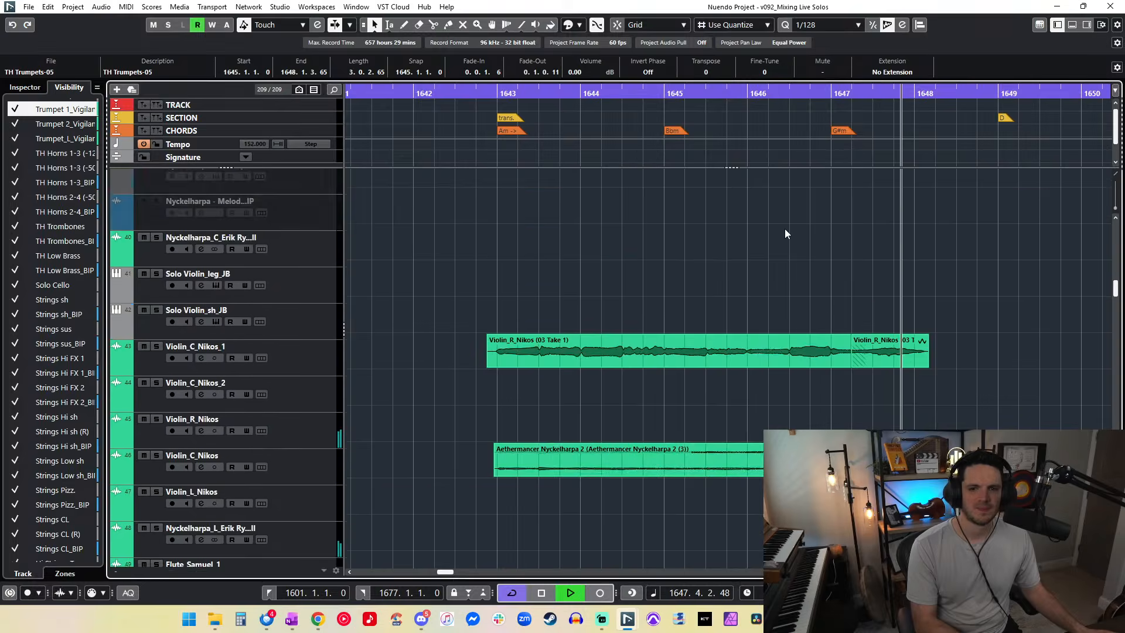
key(space)
Step: Cut the rendered Choir_Insolidus_Delay clip just before bar 1648, delete its tail, fade out the end, and play it
scroll(785, 229, right, 2)
scroll(786, 229, down, 3)
scroll(774, 253, up, 4)
scroll(744, 349, up, 6)
scroll(744, 349, down, 1)
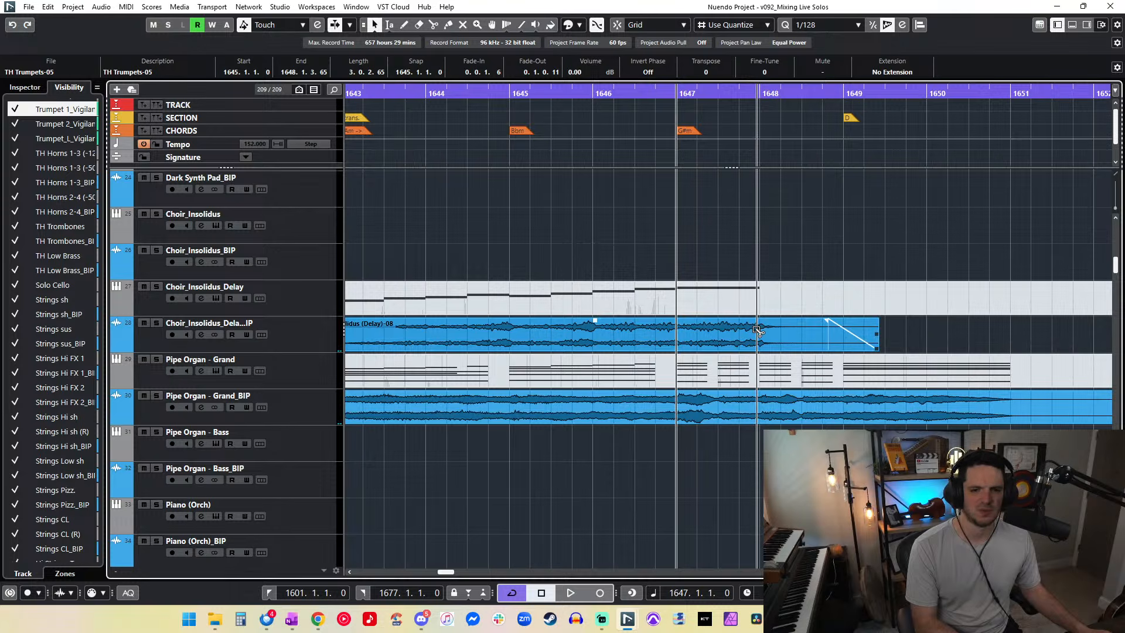
alt+click(756, 326)
key(Delete)
drag(754, 321, 737, 320)
key(space)
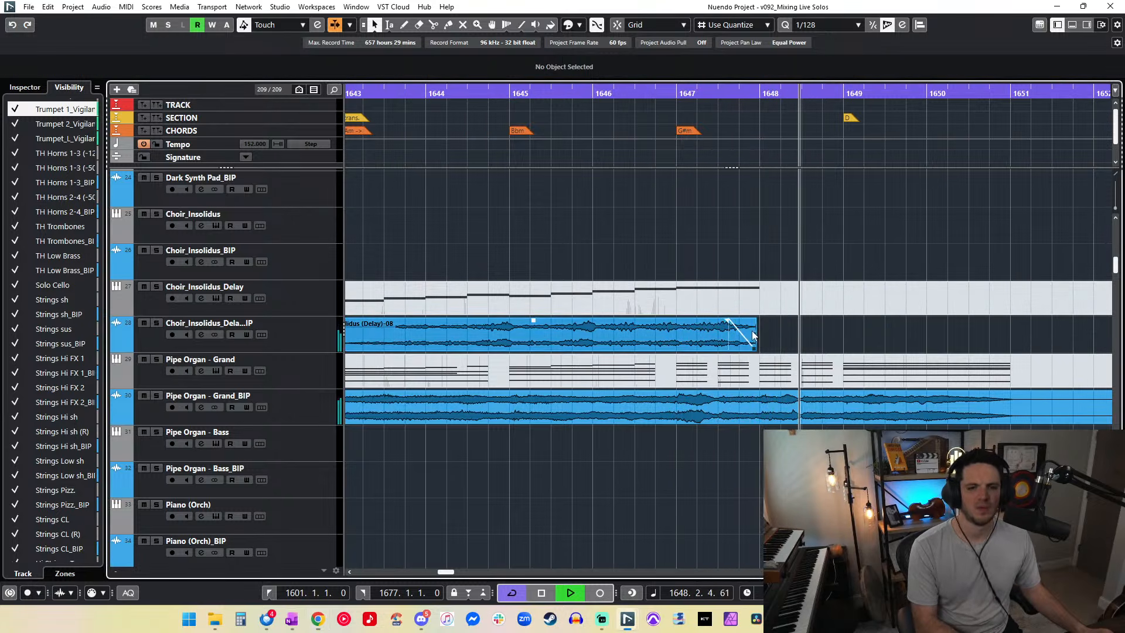
Step: Extend the rendered Choir_Insolidus_Delay clip's end to 1648.1.1.104 and replay the transition
drag(756, 347, 761, 347)
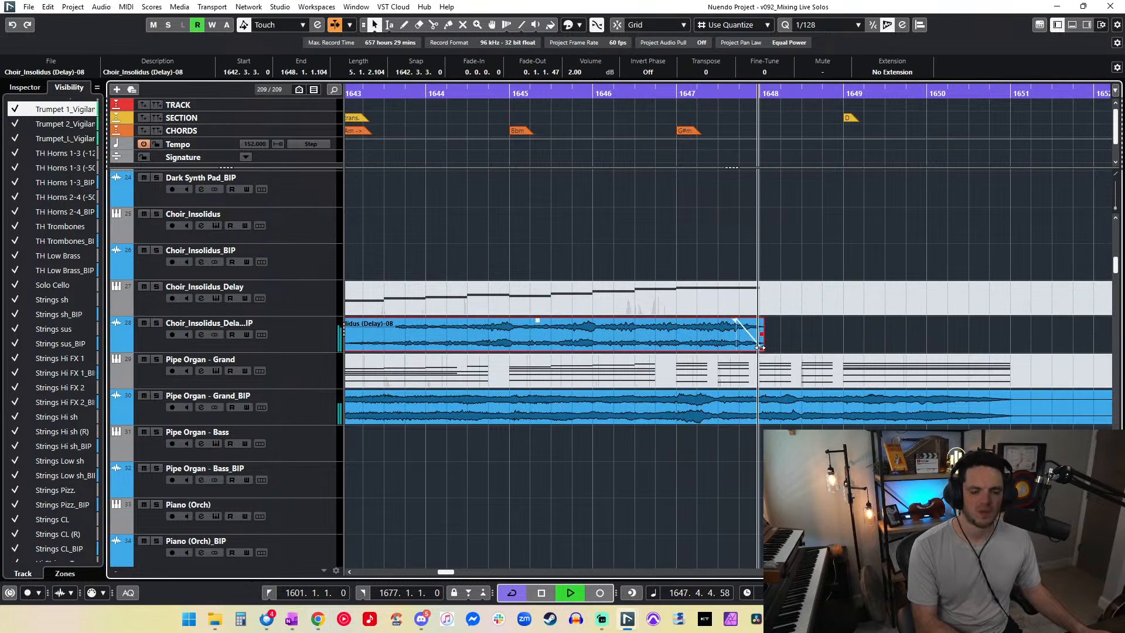
key(KP_Subtract)
key(KP_Subtract)
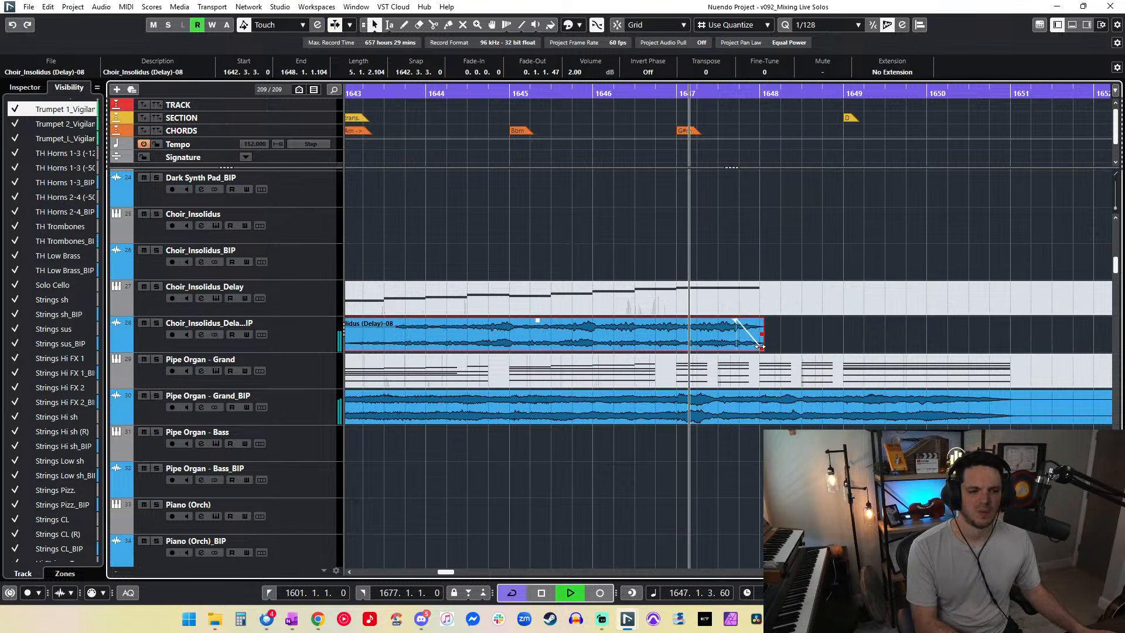
scroll(761, 347, down, 2)
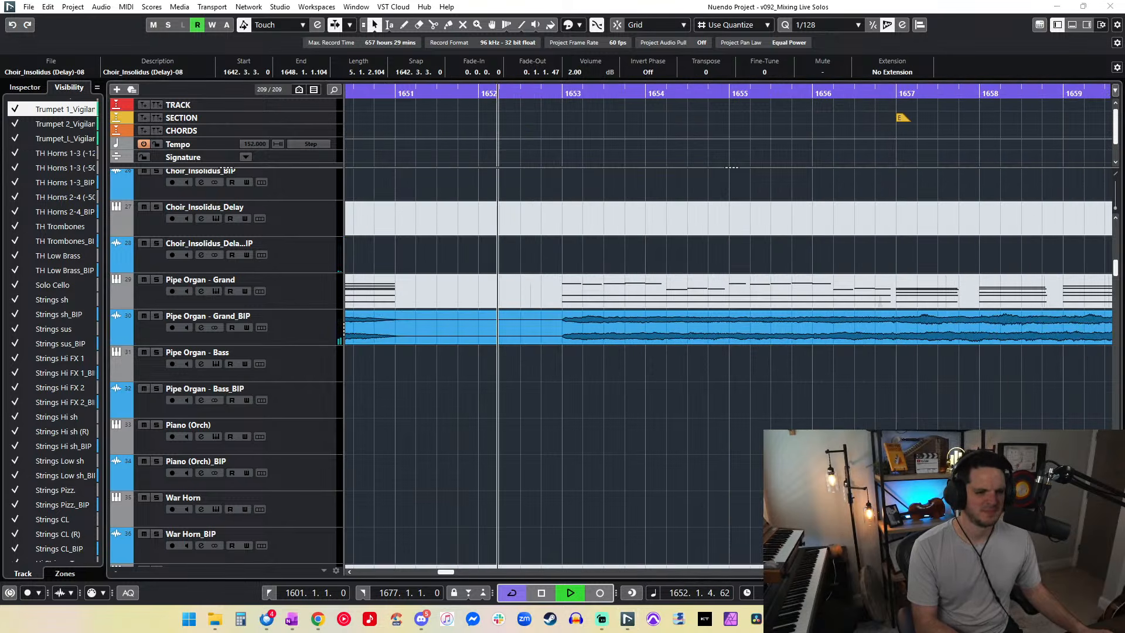
Step: Examine the cue's tracks from the pipe organ to the percussion while playback continues
click(549, 348)
key(g)
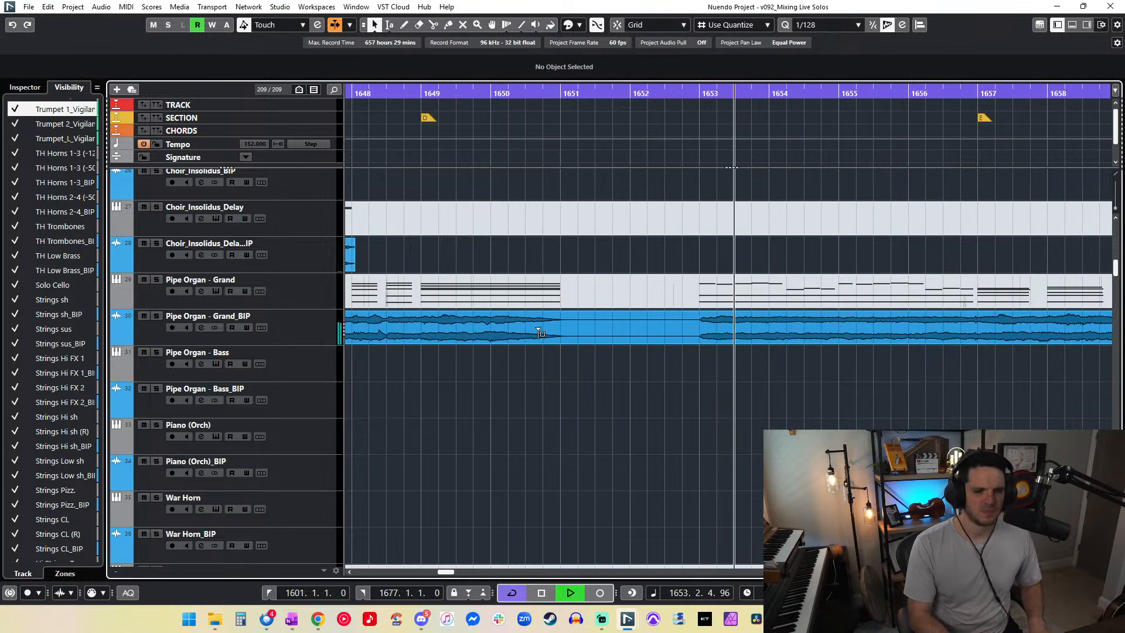
key(g)
key(g)
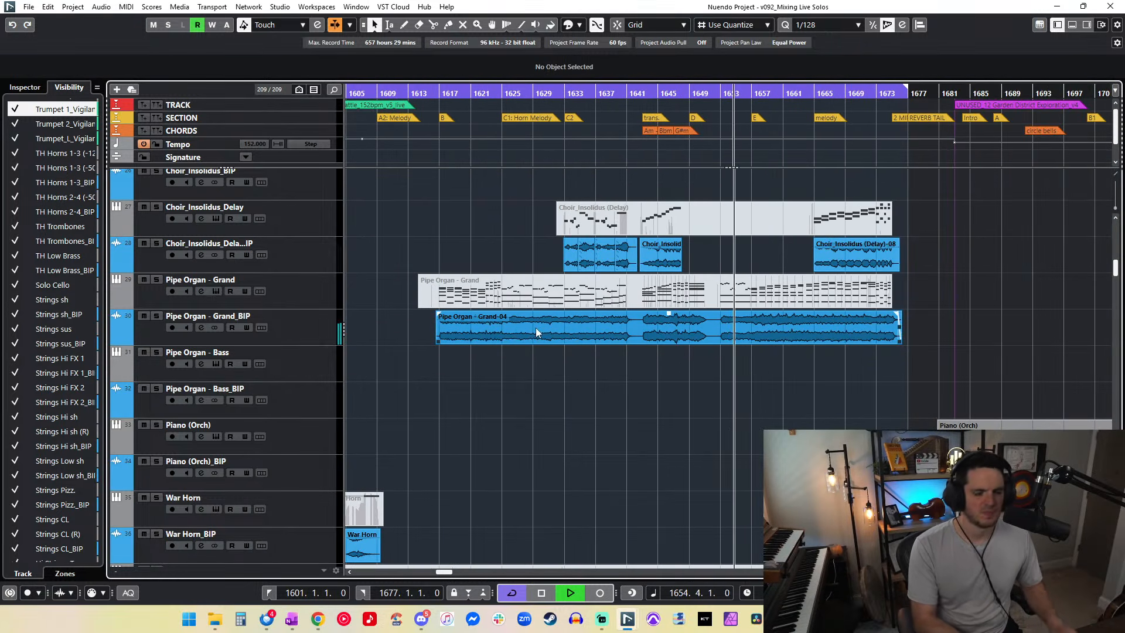
scroll(670, 305, down, 6)
scroll(669, 305, down, 14)
scroll(669, 305, up, 11)
scroll(669, 305, down, 20)
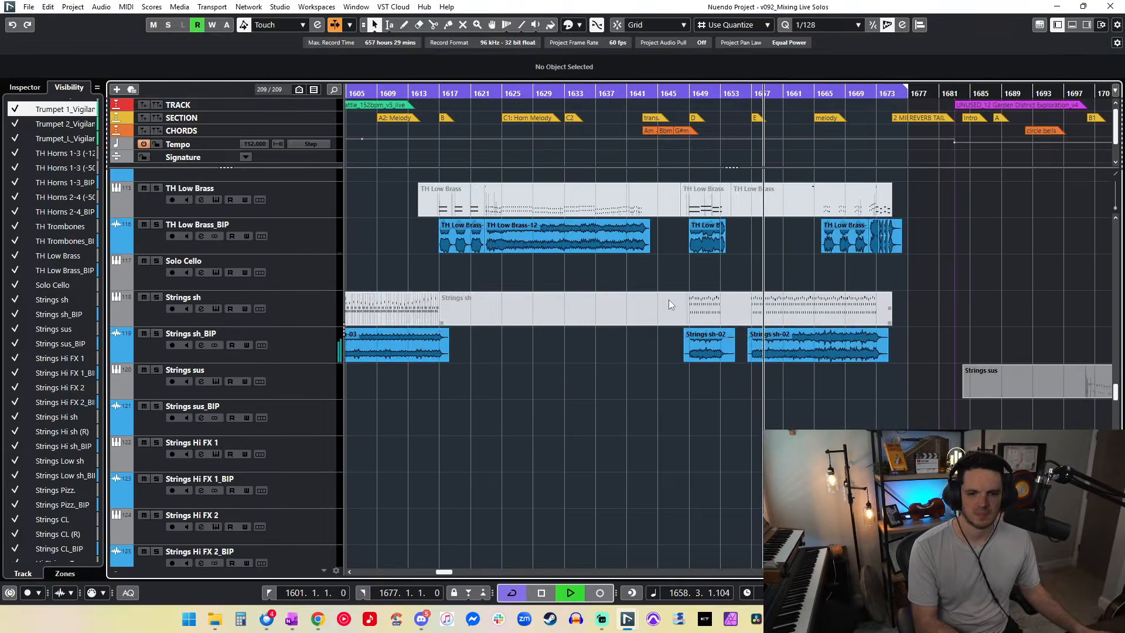
scroll(669, 304, down, 20)
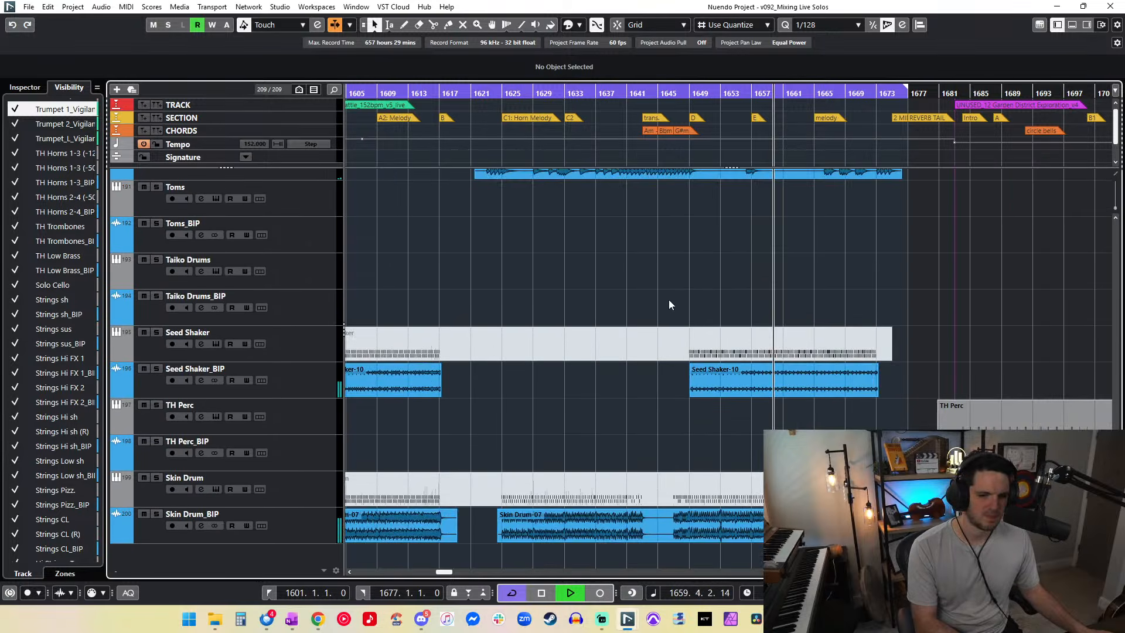
key(space)
Step: Select the Kepri Battle clips on the Skin Drum_BIP, Seed Shaker_BIP and Orch Chimes_BIP tracks
scroll(666, 350, left, 3)
key(g)
key(g)
key(g)
key(g)
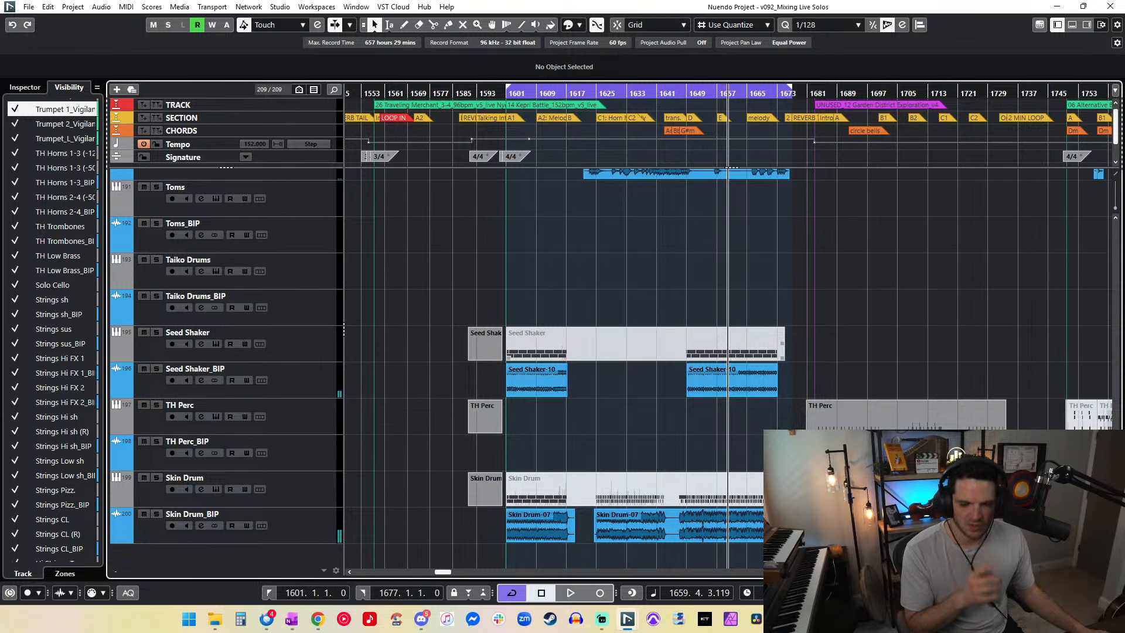
drag(803, 520, 523, 544)
drag(803, 431, 531, 373)
scroll(527, 374, up, 1)
drag(750, 314, 585, 231)
Step: Add the cue's Snares_BIP, Cymbals_BIP and Timpani_BIP clips to the selection
scroll(581, 229, up, 2)
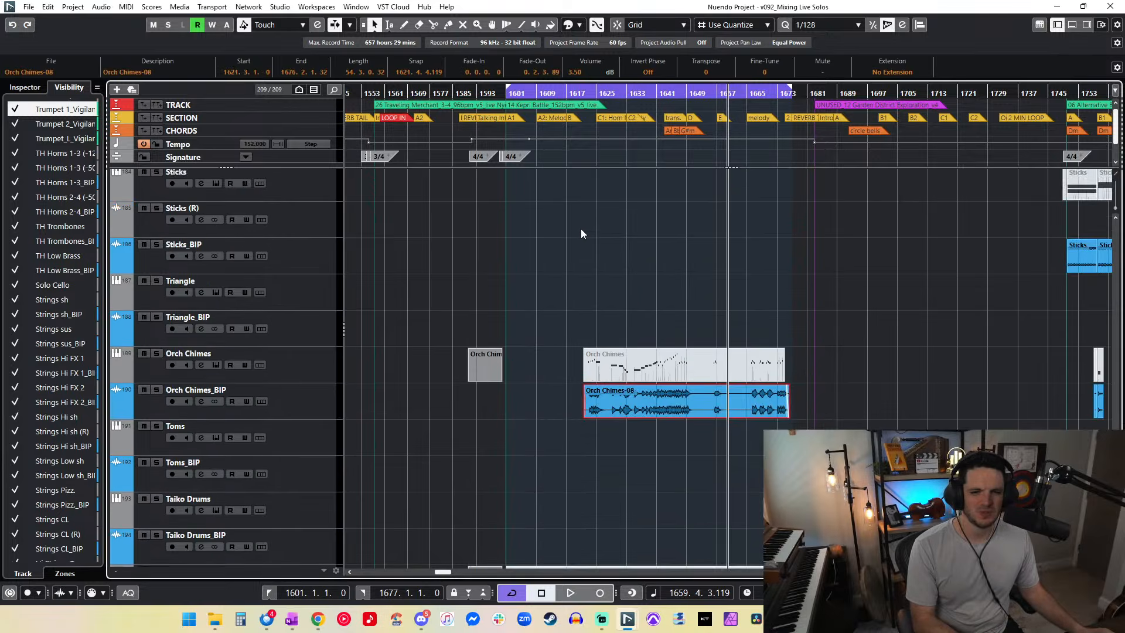
scroll(582, 234, up, 2)
drag(786, 504, 506, 462)
drag(619, 364, 564, 322)
scroll(563, 322, up, 2)
drag(817, 319, 563, 241)
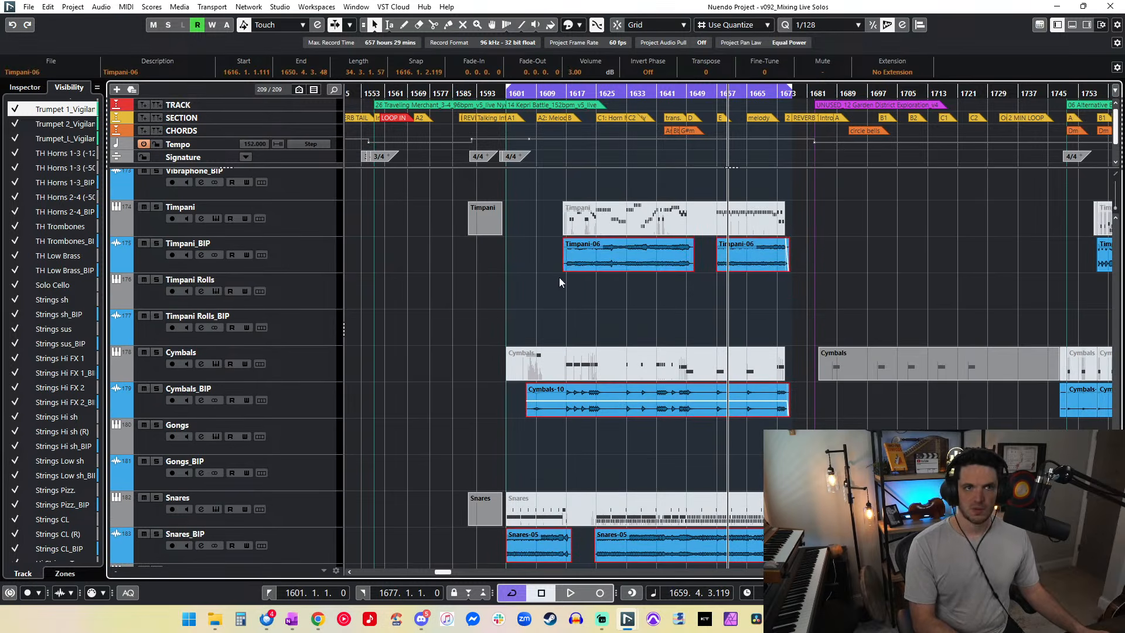
Step: Add the cue's Circle Bells_BIP and Harp_L_BIP clips to the selection
scroll(559, 276, up, 6)
drag(841, 270, 646, 271)
scroll(646, 270, up, 6)
drag(864, 376, 569, 345)
Step: Add the cue's rendered low strings octave clips and the V1 and V2 leg_TSS_BIP clips to the selection
scroll(584, 327, up, 2)
drag(804, 329, 571, 270)
scroll(571, 269, up, 2)
drag(740, 347, 607, 298)
scroll(639, 316, up, 4)
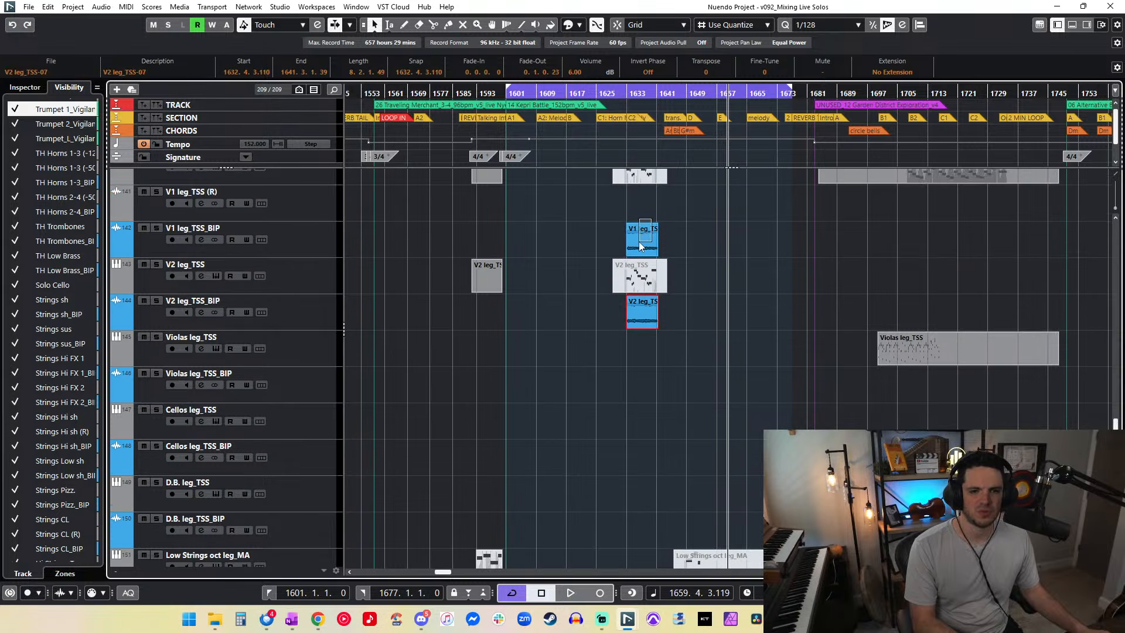
drag(639, 241, 621, 247)
Step: Add the cue's Strings Low sh_BIP, Strings sh_BIP and TH Low Brass_BIP clips to the selection
scroll(621, 246, up, 3)
scroll(618, 366, up, 6)
drag(747, 315, 544, 281)
scroll(543, 281, up, 6)
drag(818, 379, 544, 341)
drag(668, 276, 533, 261)
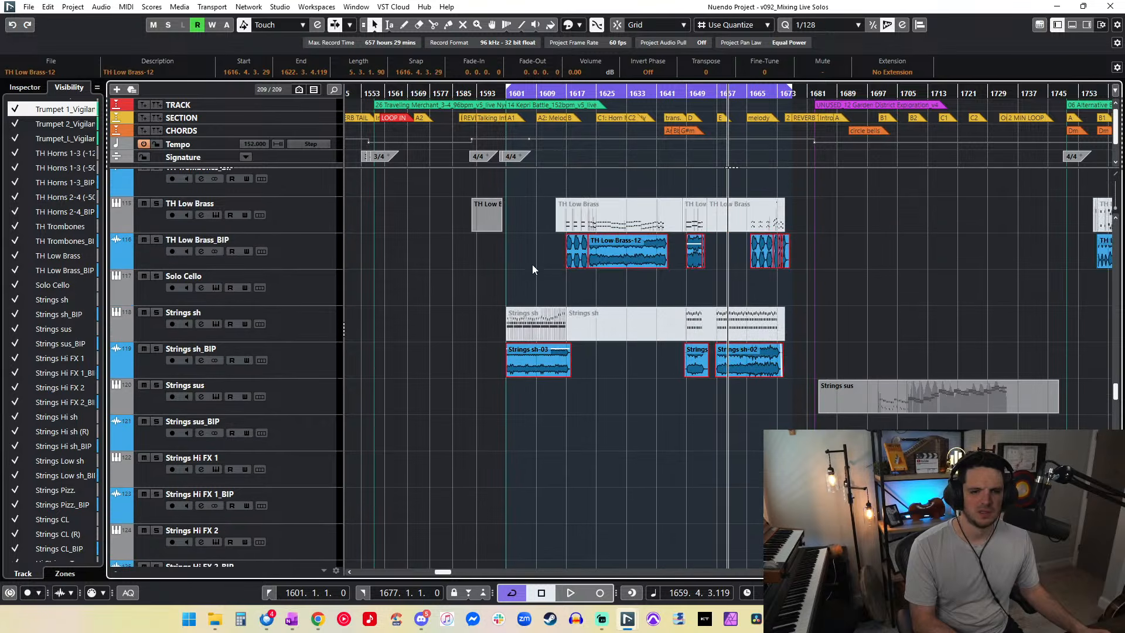
Step: Add the cue's TH Horns 2-4_BIP and TH Horns 1-3_BIP clips to the selection
scroll(533, 261, up, 2)
drag(835, 299, 538, 265)
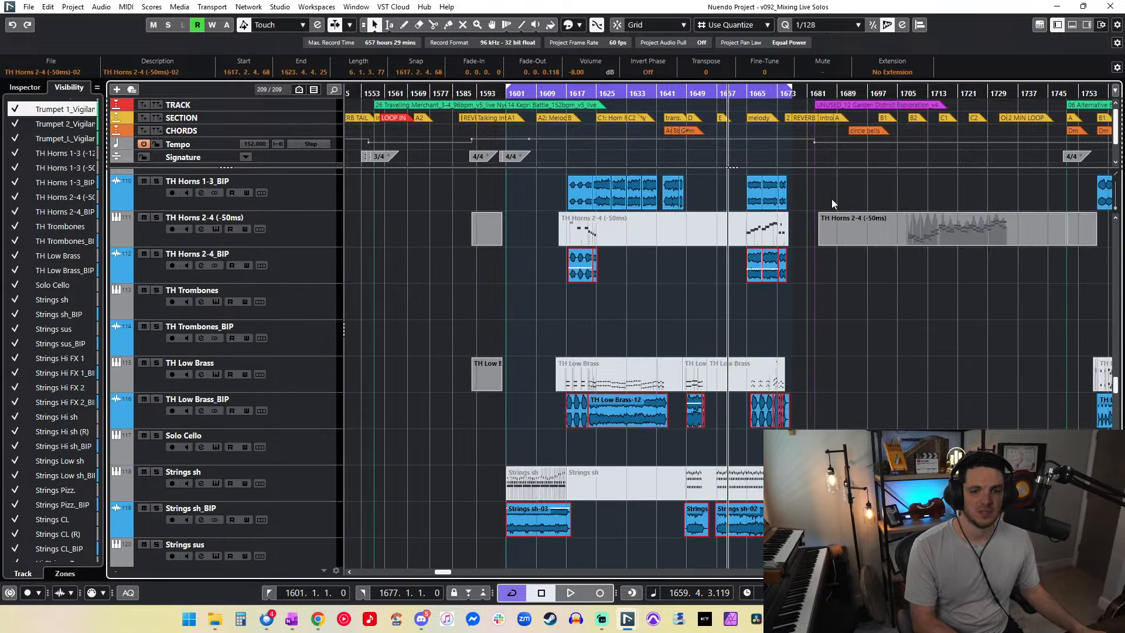
drag(543, 192, 540, 196)
scroll(540, 197, up, 1)
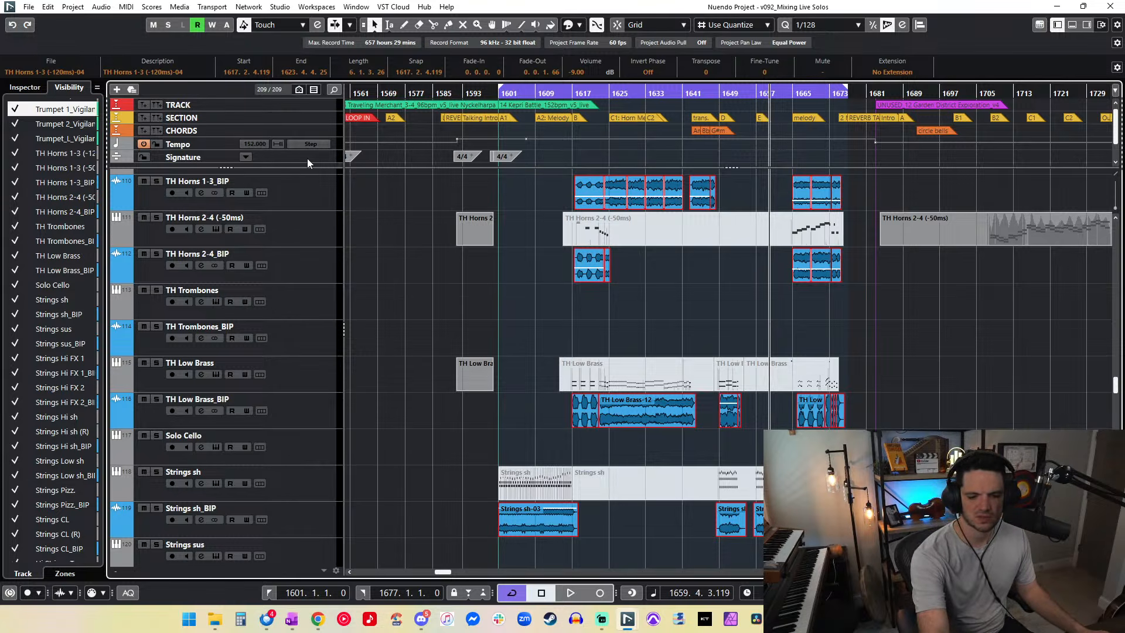
Step: Show only the tracks that contain the selected clips, and clear the clip selection
key(ctrl+alt+s)
click(492, 249)
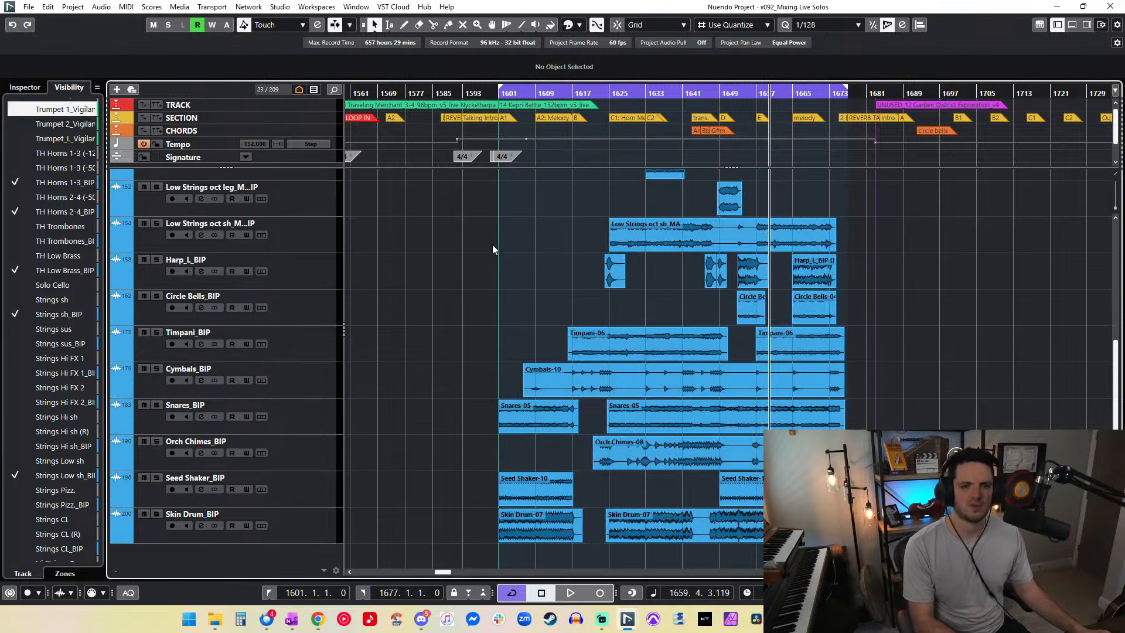
scroll(493, 249, up, 4)
key(h)
key(h)
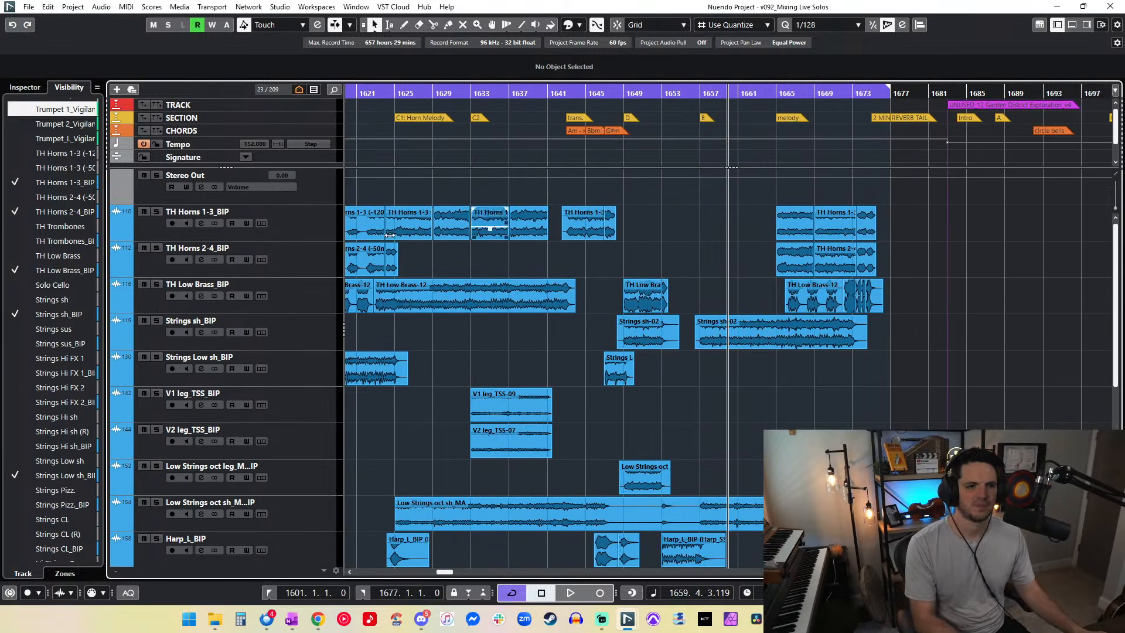
Step: Hide the Stereo Out track from the filtered track list
right_click(316, 176)
click(16, 110)
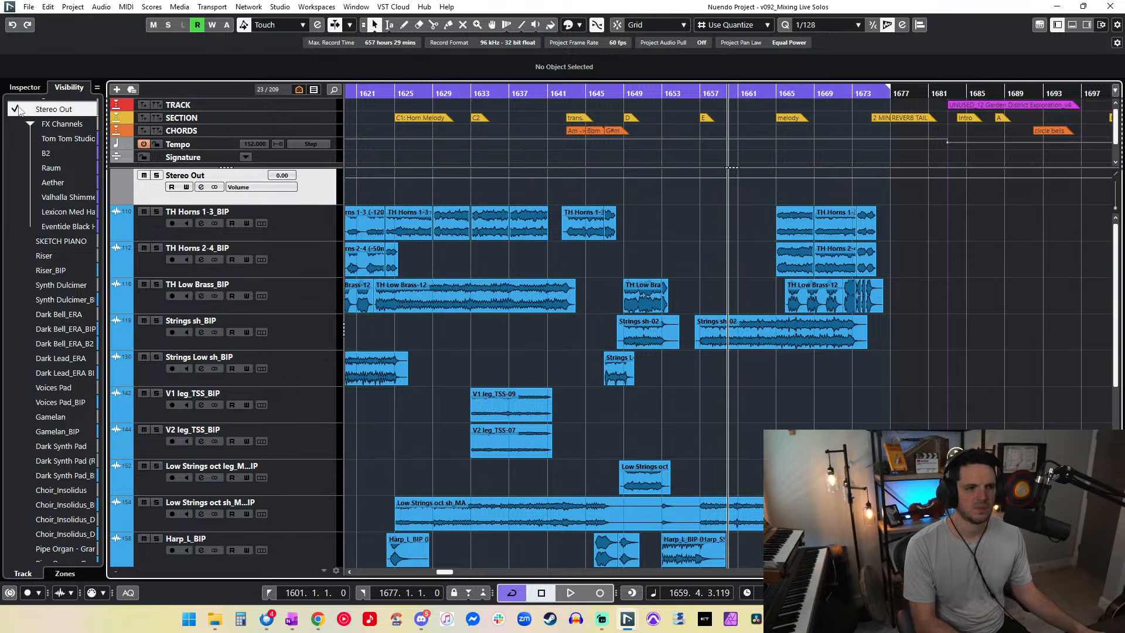
click(16, 109)
click(17, 89)
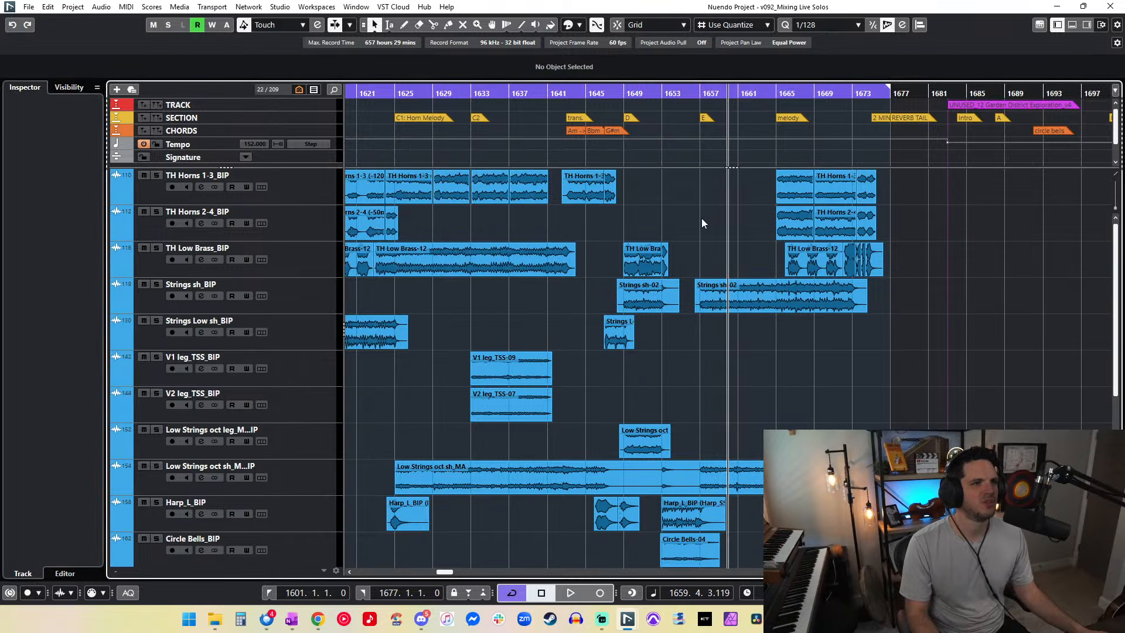
Step: Play the Kepri Battle cue from bar 1601 while looking over the filtered tracks
key(KP_1)
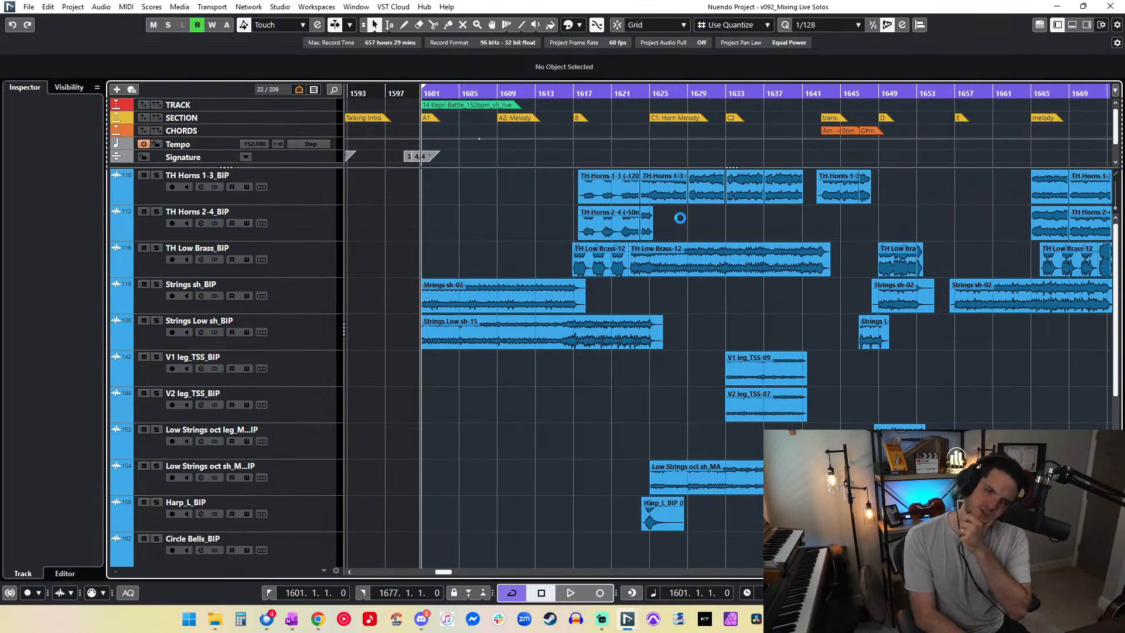
key(space)
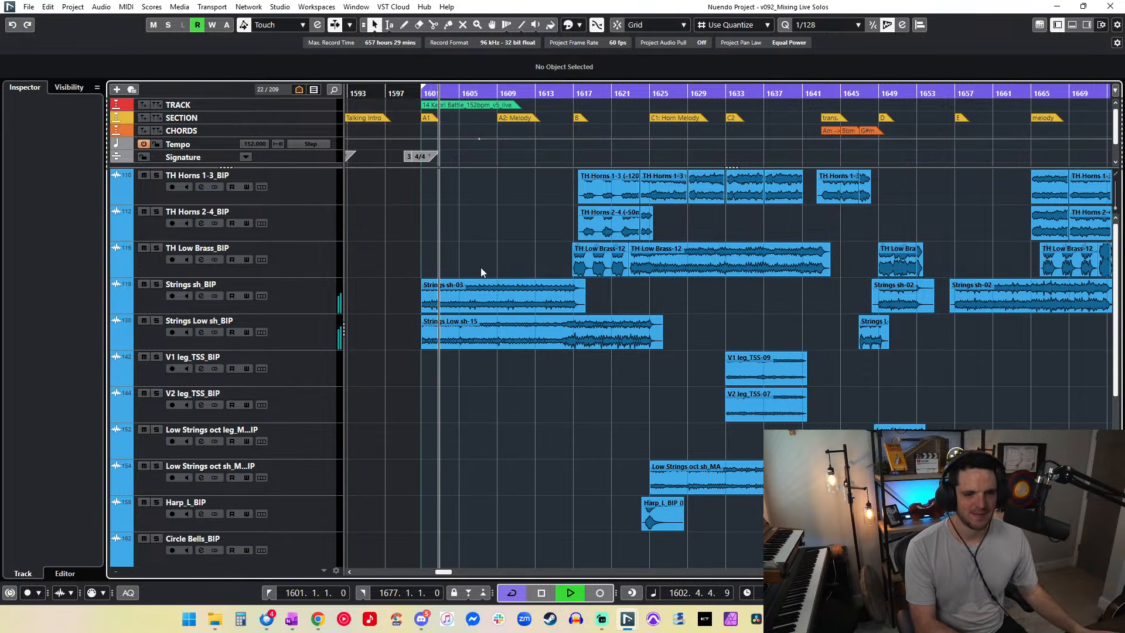
scroll(481, 267, down, 5)
scroll(481, 267, up, 5)
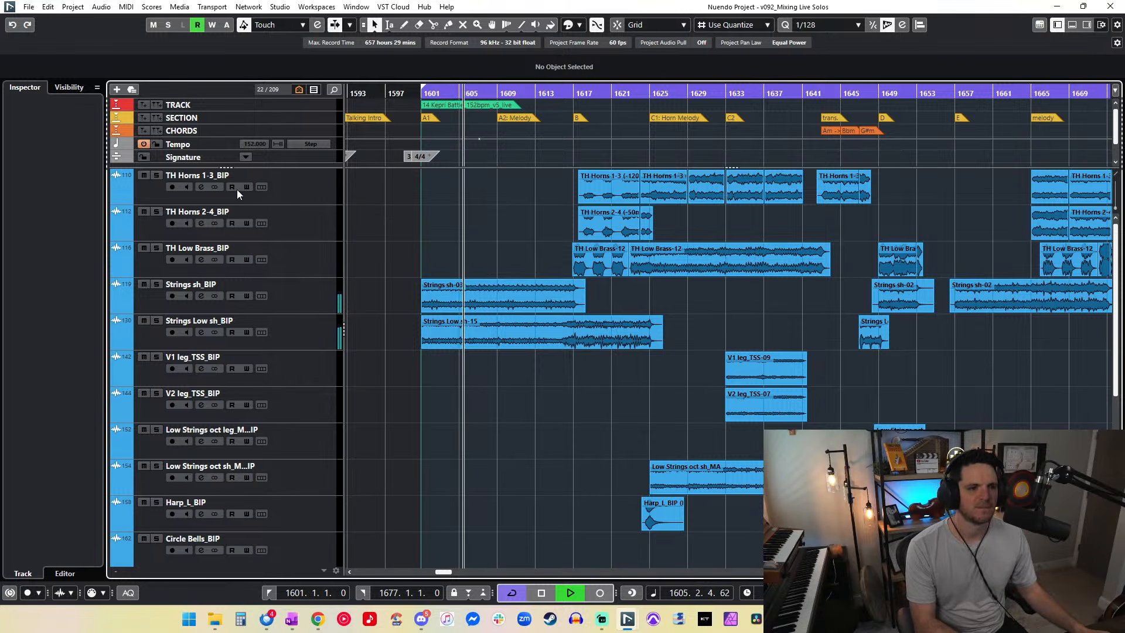
Step: Display the track visibility list and rewind playback within the cue's A1 section
click(68, 89)
key(KP_Subtract)
key(KP_Subtract)
key(KP_Subtract)
key(KP_Subtract)
key(KP_Subtract)
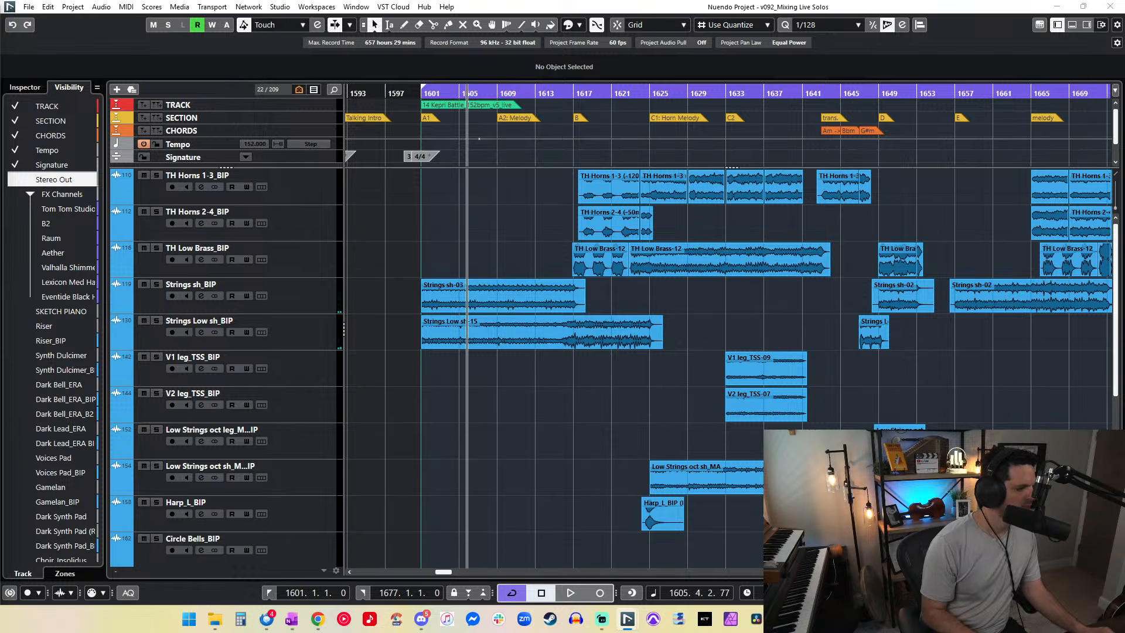
Step: Show the War Horn_BIP track among the filtered tracks, display its track settings and start playback
click(59, 112)
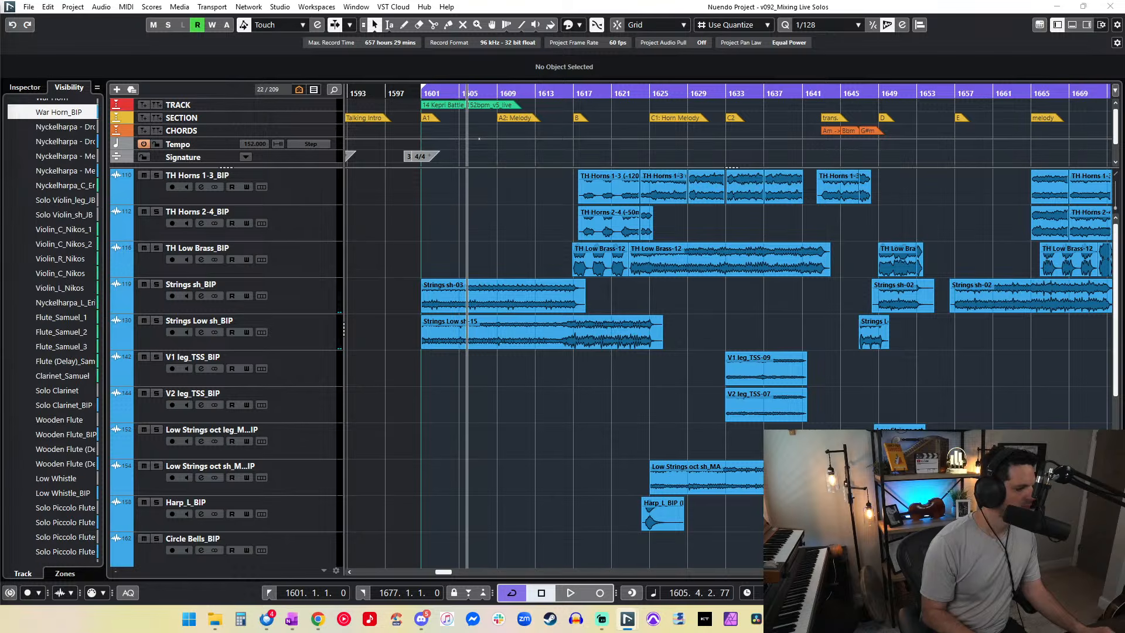
click(15, 112)
click(24, 90)
key(space)
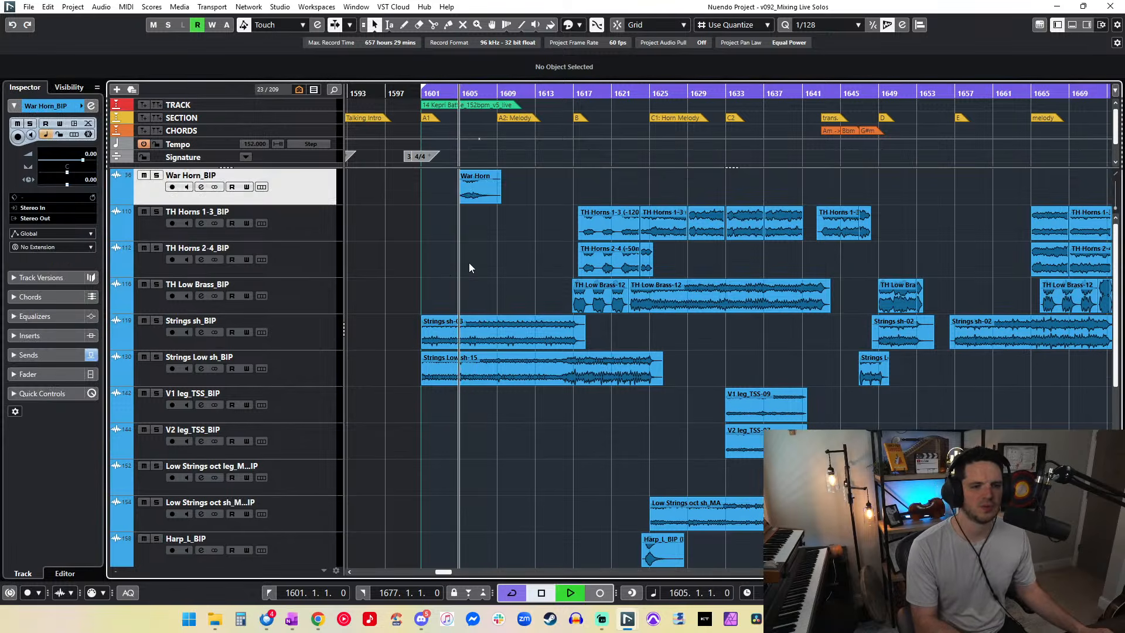
Step: Set the War Horn clip's volume to -4 dB and replay the passage from just before the clip
click(479, 198)
click(588, 72)
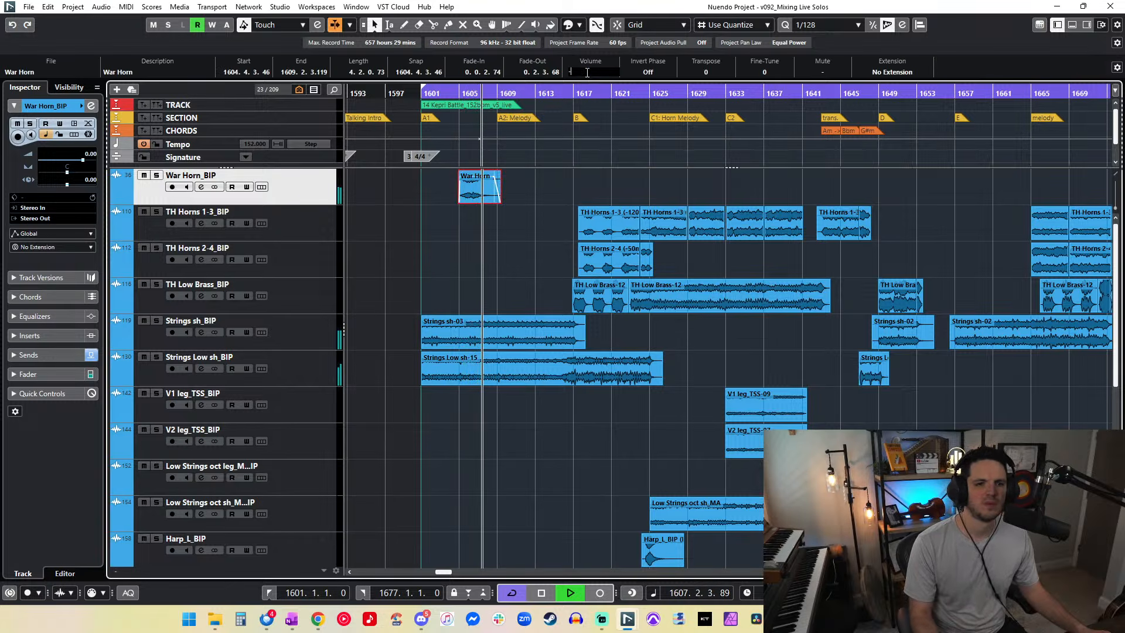
key(space)
click(452, 95)
key(space)
key(h)
key(h)
key(h)
key(h)
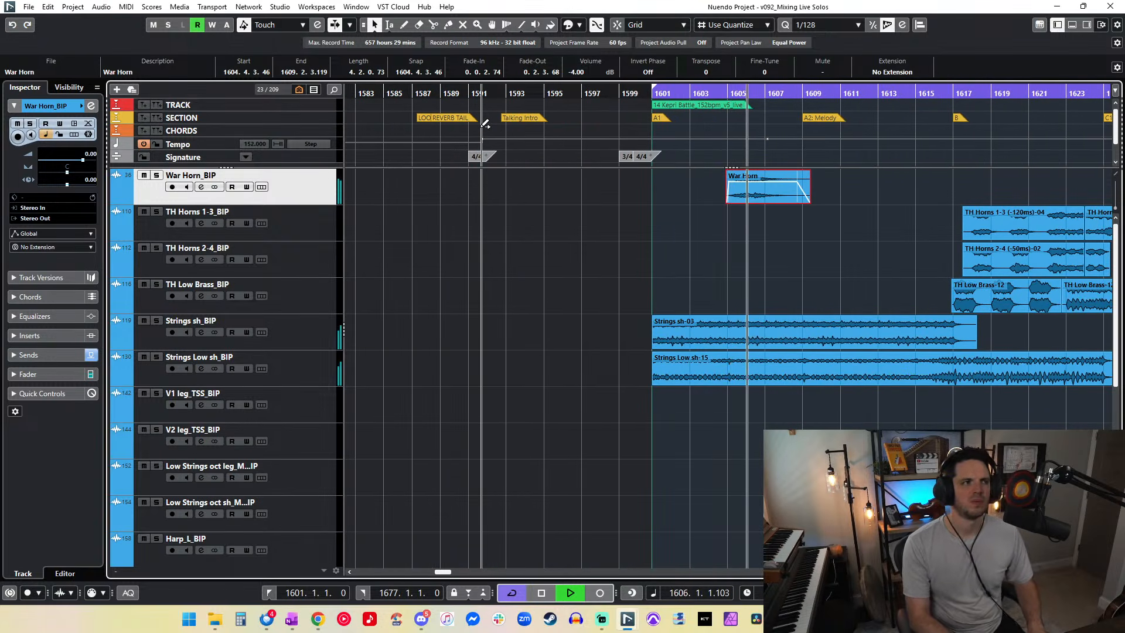
Step: Extend the War Horn clip's fade-out to 1.0.1.65 and look over the lower tracks during playback
key(f)
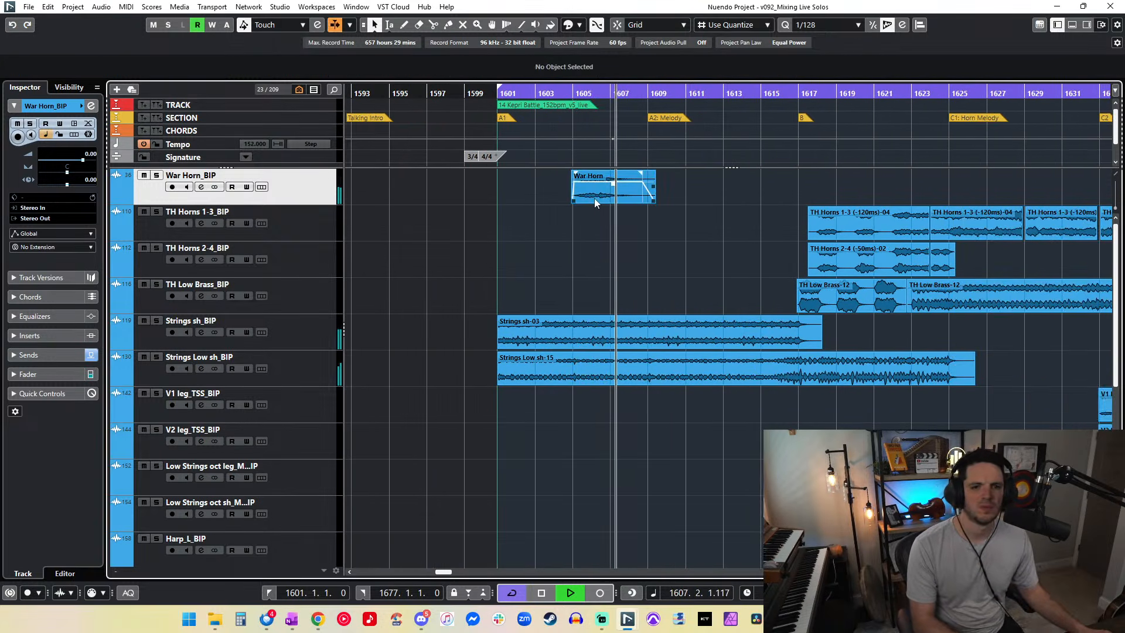
drag(641, 173, 638, 187)
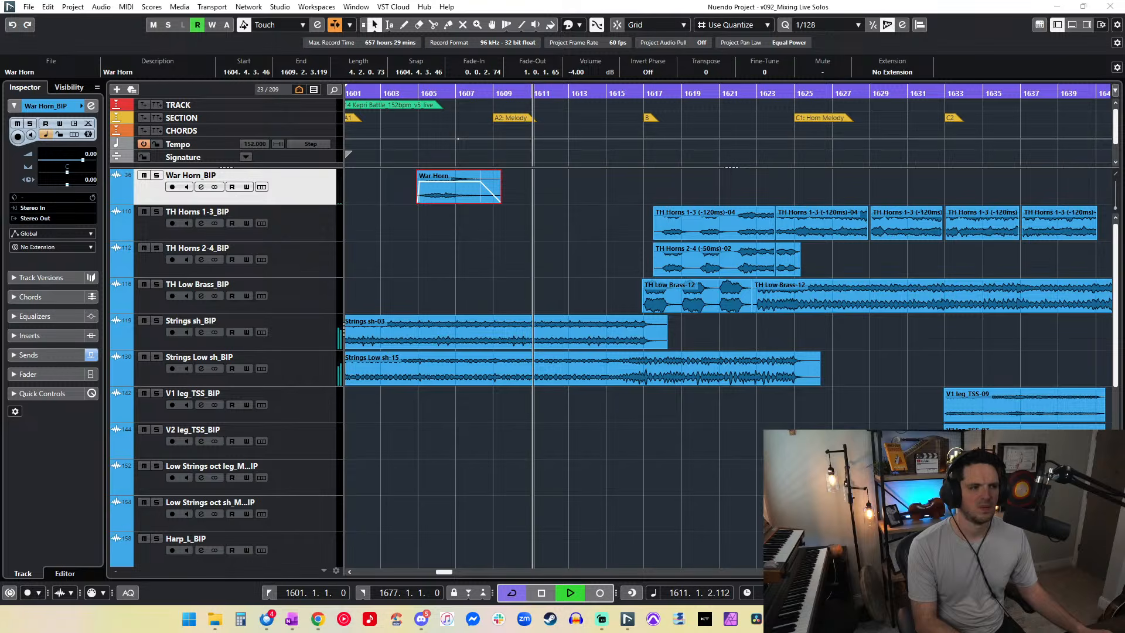
click(550, 215)
scroll(524, 242, down, 6)
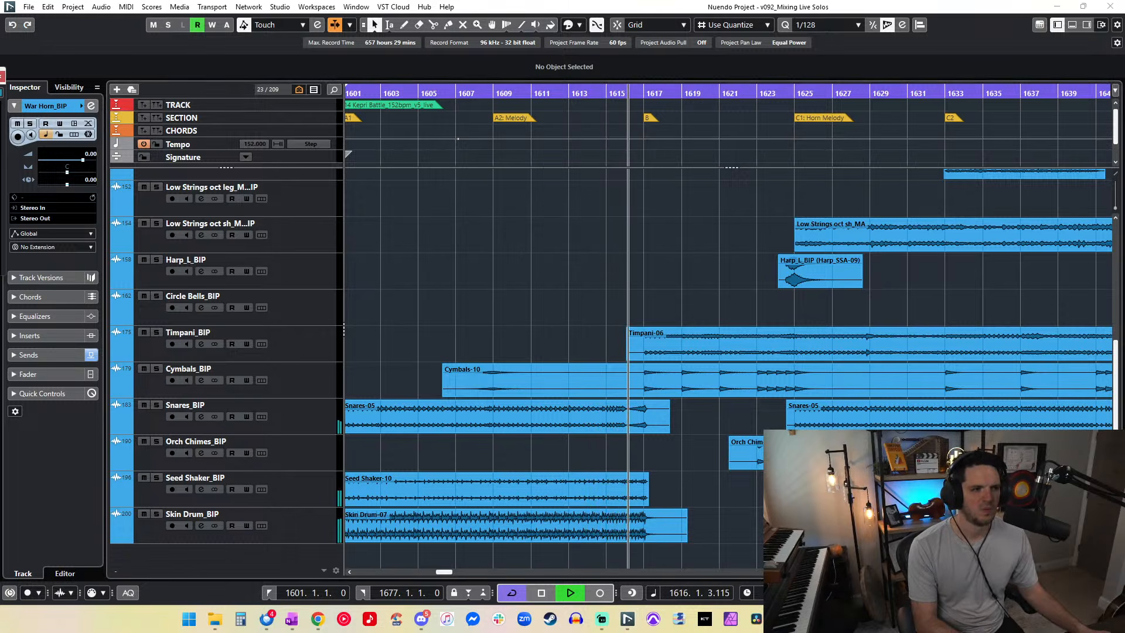
Step: Select all accompaniment clips of the Kepri Battle cue, lower their volume by 1 dB, and rewind to bar 1609
key(space)
key(g)
key(g)
key(g)
key(g)
key(g)
key(g)
key(g)
key(g)
key(g)
key(g)
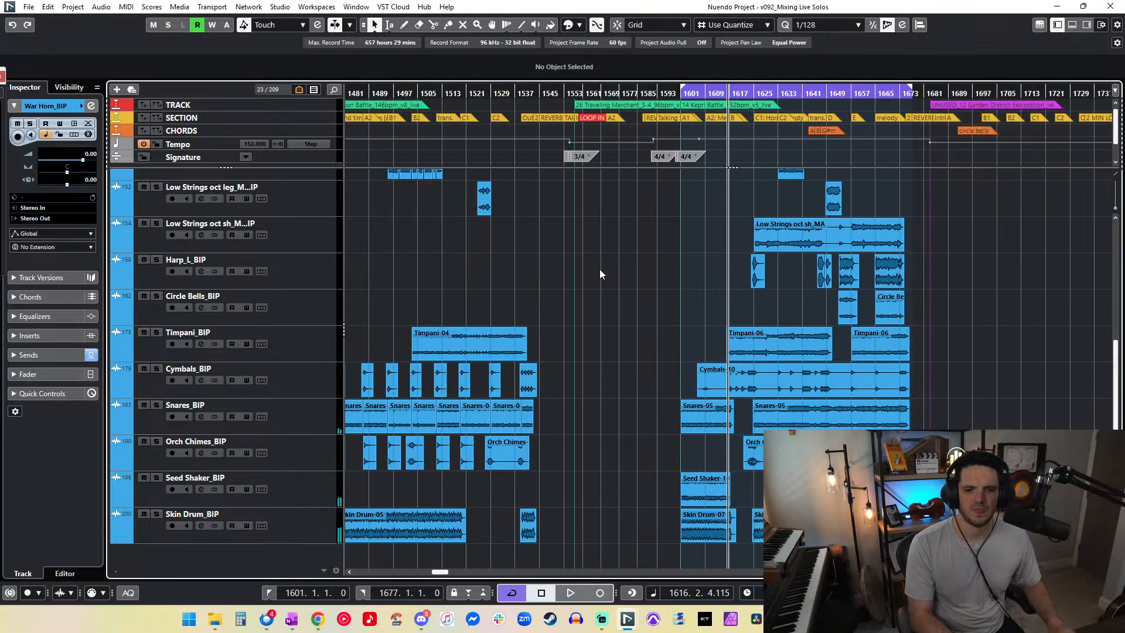
drag(939, 554, 687, 196)
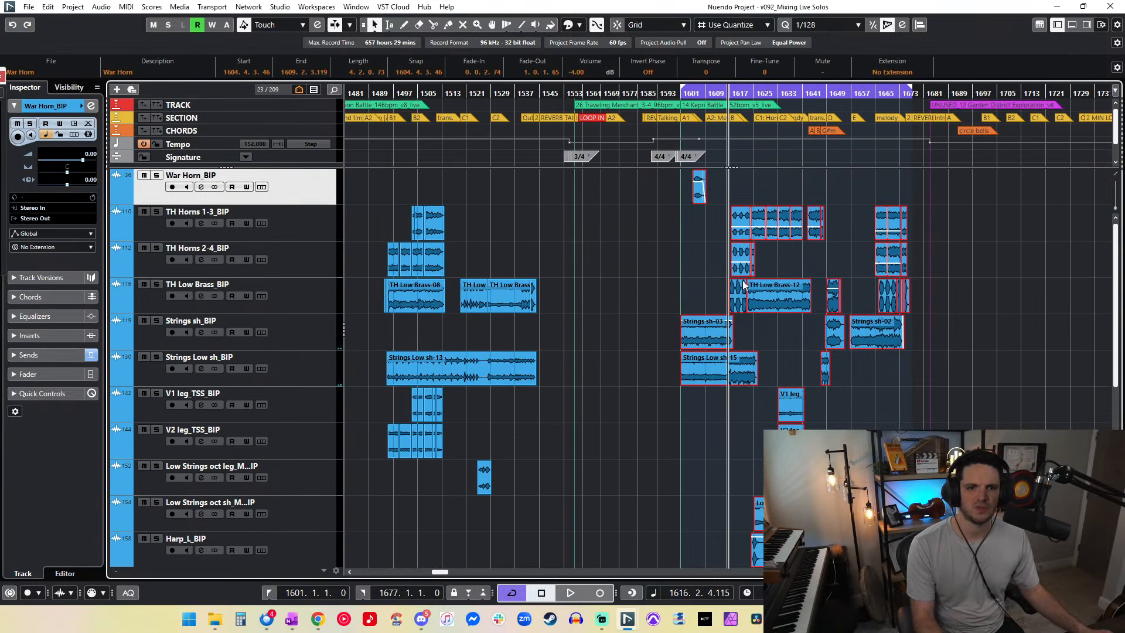
key(KP_Subtract)
key(KP_Subtract)
key(KP_Subtract)
key(KP_Subtract)
key(KP_Subtract)
key(KP_Subtract)
key(KP_Subtract)
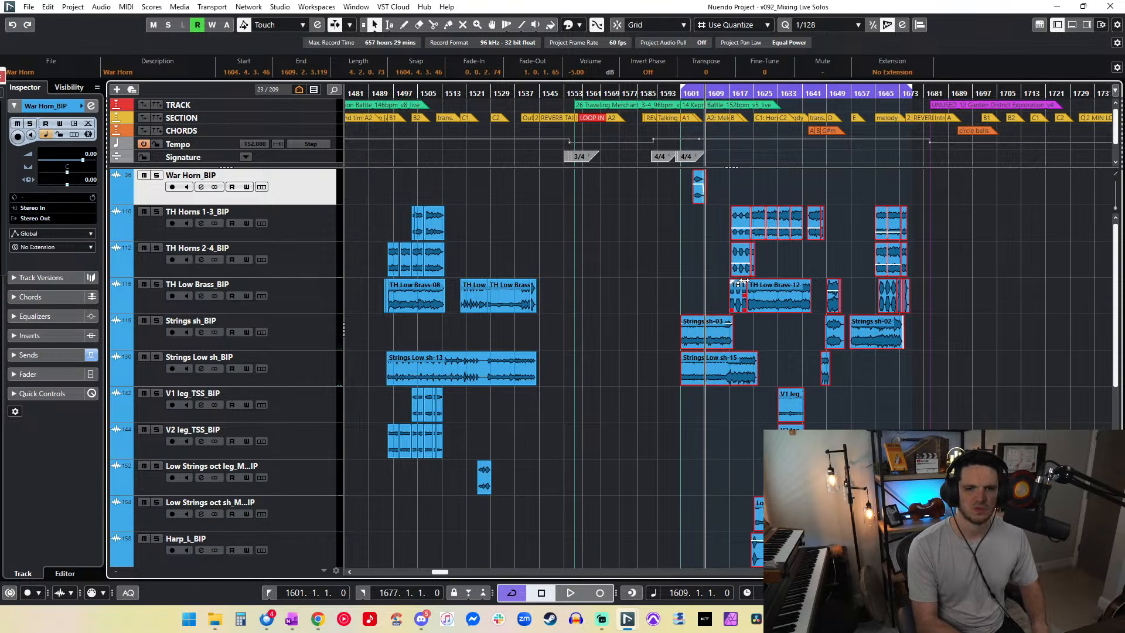
Step: Play the cue from bar 1609 with a close view of the opening clips, and clear the selection
key(space)
key(h)
key(h)
key(h)
key(h)
key(h)
key(h)
key(h)
key(h)
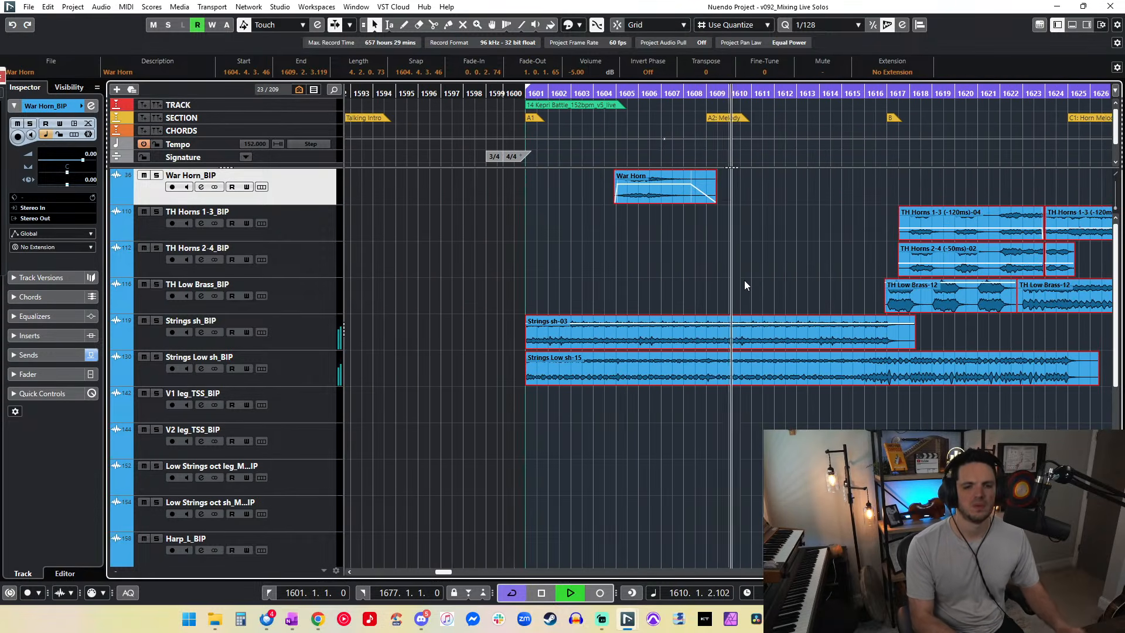
click(687, 262)
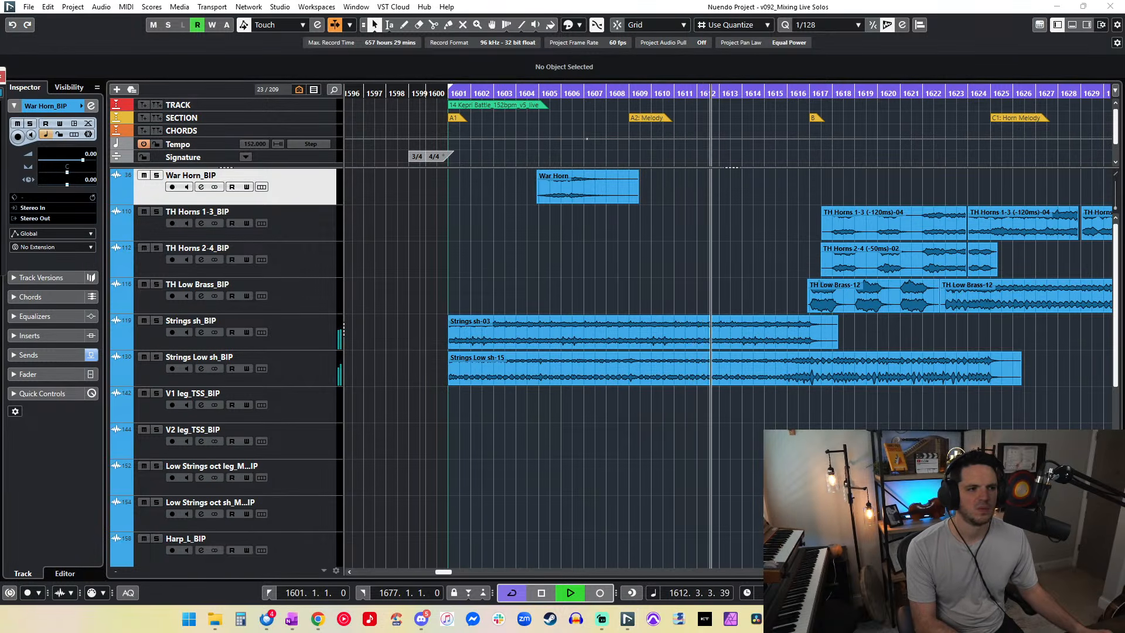
Step: Bring the geq-30 output meter into view and monitor the level while playing into section B
drag(0, 81, 33, 47)
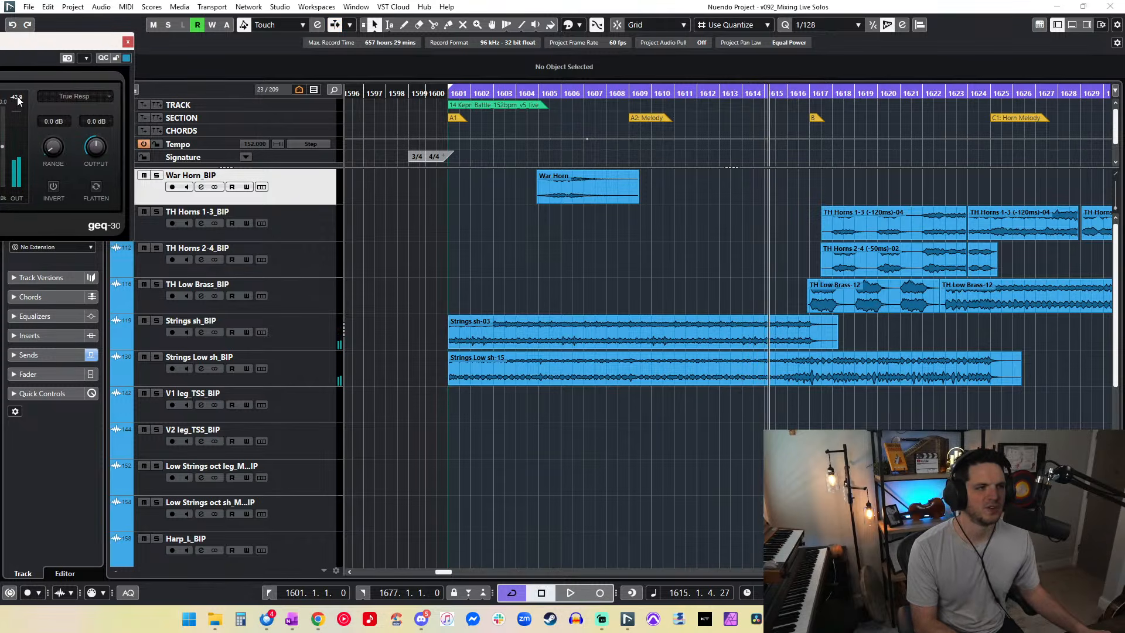
click(614, 227)
key(space)
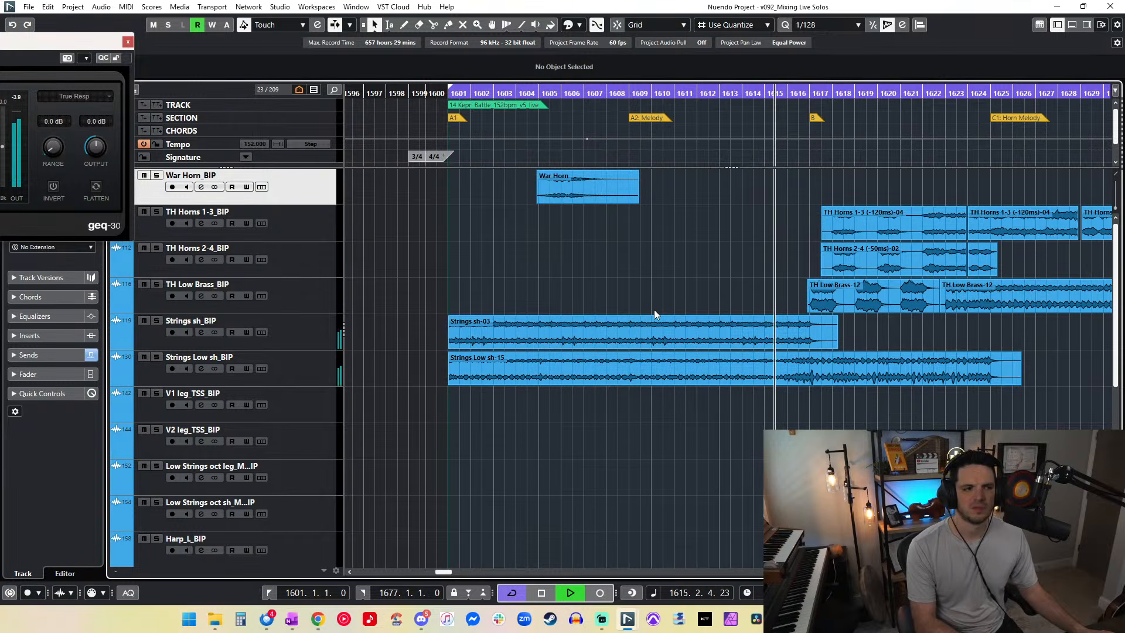
scroll(654, 310, right, 3)
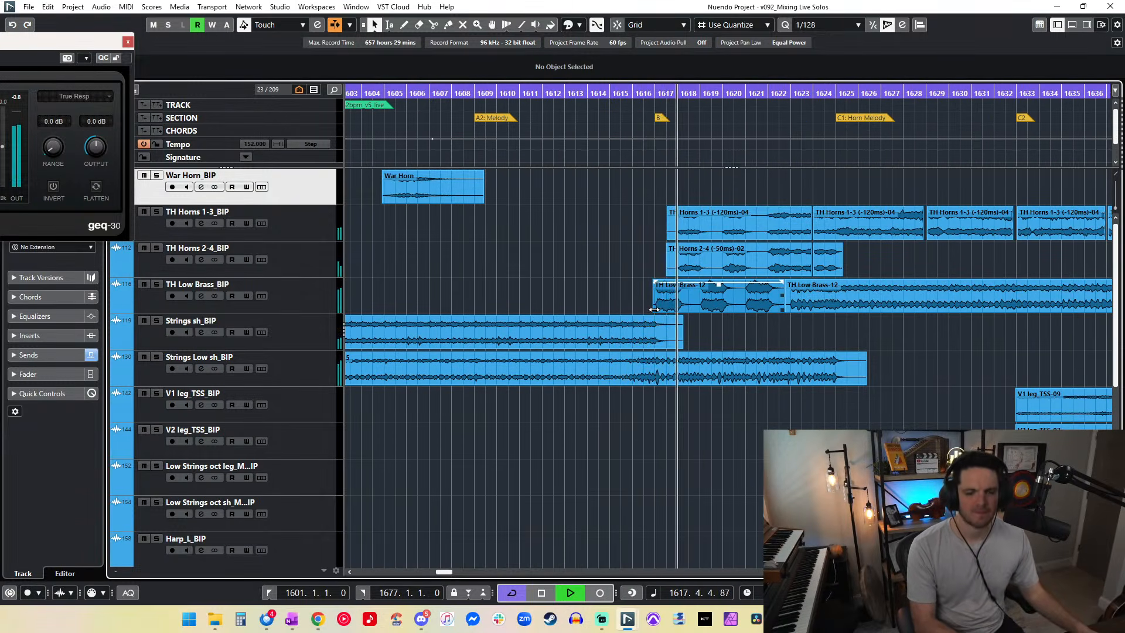
scroll(636, 291, right, 2)
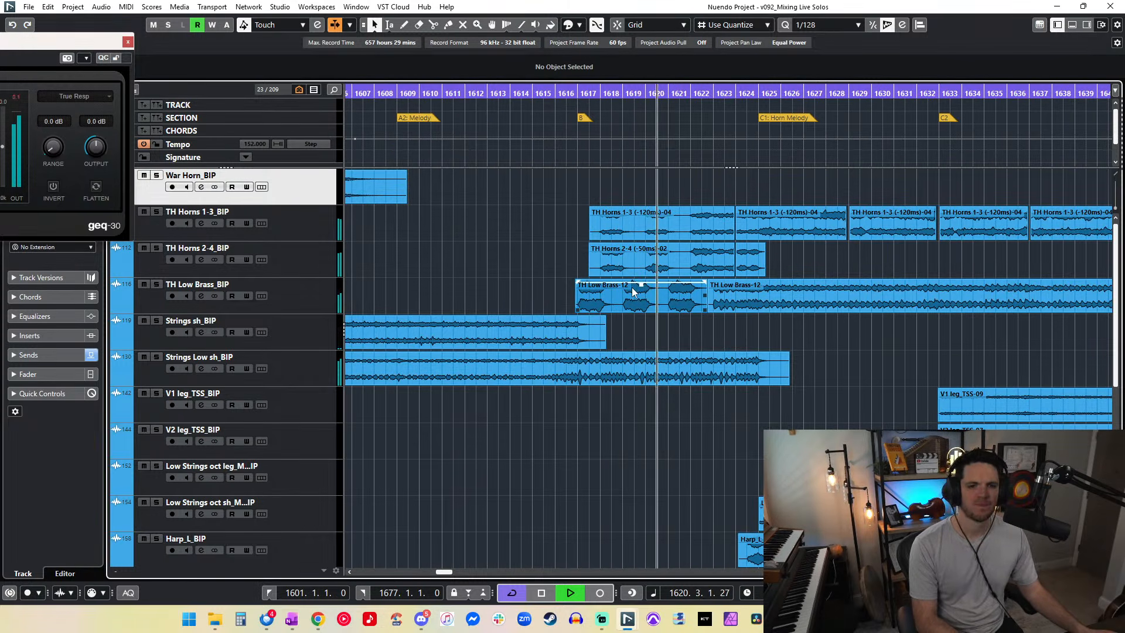
scroll(632, 287, right, 2)
Step: Set the TH Horns 2-4 clips in section B to -11 dB and replay from about bar 1616
click(625, 262)
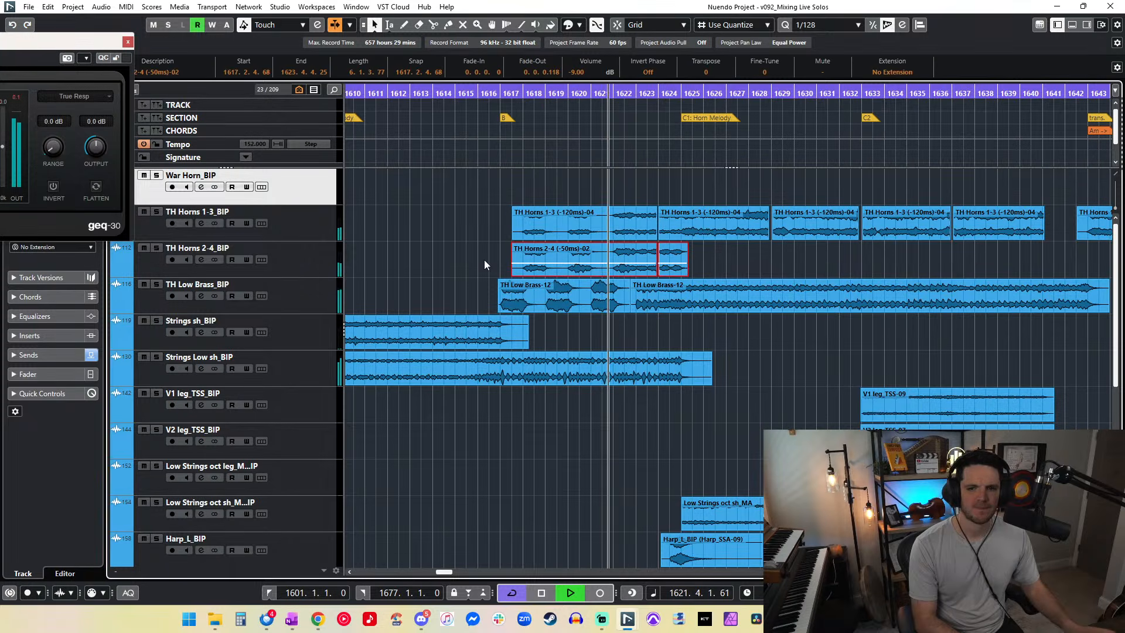
key(g)
key(g)
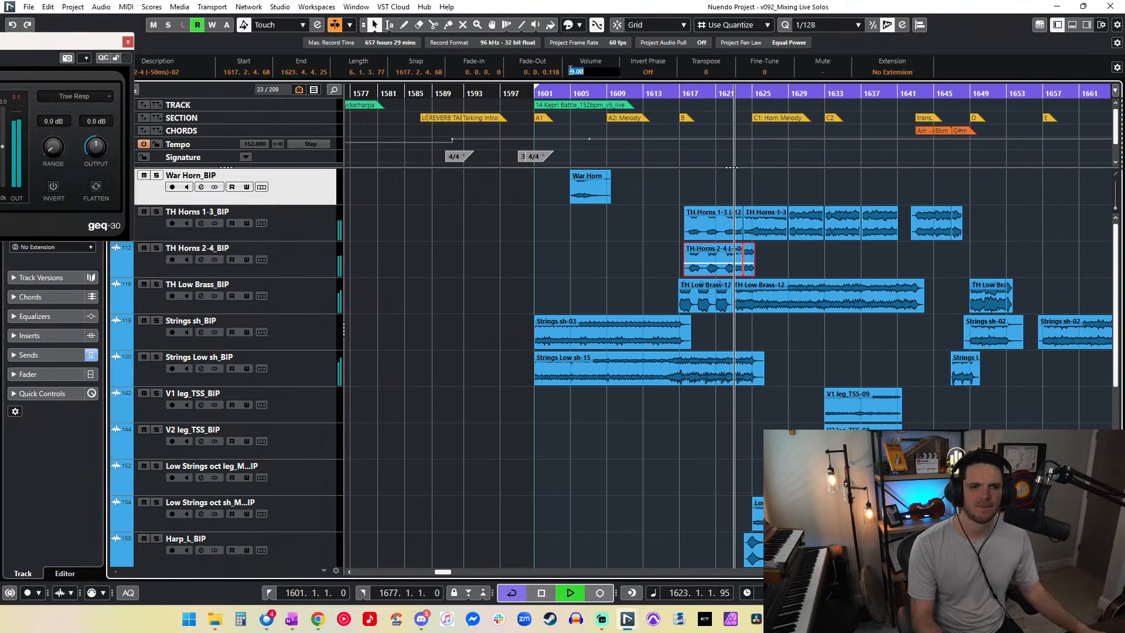
key(Return)
click(672, 93)
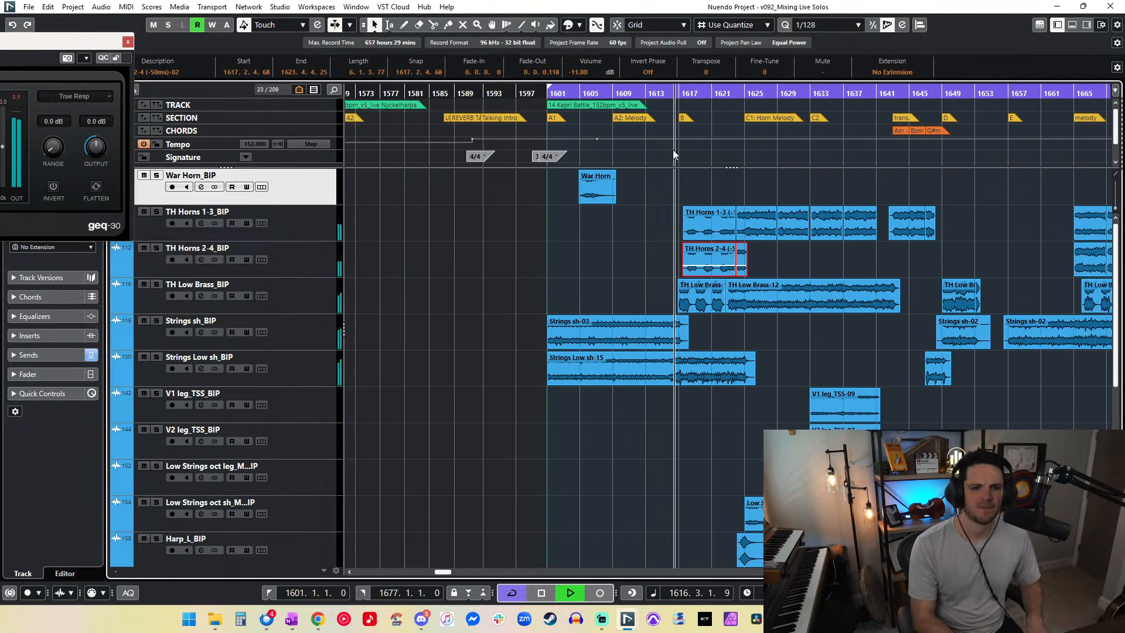
key(h)
key(h)
key(h)
key(h)
key(h)
key(h)
key(h)
key(h)
click(423, 211)
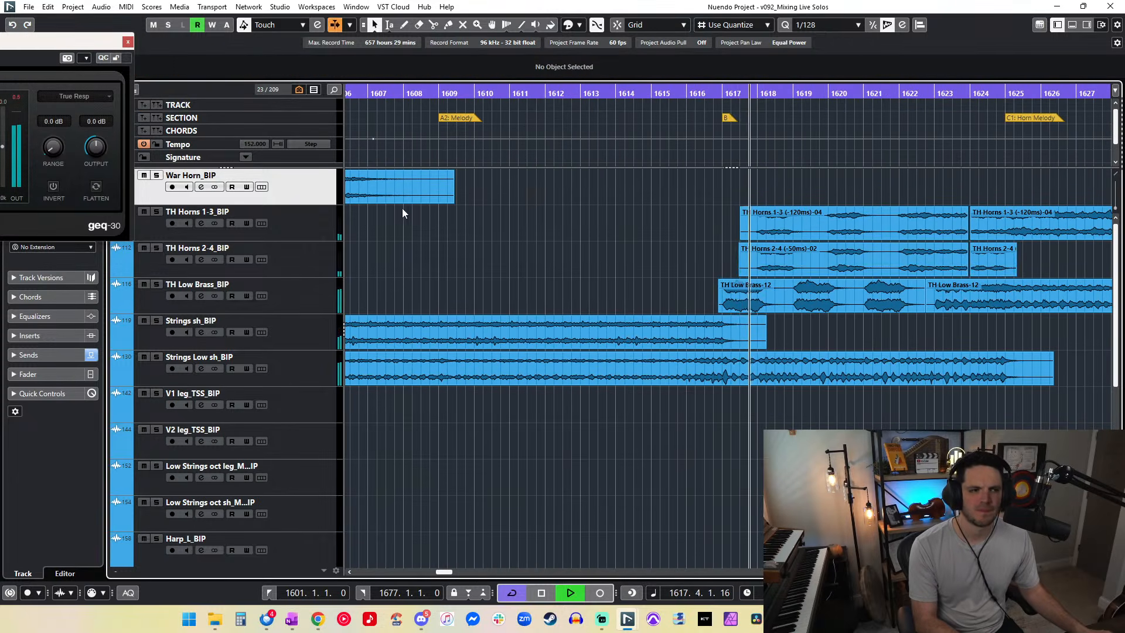
Step: Reset the geq-30 peak reading, set the section B TH Horns 2-4 clips to -12 dB, and replay from bar 1617
click(14, 97)
scroll(618, 234, right, 5)
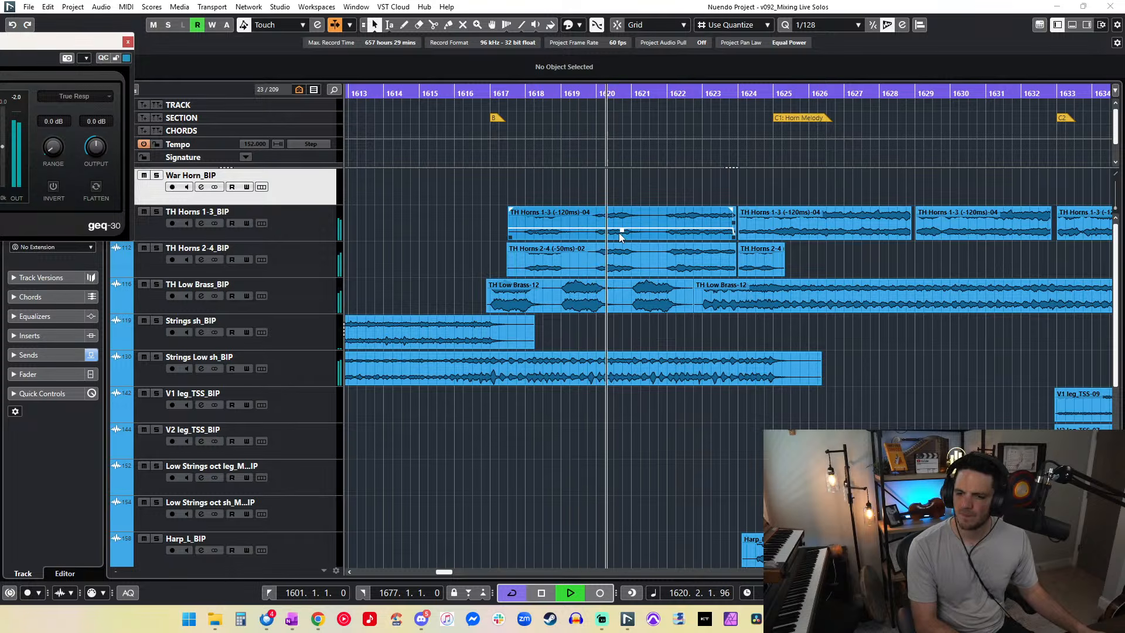
key(space)
drag(807, 260, 419, 260)
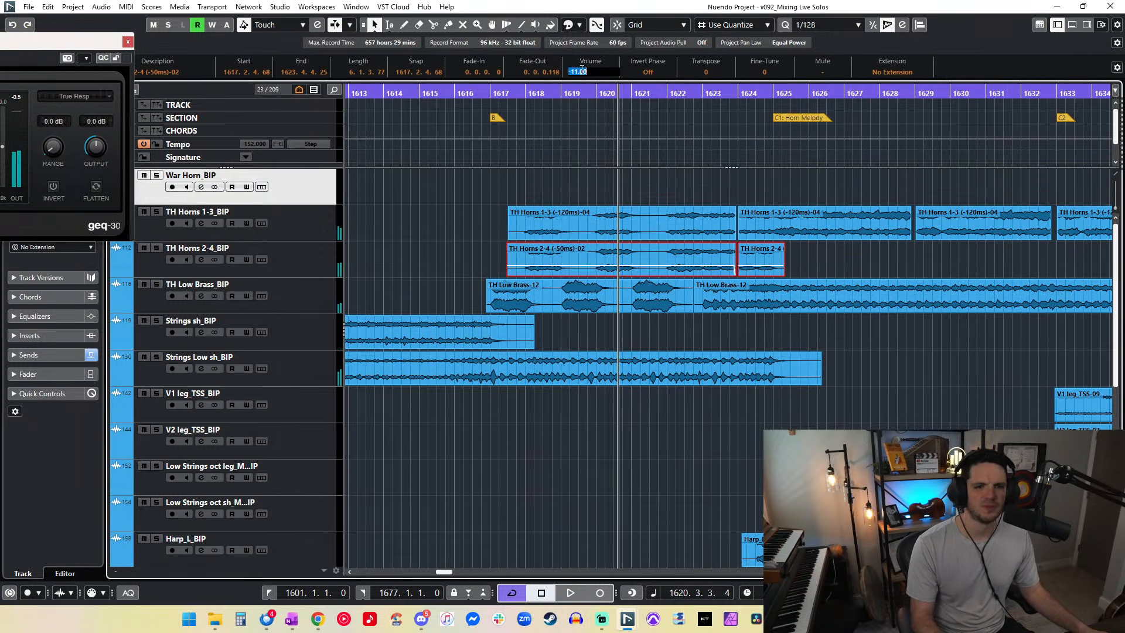
click(507, 92)
click(547, 193)
key(space)
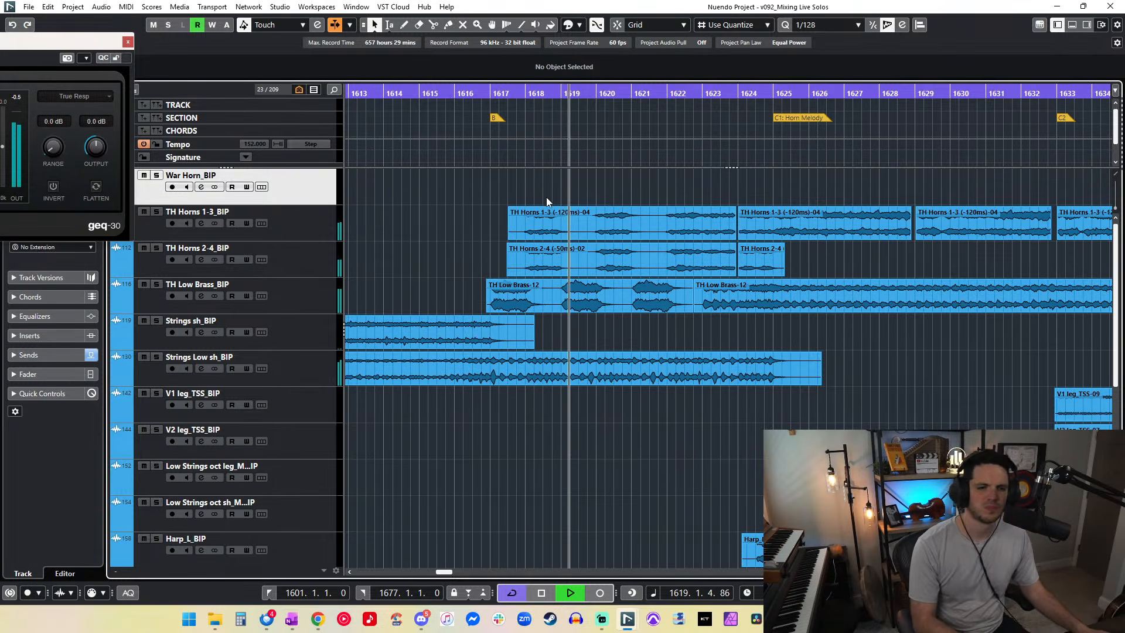
Step: Select all TH Horns 1-3 clips of the cue and set their volume to -9 dB
key(g)
key(g)
key(g)
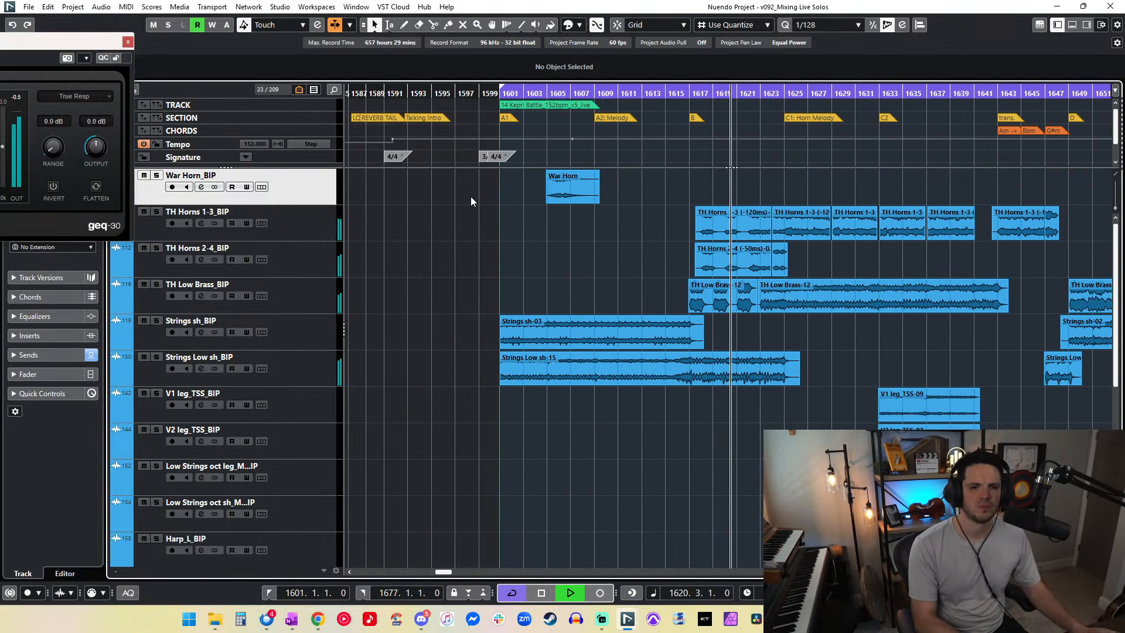
drag(525, 222, 523, 222)
scroll(523, 222, right, 2)
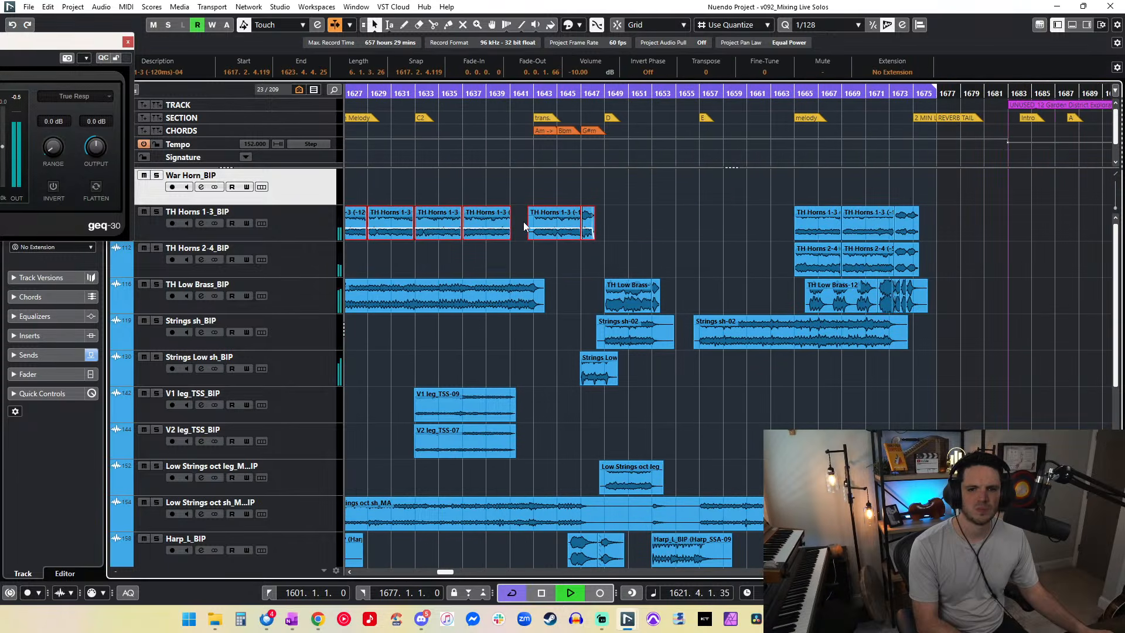
drag(989, 218, 484, 215)
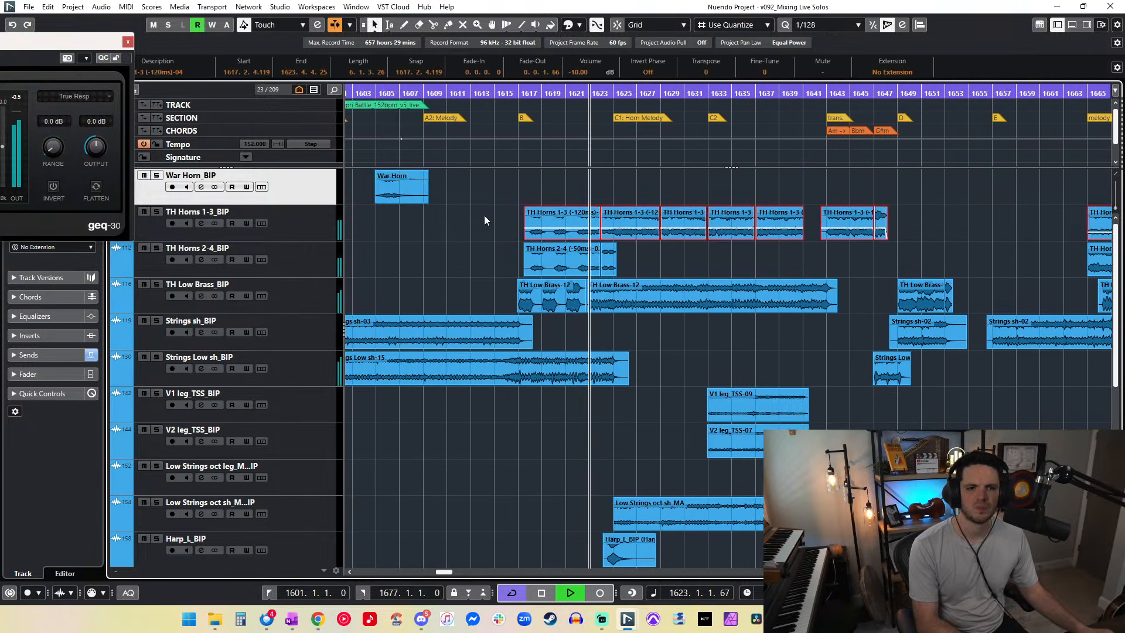
click(579, 70)
text(12)
key(Return)
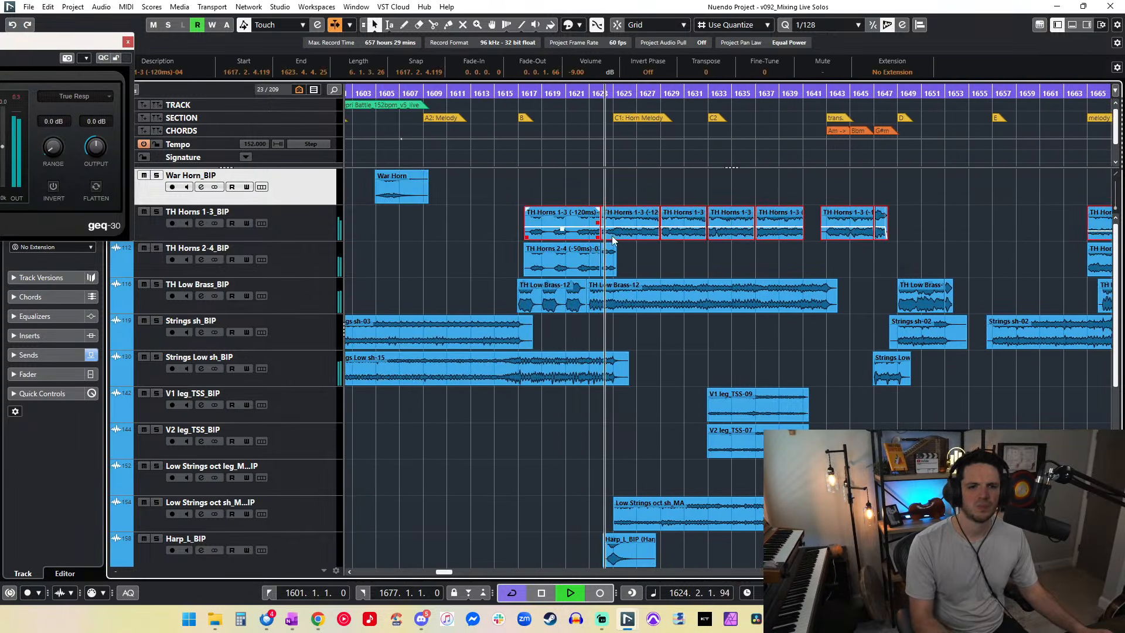
Step: Set the volume of the TH Horns 2-4 clips in the closing melody section to -12 dB
click(427, 270)
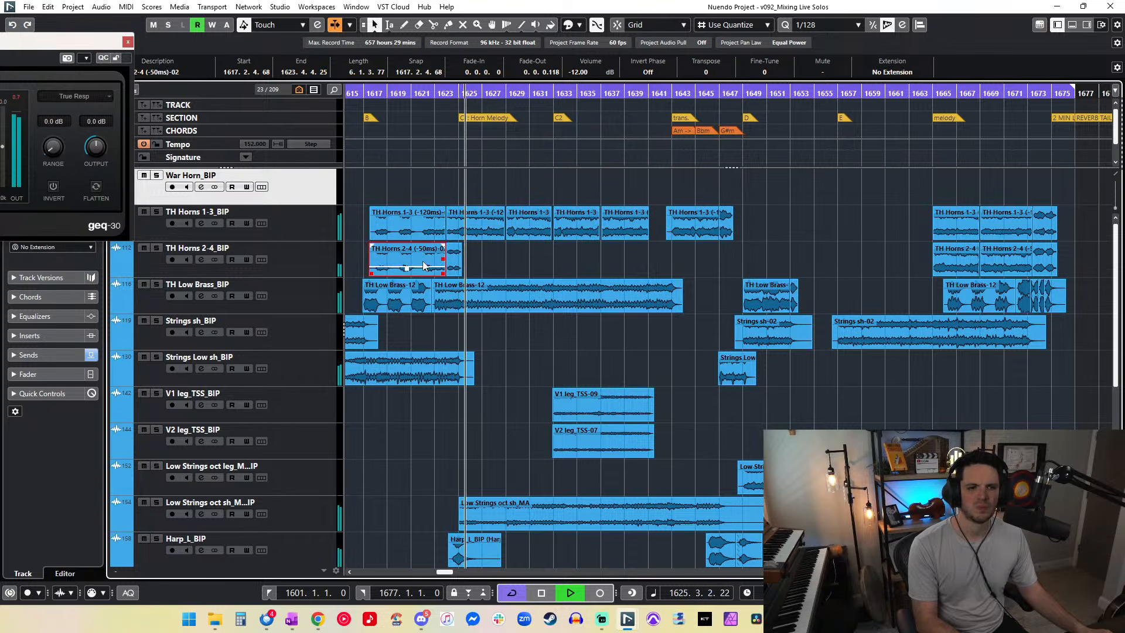
drag(1061, 252, 934, 258)
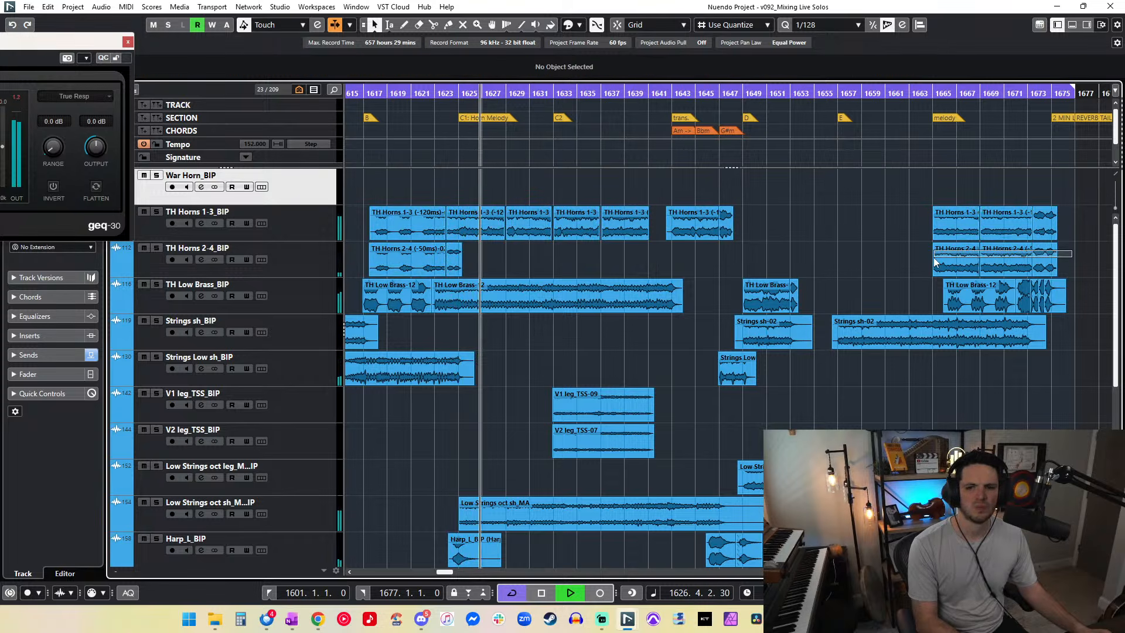
click(577, 71)
text(-12)
key(Return)
Step: Set the TH Horns 1-3 clips from the C1 Horn Melody through the transition to -11 dB
drag(1075, 218, 377, 223)
drag(465, 189, 759, 230)
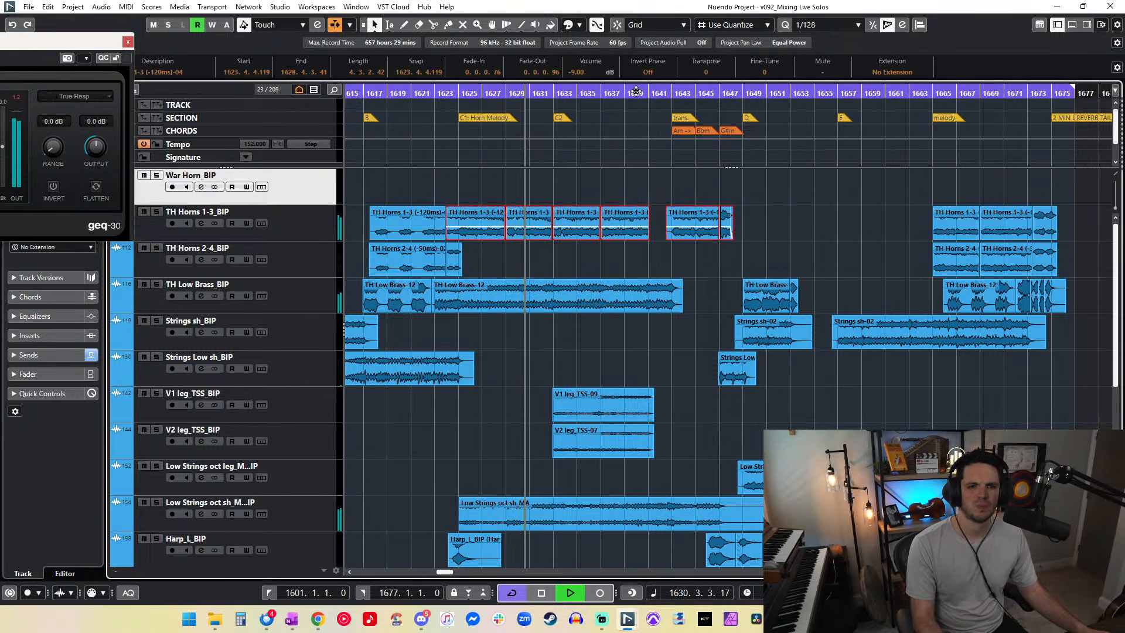
click(578, 72)
text(-12)
key(Return)
text(-11)
key(Return)
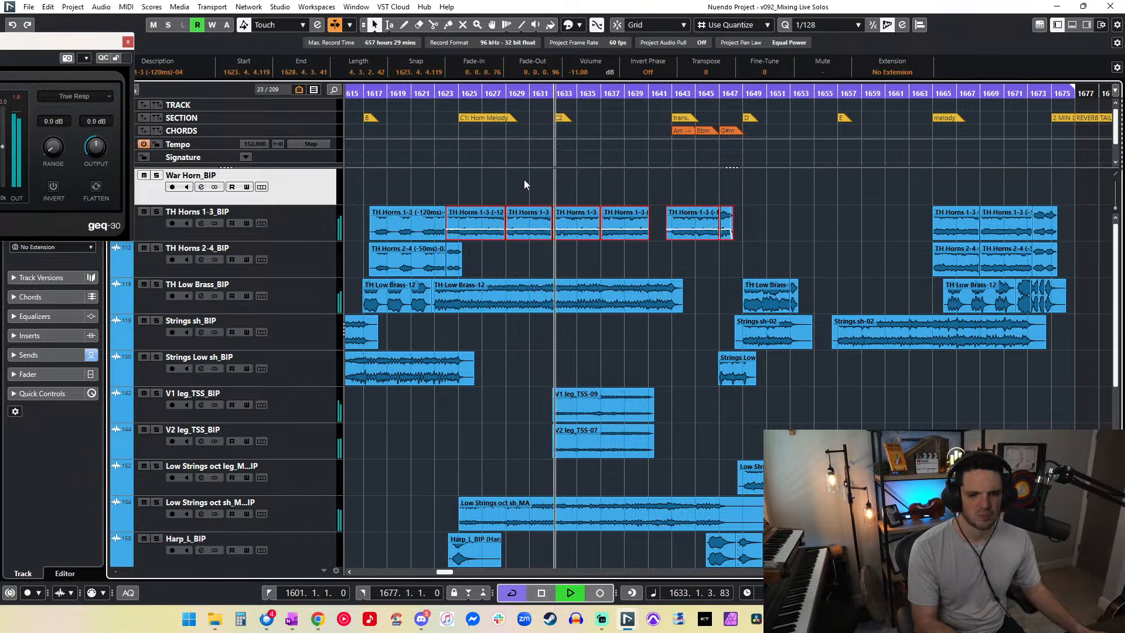
Step: Reset the geq-30 peak reading, select the V1 leg_TSS and V2 leg_TSS clips in section C2, and replay from bar 1632
click(32, 103)
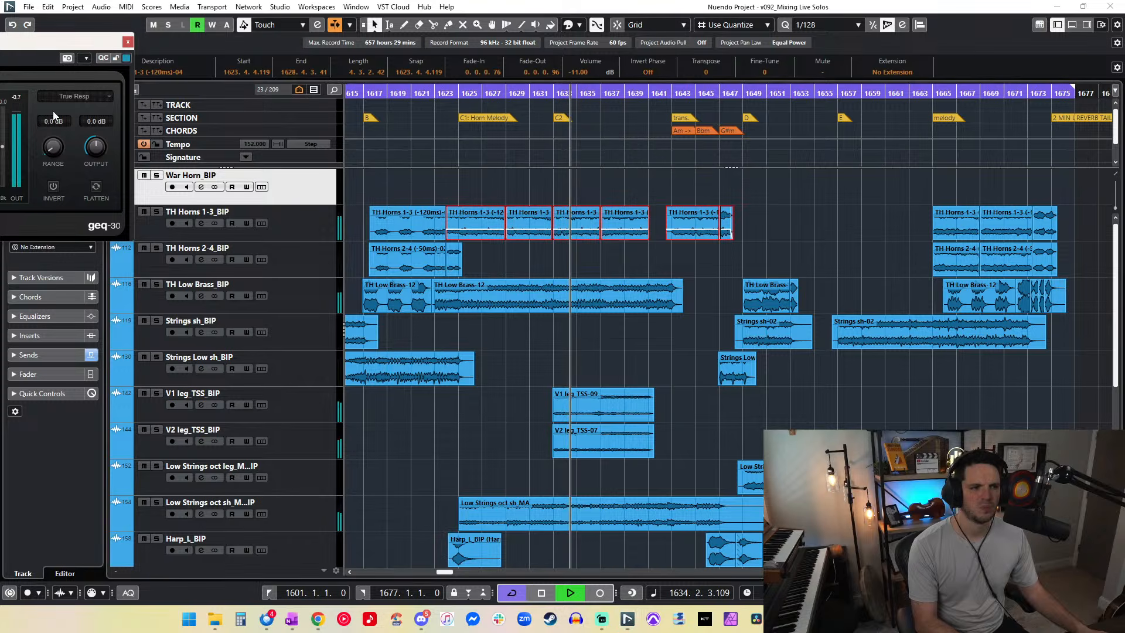
drag(536, 375, 633, 455)
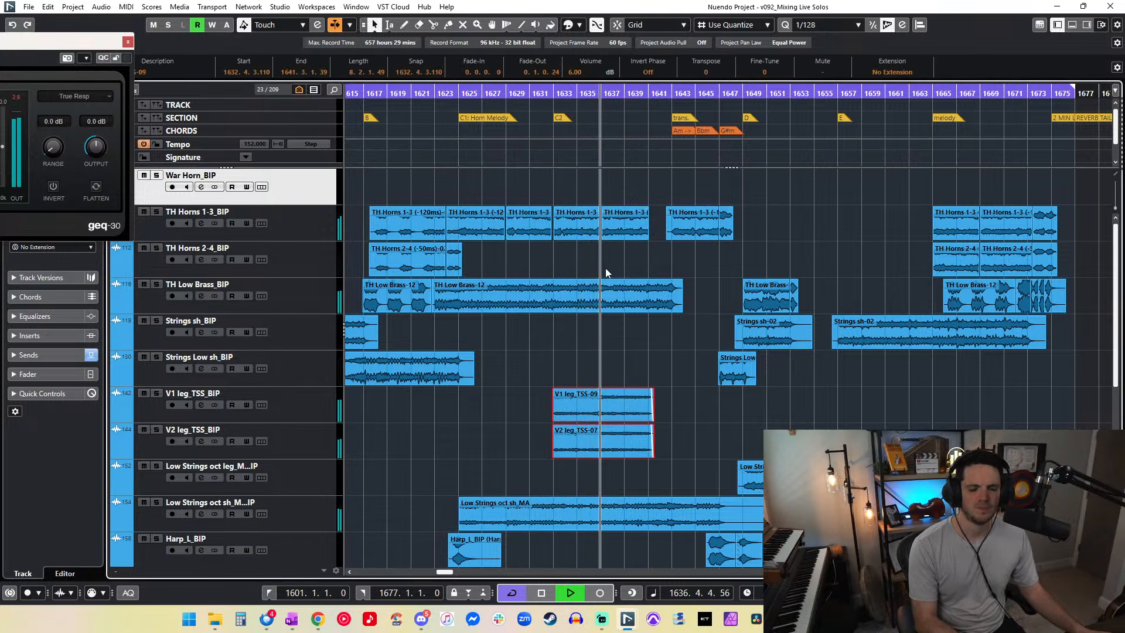
scroll(606, 268, down, 2)
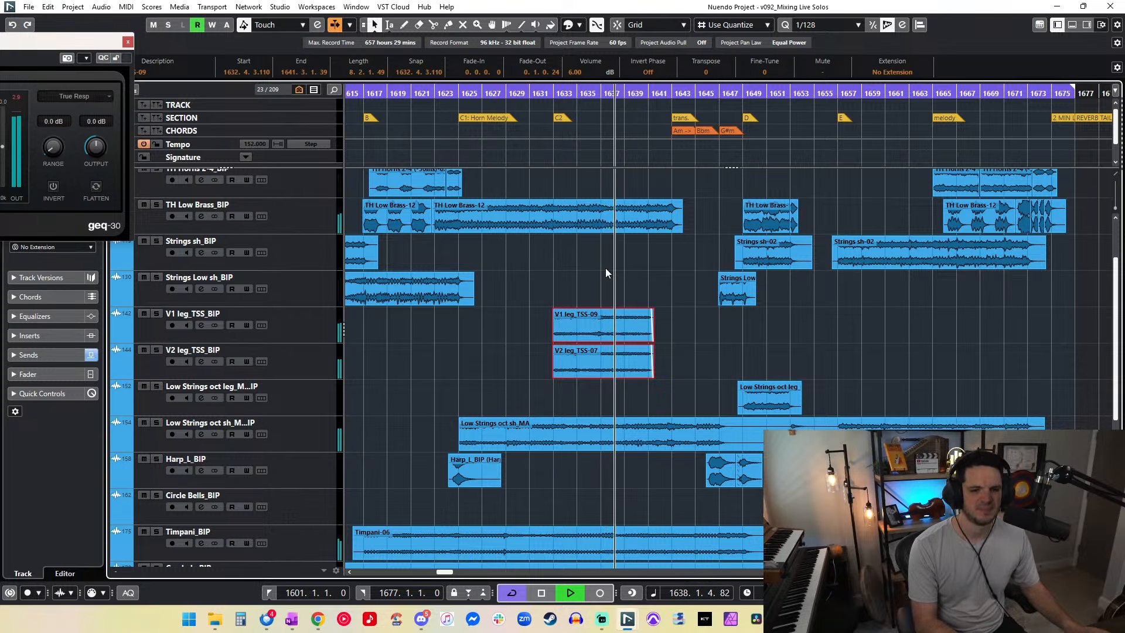
key(h)
key(h)
key(h)
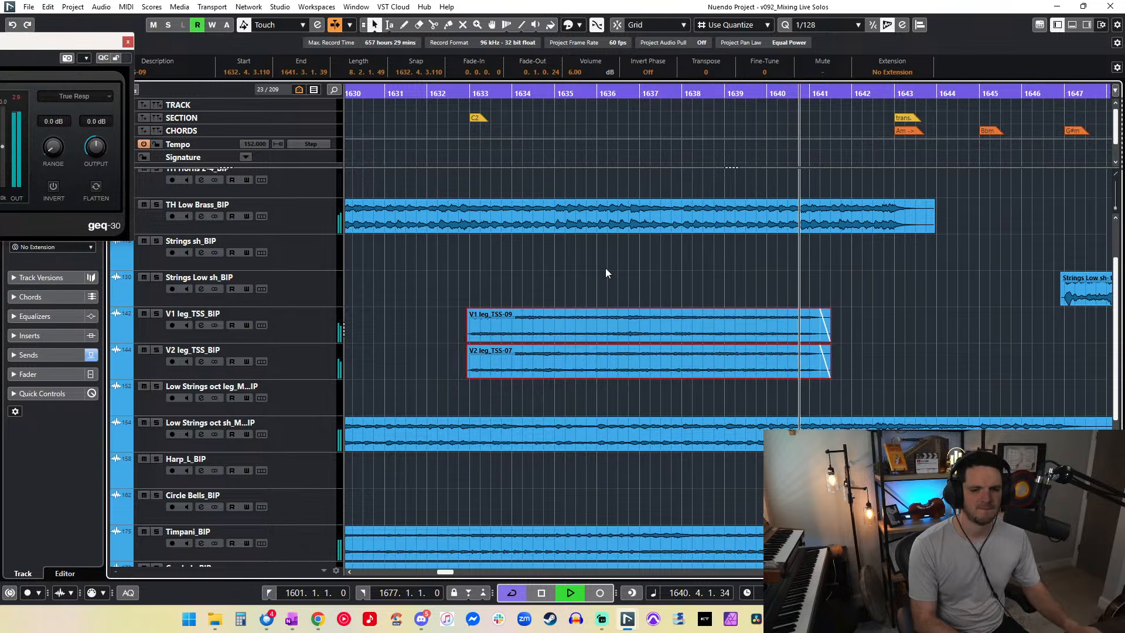
key(space)
click(450, 94)
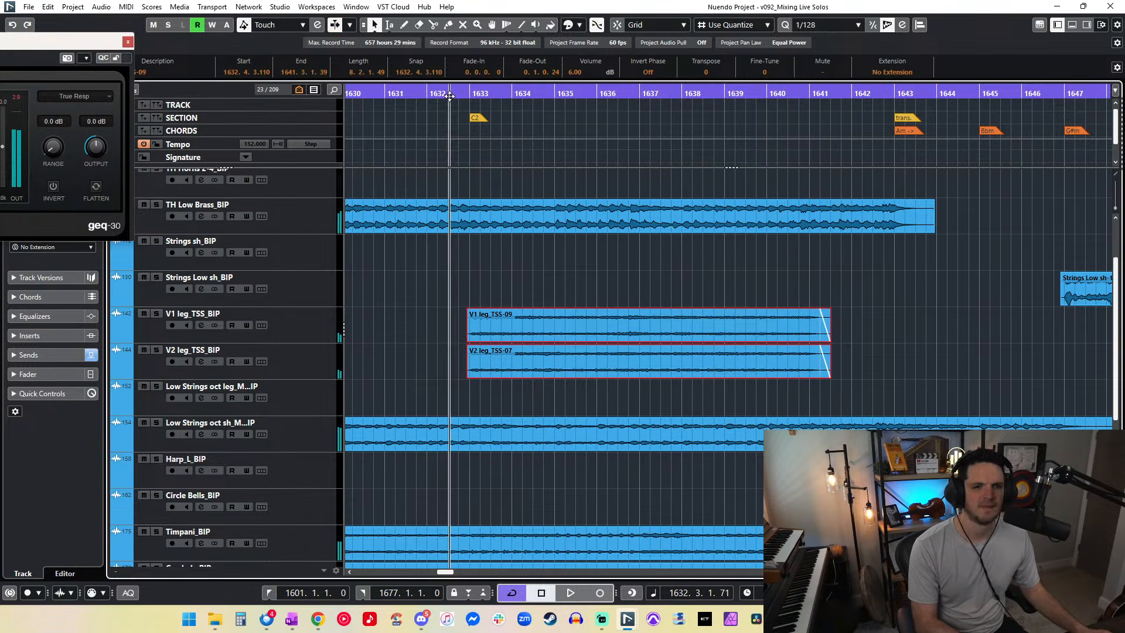
key(space)
Step: Listen to the start of section C2 and check the TH Horns 1-3 clip at bar 1633 against the other visible tracks
click(570, 280)
click(533, 320)
click(548, 265)
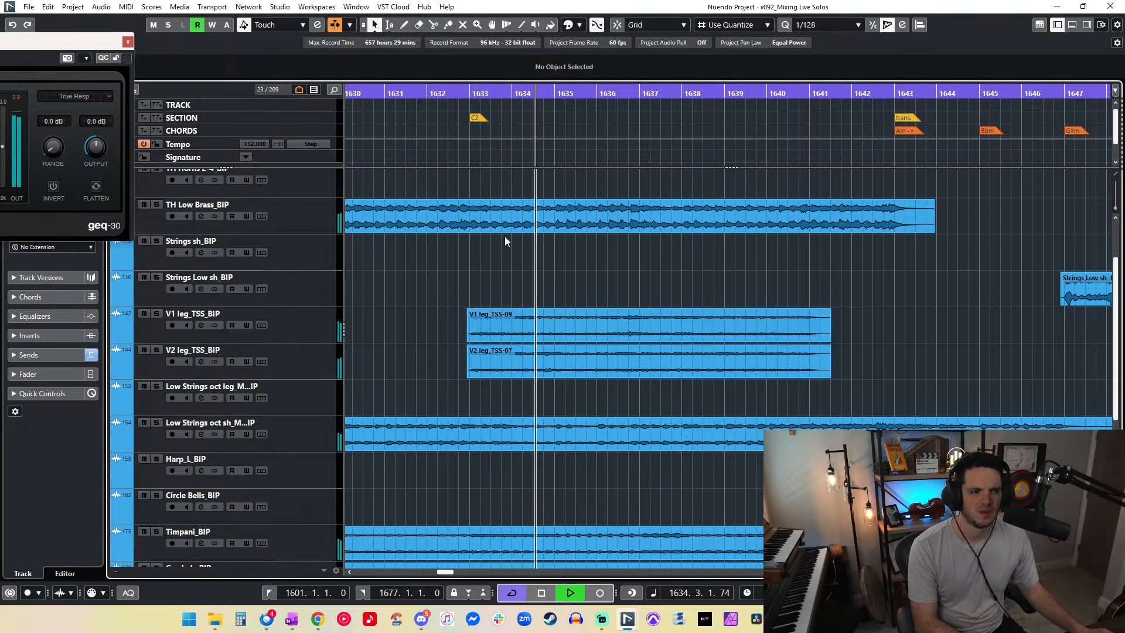
scroll(621, 280, up, 2)
key(space)
click(528, 213)
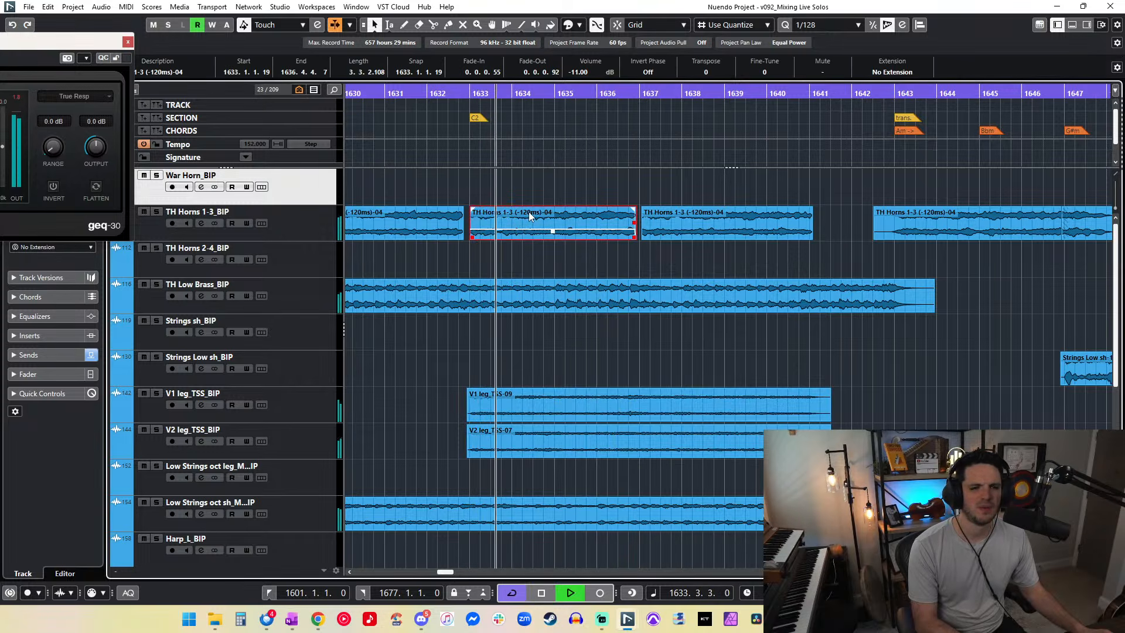
scroll(529, 213, down, 3)
scroll(529, 212, down, 3)
scroll(529, 212, up, 6)
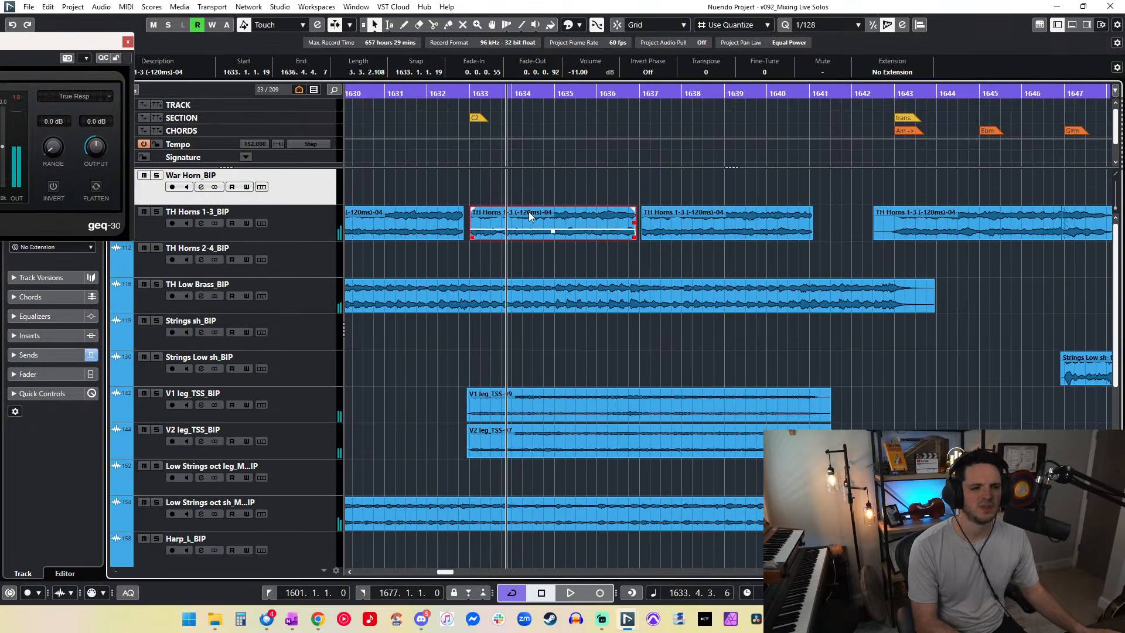
scroll(529, 216, down, 7)
scroll(529, 215, up, 7)
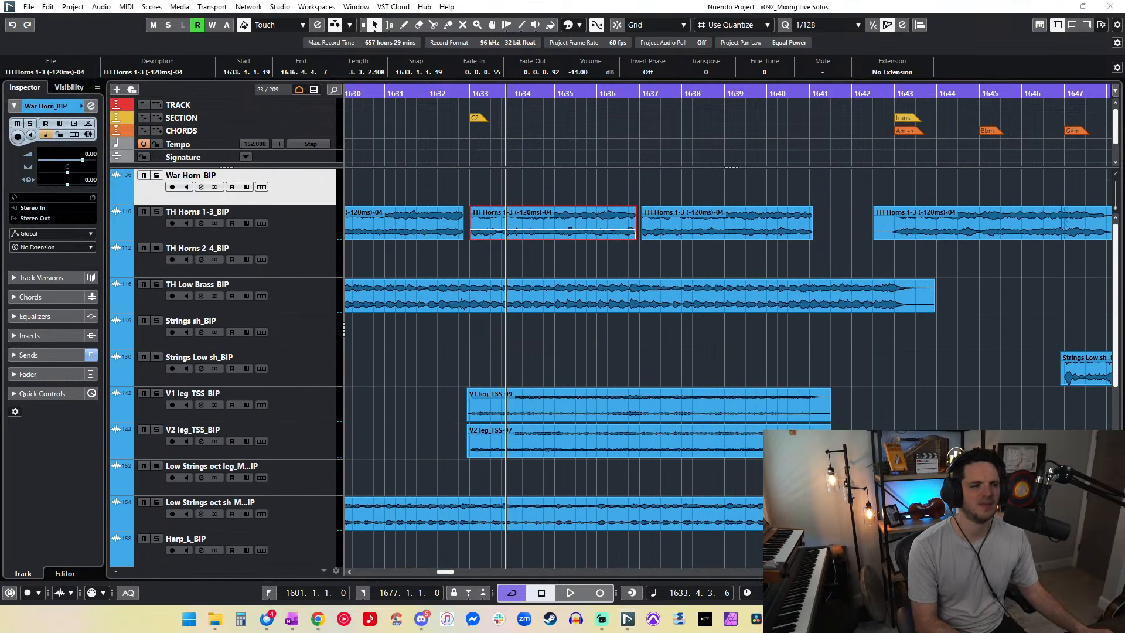
click(483, 160)
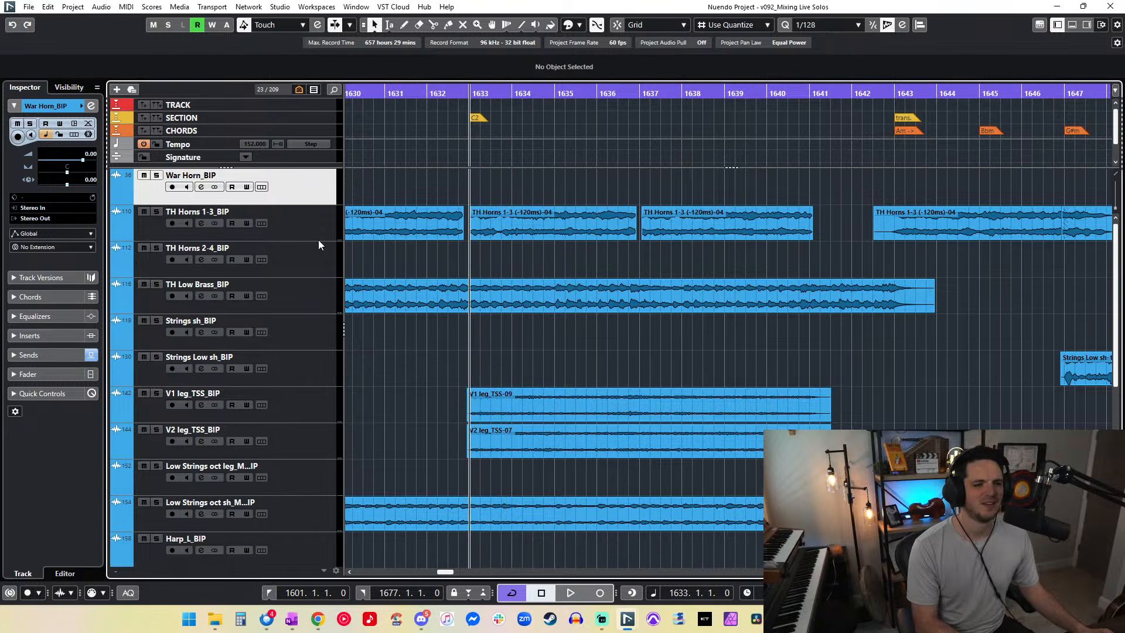
Step: Show all tracks of the project in the track list
click(69, 87)
scroll(63, 185, down, 3)
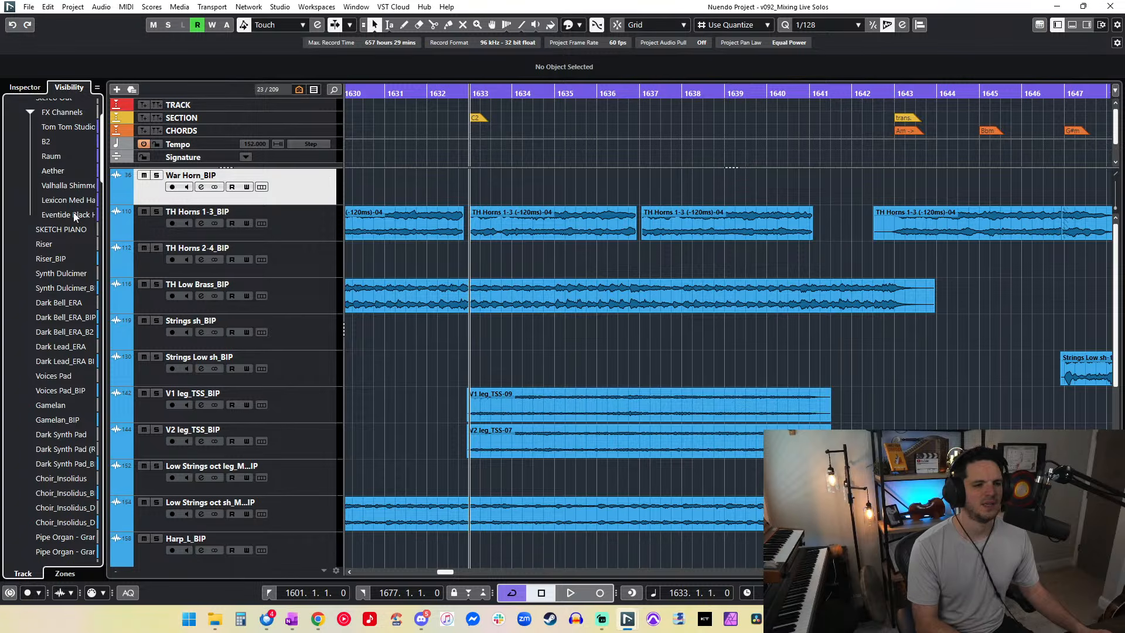
key(KP_Subtract)
key(KP_Subtract)
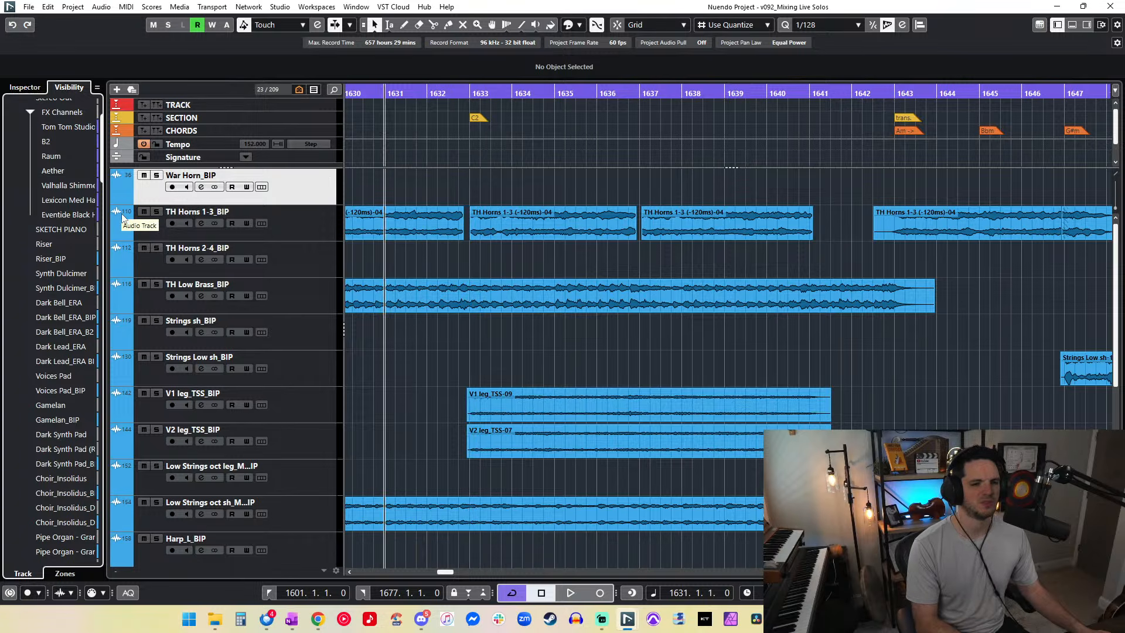
click(25, 86)
click(69, 87)
click(314, 89)
click(317, 100)
Step: Select the Choir_Insolidus_Delay and Pipe Organ - Grand_BIP audio clips within the Kepri Battle cue
scroll(407, 229, down, 5)
scroll(408, 231, down, 10)
key(g)
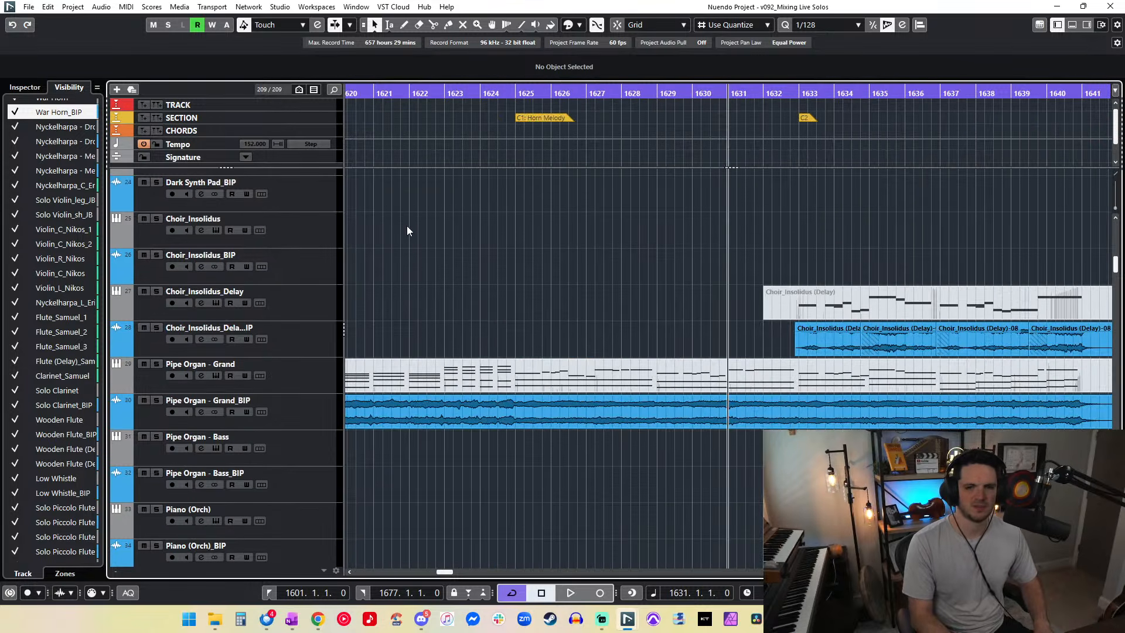
key(g)
key(g)
key(g)
key(g)
key(g)
key(g)
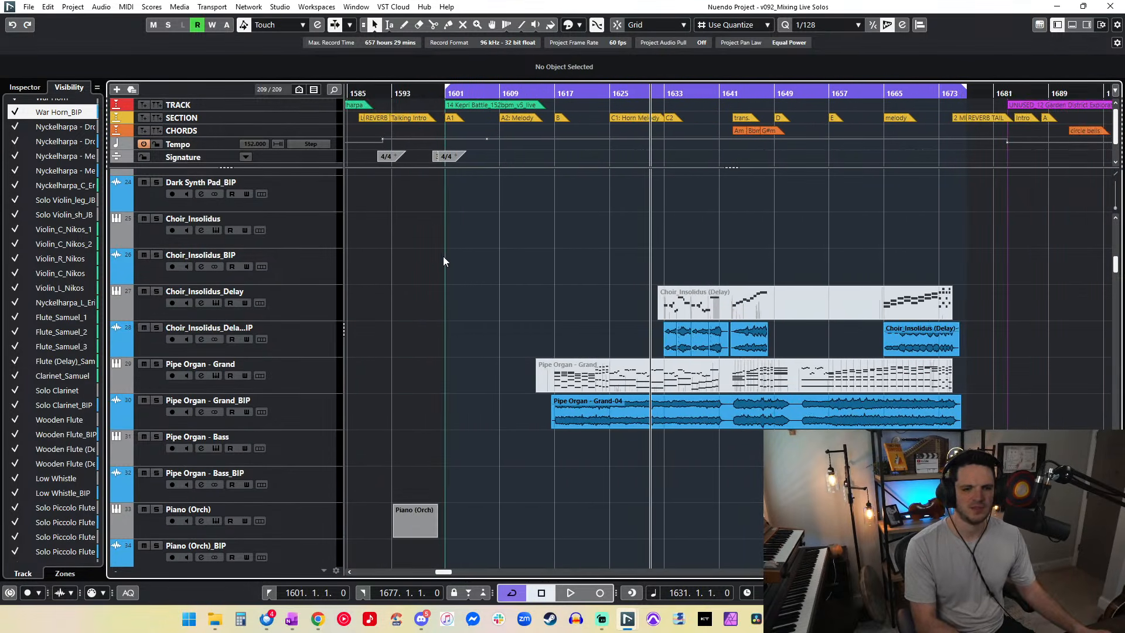
drag(856, 344, 897, 347)
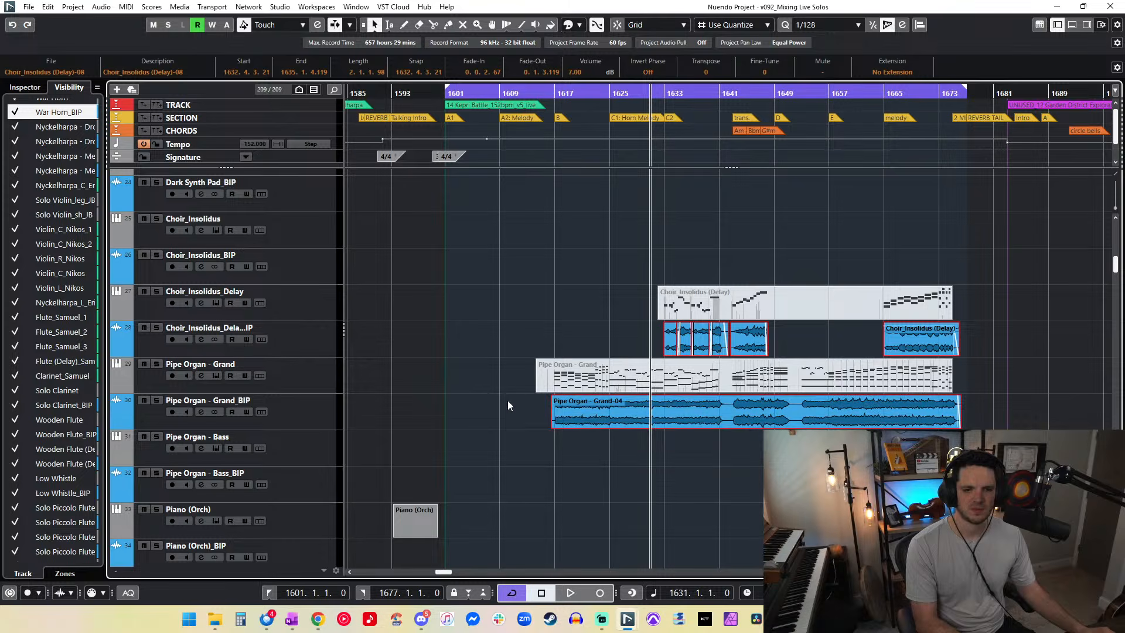
Step: Add the cue's War Horn, Nyckelharpa - Drone_BIP, live violin, live nyckelharpa and live Flute (Delay) clips to the selection
scroll(507, 400, down, 11)
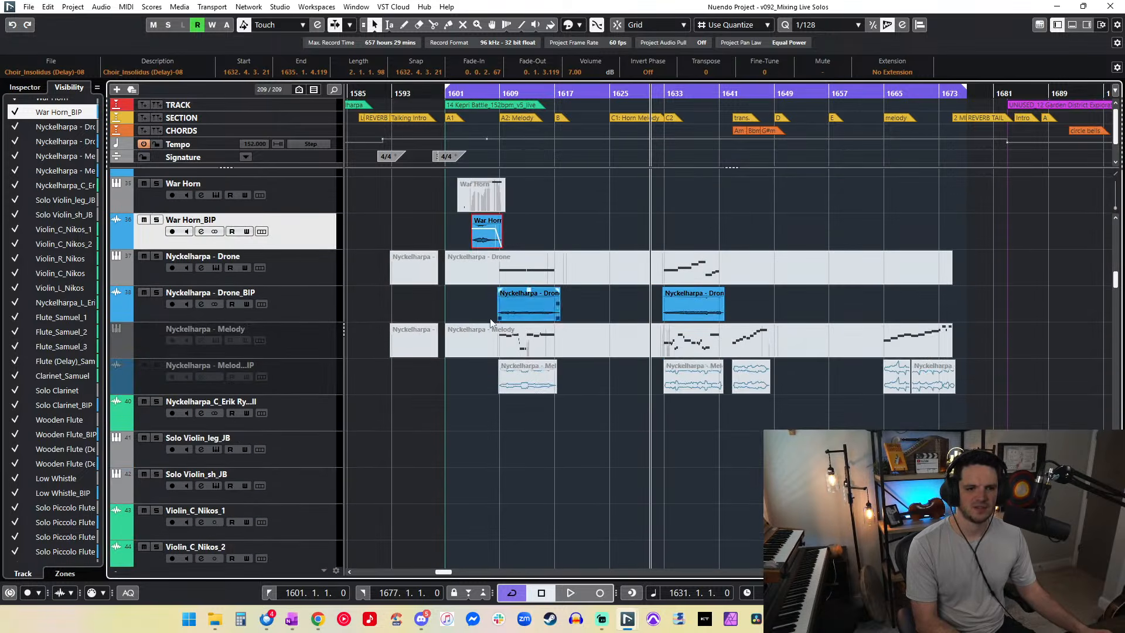
scroll(708, 304, down, 9)
drag(1011, 445, 439, 226)
scroll(437, 226, down, 4)
drag(480, 298, 841, 403)
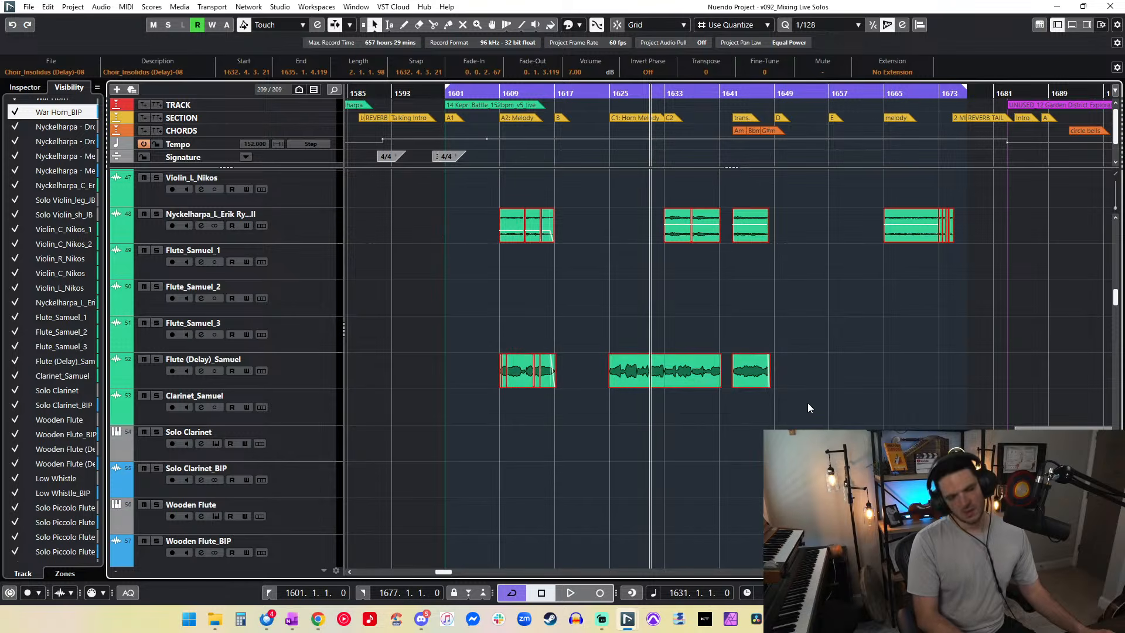
Step: Add the cue's Winds Ens_BIP, TH Trumpets_BIP and live Trumpet 1 clips to the selection
ctrl+scroll(807, 403, down, 2)
scroll(808, 402, down, 9)
scroll(808, 402, down, 20)
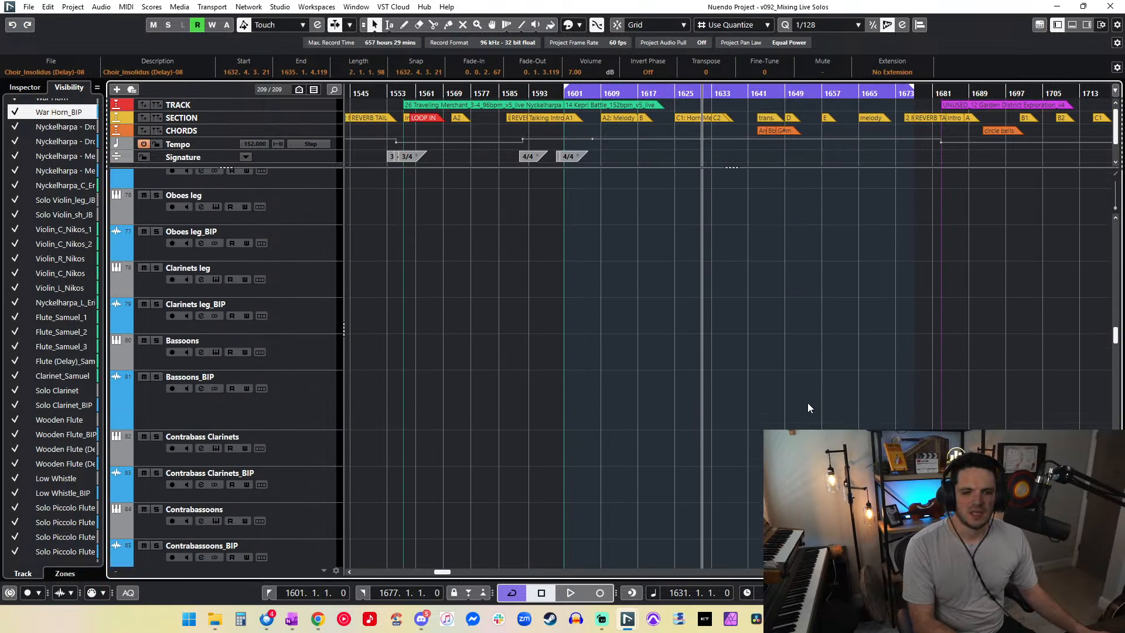
drag(797, 316, 672, 251)
scroll(617, 230, down, 13)
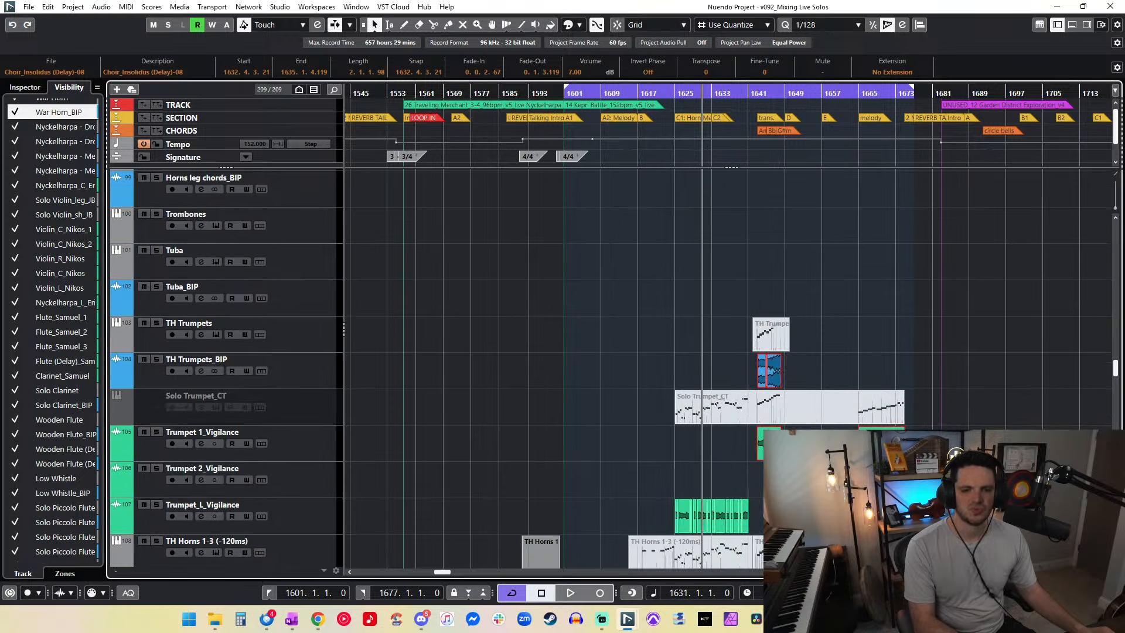
Step: Extend the selection with the cue's TH Horns, TH Low Brass_BIP and Strings sh_BIP clips
scroll(643, 516, down, 6)
drag(582, 298, 964, 358)
drag(918, 451, 629, 408)
scroll(628, 409, down, 6)
drag(602, 336, 932, 329)
drag(918, 496, 561, 420)
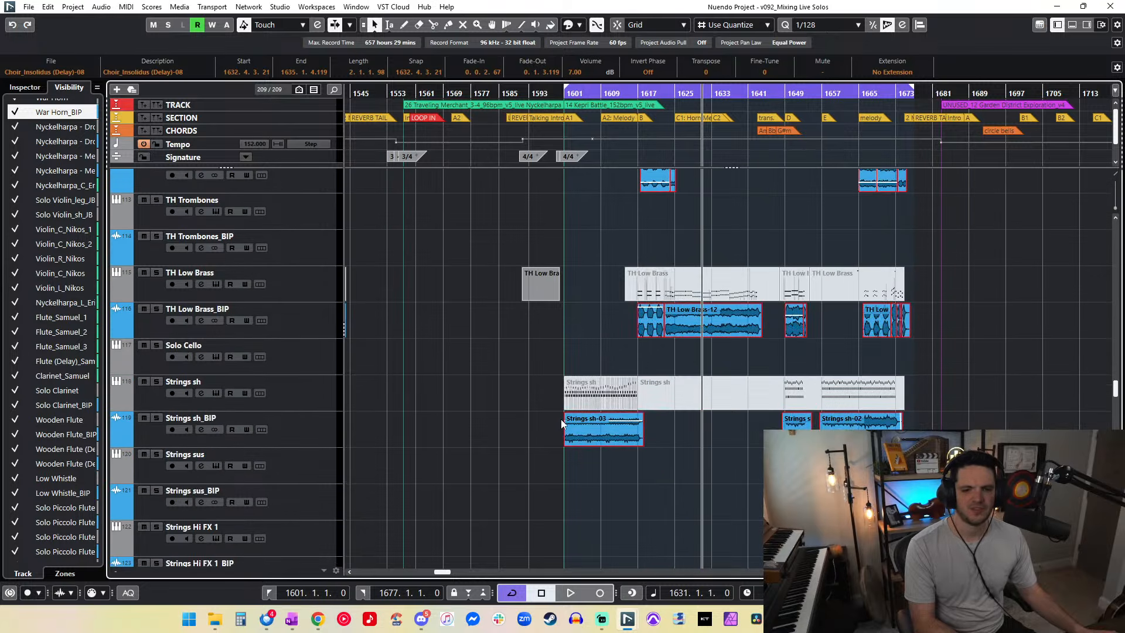
Step: Add the cue's Strings Low sh_BIP, V1 leg_TSS and V2 leg_TSS clips to the selection
scroll(561, 420, down, 9)
scroll(561, 420, down, 5)
drag(854, 313, 593, 272)
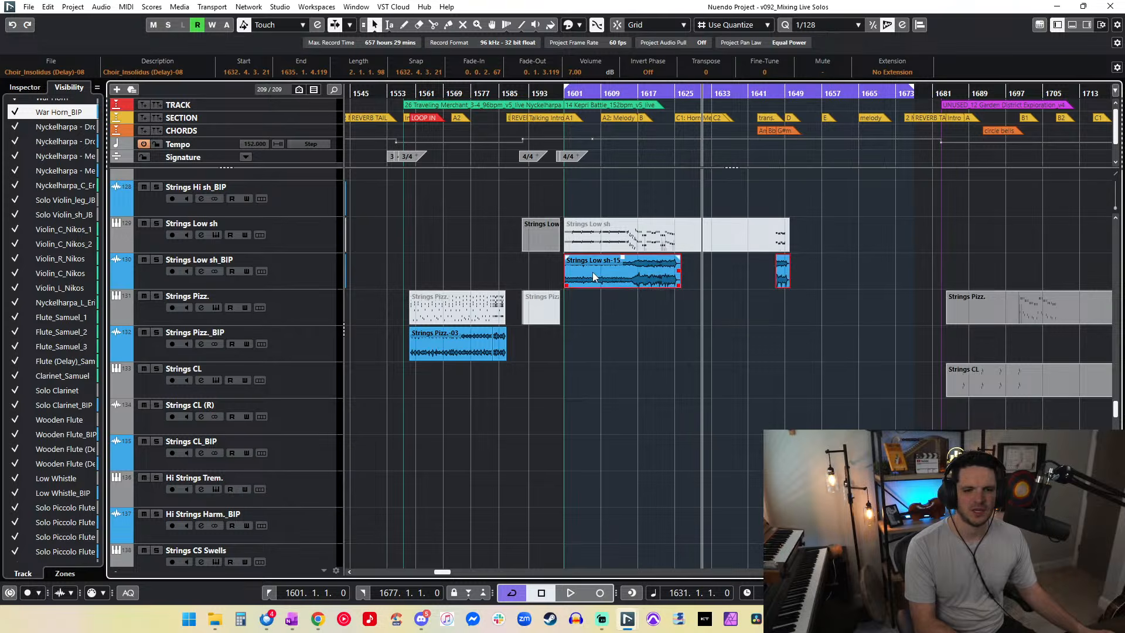
scroll(593, 272, down, 10)
scroll(640, 263, up, 2)
drag(652, 233, 751, 212)
drag(730, 322, 699, 319)
Step: Add the rendered Low Strings oct leg, Low Strings oct sh, Harp_L and Circle Bells clips to the selection
scroll(699, 320, down, 11)
drag(764, 196, 803, 205)
drag(898, 301, 702, 283)
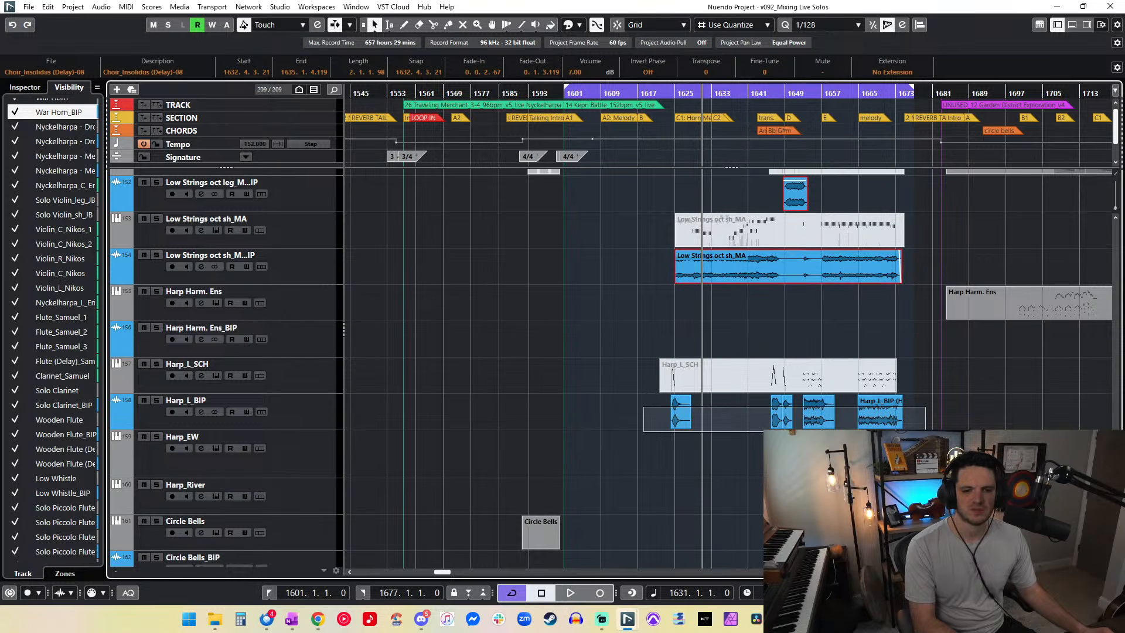
scroll(727, 337, down, 10)
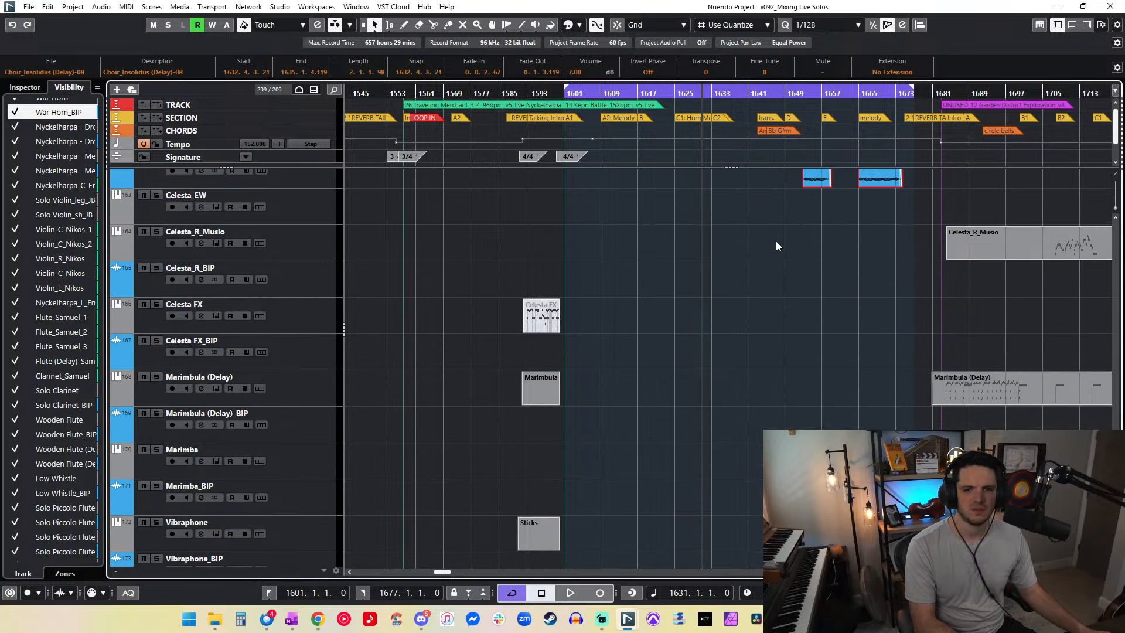
Step: Add the cue's Timpani_BIP, Cymbals_BIP and Snares_BIP clips to the selection
scroll(776, 241, down, 6)
drag(955, 422, 652, 406)
scroll(652, 406, down, 7)
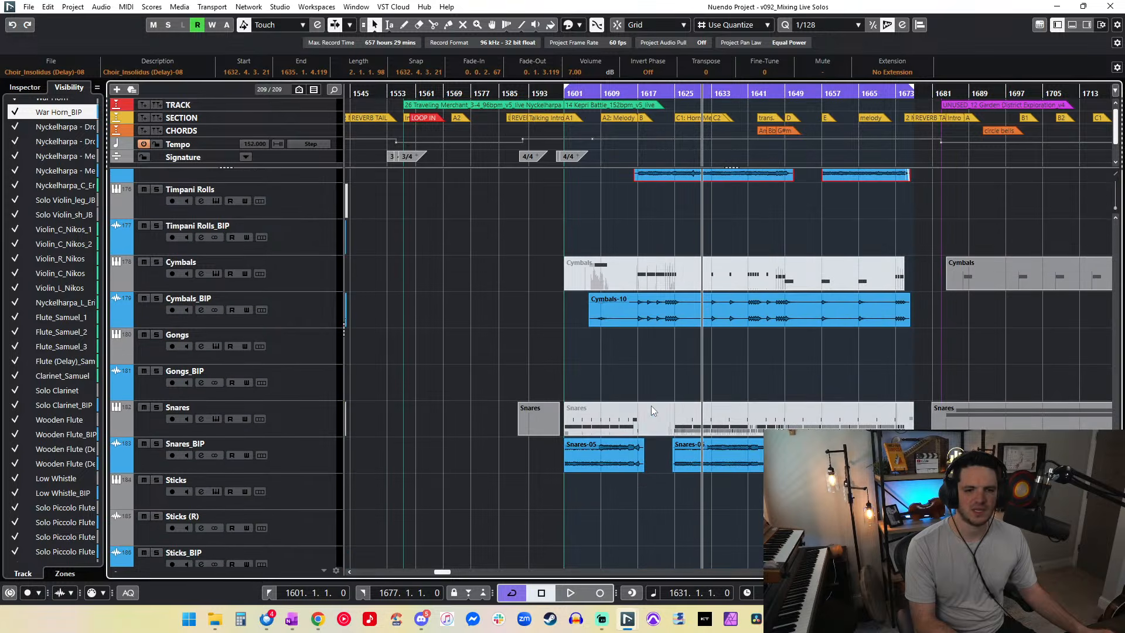
drag(559, 314, 845, 323)
drag(774, 532, 584, 451)
Step: Add the percussion clip above the Toms track plus the Seed Shaker_BIP and Skin Drum_BIP clips to the selection
scroll(584, 451, down, 11)
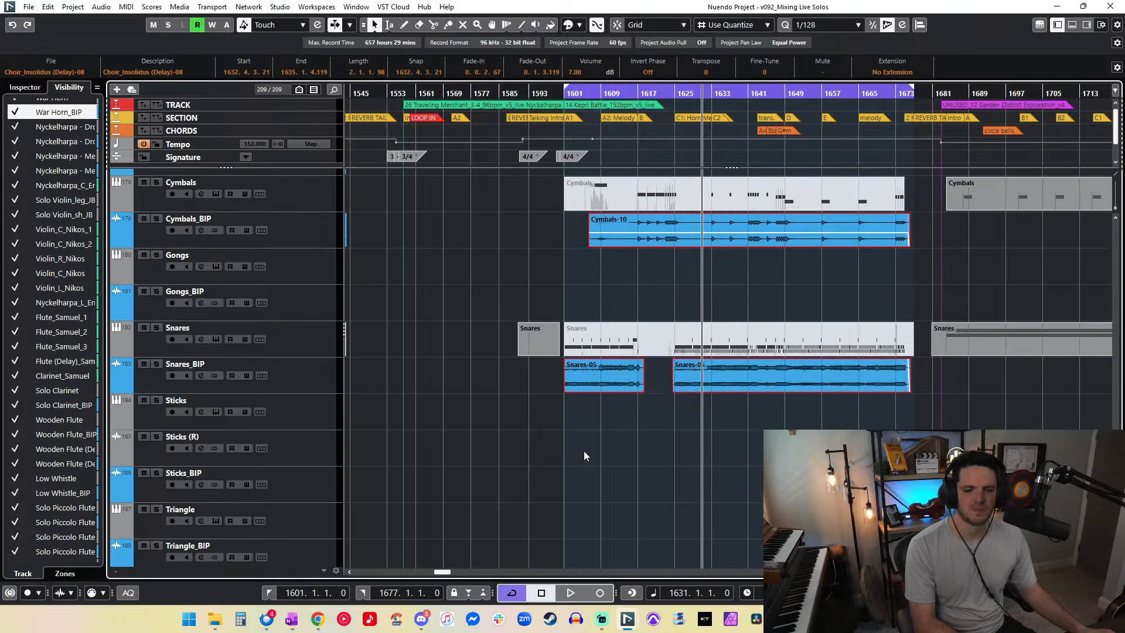
drag(608, 366, 702, 294)
scroll(701, 295, down, 4)
drag(859, 422, 597, 391)
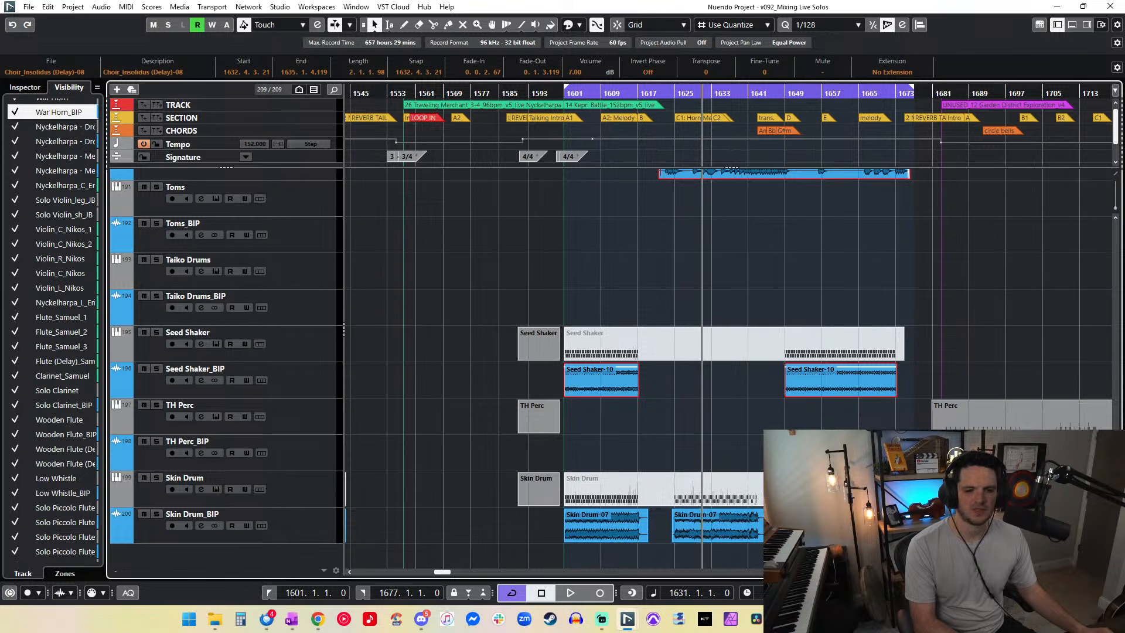
drag(610, 523, 607, 523)
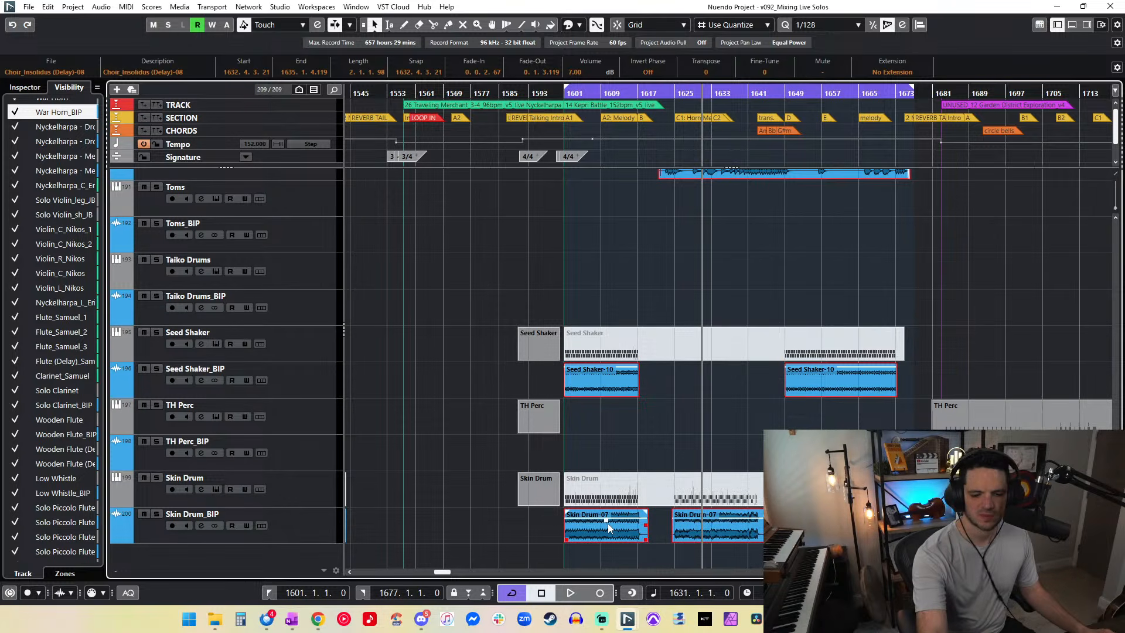
Step: Show only the tracks holding the selected clips, and select the Stereo Out track with its automation writing off
key(ctrl+alt+s)
scroll(304, 289, up, 10)
click(186, 187)
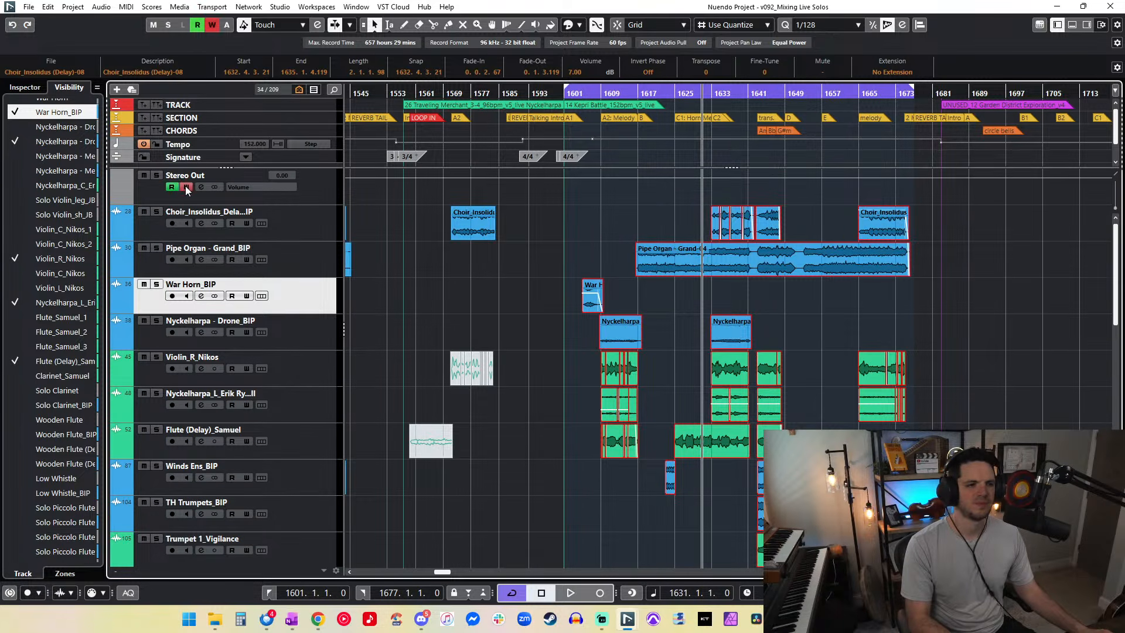
click(181, 184)
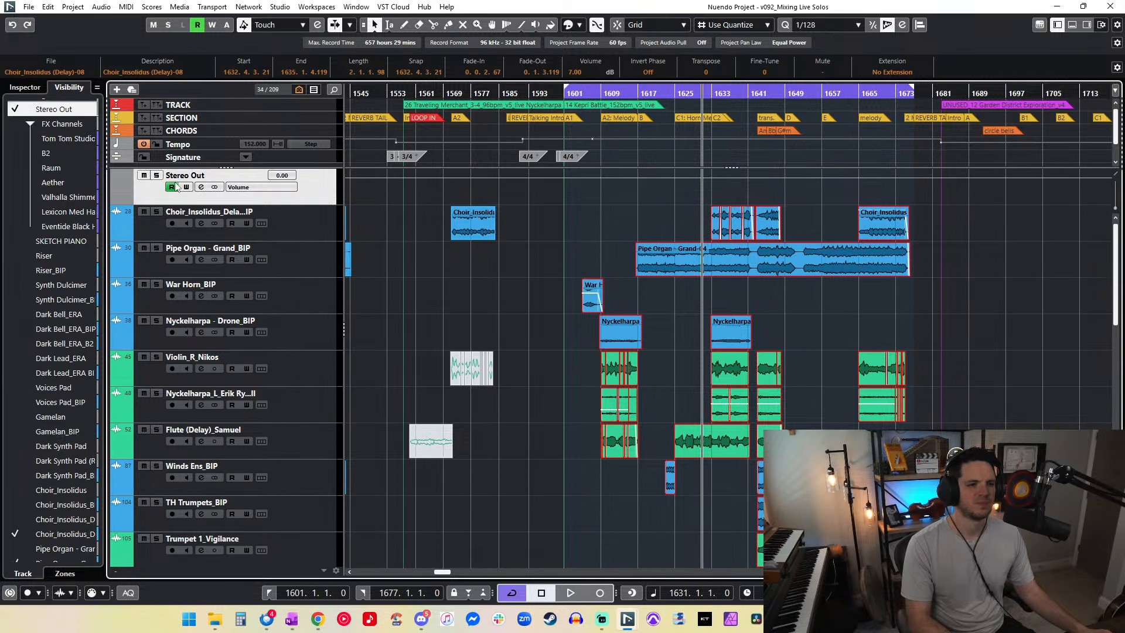
Step: Hide the Stereo Out track from the track list and start playback from around bar 1631
click(15, 109)
click(24, 87)
click(445, 220)
key(space)
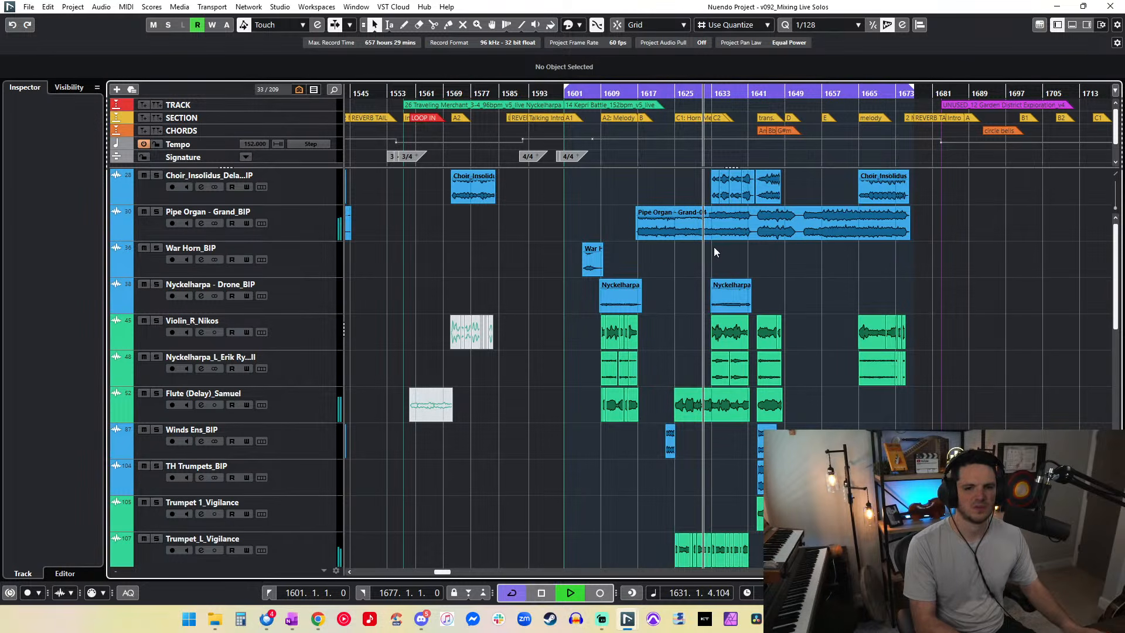
Step: Enable auto-scroll and solo the violin and nyckelharpa tracks to hear them around section C2
ctrl+scroll(713, 252, up, 8)
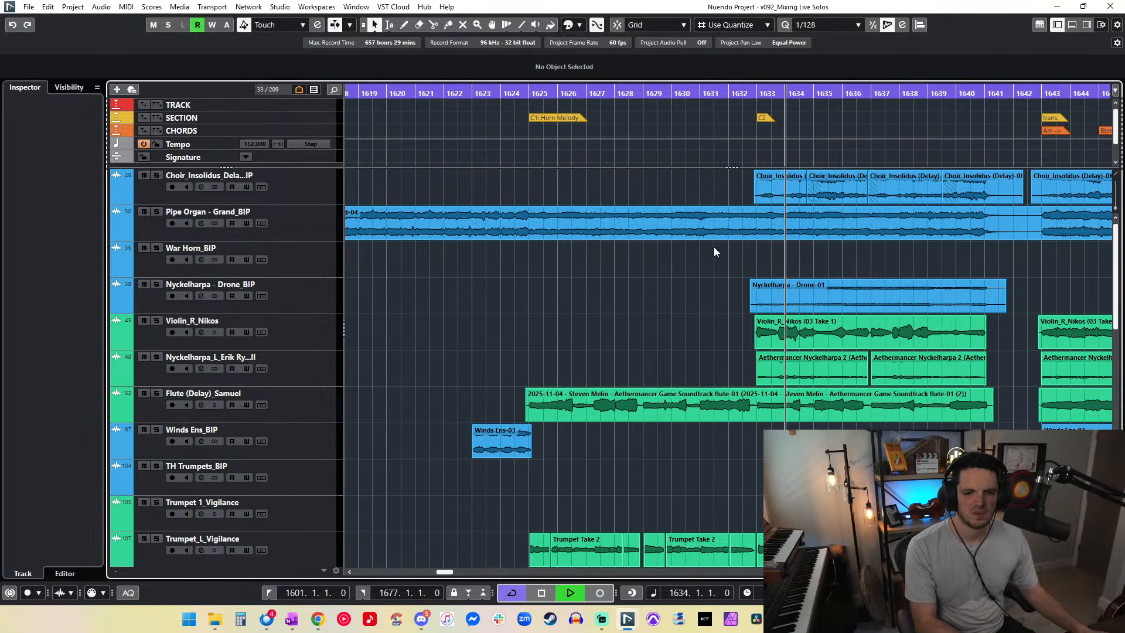
key(f)
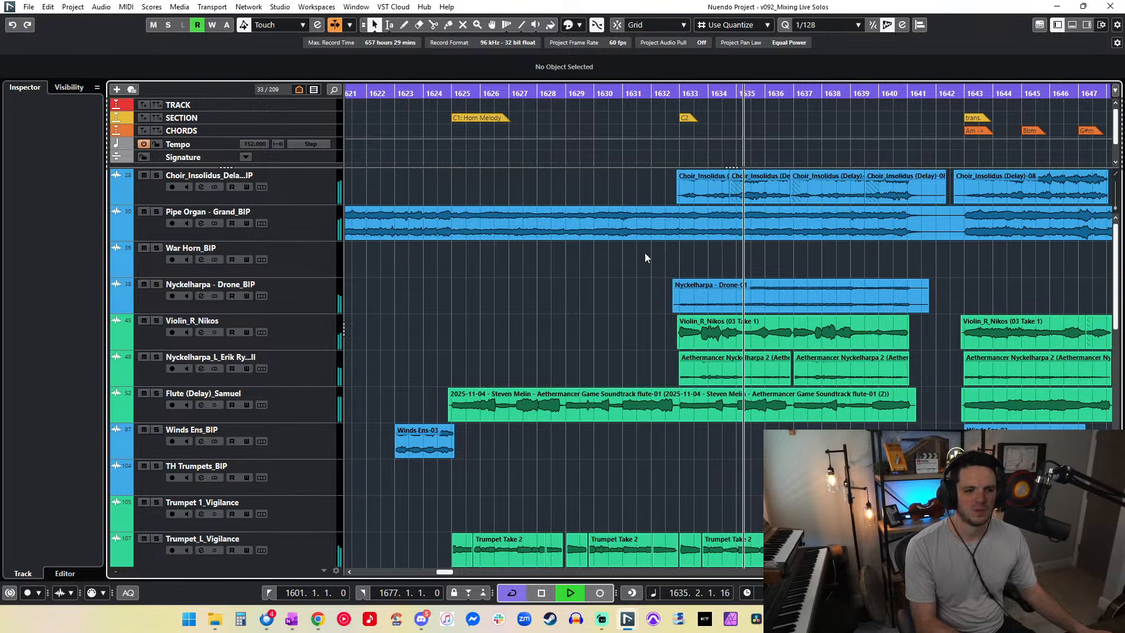
scroll(615, 260, down, 2)
click(157, 242)
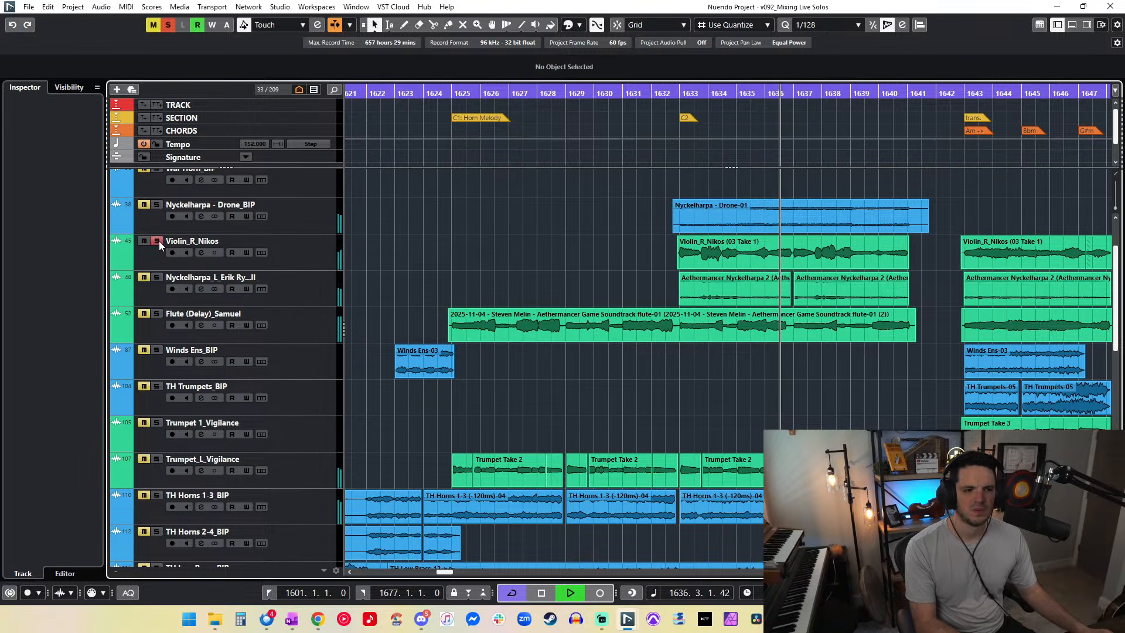
scroll(402, 266, right, 4)
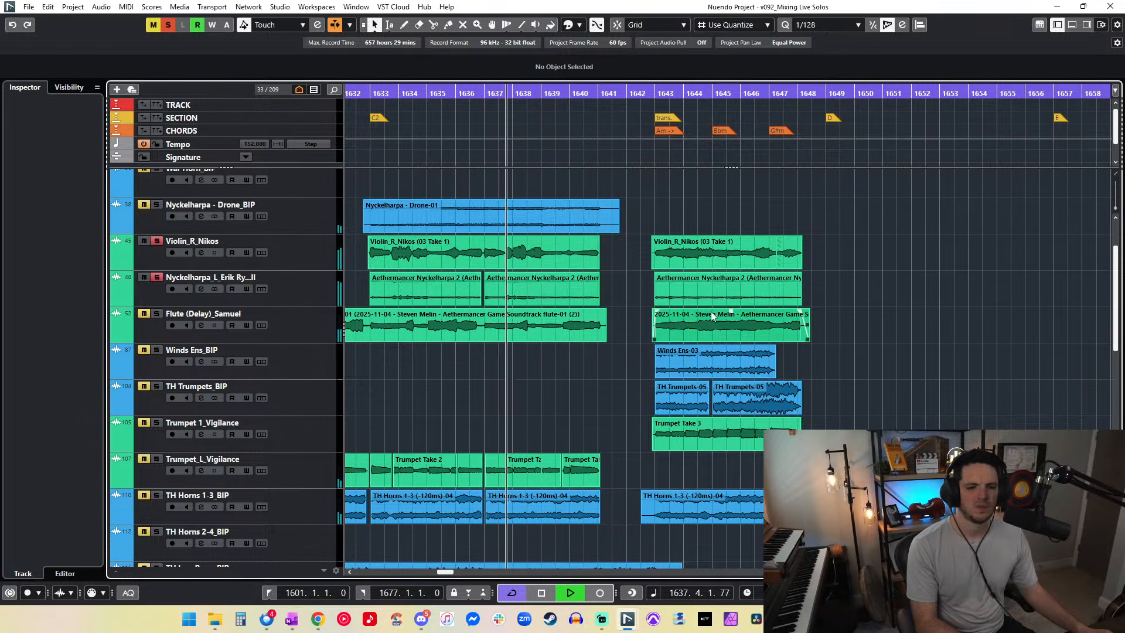
Step: Select all violin and nyckelharpa events in the Kepri Battle passage and lower their event volume to 5 dB
scroll(769, 314, left, 5)
key(g)
key(g)
key(g)
key(g)
key(g)
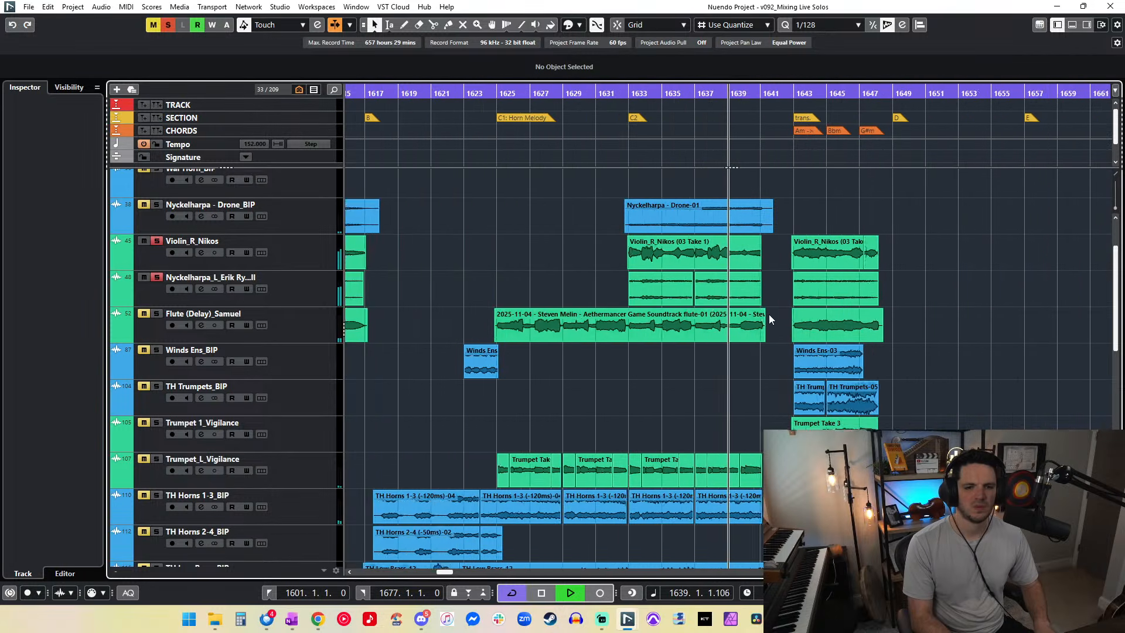
drag(880, 320, 503, 260)
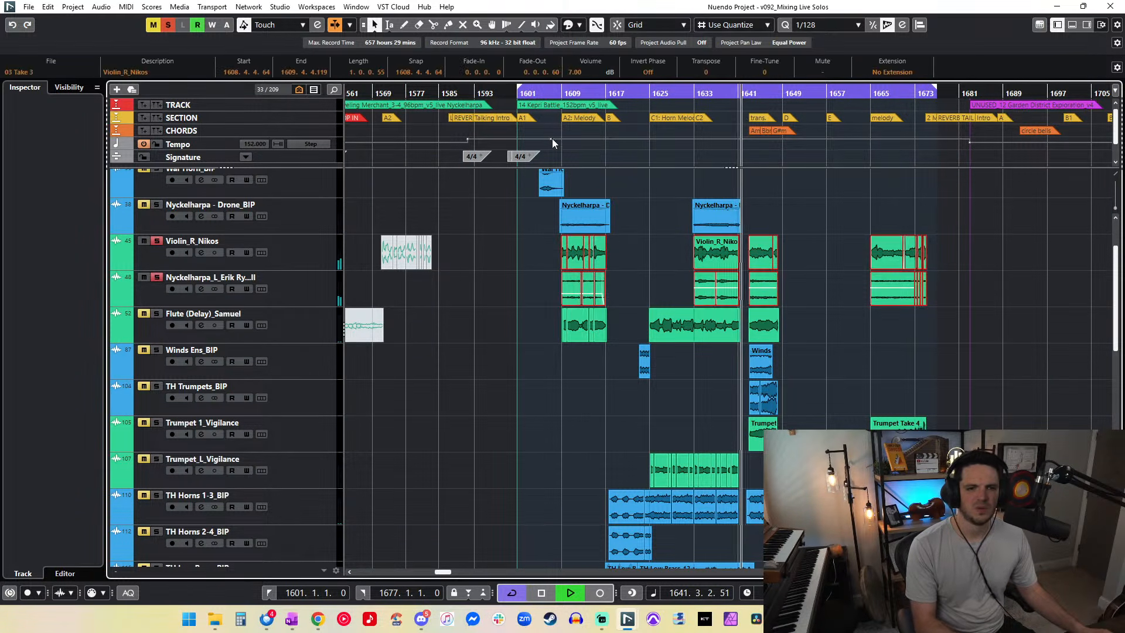
scroll(578, 70, down, 2)
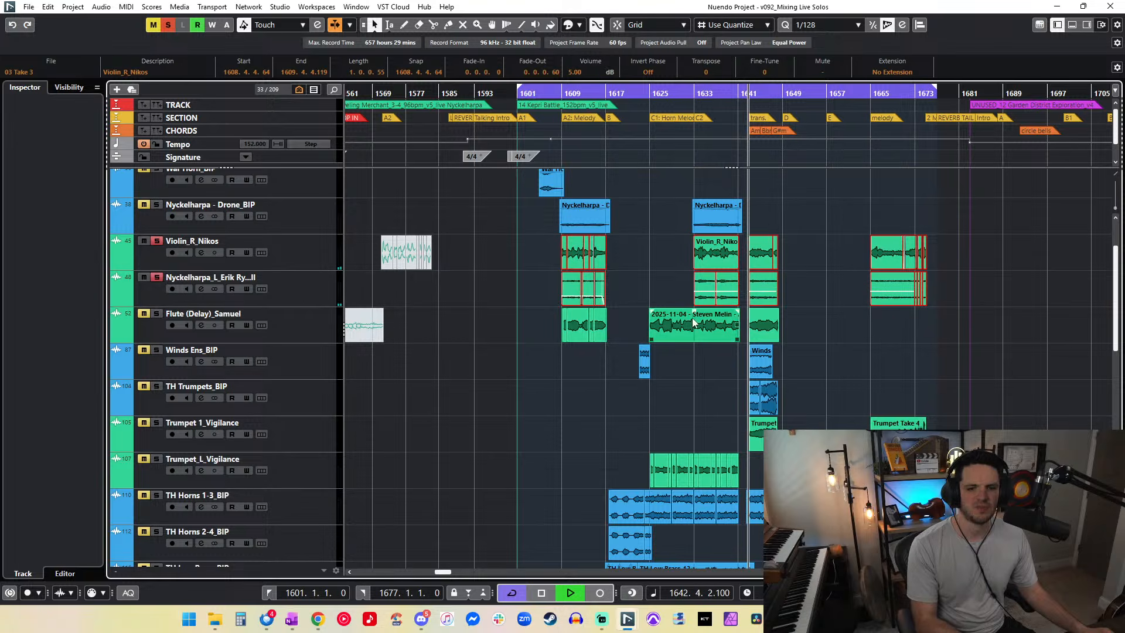
Step: Select the flute track's events in the Kepri Battle passage and set their event volume to 3 dB
drag(857, 326, 554, 337)
click(578, 72)
text(3)
key(Return)
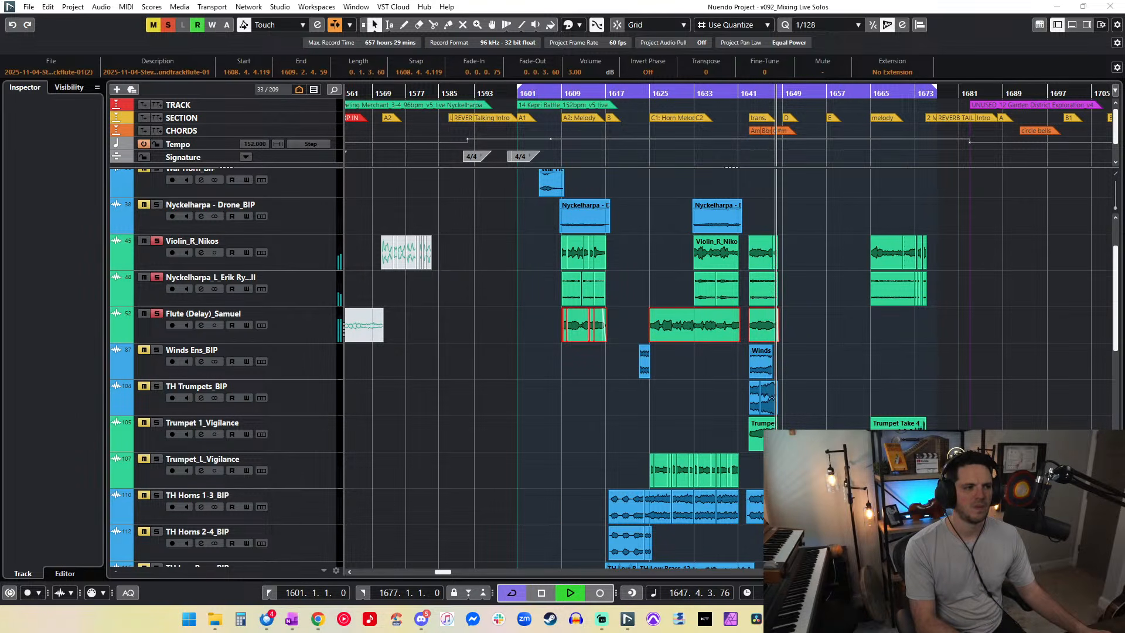
Step: Clear all solos and replay the full mix around bar 1633 with the geq-30 output meter in view
mouse_move(0, 52)
mouse_down()
mouse_move(41, 55)
mouse_move(8, 57)
mouse_up()
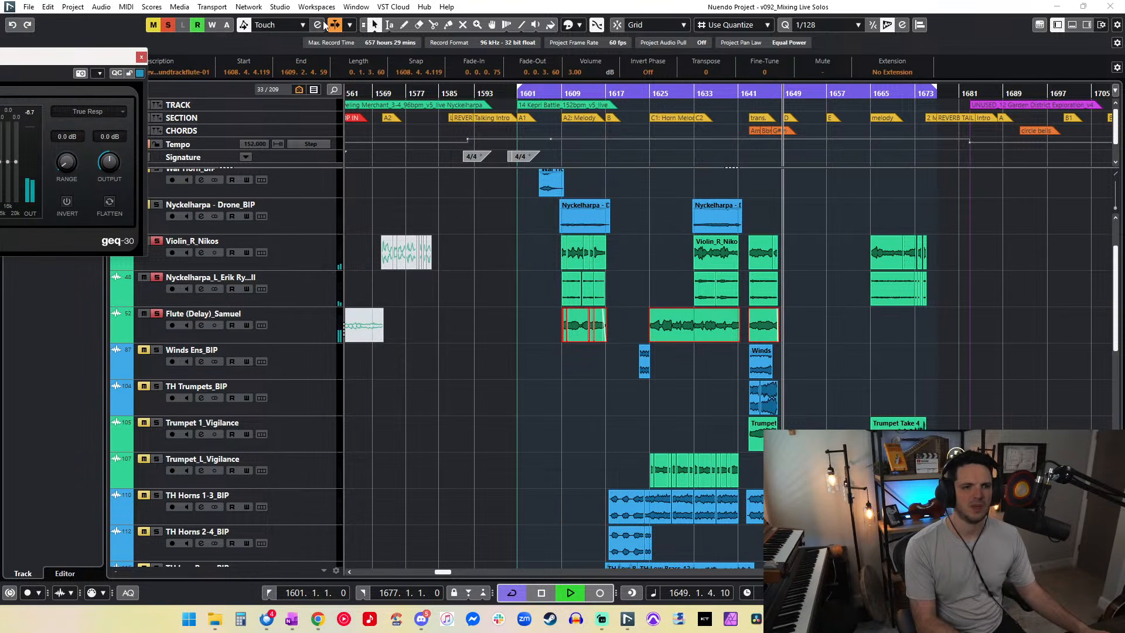
click(169, 25)
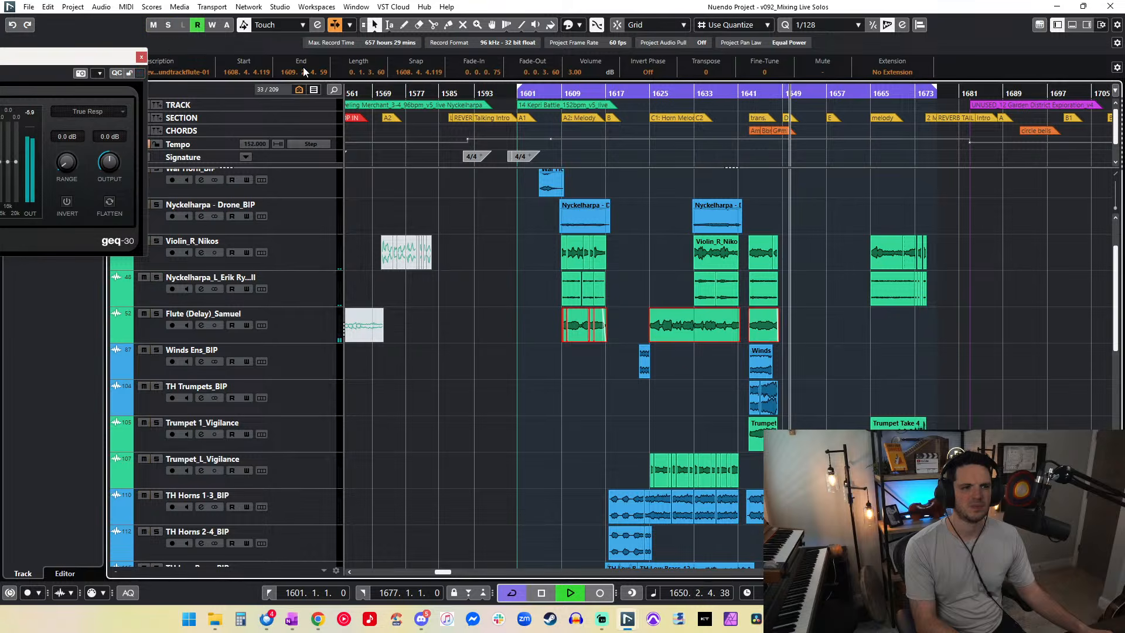
drag(693, 94, 725, 203)
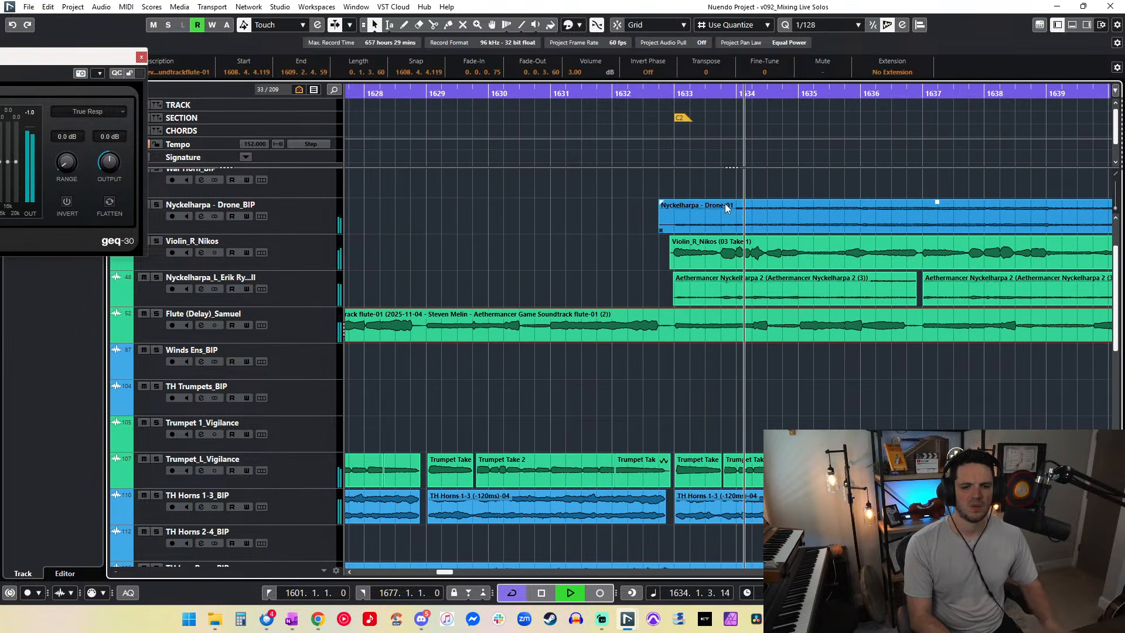
Step: Select the V1 leg_TSS and V2 leg_TSS events at section C2 and set their volume to 5 dB
scroll(726, 203, down, 6)
drag(699, 239, 703, 321)
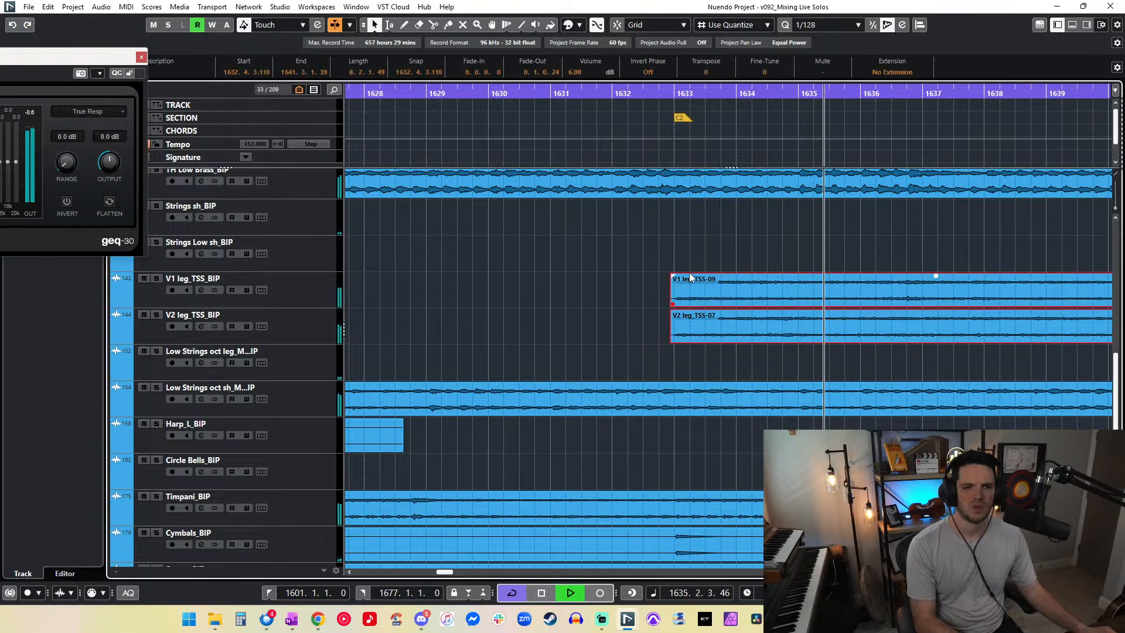
click(569, 72)
text(5)
key(Return)
Step: Replay section C2 and split the V1 and V2 leg_TSS events at about 1636.3.4.77
scroll(720, 247, down, 5)
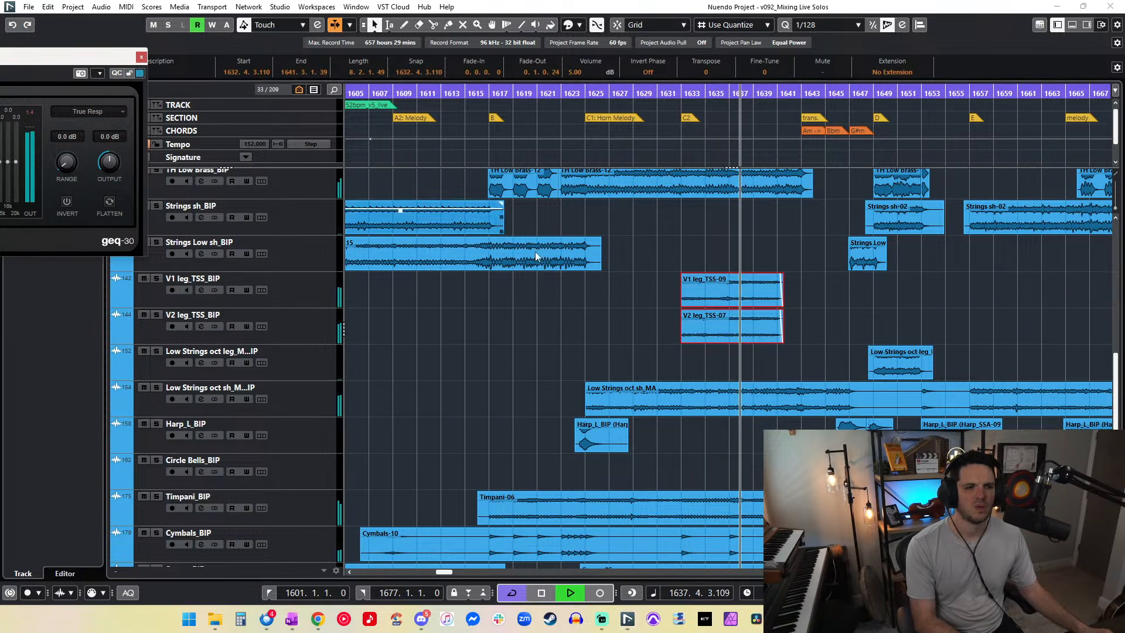
click(756, 252)
key(KP_Subtract)
key(KP_Subtract)
key(KP_Subtract)
key(h)
key(h)
key(h)
key(h)
key(h)
key(h)
key(h)
key(h)
key(h)
key(h)
key(h)
key(h)
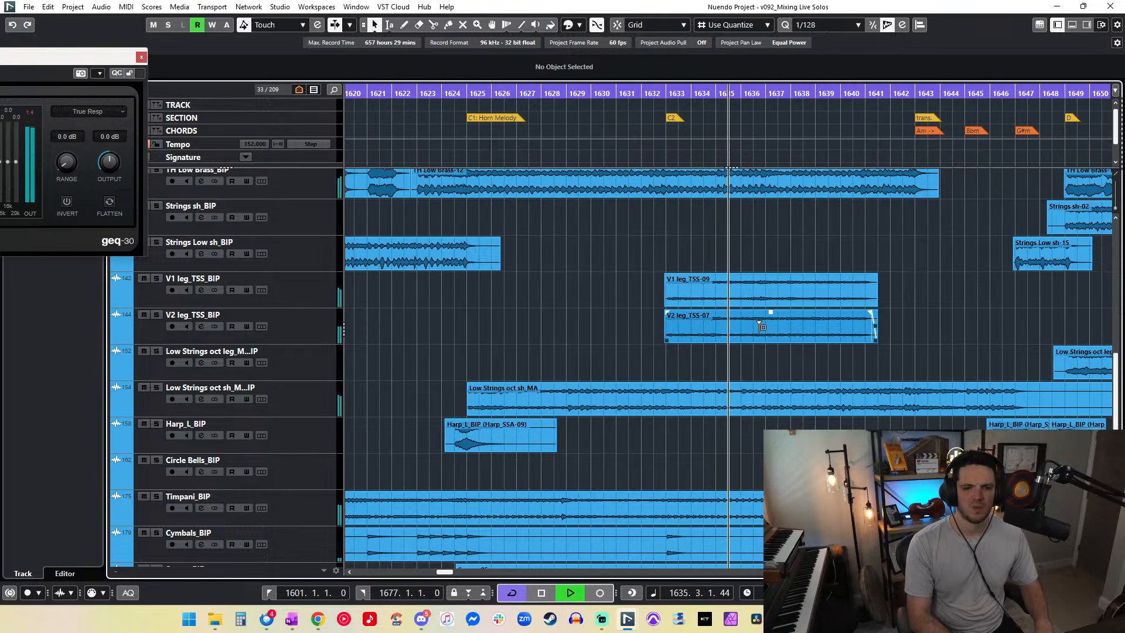
key(g)
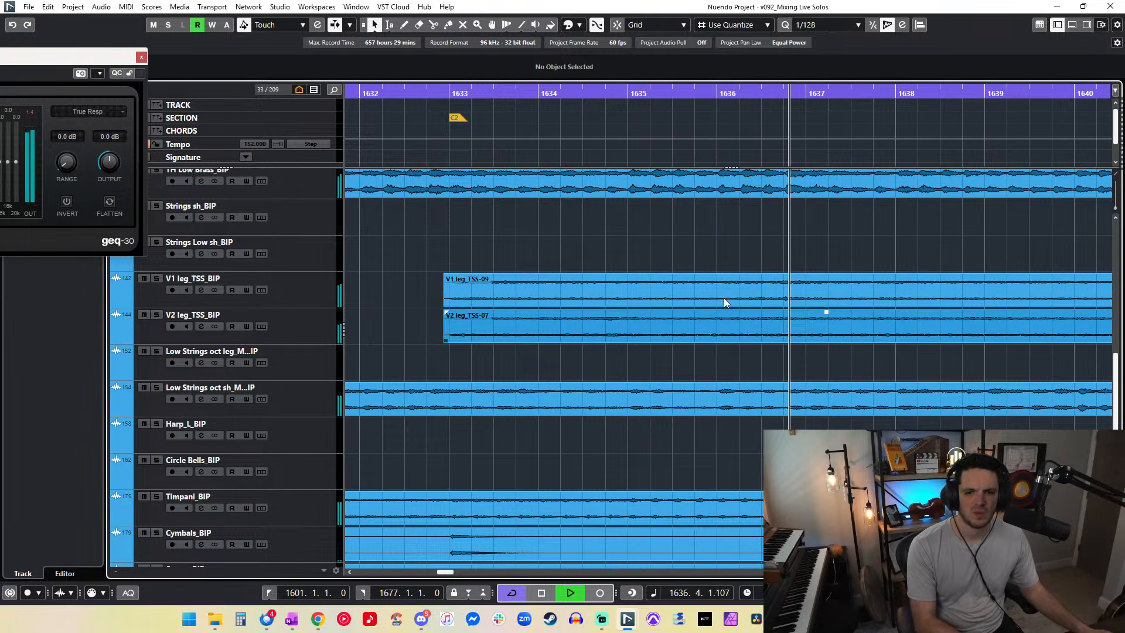
key(space)
drag(781, 246, 791, 326)
alt+click(782, 280)
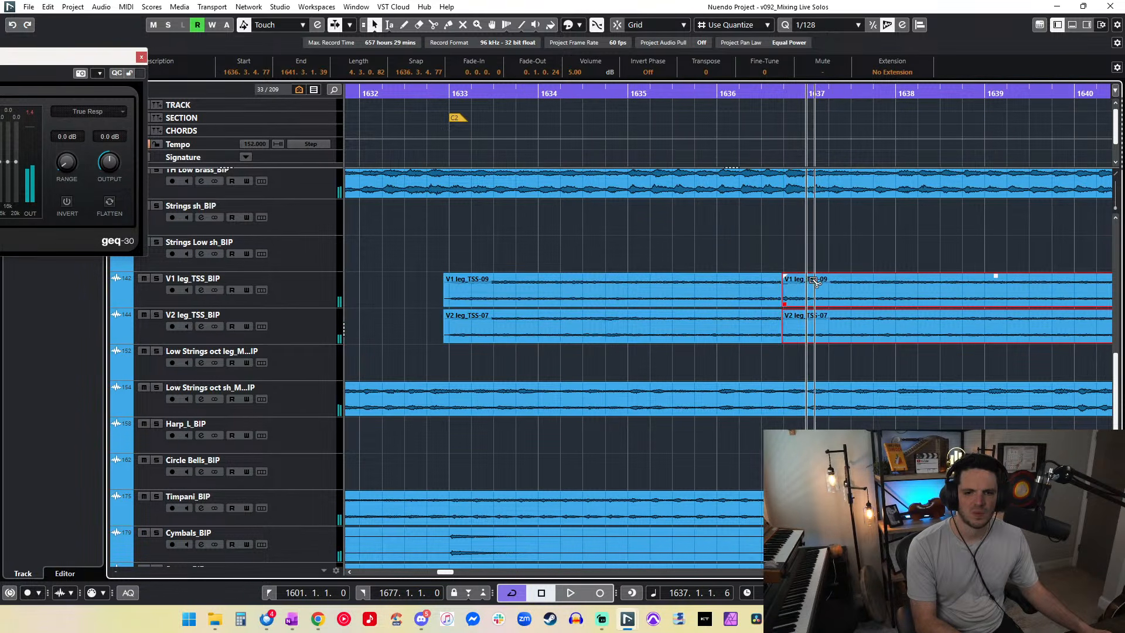
Step: Split the V1 and V2 leg_TSS events again just before bar 1637 and delete the short slices between the cuts
alt+click(807, 280)
drag(785, 249, 811, 339)
key(Delete)
Step: Add a fade-in to the second V1 and V2 leg_TSS pair and extend the first pair to 1636.4.3.95 with a fade-out
drag(811, 275, 814, 276)
key(space)
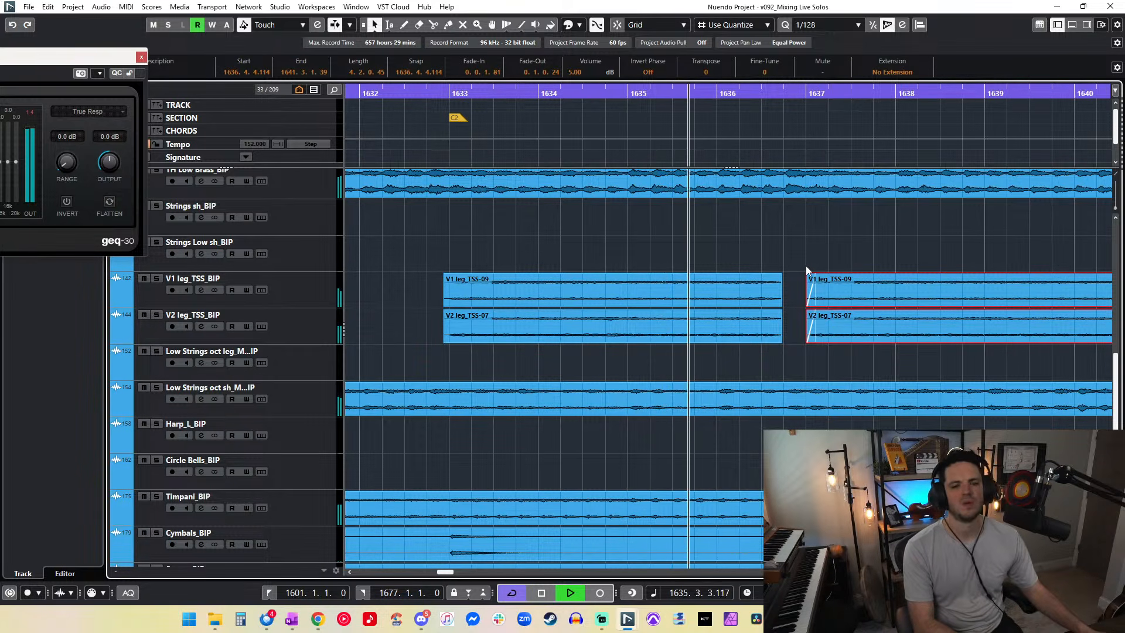
drag(799, 355, 755, 261)
click(801, 351)
drag(800, 351, 795, 305)
key(space)
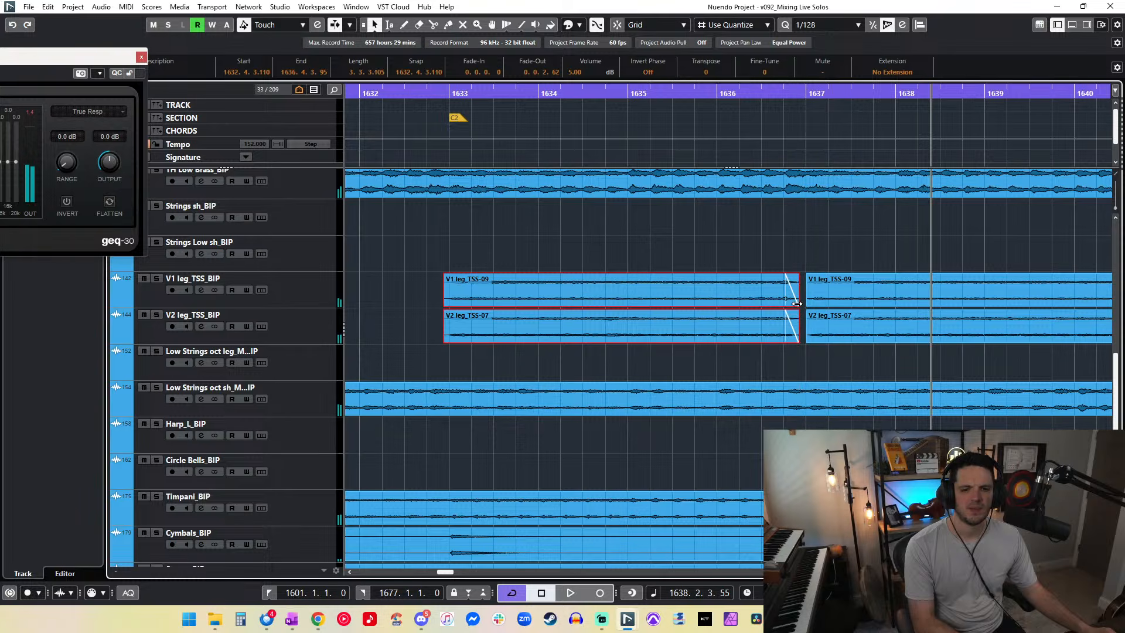
Step: Turn off cycle playback and audition the V1 leg_TSS and V2 leg_TSS tracks in solo
click(712, 100)
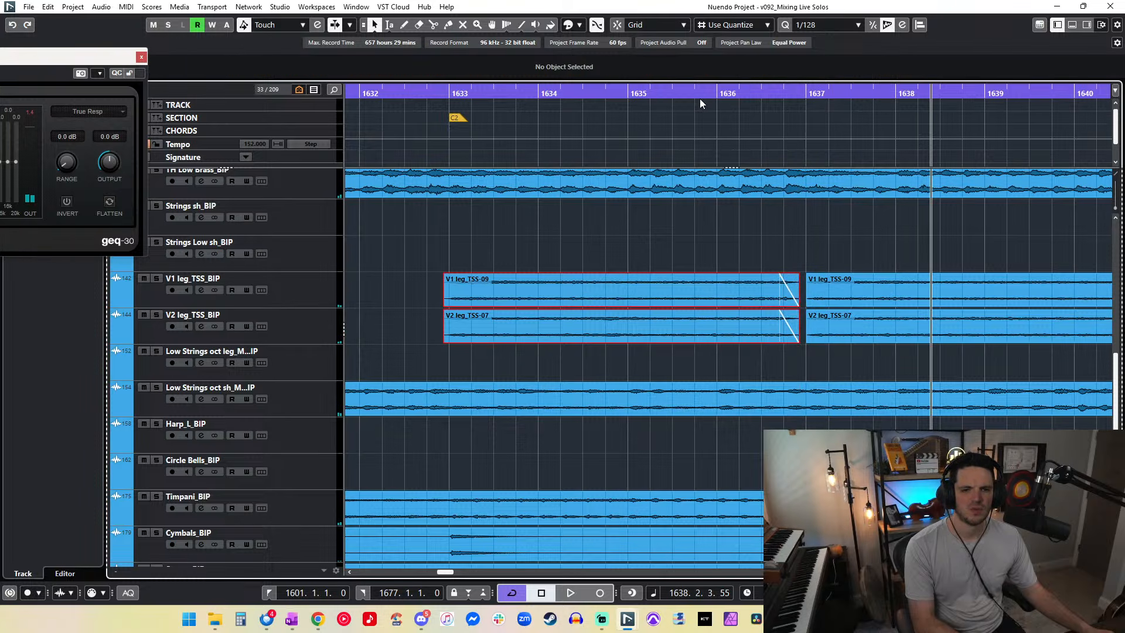
click(309, 301)
ctrl+click(304, 328)
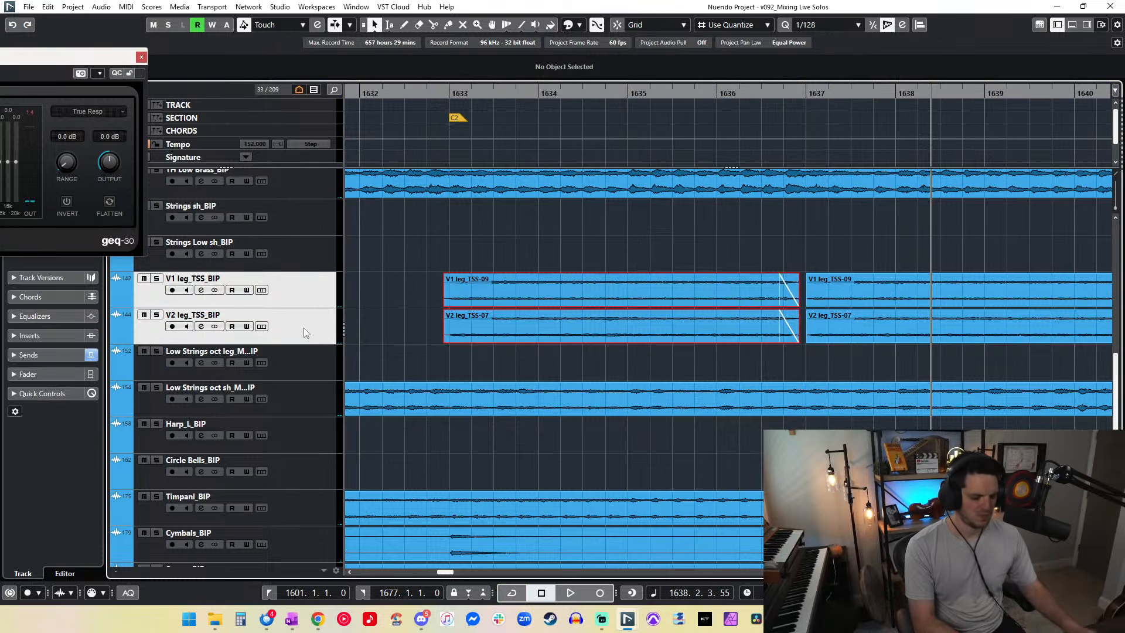
key(s)
key(space)
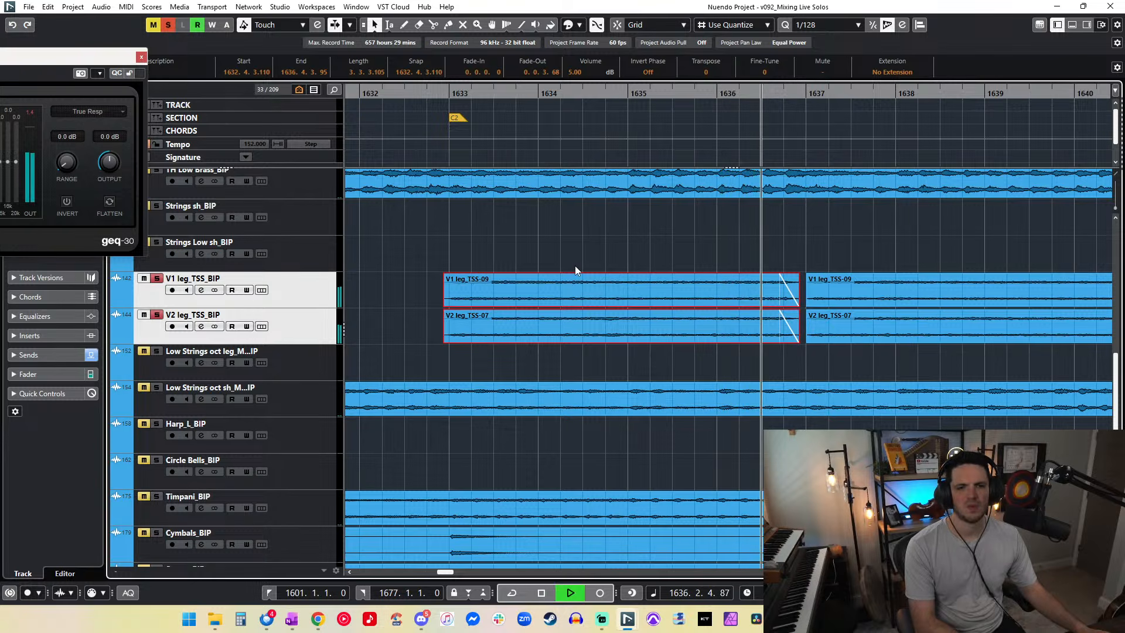
Step: Adjust the second V1 and V2 leg_TSS pair to start at 1637.1.1.57 with a 0.1.1.93 fade-in, replaying the join
scroll(575, 271, right, 3)
drag(610, 359, 600, 279)
key(KP_Subtract)
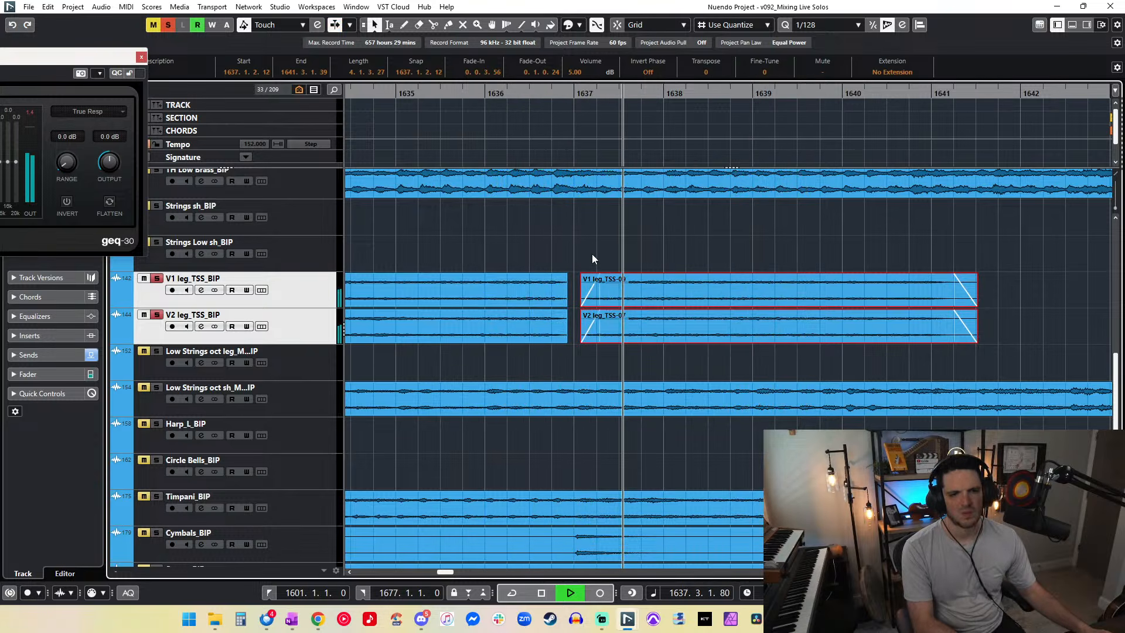
drag(600, 283, 590, 280)
key(KP_Subtract)
drag(582, 341, 587, 341)
drag(588, 276, 619, 276)
key(KP_Subtract)
drag(585, 342, 577, 342)
key(KP_Subtract)
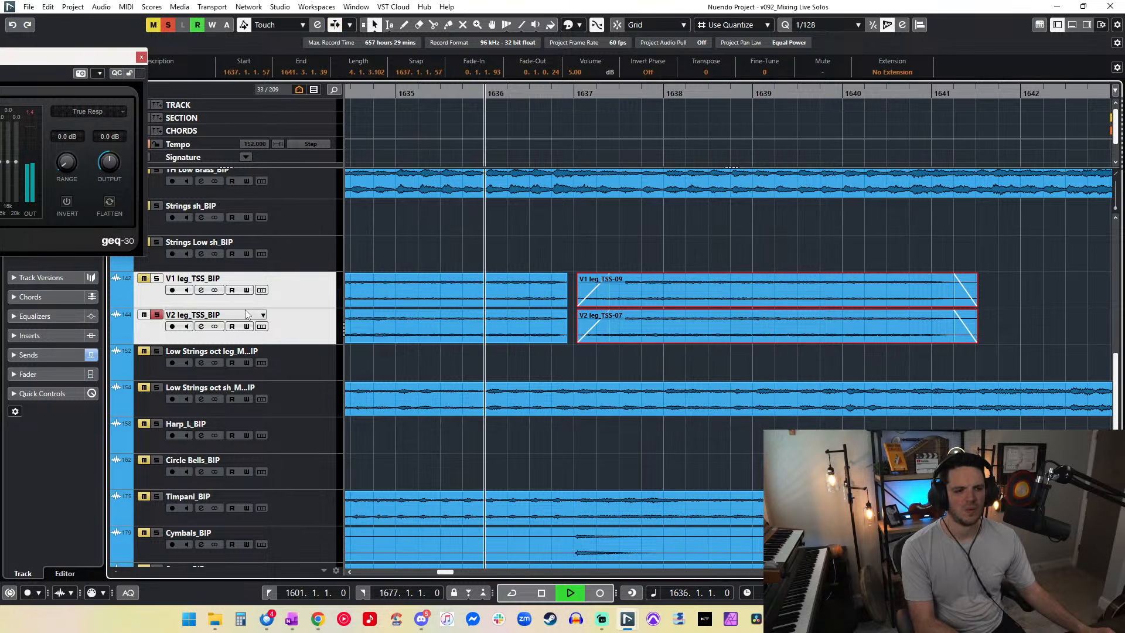
Step: Clear the solos on the V1 and V2 leg_TSS tracks and replay section C2 with the geq-30 peak reading reset
click(157, 316)
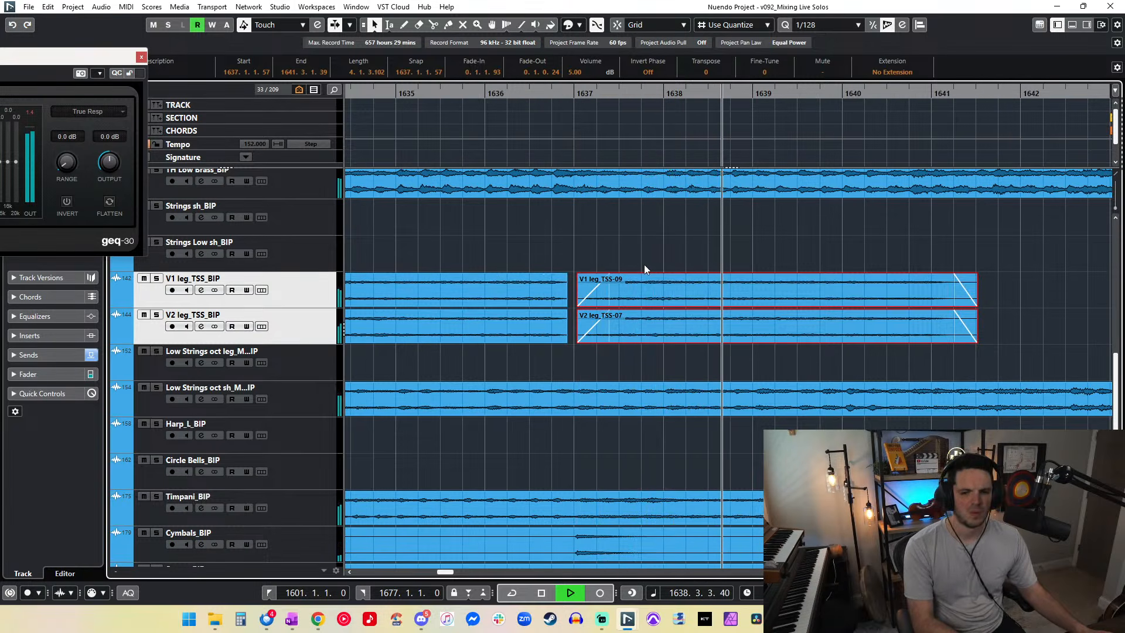
key(f)
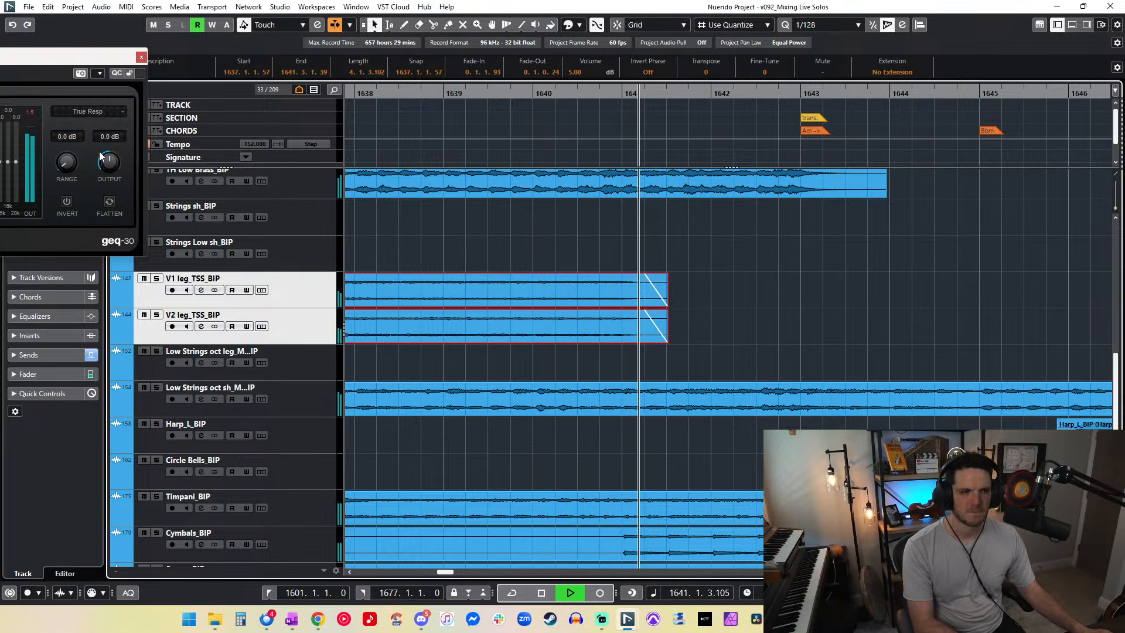
click(33, 112)
key(KP_Subtract)
key(KP_Subtract)
key(KP_Subtract)
key(KP_Subtract)
key(KP_Subtract)
key(KP_Subtract)
key(KP_Subtract)
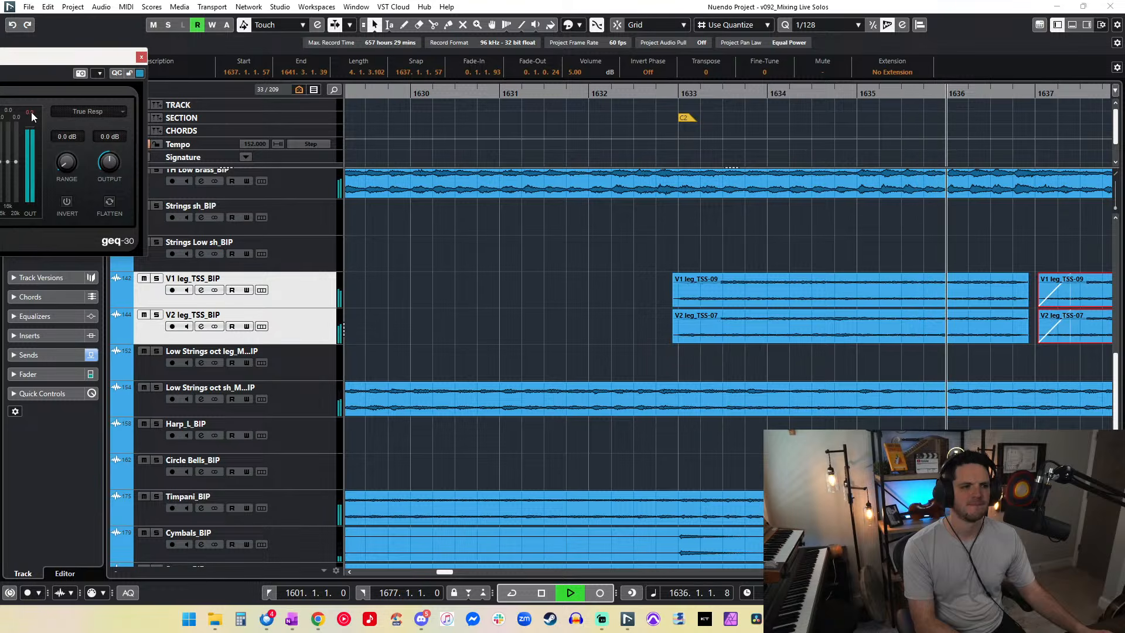
Step: Select all events of the Kepri Battle passage across the tracks and set their volume value to 5.5 dB
click(559, 269)
key(g)
key(g)
key(g)
key(g)
key(g)
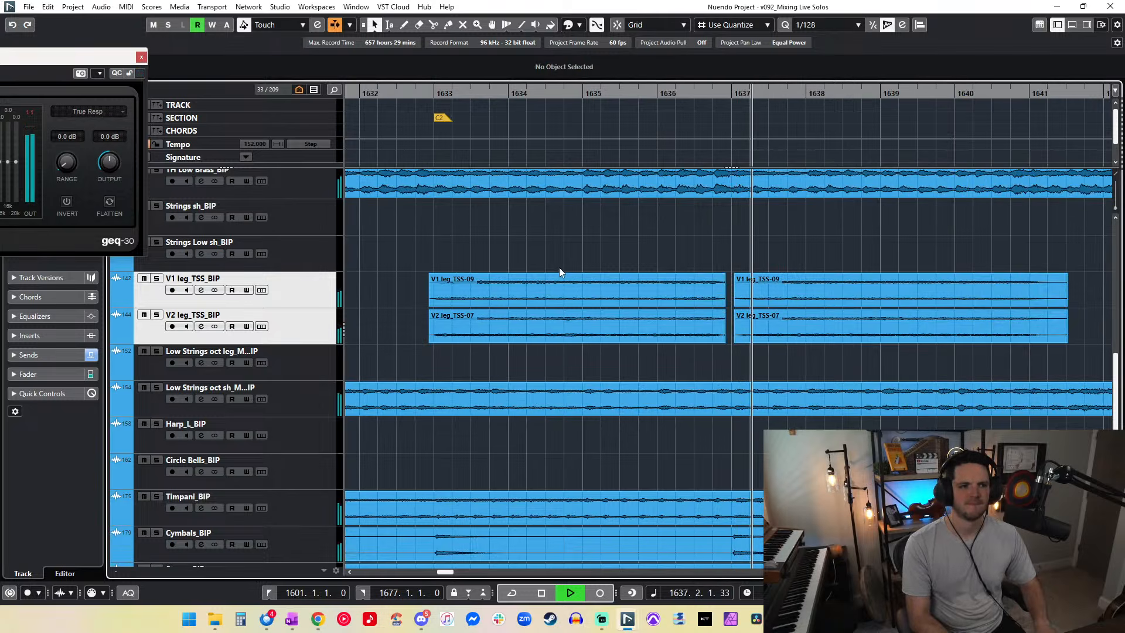
scroll(559, 268, down, 5)
drag(932, 528, 582, 179)
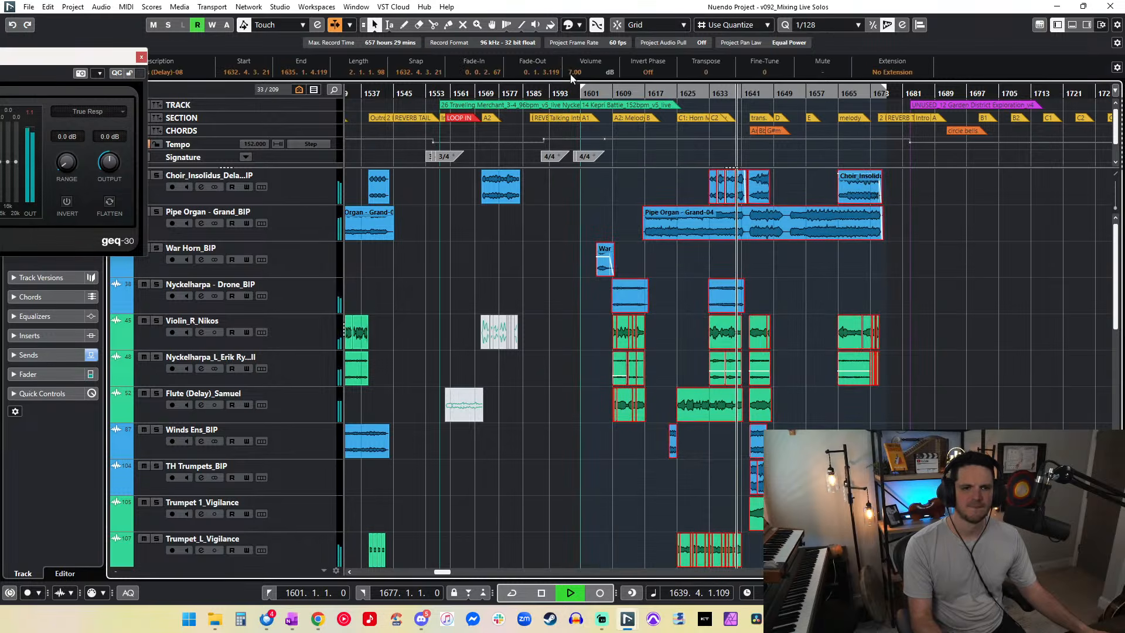
text(5.5)
key(Return)
Step: Check the geq-30 output peak while replaying section C2, restoring the nudged 20k band to its default
click(28, 113)
key(KP_Subtract)
drag(16, 162, 19, 178)
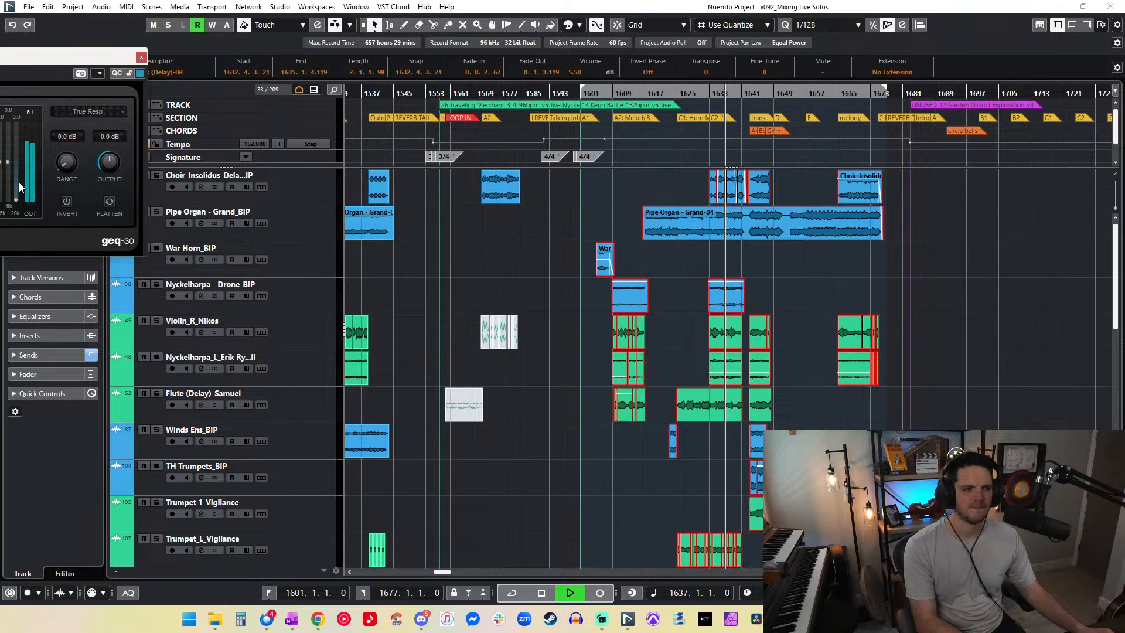
ctrl+click(16, 201)
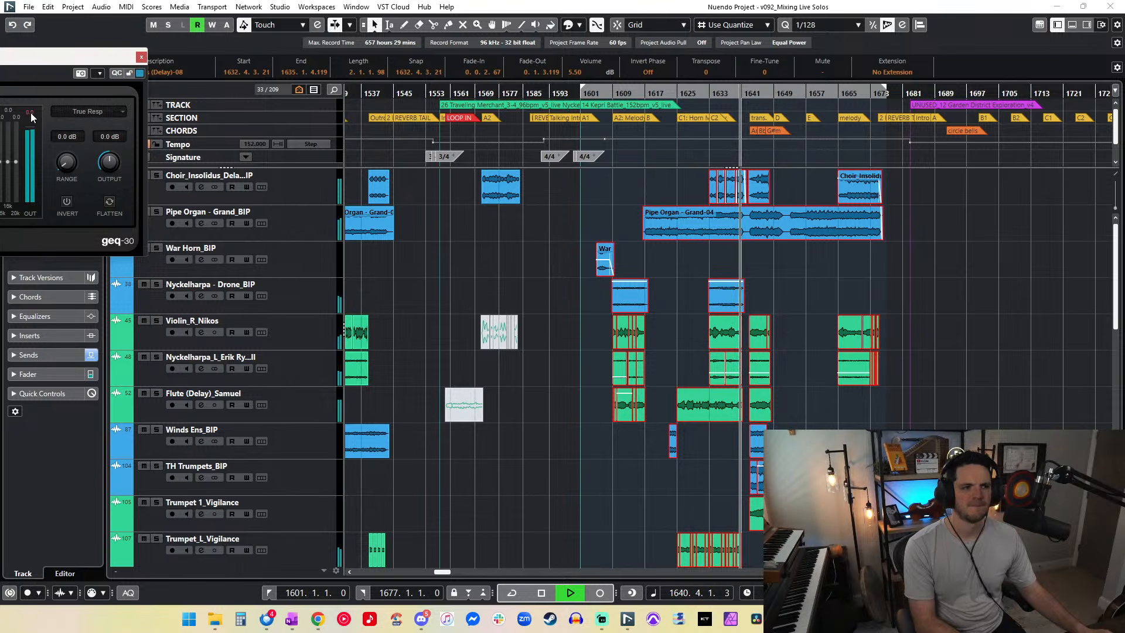
key(KP_Subtract)
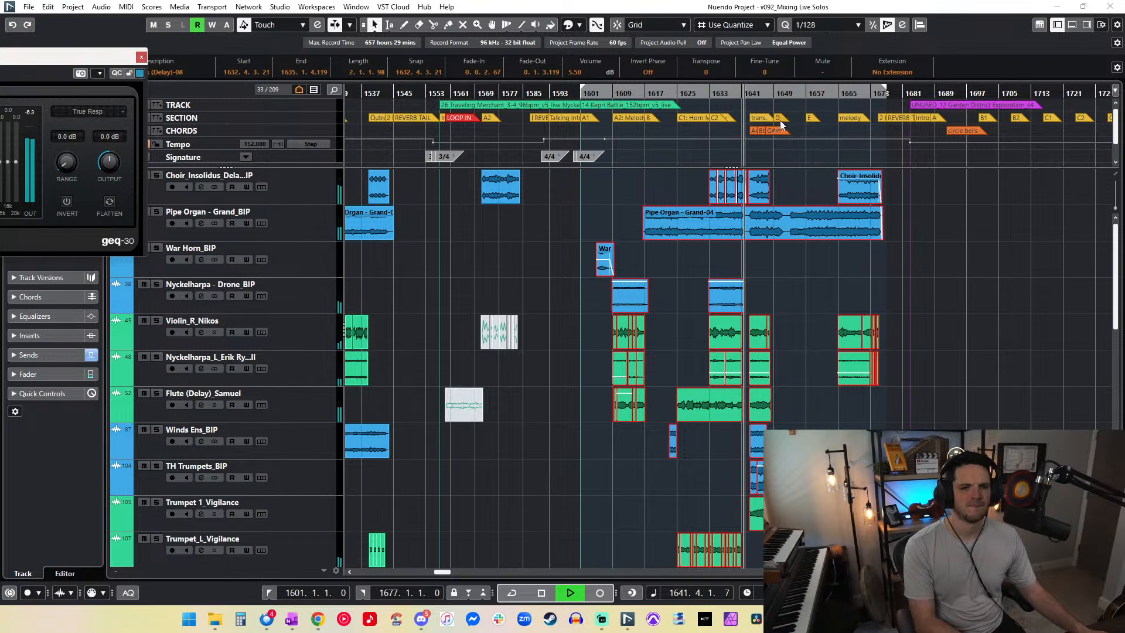
Step: Set the selected Kepri Battle events' volume value to 5 dB and reset the geq-30 peak reading
click(575, 72)
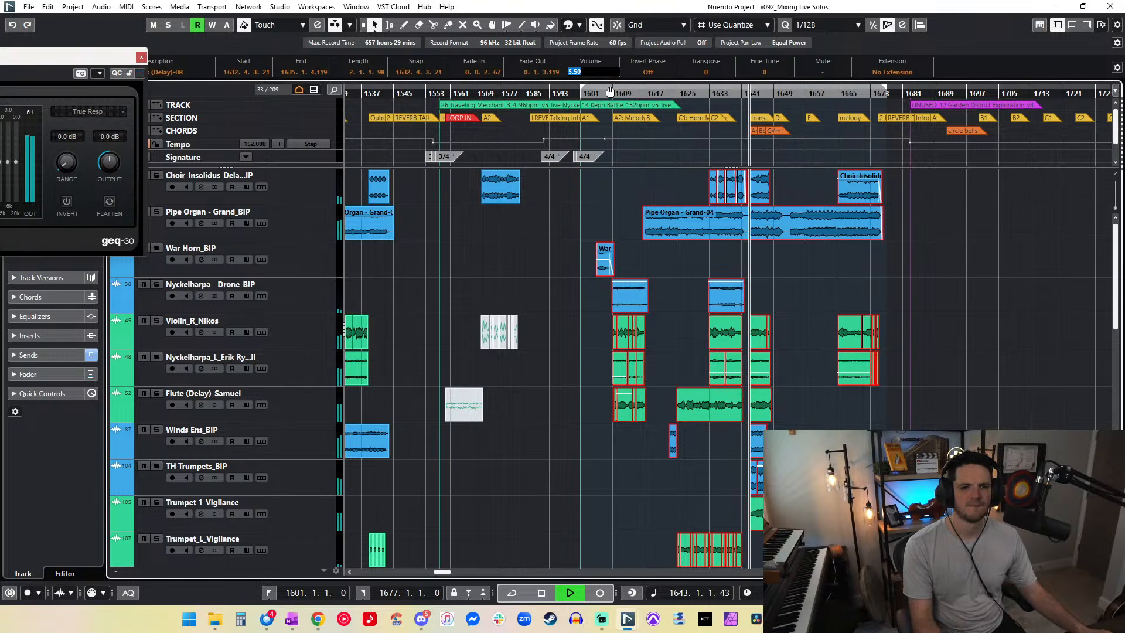
text(5)
key(Return)
click(27, 114)
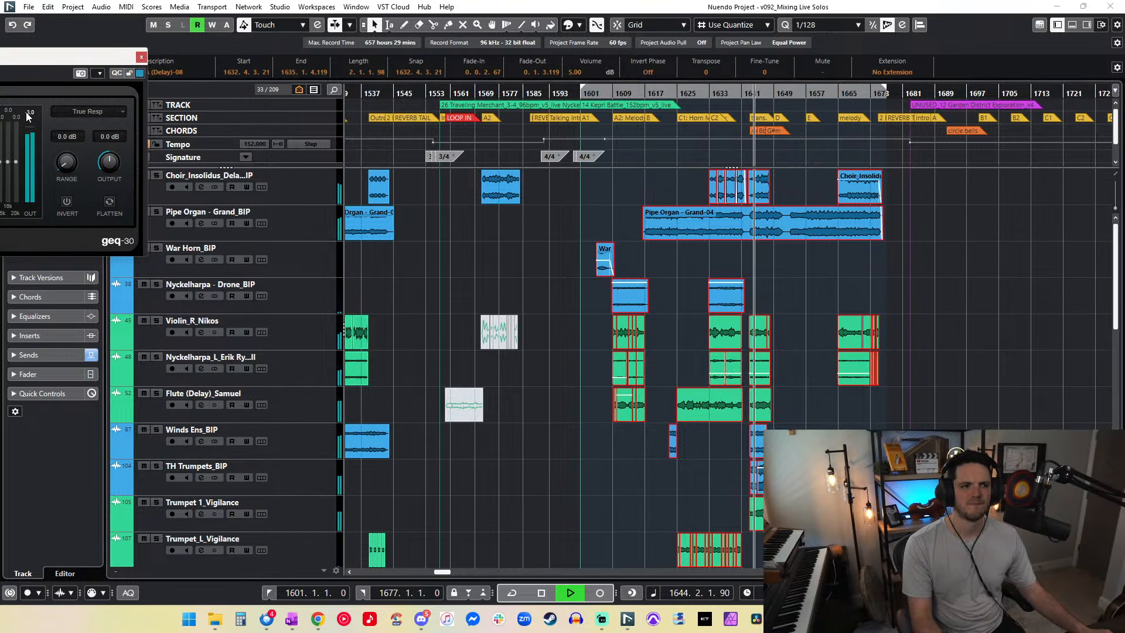
click(781, 245)
key(h)
key(h)
key(h)
key(h)
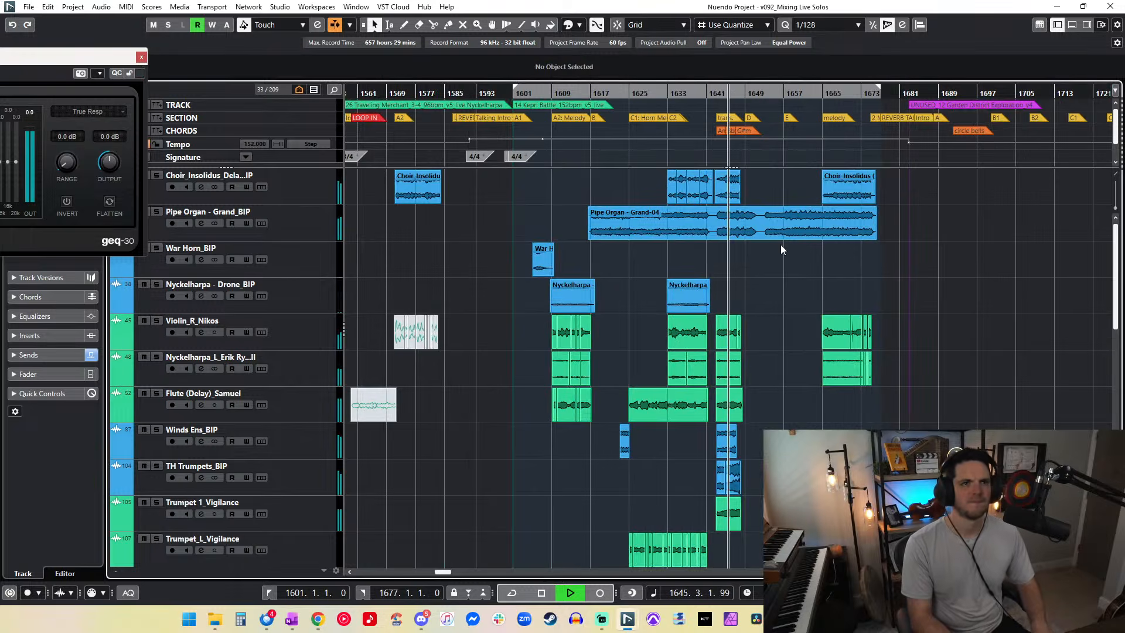
Step: Replay the transition section ahead of section D with the geq-30 output peak reading reset
key(h)
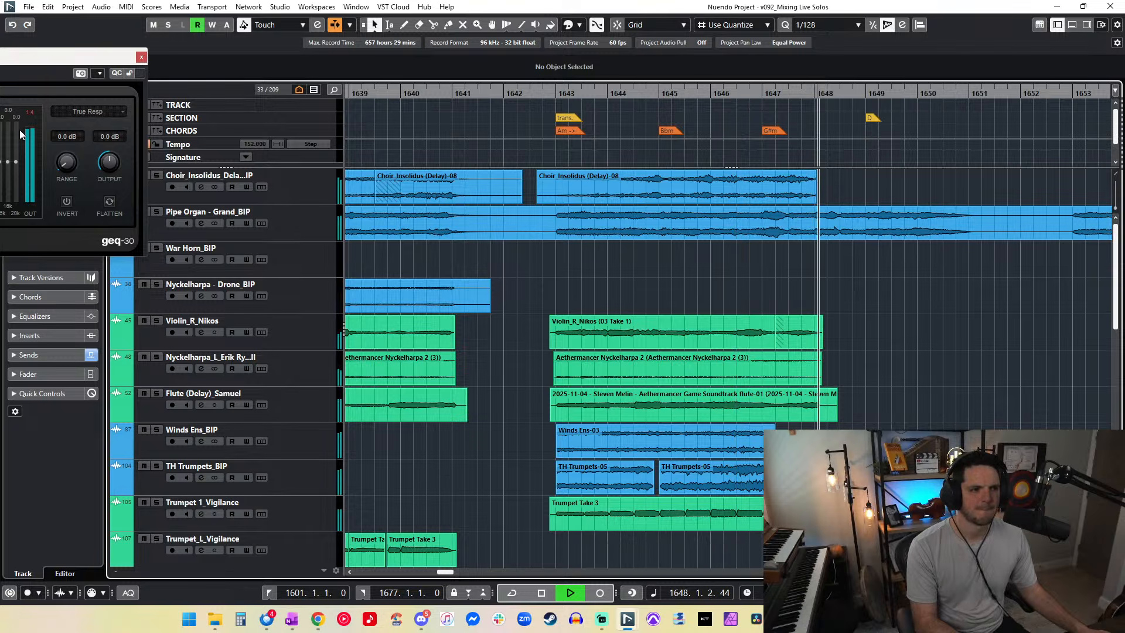
key(space)
click(28, 113)
key(KP_Subtract)
key(KP_Subtract)
key(KP_Subtract)
key(KP_Subtract)
key(space)
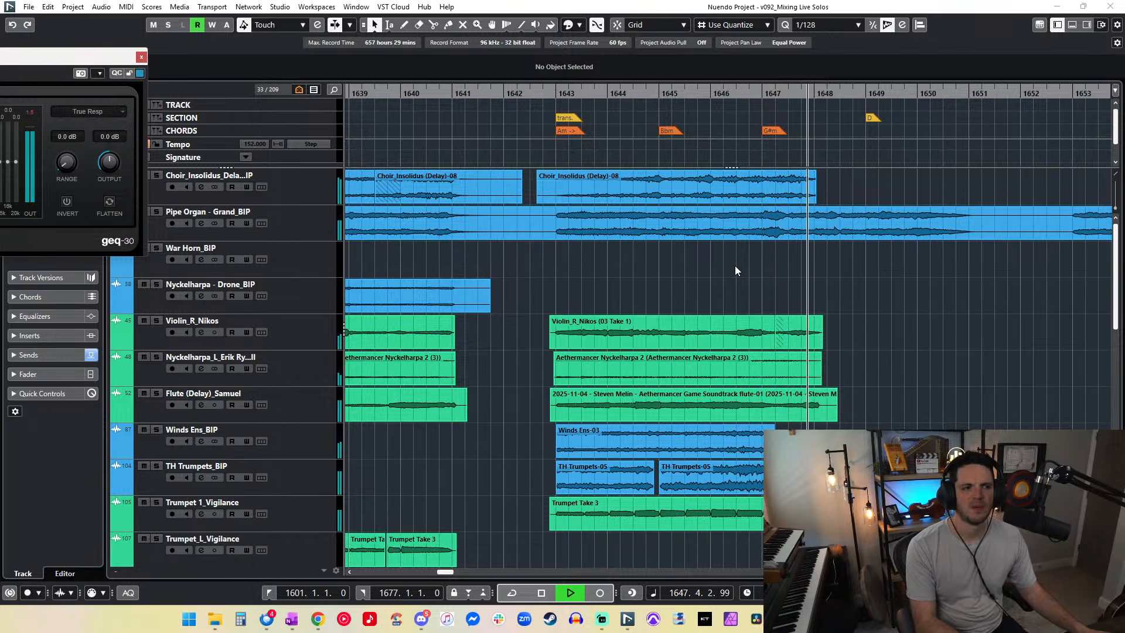
Step: Inspect the tracks down to Skin Drum during the passage into section D, resetting the geq-30 peak reading
click(27, 112)
key(KP_Subtract)
key(KP_Subtract)
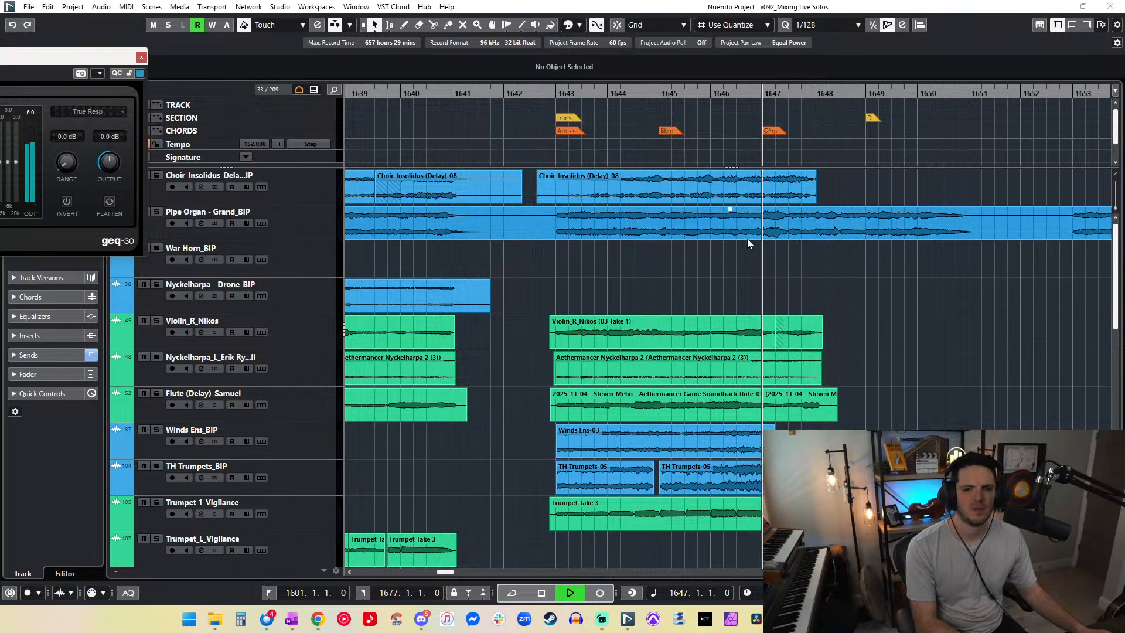
scroll(748, 248, down, 4)
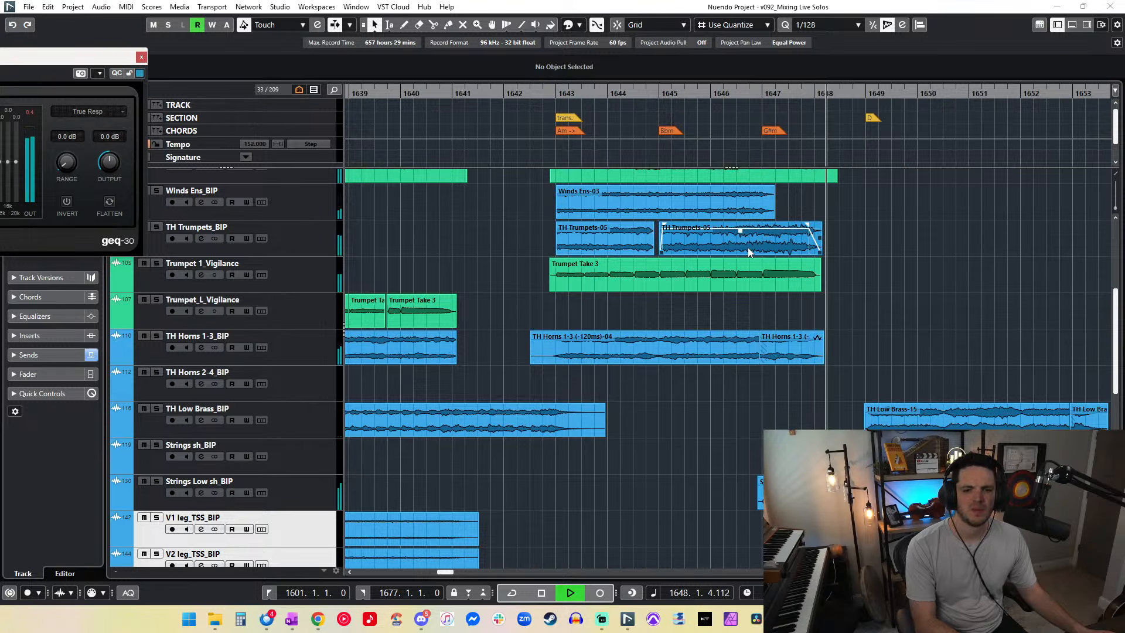
scroll(748, 247, down, 4)
scroll(748, 247, down, 2)
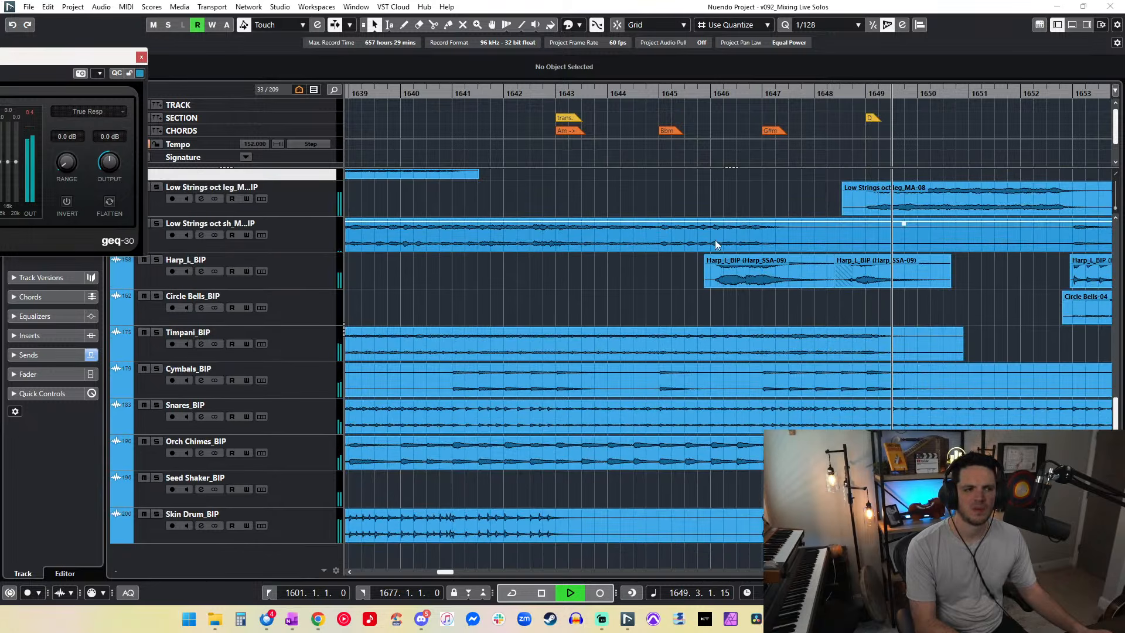
click(29, 113)
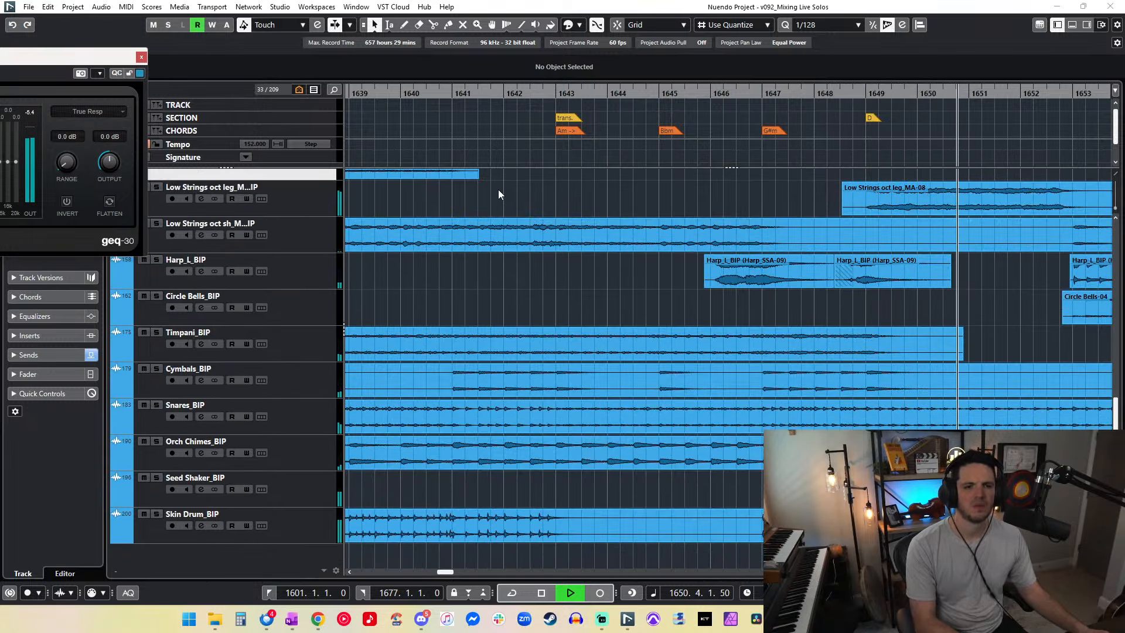
Step: Select all events of the Kepri Battle passage across the tracks and set their volume value to 4.5 dB
key(g)
key(g)
key(g)
key(g)
key(g)
key(g)
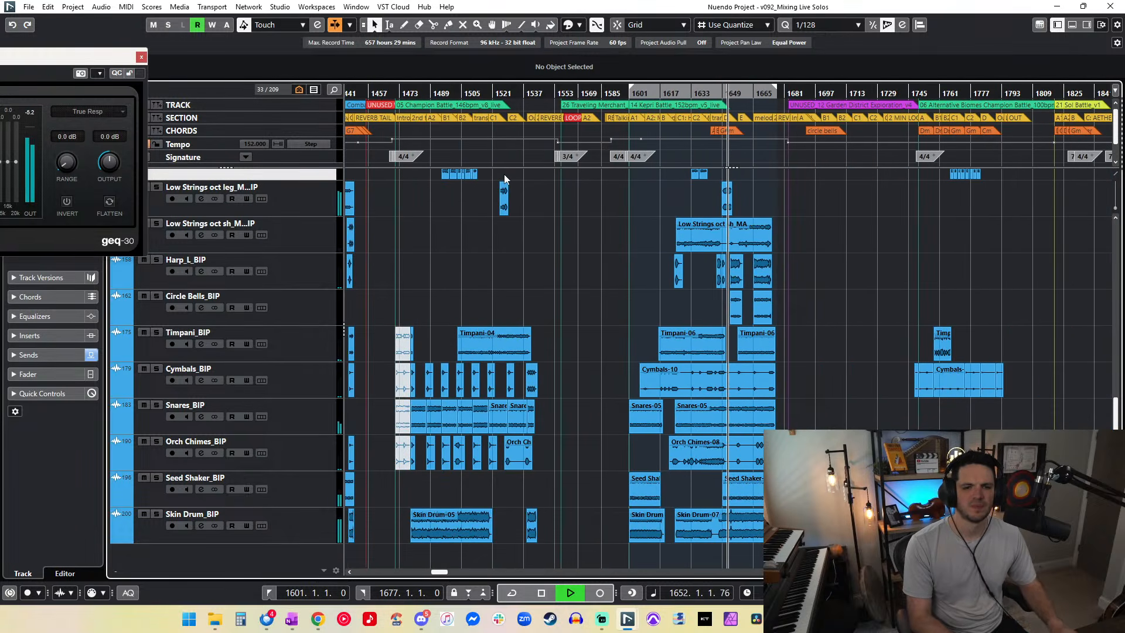
scroll(623, 207, up, 10)
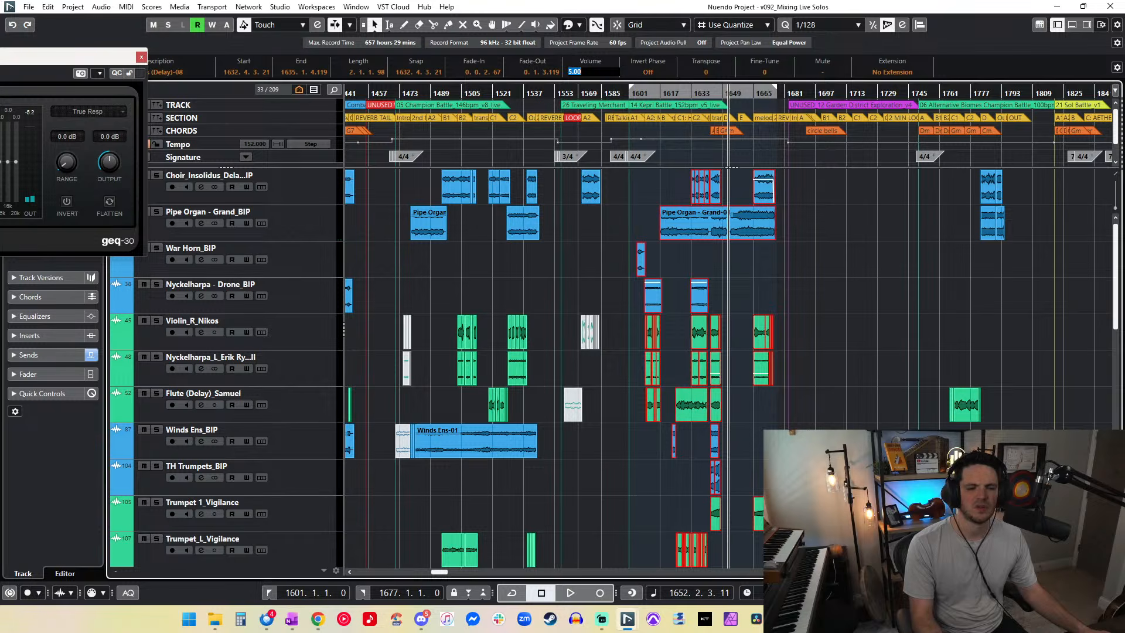
Step: Replay the Kepri Battle transition section and examine its events up close
click(715, 94)
key(space)
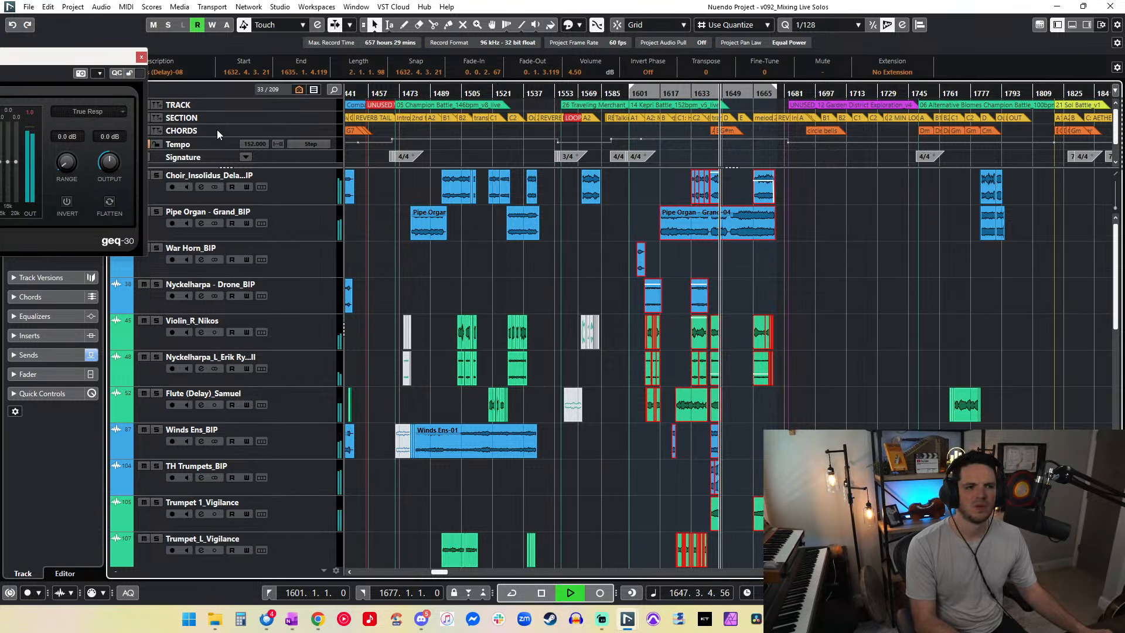
key(h)
key(h)
key(h)
key(h)
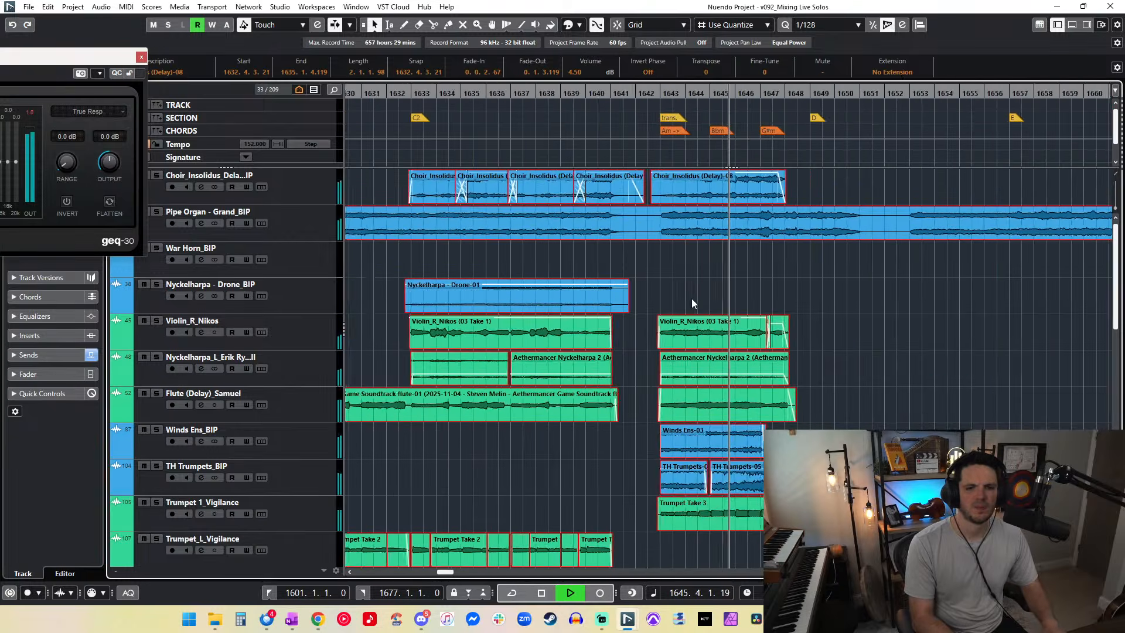
key(h)
key(Right)
scroll(692, 251, left, 6)
scroll(692, 251, right, 2)
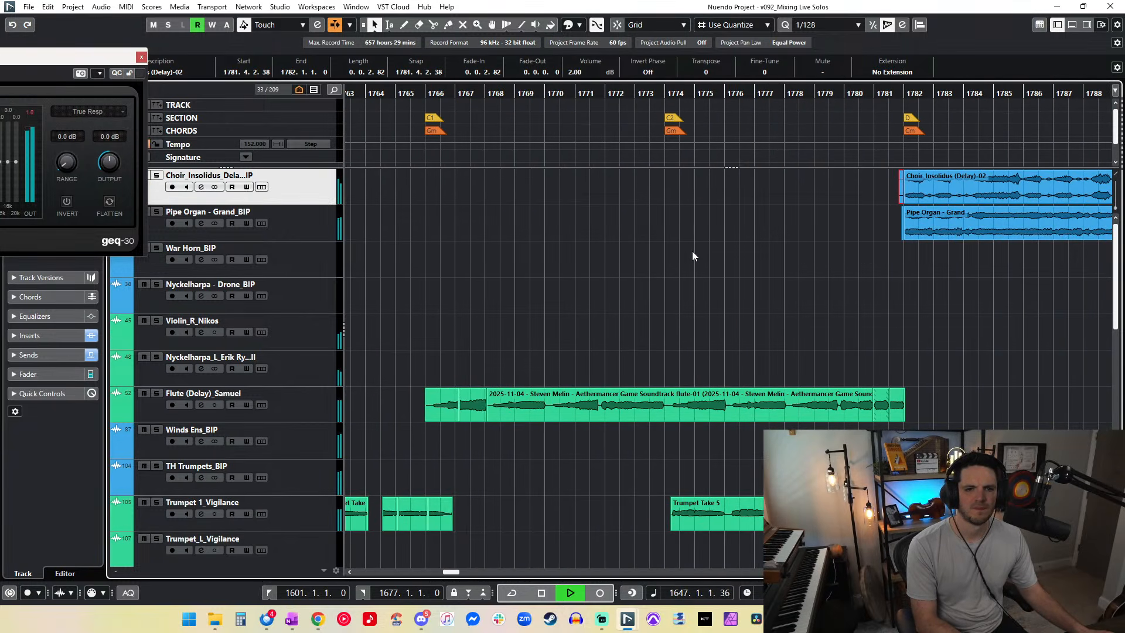
scroll(692, 251, right, 5)
scroll(691, 251, down, 4)
Step: Replay from the end of section C2 through the transition while watching the brass and string tracks
key(space)
key(KP_1)
scroll(575, 209, right, 6)
click(640, 95)
key(space)
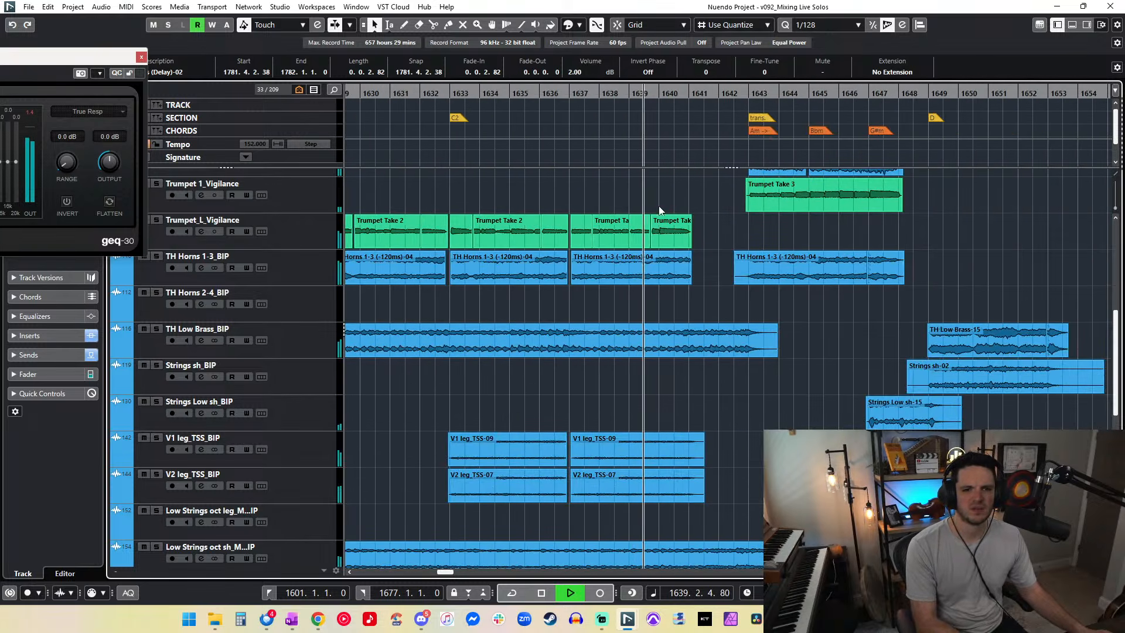
scroll(678, 213, right, 1)
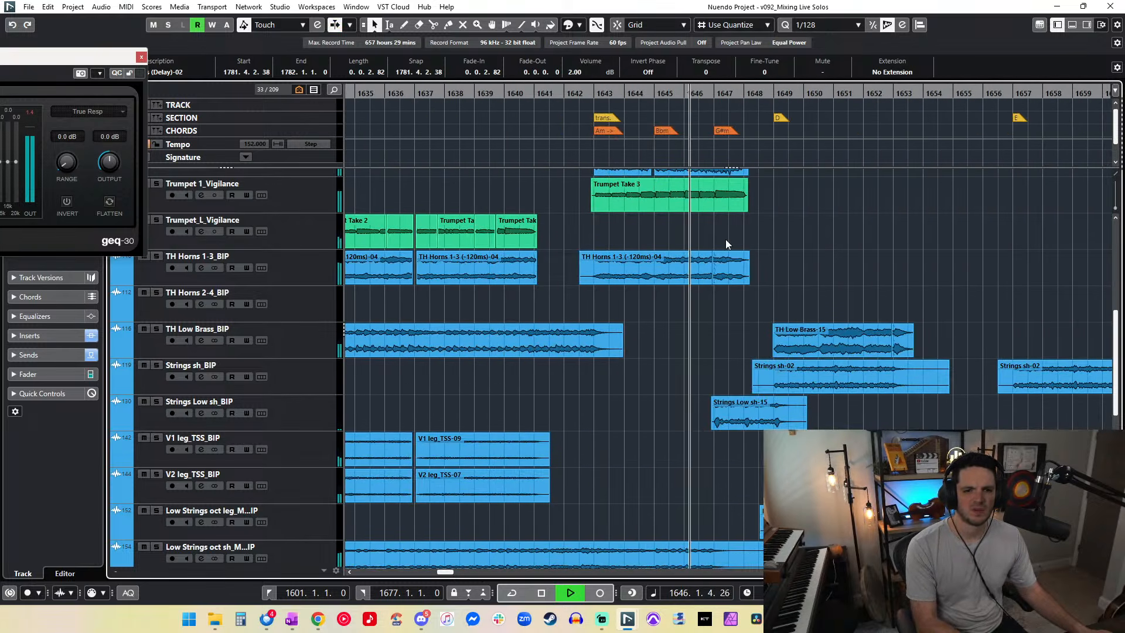
Step: Split the TH Trumpets and Trumpet 1_Vigilance events at bar 1647 in the transition
scroll(725, 239, up, 8)
scroll(724, 293, down, 5)
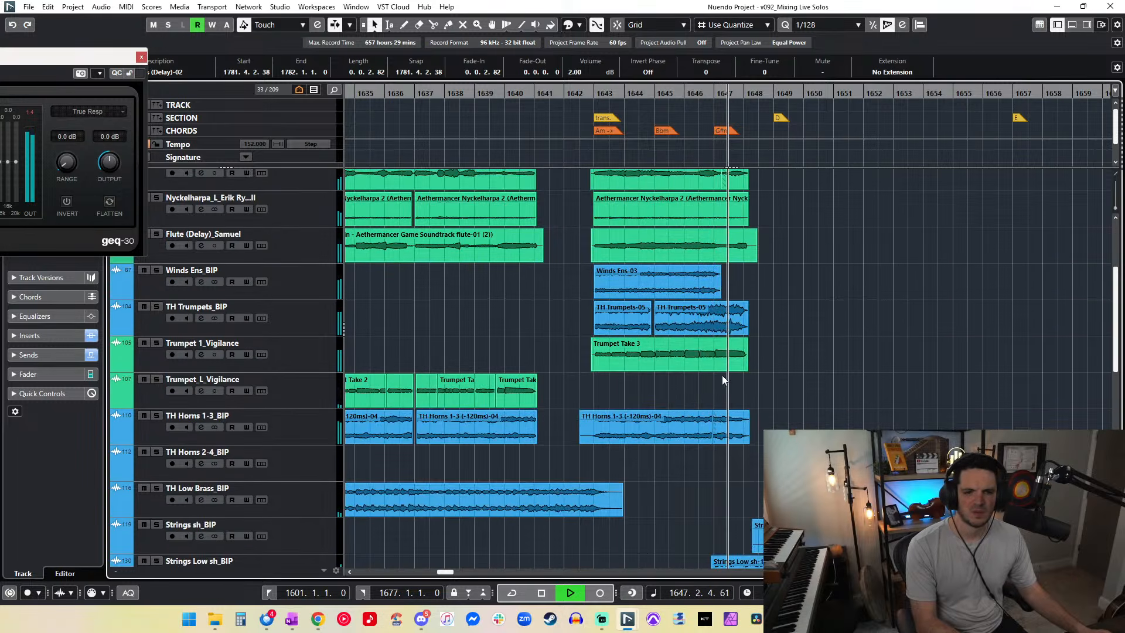
alt+click(716, 354)
alt+click(715, 325)
key(space)
Step: Select the TH Trumpets, Trumpet 1 and TH Horns 1-3 pieces starting at bar 1647 and set their volume value to -2.5 dB
drag(737, 383, 729, 316)
click(731, 428)
click(772, 407)
drag(786, 450, 730, 304)
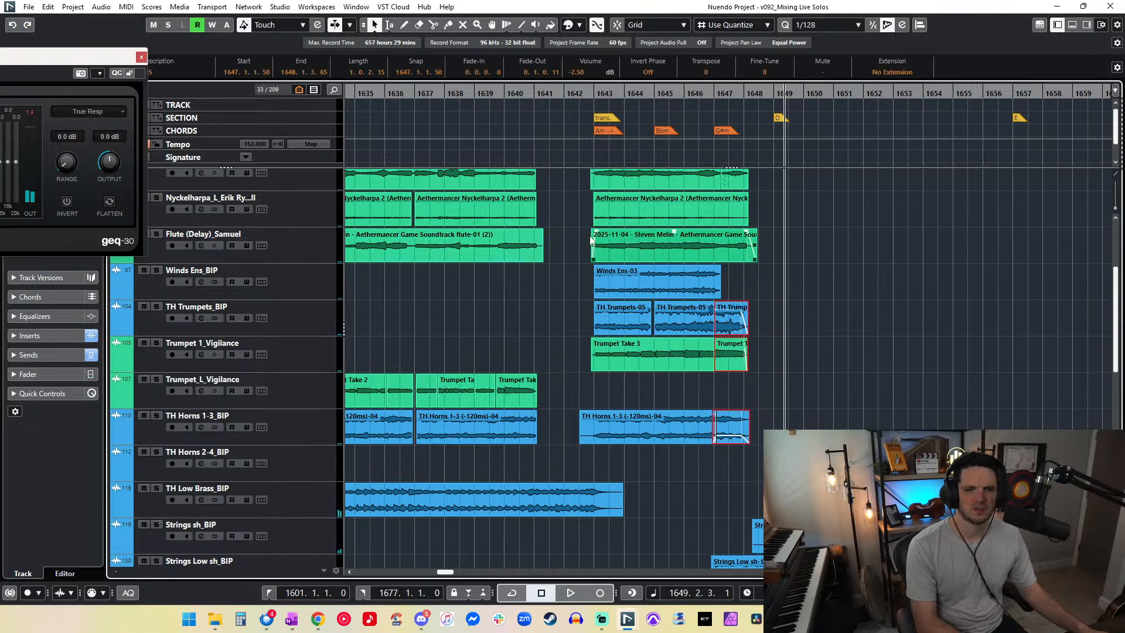
text(-1)
key(Return)
Step: Crossfade the cuts around bar 1647 across a range from the TH Trumpets to the TH Horns 1-3 track
right_click(762, 322)
click(781, 326)
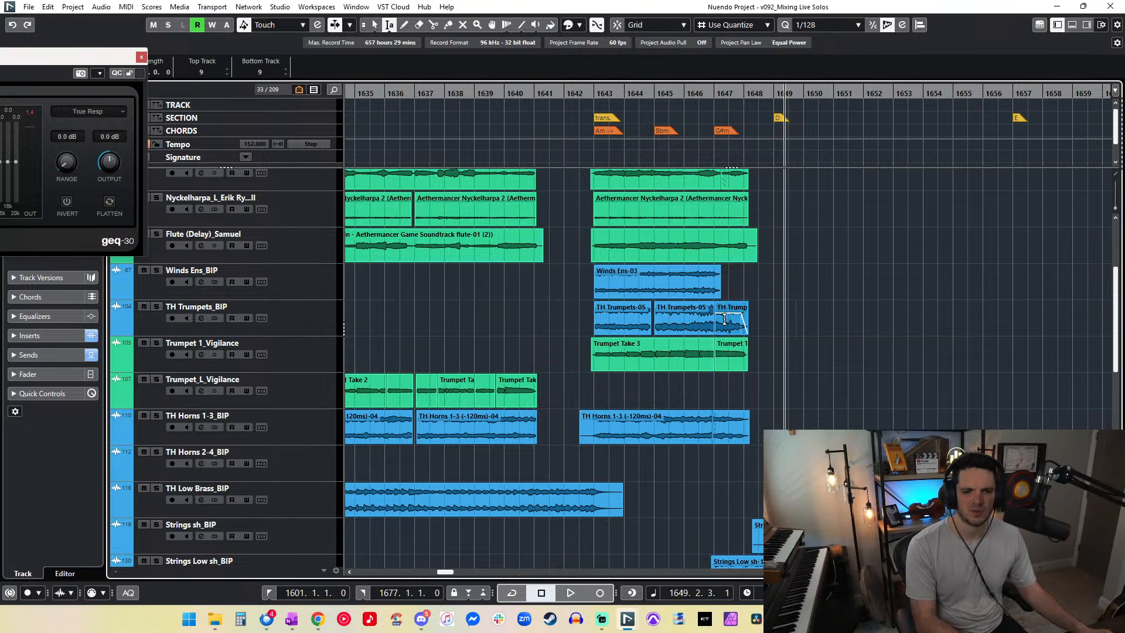
key(x)
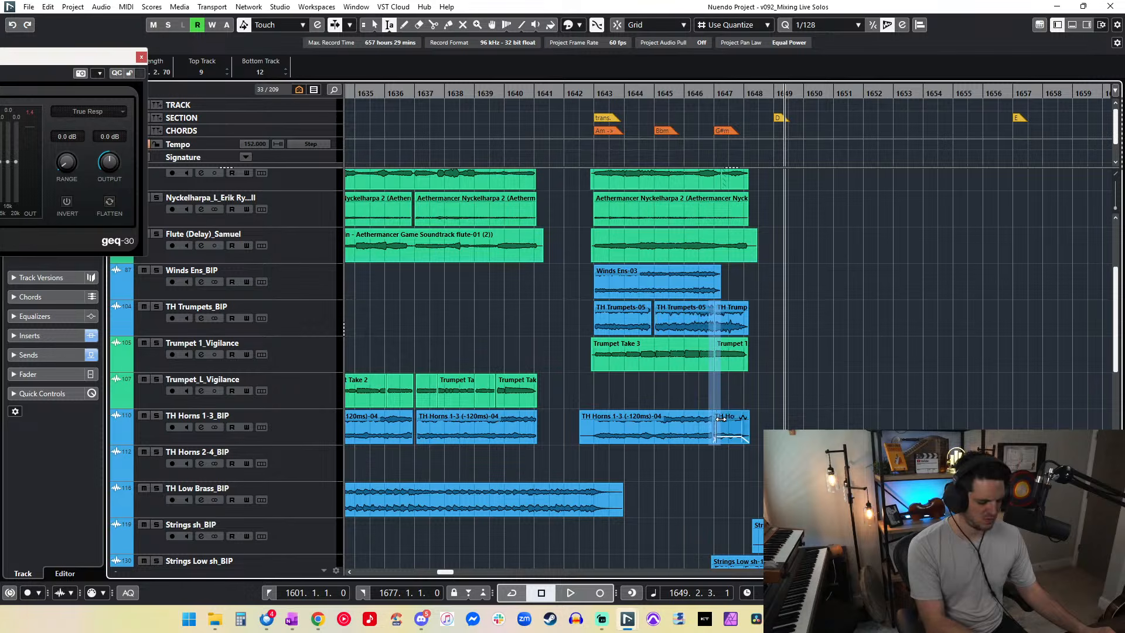
key(1)
Step: Replay the crossfaded brass cuts from just before bar 1647 and look over the string and percussion tracks
scroll(724, 404, down, 4)
key(shift+b)
key(shift+b)
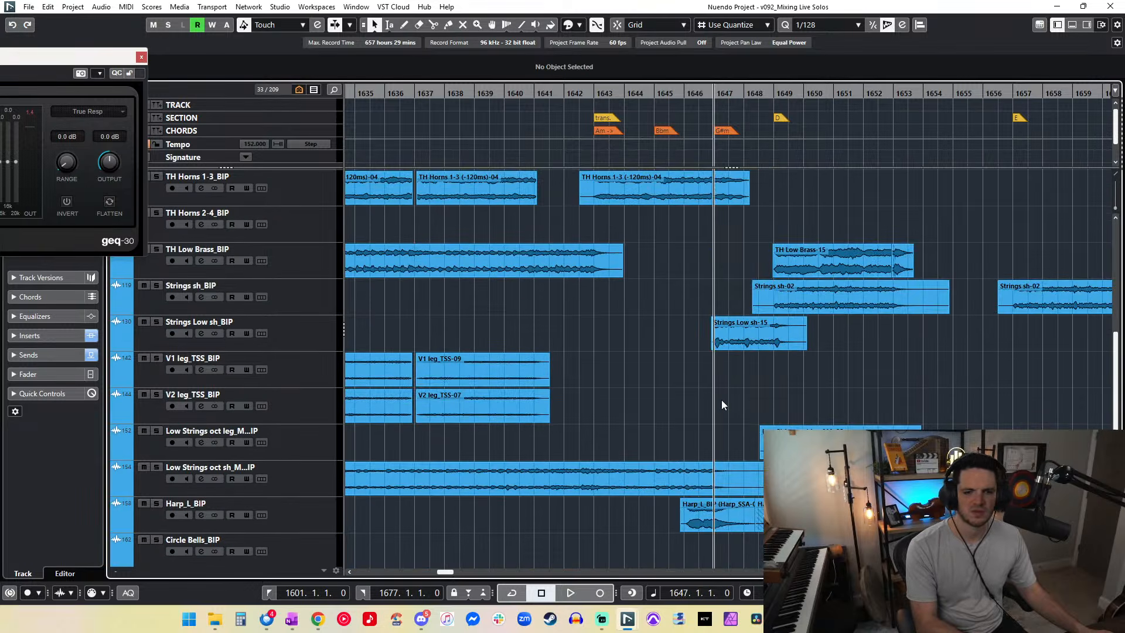
key(space)
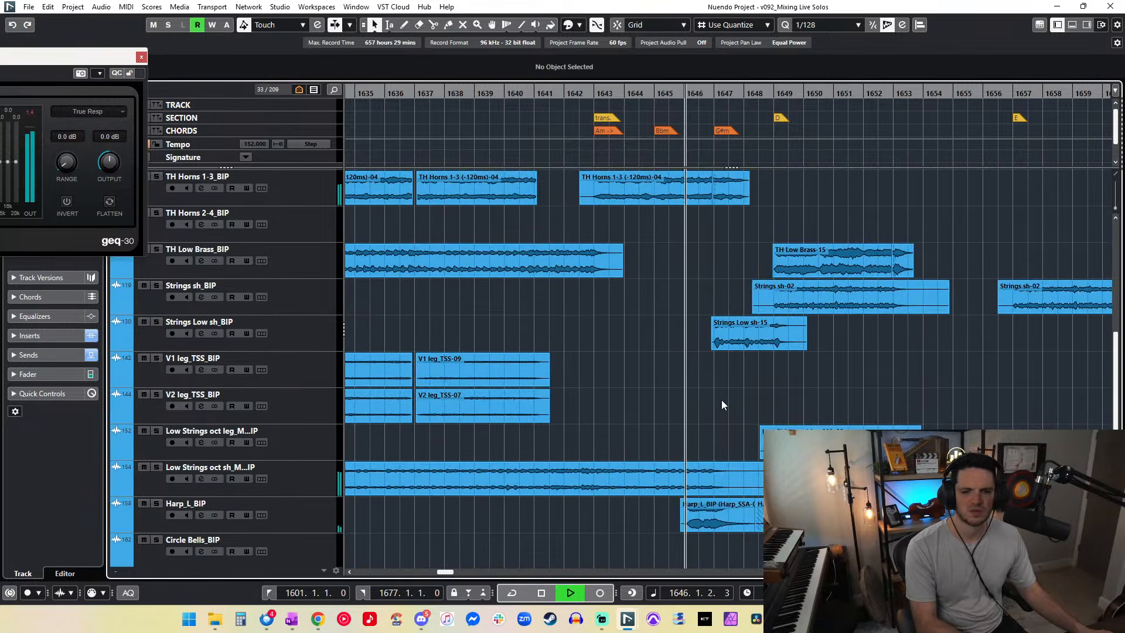
scroll(722, 400, down, 4)
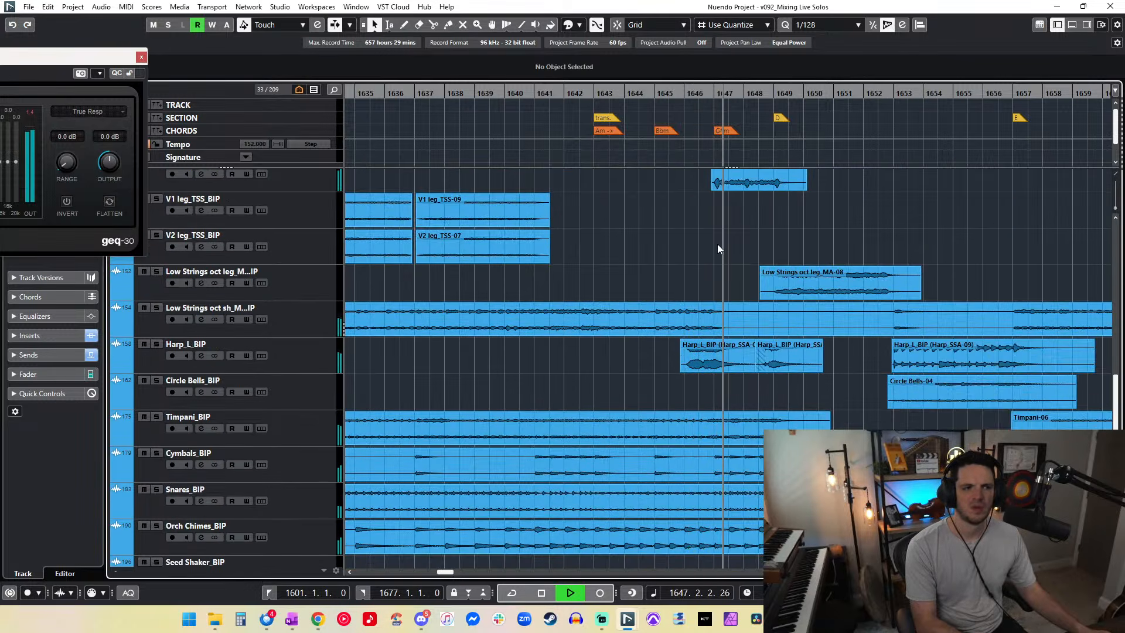
Step: Select the trumpet and TH Horns 1-3 pieces at bar 1647 again and set their volume value to -3.5 dB
scroll(720, 246, up, 10)
scroll(719, 246, down, 3)
key(space)
drag(773, 447, 726, 308)
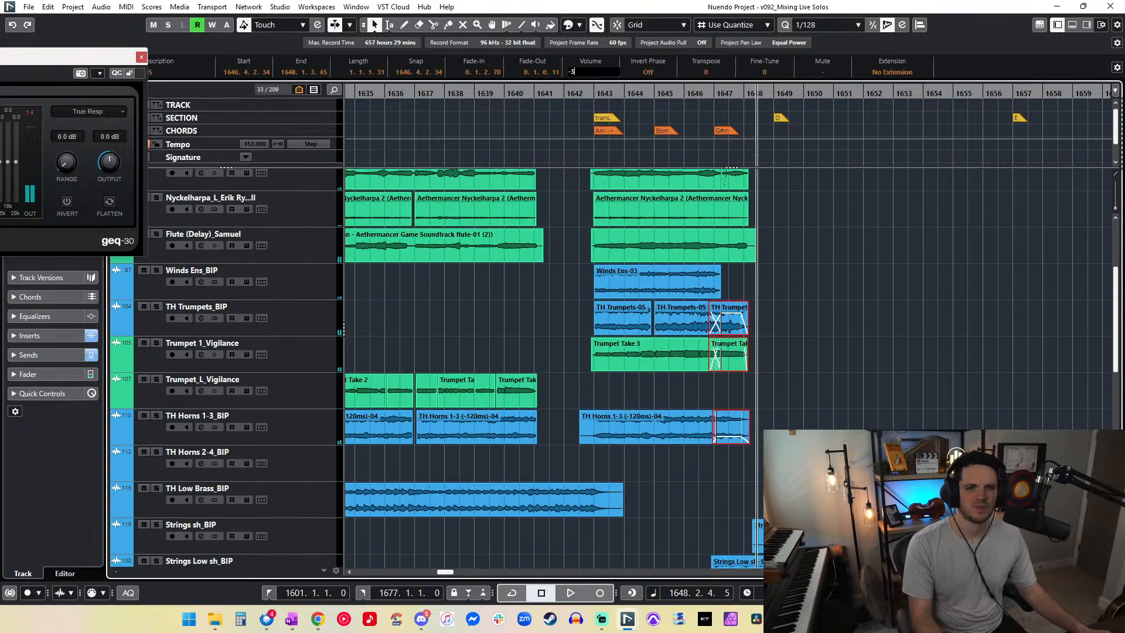
Step: Check the geq-30 output peak while replaying the transition around bar 1647, resetting the peak reading
click(695, 92)
key(space)
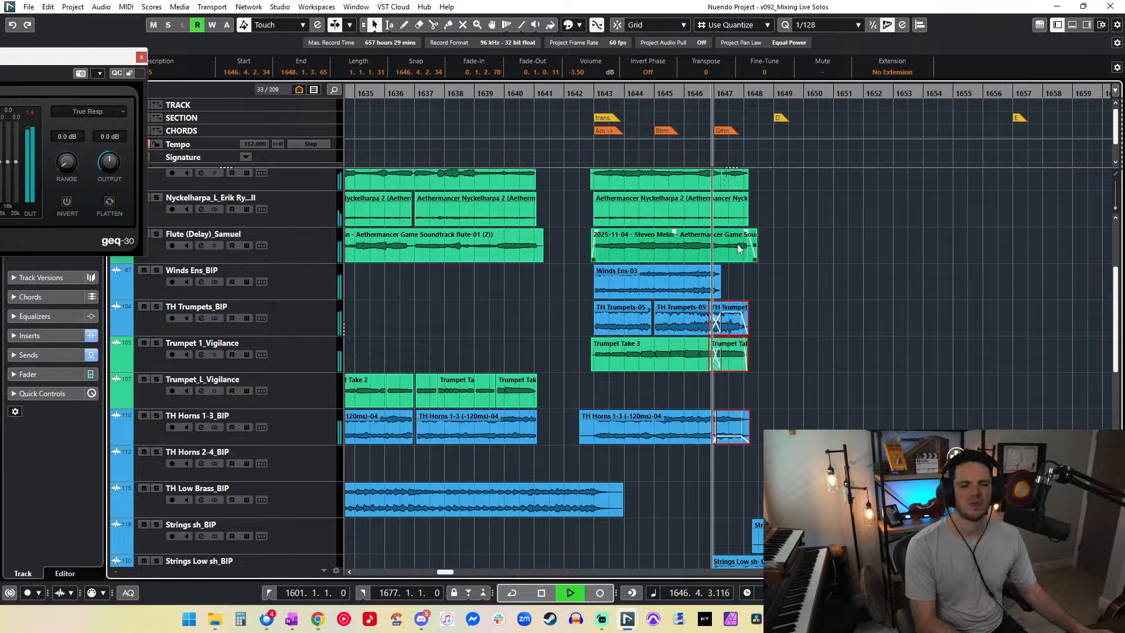
key(space)
key(space)
click(33, 112)
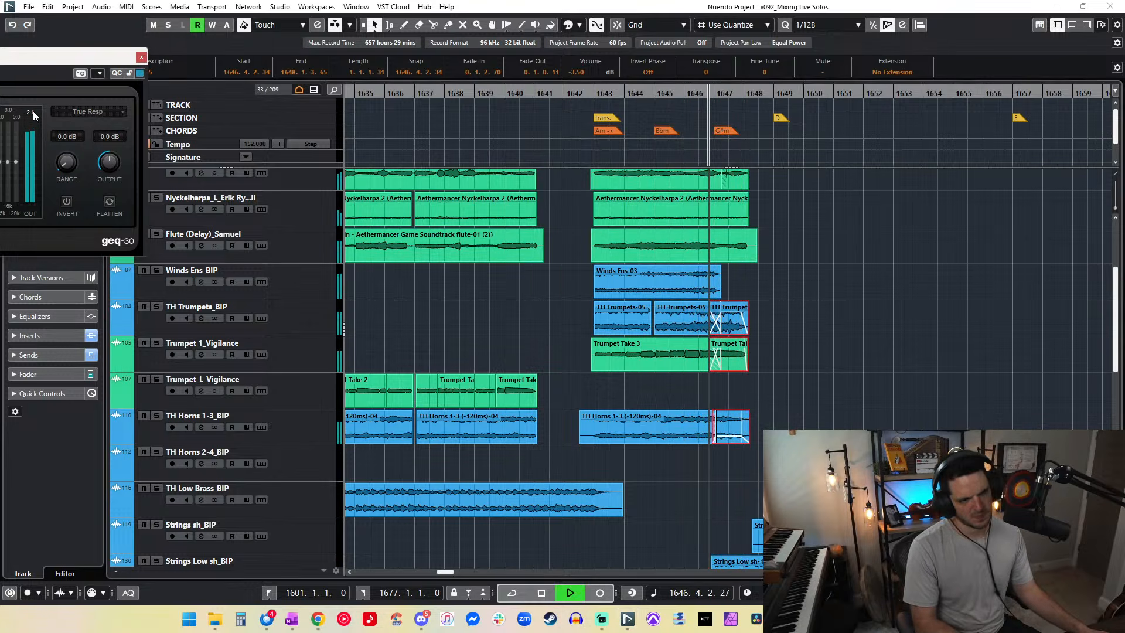
click(30, 111)
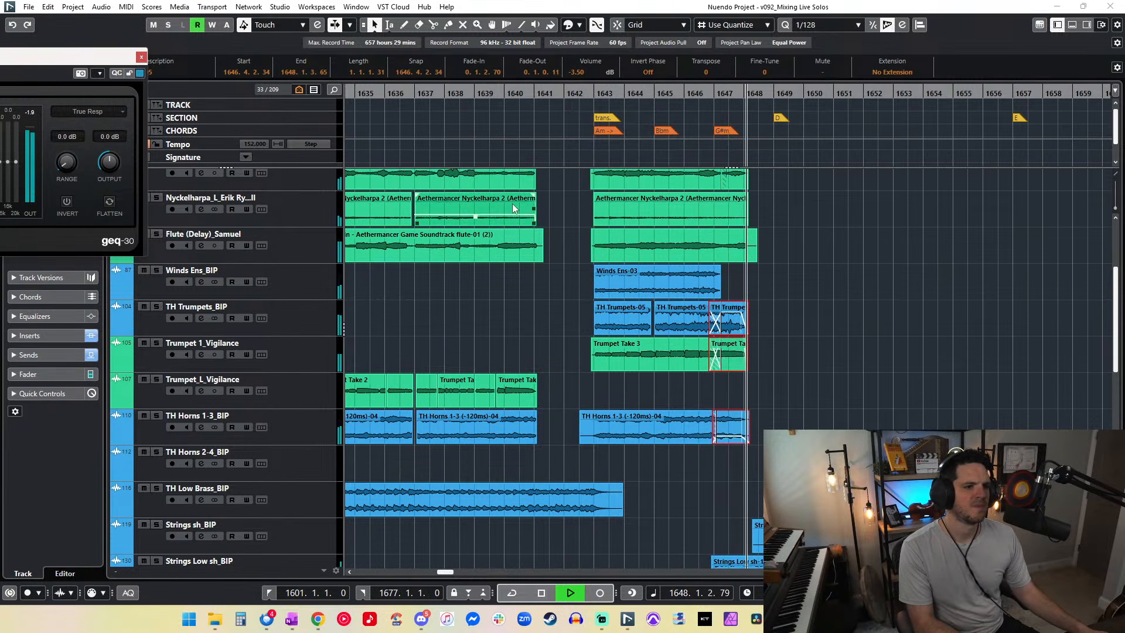
Step: Select every Kepri Battle event from Choir_Insolidus to Skin Drum and set the volume value to 3.5 dB
key(shift+f)
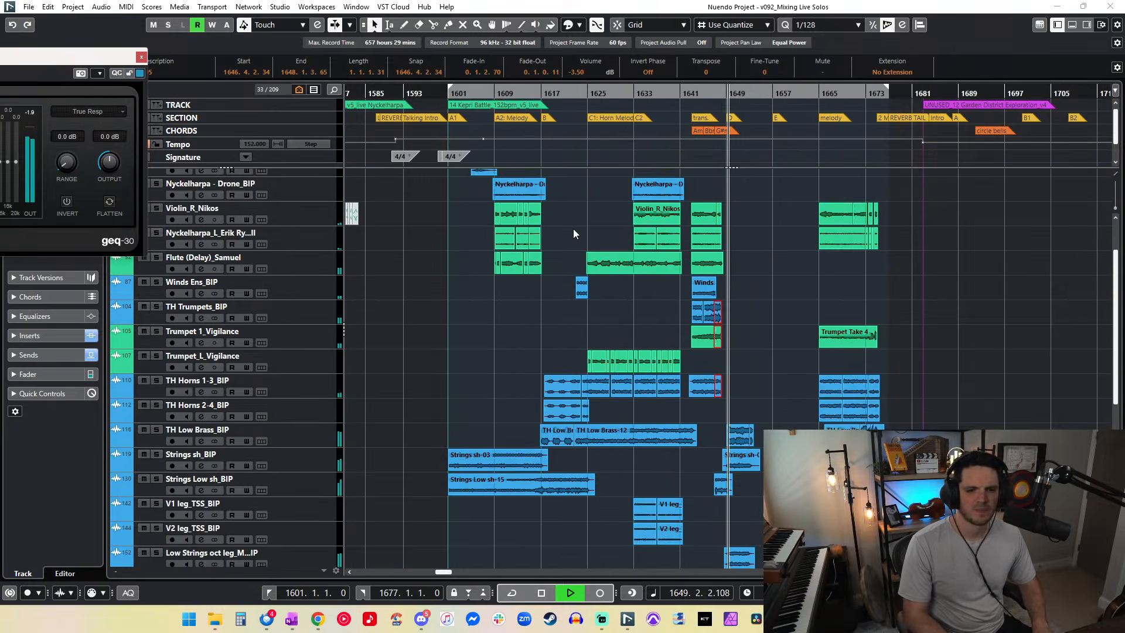
key(shift+h)
drag(934, 543, 447, 162)
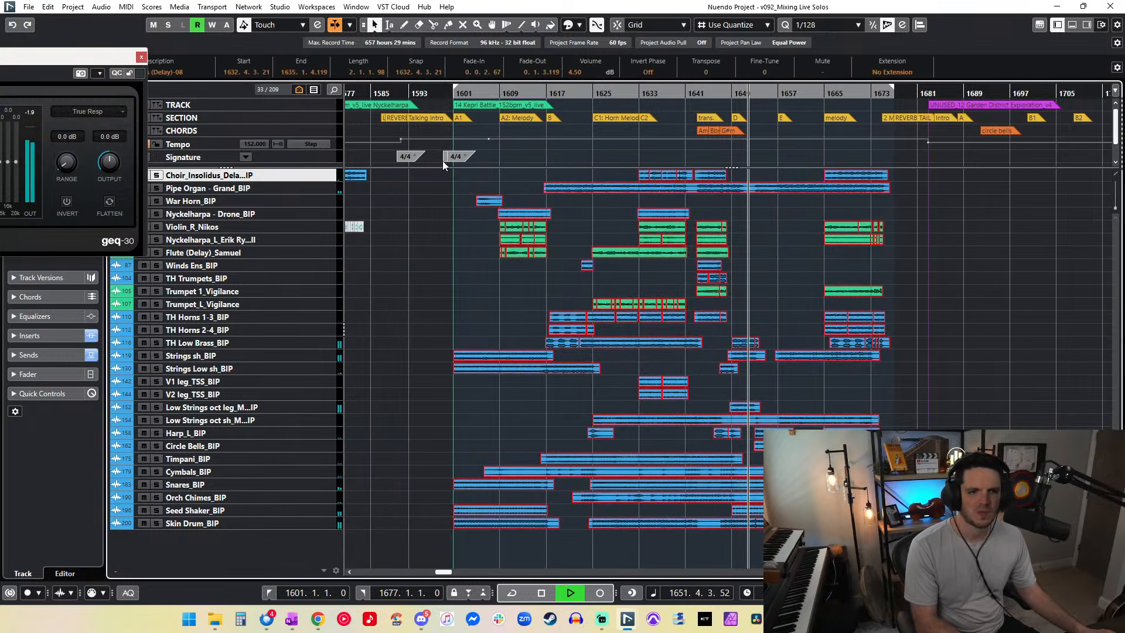
key(space)
click(573, 73)
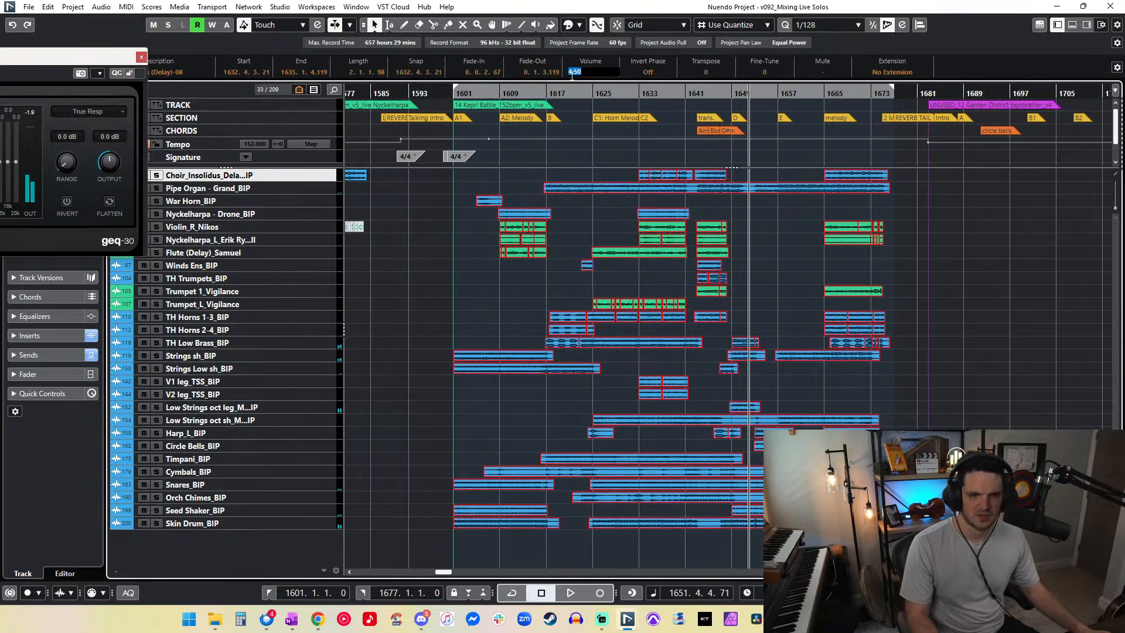
Step: Replay the transition from bar 1641 with the geq-30 peak reading reset, and clear the event selection
click(677, 98)
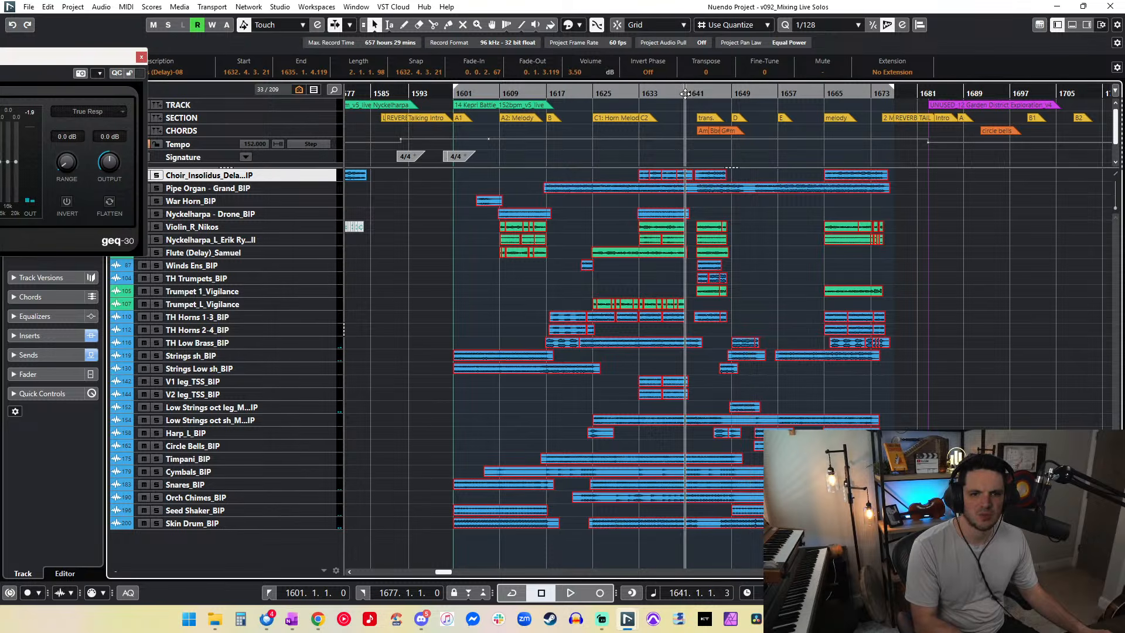
key(space)
click(29, 114)
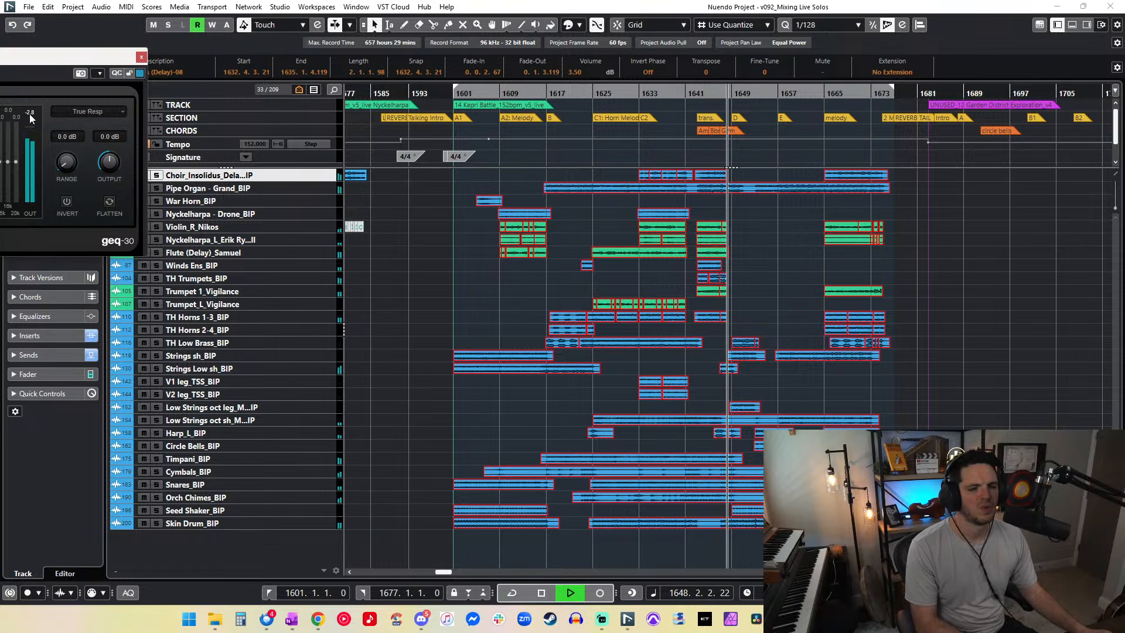
key(space)
key(KP_Subtract)
key(space)
click(705, 210)
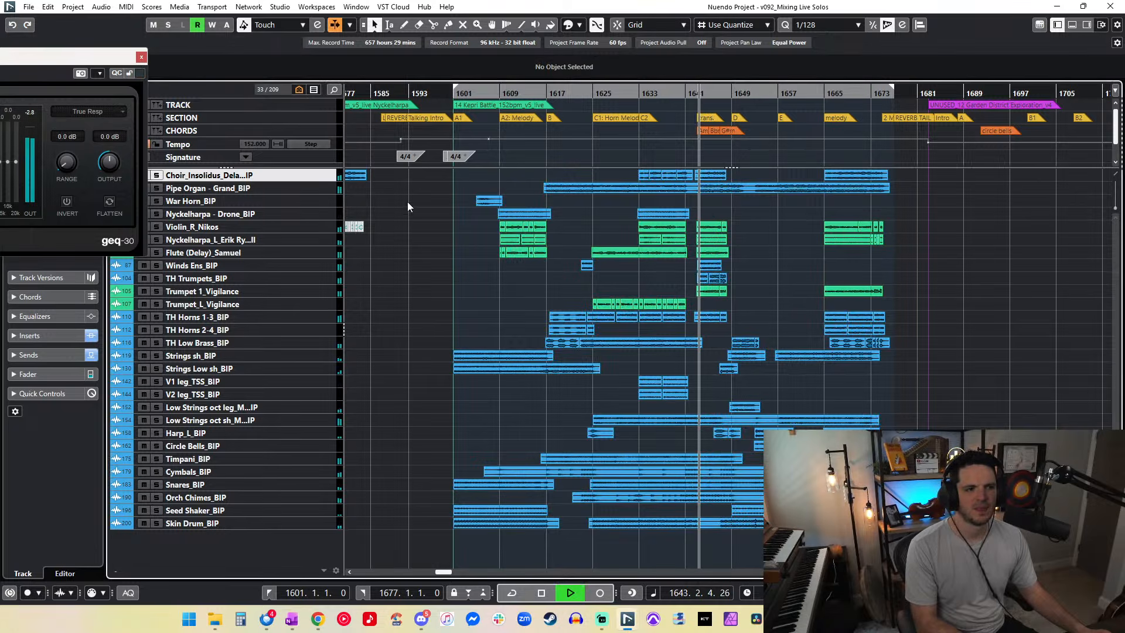
Step: Examine the transition and the start of section D up close during playback, checking the geq-30 output level
key(h)
key(h)
key(h)
key(h)
key(h)
key(h)
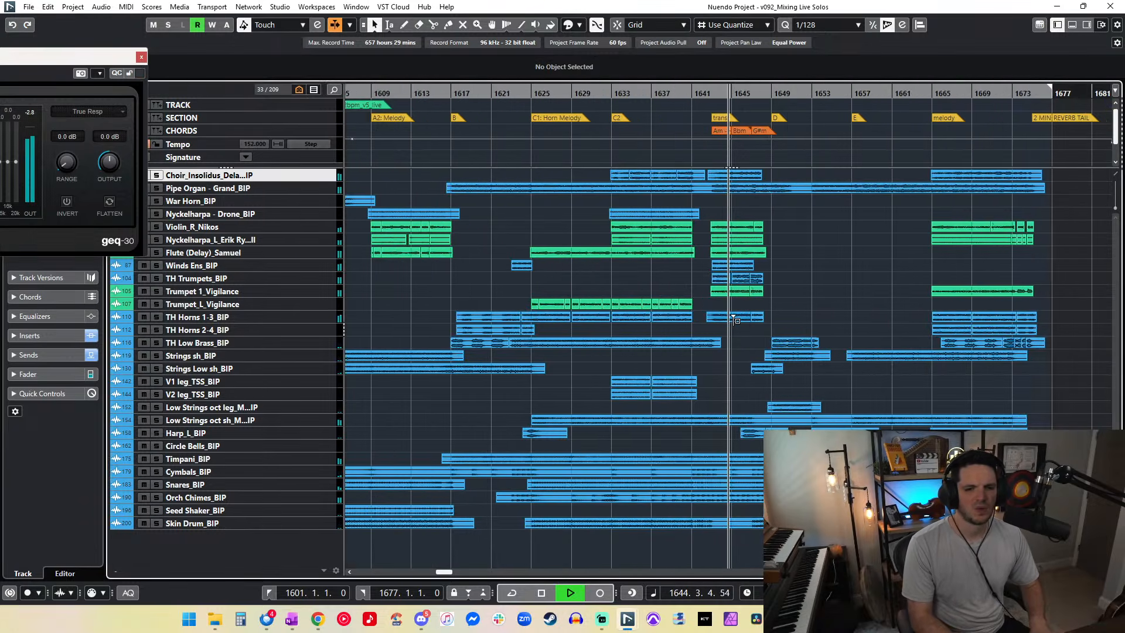
key(g)
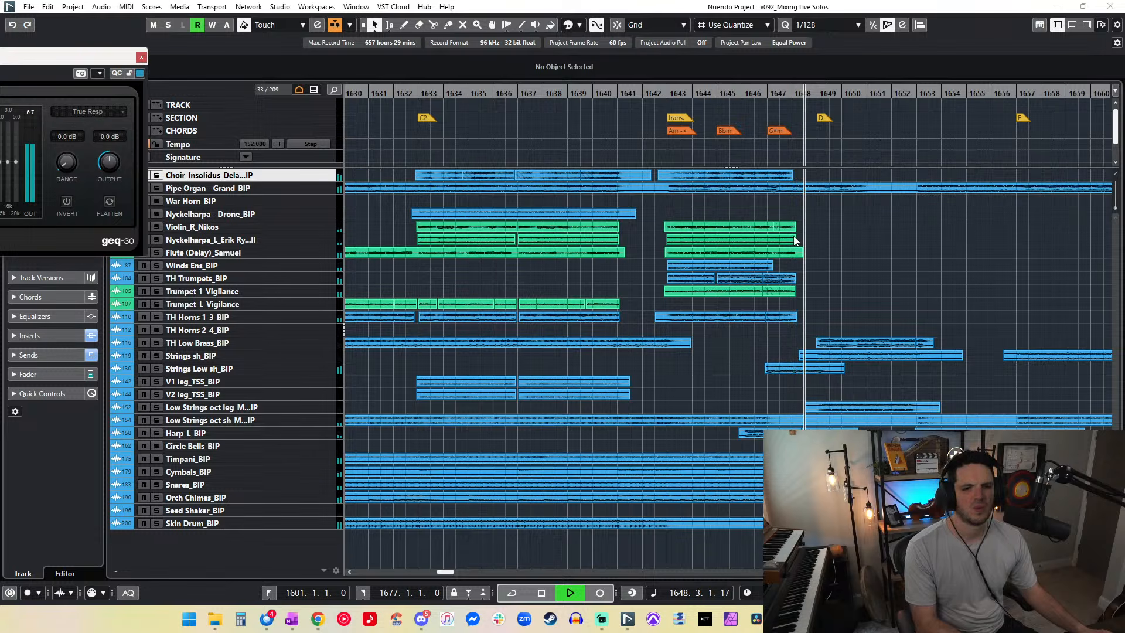
key(space)
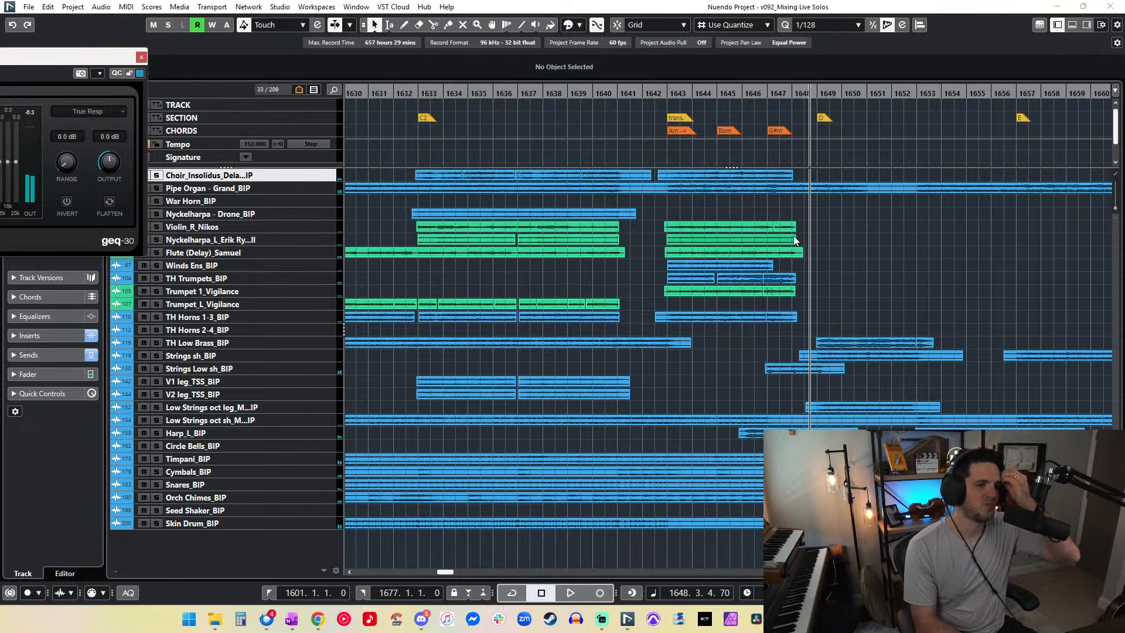
key(f)
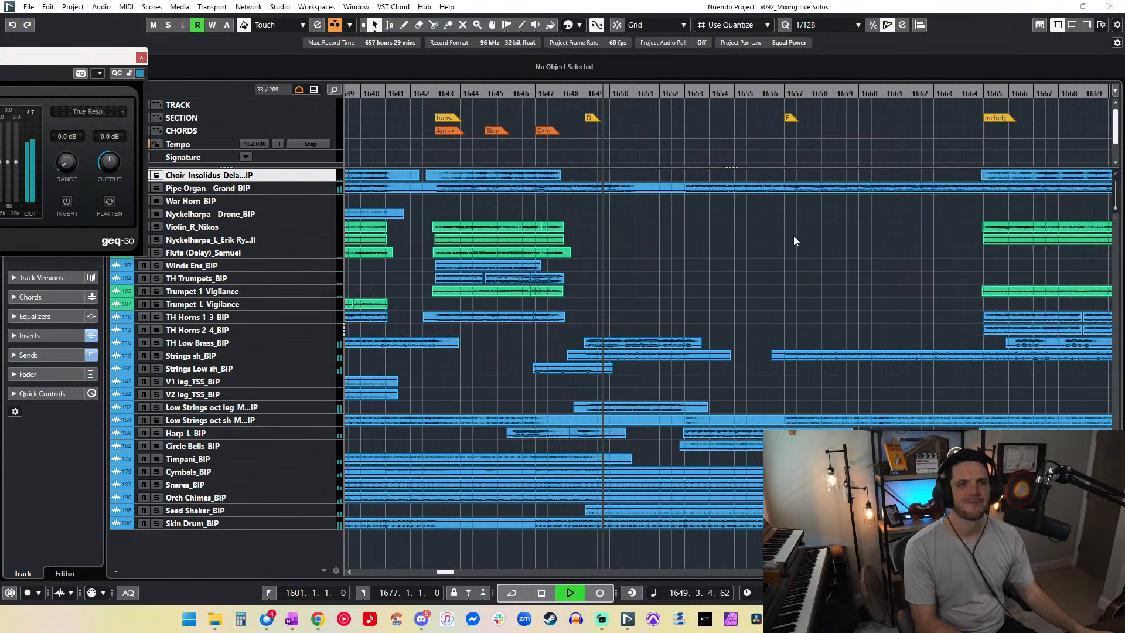
key(space)
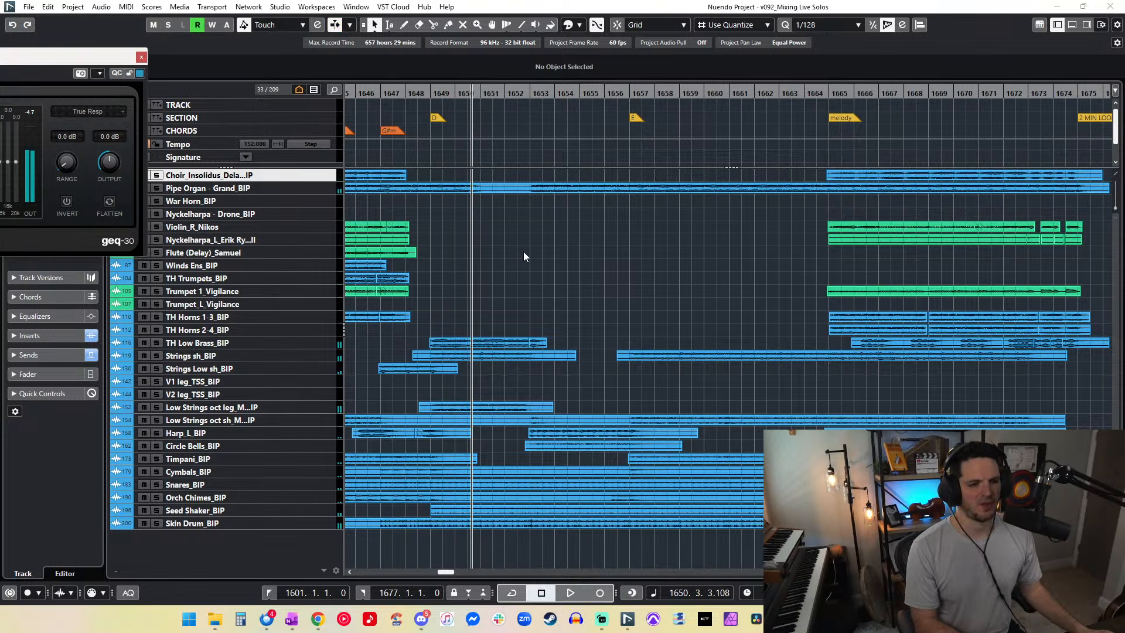
Step: Replay section D from bar 1650 into the start of section E, pausing around bars 1654 and 1655
key(space)
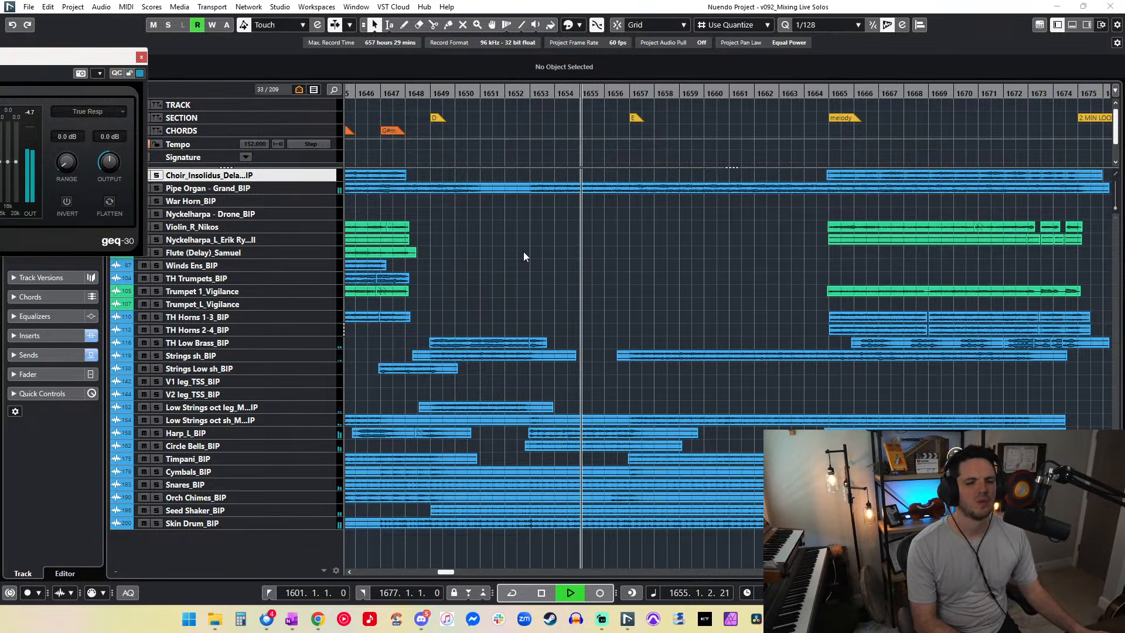
key(space)
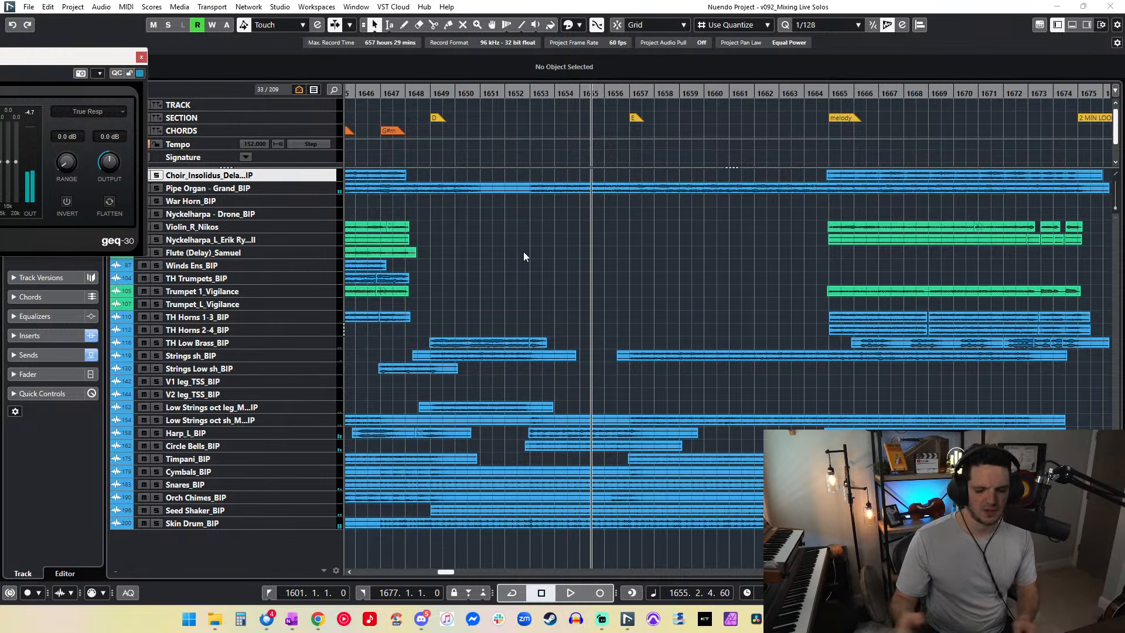
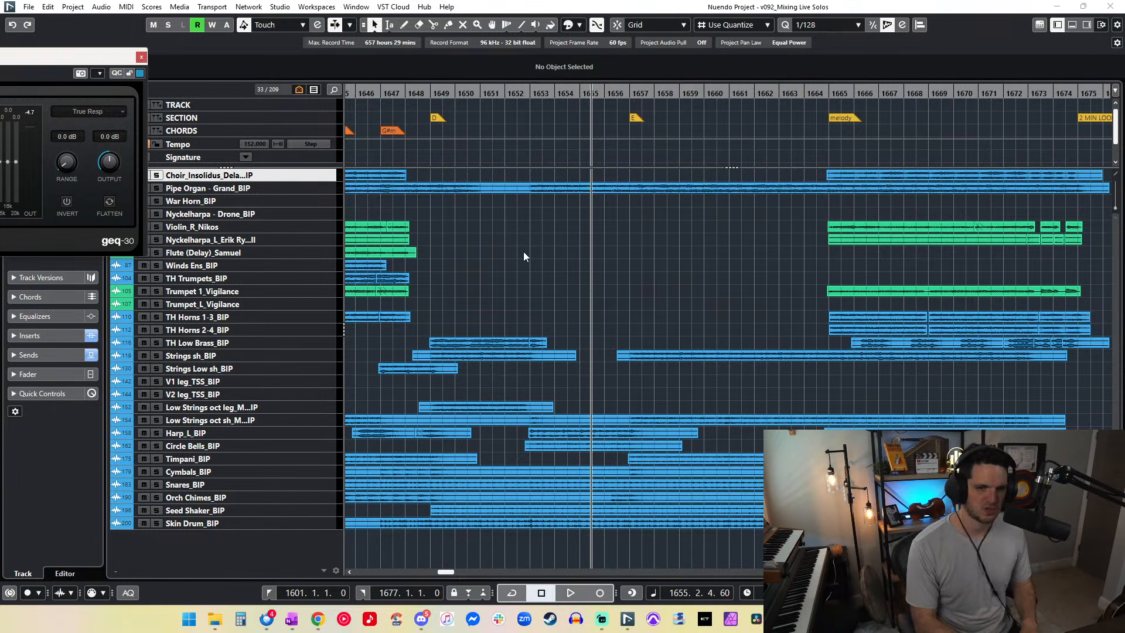
key(space)
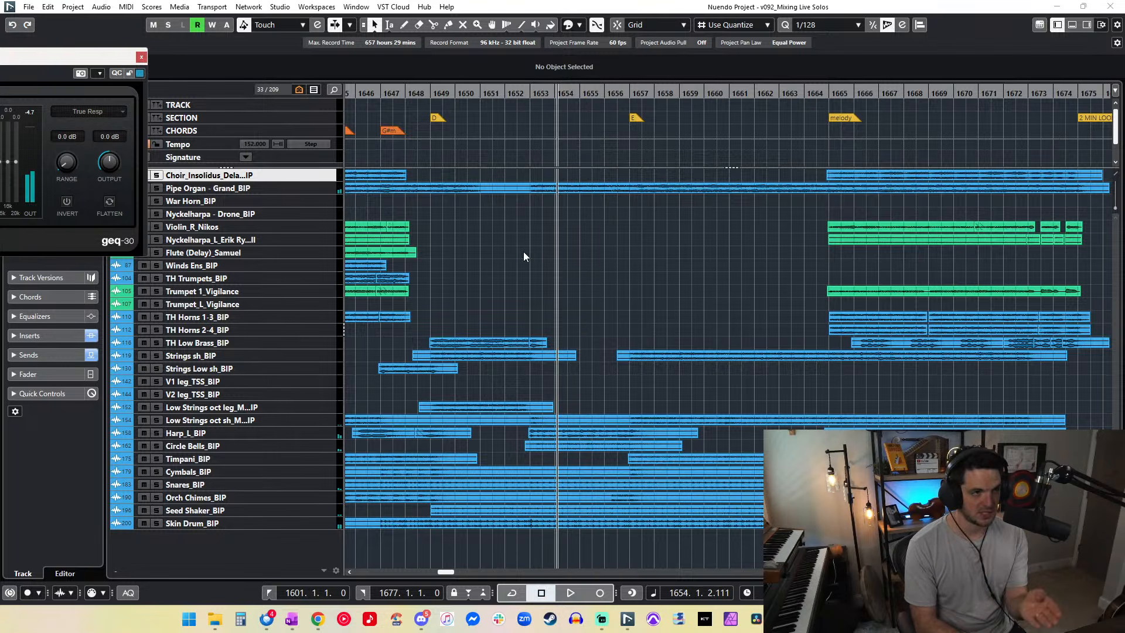
key(space)
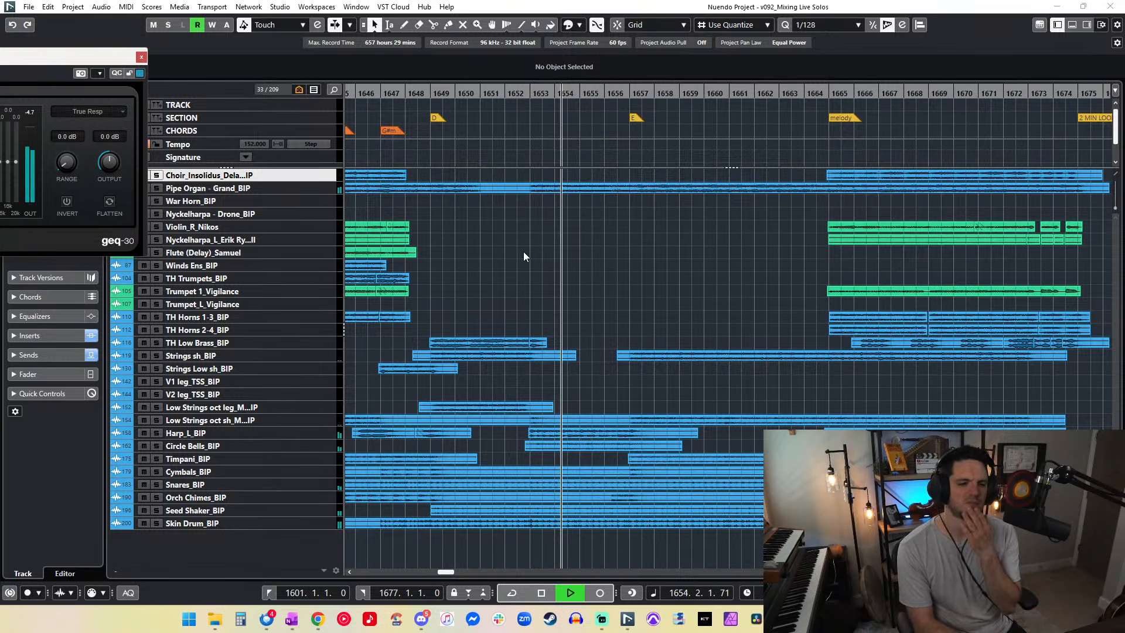
key(space)
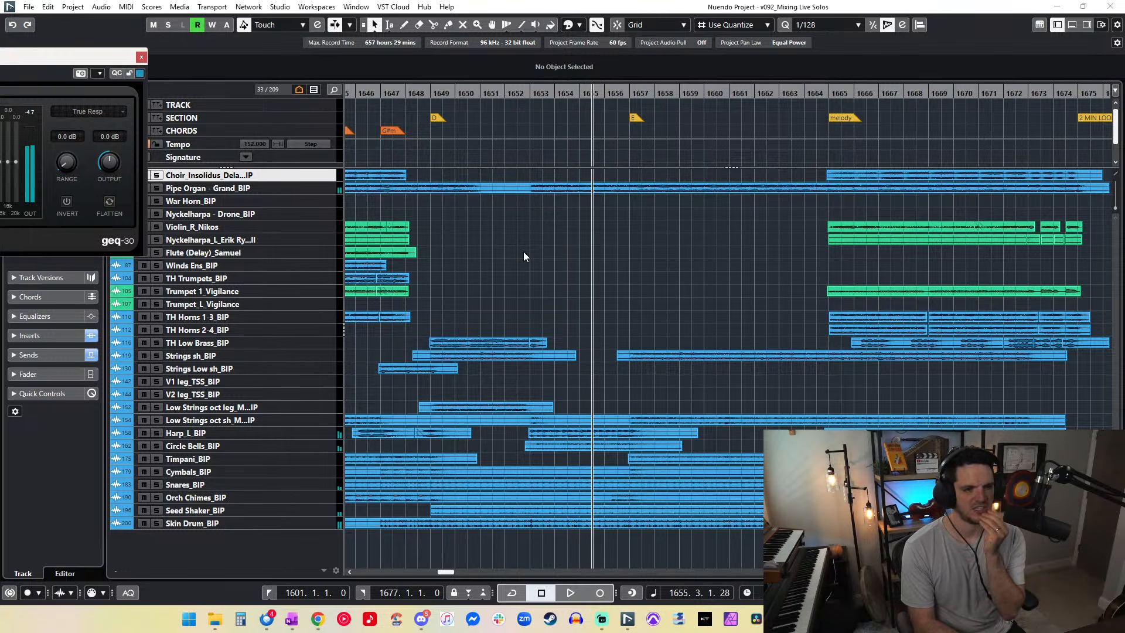
key(space)
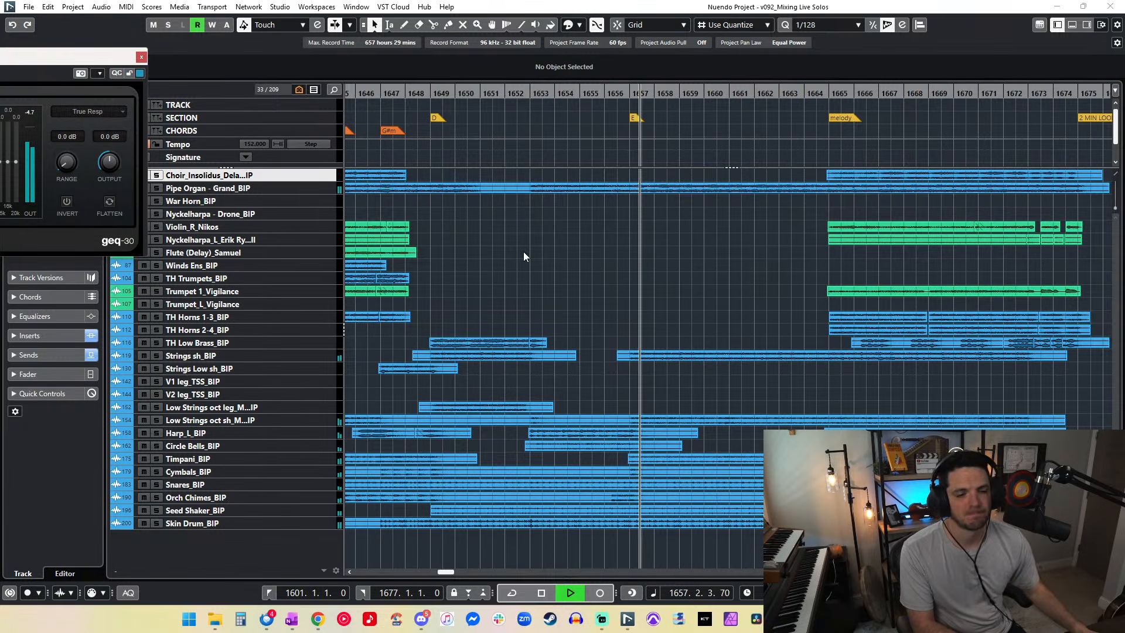
key(f)
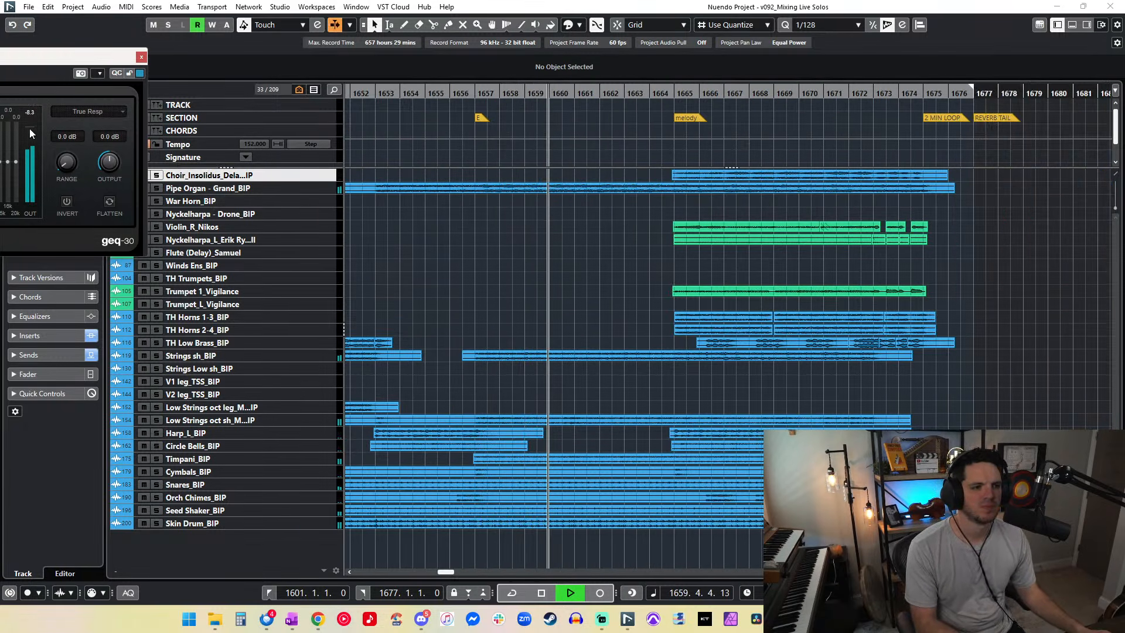
Step: Reset the geq-30 peak reading and check the output level from bar 1660 into the melody section
key(space)
click(28, 114)
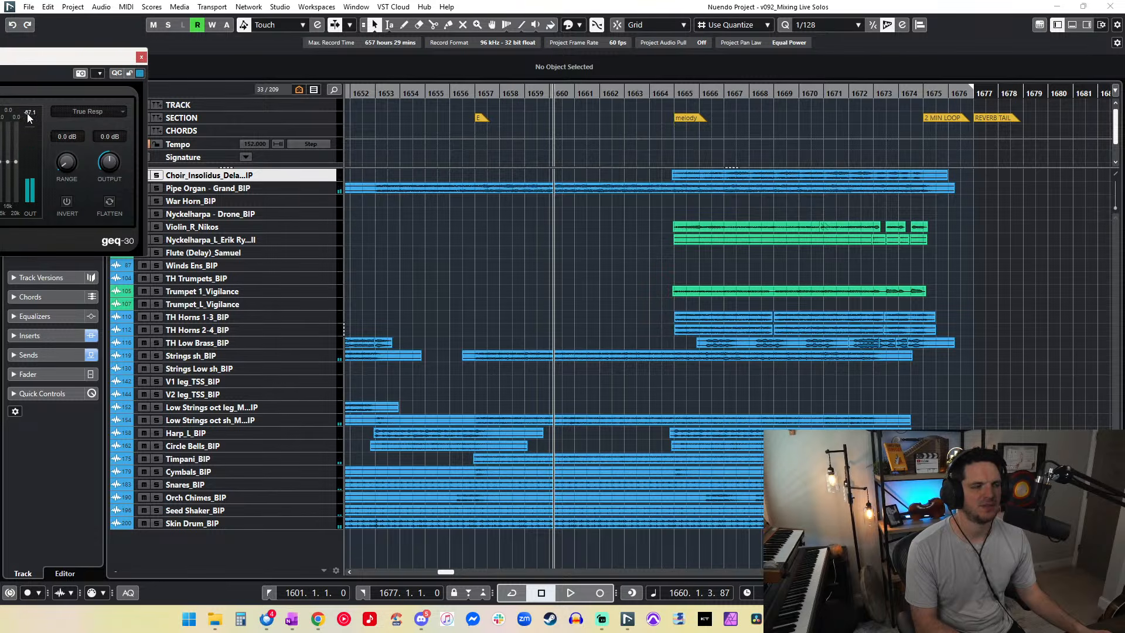
key(space)
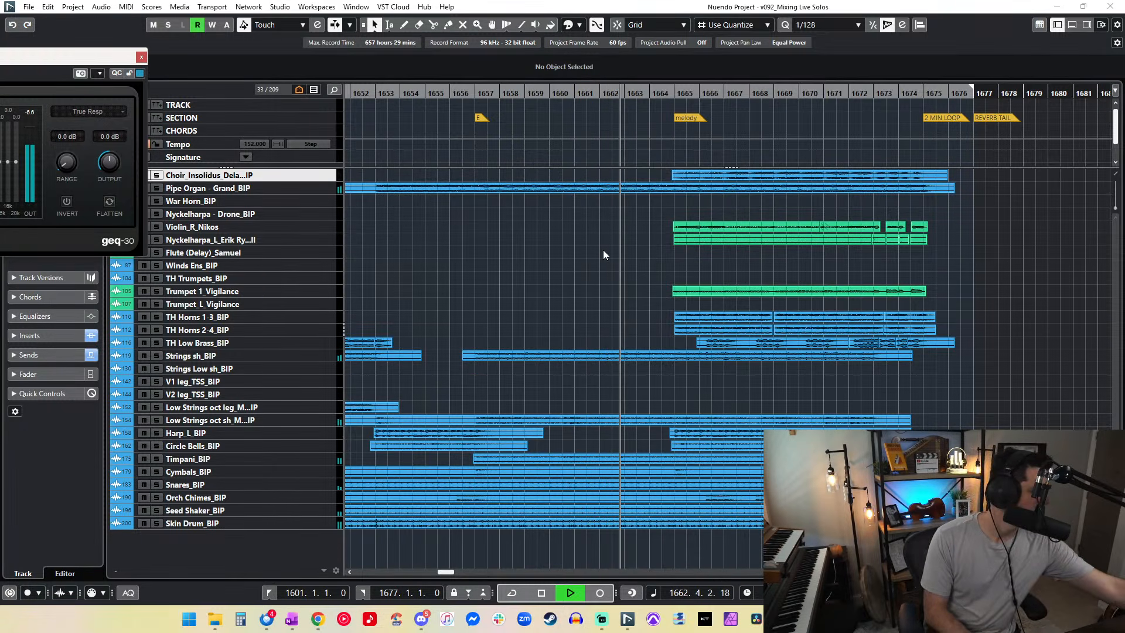
click(604, 250)
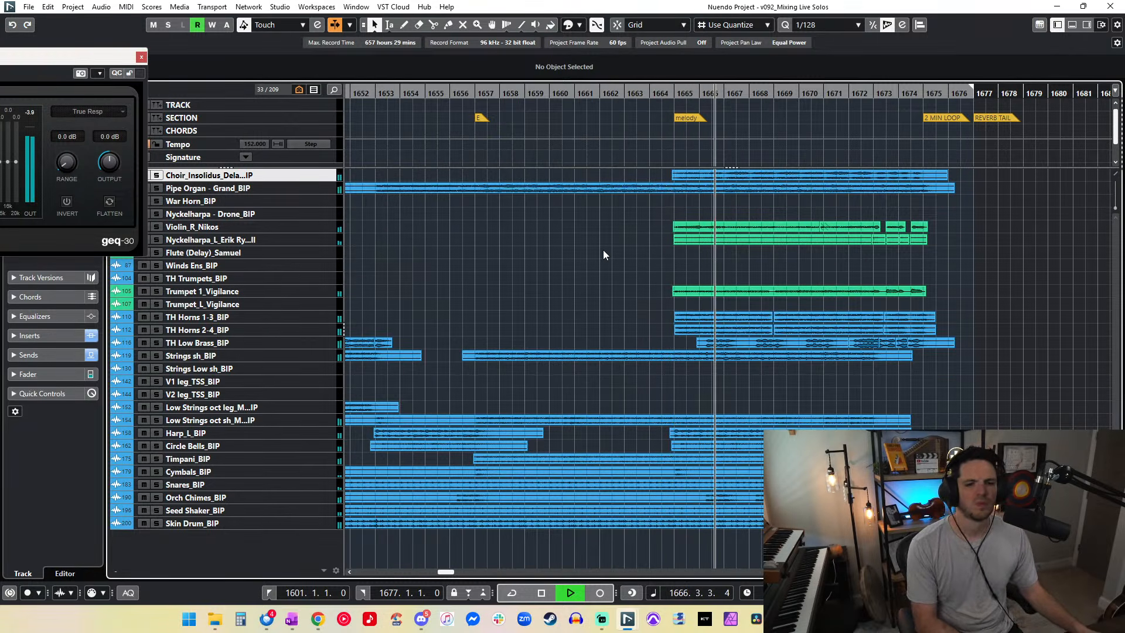
click(29, 113)
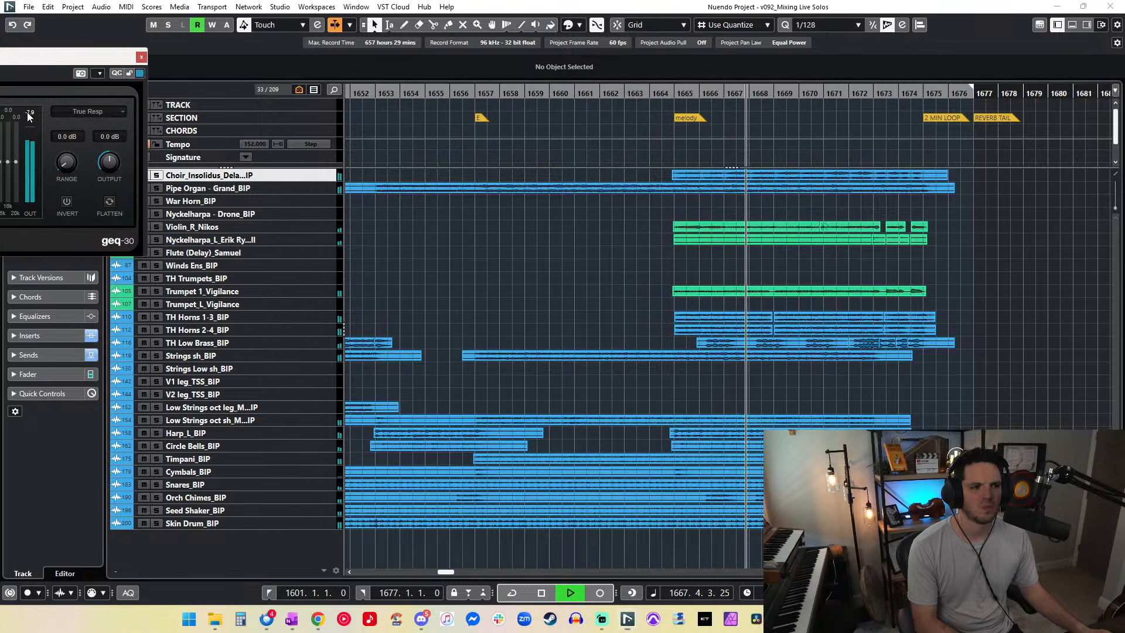
Step: Check the volume value of the Choir_Insolidus events across the Kepri Battle passage and clear the selection
click(557, 261)
key(g)
key(g)
key(g)
key(g)
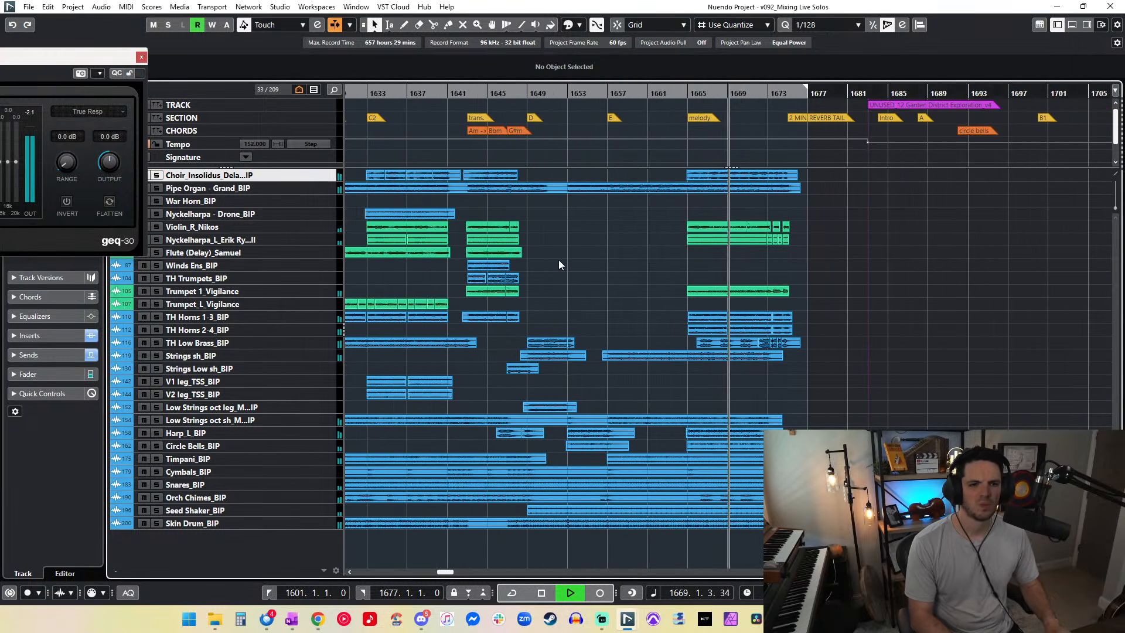
drag(779, 169, 780, 173)
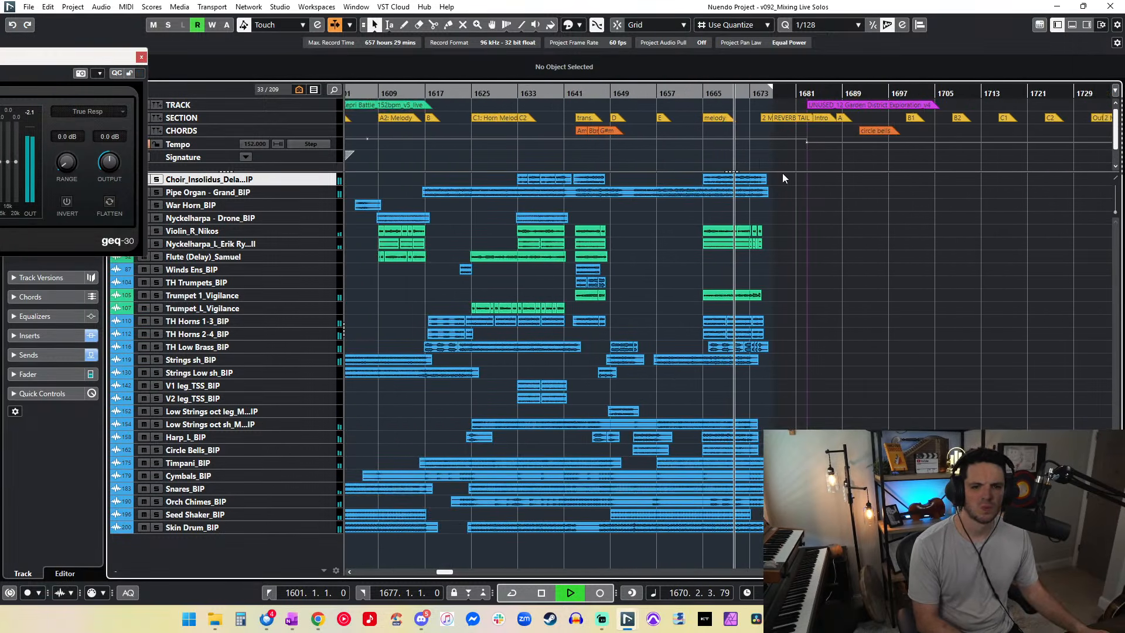
drag(525, 185, 504, 180)
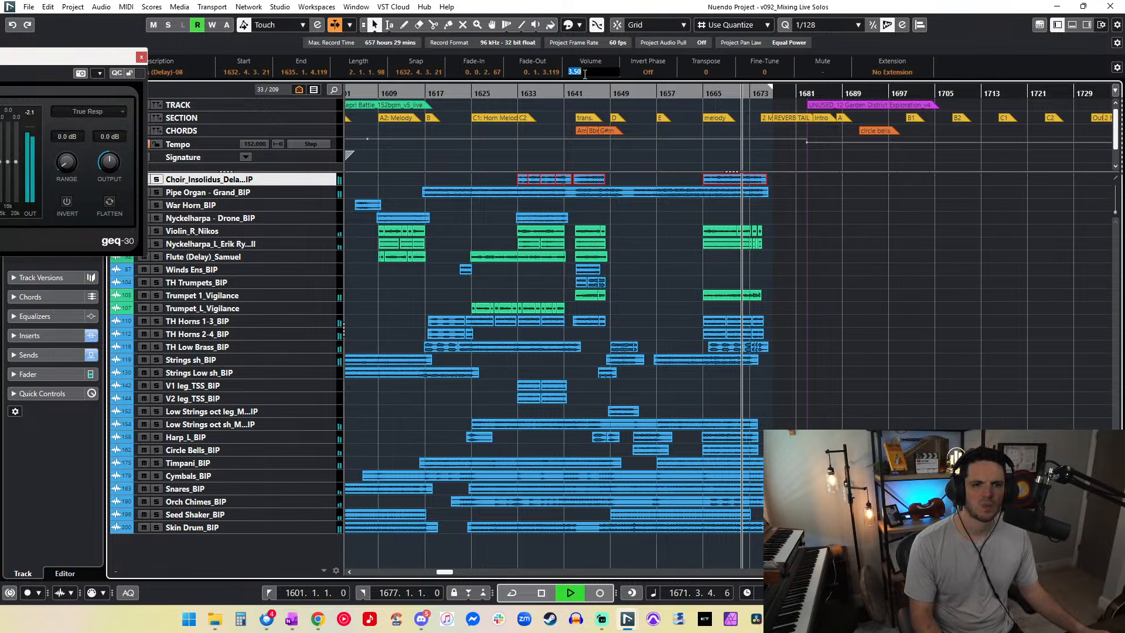
click(688, 238)
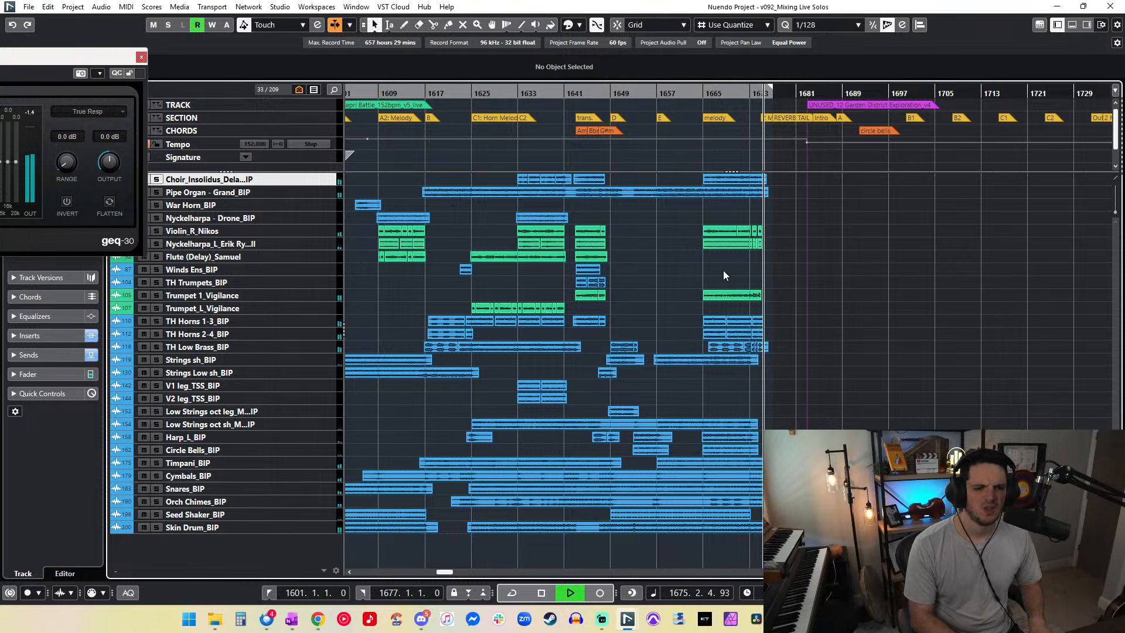
Step: Move the melody section's Trumpet 1_Vigilance event to the Trumpet_L_Vigilance track and set its volume to 2 dB
key(h)
key(h)
key(h)
key(h)
key(h)
key(h)
key(h)
key(space)
key(KP_Add)
key(KP_Subtract)
key(KP_Subtract)
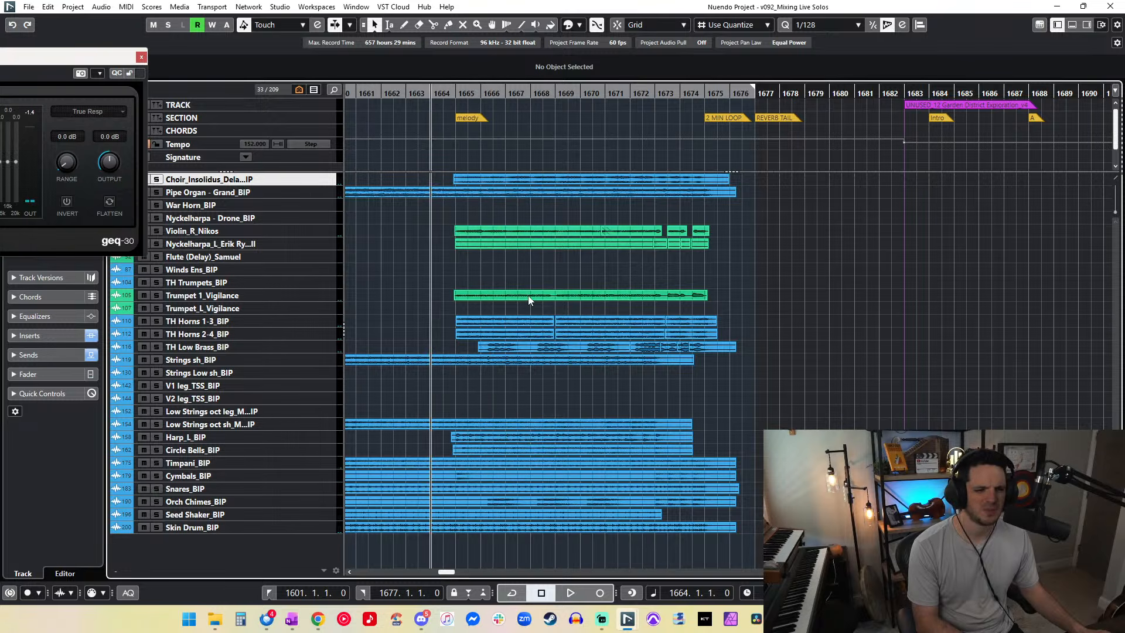
drag(456, 272, 746, 306)
drag(495, 297, 772, 313)
click(463, 299)
key(space)
click(579, 72)
text(2)
key(Return)
Step: Solo Trumpet_L_Vigilance and TH Horns 1-3_BIP in the melody section and clear the event selection
scroll(639, 299, left, 7)
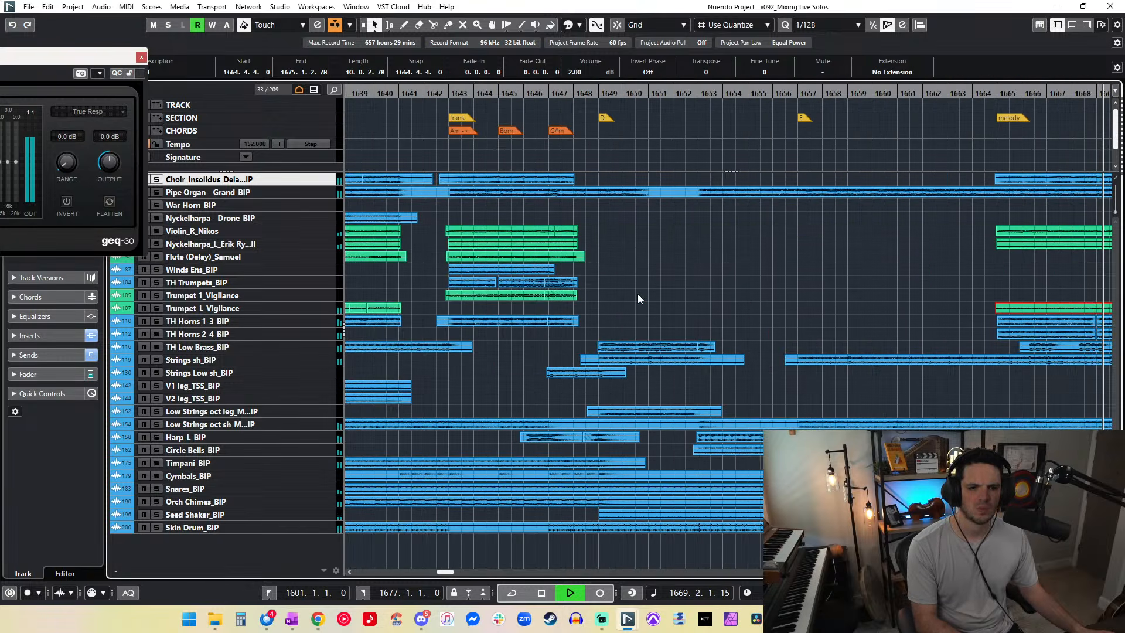
scroll(638, 294, right, 6)
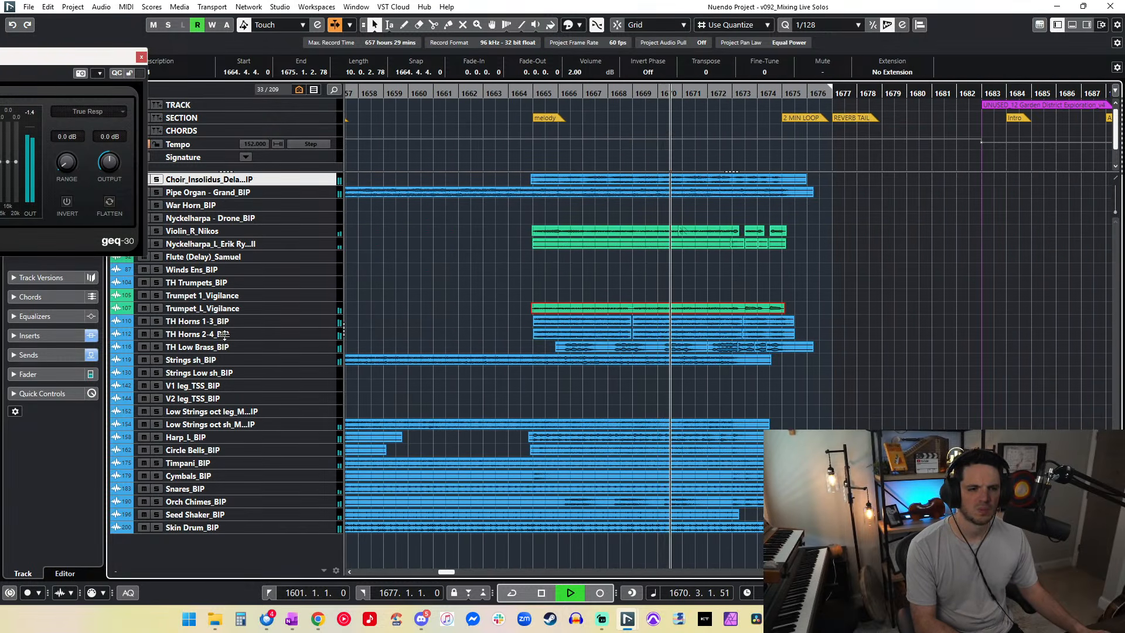
click(157, 308)
click(157, 323)
click(568, 286)
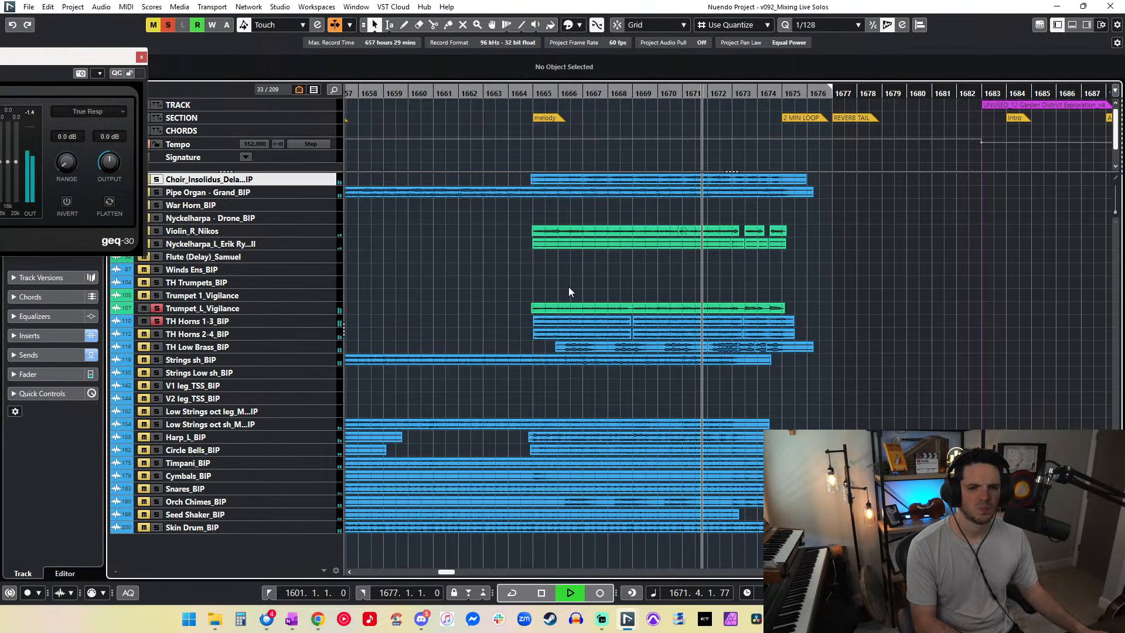
Step: Examine the soloed trumpet and horn waveforms up close while replaying the melody section from its start near bar 1665
key(shift+h)
key(shift+h)
key(shift+h)
key(shift+h)
key(h)
scroll(568, 286, down, 5)
scroll(569, 287, down, 4)
key(space)
key(KP_Subtract)
key(KP_Subtract)
key(KP_Subtract)
key(KP_Subtract)
key(KP_Subtract)
key(space)
key(h)
key(h)
key(h)
key(h)
key(h)
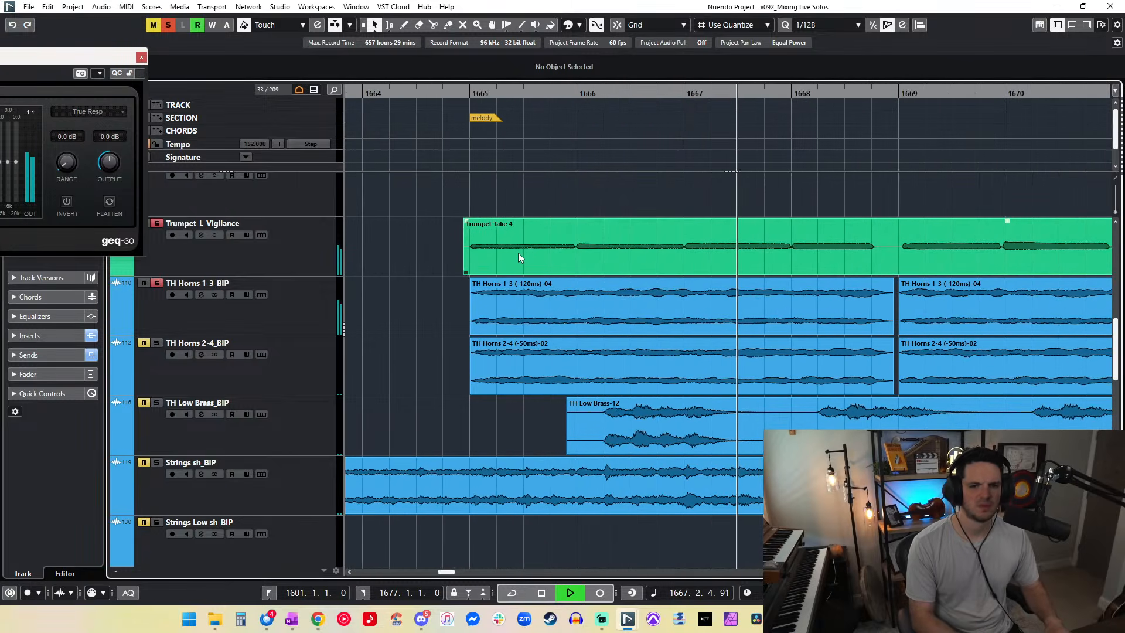
key(f)
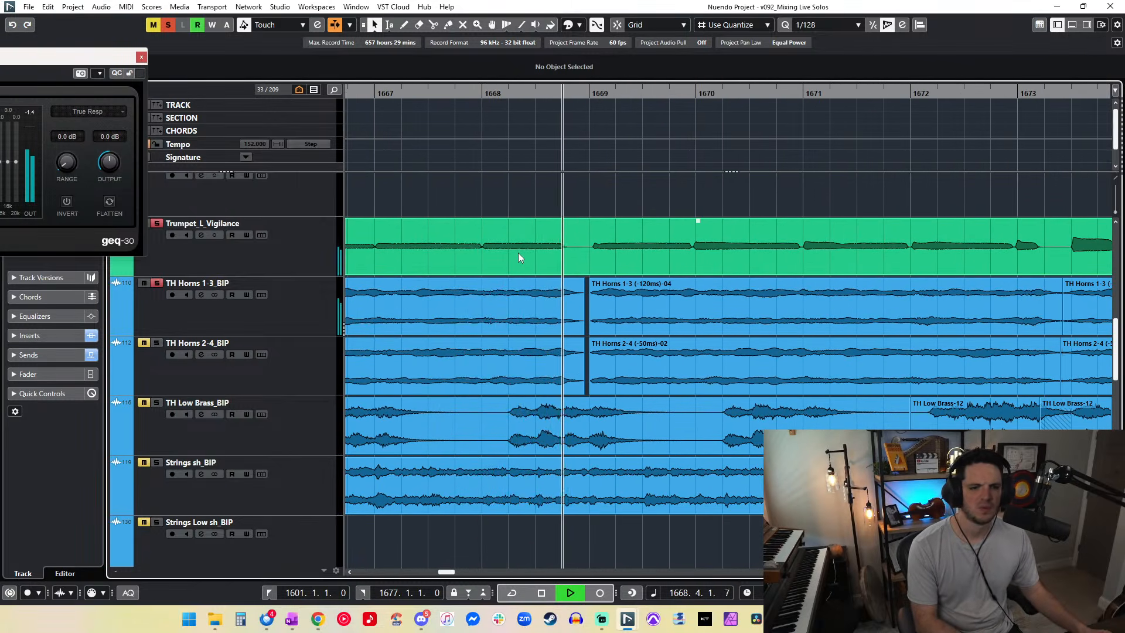
Step: Split the Trumpet_L_Vigilance event at bar 1668 and around the silence before bar 1669, and delete the silent piece
alt+click(482, 236)
key(space)
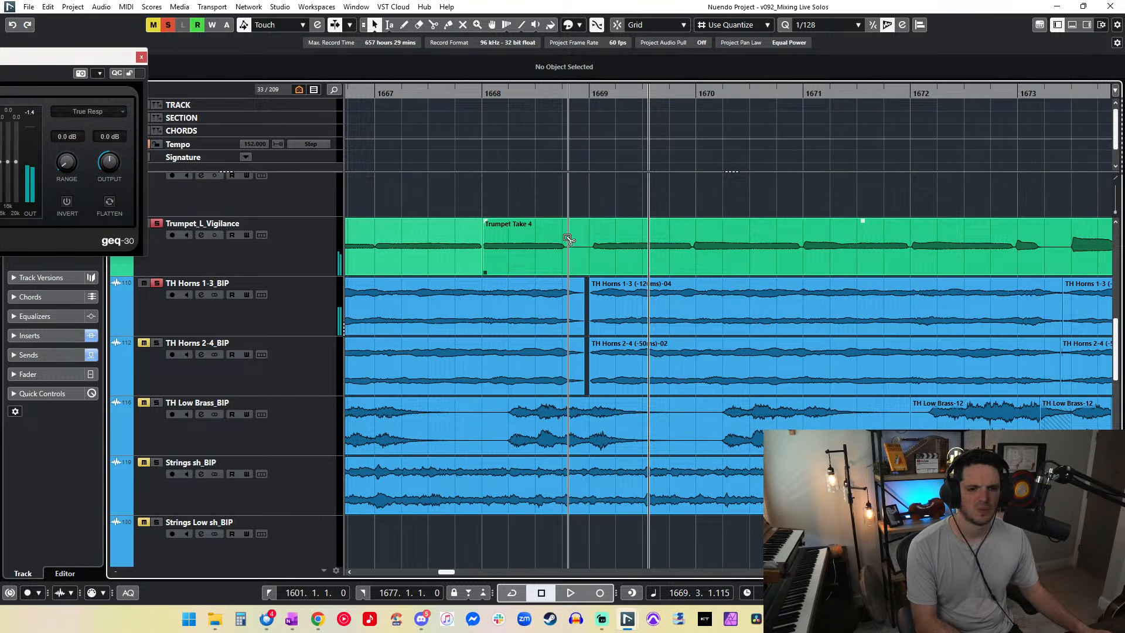
alt+click(567, 237)
alt+click(590, 240)
click(577, 249)
key(BackSpace)
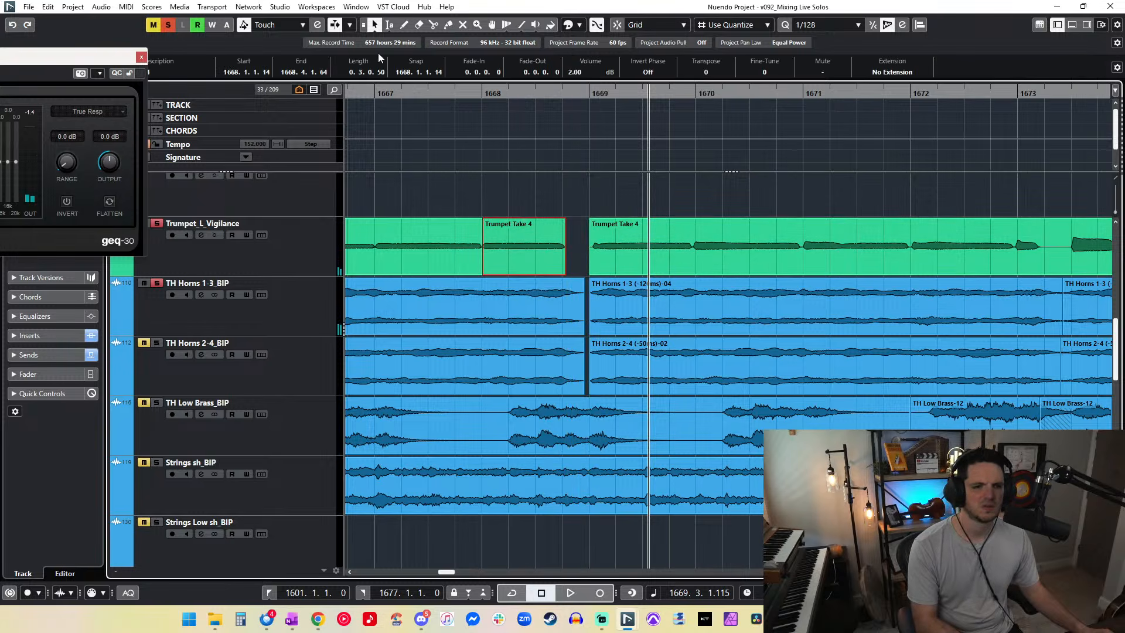
Step: Time-stretch the trumpet event at bar 1668 to end at 1668.4.3.118 and restore normal sizing mode
click(375, 25)
click(424, 66)
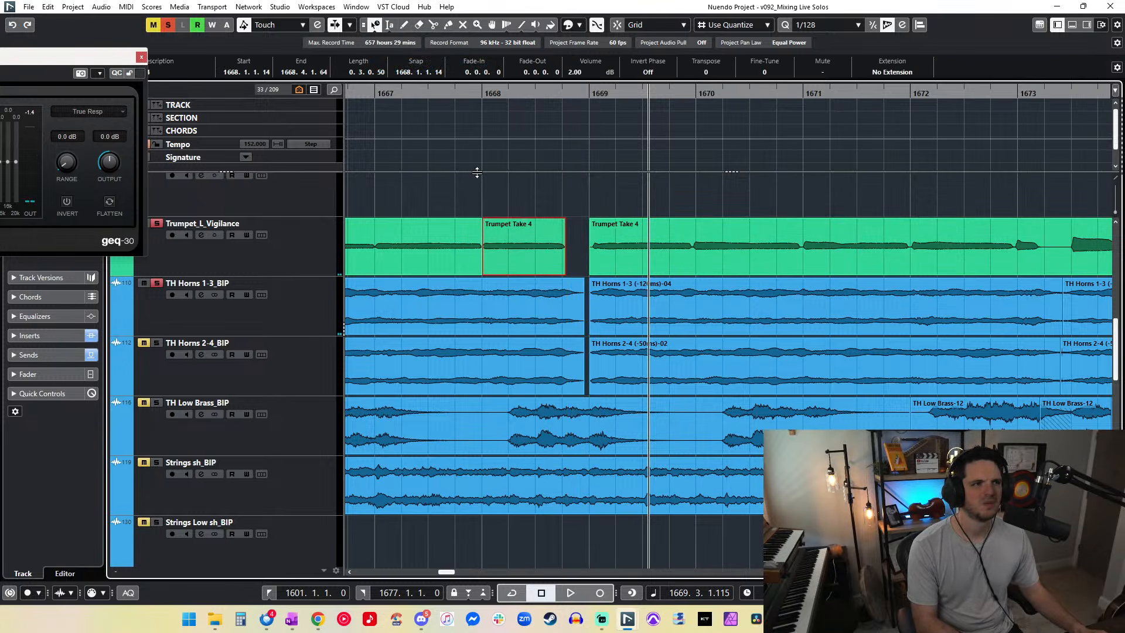
drag(566, 273, 582, 273)
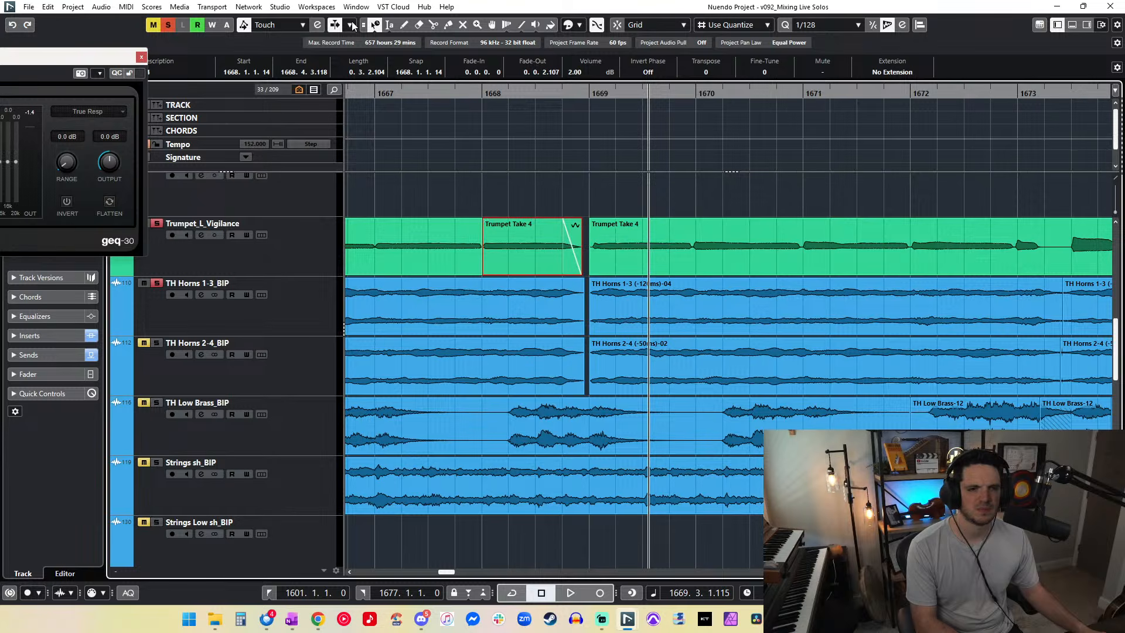
click(375, 24)
click(408, 42)
Step: Crossfade the trumpet events across a short range around the bar 1668 split and replay the join
right_click(481, 245)
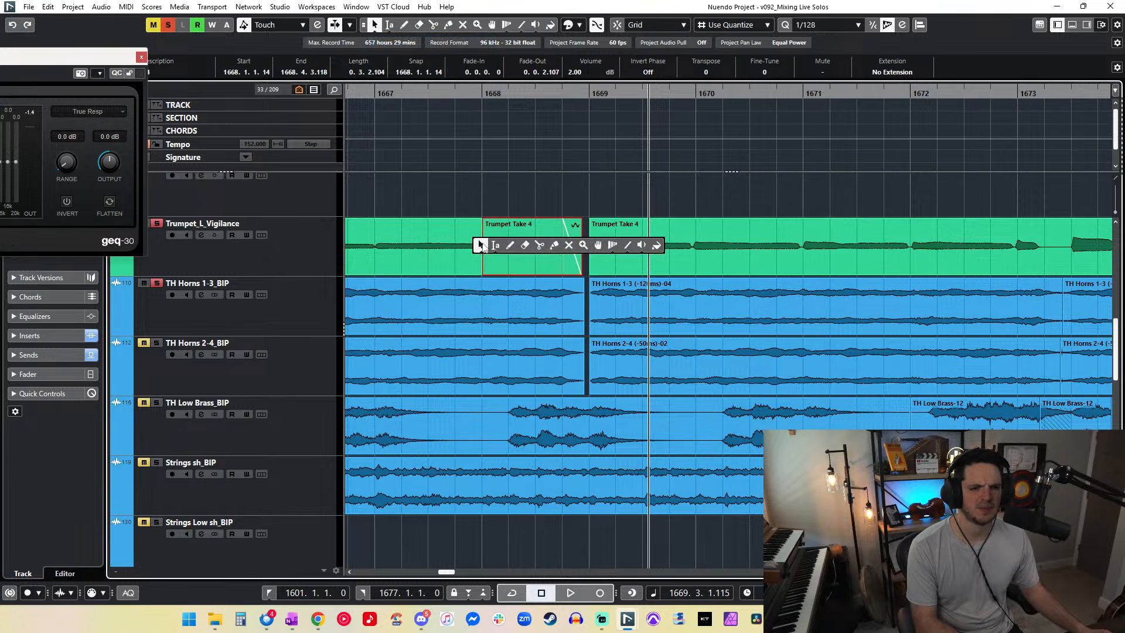
click(496, 246)
drag(495, 246, 484, 241)
key(x)
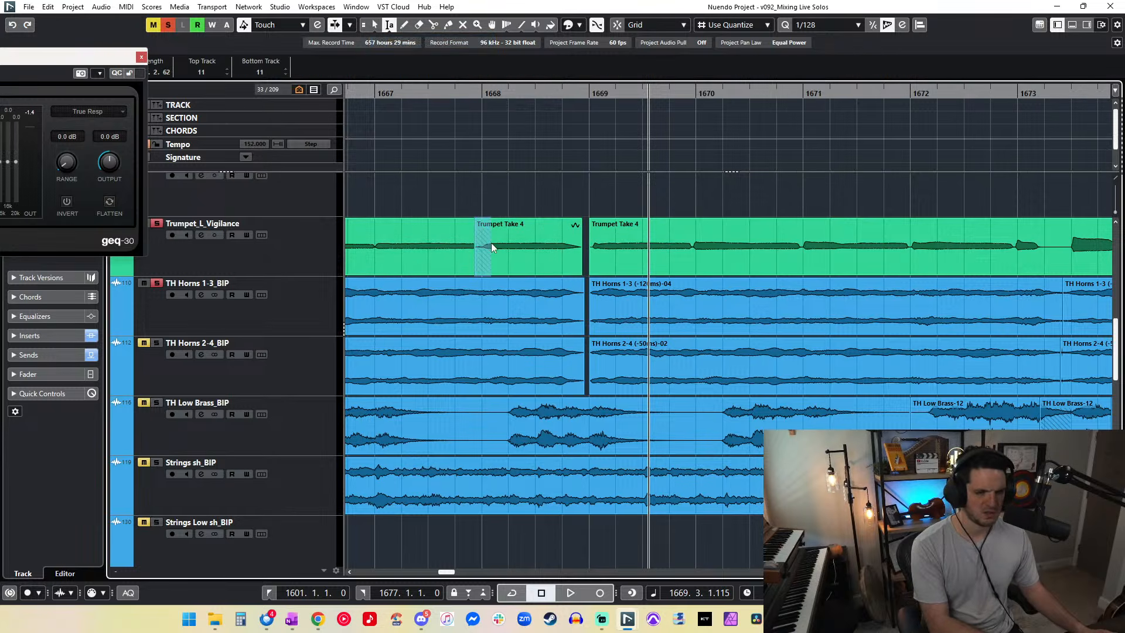
click(378, 131)
key(space)
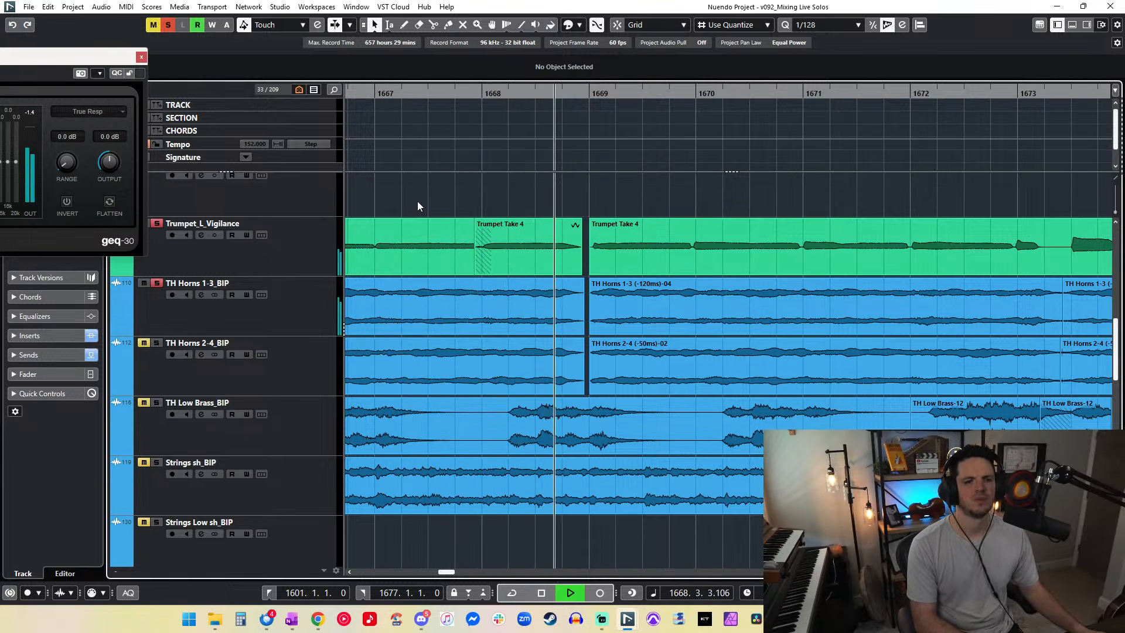
Step: Add a 0.0.0.73 fade-in to the trumpet event at bar 1669 and nudge its start to 1669.1.1.49
drag(591, 221, 596, 221)
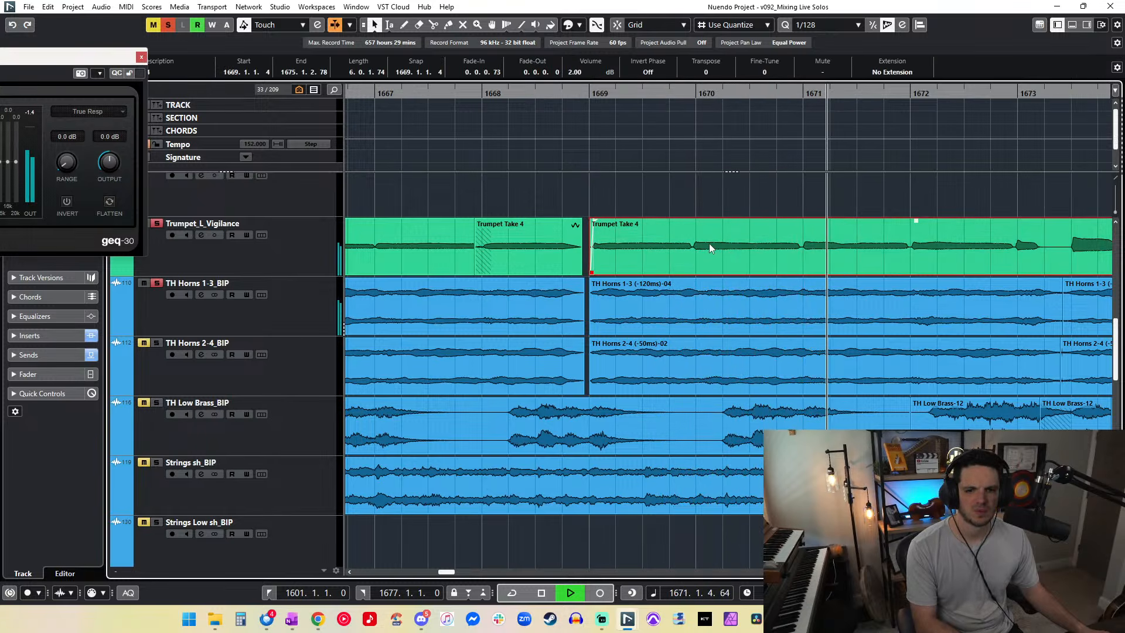
key(ctrl+Right)
key(ctrl+Right)
key(ctrl+Right)
key(ctrl+Right)
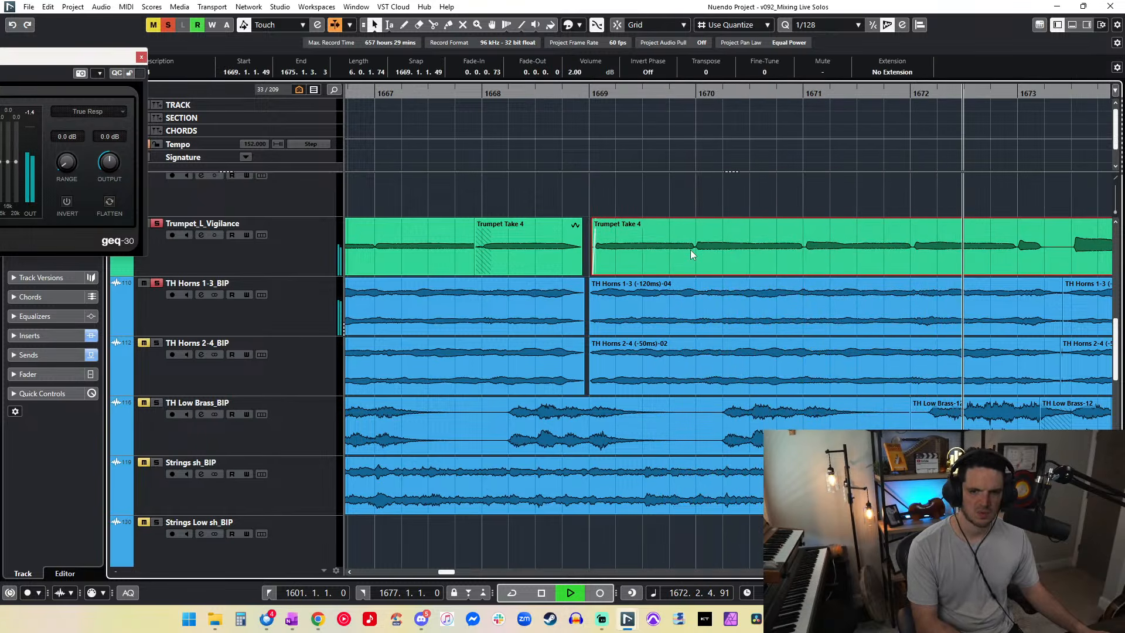
Step: Replay the trumpet phrase from bar 1669 against the horns and fine-tune the event's start to 1669.1.1.64
key(ctrl+KP_Subtract)
key(ctrl+KP_Subtract)
key(ctrl+KP_Subtract)
key(ctrl+KP_Subtract)
key(ctrl+KP_Subtract)
key(ctrl+KP_Subtract)
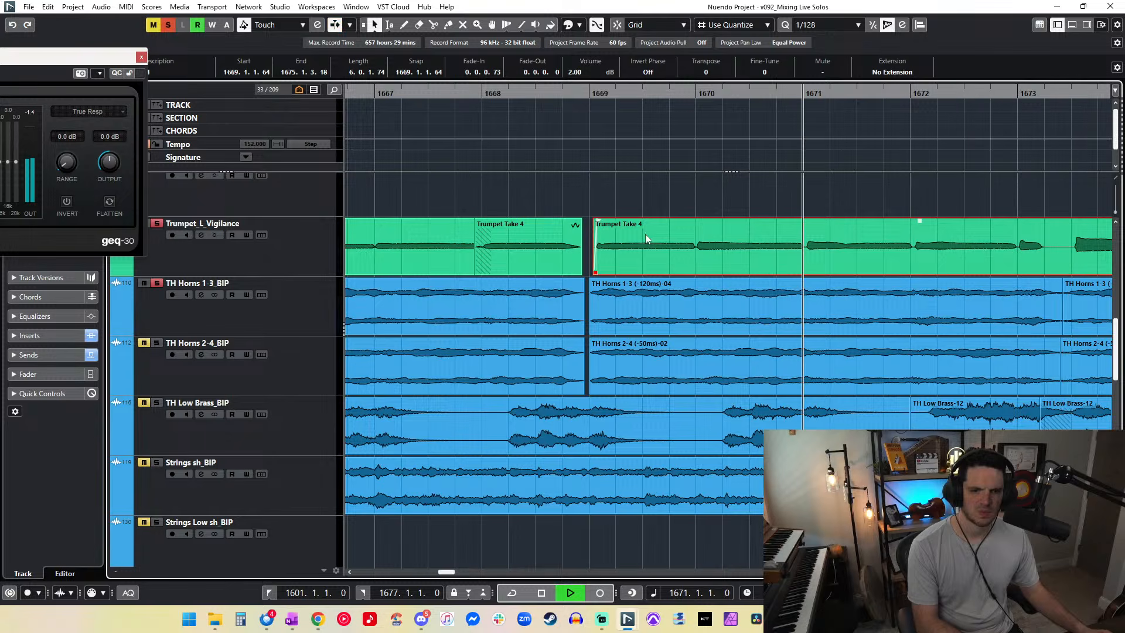
key(ctrl+KP_Add)
key(ctrl+Right)
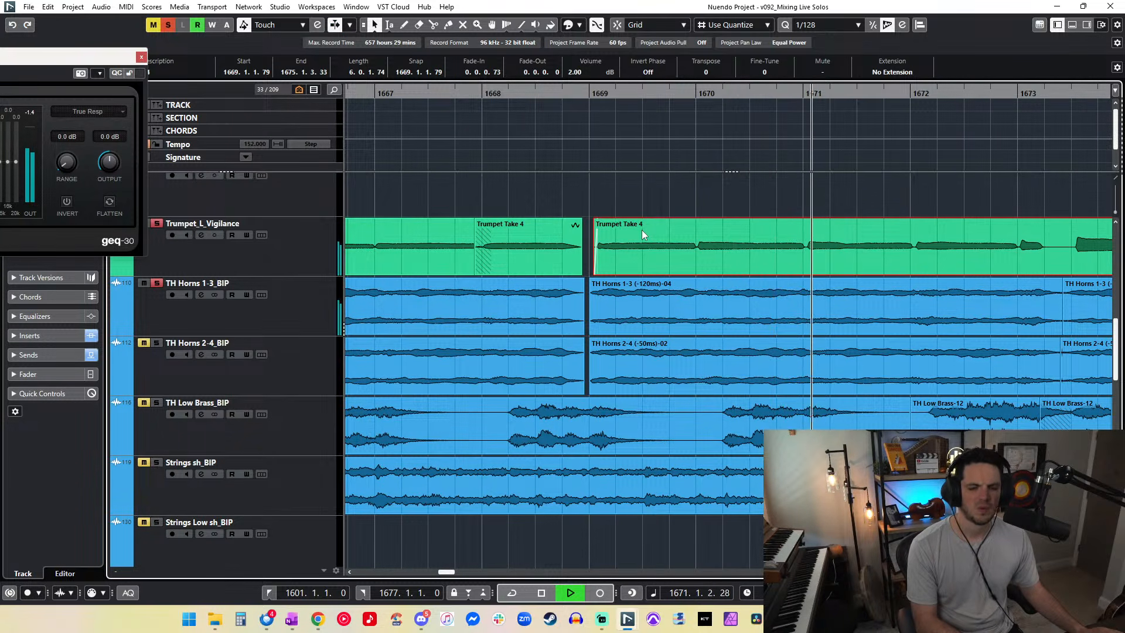
key(ctrl+Left)
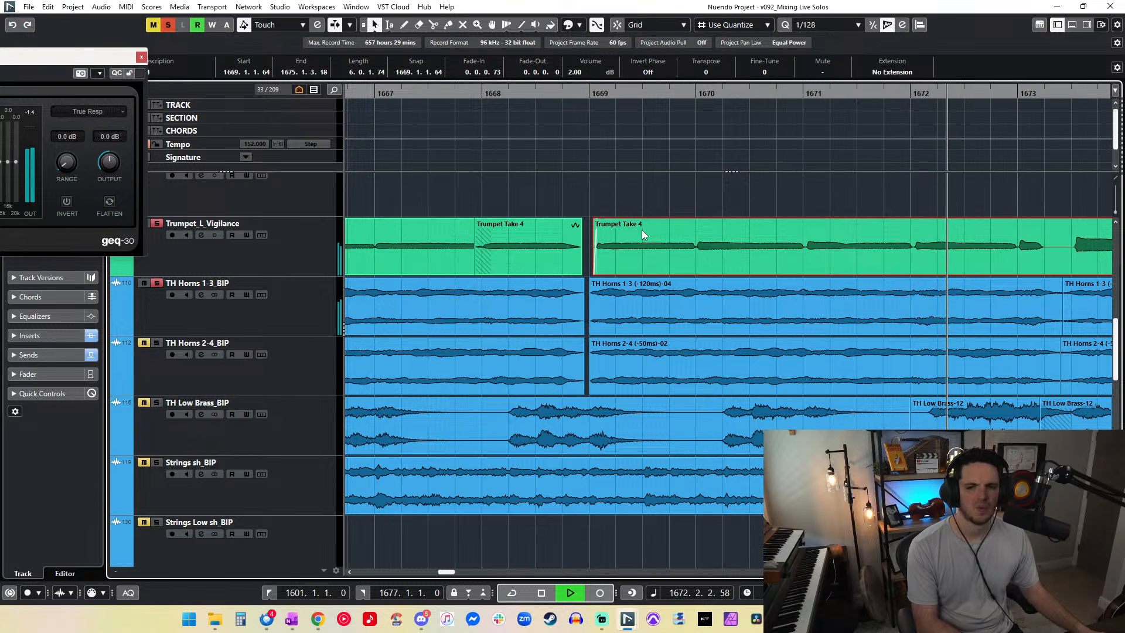
key(f)
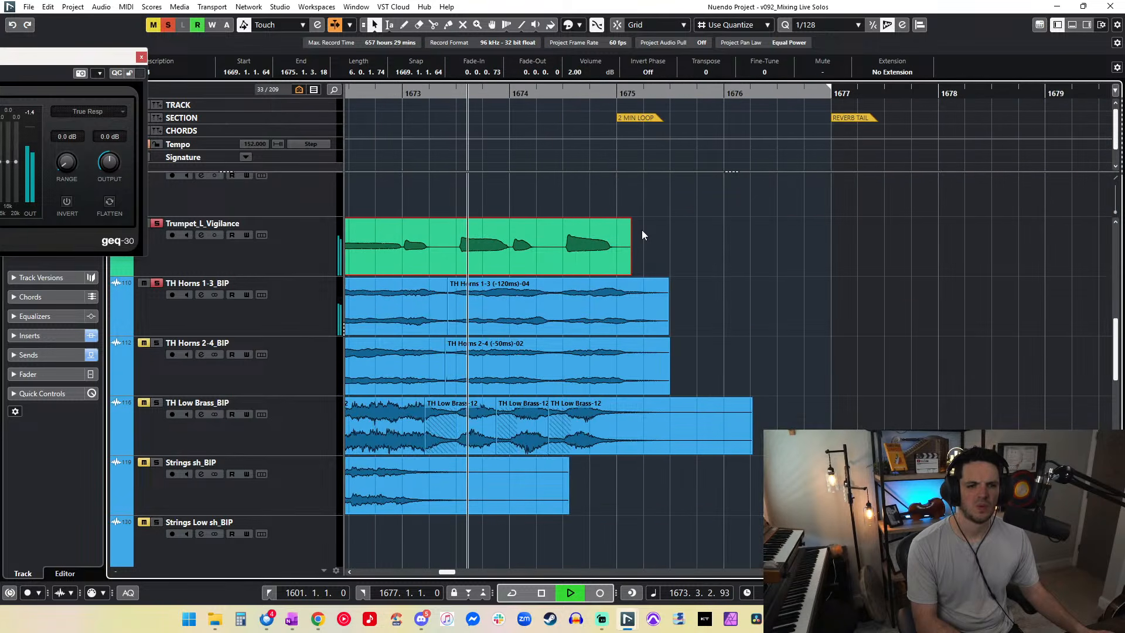
Step: Split the trumpet event at 1673.2.4.9, set the second part's volume to -2 dB and replay from bar 1673
key(KP_Subtract)
alt+click(606, 239)
click(575, 72)
text(-2)
key(Return)
click(568, 93)
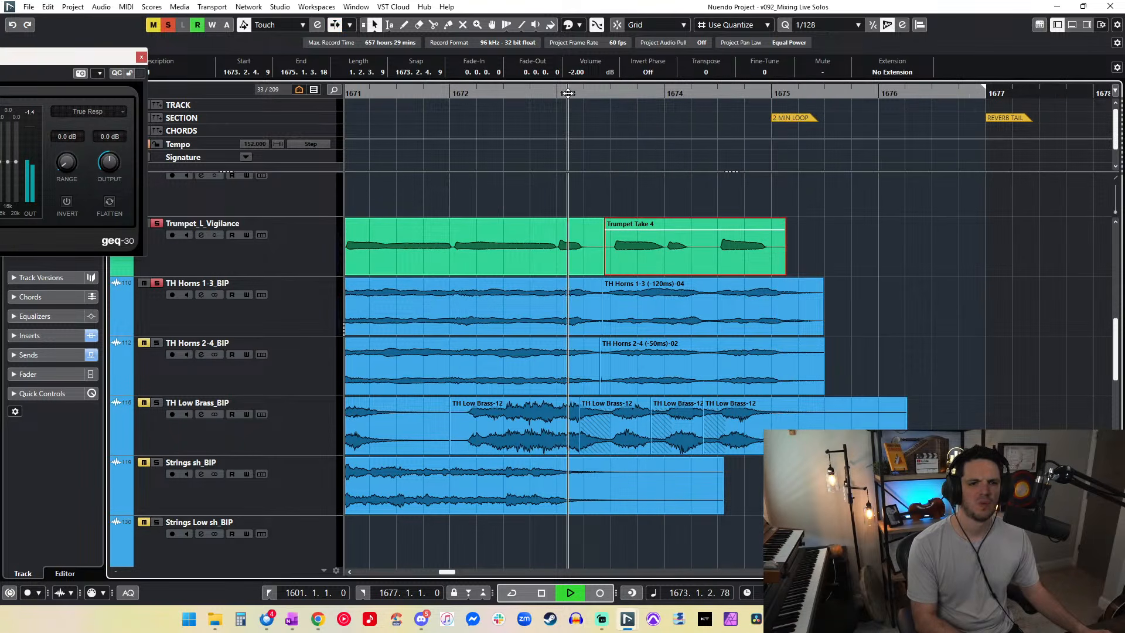
Step: Nudge the split-off trumpet event's start to 1673.2.4.24 while replaying it against the horns
click(645, 261)
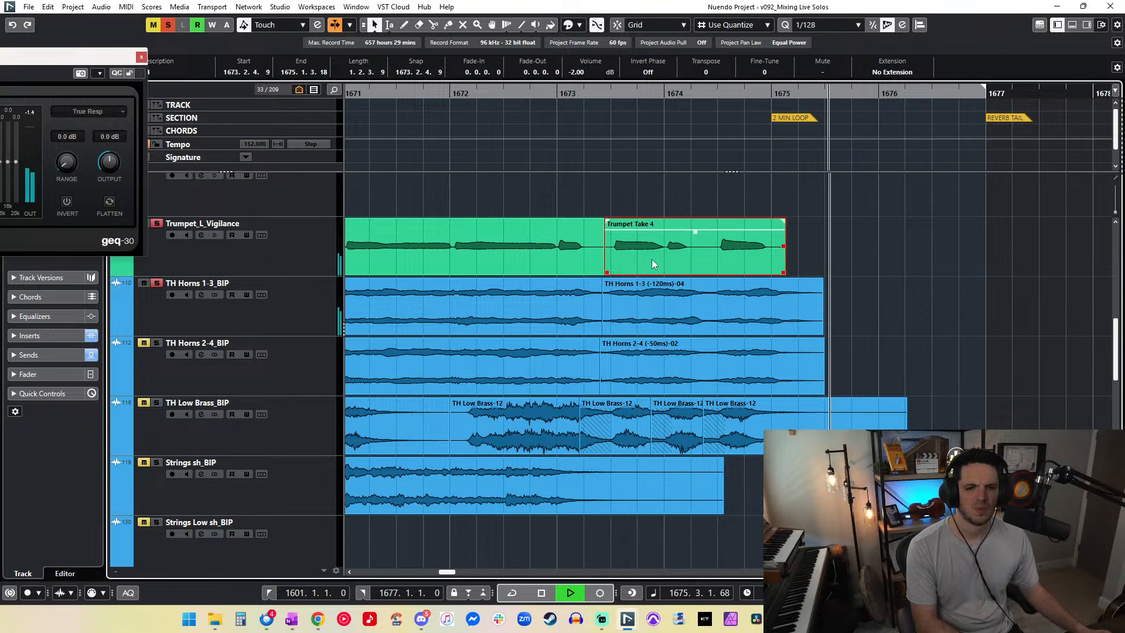
key(space)
drag(652, 259, 650, 258)
key(space)
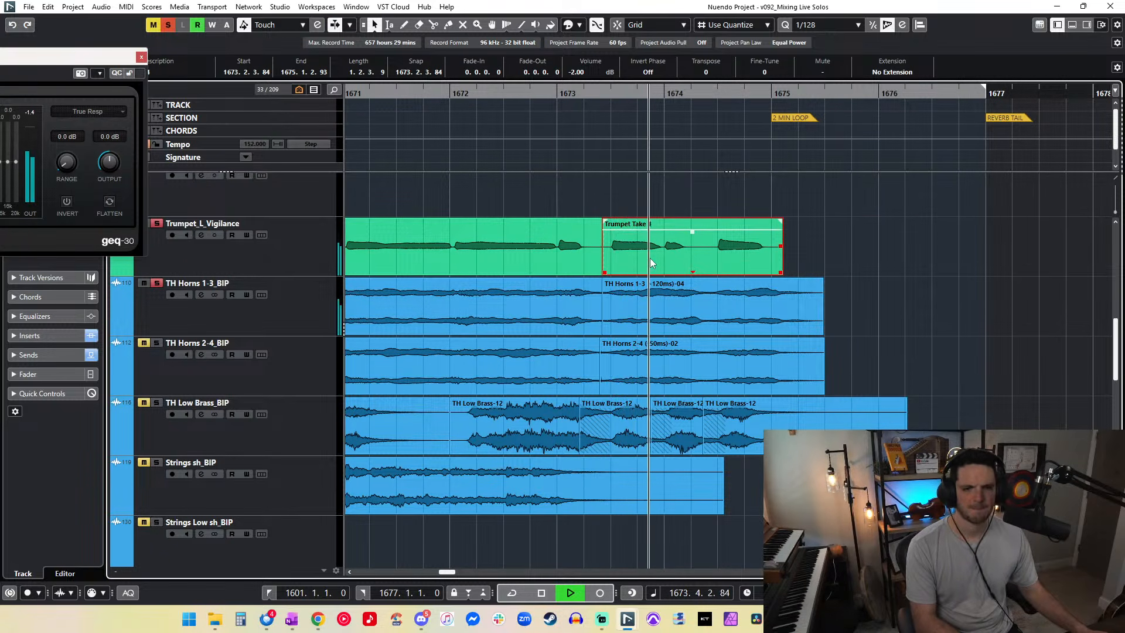
drag(632, 245, 634, 245)
key(ctrl+Right)
key(ctrl+Right)
drag(587, 93, 589, 104)
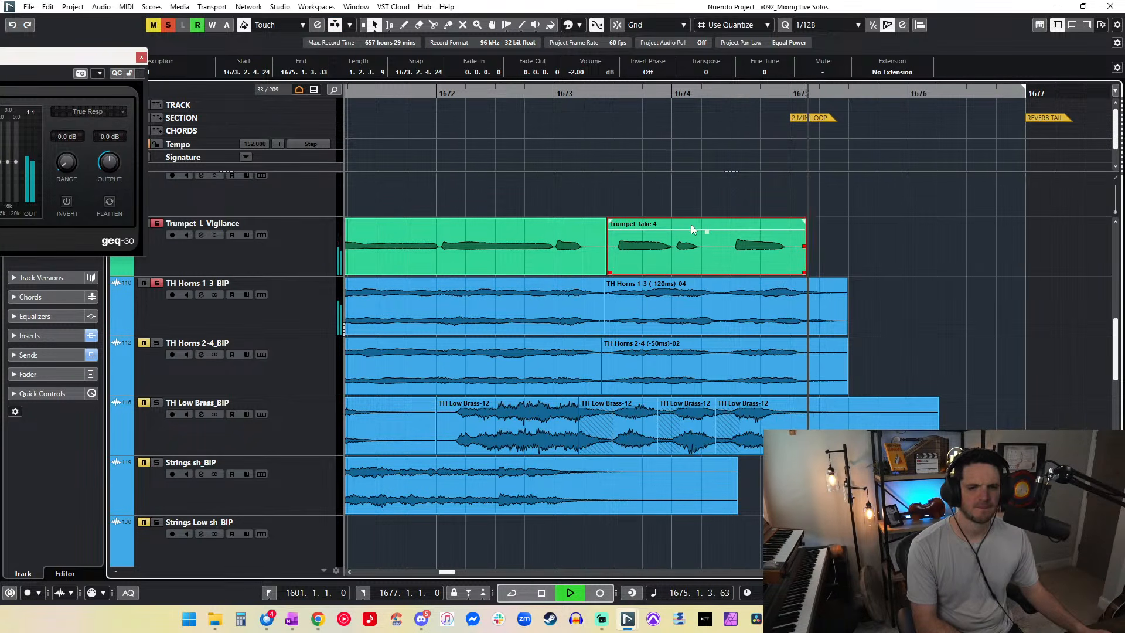
Step: Trim the start of the last trumpet event to 1673.3.1.15 and replay the phrase from bar 1672
key(KP_Subtract)
key(KP_Subtract)
key(KP_Subtract)
key(KP_Subtract)
key(KP_Subtract)
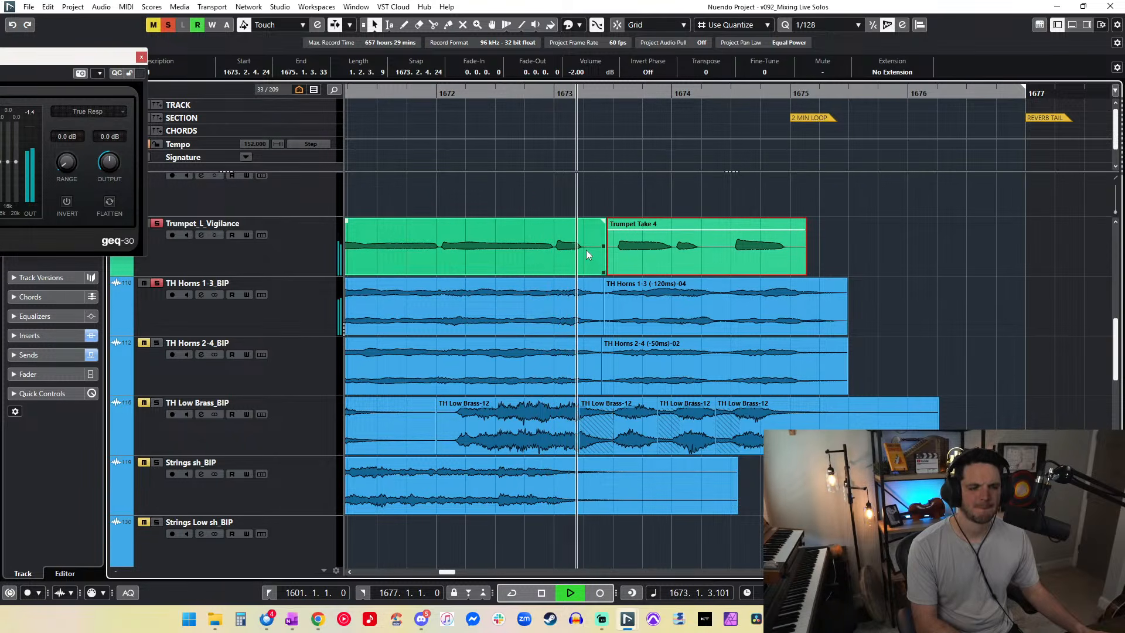
drag(614, 273, 621, 273)
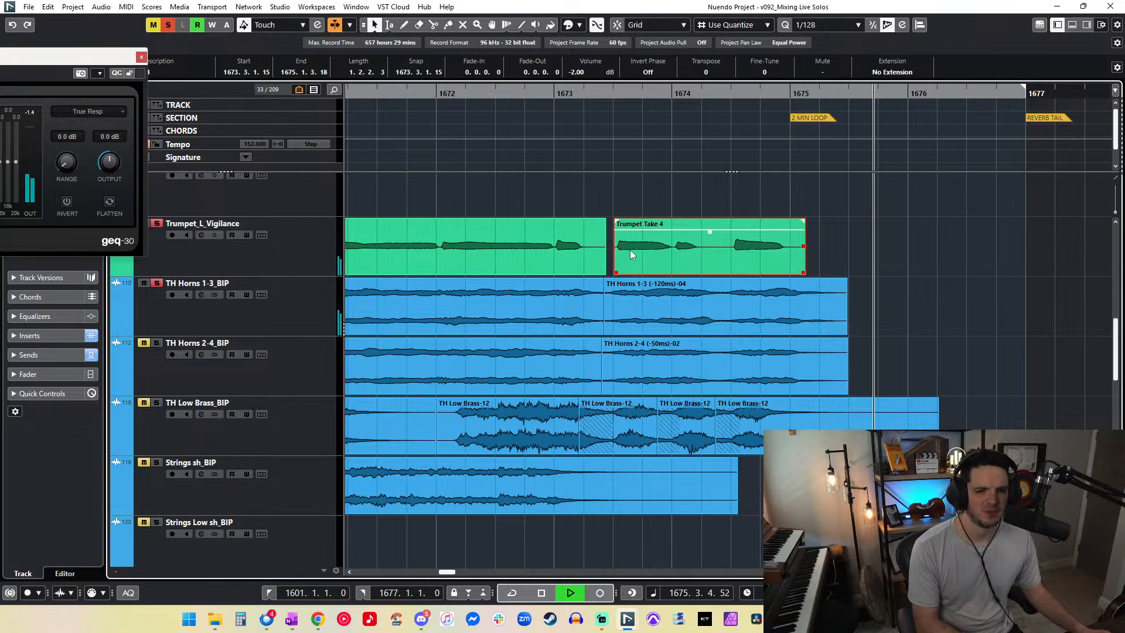
key(space)
click(472, 97)
key(space)
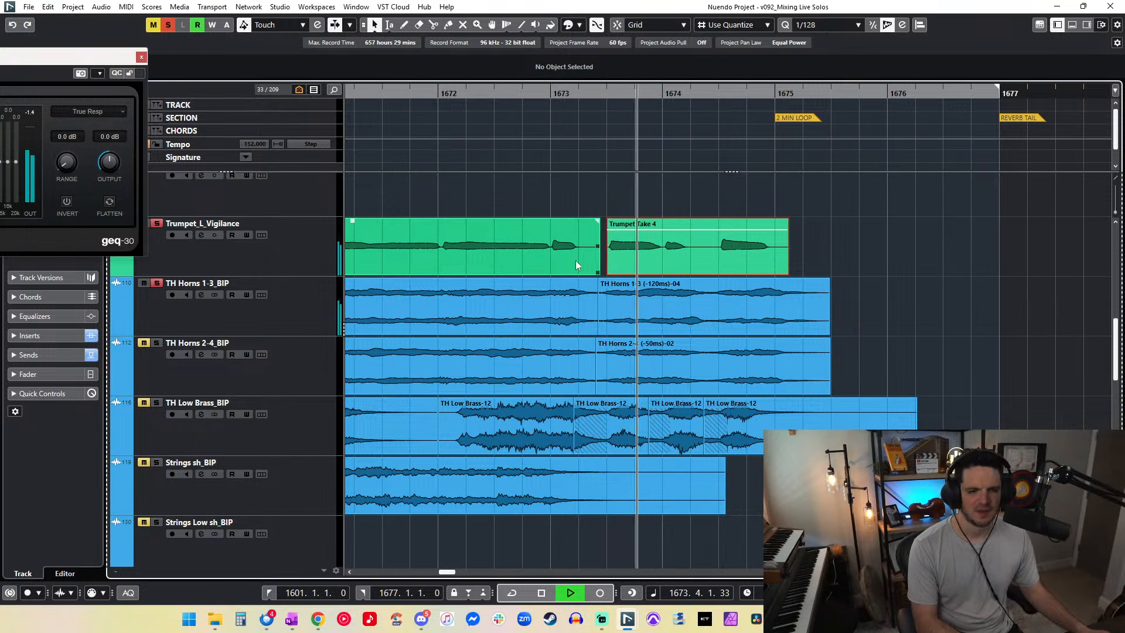
Step: Trim the preceding trumpet event's end to 1673.2.2.2 and clear all track mutes and solos for full-mix playback
drag(599, 273, 583, 272)
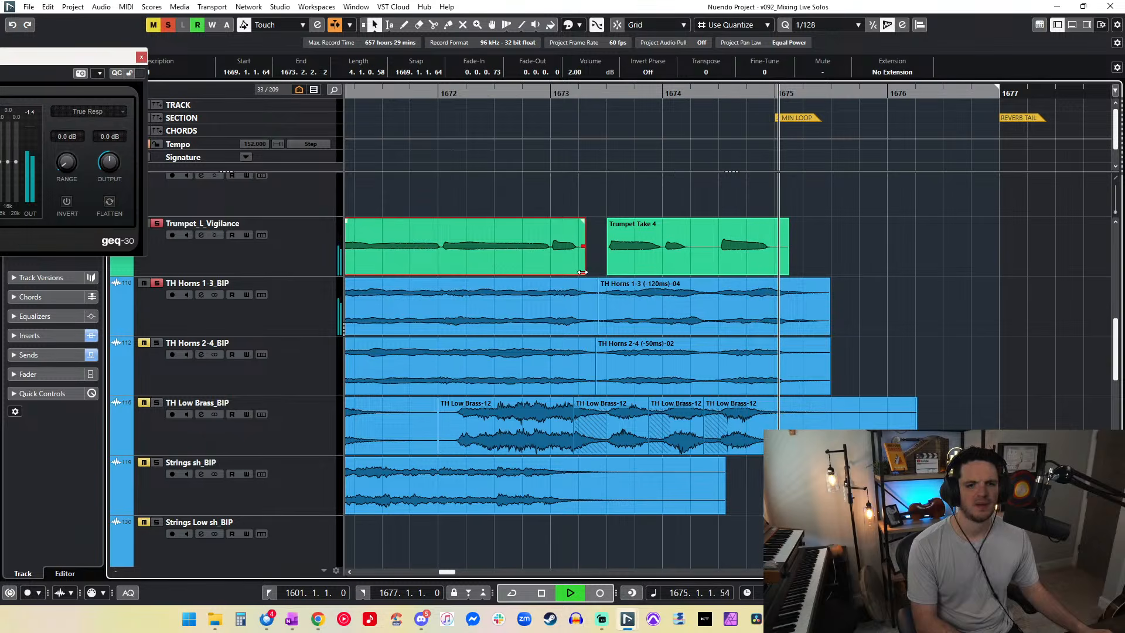
key(KP_Subtract)
key(KP_Subtract)
key(KP_Subtract)
key(KP_Subtract)
key(KP_Subtract)
click(166, 27)
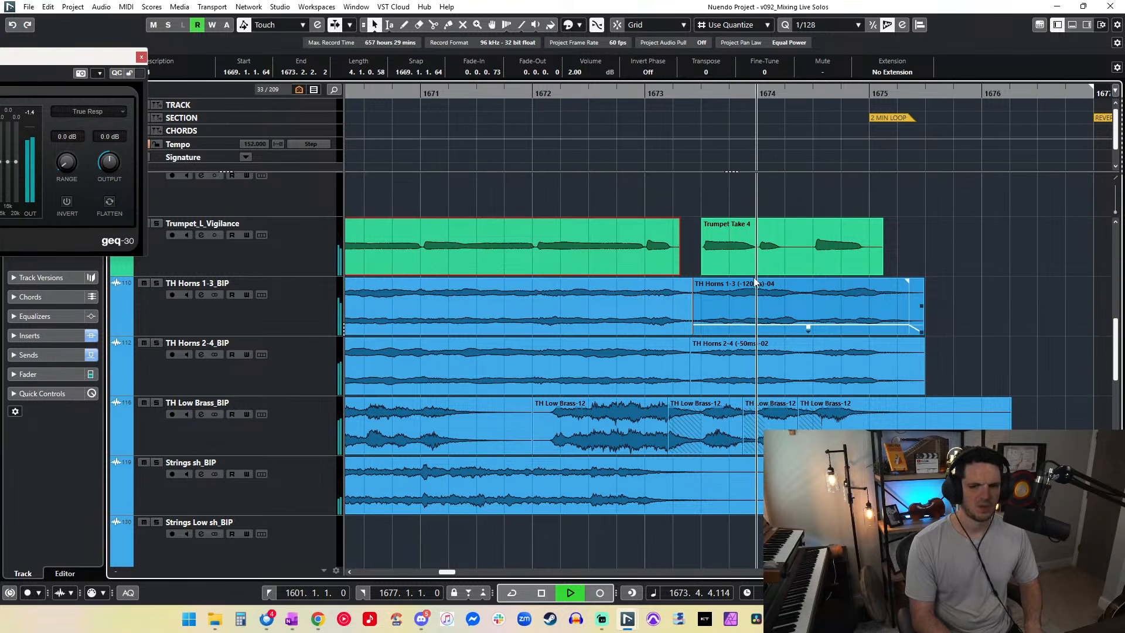
Step: Select the melody section's Trumpet_L_Vigilance events, play the full mix from before bar 1665 and reset the output peak reading
key(g)
key(g)
key(g)
key(g)
key(g)
drag(762, 254, 509, 264)
scroll(576, 72, down, 1)
click(484, 92)
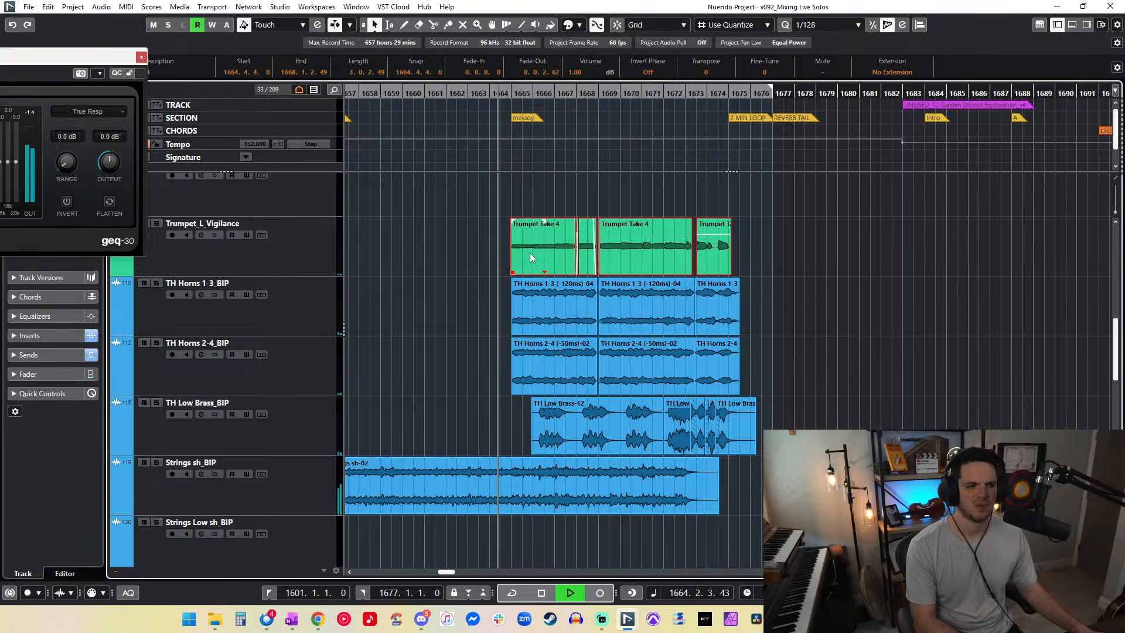
click(31, 113)
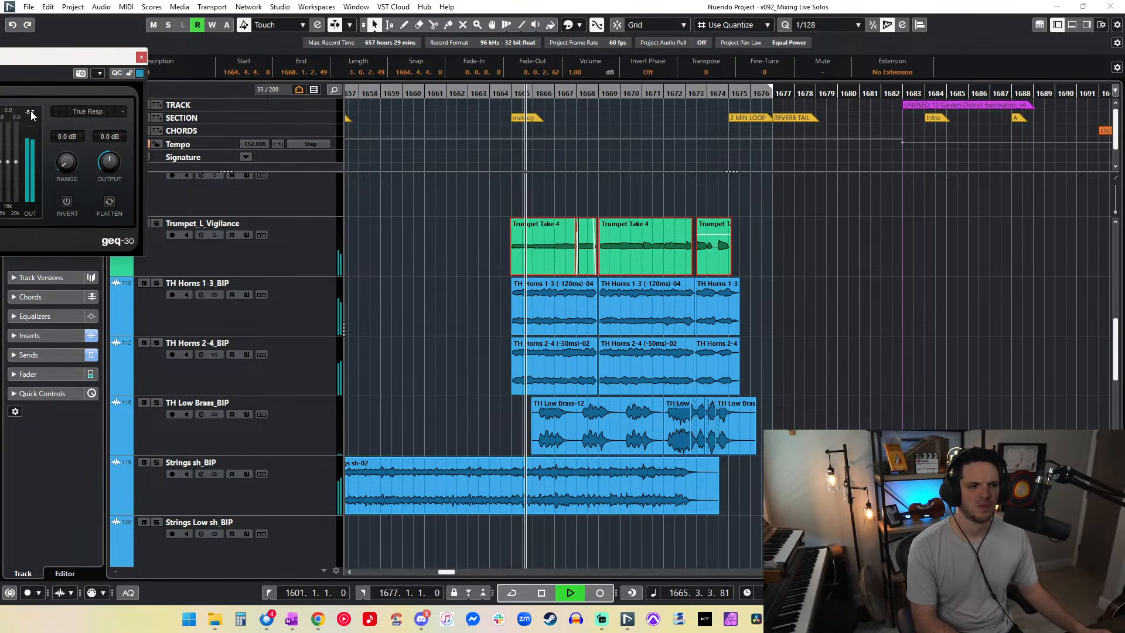
Step: Shrink the track heights and fit all sections of the battle cue in one overview during playback
key(f)
scroll(483, 237, left, 4)
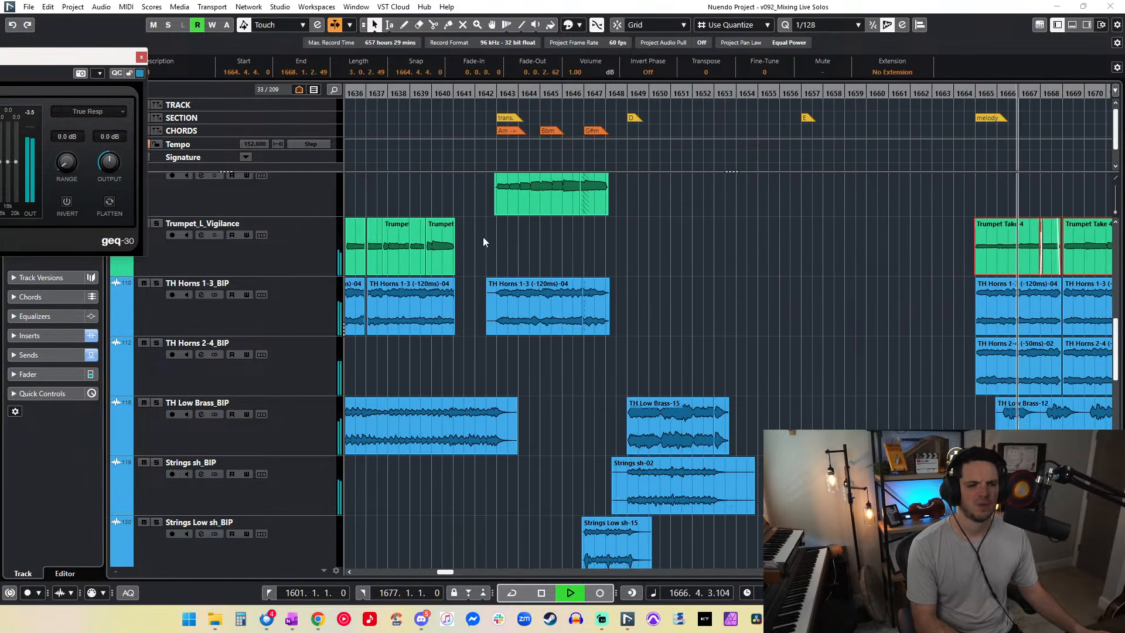
scroll(483, 236, down, 5)
key(shift+h)
key(g)
key(g)
key(g)
key(g)
key(g)
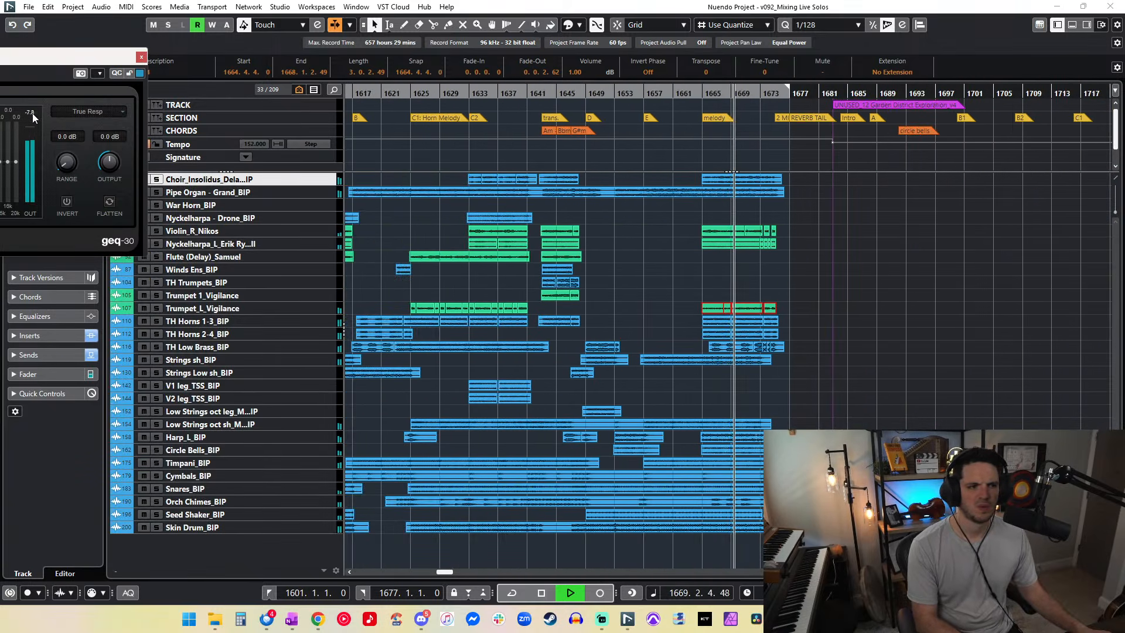
Step: Select all Kepri Battle events, raise their volume together by 1.5 dB and replay the melody section
scroll(574, 283, left, 3)
drag(985, 531, 534, 174)
key(space)
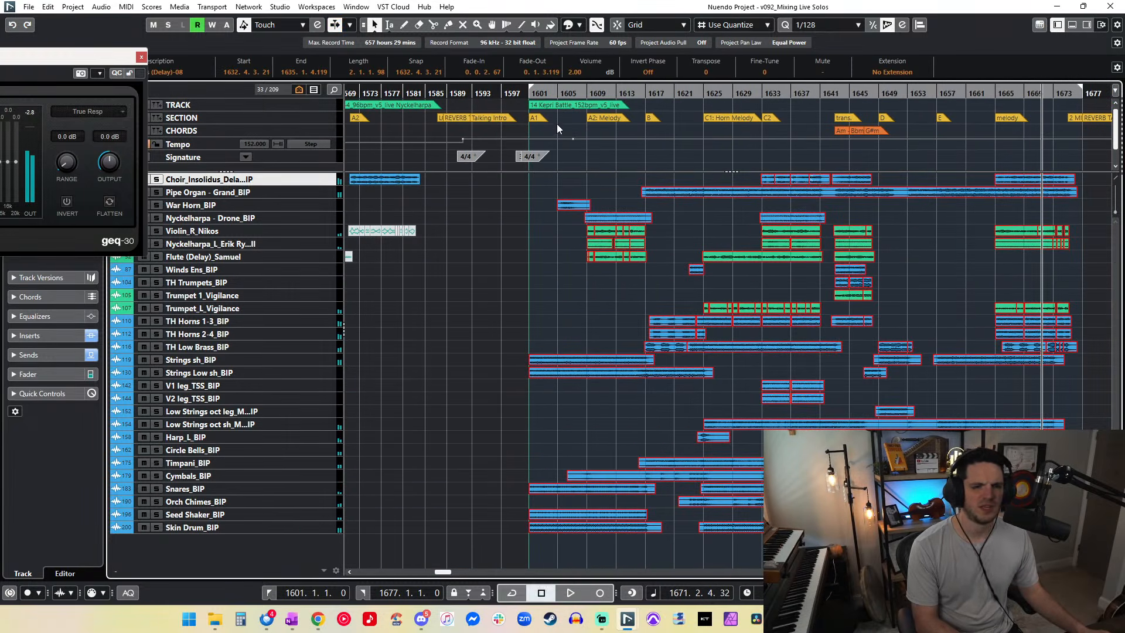
click(982, 94)
key(space)
scroll(938, 233, right, 3)
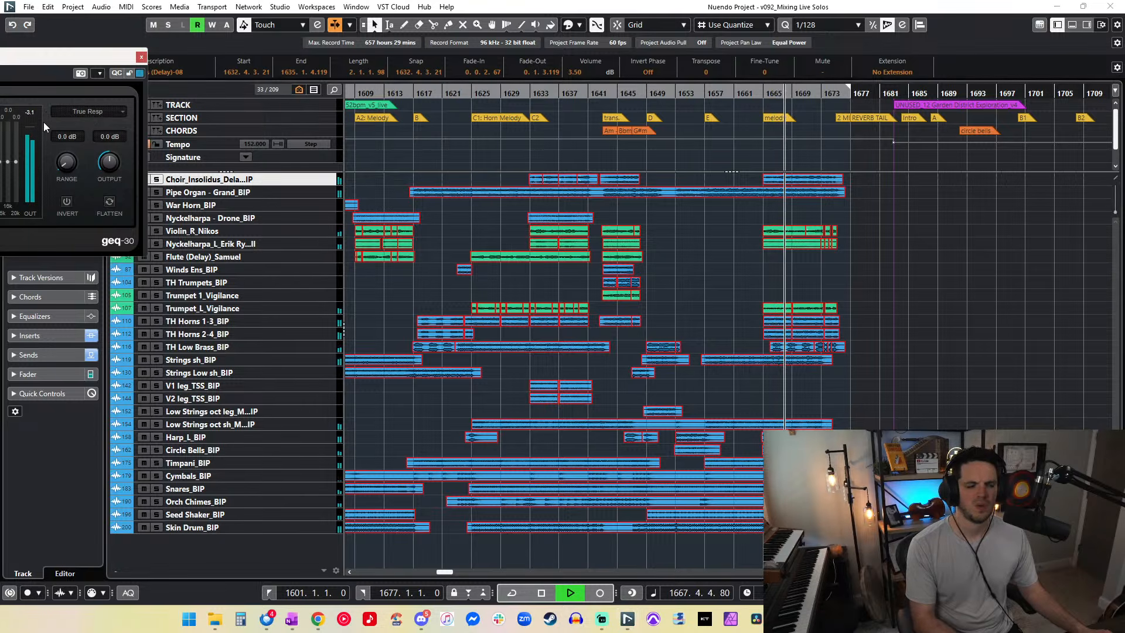
Step: Deselect all events, reset the output peak reading and stop playback after checking the melody section's level
click(777, 221)
click(29, 115)
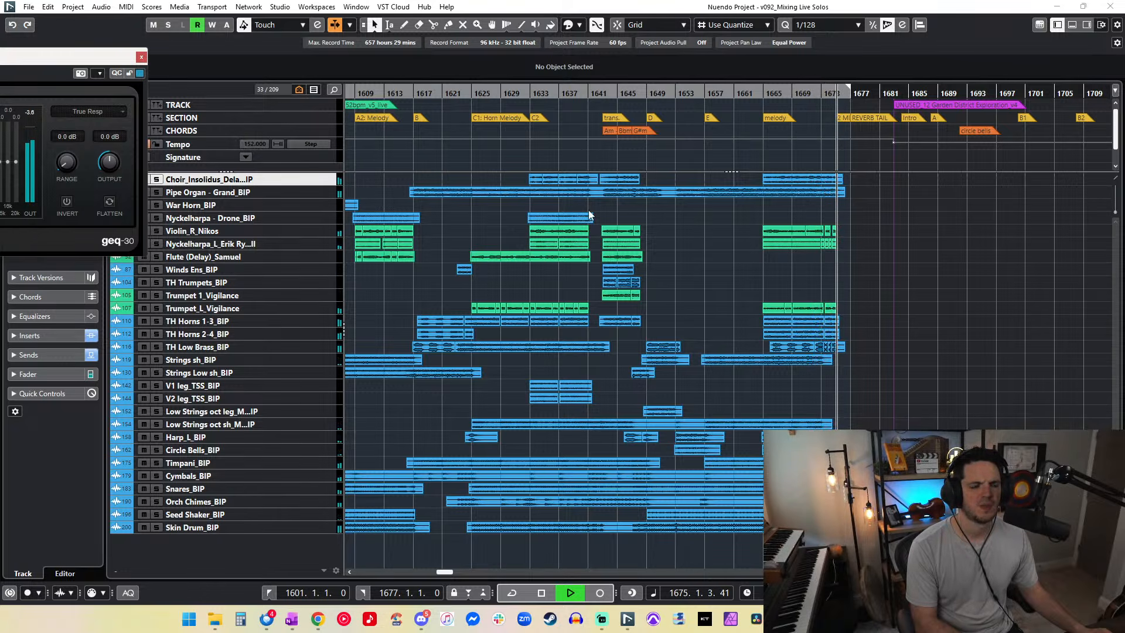
key(space)
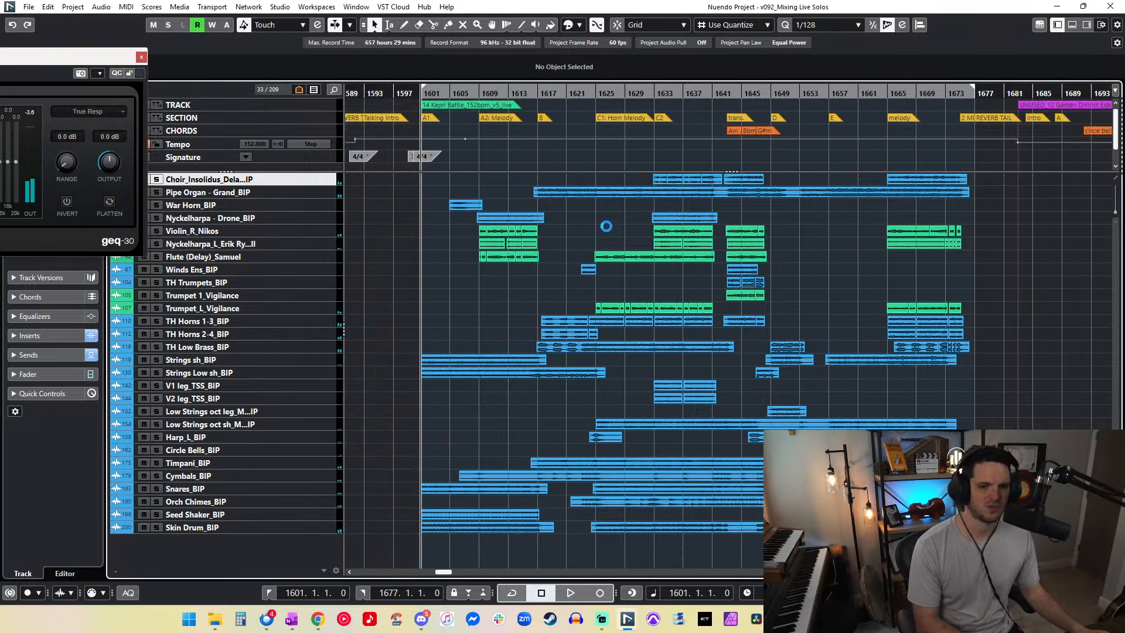
Step: Play the full mix from just before section B into the C1: Horn Melody section
click(521, 117)
key(space)
key(space)
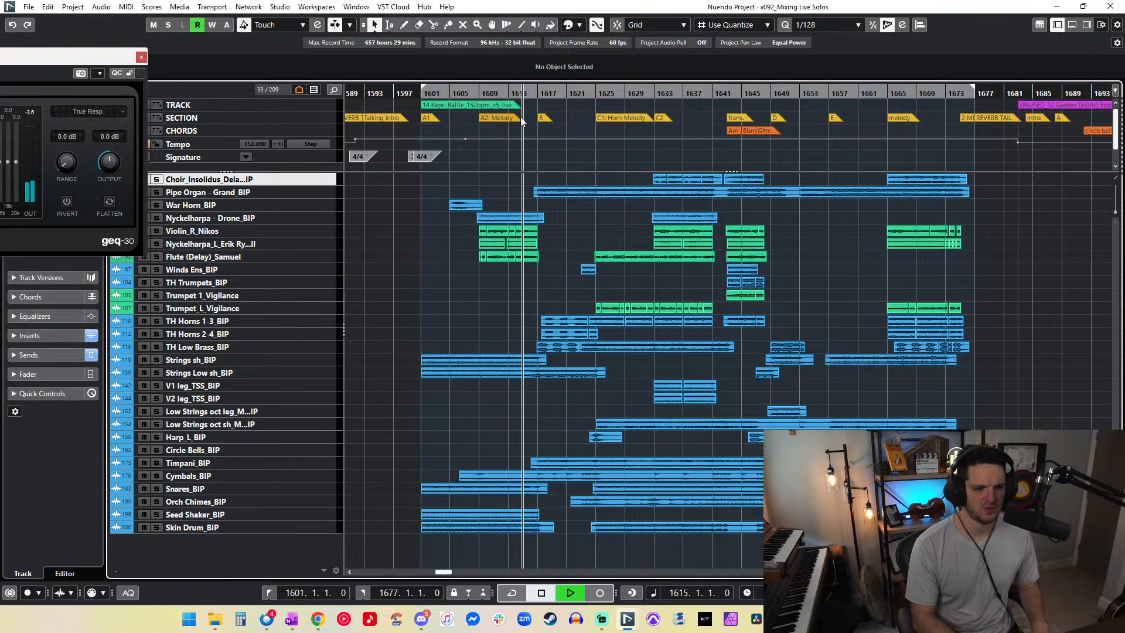
key(h)
key(h)
key(h)
key(h)
scroll(609, 145, right, 4)
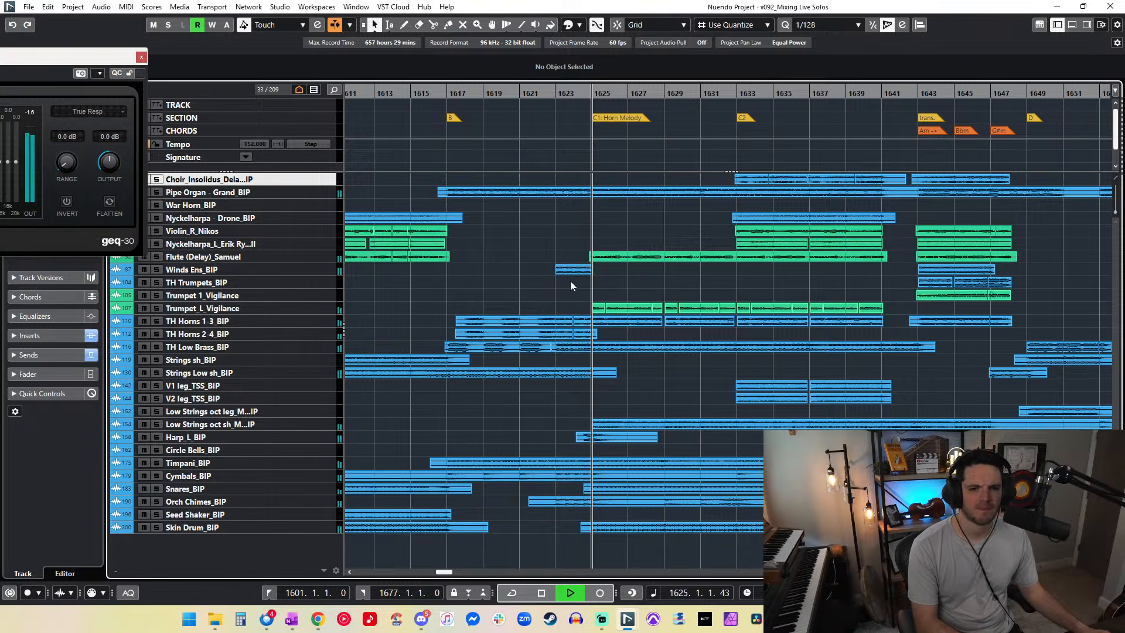
Step: Select the Winds Ens_BIP events before C1 and in the transition, and set their volume to -3 dB
drag(539, 271, 998, 269)
scroll(986, 260, right, 4)
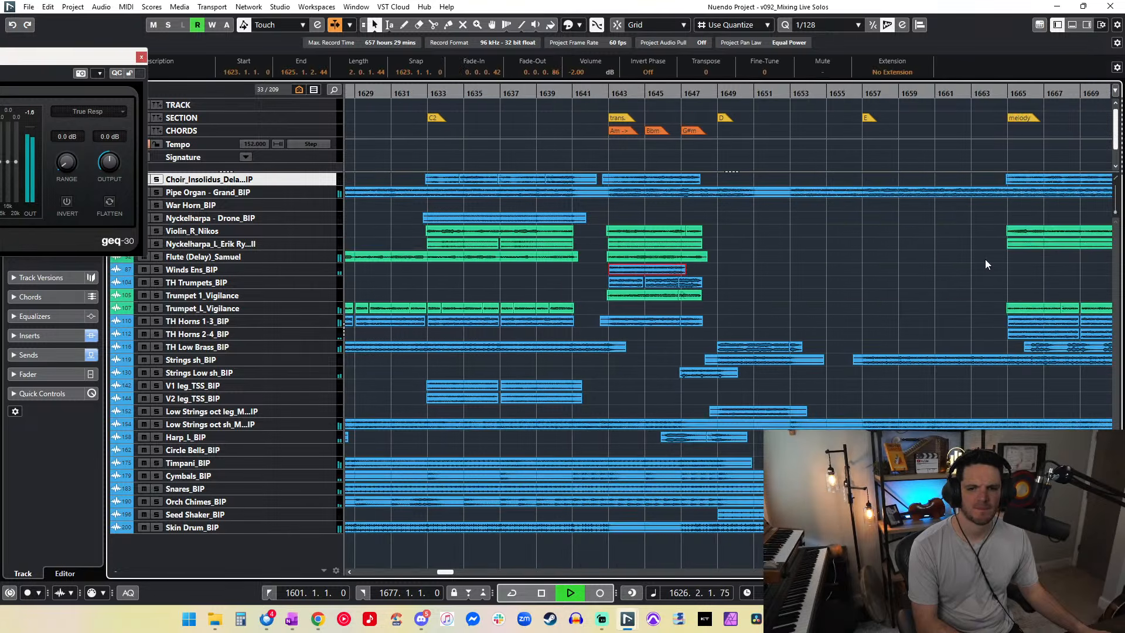
scroll(986, 259, left, 5)
scroll(582, 74, down, 1)
scroll(681, 248, right, 3)
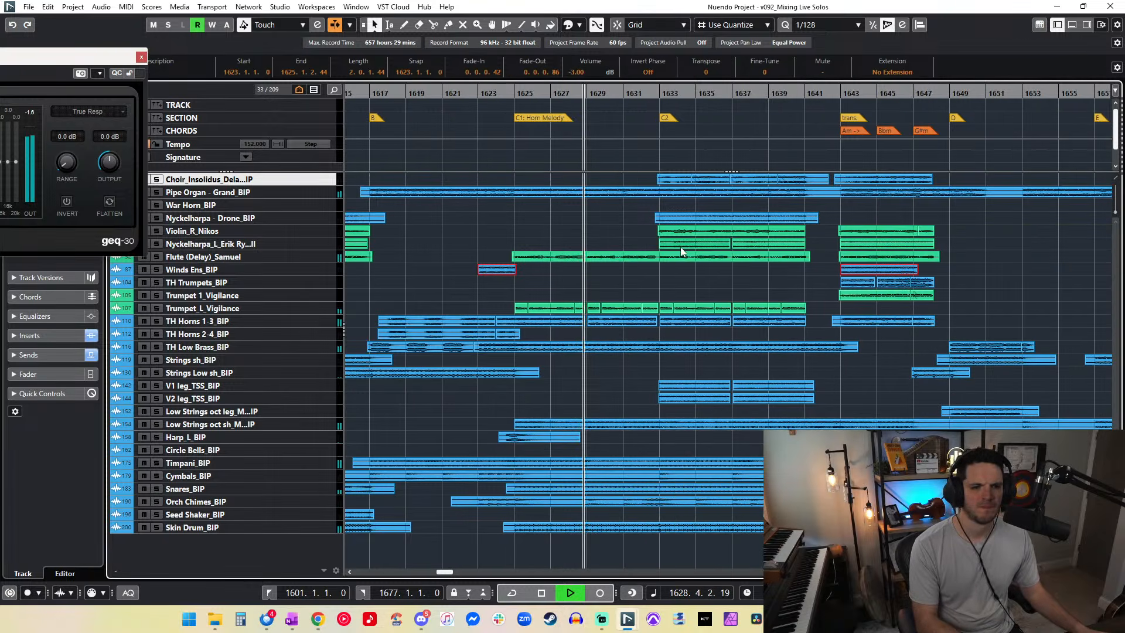
scroll(680, 252, right, 2)
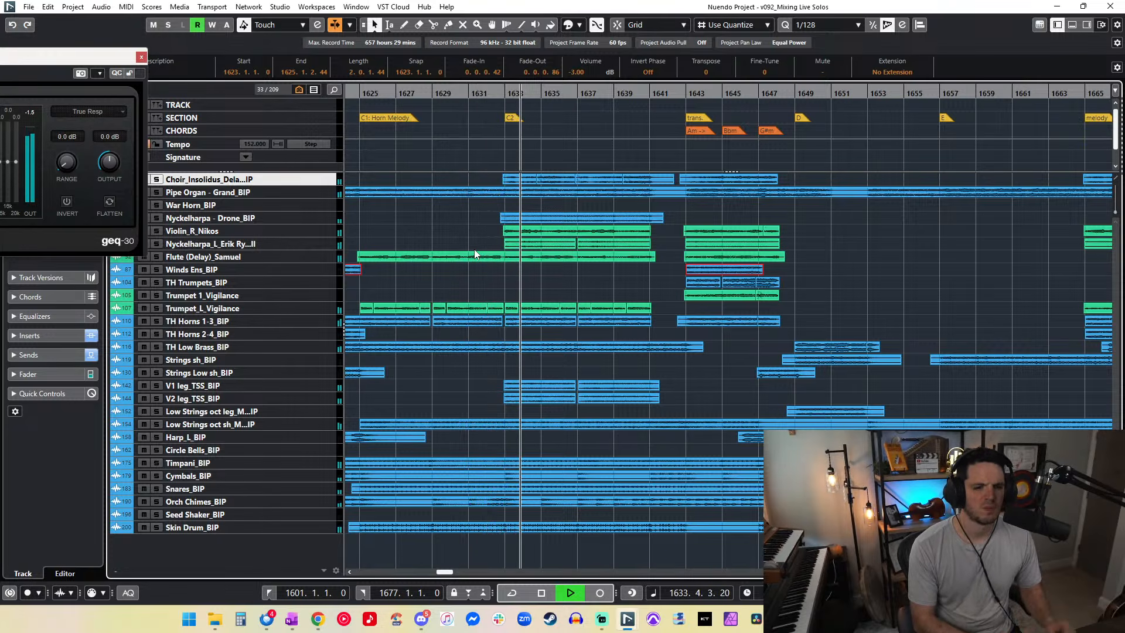
Step: Set the C2 volumes to 3 dB for V1 and V2 leg and -2 dB for the Nyckelharpa drone, rebalancing the violin and nyckelharpa solos
drag(498, 378, 656, 405)
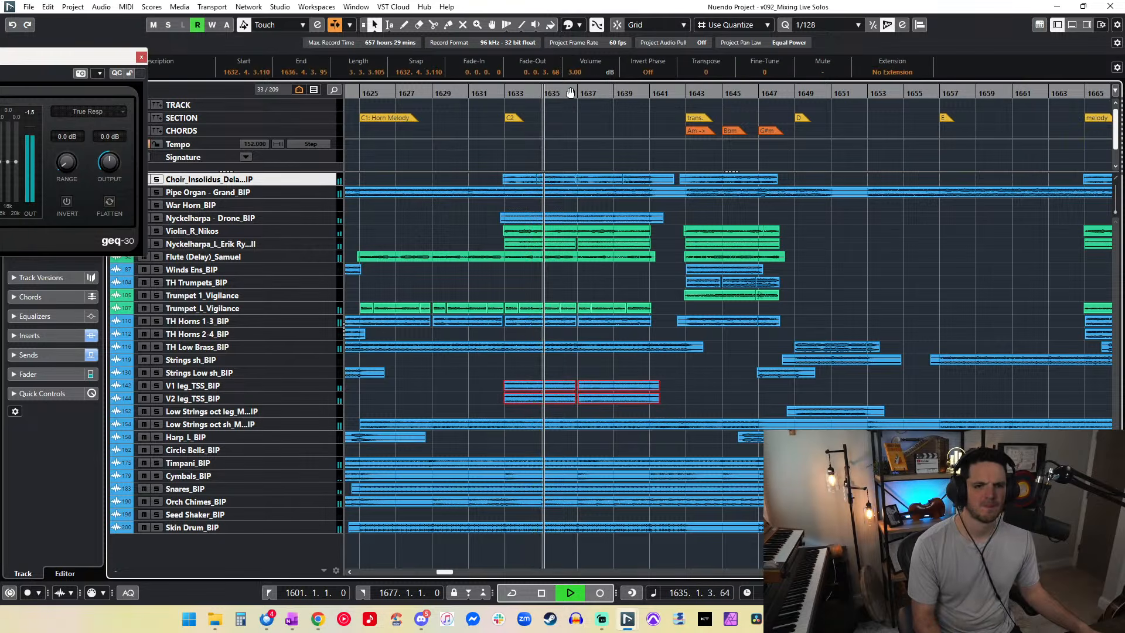
drag(487, 229, 652, 241)
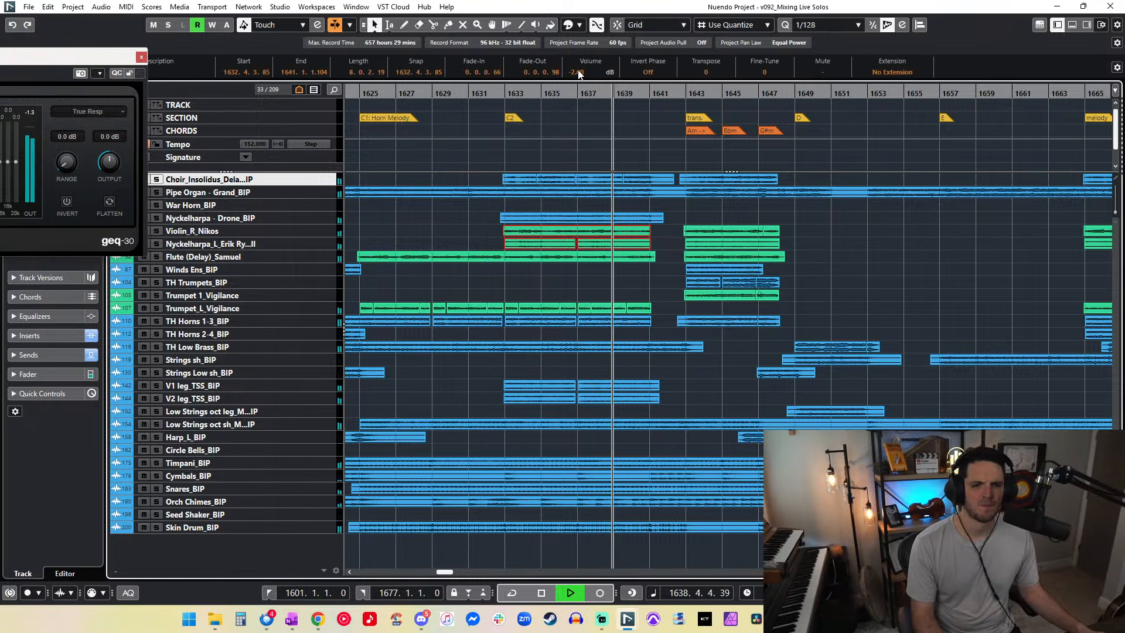
drag(527, 218, 529, 218)
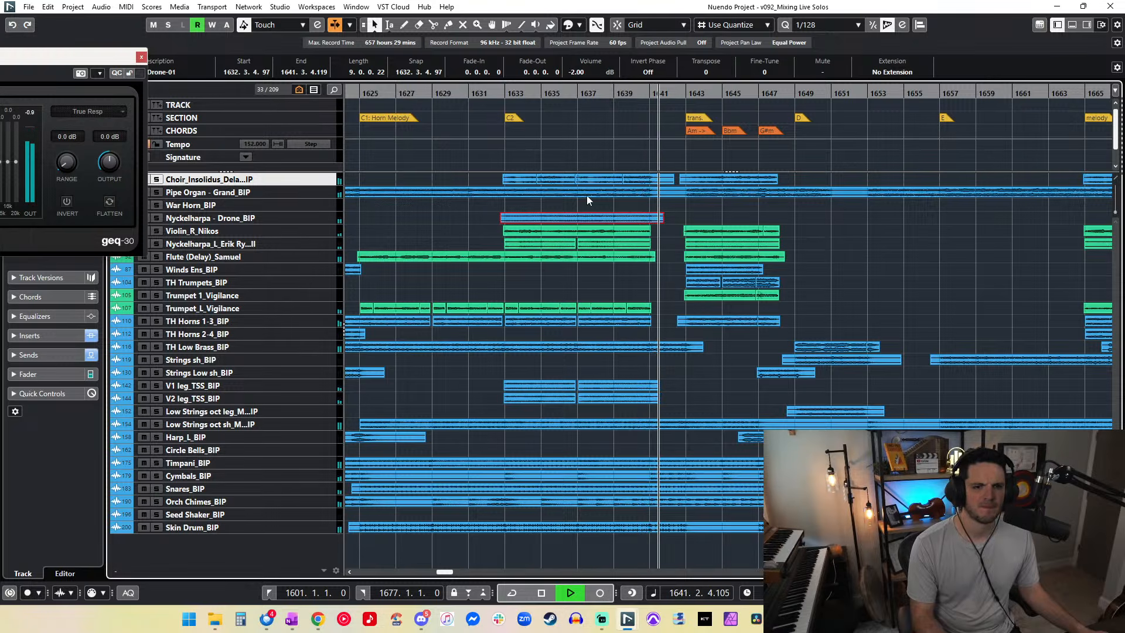
Step: Replay the end of the C2 section and reset the output peak reading to check for peaking
key(space)
key(KP_Subtract)
key(KP_Subtract)
key(KP_Subtract)
key(space)
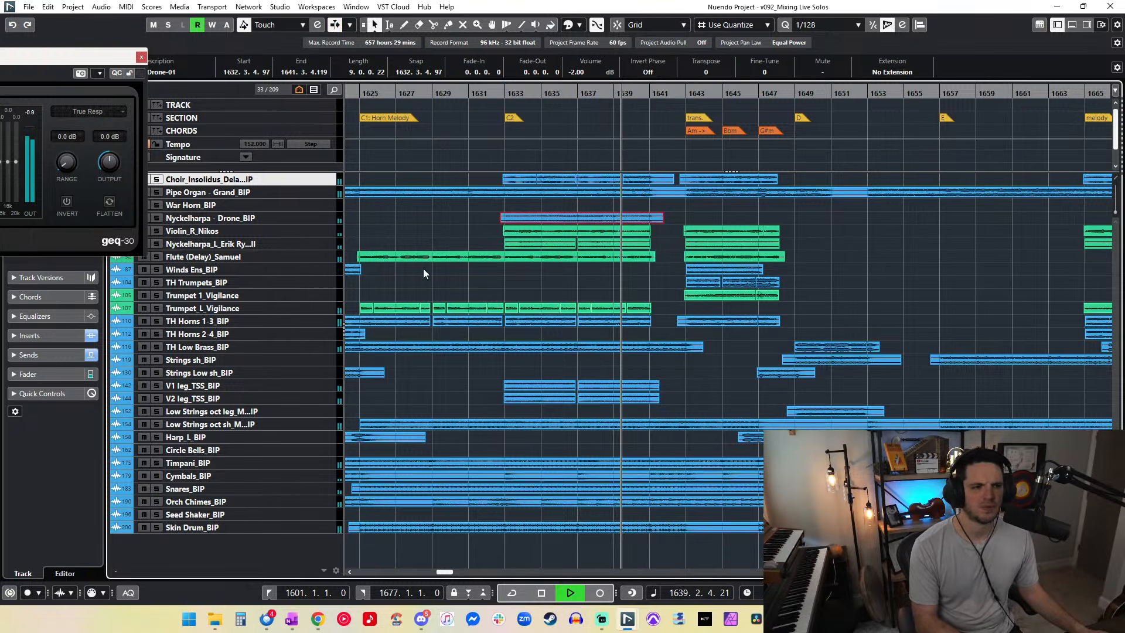
click(33, 114)
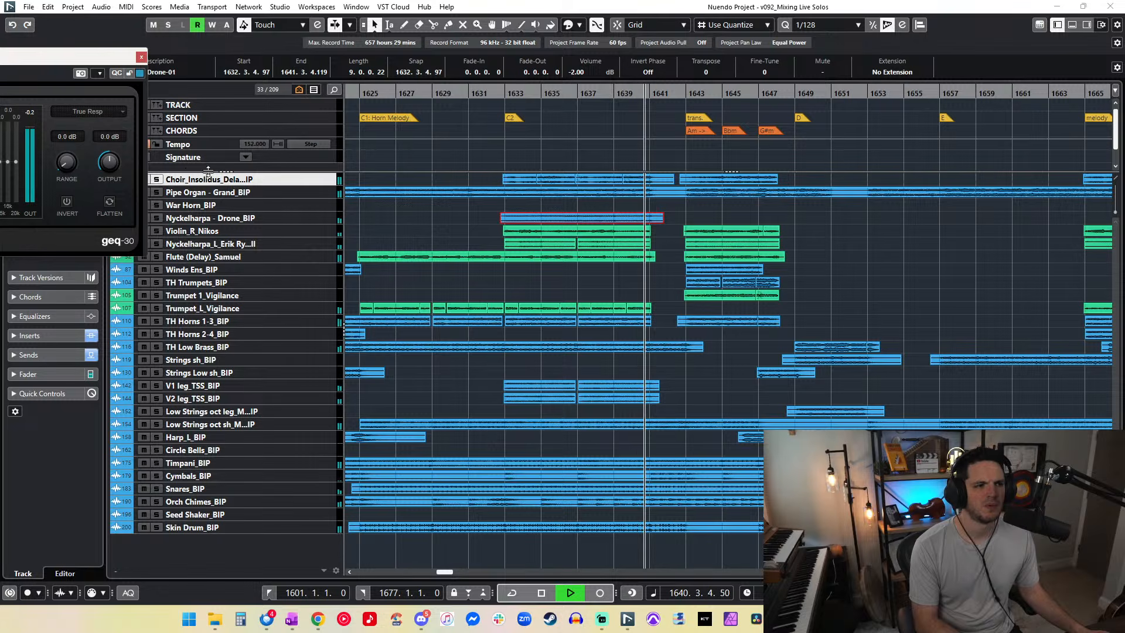
Step: Replay the C2 section from bar 1632 with no events selected to judge the overall balance
key(space)
key(KP_Subtract)
key(KP_Subtract)
key(KP_Subtract)
key(KP_Subtract)
key(KP_Subtract)
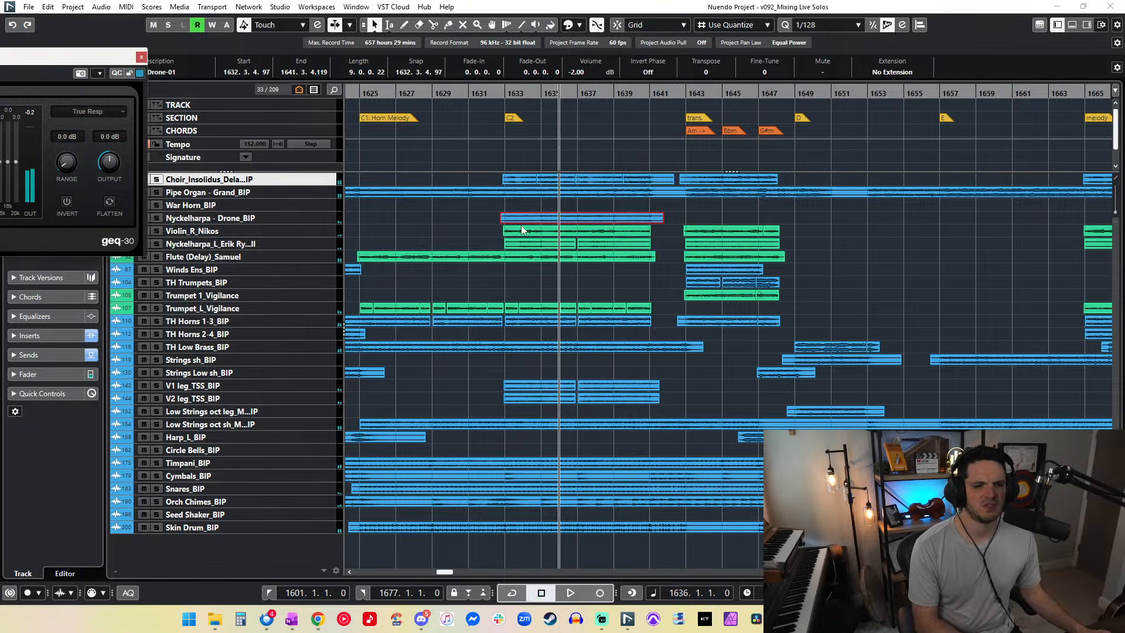
key(KP_Subtract)
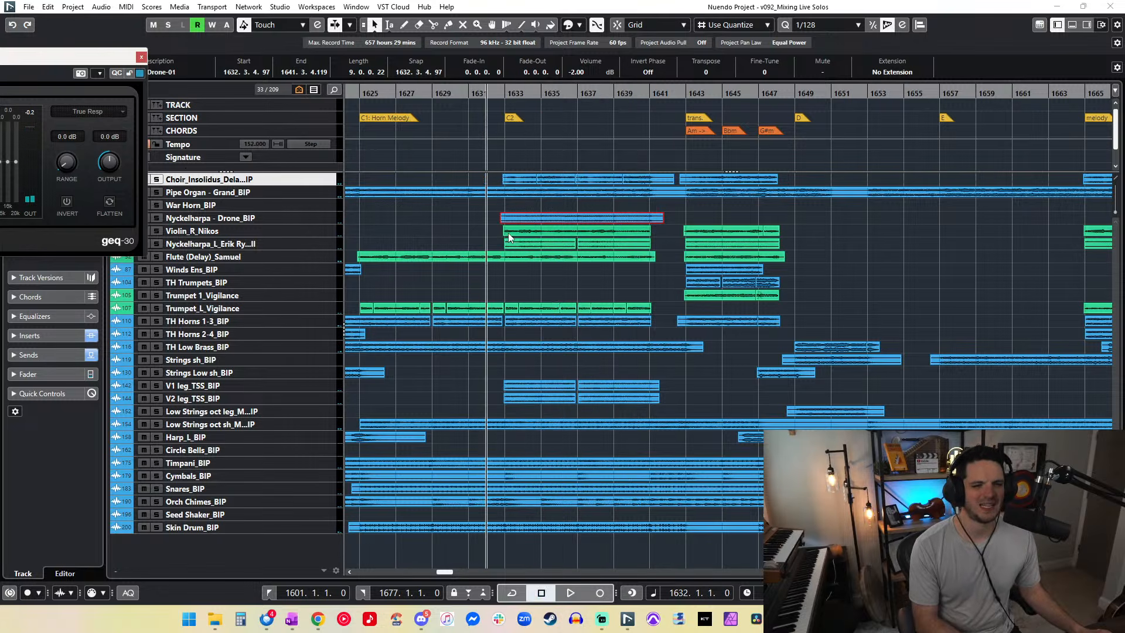
click(504, 201)
key(KP_Subtract)
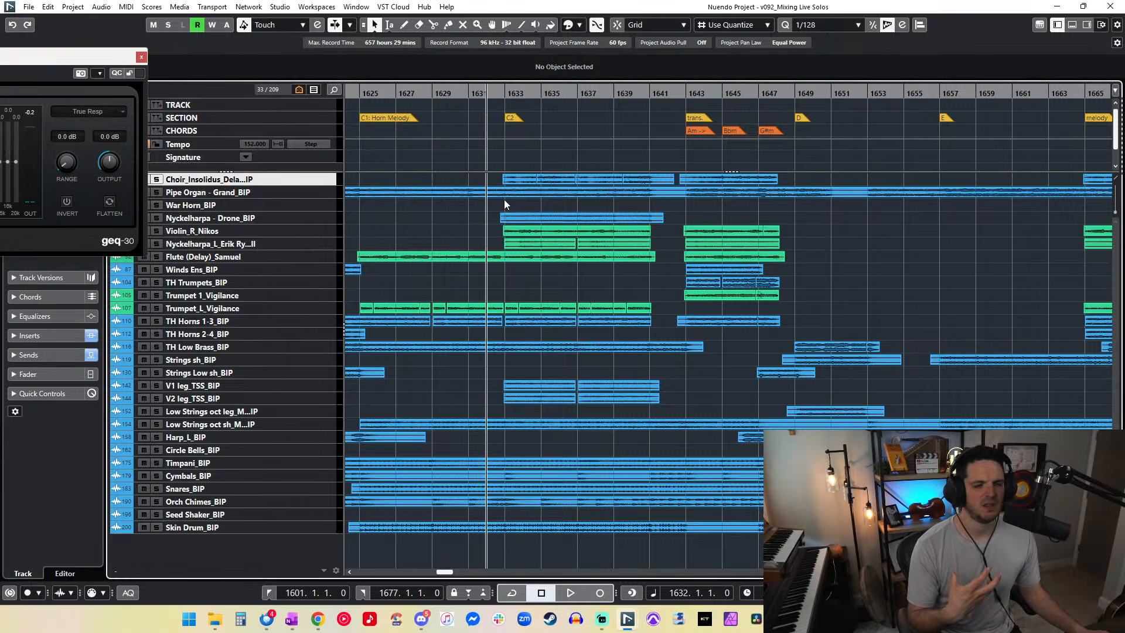
key(space)
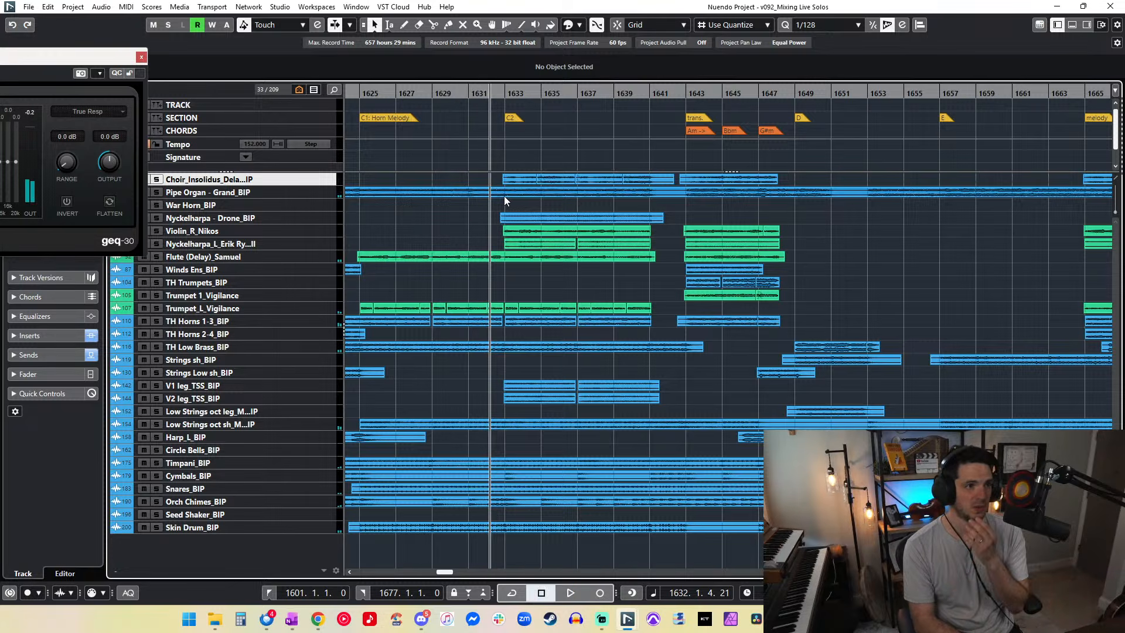
key(space)
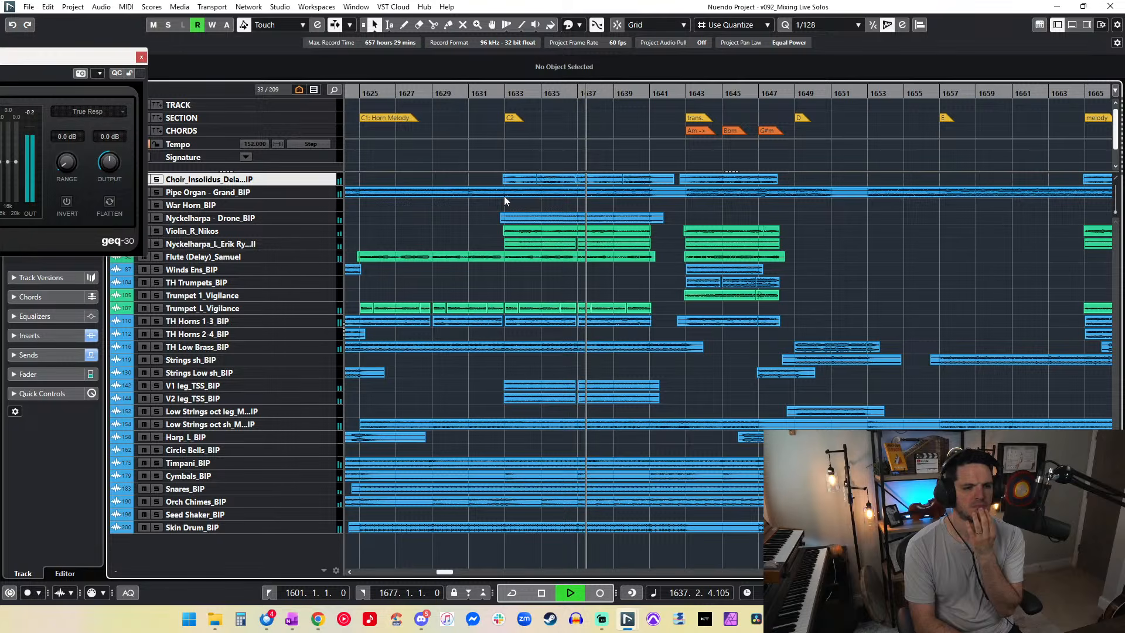
key(space)
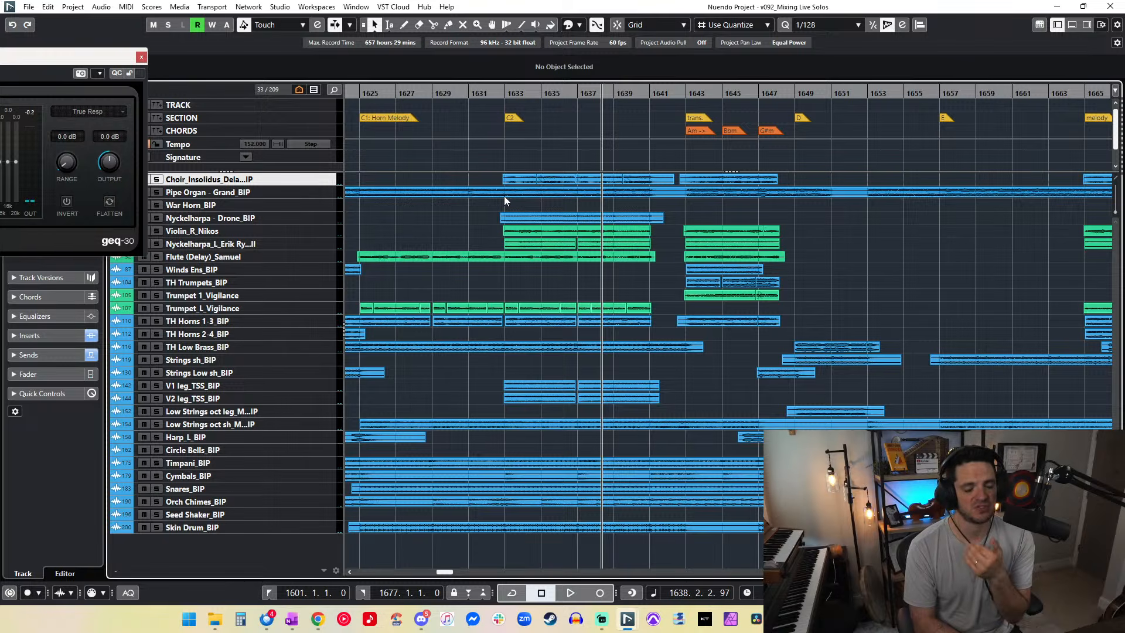
key(KP_Subtract)
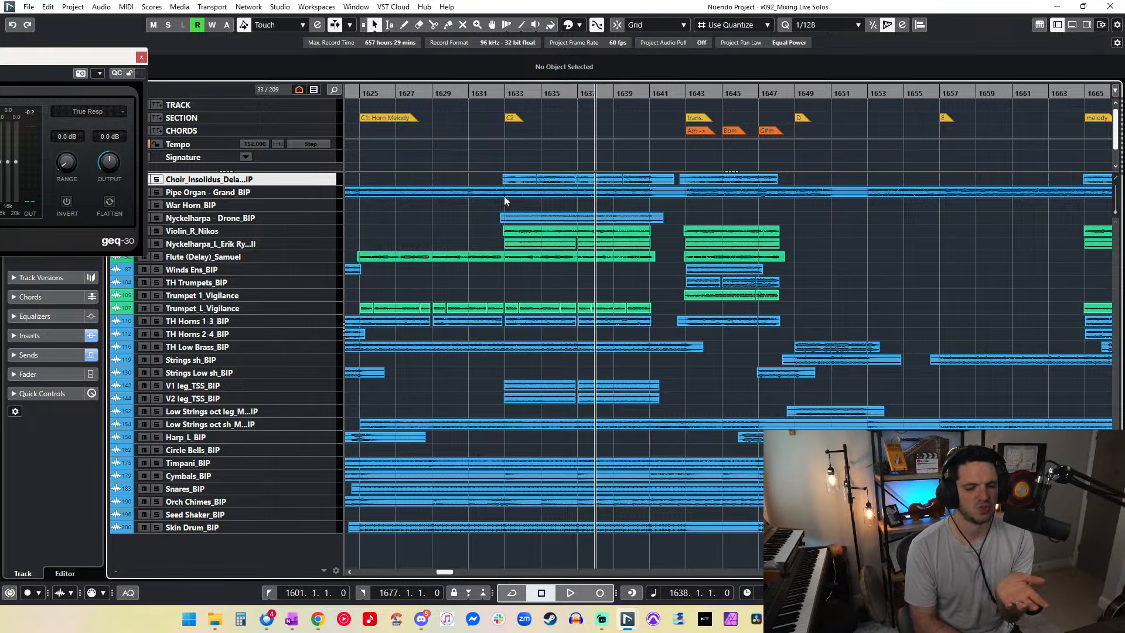
key(space)
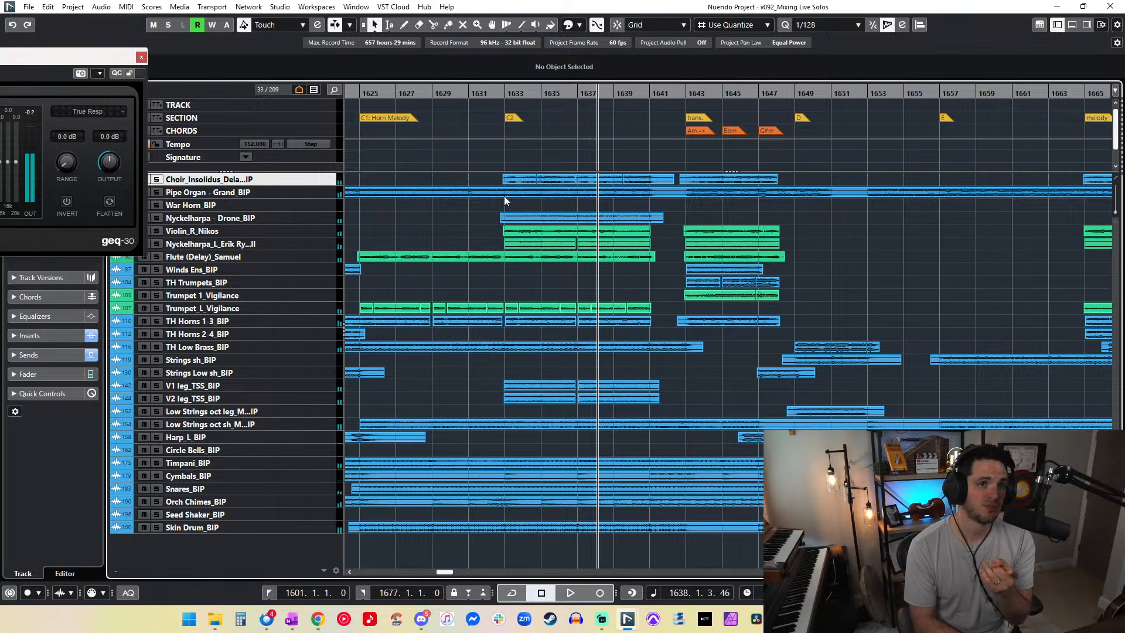
Step: Play from the end of the C2 section into the transition to judge its balance
key(space)
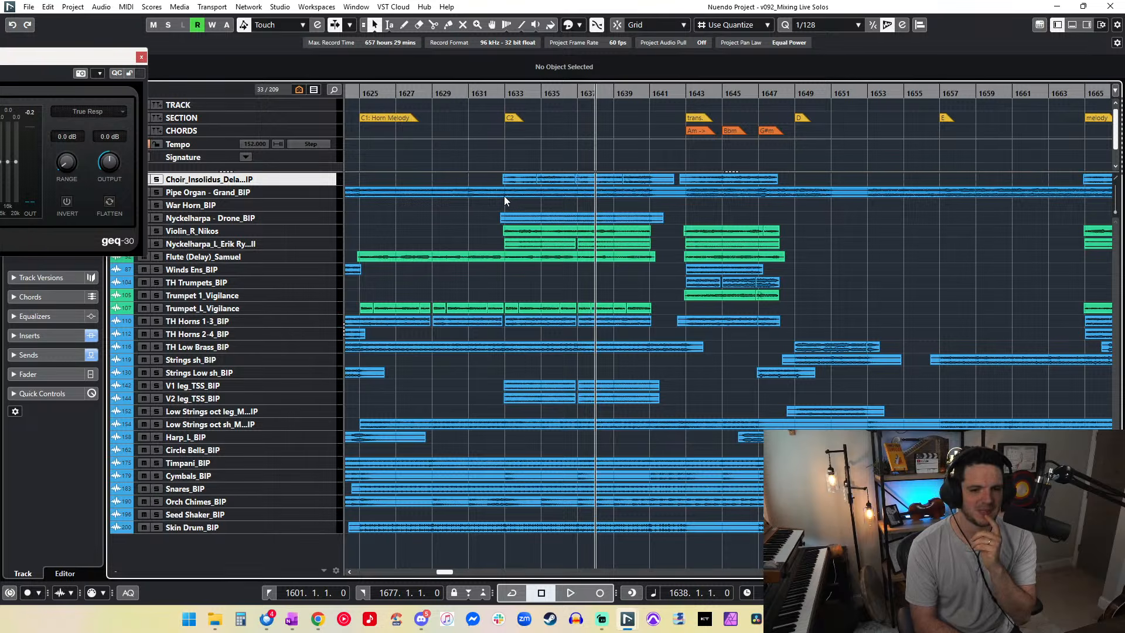
key(space)
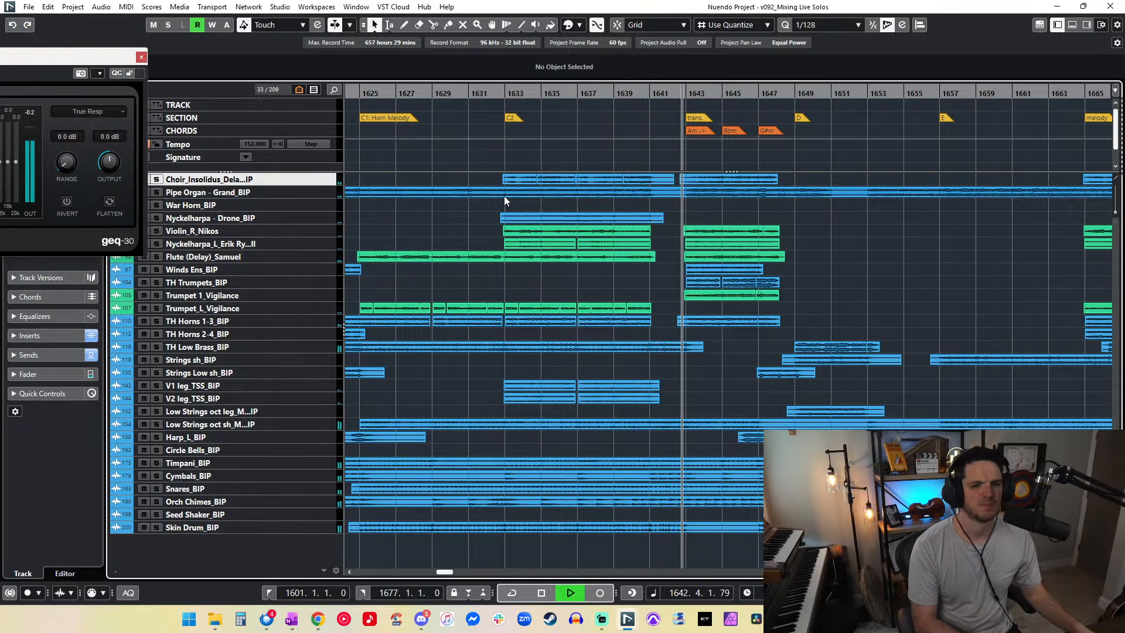
key(f)
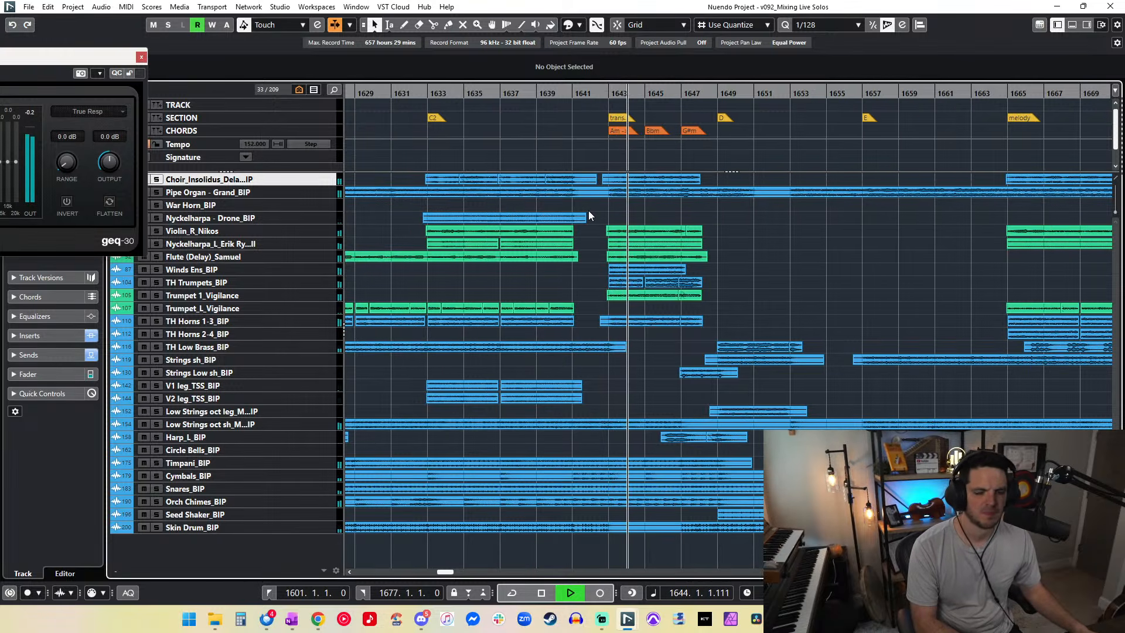
key(space)
Step: Set the volume of the transition's violin, nyckelharpa, flute, winds, trumpet and horn events to -0.5 dB and replay the section
drag(607, 217, 709, 326)
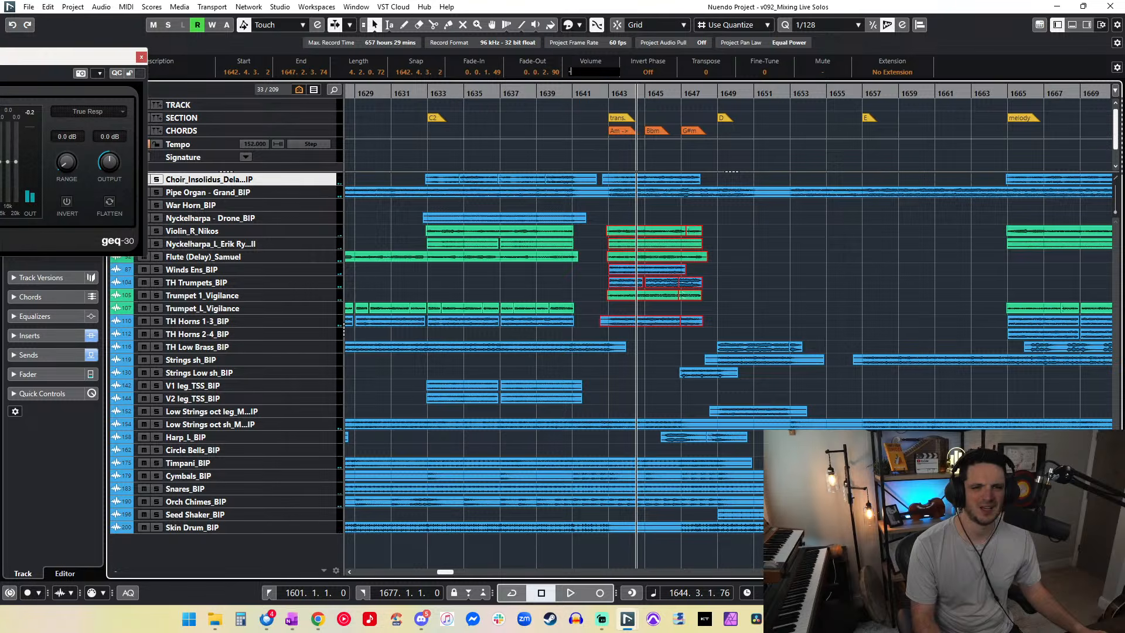
click(596, 94)
key(space)
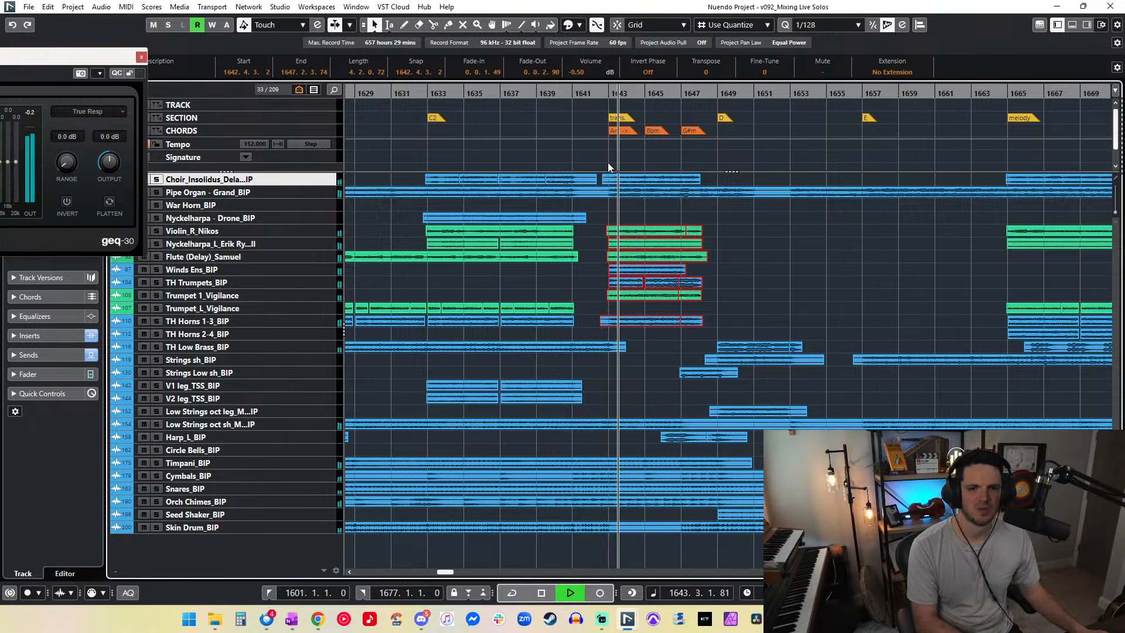
Step: Set the transition choir event's volume to -2 dB and reset the output peak reading during playback
click(615, 179)
click(580, 72)
text(-2)
key(Return)
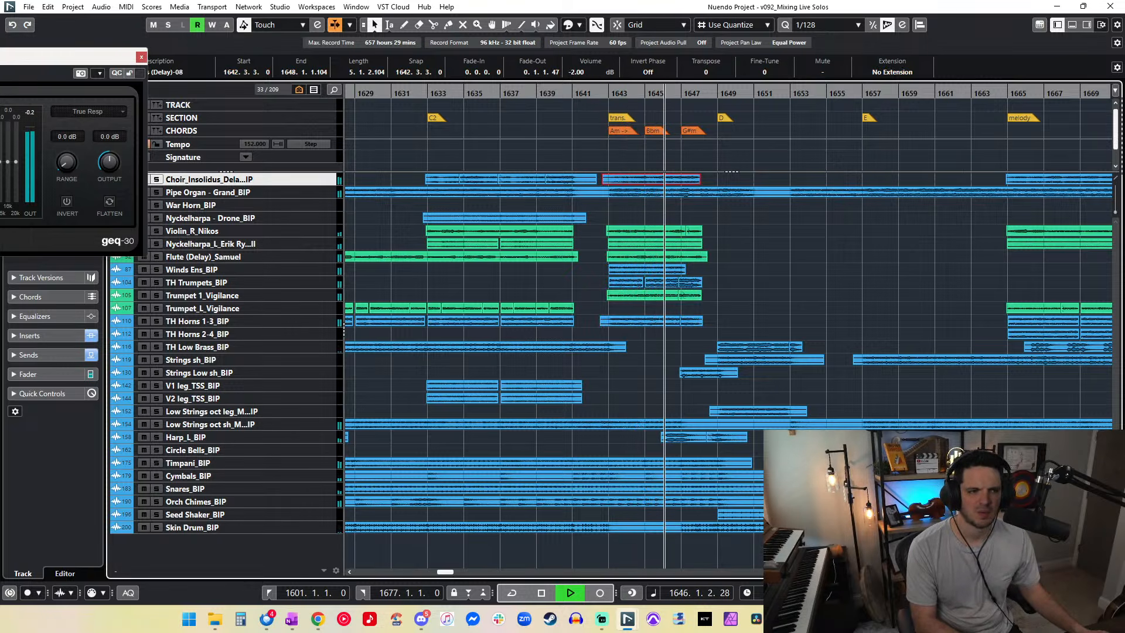
click(28, 111)
key(space)
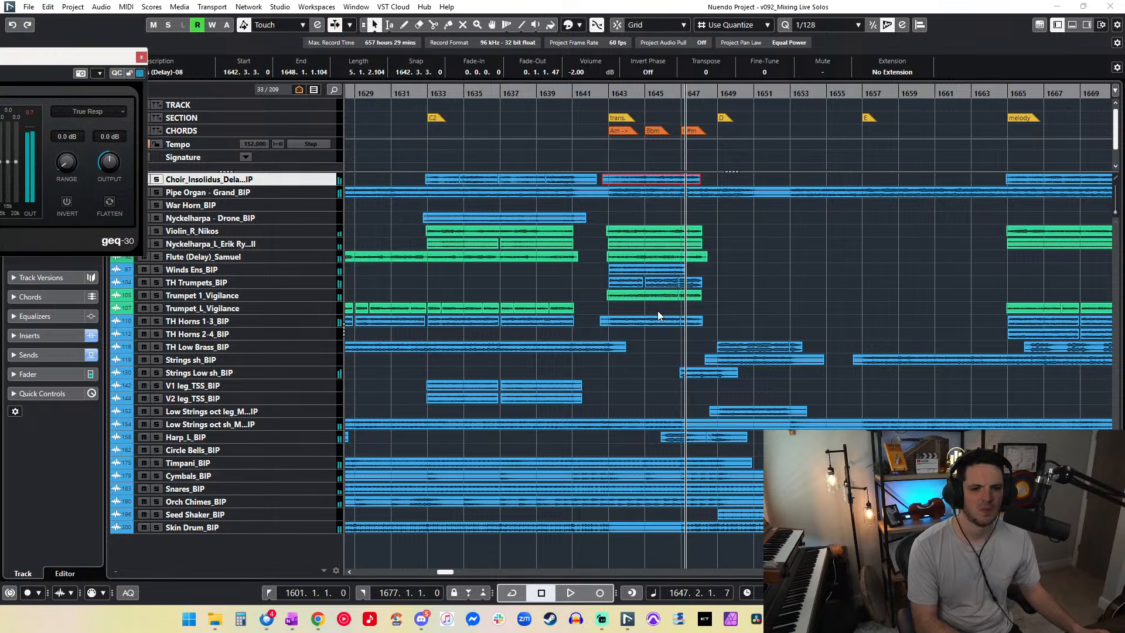
Step: Set the volume of the harp events at the end of the transition to -6 dB
click(659, 334)
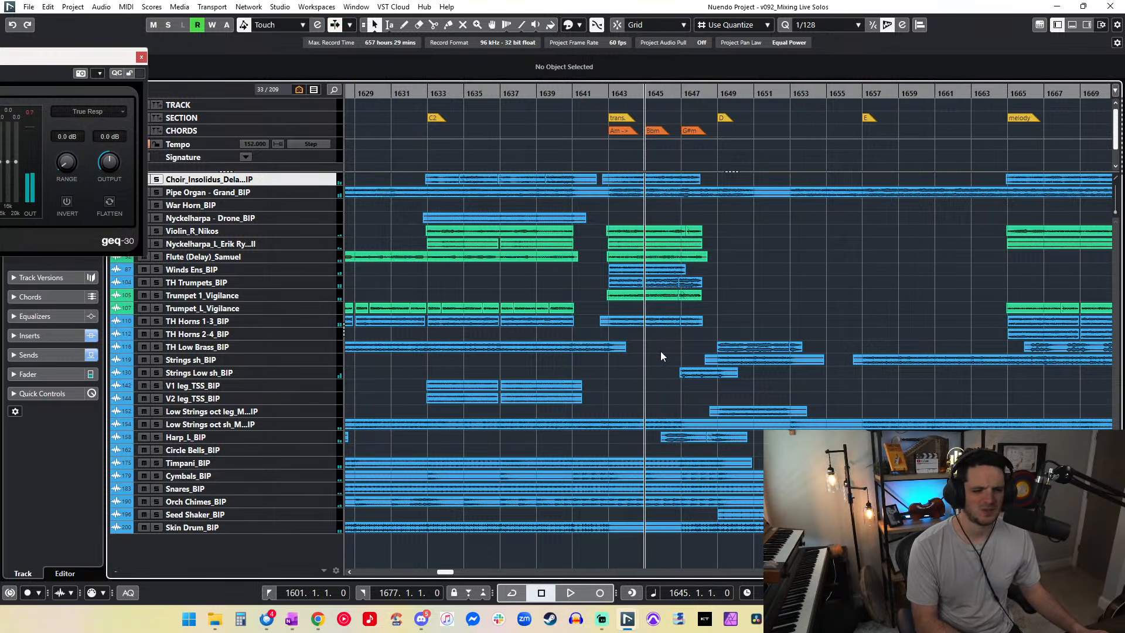
click(734, 437)
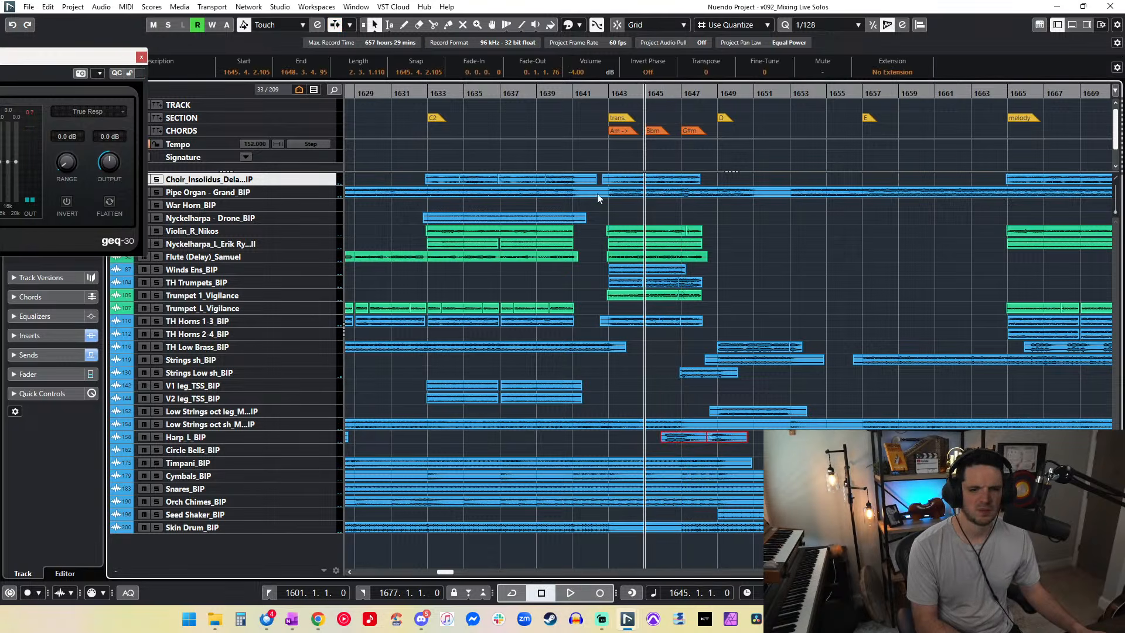
click(578, 72)
text(-6)
key(Return)
Step: Replay the second half of the transition, checking the G#m bars and their TH Trumpets event for output peaking
key(space)
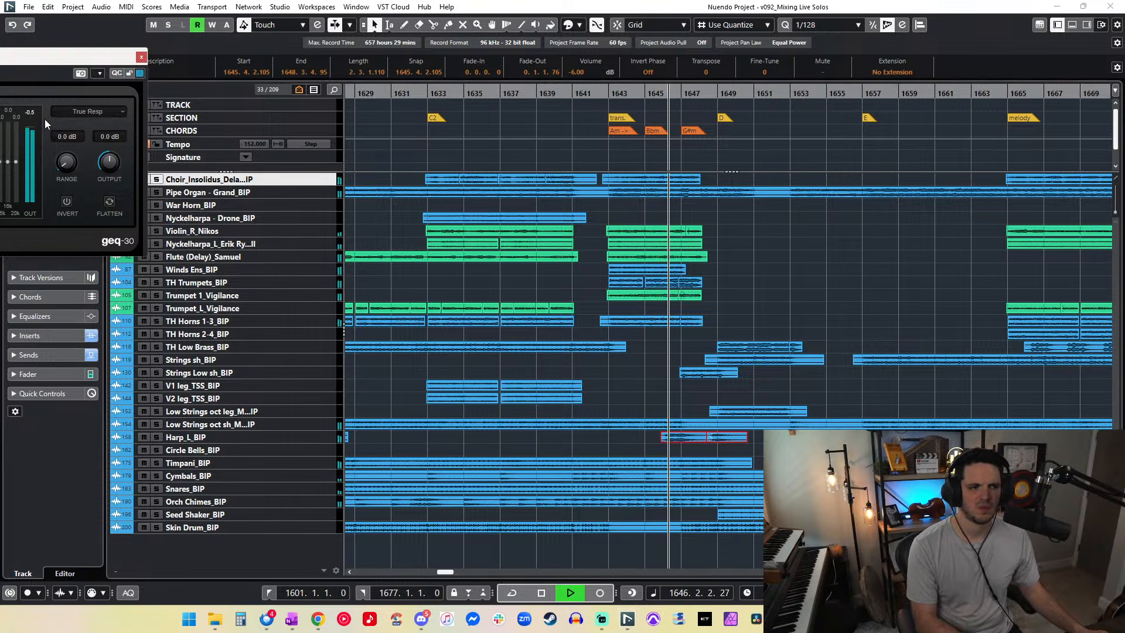
key(space)
key(space)
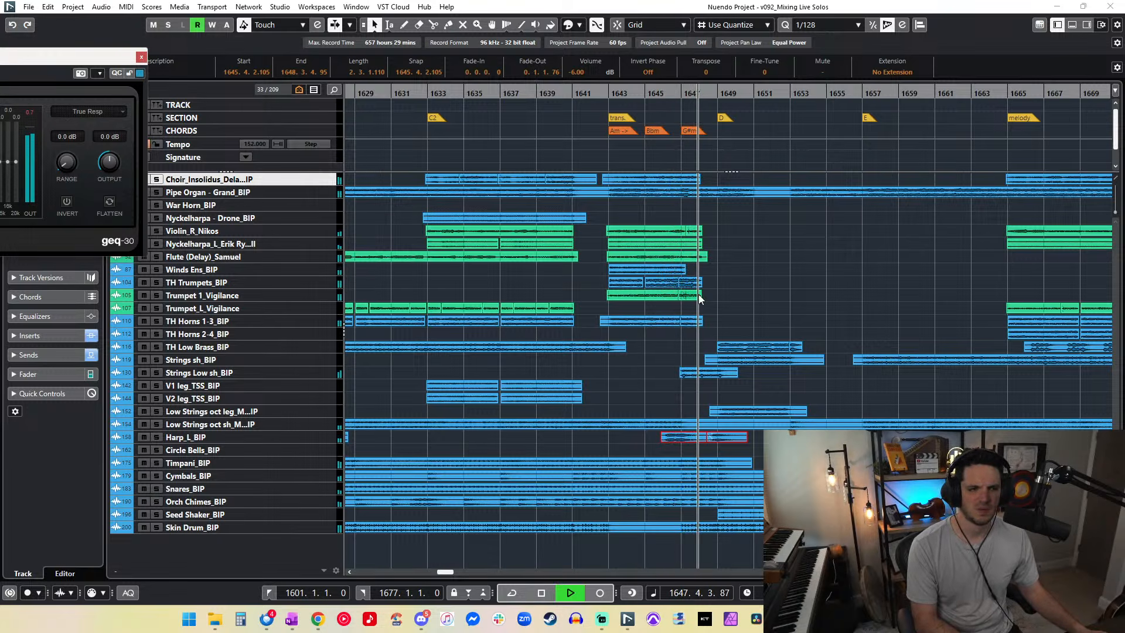
key(space)
key(space)
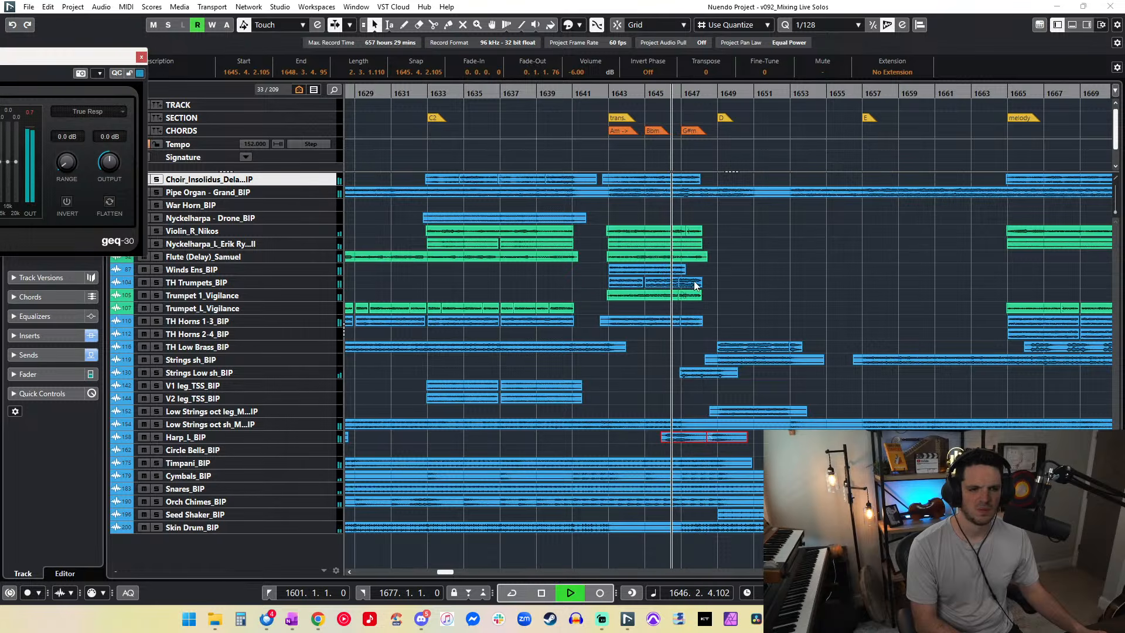
click(695, 284)
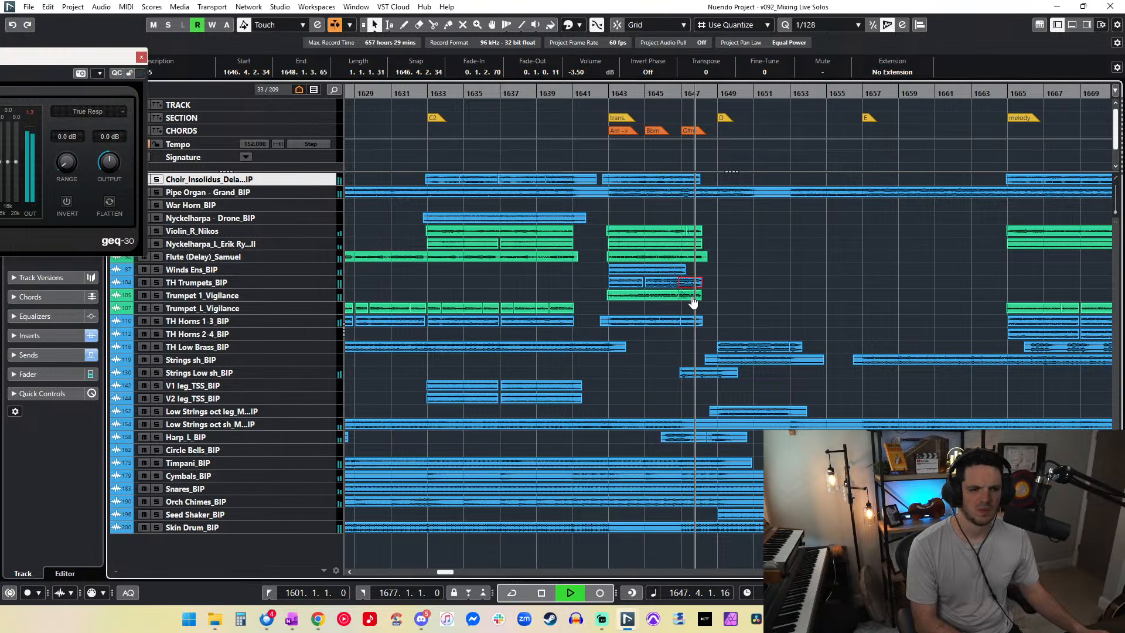
key(space)
Step: Split the transition choir event just before bar 1647 with a short crossfade and select its last part
drag(694, 335, 692, 280)
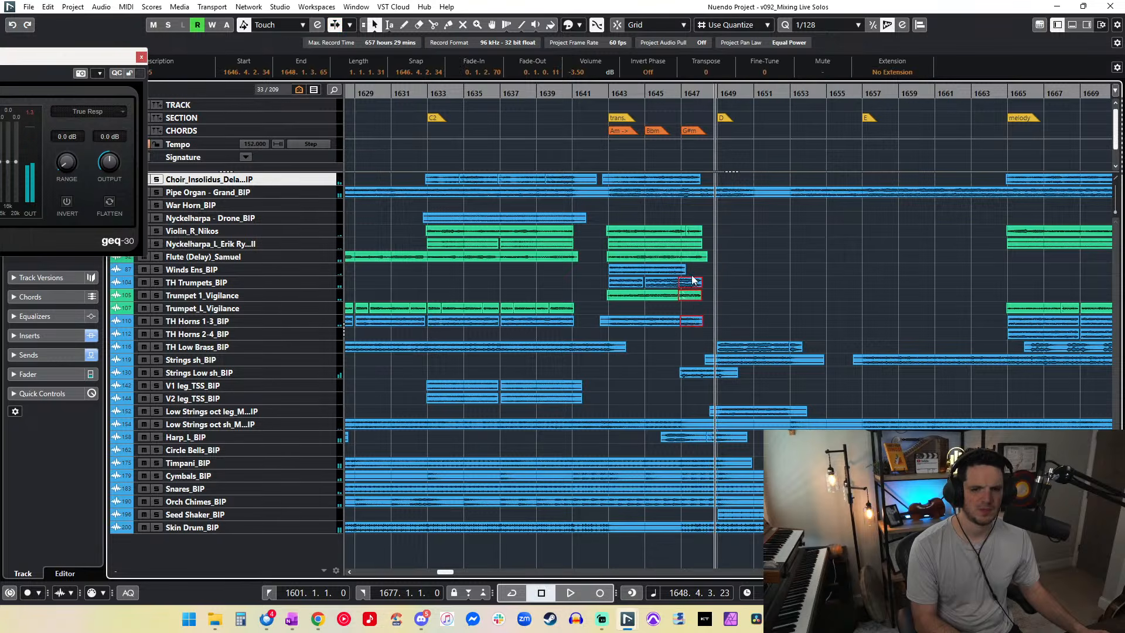
alt+click(682, 179)
click(687, 180)
right_click(683, 179)
click(691, 179)
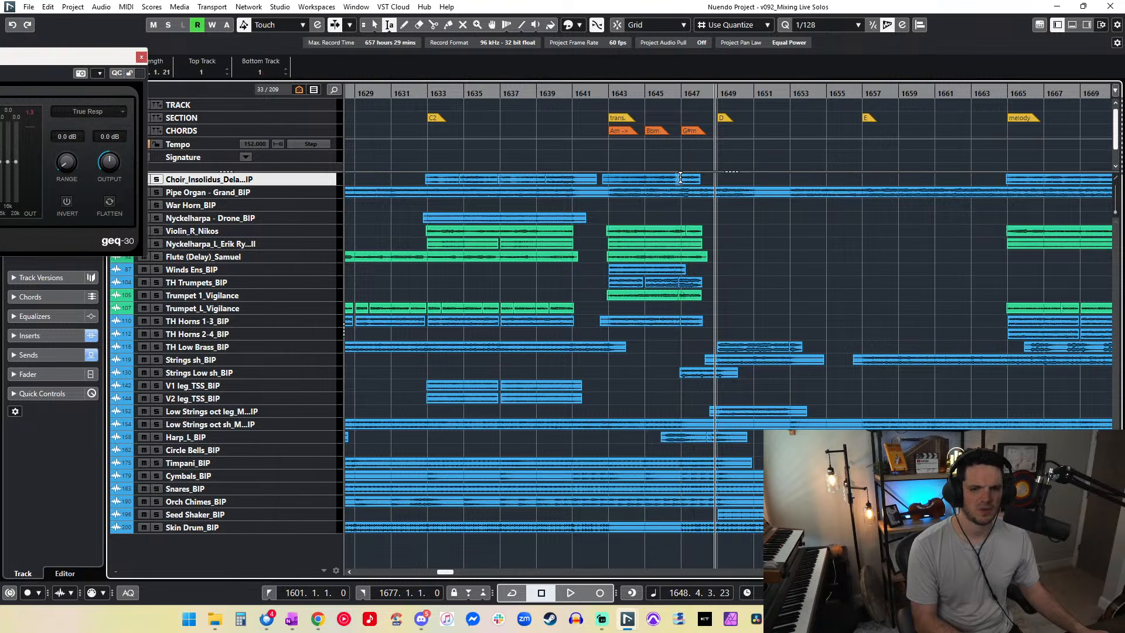
key(1)
click(692, 180)
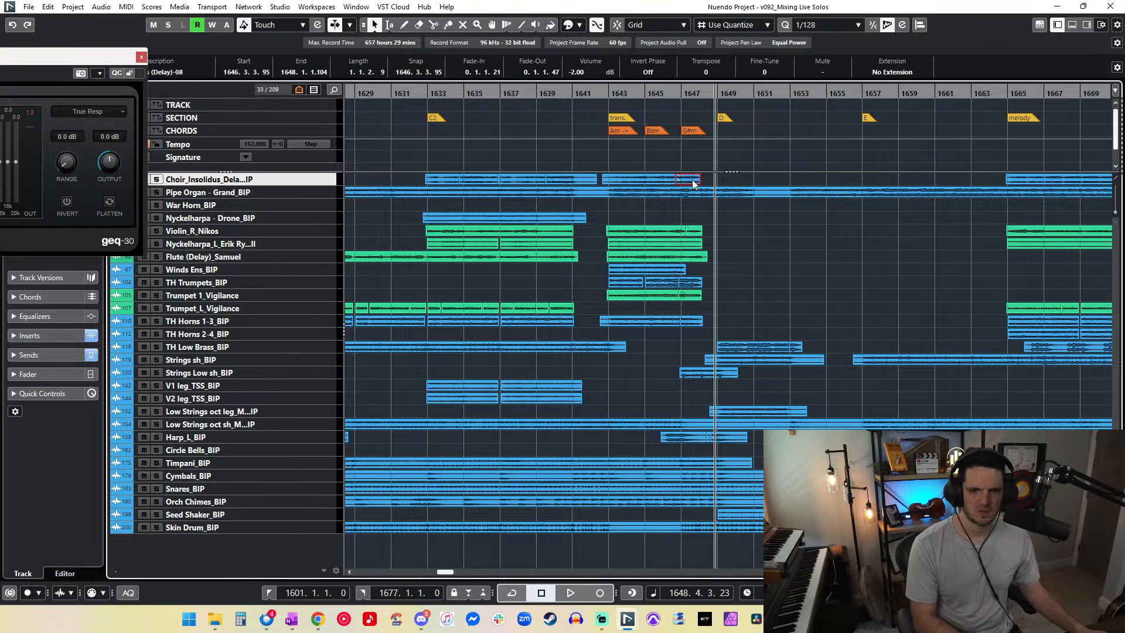
Step: Split the Nyckelharpa and Flute events near bar 1647 and crossfade the cuts to isolate the final transition notes
shift+click(697, 233)
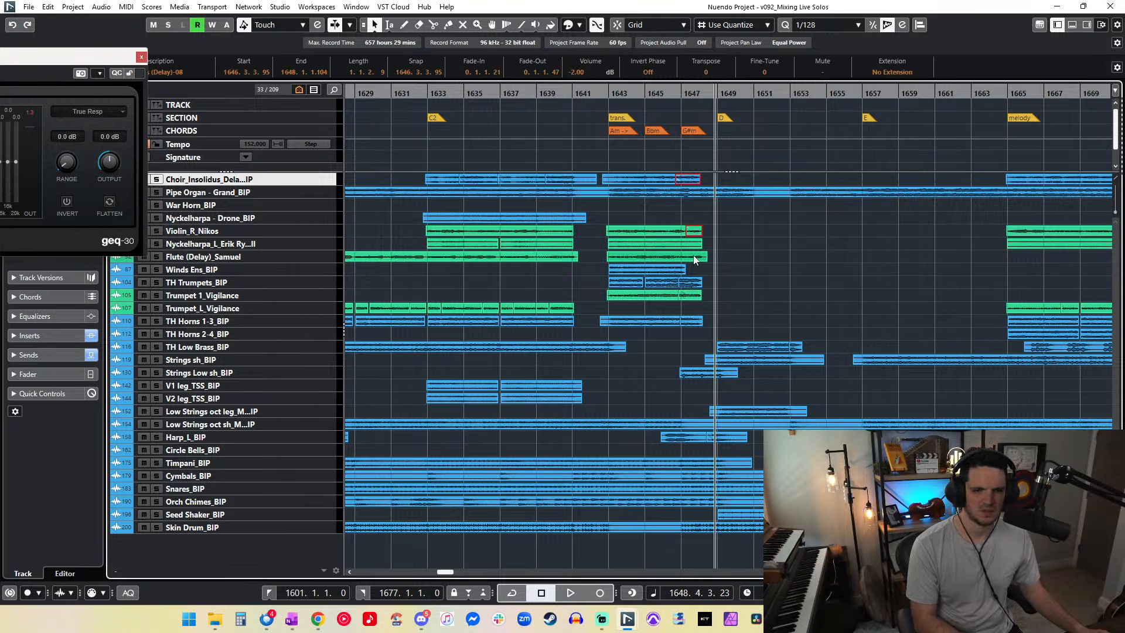
click(721, 262)
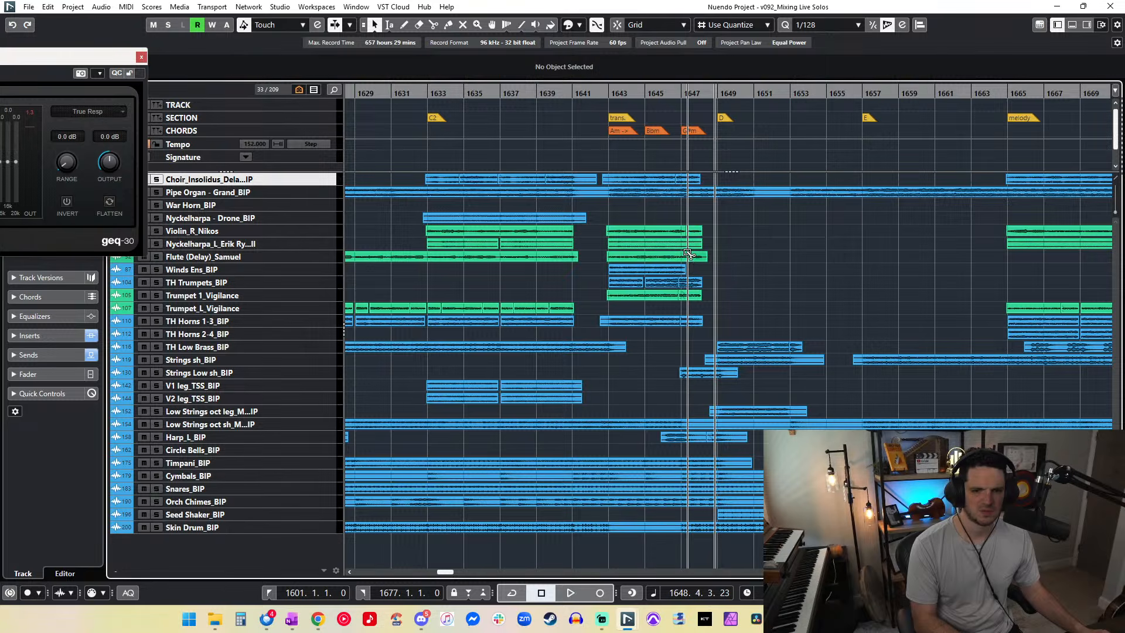
right_click(701, 256)
click(695, 241)
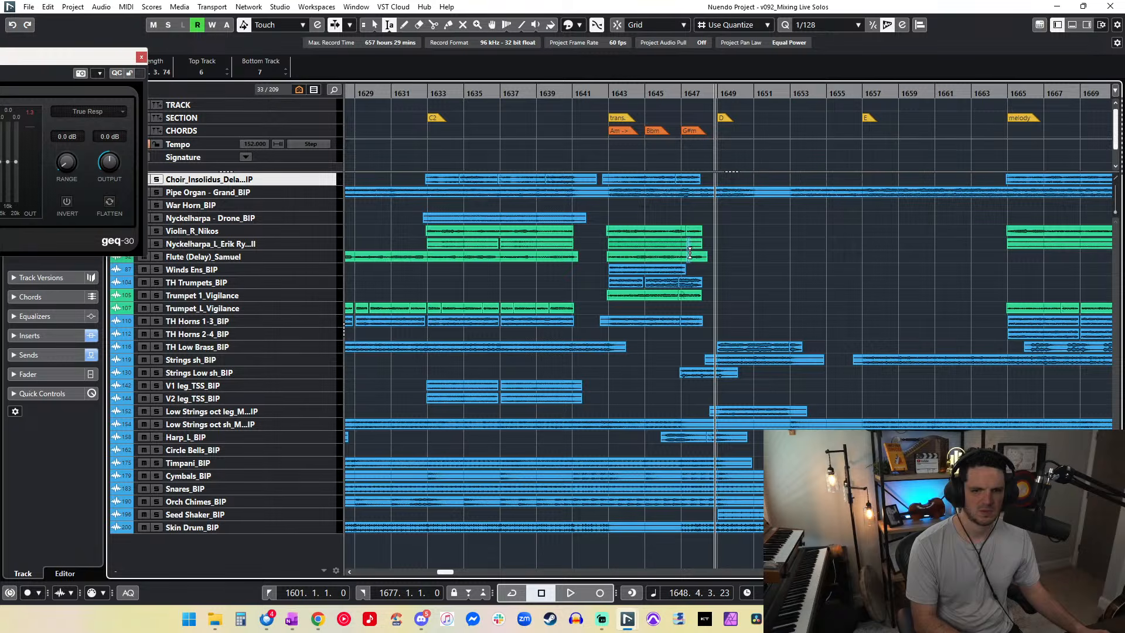
key(h)
key(h)
key(h)
key(h)
key(shift+h)
key(shift+h)
click(721, 244)
key(x)
Step: Select the choir, solo, brass, low strings and harp events over the transition's G#m bars and set their volume to -3 dB
right_click(676, 279)
click(676, 281)
key(shift+g)
key(shift+g)
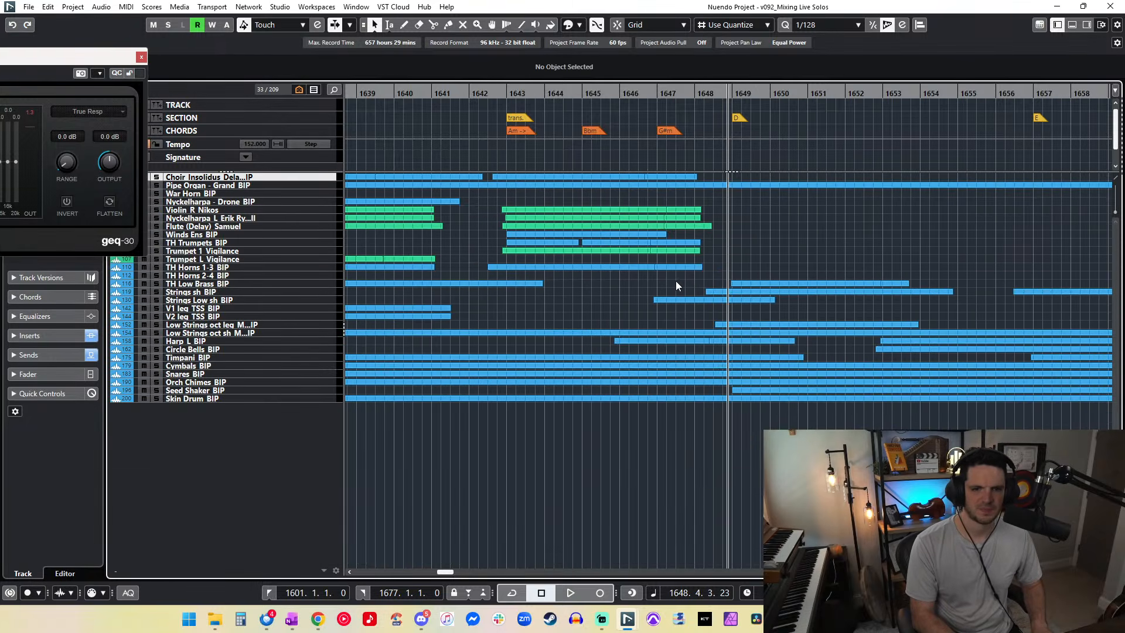
key(g)
key(g)
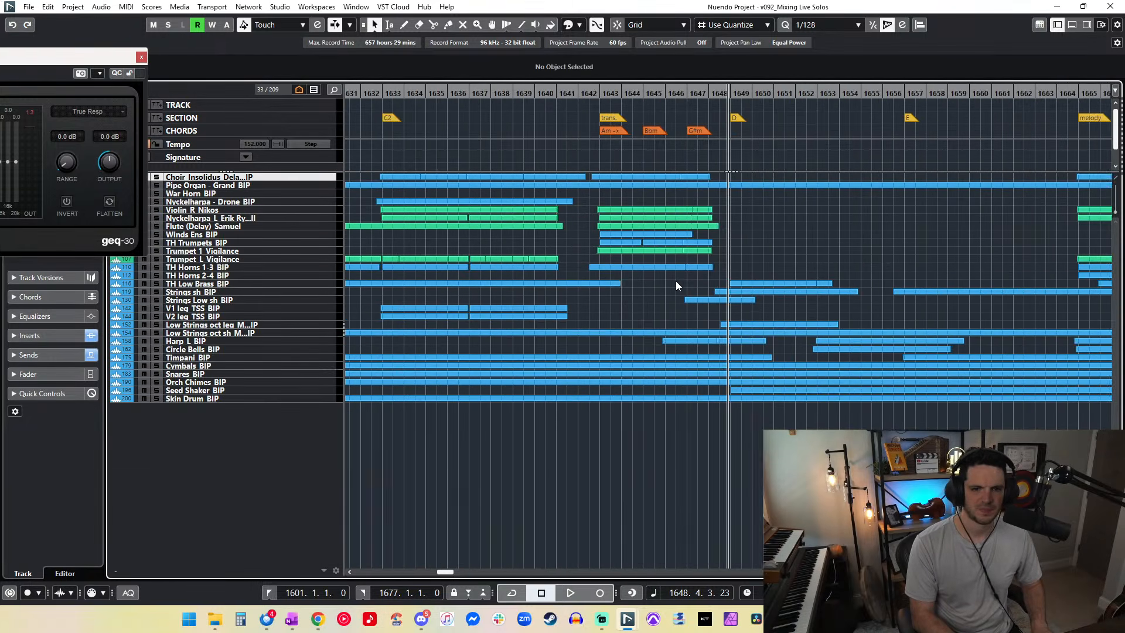
key(shift+h)
click(702, 181)
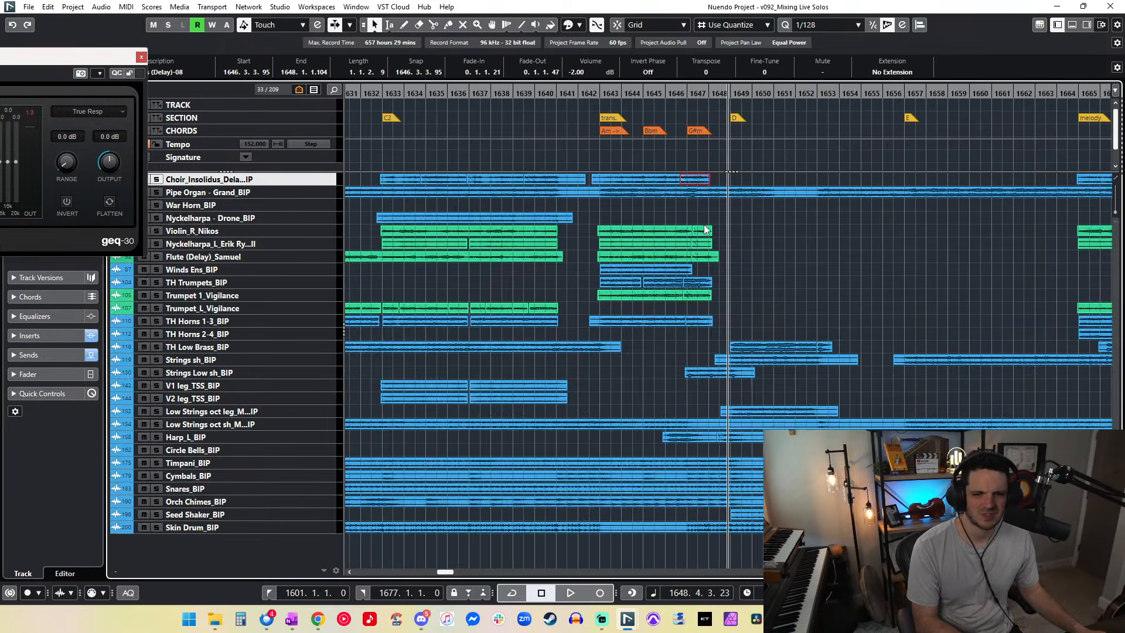
drag(711, 267, 712, 268)
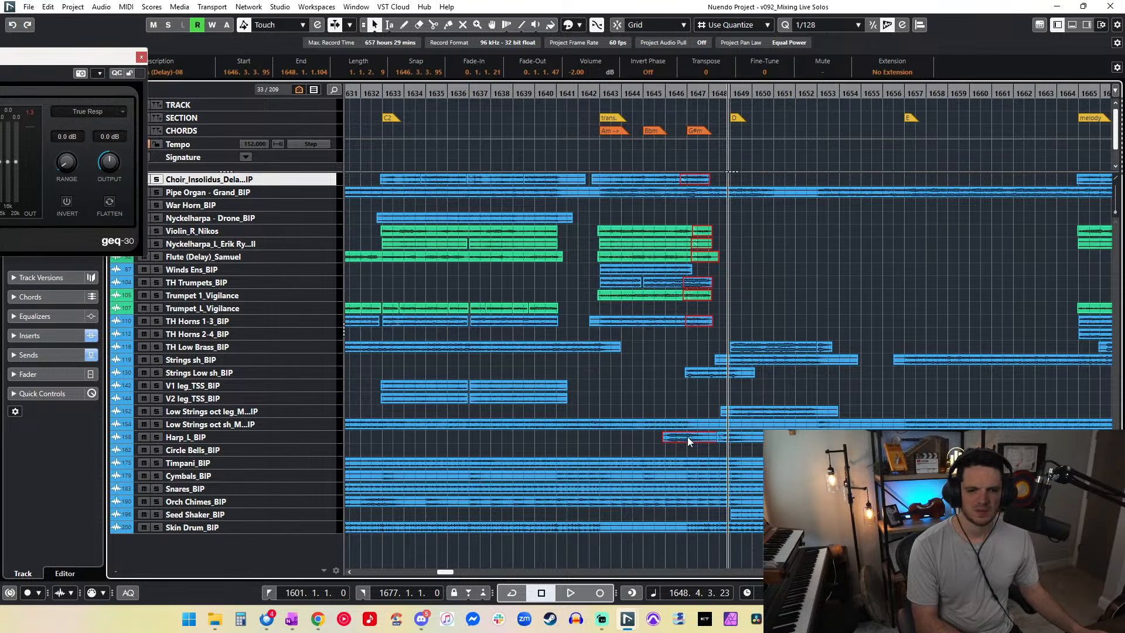
shift+click(700, 375)
click(582, 72)
text(-3)
key(Return)
Step: Replay the end of the transition from about bar 1646 and reset the output peak reading to check for peaking
click(666, 94)
key(space)
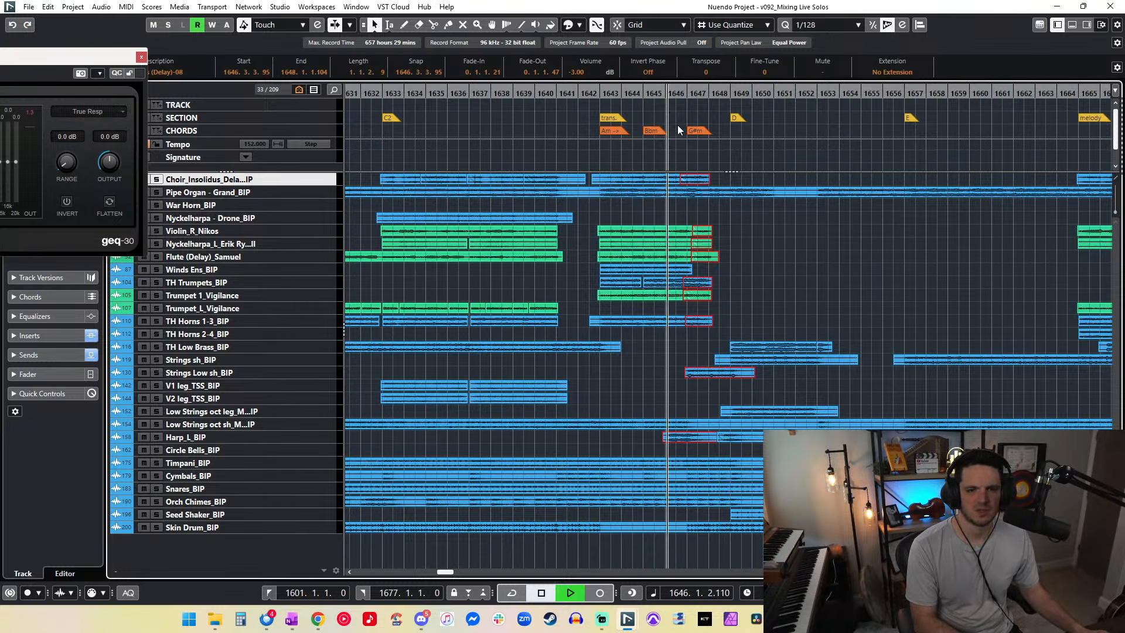
click(30, 112)
key(space)
key(space)
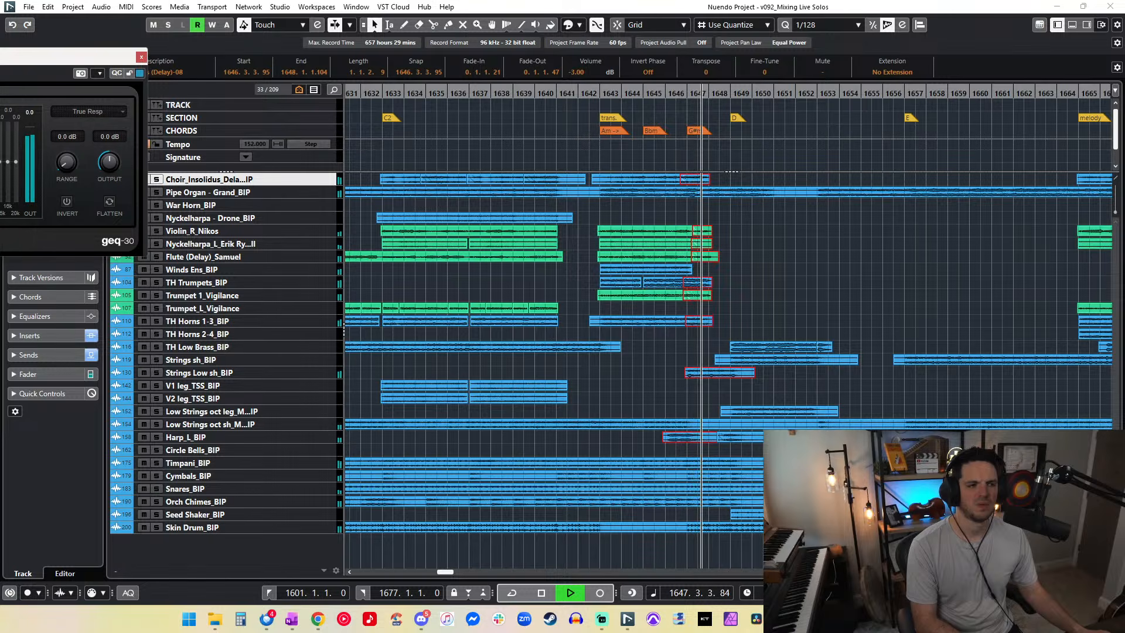
key(space)
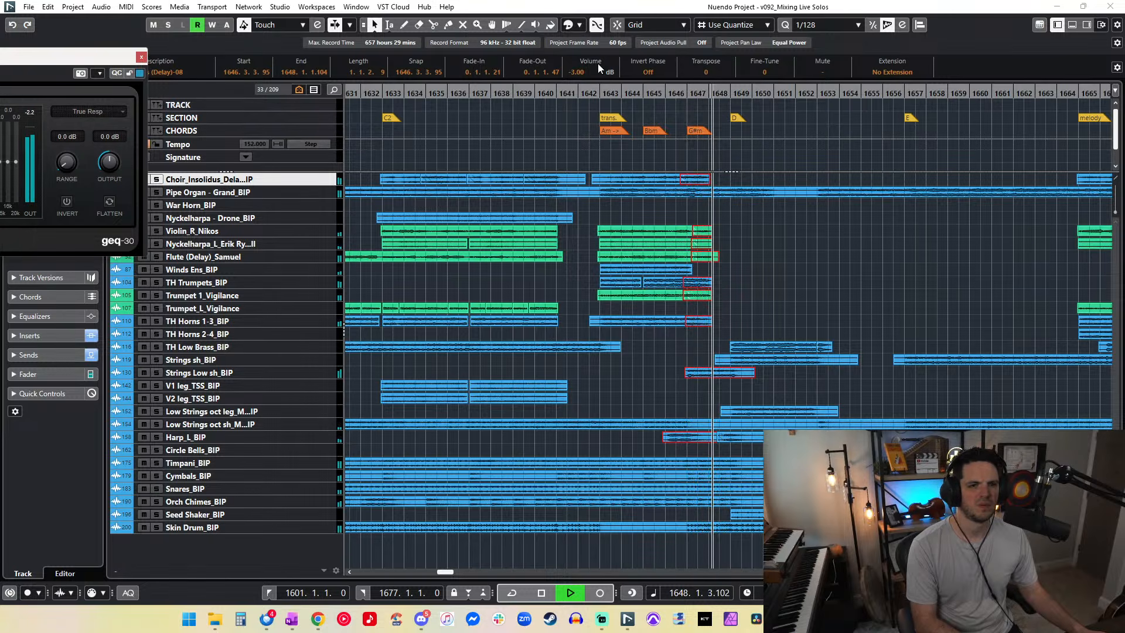
key(space)
Step: Try a volume of -2.5 dB on the selected end-of-transition events and replay them
click(578, 72)
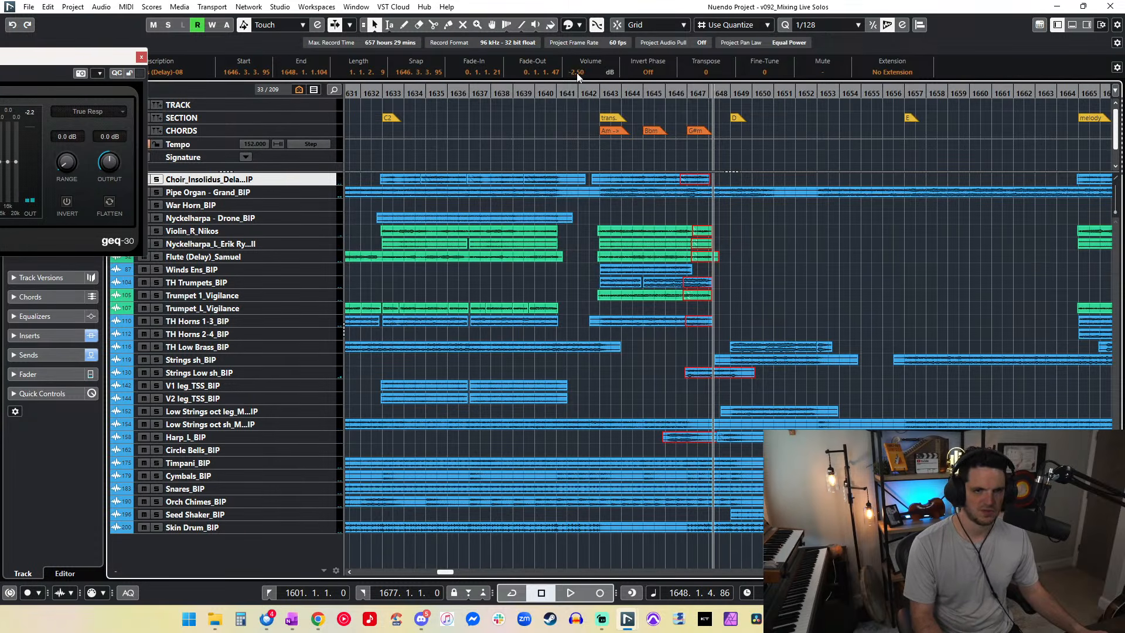
key(space)
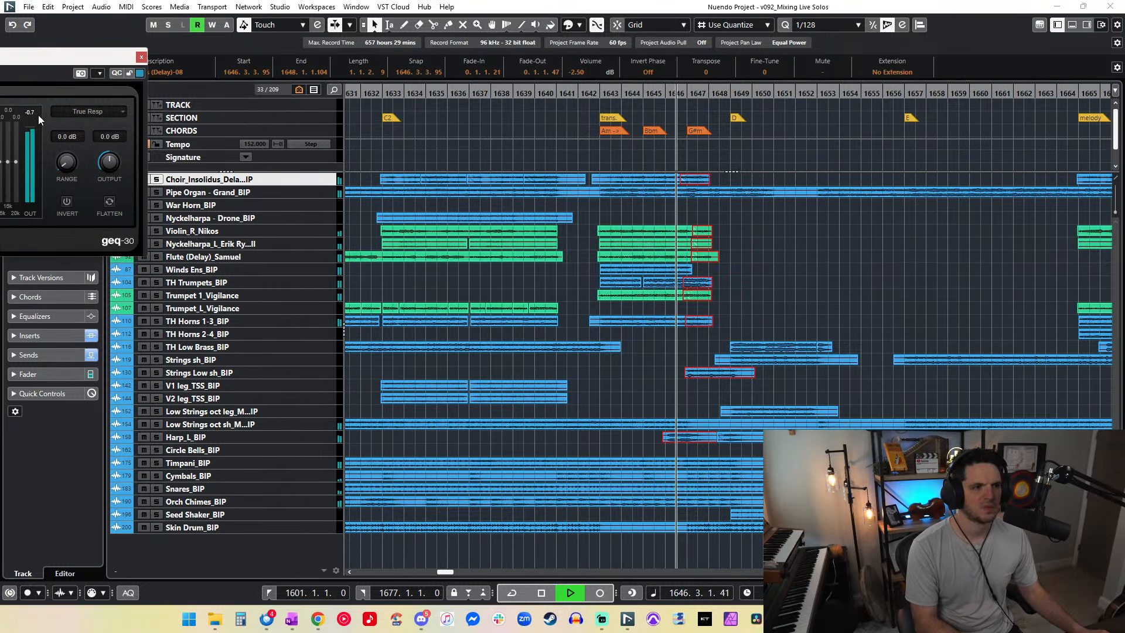
key(space)
Step: Set the selected end-of-transition events' volume to -3 dB, replay the transition and clear the selection
click(572, 73)
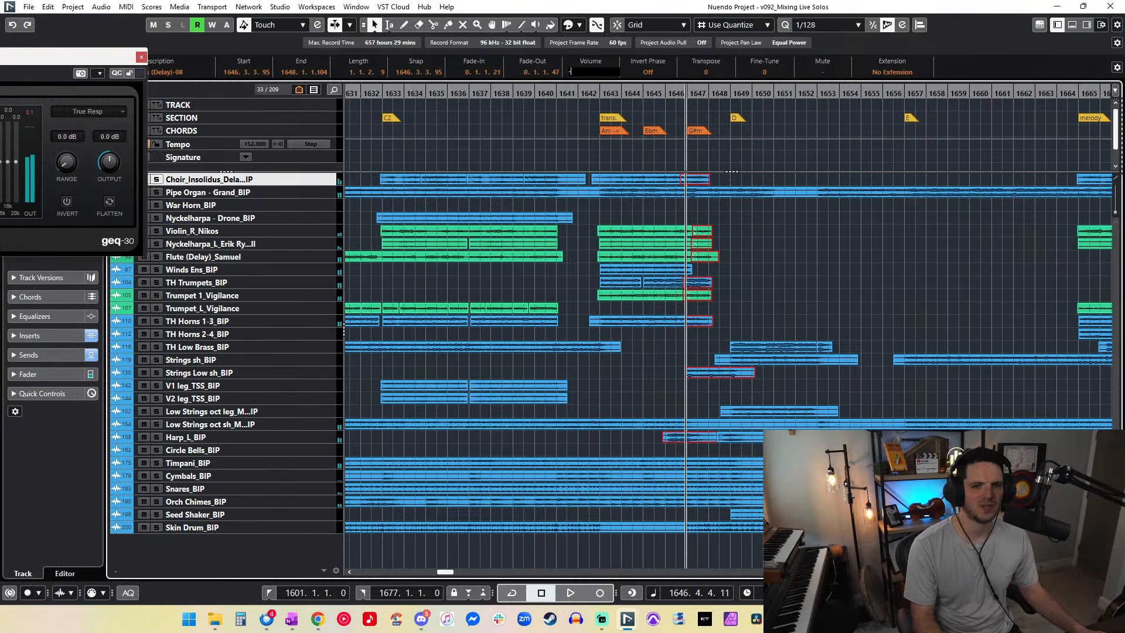
key(Return)
key(space)
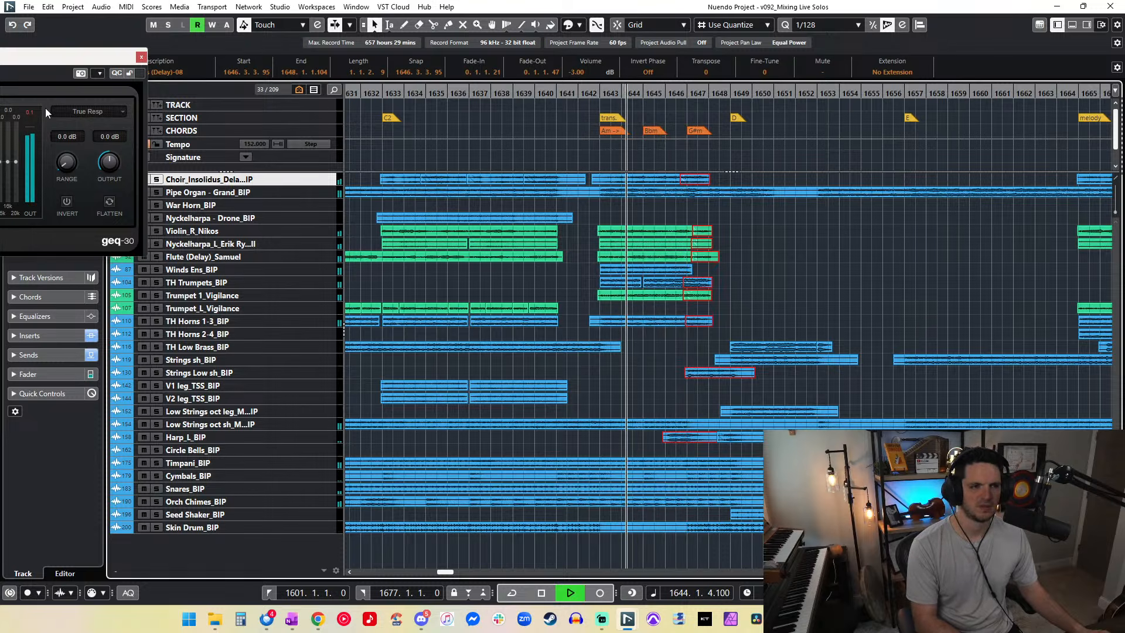
click(575, 290)
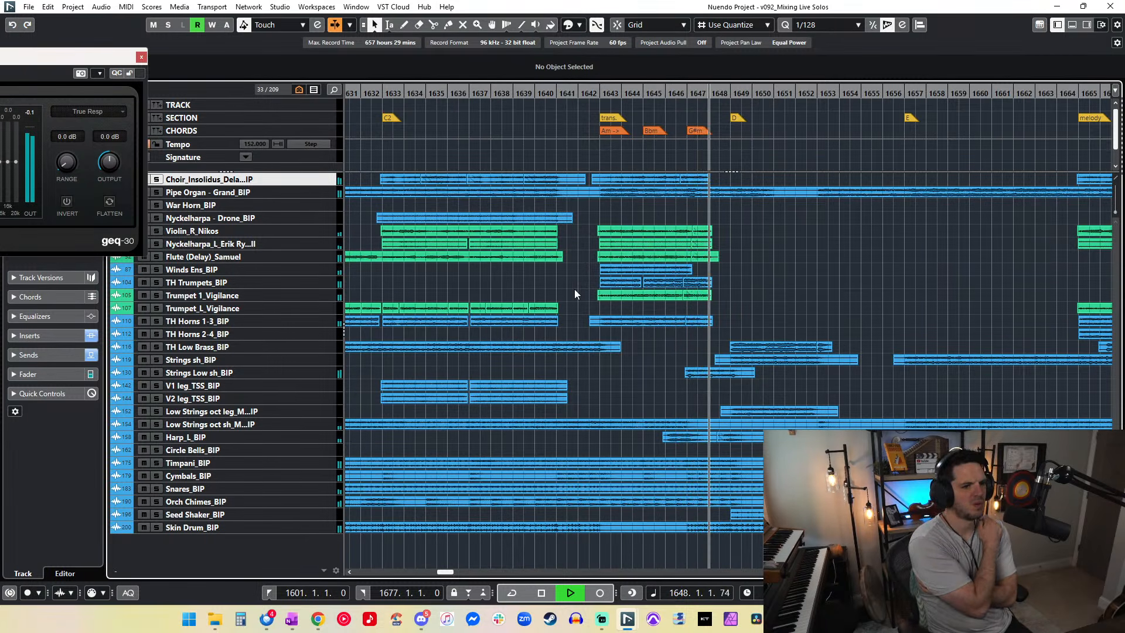
Step: Play the start of the D section and the bars leading into the final melody to check the balance
key(space)
key(space)
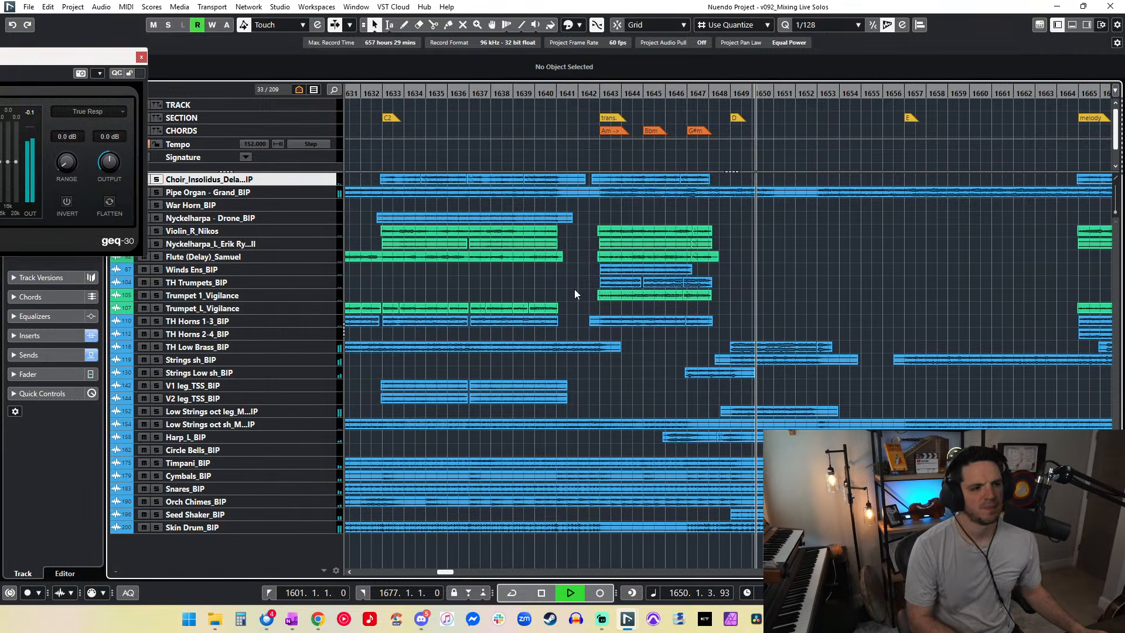
key(g)
key(g)
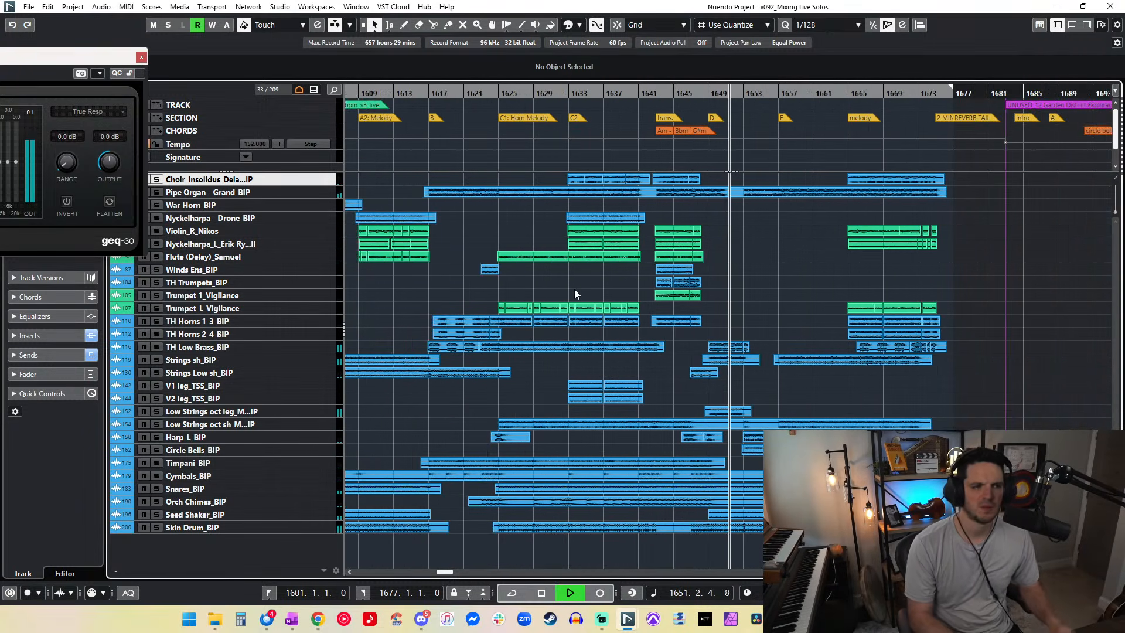
key(space)
click(807, 92)
key(space)
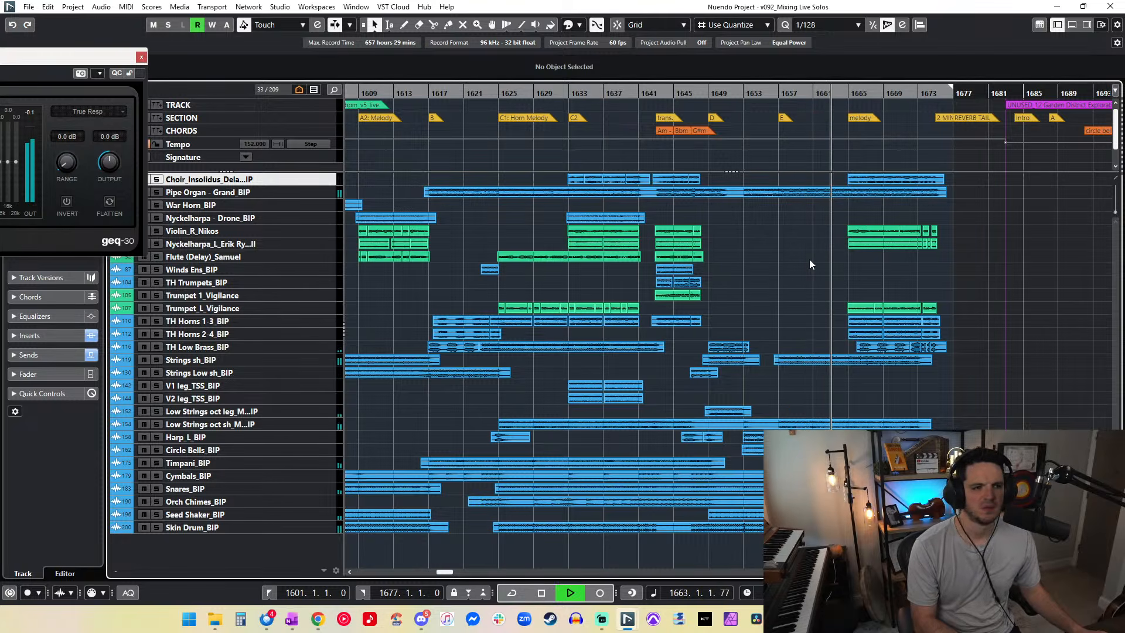
key(space)
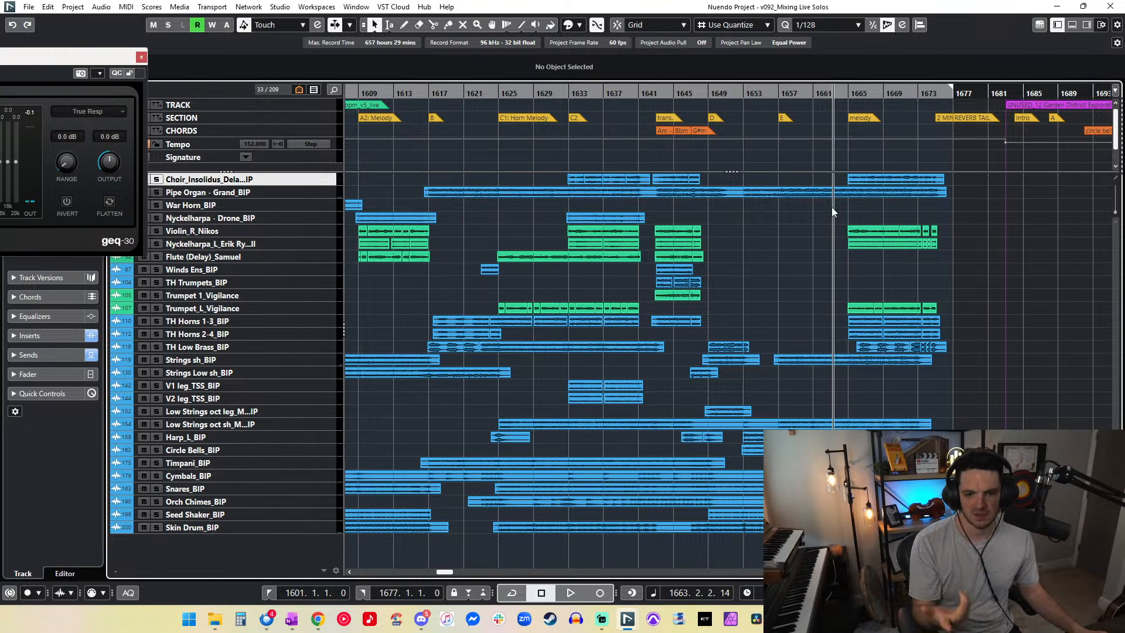
Step: Play the battle track from its start at bar 1601 through the A1 section into the A2 melody to check the balance
key(KP_1)
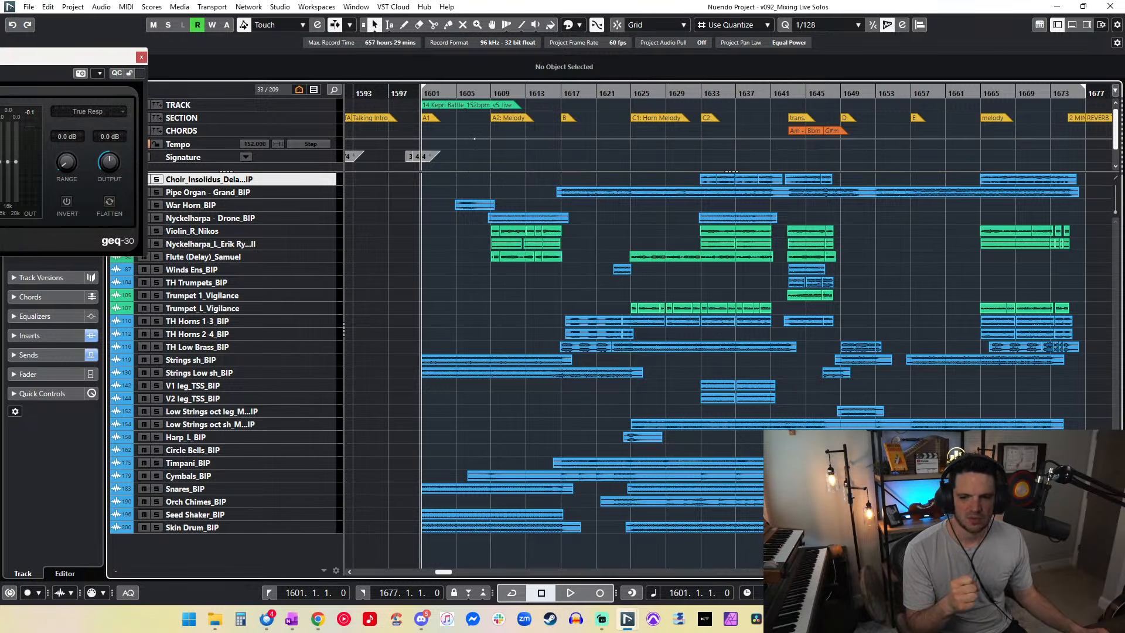
click(821, 551)
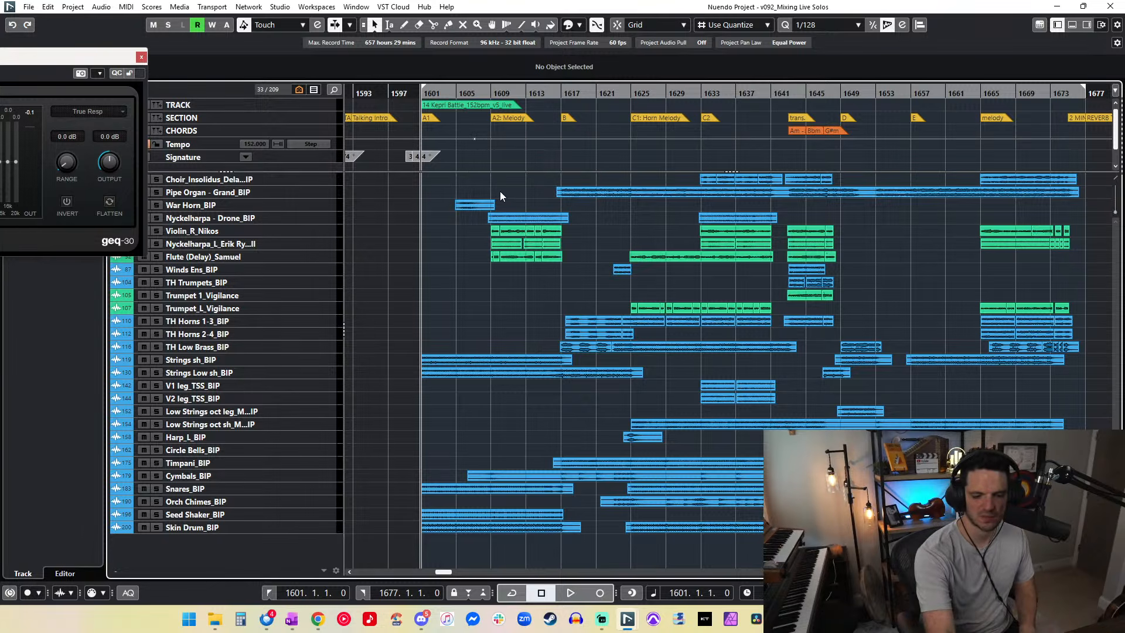
key(space)
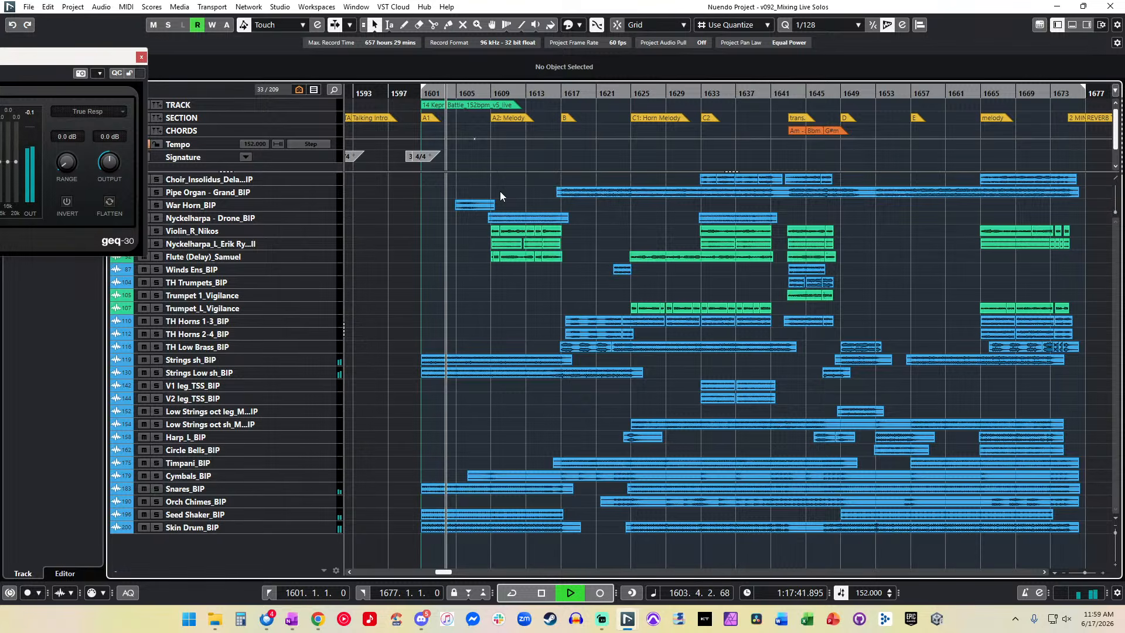
click(515, 297)
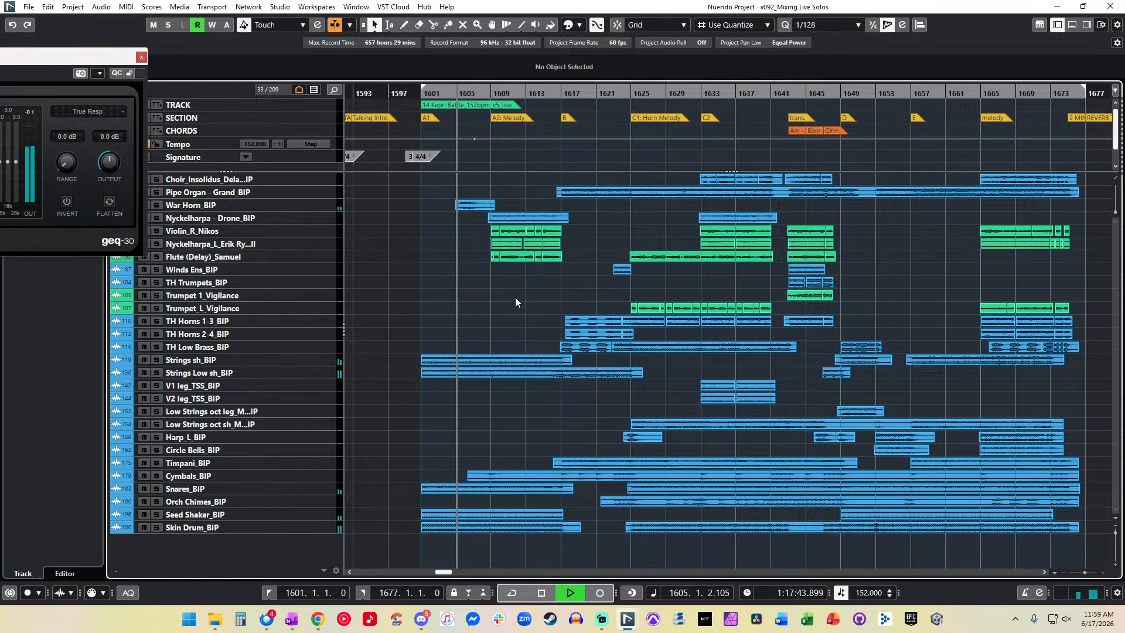
key(h)
key(h)
scroll(515, 297, right, 3)
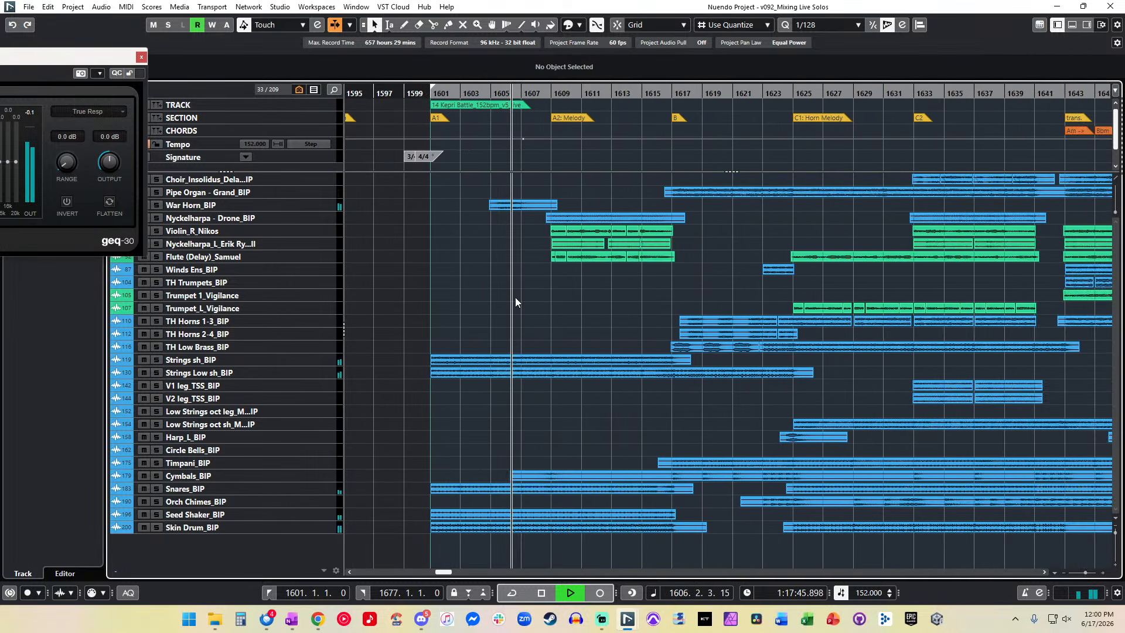
scroll(512, 284, right, 2)
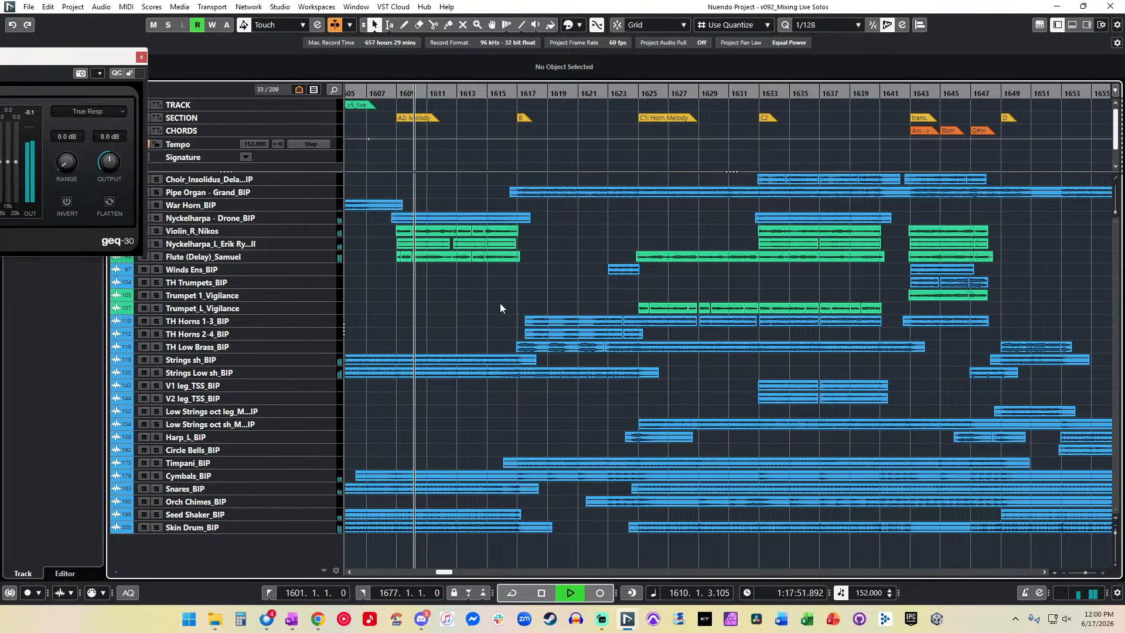
key(g)
scroll(501, 304, right, 3)
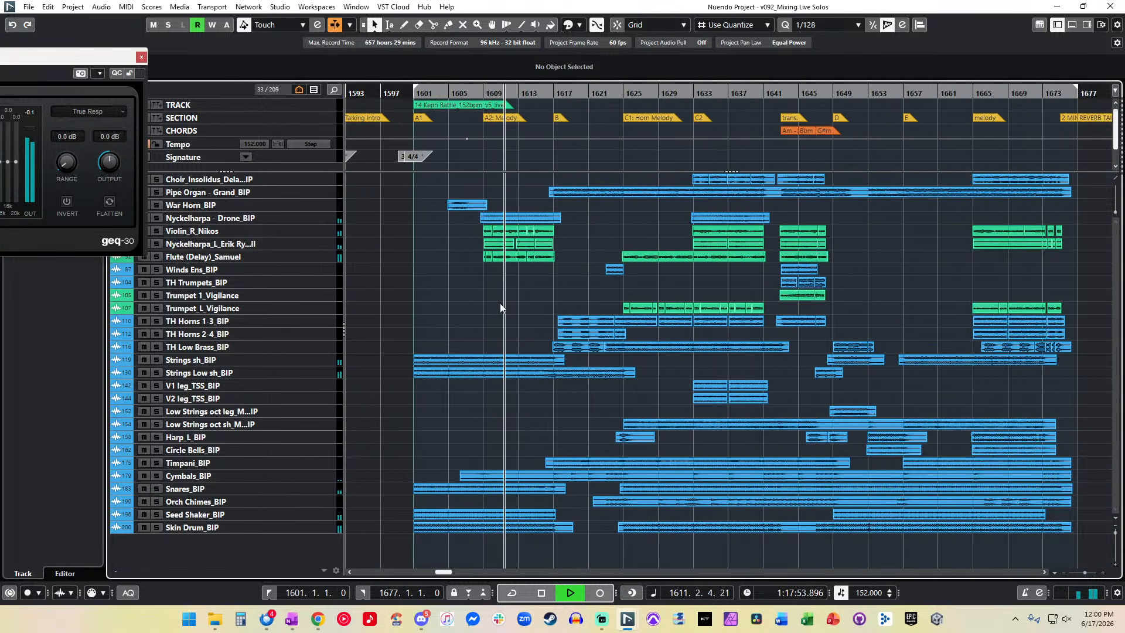
Step: Check the volume settings of the flute events in the A2 melody and the C1 horn melody, with the tracks enlarged
drag(573, 261, 472, 256)
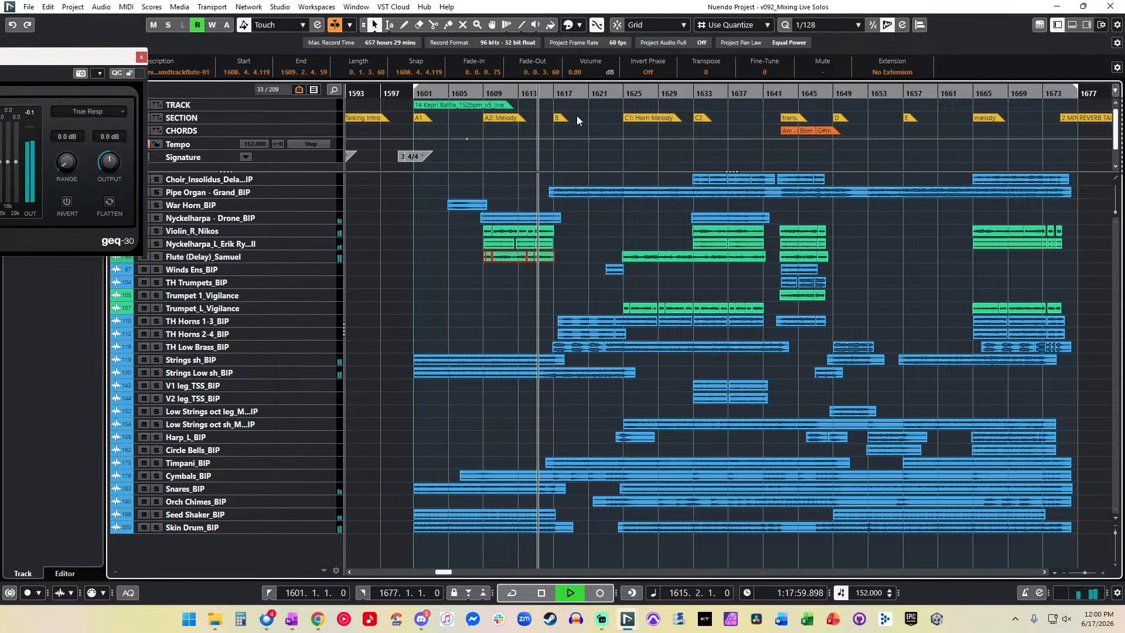
click(572, 258)
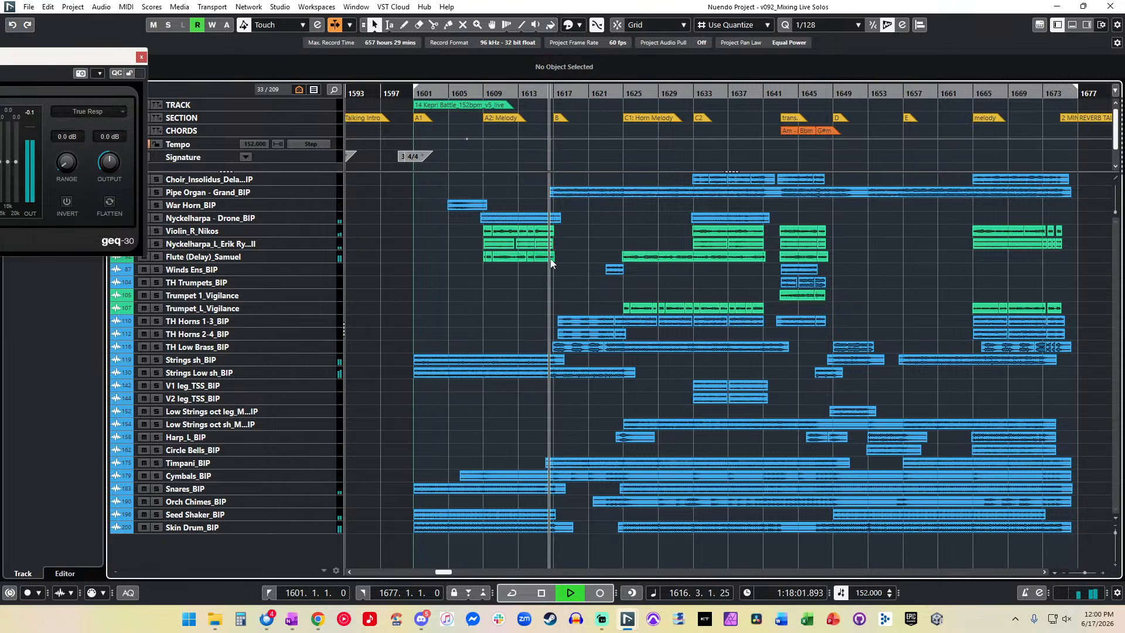
key(shift+h)
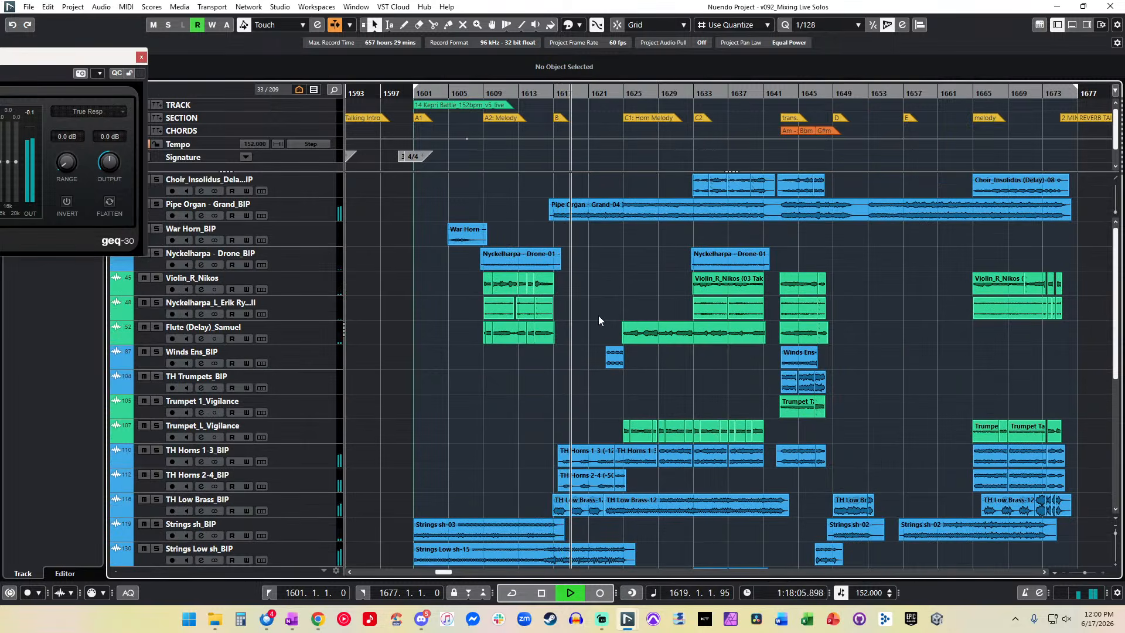
click(511, 332)
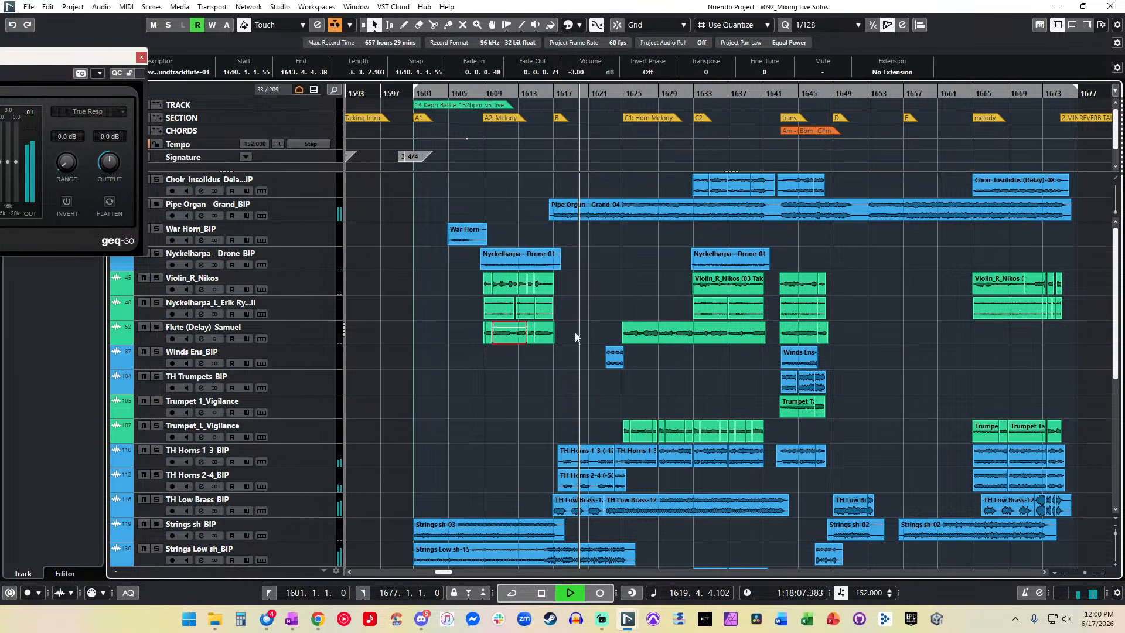
click(658, 333)
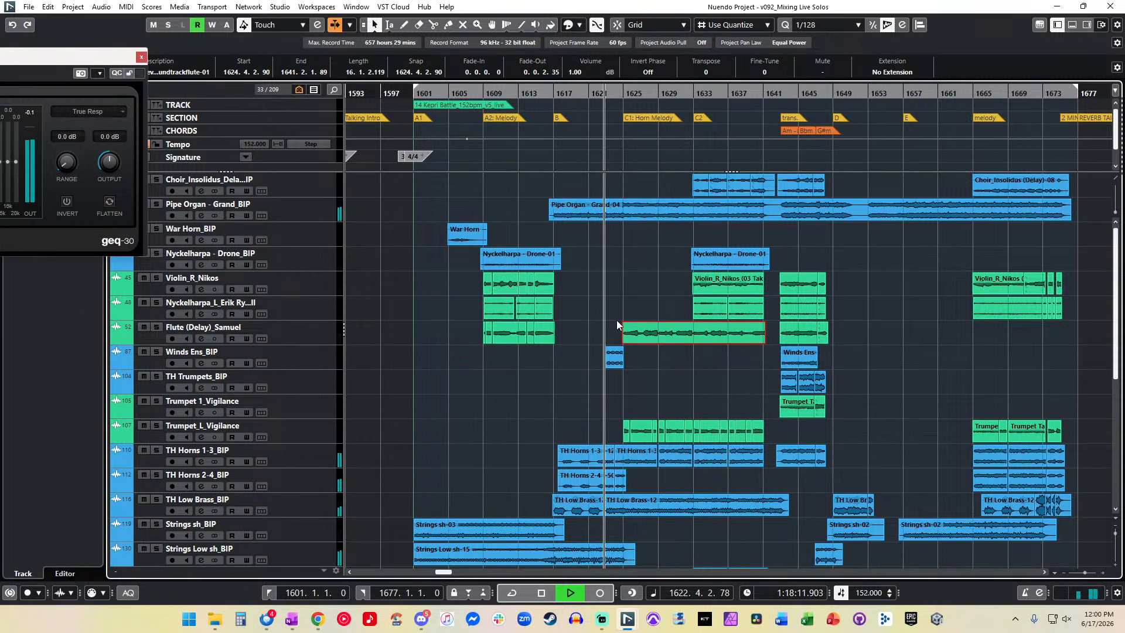
Step: Set the volume of the Winds Ens event at bar 1623 to -3.5 dB
click(613, 359)
click(578, 71)
text(-3.5)
key(Return)
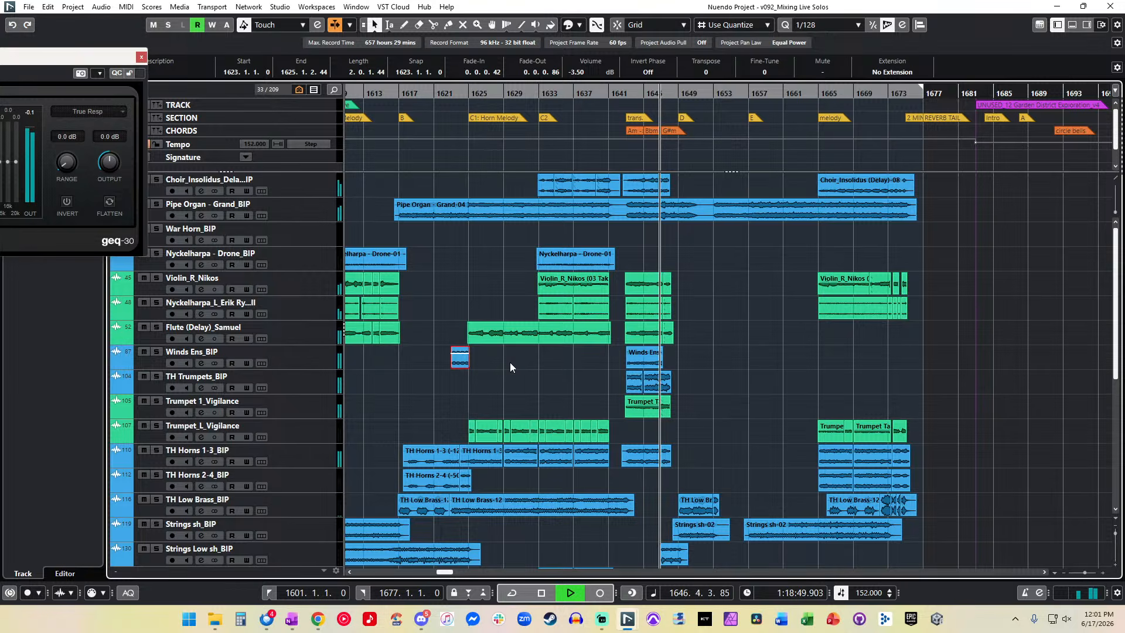
Step: Replay the end of the transition from about bar 1646, clear the selection and stop playback
key(KP_Subtract)
key(KP_Subtract)
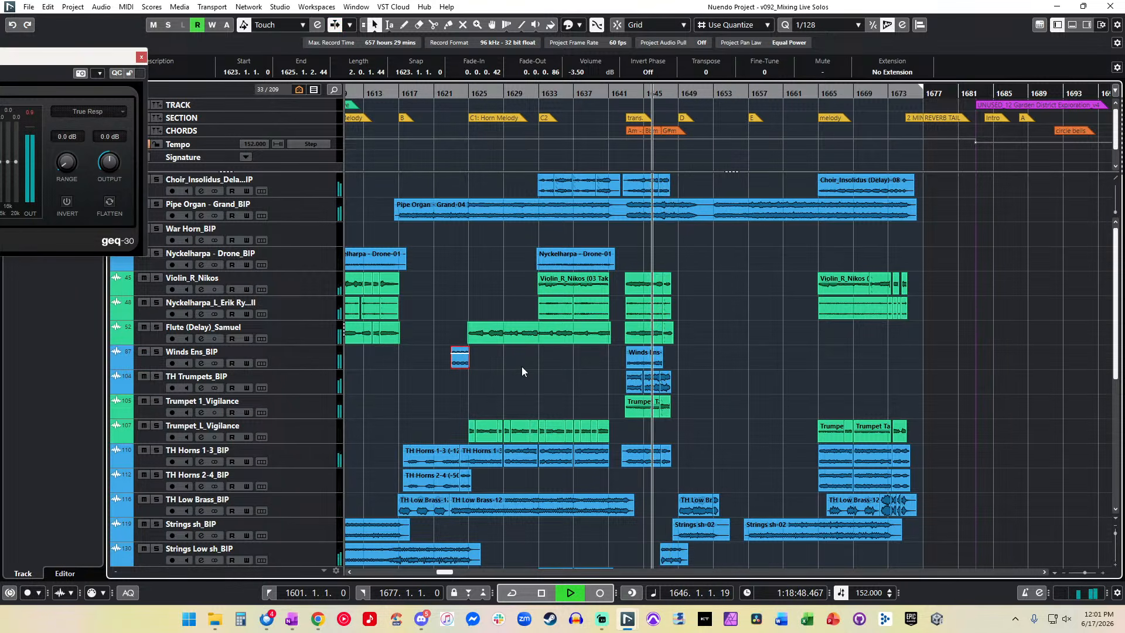
key(Right)
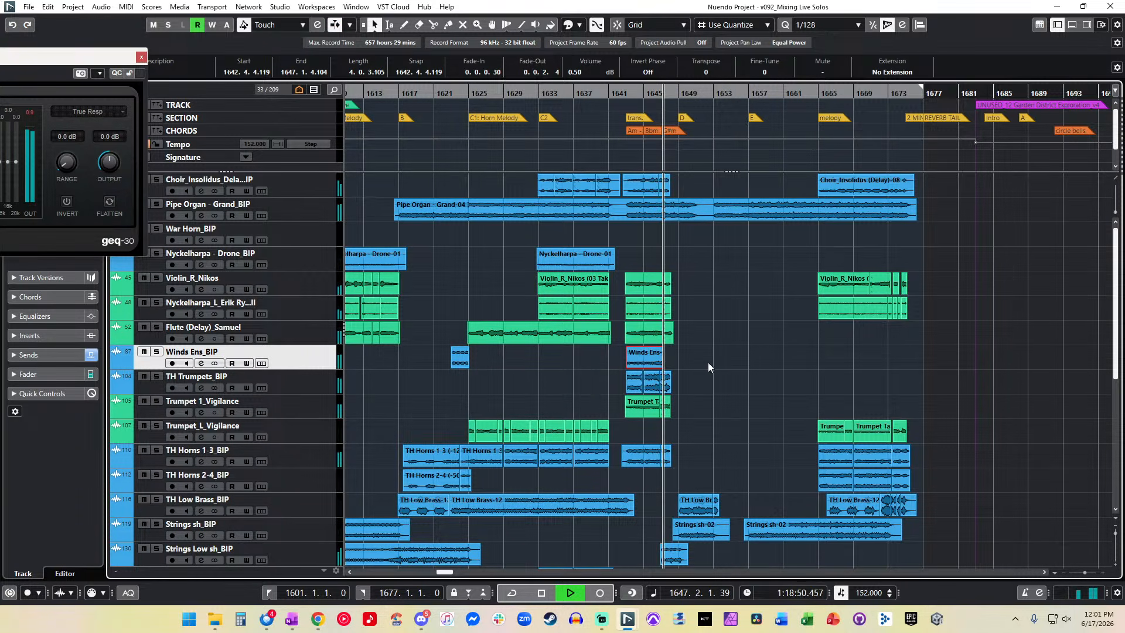
click(756, 371)
key(h)
key(h)
key(h)
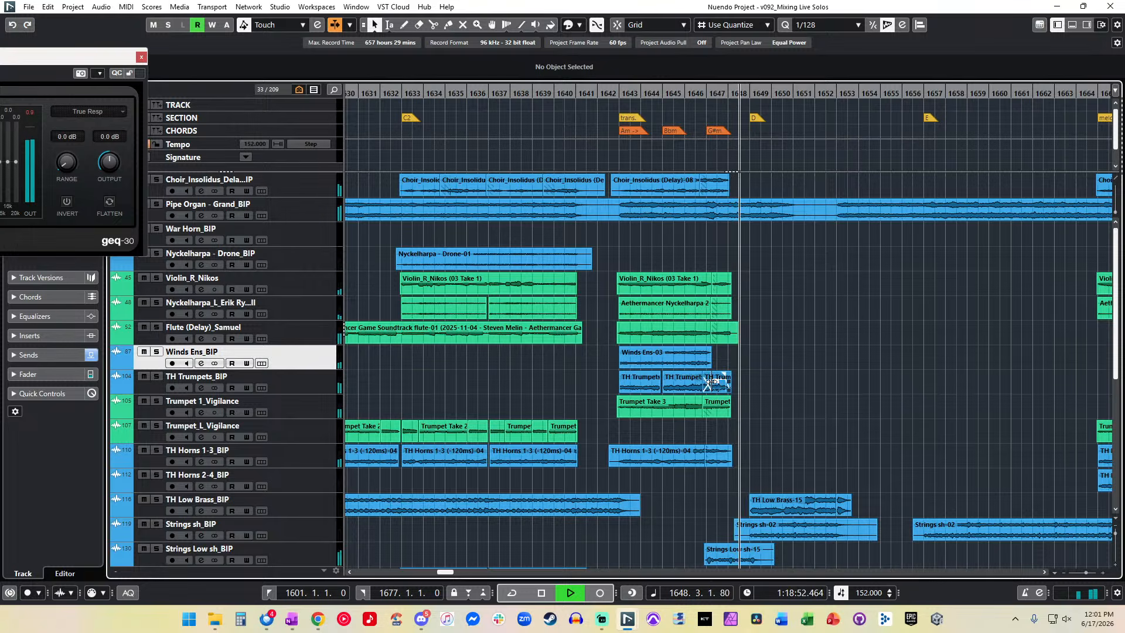
key(space)
Step: Select the transition's choir, violin, nyckelharpa, flute, winds, trumpet and horn events between about bars 1642 and 1648
drag(740, 476, 612, 251)
shift+click(707, 190)
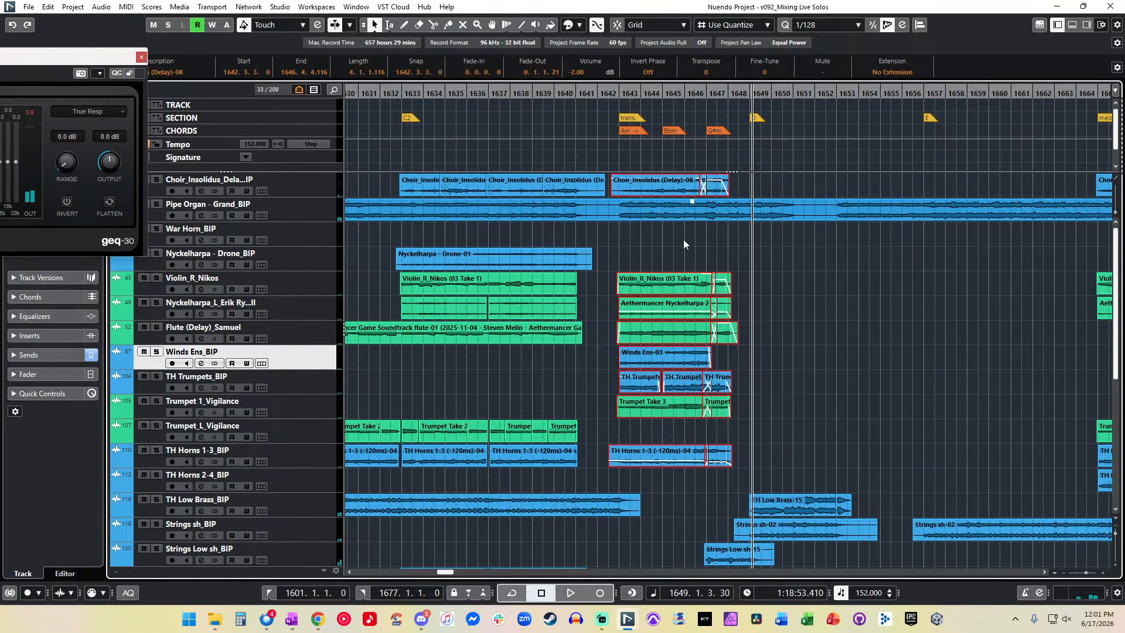
scroll(620, 322, down, 5)
scroll(621, 323, up, 4)
scroll(620, 322, down, 5)
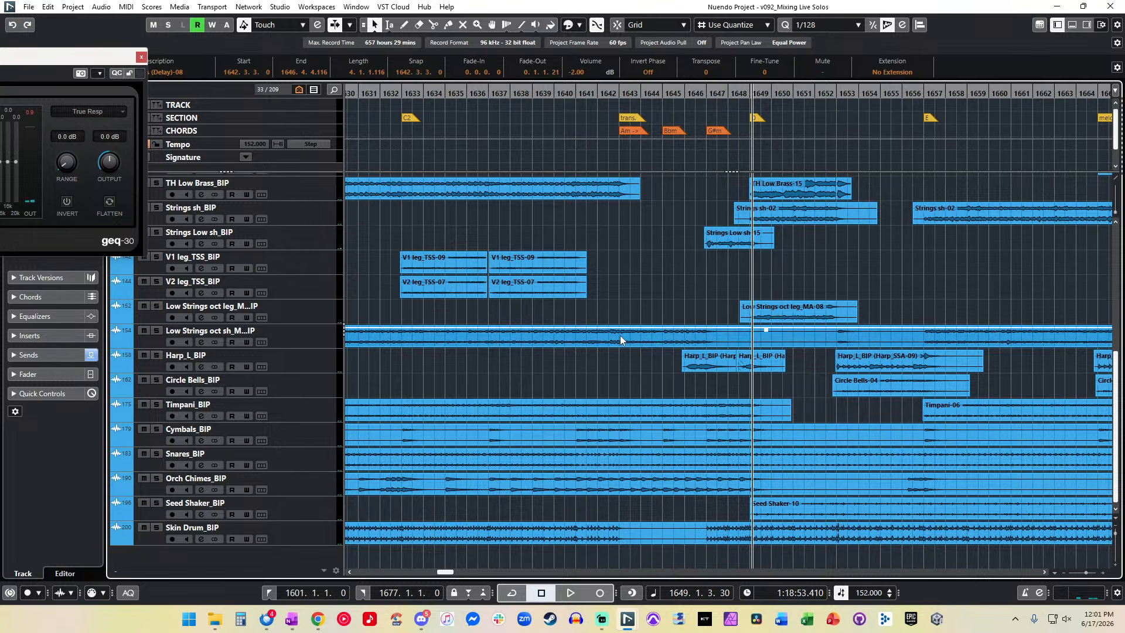
scroll(621, 441, up, 10)
scroll(621, 441, down, 5)
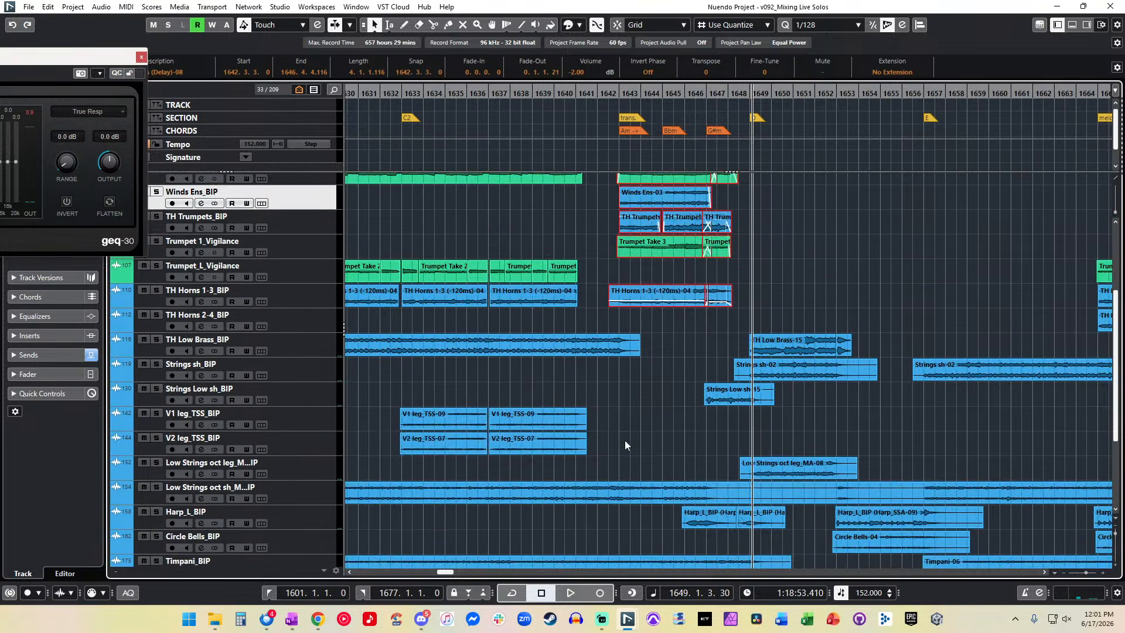
scroll(696, 417, down, 3)
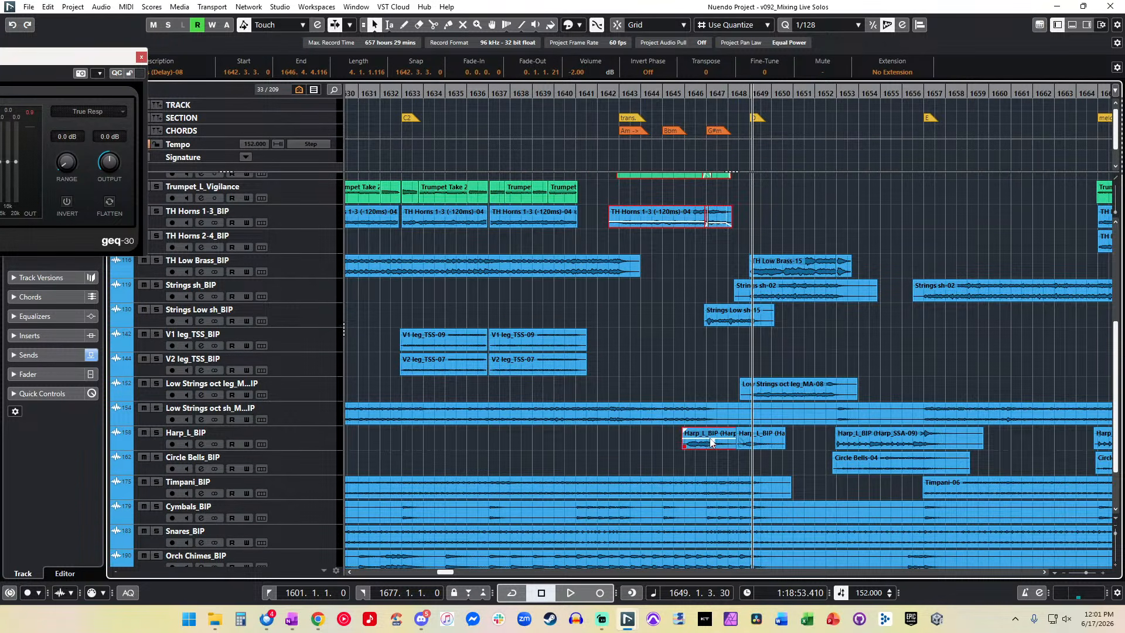
scroll(701, 374, up, 10)
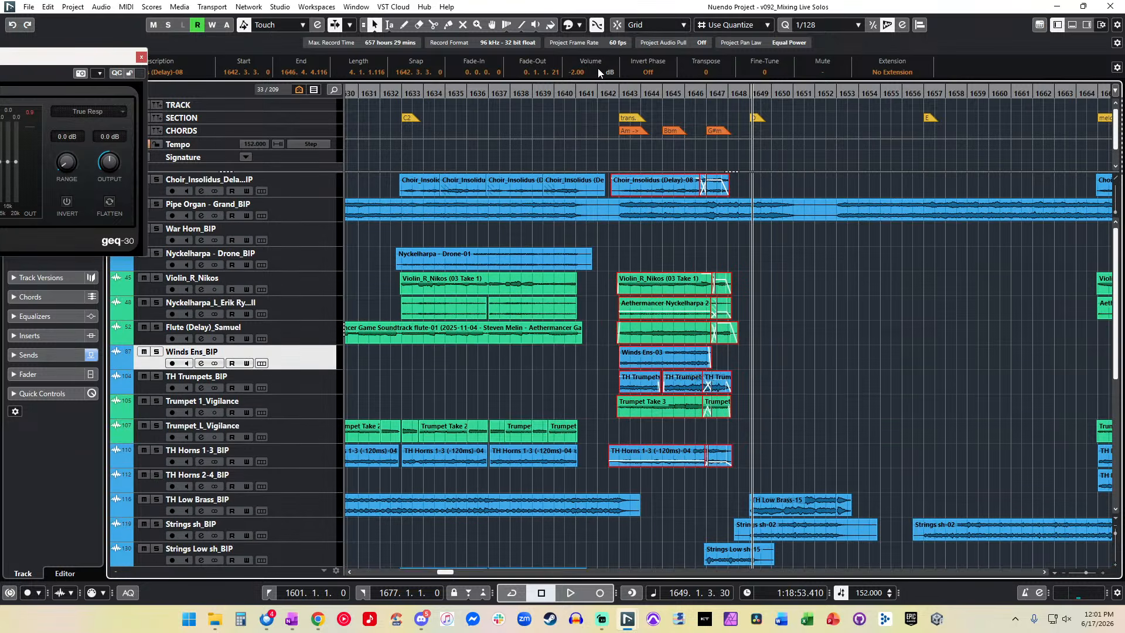
Step: Try a volume of -2.5 dB on the selected transition events and replay from just before the transition
text(-2.5)
key(Return)
click(607, 93)
key(space)
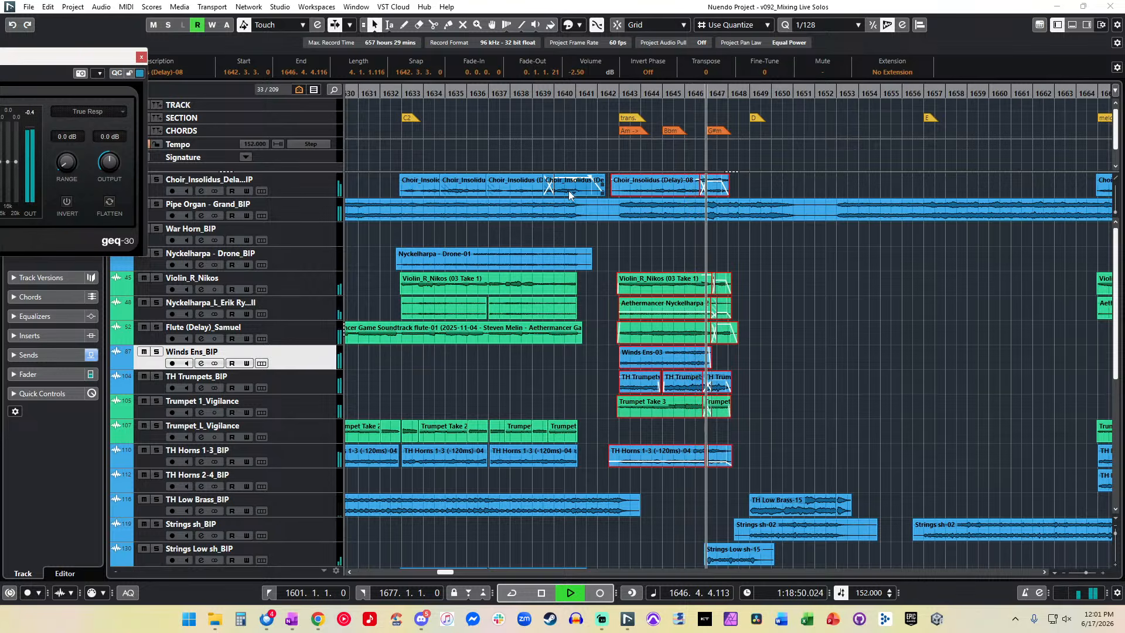
Step: Set the selected transition events' volume to -3 dB, replay from about bar 1641 and clear the selection
click(581, 73)
text(-3)
key(Return)
click(579, 91)
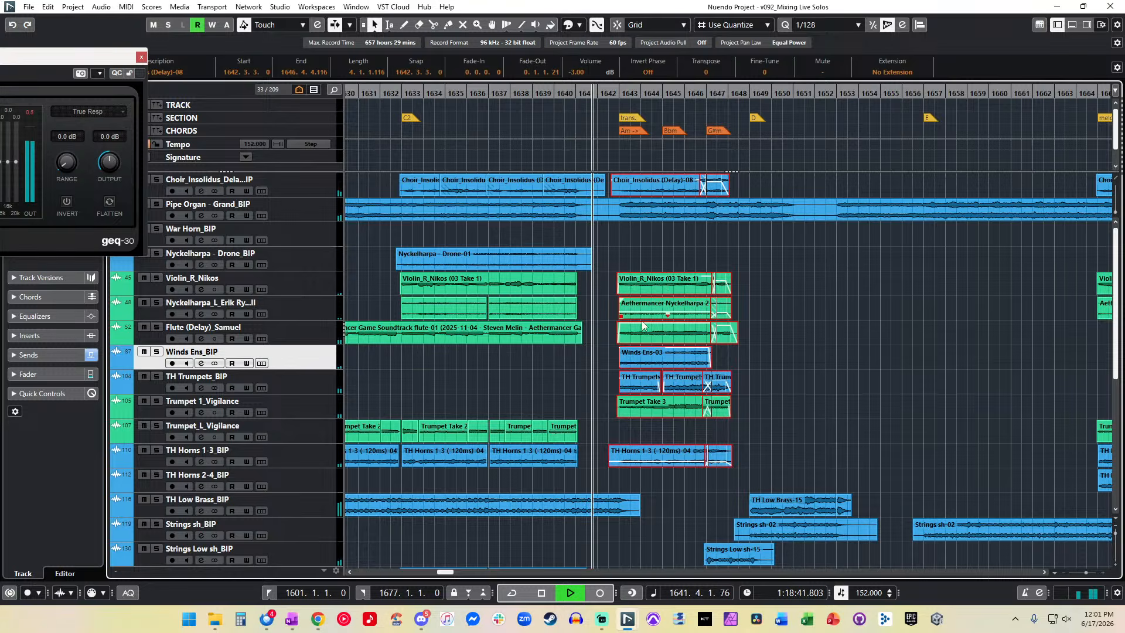
scroll(605, 391, down, 4)
click(618, 308)
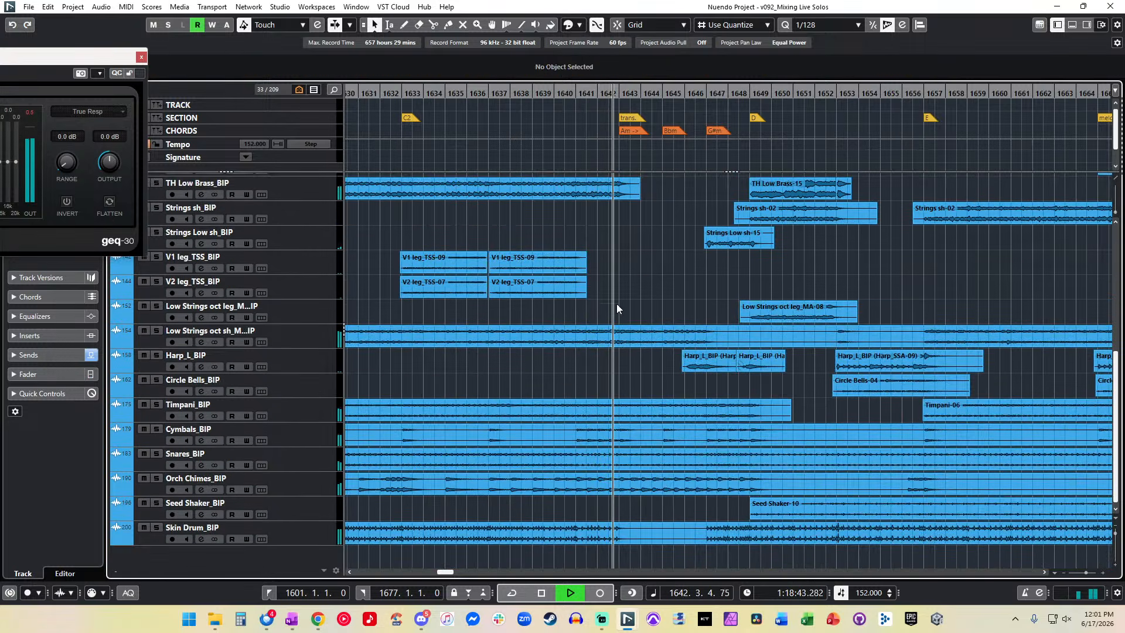
Step: Set the volume of the long Low Strings oct sh event starting at bar 1625 to -1.5 dB
click(620, 334)
key(g)
key(g)
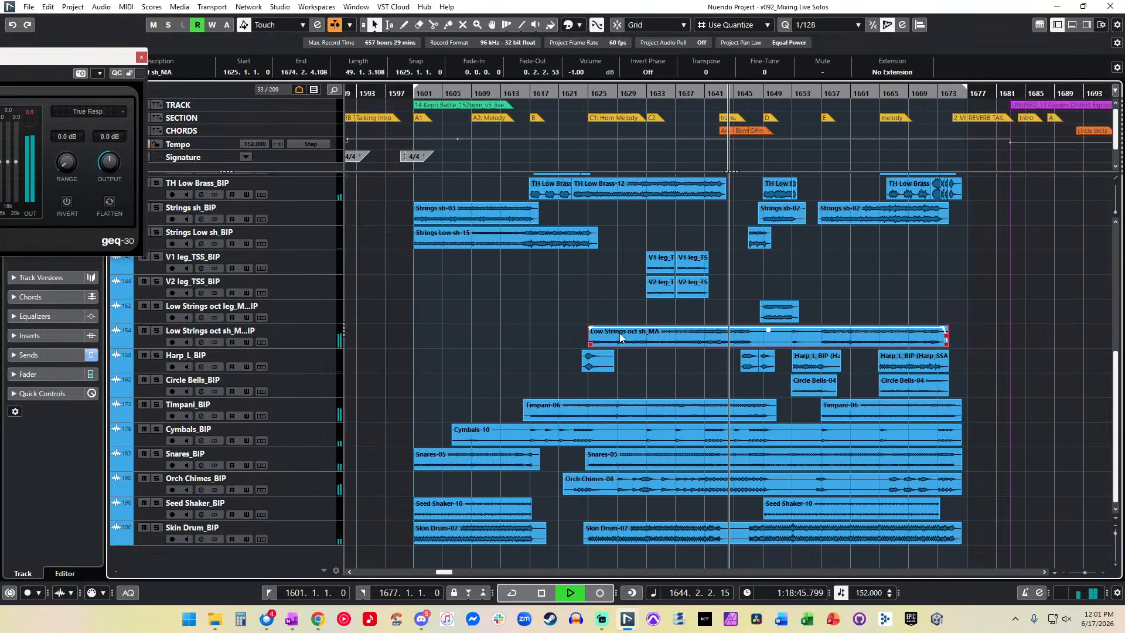
click(582, 73)
text(-1.5)
key(Return)
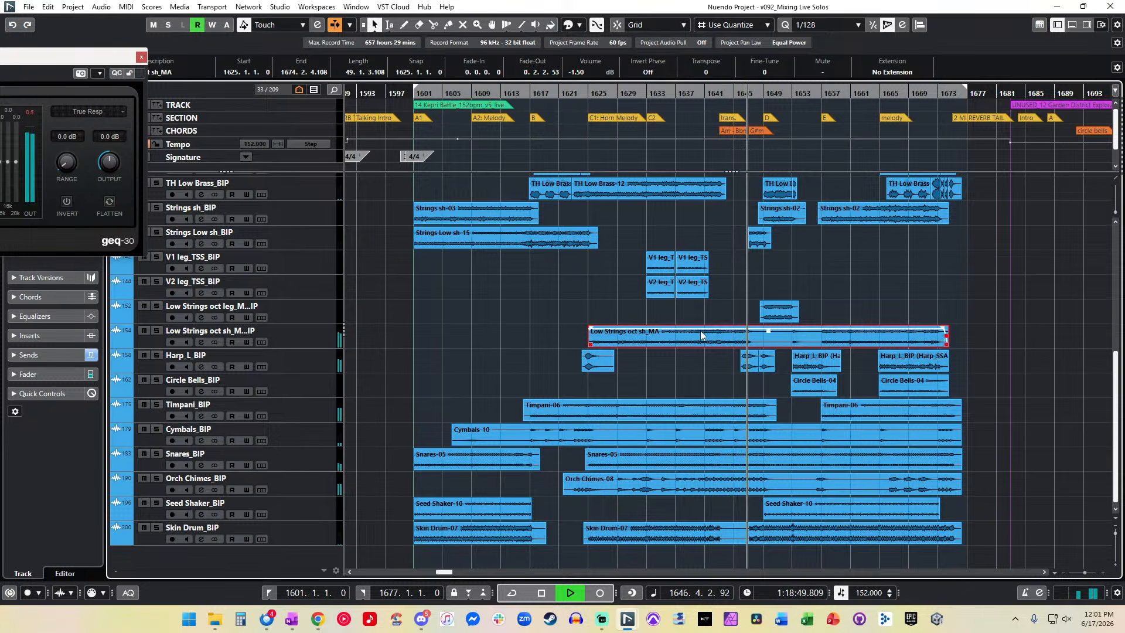
Step: Select all TH Low Brass events of the battle track and set their volume to -3.5 dB
scroll(680, 308, up, 3)
drag(997, 261, 514, 269)
click(582, 71)
text(-3.5)
key(Return)
Step: Reset the output peak reading, replay the transition from its start and clear the selection
click(33, 113)
key(ctrl+KP_Subtract)
key(ctrl+KP_Subtract)
key(ctrl+KP_Subtract)
key(ctrl+KP_Subtract)
key(ctrl+KP_Subtract)
key(ctrl+KP_Subtract)
key(ctrl+KP_Subtract)
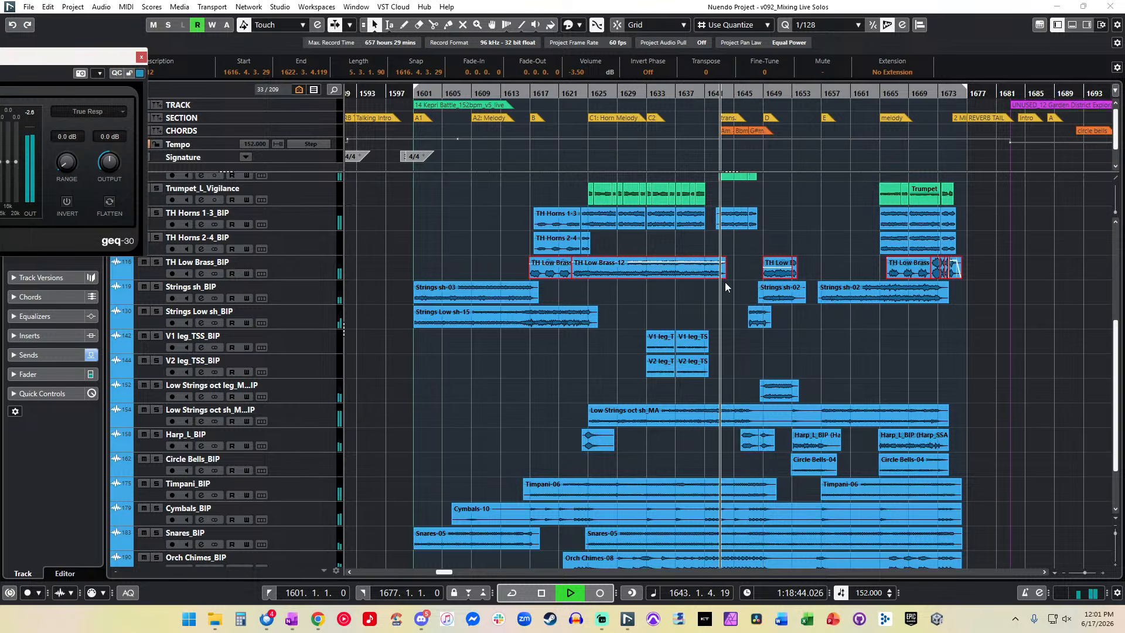
click(734, 307)
Step: Select both Timpani events and set their volume to -1 dB
scroll(731, 313, down, 3)
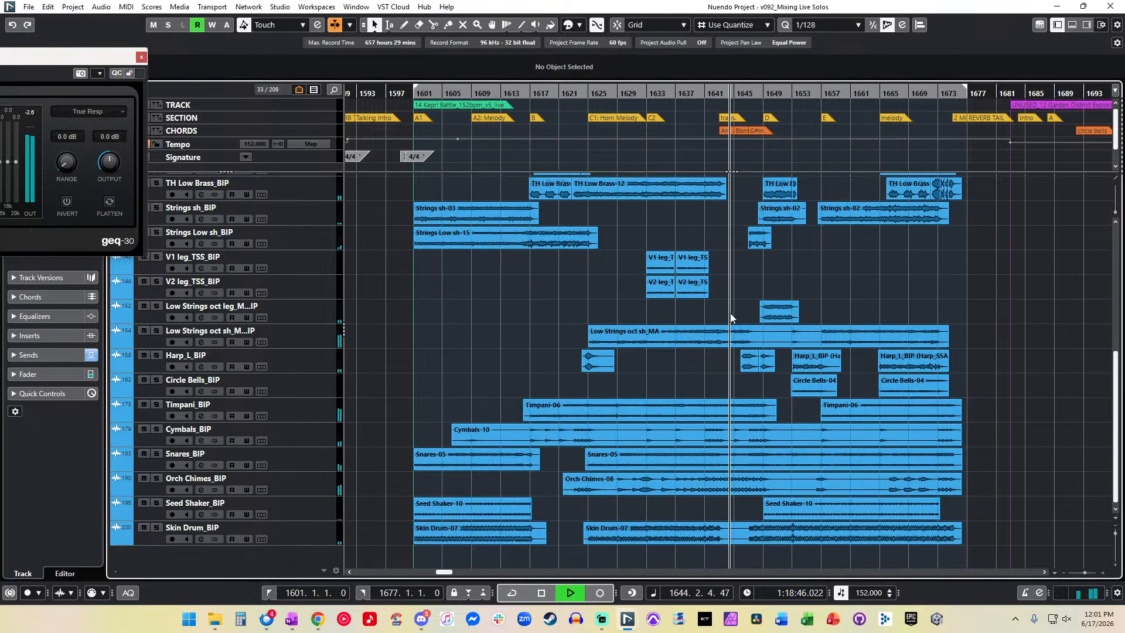
drag(991, 411, 730, 412)
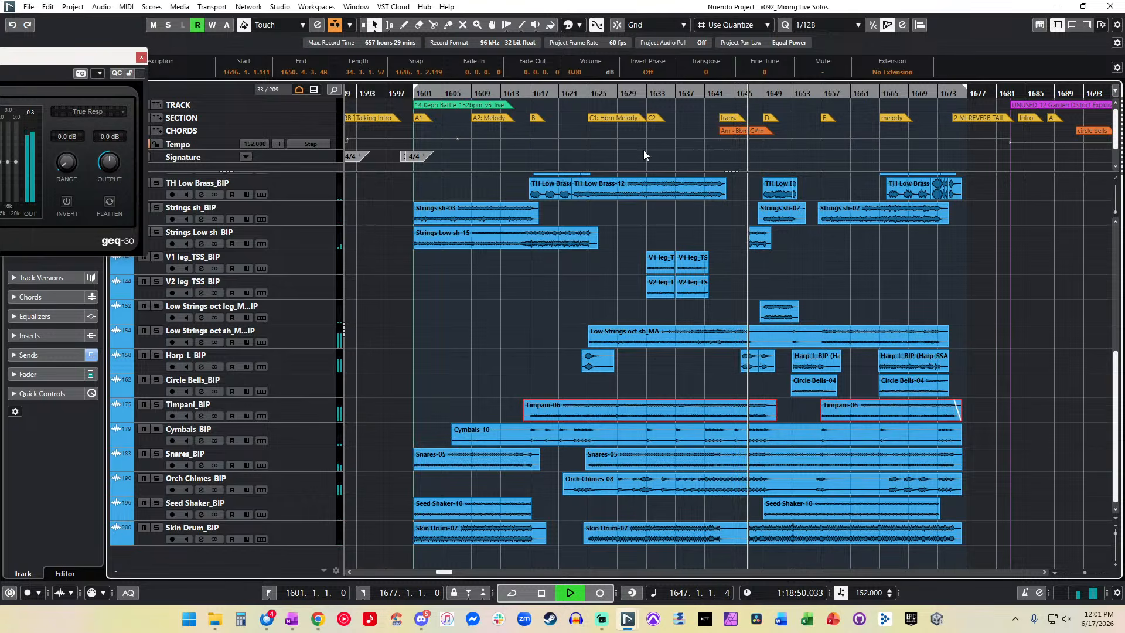
click(581, 73)
text(-1)
key(Return)
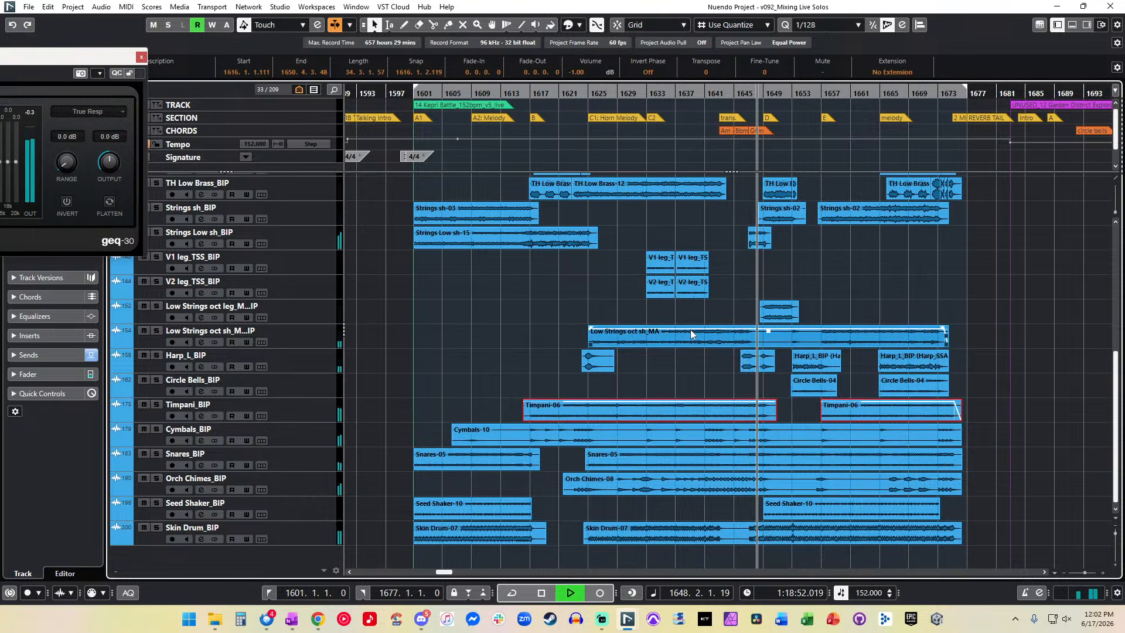
Step: Replay the end of the transition and on into the D and E sections, resetting the output peak reading to check for peaking
click(31, 112)
key(KP_Subtract)
key(KP_Subtract)
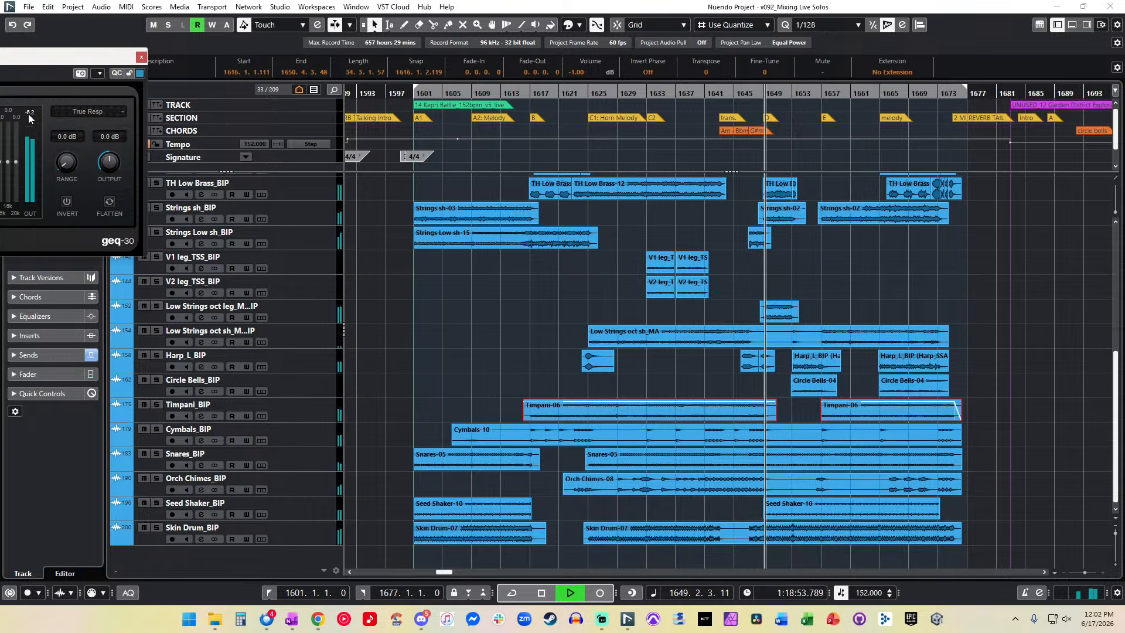
key(alt+Tab)
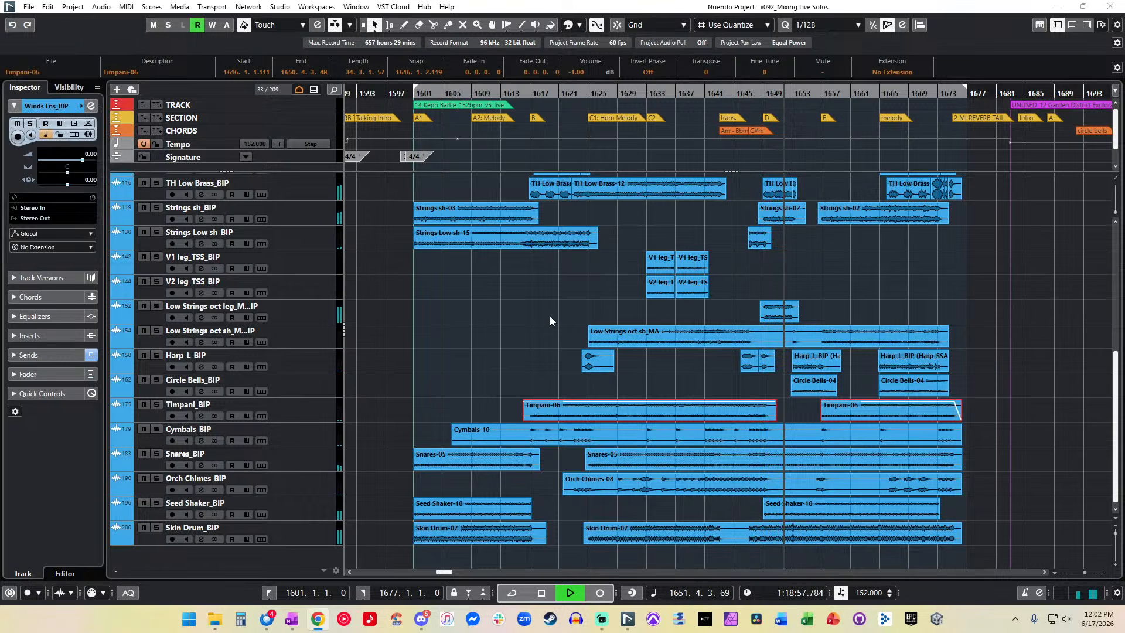
click(626, 294)
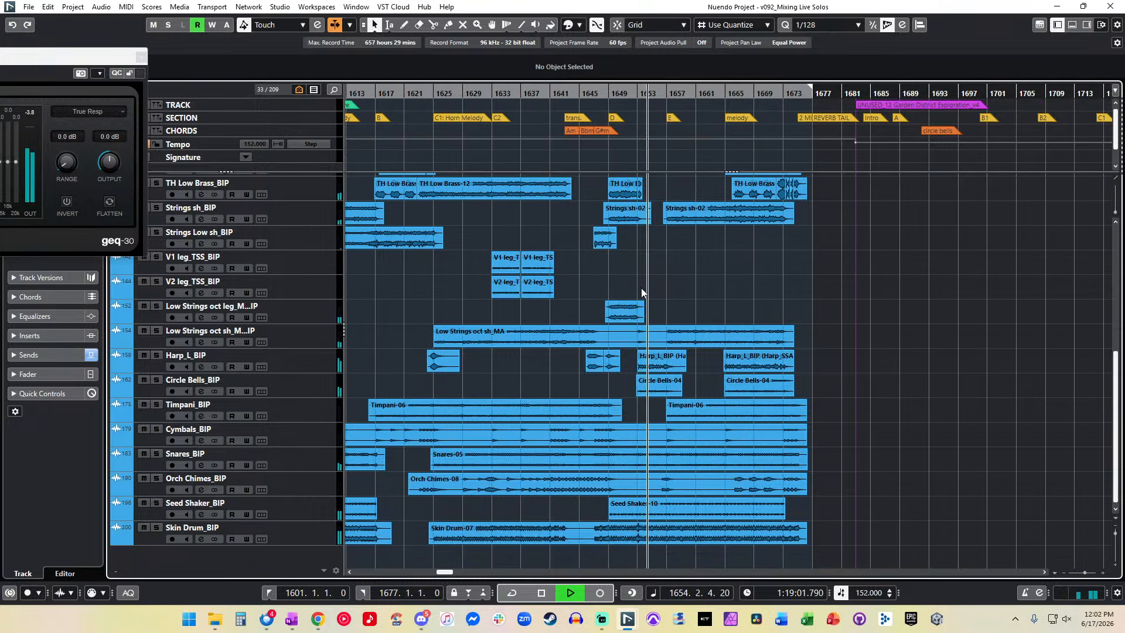
scroll(641, 287, up, 4)
click(30, 113)
click(694, 267)
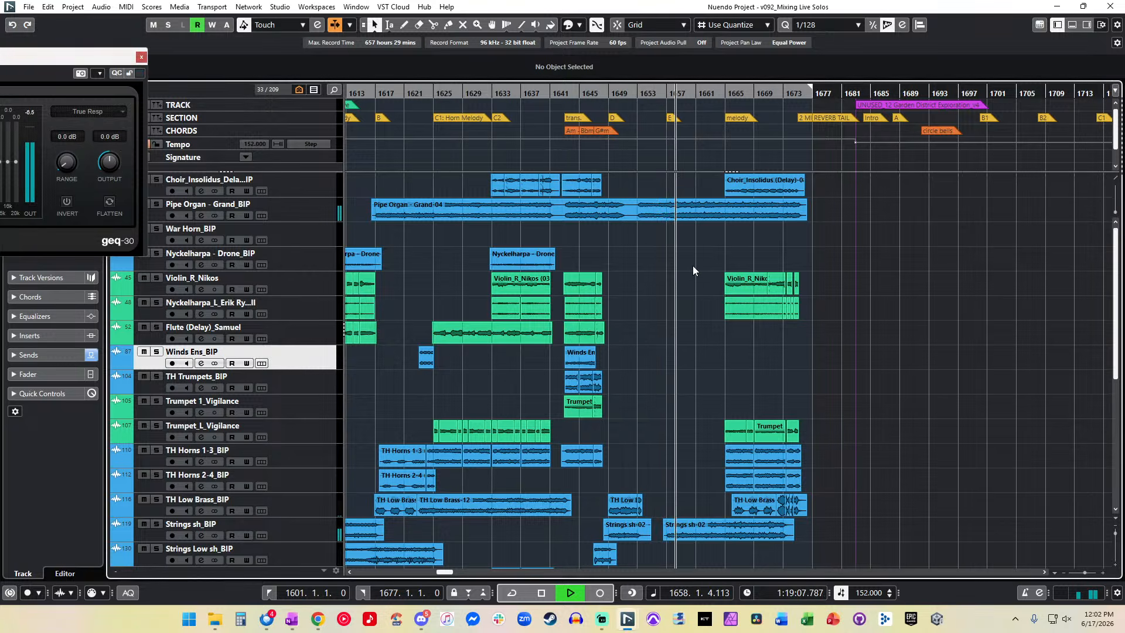
Step: Select the Pipe Organ - Grand event of the battle track and set its volume to 1.5 dB
click(419, 217)
scroll(387, 211, left, 4)
click(589, 72)
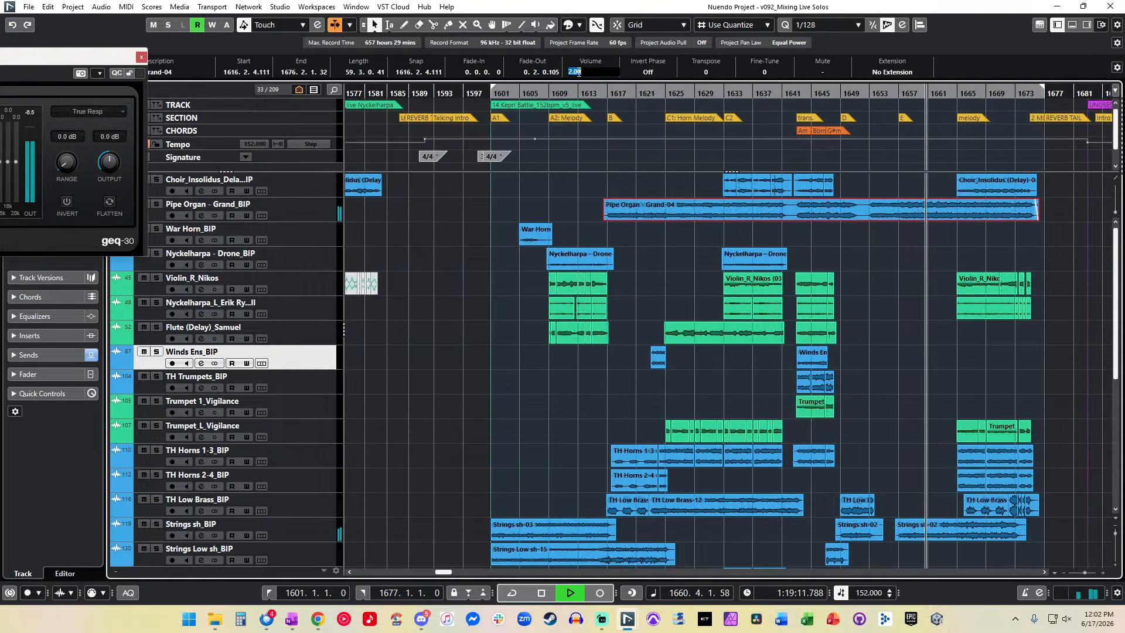
text(1.5)
key(Return)
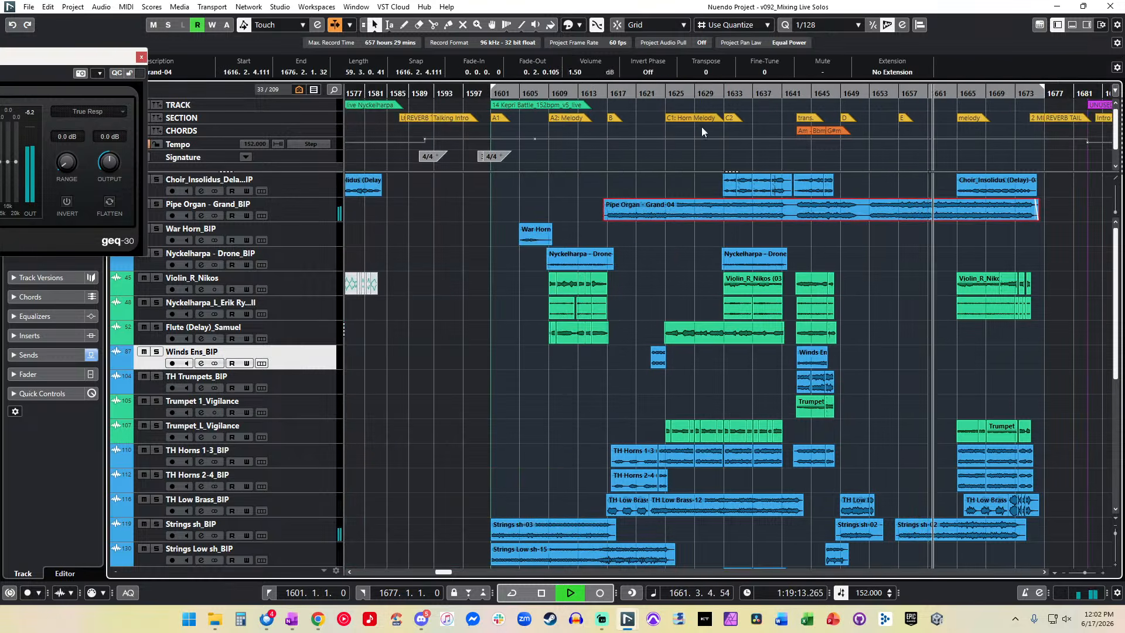
Step: Set the Pipe Organ - Grand event's volume to 1 dB
click(696, 233)
click(618, 213)
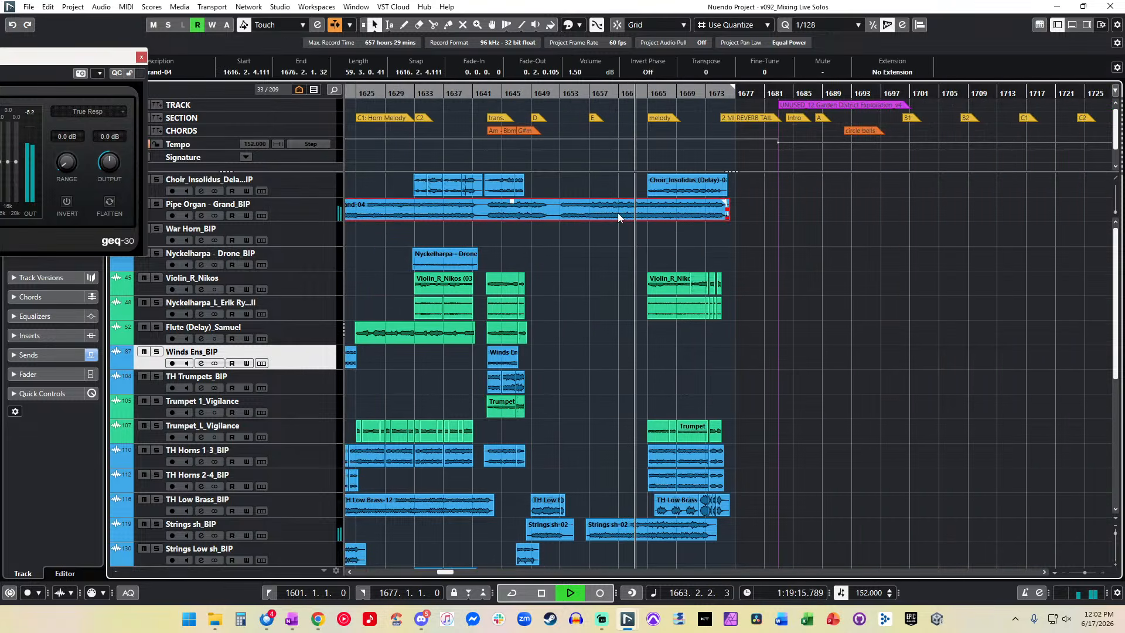
click(577, 72)
text(1)
key(Return)
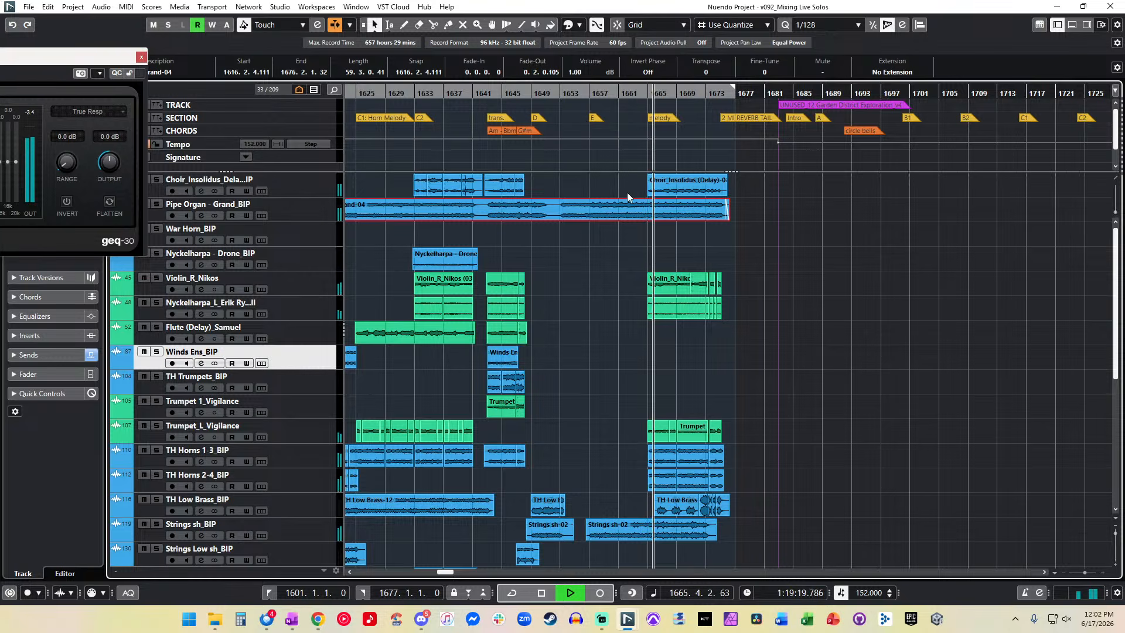
Step: Listen through the final melody section and the track's opening bars, stop playback and clear the event selection
scroll(627, 193, left, 2)
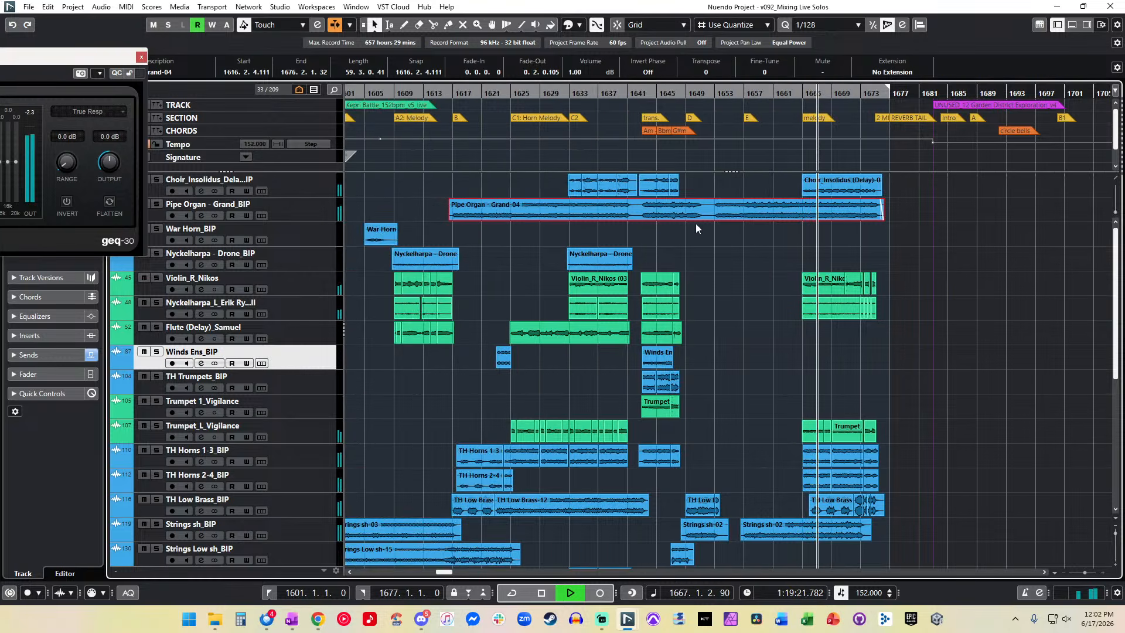
scroll(695, 224, right, 1)
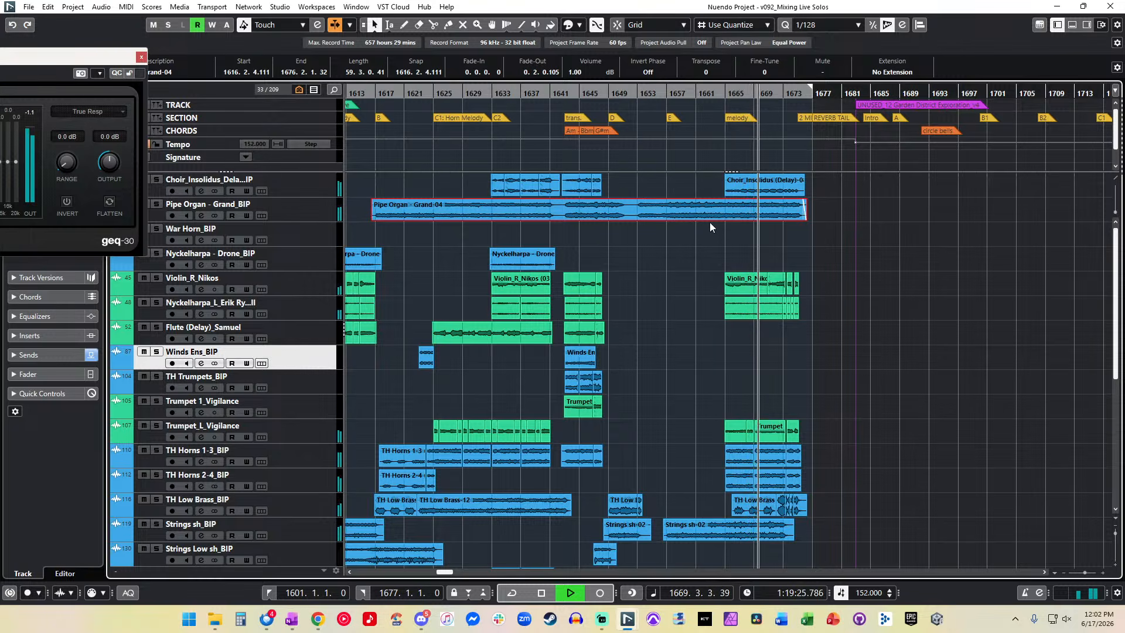
scroll(710, 223, right, 2)
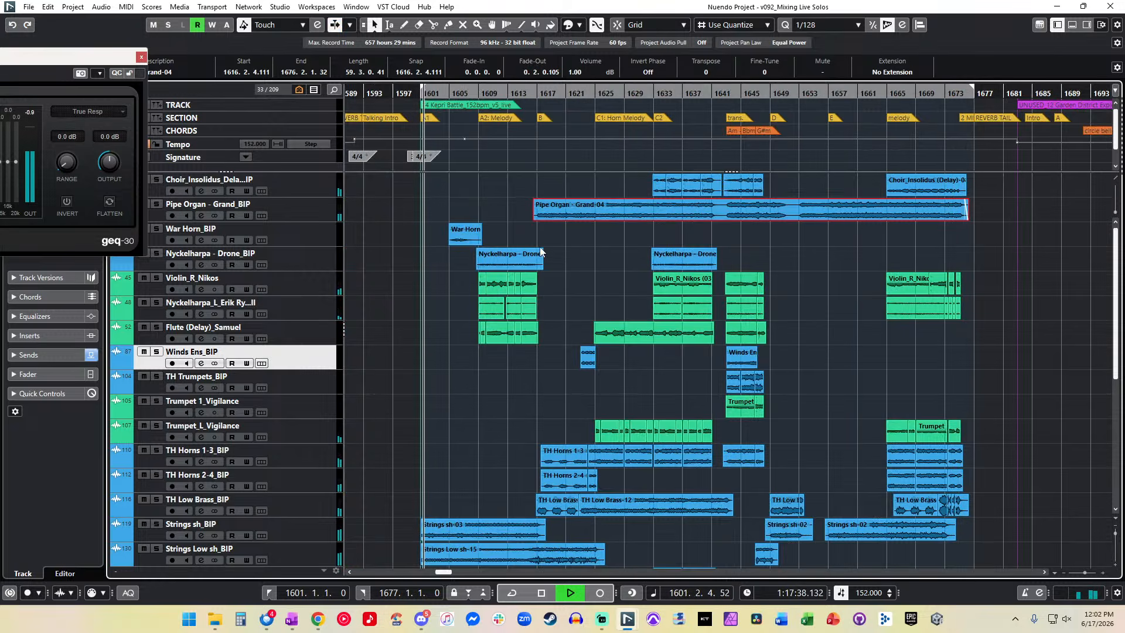
key(h)
key(h)
key(h)
key(h)
key(h)
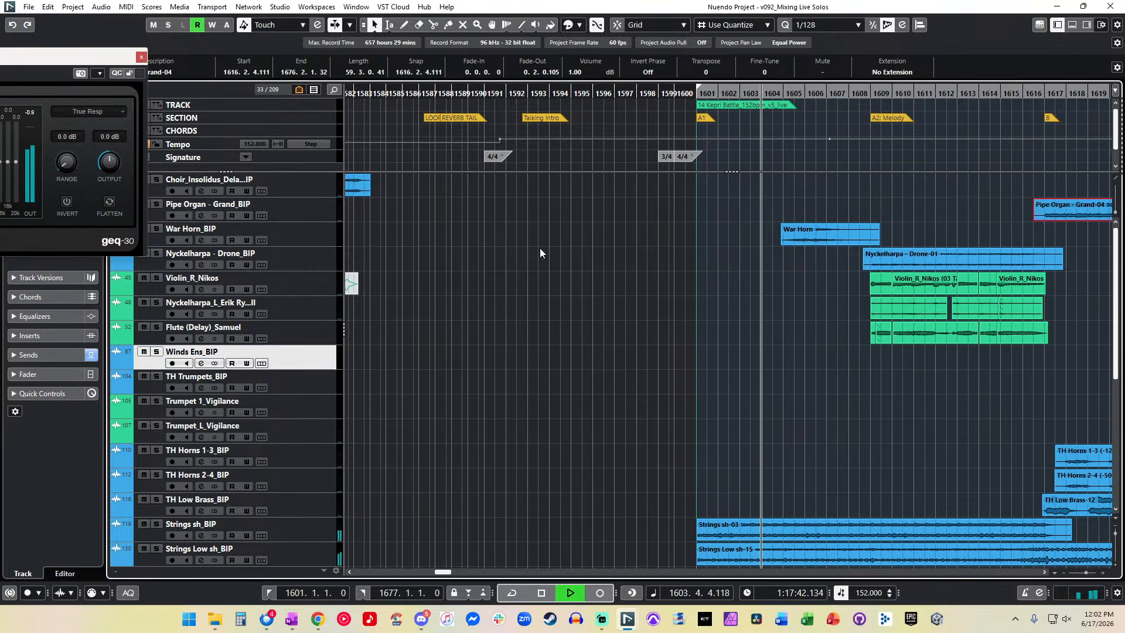
key(space)
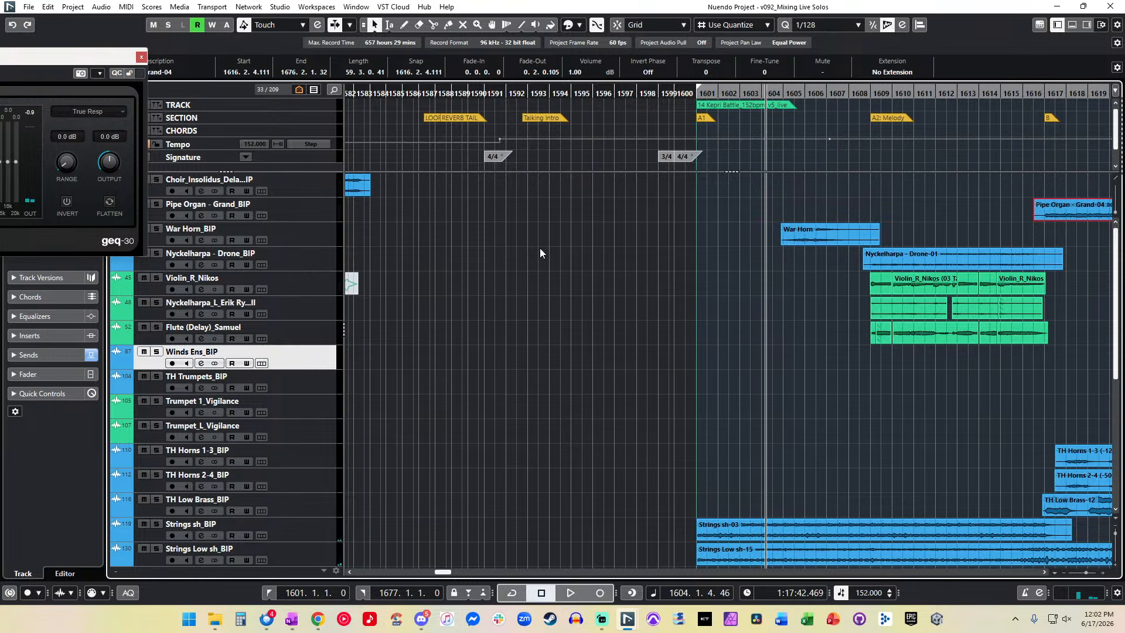
click(540, 248)
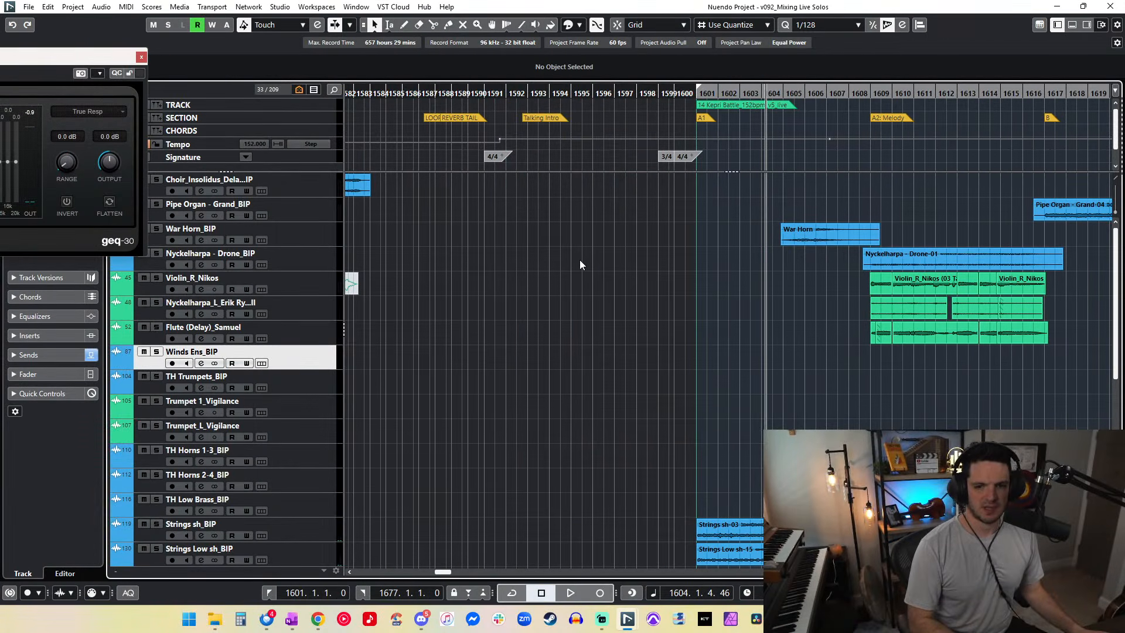
Step: Reduce the track heights so that every track used in the Kepri Battle cue fits on screen
scroll(579, 259, right, 8)
scroll(579, 259, left, 1)
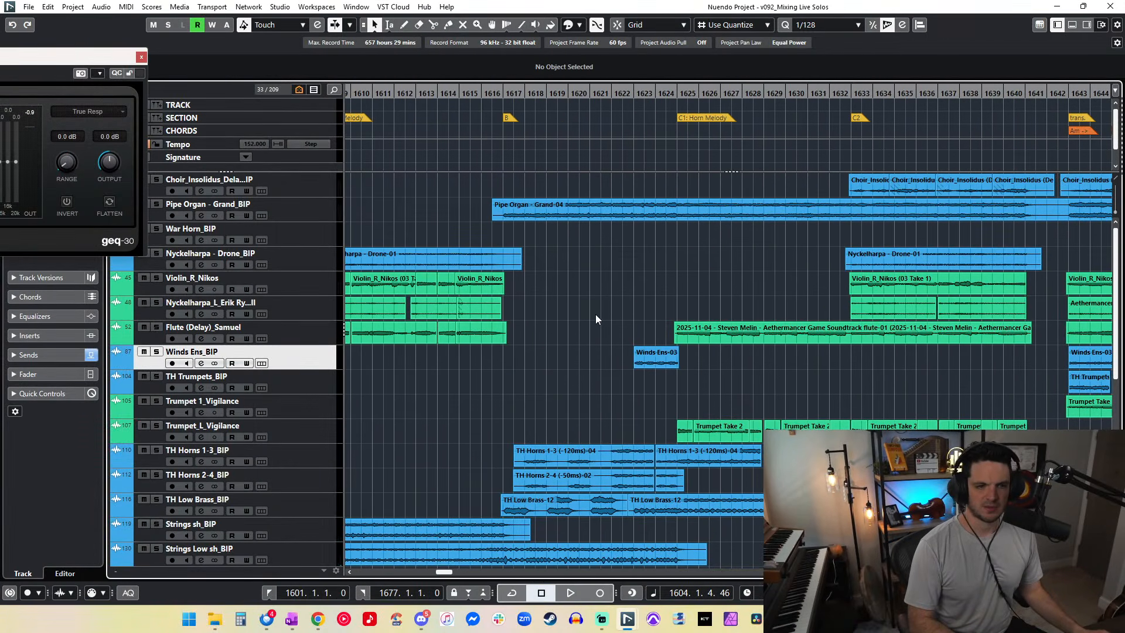
key(g)
key(shift+g)
key(shift+g)
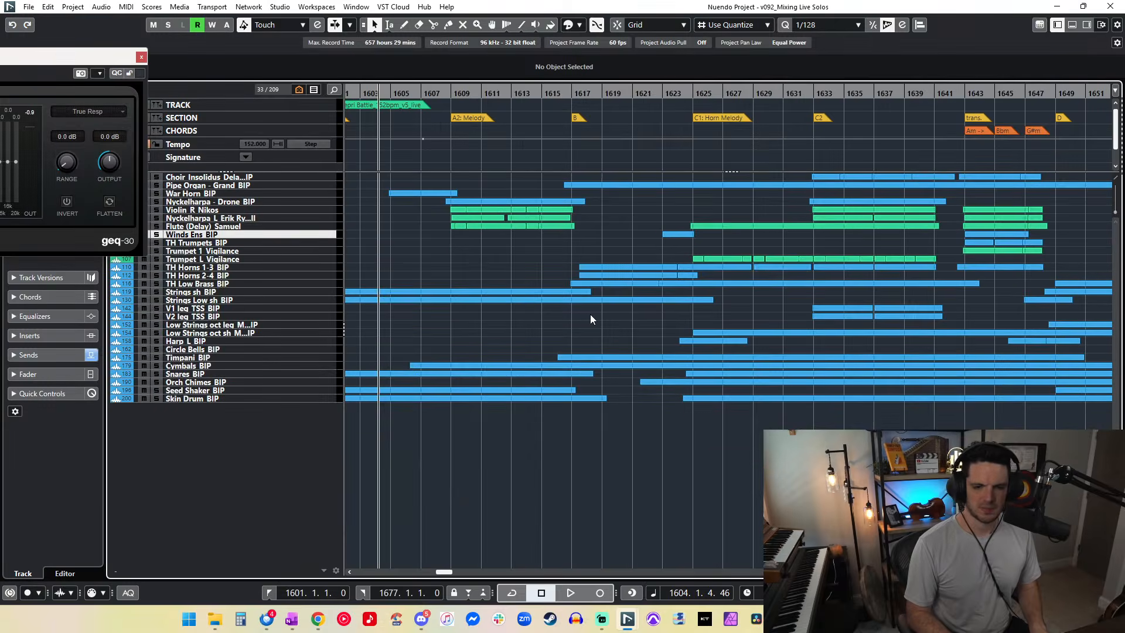
key(g)
key(shift+h)
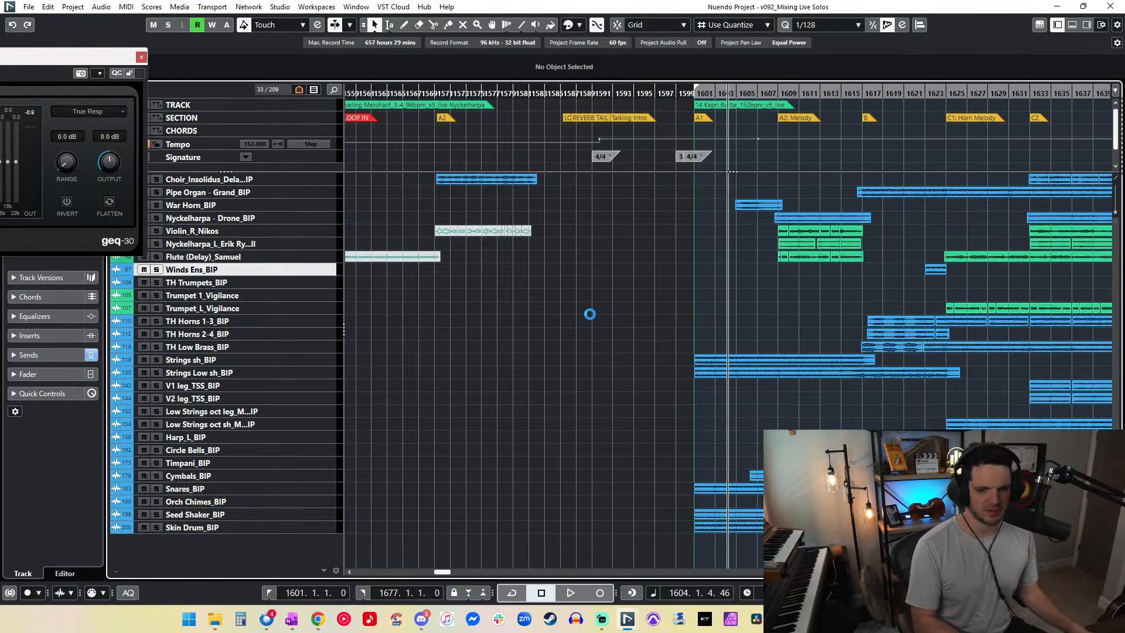
scroll(591, 318, right, 10)
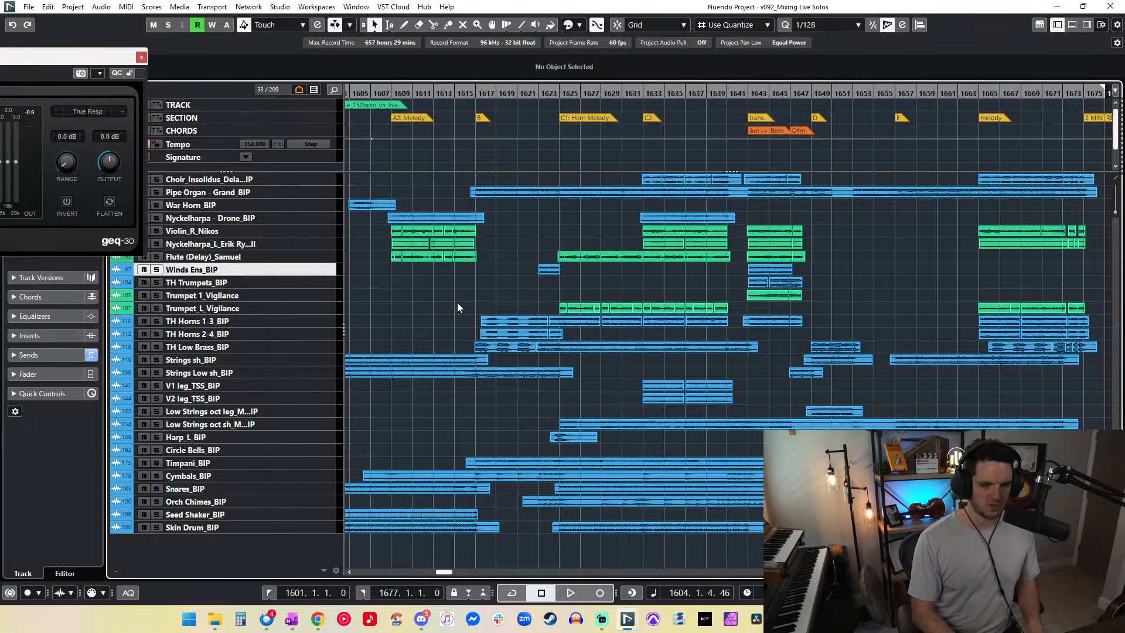
key(g)
key(g)
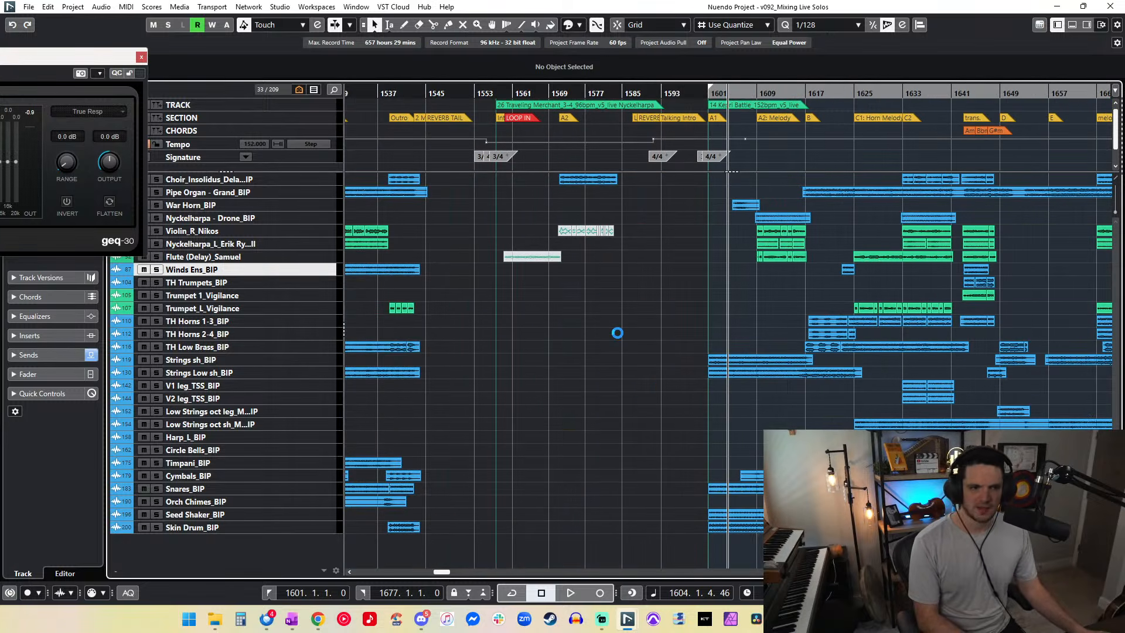
scroll(618, 333, right, 5)
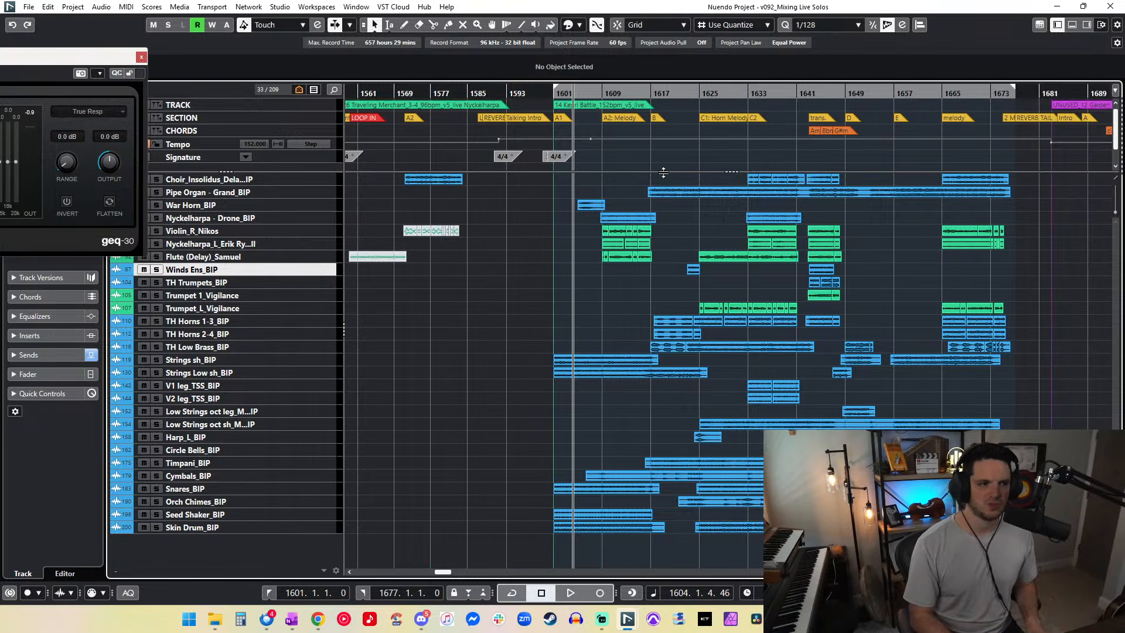
Step: Return the playhead to the start of the Kepri Battle track at bar 1601
key(h)
key(h)
key(h)
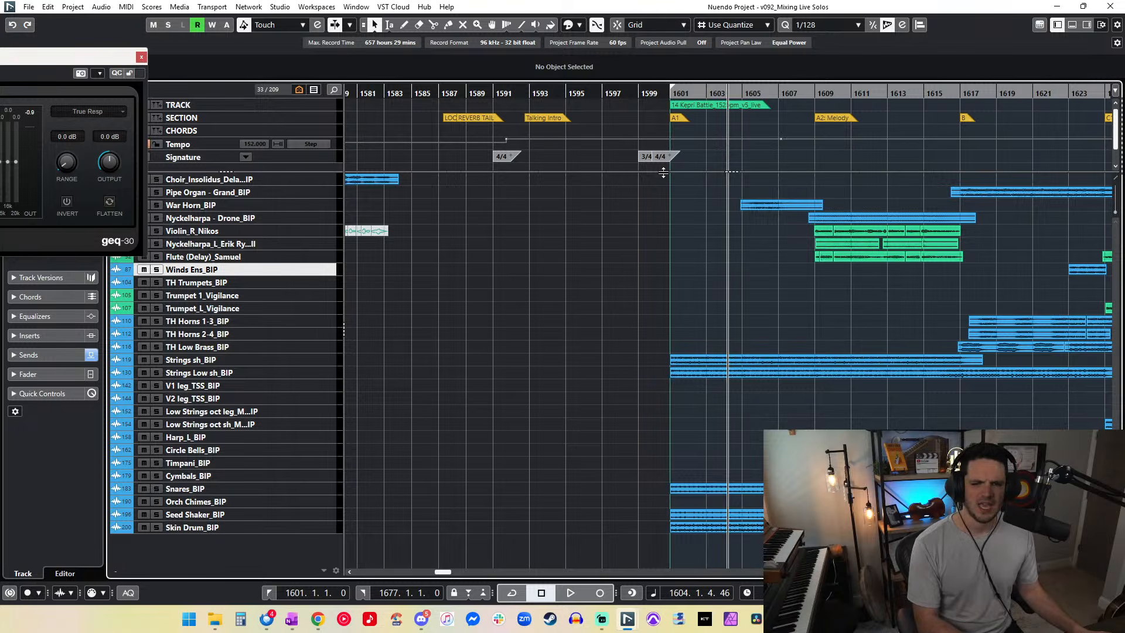
key(KP_Subtract)
key(KP_Subtract)
key(KP_Subtract)
key(KP_Subtract)
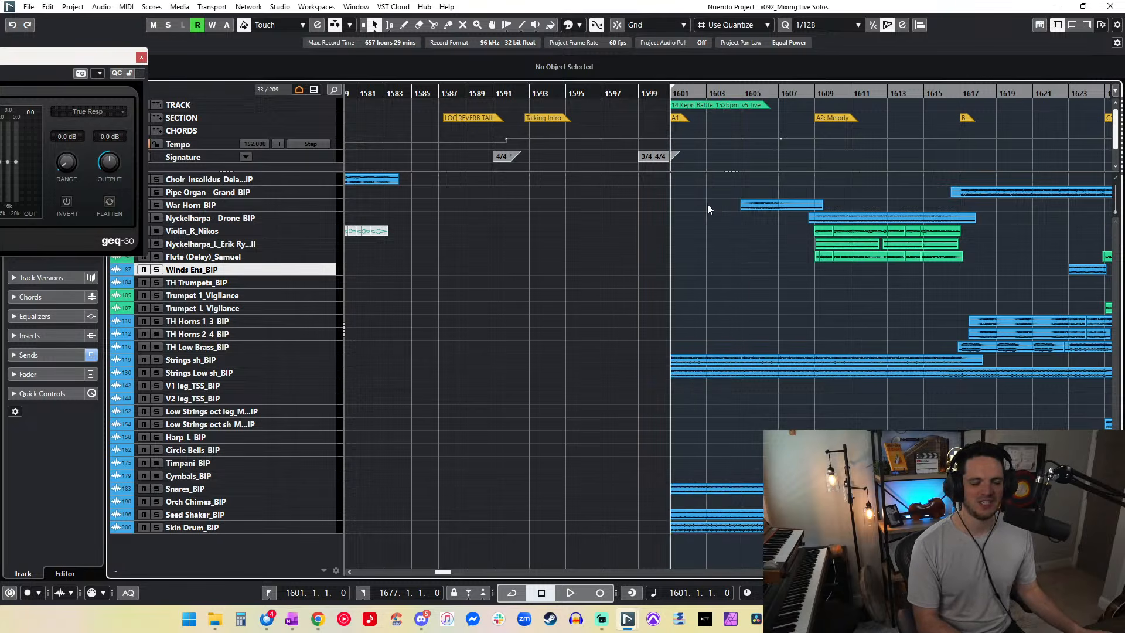
Step: Turn on cycle playback and play from around bar 1673 across the loop point to check the loop, stopping after the restart
scroll(708, 204, right, 2)
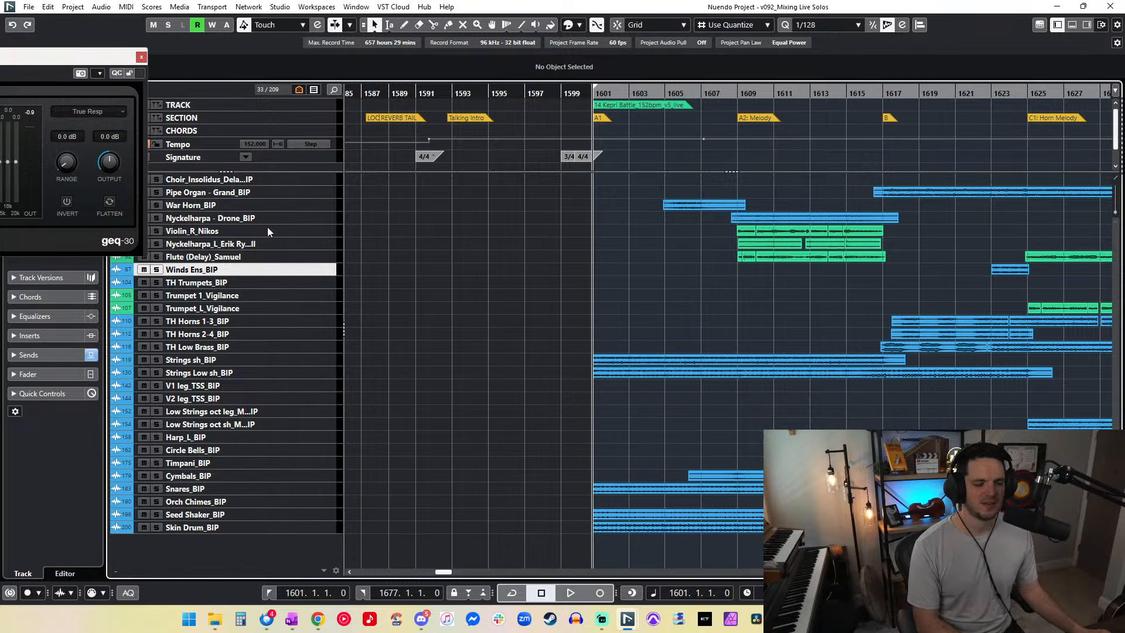
scroll(725, 282, right, 20)
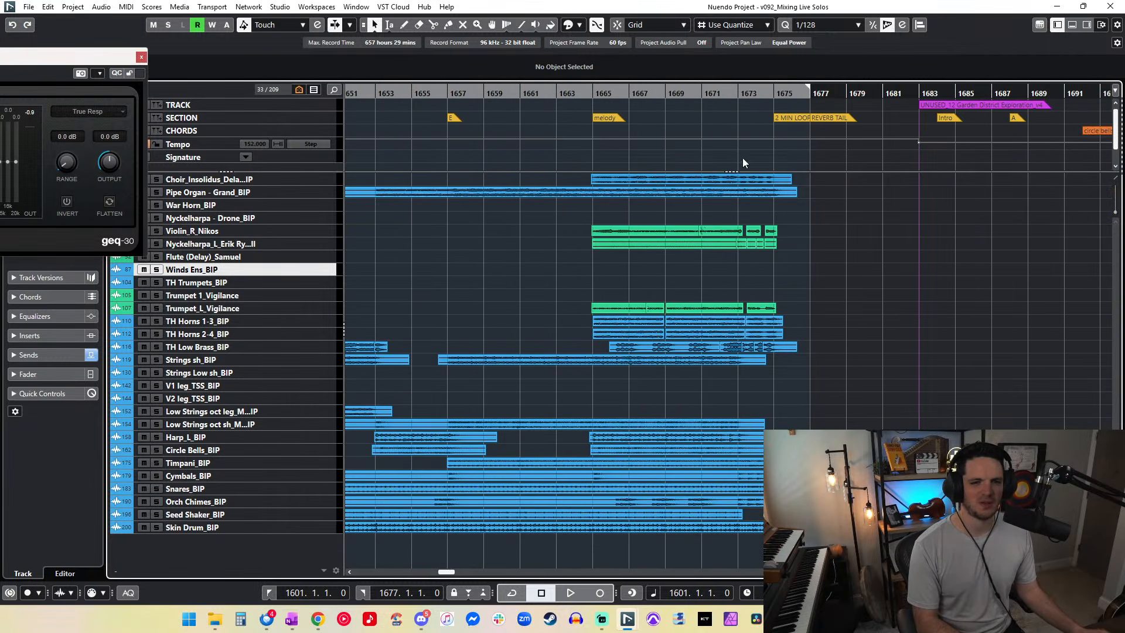
click(744, 87)
drag(745, 94, 750, 112)
key(space)
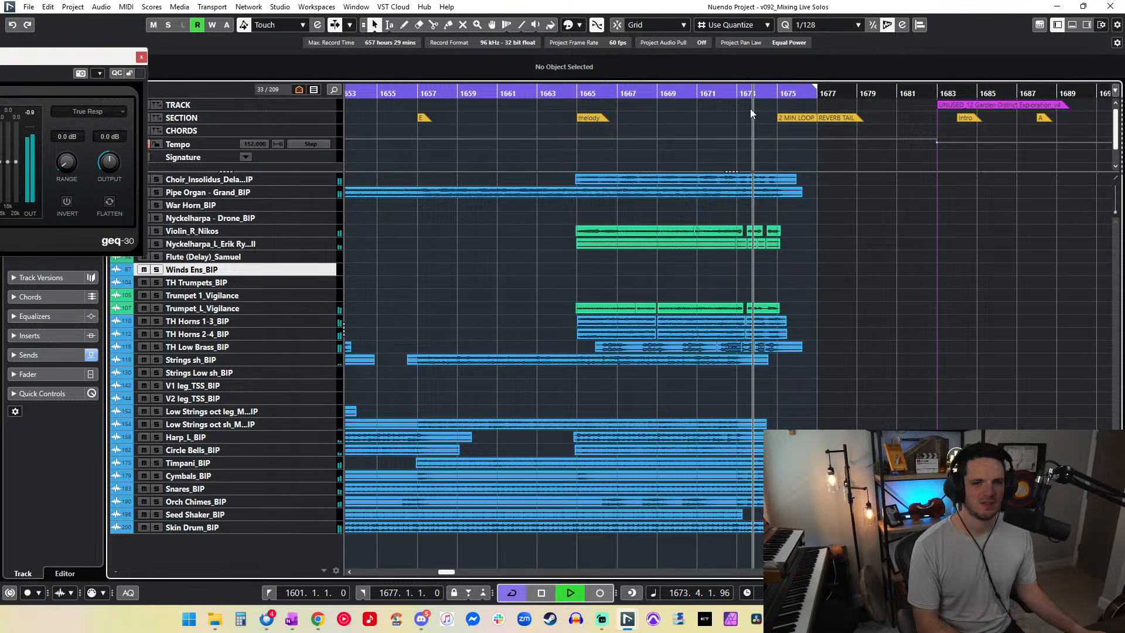
scroll(753, 114, left, 20)
key(KP_1)
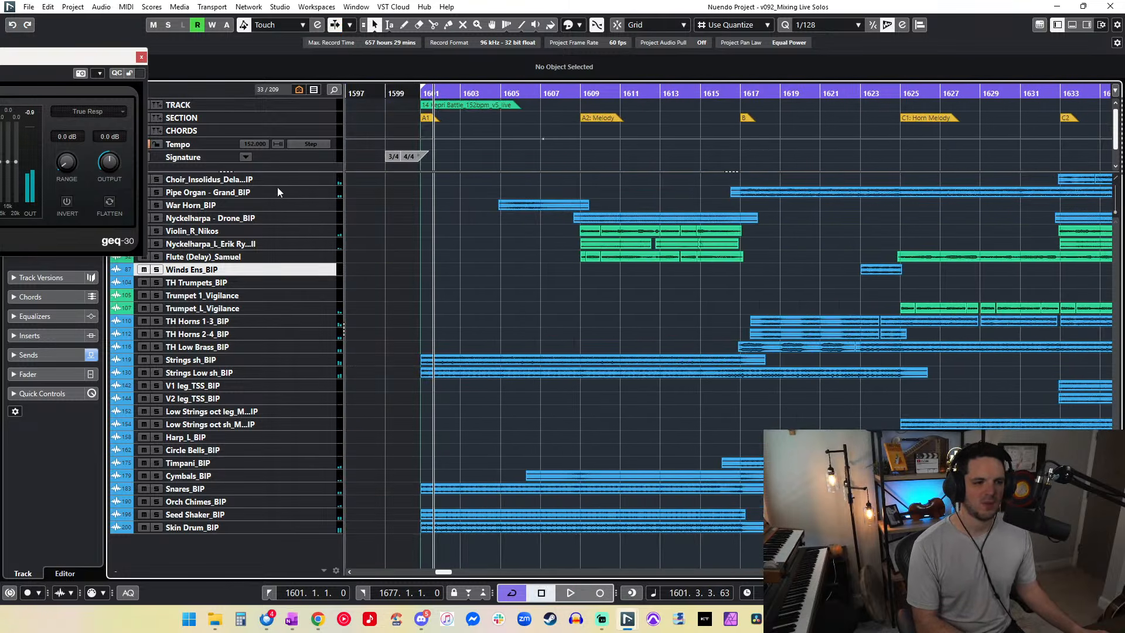
Step: Select the Pipe Organ - Grand track and return the playhead to the left locator at bar 1601
click(252, 192)
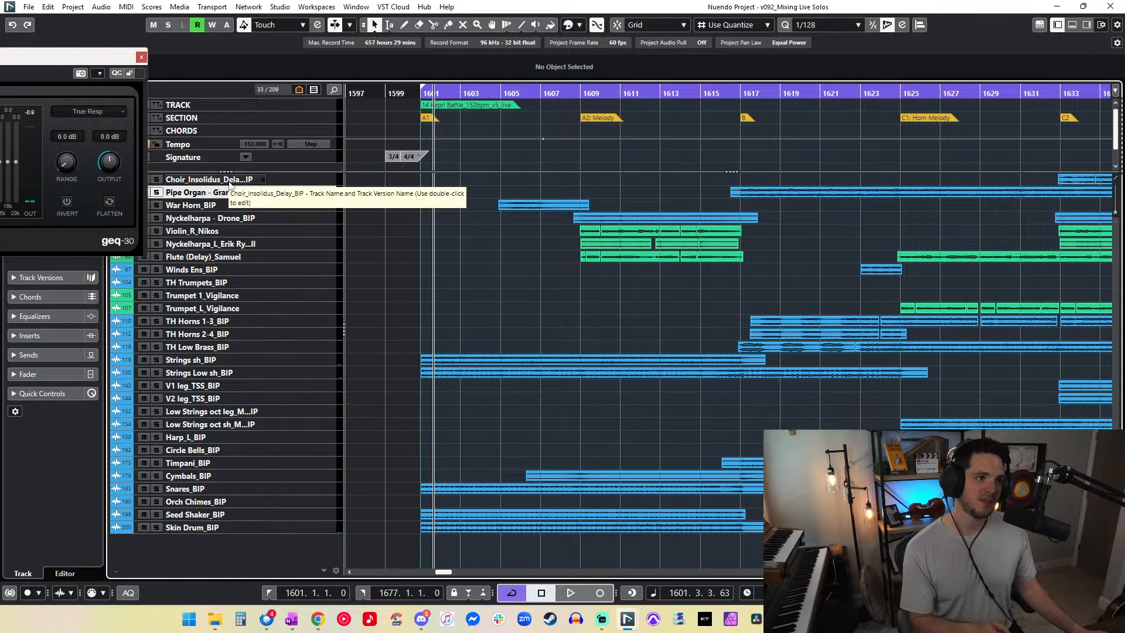
click(440, 244)
key(KP_1)
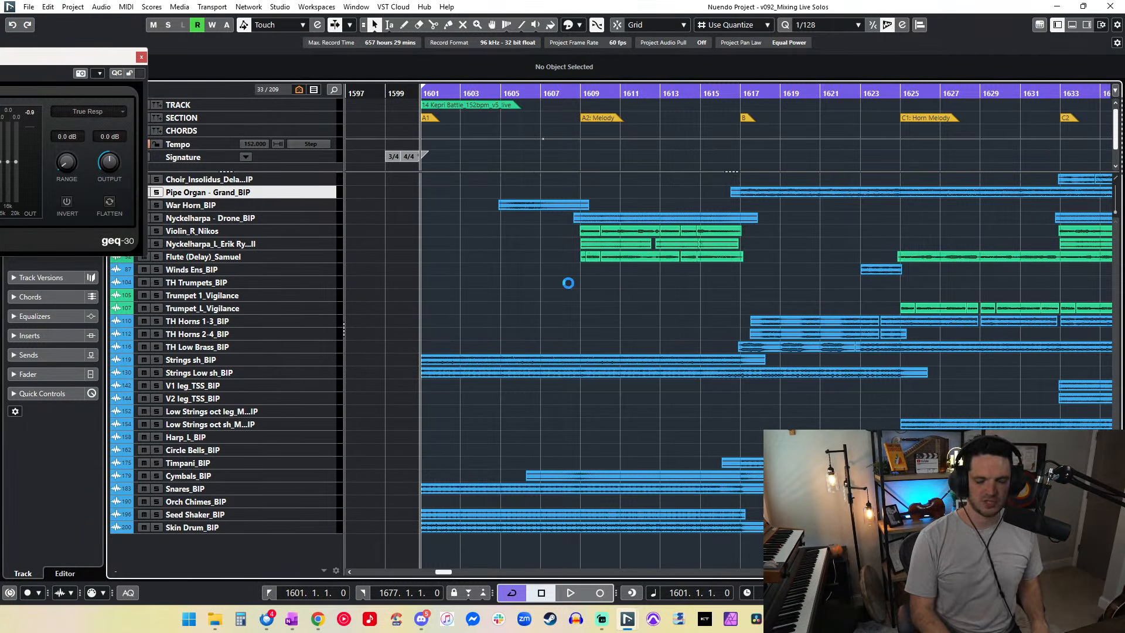
scroll(568, 283, down, 3)
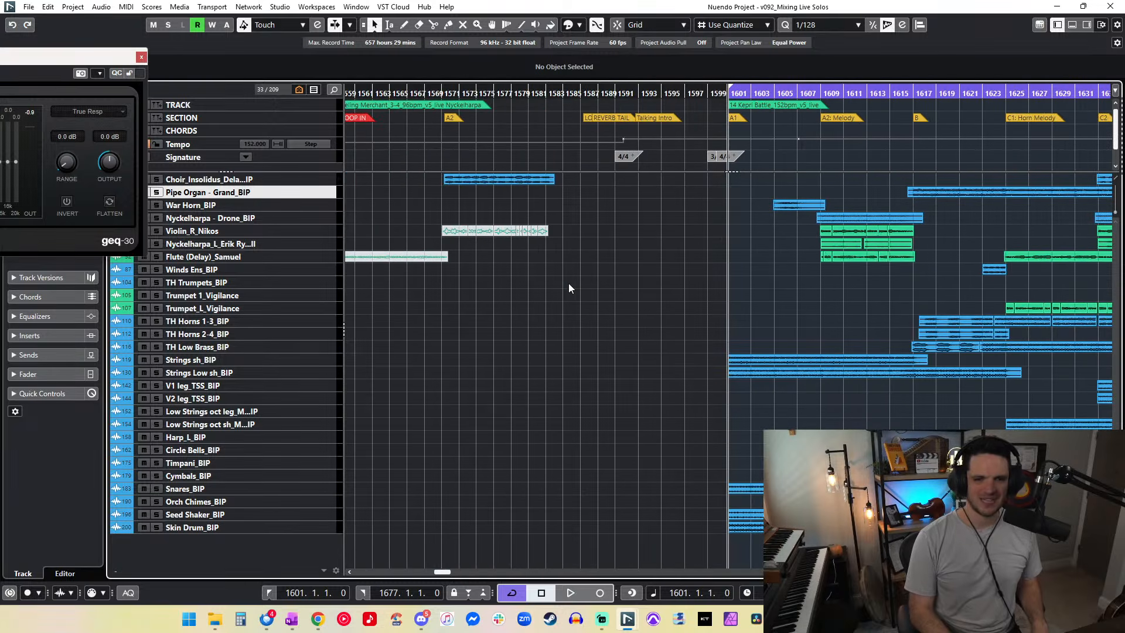
scroll(568, 287, right, 2)
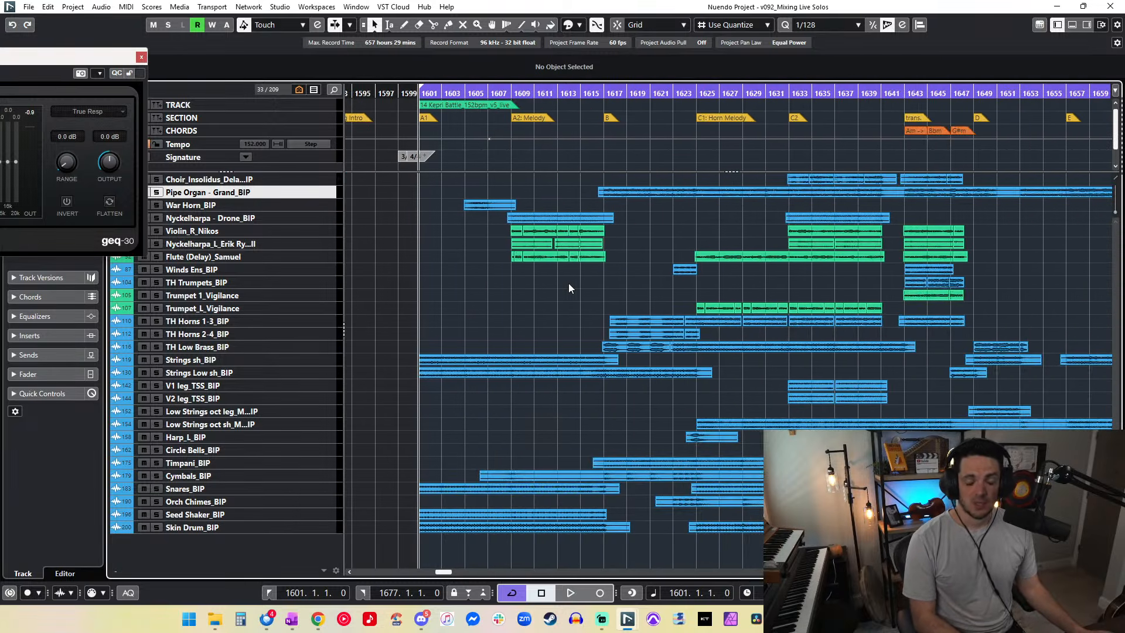
Step: Clear the geq-30 window out of the way and copy the Kepri Battle track marker's description
click(458, 107)
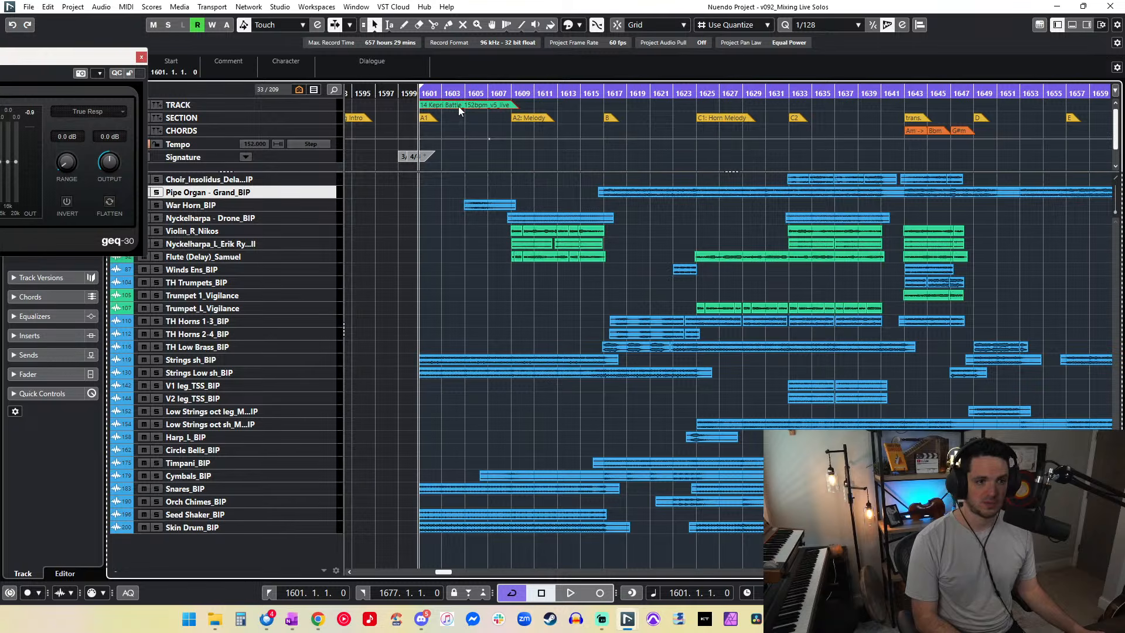
drag(79, 56, 57, 69)
click(119, 70)
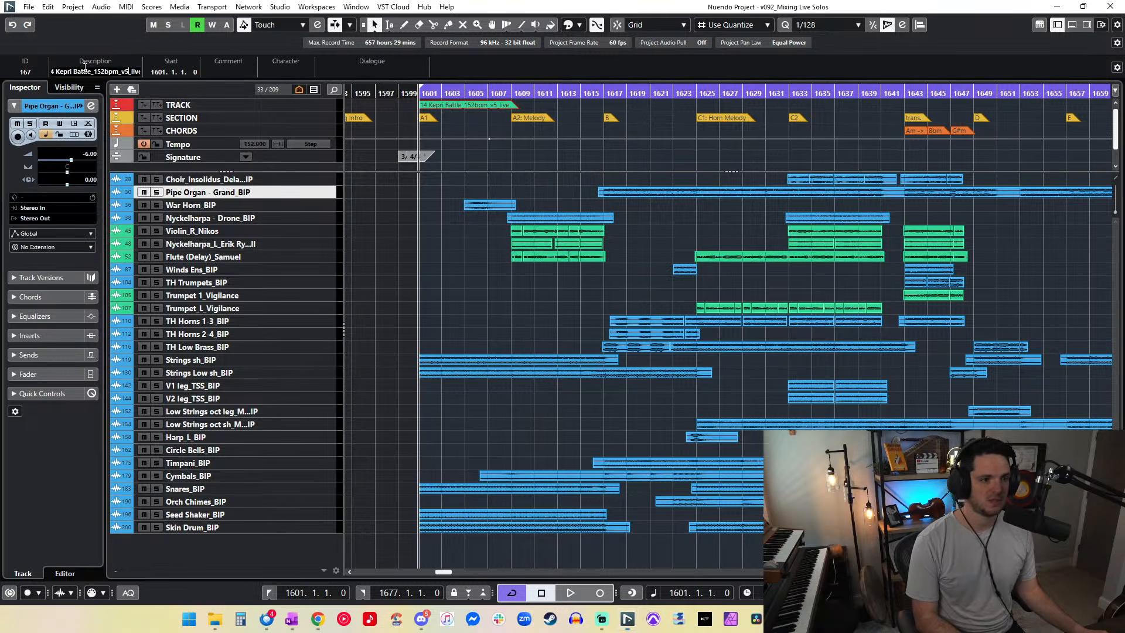
key(Return)
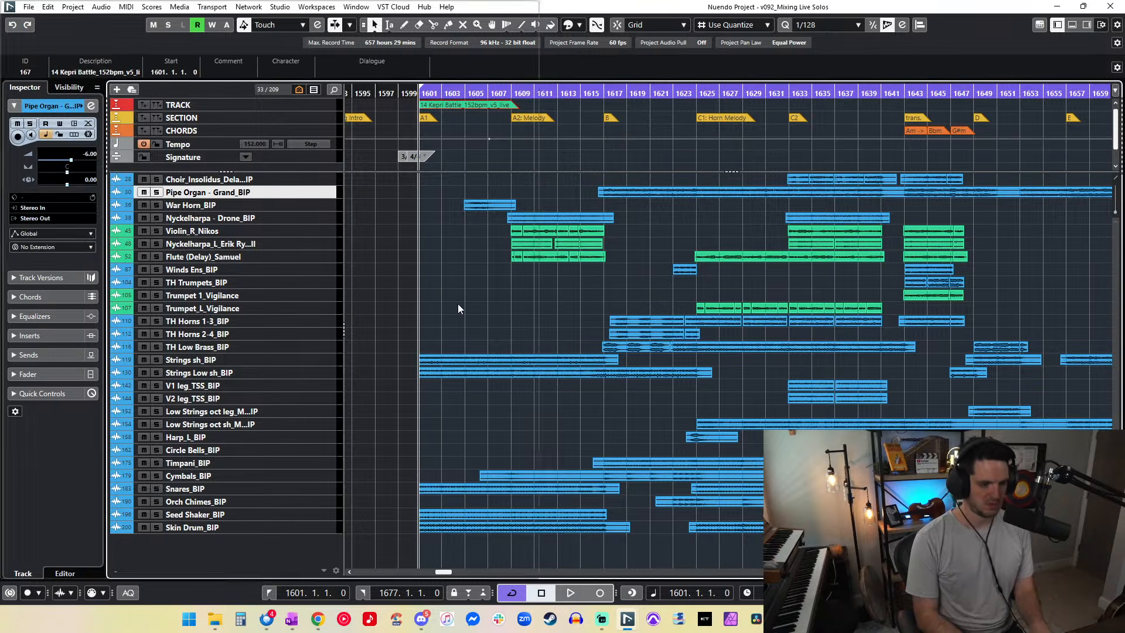
Step: Export the Stereo Out mixdown between the locators as a 48 kHz, 24 bit Wave file named 14 Kepri Battle_152bpm_v5_live
key(ctrl+shift+e)
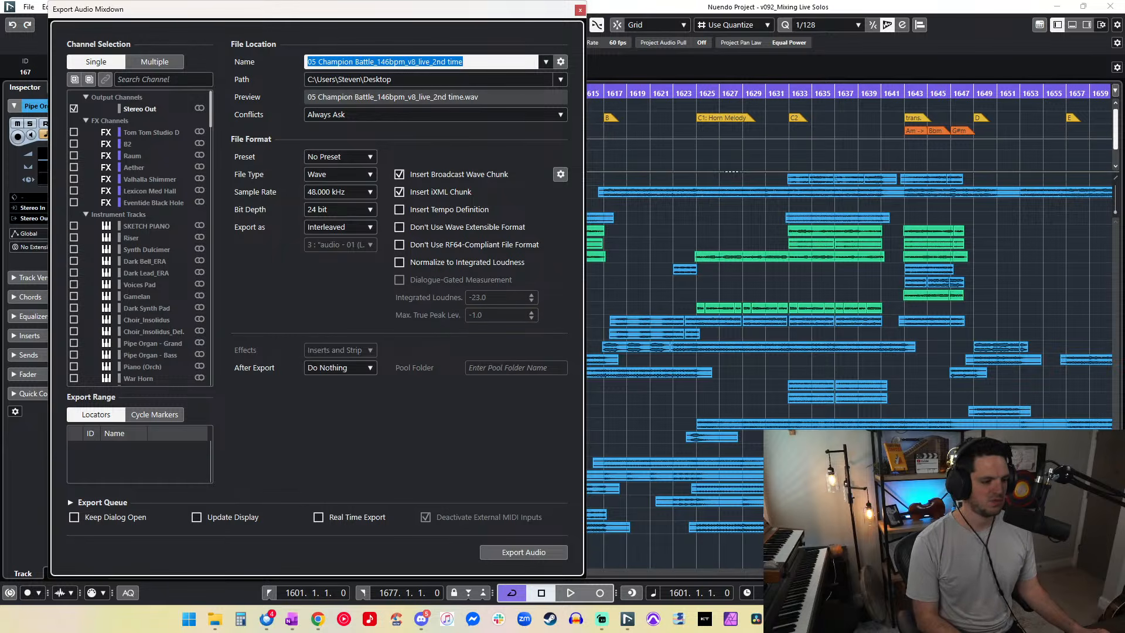
key(Return)
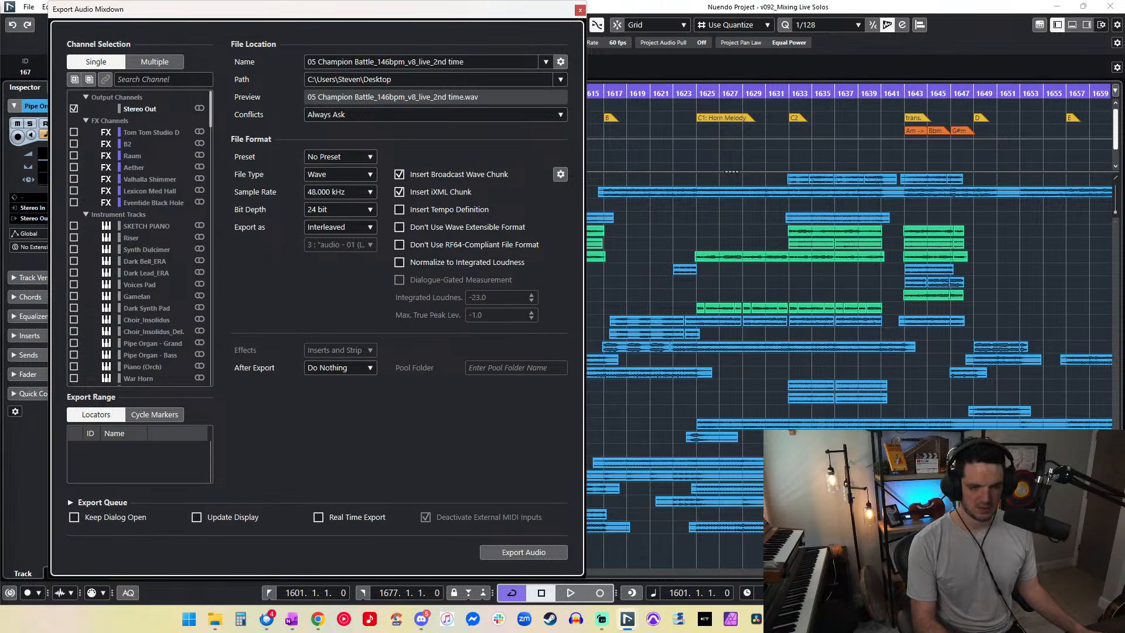
click(477, 64)
text(14 Kepri Battle_152bpm_v5_live)
key(Return)
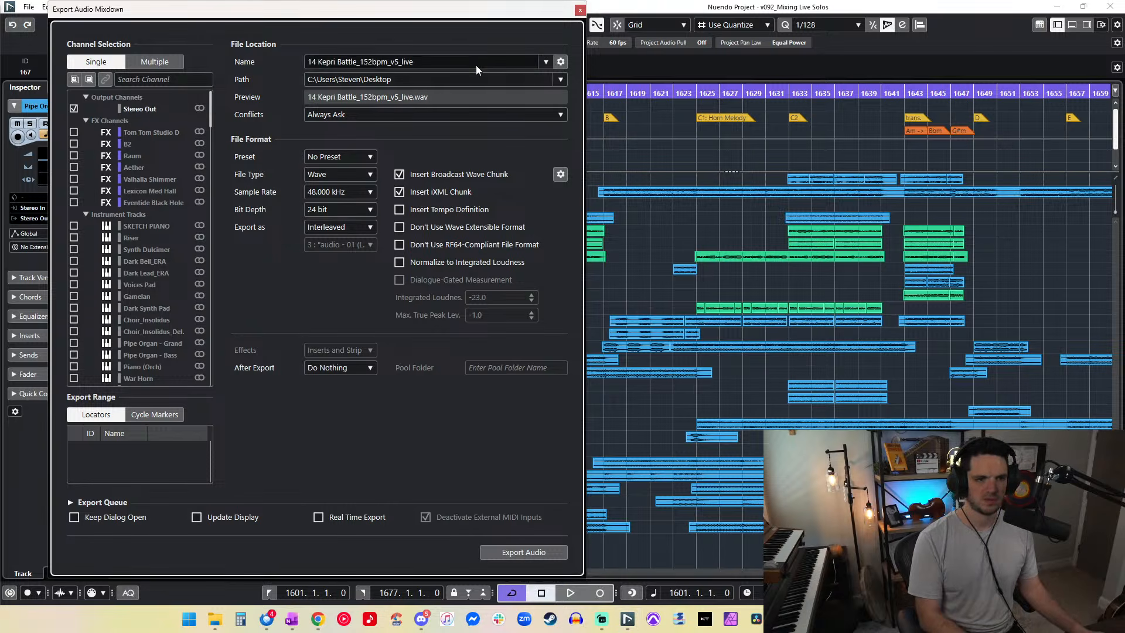
click(508, 556)
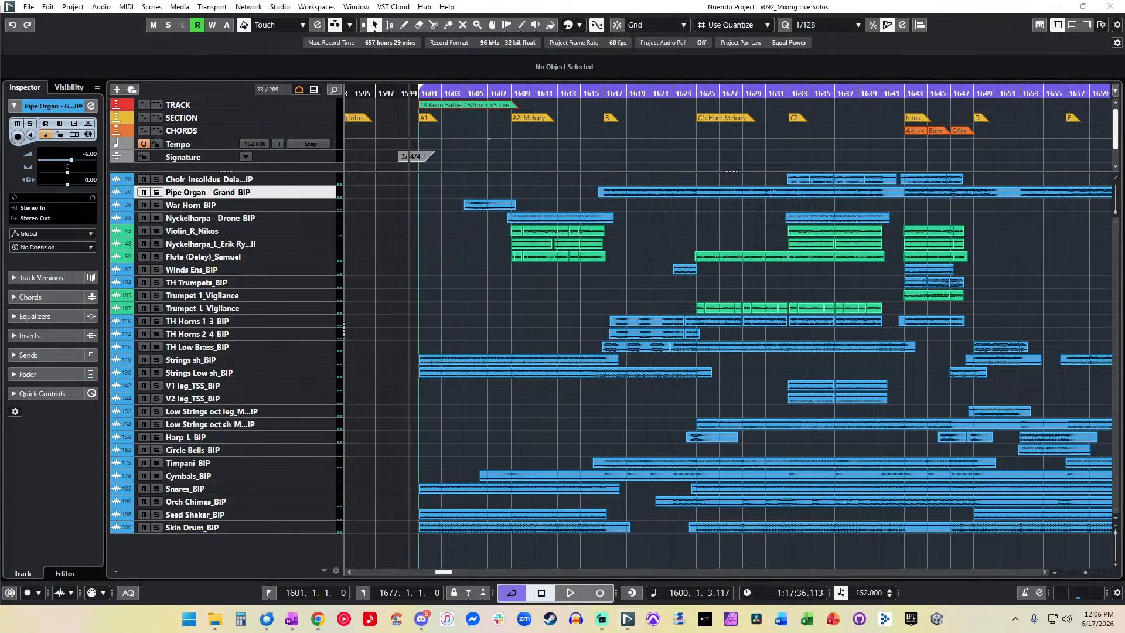
Step: Mute the system audio and examine the Am, Bbm and G#m chord markers of the transition section from bar 1643
key(XF86AudioMute)
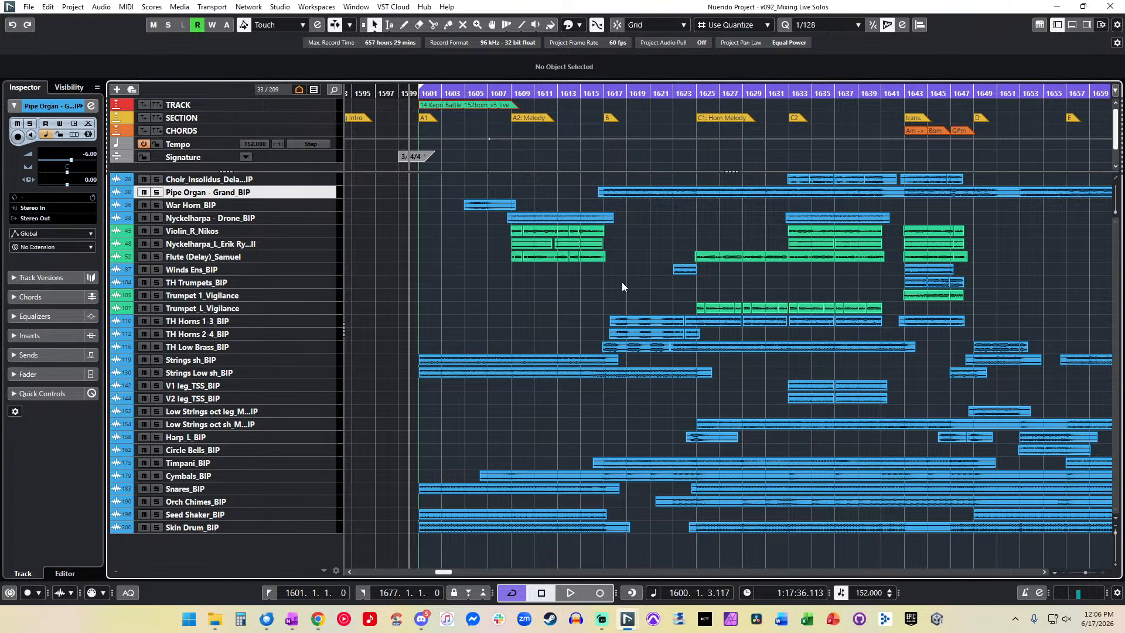
scroll(622, 281, right, 5)
click(606, 131)
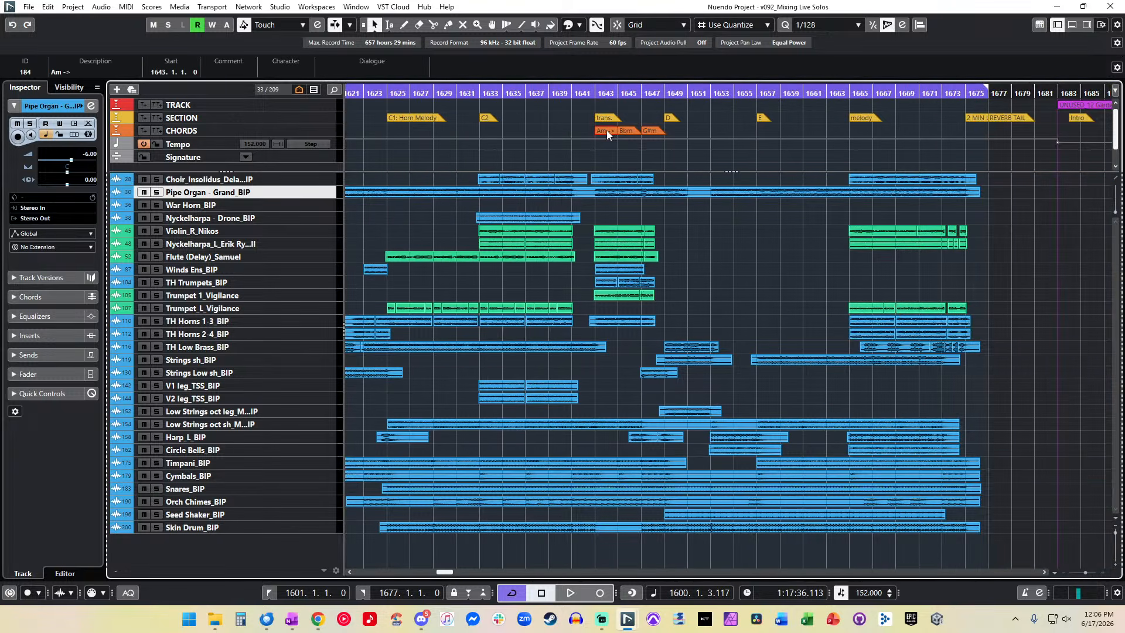
click(624, 136)
click(648, 134)
scroll(639, 134, right, 1)
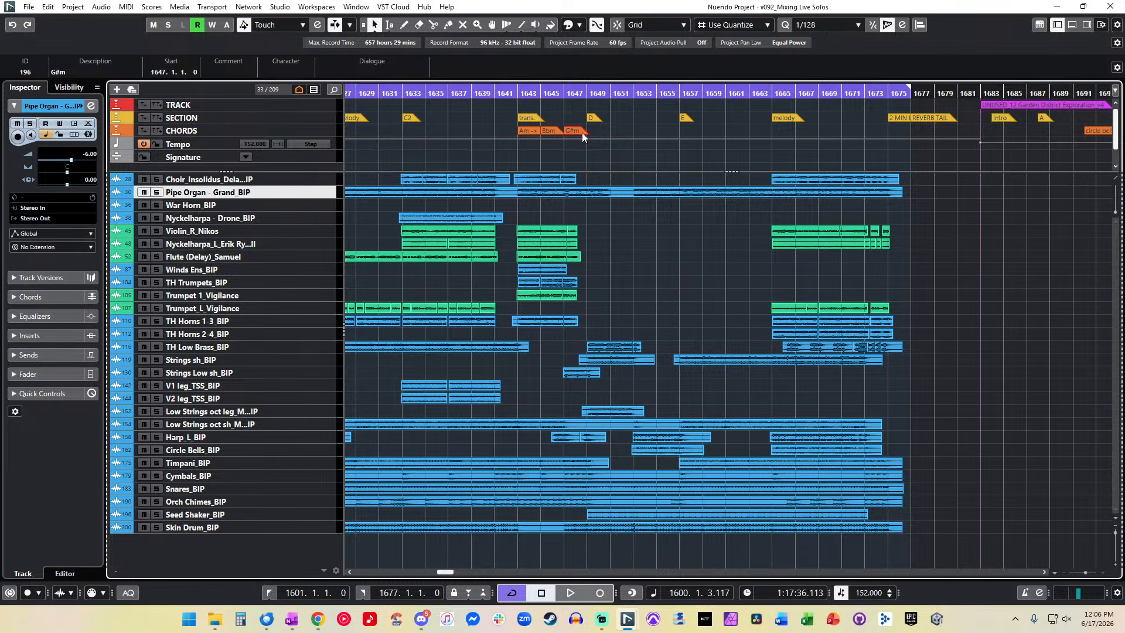
scroll(670, 143, left, 10)
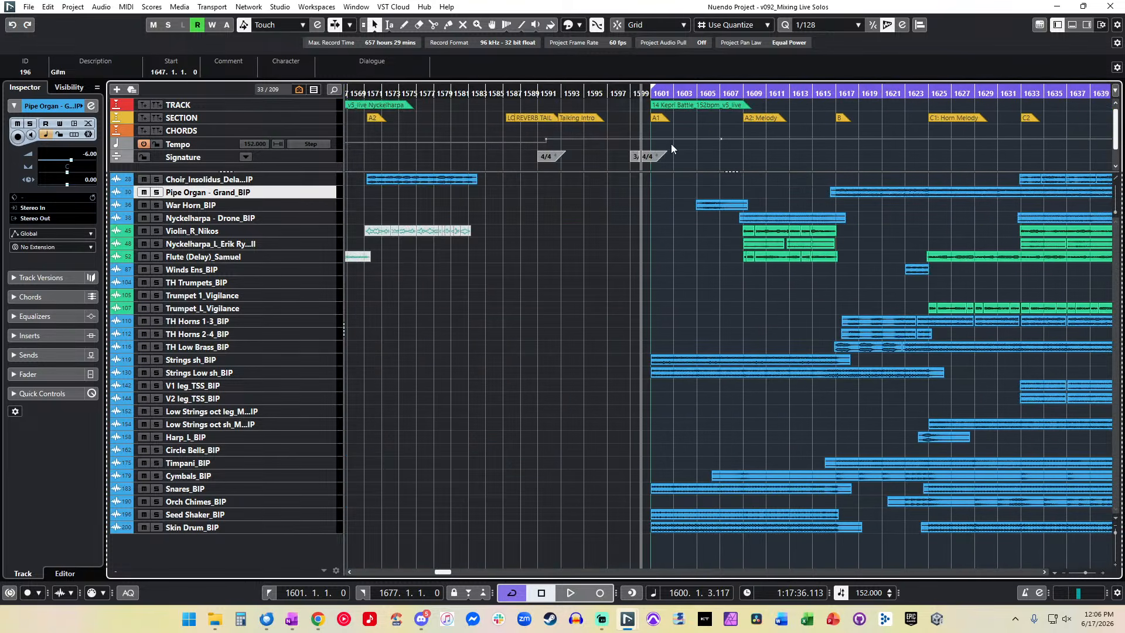
scroll(738, 135, right, 5)
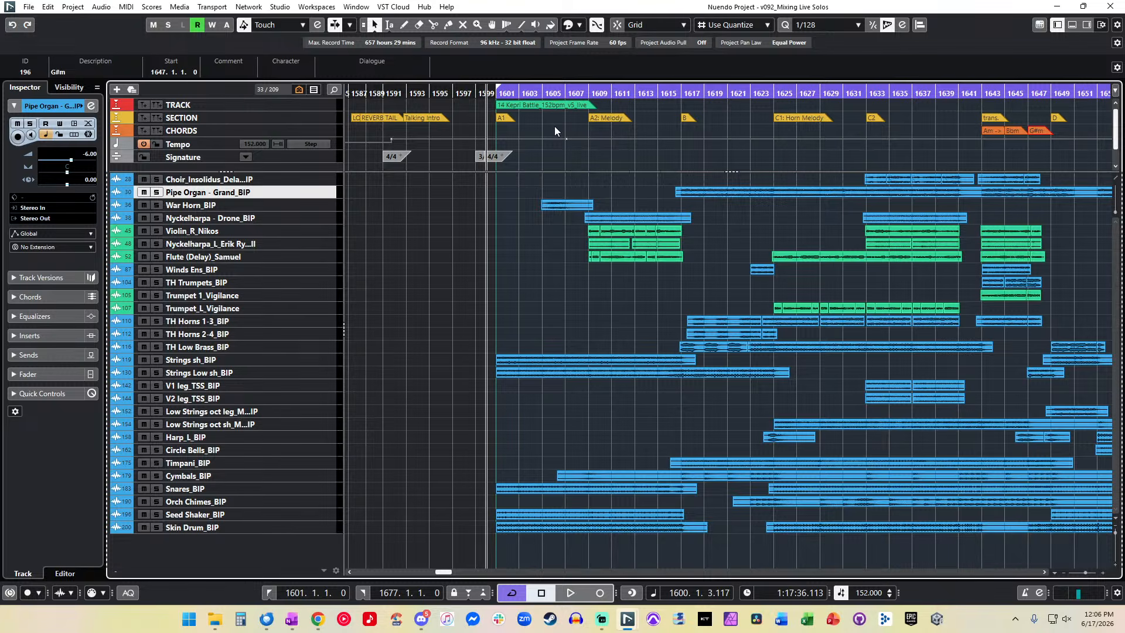
scroll(554, 125, right, 10)
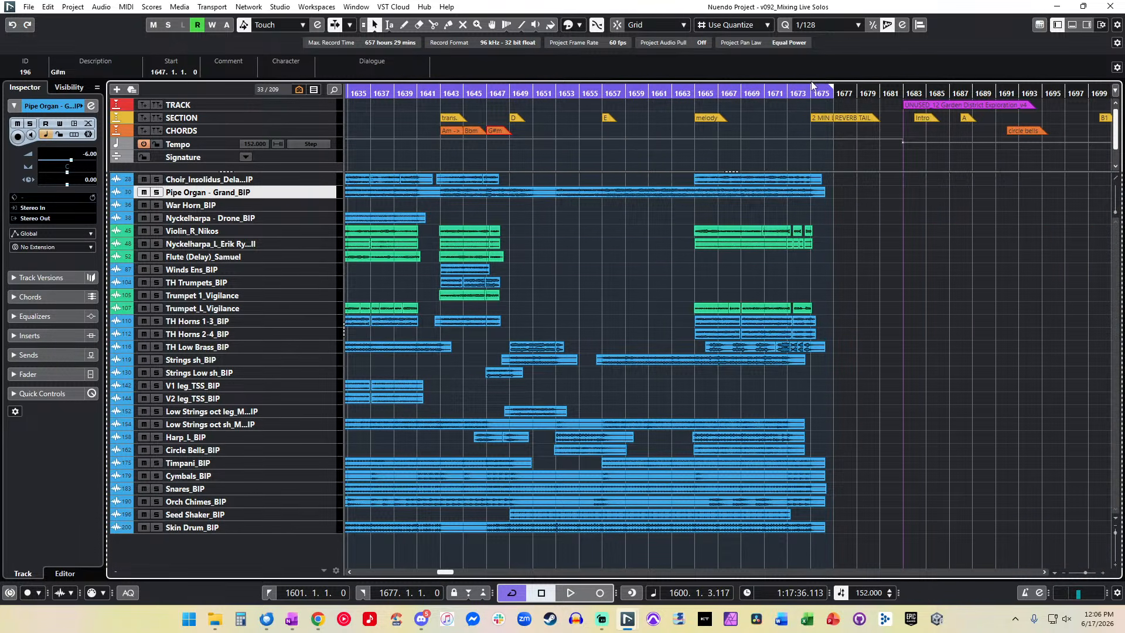
Step: Place the playhead near bar 1673 and compare the transition's chord markers with the surrounding section markers up to the reverb tail
click(790, 94)
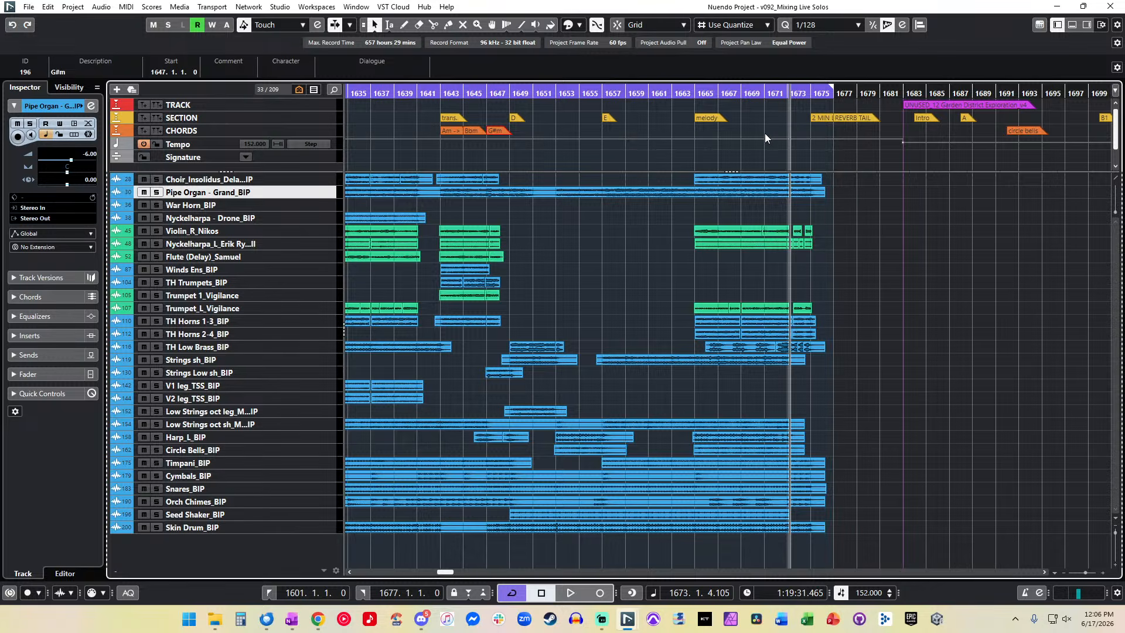
scroll(749, 135, left, 10)
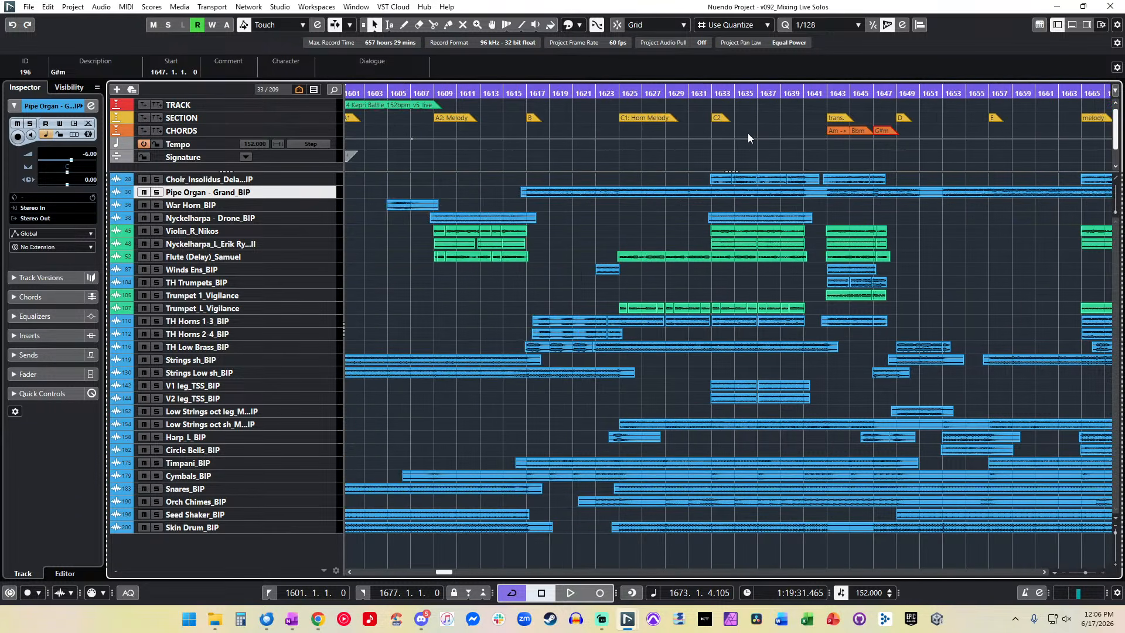
click(752, 116)
scroll(752, 117, right, 4)
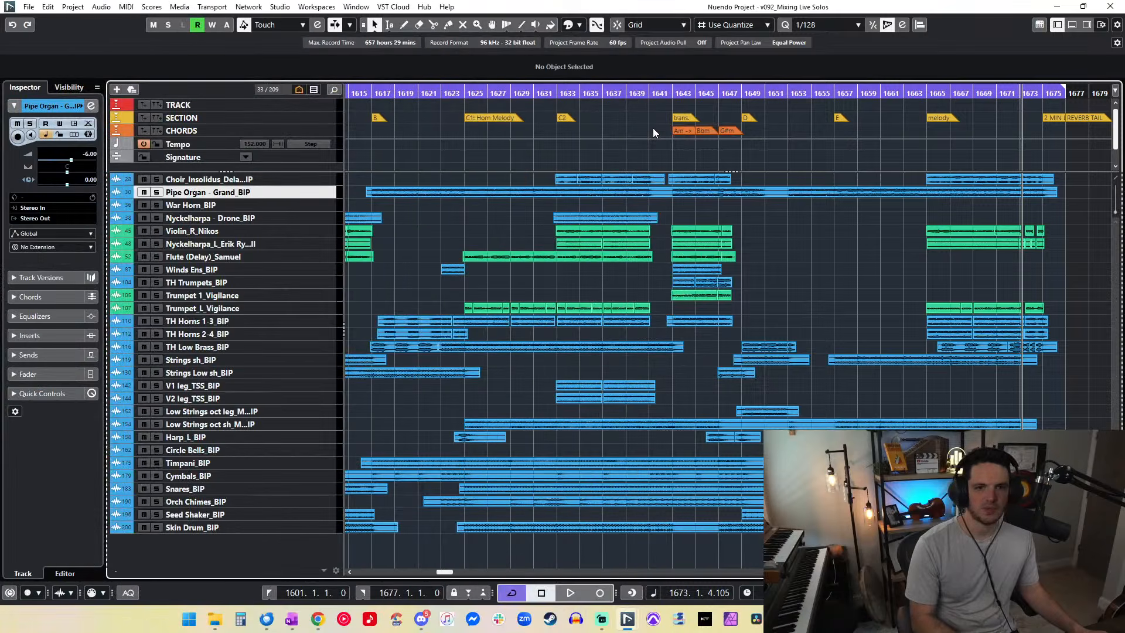
click(680, 131)
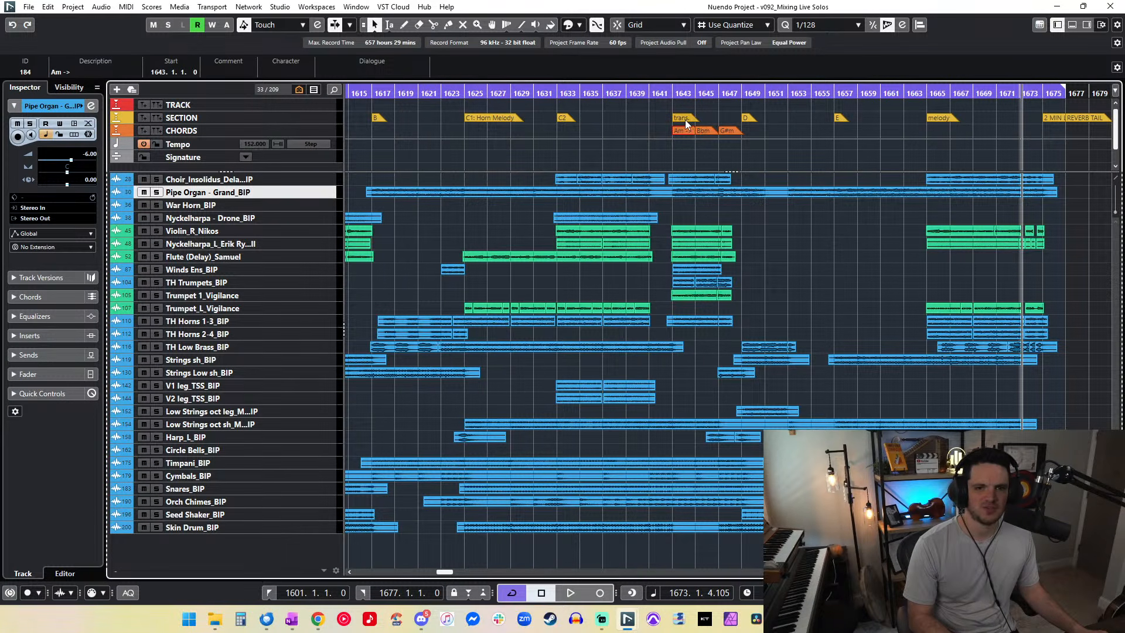
click(655, 120)
click(676, 131)
click(701, 132)
click(729, 133)
click(881, 122)
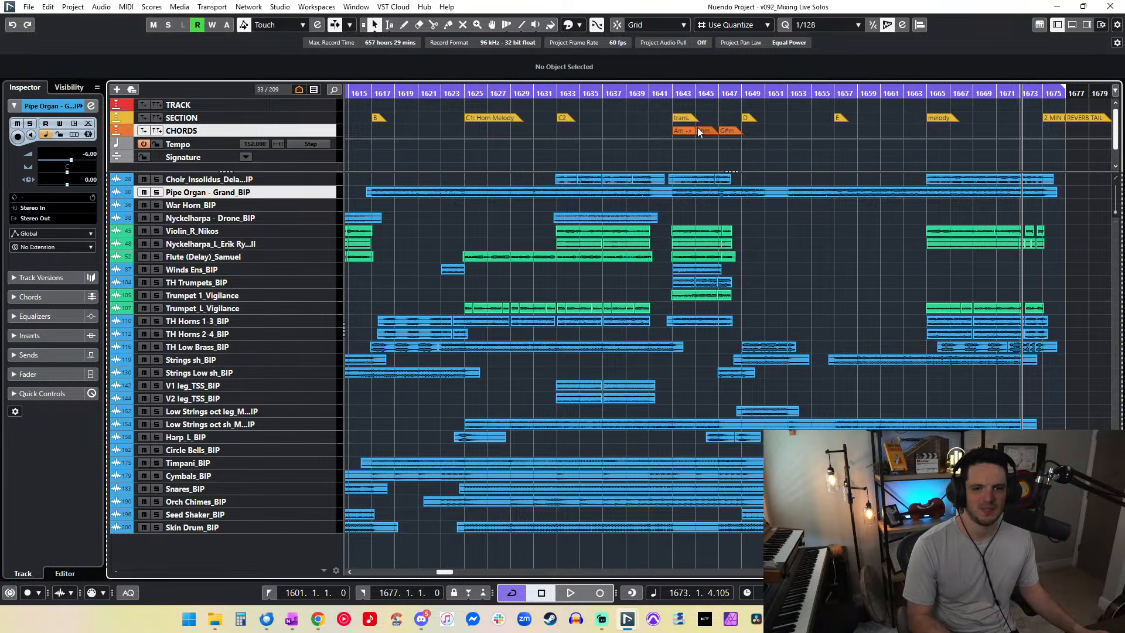
scroll(443, 131, left, 5)
scroll(742, 134, right, 6)
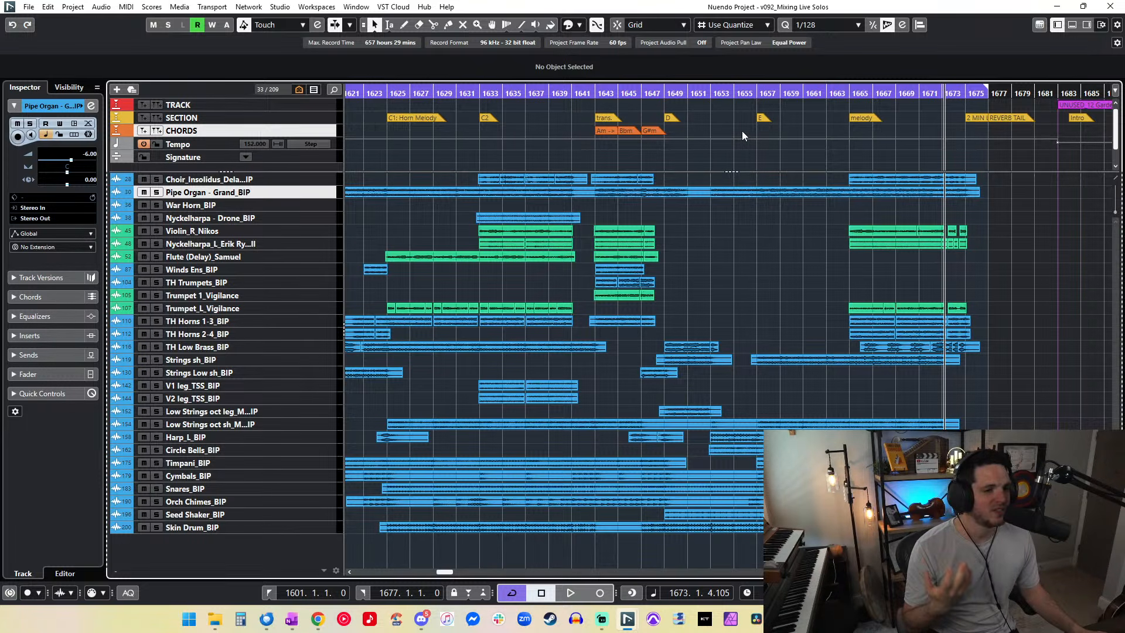
scroll(742, 134, down, 1)
scroll(737, 134, up, 1)
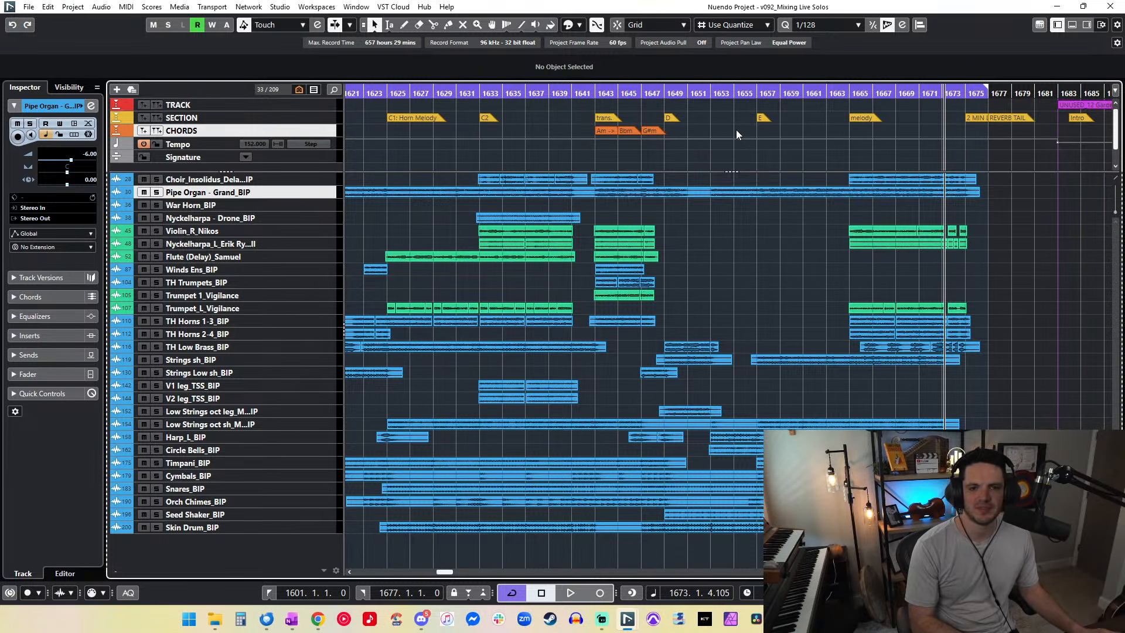
Step: Switch to Audacity and import the 14 Kepri Battle_152bpm_v5_live WAV file from the desktop, selecting all its audio
click(1058, 8)
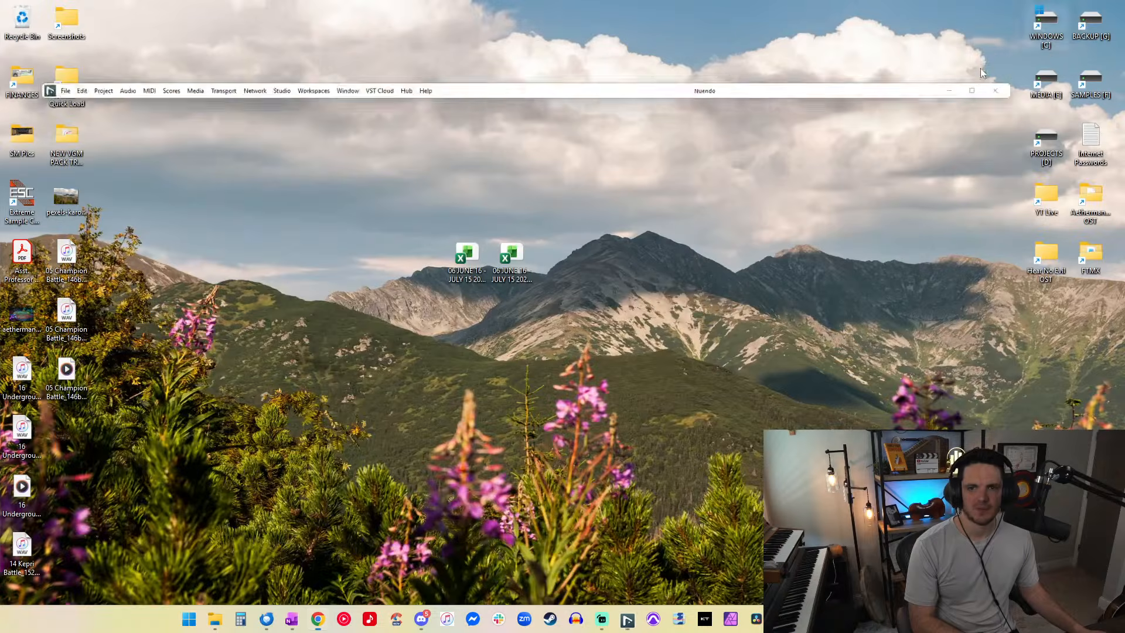
click(576, 620)
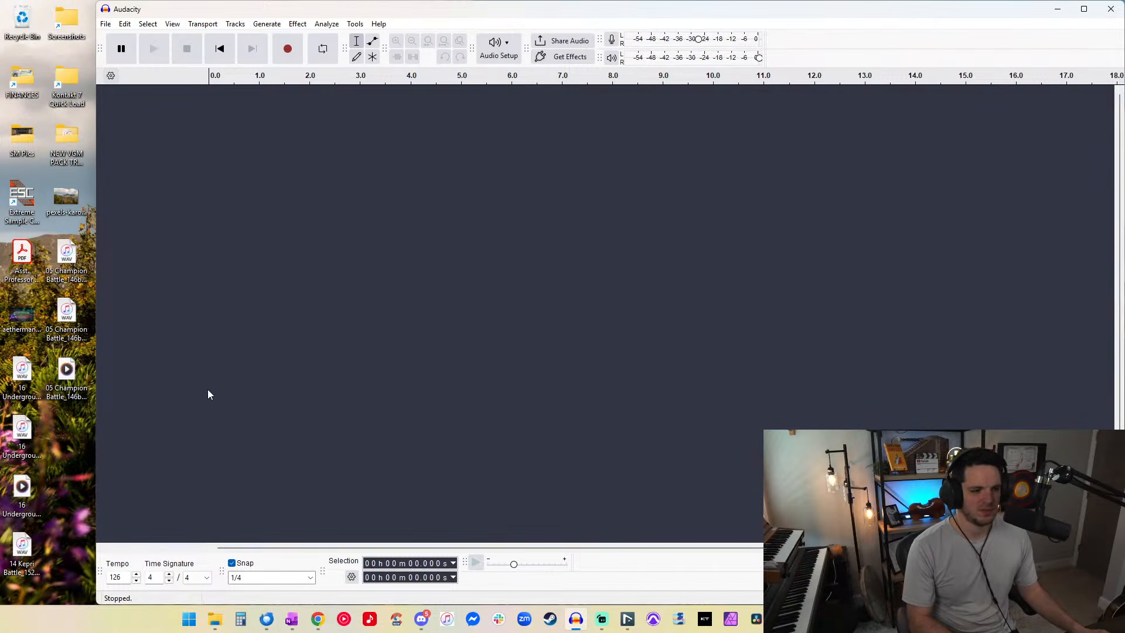
click(66, 347)
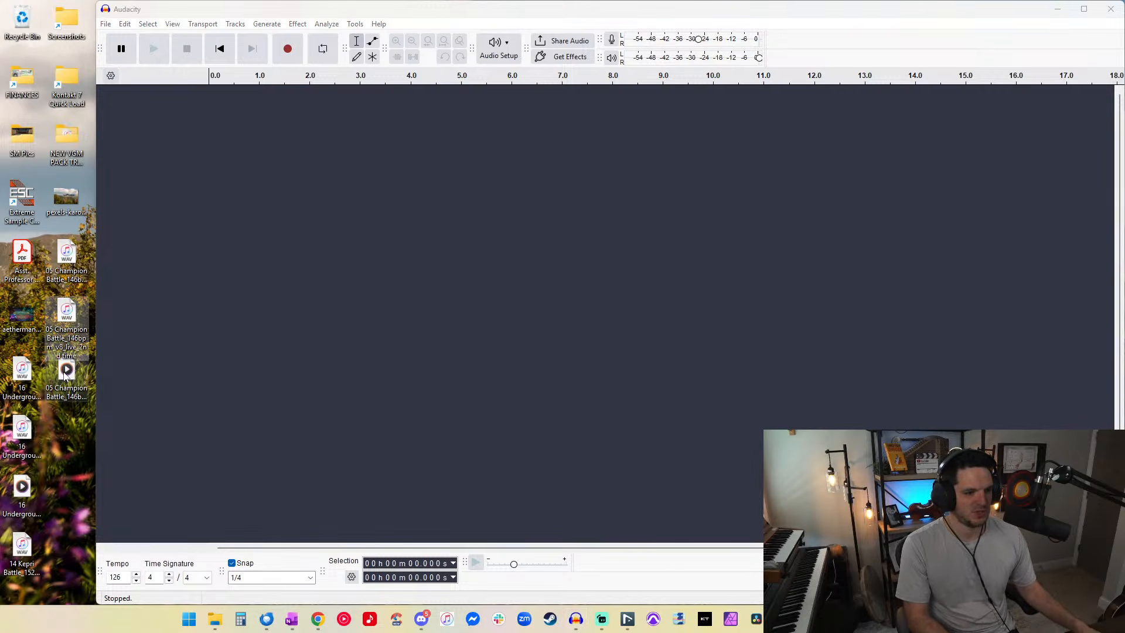
drag(22, 548, 60, 438)
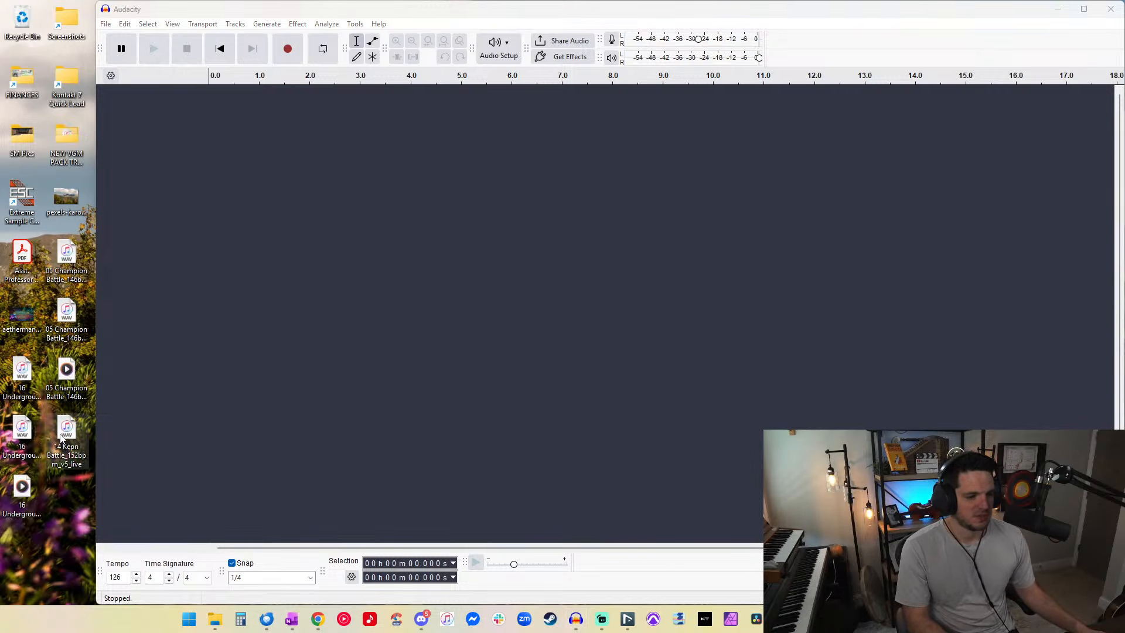
click(120, 577)
drag(66, 434, 300, 216)
key(ctrl+a)
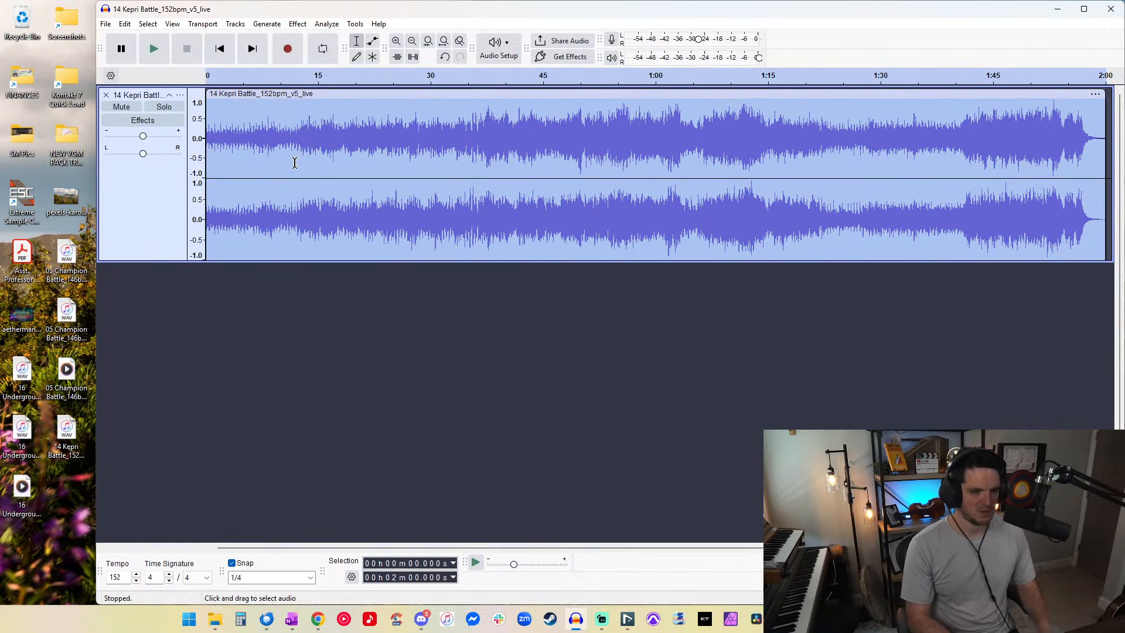
Step: Test playback of the imported mix from its start and raise the system volume to 100
key(space)
key(space)
key(XF86AudioRaiseVolume)
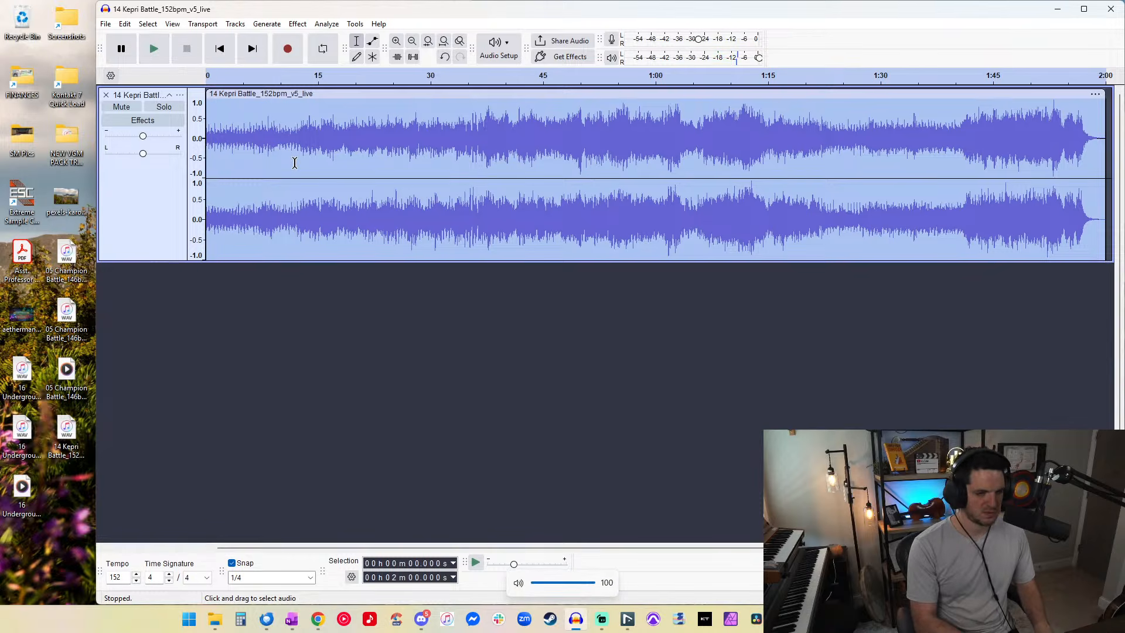
key(space)
key(space)
Step: Copy the whole mix onto a second track so the duplicate starts near the end of the first clip's music
key(ctrl+c)
click(1063, 298)
key(ctrl+v)
drag(293, 268, 879, 276)
Step: Play the overlap between the two clips from about 1:52 and examine the waveforms around the loop point
click(811, 211)
key(space)
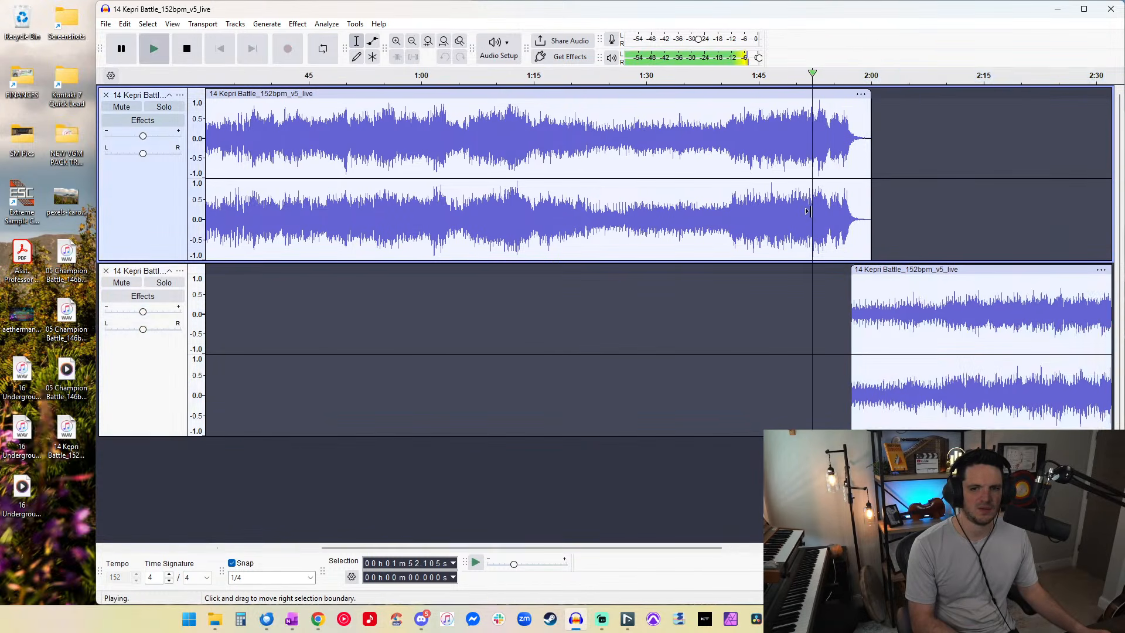
scroll(809, 212, up, 7)
scroll(805, 218, down, 1)
scroll(803, 221, right, 3)
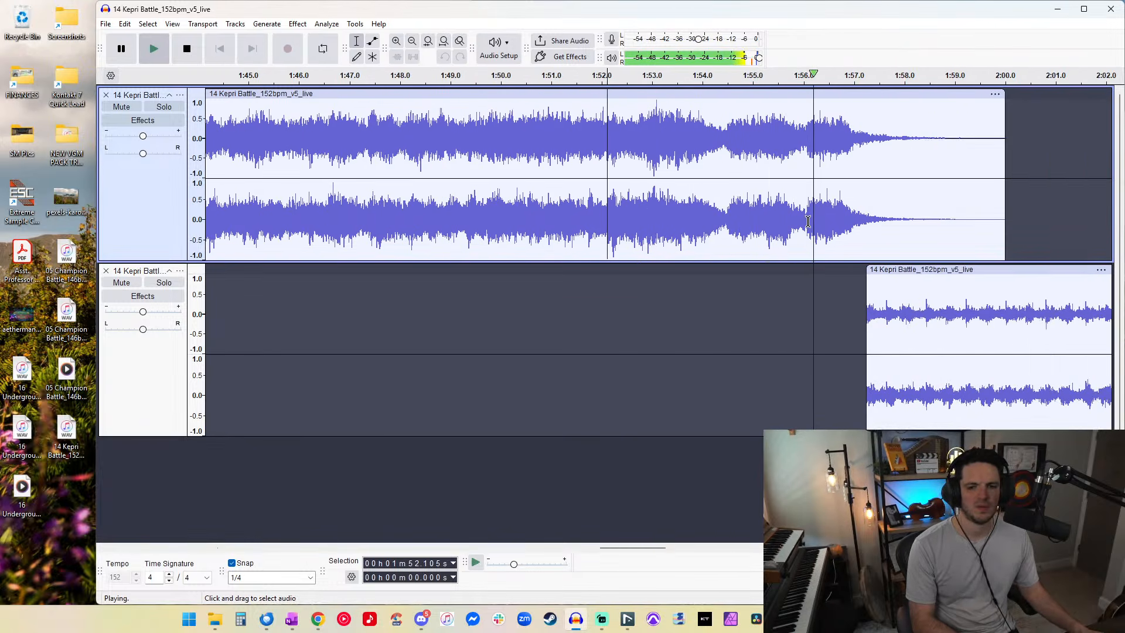
Step: Shift the second track's clip to start at about 1:56.8 and play the transition from about 1:54.9
drag(891, 269, 869, 269)
click(743, 242)
key(space)
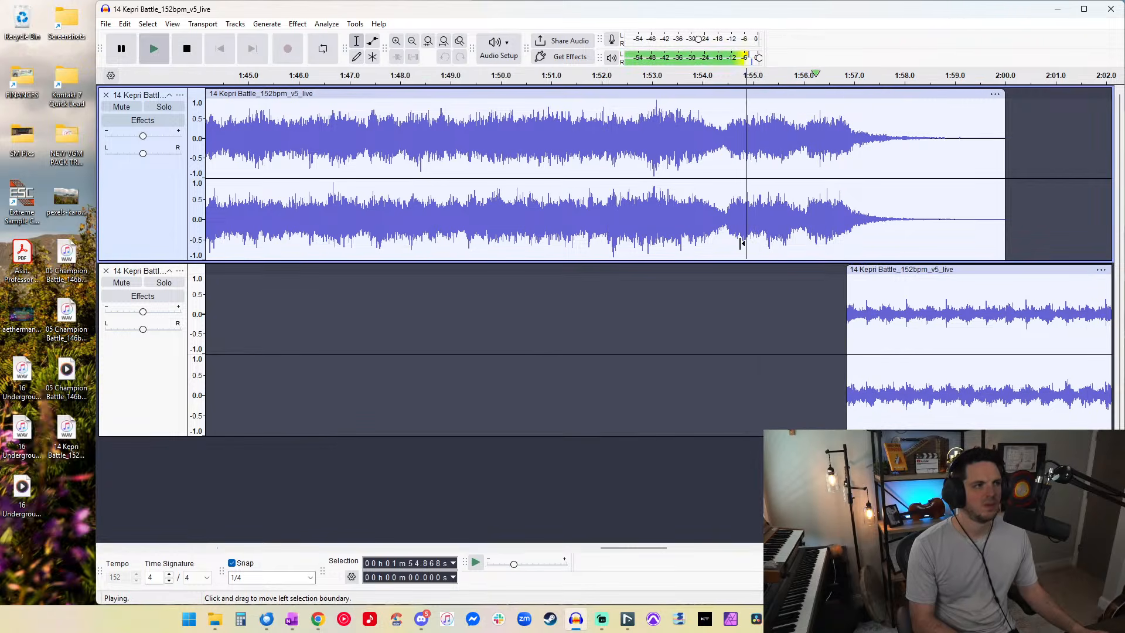
scroll(706, 248, right, 4)
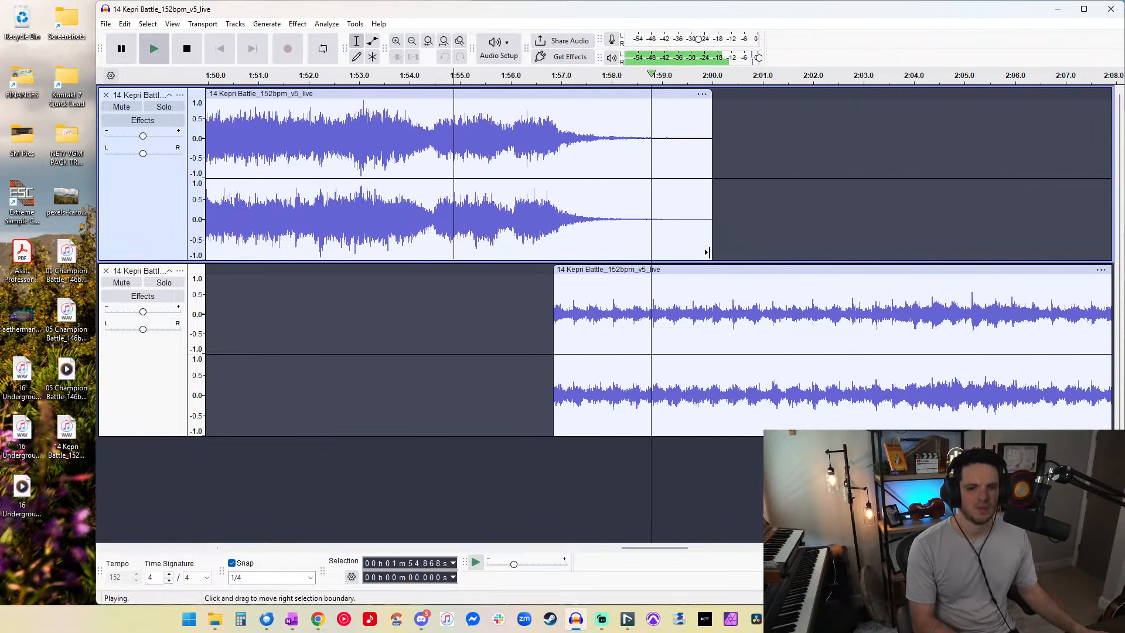
scroll(707, 252, down, 6)
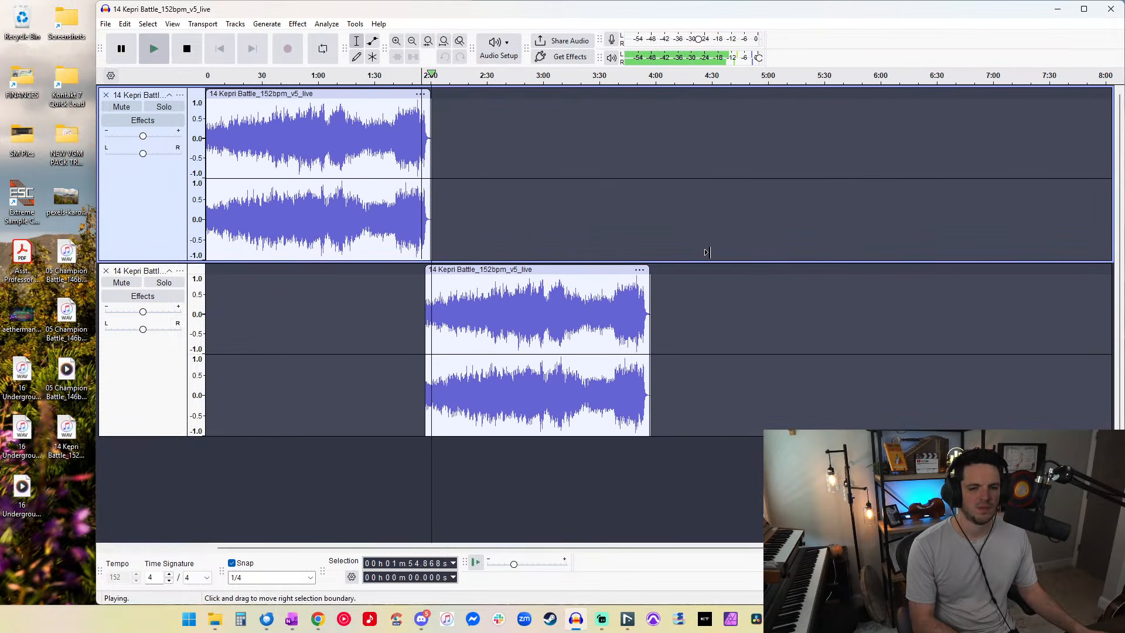
Step: Copy the second track's clip onto the first track as a third pass, starting at about 3:53.7
scroll(706, 252, up, 1)
click(458, 270)
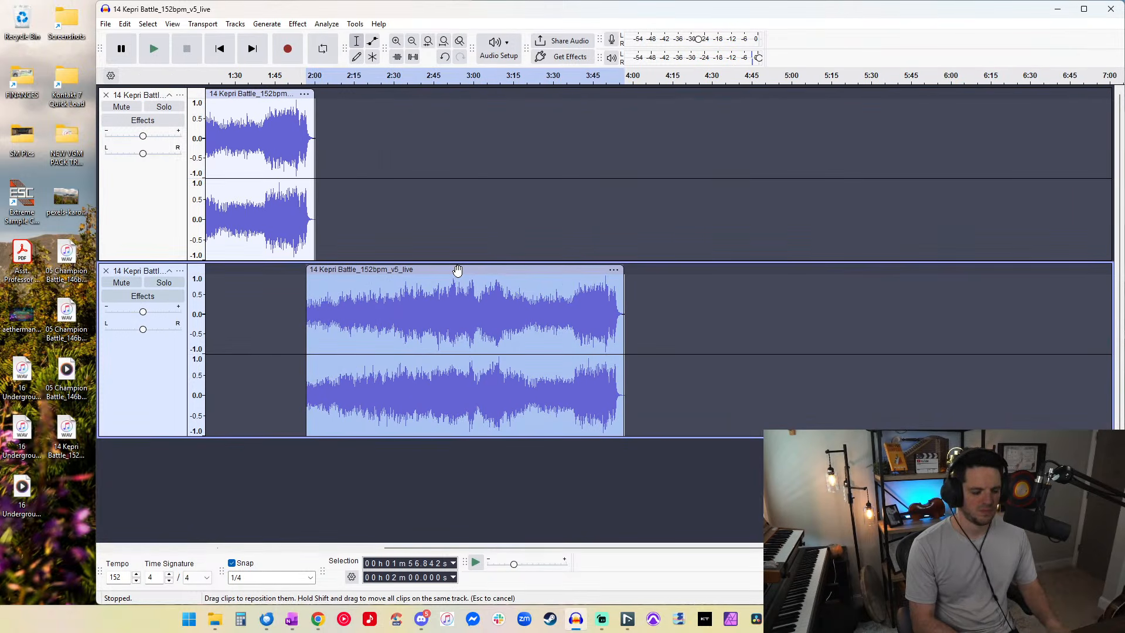
key(ctrl+c)
click(605, 216)
key(ctrl+v)
scroll(608, 215, up, 5)
drag(646, 102, 900, 104)
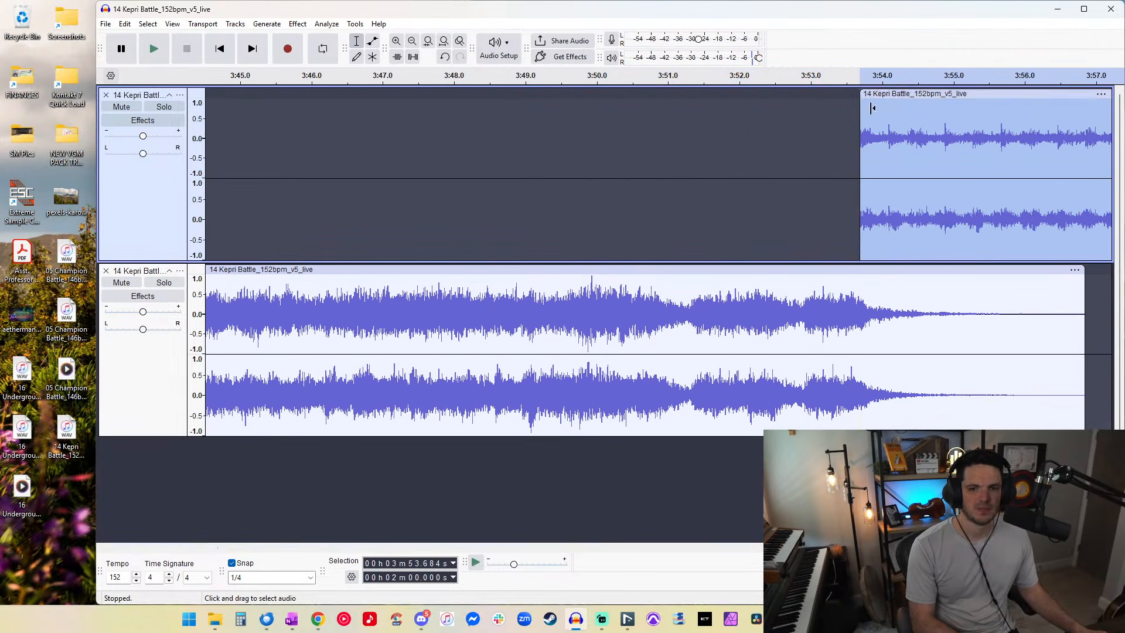
Step: Play the second loop transition from about 3:52.5 and again from about 3:46.6 to check its timing
click(750, 185)
key(space)
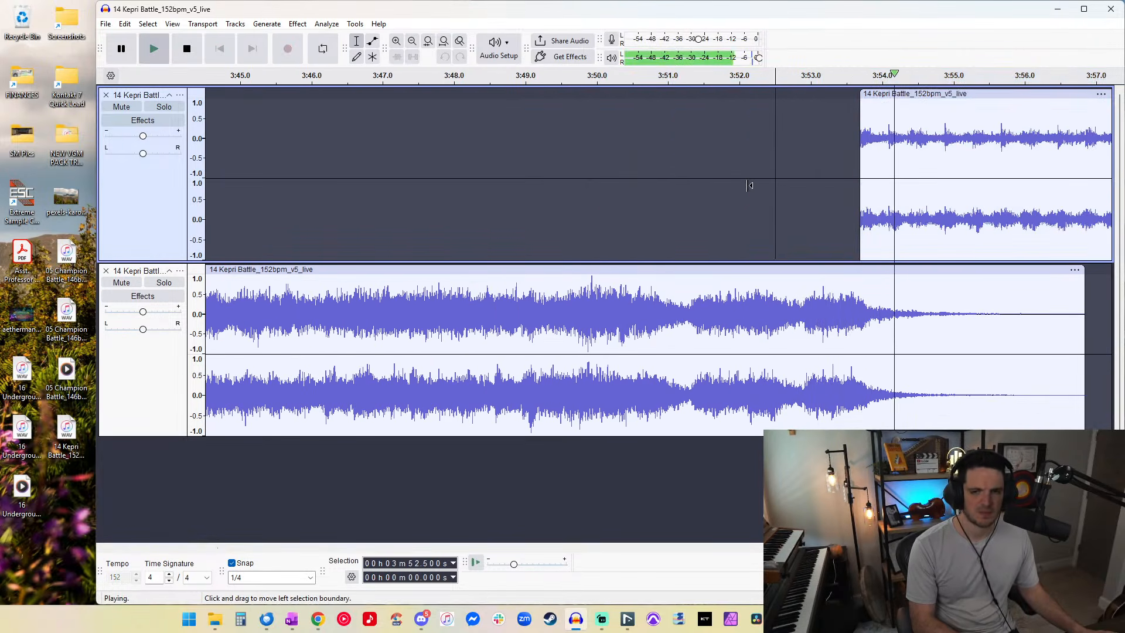
scroll(750, 185, down, 3)
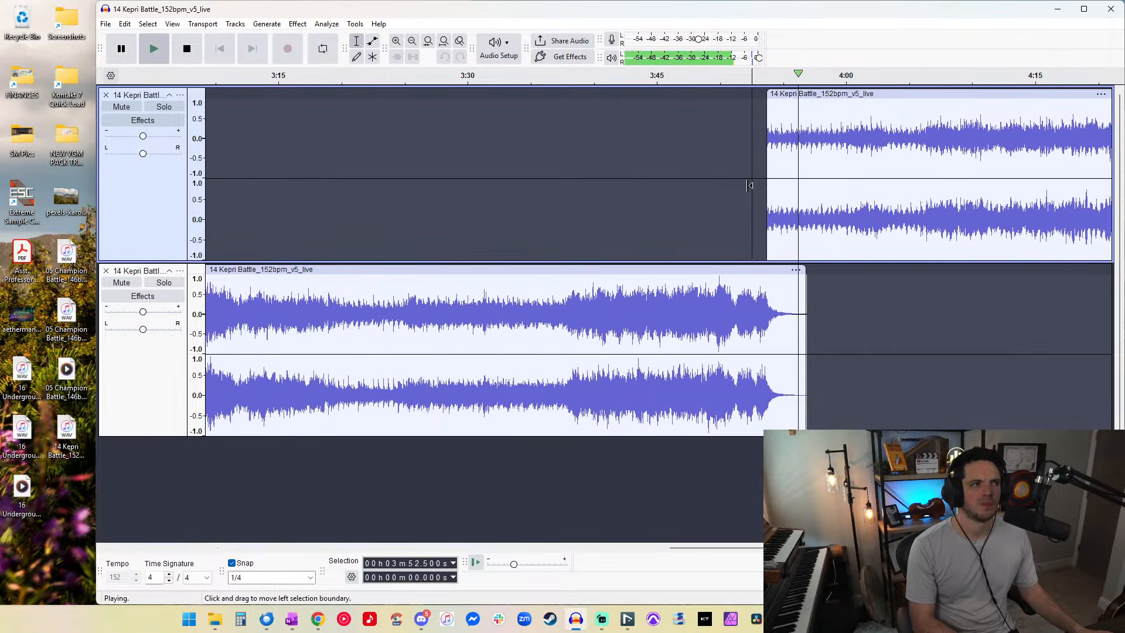
scroll(751, 185, down, 1)
click(689, 200)
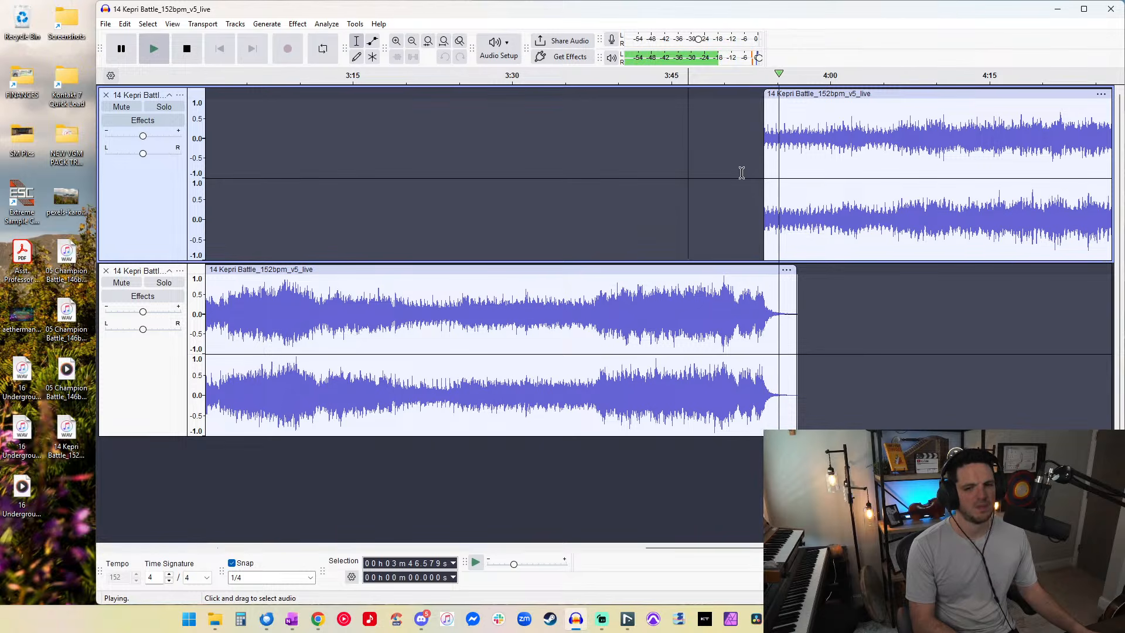
scroll(739, 173, down, 3)
key(space)
scroll(738, 173, right, 5)
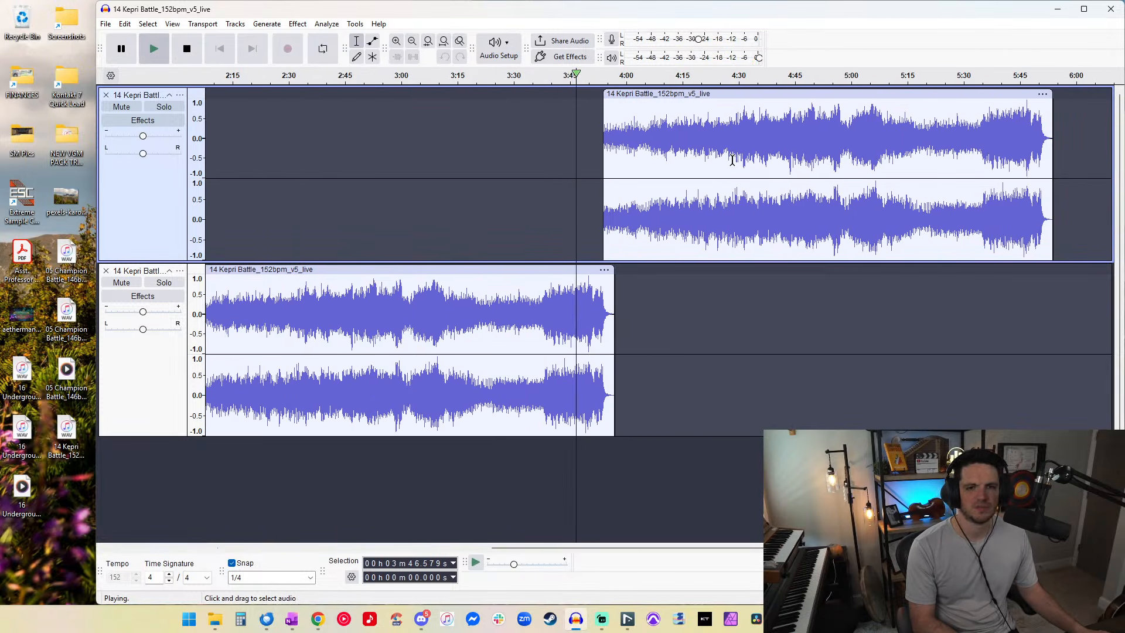
Step: Cut away the end of the third pass in two passes, leaving about 14.2 seconds of the clip
drag(1076, 129, 727, 160)
key(Delete)
double_click(701, 157)
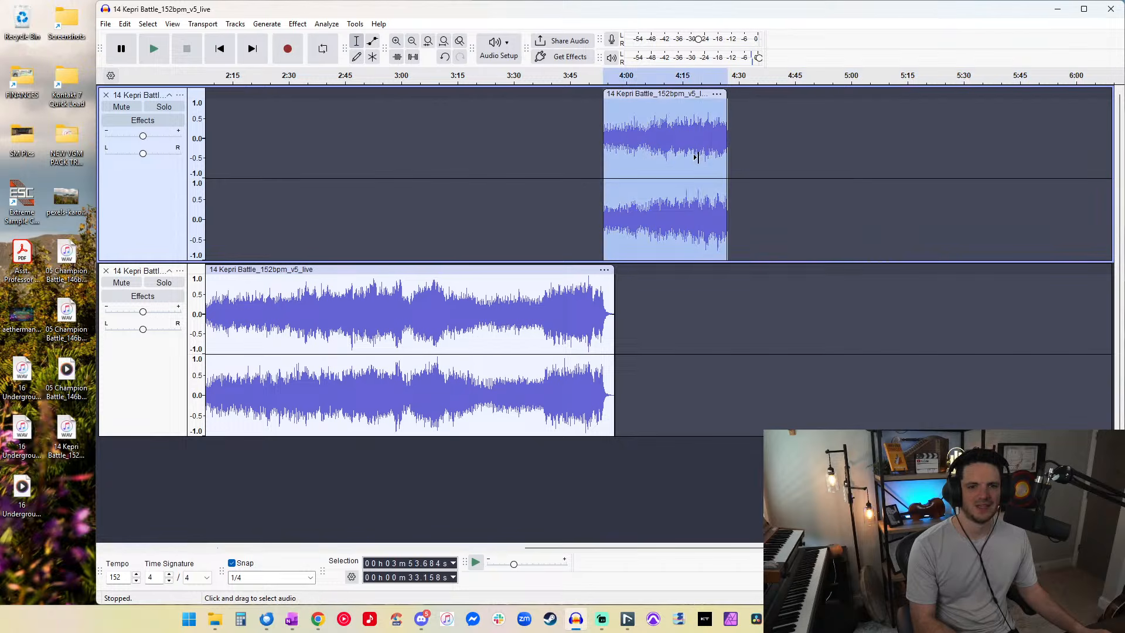
scroll(697, 157, up, 3)
scroll(696, 157, down, 1)
scroll(696, 158, left, 2)
drag(1014, 147, 578, 153)
key(Delete)
double_click(466, 157)
Step: Try trimming the third pass to about 9.1 seconds and undo that cut
scroll(466, 157, up, 3)
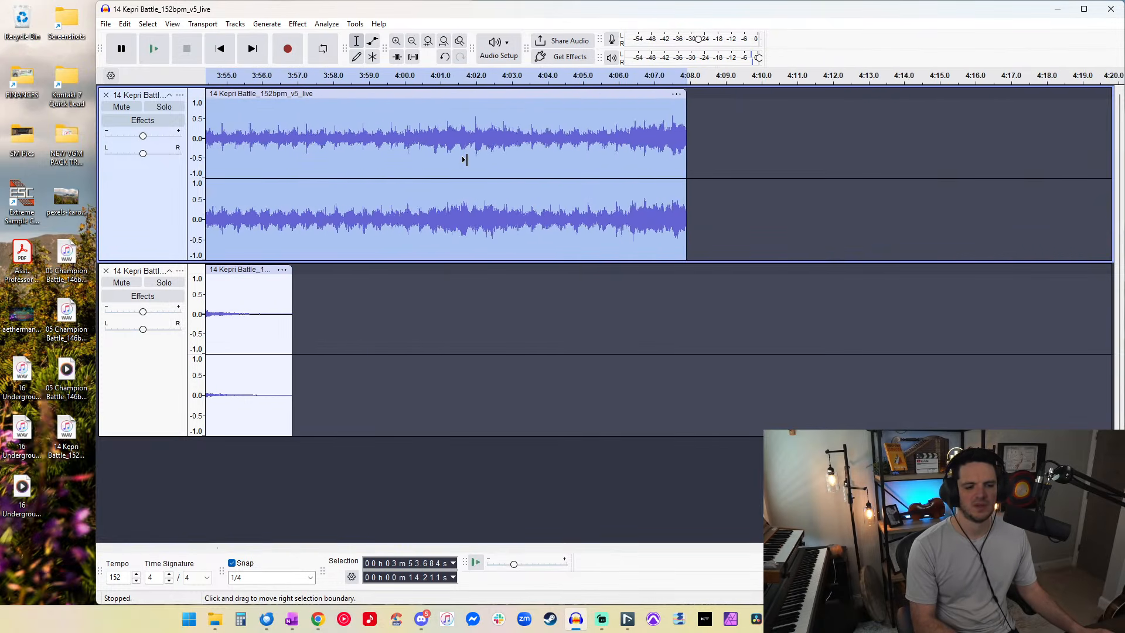
drag(849, 143, 595, 139)
key(Delete)
double_click(591, 139)
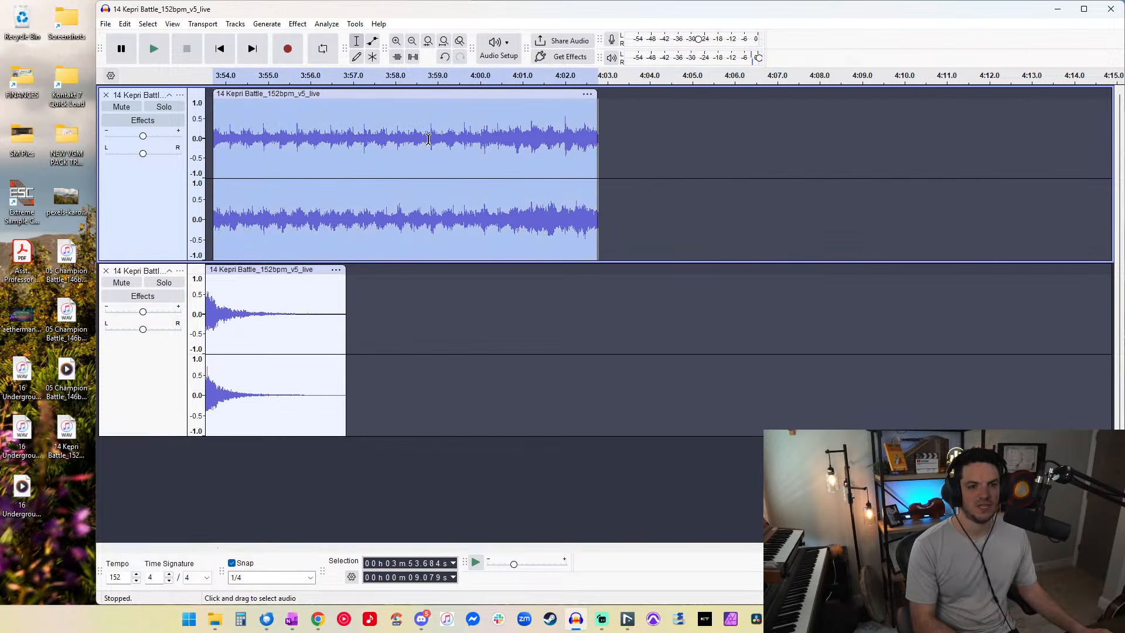
scroll(425, 139, up, 1)
key(ctrl+z)
Step: Trim the third pass to about 10.3 seconds and select the remaining clip
drag(1017, 144, 737, 144)
key(Delete)
click(609, 138)
double_click(608, 138)
Step: Try trimming the third pass further to about 9.9 seconds and undo the cut
drag(895, 133, 718, 151)
key(Delete)
click(653, 154)
double_click(653, 153)
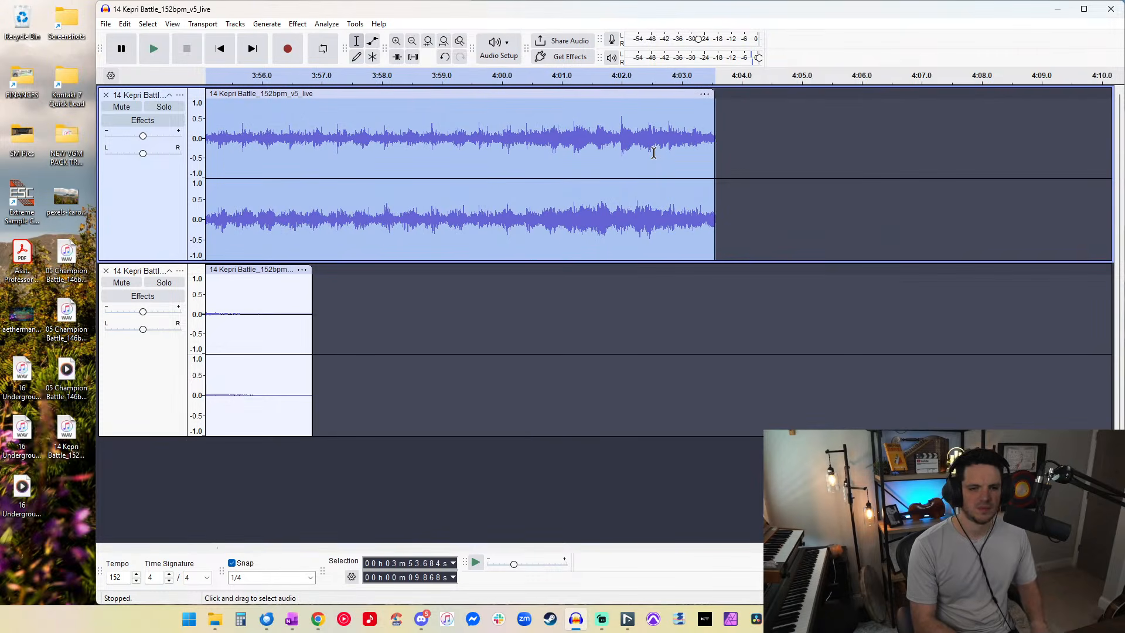
key(ctrl+z)
Step: Select the shortened third pass on the first track to check its start and length
key(ctrl+a)
double_click(590, 145)
scroll(590, 145, left, 4)
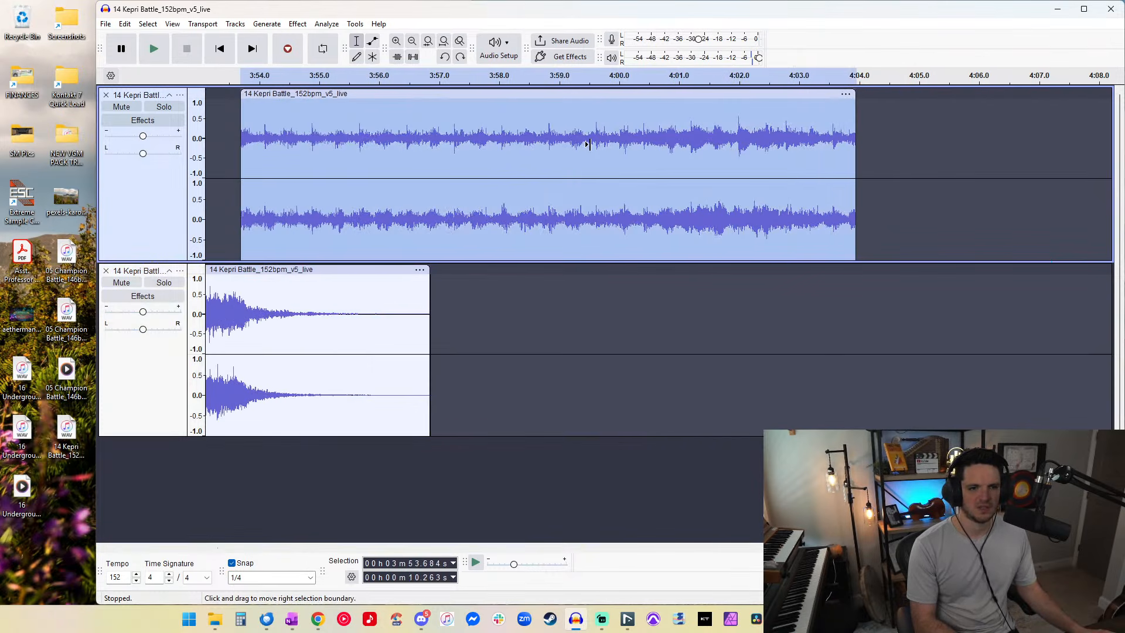
Step: Fade out the selected third pass and clear the selection
scroll(589, 145, right, 1)
key(ctrl+r)
click(922, 155)
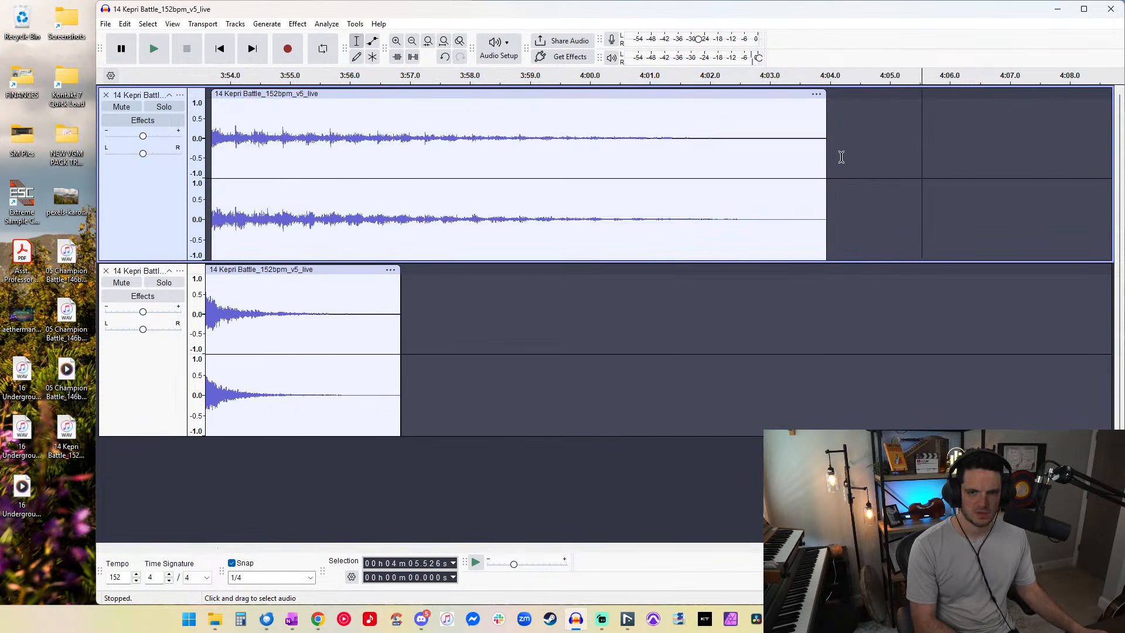
Step: Add 2 seconds of silence at the end of the third pass on the first track
click(827, 152)
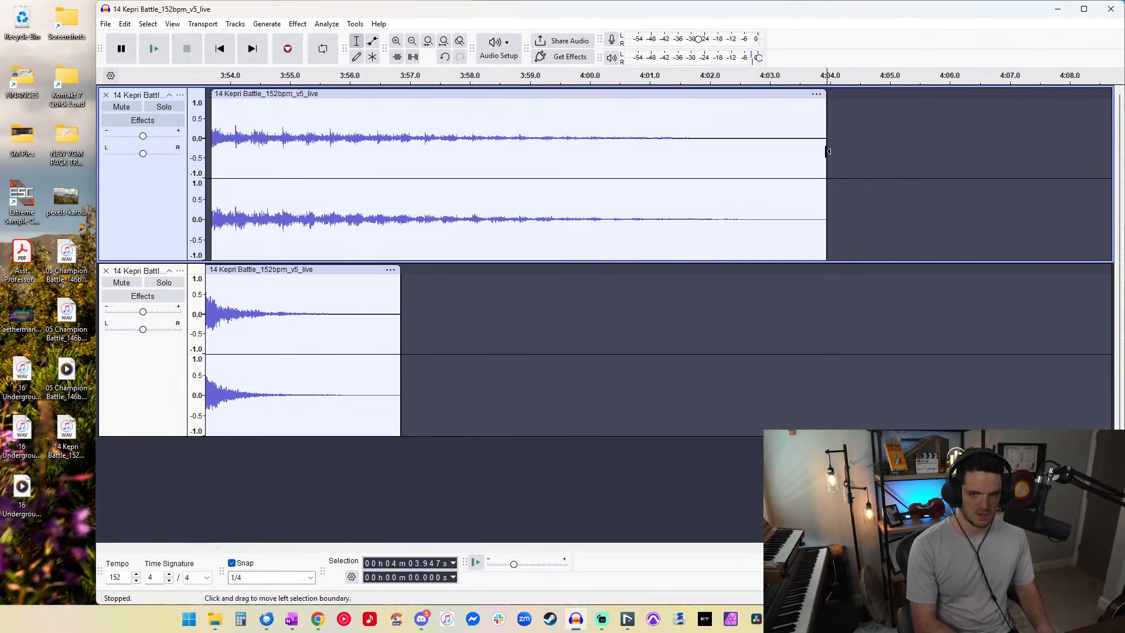
key(ctrl+g)
key(Return)
click(665, 150)
Step: Export the entire project to the Desktop as "14 Kepri Battle_152bpm_v5_live (loop).mp3" at 44100 Hz
key(ctrl+a)
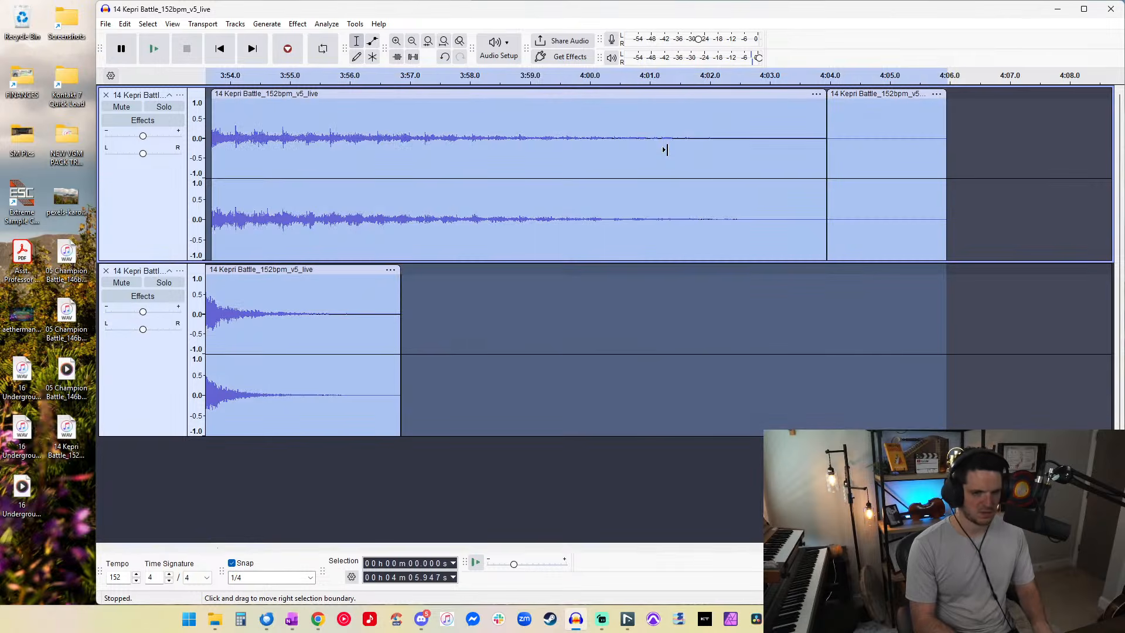
key(ctrl+shift+e)
key(End)
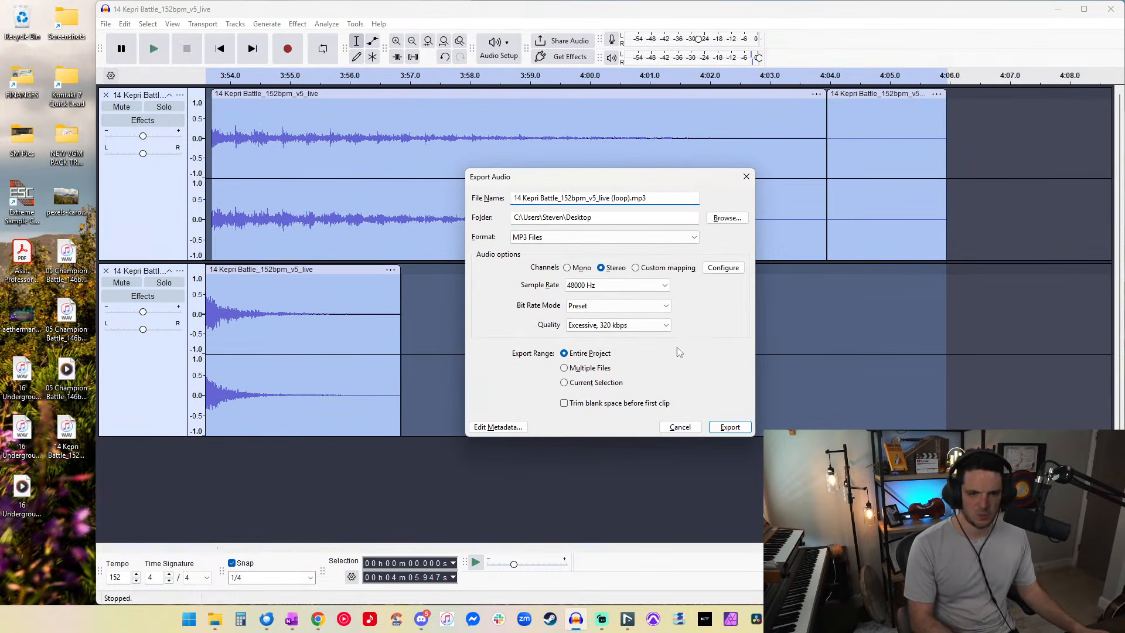
click(621, 290)
click(587, 355)
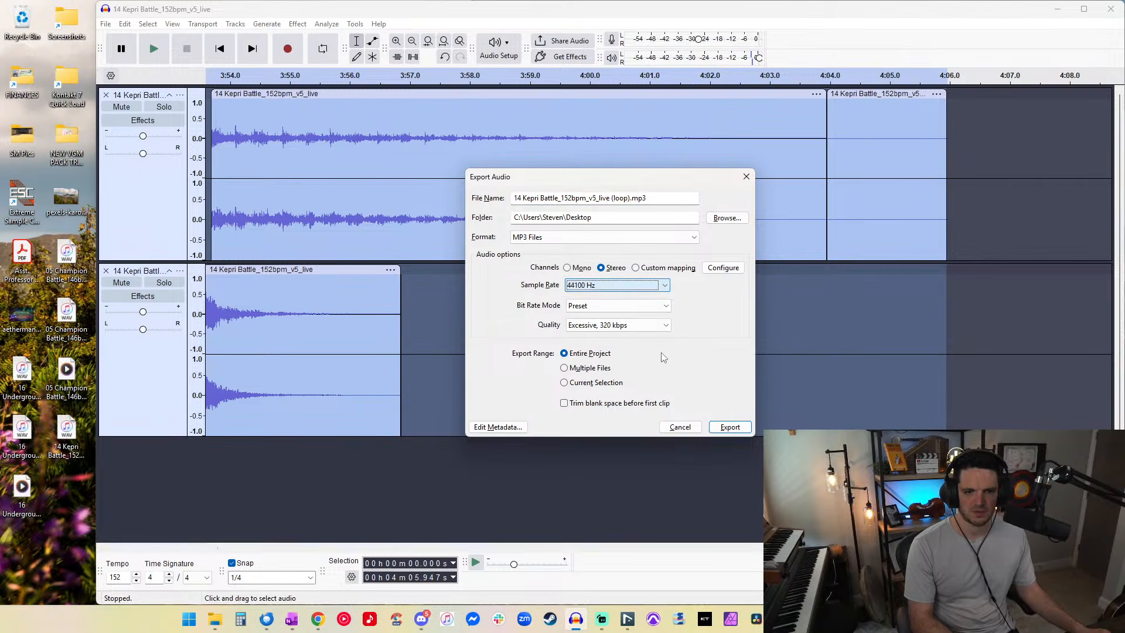
click(714, 431)
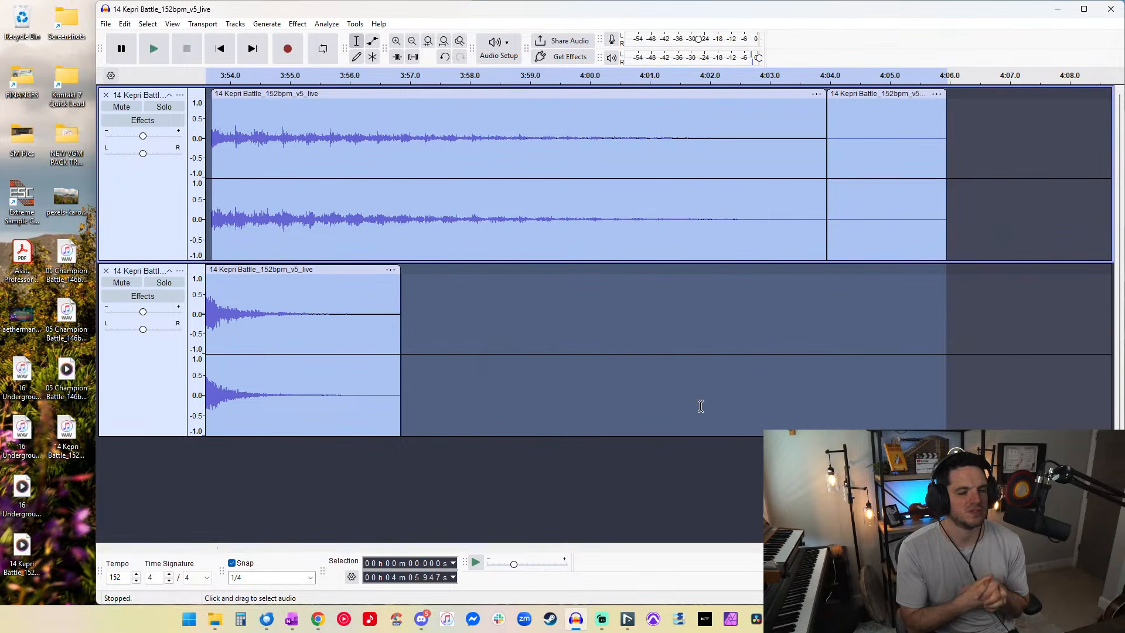
Step: Close the Audacity project without saving and switch to the v092_Mixing Live Solos project in Nuendo
click(701, 406)
key(alt+F4)
key(n)
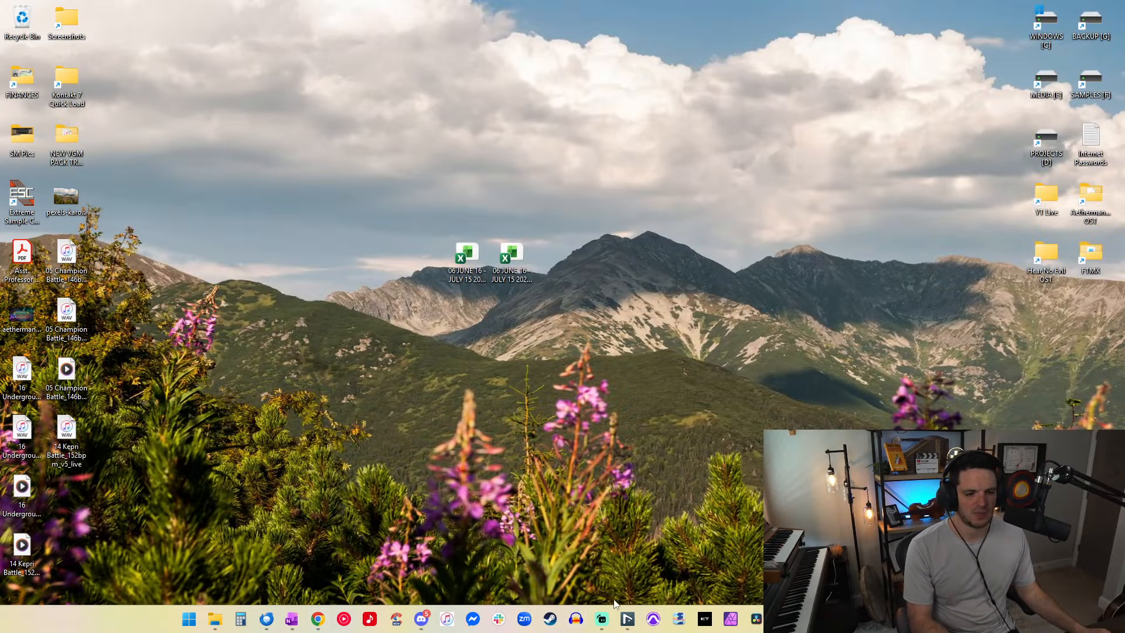
click(632, 624)
click(659, 567)
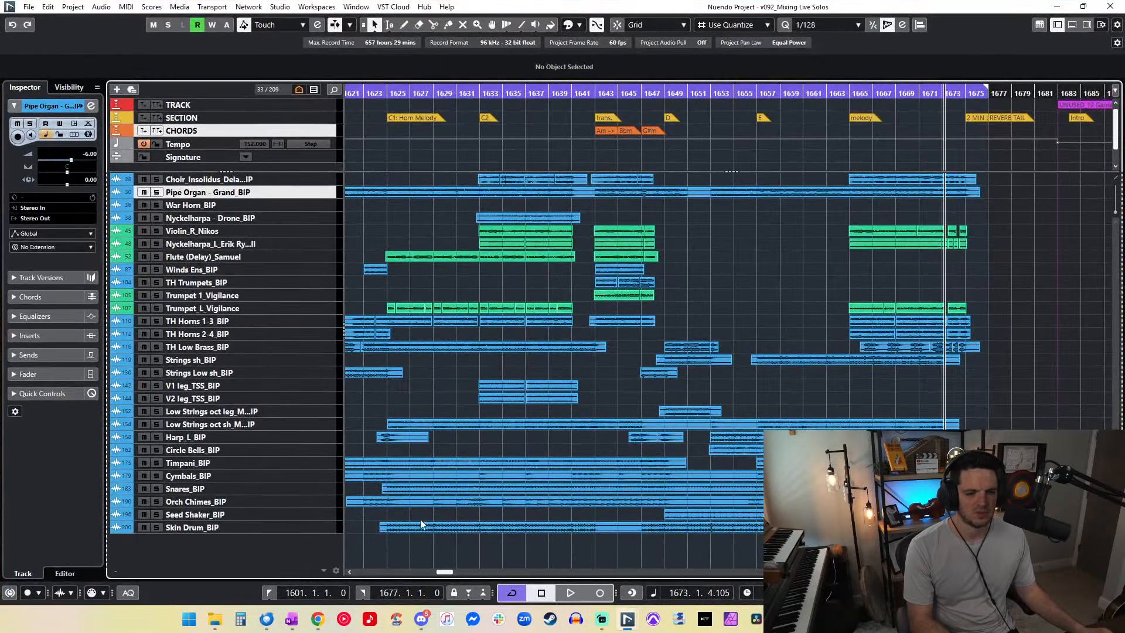
click(297, 626)
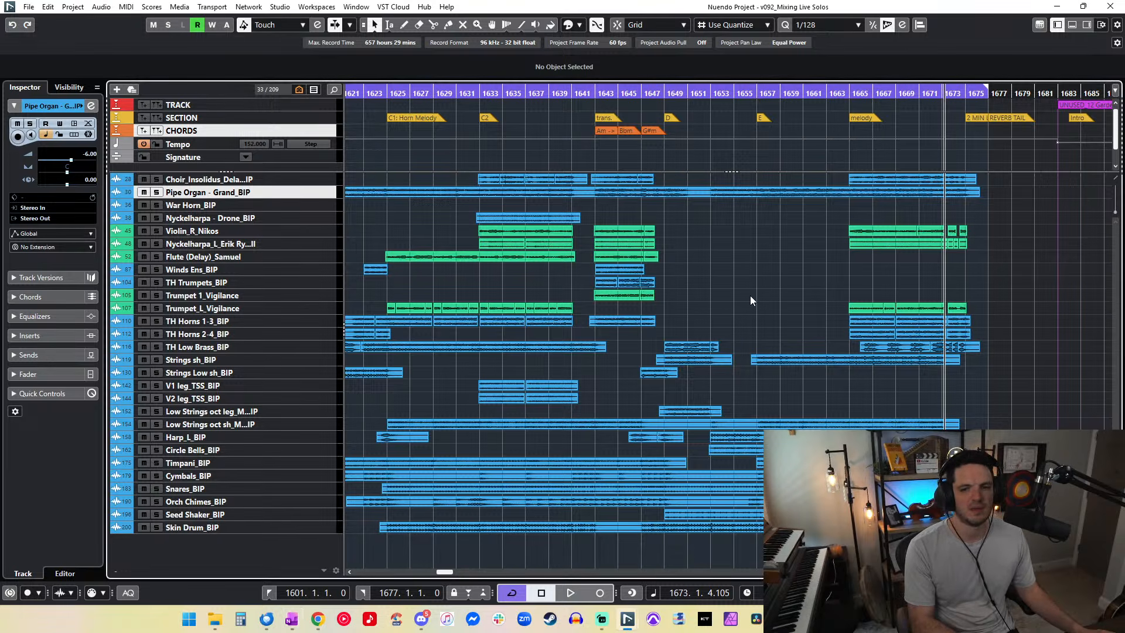
Step: Undo the last tempo change and show all tracks in the project again
scroll(751, 295, right, 5)
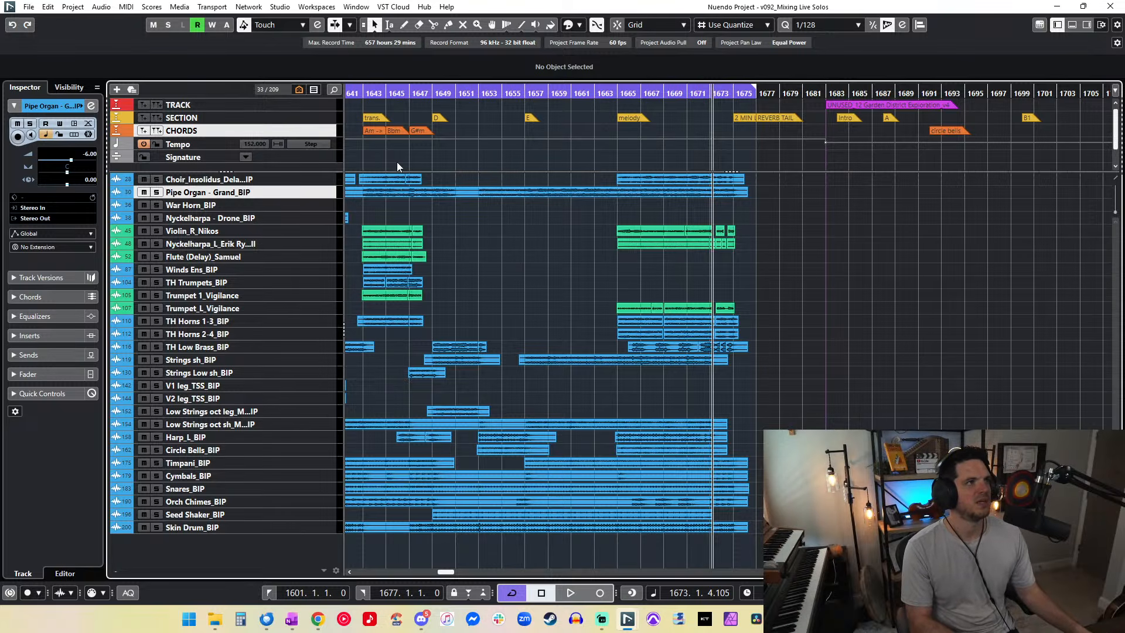
key(ctrl+z)
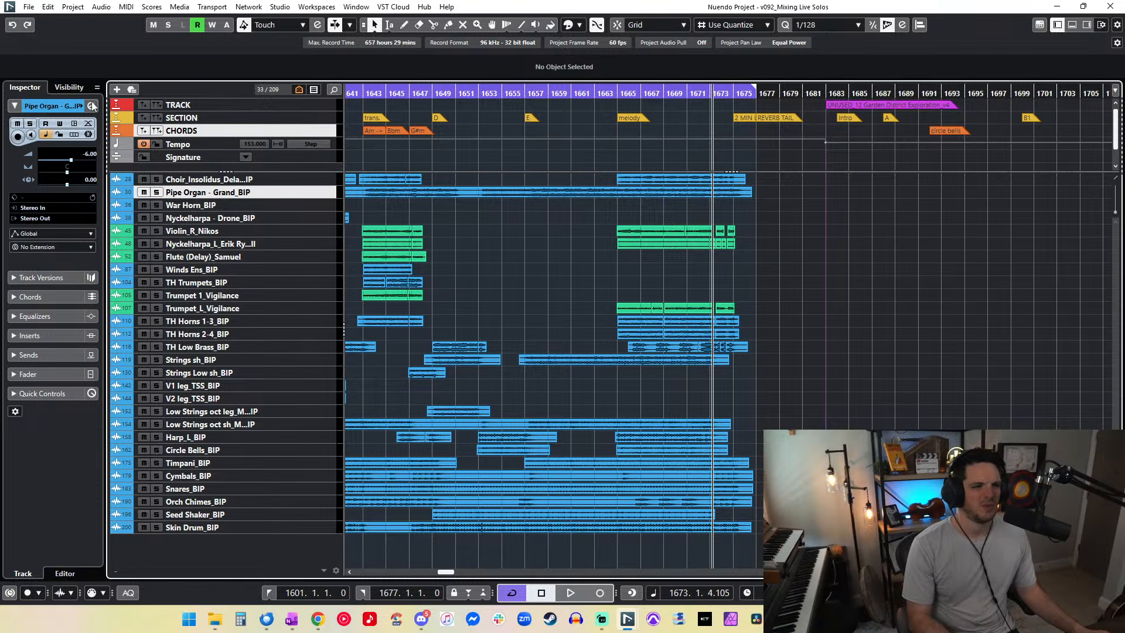
click(299, 89)
click(300, 103)
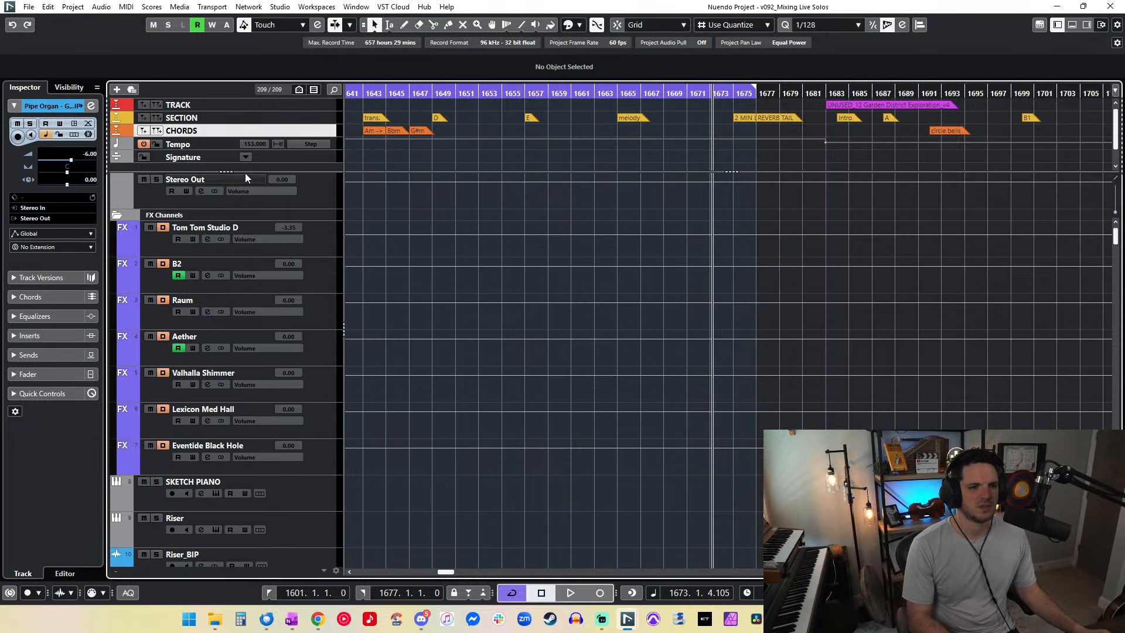
Step: Go to the 06 Alternative Biomes Champion Battle marker at bar 1750 and place the playhead beside it
click(860, 109)
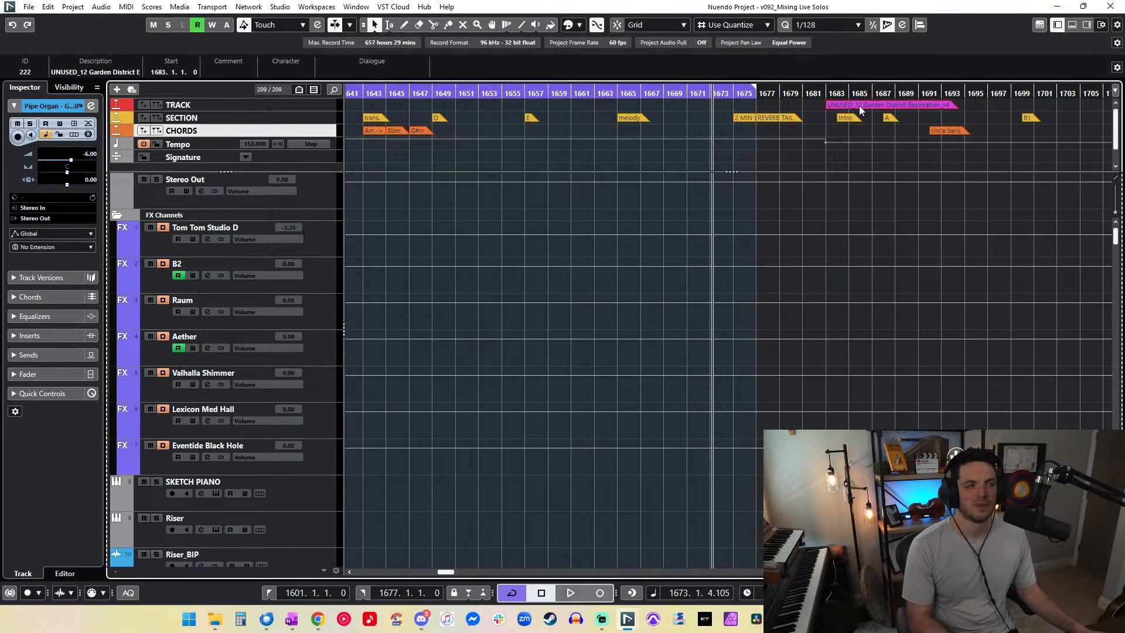
key(Right)
key(Right)
key(Right)
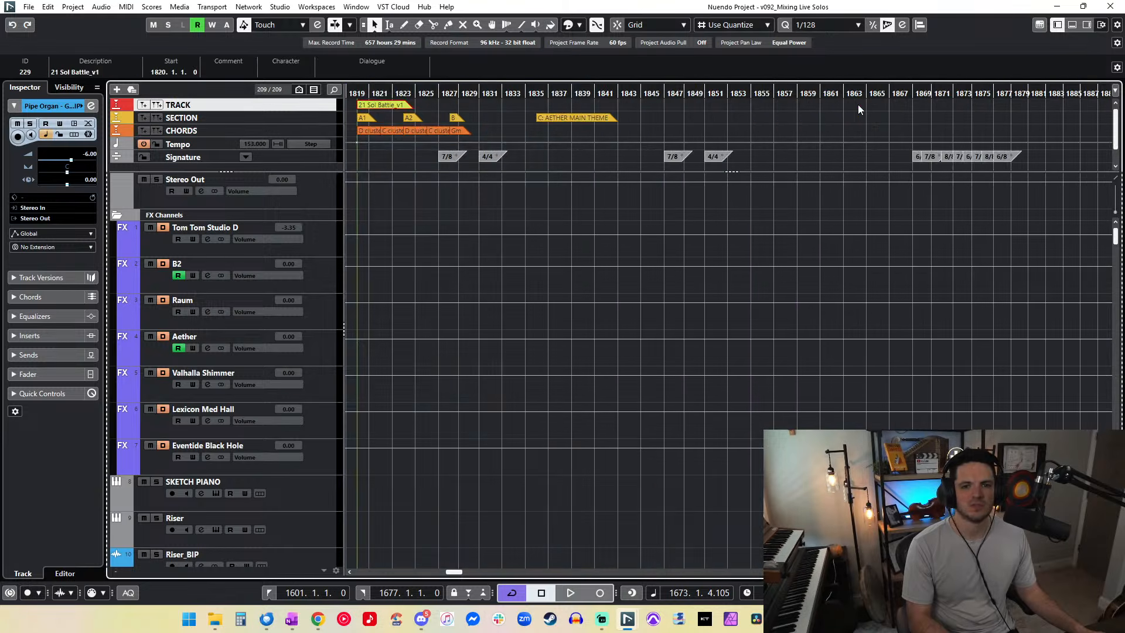
key(Left)
key(Left)
key(Left)
key(Right)
click(362, 95)
key(h)
key(h)
key(h)
key(h)
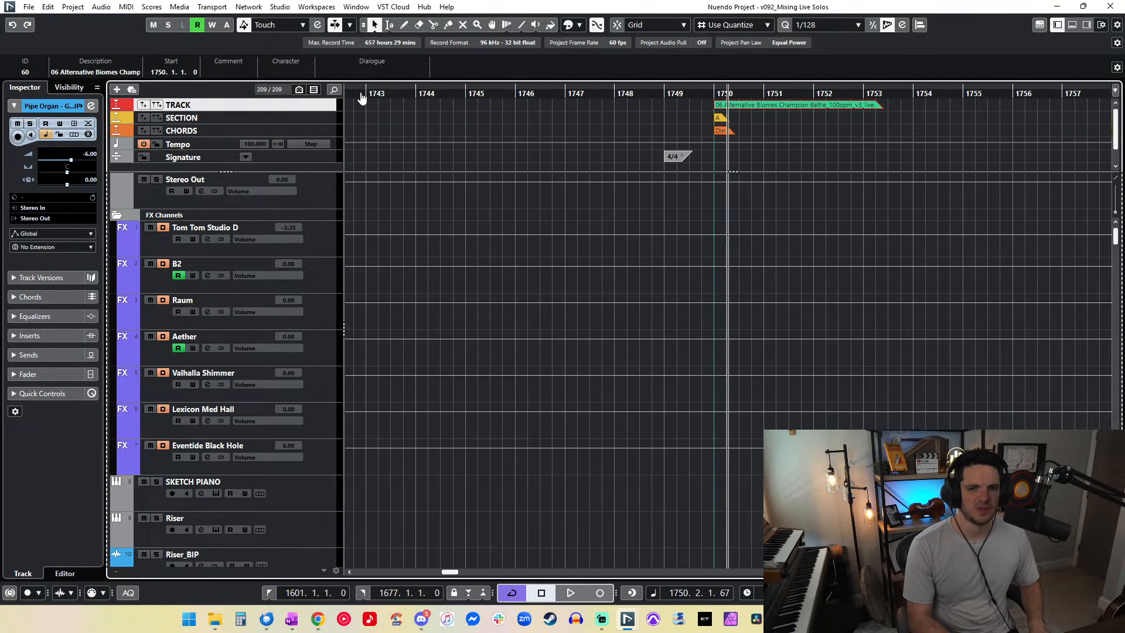
Step: Set the left locator to bar 1750
key(g)
click(296, 597)
text(7)
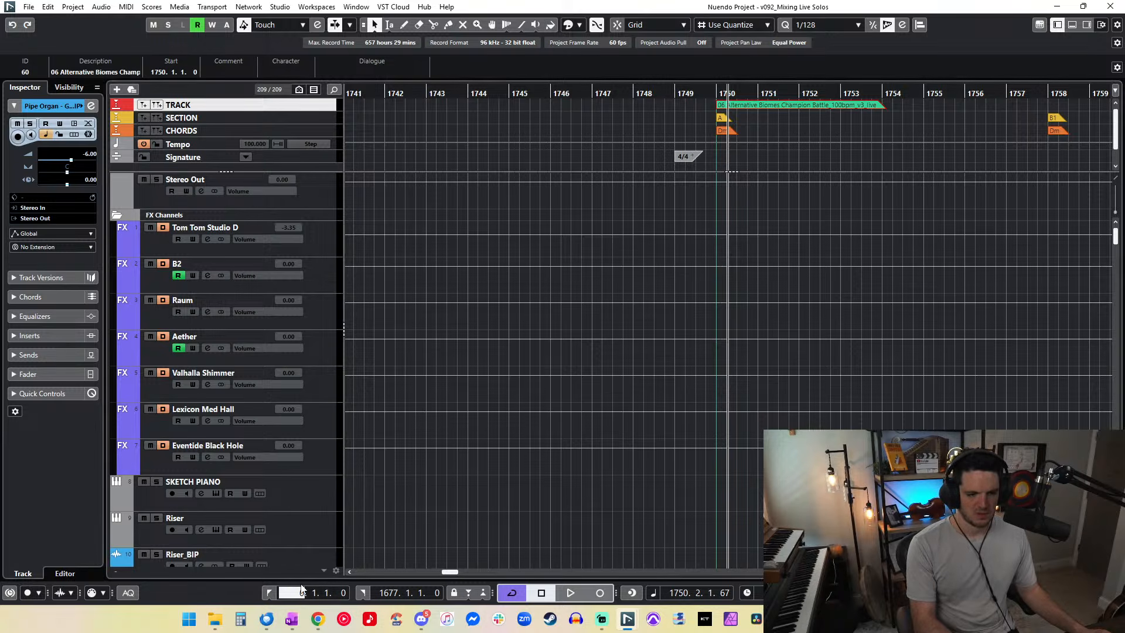
text(50)
key(Return)
Step: Listen to the Champion Battle cue from bar 1750, pausing and resuming playback around bar 1755
key(space)
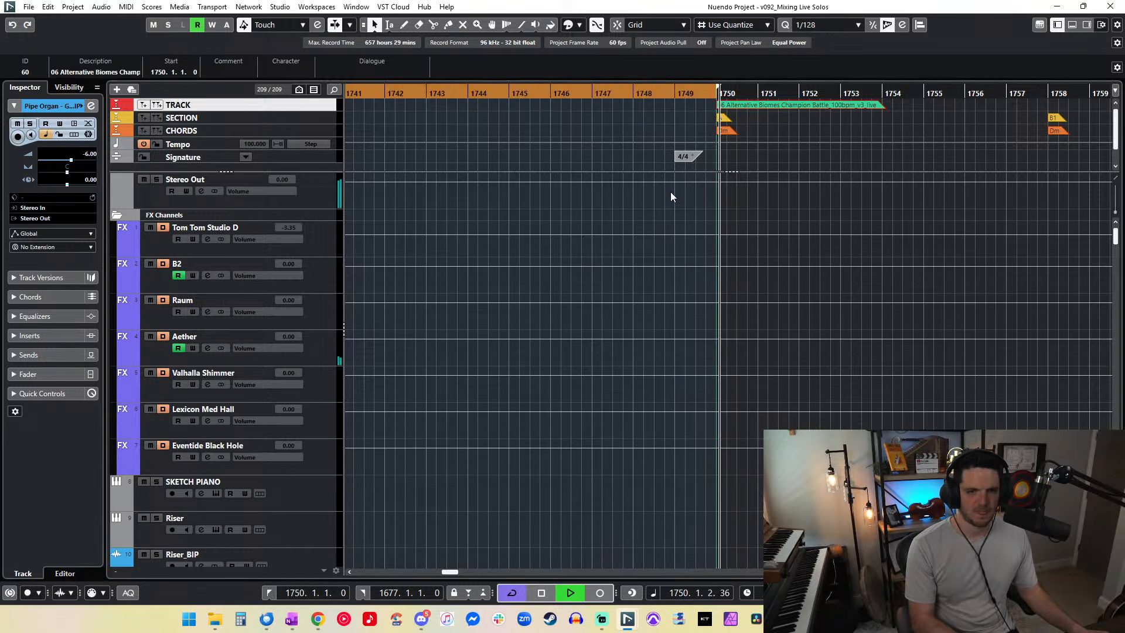
key(XF86AudioMute)
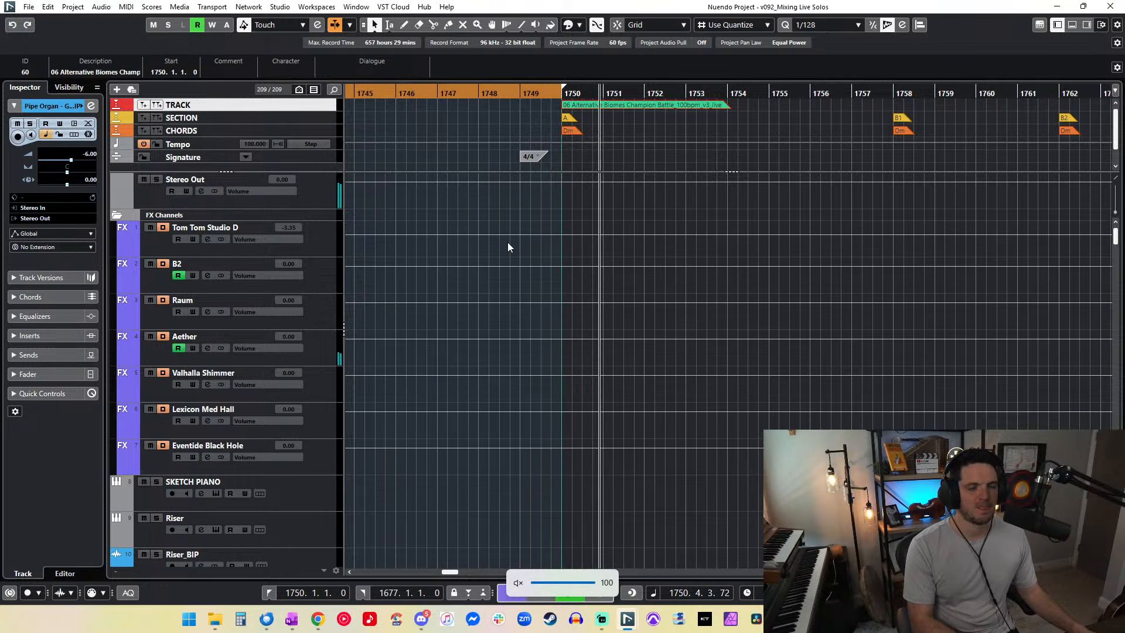
key(f)
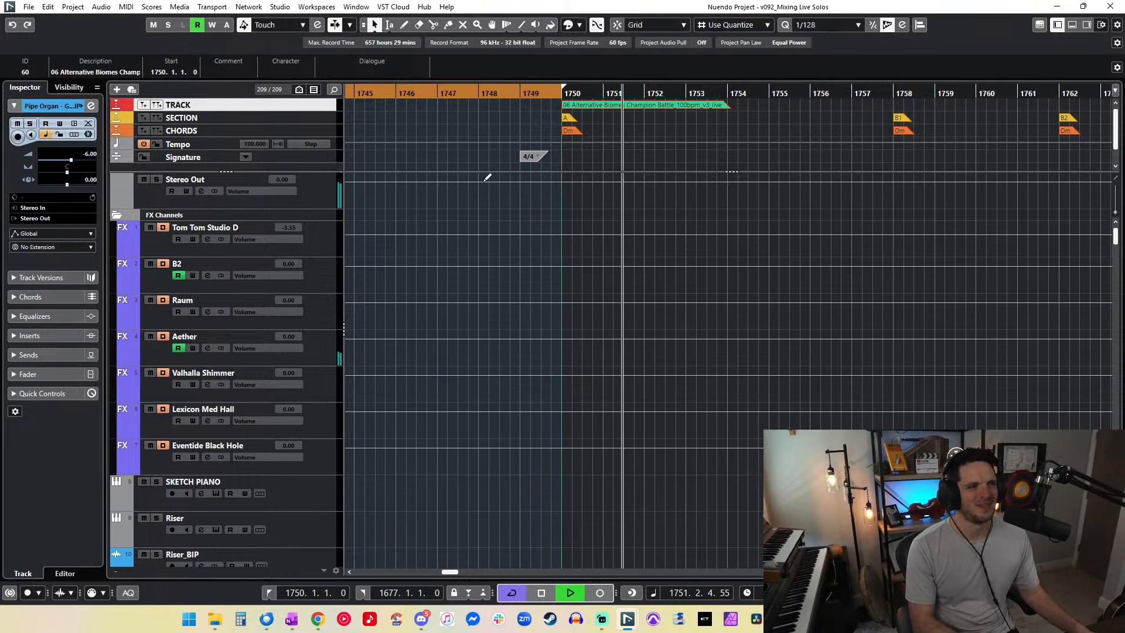
key(f)
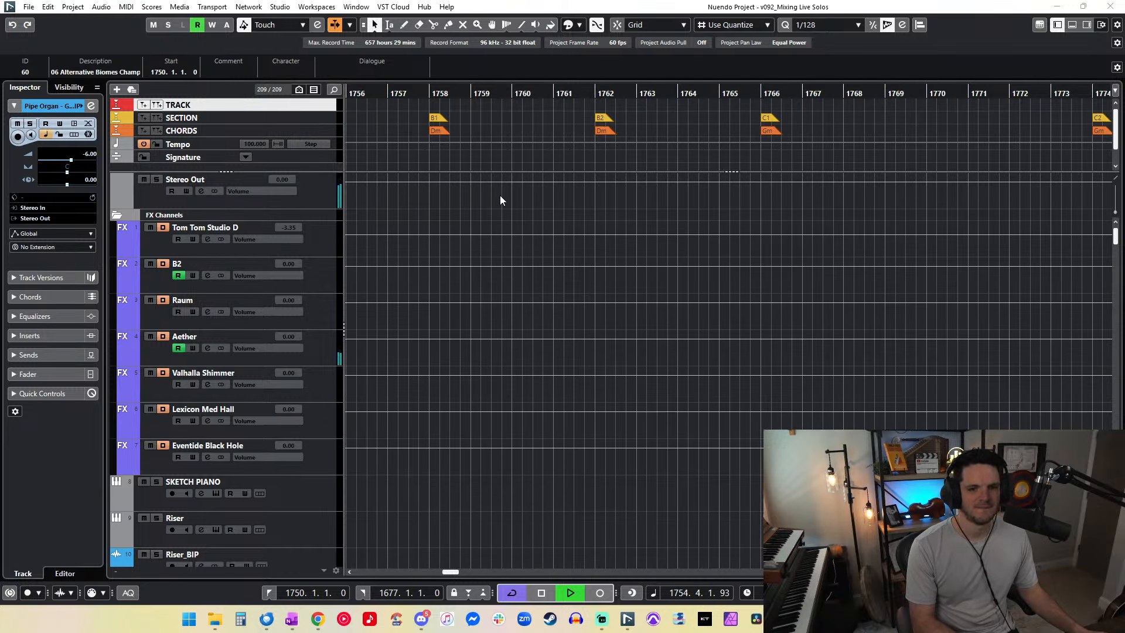
key(space)
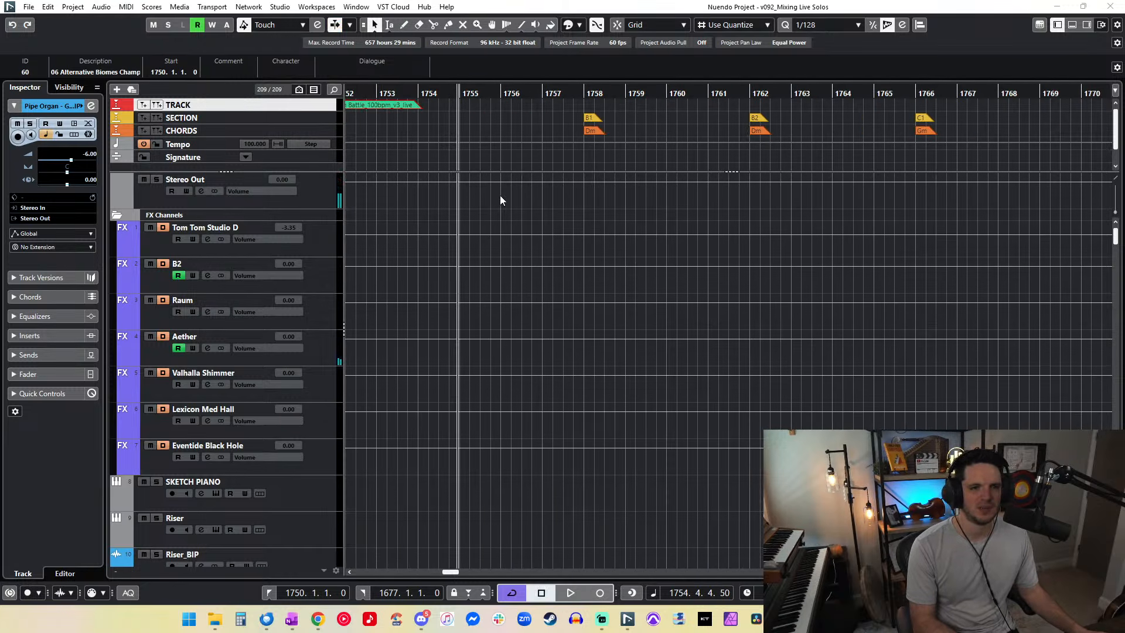
key(space)
key(space)
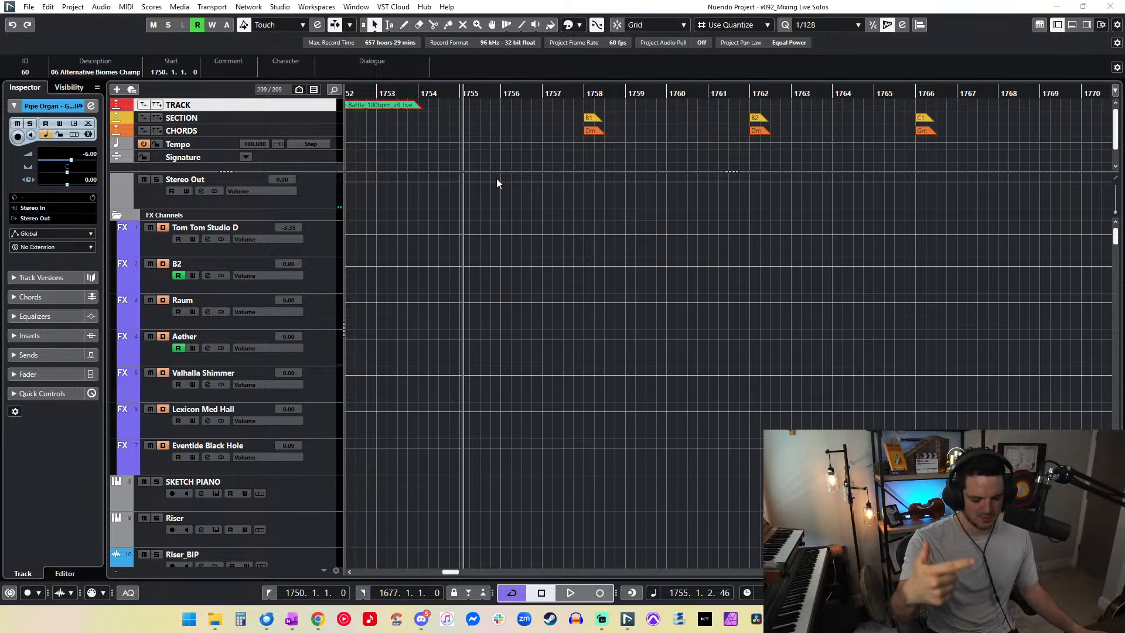
key(KP_Add)
key(KP_Subtract)
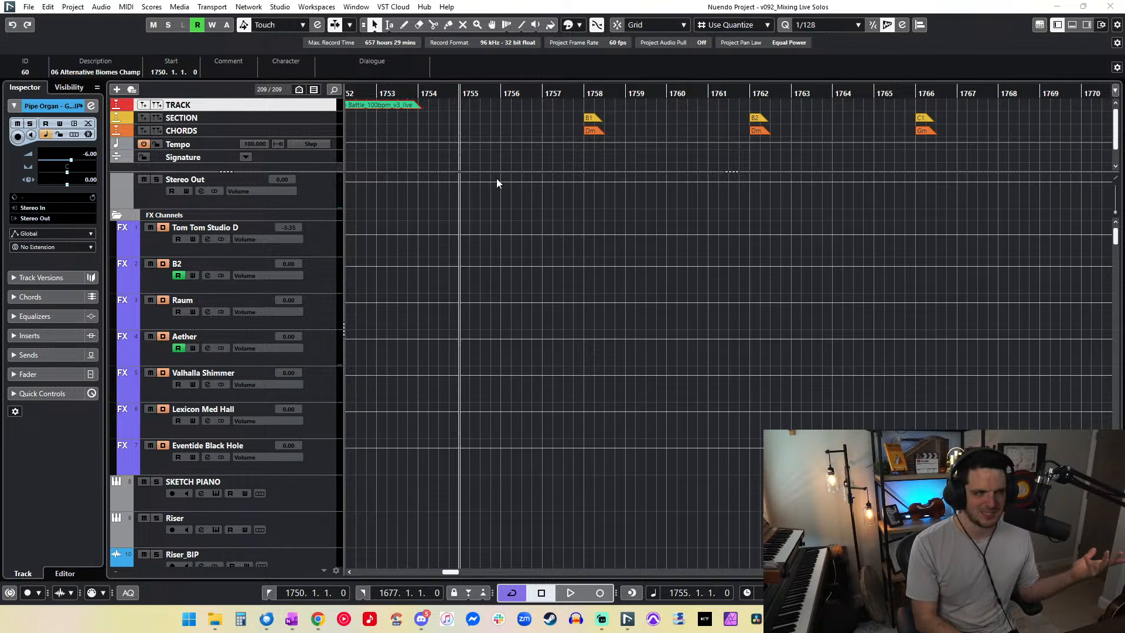
key(space)
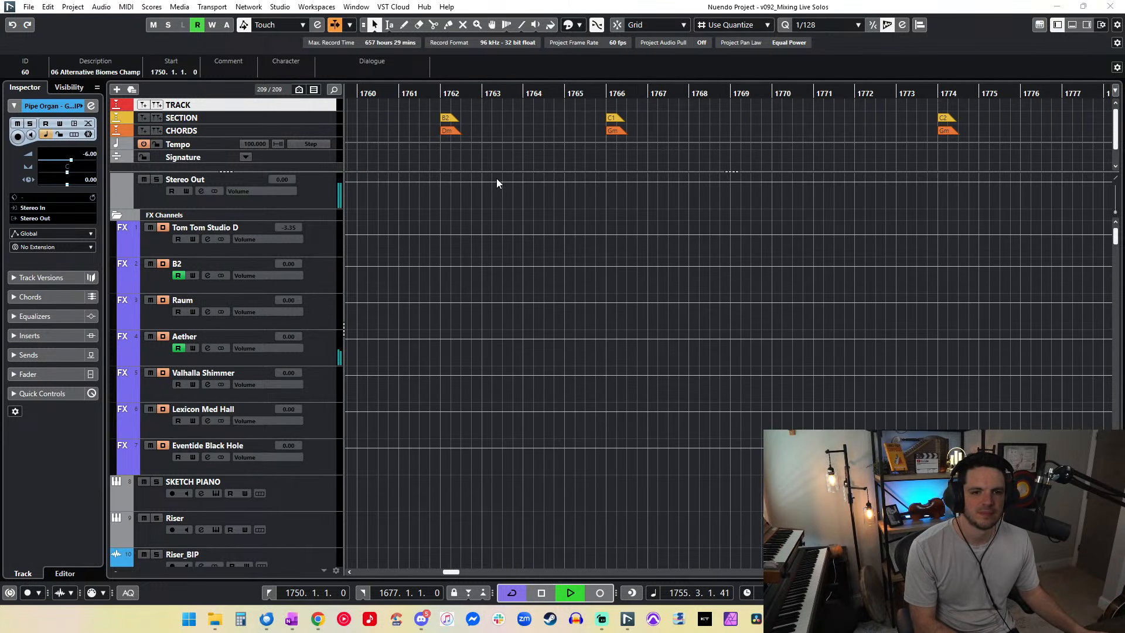
Step: Set the right locator to bar 1798, two bars past the OUT marker
scroll(497, 180, right, 9)
scroll(497, 179, left, 1)
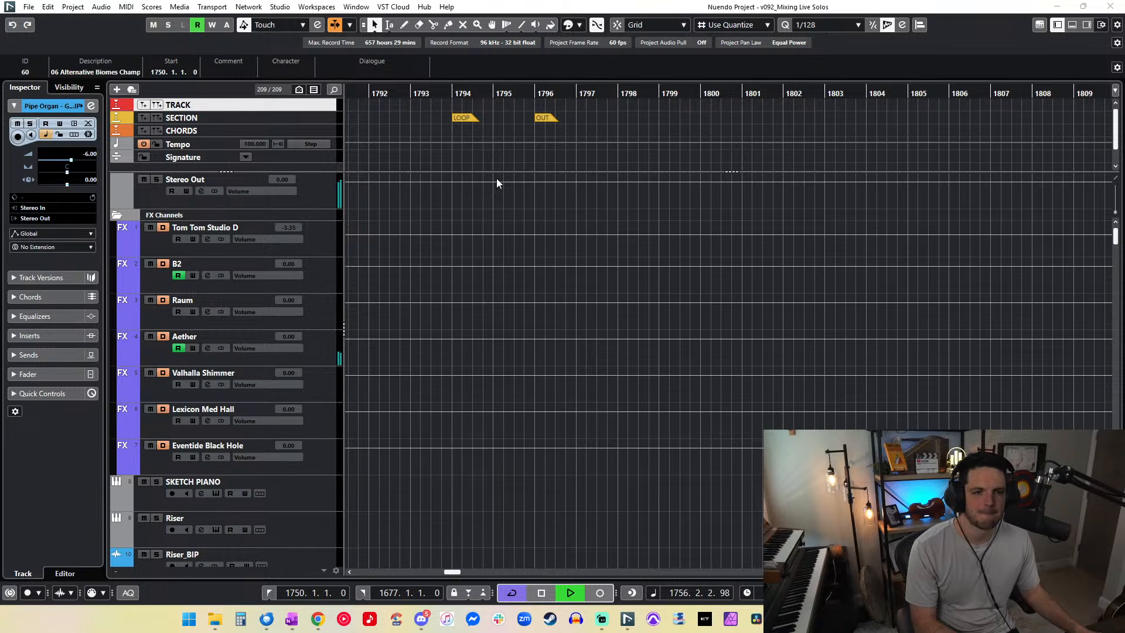
click(383, 594)
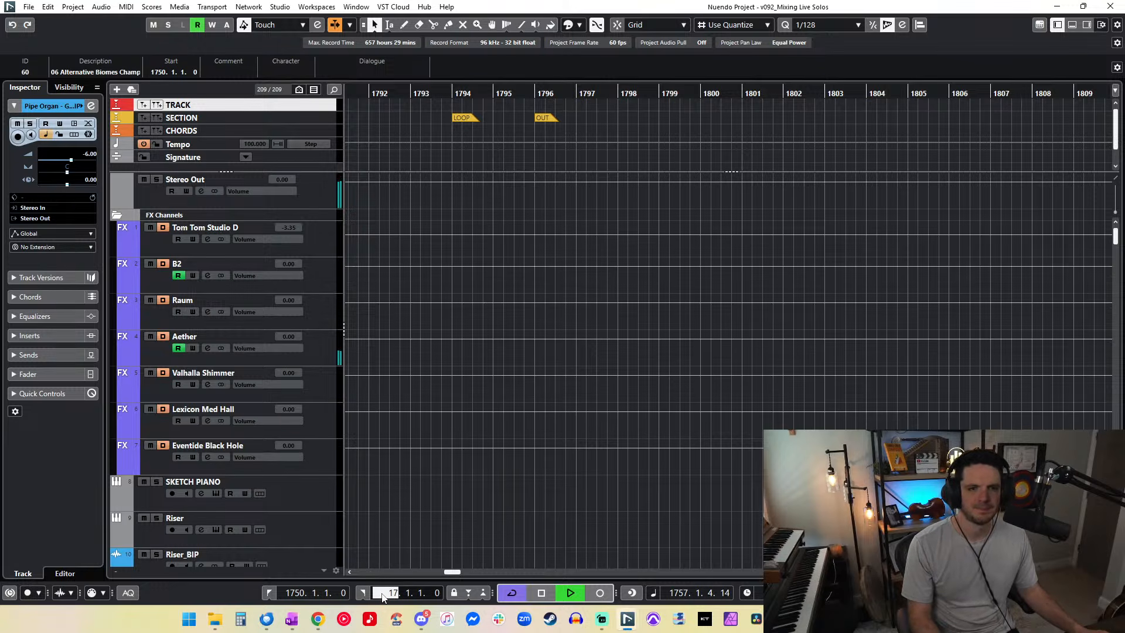
text(1796)
key(Return)
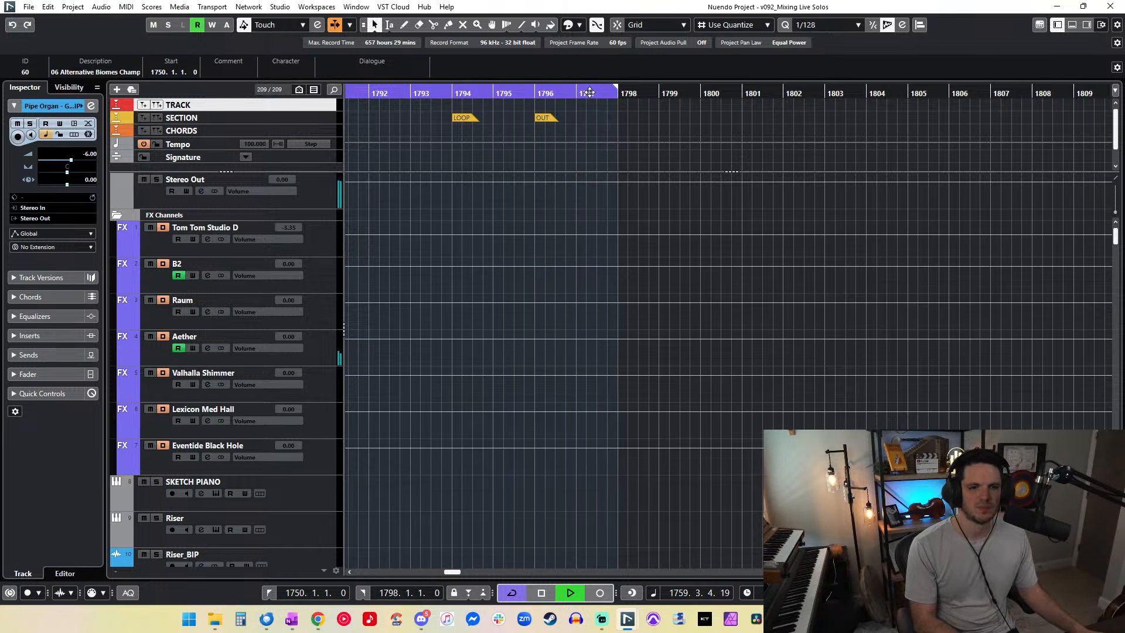
Step: Add a marker named "REVERB TAIL" at bar 1798 on the TRACK marker track
key(space)
click(600, 108)
key(KP_2)
key(shift+Insert)
text(REVER)
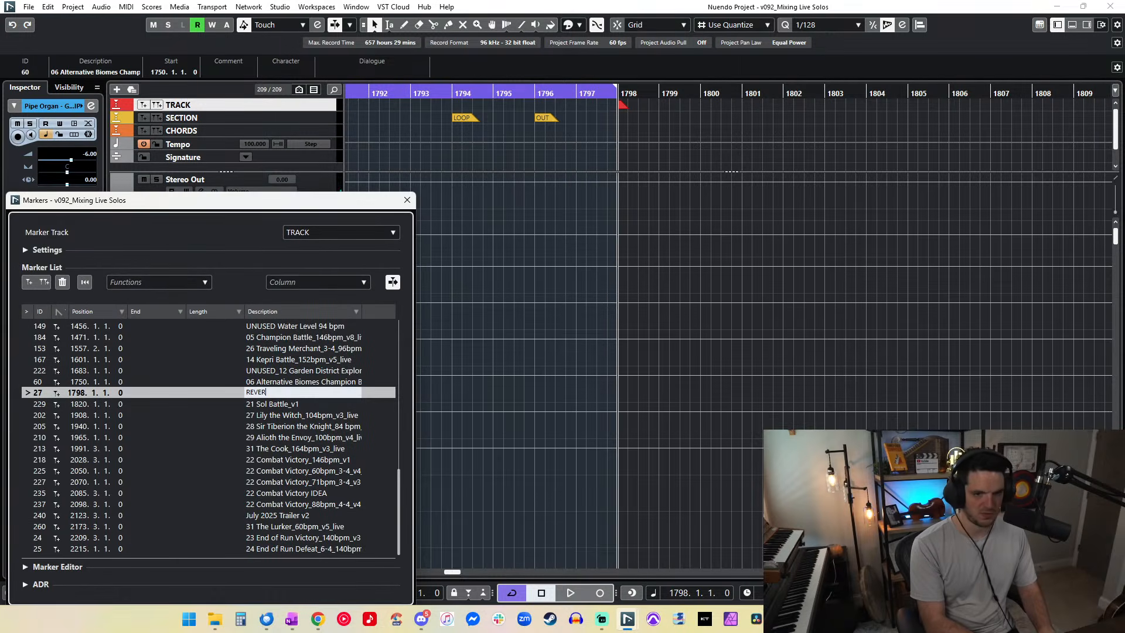
click(408, 201)
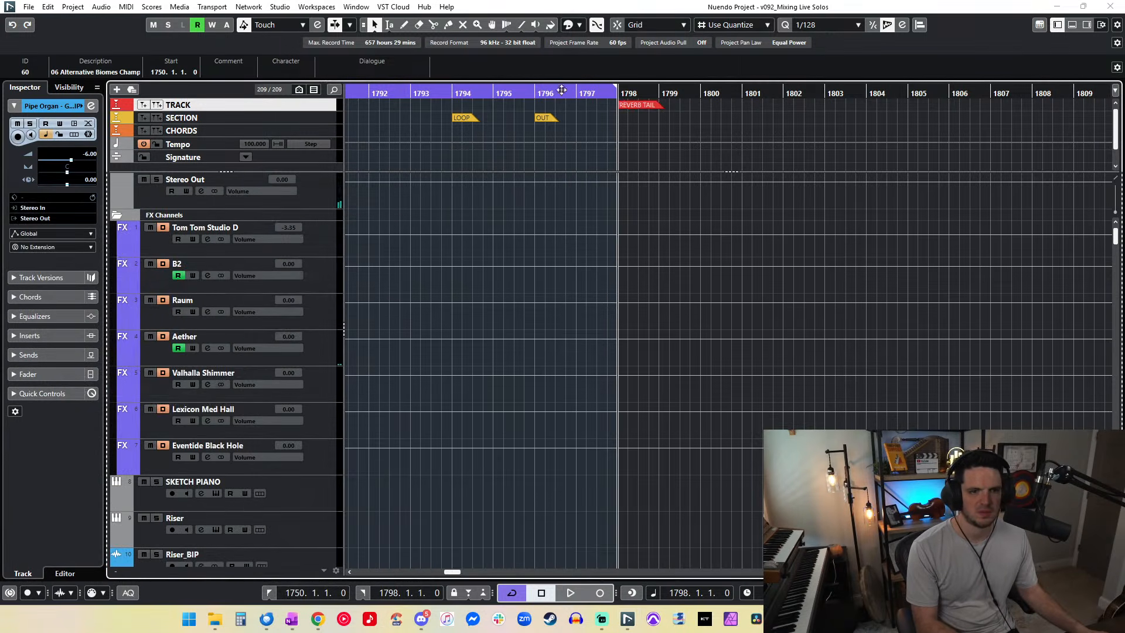
Step: Play the cue briefly from bar 1750 and change the version in its track marker's name to v4
key(KP_1)
key(space)
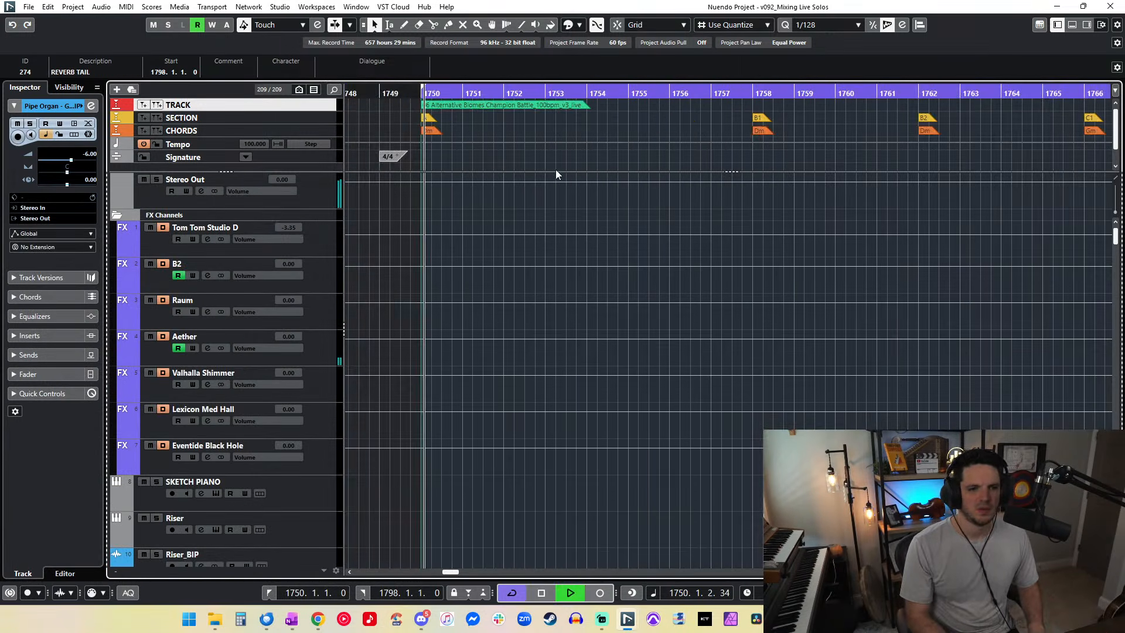
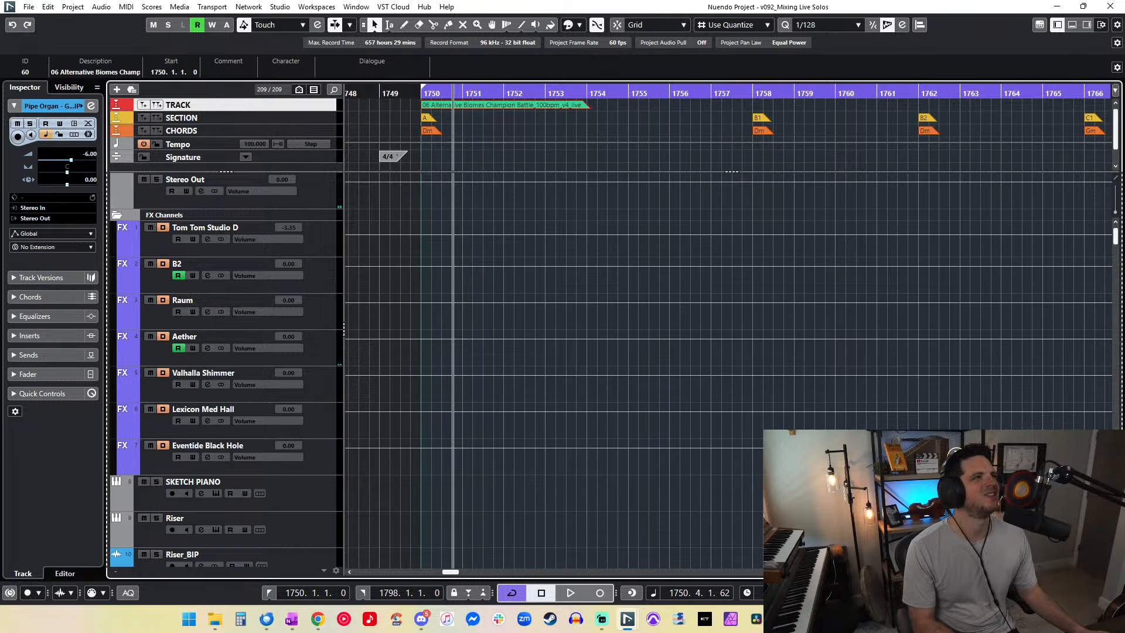
click(453, 205)
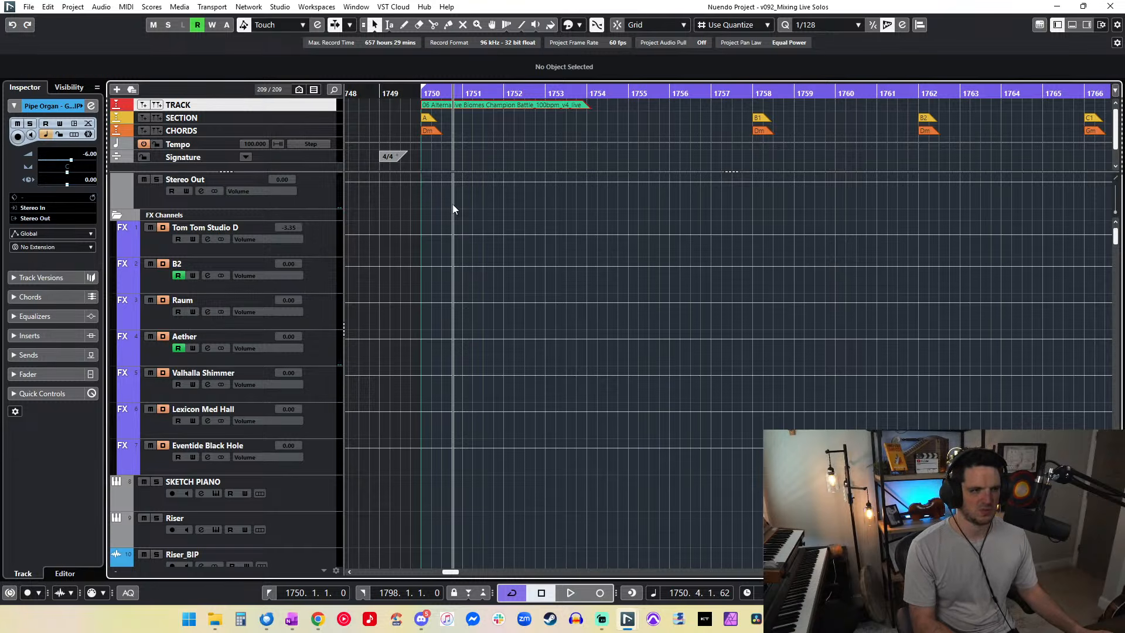
Step: Reduce the height of all tracks and look through the track list for the cue's parts
key(shift+g)
key(shift+g)
key(shift+g)
key(shift+h)
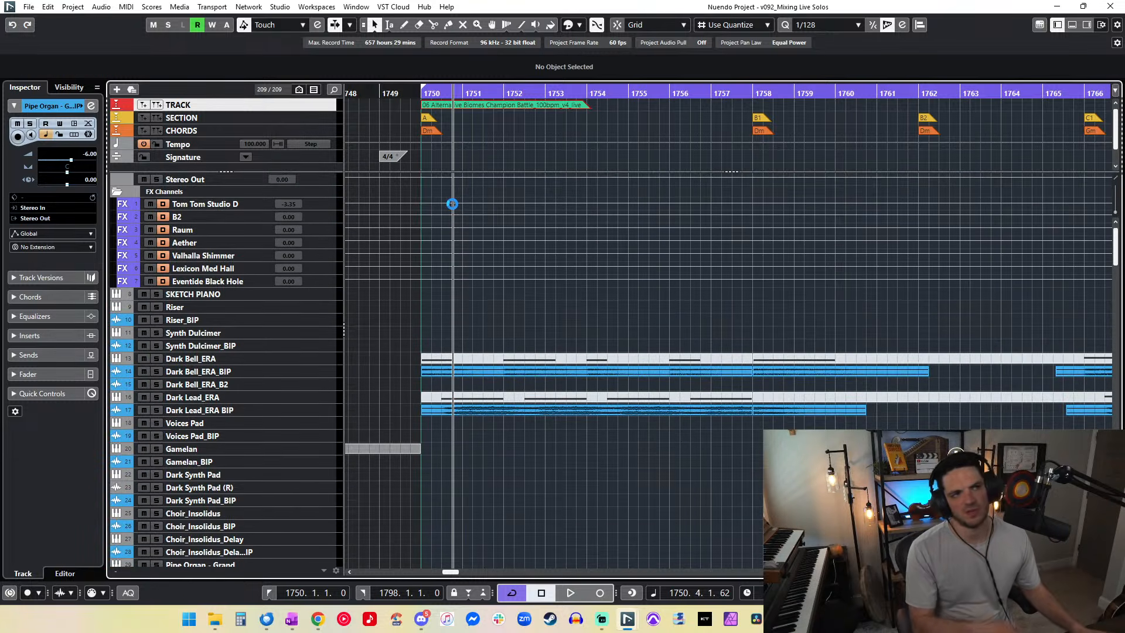
key(alt+Tab)
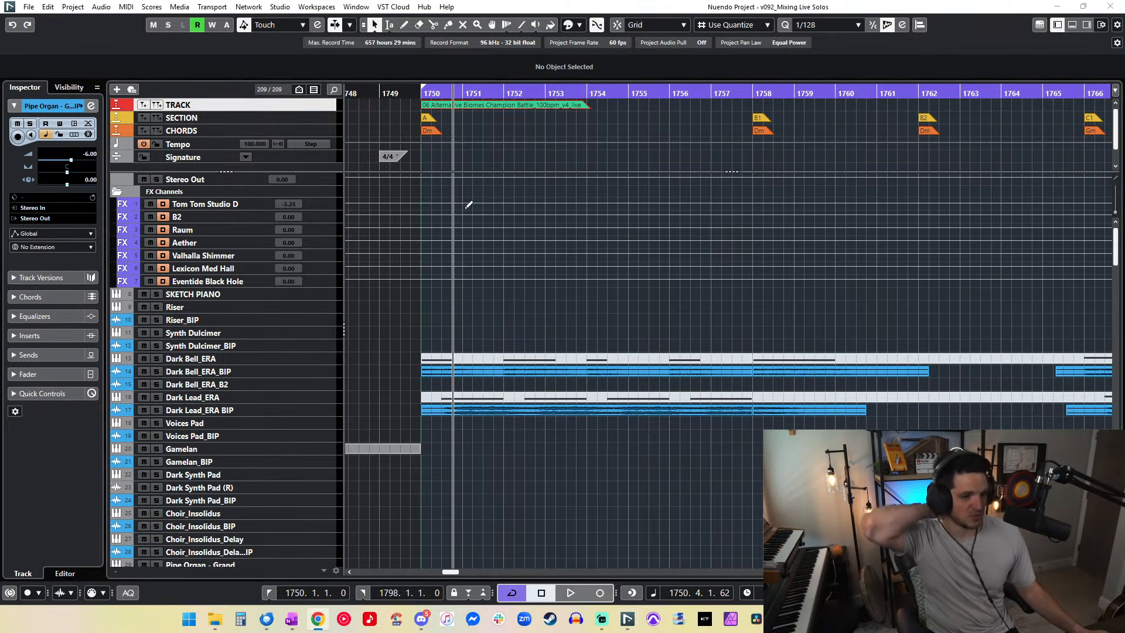
click(518, 294)
scroll(518, 294, down, 15)
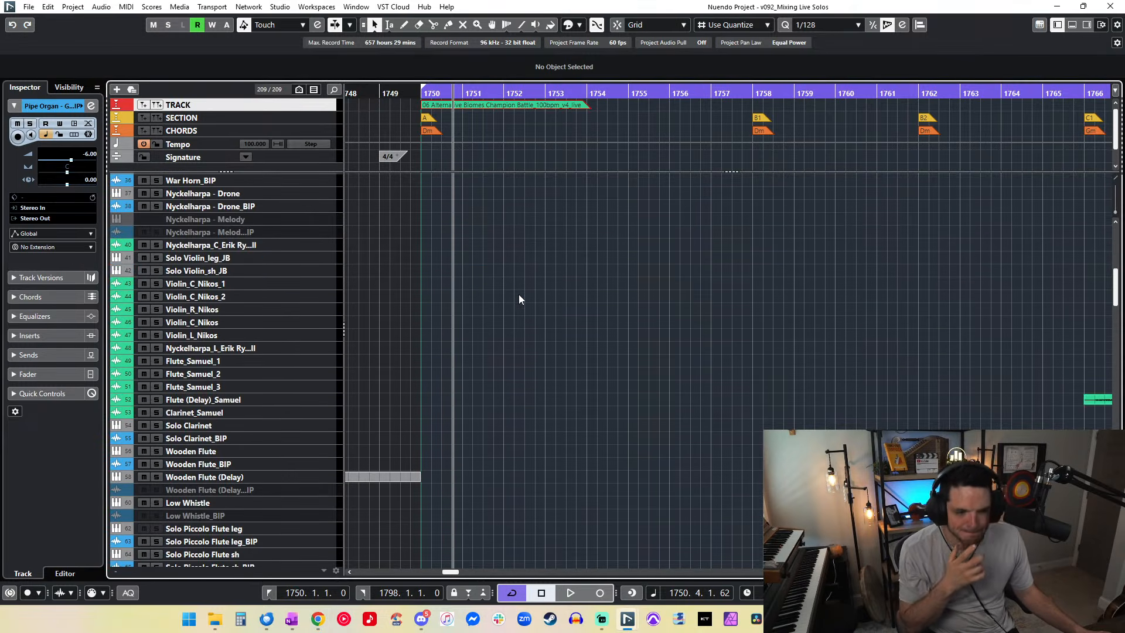
Step: Look through the wind and brass tracks across the cue for recorded live parts
scroll(519, 299, up, 3)
scroll(519, 299, down, 20)
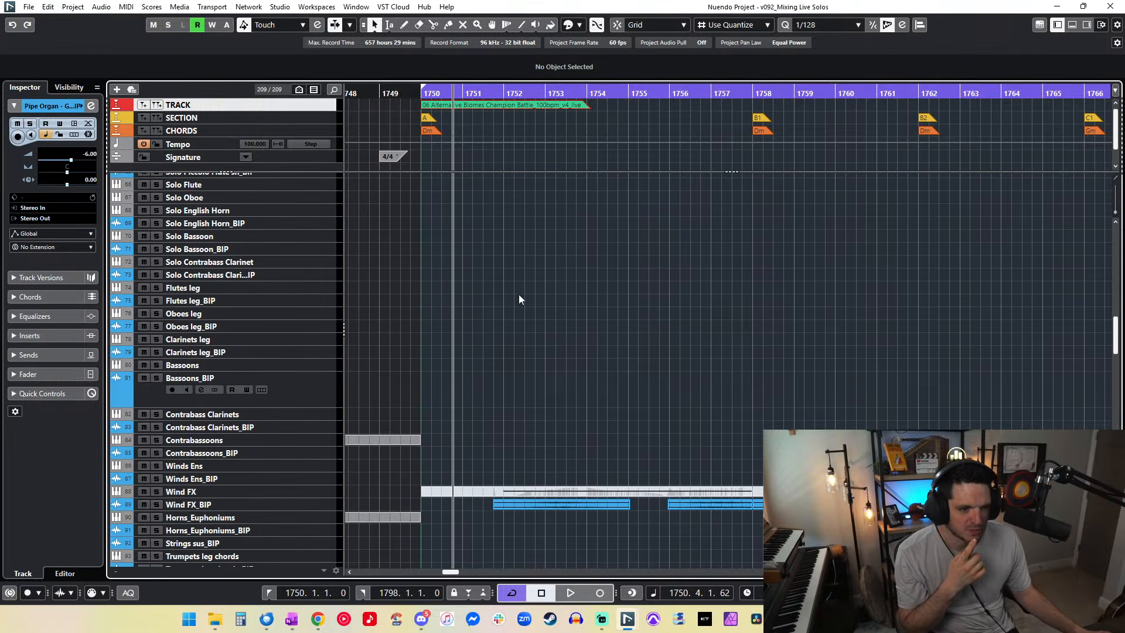
scroll(519, 299, up, 4)
scroll(519, 300, right, 5)
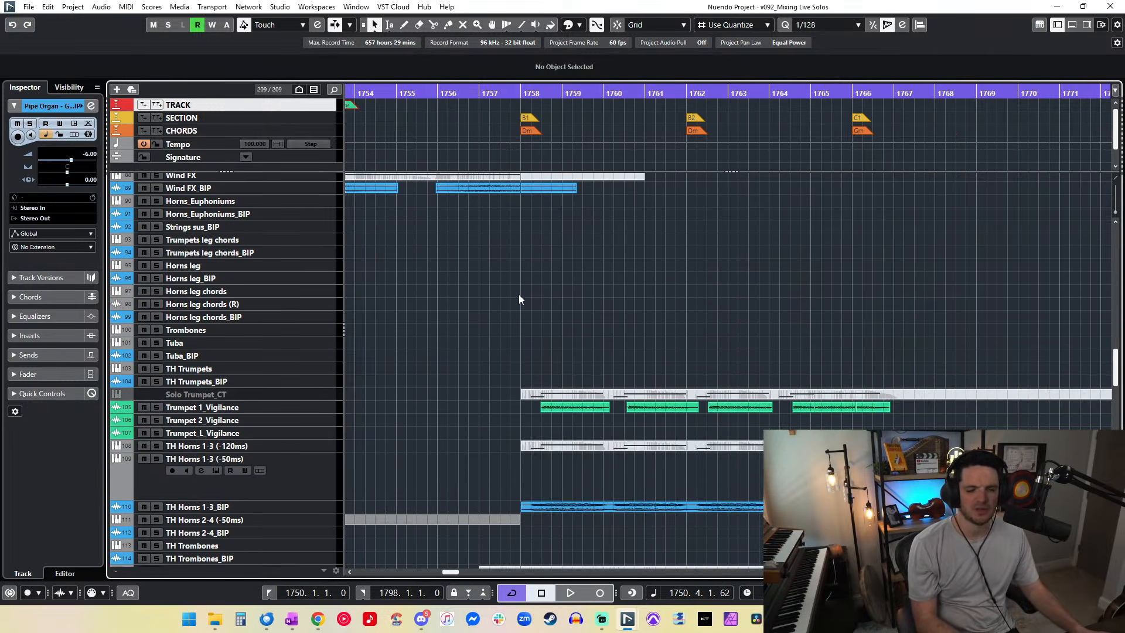
scroll(519, 299, right, 8)
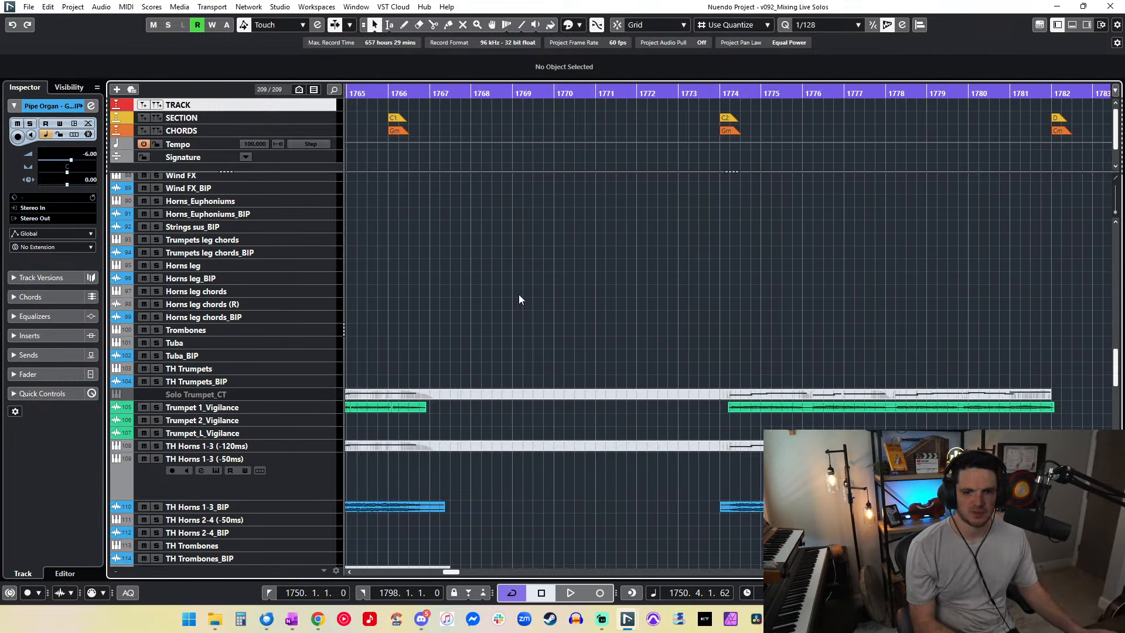
key(g)
key(g)
scroll(519, 299, right, 2)
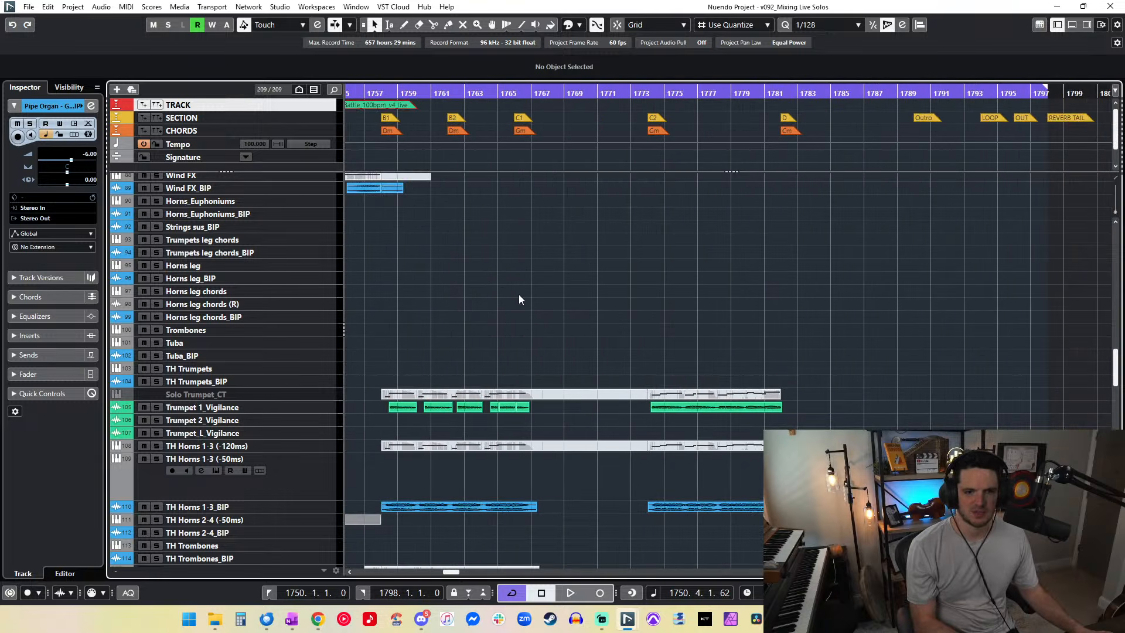
Step: Move all of the cue's trumpet clips from Trumpet 1_Vigilance to the Trumpet_L_Vigilance track
drag(401, 409, 398, 409)
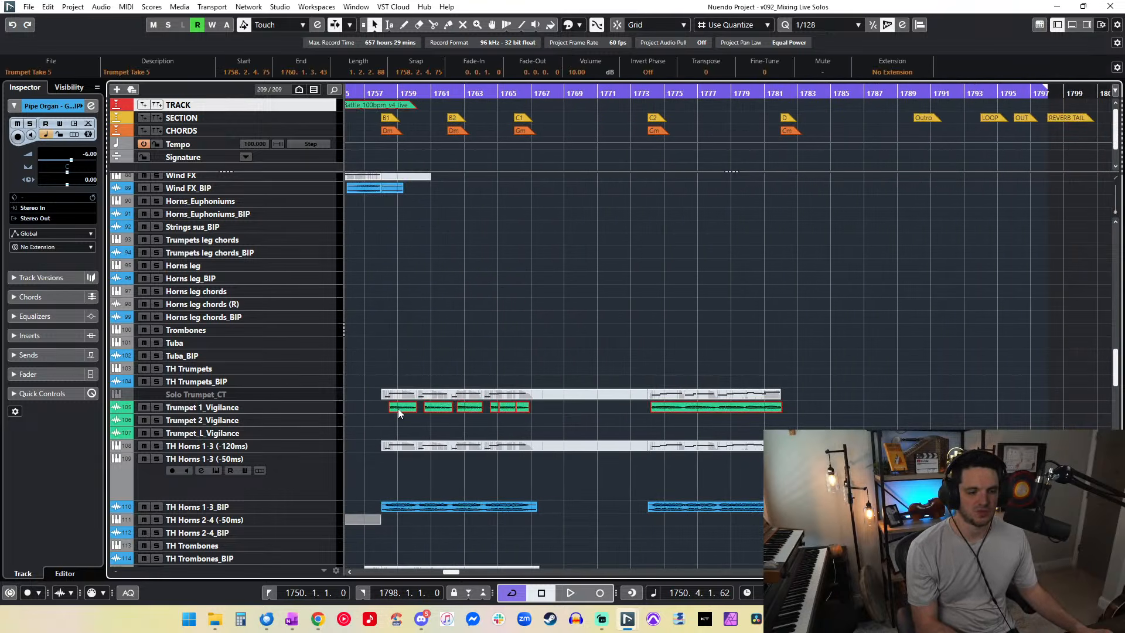
scroll(399, 409, down, 2)
key(ctrl+Down)
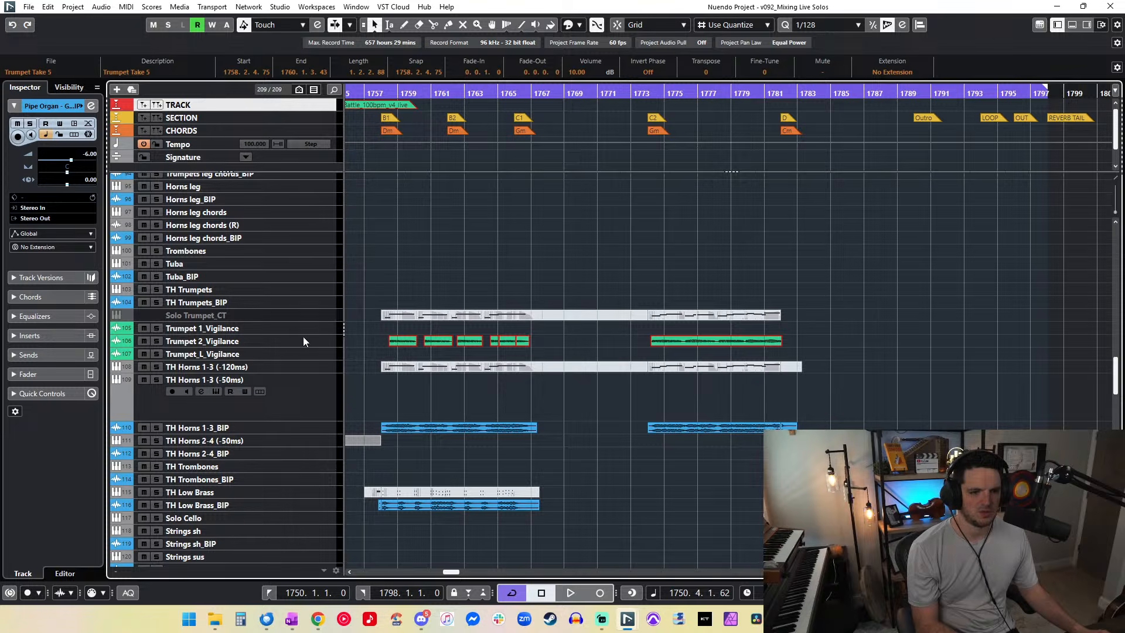
key(ctrl+Down)
Step: Reduce the height of the TH Horns 1-3 (-50ms) track to match its neighbours
click(230, 356)
key(shift+g)
key(shift+h)
click(196, 415)
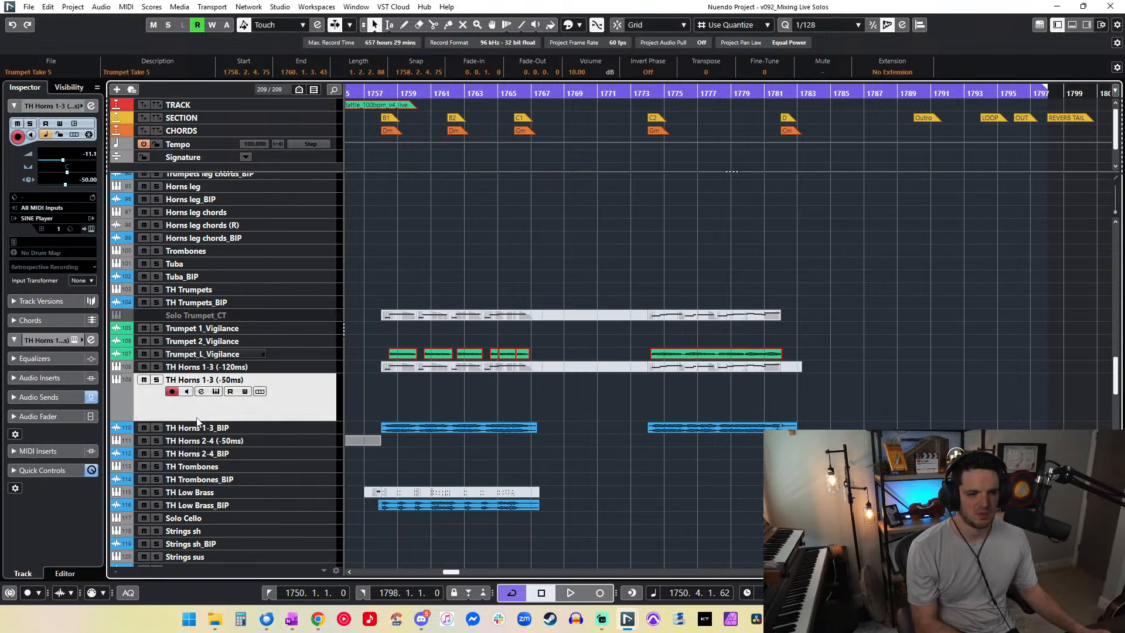
drag(196, 418, 195, 386)
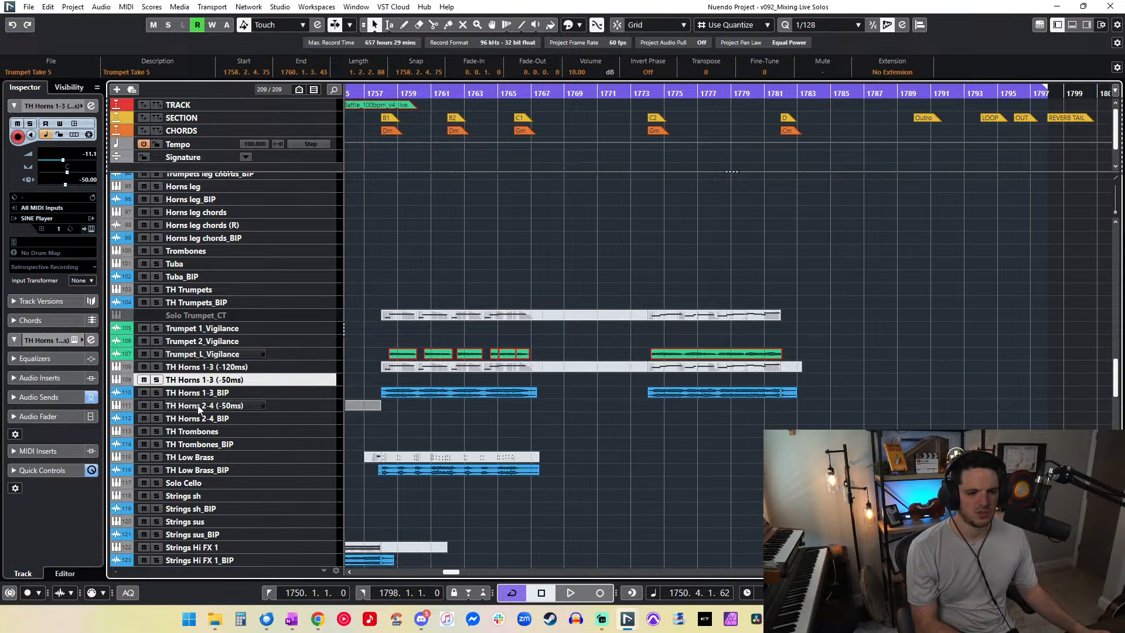
Step: Solo TH Horns 1-3_BIP and Trumpet_L_Vigilance and play them from just before the B1 marker at bar 1758
click(198, 407)
click(197, 396)
click(156, 393)
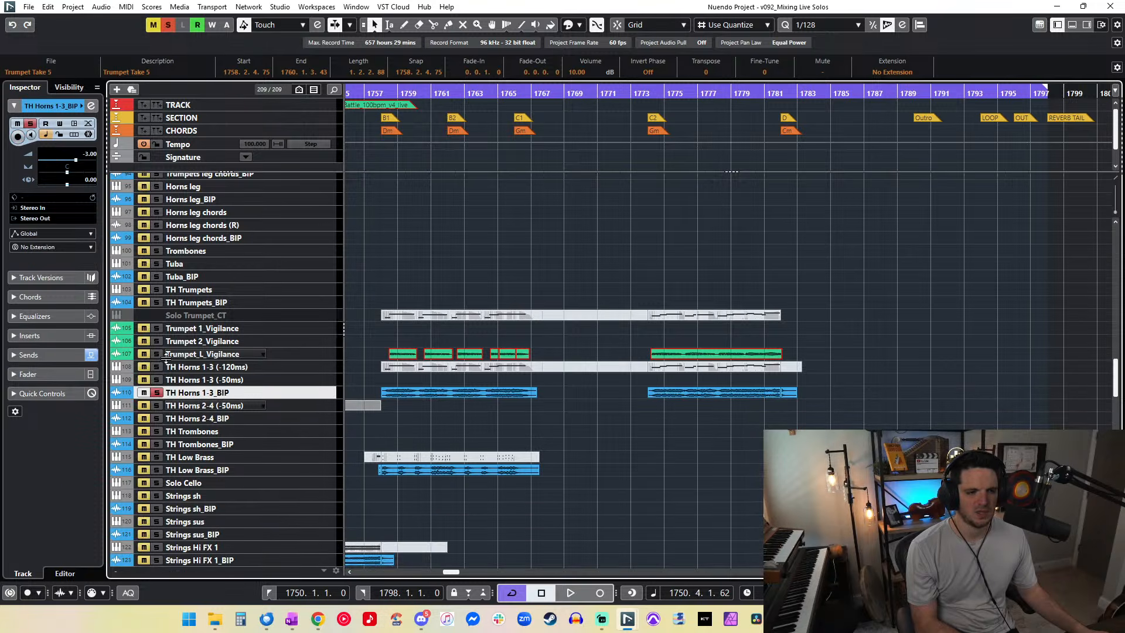
drag(389, 94, 380, 95)
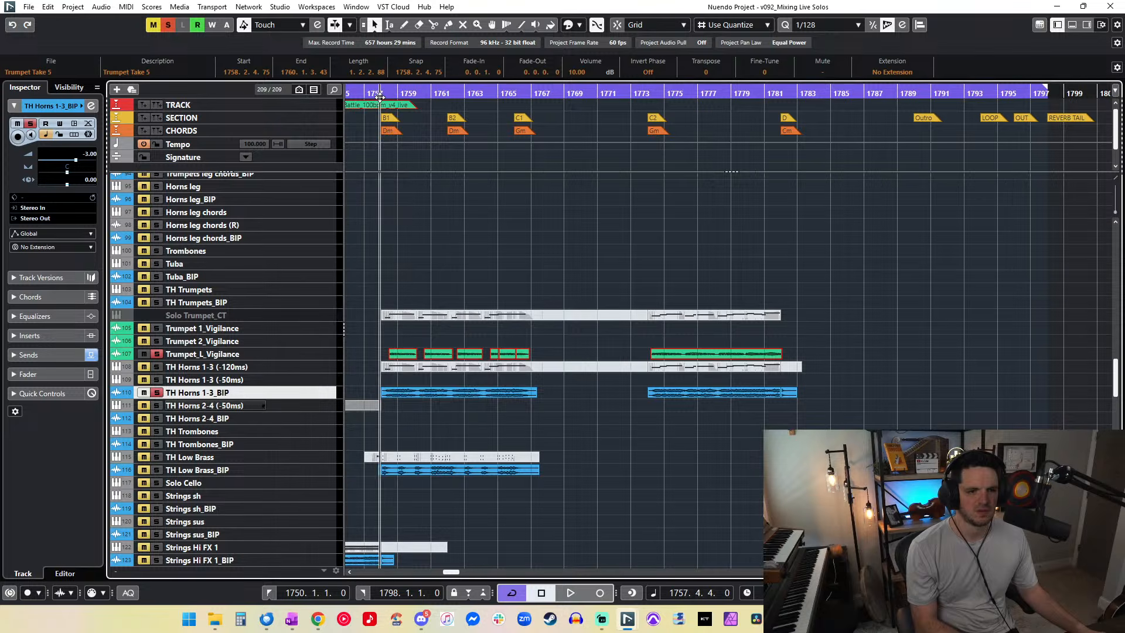
key(space)
Step: Enlarge the track heights and zoom the timeline in on the trumpet clips around bars 1760 to 1764
key(shift+h)
key(shift+h)
key(shift+h)
key(h)
key(h)
key(h)
key(h)
key(h)
key(h)
key(h)
key(h)
key(h)
key(h)
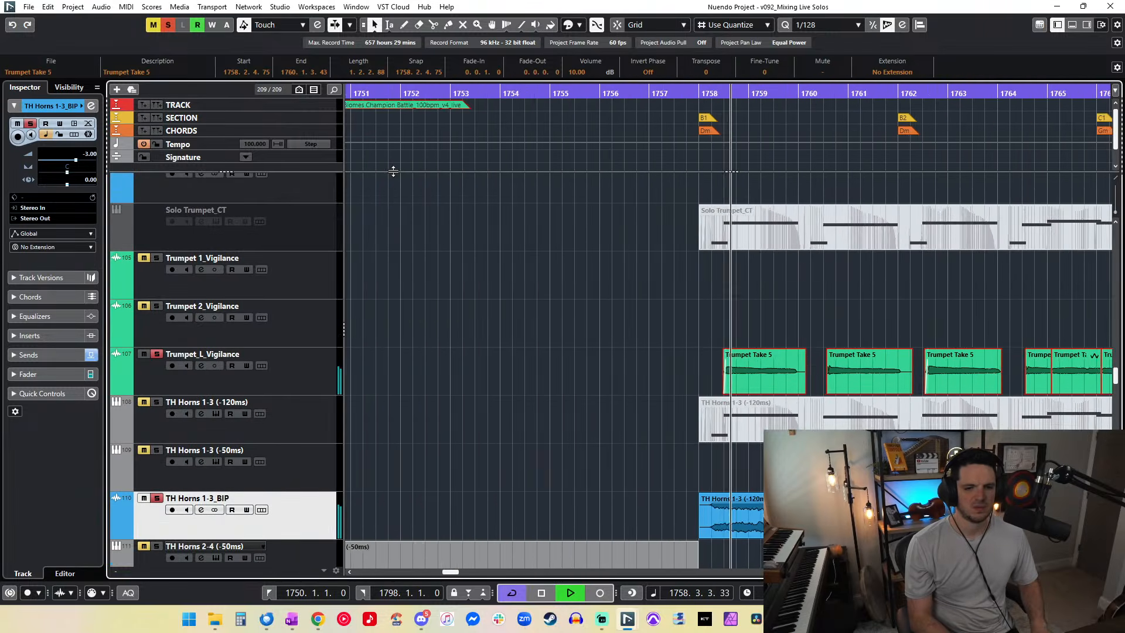
key(h)
scroll(428, 212, right, 2)
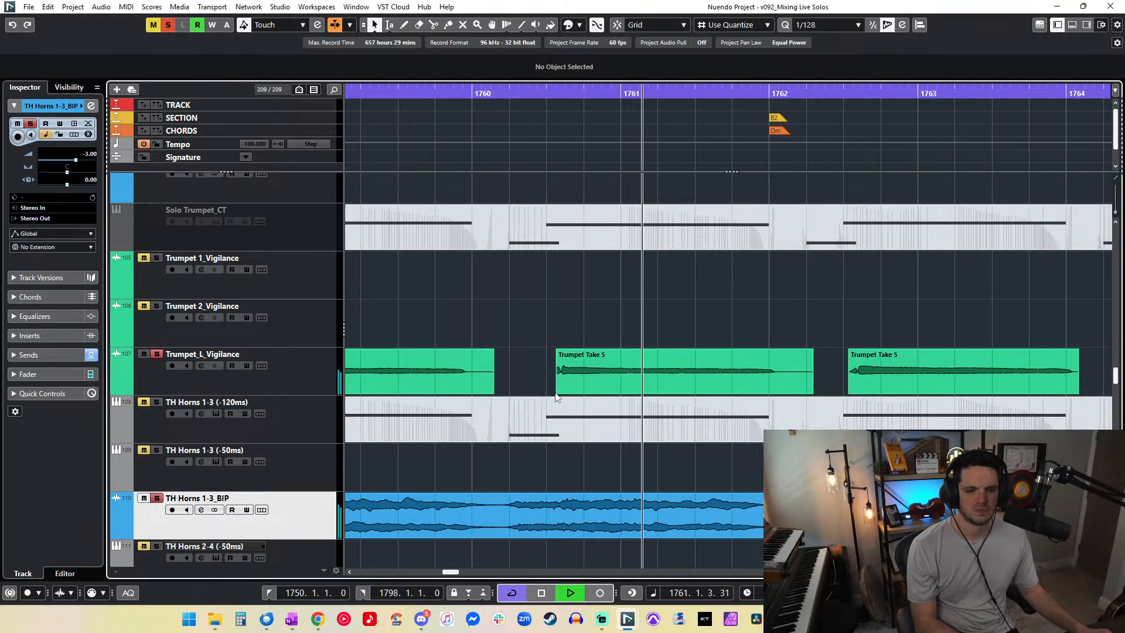
Step: Trim both ends of the second trumpet clip, starting at 1760.3.2.52 and ending just past bar 1762, with a short fade-in and fade-out
drag(557, 392, 523, 392)
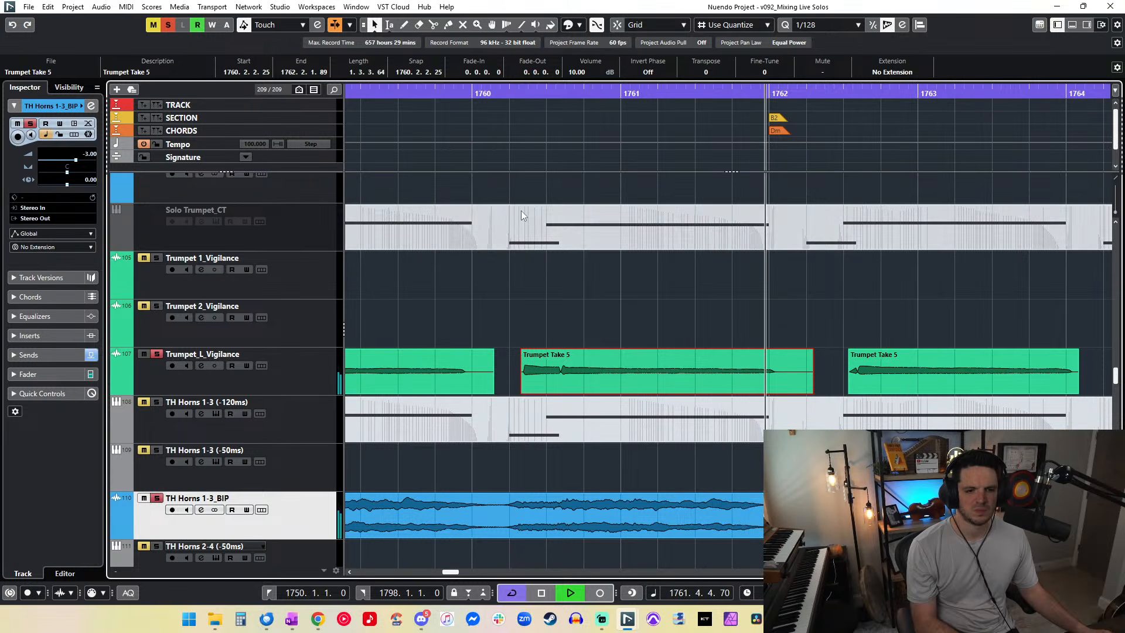
key(l)
key(KP_Subtract)
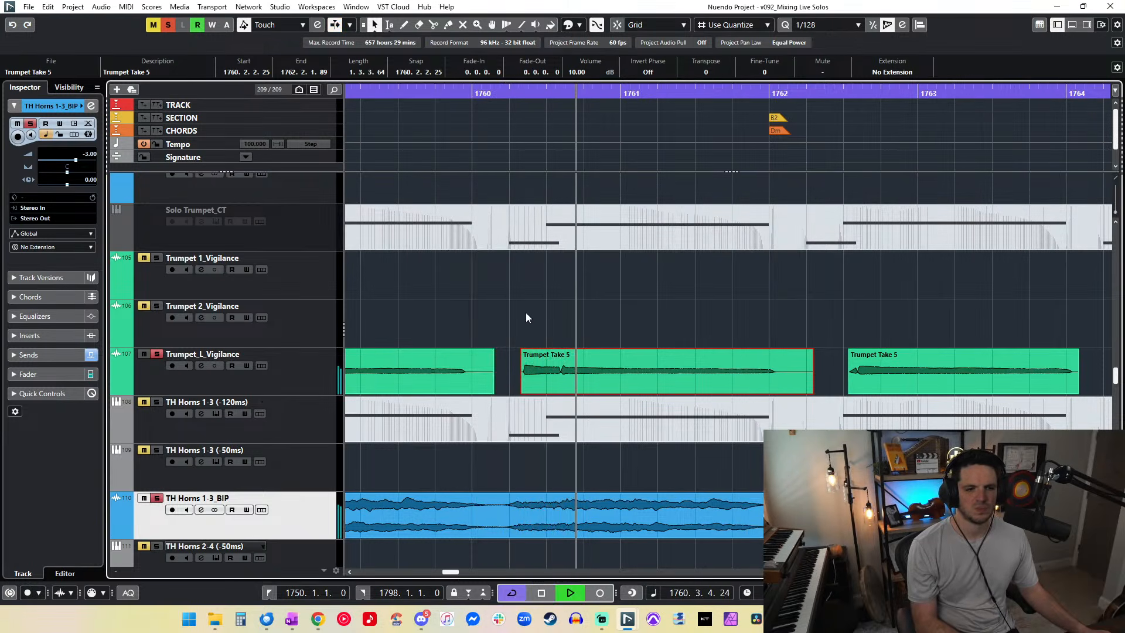
scroll(526, 312, left, 3)
drag(598, 393, 643, 357)
drag(888, 391, 855, 391)
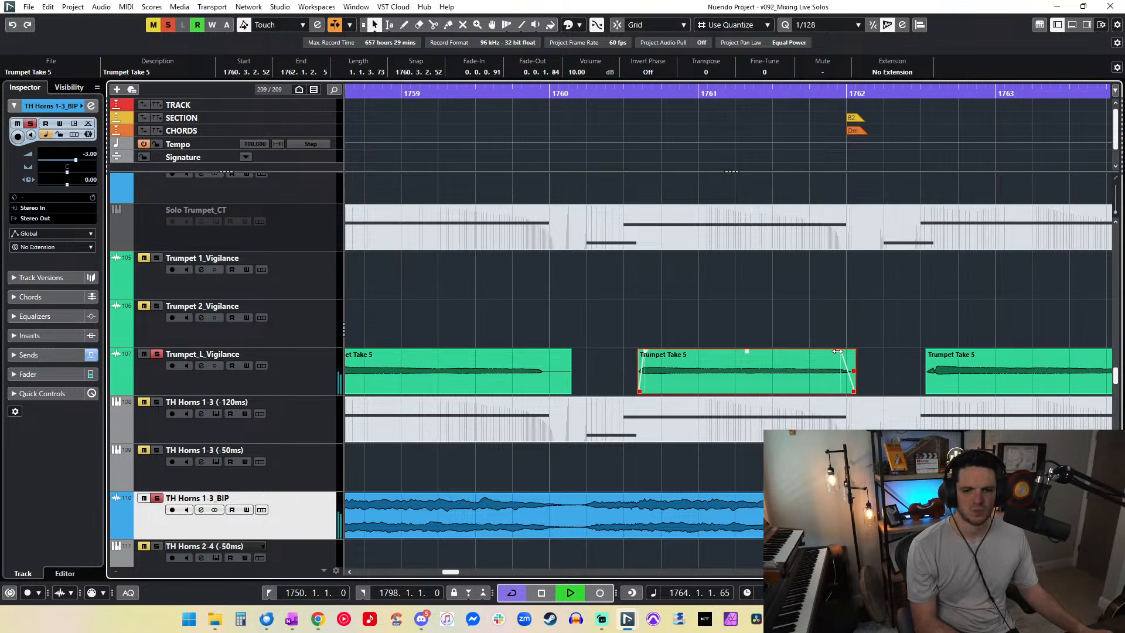
Step: Replay the soloed trumpet and horns from bar 1758 up to the gap at bar 1760
key(space)
key(KP_Subtract)
key(KP_Subtract)
key(KP_Subtract)
key(KP_Subtract)
key(space)
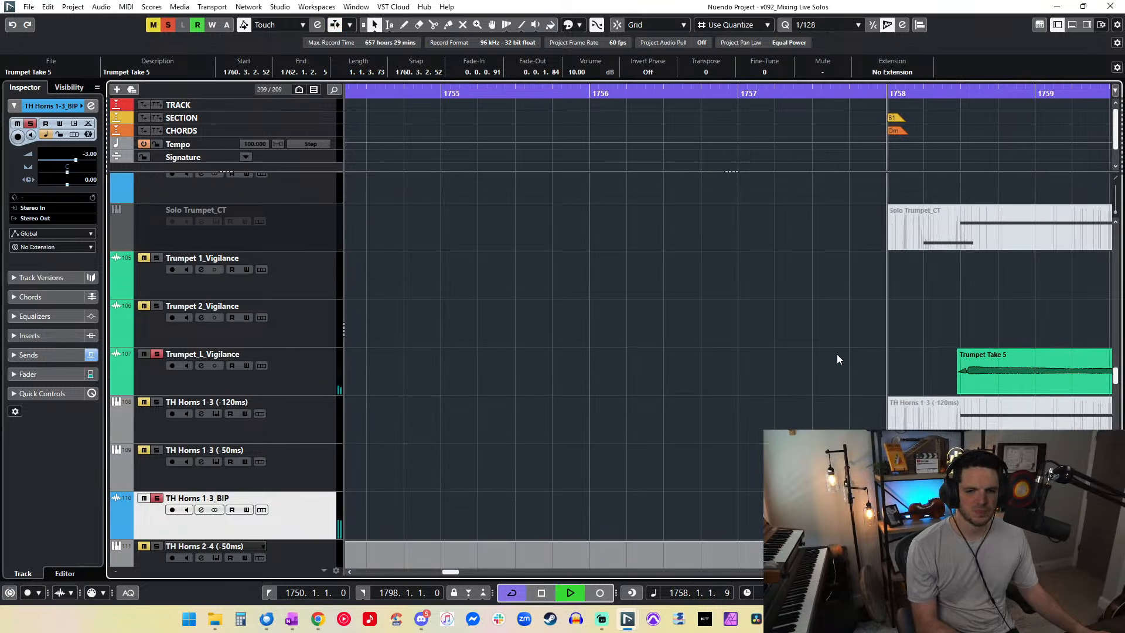
key(KP_Add)
key(KP_Add)
key(KP_Add)
key(KP_Add)
key(f)
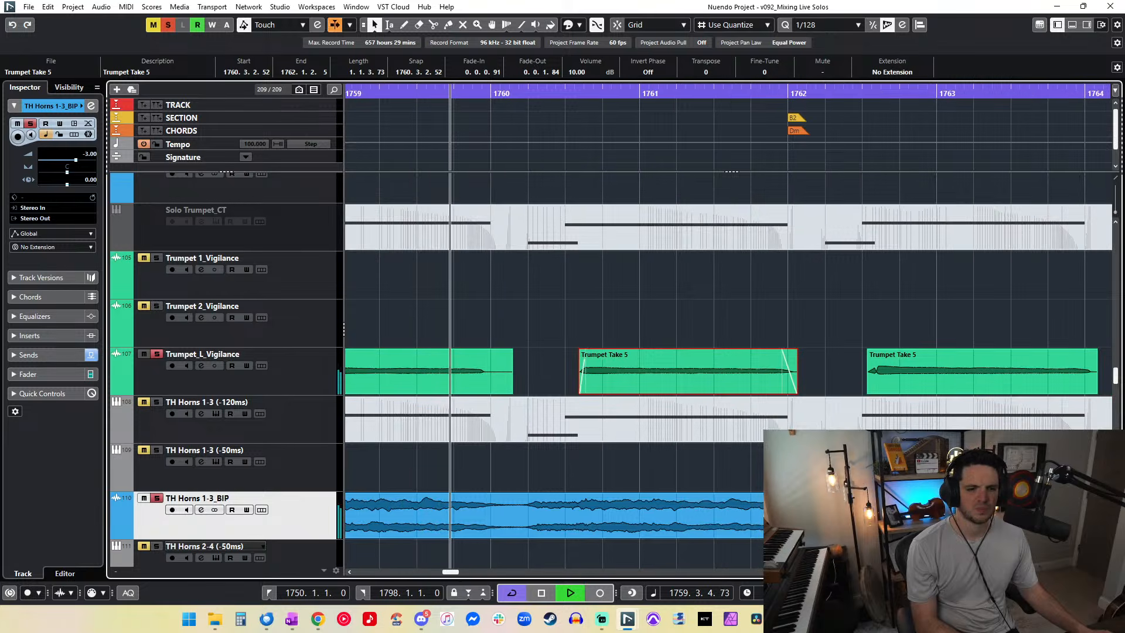
key(space)
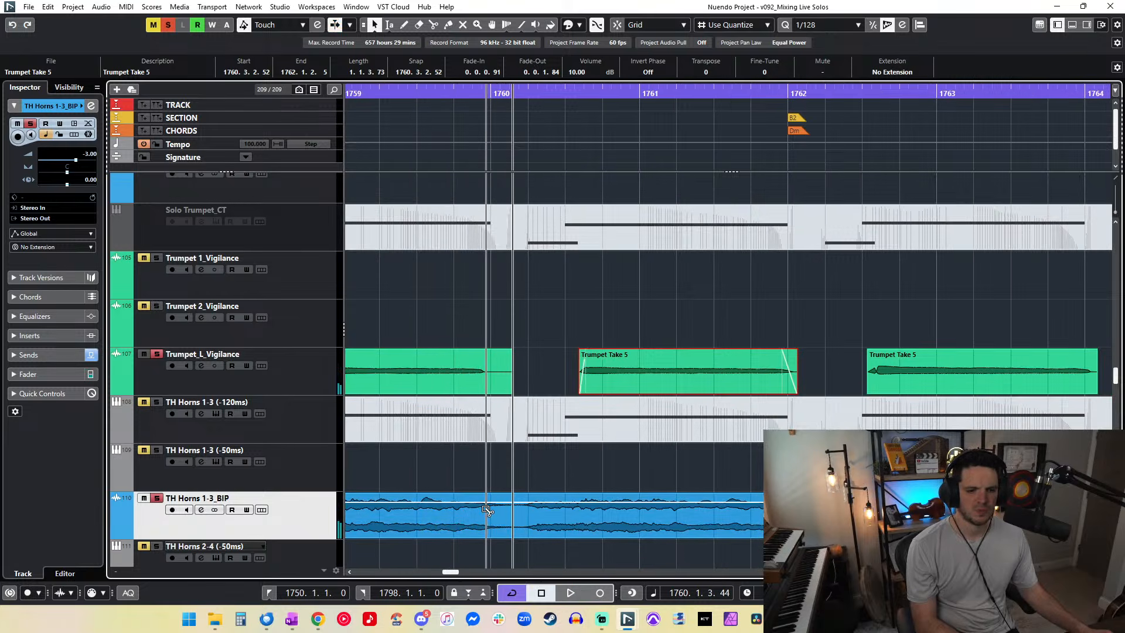
Step: Cut the TH Horns 1-3_BIP audio out of the gap around bar 1760, fade the cut edges and play on
click(487, 509)
alt+click(525, 507)
click(508, 511)
key(Delete)
drag(485, 495, 529, 494)
key(space)
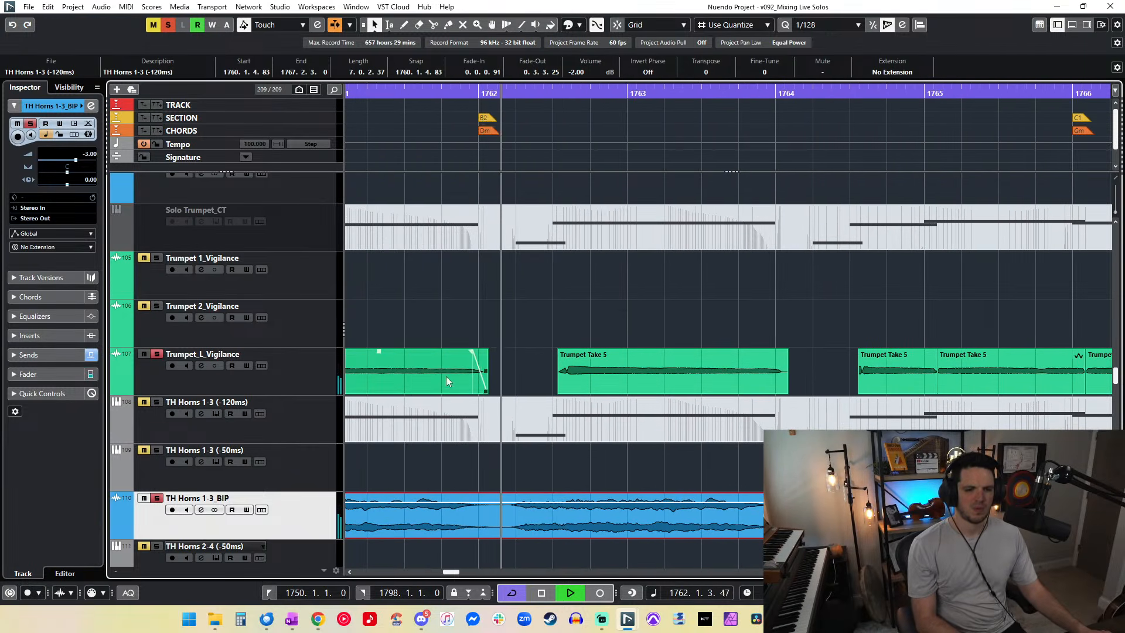
Step: Shorten the second trumpet clip to end at 1761.4.4.109 with a shorter fade-out, and replay it
key(space)
drag(475, 372, 477, 372)
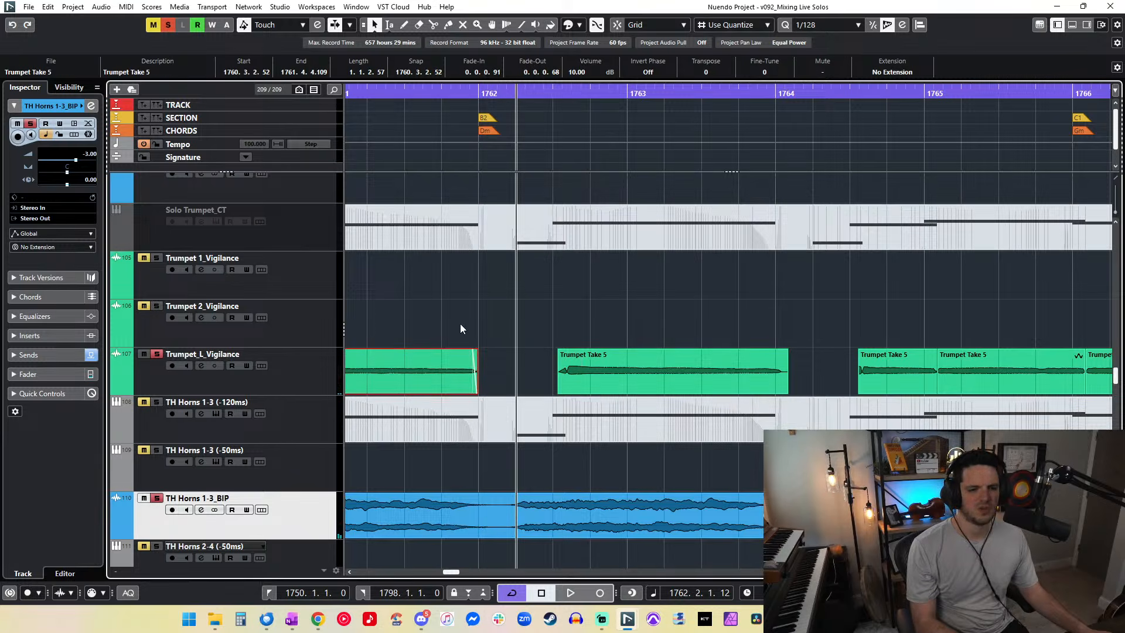
key(space)
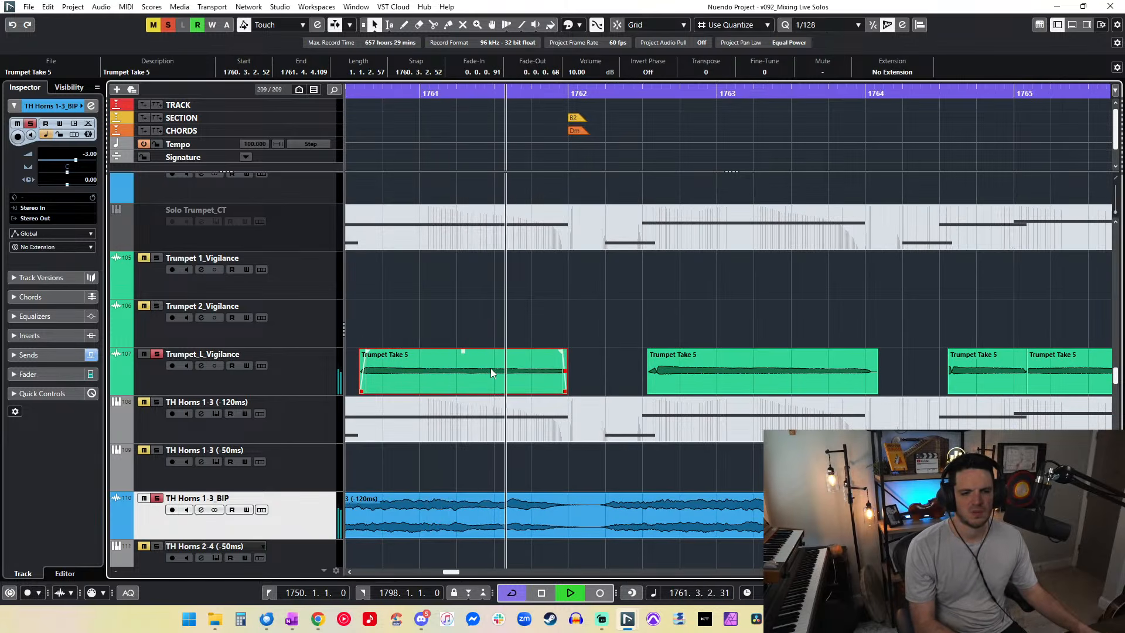
Step: Trim the third trumpet clip to end just before bar 1764 with a fade-out, and add a short fade-in to the following clip
scroll(530, 373, right, 3)
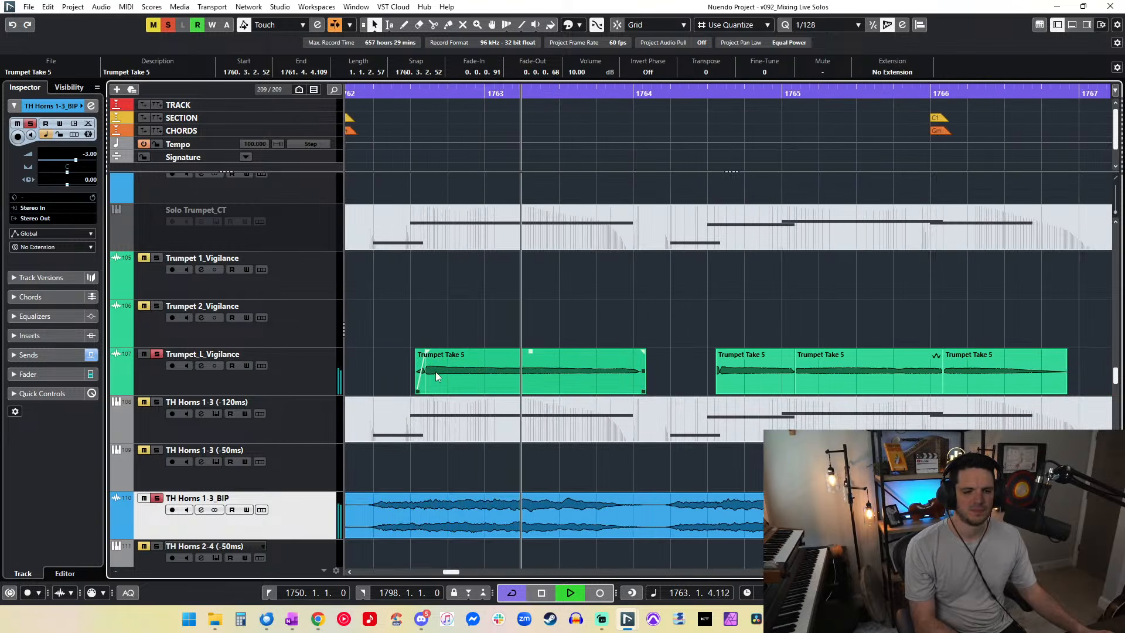
alt+click(621, 370)
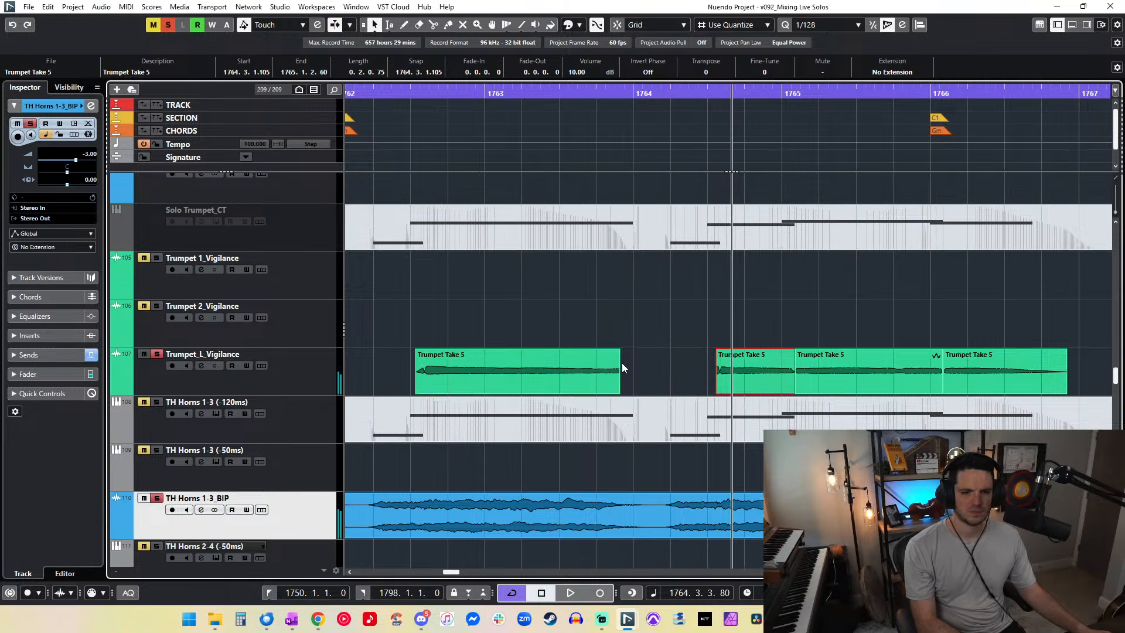
drag(618, 351, 596, 358)
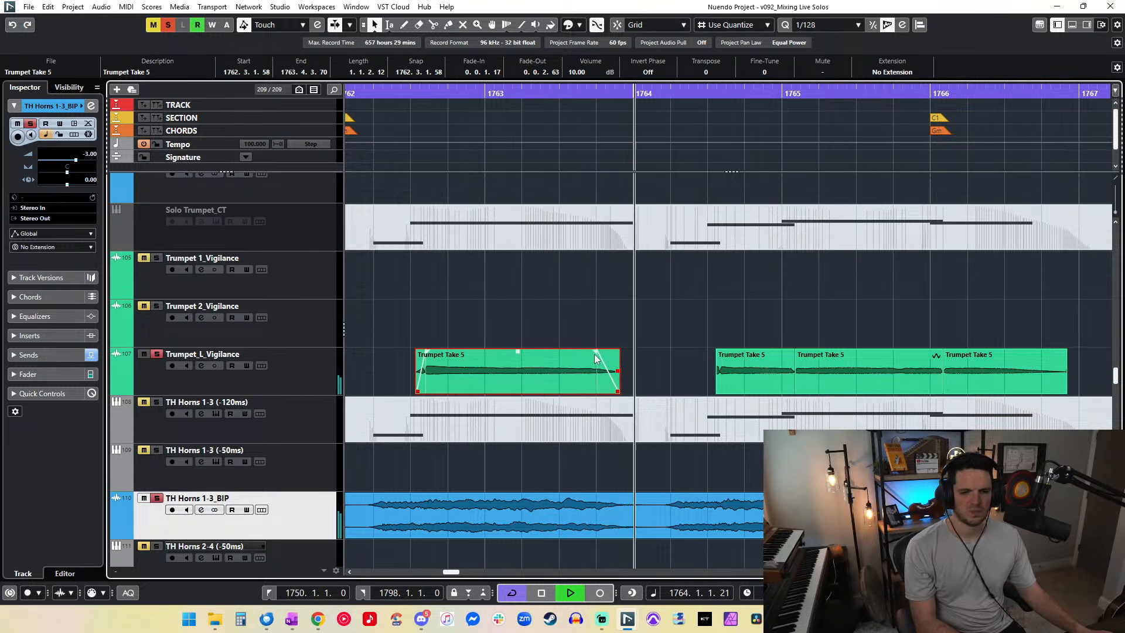
scroll(595, 356, right, 2)
drag(564, 350, 571, 354)
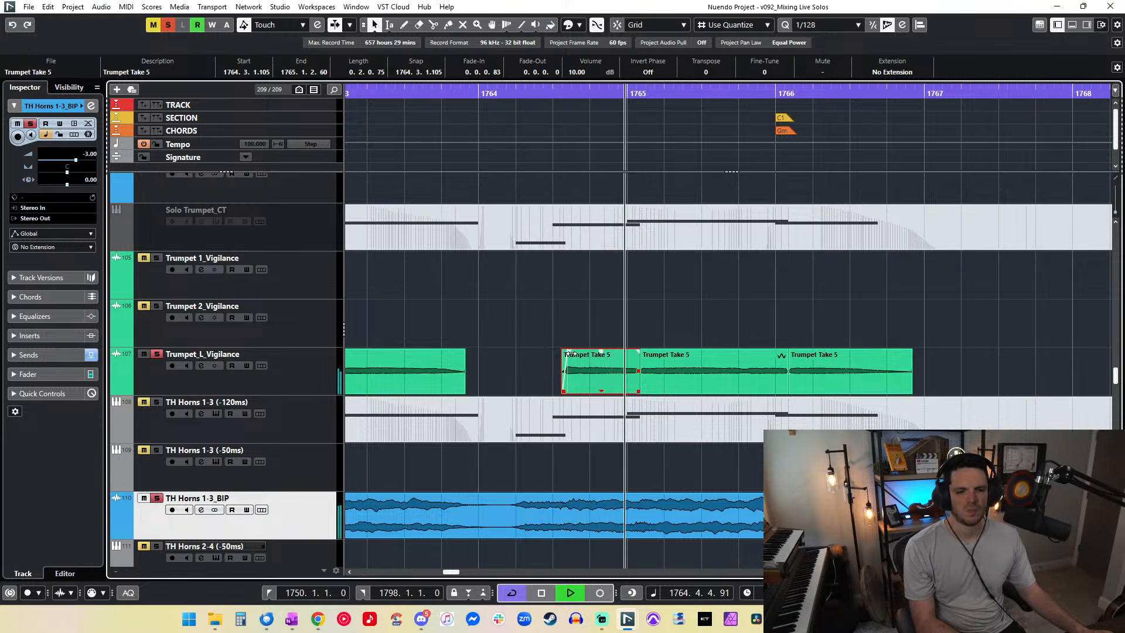
Step: Crossfade the joint between the two trumpet clips just after bar 1765 and replay the phrase
scroll(571, 356, right, 1)
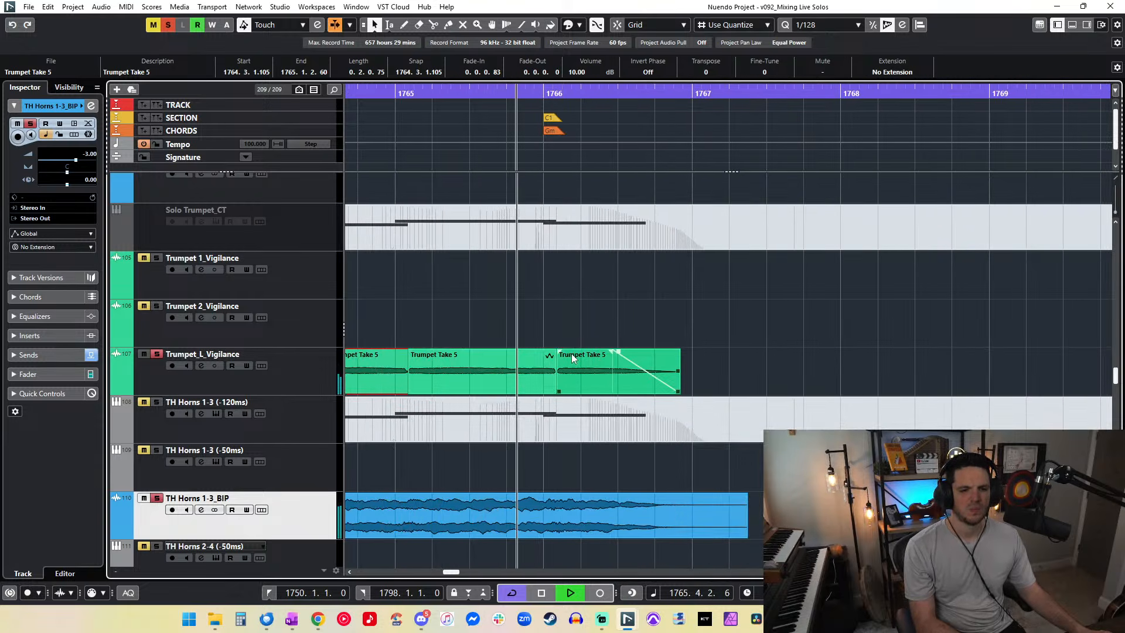
right_click(589, 359)
click(603, 360)
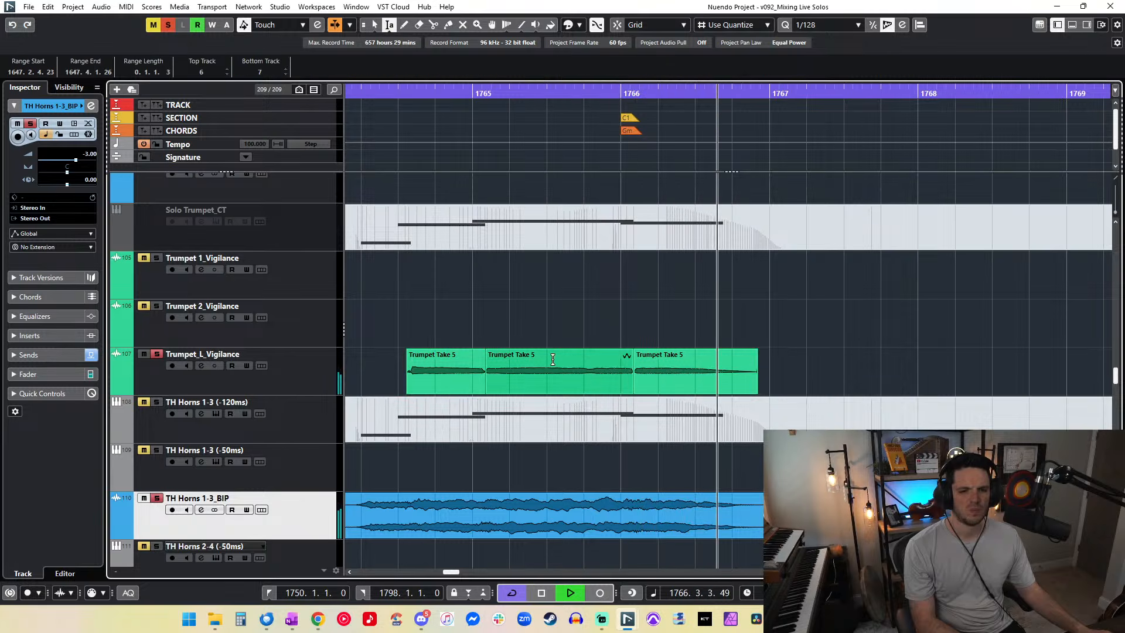
drag(480, 361, 491, 362)
key(x)
key(1)
key(space)
key(KP_Subtract)
key(KP_Subtract)
key(space)
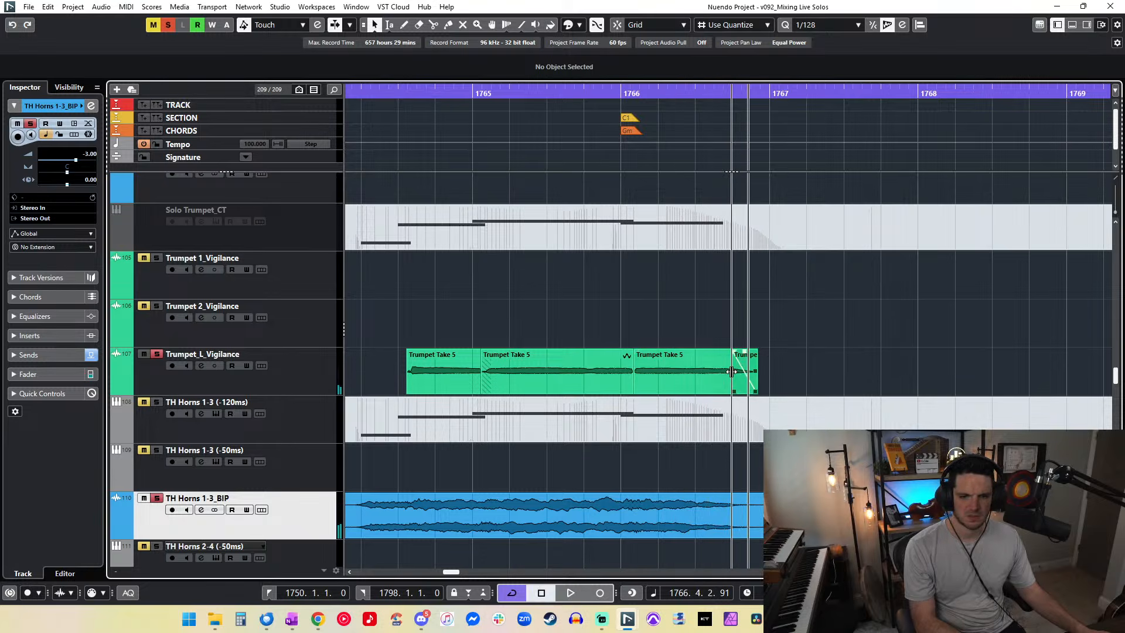
Step: Cut off the tail of the phrase's last trumpet clip before bar 1767 and give it a short fade-out
alt+click(732, 372)
click(742, 365)
key(Delete)
drag(729, 352, 716, 352)
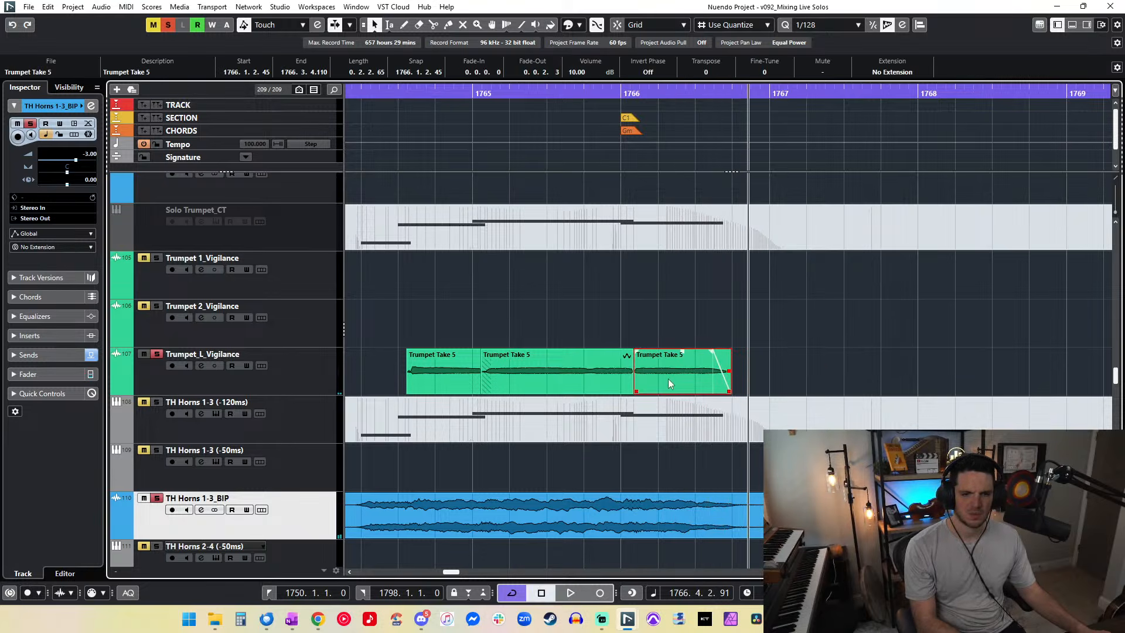
Step: Move the phrase's last trumpet clip slightly earlier, crossfade it with the preceding clip near bar 1766 and play the result
click(609, 363)
key(x)
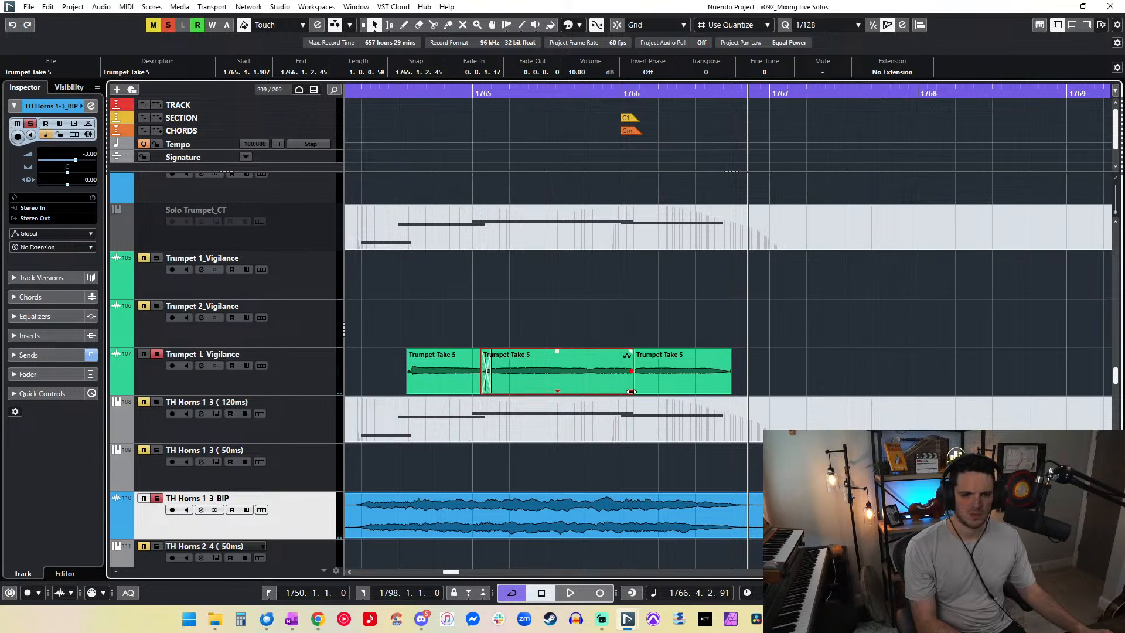
drag(635, 392, 634, 367)
right_click(610, 368)
click(621, 369)
key(x)
right_click(634, 367)
click(635, 370)
click(435, 125)
key(space)
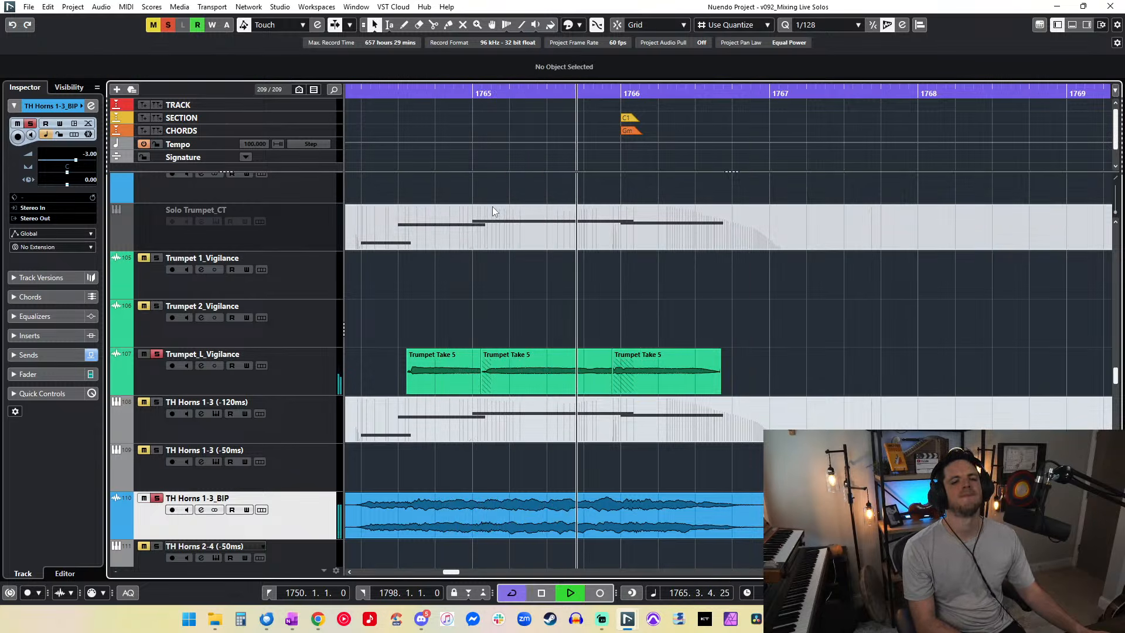
Step: Shift the phrase's last trumpet clip slightly later, starting it at 1765.4.4.33, and return the playhead to bar 1765
click(628, 359)
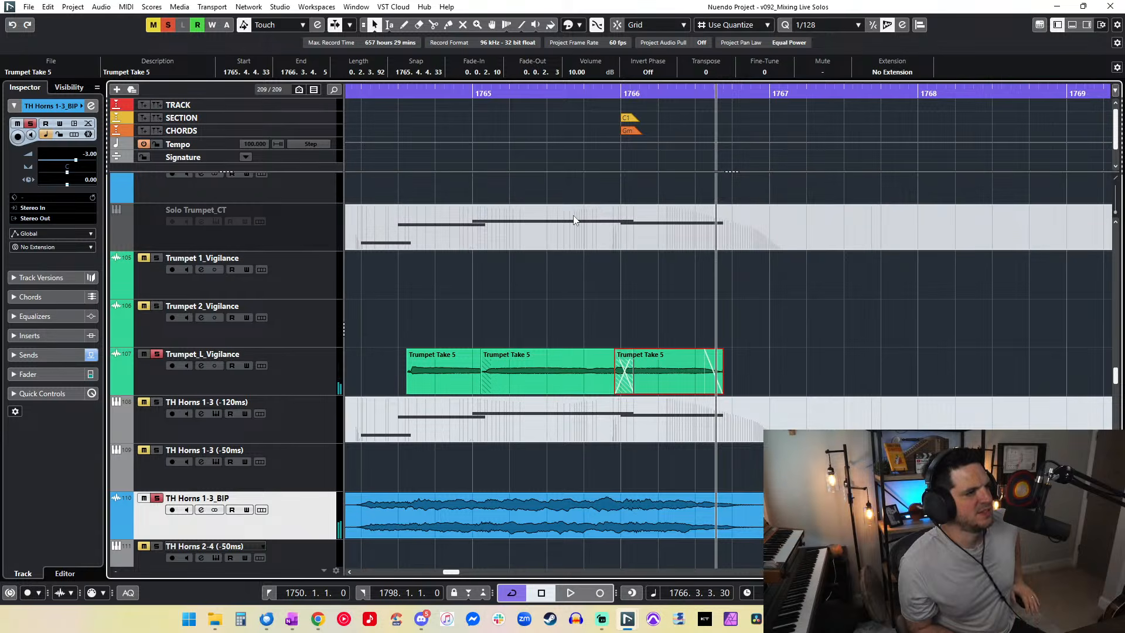
key(ctrl+KP_Subtract)
key(ctrl+KP_Subtract)
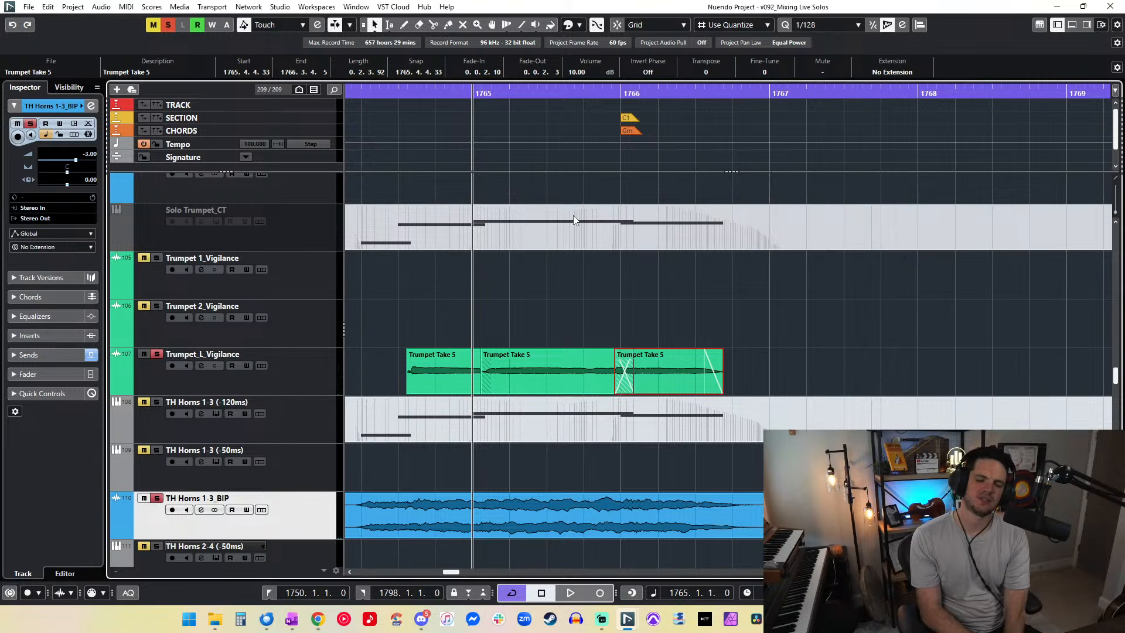
scroll(574, 221, left, 11)
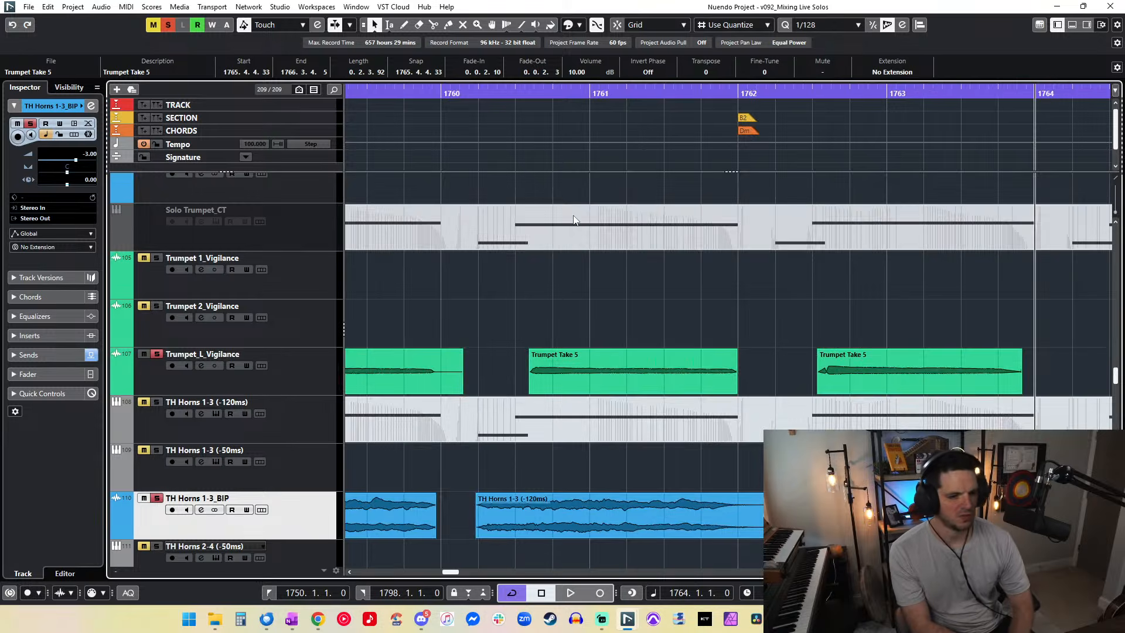
scroll(574, 221, right, 12)
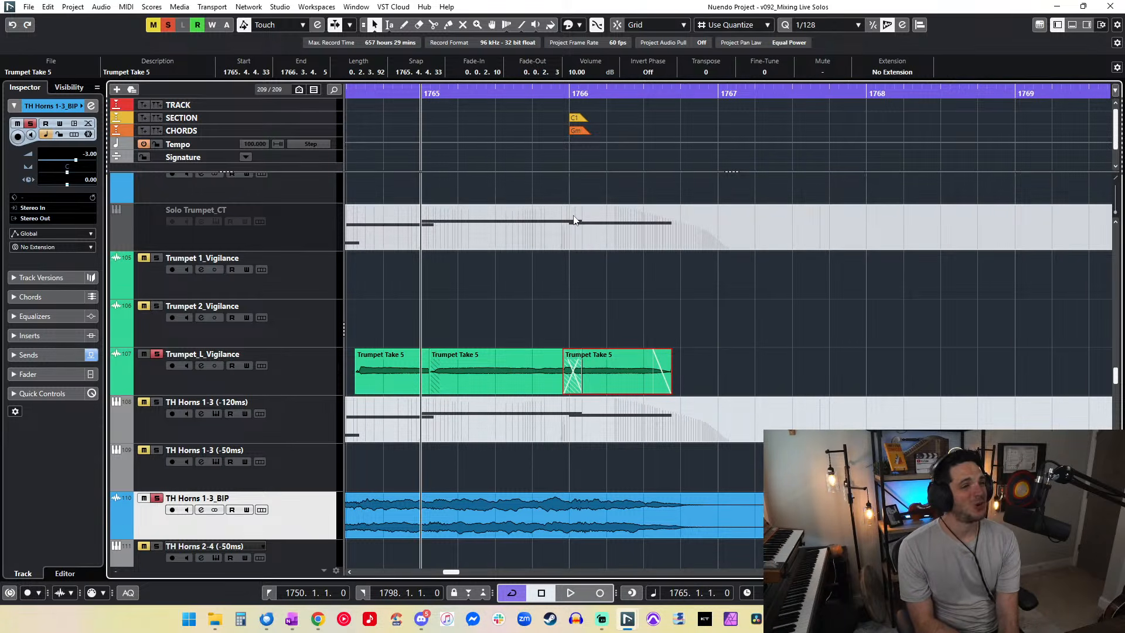
scroll(575, 221, left, 4)
scroll(574, 220, right, 4)
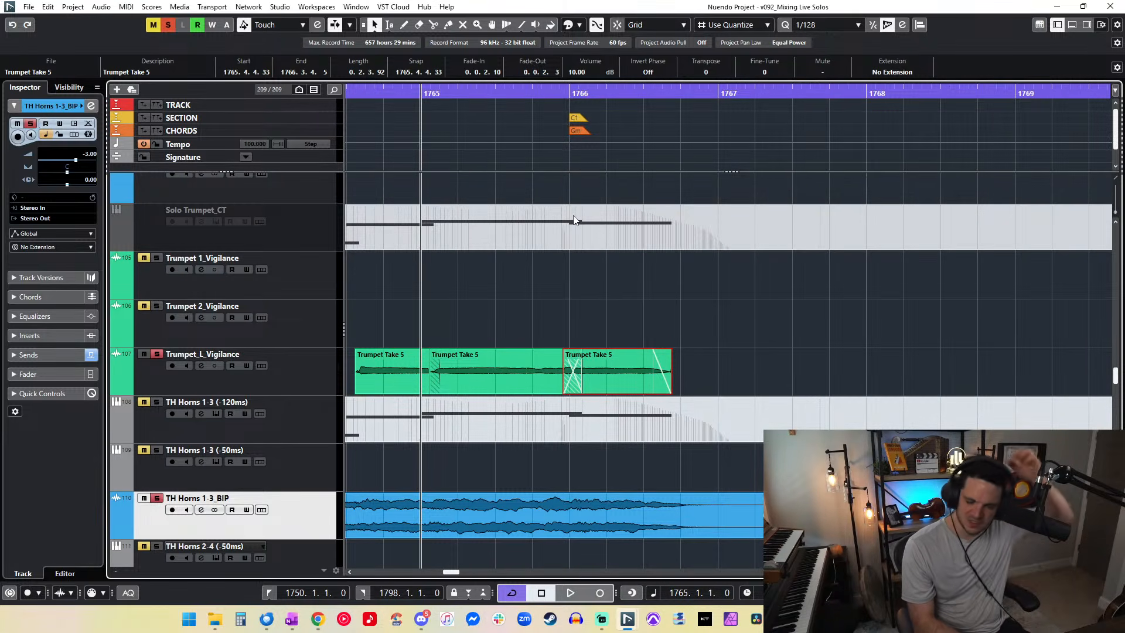
scroll(574, 221, left, 4)
scroll(574, 220, right, 4)
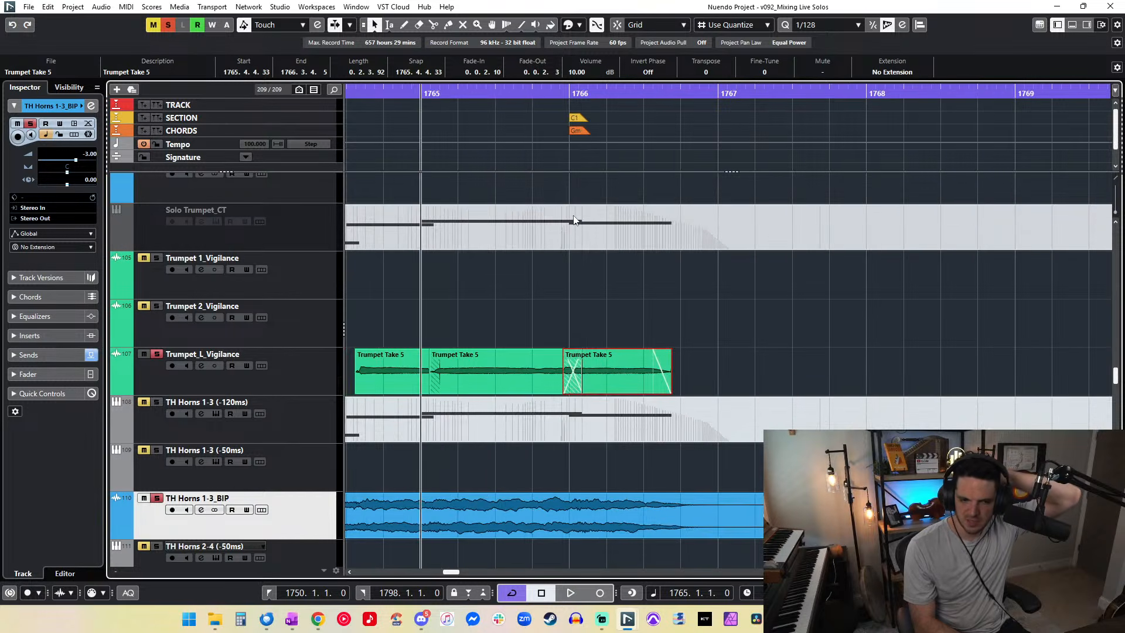
Step: Replay the phrase from bar 1764 and fine-tune the end of its last trumpet clip to 1766.3.4.10
key(KP_Subtract)
key(space)
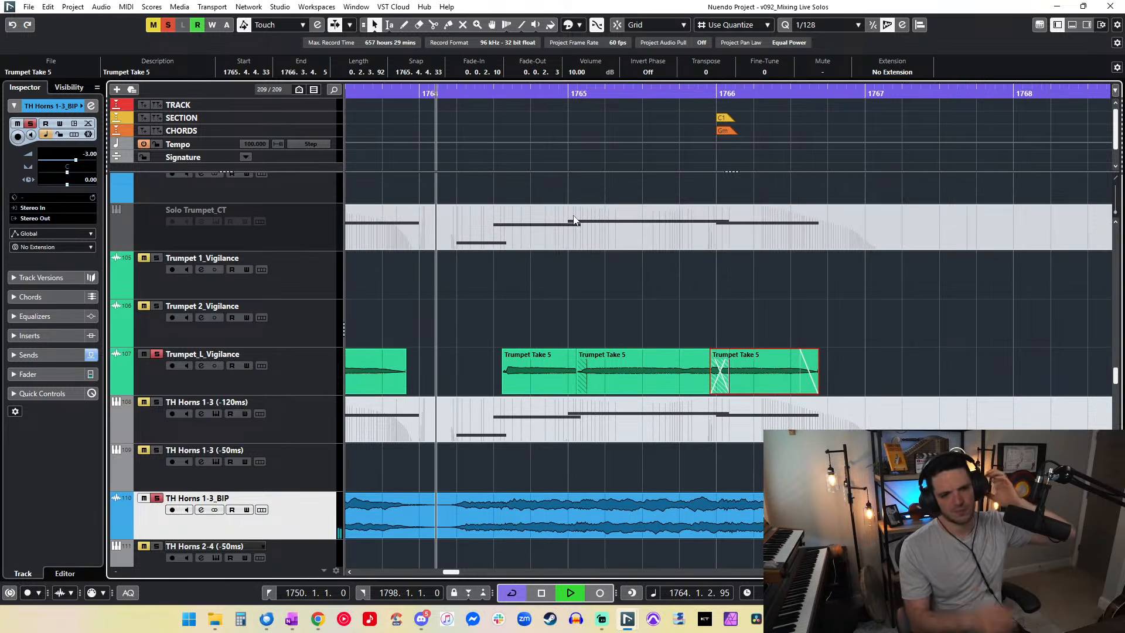
key(space)
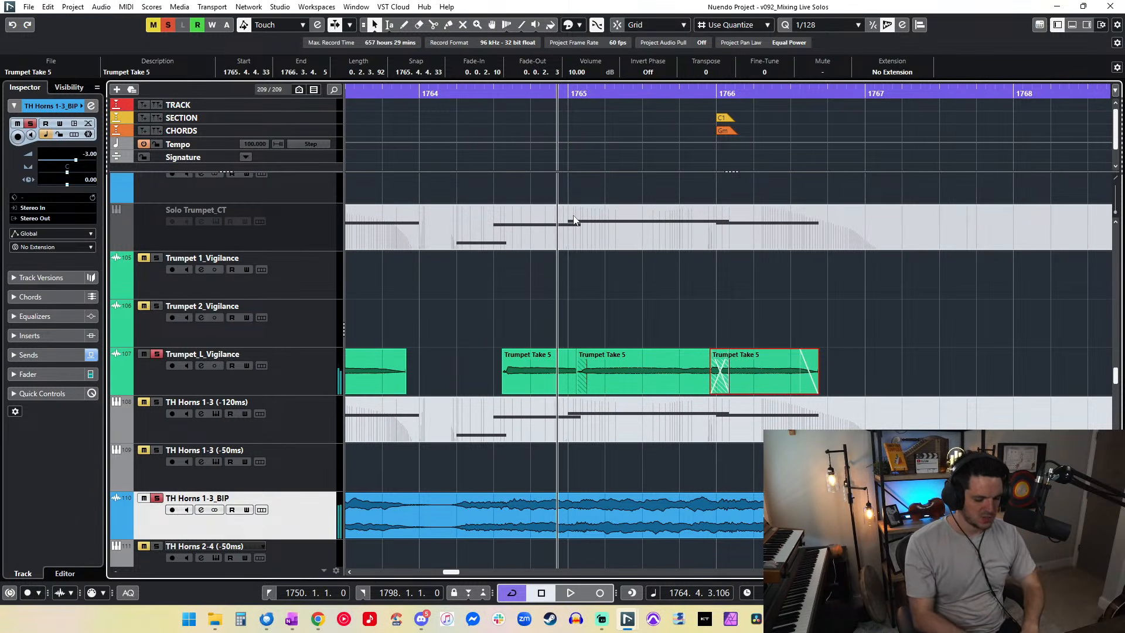
key(space)
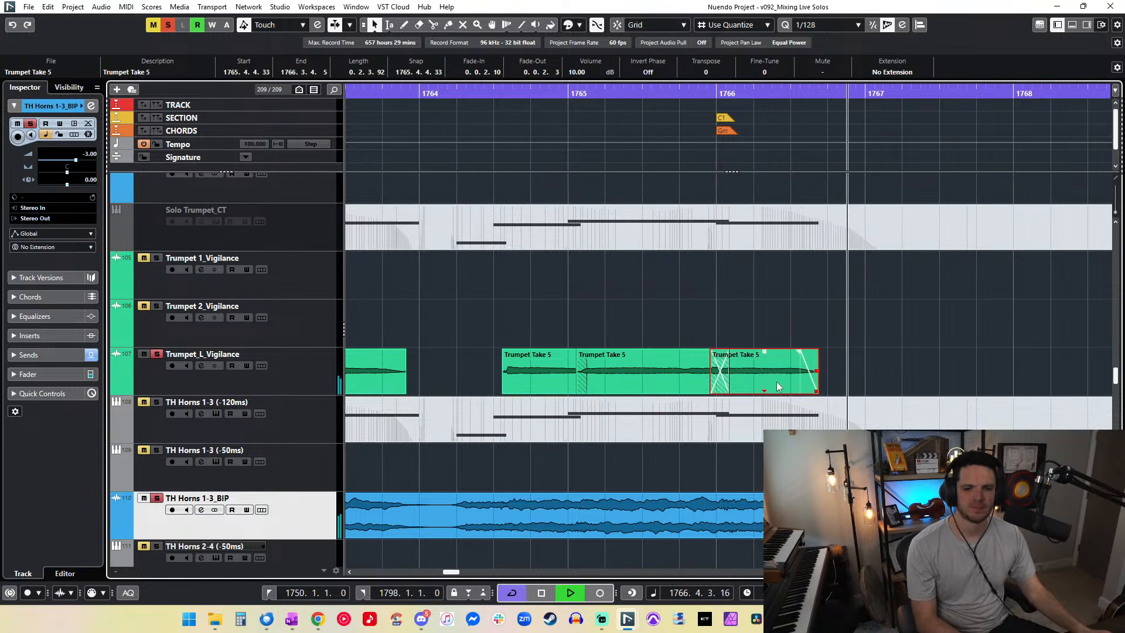
key(space)
drag(816, 392, 828, 392)
key(space)
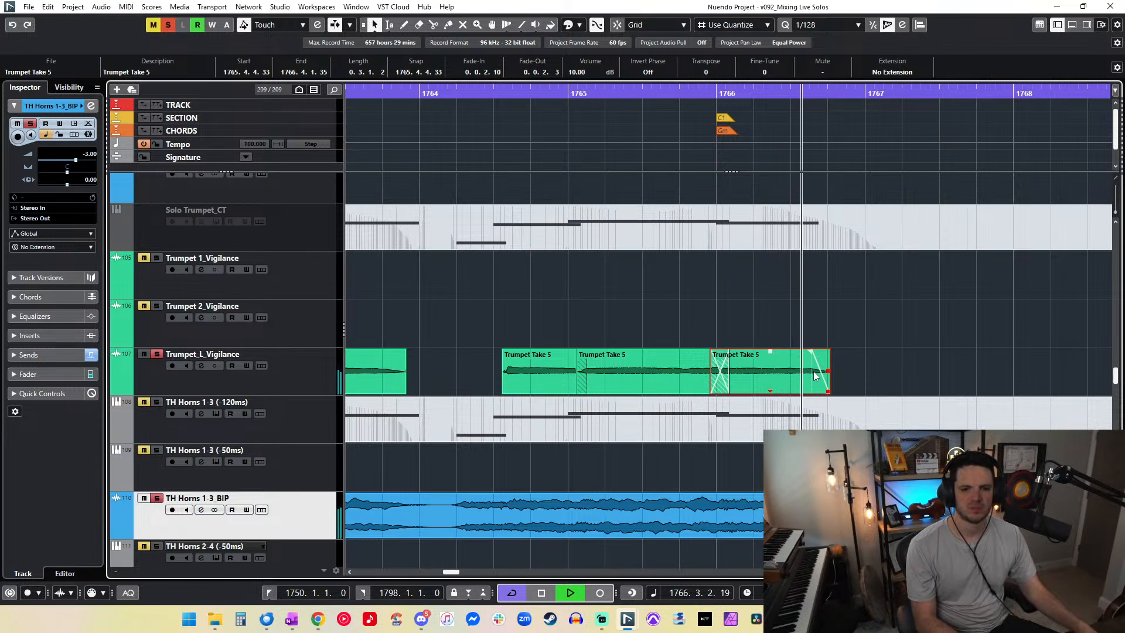
drag(827, 390, 818, 390)
key(space)
key(space)
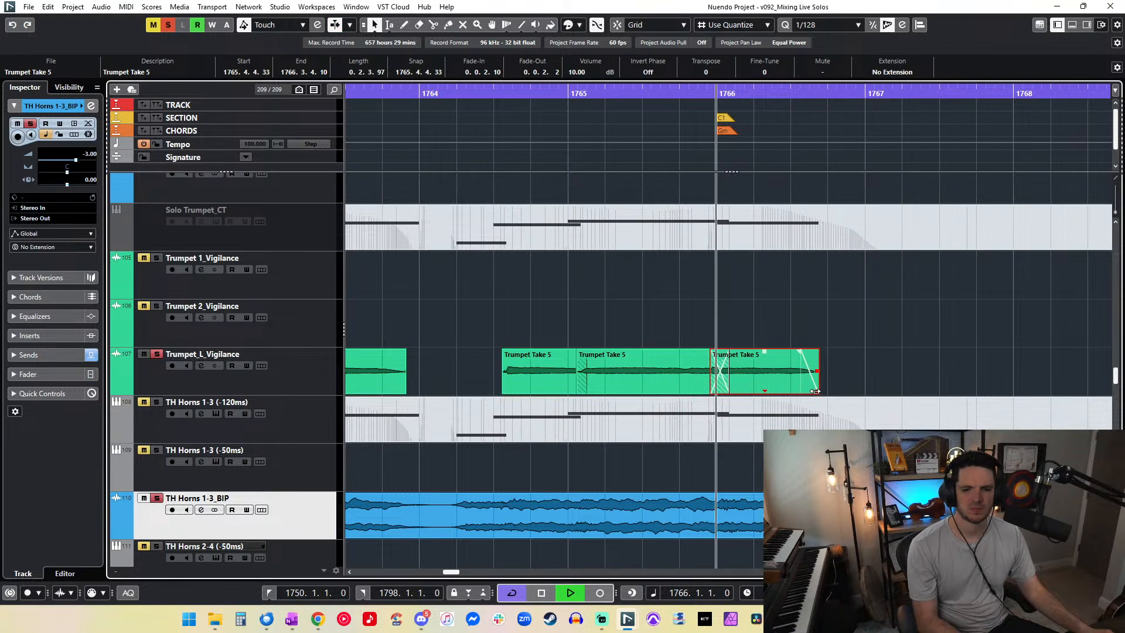
Step: Trim the tail of the TH Horns 1-3_BIP clip to end at 1766.4.1.80 with a fade-out, and play past it
click(844, 375)
click(563, 516)
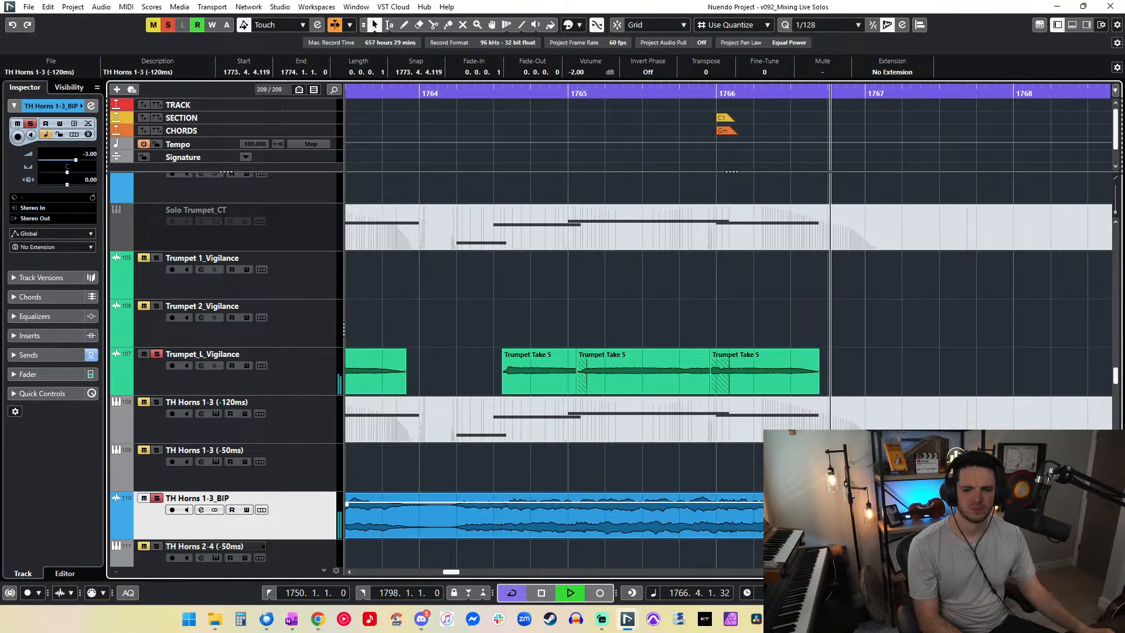
click(568, 93)
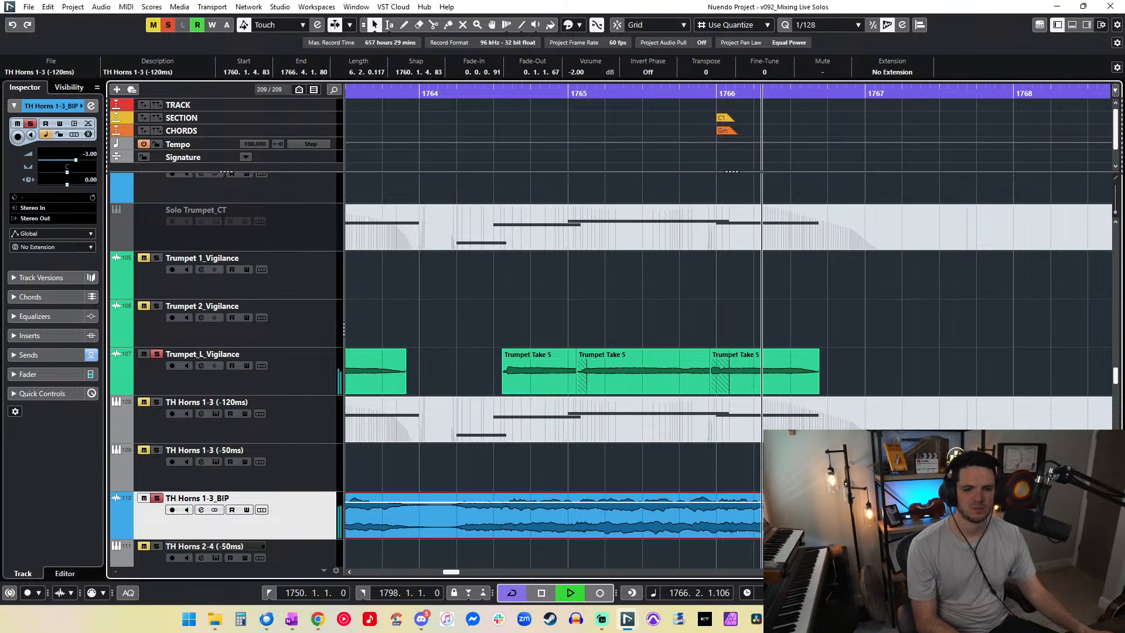
key(g)
key(g)
key(g)
key(g)
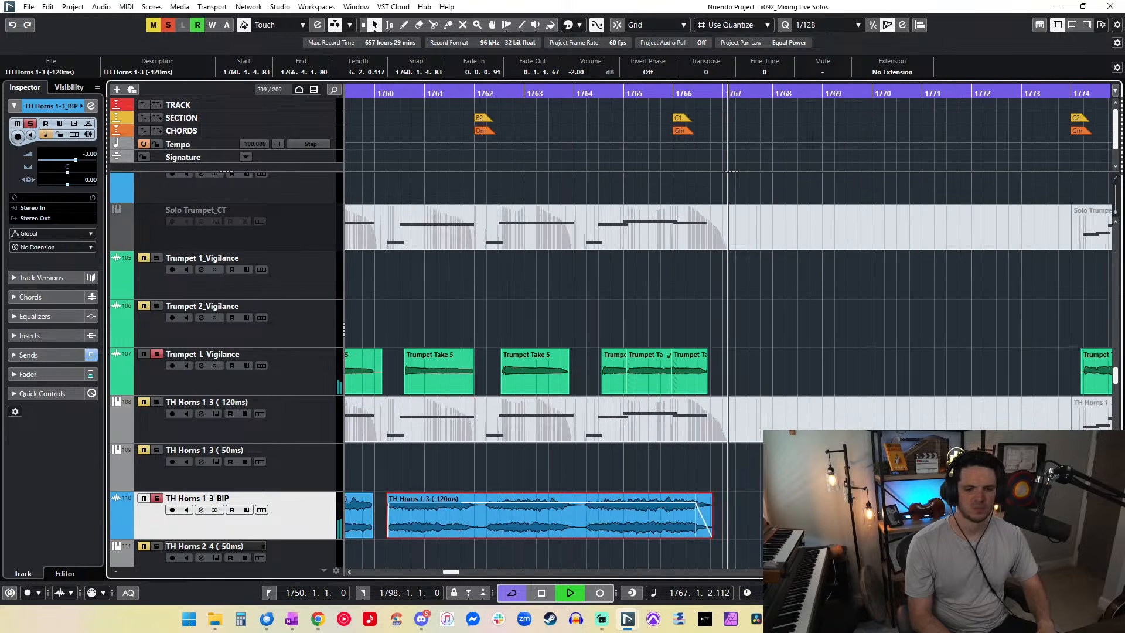
Step: Select all clips on the TH Horns 1-3_BIP and Trumpet_L_Vigilance tracks and set their volume to 5 dB
key(h)
drag(573, 491, 765, 530)
drag(945, 347, 639, 370)
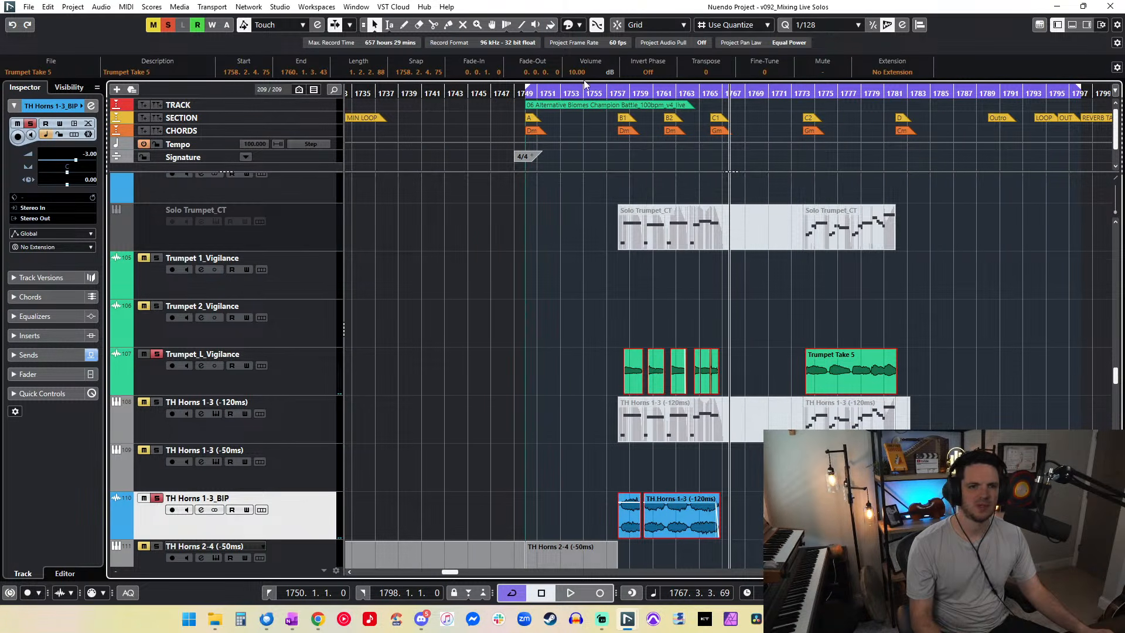
text(5)
key(Return)
key(space)
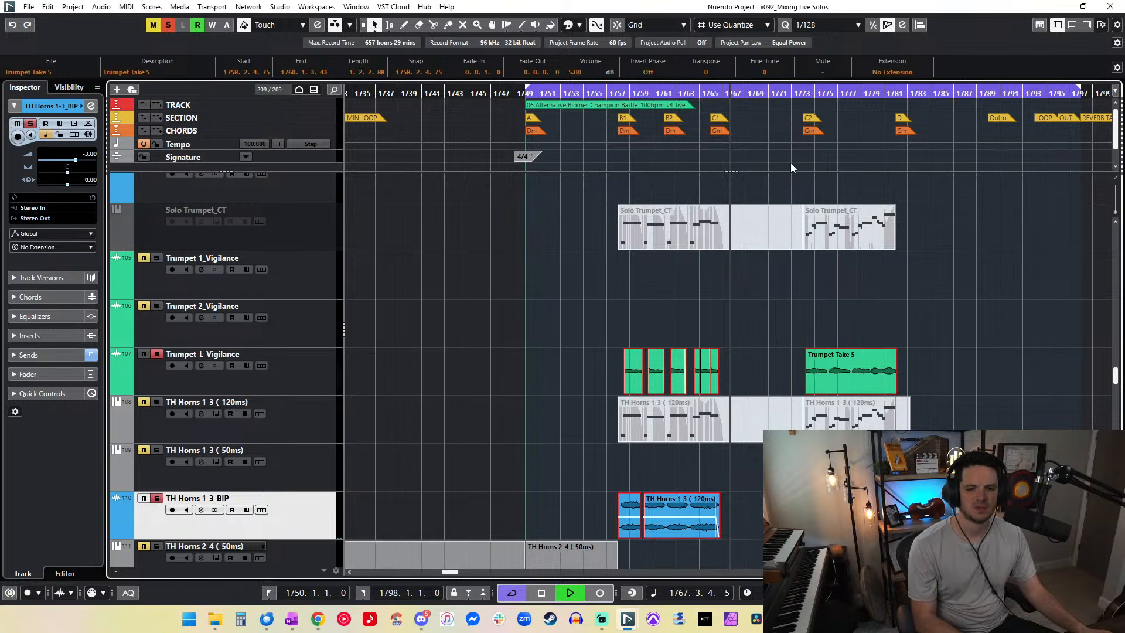
Step: Play the trumpet and horns from bar 1774 in section C2 to check their balance and timing
key(h)
key(h)
key(h)
key(h)
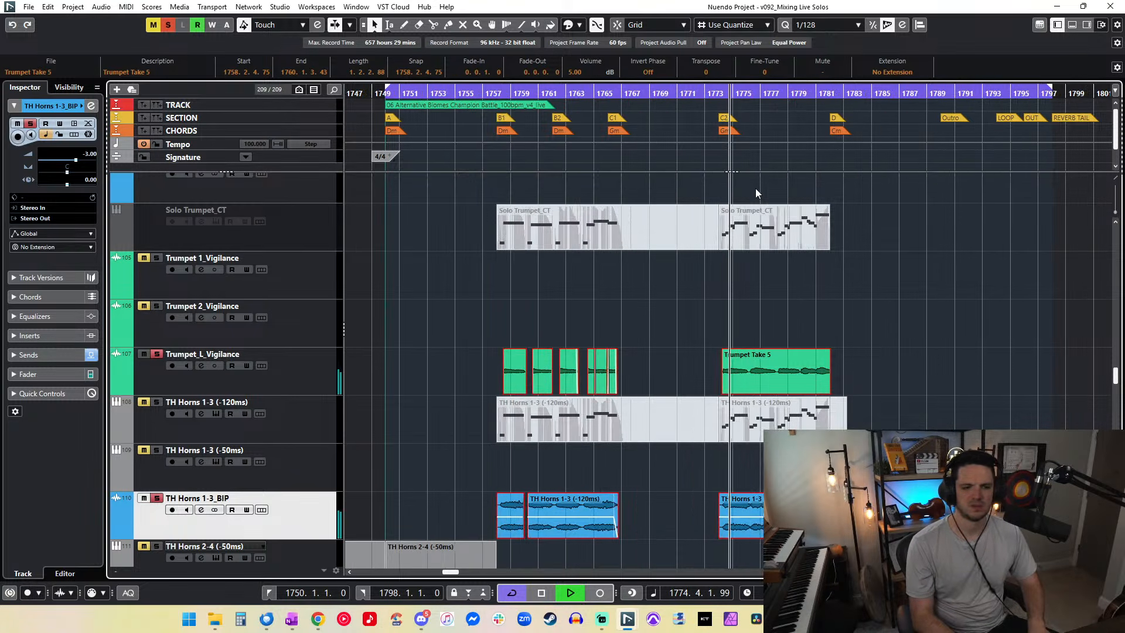
key(g)
key(g)
key(g)
key(g)
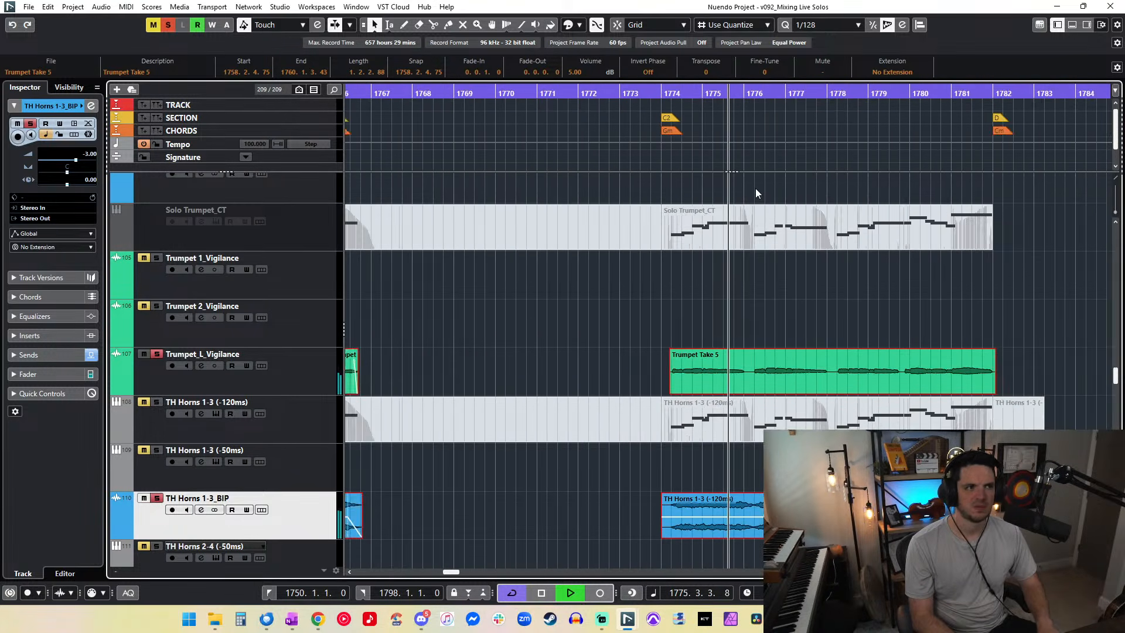
click(725, 293)
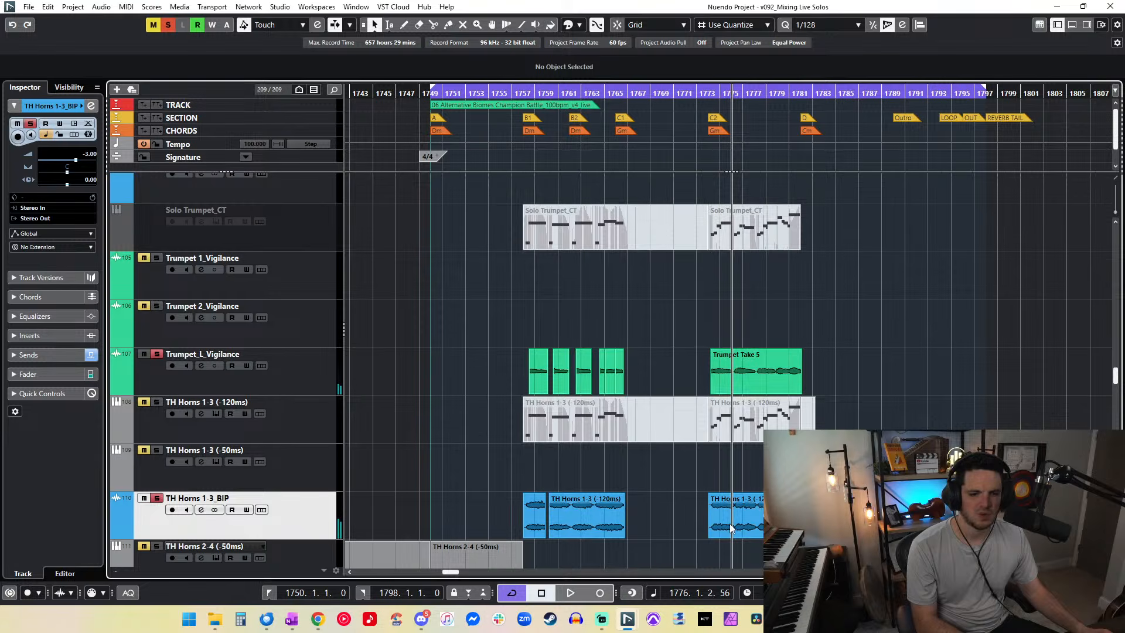
Step: Set the volume of all TH Horns 1-3_BIP and Trumpet_L_Vigilance clips to 7 dB and play section C2
drag(832, 526, 509, 511)
drag(691, 382, 475, 375)
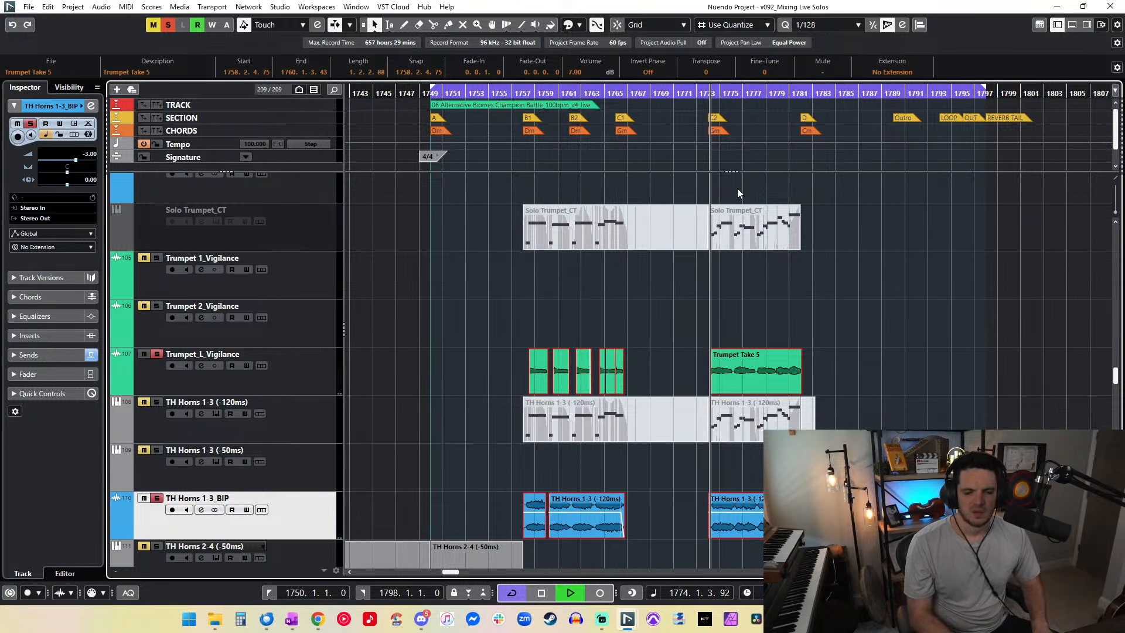
key(h)
key(h)
key(h)
key(h)
key(h)
key(h)
key(h)
key(h)
key(h)
key(h)
key(h)
key(h)
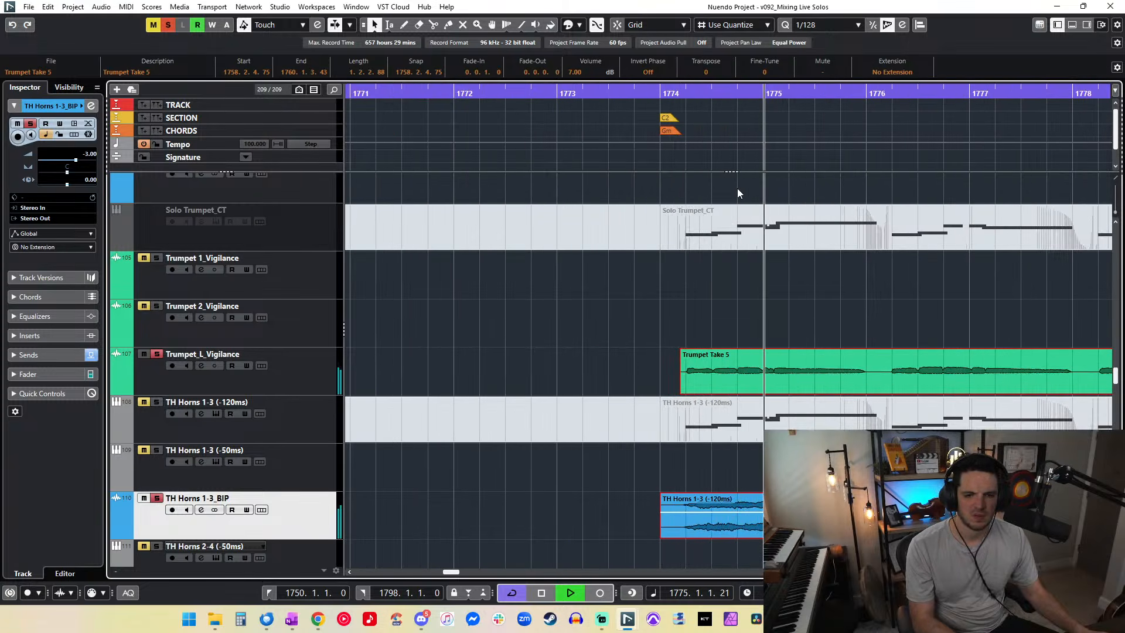
Step: Shift section C2's trumpet clip slightly later to start at 1774.1.4.45 and replay its opening
click(716, 387)
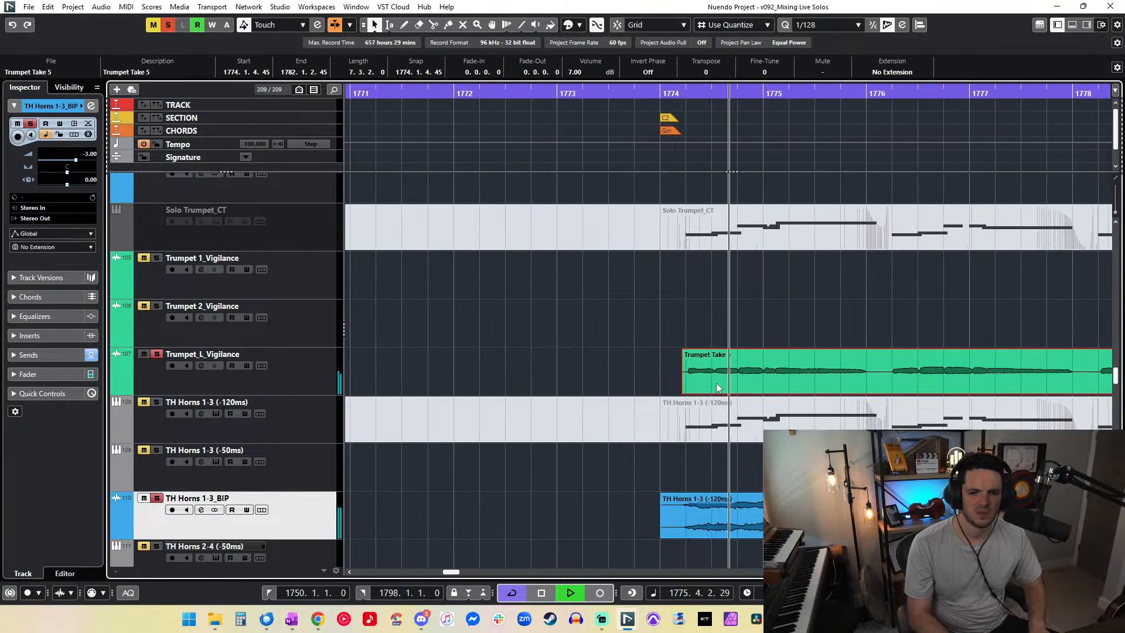
key(h)
key(h)
key(h)
key(h)
Step: Cut the gap after bar 1778 out of the TH Horns 1-3_BIP clip, restarting it at 1778.2.1.9 with a short fade-in
drag(751, 523, 790, 497)
scroll(790, 497, right, 3)
mouse_move(702, 505)
mouse_down()
mouse_move(746, 507)
mouse_move(692, 513)
mouse_up()
key(Delete)
key(ctrl+z)
click(694, 467)
click(713, 515)
key(Delete)
drag(692, 501, 692, 495)
click(755, 499)
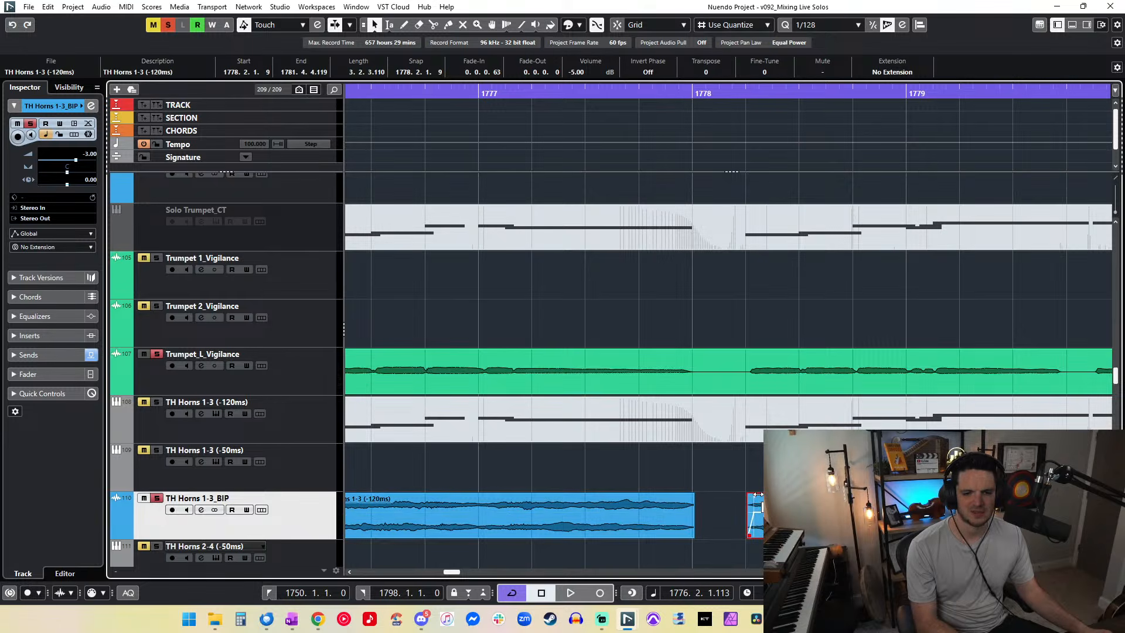
Step: Cut the silent gap before bar 1780 out of the TH Horns 1-3_BIP audio and set the last event's end to 1782.1.1.26
scroll(708, 448, right, 5)
alt+click(600, 503)
alt+click(632, 505)
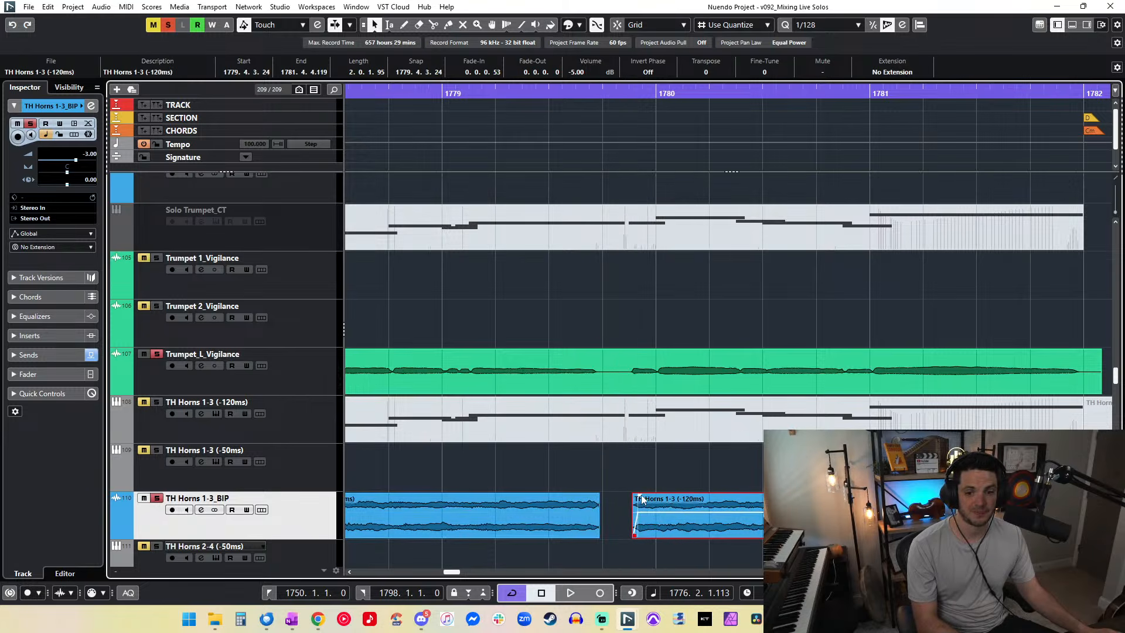
scroll(642, 499, right, 3)
drag(852, 533, 856, 534)
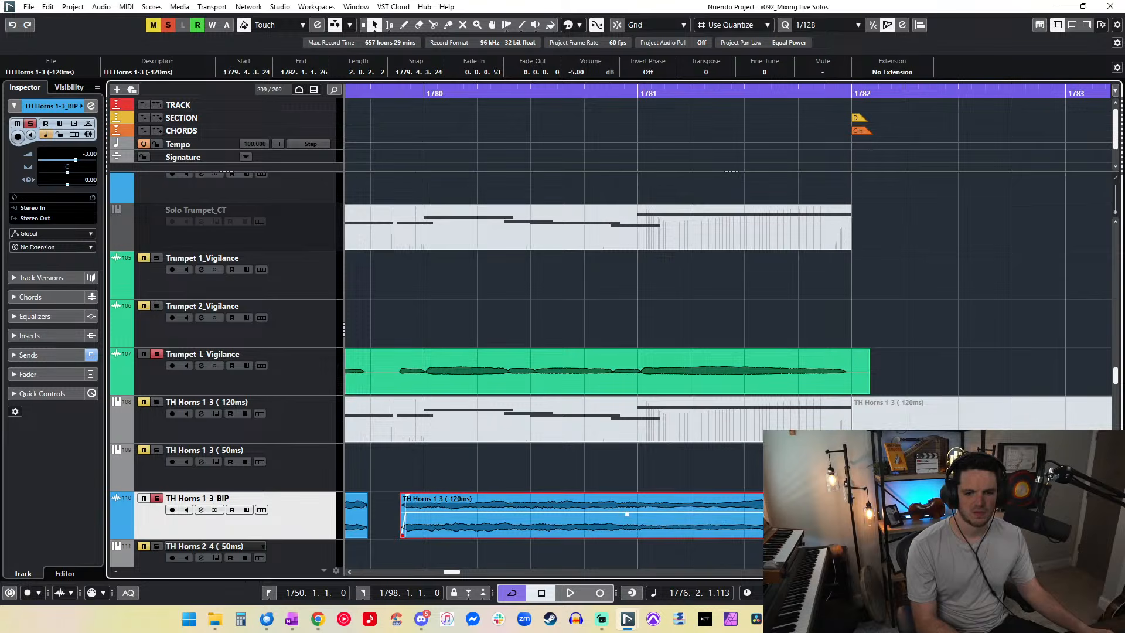
Step: Trim the end of Trumpet Take 5 to 1782.1.1.31 and give it a fade-out of 0.0.2.54
drag(870, 392, 849, 392)
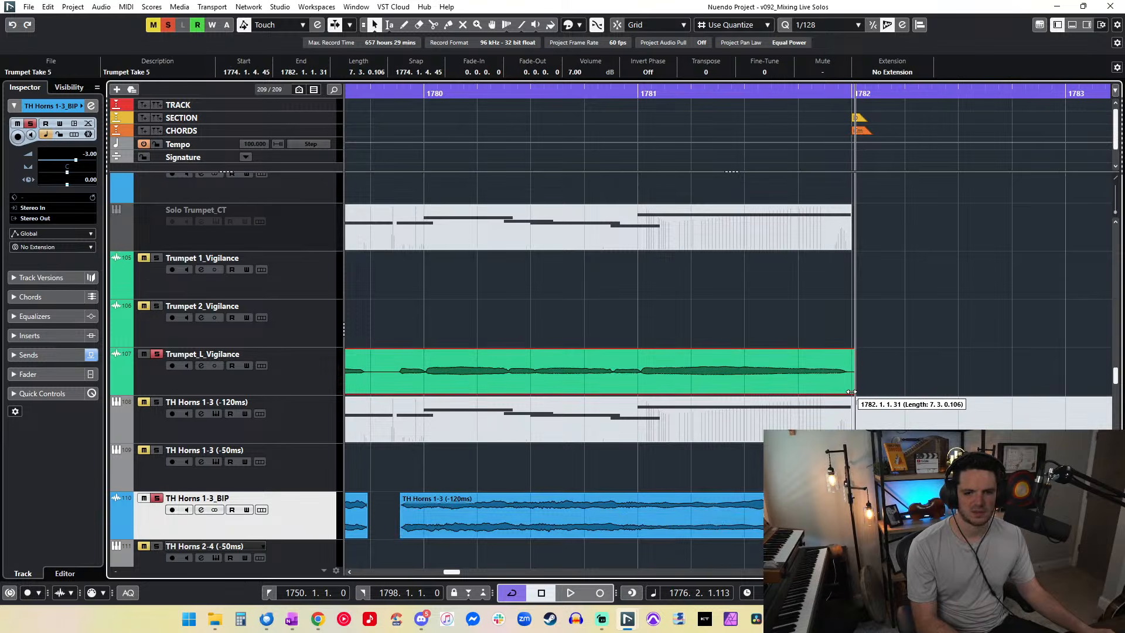
drag(838, 352, 818, 354)
Step: Nudge Trumpet Take 5 to start at 1774.1.4.60 while playing the phrase from around bar 1774
scroll(818, 354, left, 15)
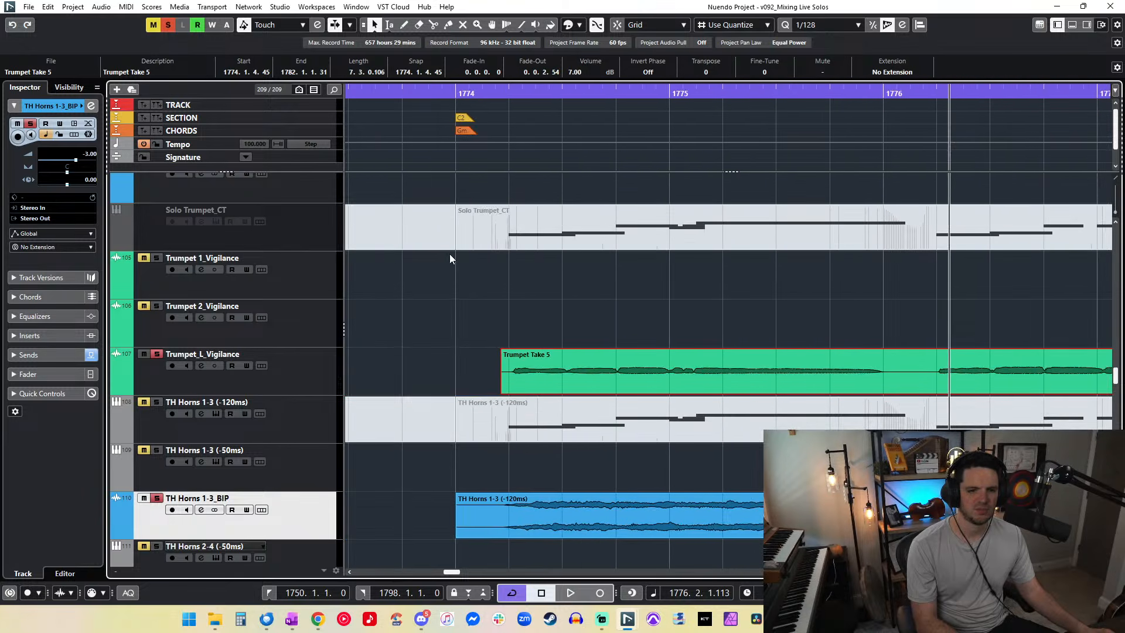
click(440, 101)
key(space)
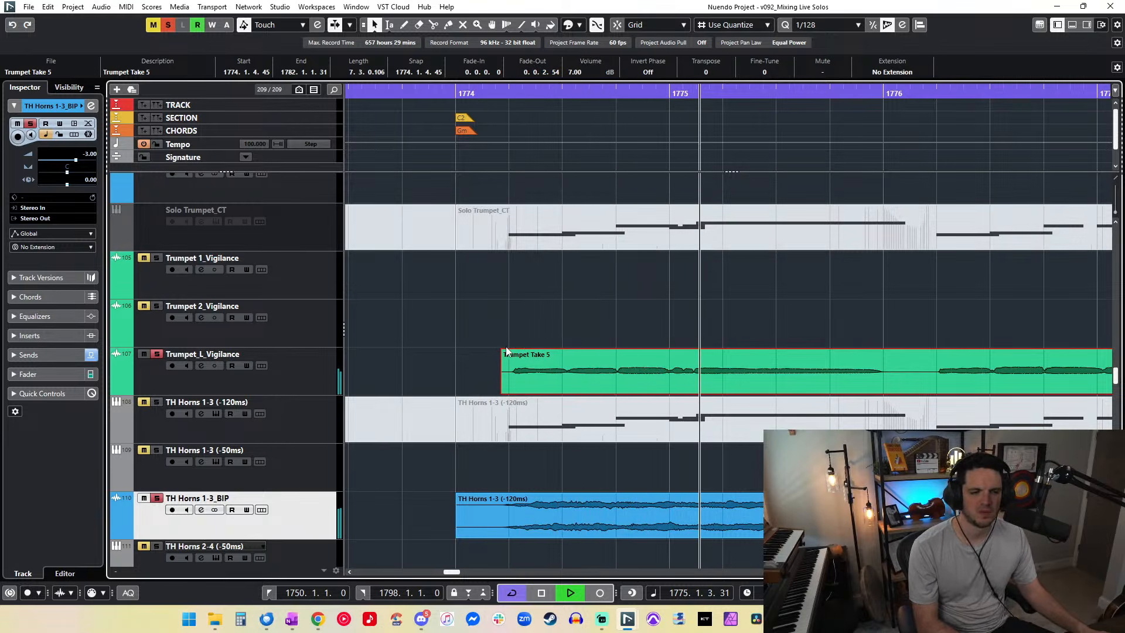
key(ctrl+Right)
key(ctrl+Right)
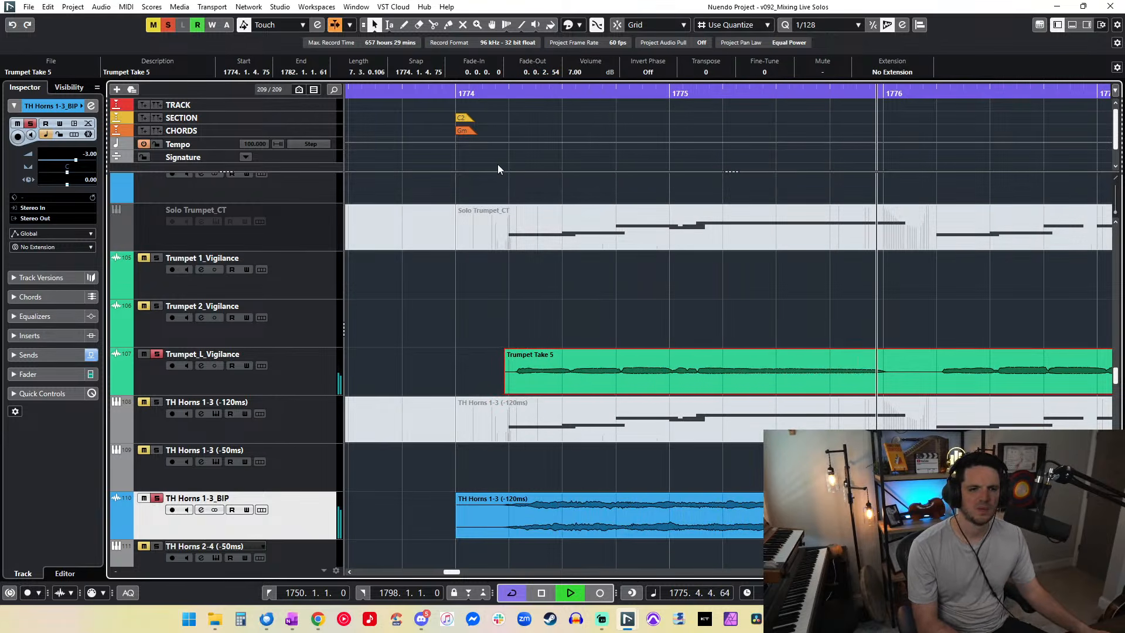
key(ctrl+Left)
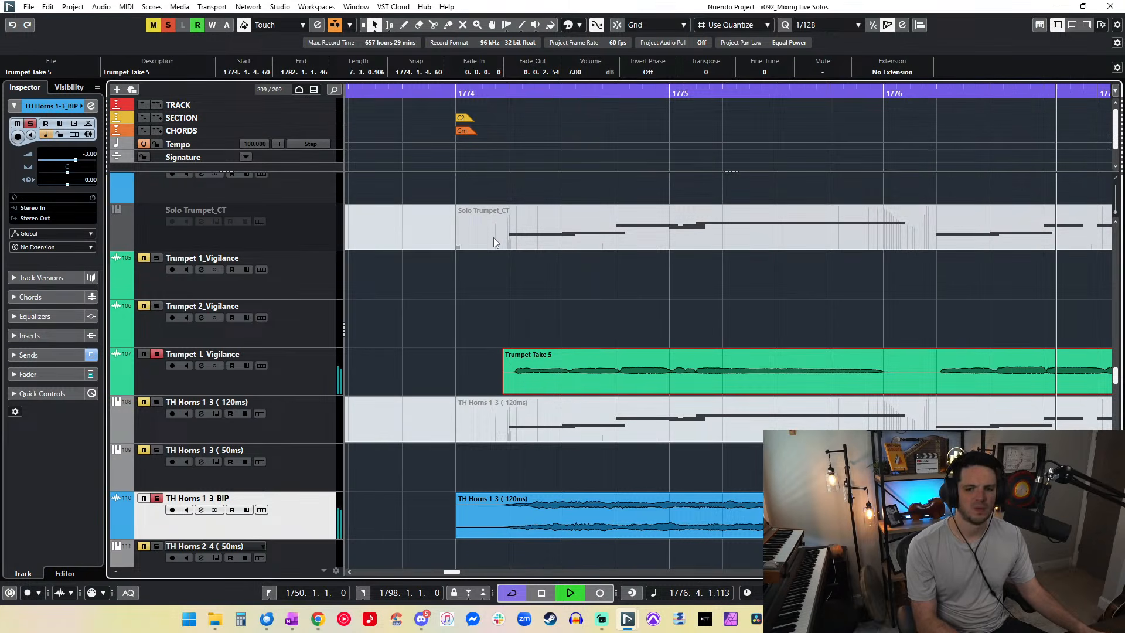
click(469, 93)
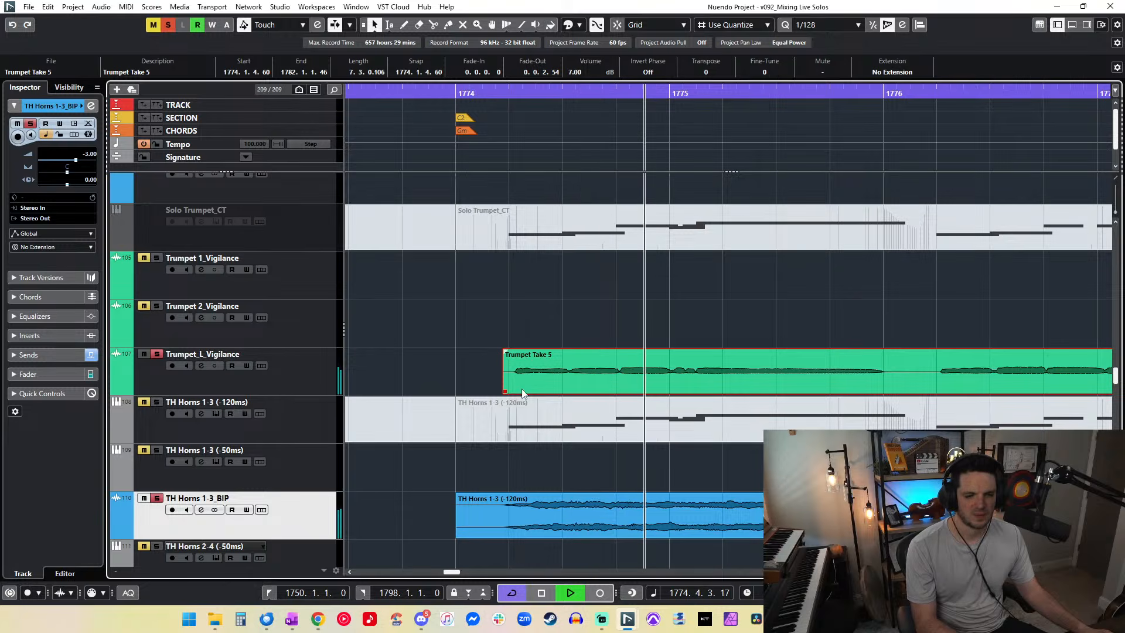
Step: Cut off the lead-in of the first TH Horns 1-3_BIP event so that it starts at 1774.1.4.8
alt+click(497, 512)
key(Delete)
key(f)
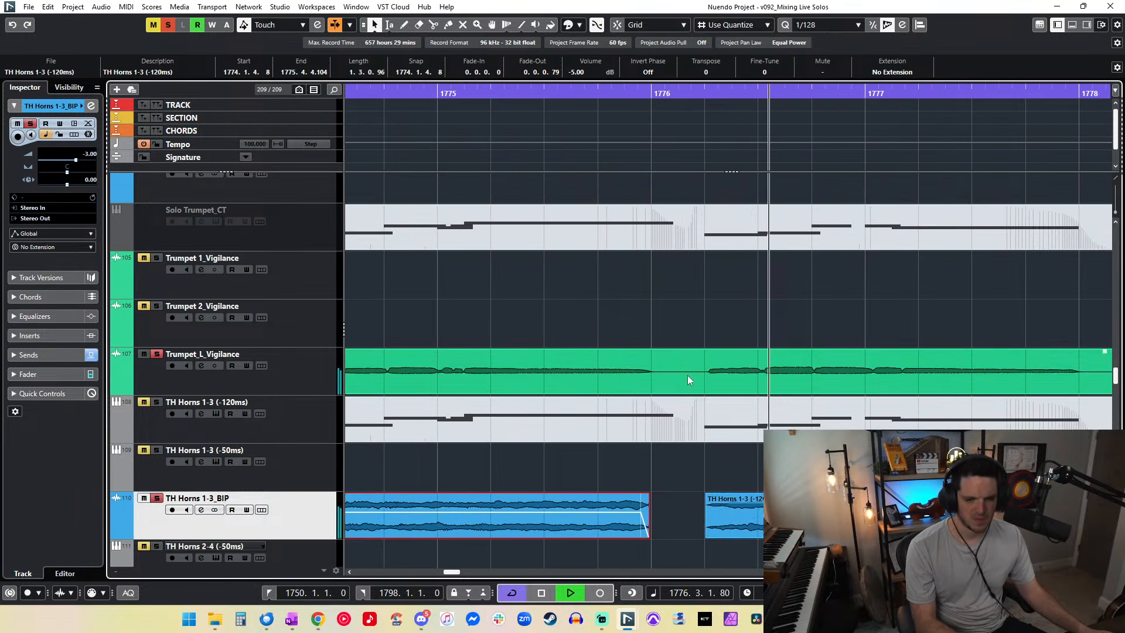
Step: Adjust the first horns event's ending, and end the second event at 1778.1.1.63 with a 0.0.1.106 fade-out
drag(649, 534, 639, 494)
click(736, 521)
drag(768, 495, 750, 497)
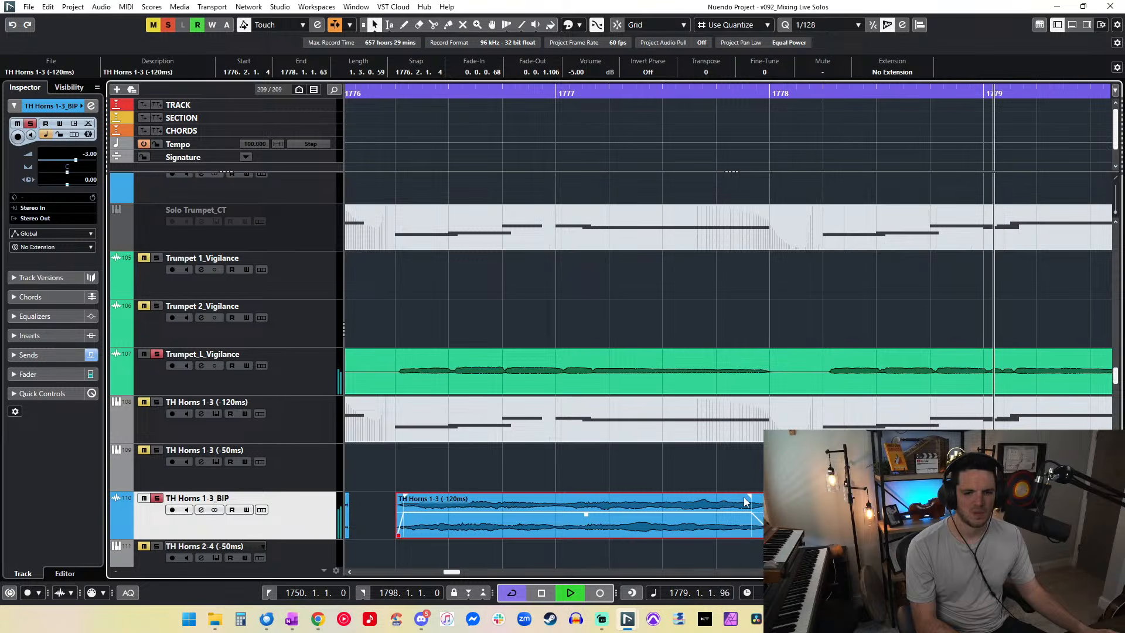
Step: Extend the third horns event to 1779.4.2.60 with a fade-out of 0.0.1.64, and replay from about bar 1779
scroll(744, 497, right, 4)
scroll(744, 497, right, 1)
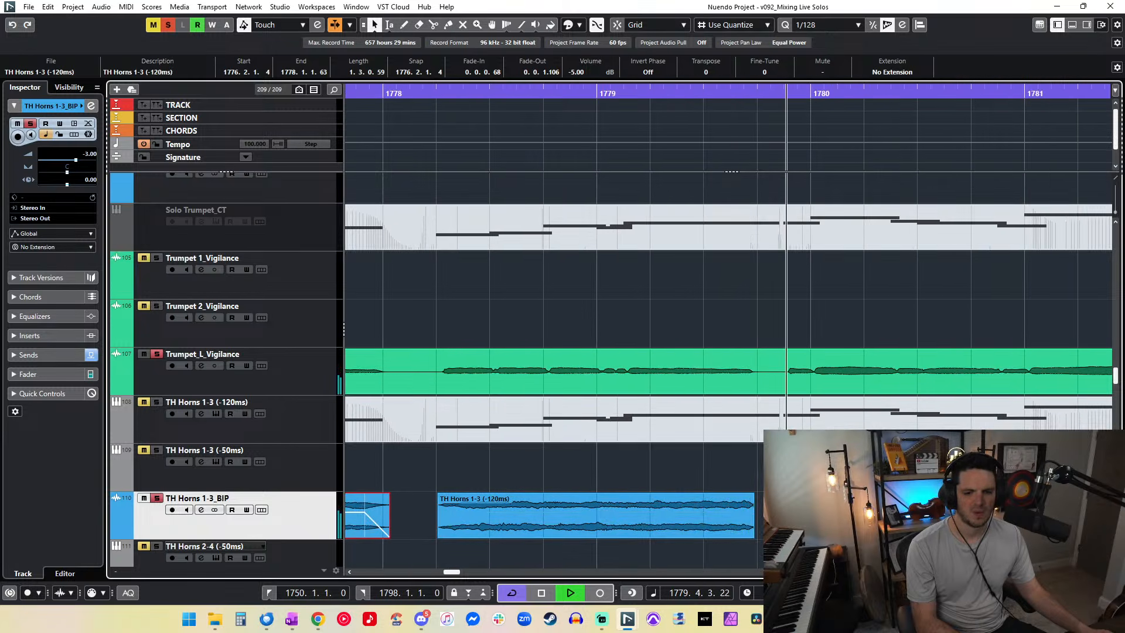
click(754, 534)
drag(772, 496, 757, 496)
click(599, 98)
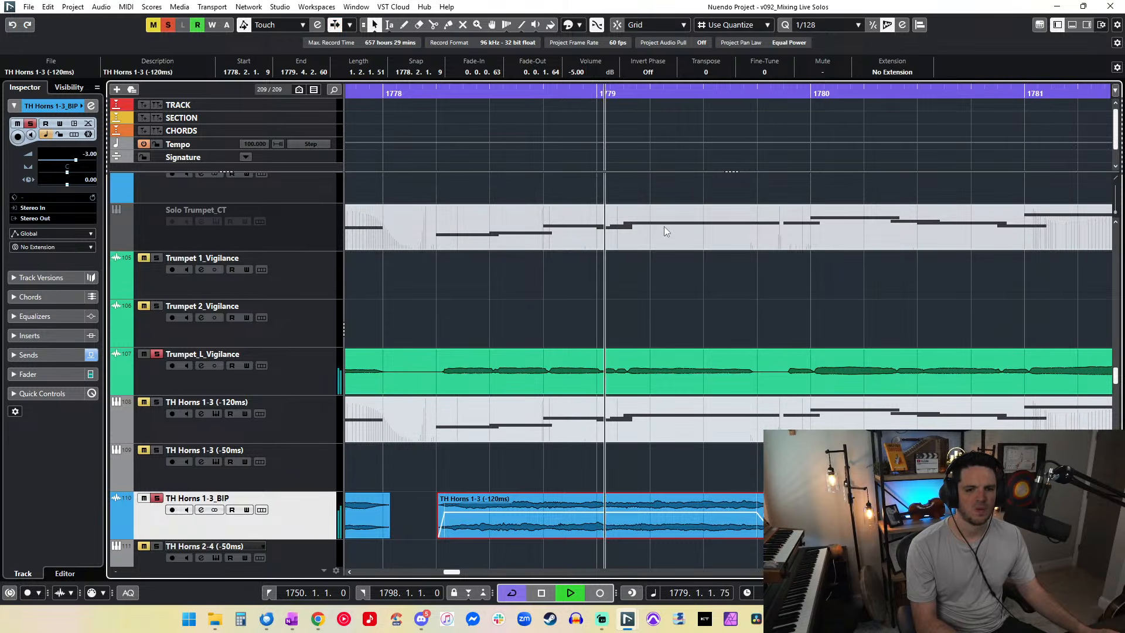
Step: Give the last horns event a fade-in of 0.0.0.100 and a fade-out of 0.0.1.33, and stop playback
scroll(664, 226, right, 3)
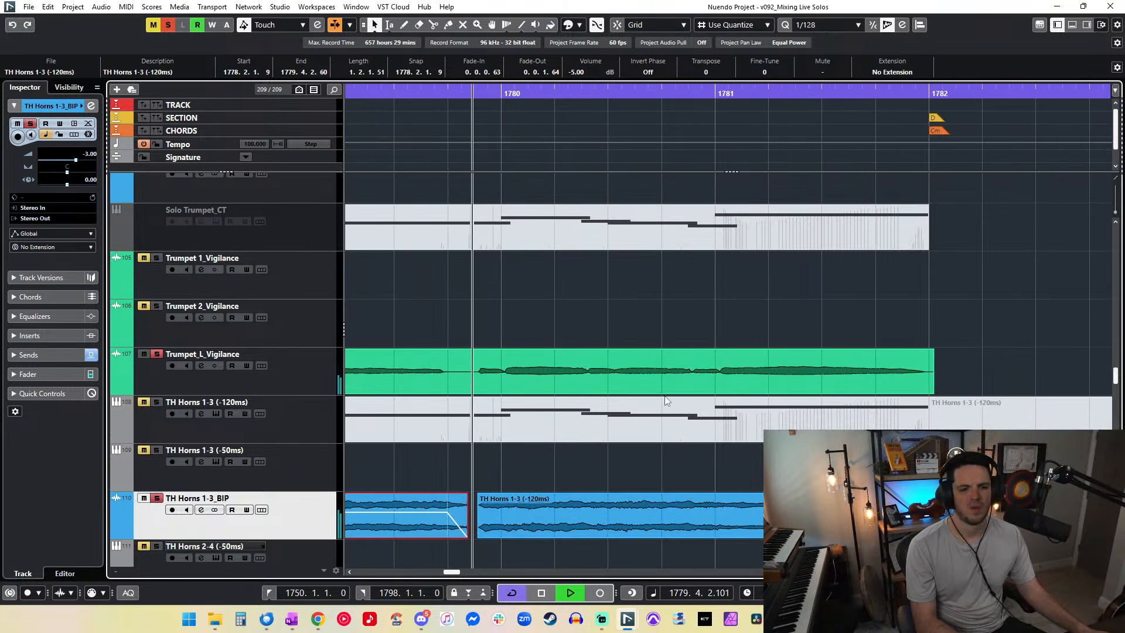
drag(487, 495, 489, 496)
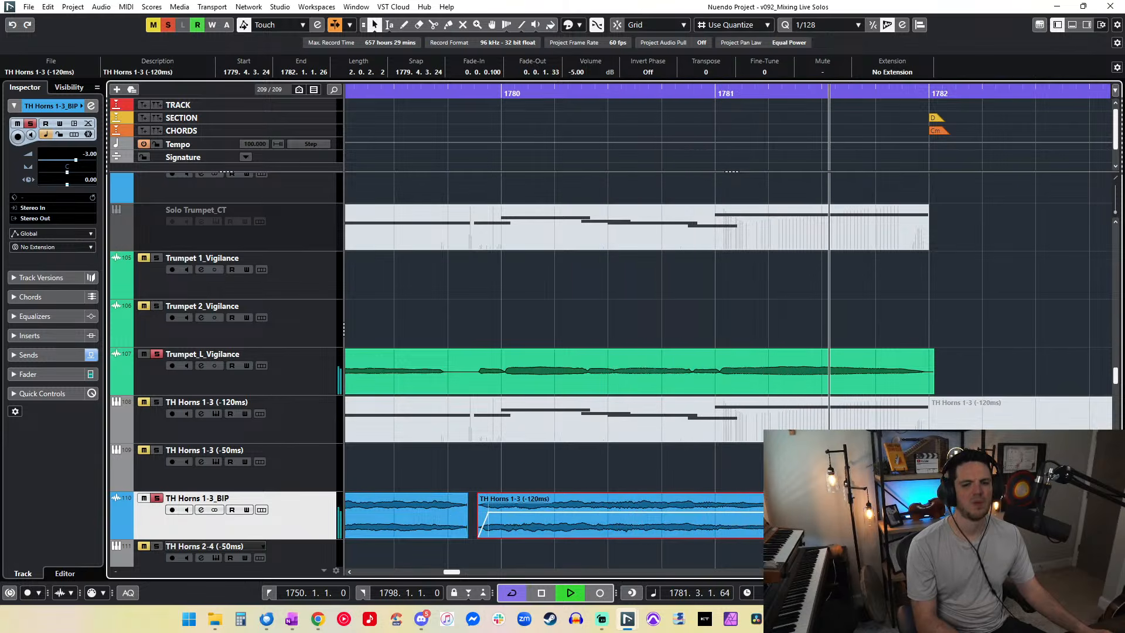
key(space)
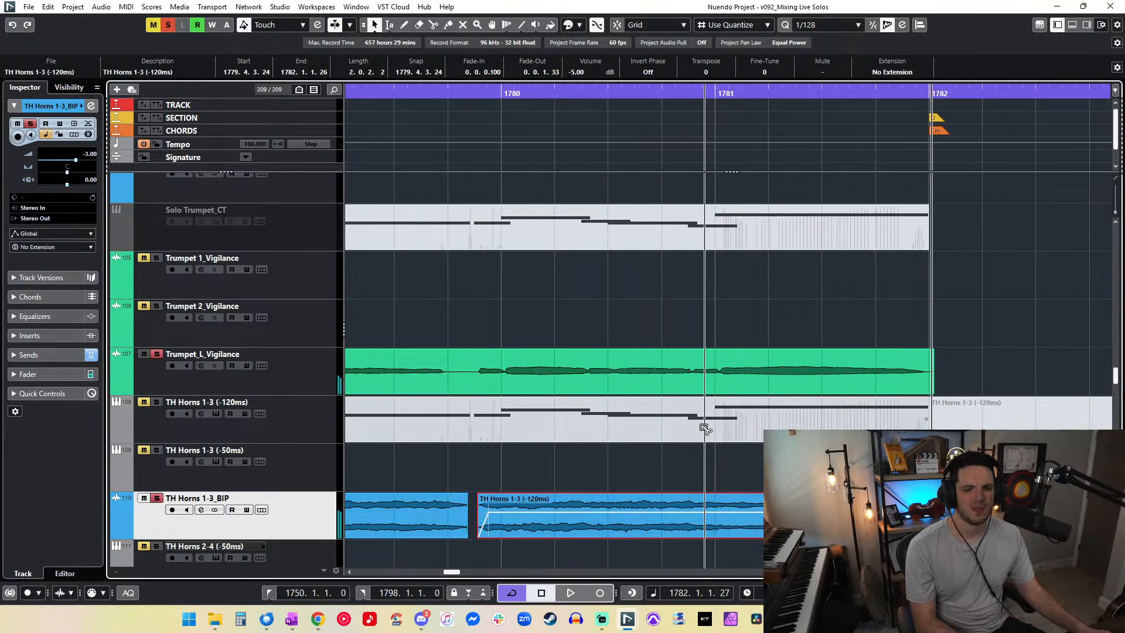
Step: Split Trumpet Take 5 at 1781.1.1.15, set the first part's fade-out to 0.0.1.59, and play back across the split
click(717, 368)
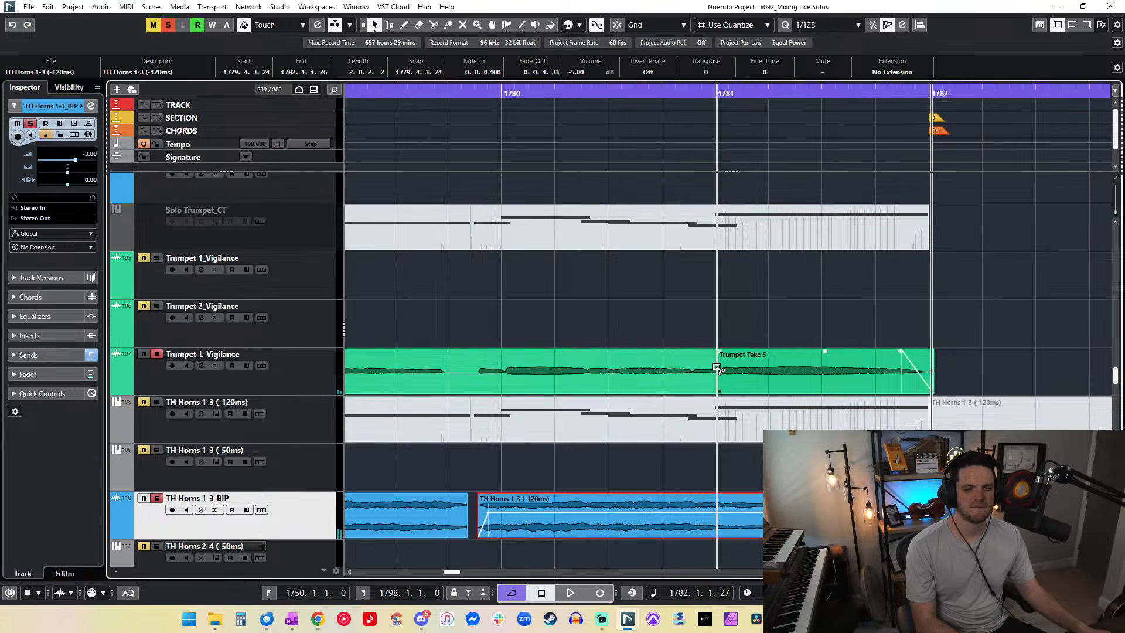
drag(721, 350, 700, 355)
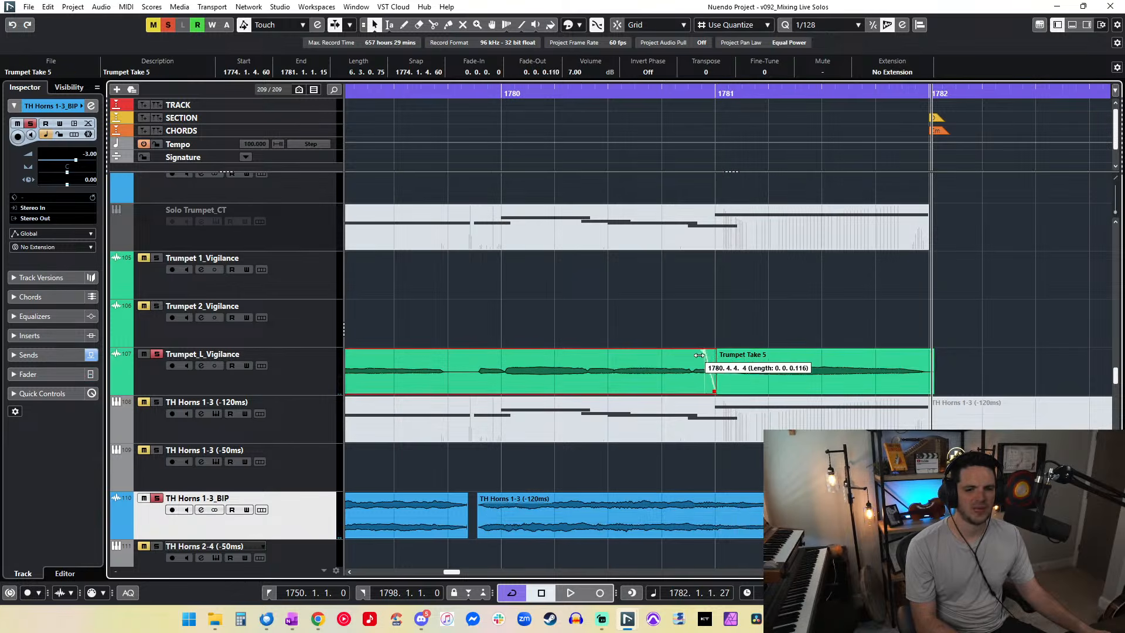
click(565, 98)
key(space)
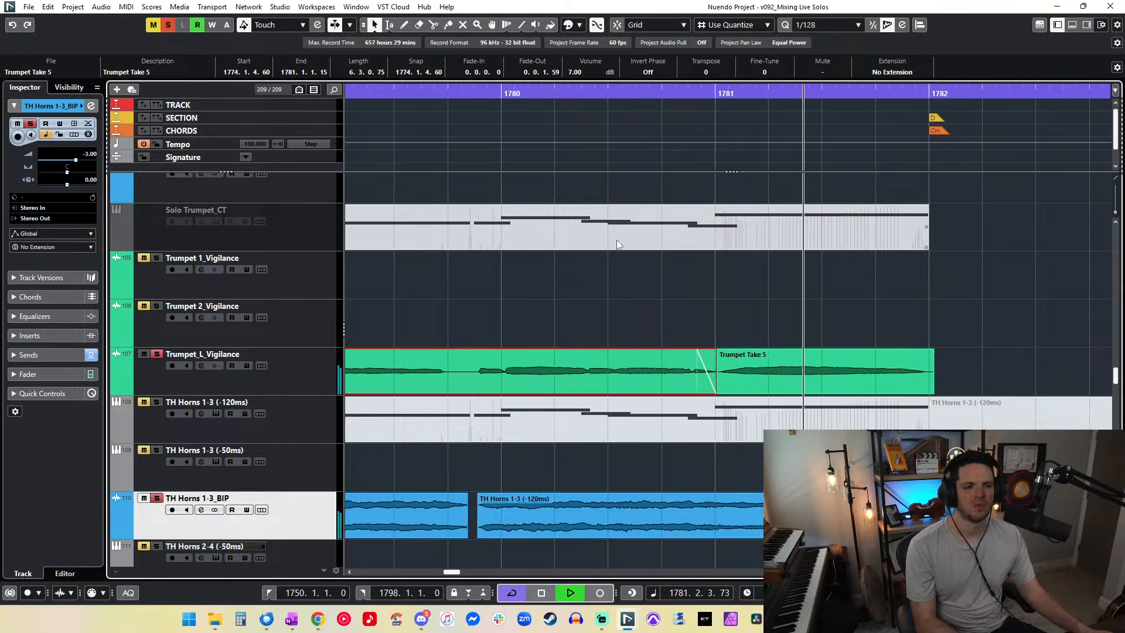
Step: Stop playback and set the fade-in of the final Trumpet Take 5 segment to 0.1.0.51
mouse_move(747, 353)
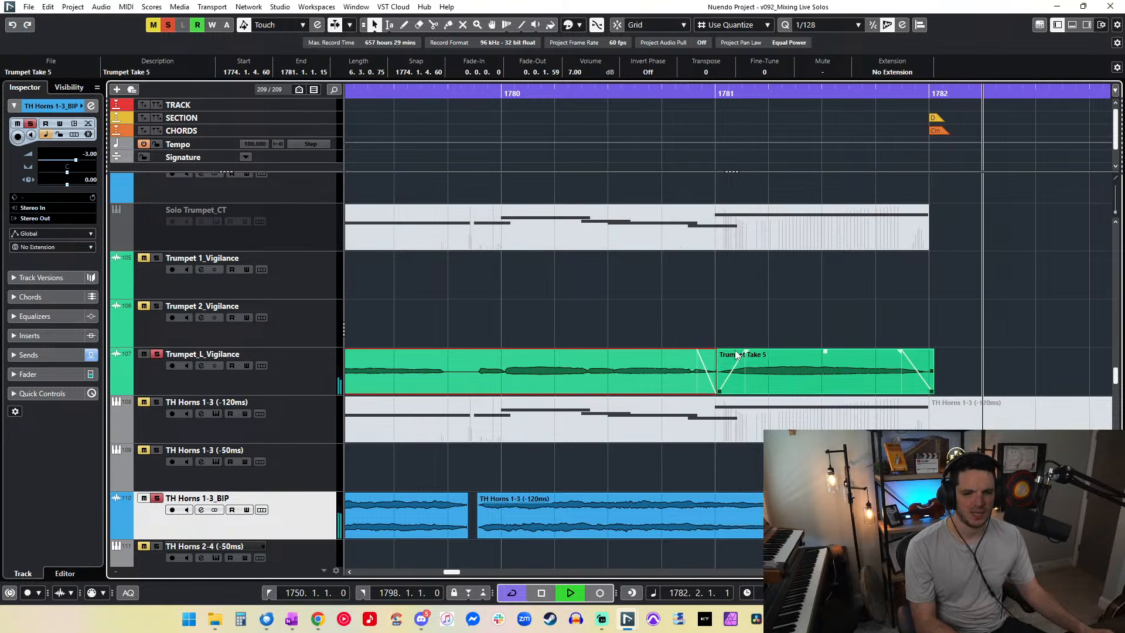
key(space)
drag(747, 352, 776, 352)
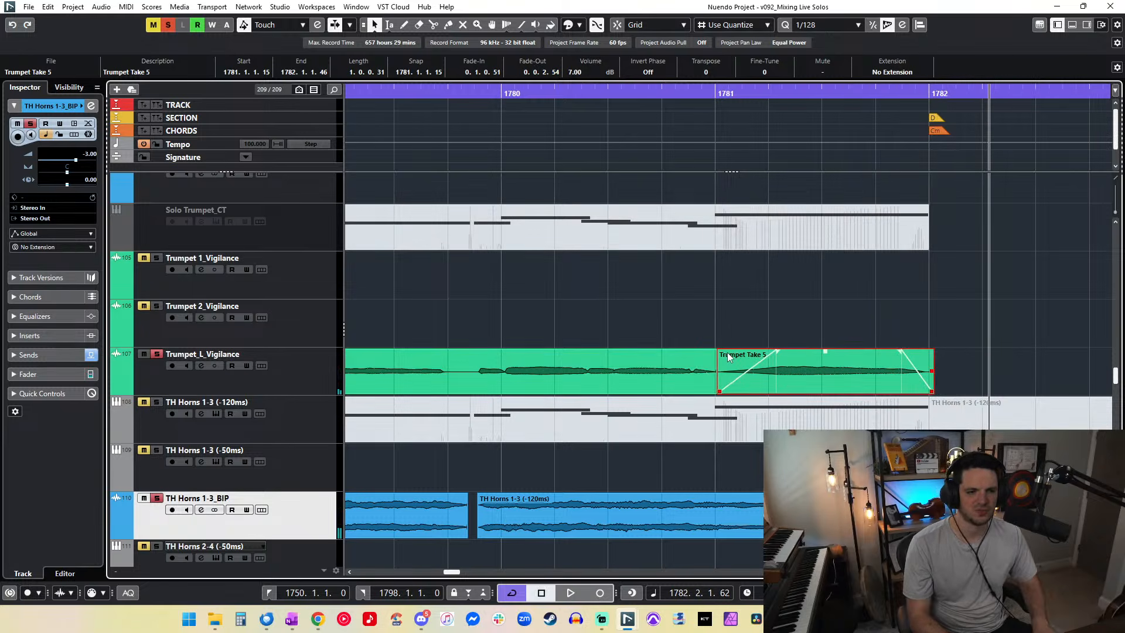
Step: Deactivate all mutes and solos and play the full arrangement from just before bar 1774 to bar 1782
key(g)
key(g)
key(g)
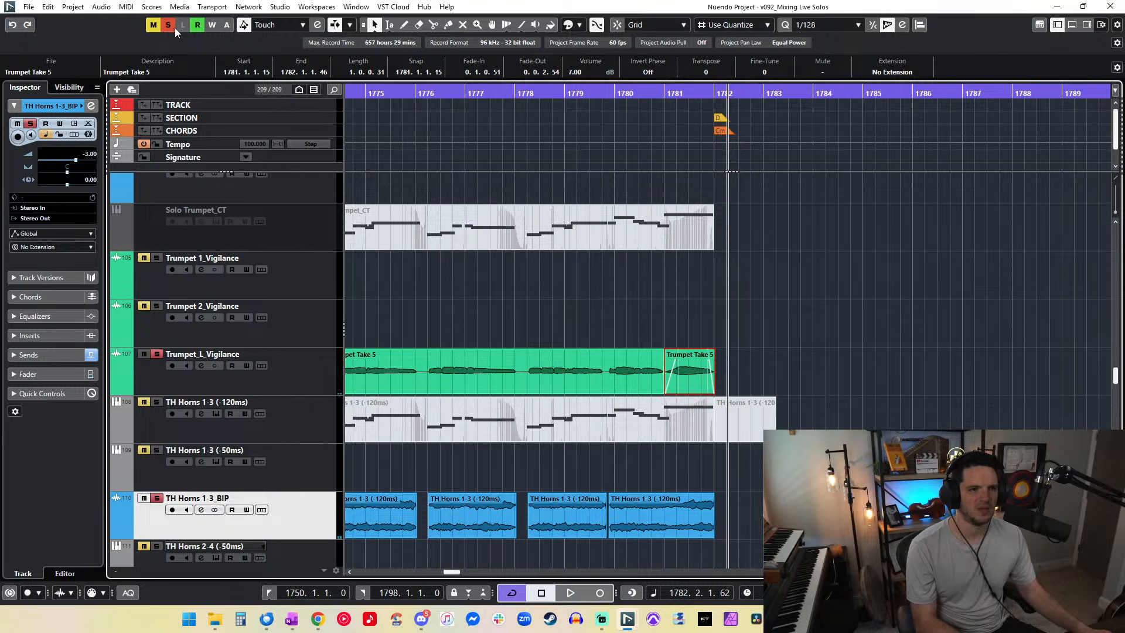
click(172, 28)
scroll(434, 203, left, 5)
click(700, 95)
key(space)
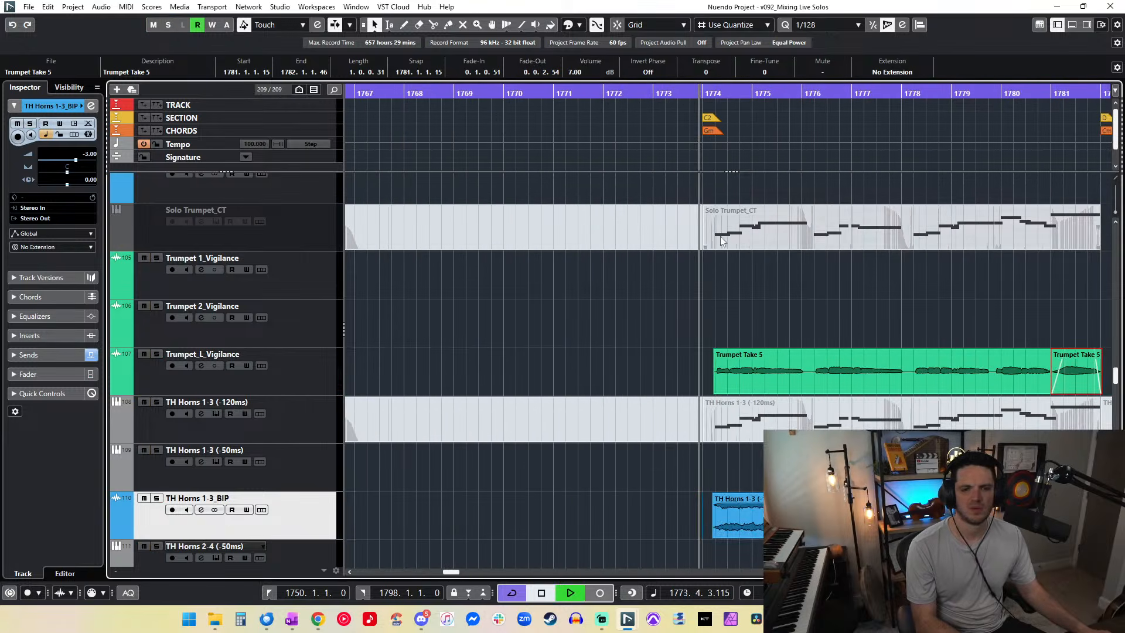
scroll(601, 329, right, 3)
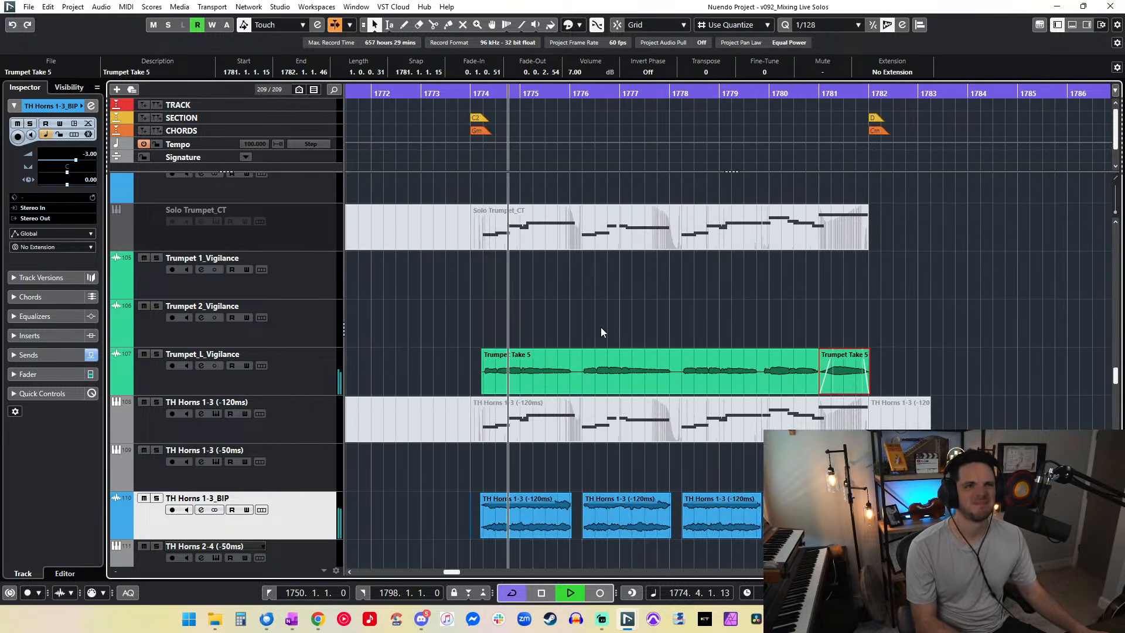
scroll(571, 328, right, 2)
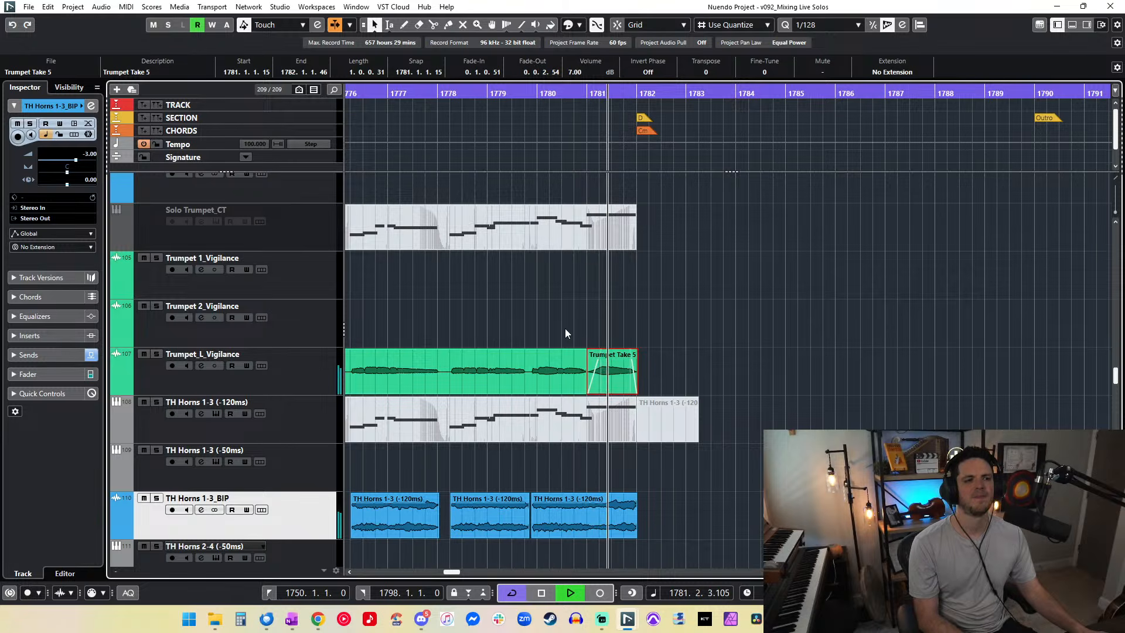
key(space)
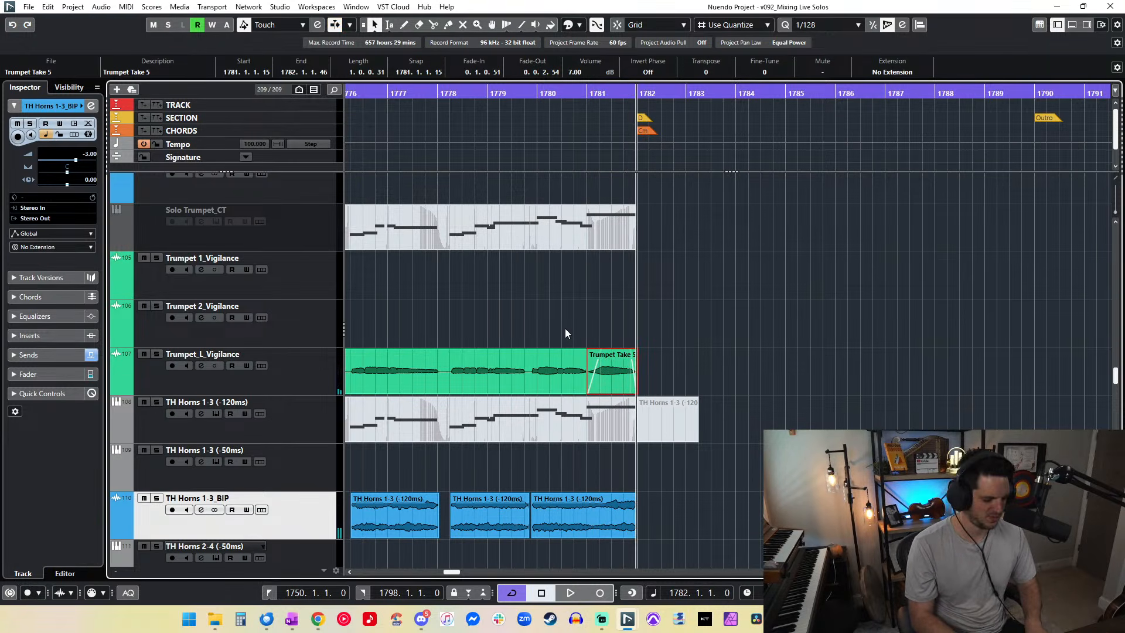
Step: Play back the end of the trumpet phrase from about bar 1780 to check it closely
key(h)
key(h)
key(h)
key(KP_Subtract)
key(KP_Subtract)
key(space)
scroll(566, 333, right, 4)
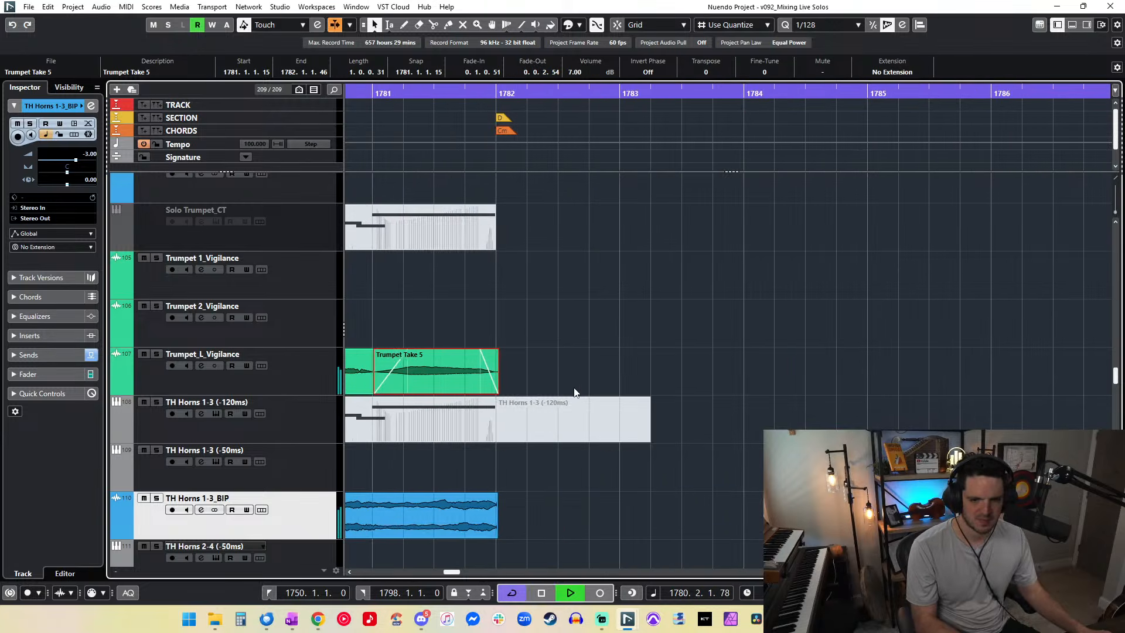
key(space)
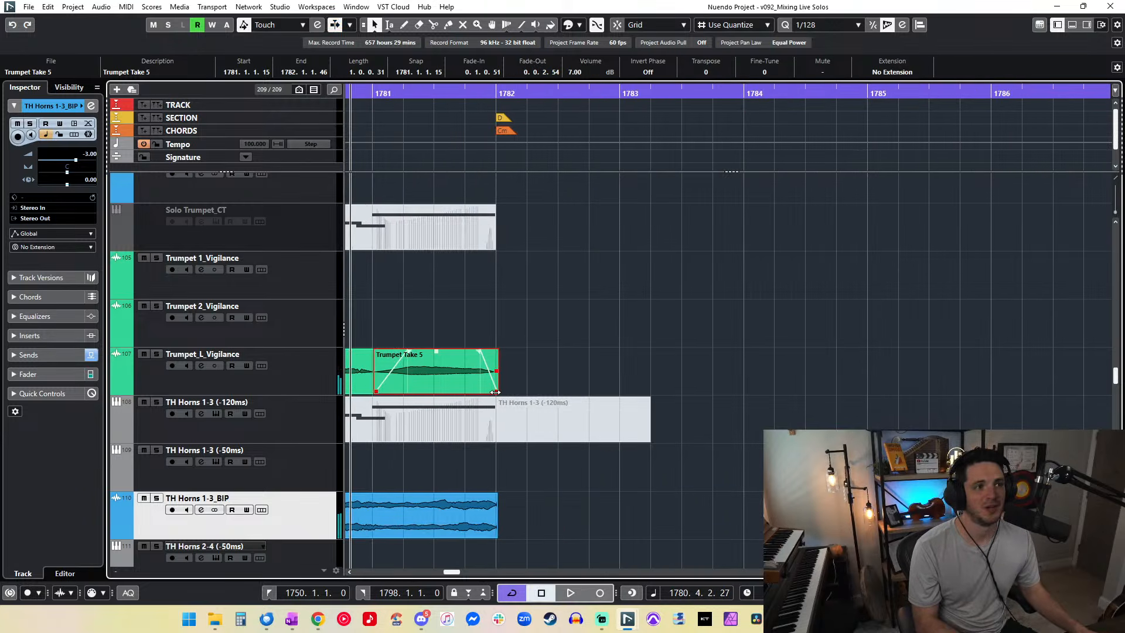
Step: Extend the final trumpet and horns events to end at 1782.1.2.24, and set the horns fade-out to 0.0.1.114
key(KP_Subtract)
key(KP_Subtract)
scroll(523, 335, right, 14)
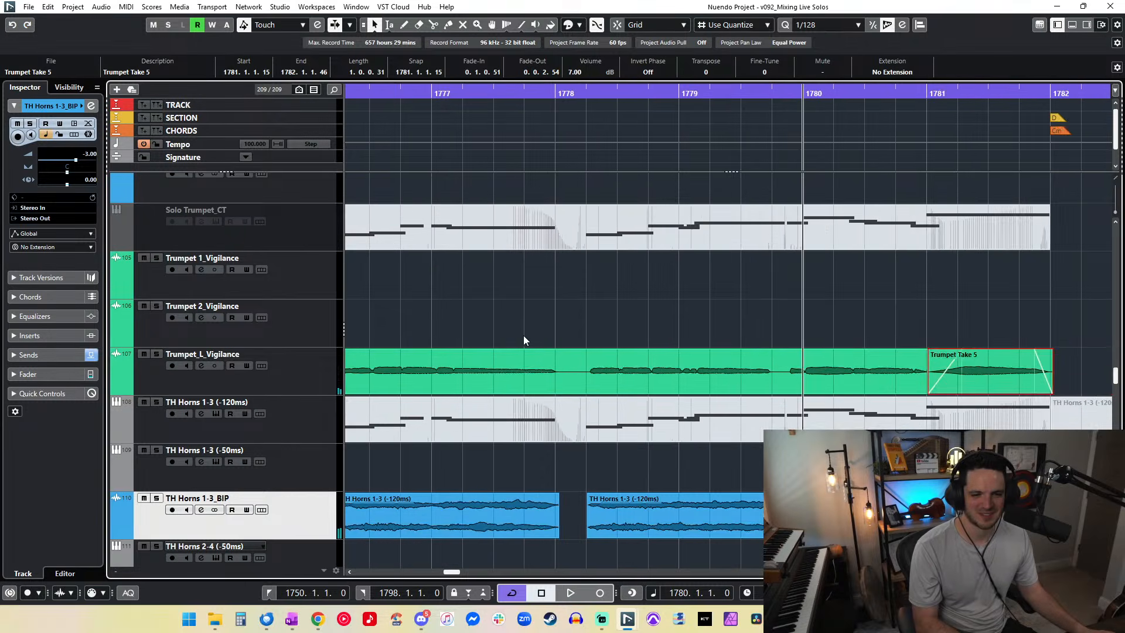
scroll(523, 335, left, 3)
click(523, 327)
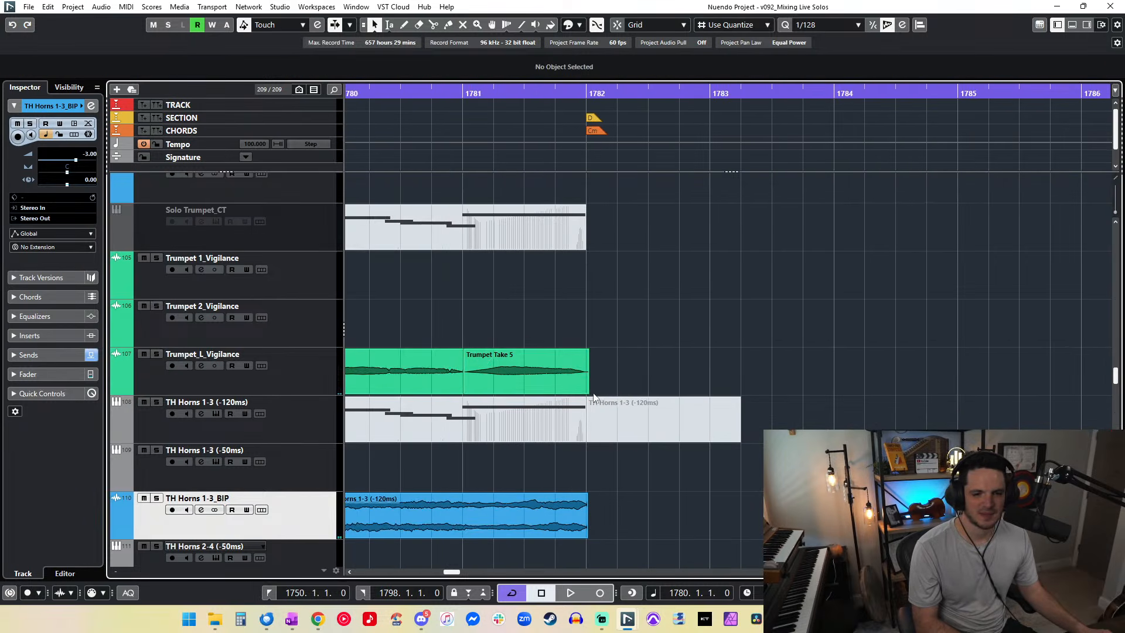
drag(588, 392, 595, 392)
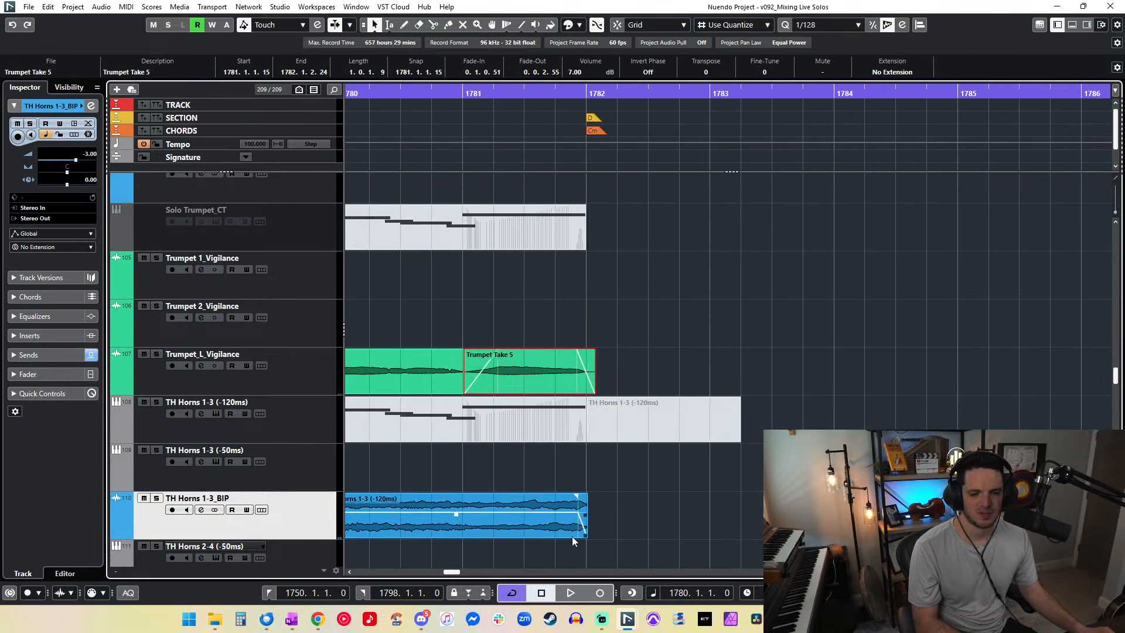
drag(582, 536, 590, 534)
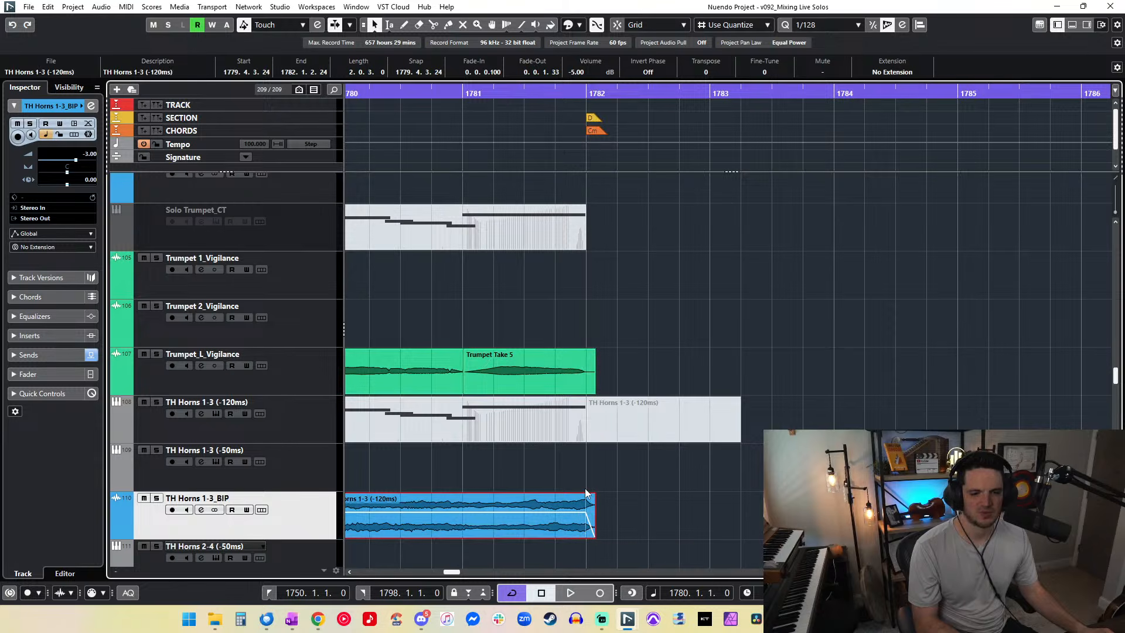
drag(580, 495, 579, 495)
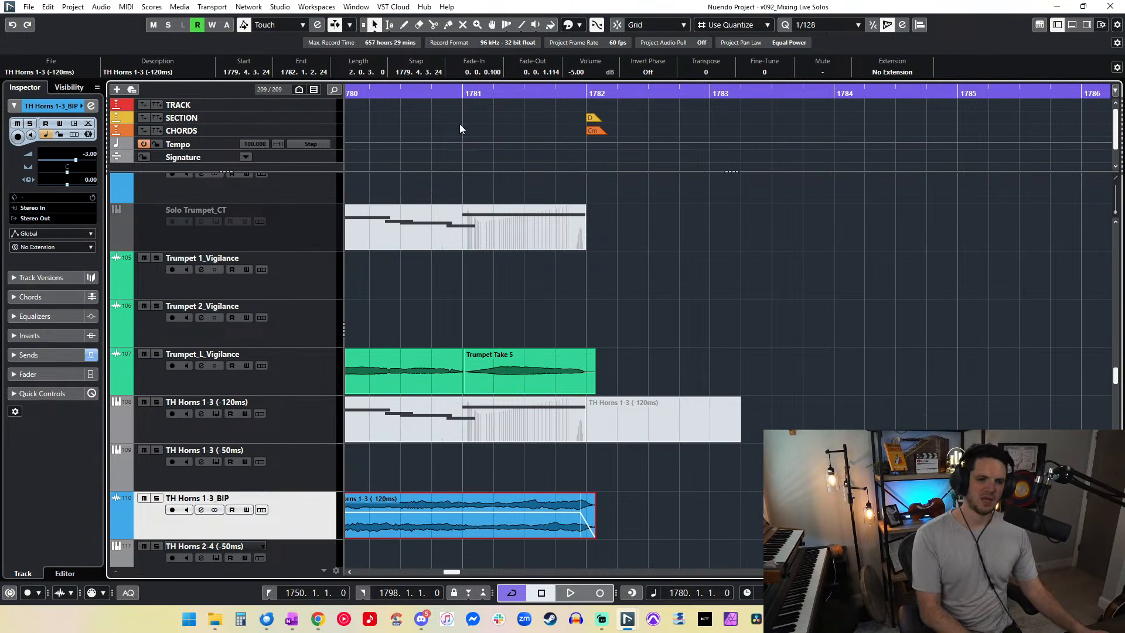
Step: Play the passage around bar 1781 into bar 1782 to check the extended endings
key(space)
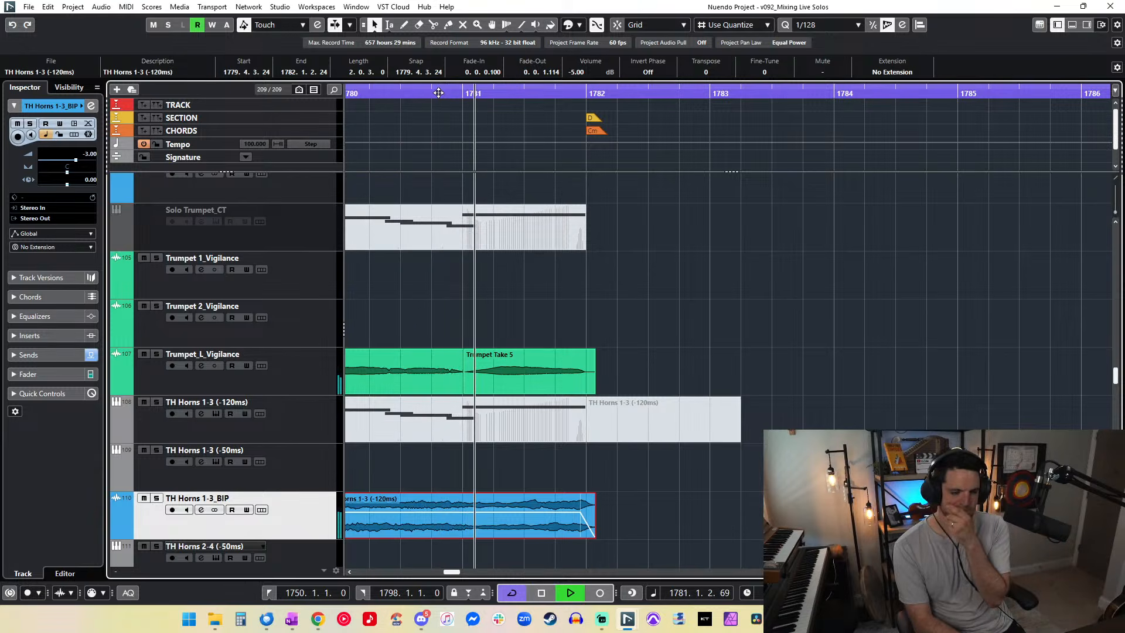
click(457, 93)
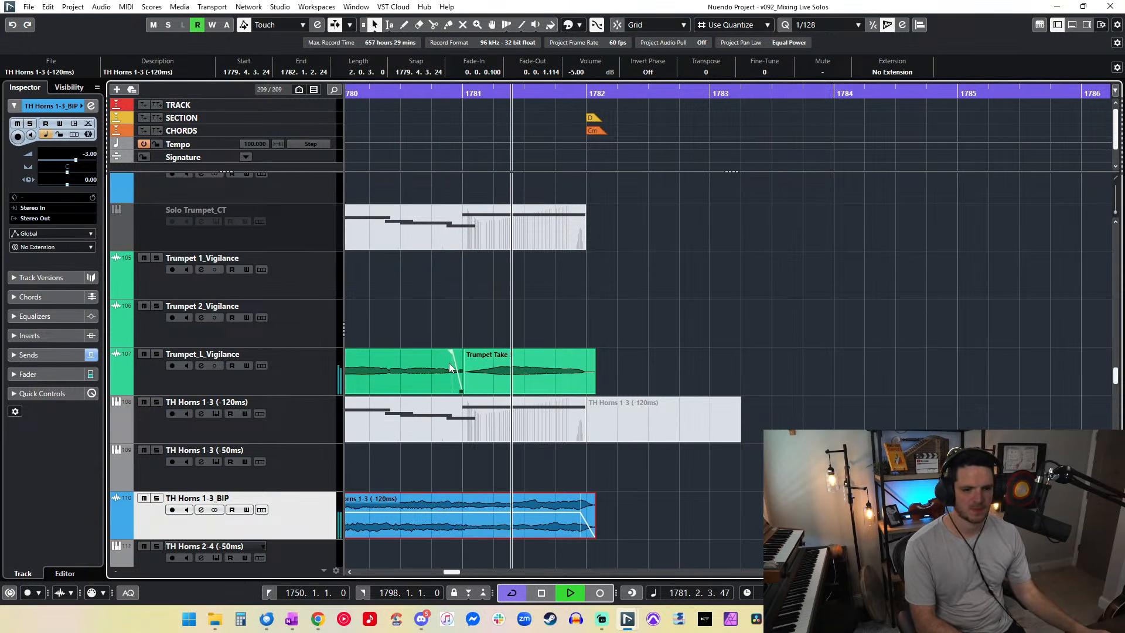
key(space)
key(space)
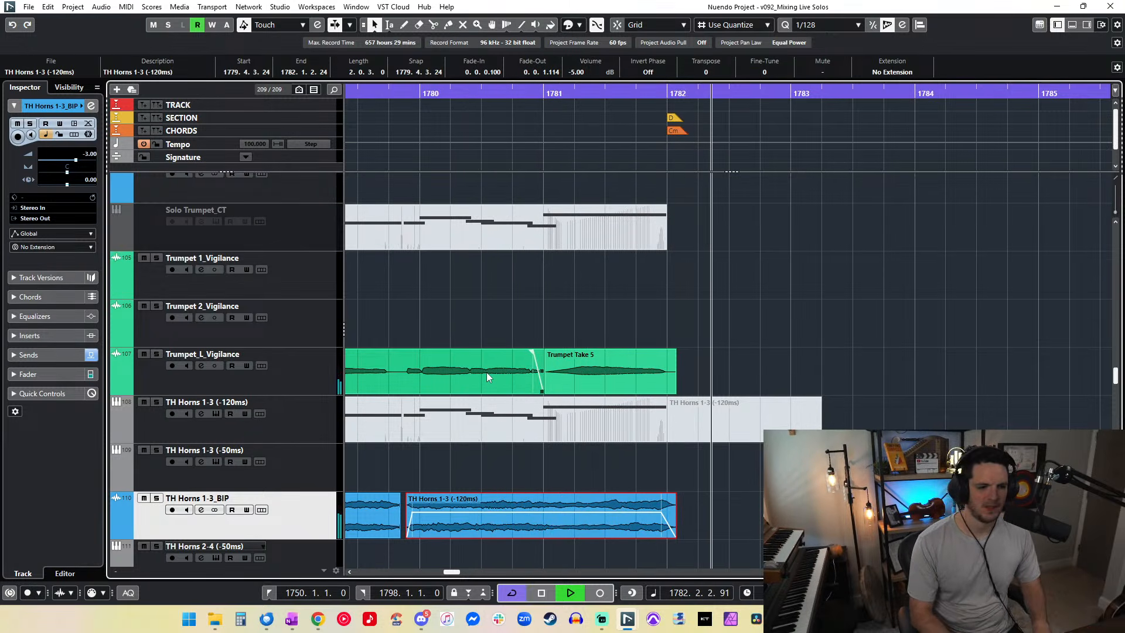
Step: Stop playback and return the project cursor to the start of the Alternative Biomes Champion Battle cue at bar 1750
key(shift+g)
key(shift+g)
key(shift+g)
key(shift+g)
key(g)
key(g)
key(g)
key(g)
key(g)
key(g)
key(g)
key(g)
key(g)
key(g)
key(g)
key(shift+h)
key(shift+h)
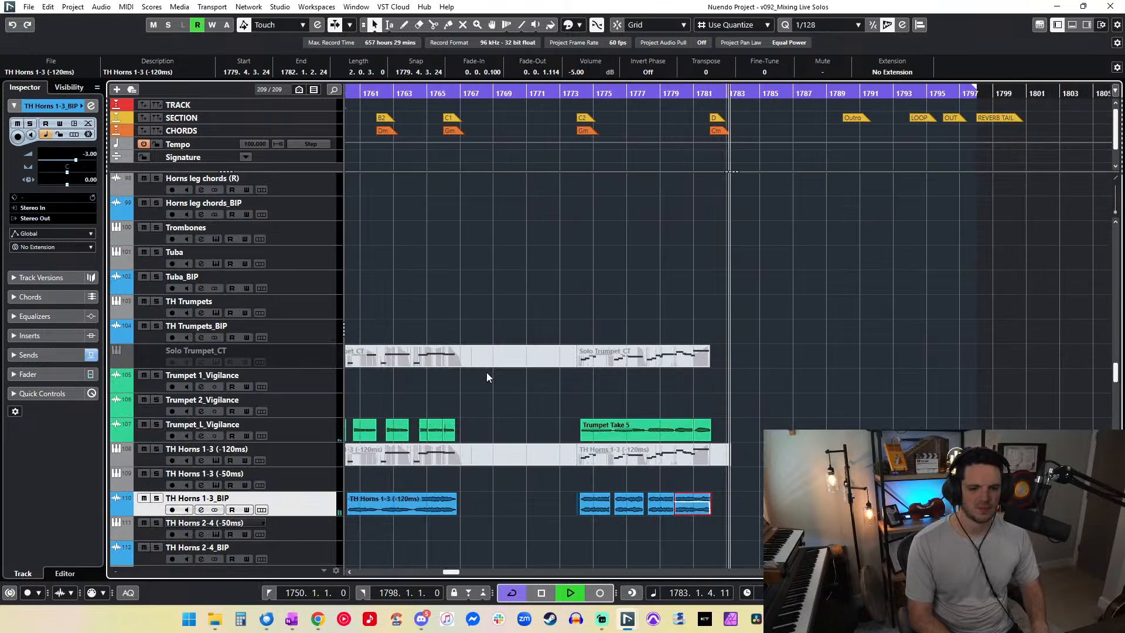
key(shift+g)
key(space)
key(ctrl+KP_Subtract)
key(ctrl+KP_Subtract)
key(ctrl+KP_Subtract)
key(ctrl+KP_Subtract)
key(ctrl+KP_Subtract)
key(ctrl+KP_Subtract)
key(ctrl+KP_Subtract)
key(ctrl+KP_Subtract)
key(ctrl+KP_Subtract)
key(ctrl+KP_Subtract)
key(ctrl+KP_Subtract)
key(ctrl+KP_Subtract)
key(ctrl+KP_Subtract)
key(ctrl+KP_Subtract)
key(ctrl+KP_Subtract)
key(ctrl+KP_Subtract)
key(ctrl+KP_Subtract)
key(ctrl+KP_Subtract)
key(ctrl+KP_Subtract)
key(ctrl+KP_Subtract)
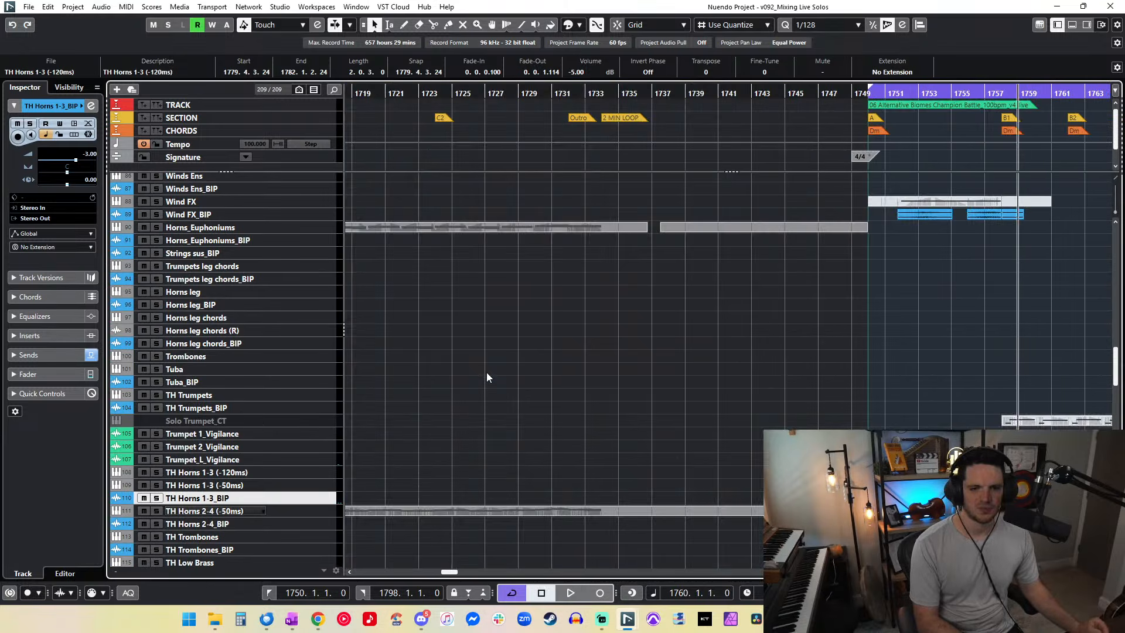
key(ctrl+KP_Add)
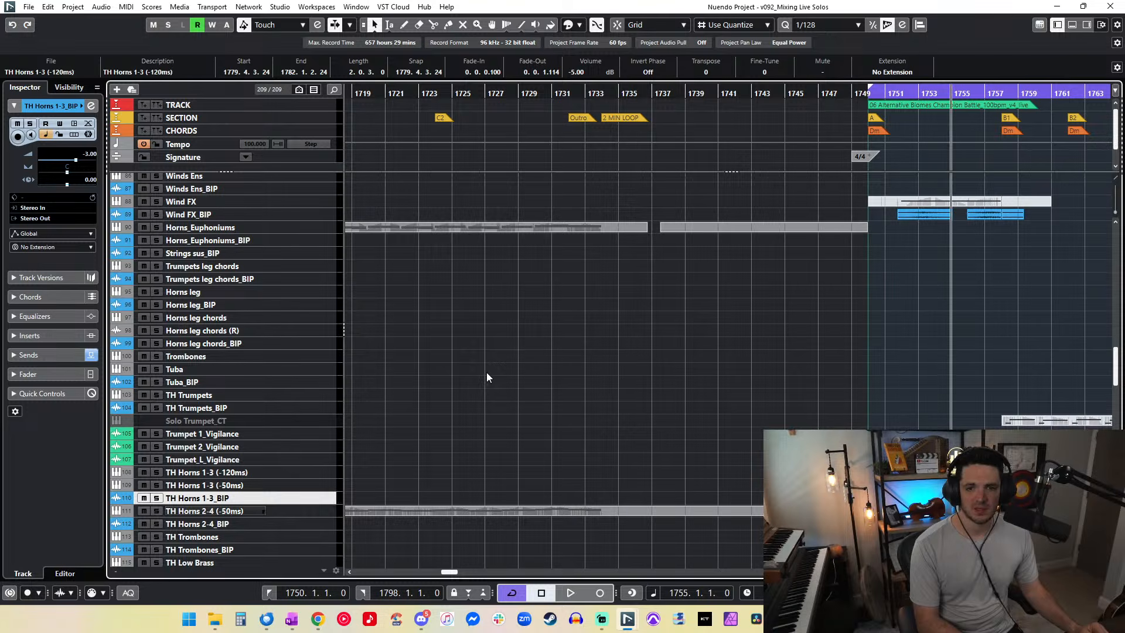
key(ctrl+KP_Add)
key(ctrl+KP_Add)
key(ctrl+KP_Add)
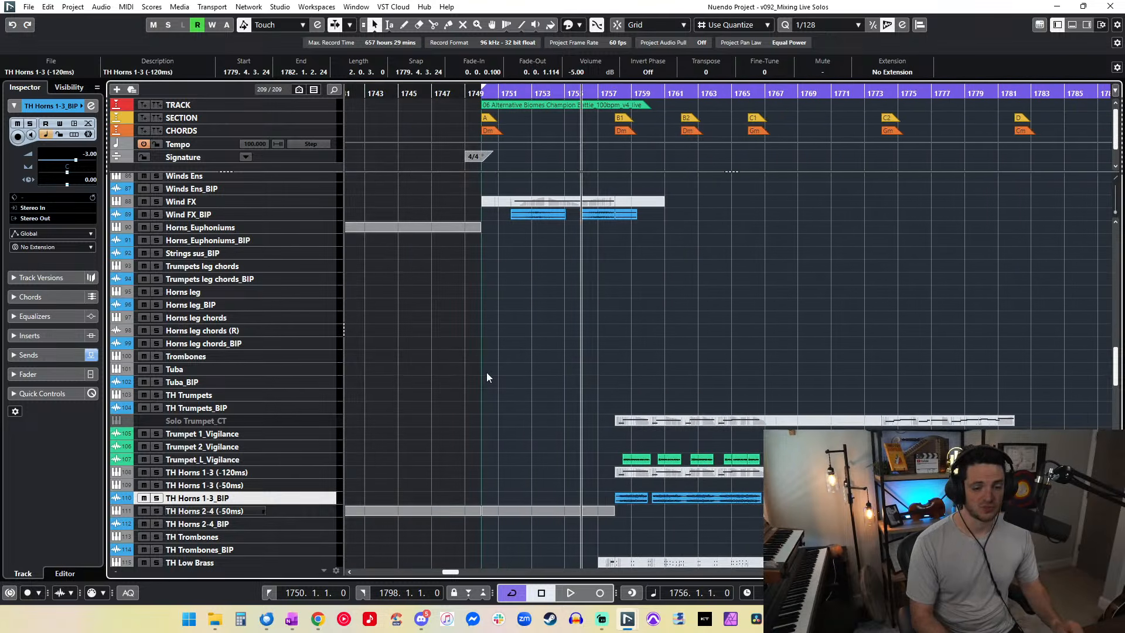
key(KP_1)
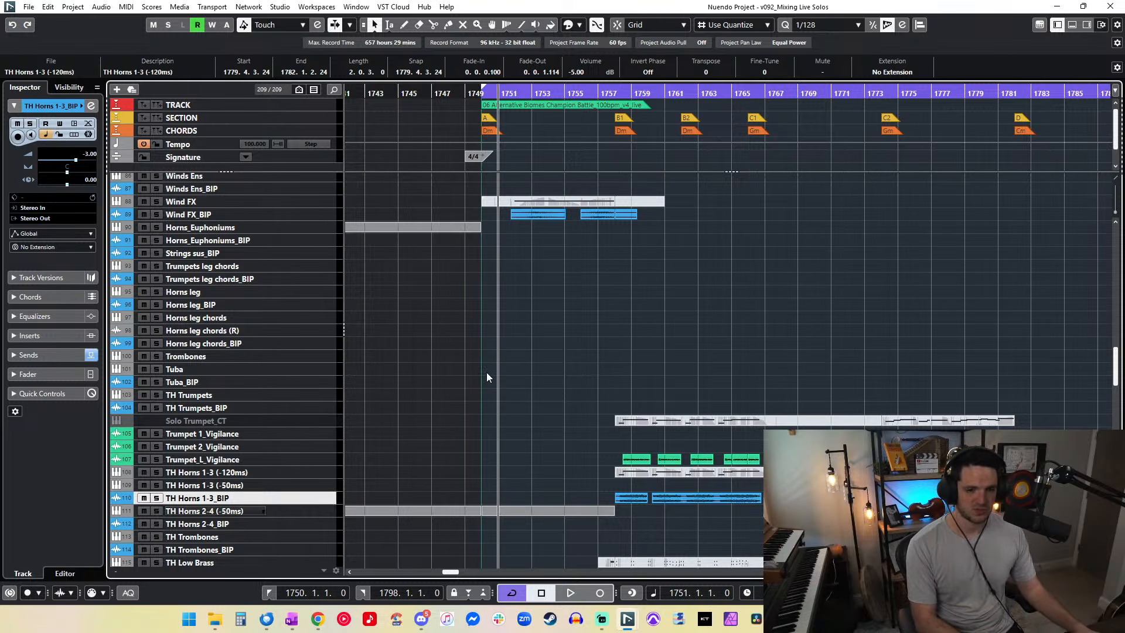
Step: Play the cue's opening bars from 1750 to check how the full arrangement sounds
key(space)
scroll(487, 372, up, 15)
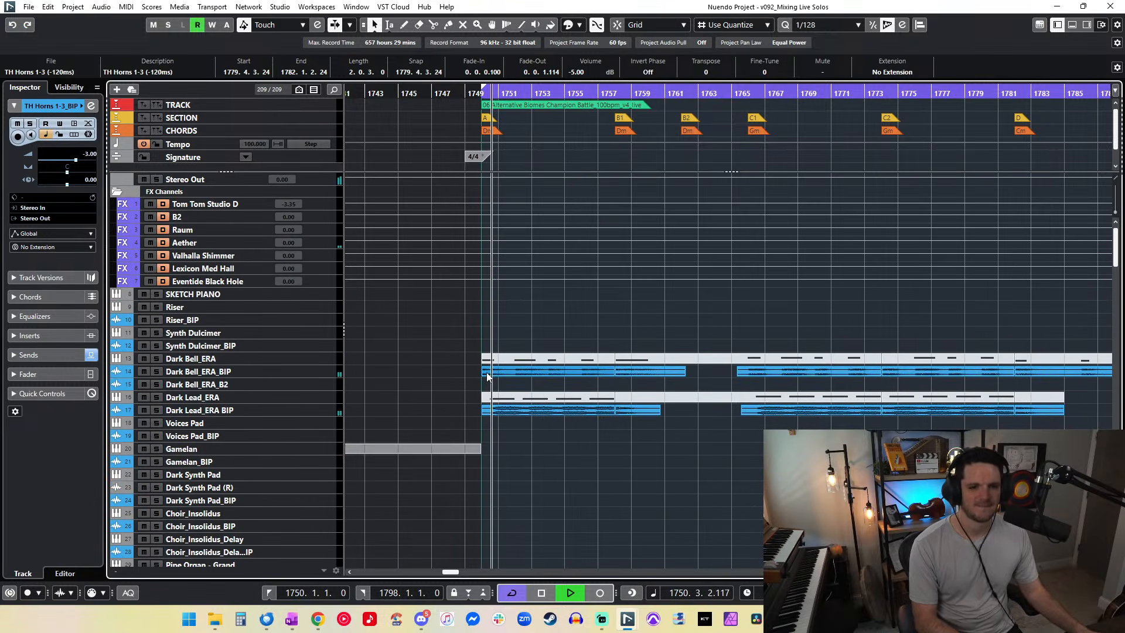
key(h)
key(h)
key(h)
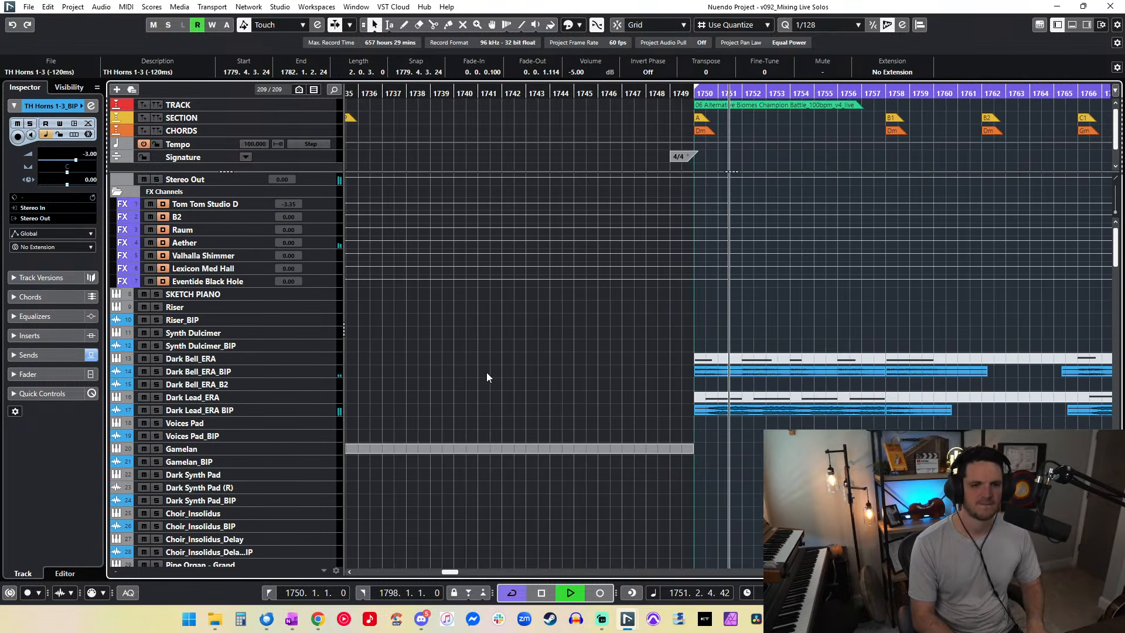
key(space)
Step: Select the cue's bounced audio events on the Dark Bell, Dark Lead, Gamelan, Choir_Insolidus_Delay and Pipe Organ - Grand tracks
key(g)
key(g)
key(g)
key(g)
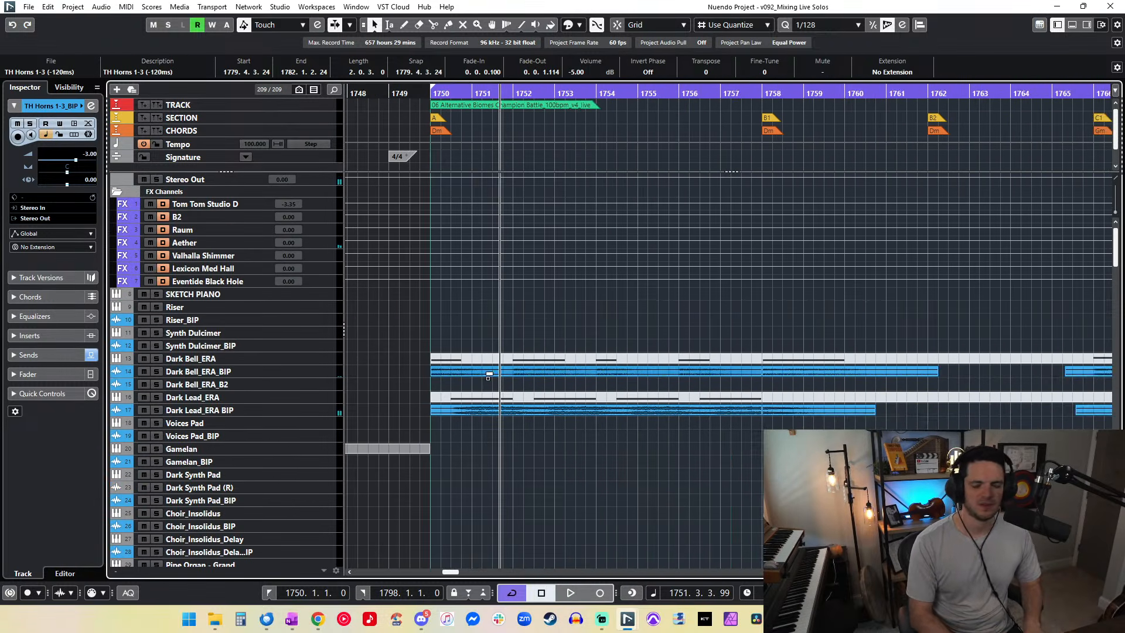
scroll(486, 372, right, 5)
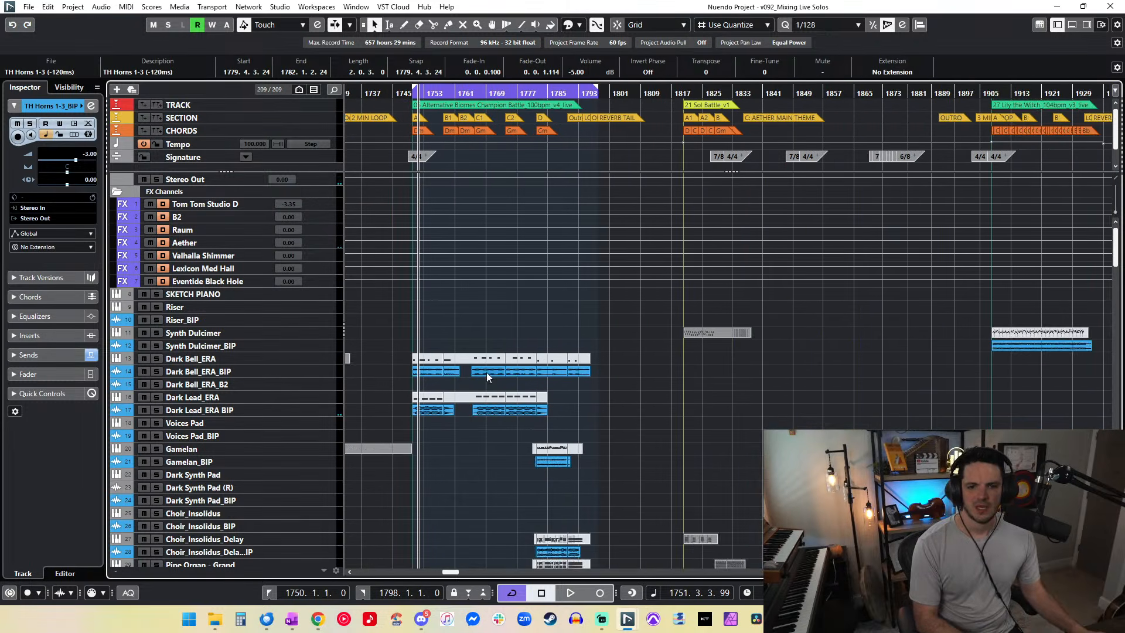
drag(616, 373, 369, 375)
scroll(369, 375, down, 4)
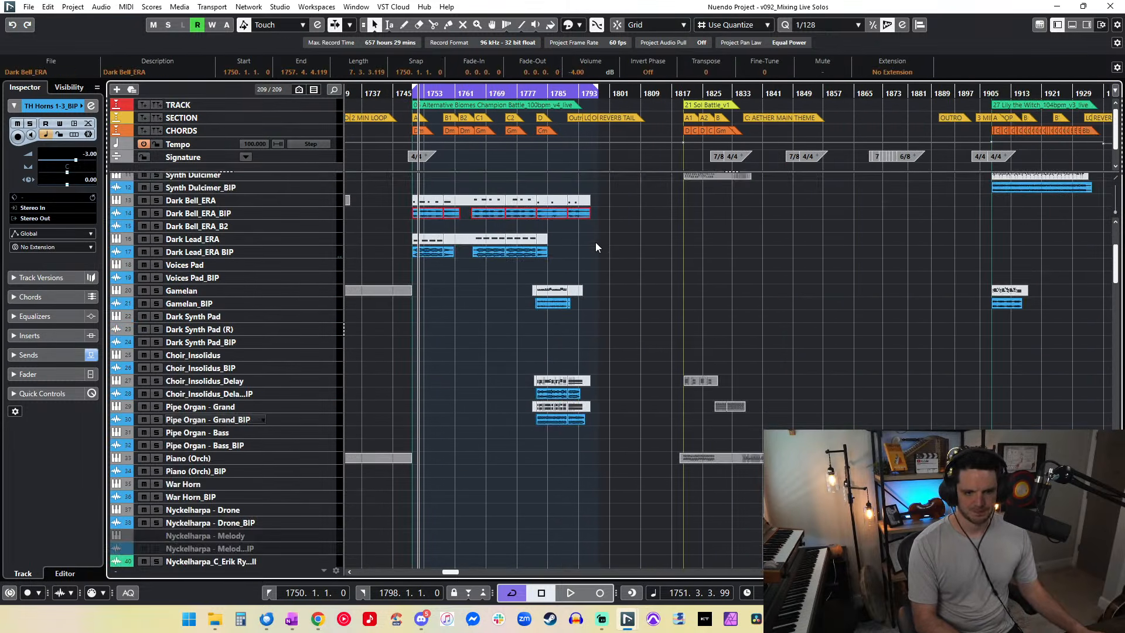
drag(523, 301, 522, 305)
scroll(521, 304, down, 5)
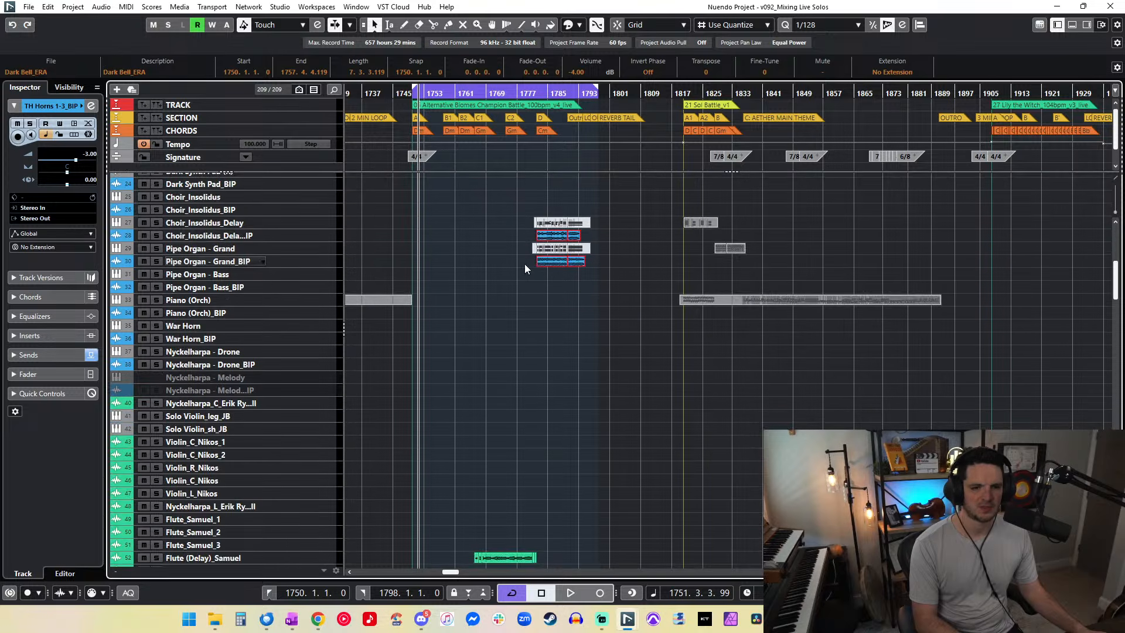
Step: Add the cue's flute, Wind FX, live trumpet, TH Horns 1-3 and TH Low Brass audio events to the selection
scroll(526, 267, down, 7)
drag(548, 291, 406, 319)
scroll(452, 334, down, 15)
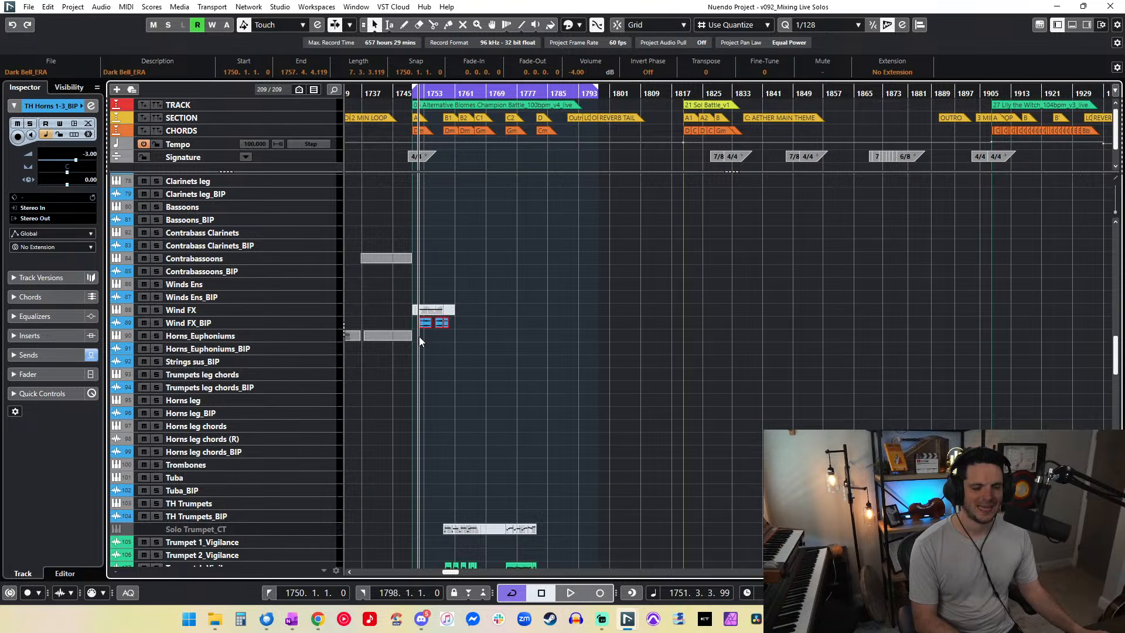
scroll(419, 342, down, 7)
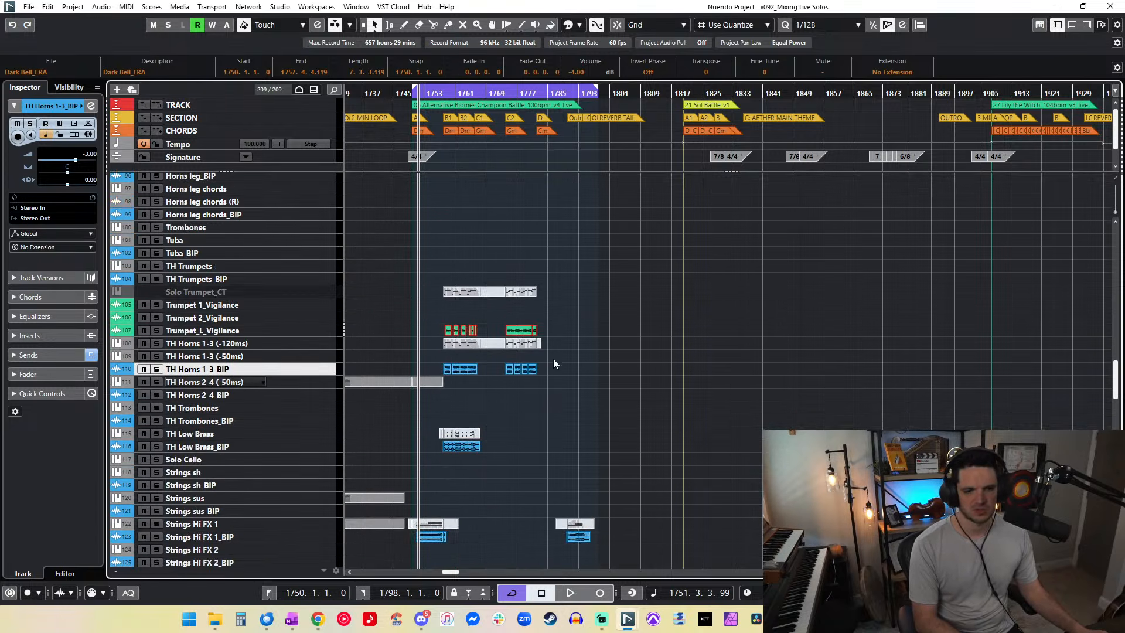
drag(441, 446, 432, 449)
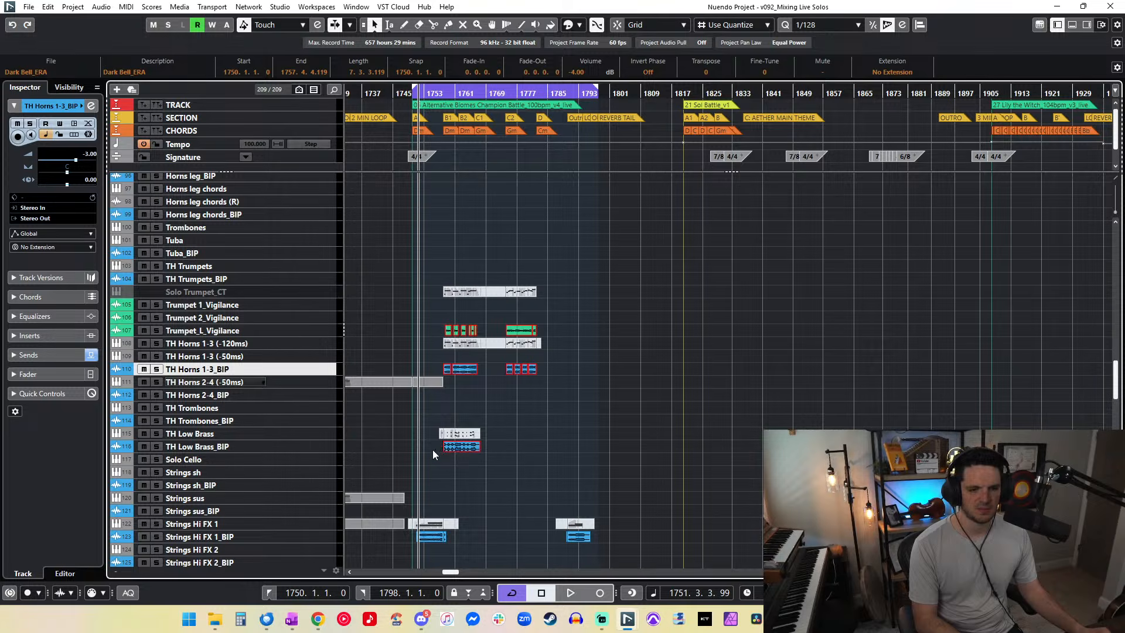
Step: Add the bounced Strings Hi FX 1, Strings Hi sh, Strings Low sh, V1 leg and V2 leg events to the selection
scroll(433, 449, down, 7)
drag(417, 312, 414, 306)
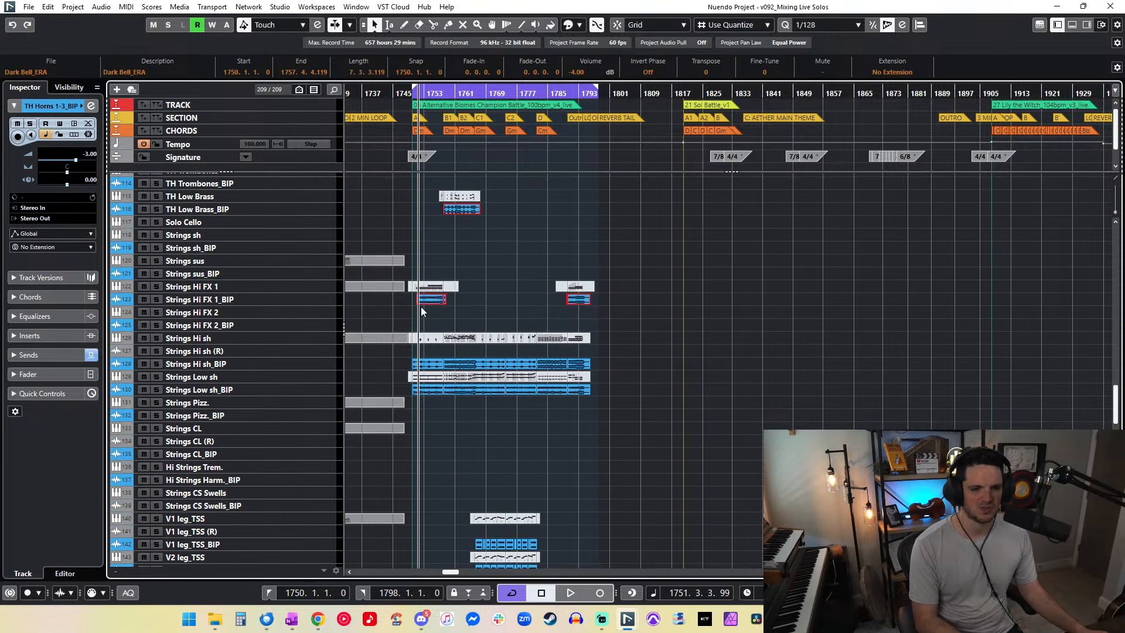
drag(508, 397, 414, 387)
scroll(413, 393, down, 5)
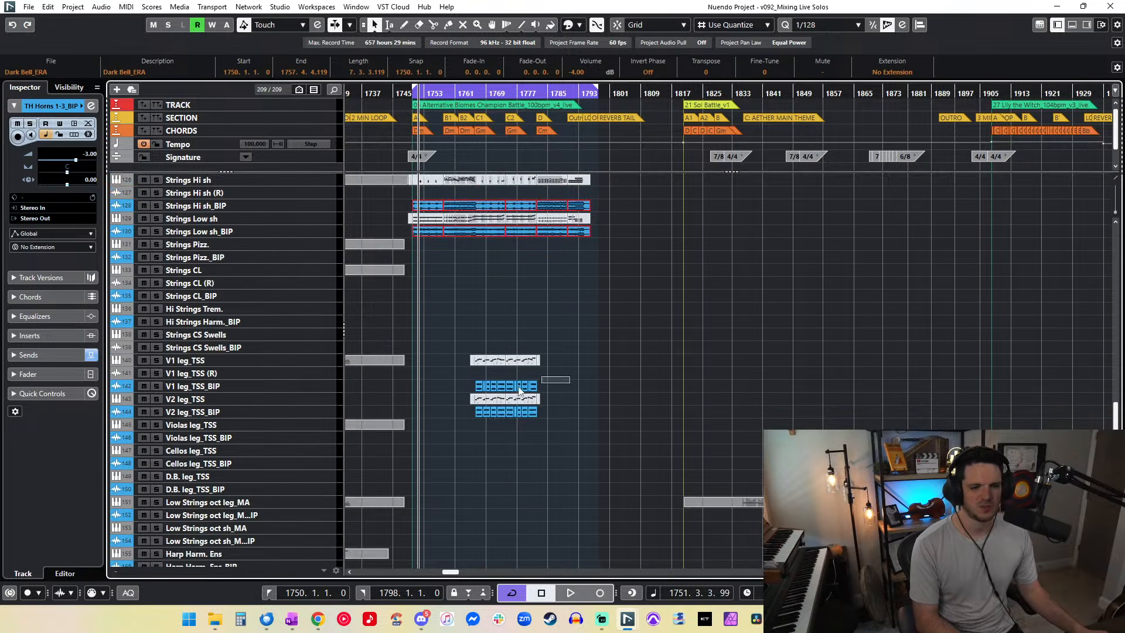
drag(468, 415, 466, 411)
Step: Add the bounced Marimbula, Timpani, Cymbals, Sticks, Orch Chimes and TH Perc events to the selection
scroll(466, 380, down, 12)
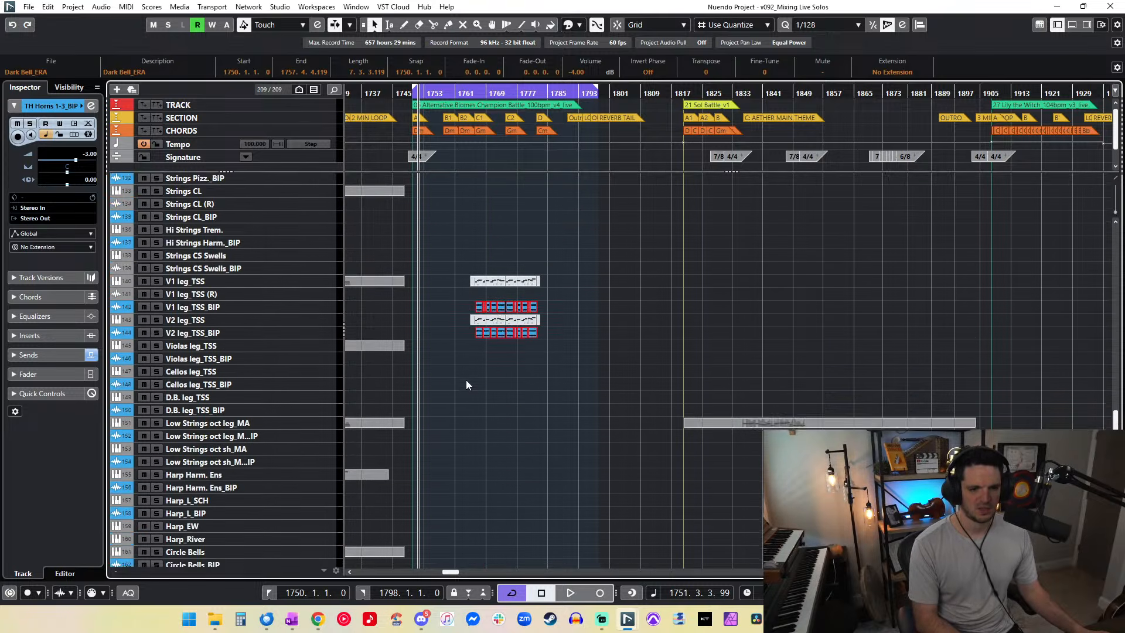
drag(621, 360, 408, 339)
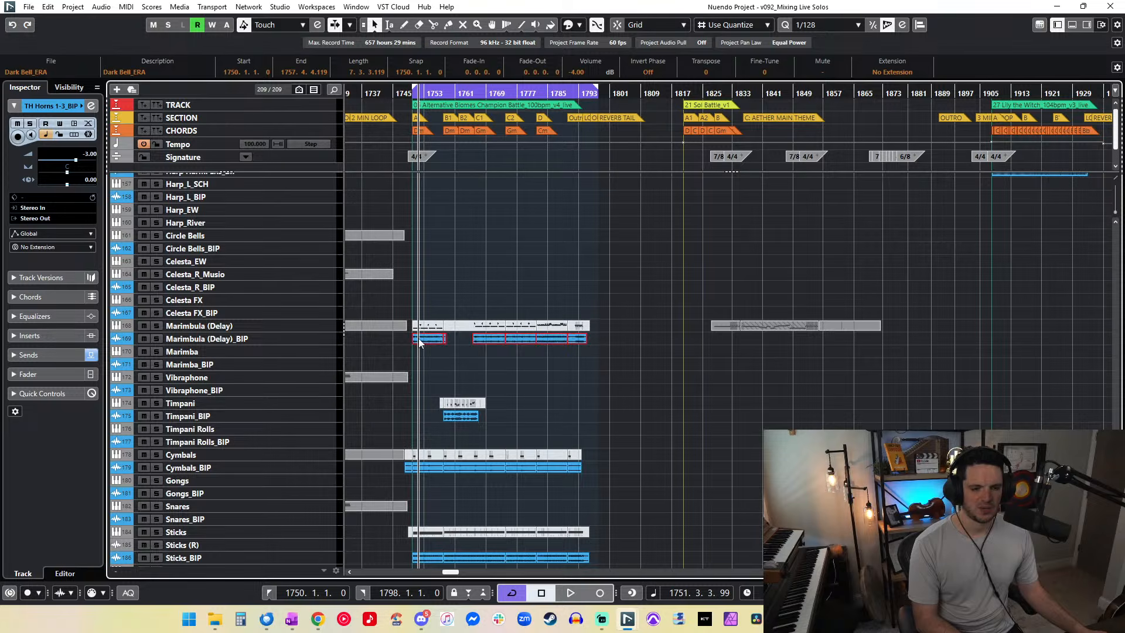
drag(436, 421, 437, 422)
scroll(440, 344, down, 5)
drag(633, 322, 566, 308)
scroll(732, 346, down, 1)
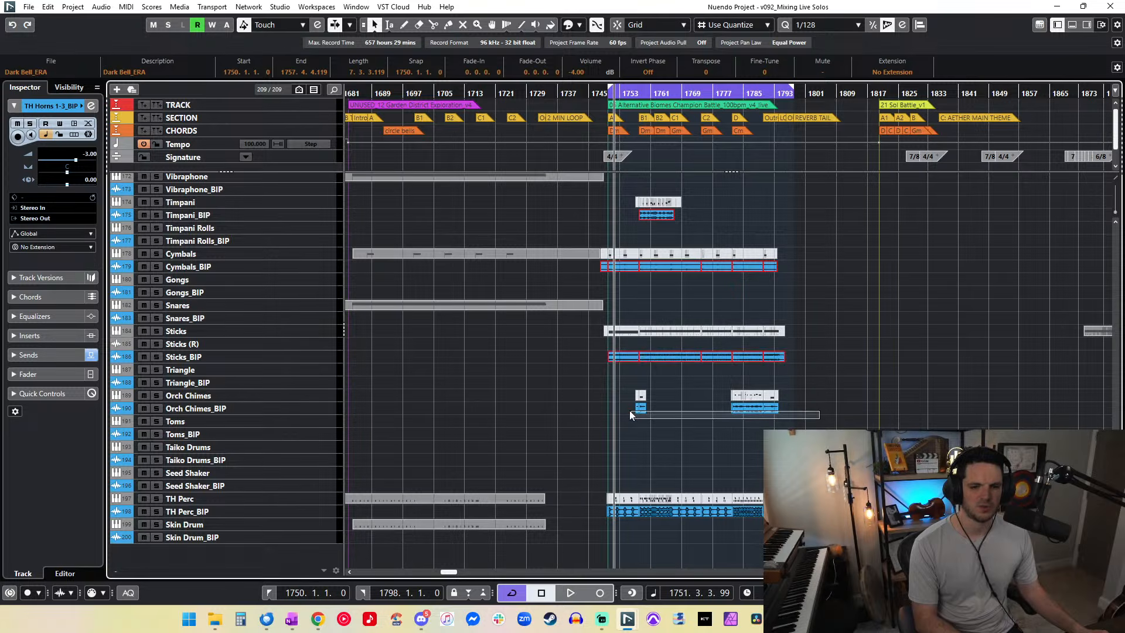
drag(590, 512, 590, 511)
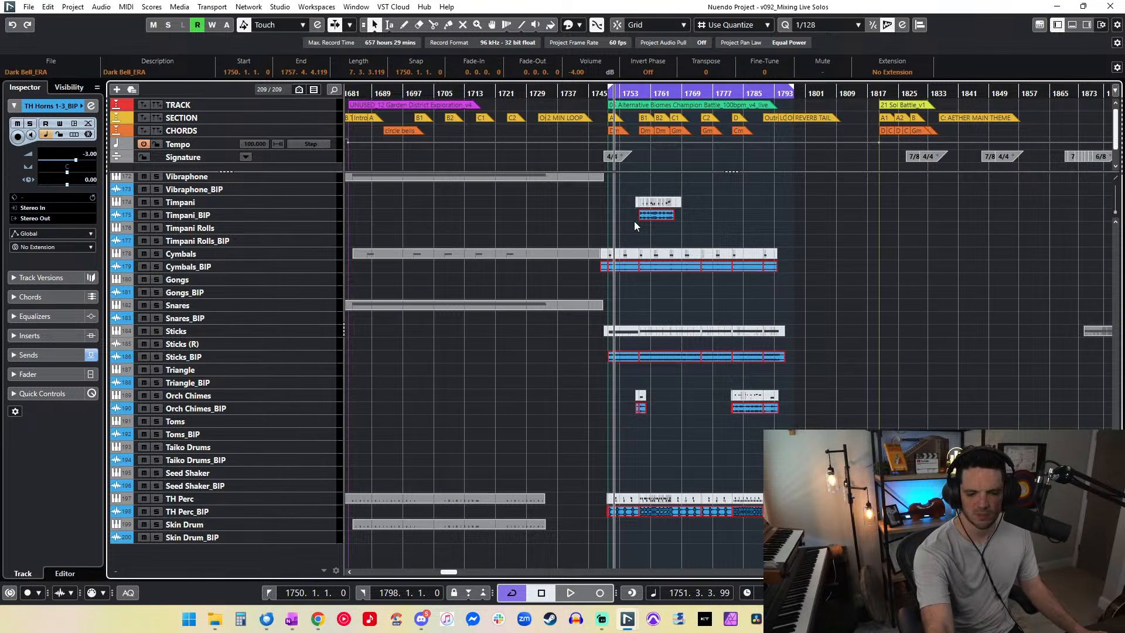
Step: Show only the tracks holding the selected events and play from bar 1750 with the geq-30 output meter in view
key(ctrl+alt+s)
key(h)
key(h)
key(h)
key(shift+h)
key(space)
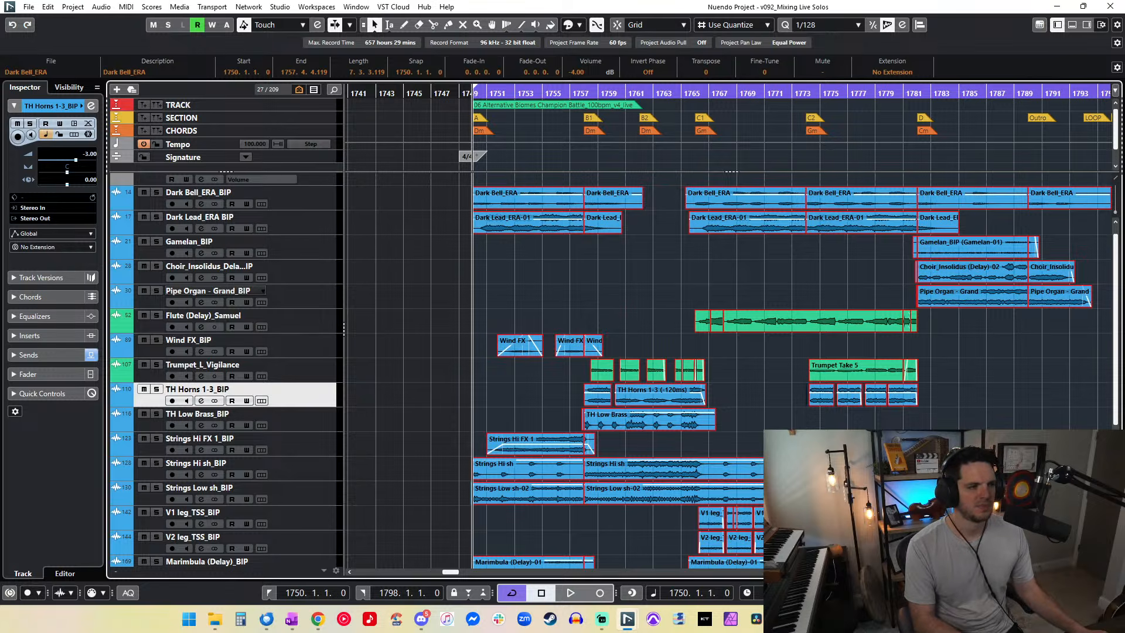
drag(0, 99, 19, 56)
Step: Select all events on the visible tracks and set their volume to -6 dB
click(435, 222)
key(g)
key(g)
key(g)
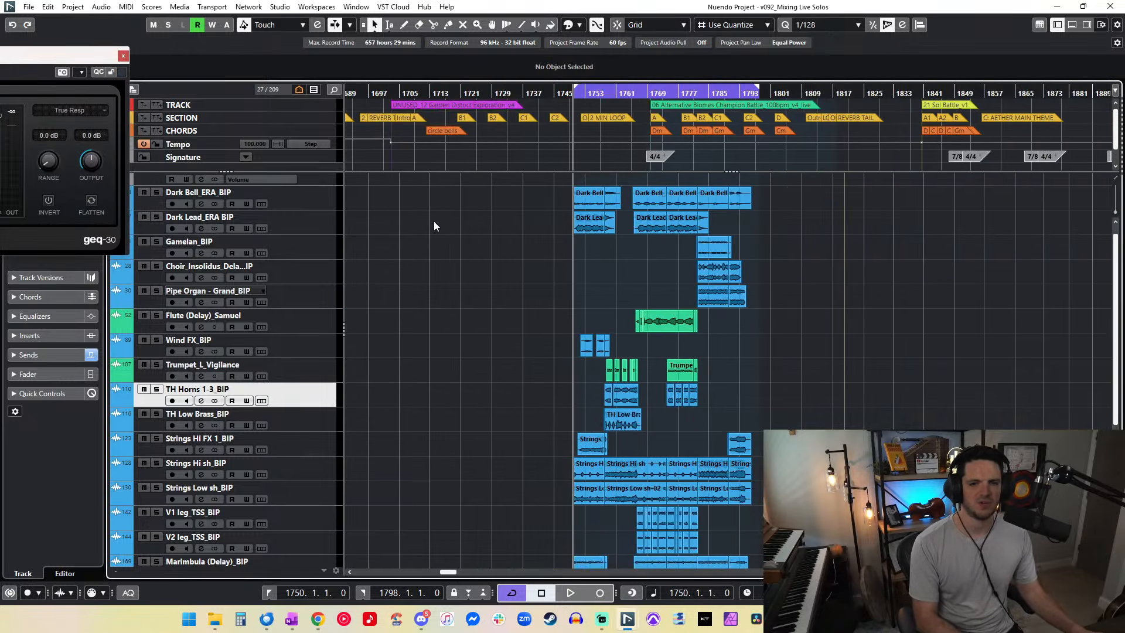
scroll(456, 191, down, 3)
key(ctrl+a)
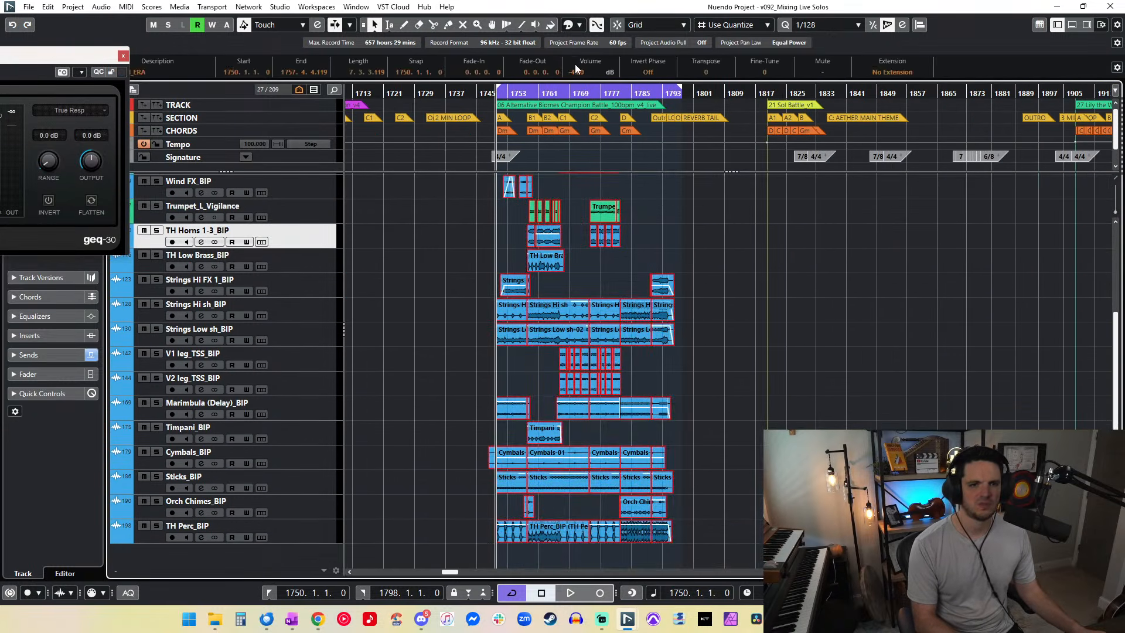
text(-6)
key(Return)
Step: Play the cue from bar 1750 and check the reduced output level on the geq-30 meter
key(h)
key(h)
key(h)
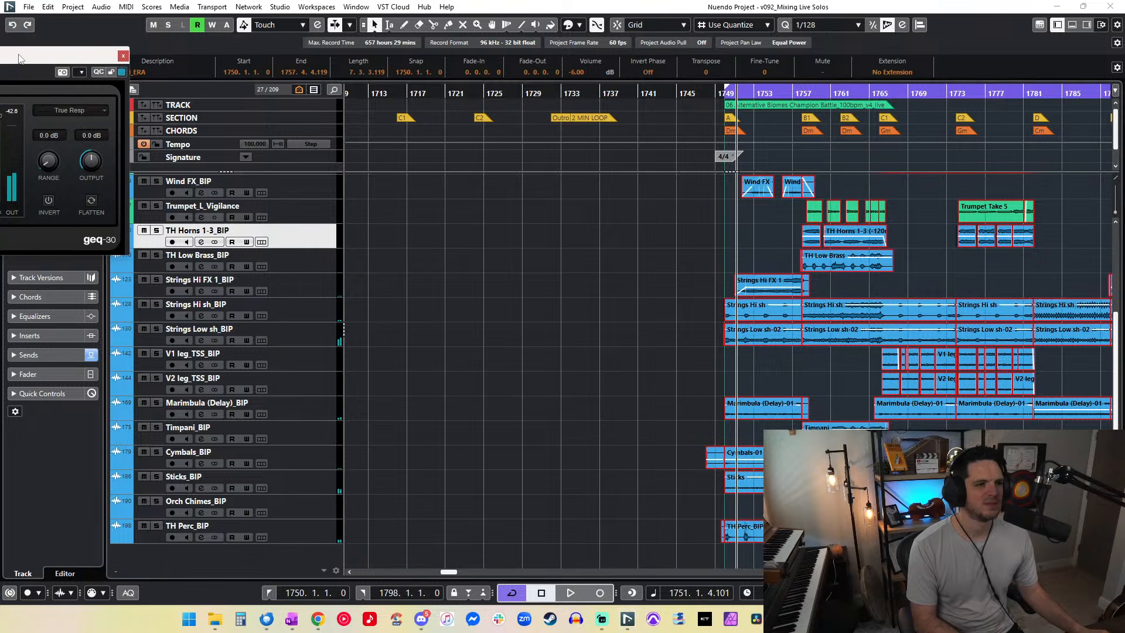
drag(20, 58, 33, 56)
key(space)
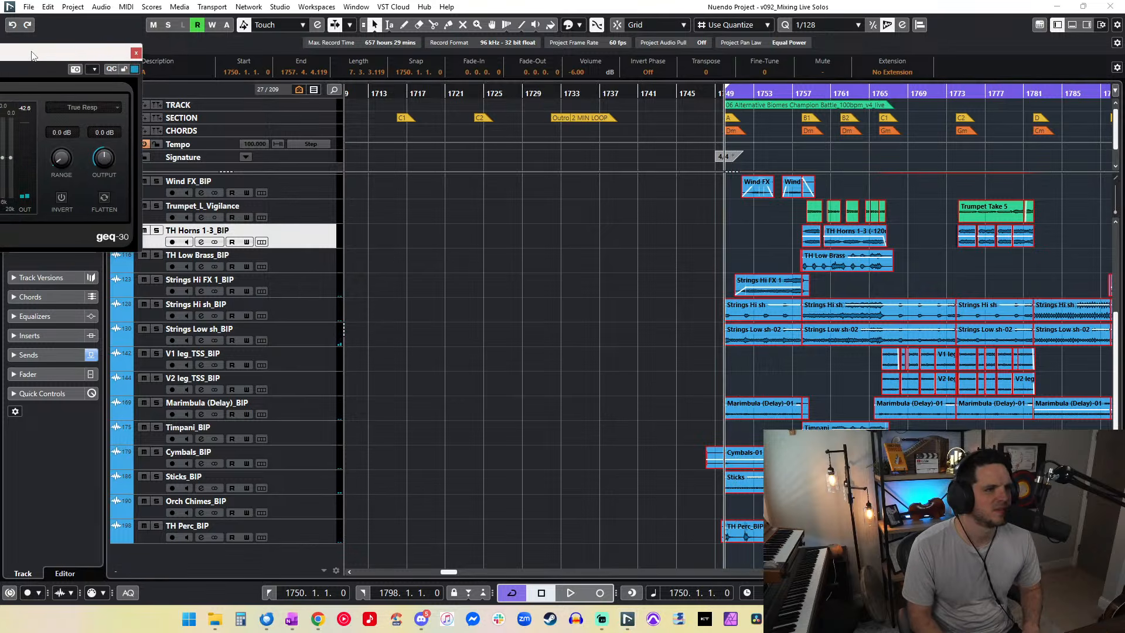
key(space)
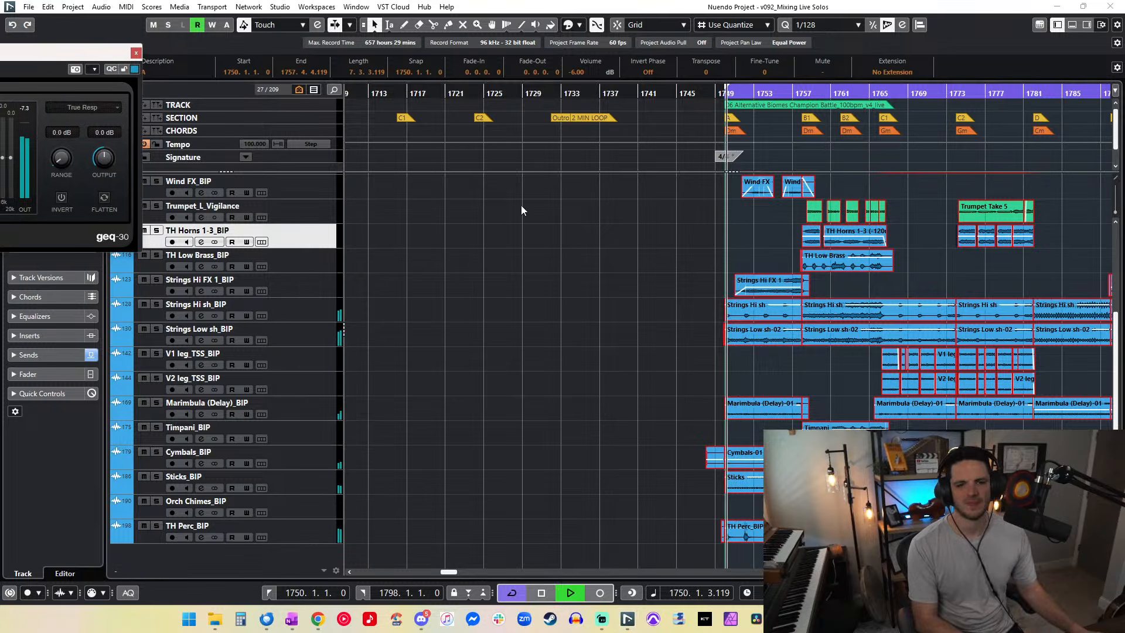
Step: Solo the Dark Lead_ERA BIP track, set its events' volume to -8 dB and replay from bar 1750
scroll(574, 227, right, 2)
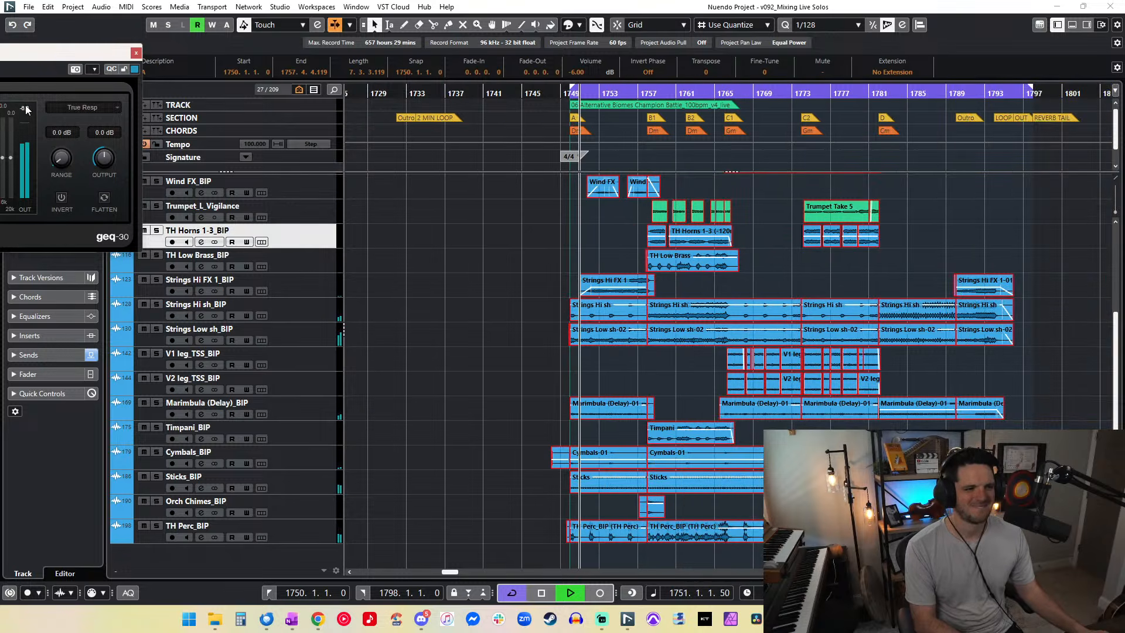
scroll(491, 204, up, 5)
click(570, 245)
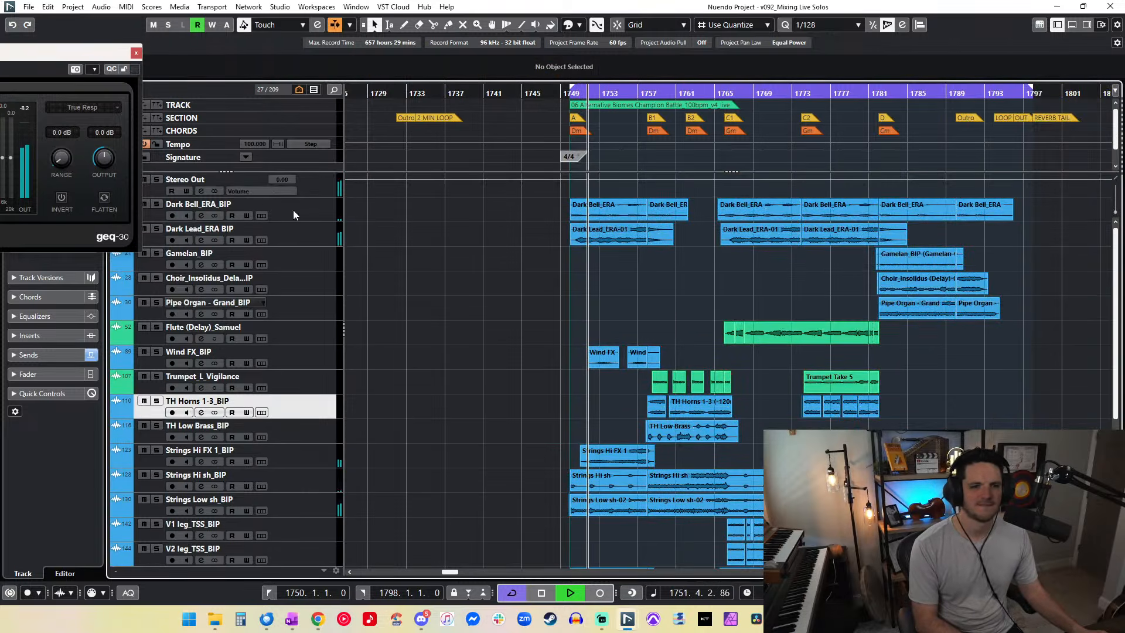
click(157, 229)
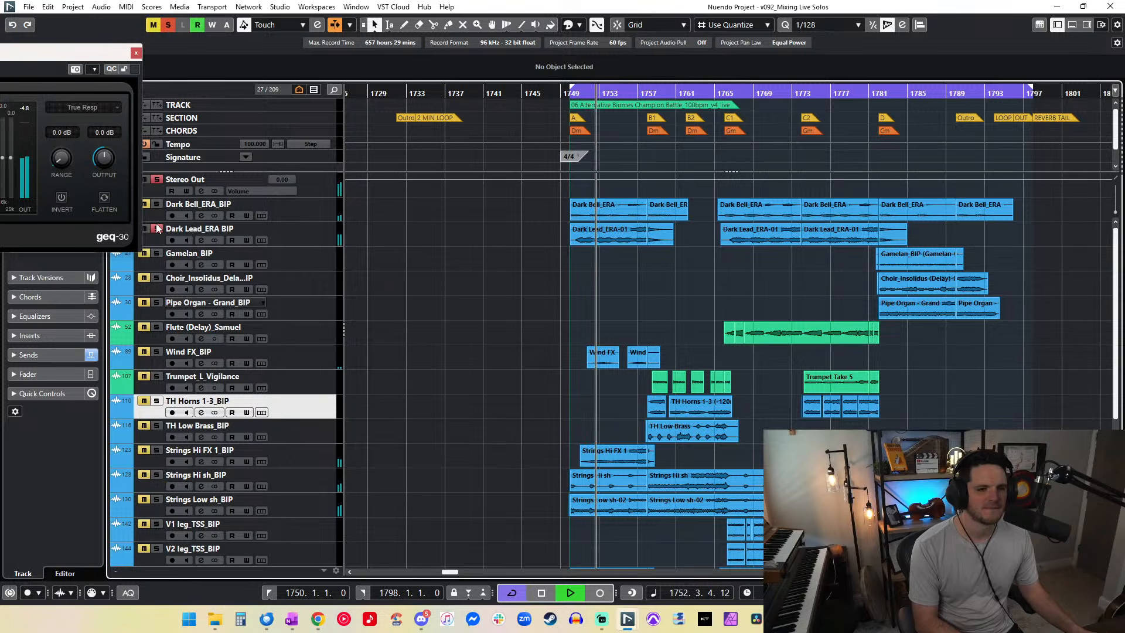
drag(908, 236, 576, 249)
click(577, 77)
text(-8)
key(Return)
key(KP_1)
key(space)
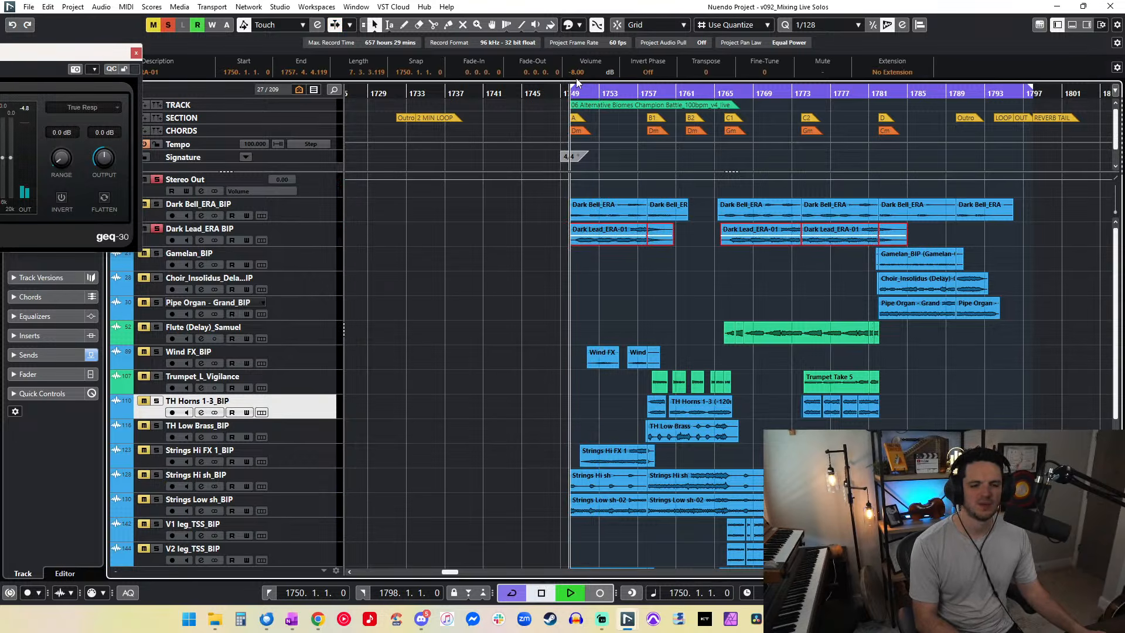
Step: Stop playback, clear the solos and hide the Stereo Out track from the track list
key(space)
click(190, 180)
click(156, 179)
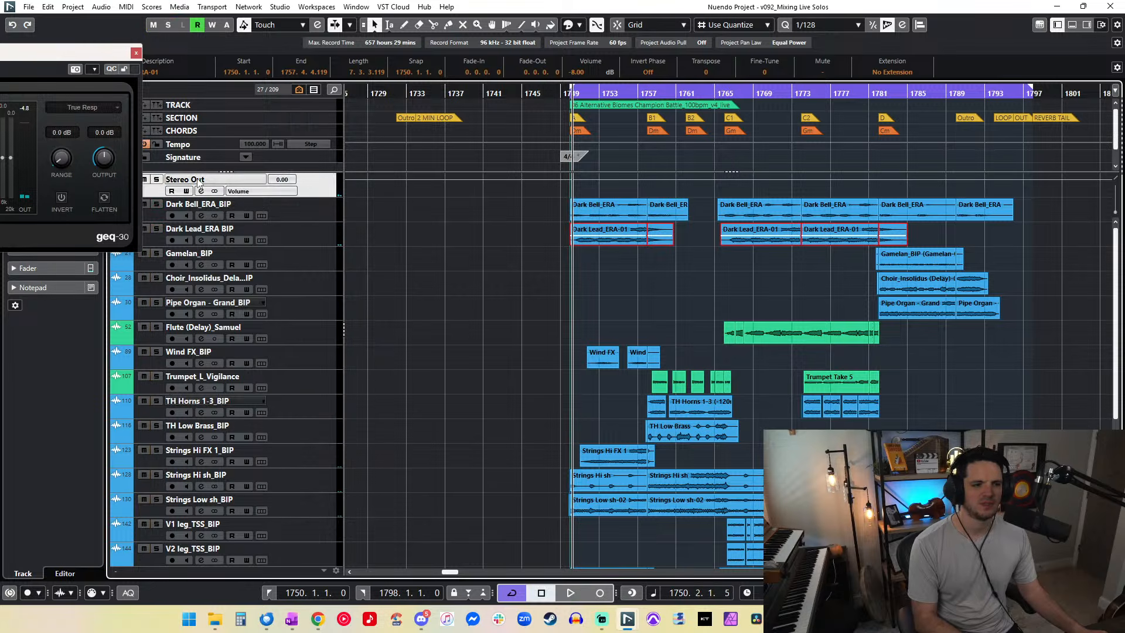
right_click(200, 191)
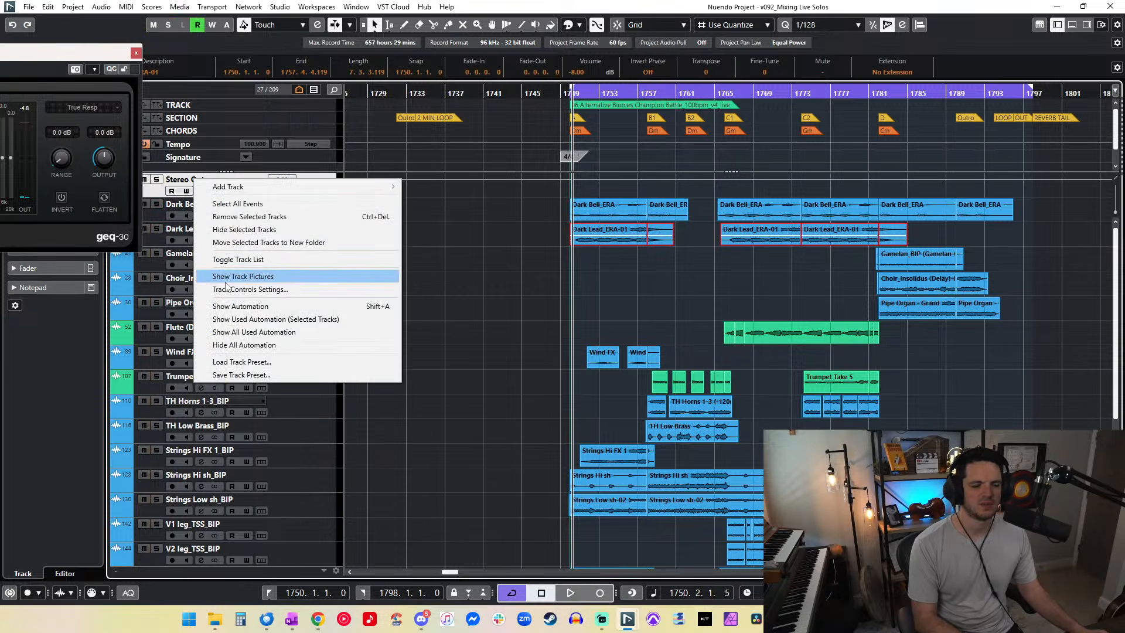
click(246, 228)
Step: Solo the Dark Bell_ERA_BIP and Dark Lead_ERA BIP tracks and play their opening from bar 1750
click(157, 180)
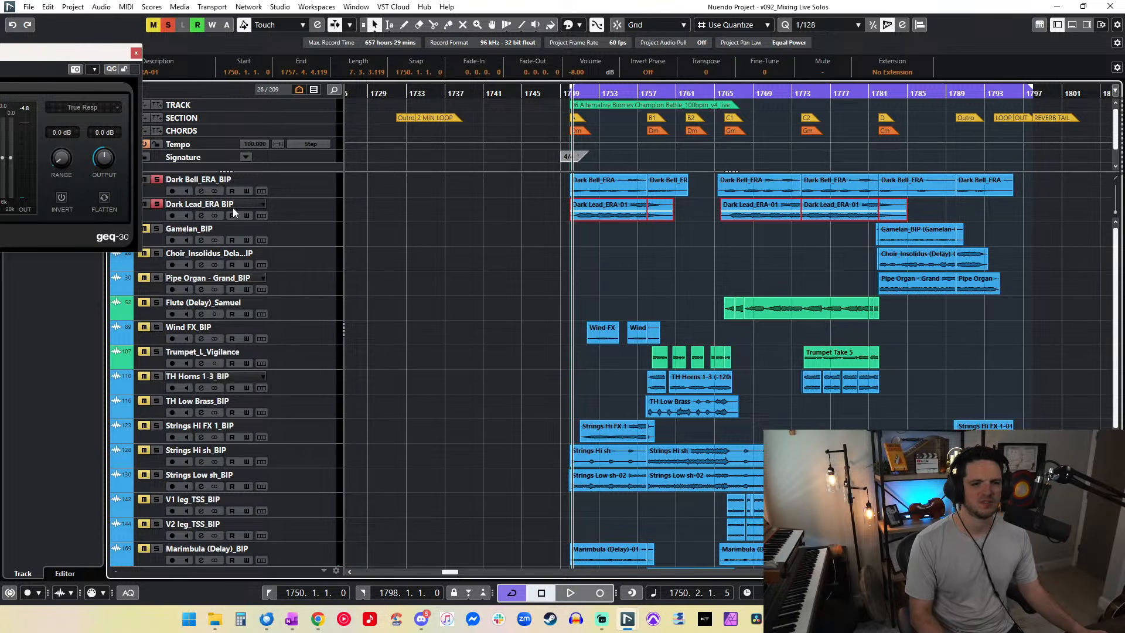
key(space)
click(602, 242)
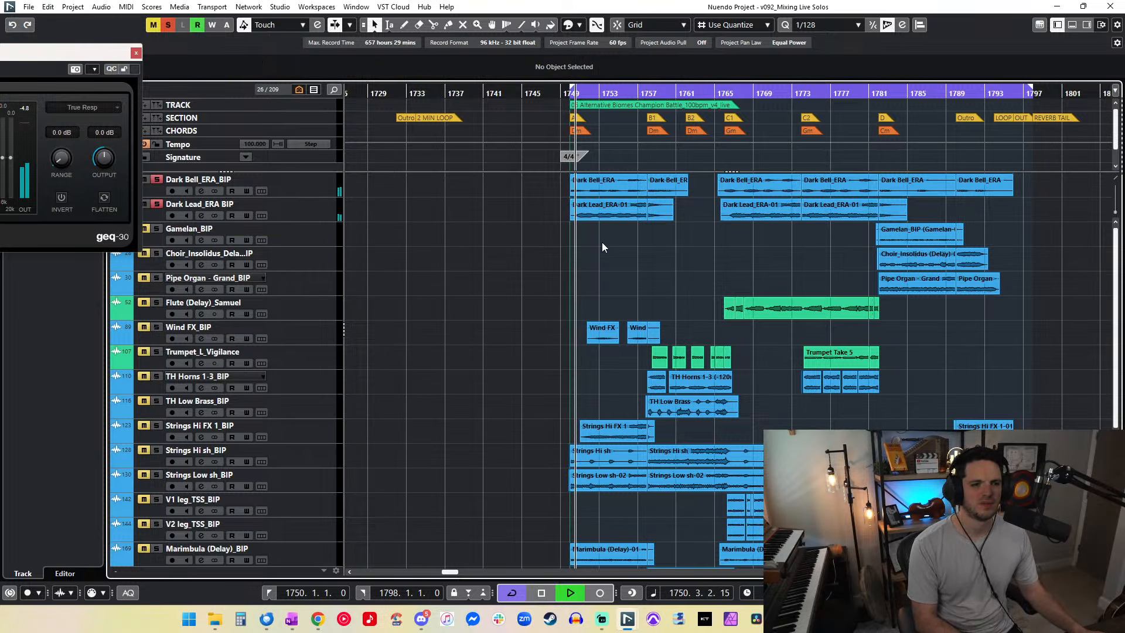
key(h)
key(h)
key(h)
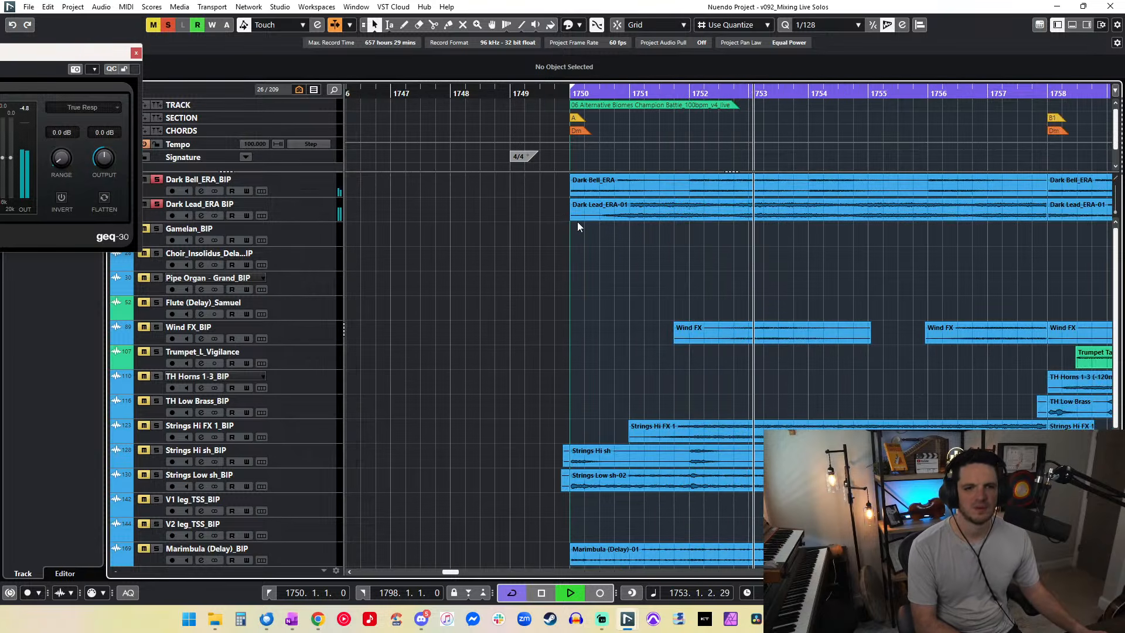
Step: Trim the start of the first Dark Lead_ERA BIP event to 1750.4.2.105
drag(572, 202, 612, 200)
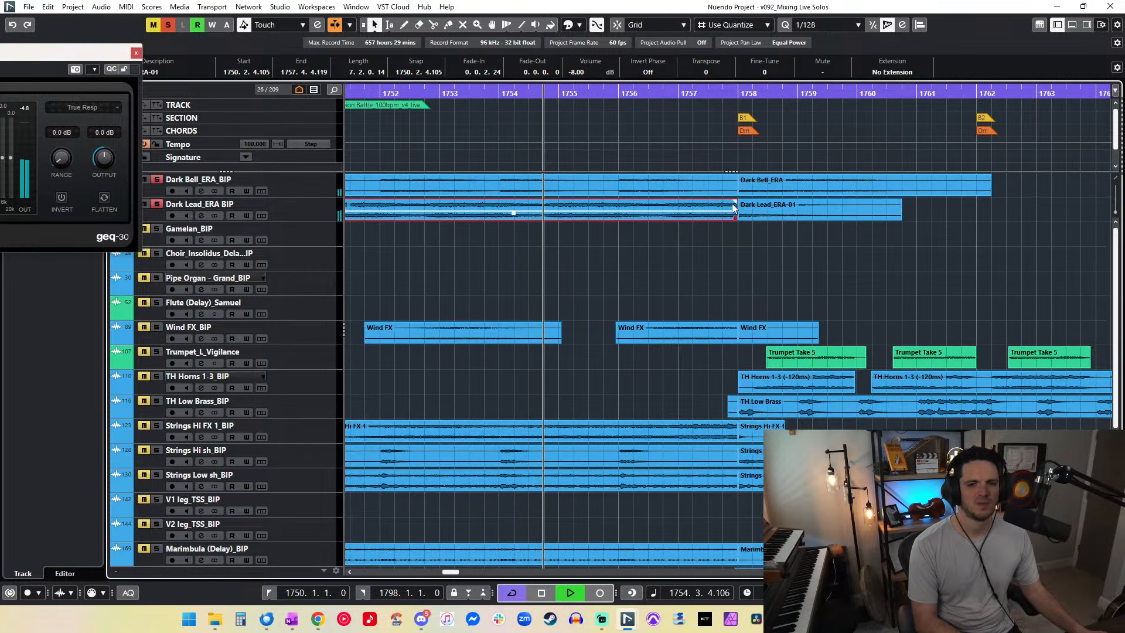
drag(705, 95, 703, 102)
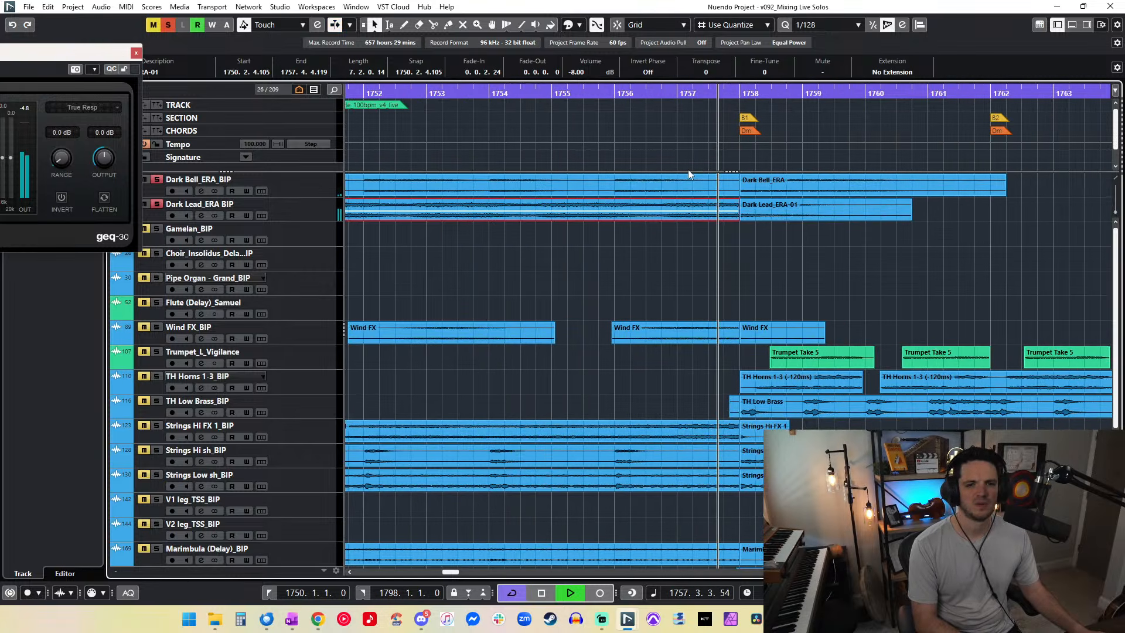
Step: Delete the Dark Bell and Dark Lead events starting at bar 1758 and extend the preceding events to bar 1762
mouse_move(792, 245)
mouse_down()
mouse_move(771, 192)
mouse_move(723, 178)
mouse_up()
key(Delete)
mouse_move(740, 218)
mouse_down()
mouse_move(1041, 218)
mouse_move(991, 218)
mouse_up()
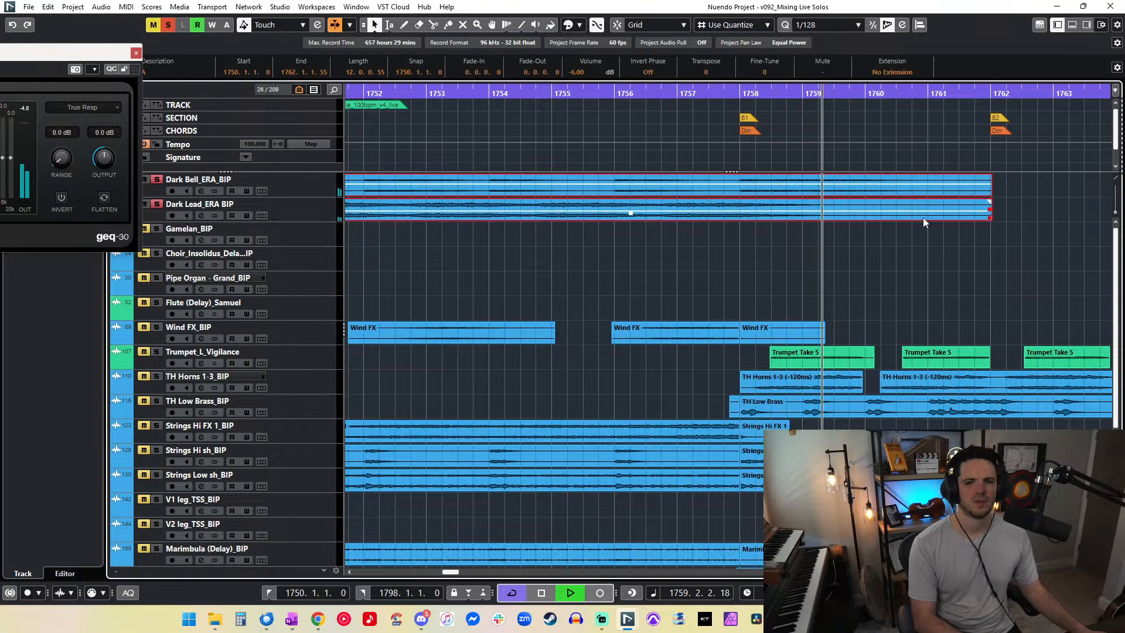
Step: Compare the volumes of the Dark Bell and Dark Lead events in the opening with those around section C1
key(g)
key(g)
key(g)
key(g)
key(g)
key(g)
key(g)
key(g)
key(g)
key(g)
key(g)
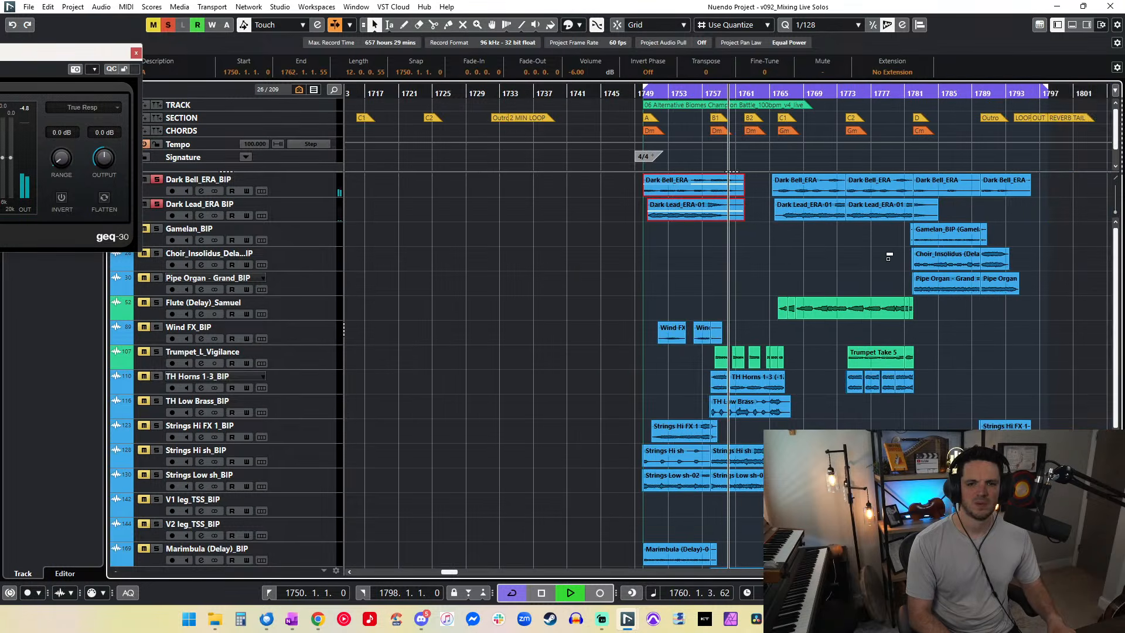
scroll(868, 241, right, 5)
click(577, 211)
click(482, 212)
click(547, 194)
click(568, 214)
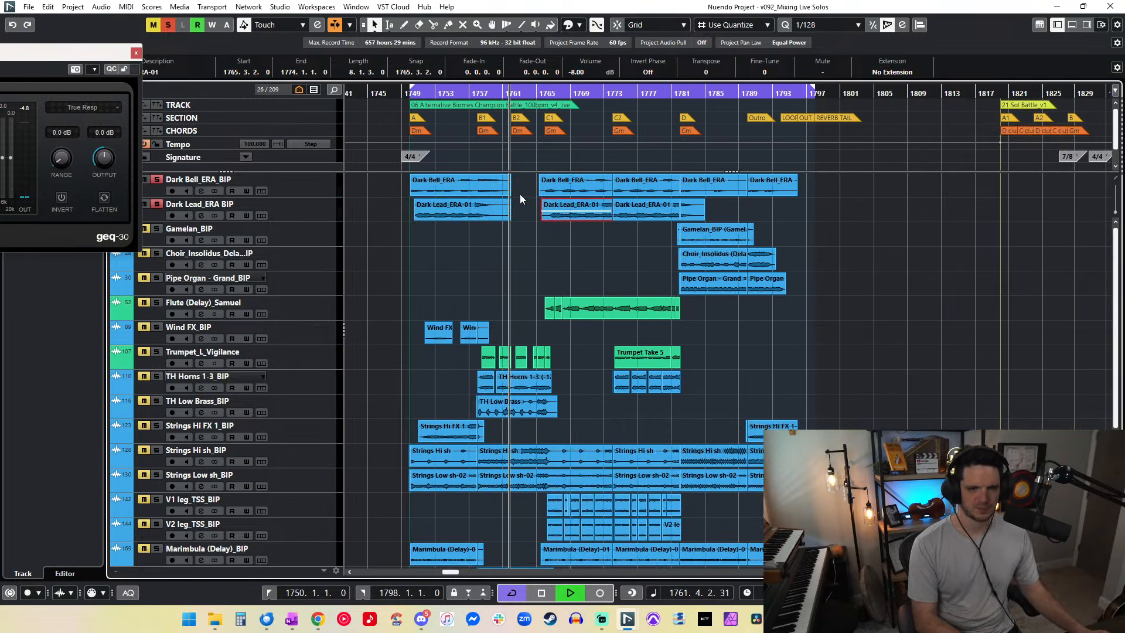
click(488, 204)
click(478, 185)
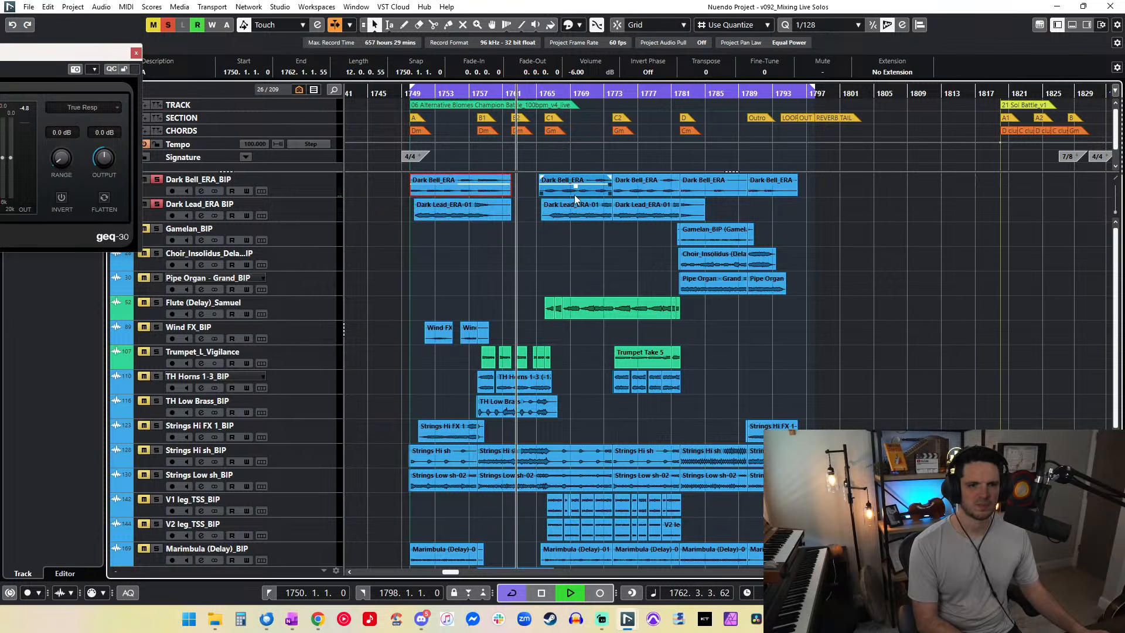
click(569, 186)
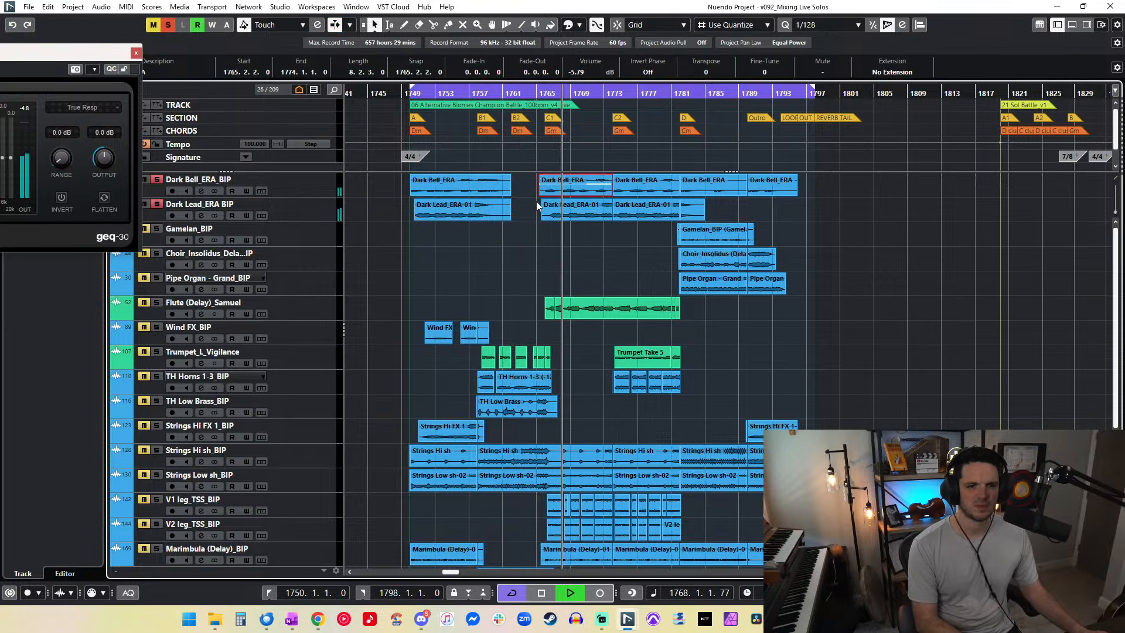
Step: Clear the solos, replay the full mix from bar 1750 and select the two early Wind FX_BIP events
click(168, 25)
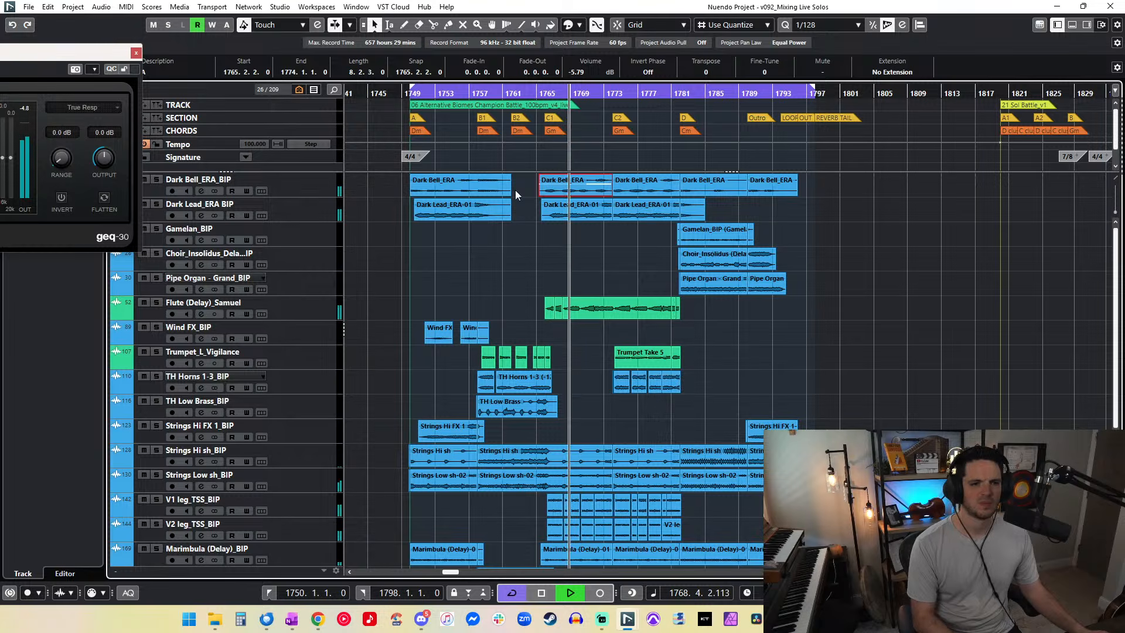
key(KP_1)
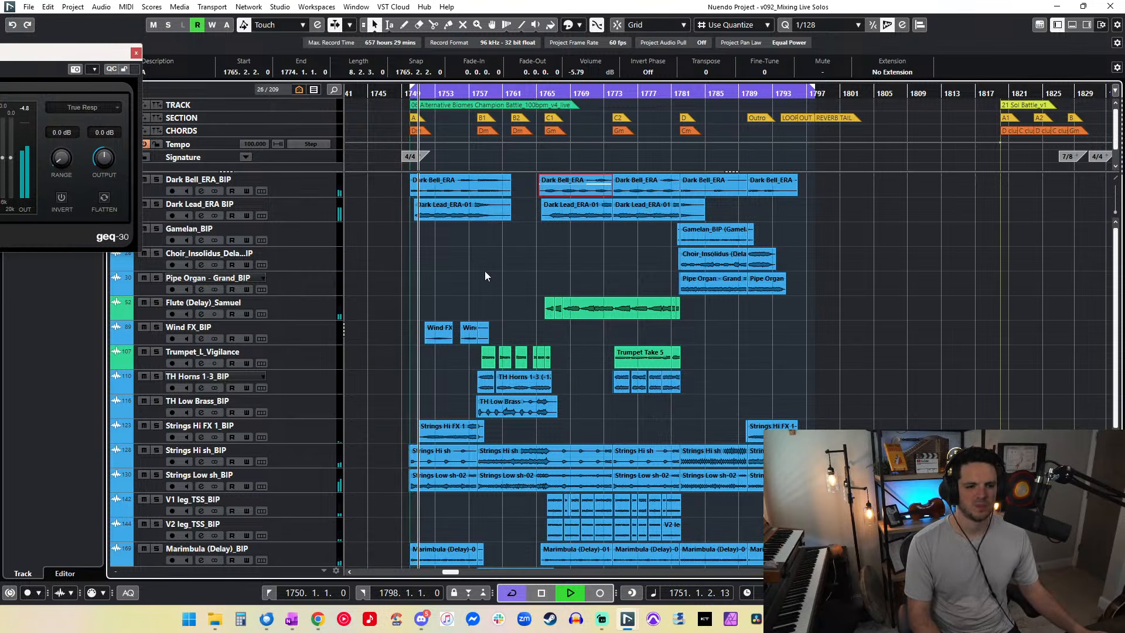
scroll(484, 272, down, 3)
drag(587, 248, 417, 258)
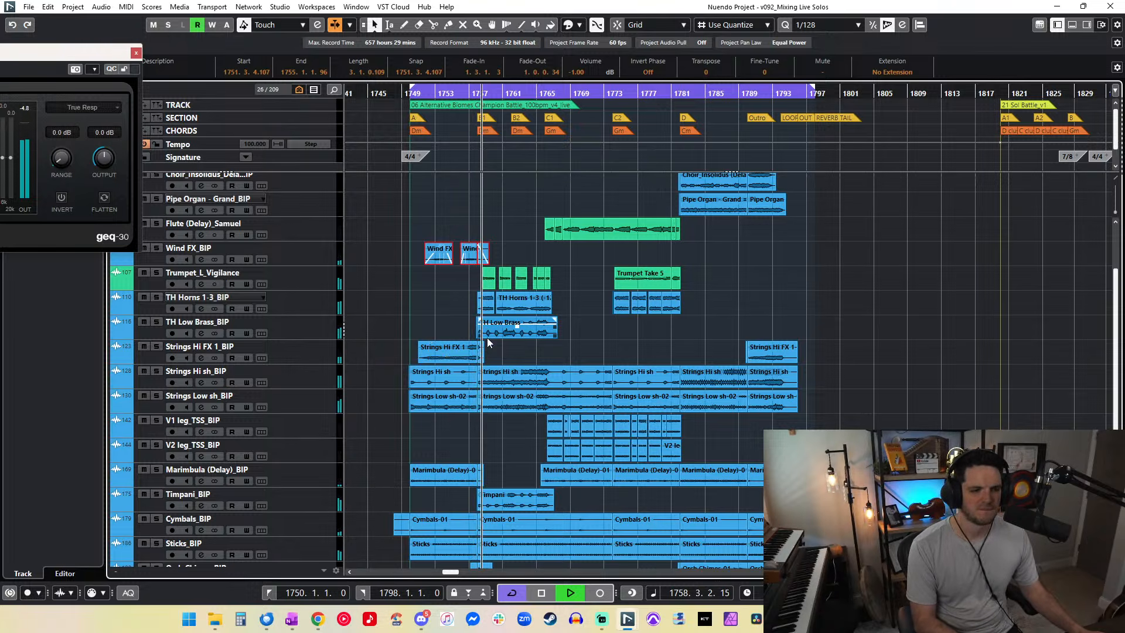
Step: Select all Trumpet_L_Vigilance and TH Horns 1-3_BIP events of the cue and set their volume to 6 dB
drag(733, 310, 419, 268)
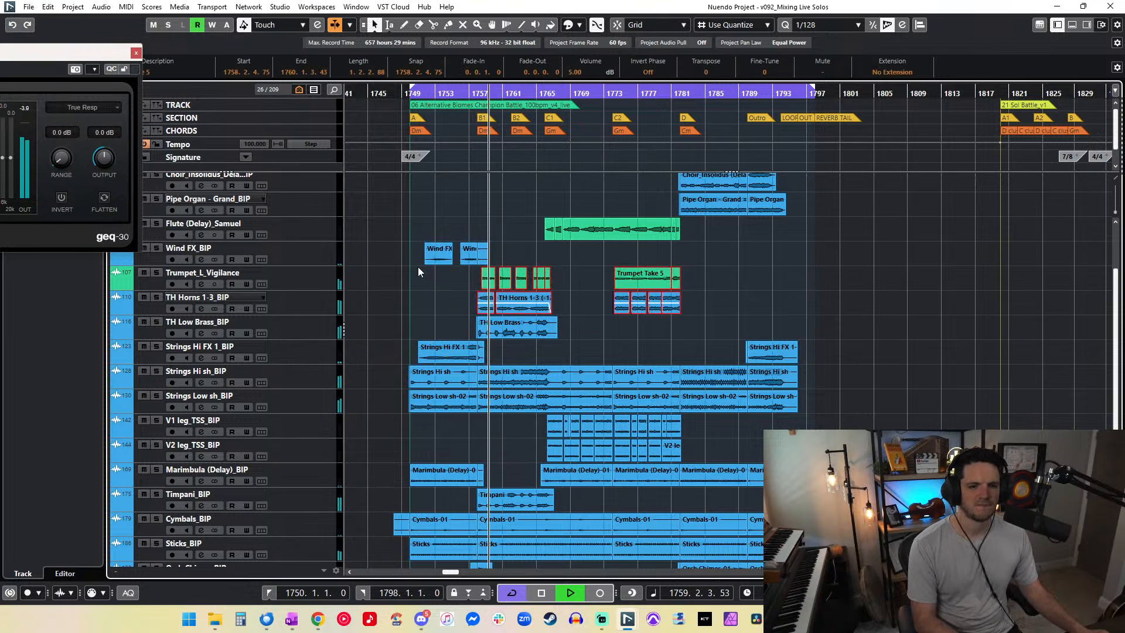
click(589, 73)
text(6)
key(Return)
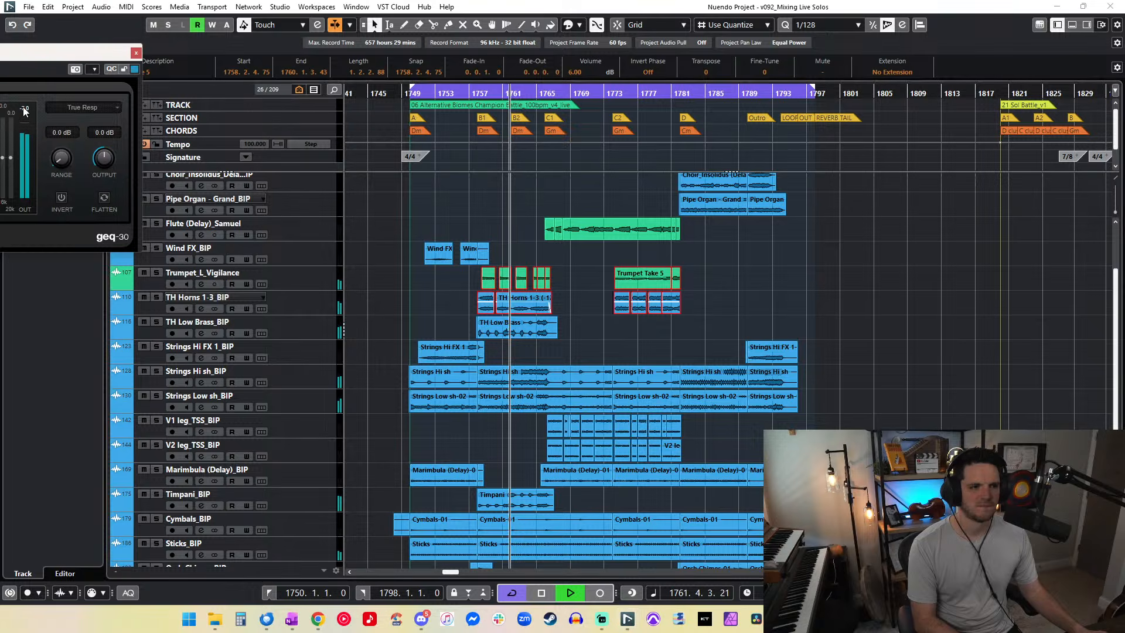
Step: Select all audio events of the cue, set their volume to -5 dB and reset the geq-30 output peak readout
scroll(553, 182, down, 3)
drag(806, 554, 406, 165)
scroll(588, 72, up, 1)
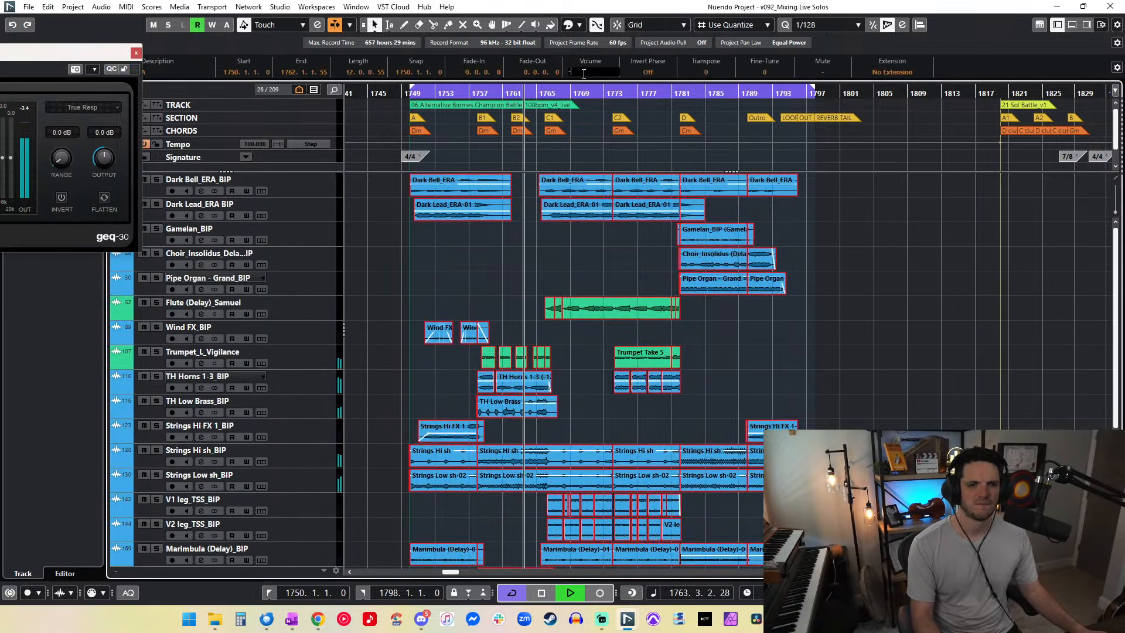
click(27, 109)
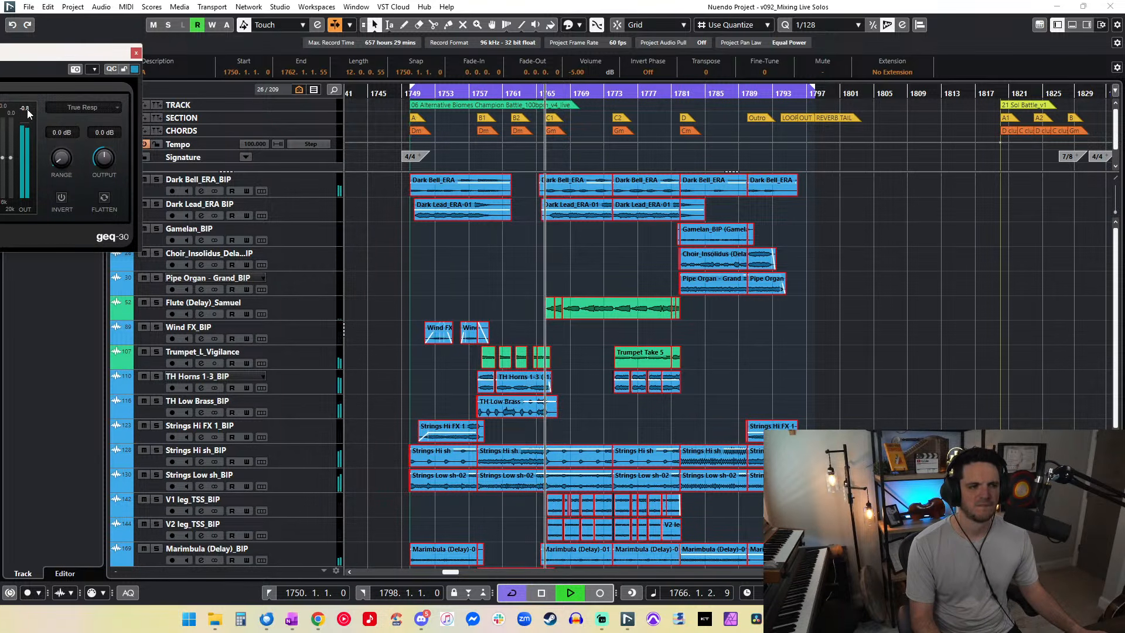
click(27, 109)
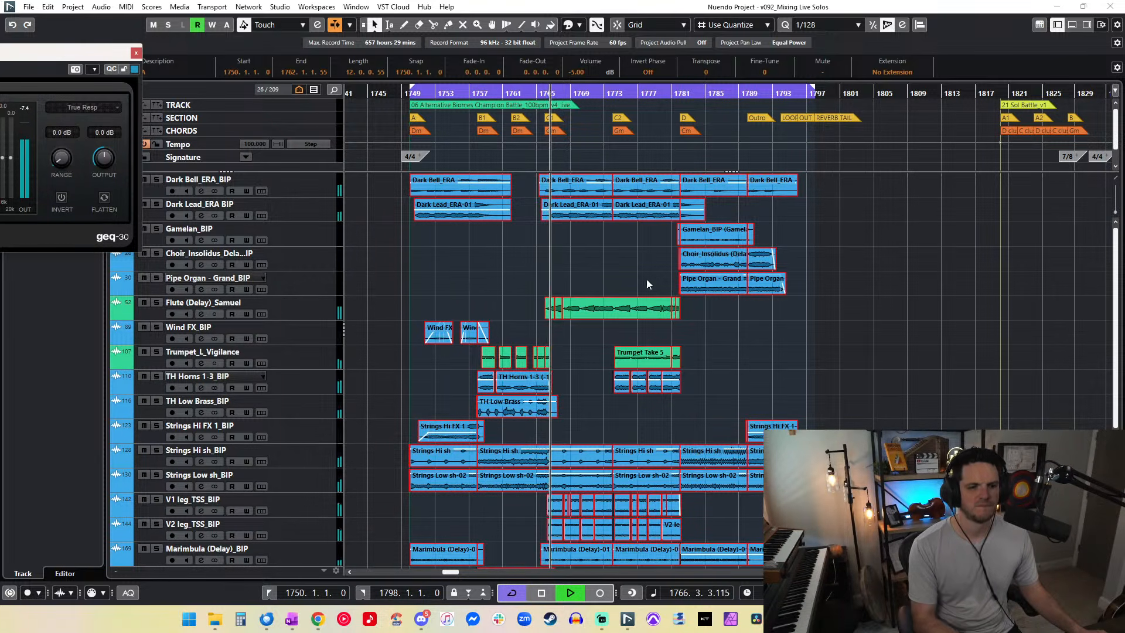
Step: Select only the flute solo events from section C1 to D and set their volume to 2 dB
click(603, 273)
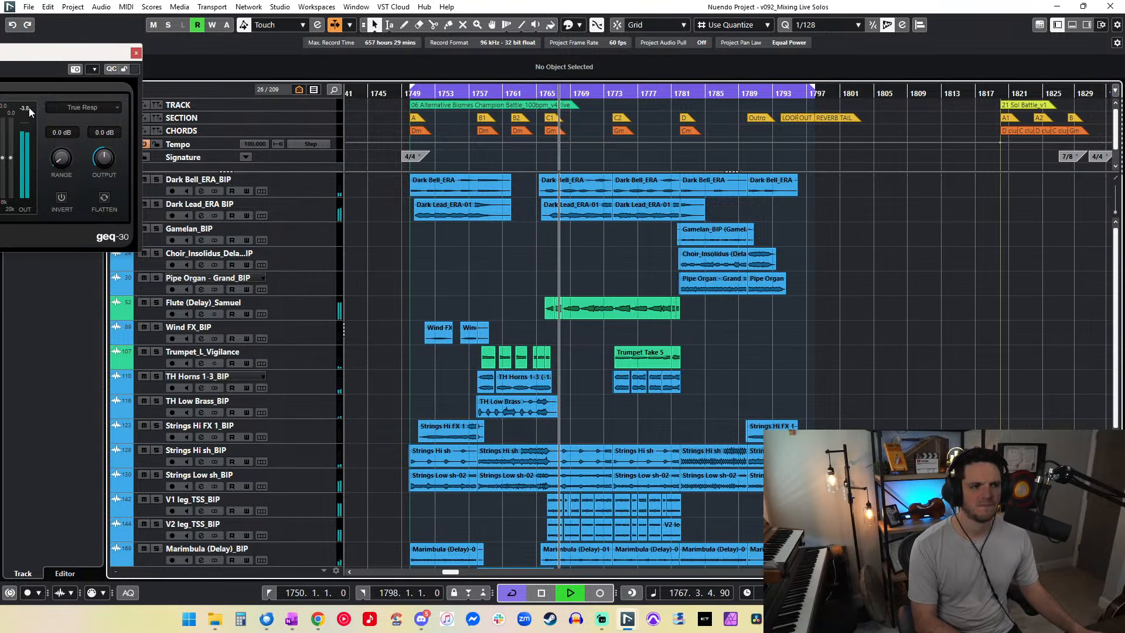
drag(531, 300, 692, 313)
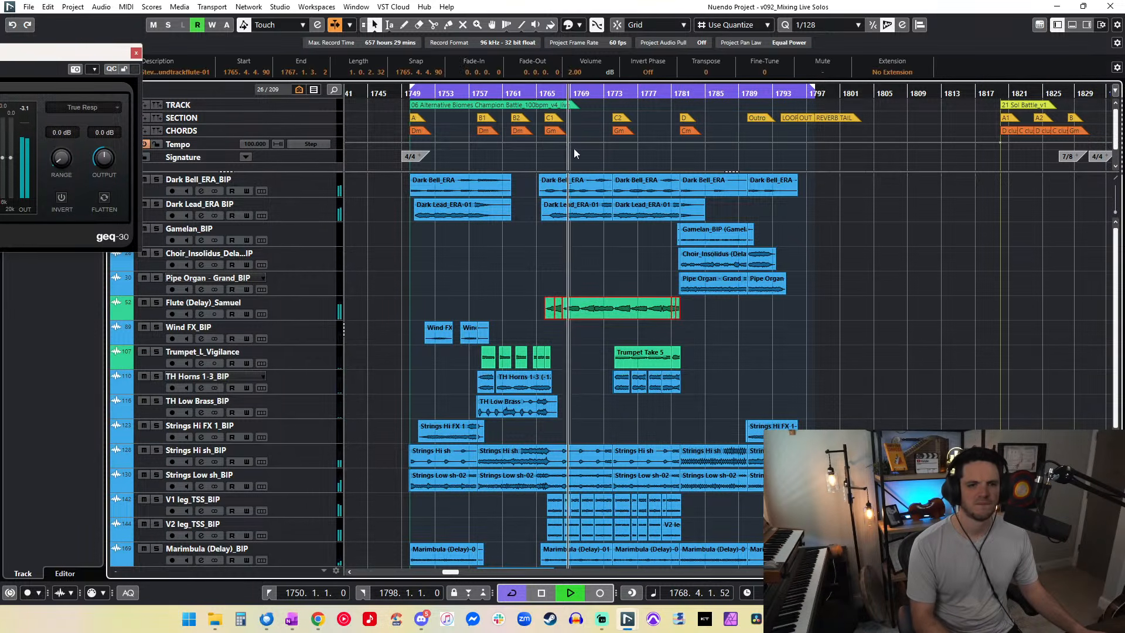
click(608, 273)
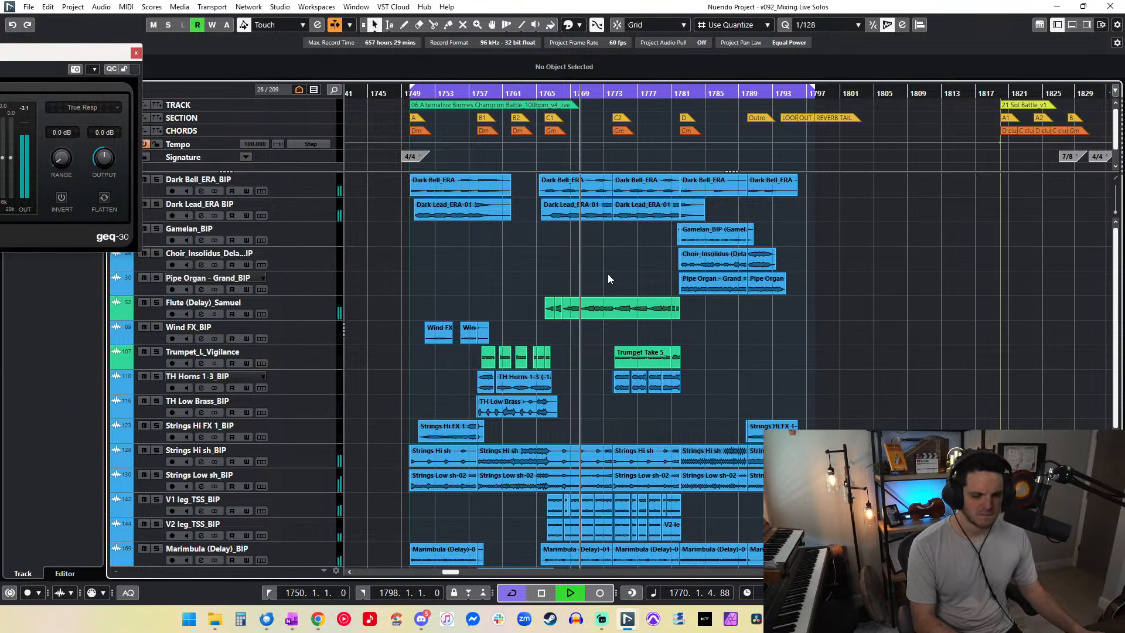
Step: Select all TH Perc_BIP events of the cue and set their volume to -3.5 dB
scroll(607, 273, down, 3)
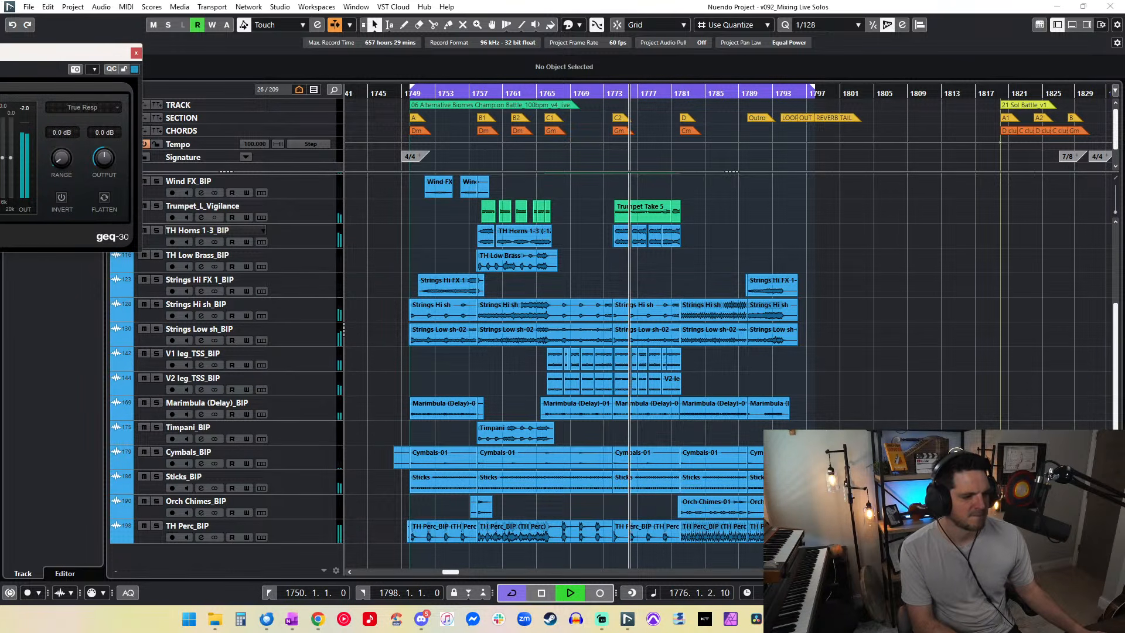
drag(832, 554, 381, 539)
click(576, 72)
text(-3.5)
key(Return)
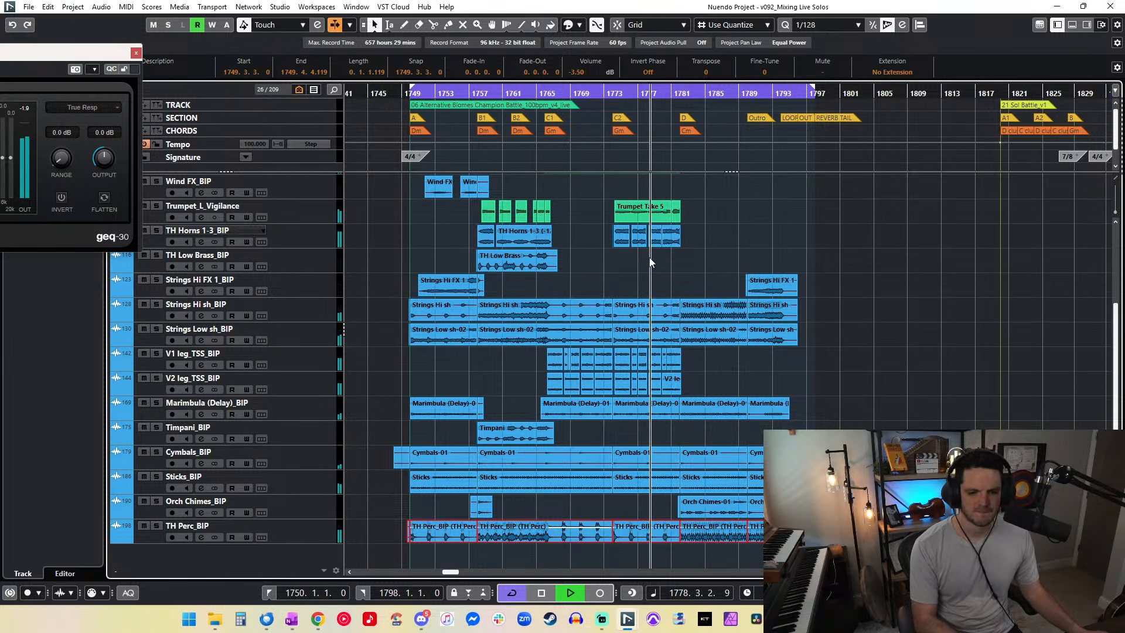
Step: Trim the start of the Orch Chimes_BIP event at section D to 1781.4.4.33
key(h)
key(h)
key(h)
key(h)
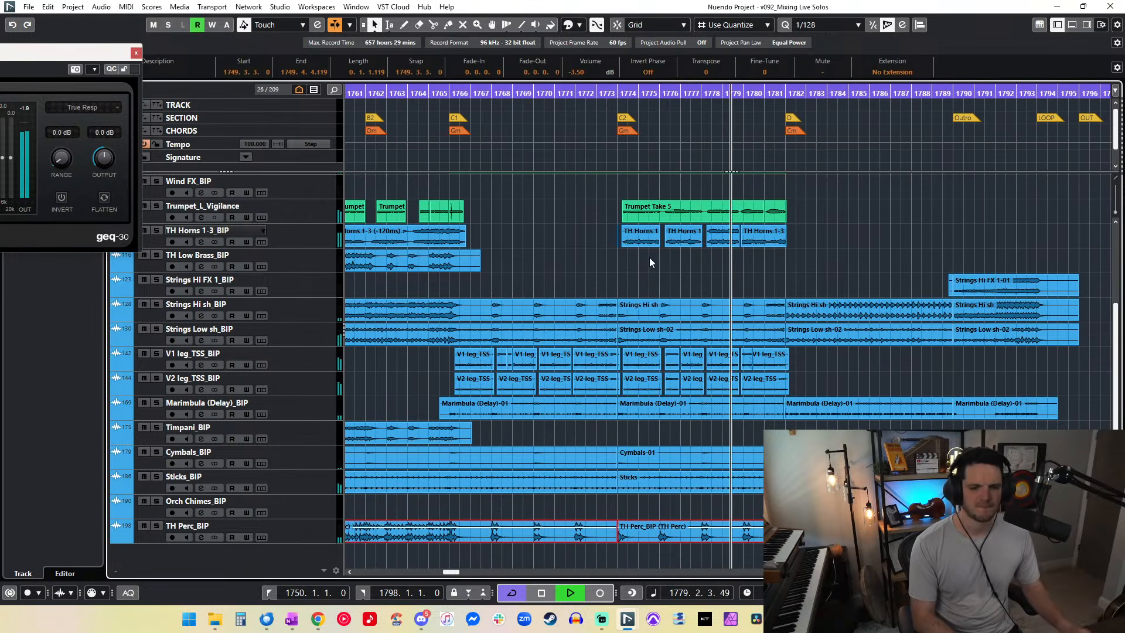
key(h)
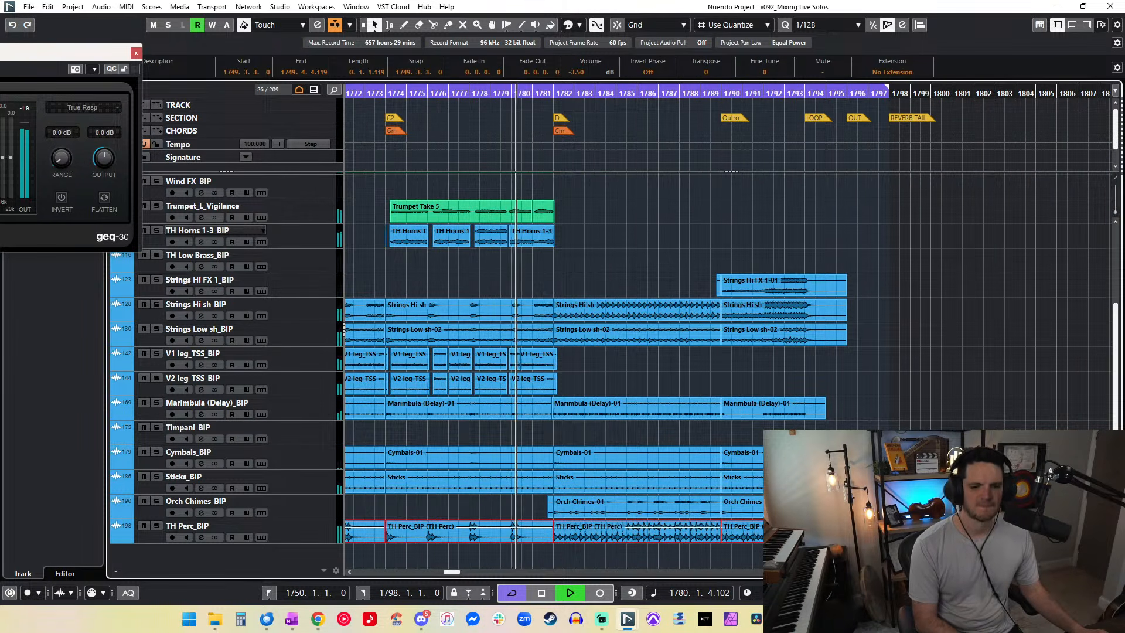
click(557, 512)
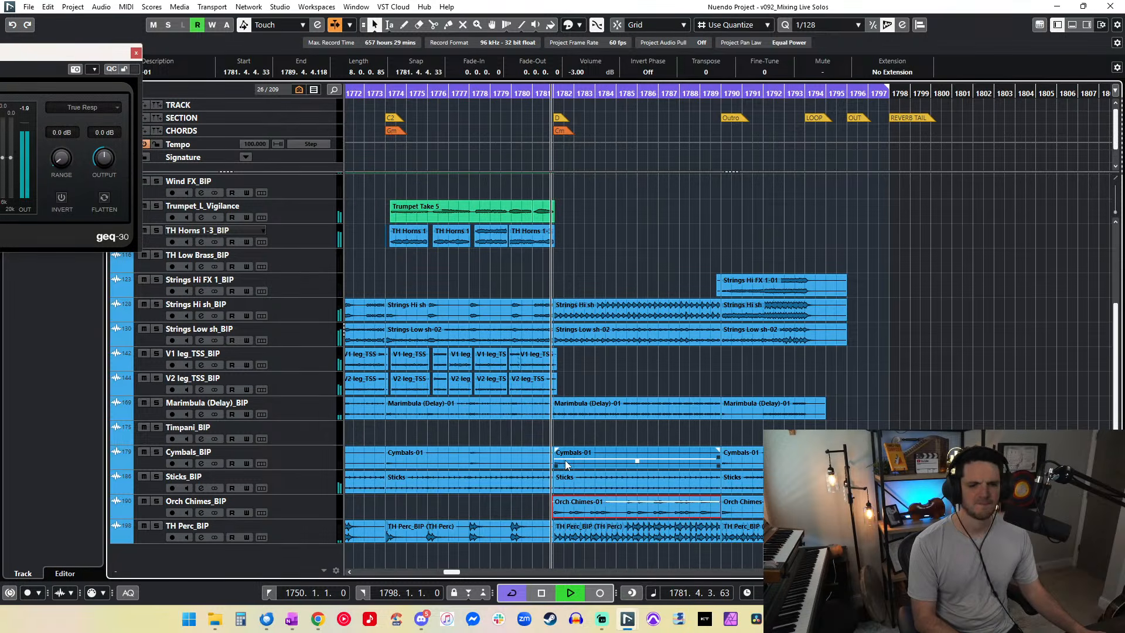
Step: Select all Cymbals_BIP events of the cue and set their volume to -5 dB, then to -1 dB
scroll(820, 556, left, 3)
click(821, 555)
drag(1092, 461, 429, 453)
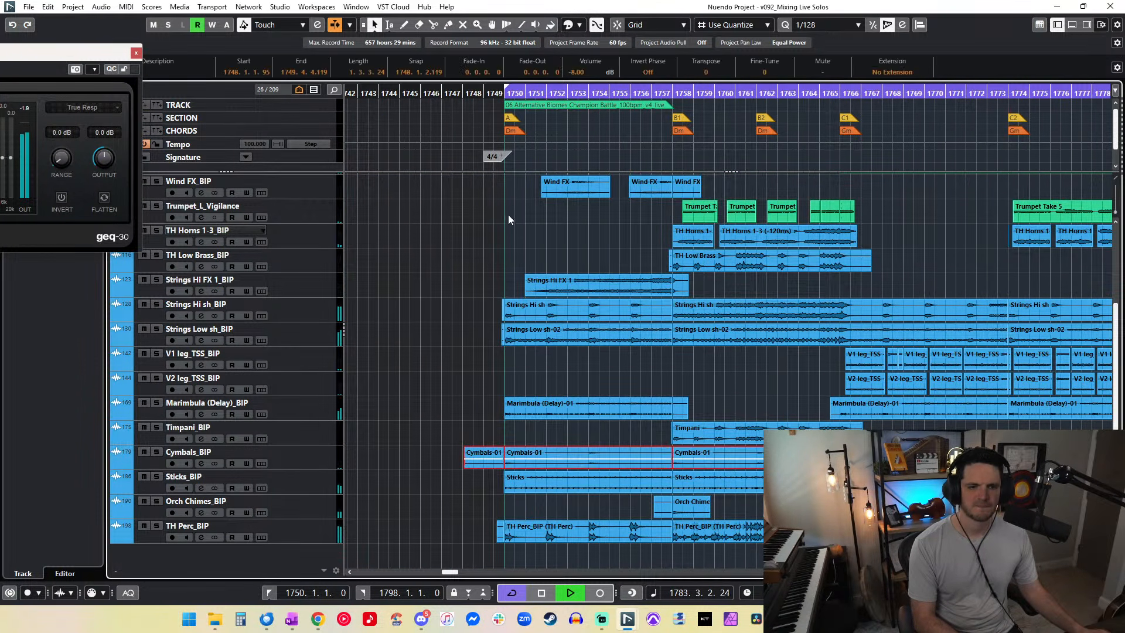
text(-5)
key(Return)
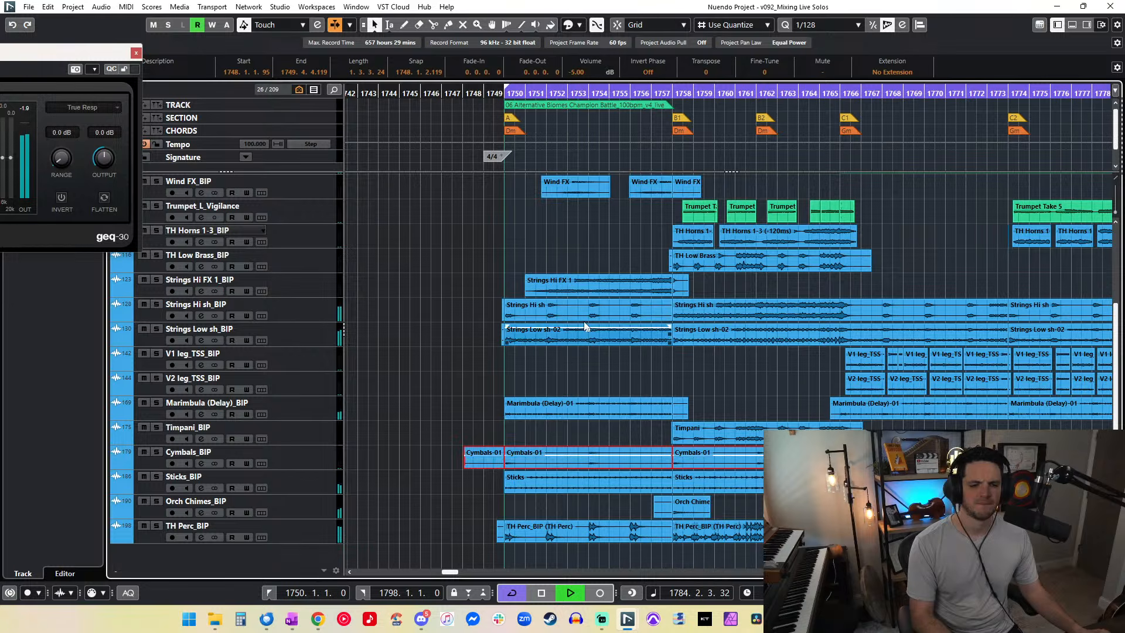
text(-1)
key(Return)
Step: Replay the transition into section D from around bar 1781 and set the Cymbals_BIP events' volume to 0 dB
scroll(662, 267, right, 8)
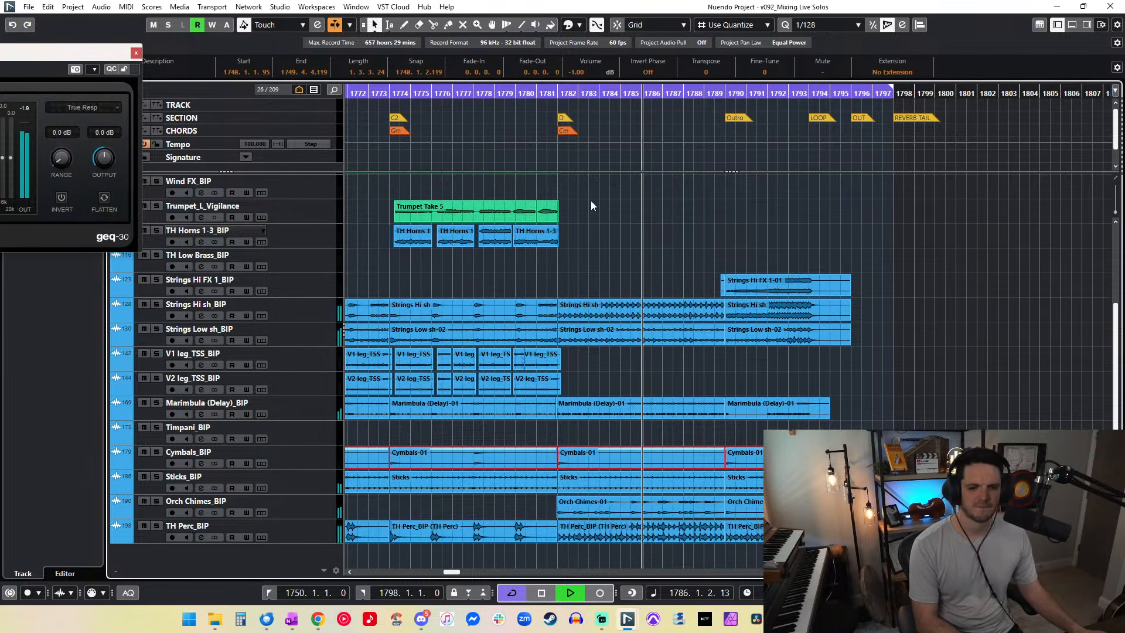
click(536, 94)
key(space)
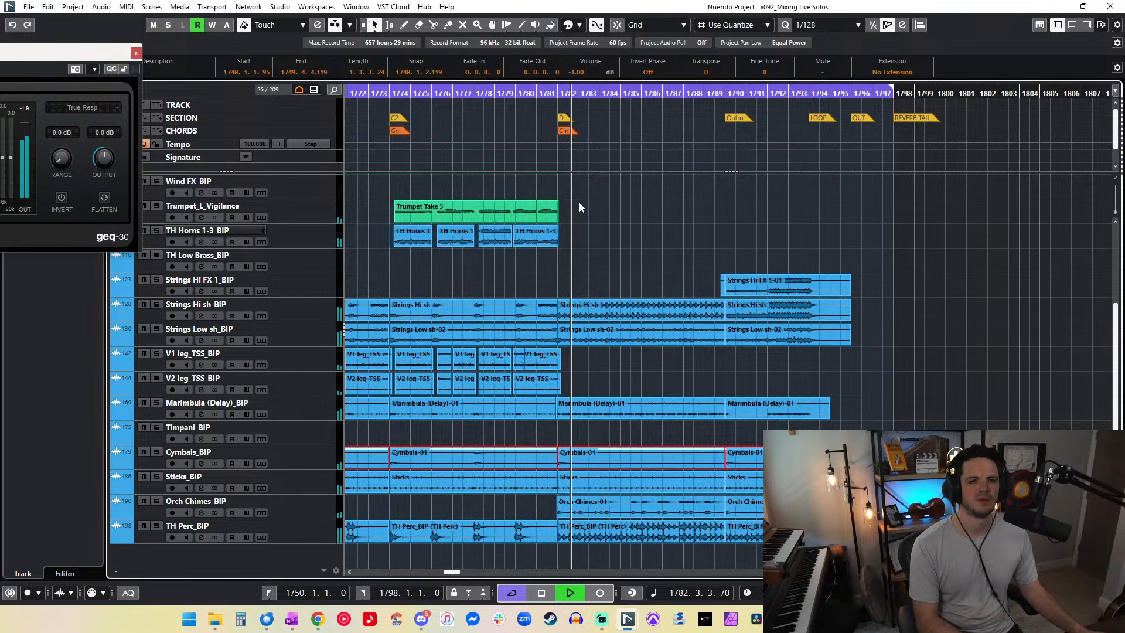
click(550, 95)
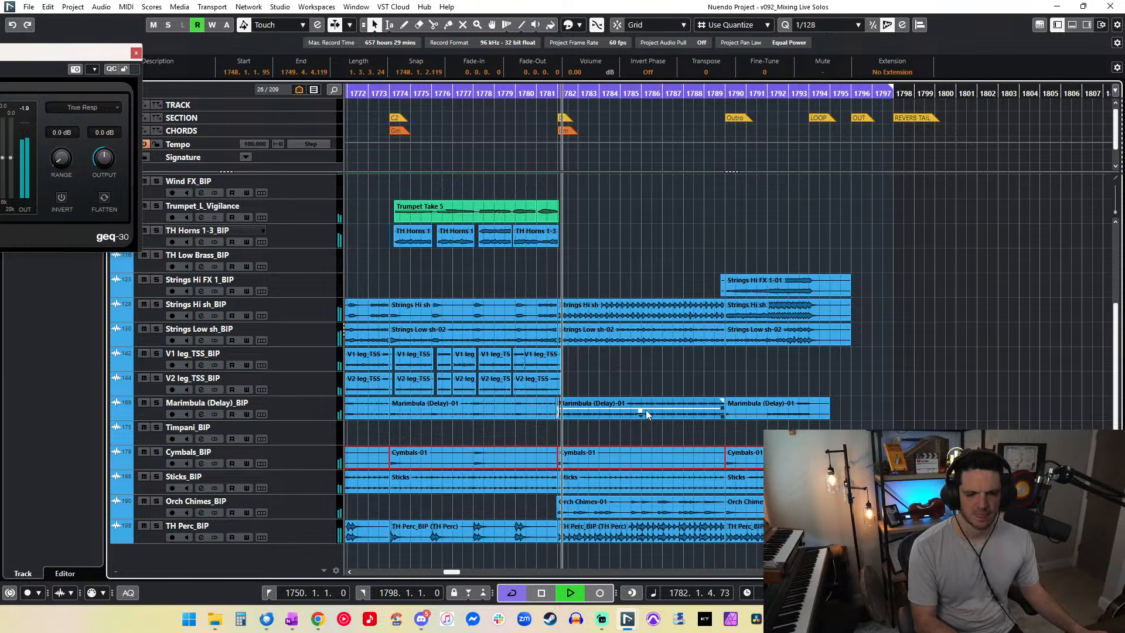
Step: Solo the Marimbula (Delay)_BIP track, set all its events' volume to -1 dB and clear the solo
click(156, 403)
drag(845, 404, 479, 407)
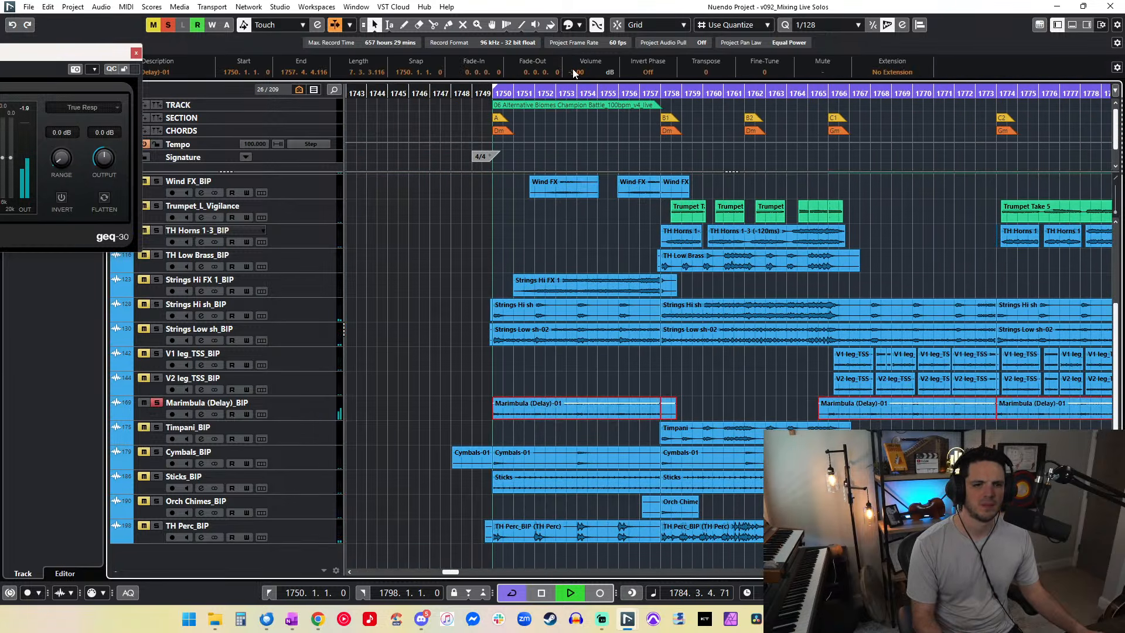
click(159, 403)
scroll(355, 366, right, 7)
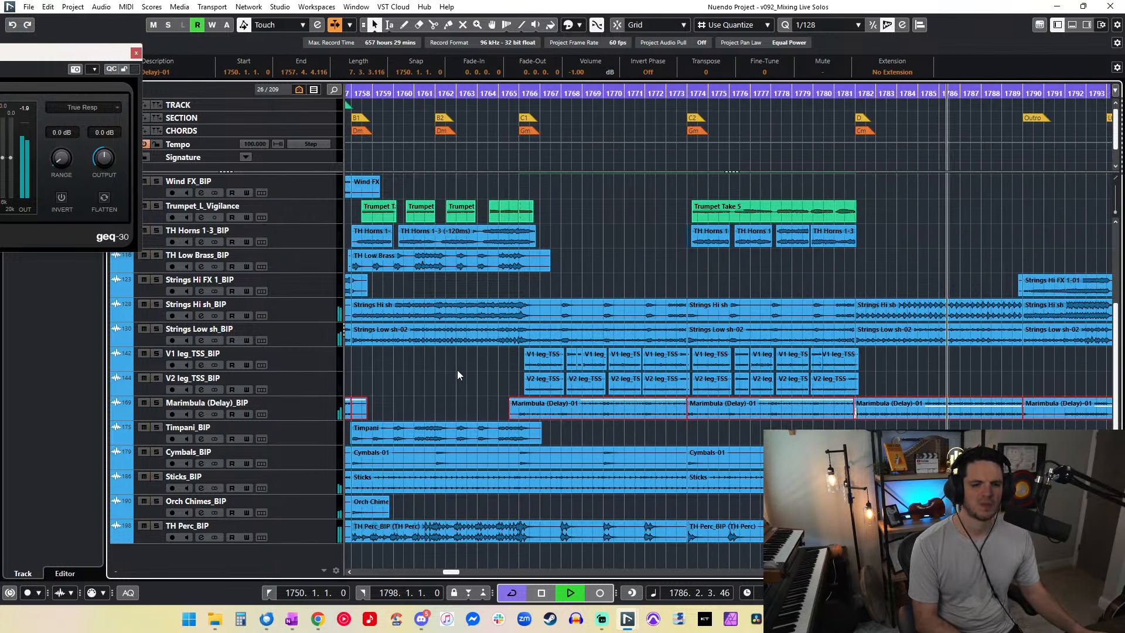
Step: Select the Gamelan_BIP events in section D and raise their volume to 7 dB
scroll(611, 360, up, 4)
drag(837, 229, 592, 245)
scroll(575, 73, up, 4)
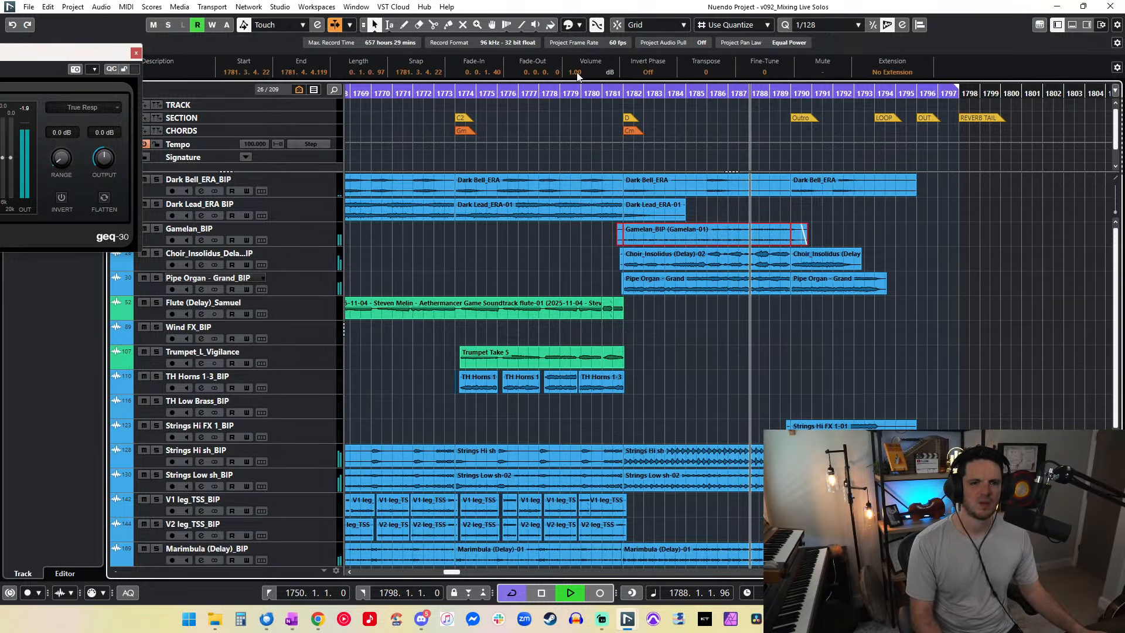
scroll(577, 73, up, 2)
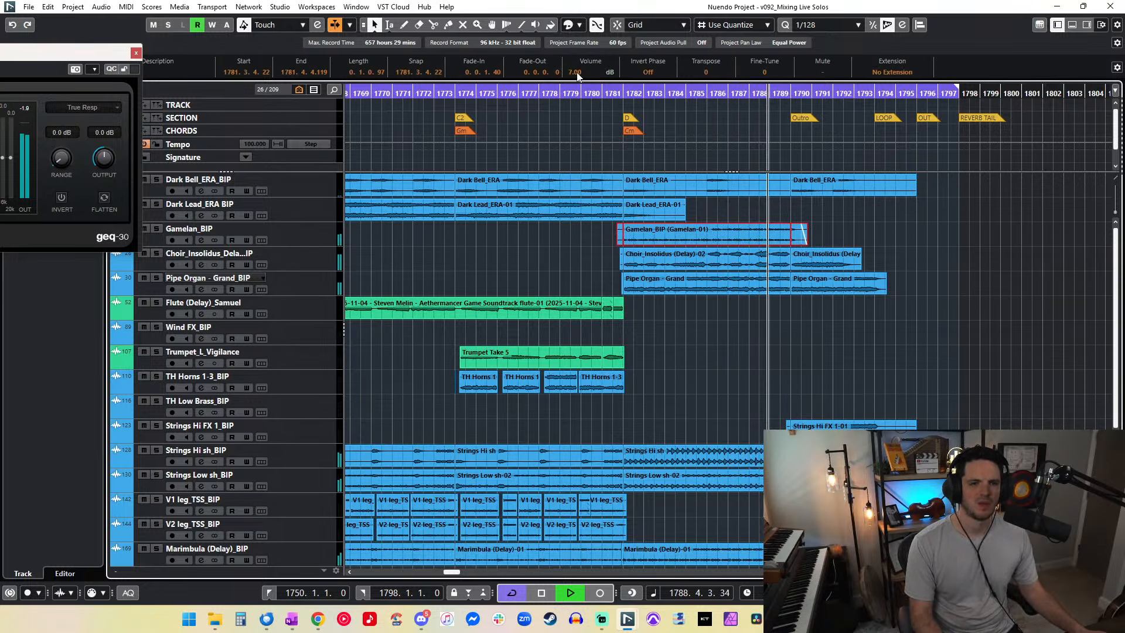
Step: Check the Gamelan_BIP track in solo, clear the solo and replay the full mix from just before section D
click(155, 229)
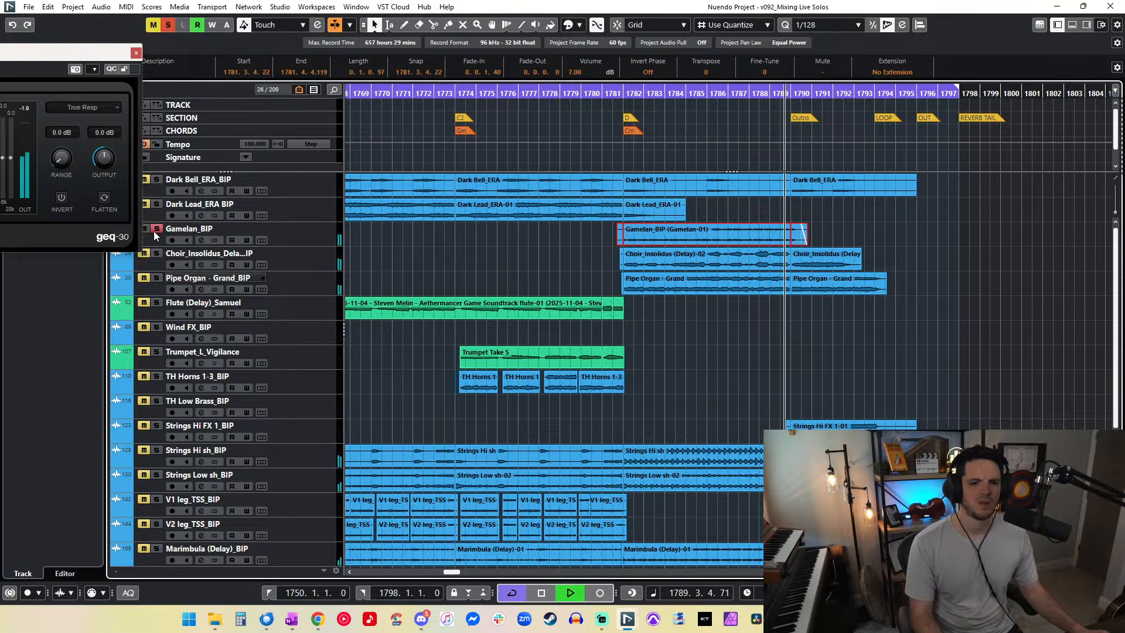
click(155, 229)
click(599, 88)
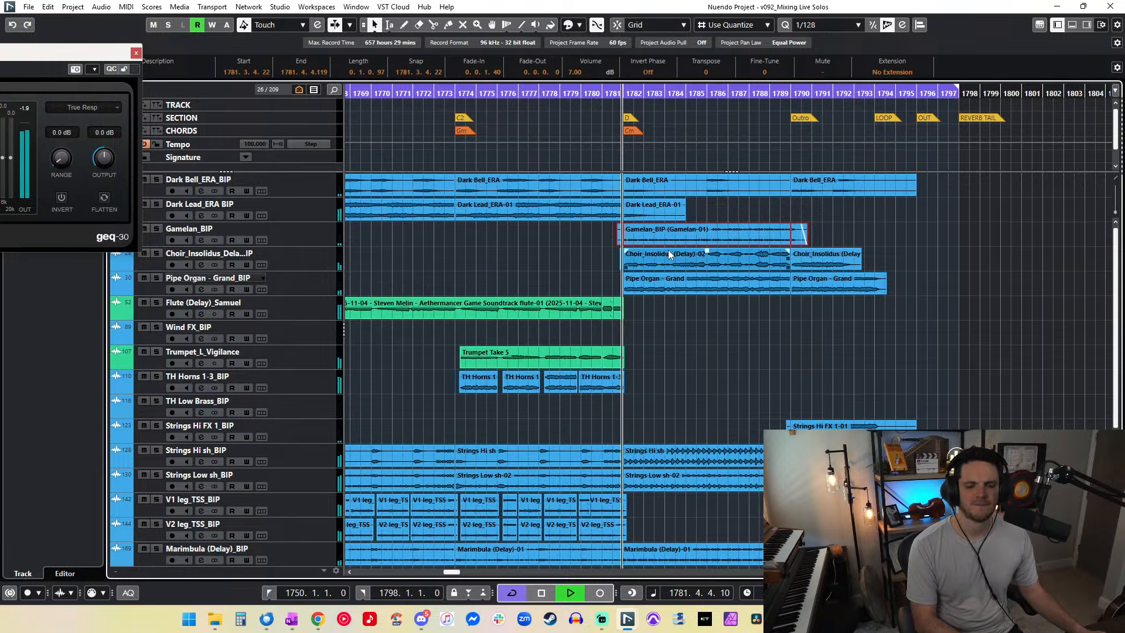
click(620, 286)
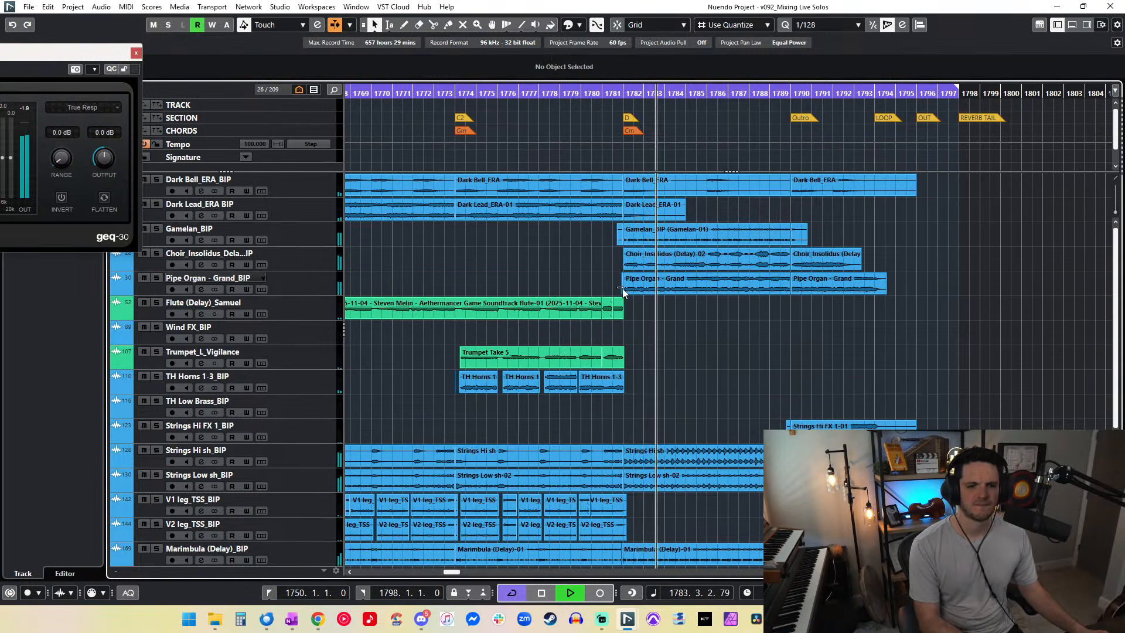
Step: Trim the start of the Gamelan_BIP event to the beginning of section D and set the Choir_Insolidus events' volume to 2 dB
click(620, 237)
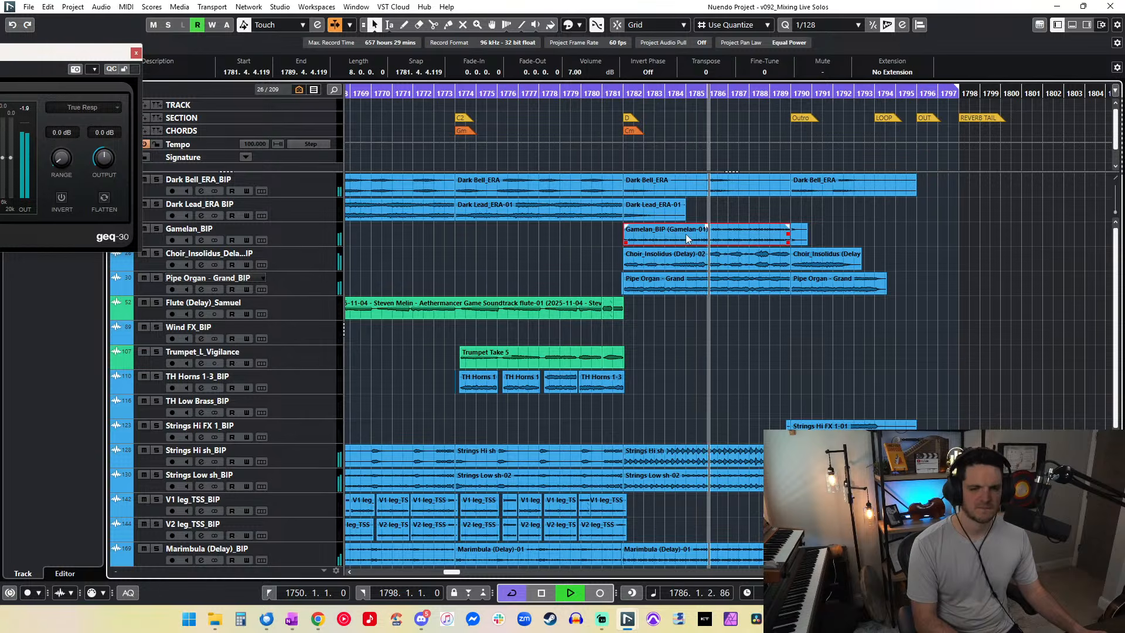
drag(878, 268, 659, 252)
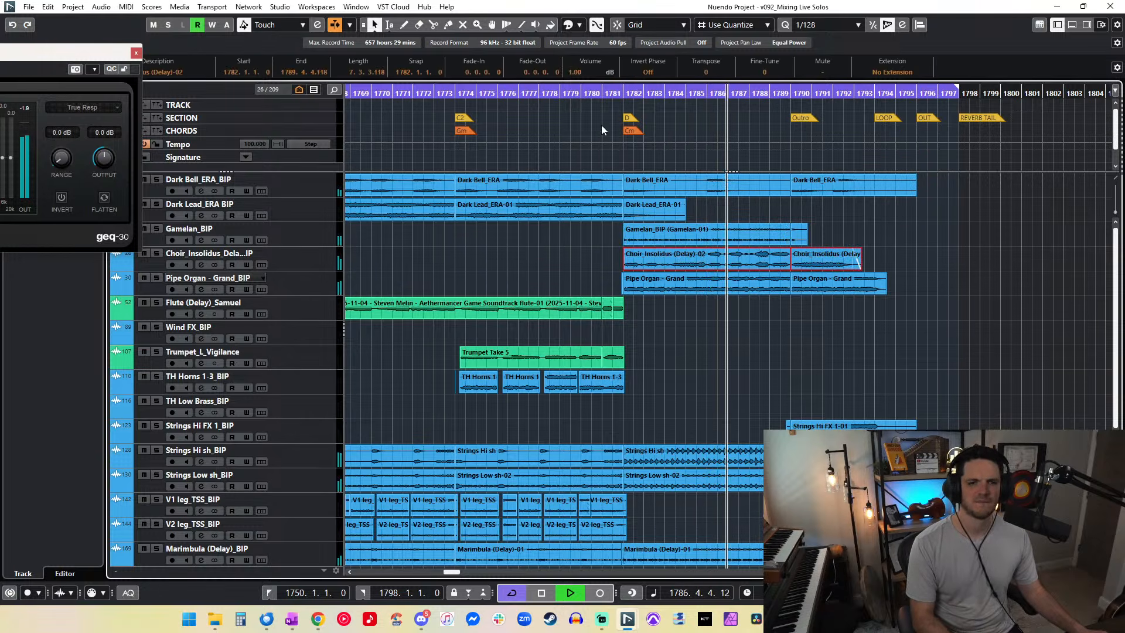
scroll(630, 227, left, 5)
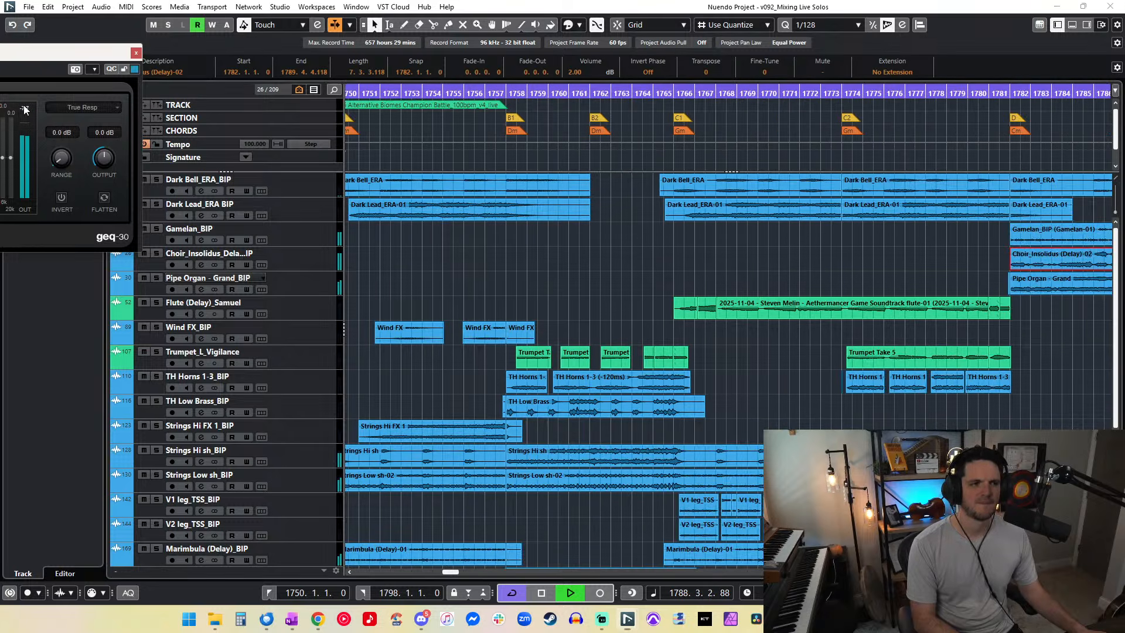
Step: Shorten the Outro event on Marimbula (Delay)_BIP to end just past the LOOP marker with a short fade-out, and replay from around bar 1793
scroll(685, 310, right, 10)
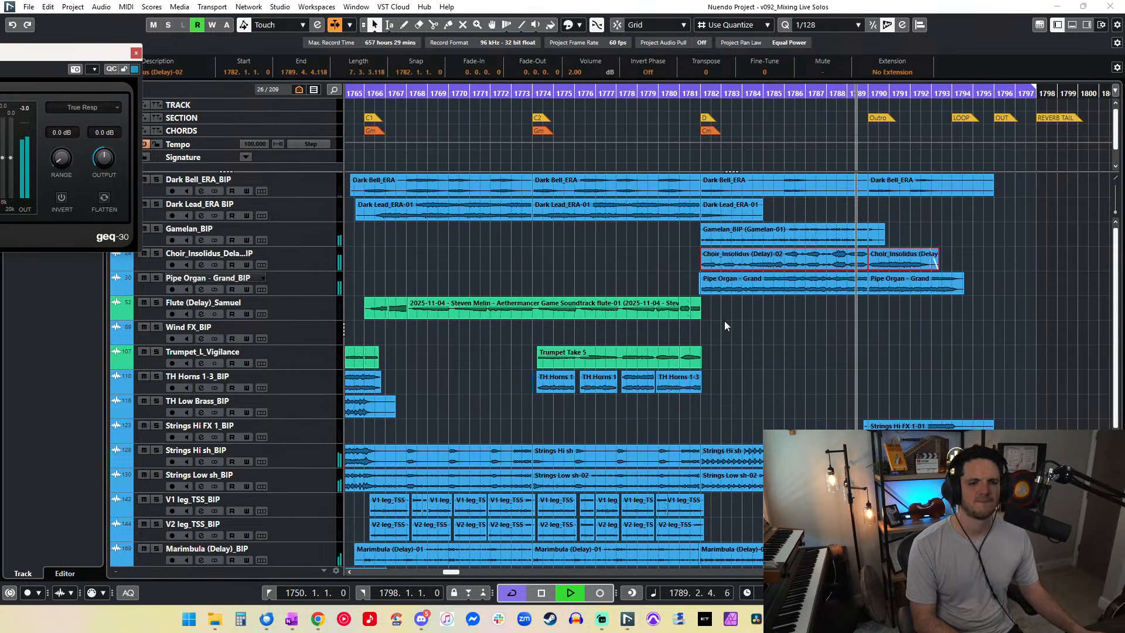
scroll(796, 354, right, 7)
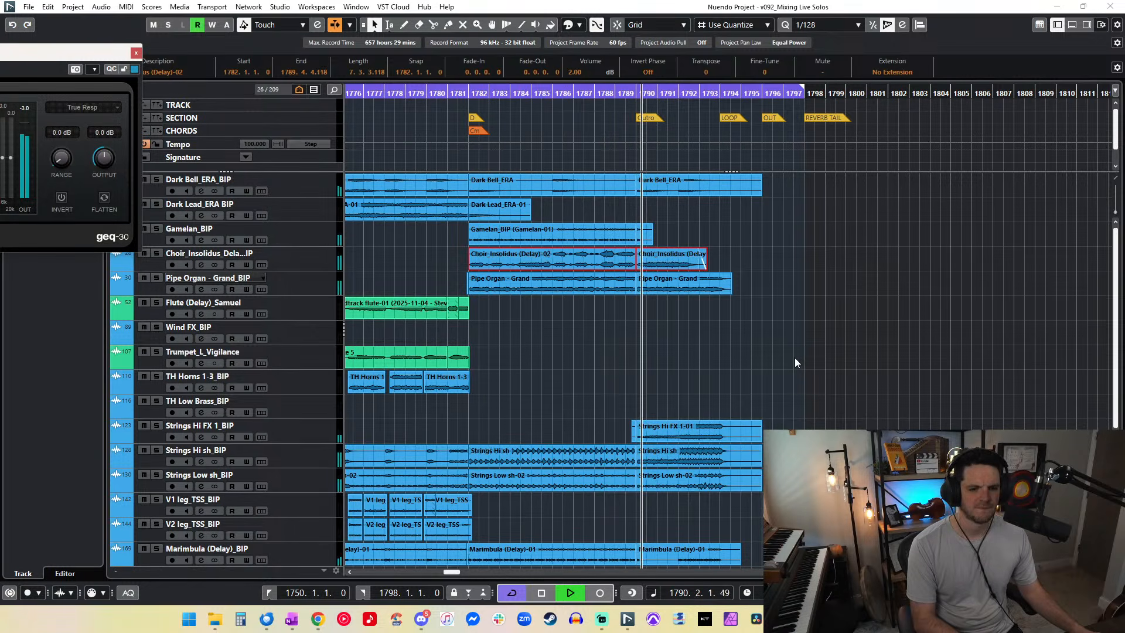
scroll(721, 389, down, 3)
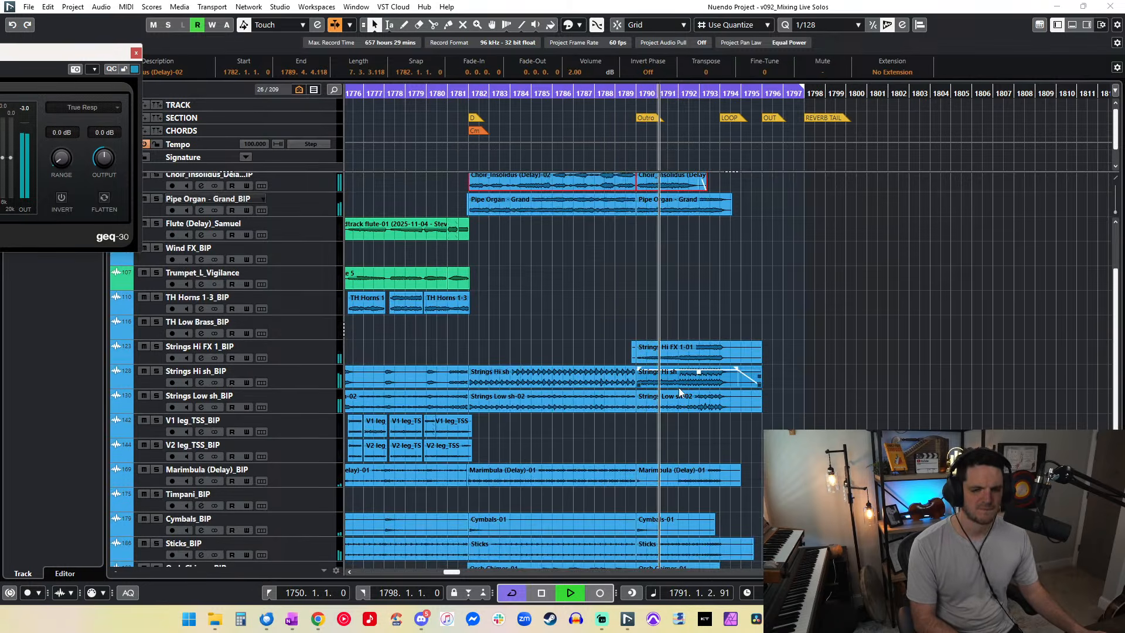
scroll(678, 388, down, 3)
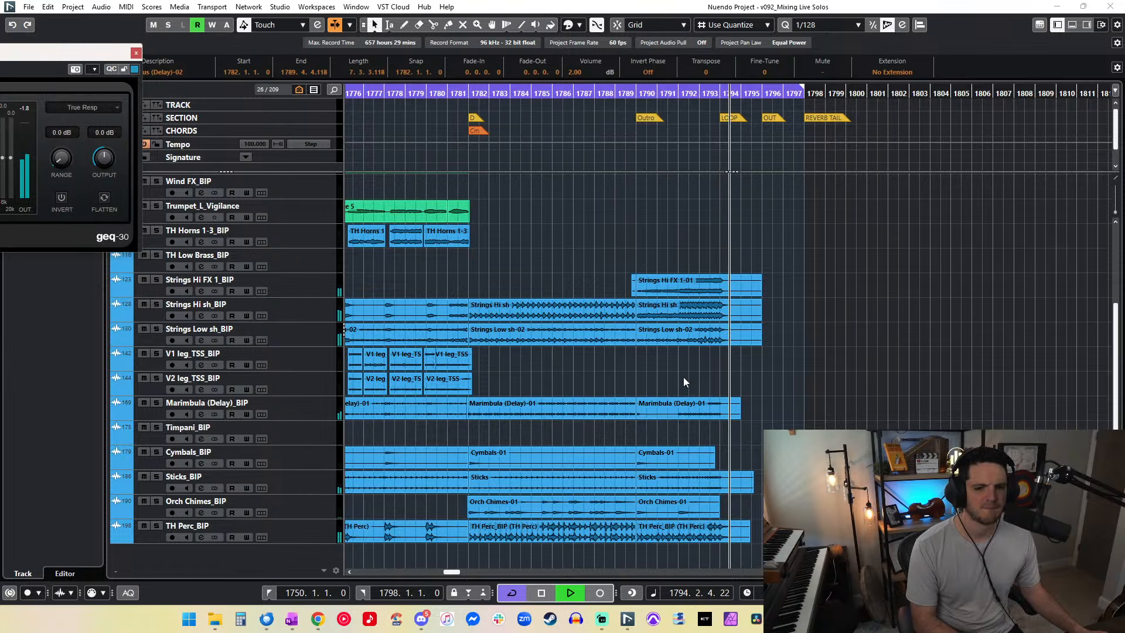
key(h)
key(h)
key(h)
key(h)
key(h)
key(space)
key(space)
click(321, 405)
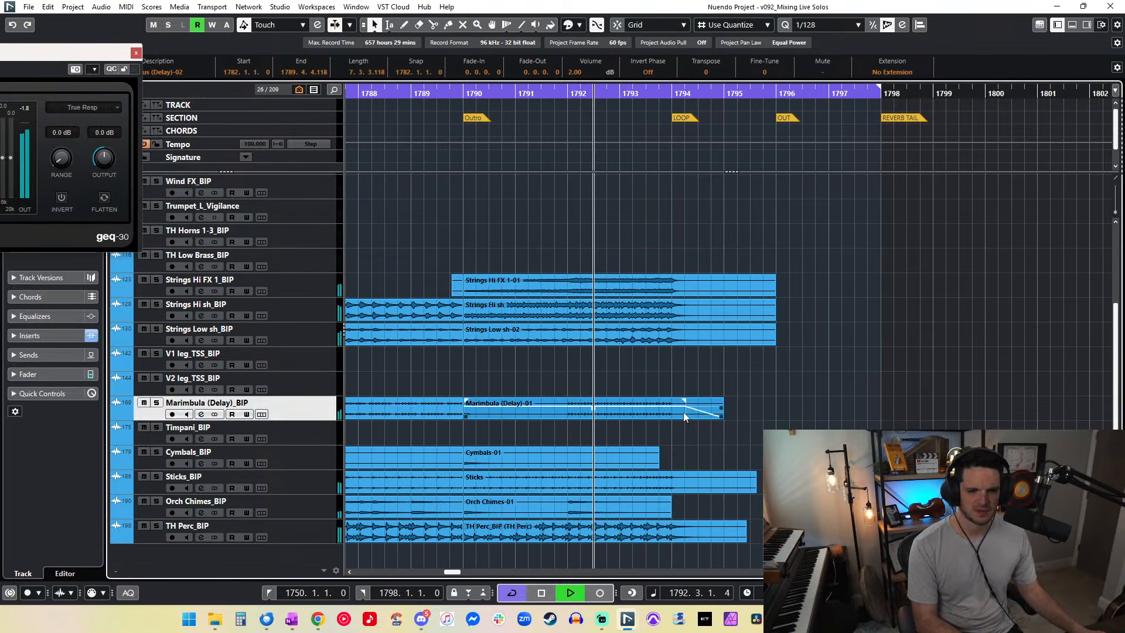
click(721, 416)
drag(721, 417, 675, 402)
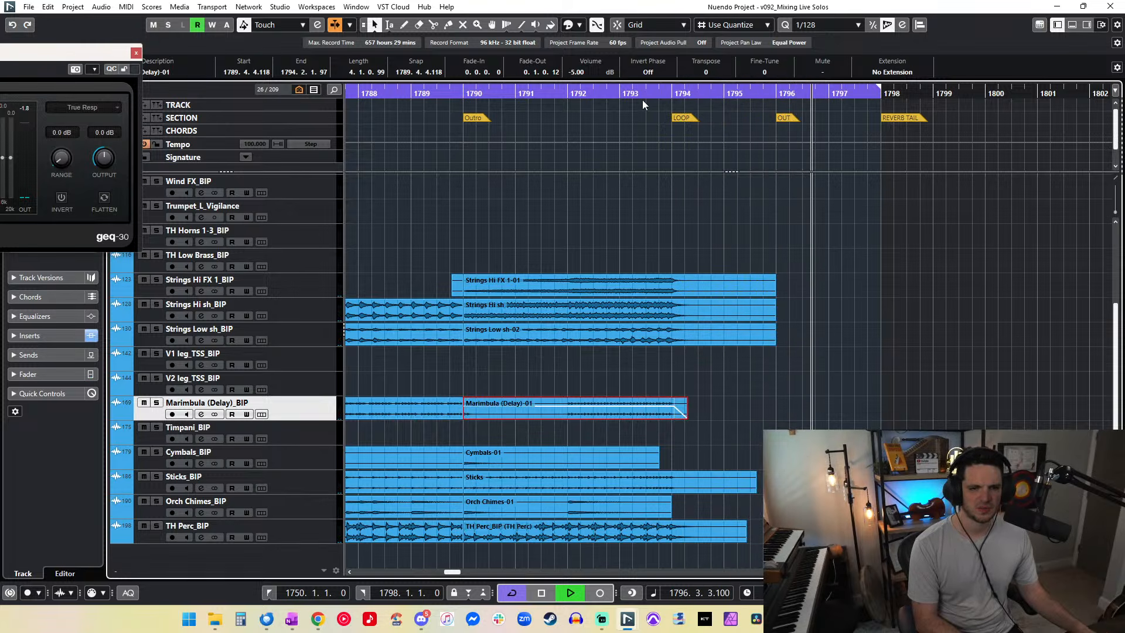
drag(641, 93, 641, 98)
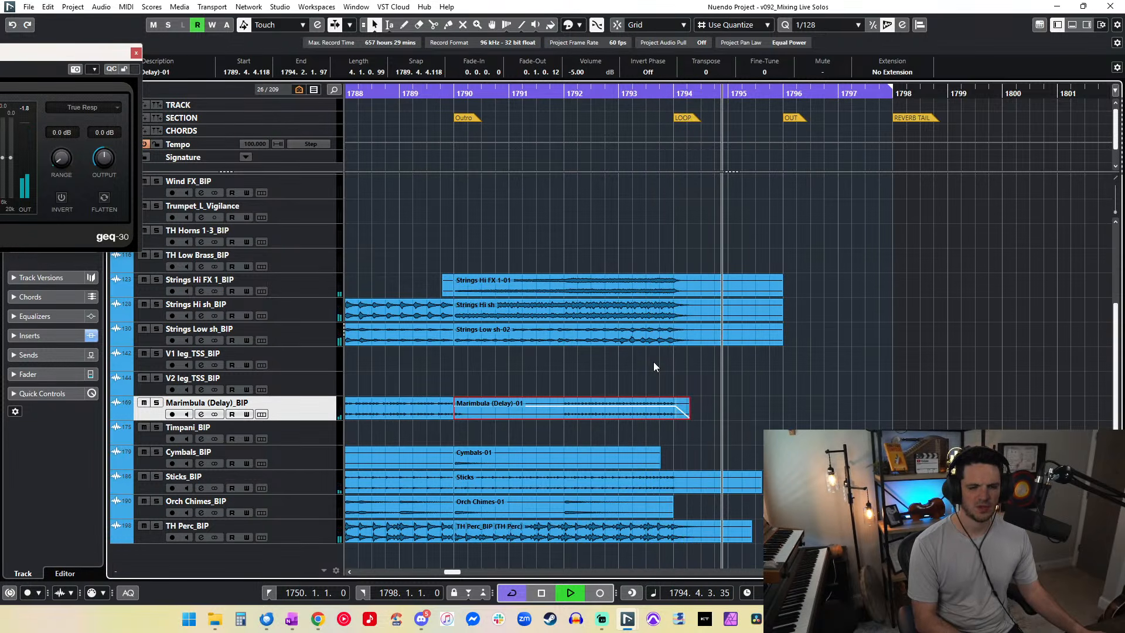
Step: Return to the cue start, remove the Cymbals_BIP audio before bar 1750 and set the cue's Cymbals events to -2 dB
key(KP_1)
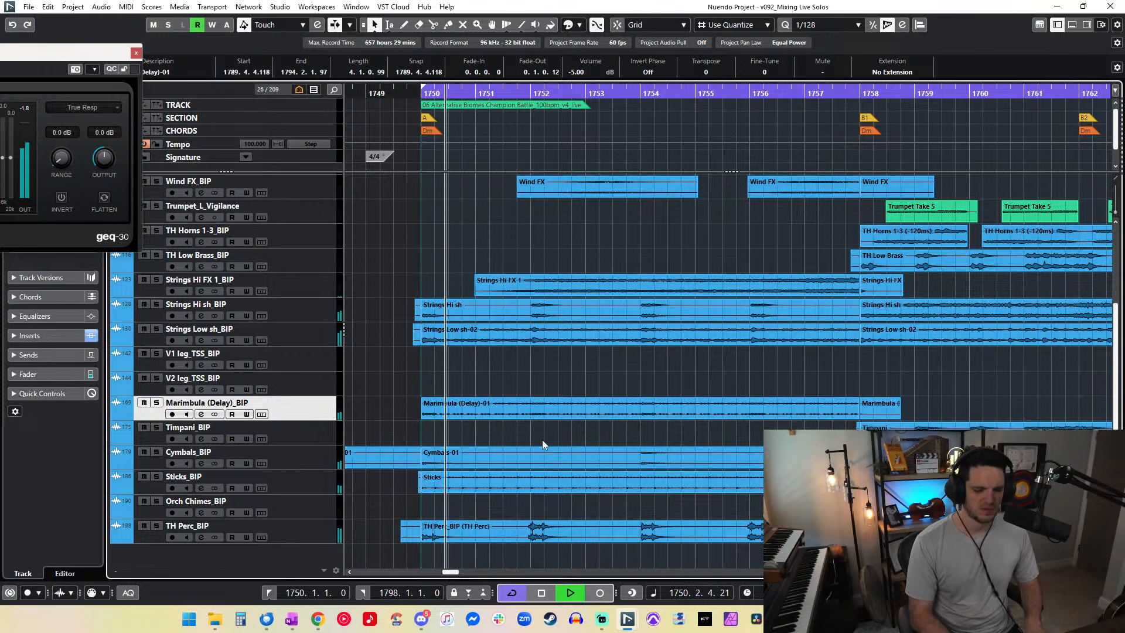
key(g)
key(g)
key(g)
click(691, 458)
key(Delete)
drag(691, 459, 1111, 458)
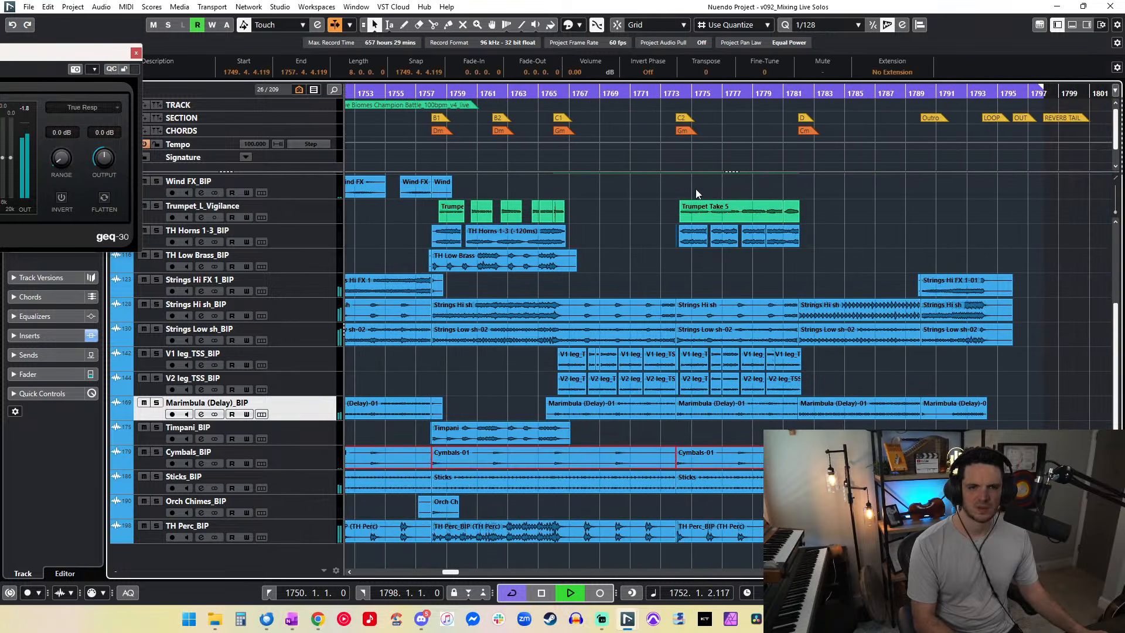
Step: Clear the event selection and play the full mix through section A into B1
scroll(578, 72, down, 2)
scroll(520, 349, left, 3)
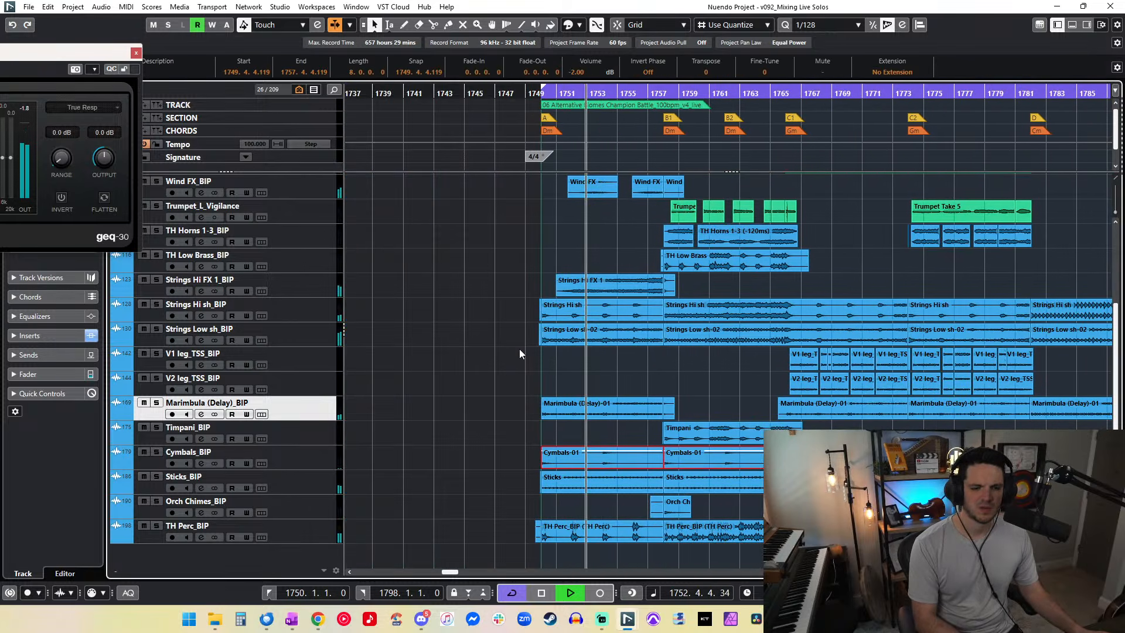
click(618, 376)
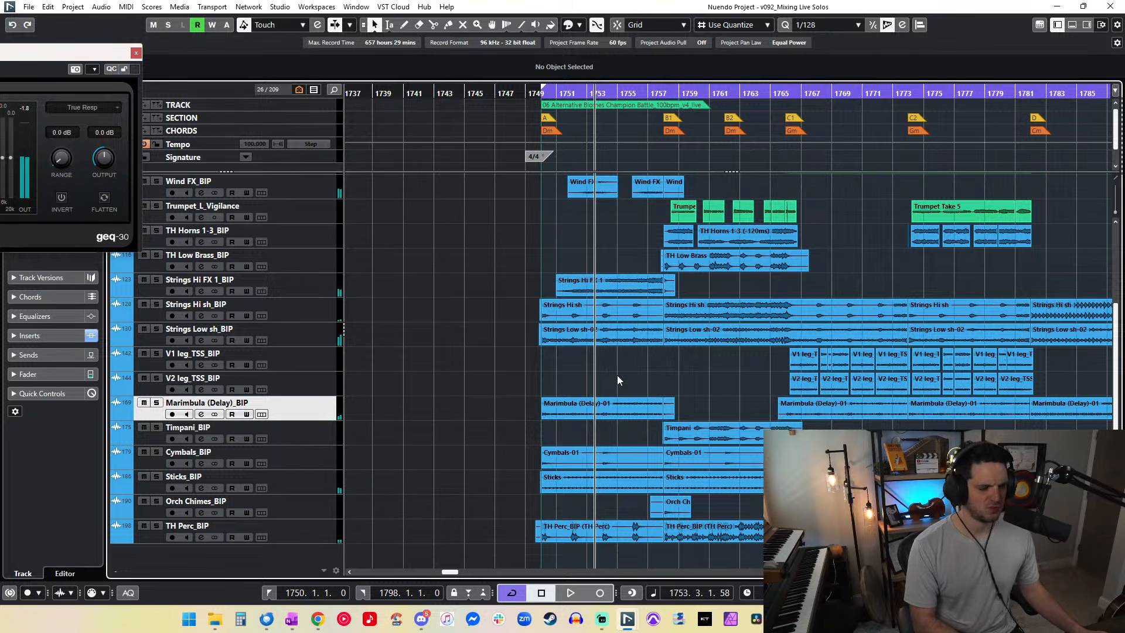
key(space)
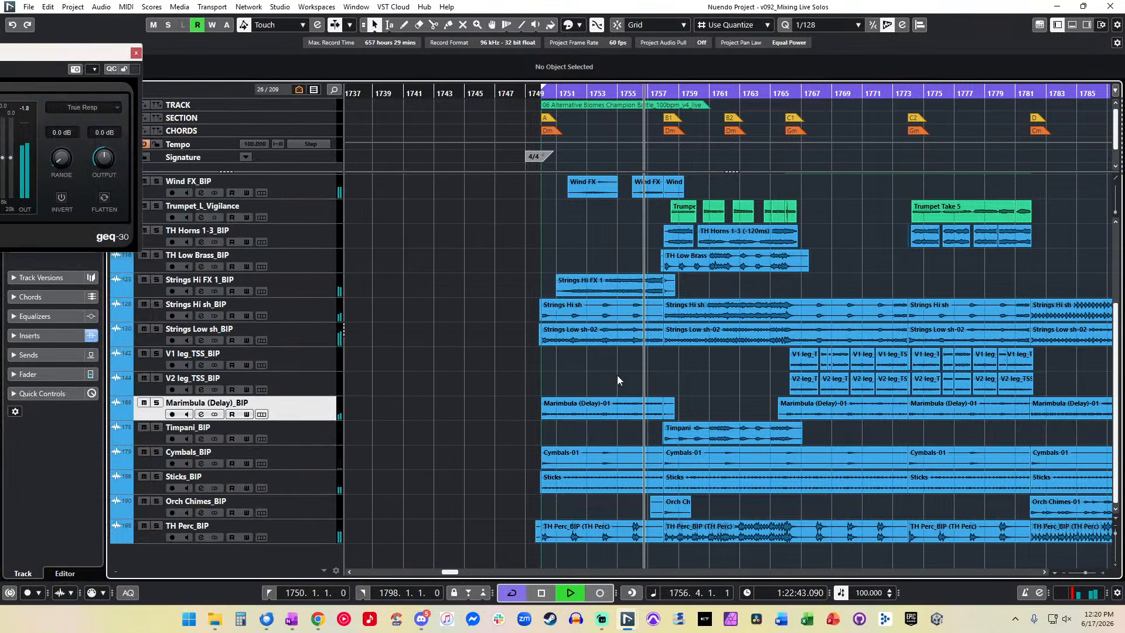
key(f)
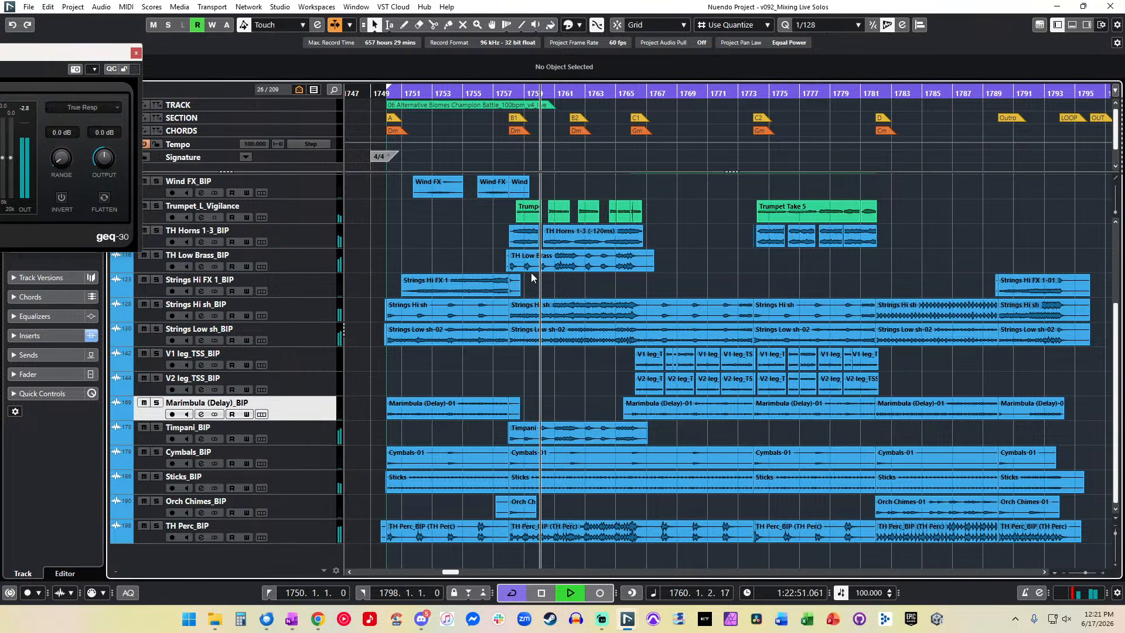
Step: Audition TH Low Brass_BIP alone, solo it with Timpani_BIP, Strings Hi sh_BIP and Strings Low sh_BIP, and replay from around bar 1765
click(155, 256)
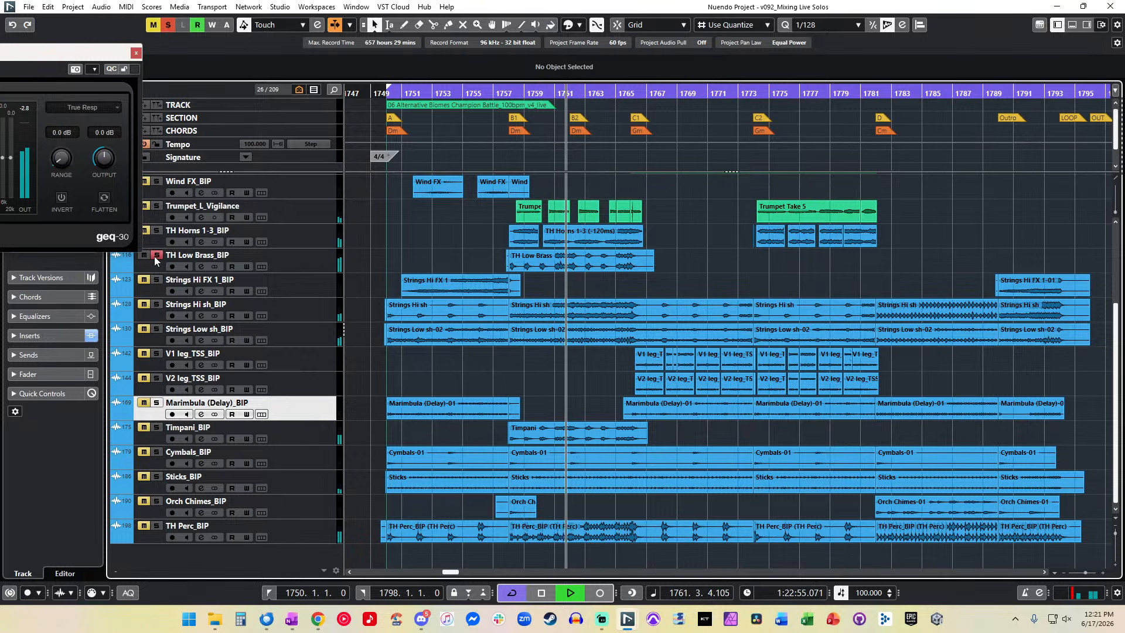
click(155, 256)
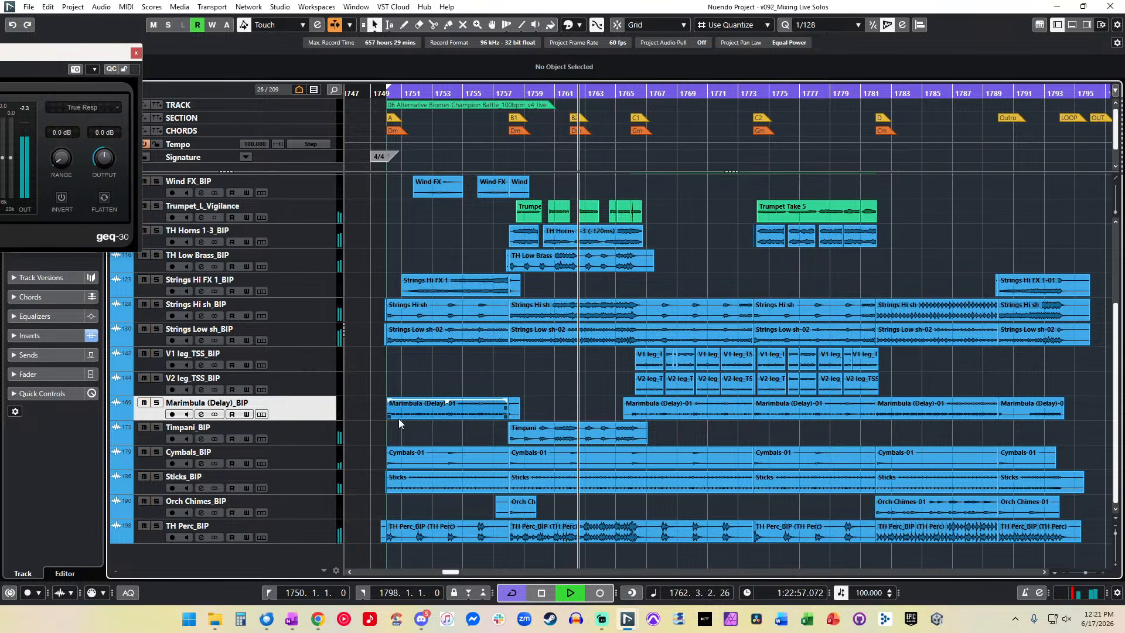
click(160, 427)
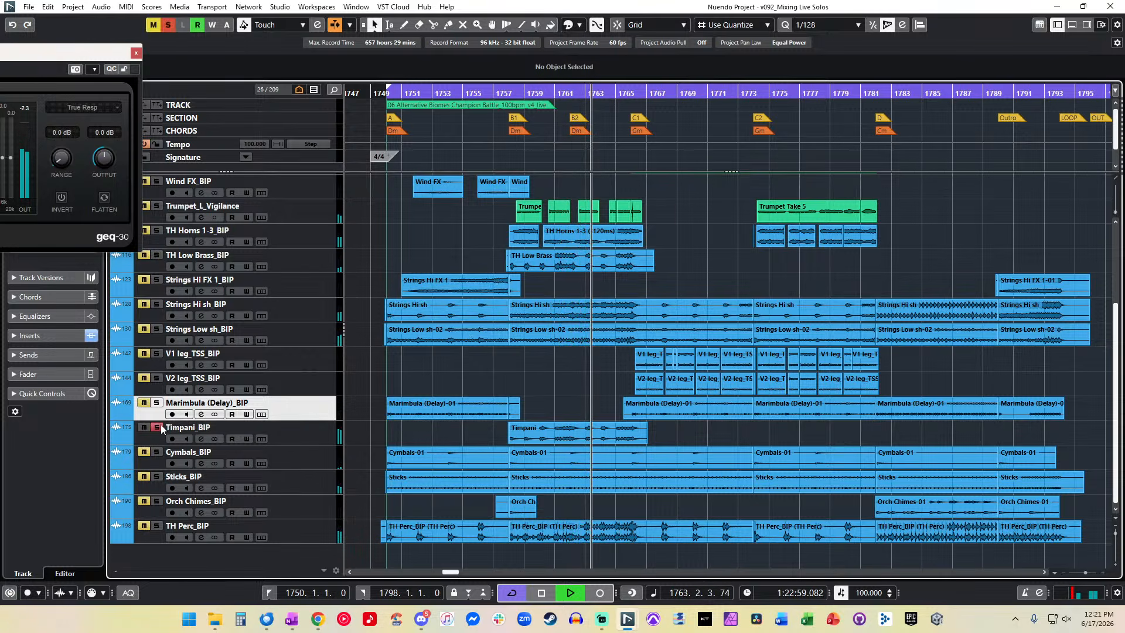
click(155, 256)
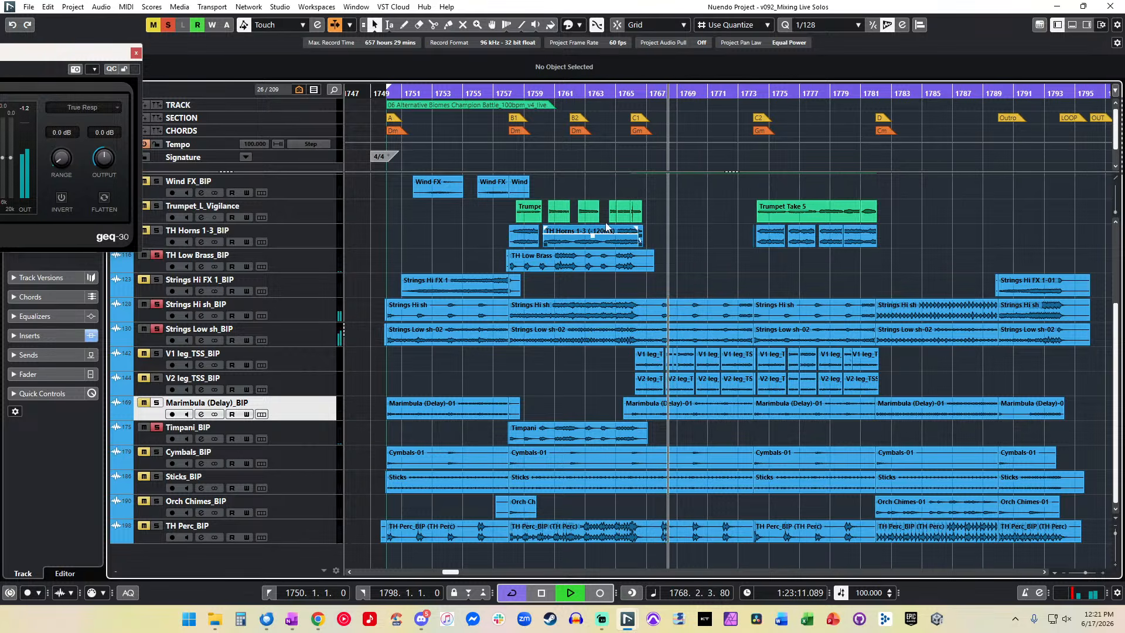
click(621, 92)
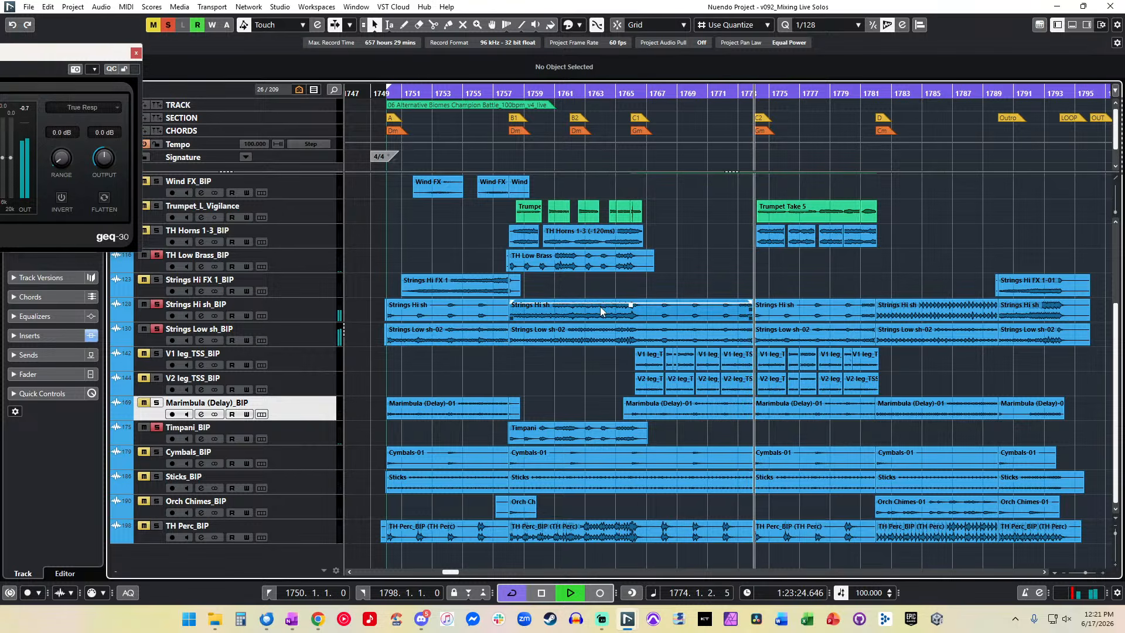
key(f)
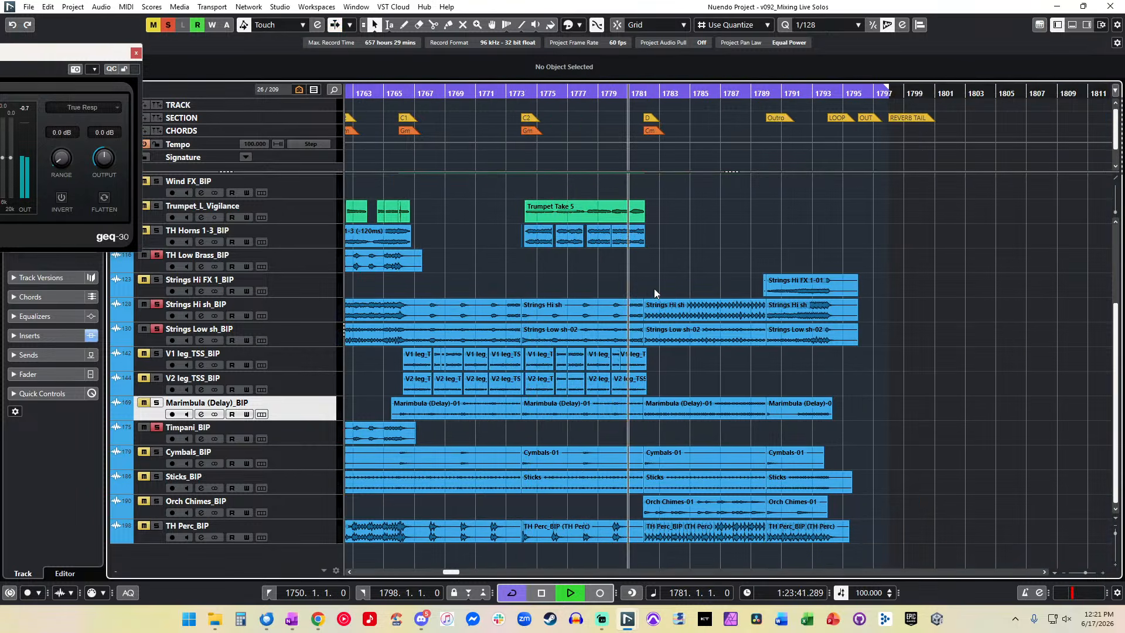
Step: Set the section D event on Strings Hi sh_BIP to -3 dB and replay from just before the Outro
scroll(387, 314, up, 6)
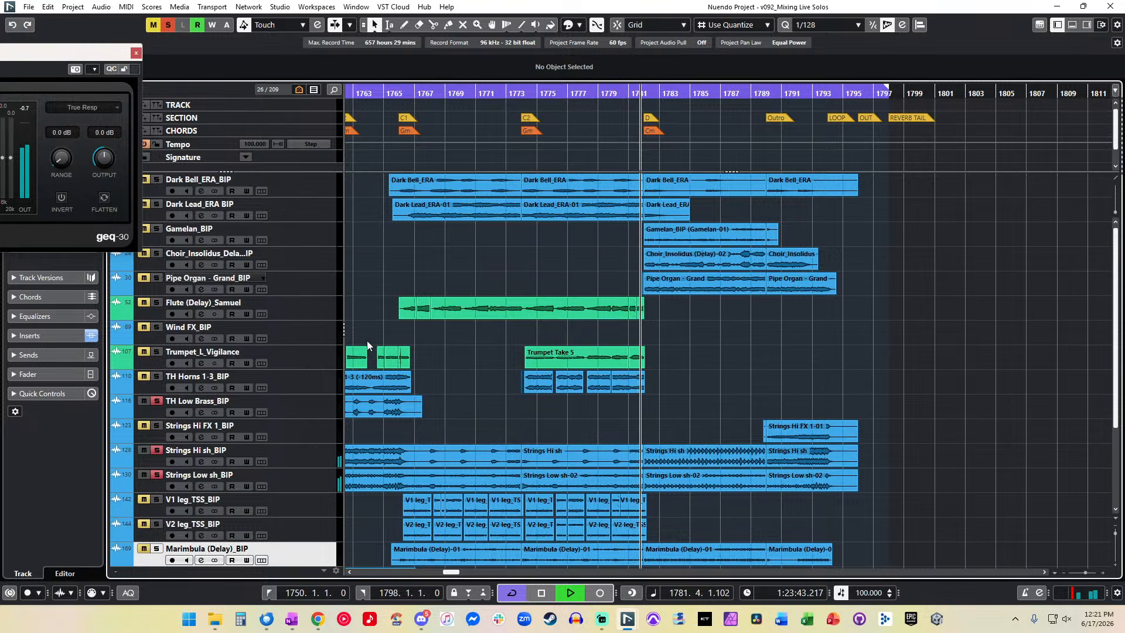
scroll(452, 385, down, 3)
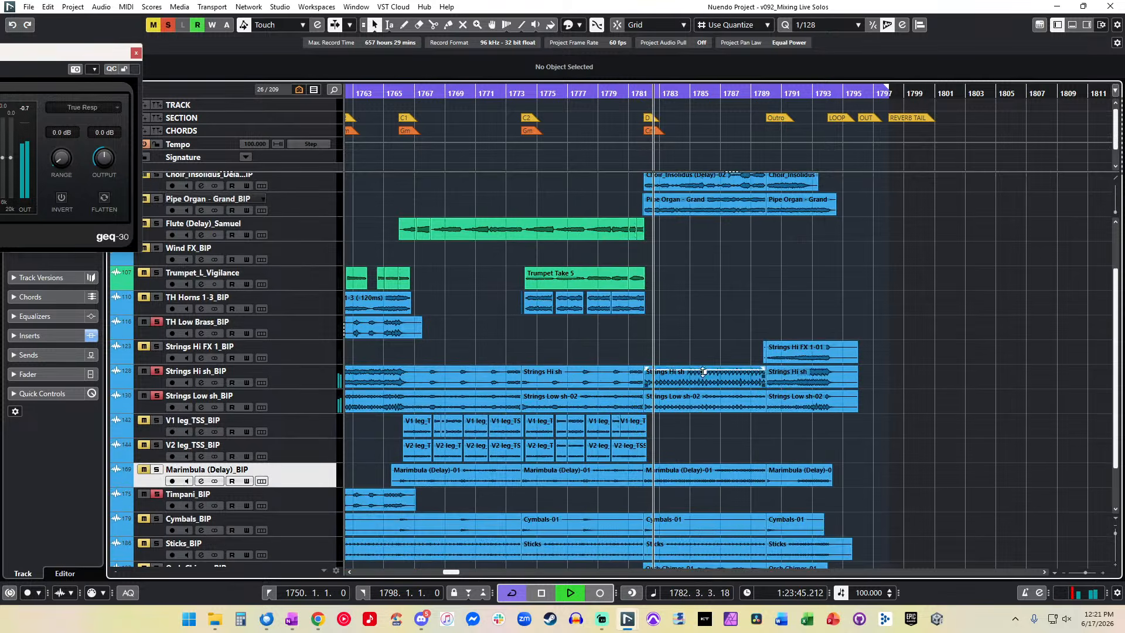
click(688, 382)
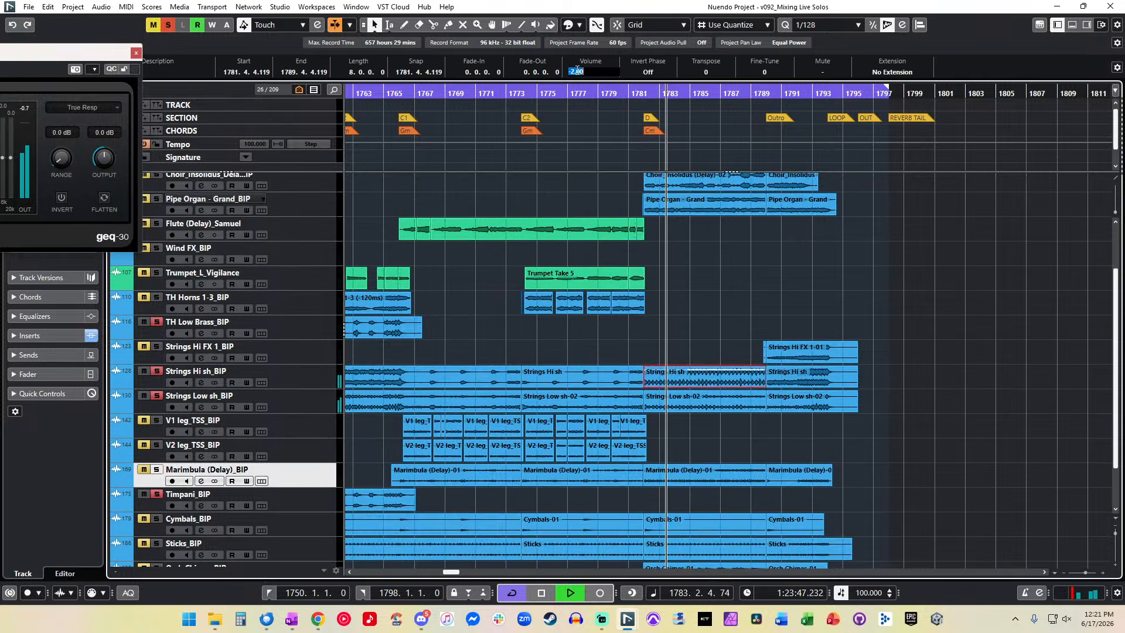
key(Return)
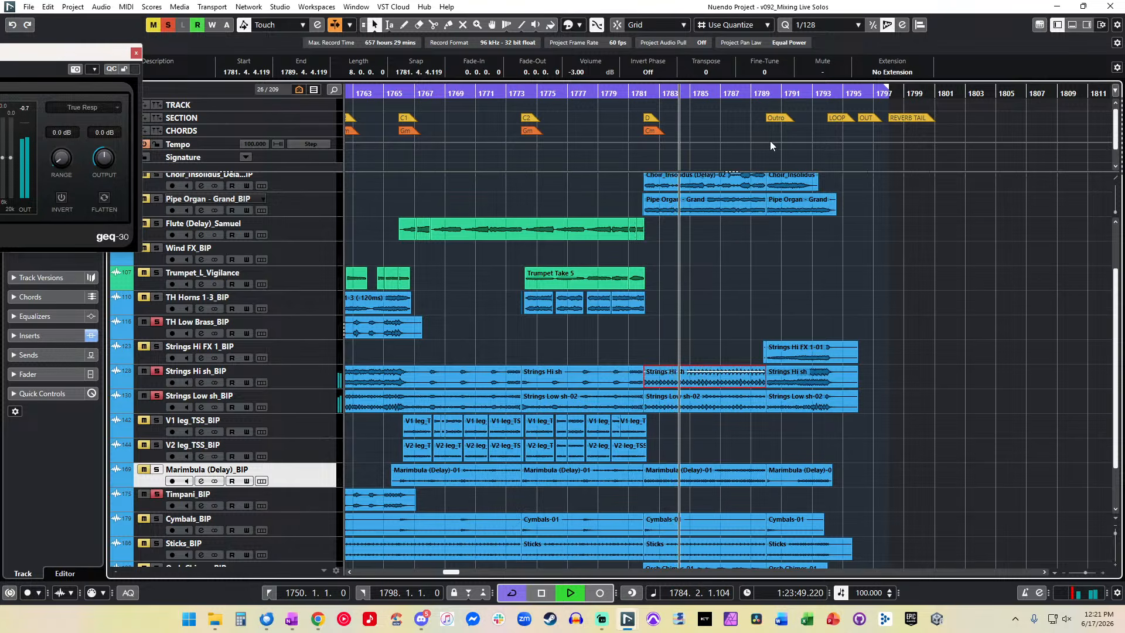
click(752, 92)
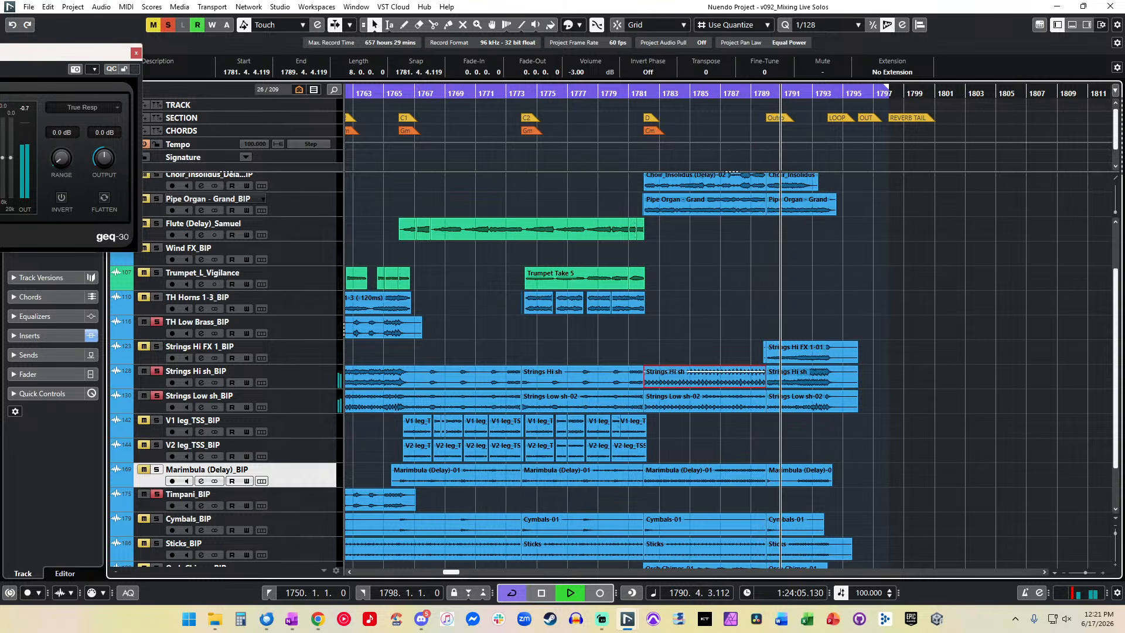
key(alt+Tab)
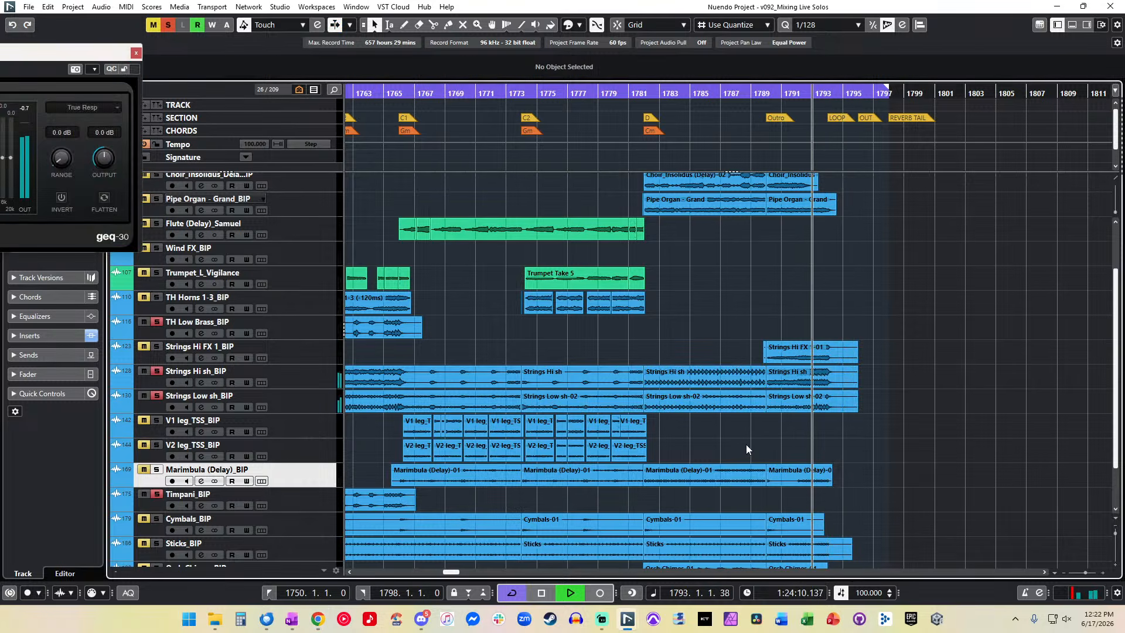
Step: Set the Outro event on Strings Hi sh_BIP to -3 dB and replay the passage around bar 1793
click(801, 374)
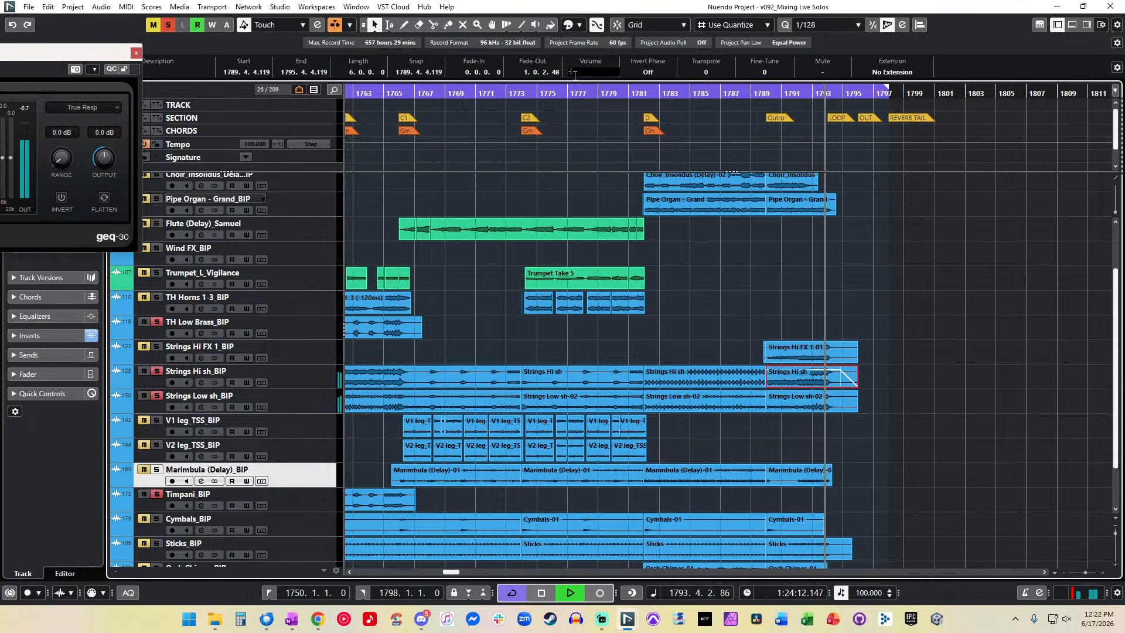
key(space)
key(space)
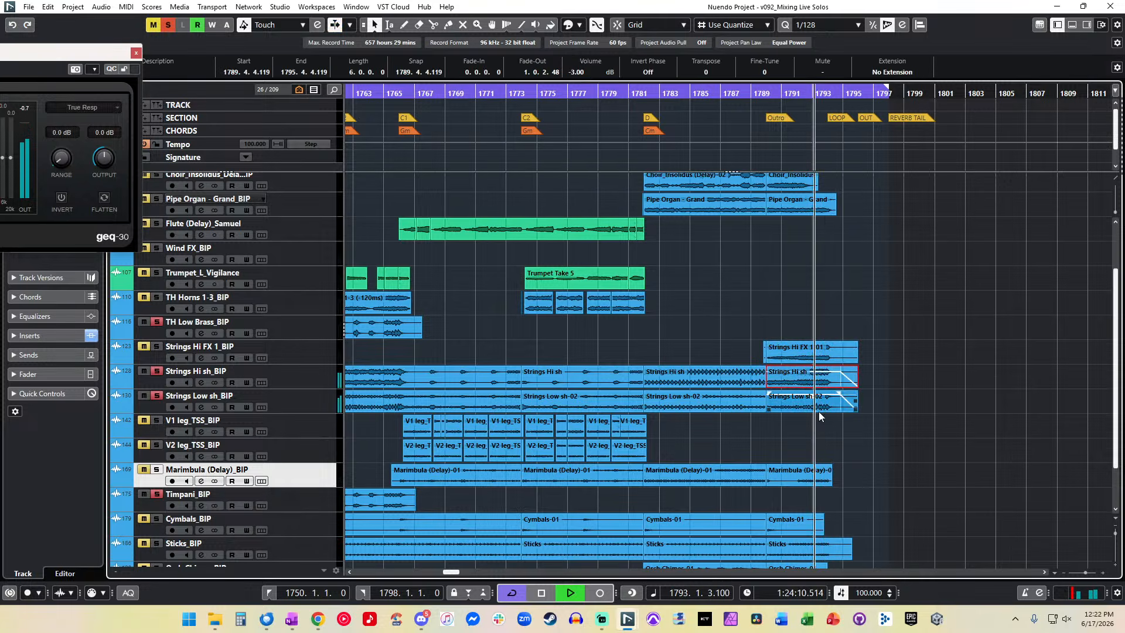
key(space)
key(space)
Step: Add Strings Hi FX 1_BIP and Marimbula (Delay)_BIP to the soloed tracks and replay the Outro
scroll(603, 342, up, 3)
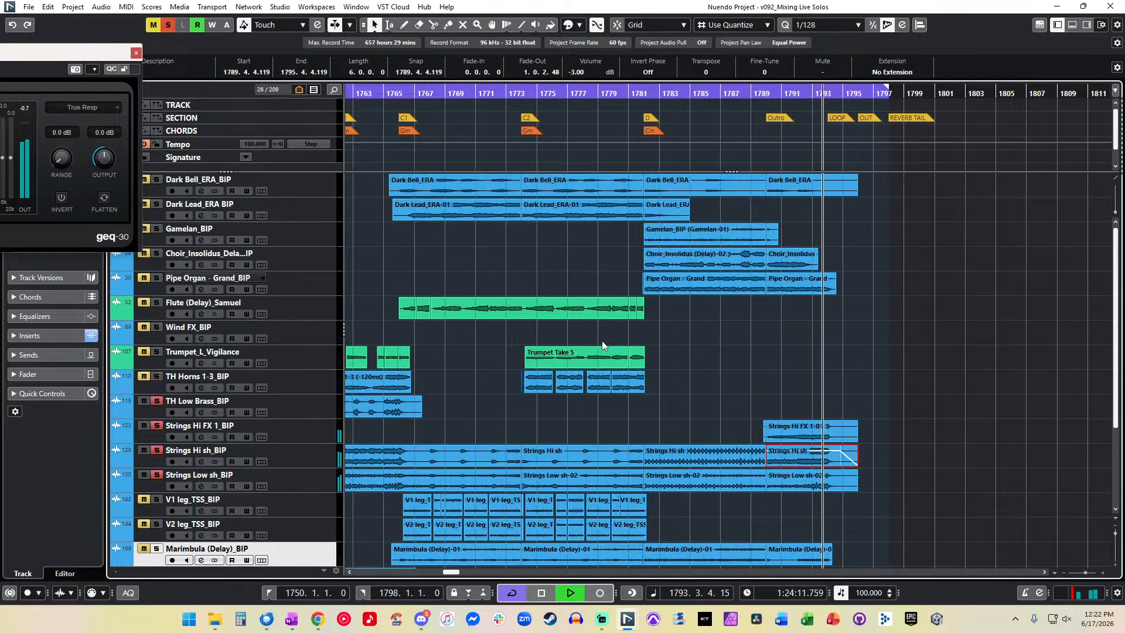
key(space)
key(KP_Subtract)
key(space)
scroll(683, 383, down, 6)
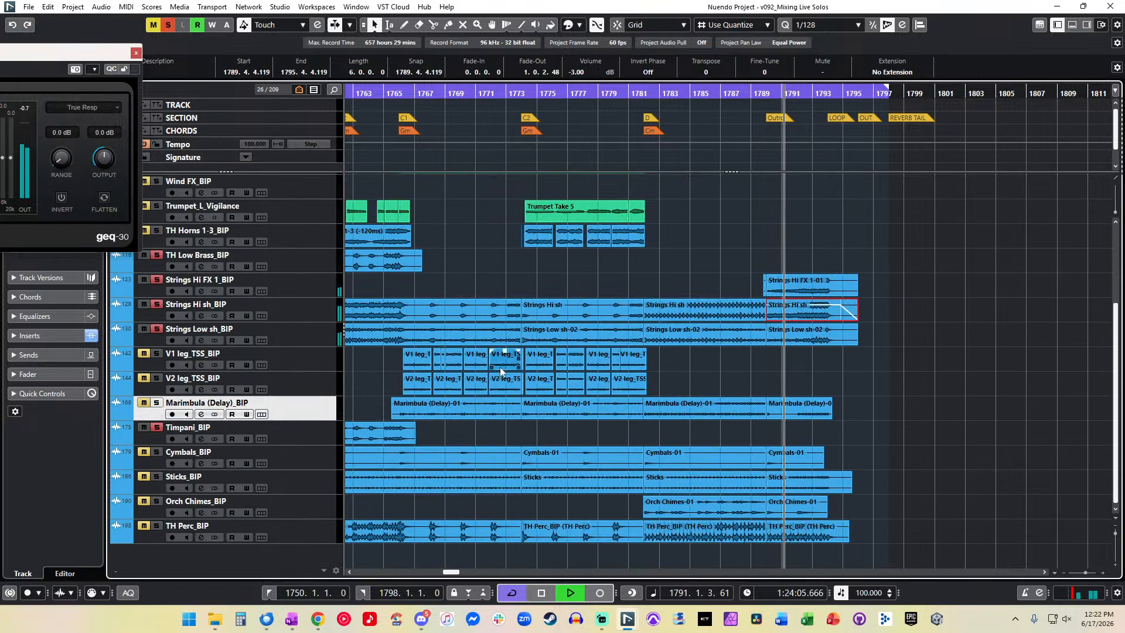
click(156, 403)
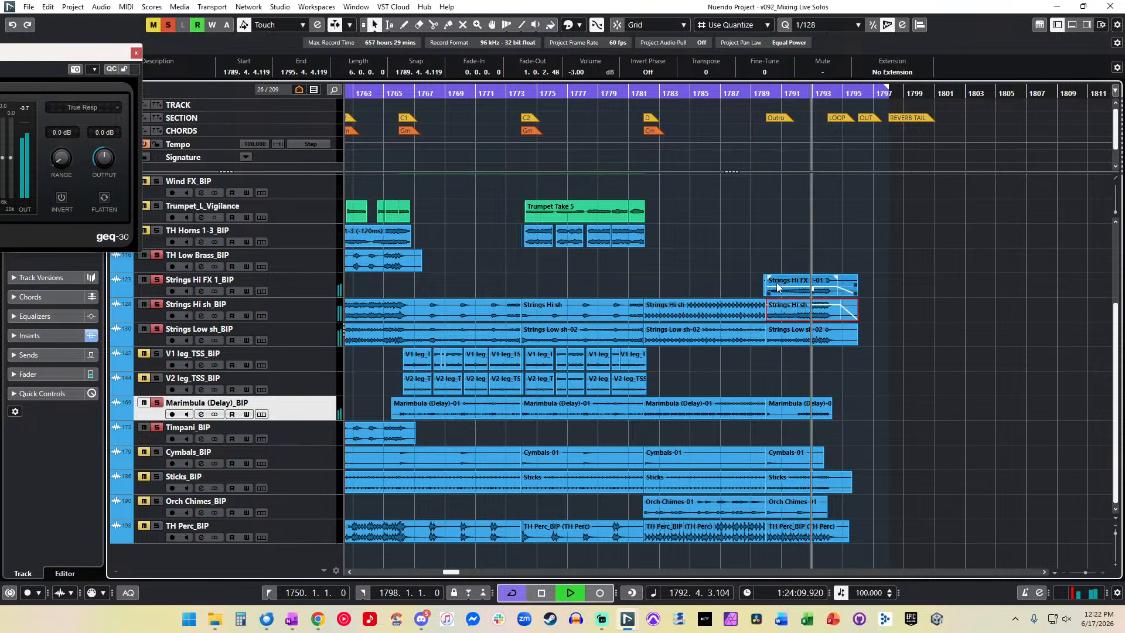
Step: Set the Outro event on Strings Hi FX 1_BIP to -9 dB and rewind to replay it
click(826, 288)
scroll(597, 73, down, 1)
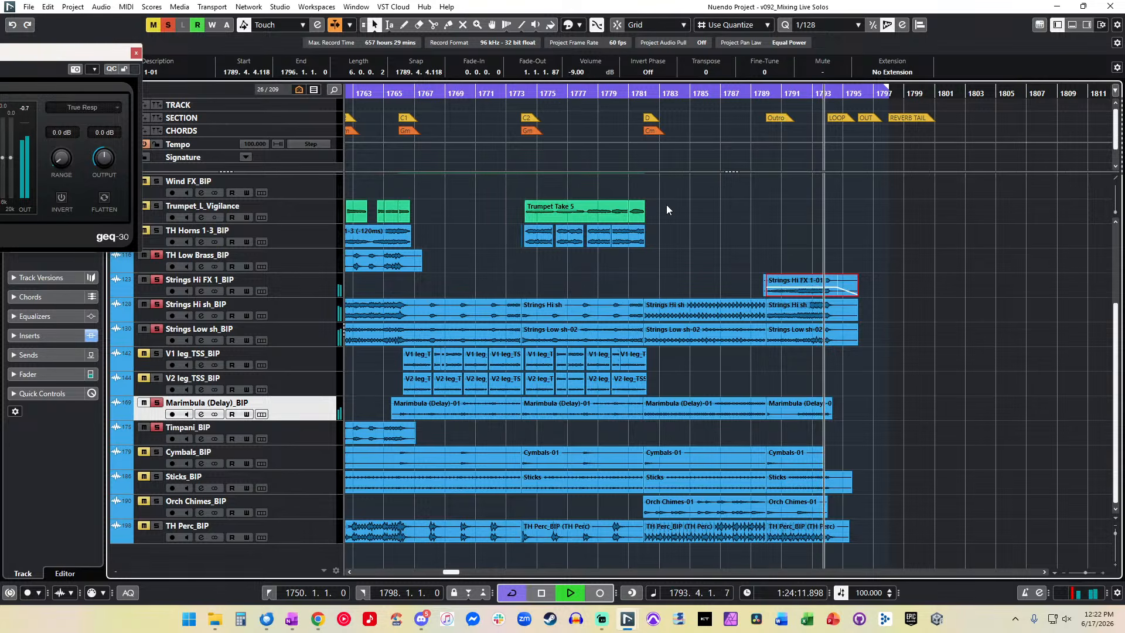
key(KP_Subtract)
key(KP_Subtract)
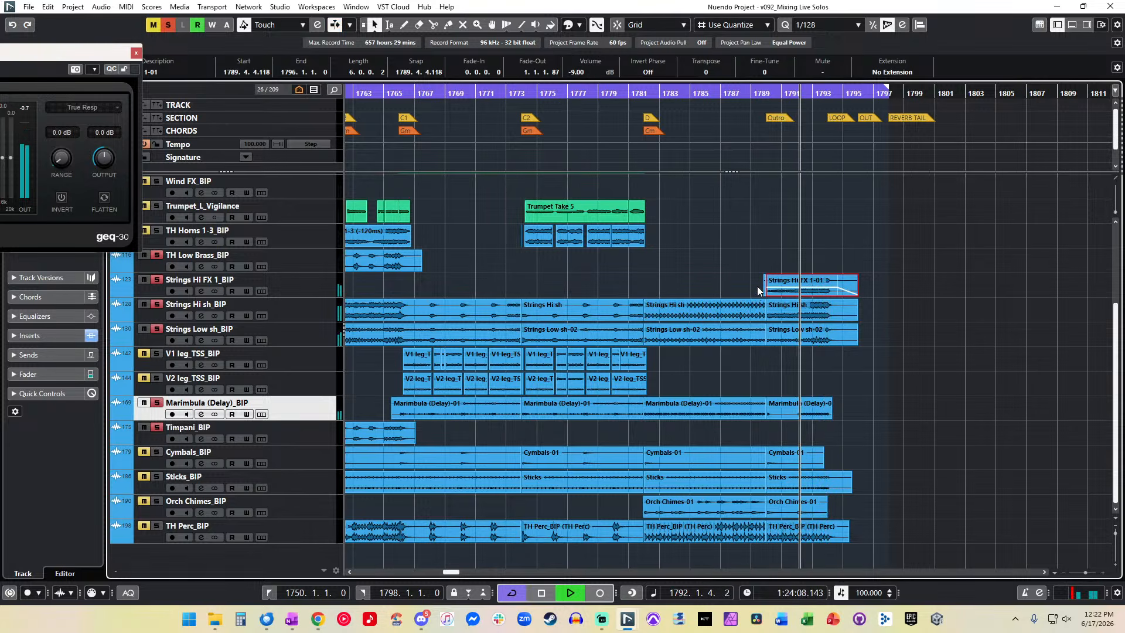
Step: Replay the Outro with the soloed tracks and set all Sticks_BIP events in the cue to -2.5 dB
key(KP_Subtract)
key(KP_Subtract)
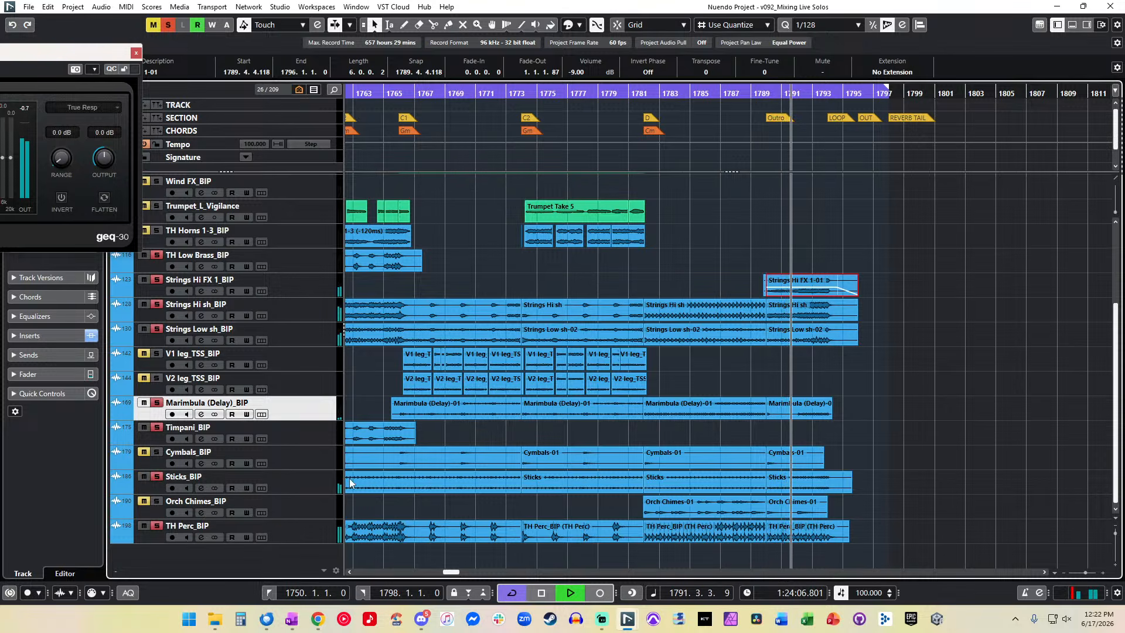
click(890, 488)
drag(387, 486, 722, 486)
drag(303, 485, 561, 485)
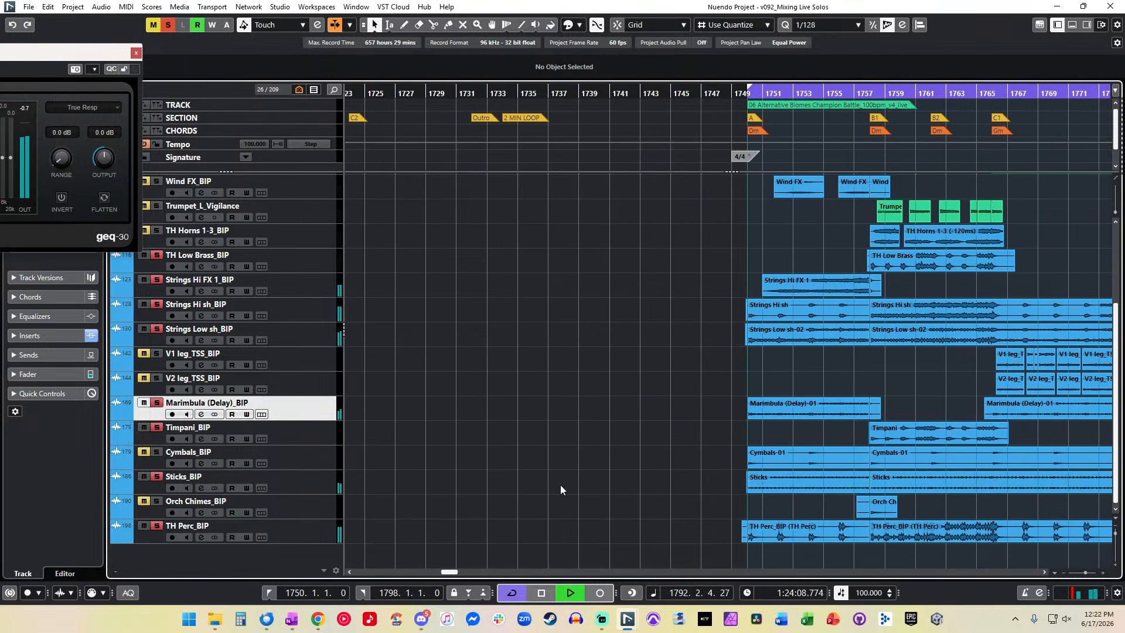
scroll(560, 485, right, 5)
click(561, 484)
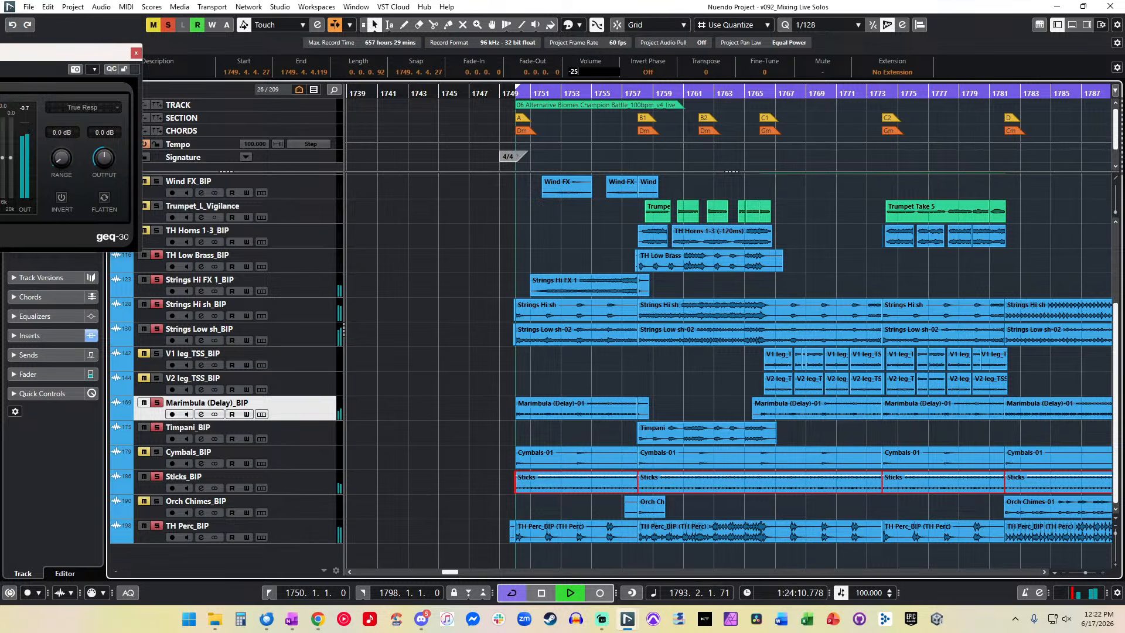
click(584, 72)
text(-2.5)
key(Return)
Step: Return to the start of the cue at bar 1750 and clear all solos to hear the full mix
key(KP_1)
click(168, 25)
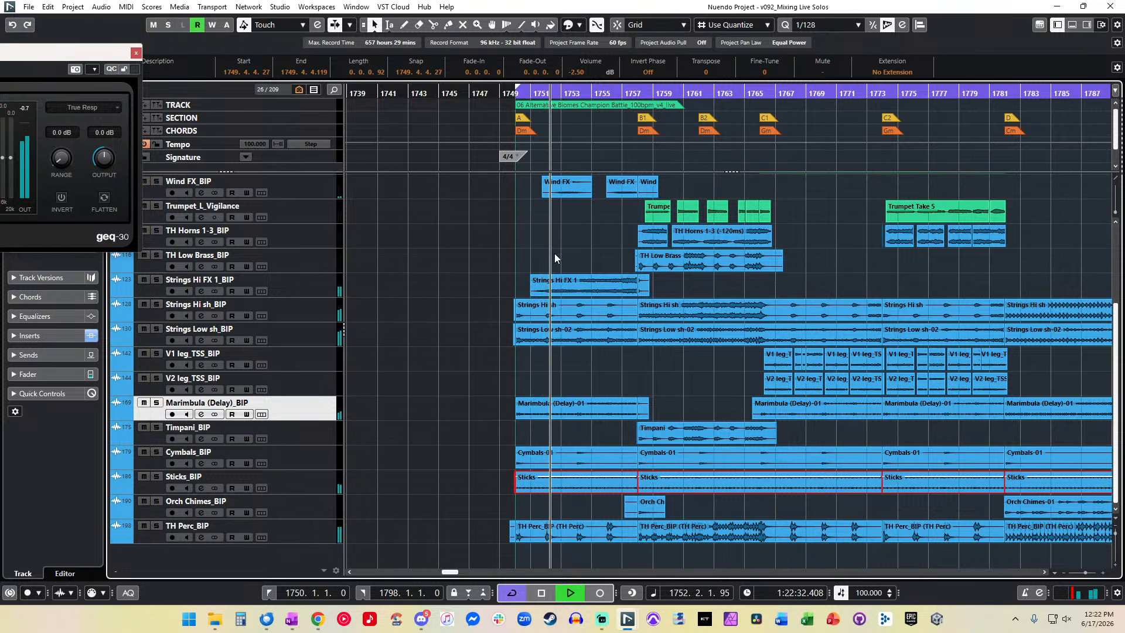
key(f)
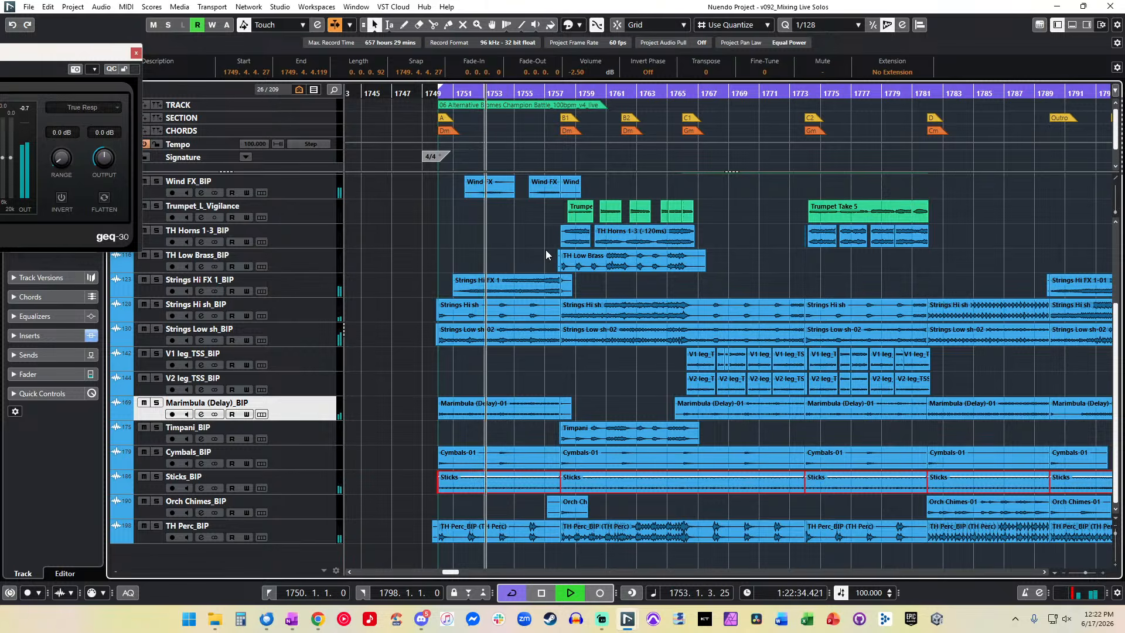
Step: Delete the last Wind FX_BIP event at section B1 and extend the preceding one slightly past the B1 marker
click(510, 237)
scroll(509, 244, up, 3)
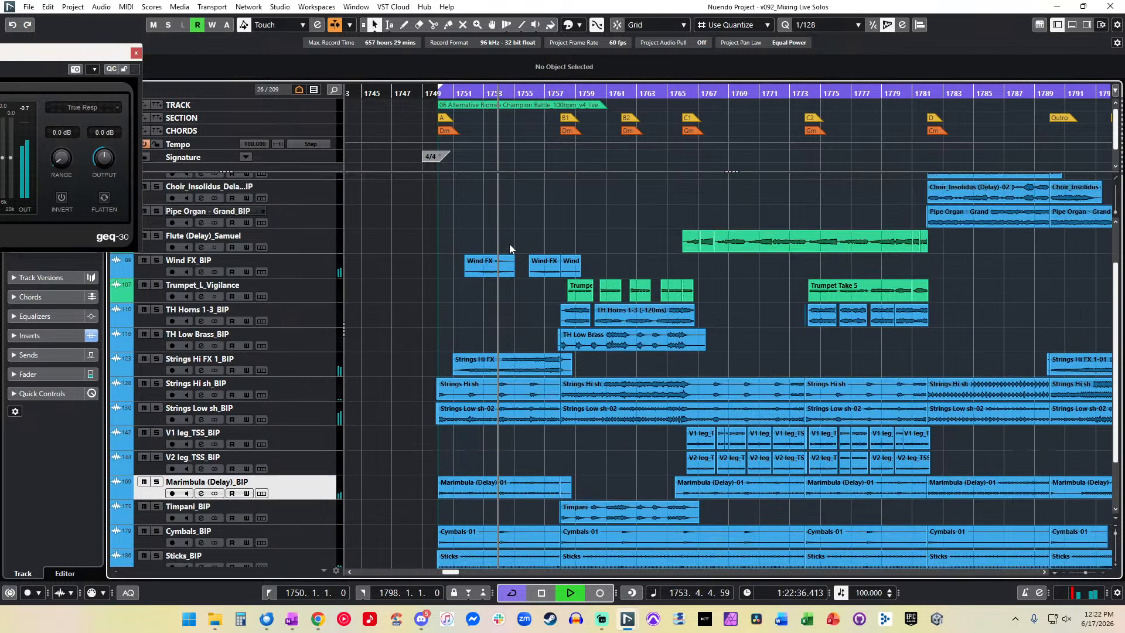
click(571, 268)
key(Delete)
mouse_move(558, 275)
mouse_down()
mouse_move(569, 277)
mouse_move(565, 261)
mouse_move(565, 274)
mouse_up()
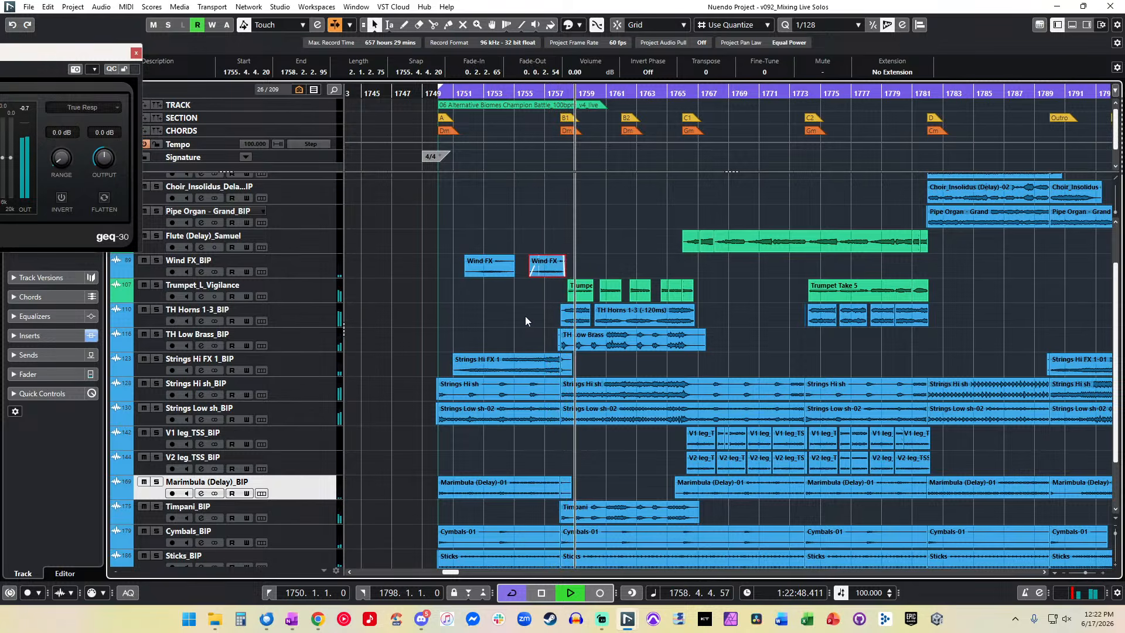
key(alt+Tab)
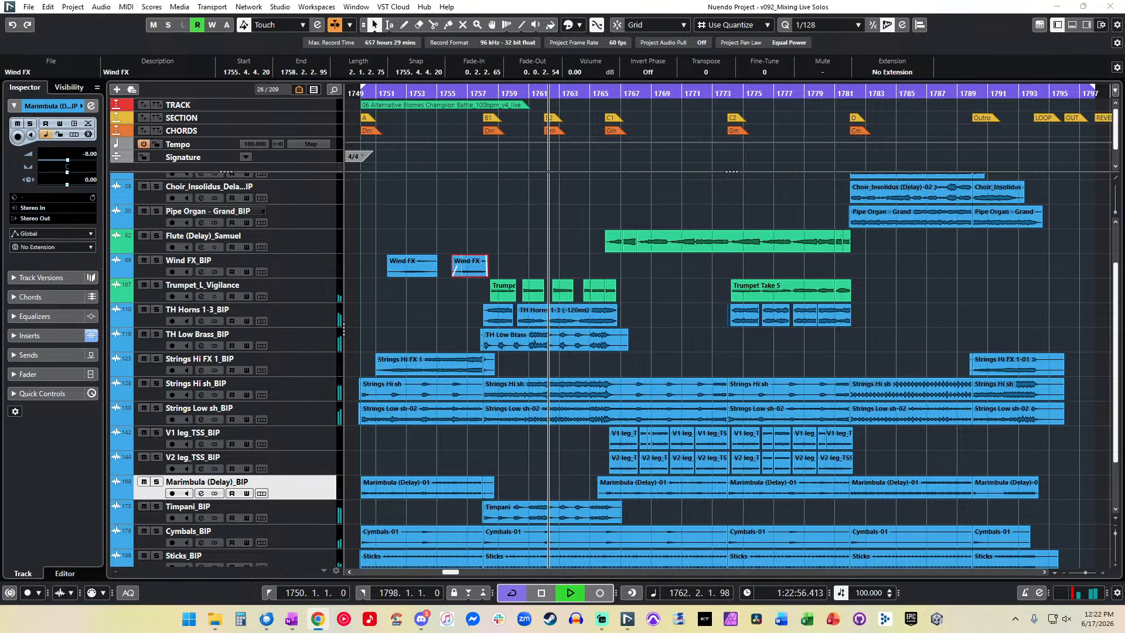
click(690, 328)
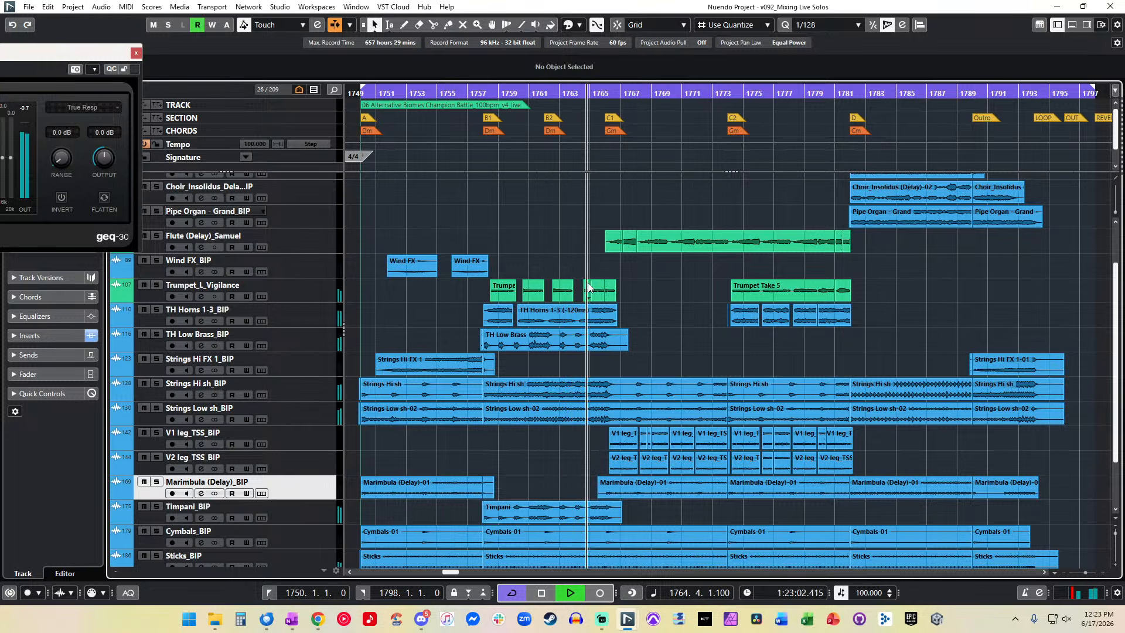
scroll(593, 276, up, 3)
scroll(593, 277, down, 3)
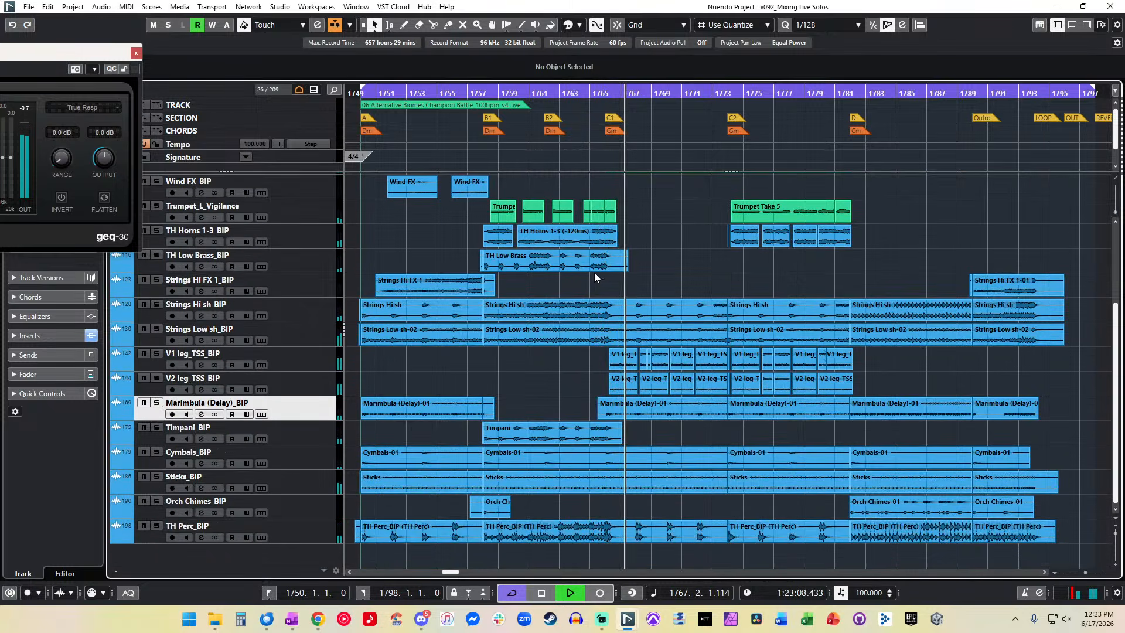
scroll(620, 272, right, 5)
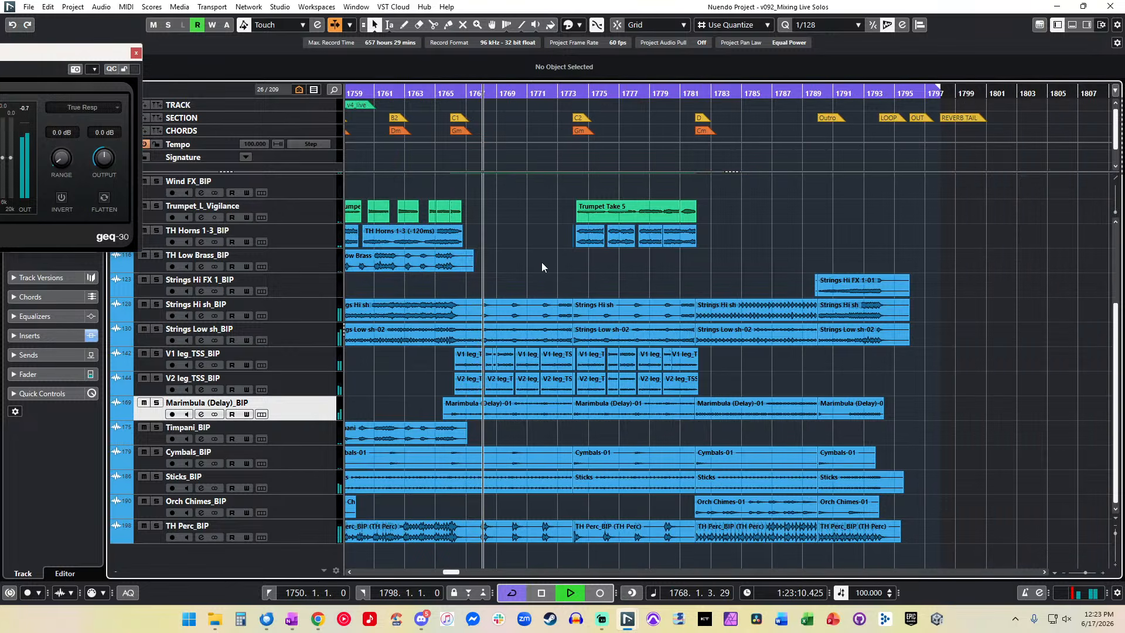
scroll(541, 262, up, 3)
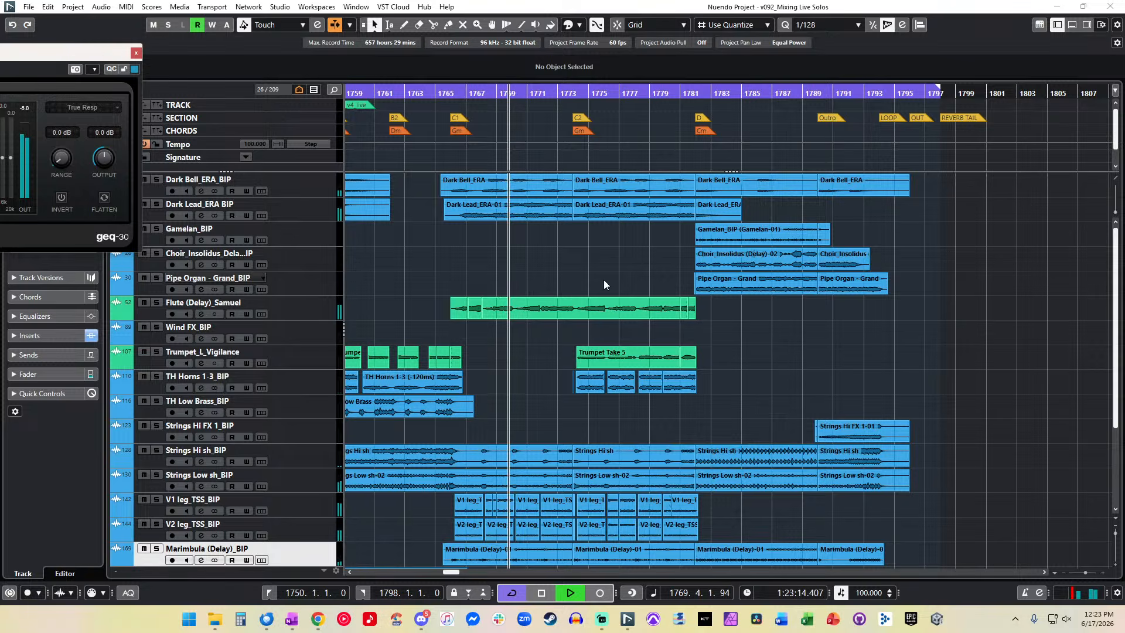
Step: Compare the flute and V1/V2 leg_TSS event volumes, and set all events on the flute track to 0.5 dB
click(645, 311)
scroll(482, 324, down, 2)
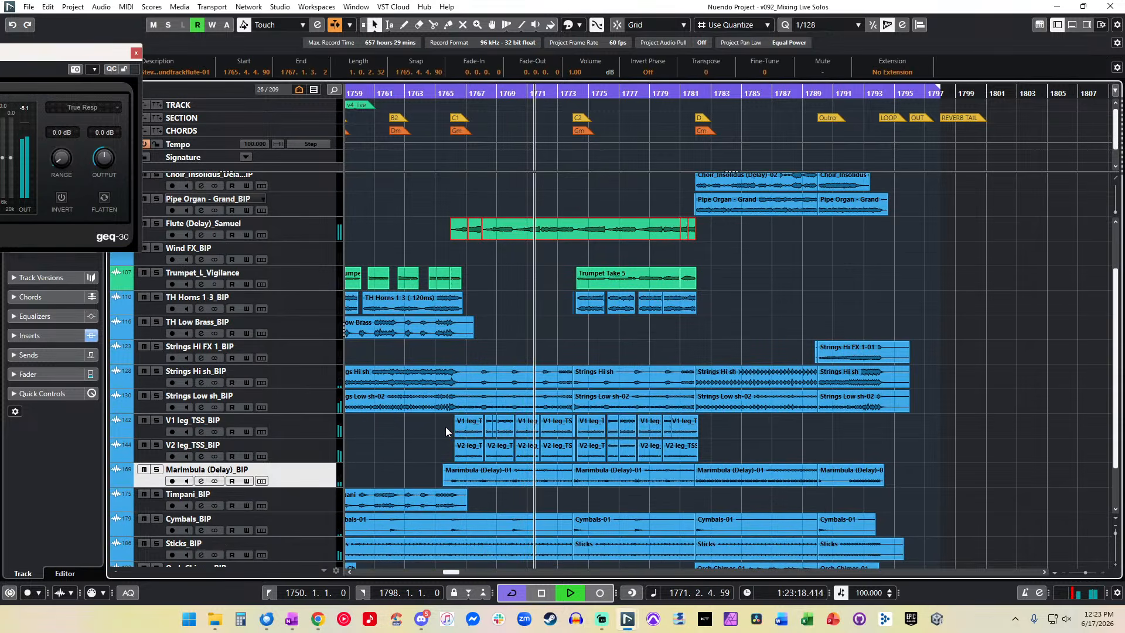
drag(447, 428, 716, 452)
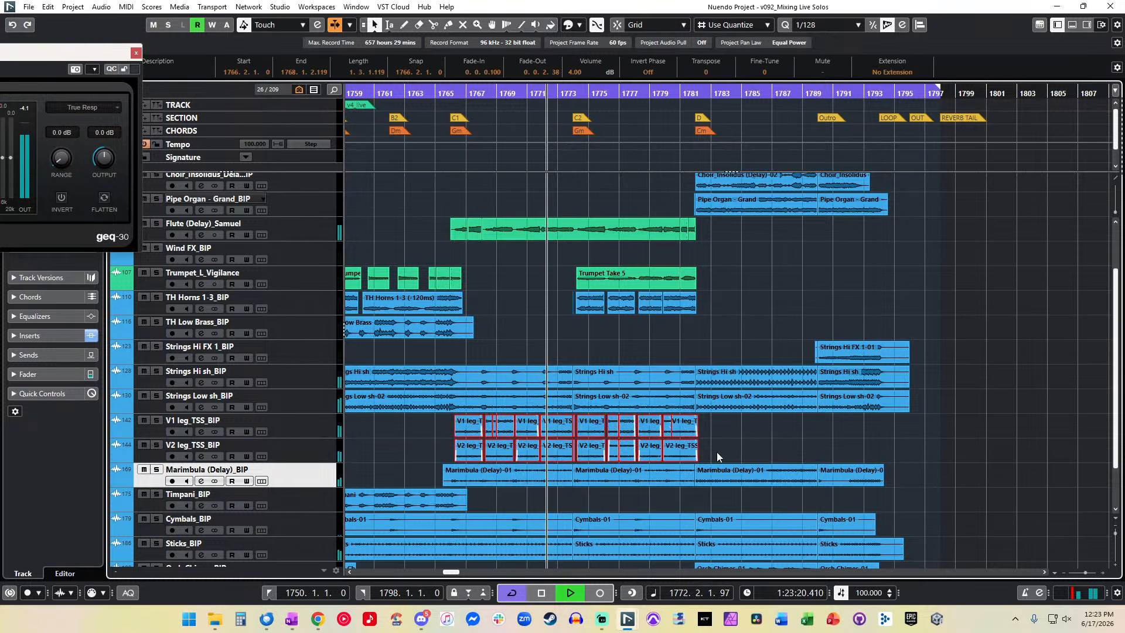
scroll(593, 72, down, 2)
click(691, 228)
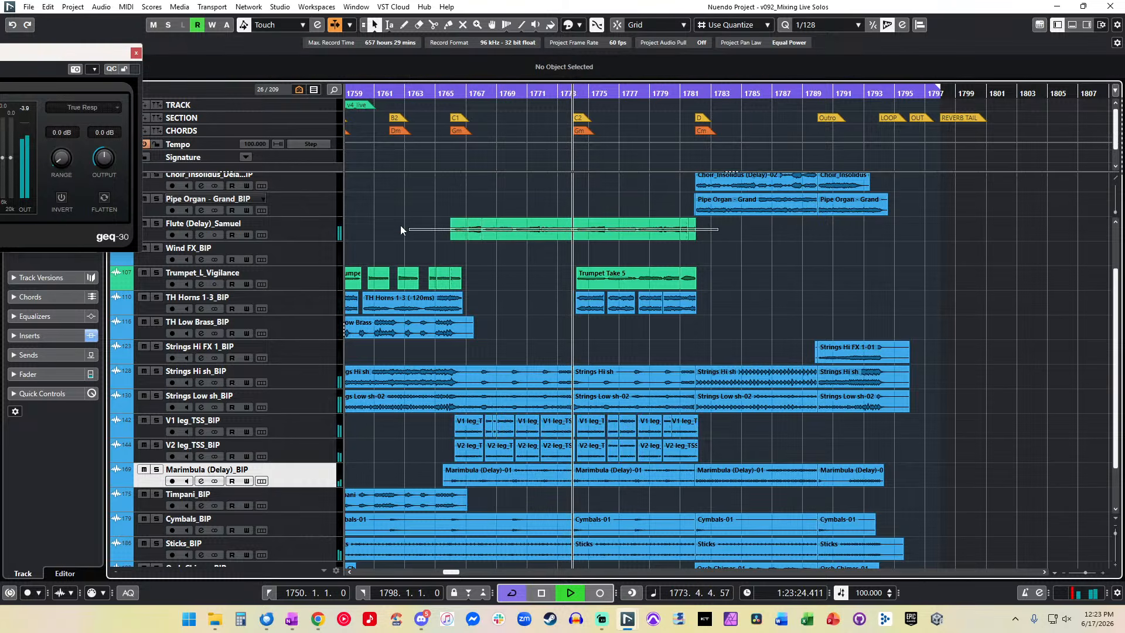
scroll(582, 73, down, 1)
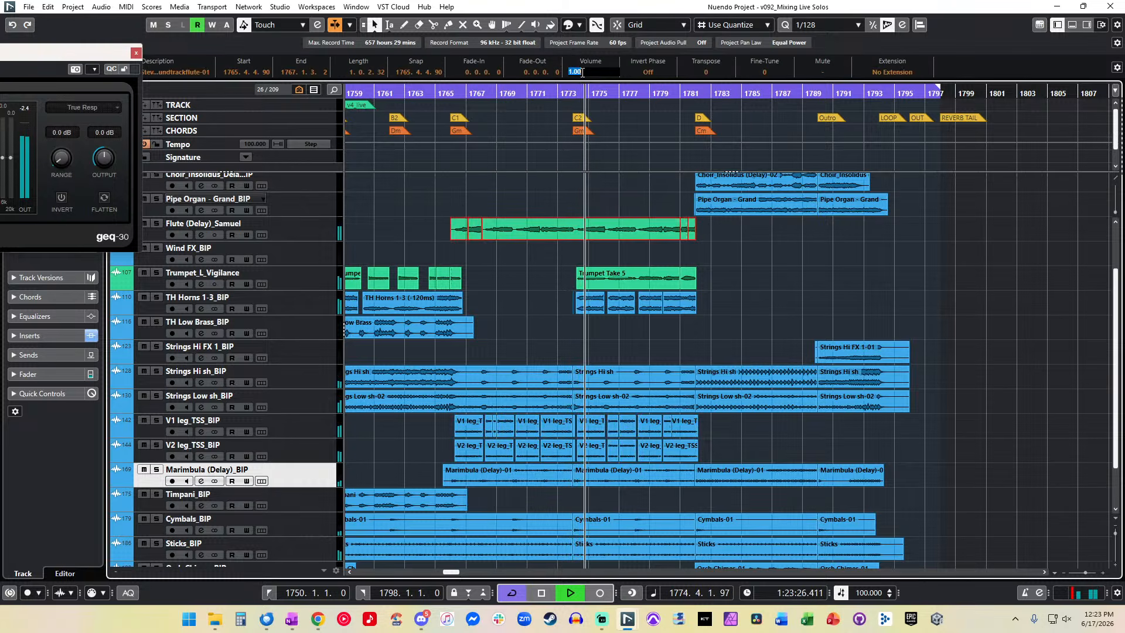
Step: Select the events on all tracks of the cue and shift their volumes together by entering 3 dB, then deselect them
key(g)
key(g)
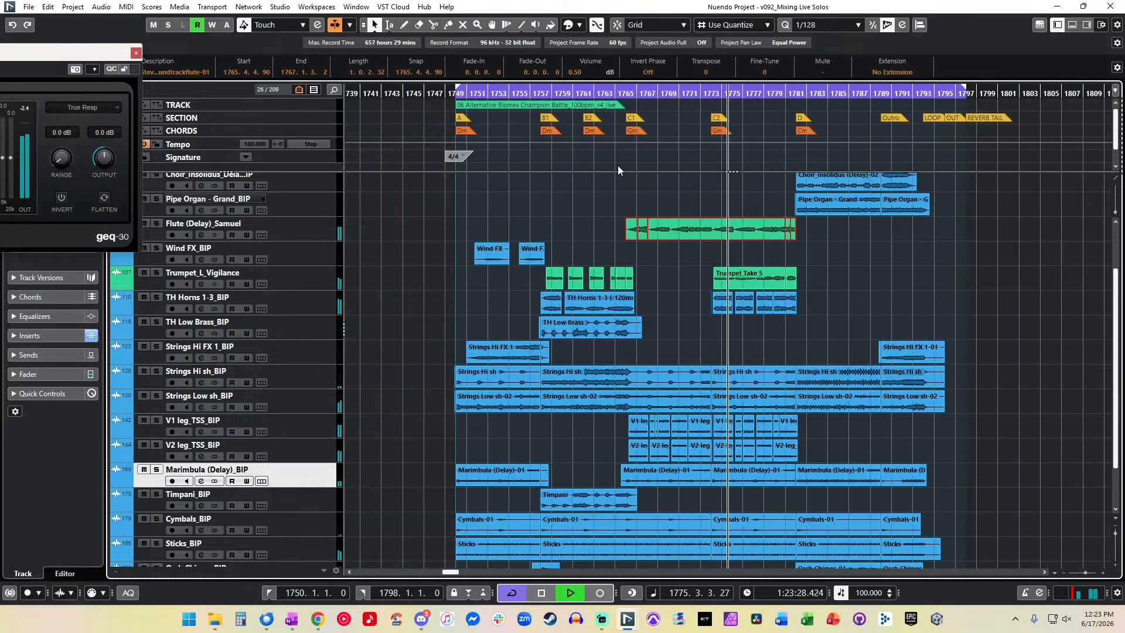
drag(566, 176, 892, 563)
click(582, 72)
text(3)
key(Return)
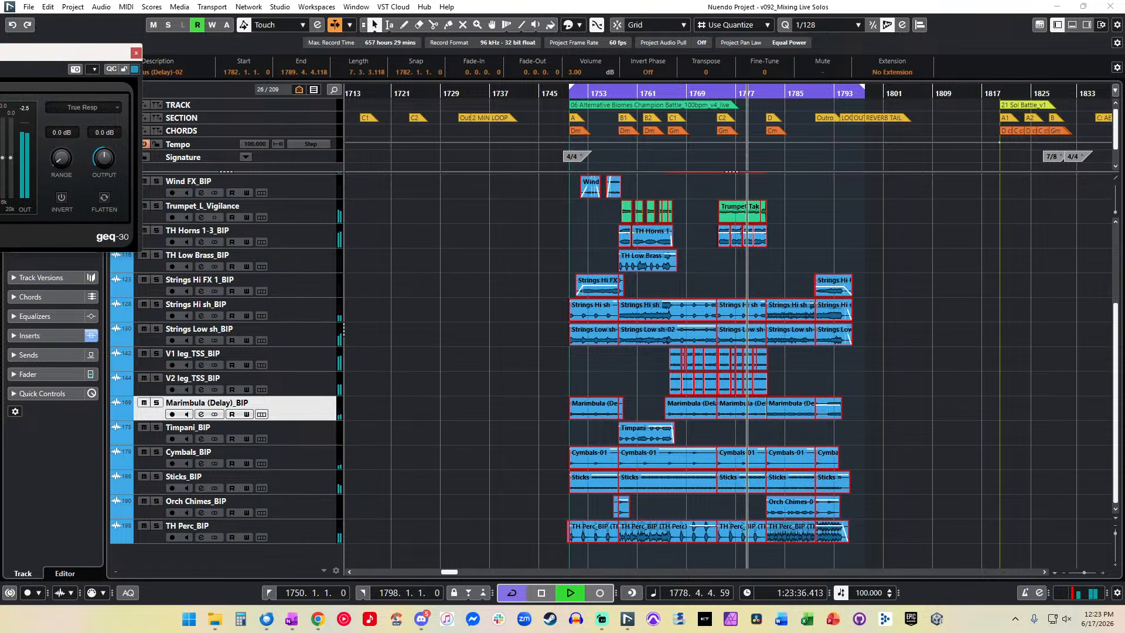
click(136, 52)
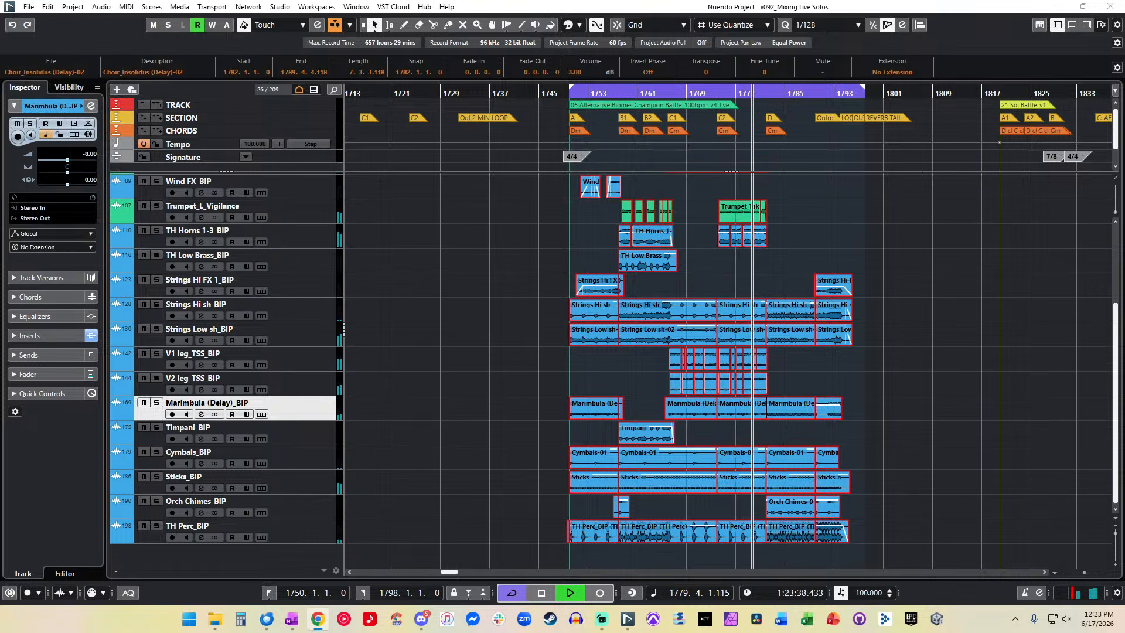
click(421, 294)
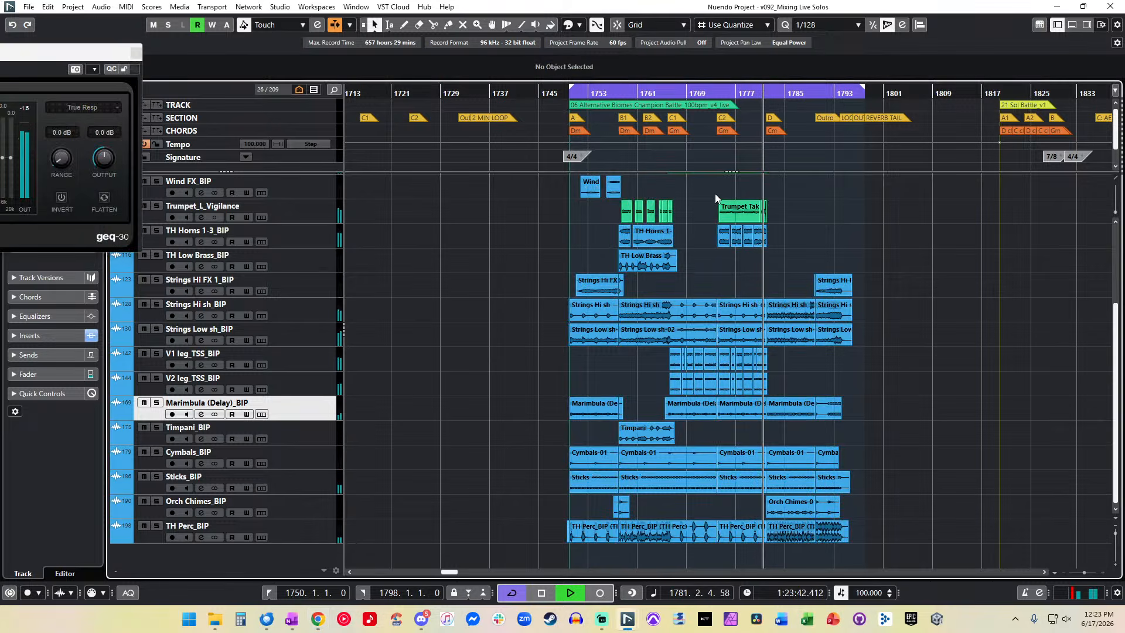
Step: Set the Pipe Organ - Grand_BIP events in section D and the Outro to -0.5 dB
key(h)
key(h)
key(h)
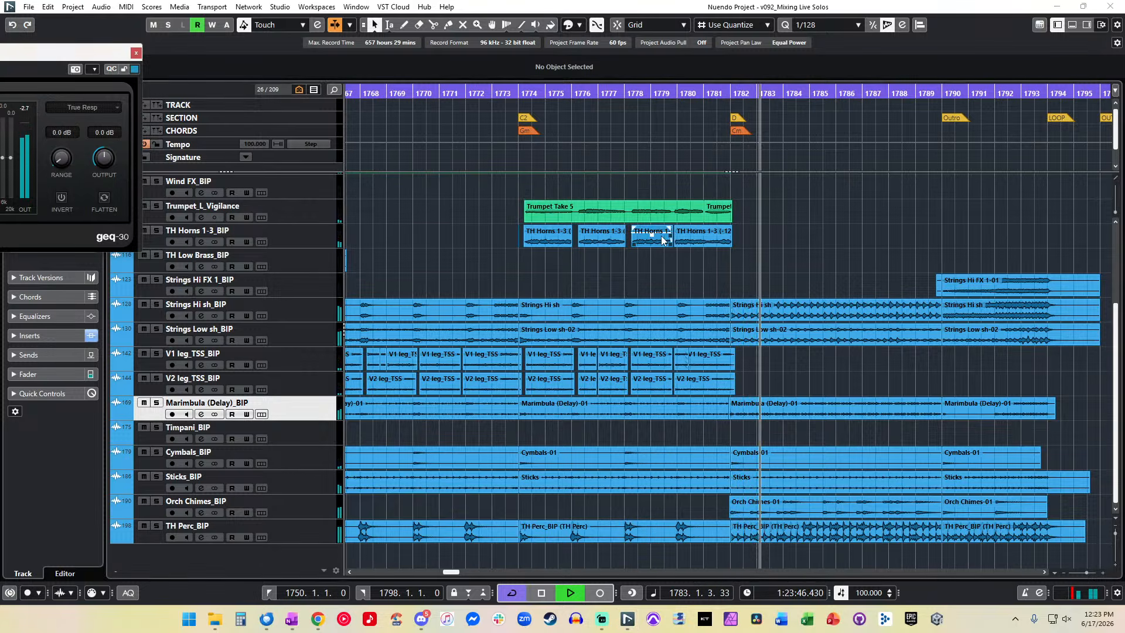
scroll(735, 227, up, 3)
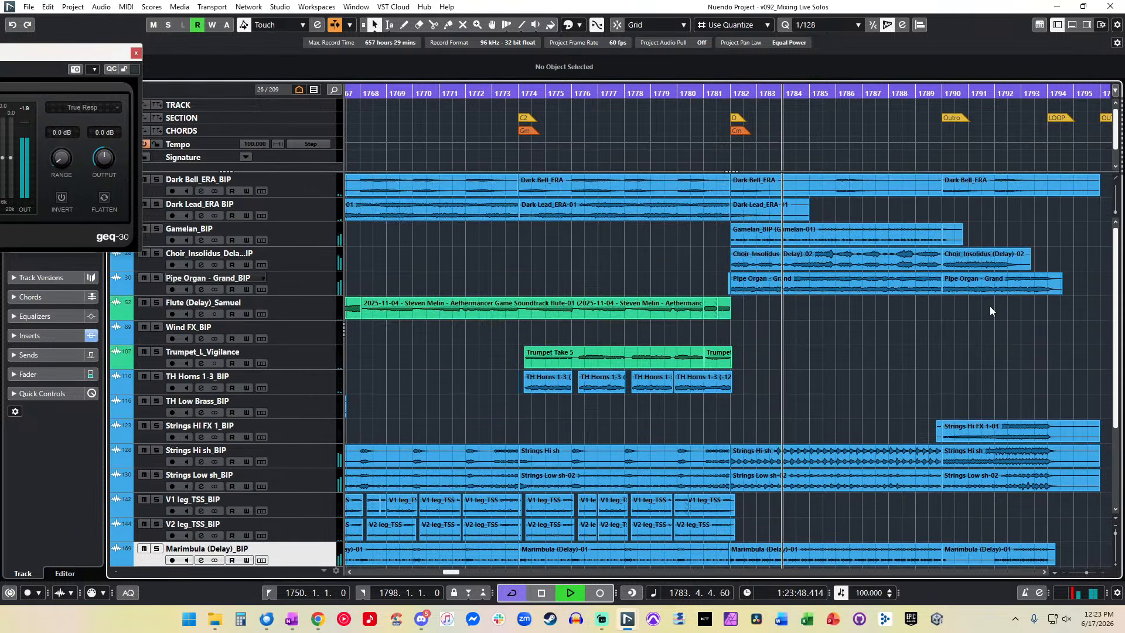
click(998, 286)
click(574, 72)
text(-0.5)
key(Return)
Step: Listen to the transition from section D into the Outro and reset the geq-30 output peak display
scroll(694, 279, left, 8)
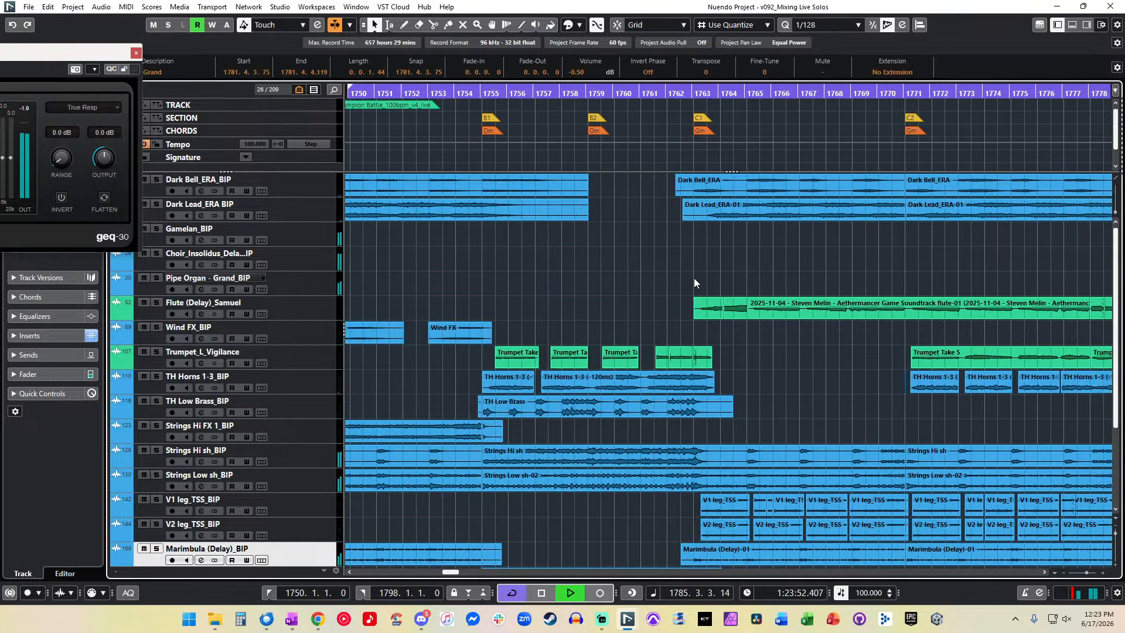
scroll(574, 232, right, 5)
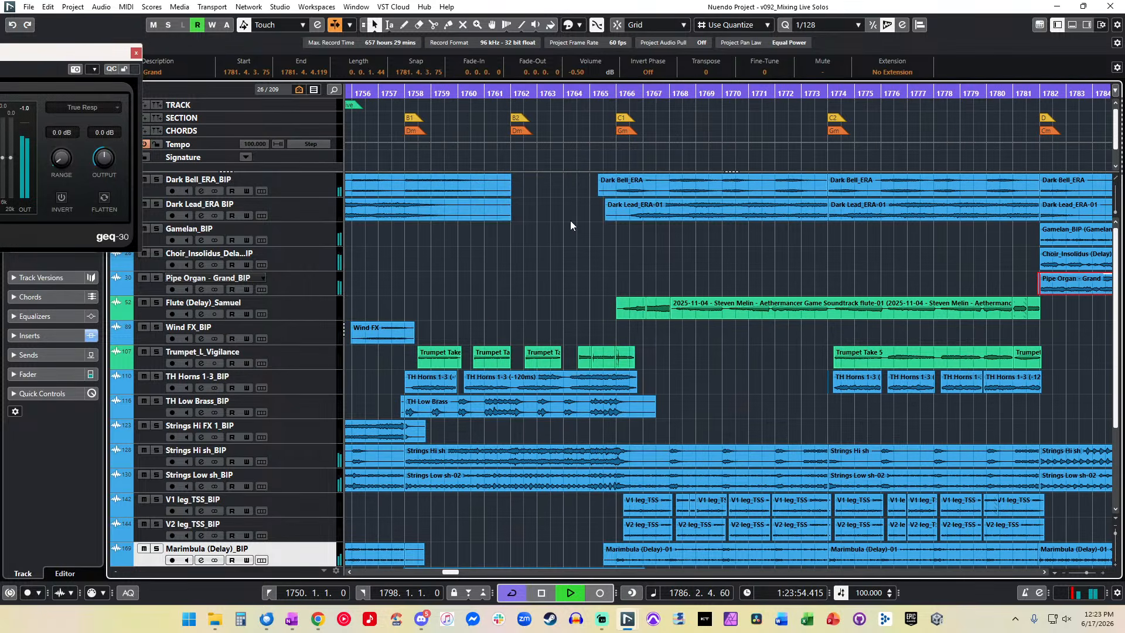
scroll(577, 217, right, 7)
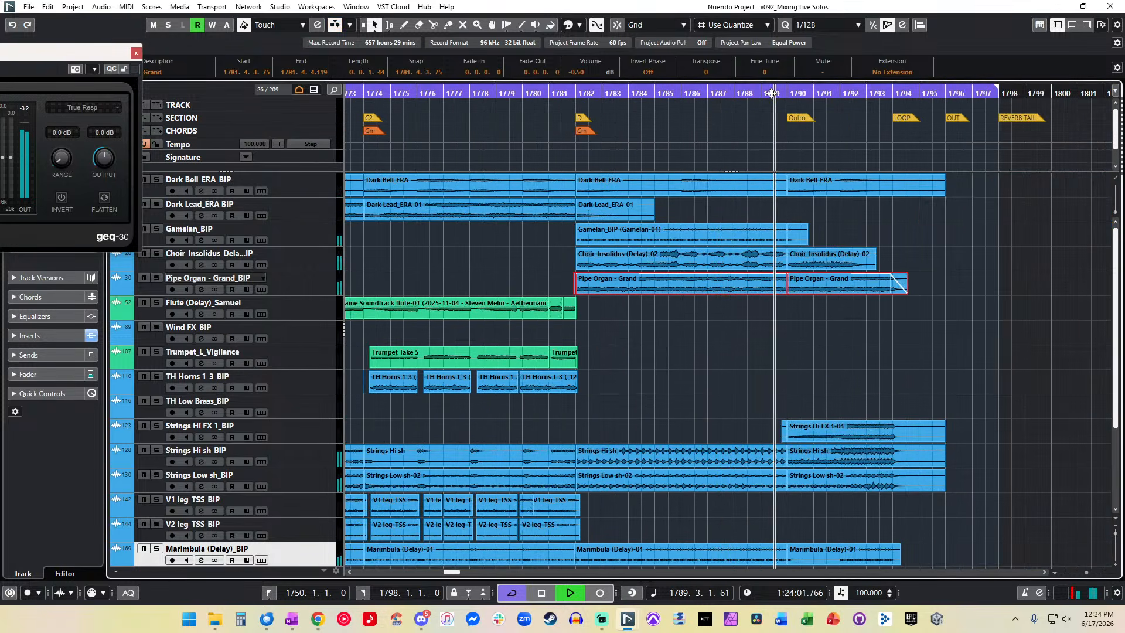
click(24, 107)
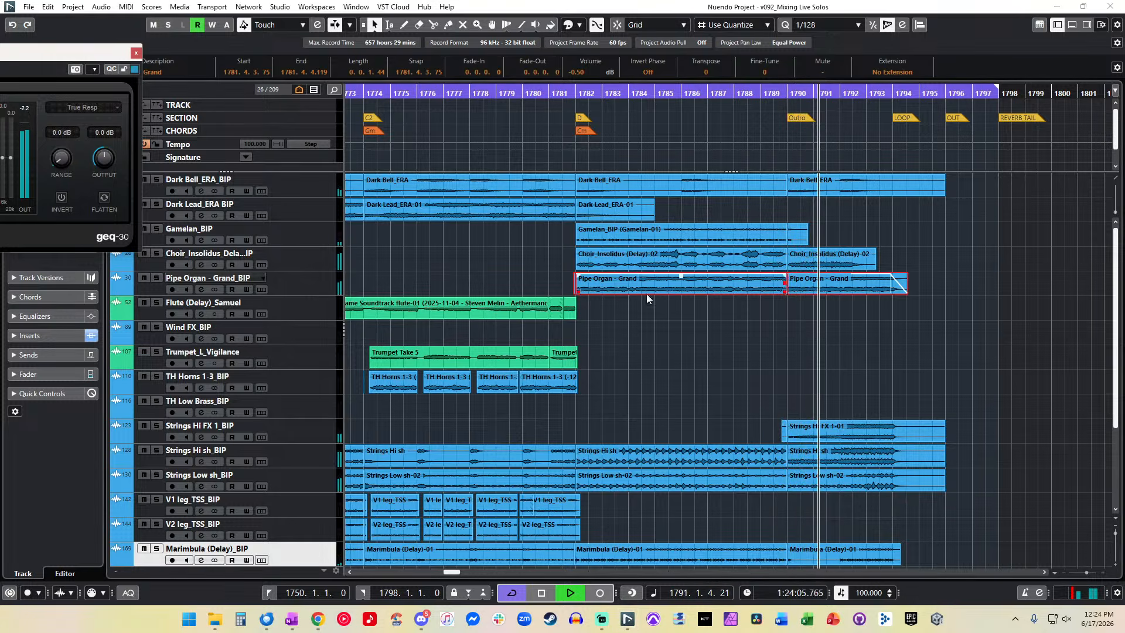
Step: Set the Outro event on the Choir_Insolidus (Delay) track to 0 dB
click(864, 251)
click(579, 72)
text(00)
key(Return)
Step: Crossfade the two Choir_Insolidus (Delay) events over a short range across the Outro boundary
right_click(739, 248)
click(755, 245)
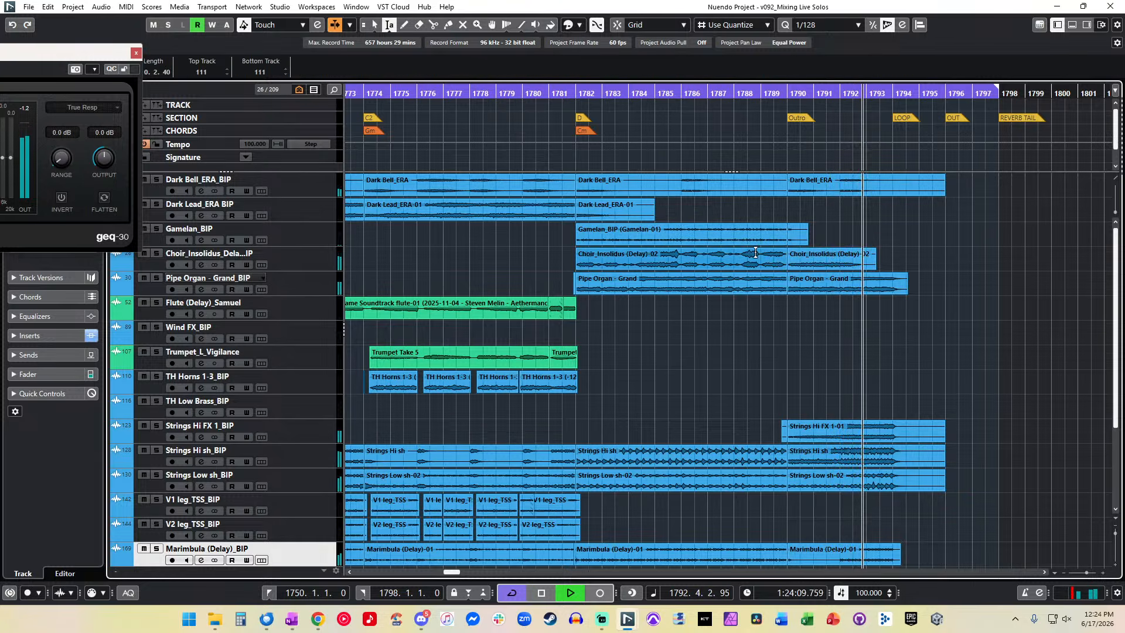
drag(783, 258, 791, 258)
key(x)
key(1)
click(813, 229)
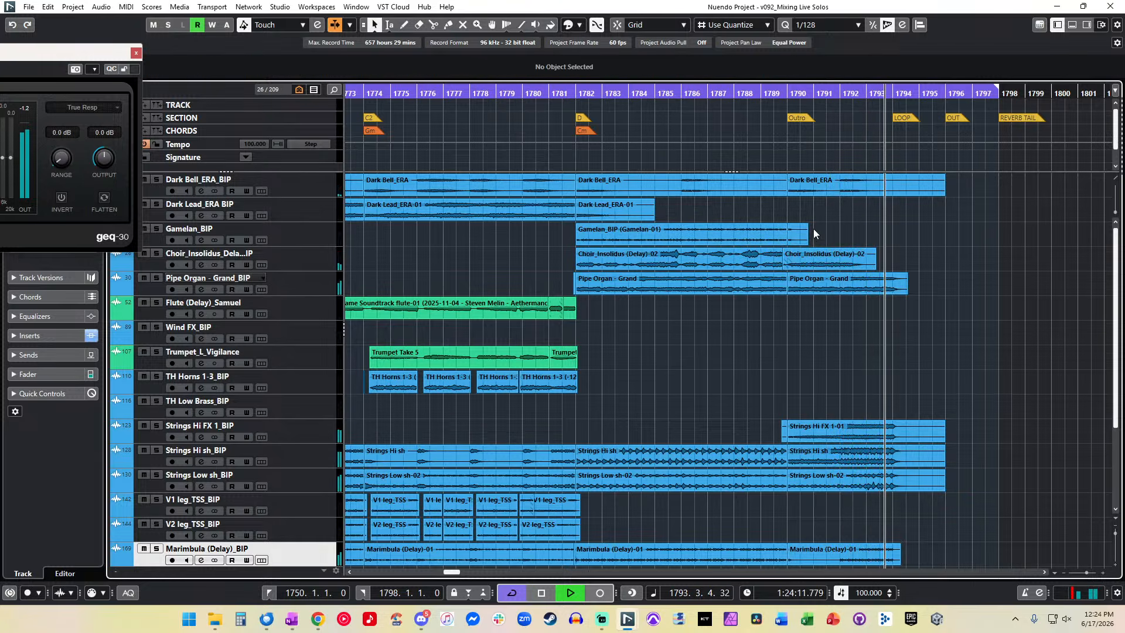
Step: Trim the end of the Dark Bell_ERA_BIP Outro event to about bar 1793.3 and replay the cue from its start
drag(944, 193, 878, 179)
key(KP_1)
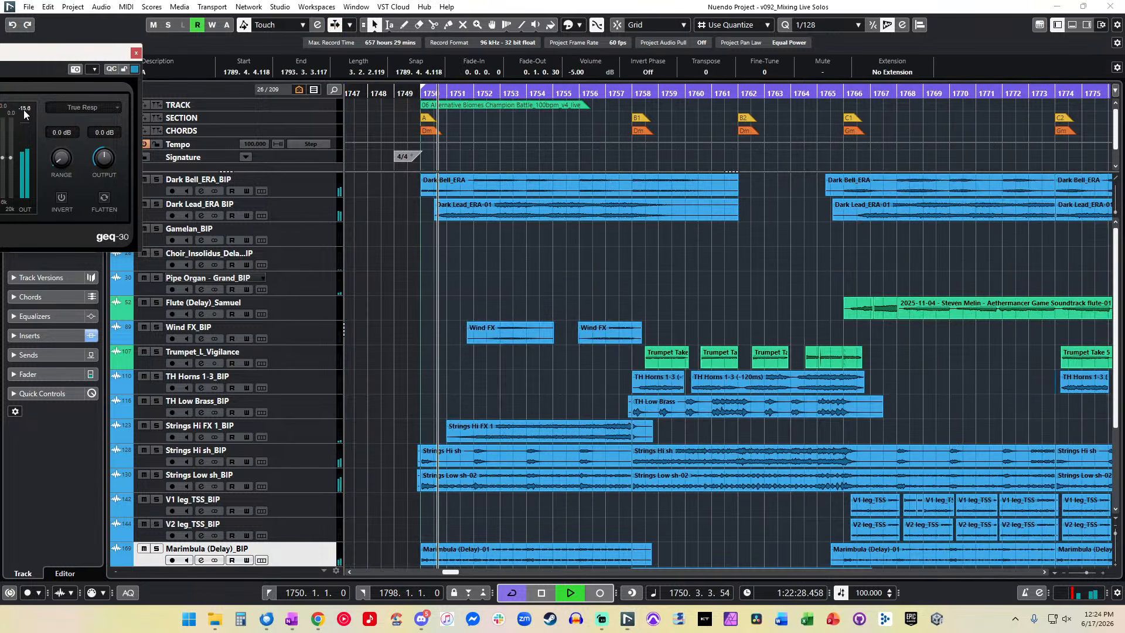
drag(344, 231, 352, 228)
Step: Select all events in the cue and shift their volumes together by entering -4.5 dB for the selection
drag(412, 182, 677, 533)
scroll(642, 428, left, 13)
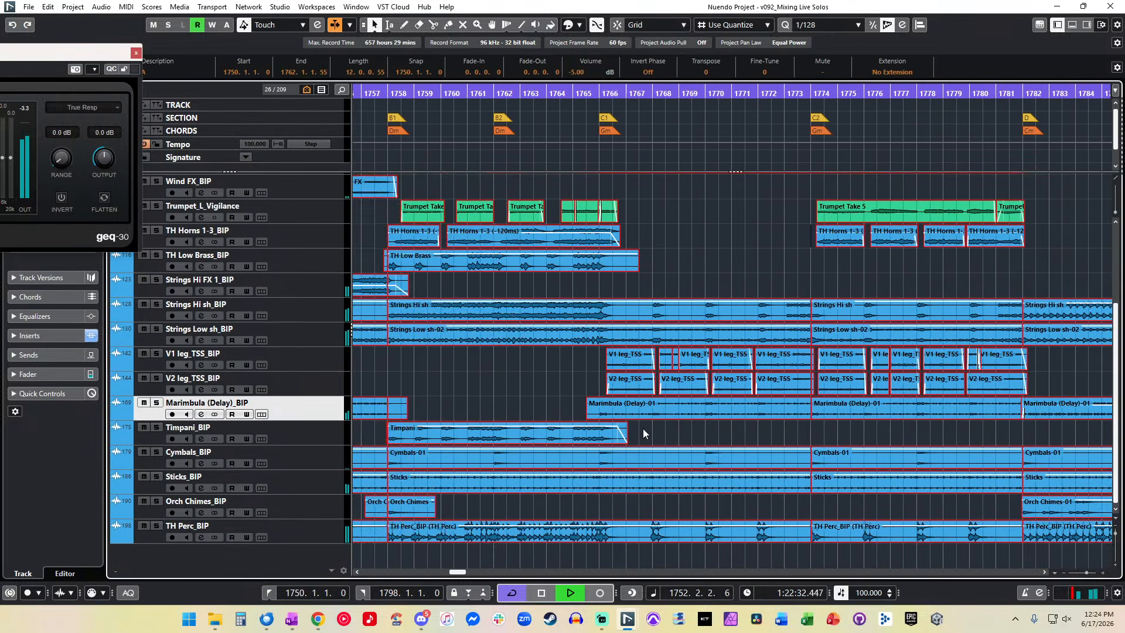
scroll(592, 294, up, 3)
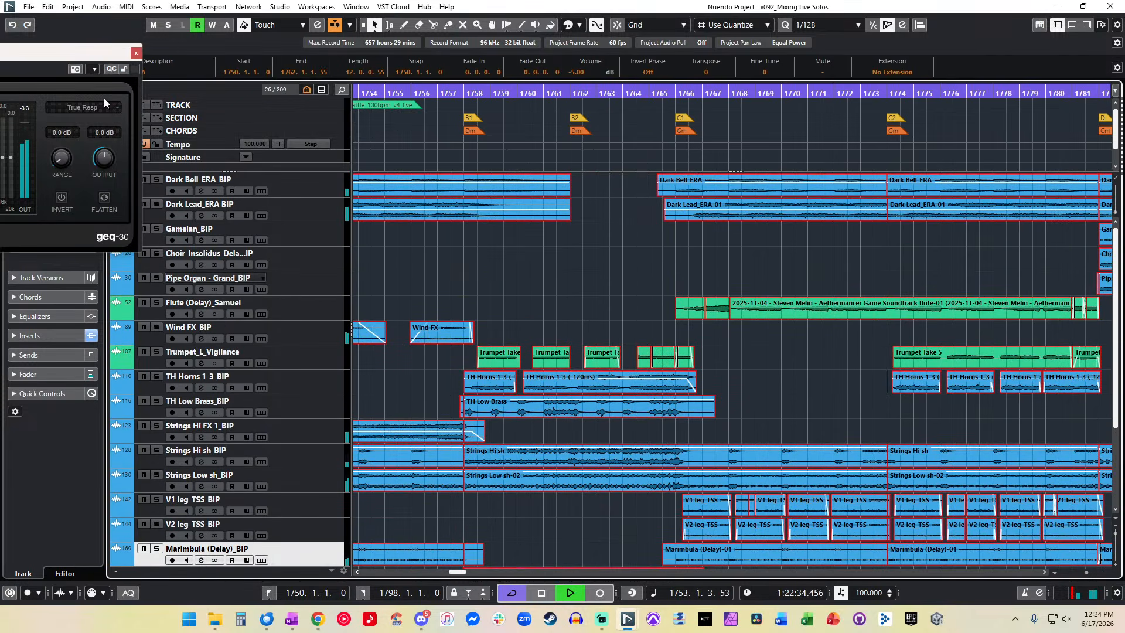
text(-4.5)
key(Return)
scroll(558, 213, left, 3)
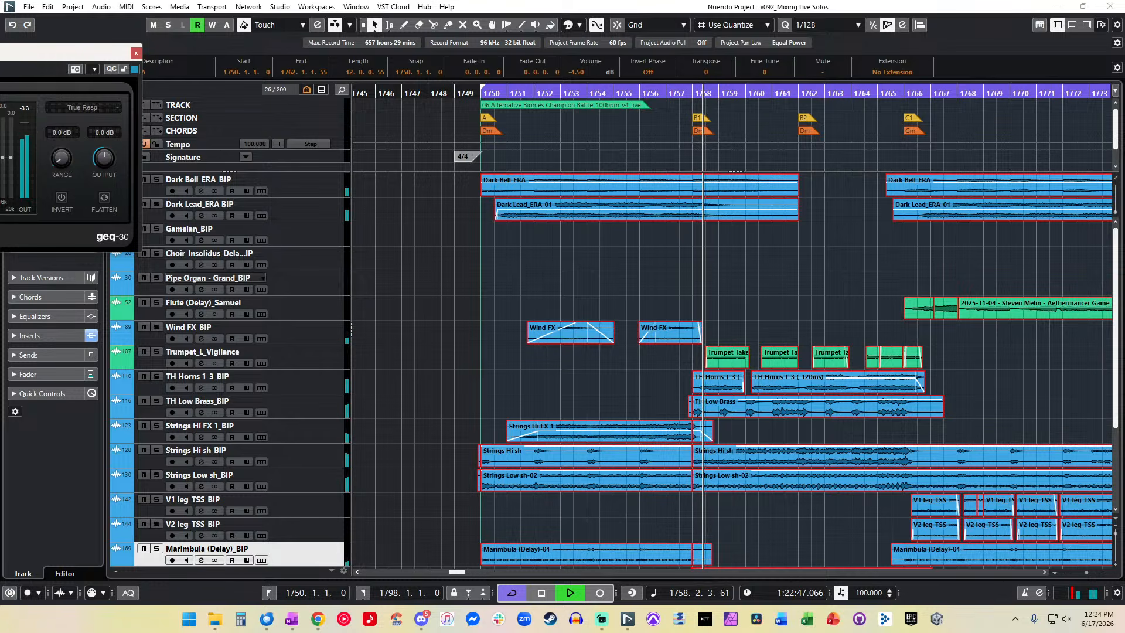
key(alt+Tab)
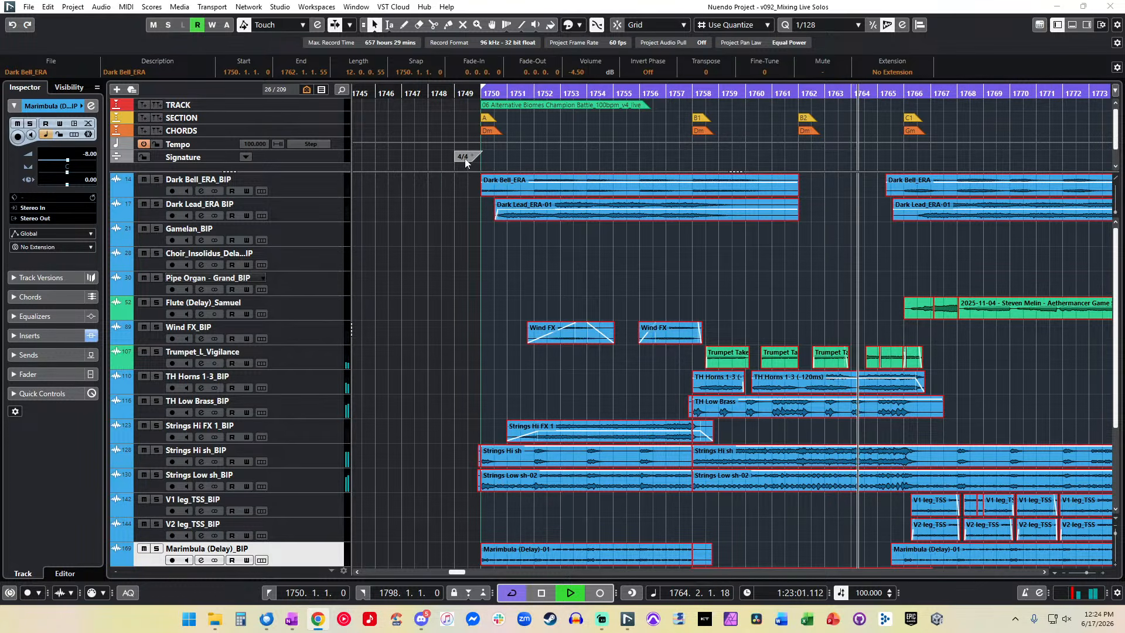
click(616, 259)
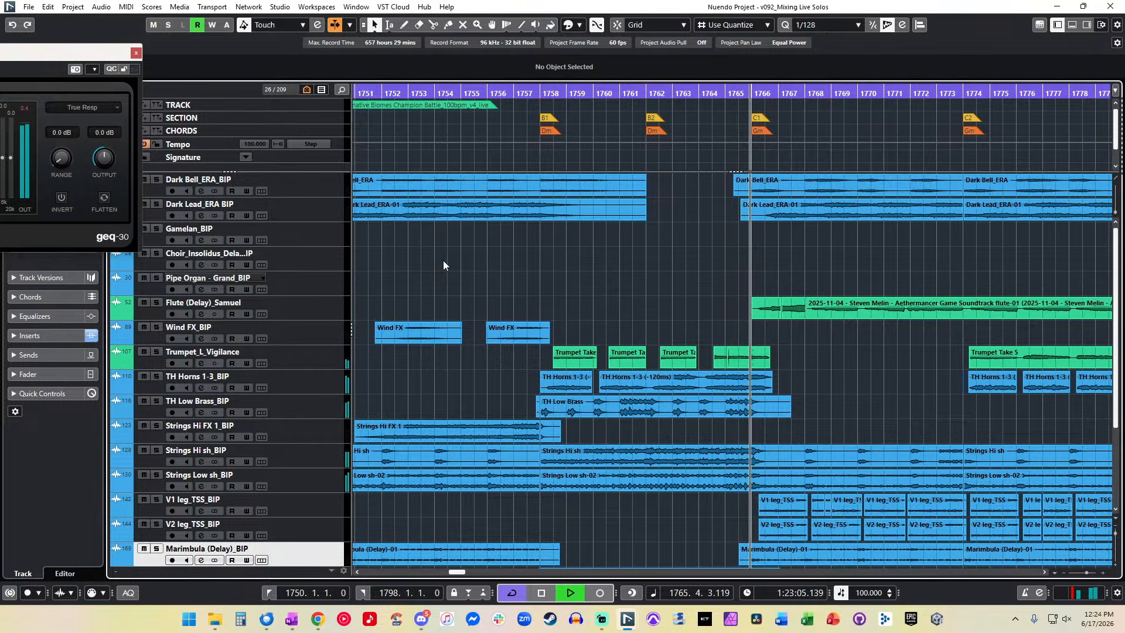
Step: Select all events in the cue and shift their volumes together by entering -5 dB for the selection
key(g)
key(g)
key(g)
drag(650, 181, 863, 559)
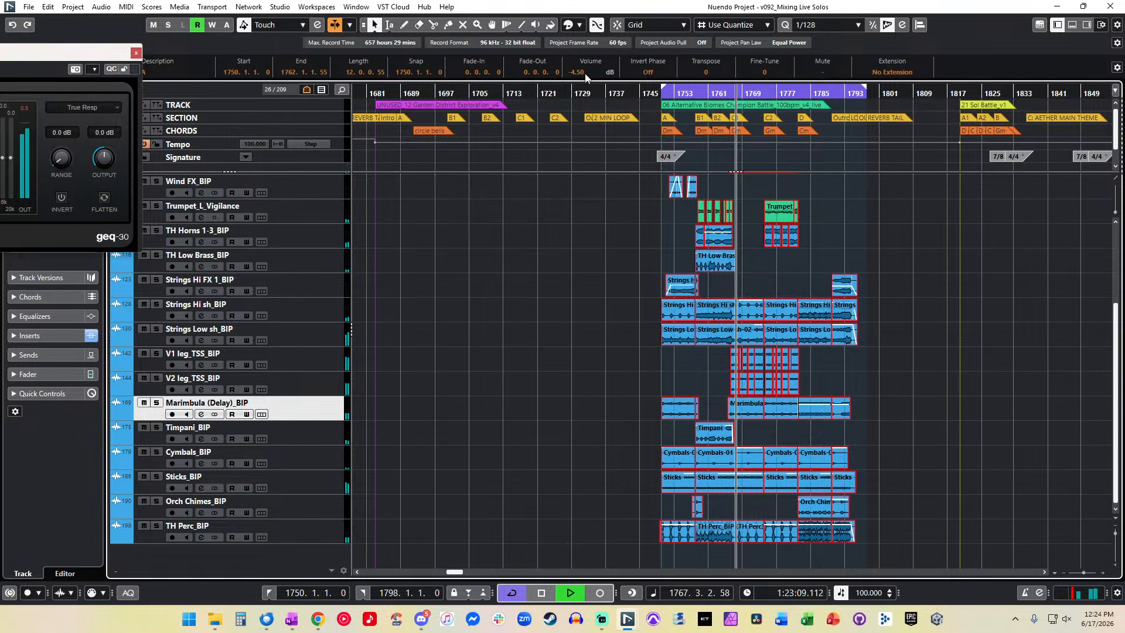
key(Return)
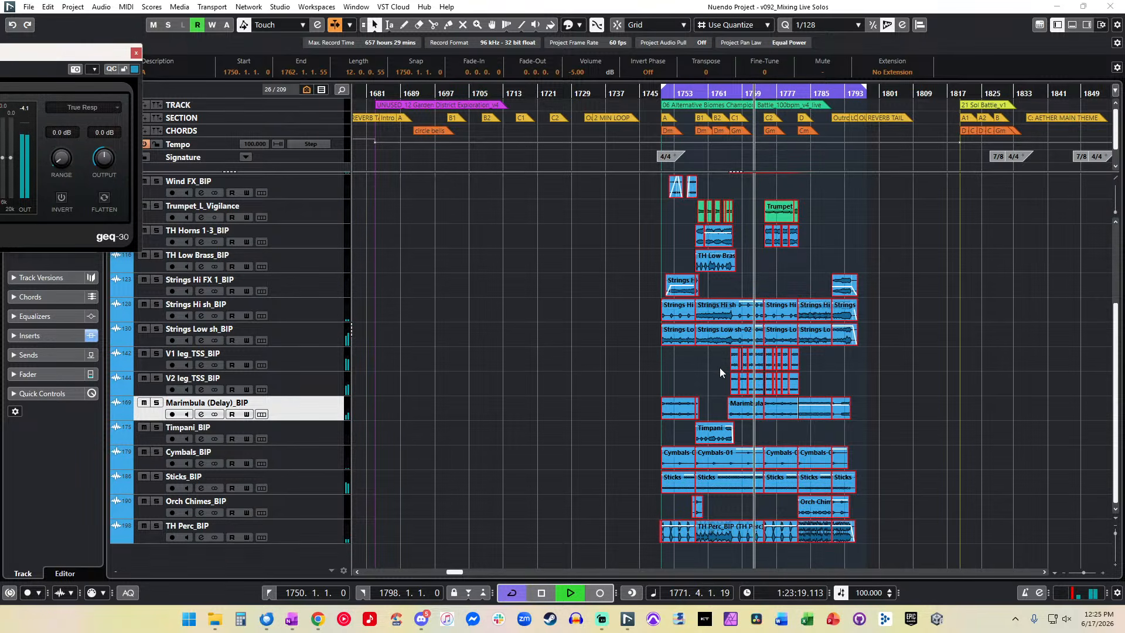
Step: Select all TH Perc_BIP events in the cue and enter -3 dB as their volume
click(763, 280)
key(h)
key(h)
key(h)
key(h)
key(h)
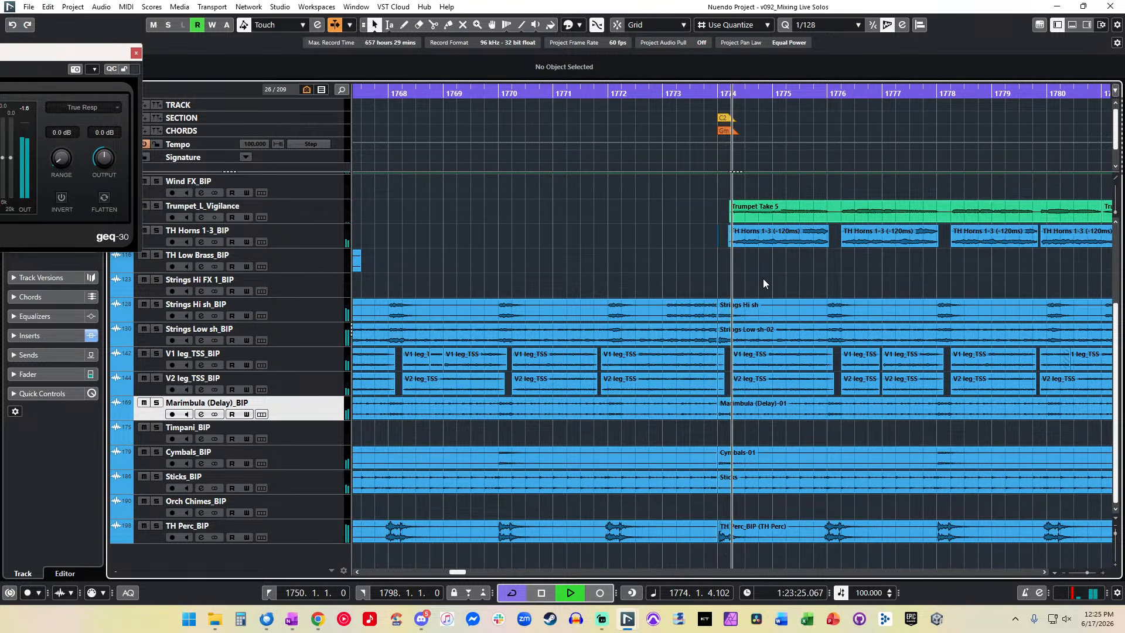
key(g)
key(g)
key(g)
drag(961, 549, 494, 526)
click(576, 72)
text(-3)
key(Return)
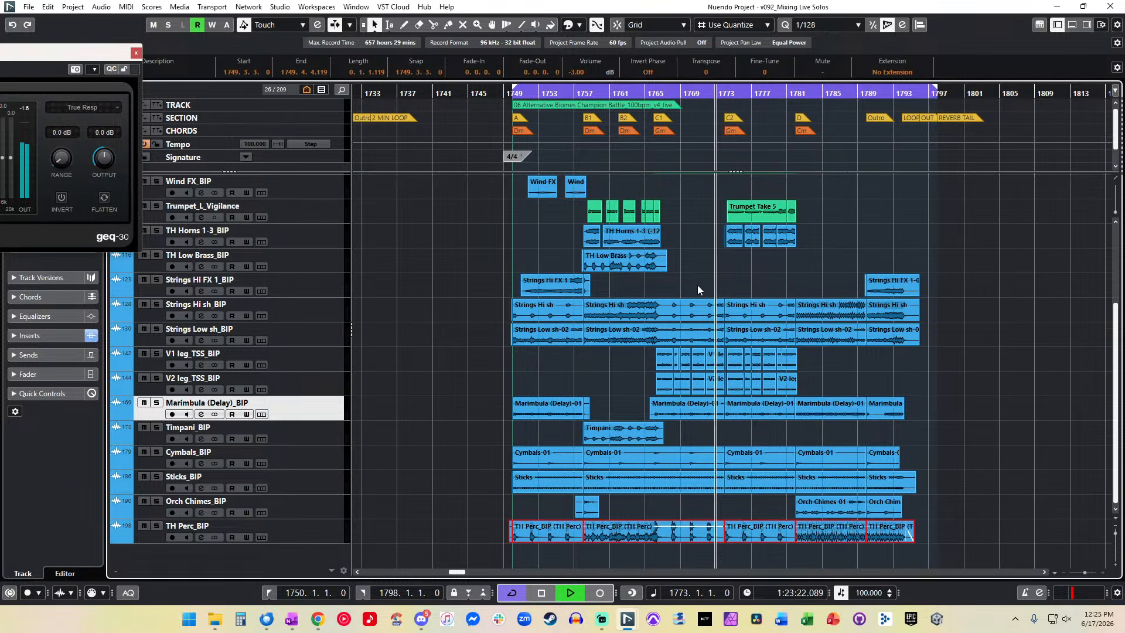
Step: Select all Strings Hi sh_BIP events in the cue and enter -0.5 dB as their volume
click(915, 335)
drag(929, 311, 483, 307)
click(576, 72)
text(-0.5)
key(Return)
key(KP_Subtract)
click(705, 233)
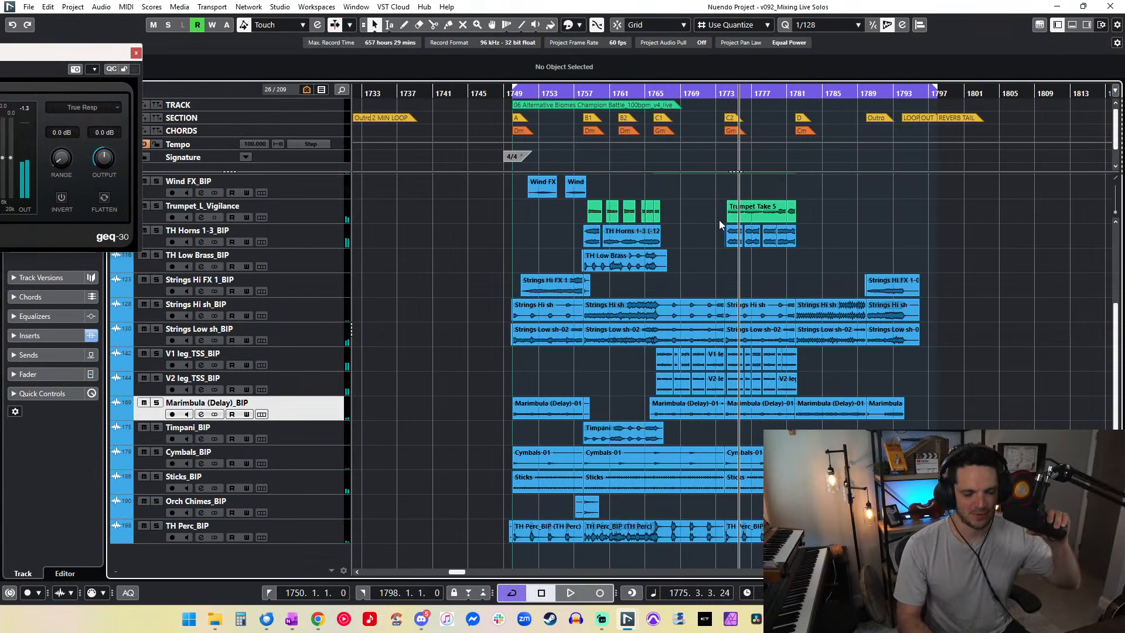
Step: Examine the first TH Horns 1-3_BIP event of section C2 near bar 1774, including its start and volume
key(space)
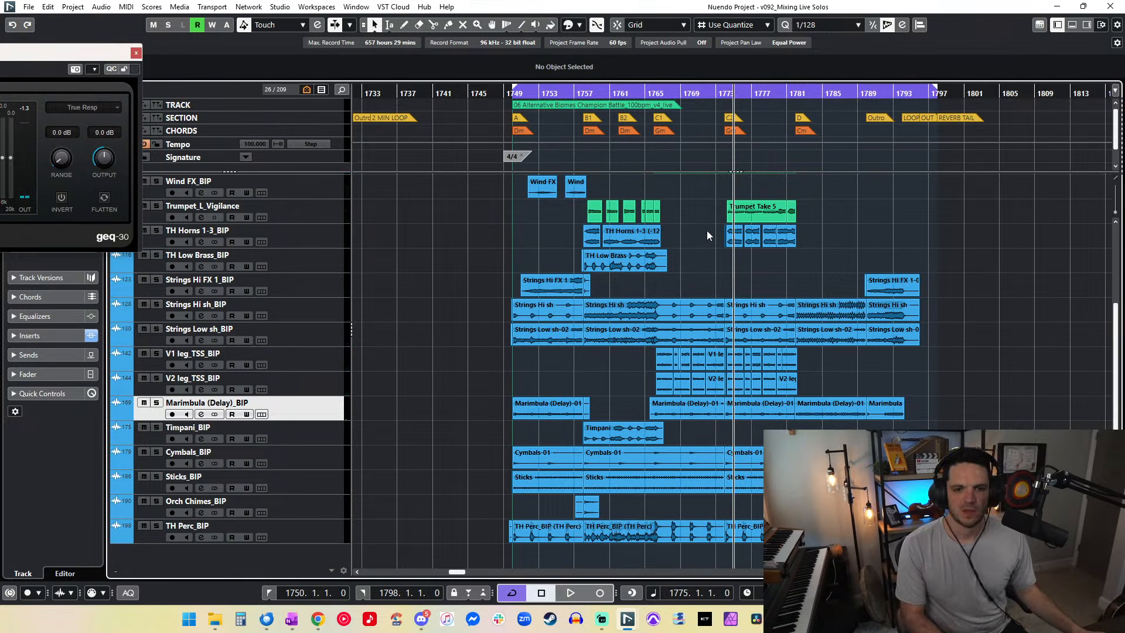
key(h)
key(h)
key(h)
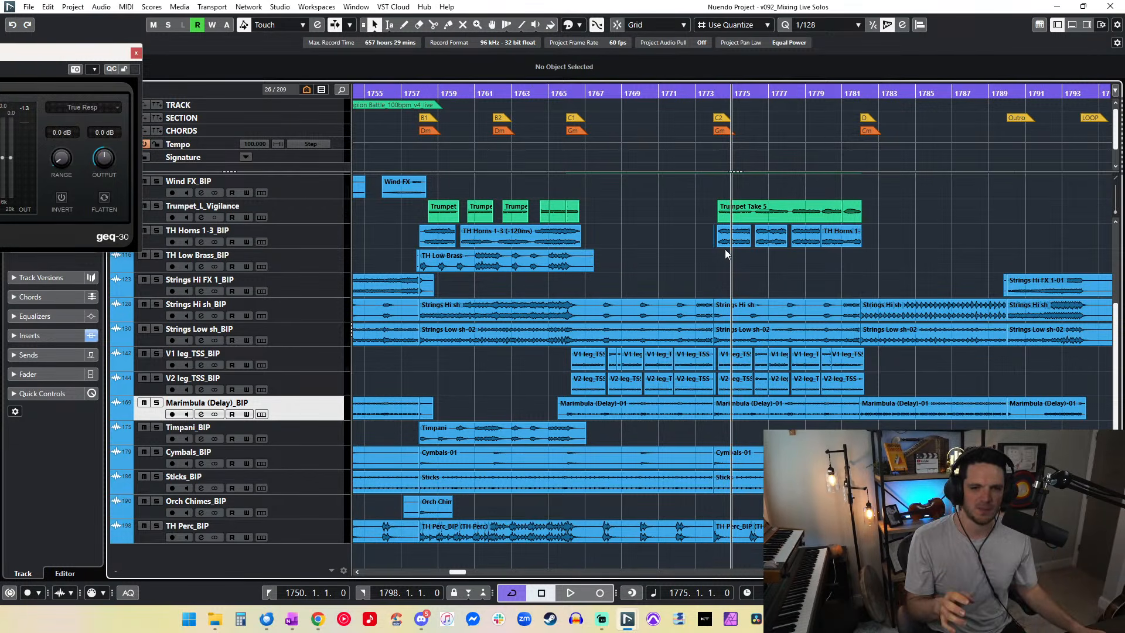
key(h)
key(h)
key(h)
key(h)
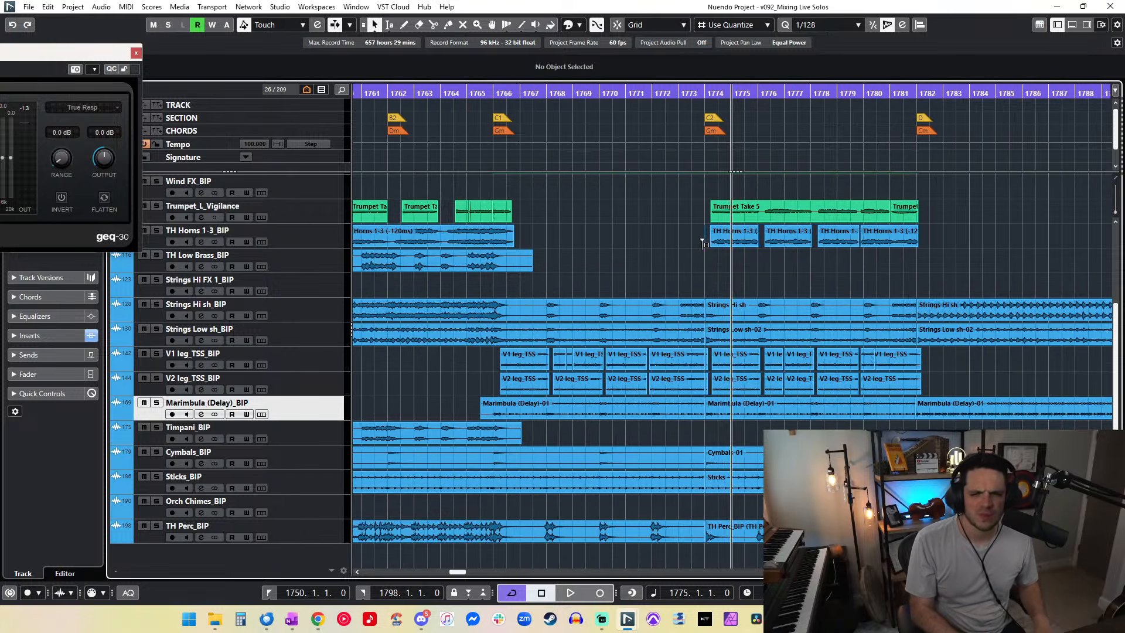
click(700, 234)
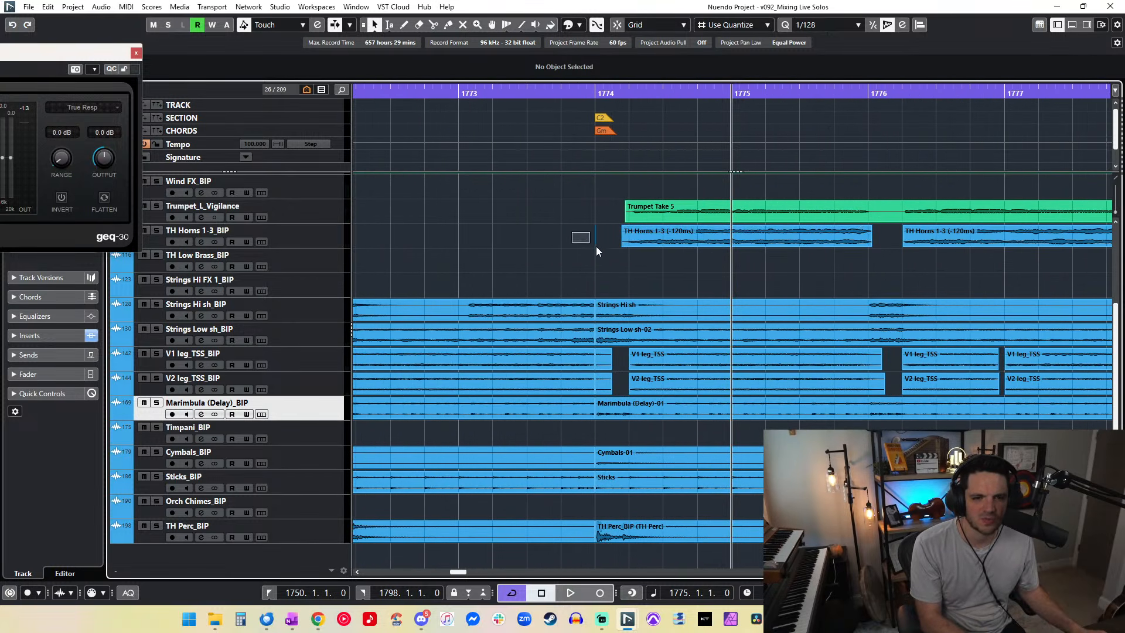
key(g)
key(g)
key(g)
key(g)
key(g)
key(g)
key(g)
key(g)
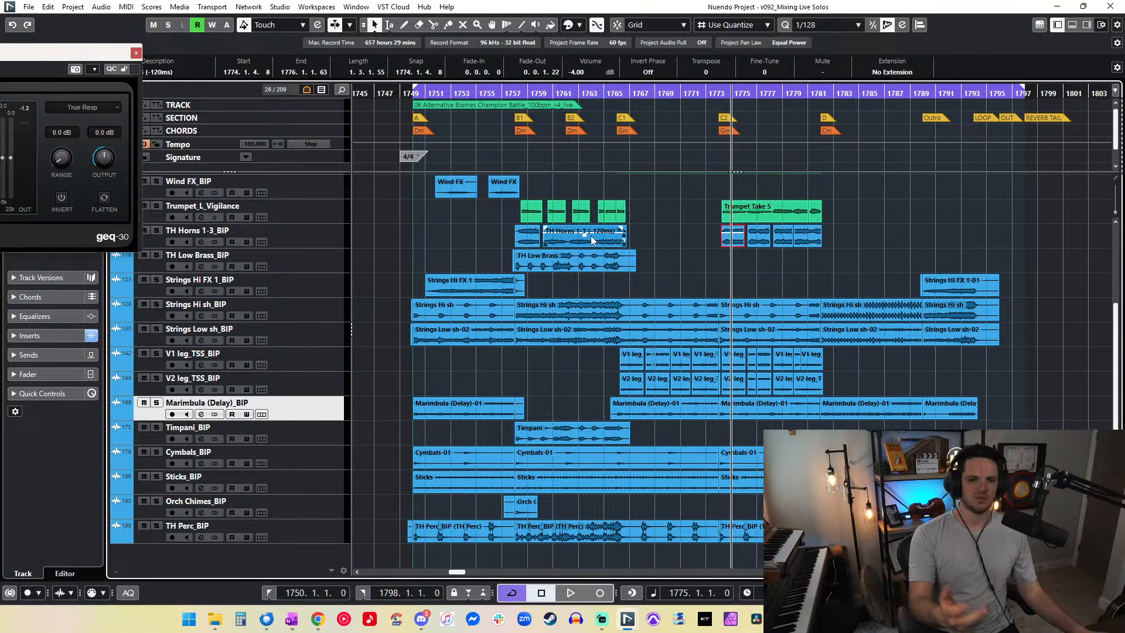
Step: Audition a short passage at section C2 and restart playback from about bar 1764
key(space)
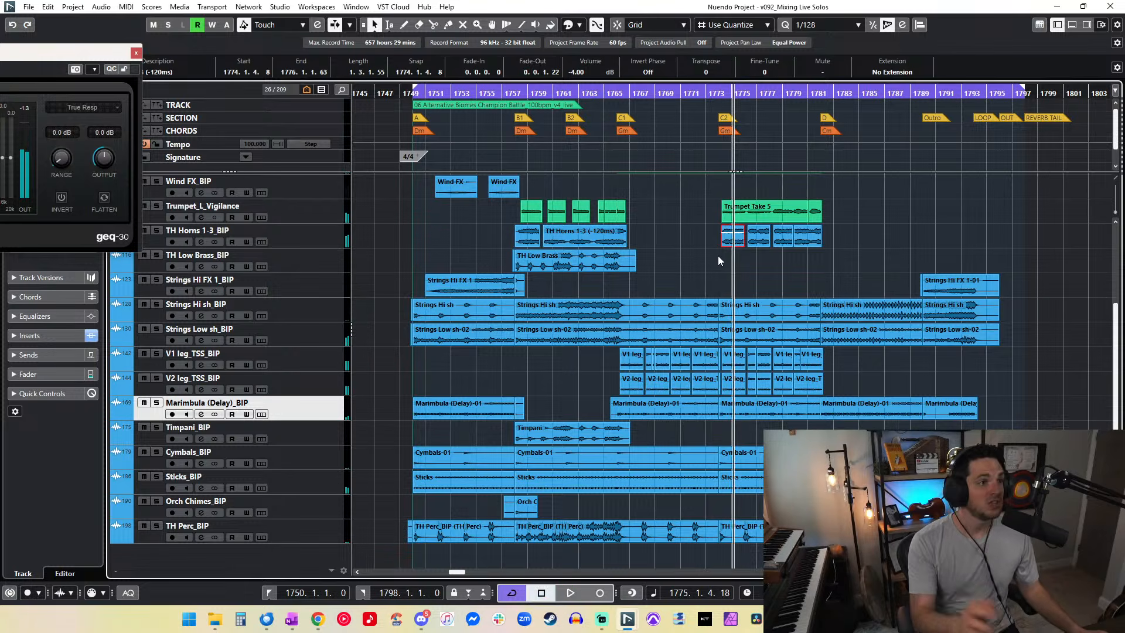
scroll(718, 261, up, 5)
scroll(719, 261, down, 3)
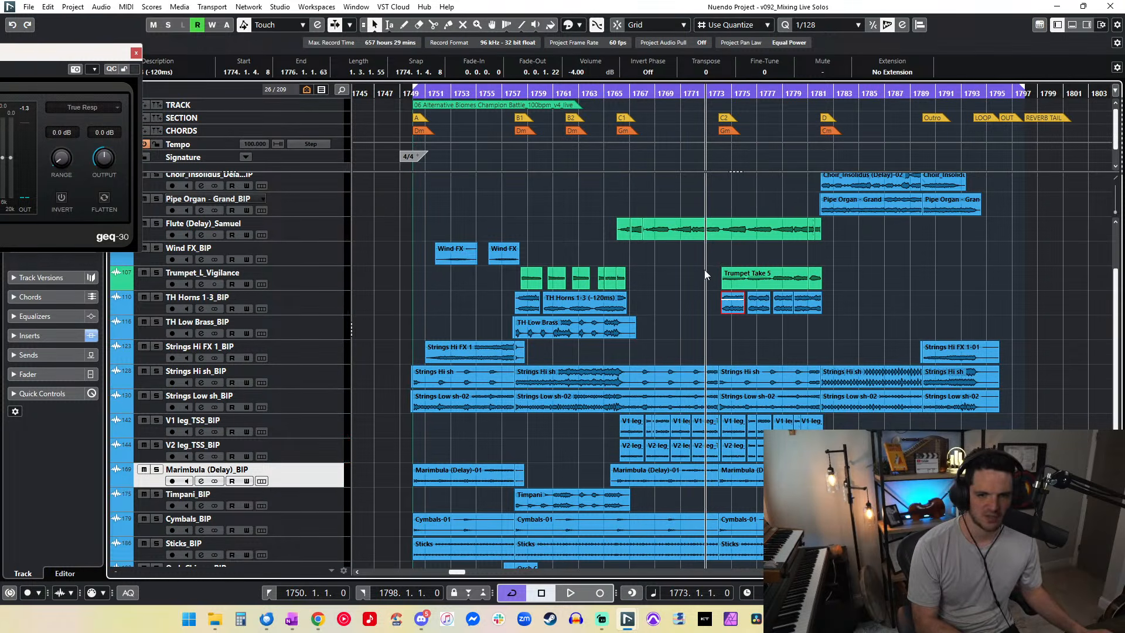
click(705, 271)
key(KP_Subtract)
key(KP_Subtract)
key(KP_Subtract)
key(KP_Subtract)
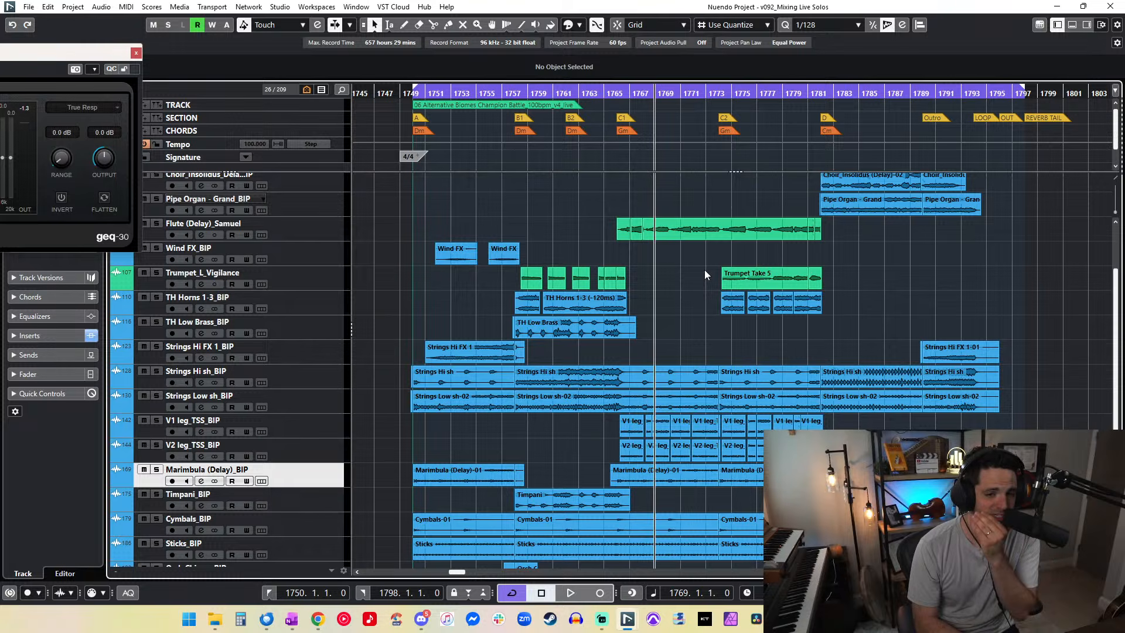
key(KP_Subtract)
key(KP_Subtract)
key(KP_Subtract)
key(KP_Subtract)
key(KP_Subtract)
key(space)
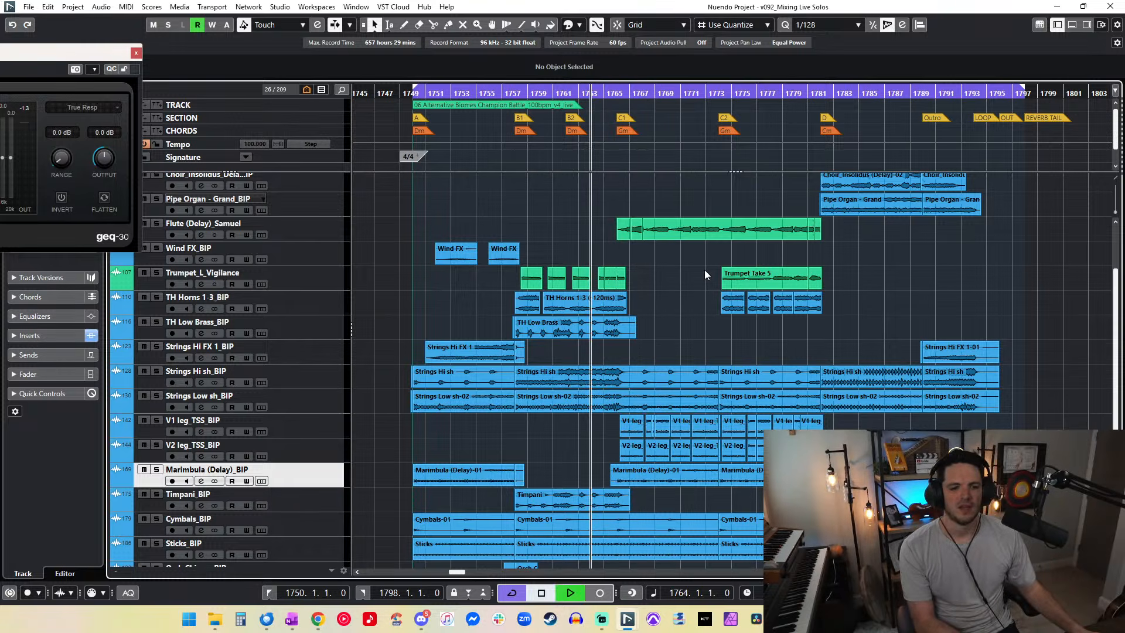
Step: Return to the beginning of the cue at bar 1750 and listen to its opening
key(KP_Subtract)
key(KP_Subtract)
key(KP_Subtract)
key(KP_Subtract)
key(KP_Subtract)
key(KP_Subtract)
key(KP_Subtract)
key(KP_Subtract)
key(KP_Subtract)
key(KP_Subtract)
key(KP_Subtract)
key(KP_Subtract)
key(KP_Subtract)
key(KP_Subtract)
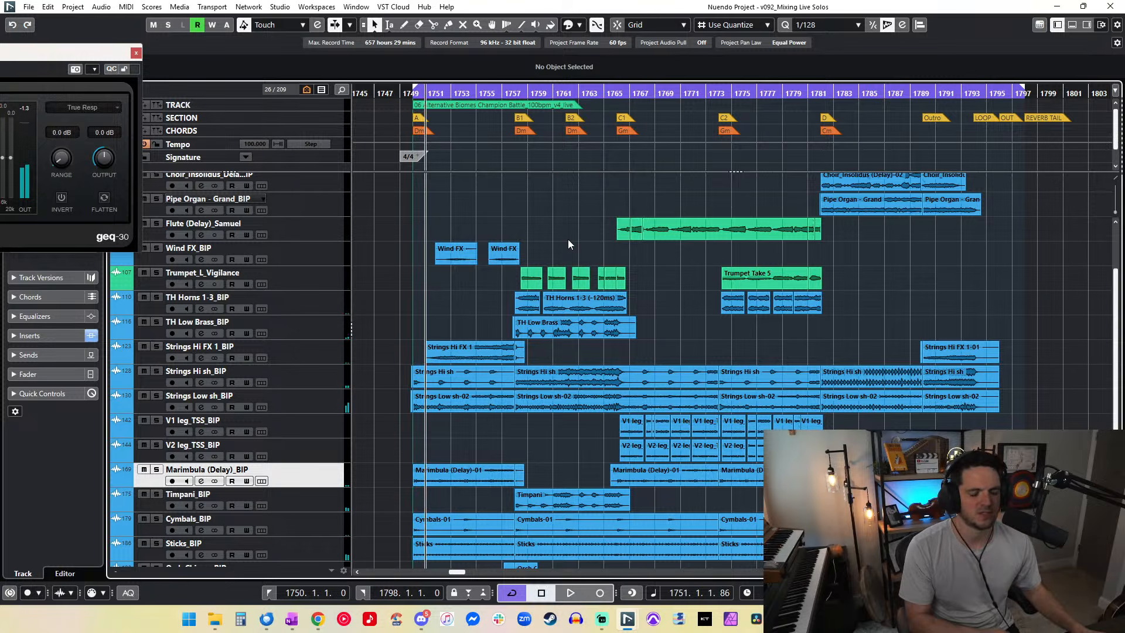
Step: Mute the Trumpet_L_Vigilance track and audition section B1 from bar 1758 without it
scroll(568, 240, up, 3)
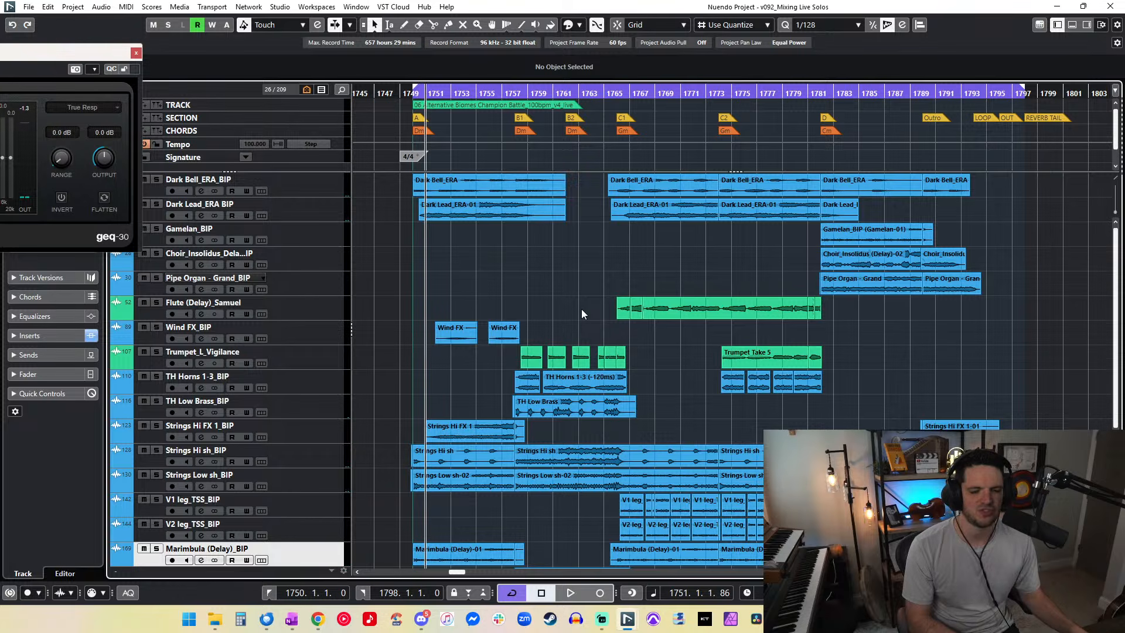
key(KP_Add)
key(KP_Add)
key(KP_Add)
key(KP_Add)
key(KP_Add)
key(KP_Add)
key(KP_Add)
key(KP_Add)
key(KP_Subtract)
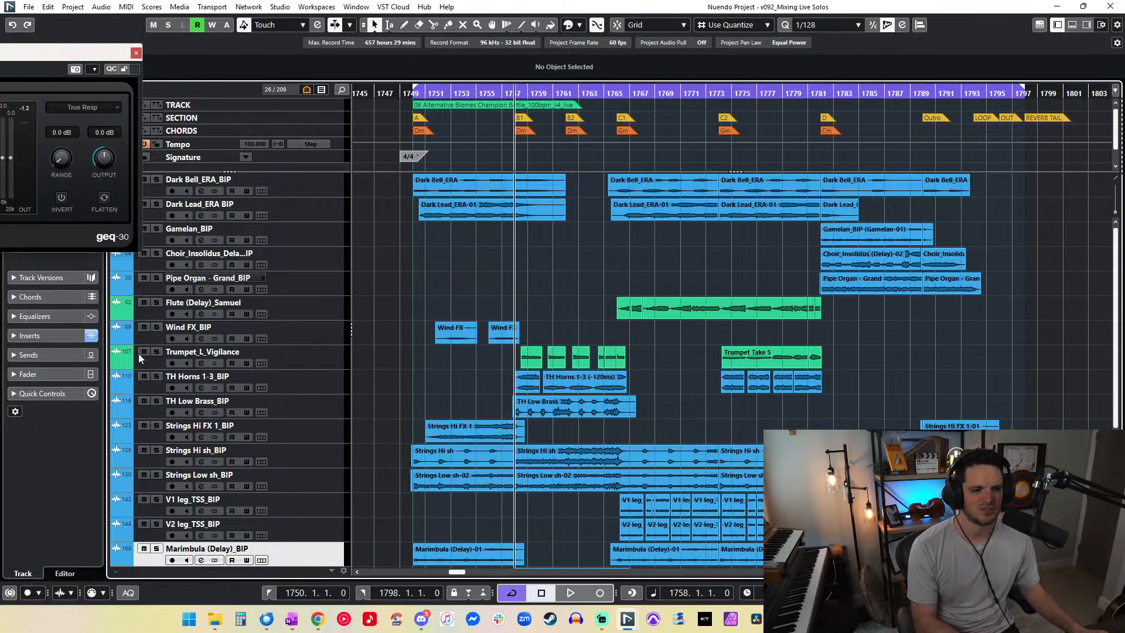
click(142, 352)
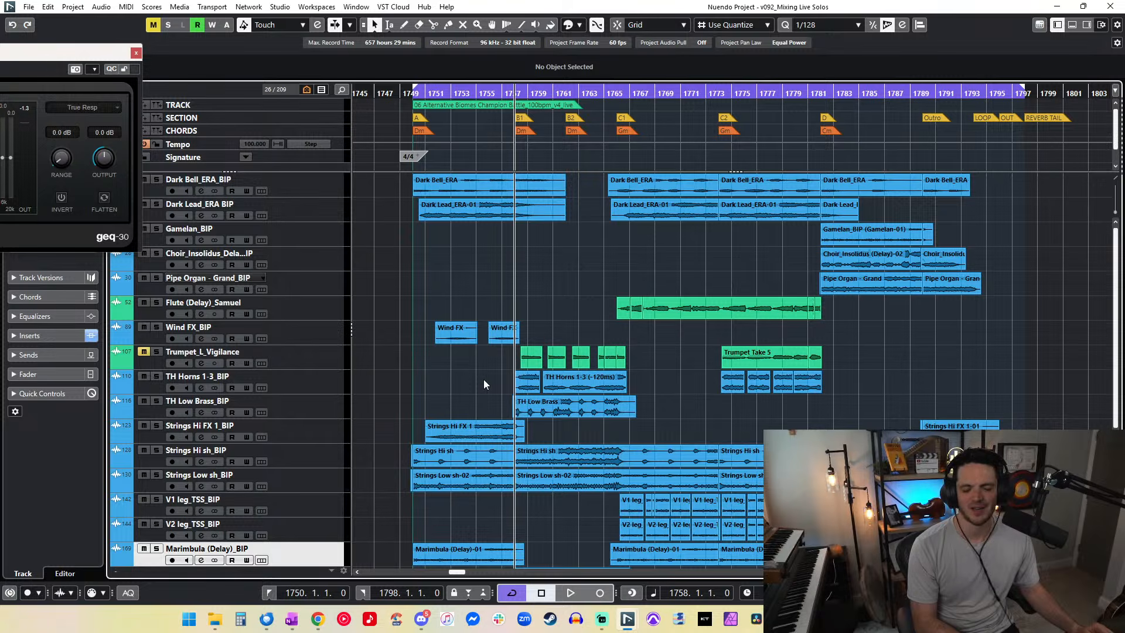
key(space)
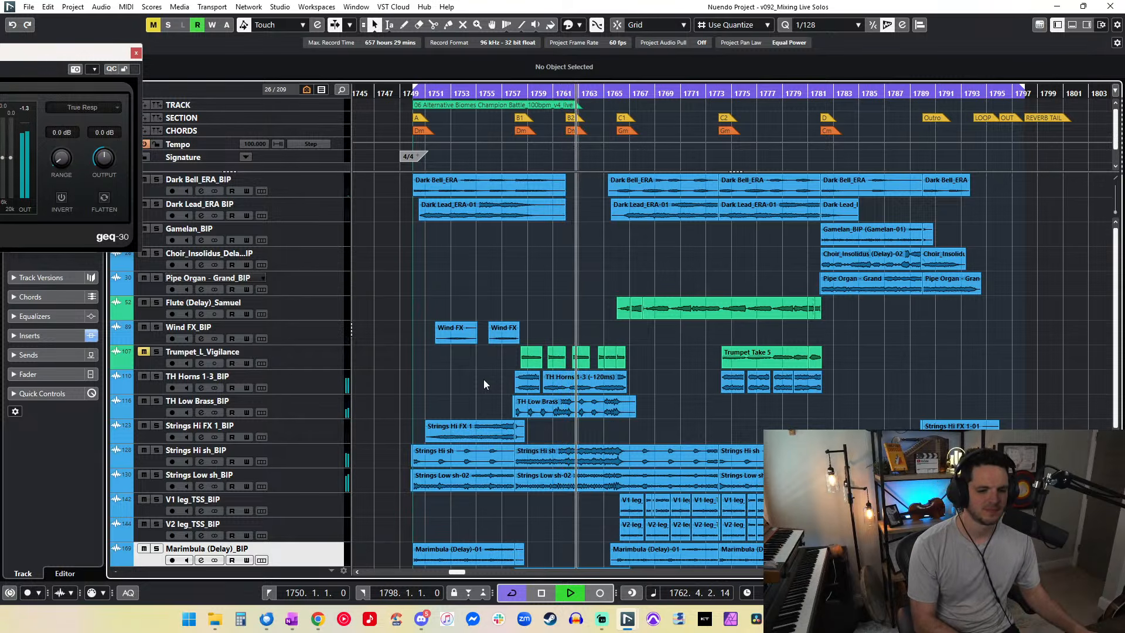
Step: Unmute and solo the Trumpet_L_Vigilance track, and play it alone from bar 1758
key(space)
key(KP_Subtract)
key(KP_Subtract)
key(KP_Subtract)
key(KP_Subtract)
key(KP_Subtract)
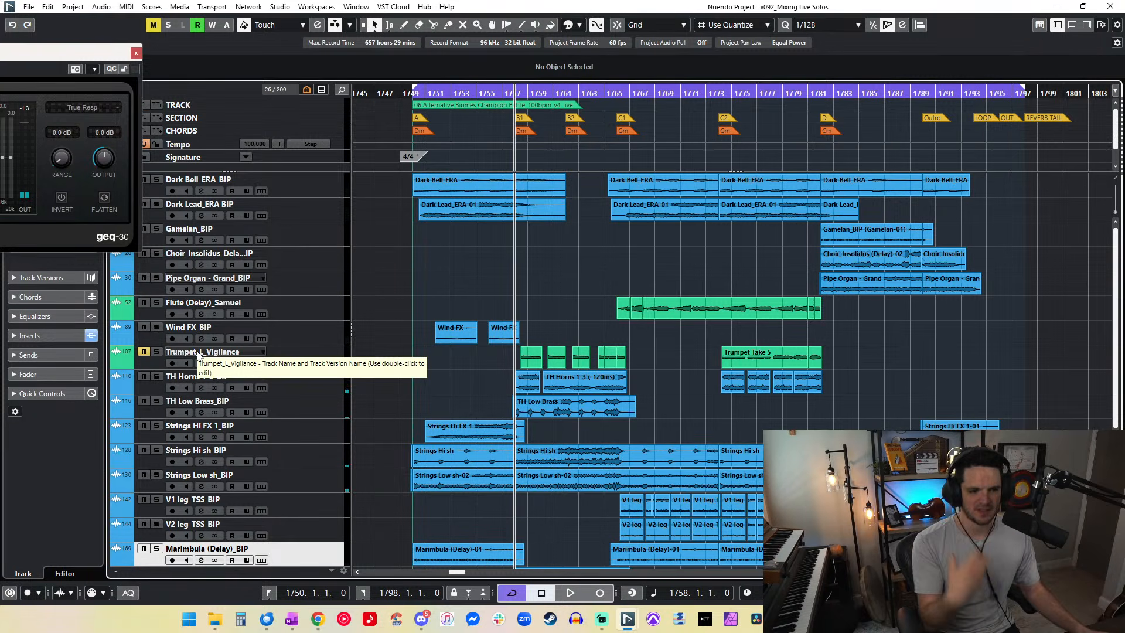
click(144, 352)
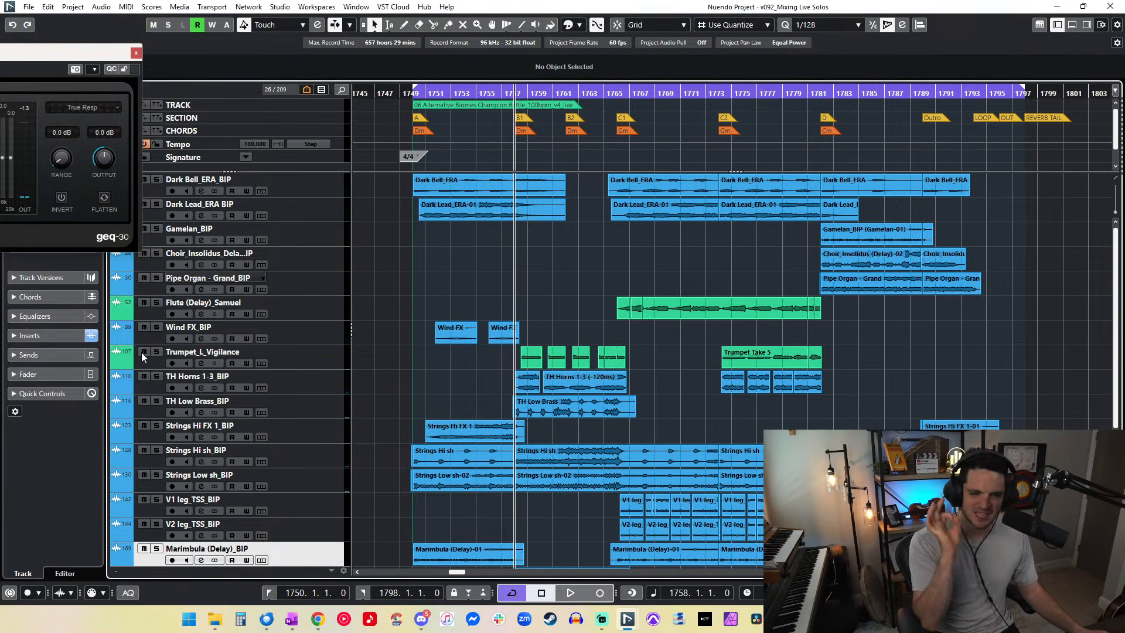
click(155, 352)
key(space)
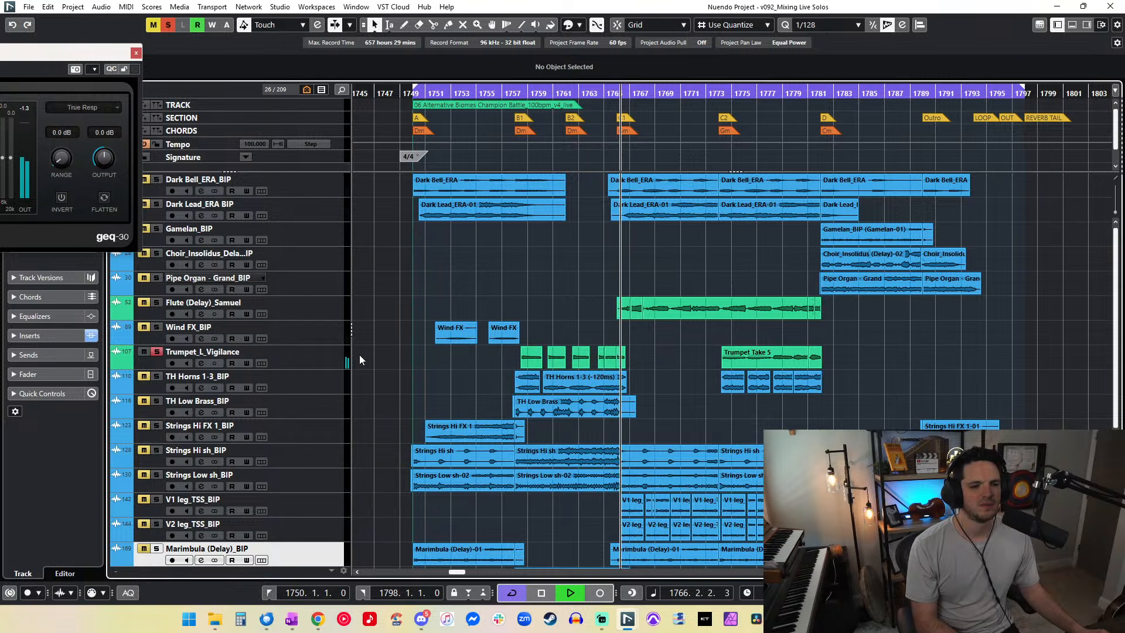
Step: Solo TH Horns 1-3_BIP together with Trumpet_L_Vigilance and audition both from bar 1758
click(163, 382)
click(156, 376)
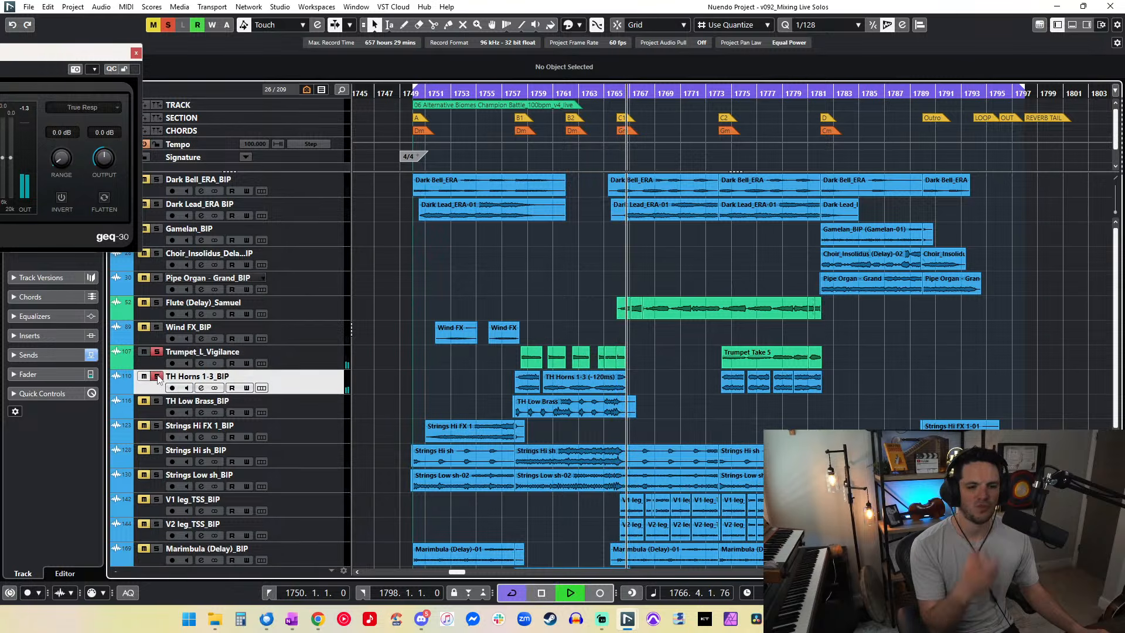
key(space)
key(KP_Subtract)
key(KP_Subtract)
key(KP_Subtract)
key(KP_Subtract)
key(KP_Add)
key(KP_Add)
key(KP_Add)
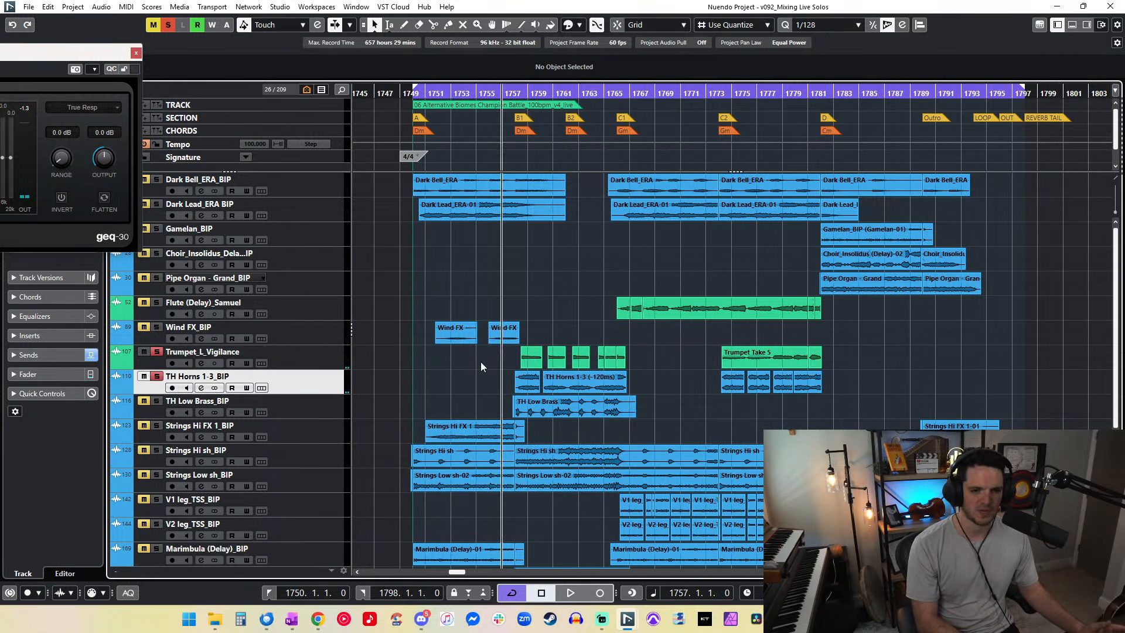
key(KP_Add)
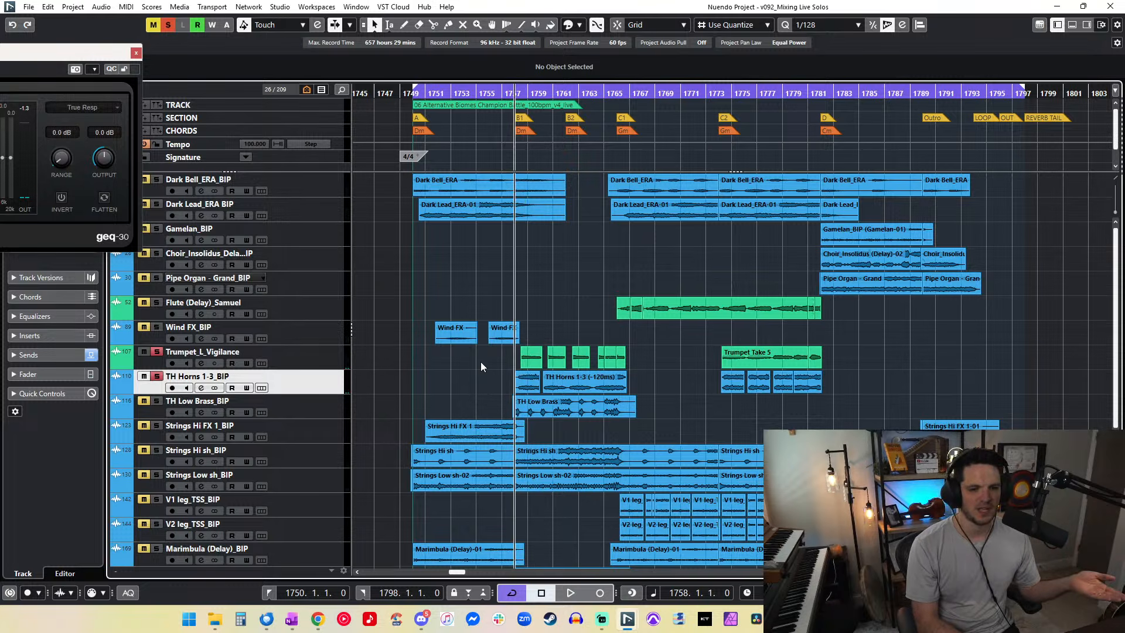
key(space)
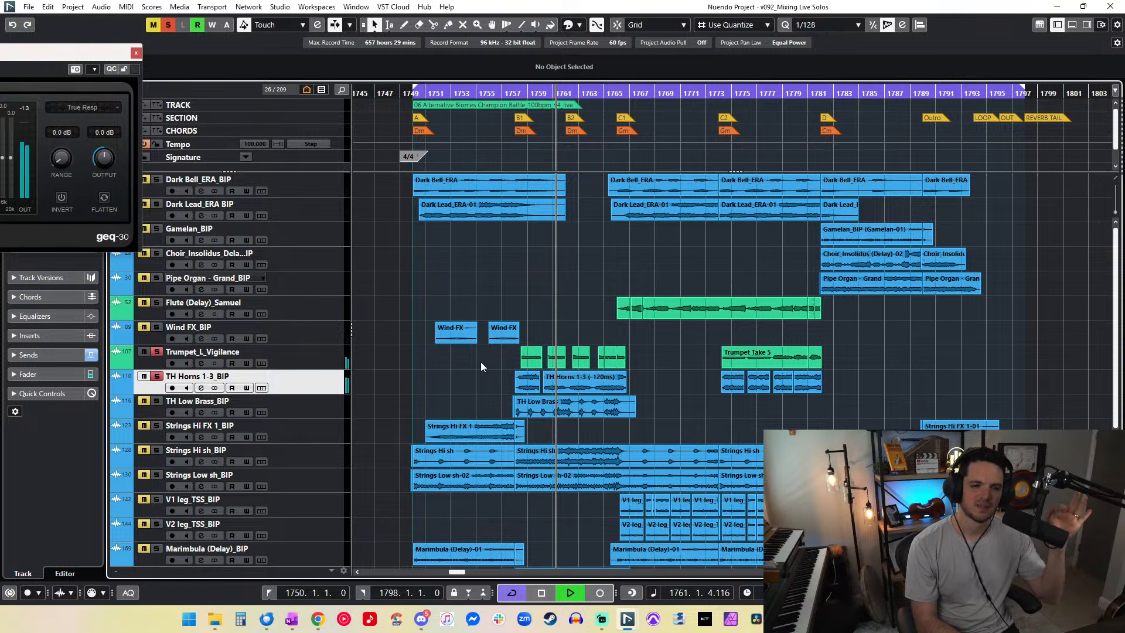
Step: Unsolo Trumpet_L_Vigilance and TH Horns 1-3_BIP, and audition the full mix from bar 1758 into section C1
key(space)
click(156, 352)
click(156, 377)
key(KP_Subtract)
key(KP_Subtract)
key(KP_Subtract)
key(KP_Subtract)
key(space)
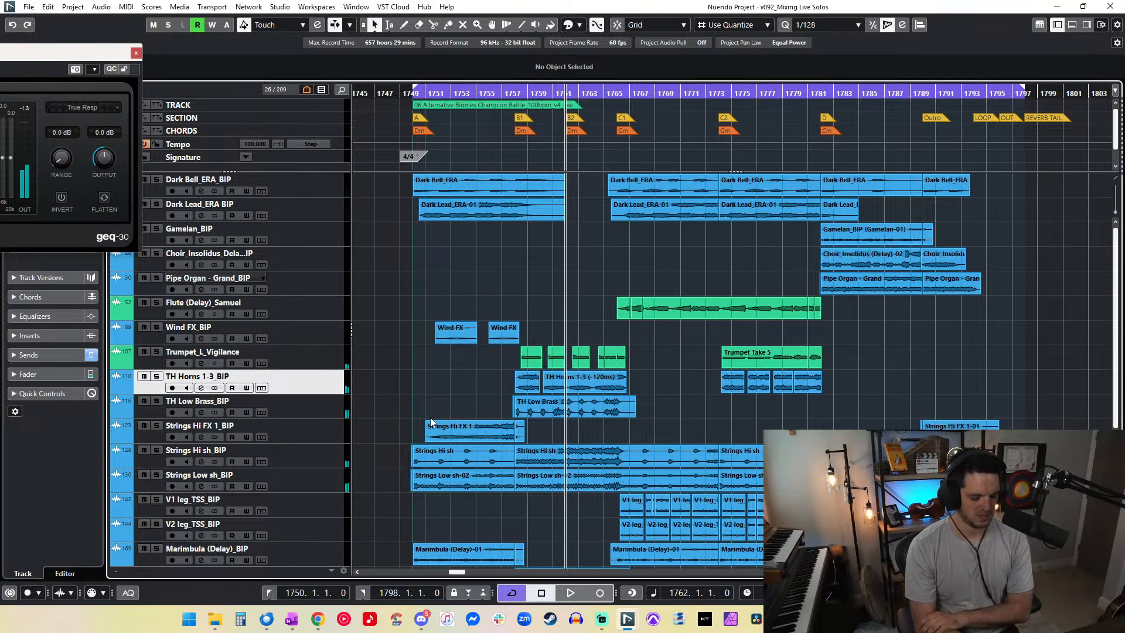
key(space)
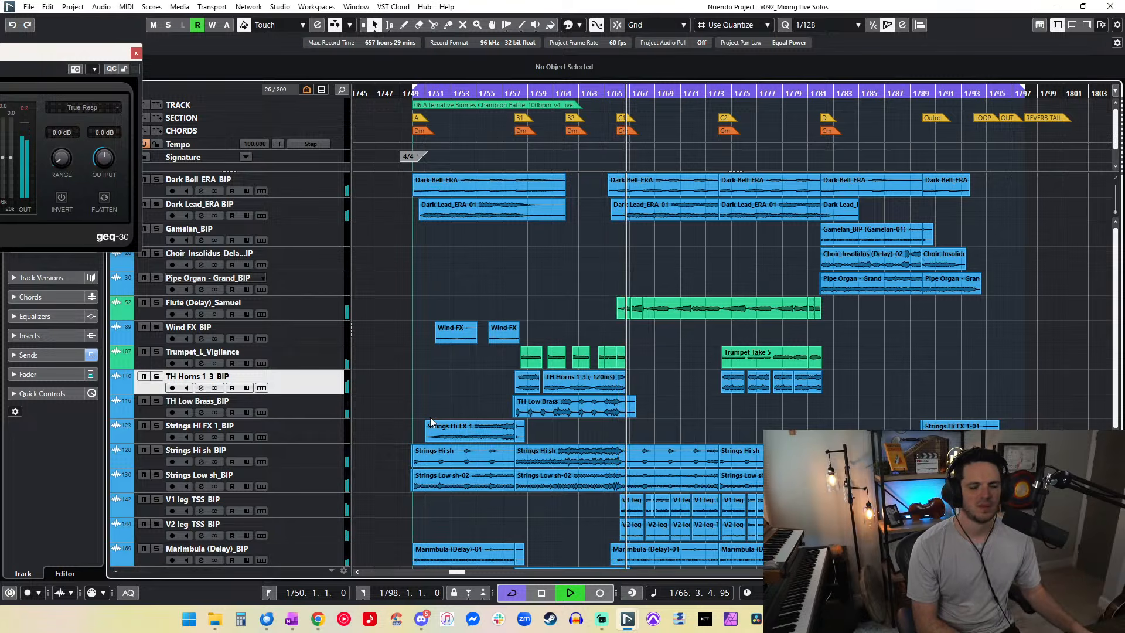
key(space)
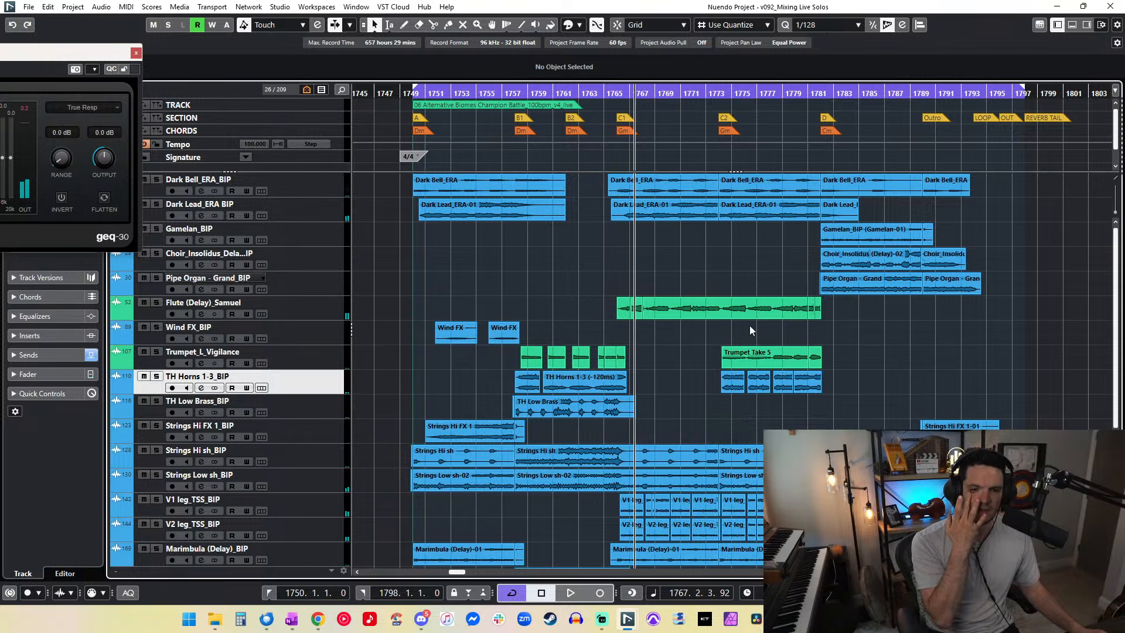
Step: Place the playhead at the start of section C2 at bar 1774 and audition the full mix there
click(732, 93)
drag(734, 105, 733, 132)
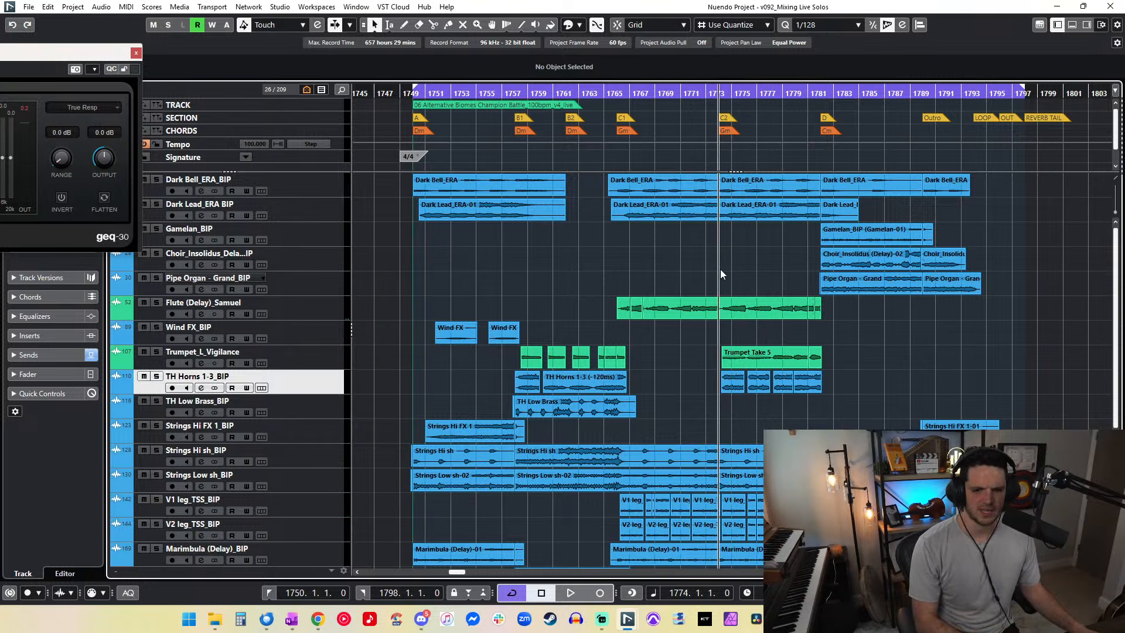
key(space)
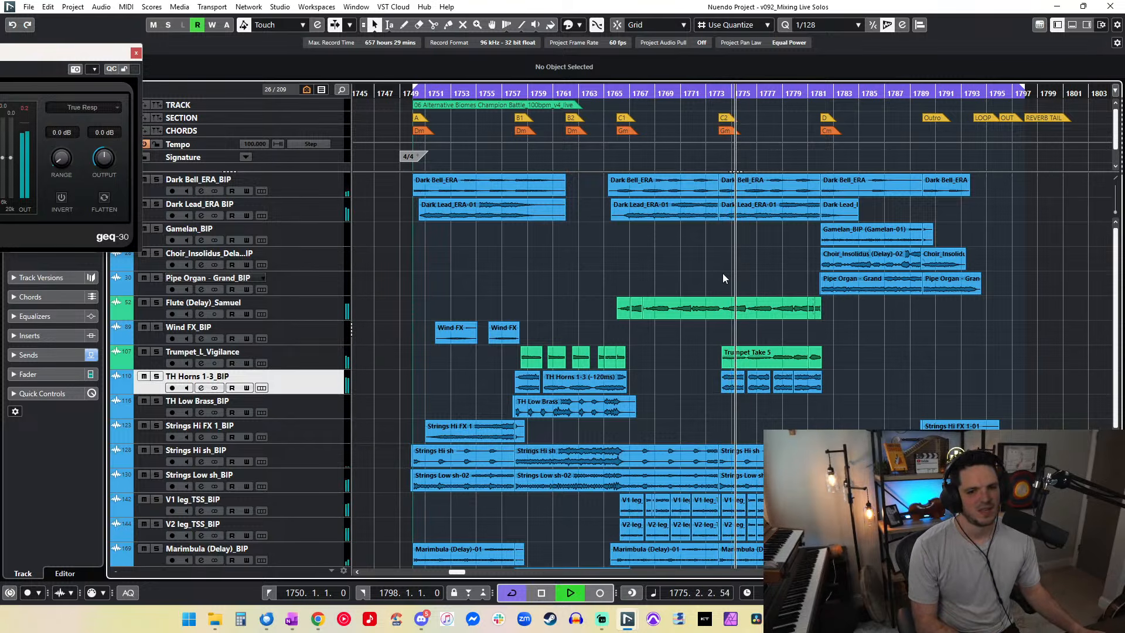
key(space)
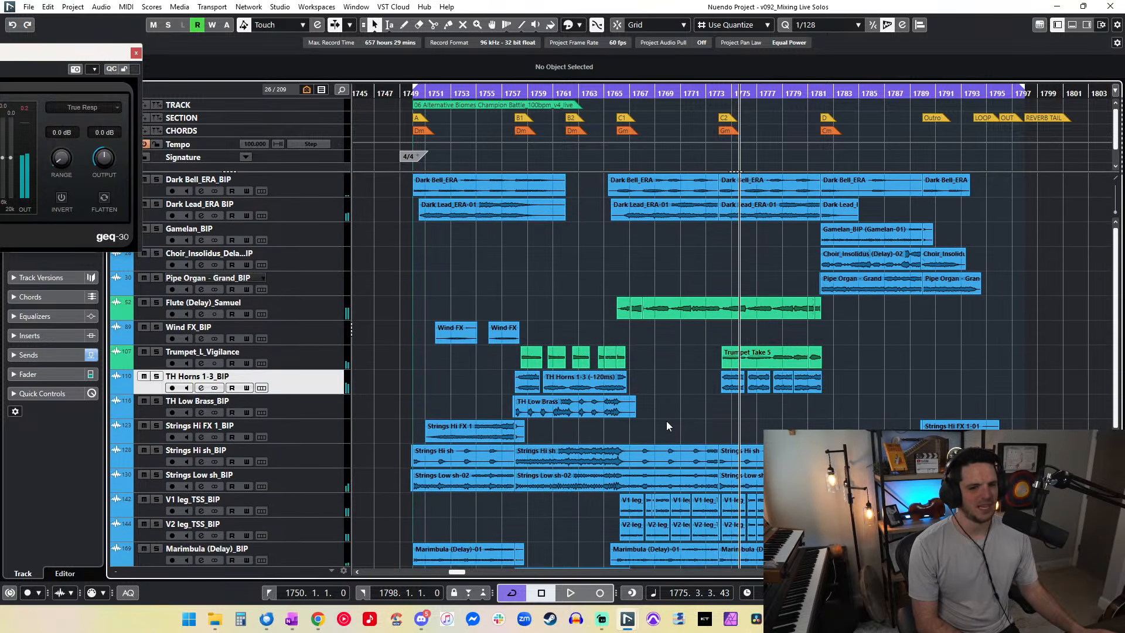
Step: Reset the geq-30 output peak reading, play the cue from bar 1750 and move the plug-in window aside
key(KP_1)
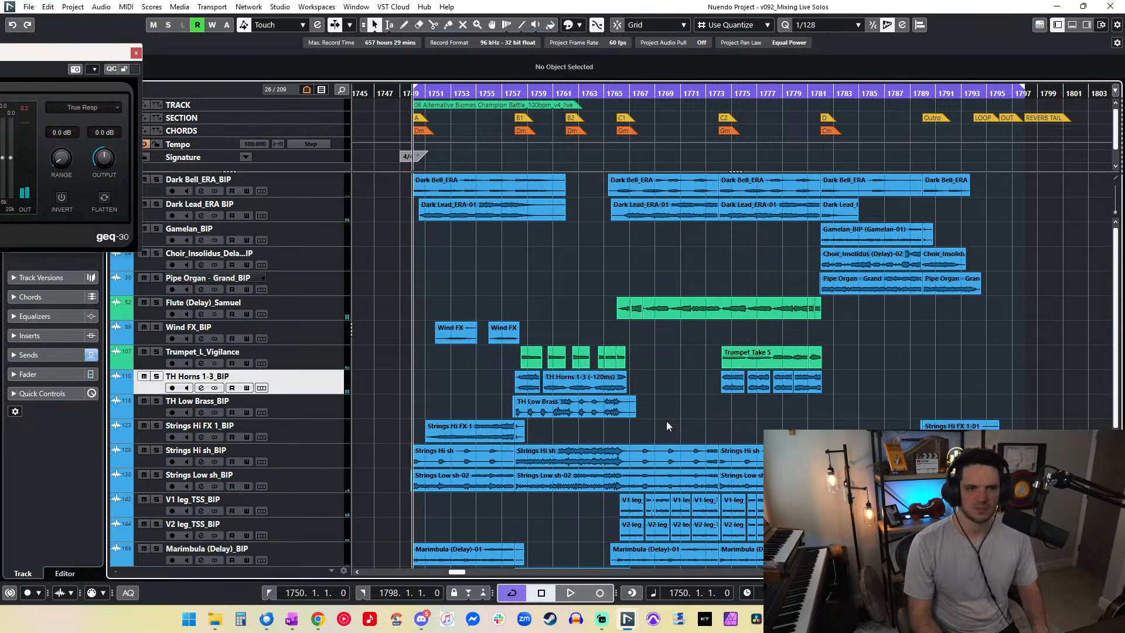
click(486, 107)
click(24, 109)
key(space)
drag(64, 54, 0, 150)
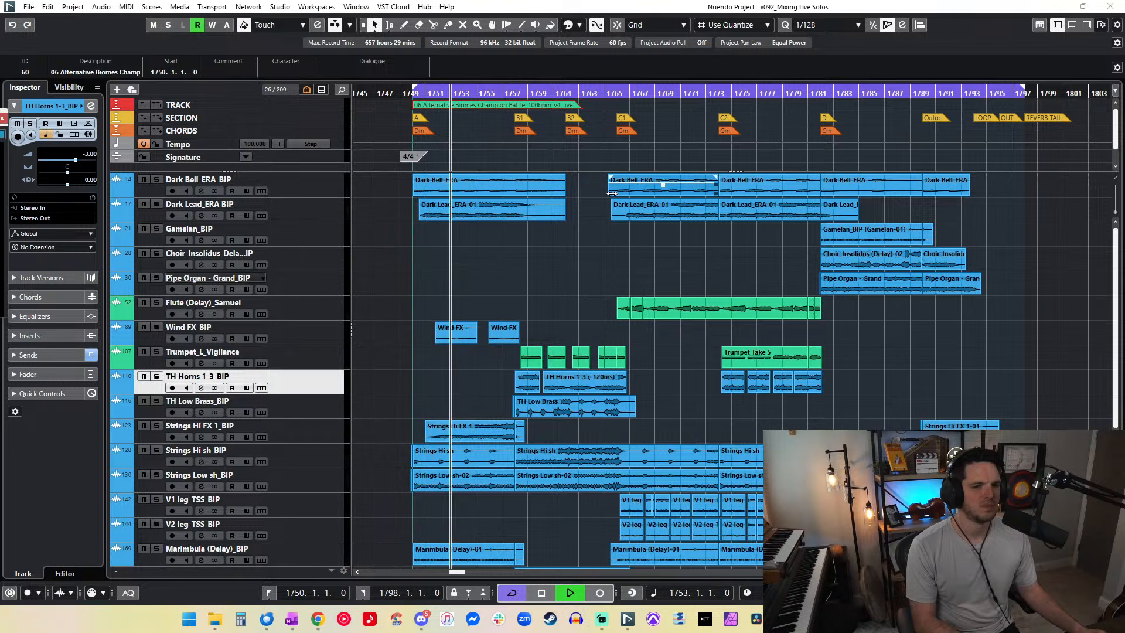
Step: Skip playback ahead to about bar 1766 and bring the geq-30 window back into view to check its output peak
key(space)
key(KP_Add)
key(KP_Add)
key(KP_Add)
key(KP_Add)
key(KP_Add)
key(KP_Add)
key(KP_Add)
key(KP_Add)
drag(0, 118, 159, 95)
key(KP_Add)
key(KP_Add)
key(KP_Add)
key(KP_Add)
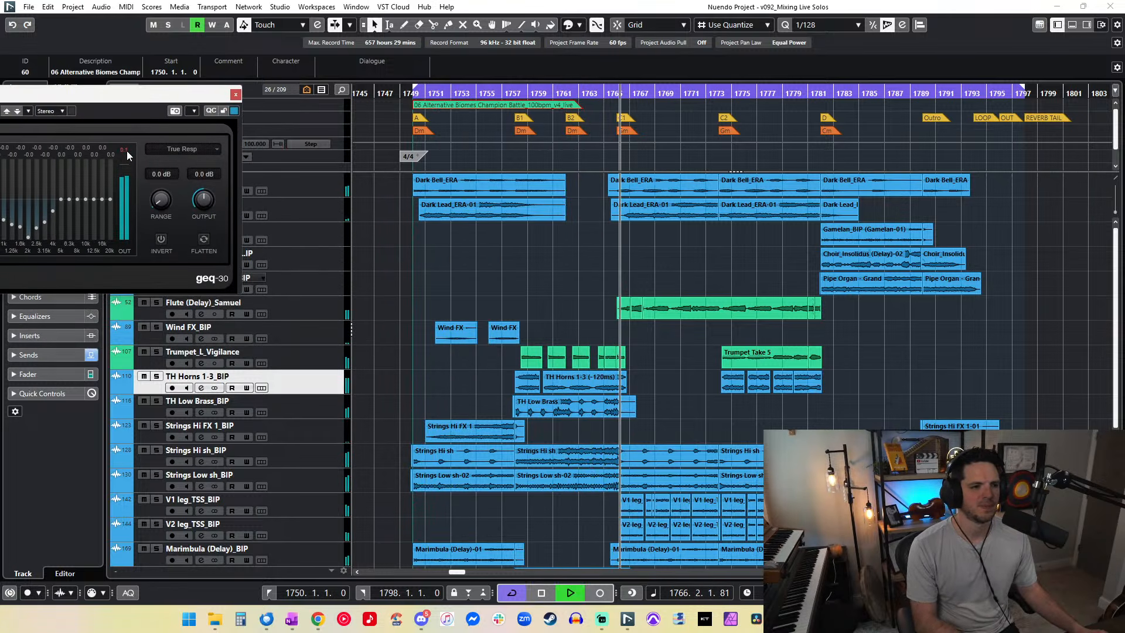
Step: Select all events in the project and set their volume to -5.5 dB
key(ctrl+a)
scroll(708, 175, down, 5)
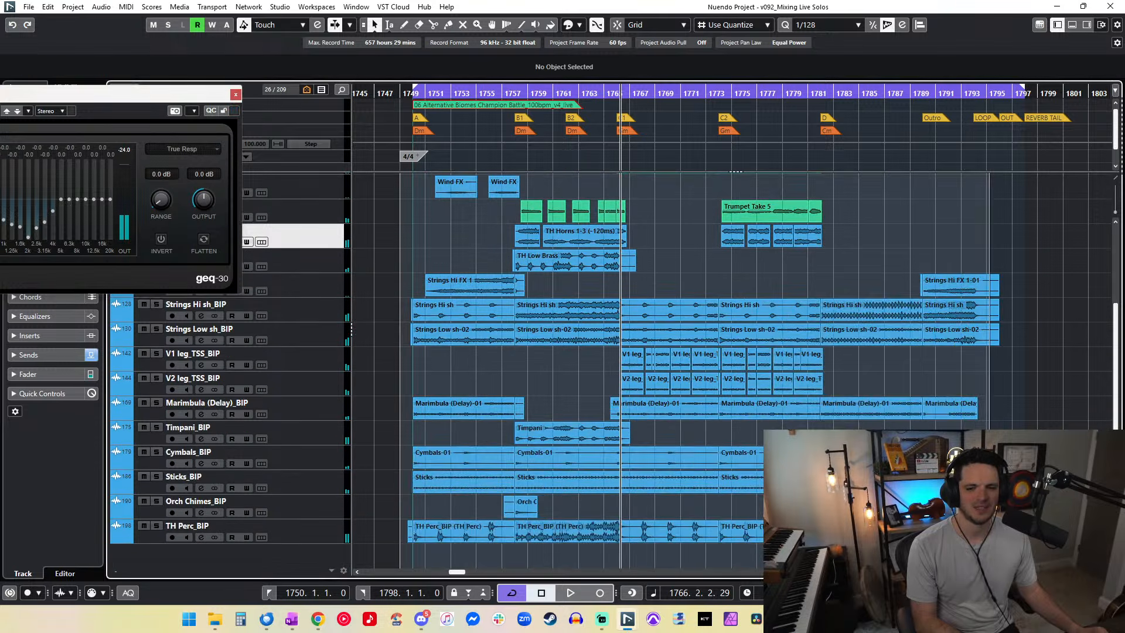
click(589, 72)
text(-5.5)
key(Return)
Step: Play the cue from bar 1750, skip ahead to about bar 1772 to check the output peak, and return to the start
key(KP_1)
key(space)
click(691, 97)
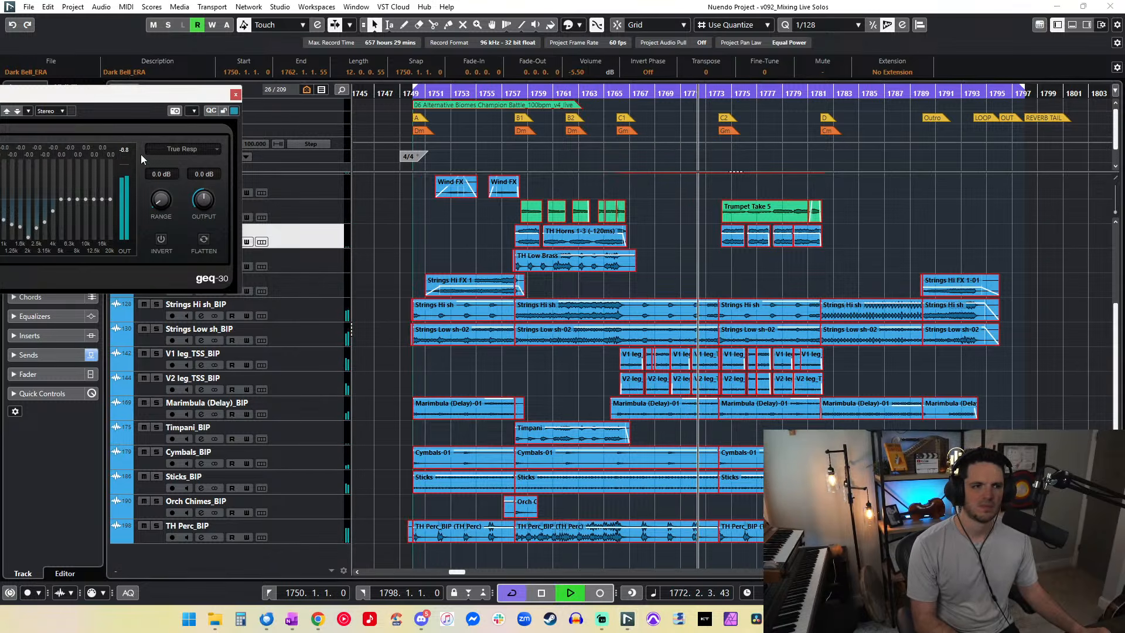
key(space)
key(KP_1)
Step: Export the Stereo Out mixdown to the desktop, named after the cue's track marker: 06 Alternative Biomes Champion Battle_100bpm_v4_live
click(484, 141)
click(466, 106)
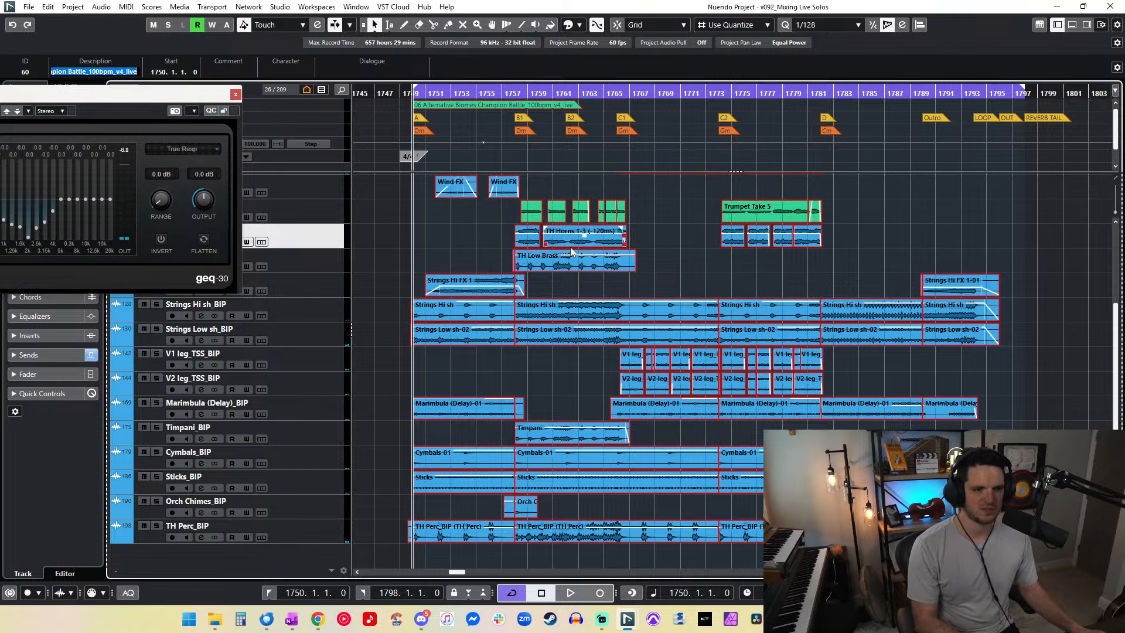
click(483, 233)
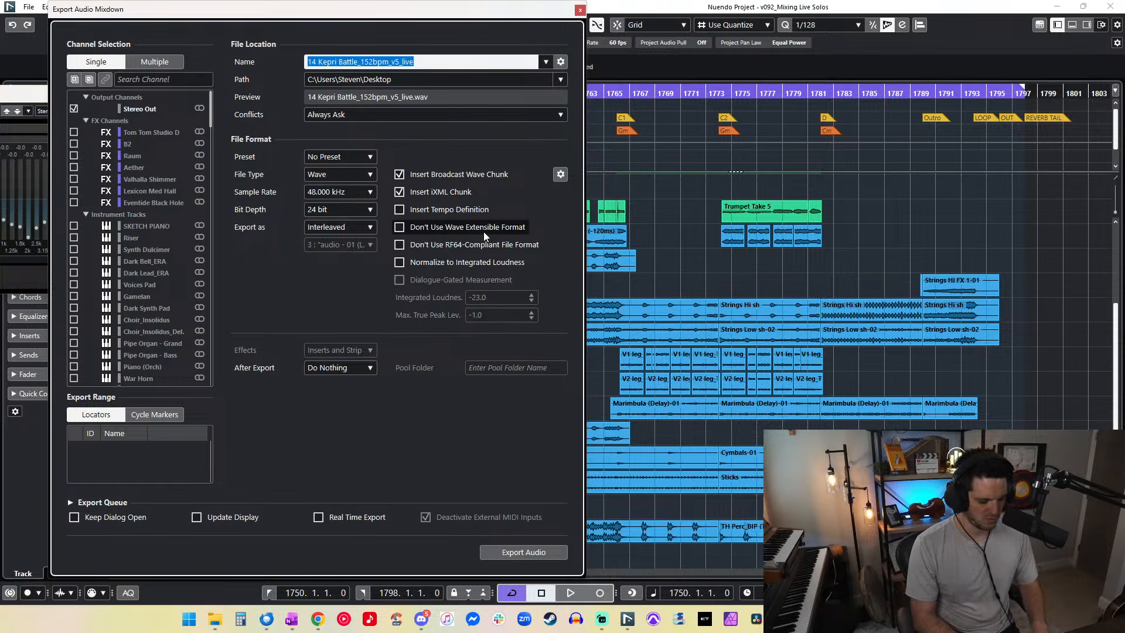
text(06 Alternative Biomes Champion Battle_100bpm_v4_live)
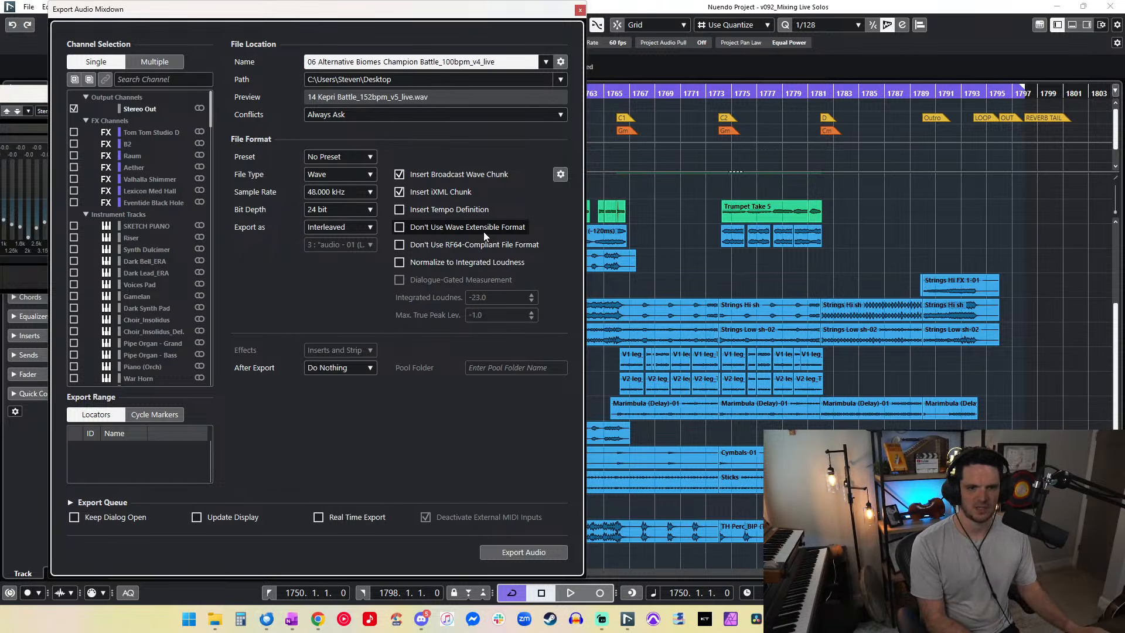
drag(422, 13, 359, 17)
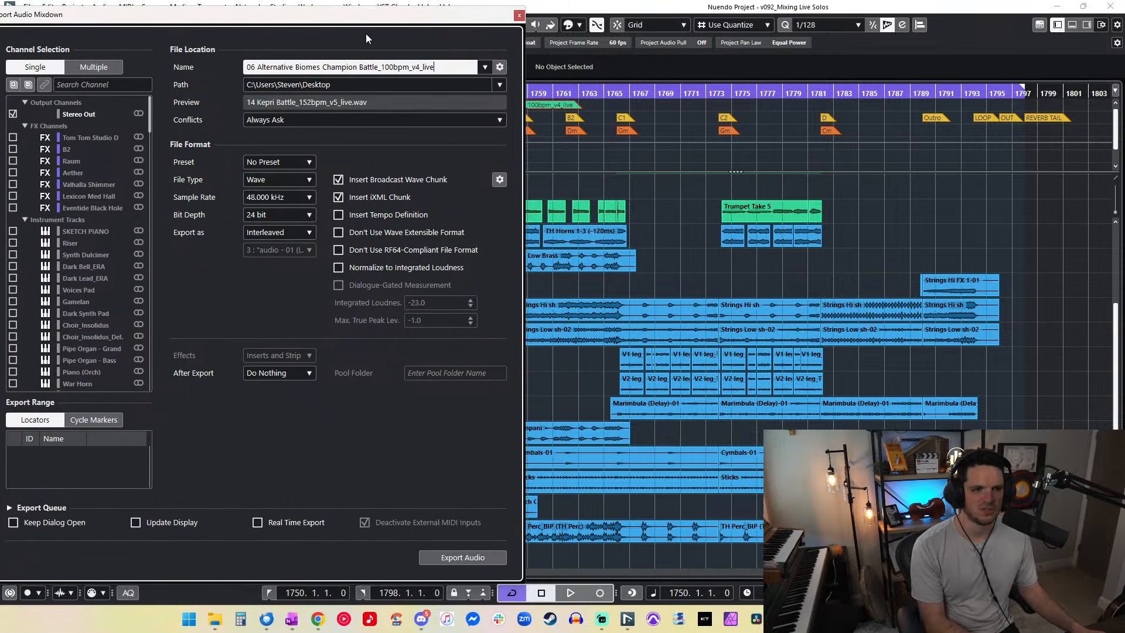
click(356, 129)
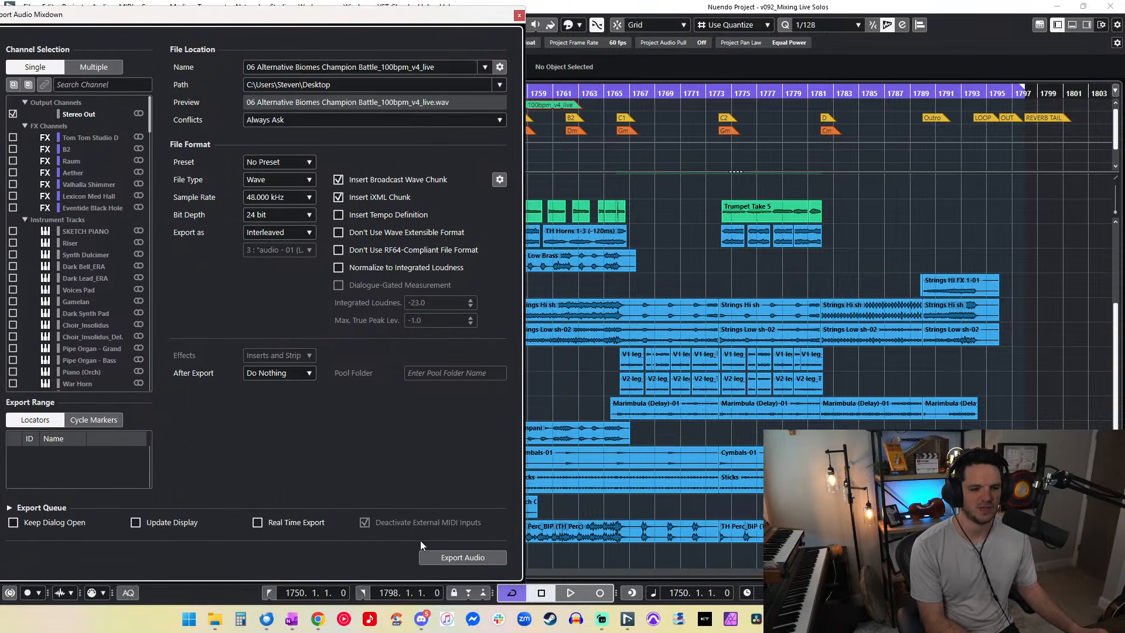
click(439, 558)
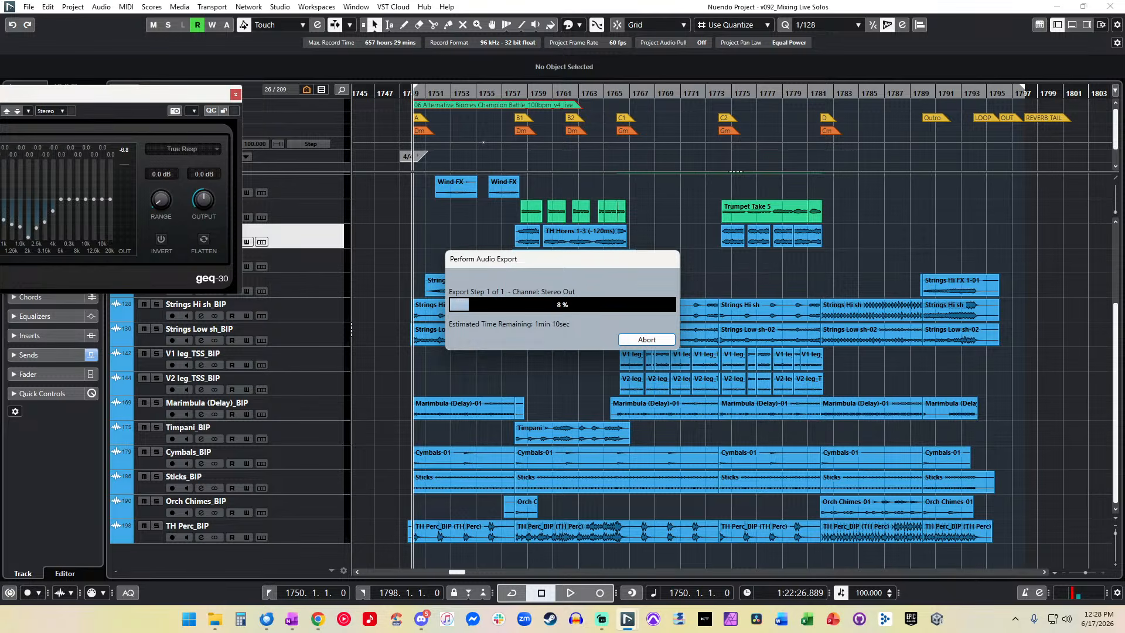
key(alt+Tab)
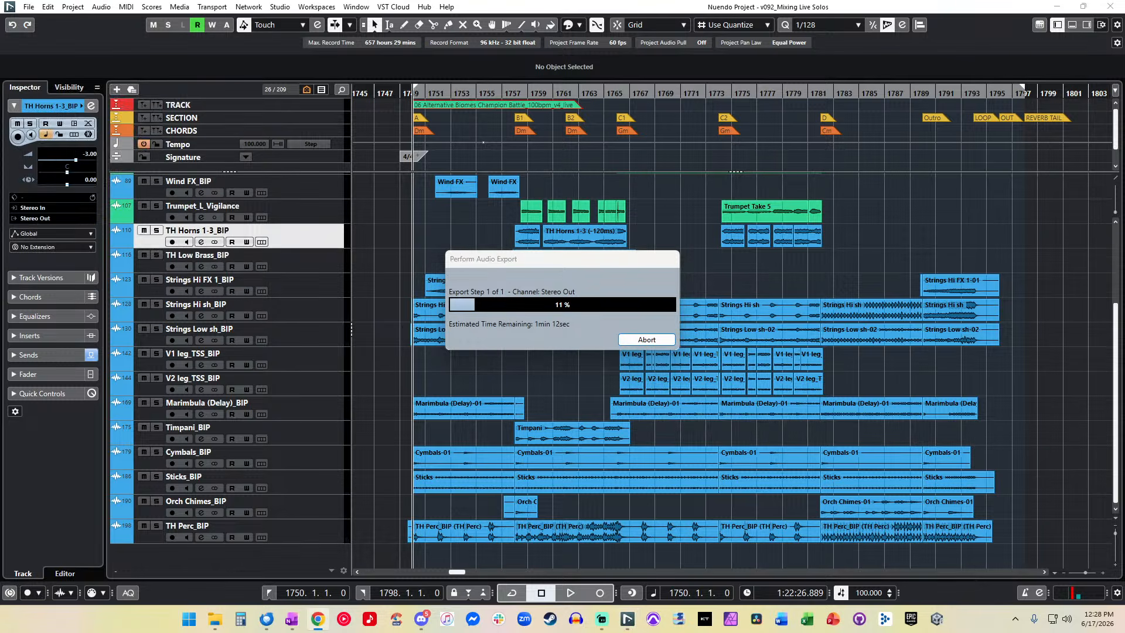
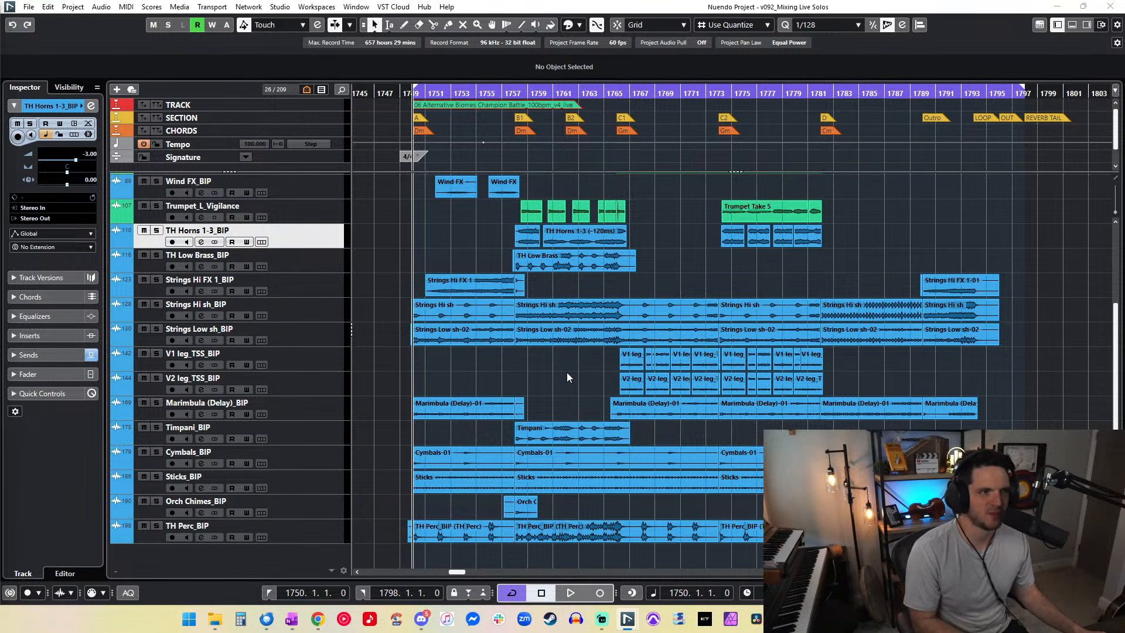
key(space)
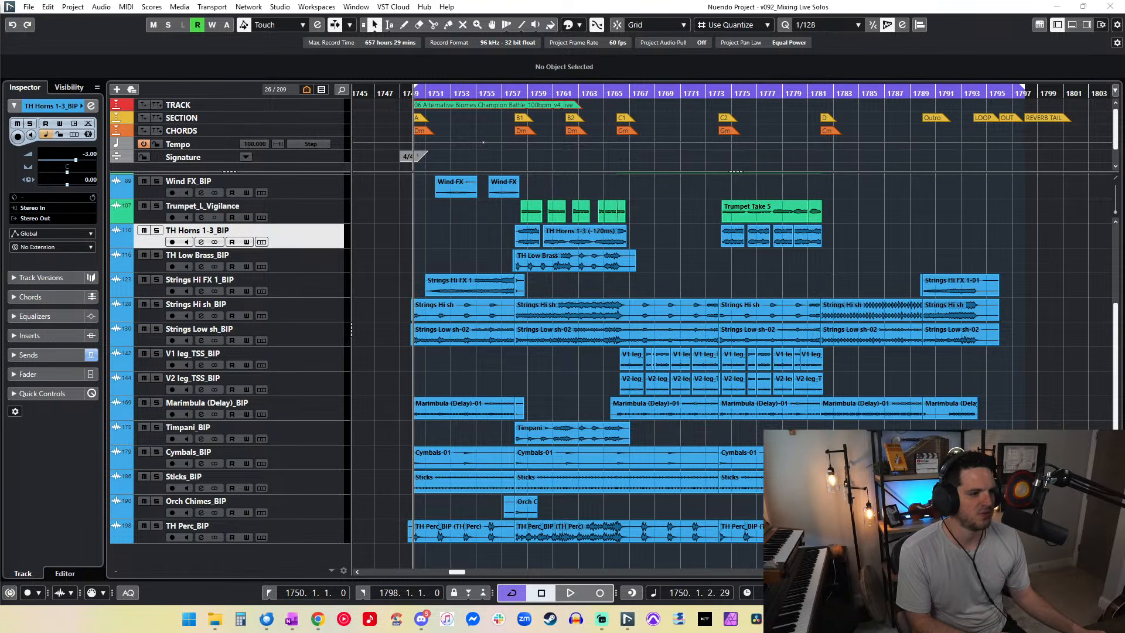
click(453, 244)
scroll(312, 248, up, 4)
scroll(479, 320, down, 4)
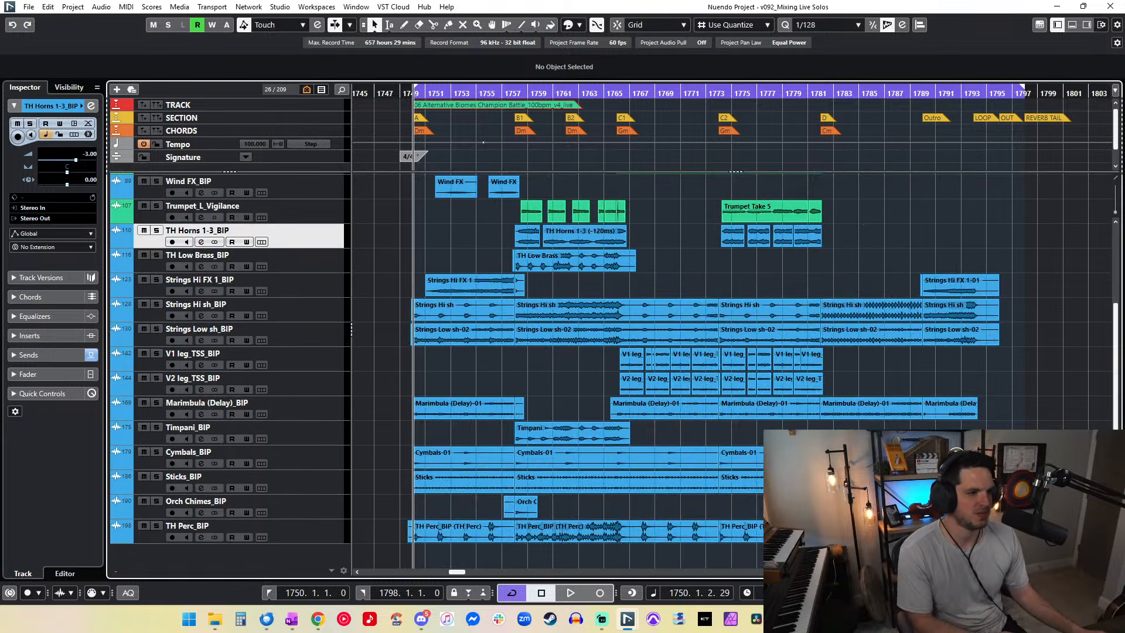
key(KP_1)
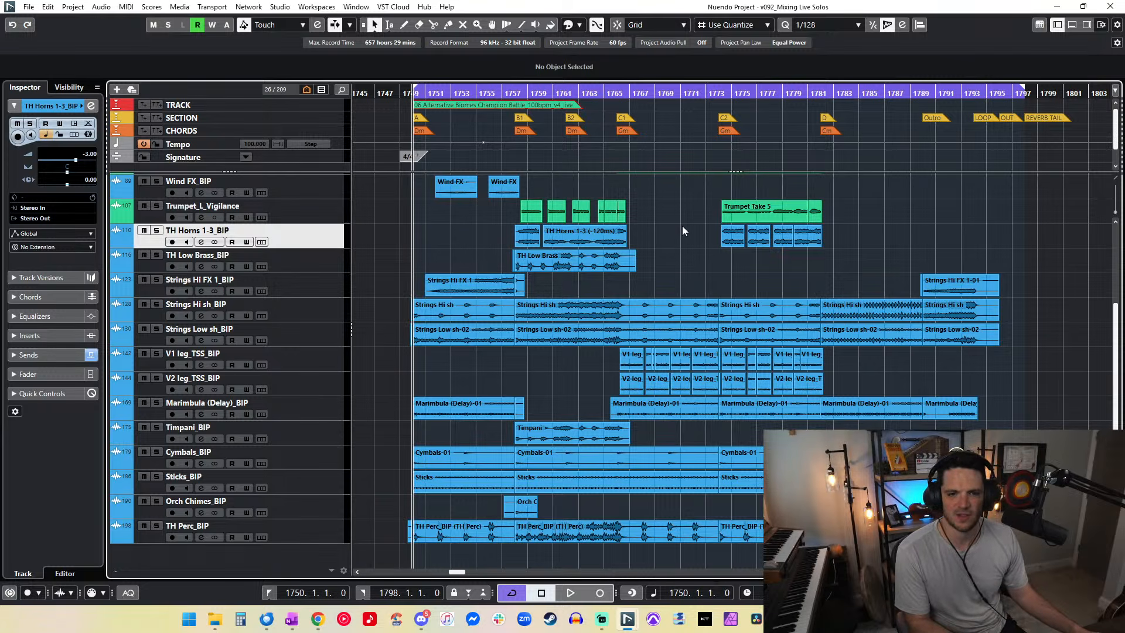
Step: Switch to Audacity and import the desktop file 06 Alternative Biomes Champion Battle_100bpm_v4_live
click(1057, 6)
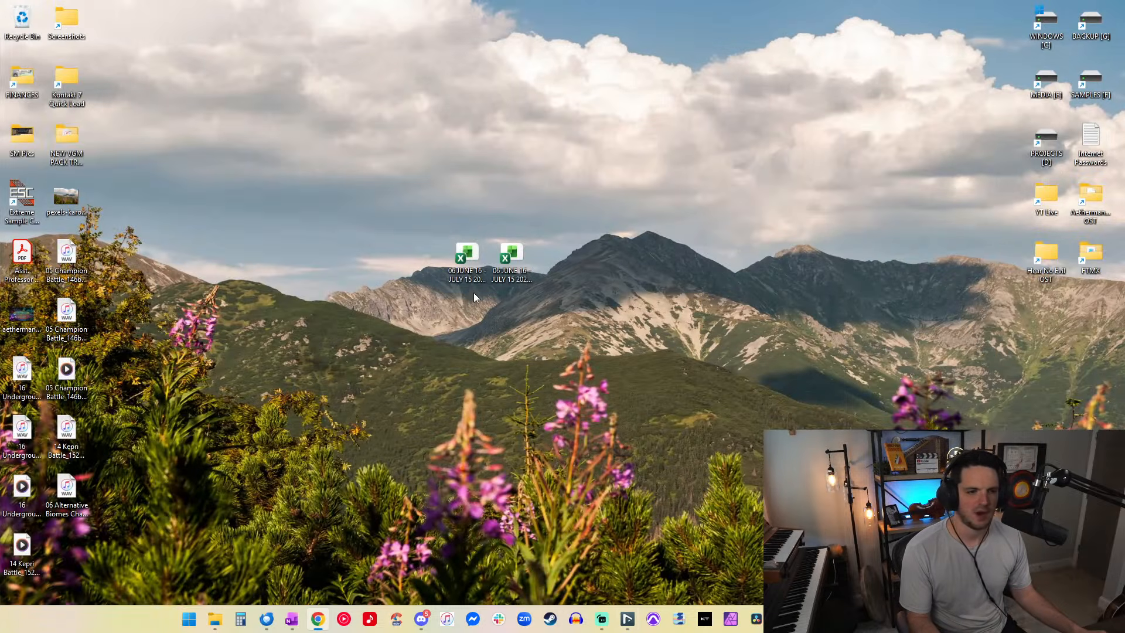
click(576, 619)
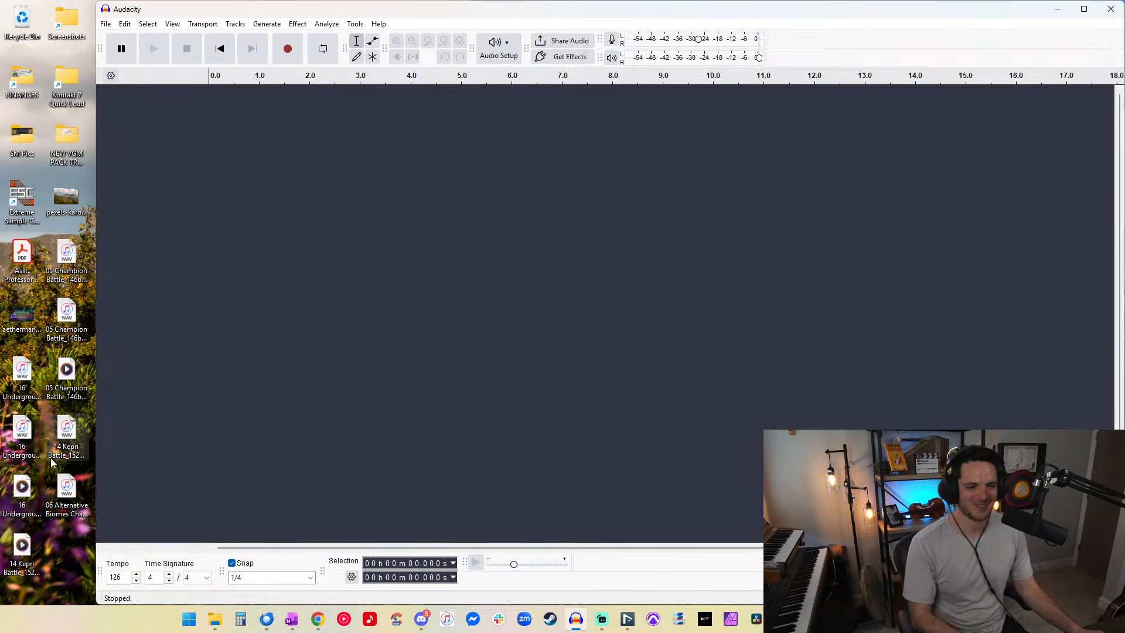
click(66, 491)
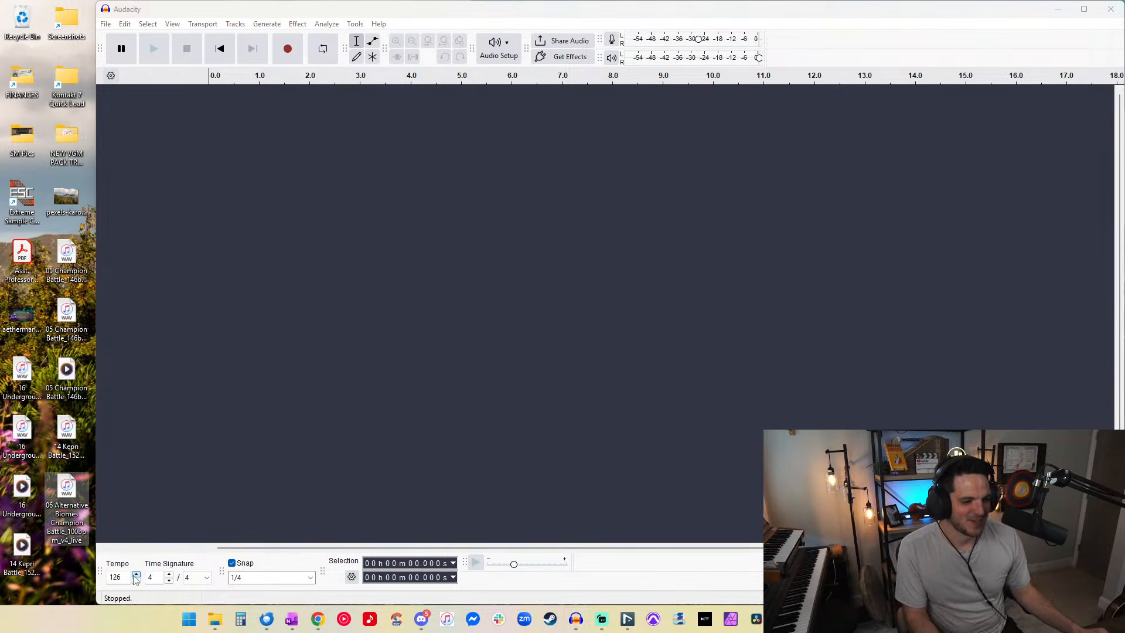
drag(67, 491, 281, 170)
Step: Copy the imported clip onto a second track and move the copy to start at about 1:45.6, where the music ends
click(286, 160)
double_click(287, 160)
key(ctrl+c)
click(928, 400)
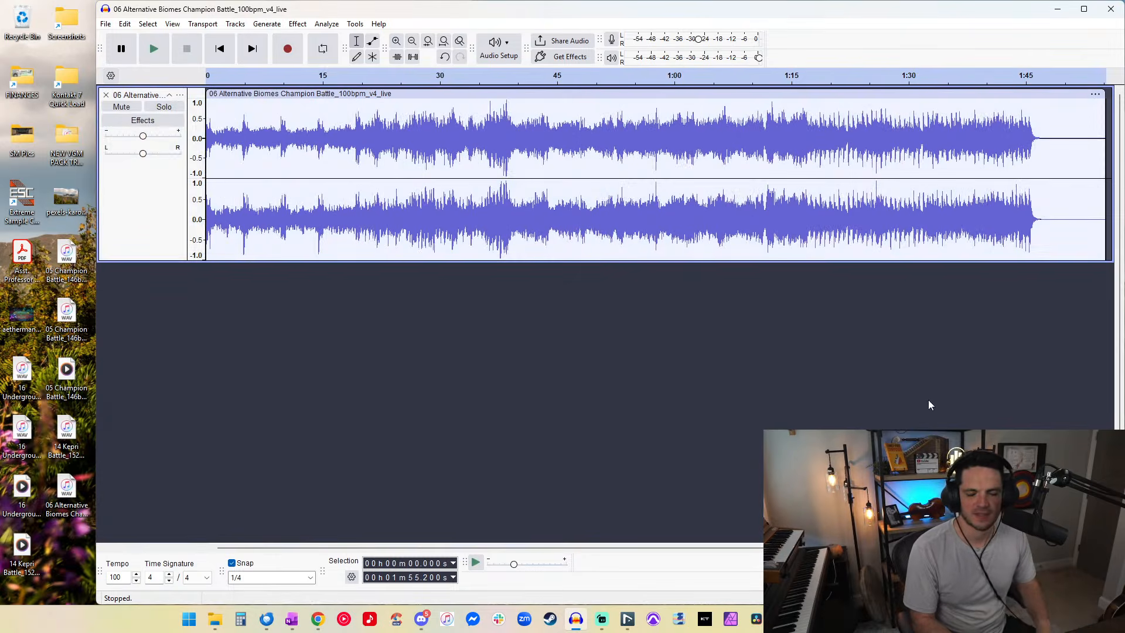
key(ctrl+v)
drag(271, 277, 854, 326)
click(763, 315)
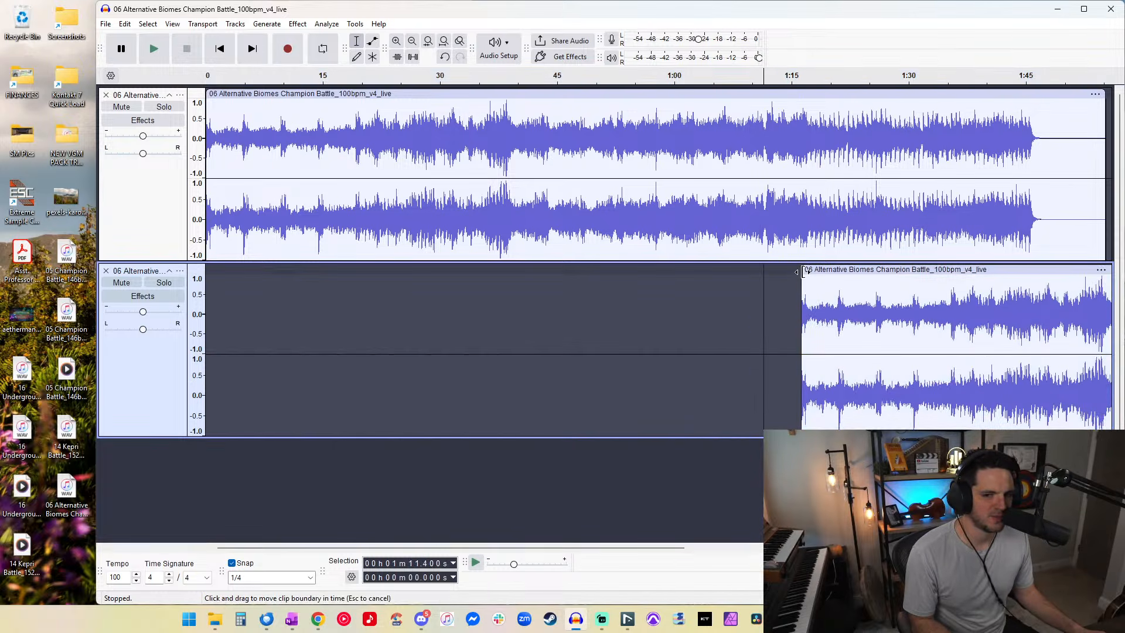
drag(812, 270, 1041, 269)
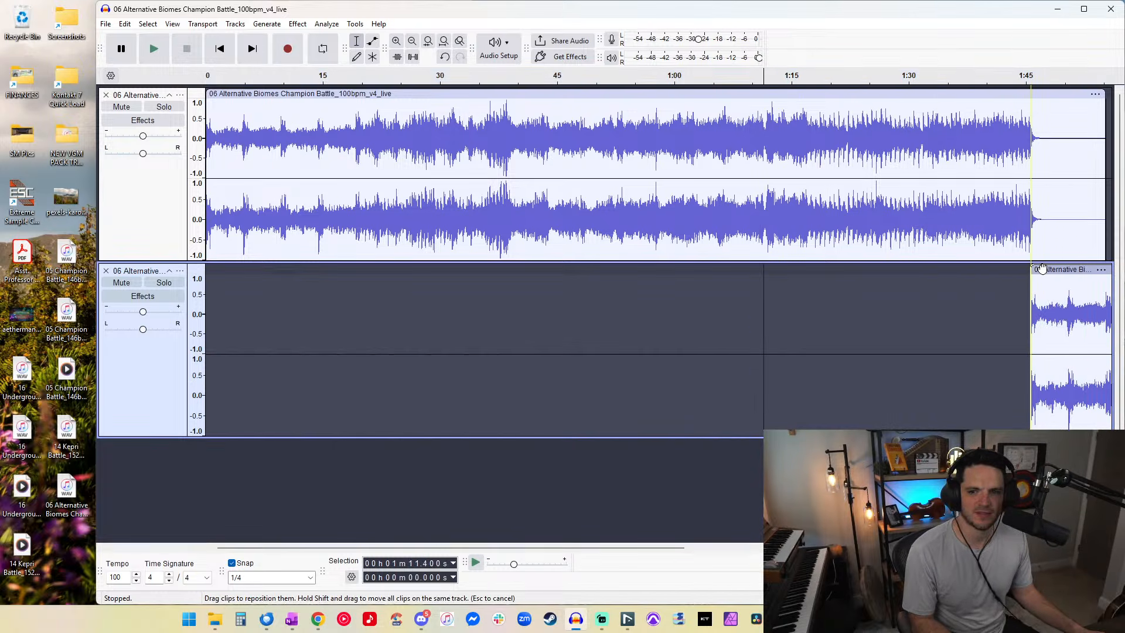
Step: Audition the loop transition between the first and second clips, starting at 1:43.8
scroll(1040, 269, up, 5)
scroll(889, 259, right, 7)
scroll(890, 259, right, 1)
click(719, 277)
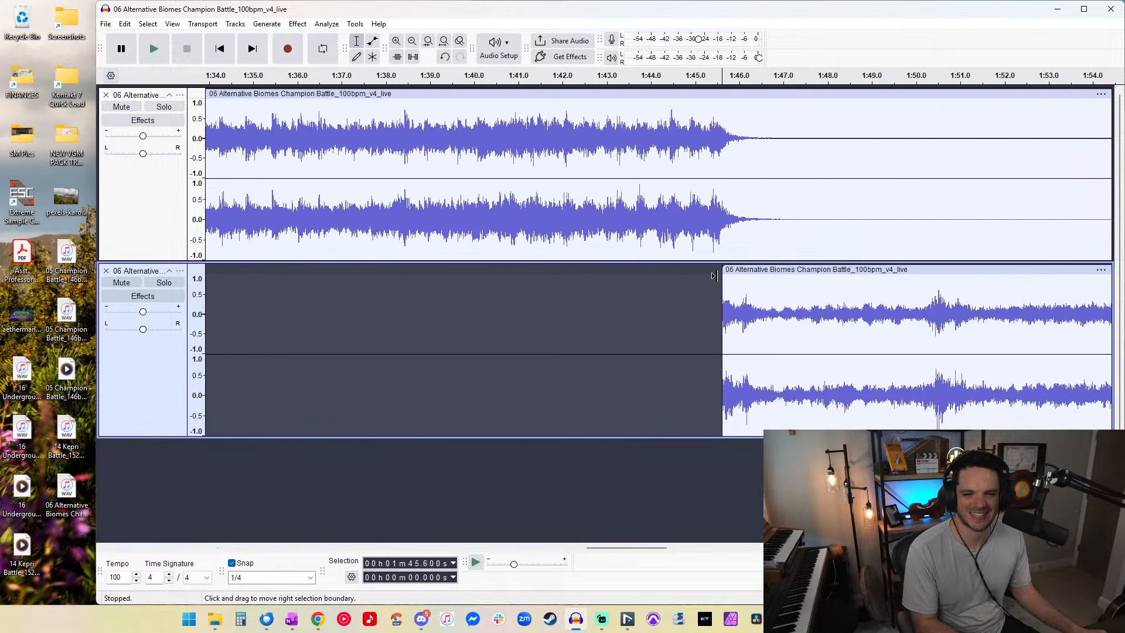
scroll(743, 265, right, 3)
scroll(744, 264, left, 1)
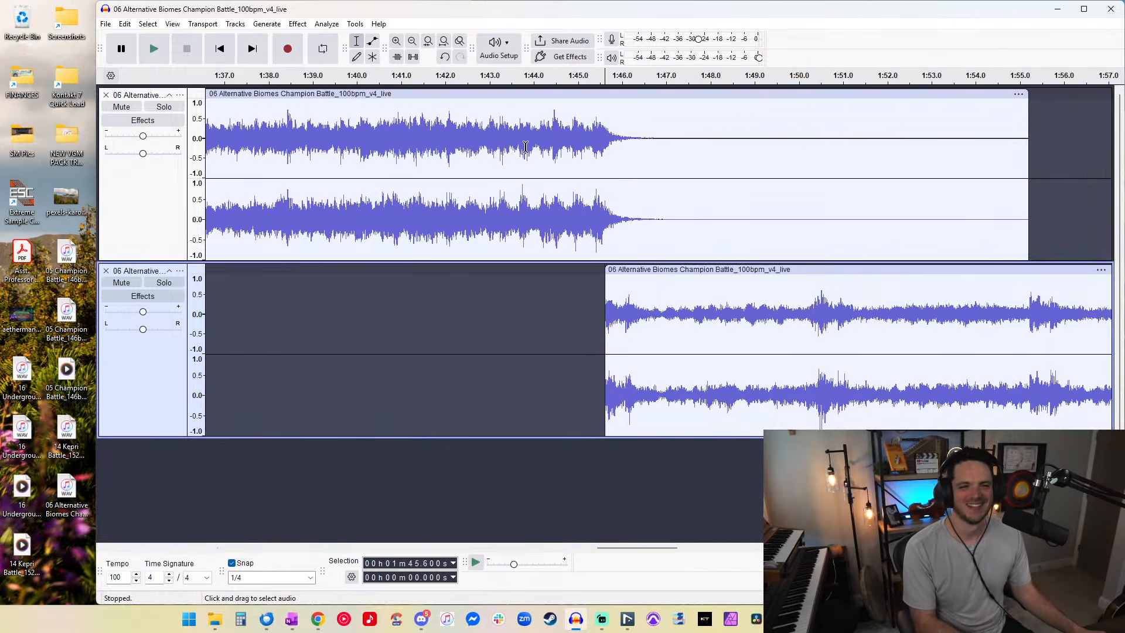
click(523, 191)
key(space)
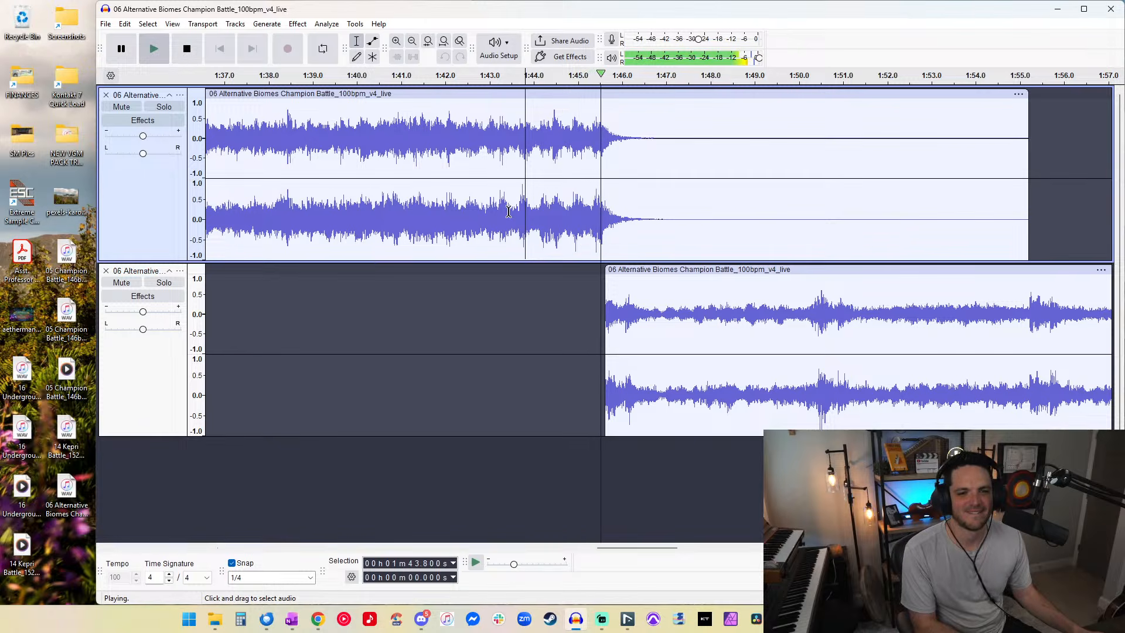
Step: Replay the first loop transition from 1:42.6 into the second clip and stop playback
key(space)
click(478, 174)
key(space)
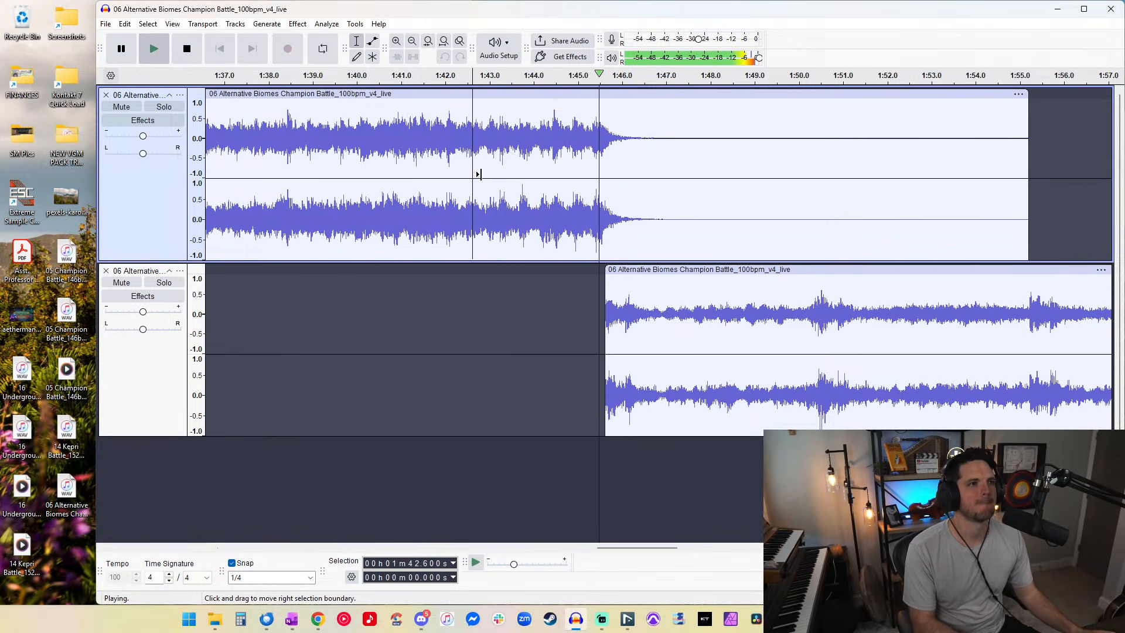
scroll(480, 175, down, 1)
scroll(483, 174, up, 1)
scroll(484, 174, down, 2)
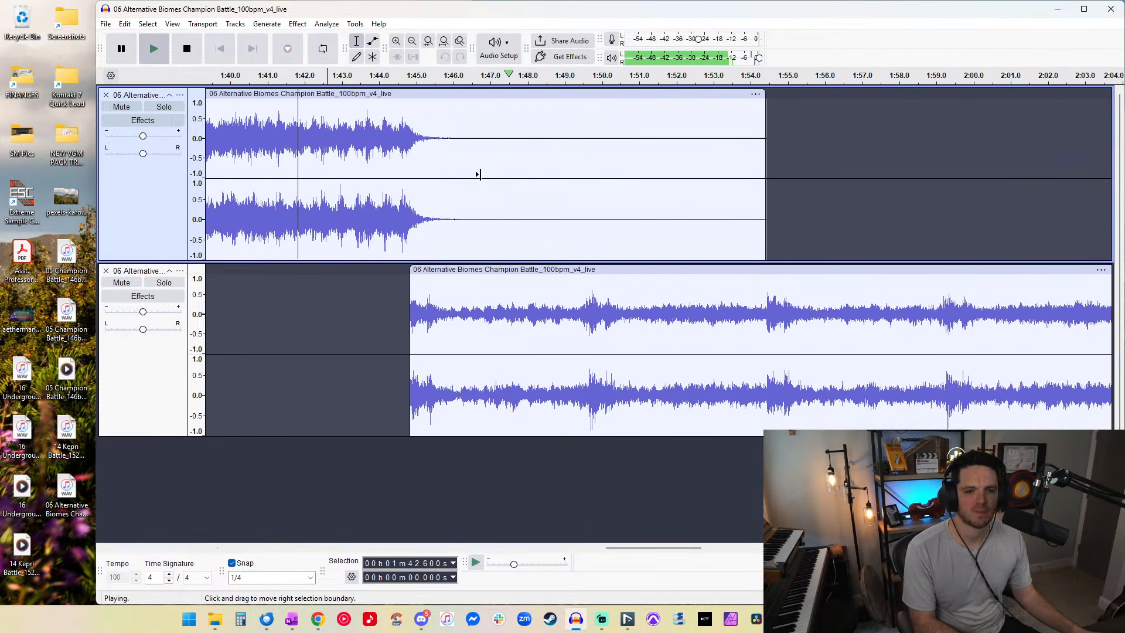
scroll(551, 271, down, 3)
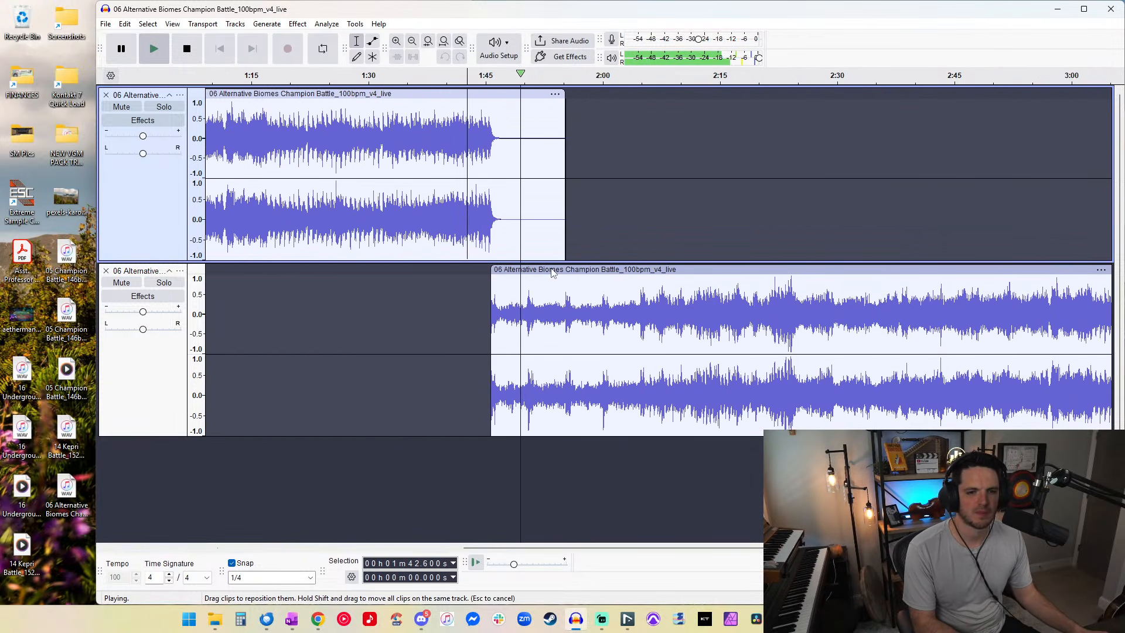
key(space)
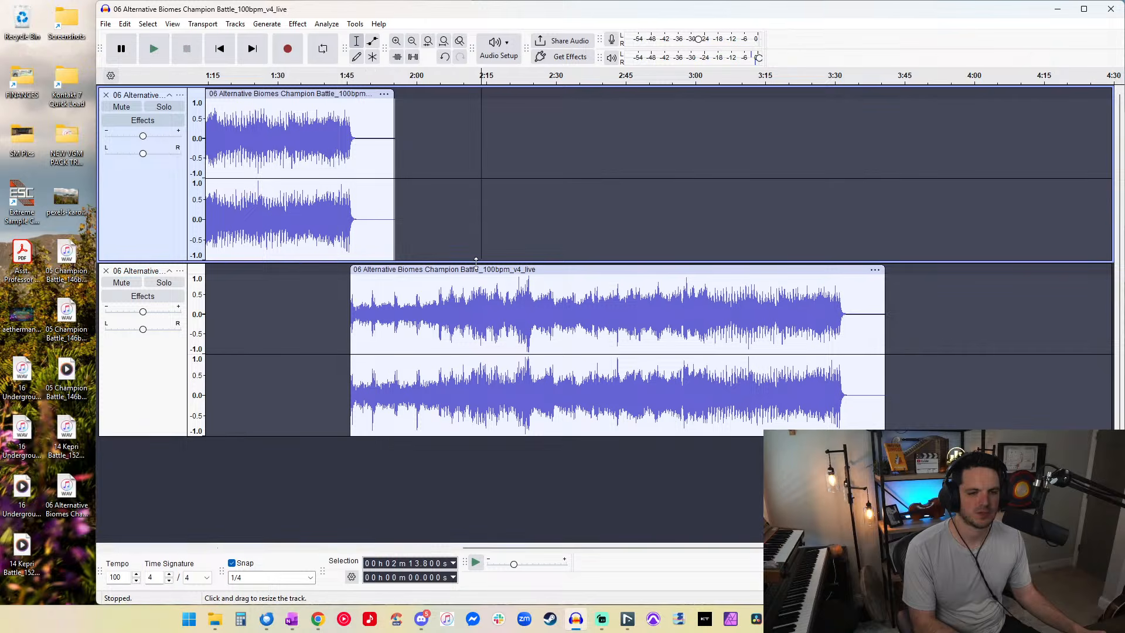
Step: Copy the second track's clip, paste it on the first track, and move it to start at about 3:31.2
click(480, 271)
key(ctrl+c)
click(849, 236)
key(ctrl+v)
scroll(851, 235, up, 3)
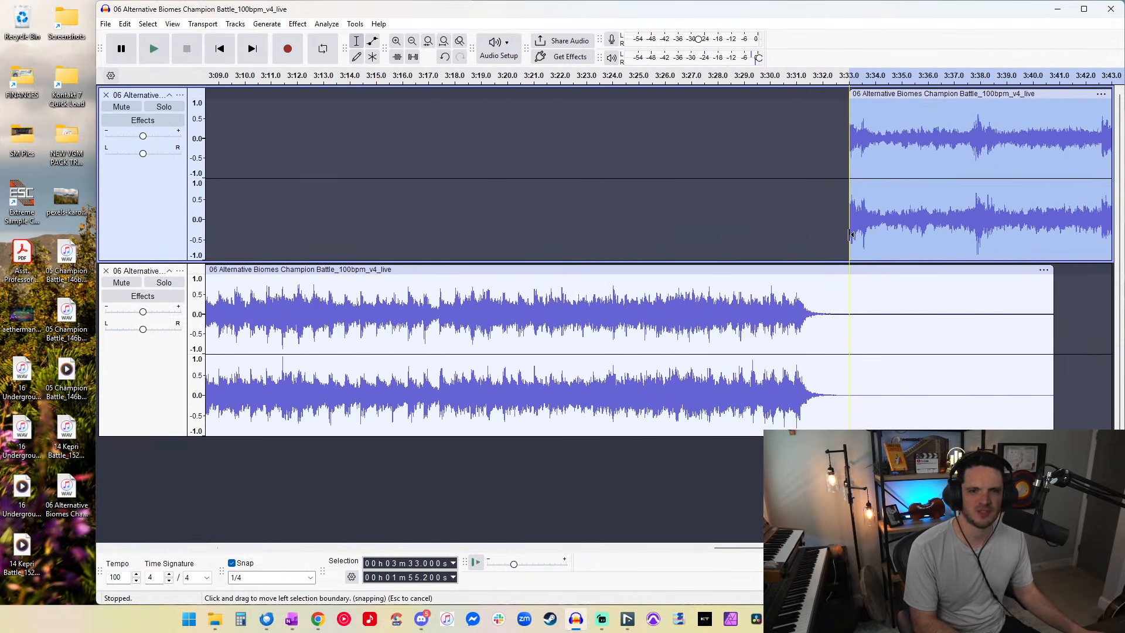
drag(873, 114, 799, 115)
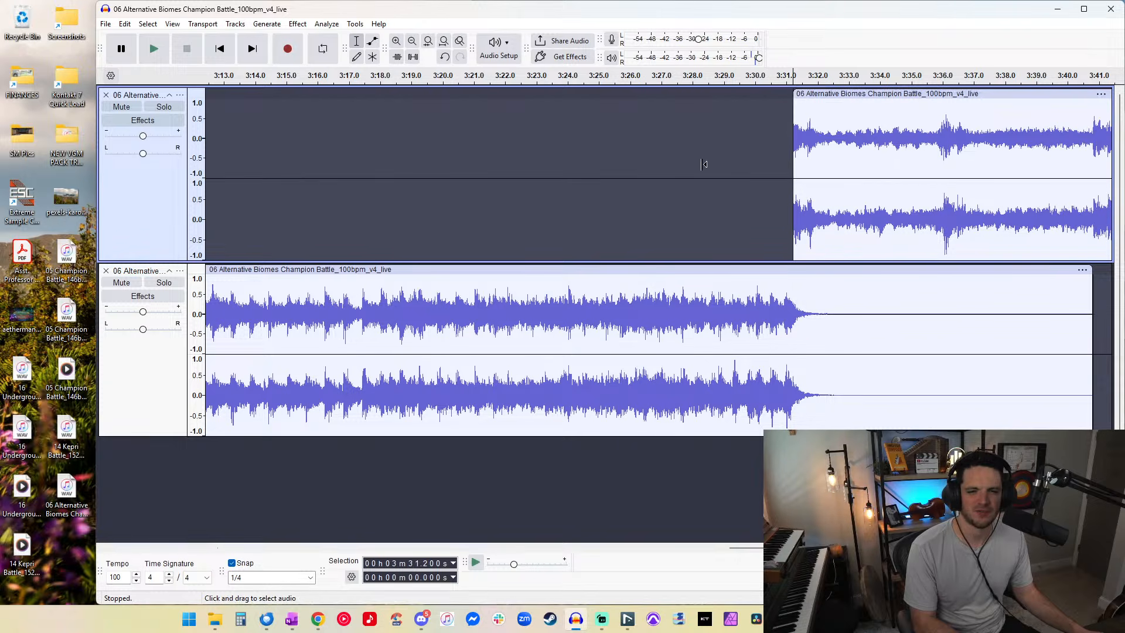
Step: Shift the third clip slightly later so it starts at about 3:31.8
scroll(686, 171, down, 5)
click(362, 110)
mouse_move(509, 95)
mouse_down()
mouse_move(538, 95)
mouse_move(517, 95)
mouse_up()
Step: Audition the transition from the second clip into the third, starting at 3:28.2
click(458, 115)
click(388, 132)
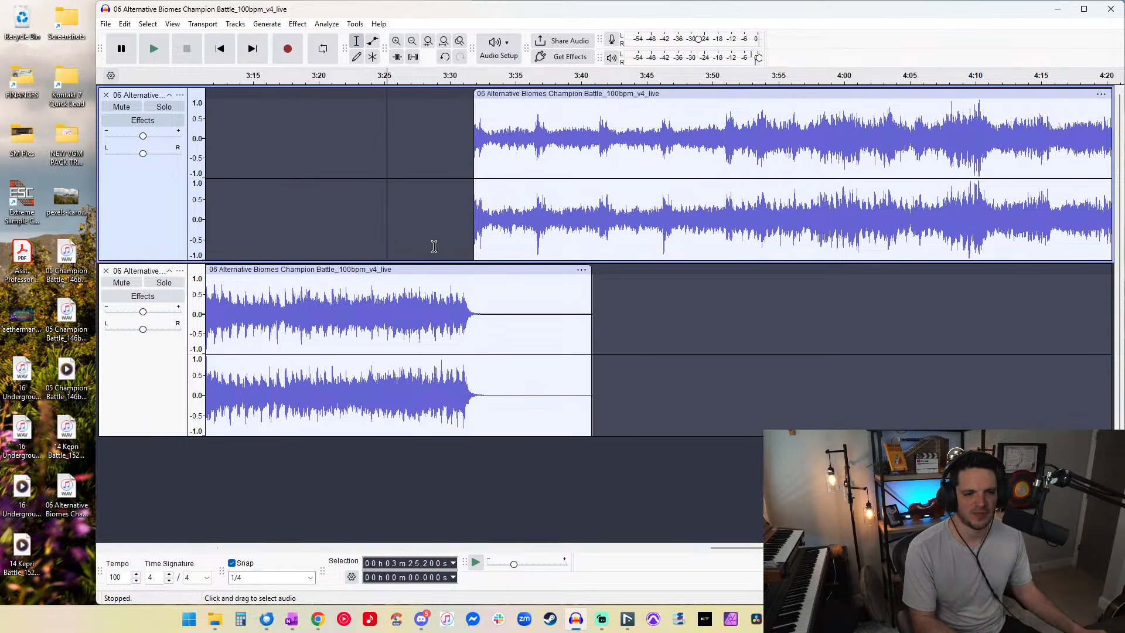
click(409, 126)
click(434, 141)
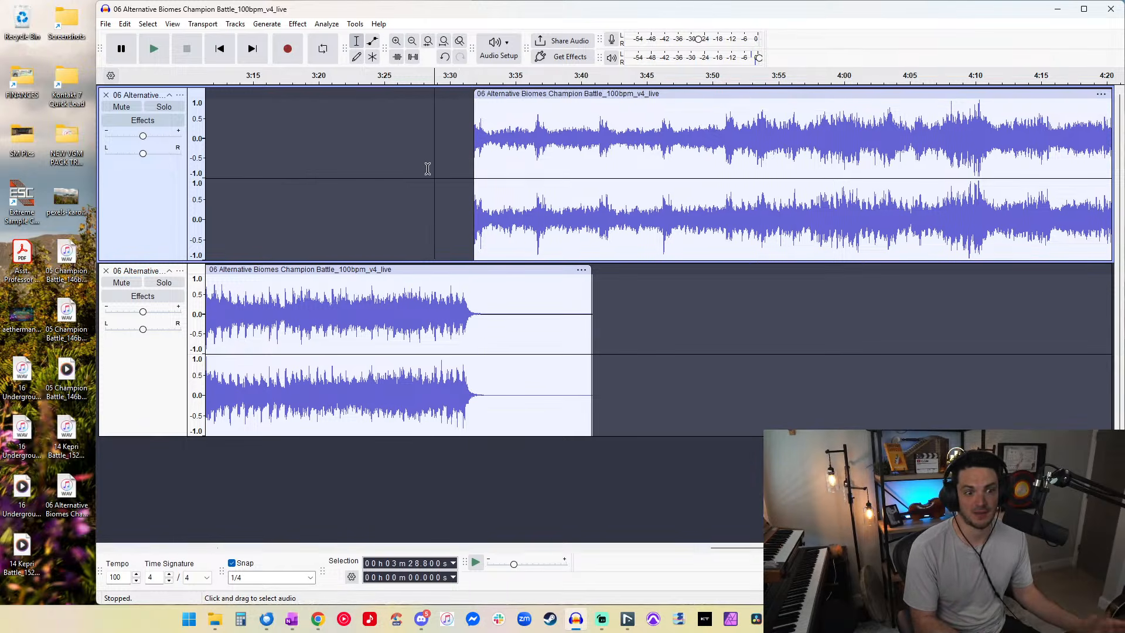
click(428, 169)
scroll(428, 168, up, 3)
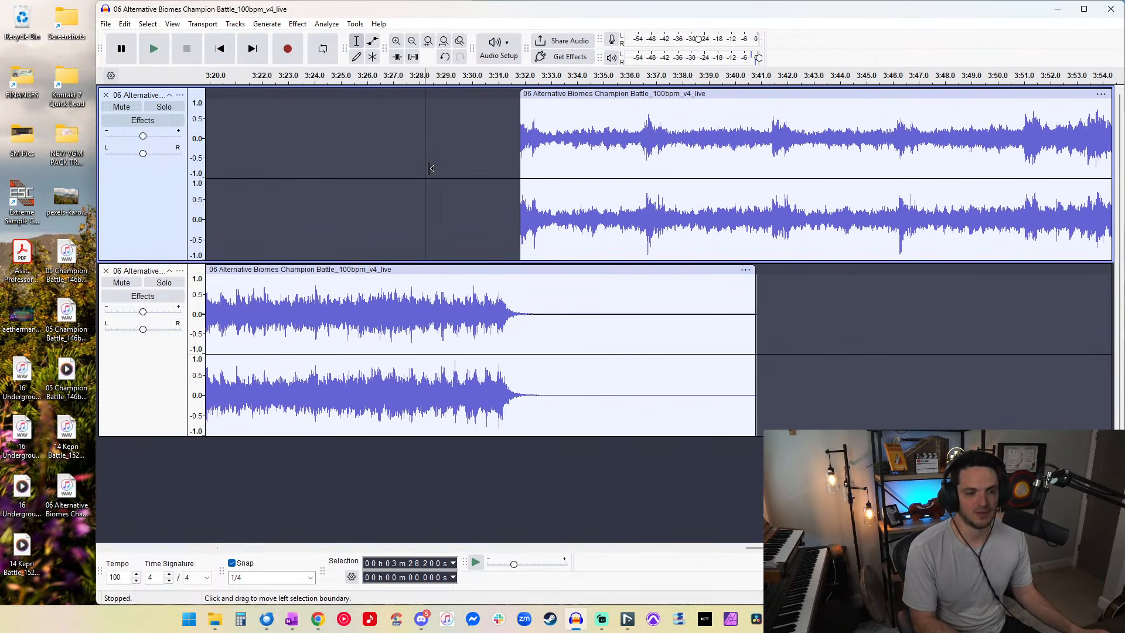
key(space)
key(space)
key(space)
scroll(468, 183, up, 3)
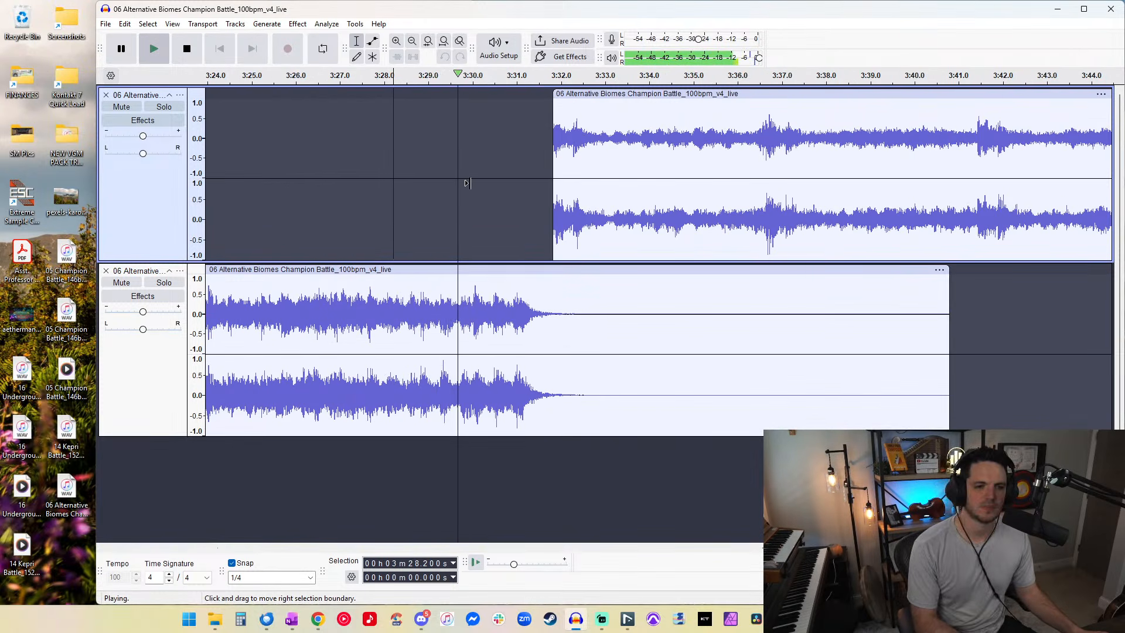
scroll(468, 183, up, 1)
scroll(468, 183, right, 2)
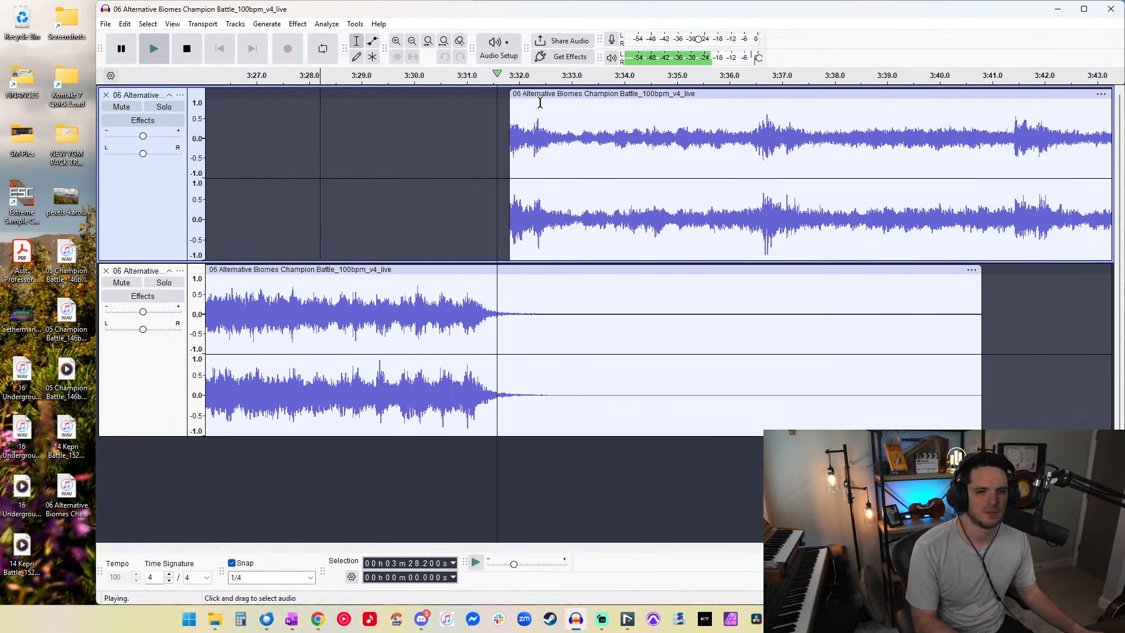
Step: Move the third clip earlier to start at about 3:31.2 and audition the transition from 3:30.0
drag(528, 94, 495, 94)
click(414, 112)
key(space)
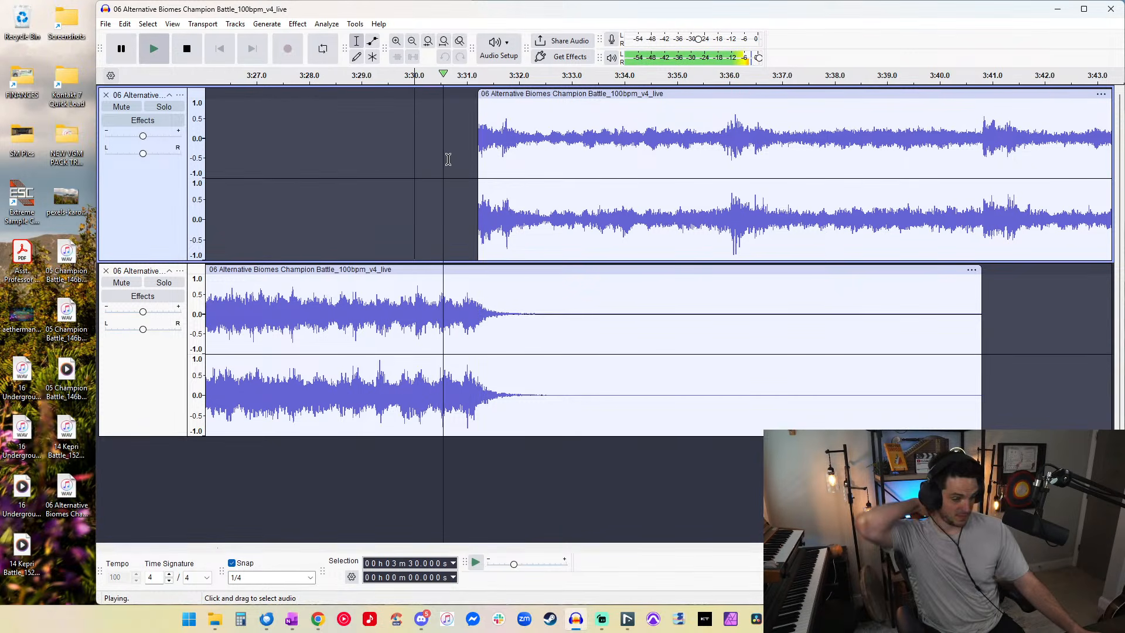
scroll(502, 197, down, 4)
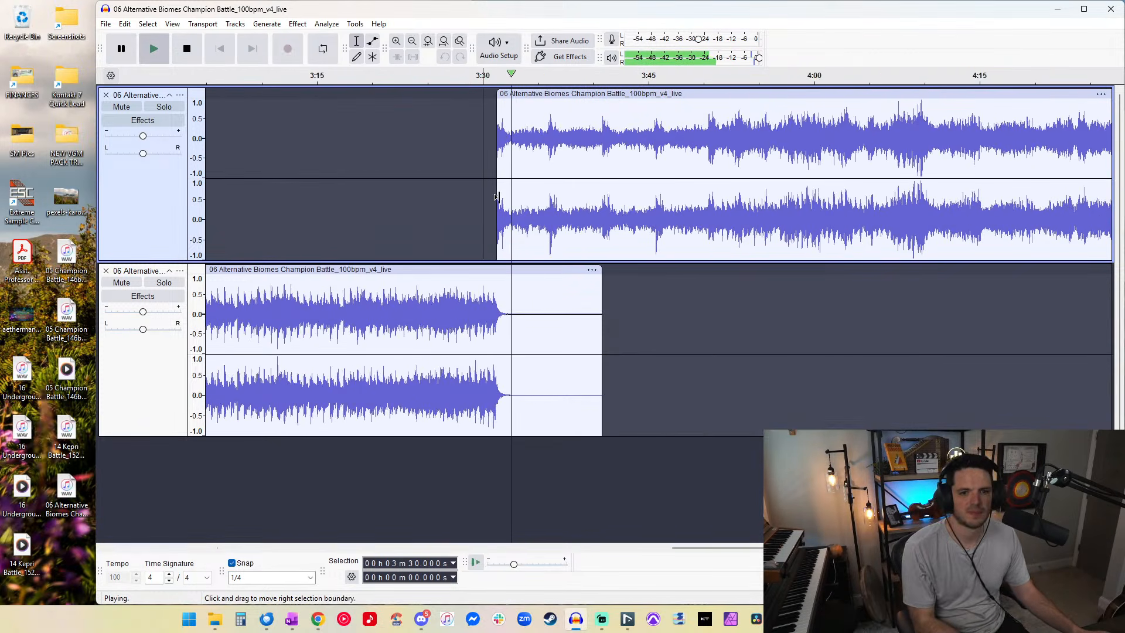
Step: Audition the third clip from 3:30.0, and spot-check its passages at 3:49.8 and 4:06.0
key(space)
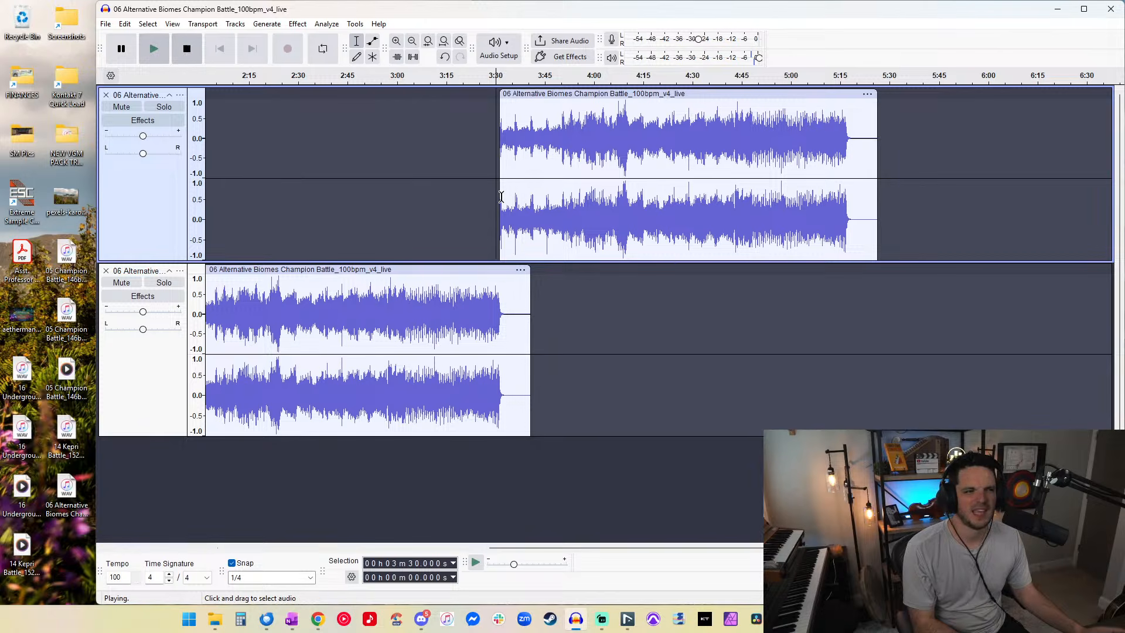
key(space)
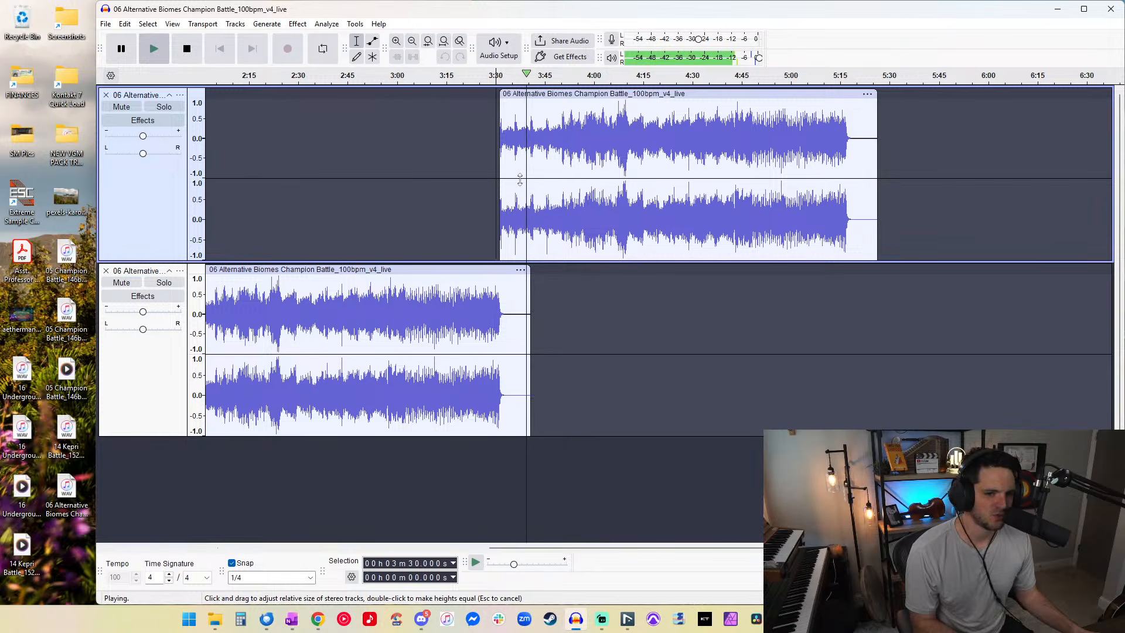
scroll(523, 175, up, 2)
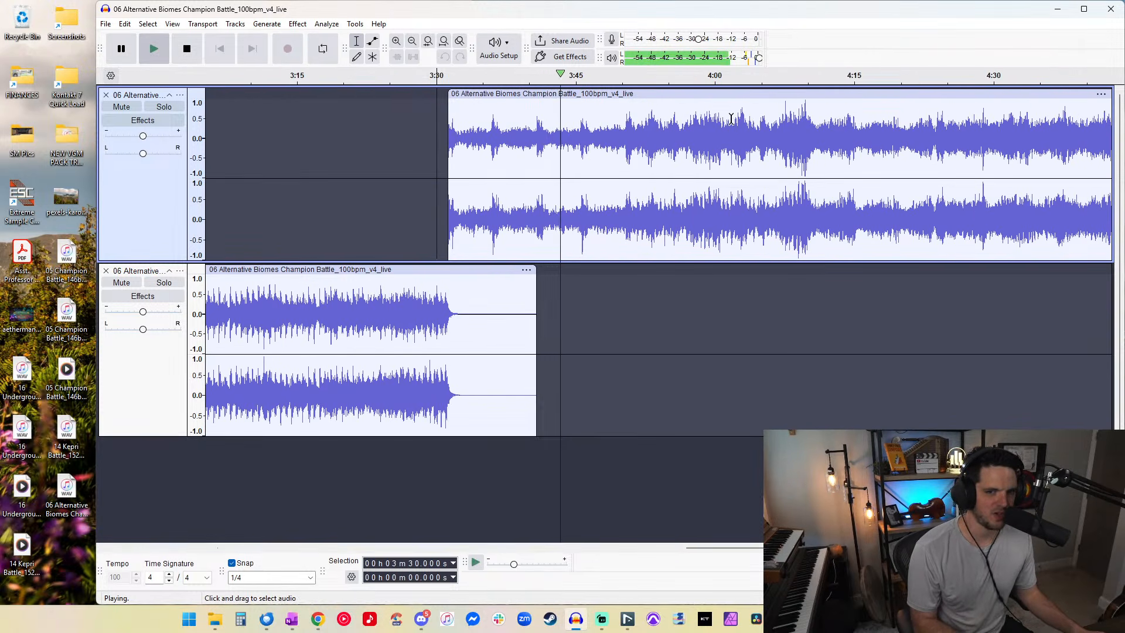
drag(621, 126, 631, 126)
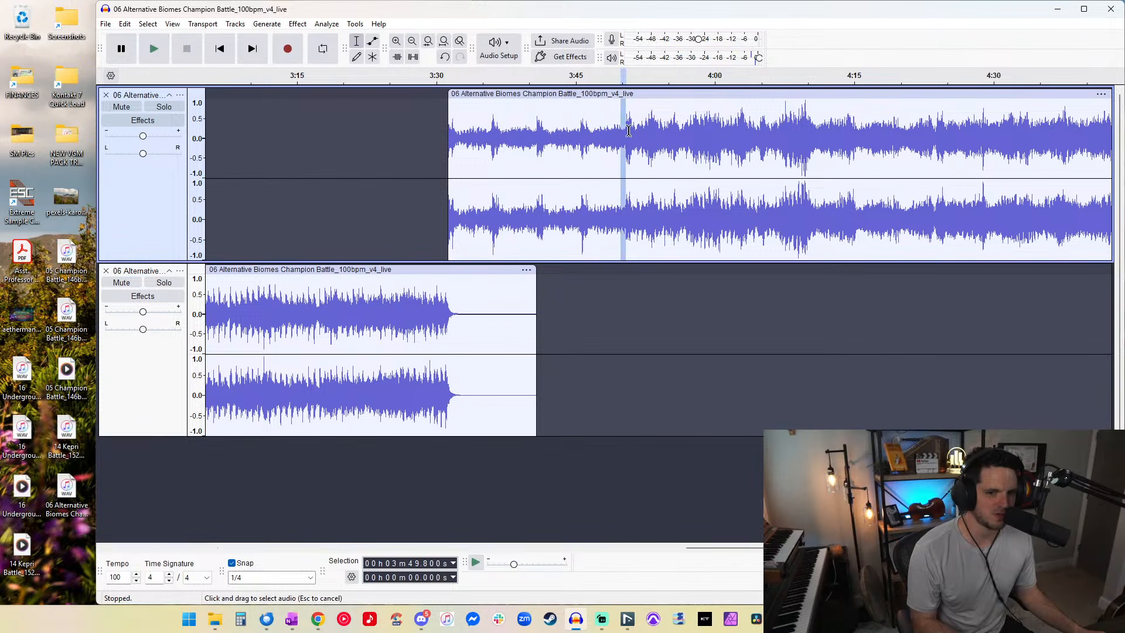
click(771, 132)
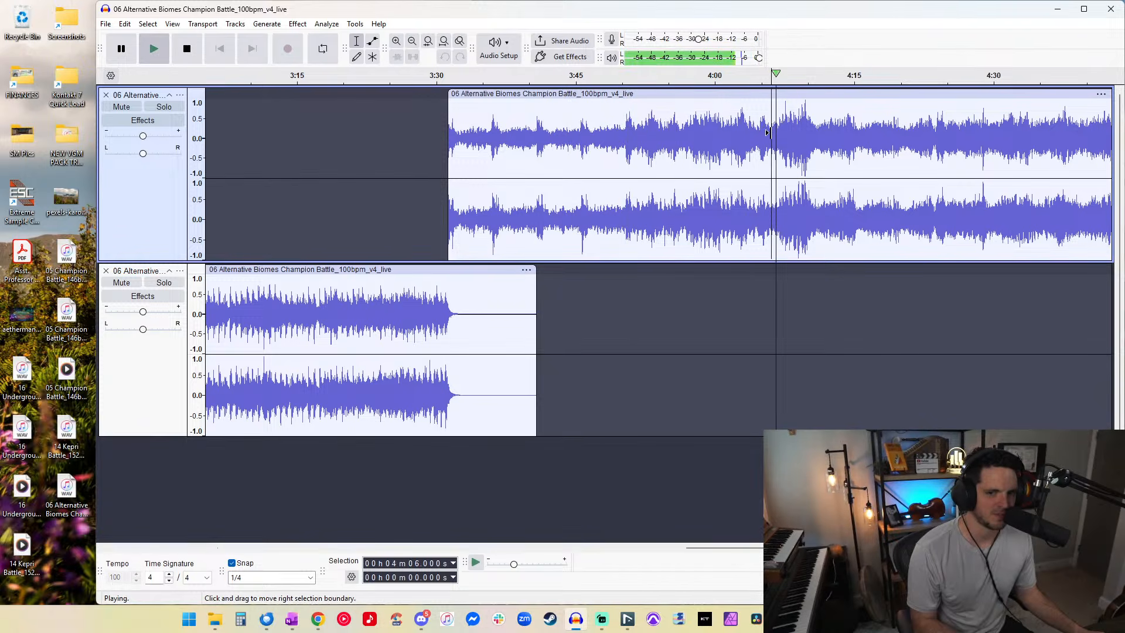
key(space)
Step: Delete the later part of the third clip, keeping about its first 48.6 seconds
click(352, 150)
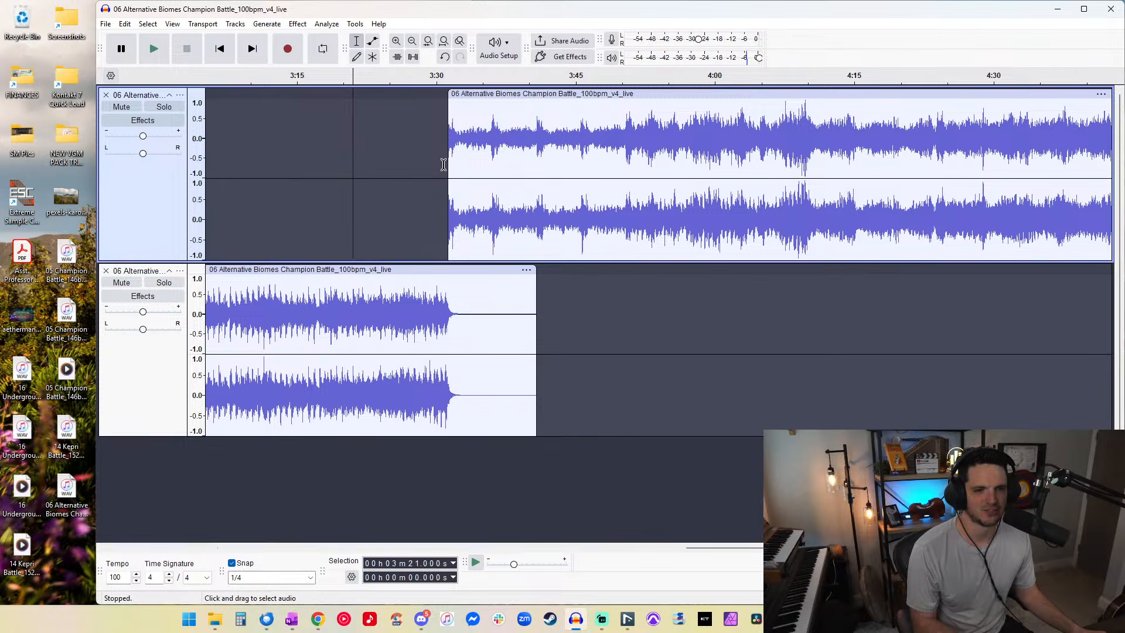
click(444, 159)
scroll(443, 160, down, 3)
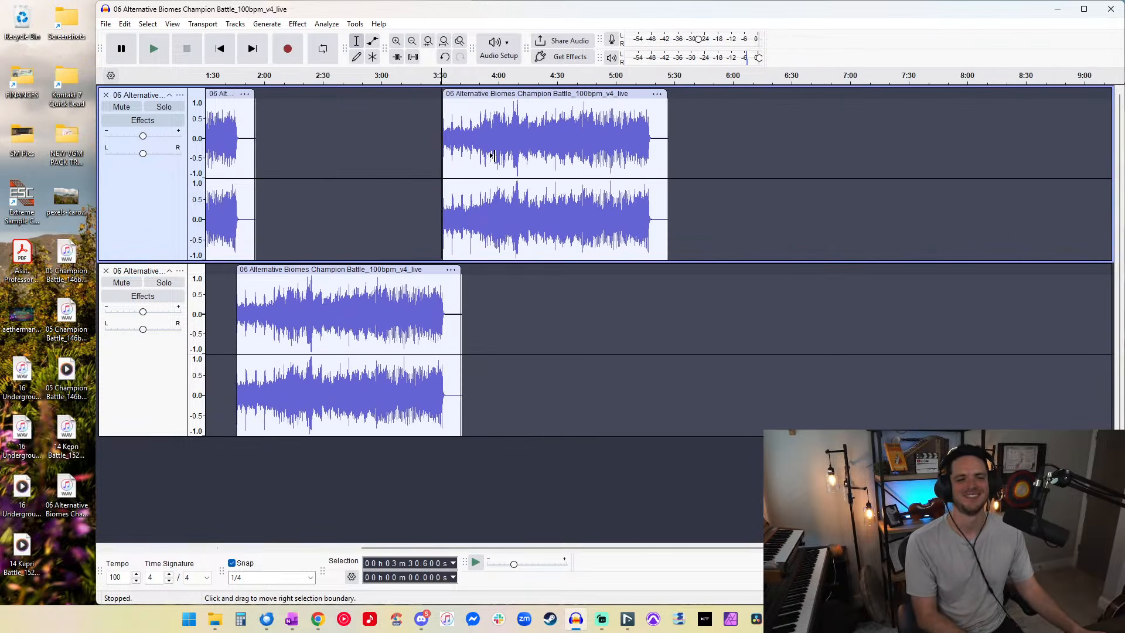
drag(719, 135, 537, 127)
key(Delete)
double_click(466, 127)
scroll(466, 128, up, 5)
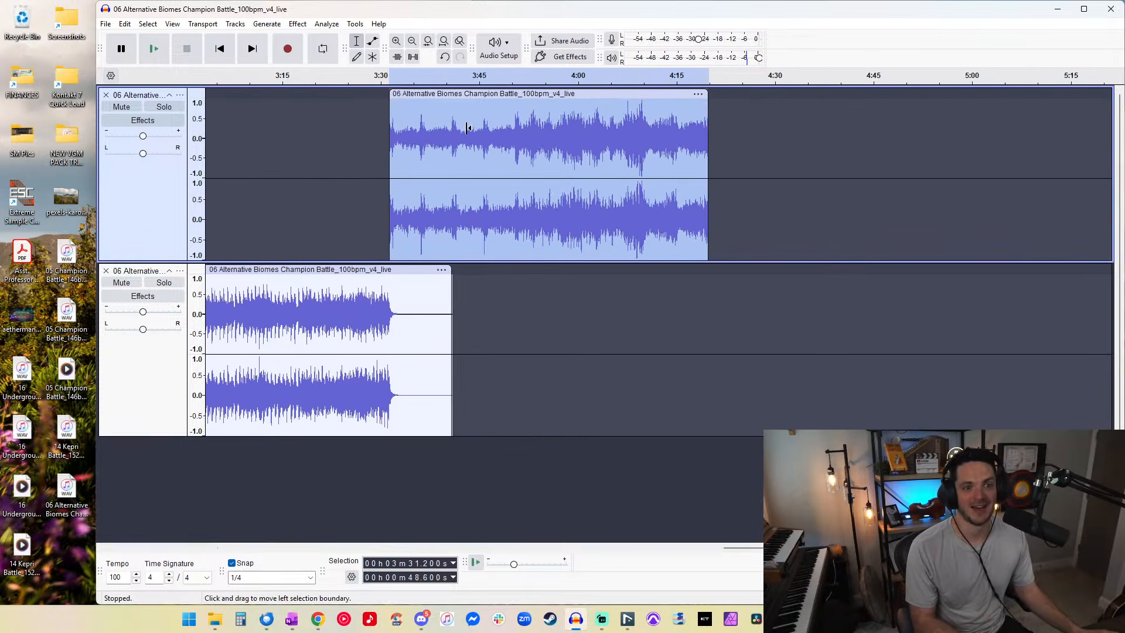
Step: Cut the third clip down further to about 10.2 seconds so it ends at 3:41.4
click(485, 166)
drag(968, 176, 525, 157)
key(Delete)
double_click(474, 151)
scroll(474, 151, up, 2)
drag(653, 142, 470, 158)
key(Delete)
double_click(285, 151)
scroll(285, 151, up, 1)
key(ctrl+t)
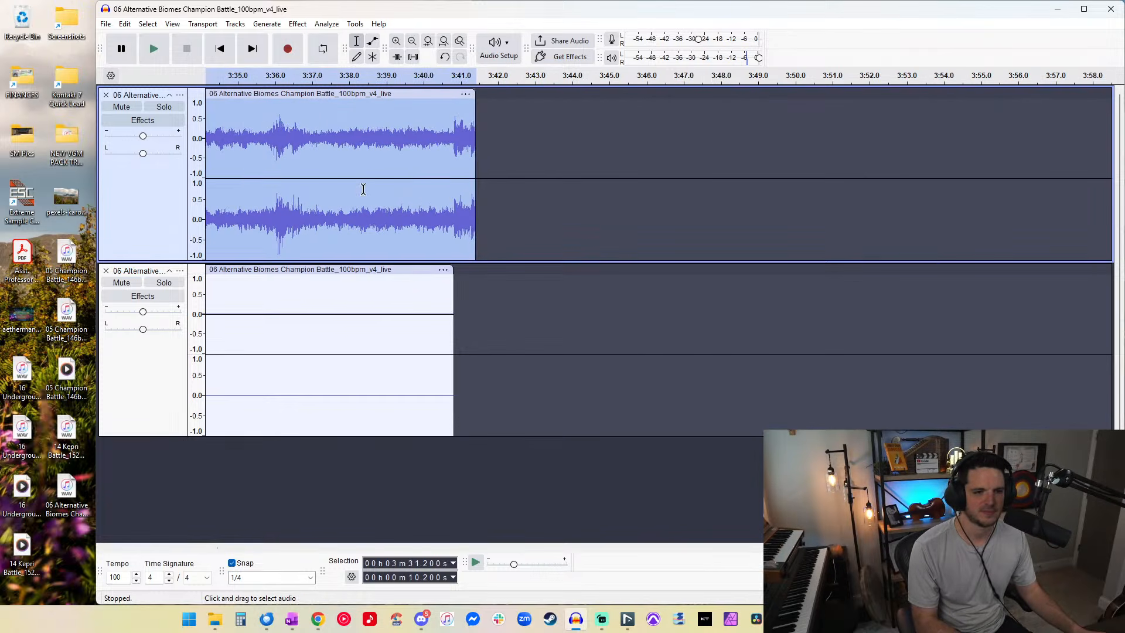
scroll(363, 188, left, 5)
scroll(703, 213, right, 2)
click(703, 214)
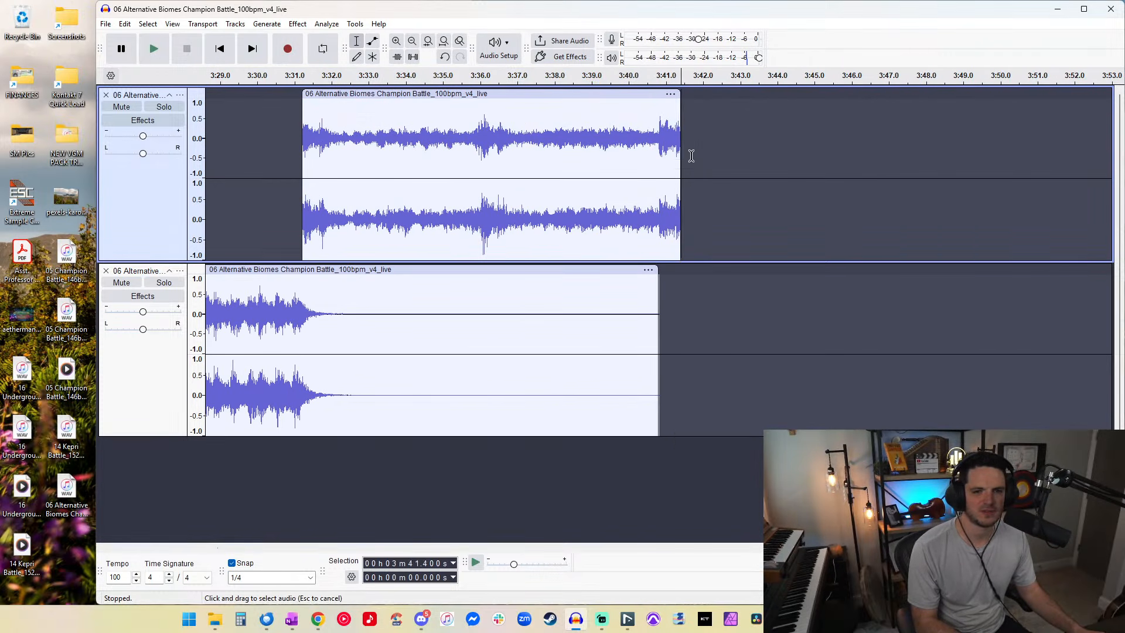
click(751, 158)
click(652, 155)
click(728, 154)
click(601, 148)
click(647, 156)
click(540, 132)
click(708, 139)
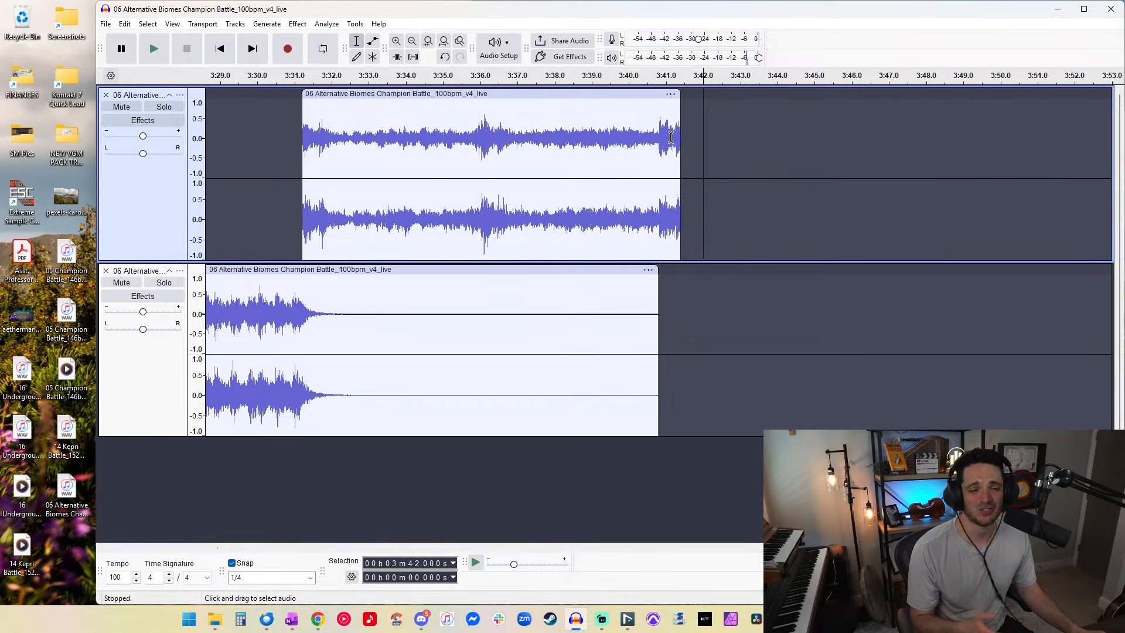
Step: Apply the fade-out effect to the whole shortened third clip, repeating it for a steeper fade
double_click(535, 131)
key(ctrl+r)
key(ctrl+r)
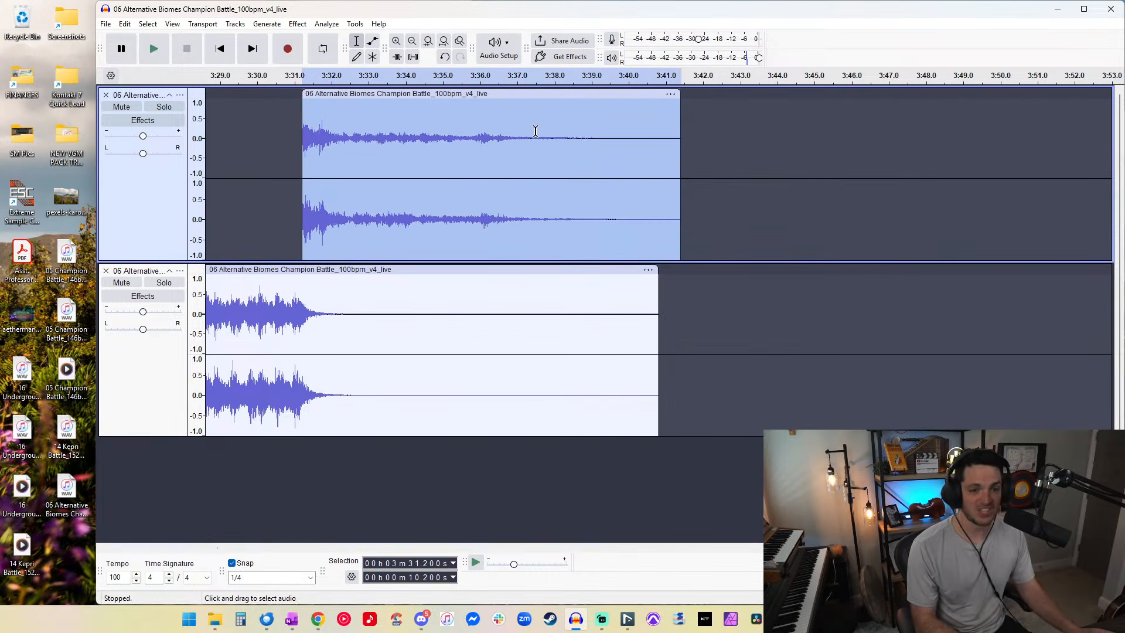
Step: Generate 2 seconds of silence at 3:41.4, directly after the faded clip on the first track
click(694, 139)
click(680, 153)
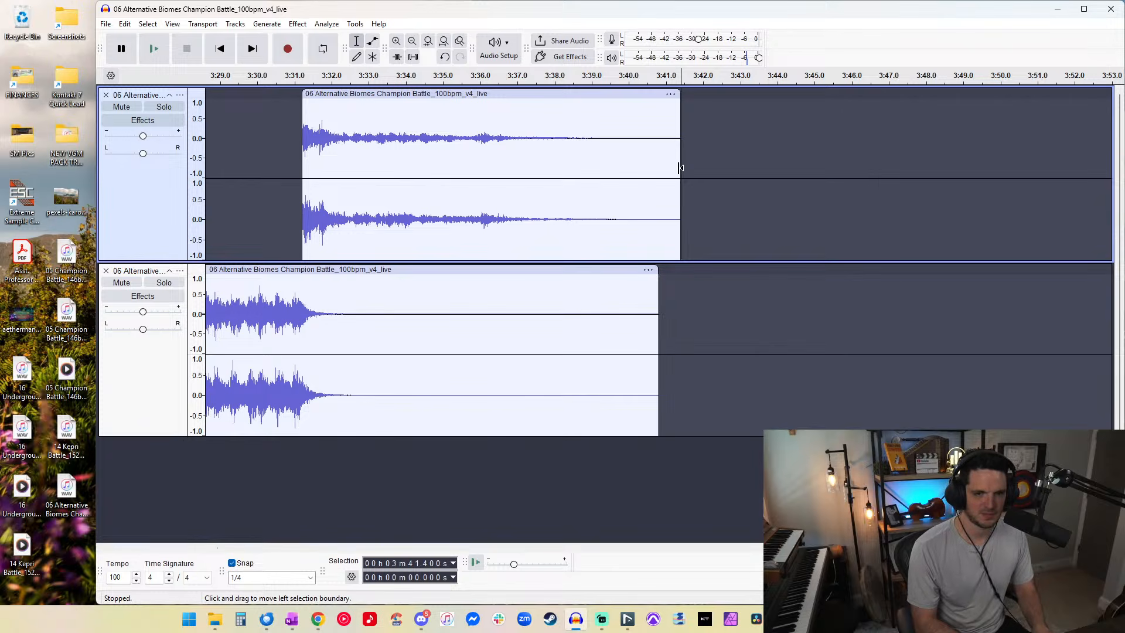
key(ctrl+l)
key(Return)
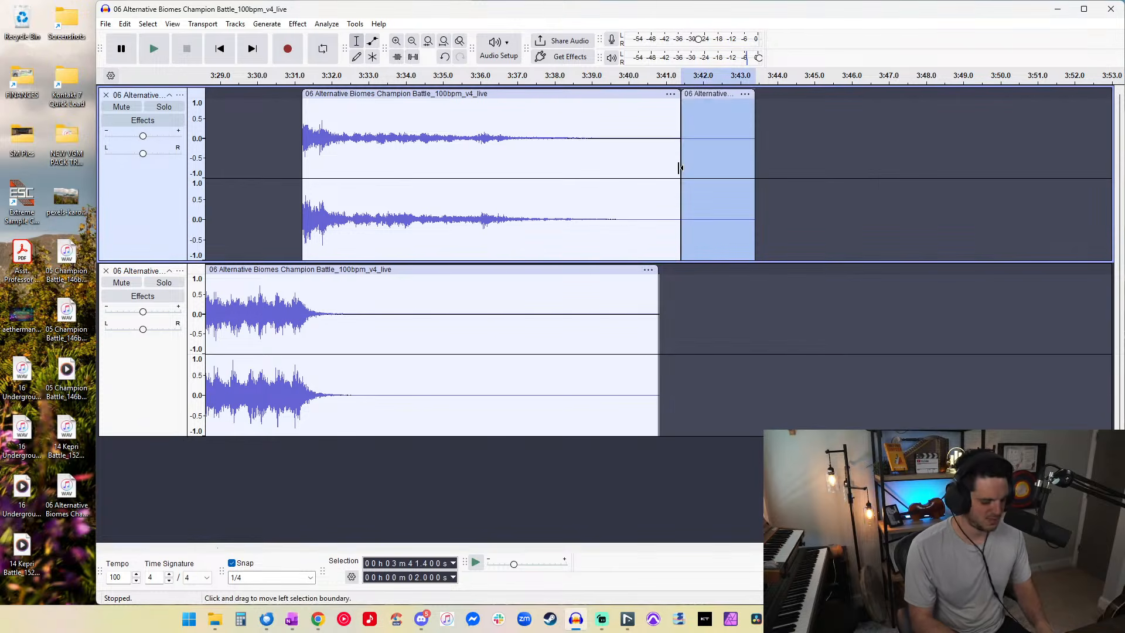
Step: Select the whole project, set up an audio export, and add "(loop)" to the end of the MP3 file name
key(ctrl+a)
scroll(678, 168, down, 1)
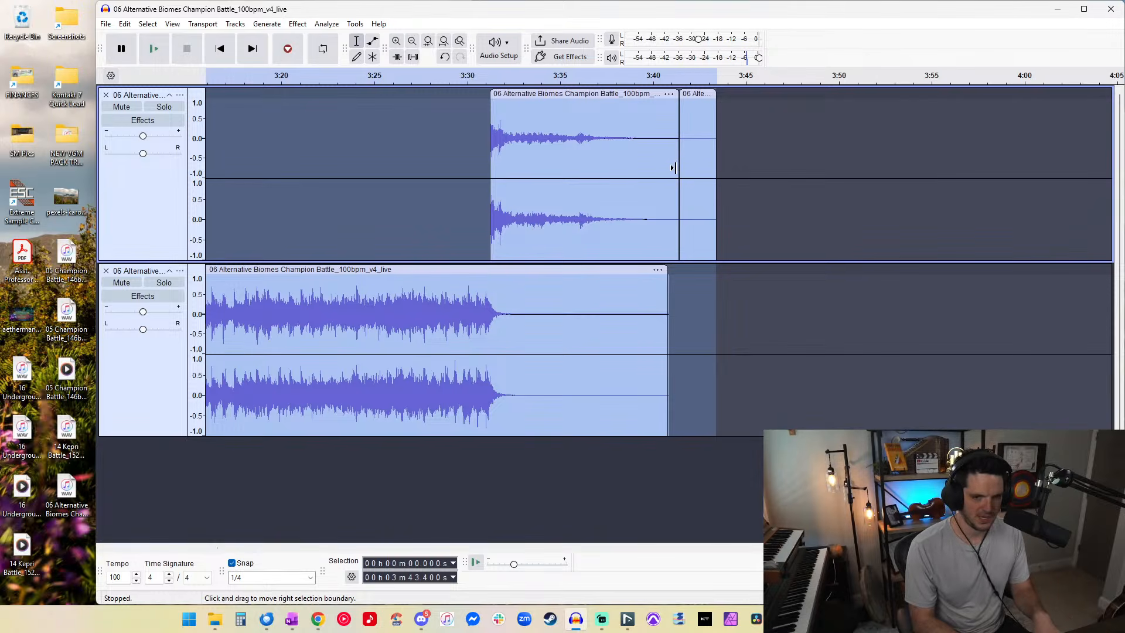
key(ctrl+shift+e)
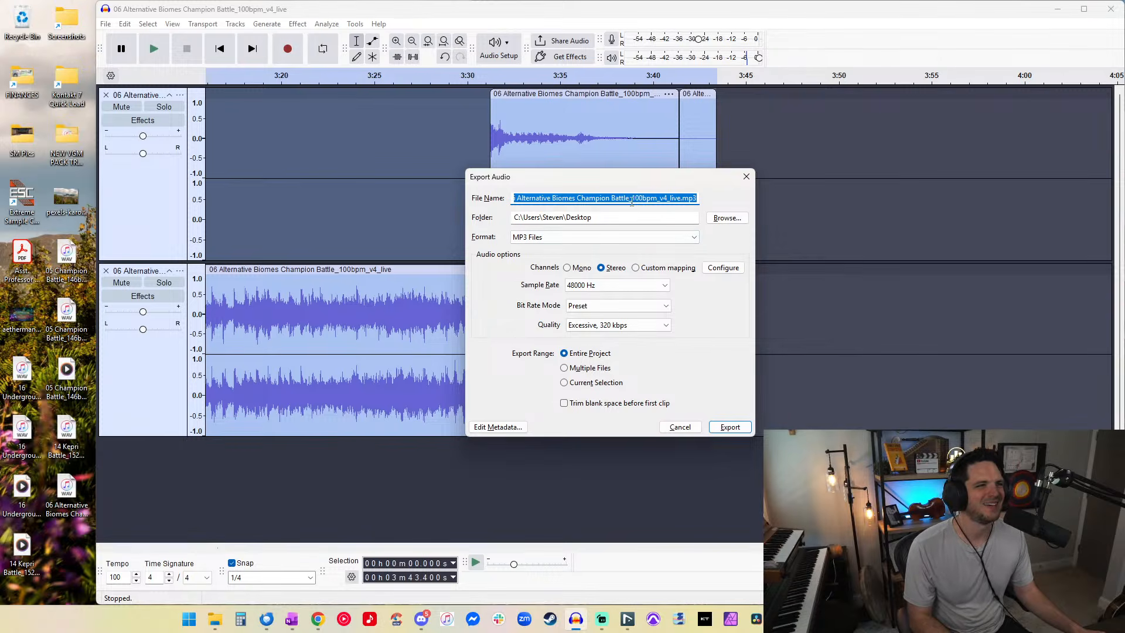
key(Left)
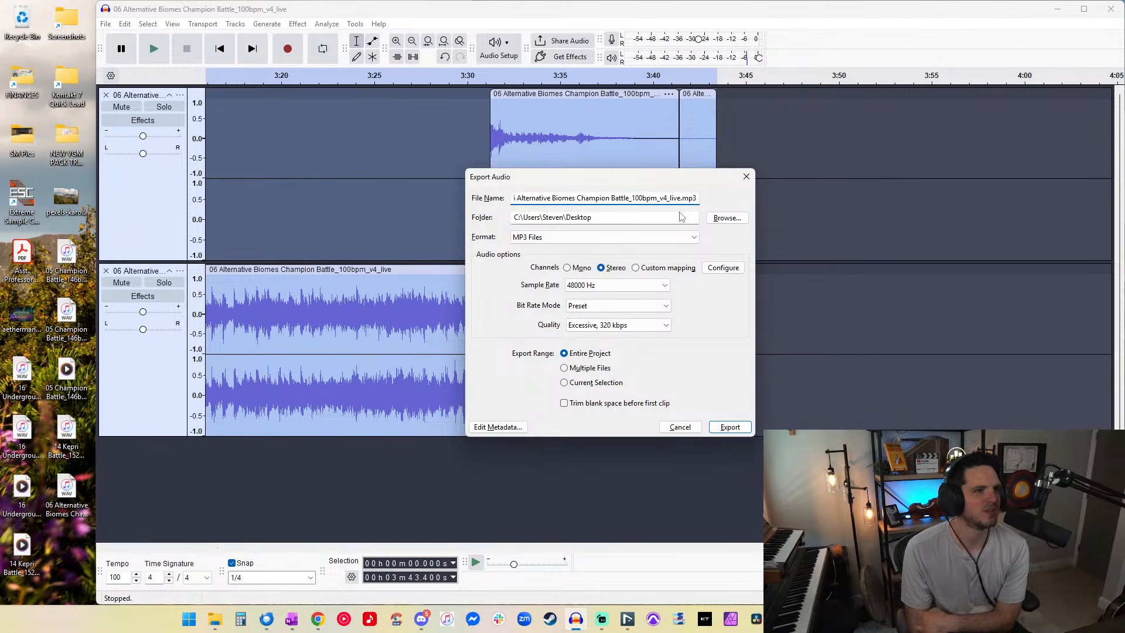
key(Left)
key(Left)
key(Left)
key(Left)
key(Left)
key(Left)
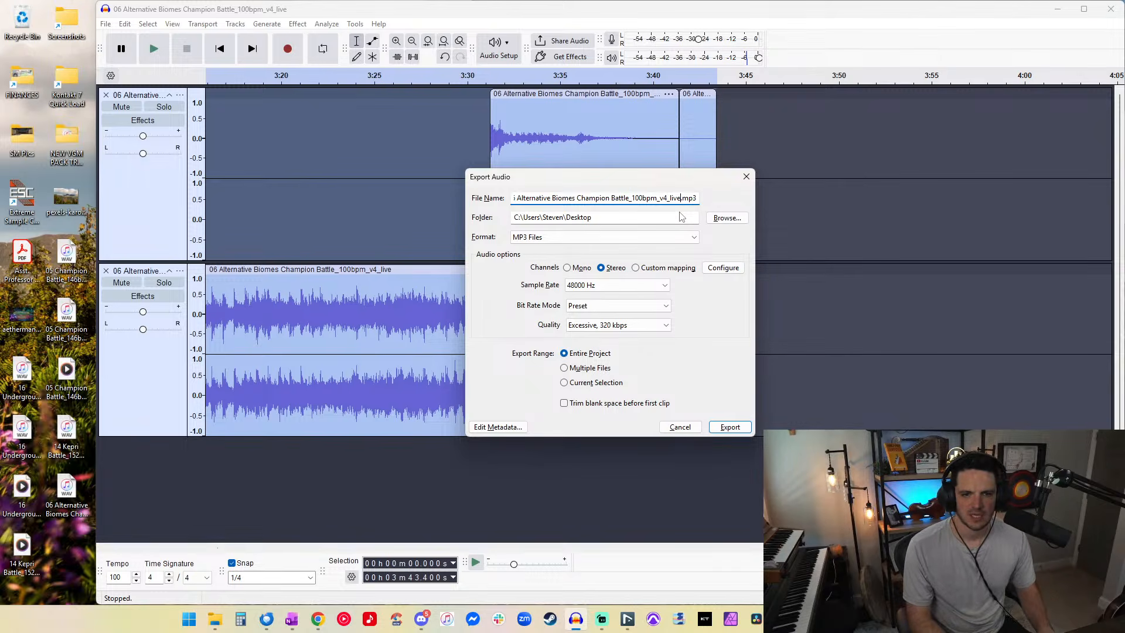
text((loop))
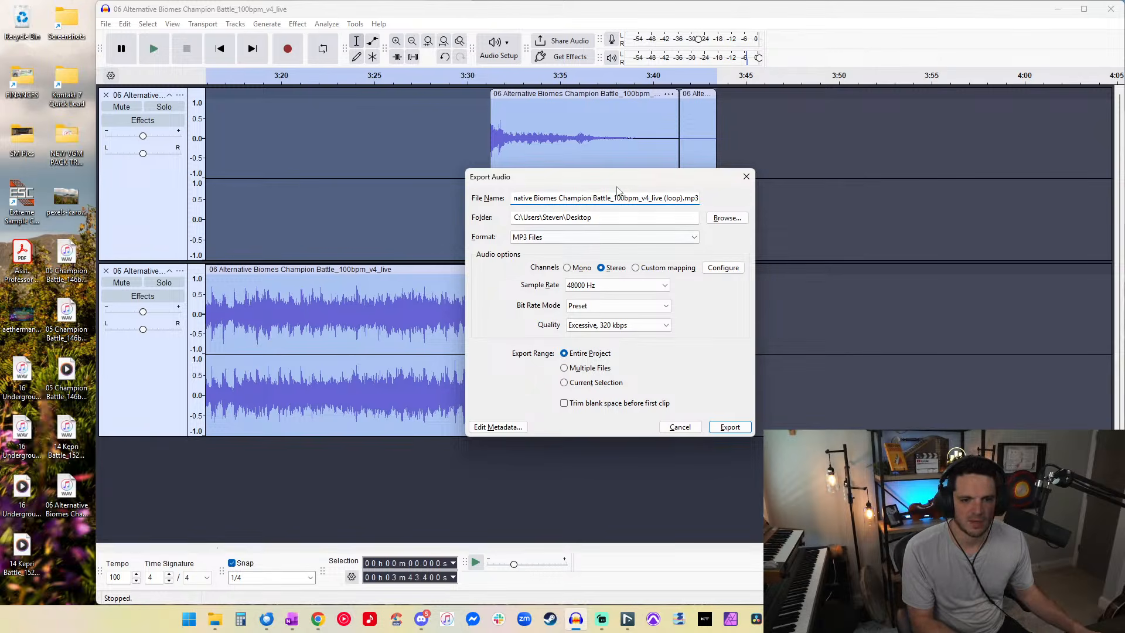
Step: Set the export sample rate to 44100 Hz and export the entire project as an MP3
click(656, 285)
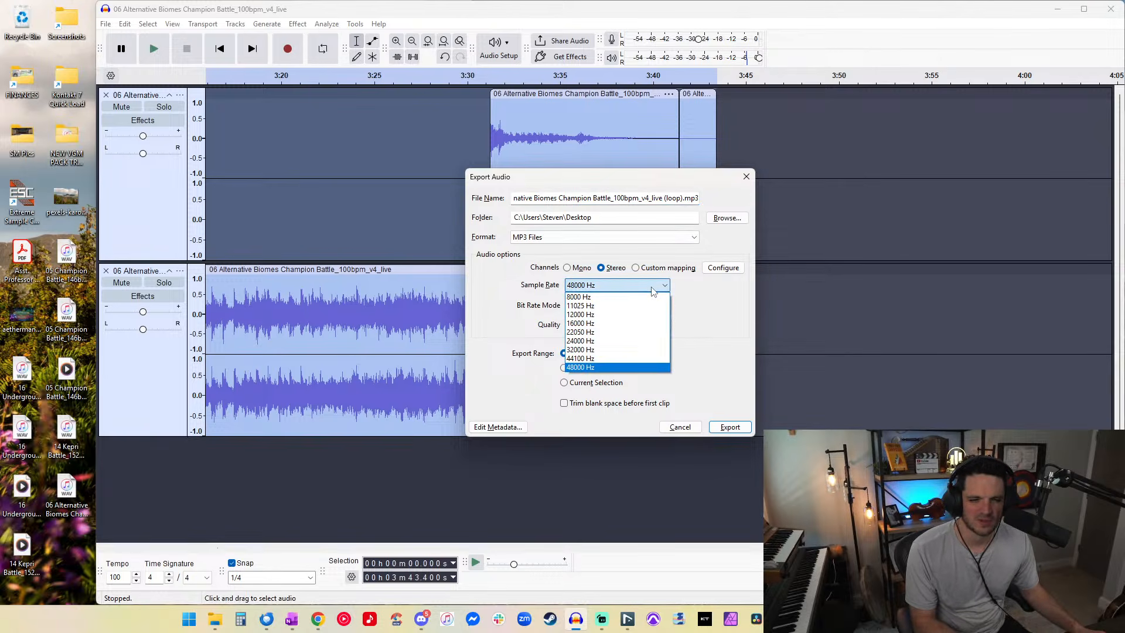
click(599, 359)
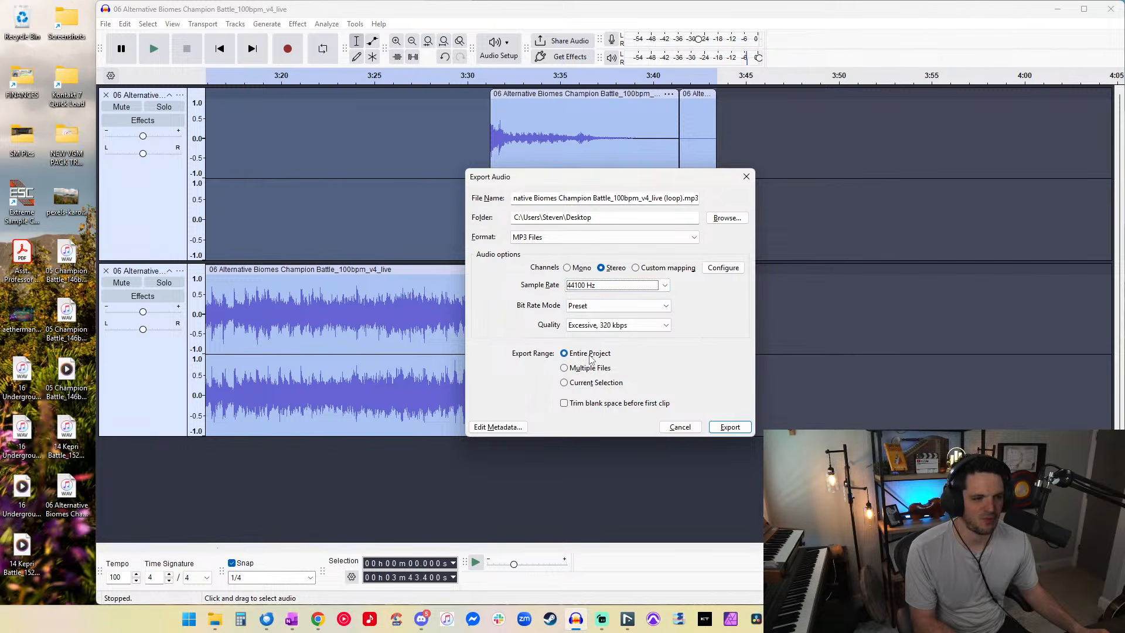
click(643, 307)
click(710, 311)
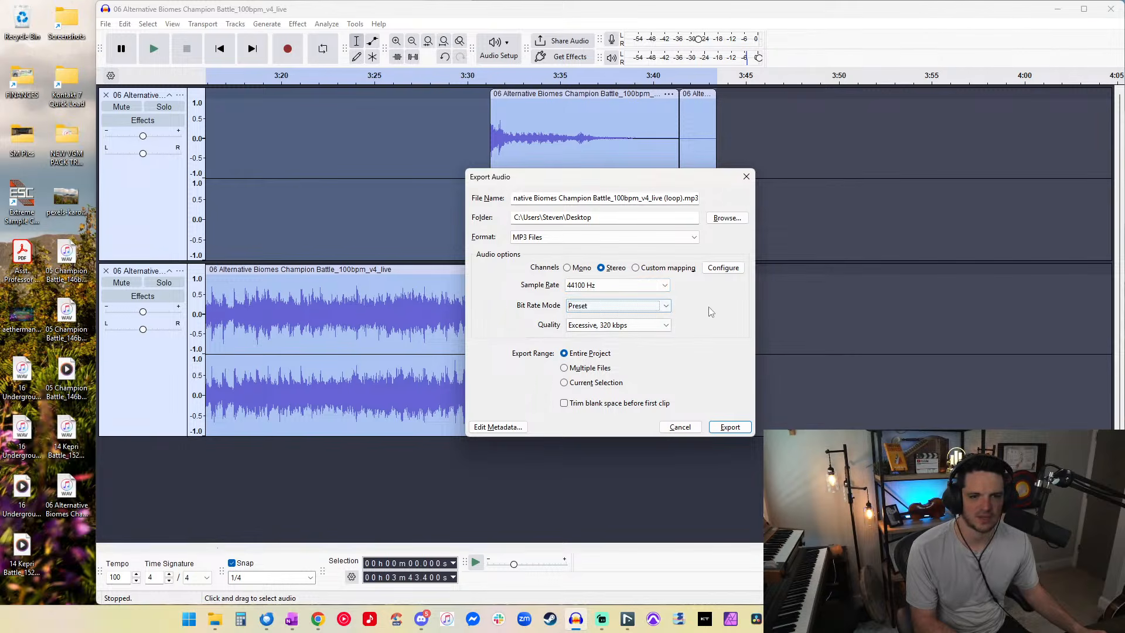
click(725, 428)
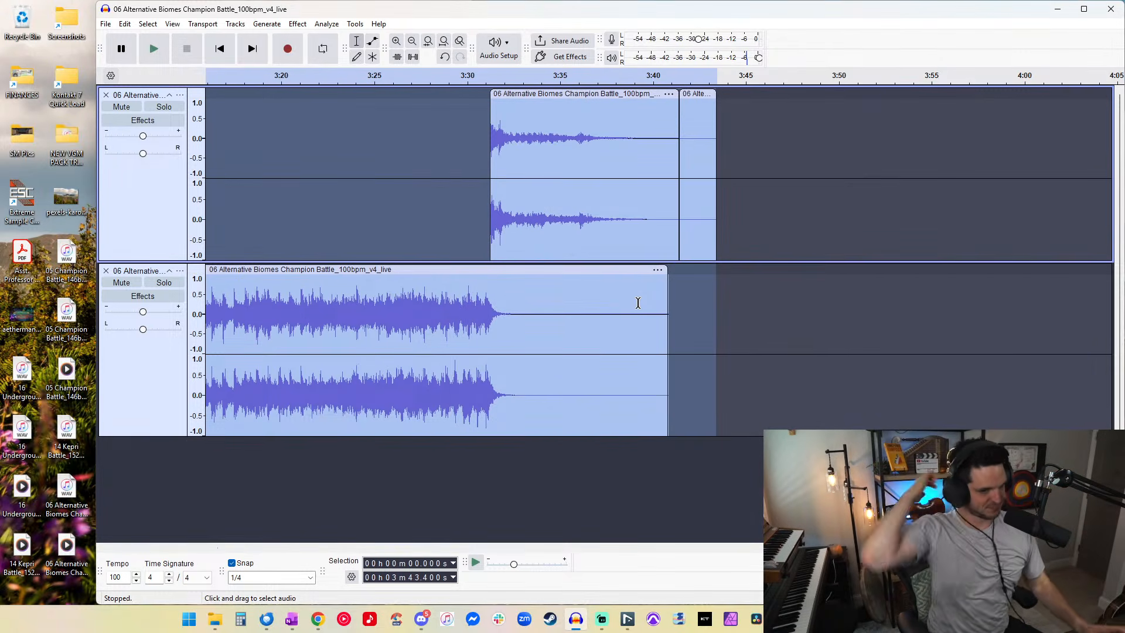
Step: Close the project without saving it and close the remaining empty project window
click(423, 223)
click(279, 157)
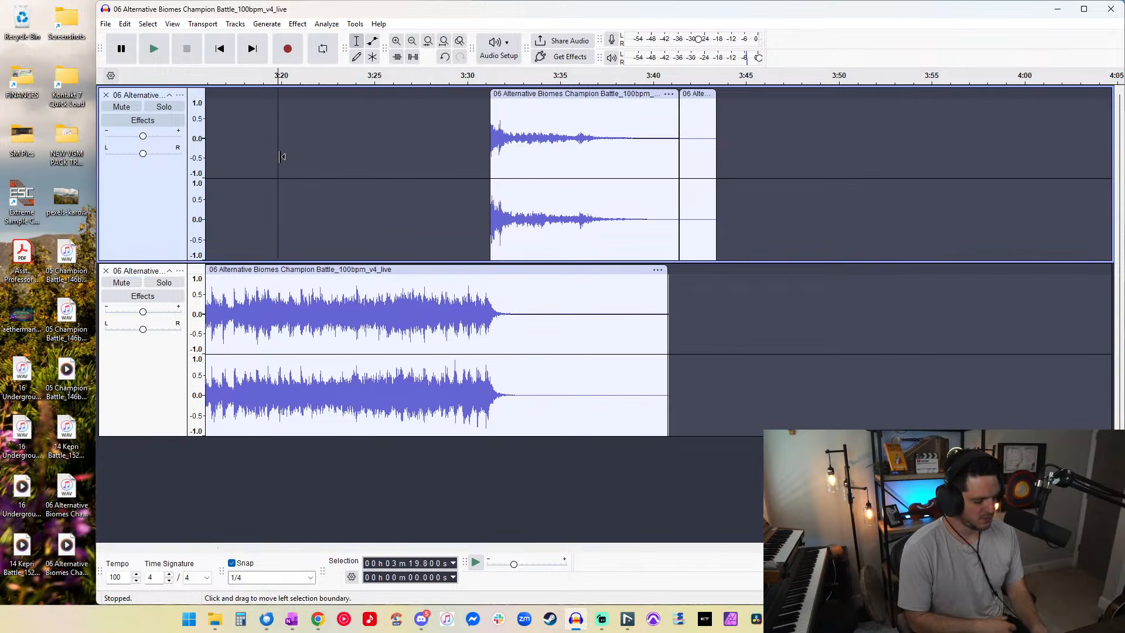
key(ctrl+w)
key(Tab)
key(Return)
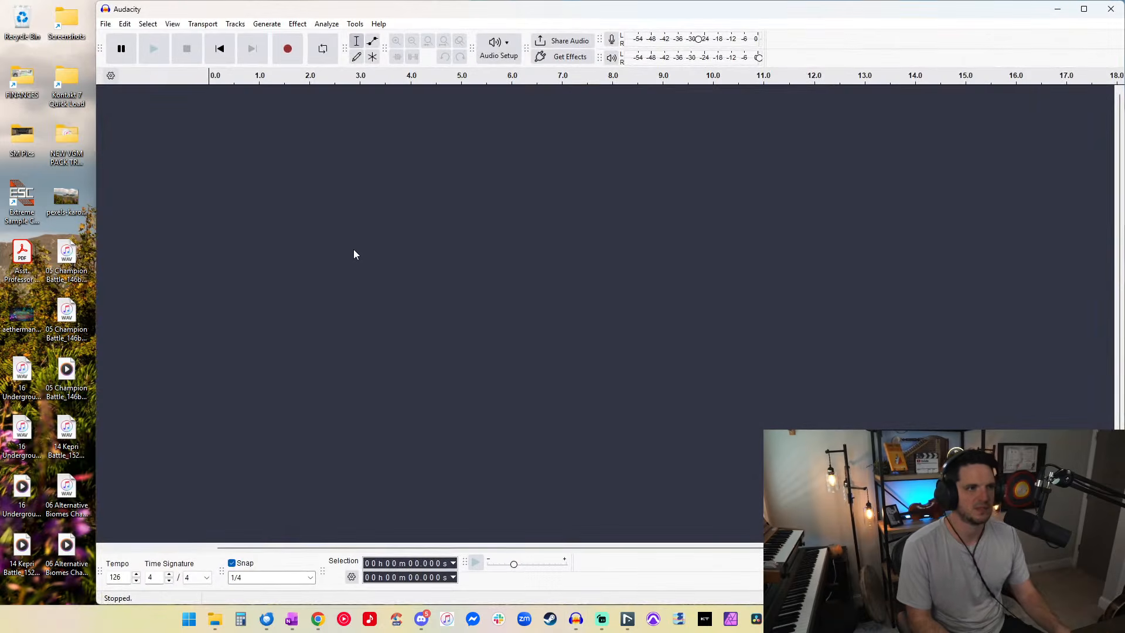
key(ctrl+w)
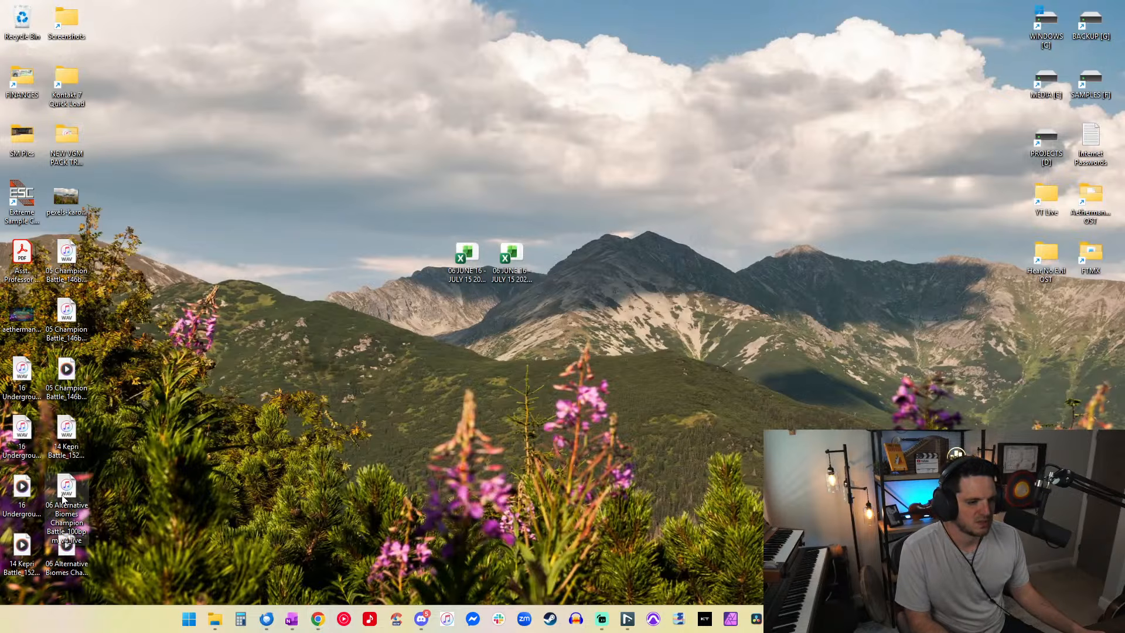
Step: Preview the exported Champion Battle (loop) MP3 from the desktop
double_click(67, 545)
key(space)
key(space)
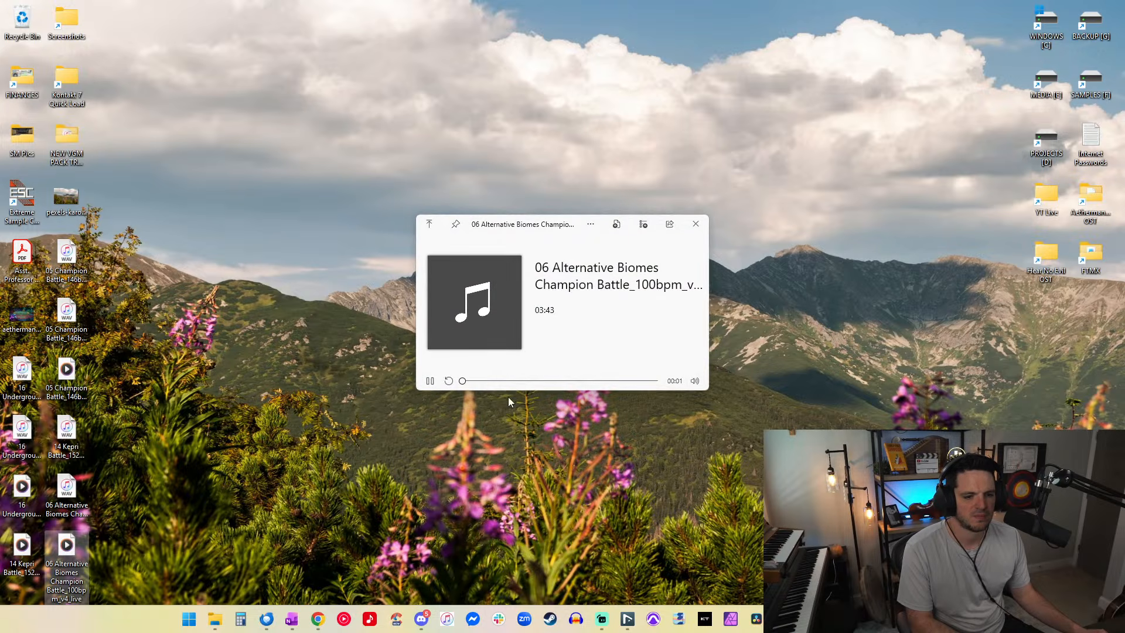
Step: Switch to Audacity, import the exported (loop) MP3 from the desktop, and select the whole track
click(577, 619)
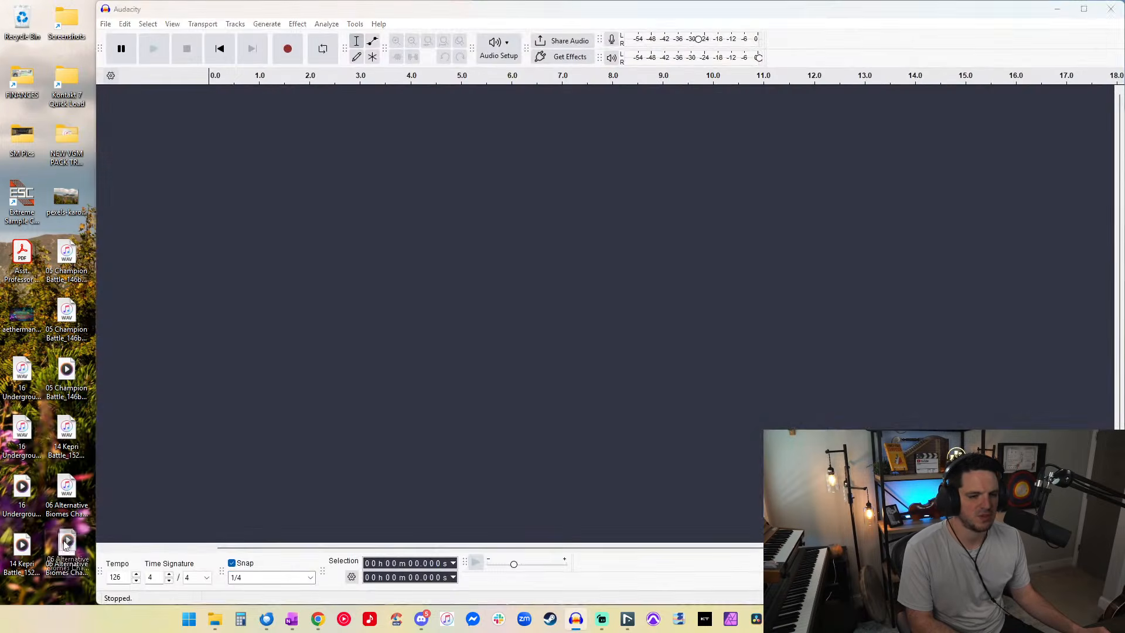
drag(64, 548, 224, 174)
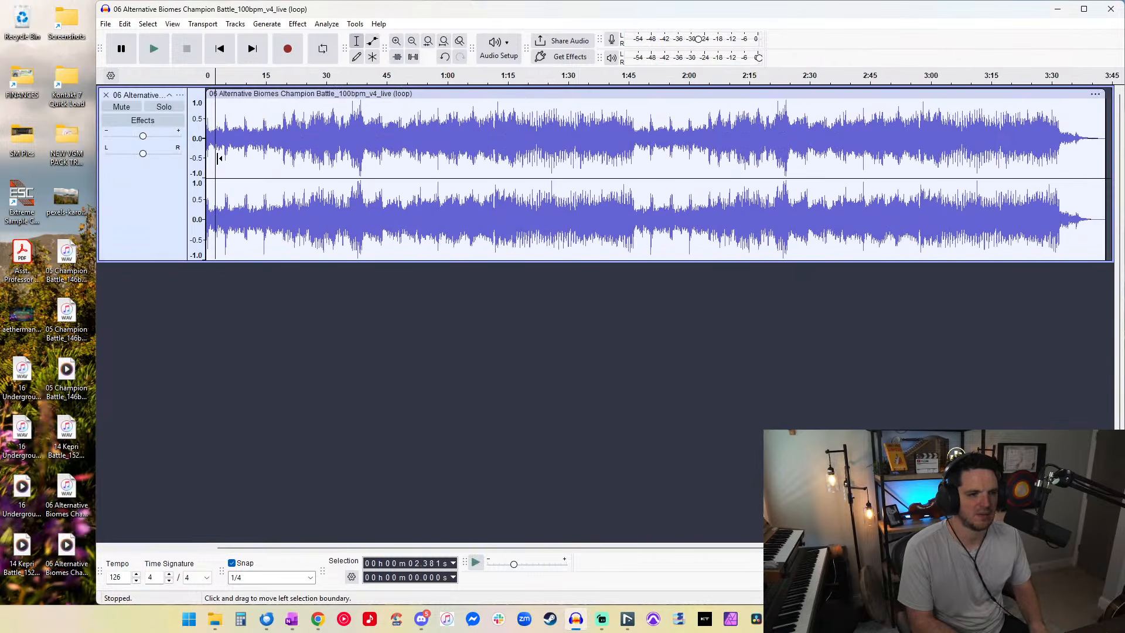
key(ctrl+a)
scroll(221, 156, up, 4)
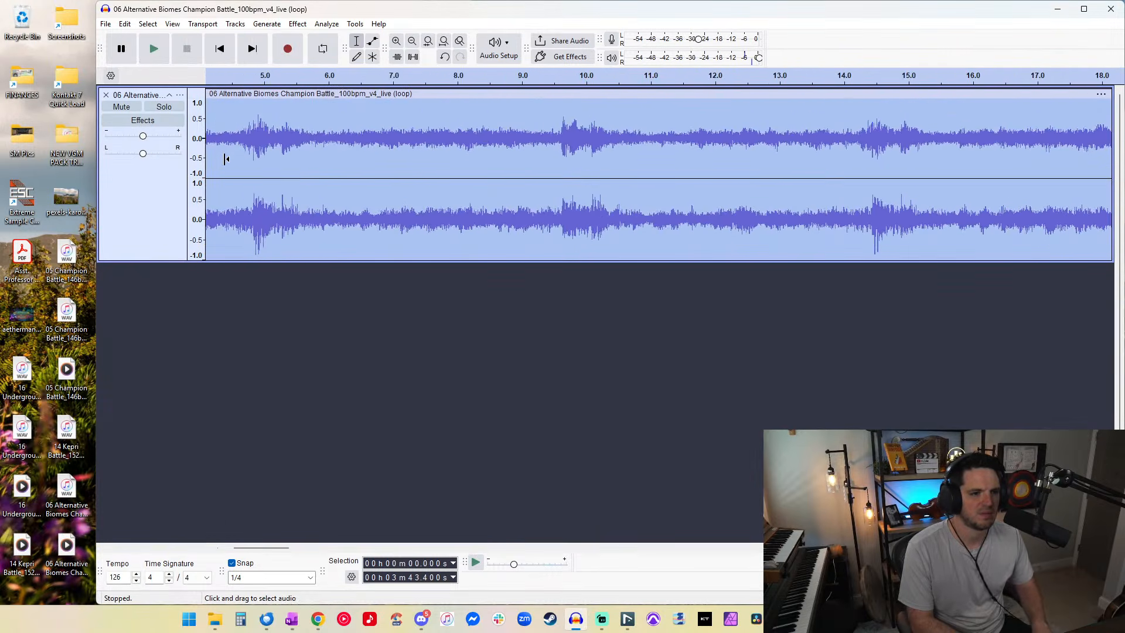
Step: Audition the loop file's opening, inspect its waveform start up close, and close the project without saving
key(space)
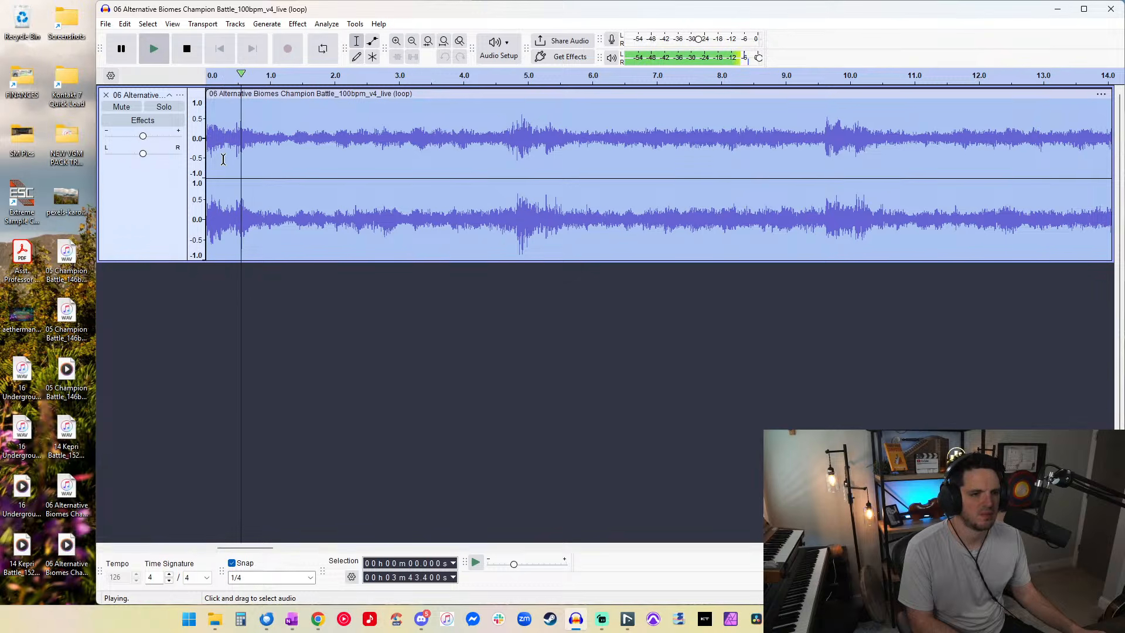
scroll(224, 159, up, 4)
scroll(225, 159, up, 1)
key(space)
key(space)
key(space)
key(ctrl+w)
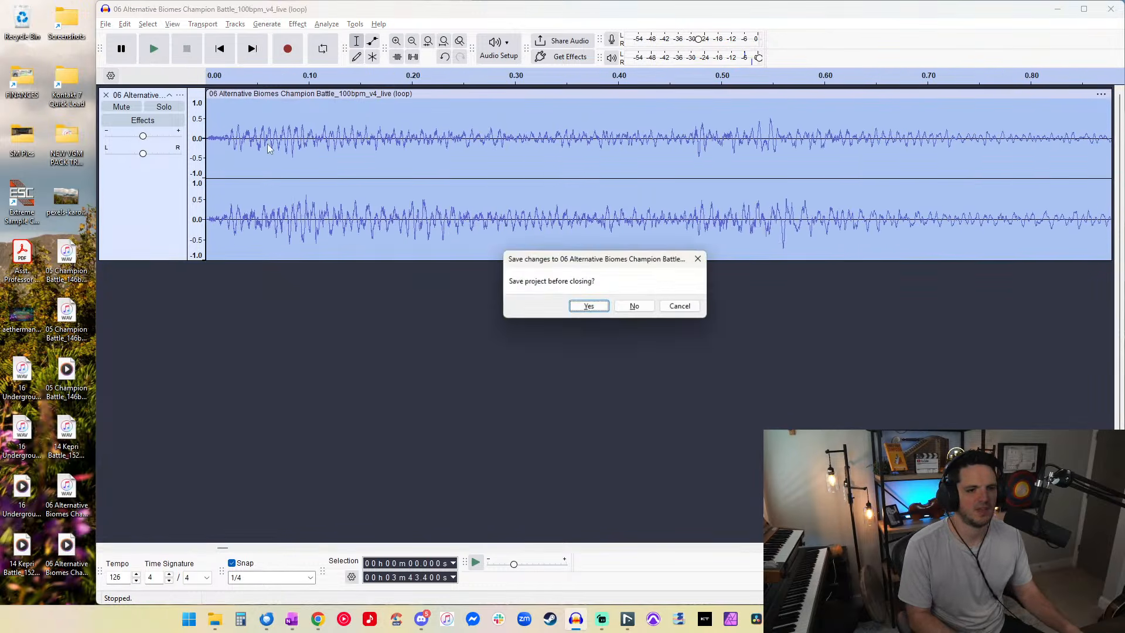
key(n)
Step: Preview the exported loop MP3 from the desktop, checking the loop transition near its middle and the fade-out at its end
click(67, 546)
key(space)
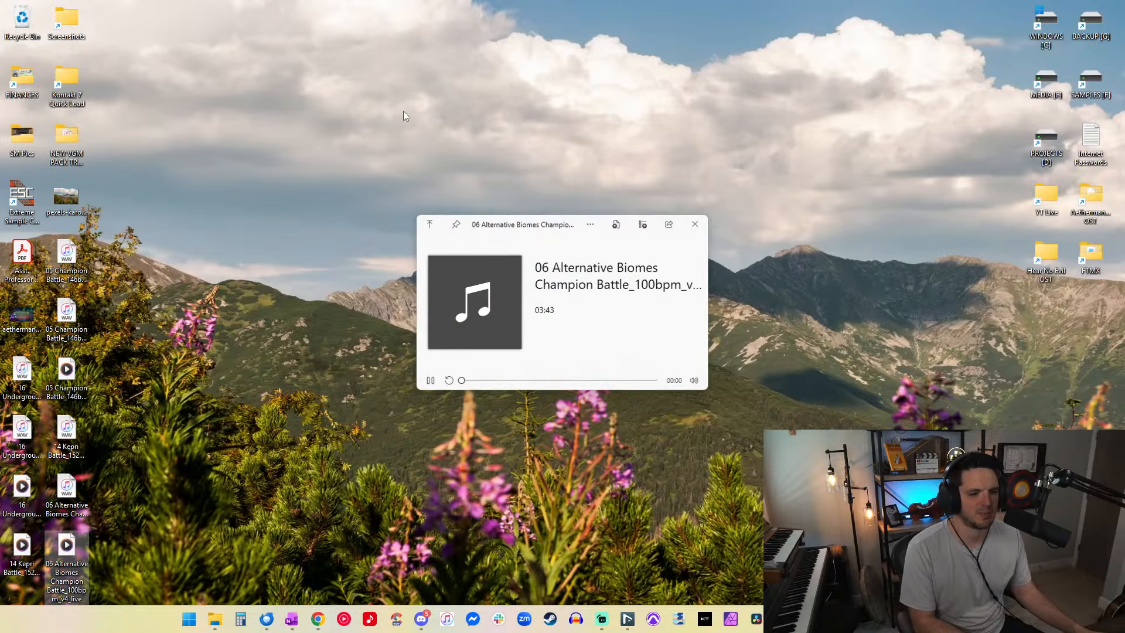
drag(507, 386, 552, 389)
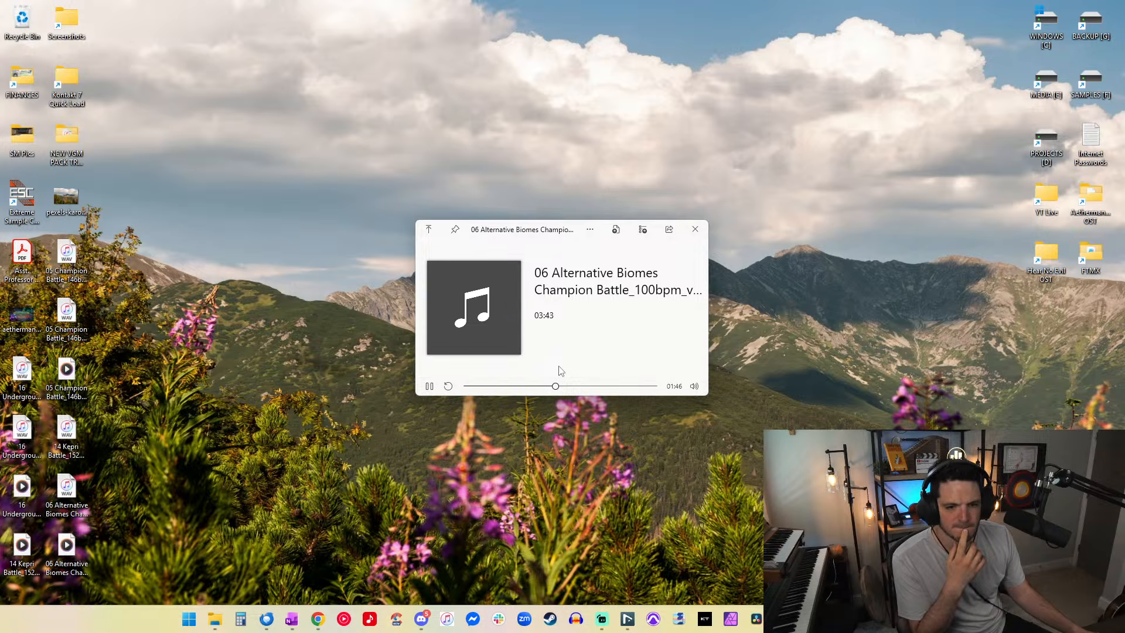
click(644, 387)
drag(645, 390, 655, 392)
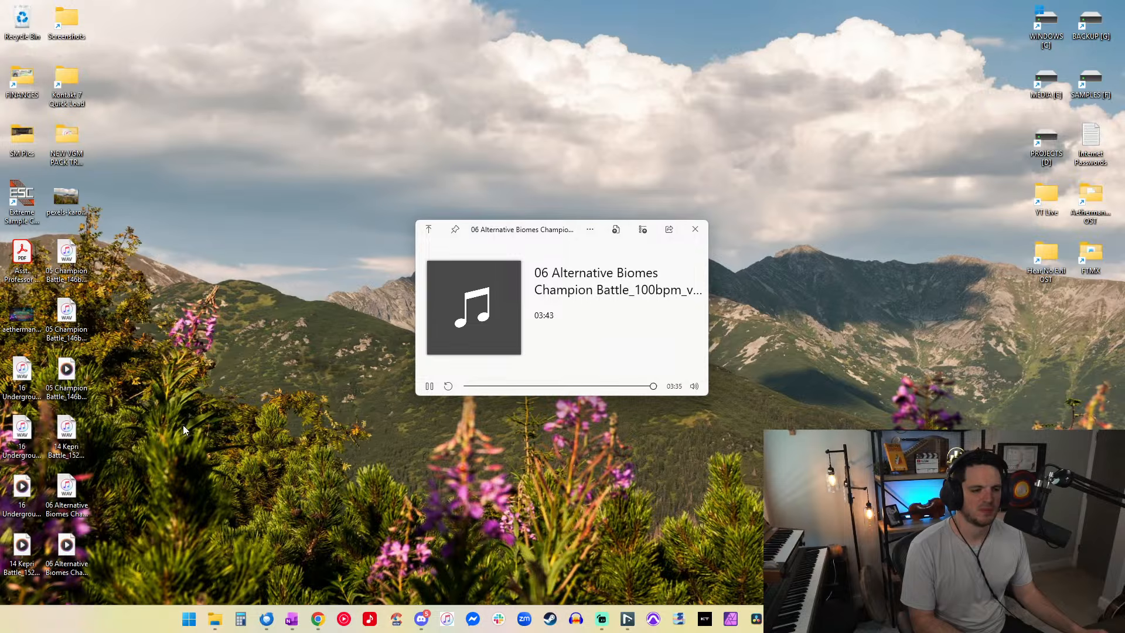
Step: Stop the loop MP3 preview and switch to the Nuendo project v092_Mixing Live Solos
key(space)
click(628, 620)
click(638, 568)
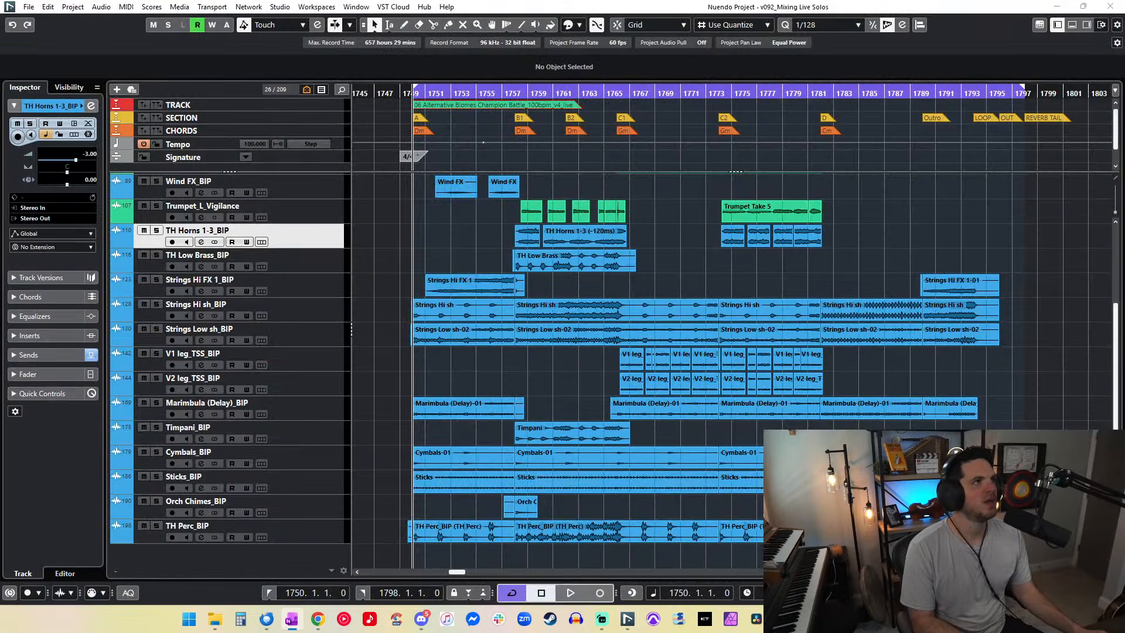
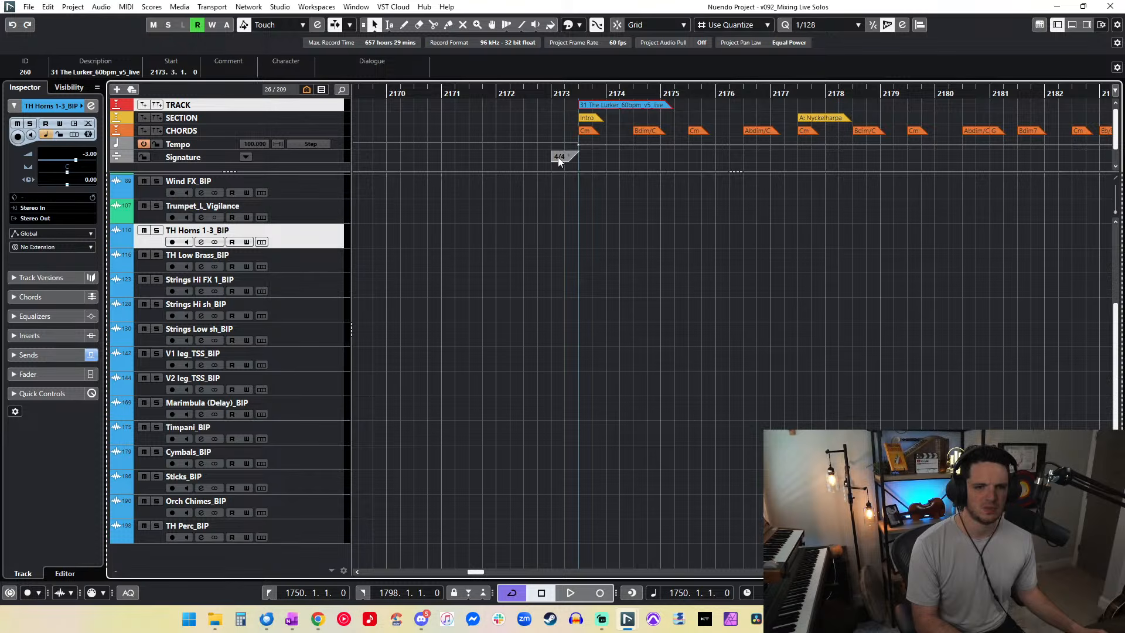
Step: Place a 6/4 time signature at bar 2172 and a 4/4 signature at bar 2173, where The Lurker begins
click(561, 156)
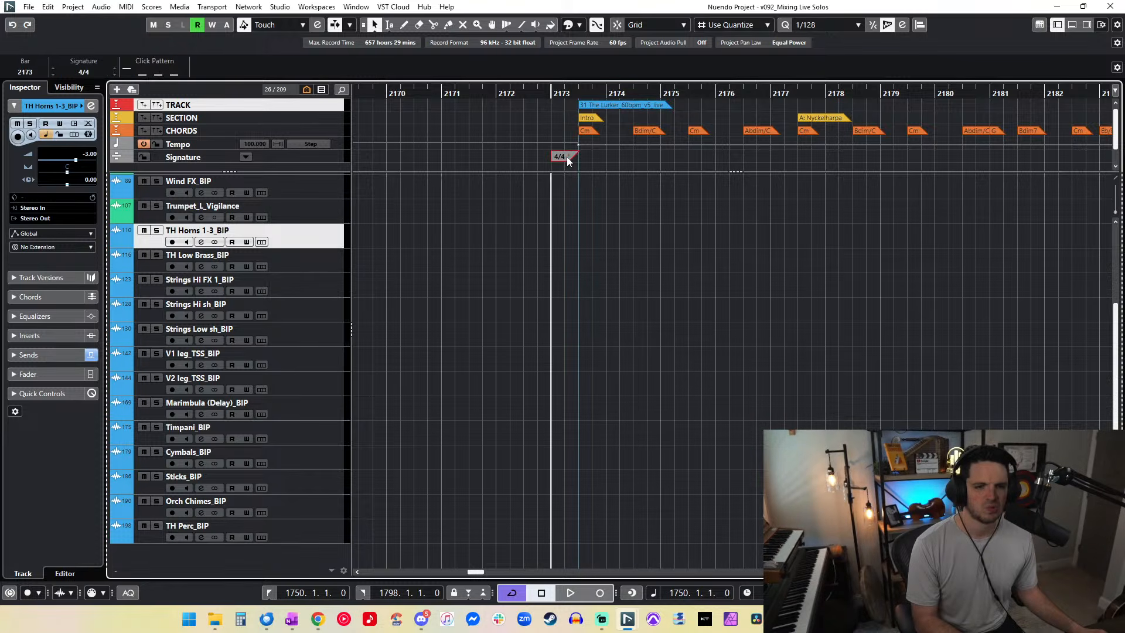
drag(566, 158, 508, 154)
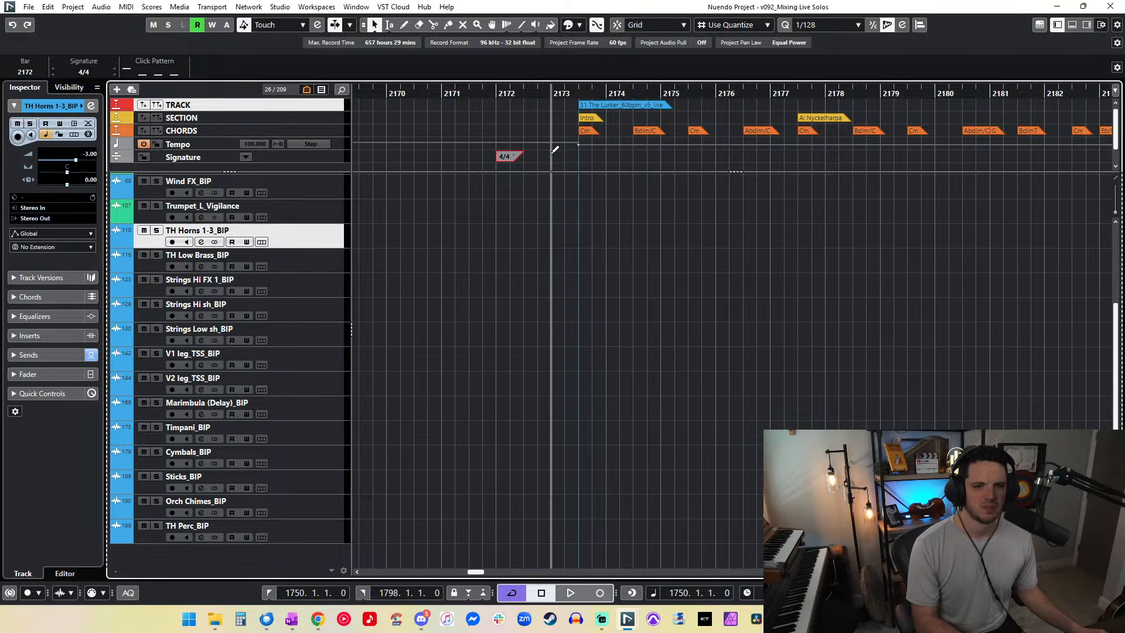
double_click(507, 156)
text(6/)
key(Return)
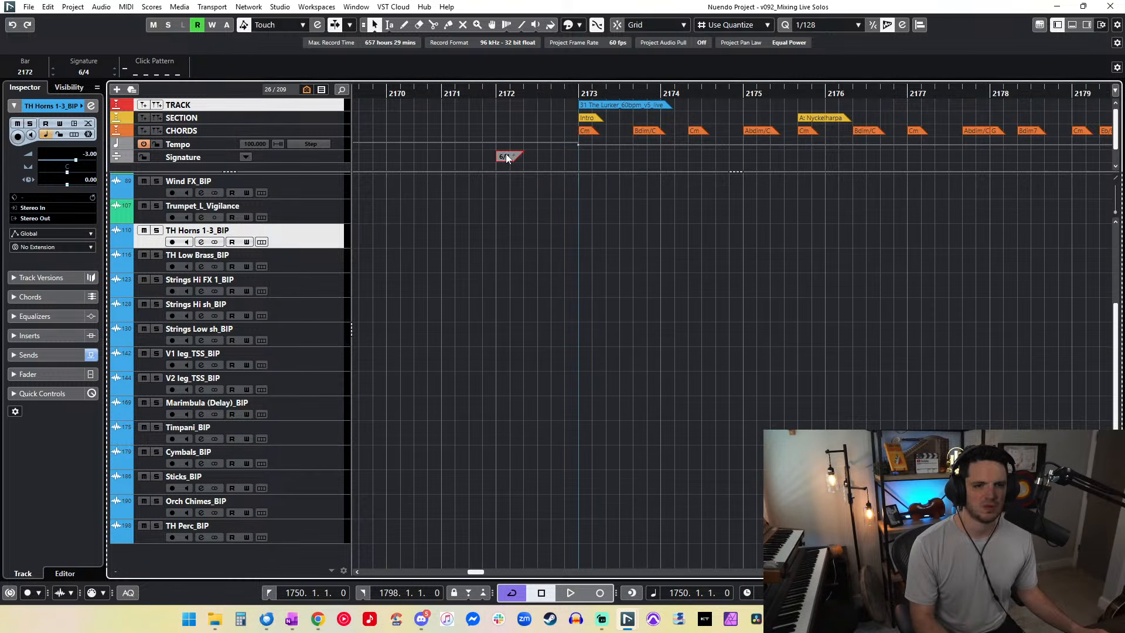
click(586, 159)
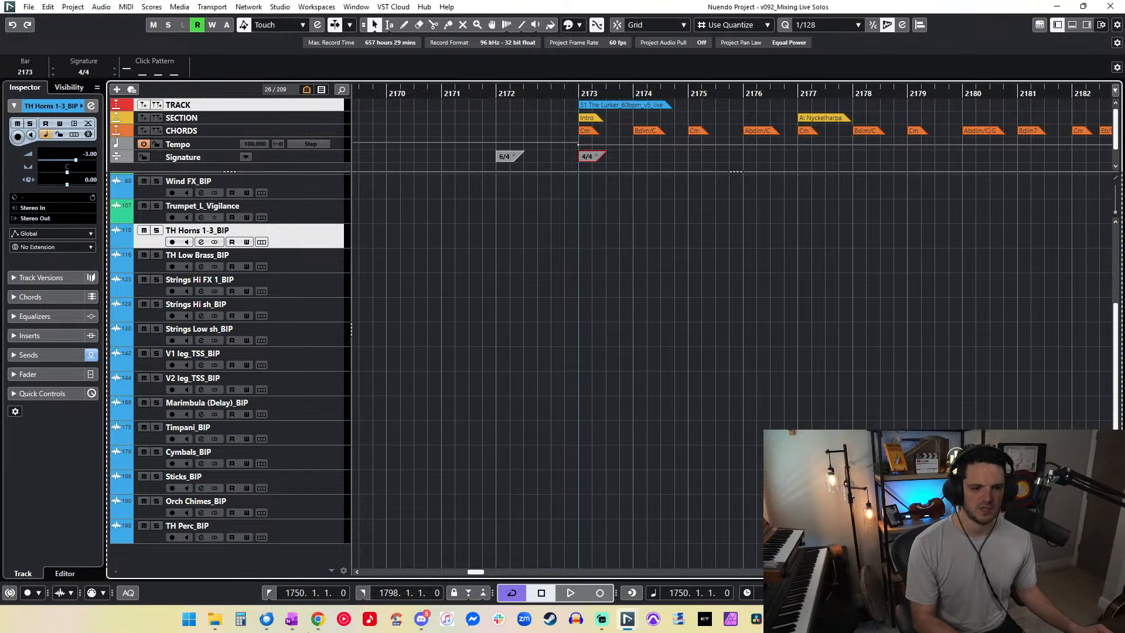
Step: Set the left locator to bar 2173 and the right locator to bar 2204
double_click(297, 595)
text(2173)
key(Return)
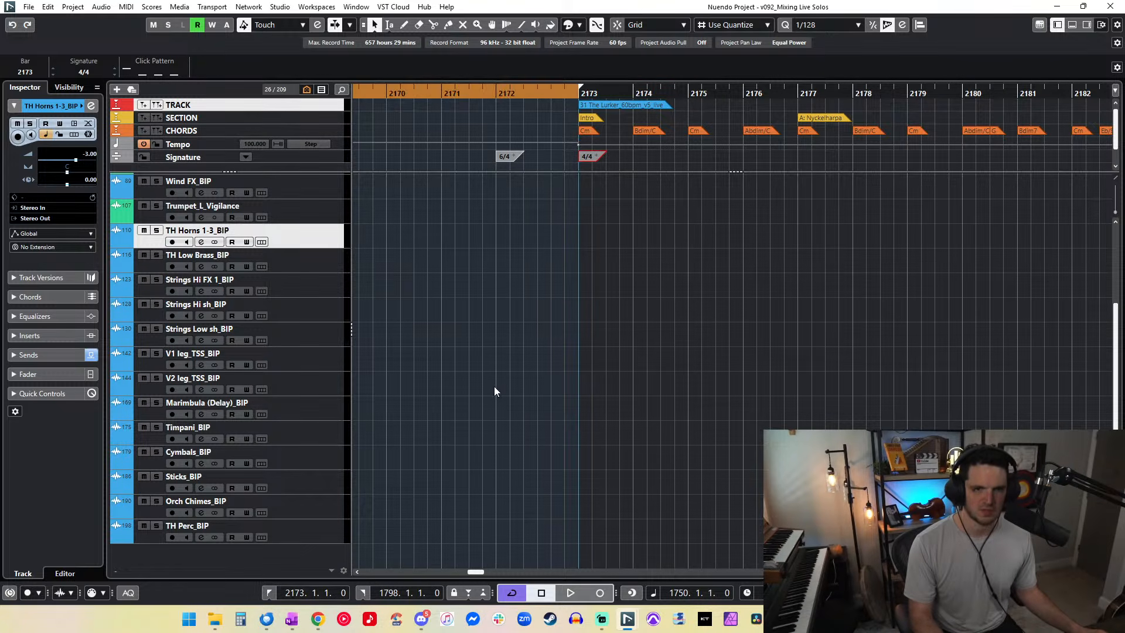
scroll(508, 385, right, 10)
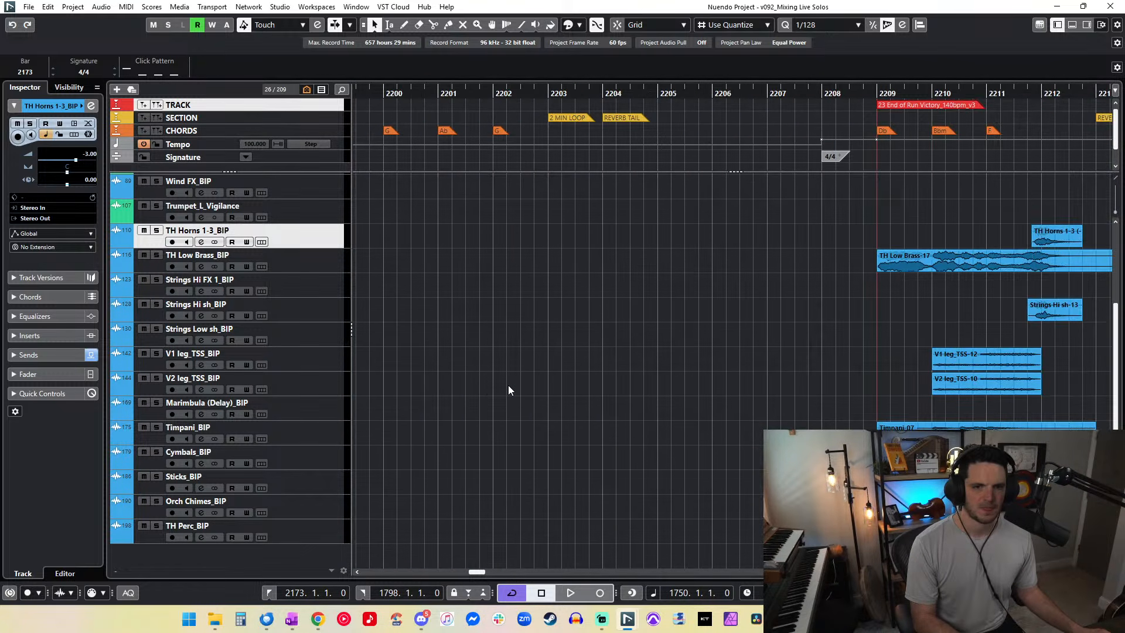
double_click(386, 593)
text(2204)
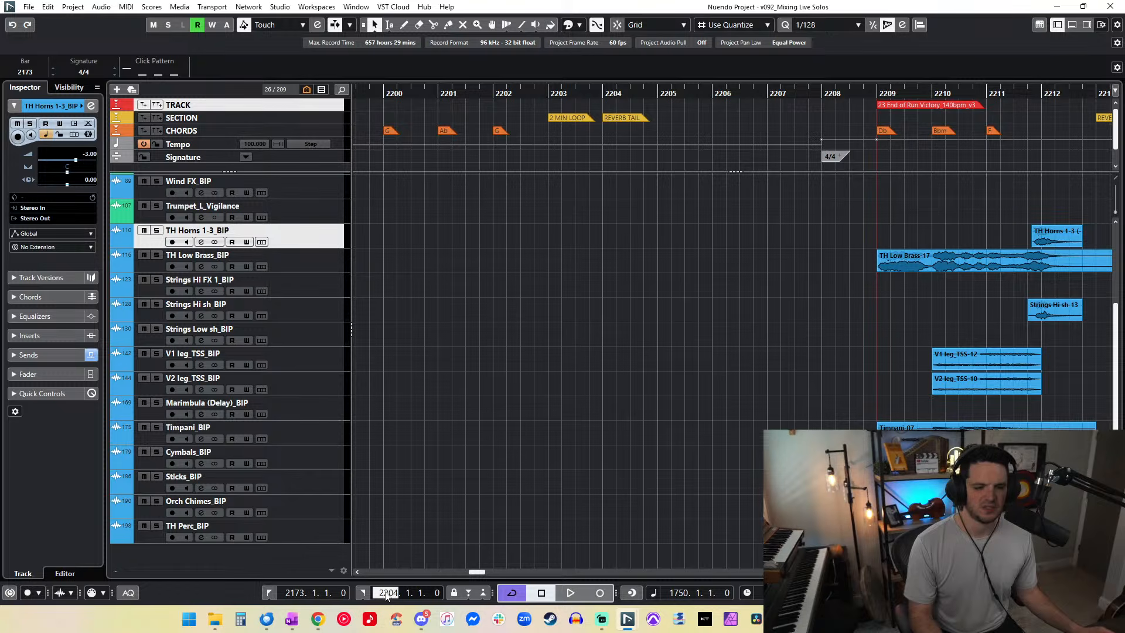
key(Return)
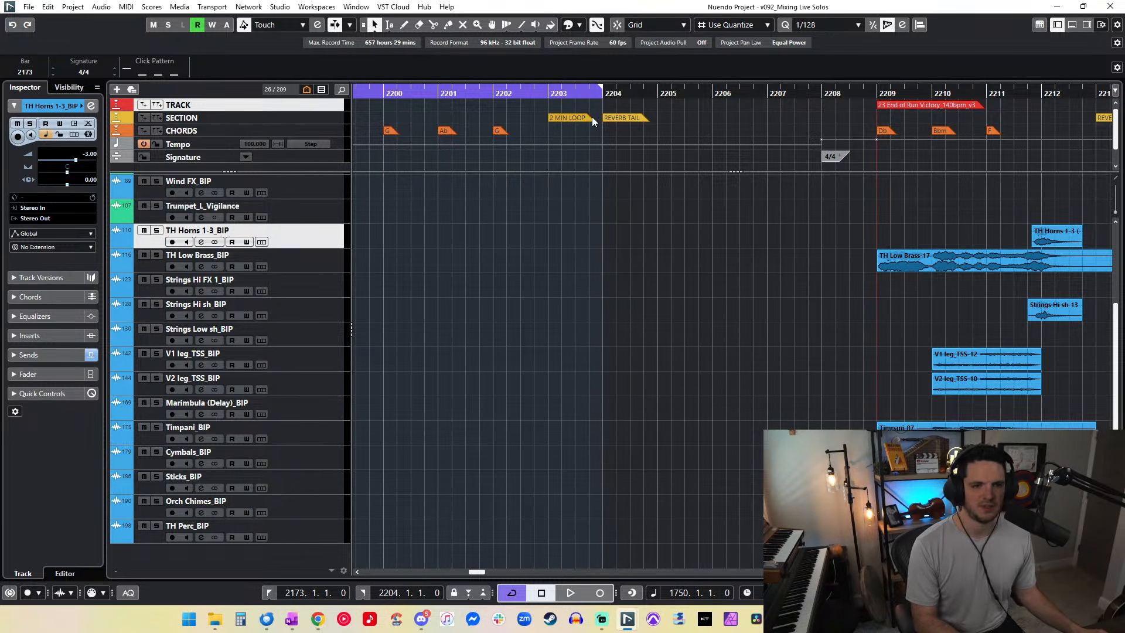
Step: Move The Lurker's REVERB TAIL section marker to bar 2205 and set the quantize value to 1/4
drag(620, 121, 676, 120)
click(637, 111)
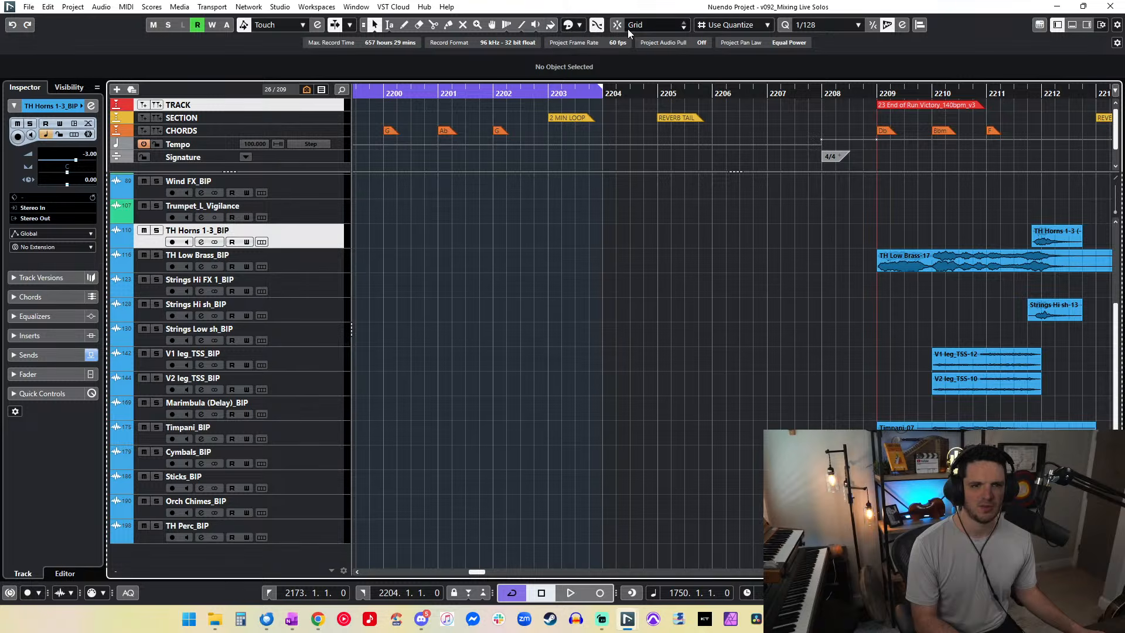
click(814, 26)
click(817, 66)
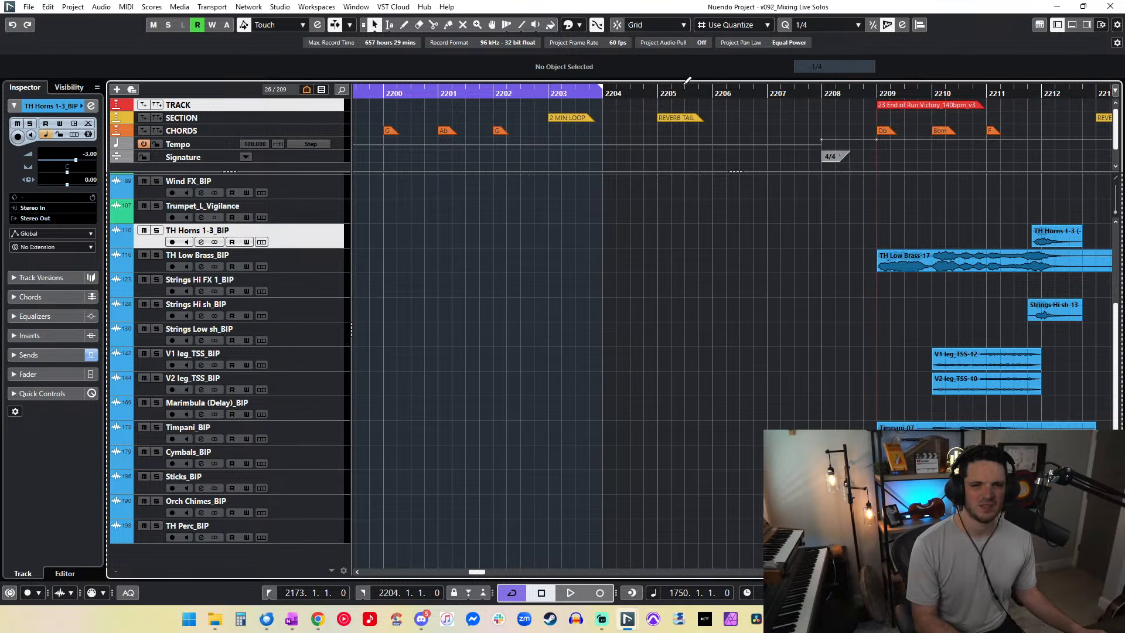
drag(675, 118, 671, 118)
Step: Extend the right locator to bar 2205 and return the playhead to the left locator
drag(602, 87, 659, 98)
click(617, 119)
key(KP_1)
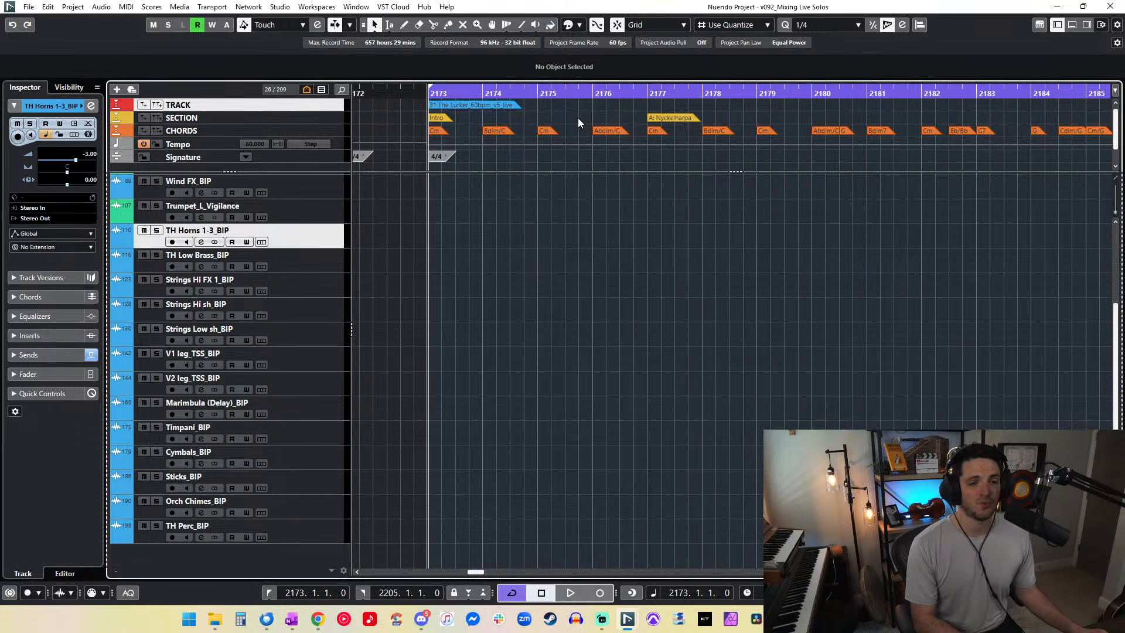
key(alt+shift+e)
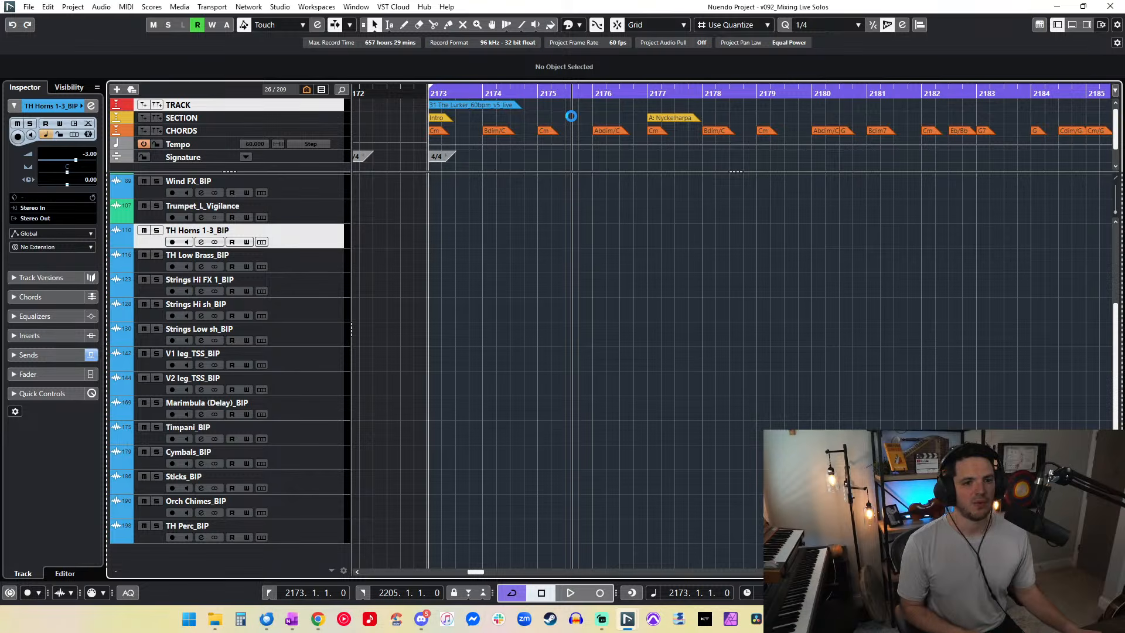
Step: Set the version number in The Lurker track marker's description to v6
click(487, 108)
click(135, 72)
click(132, 72)
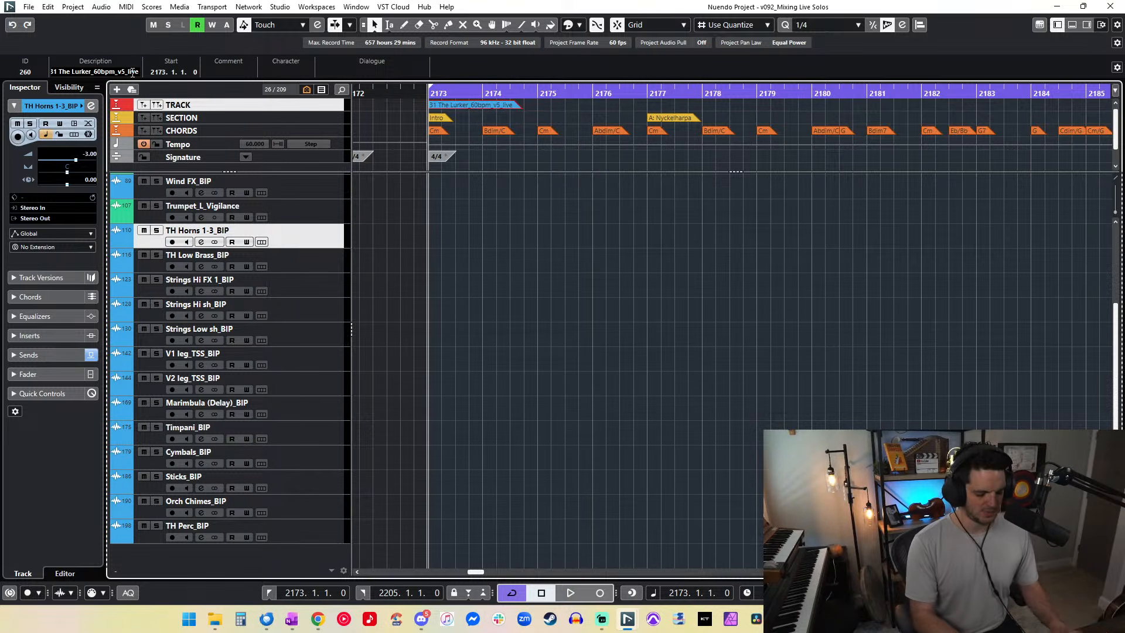
text(6)
key(Return)
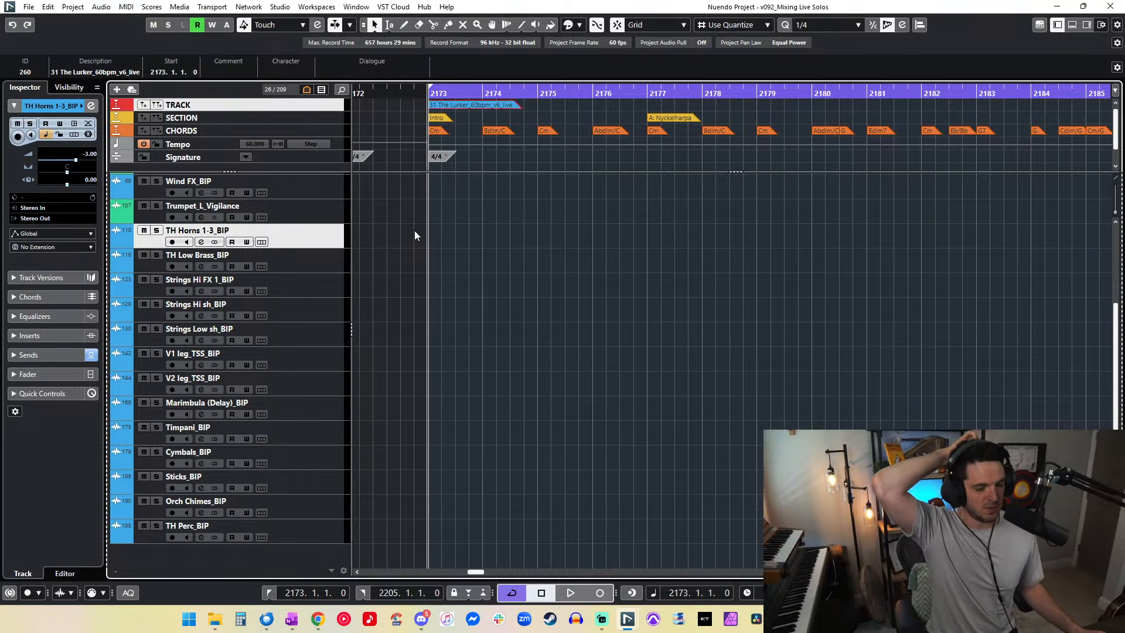
Step: Remove the track visibility filter so that all project tracks are listed
scroll(413, 231, up, 3)
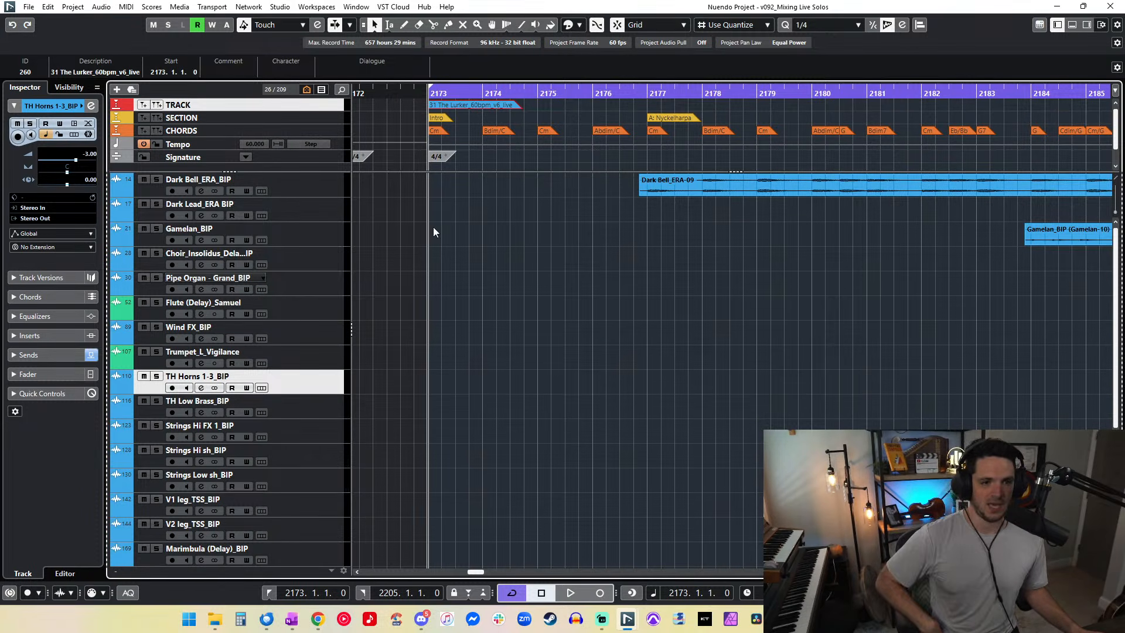
click(429, 247)
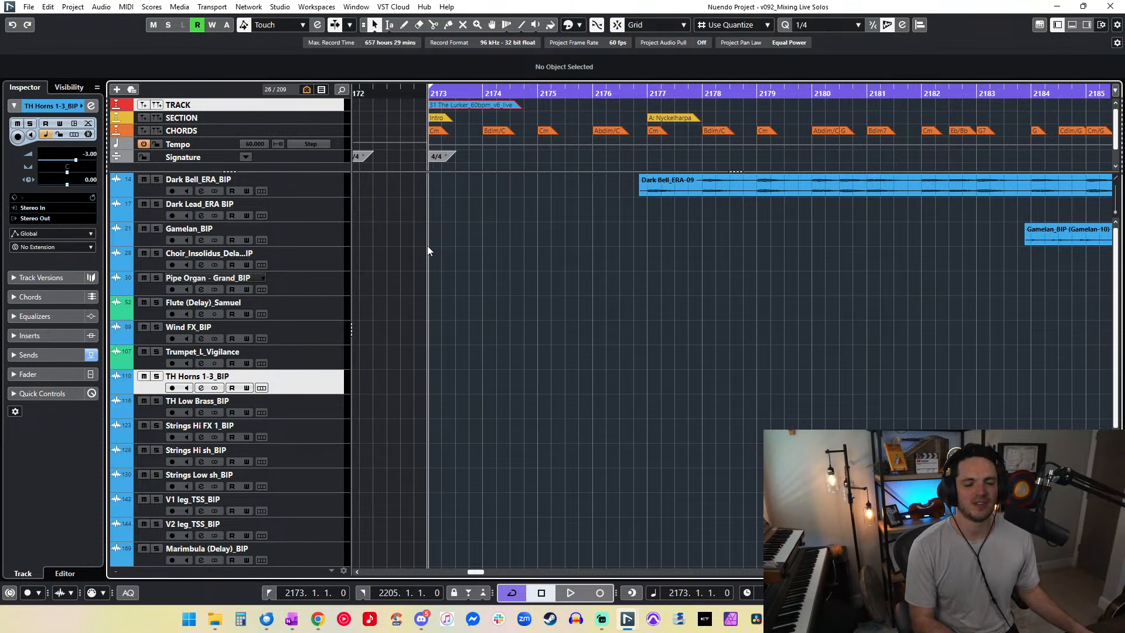
scroll(428, 247, right, 2)
scroll(428, 246, left, 1)
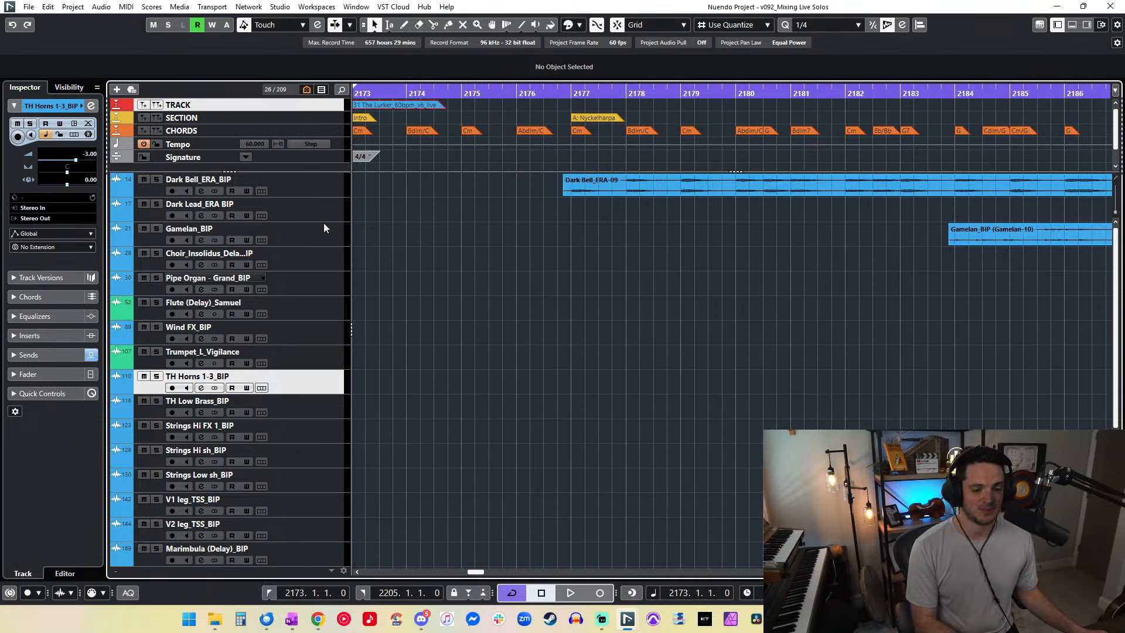
click(307, 90)
click(334, 104)
click(469, 238)
key(ctrl+z)
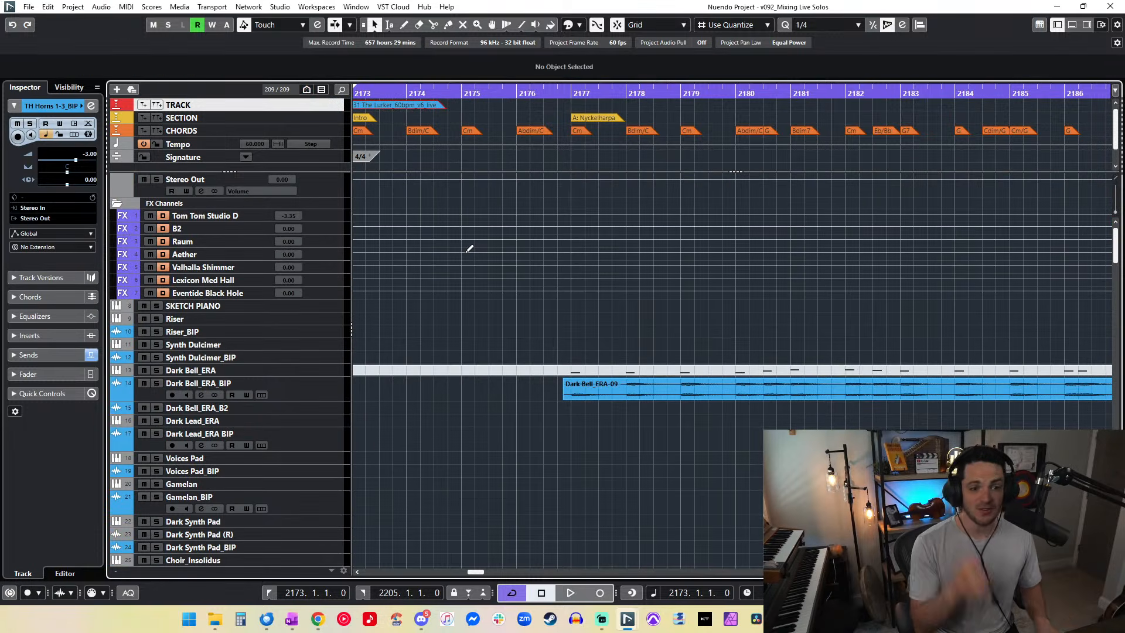
Step: Look over which tracks hold parts in The Lurker from the intro to the choir section
scroll(466, 253, down, 3)
key(g)
key(g)
key(g)
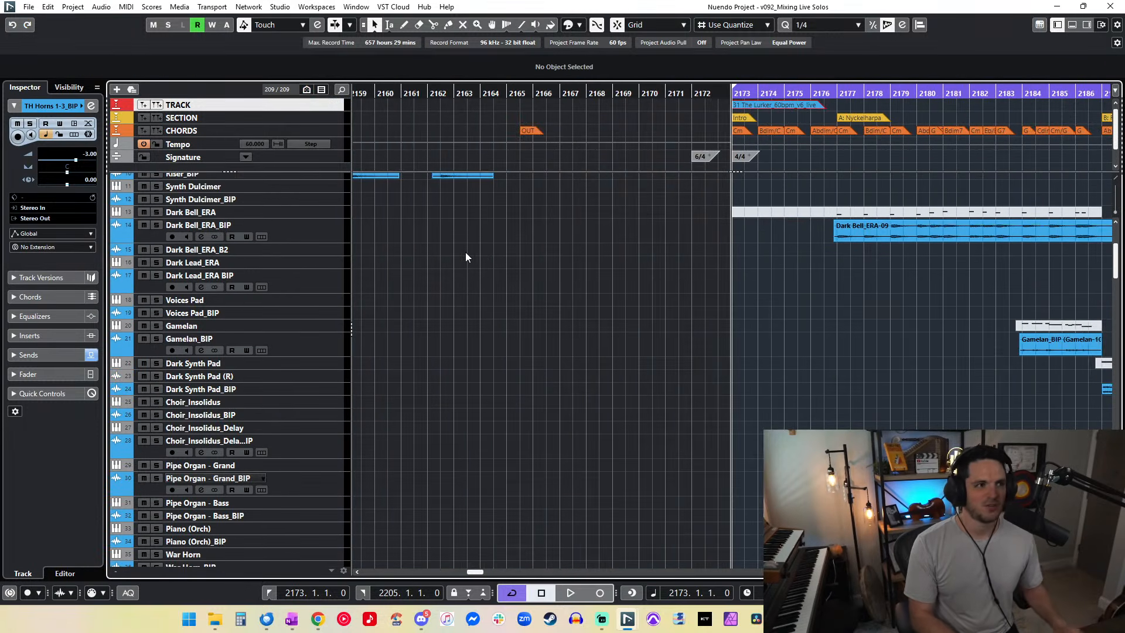
scroll(465, 252, right, 3)
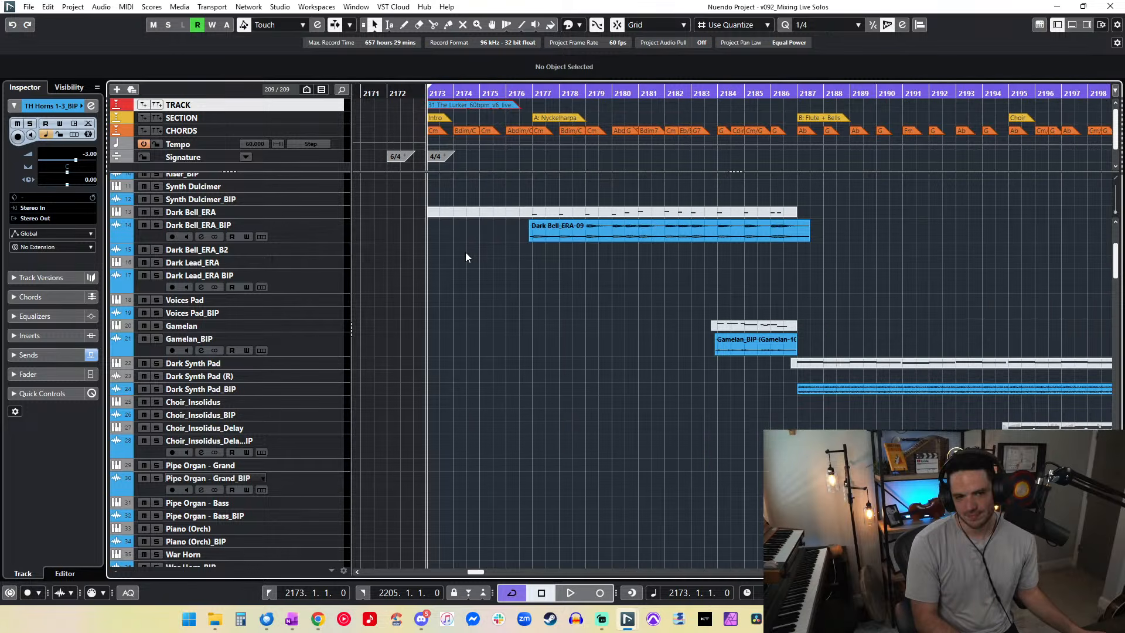
scroll(465, 256, down, 10)
scroll(465, 256, up, 10)
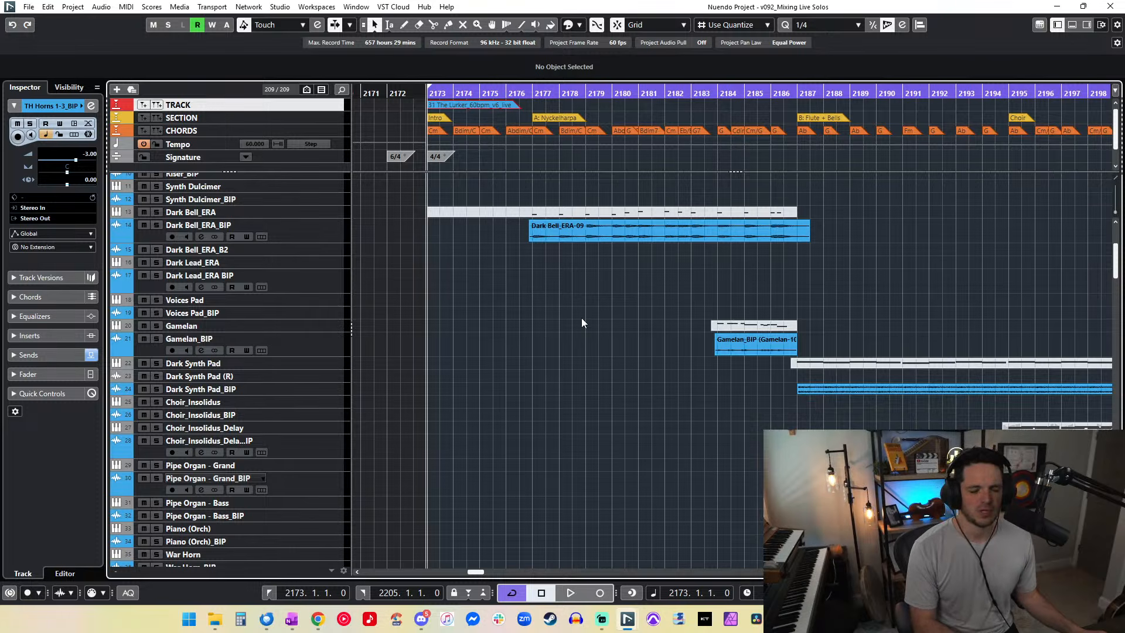
scroll(581, 318, right, 3)
scroll(547, 244, left, 3)
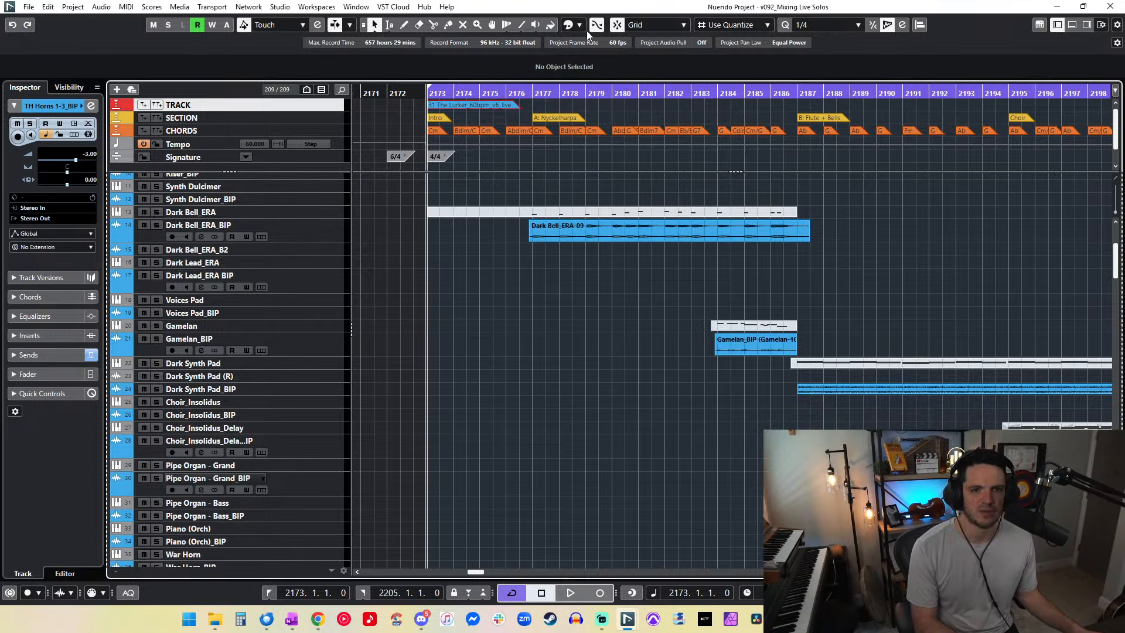
click(568, 24)
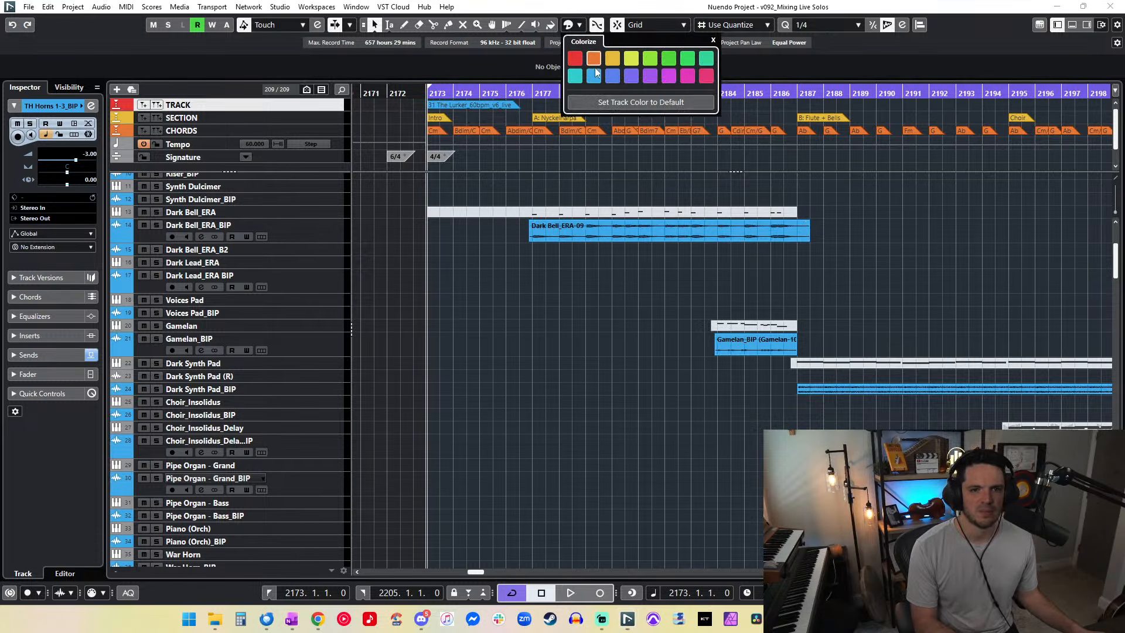
click(707, 59)
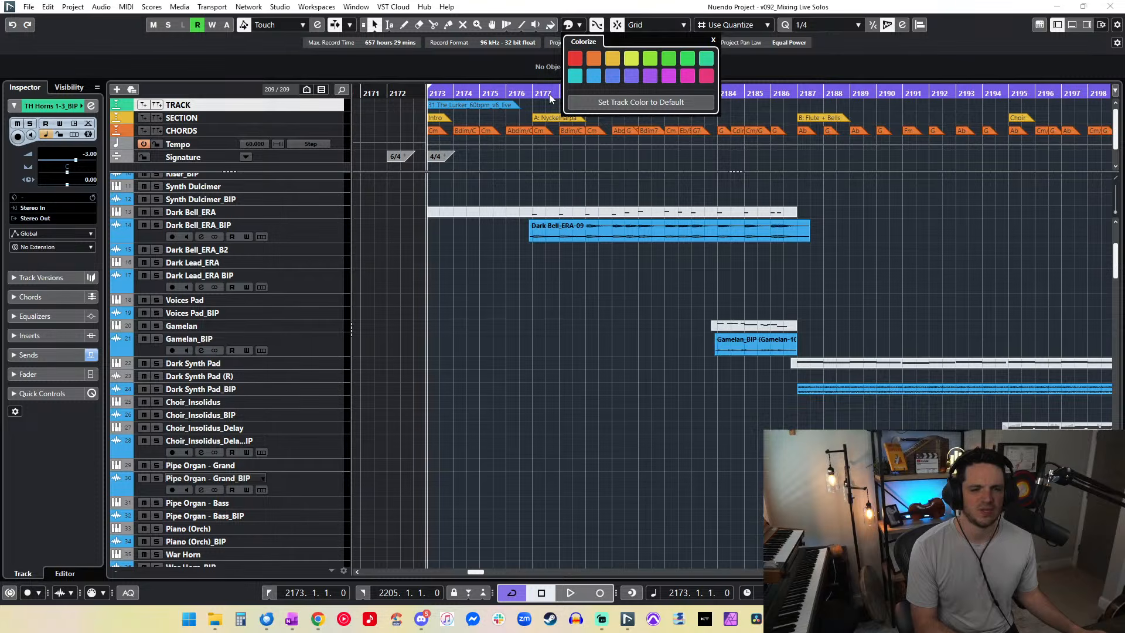
click(470, 135)
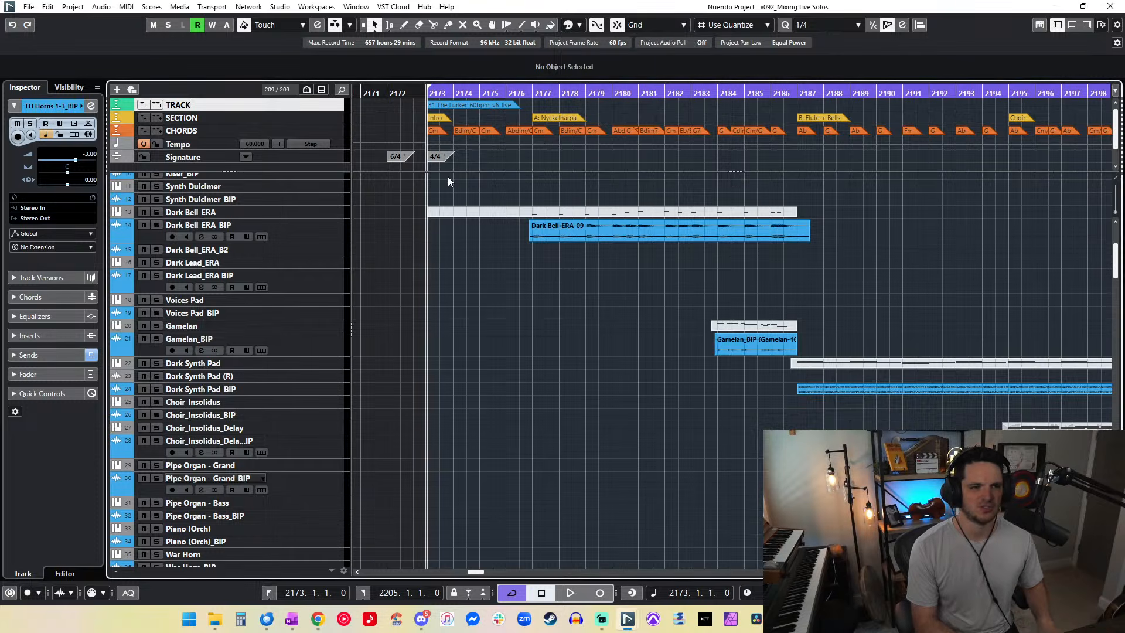
Step: Colour The Lurker's track marker event teal green
click(444, 117)
click(437, 106)
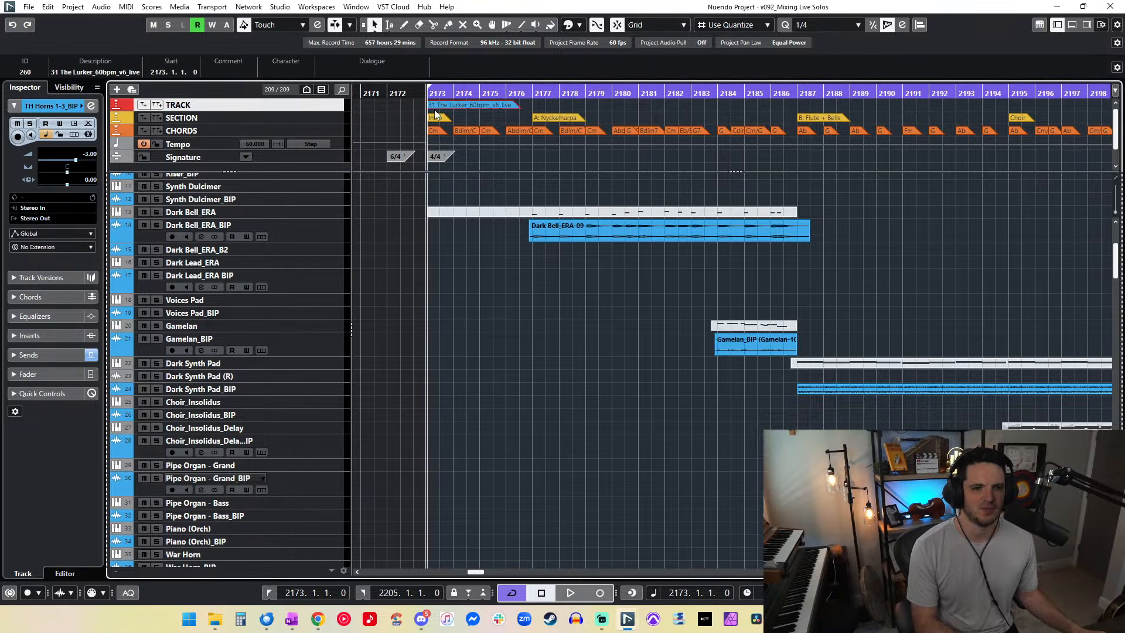
click(579, 25)
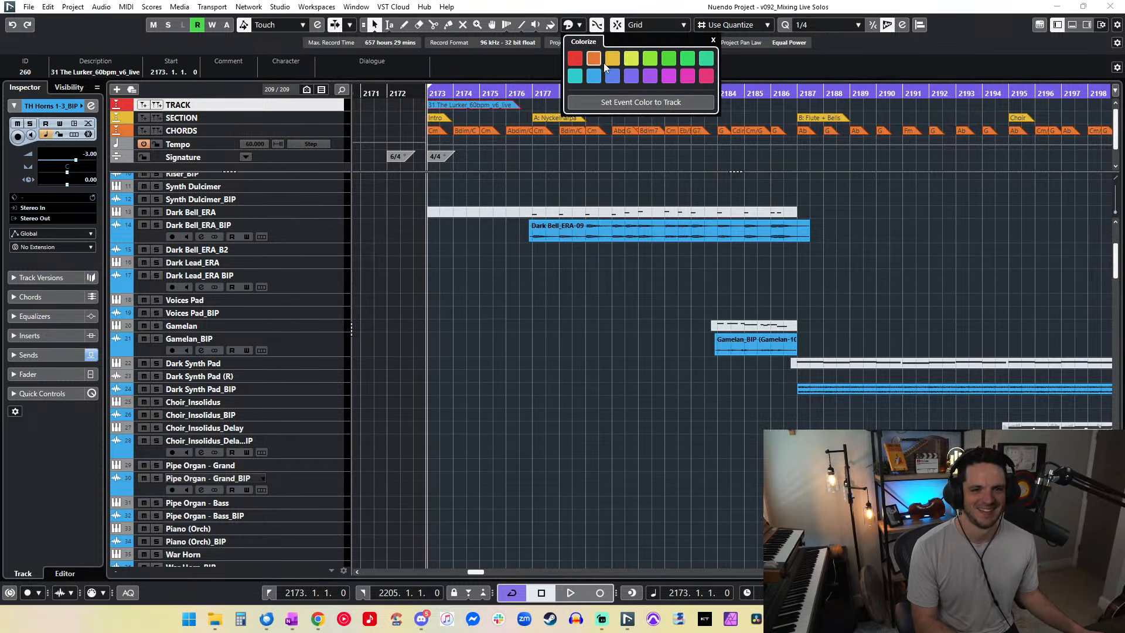
click(706, 59)
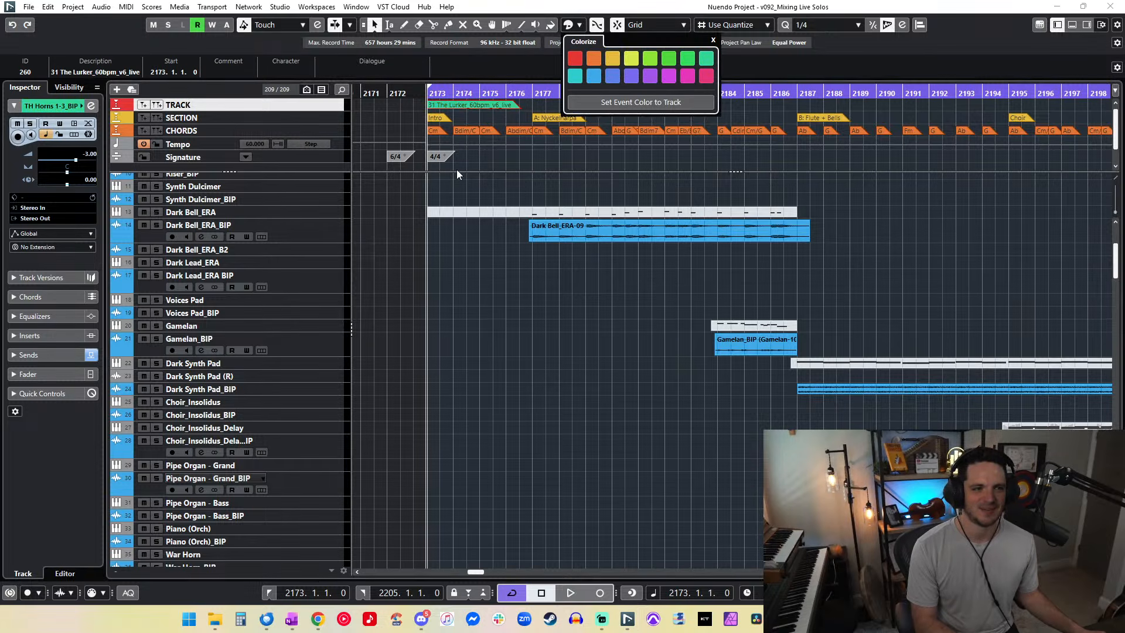
click(483, 165)
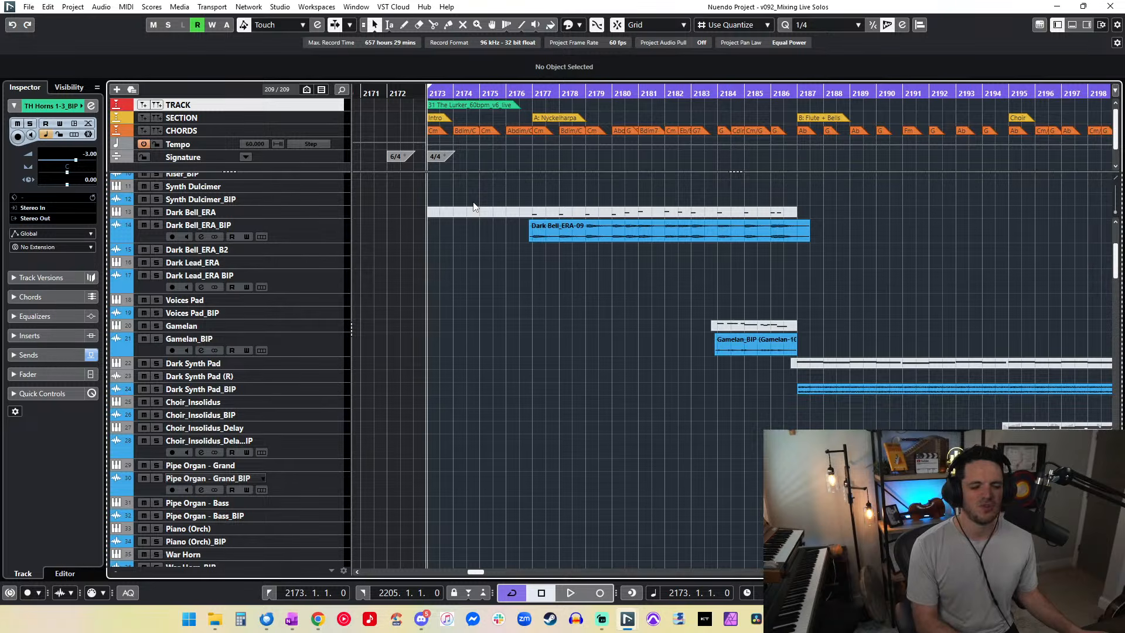
Step: Examine the full track list down to the woodwinds for parts within The Lurker's locator range
scroll(473, 201, down, 8)
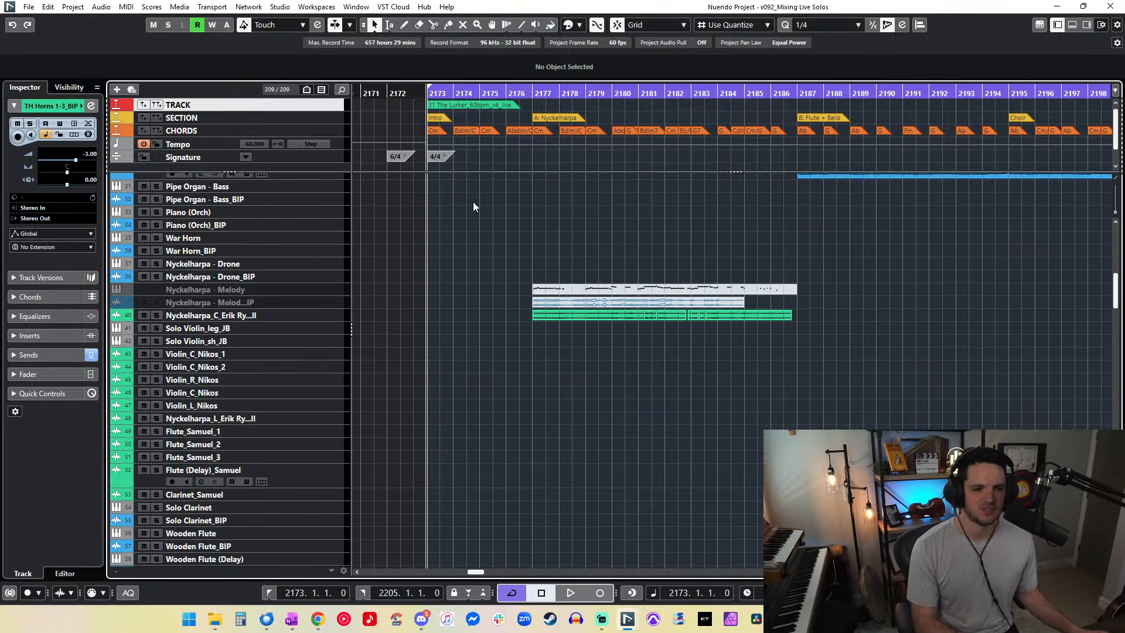
scroll(473, 201, up, 12)
scroll(430, 239, down, 3)
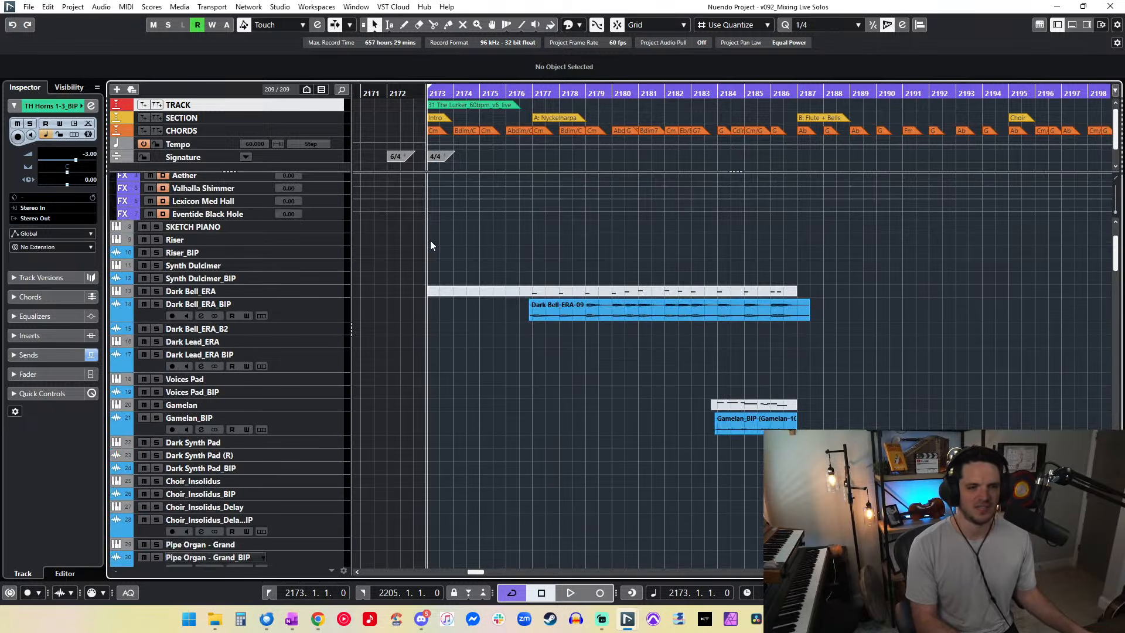
key(g)
key(g)
scroll(430, 240, right, 5)
scroll(472, 283, down, 10)
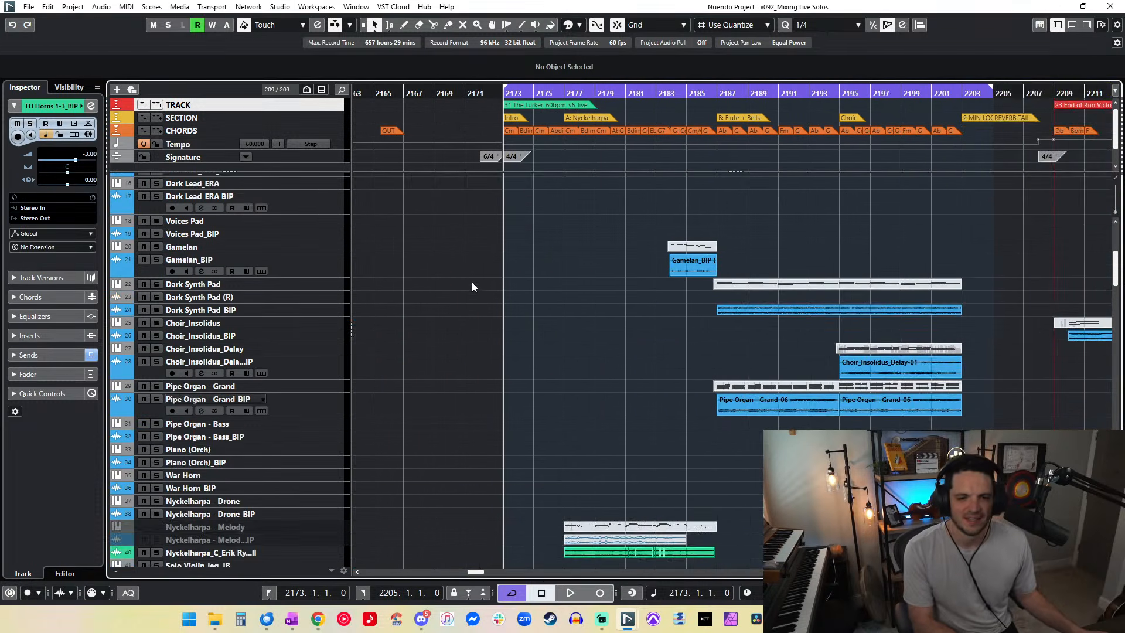
scroll(472, 283, down, 20)
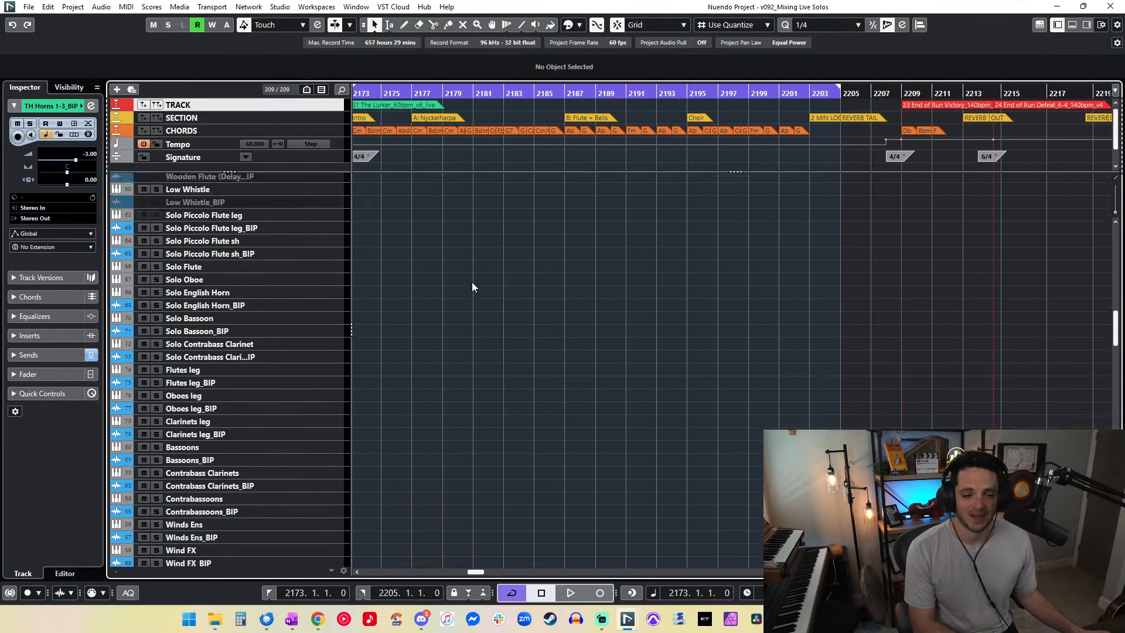
Step: Examine the string, harp and percussion tracks around The Lurker's choir section at bar 2195 for MIDI parts without rendered audio
scroll(472, 284, left, 1)
scroll(473, 284, up, 7)
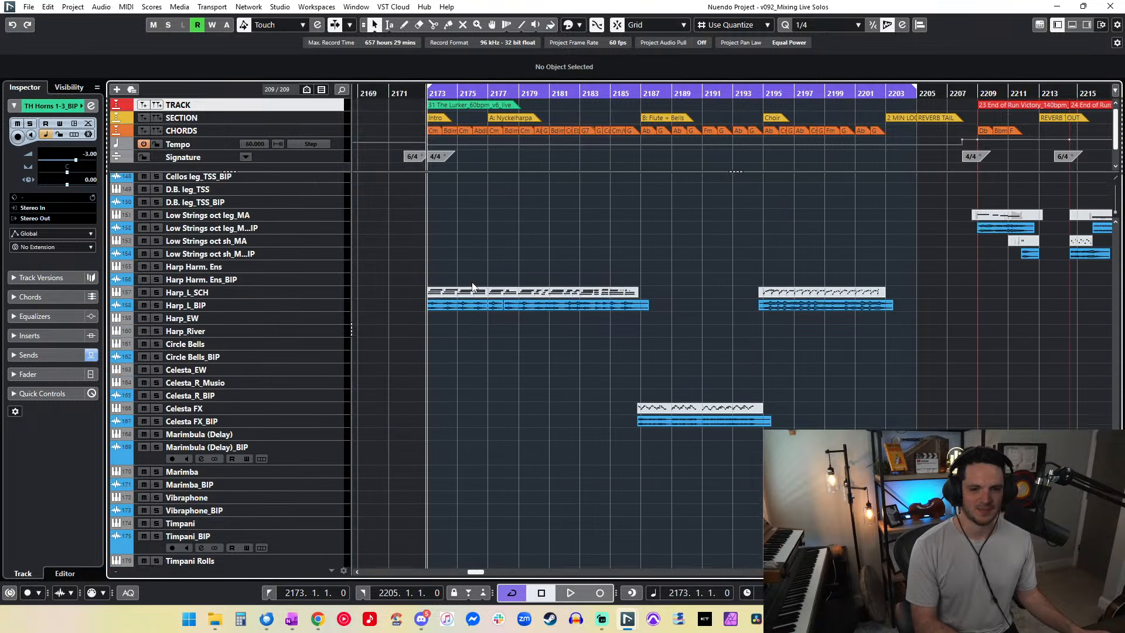
scroll(572, 316, down, 11)
scroll(572, 316, up, 7)
scroll(571, 315, up, 4)
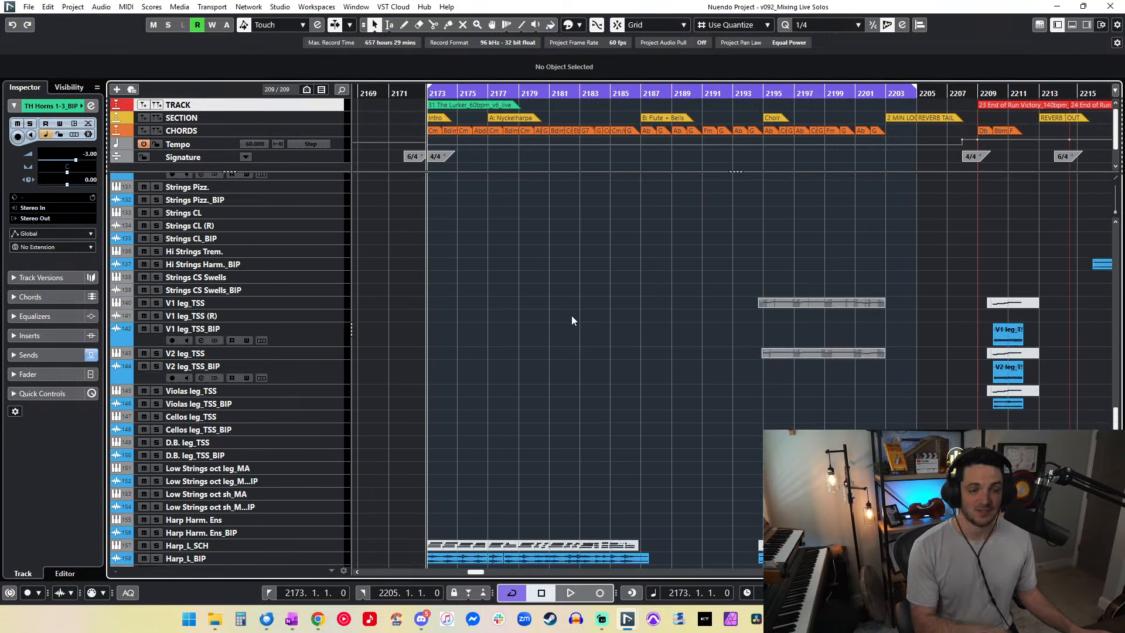
scroll(572, 316, right, 1)
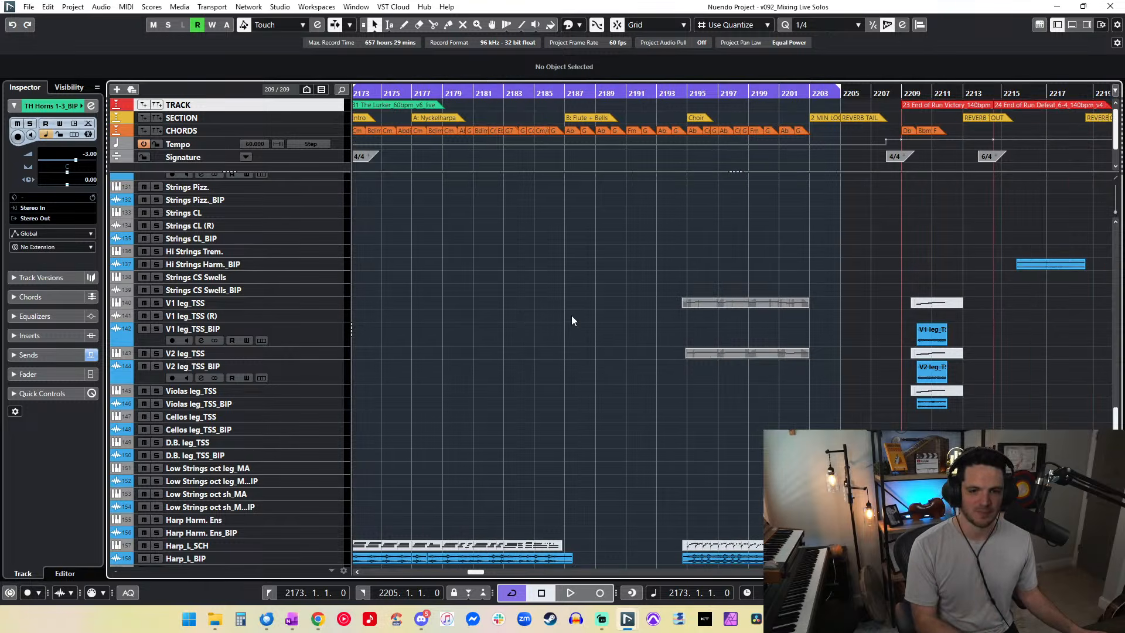
click(688, 94)
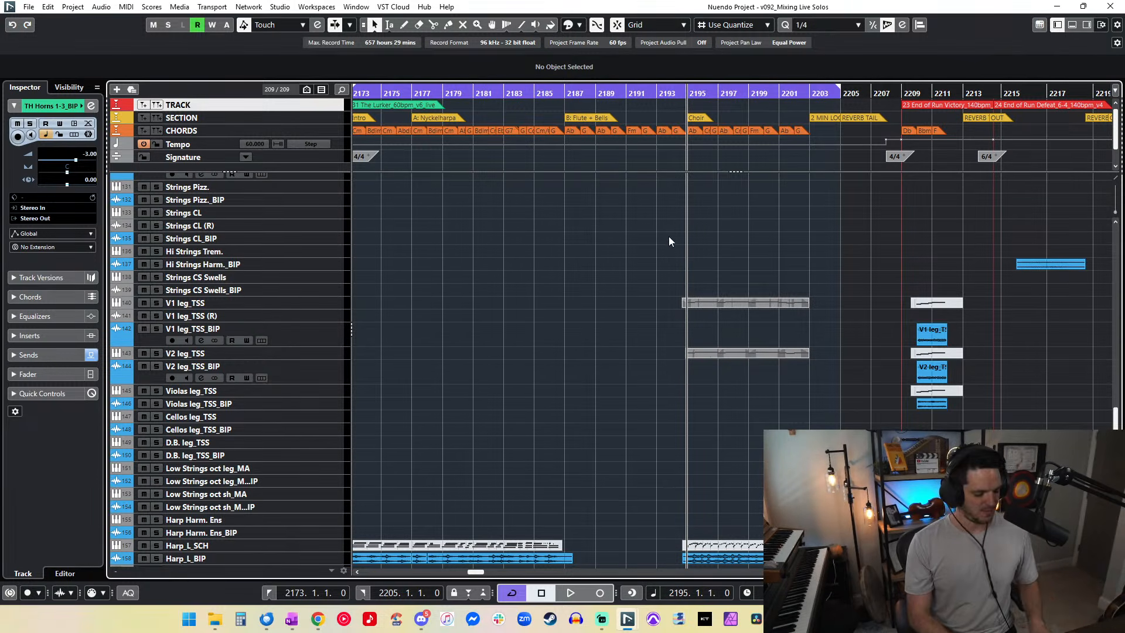
key(h)
key(shift+h)
scroll(669, 237, right, 1)
scroll(669, 237, down, 2)
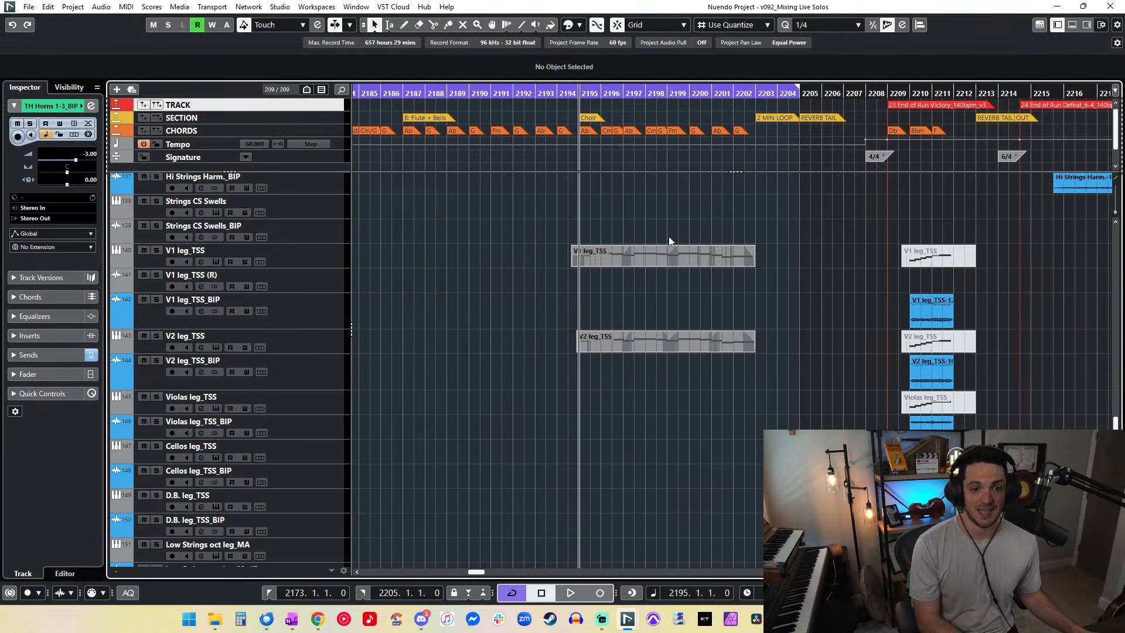
scroll(671, 240, up, 3)
scroll(671, 241, left, 1)
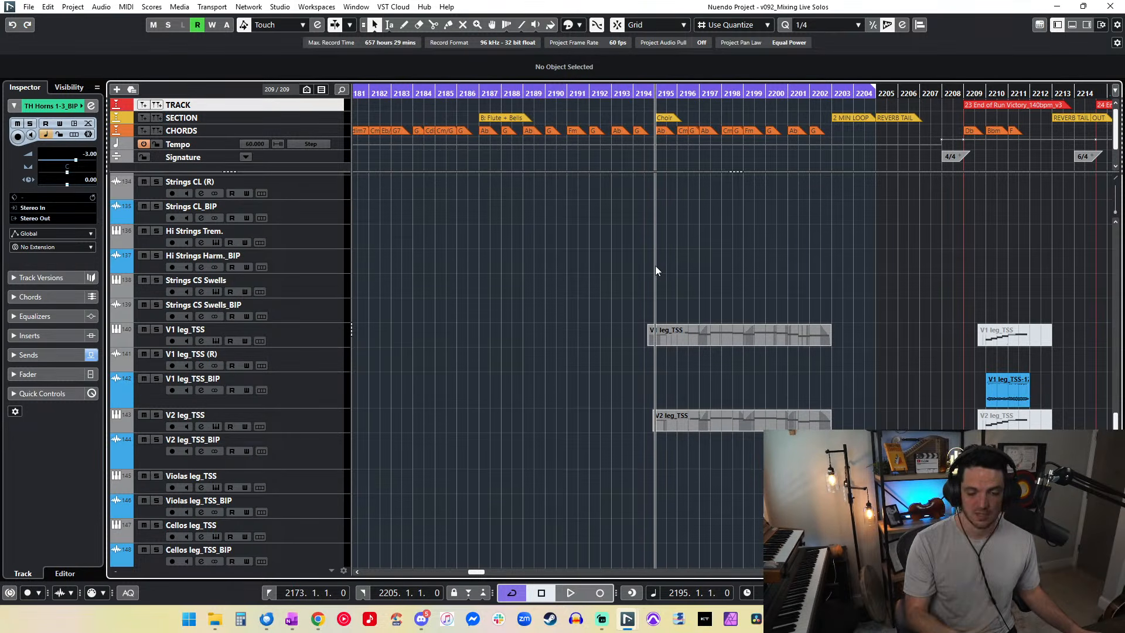
scroll(655, 265, down, 3)
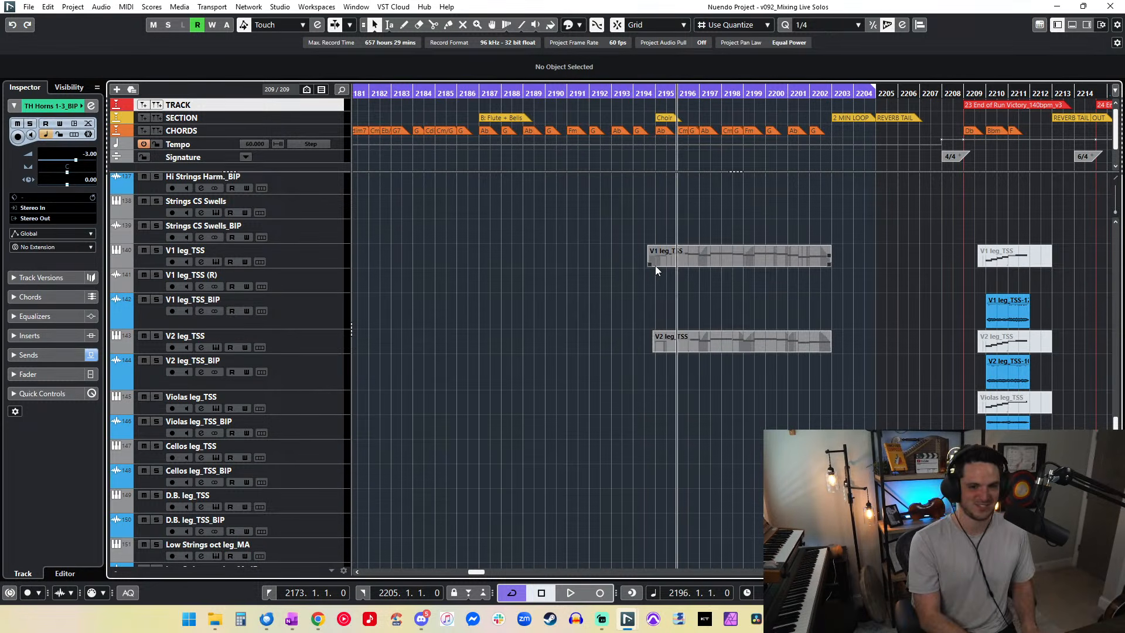
scroll(655, 265, down, 3)
scroll(655, 265, up, 6)
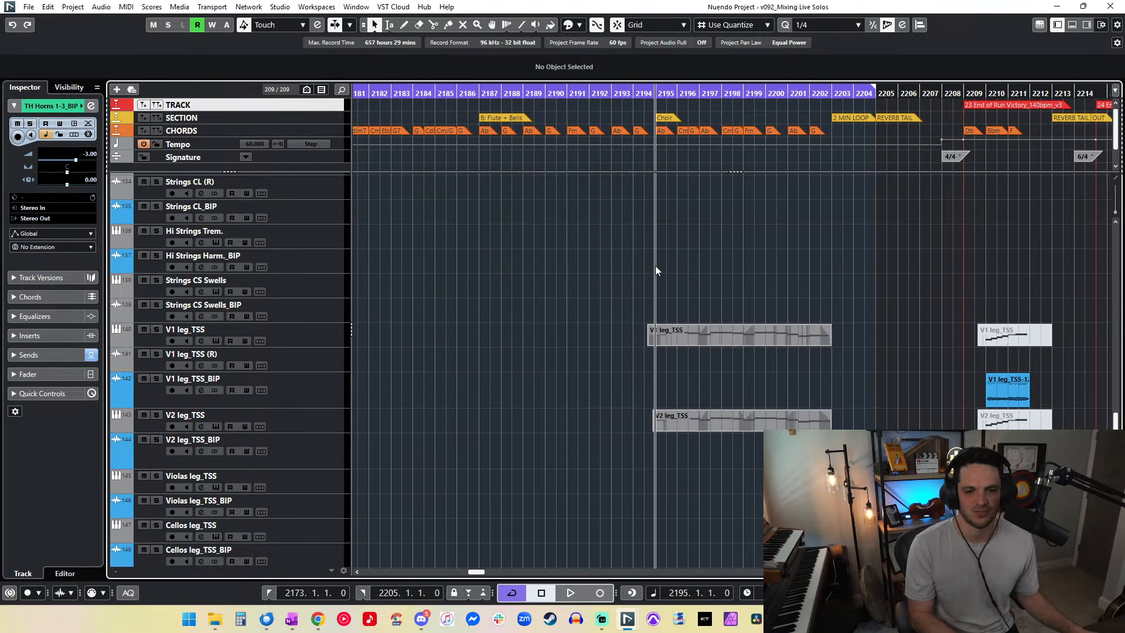
scroll(655, 266, down, 20)
scroll(655, 268, down, 18)
scroll(655, 269, up, 20)
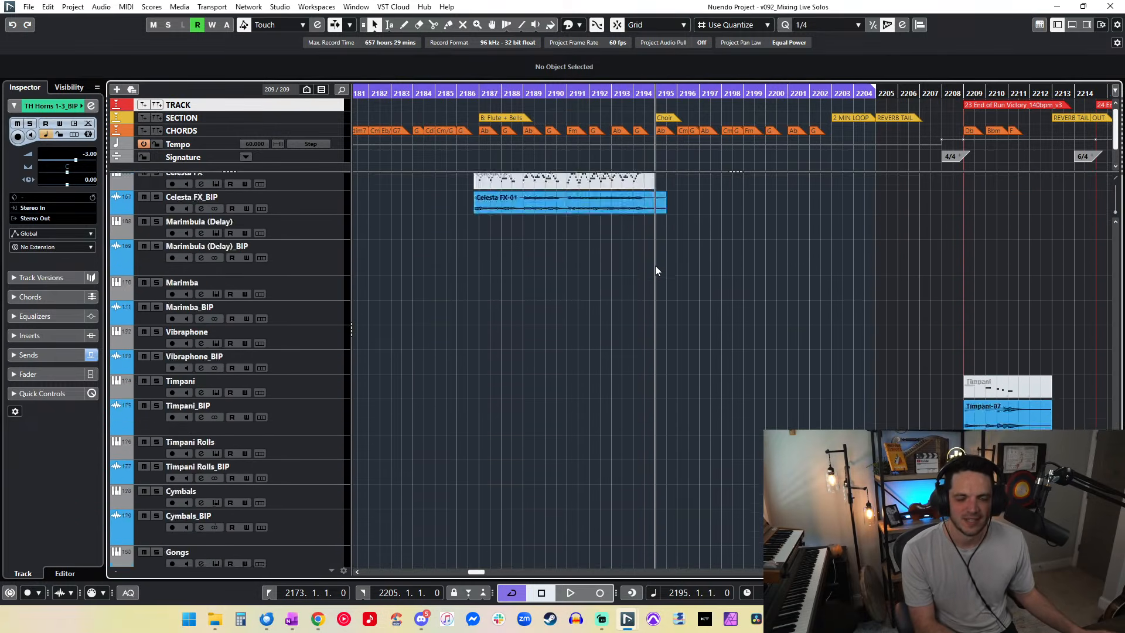
scroll(655, 268, down, 3)
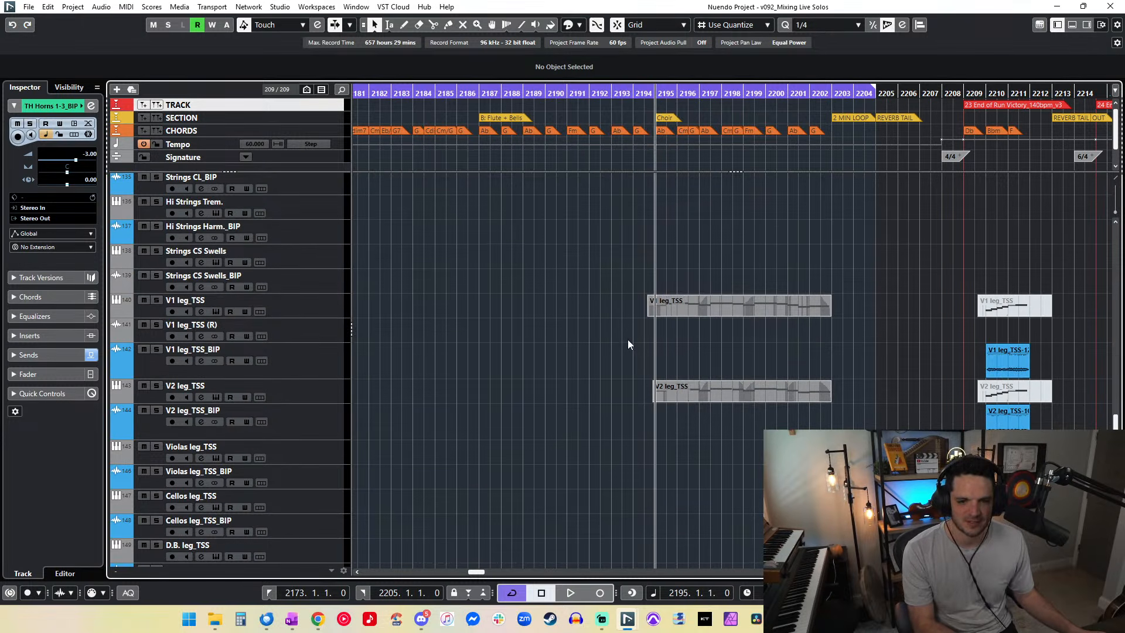
scroll(628, 339, down, 3)
scroll(627, 339, left, 2)
scroll(604, 274, up, 3)
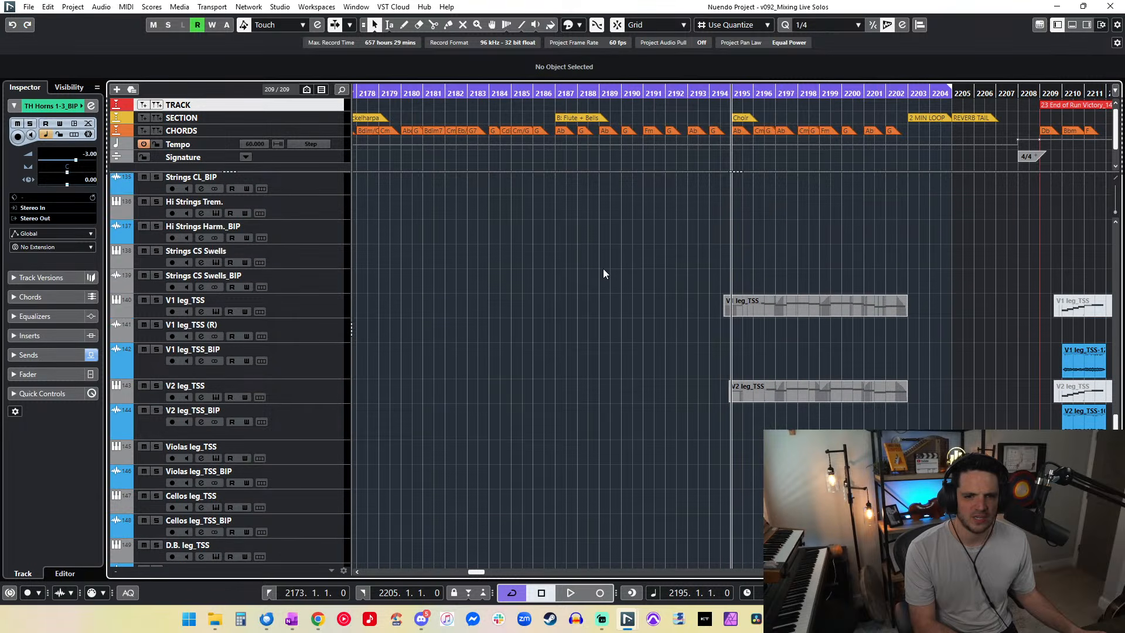
Step: Audition the V1 leg_TSS track in solo from the start of the choir section
click(269, 301)
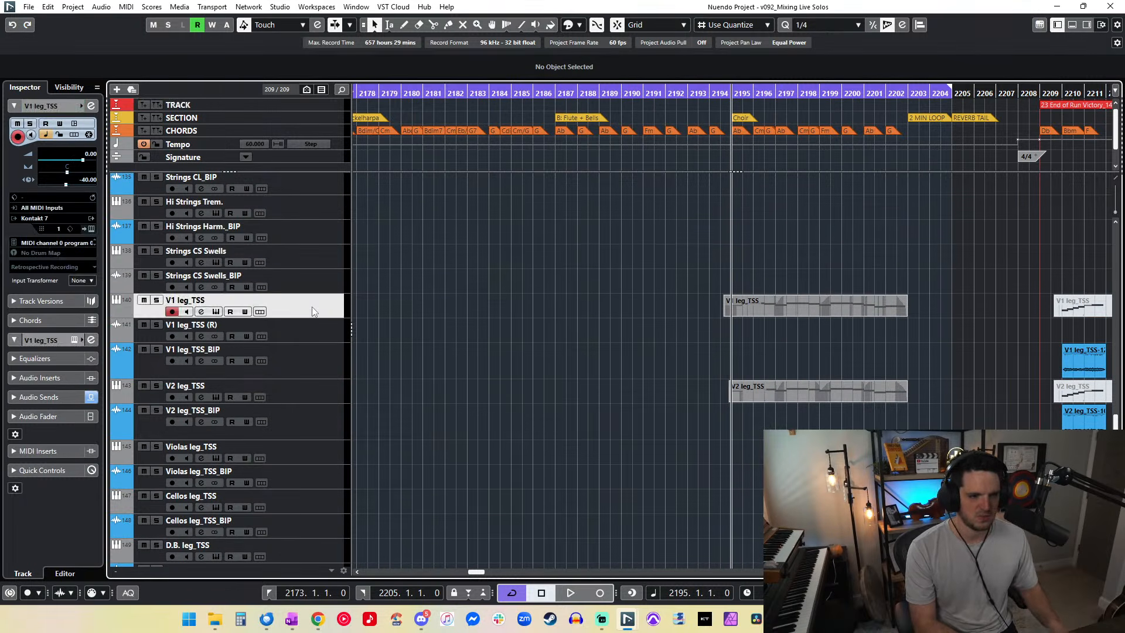
key(space)
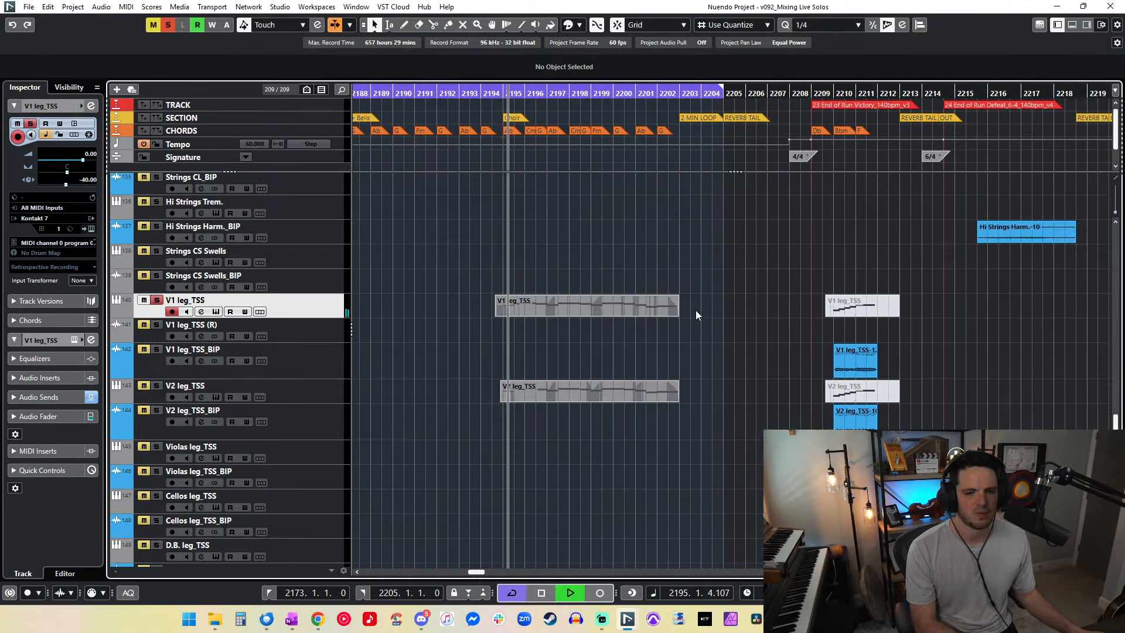
key(h)
key(shift+h)
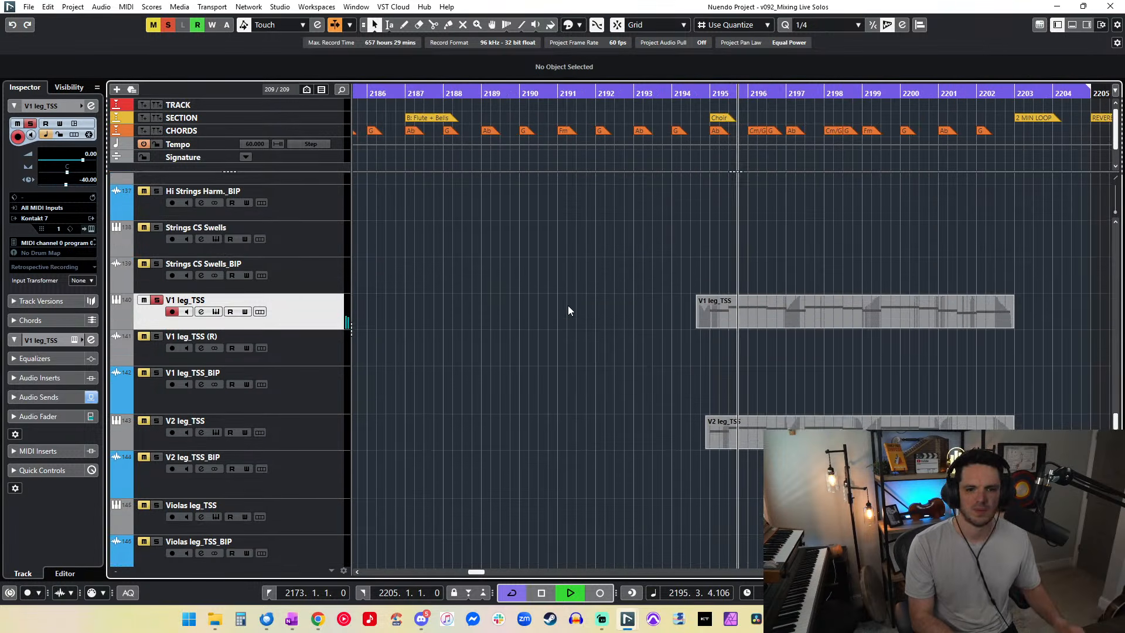
scroll(569, 307, right, 4)
key(space)
Step: Render the V1 leg_TSS choir part as audio on V1 leg_TSS_BIP and delete both leftover V1 leg_TSS (R) tracks
click(623, 312)
key(ctrl+r)
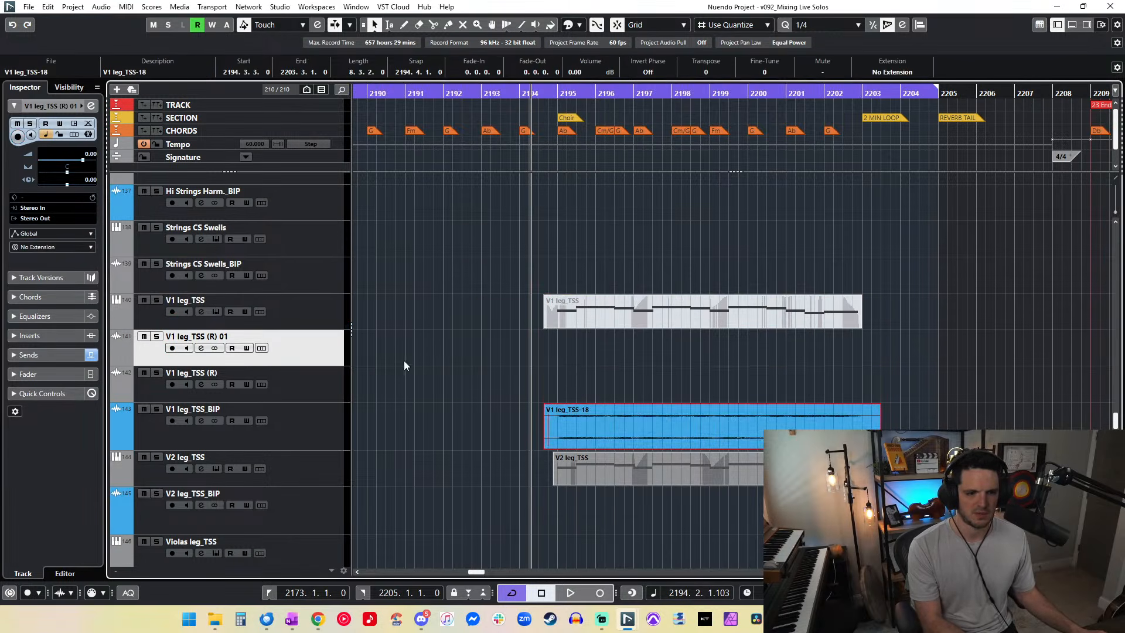
ctrl+click(337, 382)
key(shift+Delete)
Step: Audition the V2 leg_TSS choir part in solo, render it as audio on V2 leg_TSS_BIP and delete the V2 leg_TSS (R) track
click(590, 401)
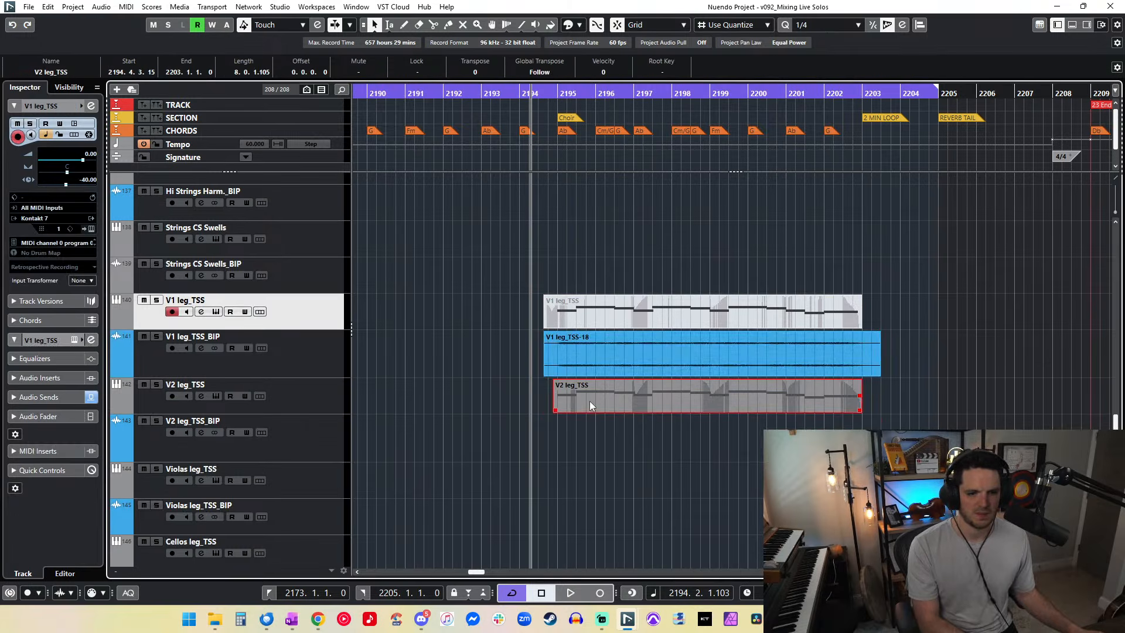
click(157, 384)
key(alt+space)
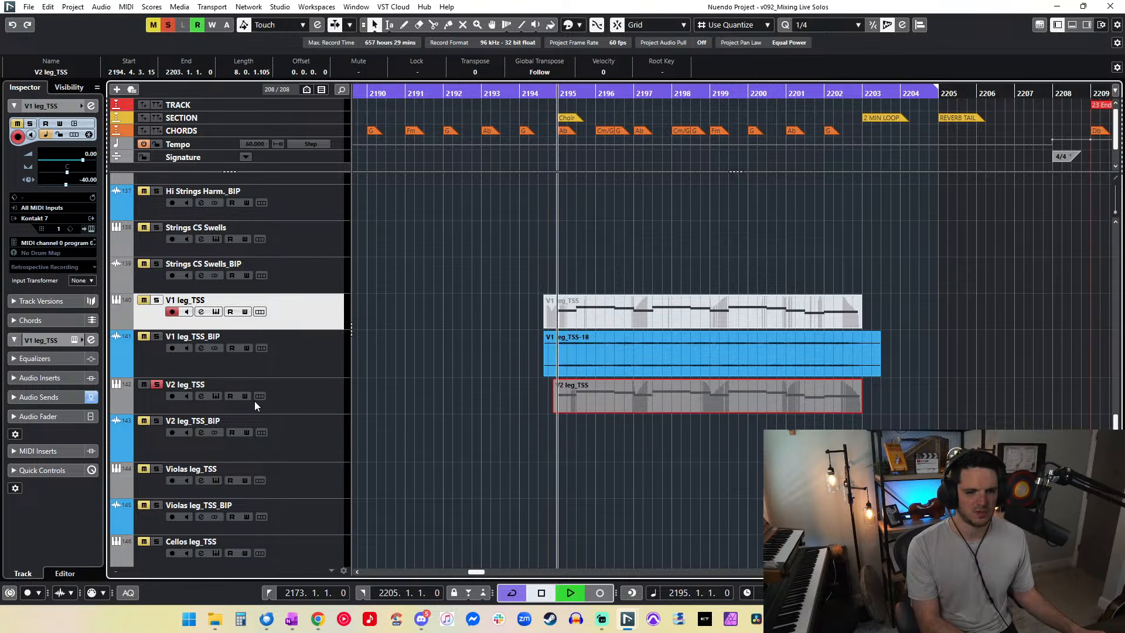
key(alt+r)
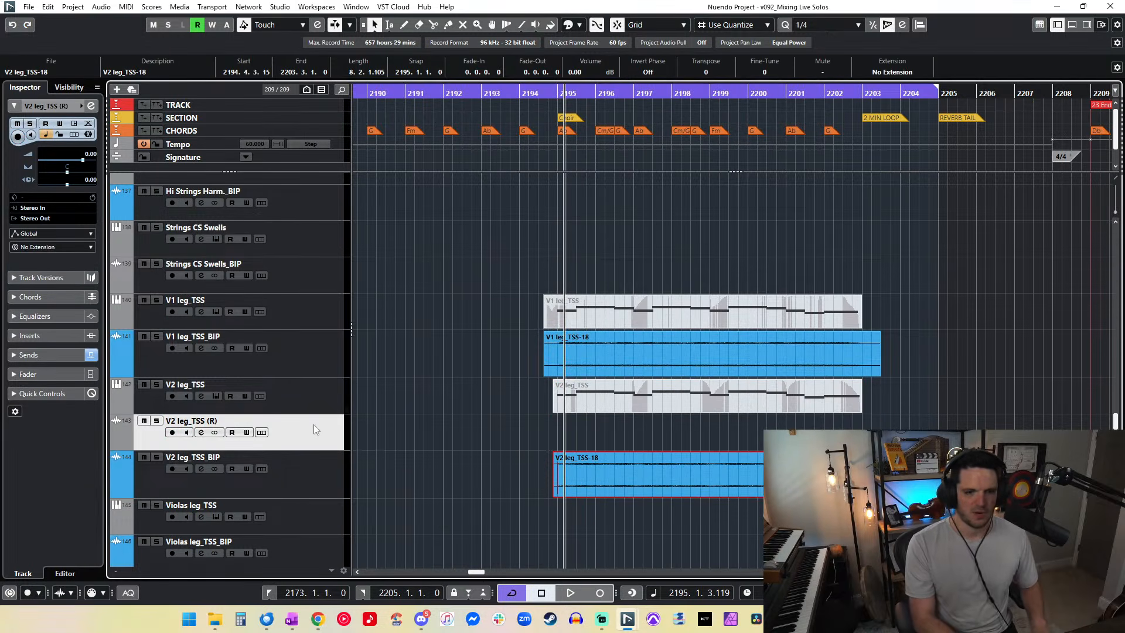
key(shift+Delete)
Step: Check the whole track list from percussion up to the effects channels for parts within The Lurker's locator range
scroll(574, 285, down, 4)
key(shift+g)
key(shift+g)
scroll(574, 285, down, 1)
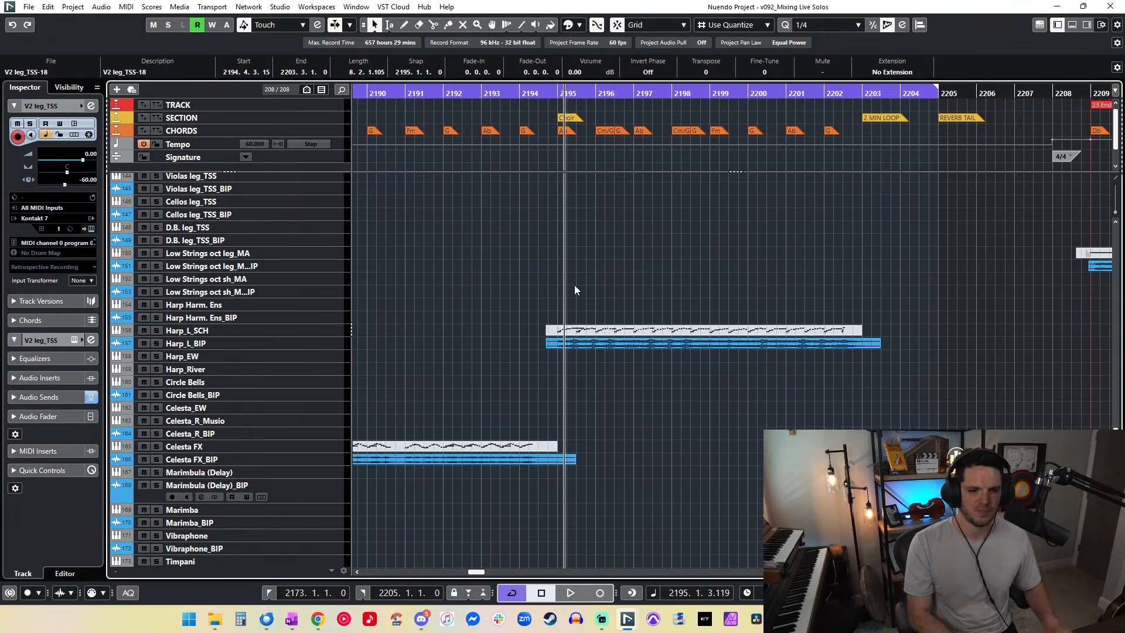
scroll(574, 284, up, 3)
scroll(574, 285, down, 8)
scroll(575, 285, left, 4)
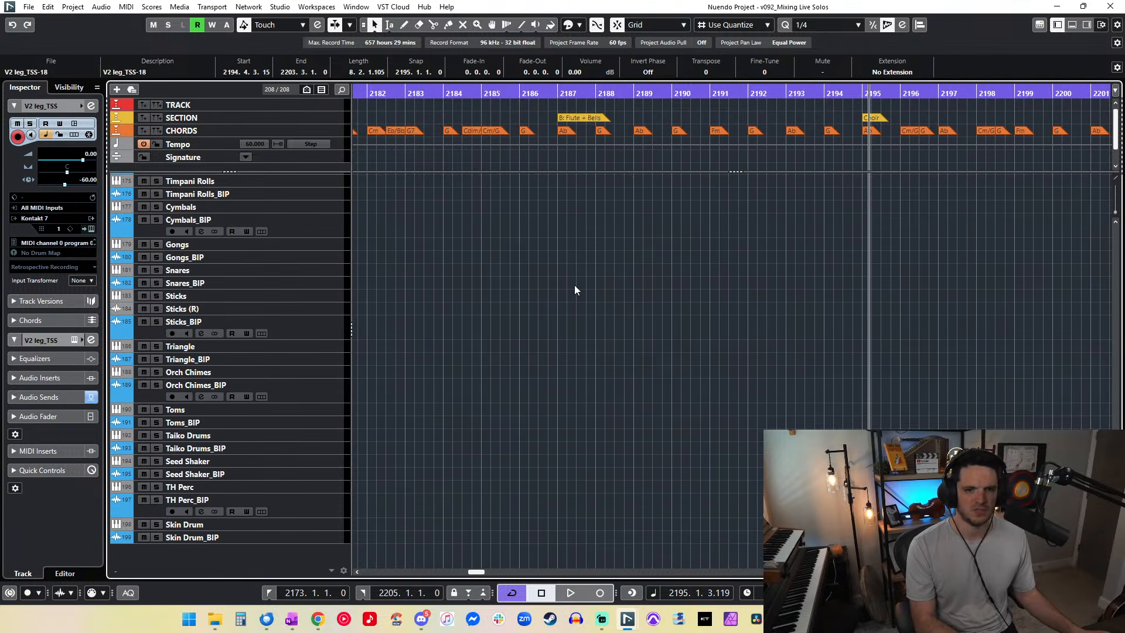
key(g)
key(g)
key(g)
scroll(574, 285, up, 15)
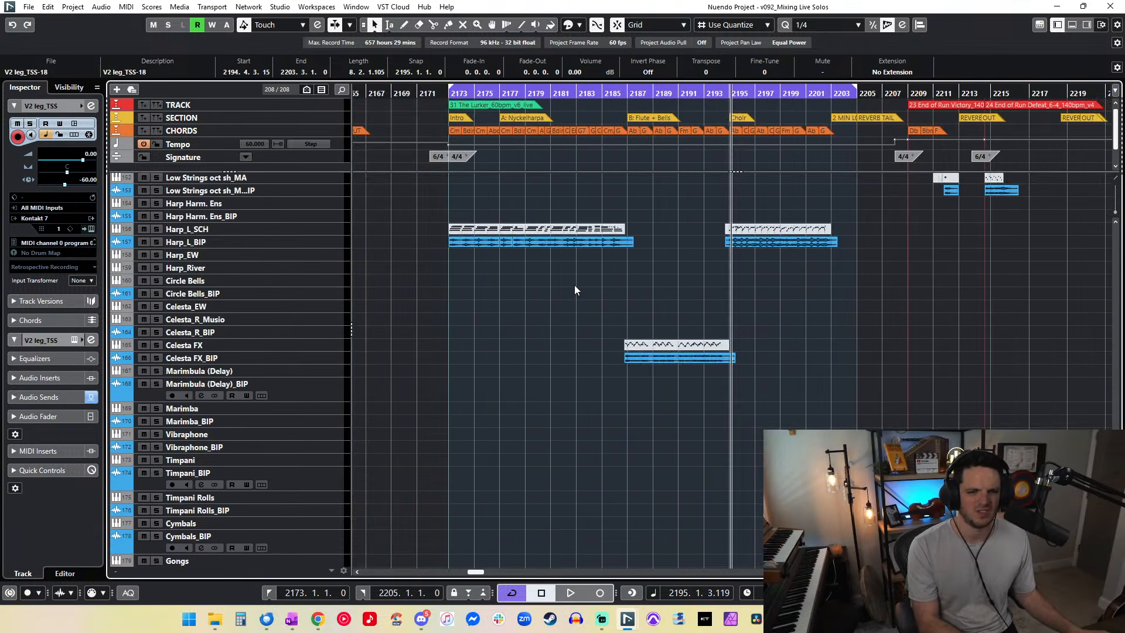
scroll(575, 285, down, 10)
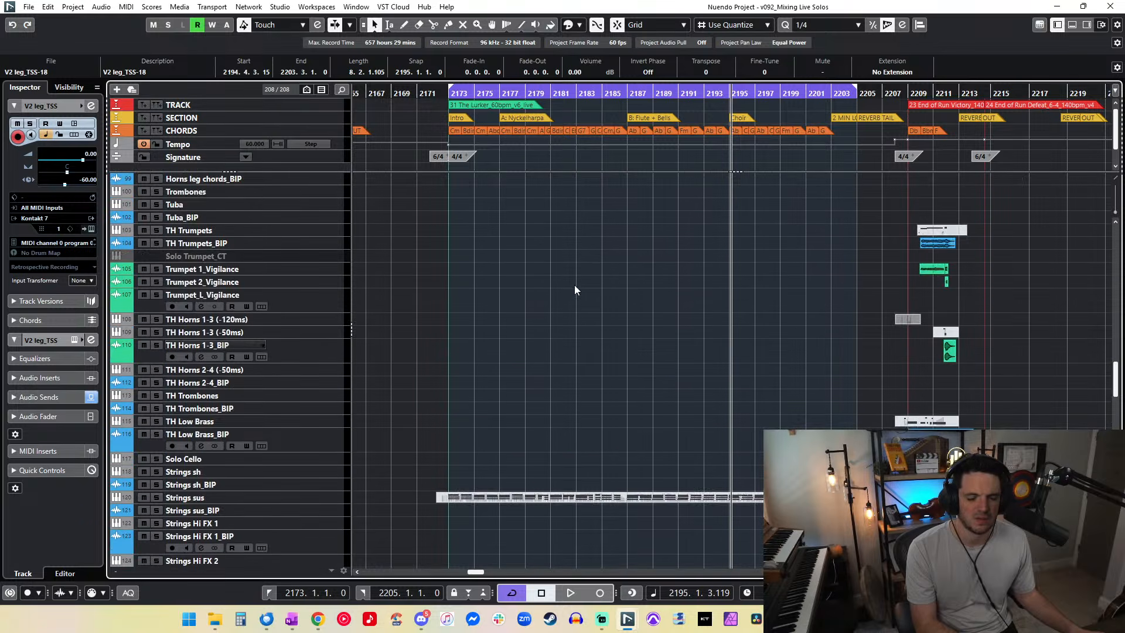
scroll(574, 285, up, 4)
scroll(574, 285, up, 10)
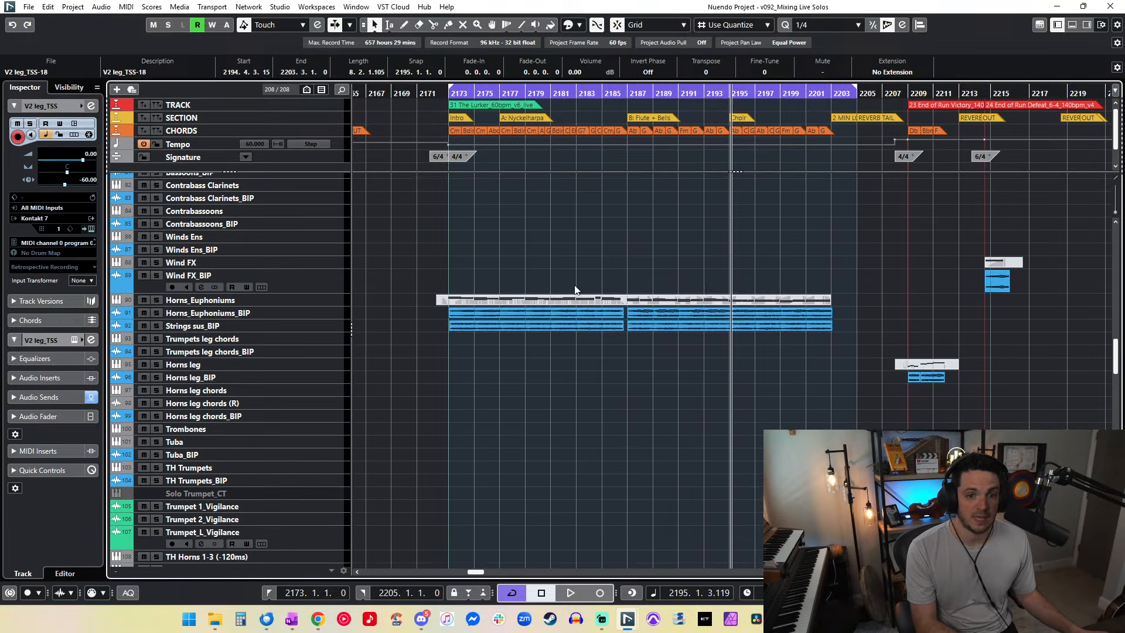
scroll(575, 285, up, 12)
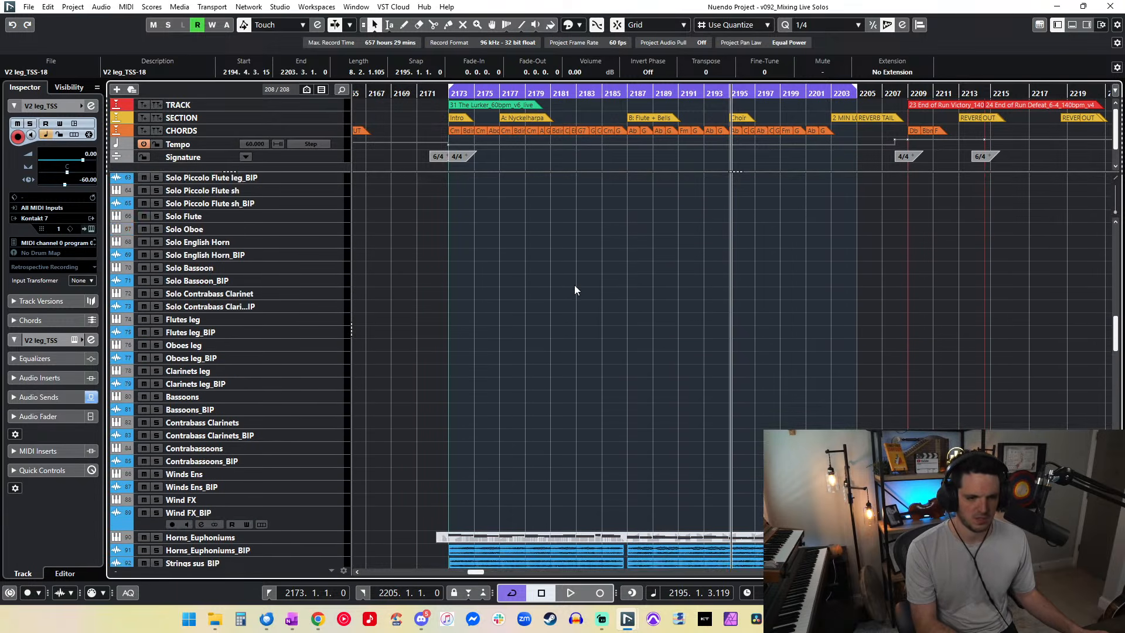
scroll(574, 284, up, 14)
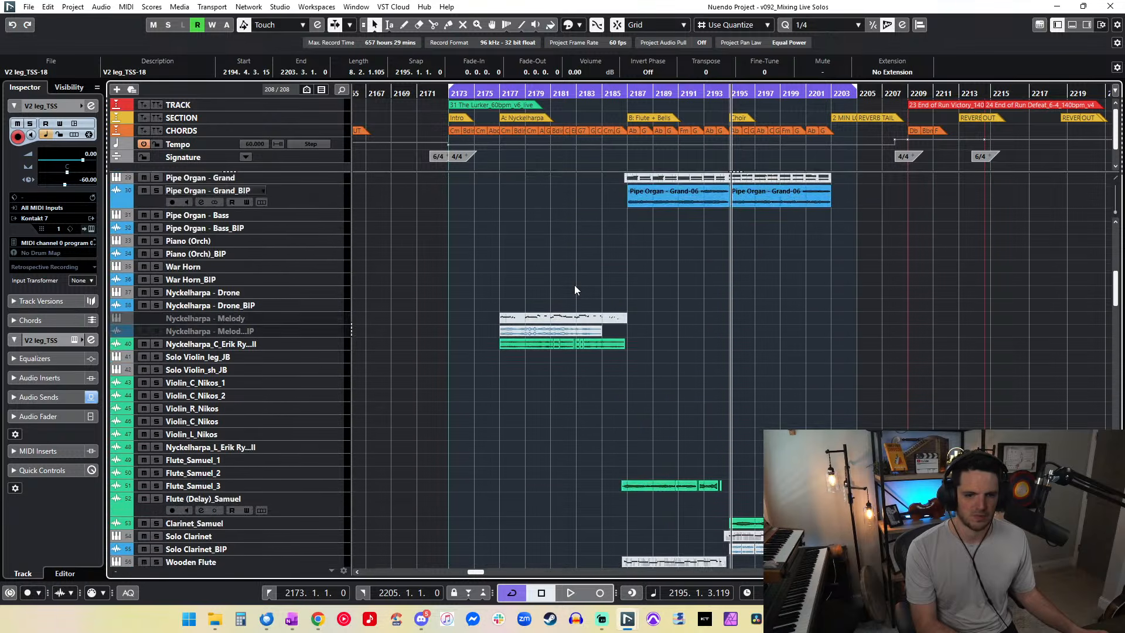
scroll(575, 285, down, 15)
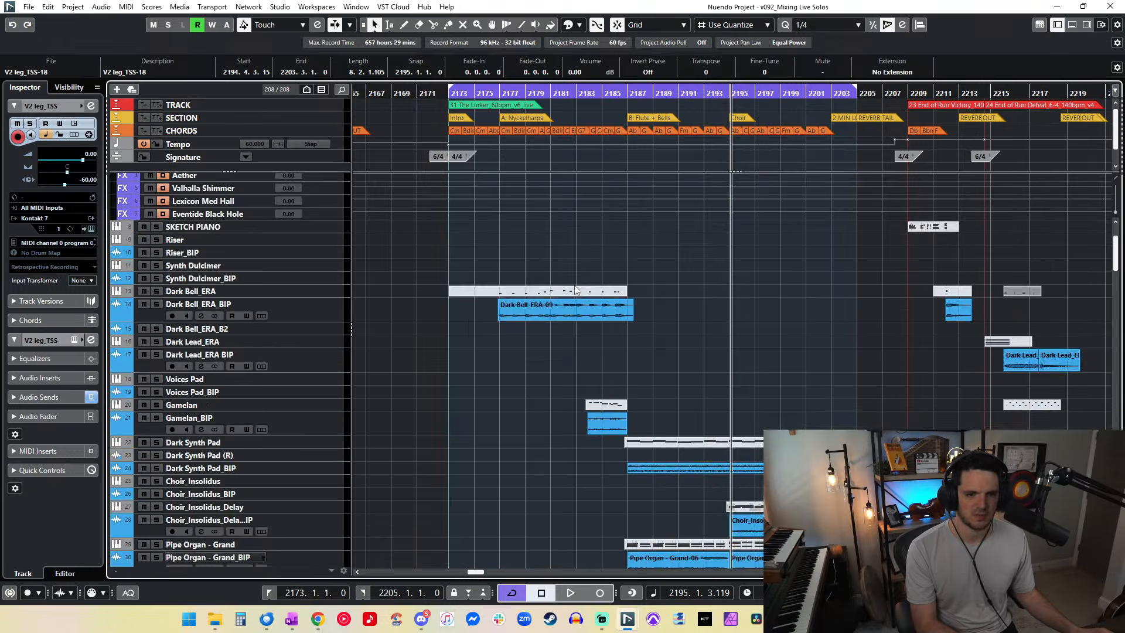
scroll(574, 285, down, 20)
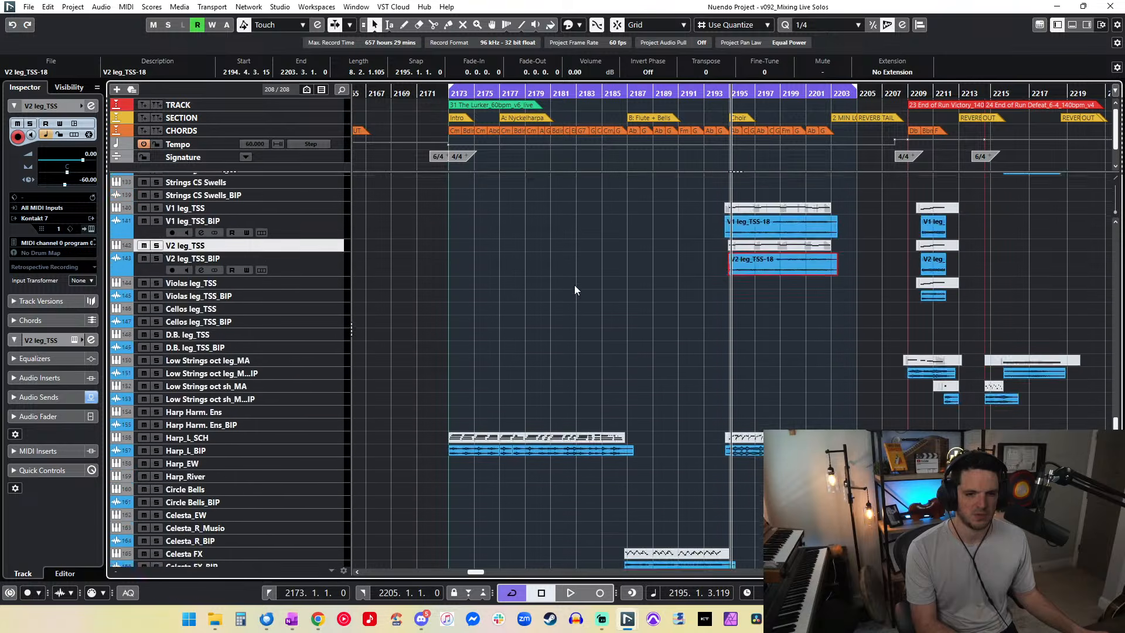
Step: Compare The Lurker's MIDI parts with their rendered audio from the harp up to Horns_Euphoniums, and locate the Strings sus tracks
click(765, 389)
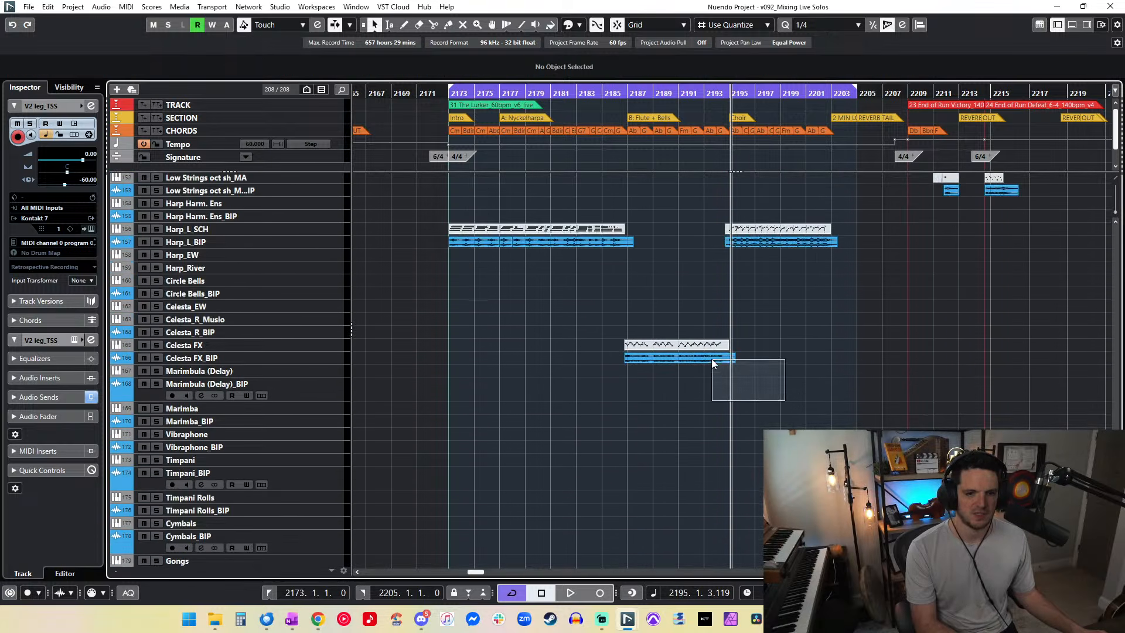
drag(826, 315, 530, 242)
scroll(530, 241, up, 3)
drag(483, 444, 504, 399)
scroll(550, 346, up, 3)
drag(743, 388, 879, 334)
scroll(694, 329, up, 3)
scroll(694, 329, up, 8)
drag(804, 437, 544, 396)
scroll(544, 395, down, 5)
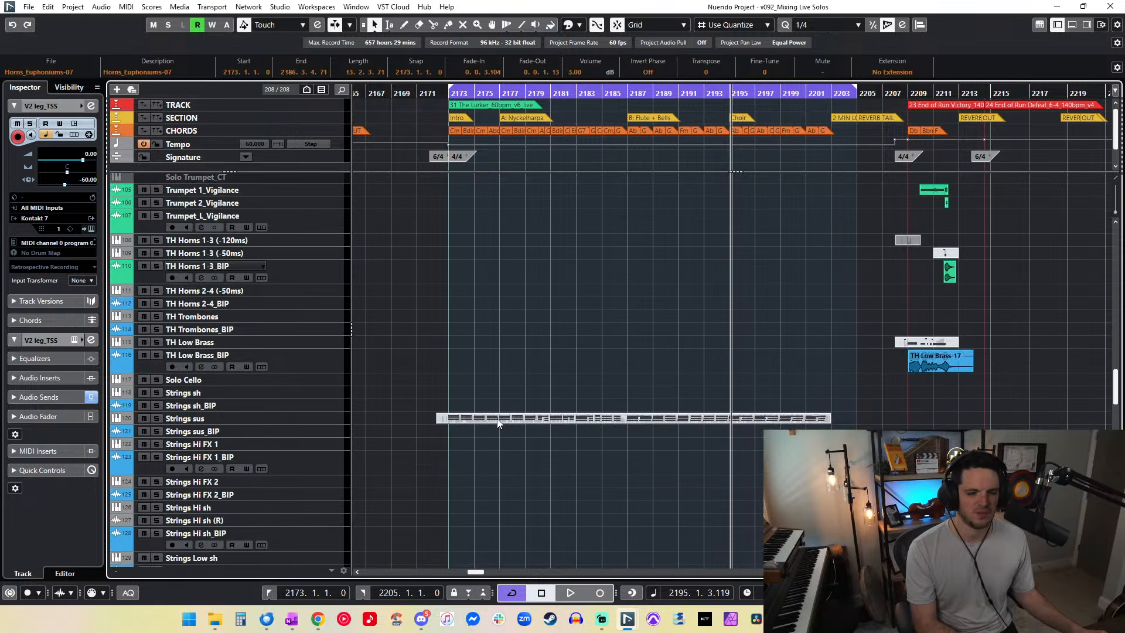
scroll(497, 419, down, 4)
scroll(555, 378, up, 7)
scroll(557, 382, up, 10)
scroll(557, 381, down, 8)
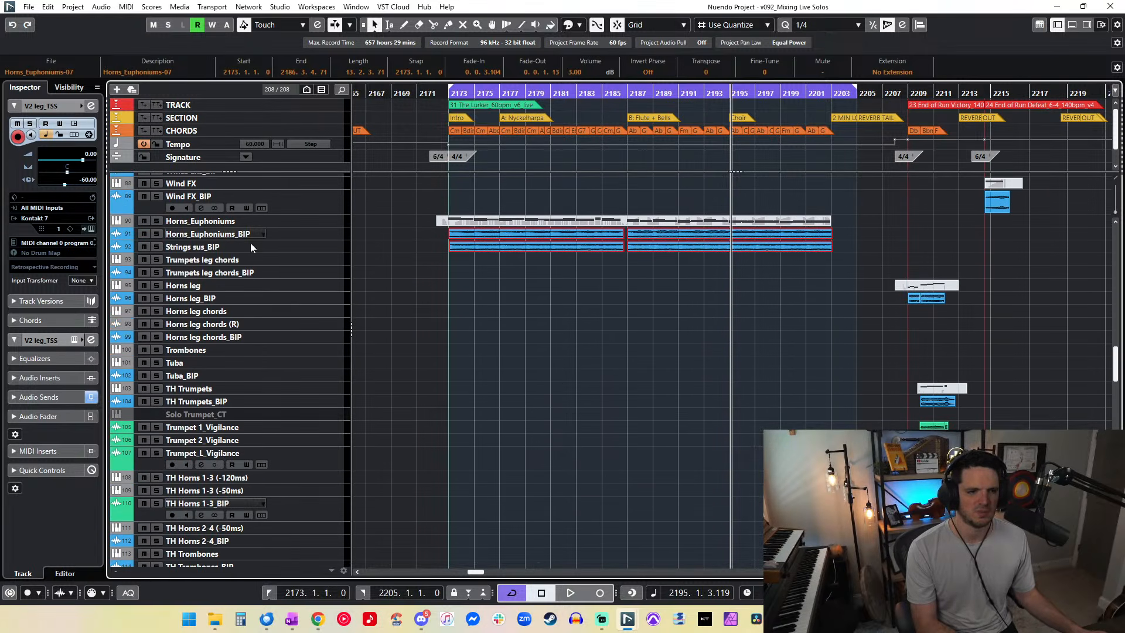
Step: Move the Strings sus_BIP track from beneath Horns_Euphoniums_BIP to directly under Strings sus, and shift its Lurker audio onto the other Strings sus_BIP track
drag(252, 245, 285, 429)
click(506, 435)
drag(792, 462, 508, 420)
drag(507, 422, 506, 435)
click(449, 395)
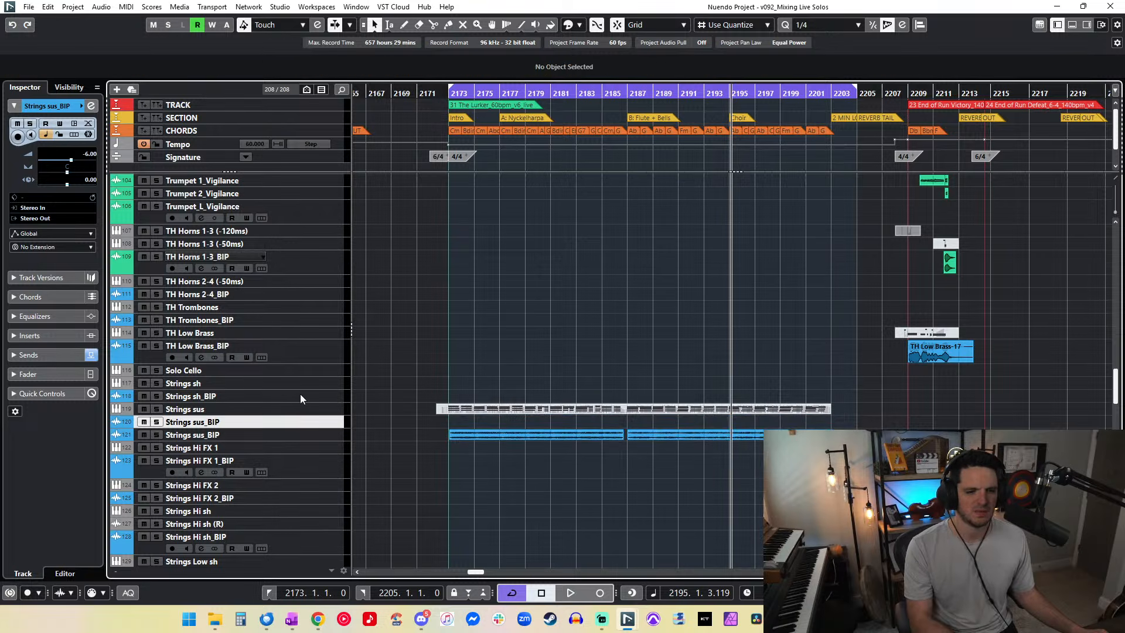
Step: Examine which earlier cues across the project have audio on the two Strings sus_BIP tracks
key(g)
key(g)
key(g)
key(g)
key(g)
key(g)
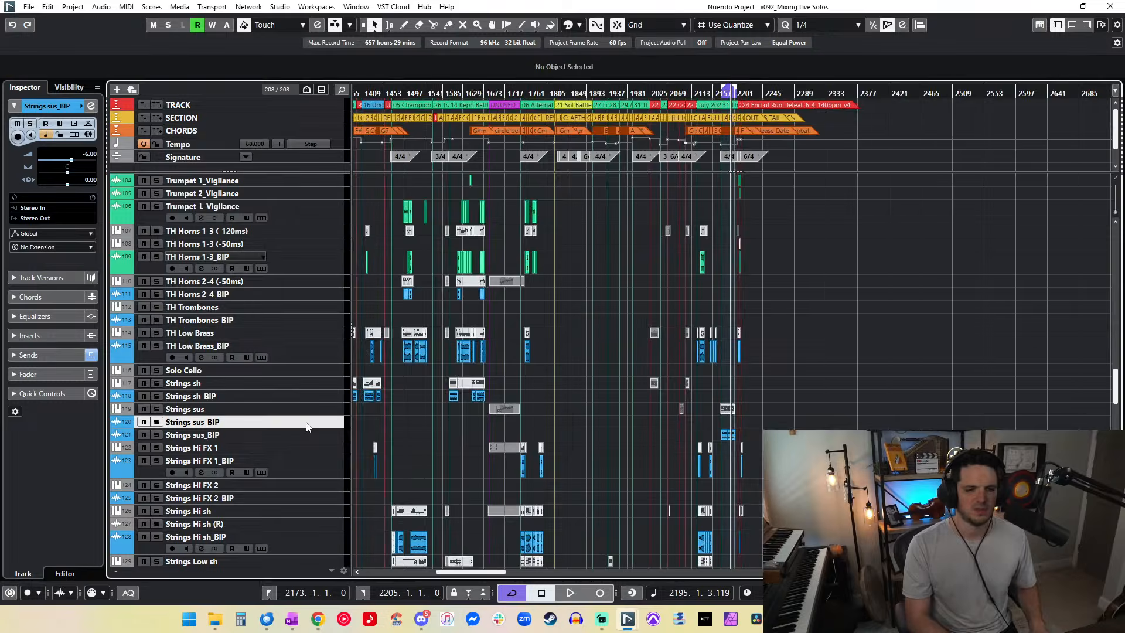
key(g)
key(g)
key(g)
key(g)
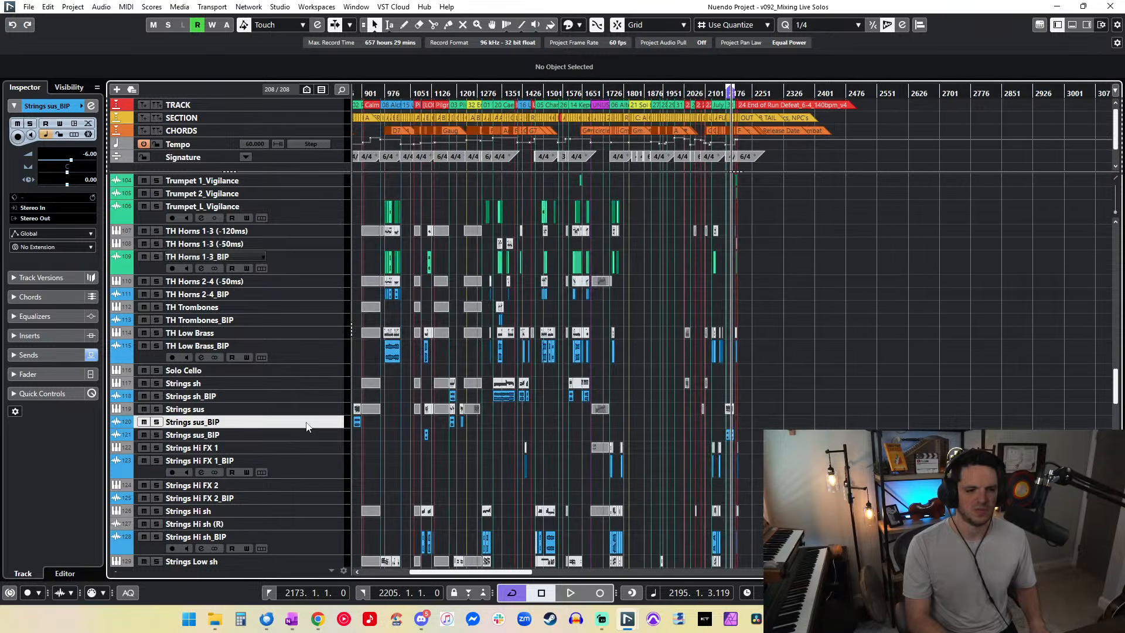
key(h)
key(h)
key(h)
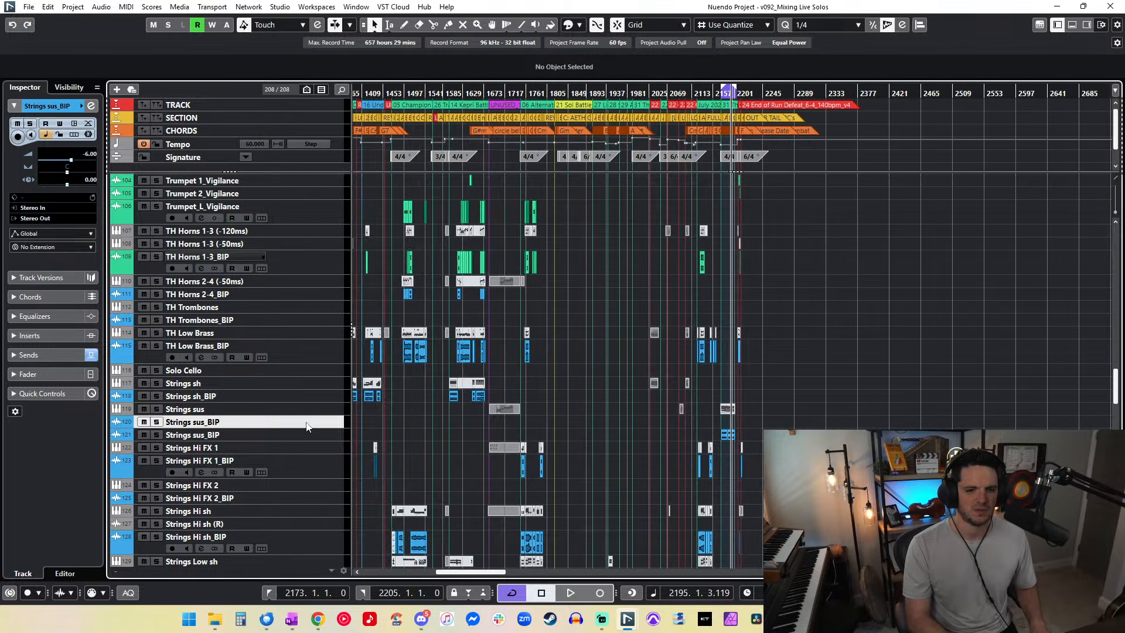
scroll(428, 443, left, 6)
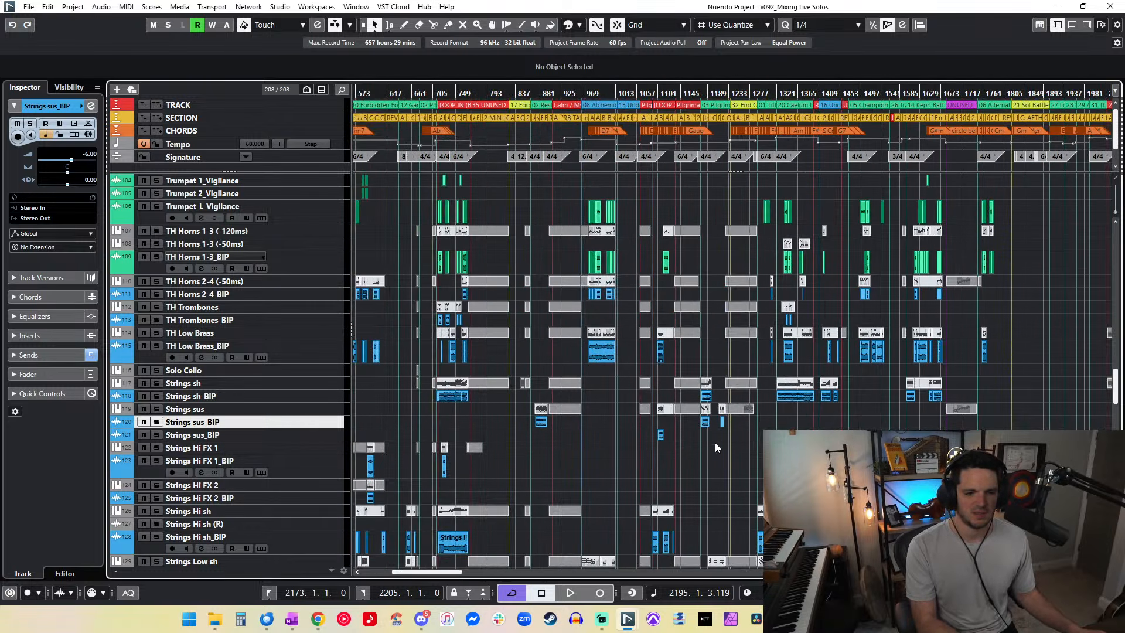
Step: Lower the volume of all audio events on the upper Strings sus_BIP track by 3 dB and move them onto the Strings sus_BIP track beneath
drag(669, 432, 321, 420)
click(302, 434)
click(303, 423)
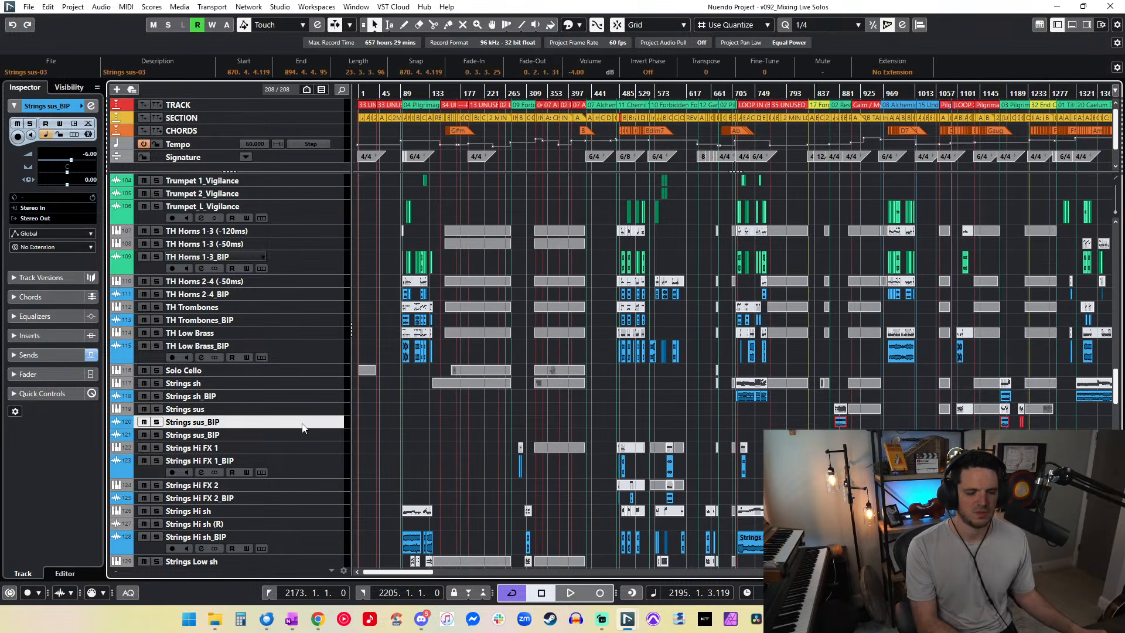
scroll(410, 422, right, 6)
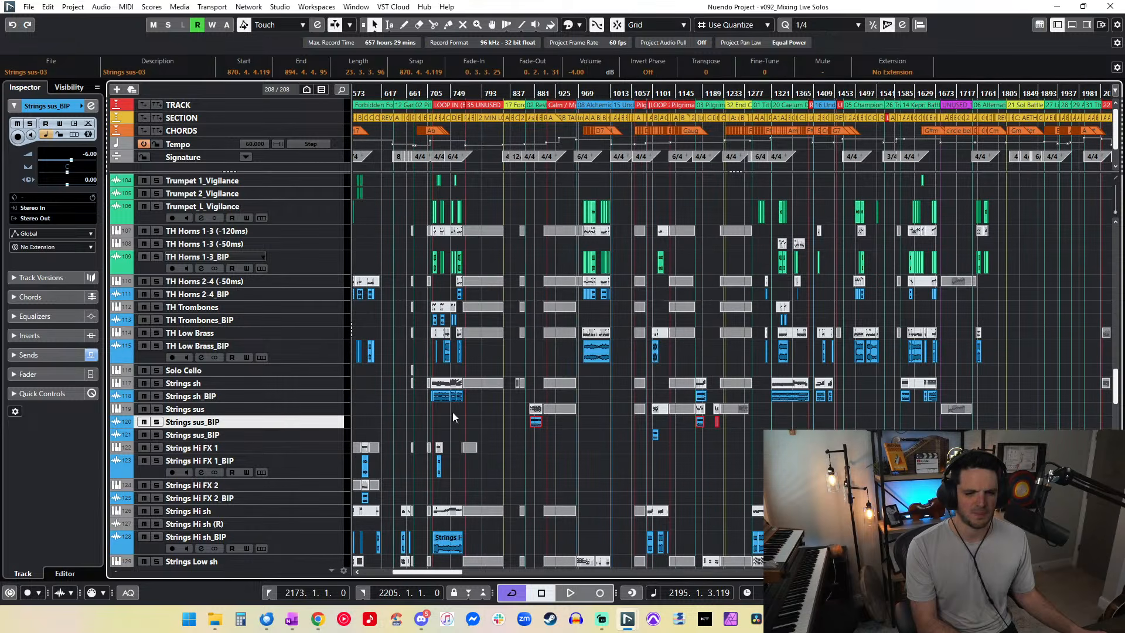
click(744, 440)
drag(663, 420, 520, 424)
key(ctrl+Down)
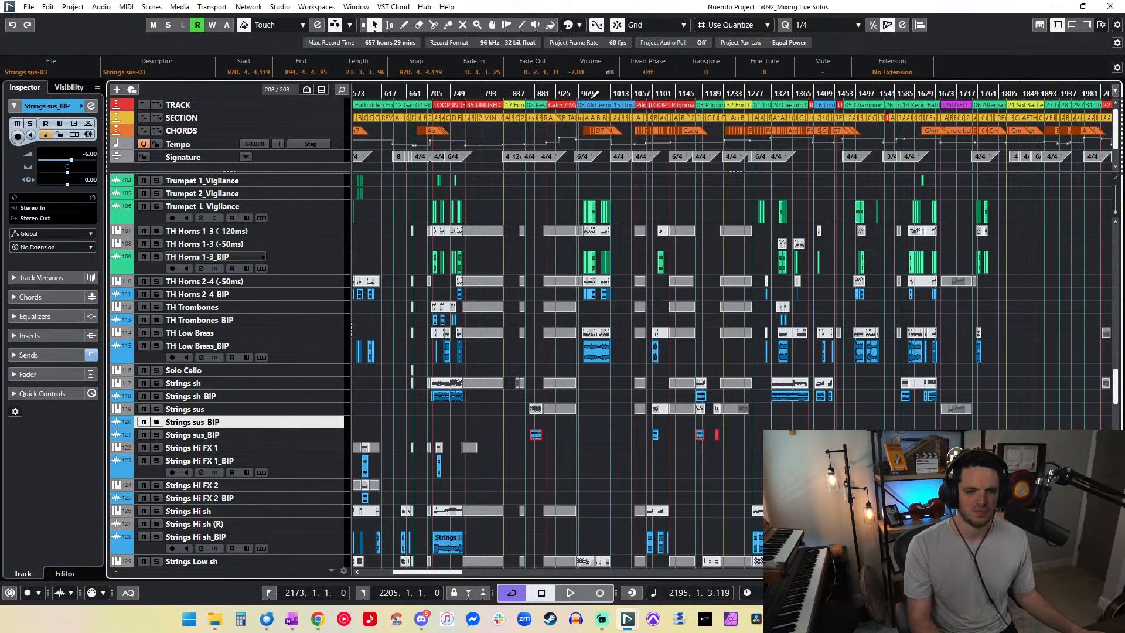
Step: Check the rest of the upper Strings sus_BIP track for remaining audio and remove the emptied duplicate track
scroll(694, 383, right, 10)
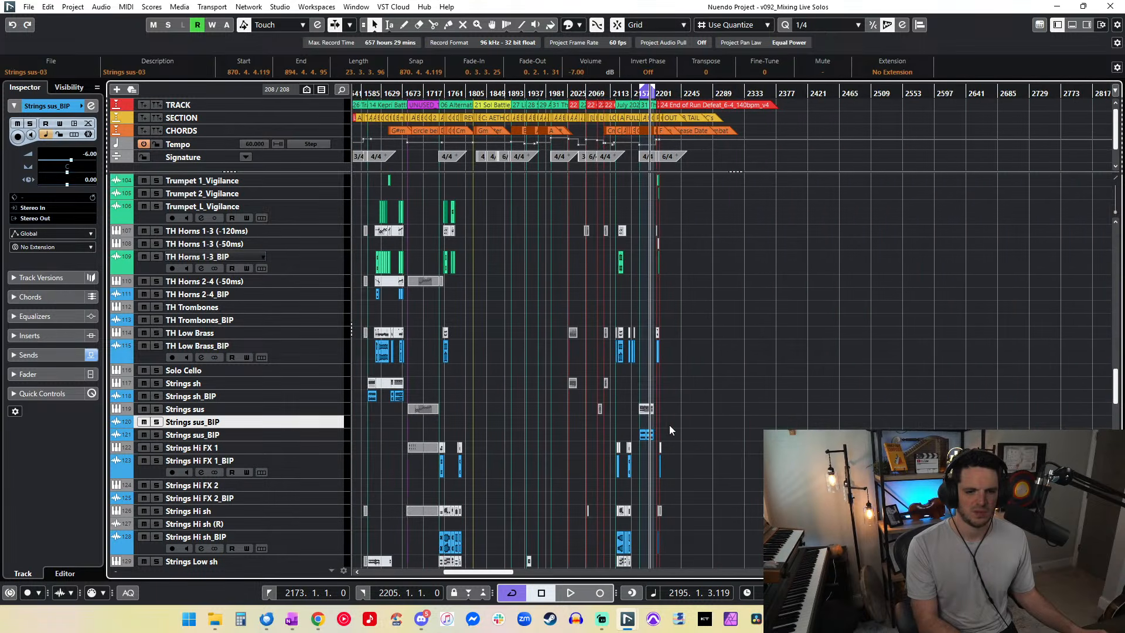
click(560, 433)
click(271, 411)
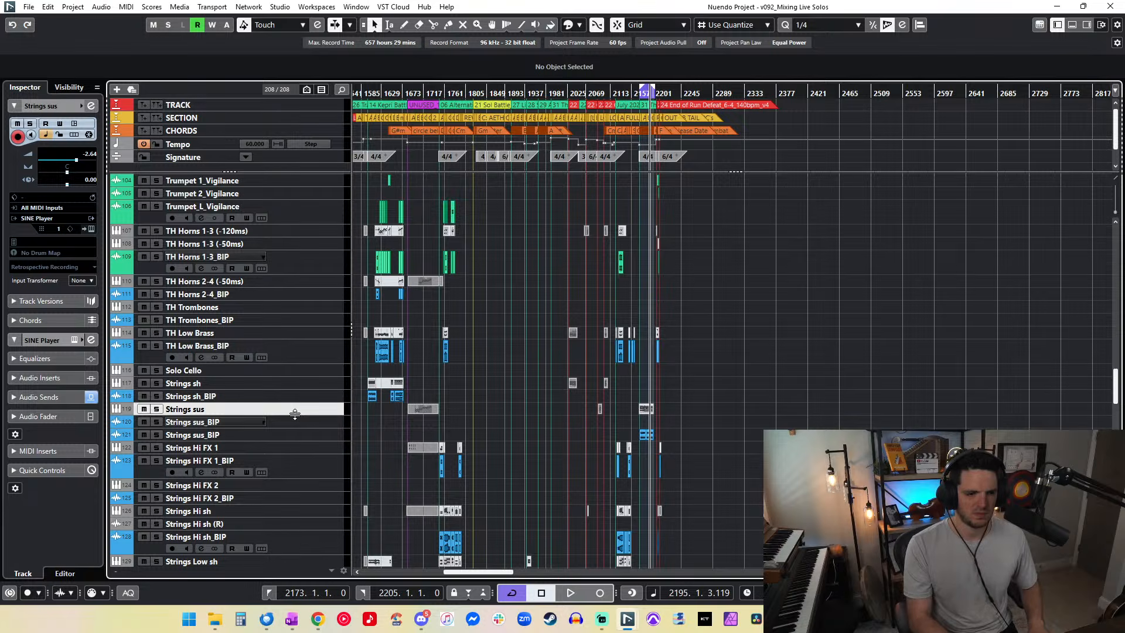
click(289, 421)
key(shift+Delete)
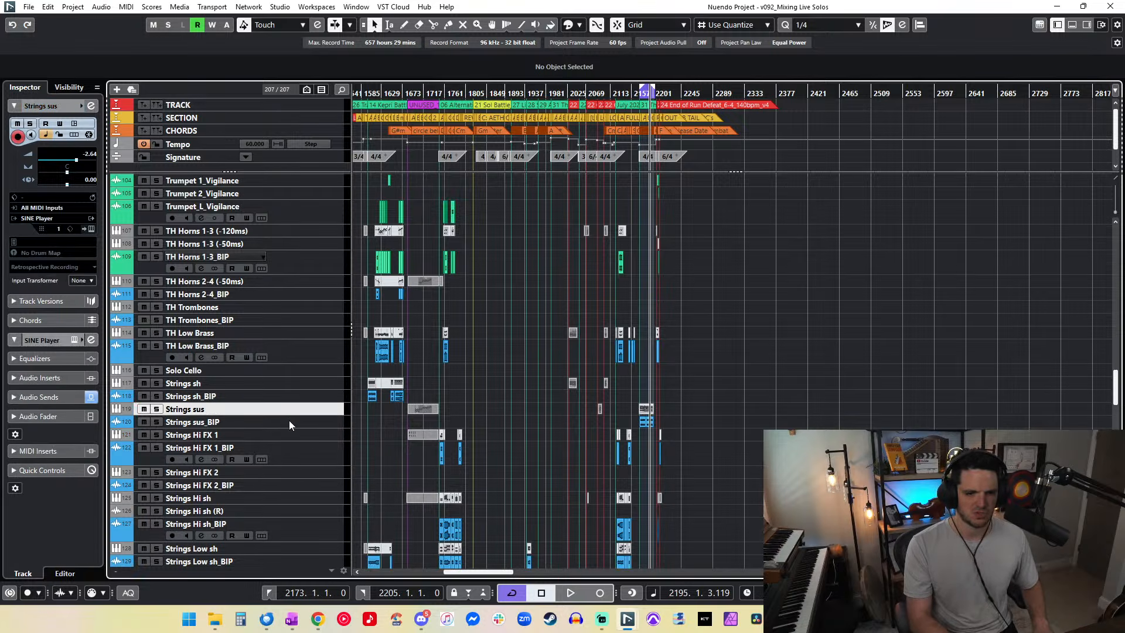
Step: Examine the two Strings sus-05 audio events on Strings sus_BIP against the Strings sus MIDI within The Lurker's range
key(h)
key(h)
key(h)
key(h)
key(h)
key(h)
key(h)
key(h)
key(h)
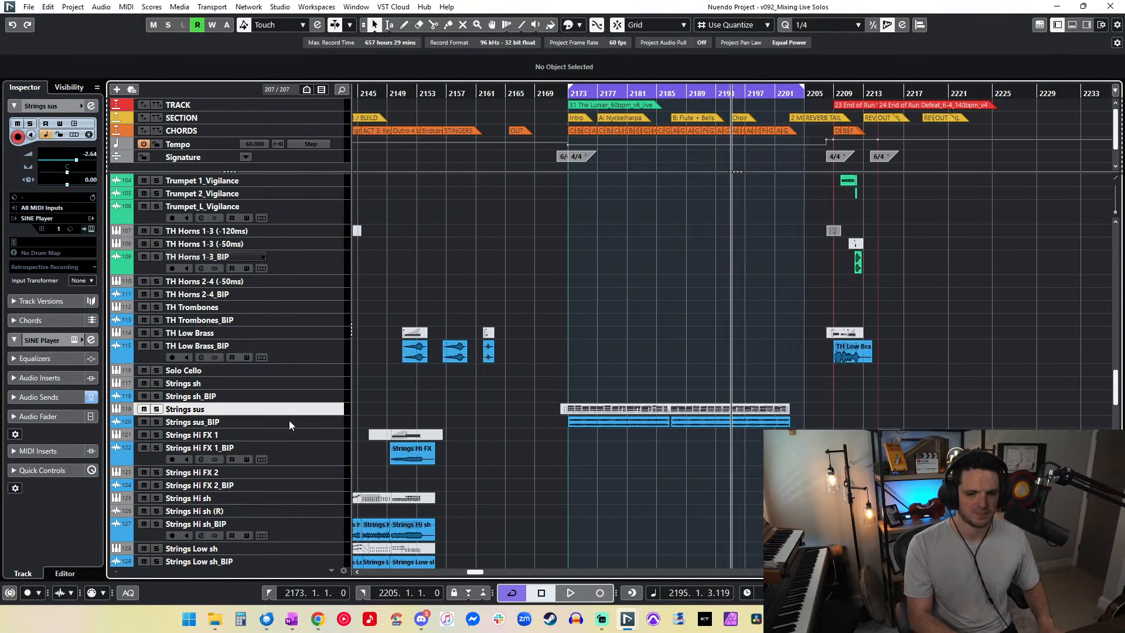
key(shift+h)
click(525, 448)
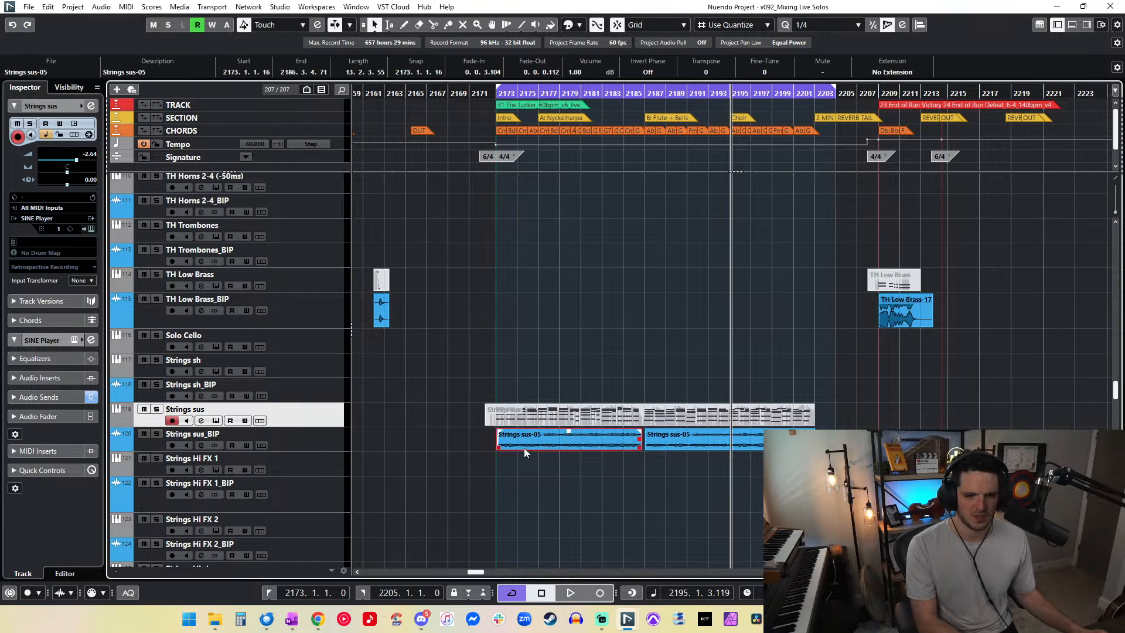
click(688, 452)
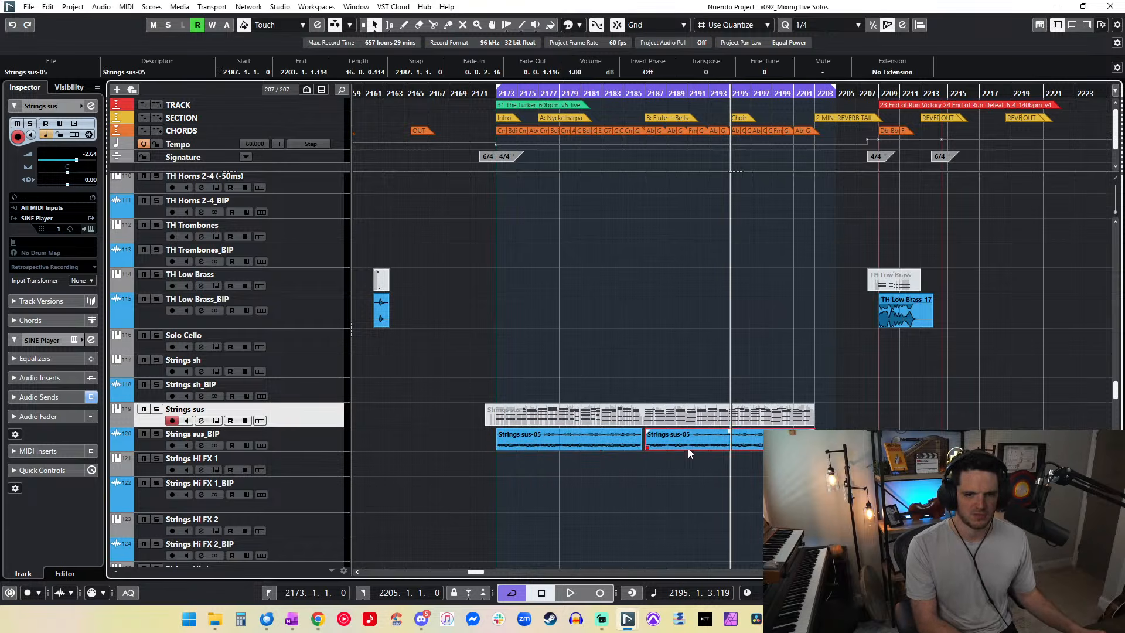
click(708, 398)
Step: Solo the Celesta FX_BIP track and listen to its rendered audio from the B: Flute + Bells section of The Lurker
scroll(708, 399, down, 20)
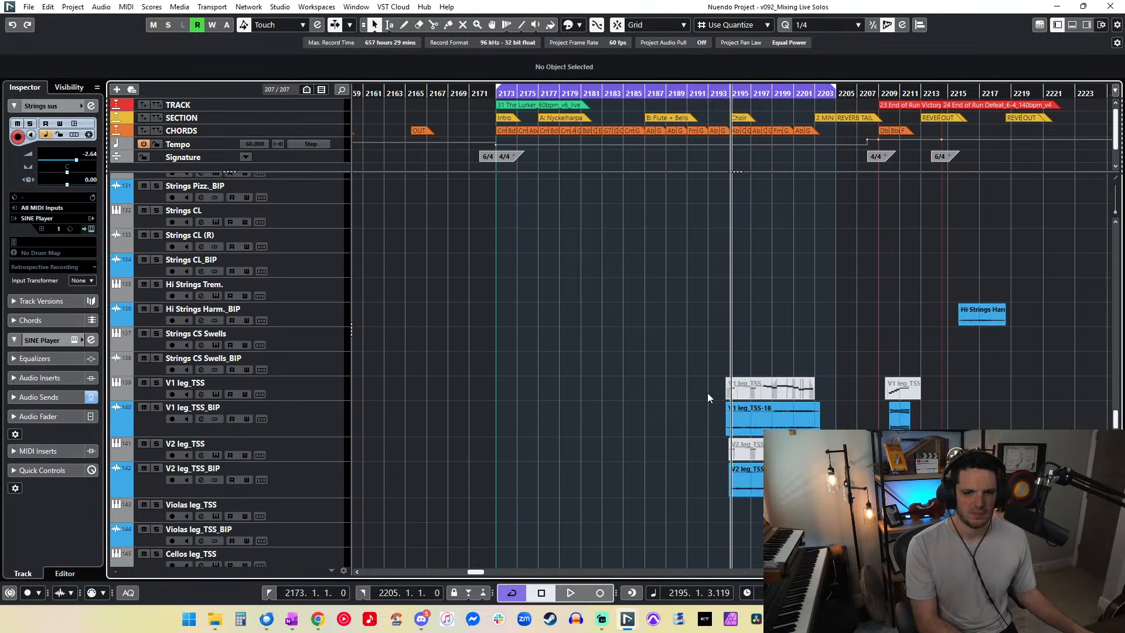
scroll(708, 393, up, 9)
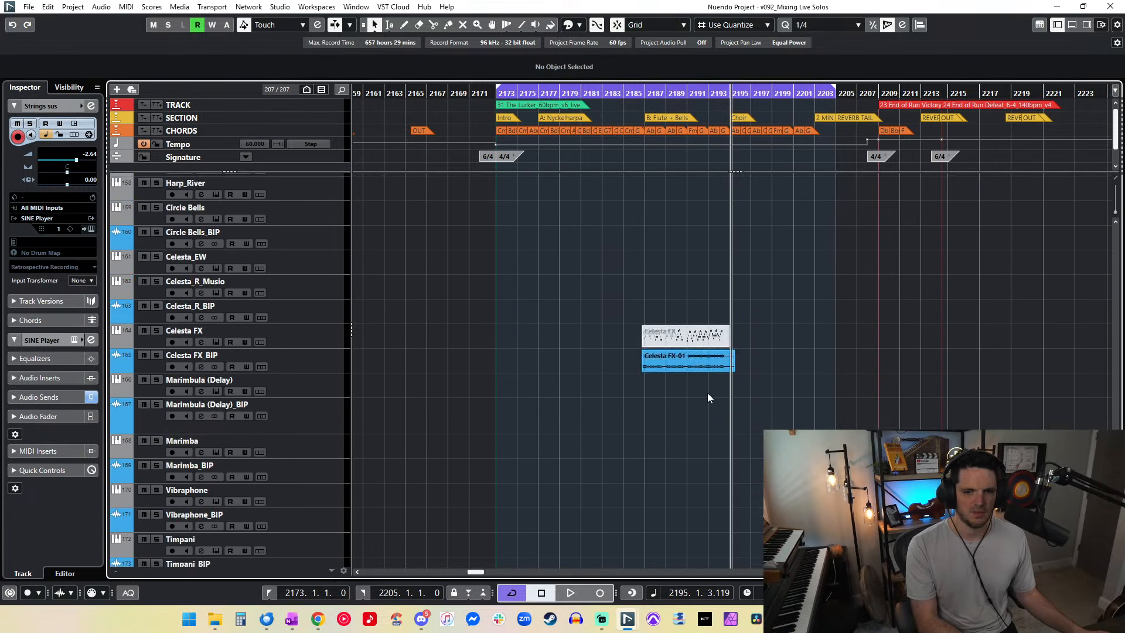
drag(777, 366, 677, 368)
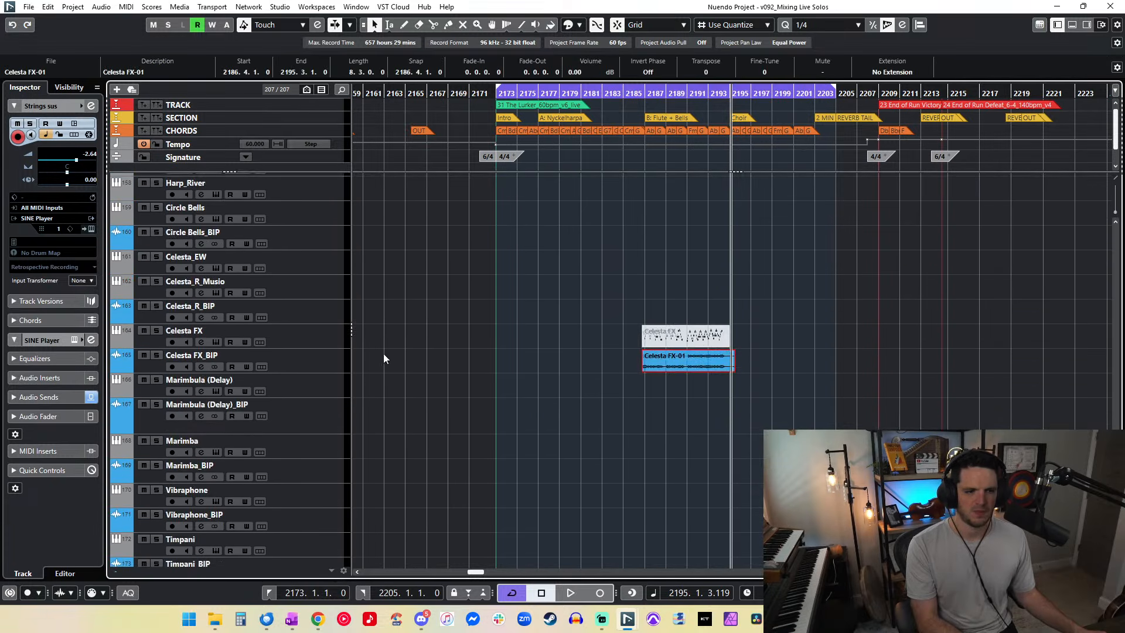
click(159, 355)
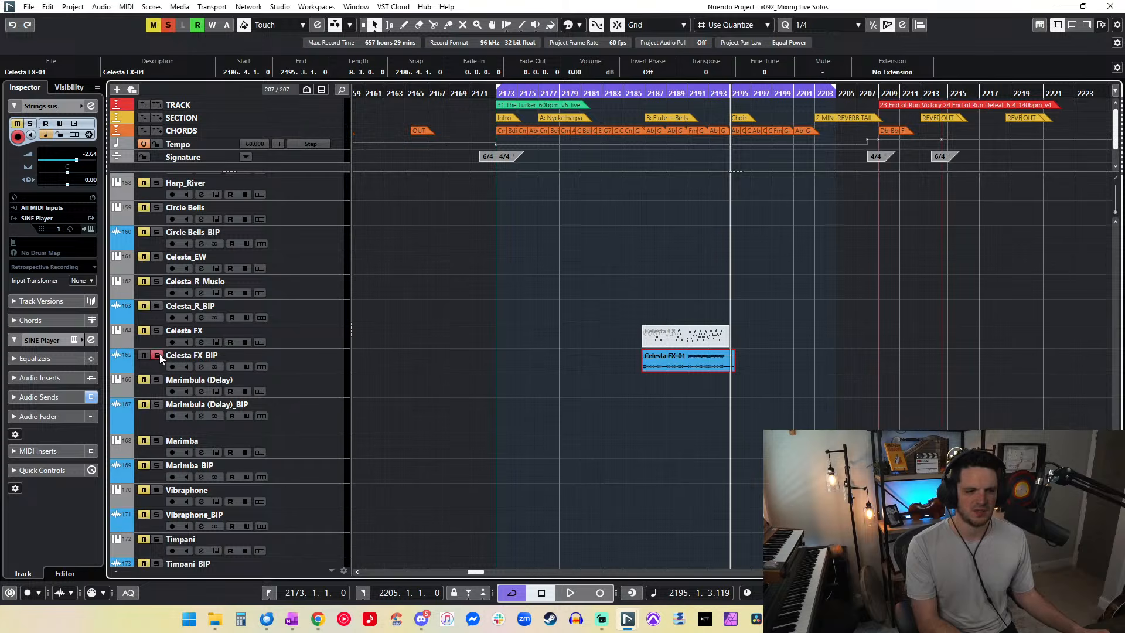
click(663, 93)
key(space)
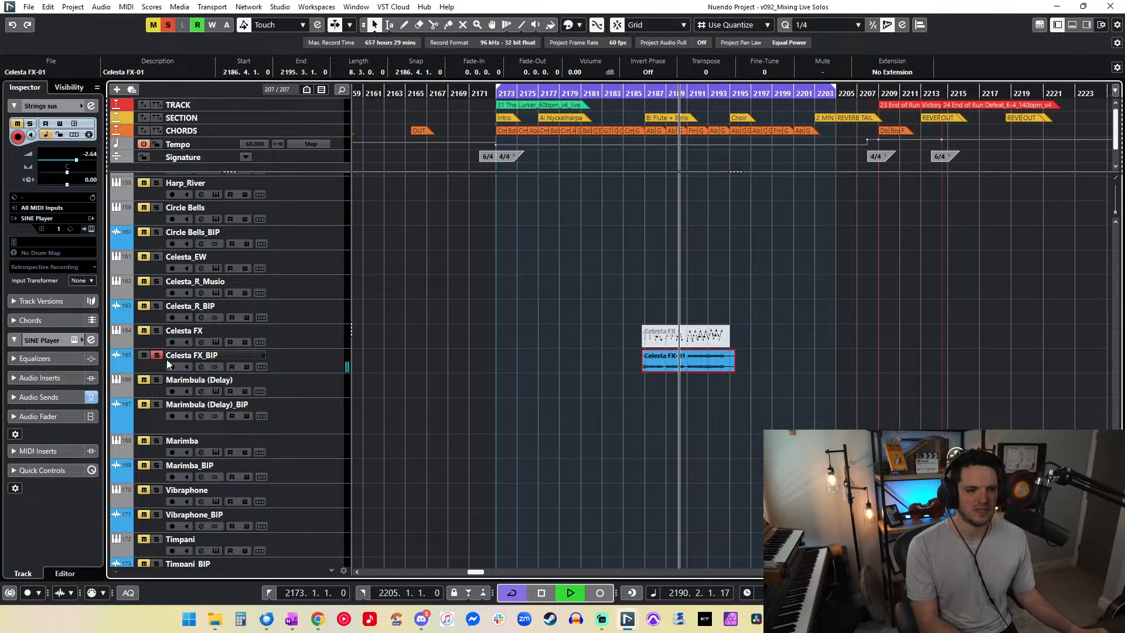
key(space)
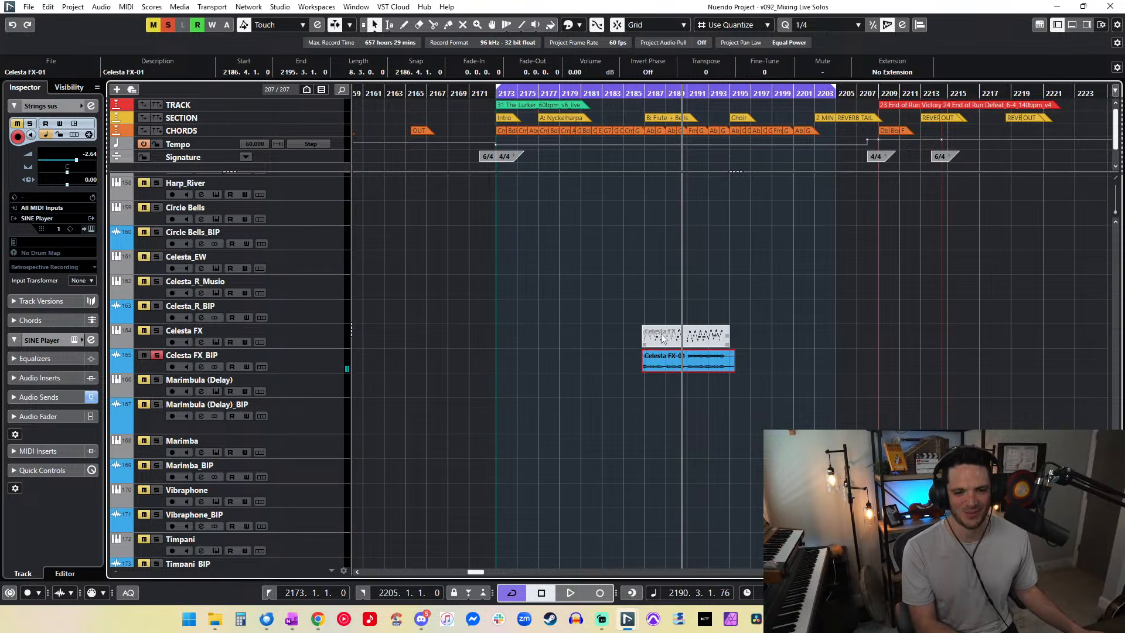
Step: Select the muted Celesta FX MIDI part and move the playhead to its start
click(663, 338)
key(l)
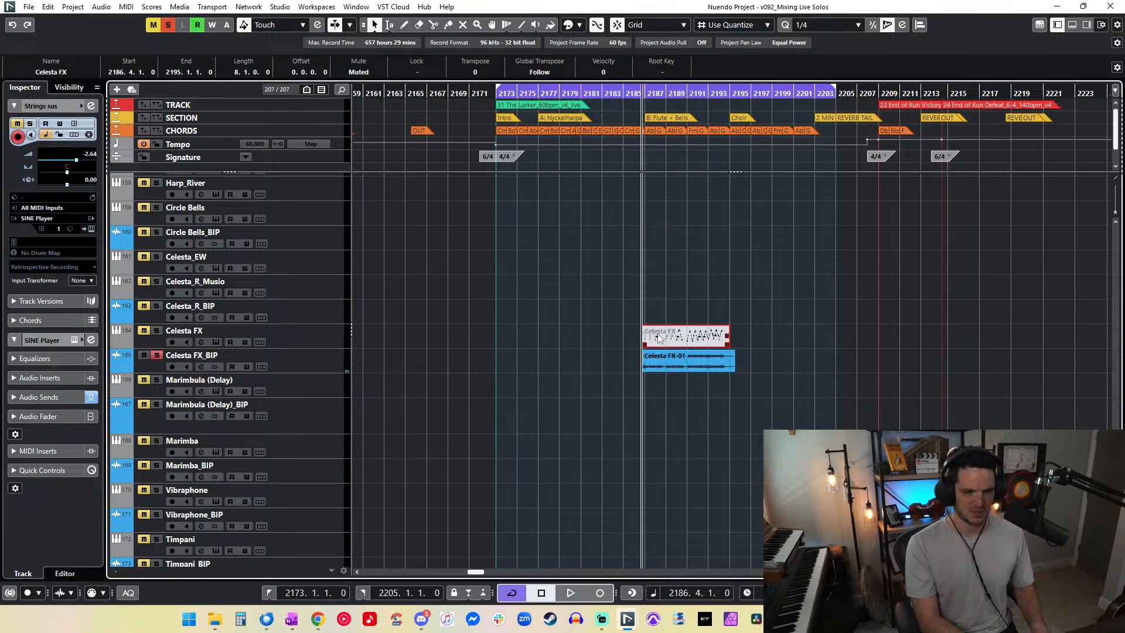
Step: Paste the copied Celesta FX MIDI part onto the Celesta_R_Musio track at the same start position
click(320, 280)
key(ctrl+v)
click(564, 395)
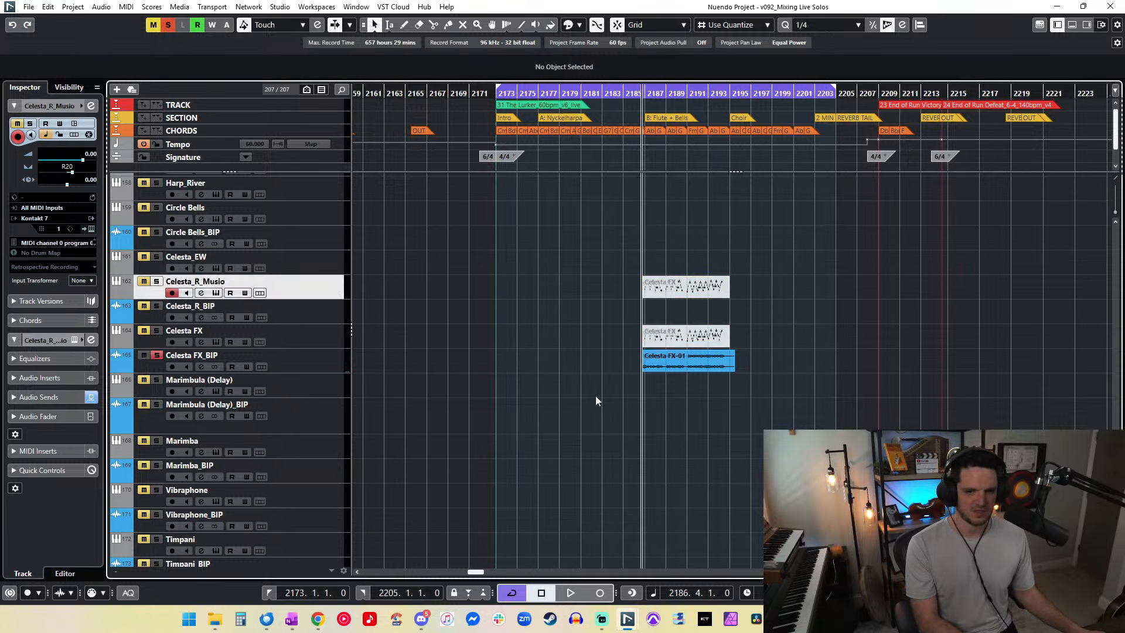
Step: Mute the Celesta FX-01 audio event on the Celesta FX_BIP track
right_click(638, 400)
click(729, 401)
click(691, 361)
click(608, 335)
right_click(599, 314)
click(688, 313)
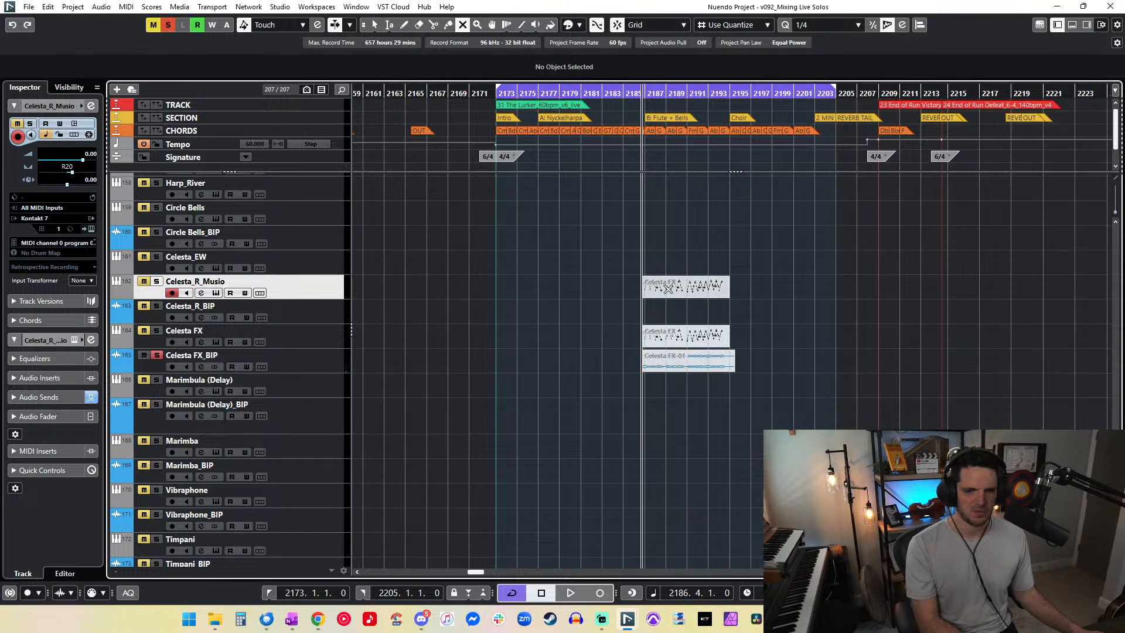
Step: Unmute the pasted celesta part and solo the Celesta_R_Musio track
click(668, 289)
key(1)
click(565, 285)
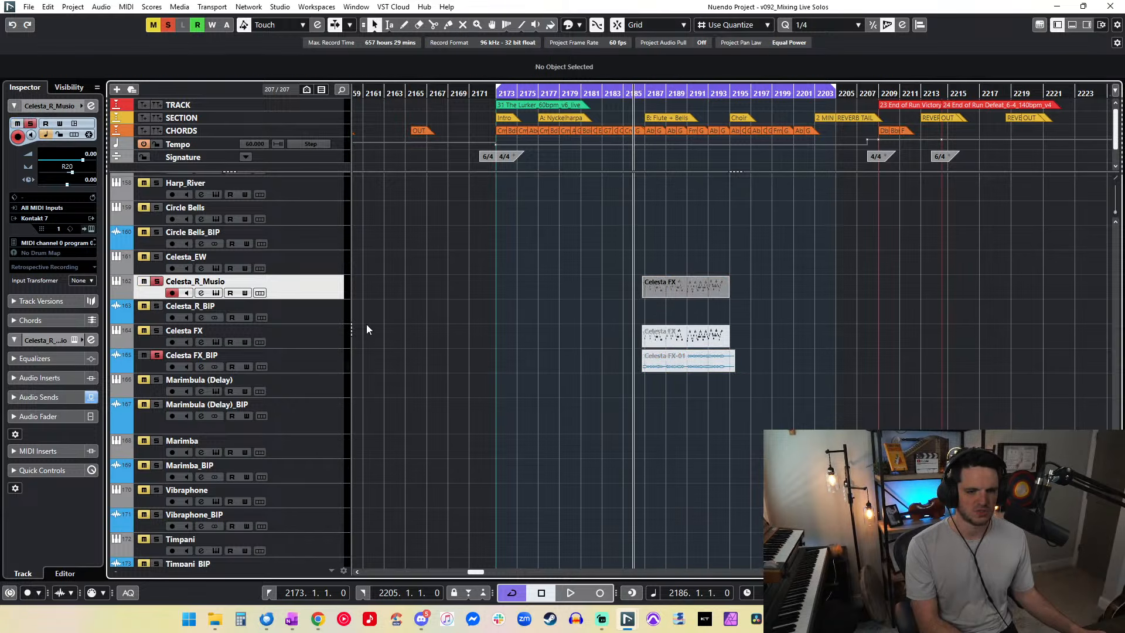
Step: Play back the pasted celesta part and check its notes in the Key Editor
key(space)
double_click(660, 291)
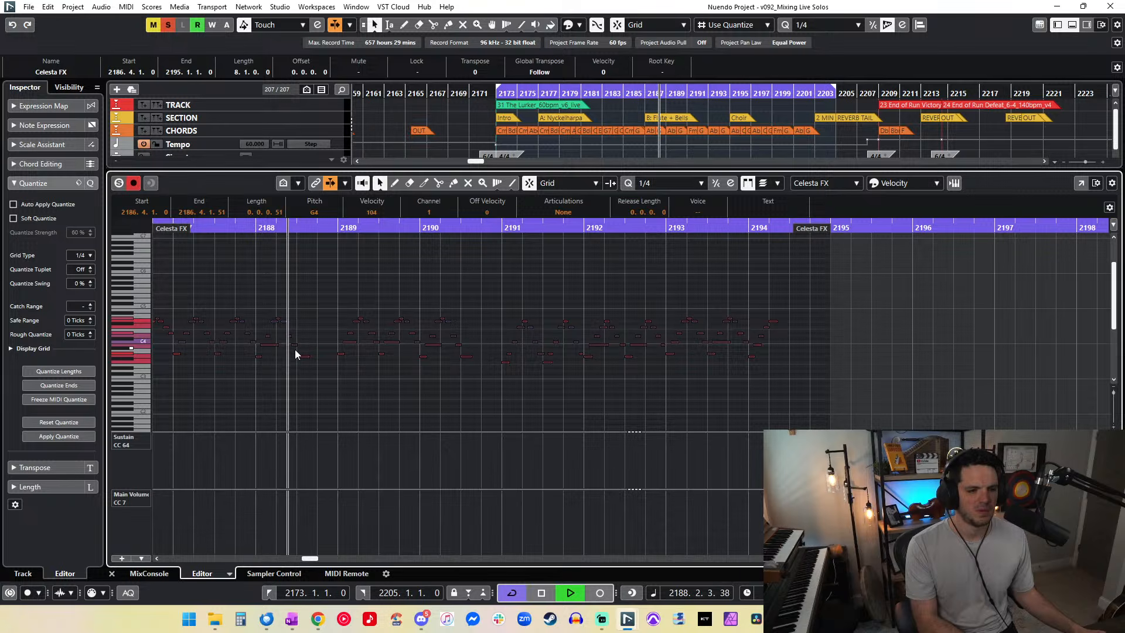
key(Return)
key(Up)
key(Down)
key(XF86AudioMute)
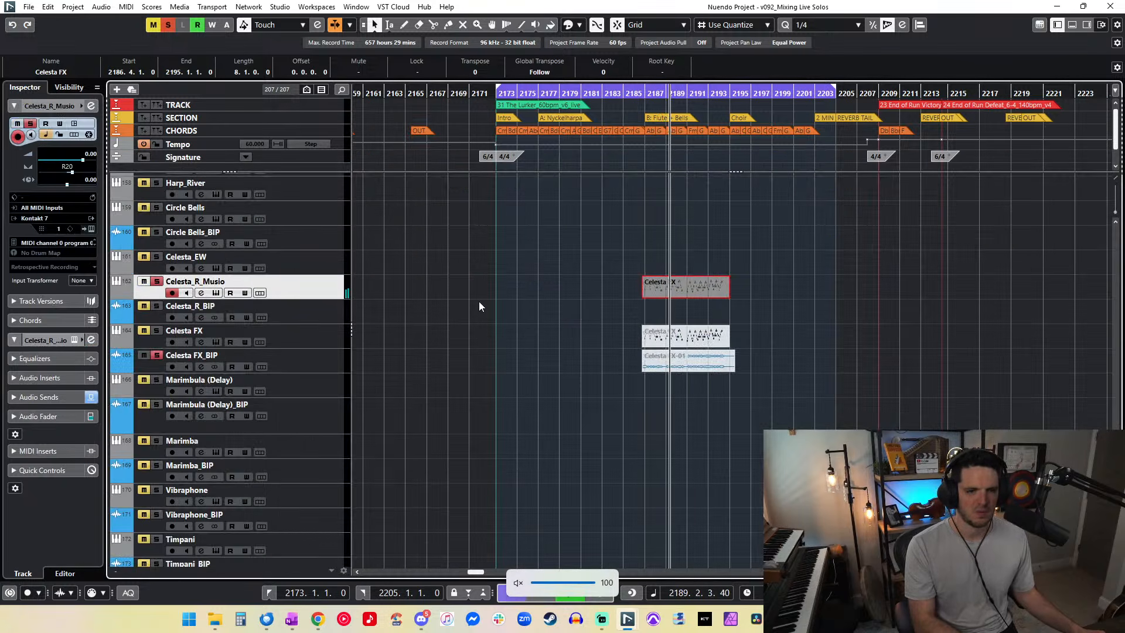
Step: Stop playback and rename the pasted celesta part as Celesta_R_Musio
double_click(645, 287)
key(Return)
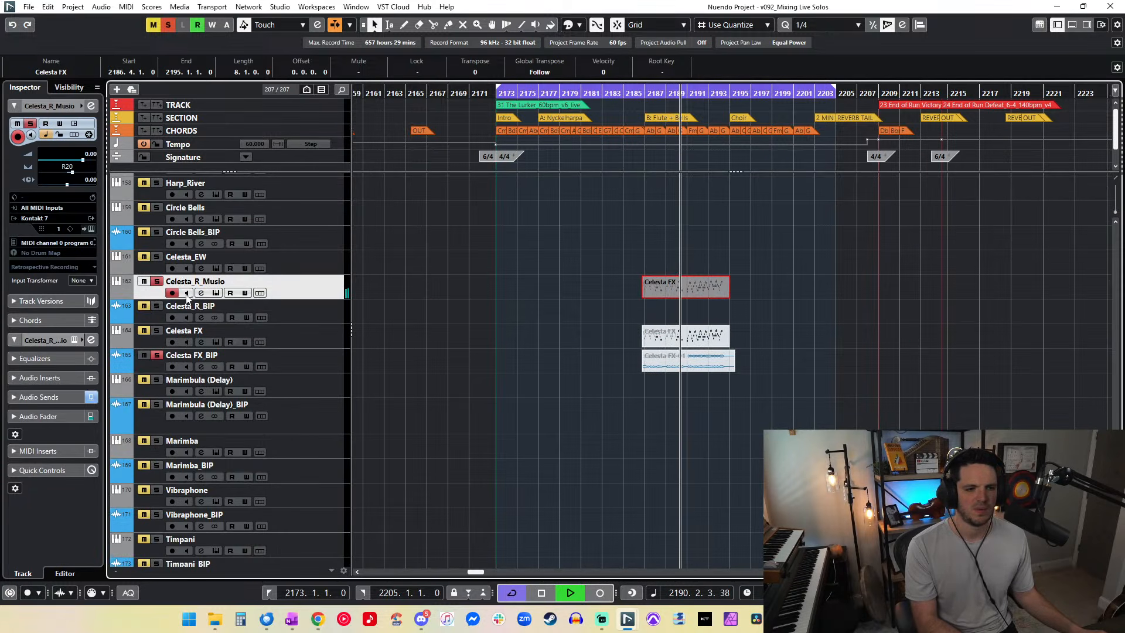
click(444, 275)
click(676, 282)
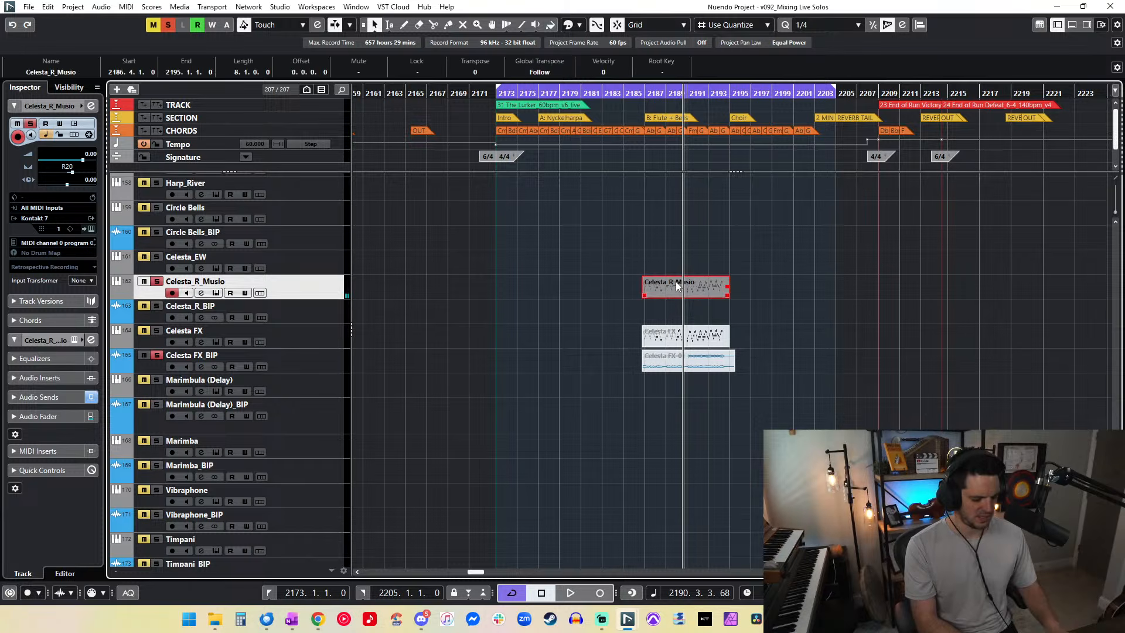
Step: Render the Celesta_R_Musio part to audio on Celesta_R_BIP and delete the leftover Celesta_R_Musio (R) track
key(ctrl+alt+r)
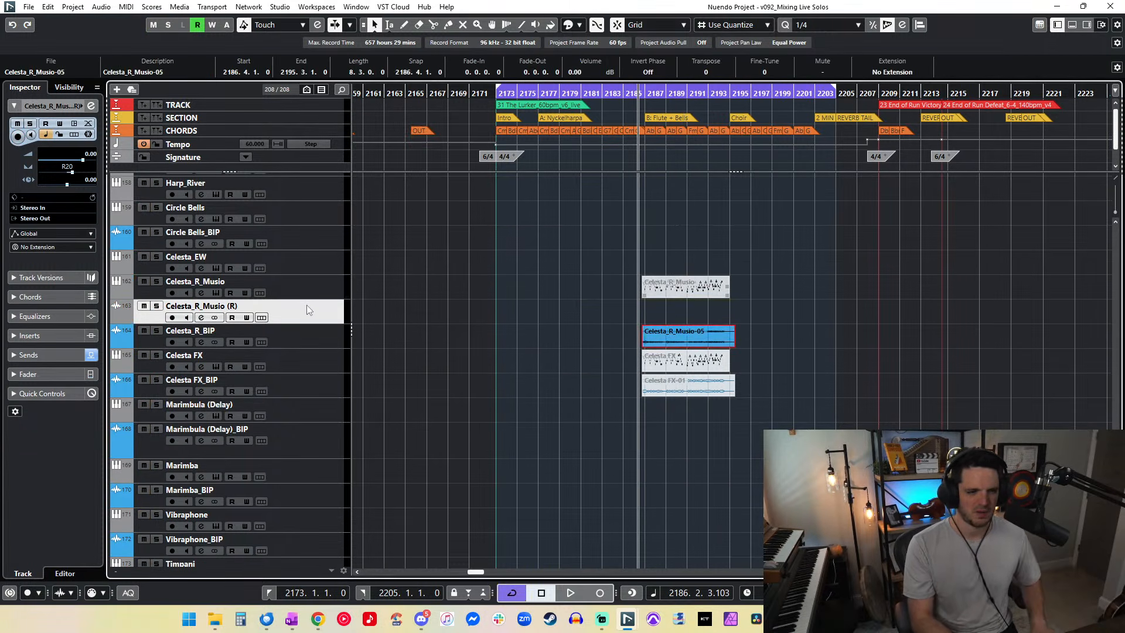
key(shift+Delete)
key(g)
key(g)
key(g)
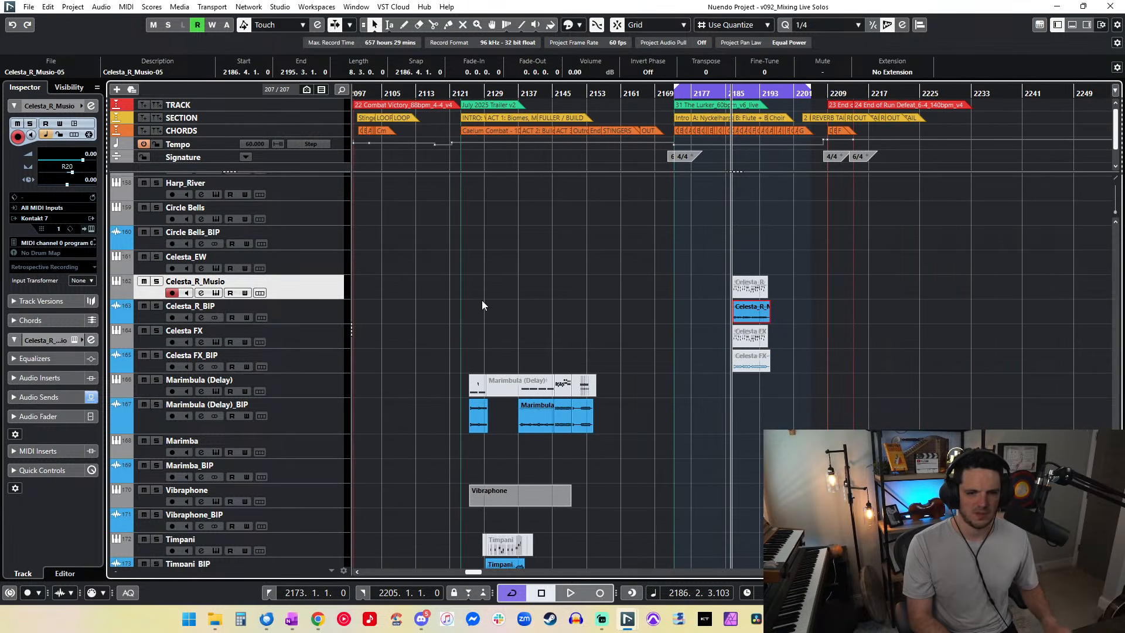
Step: Add the Harp_L_BIP audio events within The Lurker cue to the selection
scroll(698, 280, down, 5)
scroll(698, 280, up, 12)
scroll(698, 280, down, 6)
right_click(792, 378)
click(797, 384)
click(752, 392)
drag(830, 278, 668, 219)
scroll(680, 251, up, 6)
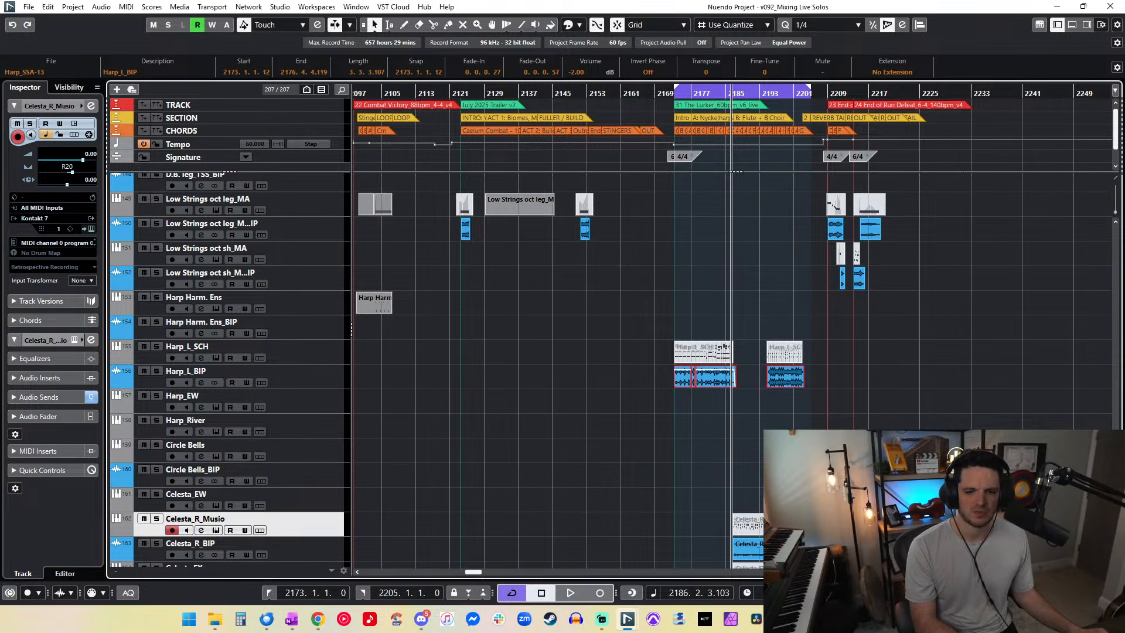
Step: Add the cue's V1 and V2 leg_TSS, Strings sus and Horns_Euphoniums audio events to the selection
scroll(736, 172, up, 6)
scroll(793, 406, up, 2)
click(788, 345)
scroll(629, 474, up, 14)
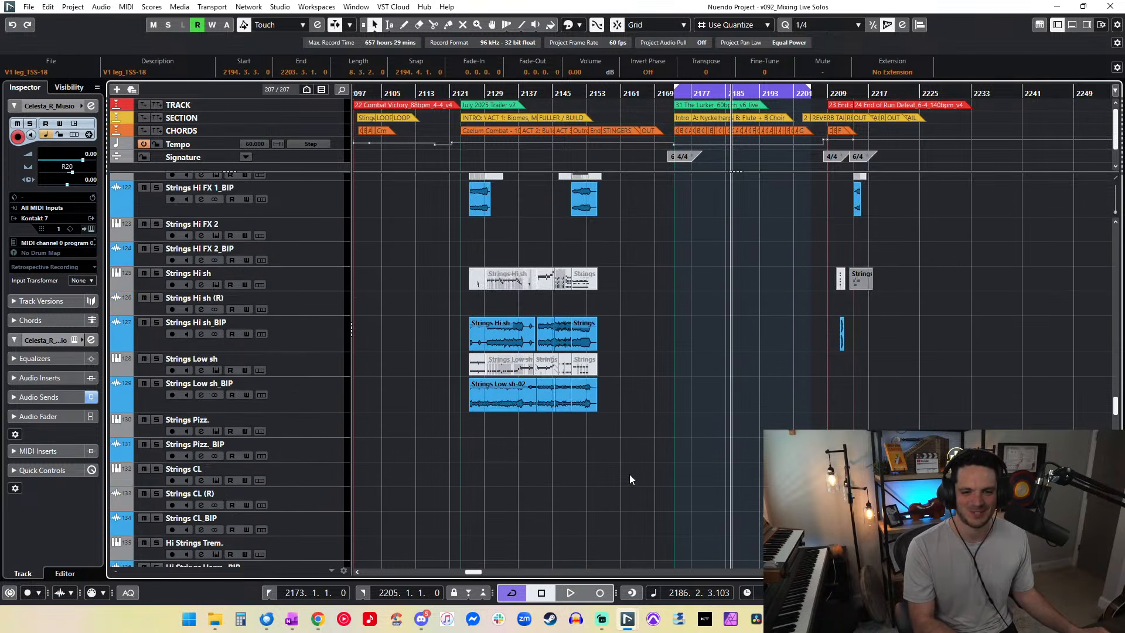
click(712, 309)
scroll(705, 299, up, 20)
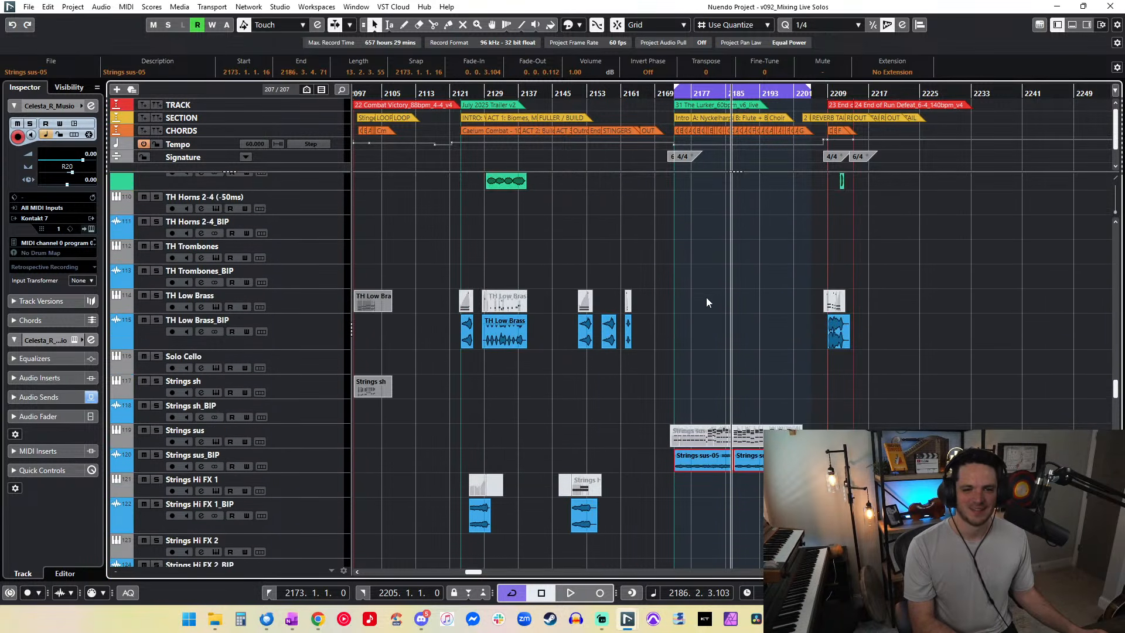
click(691, 326)
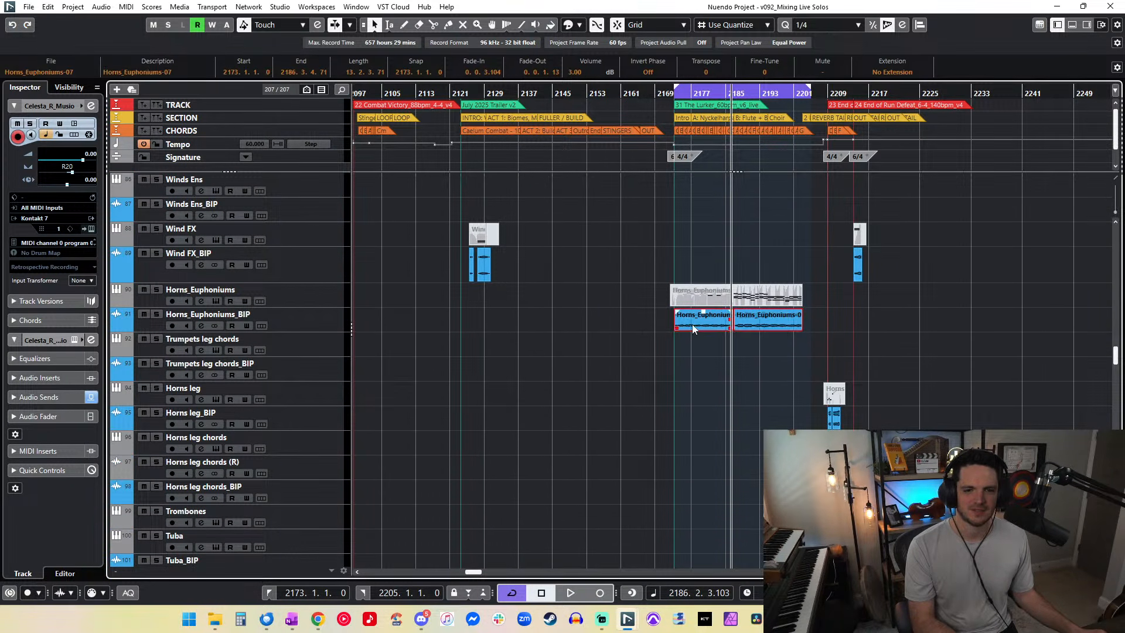
Step: Add the live flute and clarinet recordings within The Lurker cue to the selection
scroll(691, 265, up, 20)
scroll(691, 265, up, 4)
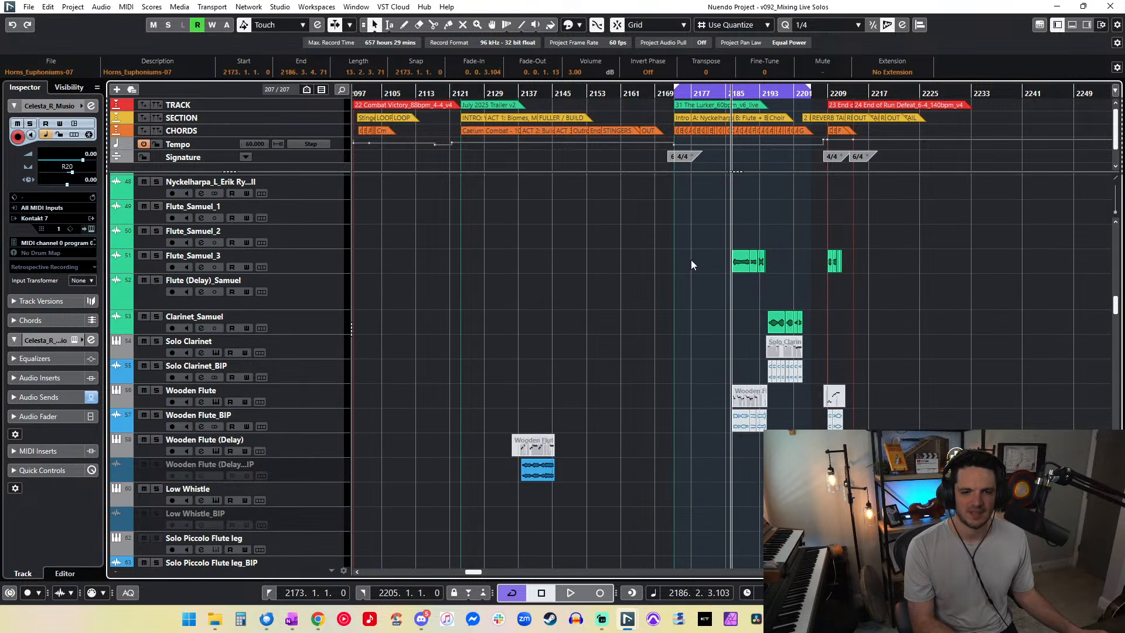
drag(704, 246, 775, 350)
key(h)
key(h)
key(h)
key(h)
key(h)
key(h)
key(h)
scroll(772, 346, right, 3)
drag(683, 345, 724, 352)
drag(768, 290, 824, 326)
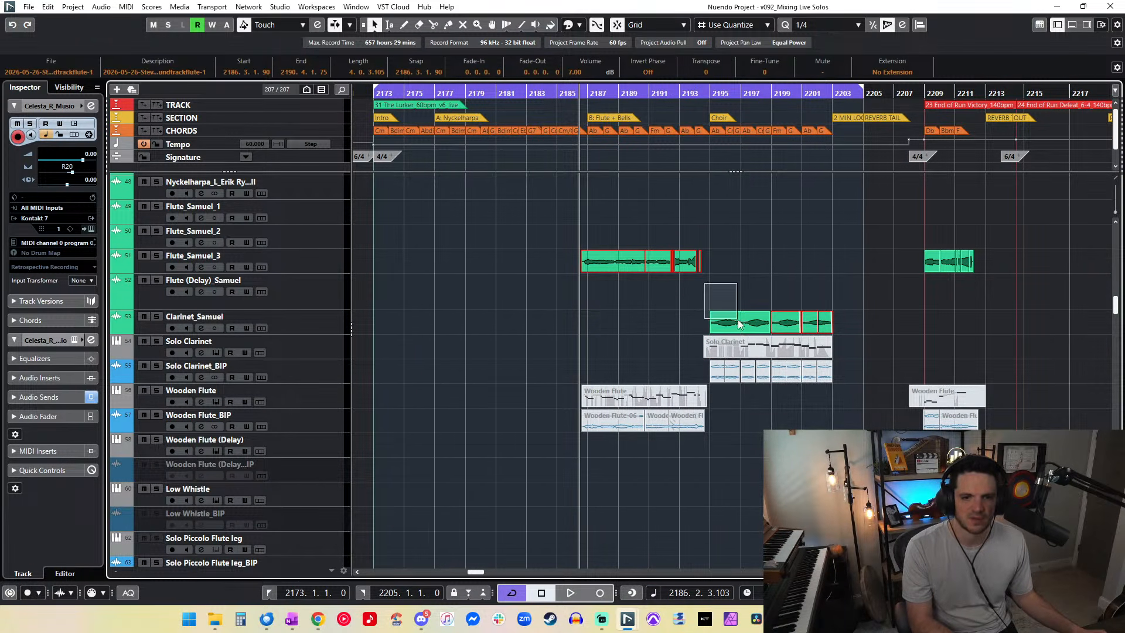
drag(739, 324, 713, 281)
Step: Add the cue's Pipe Organ - Grand, Choir_Insolidus_Delay and live nyckelharpa audio events to the selection
scroll(713, 281, up, 10)
drag(762, 488, 618, 428)
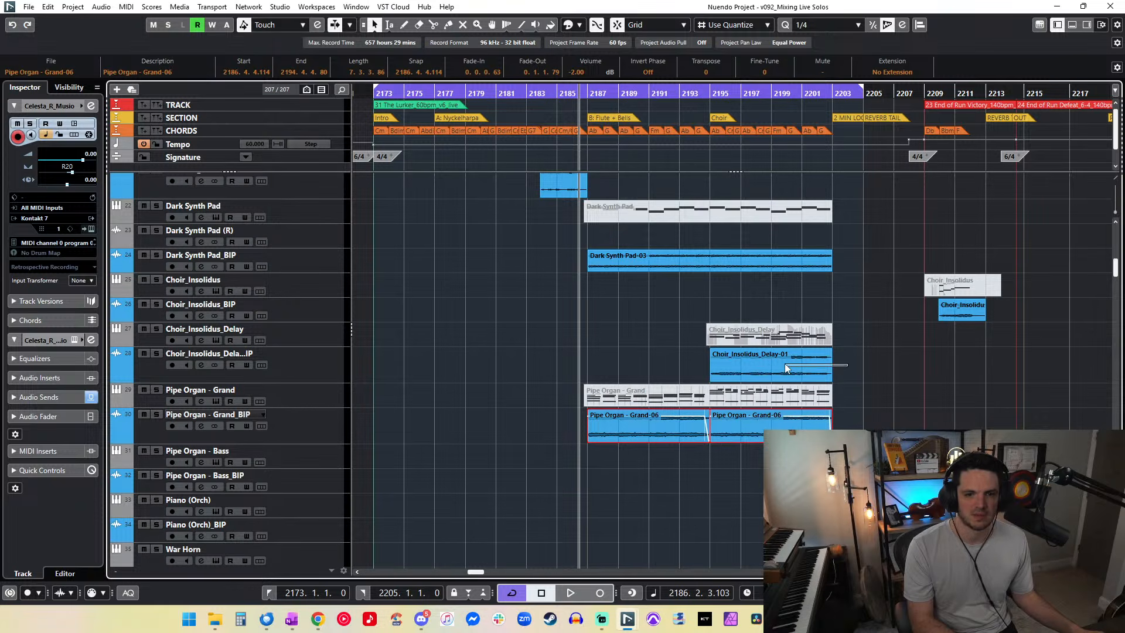
drag(786, 365, 777, 366)
scroll(645, 422, down, 5)
drag(642, 421, 459, 388)
scroll(501, 406, down, 5)
scroll(500, 404, down, 20)
scroll(500, 404, up, 20)
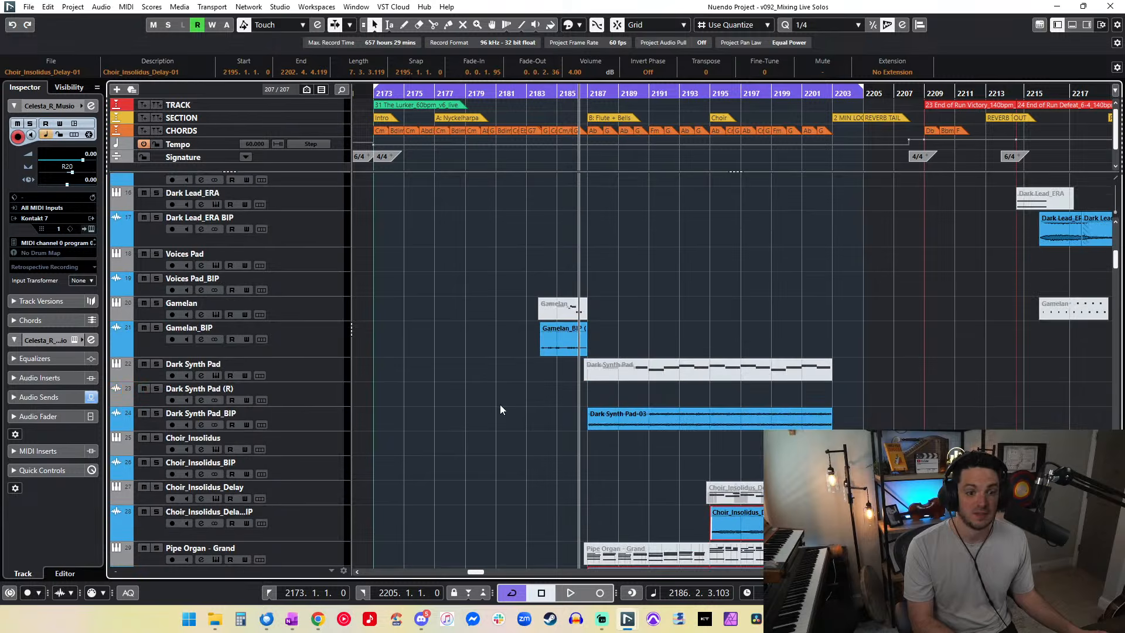
Step: Add the cue's Dark Synth Pad, Gamelan and Dark Bell_ERA audio events to the selection
drag(640, 421, 639, 418)
drag(571, 372, 555, 350)
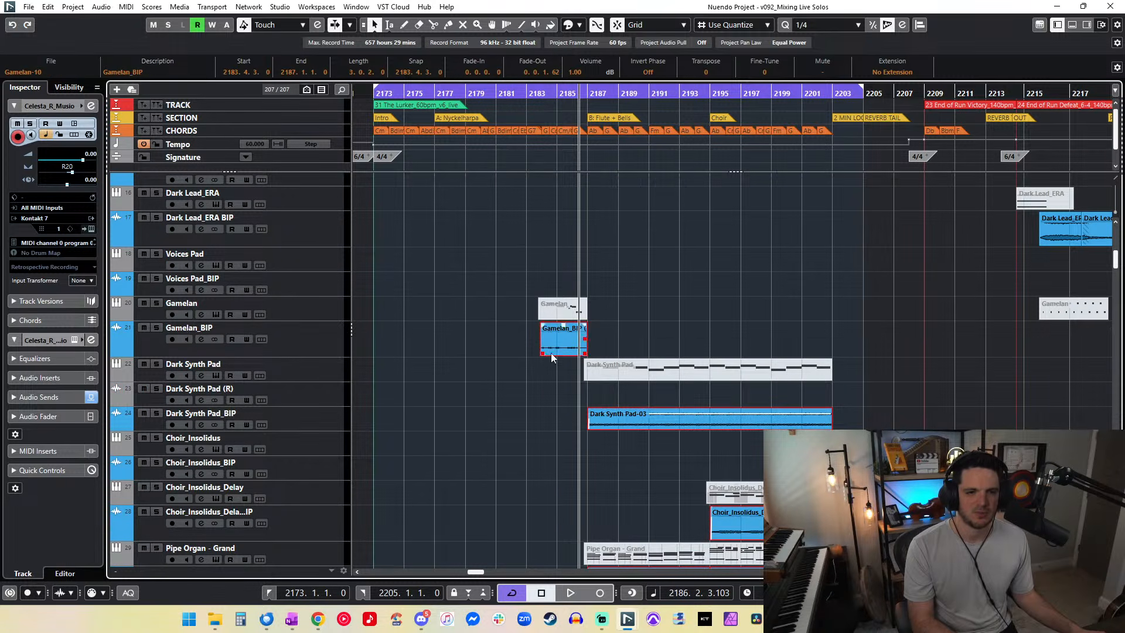
scroll(495, 315, up, 4)
drag(693, 397, 541, 379)
scroll(487, 291, up, 3)
scroll(482, 286, down, 4)
scroll(481, 287, down, 4)
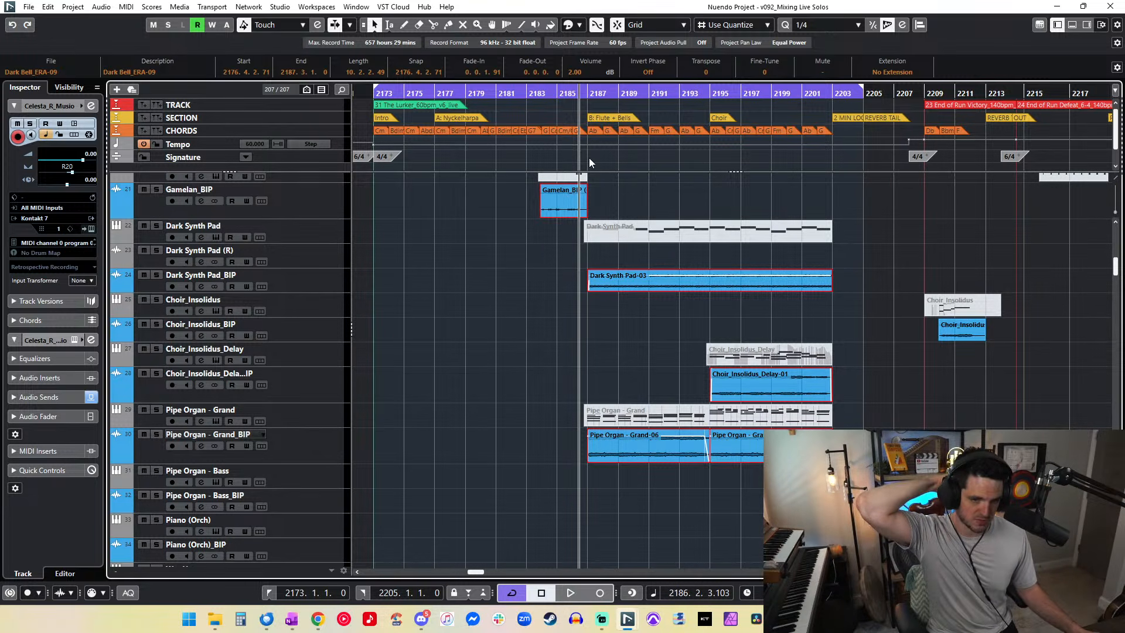
scroll(515, 220, up, 10)
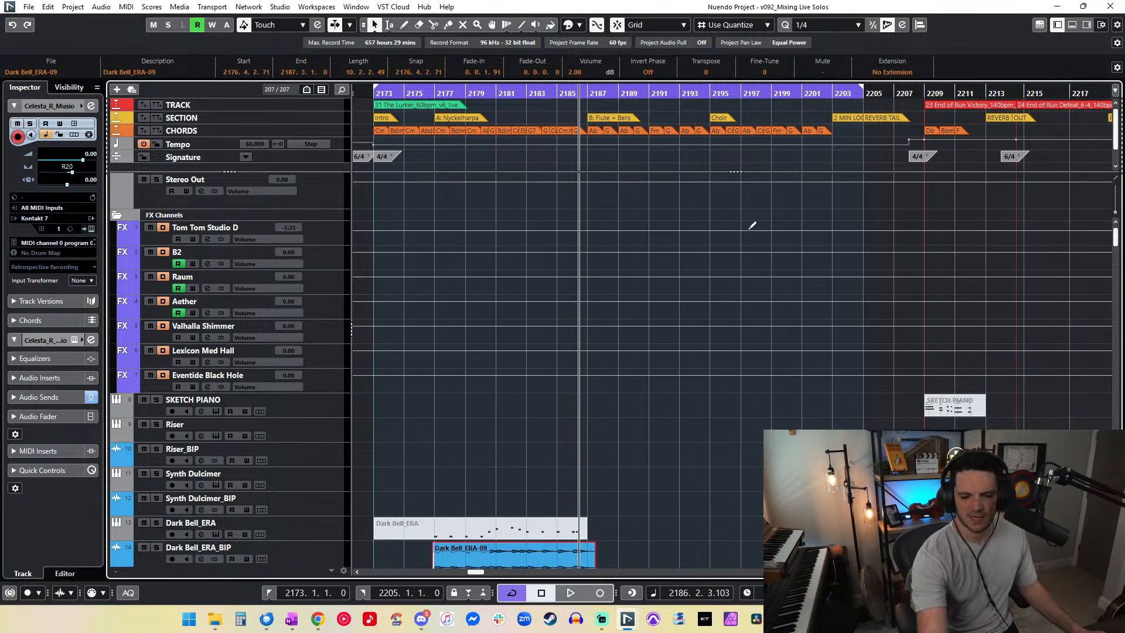
Step: Show only the tracks with selected events and hide the Stereo Out track
key(alt+s)
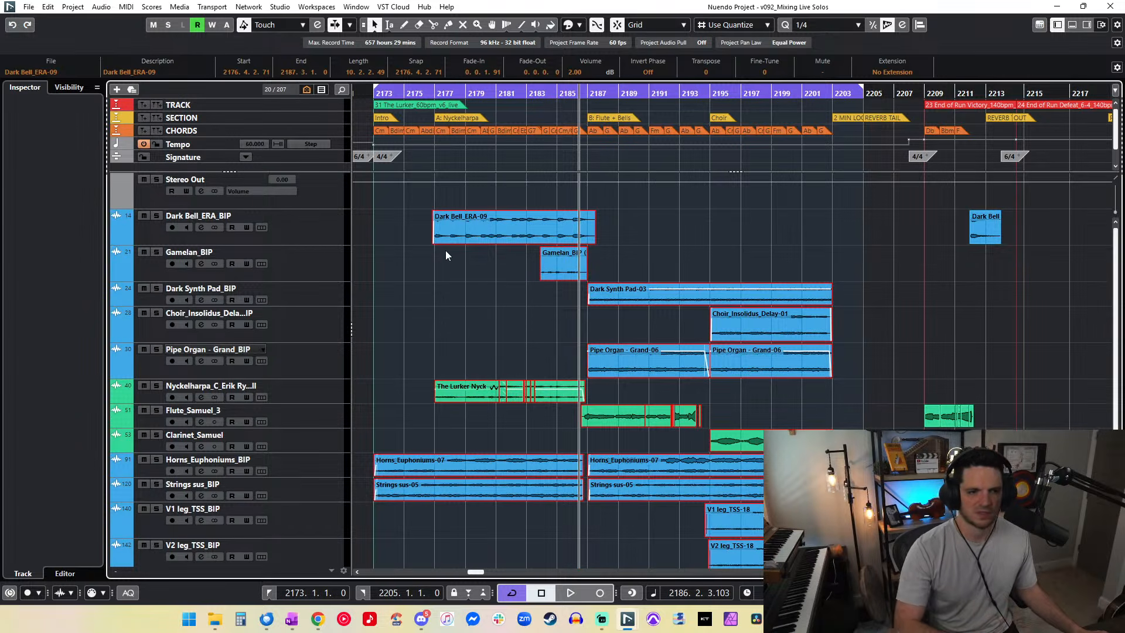
click(109, 173)
click(69, 88)
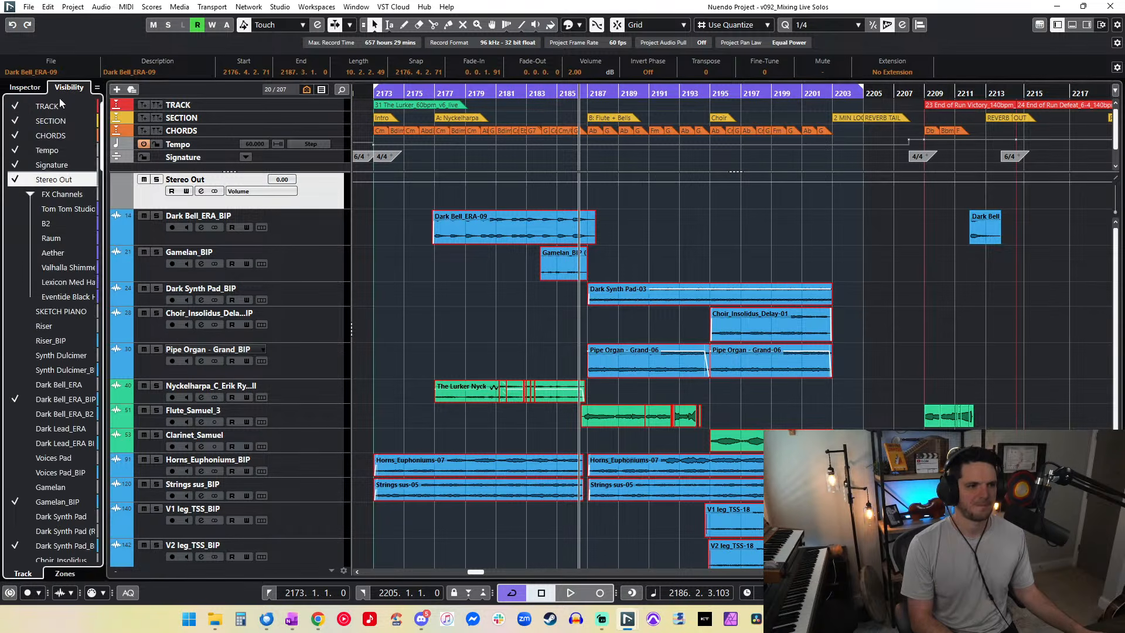
click(20, 178)
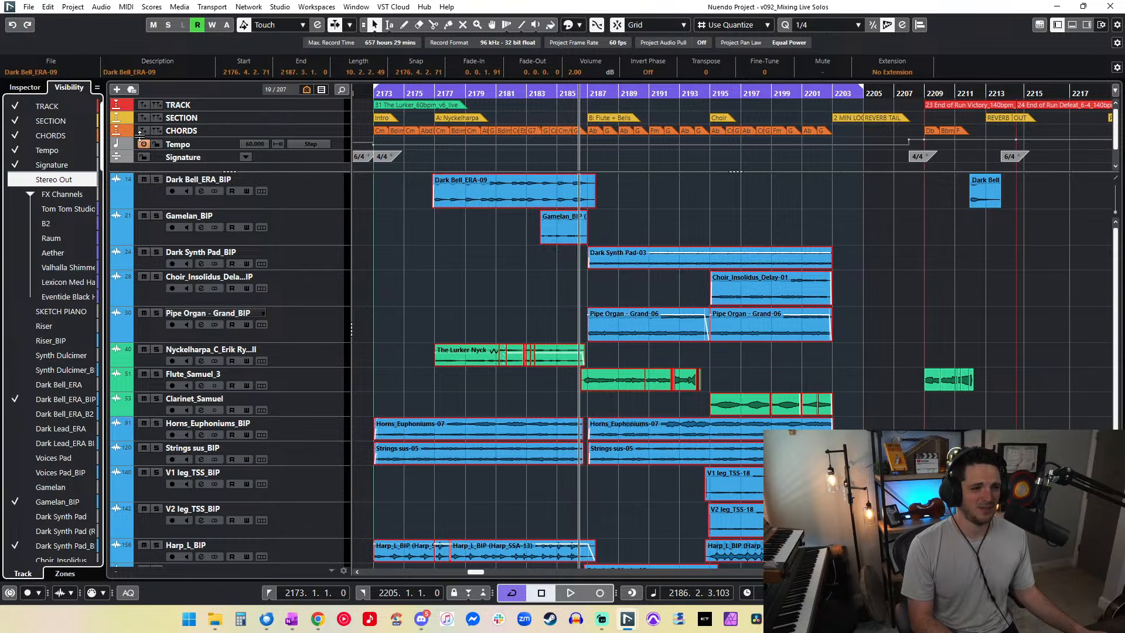
click(28, 88)
Step: Solo the live nyckelharpa track and deselect all events
click(397, 203)
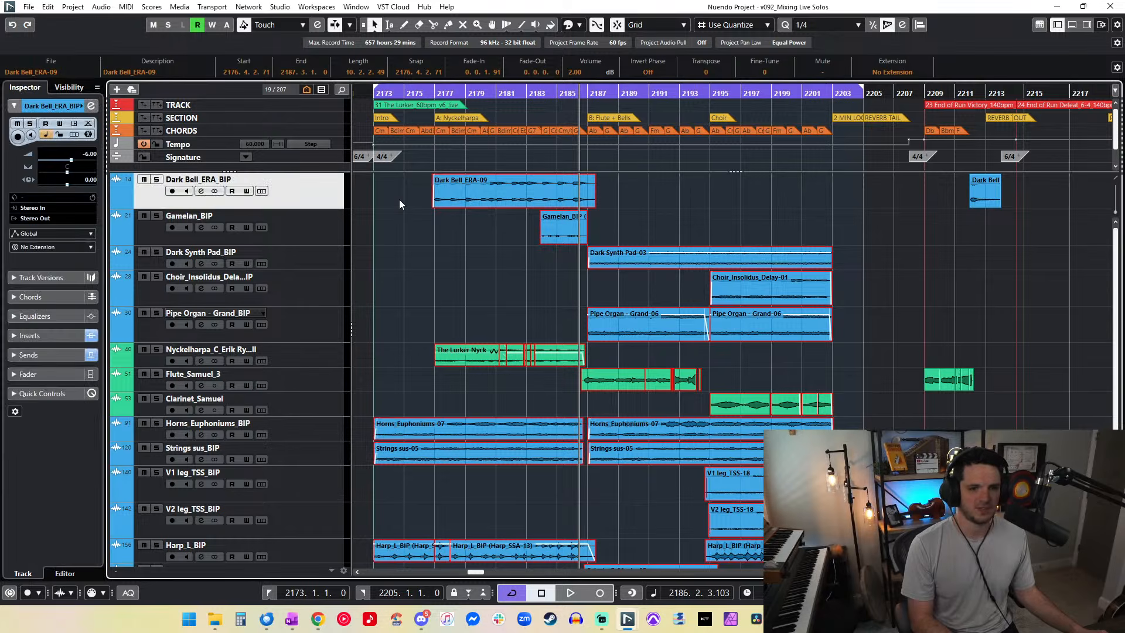
key(shift+g)
key(shift+g)
key(h)
key(h)
key(shift+h)
key(shift+h)
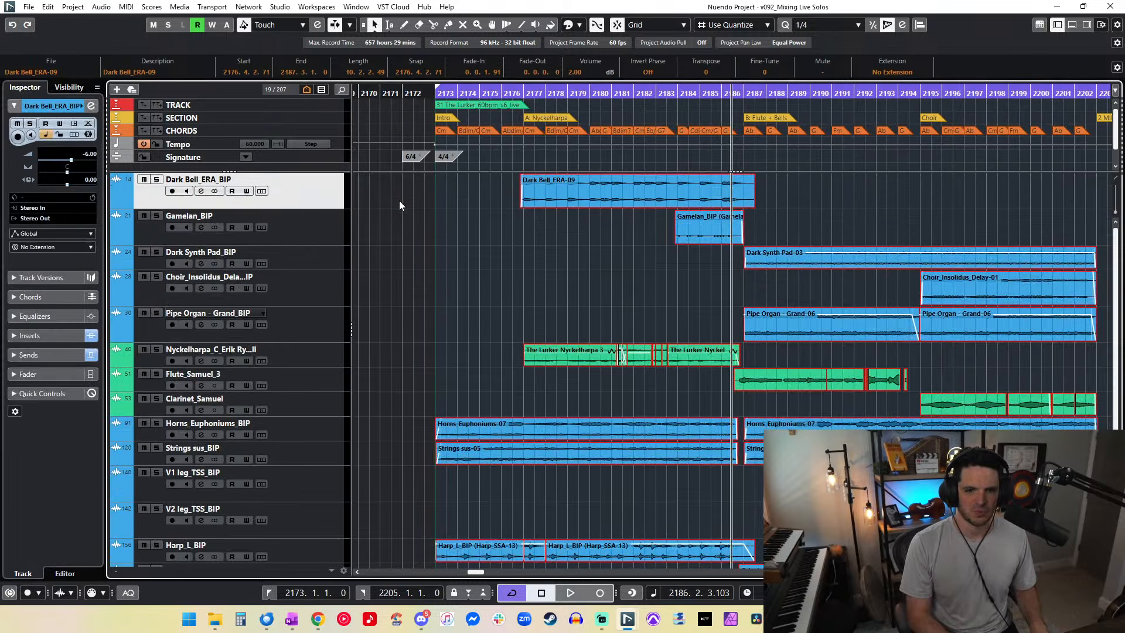
click(436, 325)
click(156, 349)
click(525, 260)
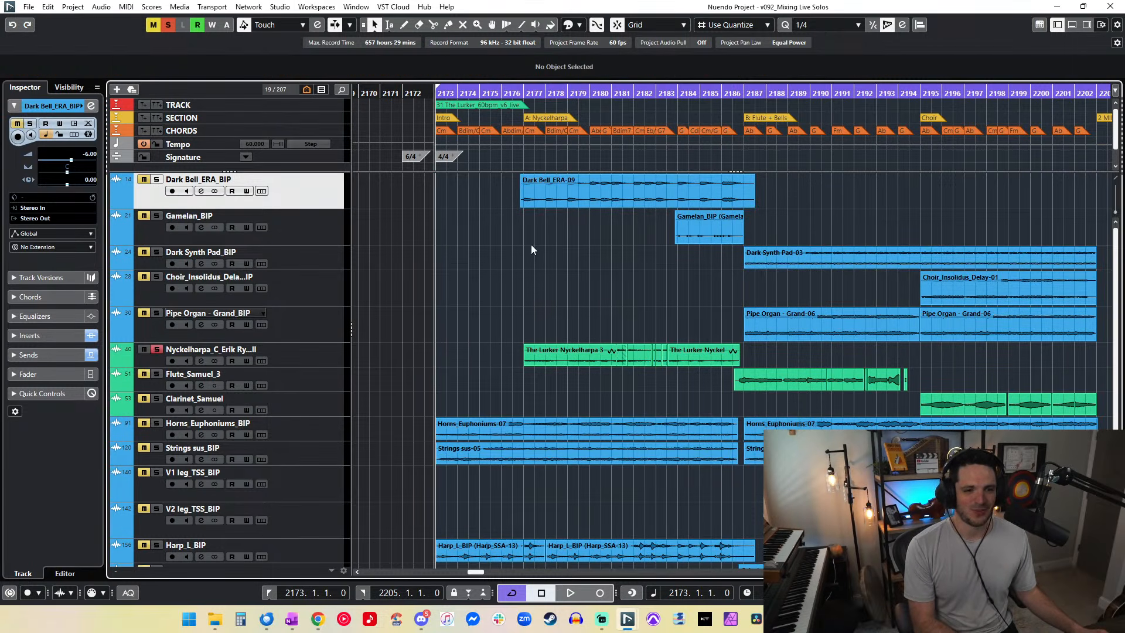
Step: Listen to the soloed nyckelharpa recording from bar 2177
click(518, 94)
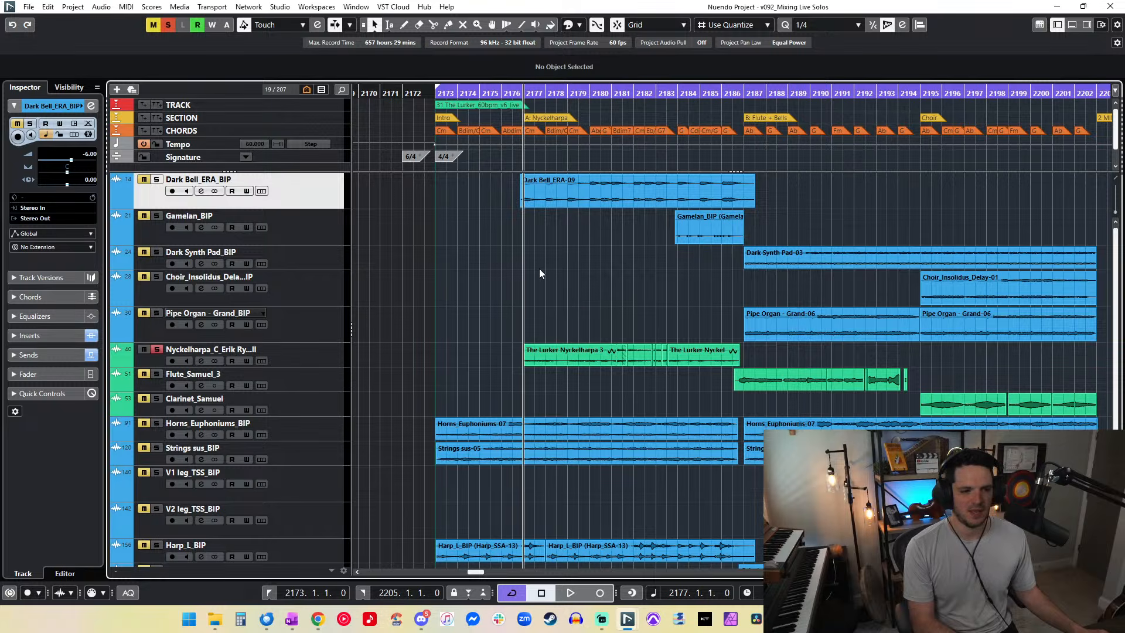
key(space)
key(space)
key(space)
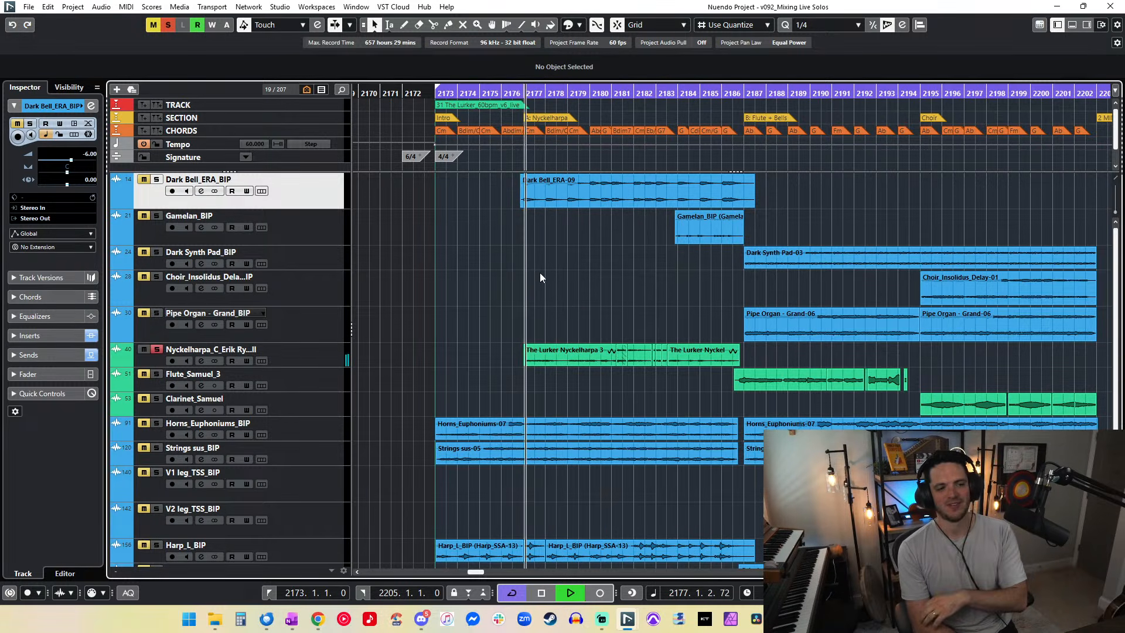
key(space)
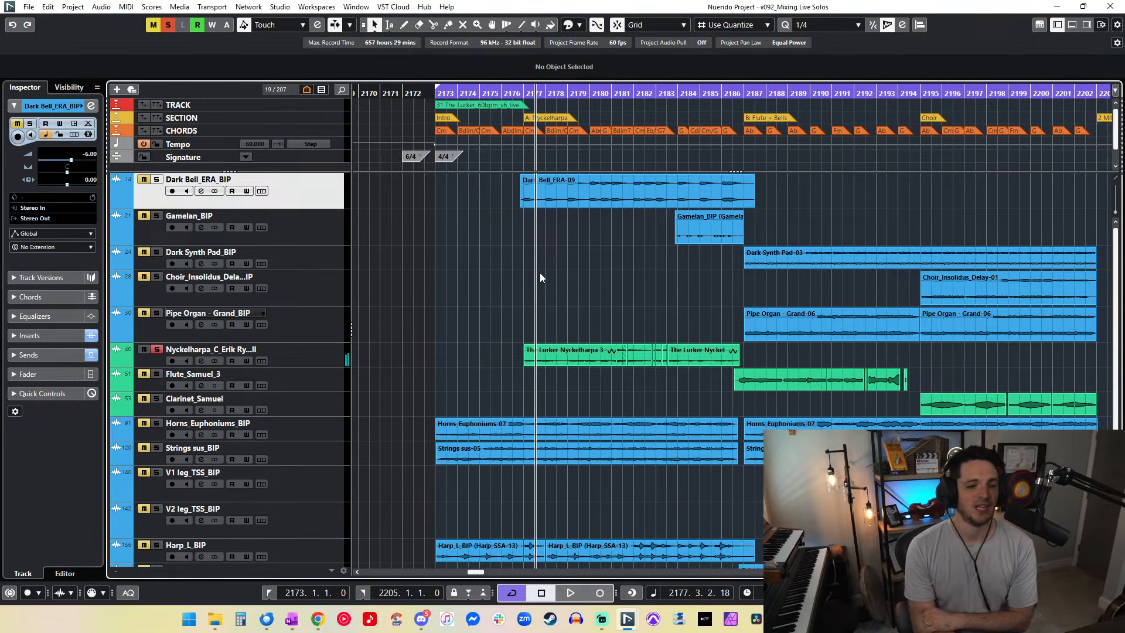
key(space)
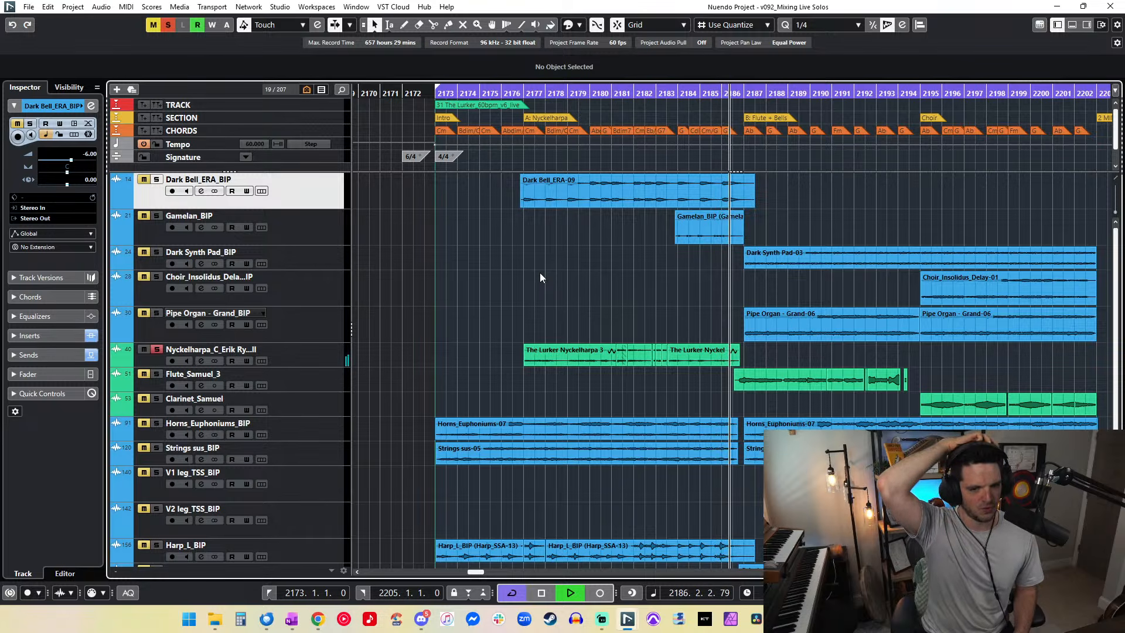
key(space)
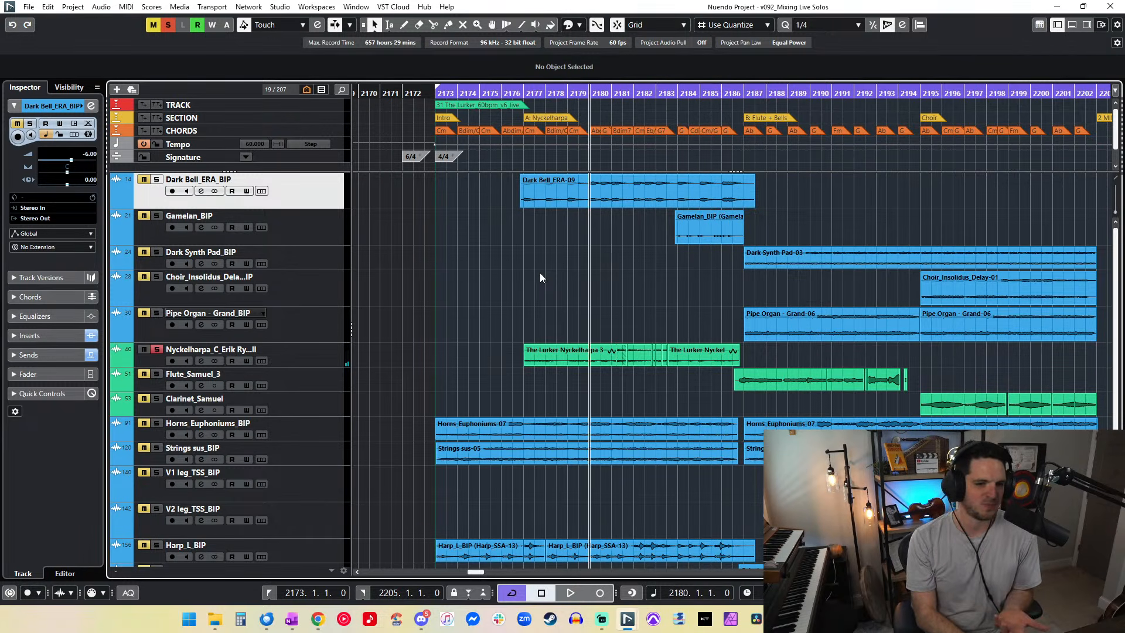
key(KP_Add)
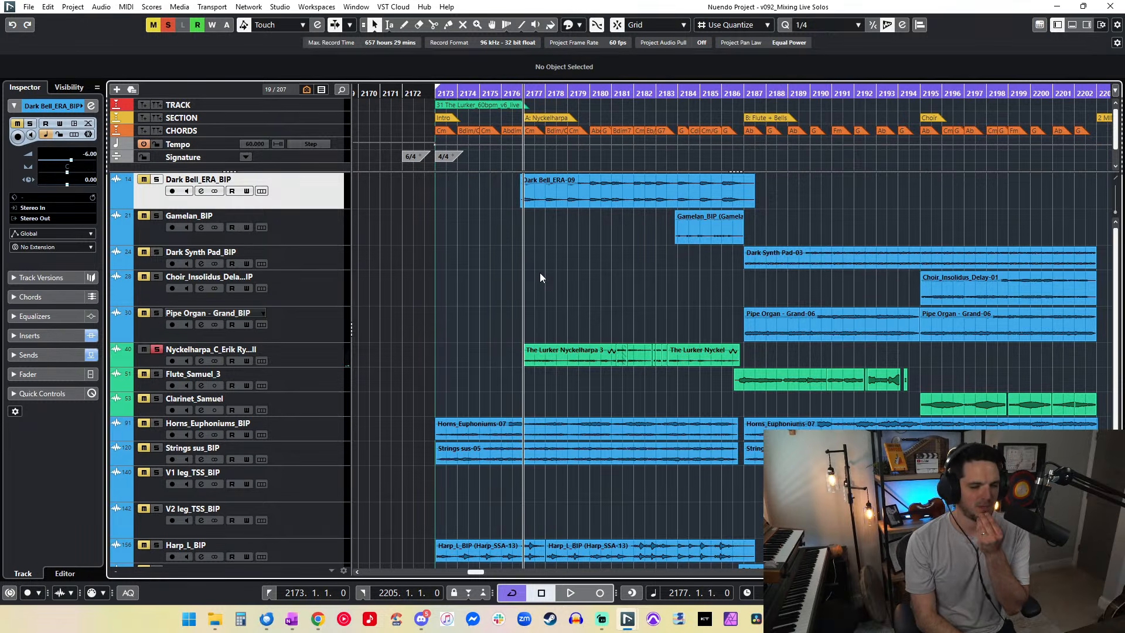
key(space)
Step: Turn off all solos and play the full cue from bar 2173
key(KP_1)
click(169, 28)
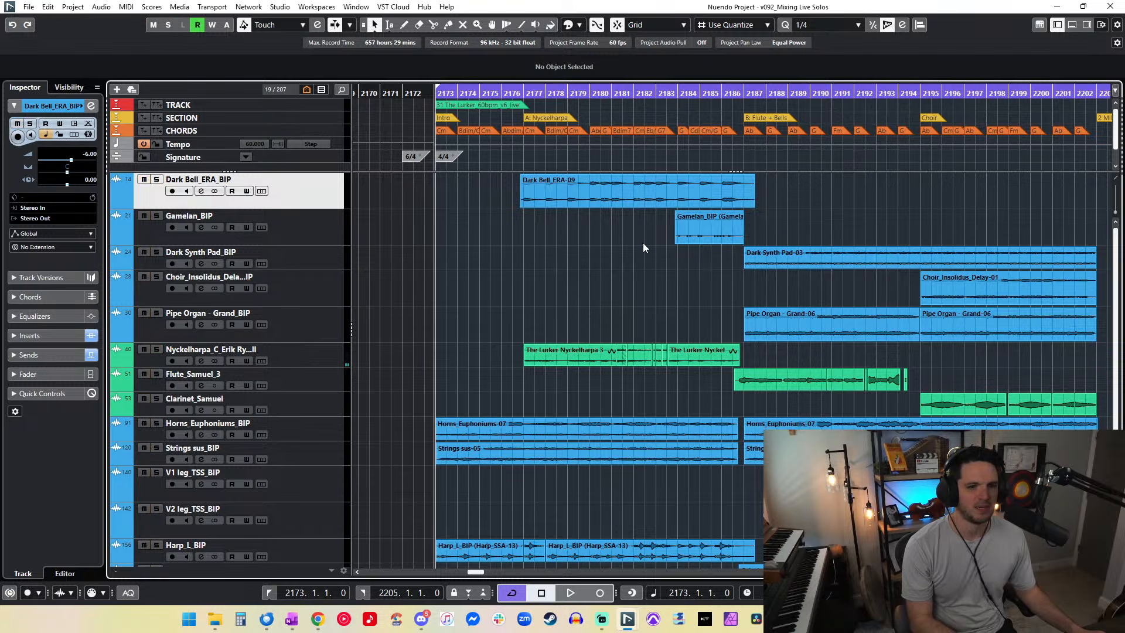
scroll(642, 243, down, 1)
scroll(641, 275, up, 1)
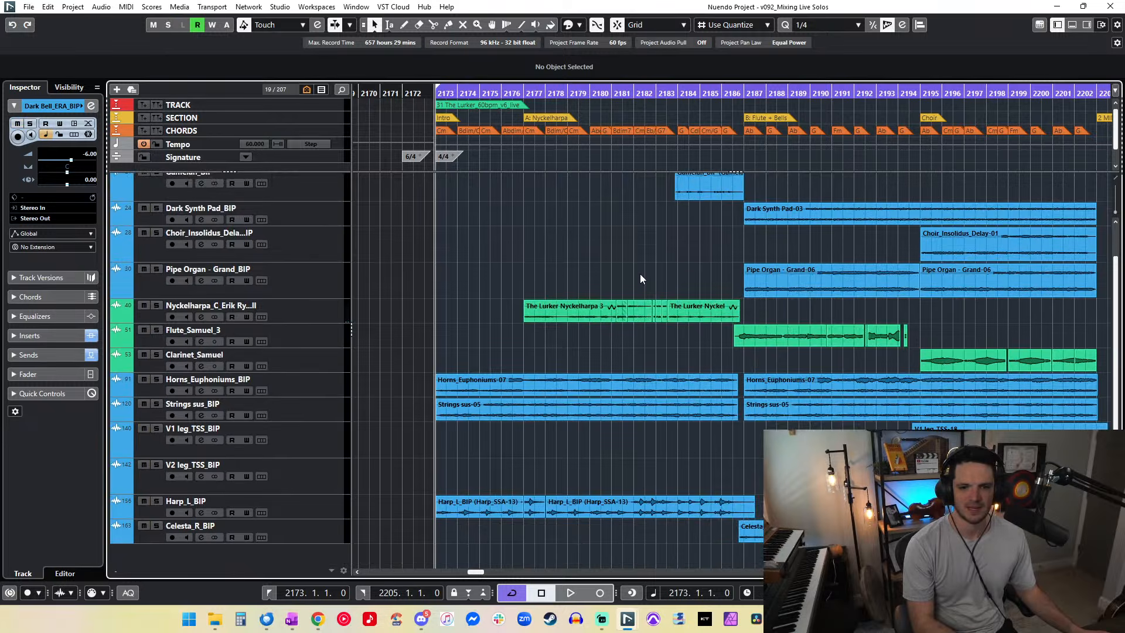
key(space)
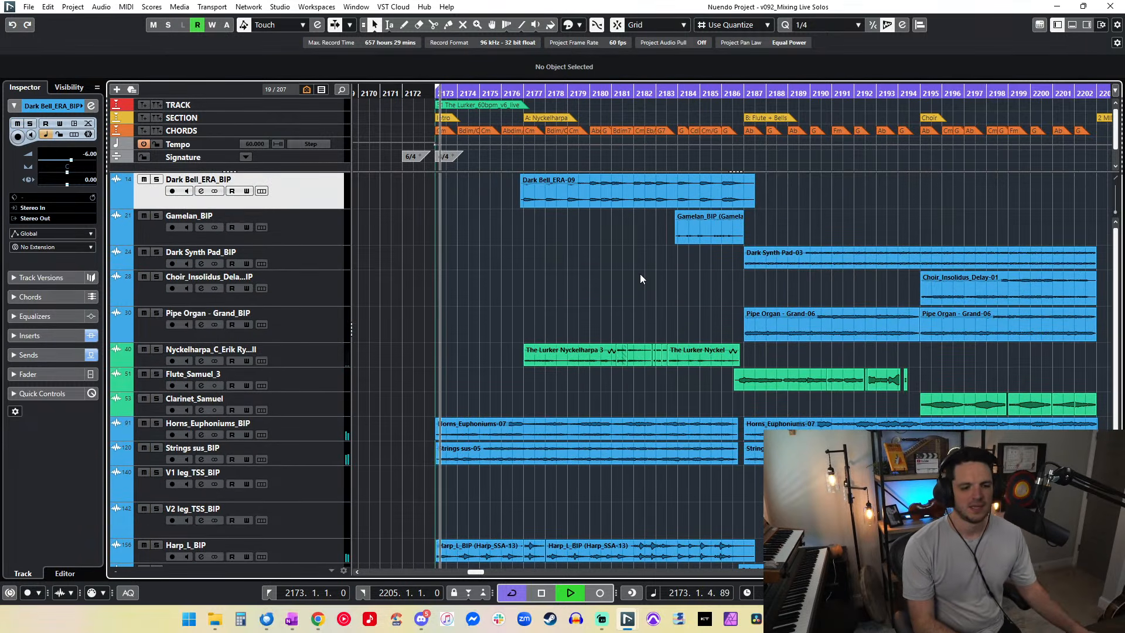
Step: Set the volume of both Strings sus-05 events in the cue to -5 dB and replay from bar 2173
scroll(398, 293, down, 1)
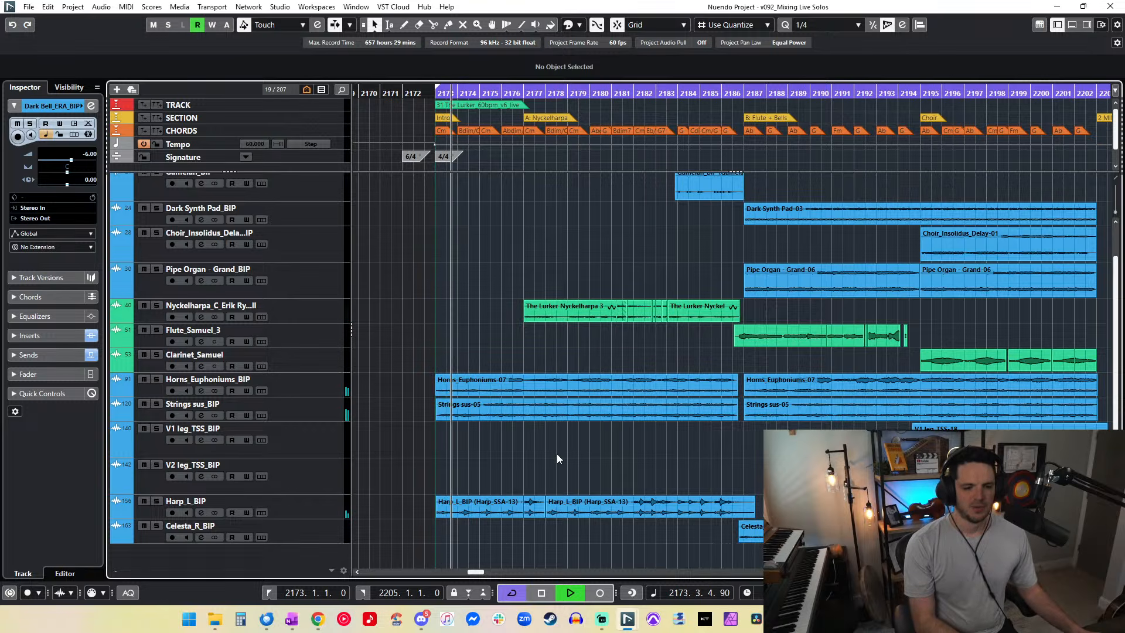
scroll(576, 423, down, 3)
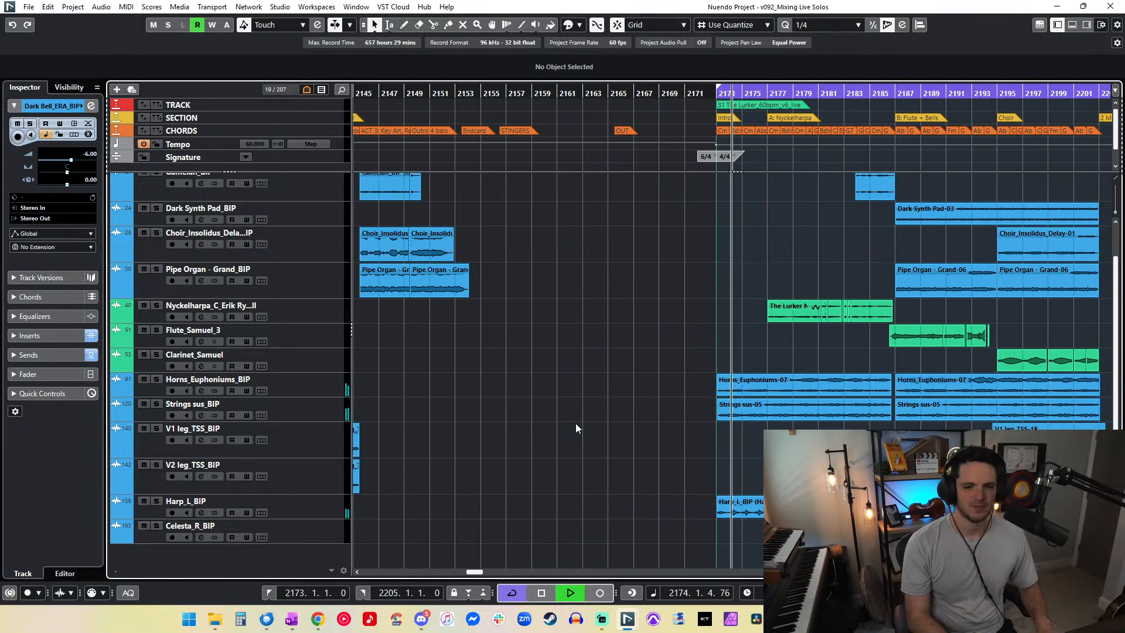
drag(839, 406, 528, 418)
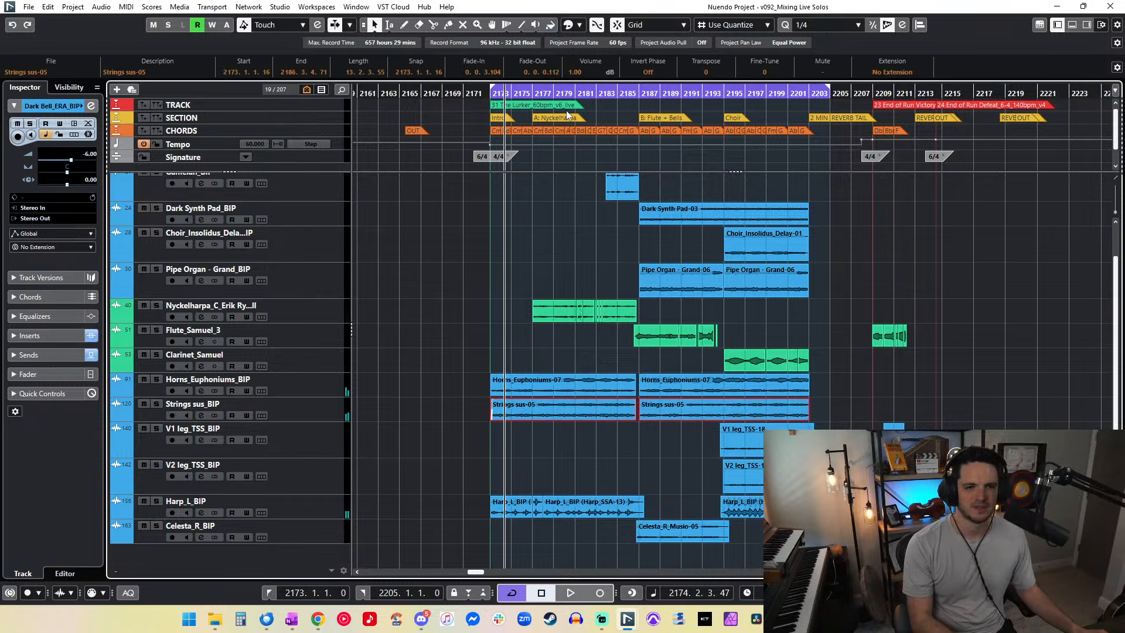
text(-5)
key(Return)
key(space)
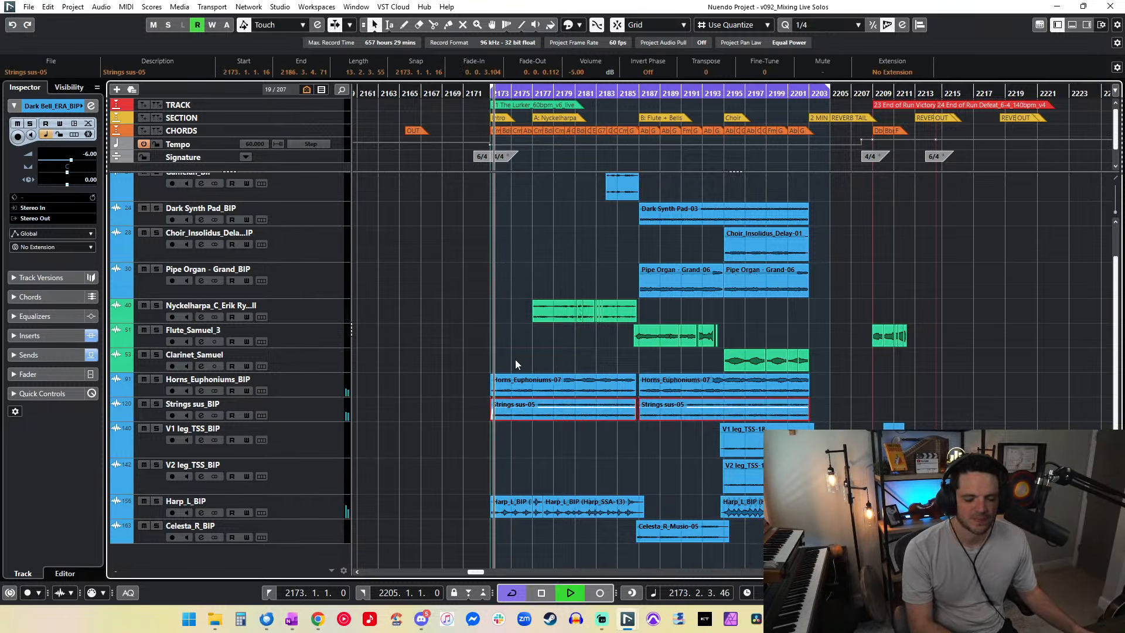
Step: Move the GEQ-30 equalizer window further into view and deselect the string events while the cue plays
scroll(515, 360, up, 2)
scroll(515, 362, down, 2)
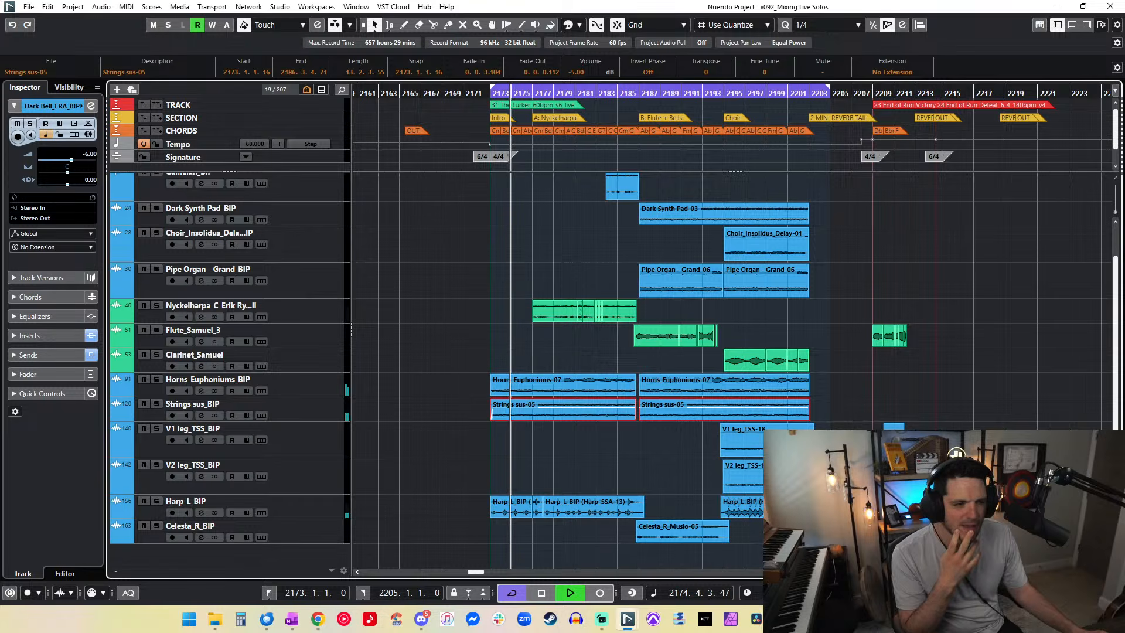
drag(0, 160, 97, 99)
click(574, 255)
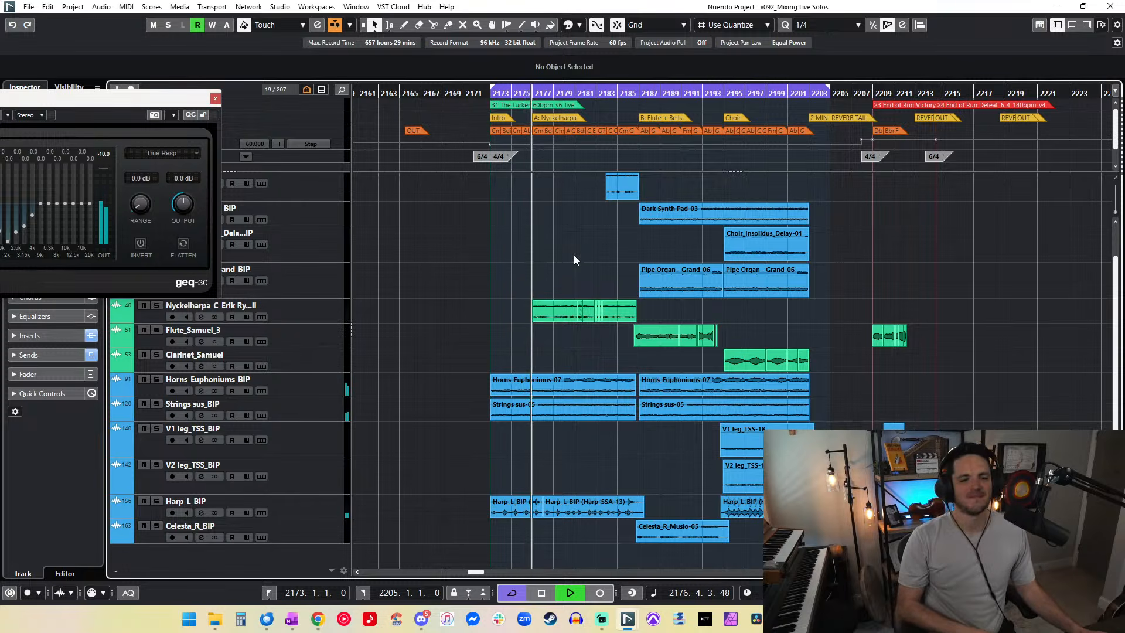
Step: Audition the nyckelharpa section and add a short fade-out at the end of the Gamelan event before bar 2187
scroll(575, 260, up, 1)
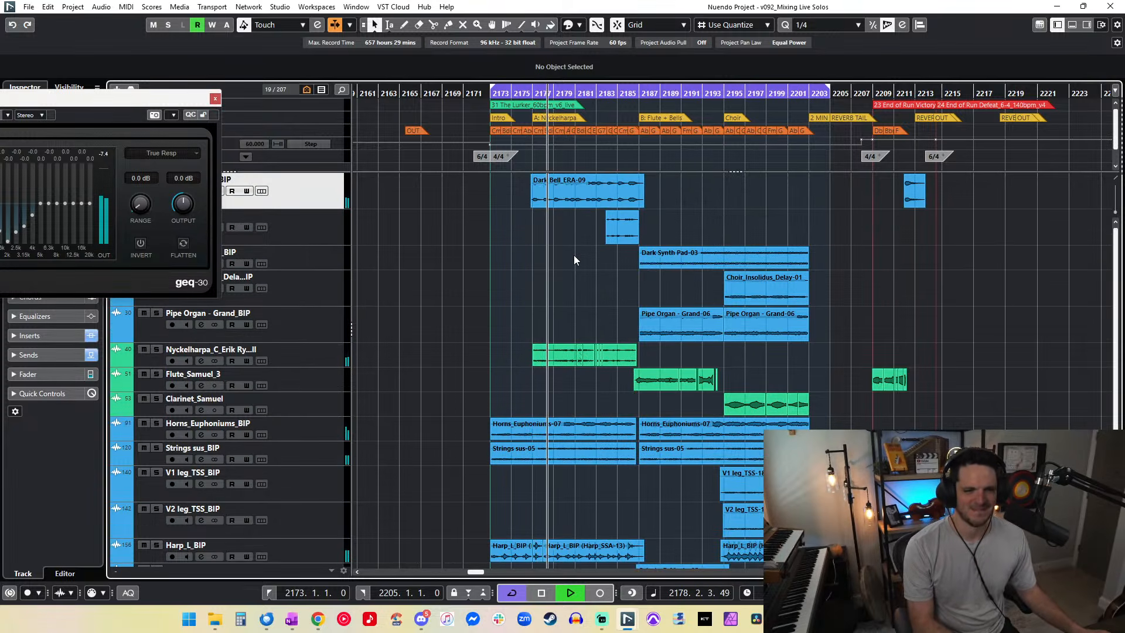
scroll(694, 176, up, 1)
drag(694, 190, 548, 191)
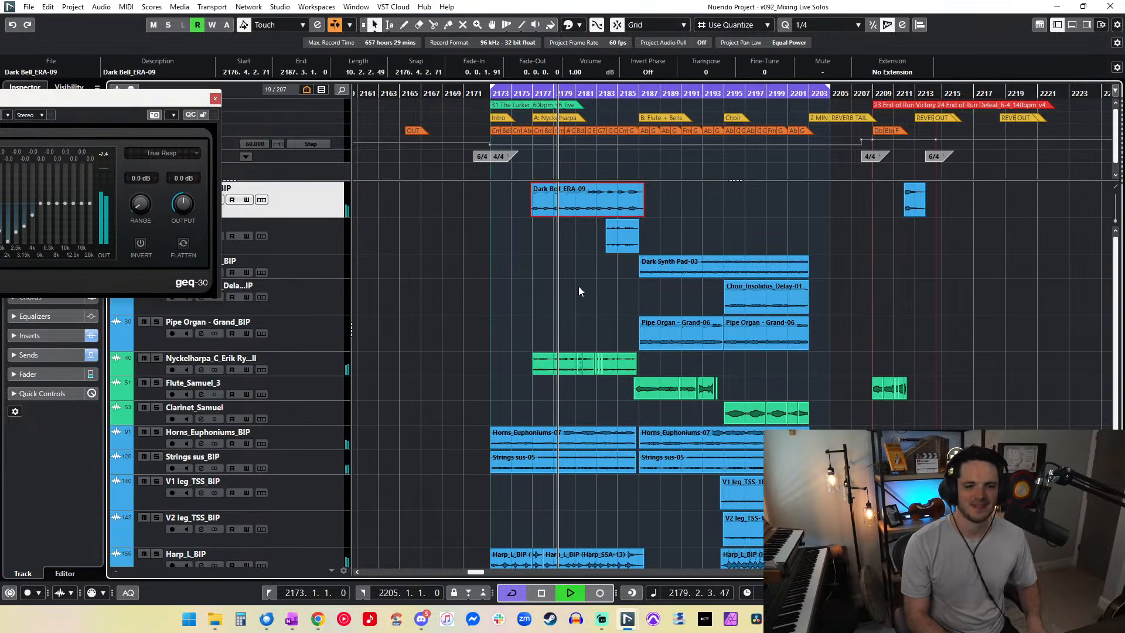
key(h)
key(h)
scroll(579, 286, right, 2)
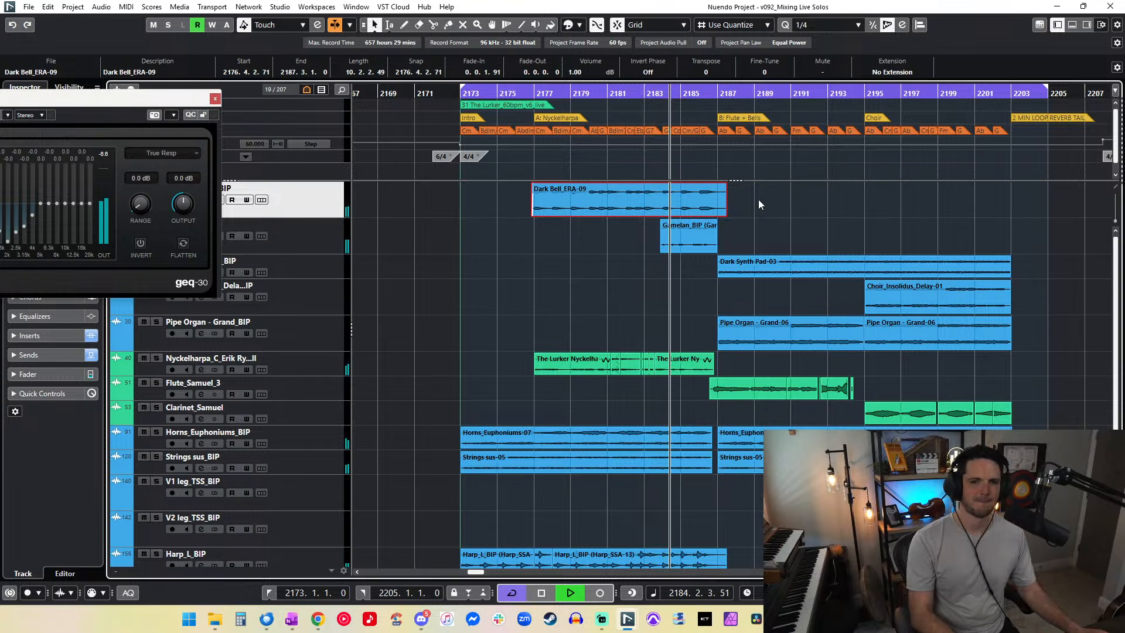
key(h)
key(h)
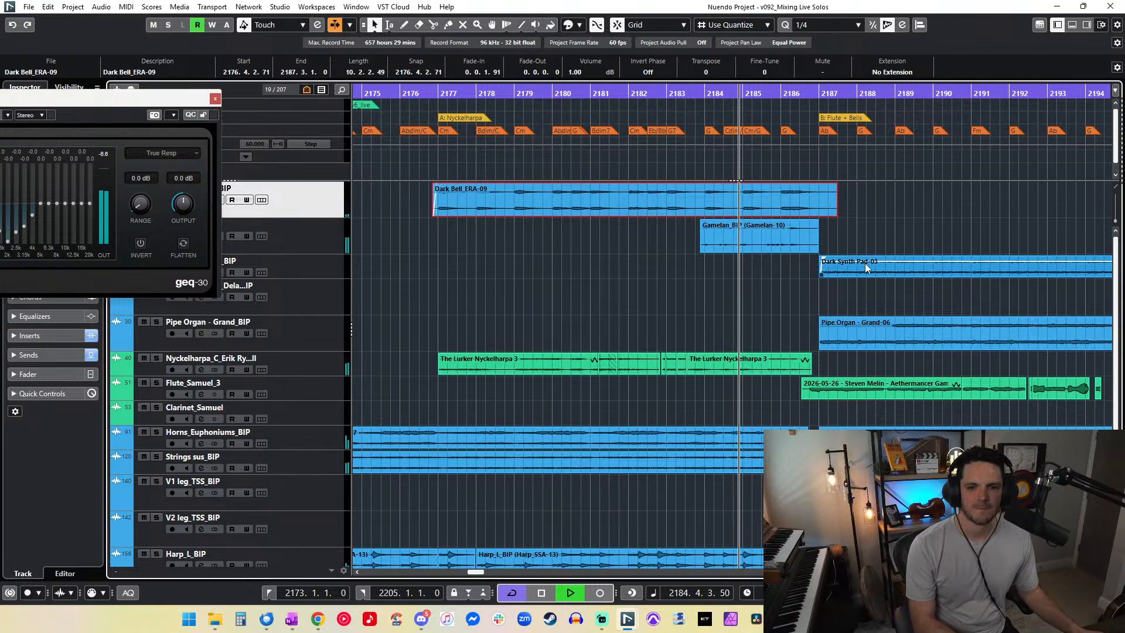
click(852, 246)
drag(818, 222, 815, 223)
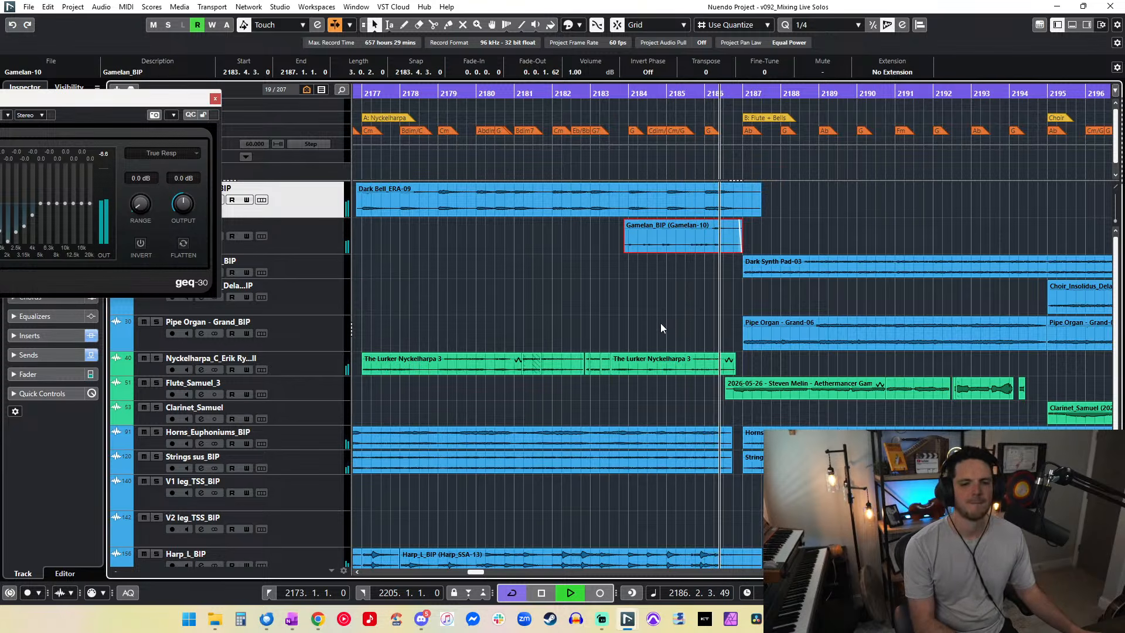
Step: Set the volume of the live flute events from bar 2186 to 2194 to 6 dB
scroll(661, 324, right, 3)
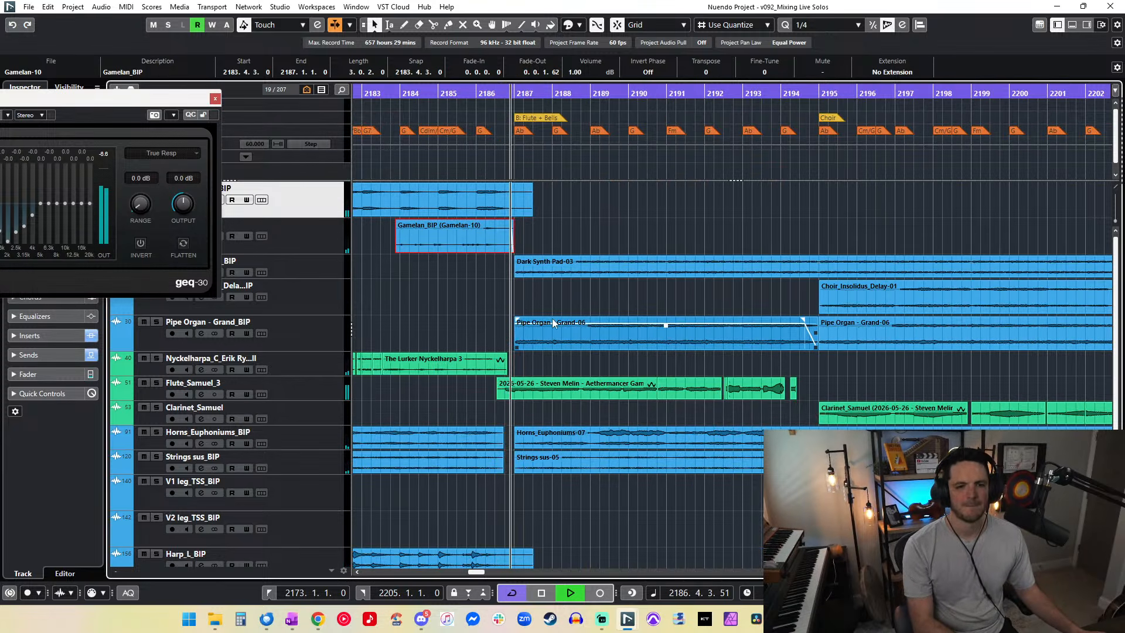
drag(813, 381, 633, 399)
click(578, 73)
text(6)
key(Return)
Step: Lower the Dark Synth Pad-03 event, trying -8 dB and settling on a volume of -5 dB
key(g)
key(g)
key(g)
key(g)
key(g)
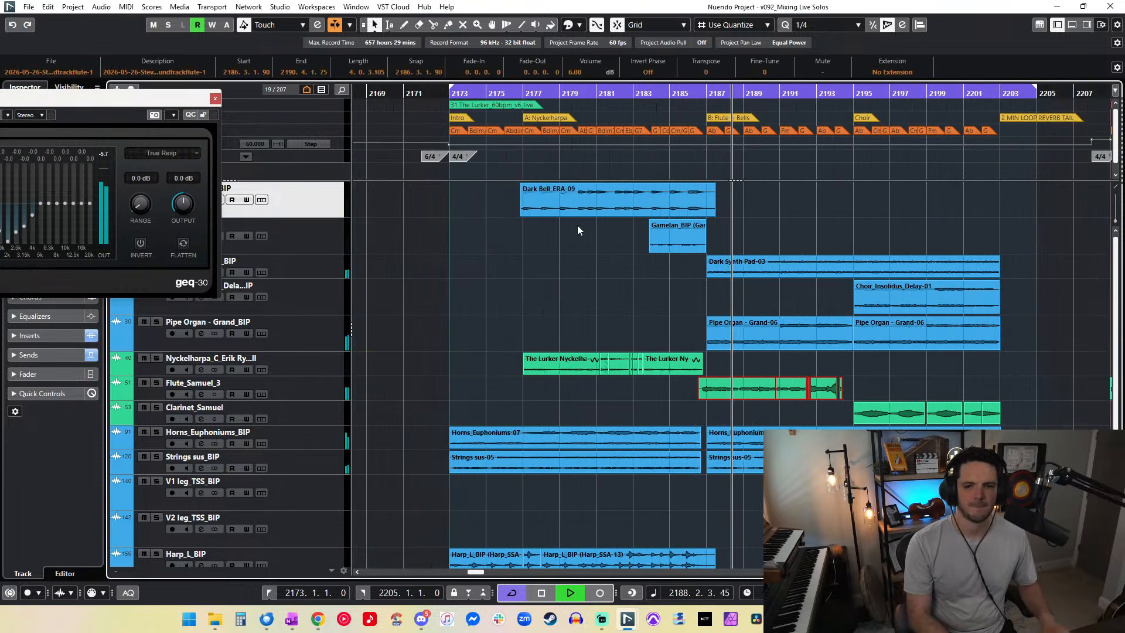
scroll(578, 231, right, 1)
drag(657, 241, 741, 270)
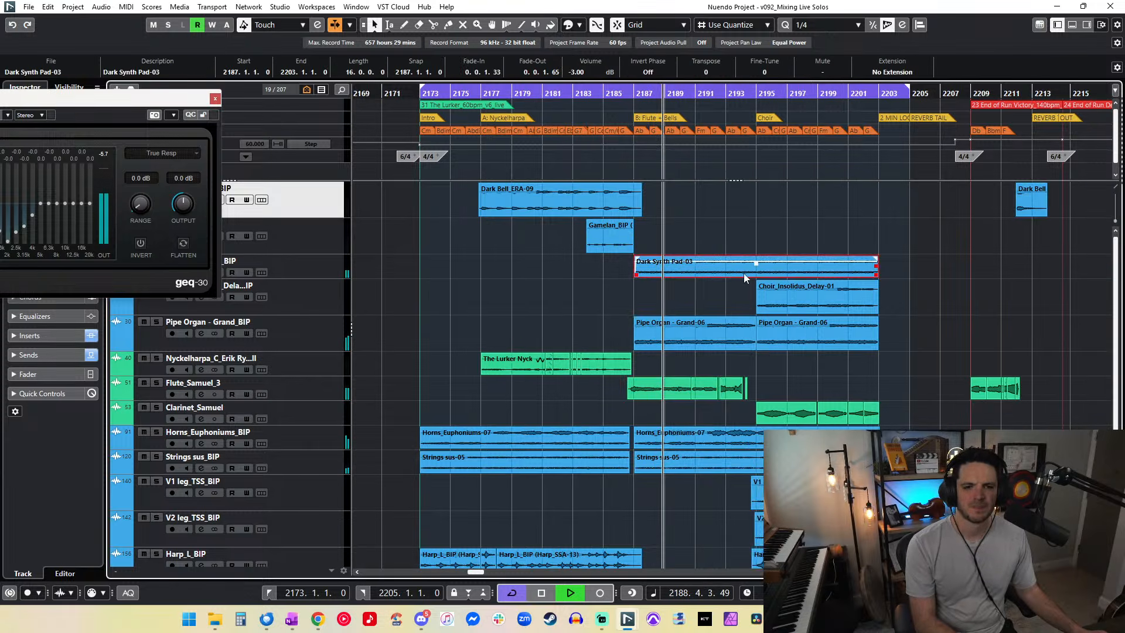
click(579, 71)
text(-8)
key(Return)
click(572, 72)
text(-5)
key(Return)
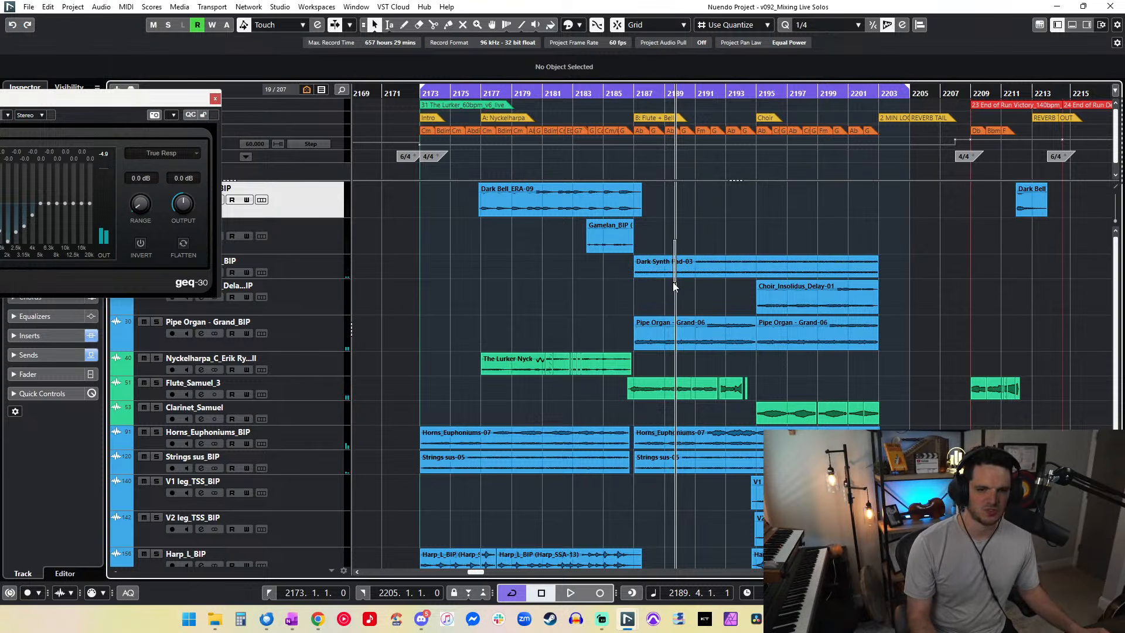
Step: Listen to the Flute + Bells section from bar 2187 to judge the flute and synth pad balance
click(635, 92)
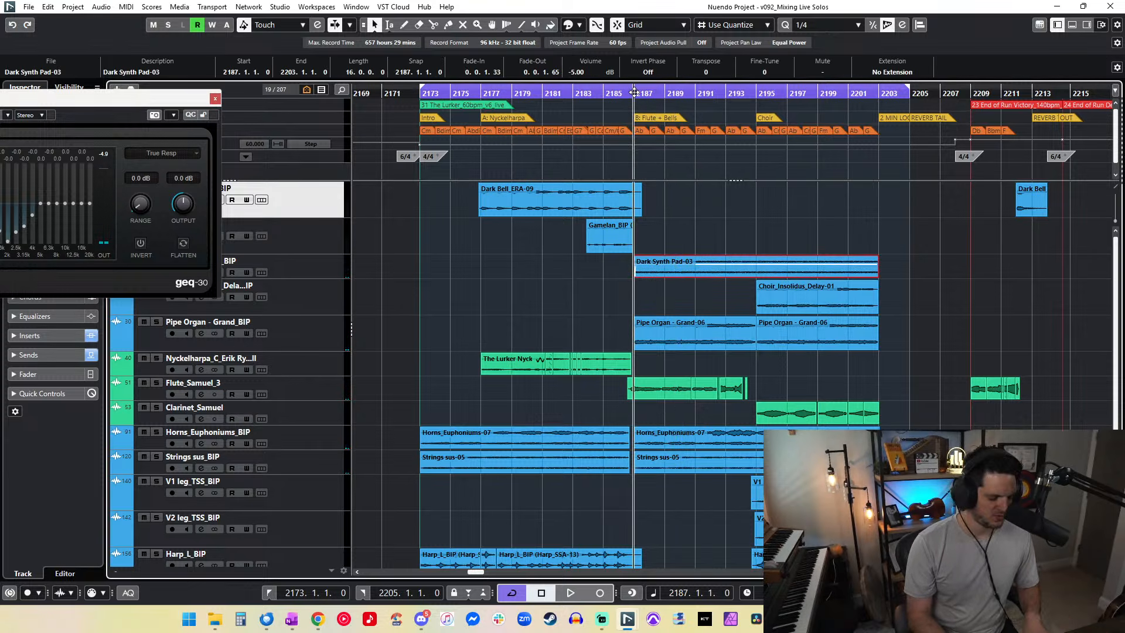
key(h)
key(h)
key(h)
key(h)
key(h)
key(h)
key(h)
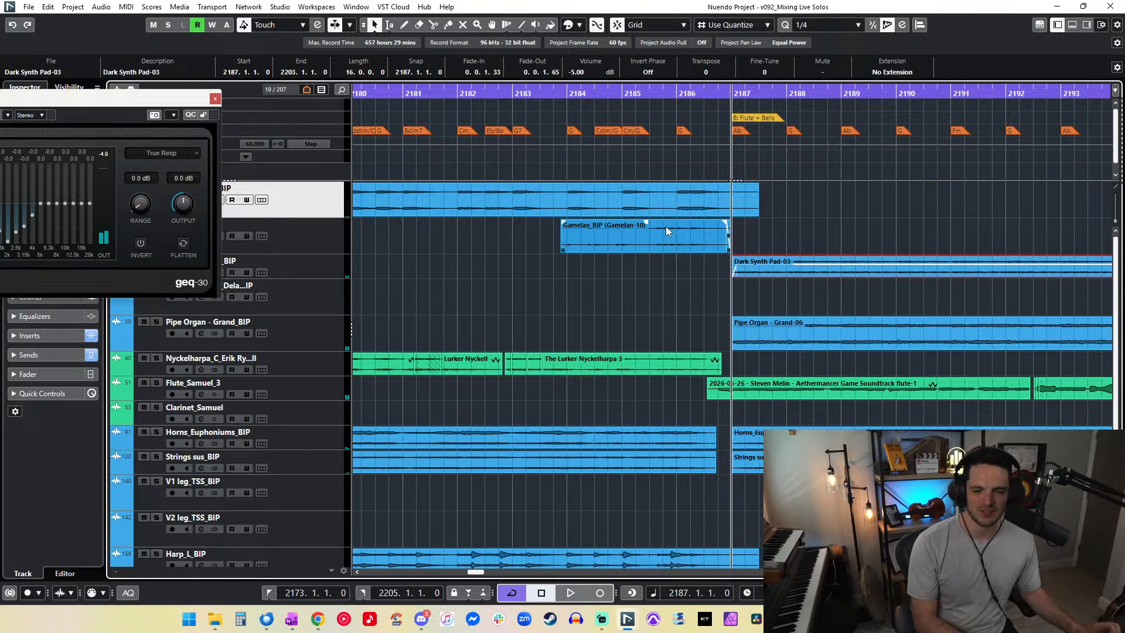
key(space)
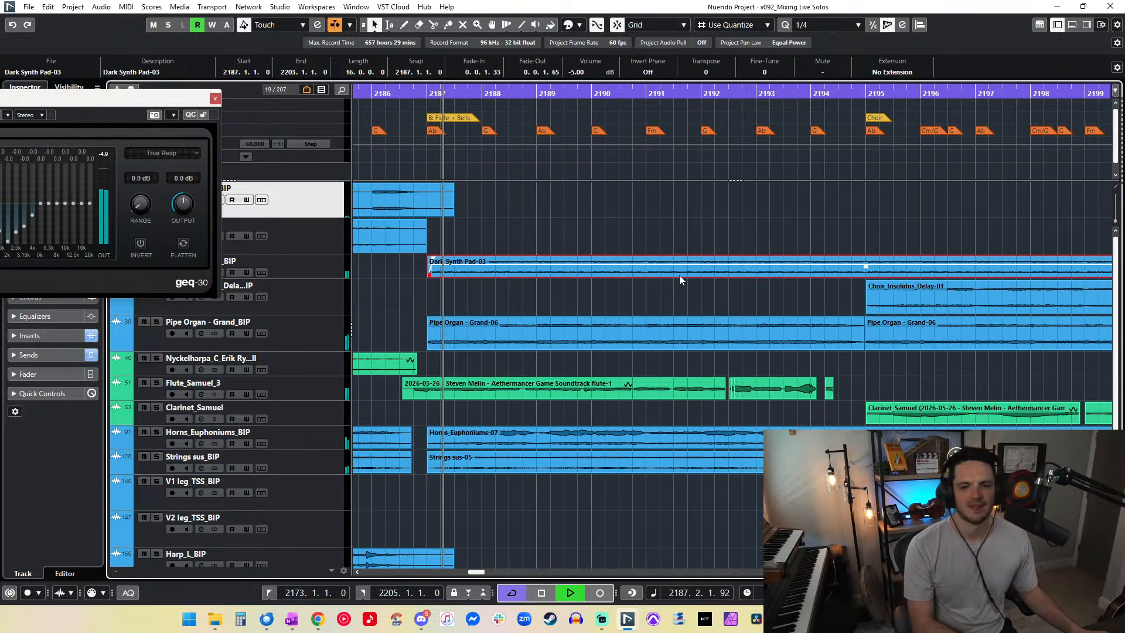
key(space)
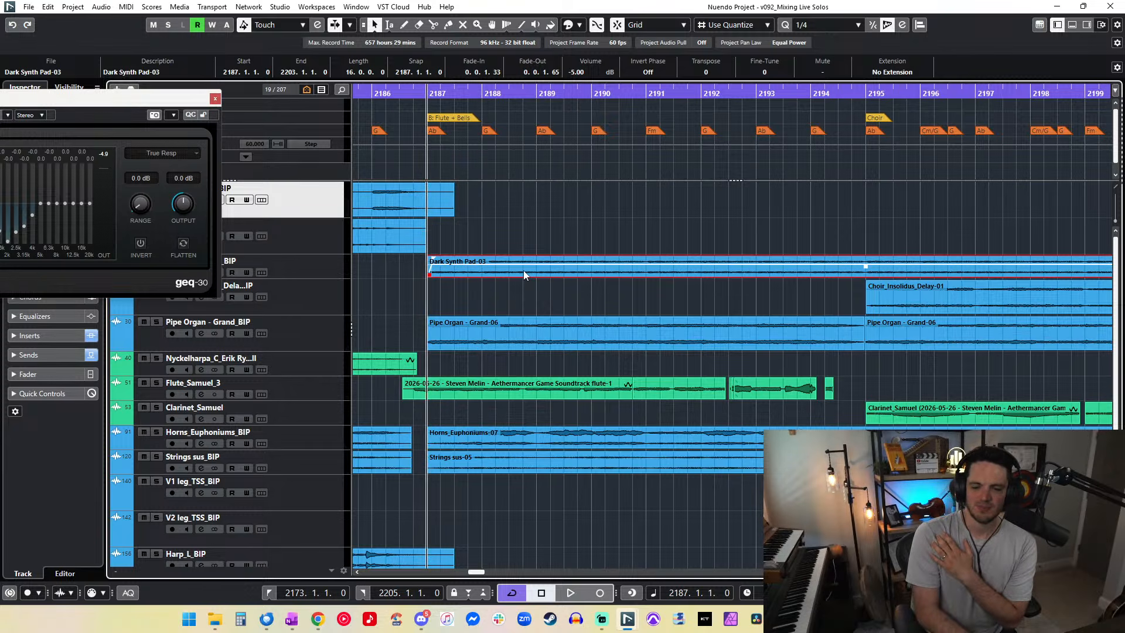
key(space)
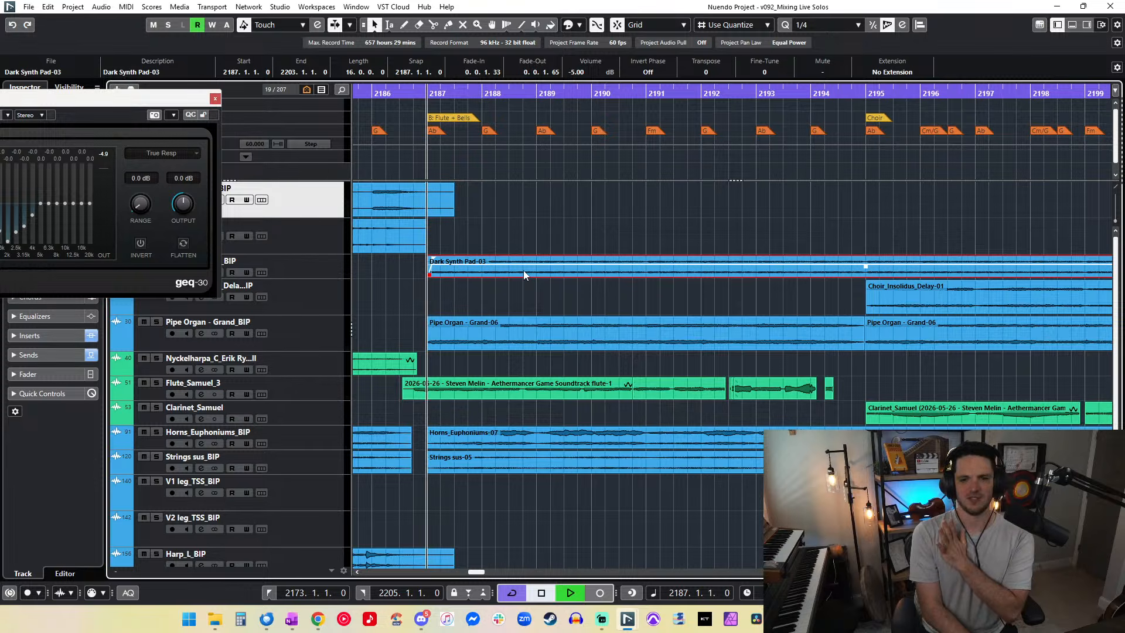
key(space)
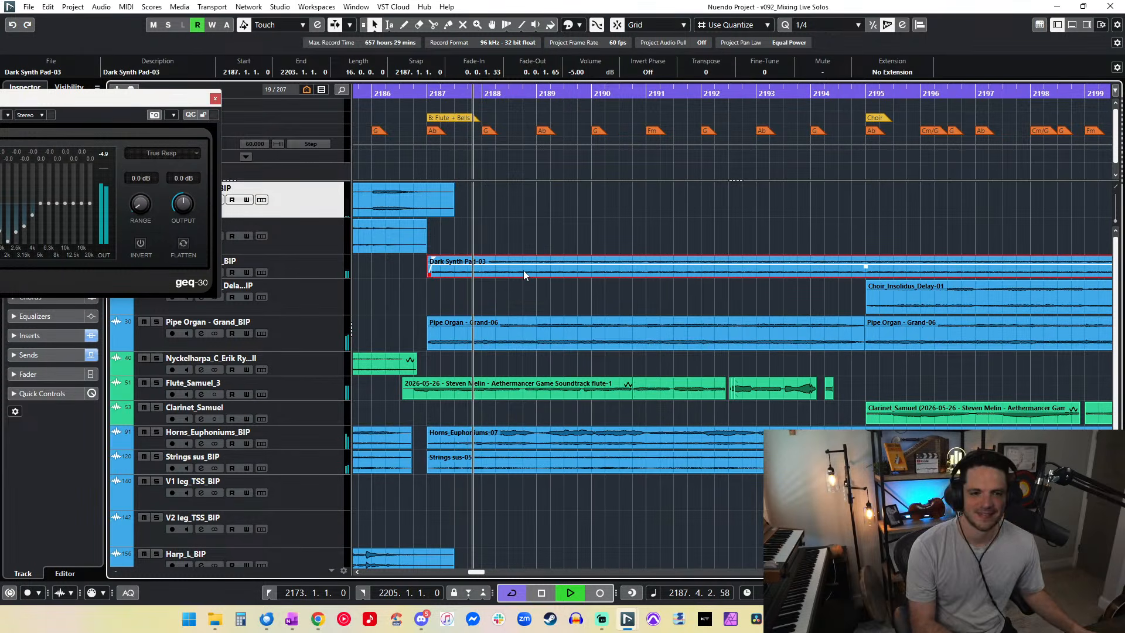
Step: Reposition the equalizer window and set the Dark Synth Pad-03 event's volume to -6 dB
key(f)
scroll(525, 275, left, 2)
drag(197, 117, 171, 63)
scroll(460, 249, right, 1)
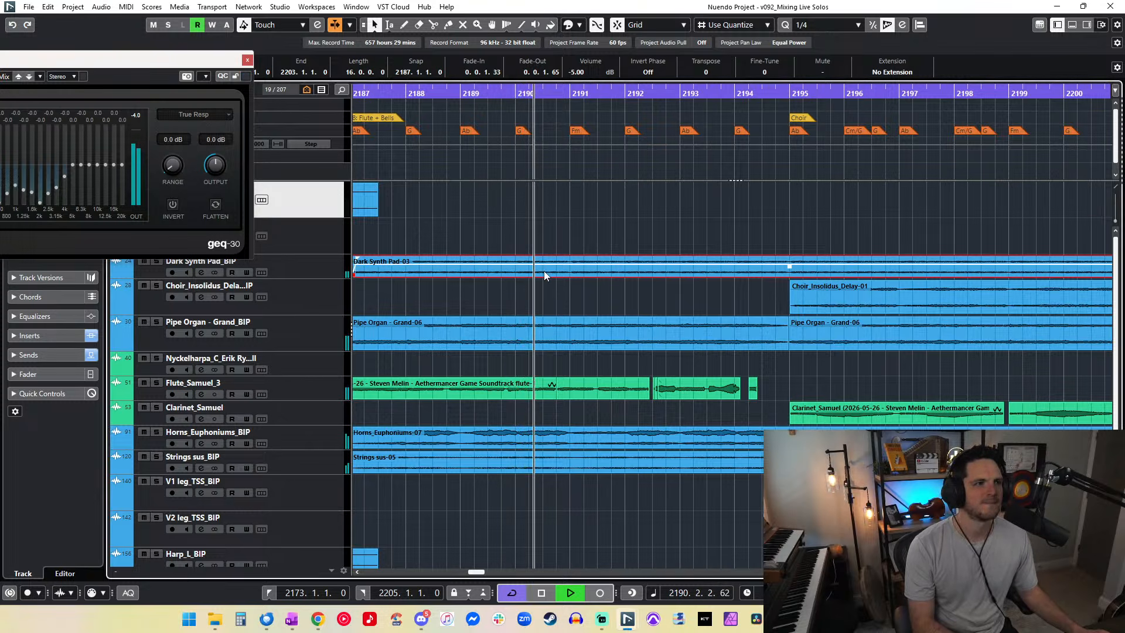
click(591, 72)
text(-6)
key(Return)
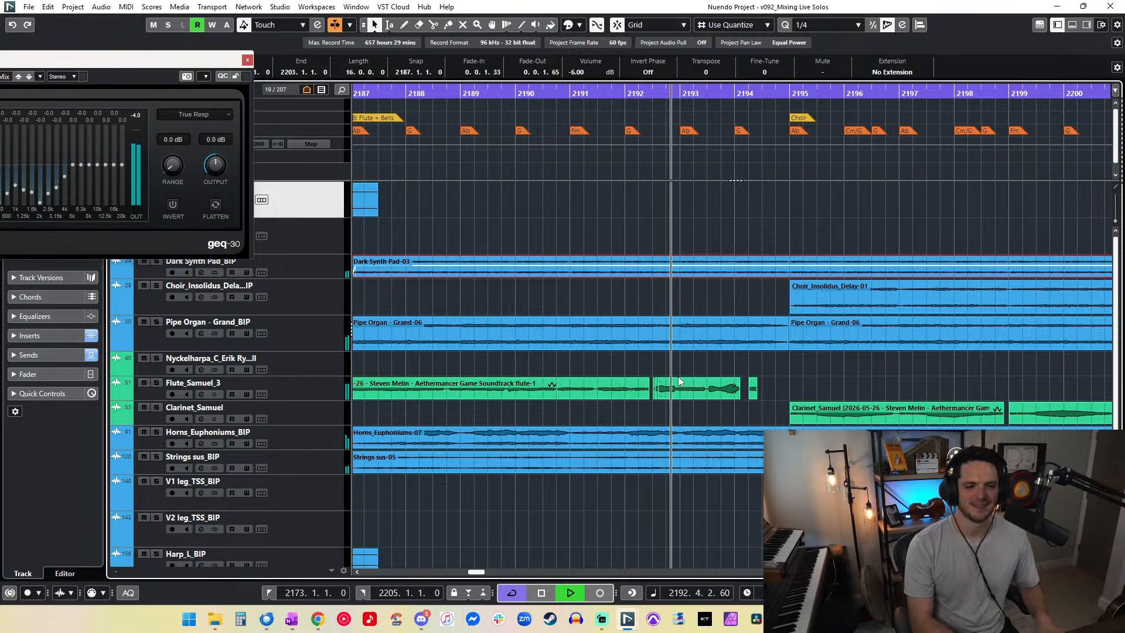
Step: Split the flute event shortly before bar 2193 and select the flute pieces ahead of the cut
scroll(678, 376, up, 5)
key(space)
key(ctrl+KP_Subtract)
key(ctrl+KP_Subtract)
key(space)
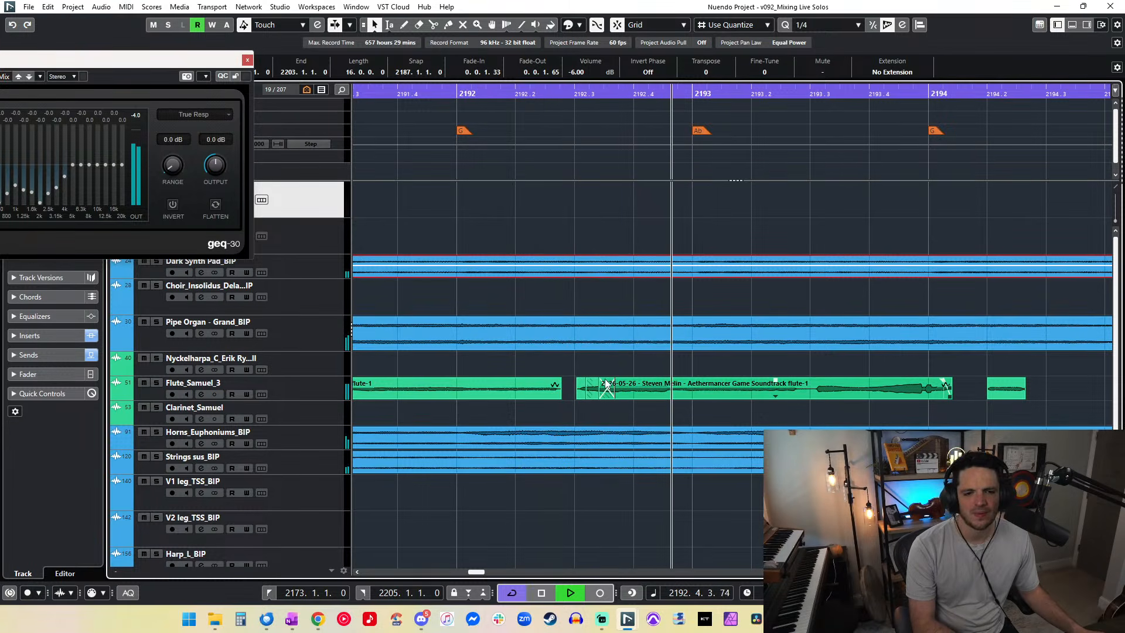
alt+click(667, 389)
drag(578, 372, 634, 395)
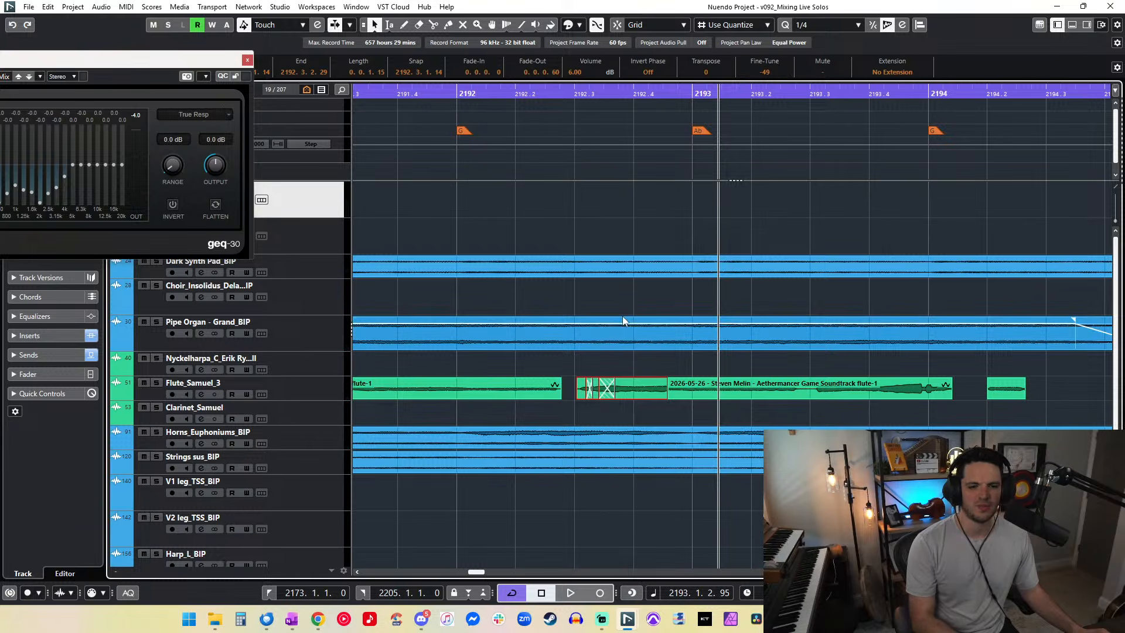
Step: Replay the flute phrase around bar 2192 to check the selected pieces
key(KP_Subtract)
key(KP_Subtract)
key(KP_Subtract)
key(KP_Add)
key(space)
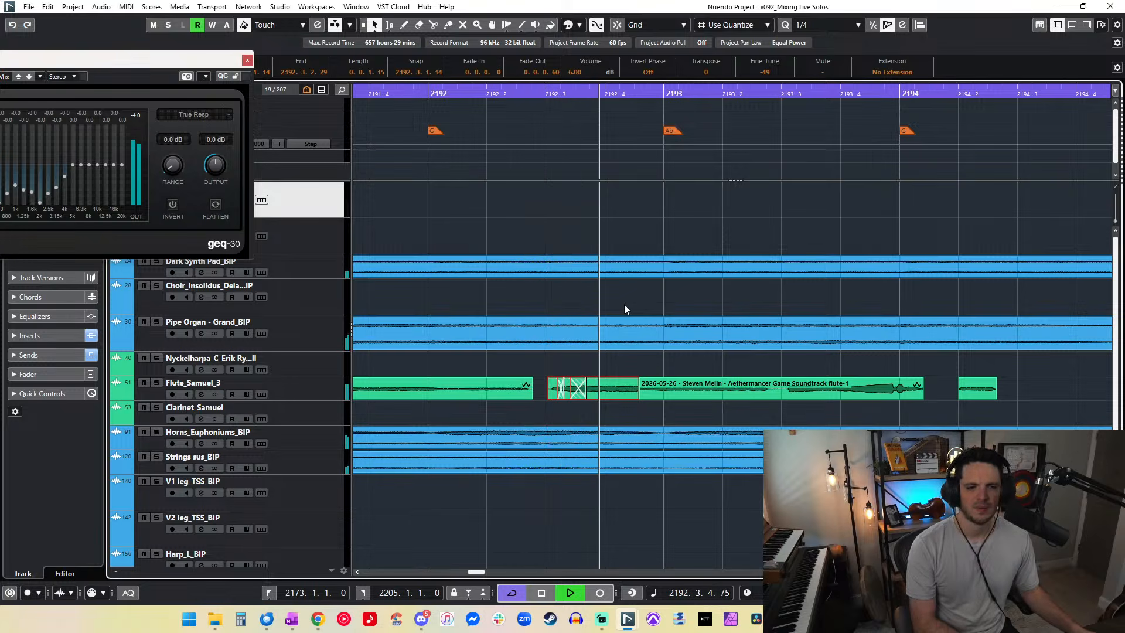
key(KP_Subtract)
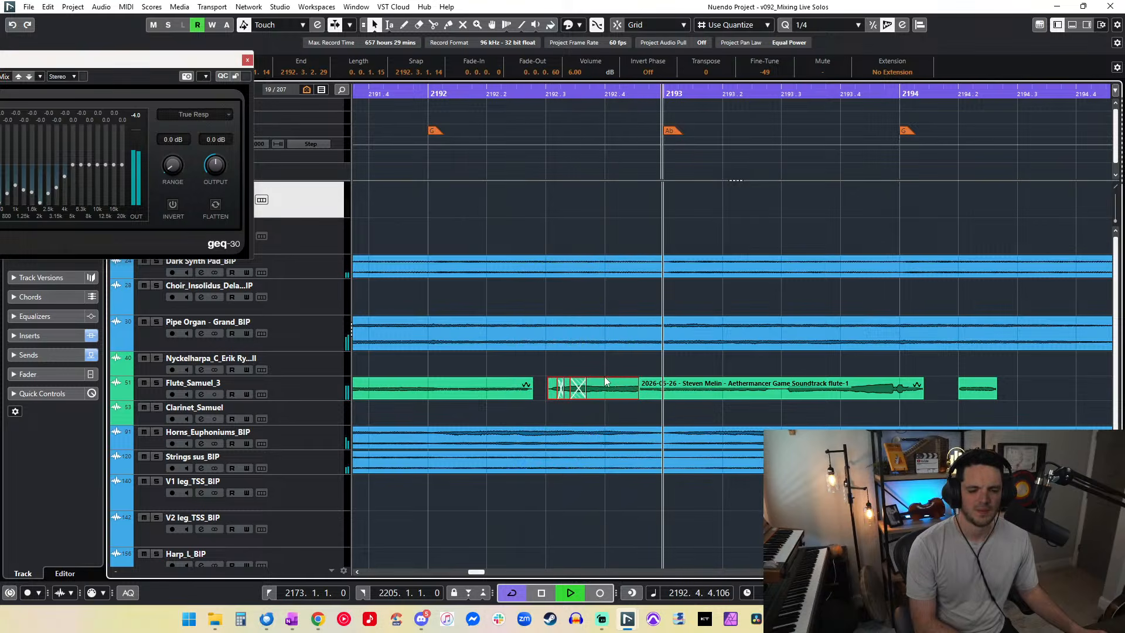
Step: Crossfade the two flute pieces across the cut shortly before bar 2193
key(2)
drag(620, 389, 656, 389)
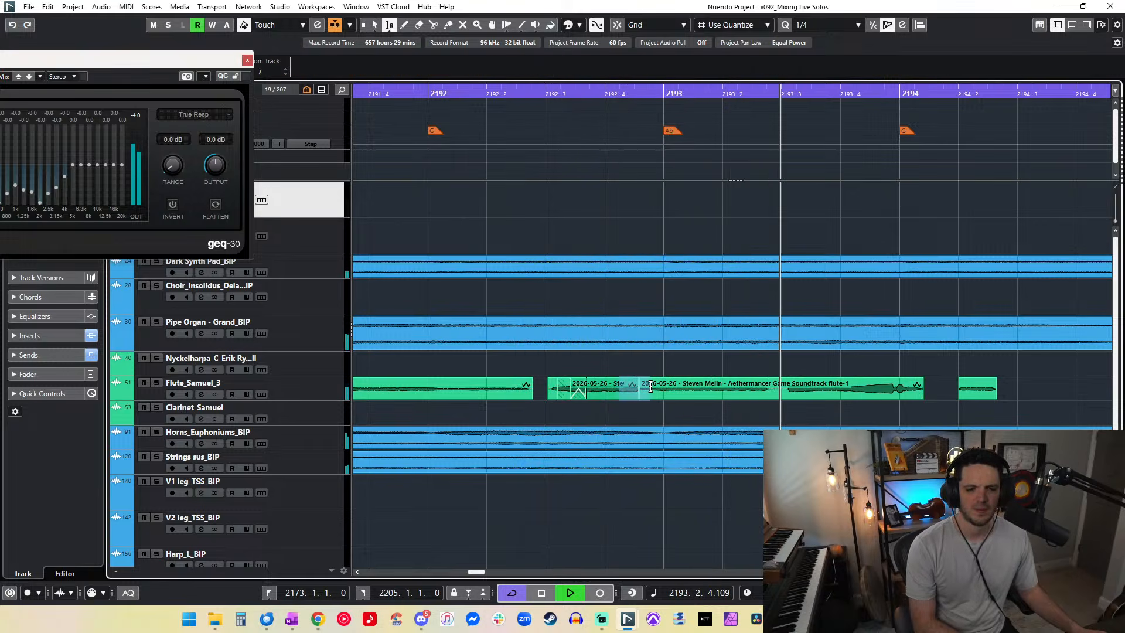
key(x)
key(1)
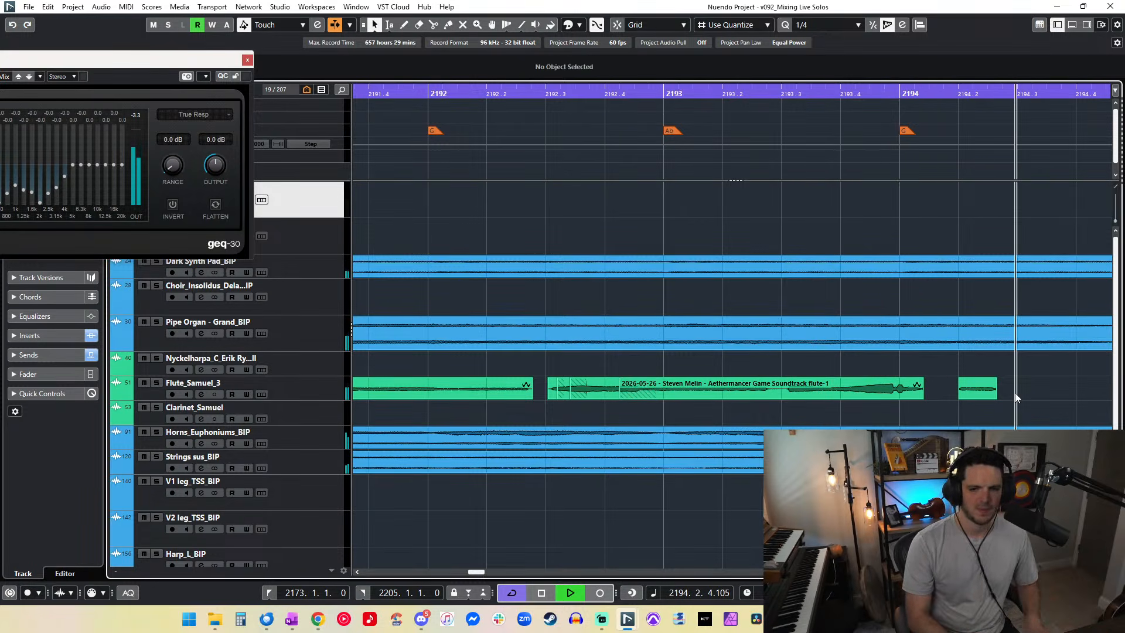
Step: Replay the crossfaded flute phrase in the full arrangement leading up to the Choir section
key(g)
key(g)
key(g)
key(g)
key(g)
key(g)
key(g)
key(KP_Subtract)
key(KP_Subtract)
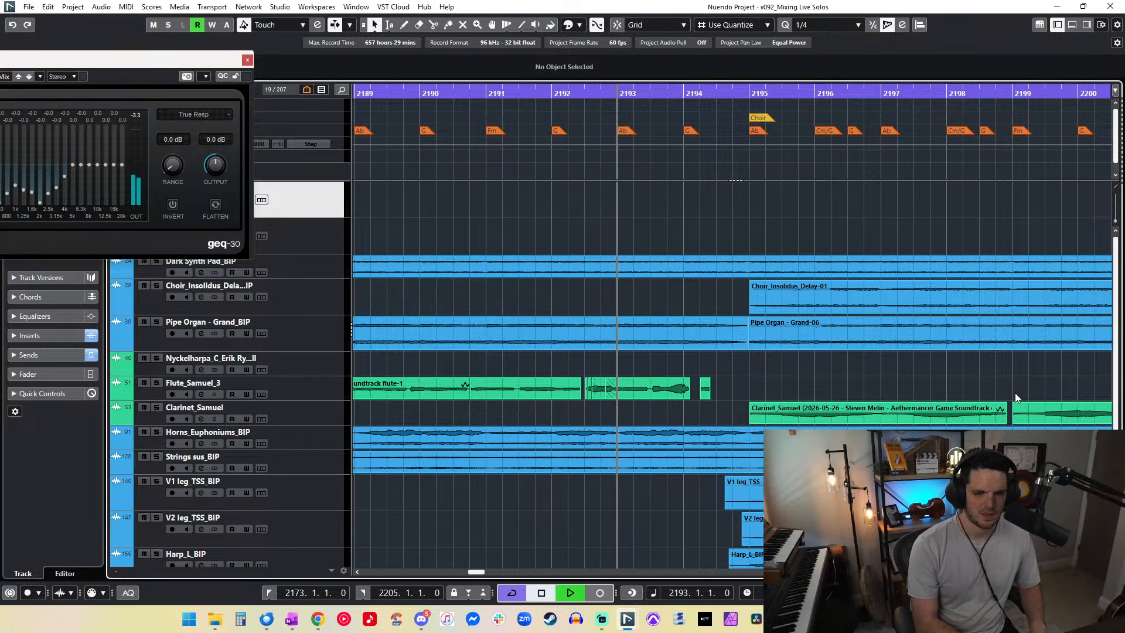
key(KP_Subtract)
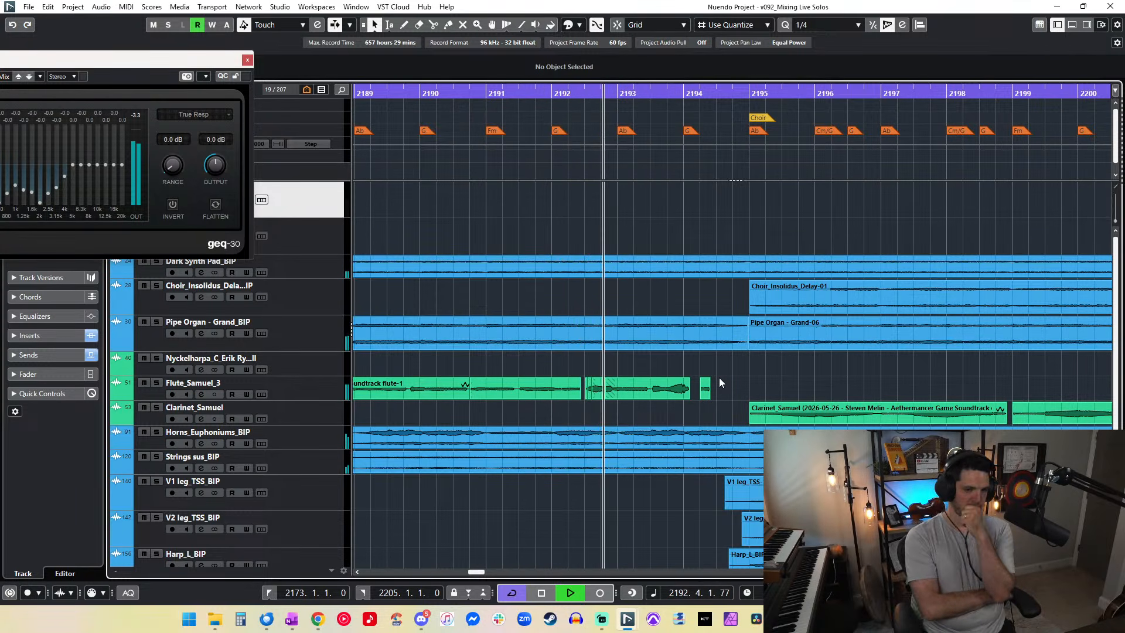
Step: Mute the selected Dark Bell track and replay the flute phrase from about bar 2192
key(h)
key(h)
key(h)
key(h)
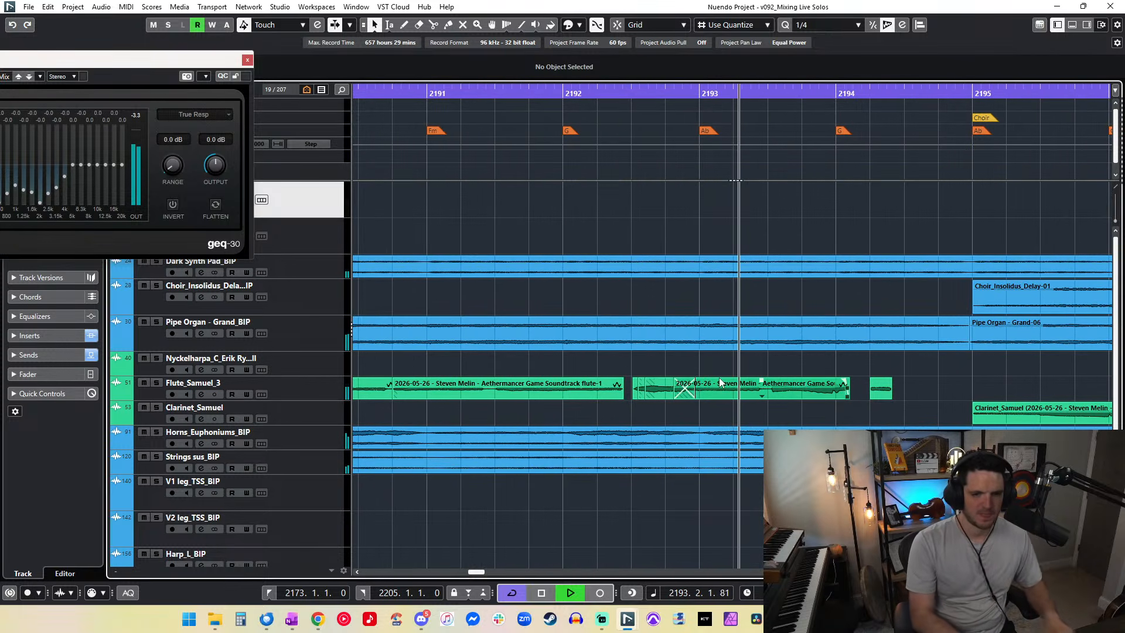
key(space)
key(m)
key(KP_Subtract)
key(KP_Subtract)
key(space)
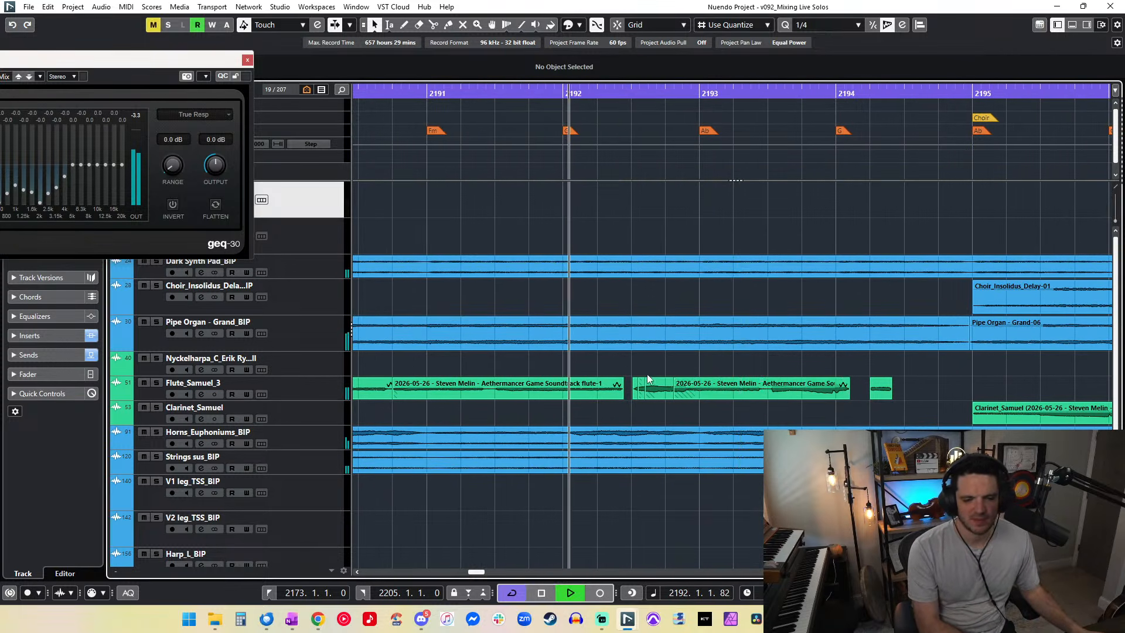
Step: Delete the short flute fragments after 2192.3, extend the remaining flute event back over their span, and replay the phrase
mouse_move(633, 377)
mouse_down()
mouse_move(669, 405)
mouse_move(616, 394)
mouse_move(661, 378)
mouse_move(643, 379)
mouse_up()
key(Delete)
key(KP_Subtract)
key(KP_Subtract)
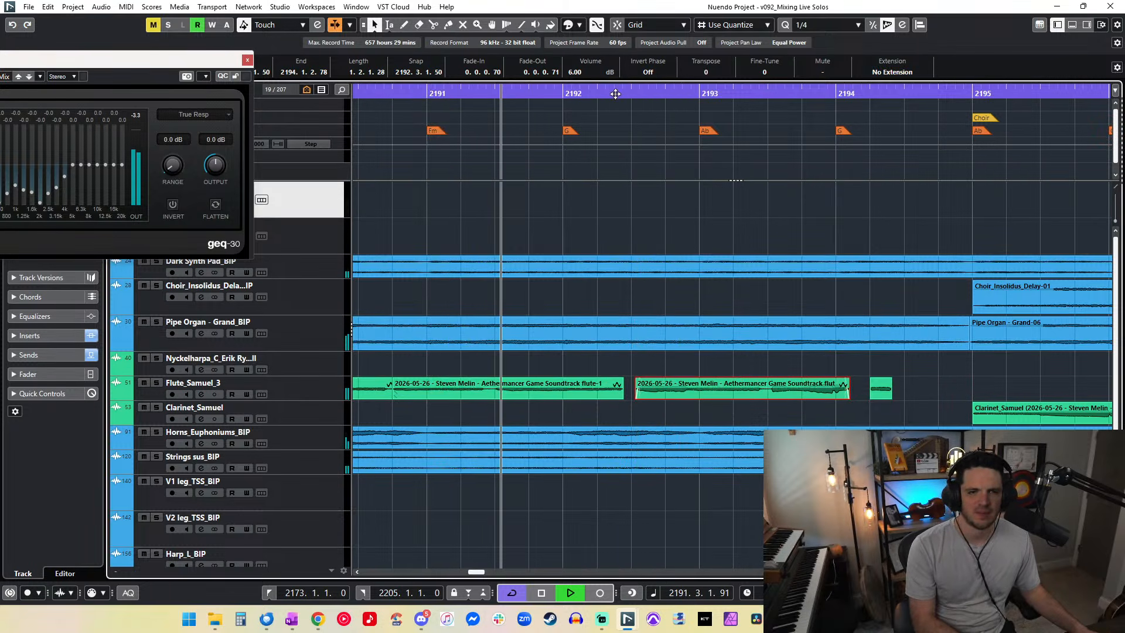
scroll(620, 164, up, 1)
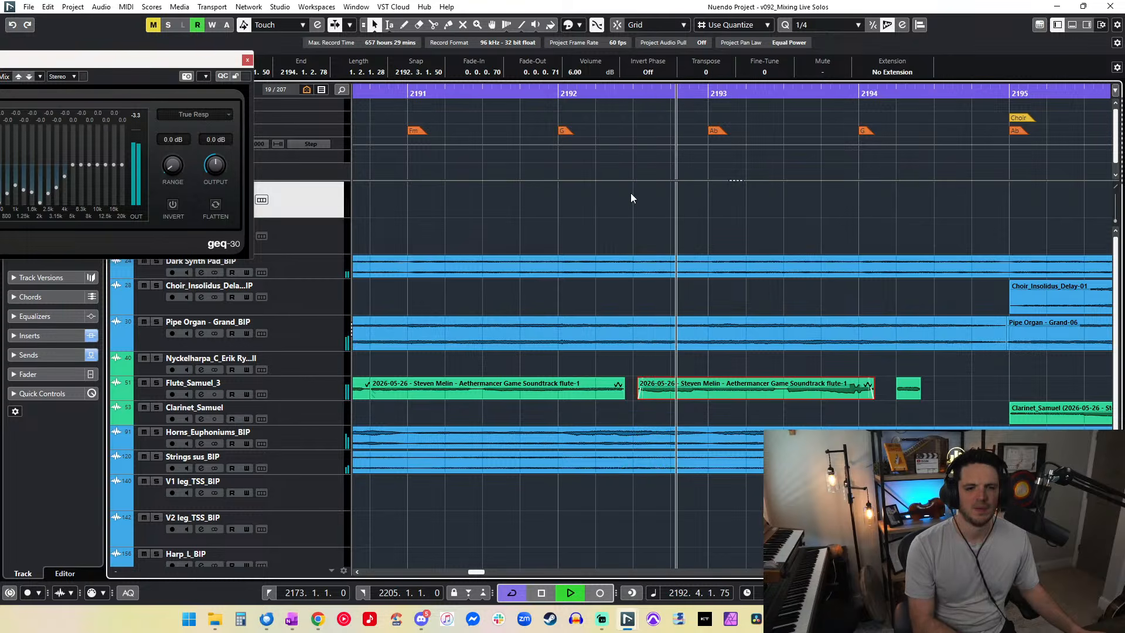
Step: Extend the flute event's start back to 2192.2.4.82, lengthen its fade-in to 0.0.1.47, and replay the phrase towards the Choir section
drag(638, 394, 632, 398)
scroll(571, 115, down, 1)
click(564, 116)
key(space)
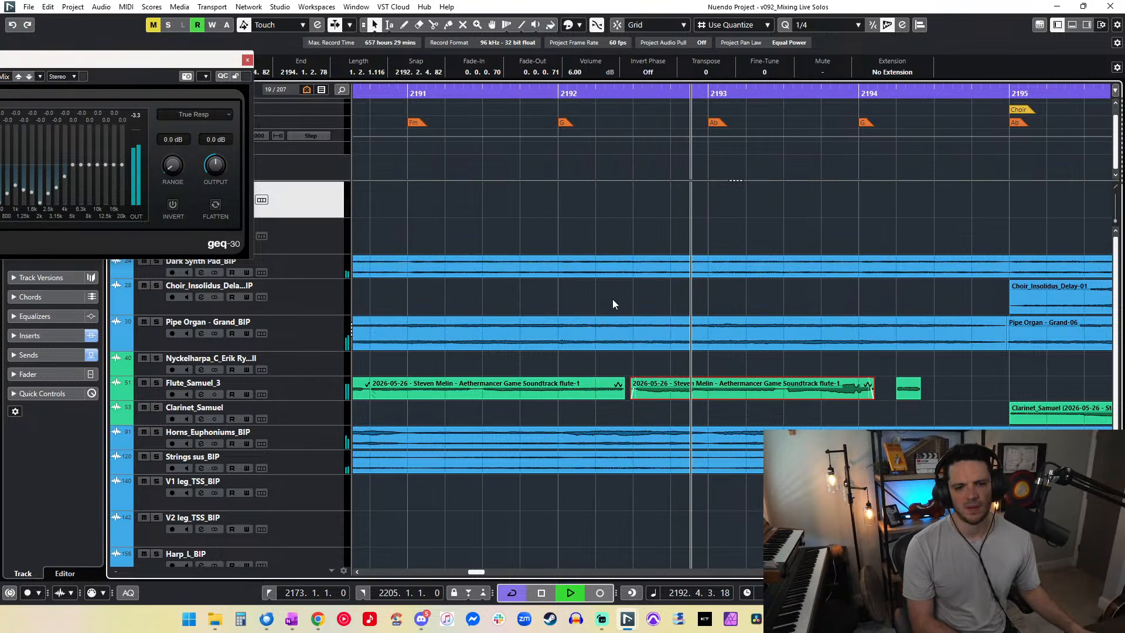
drag(638, 379, 645, 381)
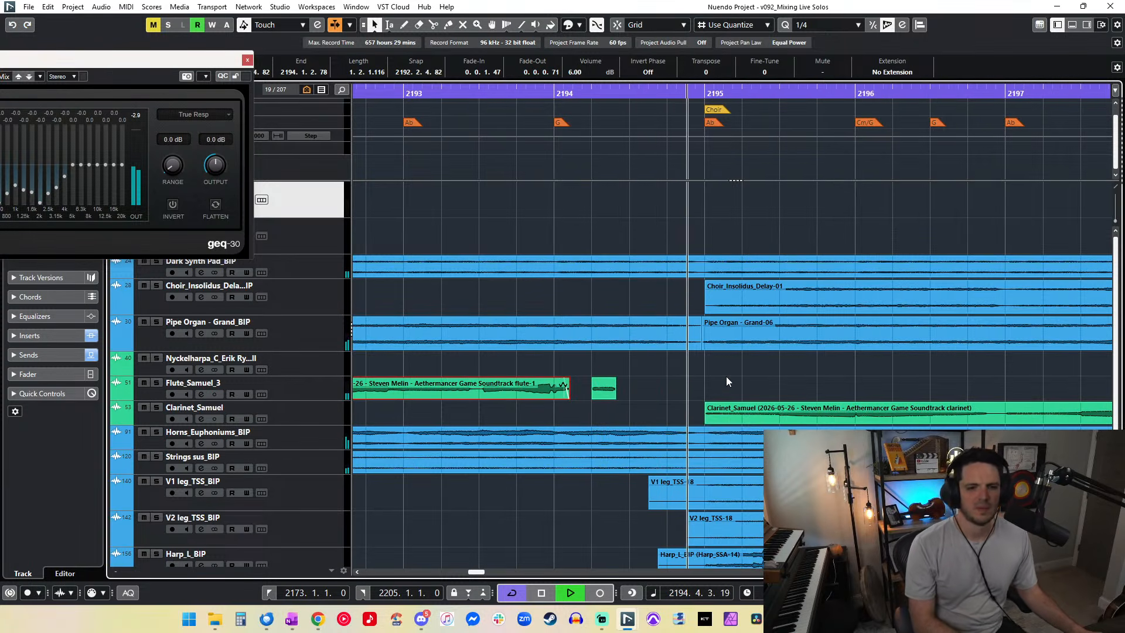
key(space)
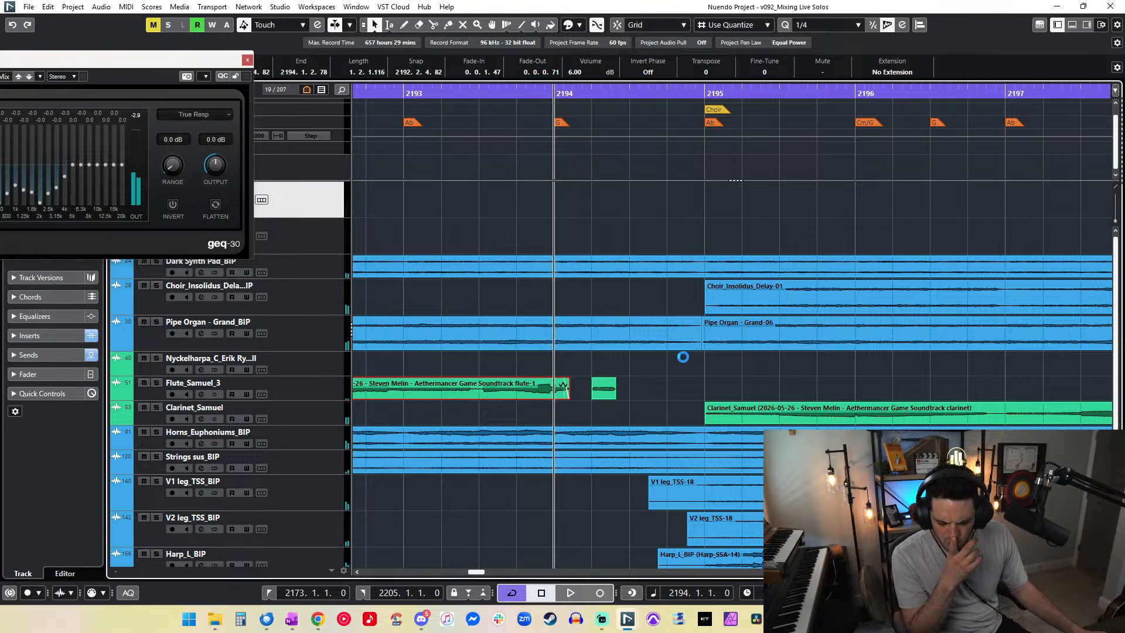
key(space)
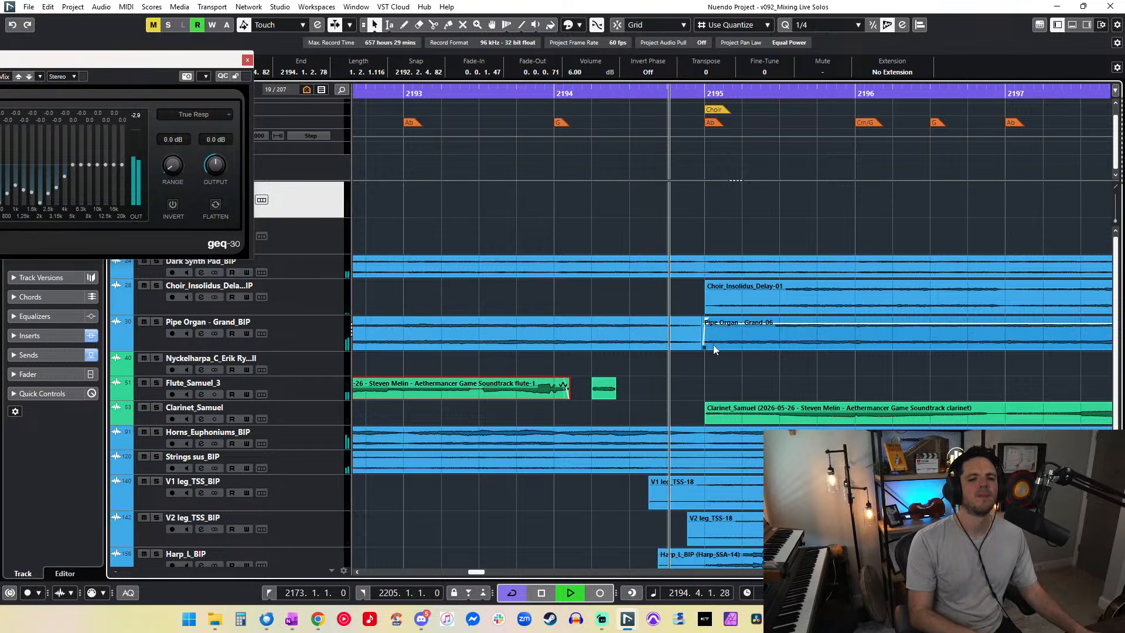
Step: Fade out the Pipe Organ before bar 2195, split the Pipe Organ and Dark Synth Pad events there, and lower the short organ piece to -8 dB
drag(647, 320, 679, 319)
key(space)
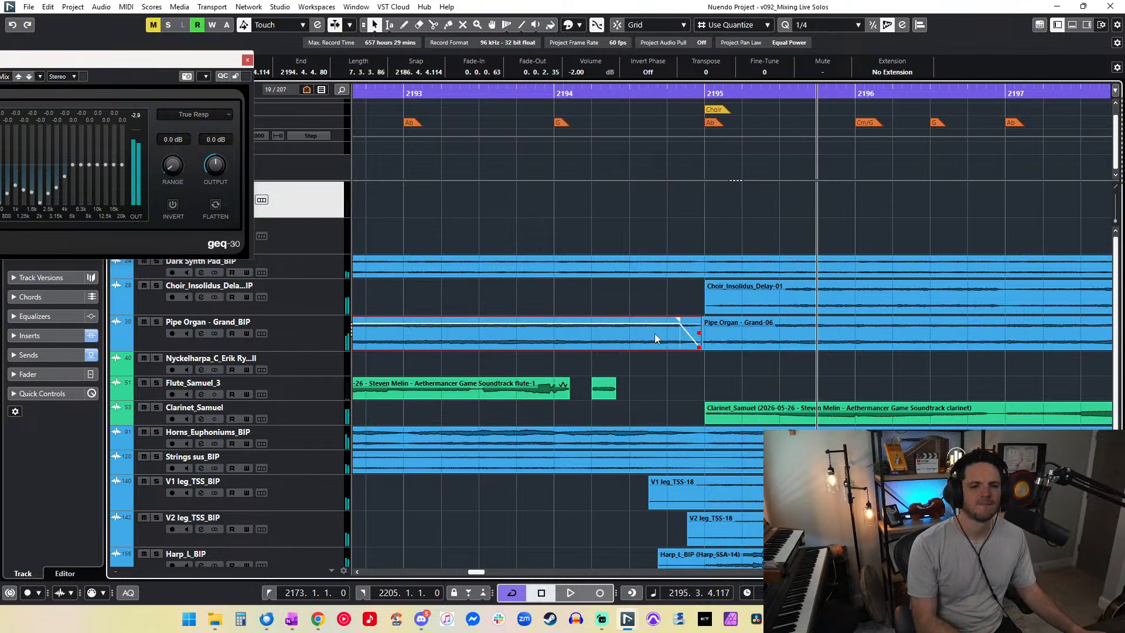
alt+click(661, 334)
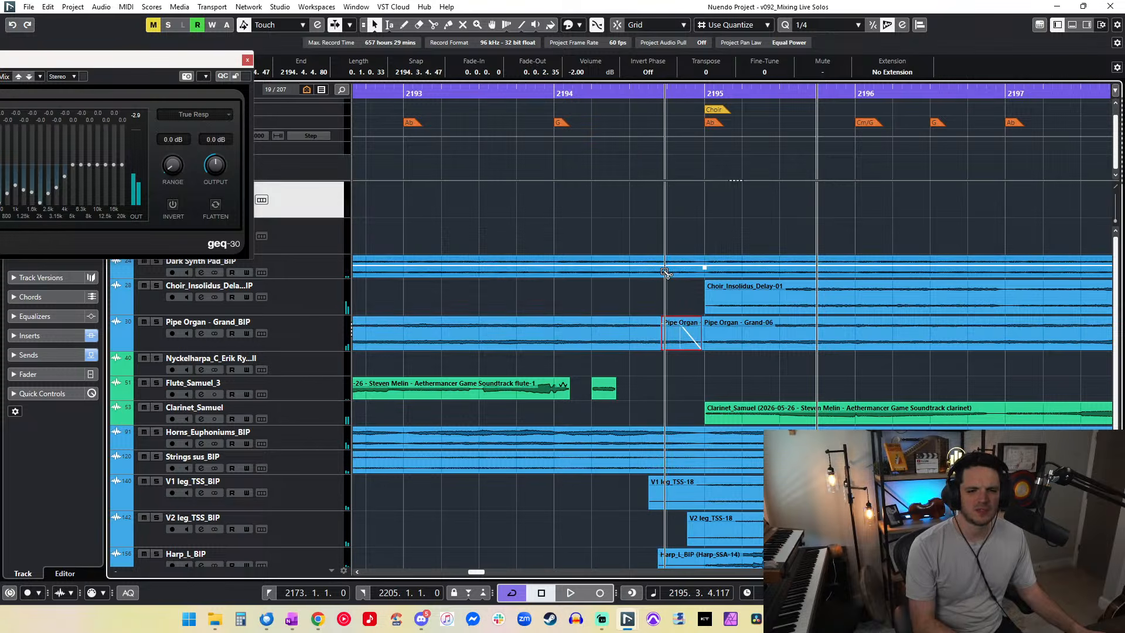
scroll(663, 270, down, 2)
scroll(661, 271, up, 2)
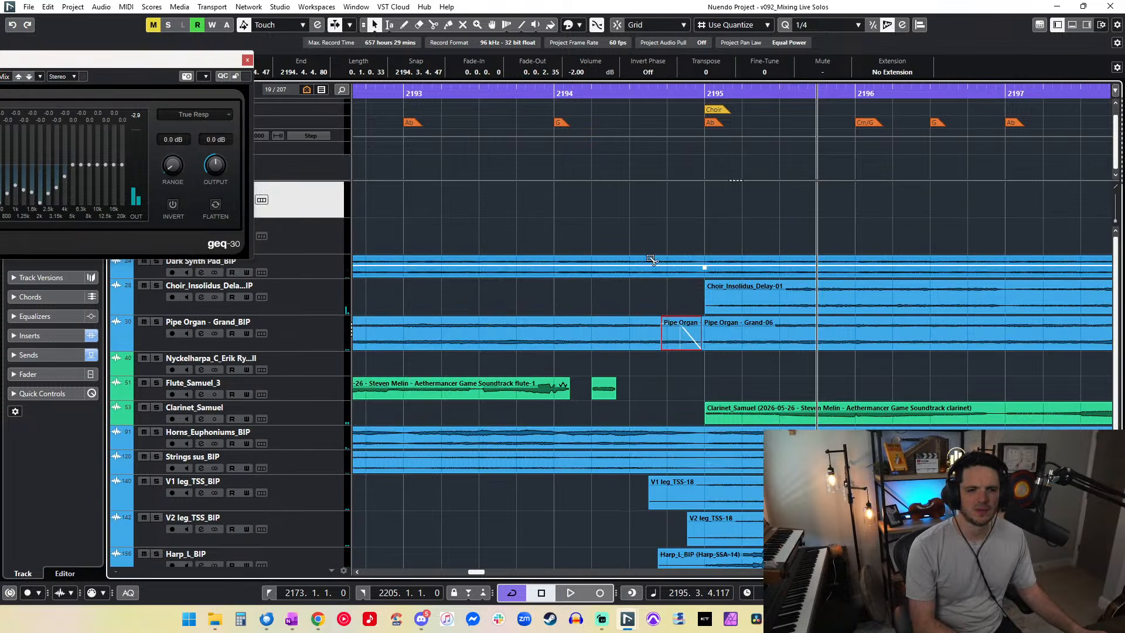
alt+click(662, 263)
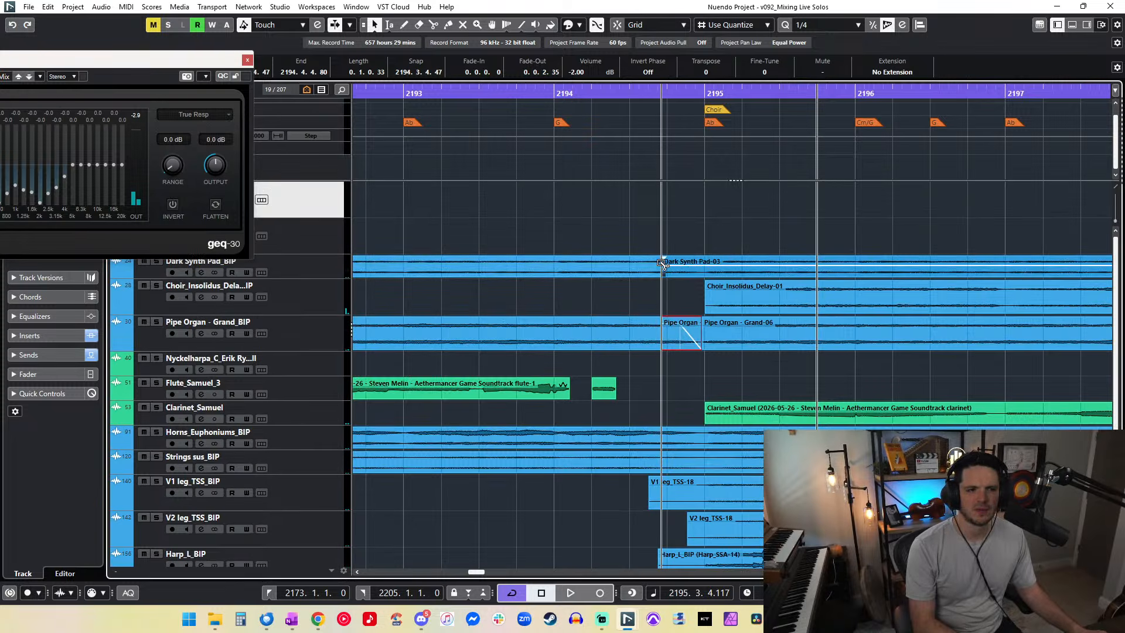
alt+click(706, 264)
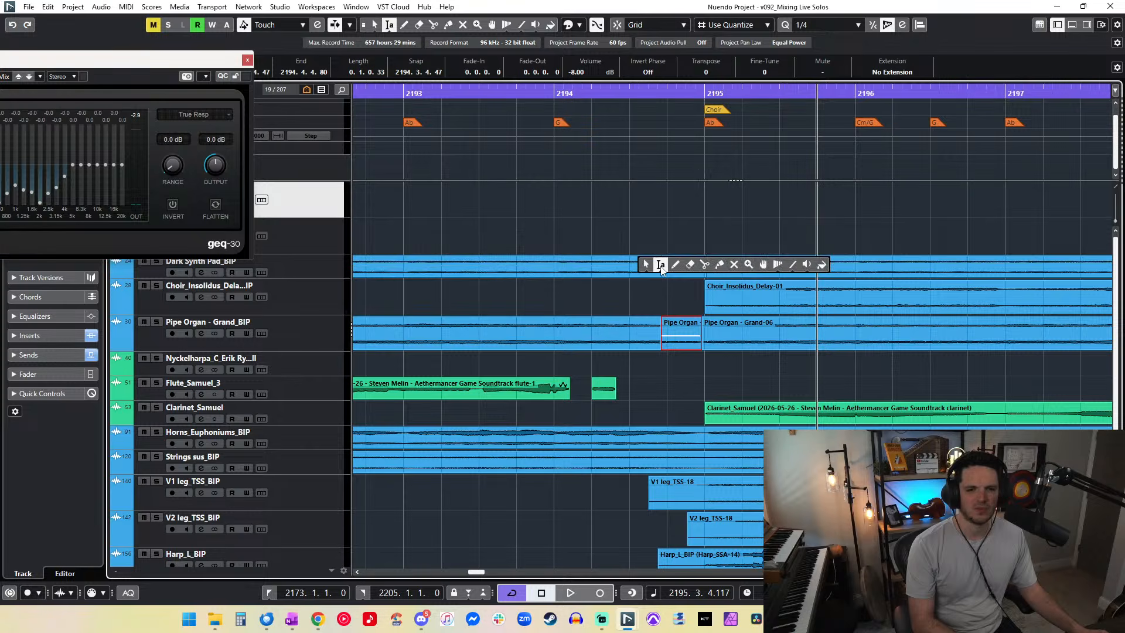
Step: Crossfade the Dark Synth Pad and Pipe Organ pieces at both cuts around the short segments before bar 2195
click(661, 265)
key(x)
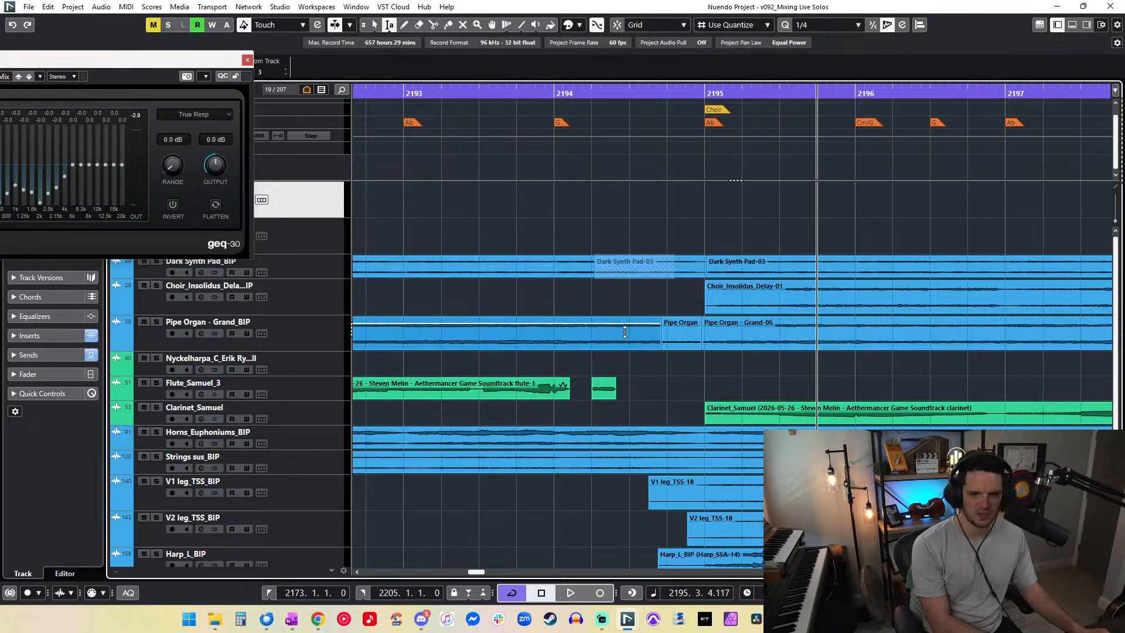
drag(596, 329, 682, 329)
key(x)
right_click(721, 274)
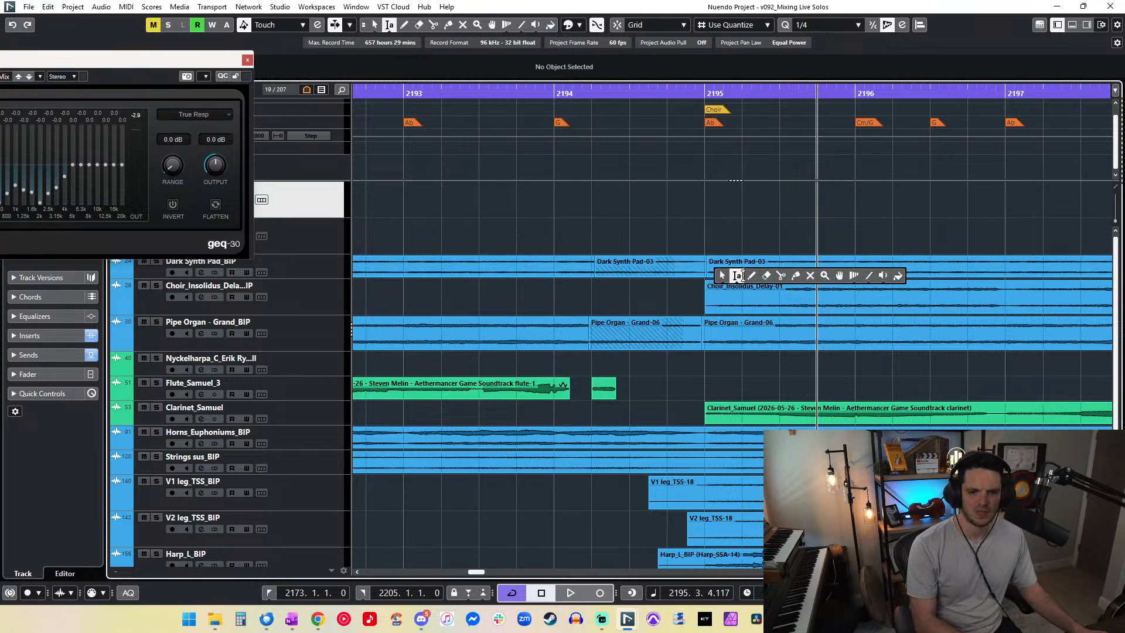
click(737, 275)
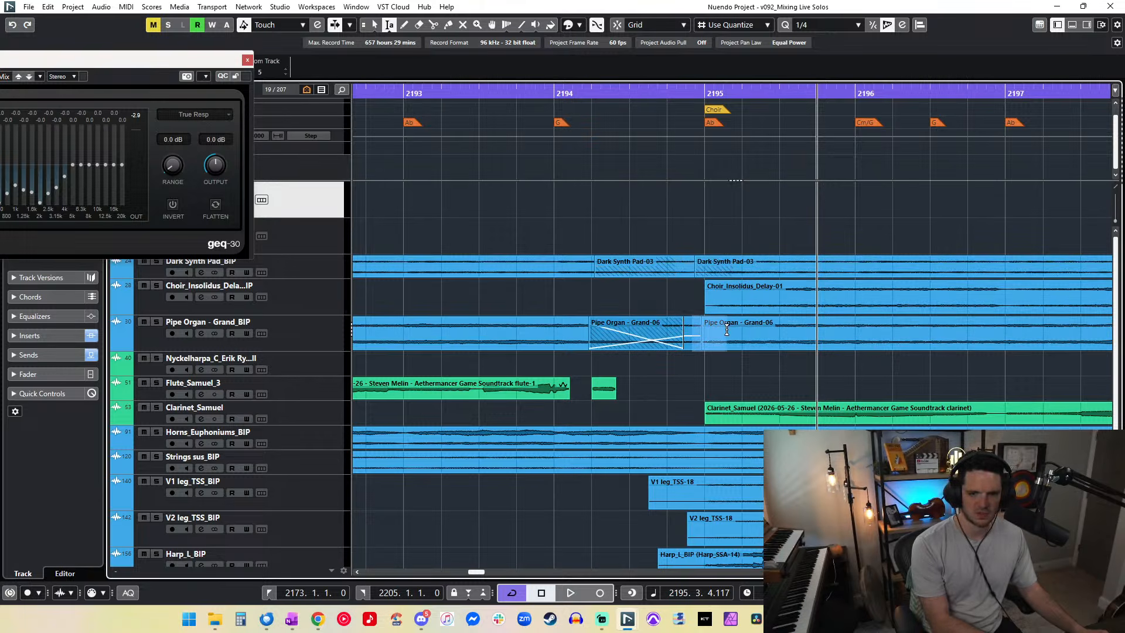
drag(726, 329, 729, 330)
key(x)
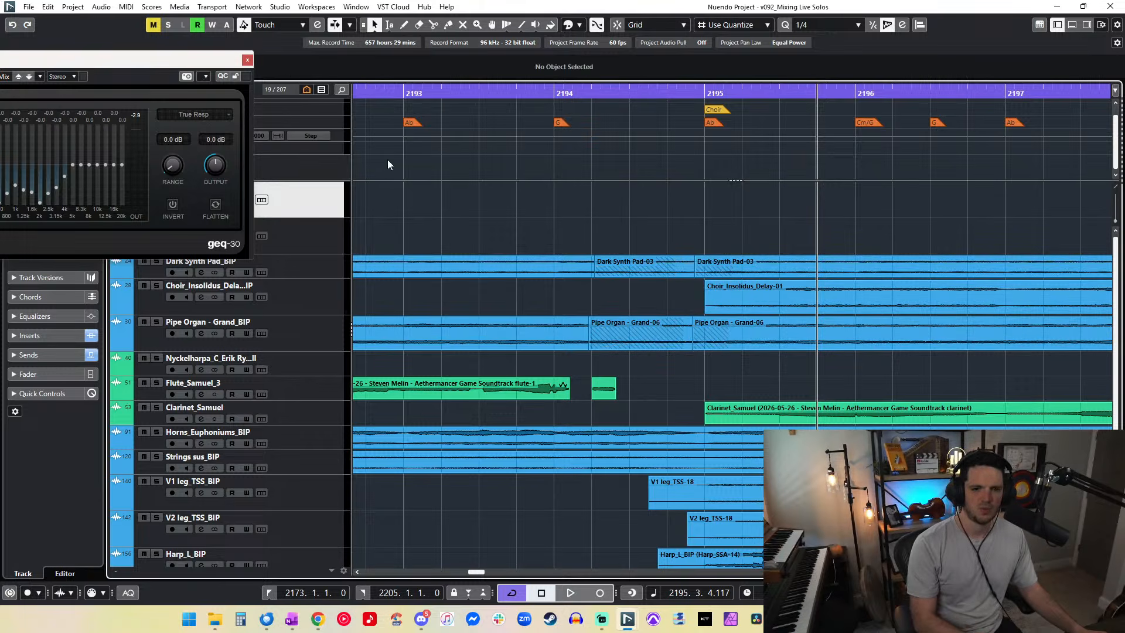
Step: Add a short fade-in to the Choir event at bar 2195 and replay the transition from bar 2193
drag(707, 281, 729, 283)
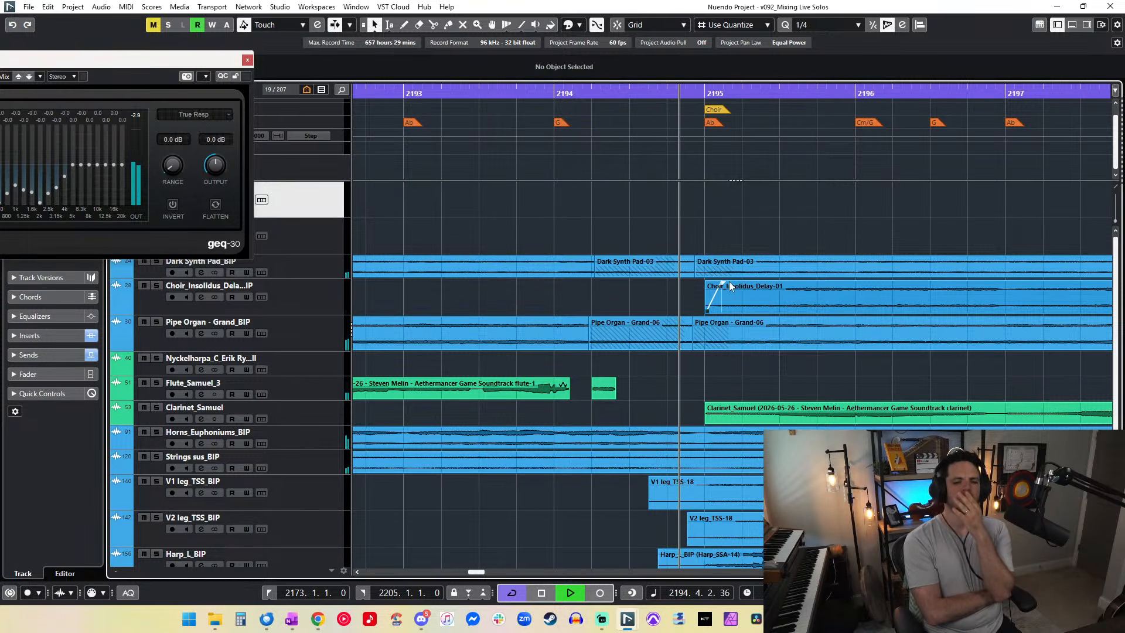
key(space)
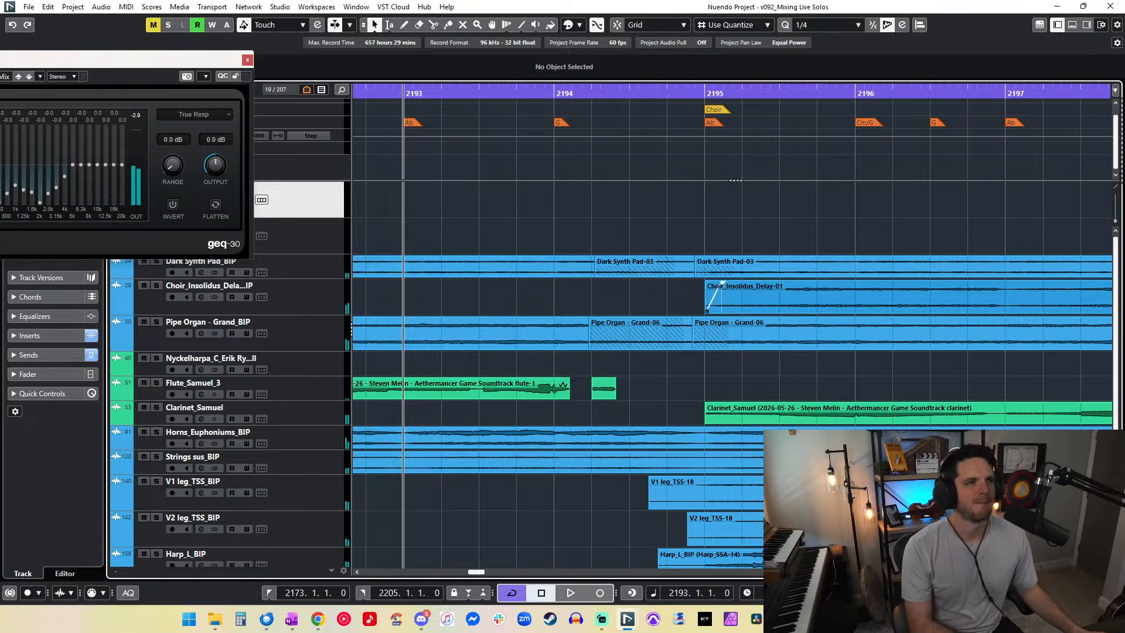
key(space)
key(alt+Tab)
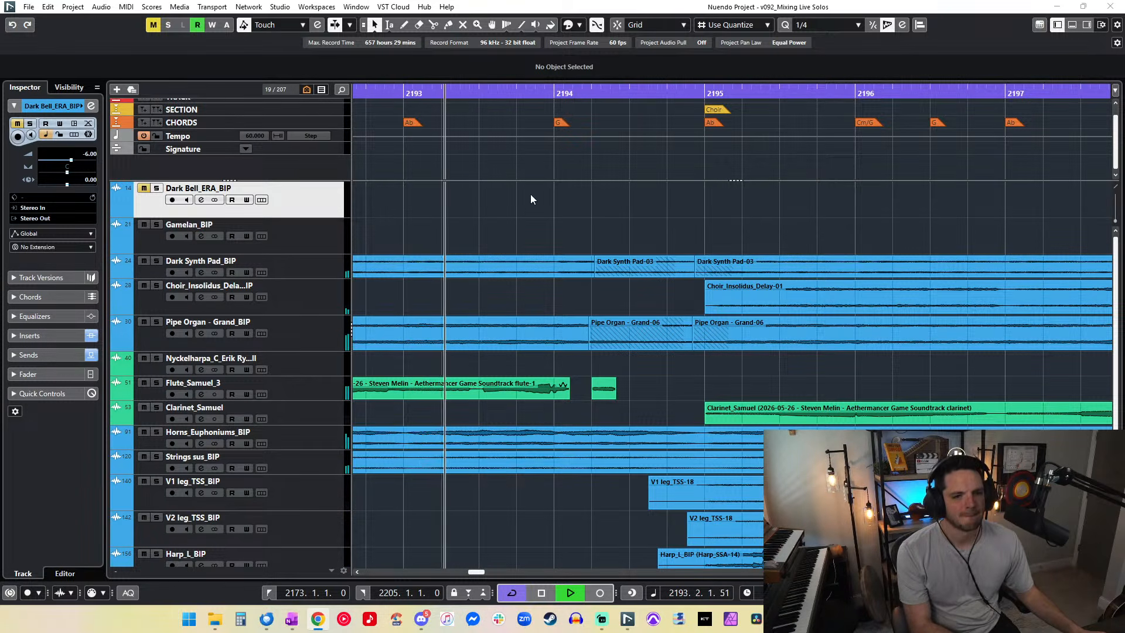
click(568, 230)
scroll(568, 230, down, 1)
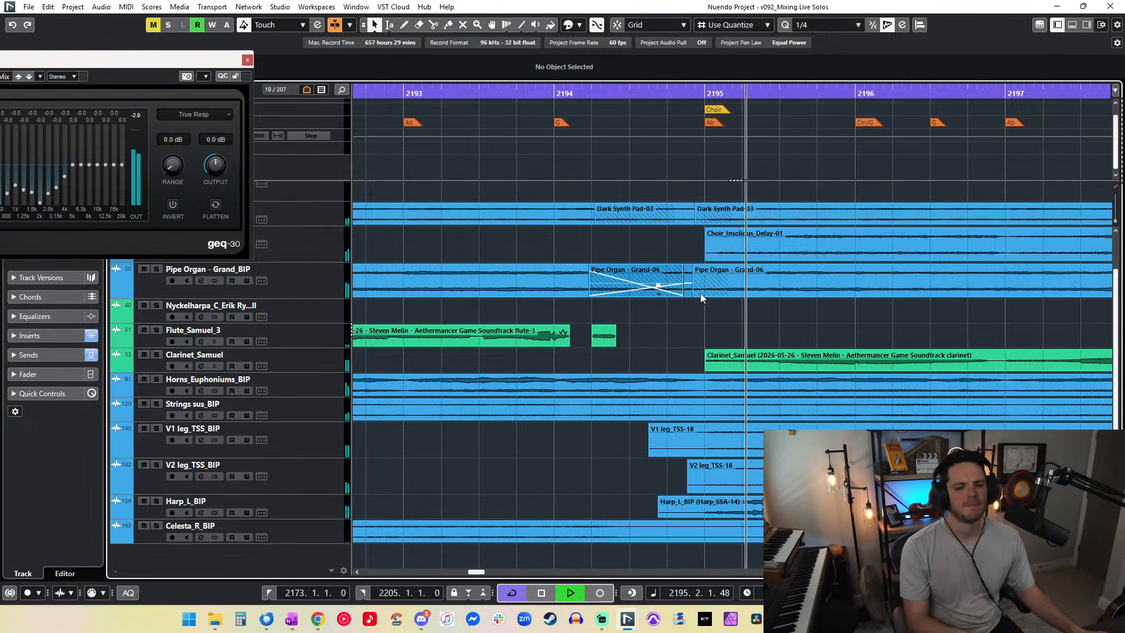
Step: Try the Pipe Organ event under the clarinet in the Choir section at -3 dB, and undo the volume change
click(649, 369)
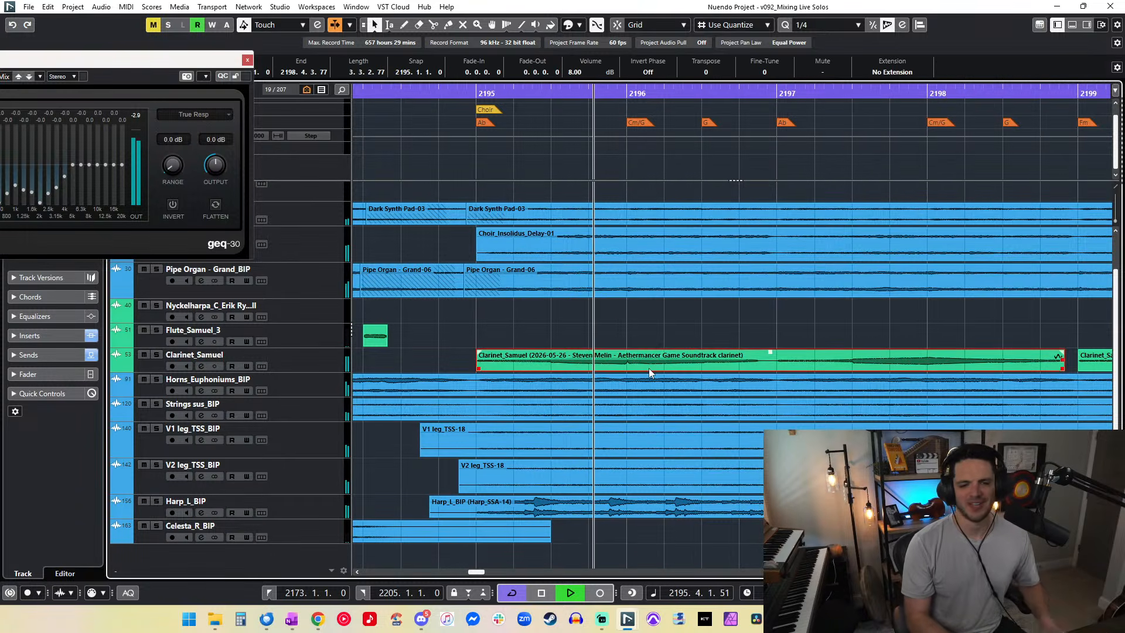
key(g)
key(g)
key(g)
key(g)
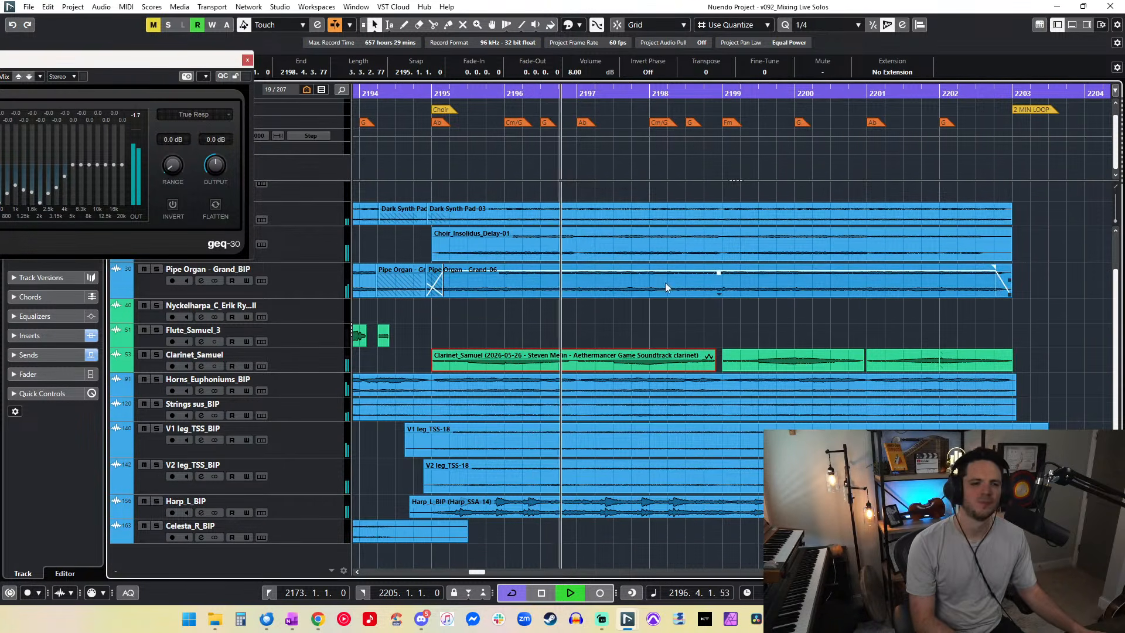
click(659, 276)
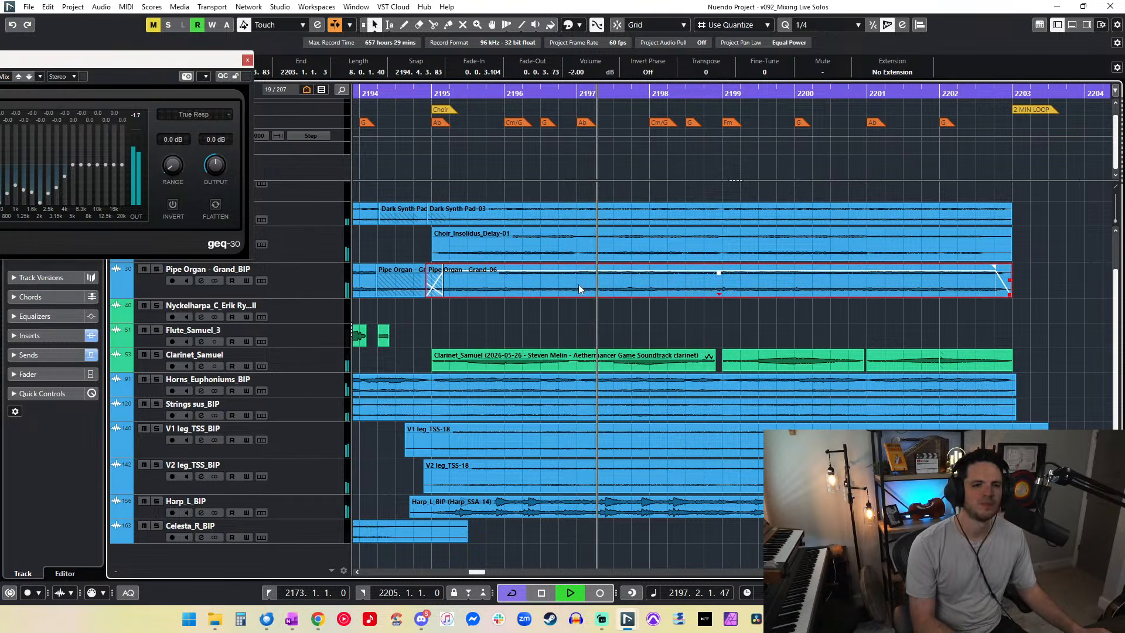
click(577, 72)
text(-3)
key(Return)
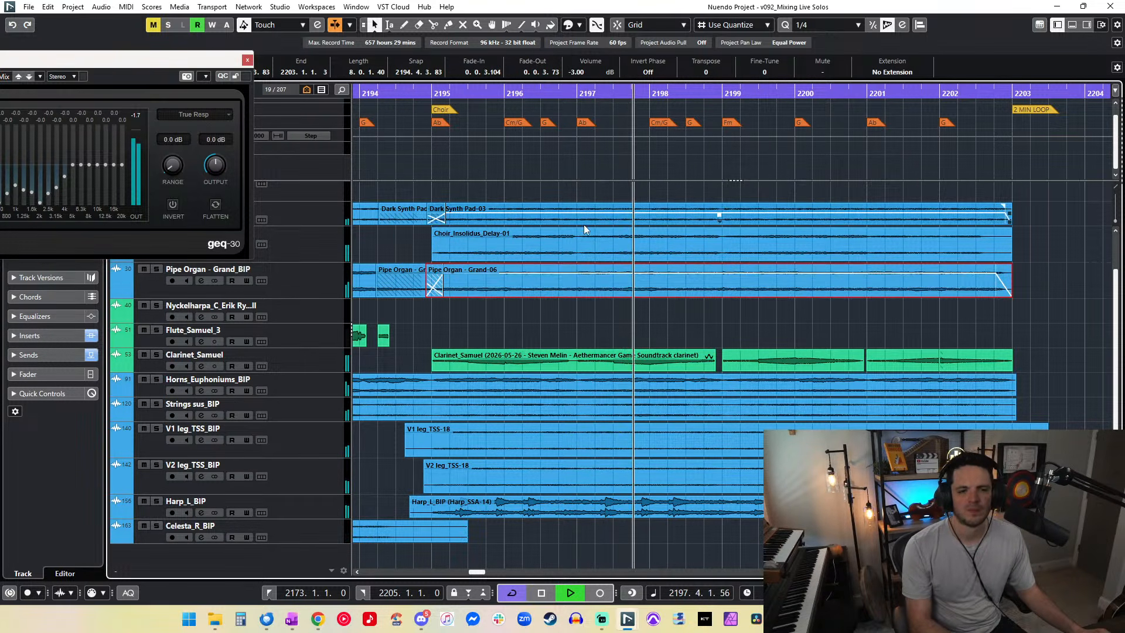
key(ctrl+z)
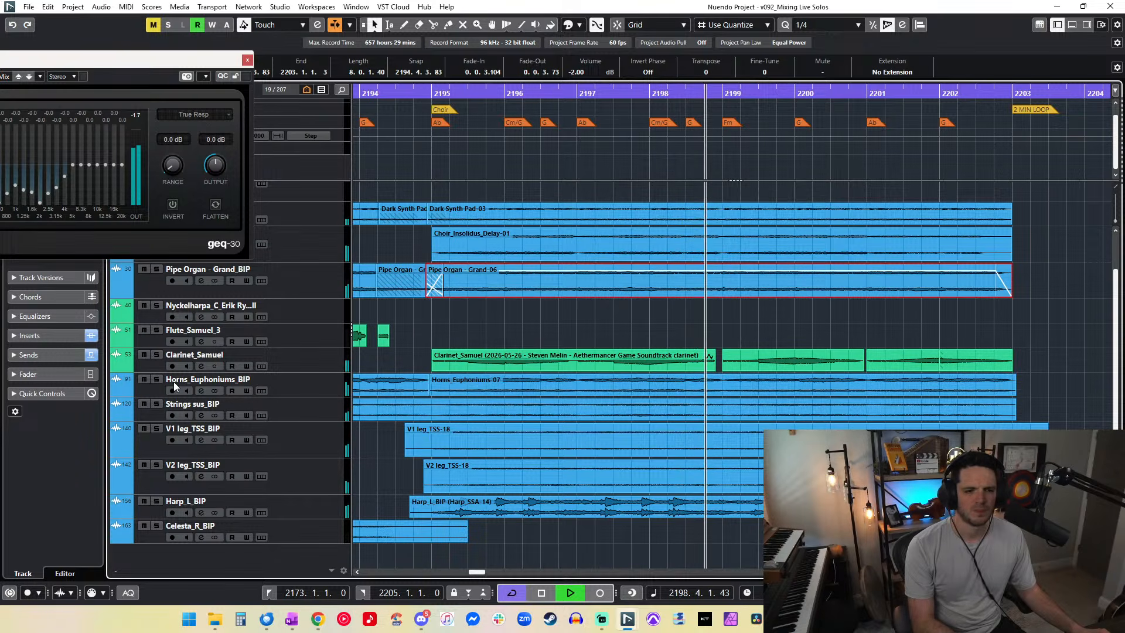
Step: Audition the Horns_Euphoniums track muted and soloed, and set its event from bar 2195 to 1 dB
click(153, 380)
click(152, 379)
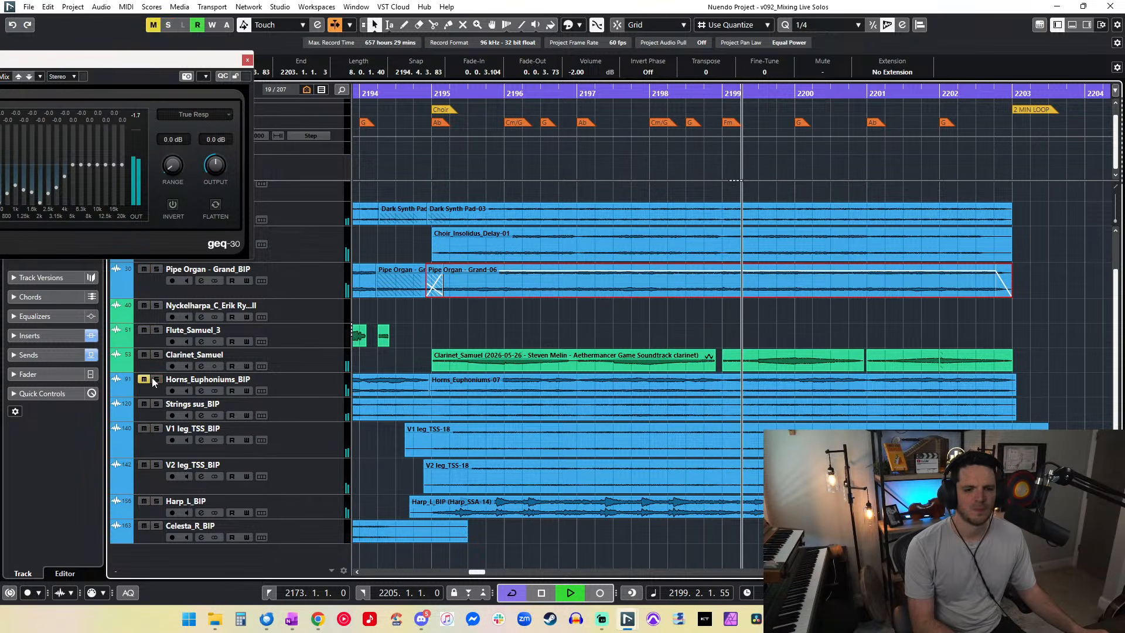
click(449, 383)
click(152, 379)
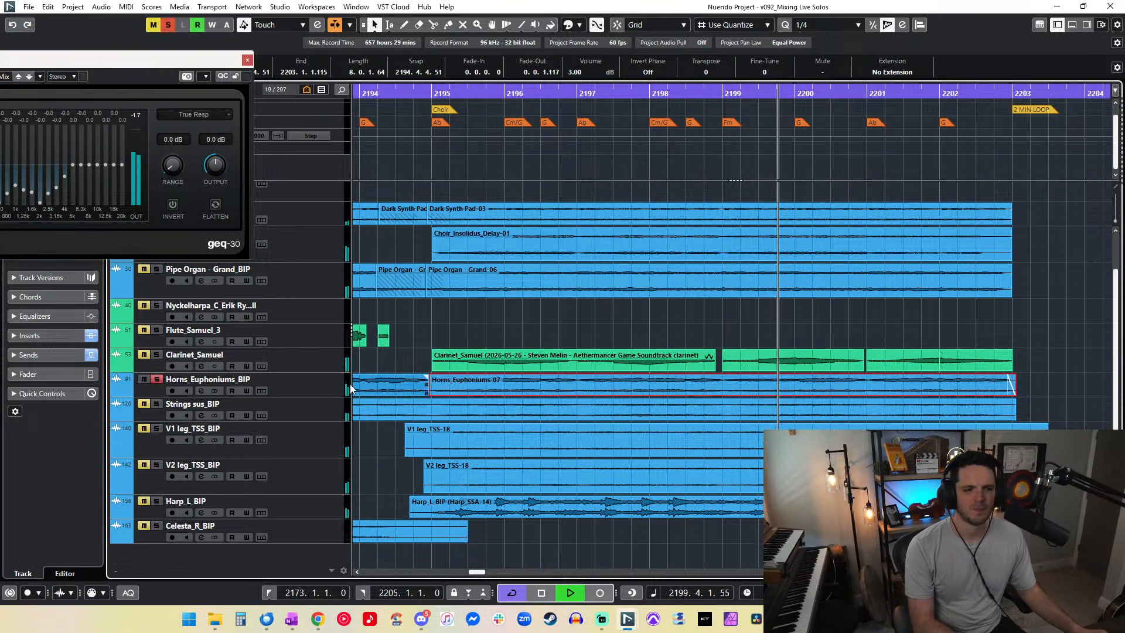
click(157, 379)
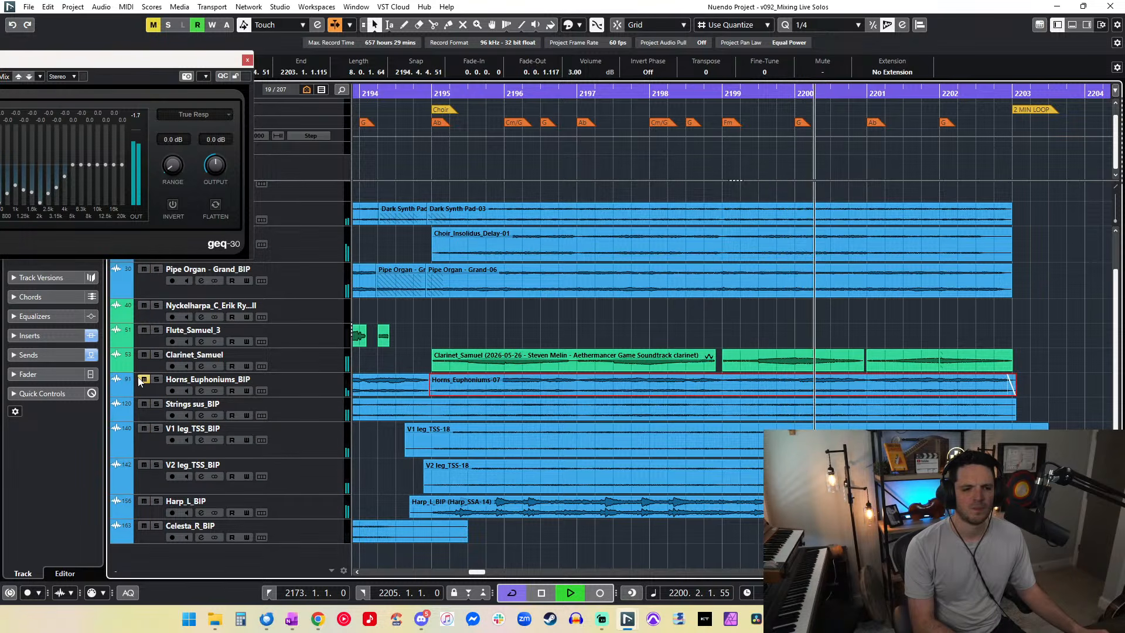
text(1)
key(Return)
Step: Crossfade the two Horns_Euphoniums events across their boundary at bar 2195
scroll(670, 284, left, 5)
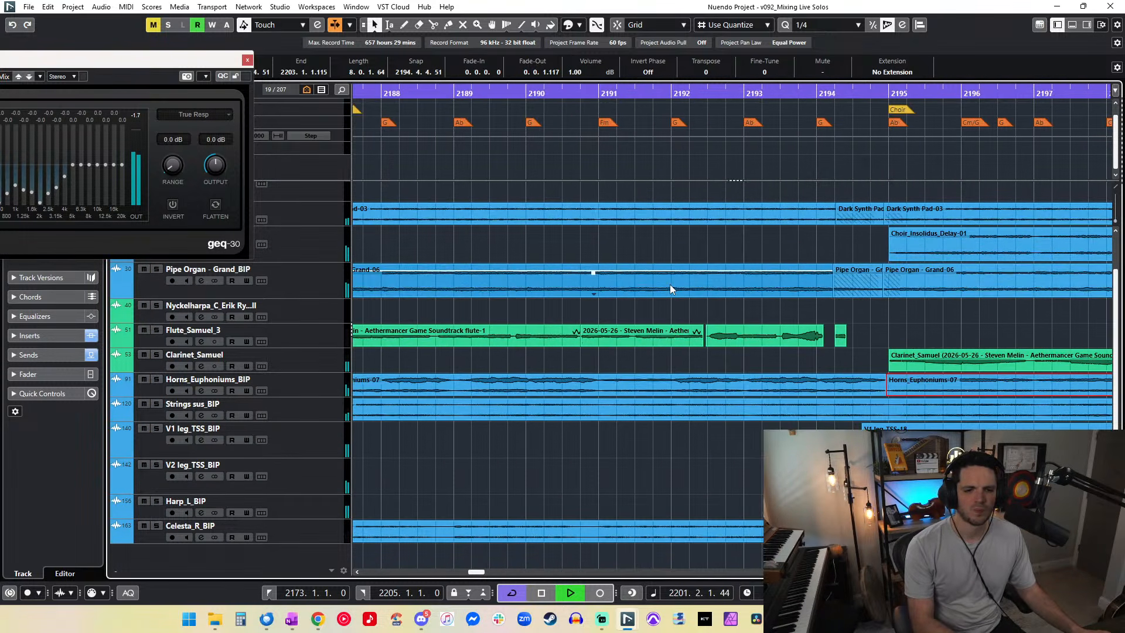
right_click(788, 374)
click(802, 374)
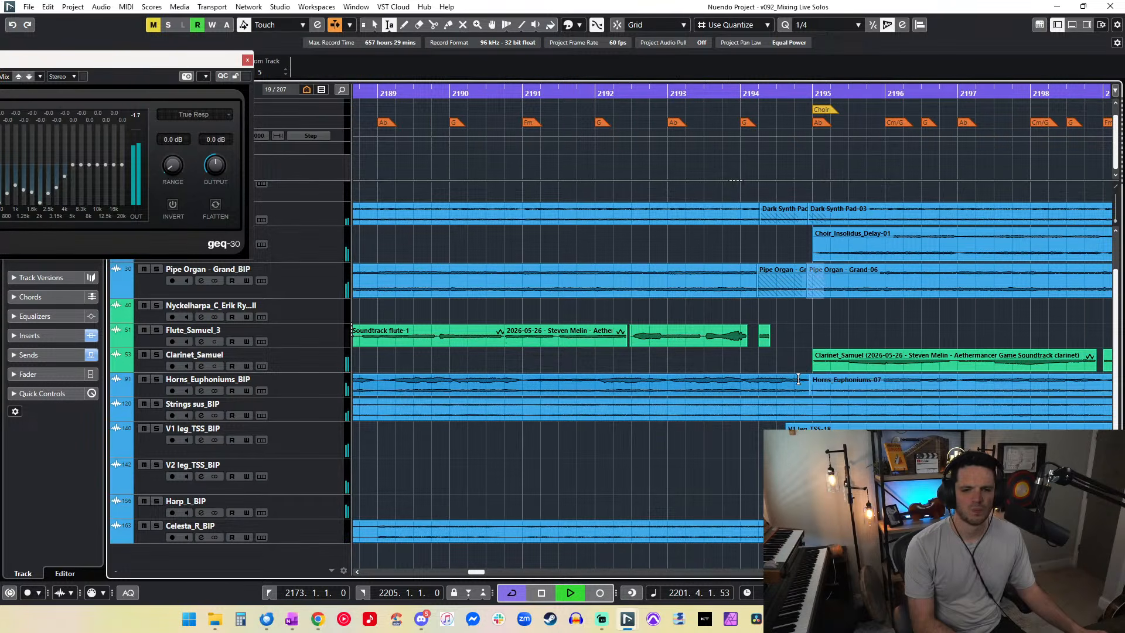
key(x)
right_click(812, 362)
click(812, 363)
Step: Try longer fade-outs on the Dark Synth Pad, Choir and Pipe Organ events ending at bar 2203, and replay the ending
scroll(770, 306, right, 10)
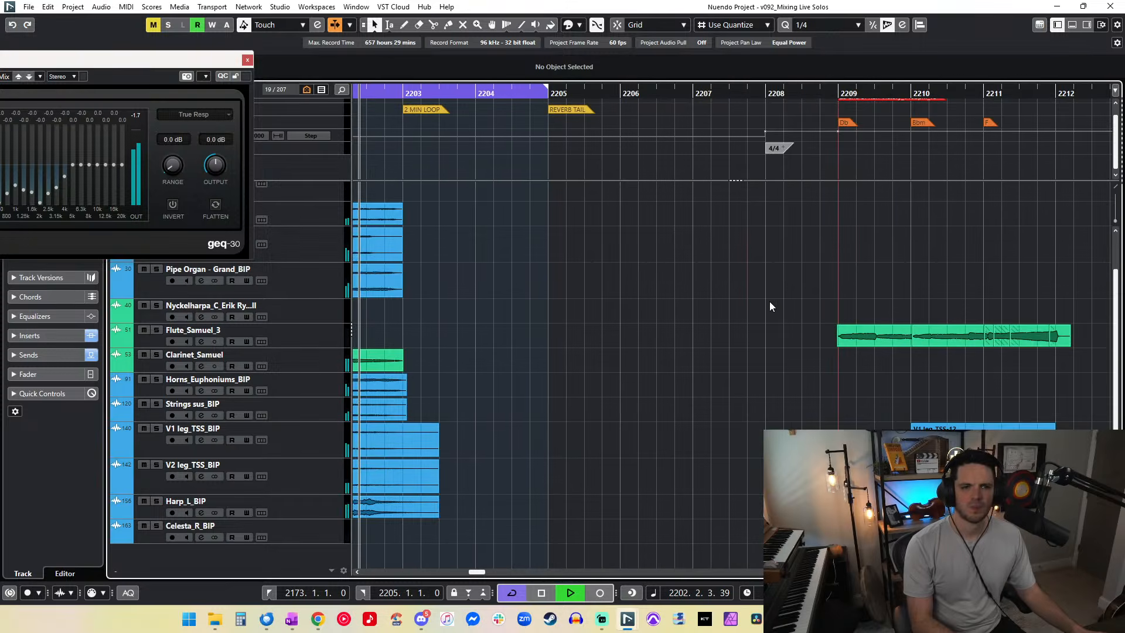
scroll(769, 305, left, 2)
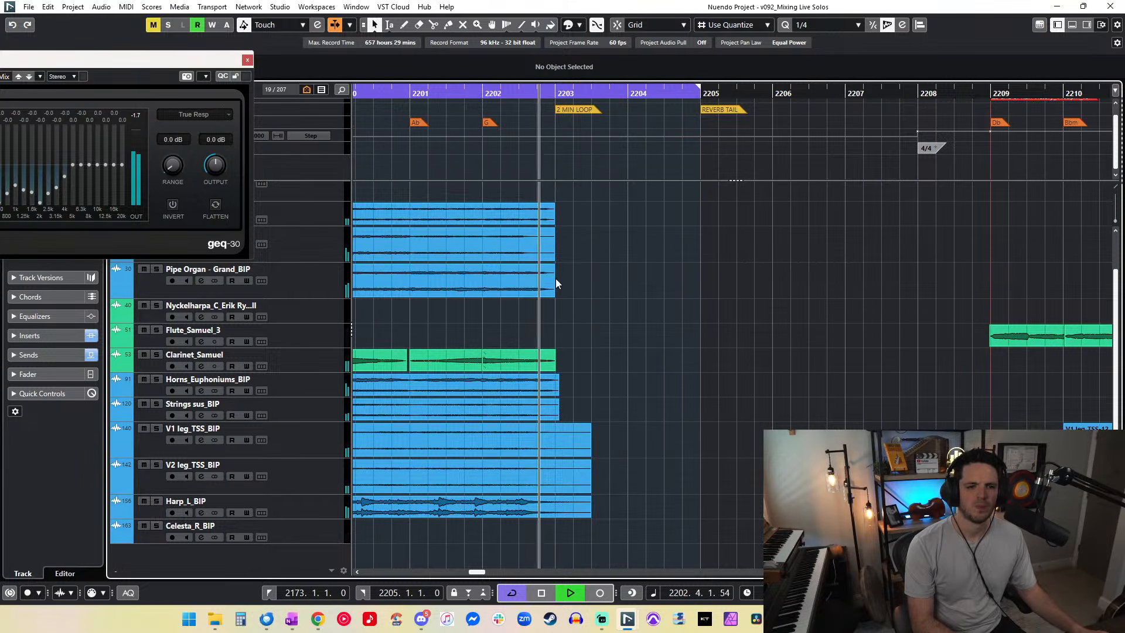
scroll(555, 283, up, 2)
key(space)
drag(575, 253, 532, 483)
click(591, 267)
drag(591, 270, 535, 364)
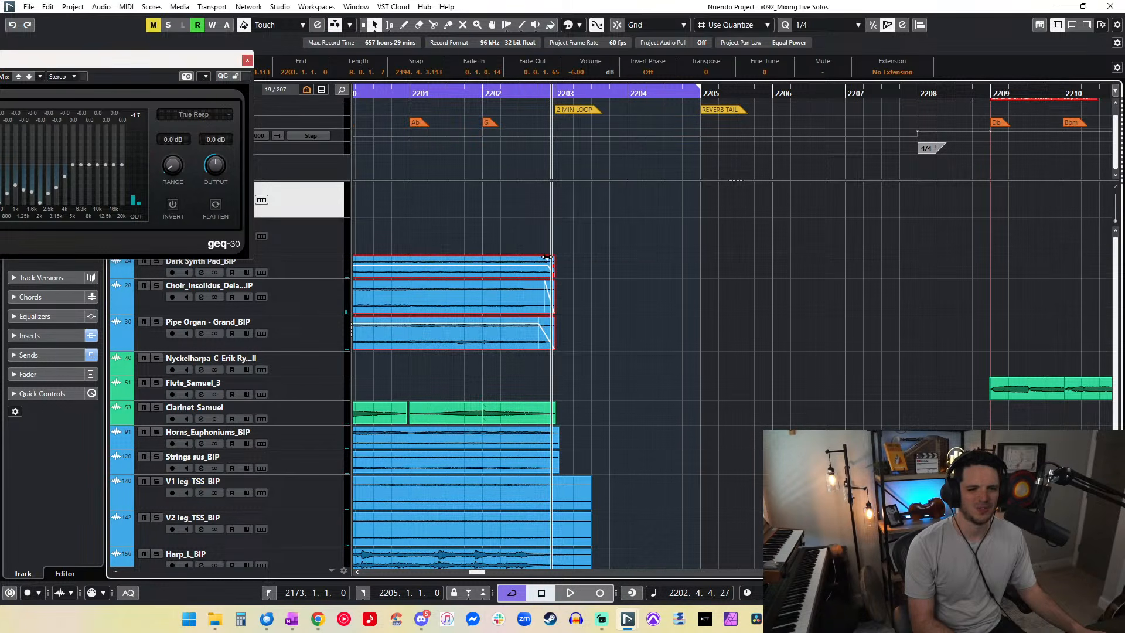
click(472, 93)
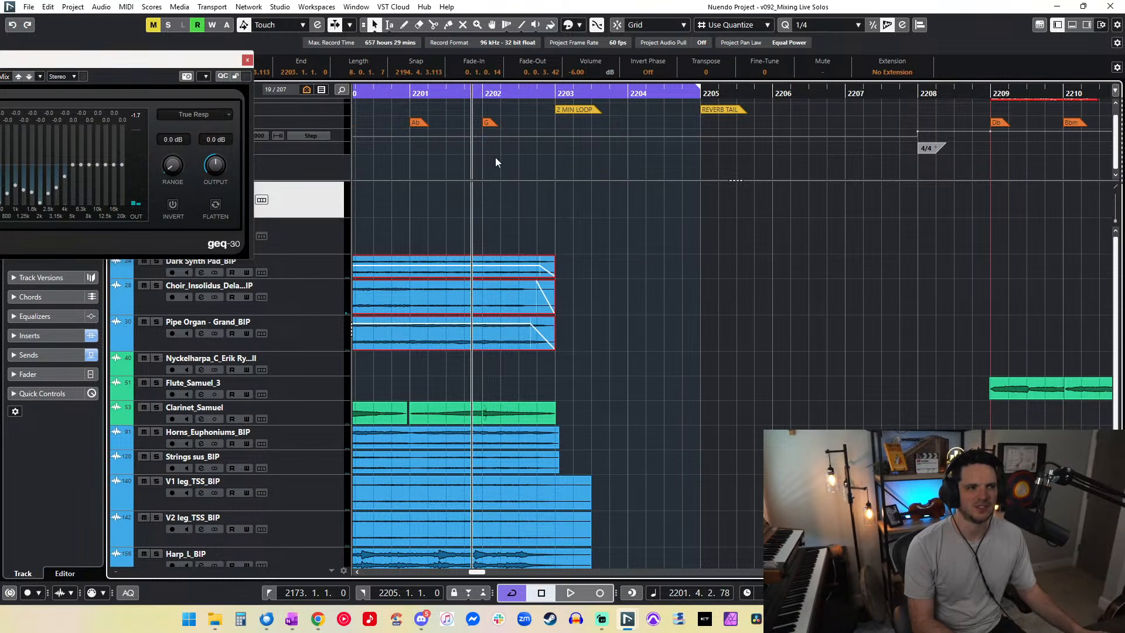
key(space)
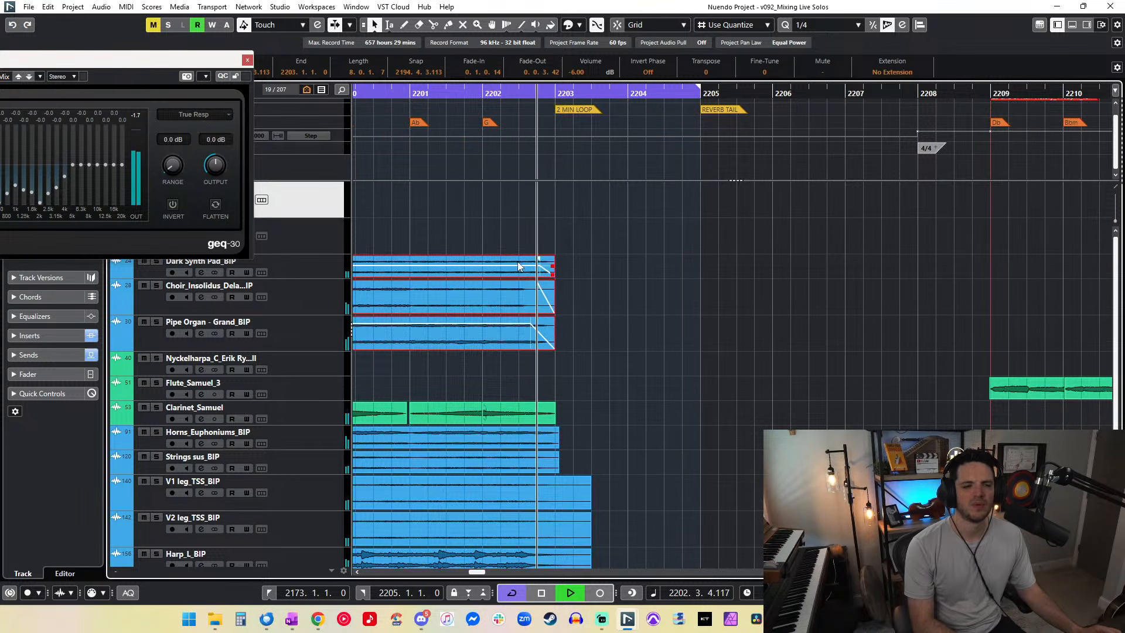
key(space)
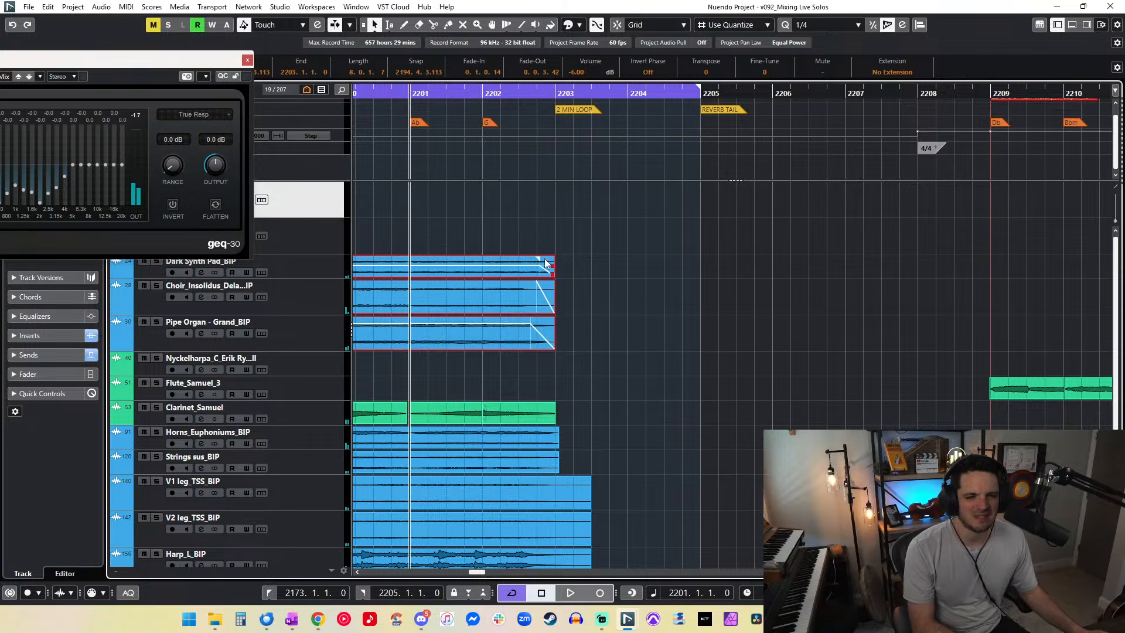
key(KP_Subtract)
scroll(565, 228, right, 1)
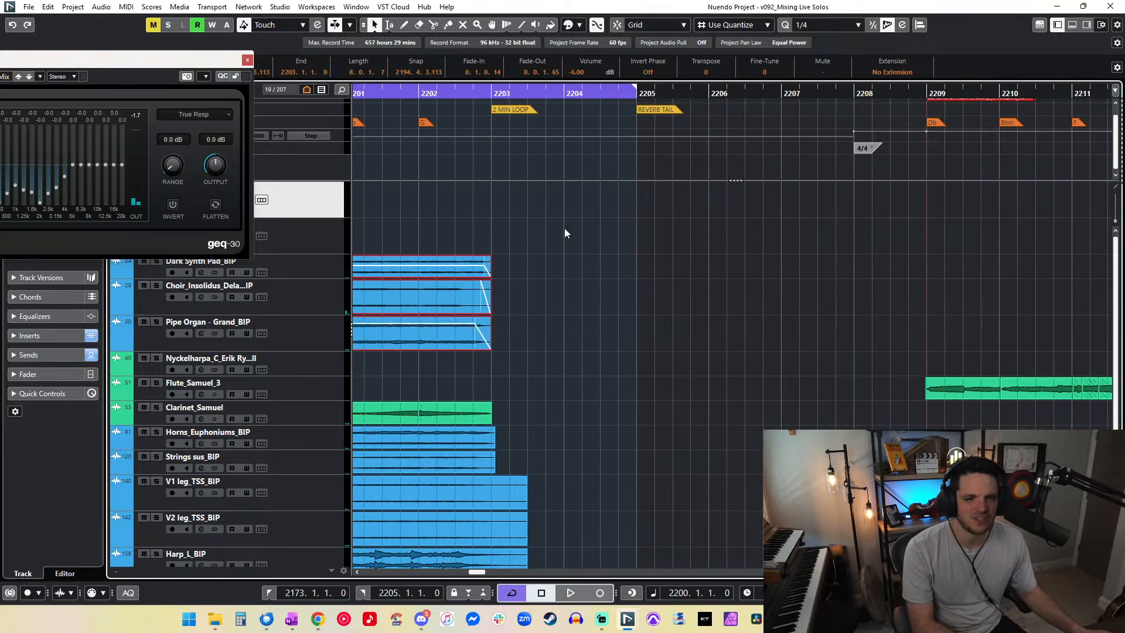
click(564, 228)
drag(477, 258, 529, 588)
scroll(458, 227, up, 2)
click(459, 226)
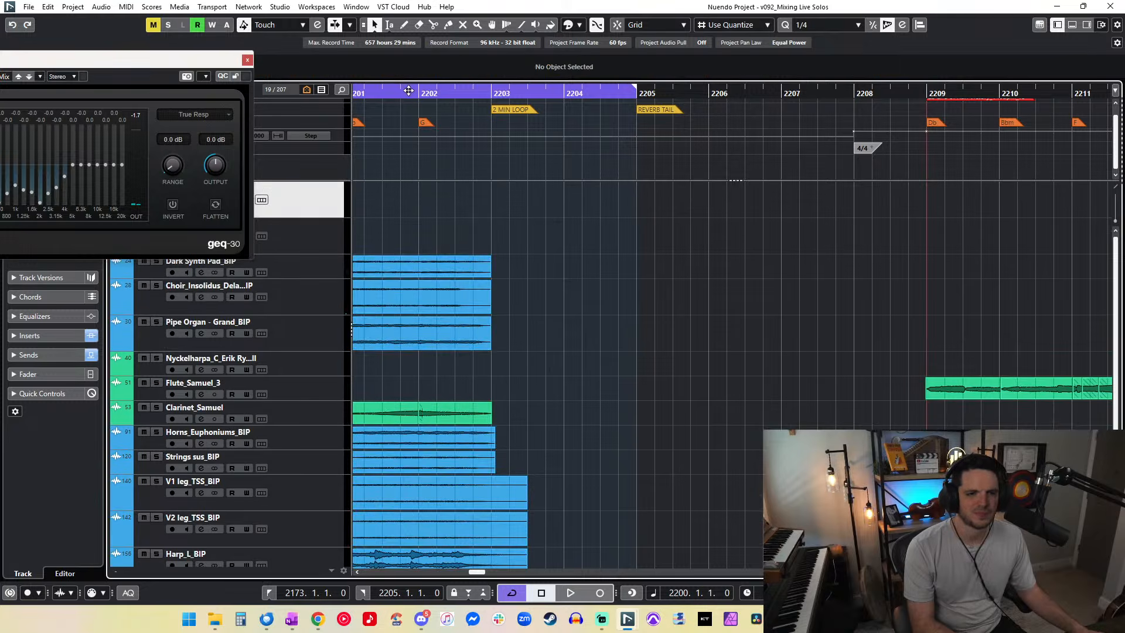
Step: Play the ending and try even longer fade-outs on the Choir and Pipe Organ events before bar 2203
key(space)
drag(477, 283, 458, 284)
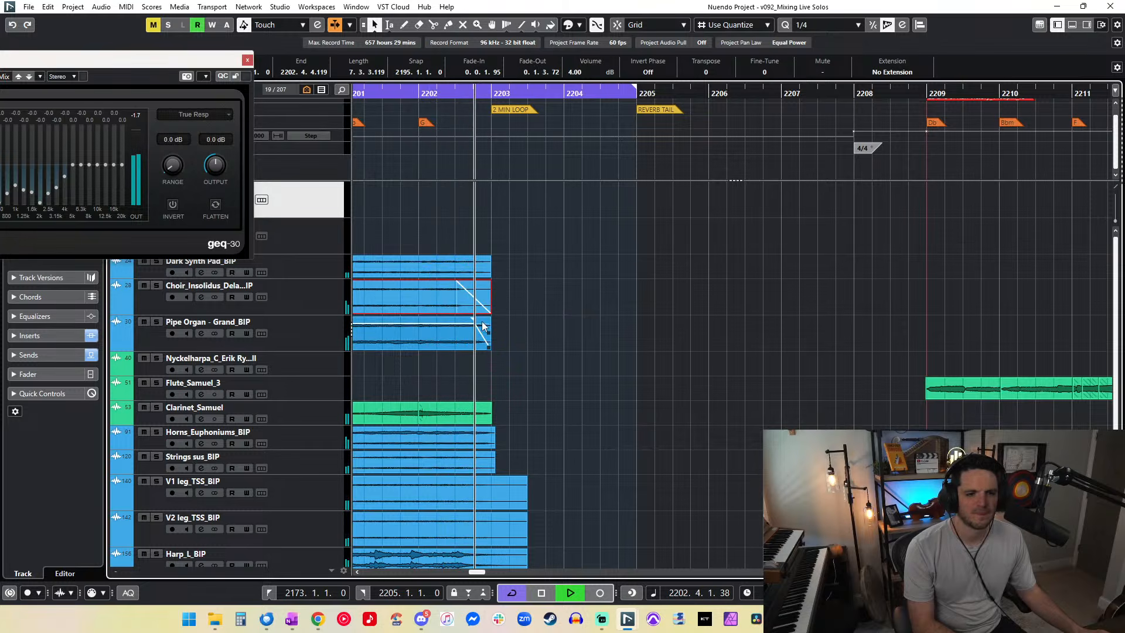
drag(473, 319, 456, 321)
key(space)
Step: Trim the events on all tracks to end at bar 2203 and clear their fade-outs
drag(460, 225, 584, 512)
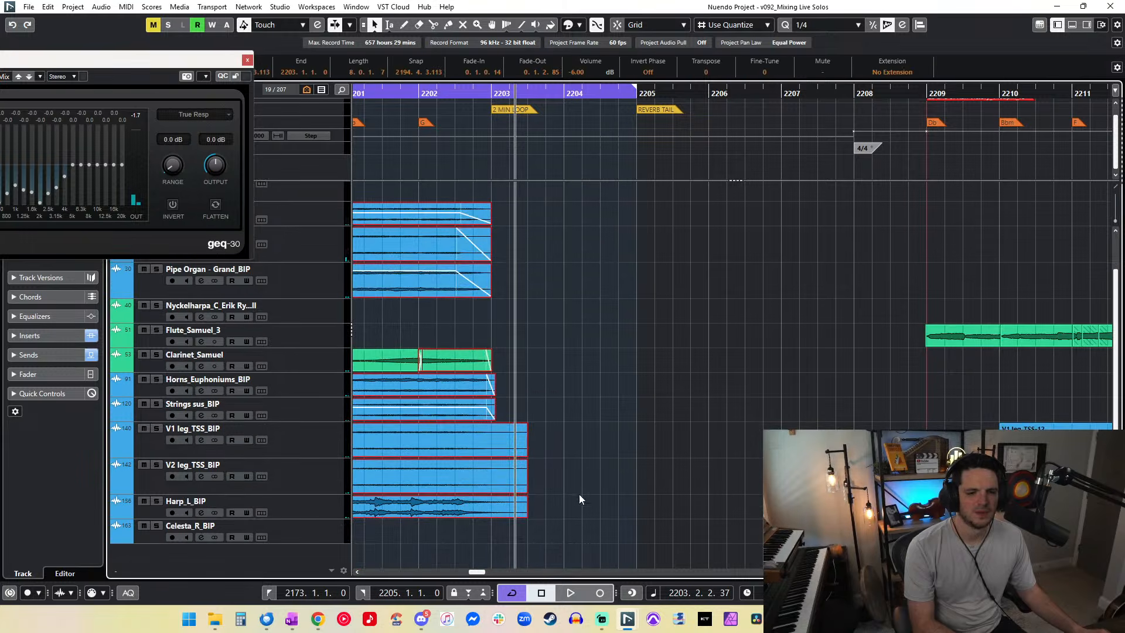
drag(491, 214, 491, 214)
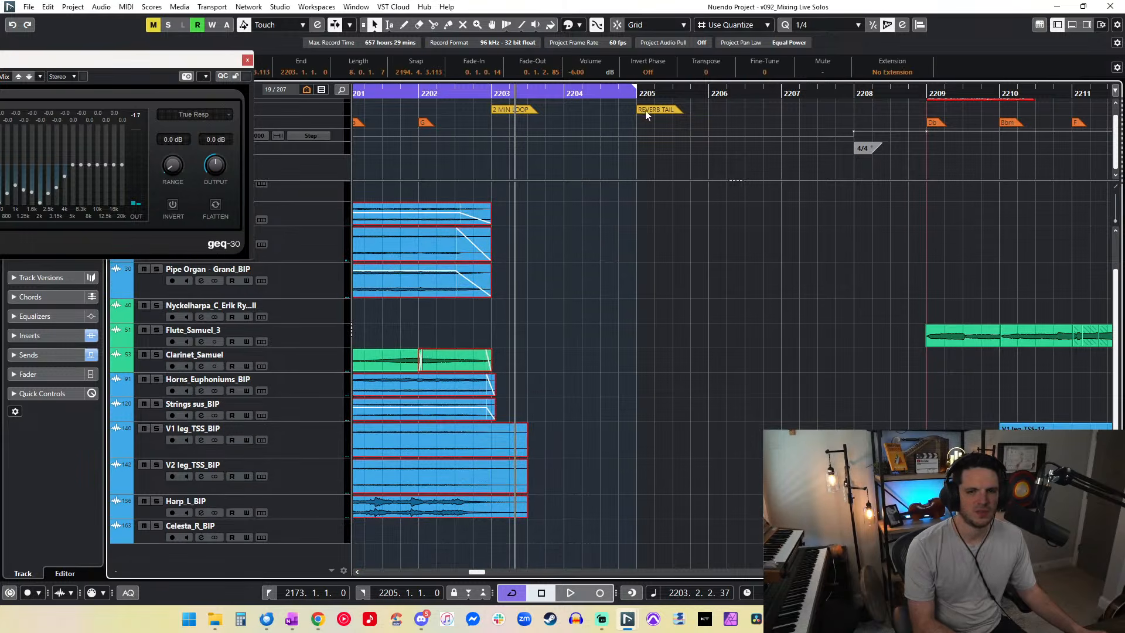
alt+click(490, 391)
drag(586, 491, 496, 293)
key(Delete)
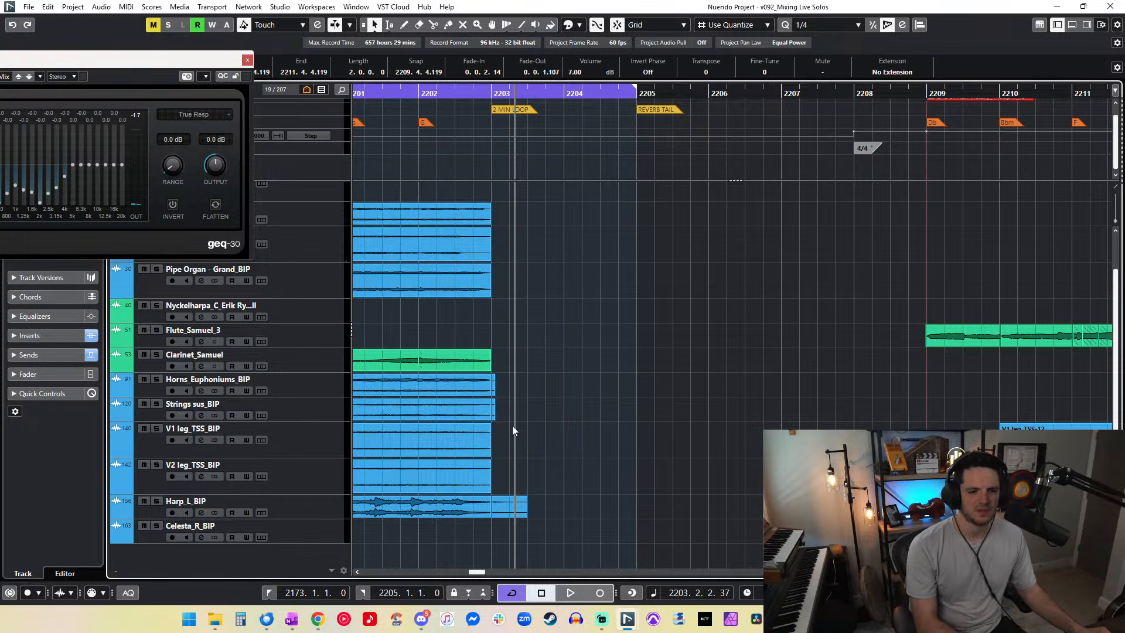
drag(495, 367, 472, 249)
key(Delete)
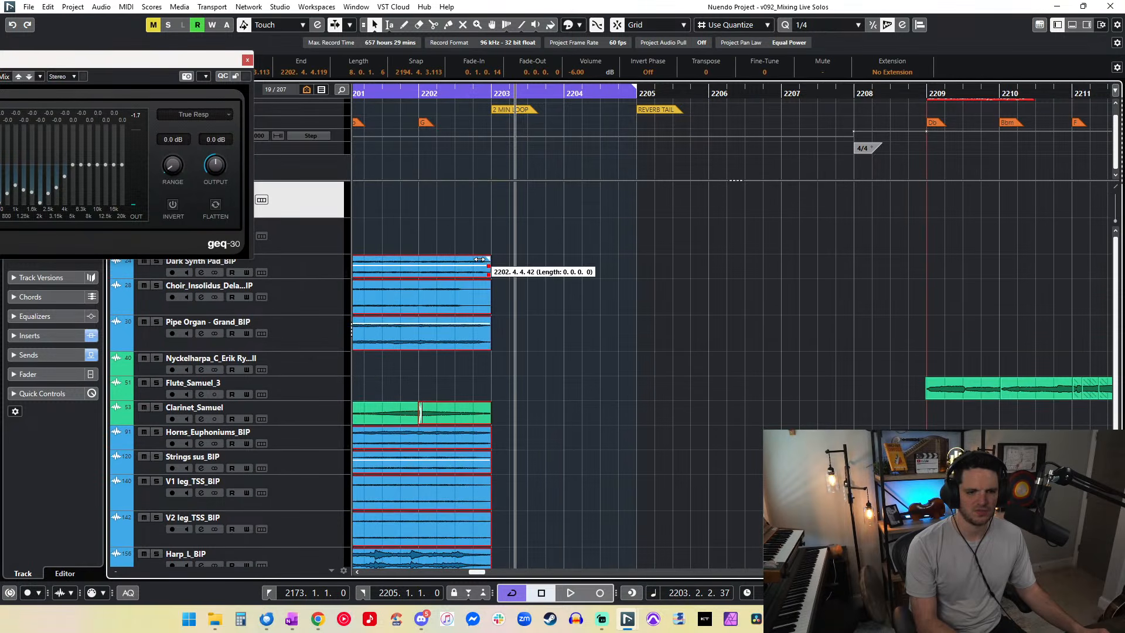
Step: Add matching fade-outs of about one beat to the synth, choir, organ, clarinet, horn, string and harp events ending at bar 2203, and play the ending
scroll(470, 274, down, 2)
click(457, 328)
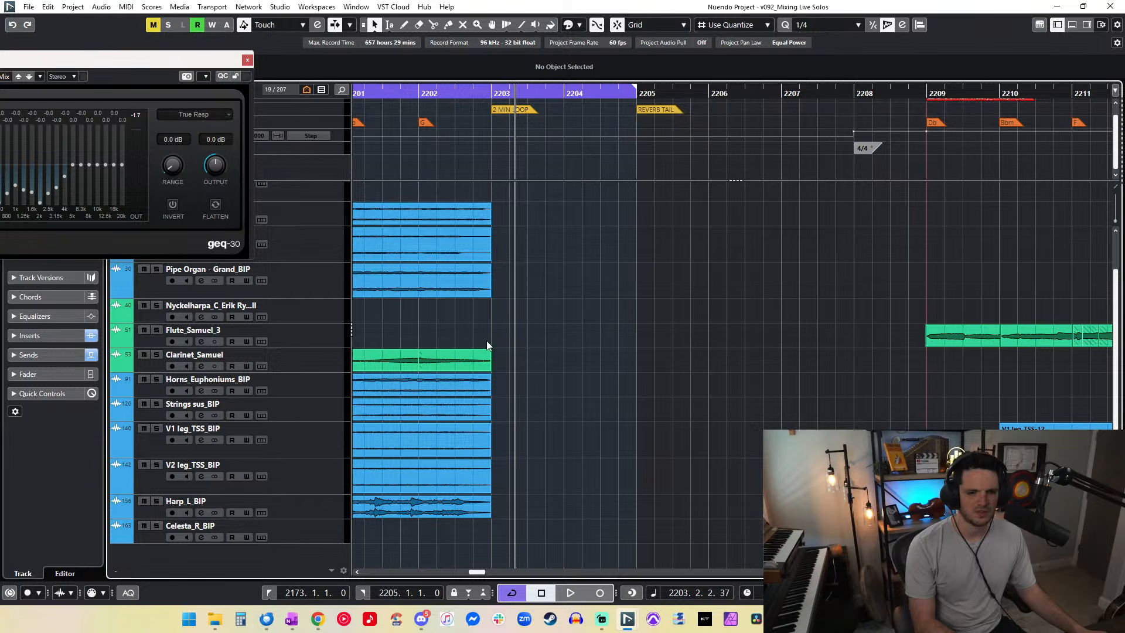
click(461, 206)
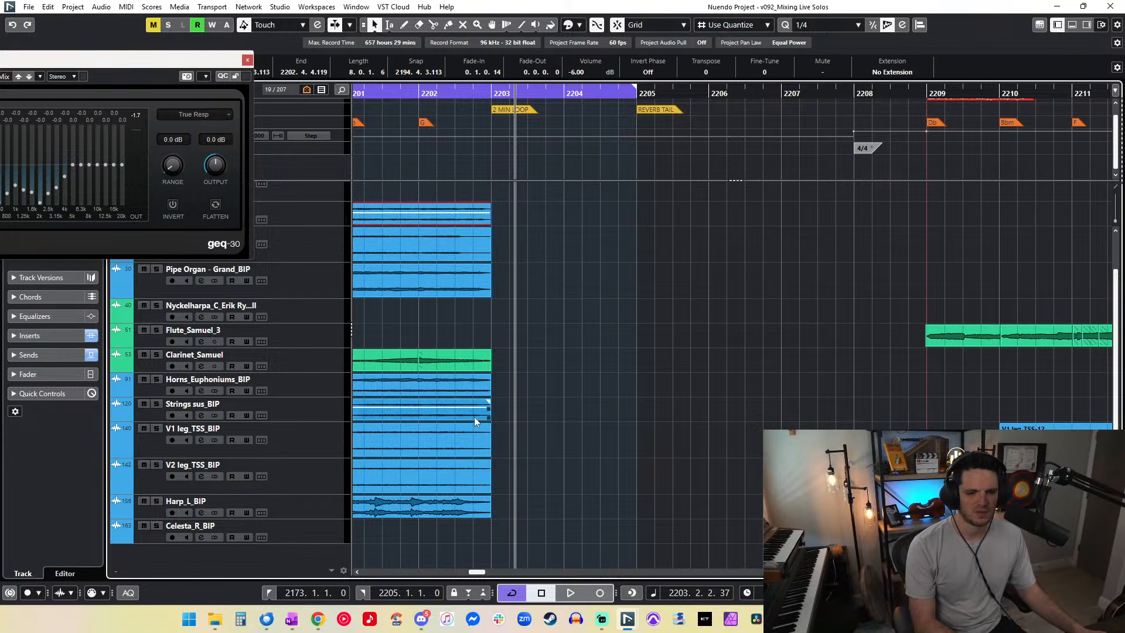
drag(526, 517, 453, 322)
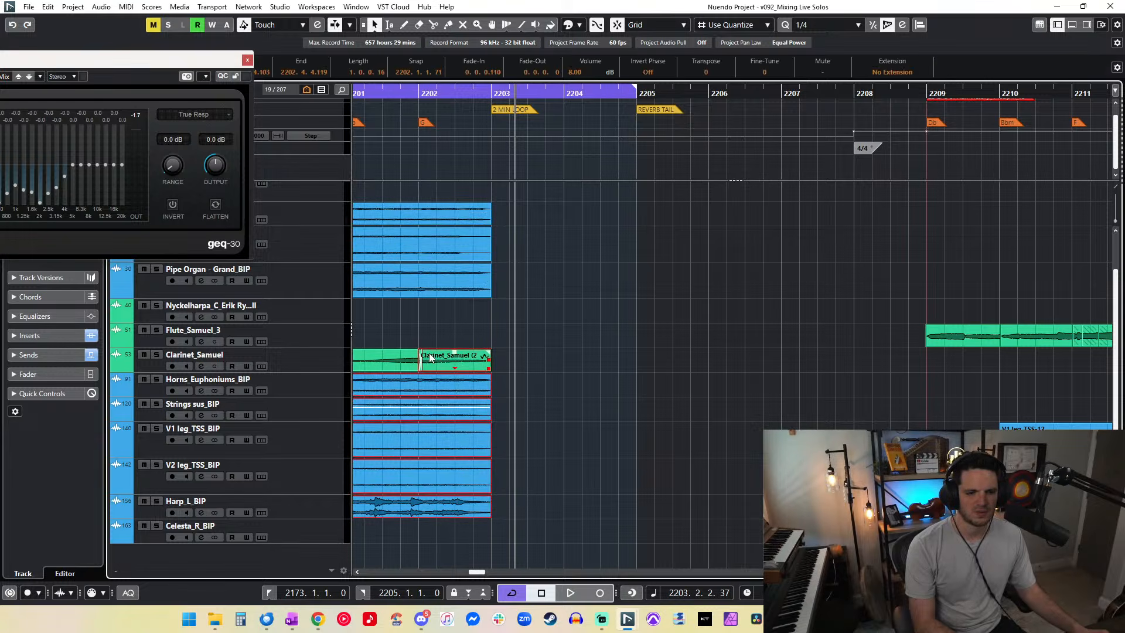
drag(500, 380, 448, 566)
drag(488, 377, 470, 378)
drag(517, 324, 468, 208)
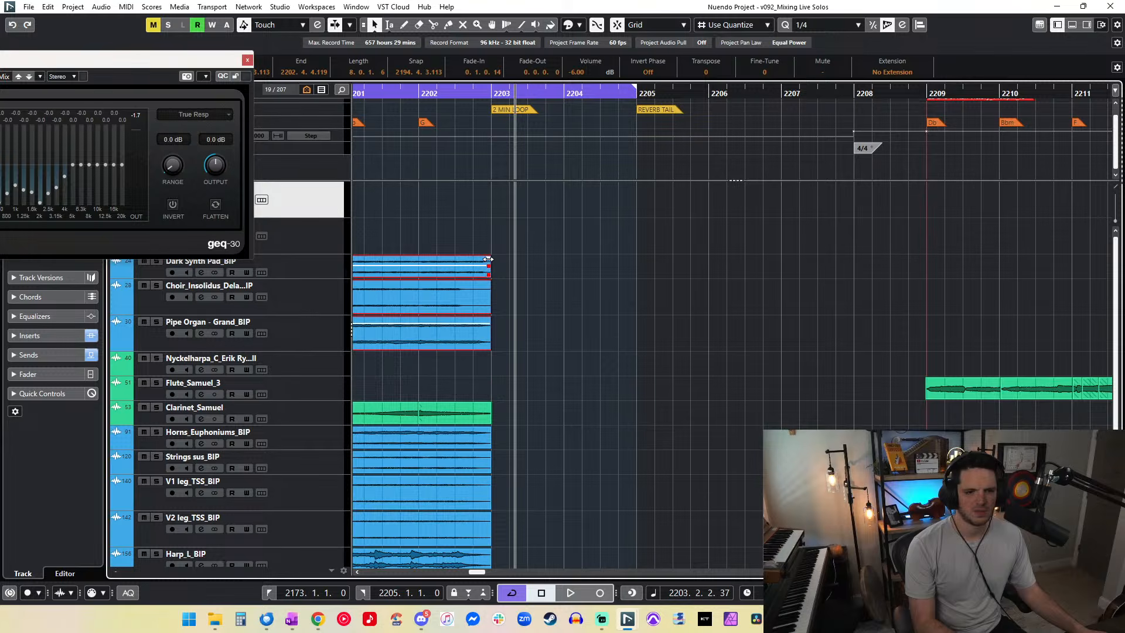
drag(527, 346, 471, 258)
drag(486, 408, 467, 412)
key(space)
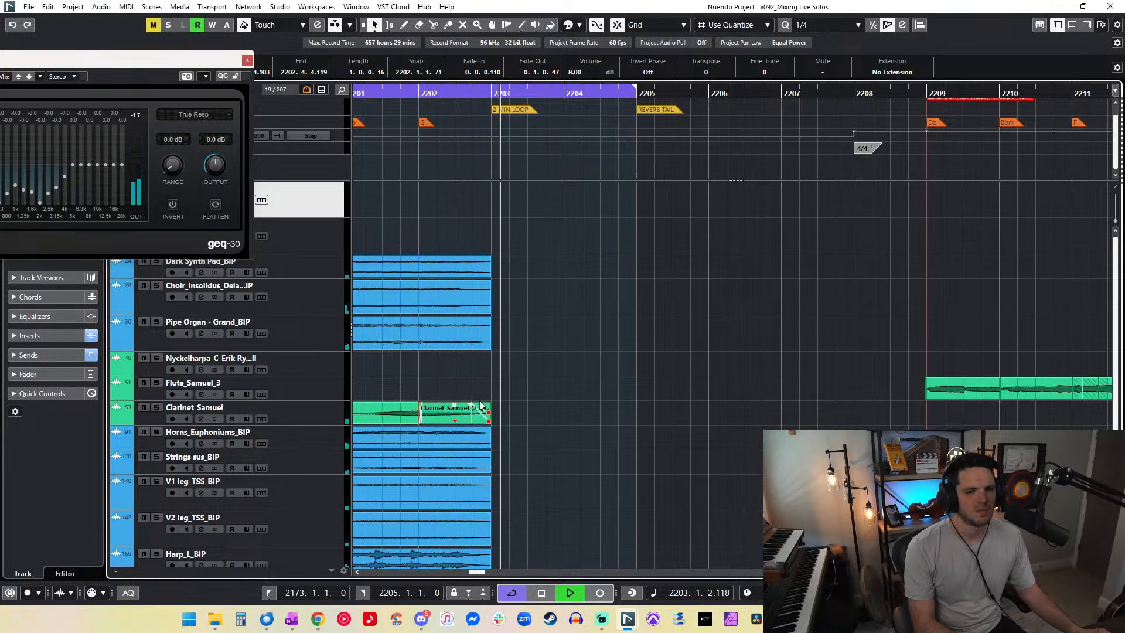
scroll(496, 342, down, 2)
key(KP_Subtract)
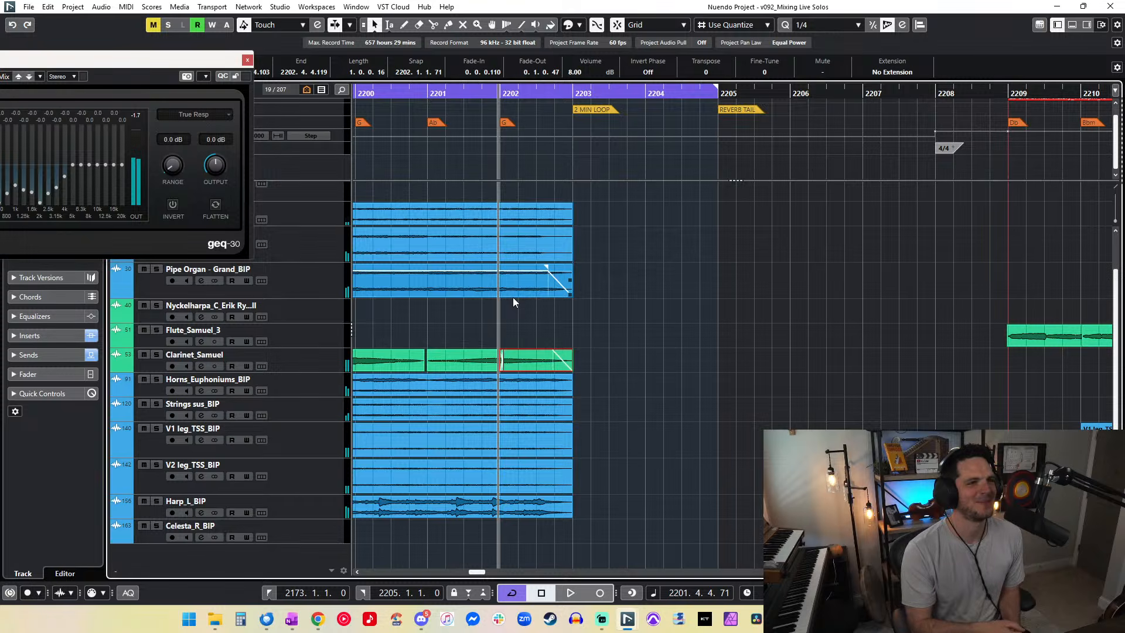
key(space)
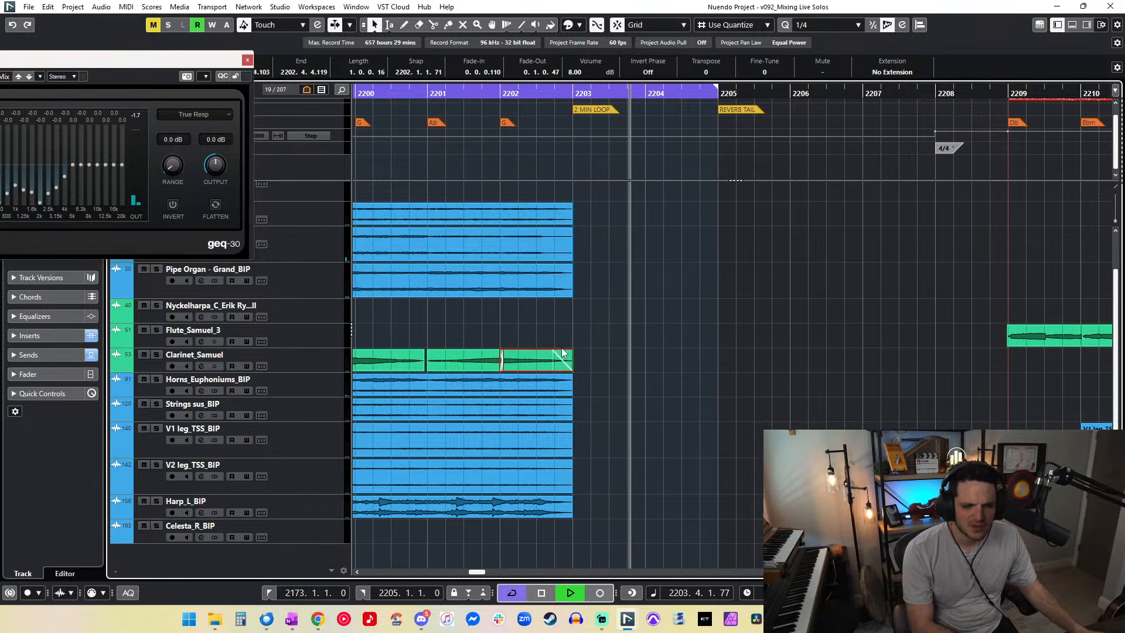
Step: Try a slightly earlier end for the last clarinet event, extend it back to bar 2203, and replay from bar 2202
key(l)
click(562, 364)
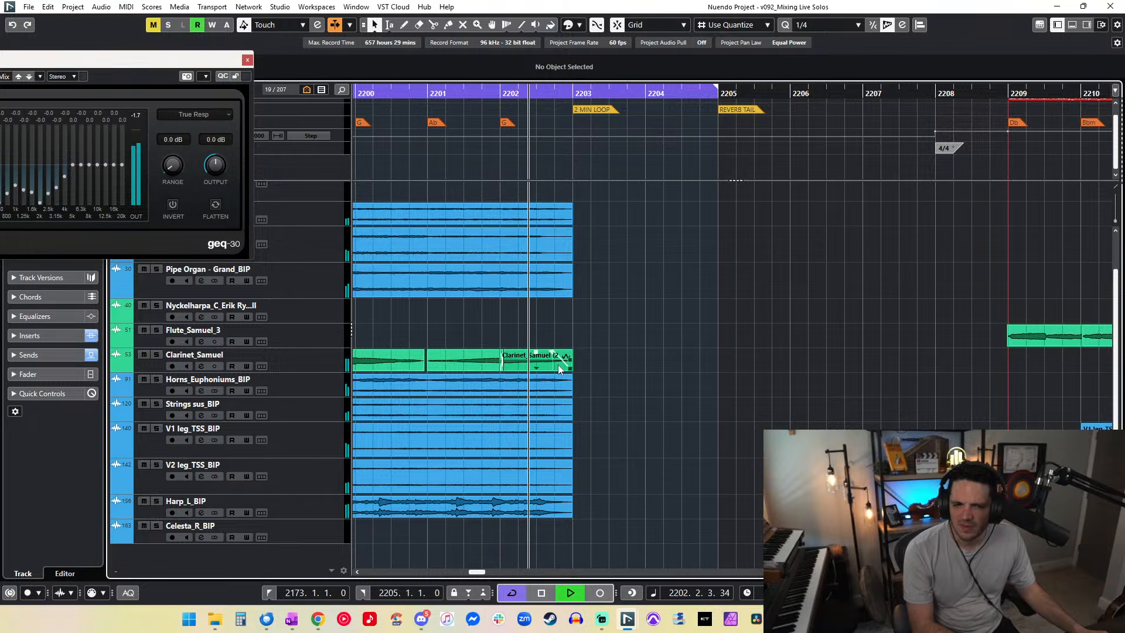
click(566, 368)
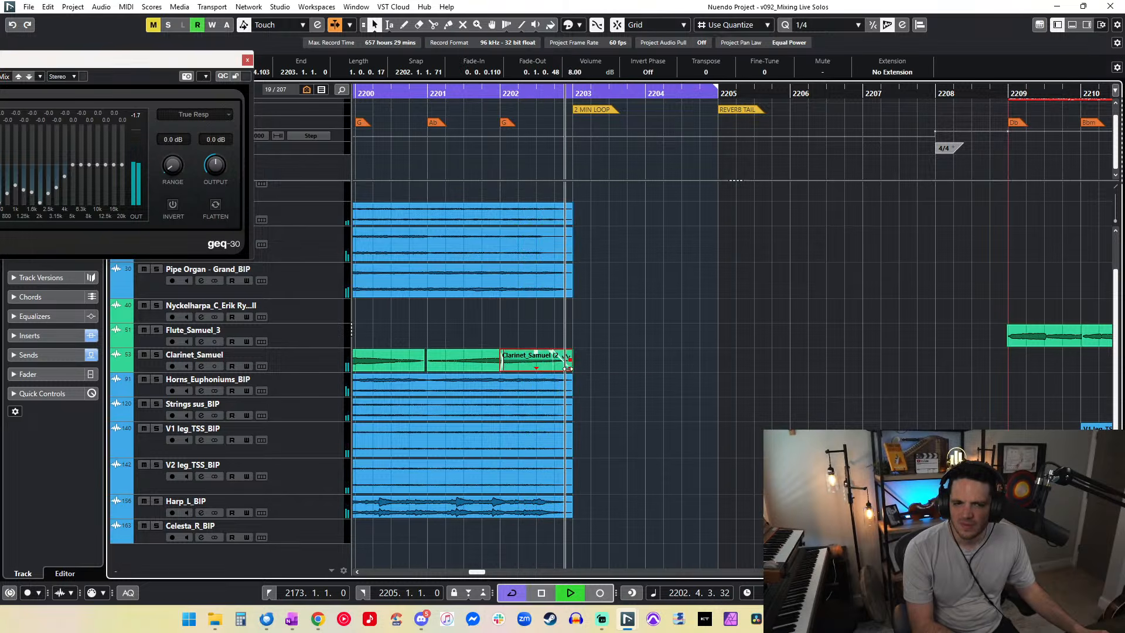
key(space)
drag(567, 368, 564, 371)
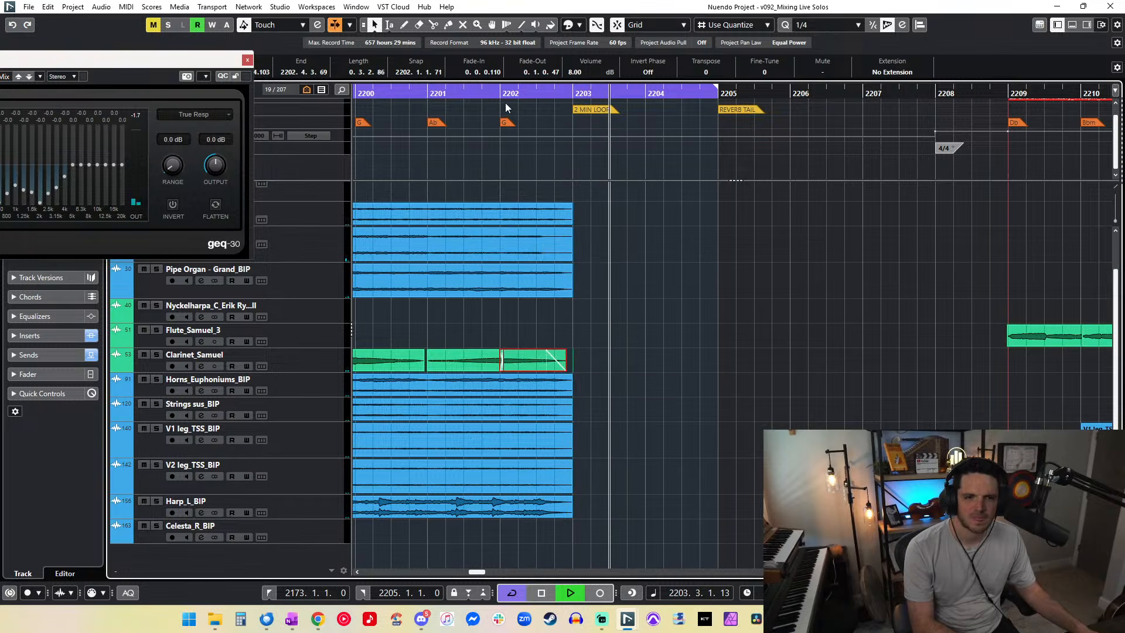
click(639, 416)
click(565, 359)
click(580, 363)
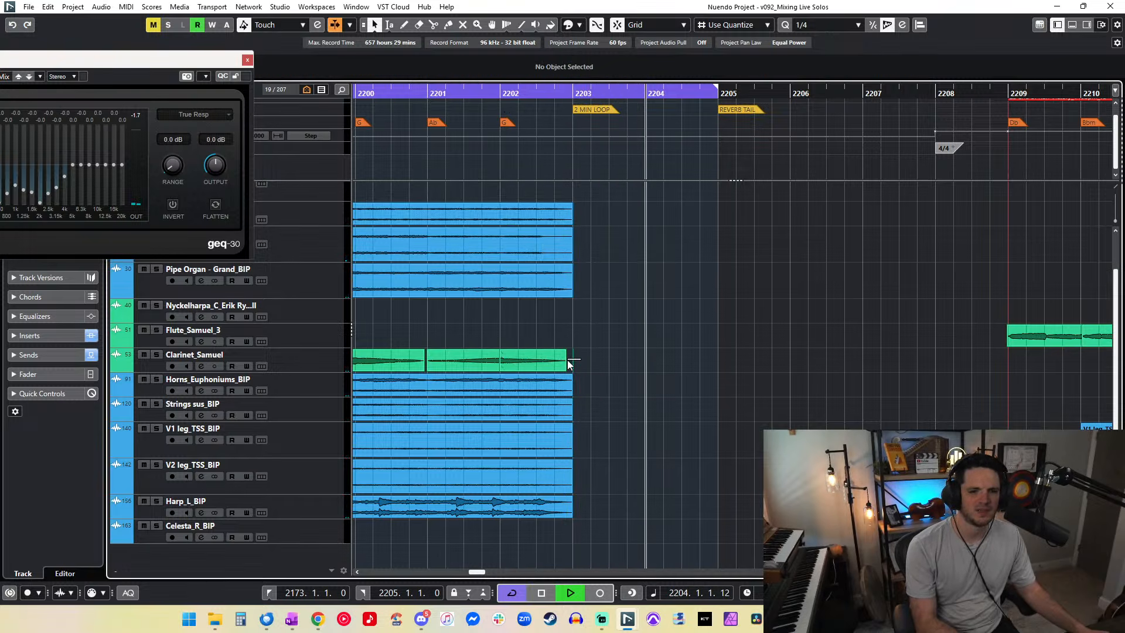
drag(566, 370, 576, 371)
click(508, 94)
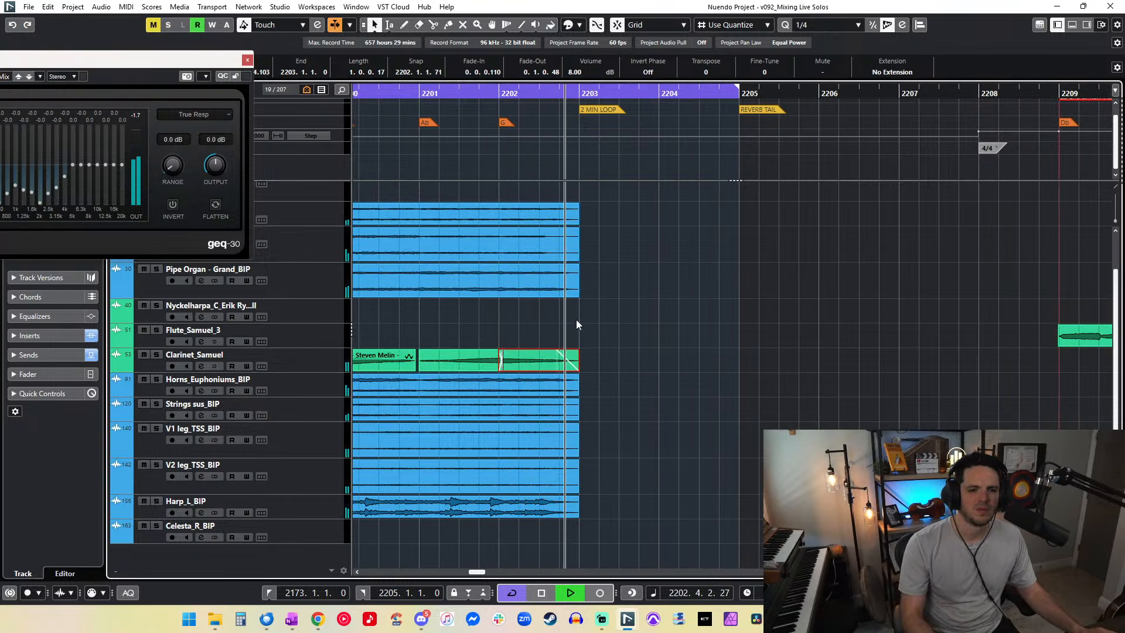
Step: Play the cue from the Intro at bar 2173 and check how the Nyckelharpa section enters at bar 2177
key(KP_1)
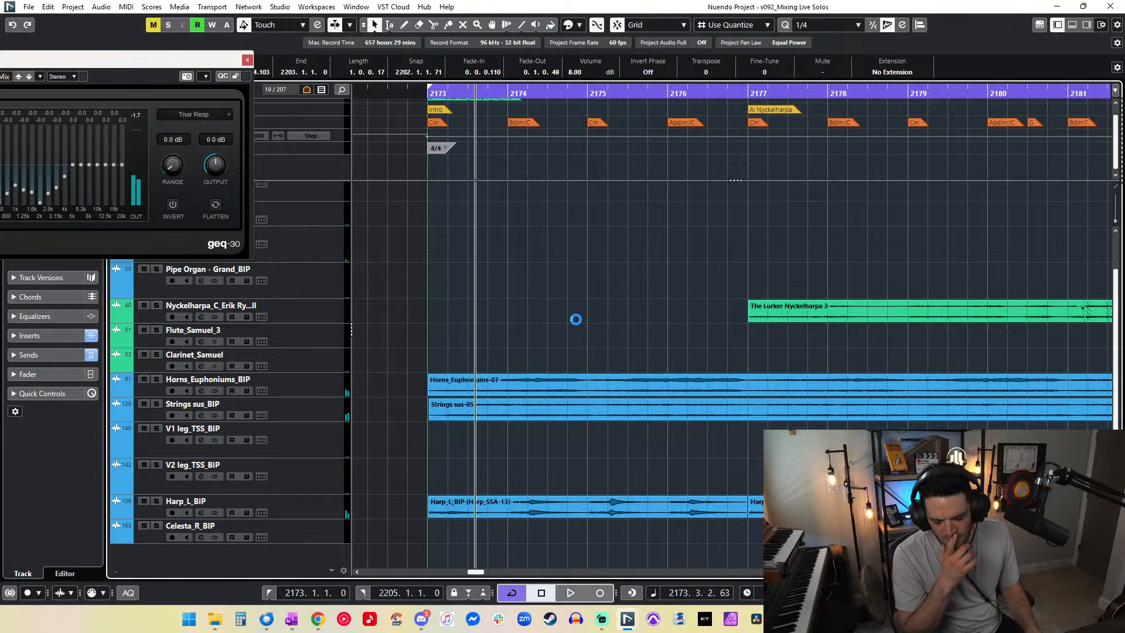
key(space)
key(space)
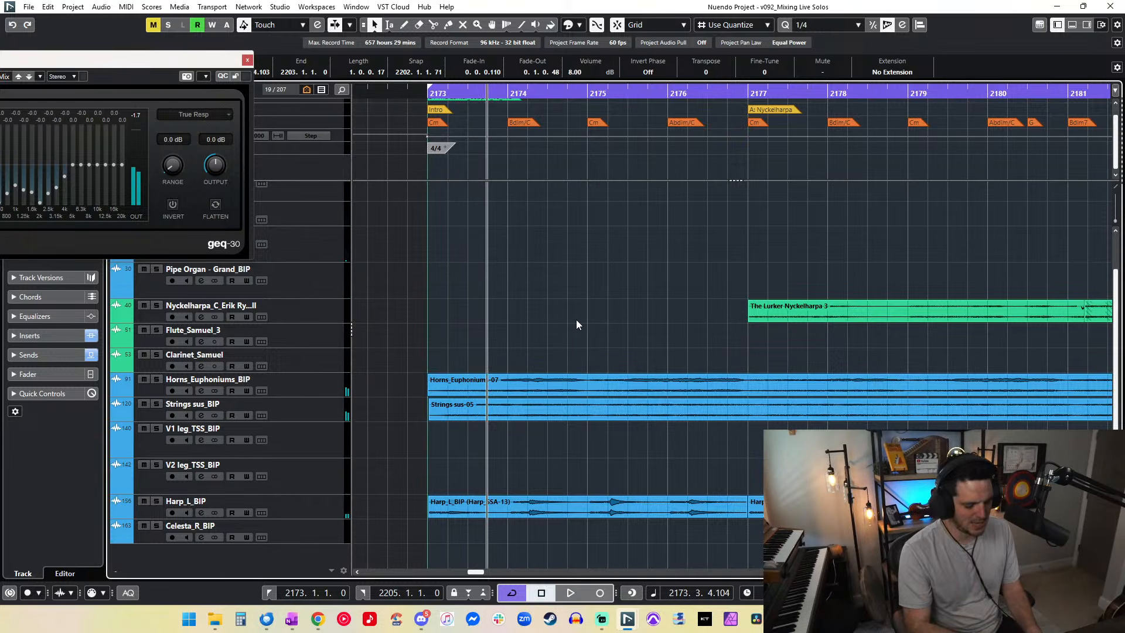
key(KP_Add)
key(KP_Add)
key(KP_Add)
key(space)
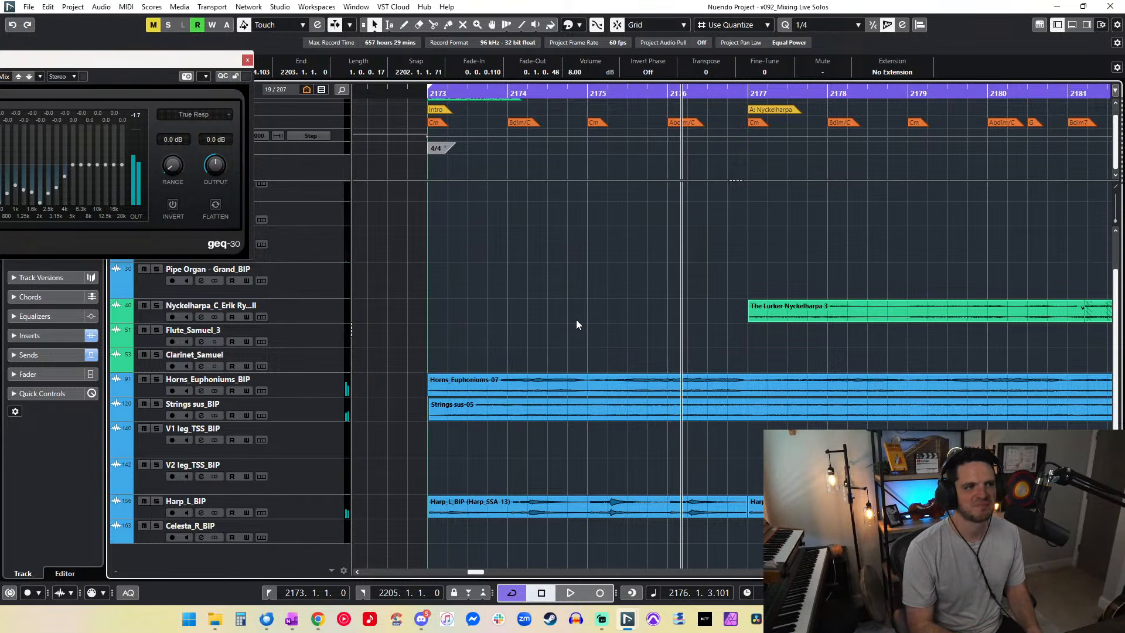
key(space)
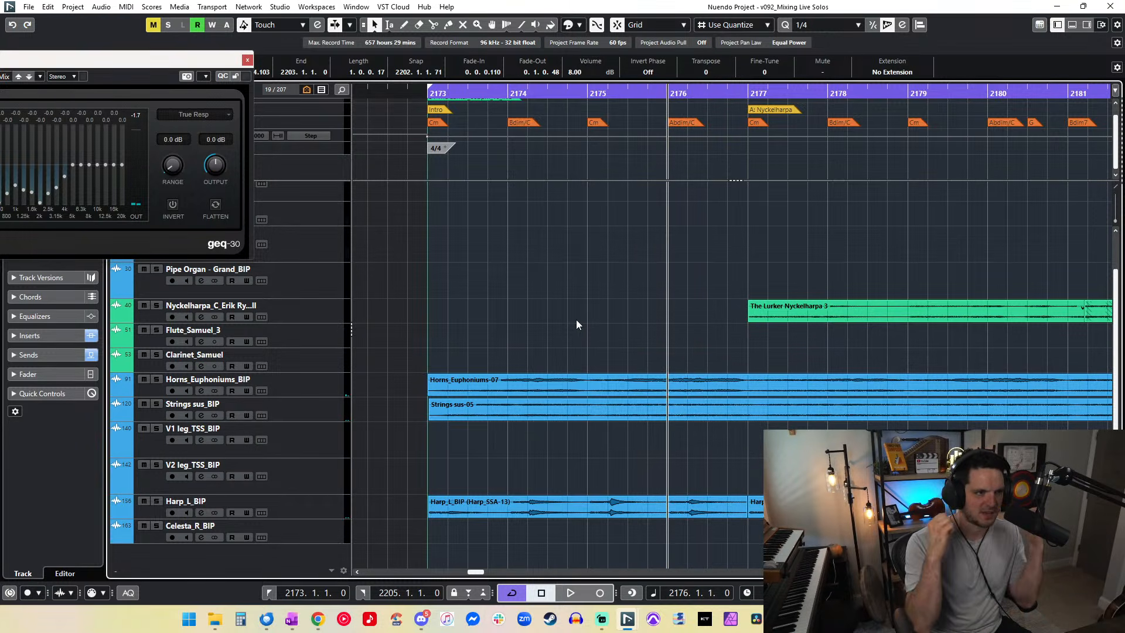
key(space)
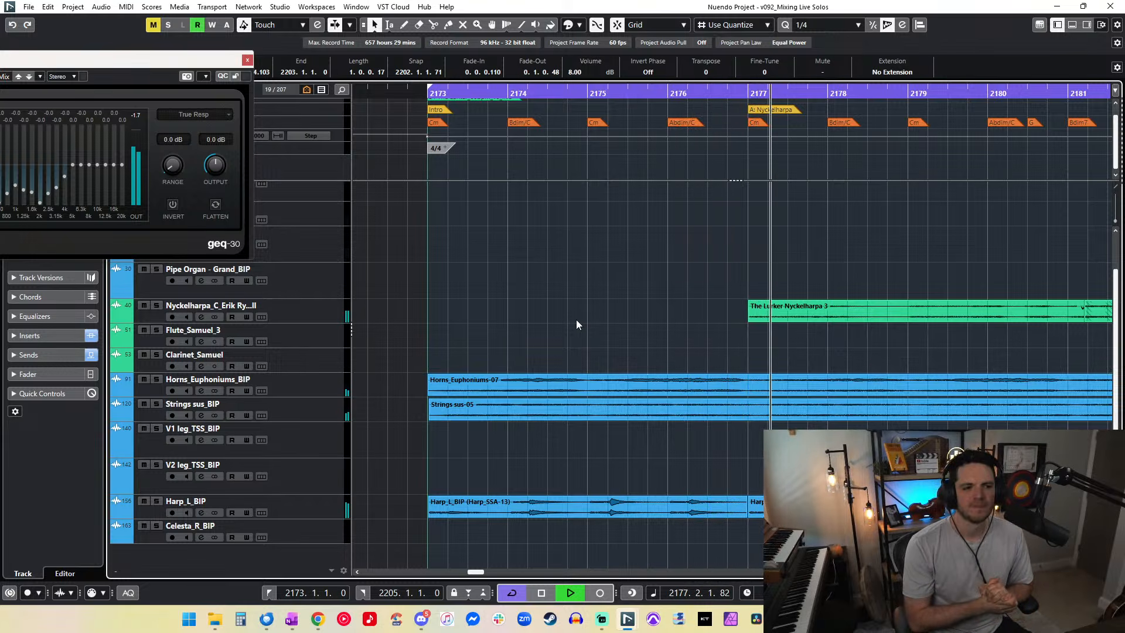
key(g)
key(g)
key(g)
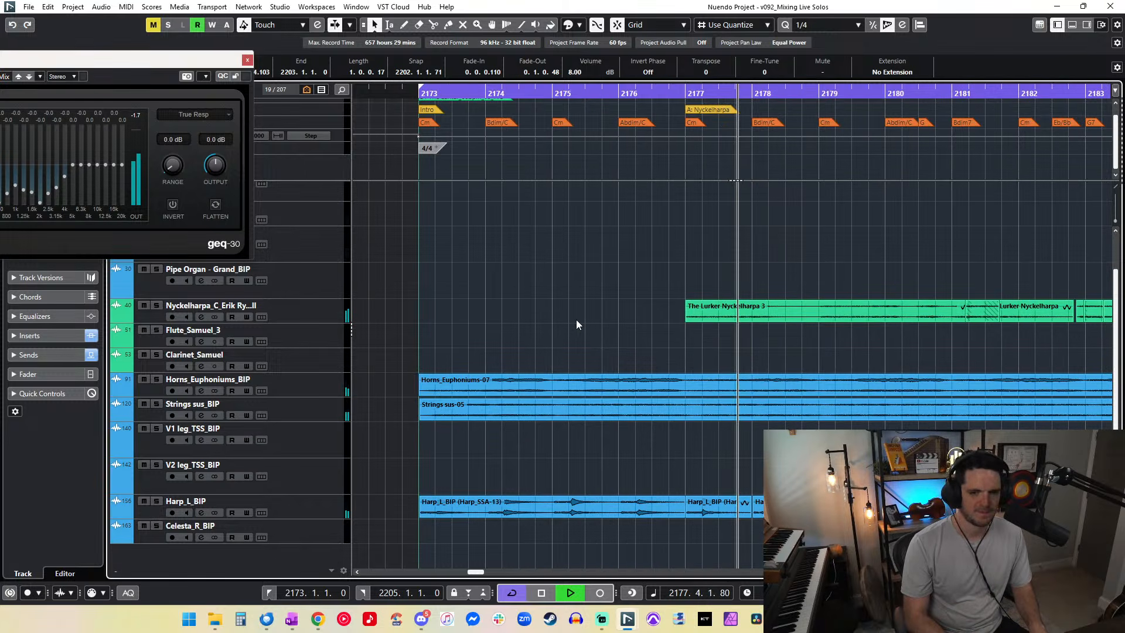
key(h)
key(space)
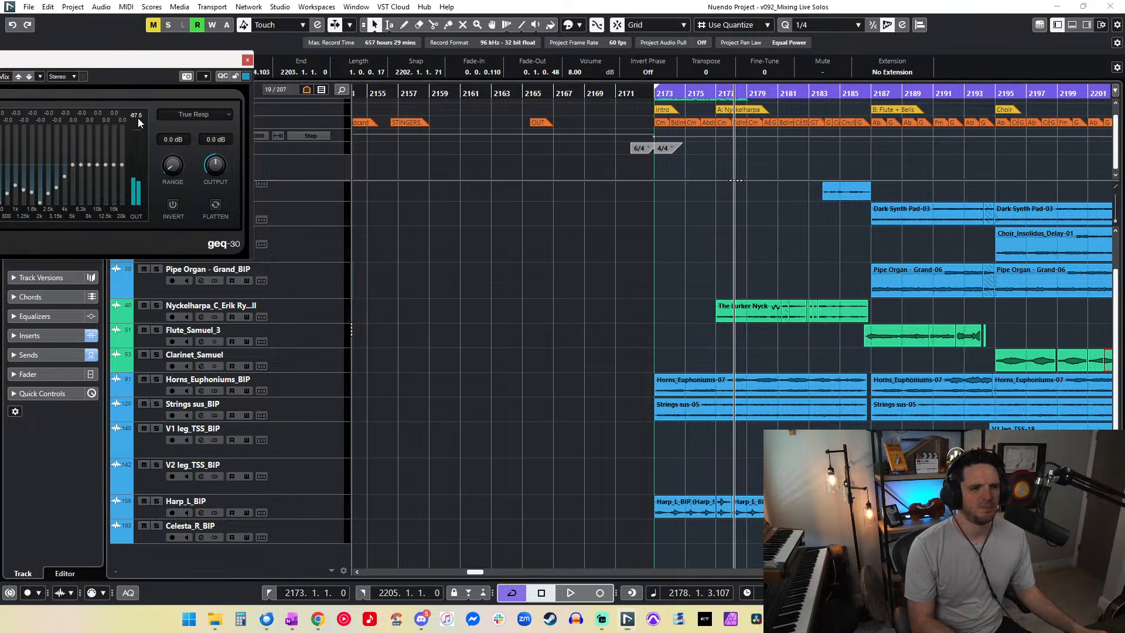
key(space)
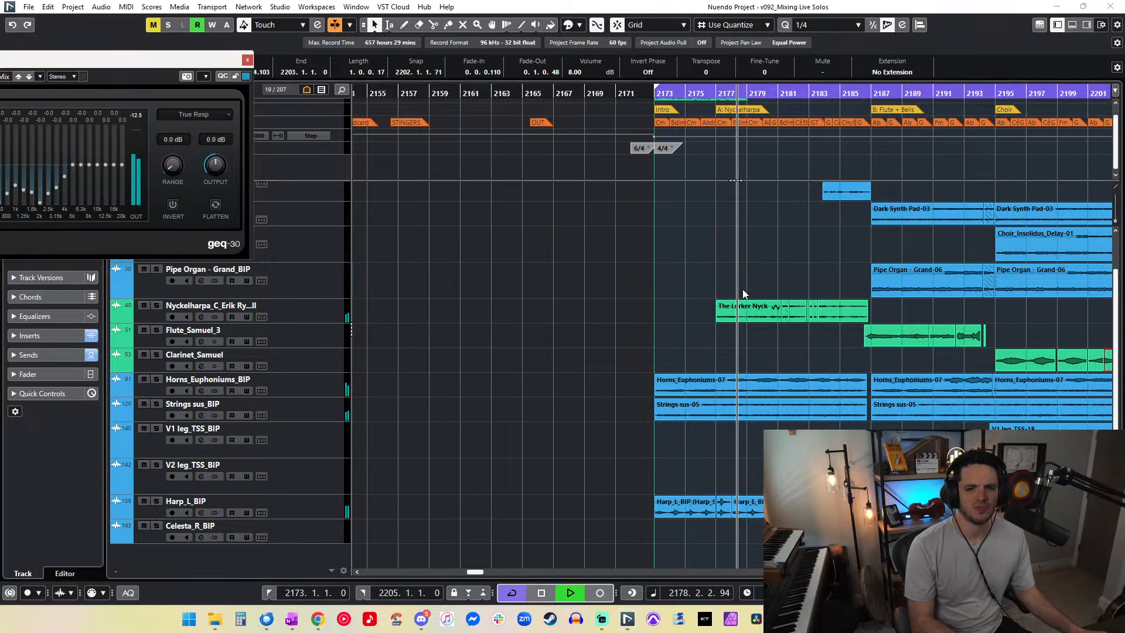
Step: Extend the Horns_Euphoniums and Strings sus events toward bar 2187, ending at 2186.4.2.57, with fade-outs of about one beat
key(f)
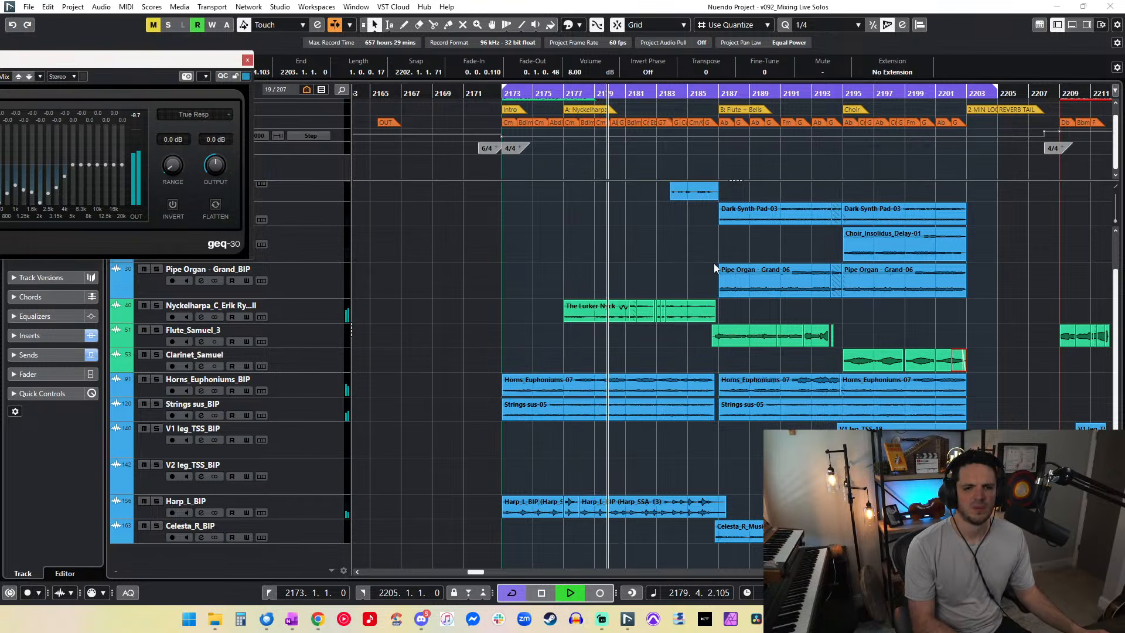
drag(701, 92, 705, 244)
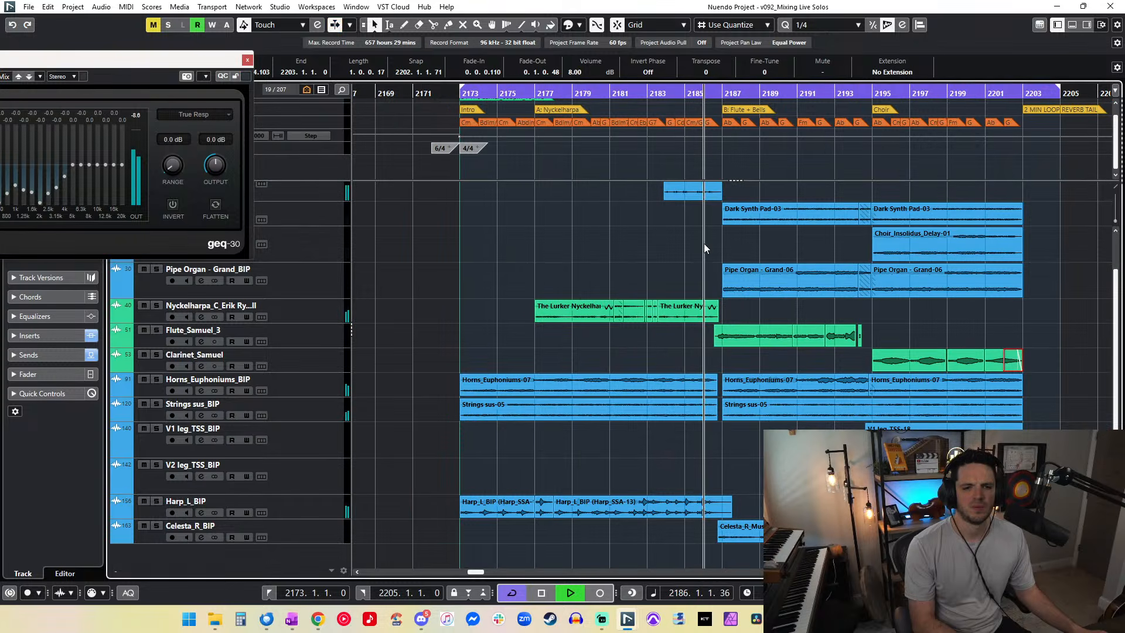
key(h)
key(h)
key(h)
key(h)
key(h)
key(h)
key(h)
key(h)
key(h)
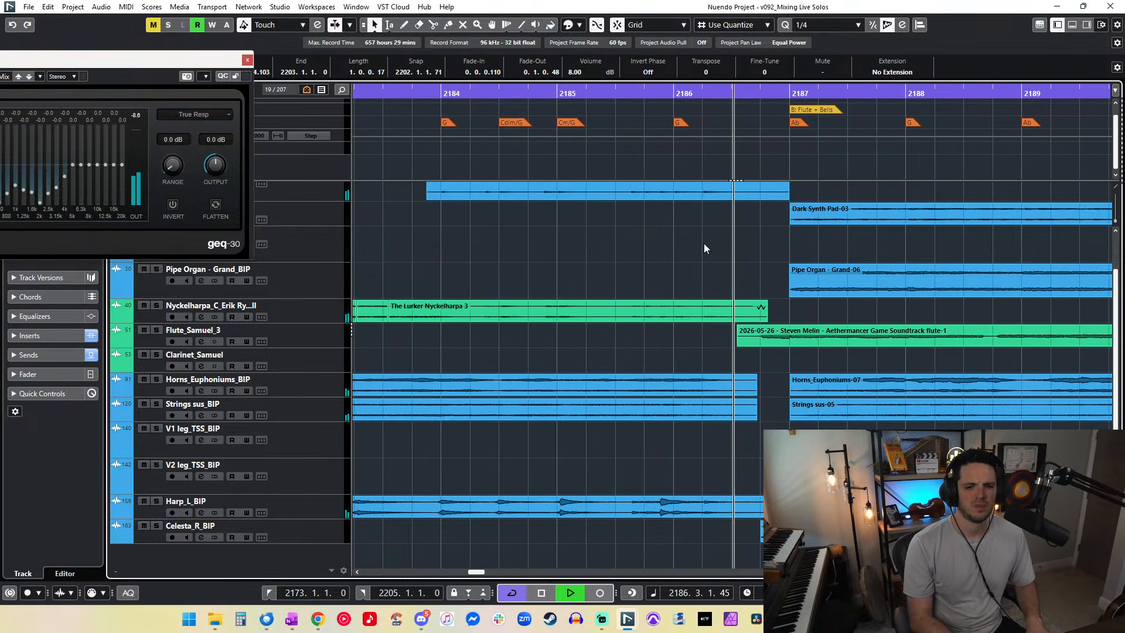
key(KP_Subtract)
key(KP_Subtract)
drag(766, 444, 733, 378)
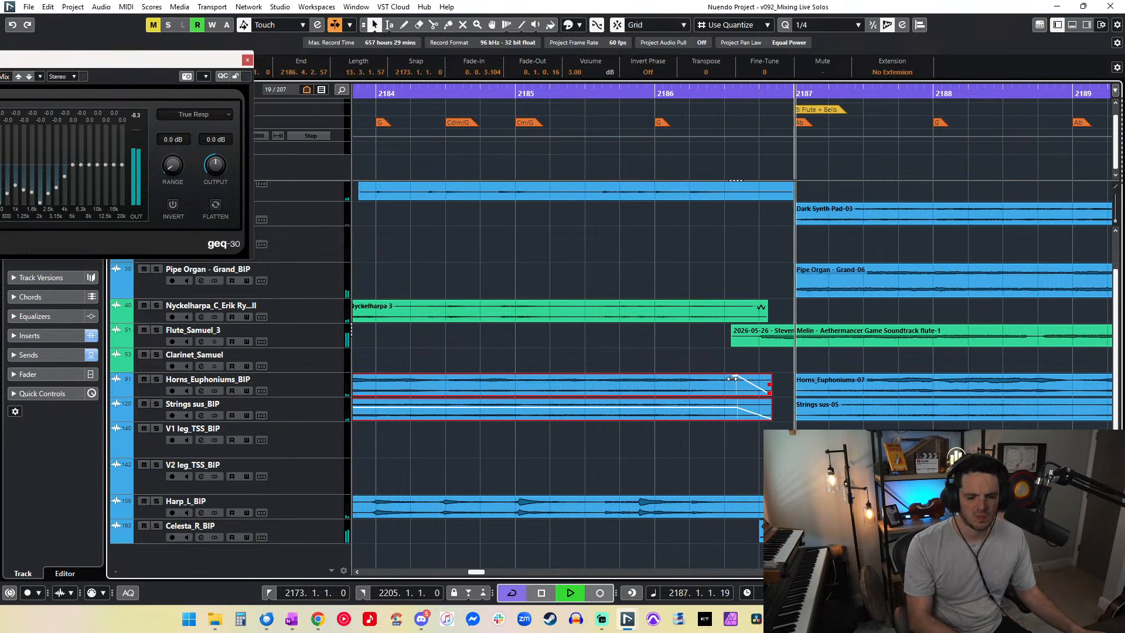
scroll(744, 344, up, 1)
scroll(744, 339, right, 2)
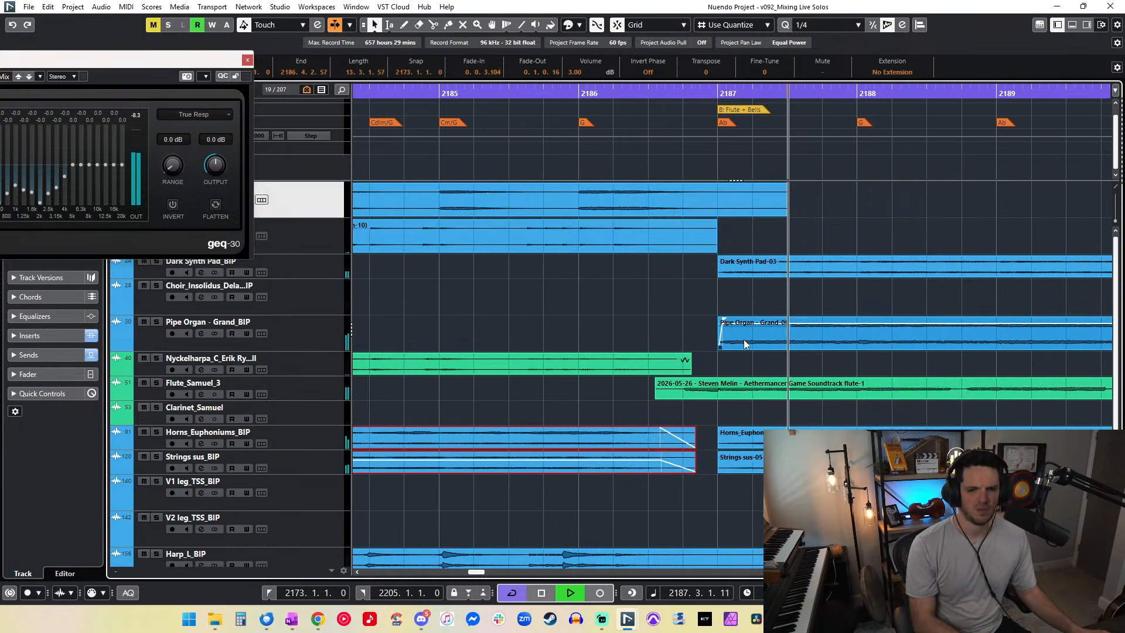
Step: Set the quantize value to 1/128, nudge the Celesta_R_BIP event 30 ticks later, and solo its track
scroll(745, 344, down, 8)
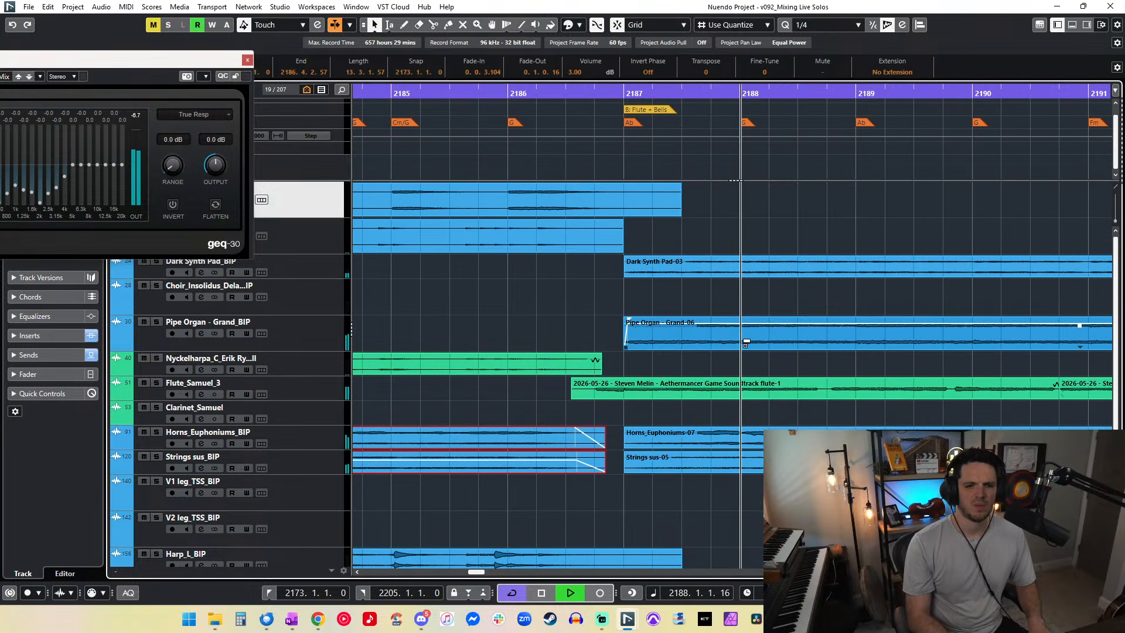
scroll(744, 344, down, 1)
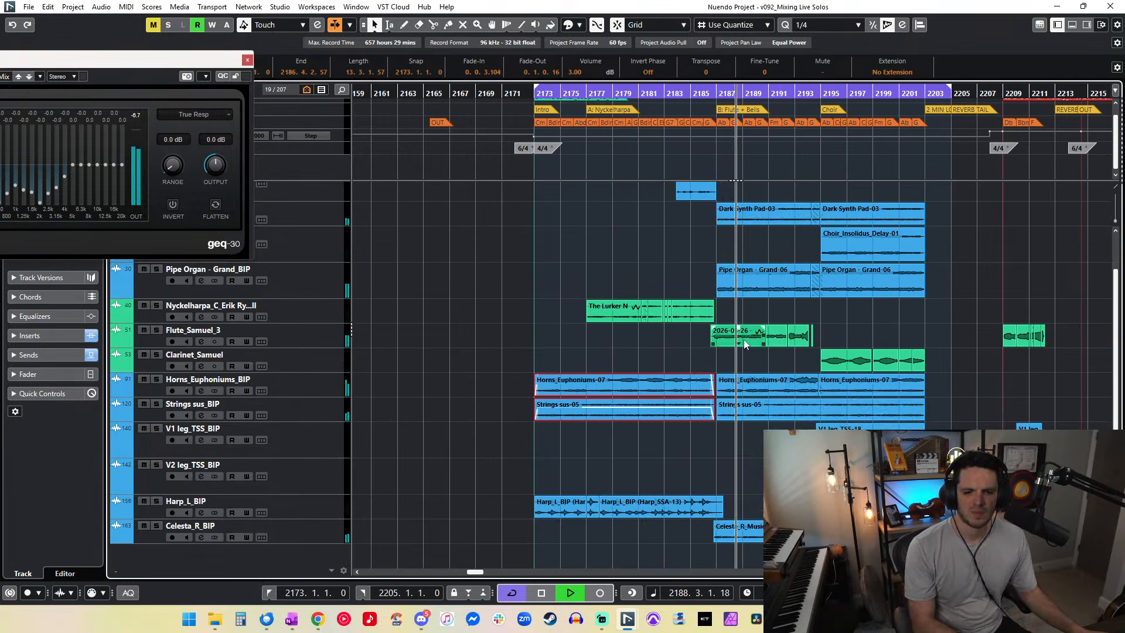
click(736, 531)
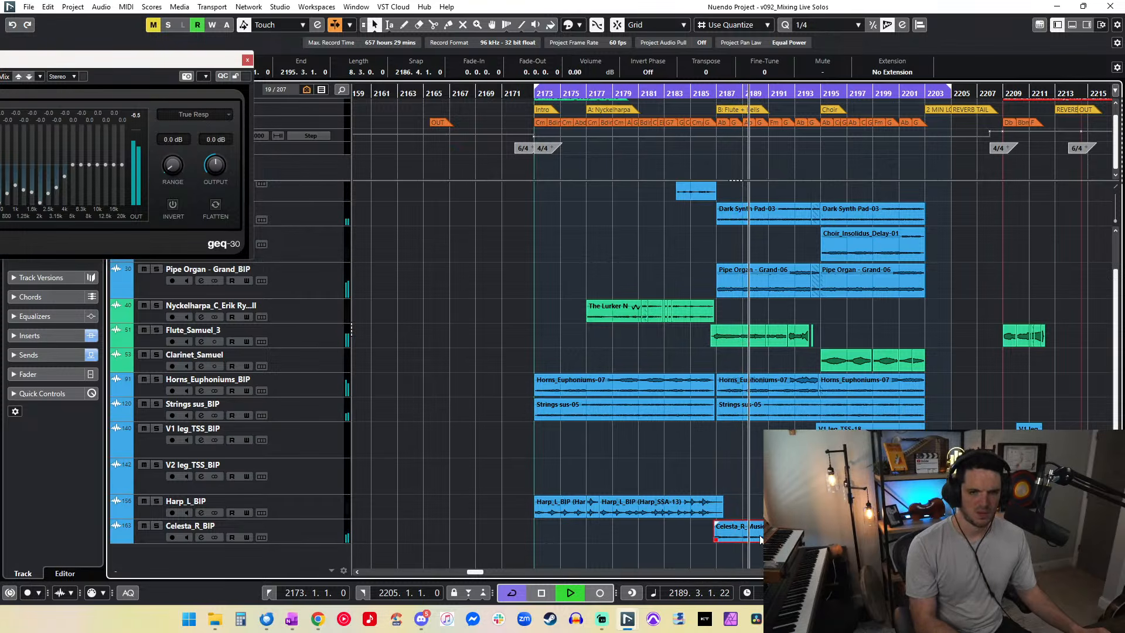
click(830, 25)
click(820, 139)
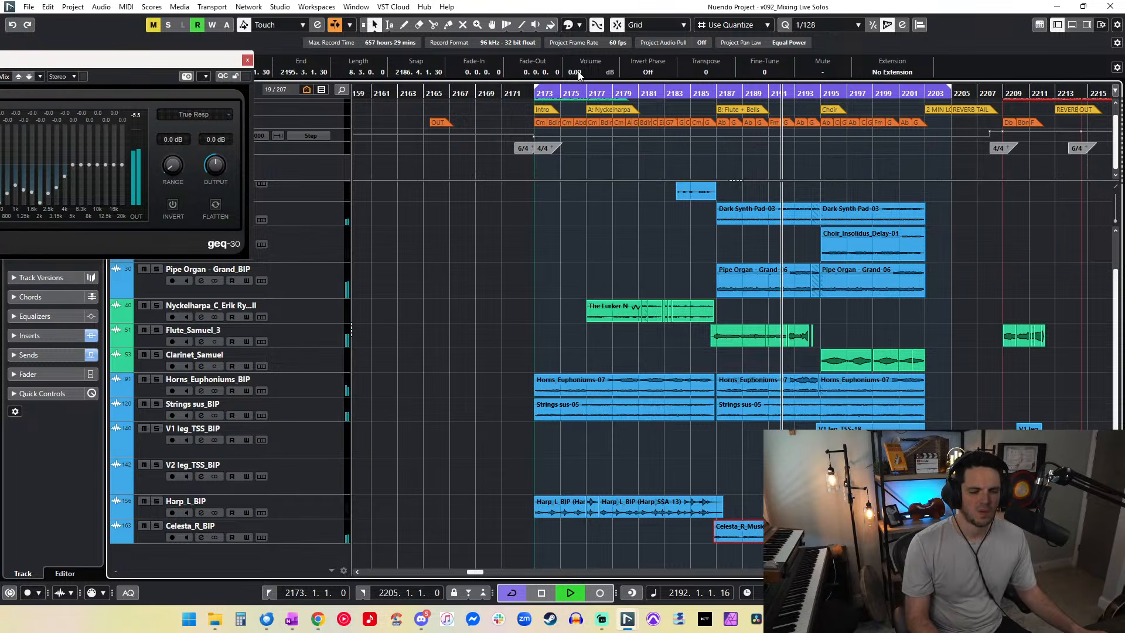
click(156, 527)
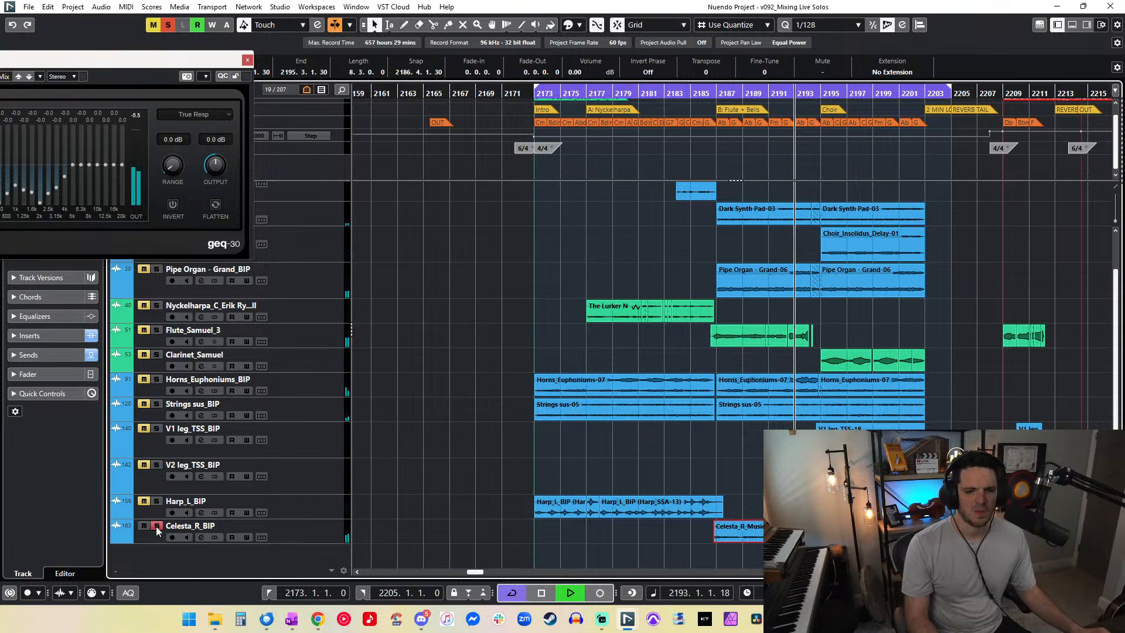
Step: Unsolo the Celesta_R_BIP track and replay the full mix over the transition into bar 2187
click(157, 526)
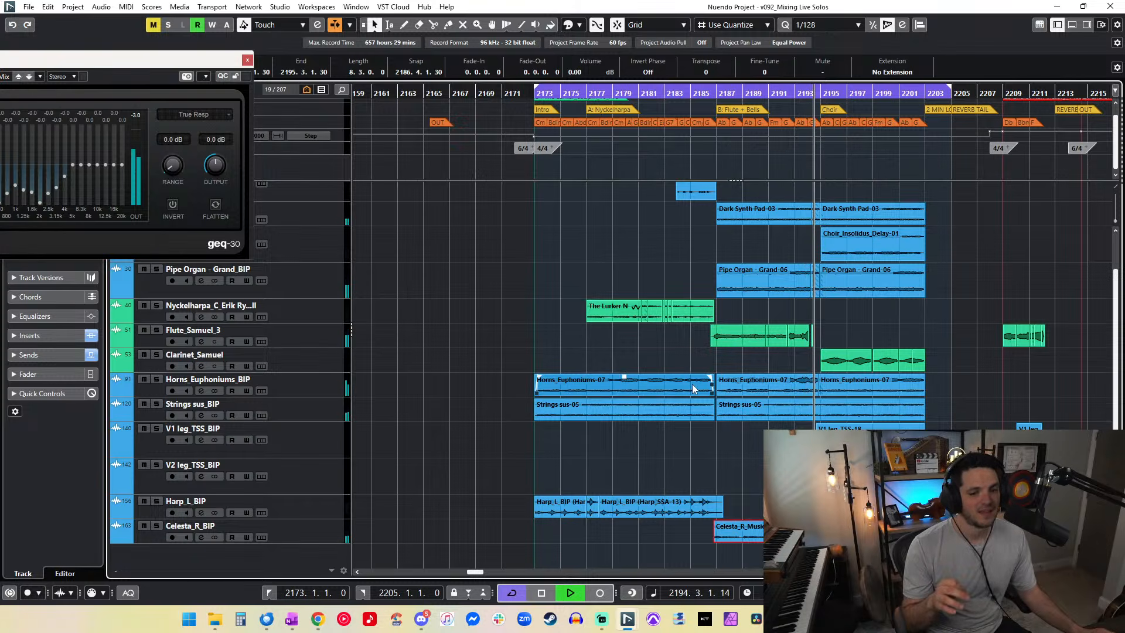
click(705, 96)
key(h)
key(h)
key(h)
key(h)
key(h)
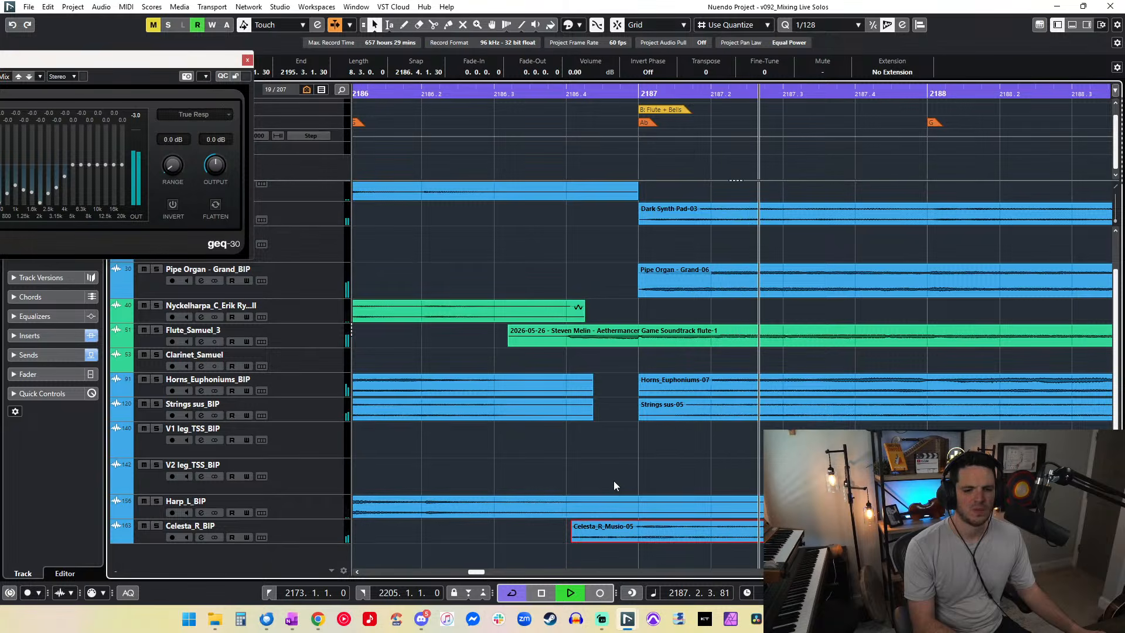
Step: Solo Flute_Samuel_3 with Celesta_R_BIP, play from around bar 2186 to compare their entries at bar 2187, and clear the solos
click(157, 330)
click(157, 526)
click(484, 91)
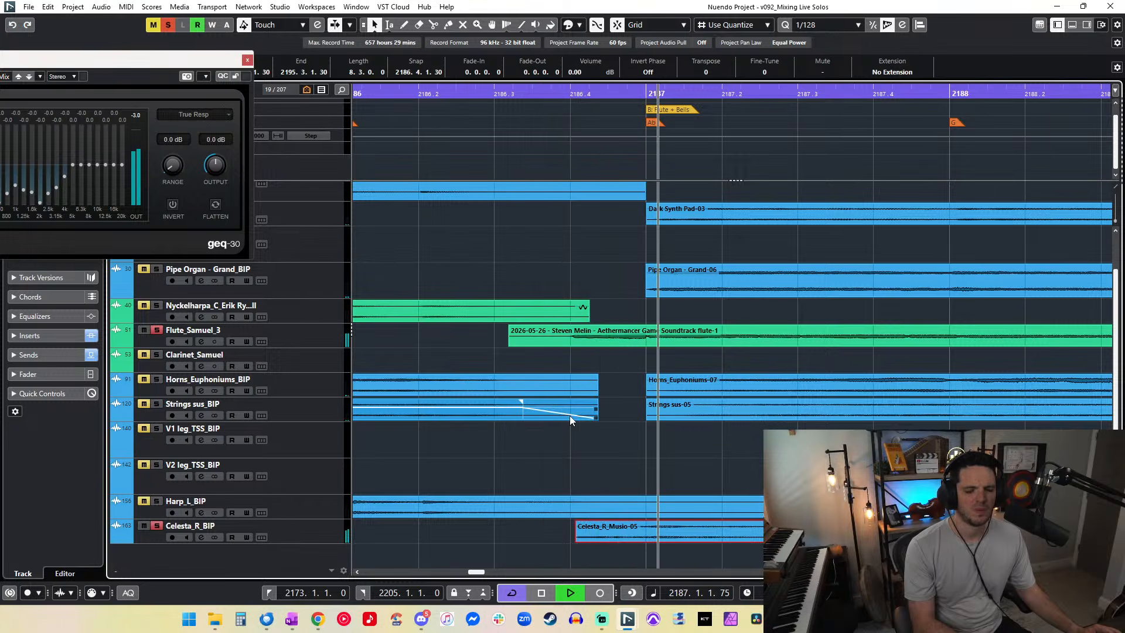
key(g)
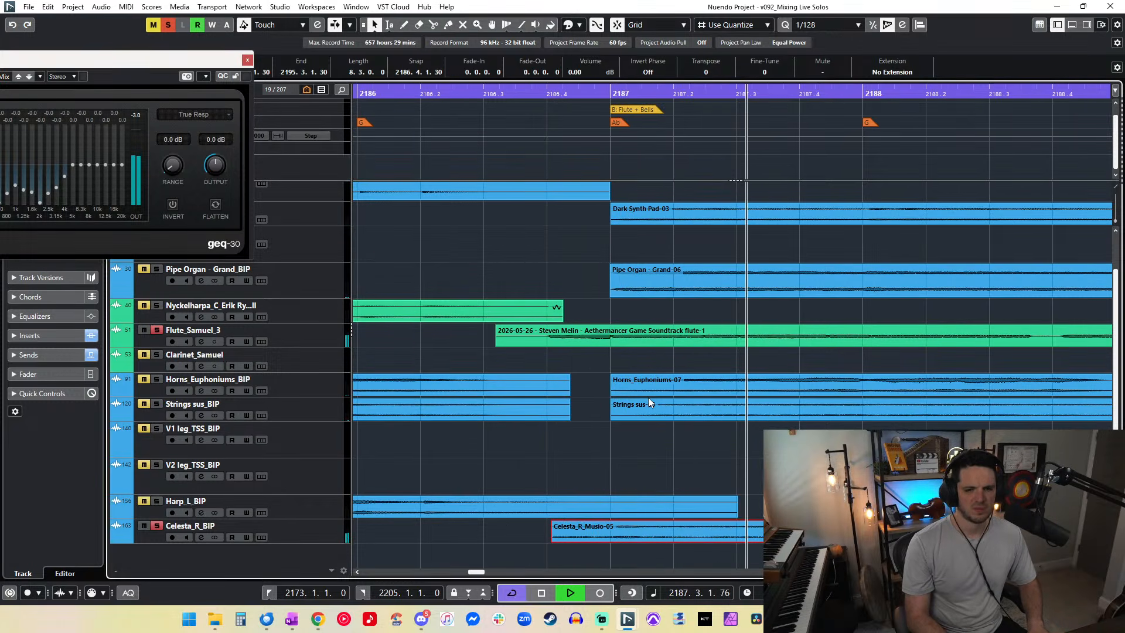
key(g)
key(g)
key(g)
key(g)
key(g)
key(g)
key(Left)
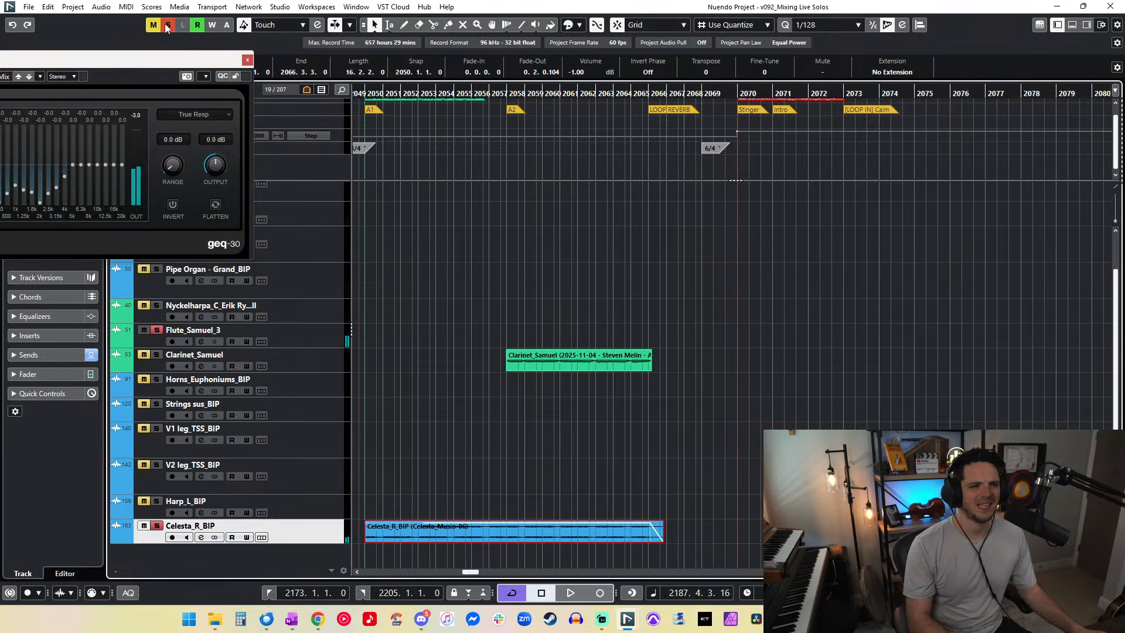
key(space)
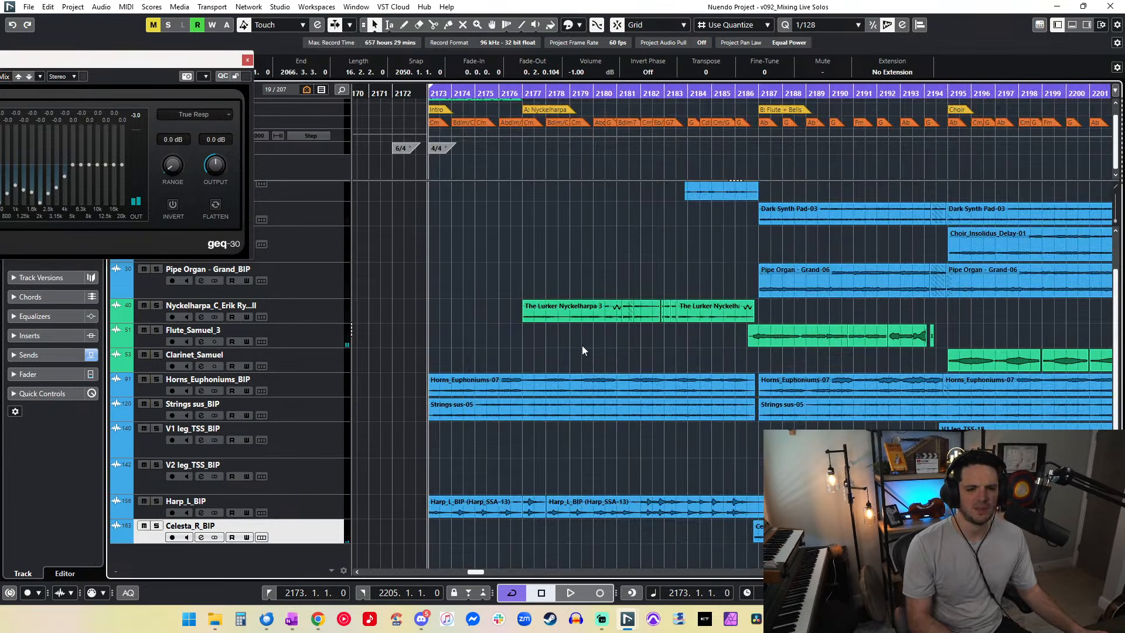
Step: Play the full mix through the change from the Nyckelharpa section into B: Flute + Bells at bar 2187
click(606, 94)
key(space)
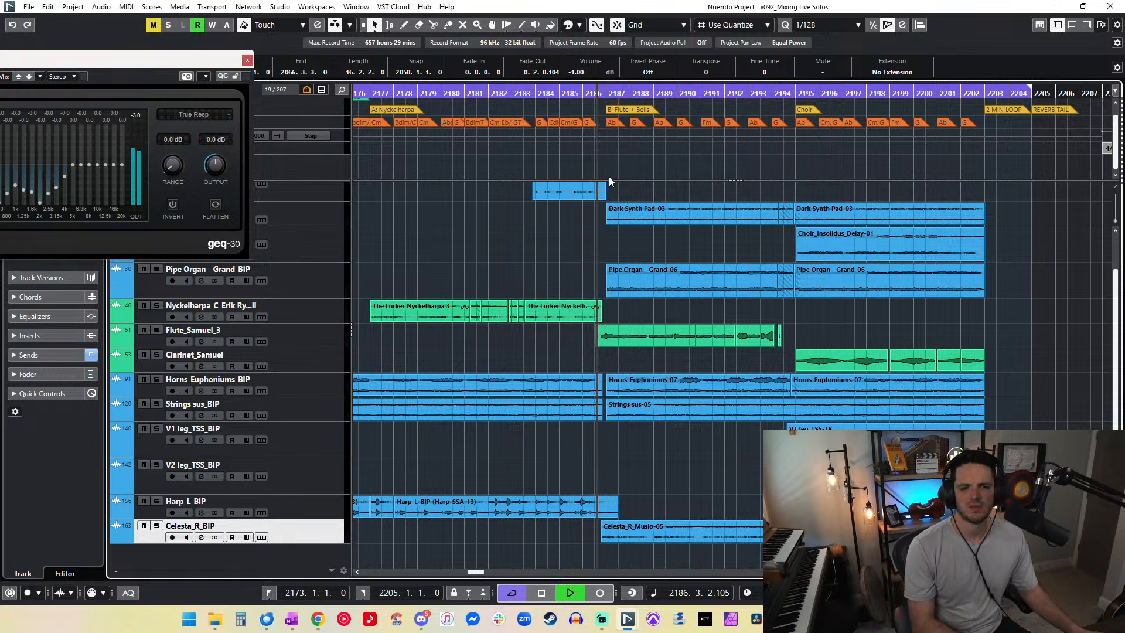
key(h)
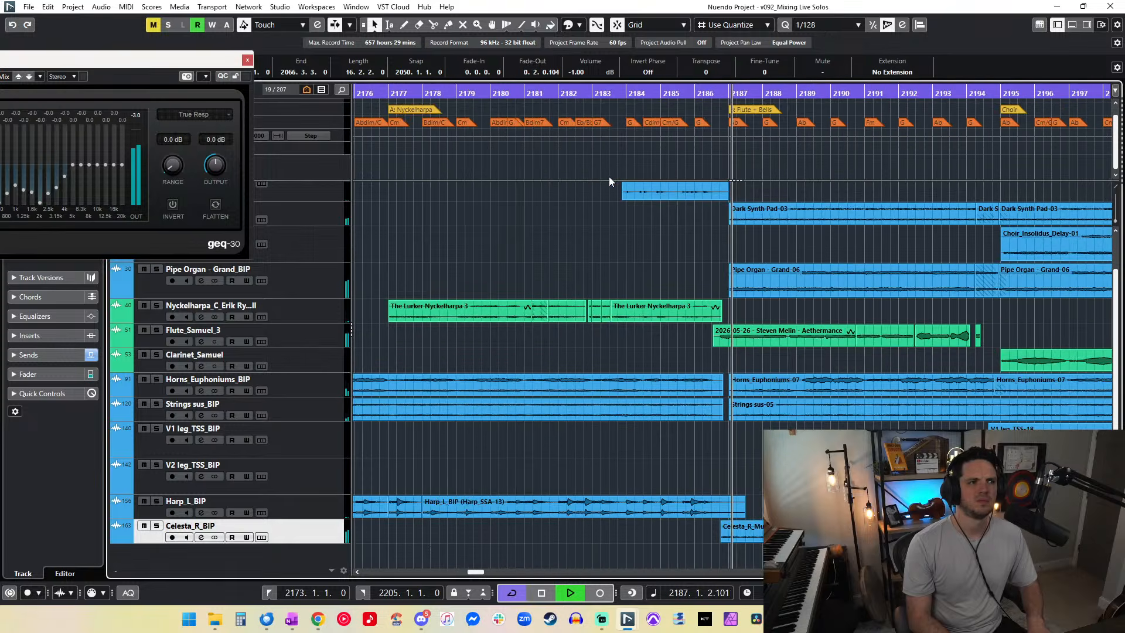
key(g)
key(g)
key(g)
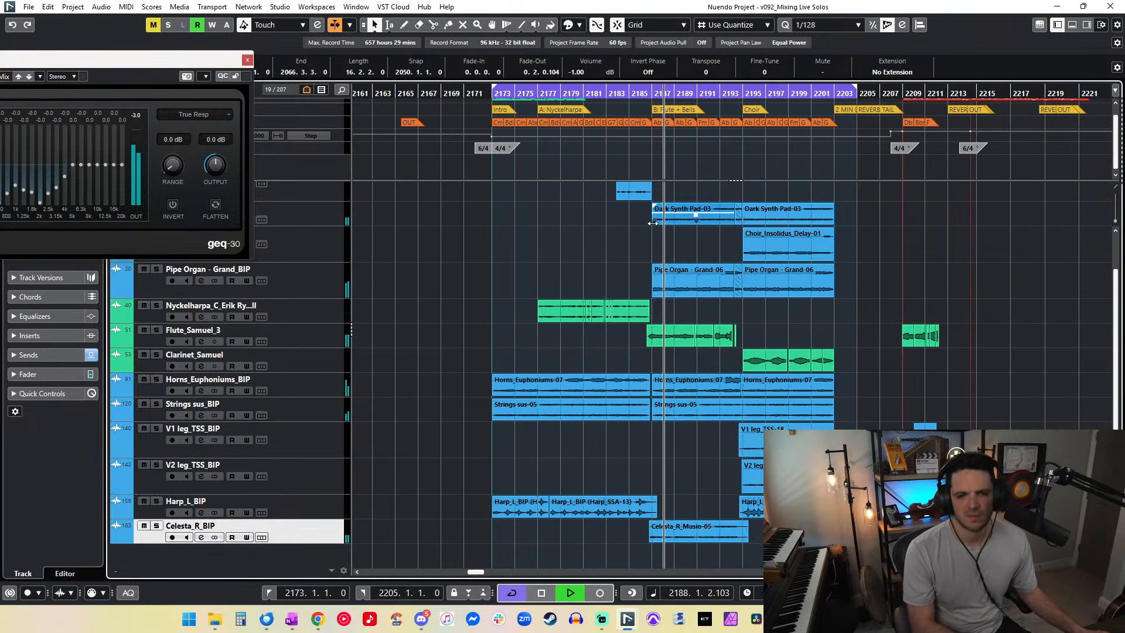
Step: Switch the cycle off and play the soloed Dark Synth Pad_BIP and Pipe Organ - Grand_BIP tracks from bar 2187
scroll(653, 223, right, 1)
drag(141, 64, 15, 38)
click(157, 208)
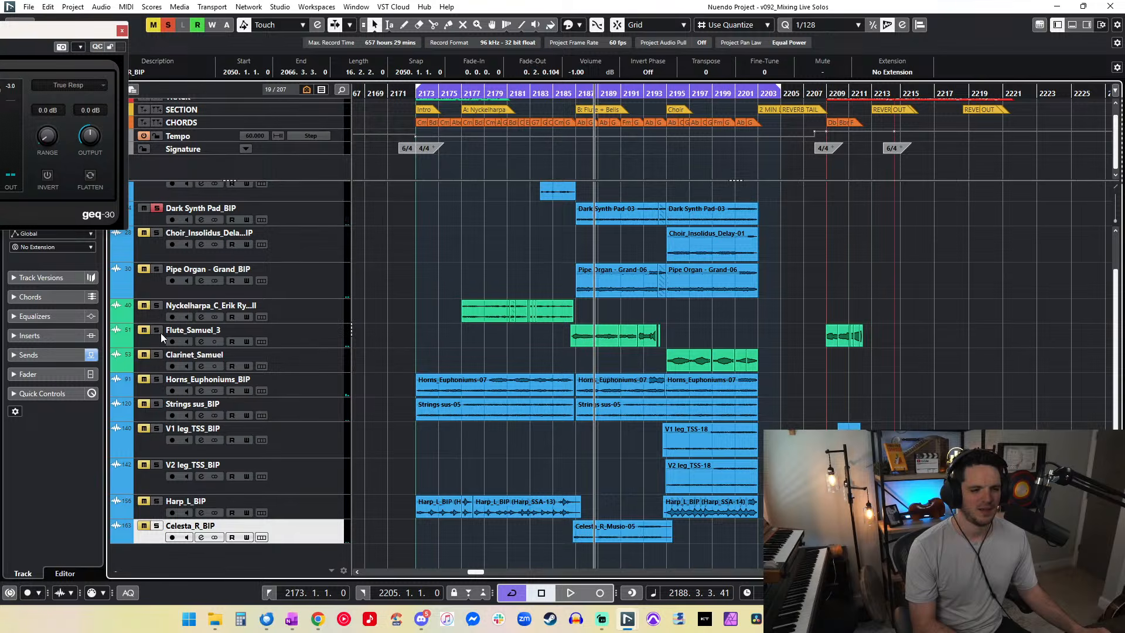
double_click(589, 106)
key(KP_Divide)
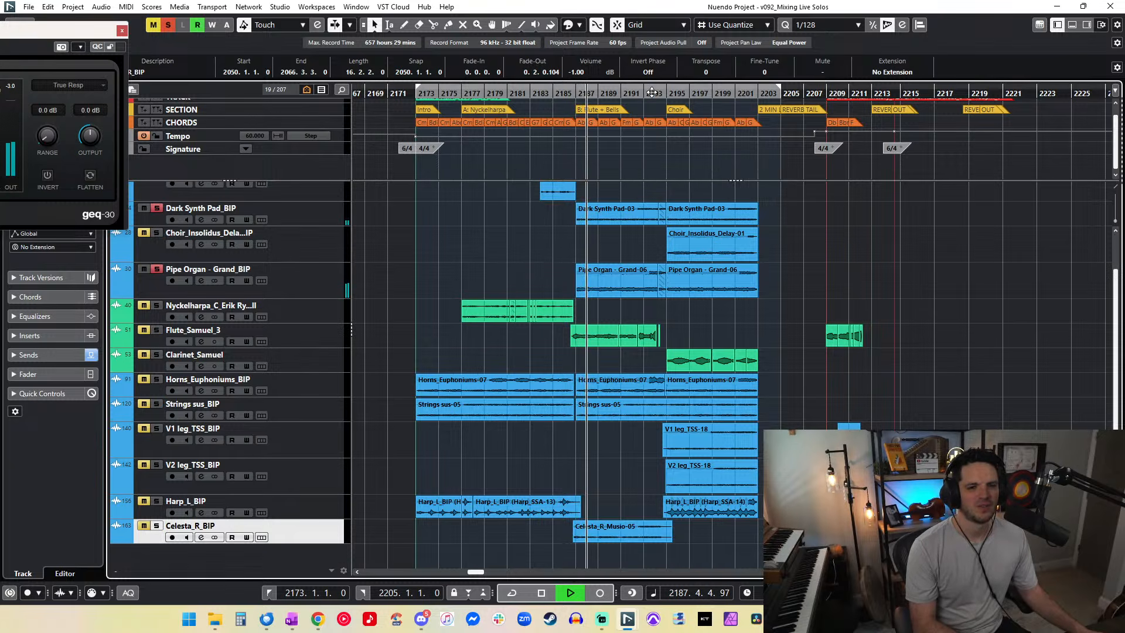
click(157, 270)
drag(646, 96, 645, 94)
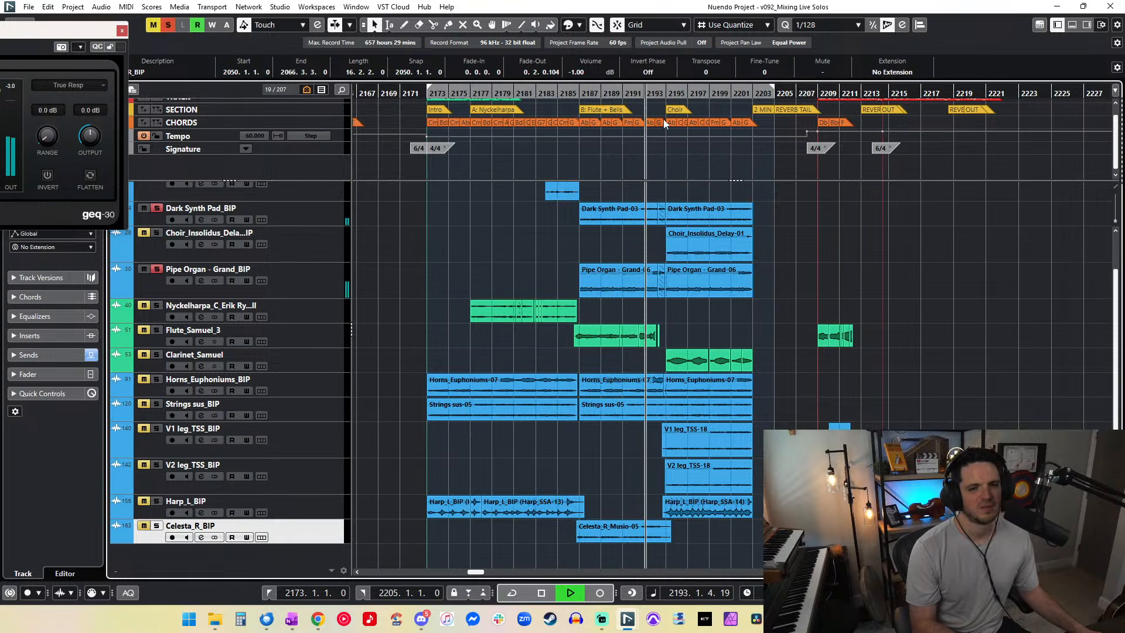
Step: Audition the soloed backing in the Choir section, adding the Choir_Insolidus_Delay_BIP track to the solos
click(694, 94)
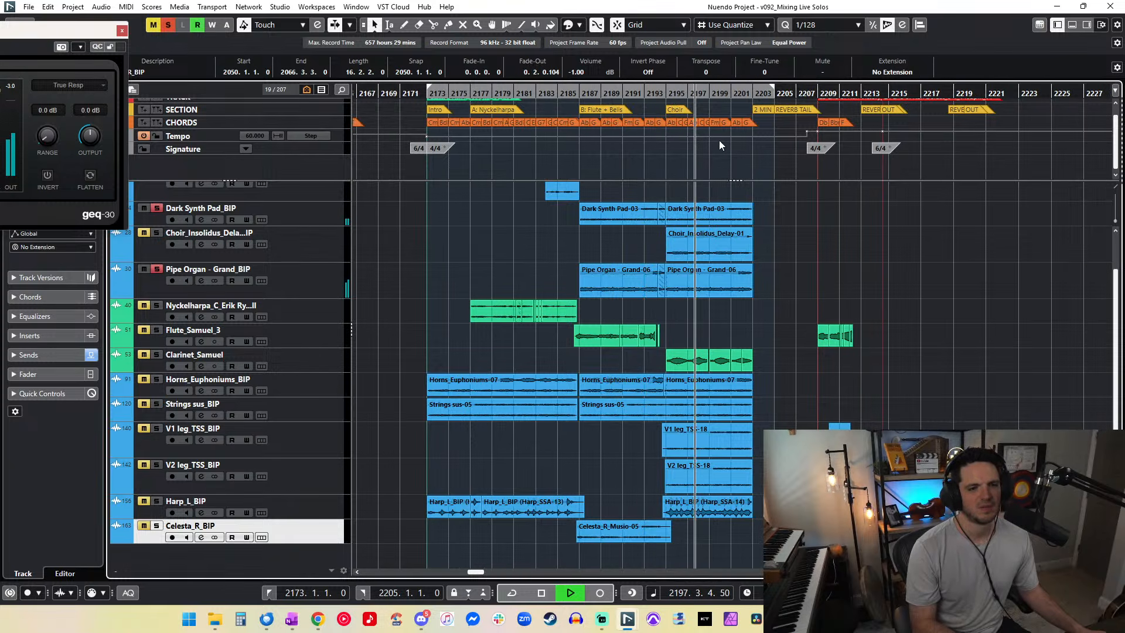
click(724, 94)
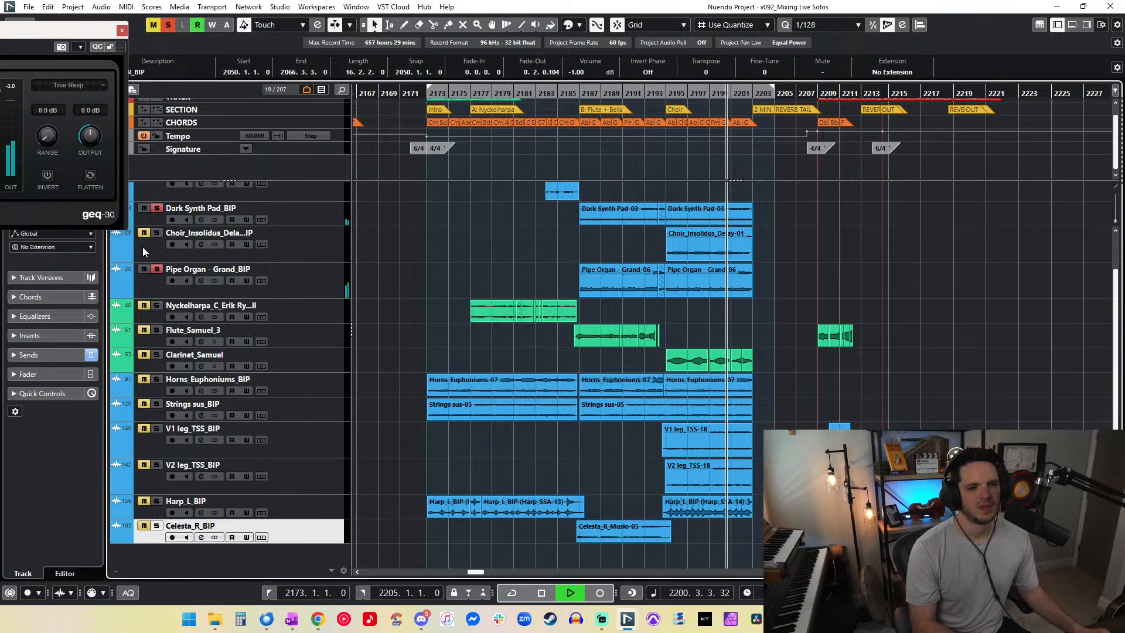
click(156, 233)
click(694, 94)
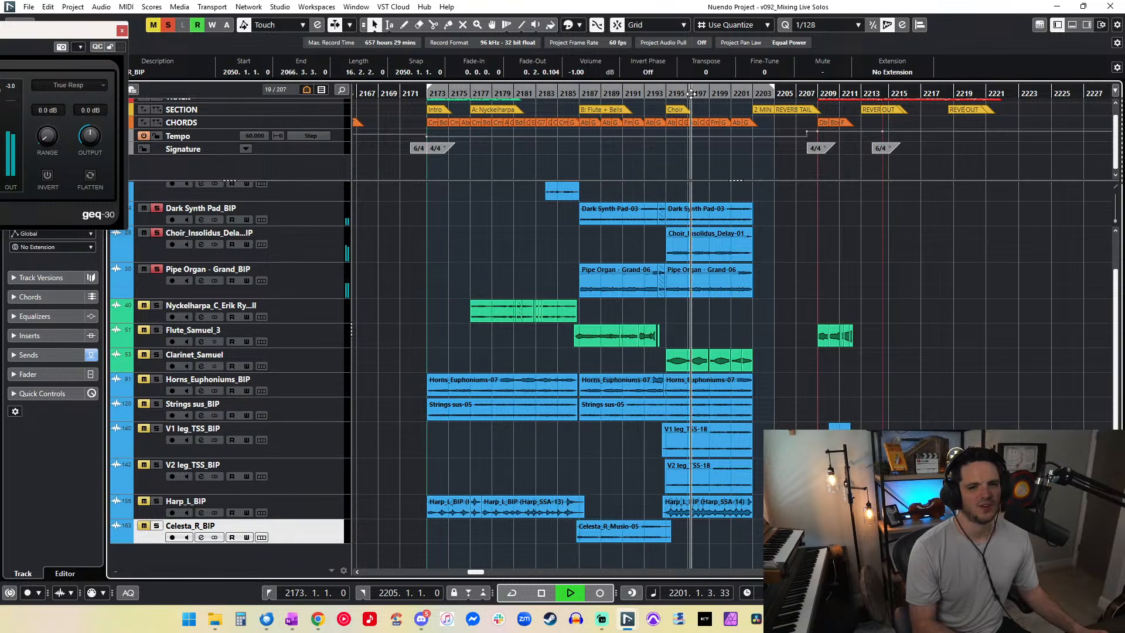
key(space)
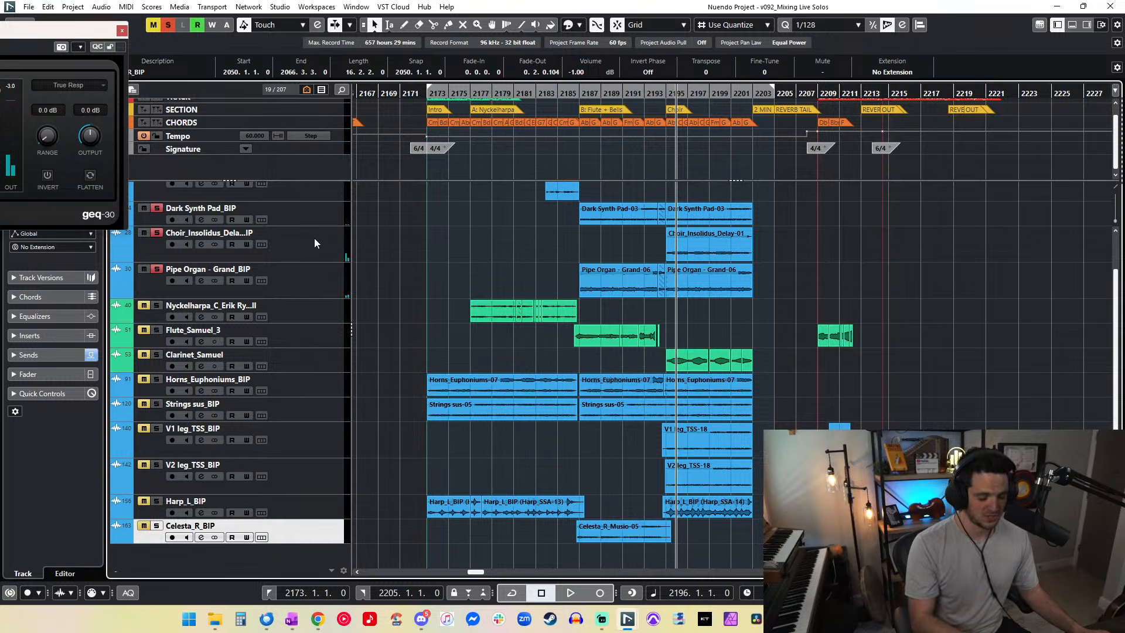
Step: Play the soloed synth pad, choir and organ in short passages from about bar 2196 to 2201
key(space)
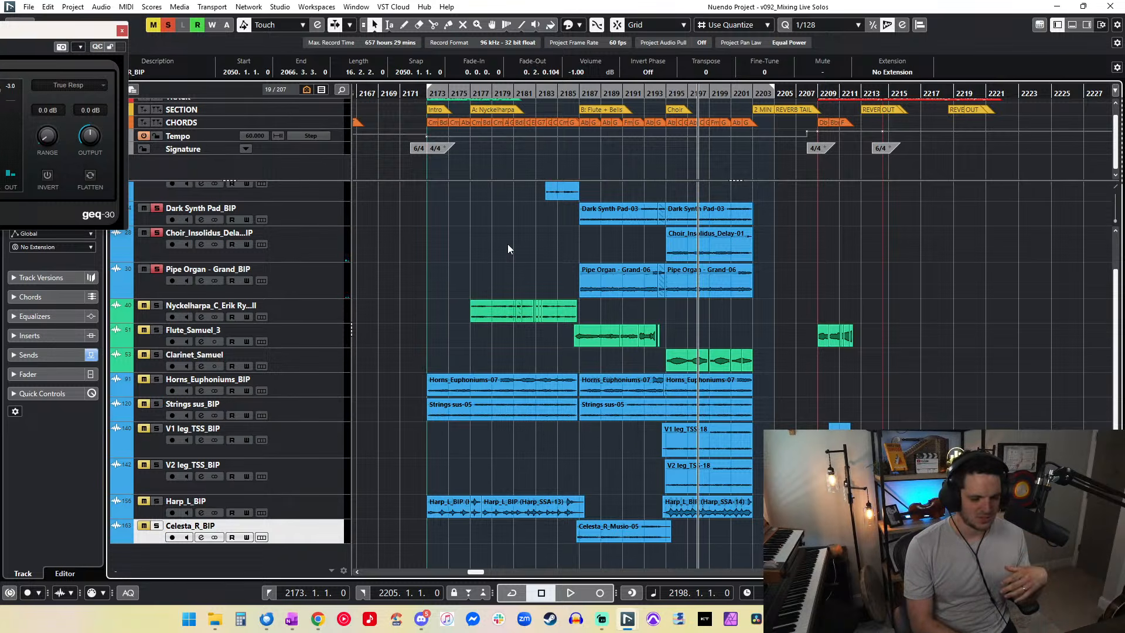
key(space)
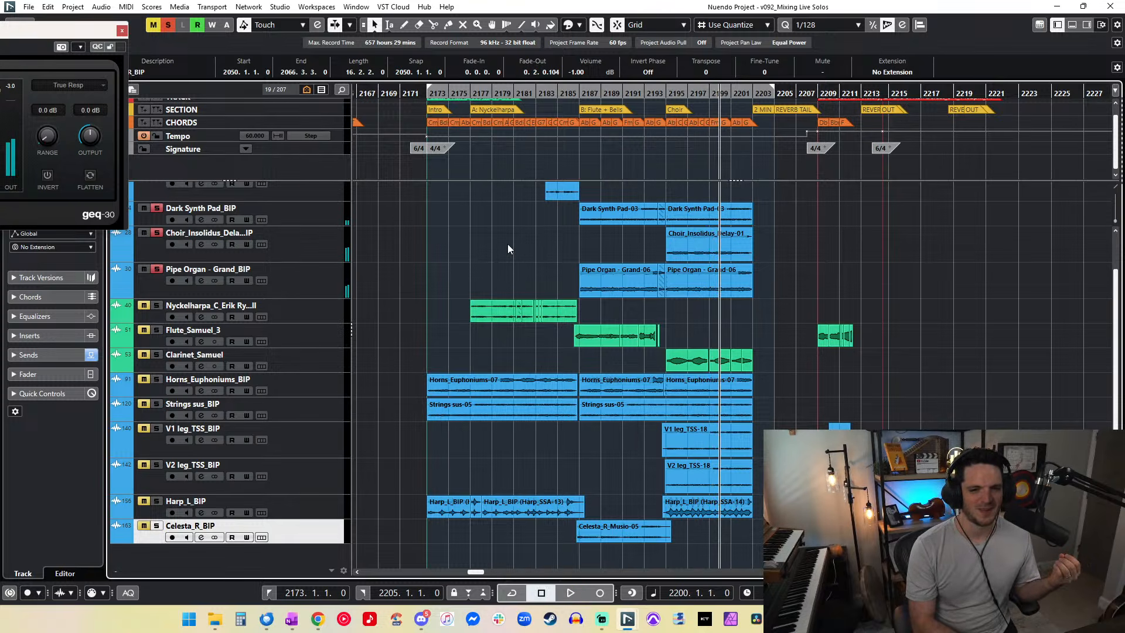
key(space)
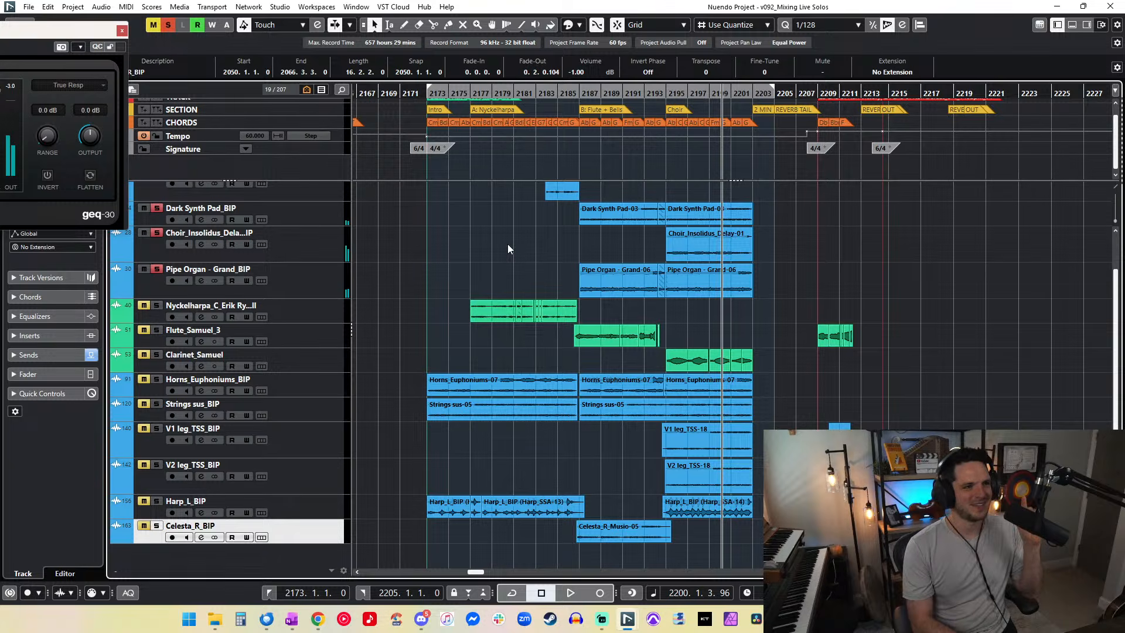
key(space)
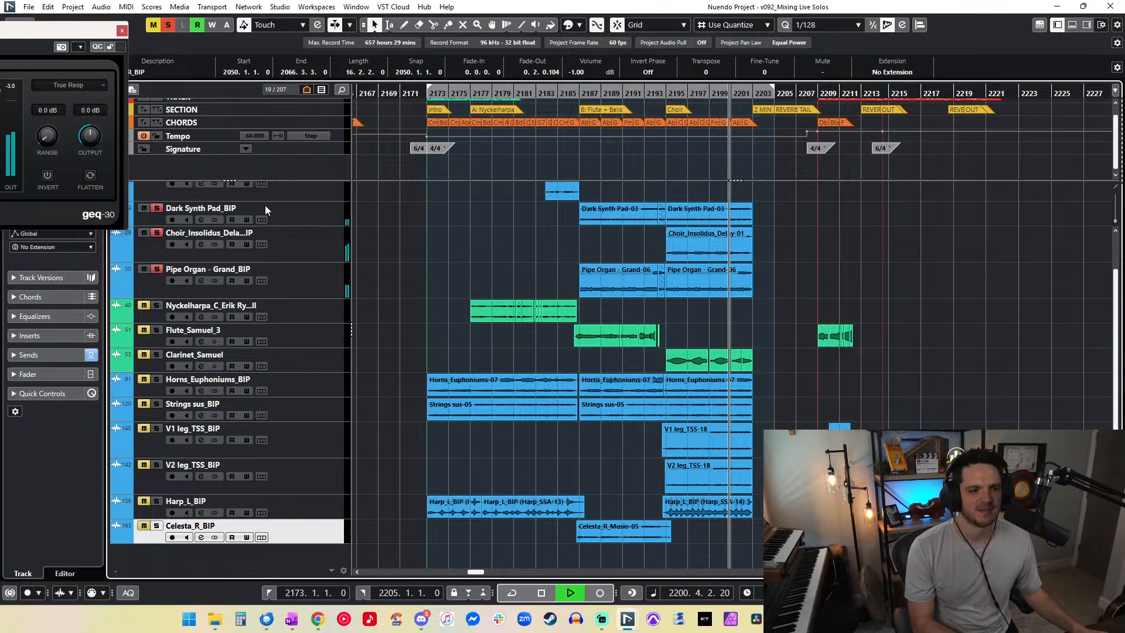
key(space)
key(KP_Subtract)
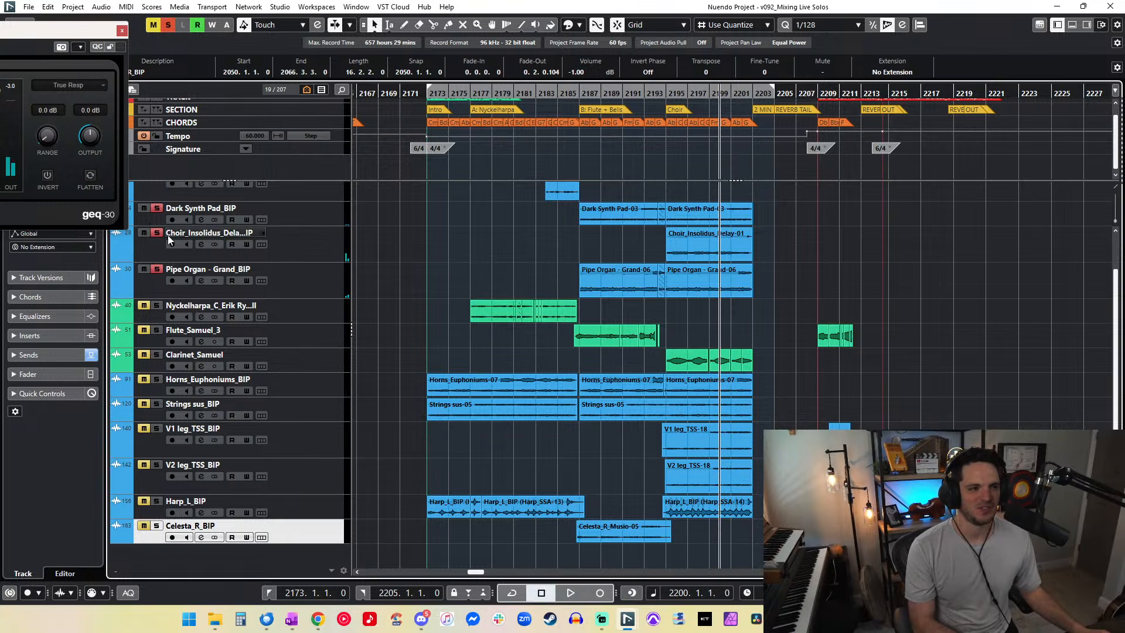
key(space)
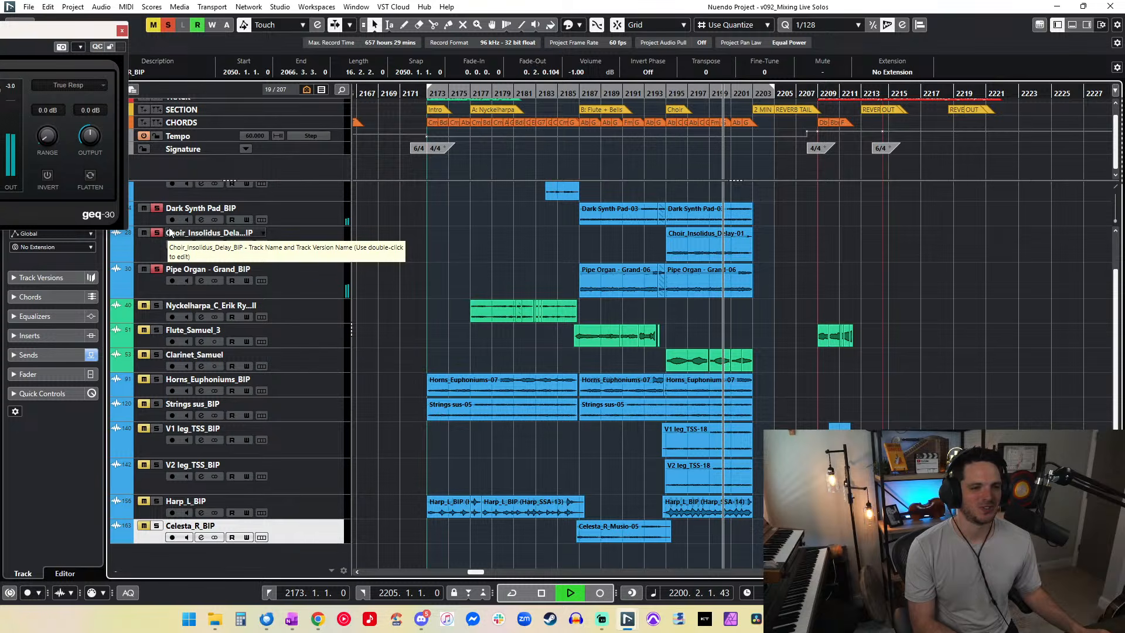
Step: Clear all solos and play the full mix from the Intro at bar 2173
click(168, 26)
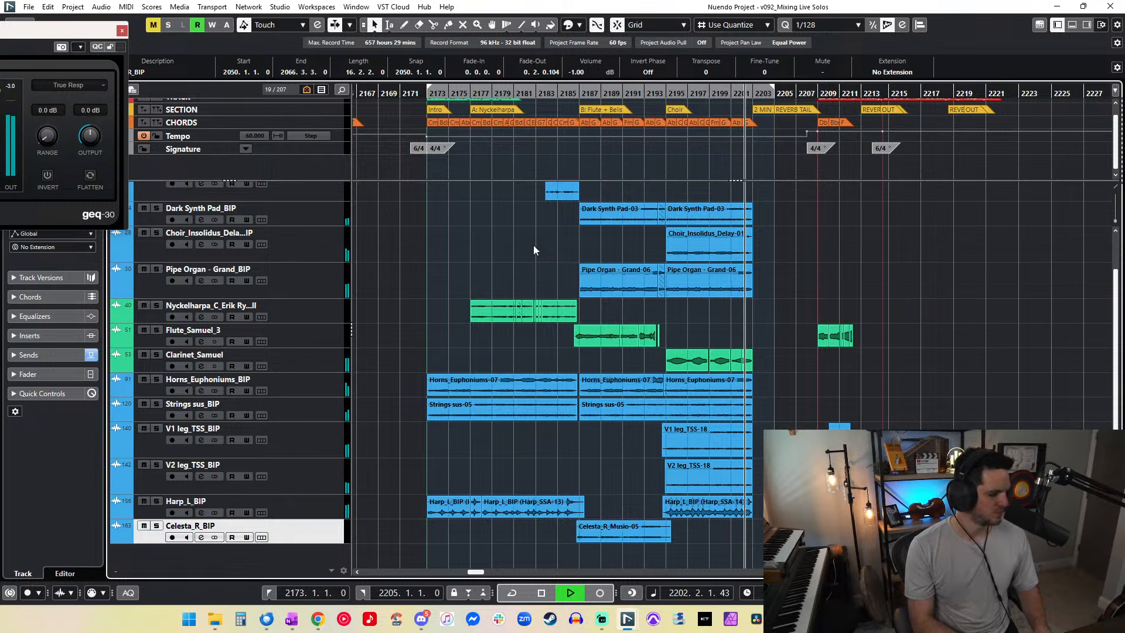
key(space)
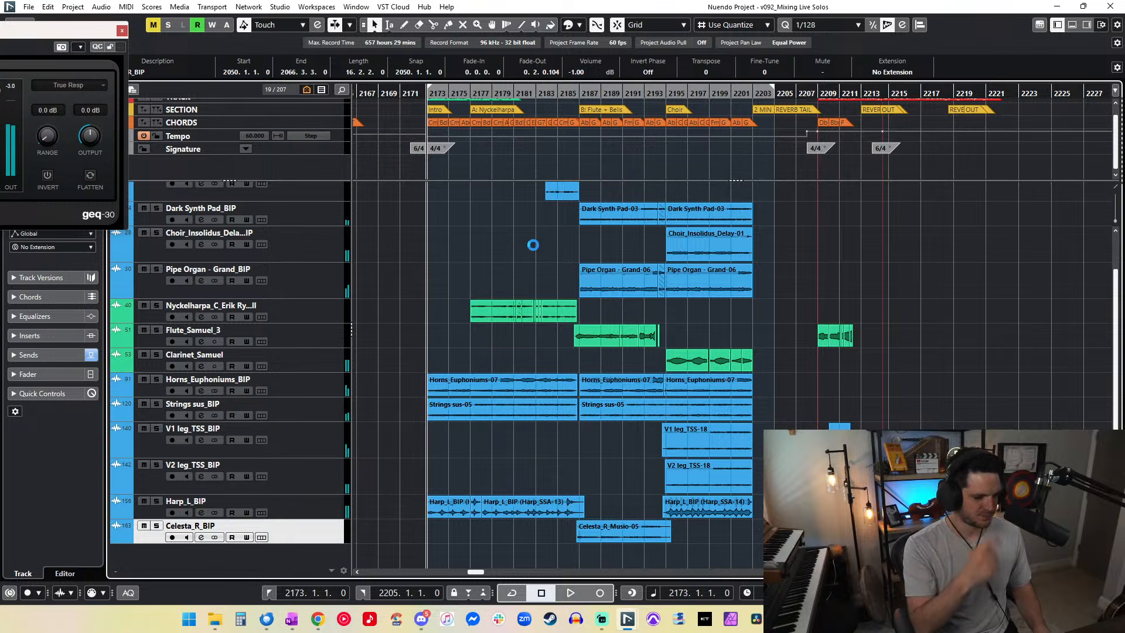
key(space)
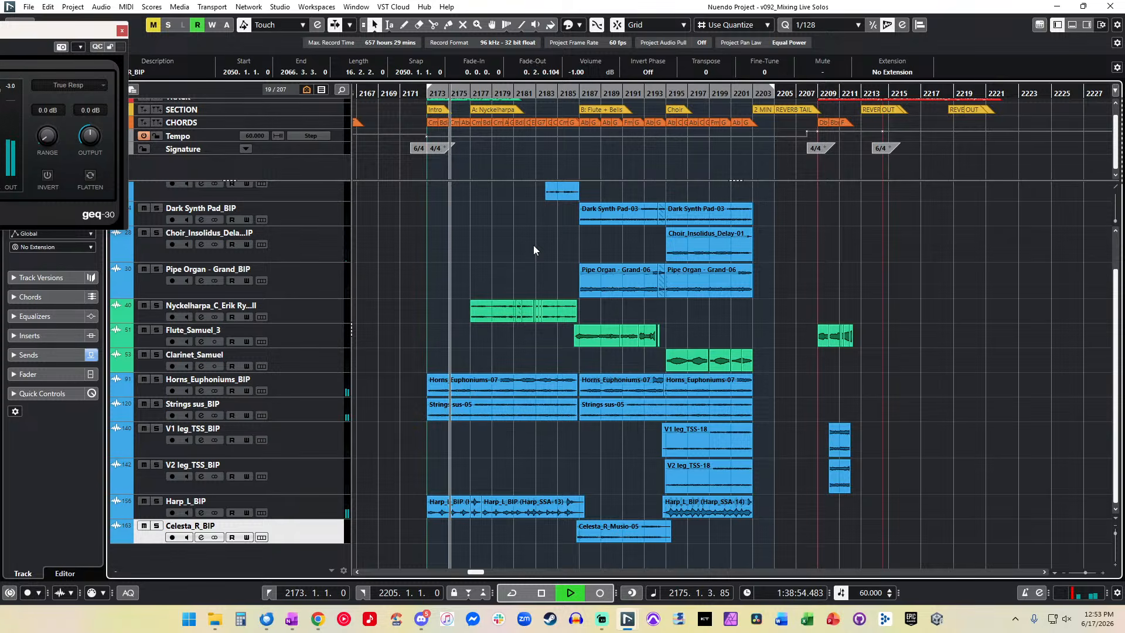
Step: Select all events in the cue and set the volume in the event info to 2 dB
click(533, 245)
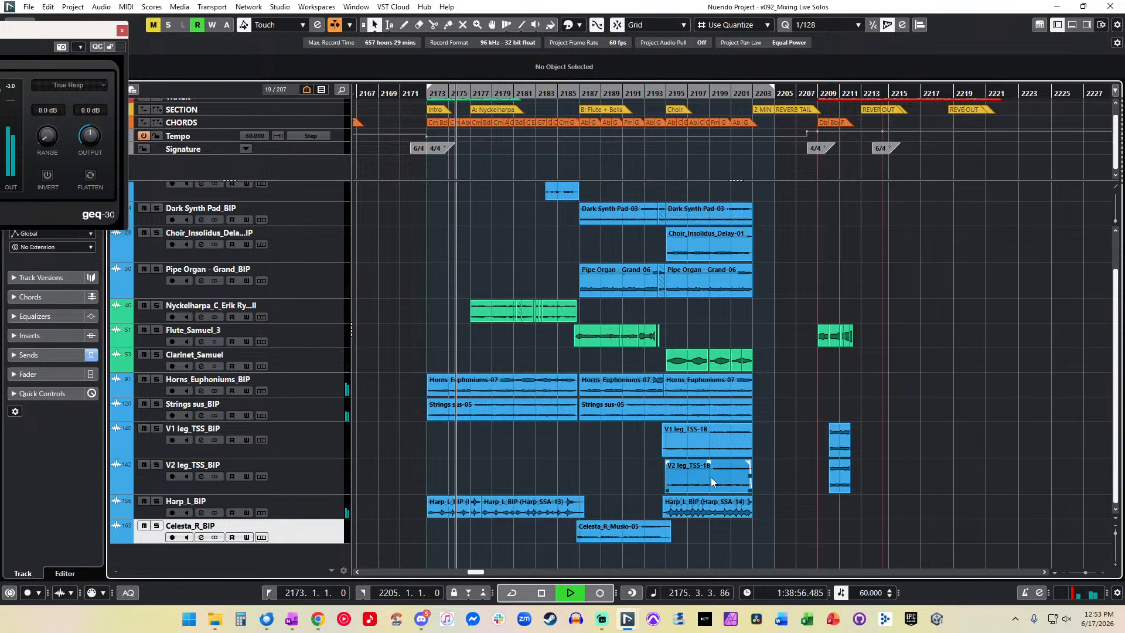
scroll(772, 550, up, 2)
key(ctrl+a)
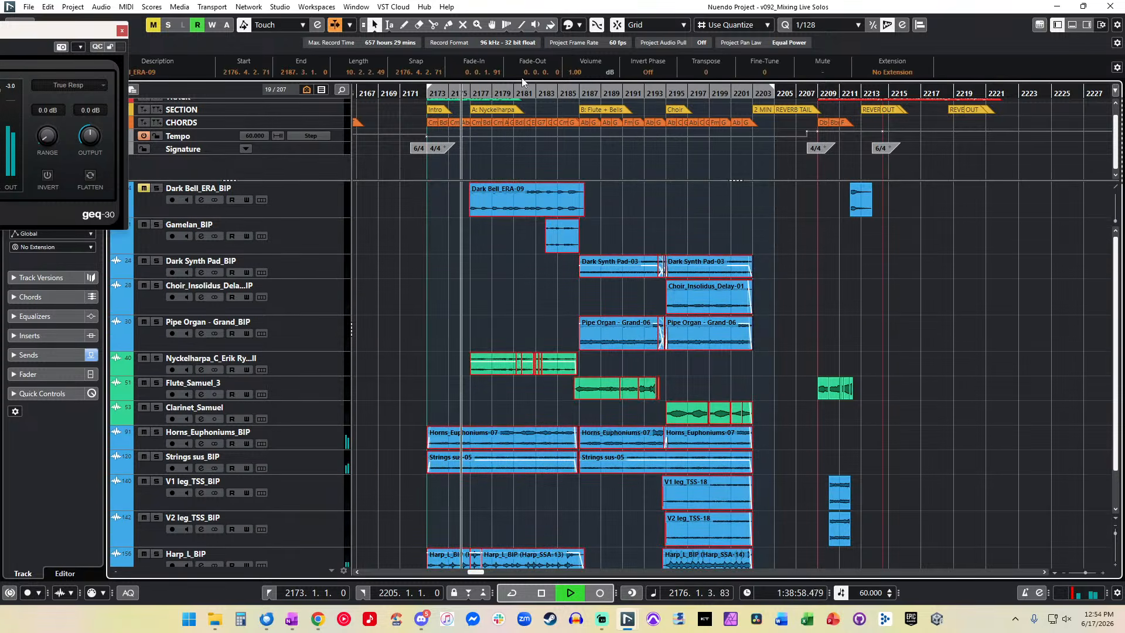
click(584, 73)
text(2)
key(Return)
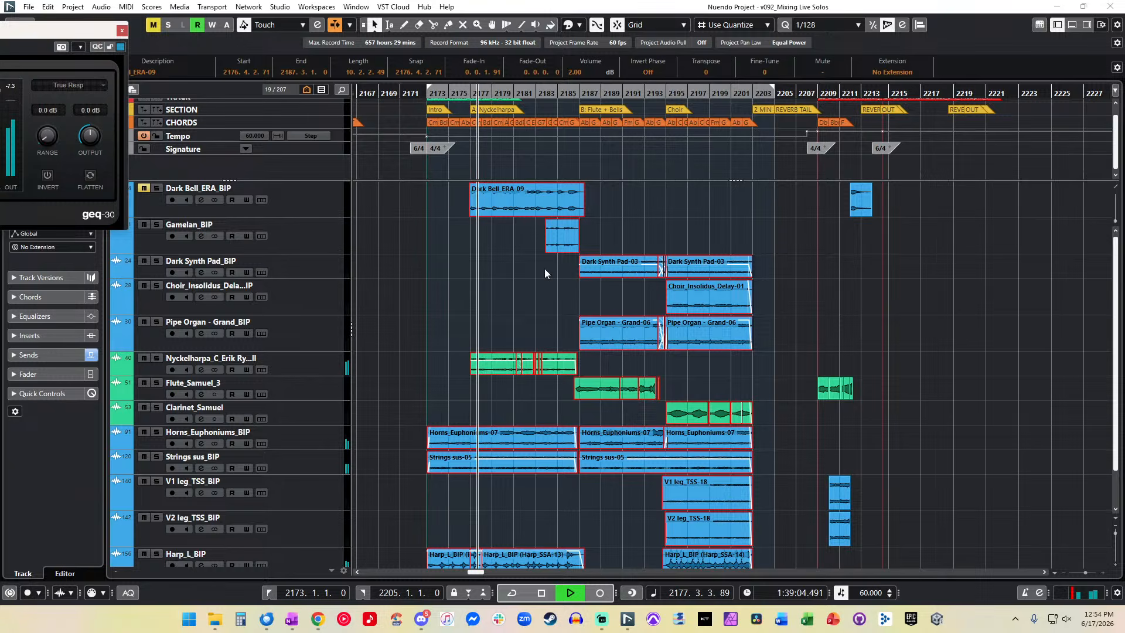
Step: Unmute the Dark Bell_ERA_BIP track and set its event at bar 2177 to a volume of 1.5 dB
click(144, 188)
click(464, 274)
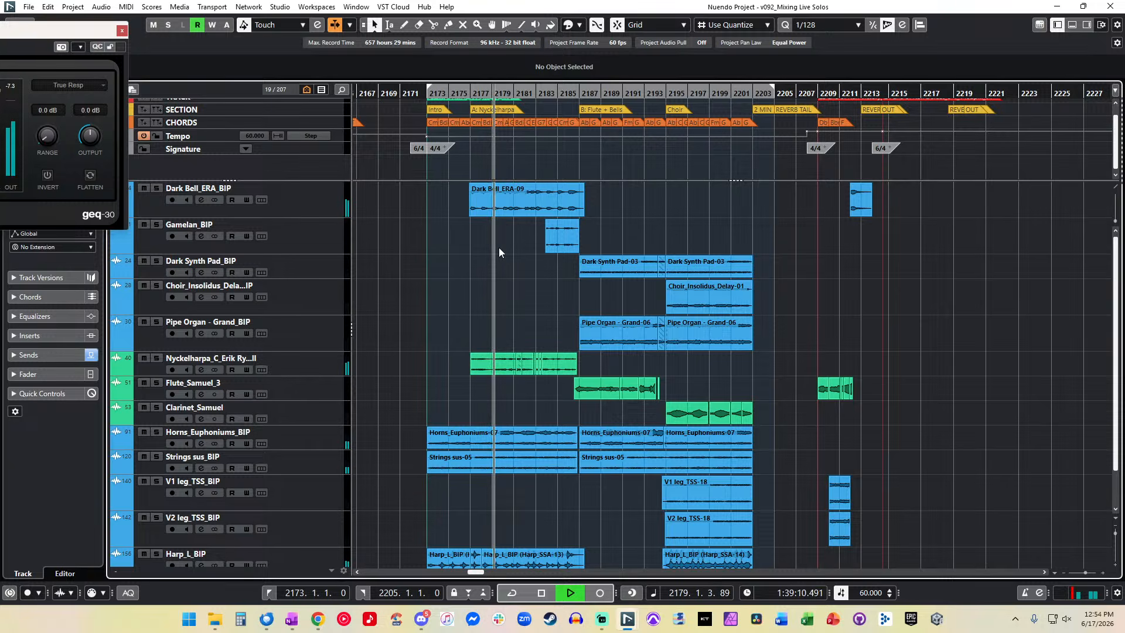
click(487, 195)
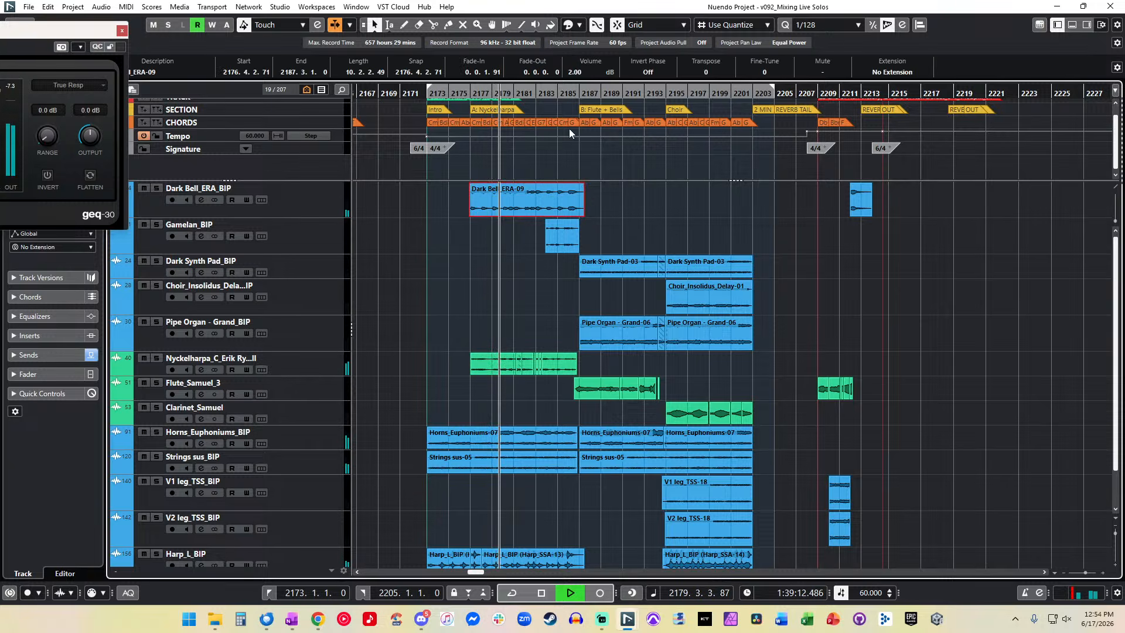
click(577, 74)
text(1.5)
key(Return)
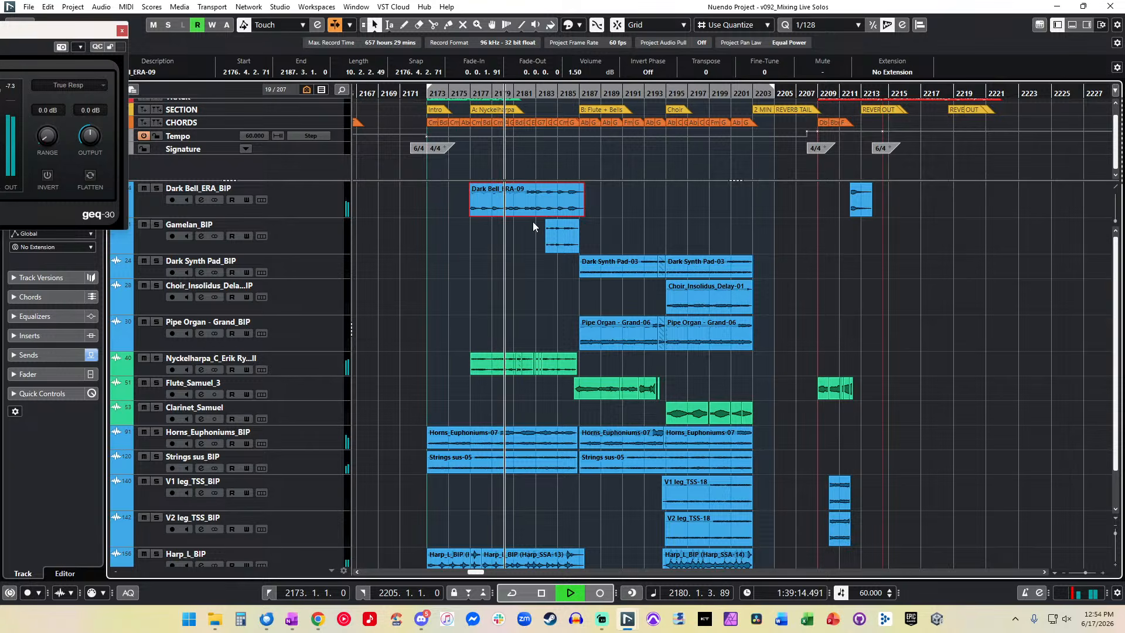
click(524, 251)
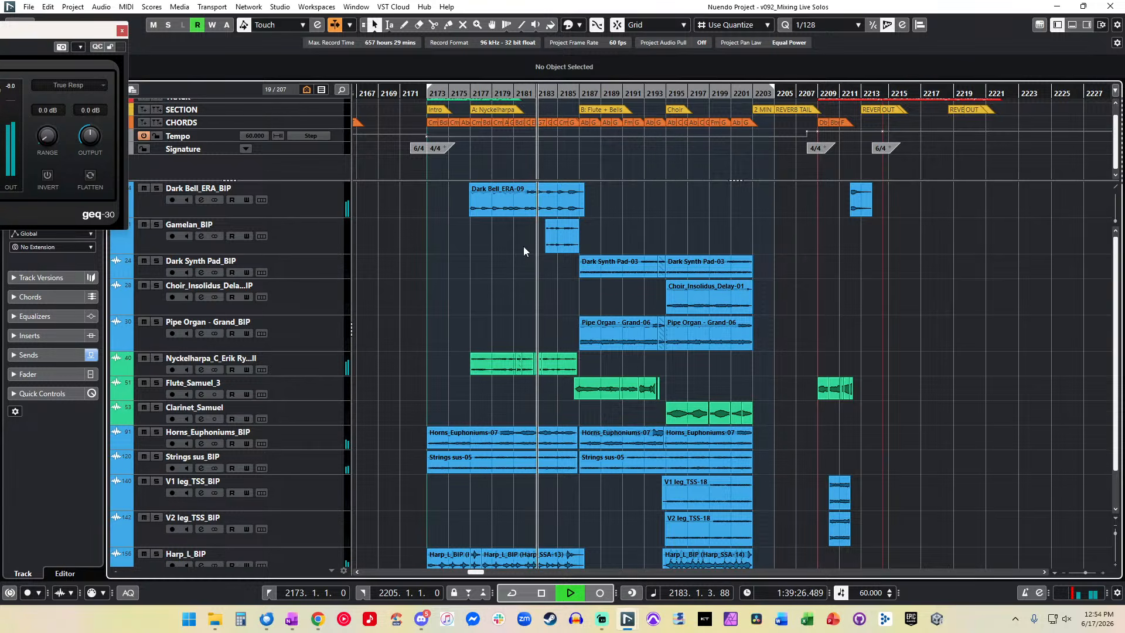
key(alt+Tab)
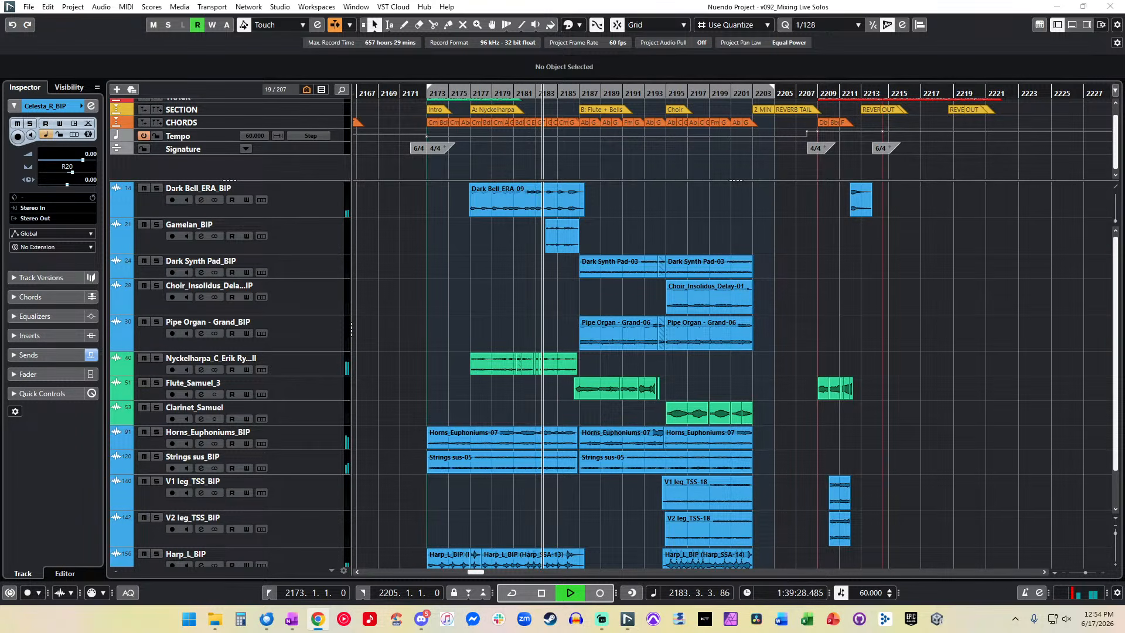
click(457, 273)
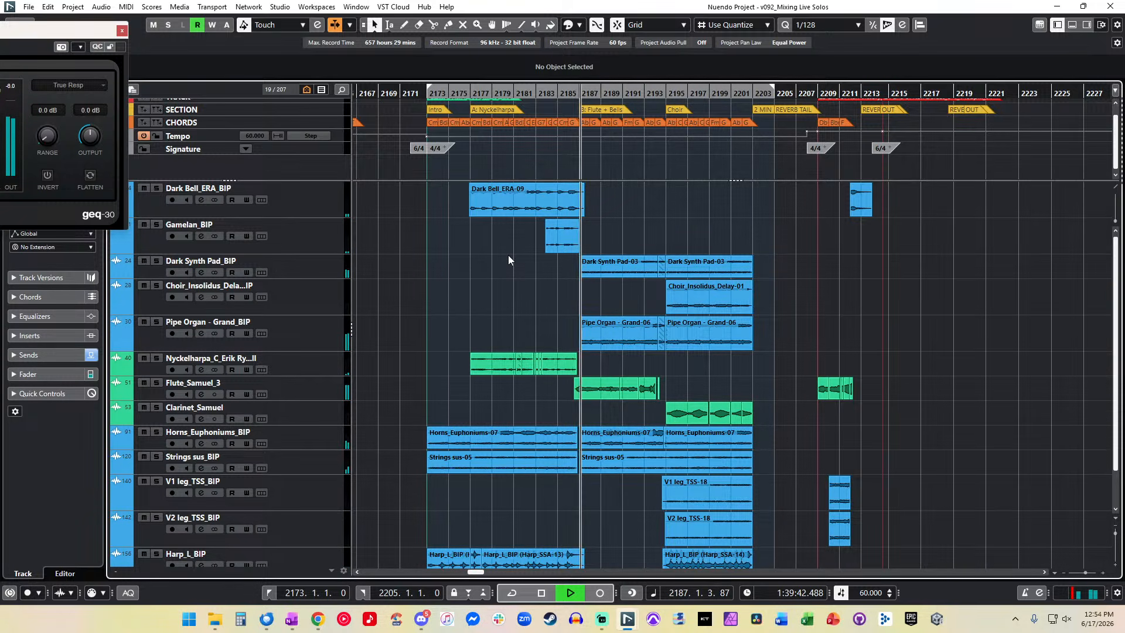
Step: Set the volume of the flute solo events at about bars 2186 to 2194 to 6.5 dB and briefly solo the flute track
click(616, 390)
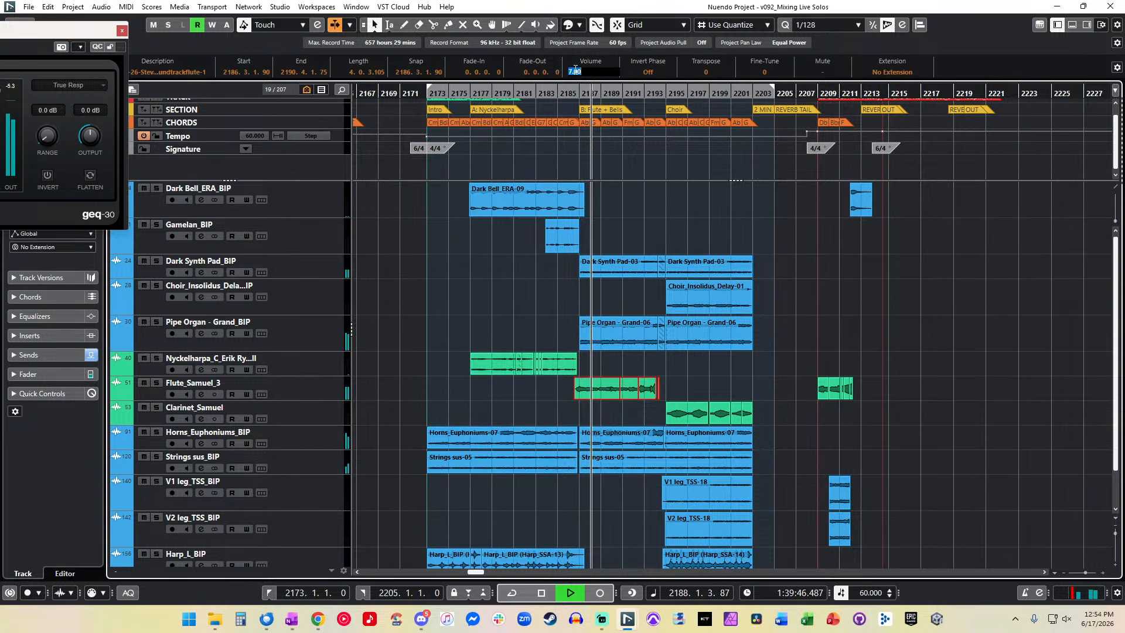
text(6.5)
key(Return)
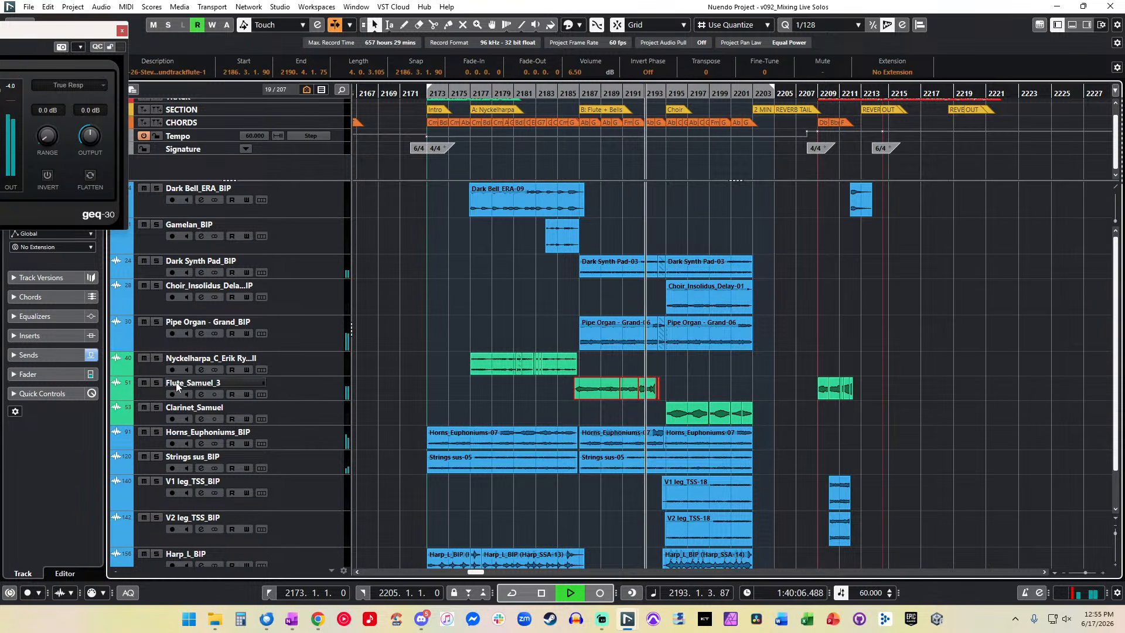
click(156, 383)
click(157, 383)
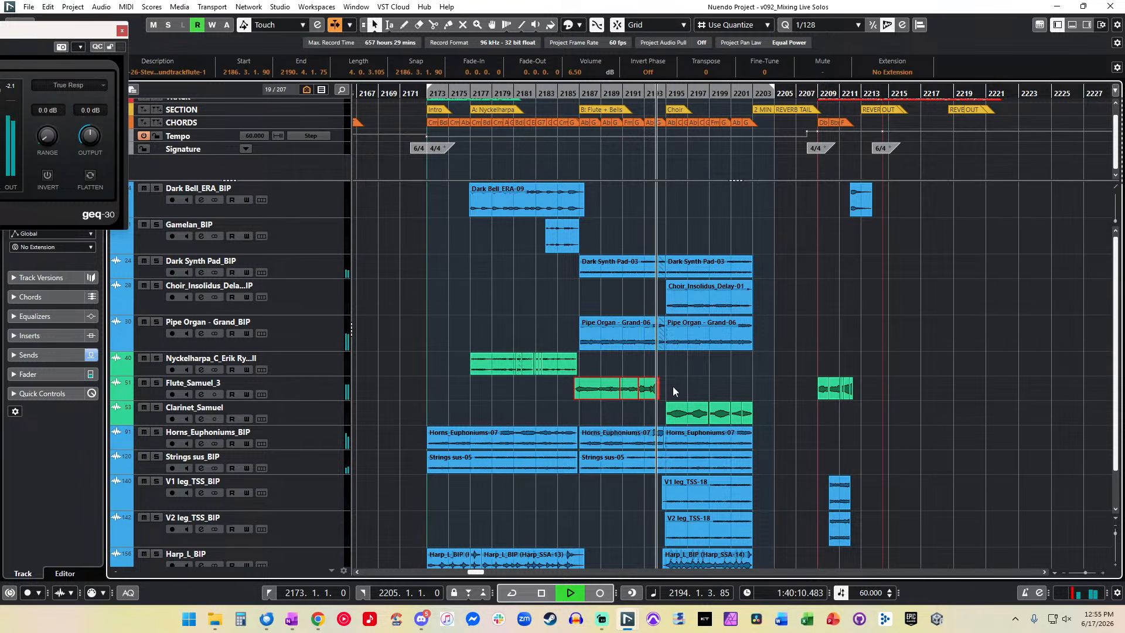
Step: Try the flute solo events at a volume of 6 dB and replay the passage from about bars 2192 and 2188
click(582, 73)
text(6)
key(Return)
click(648, 95)
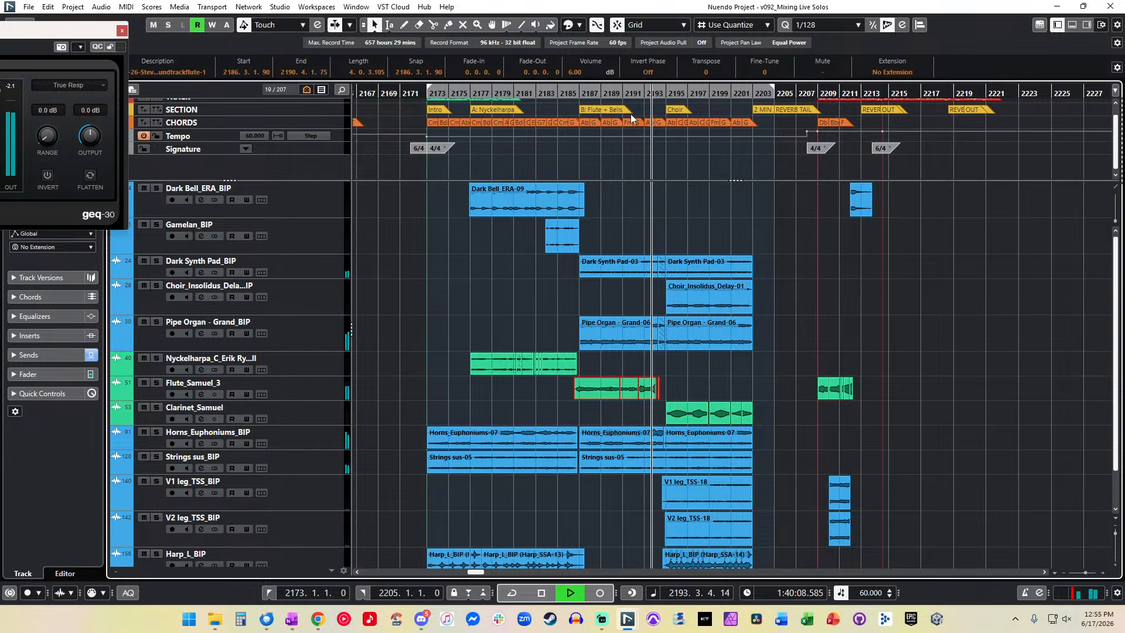
drag(621, 93, 625, 108)
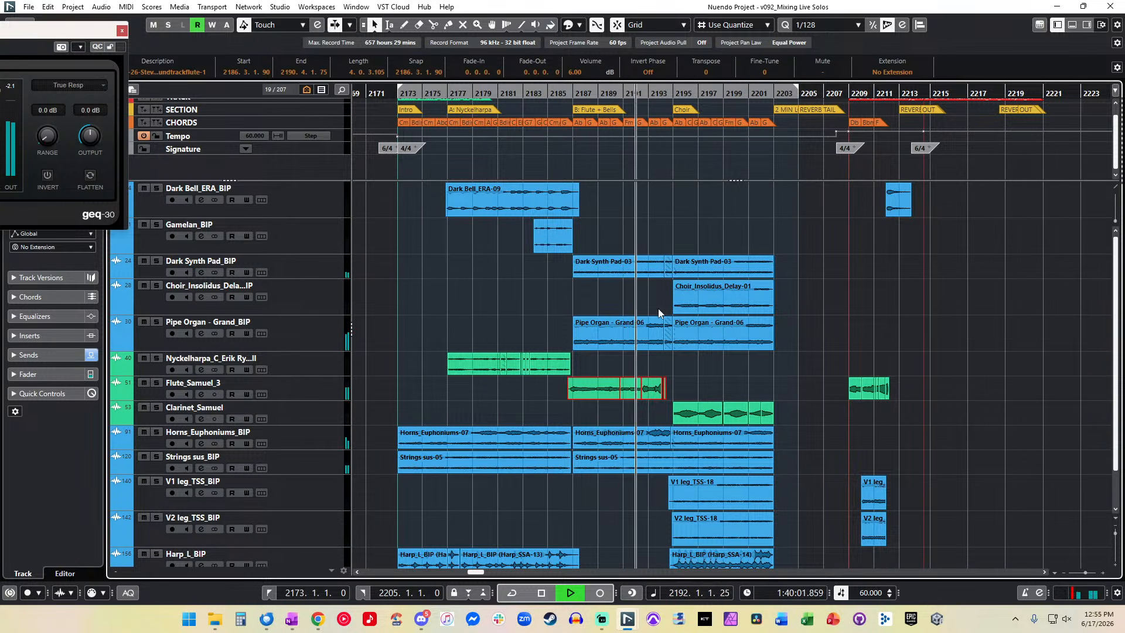
click(586, 95)
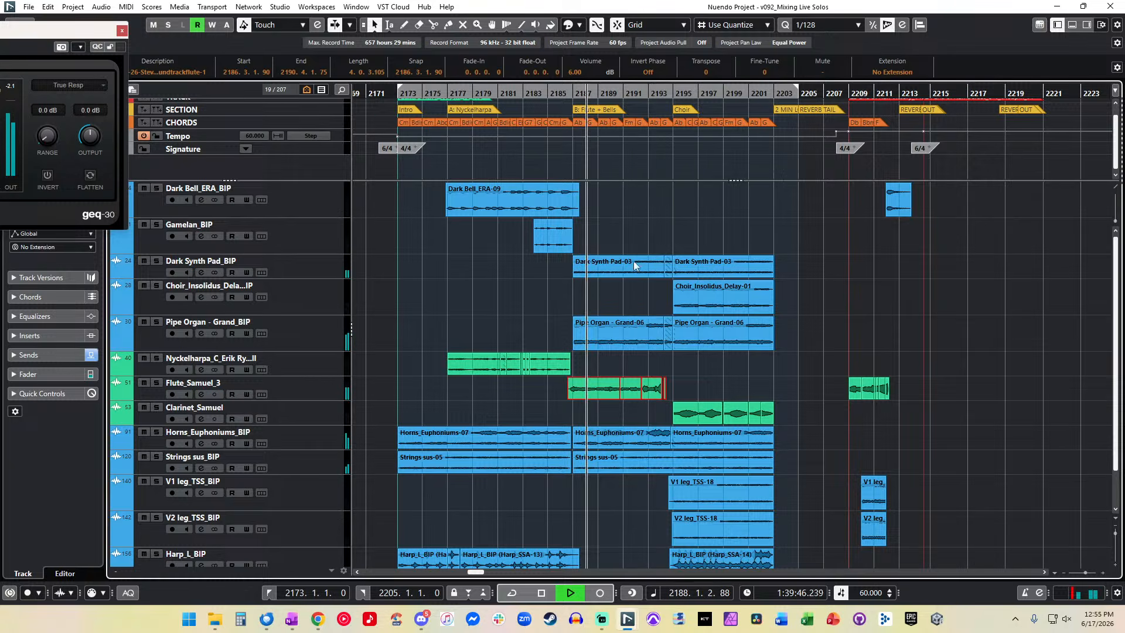
Step: Set the Pipe Organ - Grand_BIP events at bars 2187 to 2203 to -1.5 dB and the flute solo events to 6.5 dB
click(638, 366)
drag(797, 332, 580, 335)
click(576, 71)
text(-1.5)
key(Return)
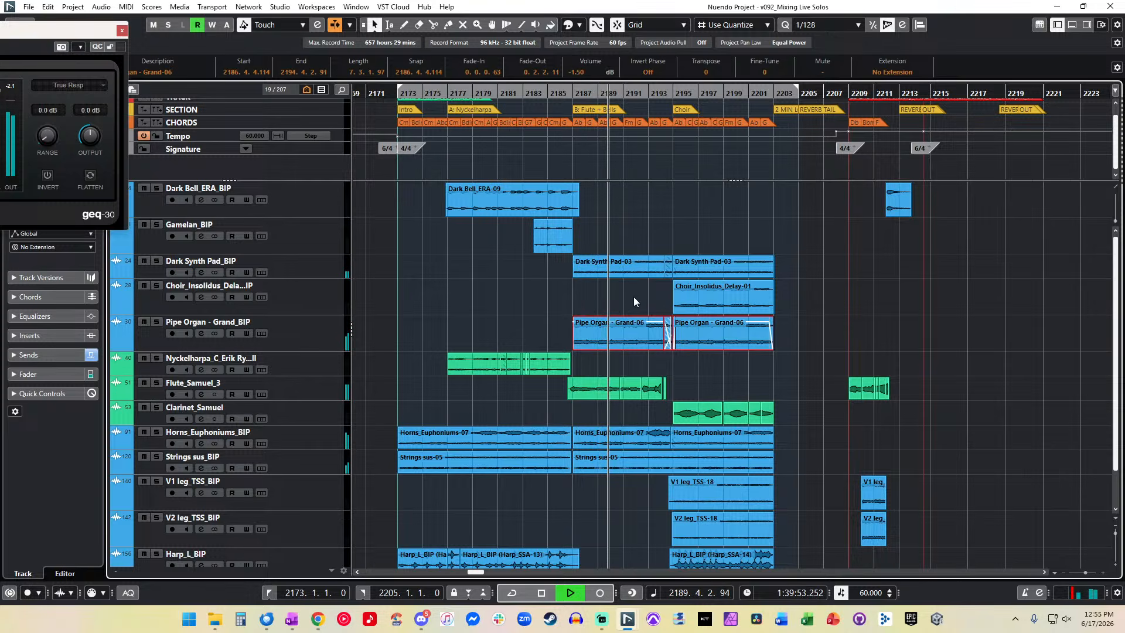
drag(671, 383, 569, 397)
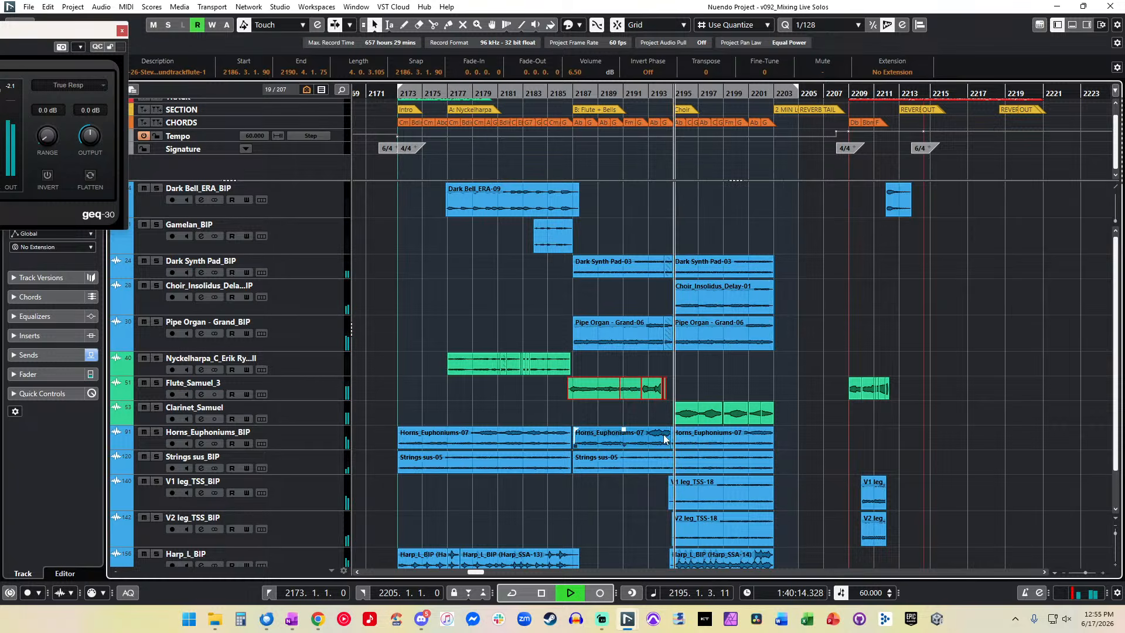
Step: Solo the V1 leg, V2 leg and clarinet tracks to compare their balance from about bar 2196, and clear all solos
scroll(665, 378, down, 2)
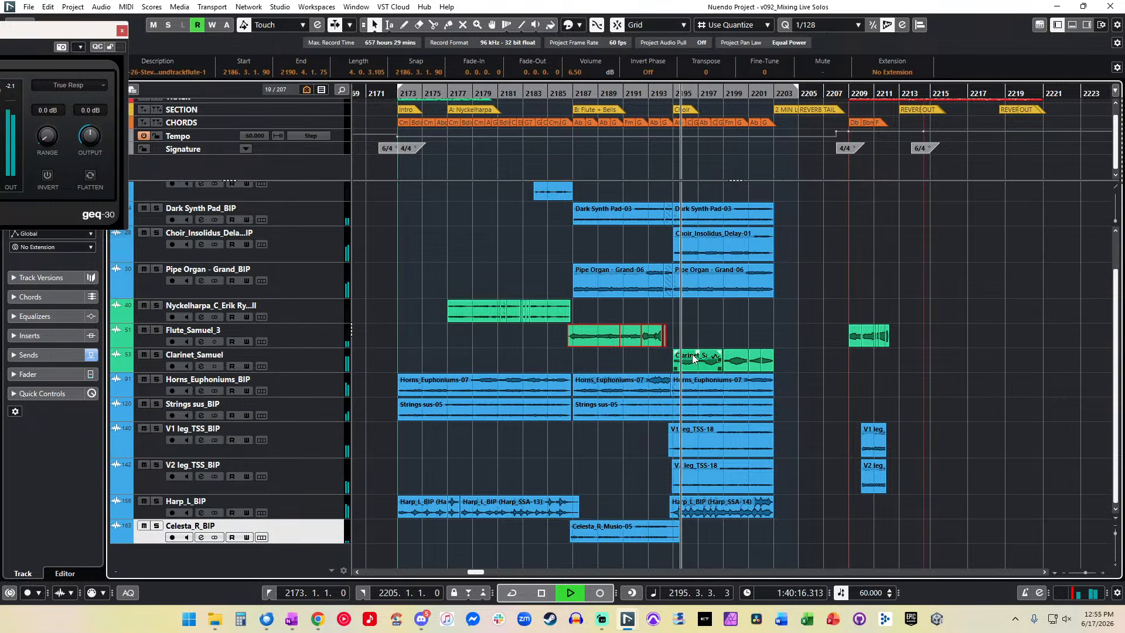
drag(789, 473, 653, 438)
click(175, 433)
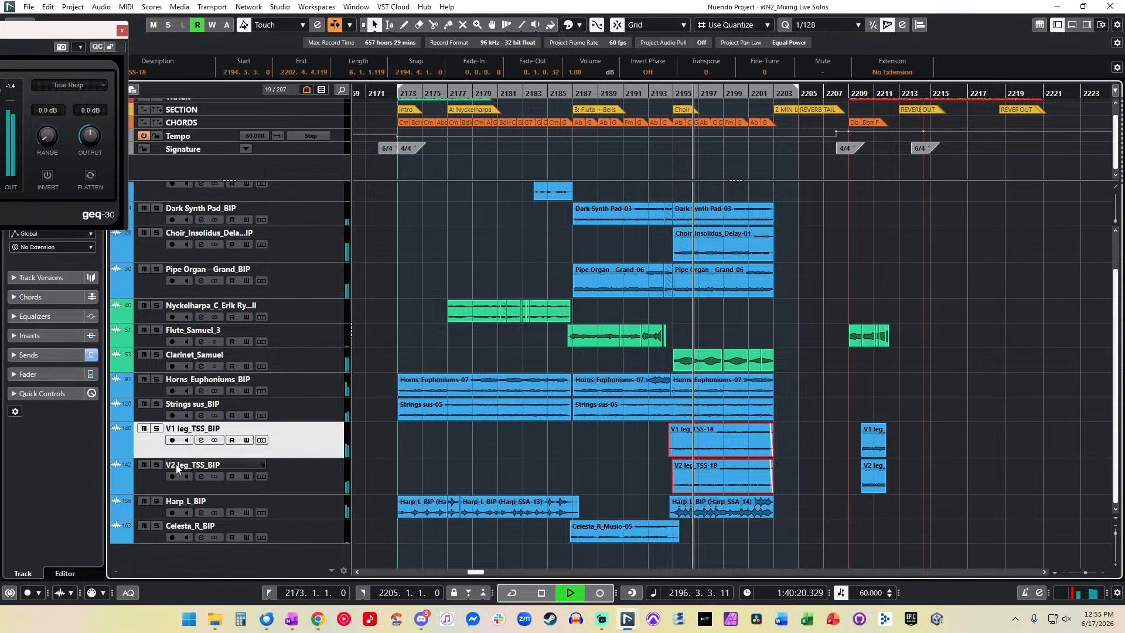
shift+click(176, 468)
click(156, 465)
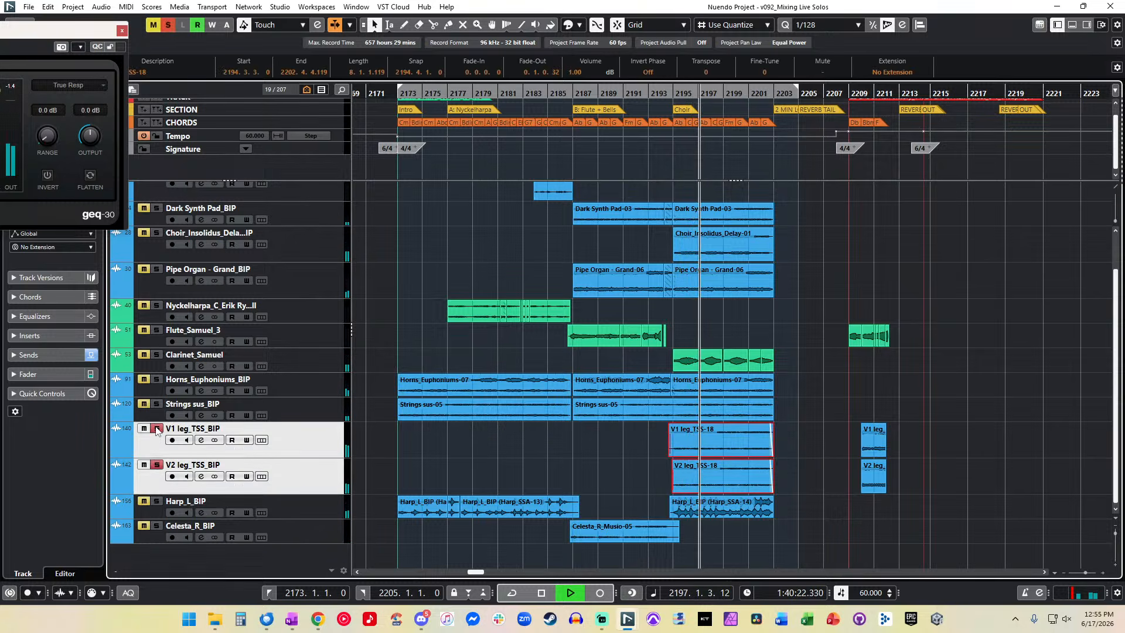
click(156, 355)
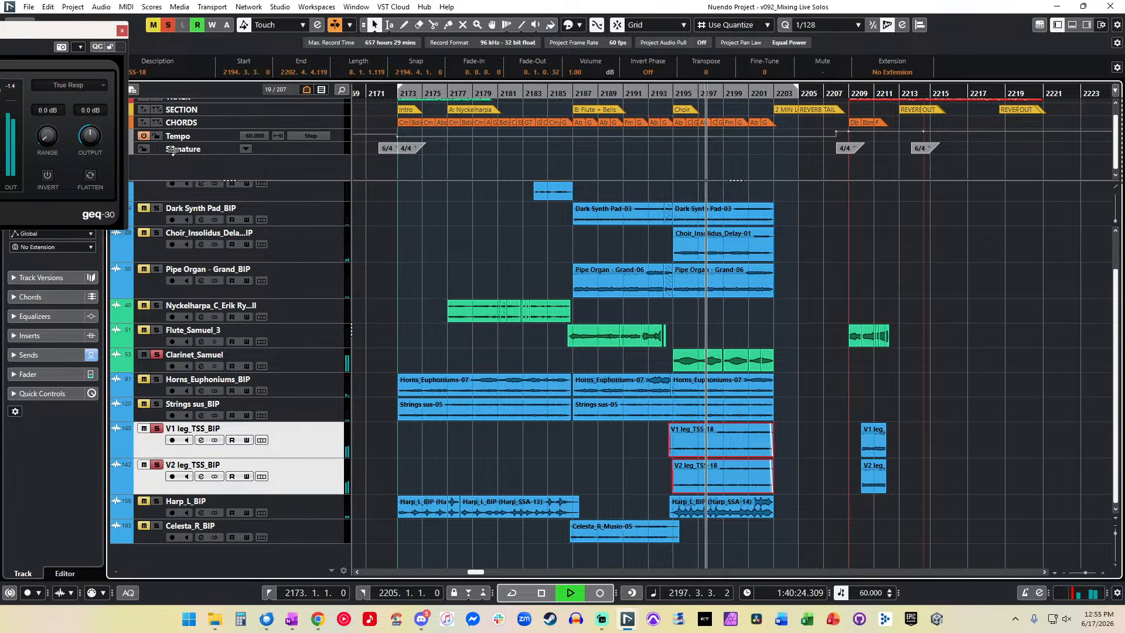
click(168, 25)
click(516, 357)
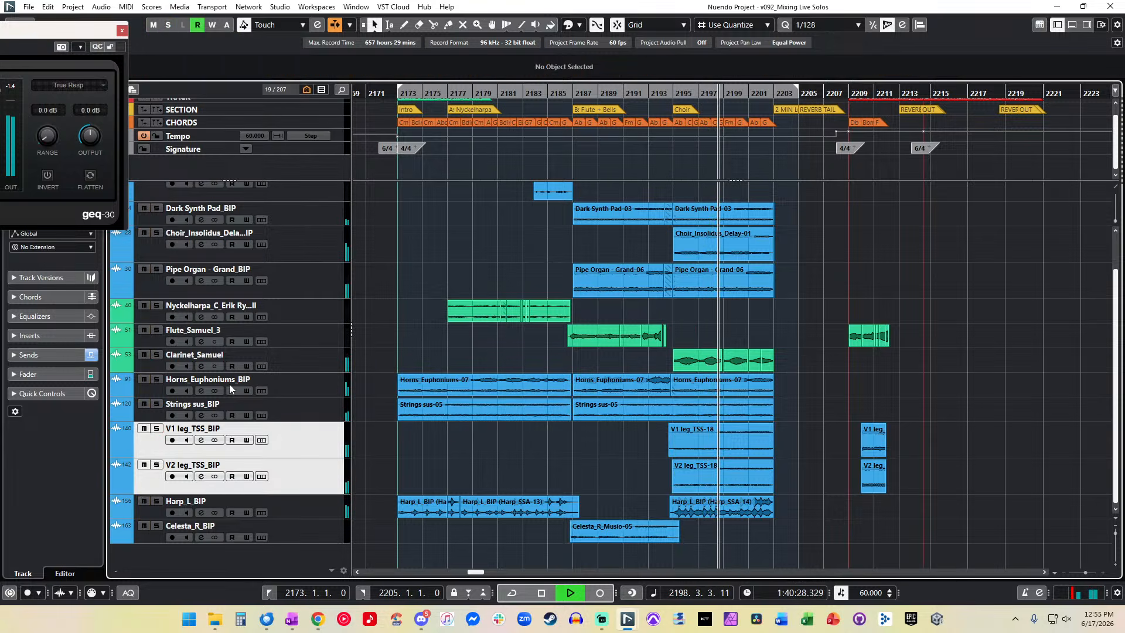
Step: Briefly solo the sustained strings, play the full mix through to bar 2204, stop, and return to the Intro at bar 2173
click(155, 404)
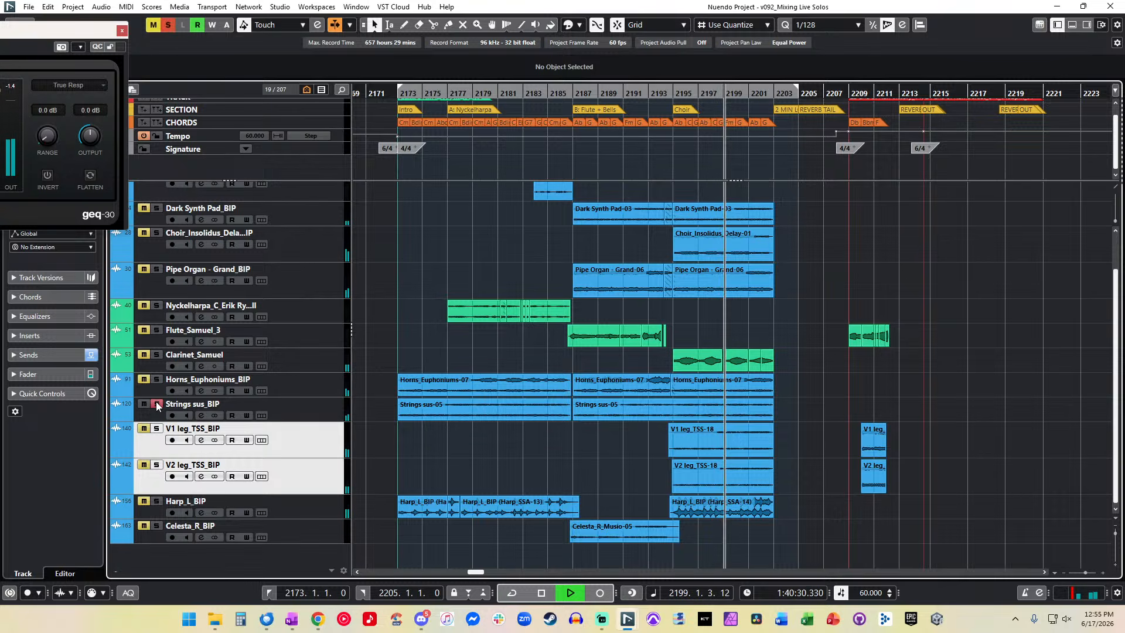
click(156, 405)
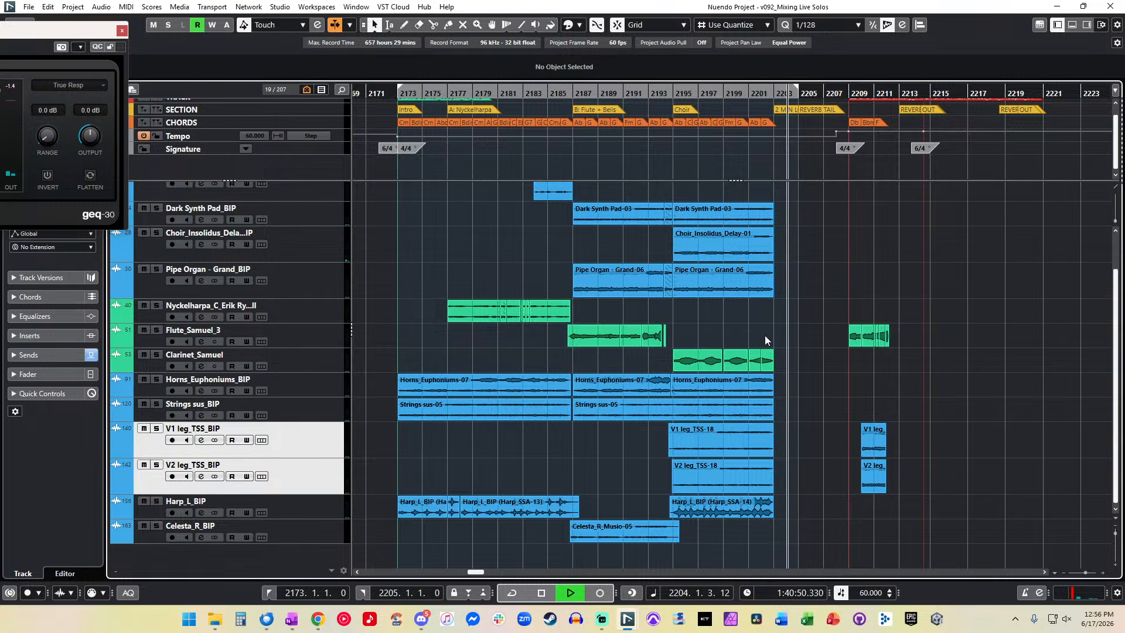
key(space)
key(h)
key(h)
key(h)
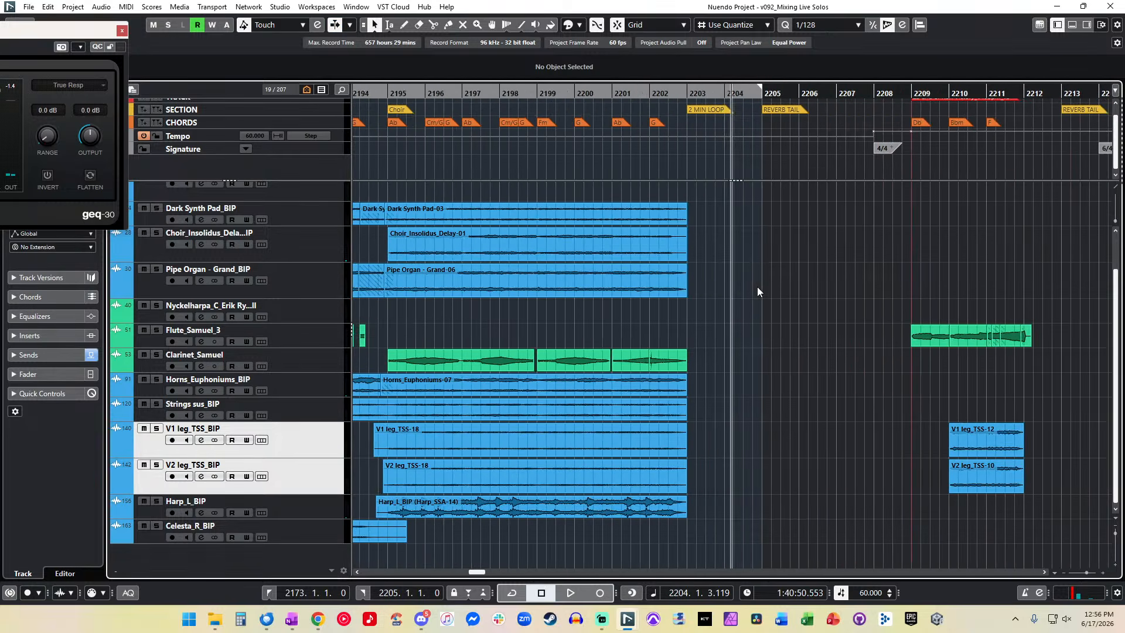
scroll(757, 291, left, 5)
key(KP_1)
scroll(654, 231, up, 2)
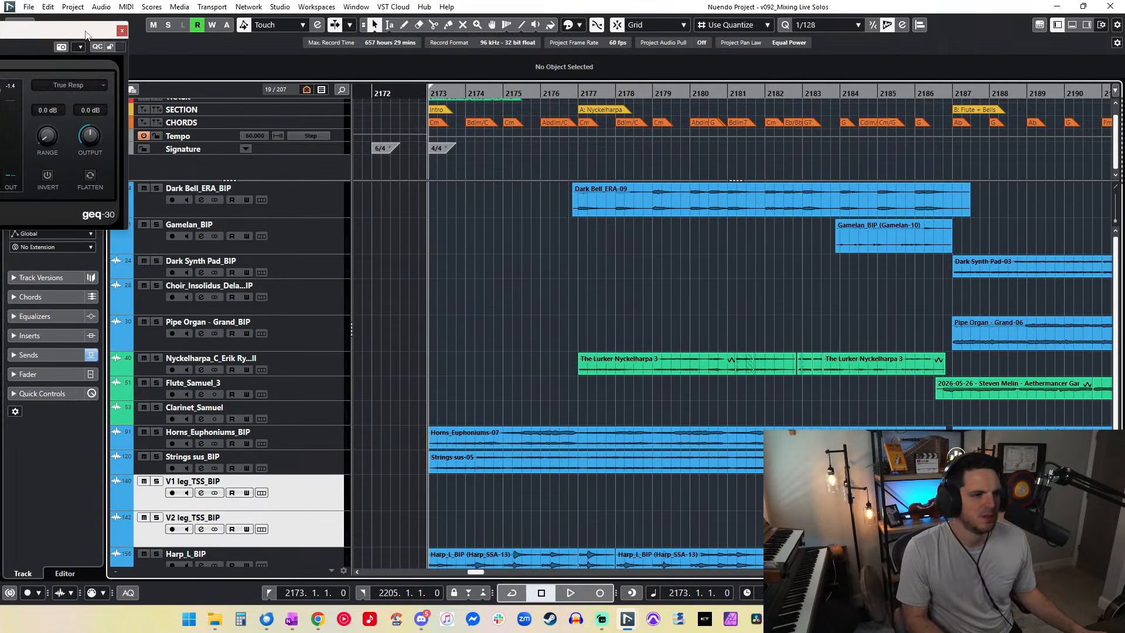
Step: Close the geq-30 plug-in window, show the whole cue, and enlarge the track area below the marker and chord tracks
click(122, 32)
scroll(265, 147, up, 1)
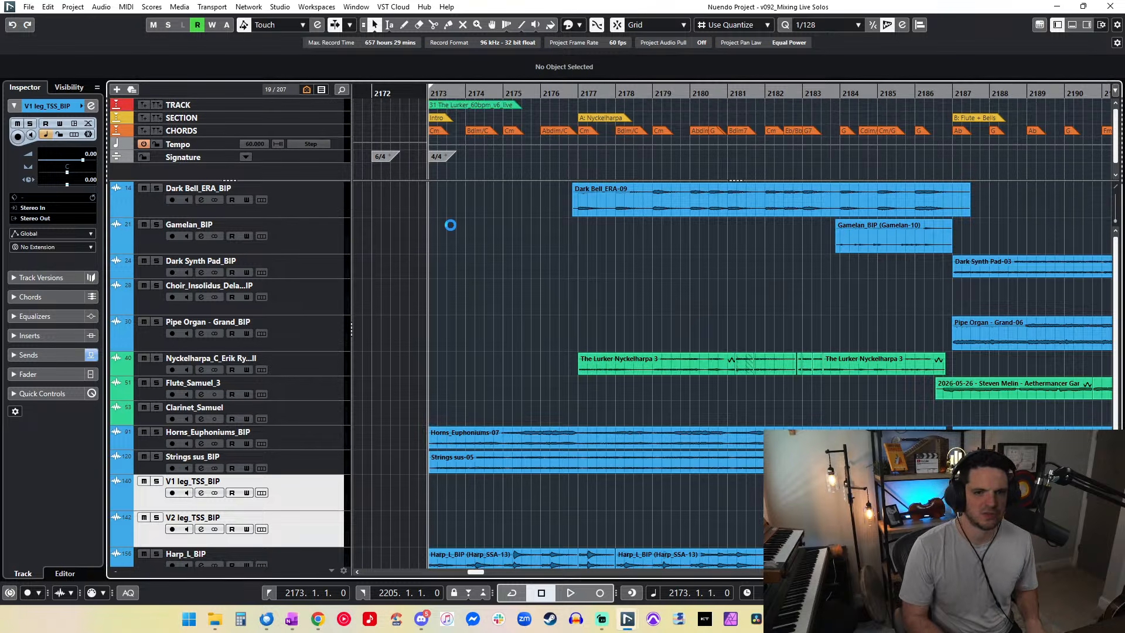
key(g)
key(g)
key(g)
key(g)
key(g)
key(g)
key(g)
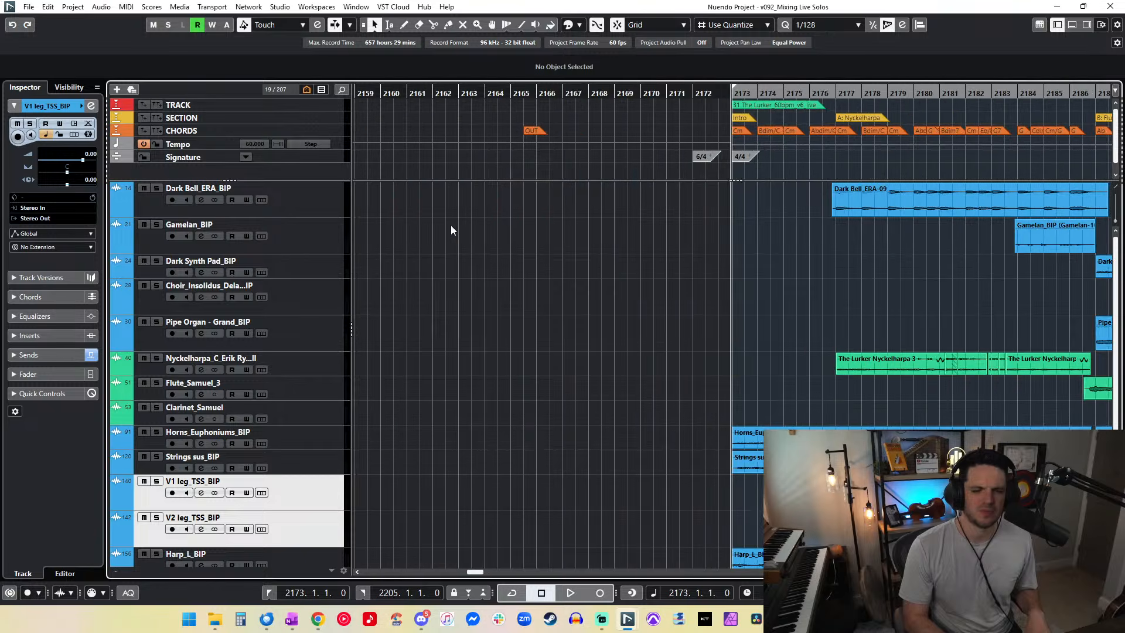
scroll(637, 320, right, 3)
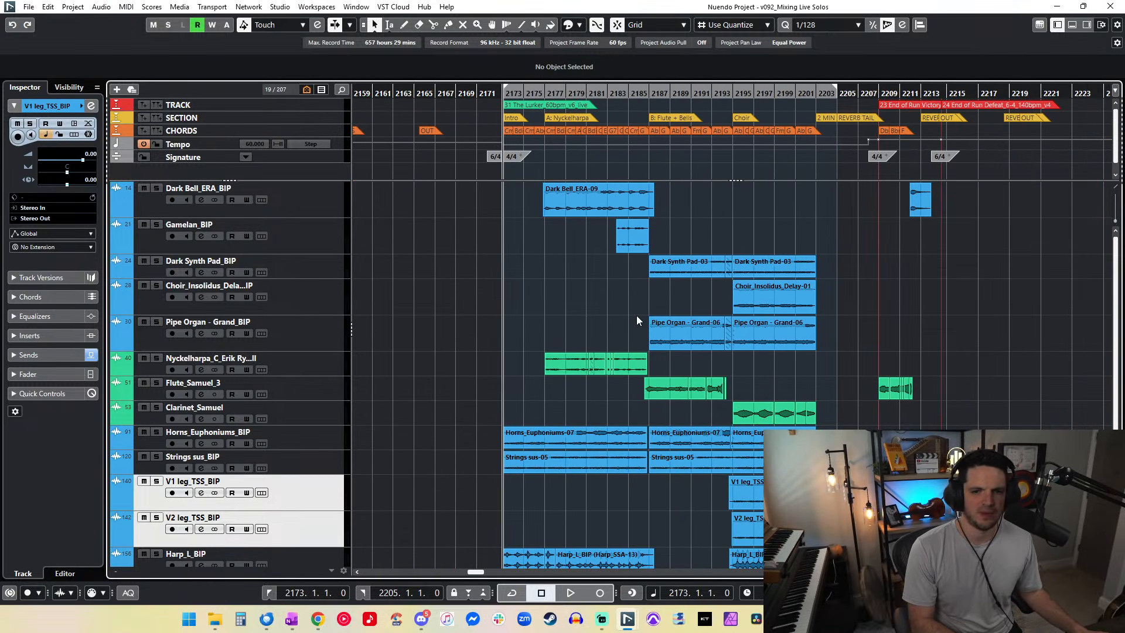
click(330, 203)
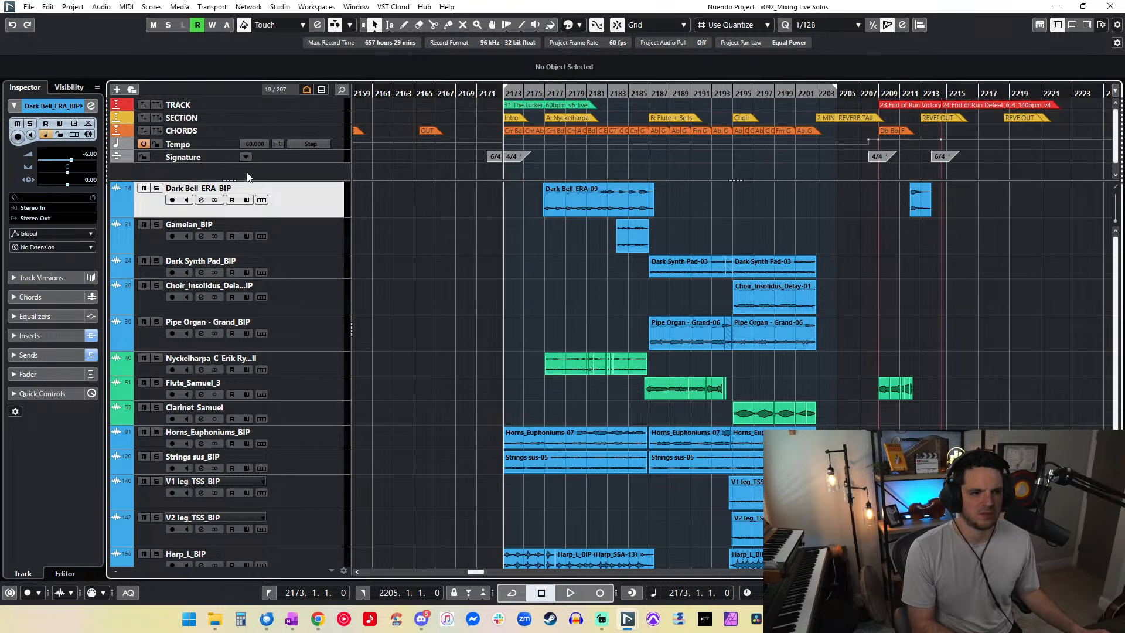
drag(225, 178, 225, 162)
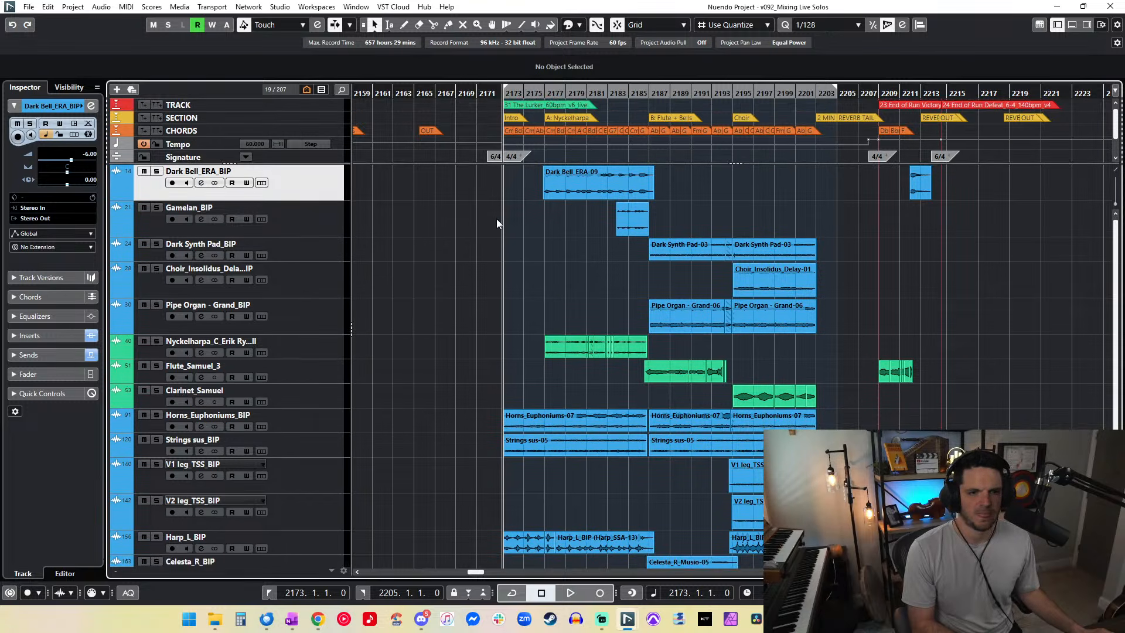
Step: Export the cue's Stereo Out mixdown to the Desktop as a 48 kHz, 24-bit wave file named 31 The Lurker_60bpm_v6_live
click(530, 105)
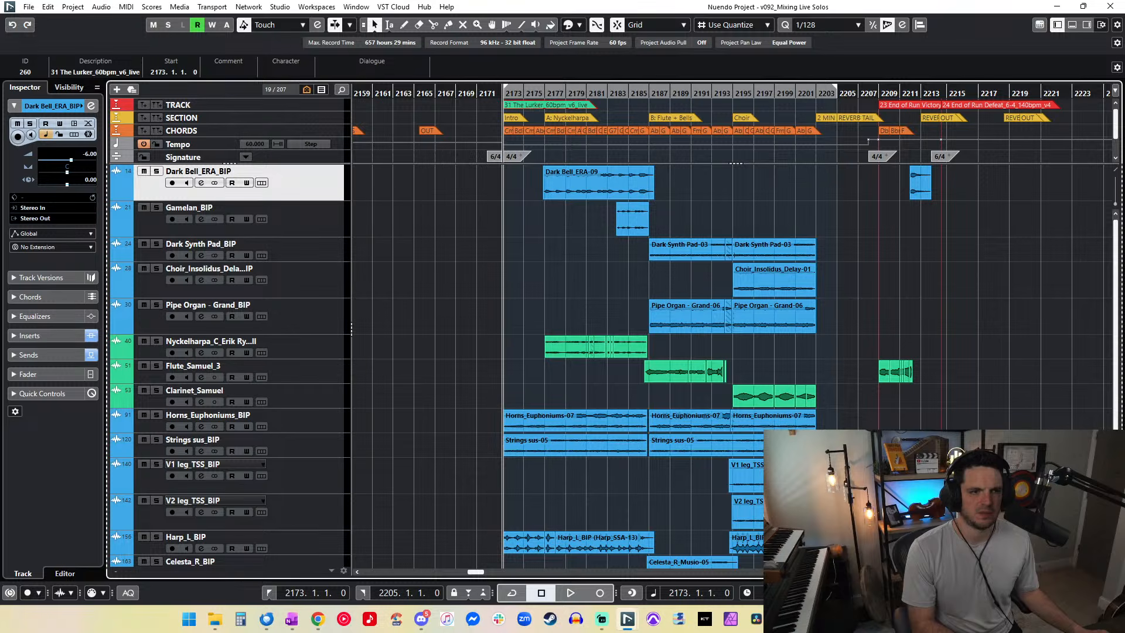
click(103, 72)
click(431, 255)
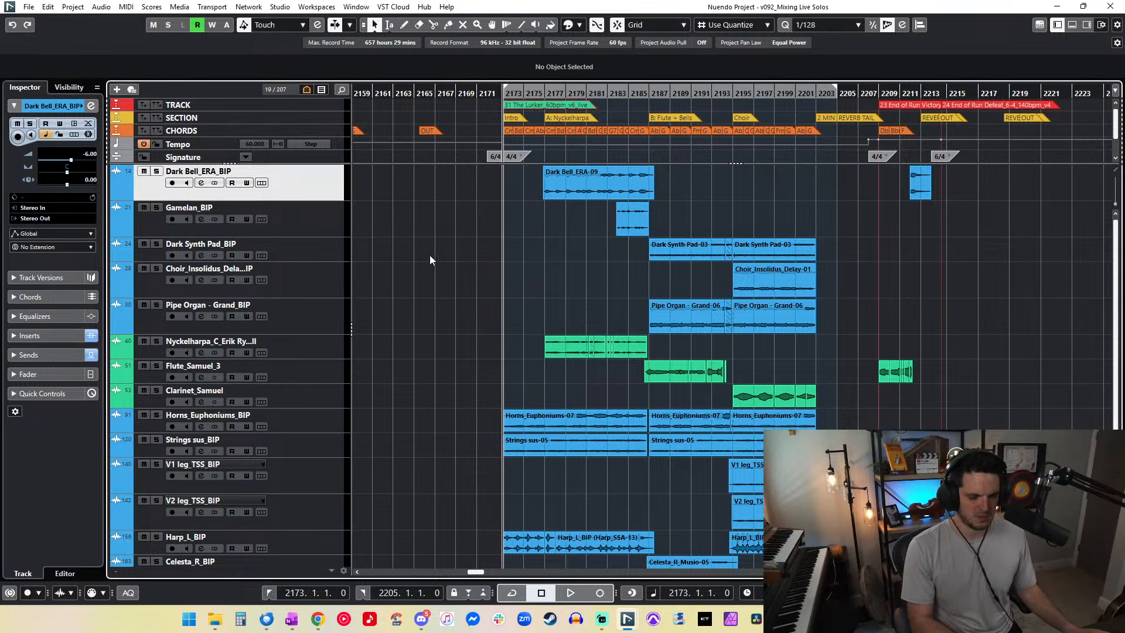
key(ctrl+shift+e)
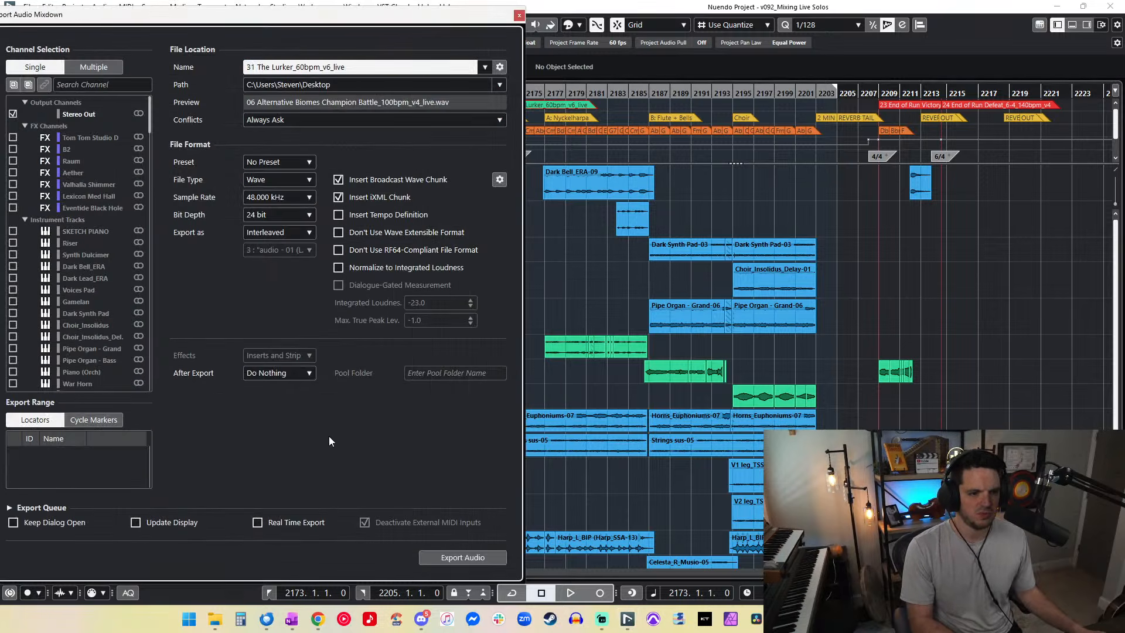
click(461, 559)
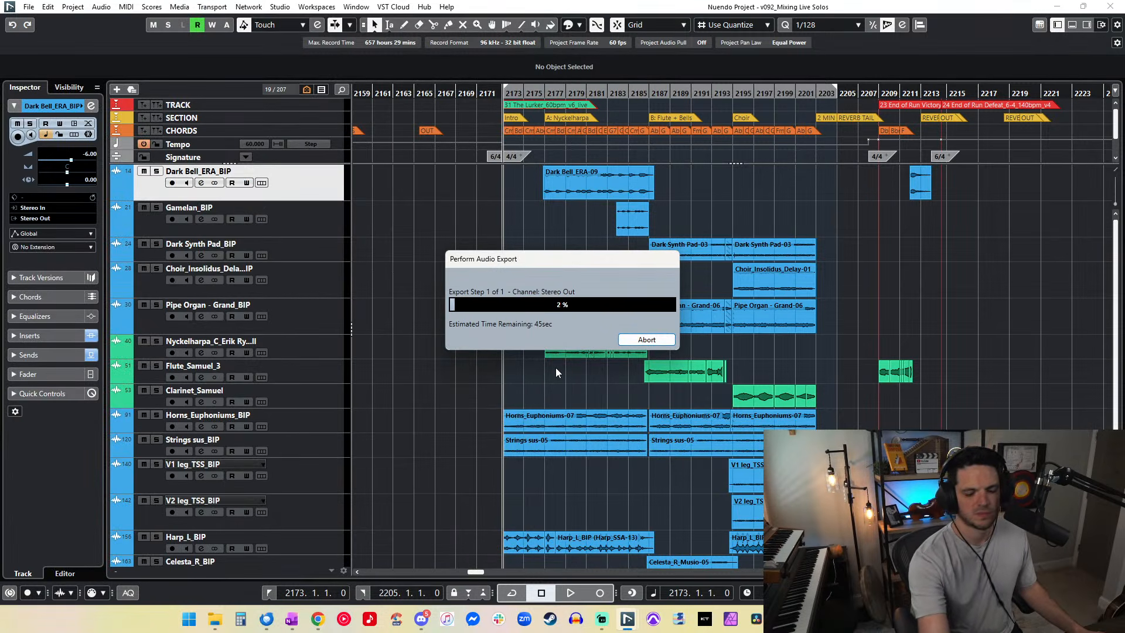
key(XF86AudioRaiseVolume)
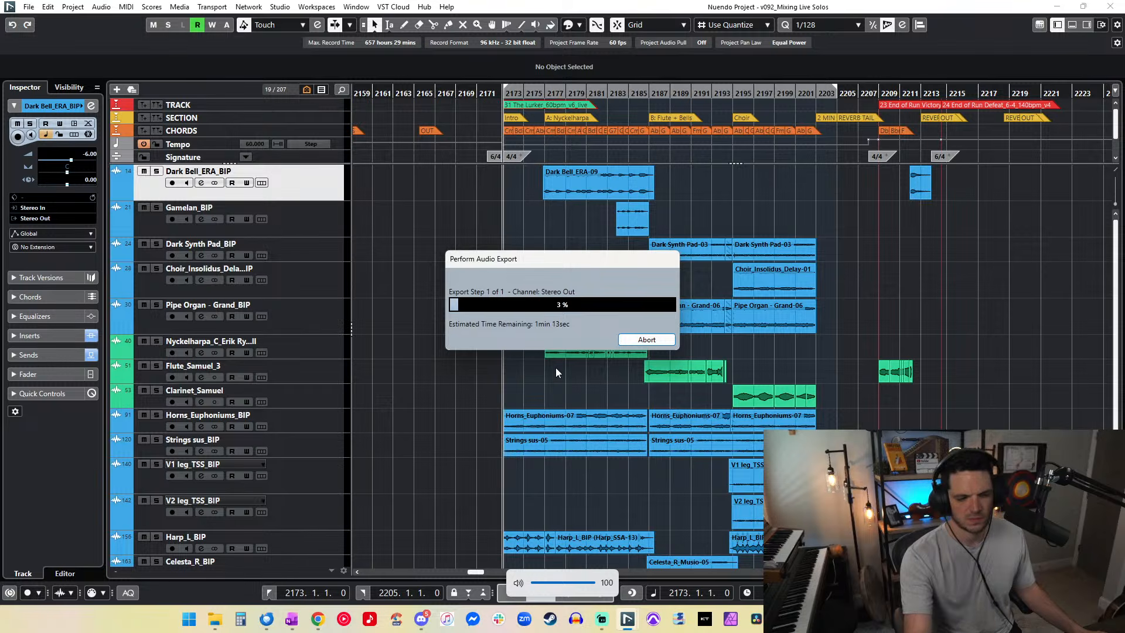
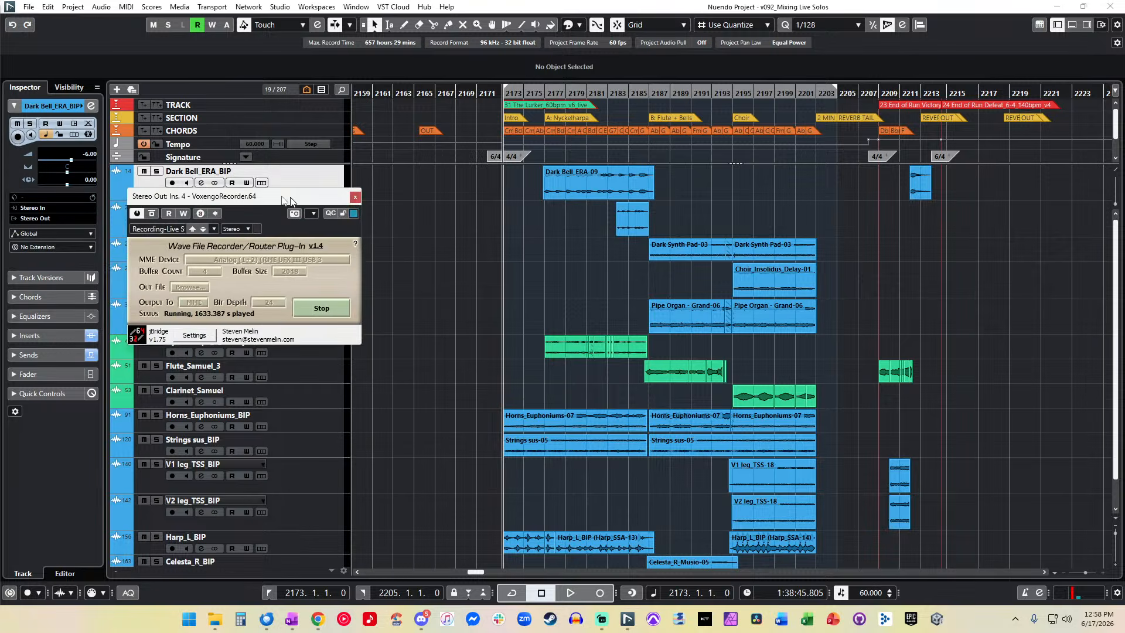
Step: Move the VoxengoRecorder window out of the way and set the locator range to bars 2209 to 2221 for the End of Run cues
drag(289, 196, 322, 177)
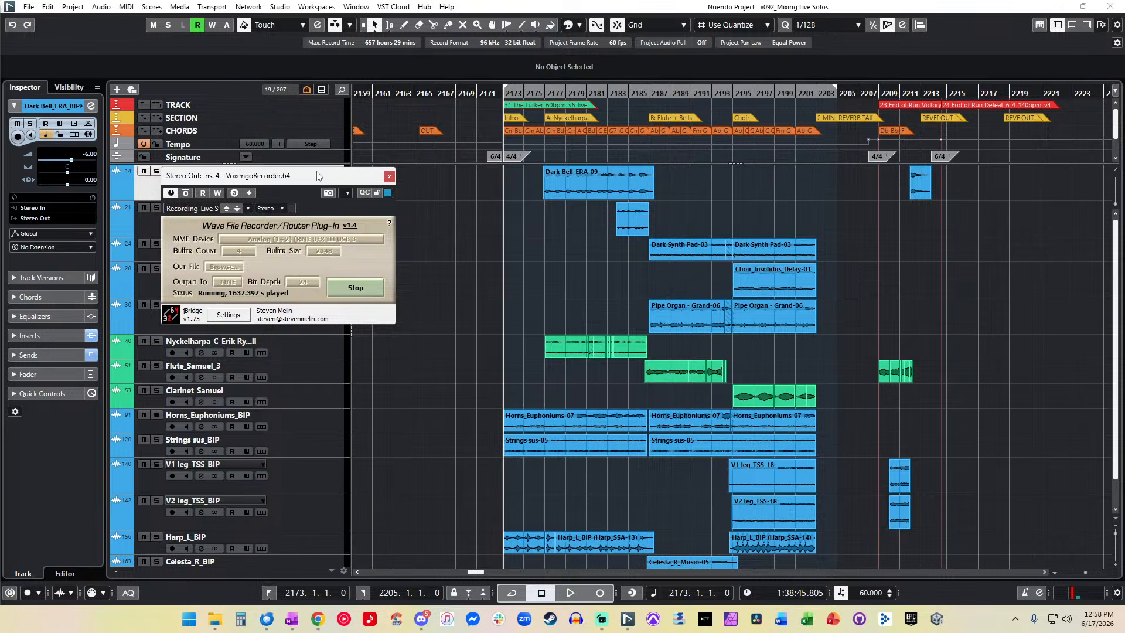
drag(317, 172, 0, 195)
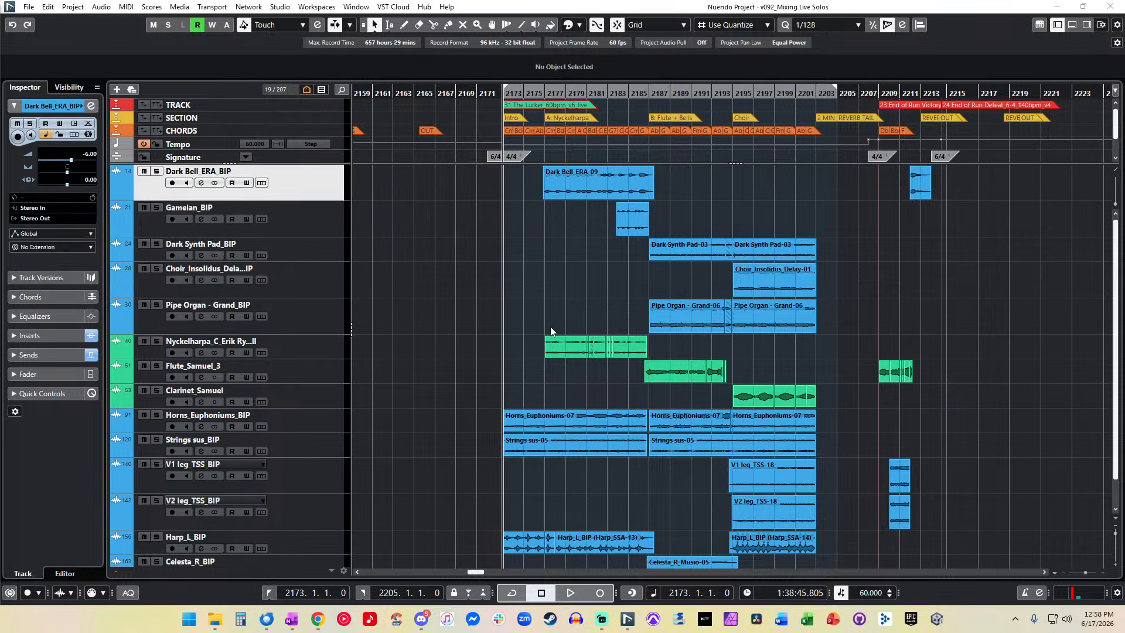
scroll(736, 195, right, 3)
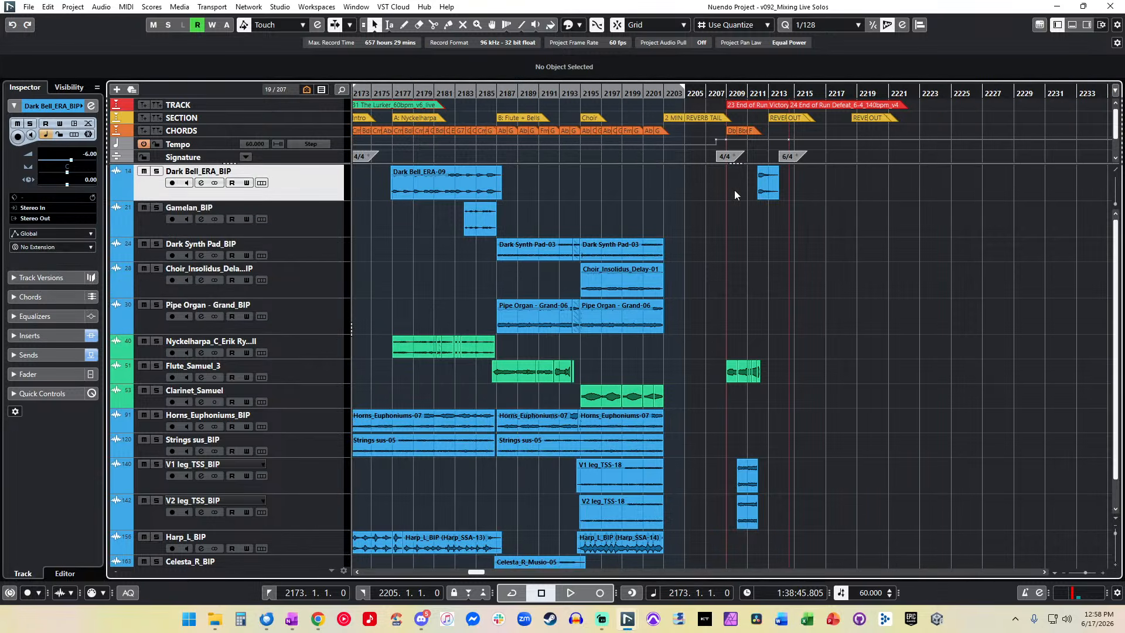
click(293, 593)
text(2209)
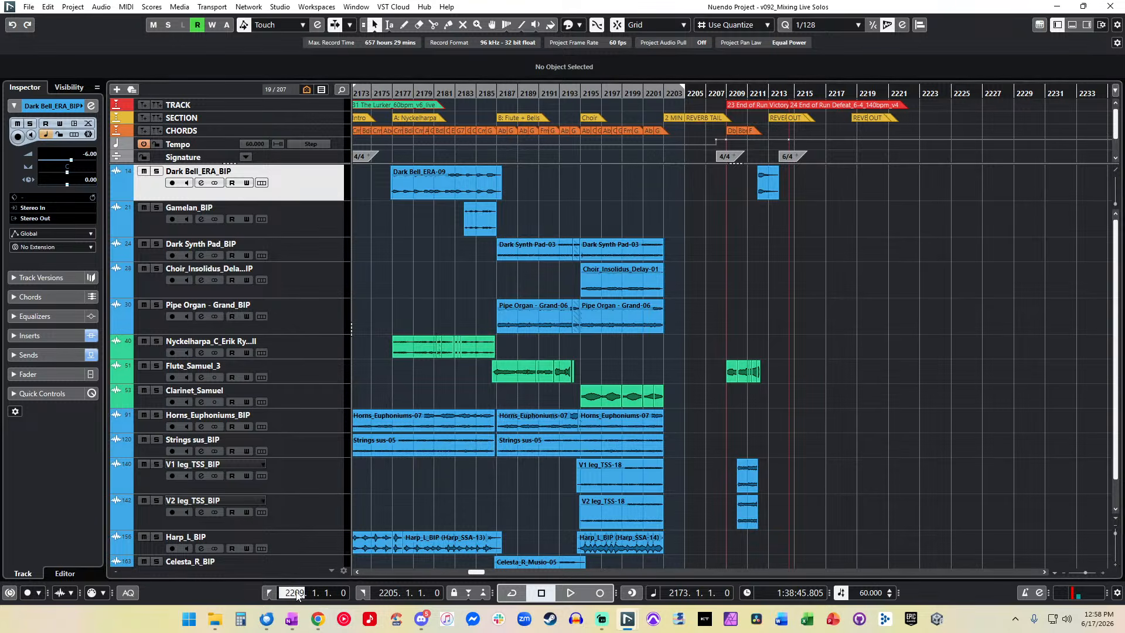
key(Return)
click(386, 593)
text(2221)
key(Return)
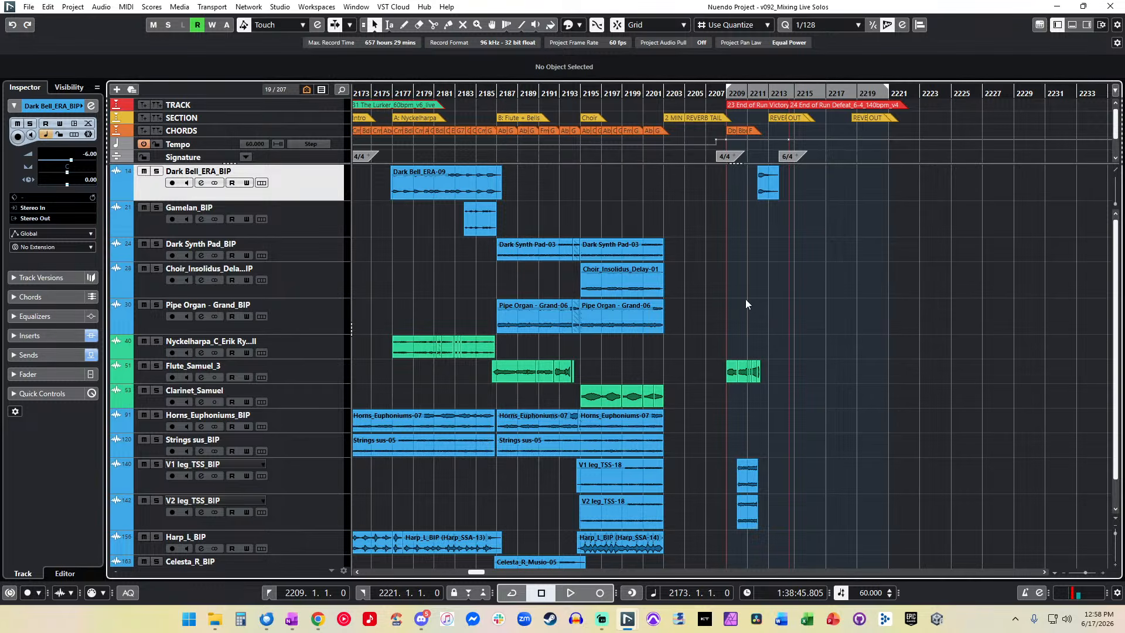
Step: Briefly play and stop the mix at the Intro at bar 2173, and mute the system audio
key(space)
key(space)
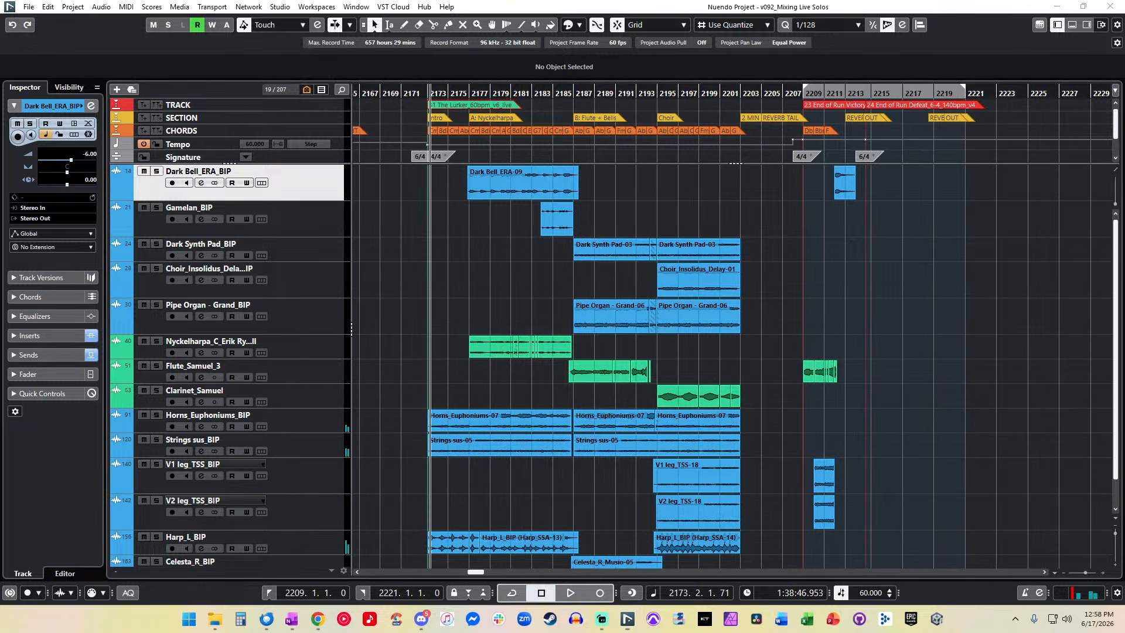
key(XF86AudioMute)
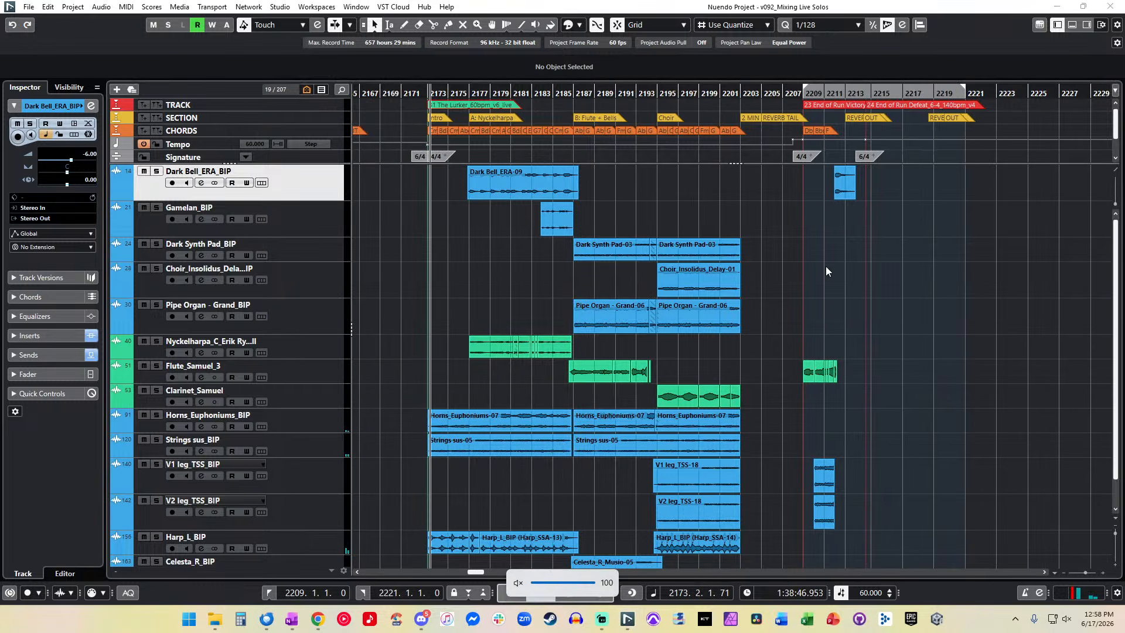
Step: Switch to Audacity and narrow its window to uncover the exported Lurker wave file on the Desktop
click(481, 236)
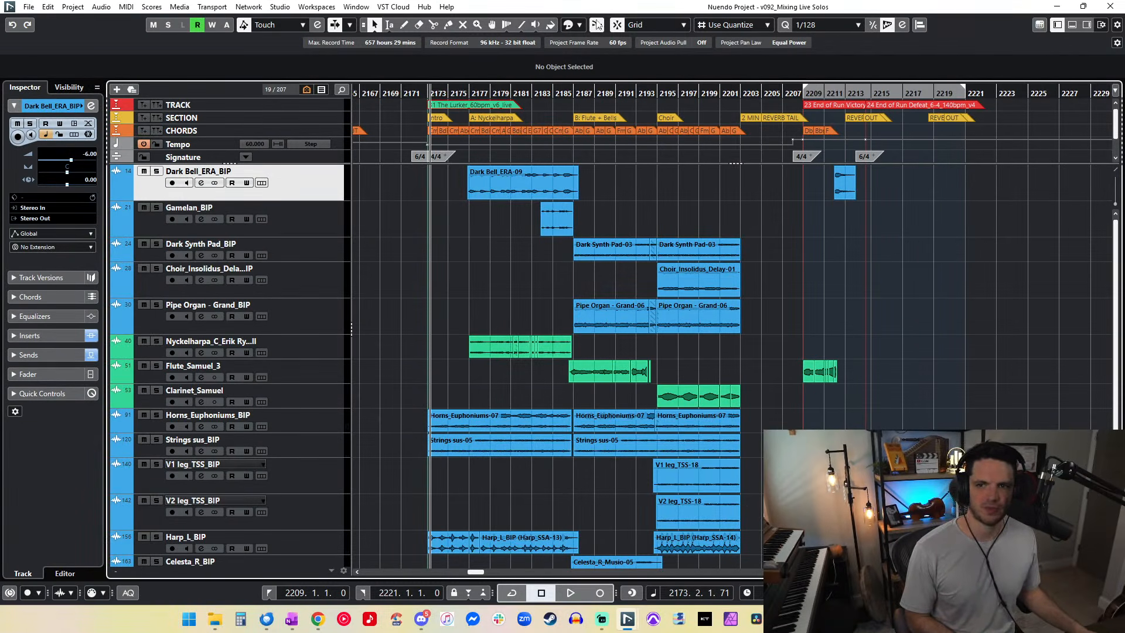
click(1055, 7)
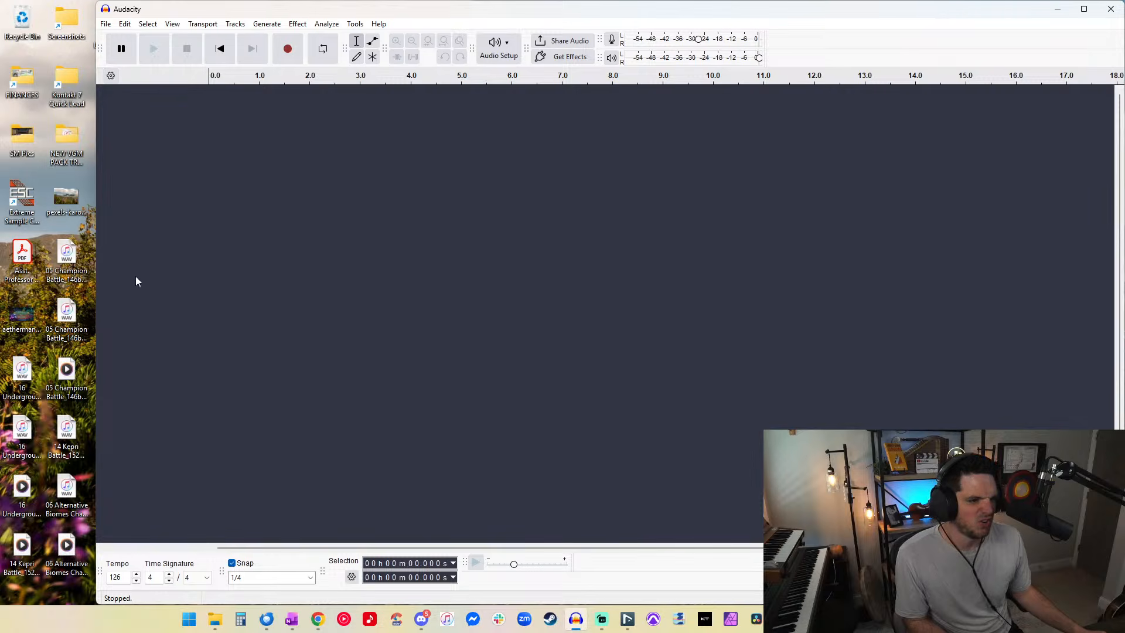
drag(96, 158, 144, 124)
drag(111, 24, 272, 153)
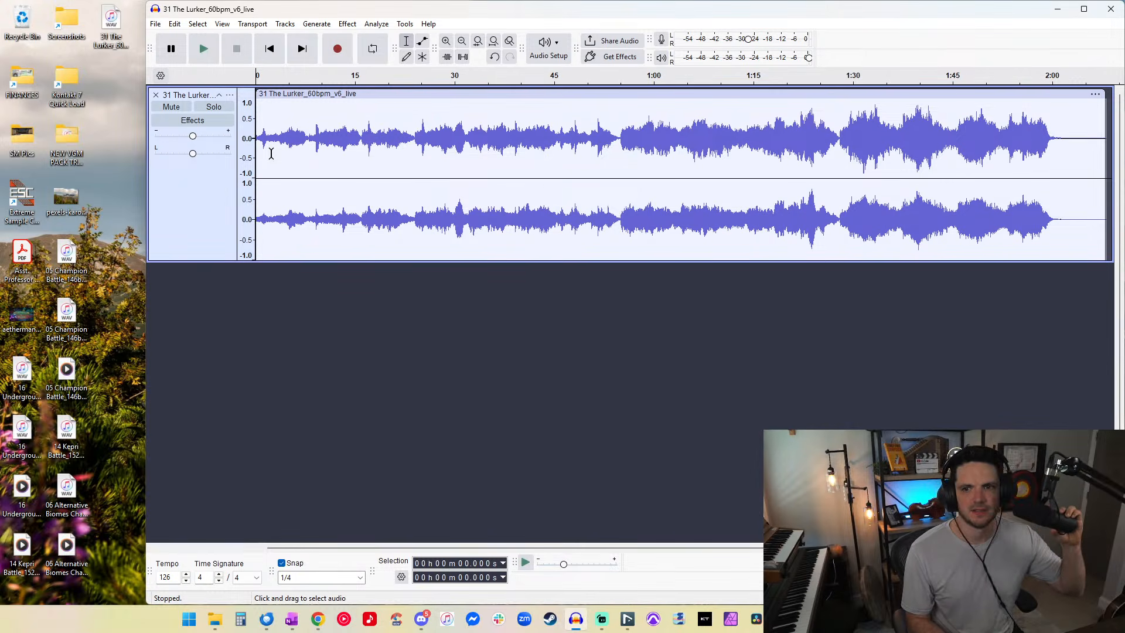
key(ctrl+a)
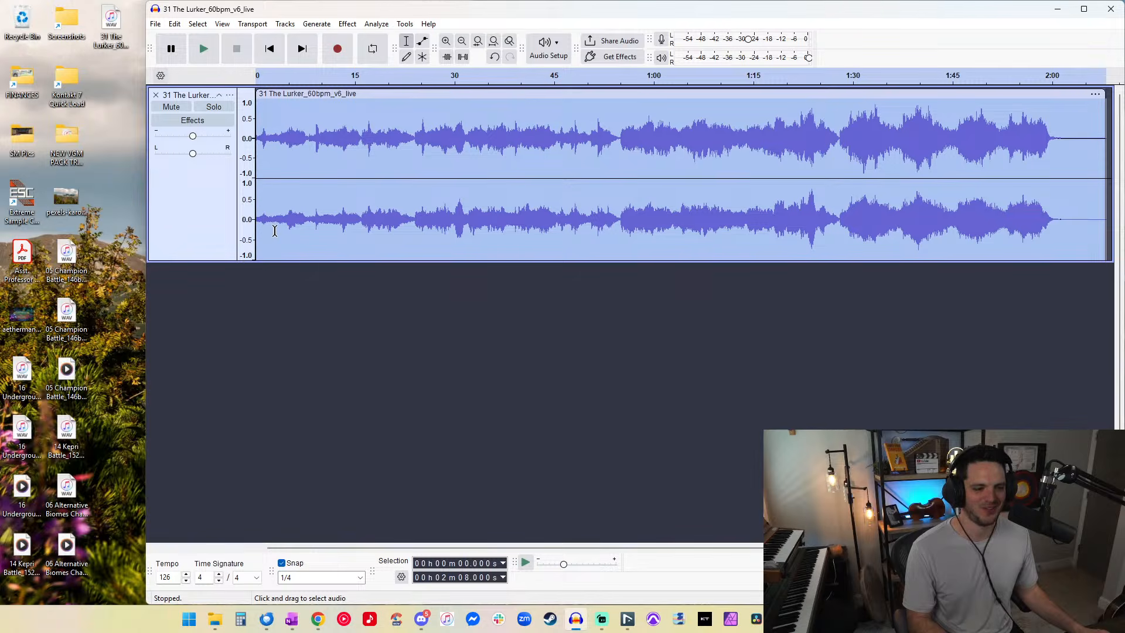
click(290, 226)
click(156, 95)
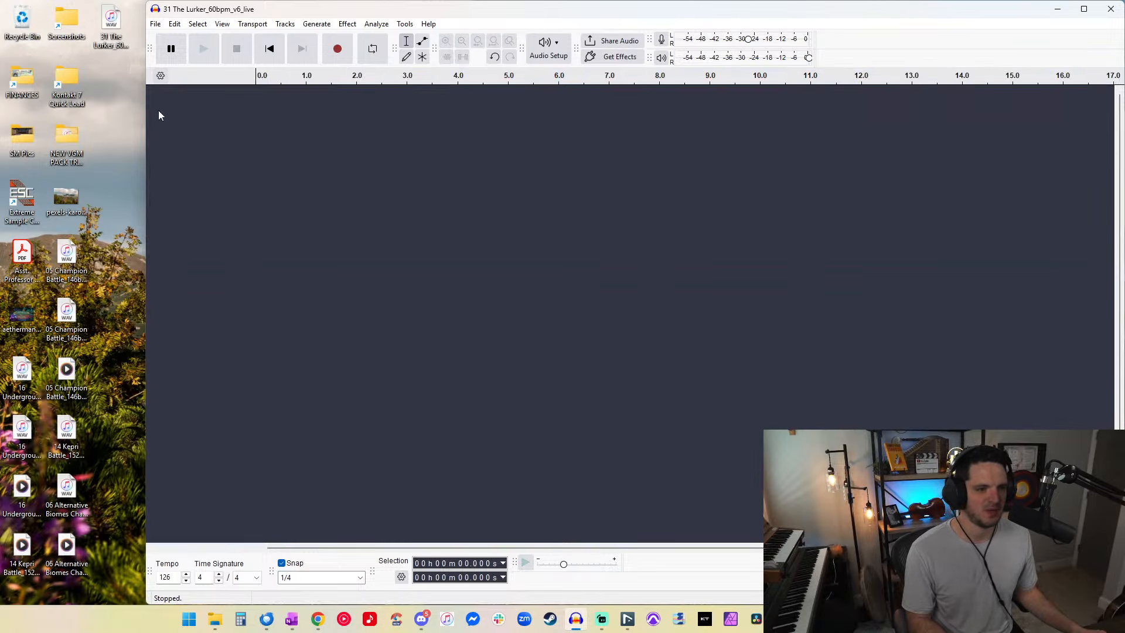
Step: Set the project tempo to 60 and import the 31 The Lurker_60bpm_v6_live wave file from the Desktop
double_click(167, 577)
text(60)
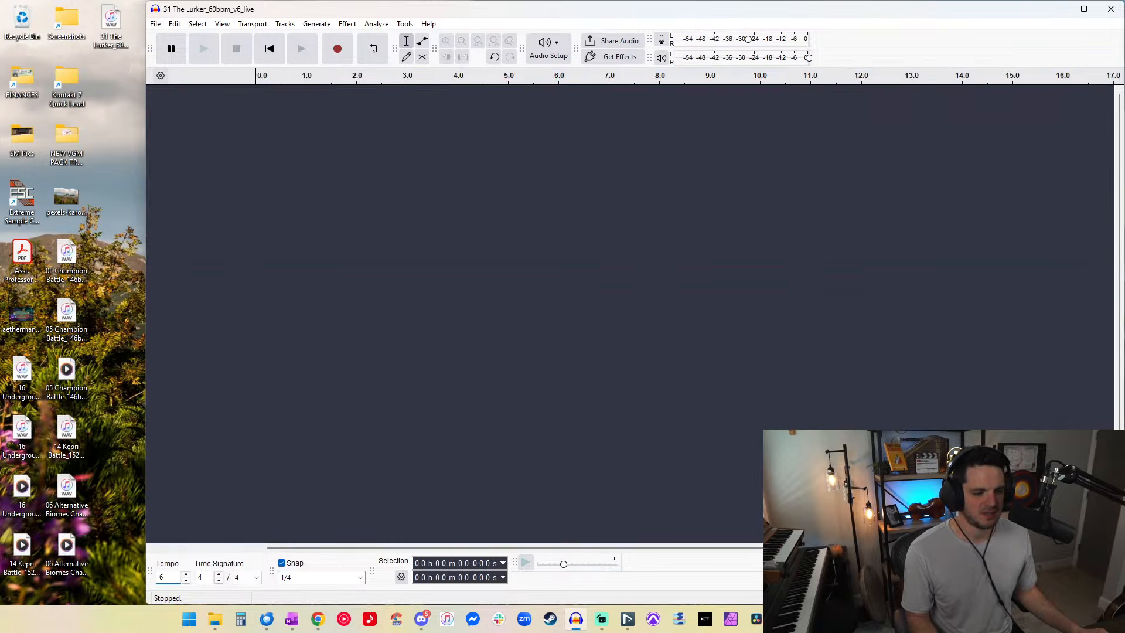
click(114, 416)
drag(112, 20, 393, 234)
Step: Paste a copy of the Lurker clip onto a second track and position it to start at 1:58
click(827, 290)
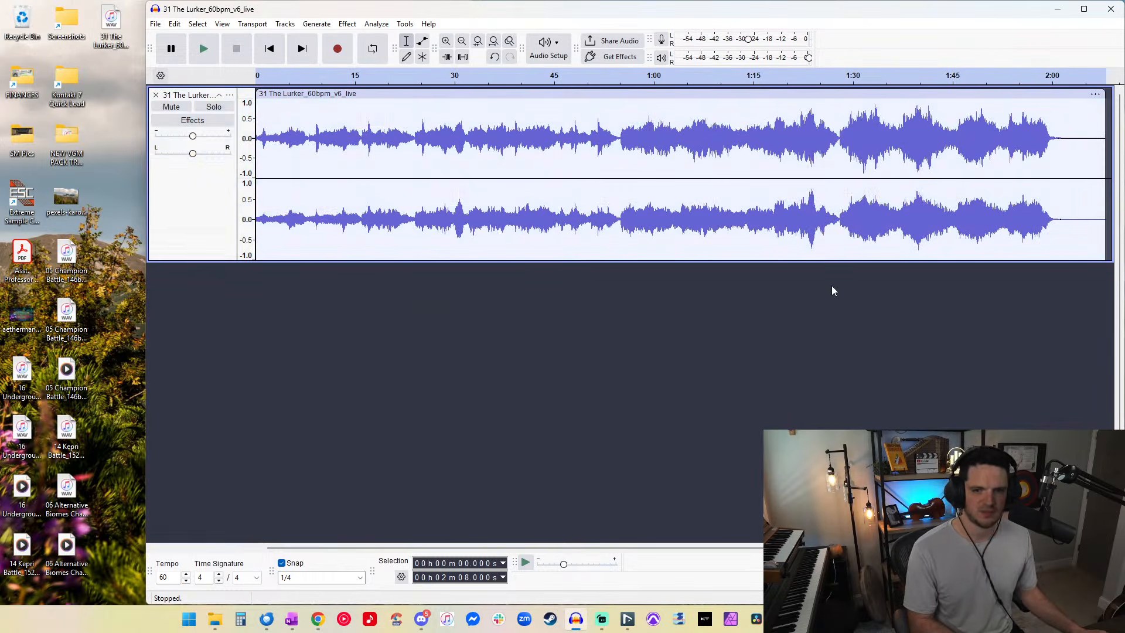
key(ctrl+v)
drag(453, 291, 449, 292)
drag(312, 275, 1055, 276)
scroll(929, 210, right, 5)
drag(746, 269, 781, 268)
Step: Play the transition into the second clip, unmute the system audio, and replay the transition from 1:52
click(710, 209)
key(space)
scroll(679, 209, up, 1)
scroll(678, 209, up, 5)
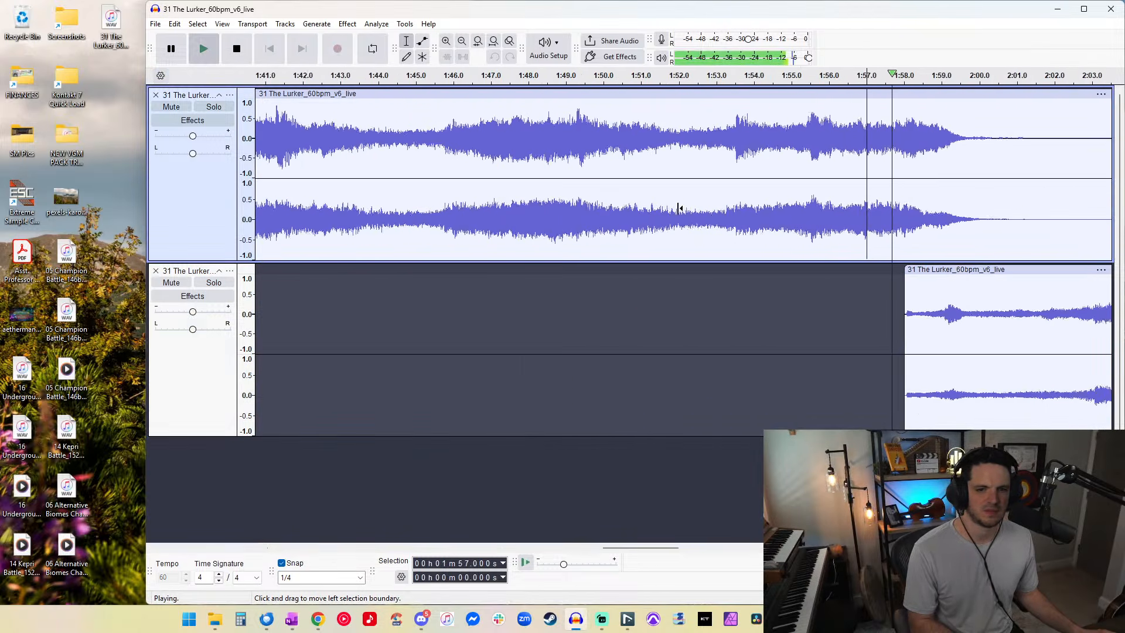
key(space)
key(XF86AudioRaiseVolume)
click(672, 191)
key(space)
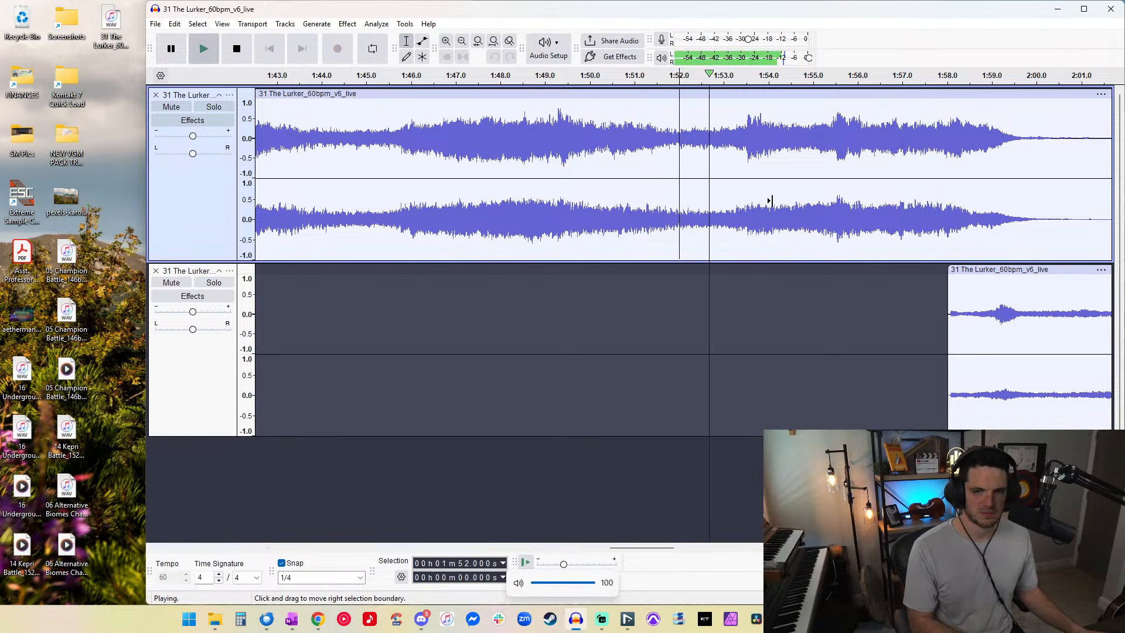
Step: Move the second track's clip to start at 2:00 and play the transition from 1:57
scroll(791, 201, down, 2)
scroll(770, 201, right, 2)
drag(822, 270, 897, 270)
click(785, 232)
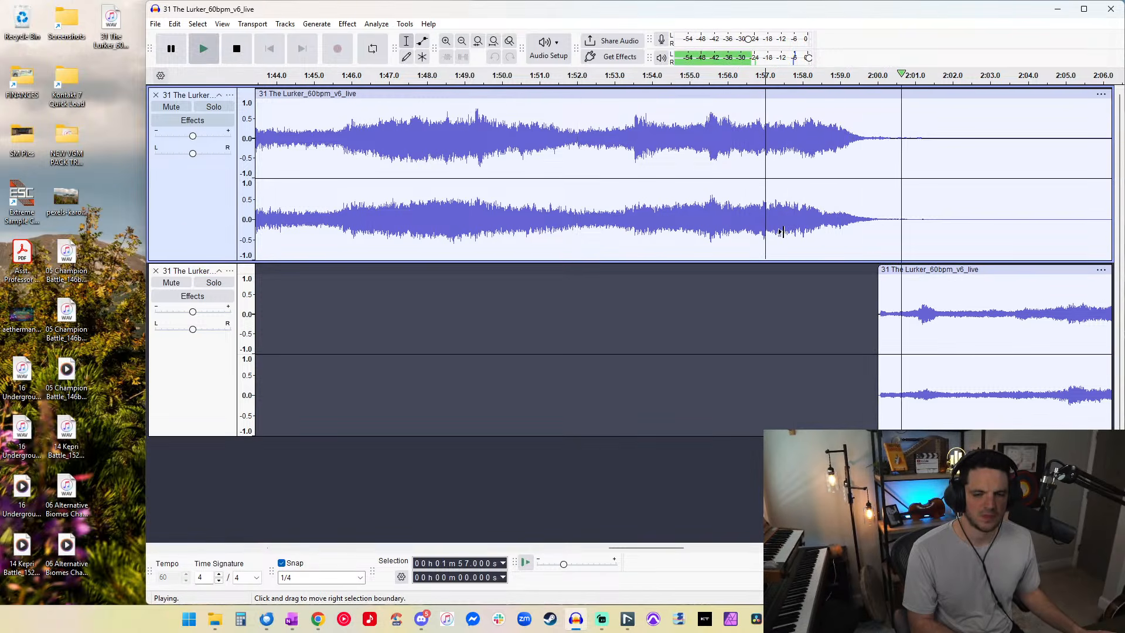
scroll(776, 232, down, 4)
key(space)
Step: Paste a third copy onto the first track, position it to start at 3:59, and play the transition from 3:56
click(679, 271)
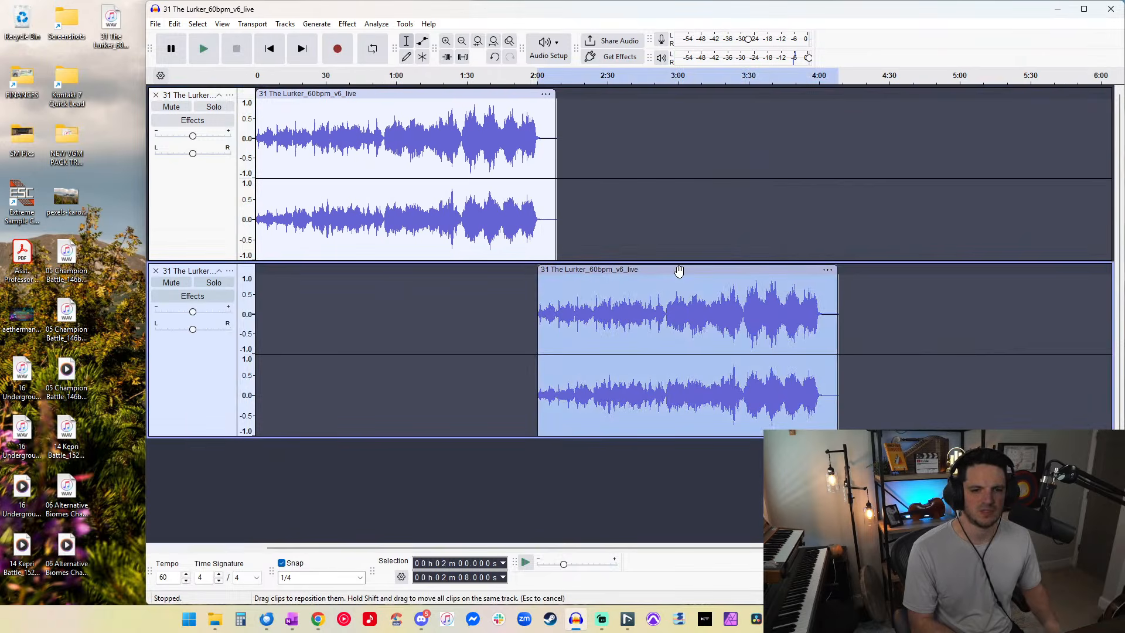
click(818, 209)
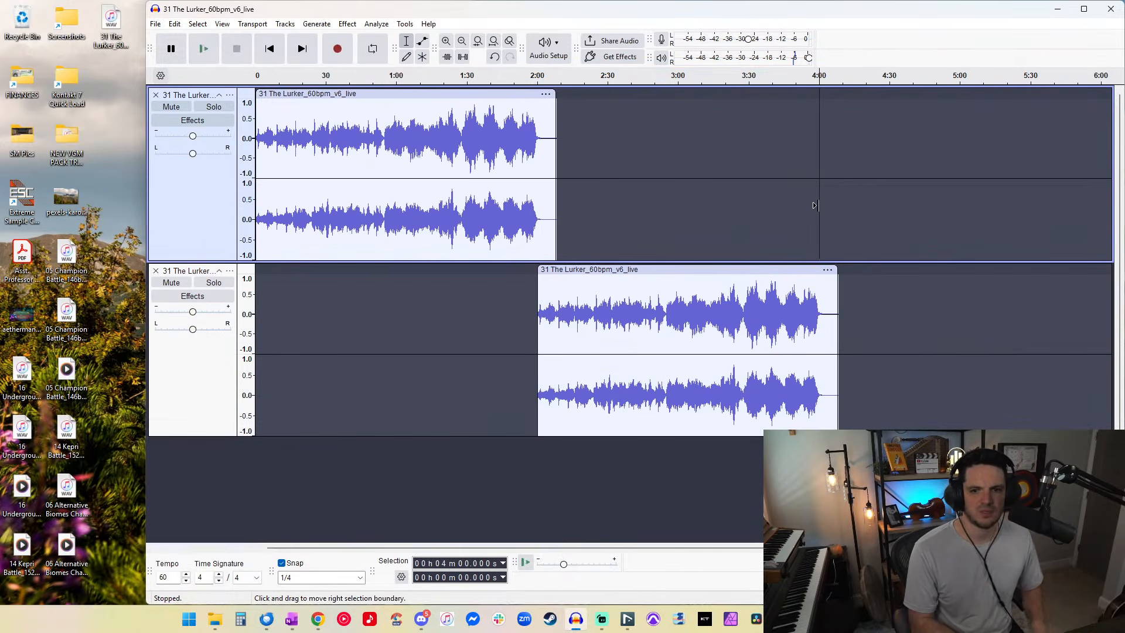
key(ctrl+v)
scroll(818, 210, up, 3)
drag(846, 99, 823, 99)
click(725, 245)
key(space)
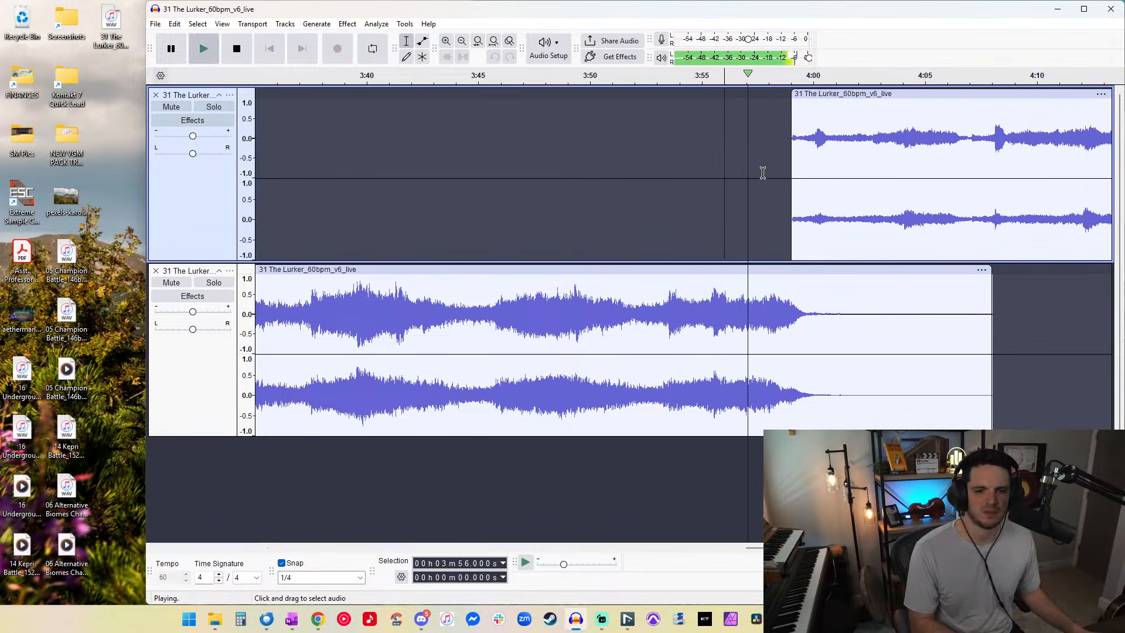
Step: Move the third clip to start at 4:00 and play the transition from 3:57
drag(815, 100, 838, 100)
click(747, 182)
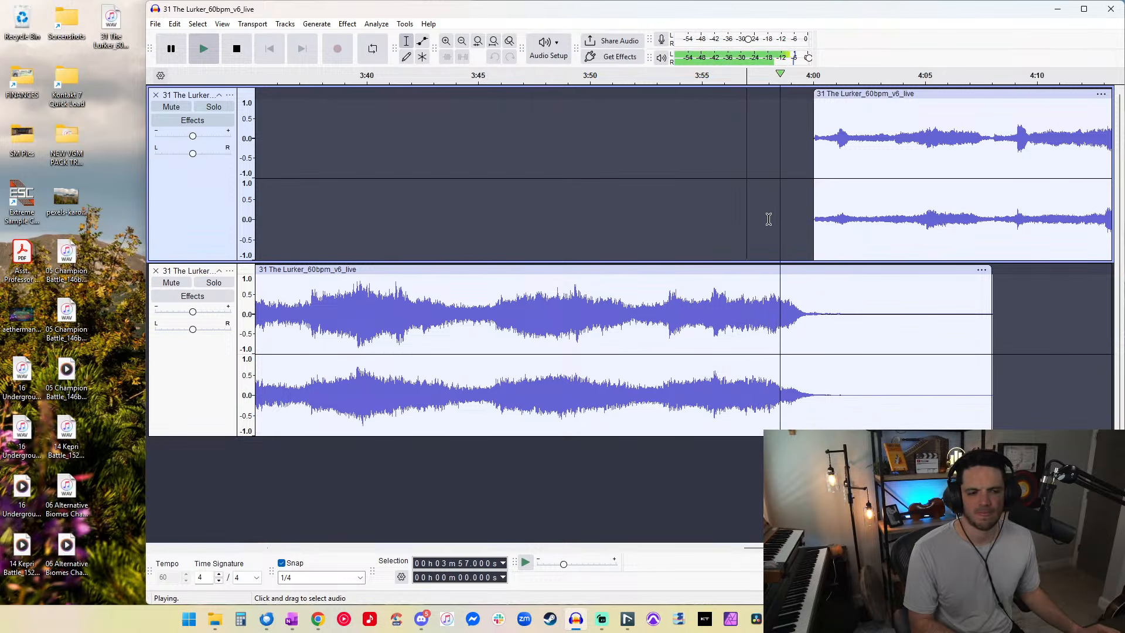
scroll(769, 219, down, 4)
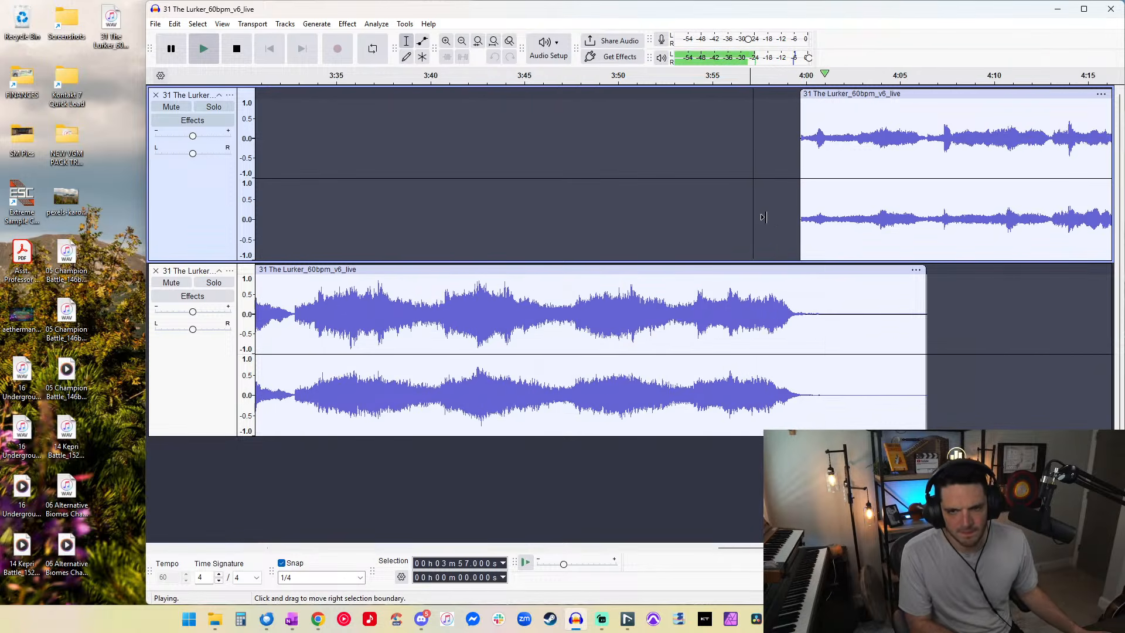
scroll(764, 216, up, 1)
key(space)
Step: Cut away the end of the third clip so that it stops at 4:12
scroll(695, 200, right, 6)
click(587, 176)
drag(966, 170, 635, 162)
key(Delete)
double_click(592, 157)
scroll(591, 157, up, 4)
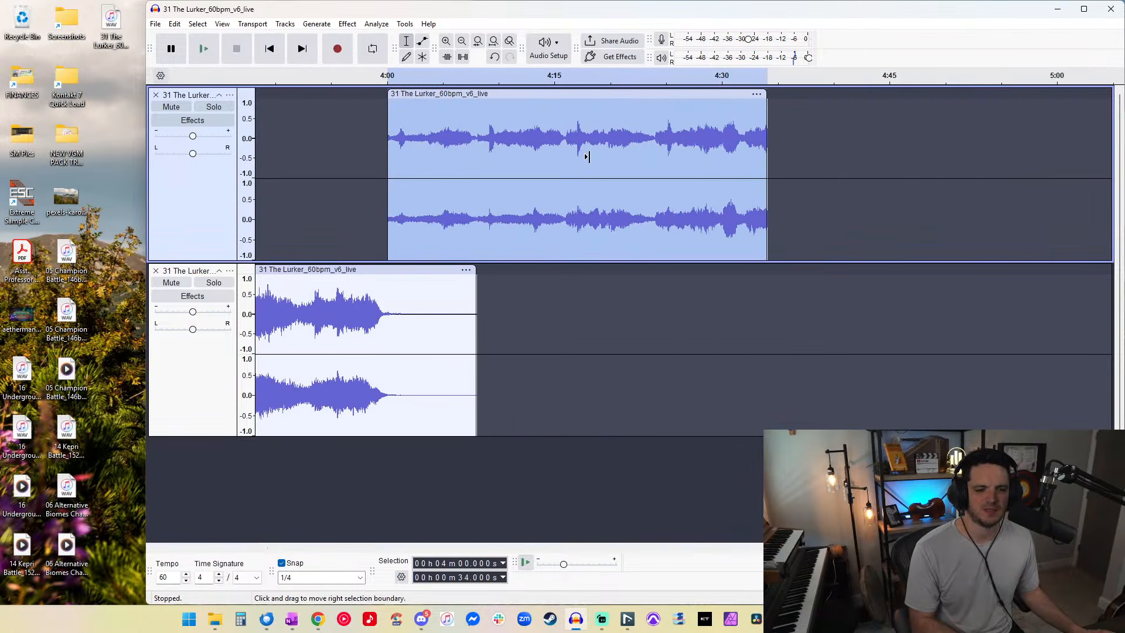
drag(1035, 148, 837, 144)
Step: Shorten the third clip further so that it ends at 4:10, undoing one wrong deletion on the way
double_click(385, 142)
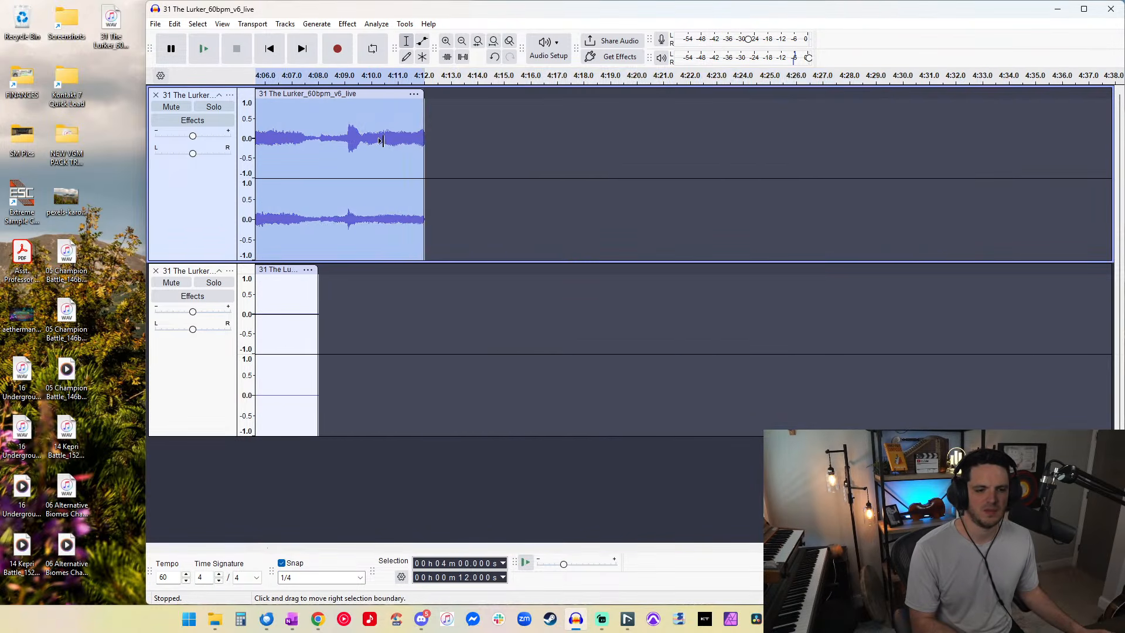
scroll(383, 142, down, 1)
drag(471, 159, 377, 136)
key(Delete)
key(ctrl+z)
click(395, 126)
key(Delete)
double_click(364, 139)
key(Delete)
Step: Fade out the third clip by applying the last-used effect to it twice
double_click(355, 137)
click(445, 136)
double_click(338, 135)
key(ctrl+r)
key(ctrl+r)
Step: Add silence from 4:10 to 4:12 after the faded clip on the first track
click(392, 136)
click(380, 141)
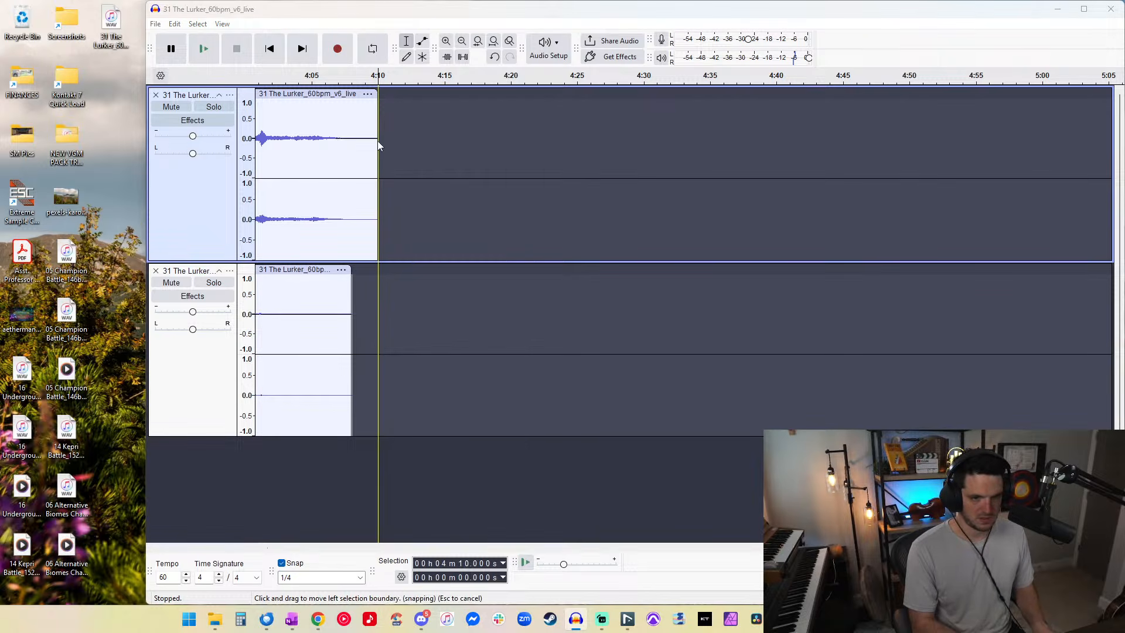
key(ctrl+l)
key(Return)
Step: Export the entire project to the Desktop as a 48000 Hz, 320 kbps stereo MP3 named 31 The Lurker_60bpm_v6_live (loop)
key(ctrl+a)
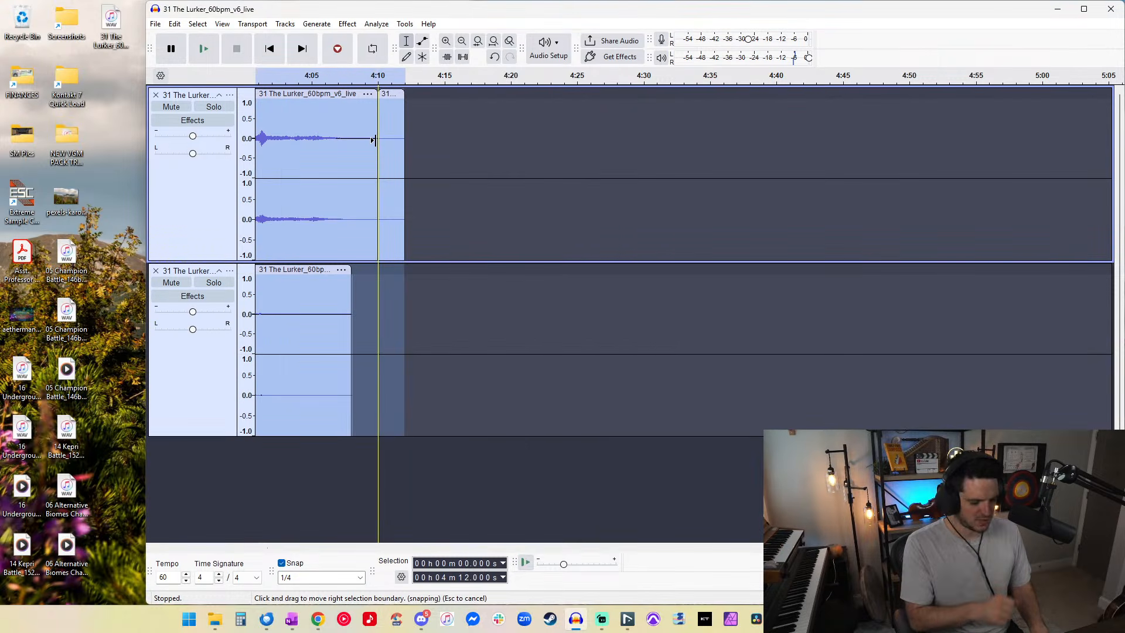
key(ctrl+shift+e)
click(630, 200)
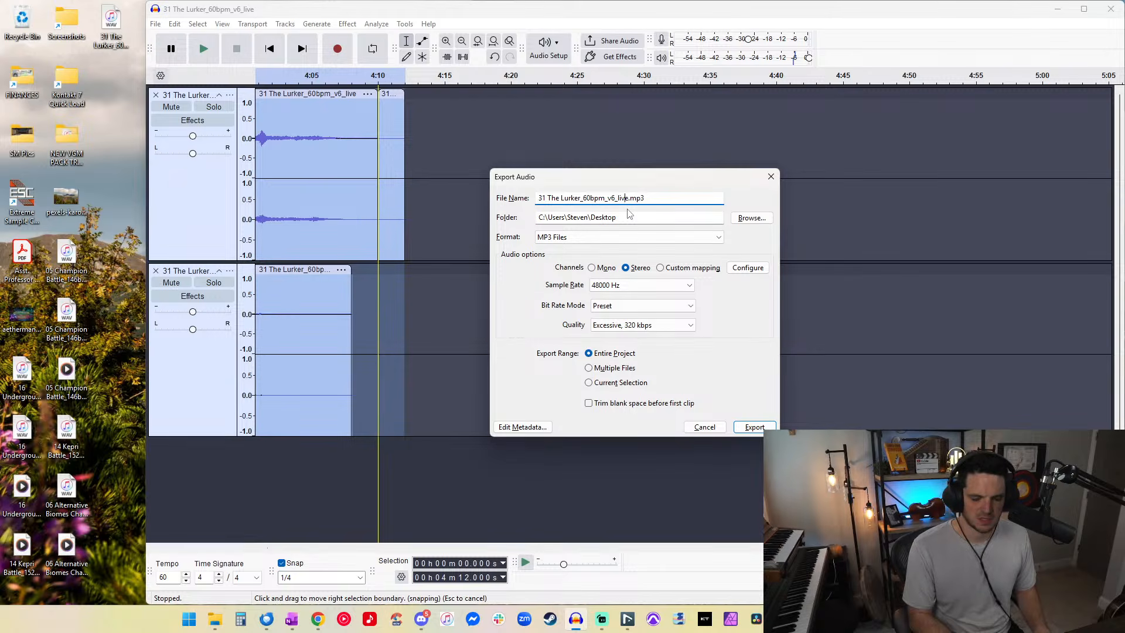
text((loop))
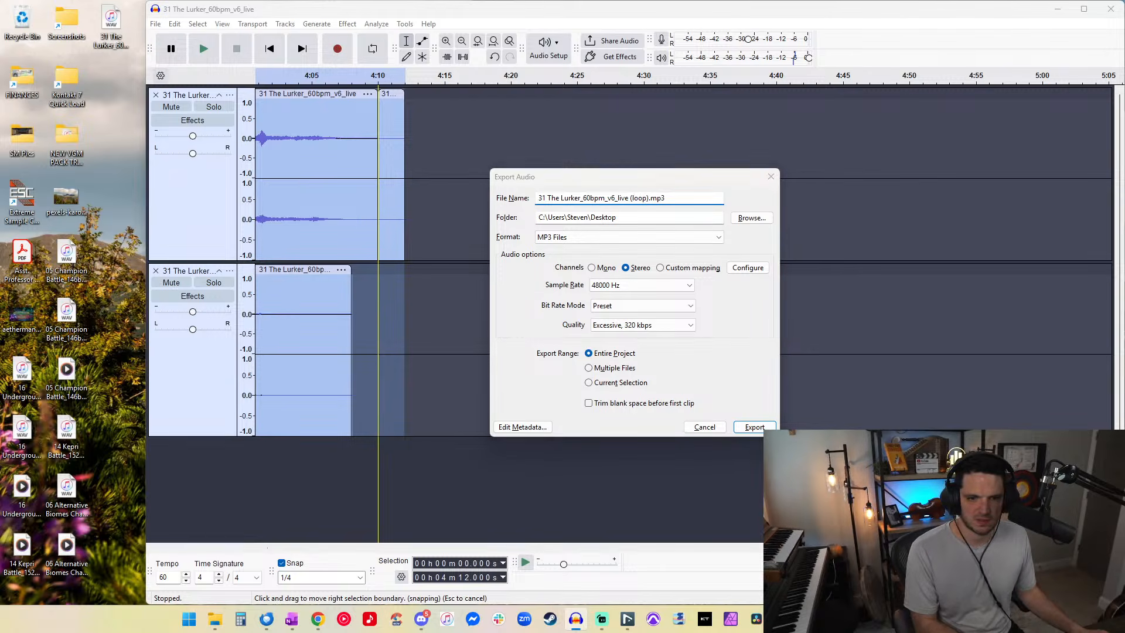
key(Return)
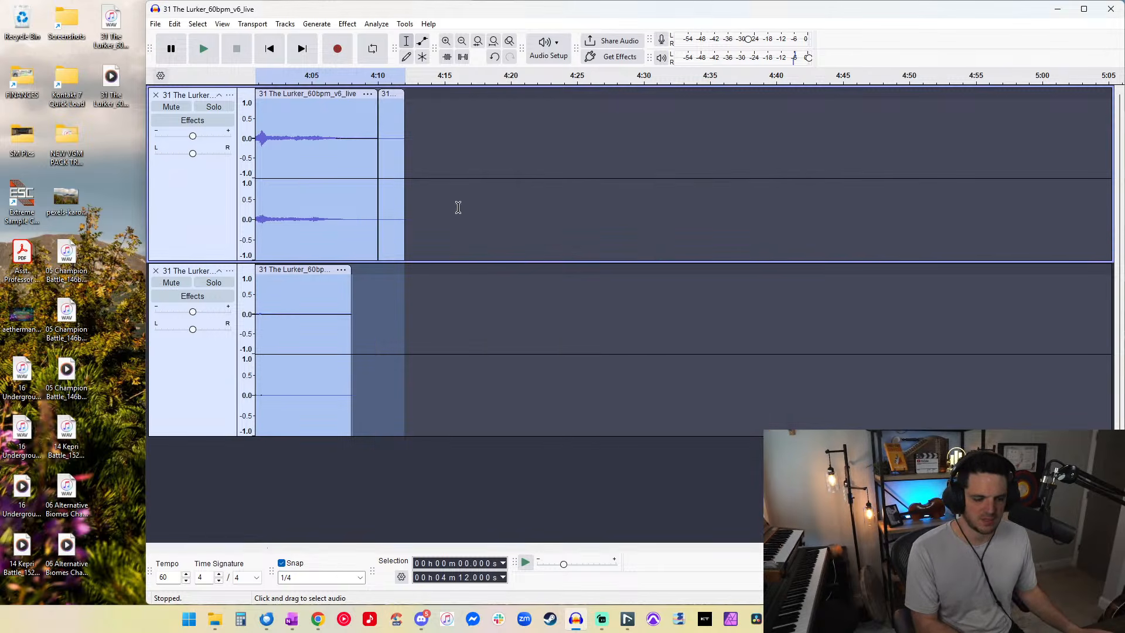
Step: Delete the first MP3 and export the project again at 44100 Hz, 320 kbps as 31 The Lurker_60bpm_v6_live (loop).mp3
key(ctrl+shift+e)
click(639, 285)
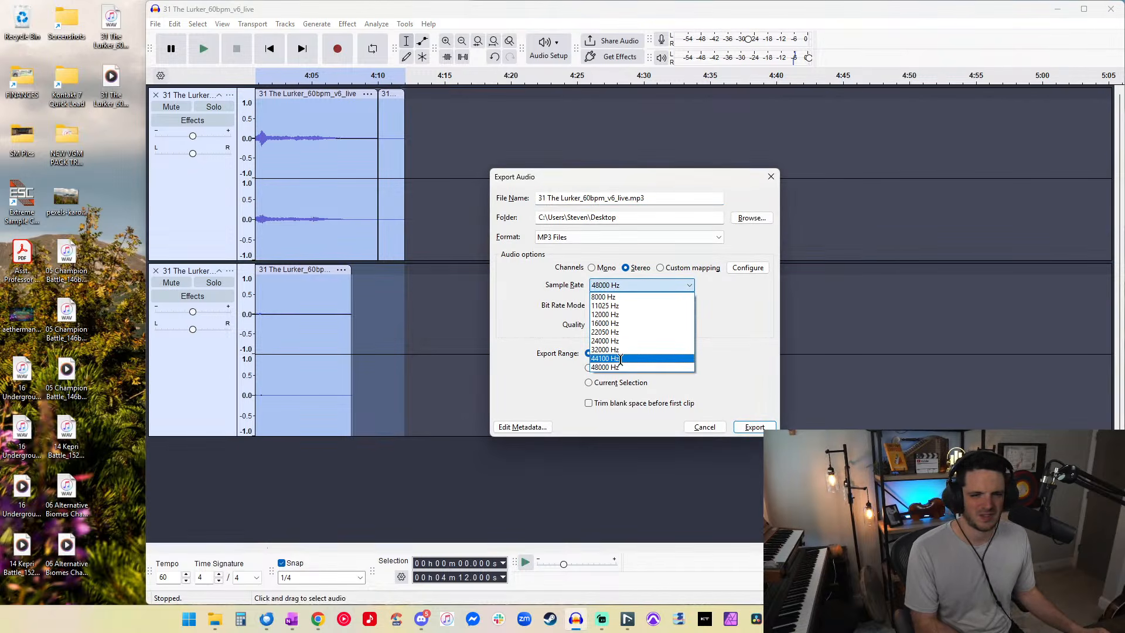
click(620, 359)
drag(110, 136, 91, 86)
key(Delete)
click(643, 202)
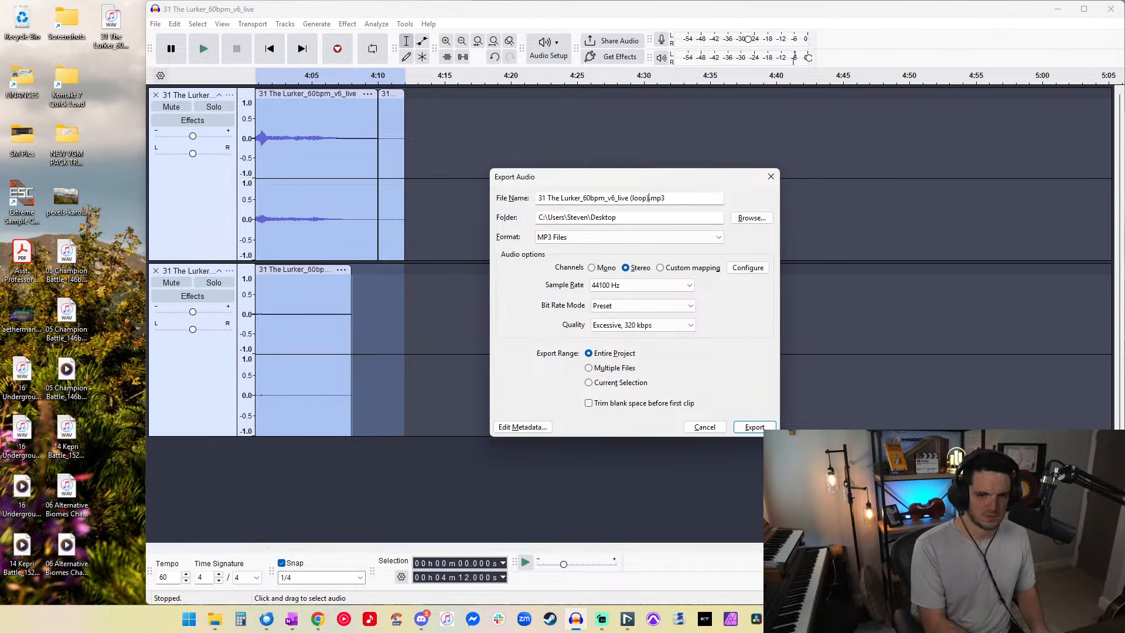
click(755, 427)
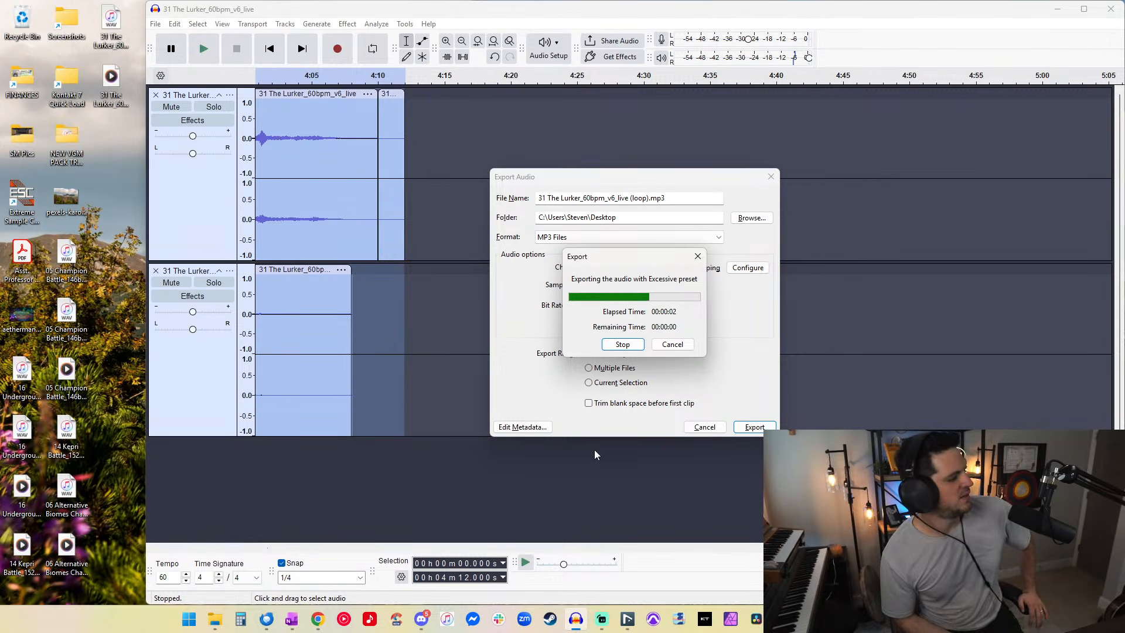
Step: Close the Audacity project without saving it
click(555, 355)
key(ctrl+w)
key(n)
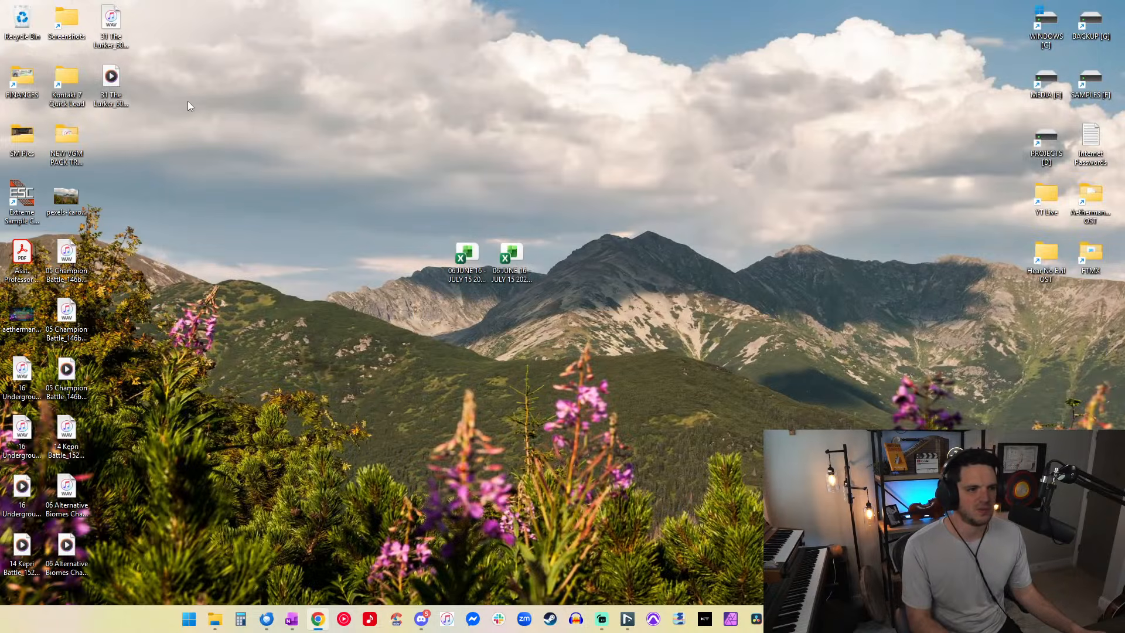
Step: Play the exported loop MP3 from the Desktop around the loop point near 2:00, and close the player
double_click(114, 88)
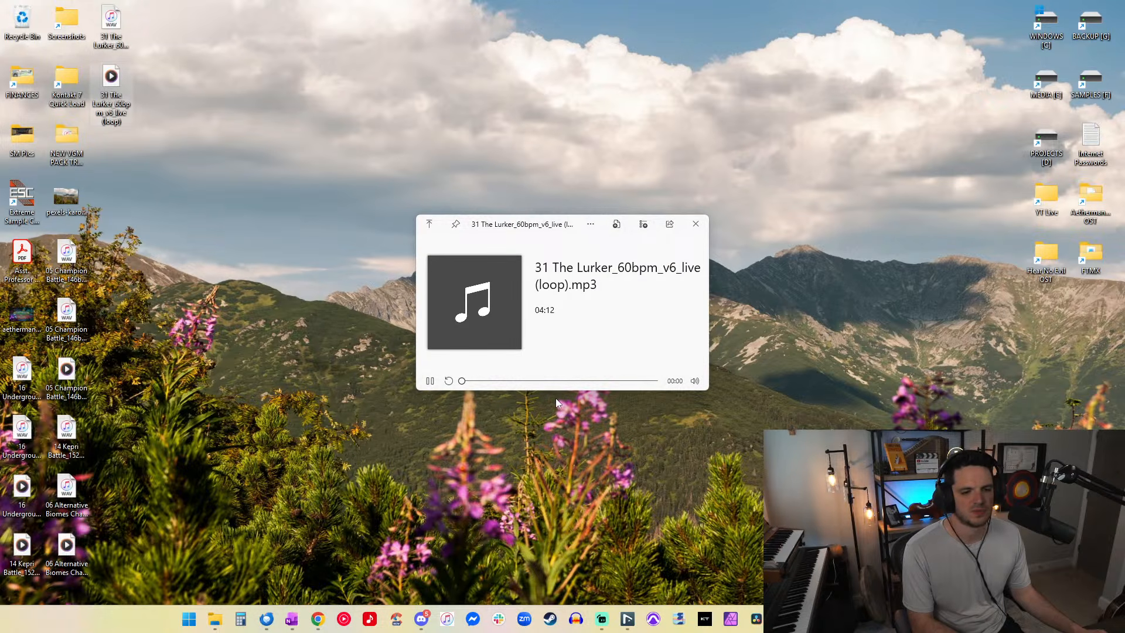
click(549, 382)
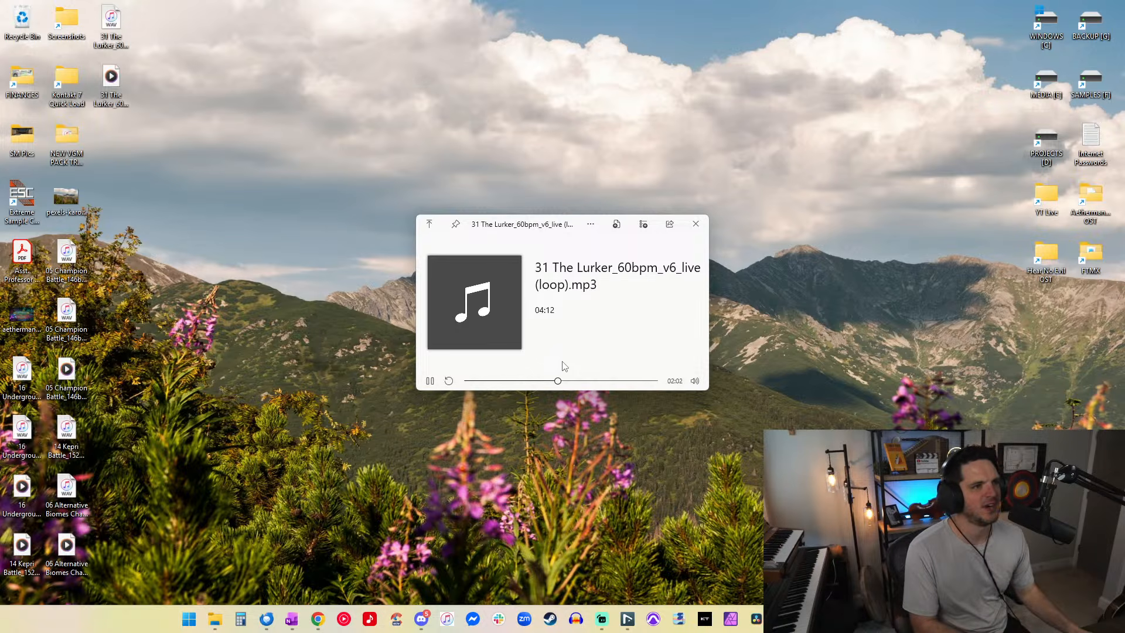
key(space)
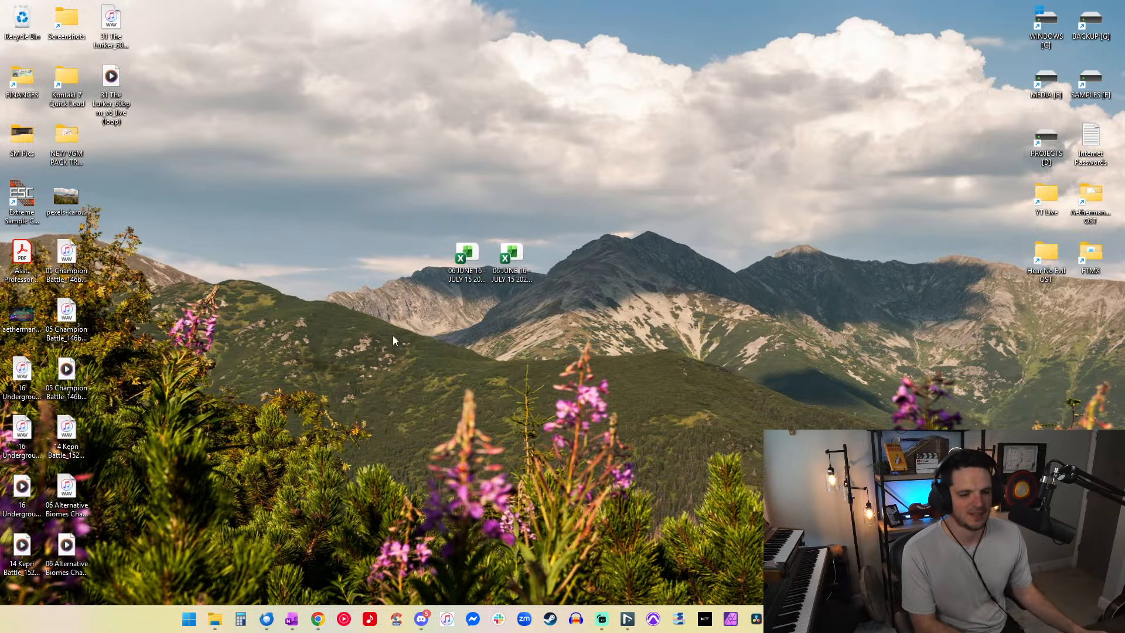
Step: Switch back to the Nuendo project window and show the End of Run Victory and Defeat cues from bar 2209
mouse_move(628, 619)
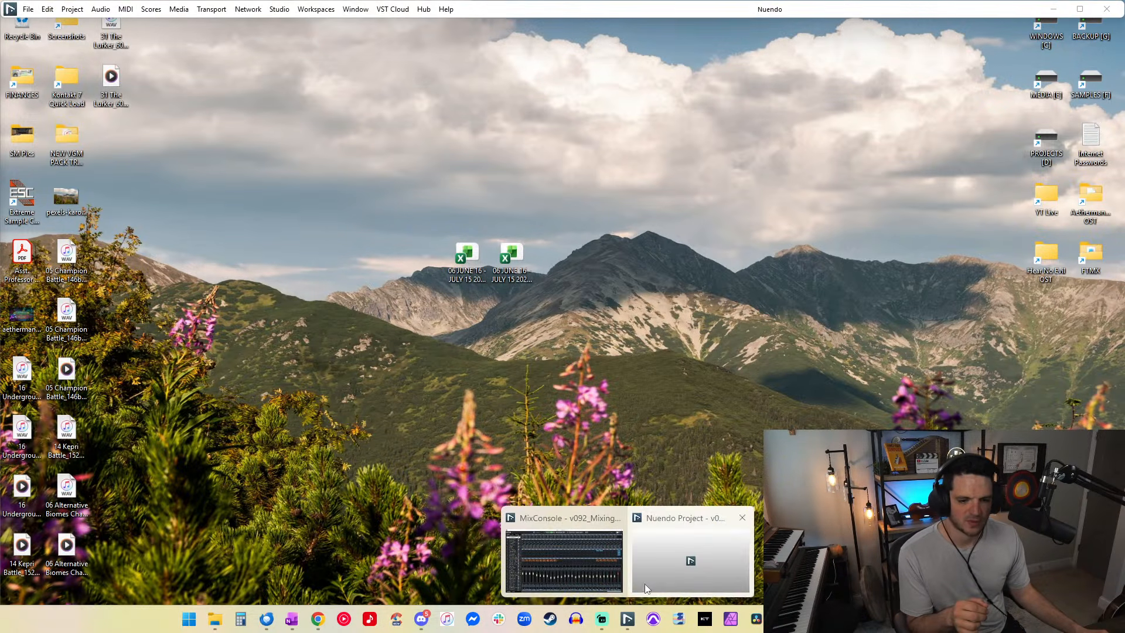
click(644, 582)
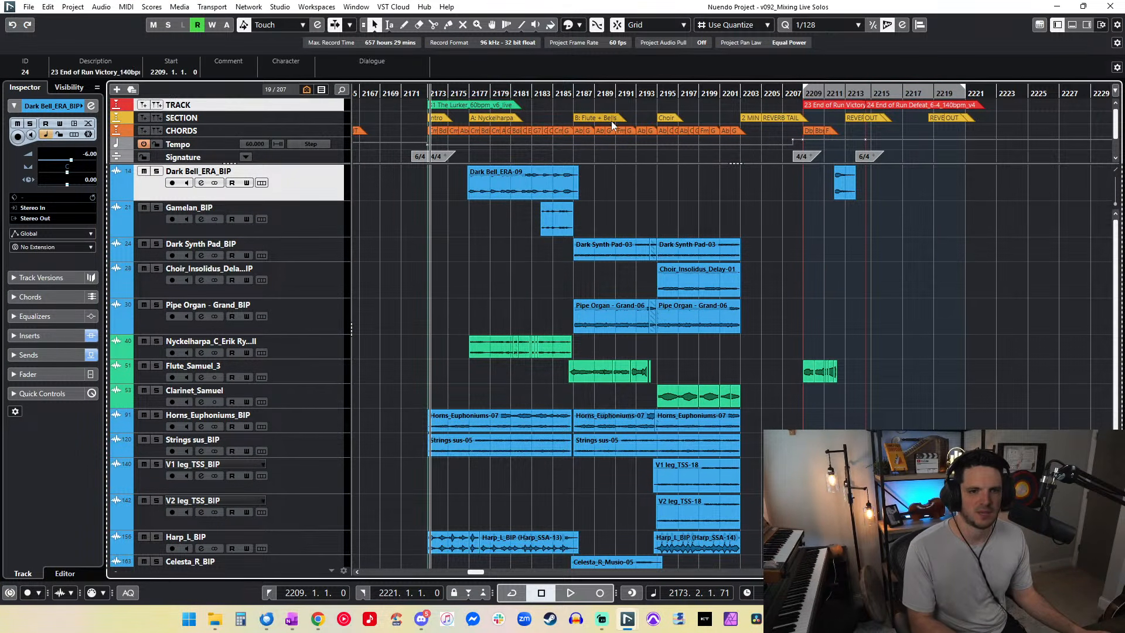
scroll(611, 121, right, 5)
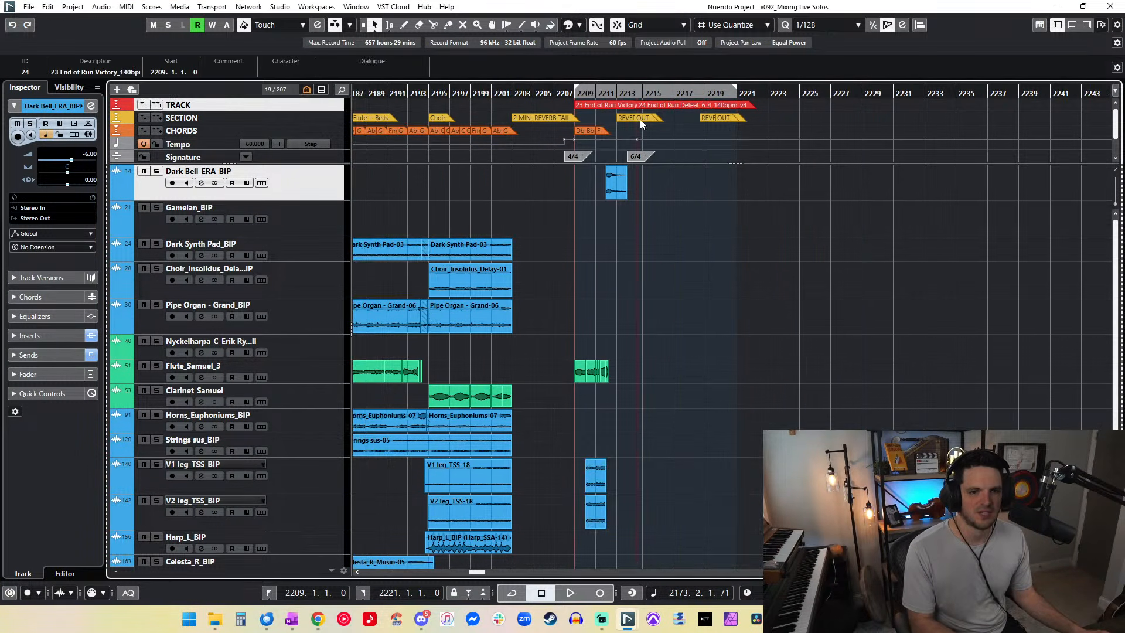
click(598, 106)
scroll(598, 104, left, 5)
drag(597, 94, 597, 101)
scroll(596, 102, up, 2)
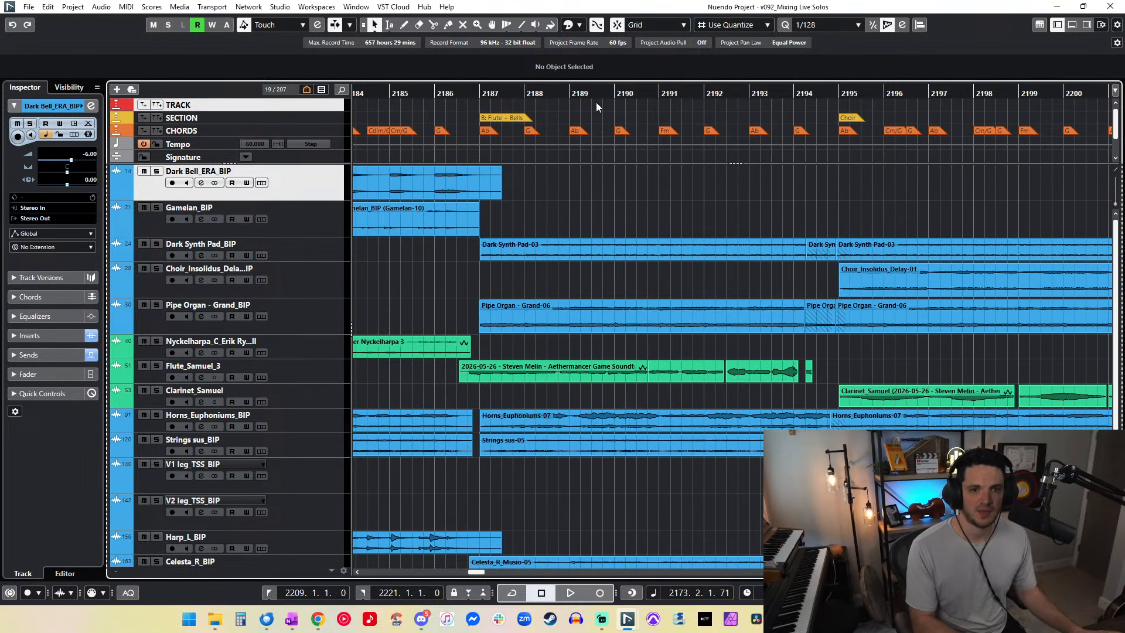
scroll(596, 102, right, 6)
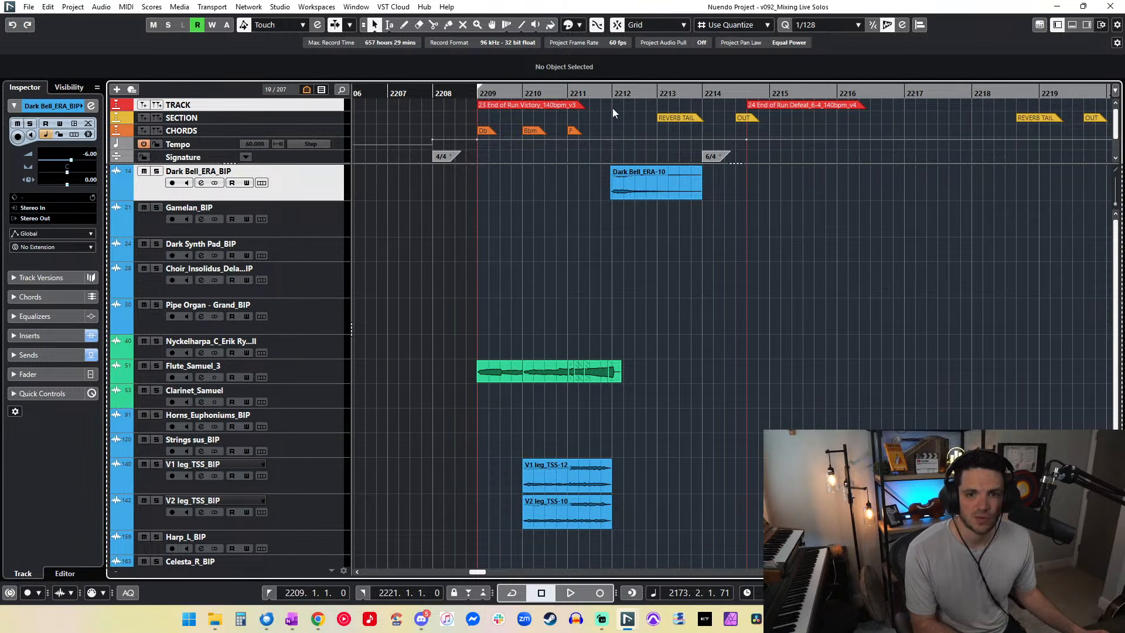
scroll(613, 108, right, 1)
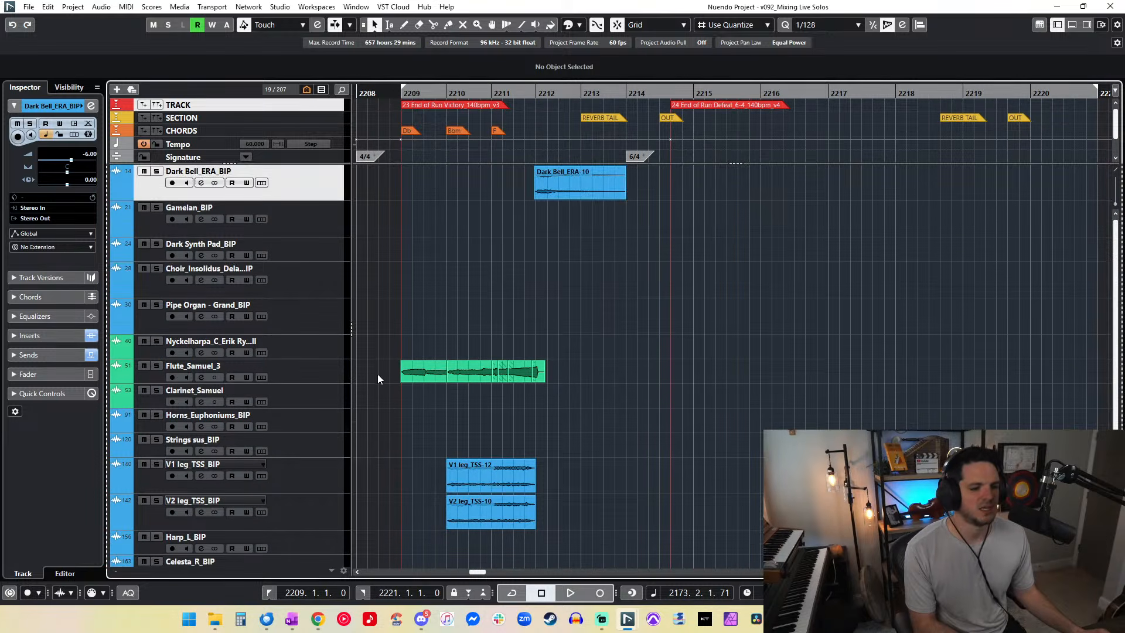
click(279, 622)
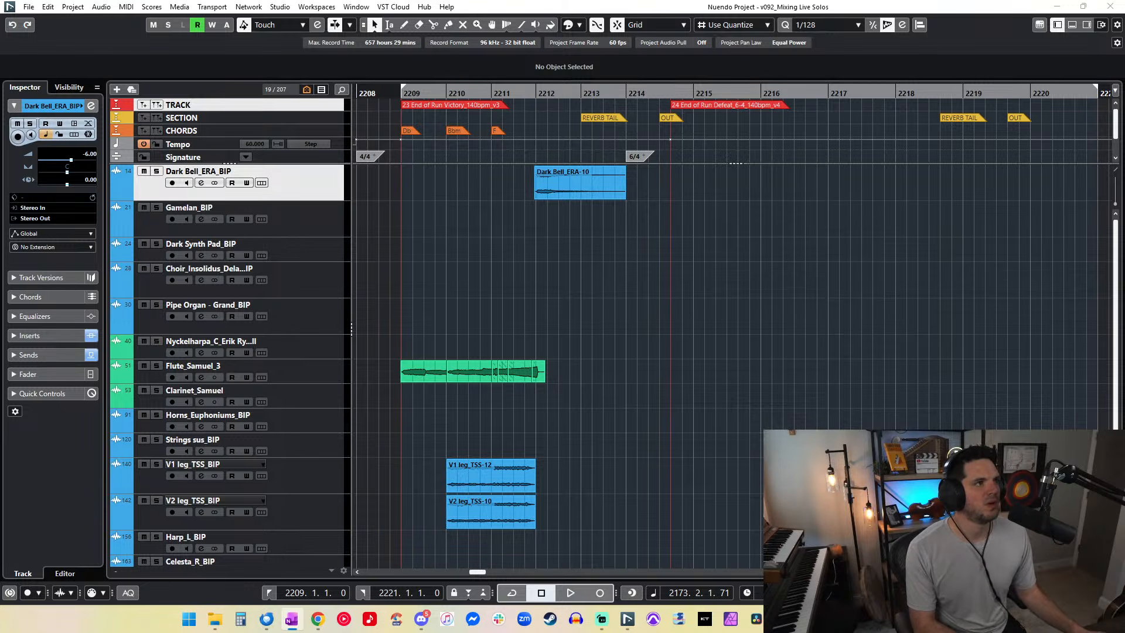
click(402, 233)
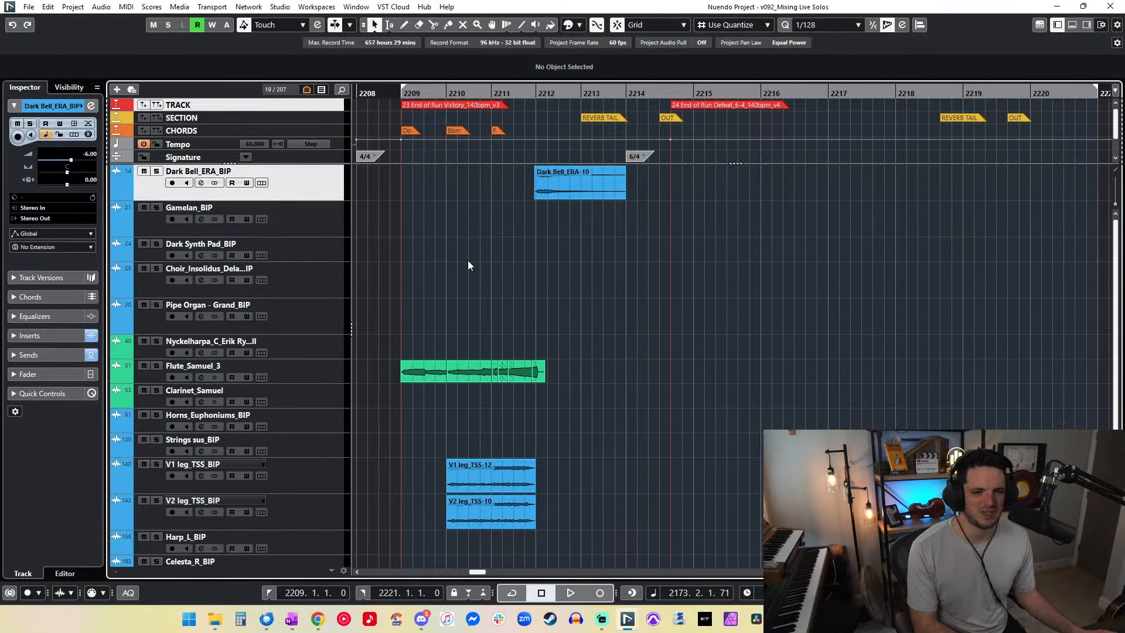
Step: Show all tracks again, set the right locator to bar 2213, and return the cursor to the left locator at bar 2209
click(306, 90)
click(316, 102)
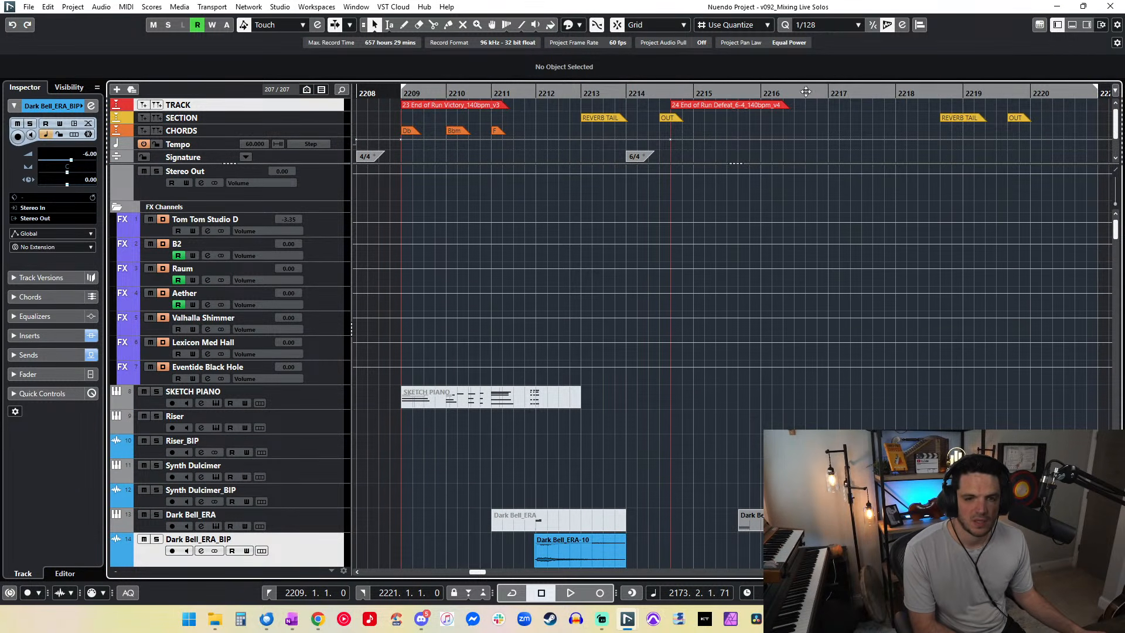
click(382, 594)
text(22136)
click(389, 598)
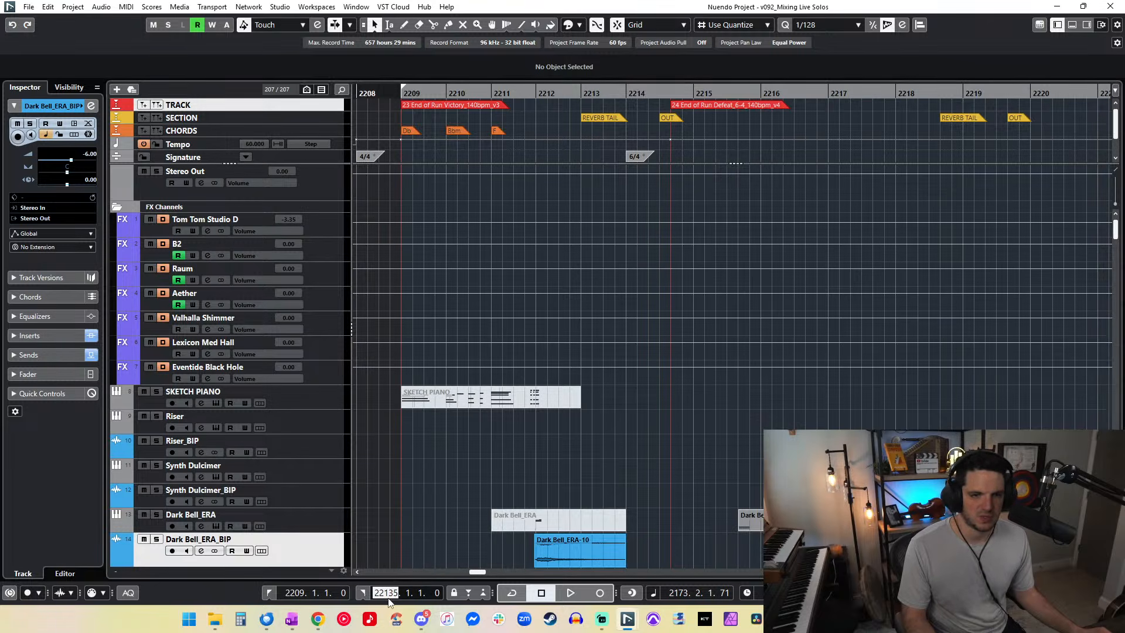
key(Return)
key(KP_1)
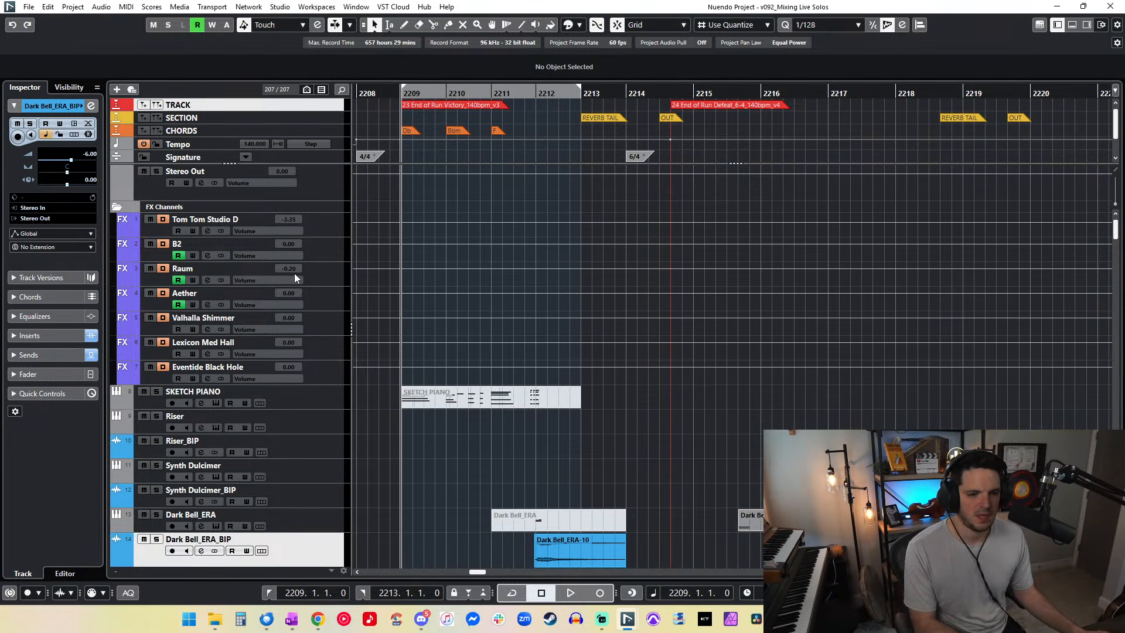
Step: Solo the TH Trumpets_BIP track and play its part of the End of Run Victory cue from just before bar 2210
scroll(414, 259, down, 15)
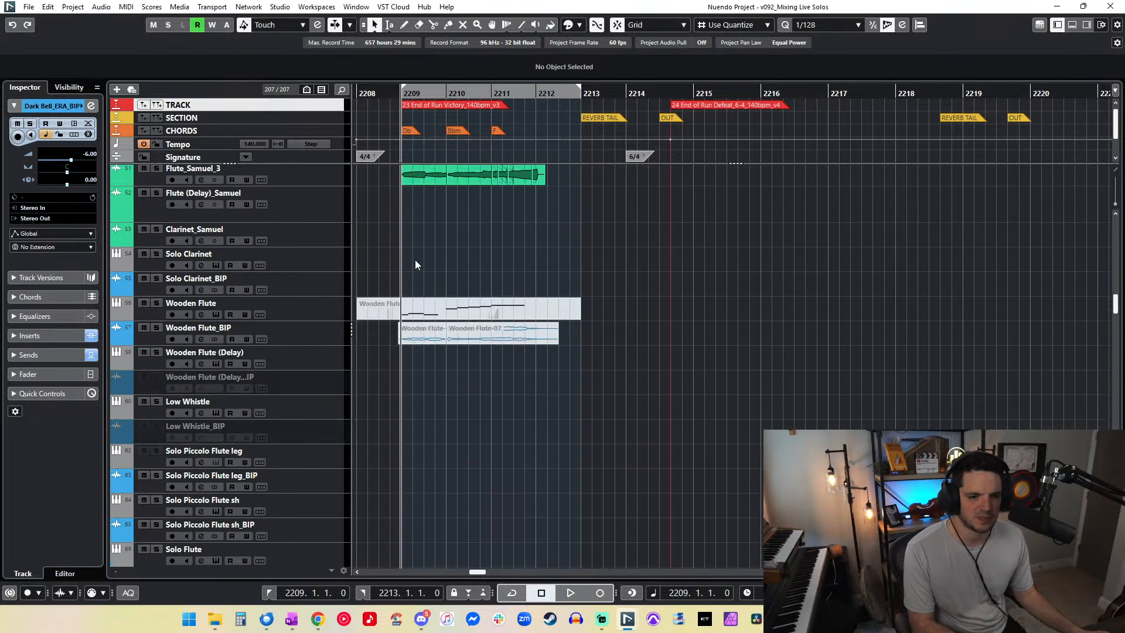
scroll(415, 259, up, 1)
scroll(375, 300, down, 20)
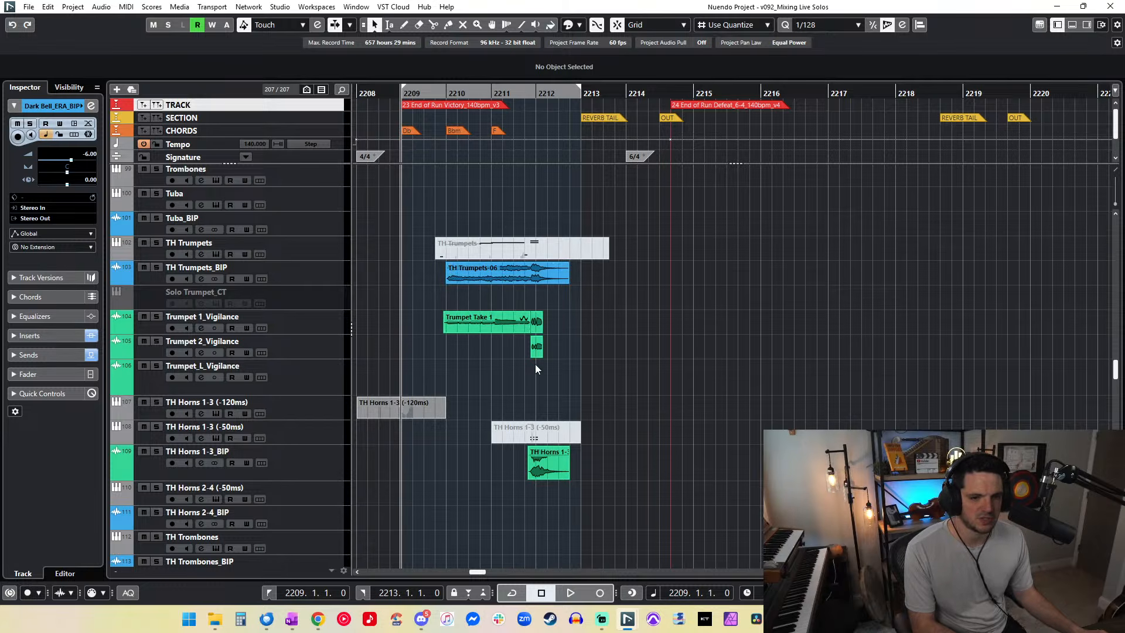
click(445, 94)
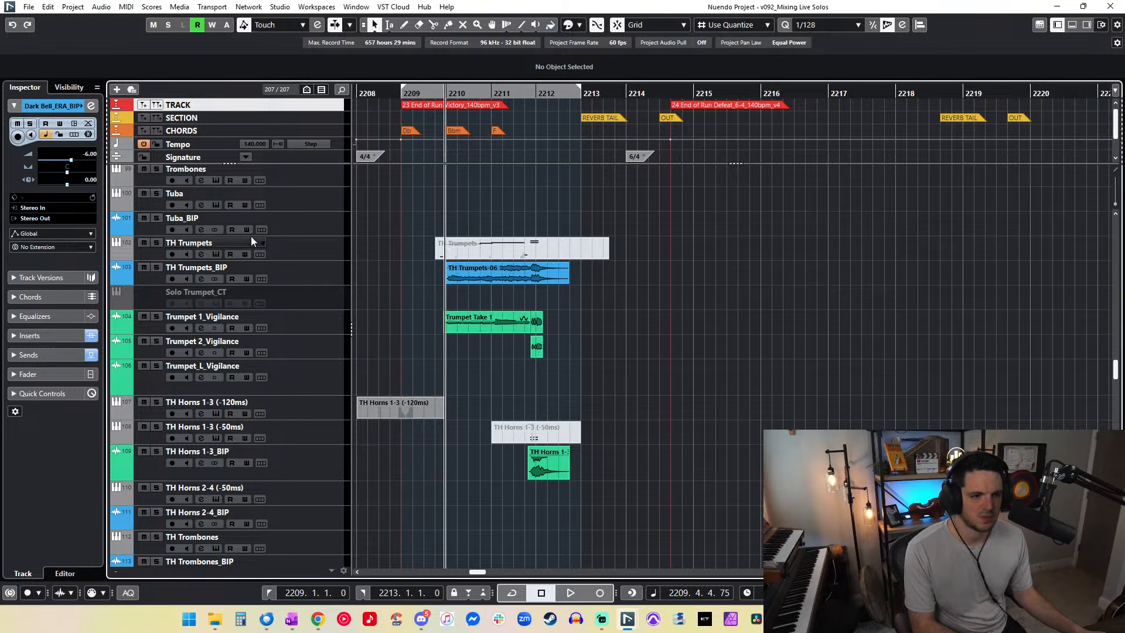
click(156, 267)
key(space)
key(h)
key(h)
key(h)
key(h)
key(h)
key(h)
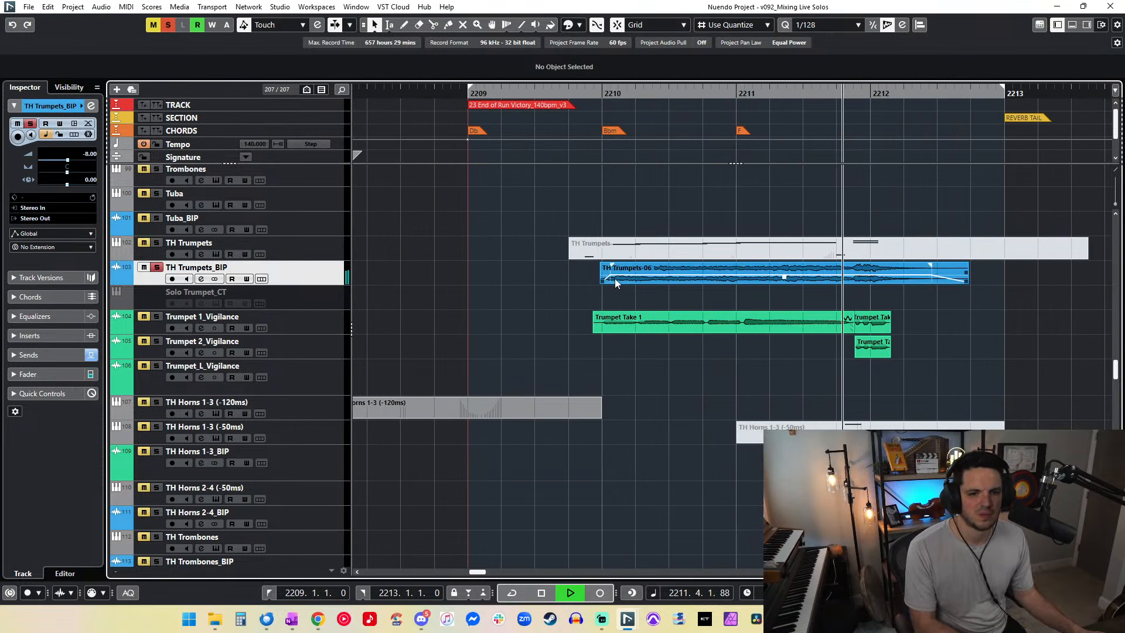
key(space)
Step: Add solos on Trumpet 1_Vigilance and Trumpet 2_Vigilance, and compare them with and without TH Trumpets_BIP
click(156, 317)
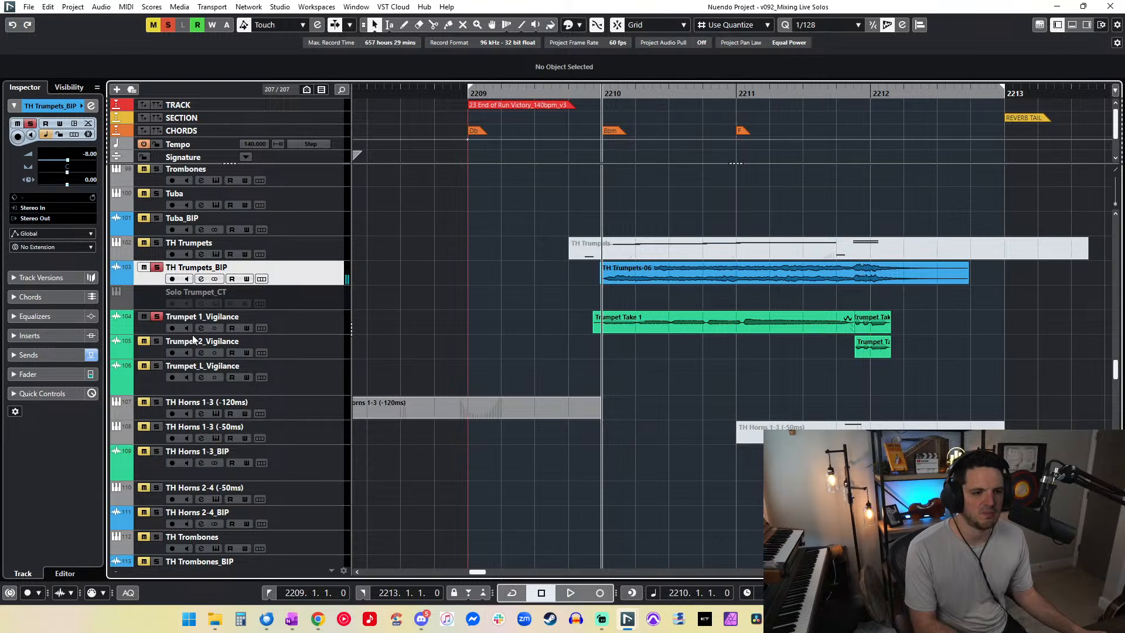
key(space)
click(637, 315)
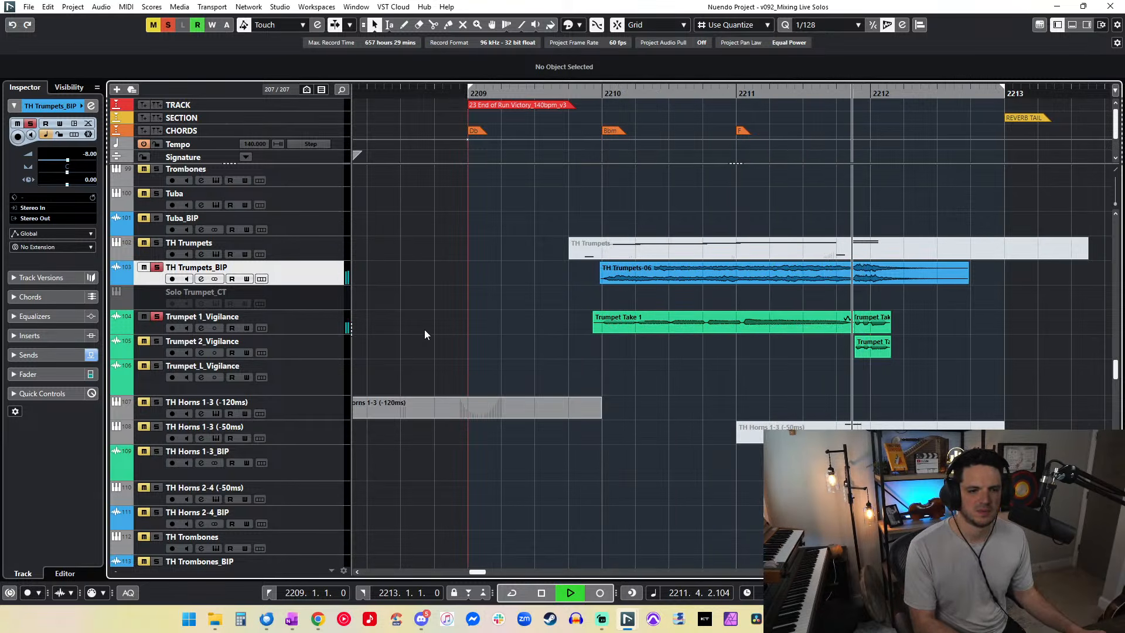
click(156, 341)
key(KP_Subtract)
click(157, 267)
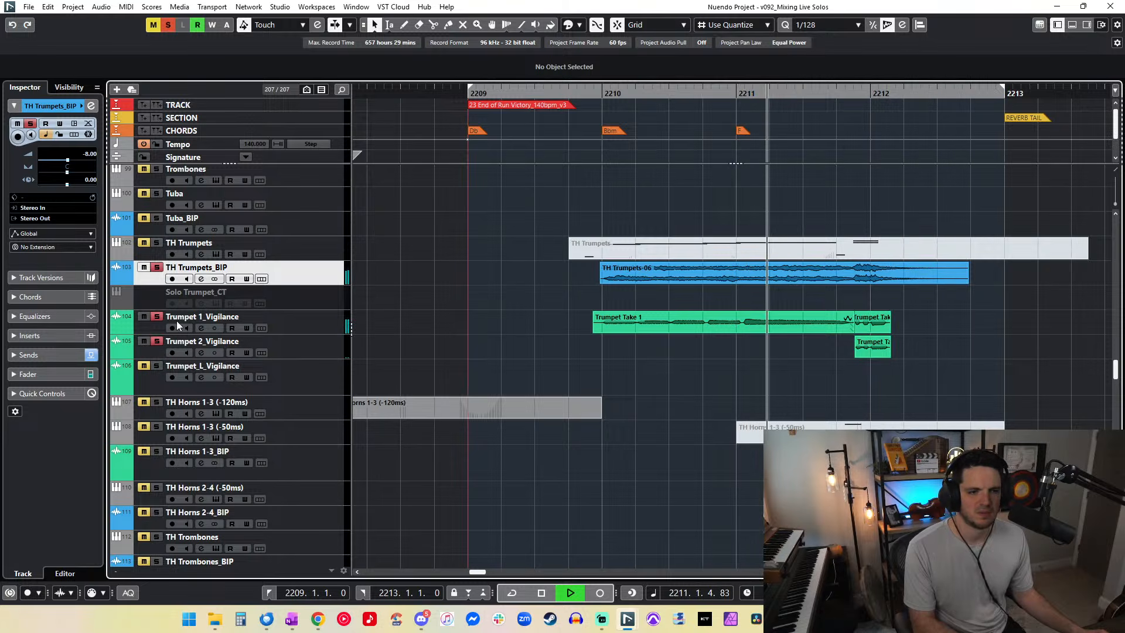
click(594, 94)
key(XF86AudioMute)
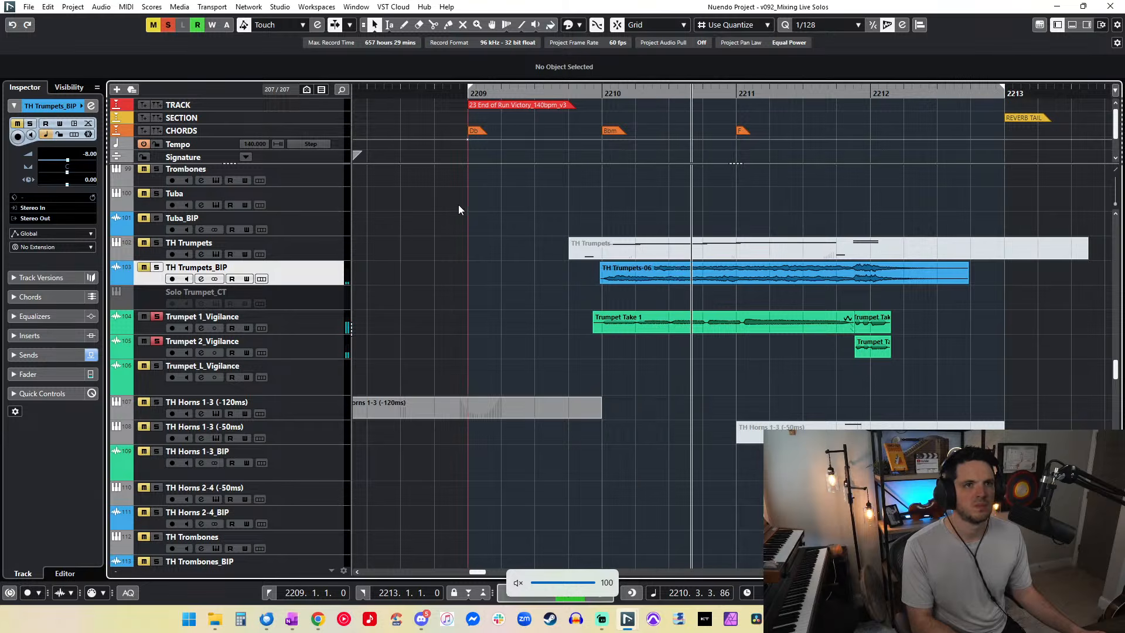
Step: Play the soloed live trumpets and trim the start of the Trumpet Take 1 event to about bar 2210
key(h)
key(h)
key(h)
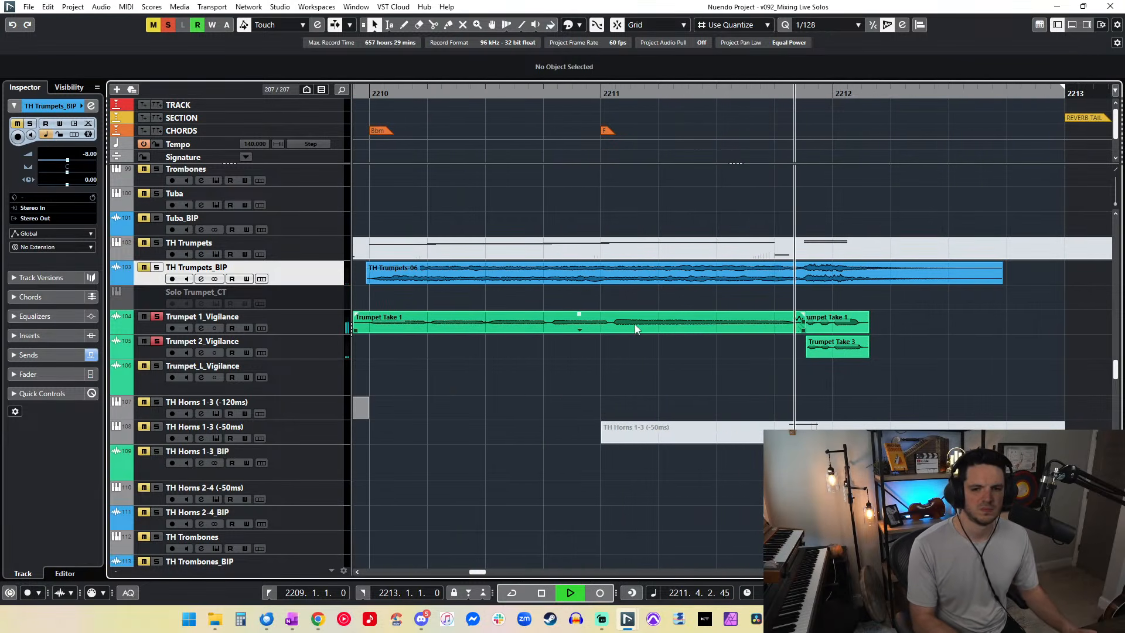
key(space)
click(734, 91)
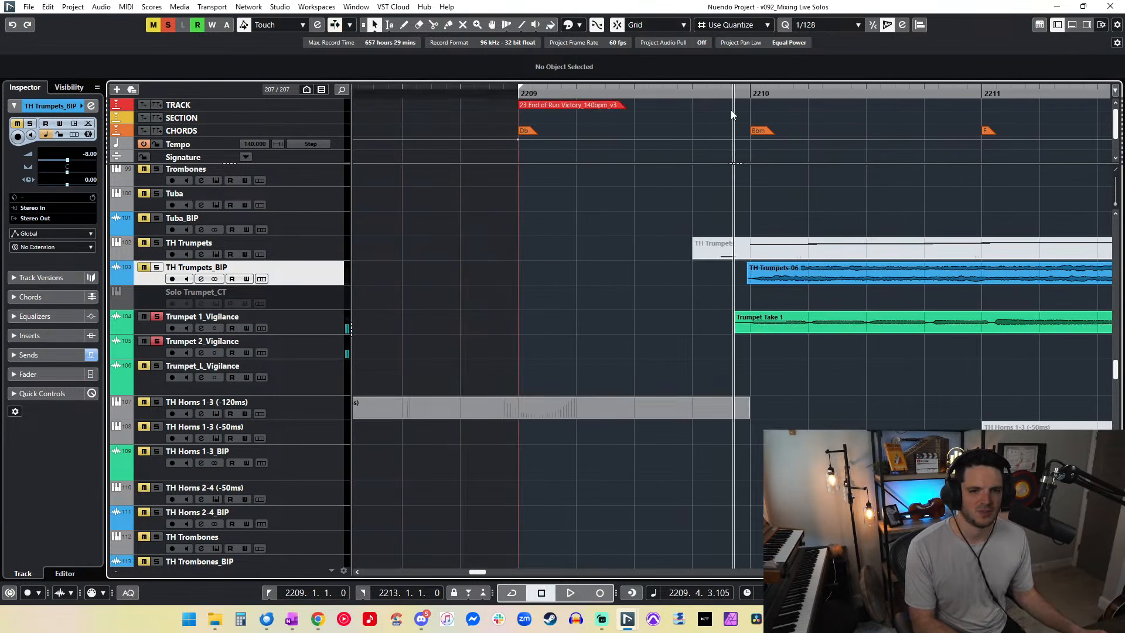
key(space)
scroll(642, 184, right, 3)
drag(507, 331, 524, 331)
Step: Solo TH Trumpets_BIP again and set the TH Trumpets-06 event's volume to -11 dB
click(156, 267)
key(KP_Subtract)
key(KP_Subtract)
click(587, 275)
click(578, 73)
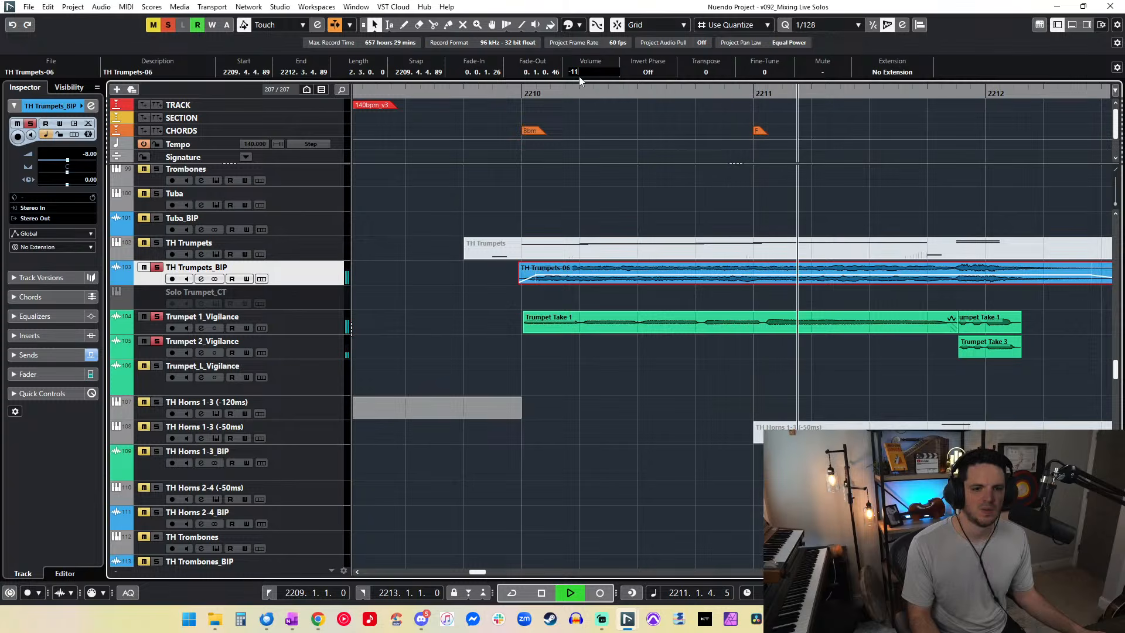
Step: Nudge the Trumpet 1 and 2 events slightly later so Trumpet Take 1 starts at 2210.1.1.25, and play from bar 2210
drag(1022, 380, 561, 291)
key(space)
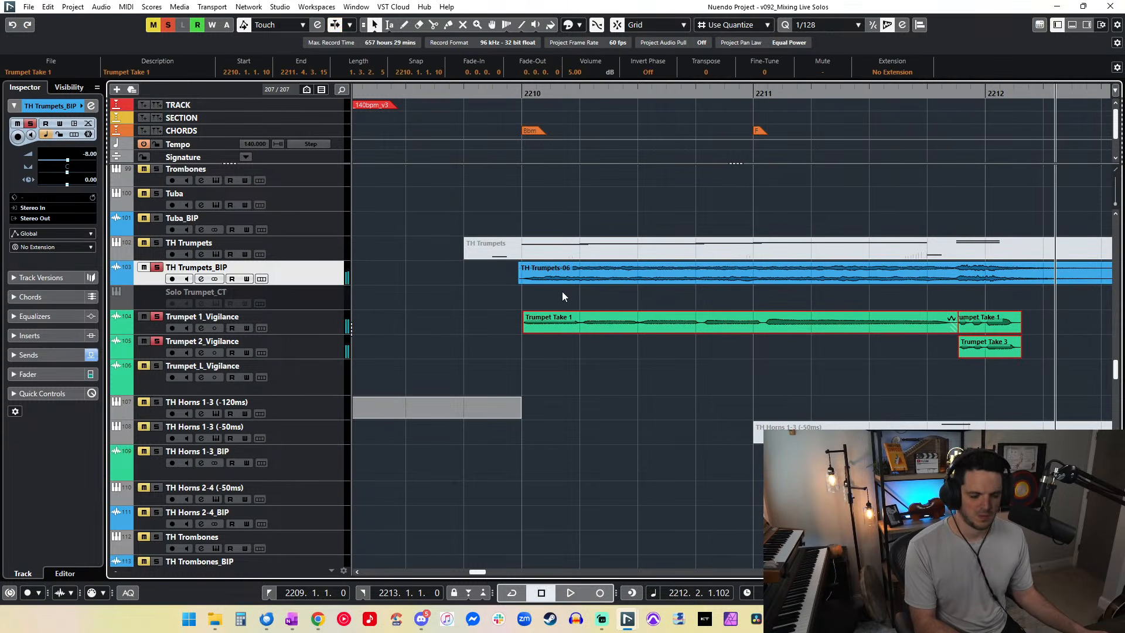
key(ctrl+Right)
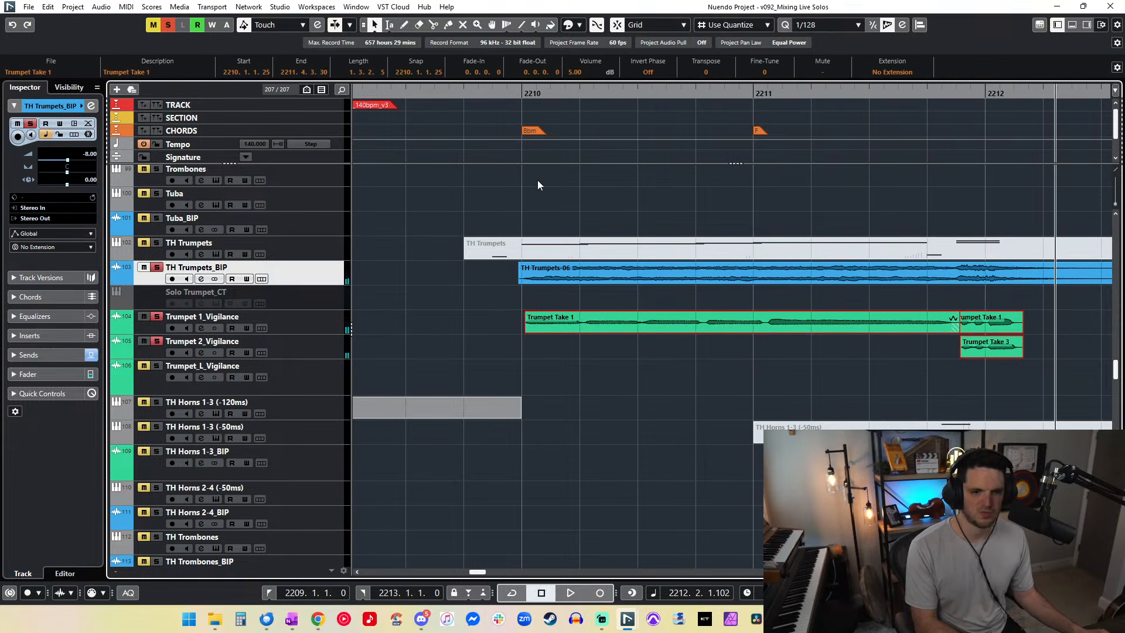
click(518, 93)
key(space)
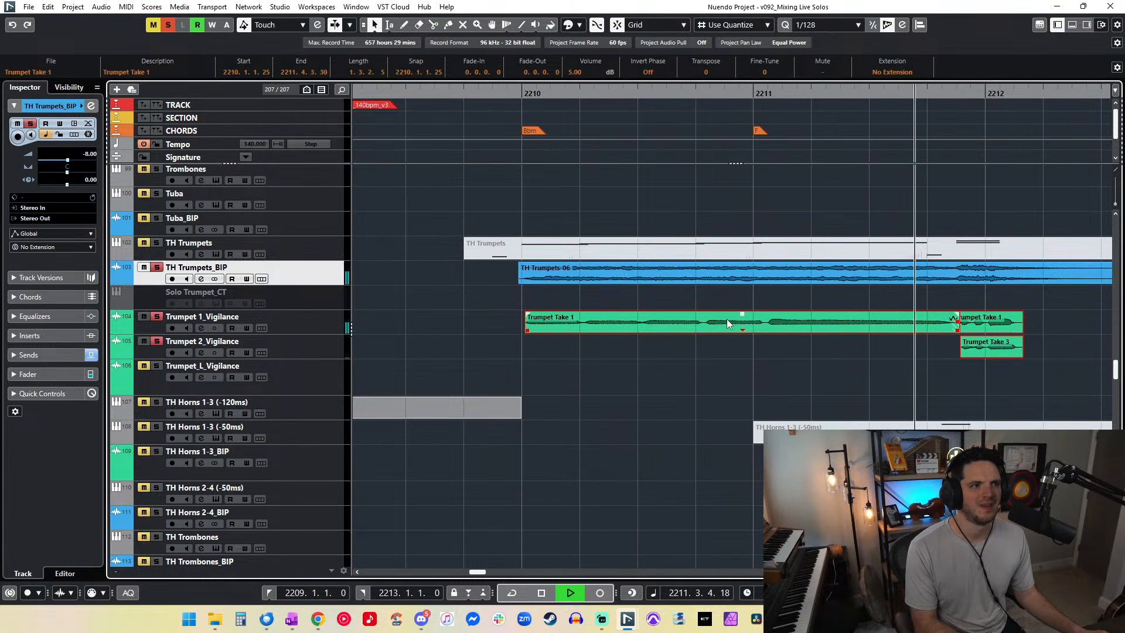
key(space)
Step: Replay the adjusted trumpets around bars 2211 and 2212
scroll(615, 316, left, 4)
key(ctrl+KP_Subtract)
key(ctrl+KP_Subtract)
key(ctrl+KP_Subtract)
key(ctrl+KP_Subtract)
key(ctrl+KP_Subtract)
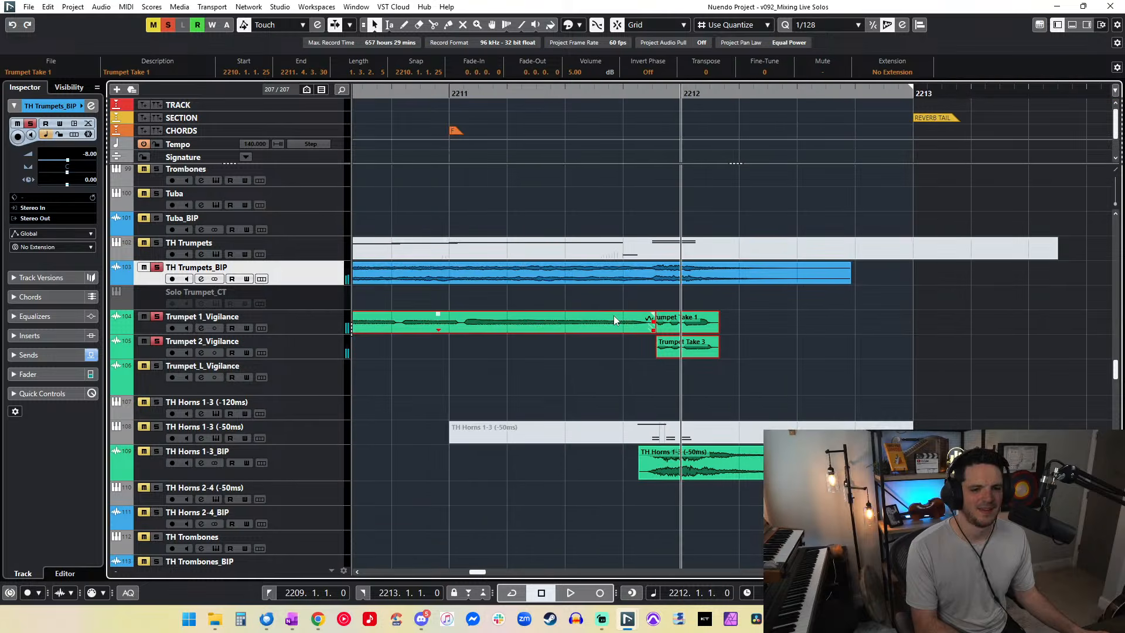
key(space)
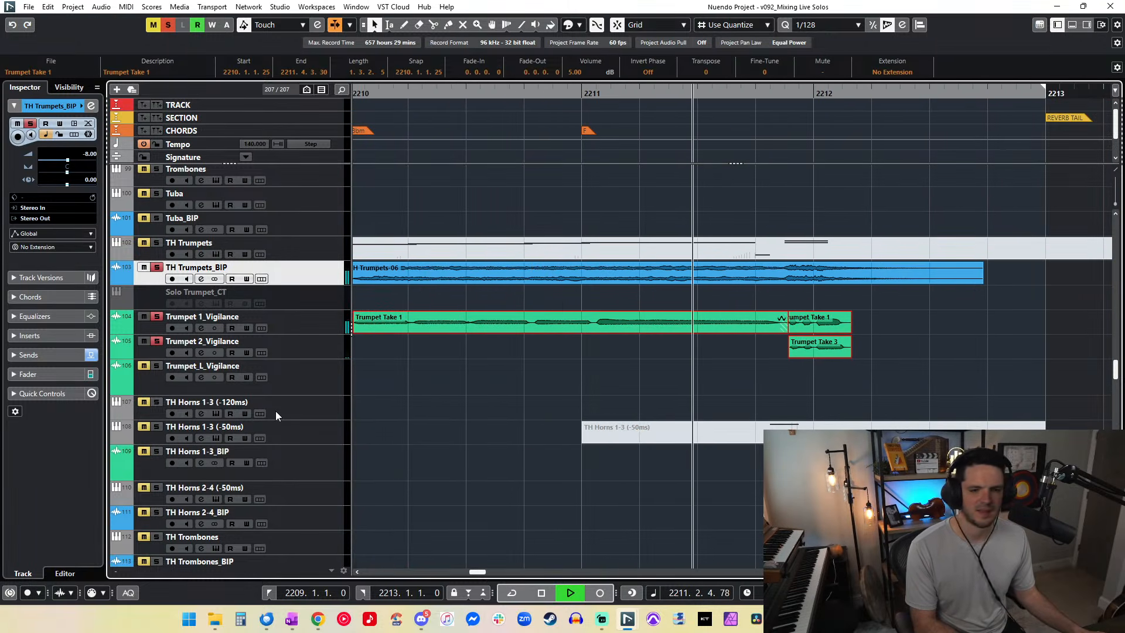
Step: Solo TH Horns 1-3_BIP along with the trumpets and play the end of the Victory cue
click(156, 451)
key(space)
click(791, 466)
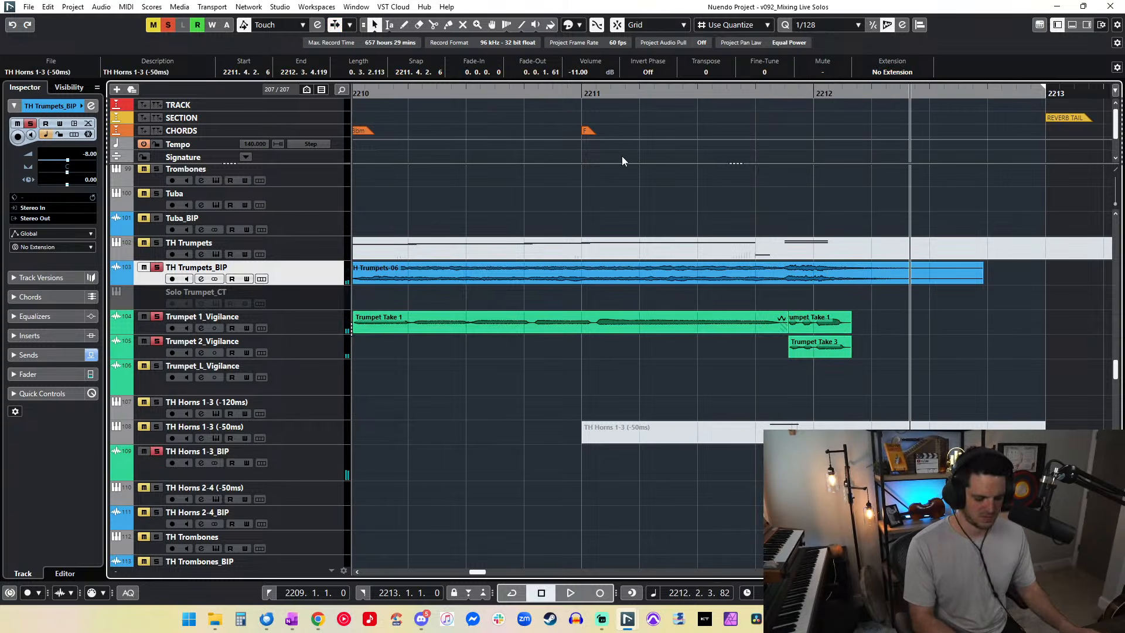
key(space)
key(g)
key(g)
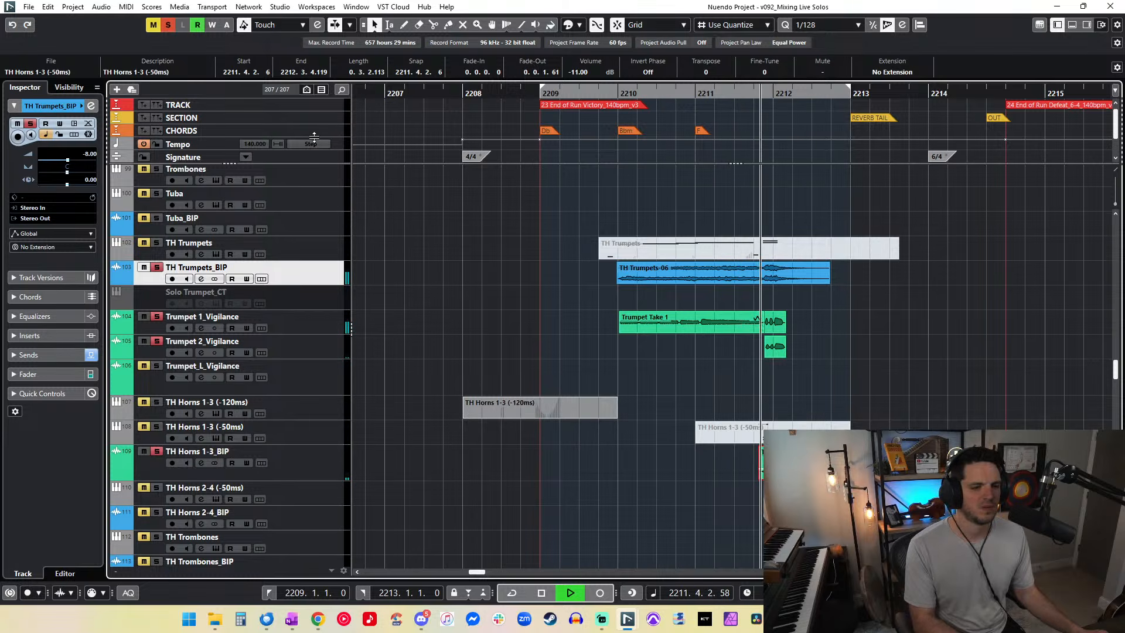
scroll(466, 265, down, 5)
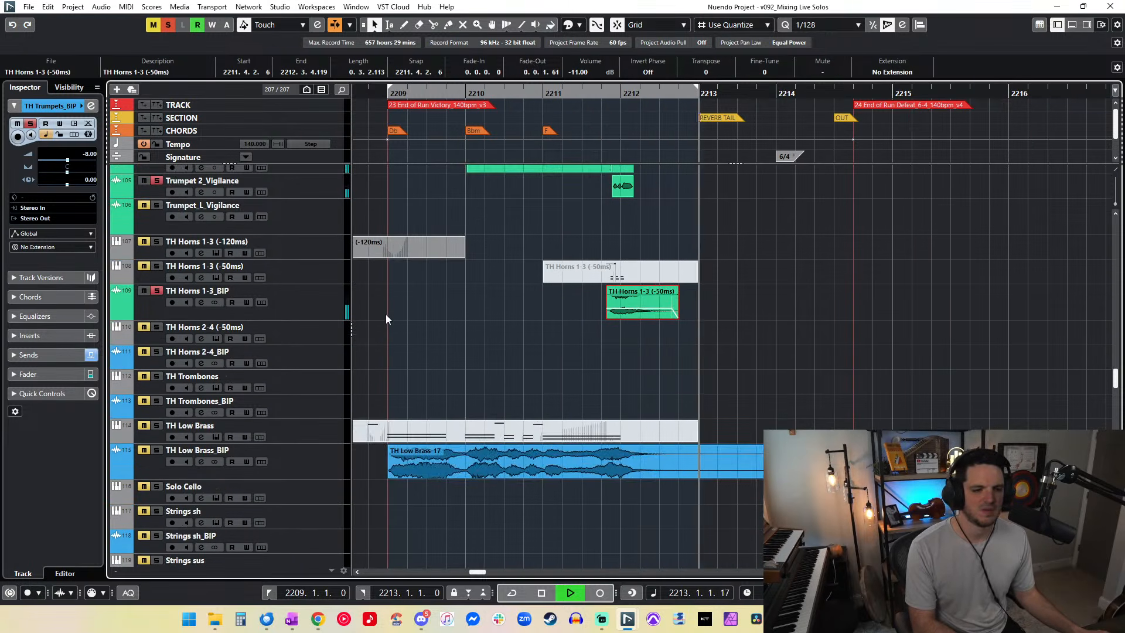
scroll(386, 315, up, 15)
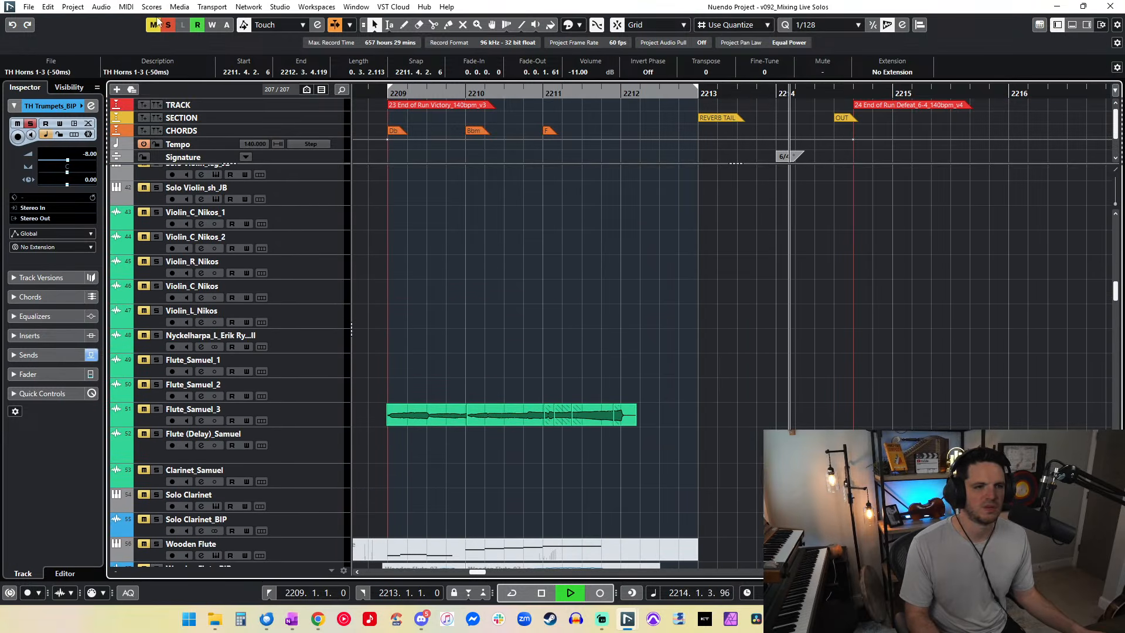
Step: Clear all solos and play the full End of Run Victory mix from bar 2209 through its reverb tail
click(166, 24)
key(KP_1)
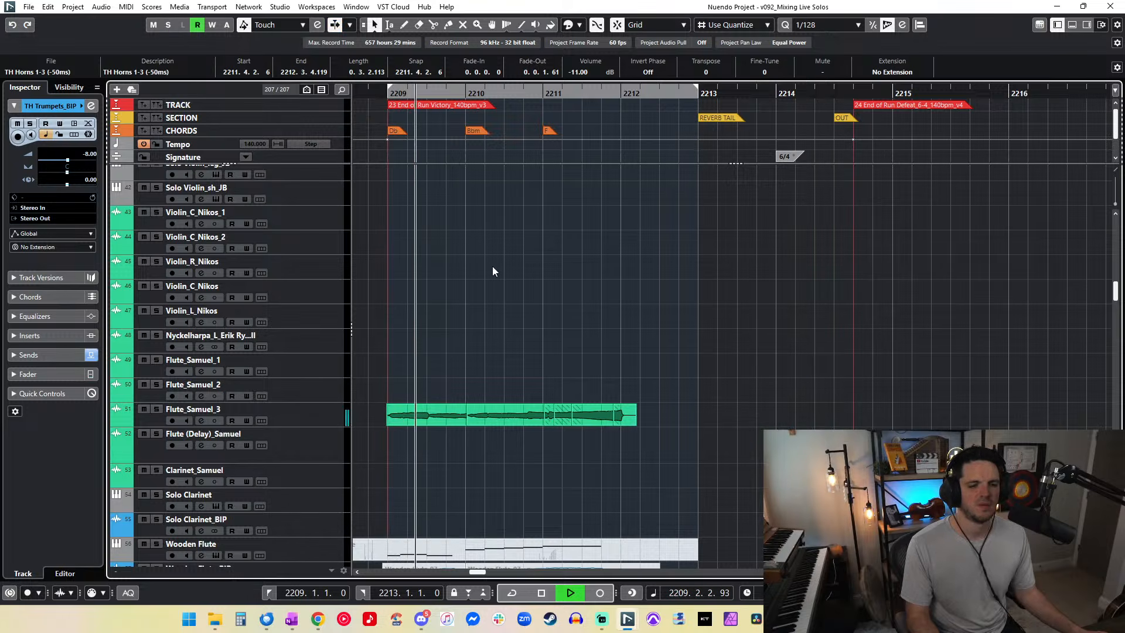
drag(0, 88, 67, 46)
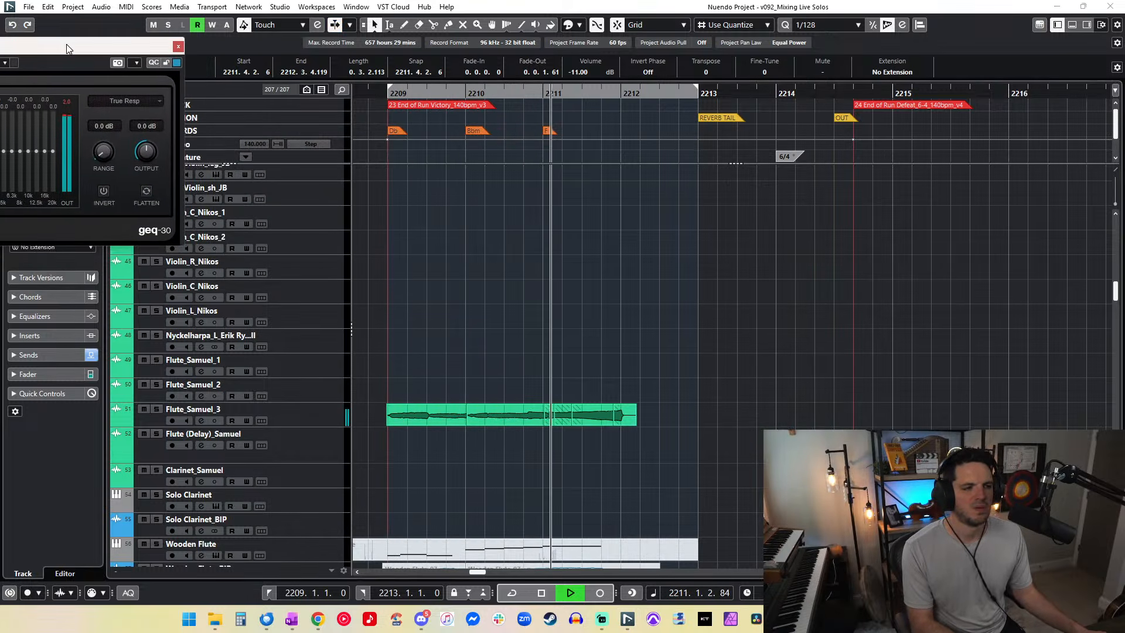
click(593, 316)
scroll(593, 316, down, 20)
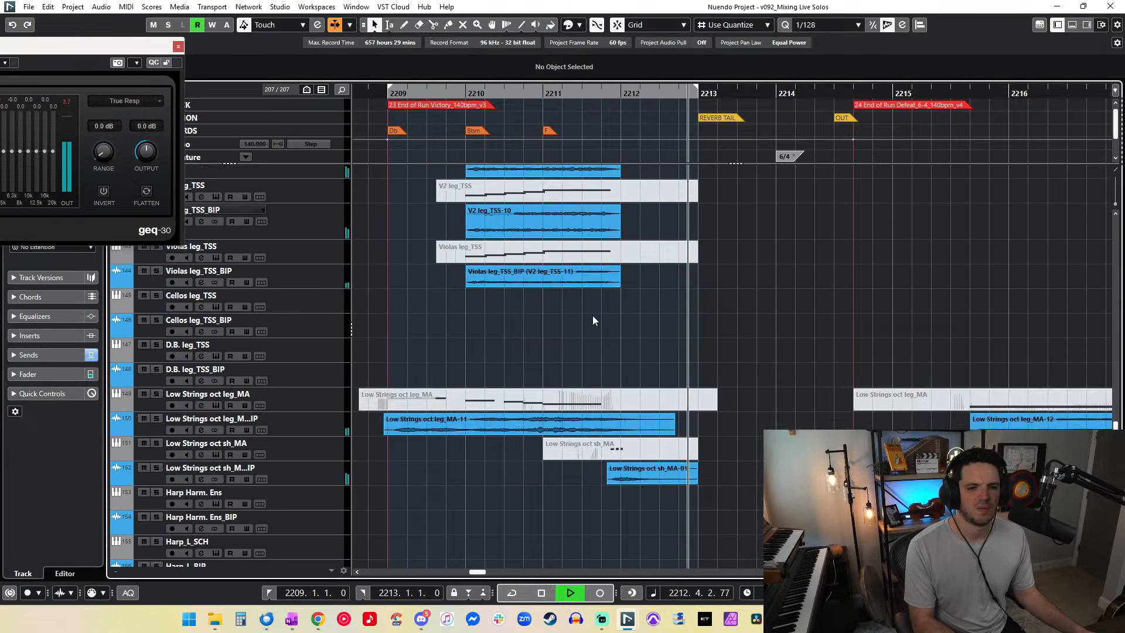
scroll(592, 315, down, 2)
scroll(580, 177, up, 2)
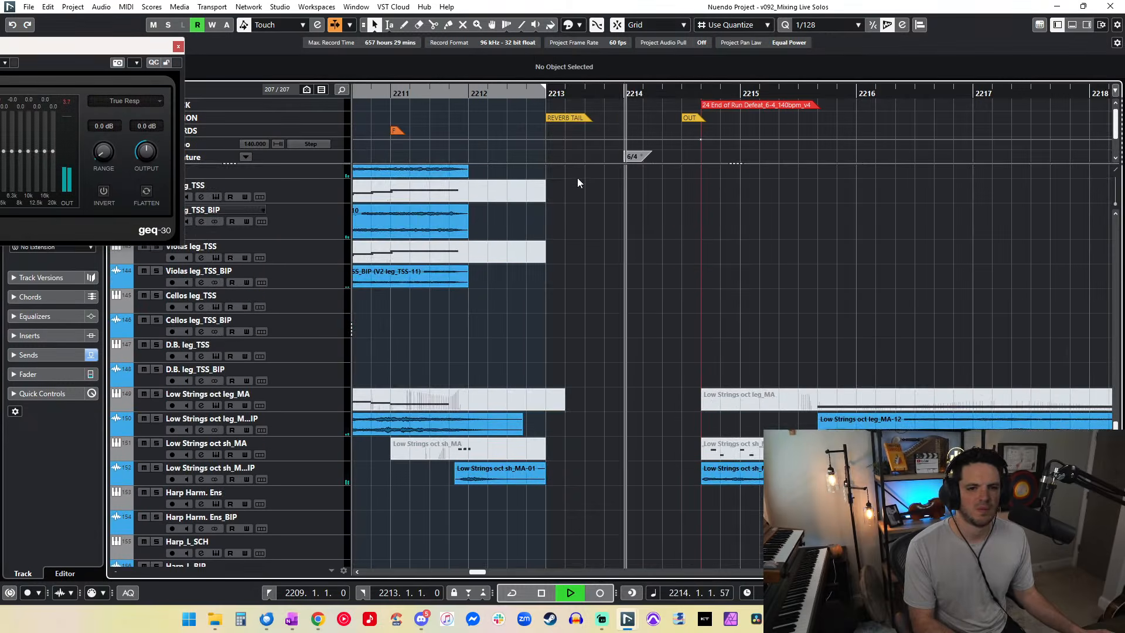
Step: Set the locators to bars 2214 and 2215 and insert silence across that range before the End of Run Defeat cue
key(space)
click(599, 89)
click(295, 593)
key(Return)
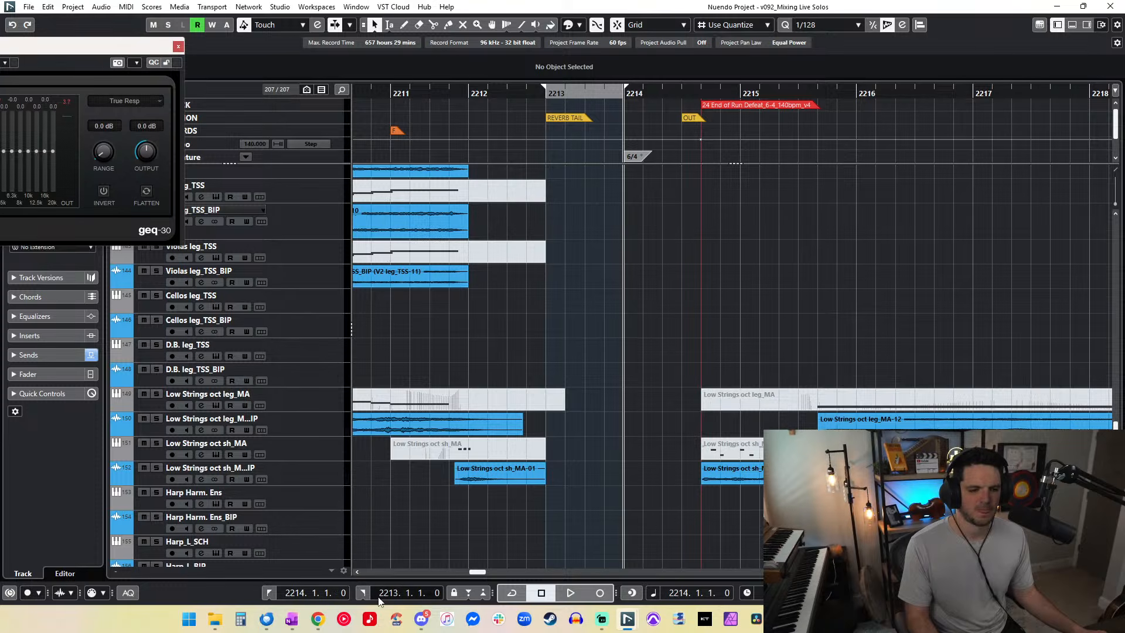
key(Return)
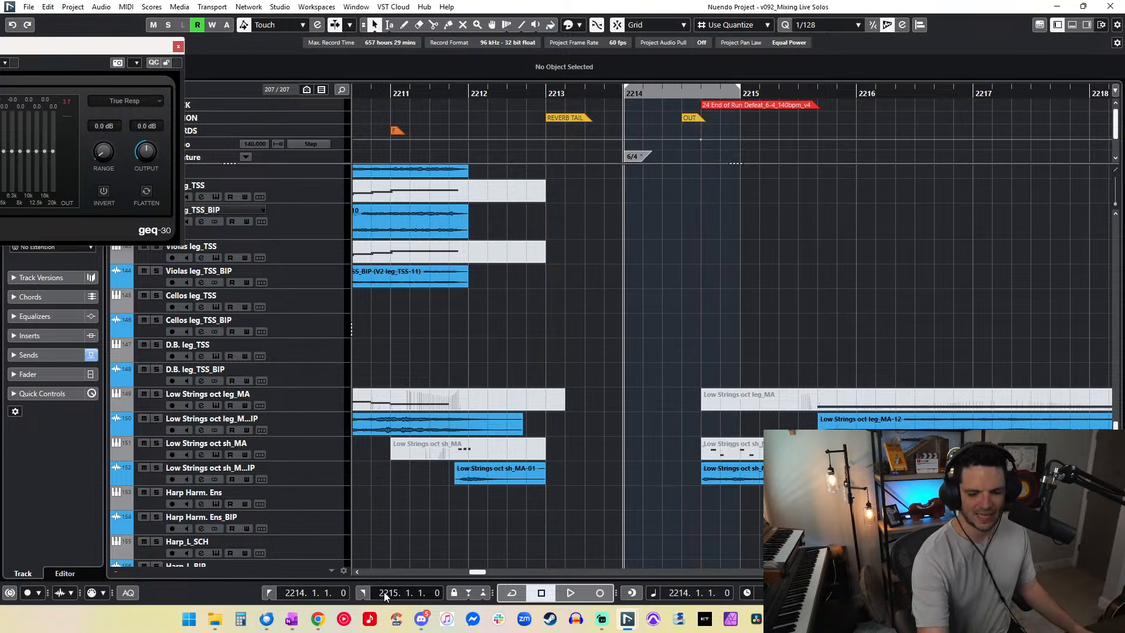
key(ctrl+shift+e)
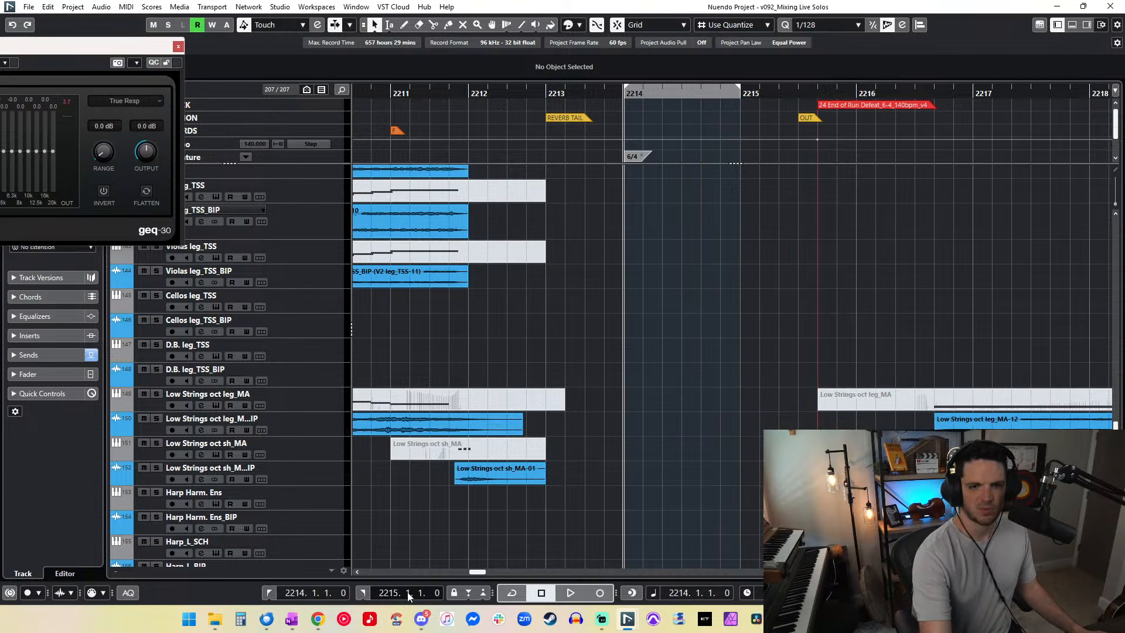
Step: Move the 6/4 signature change to bar 2215 and the OUT marker to bar 2212
scroll(696, 333, left, 1)
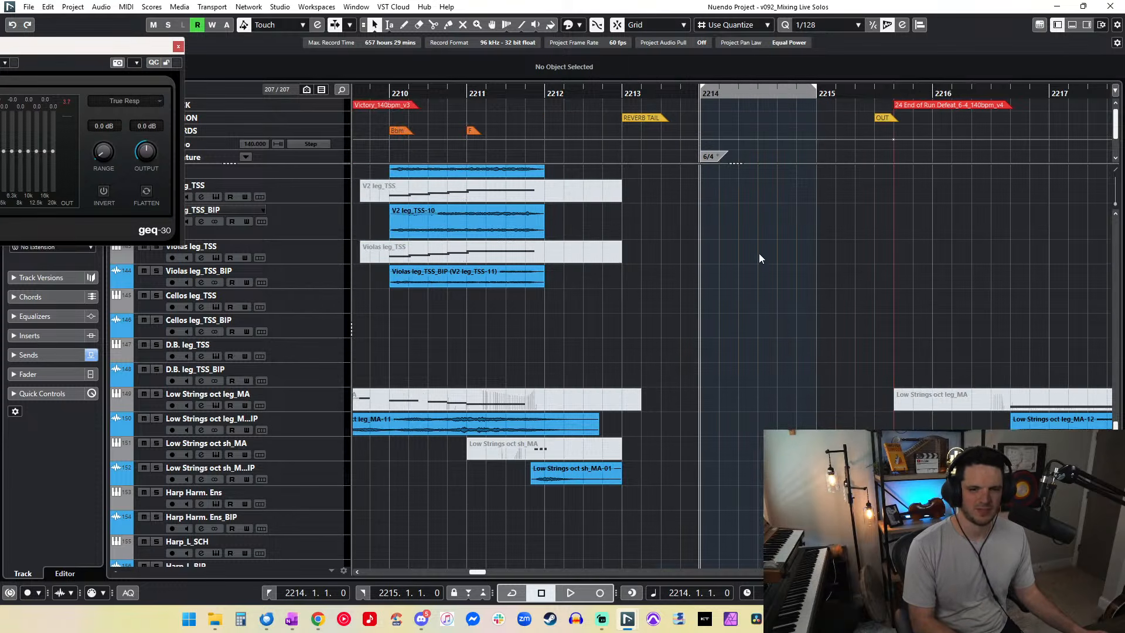
mouse_move(710, 161)
mouse_down()
mouse_move(897, 154)
mouse_move(802, 149)
mouse_up()
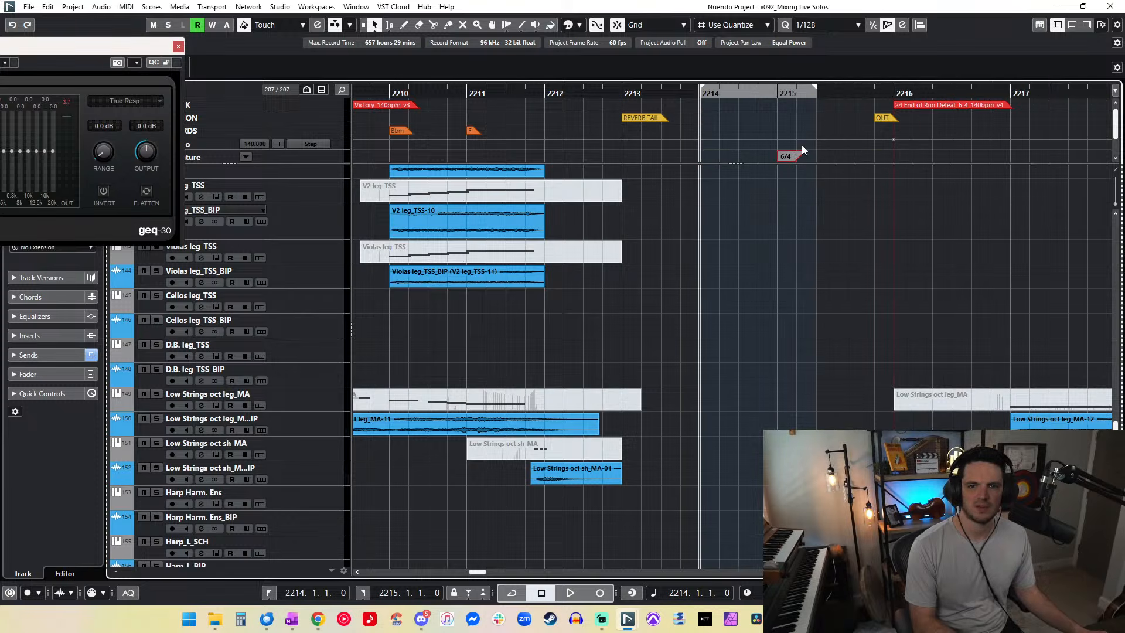
drag(880, 120, 551, 118)
Step: Set the quantize value to 1/8 and move the REVERB TAIL marker to bar 2214
click(805, 26)
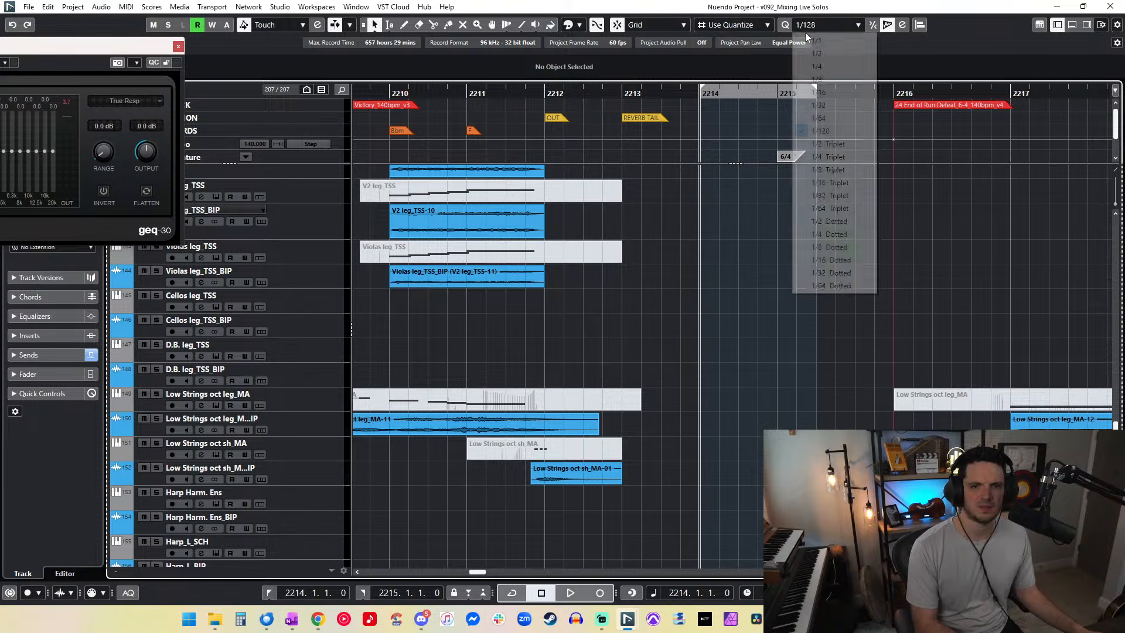
click(815, 76)
drag(558, 118, 554, 119)
mouse_move(643, 119)
mouse_down()
mouse_move(751, 120)
mouse_move(715, 119)
mouse_up()
Step: Set the locators around the Victory cue, from bar 2209 to bar 2214
click(392, 595)
scroll(393, 595, down, 1)
scroll(550, 314, left, 2)
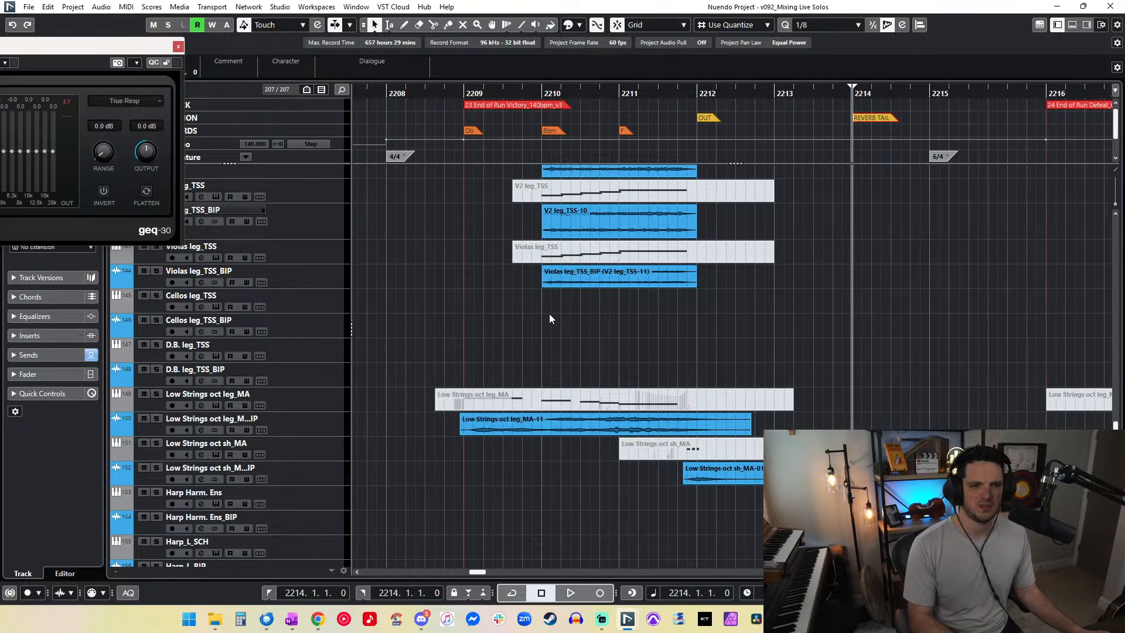
scroll(293, 594, down, 5)
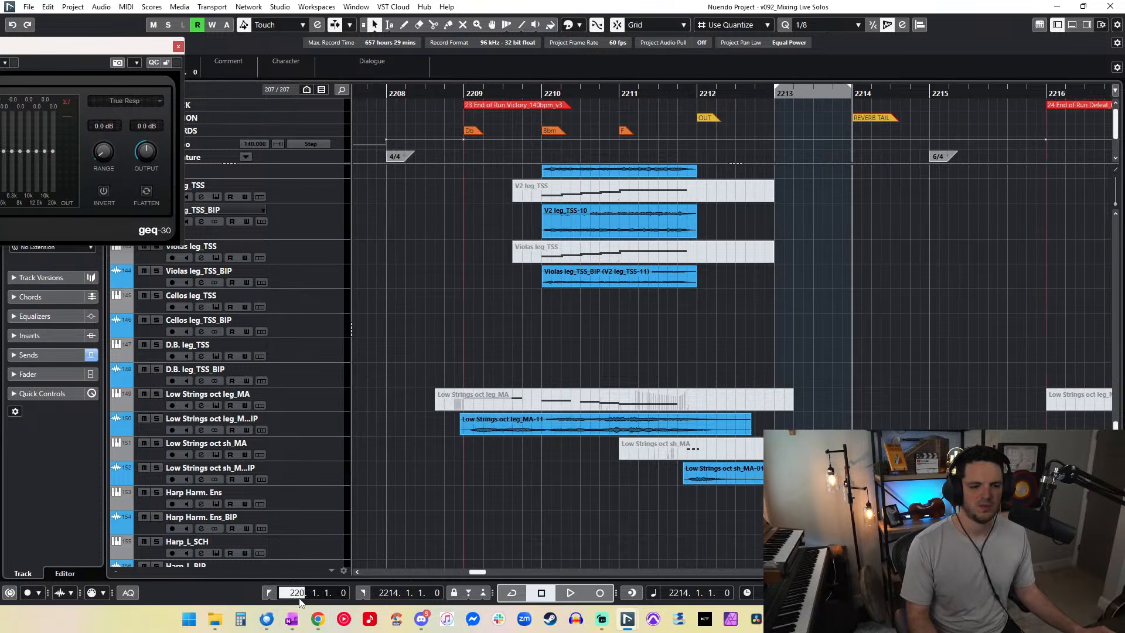
Step: Rename the Victory track marker as 23 End of Run Victory_140bpm_v4_live and colour it green
click(480, 104)
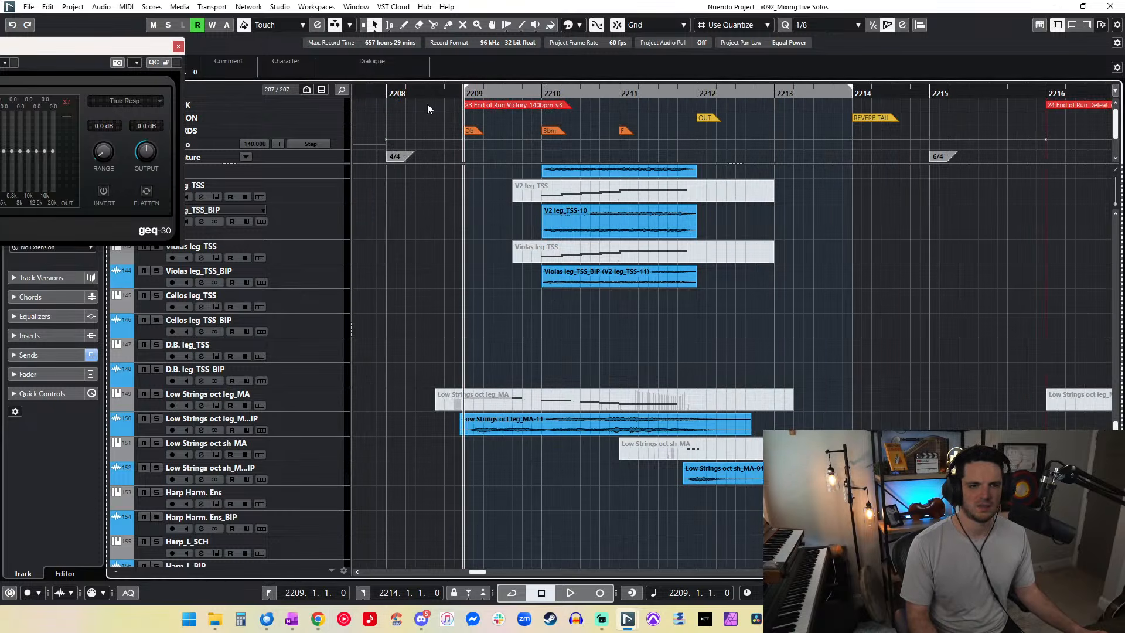
drag(73, 39, 59, 81)
click(107, 69)
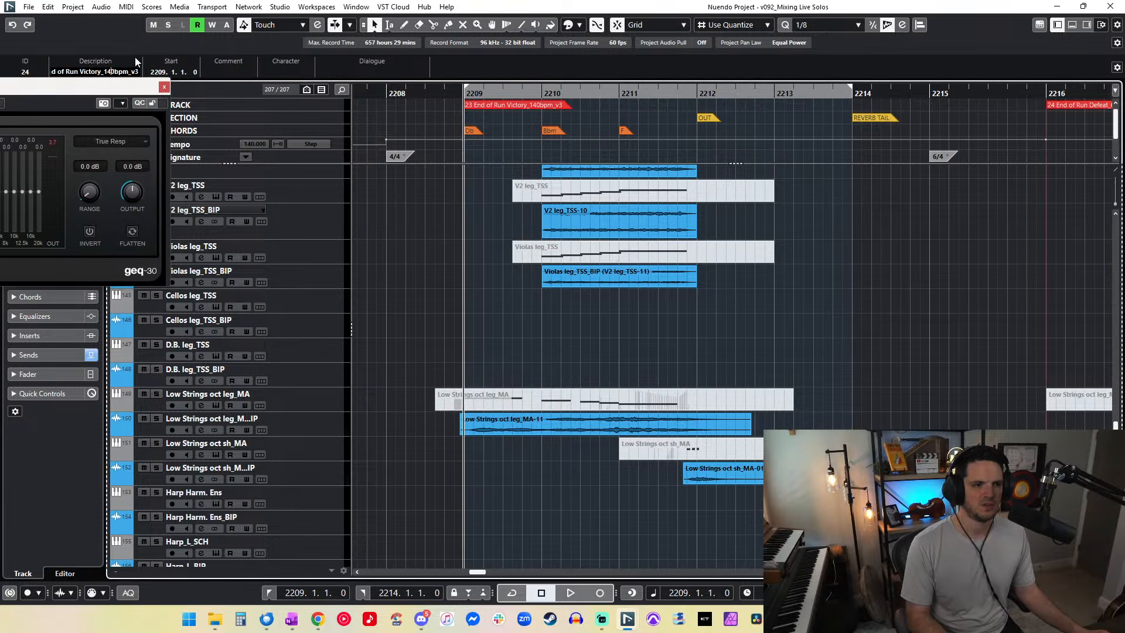
key(BackSpace)
text(4_live)
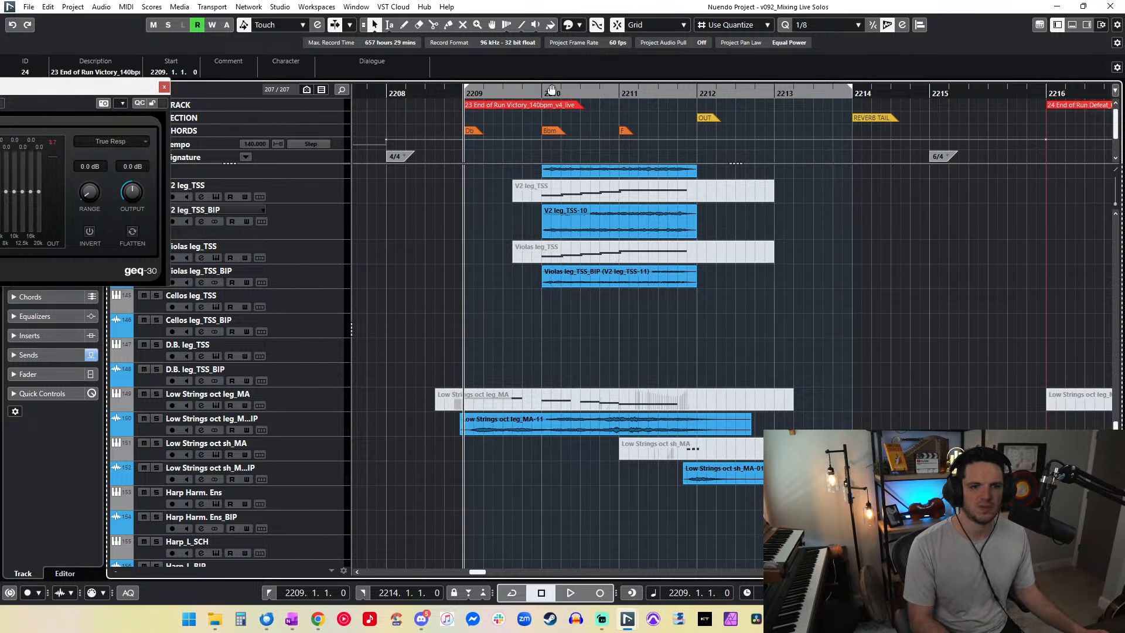
click(580, 25)
click(529, 124)
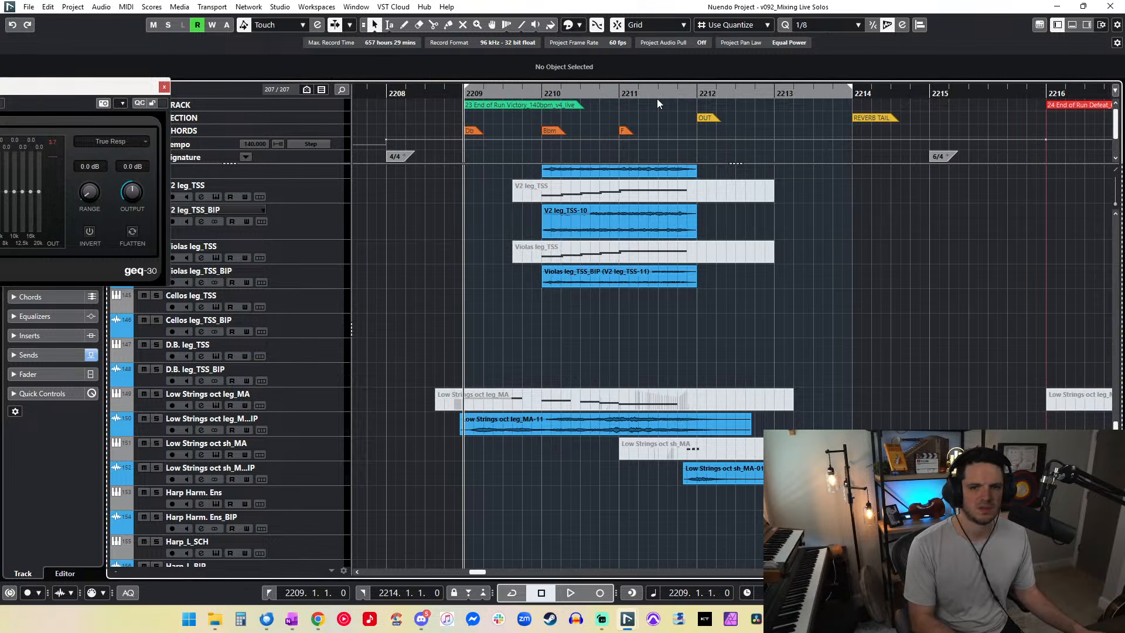
Step: Play the opening of the Victory cue briefly and bring the geq-30 output meter further into view
key(space)
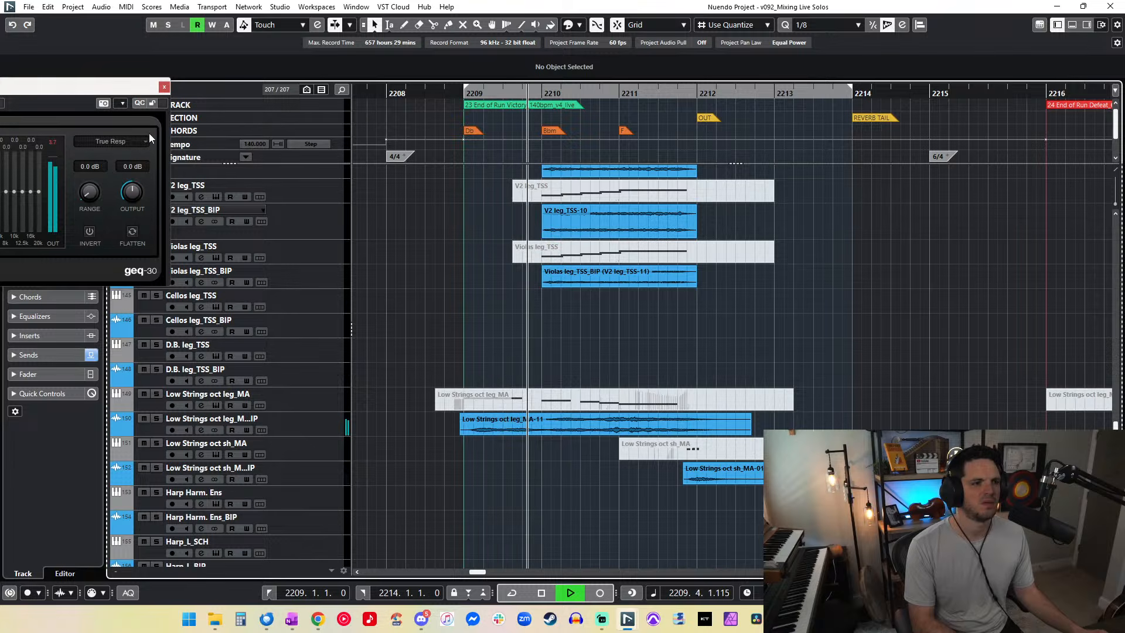
key(space)
drag(77, 93, 166, 73)
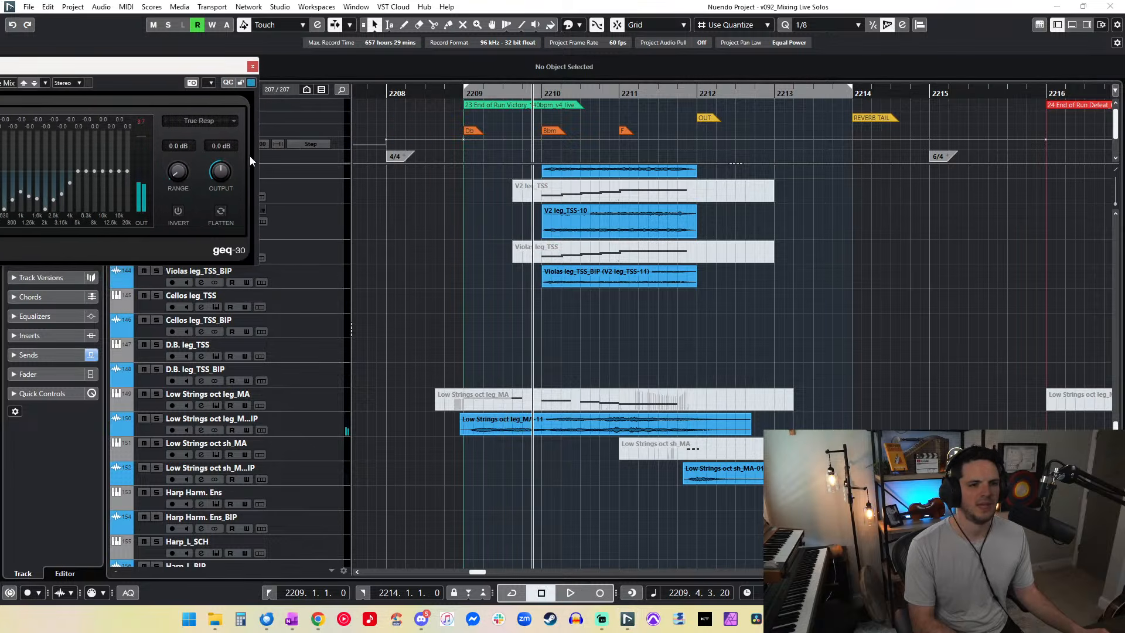
Step: Select the Victory cue's solo, brass and string audio events between bars 2209 and 2214
scroll(443, 203, up, 20)
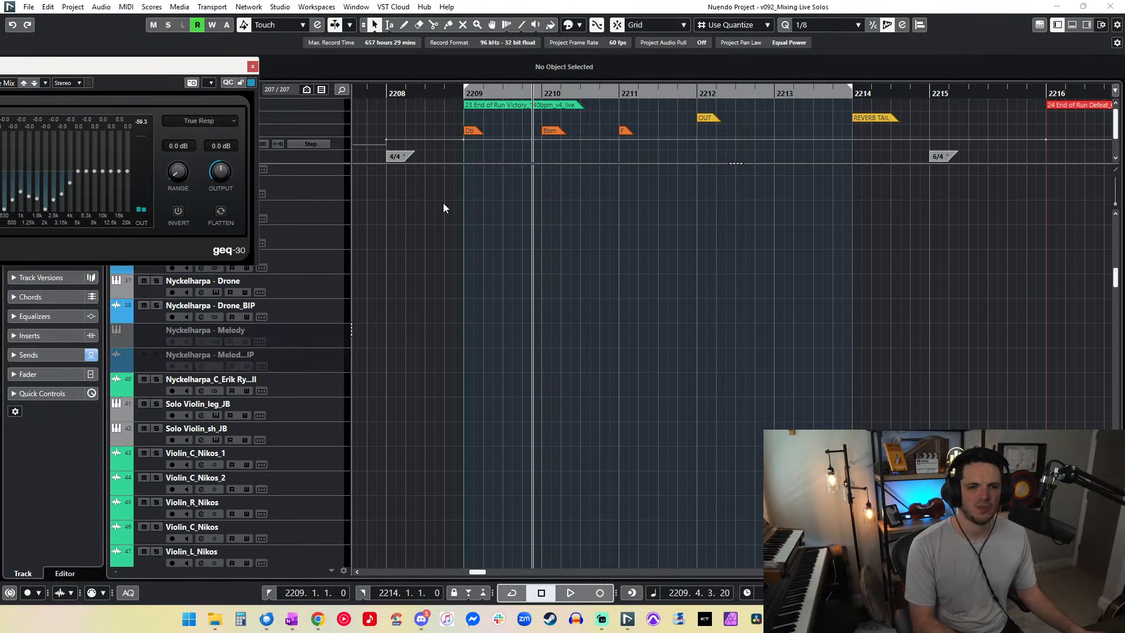
scroll(443, 202, down, 2)
drag(769, 460, 654, 313)
scroll(670, 388, down, 5)
scroll(631, 283, up, 7)
scroll(630, 283, down, 6)
scroll(631, 283, down, 10)
drag(670, 212, 486, 176)
scroll(483, 237, down, 20)
drag(674, 445, 497, 395)
scroll(478, 276, down, 16)
scroll(478, 276, up, 3)
drag(730, 288, 542, 191)
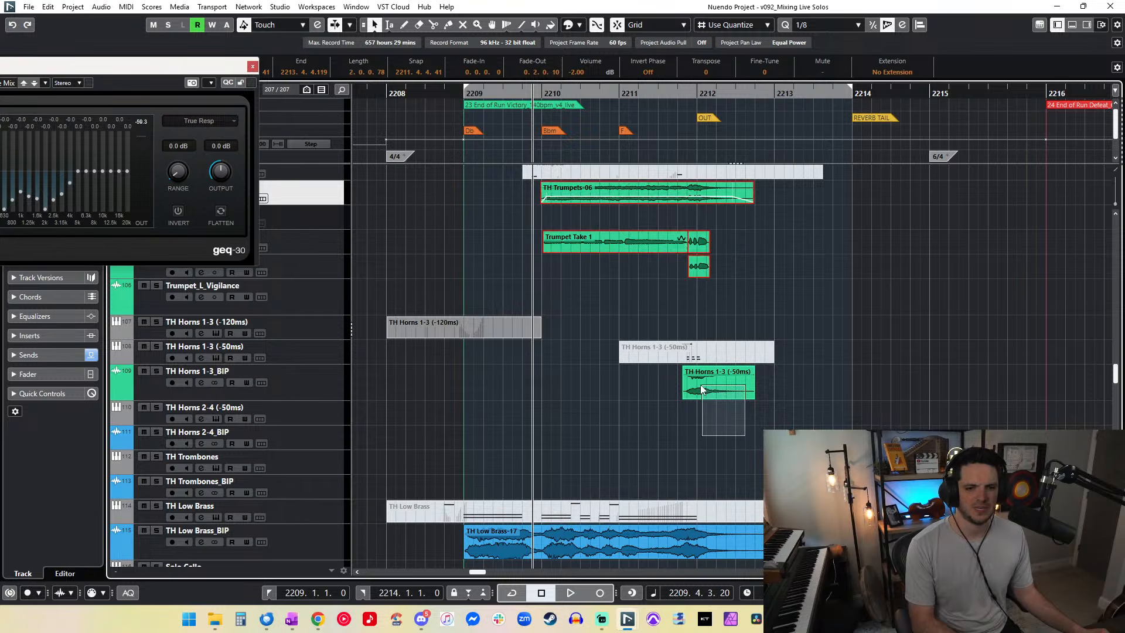
drag(703, 389, 703, 390)
scroll(620, 272, down, 15)
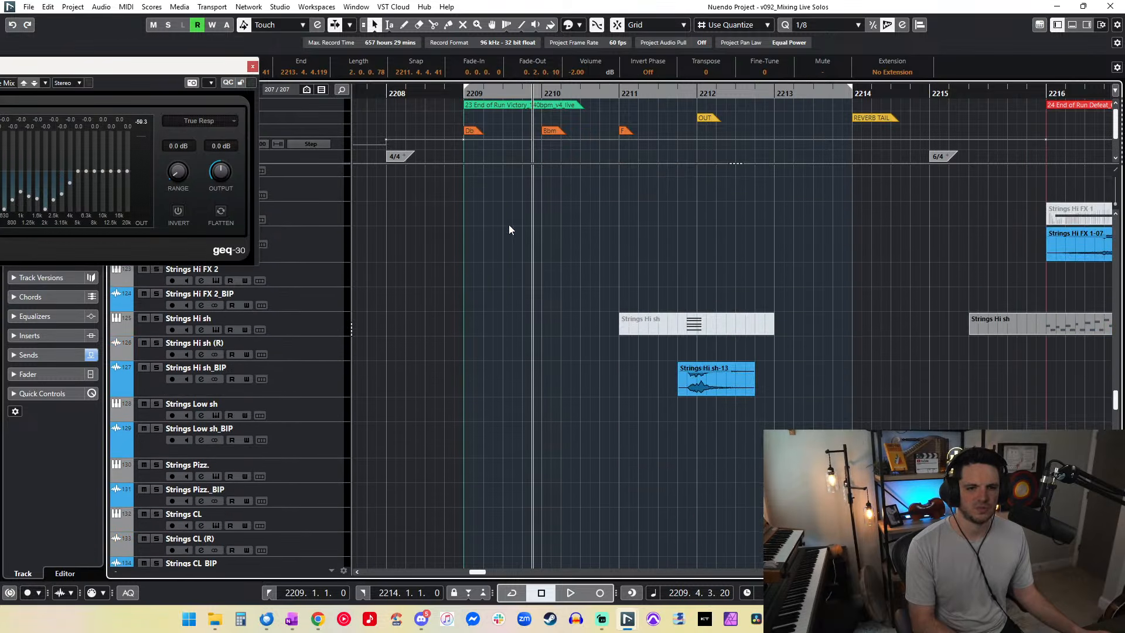
scroll(572, 302, down, 16)
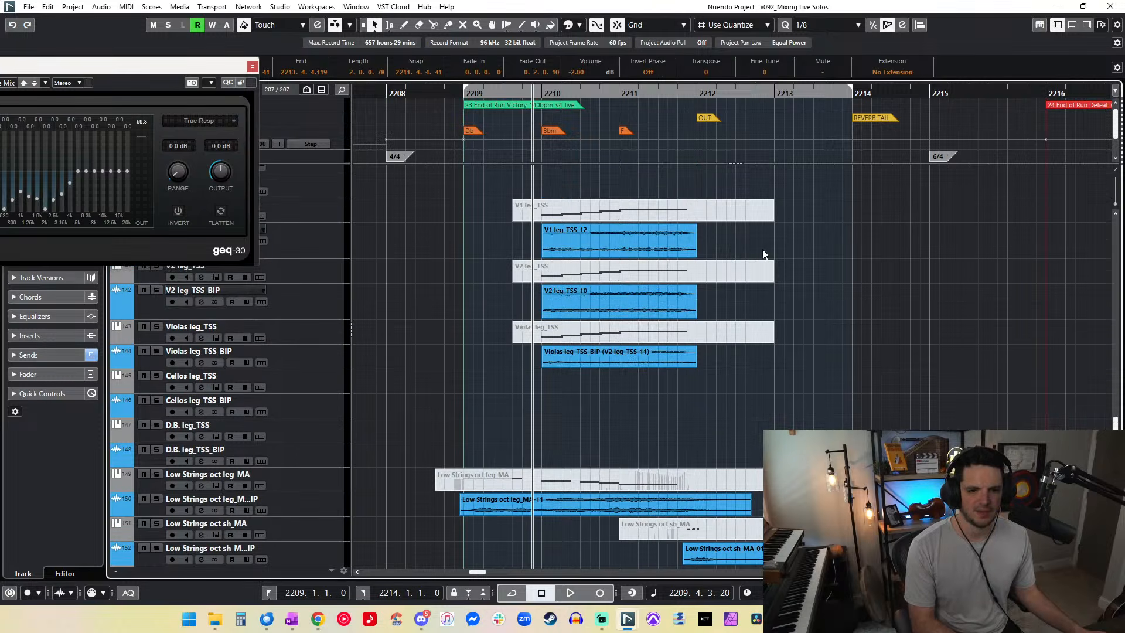
drag(671, 317, 673, 317)
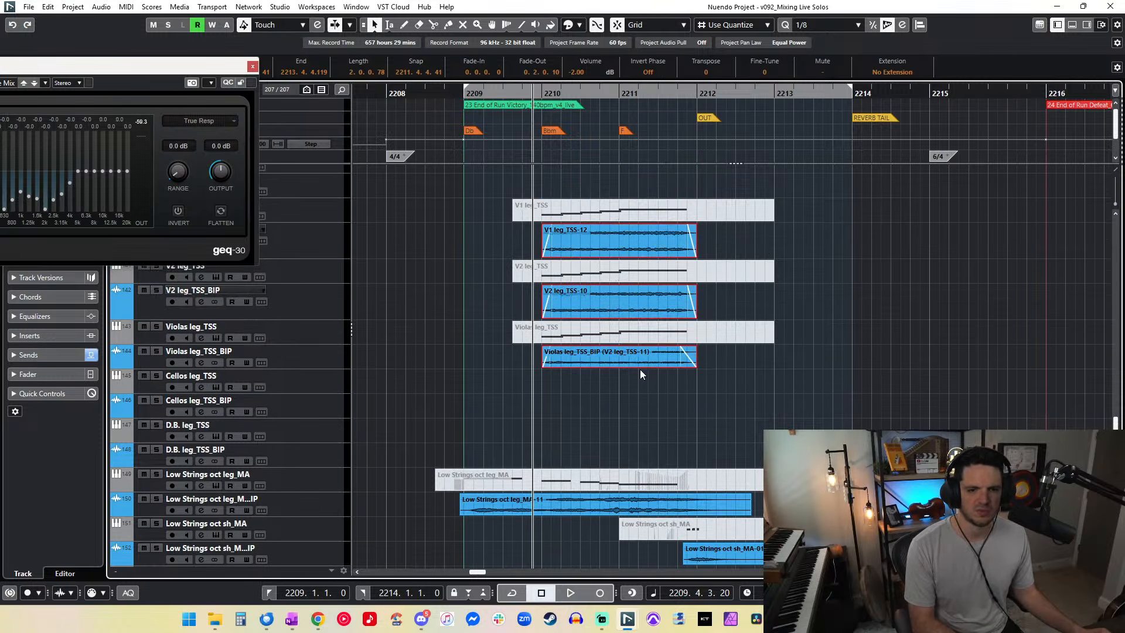
scroll(640, 371, down, 6)
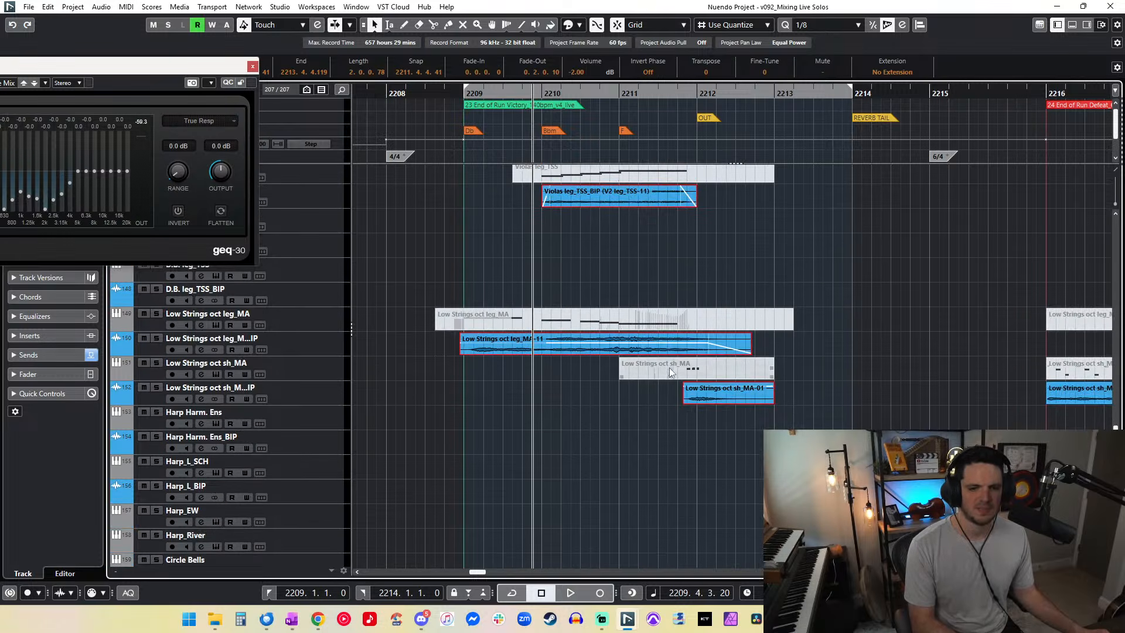
scroll(674, 353, down, 20)
Step: Select the cue's percussion audio events from Timpani-07 through Skin Drum-13, and try showing only their tracks
click(735, 296)
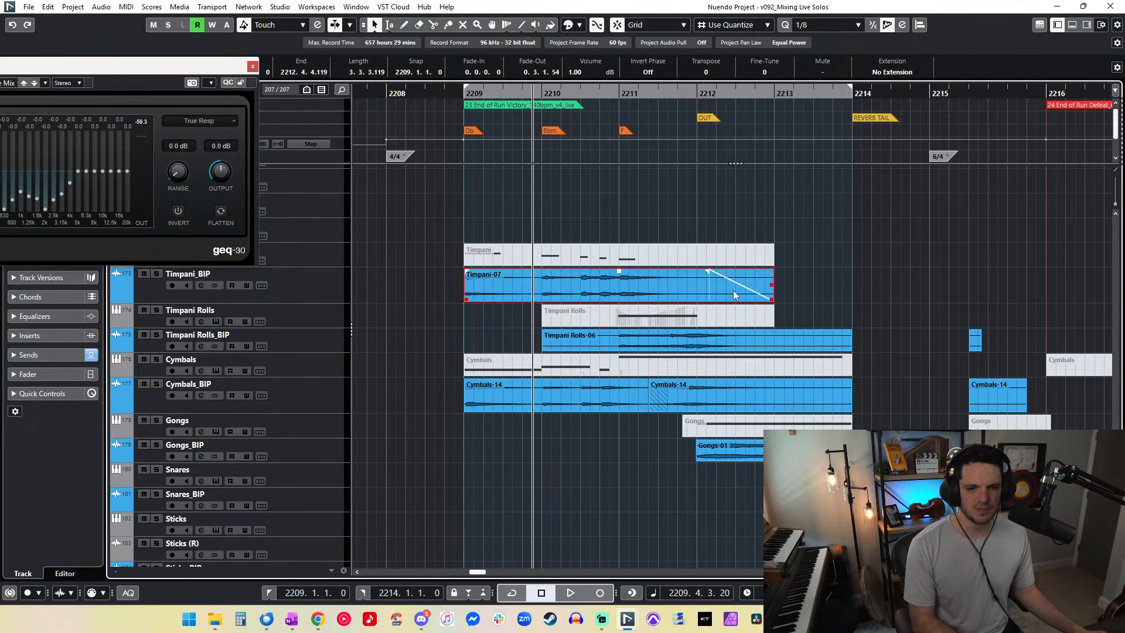
key(ctrl+z)
key(ctrl+shift+z)
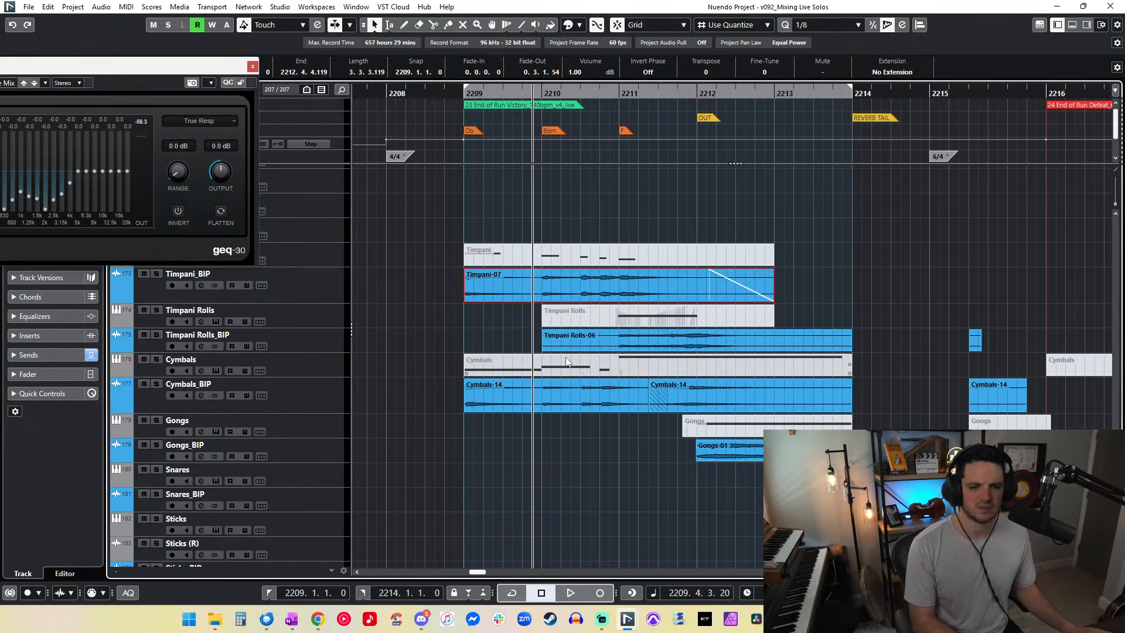
shift+click(574, 349)
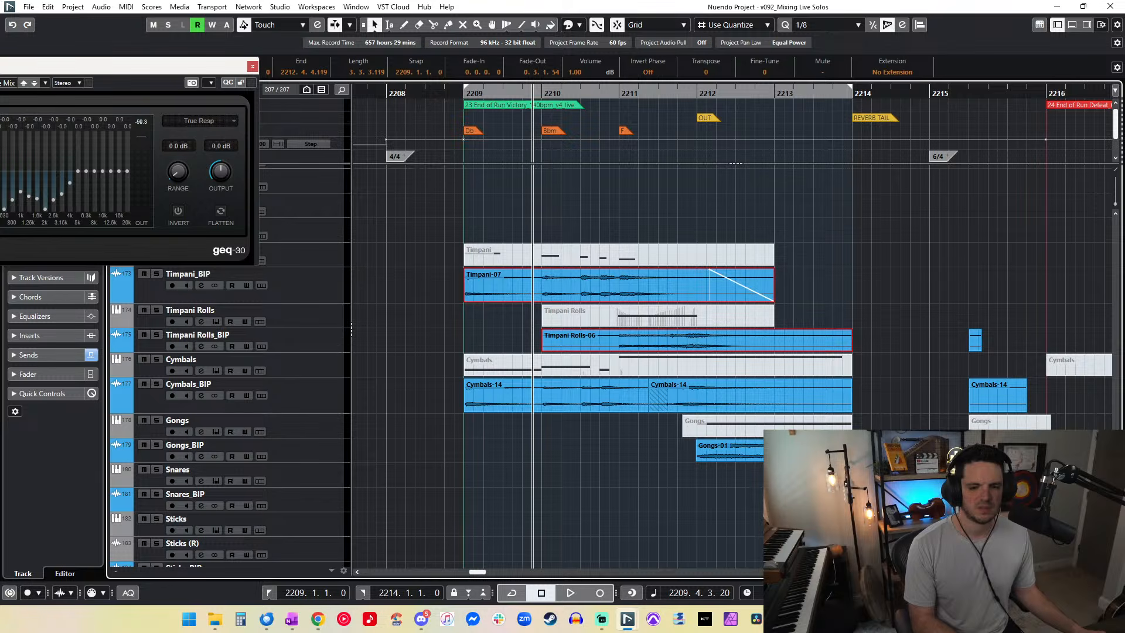
scroll(535, 396, down, 5)
drag(936, 323, 802, 268)
drag(848, 347, 826, 527)
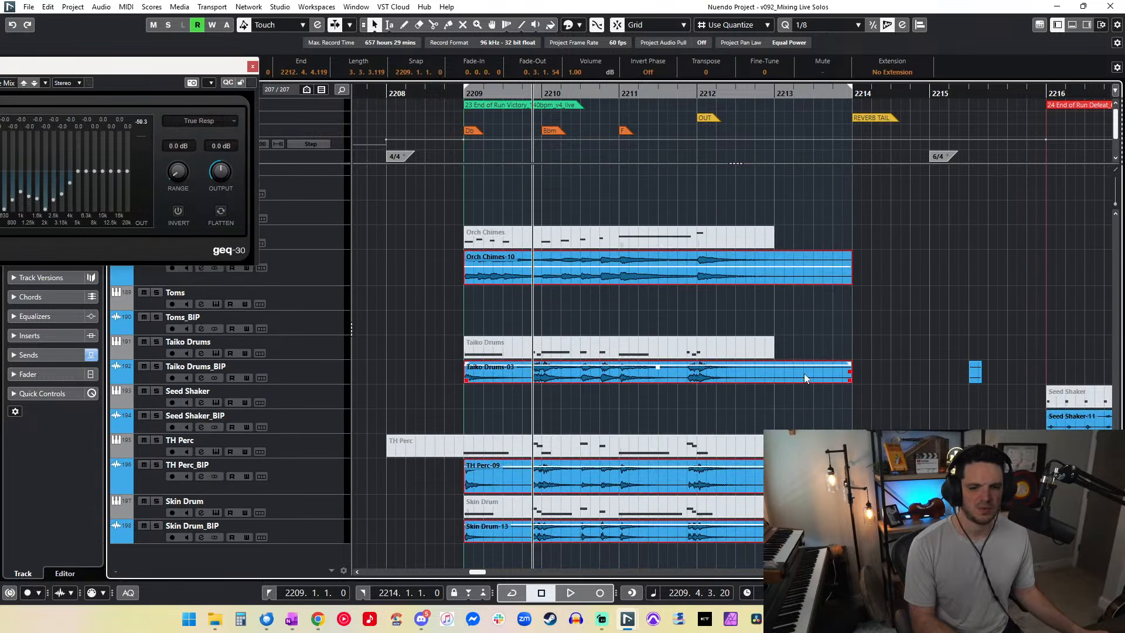
key(alt+v)
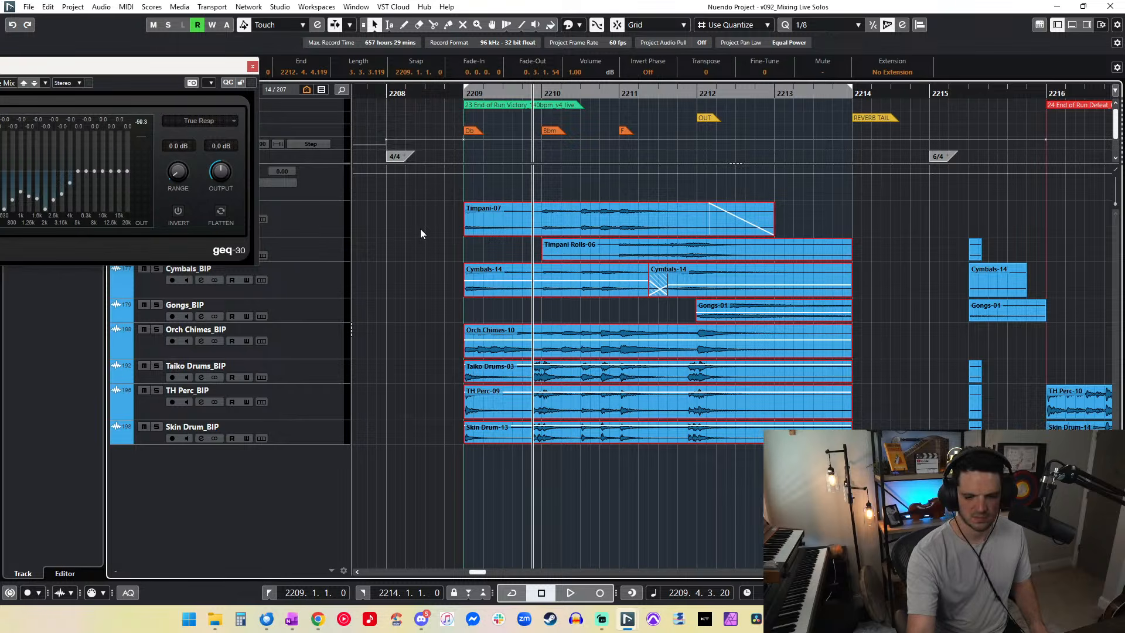
key(alt+v)
Step: Add the cue's low strings, viola, violin and Strings Hi sh audio events to the selection
scroll(602, 315, down, 20)
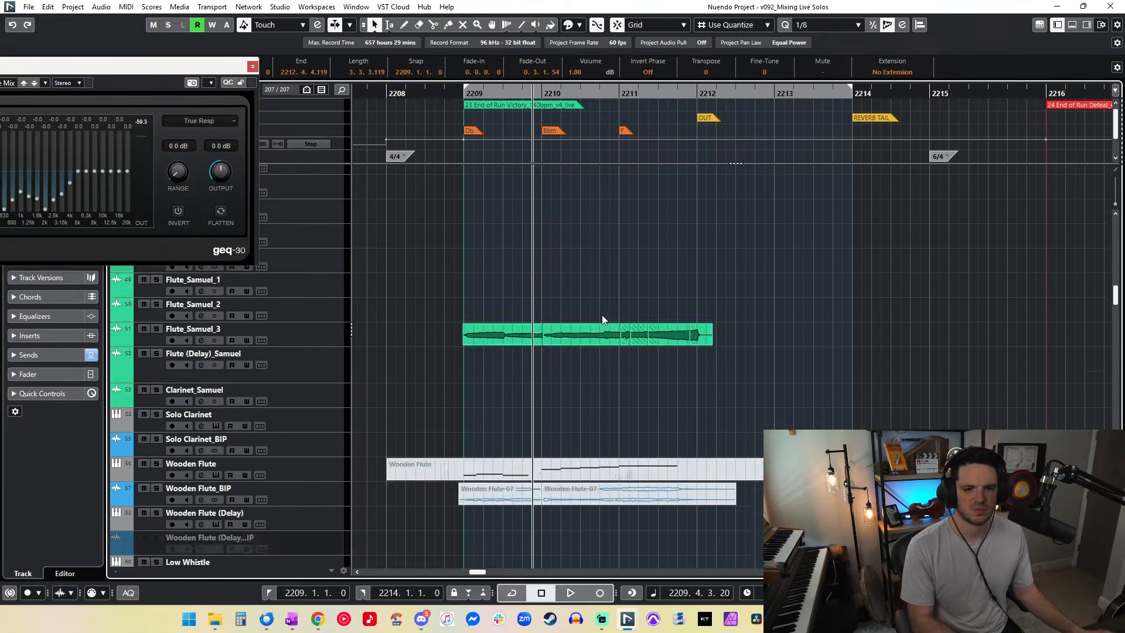
scroll(602, 315, down, 20)
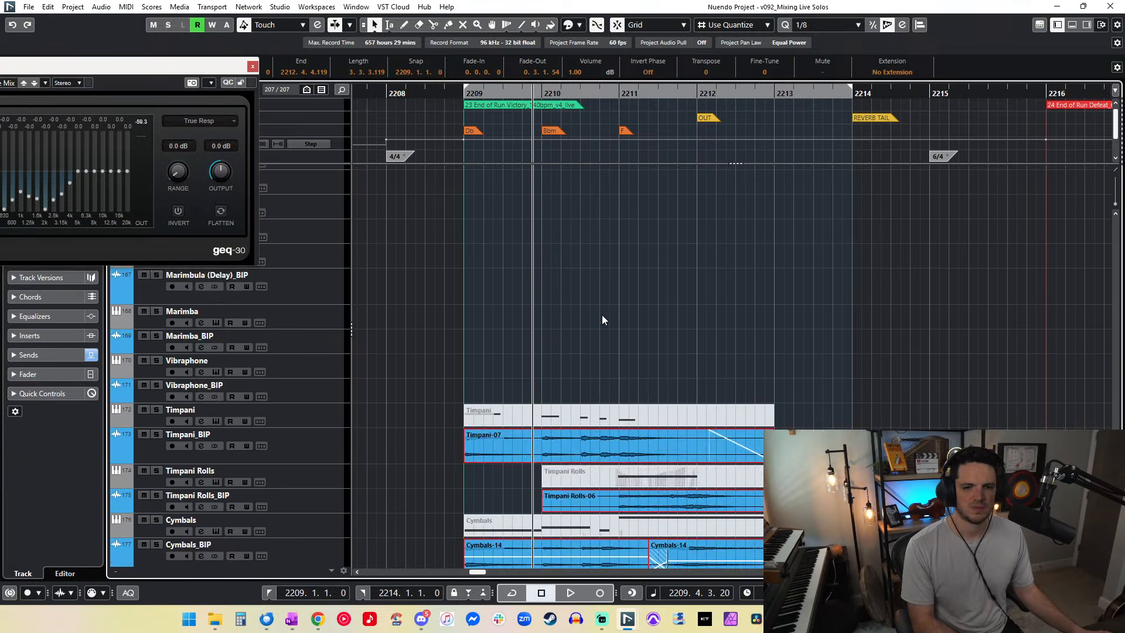
scroll(602, 319, up, 5)
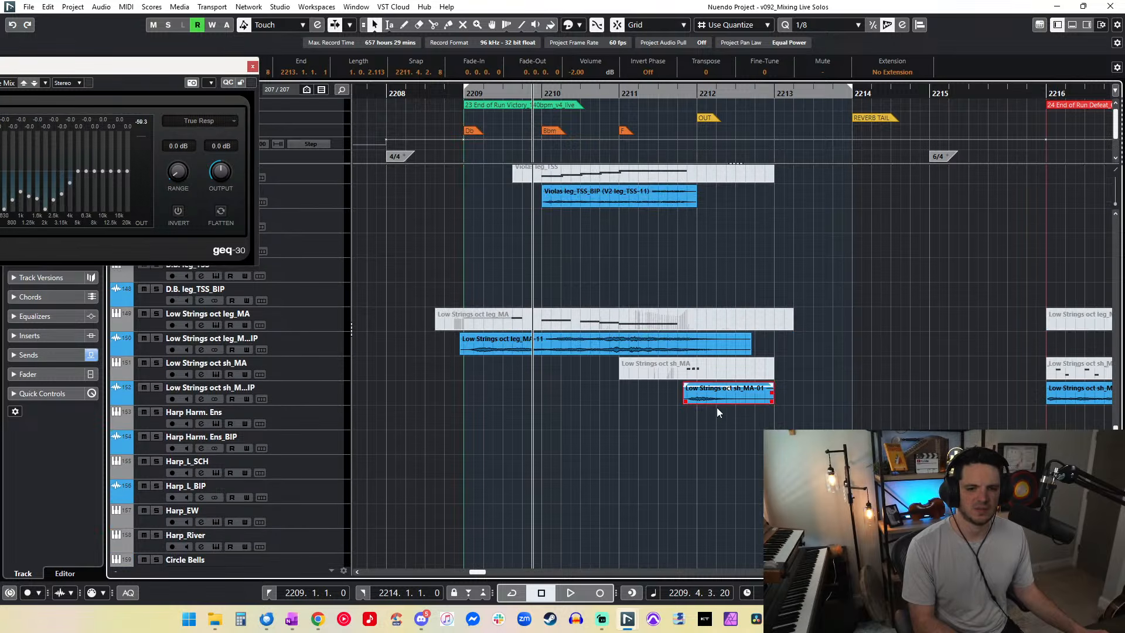
scroll(591, 399, down, 3)
click(680, 265)
scroll(698, 277, up, 6)
shift+click(689, 381)
scroll(684, 260, up, 5)
click(722, 378)
Step: Add the cue's TH Low Brass, TH Horns 1-3 and trumpet audio events to the selection
scroll(726, 378, up, 4)
click(687, 386)
shift+click(709, 232)
scroll(586, 275, up, 5)
shift+click(642, 249)
shift+click(616, 196)
Step: Add the Horns leg, Flute_Samuel_3, Choir_Insolidus and Dark Bell_ERA audio events to the selection
scroll(596, 264, up, 5)
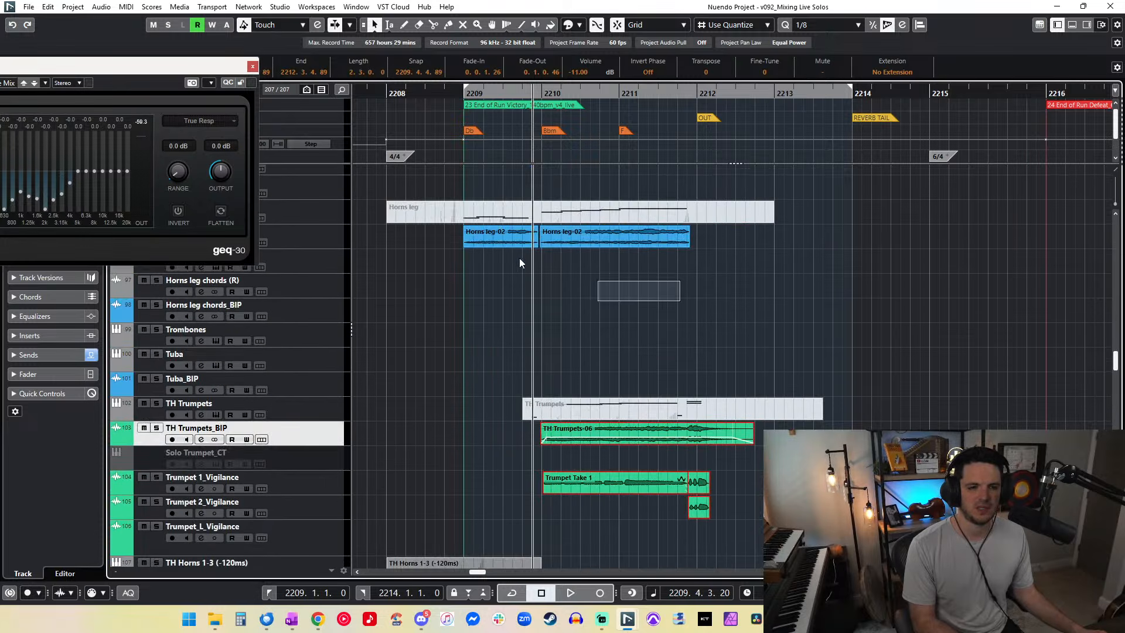
drag(681, 301, 455, 220)
shift+click(433, 203)
scroll(399, 249, up, 10)
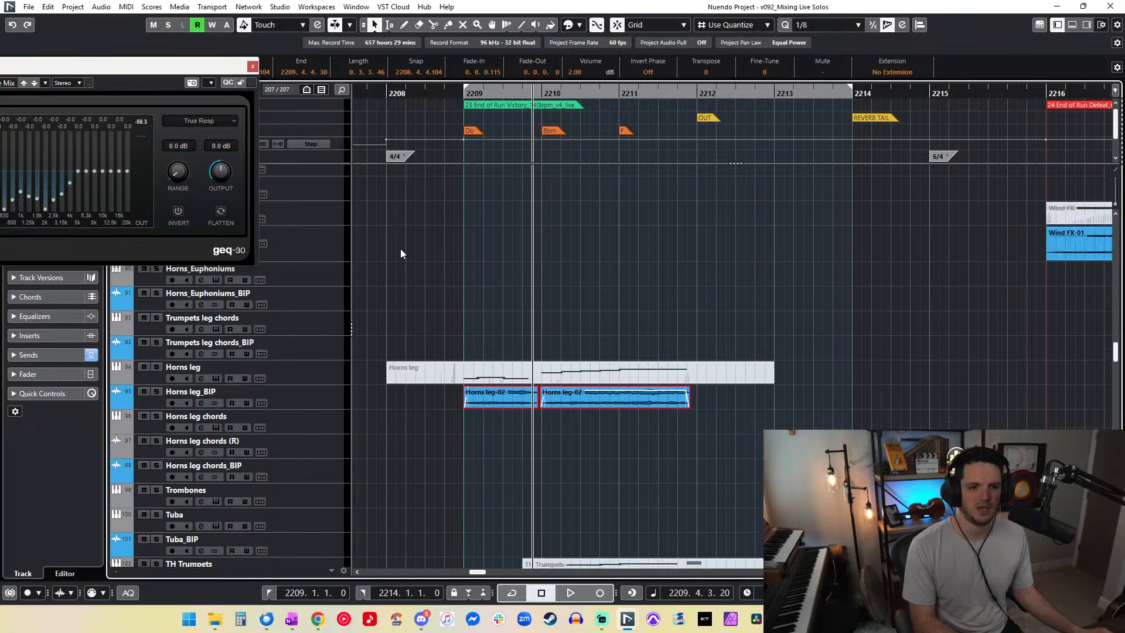
scroll(400, 248, up, 2)
scroll(587, 258, up, 2)
drag(831, 385, 507, 324)
scroll(469, 309, up, 1)
scroll(469, 310, up, 6)
drag(892, 329, 540, 237)
scroll(541, 237, up, 10)
click(758, 394)
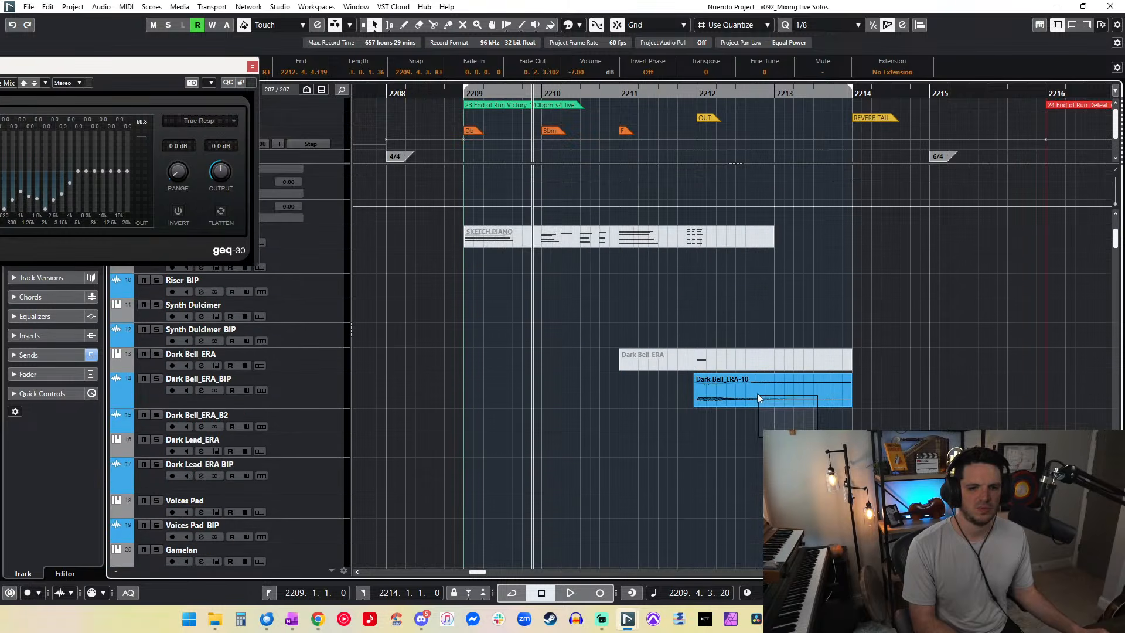
Step: Show only the tracks that contain the selected Victory cue events
scroll(607, 318, up, 3)
key(alt+s)
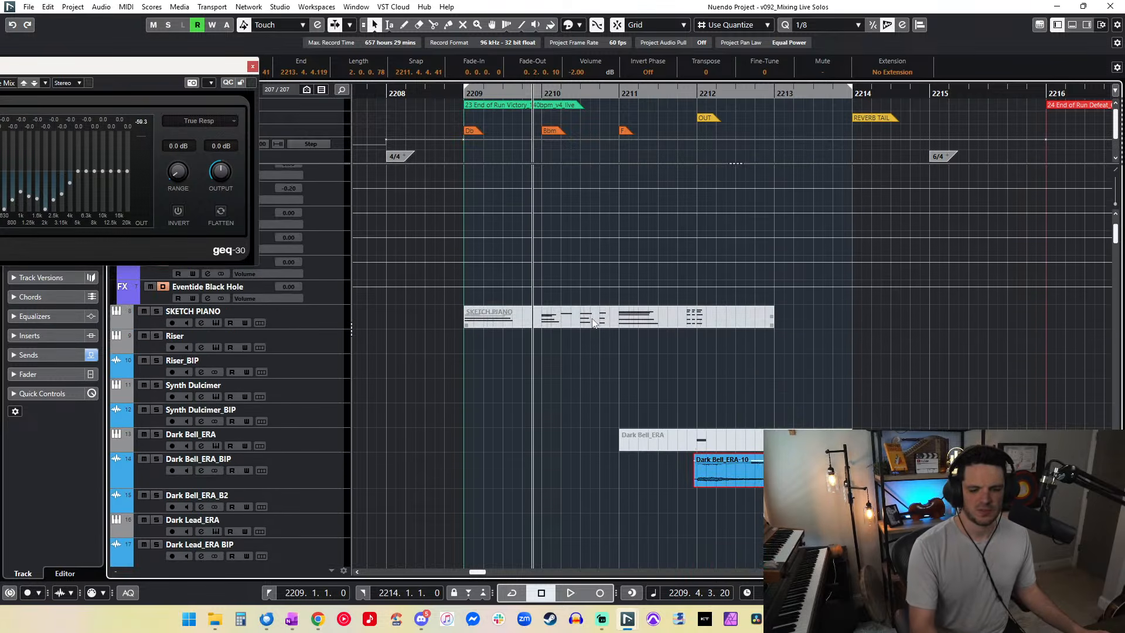
click(553, 279)
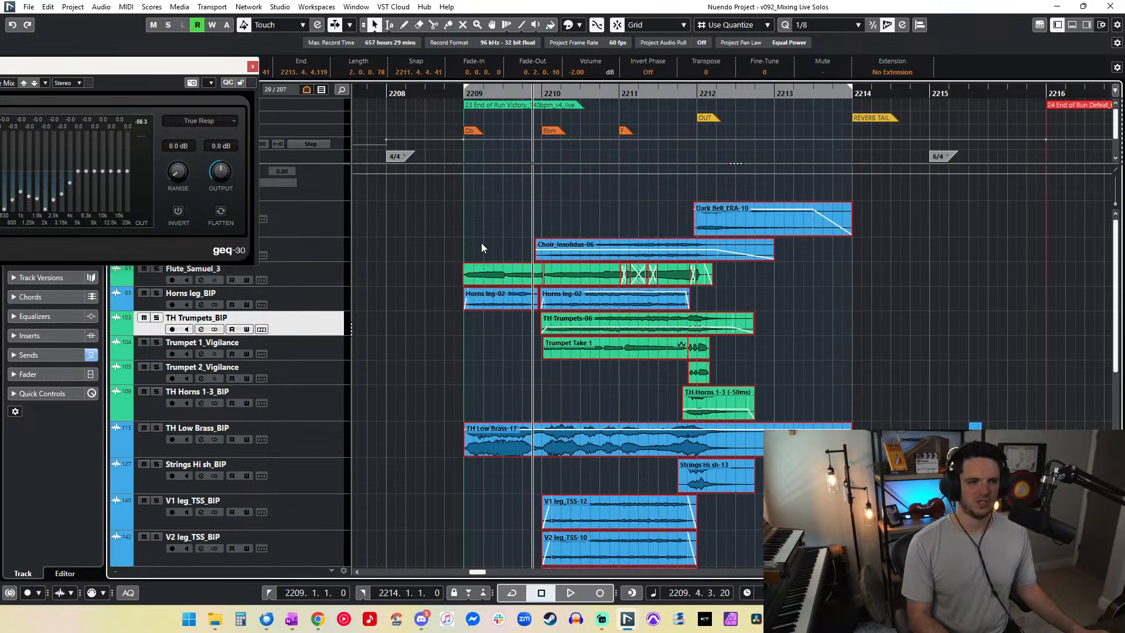
Step: Play the cue's opening briefly, select all its visible audio events and set the event volume to -5 dB
drag(171, 87, 68, 72)
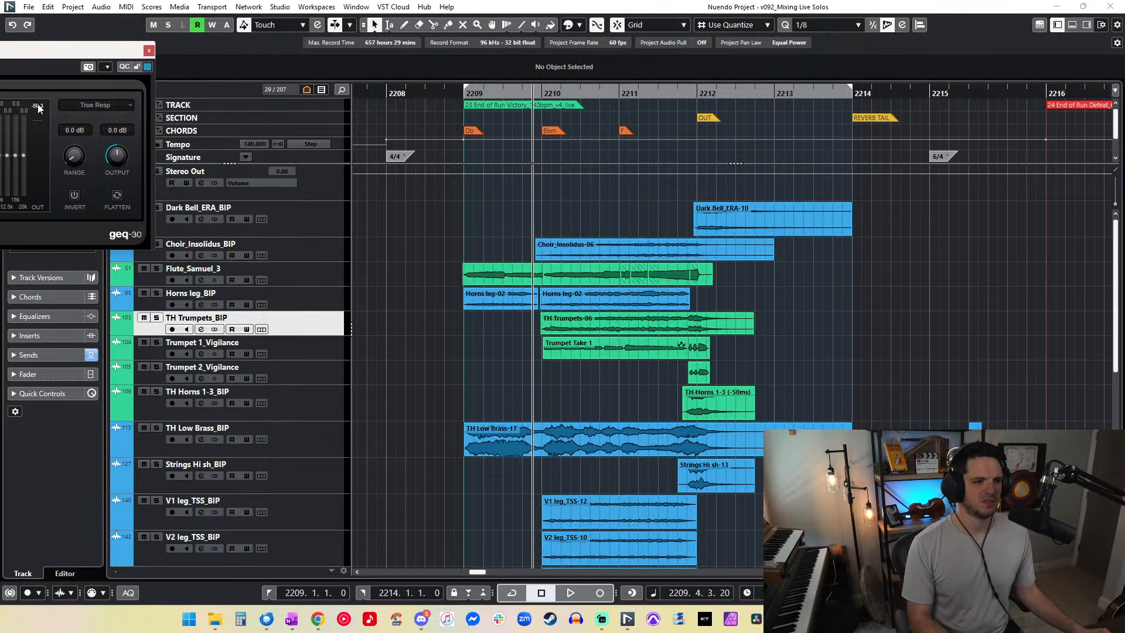
click(423, 188)
key(space)
drag(452, 190, 847, 564)
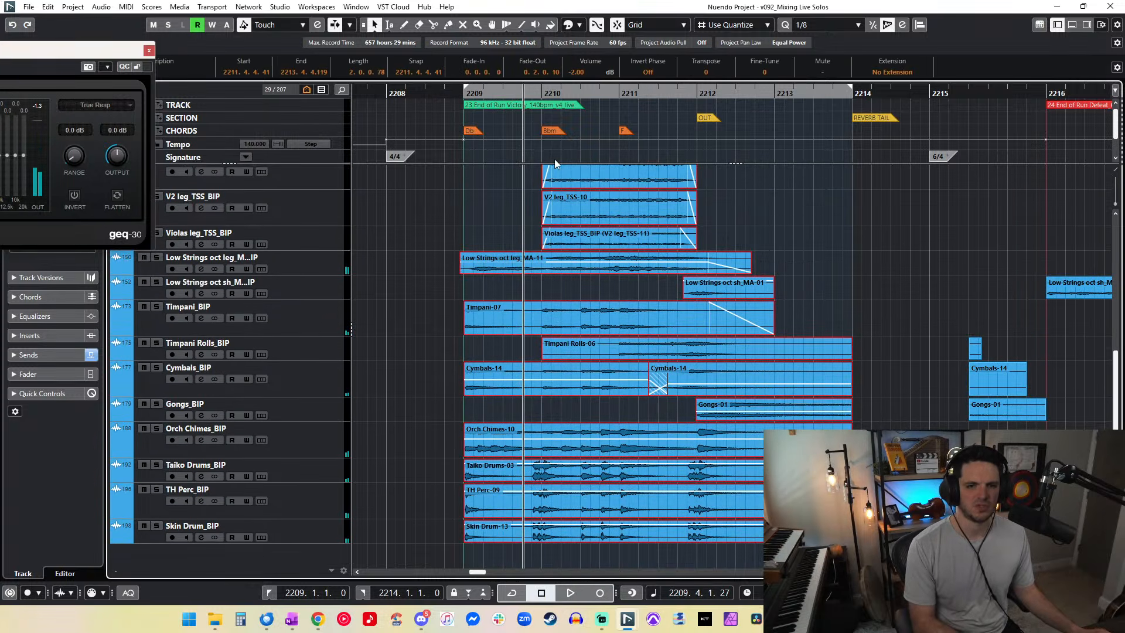
click(577, 71)
text(-5)
key(Return)
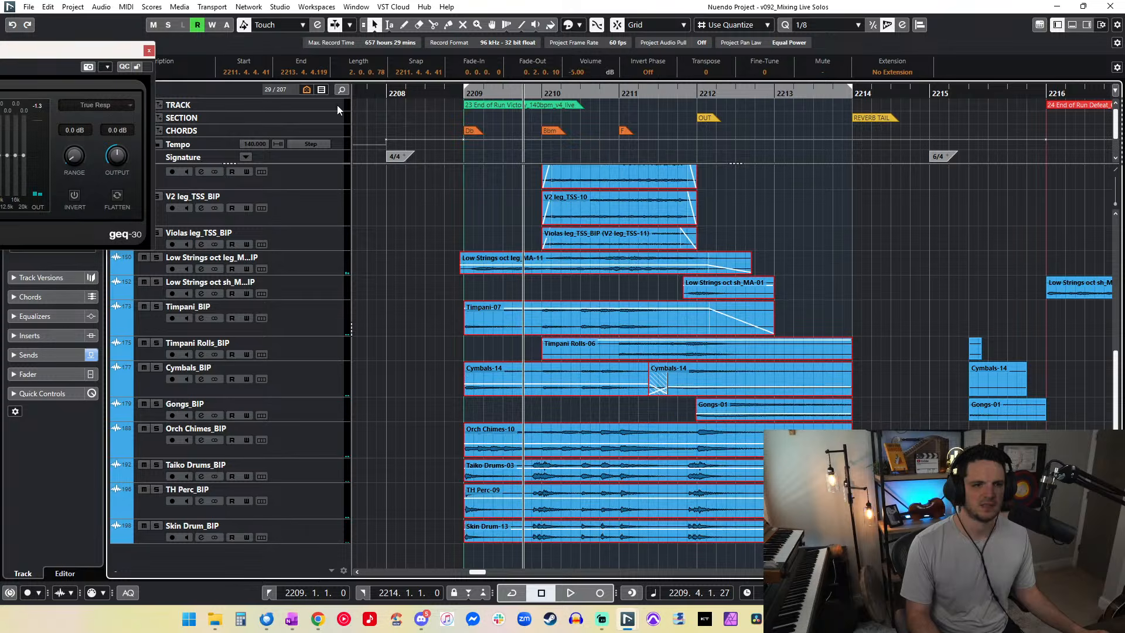
Step: Play the cue from bar 2209 while checking the output peak, reset the peak reading and replay from bar 2211
key(KP_1)
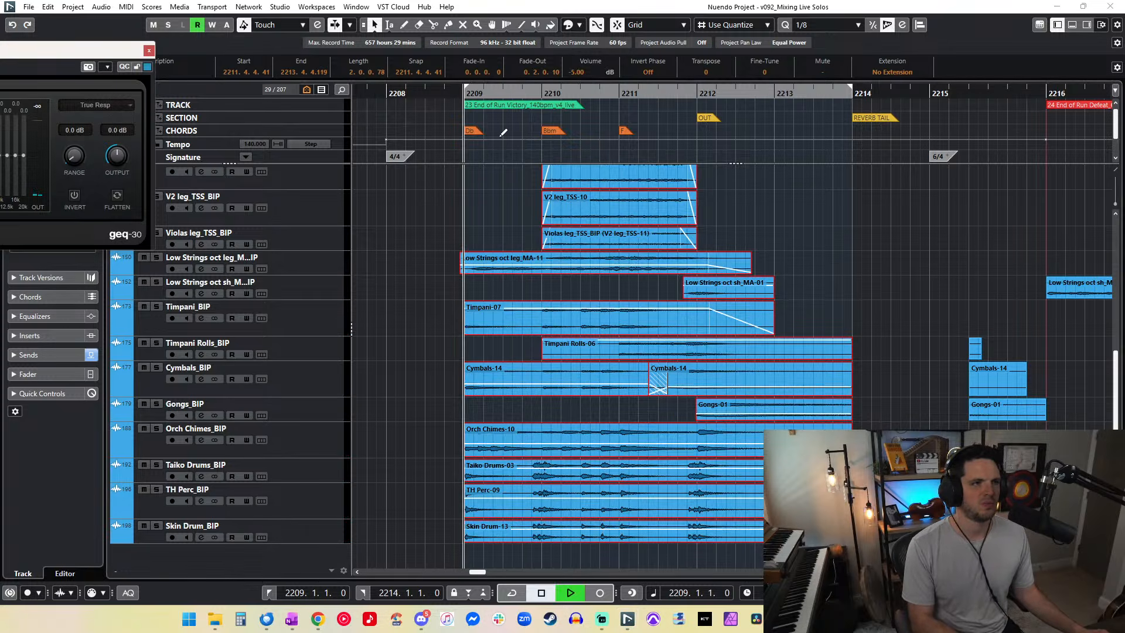
key(space)
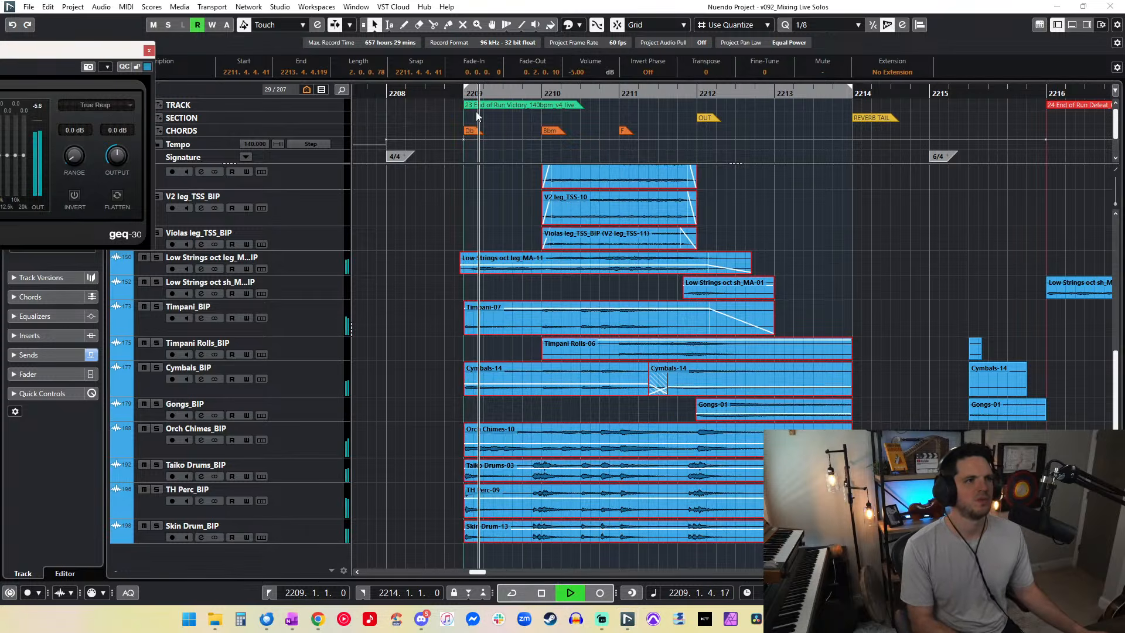
click(38, 108)
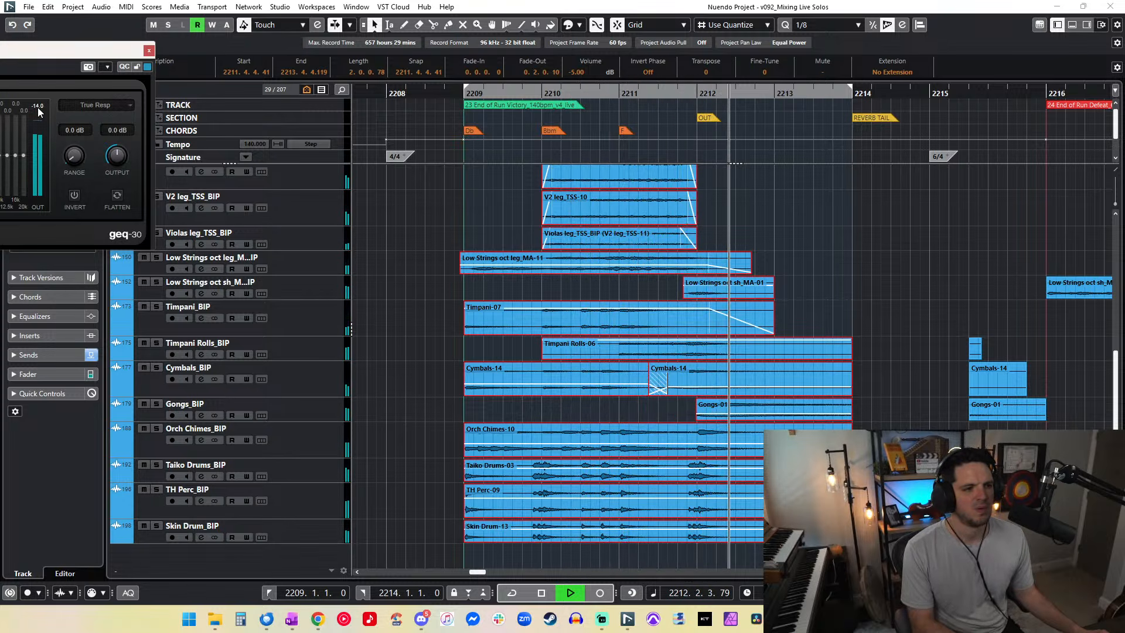
key(ctrl+KP_Subtract)
key(ctrl+KP_Subtract)
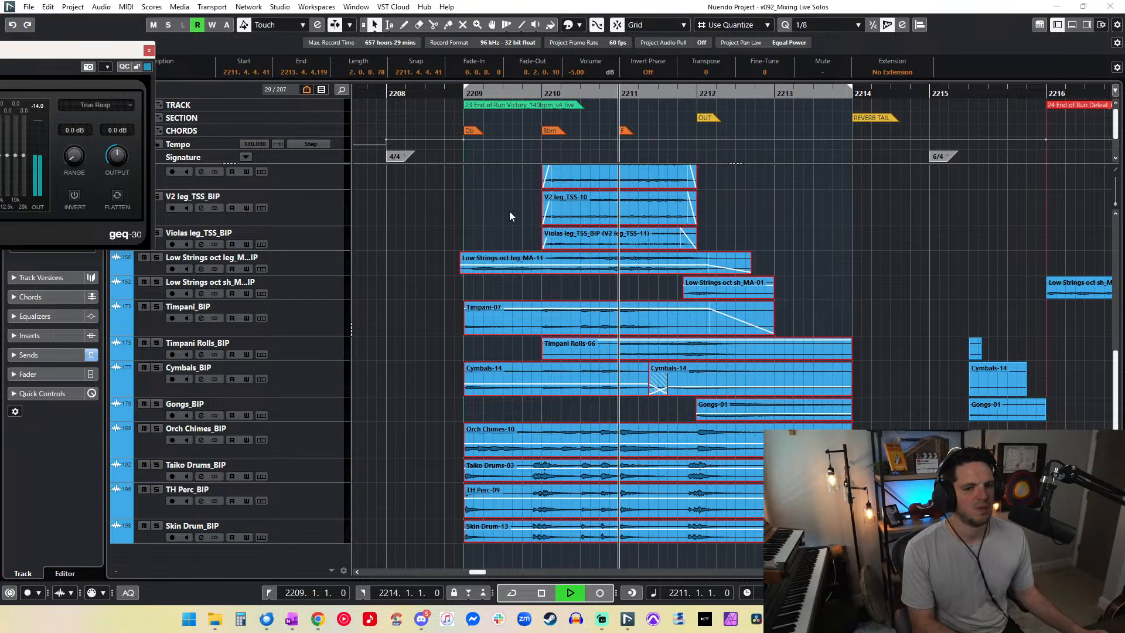
Step: Reset the peak reading, stop playback and set the Gongs-01 event's volume to -15 dB
click(39, 107)
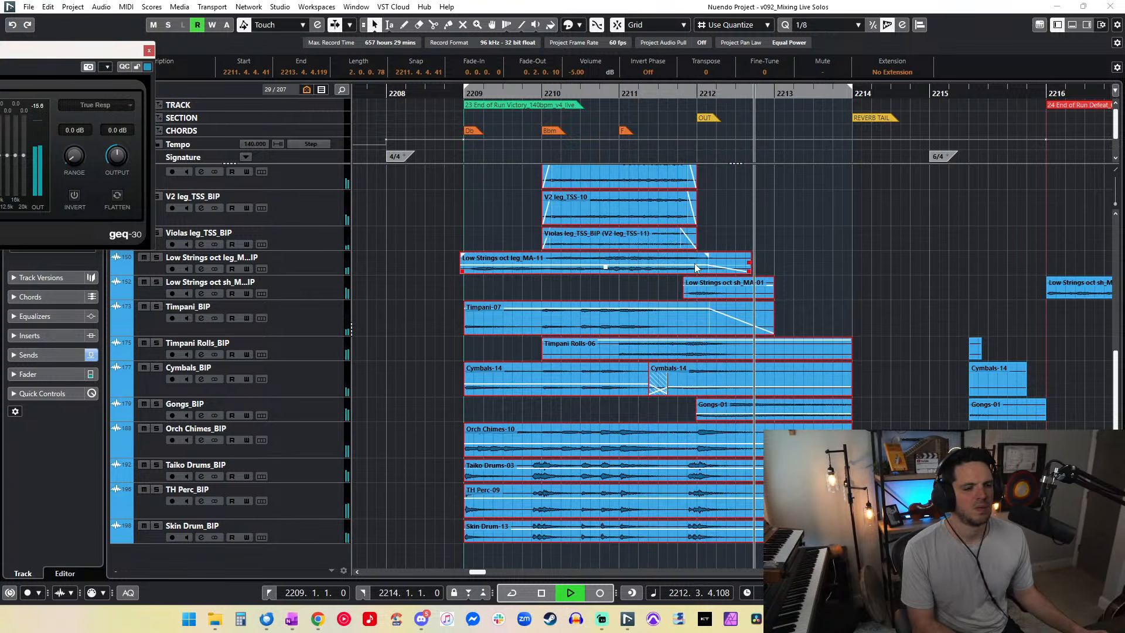
key(space)
key(ctrl+KP_Subtract)
key(ctrl+KP_Subtract)
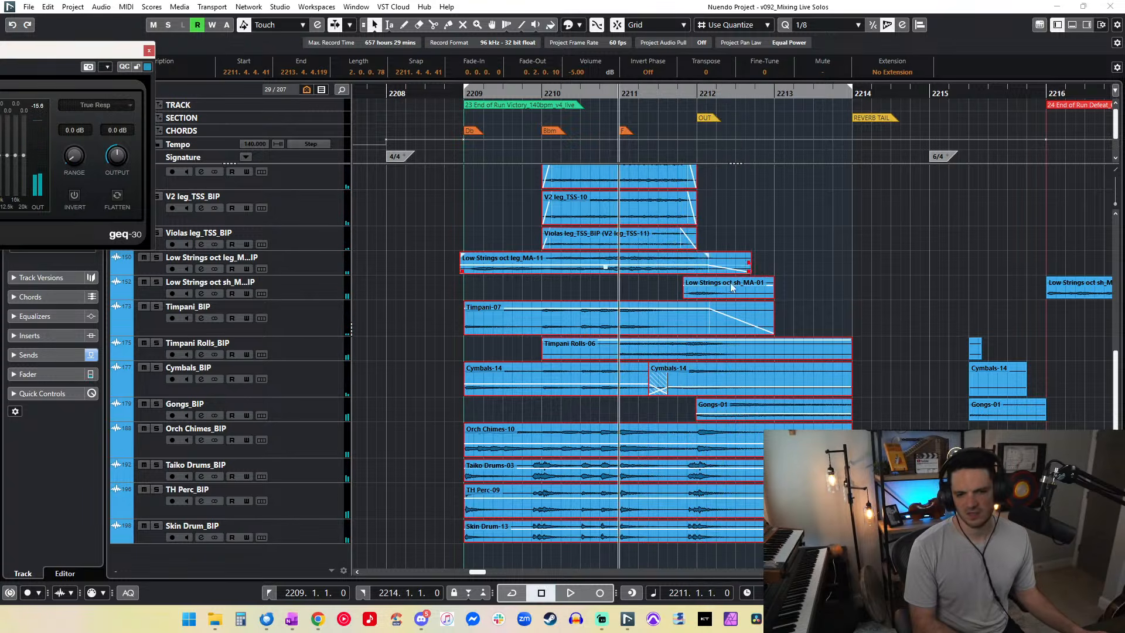
click(652, 287)
click(739, 410)
text(-15)
key(Return)
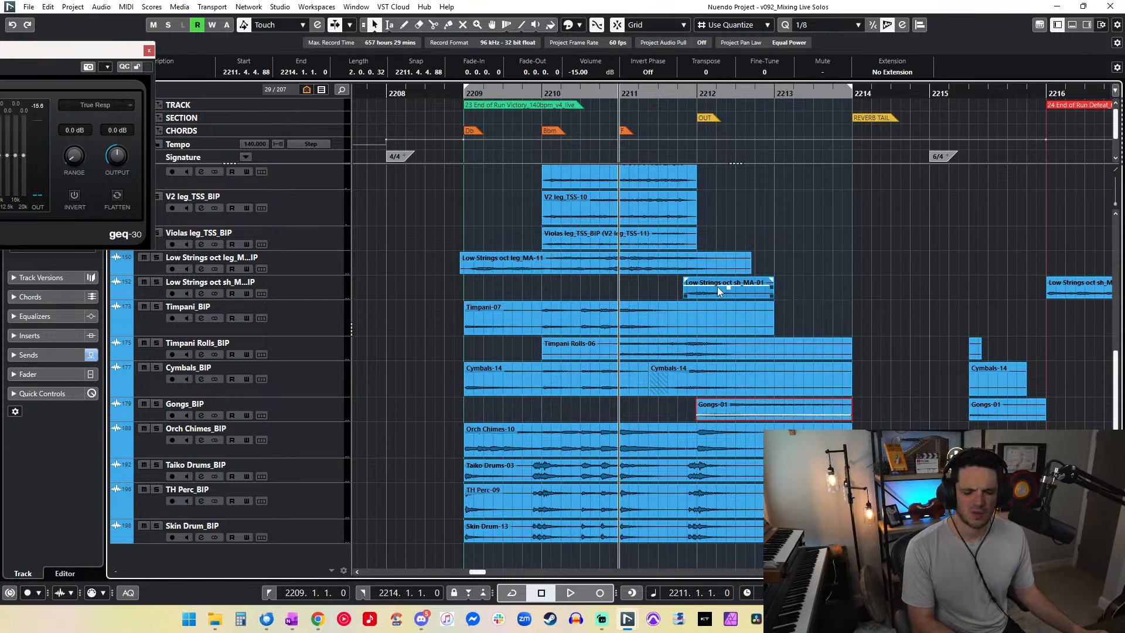
Step: Split the Orch Chimes, Taiko Drums, TH Perc and Skin Drum events just before bar 2212
click(691, 557)
drag(690, 446, 690, 440)
alt+click(689, 449)
click(785, 557)
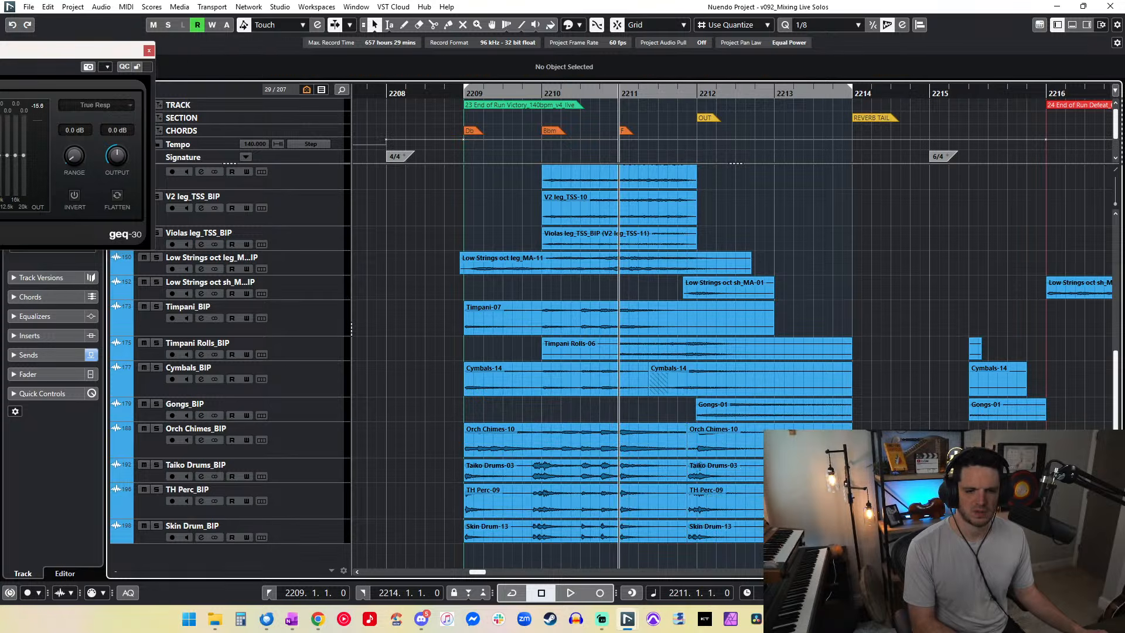
Step: Shift the Orch Chimes-10 cut slightly later, to about 2211.4.3.97, and give the first part a short fade-out
drag(731, 437, 721, 437)
right_click(679, 437)
click(693, 438)
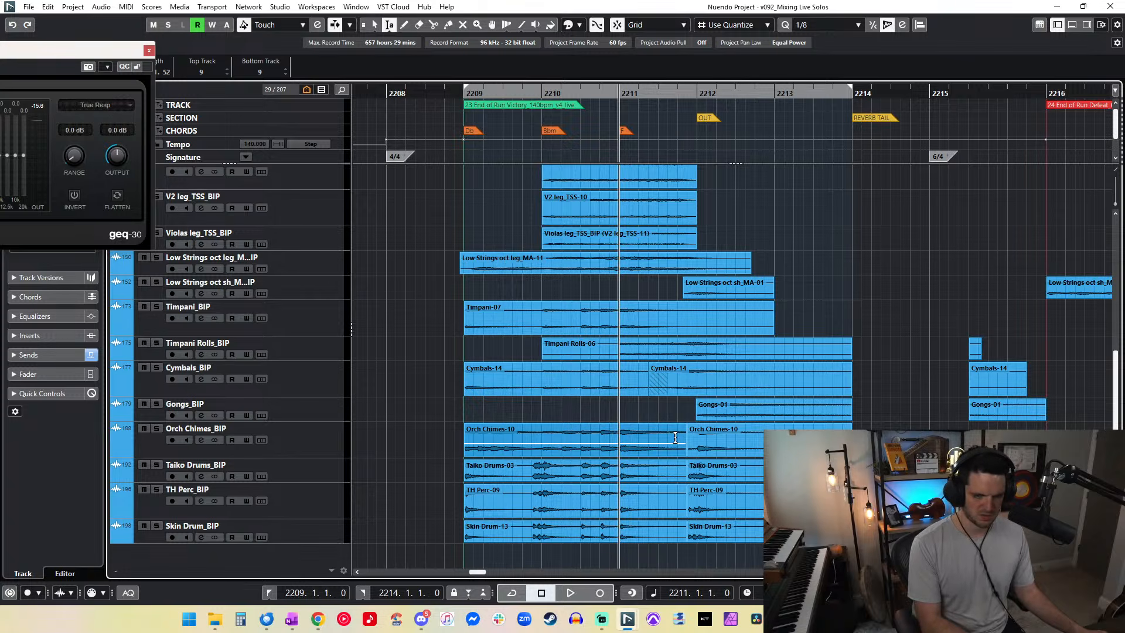
key(1)
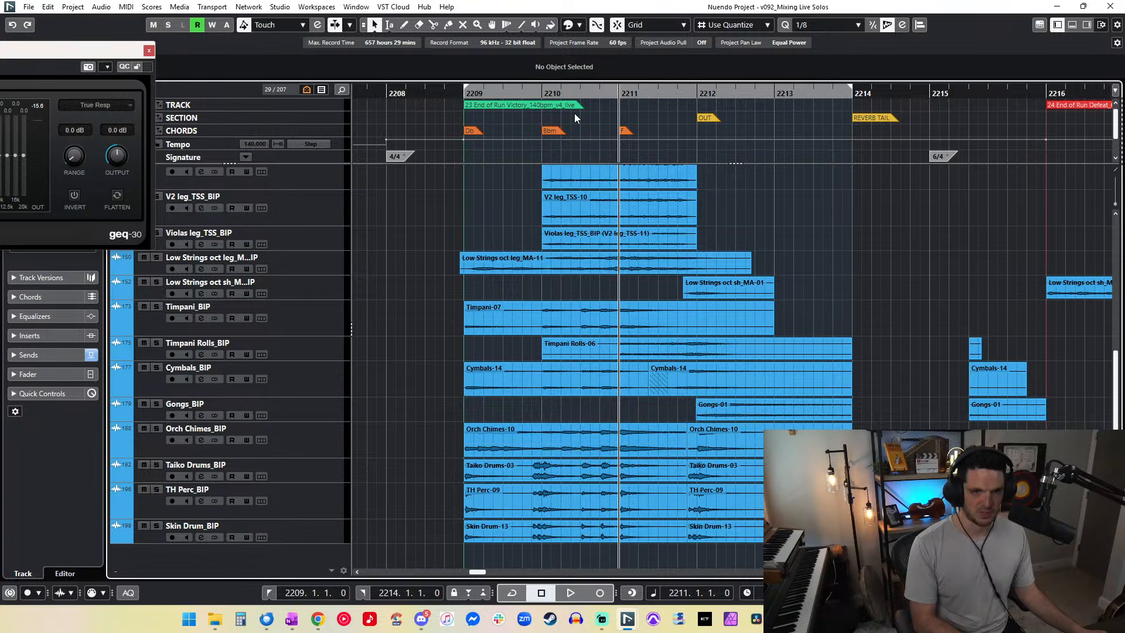
mouse_move(685, 455)
mouse_down()
mouse_move(696, 456)
mouse_move(689, 438)
mouse_up()
click(689, 456)
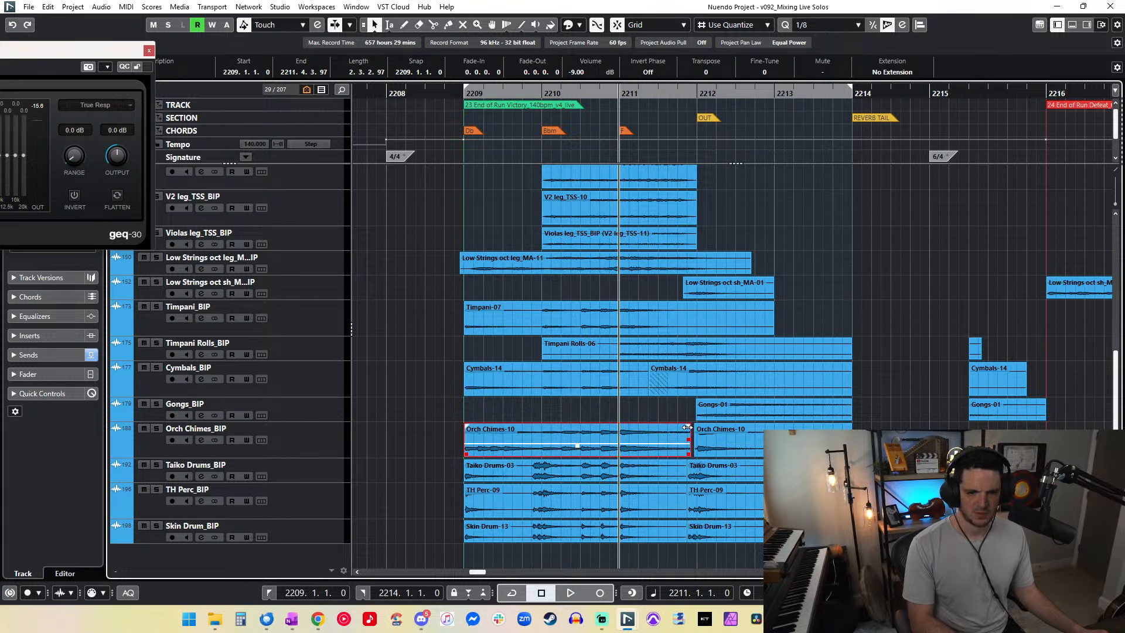
scroll(734, 449, up, 5)
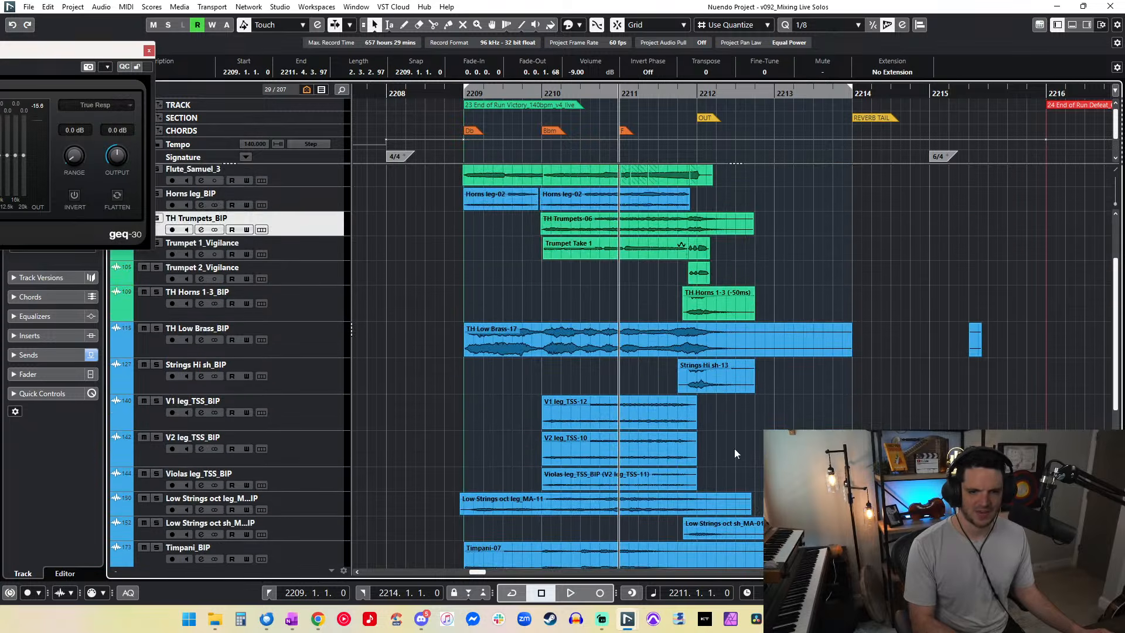
click(737, 414)
scroll(749, 265, up, 2)
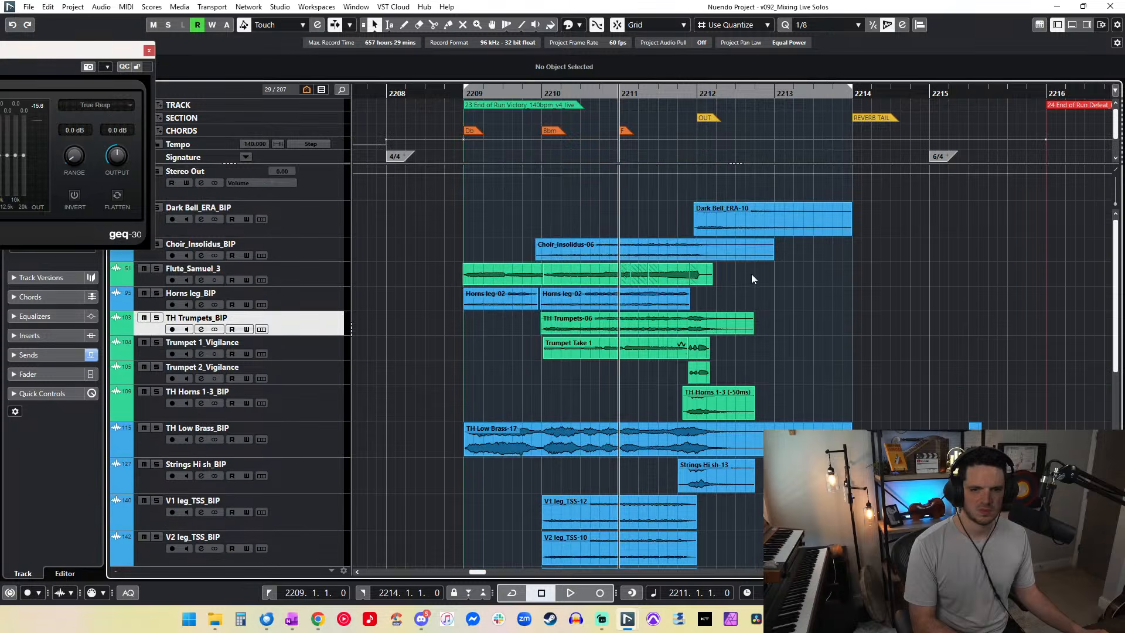
click(721, 227)
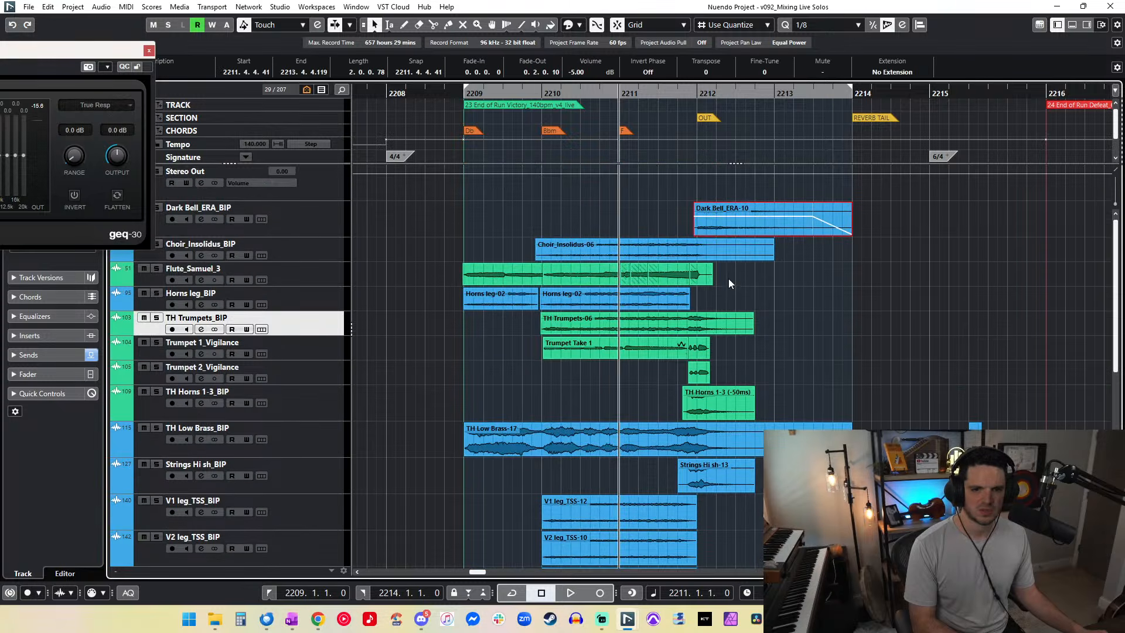
click(743, 318)
scroll(744, 317, down, 3)
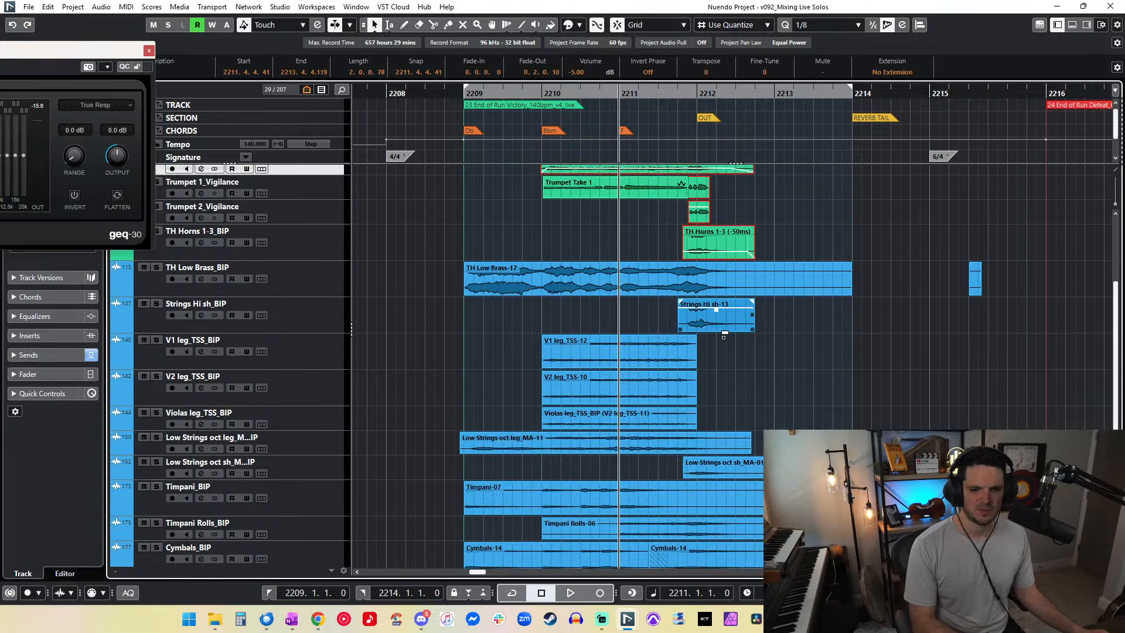
drag(705, 331, 721, 330)
key(ctrl+z)
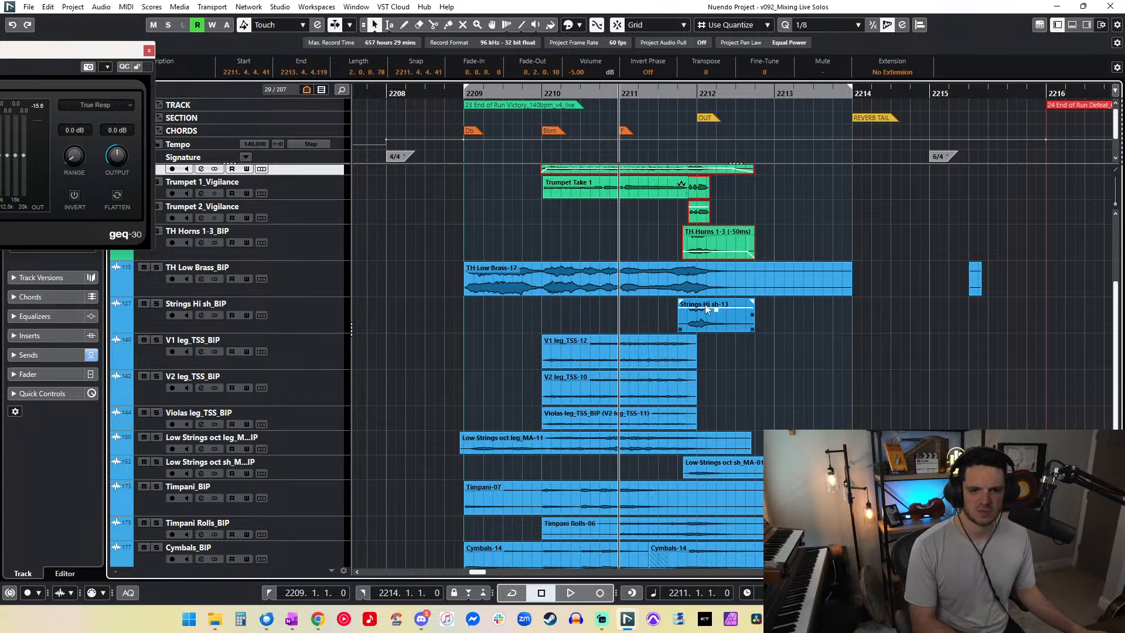
click(658, 254)
Step: Split the TH Low Brass-17 event just before bar 2212 and shift the cut slightly earlier
click(690, 281)
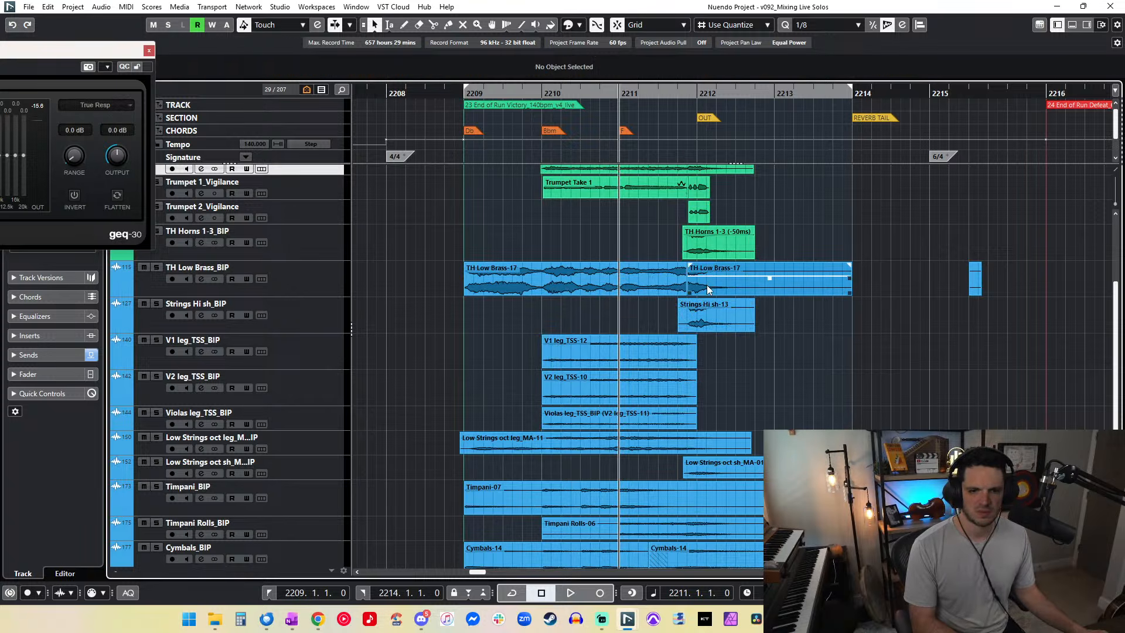
right_click(664, 276)
click(679, 275)
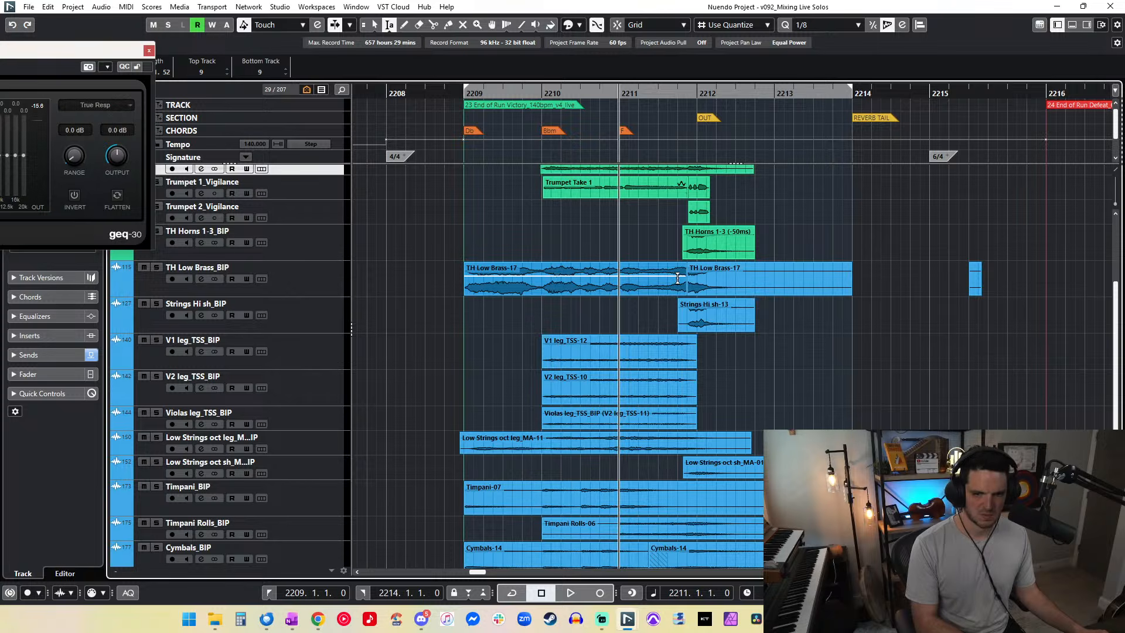
key(1)
Step: Set the volume of the final-hit events around bar 2212, from Dark Bell down to Skin Drum, plus Timpani Rolls-06, to -7 dB
scroll(744, 170, up, 5)
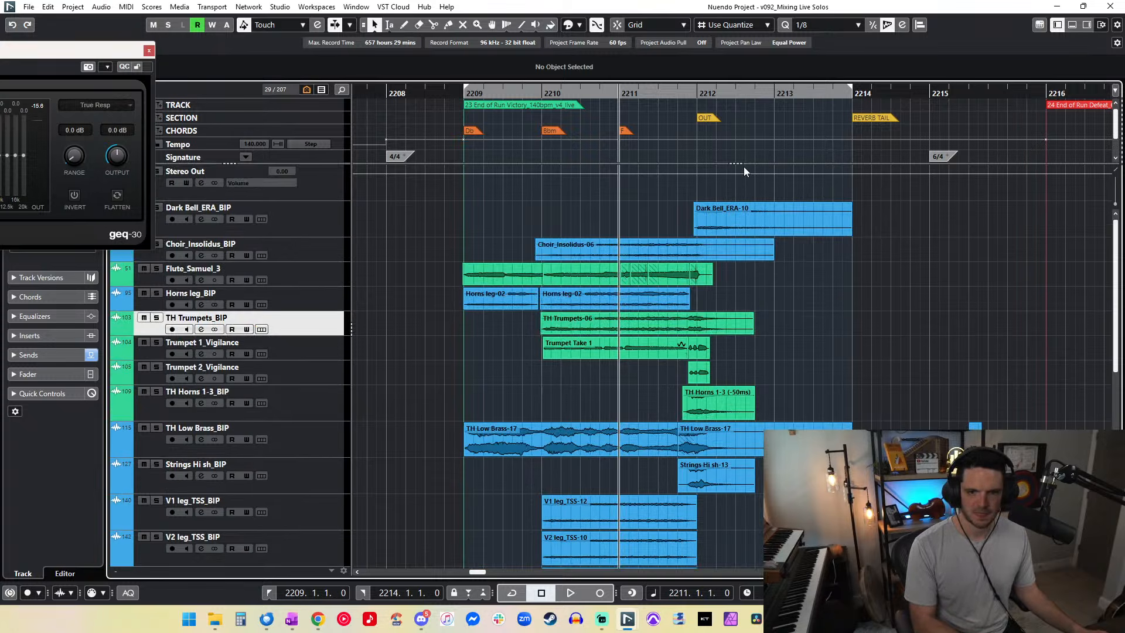
click(725, 226)
click(707, 279)
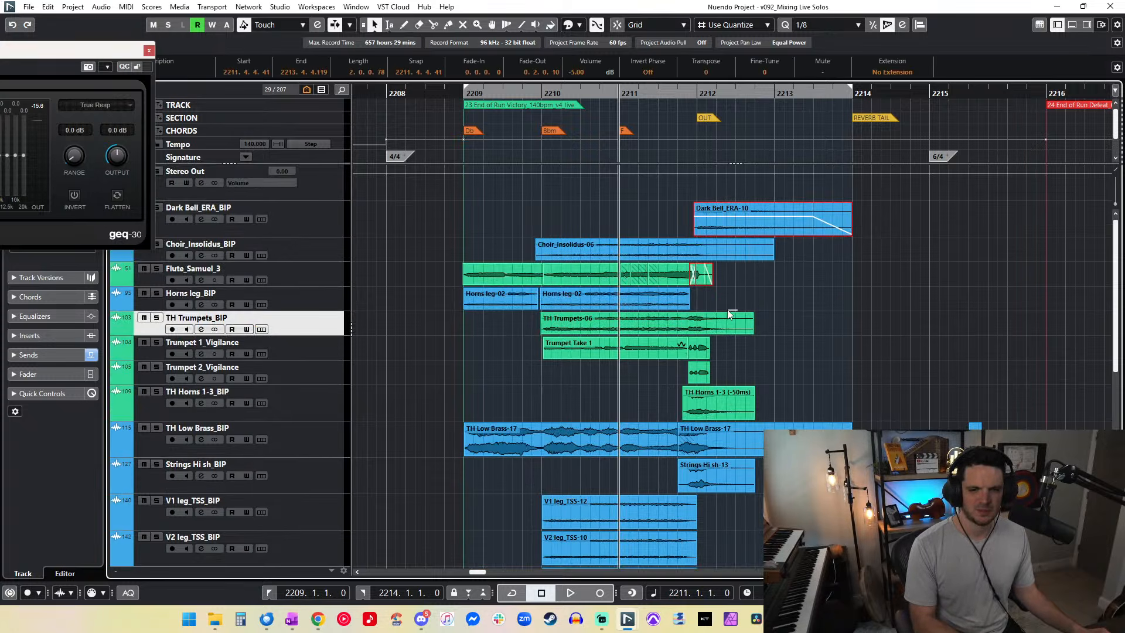
drag(702, 385, 701, 393)
scroll(720, 380, down, 2)
drag(738, 450, 701, 356)
scroll(717, 366, down, 3)
shift+click(716, 313)
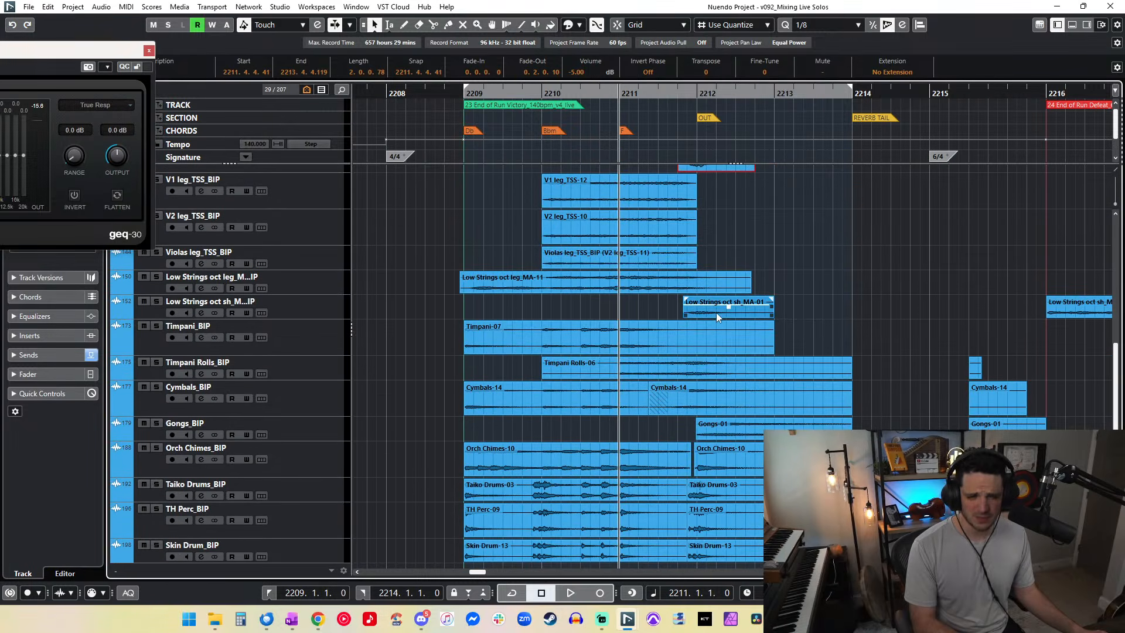
scroll(697, 256, down, 1)
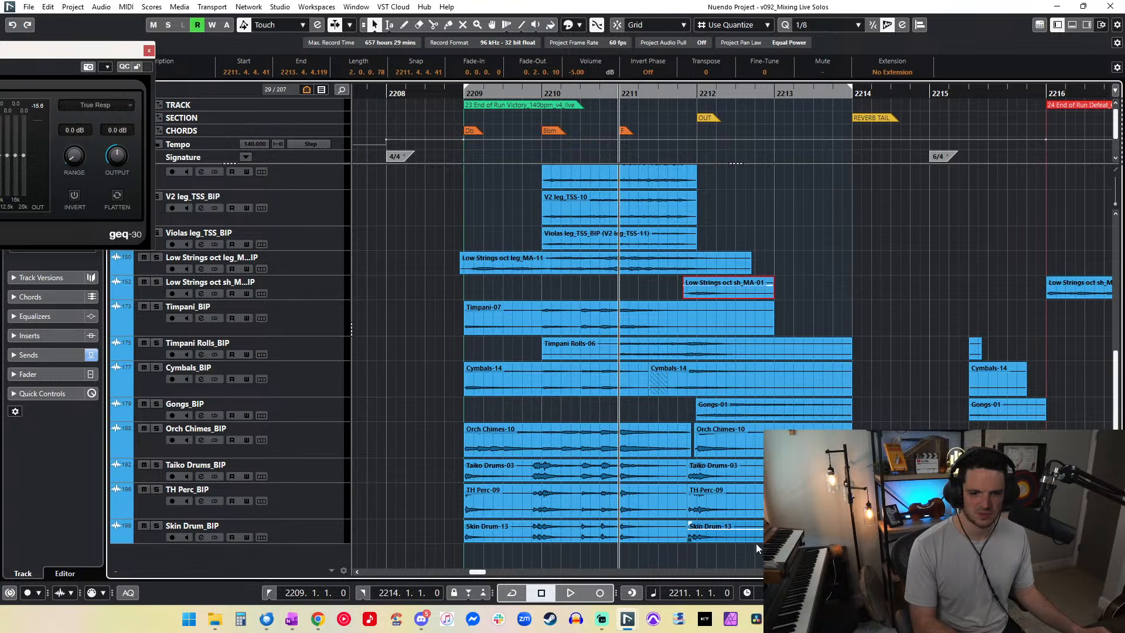
mouse_move(709, 444)
mouse_down()
mouse_move(704, 418)
mouse_move(703, 430)
mouse_up()
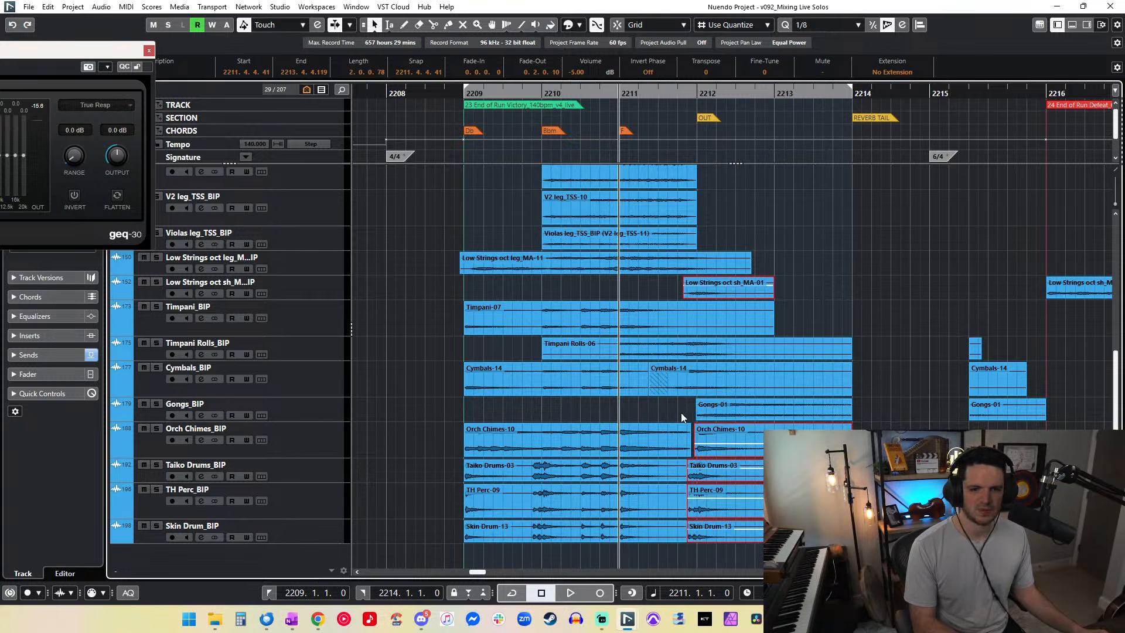
shift+click(679, 347)
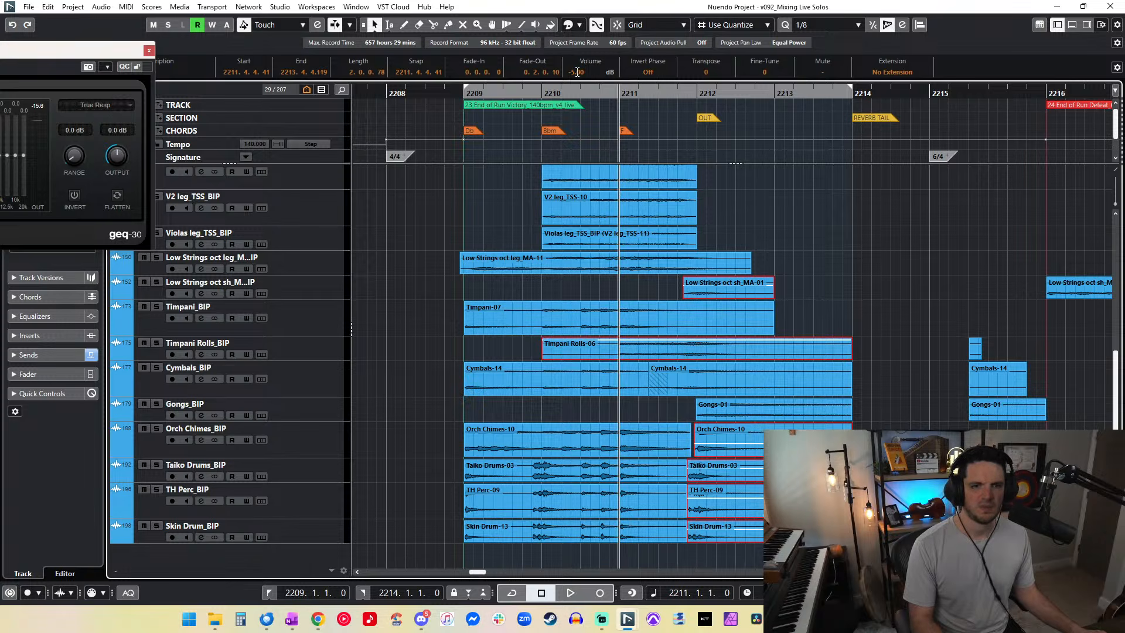
text(-7)
key(Return)
Step: Play the cue's ending from bar 2211 twice while checking the output peak
key(space)
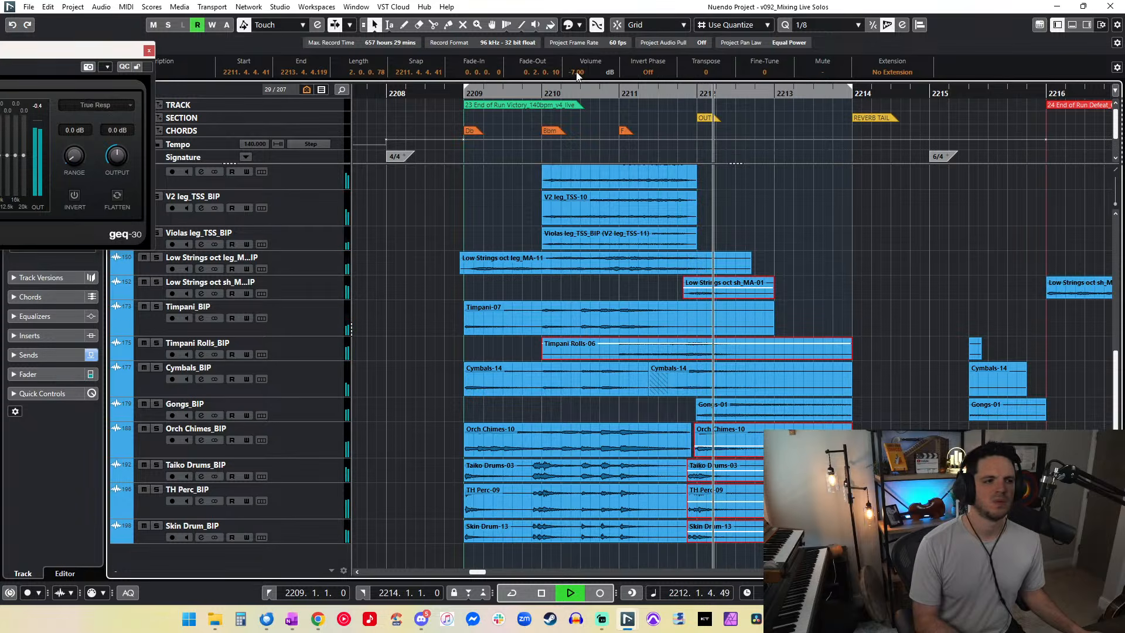
key(space)
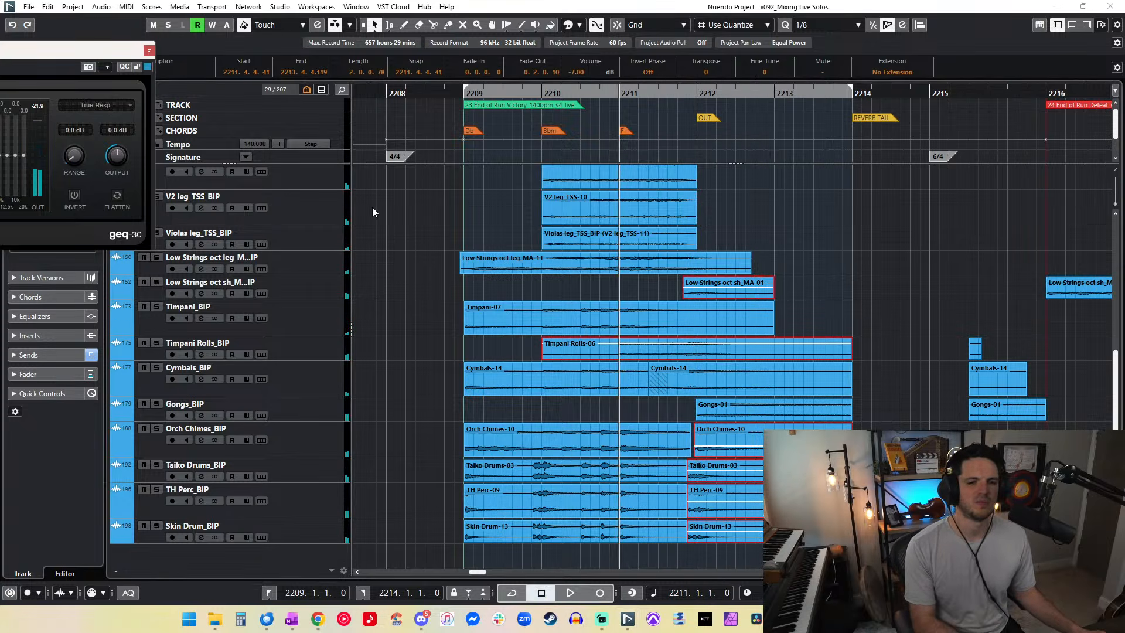
key(space)
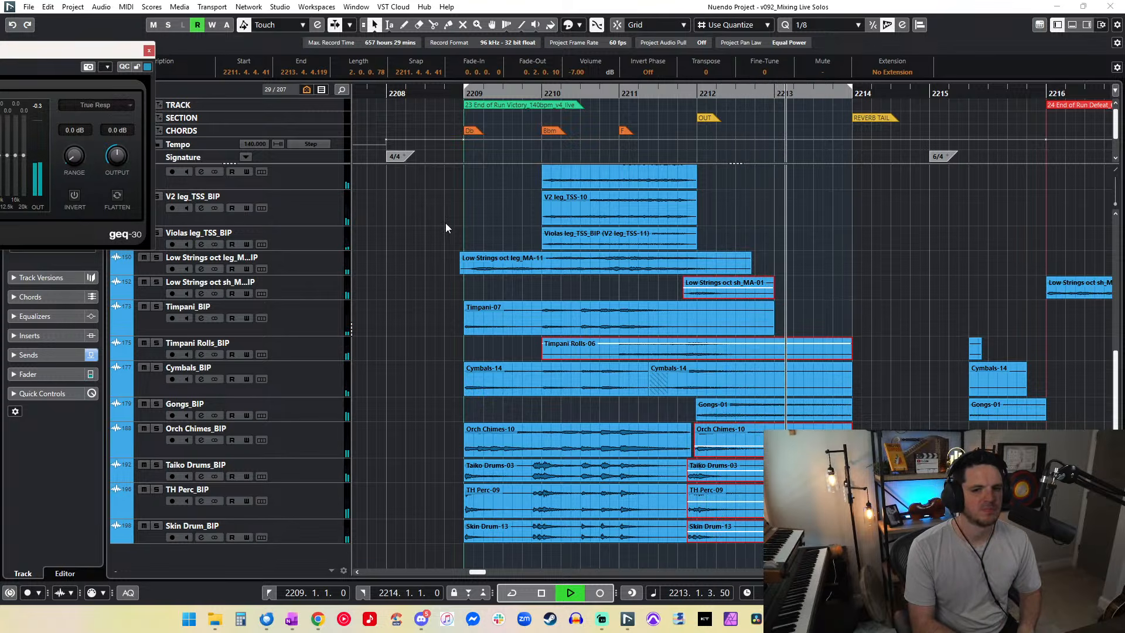
key(space)
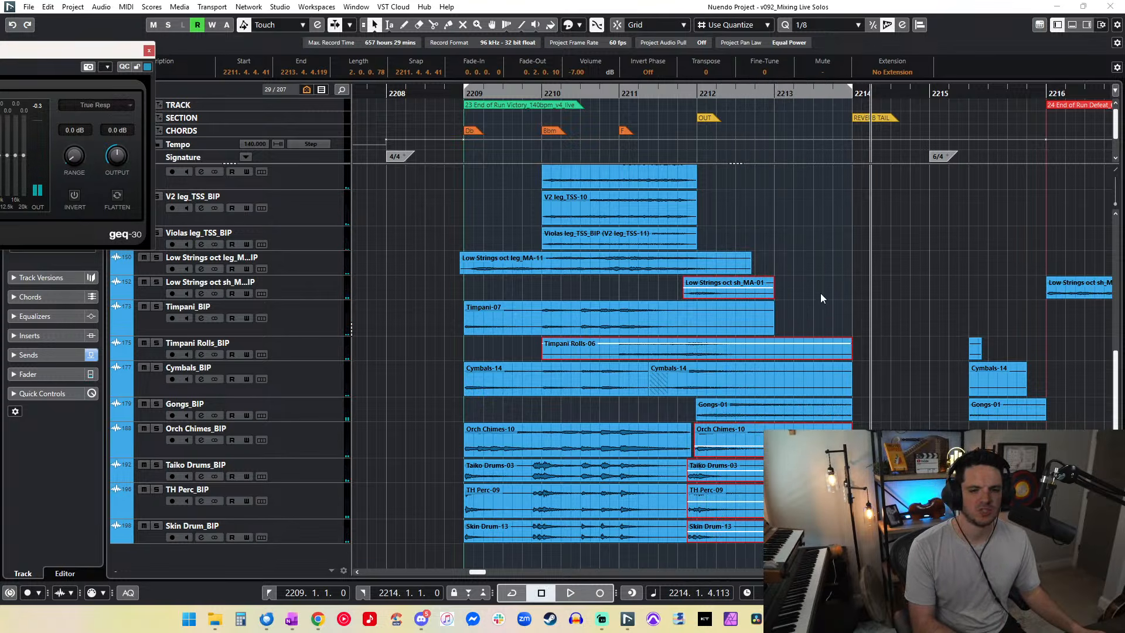
Step: Extend the Gongs-01 event's end to bar 2215 with a fade-out of about one bar
click(864, 306)
scroll(729, 330, right, 3)
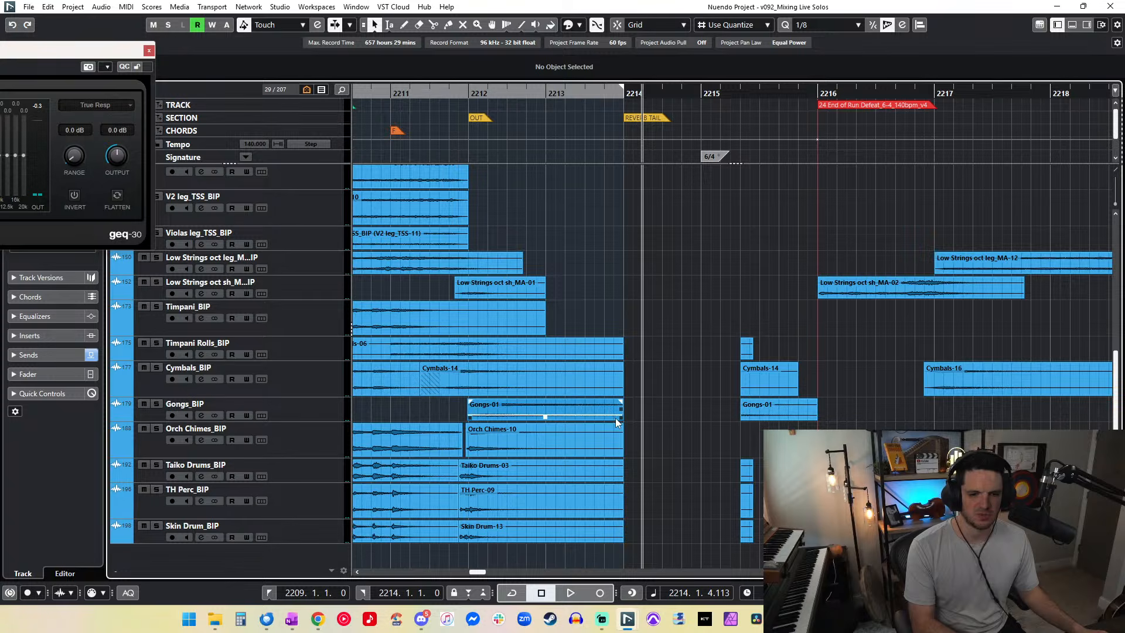
drag(619, 419, 697, 424)
drag(619, 399, 615, 399)
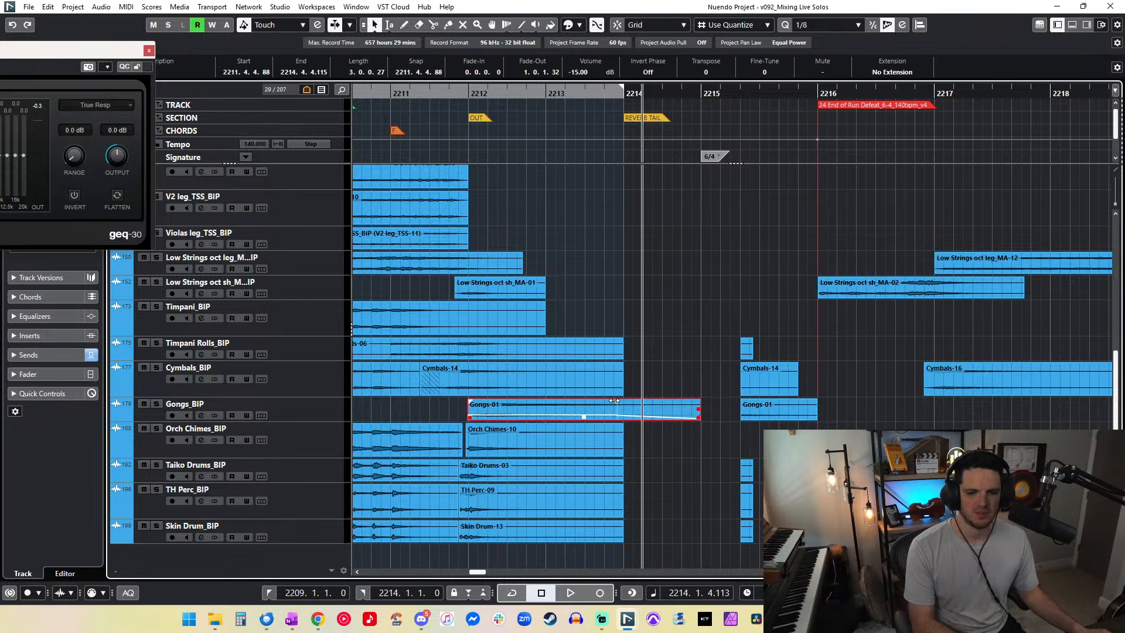
Step: Move the REVERB TAIL marker and the cue's end locator to bar 2215
click(640, 316)
drag(646, 118, 716, 119)
drag(623, 87, 705, 110)
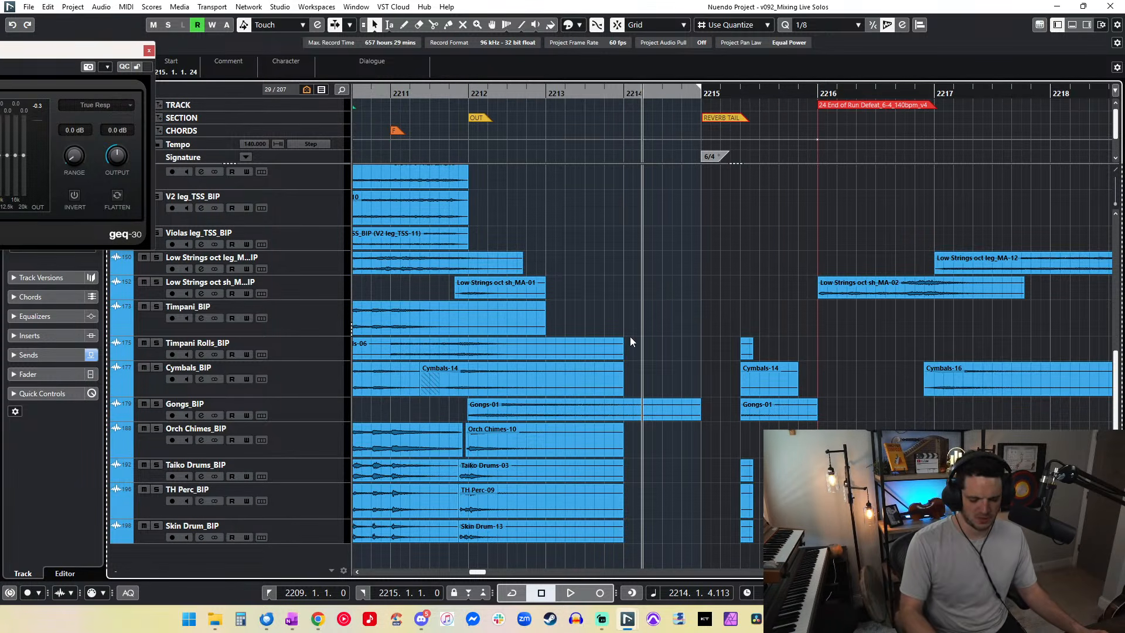
Step: Reset the peak reading and play the whole cue from bar 2209 while checking the output level
key(KP_1)
key(space)
key(space)
key(space)
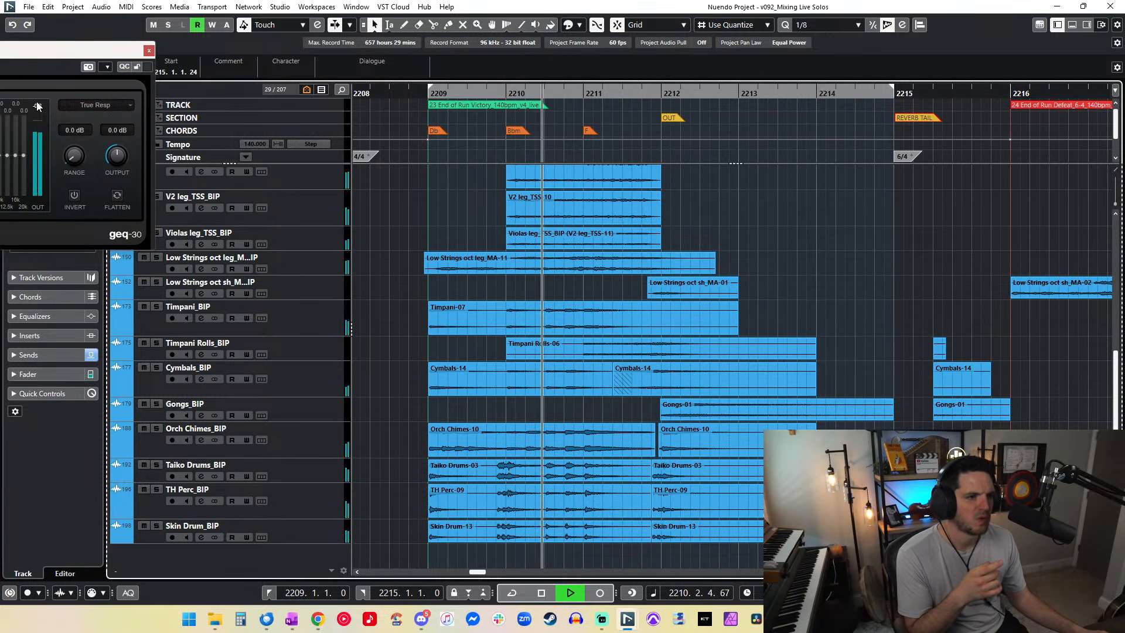
click(569, 268)
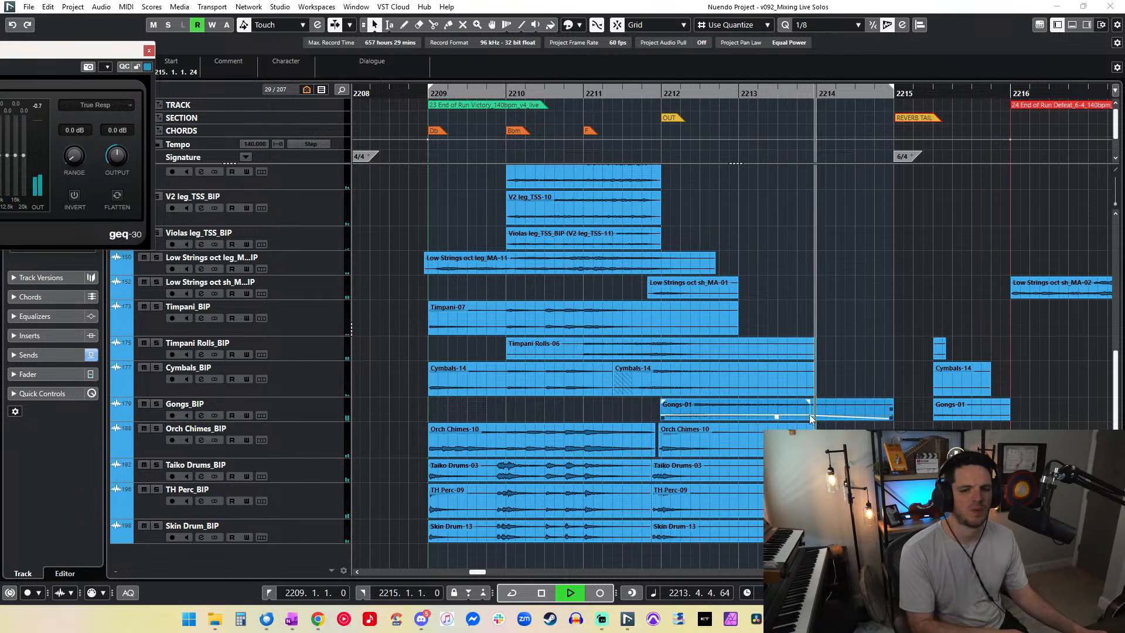
Step: Try shortening the Gongs-01 event's end to about 2214.2 and replay the tail from bar 2213
drag(885, 419, 844, 418)
key(KP_Subtract)
key(KP_Subtract)
key(KP_Subtract)
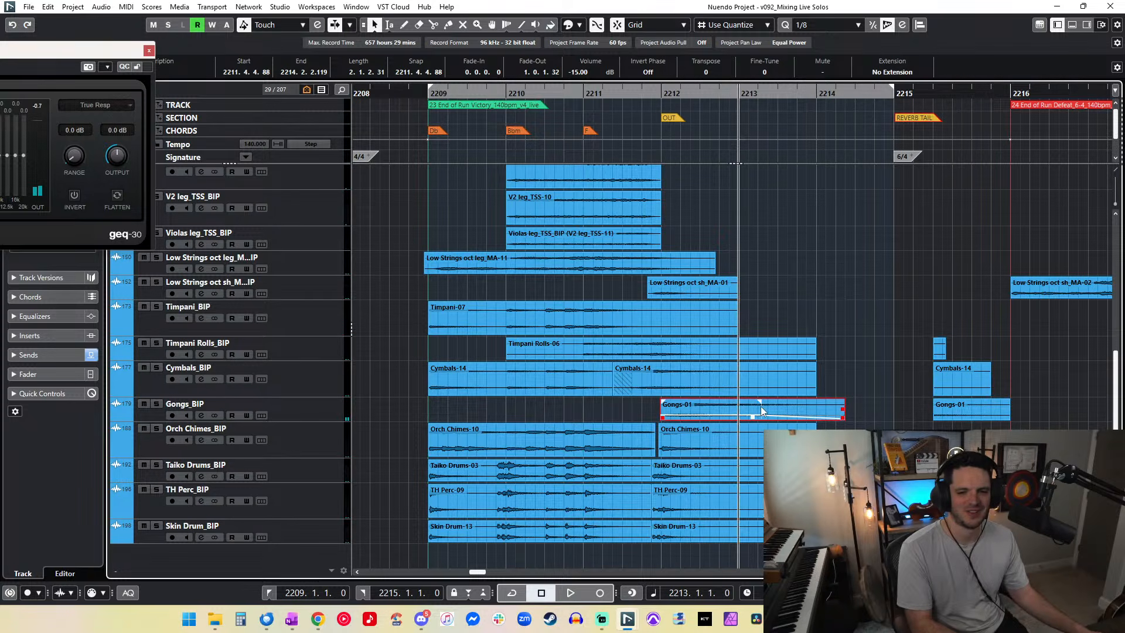
key(space)
Step: Delete the leftover percussion events between bars 2215 and 2216, and extend Gongs-01 back to bar 2215, replaying the tail
drag(907, 407, 970, 323)
key(Delete)
drag(841, 419, 894, 419)
key(space)
key(space)
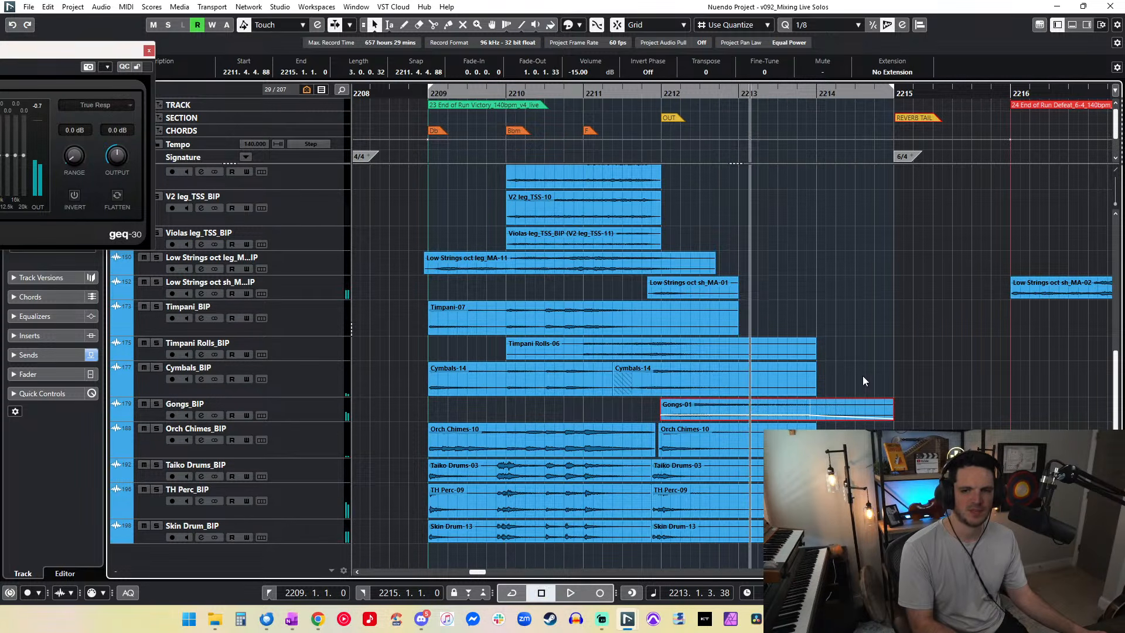
Step: Play the 24 End of Run Defeat cue from its marker at bar 2216 to review its opening and ending
scroll(863, 375, right, 5)
key(shift+n)
key(shift+n)
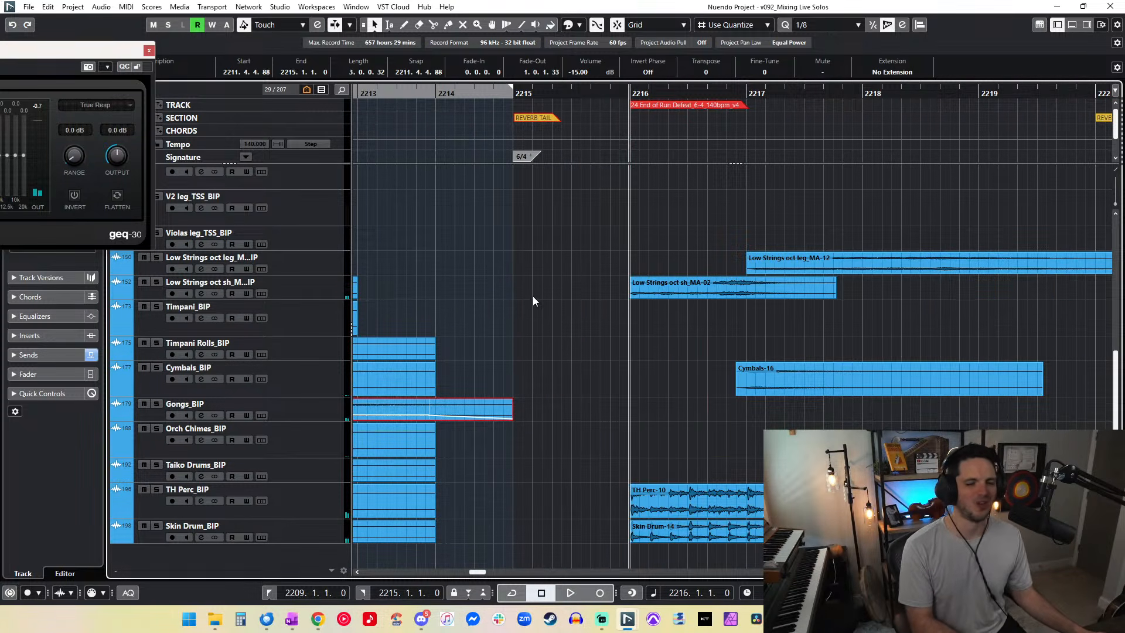
key(space)
scroll(584, 286, right, 1)
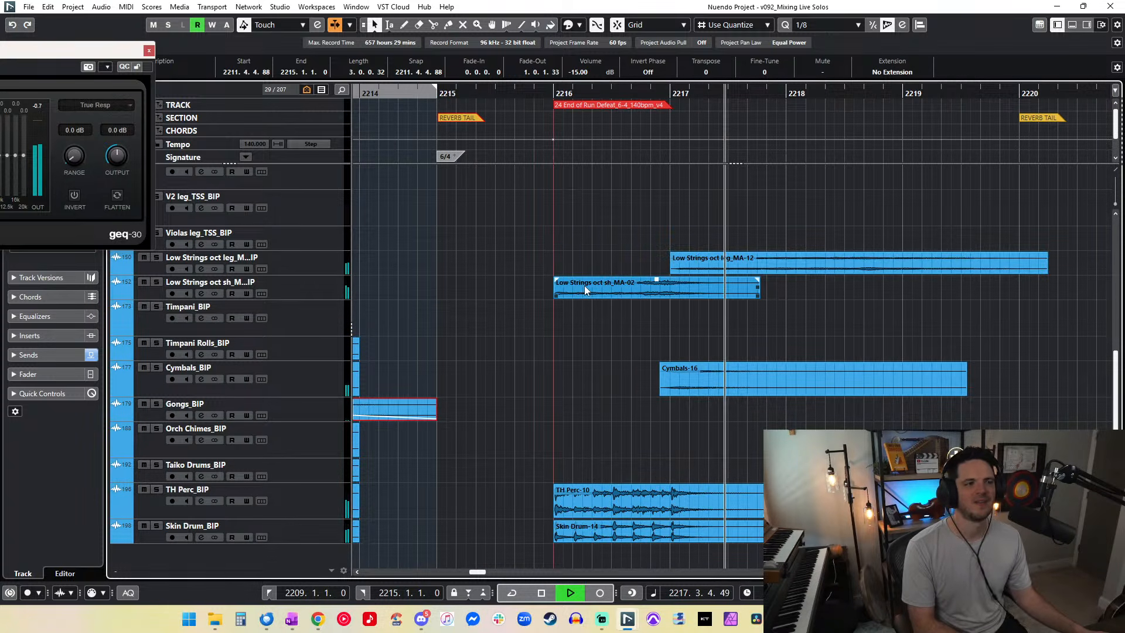
scroll(585, 286, right, 3)
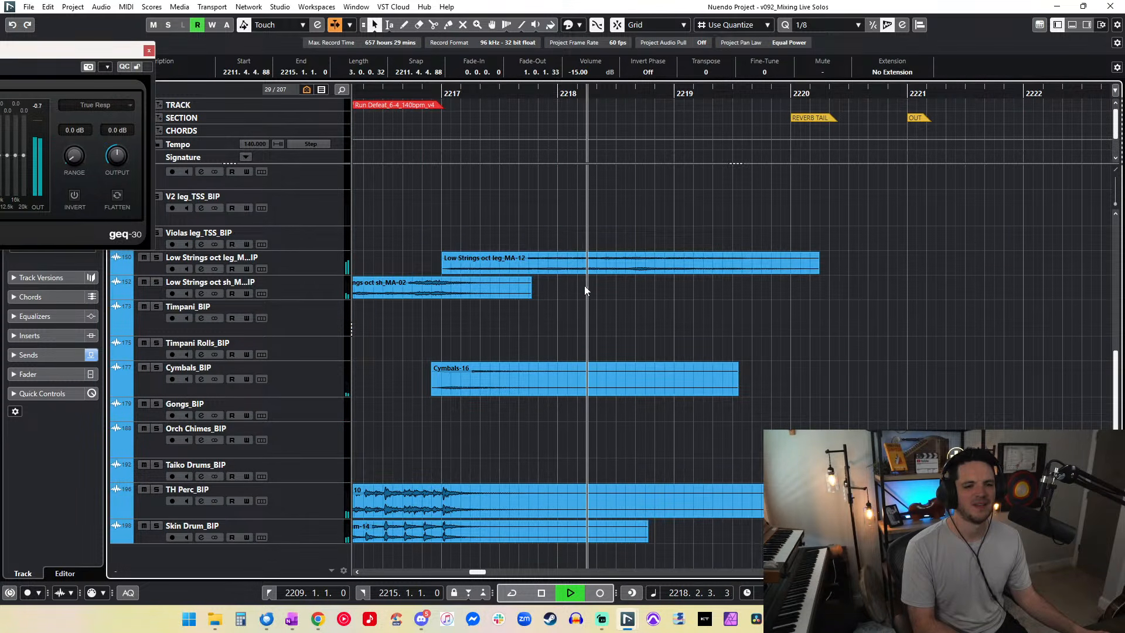
scroll(585, 286, left, 2)
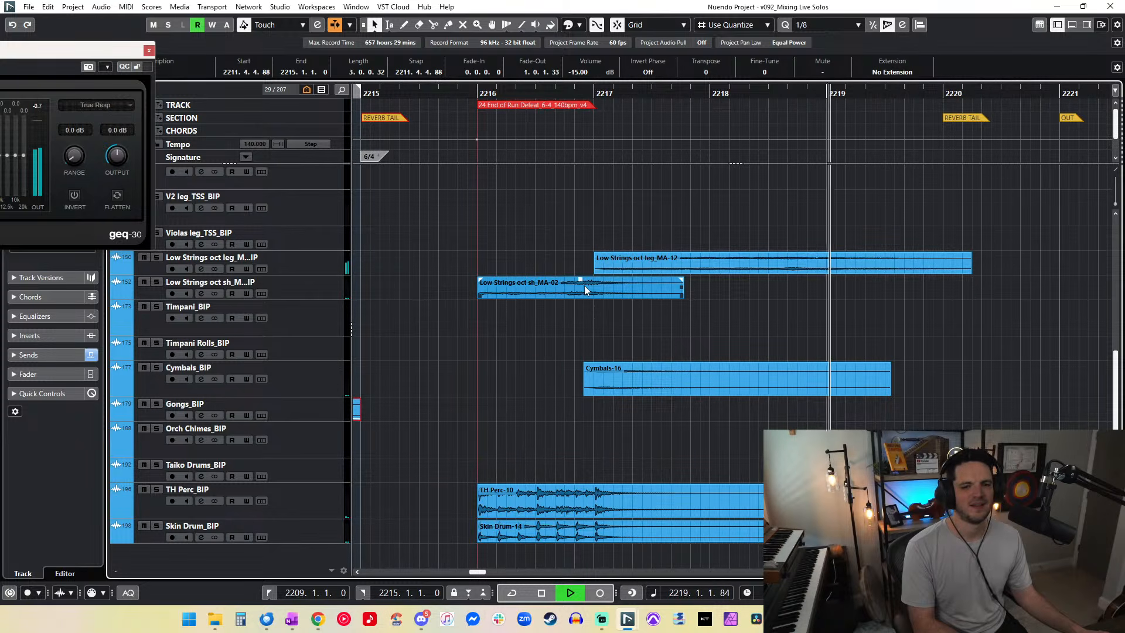
Step: Replay the Victory cue from bar 2209 with a fresh peak reading and extend the start of Gongs-01 earlier to about 2211.4.1
scroll(585, 286, left, 8)
key(space)
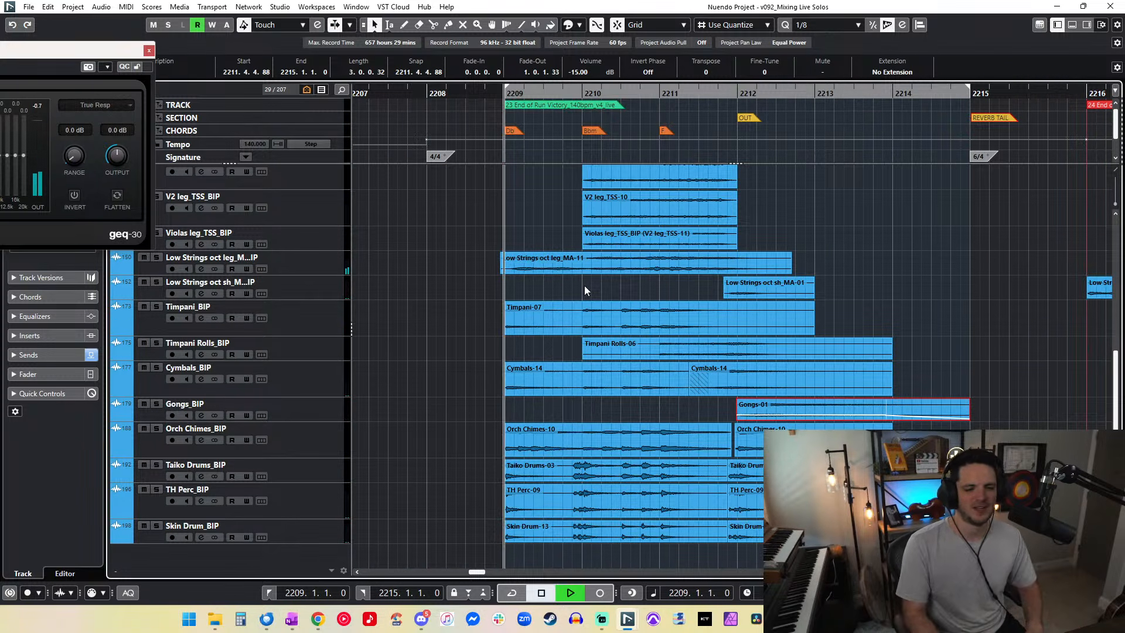
click(41, 108)
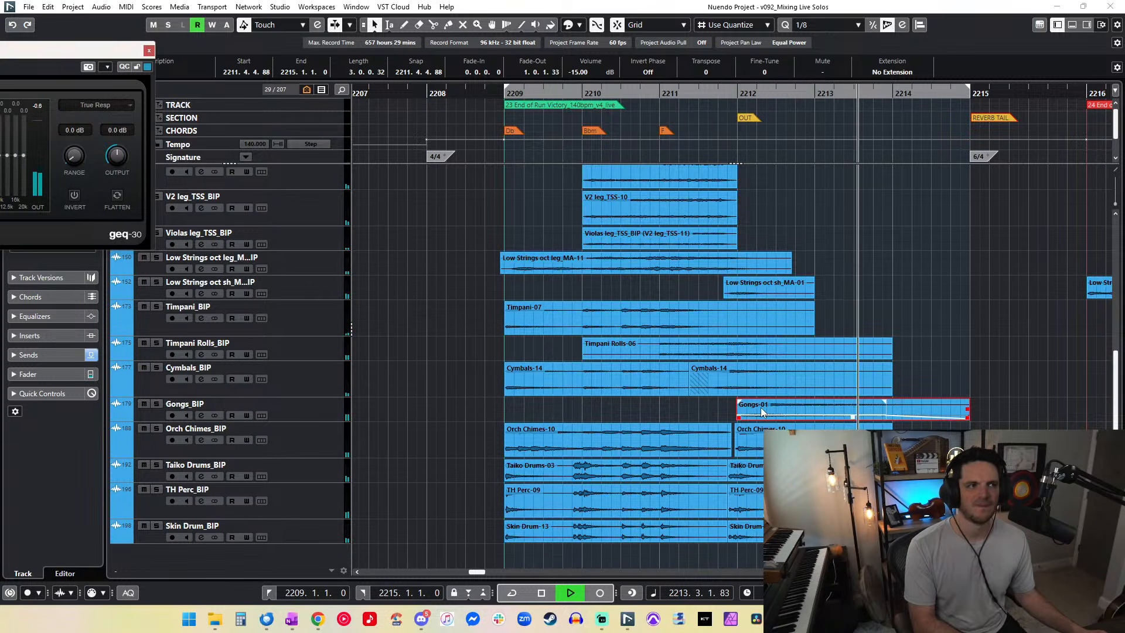
drag(737, 417, 720, 419)
drag(710, 93, 709, 84)
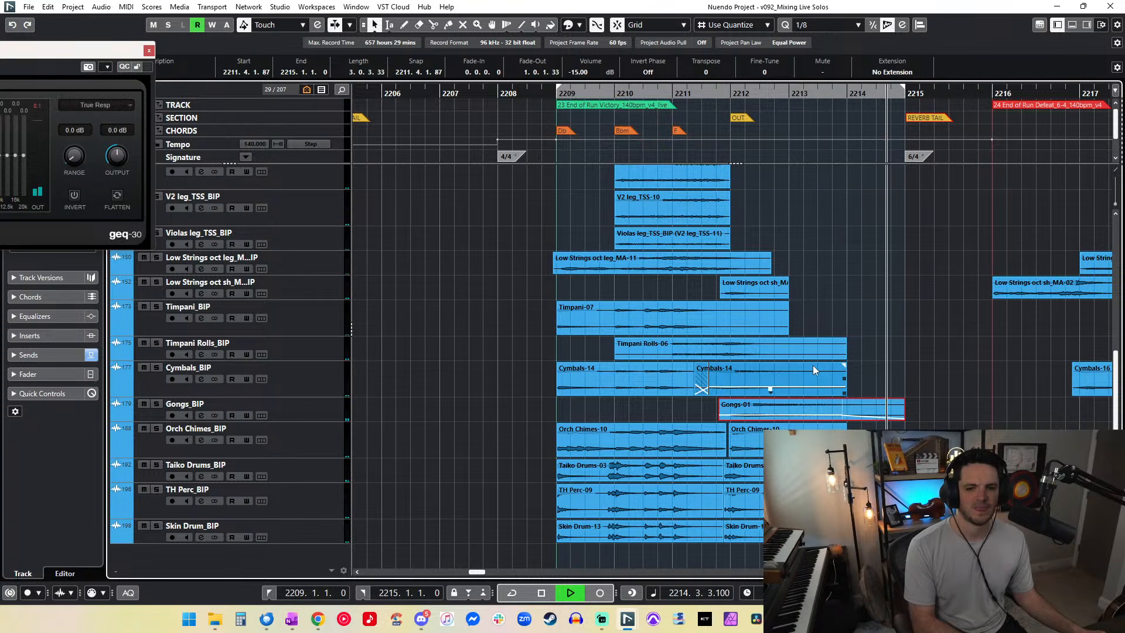
Step: Select all Flute_Samuel_3 events in the Victory cue and adjust their clip volume
scroll(586, 223, up, 5)
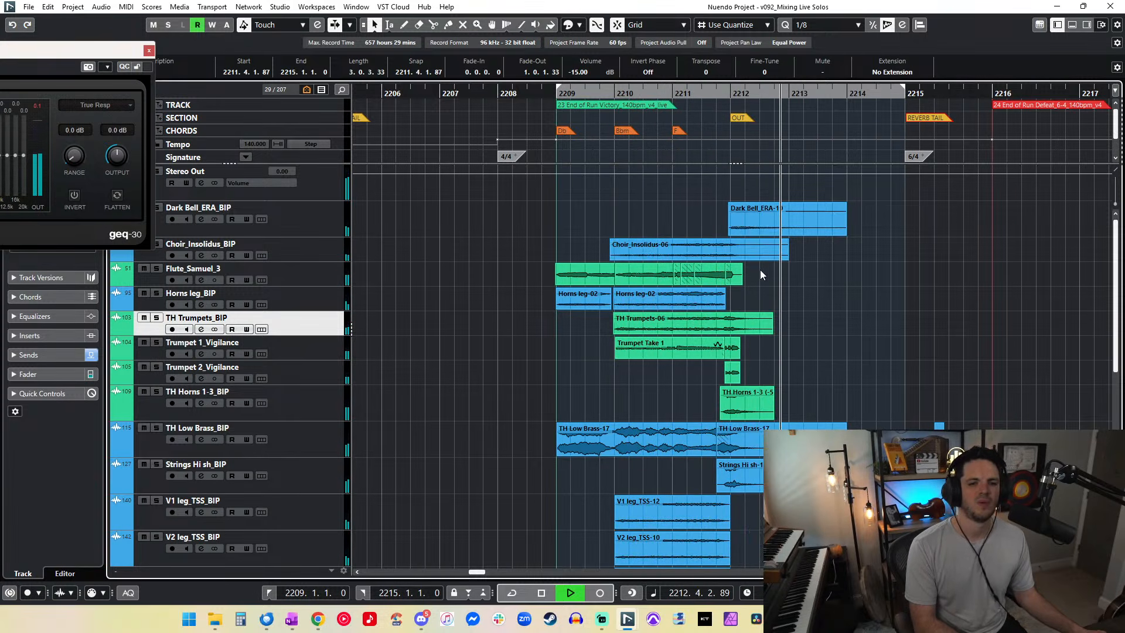
key(space)
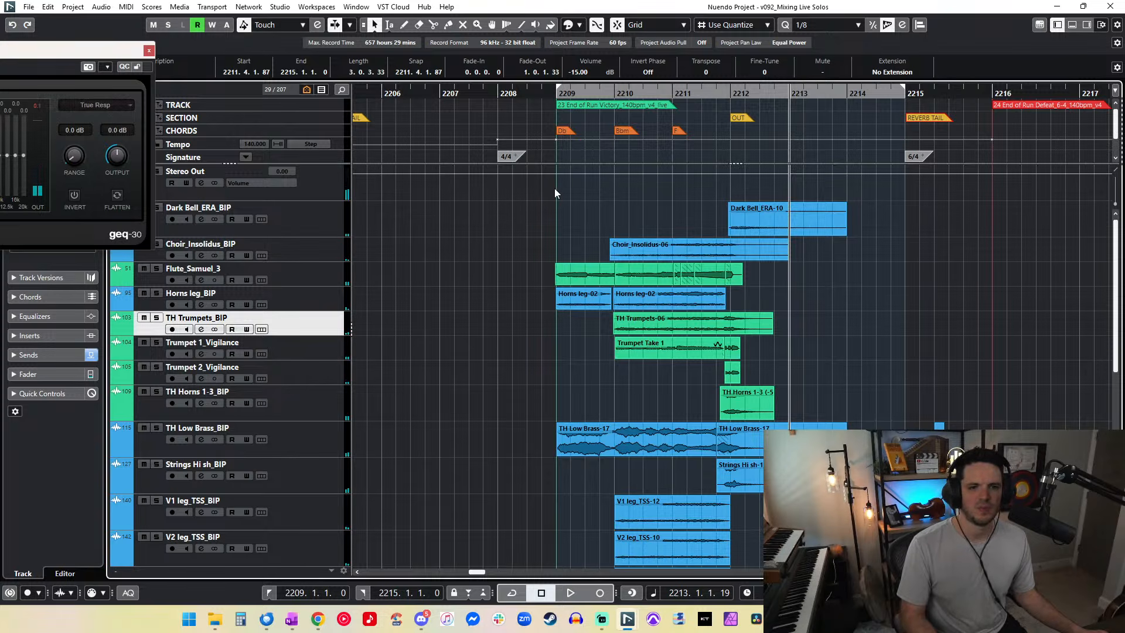
drag(787, 286, 561, 267)
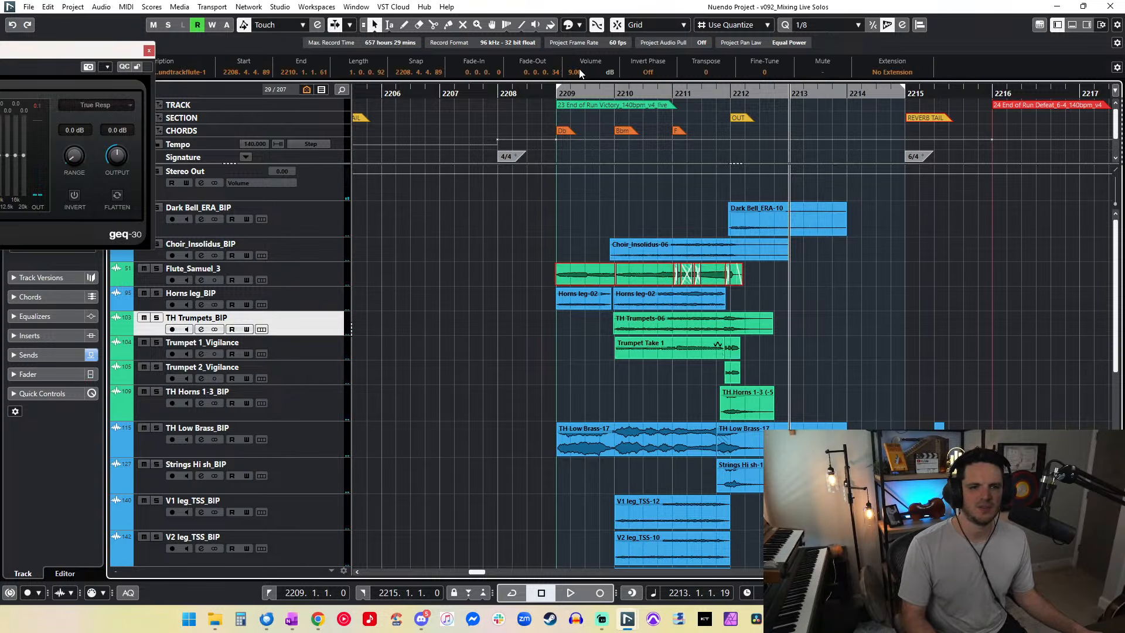
click(541, 205)
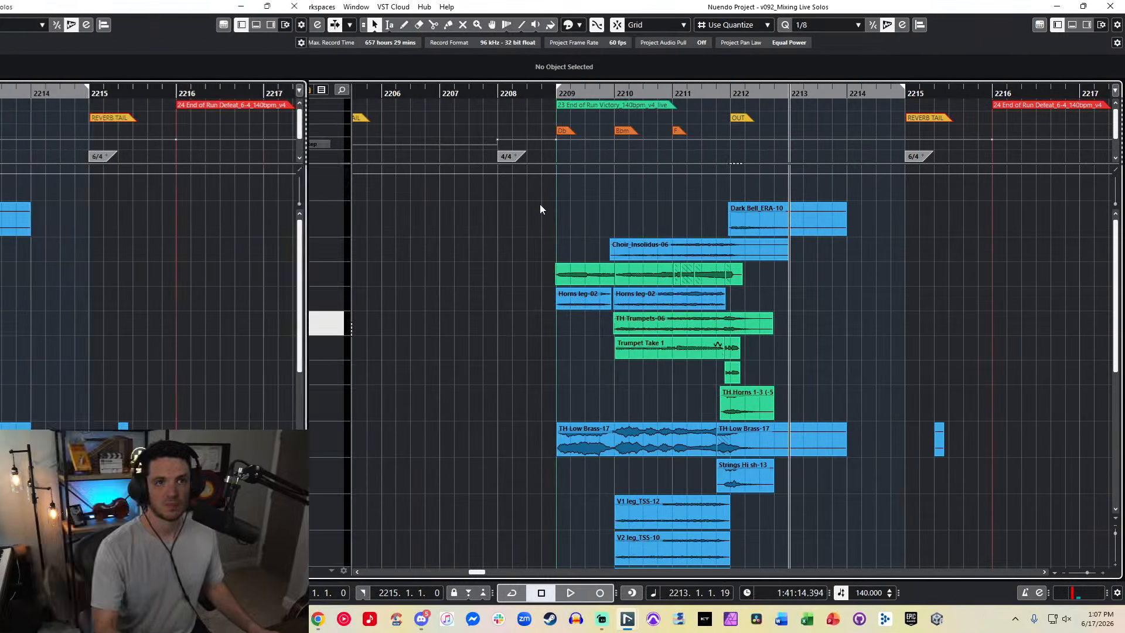
Step: Replay the Victory cue from bar 2209 with a reset peak reading to check the output level through the ending
key(KP_1)
key(space)
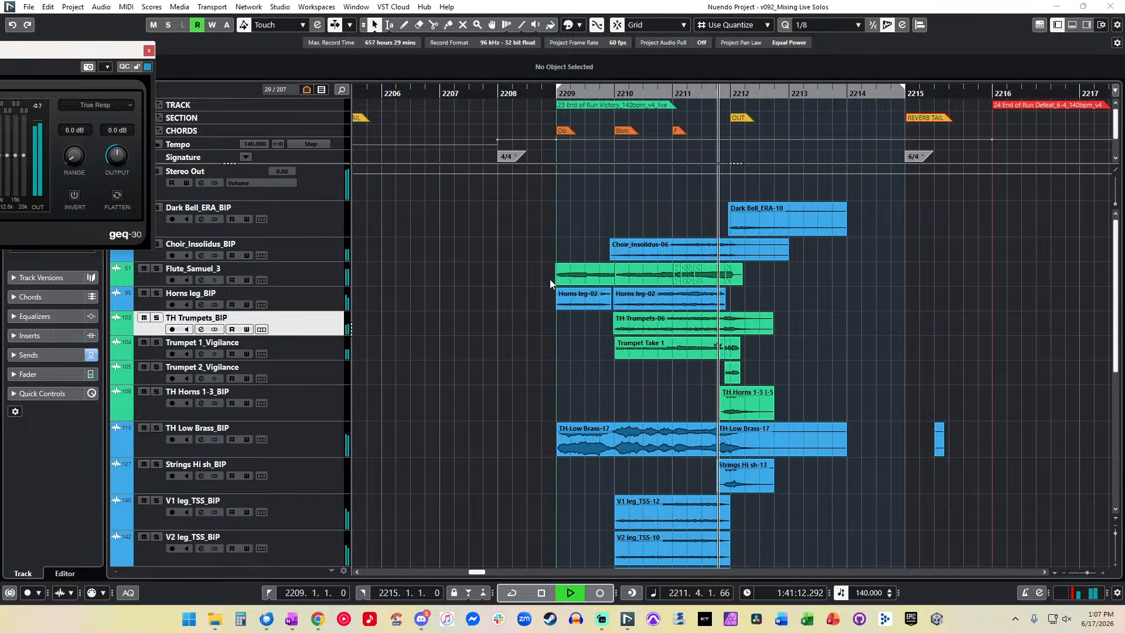
key(KP_1)
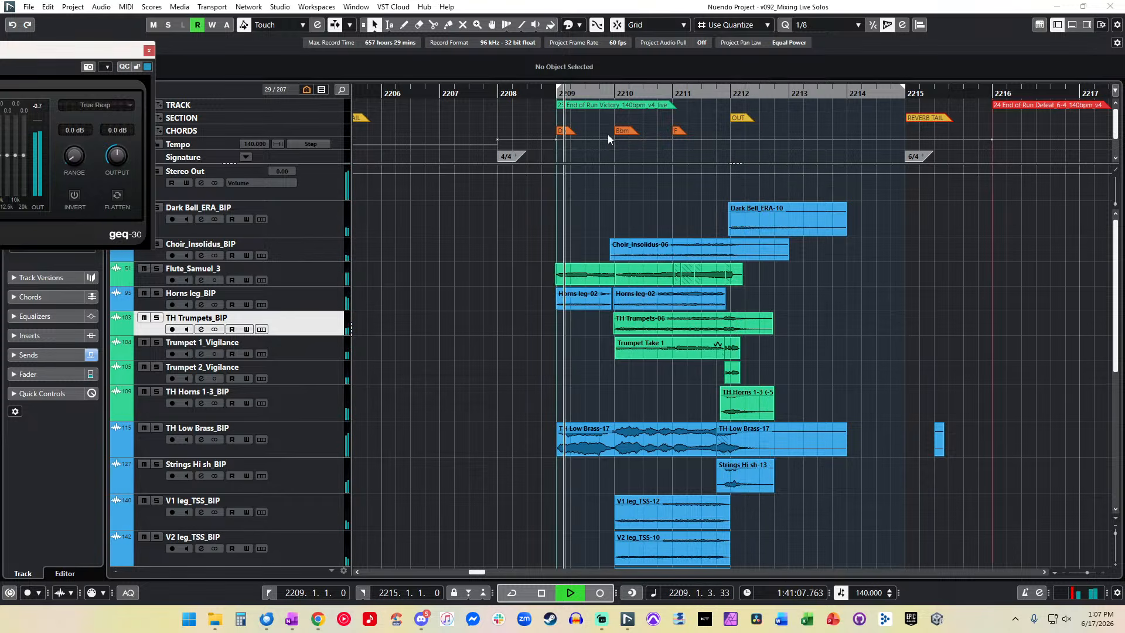
click(37, 103)
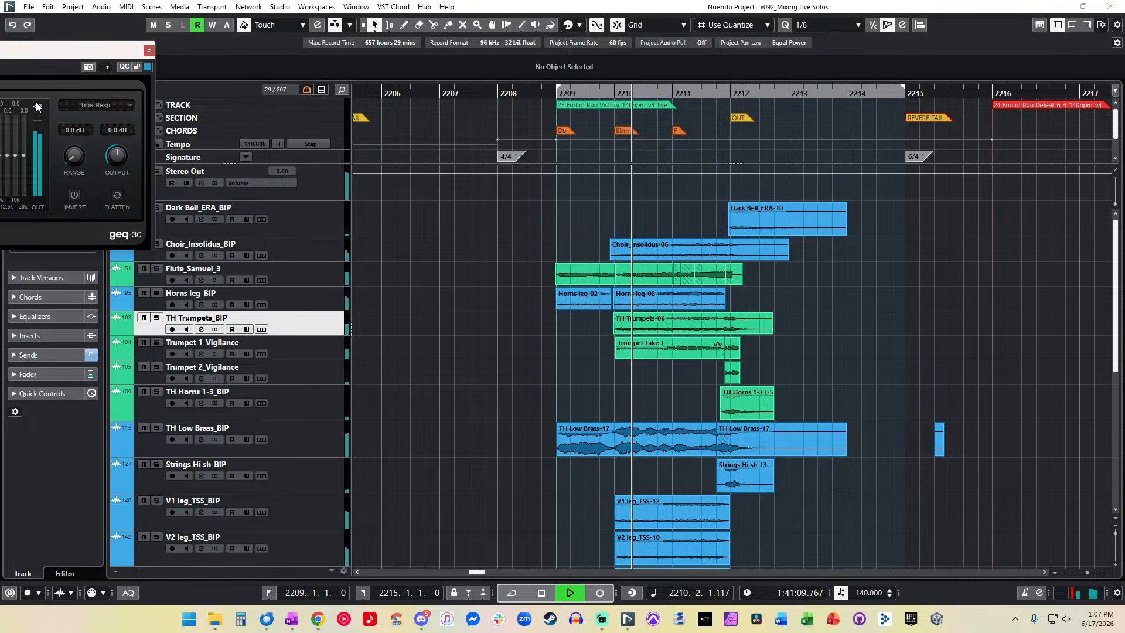
click(678, 218)
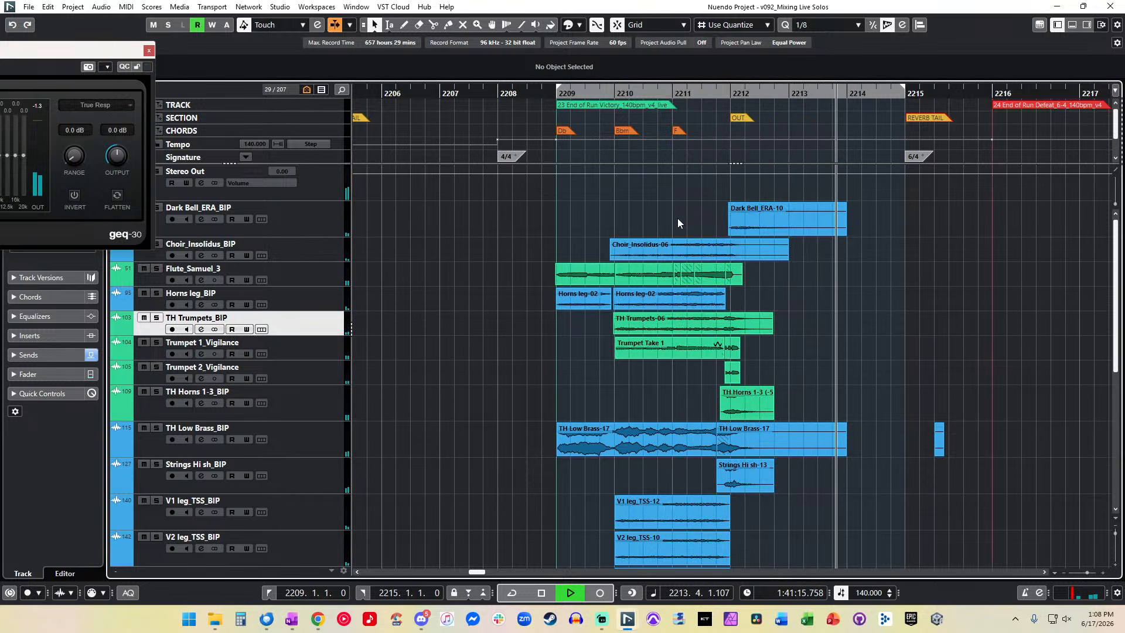
key(space)
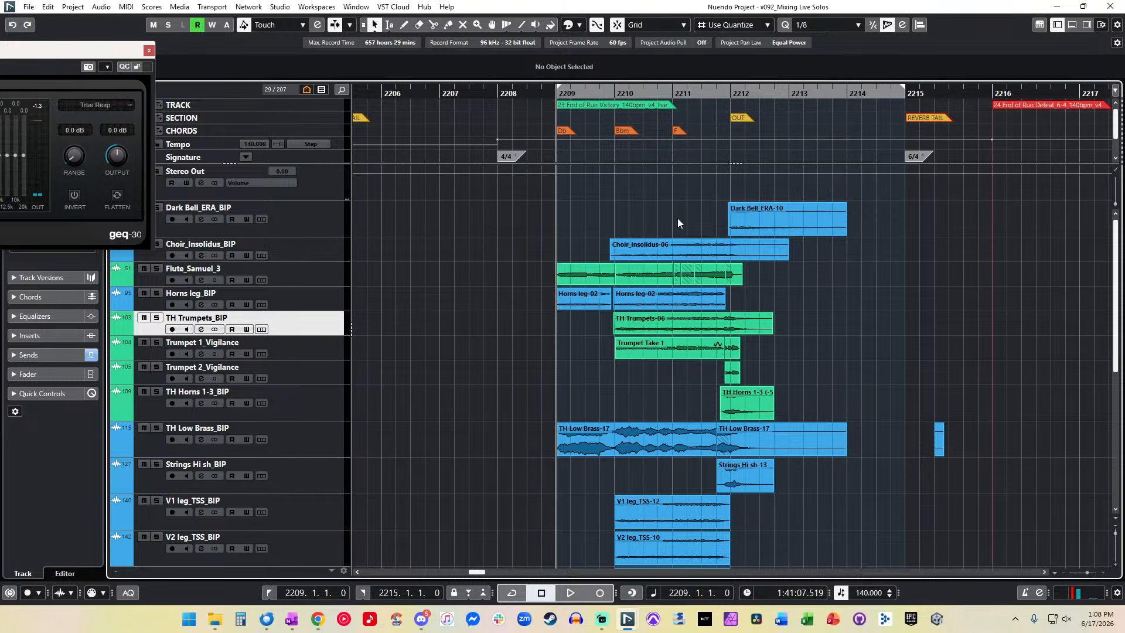
Step: Export the Victory cue's audio mixdown using its track marker name, 23 End of Run Victory_140bpm_v4_live, as the file name
click(589, 107)
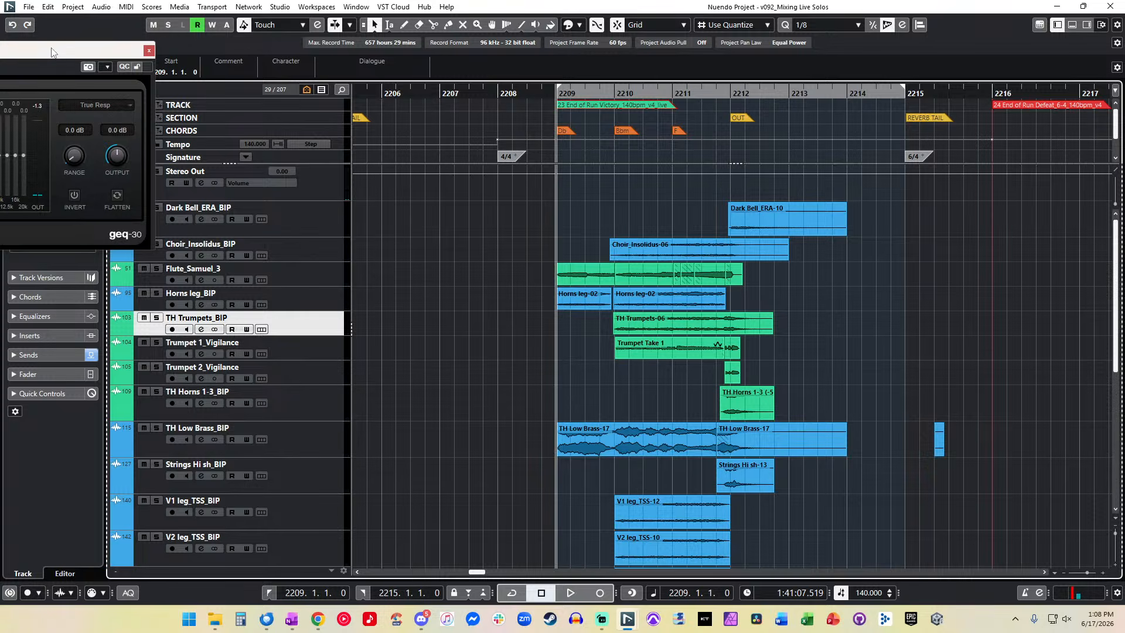
drag(52, 51, 53, 96)
click(70, 69)
key(ctrl+c)
click(499, 248)
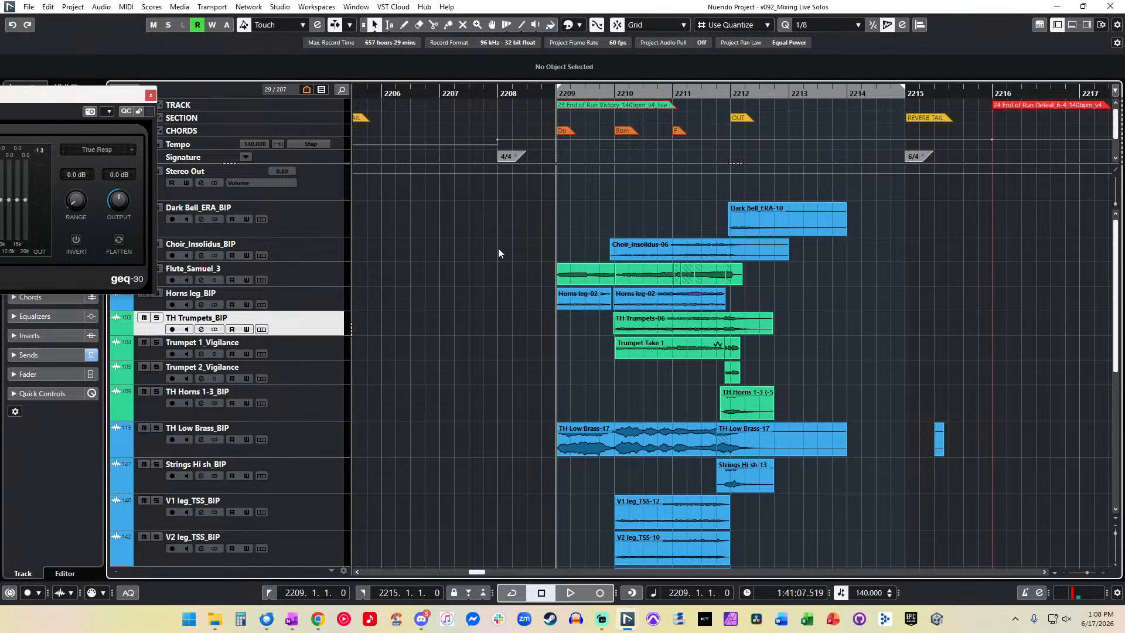
key(ctrl+shift+e)
key(ctrl+v)
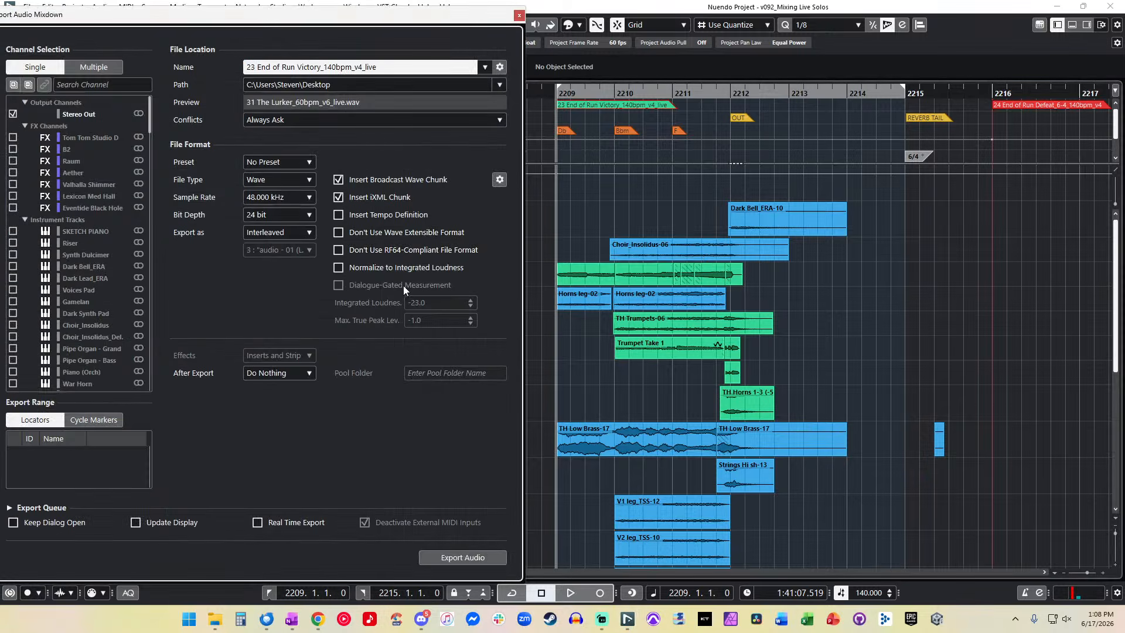
click(459, 559)
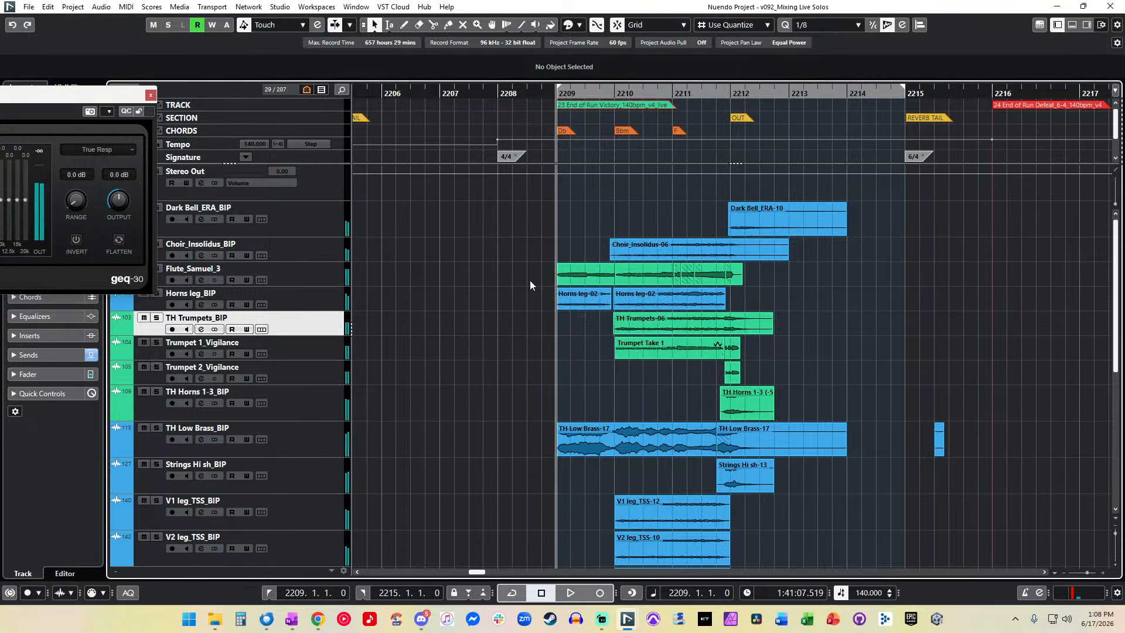
key(XF86AudioMute)
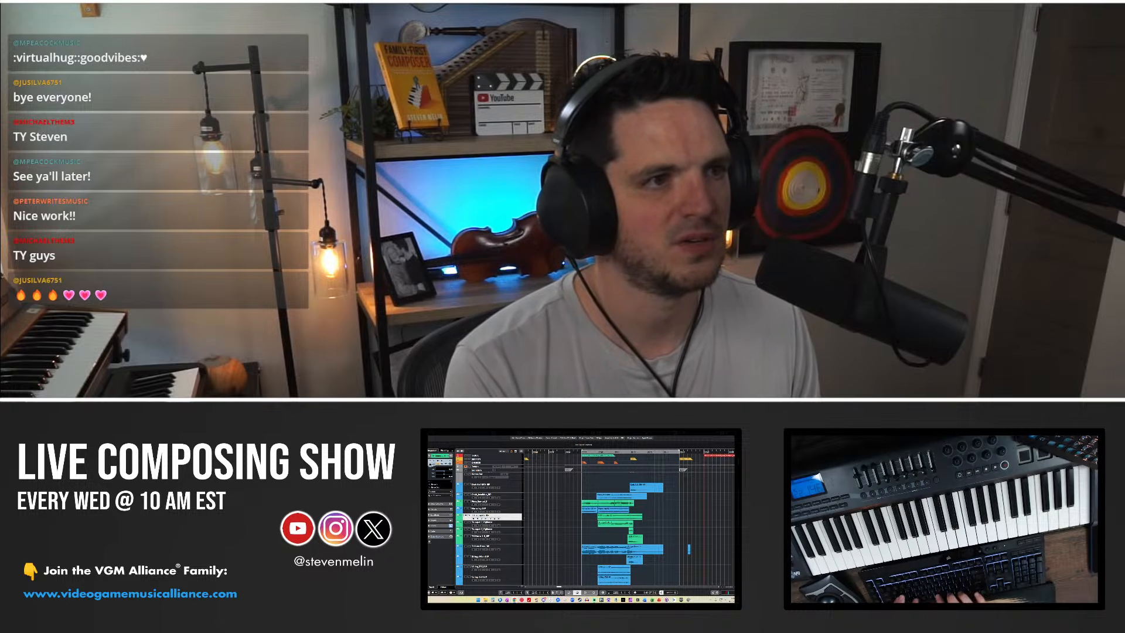
click(559, 497)
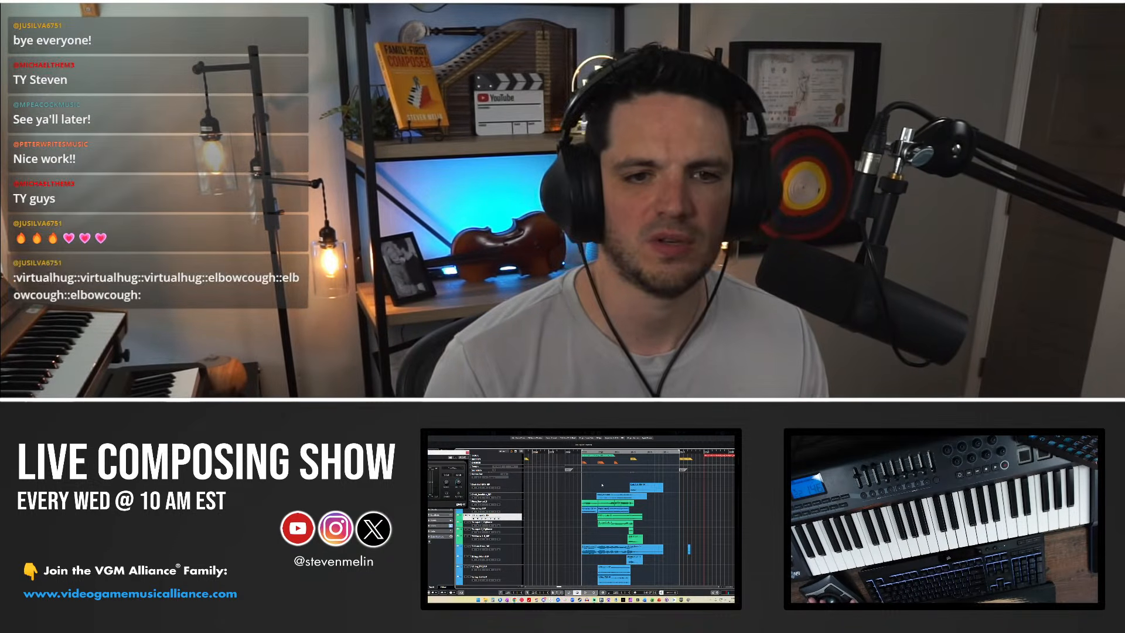